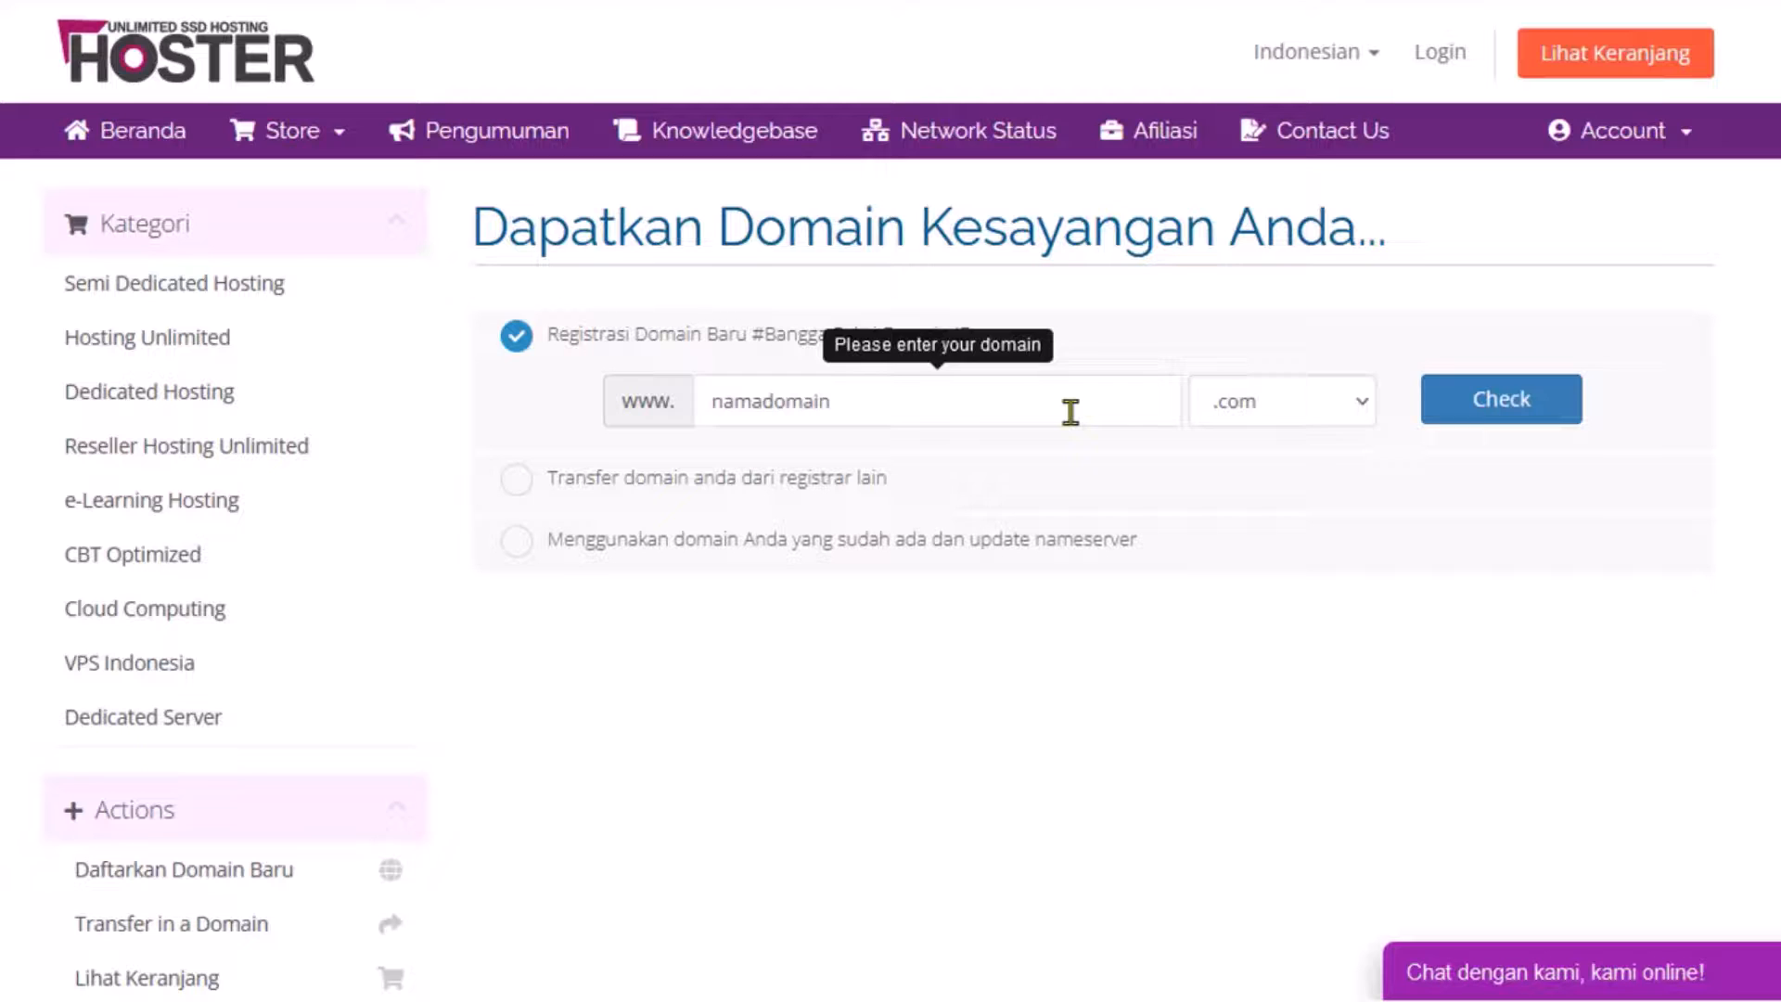
Search domains in Hoster: namadomain.com is unavailable, while nama-website.id is available for Rp249.000,00.
{"action": "left_click", "coordinate": [1359, 403]}
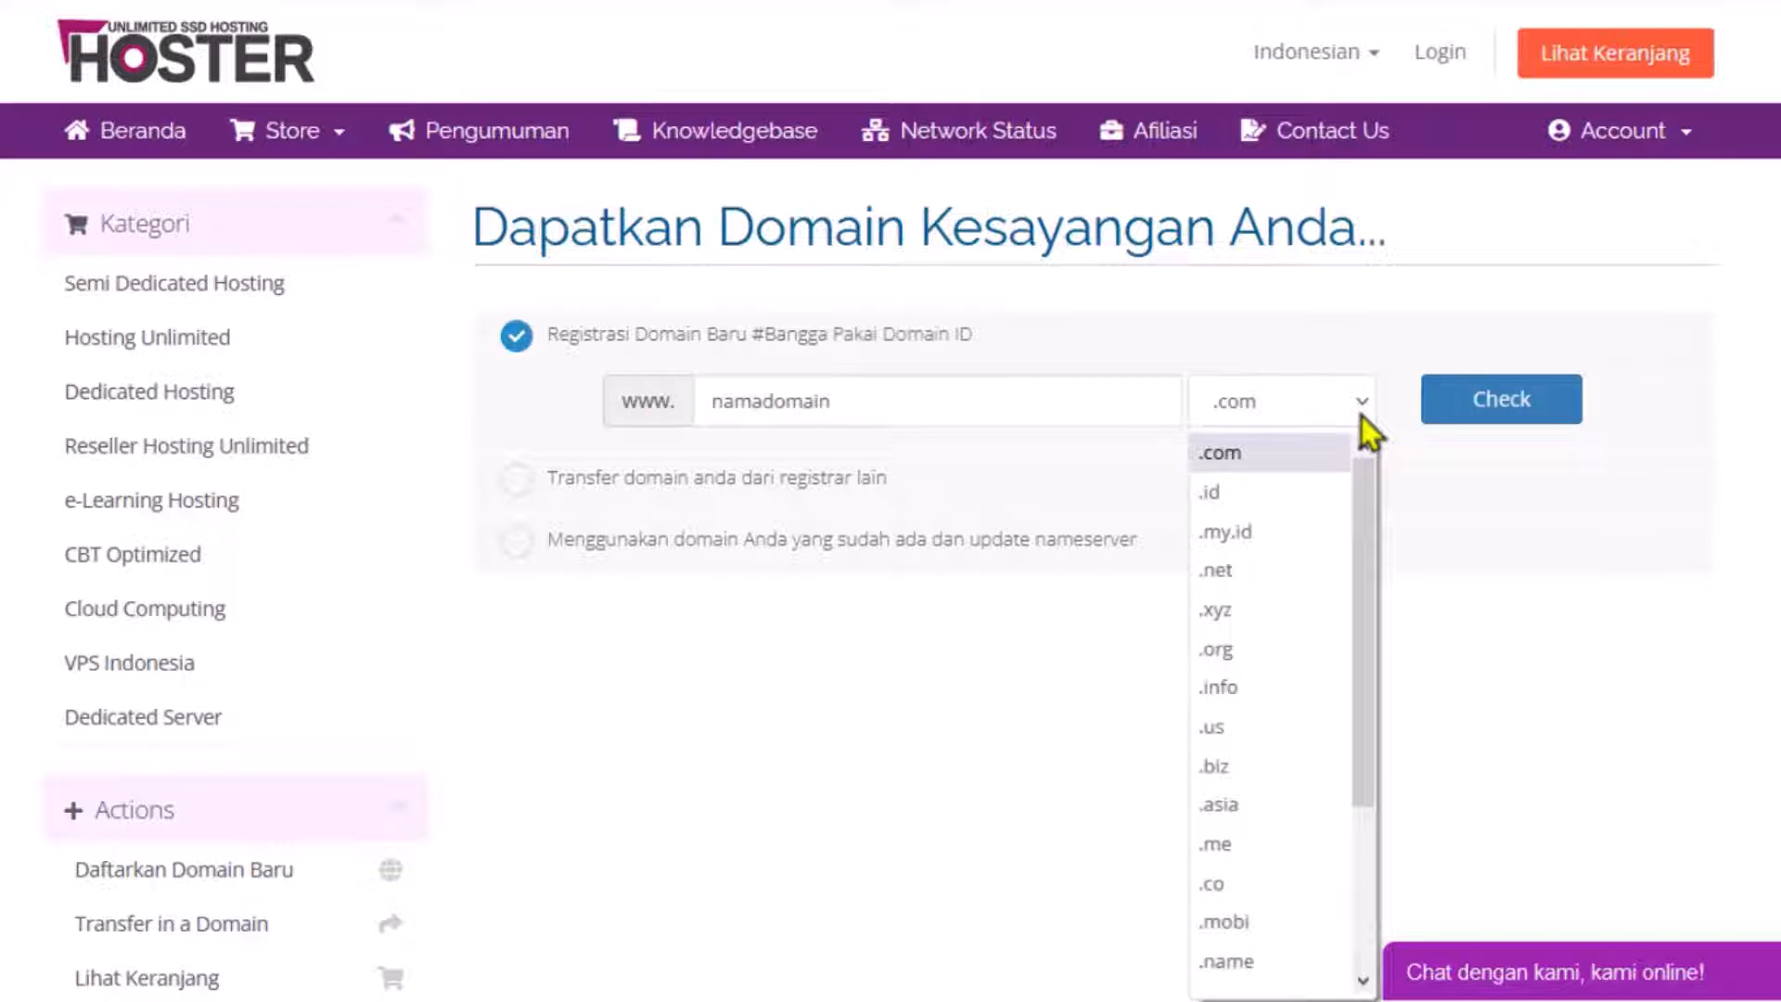
{"action": "left_click", "coordinate": [1344, 492]}
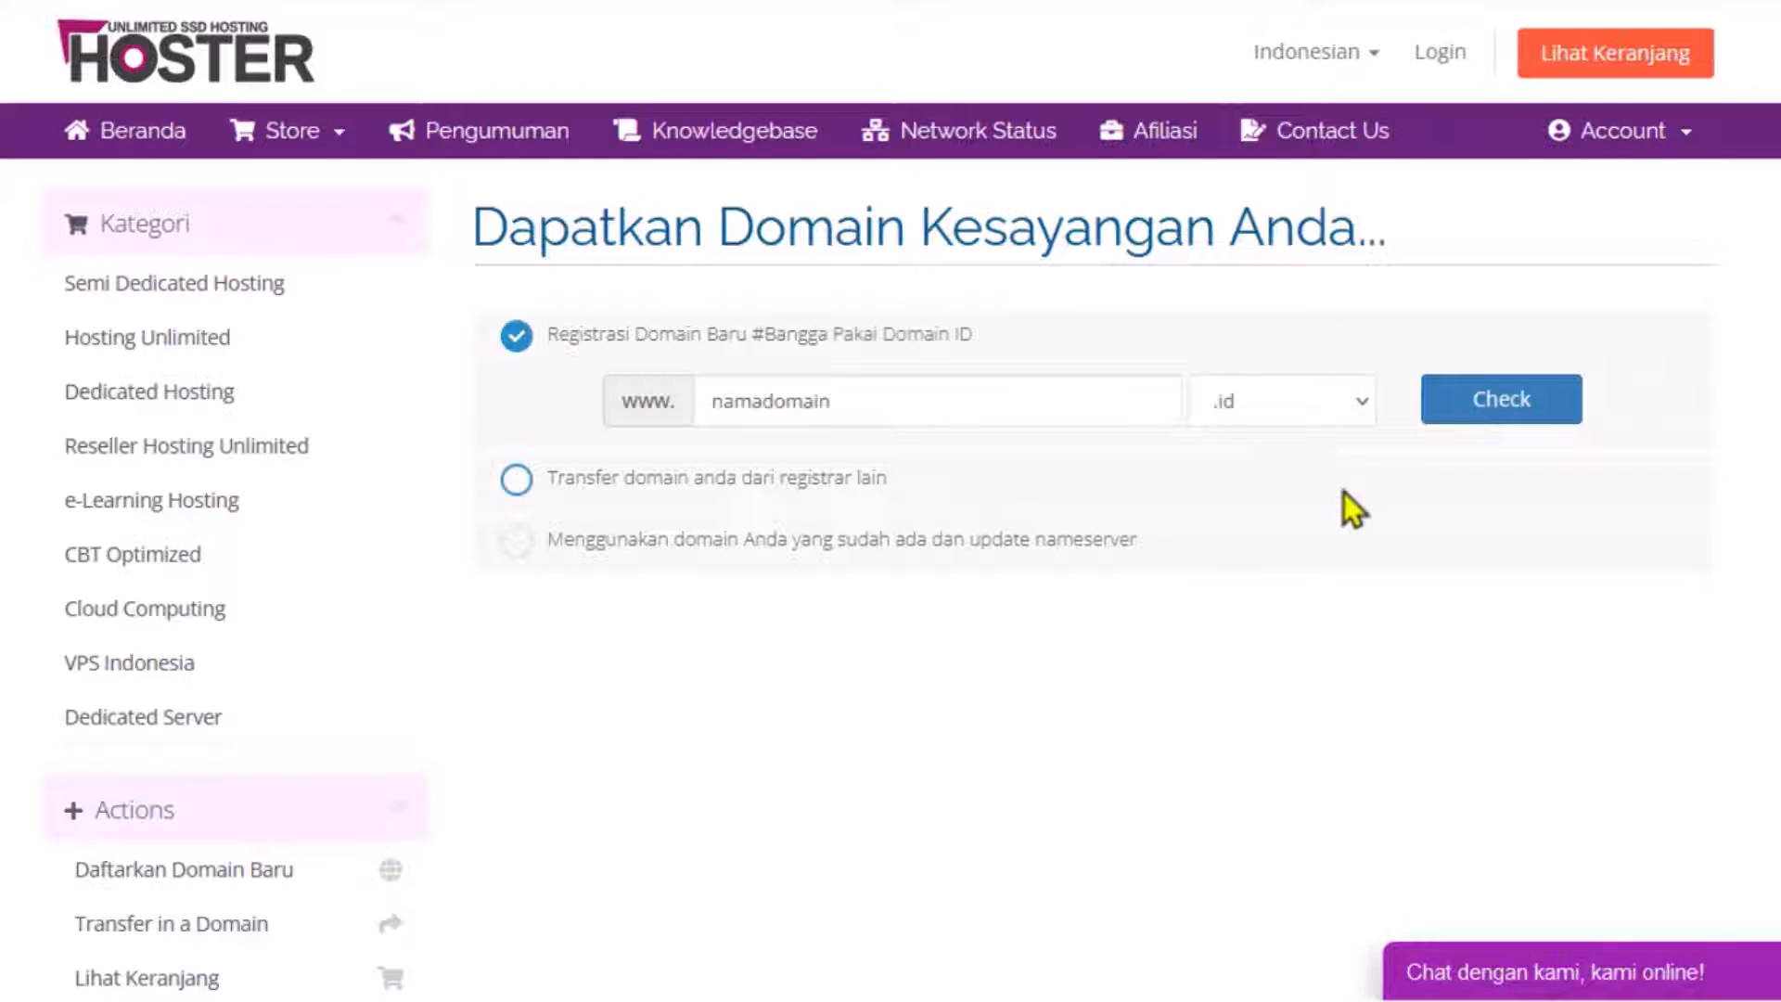
{"action": "left_click", "coordinate": [1353, 410]}
{"action": "scroll", "coordinate": [1319, 553], "scroll_direction": "down", "scroll_amount": 2}
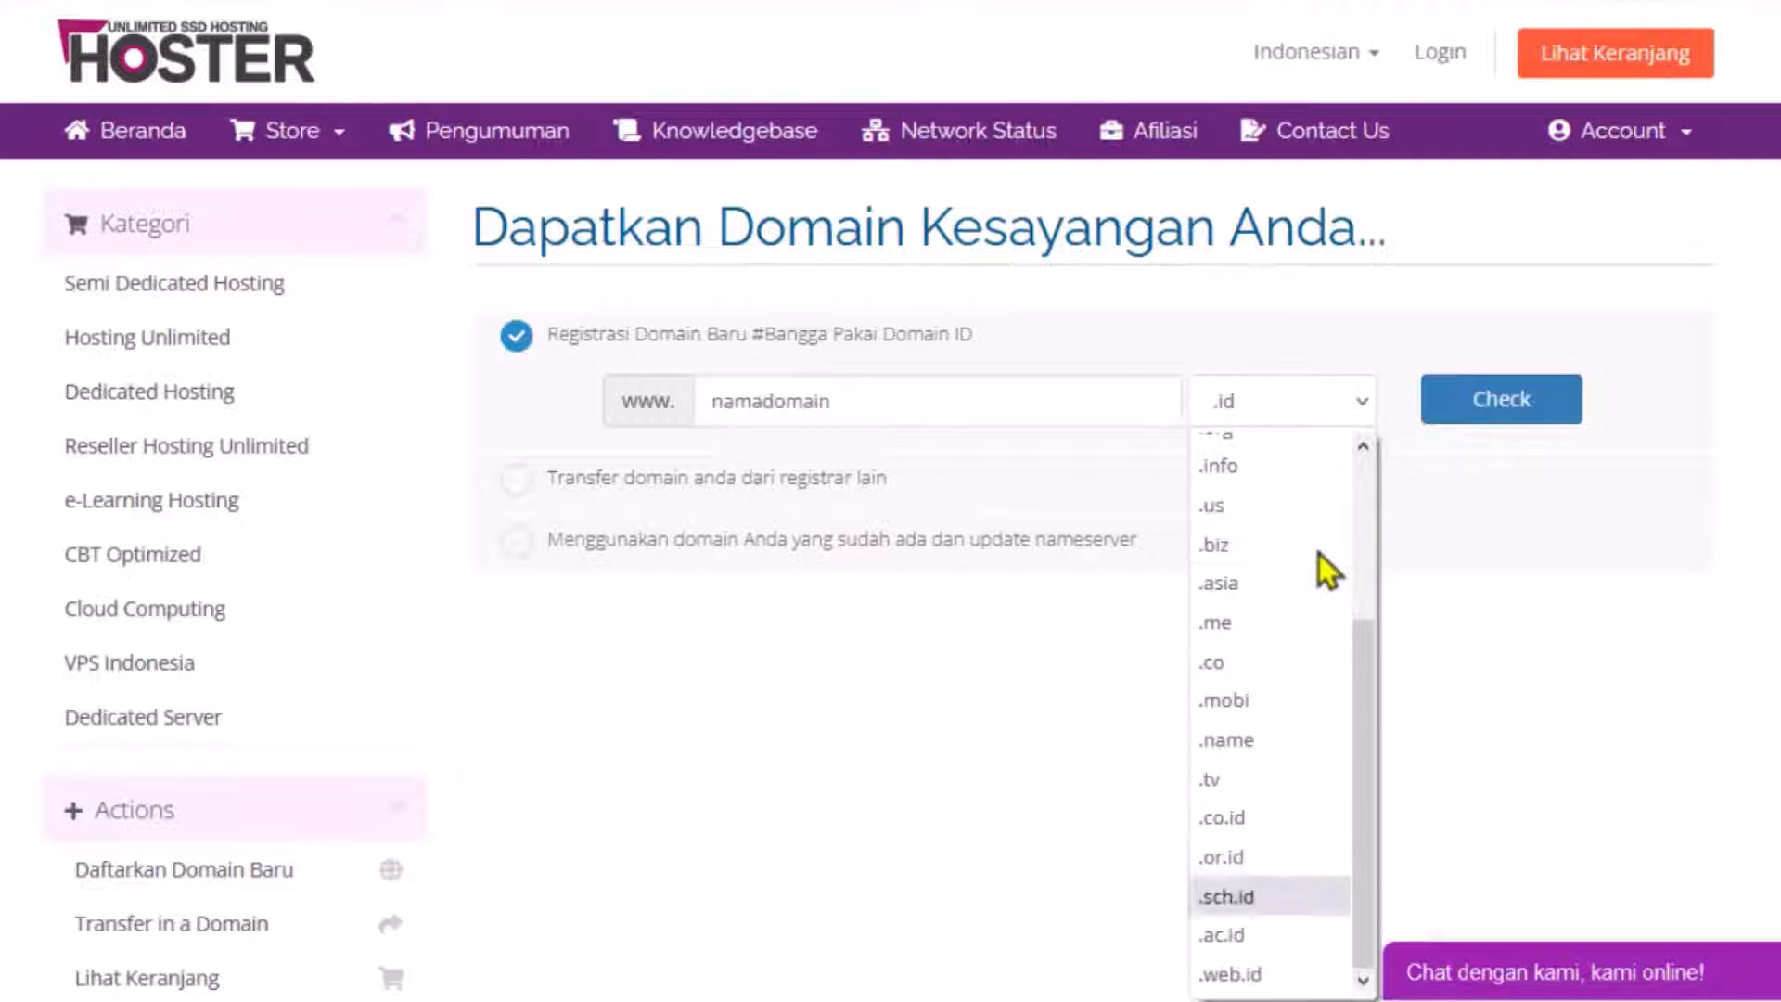
{"action": "scroll", "coordinate": [1318, 554], "scroll_direction": "up", "scroll_amount": 3}
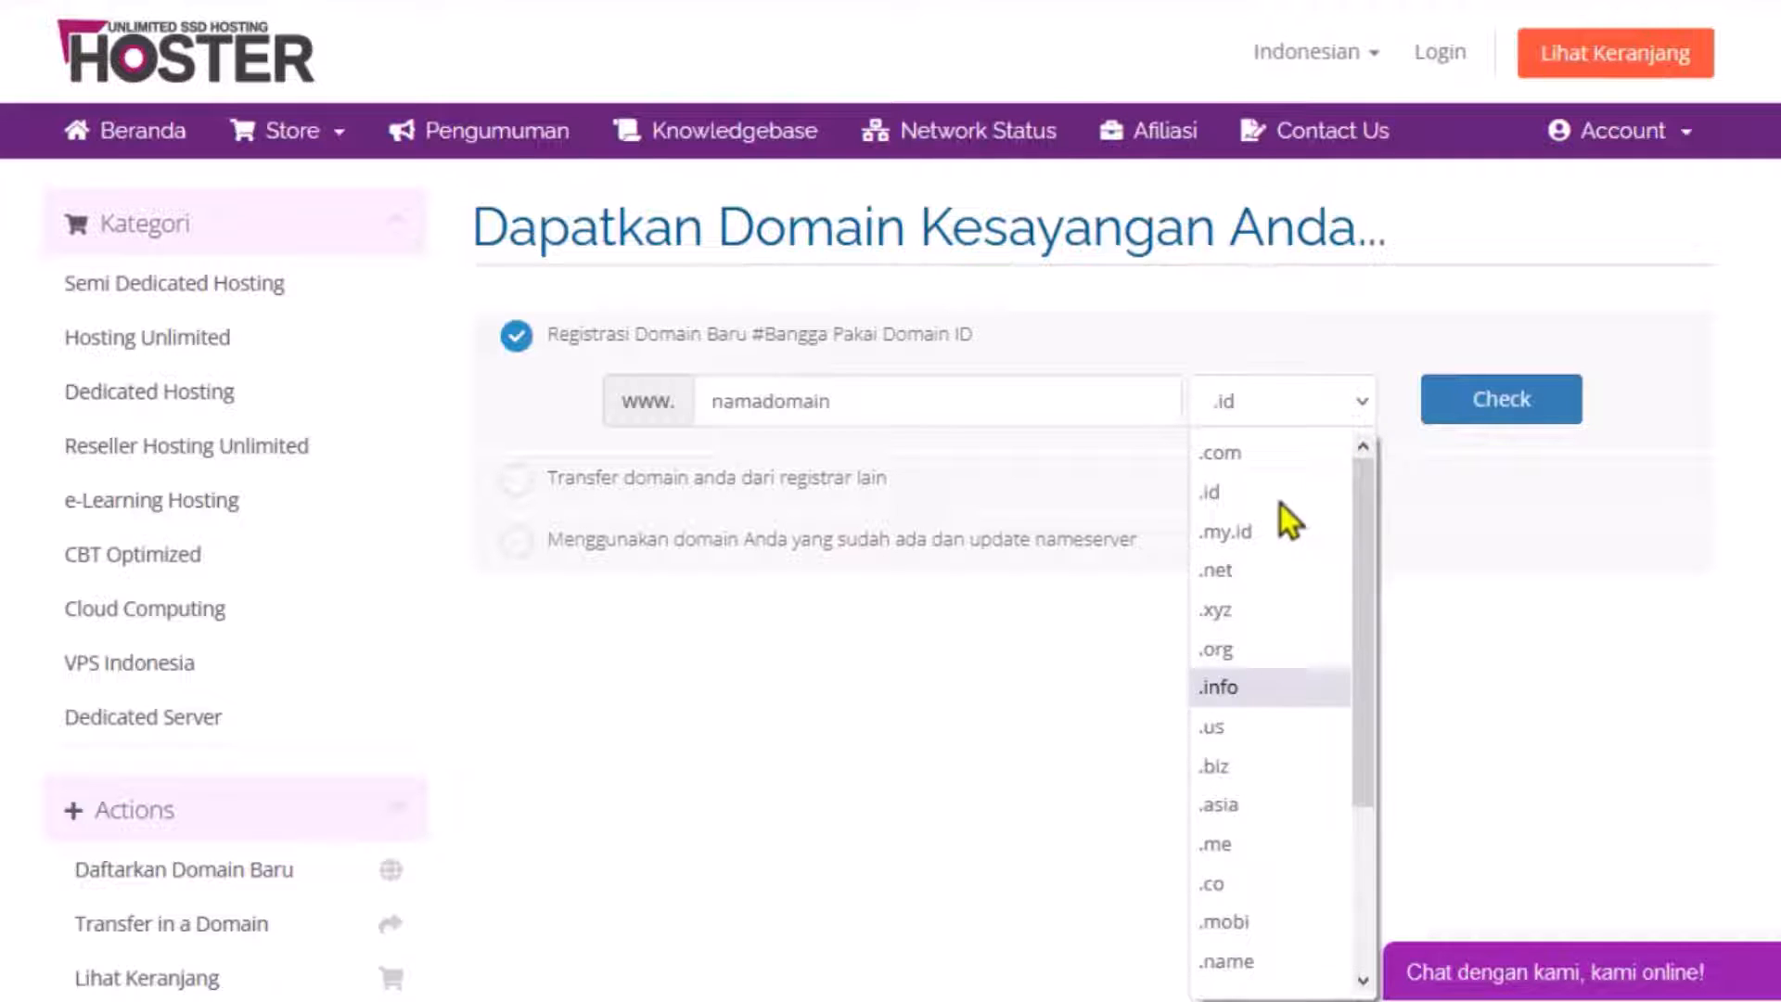
{"action": "left_click", "coordinate": [1241, 452]}
{"action": "left_click", "coordinate": [1480, 423]}
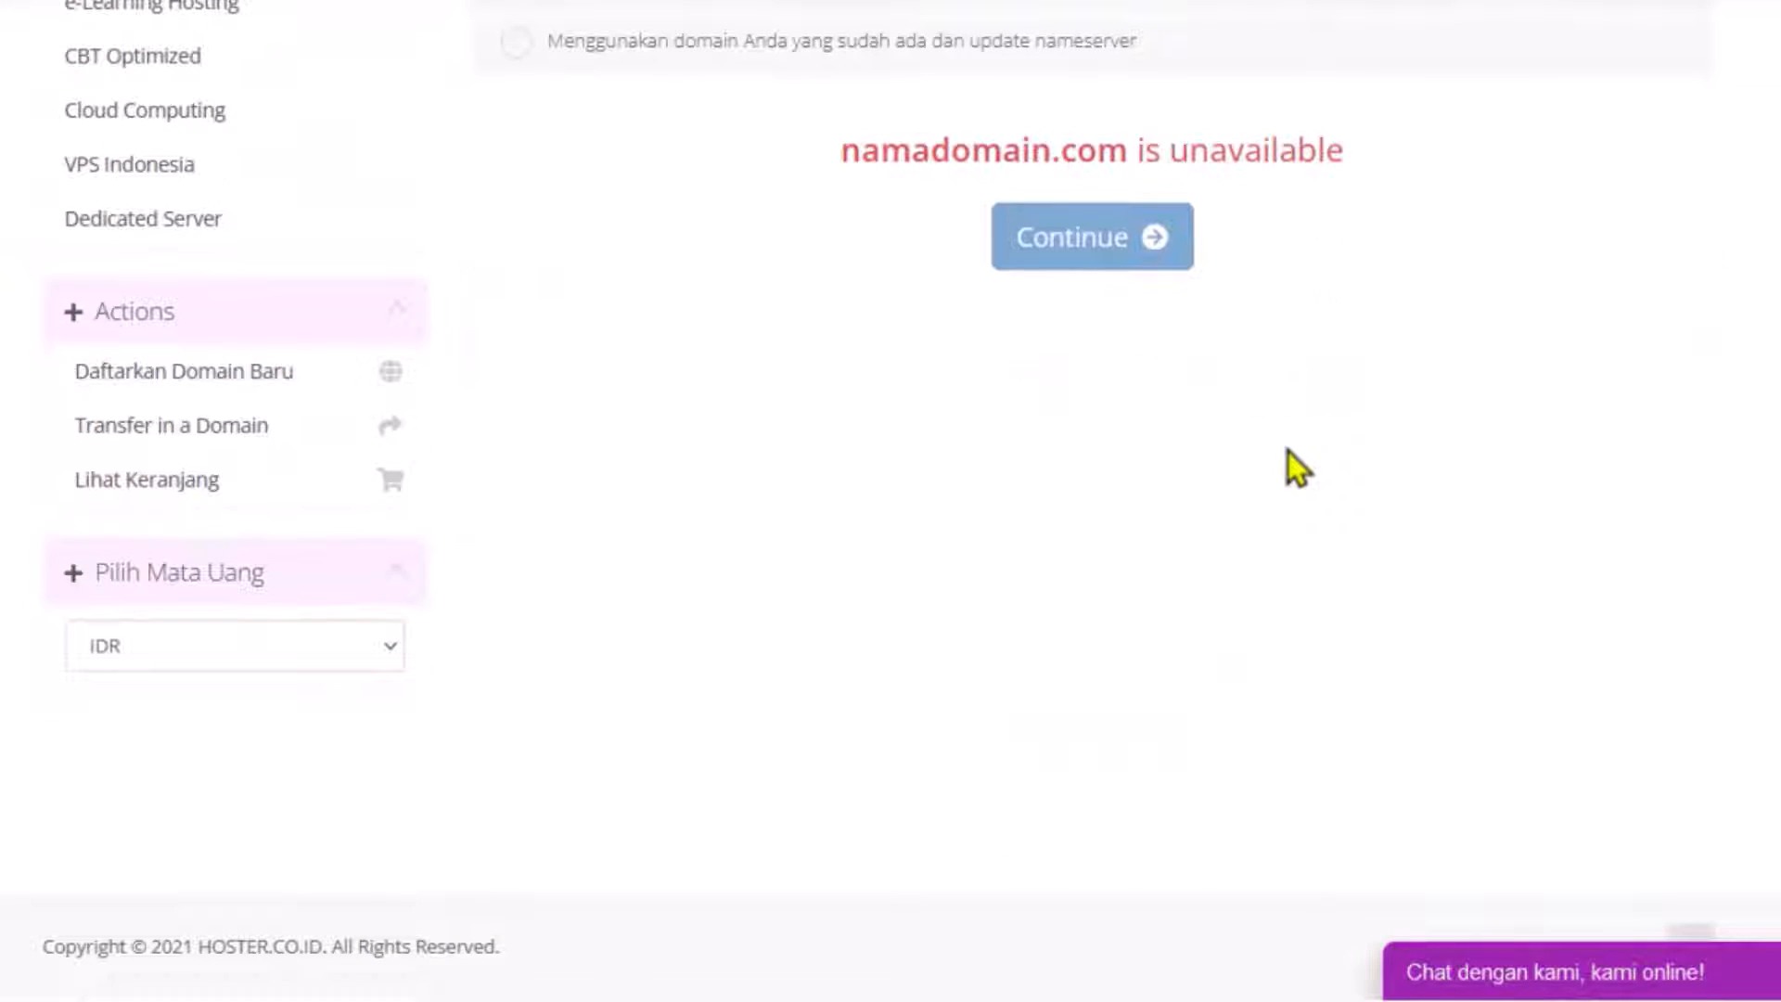
{"action": "scroll", "coordinate": [1288, 451], "scroll_direction": "up", "scroll_amount": 5}
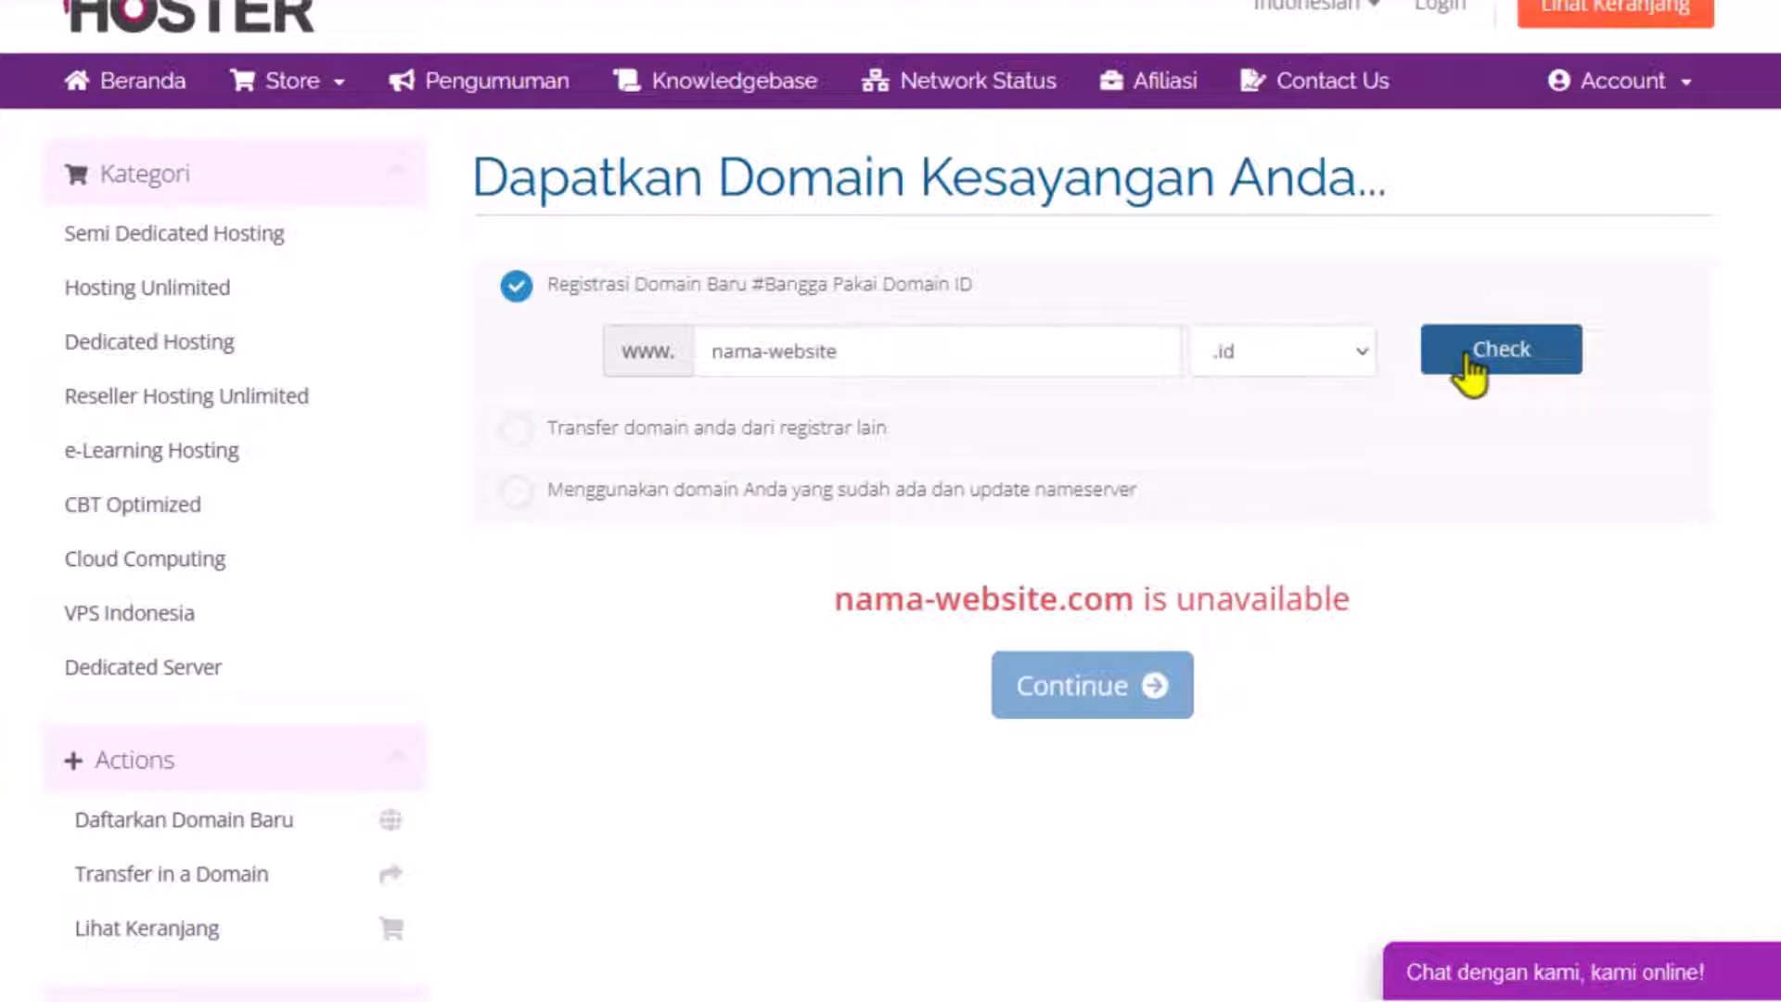
{"action": "left_click", "coordinate": [1468, 356]}
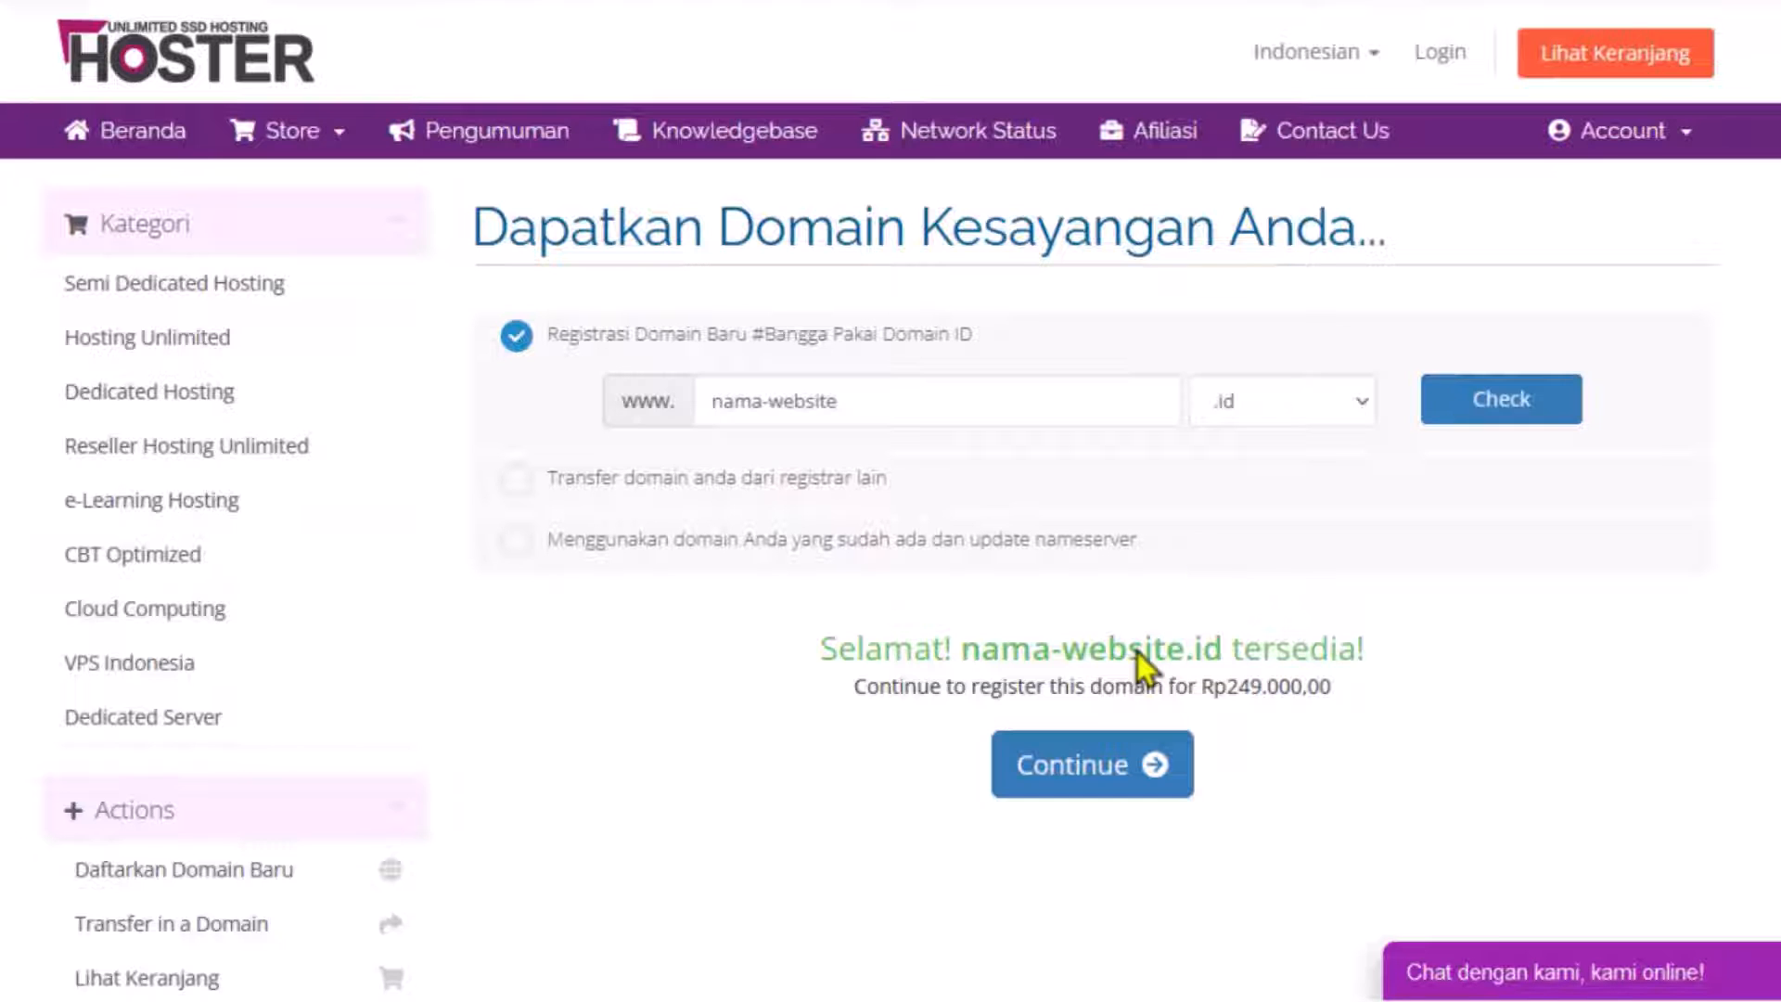
Proceed to register nama-website.id and choose BCA Manual as the payment method.
{"action": "left_click", "coordinate": [1096, 779]}
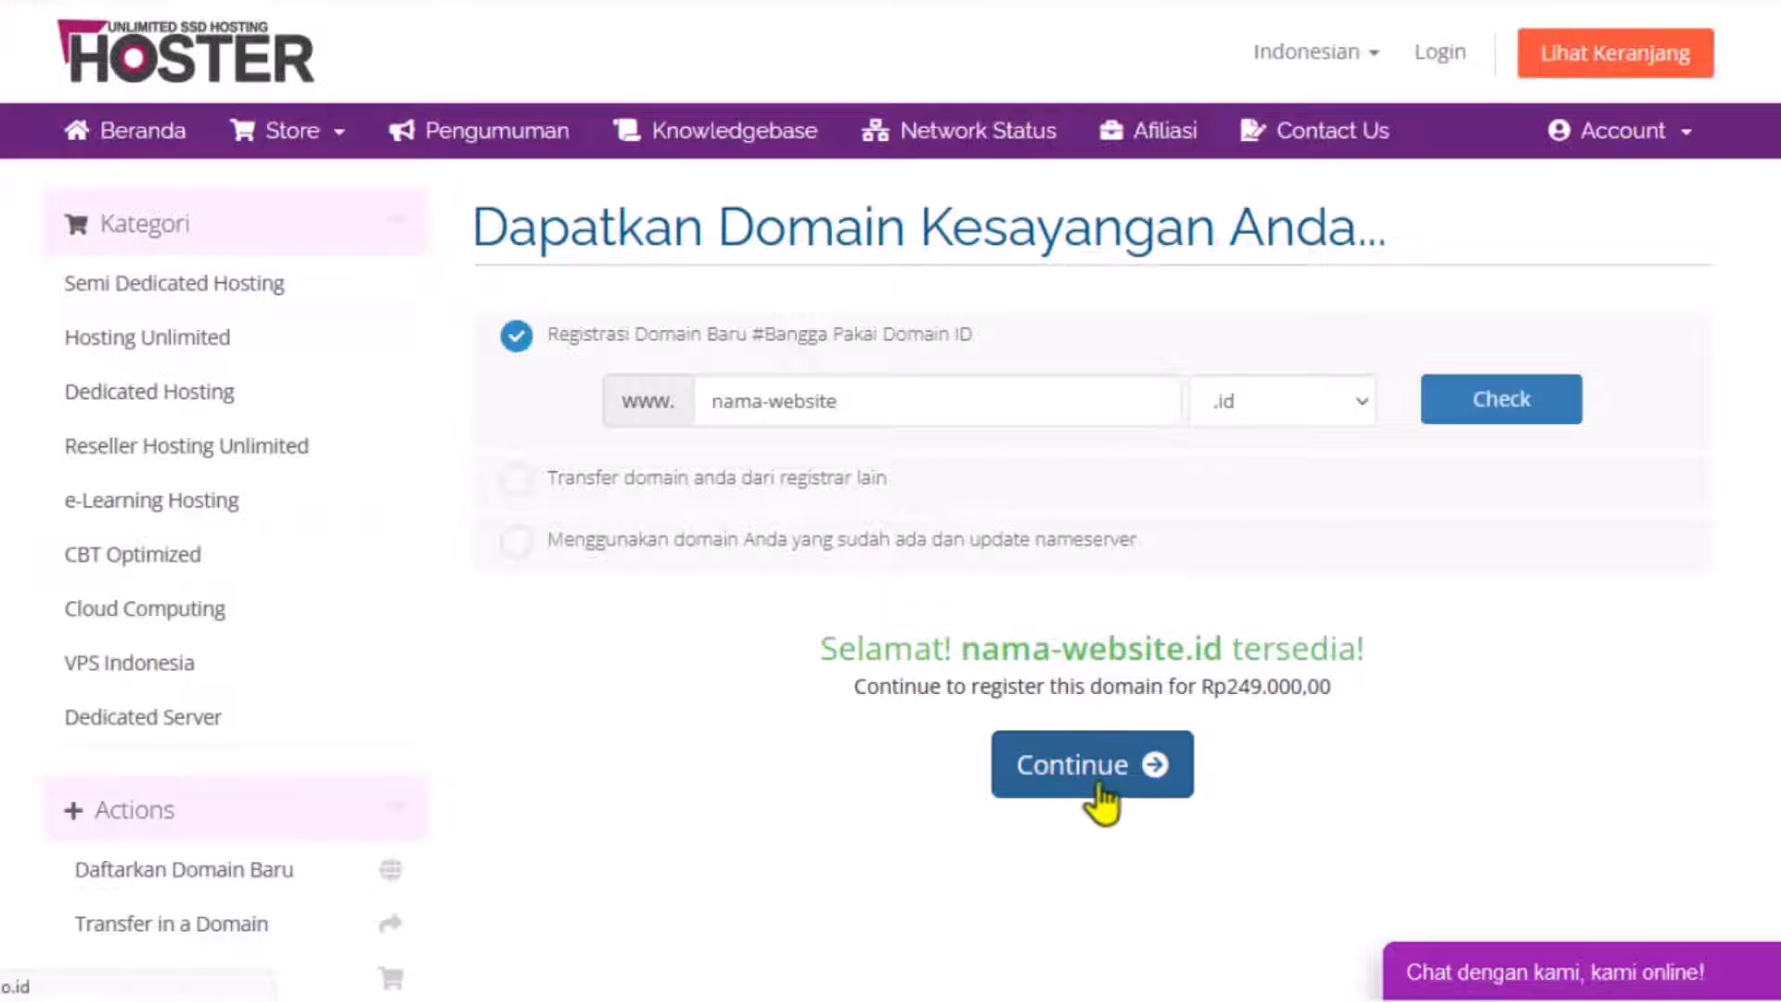
{"action": "scroll", "coordinate": [1209, 564], "scroll_direction": "down", "scroll_amount": 5}
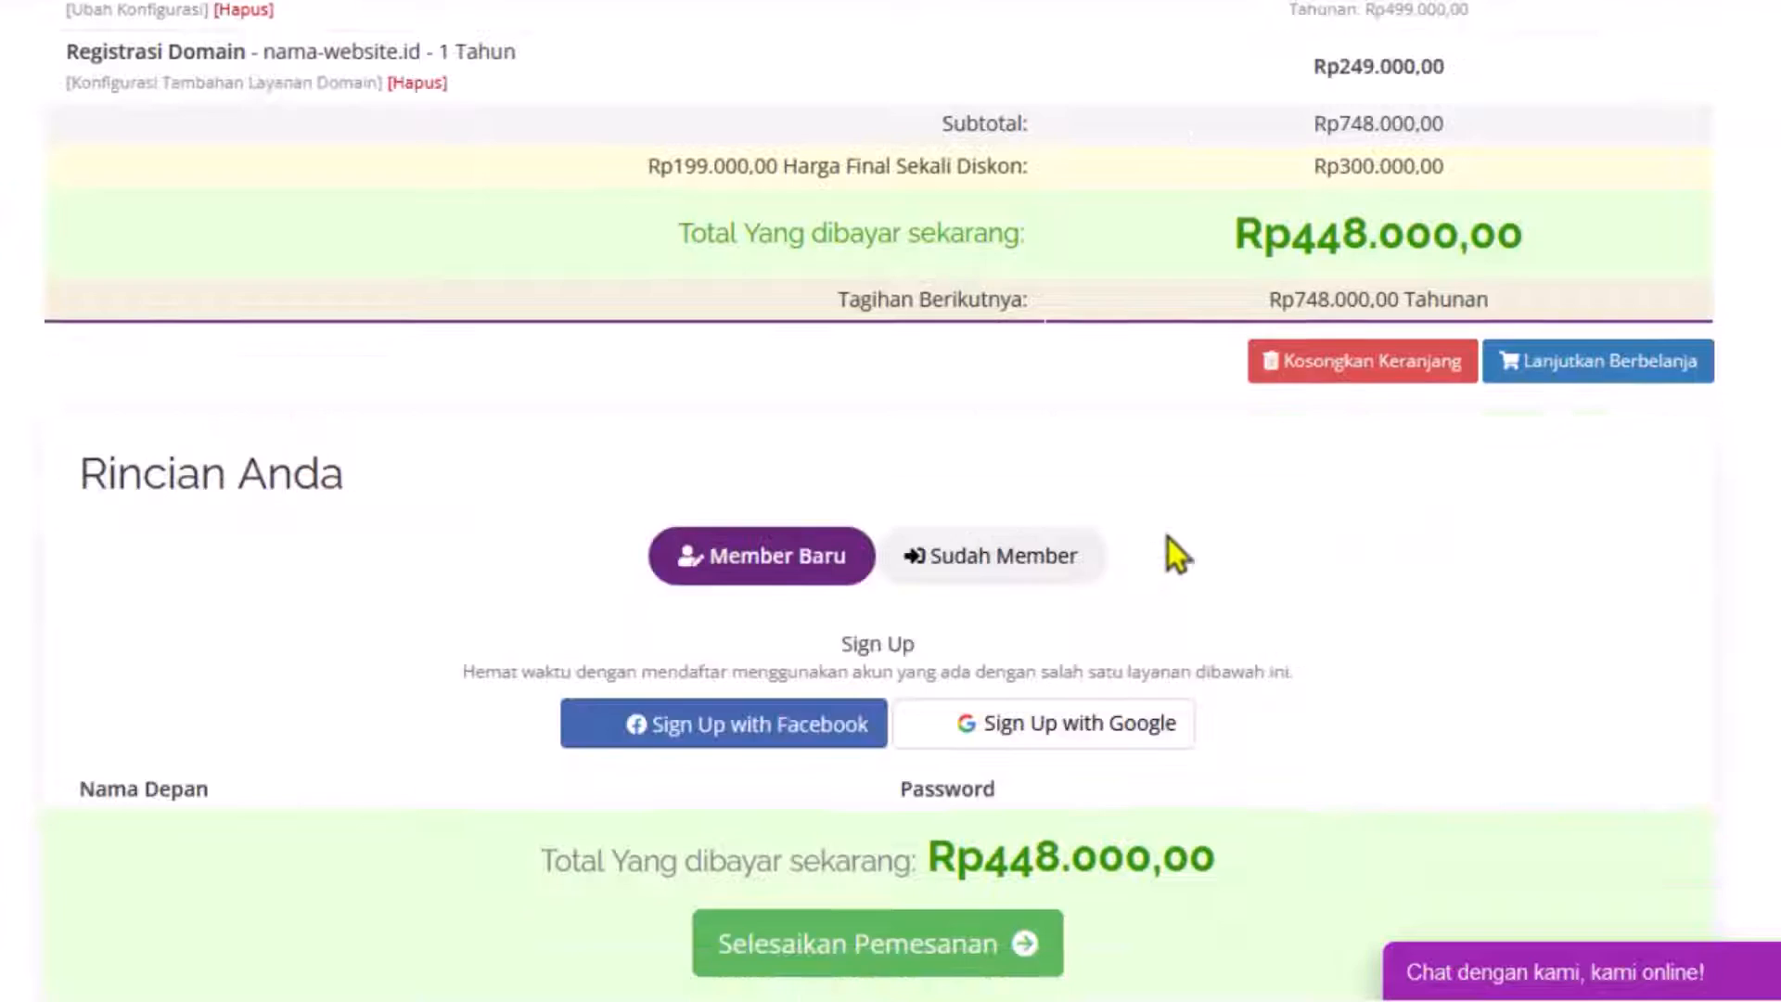
{"action": "scroll", "coordinate": [1170, 555], "scroll_direction": "down", "scroll_amount": 7}
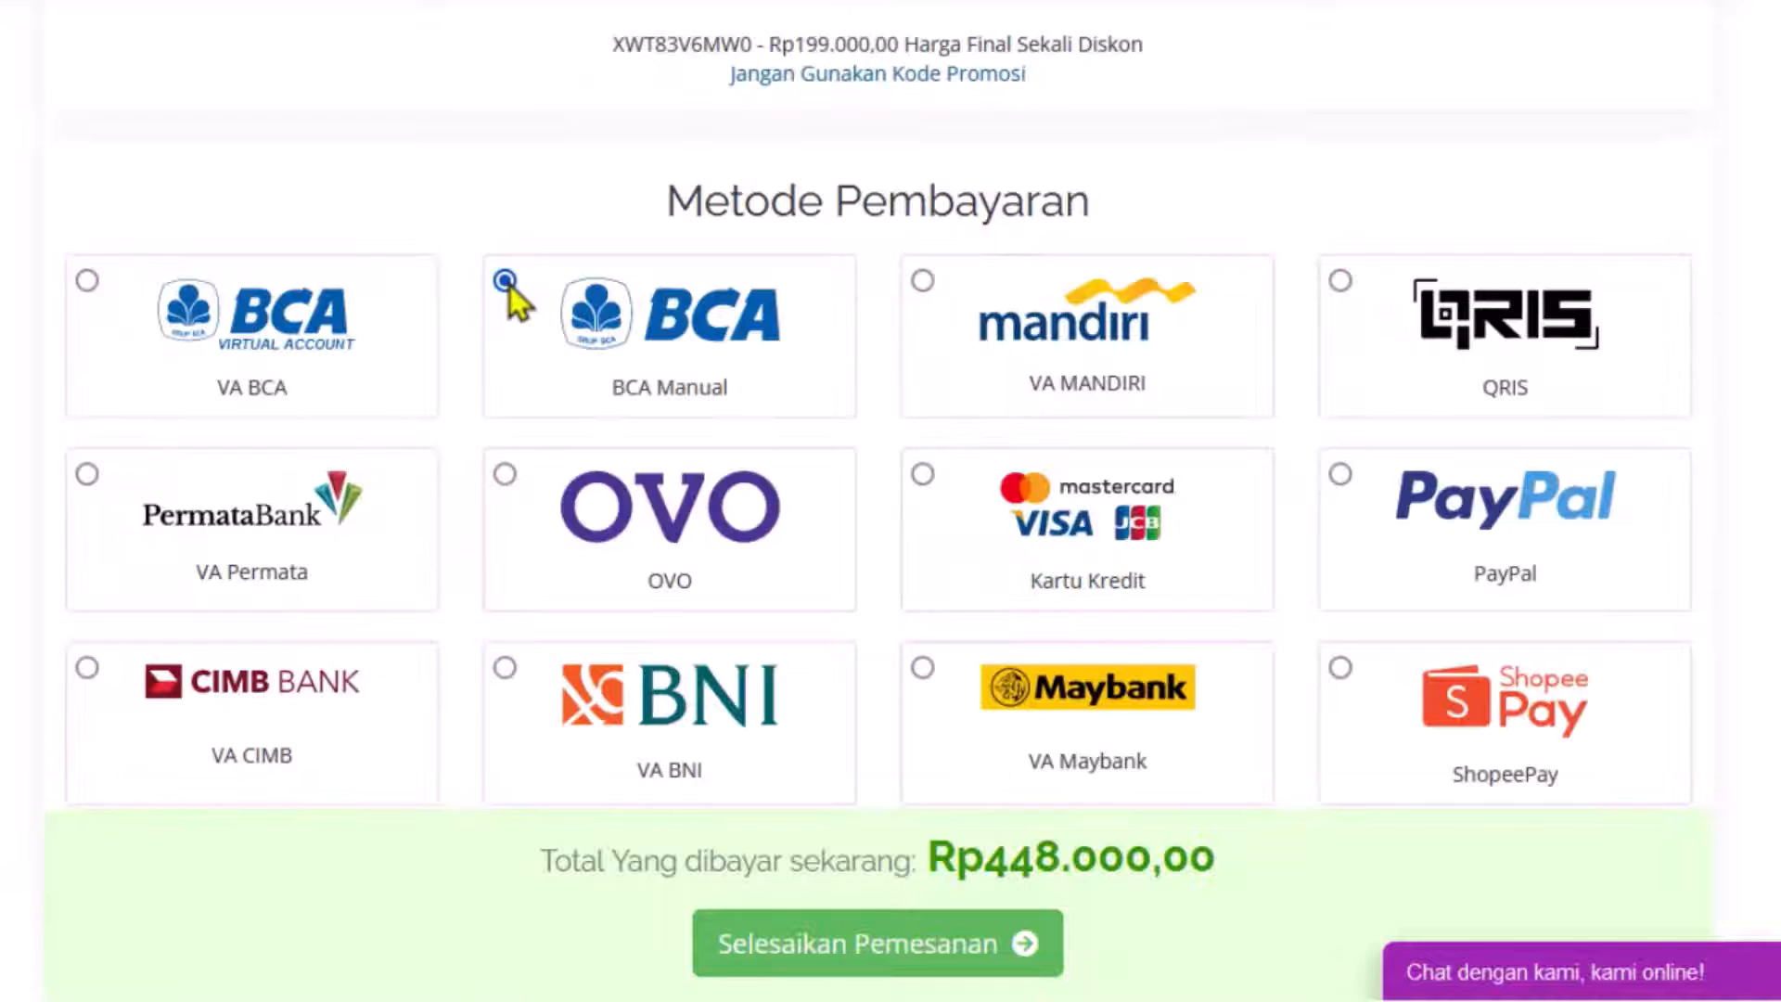
{"action": "left_click", "coordinate": [509, 285]}
{"action": "scroll", "coordinate": [738, 445], "scroll_direction": "down", "scroll_amount": 6}
{"action": "scroll", "coordinate": [732, 450], "scroll_direction": "down", "scroll_amount": 2}
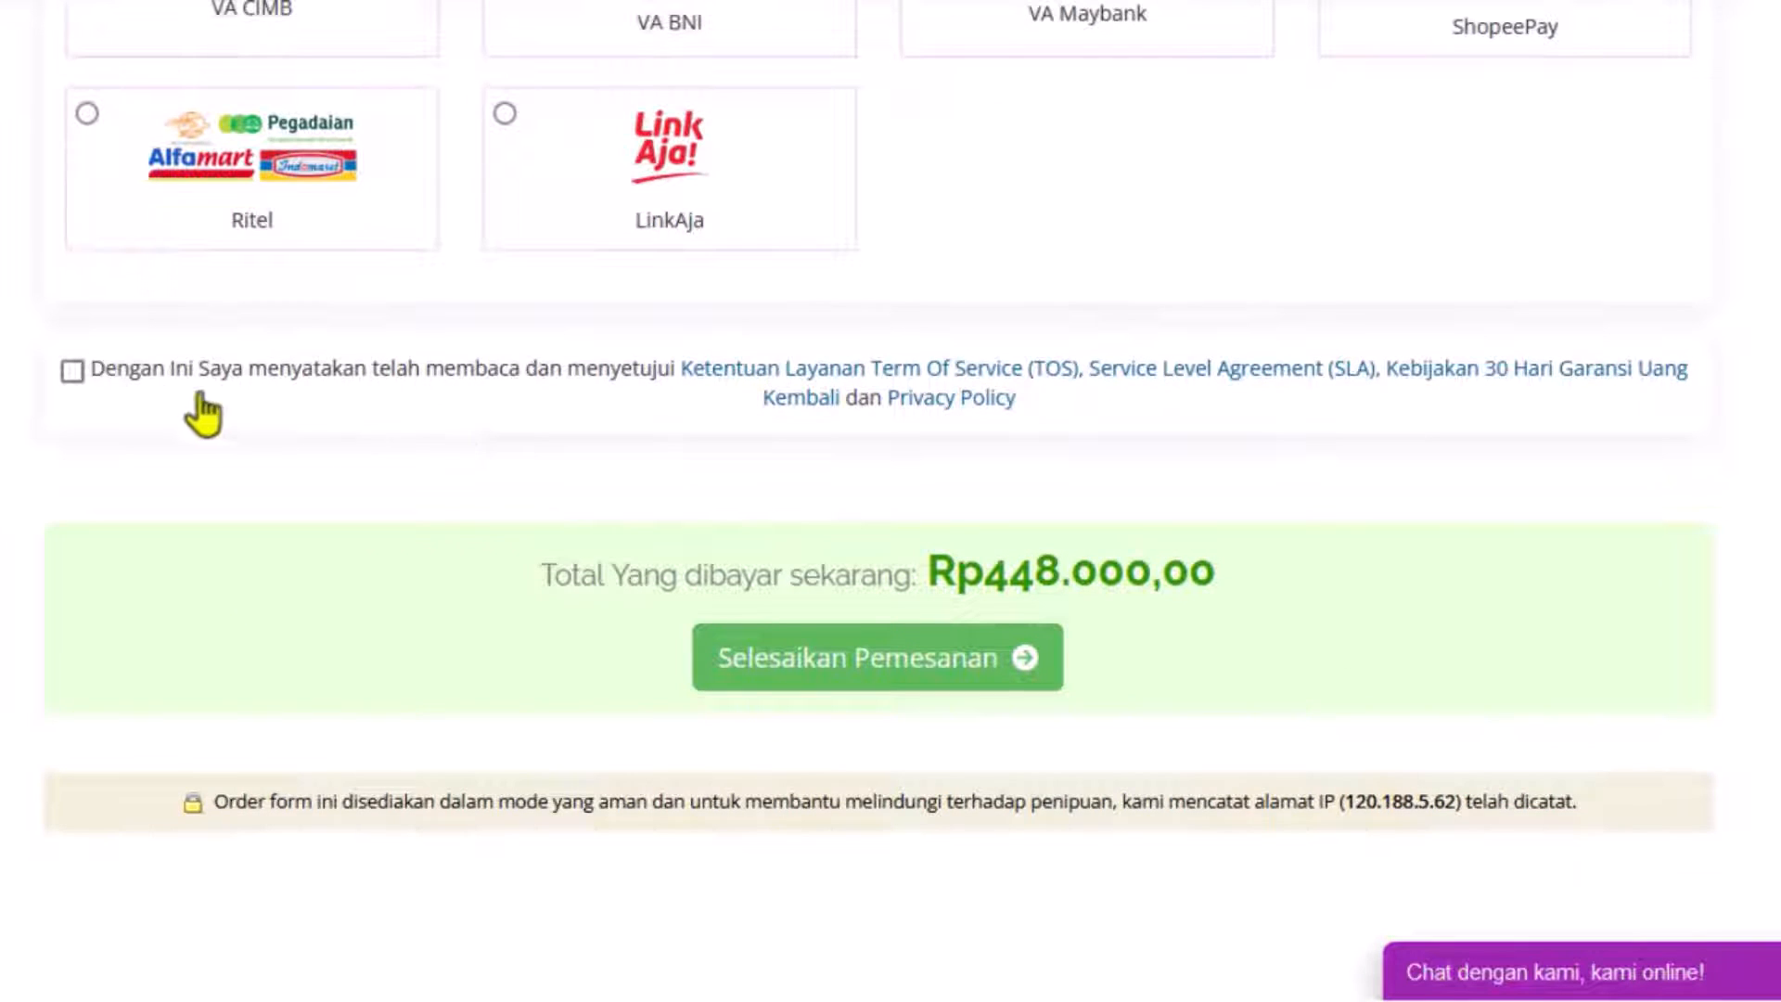
Accept the terms of service, place the order, and review the unpaid Rp448.000,00 invoice.
{"action": "left_click", "coordinate": [73, 375]}
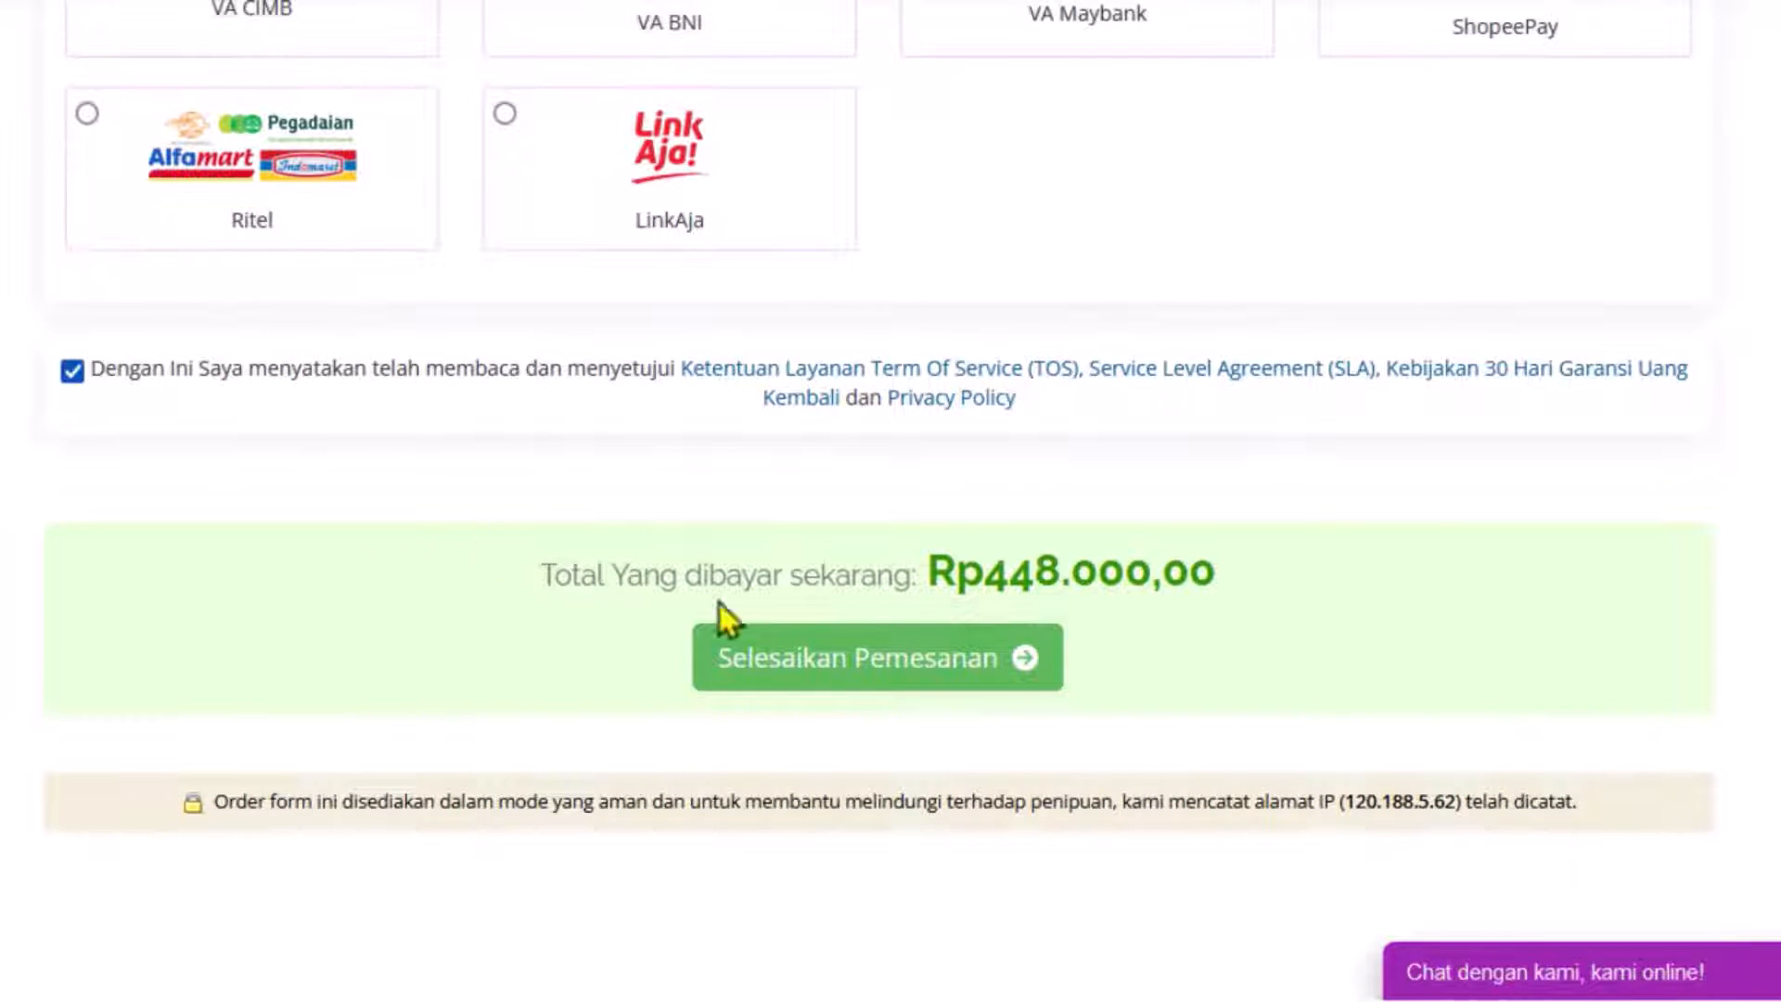
{"action": "left_click", "coordinate": [797, 650]}
{"action": "scroll", "coordinate": [821, 665], "scroll_direction": "down", "scroll_amount": 2}
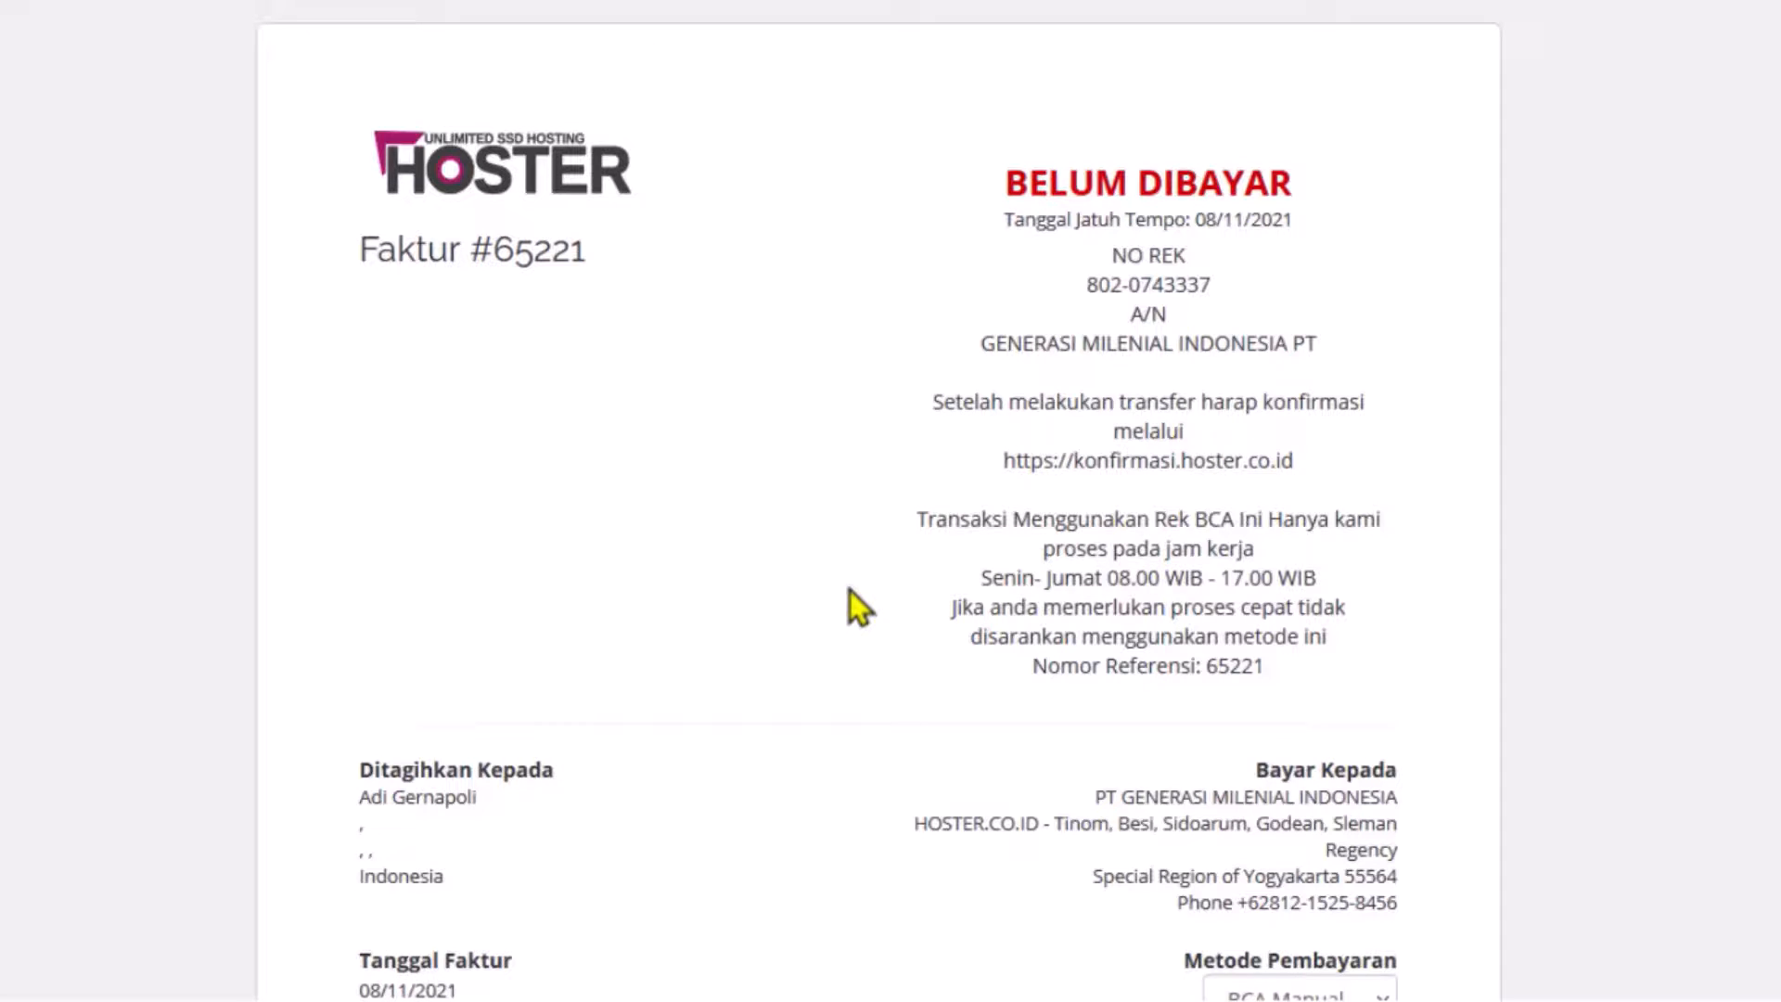
{"action": "scroll", "coordinate": [850, 607], "scroll_direction": "down", "scroll_amount": 3}
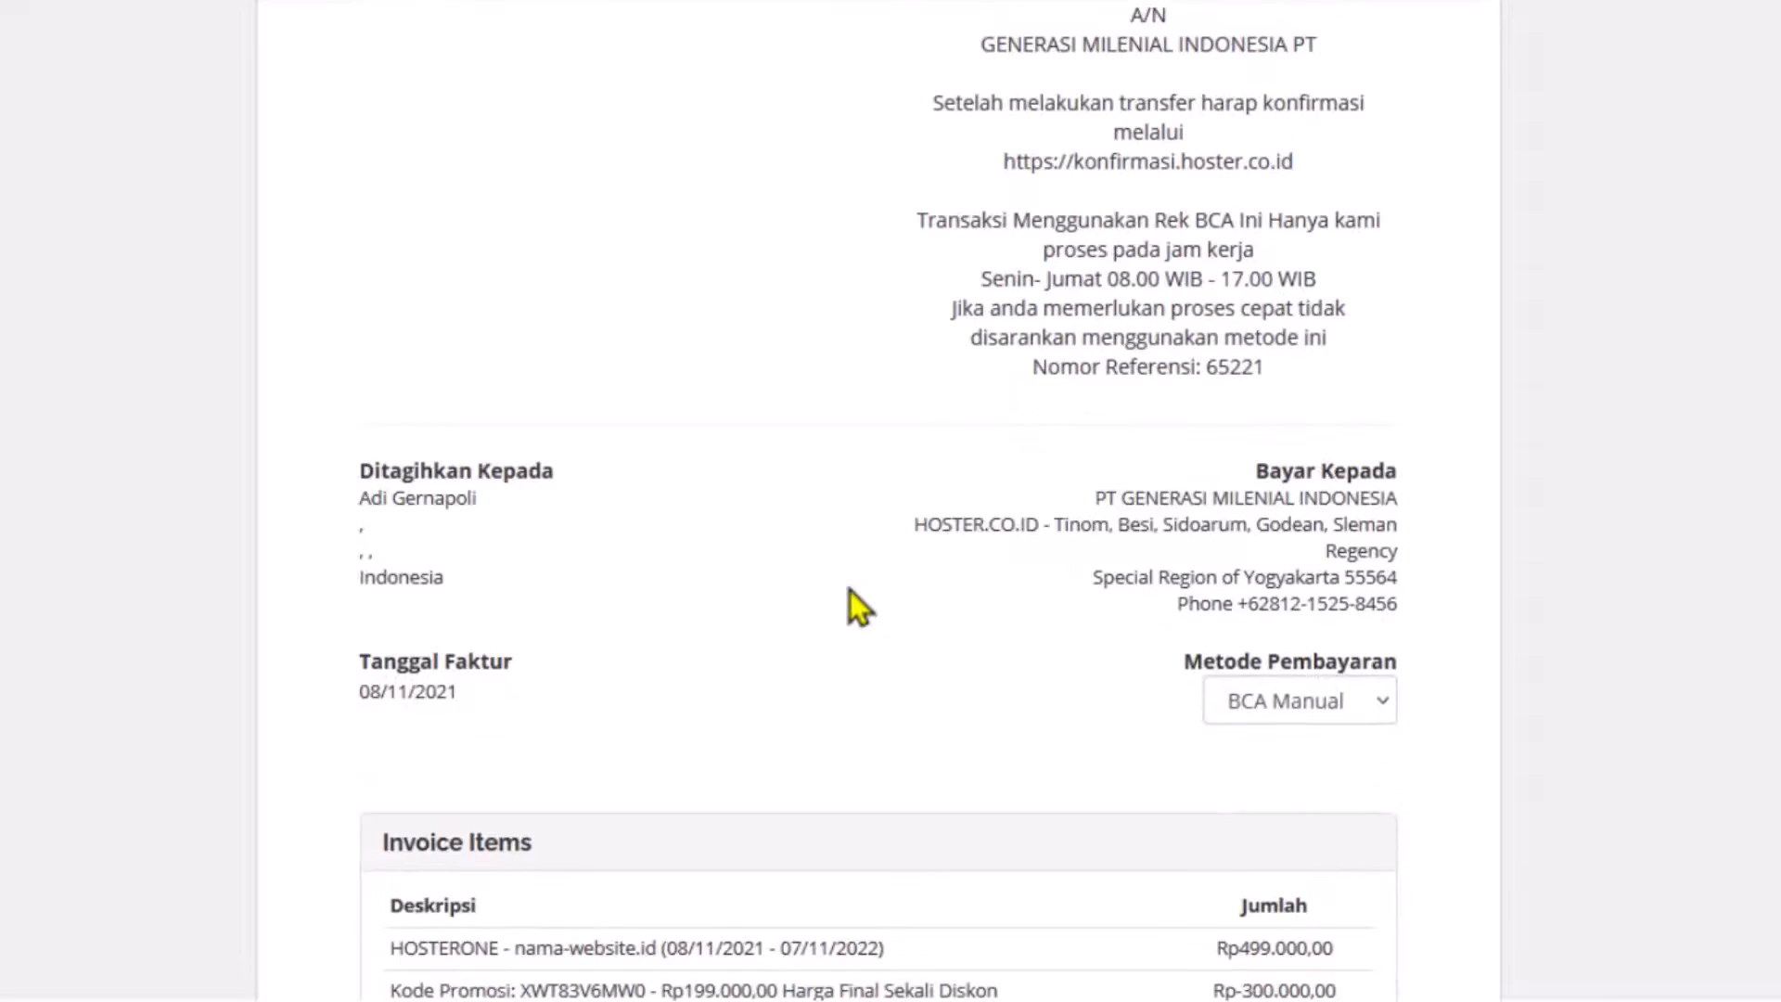
{"action": "scroll", "coordinate": [850, 590], "scroll_direction": "down", "scroll_amount": 5}
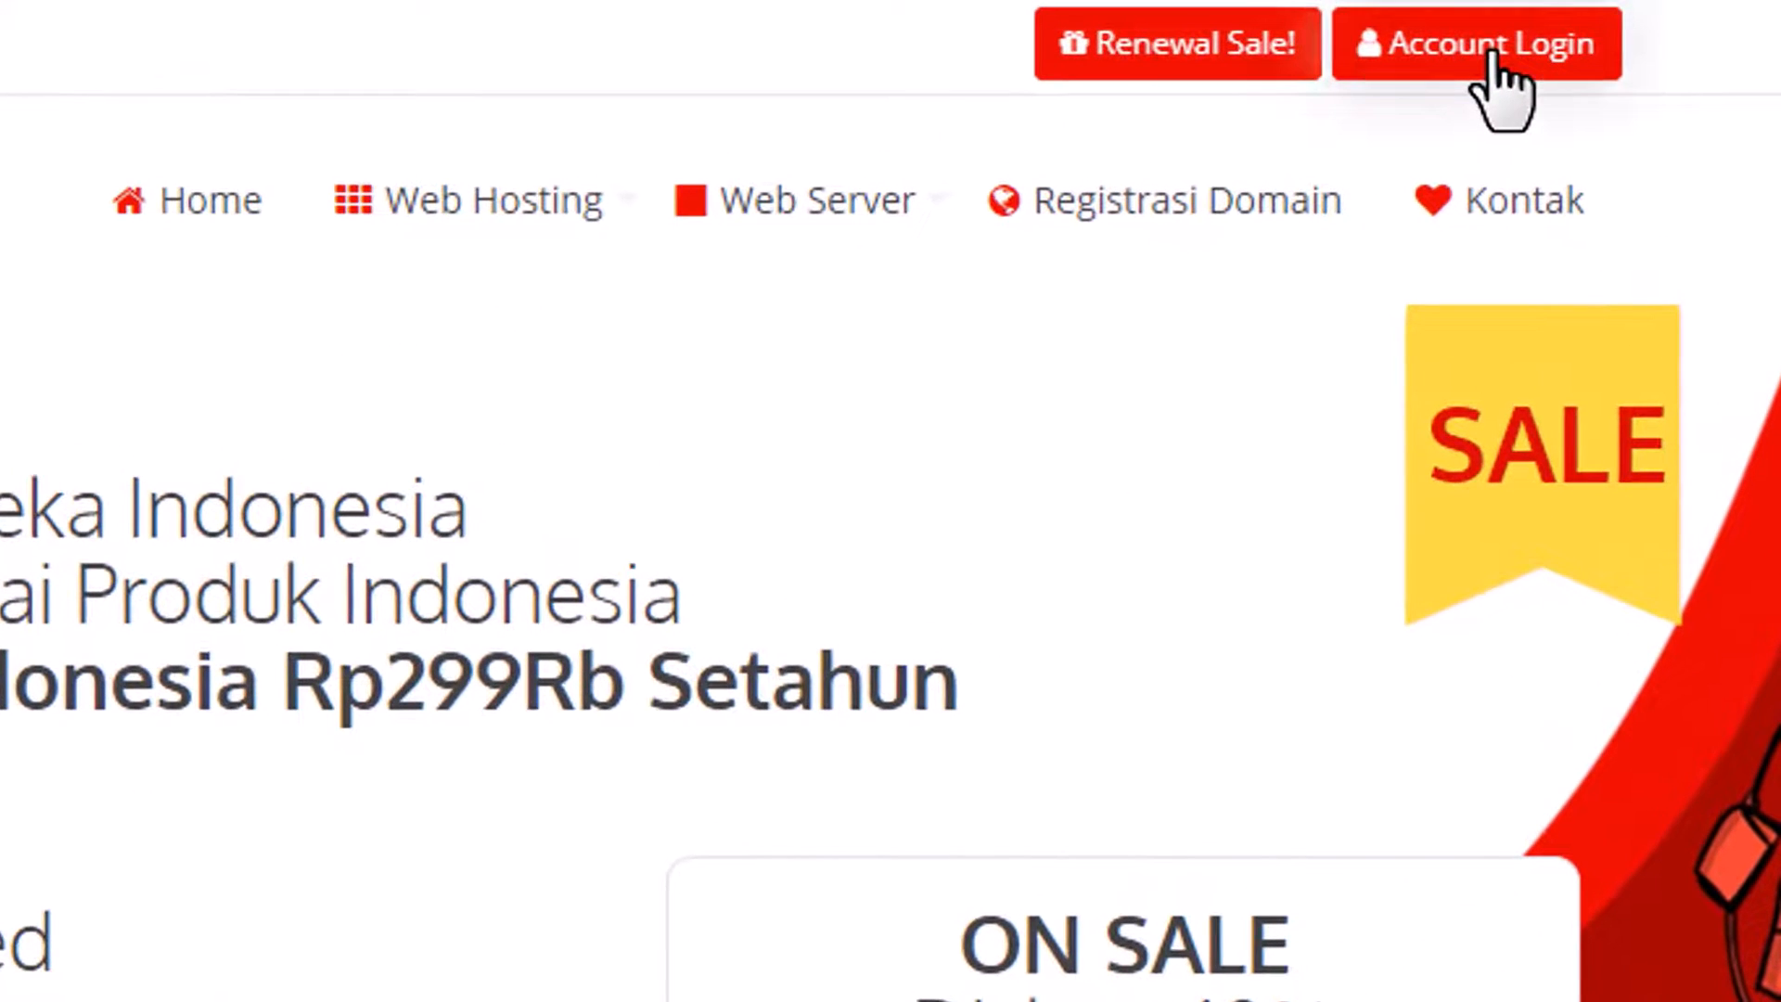
Log in to the client area and open cPanel for the jualsoftware.com hosting service.
{"action": "left_click", "coordinate": [1491, 56]}
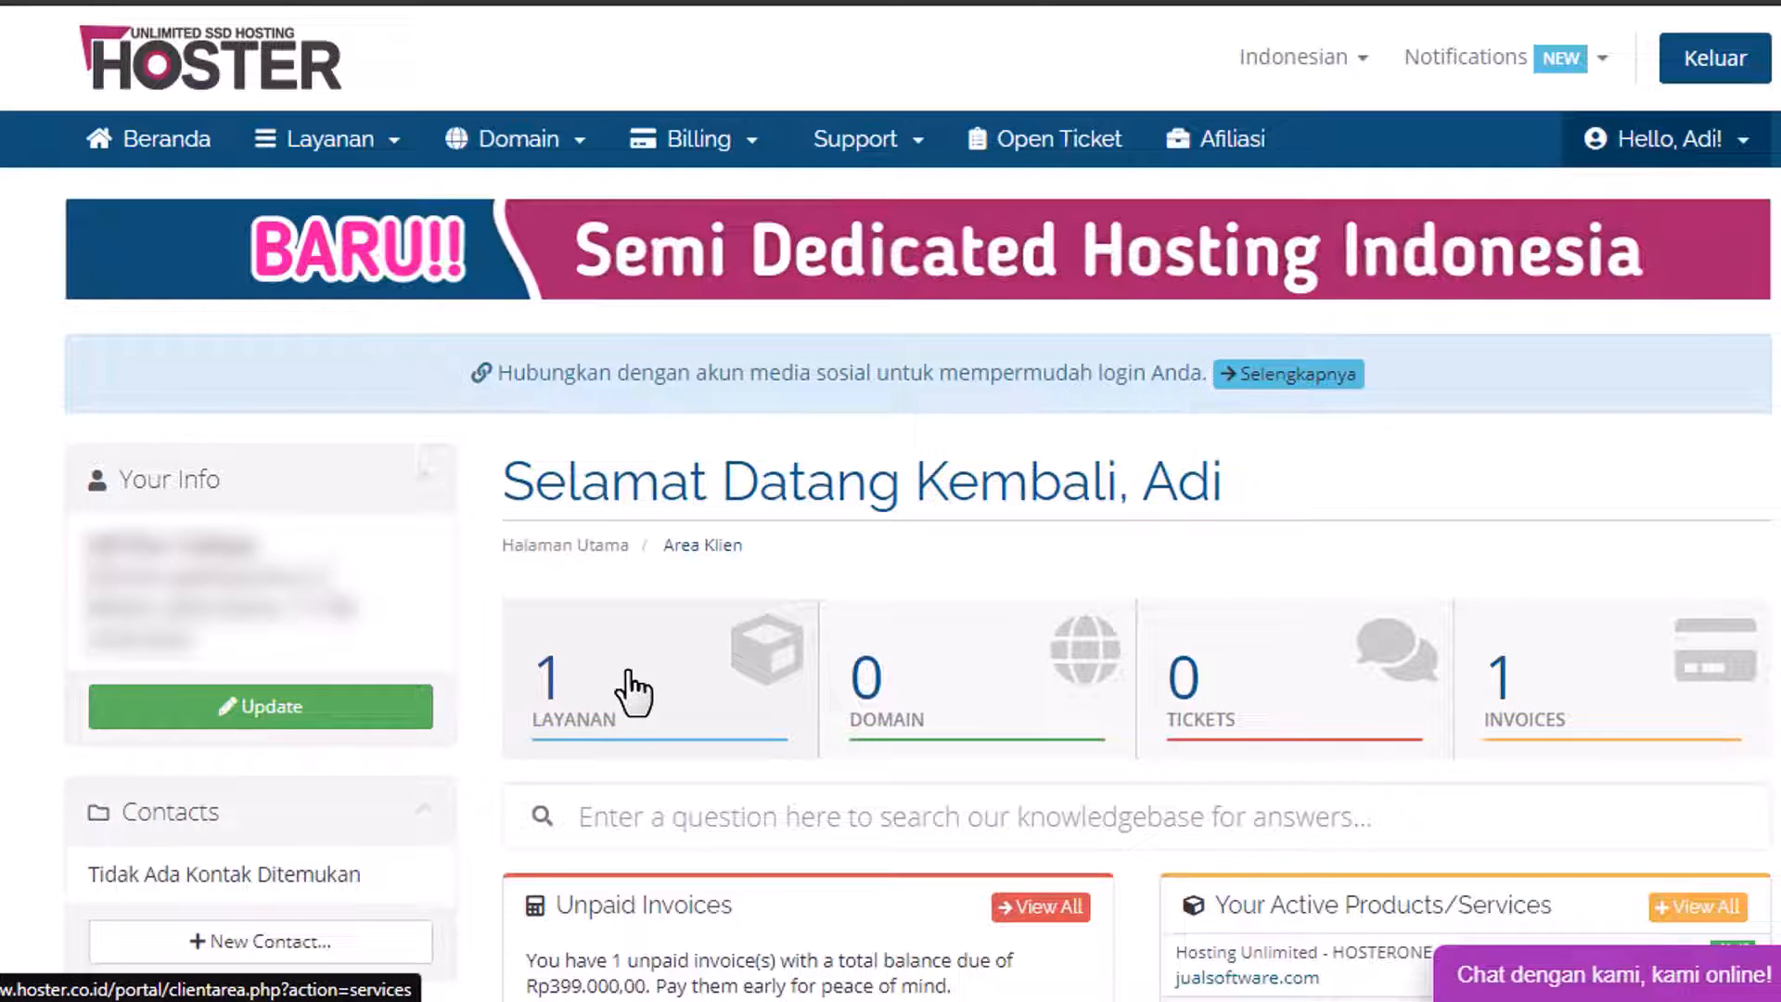
{"action": "left_click", "coordinate": [634, 691]}
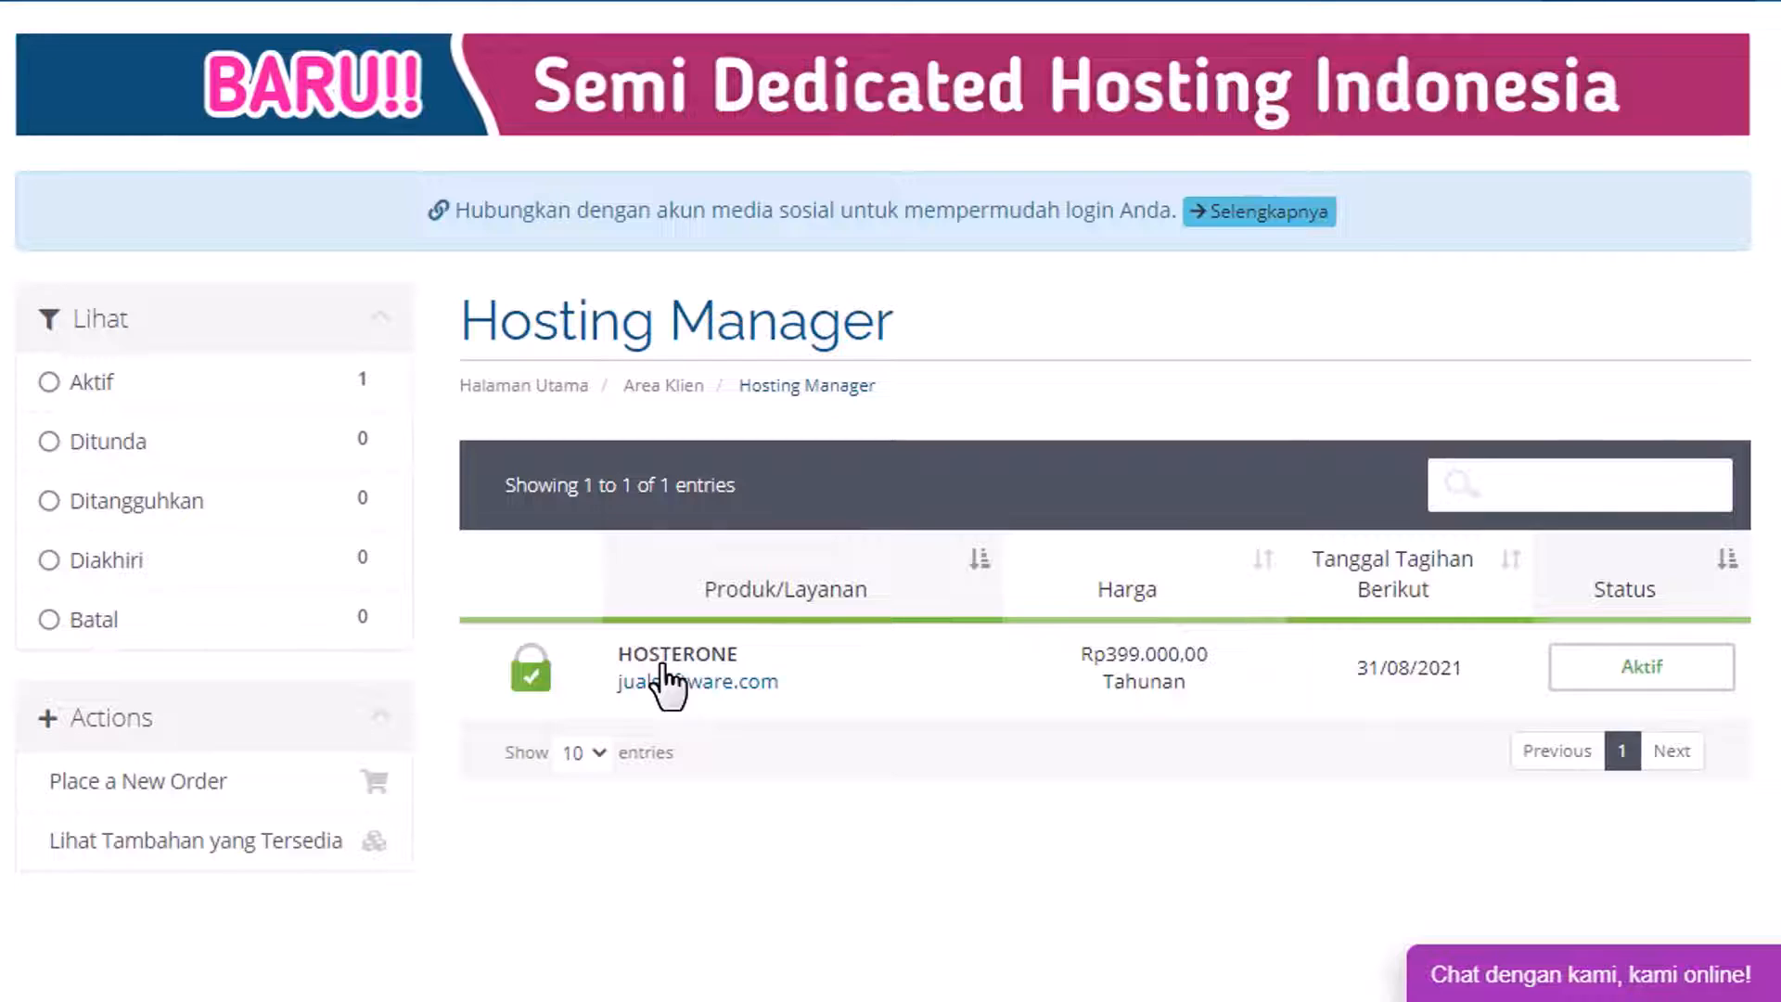
{"action": "left_click", "coordinate": [666, 683]}
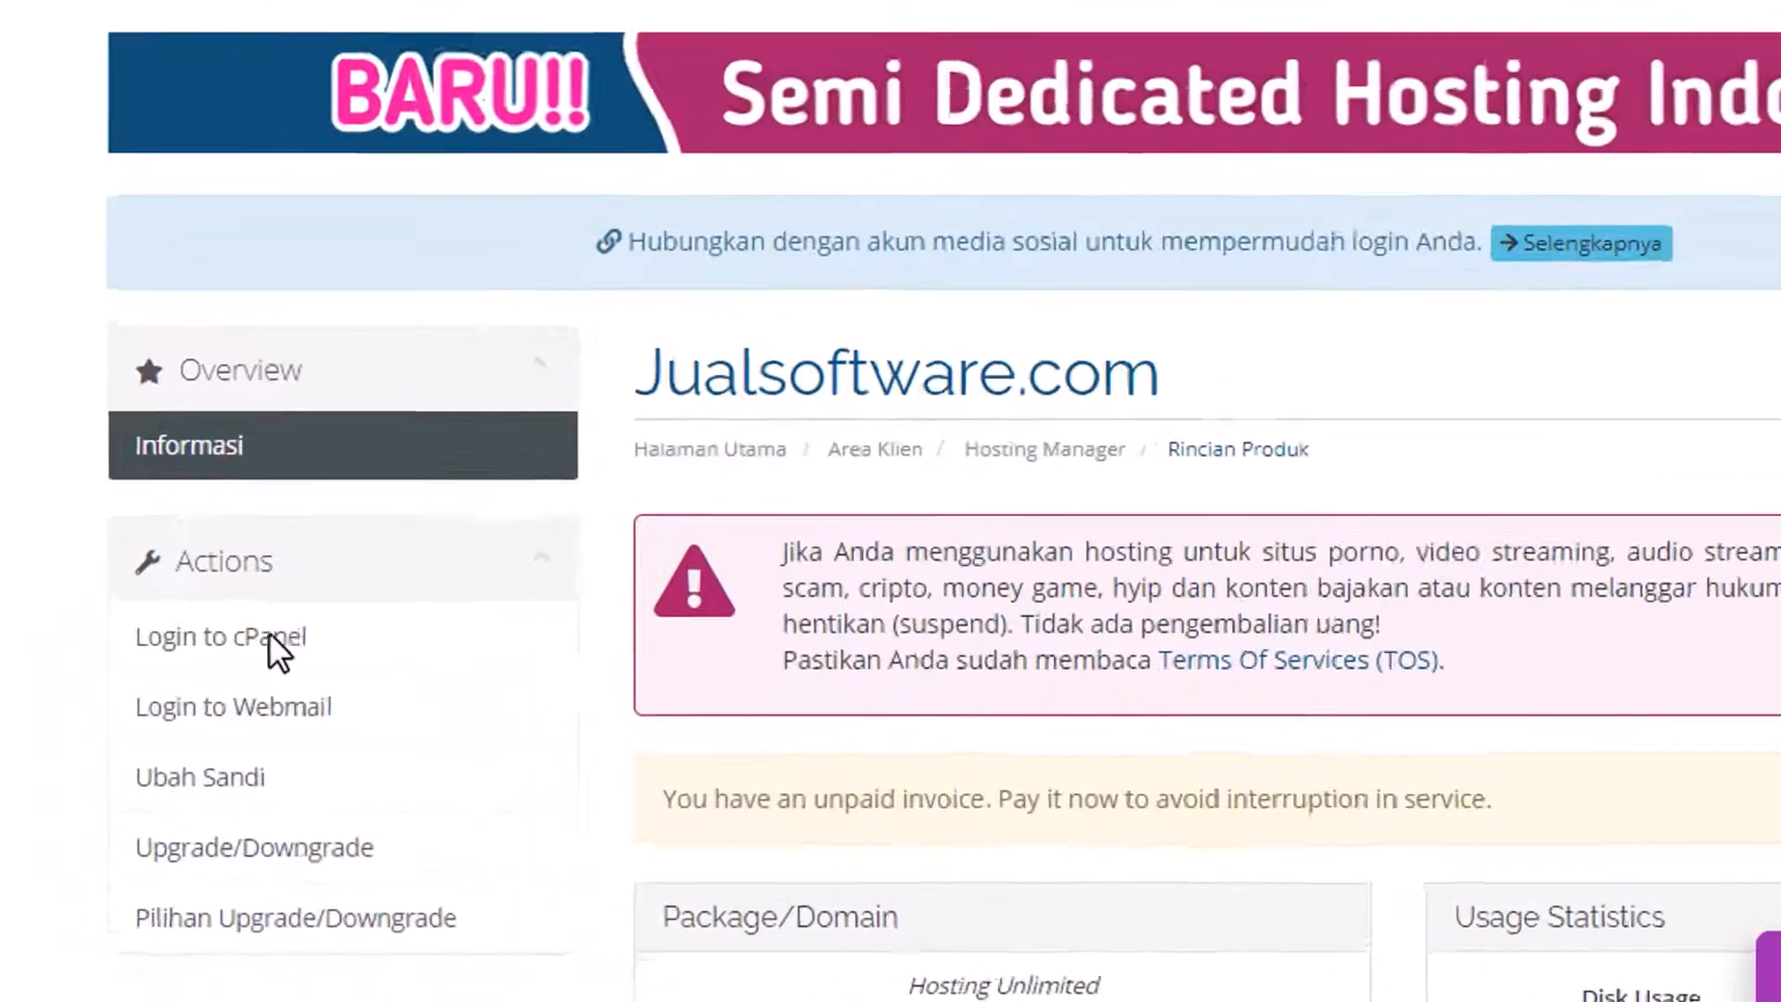
{"action": "left_click", "coordinate": [426, 580]}
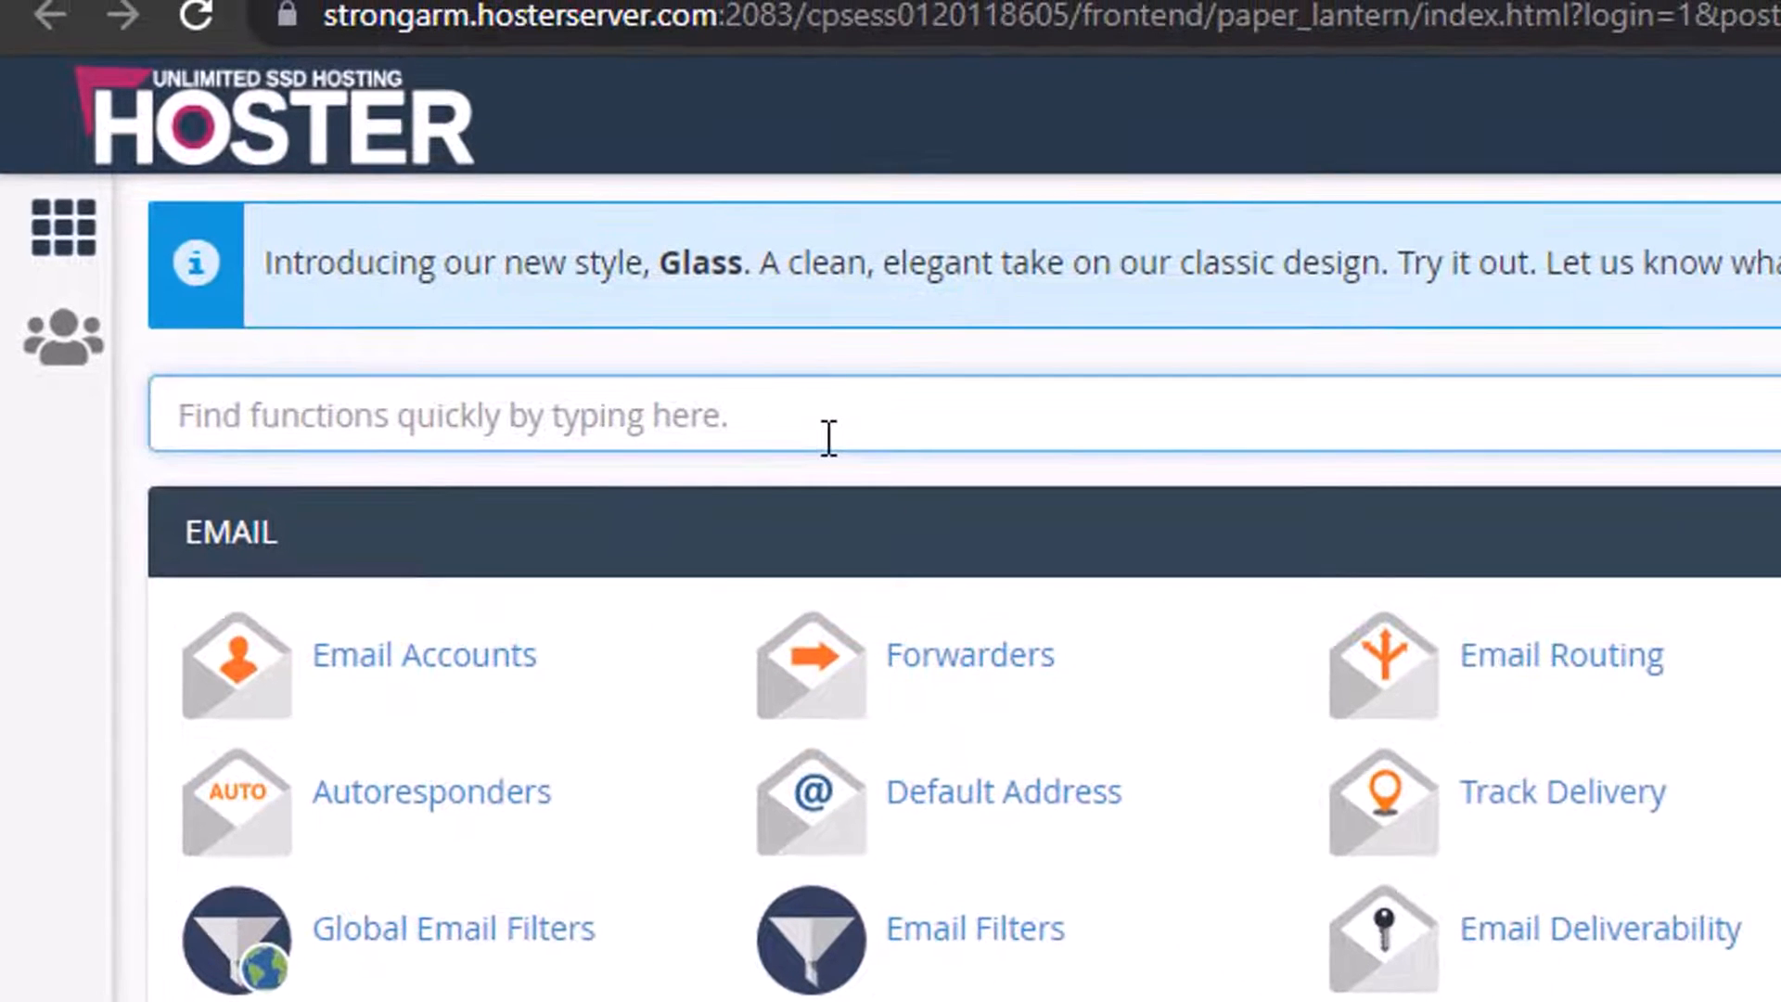
Find WordPress Manager by Softaculous in cPanel and open its fresh-install form.
{"action": "type", "text": "Wordpress"}
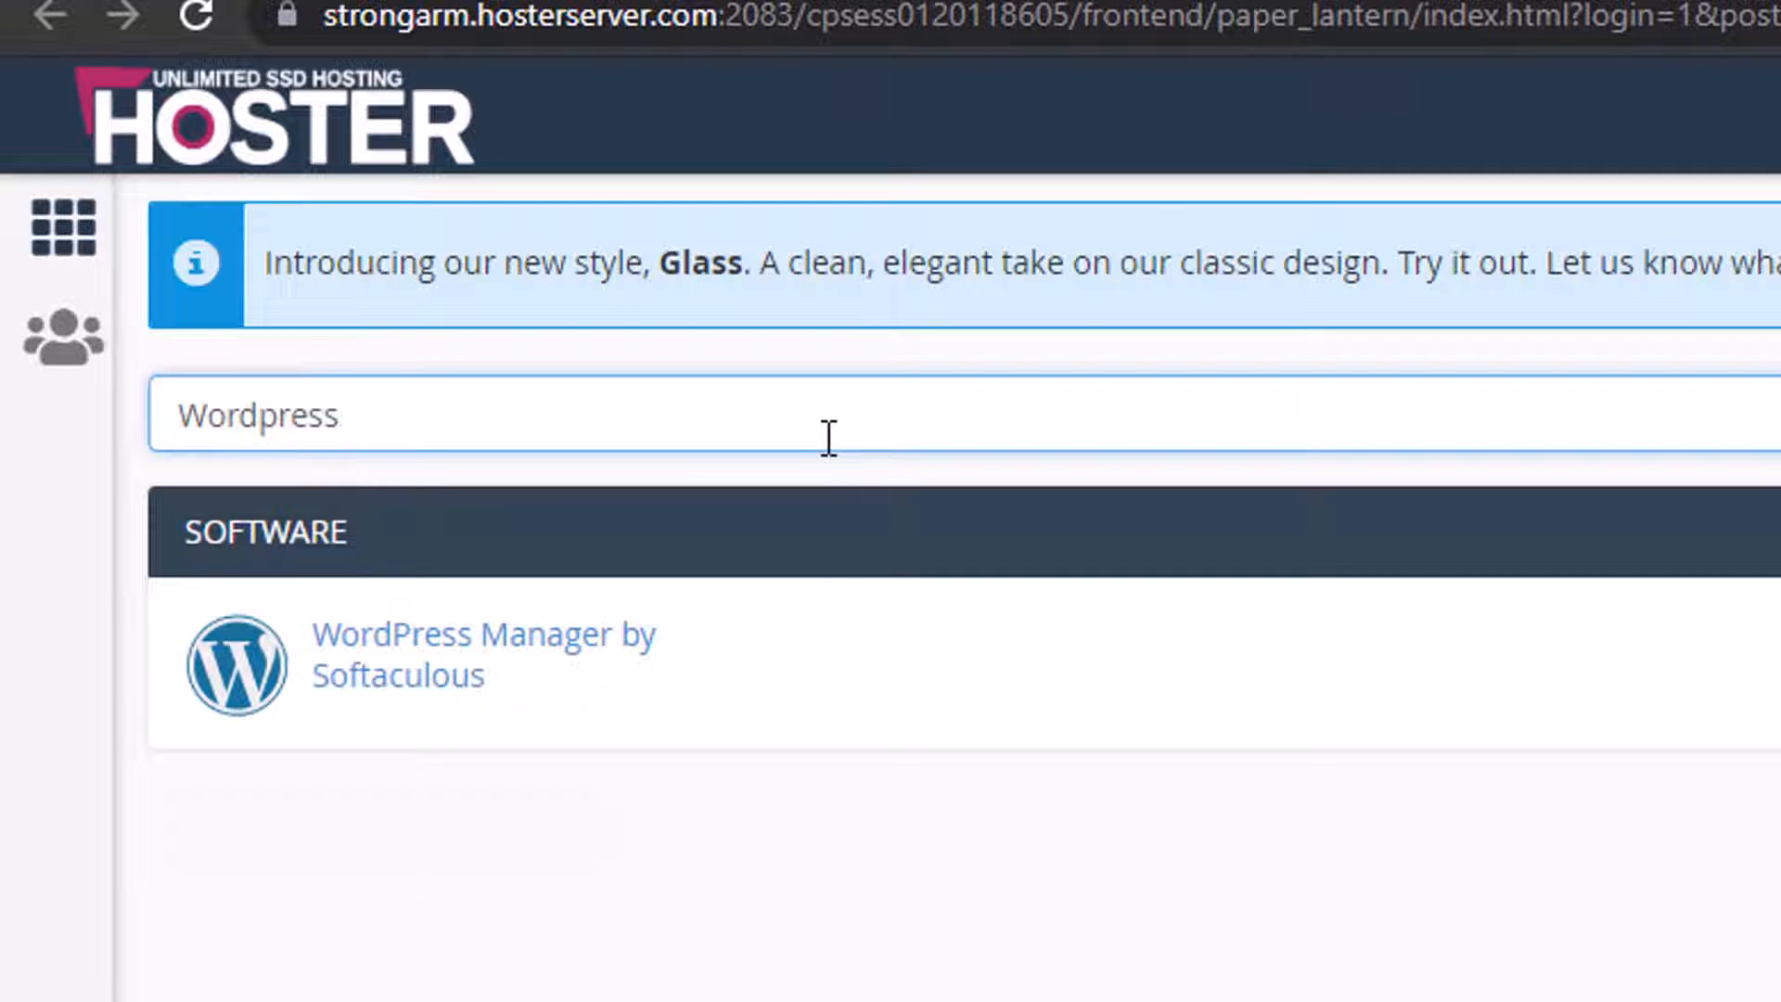
{"action": "left_click", "coordinate": [576, 654]}
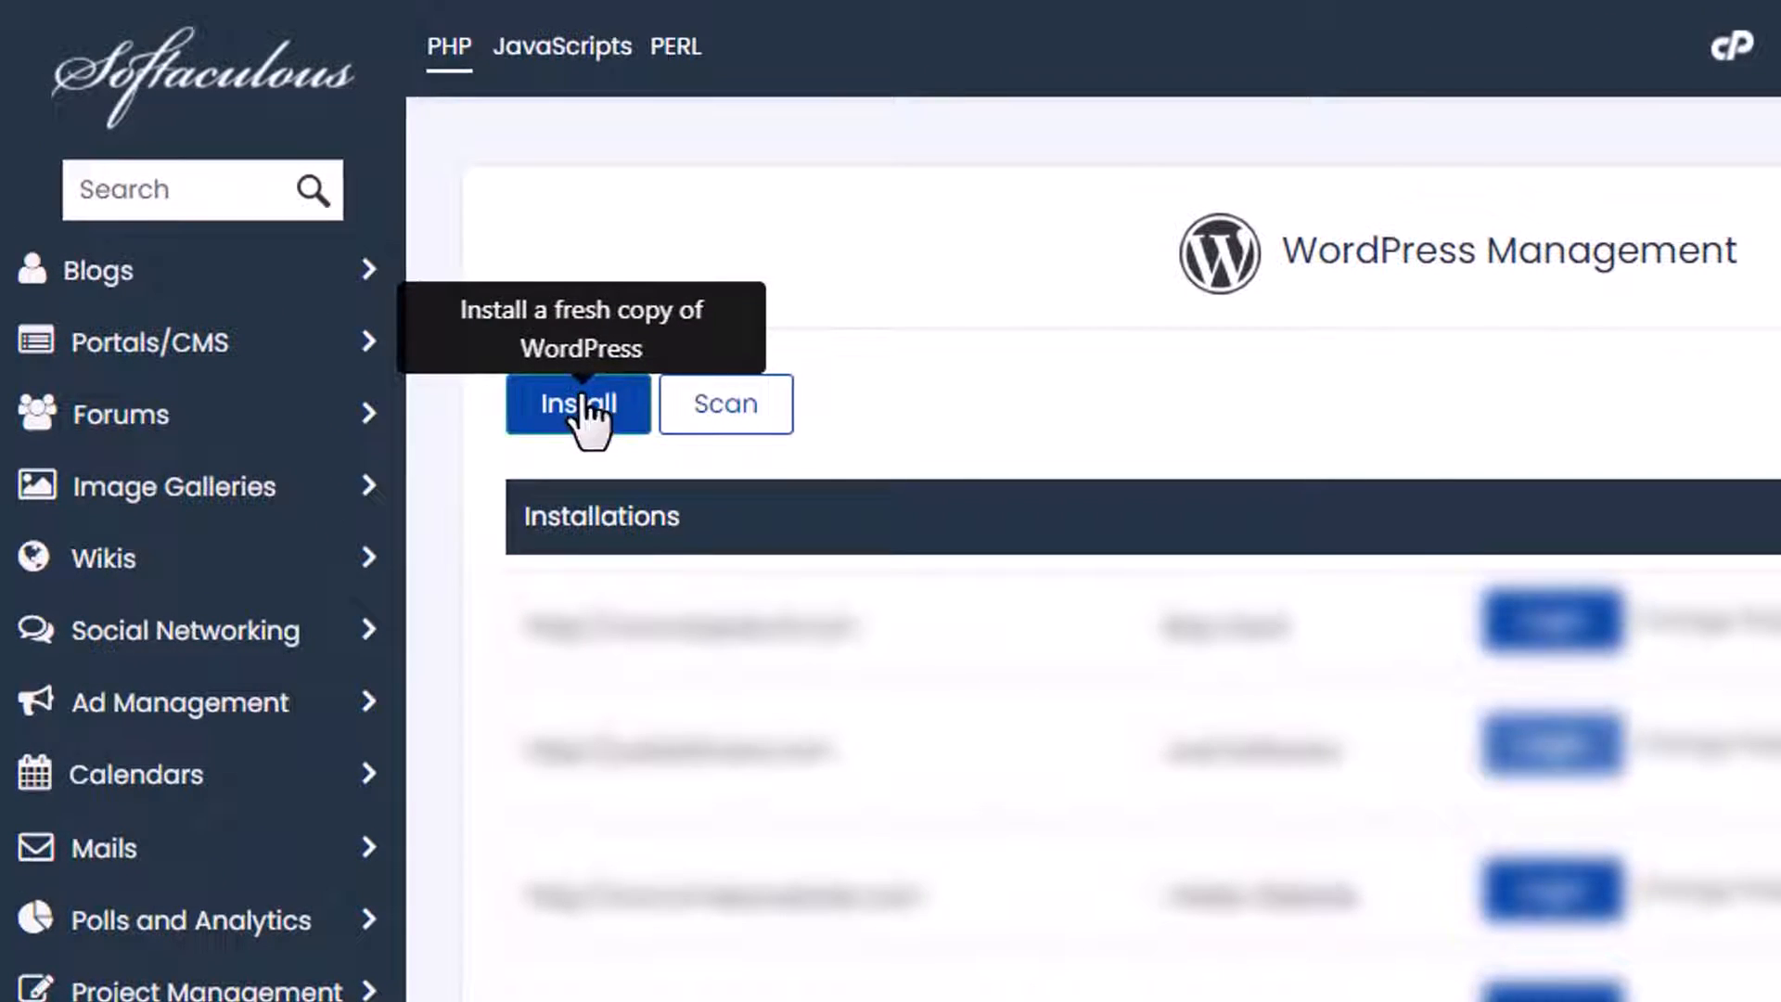
{"action": "left_click", "coordinate": [582, 408]}
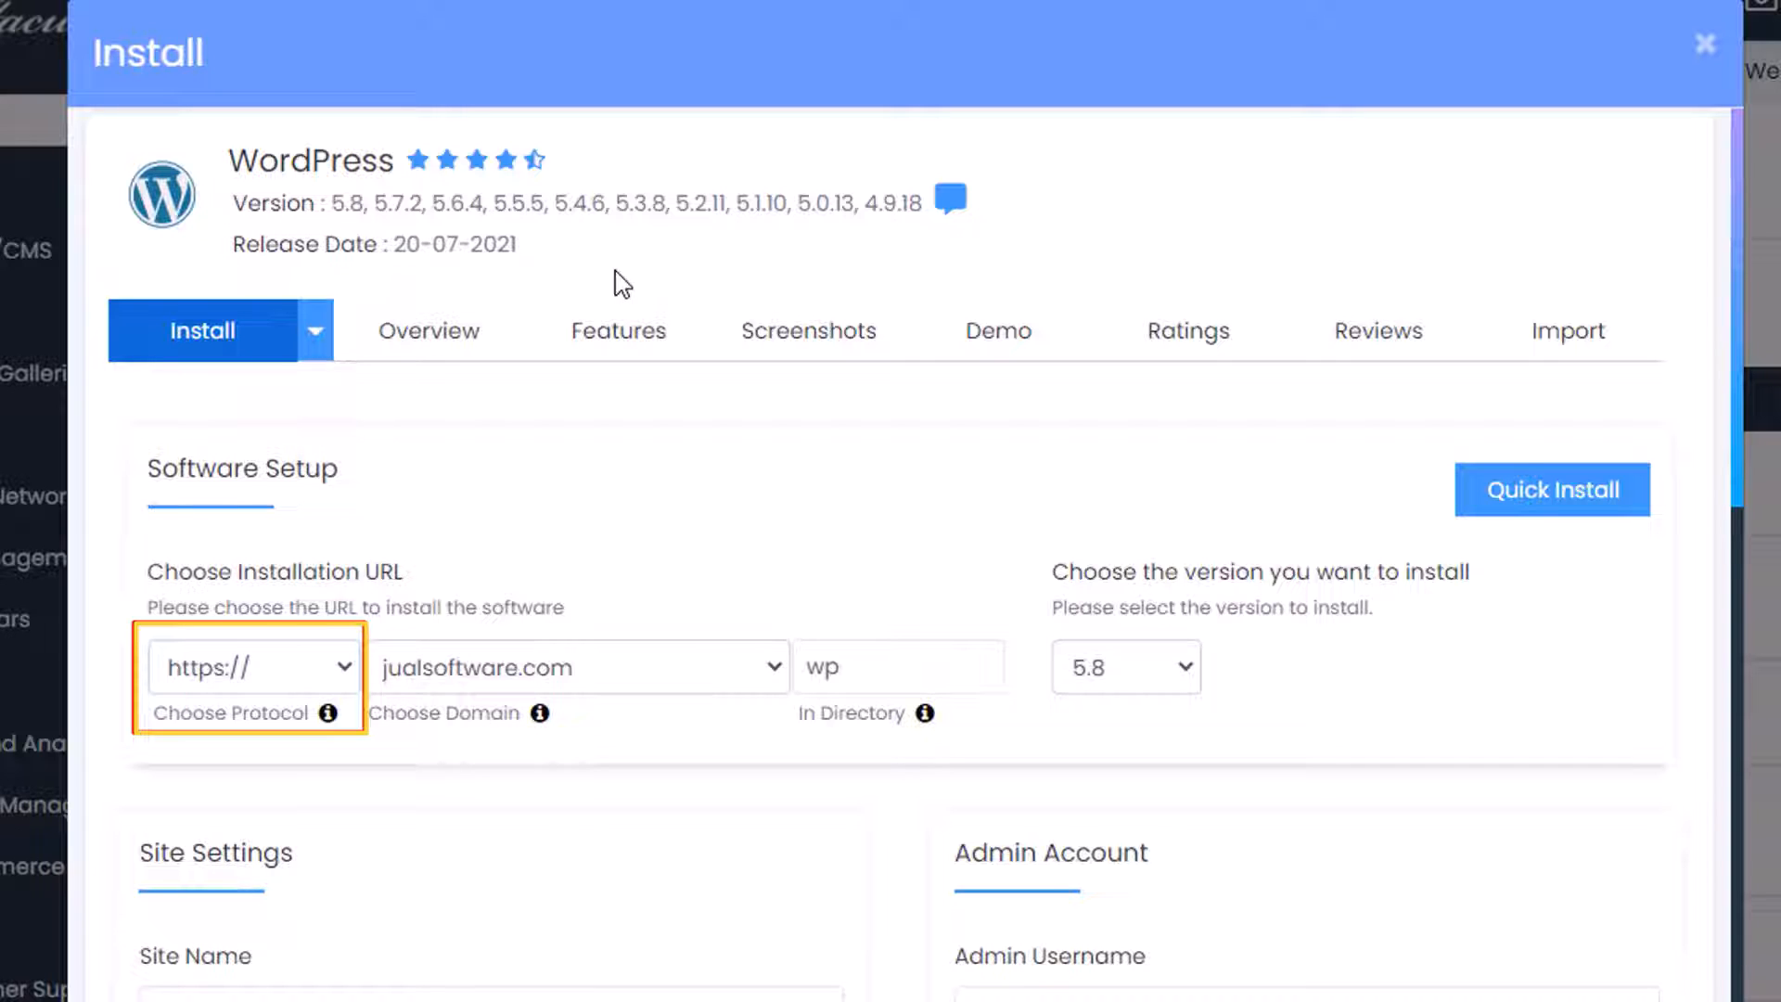
Choose imakewebsite.com as the install domain and delete the default 'wp' directory.
{"action": "left_click", "coordinate": [765, 667]}
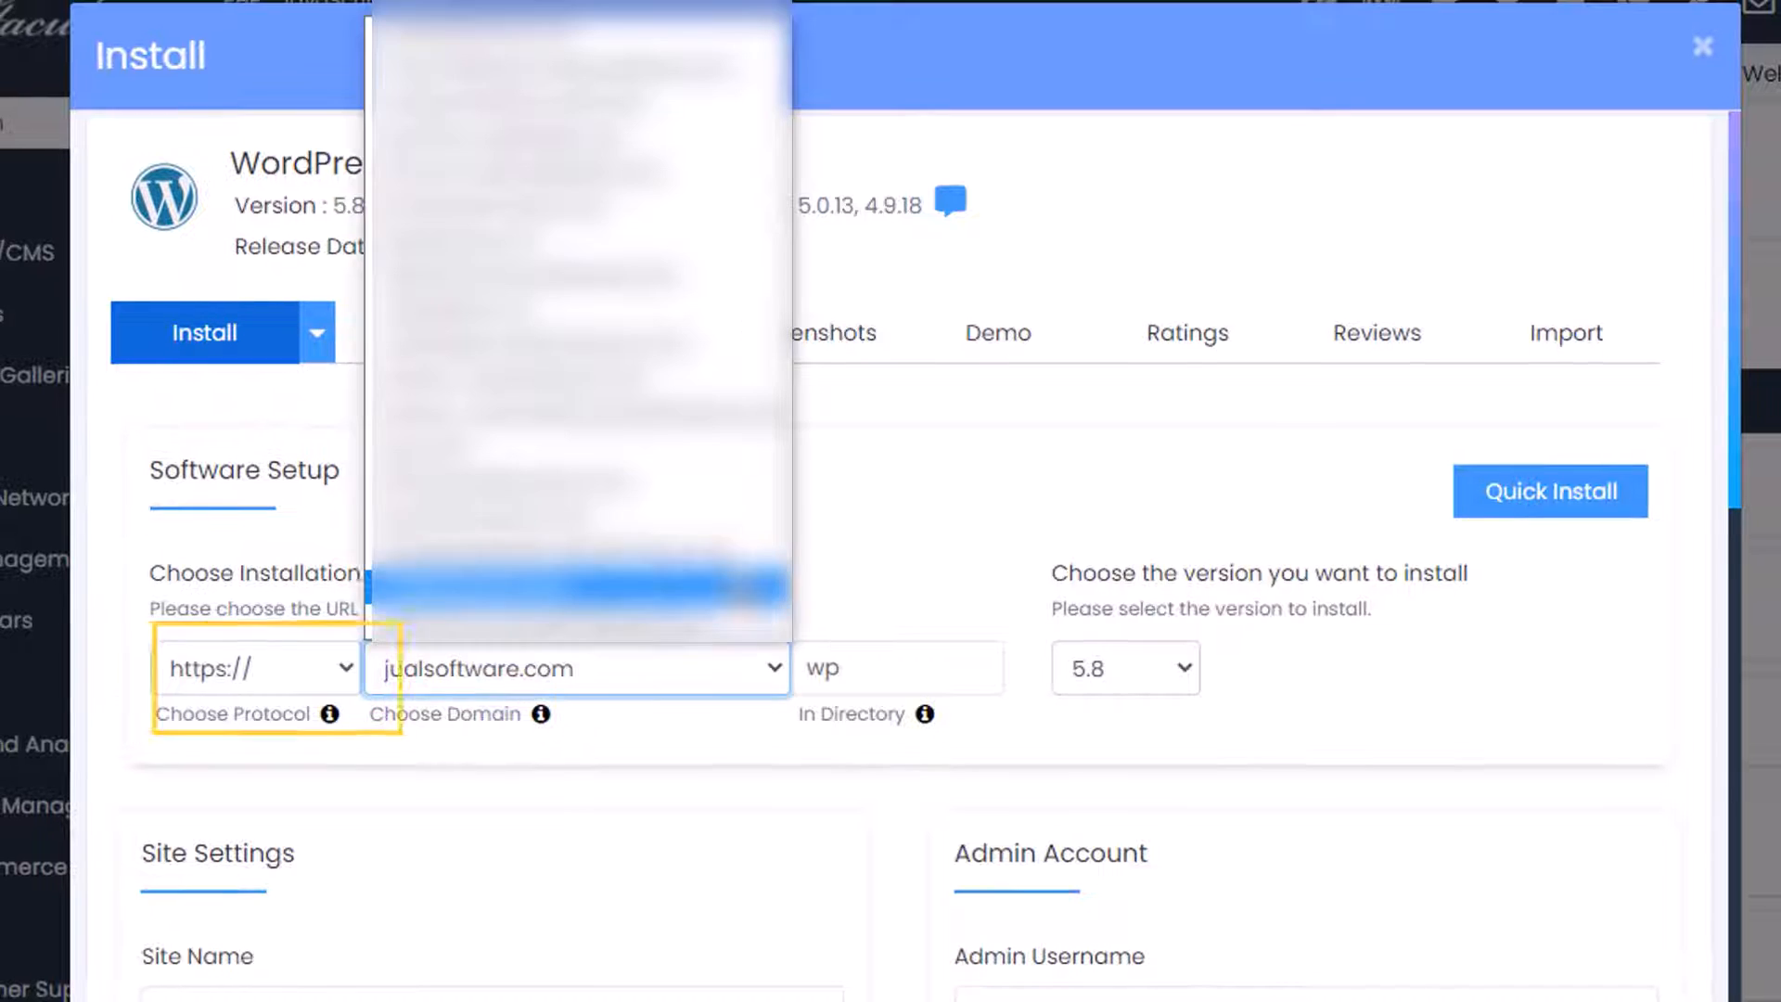
{"action": "left_click", "coordinate": [720, 523]}
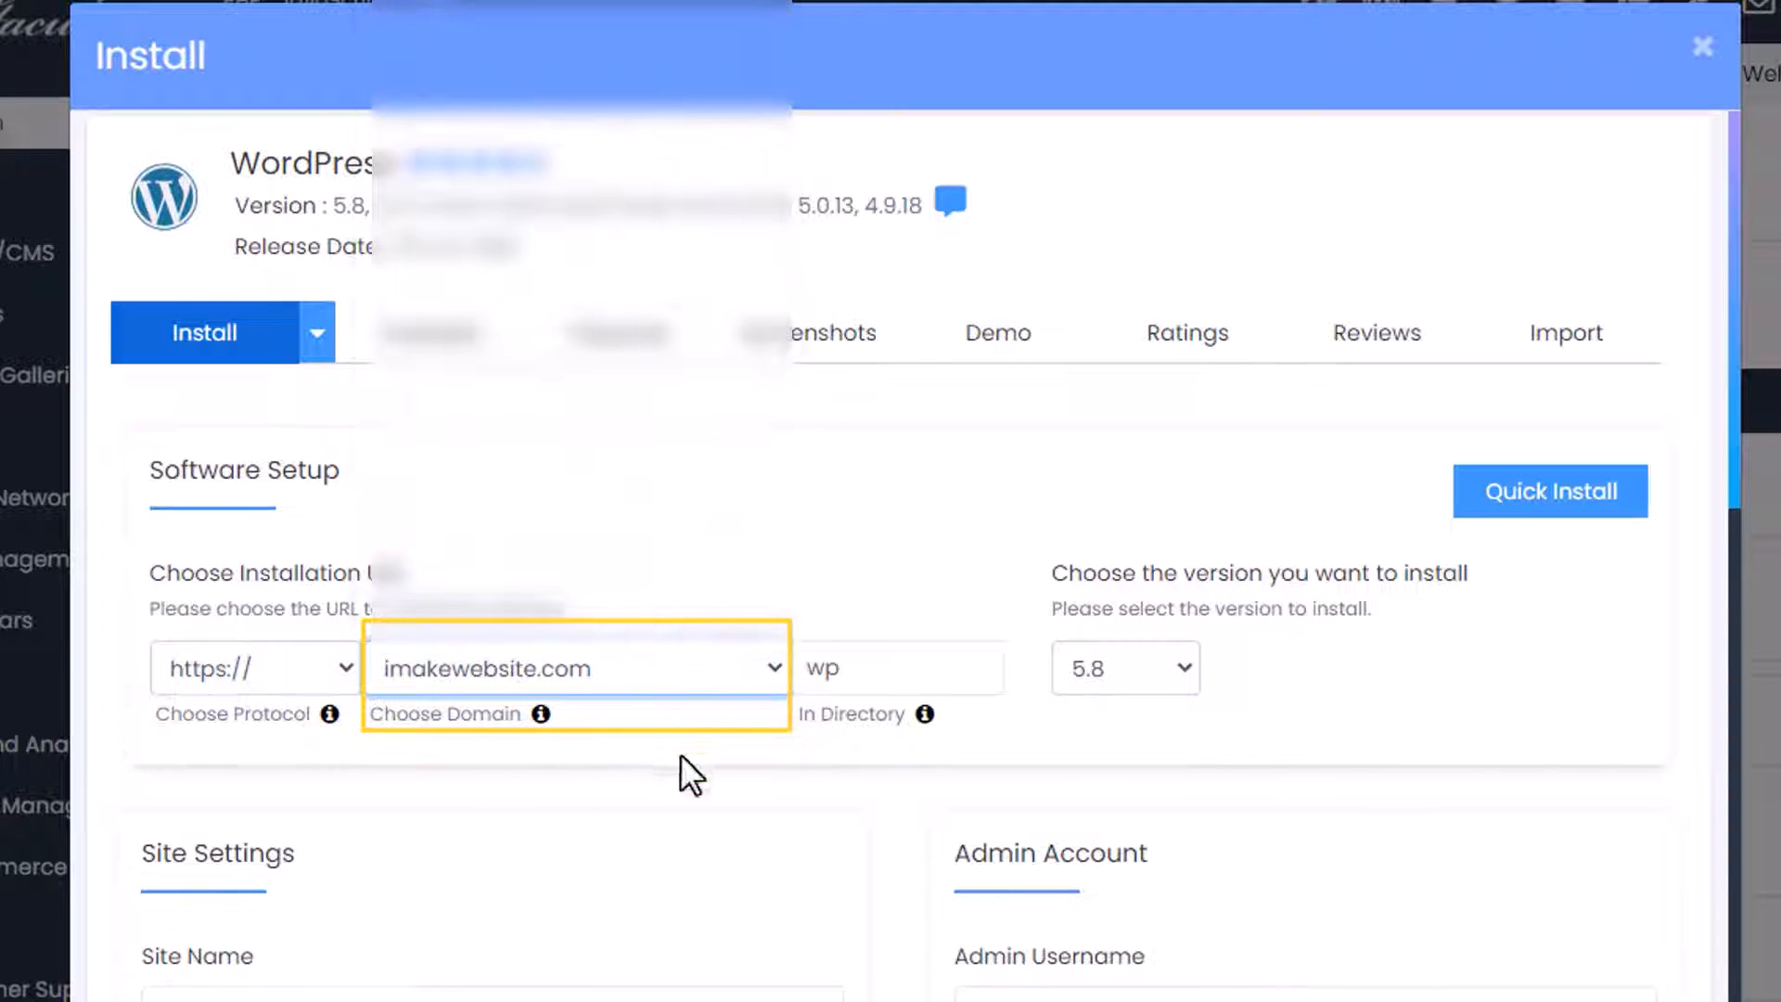
{"action": "left_click", "coordinate": [875, 677]}
{"action": "double_click", "coordinate": [874, 677]}
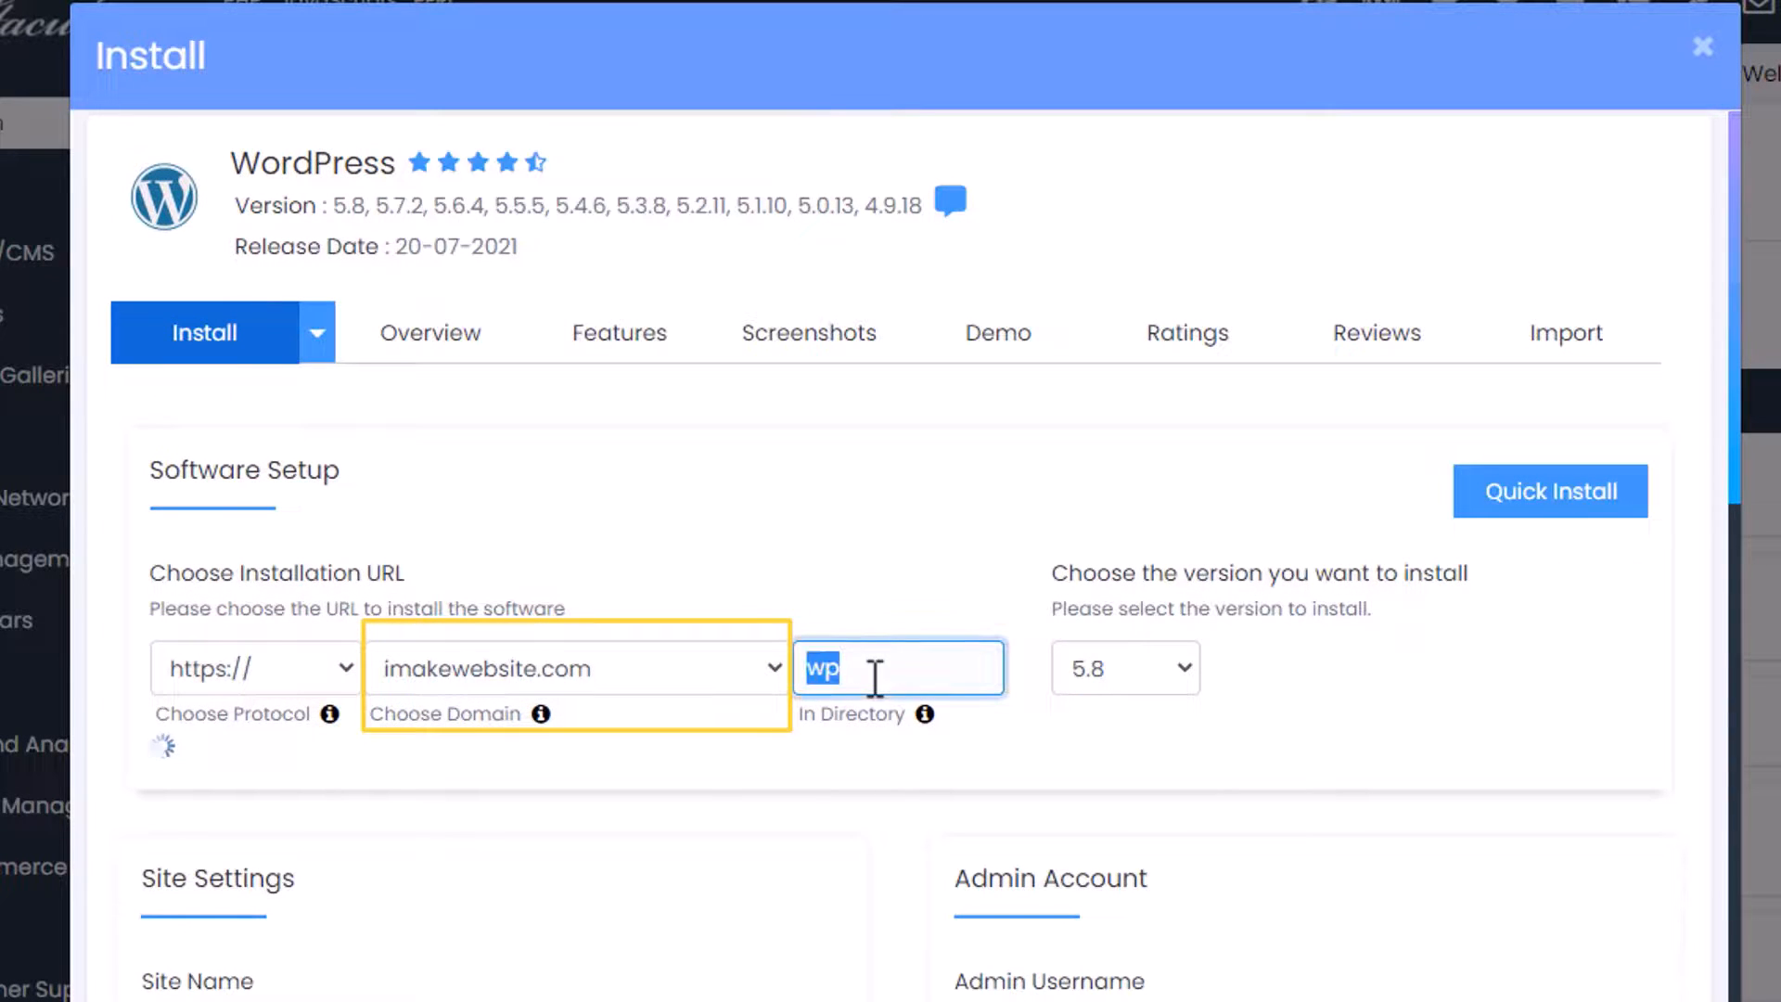
{"action": "key", "text": "BackSpace"}
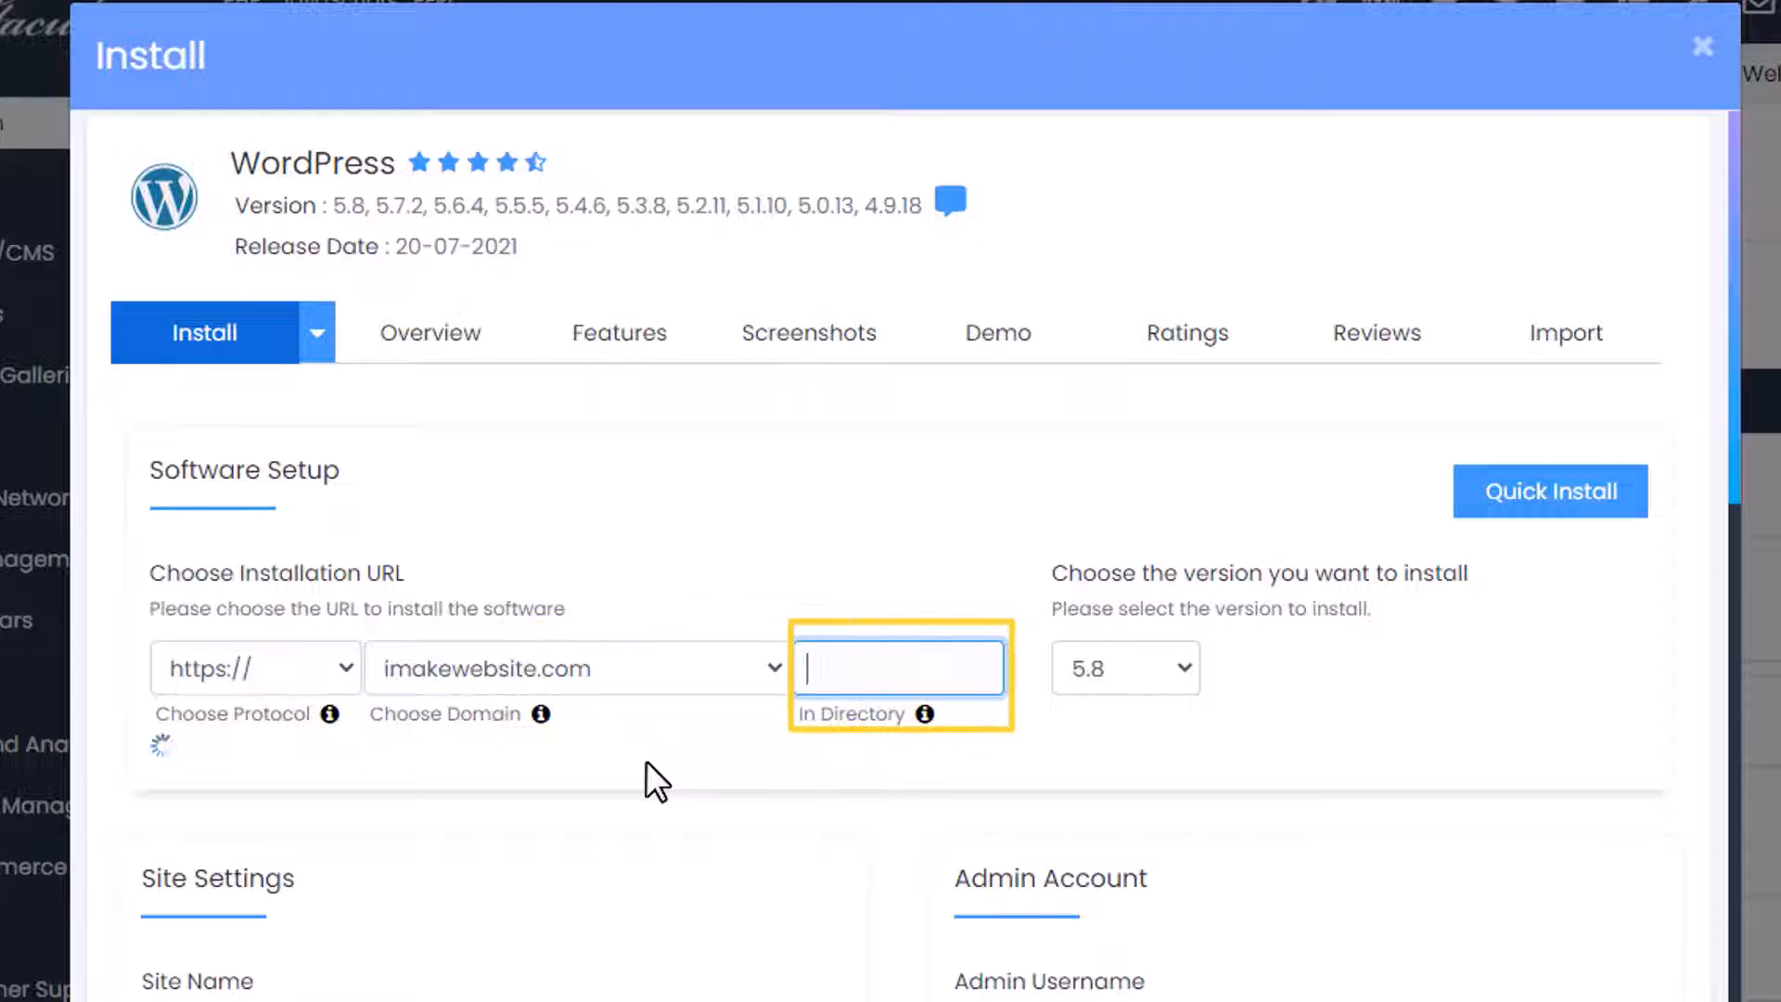
{"action": "left_click", "coordinate": [645, 760]}
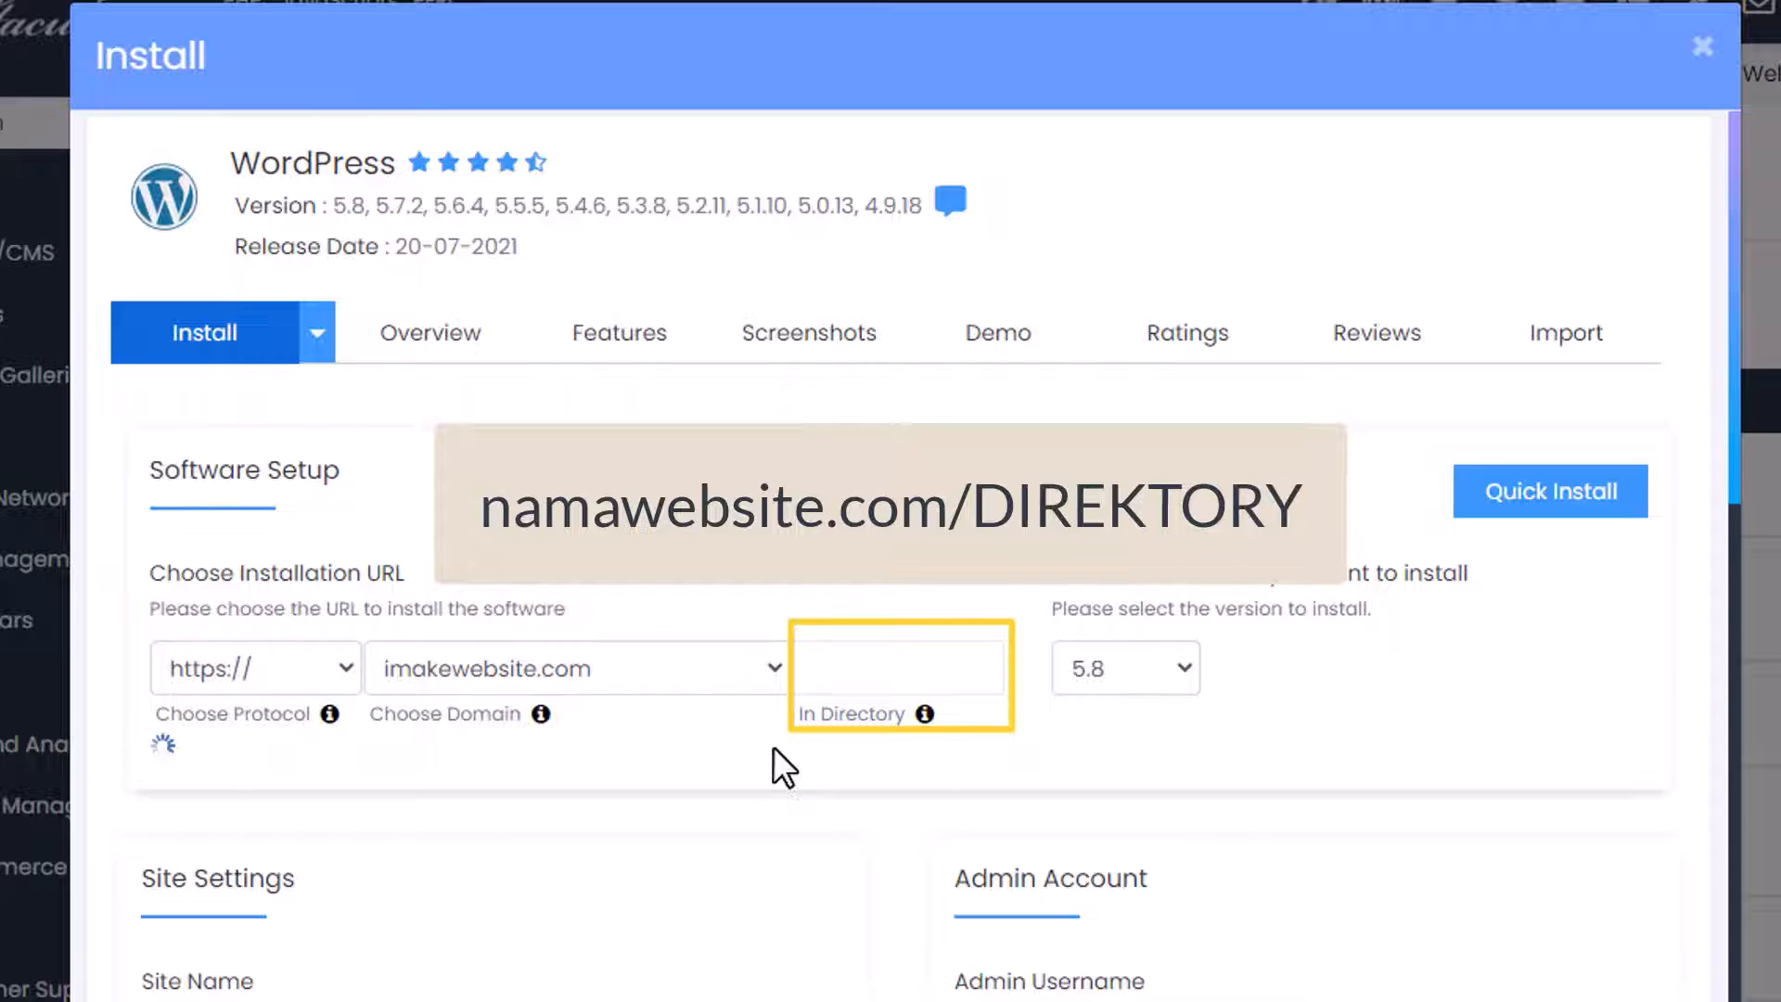
{"action": "scroll", "coordinate": [771, 745], "scroll_direction": "down", "scroll_amount": 5}
Name the site 'Kursus Online' with the description 'Belajara Online'.
{"action": "triple_click", "coordinate": [678, 564]}
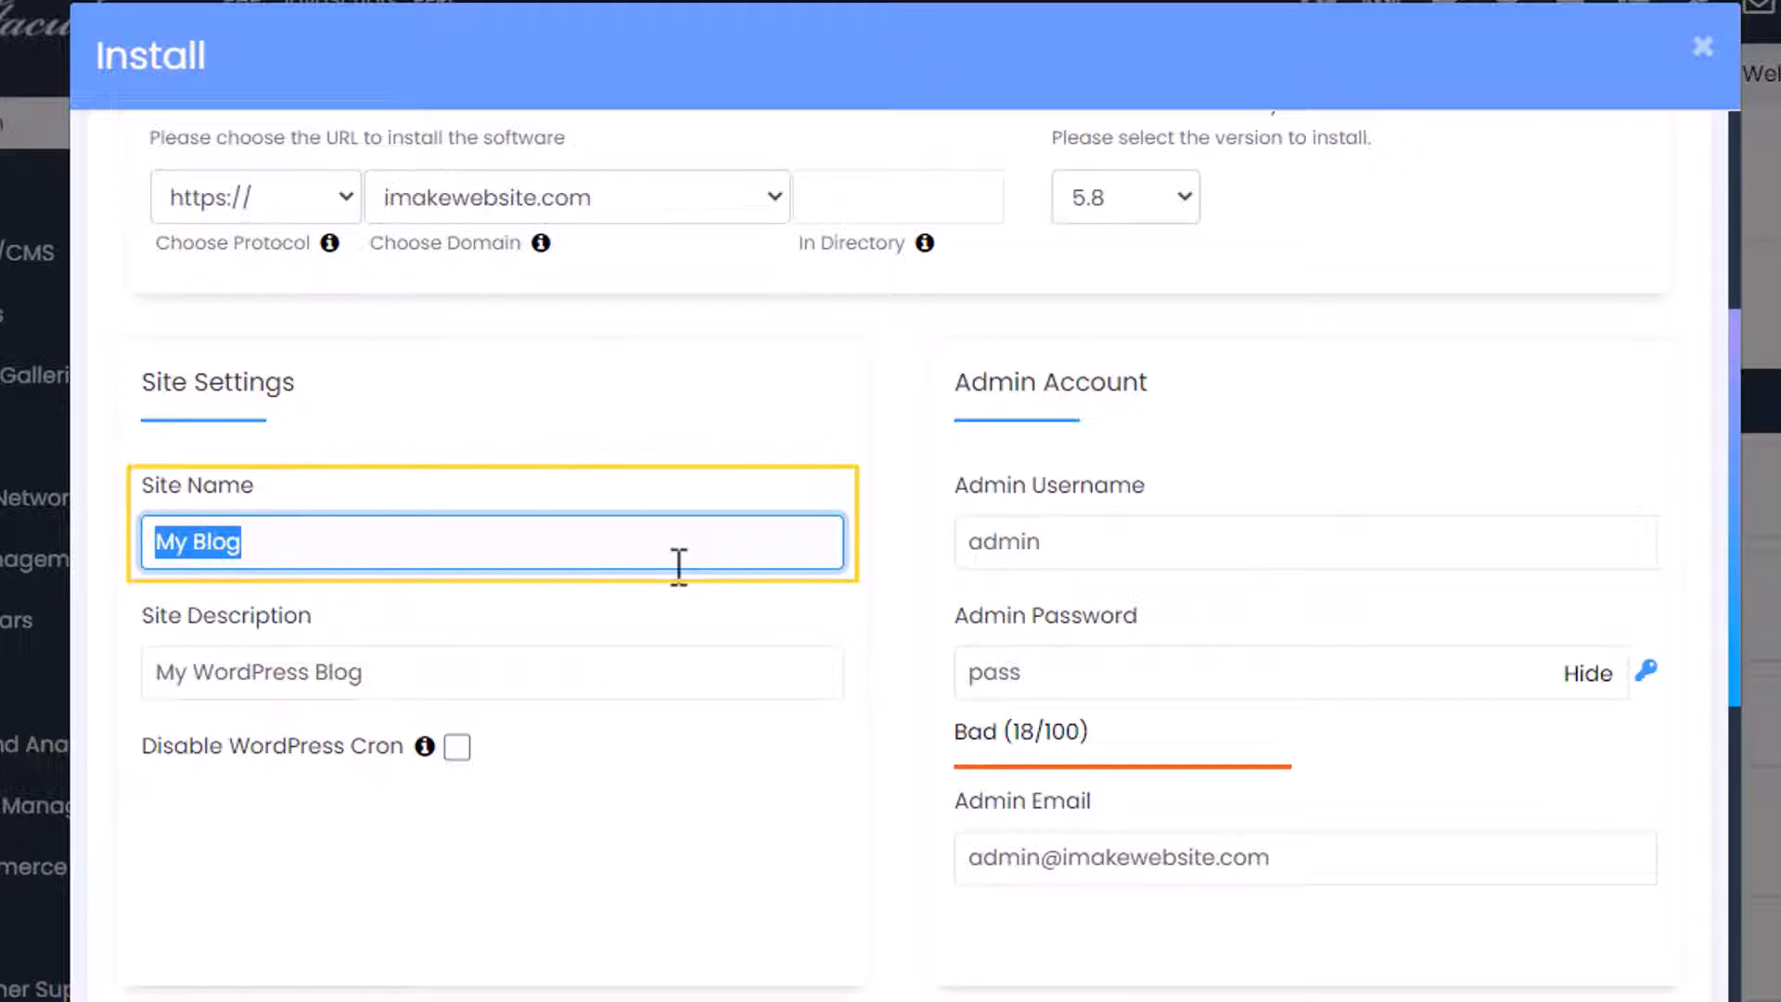
{"action": "type", "text": "Nama Usaha"}
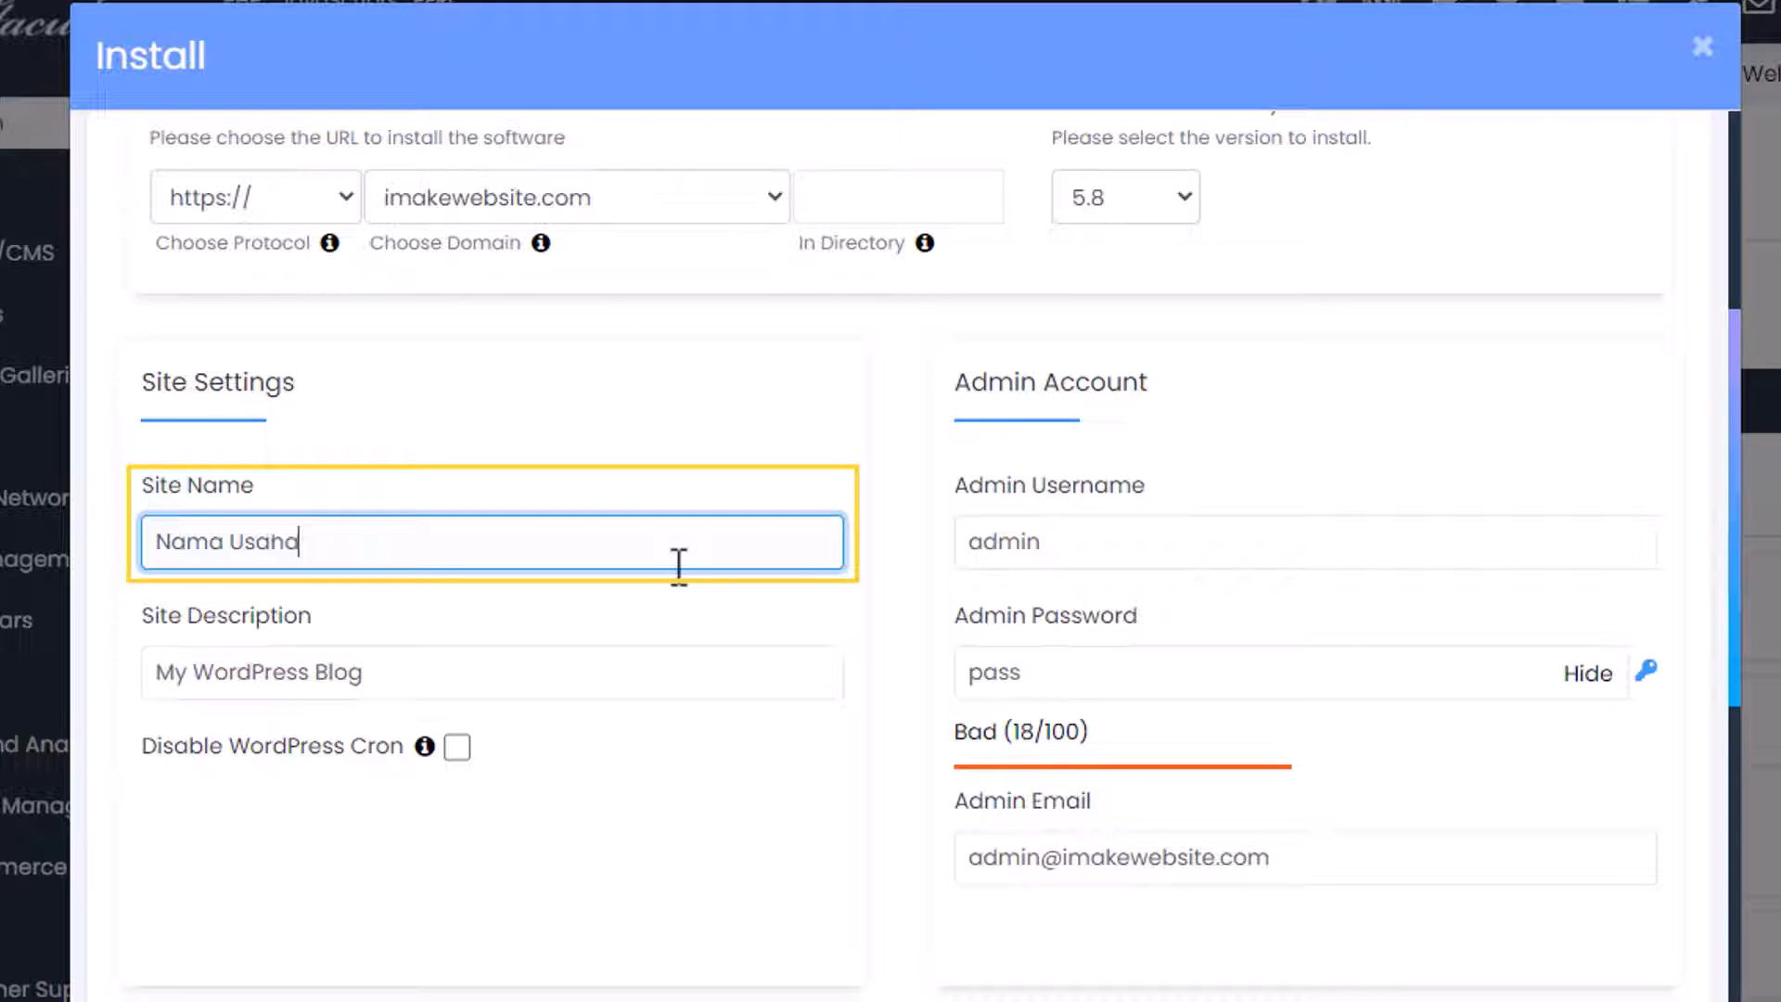
{"action": "key", "text": "shift+Left"}
{"action": "key", "text": "shift+Left"}
{"action": "key", "text": "shift+Left"}
{"action": "key", "text": "shift+Left"}
{"action": "key", "text": "shift+Left"}
{"action": "key", "text": "shift+Left"}
{"action": "key", "text": "shift+Left"}
{"action": "key", "text": "shift+Left"}
{"action": "key", "text": "shift+Left"}
{"action": "key", "text": "shift+Left"}
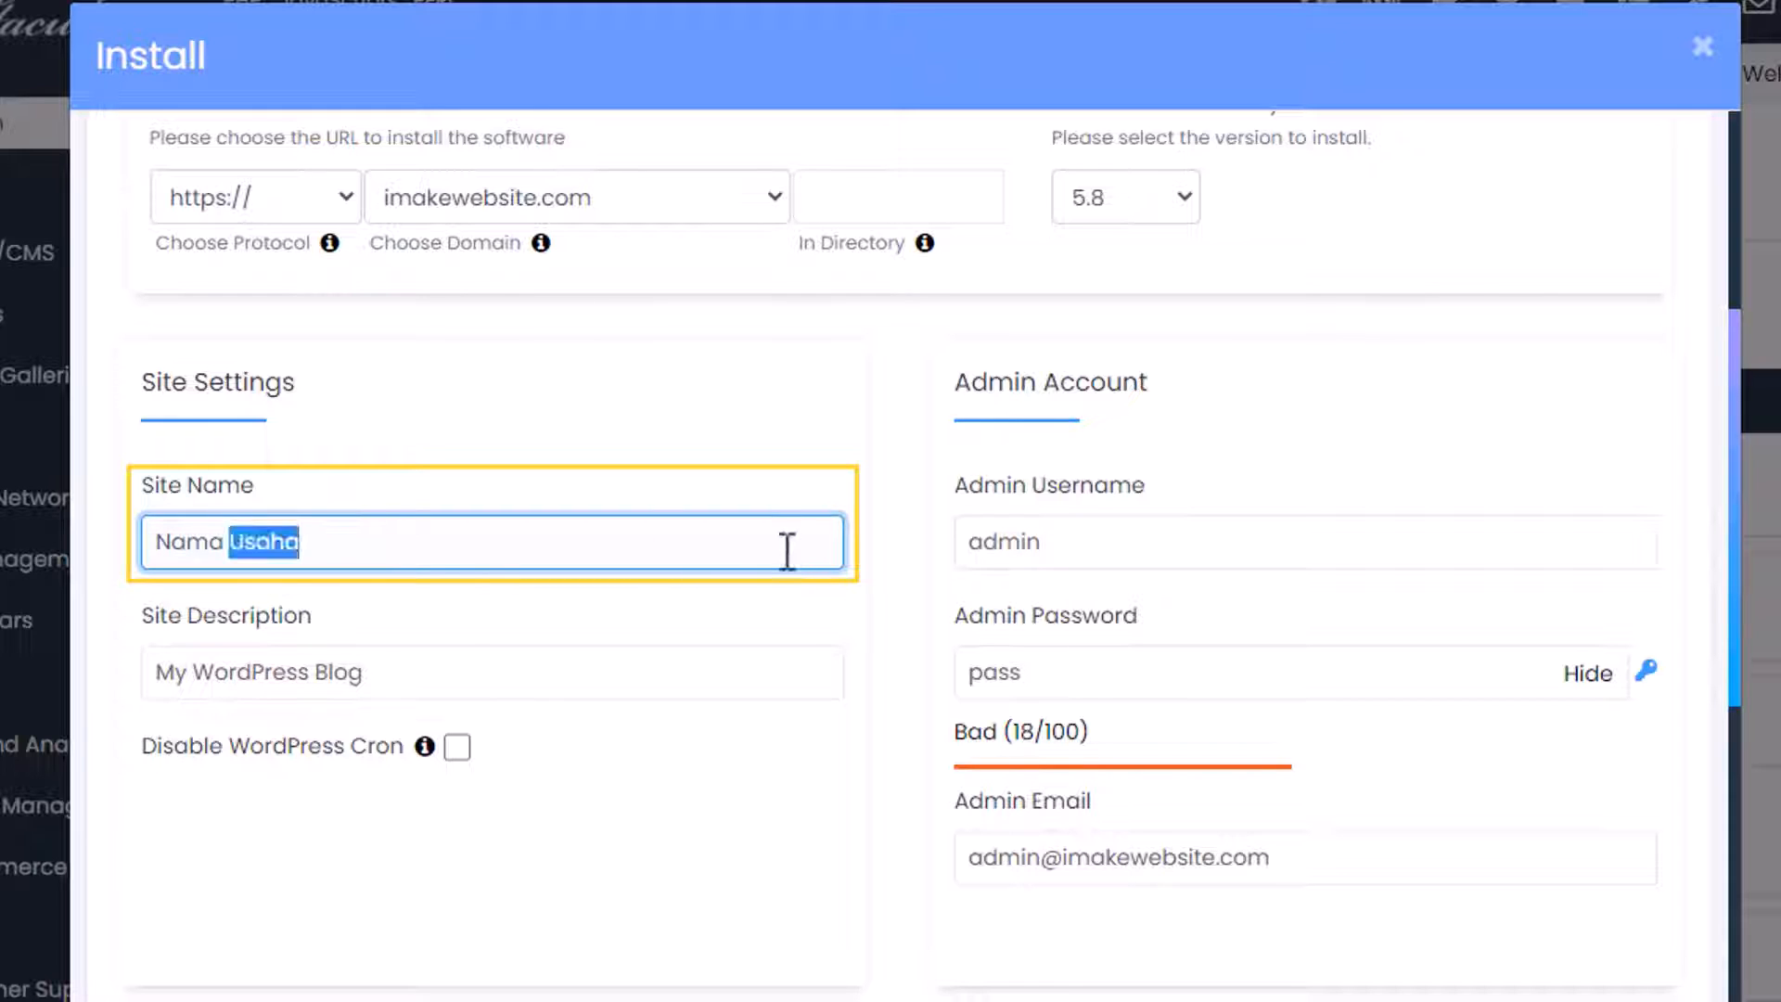
{"action": "type", "text": "Kursus Online"}
{"action": "key", "text": "Tab"}
{"action": "type", "text": "Belaj"}
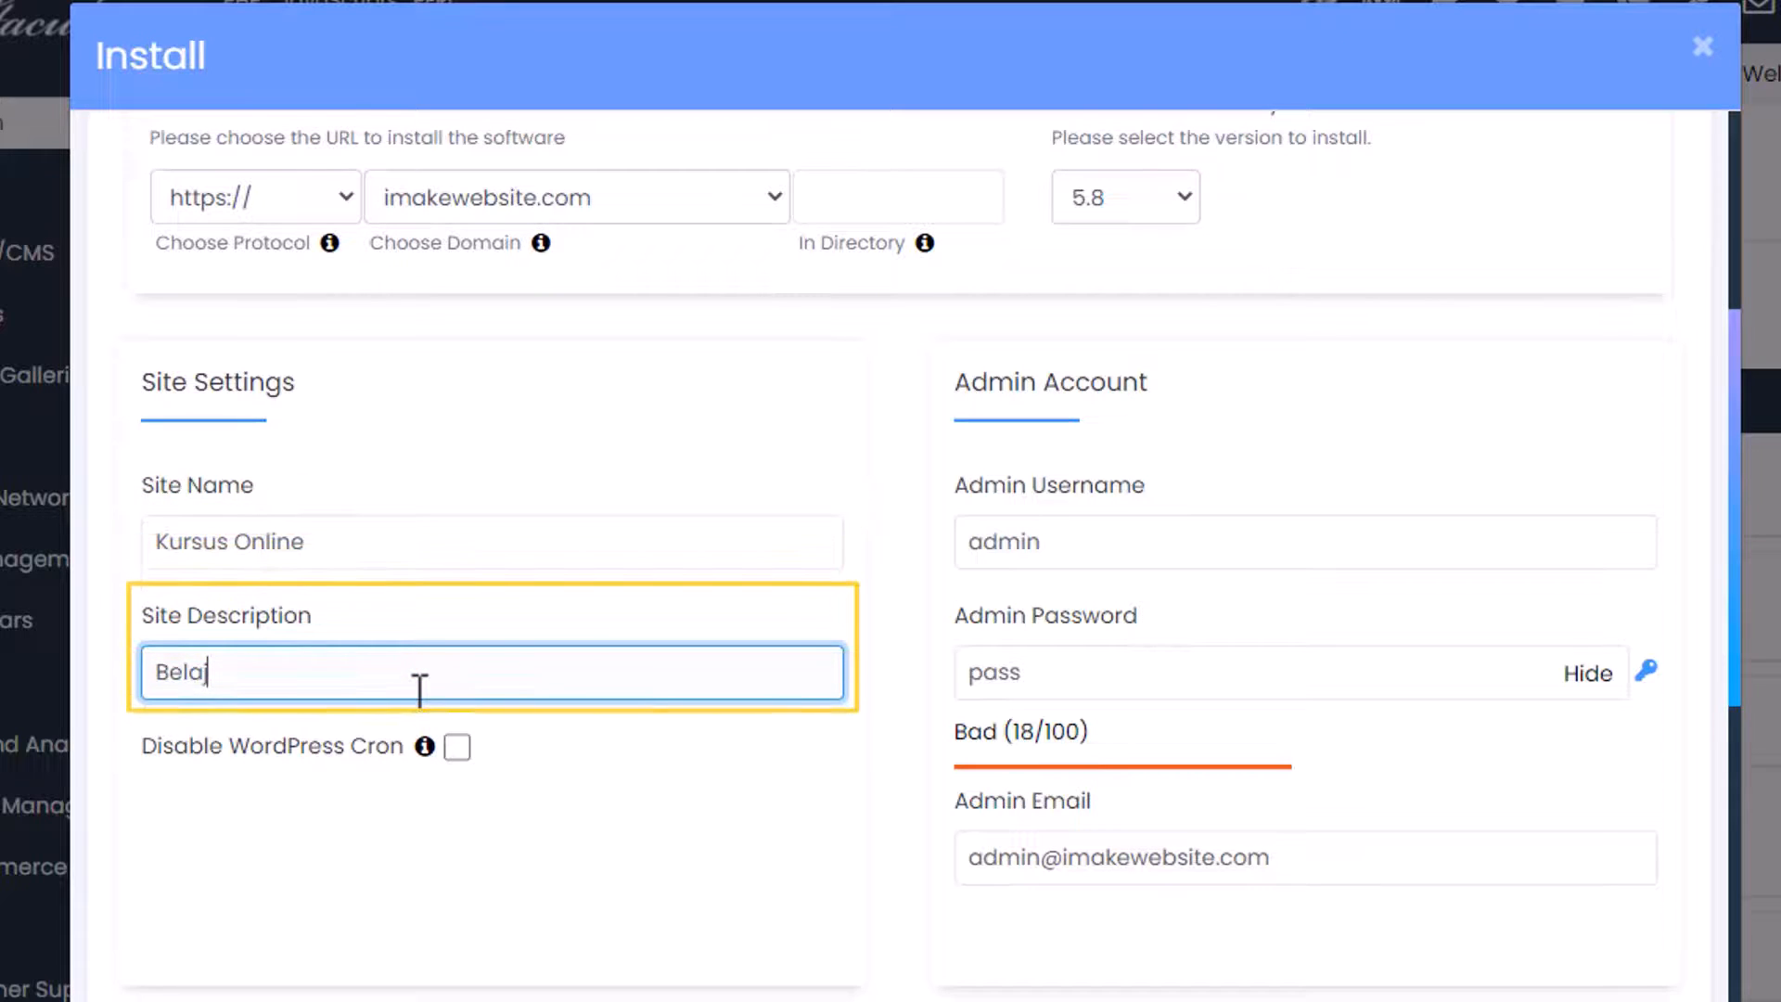
{"action": "type", "text": "ara On"}
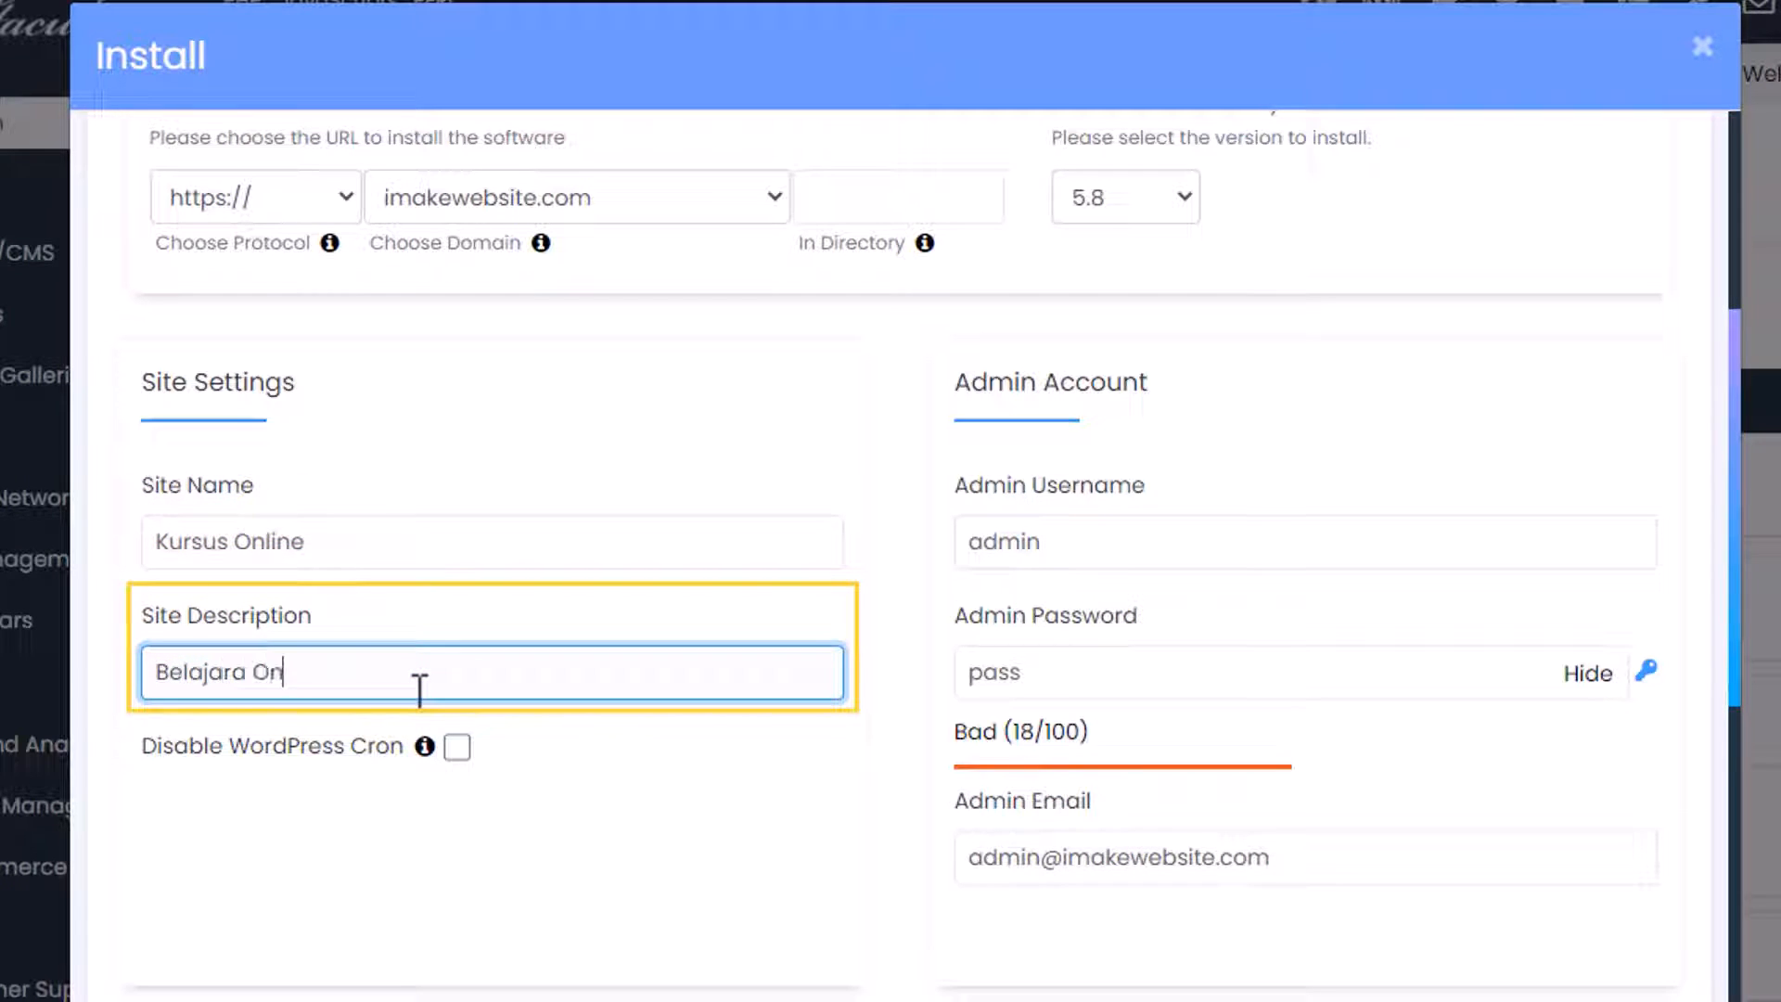
{"action": "type", "text": "line"}
Set a new admin username, generate a strong password, and enter the admin e-mail address.
{"action": "left_click", "coordinate": [960, 561]}
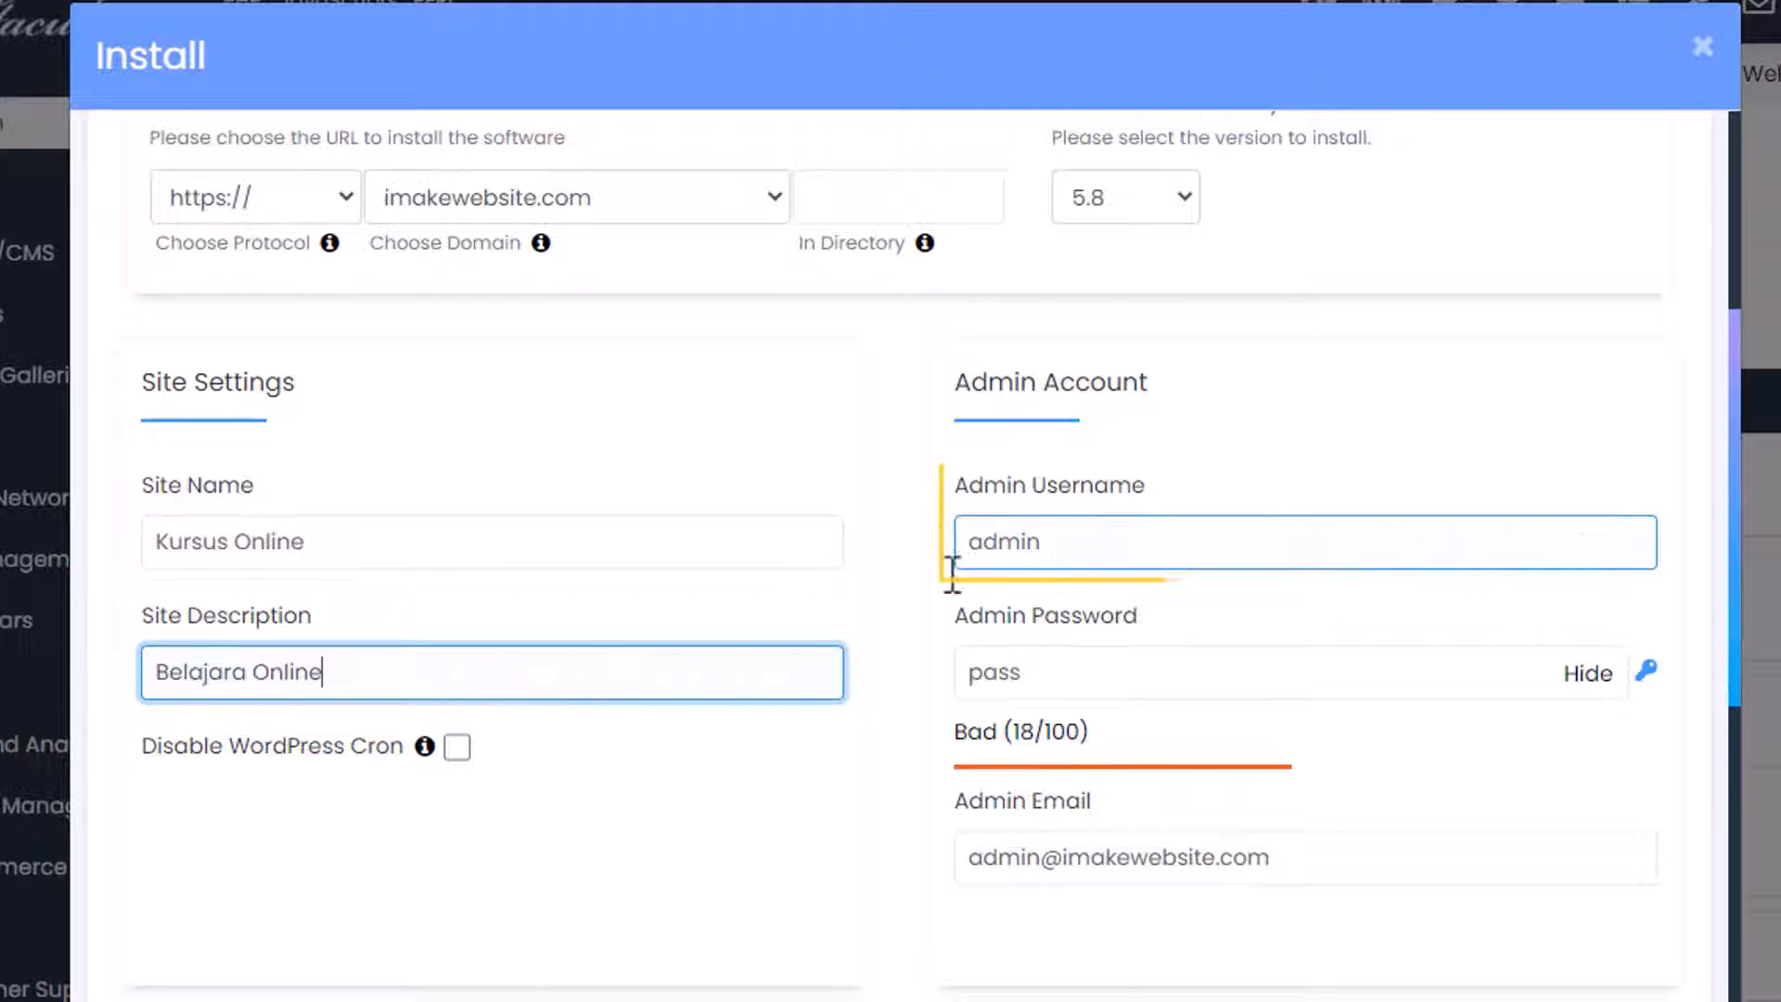
{"action": "double_click", "coordinate": [1148, 531]}
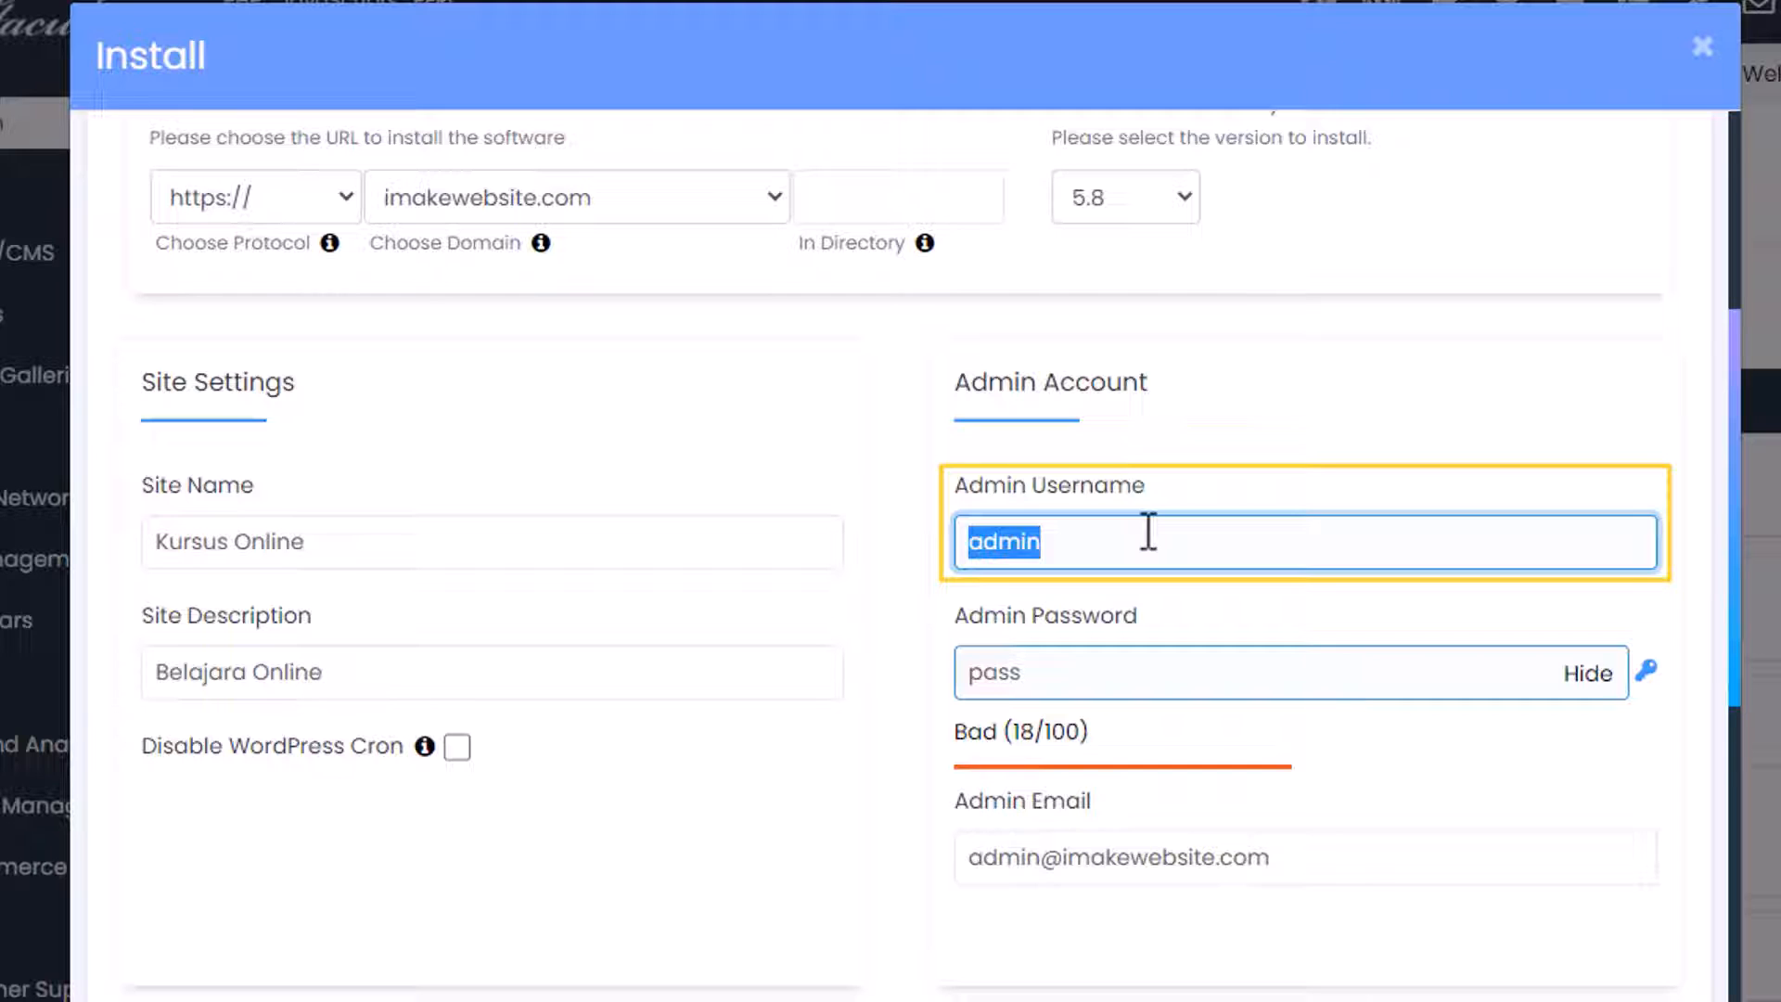
{"action": "type", "text": "admin123"}
{"action": "double_click", "coordinate": [1052, 668]}
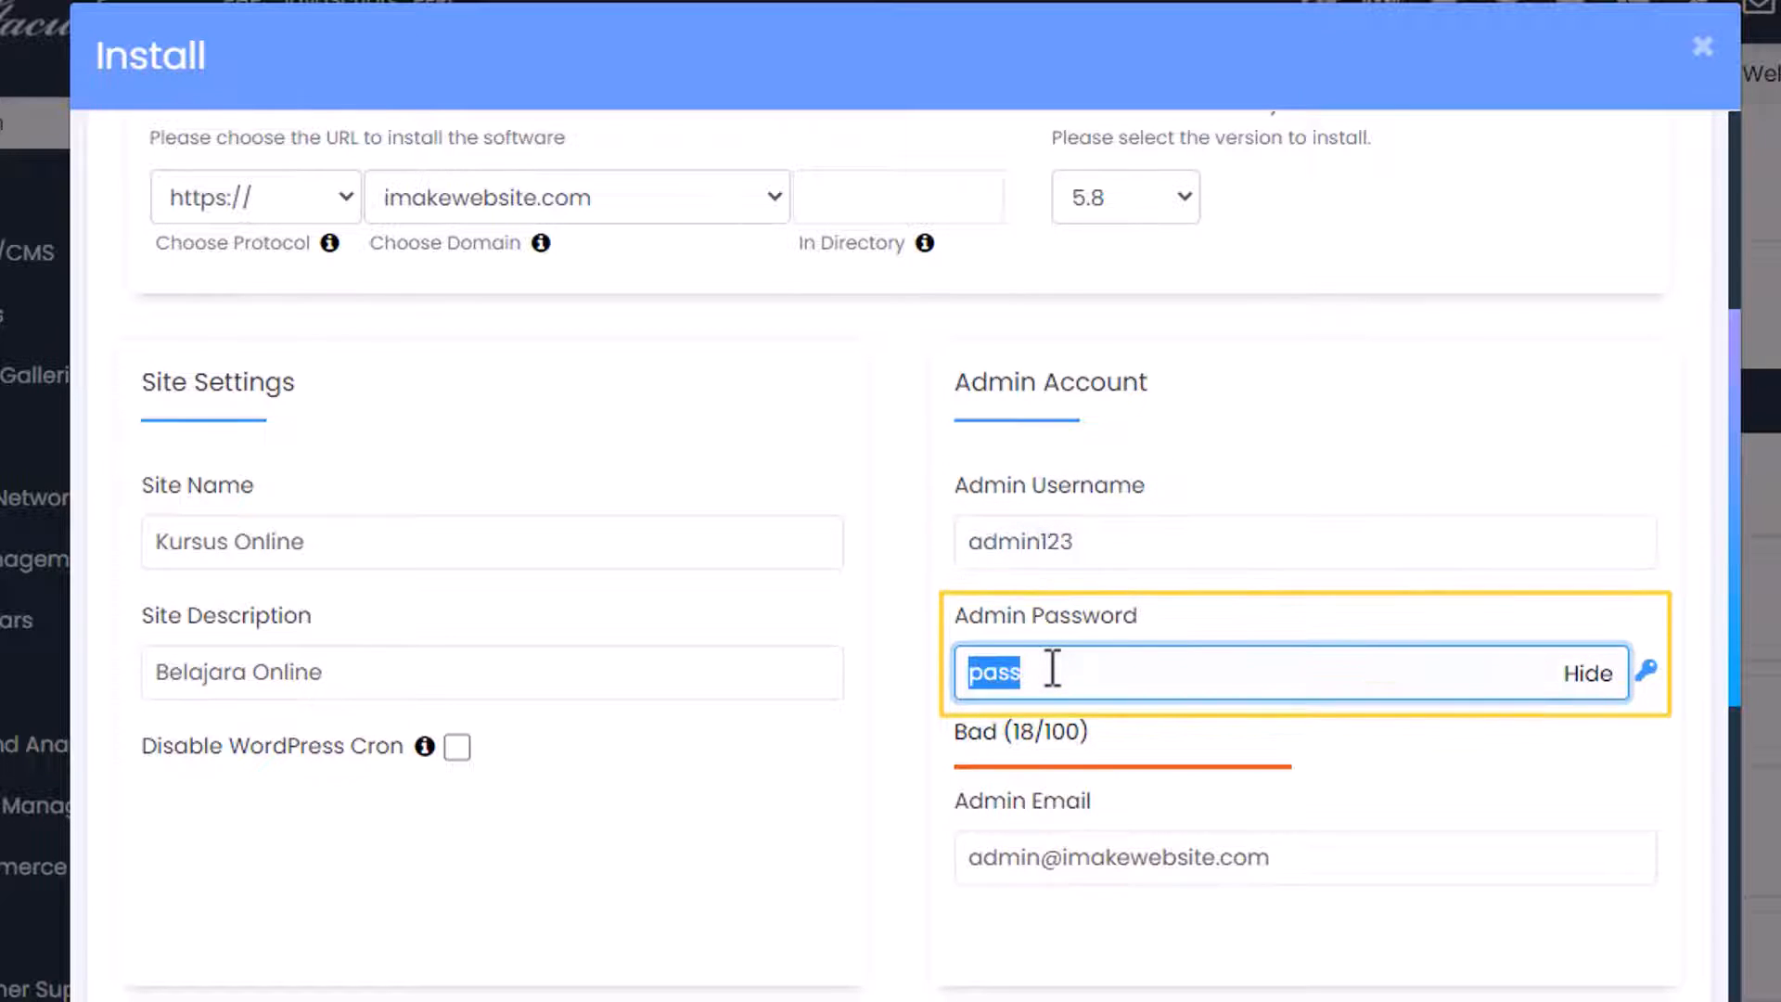
{"action": "left_click", "coordinate": [1646, 670]}
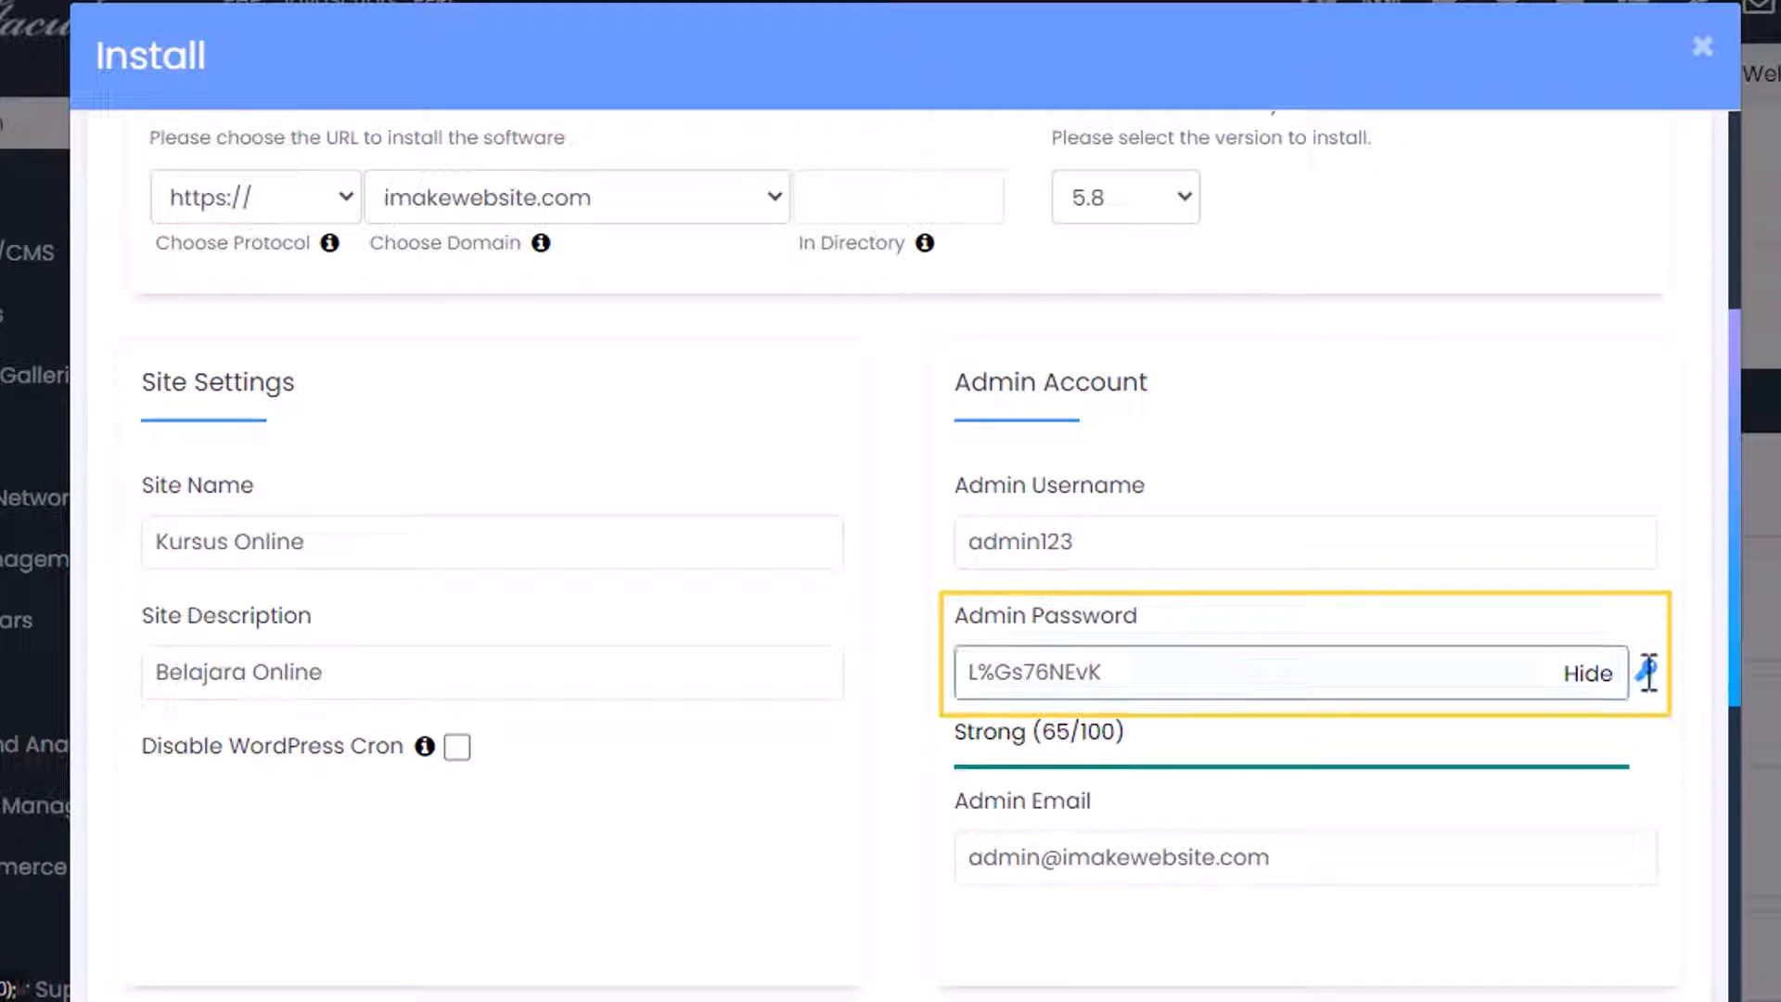
{"action": "left_click", "coordinate": [1295, 686]}
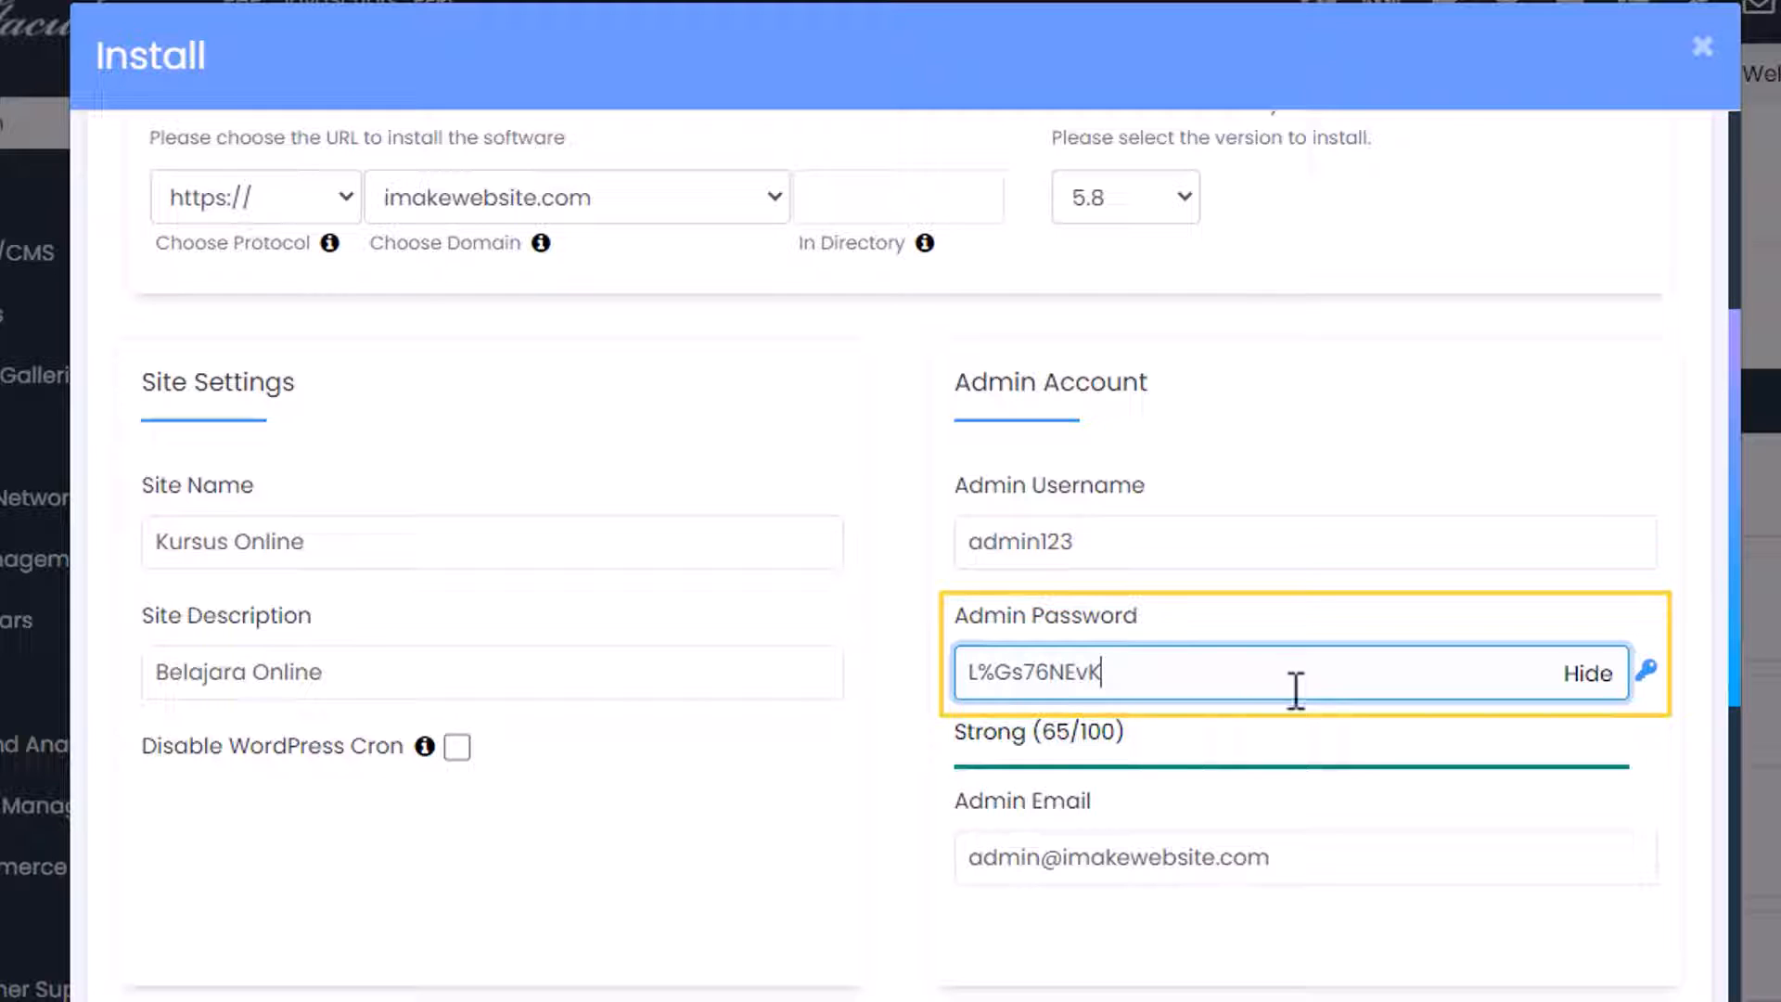
{"action": "triple_click", "coordinate": [1196, 685]}
{"action": "triple_click", "coordinate": [1042, 853]}
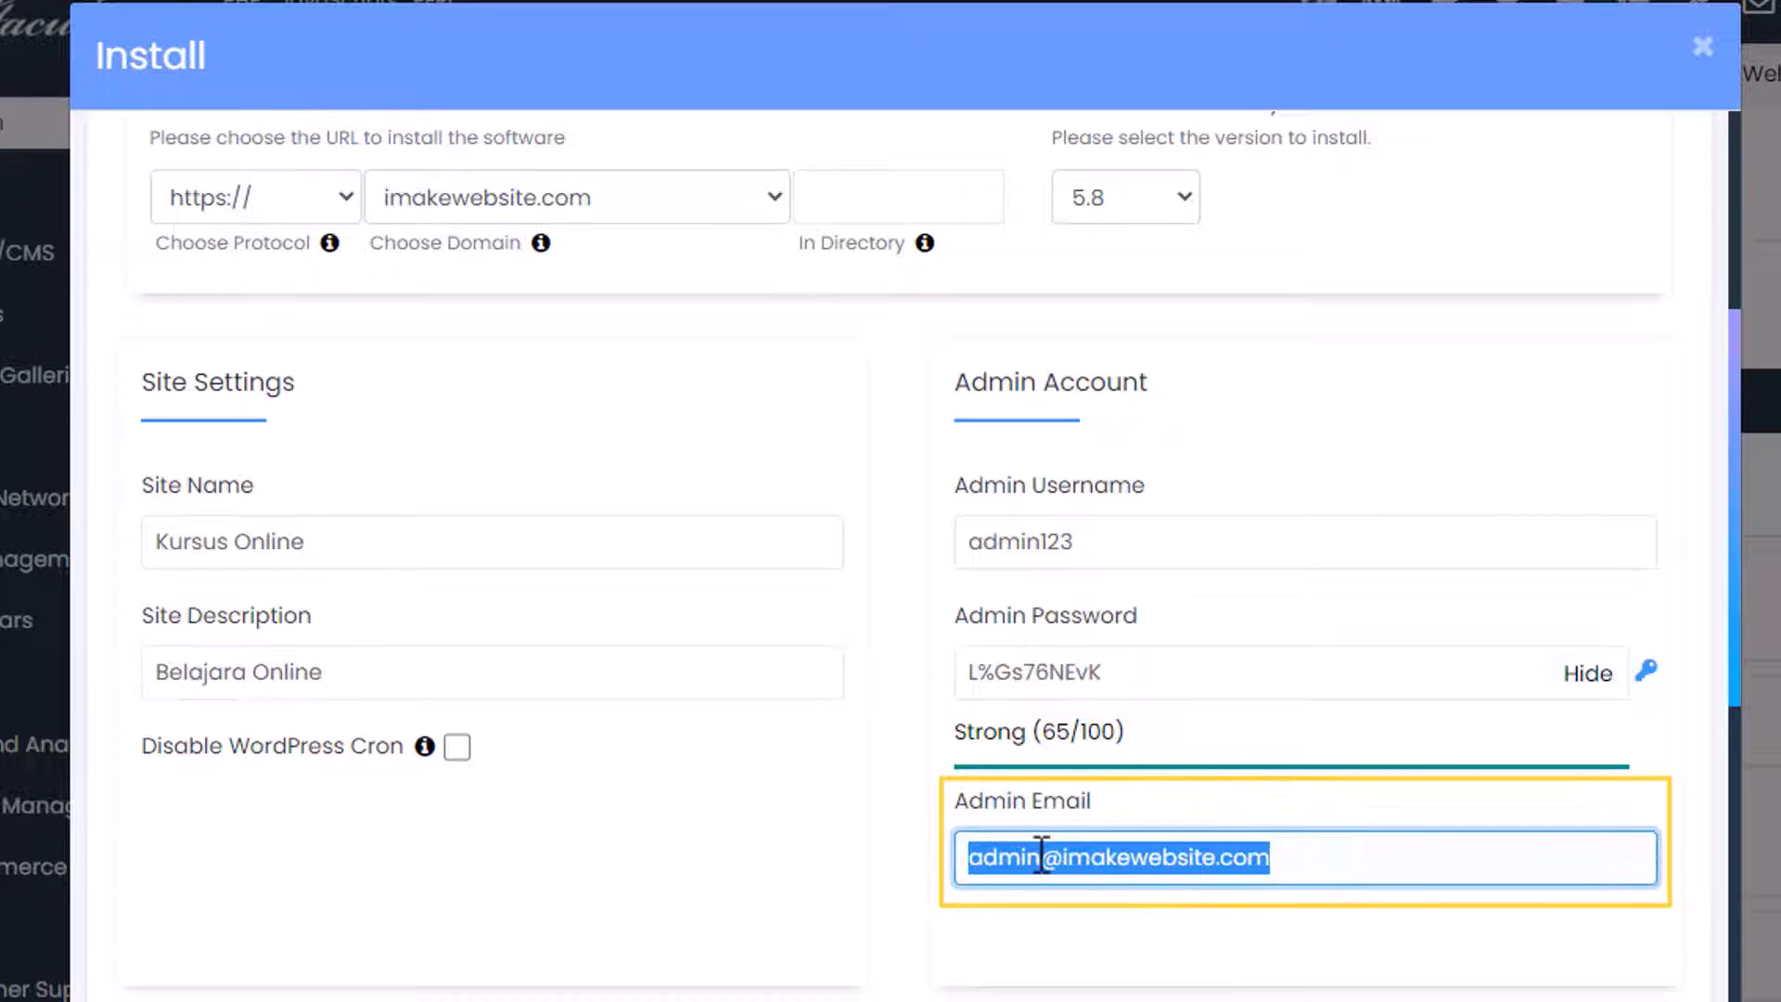
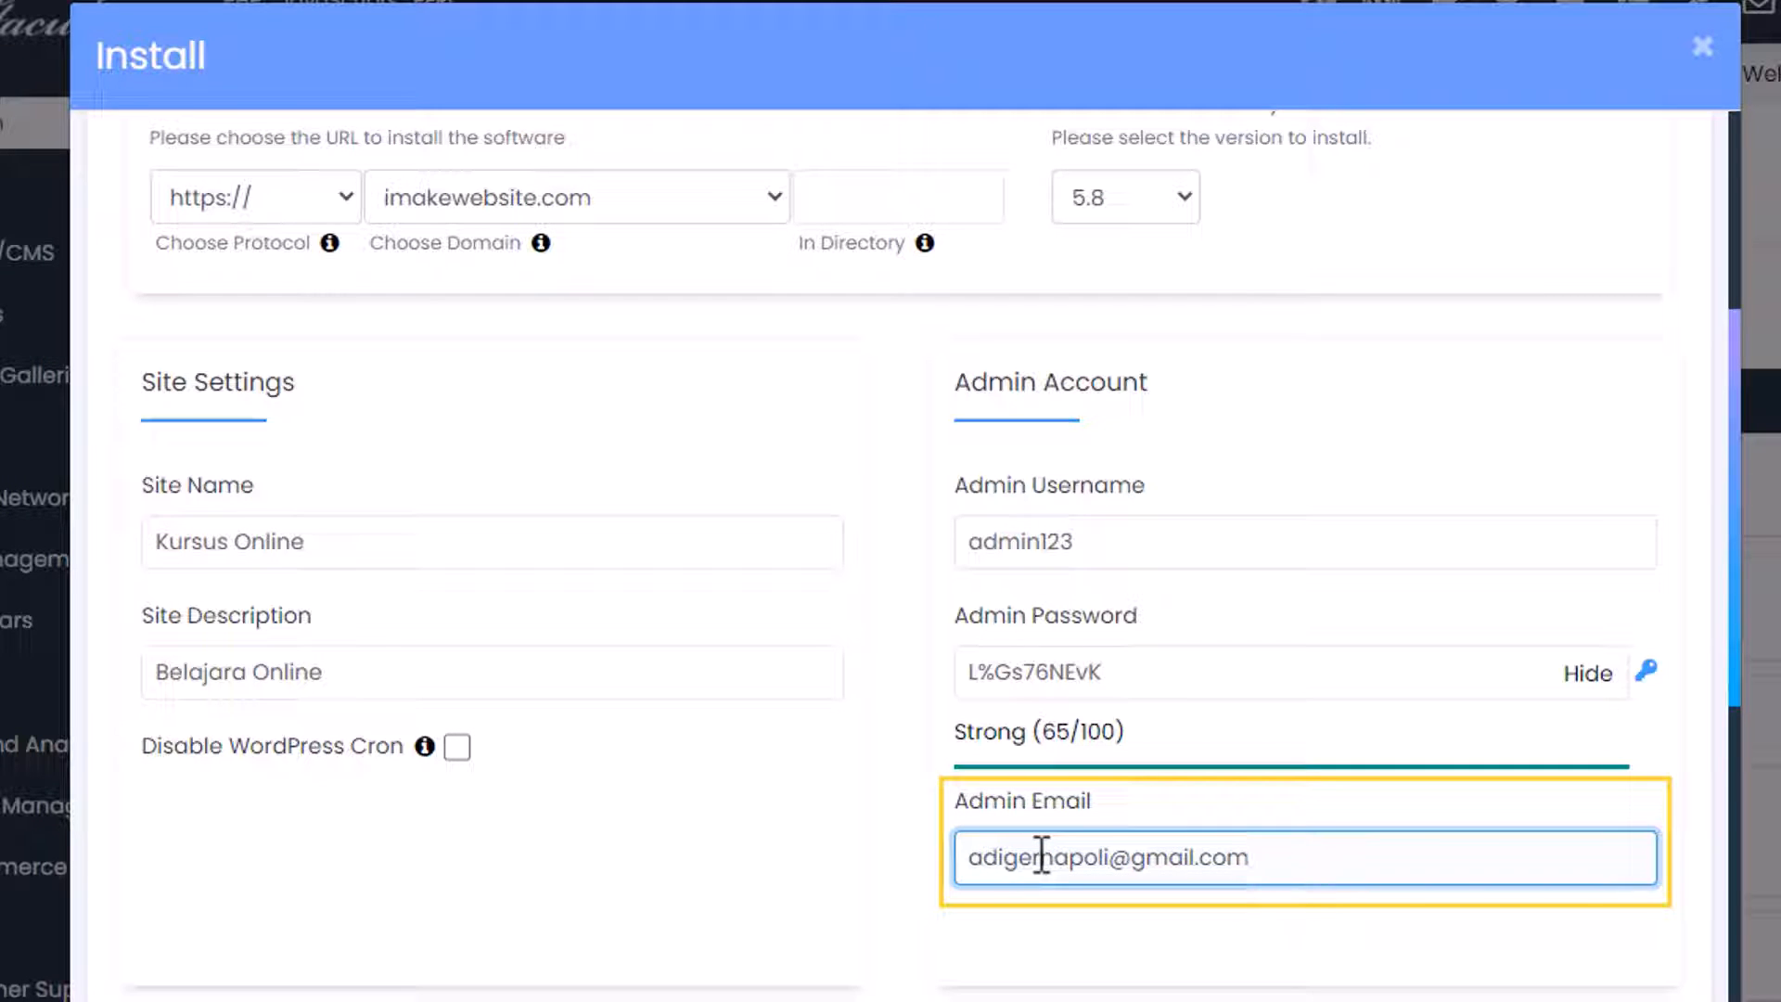
{"action": "left_click", "coordinate": [892, 858]}
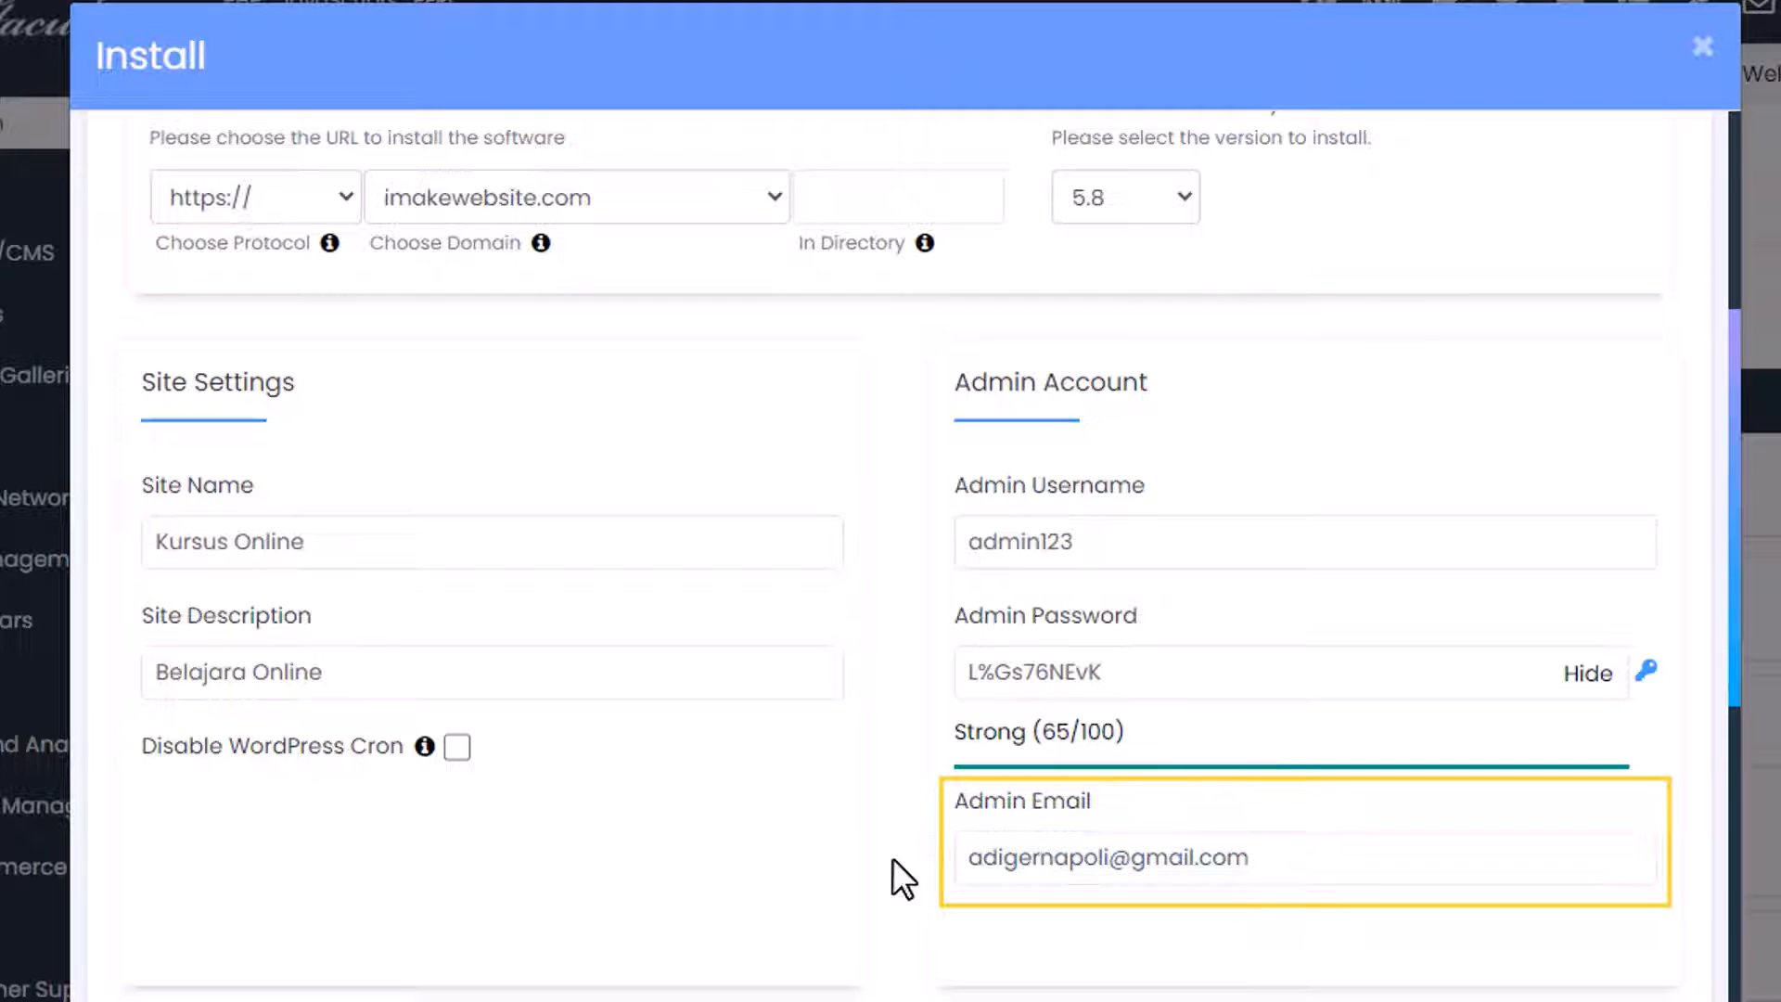
Choose Indonesian as the site language and start the installation.
{"action": "scroll", "coordinate": [893, 859], "scroll_direction": "down", "scroll_amount": 5}
{"action": "left_click", "coordinate": [821, 597]}
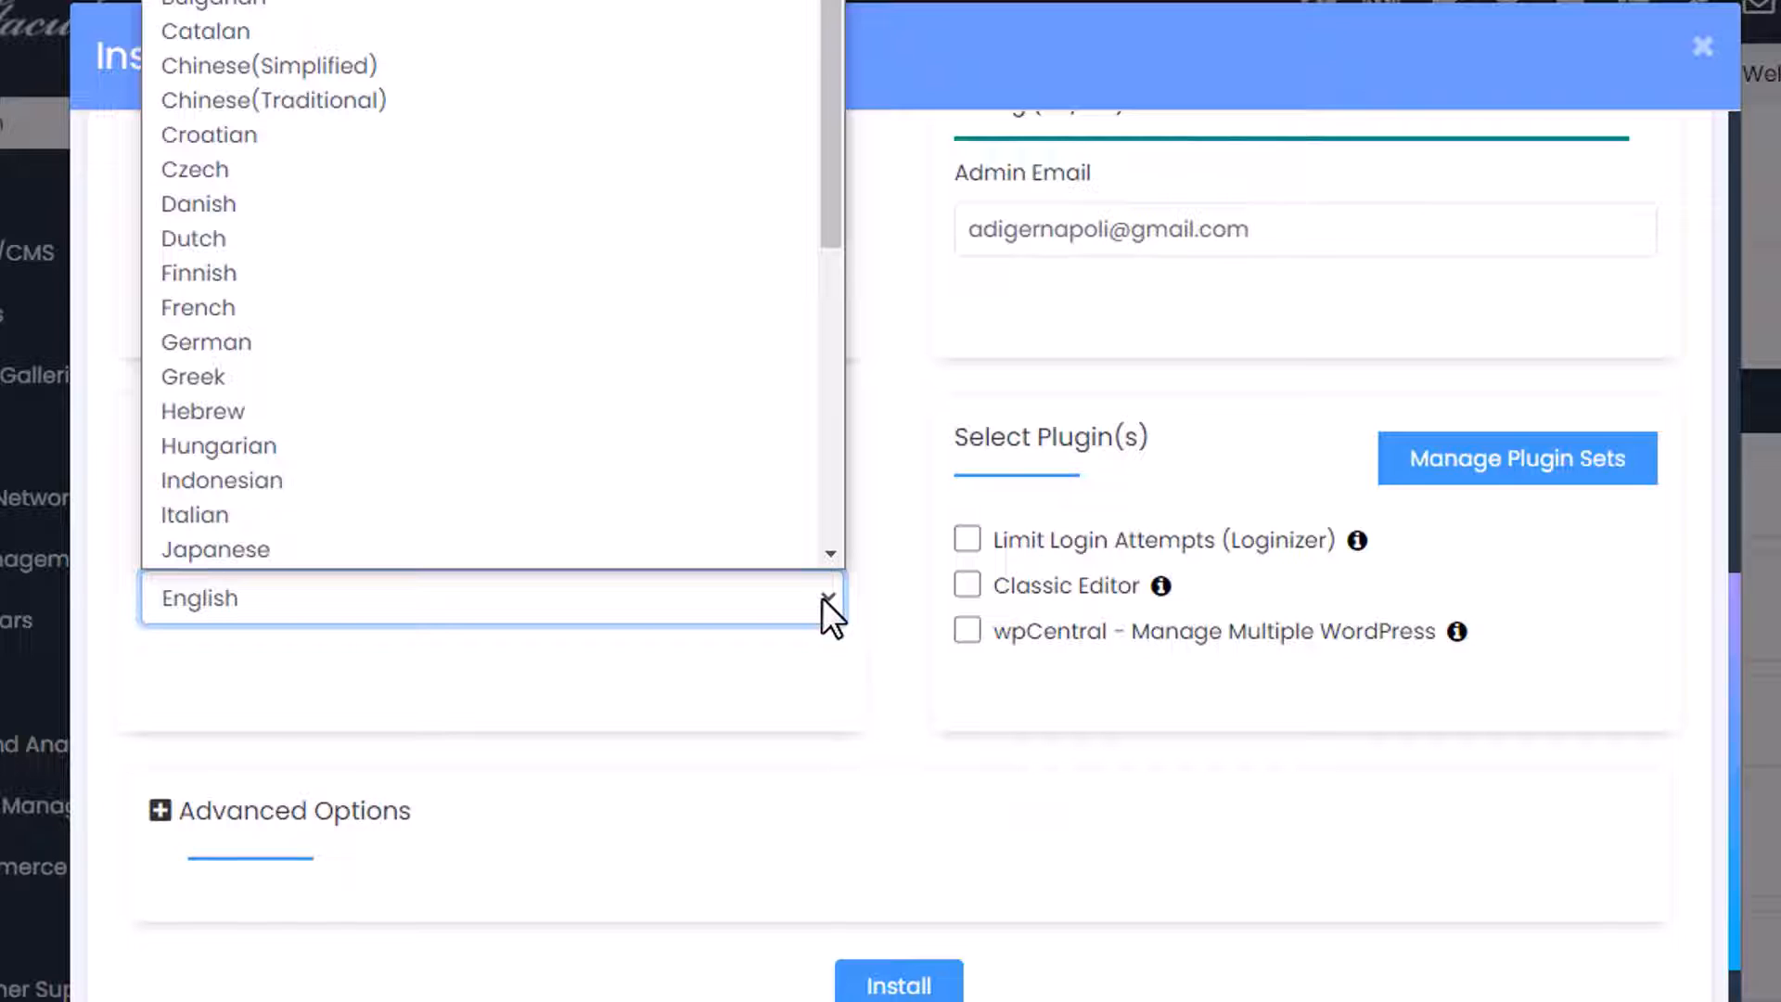
{"action": "left_click", "coordinate": [747, 482]}
{"action": "scroll", "coordinate": [742, 492], "scroll_direction": "down", "scroll_amount": 4}
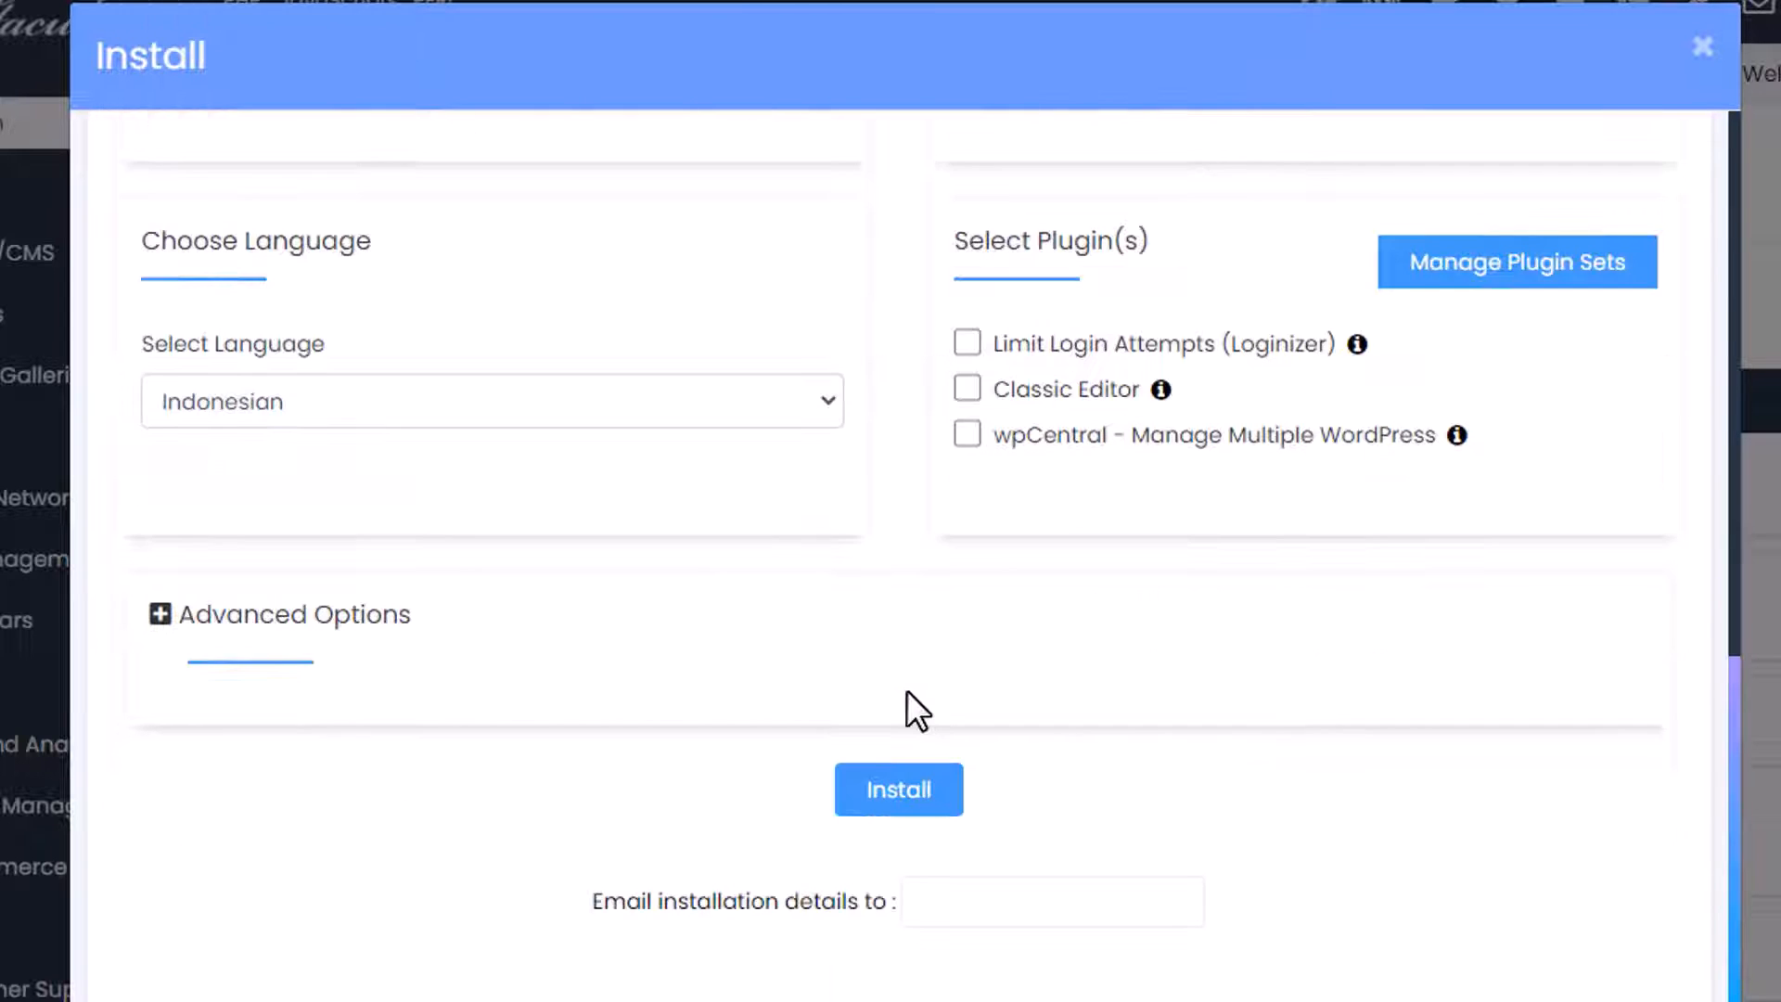
{"action": "left_click", "coordinate": [907, 686]}
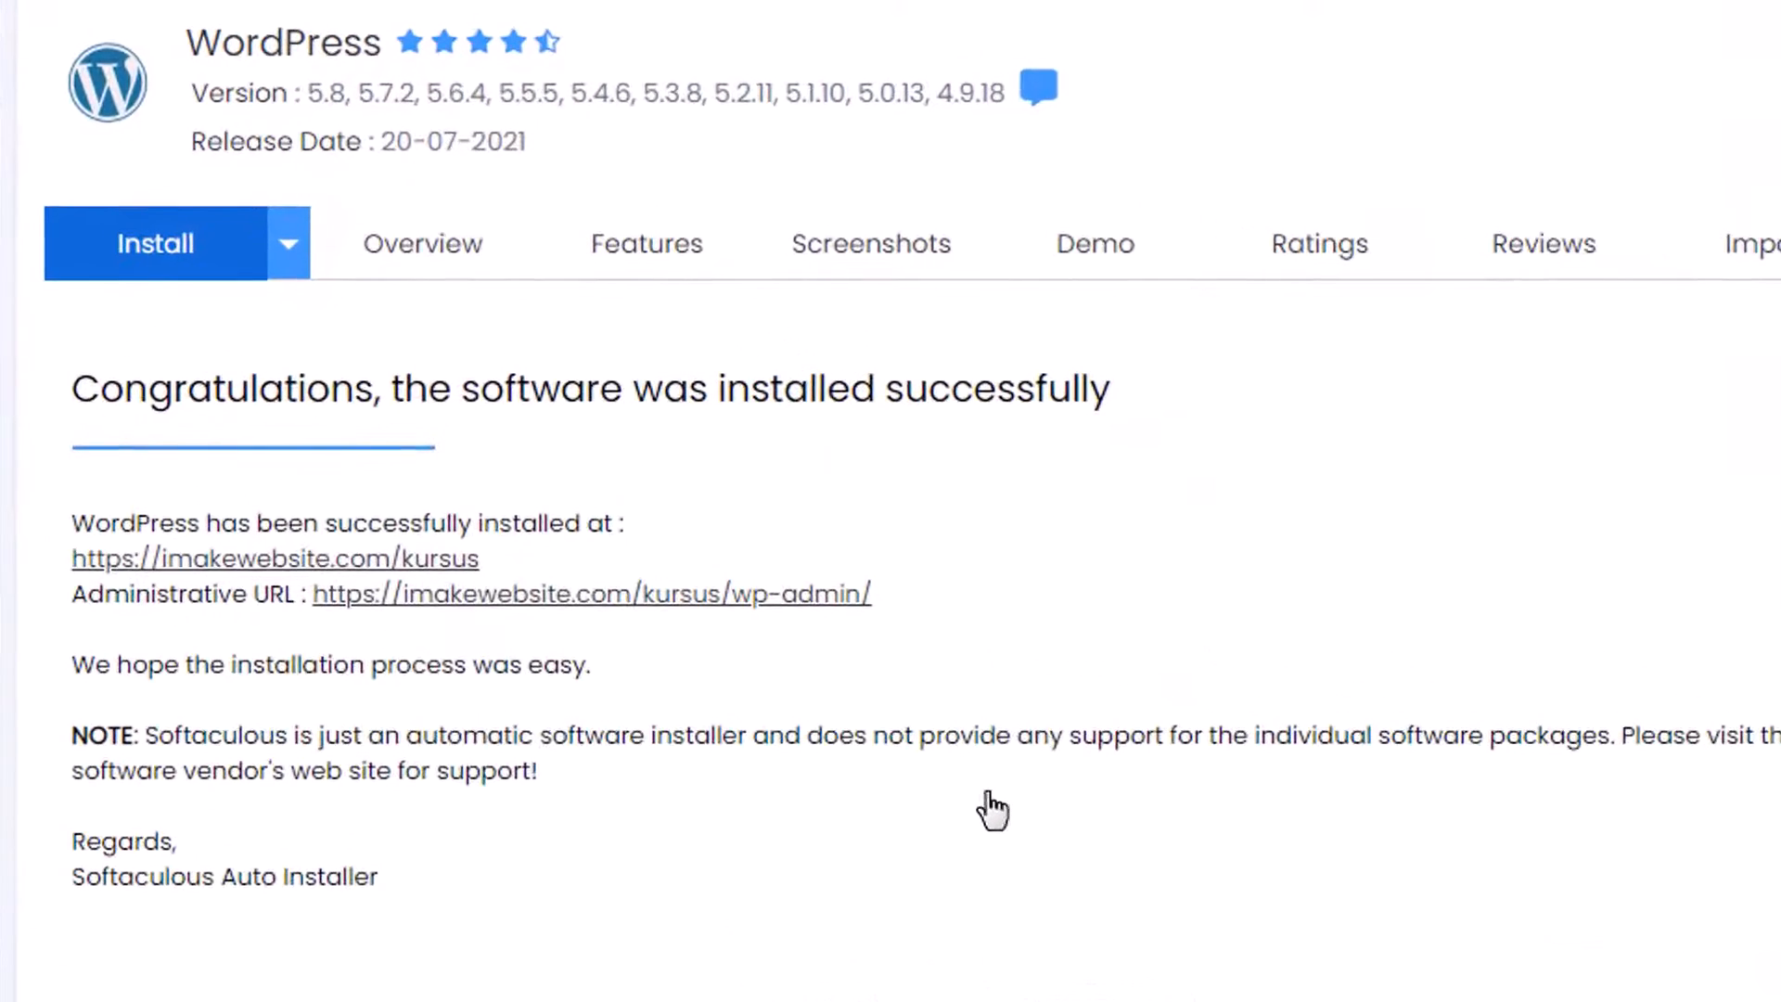
{"action": "left_click", "coordinate": [436, 560]}
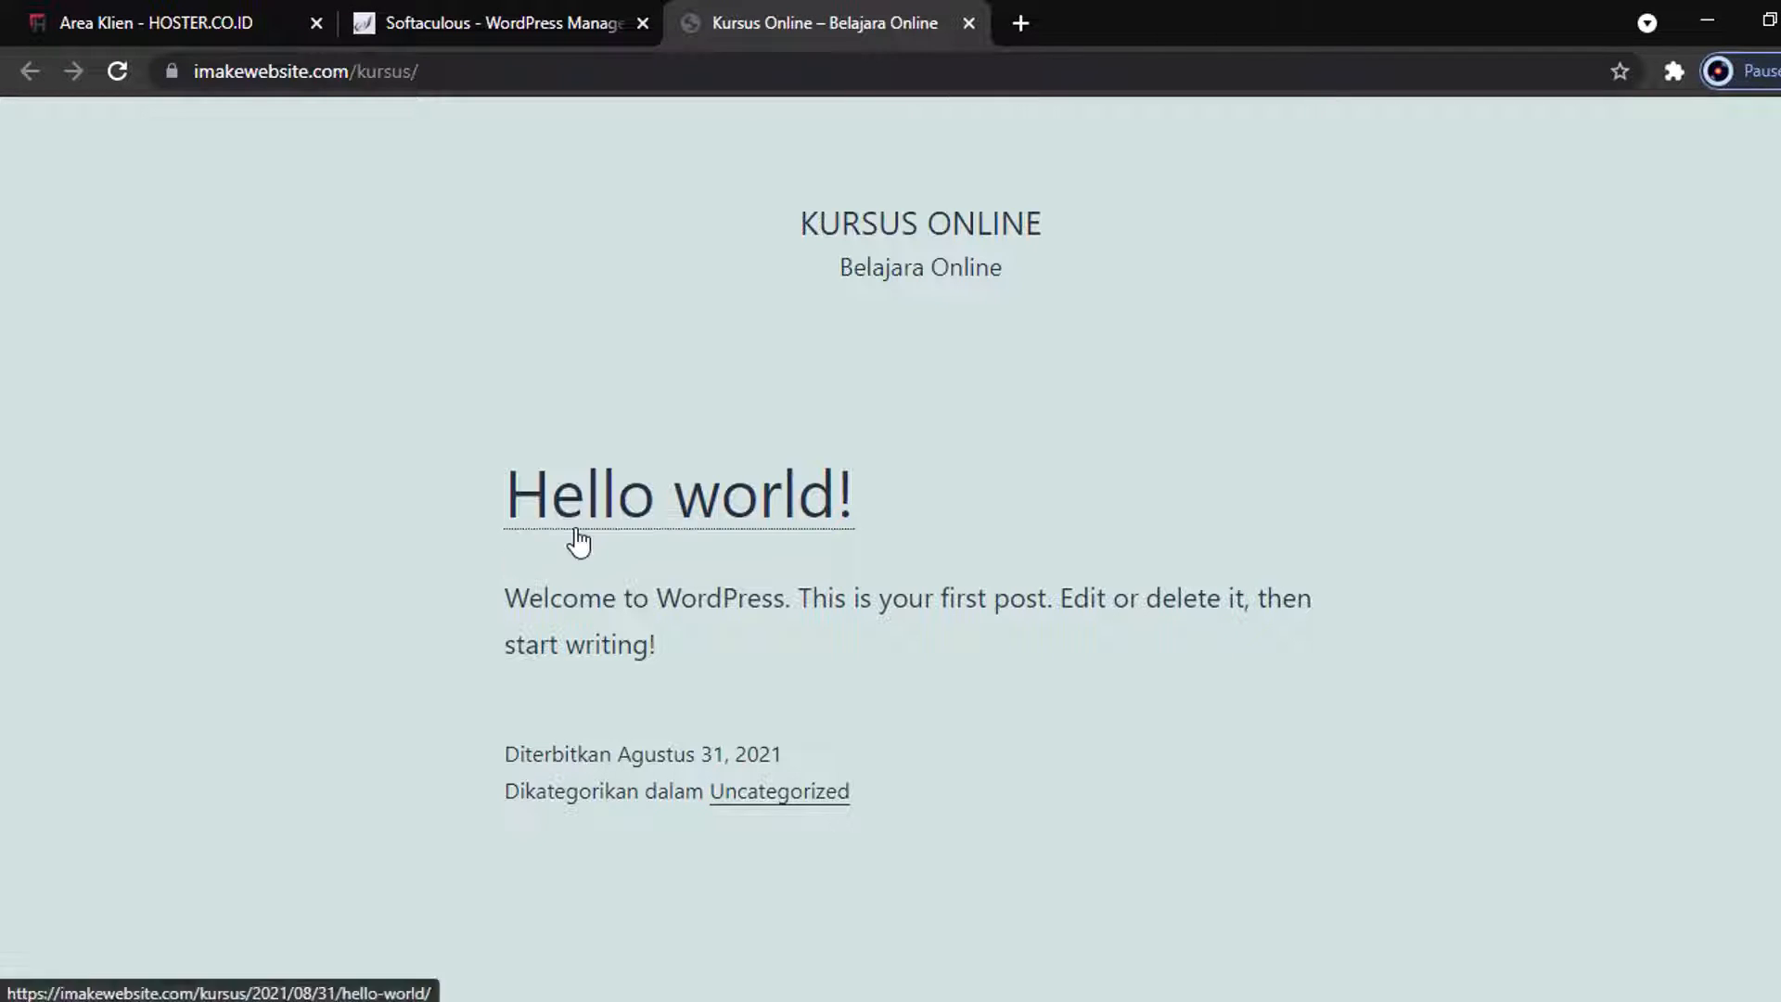
Open the Administrative URL from the Softaculous page, then return to the Kursus Online front-page tab.
{"action": "left_click", "coordinate": [502, 20]}
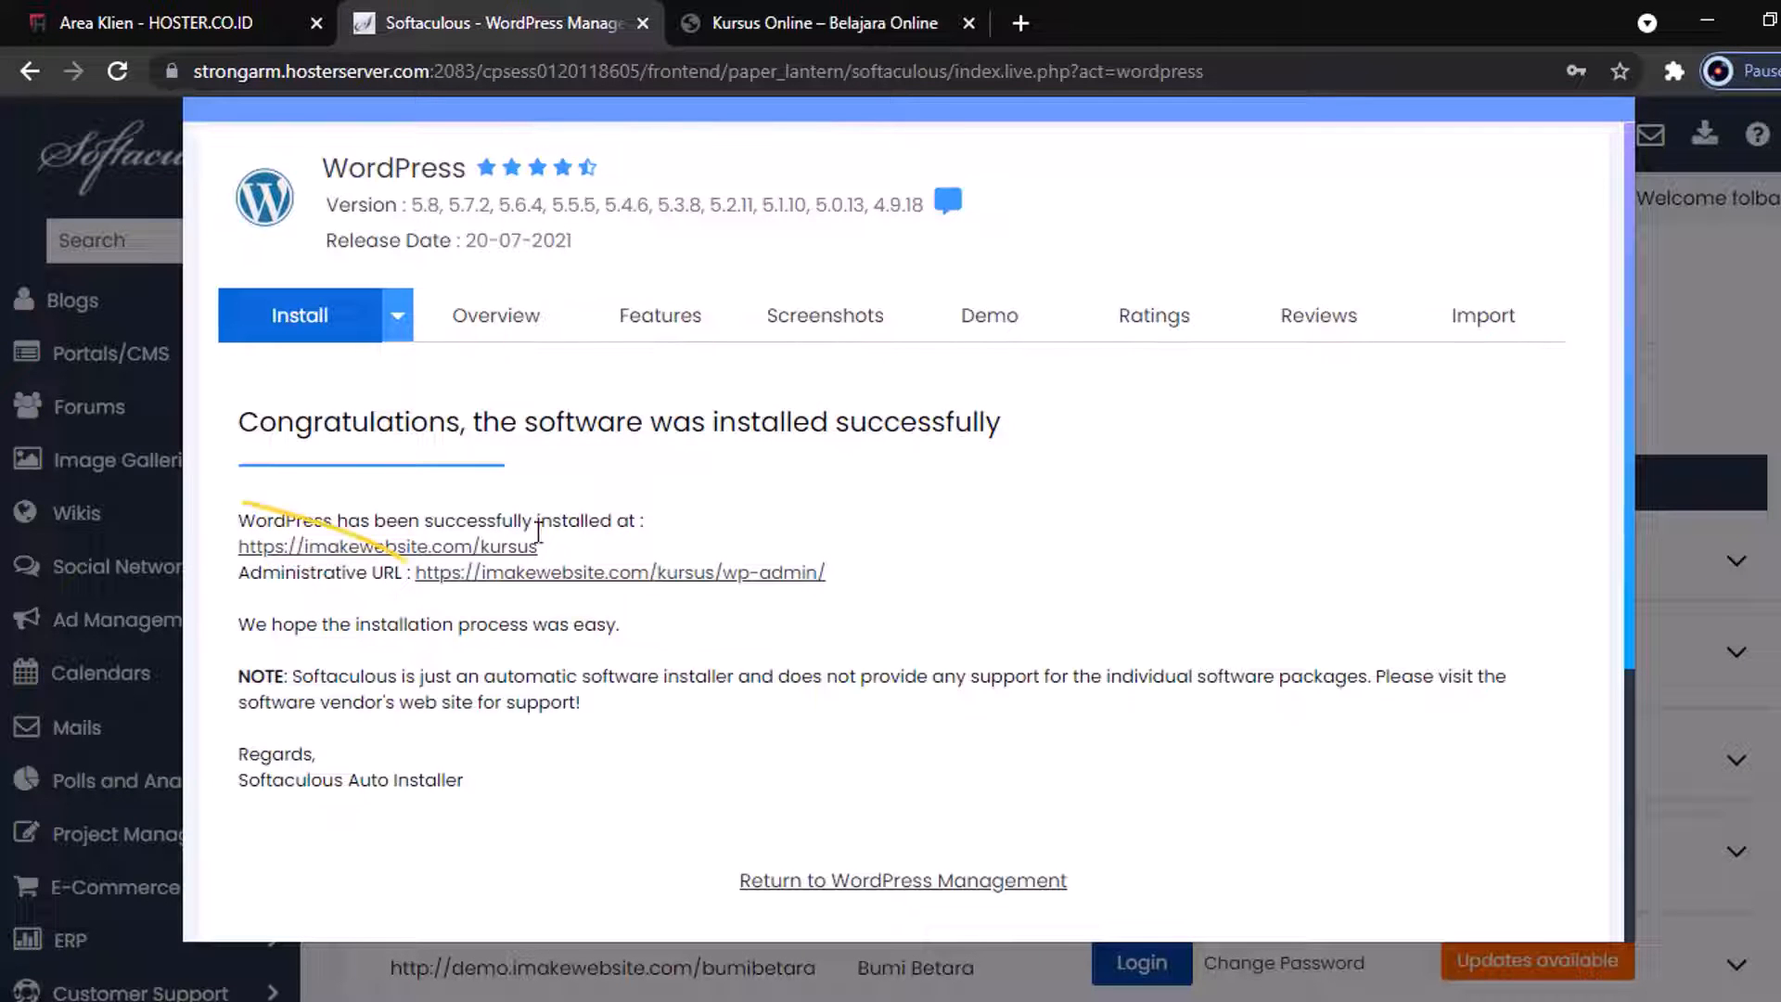
{"action": "left_click", "coordinate": [577, 585]}
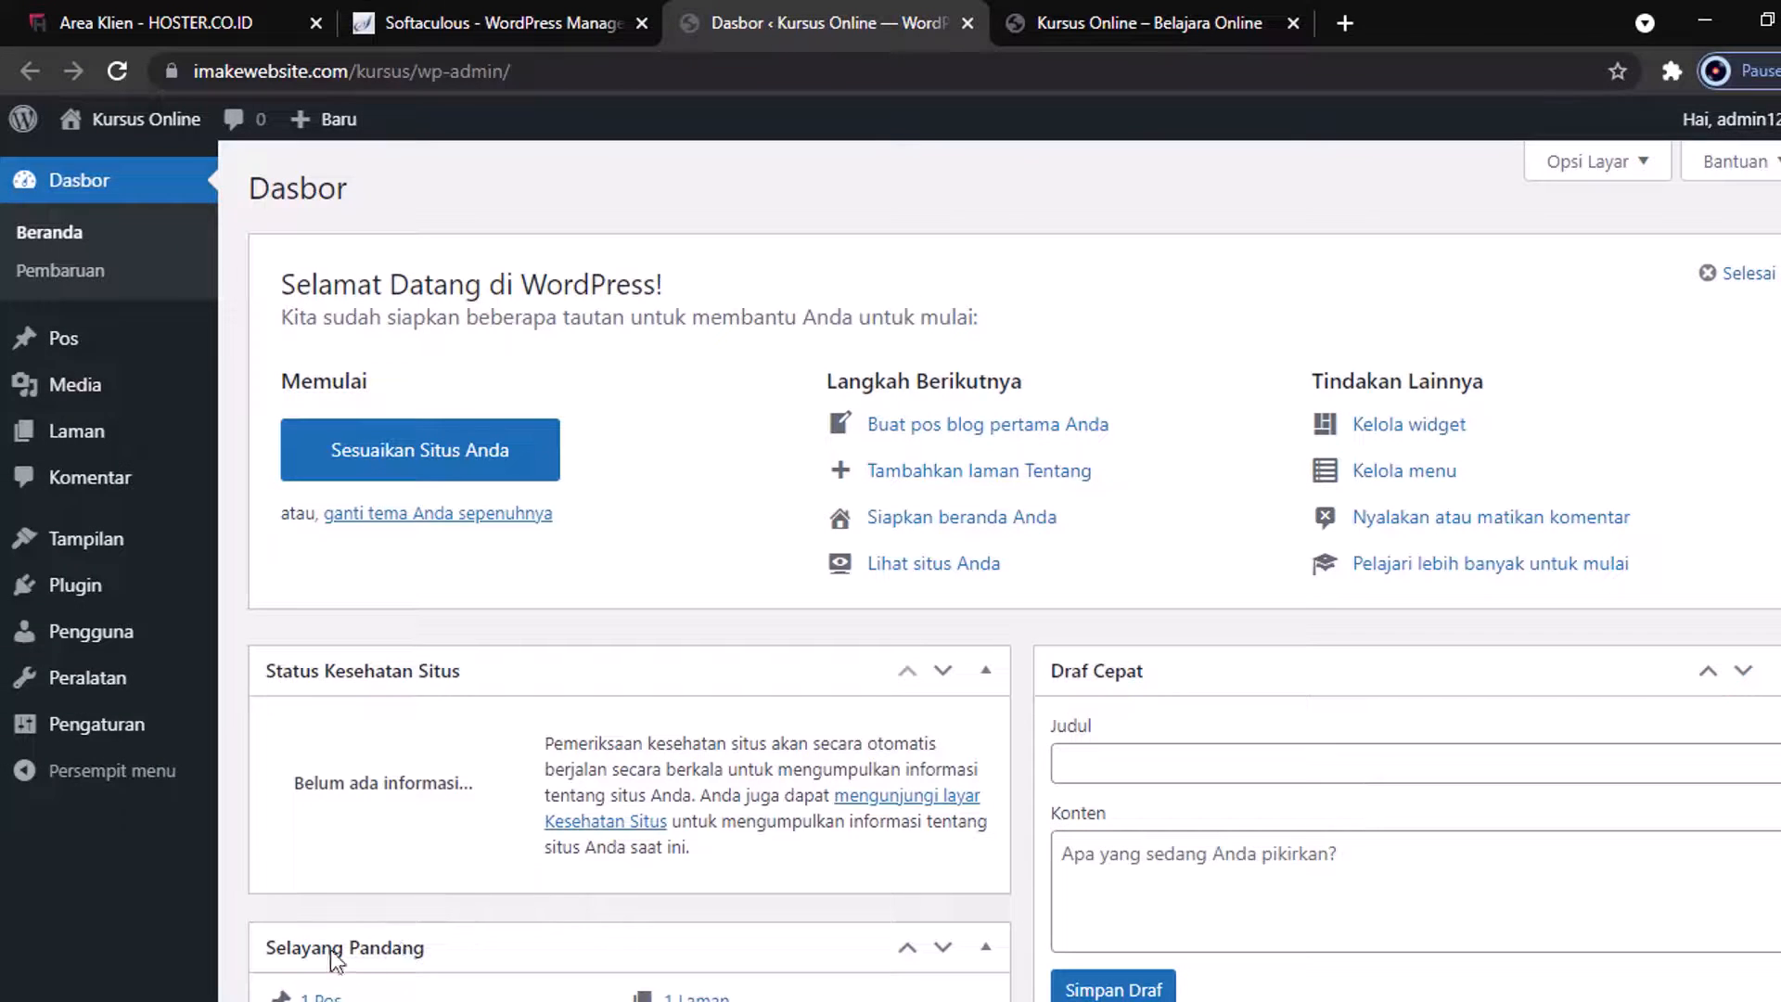
{"action": "left_click", "coordinate": [1107, 4]}
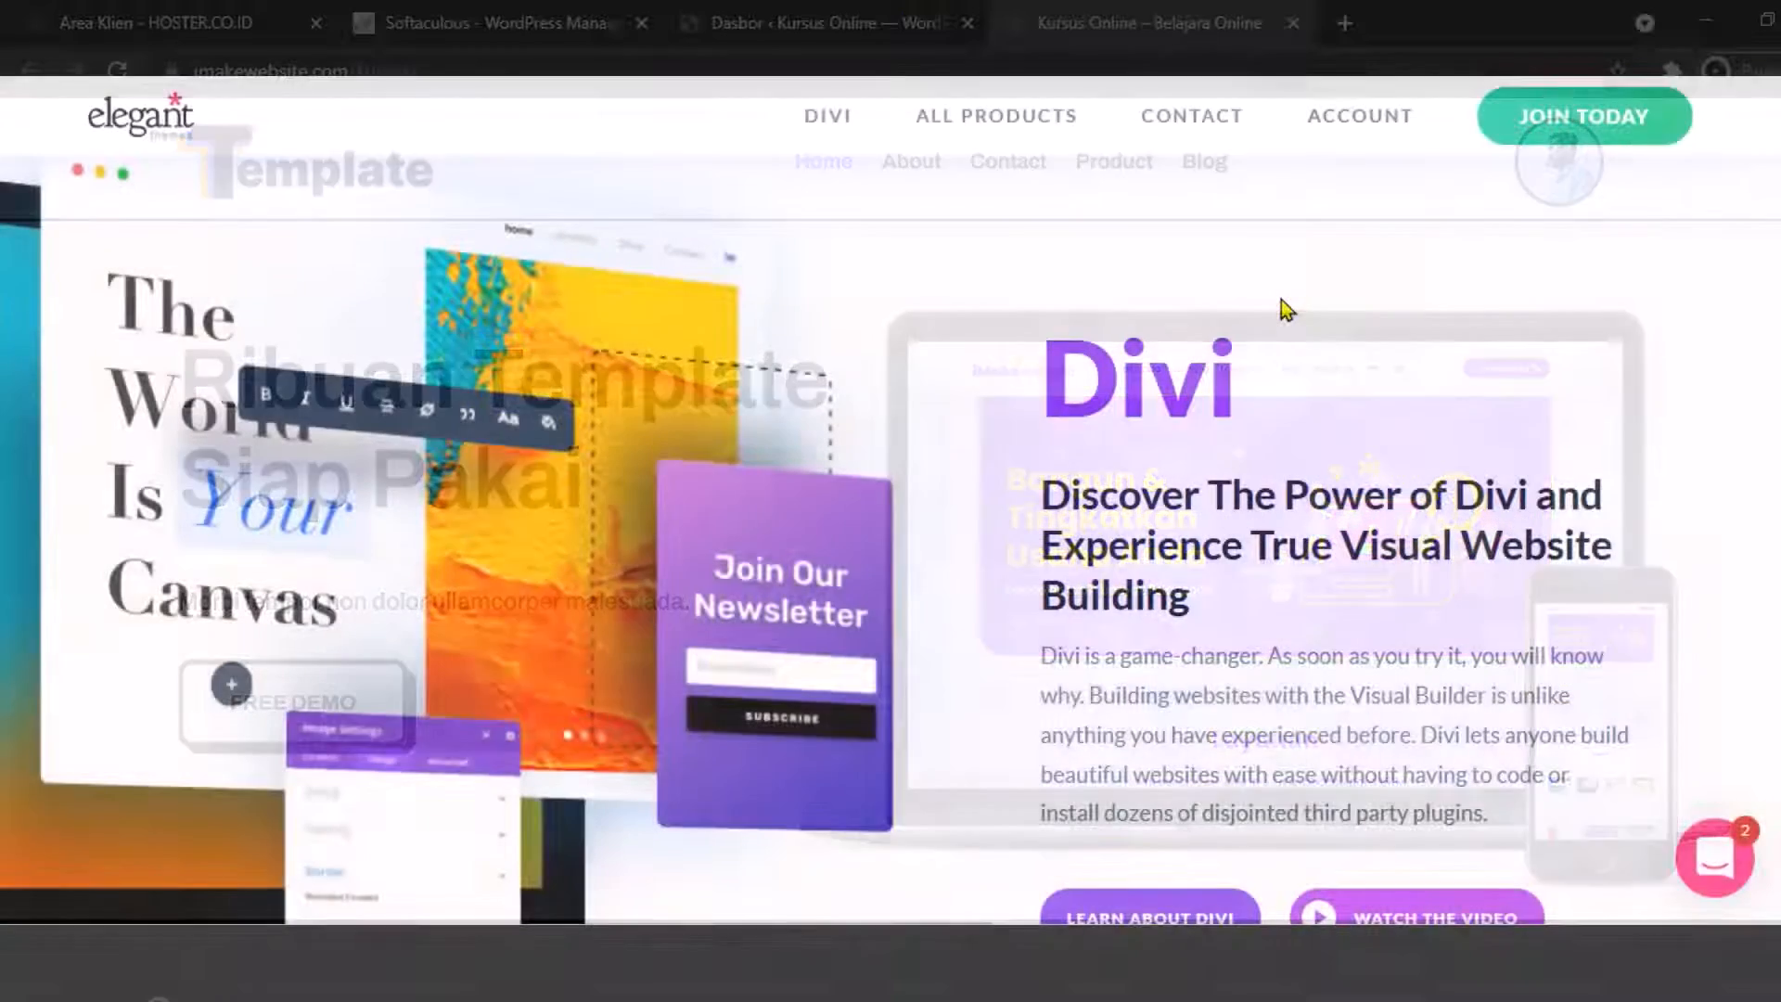
Download the Divi theme from the Members Area and save it as Divi.zip.
{"action": "scroll", "coordinate": [1281, 299], "scroll_direction": "down", "scroll_amount": 6}
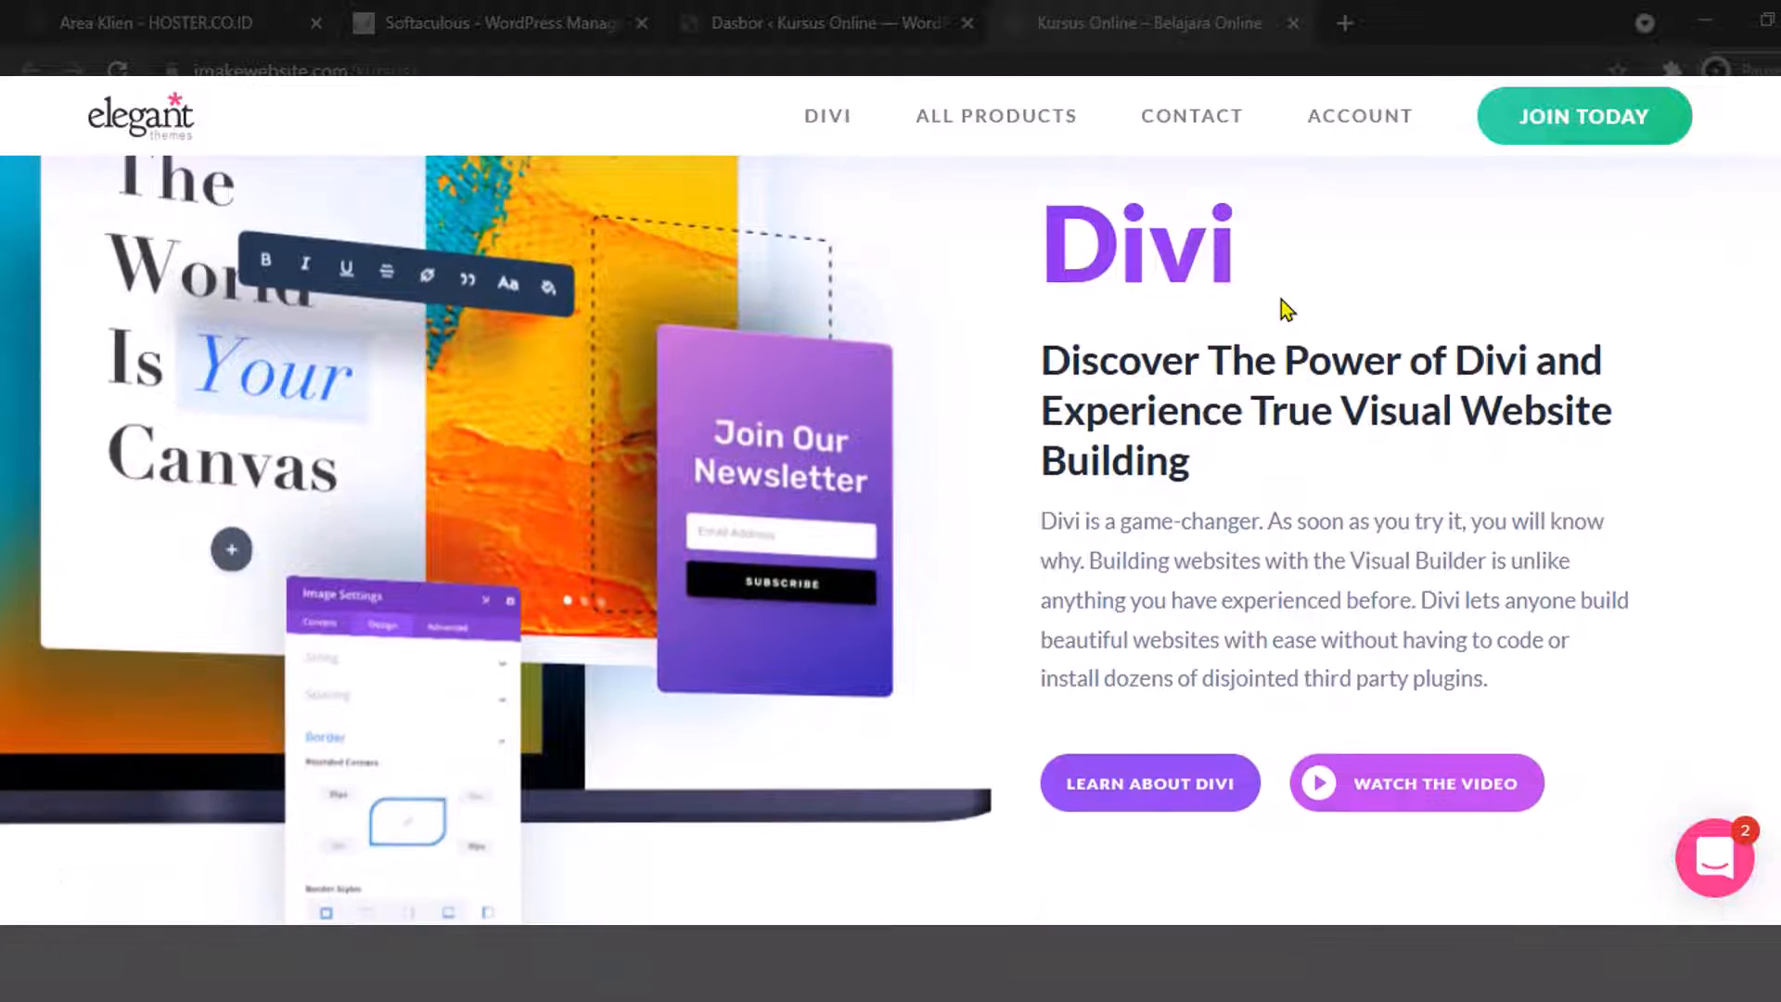
{"action": "scroll", "coordinate": [1286, 308], "scroll_direction": "down", "scroll_amount": 8}
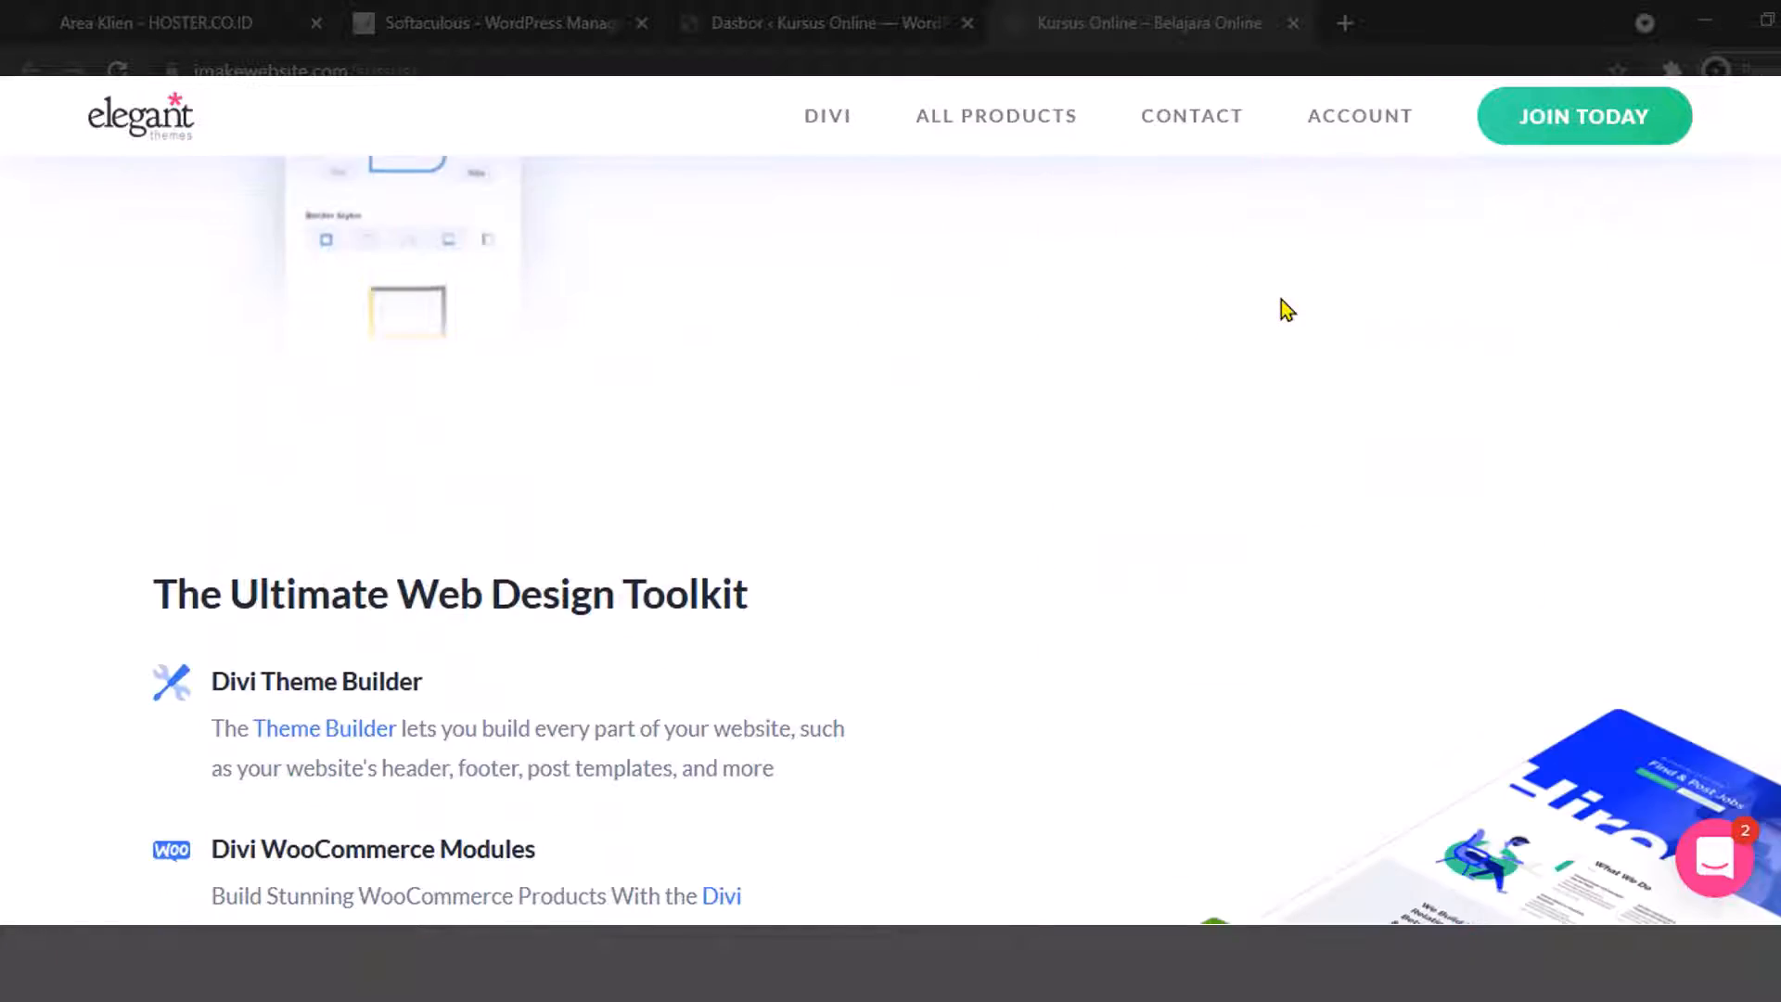
{"action": "scroll", "coordinate": [1303, 320], "scroll_direction": "down", "scroll_amount": 7}
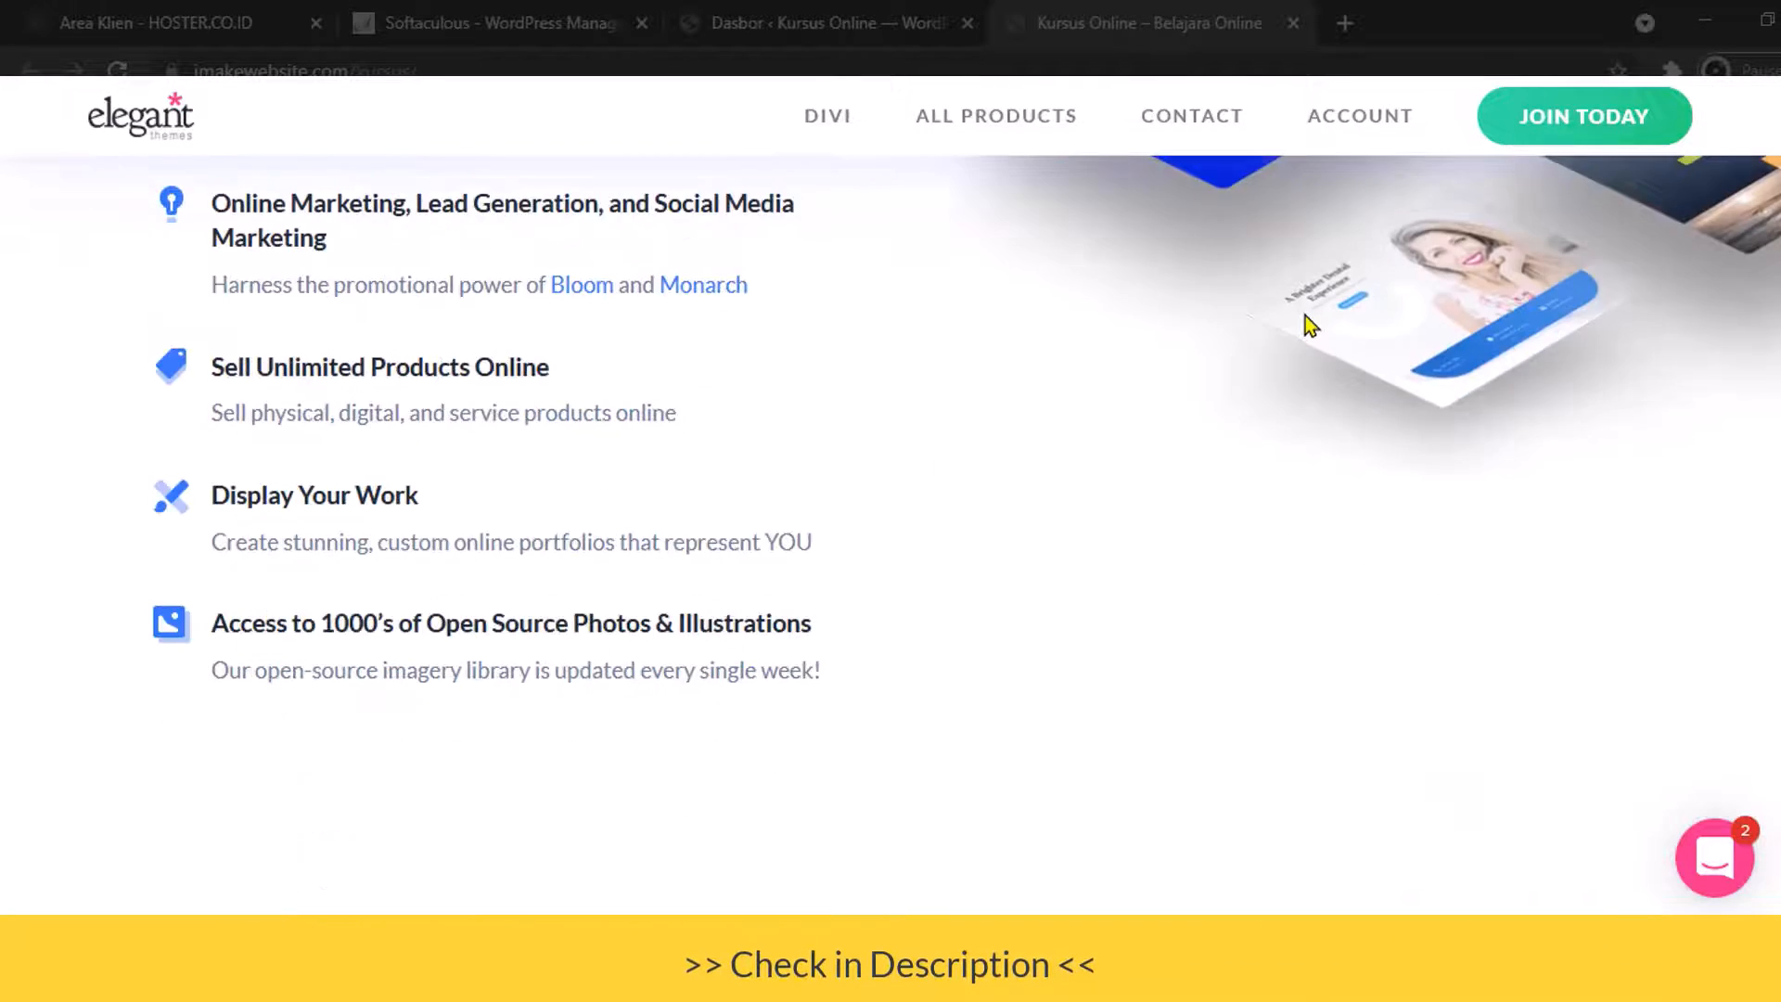
{"action": "scroll", "coordinate": [1305, 314], "scroll_direction": "down", "scroll_amount": 1}
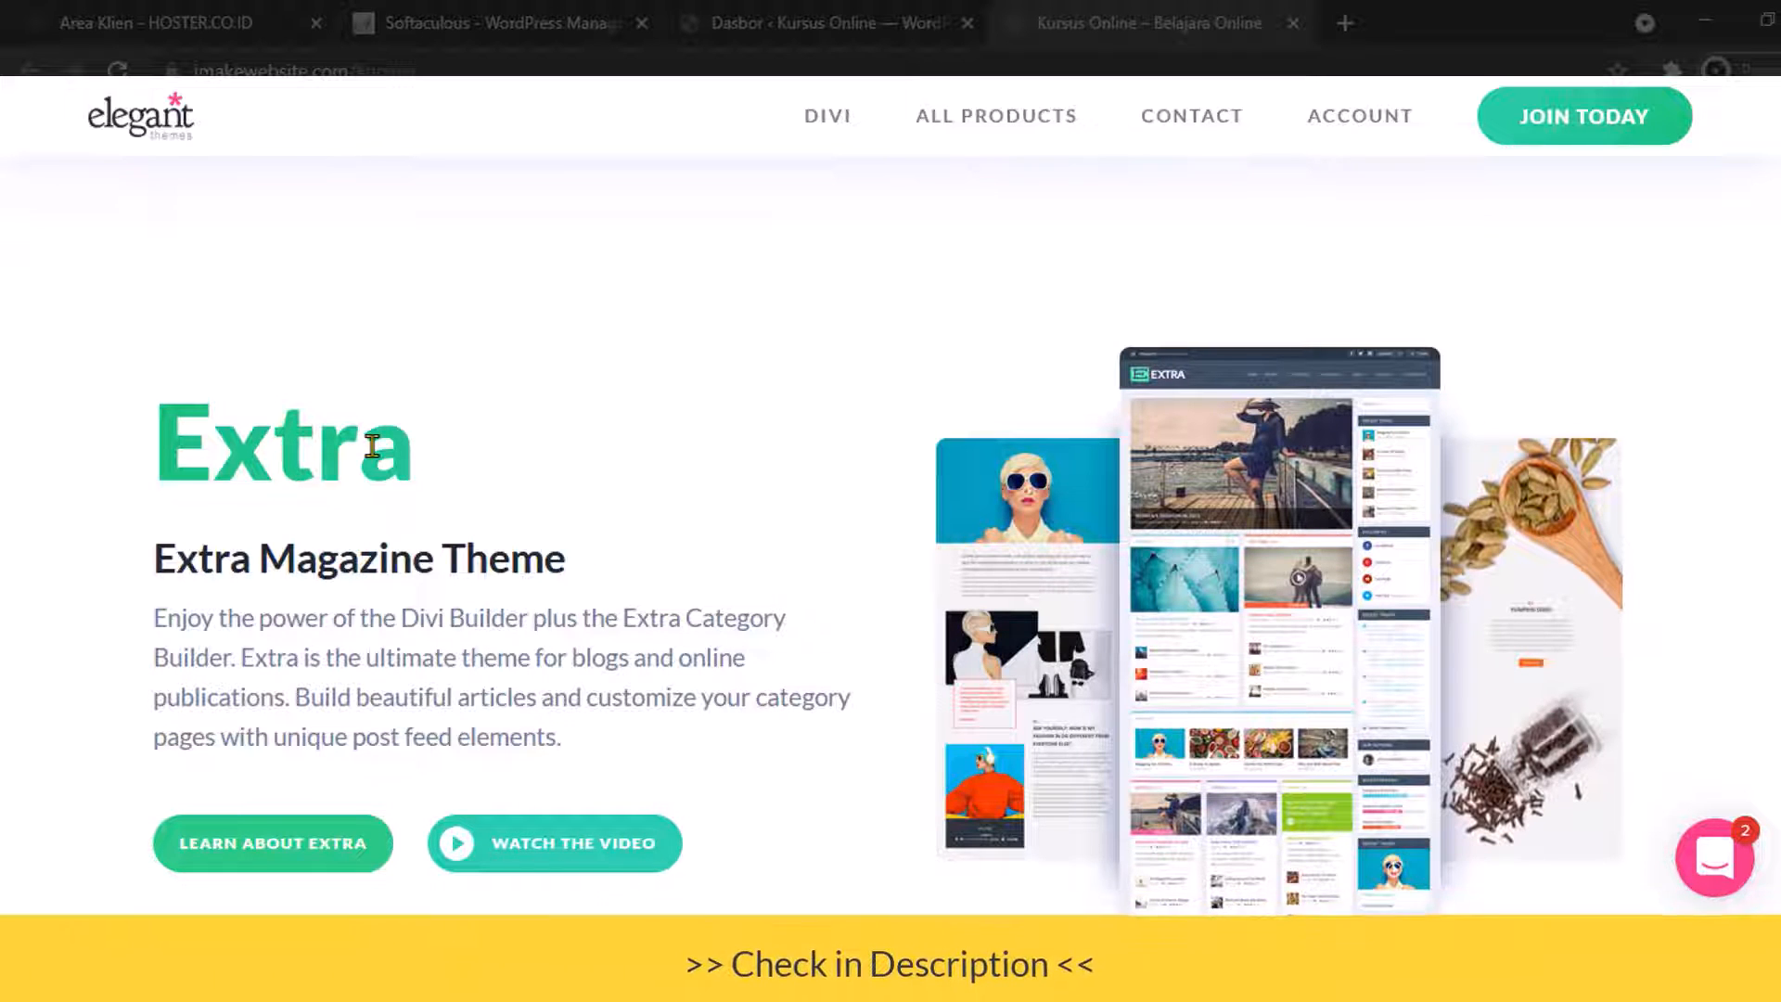
{"action": "scroll", "coordinate": [372, 446], "scroll_direction": "down", "scroll_amount": 15}
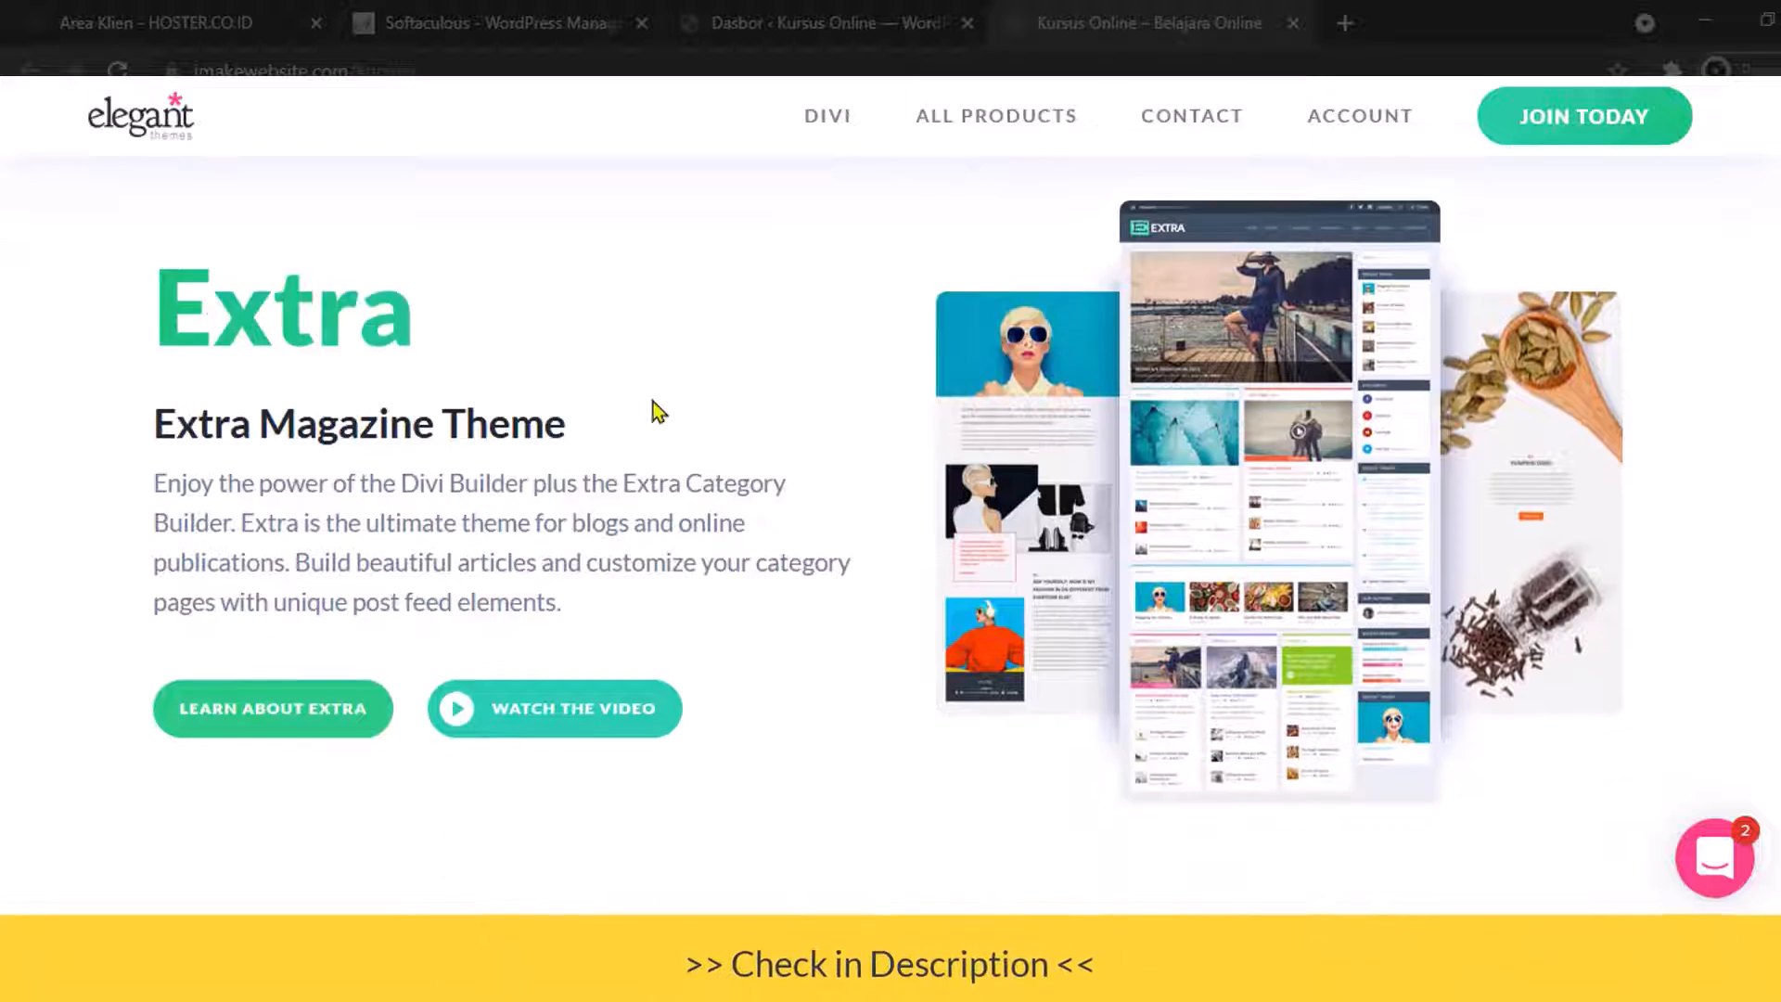
{"action": "scroll", "coordinate": [948, 389], "scroll_direction": "down", "scroll_amount": 17}
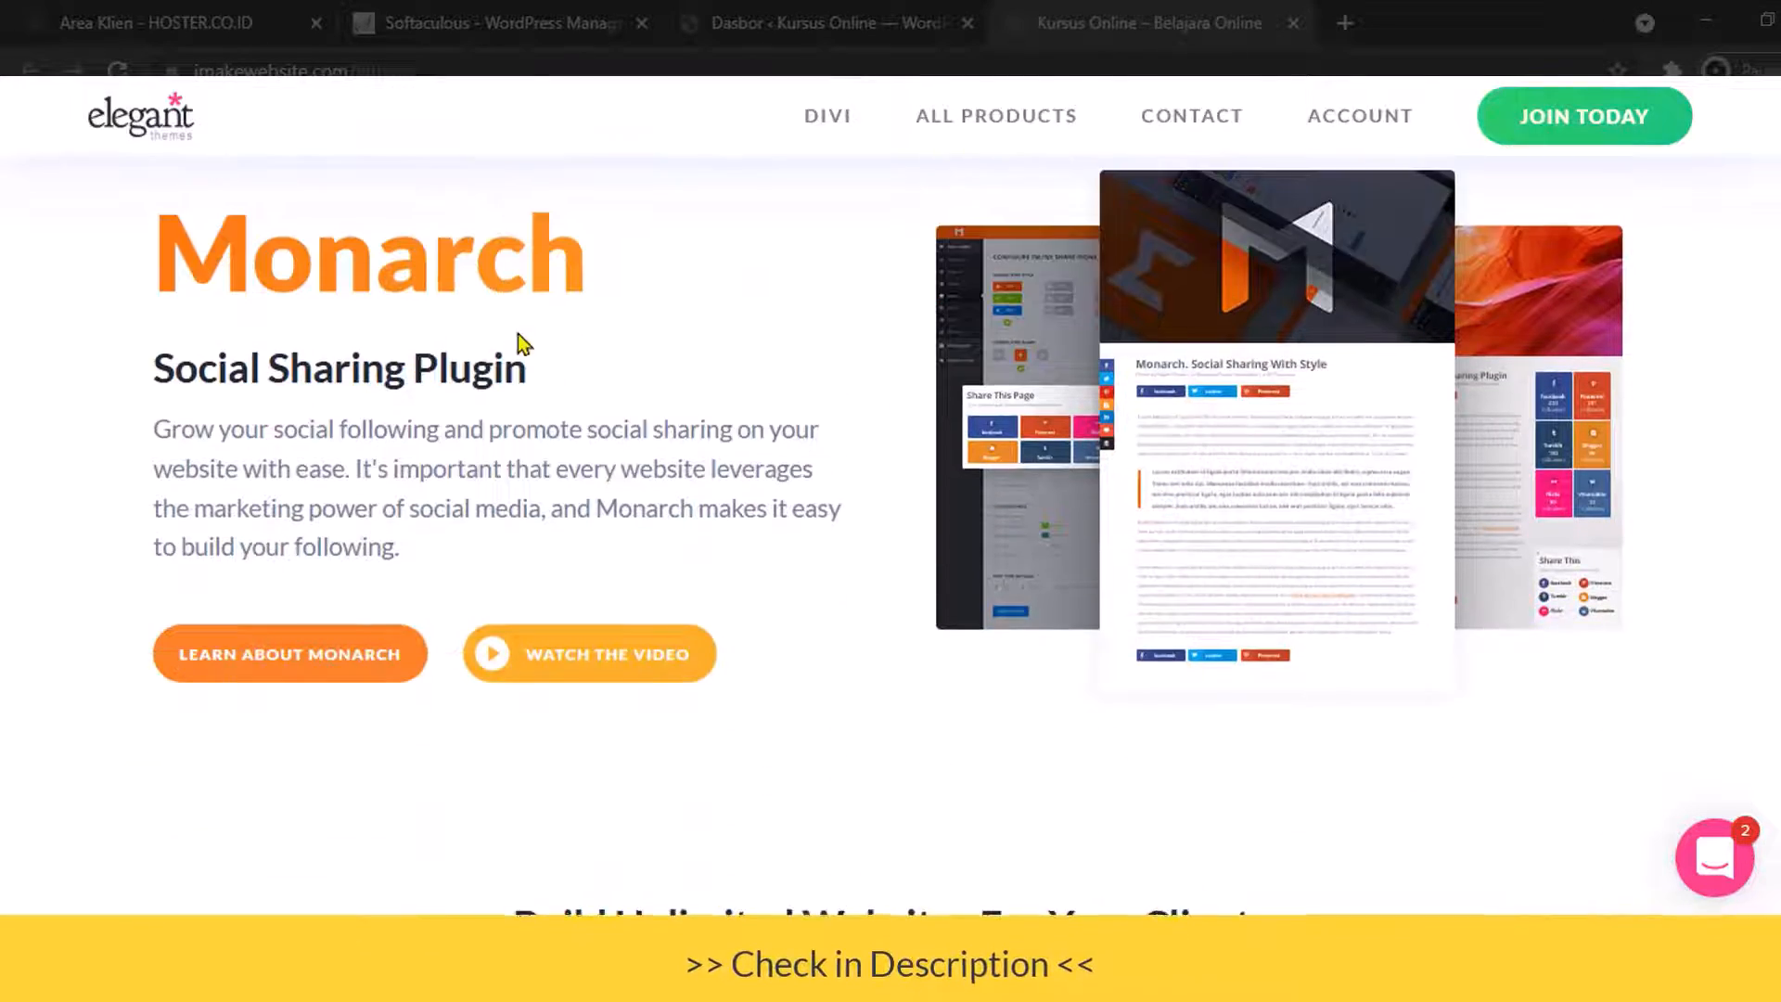
{"action": "scroll", "coordinate": [837, 410], "scroll_direction": "down", "scroll_amount": 15}
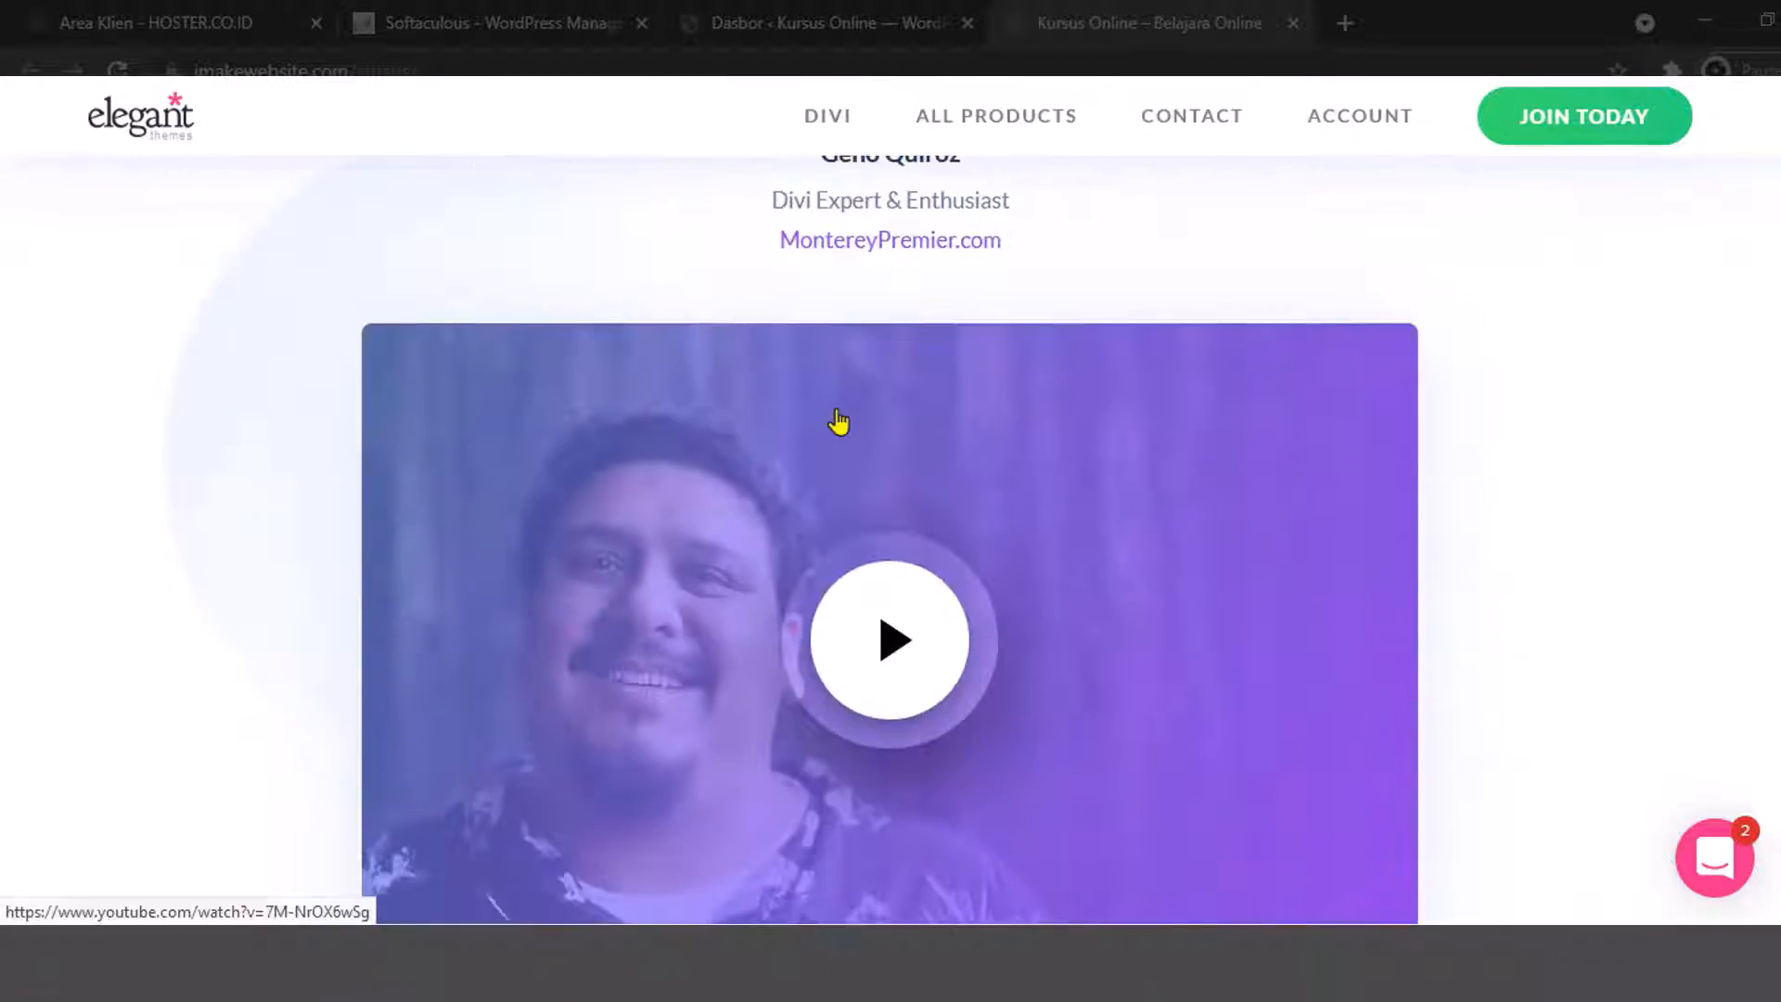
{"action": "scroll", "coordinate": [838, 414], "scroll_direction": "down", "scroll_amount": 15}
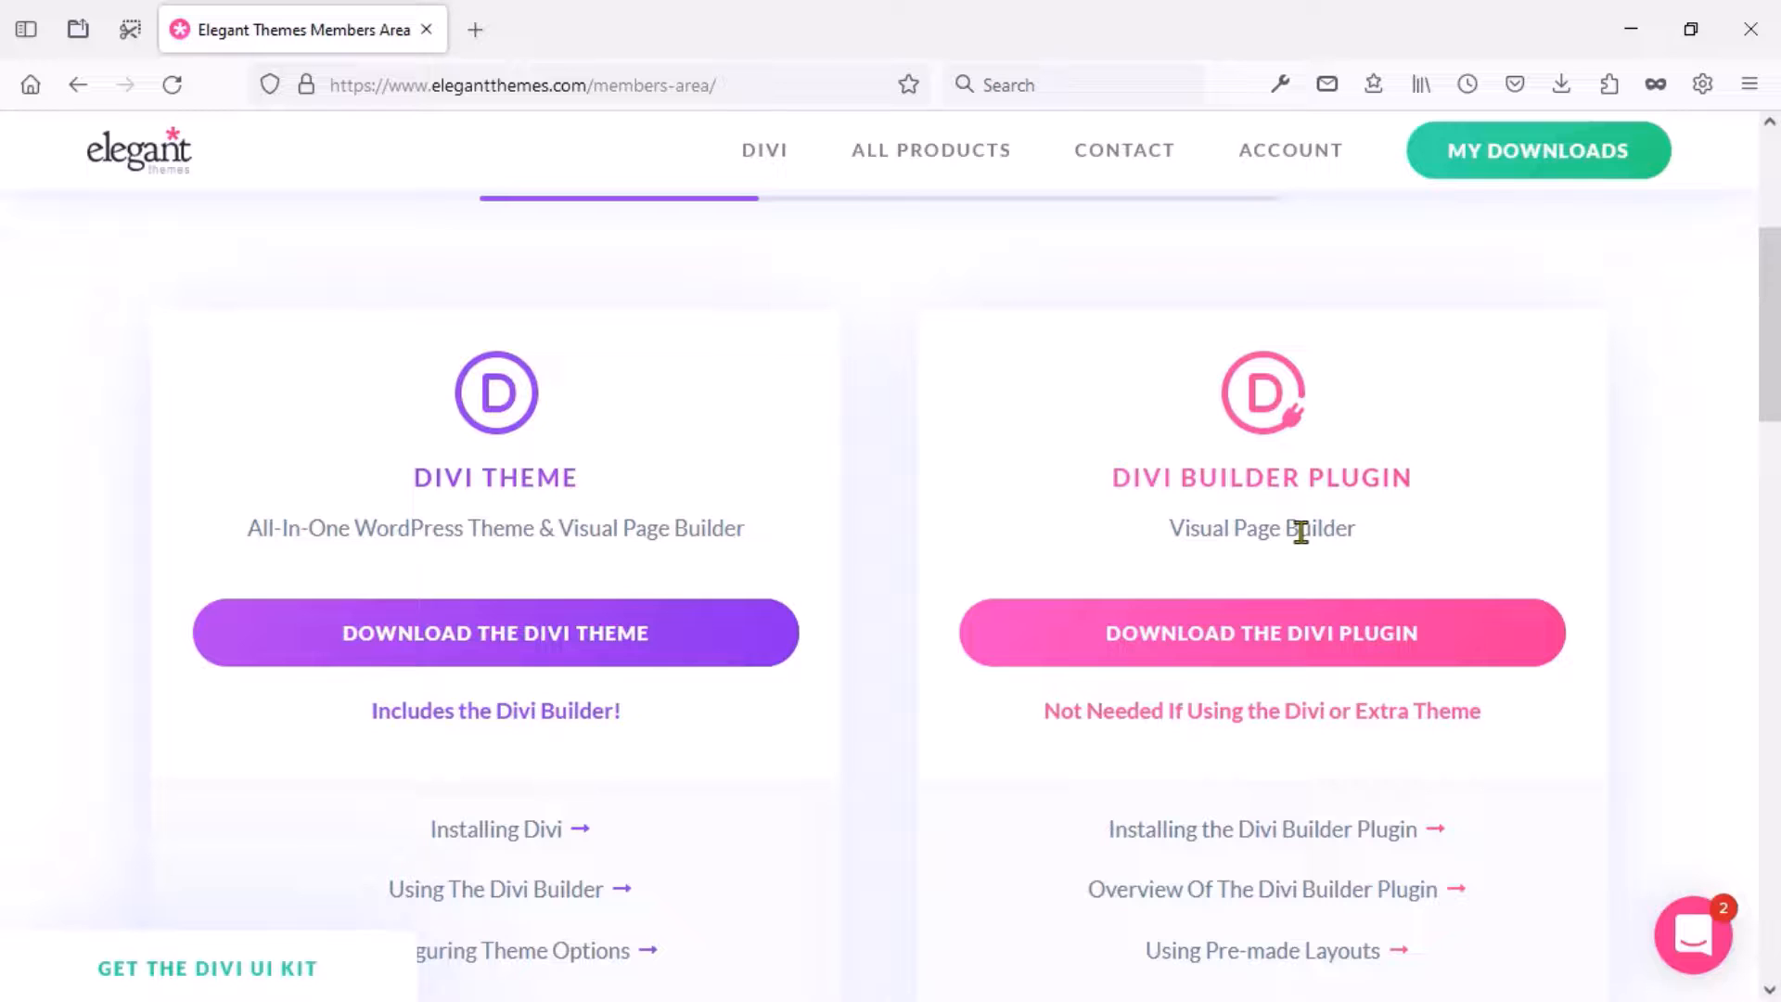
{"action": "left_click", "coordinate": [588, 631]}
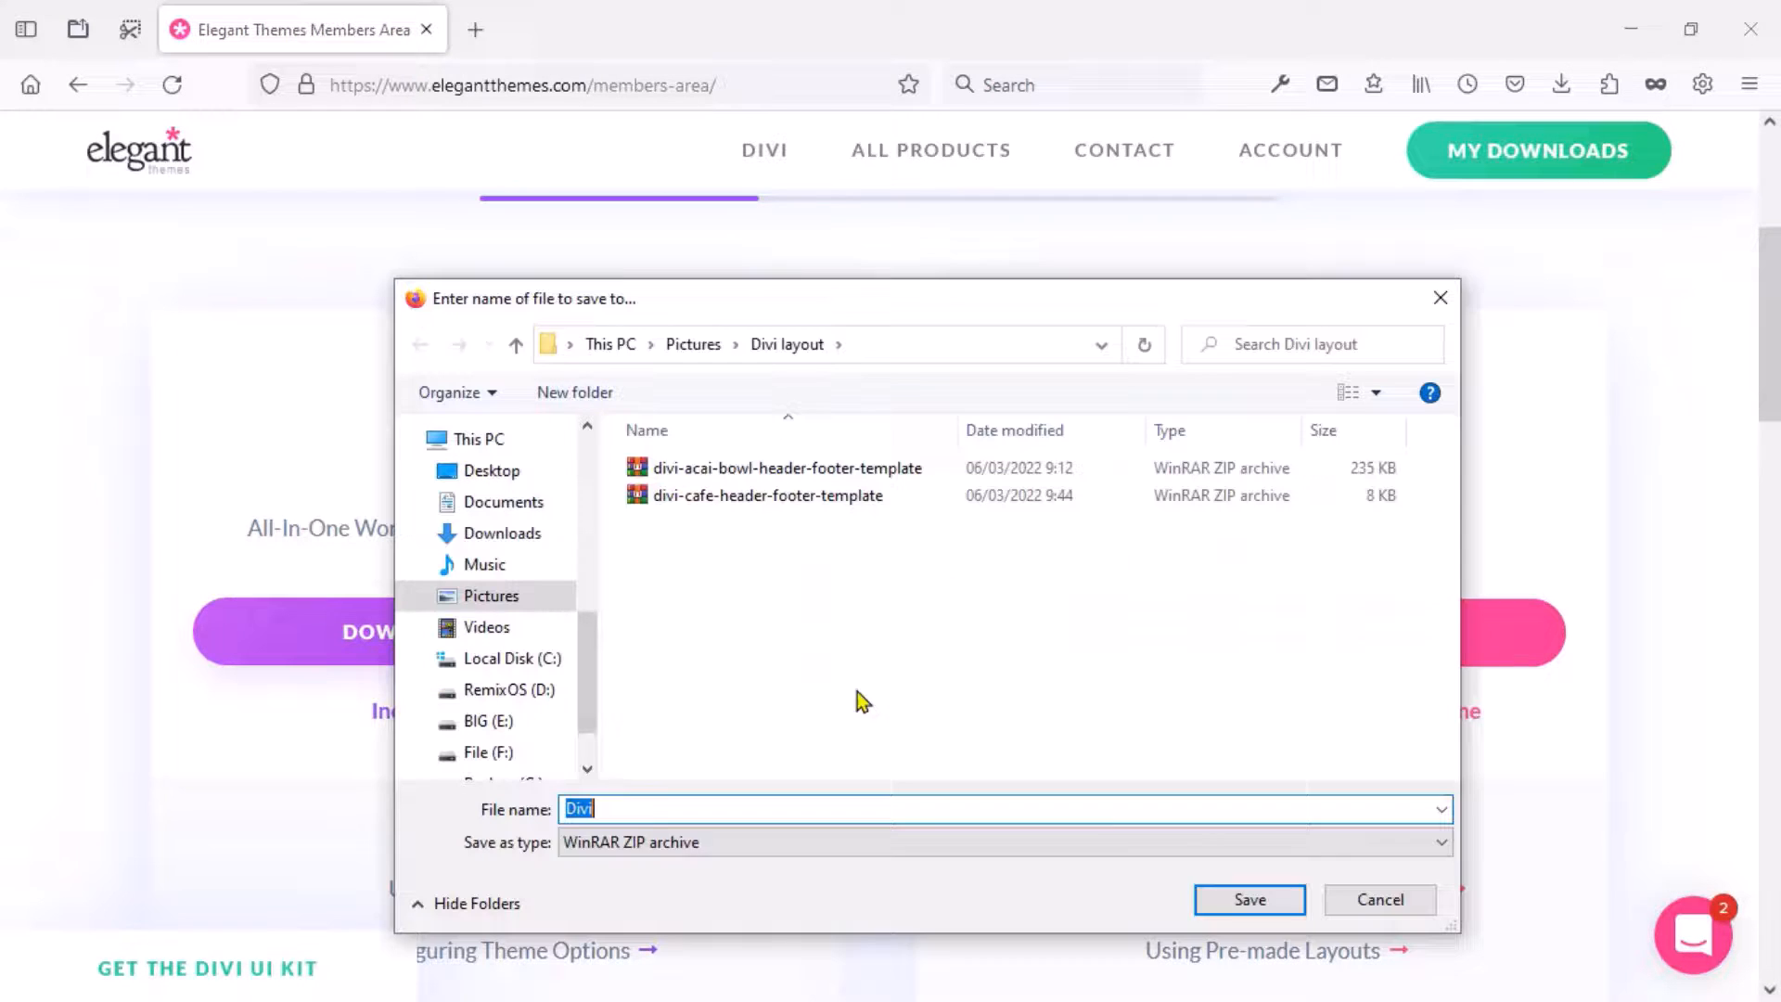
{"action": "left_click", "coordinate": [1224, 897]}
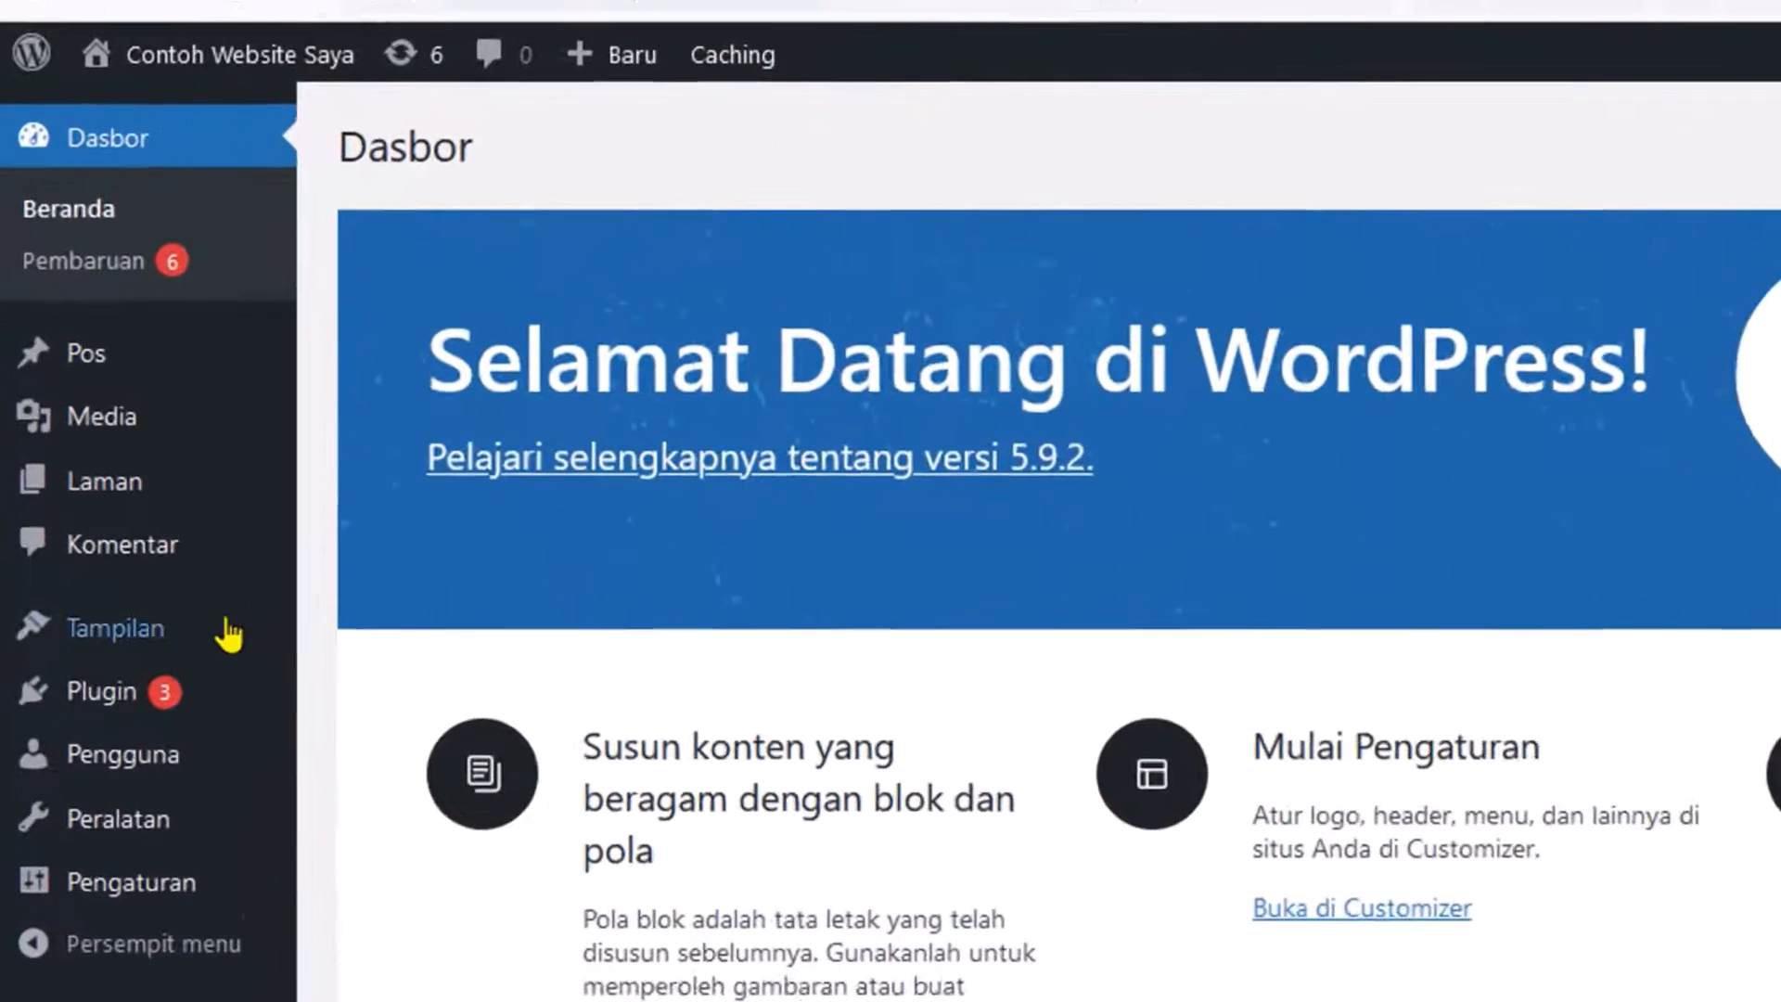
Upload Divi.zip under Tampilan > Tema, install and activate it, then open the live site in a new tab.
{"action": "mouse_move", "coordinate": [146, 542]}
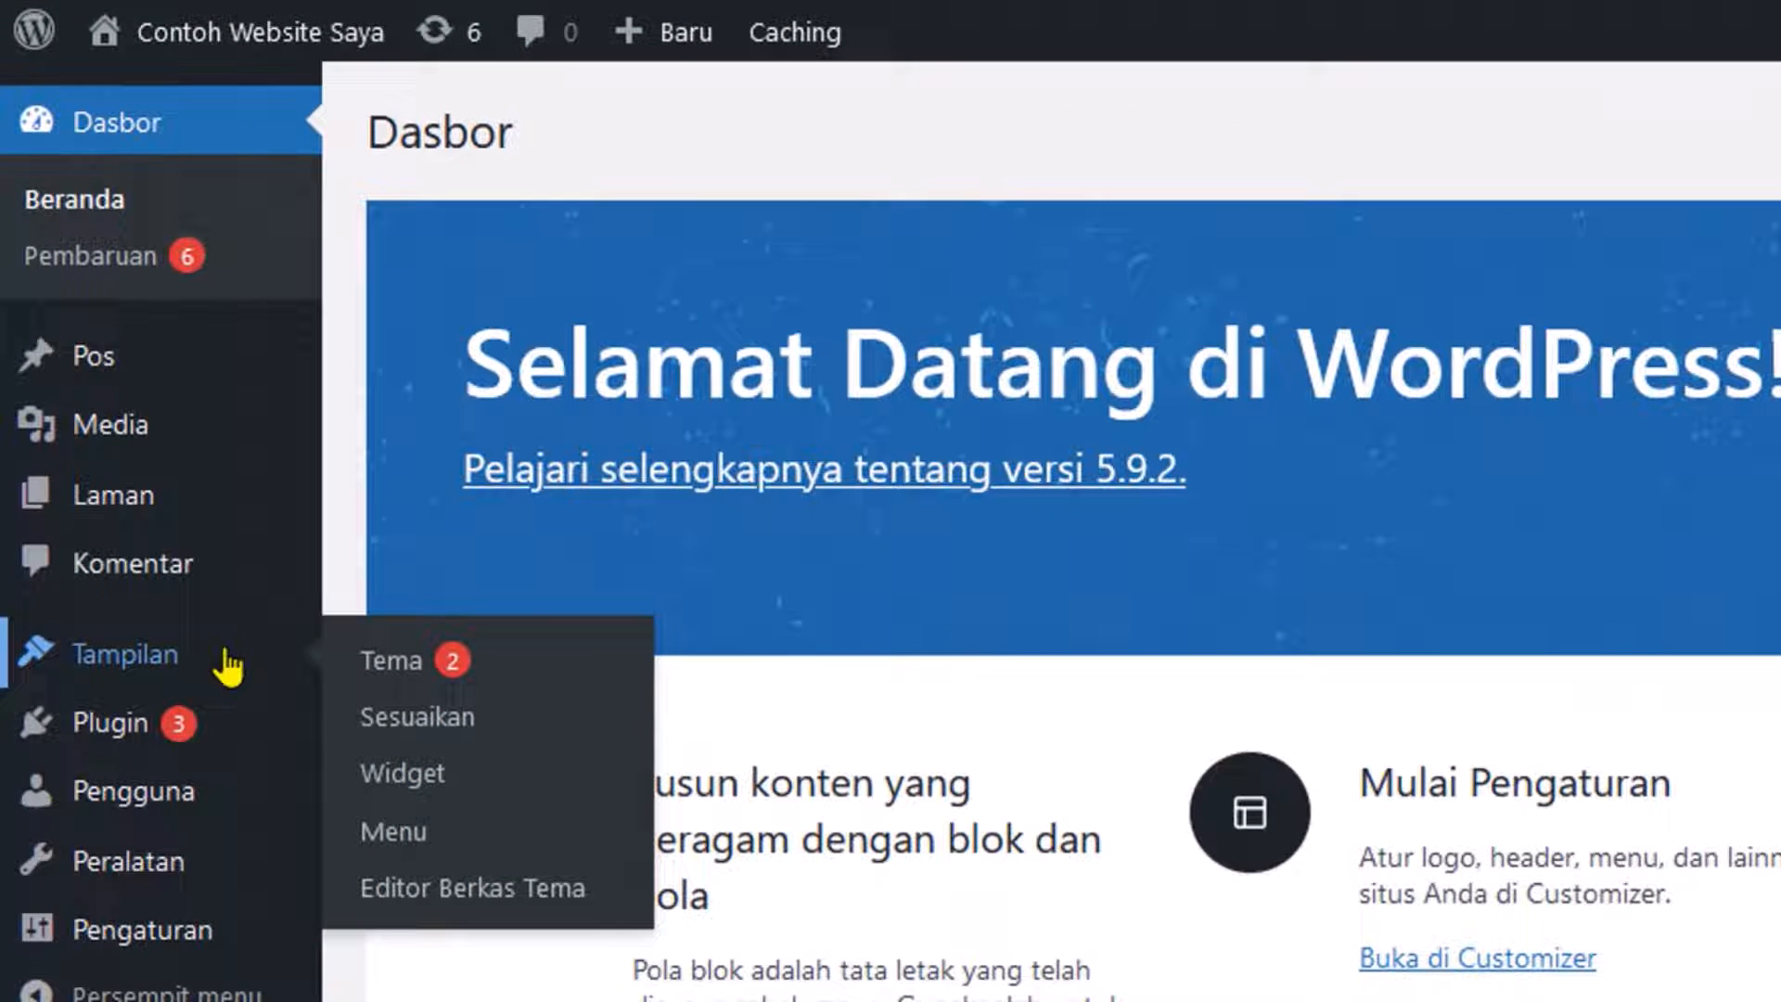
{"action": "left_click", "coordinate": [394, 660]}
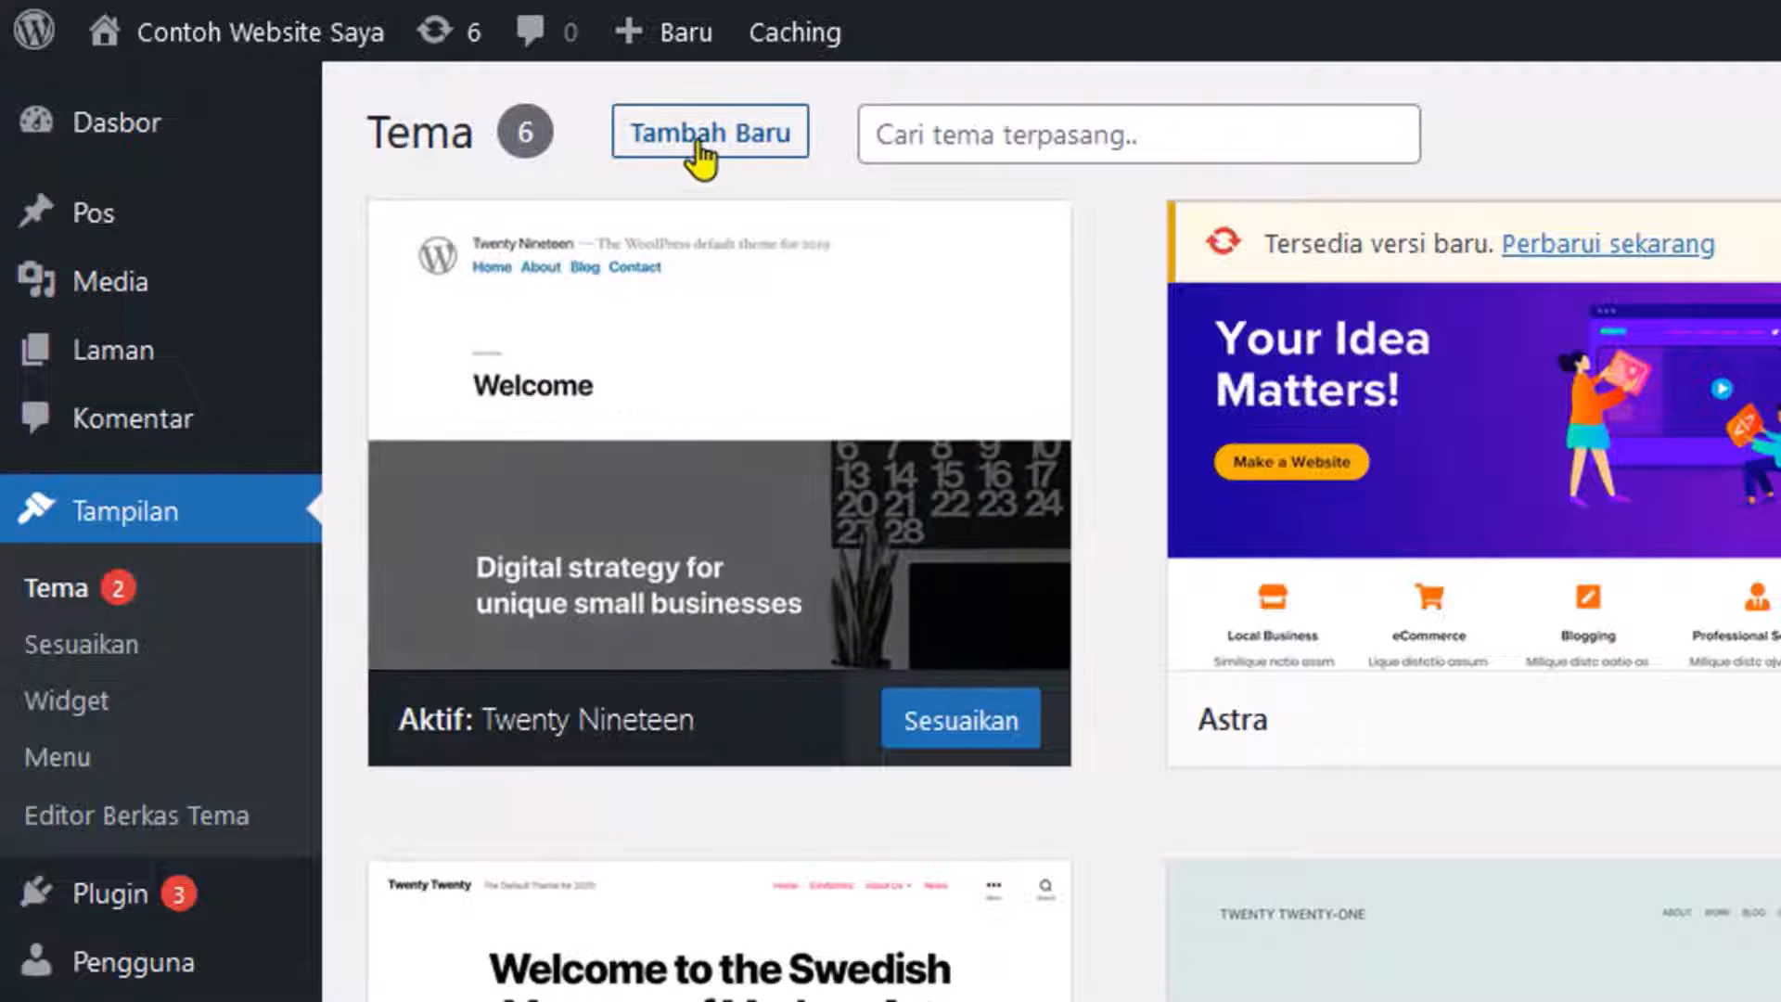
{"action": "left_click", "coordinate": [707, 159]}
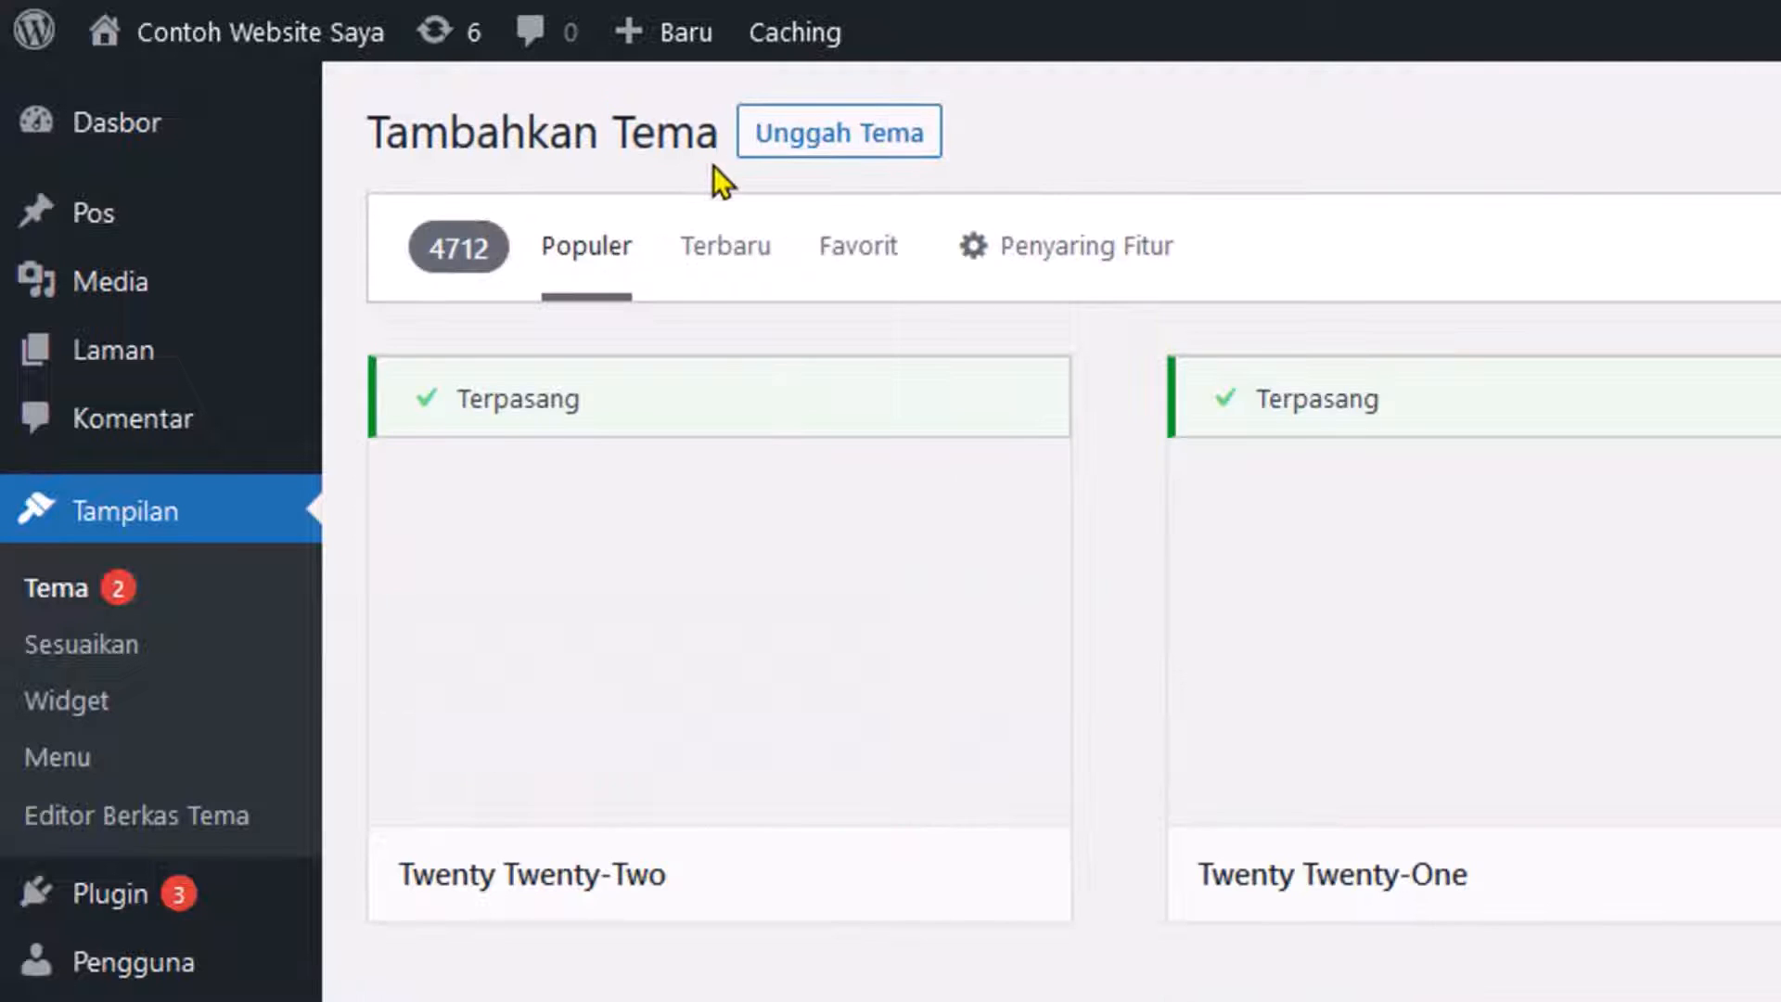
{"action": "left_click", "coordinate": [809, 147]}
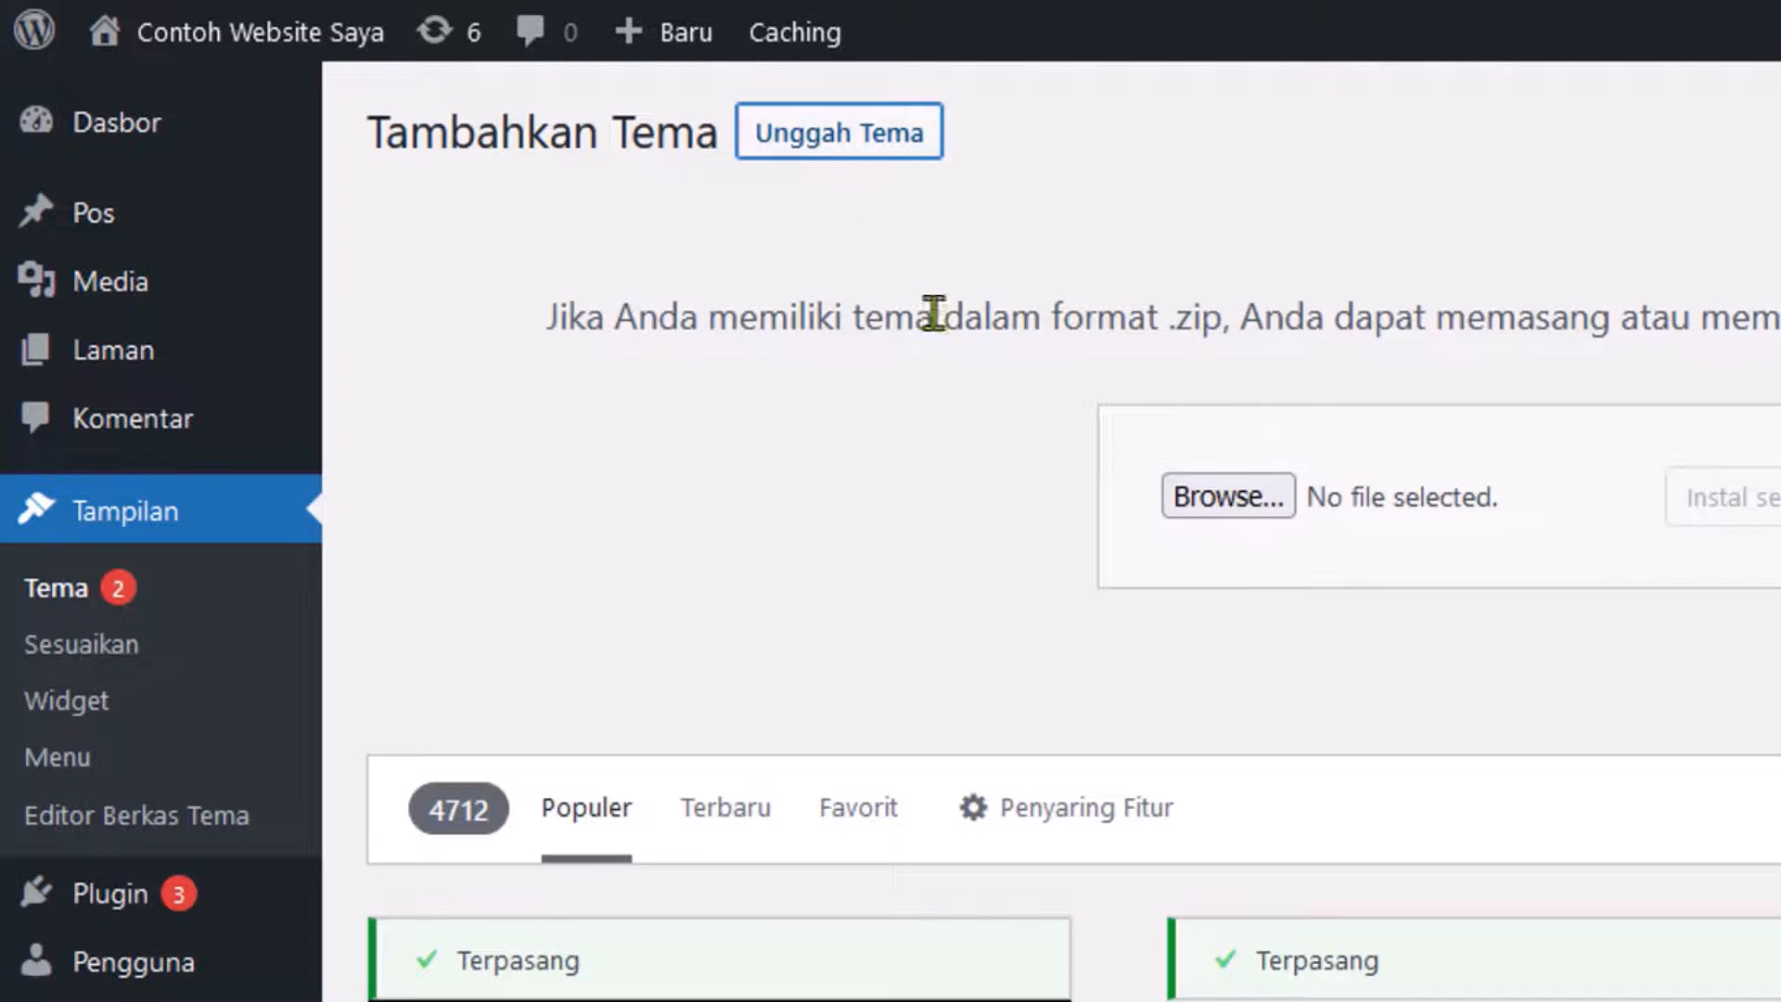
{"action": "left_click", "coordinate": [1185, 501]}
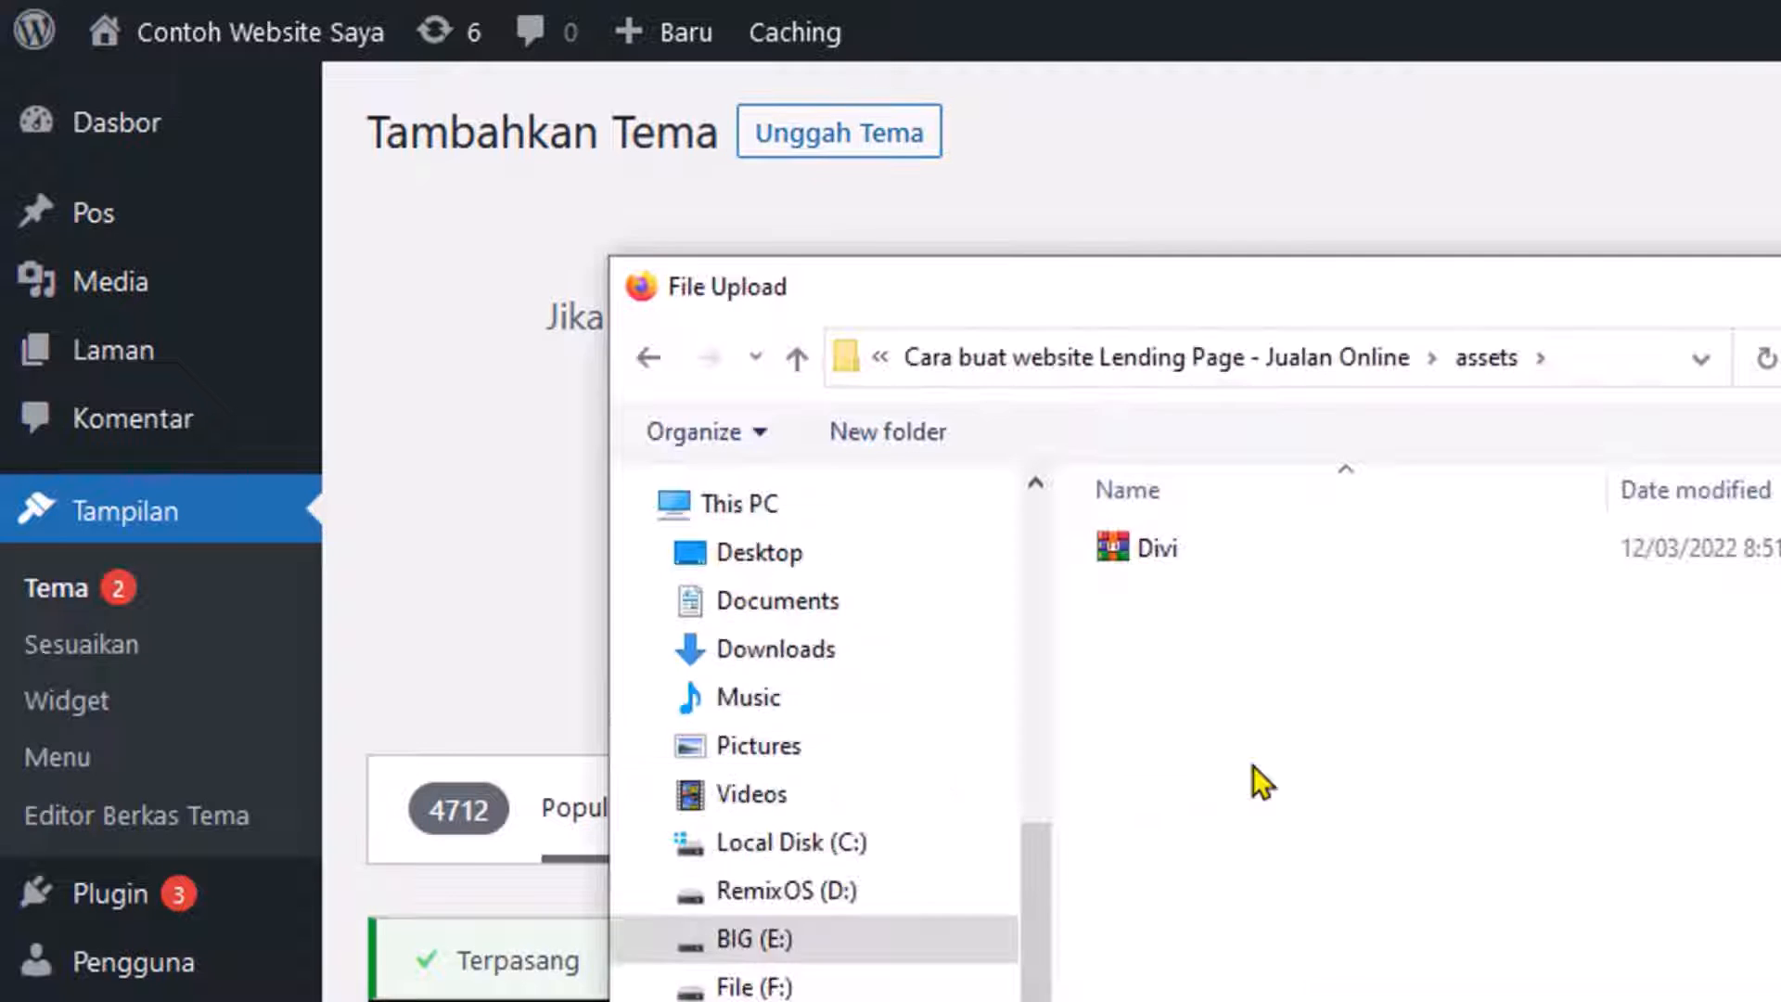
{"action": "left_click", "coordinate": [1166, 552]}
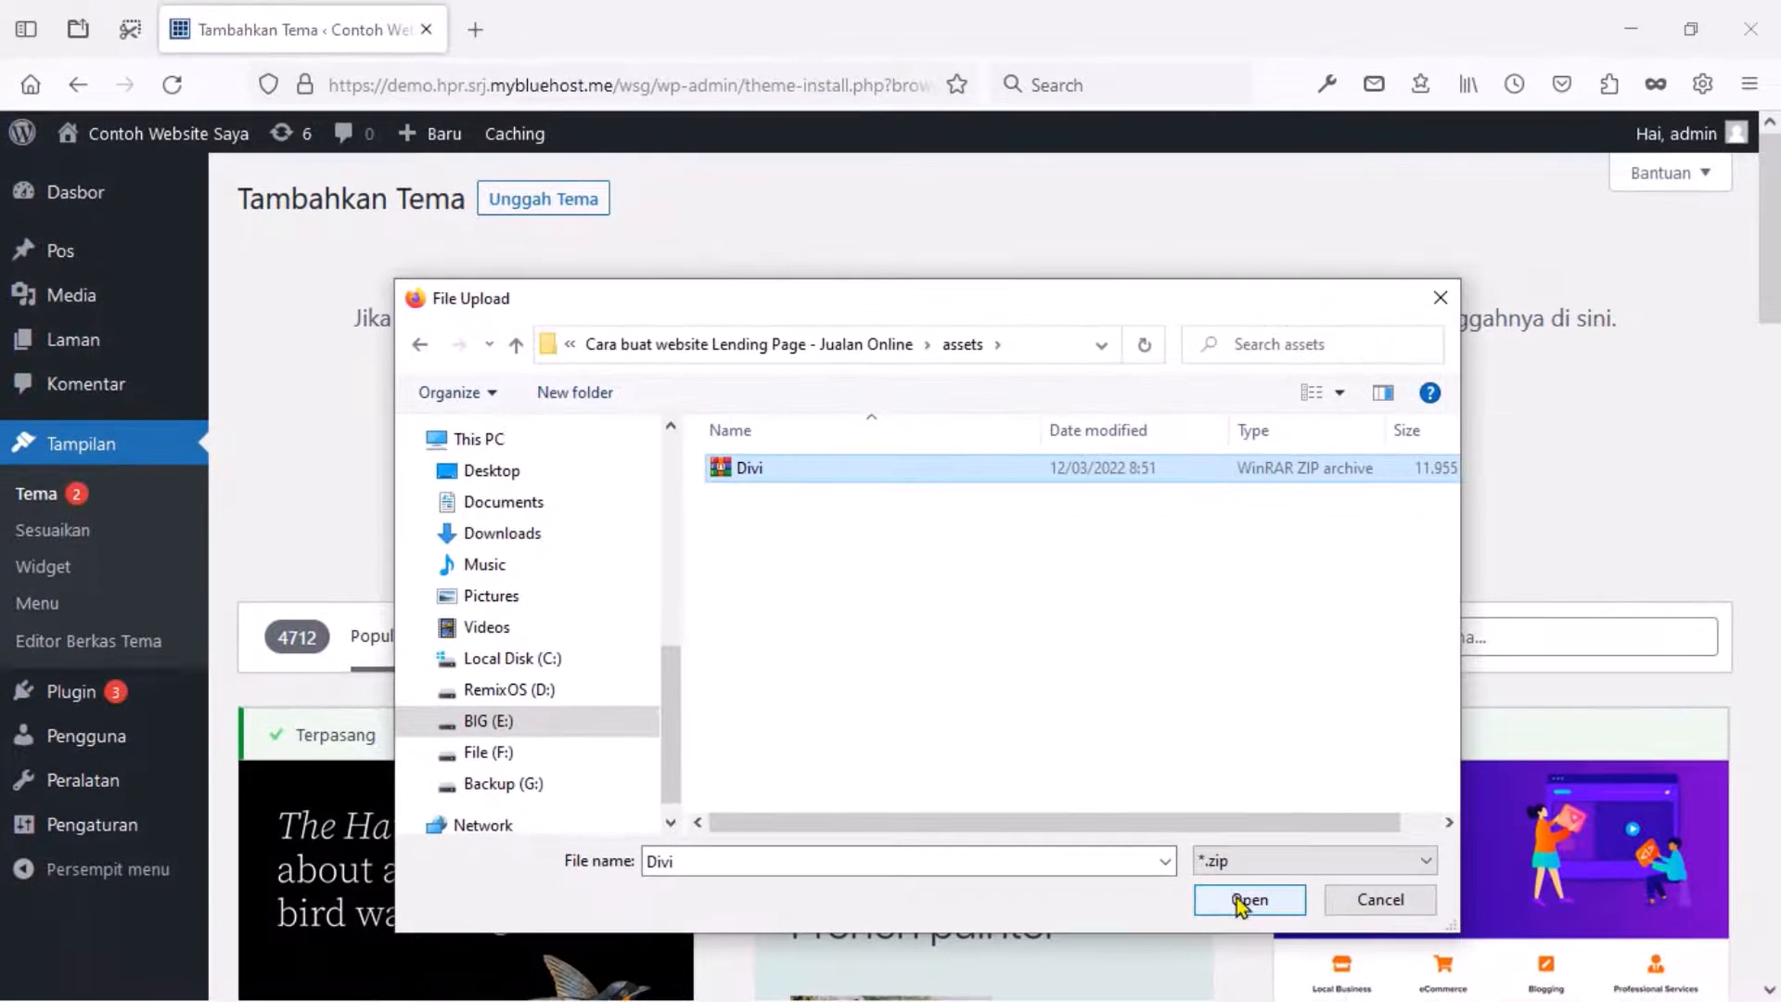
{"action": "left_click", "coordinate": [1237, 898]}
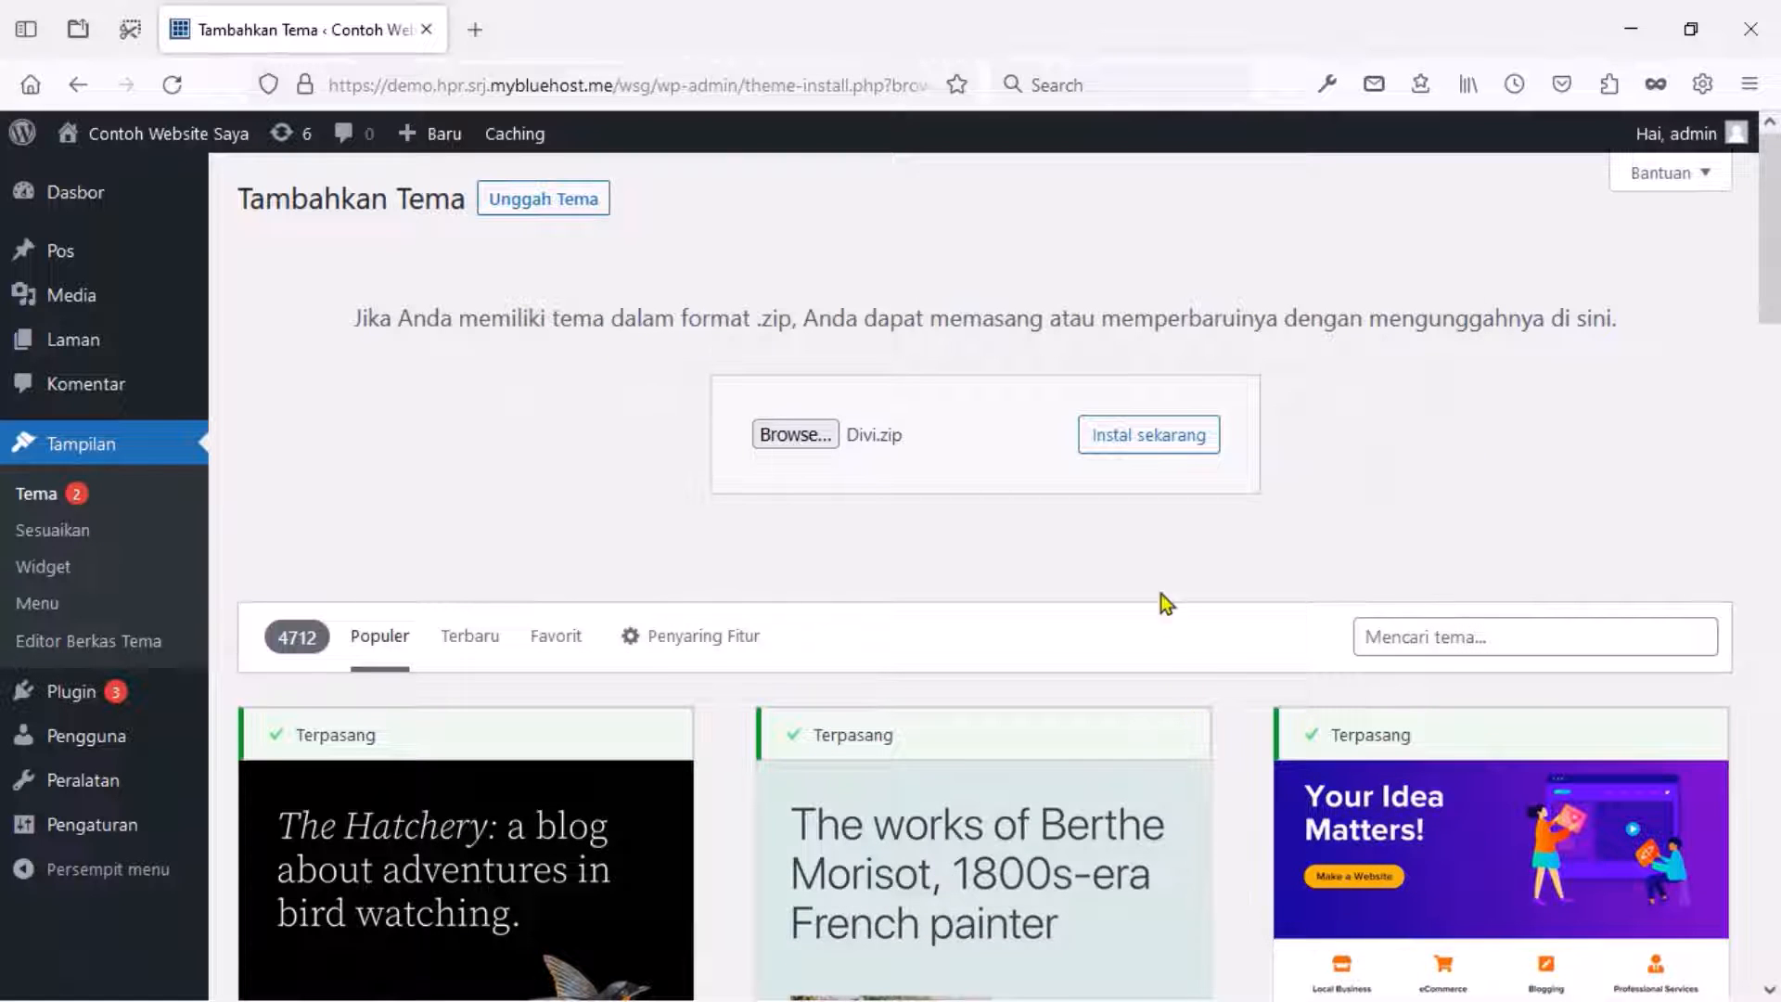
{"action": "left_click", "coordinate": [1131, 445]}
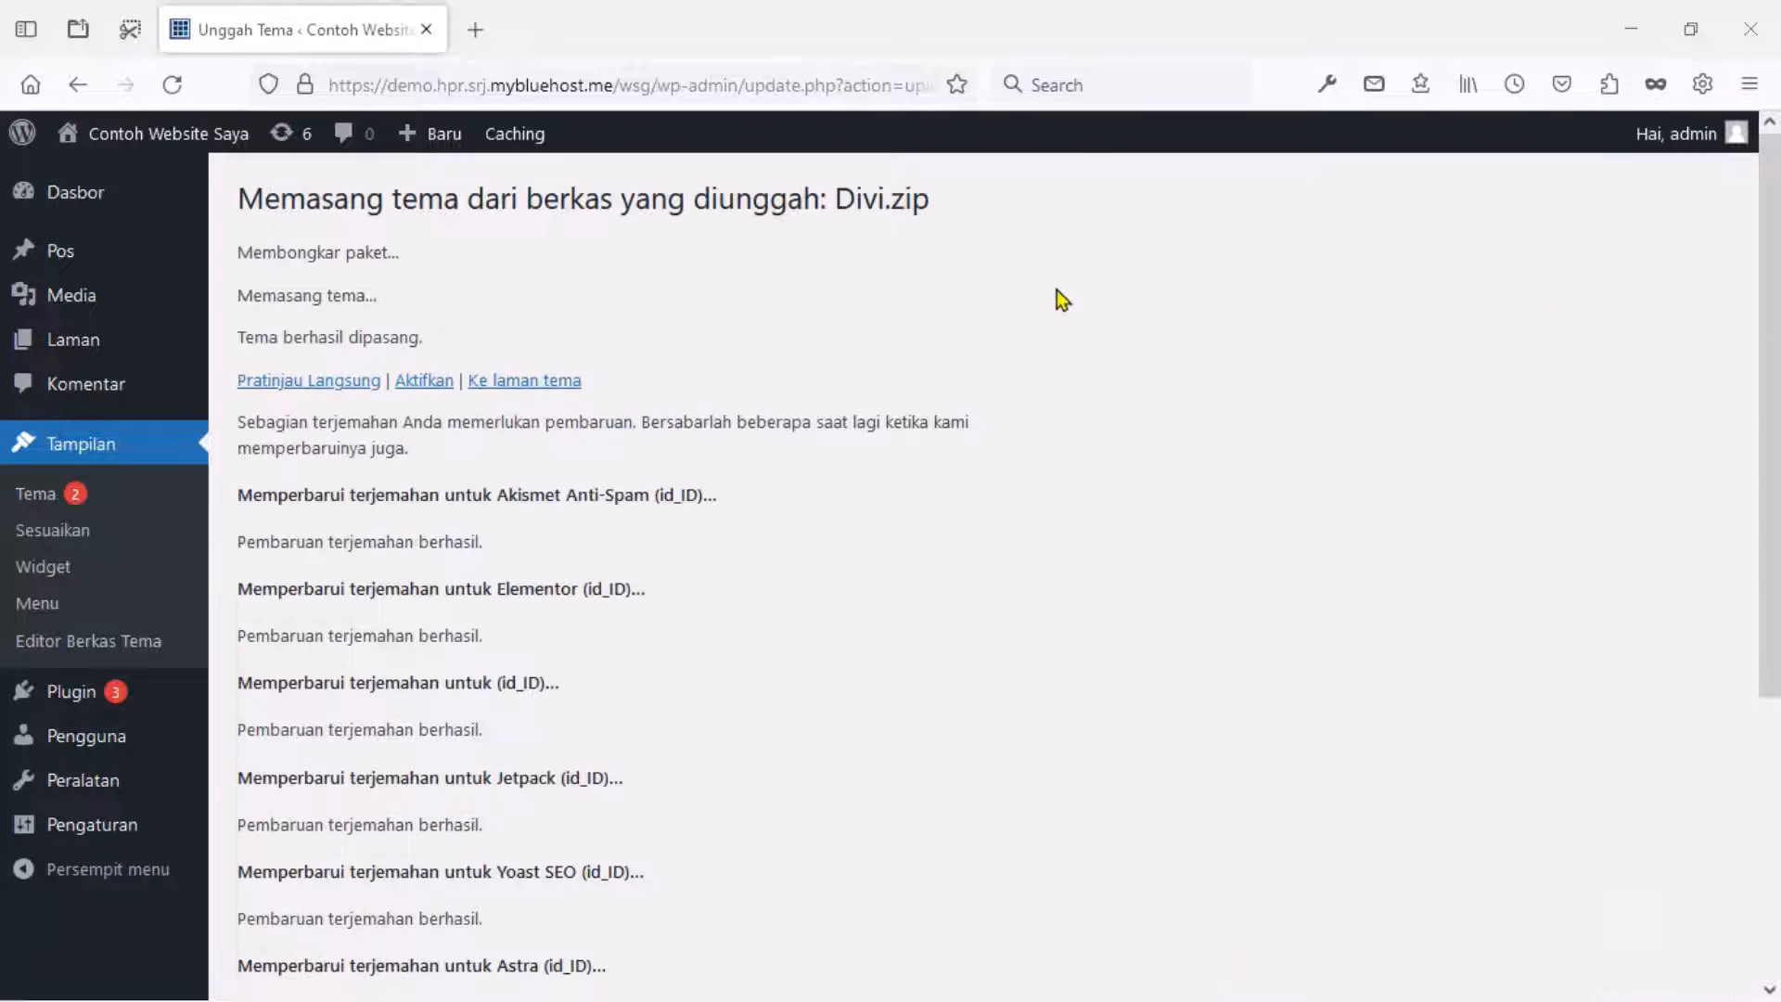
{"action": "left_click", "coordinate": [433, 387]}
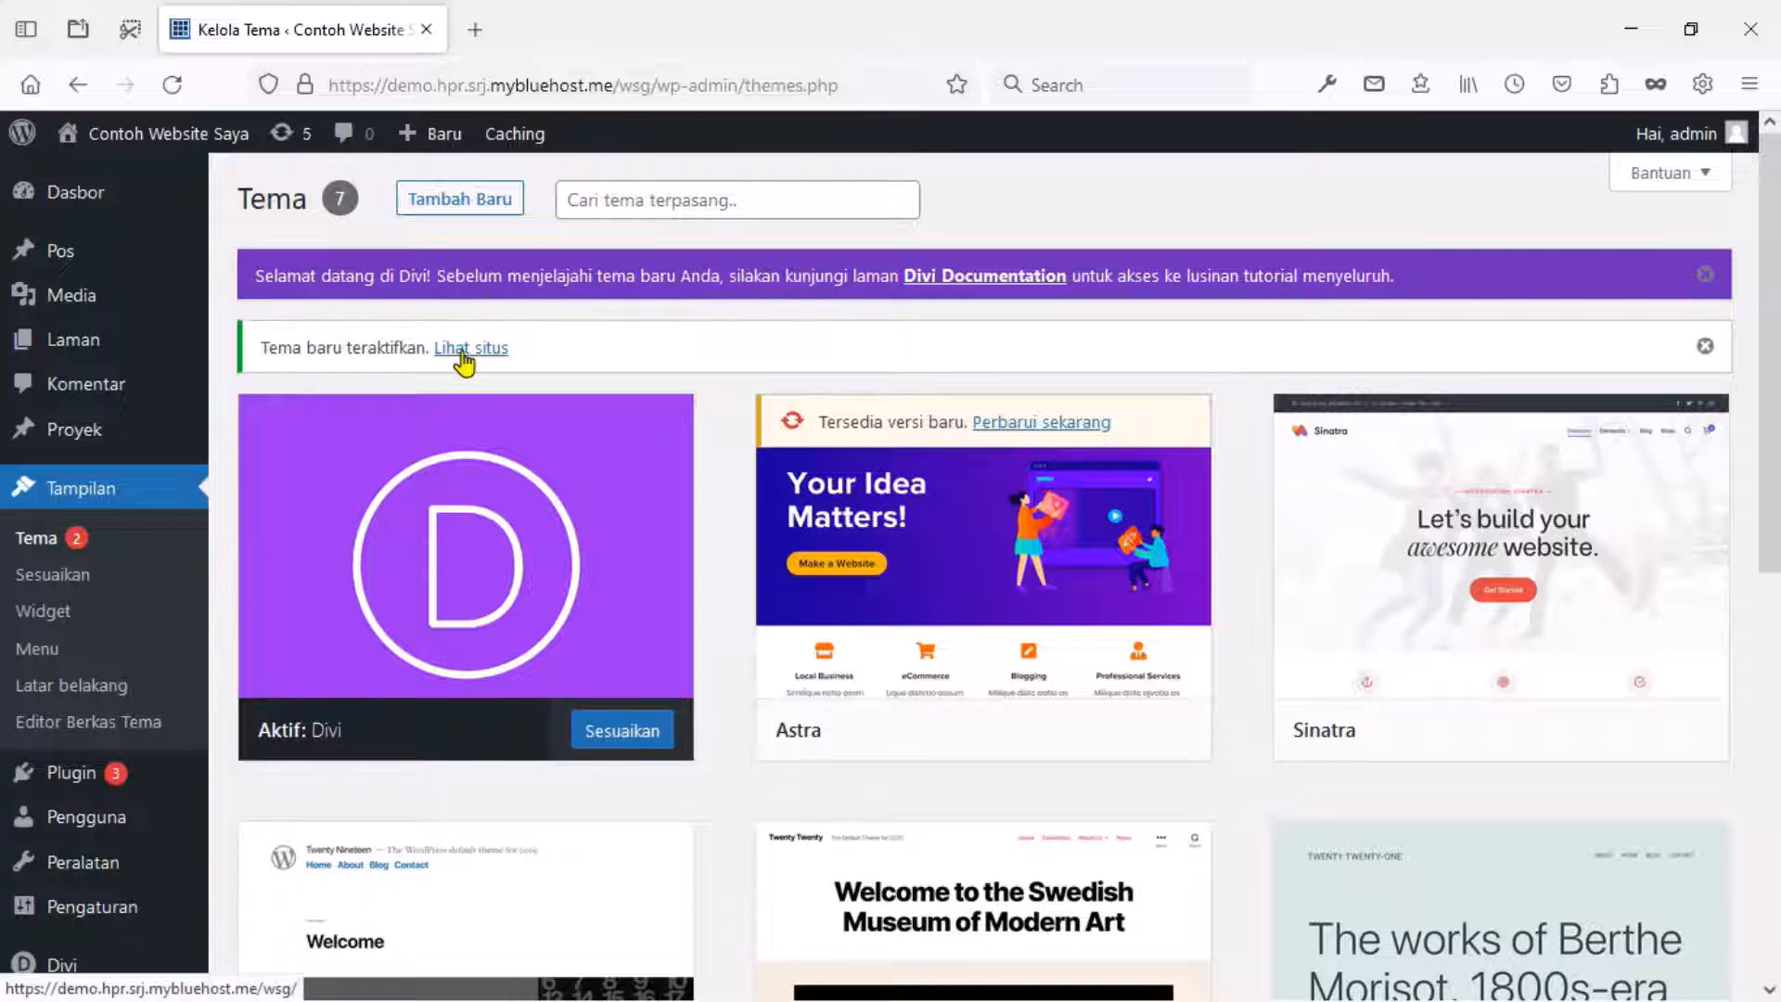
{"action": "right_click", "coordinate": [463, 358]}
{"action": "left_click", "coordinate": [488, 377]}
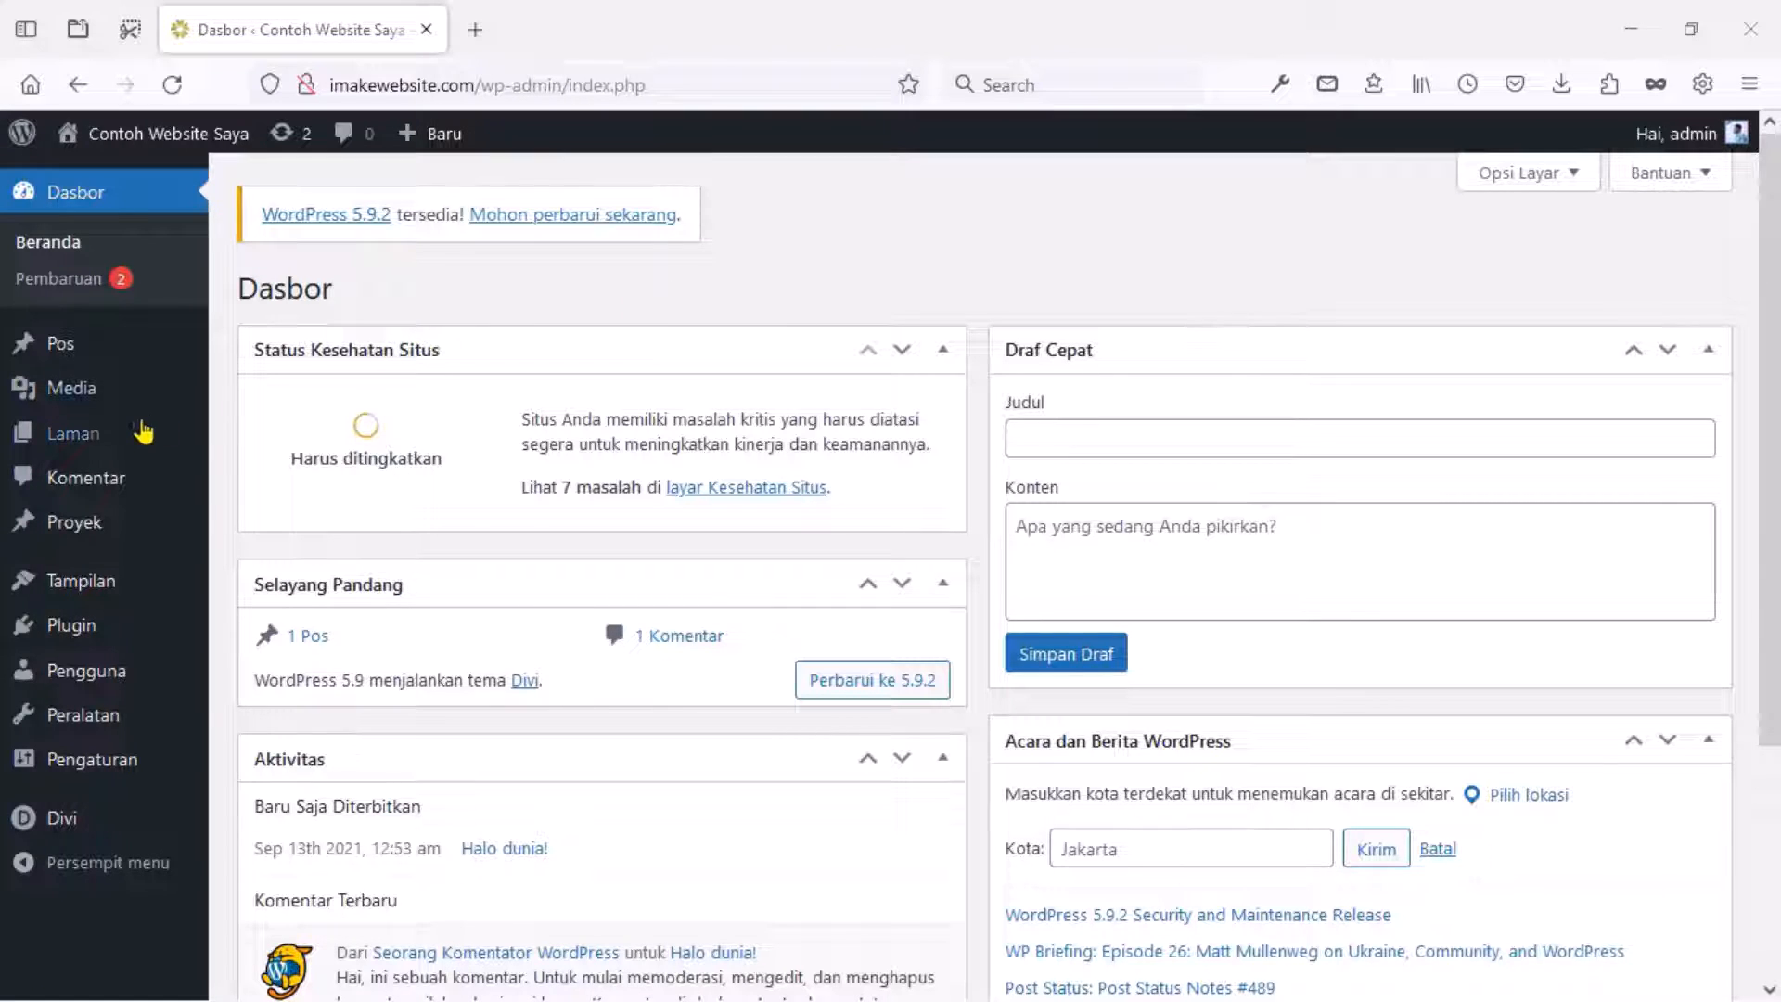
Create a new WordPress page titled 'Home', dismissing the welcome tour.
{"action": "mouse_move", "coordinate": [131, 442]}
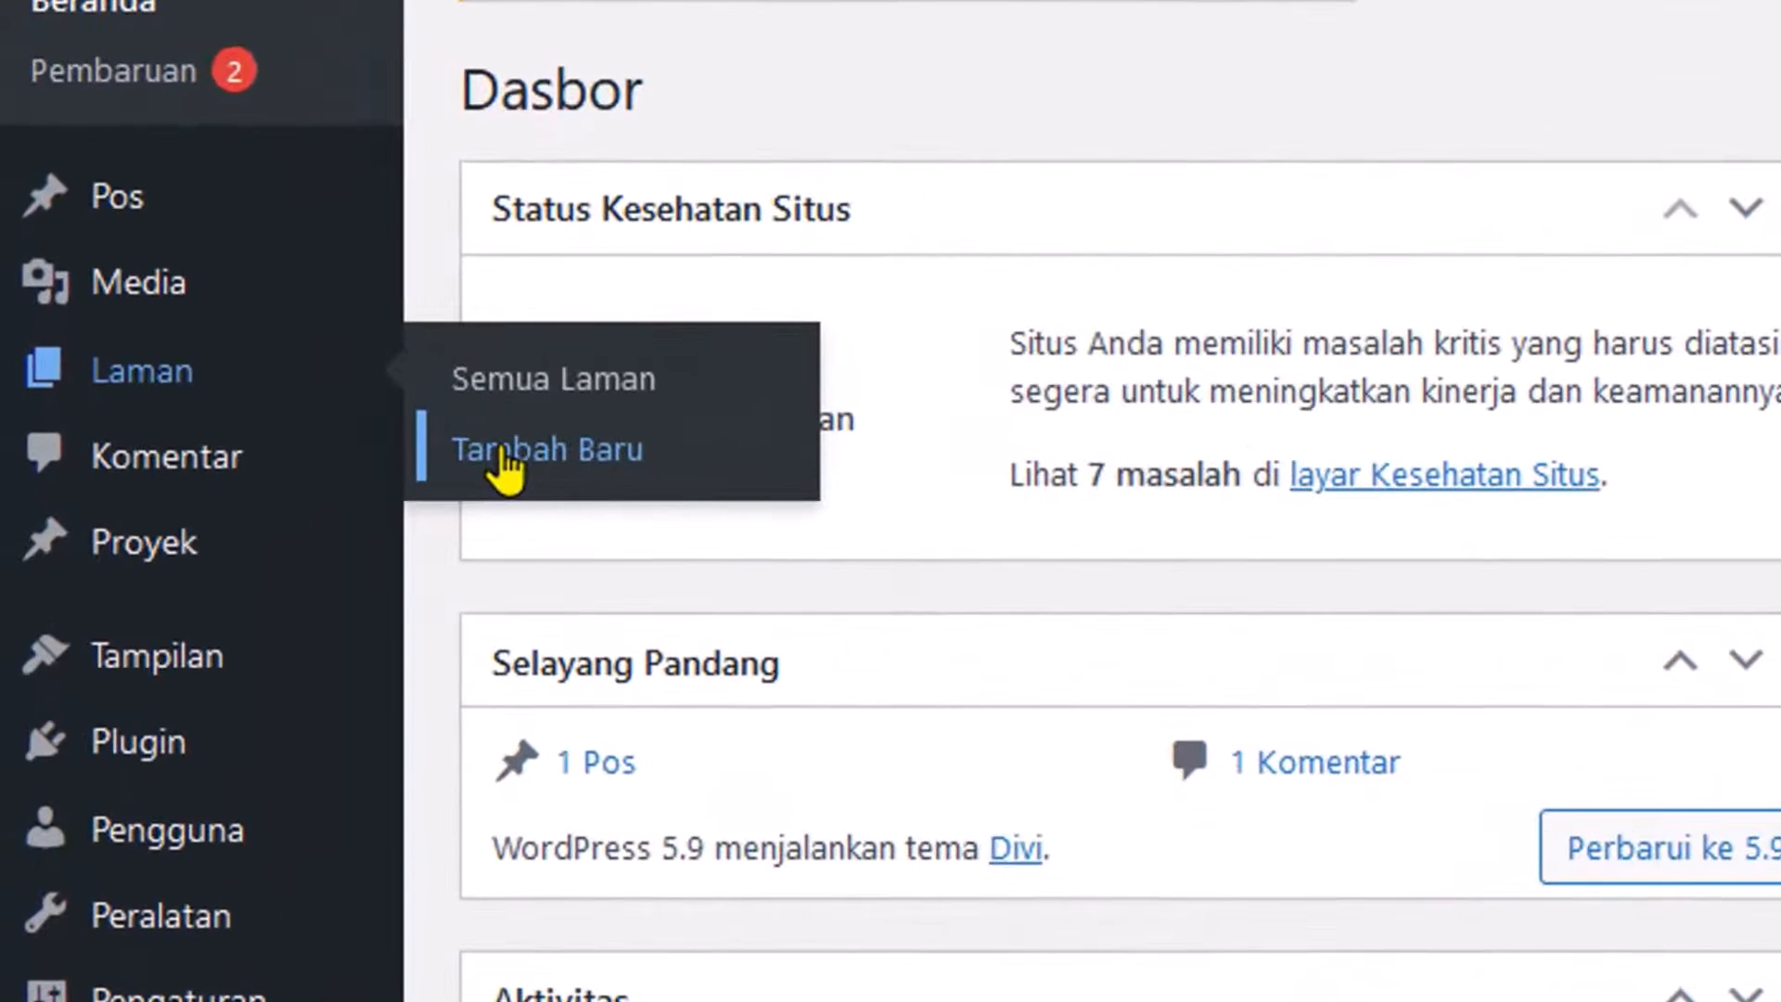
{"action": "left_click", "coordinate": [268, 471]}
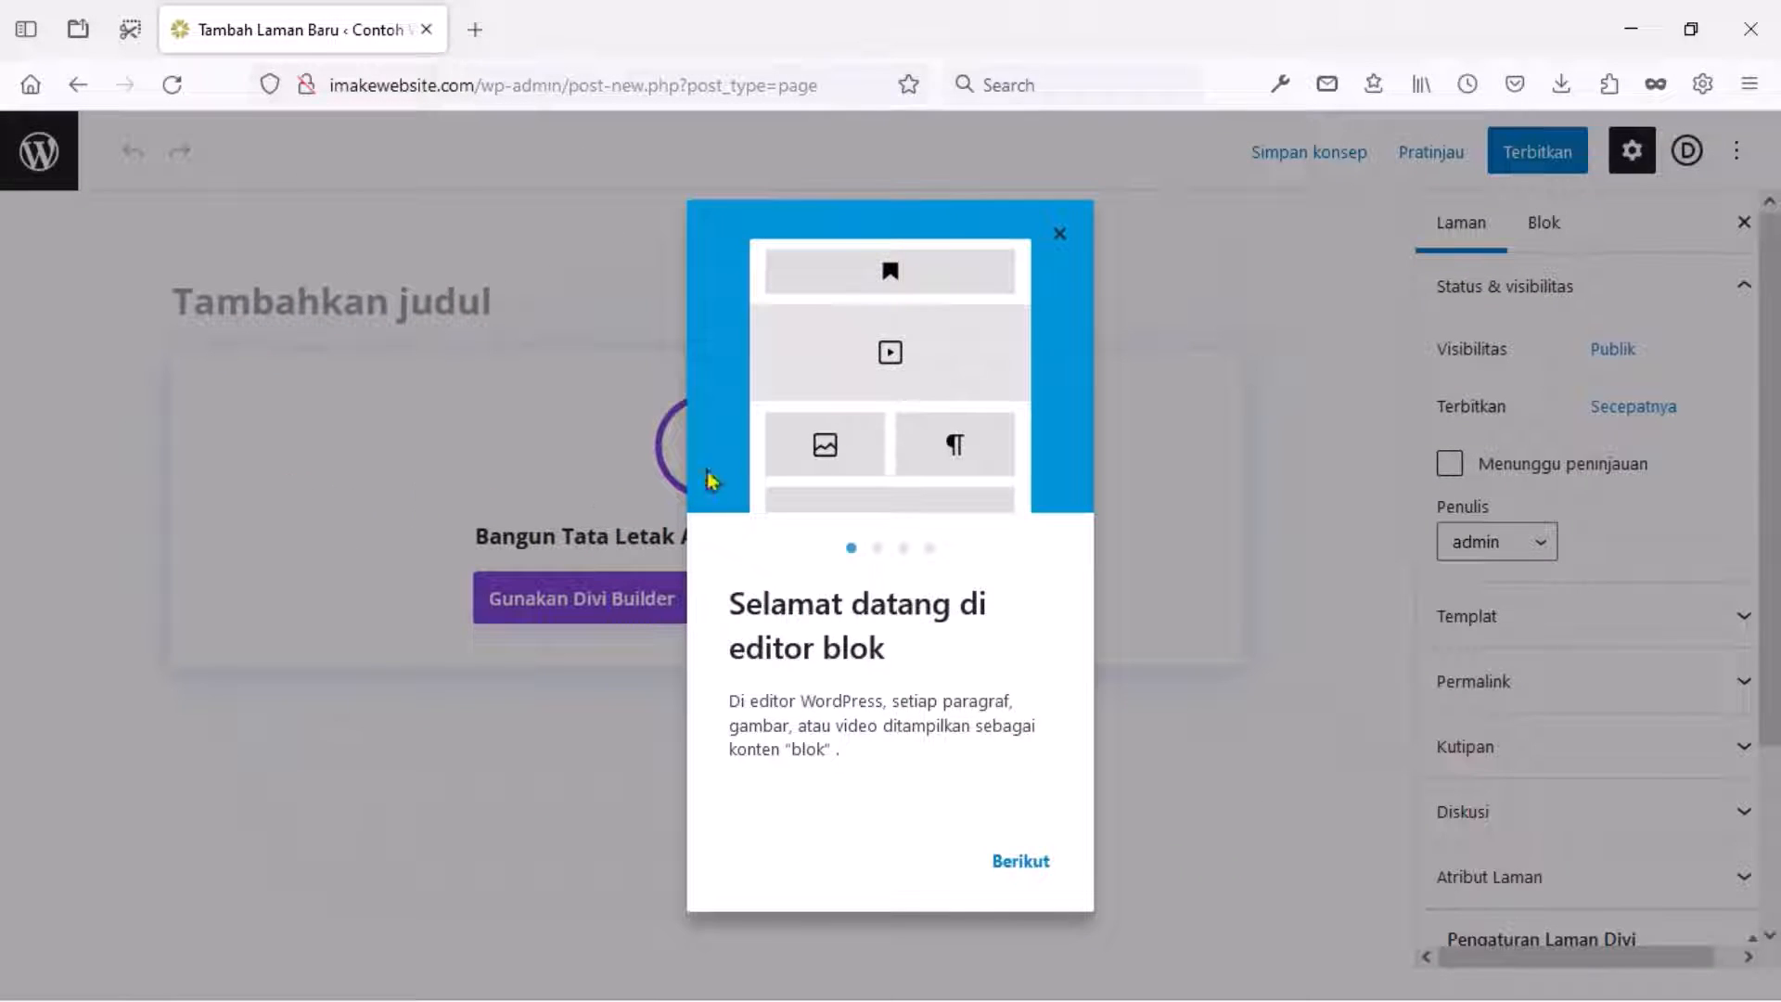
{"action": "left_click", "coordinate": [1056, 237]}
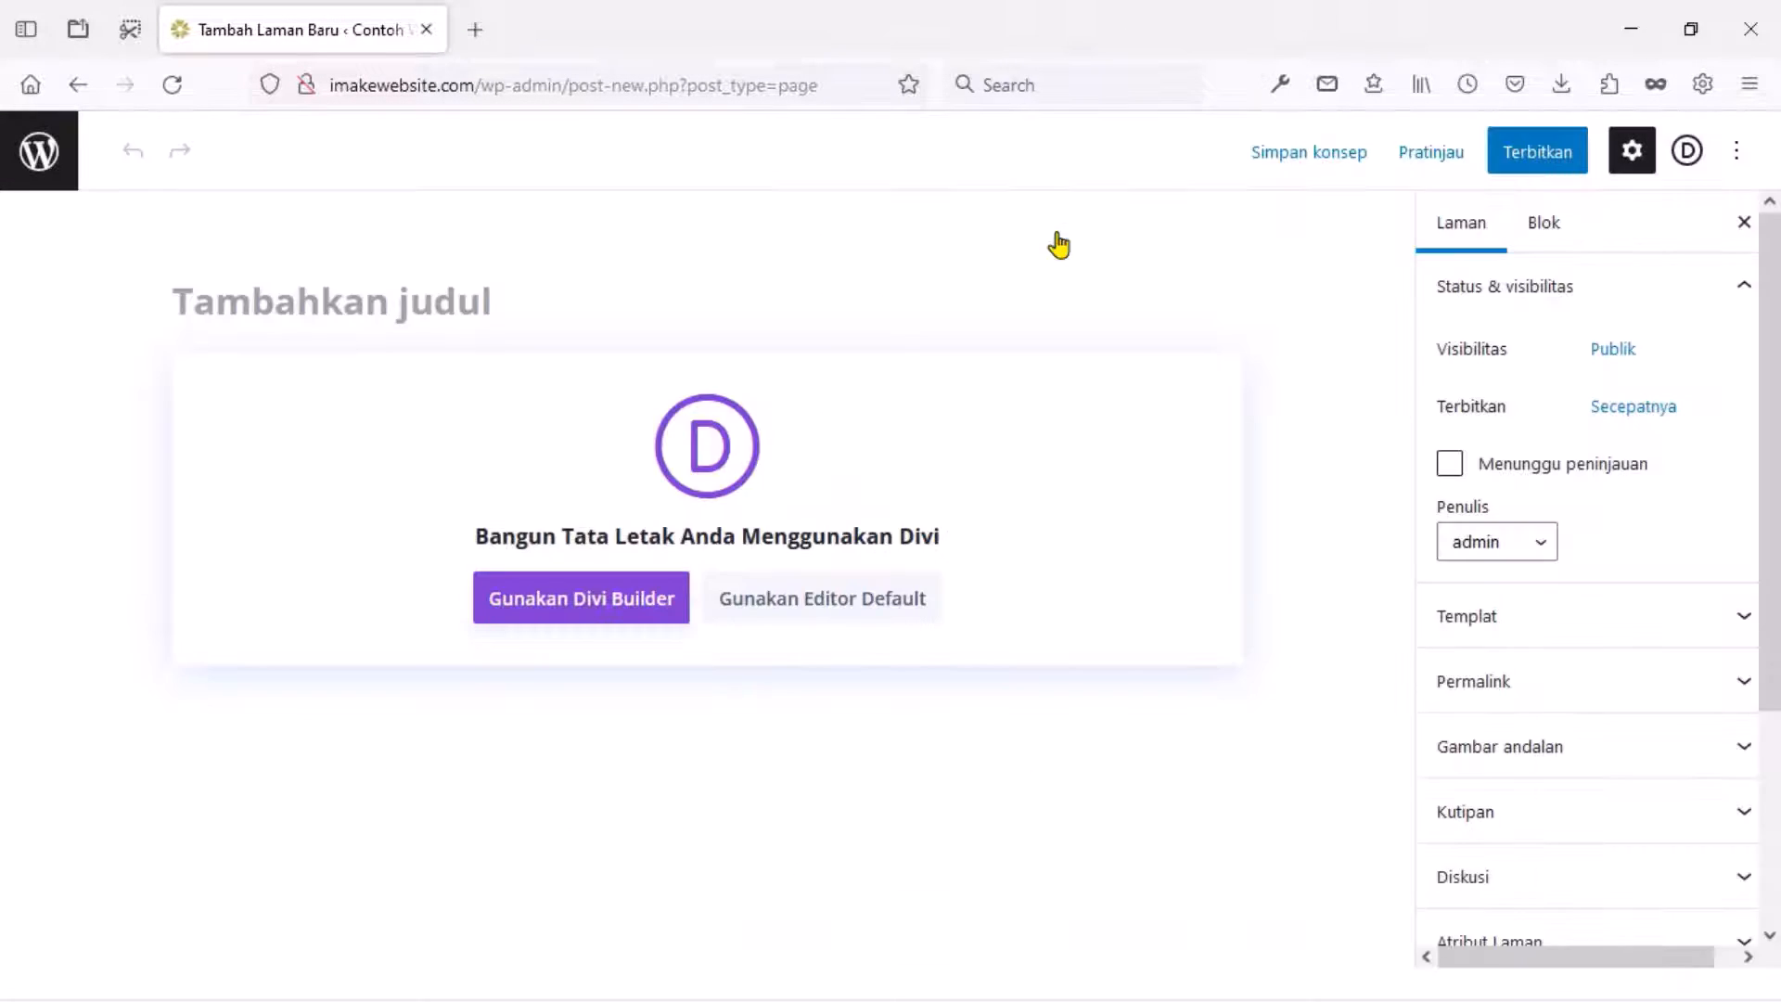
{"action": "left_click", "coordinate": [411, 301]}
{"action": "type", "text": "Home"}
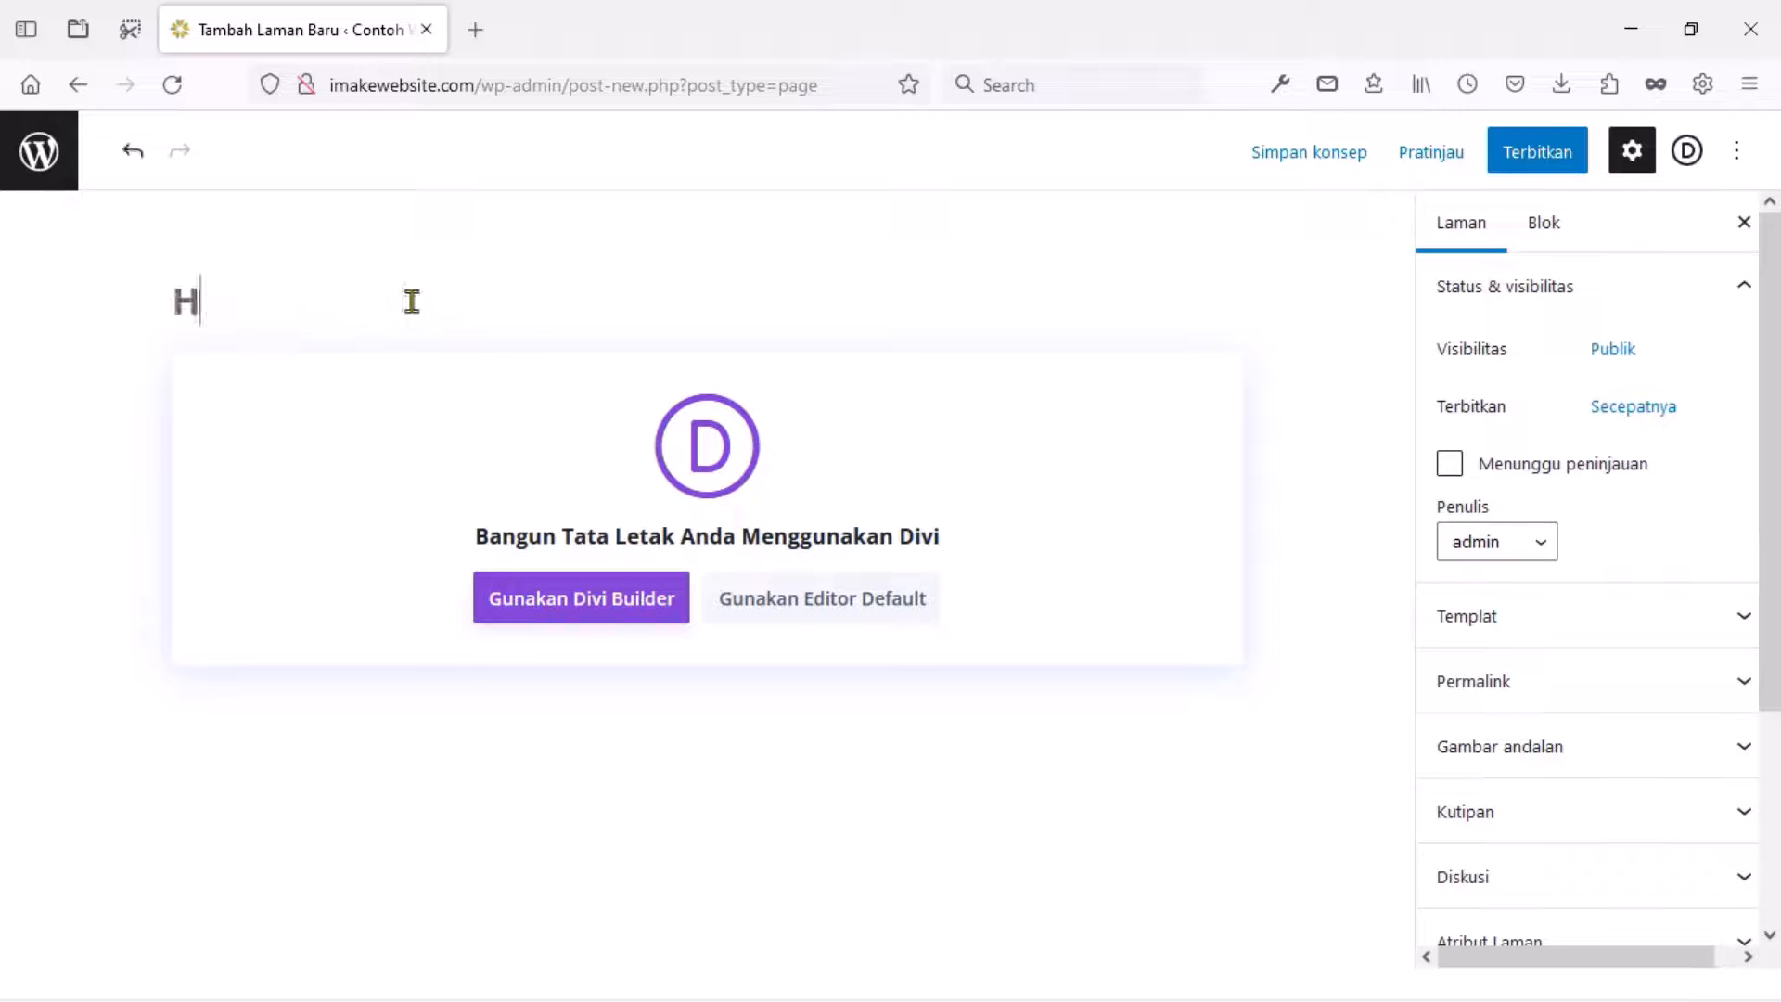
Switch the page to Divi Builder and choose to start from a premade layout.
{"action": "left_click", "coordinate": [549, 598]}
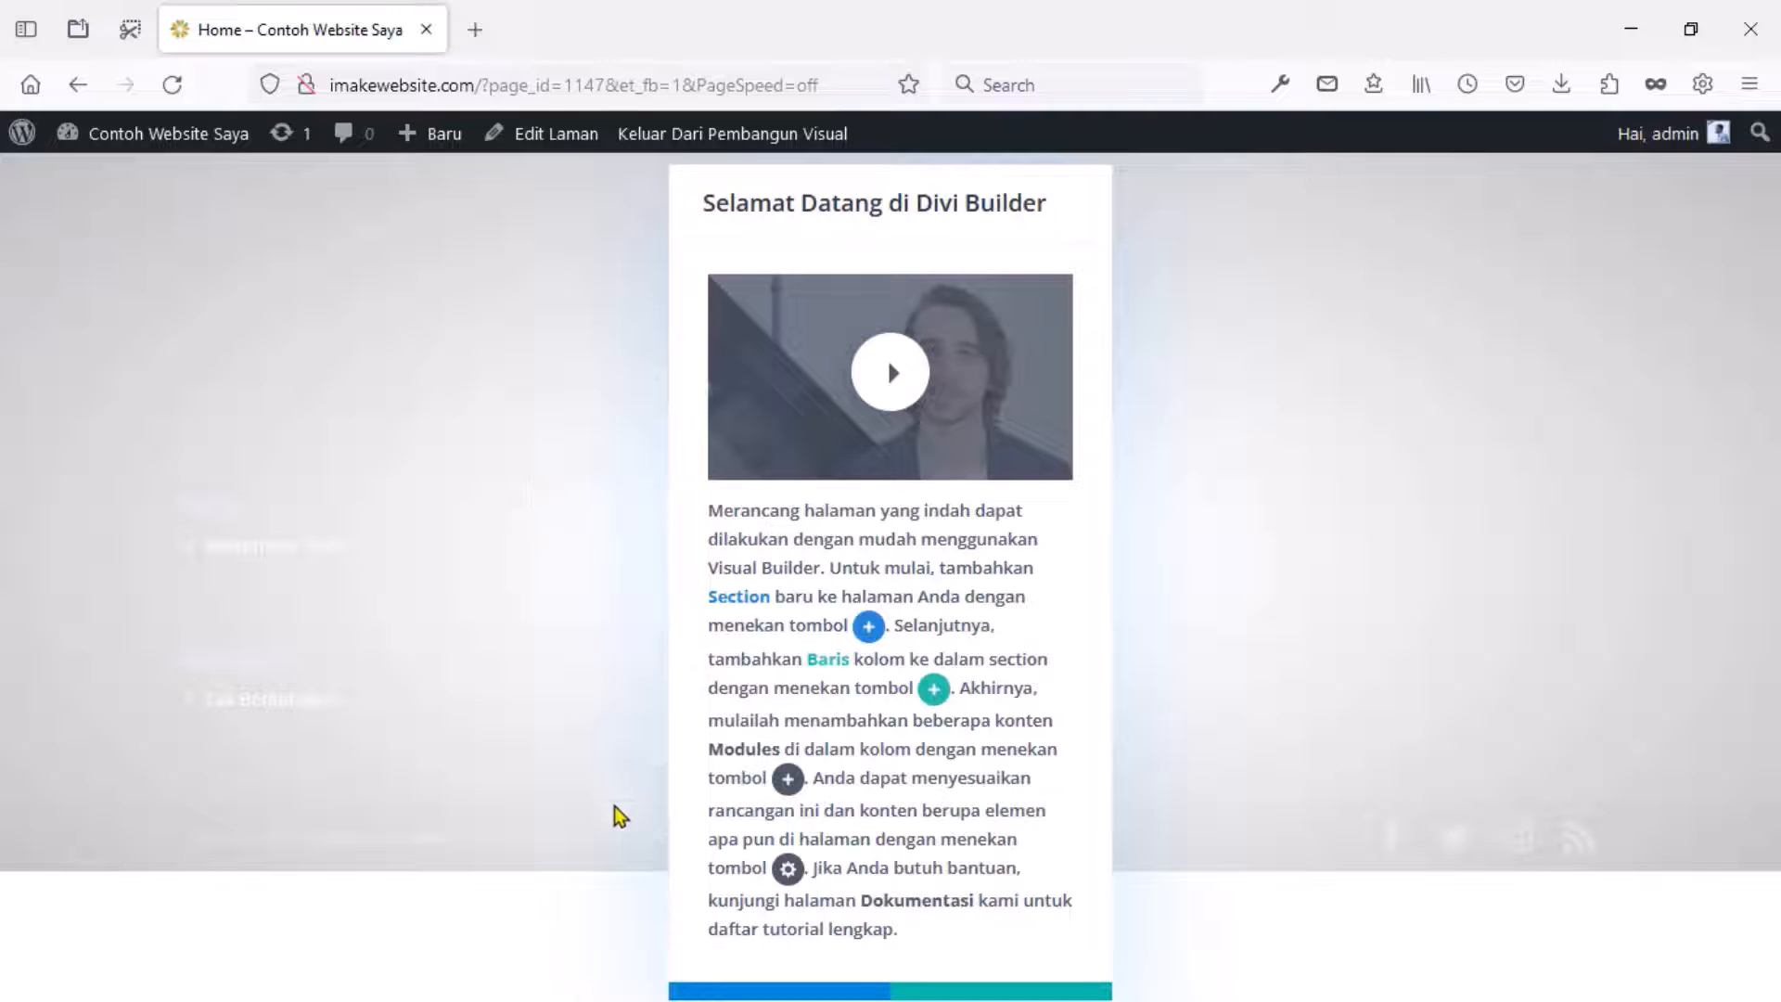
{"action": "left_click", "coordinate": [715, 987]}
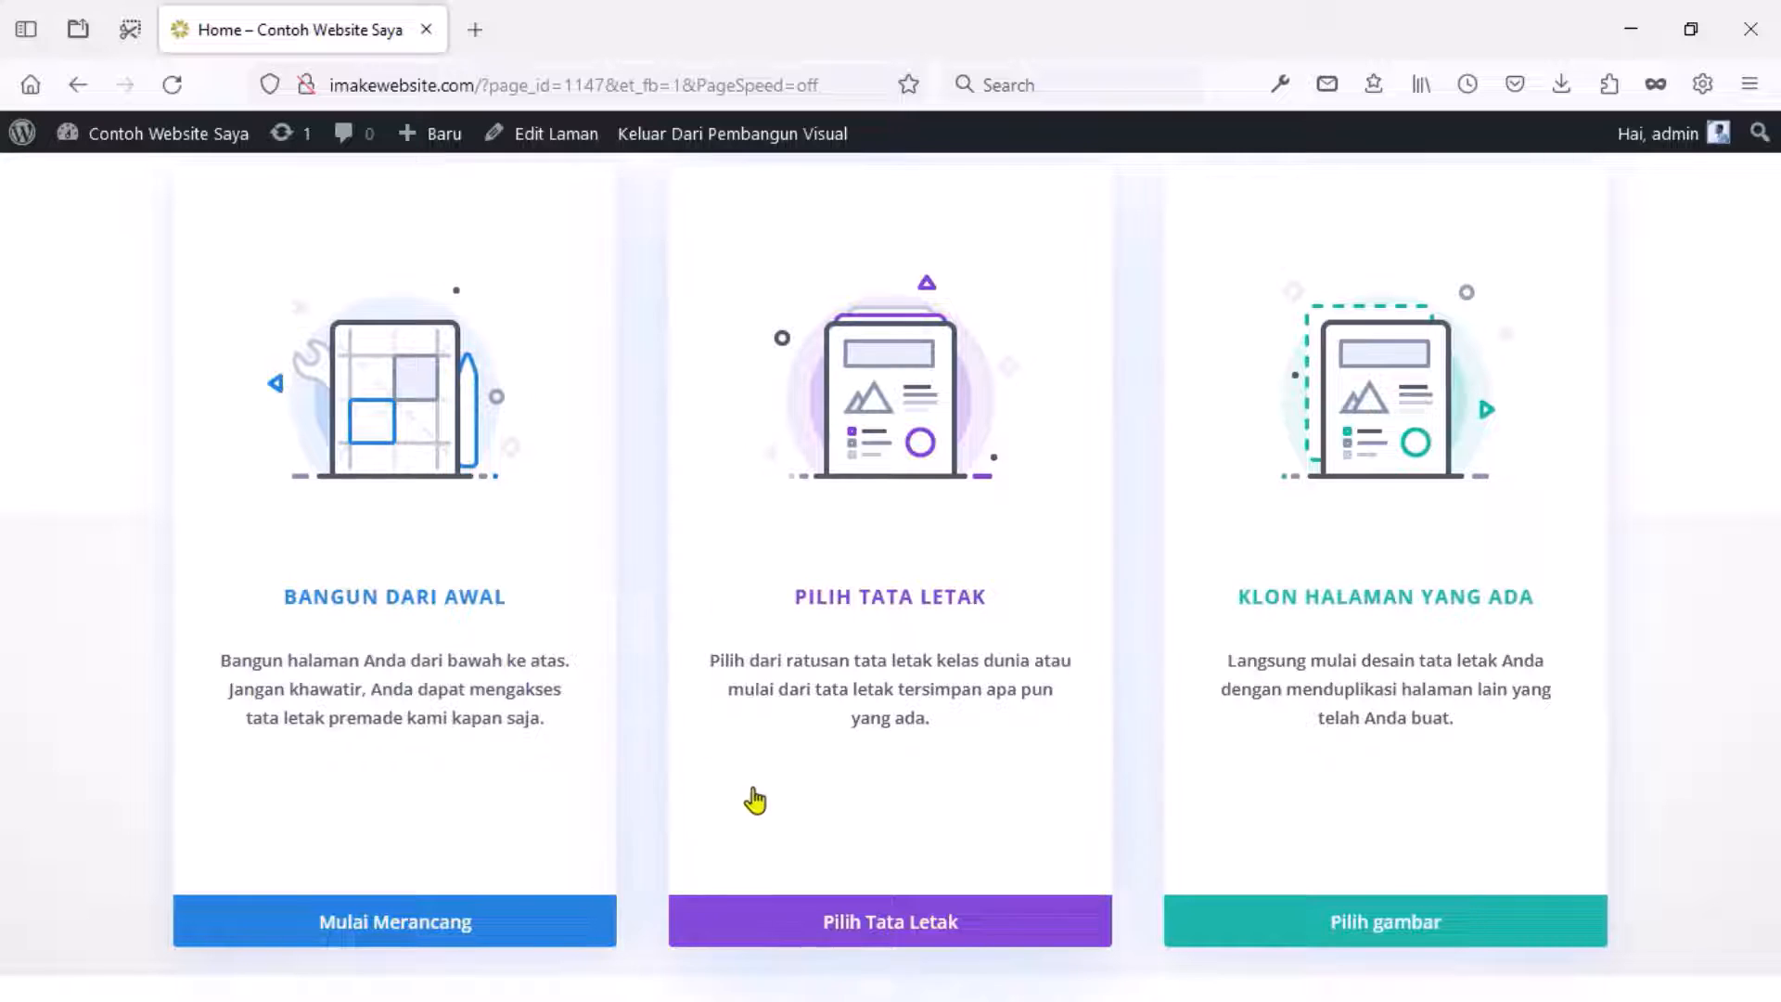
{"action": "left_click", "coordinate": [832, 923]}
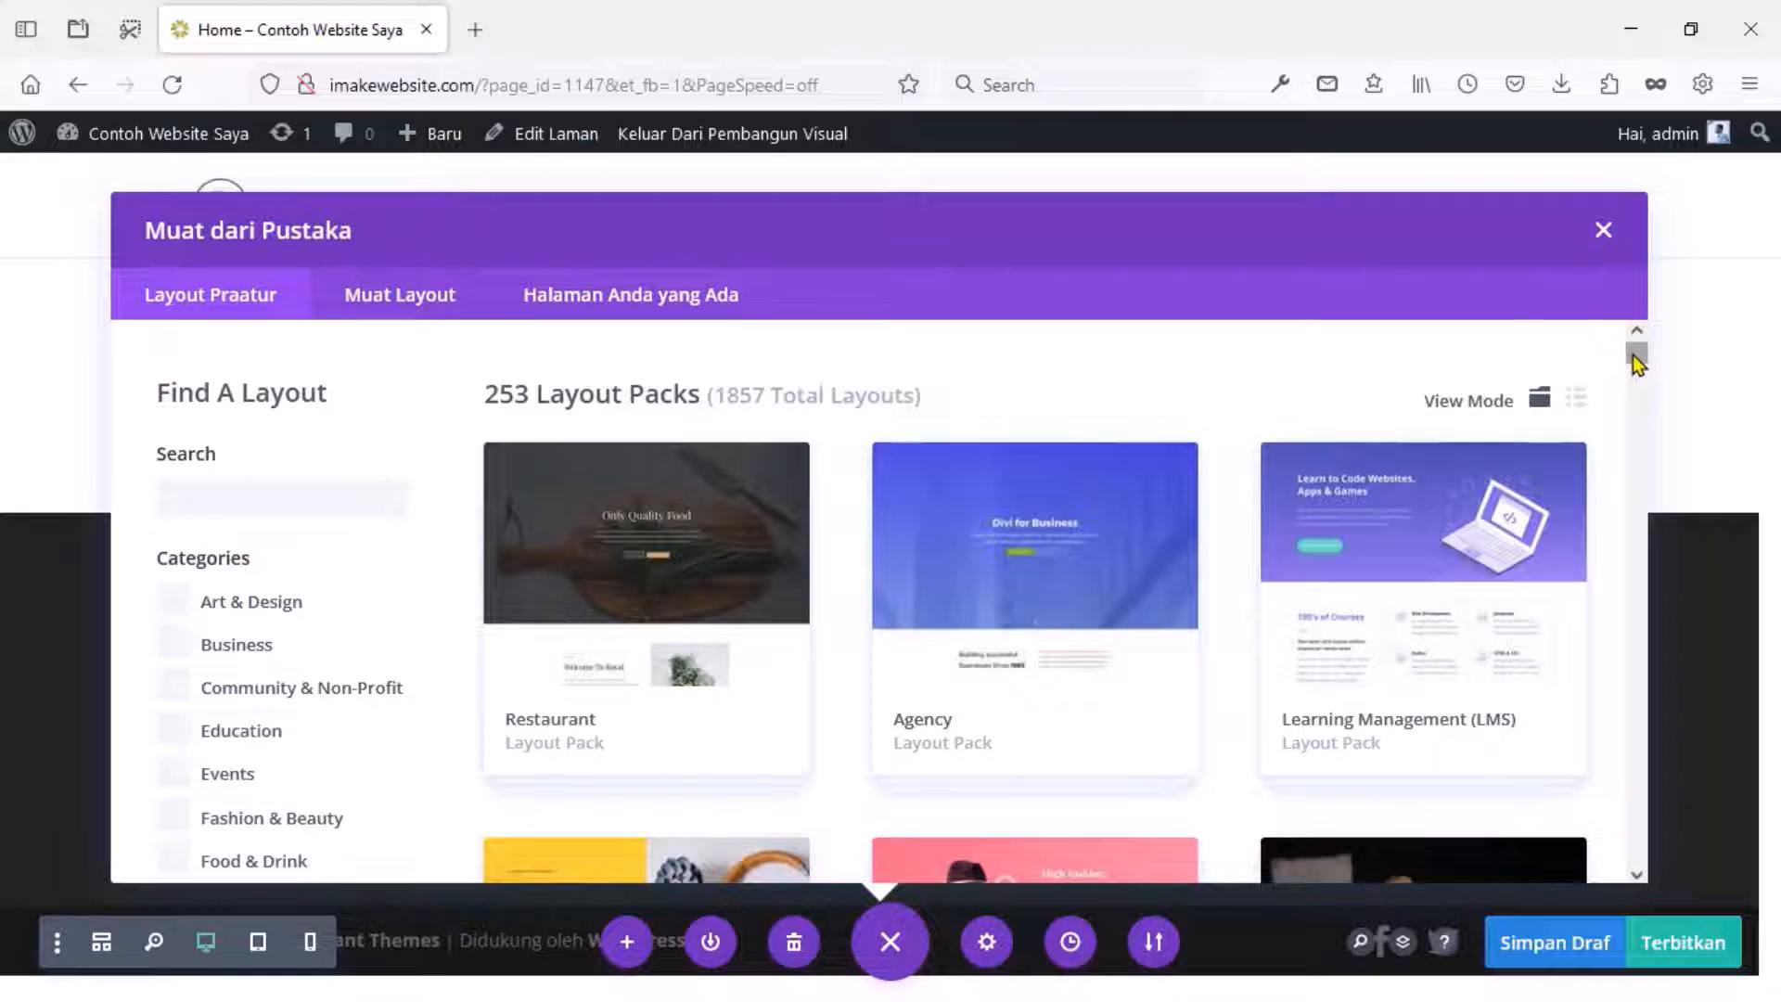
Open the Software layout pack and apply its landing page layout.
{"action": "scroll", "coordinate": [1634, 364], "scroll_direction": "down", "scroll_amount": 10}
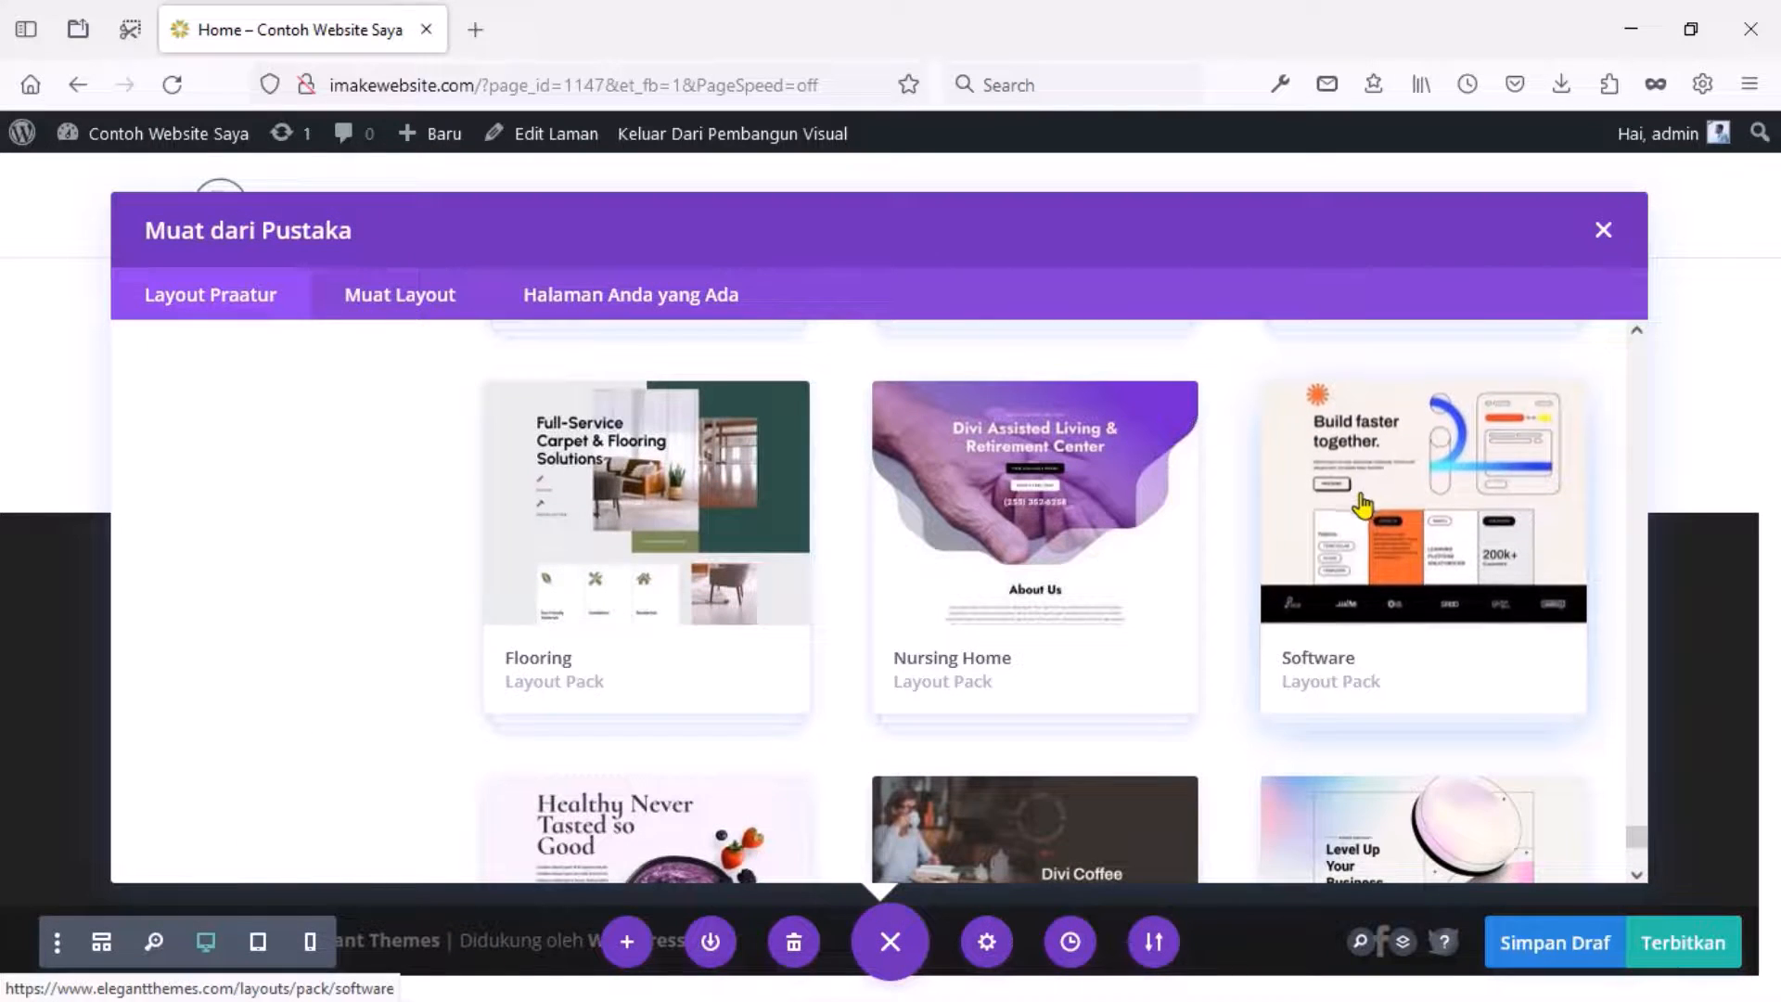
{"action": "left_click", "coordinate": [1378, 466]}
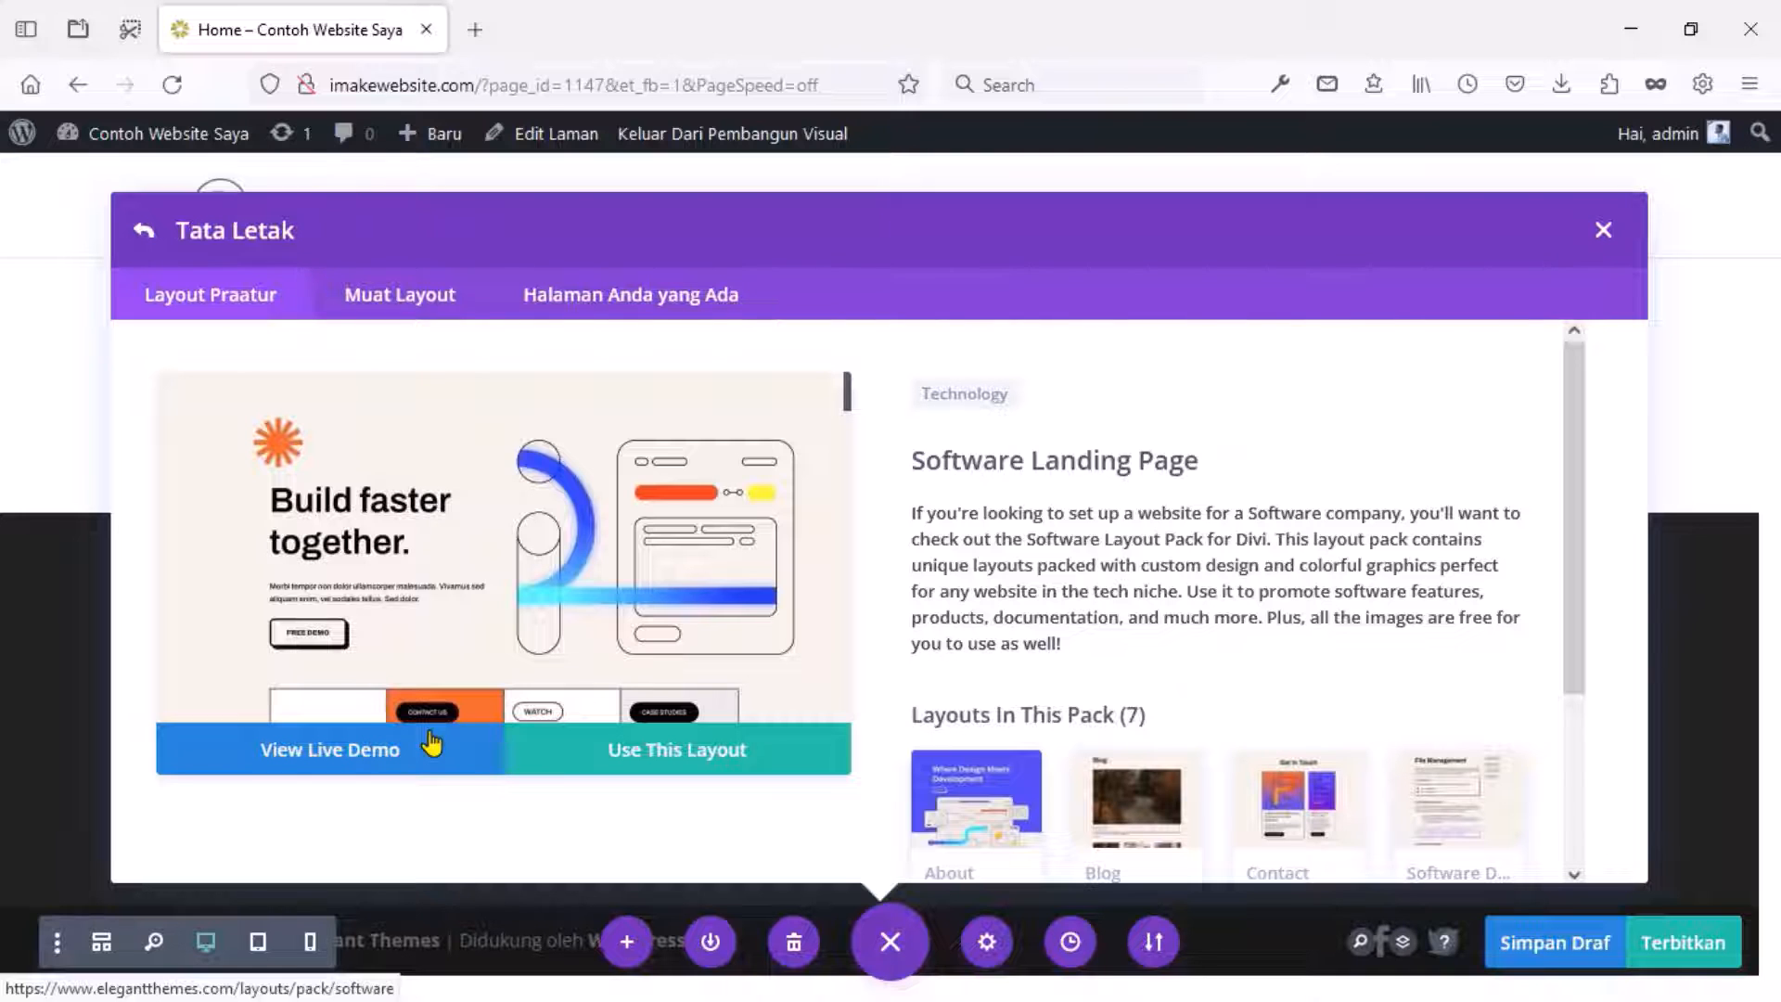
{"action": "scroll", "coordinate": [431, 742], "scroll_direction": "down", "scroll_amount": 3}
{"action": "left_click", "coordinate": [675, 753]}
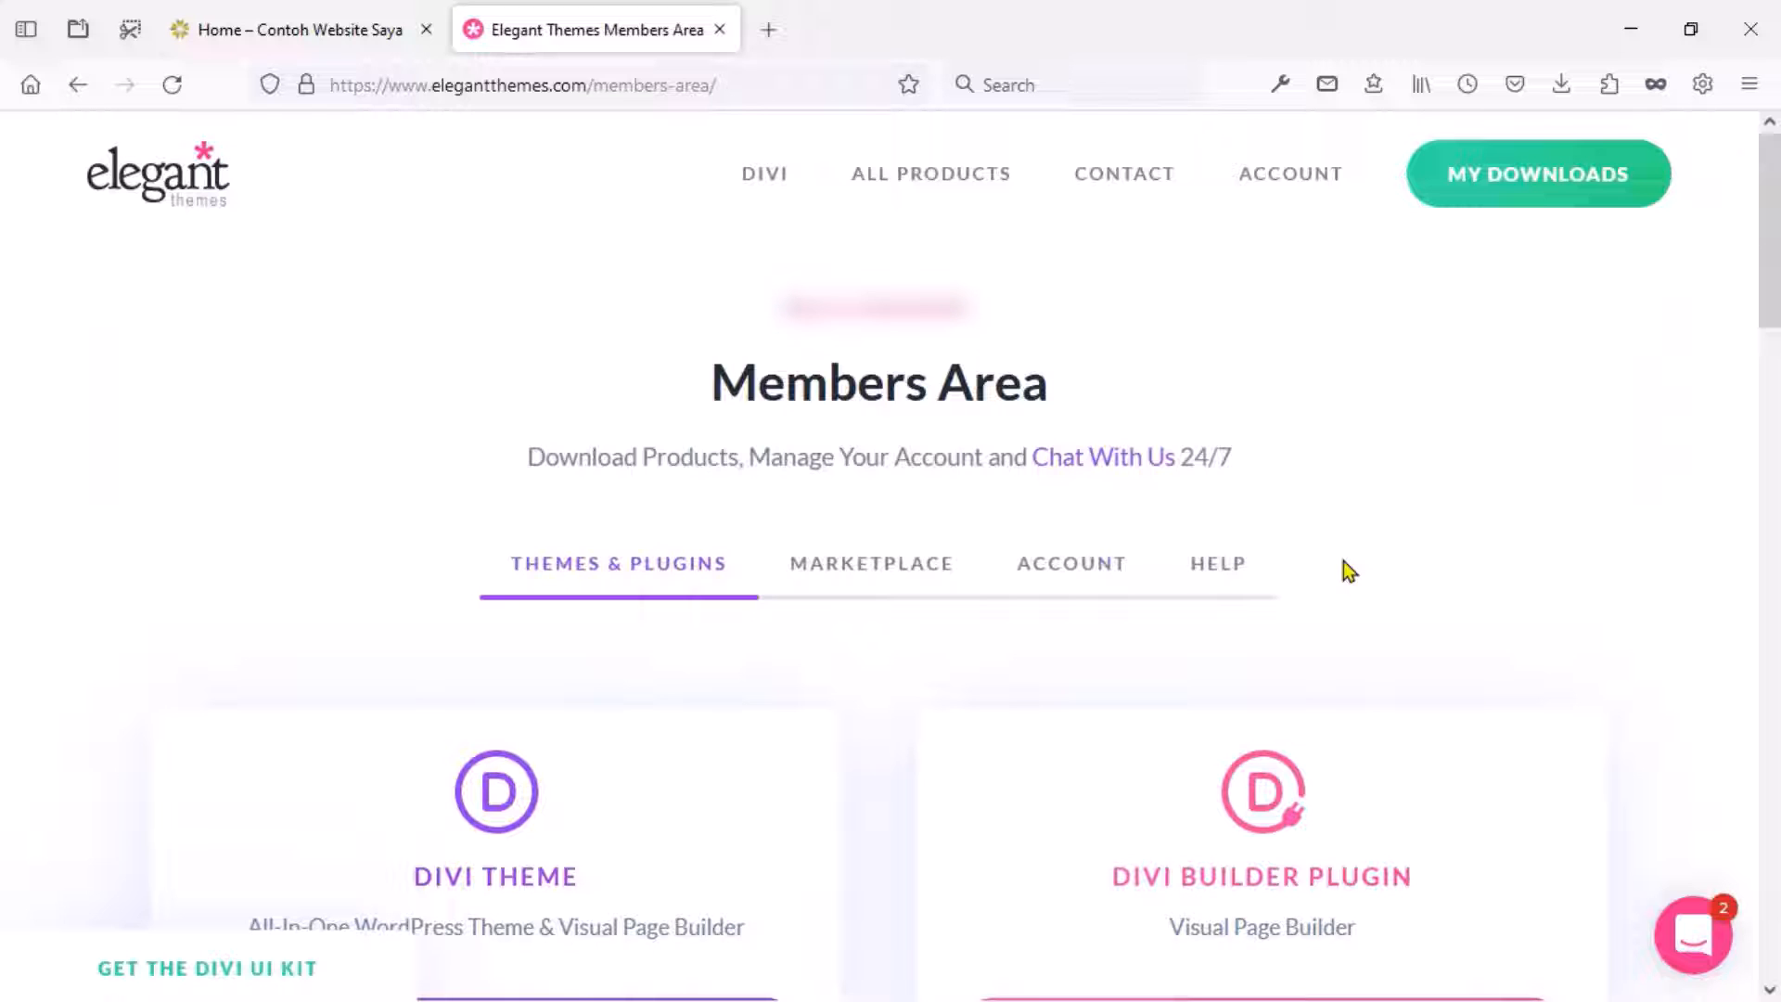
Copy the Elegant Themes account username into Divi's authentication username field.
{"action": "left_click", "coordinate": [1074, 577]}
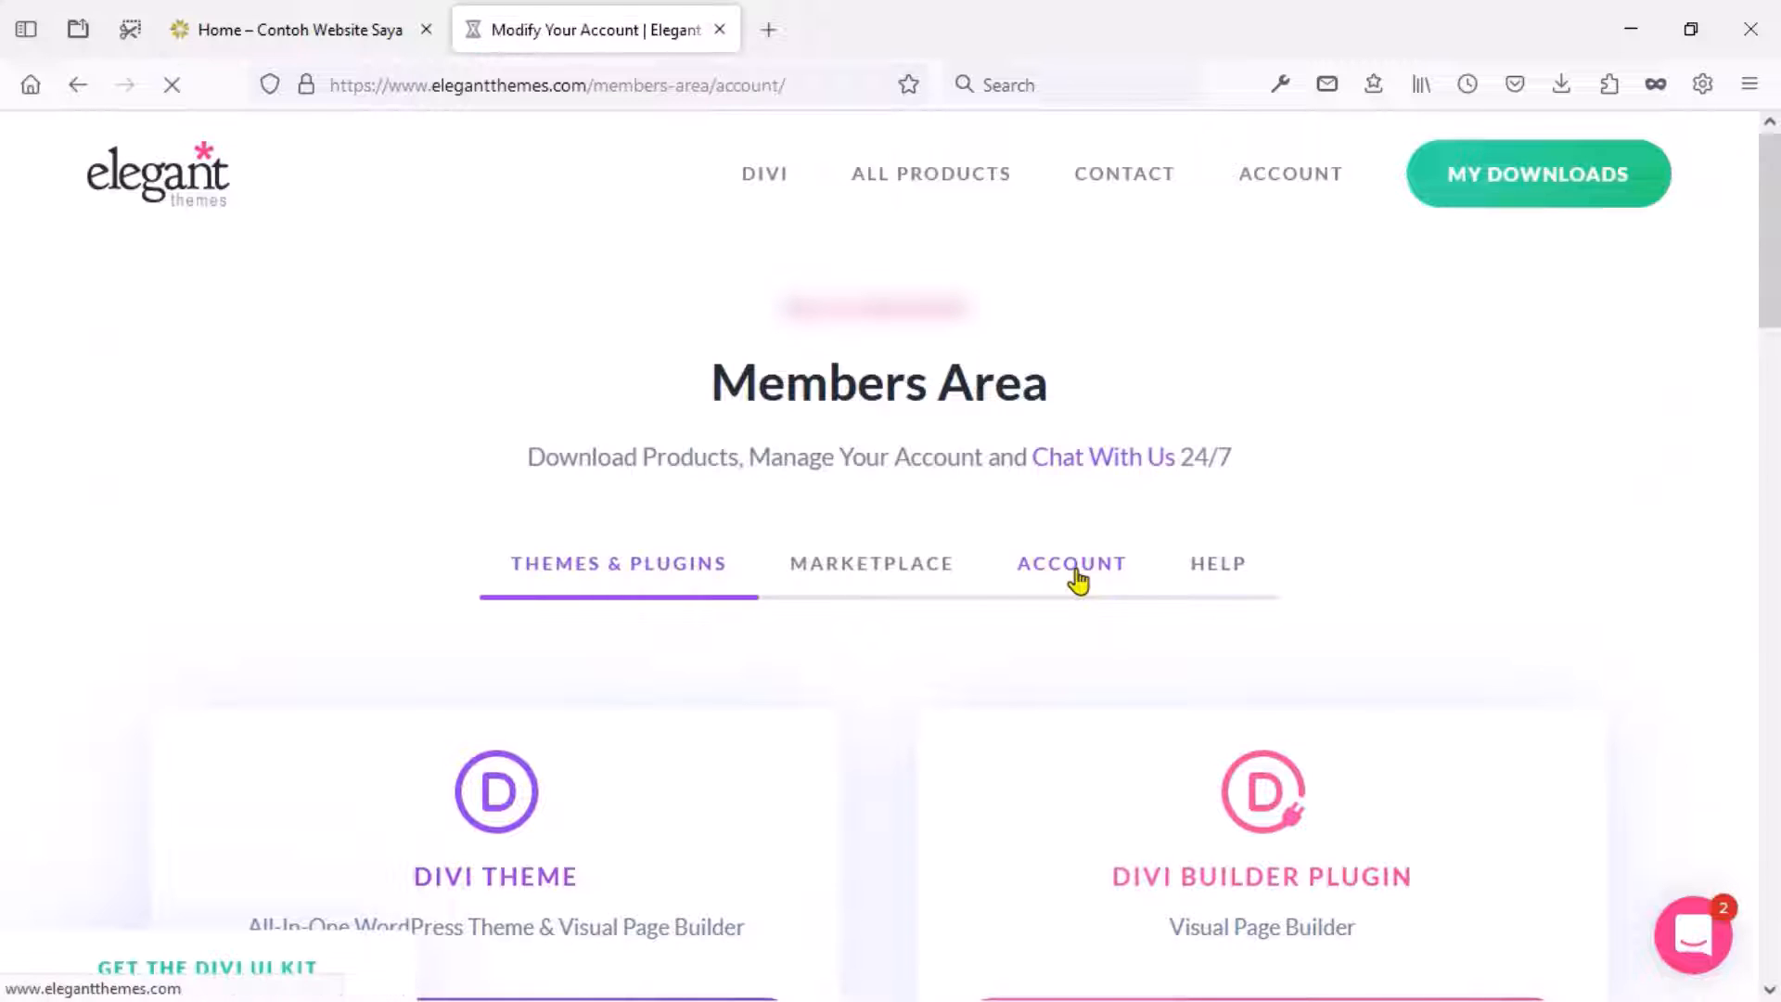
{"action": "left_click", "coordinate": [1039, 526]}
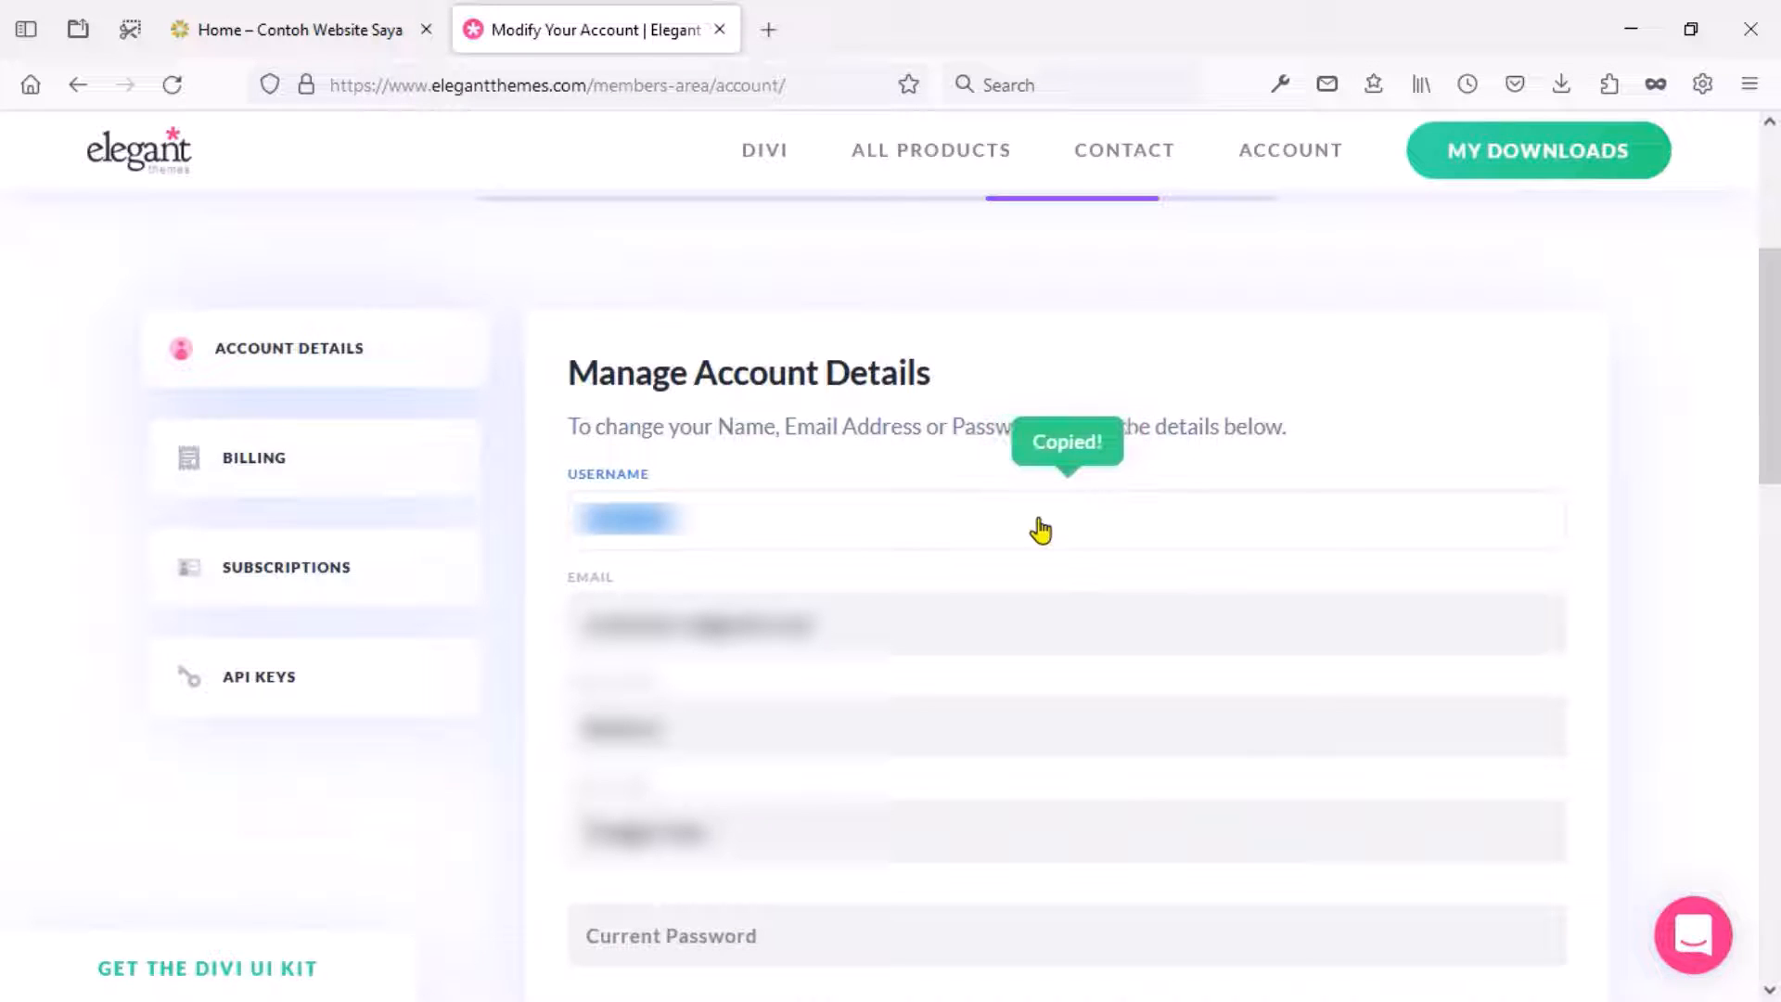
{"action": "left_click", "coordinate": [334, 19]}
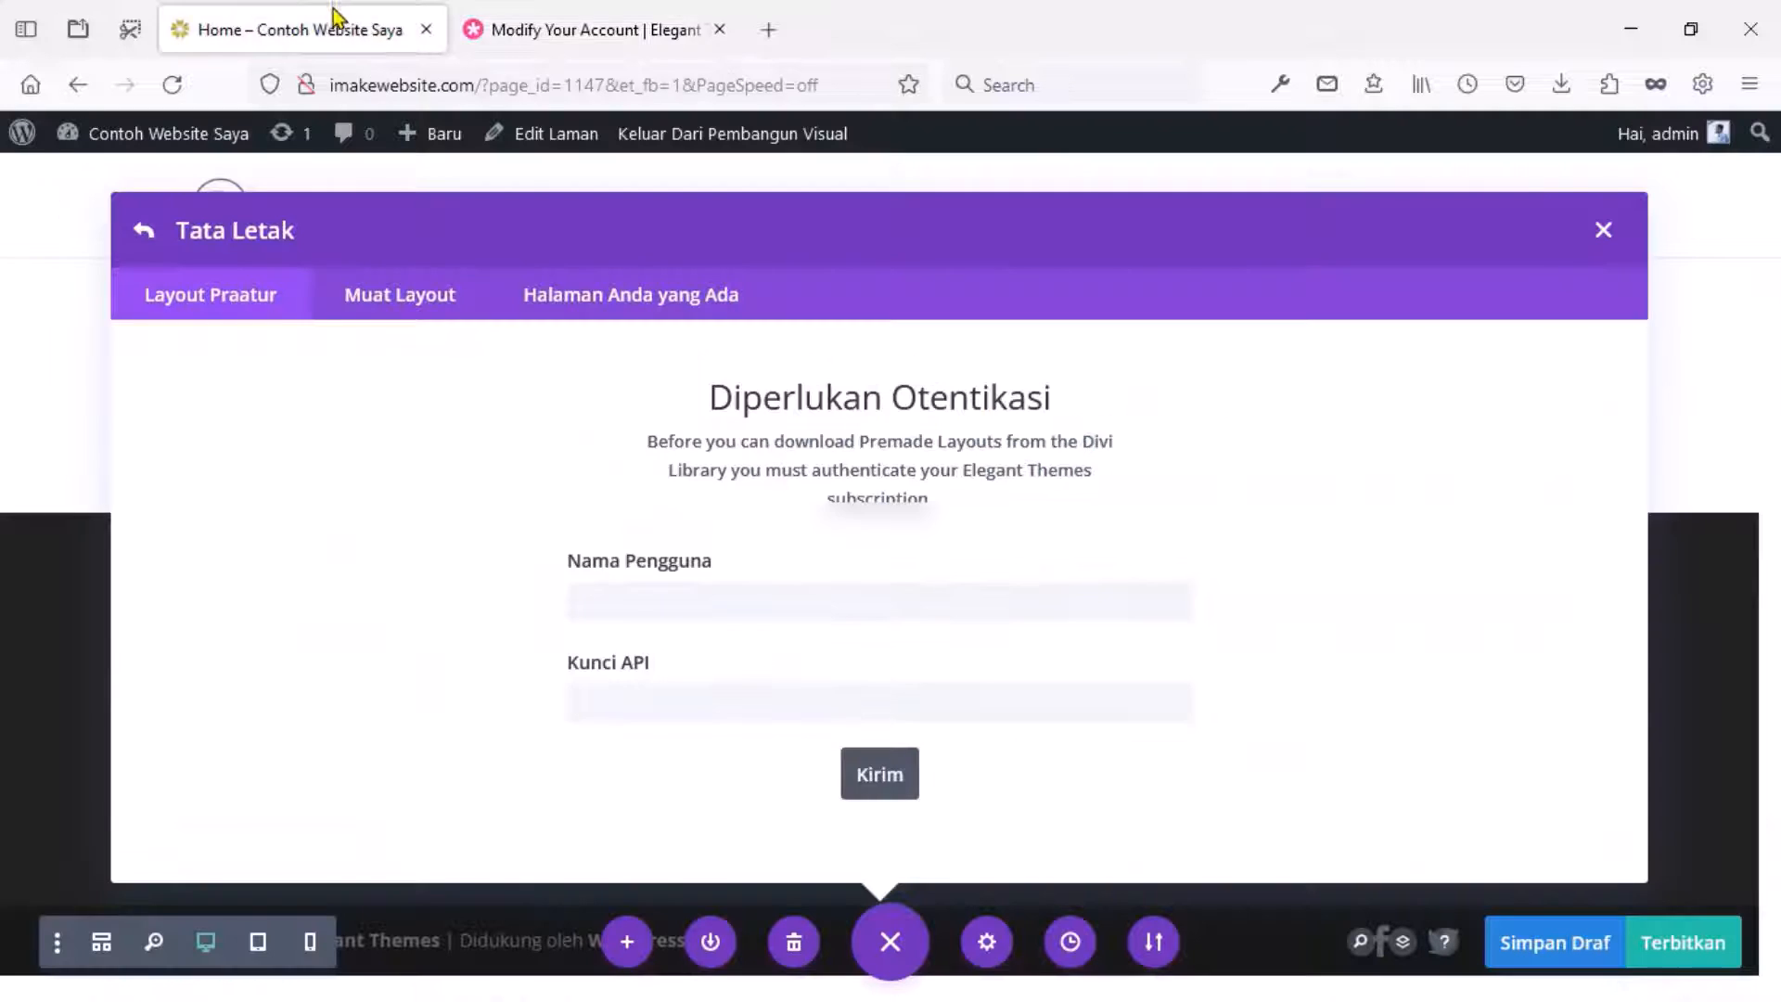
{"action": "left_click", "coordinate": [668, 592]}
{"action": "key", "text": "ctrl+v"}
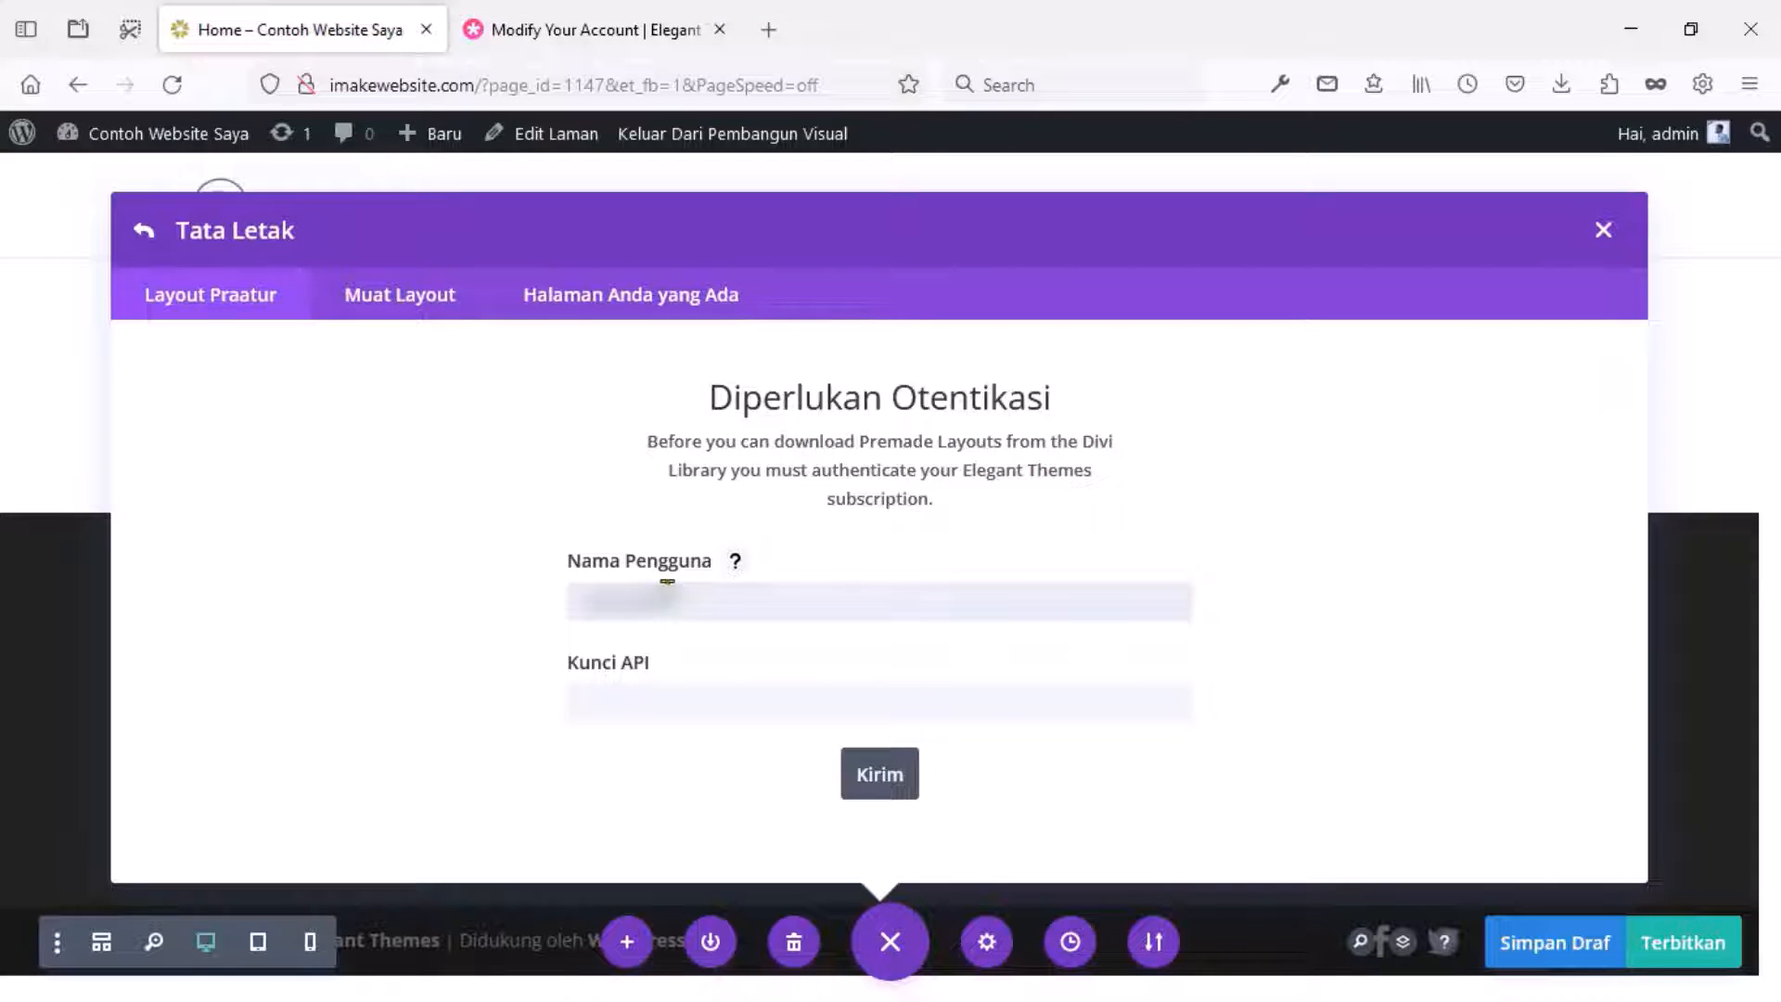
Copy an API key from the members area, paste it, and submit the authentication.
{"action": "left_click", "coordinate": [648, 703]}
{"action": "left_click", "coordinate": [536, 15]}
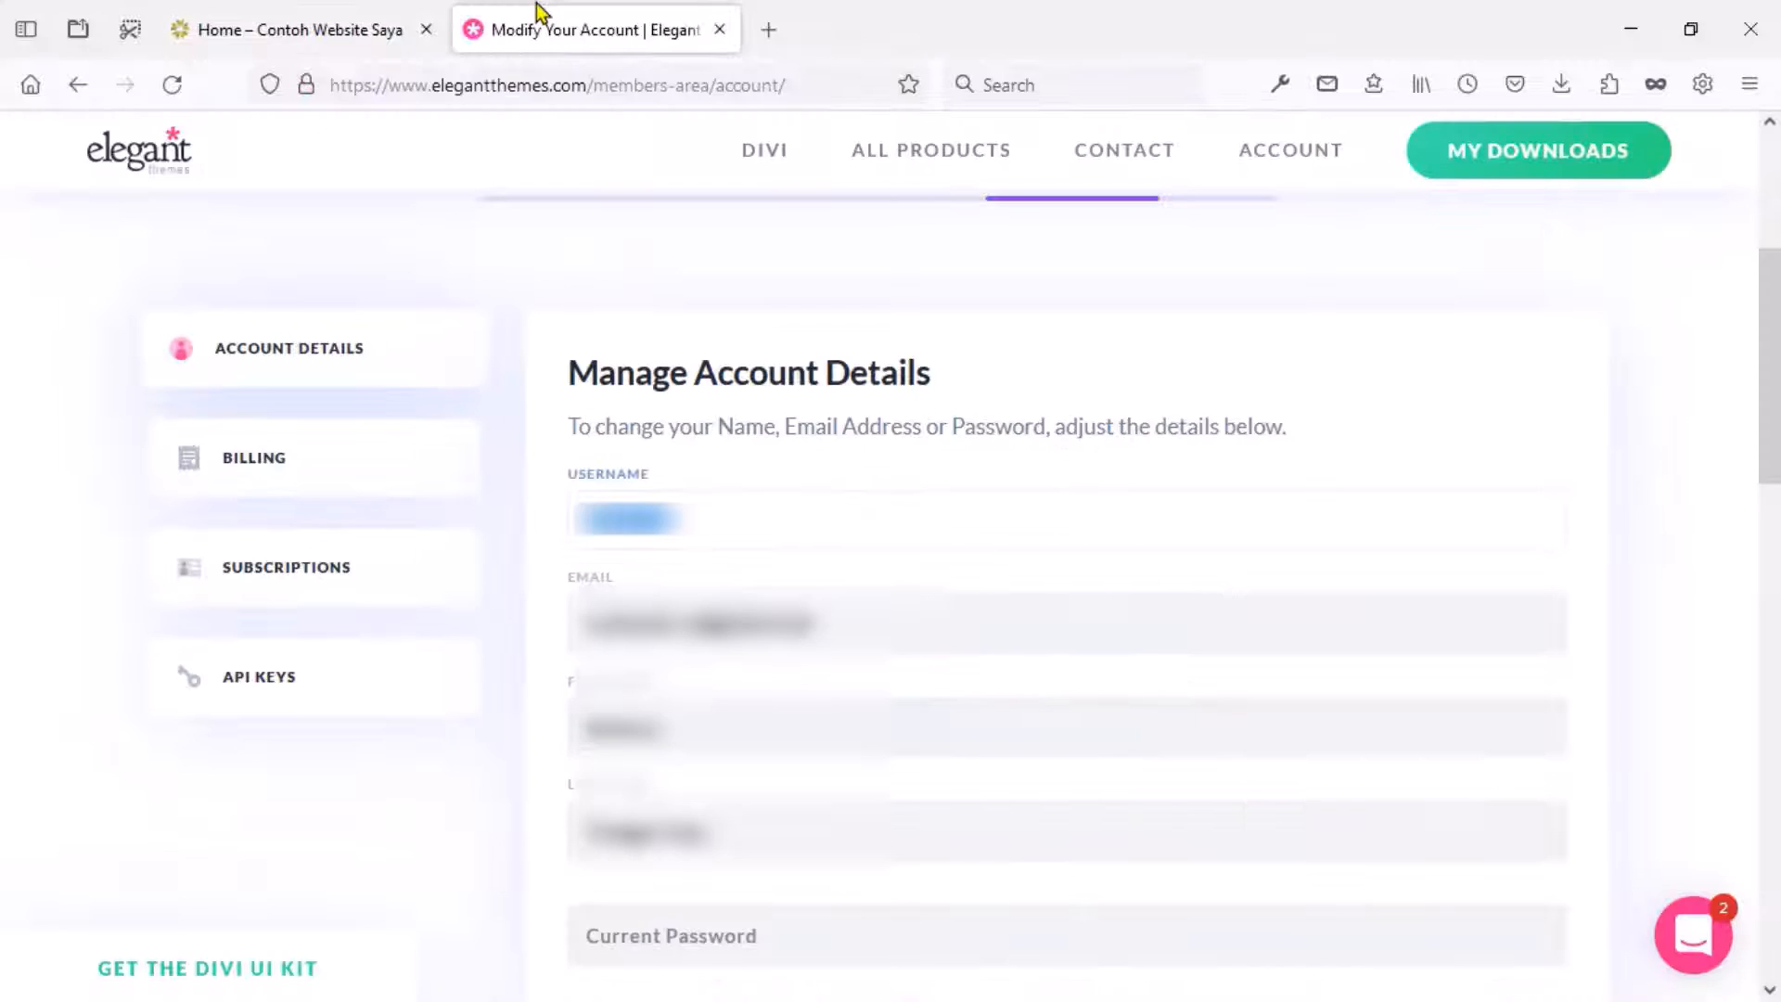
{"action": "left_click", "coordinate": [284, 677]}
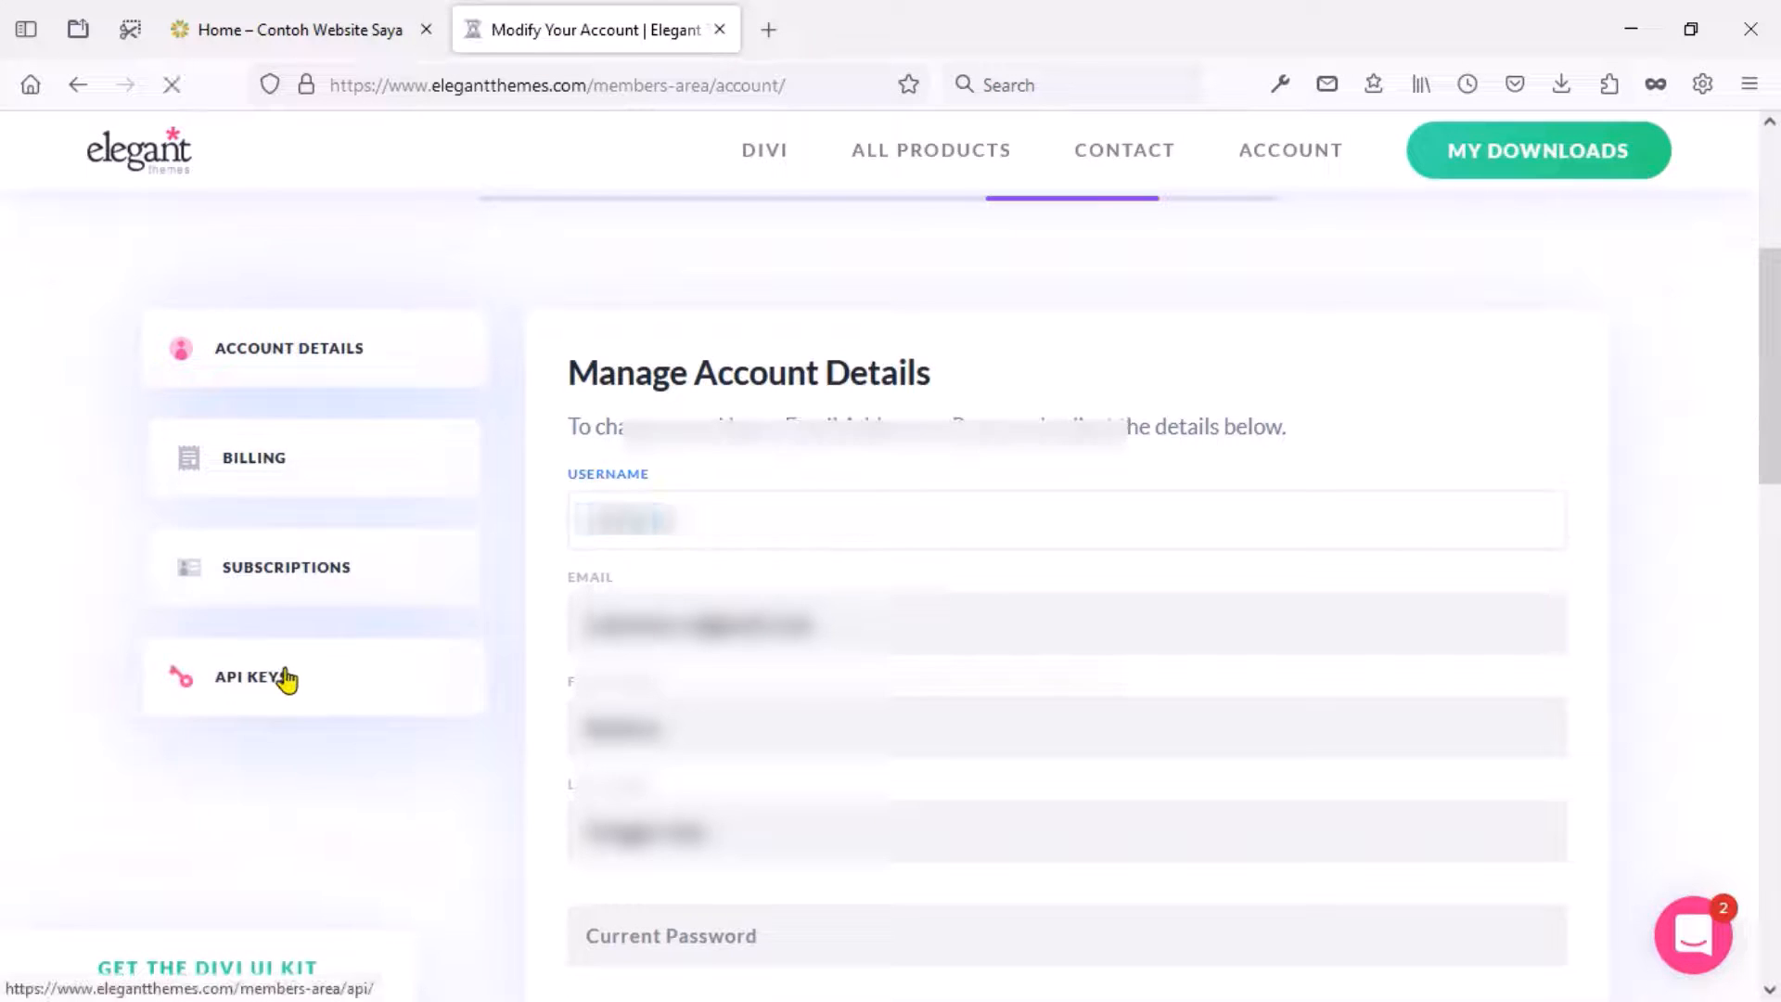
{"action": "left_click", "coordinate": [755, 697]}
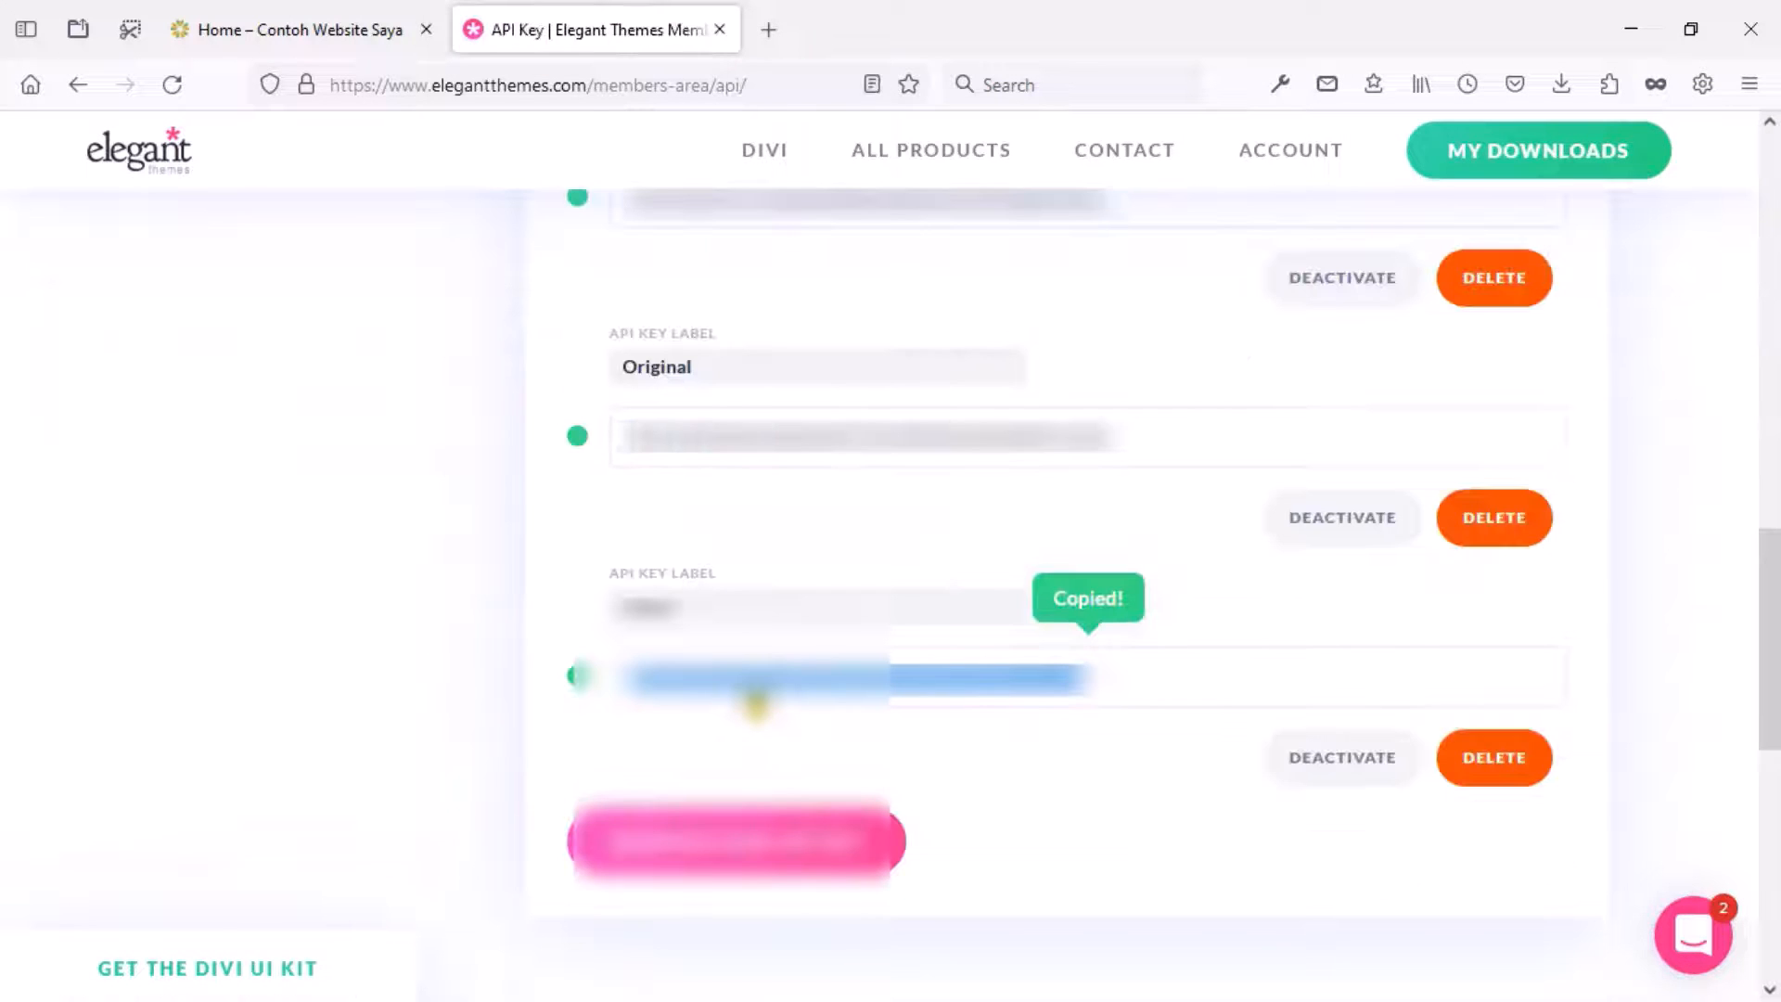
{"action": "left_click", "coordinate": [326, 33]}
{"action": "key", "text": "ctrl+v"}
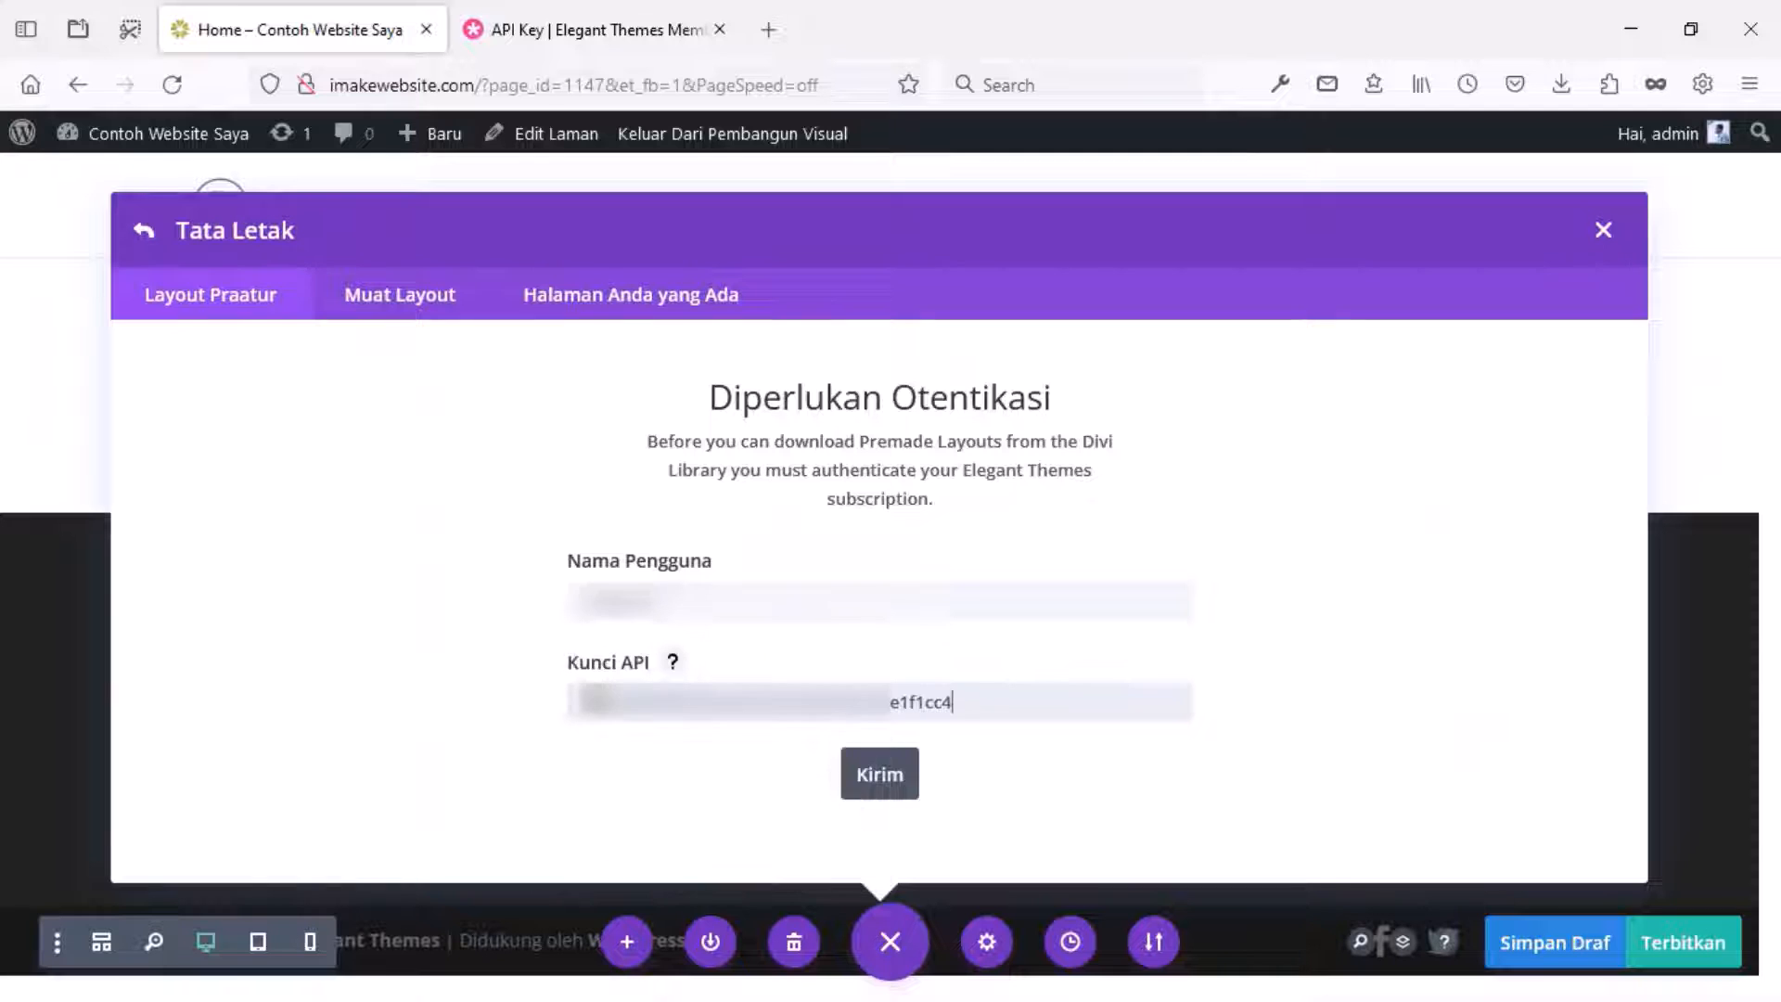
{"action": "left_click", "coordinate": [871, 788]}
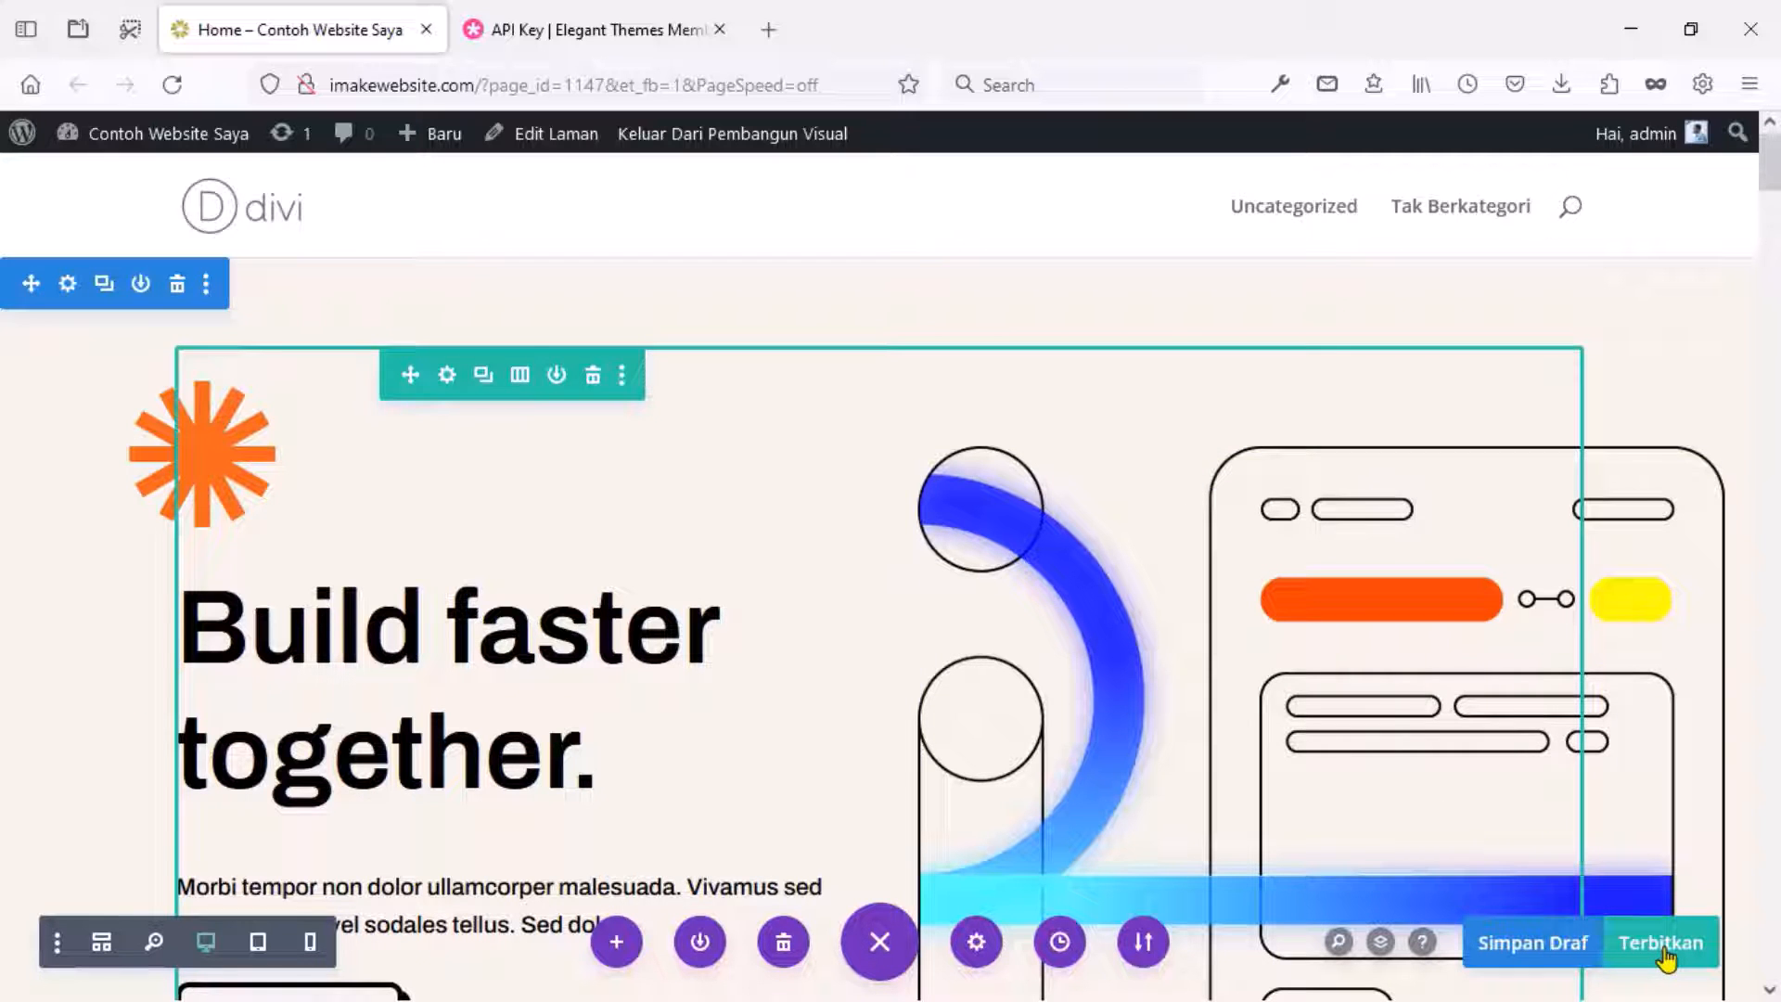
Publish the Home page with its Software layout at imakewebsite.com/home/.
{"action": "left_click", "coordinate": [1663, 952]}
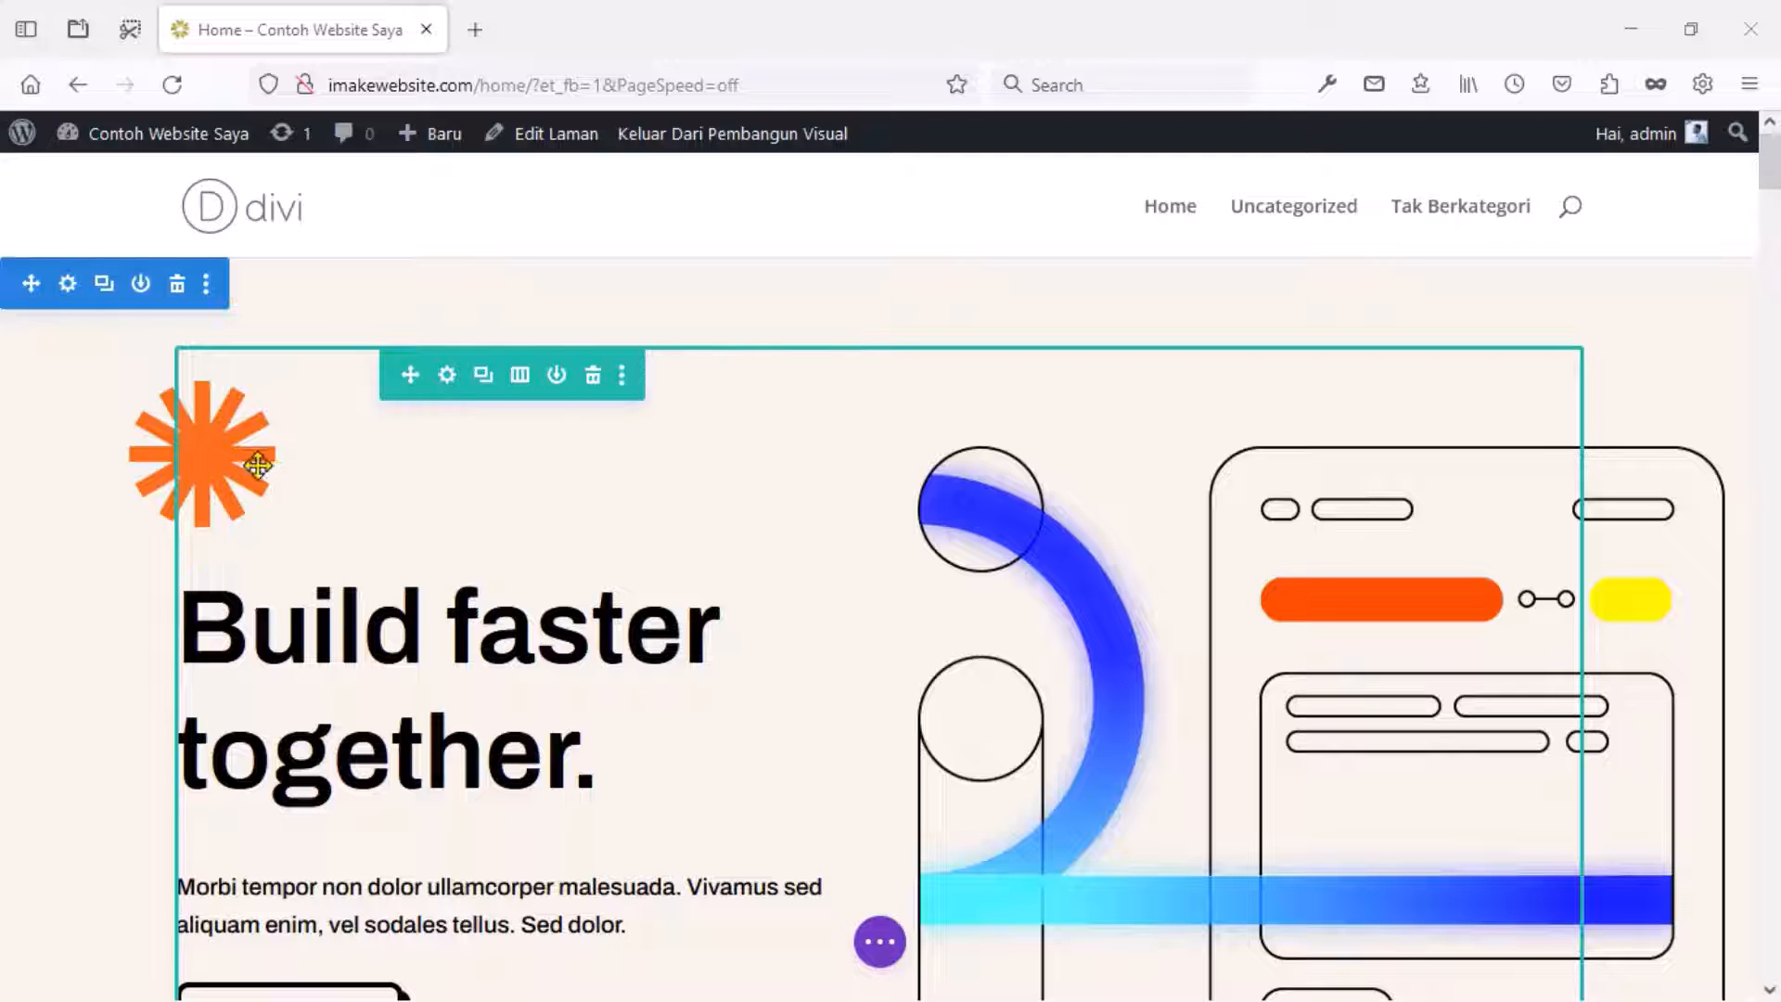
Remove the orange starburst image and replace the hero h1 text with 'Back to Read'.
{"action": "mouse_move", "coordinate": [204, 454]}
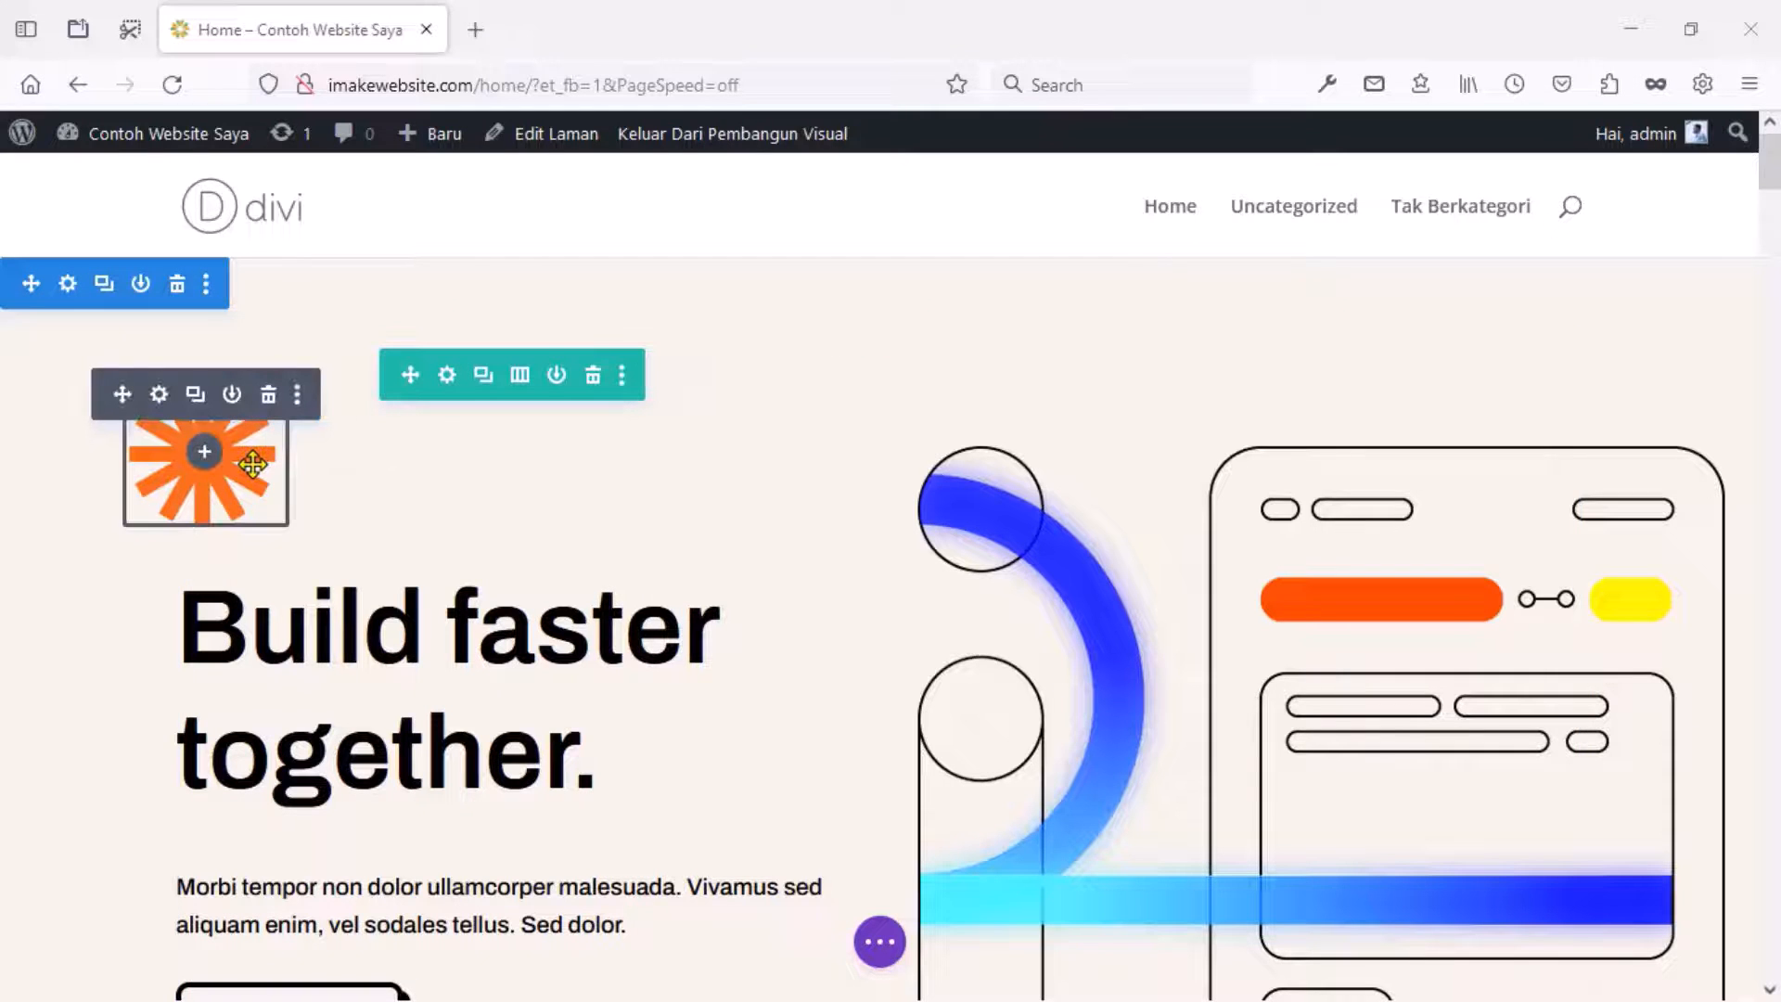
{"action": "left_click", "coordinate": [267, 397]}
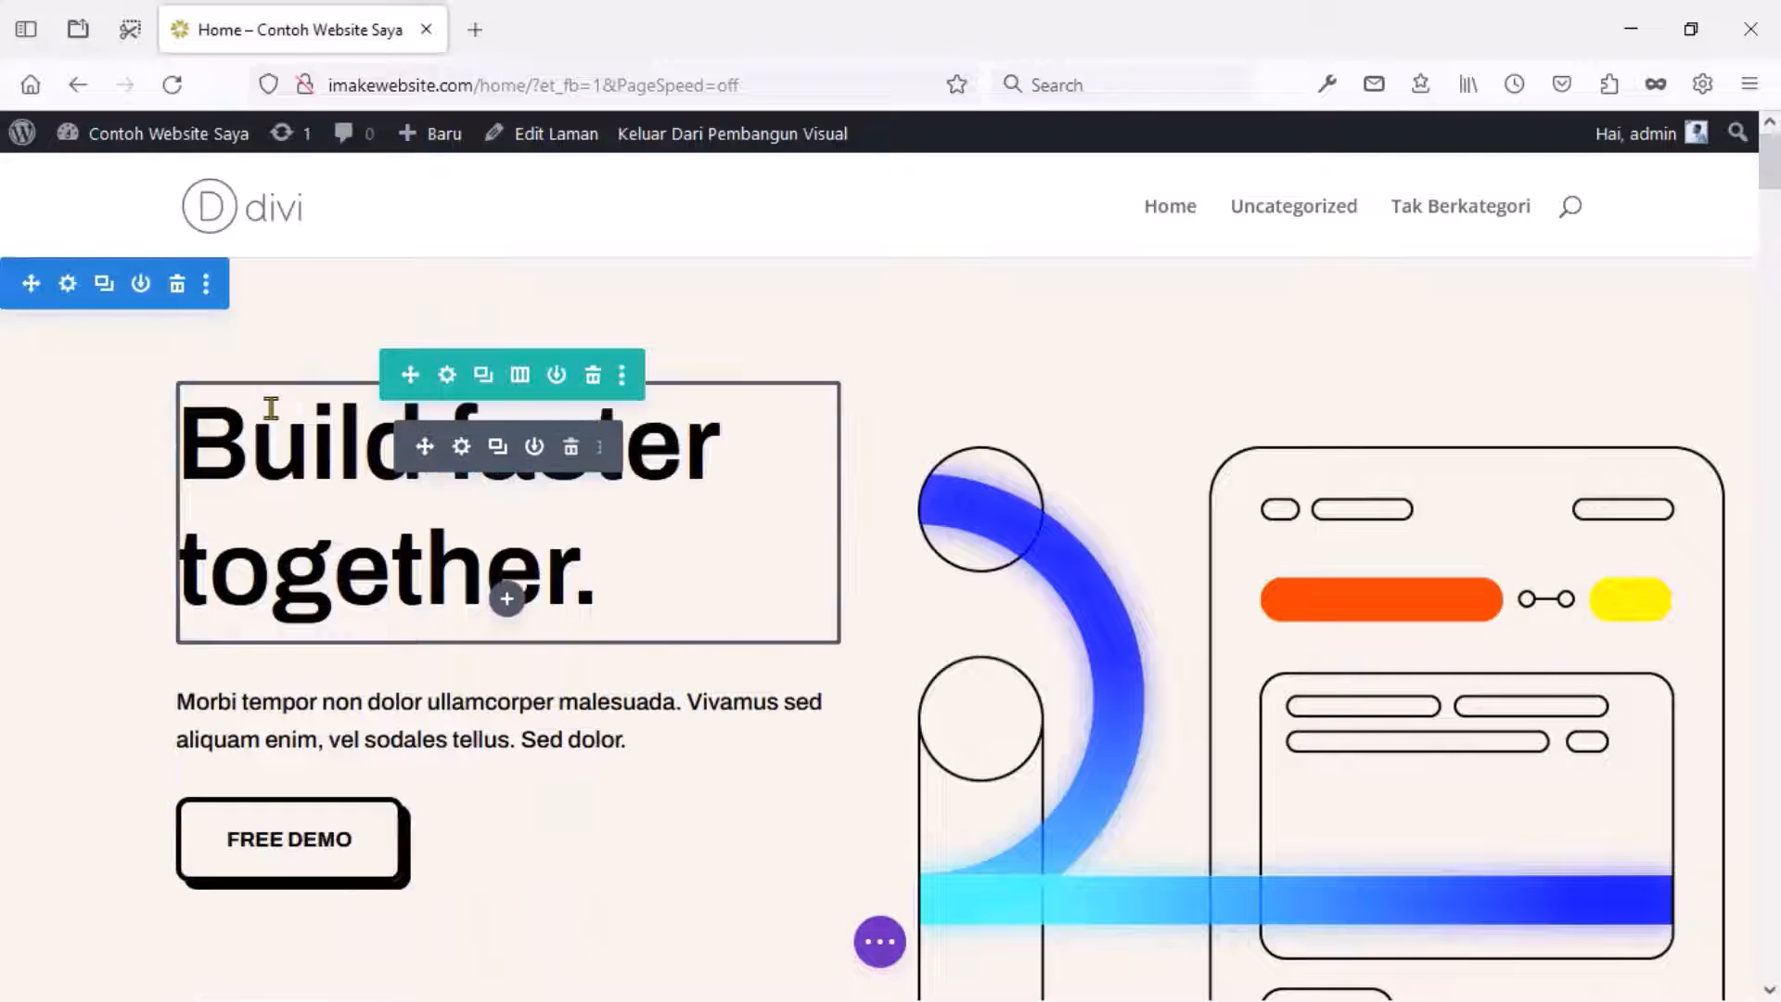
{"action": "left_click", "coordinate": [462, 450]}
{"action": "left_click", "coordinate": [986, 616]}
{"action": "key", "text": "BackSpace"}
{"action": "key", "text": "BackSpace"}
{"action": "key", "text": "BackSpace"}
{"action": "key", "text": "BackSpace"}
{"action": "key", "text": "BackSpace"}
{"action": "key", "text": "BackSpace"}
{"action": "key", "text": "BackSpace"}
{"action": "key", "text": "BackSpace"}
{"action": "key", "text": "BackSpace"}
{"action": "key", "text": "BackSpace"}
{"action": "key", "text": "BackSpace"}
{"action": "key", "text": "BackSpace"}
{"action": "key", "text": "BackSpace"}
{"action": "key", "text": "BackSpace"}
{"action": "key", "text": "BackSpace"}
{"action": "key", "text": "BackSpace"}
{"action": "key", "text": "BackSpace"}
{"action": "key", "text": "BackSpace"}
{"action": "key", "text": "BackSpace"}
{"action": "key", "text": "BackSpace"}
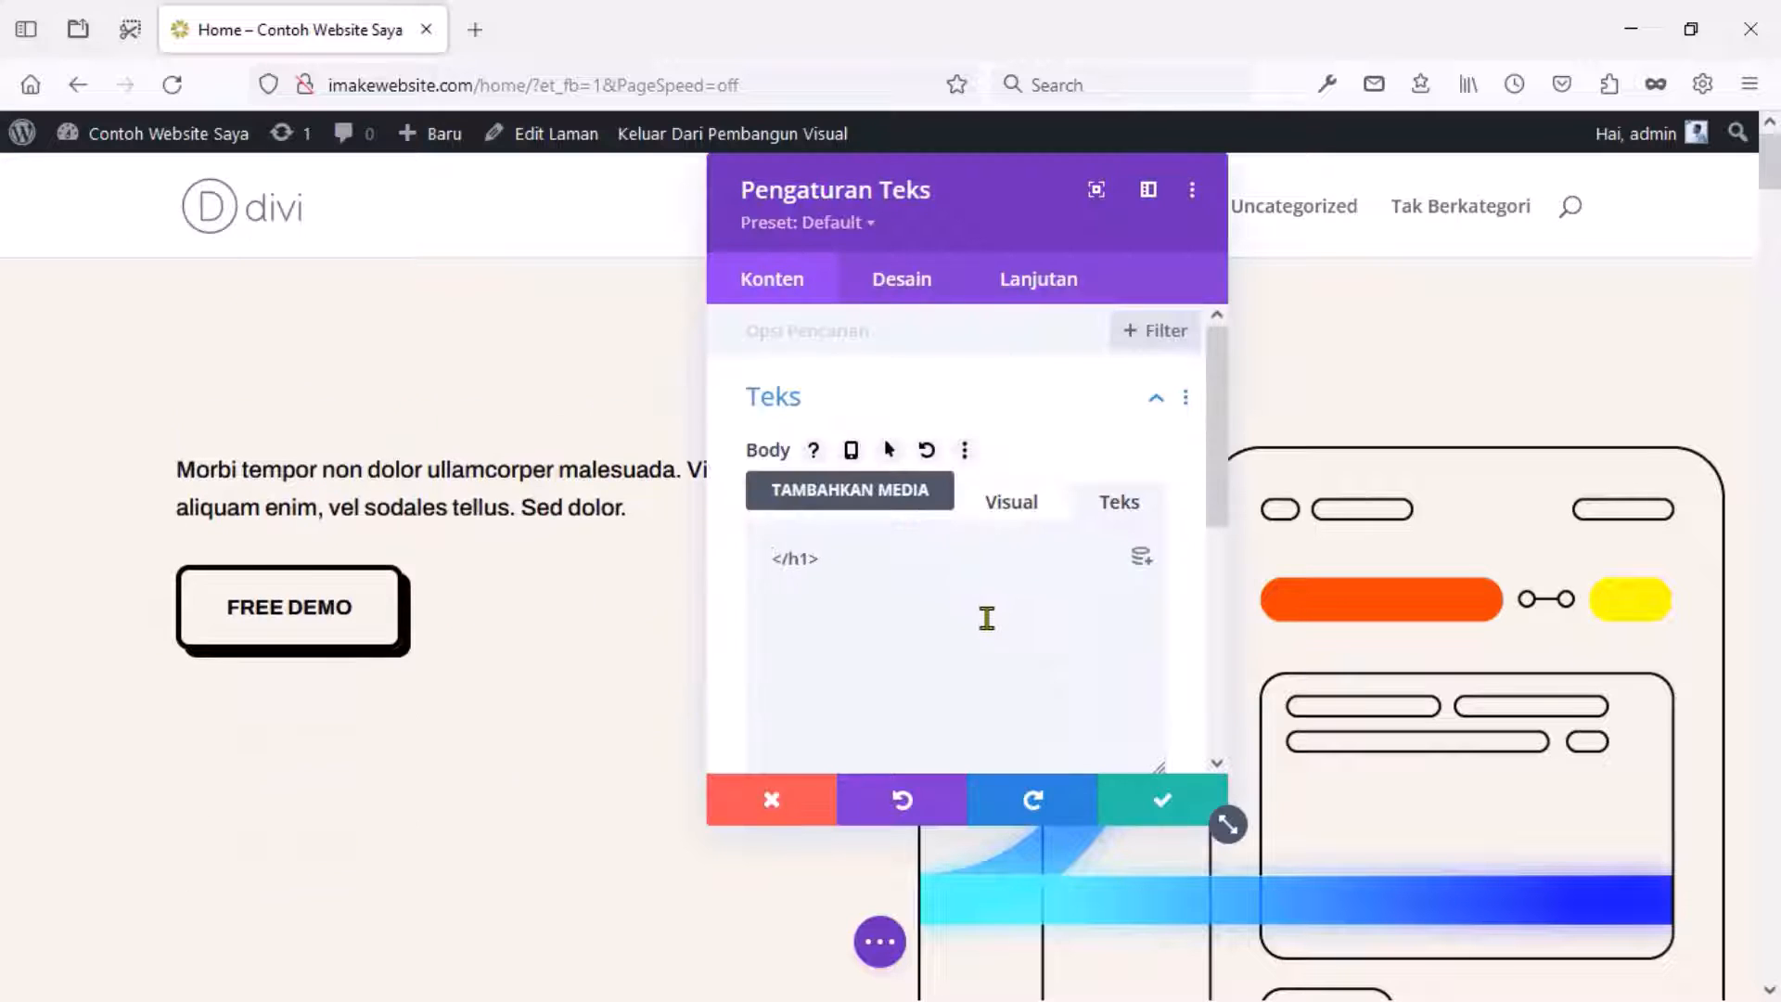
{"action": "type", "text": "Back to Read"}
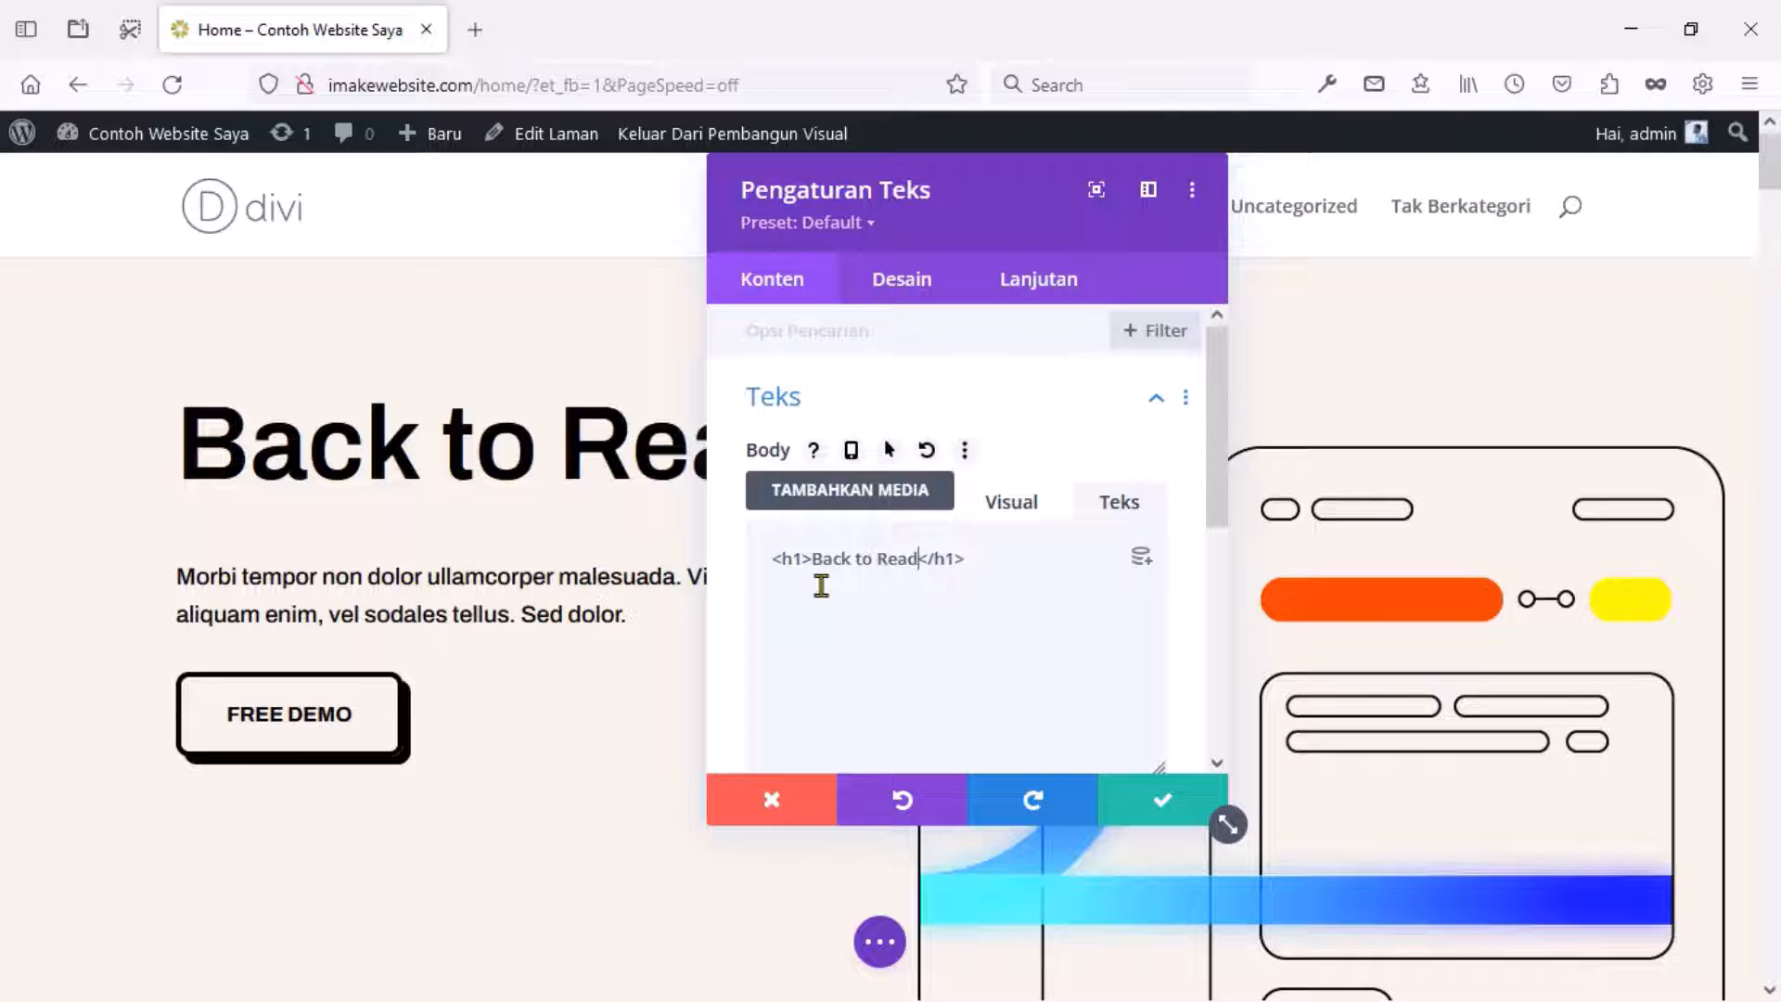
{"action": "left_click", "coordinate": [1147, 814]}
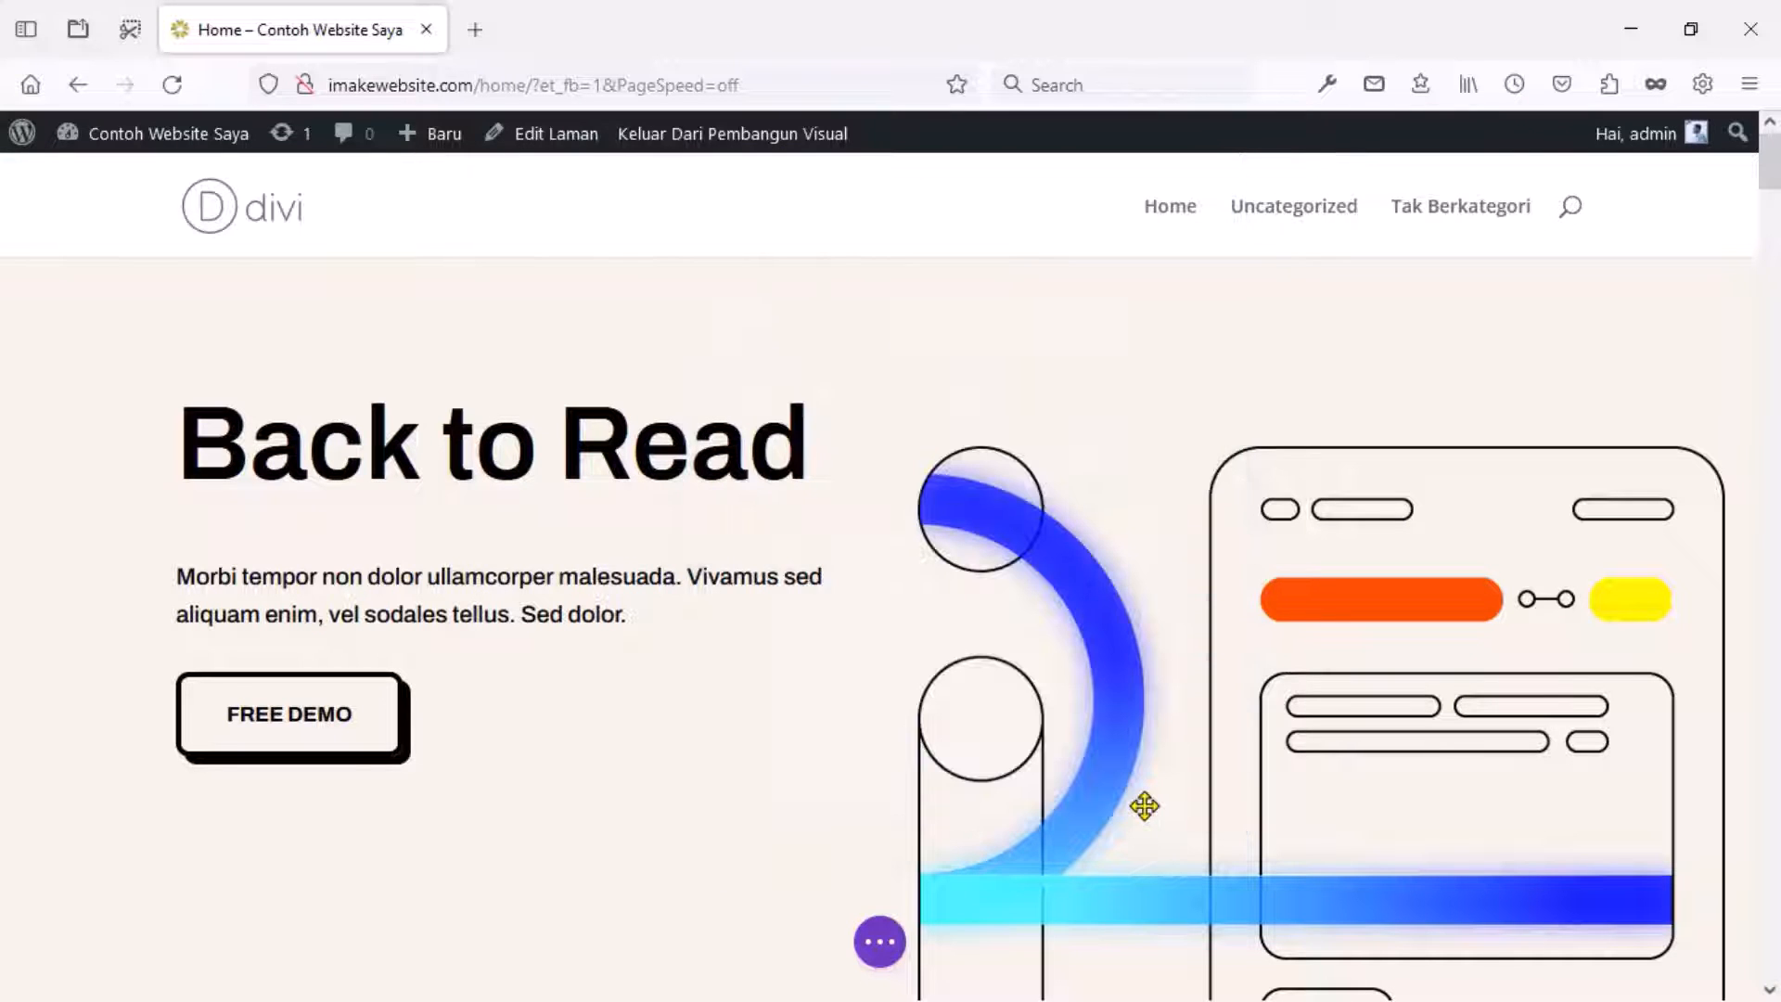
{"action": "mouse_move", "coordinate": [1138, 806]}
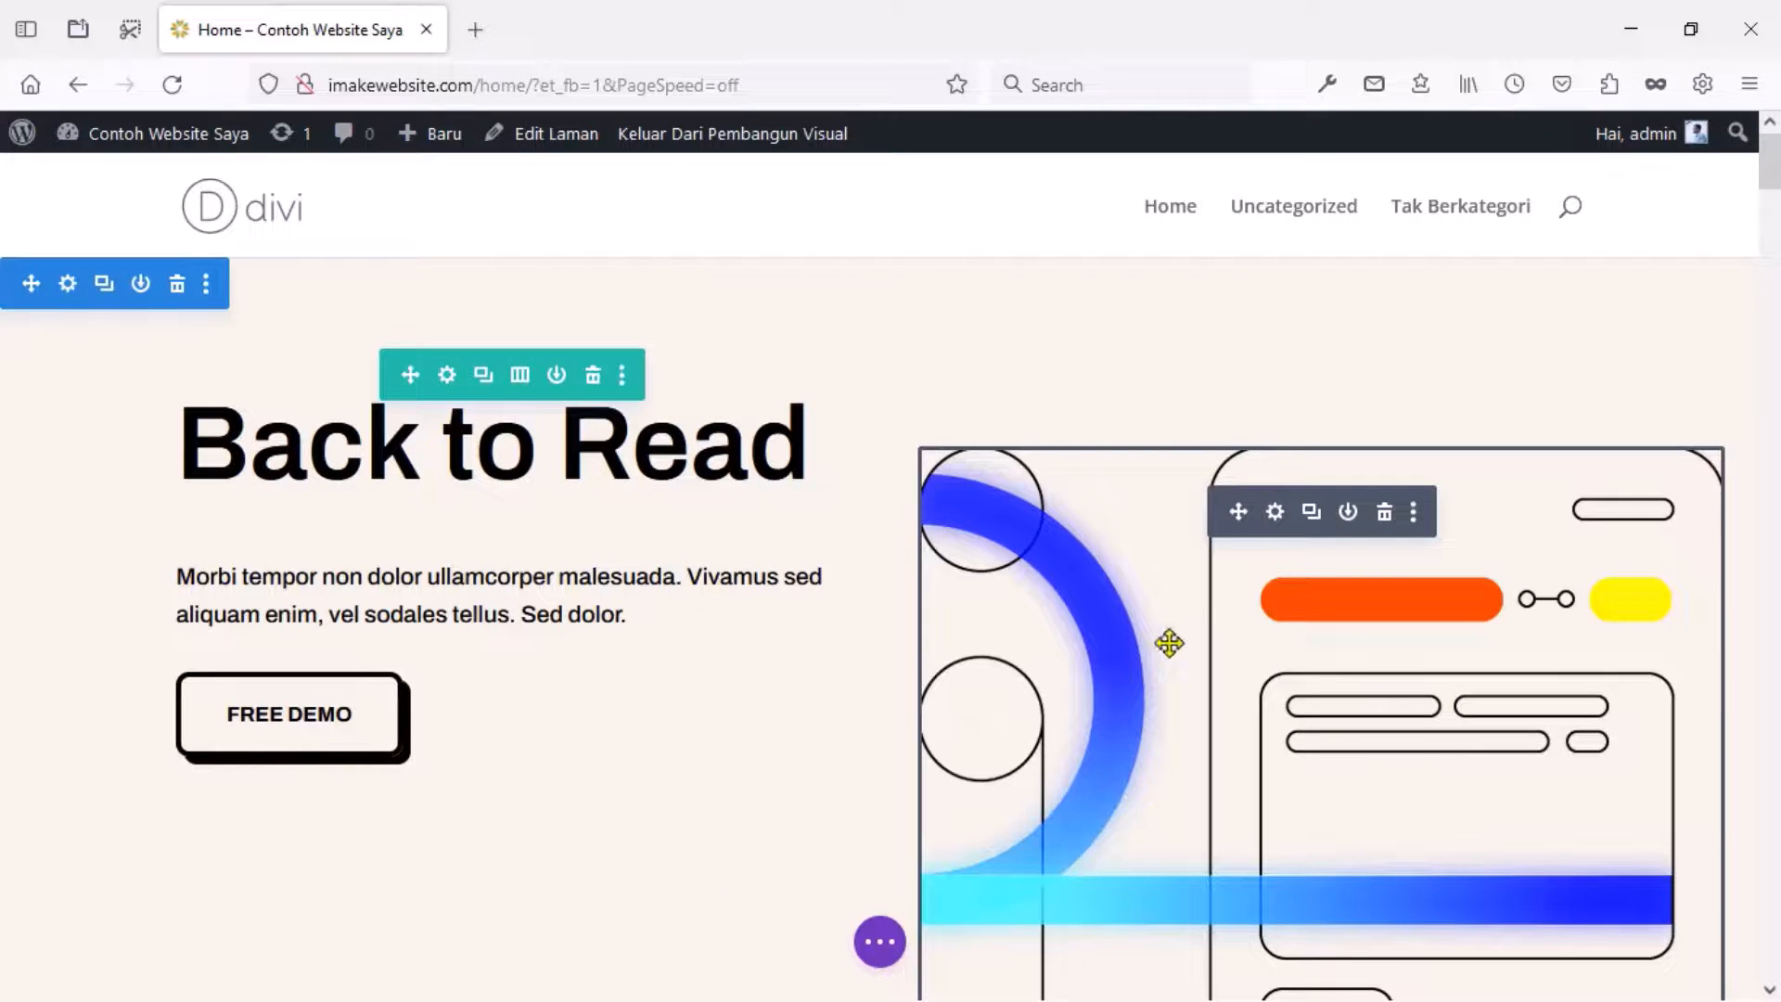
Upload ebook.png and set it as the hero image module's picture.
{"action": "left_click", "coordinate": [1276, 513]}
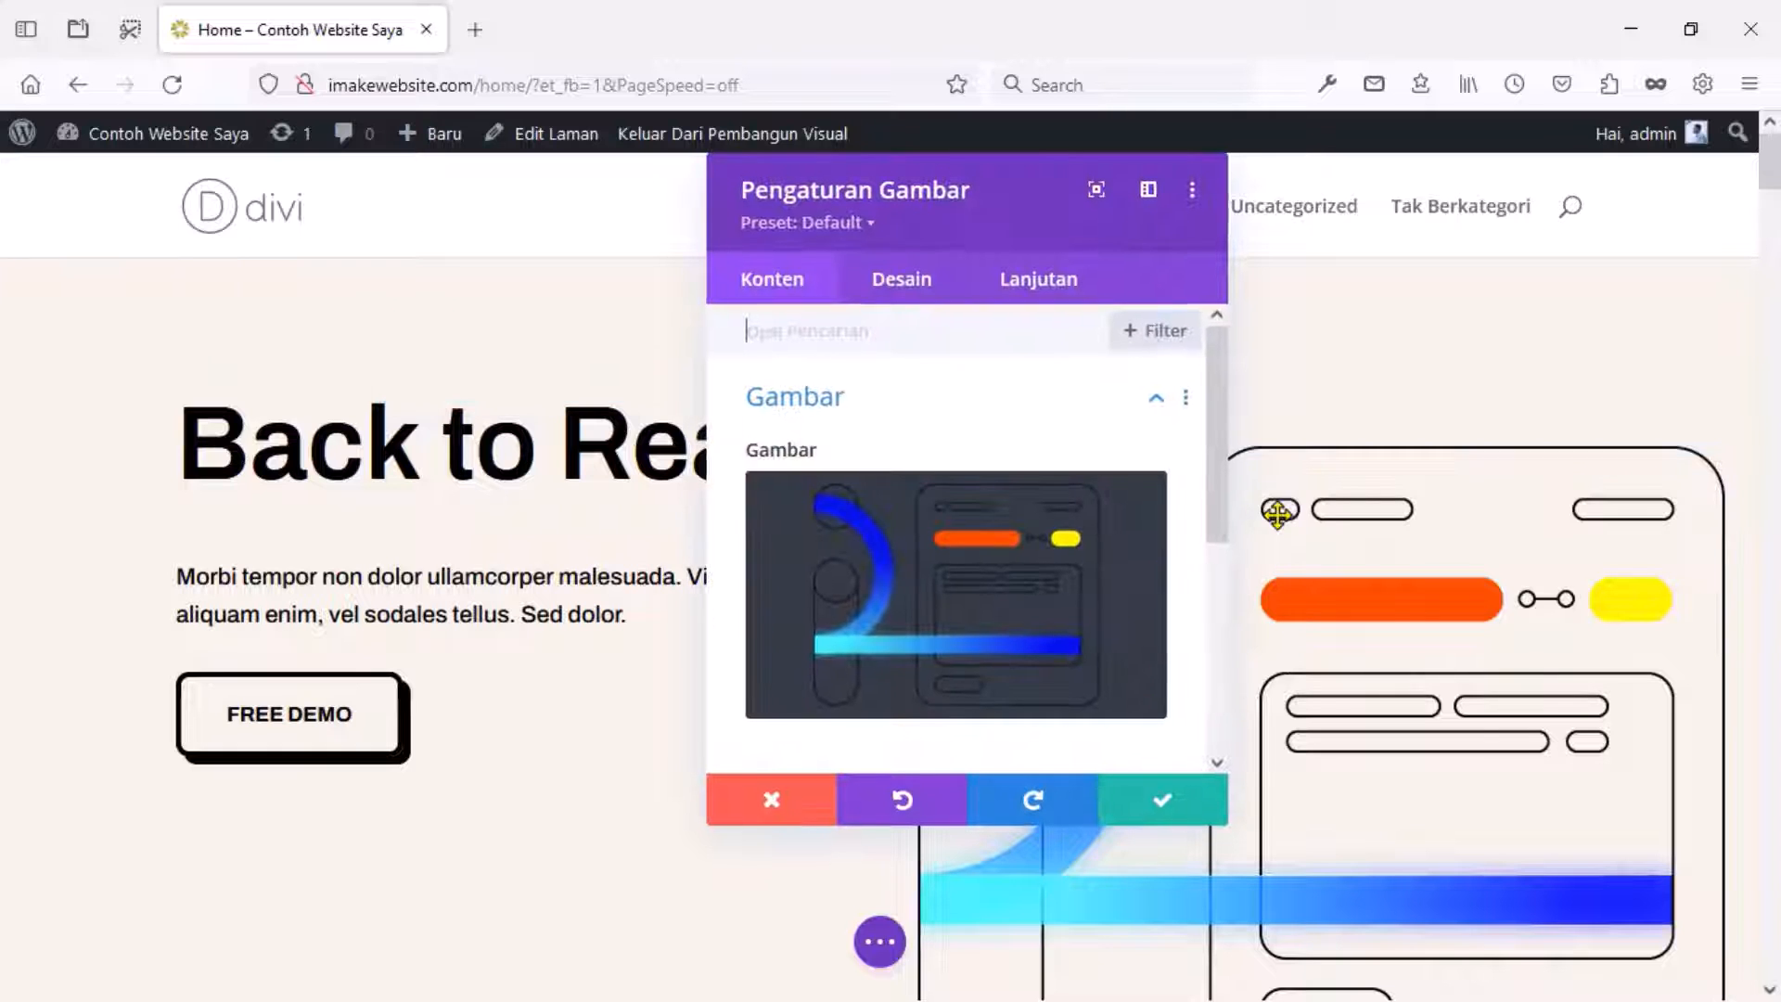
{"action": "left_click", "coordinate": [922, 581]}
{"action": "left_click_drag", "start_coordinate": [866, 391], "coordinate": [977, 448]}
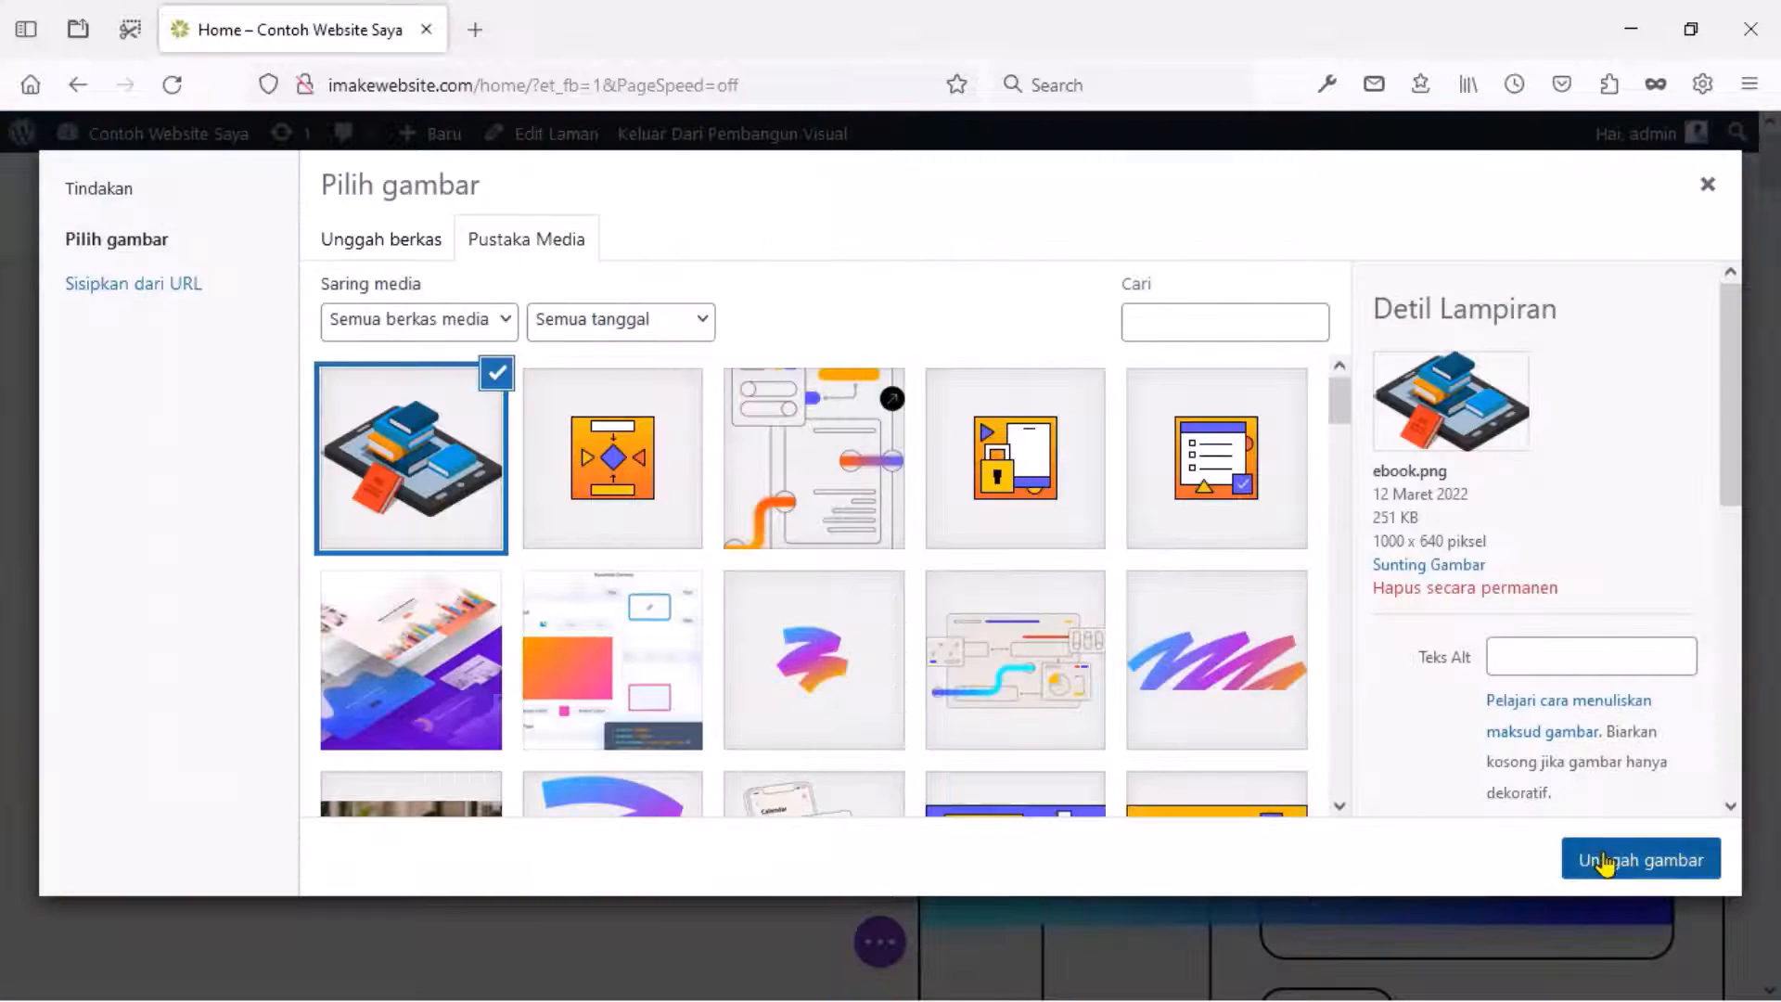
{"action": "left_click", "coordinate": [1605, 861]}
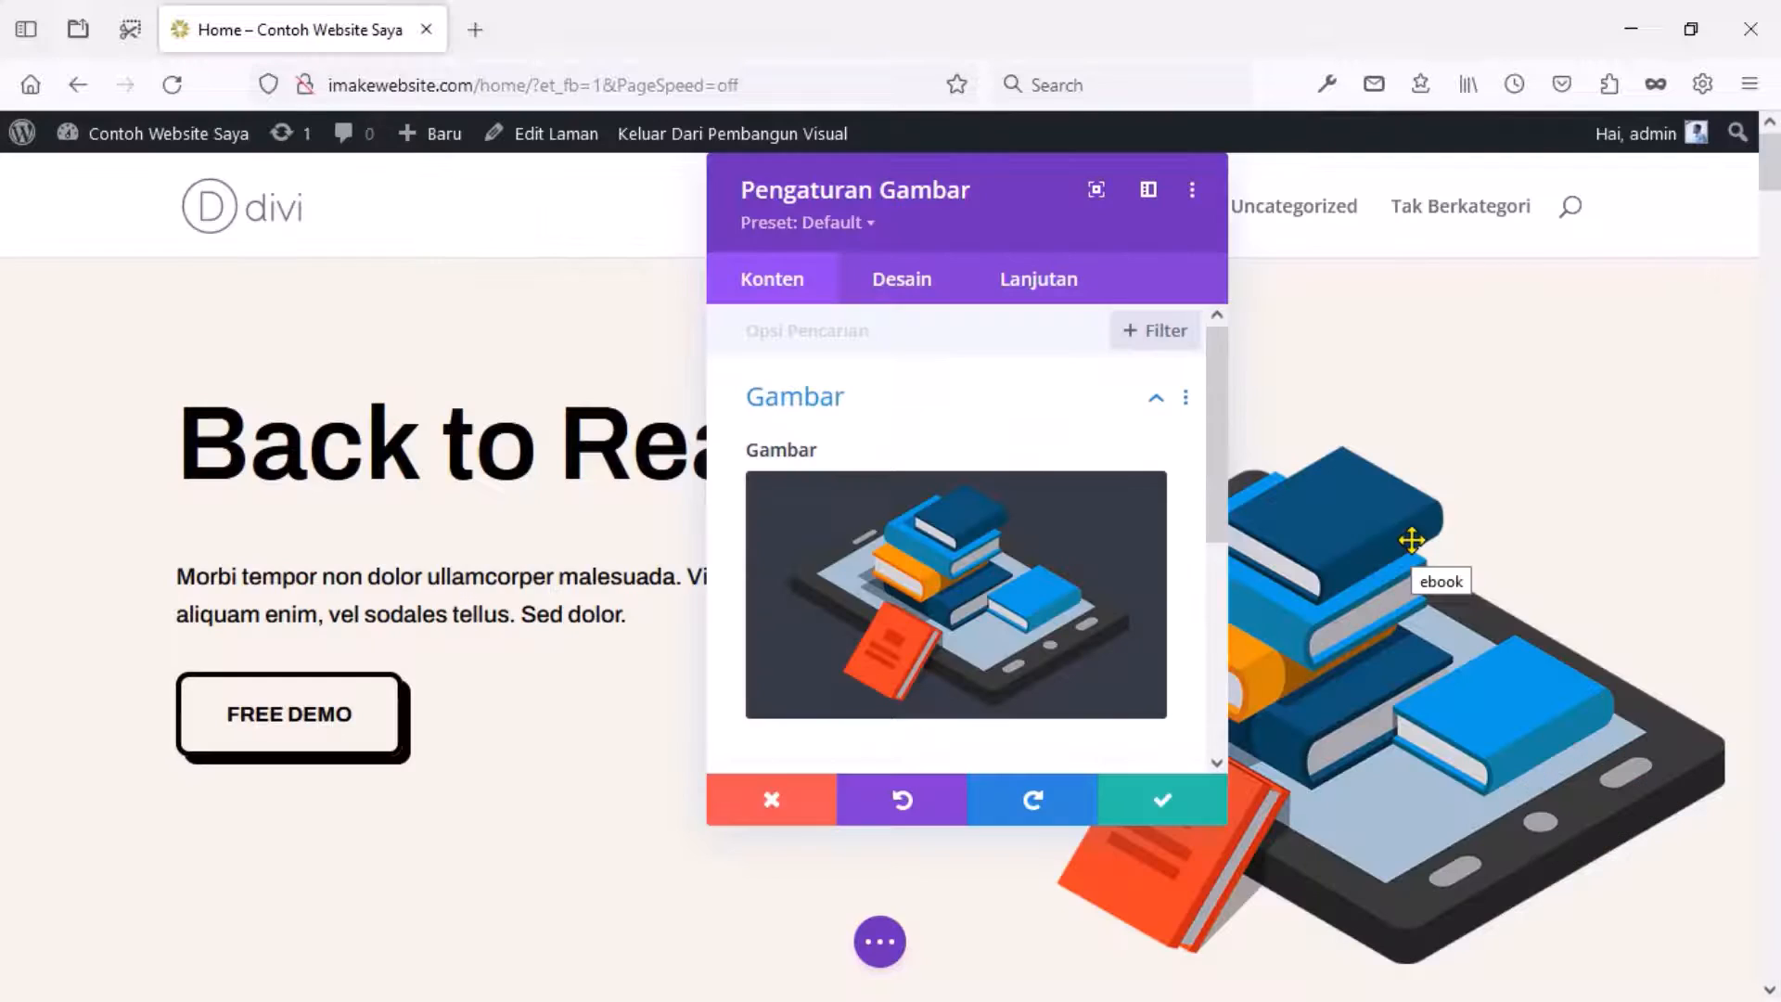
{"action": "left_click", "coordinate": [1180, 805]}
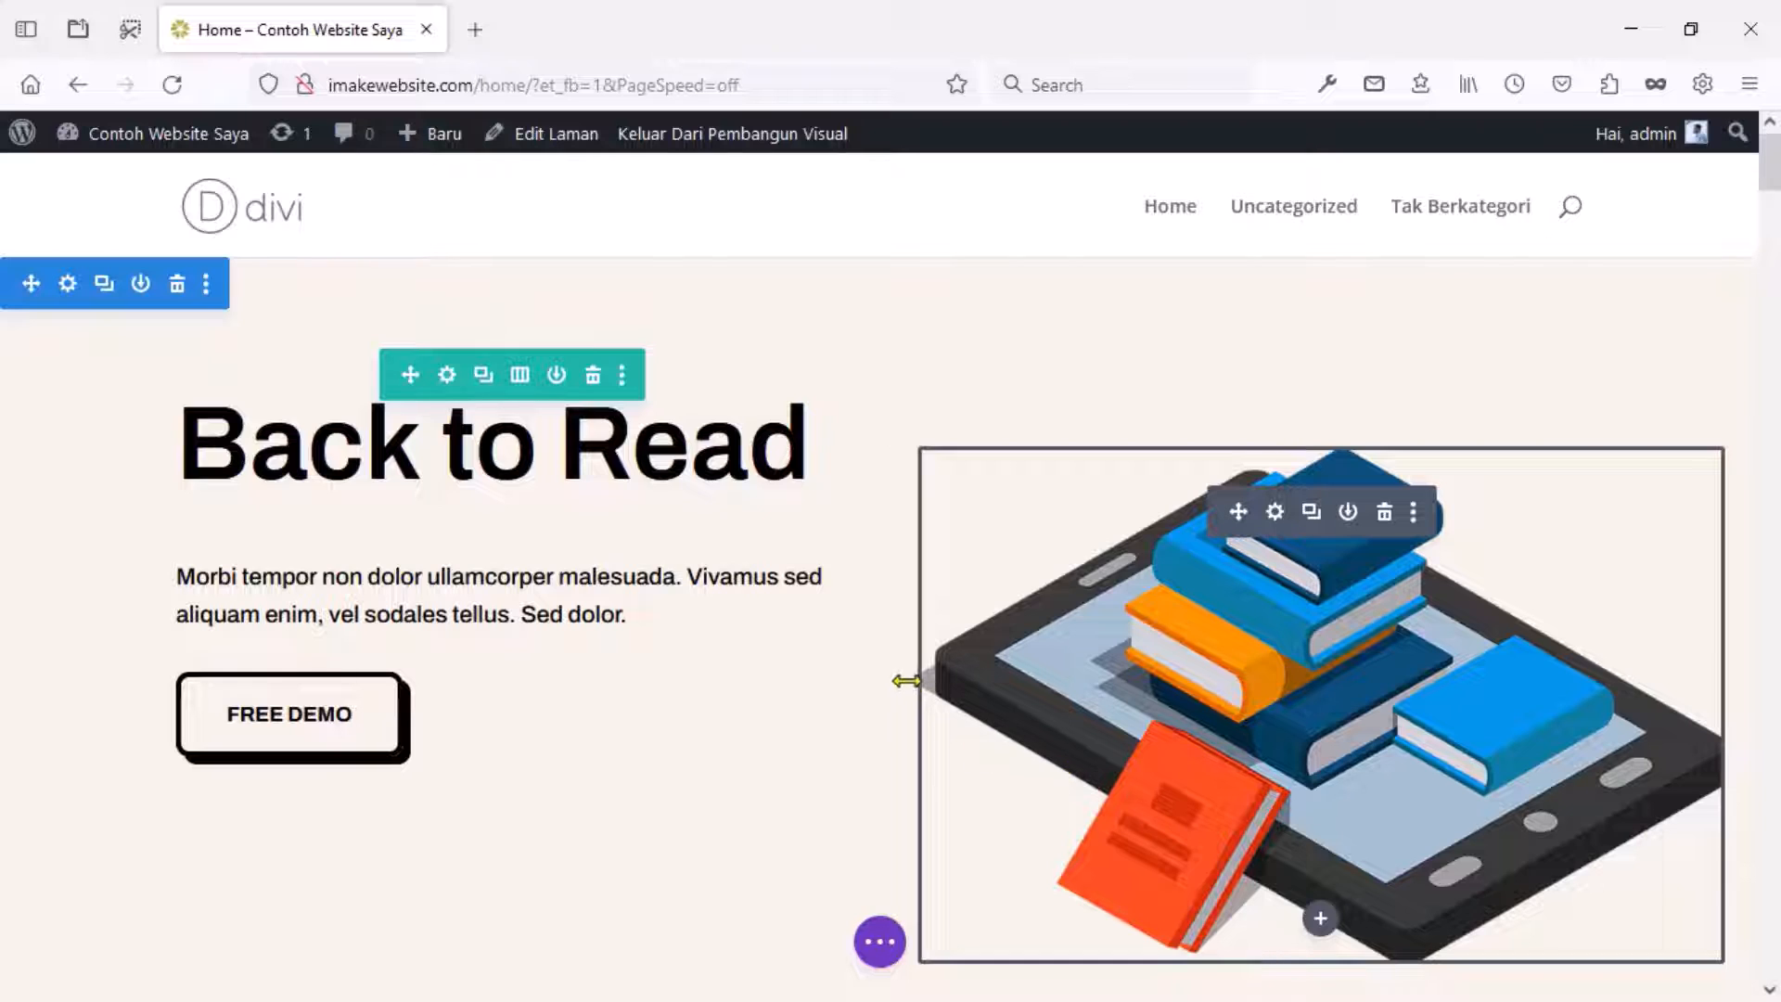
Delete the four-column feature row and the image section under the newsletter form.
{"action": "scroll", "coordinate": [905, 681], "scroll_direction": "down", "scroll_amount": 5}
{"action": "left_click", "coordinate": [596, 348]}
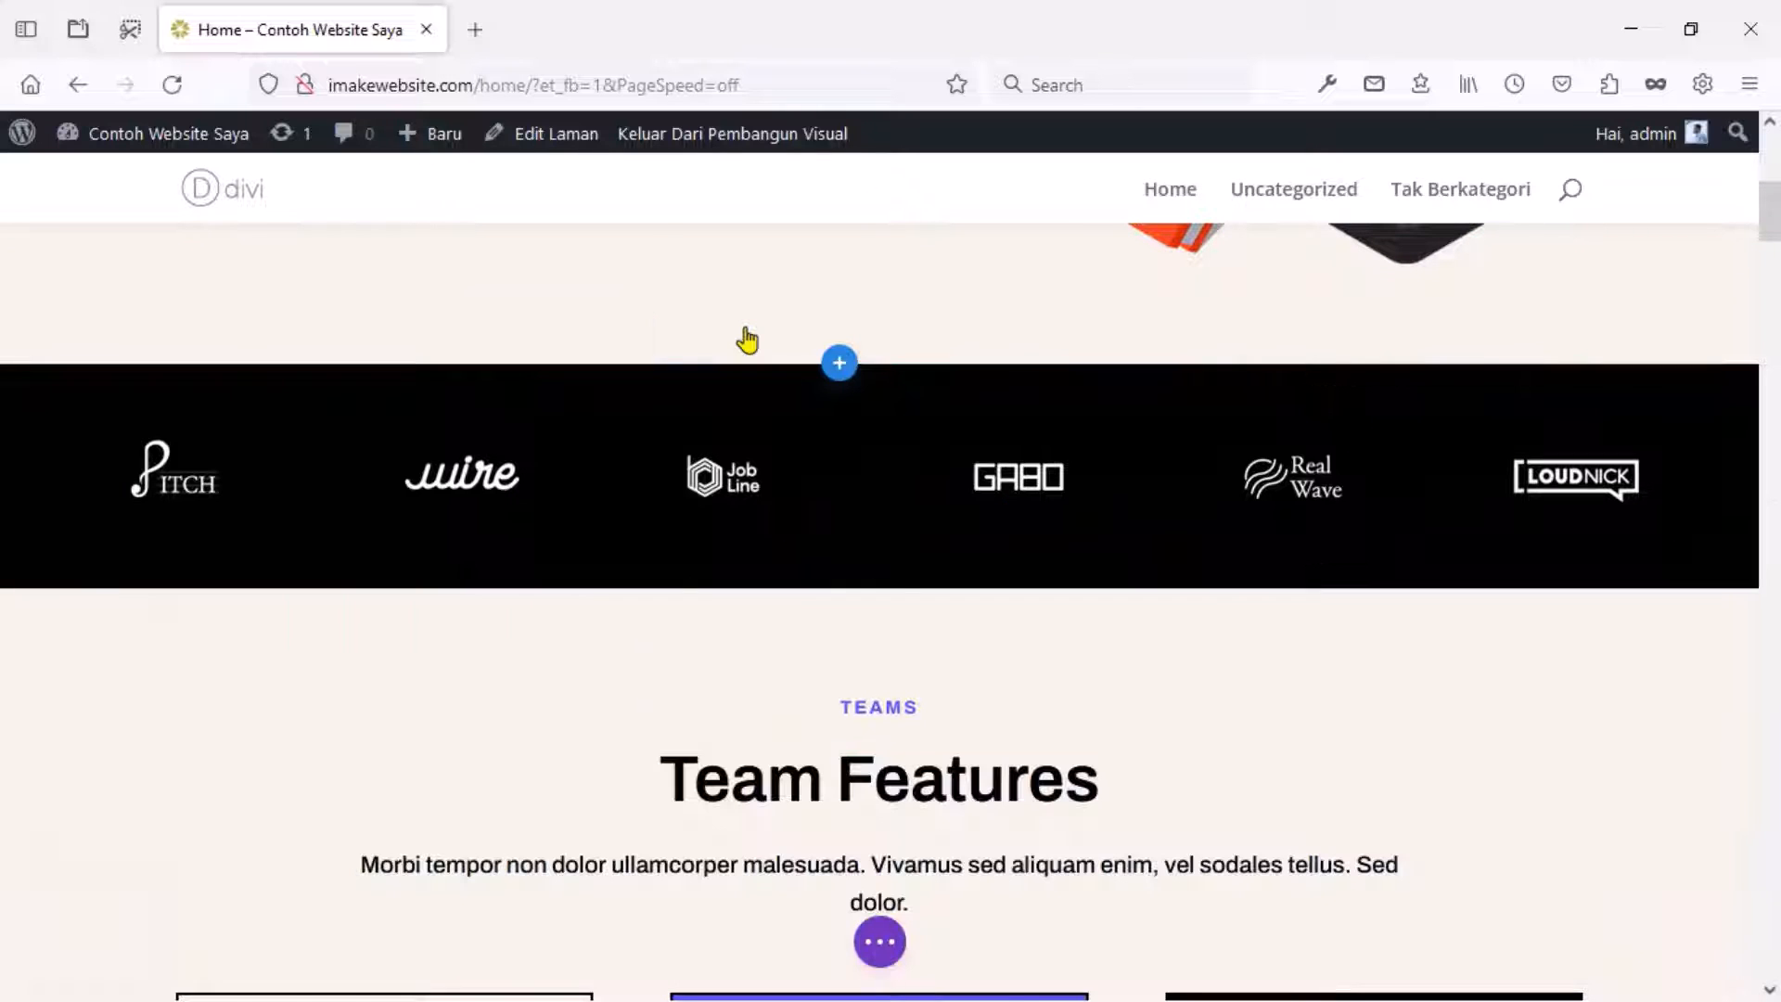
{"action": "scroll", "coordinate": [742, 338], "scroll_direction": "down", "scroll_amount": 20}
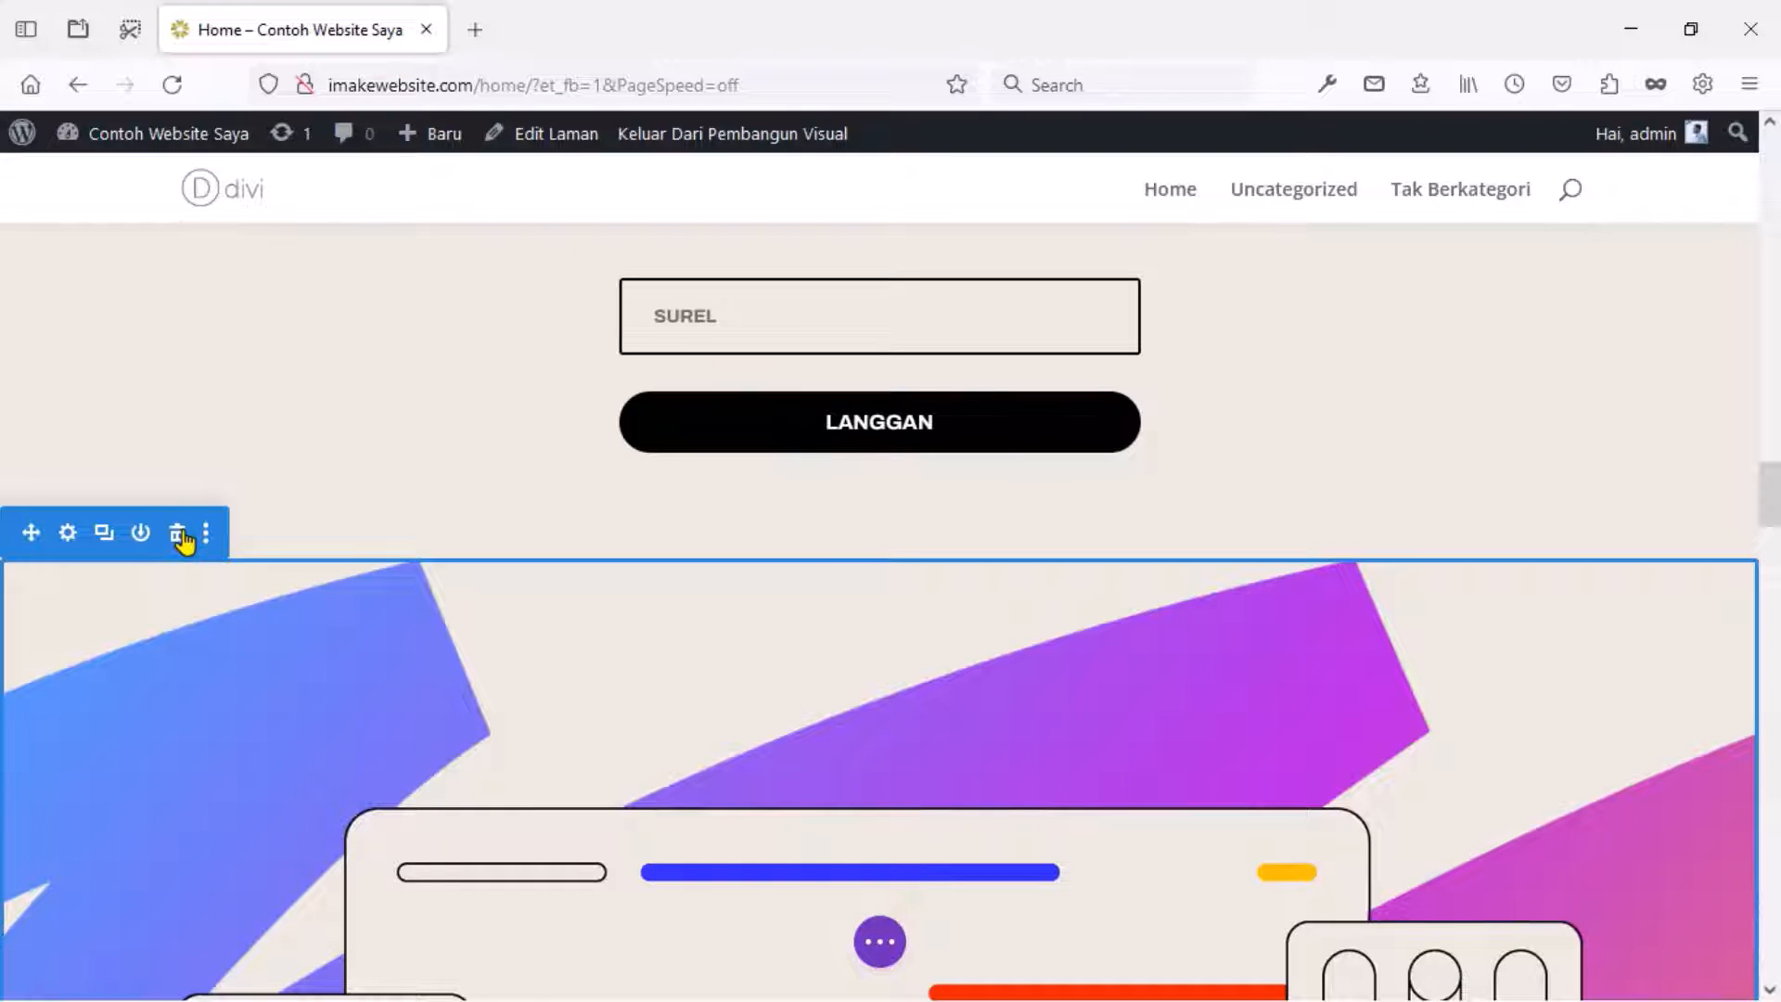
{"action": "left_click", "coordinate": [178, 534]}
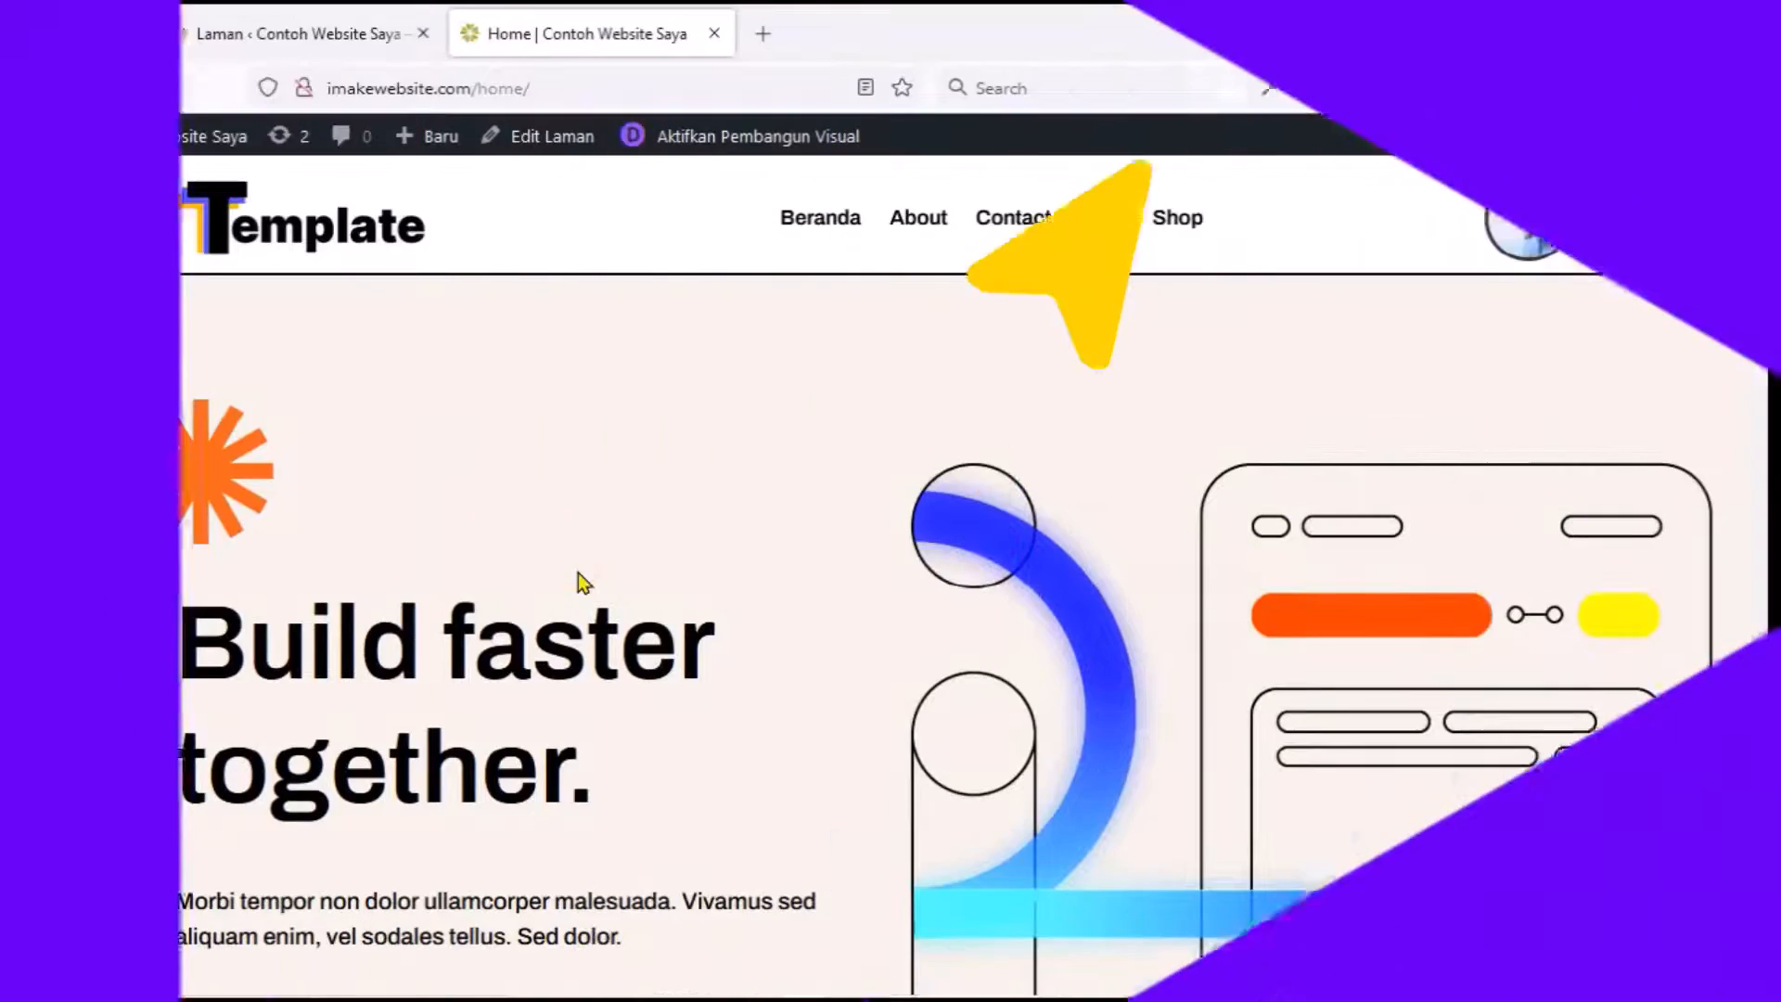
Open imakewebsite.com in a new tab and browse its blog-post front page.
{"action": "left_click", "coordinate": [575, 567]}
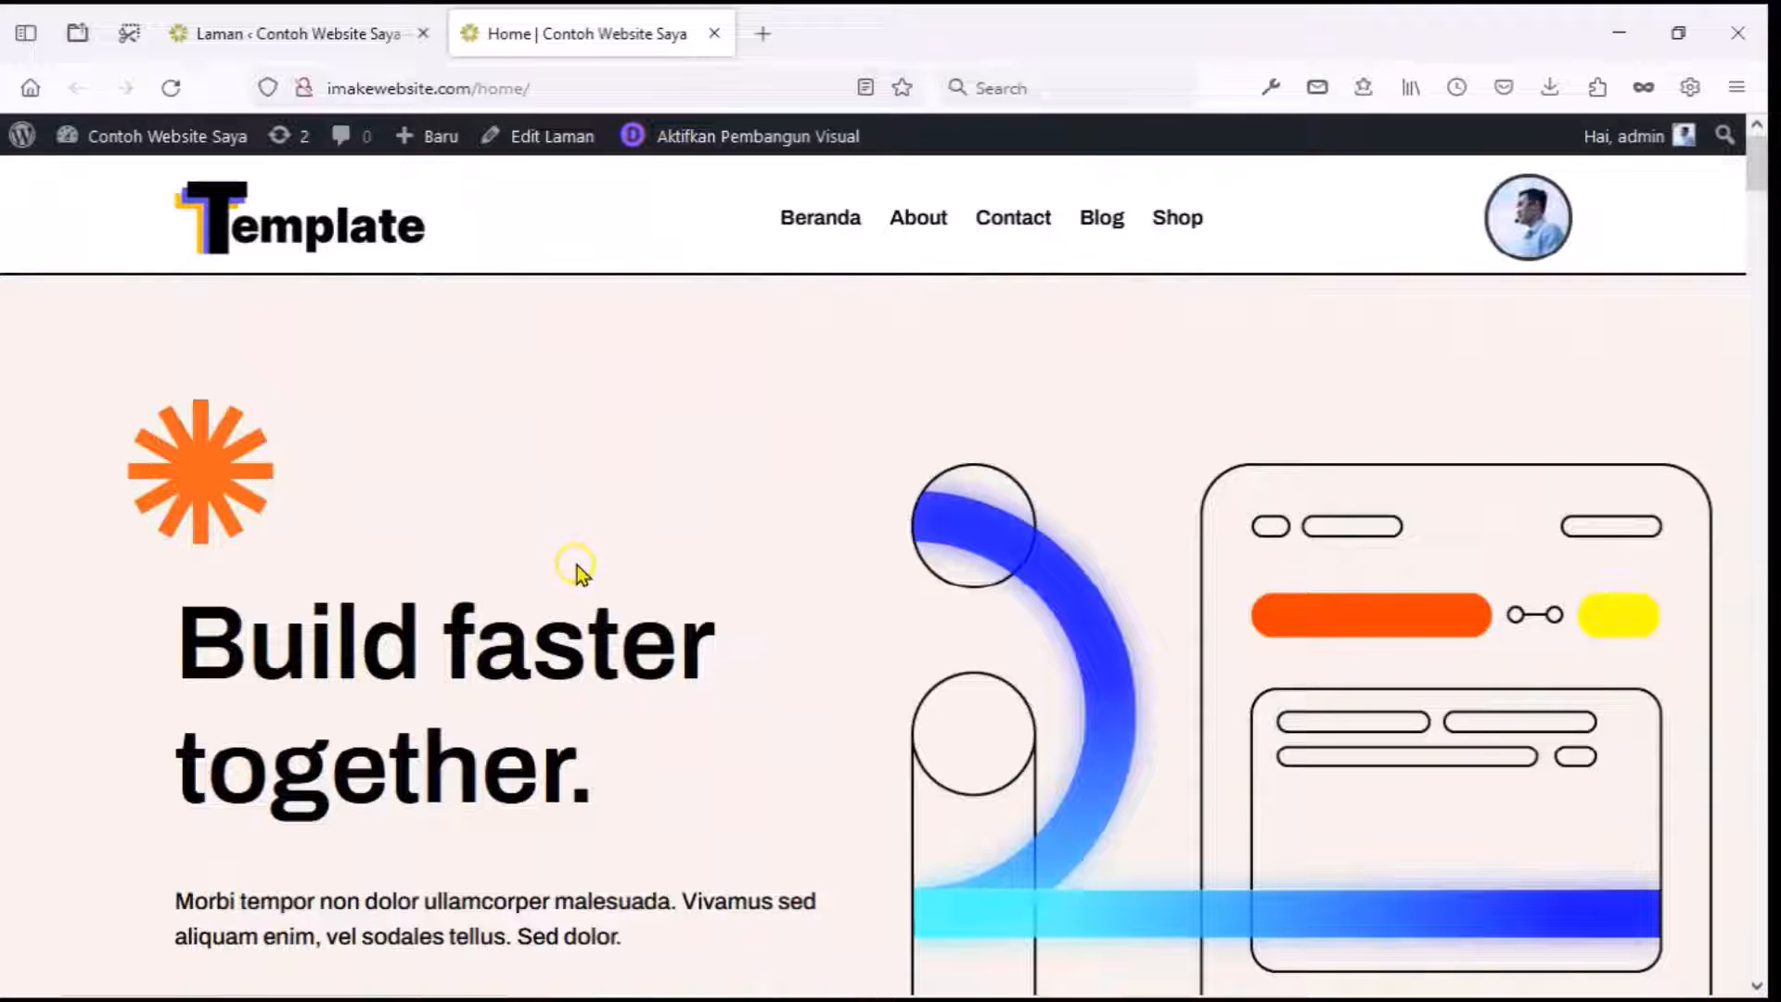
{"action": "left_click", "coordinate": [769, 37]}
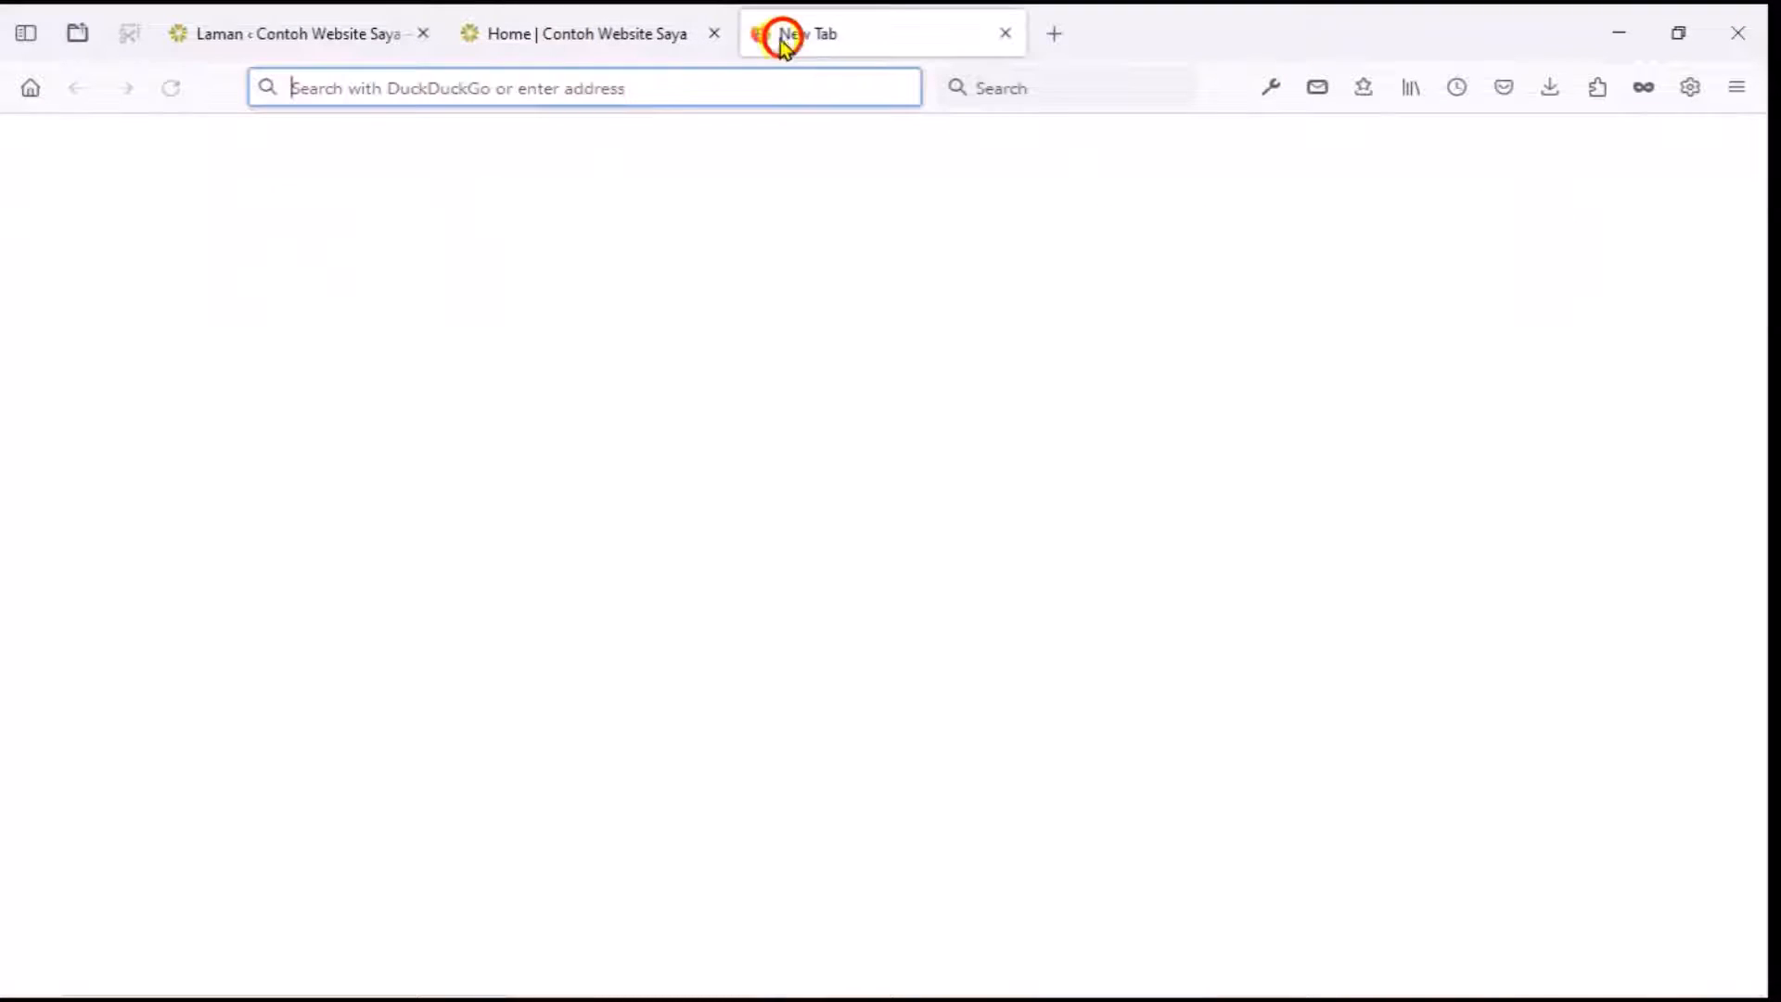
{"action": "type", "text": "imakewebsite.com"}
{"action": "key", "text": "Return"}
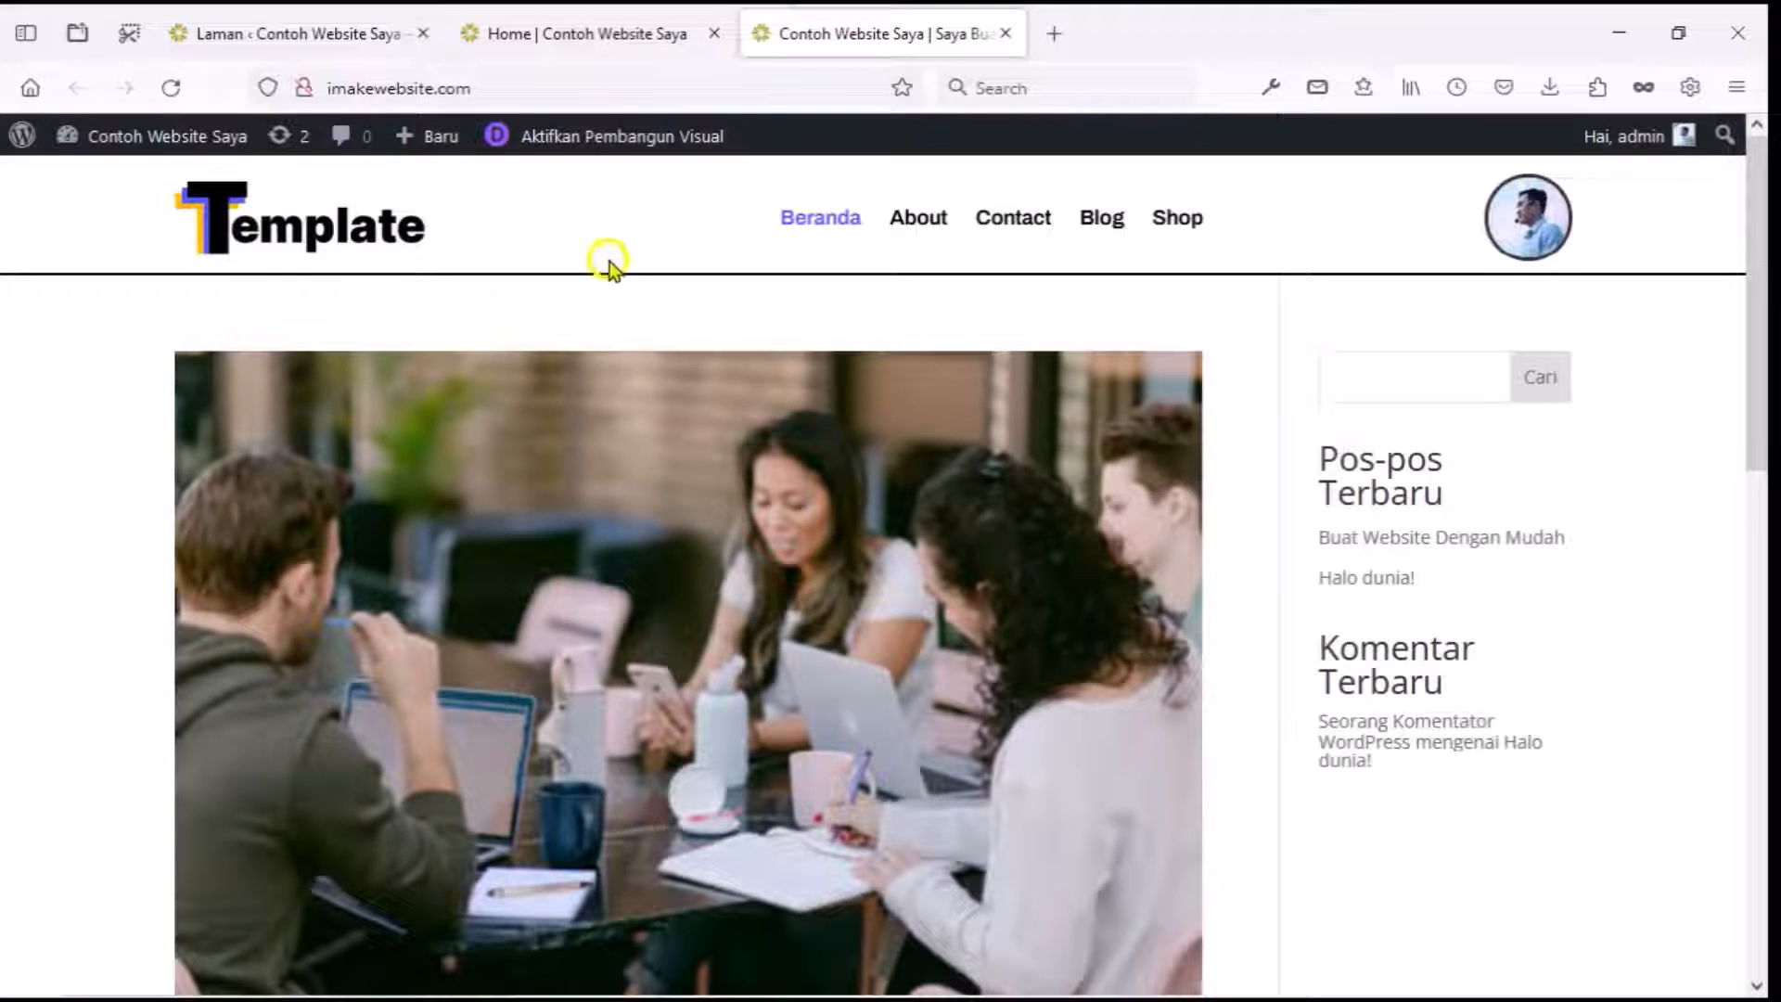
{"action": "scroll", "coordinate": [616, 290], "scroll_direction": "down", "scroll_amount": 4}
{"action": "scroll", "coordinate": [649, 371], "scroll_direction": "down", "scroll_amount": 10}
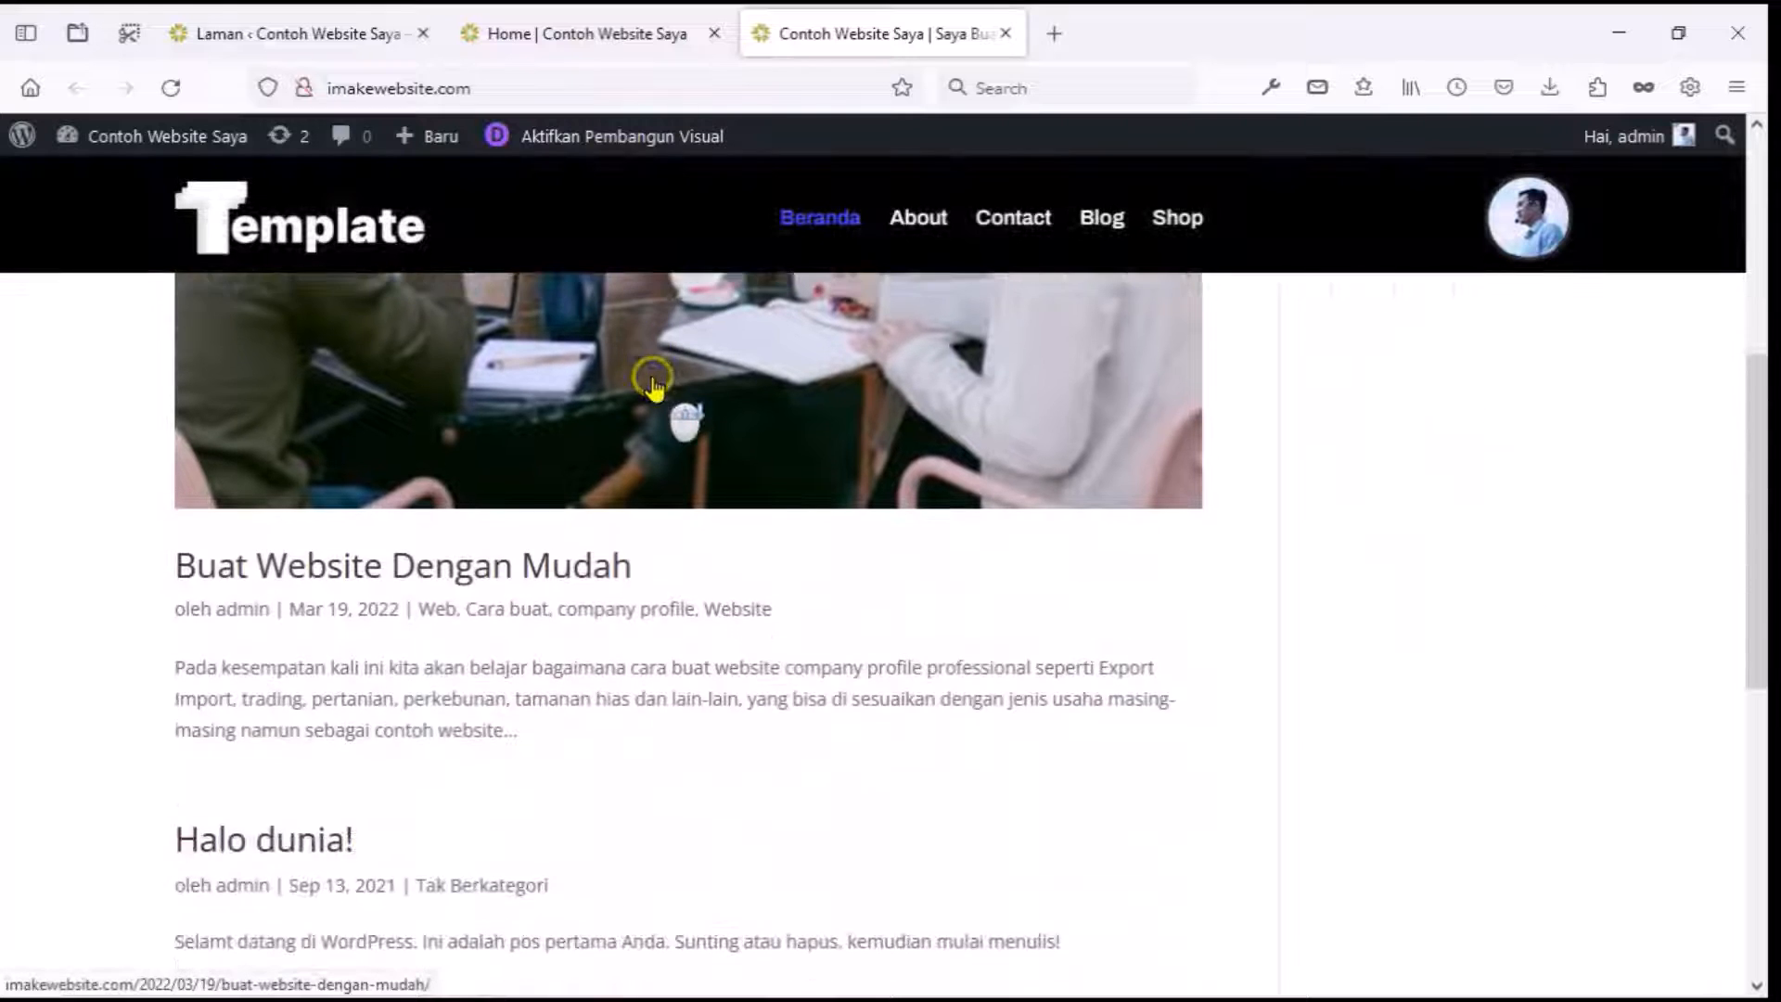
{"action": "scroll", "coordinate": [658, 394], "scroll_direction": "up", "scroll_amount": 14}
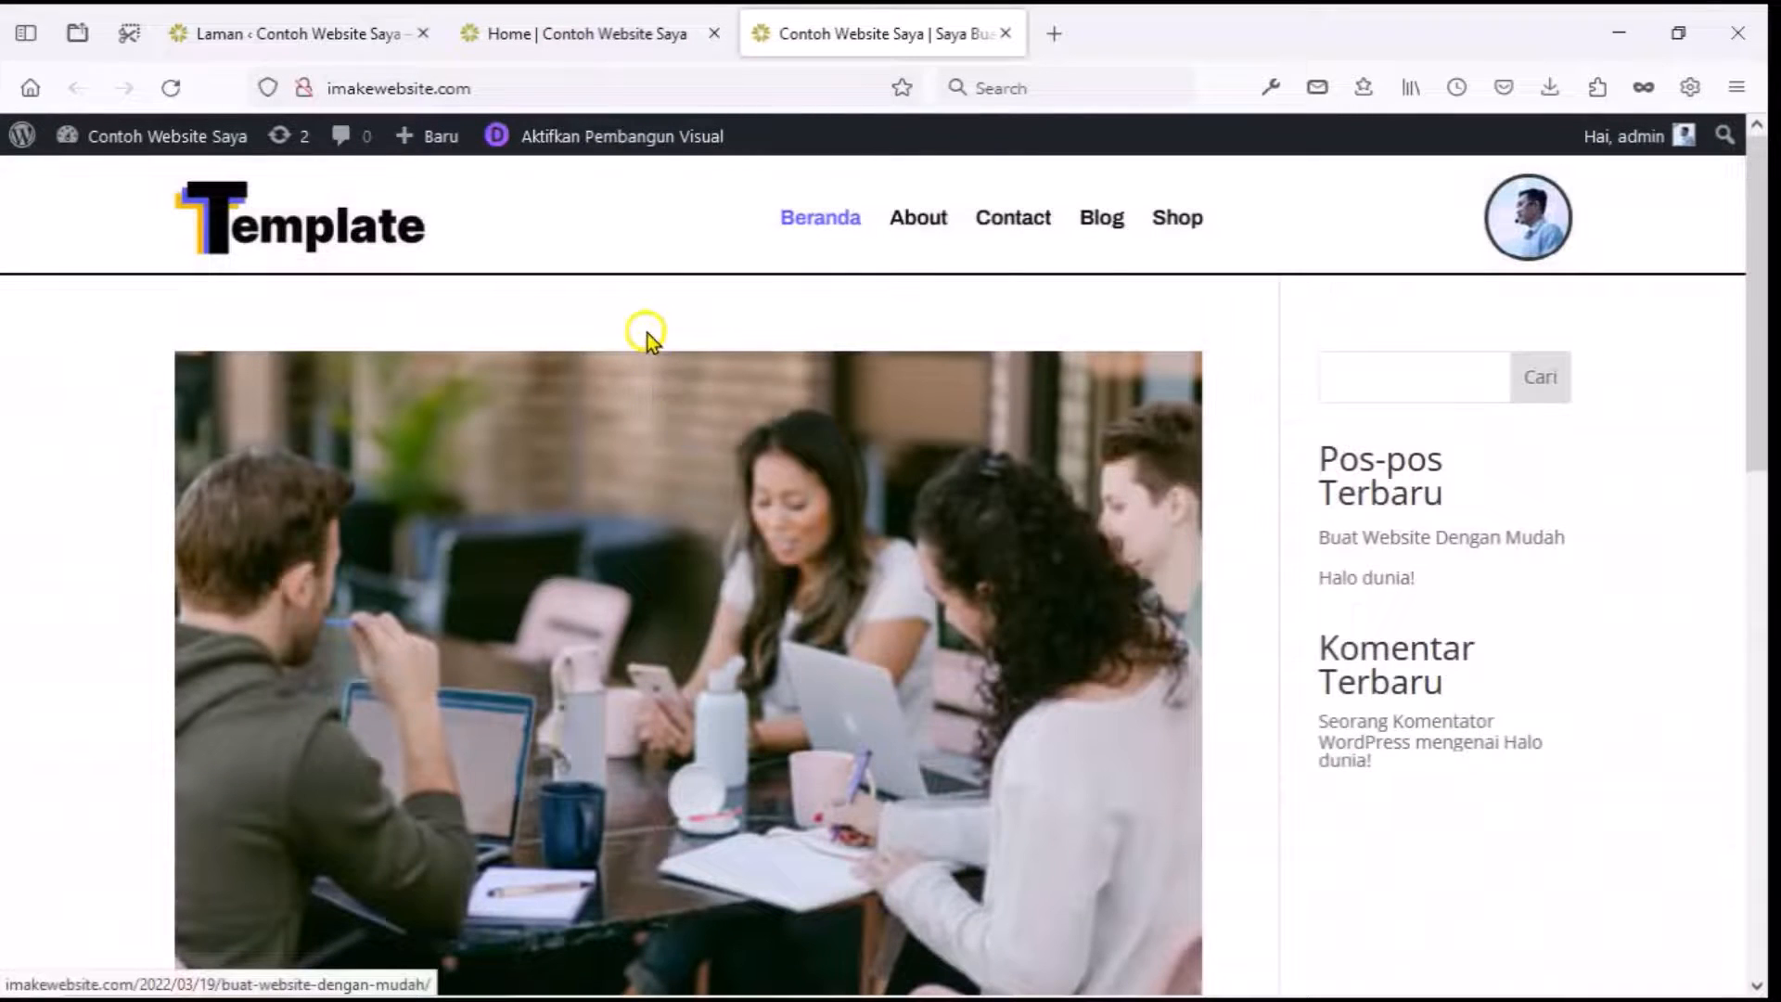
Review the Home page tab, then return to the admin Pages list.
{"action": "left_click", "coordinate": [630, 33]}
{"action": "scroll", "coordinate": [672, 408], "scroll_direction": "down", "scroll_amount": 3}
{"action": "scroll", "coordinate": [671, 404], "scroll_direction": "down", "scroll_amount": 8}
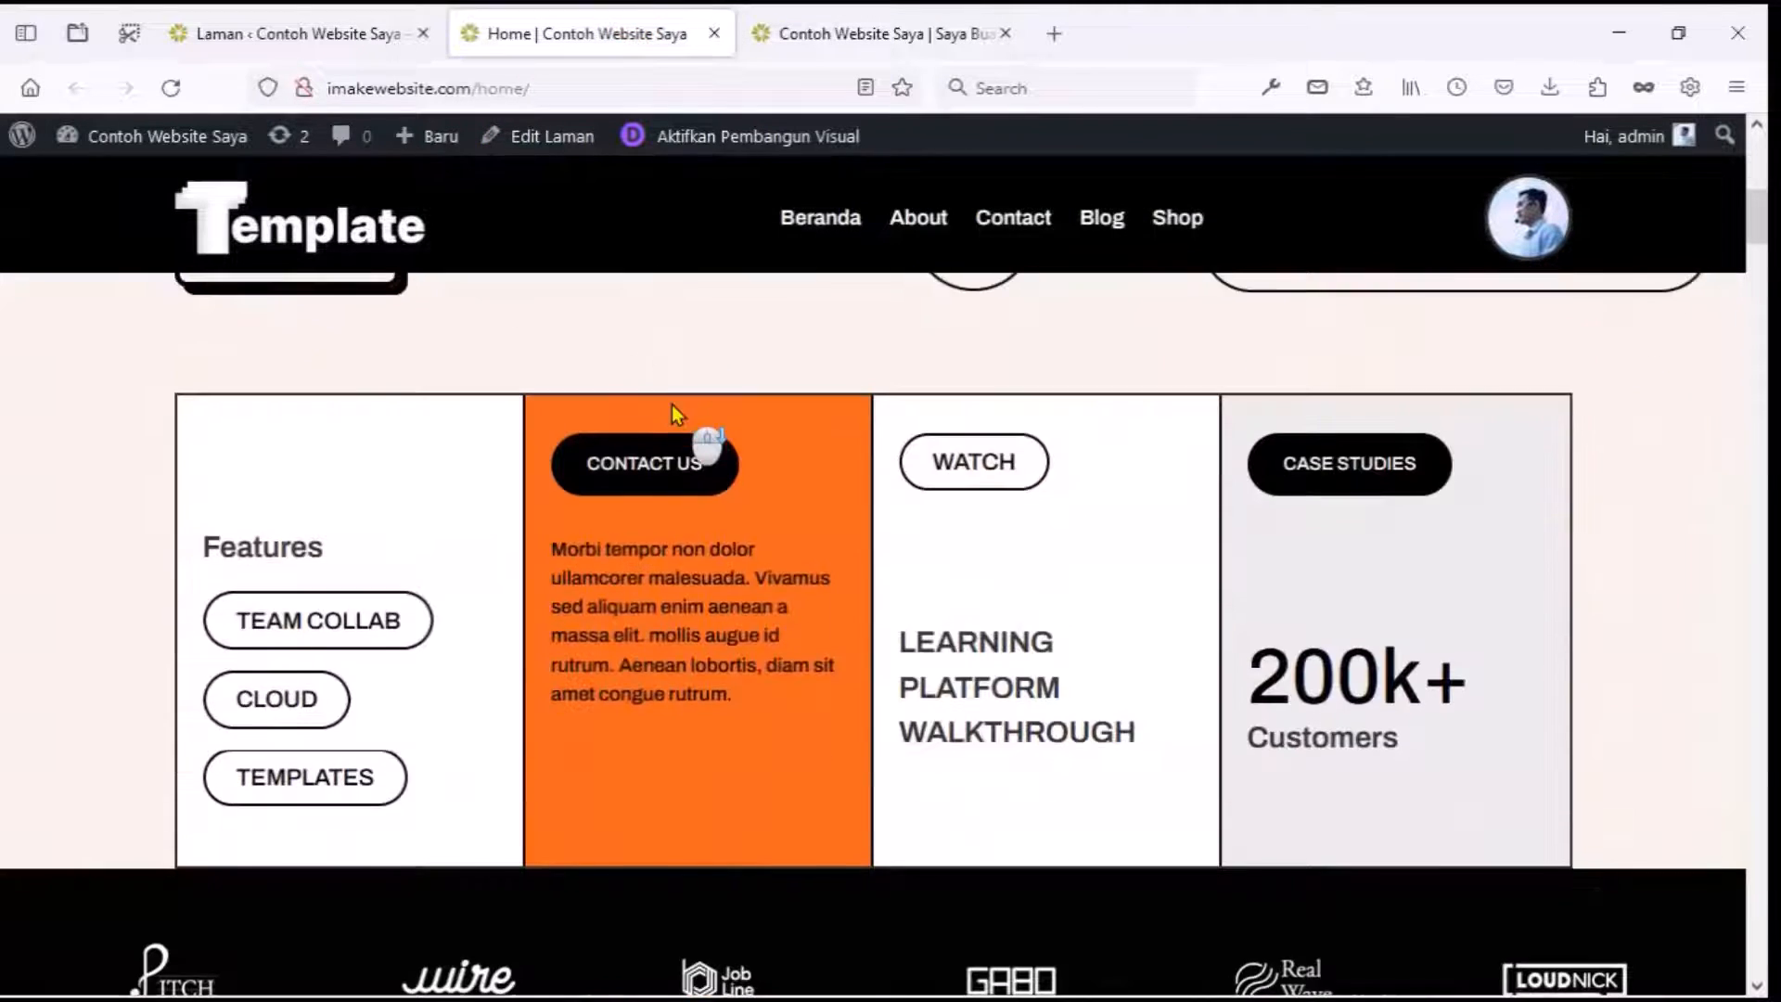
{"action": "scroll", "coordinate": [671, 404], "scroll_direction": "up", "scroll_amount": 11}
{"action": "left_click", "coordinate": [343, 30]}
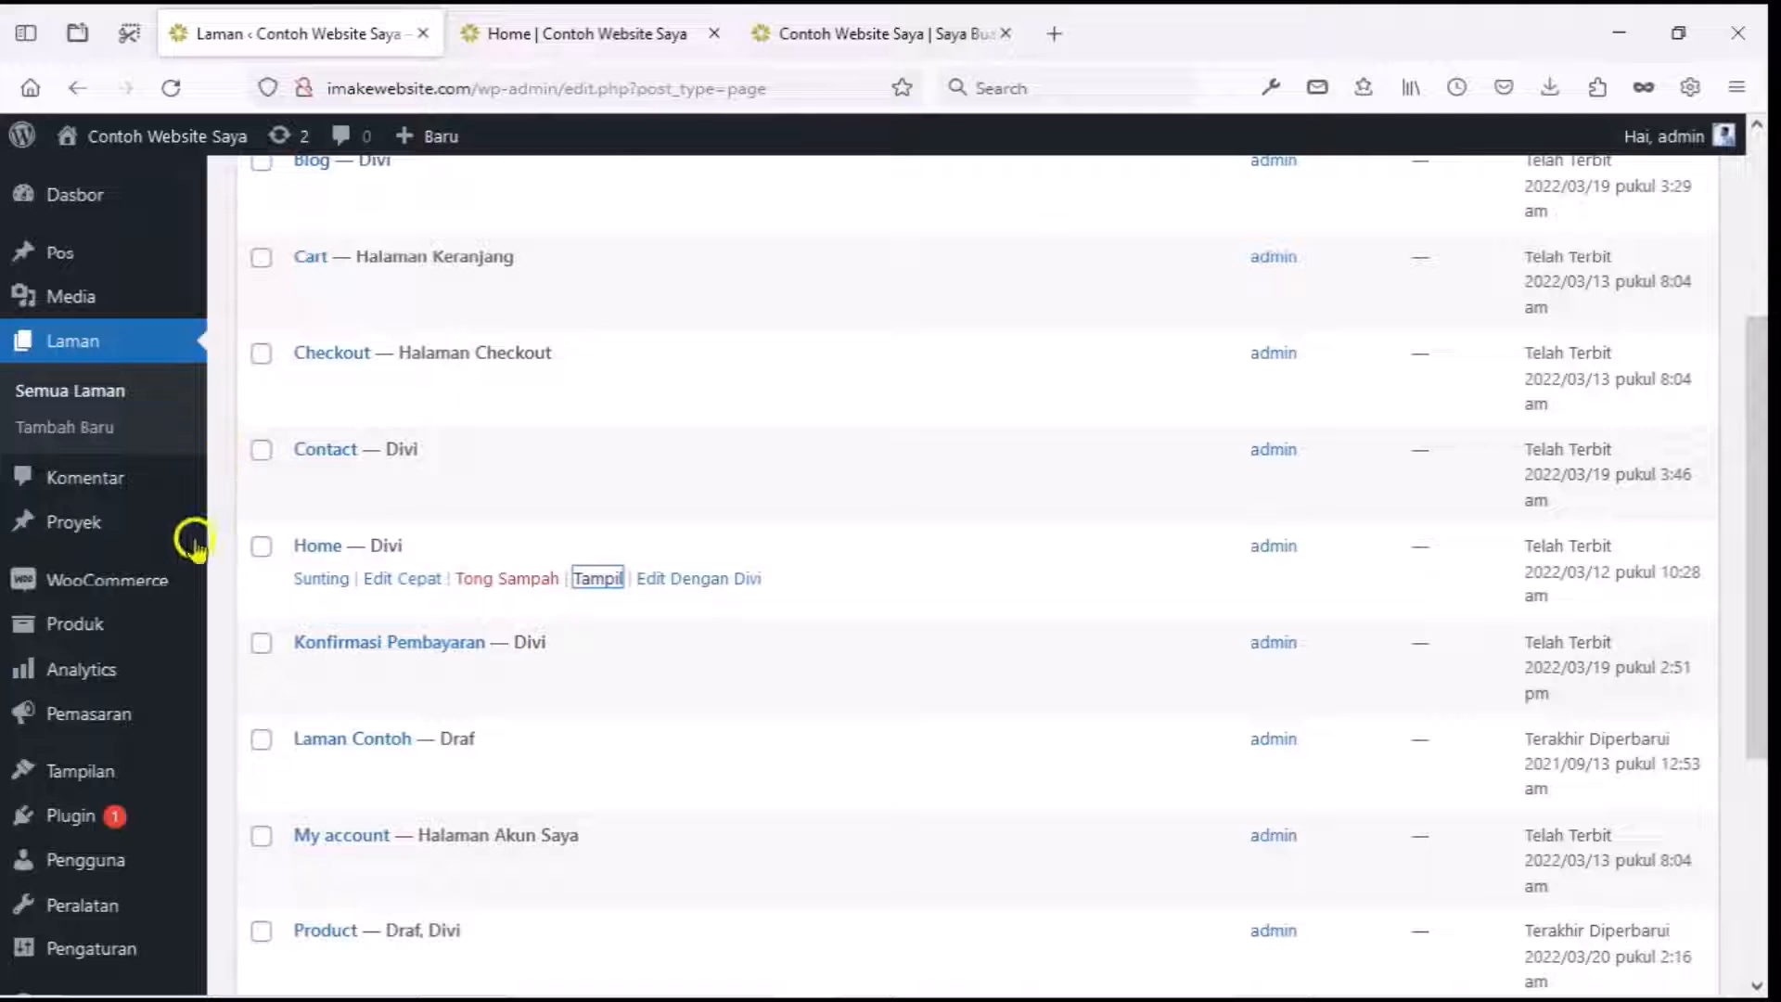
Set Home as the static front page in Reading settings, save, and reload the site.
{"action": "mouse_move", "coordinate": [91, 956]}
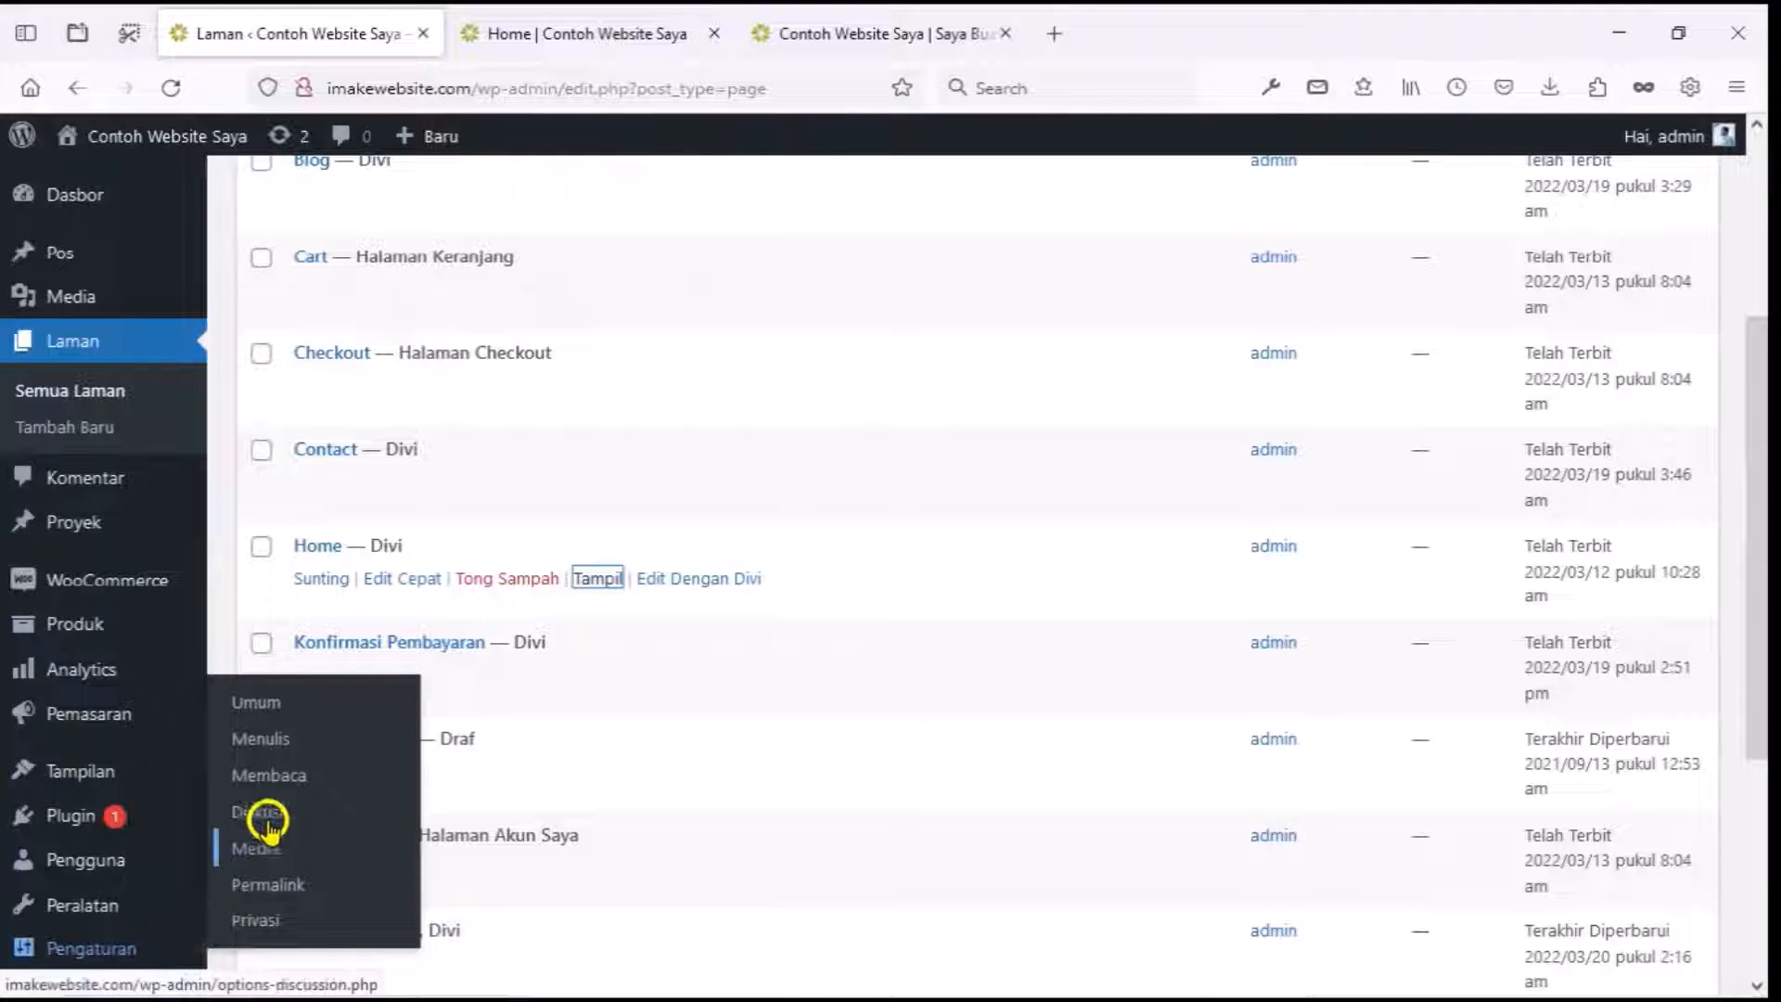
{"action": "left_click", "coordinate": [278, 776]}
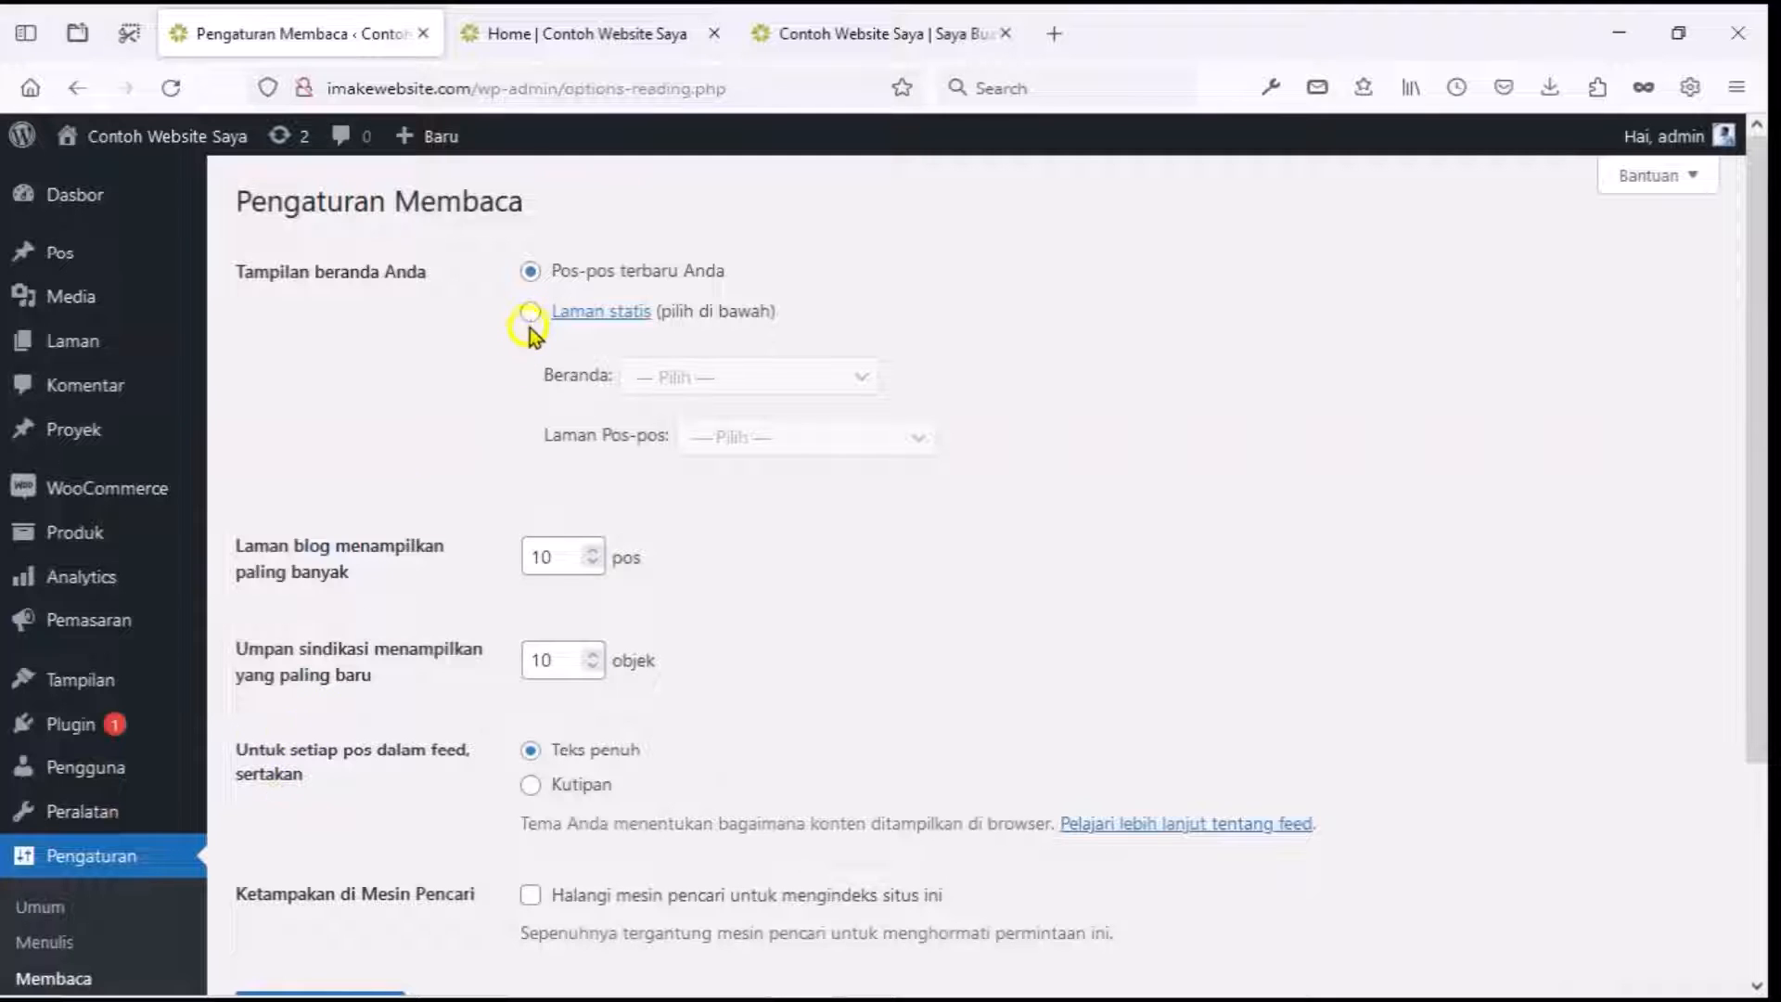
{"action": "left_click", "coordinate": [530, 314]}
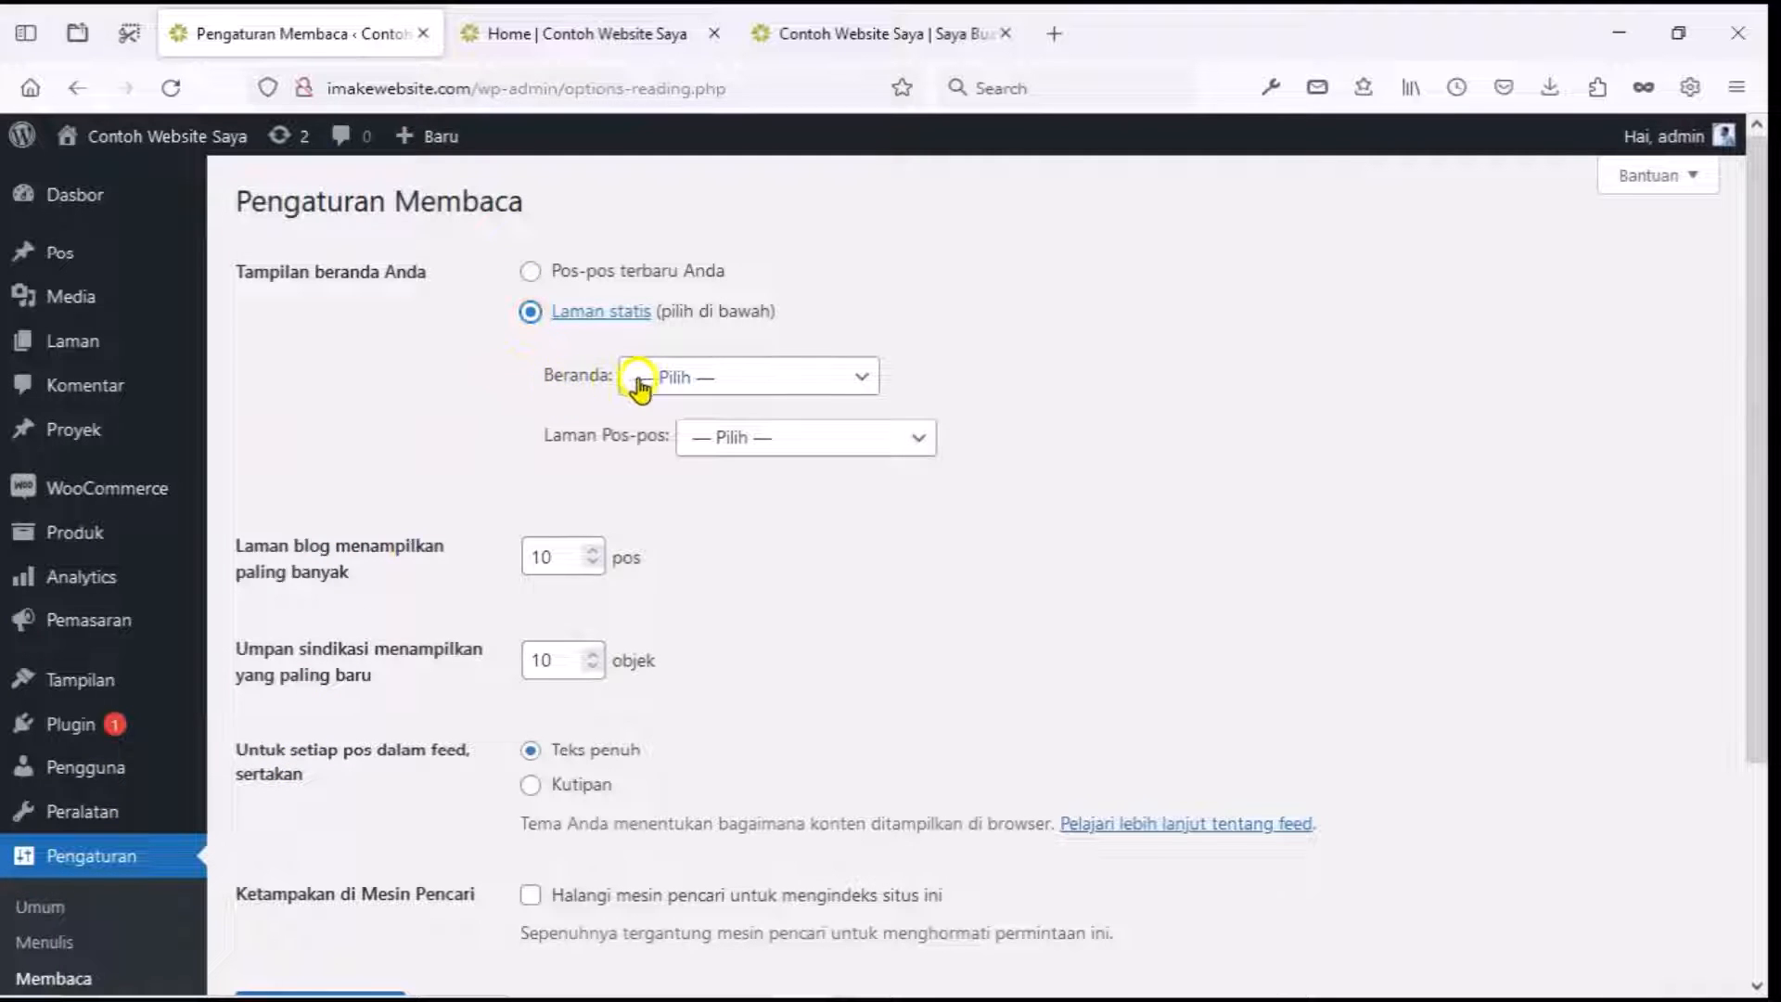
{"action": "left_click", "coordinate": [691, 381]}
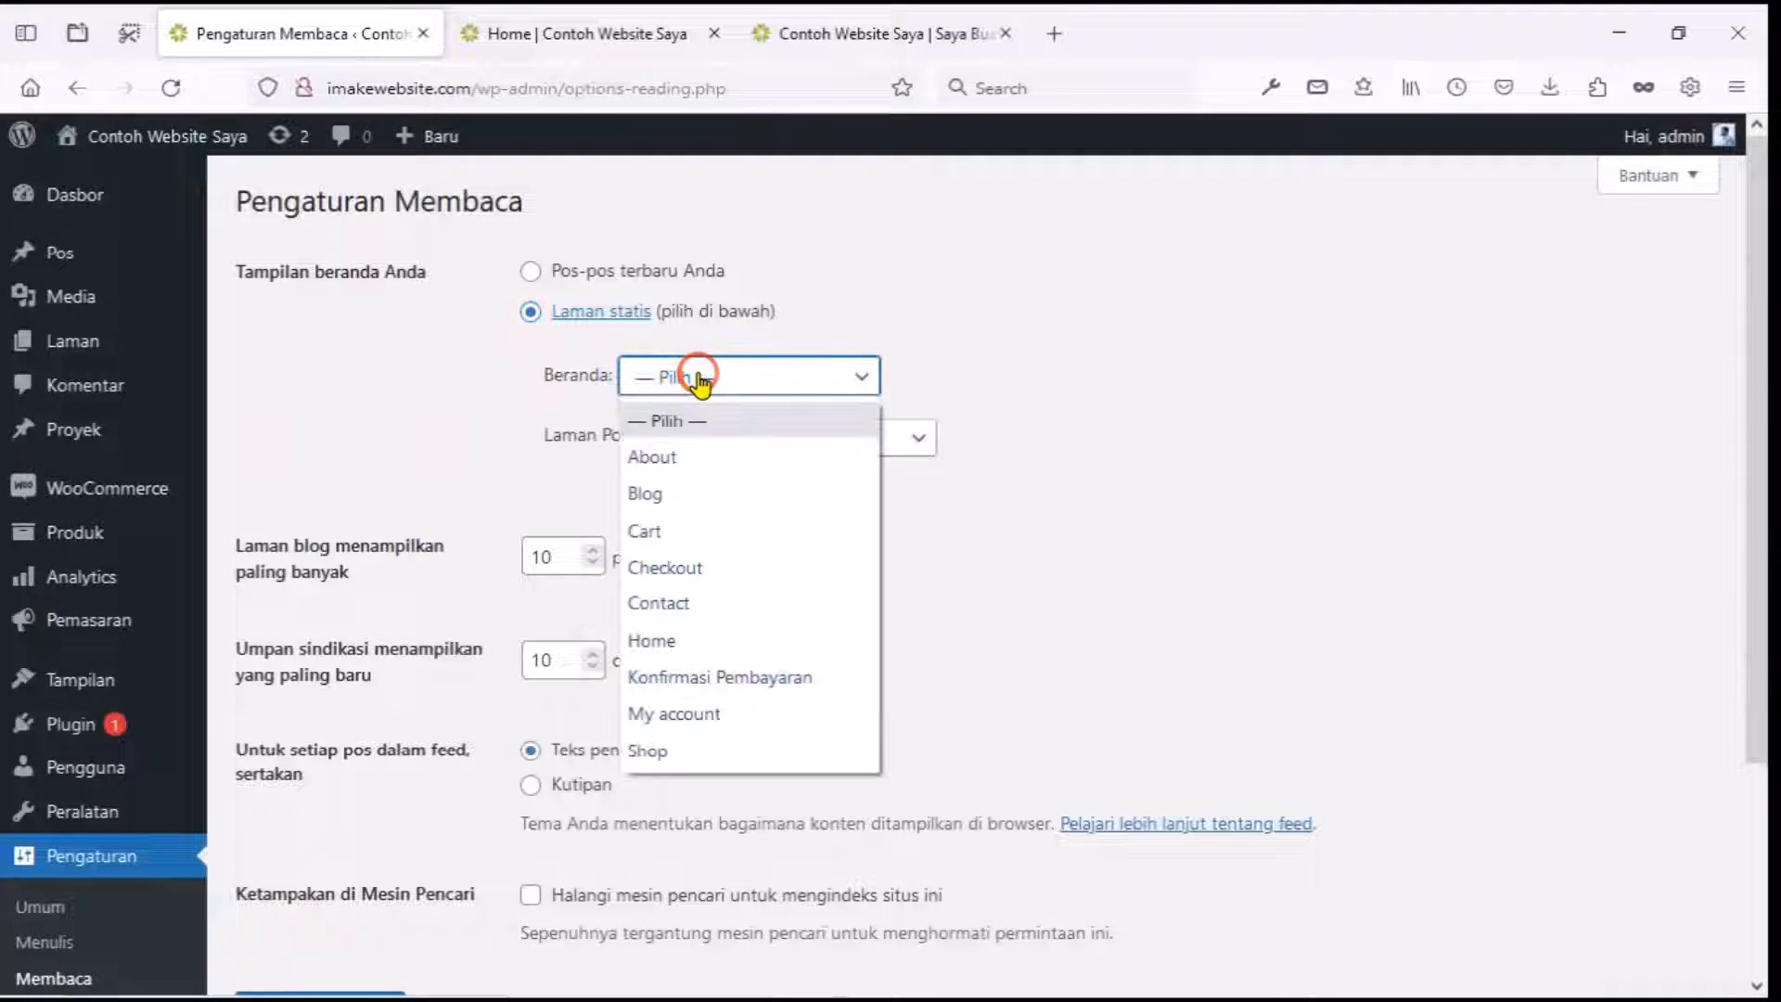
{"action": "left_click", "coordinate": [674, 640]}
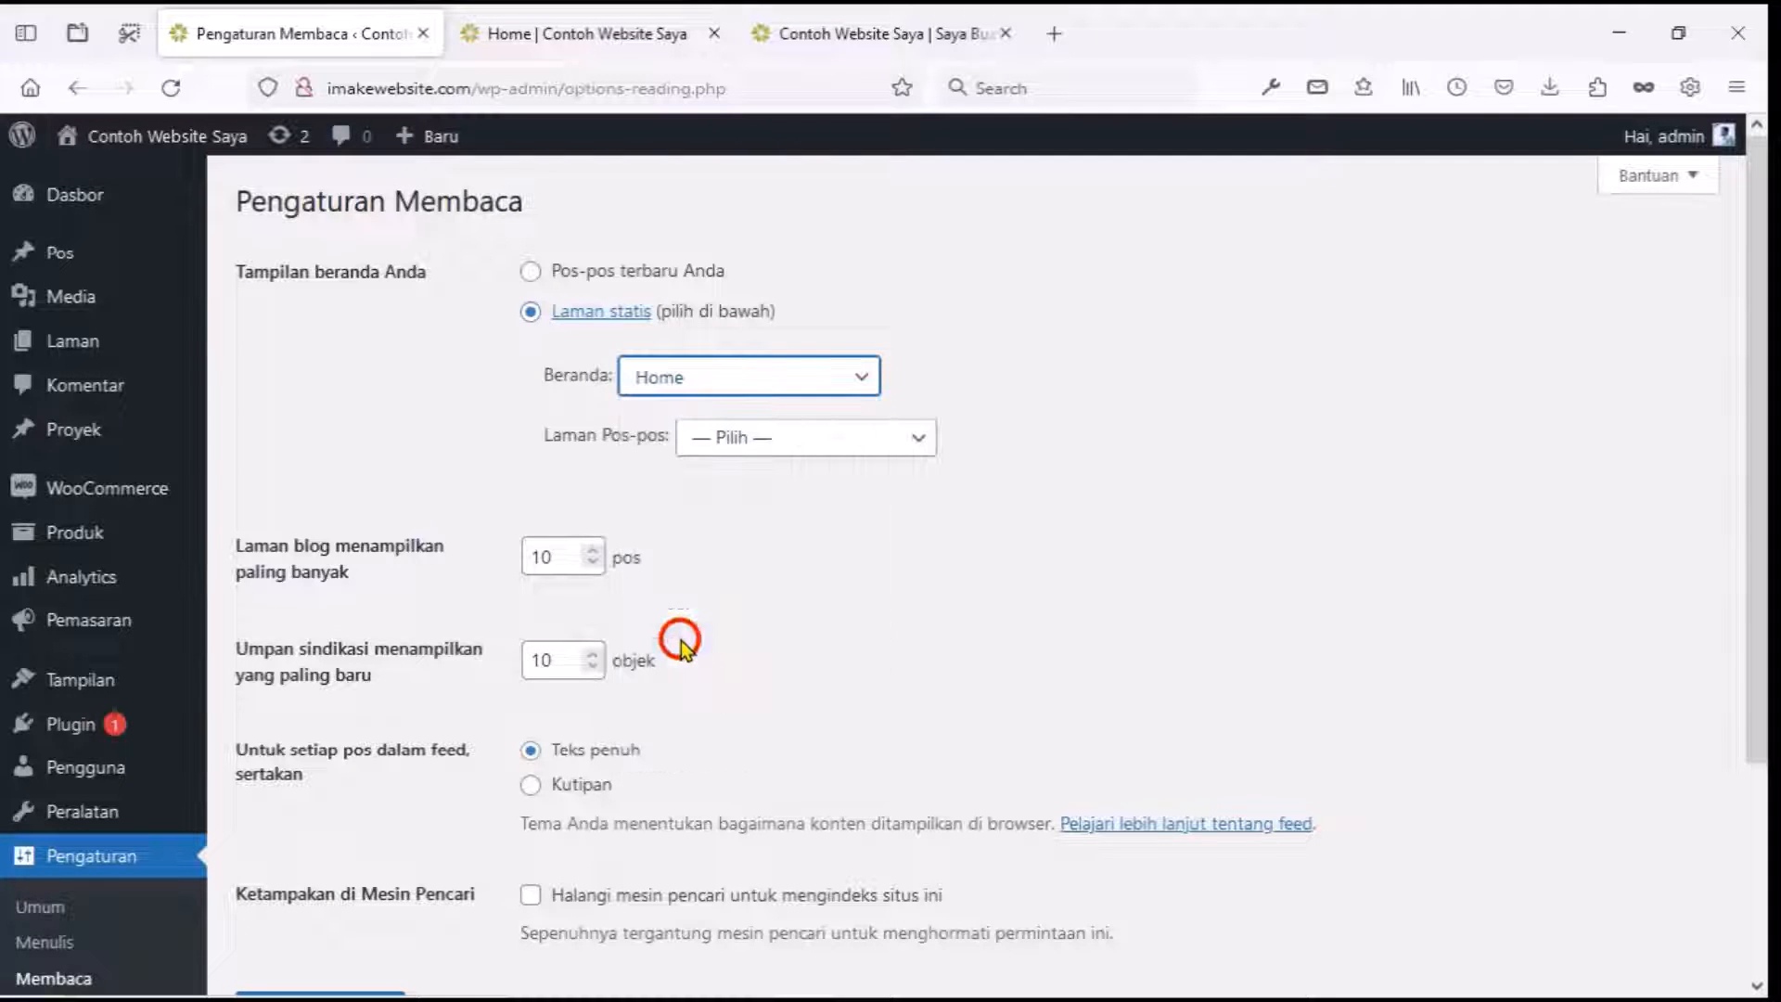
{"action": "scroll", "coordinate": [687, 634], "scroll_direction": "down", "scroll_amount": 3}
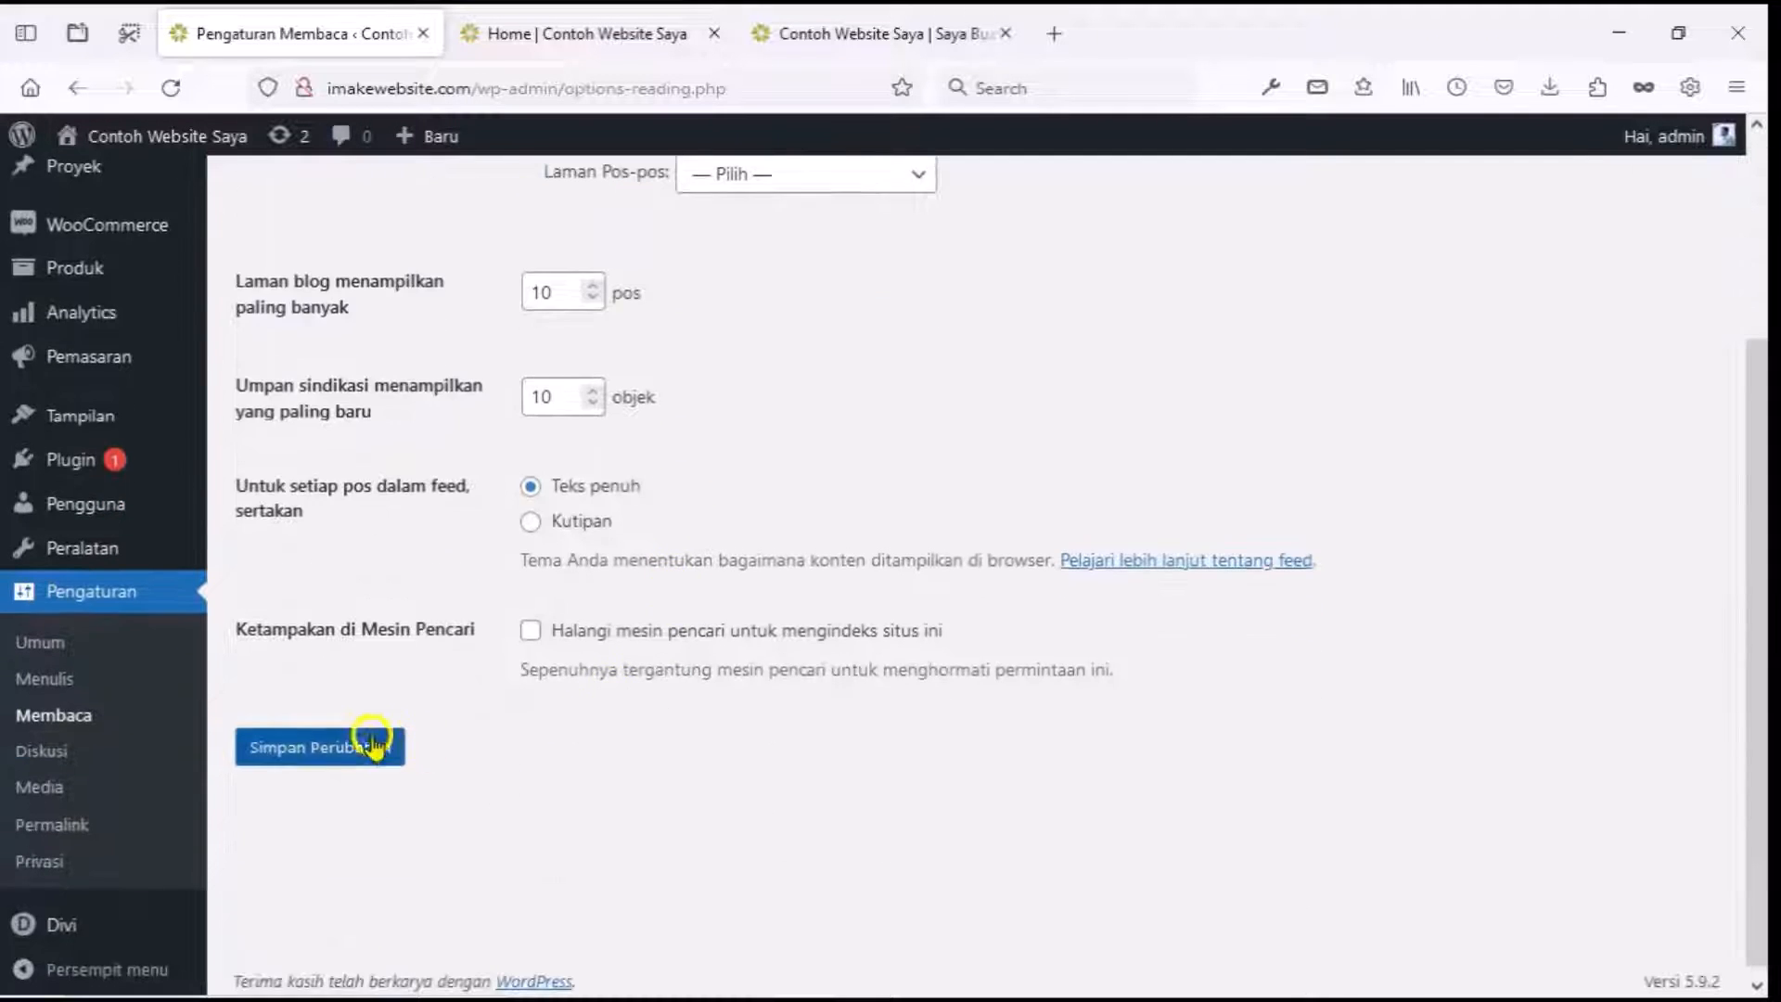
{"action": "left_click", "coordinate": [336, 746]}
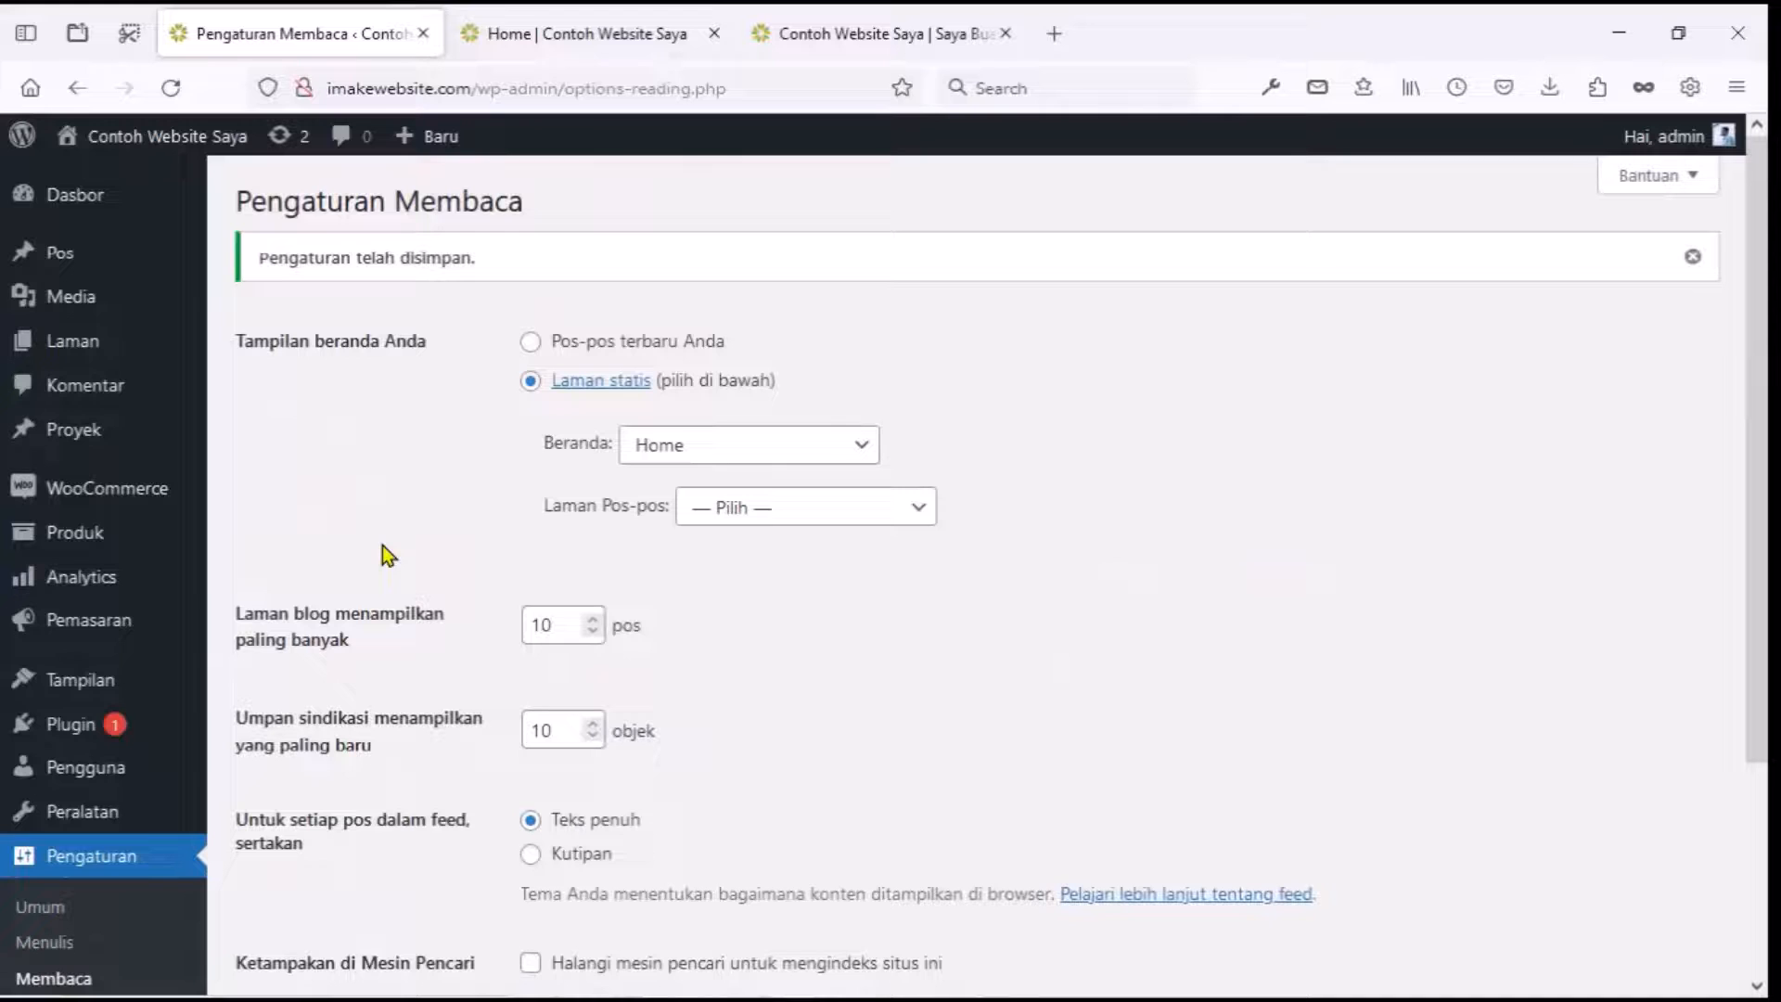
{"action": "left_click", "coordinate": [814, 37]}
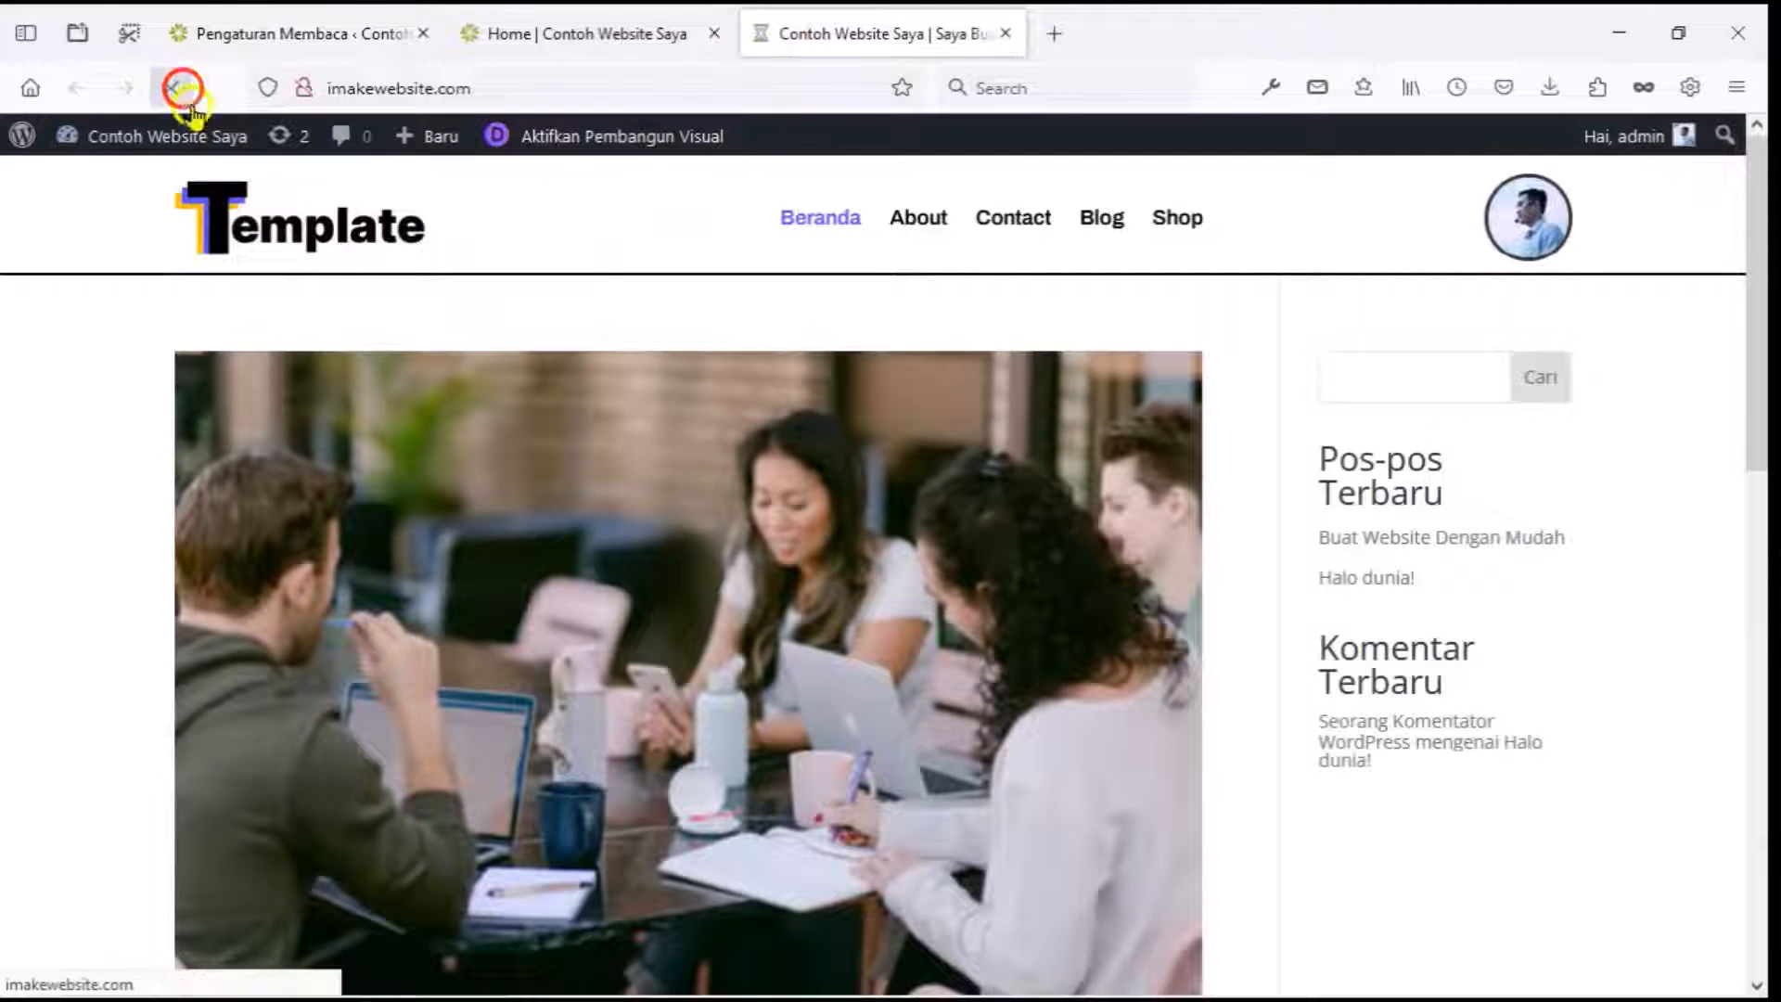
{"action": "left_click", "coordinate": [171, 87]}
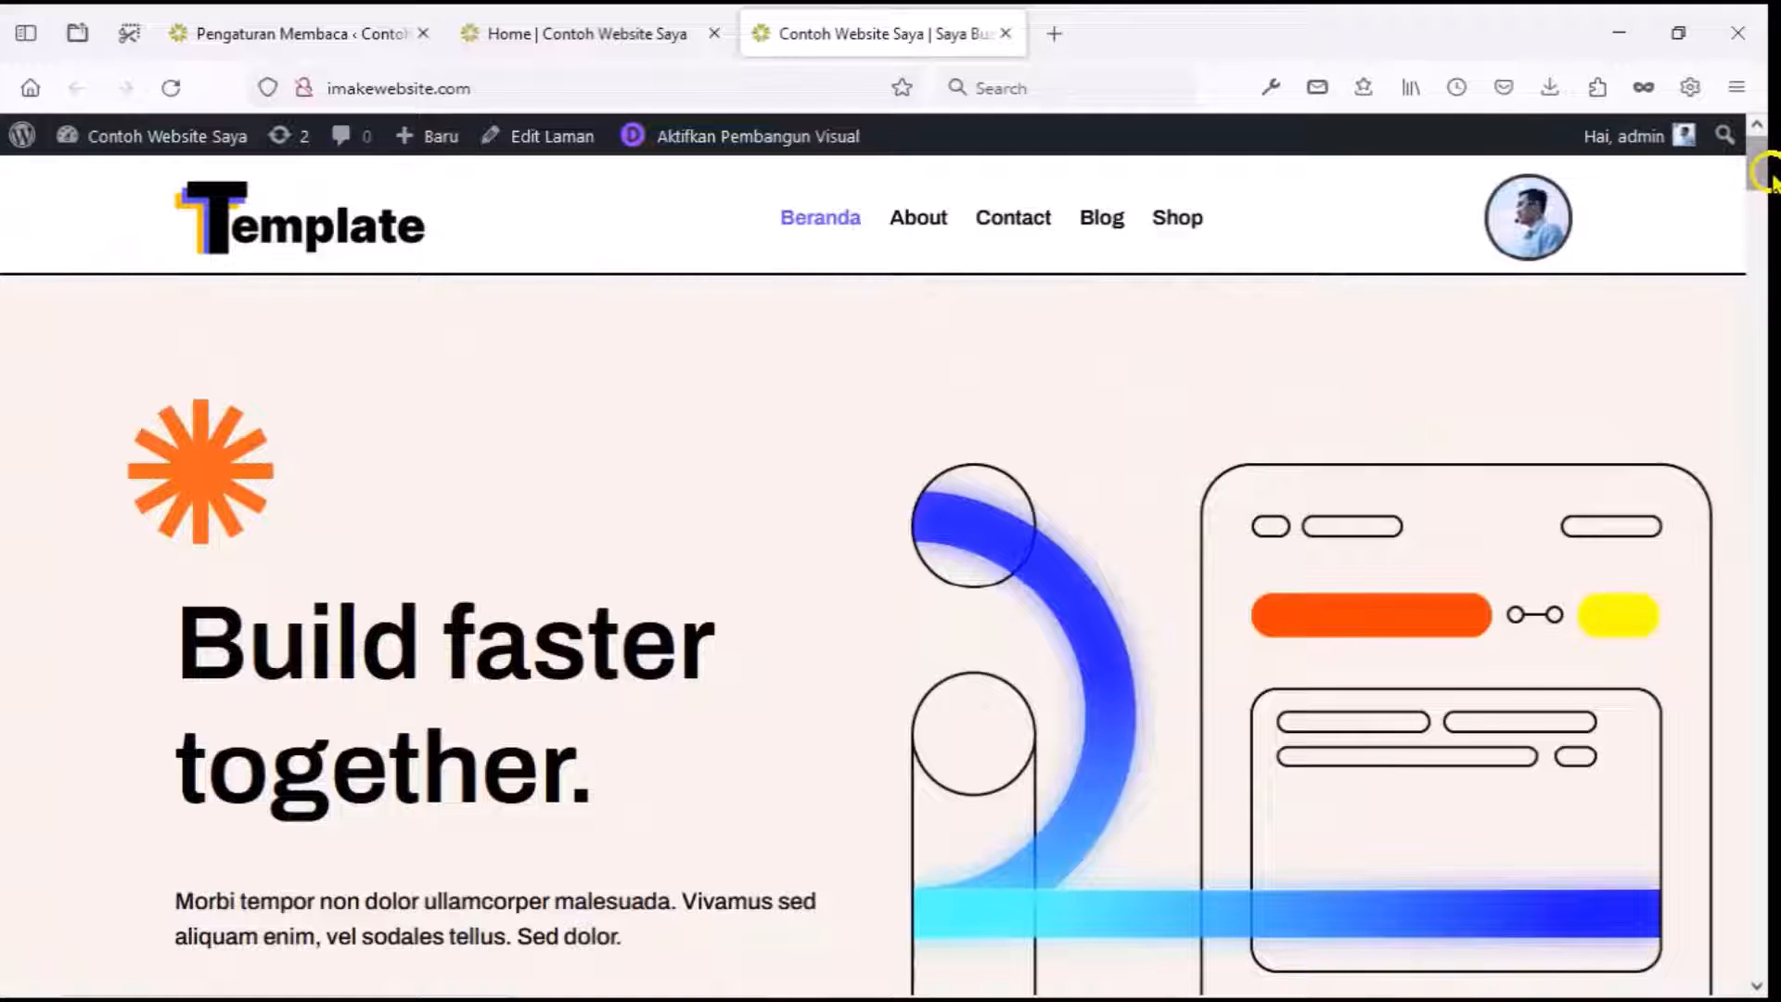
Scroll the homepage and move to the other demo site's admin dashboard.
{"action": "left_click_drag", "start_coordinate": [1755, 167], "coordinate": [1770, 728]}
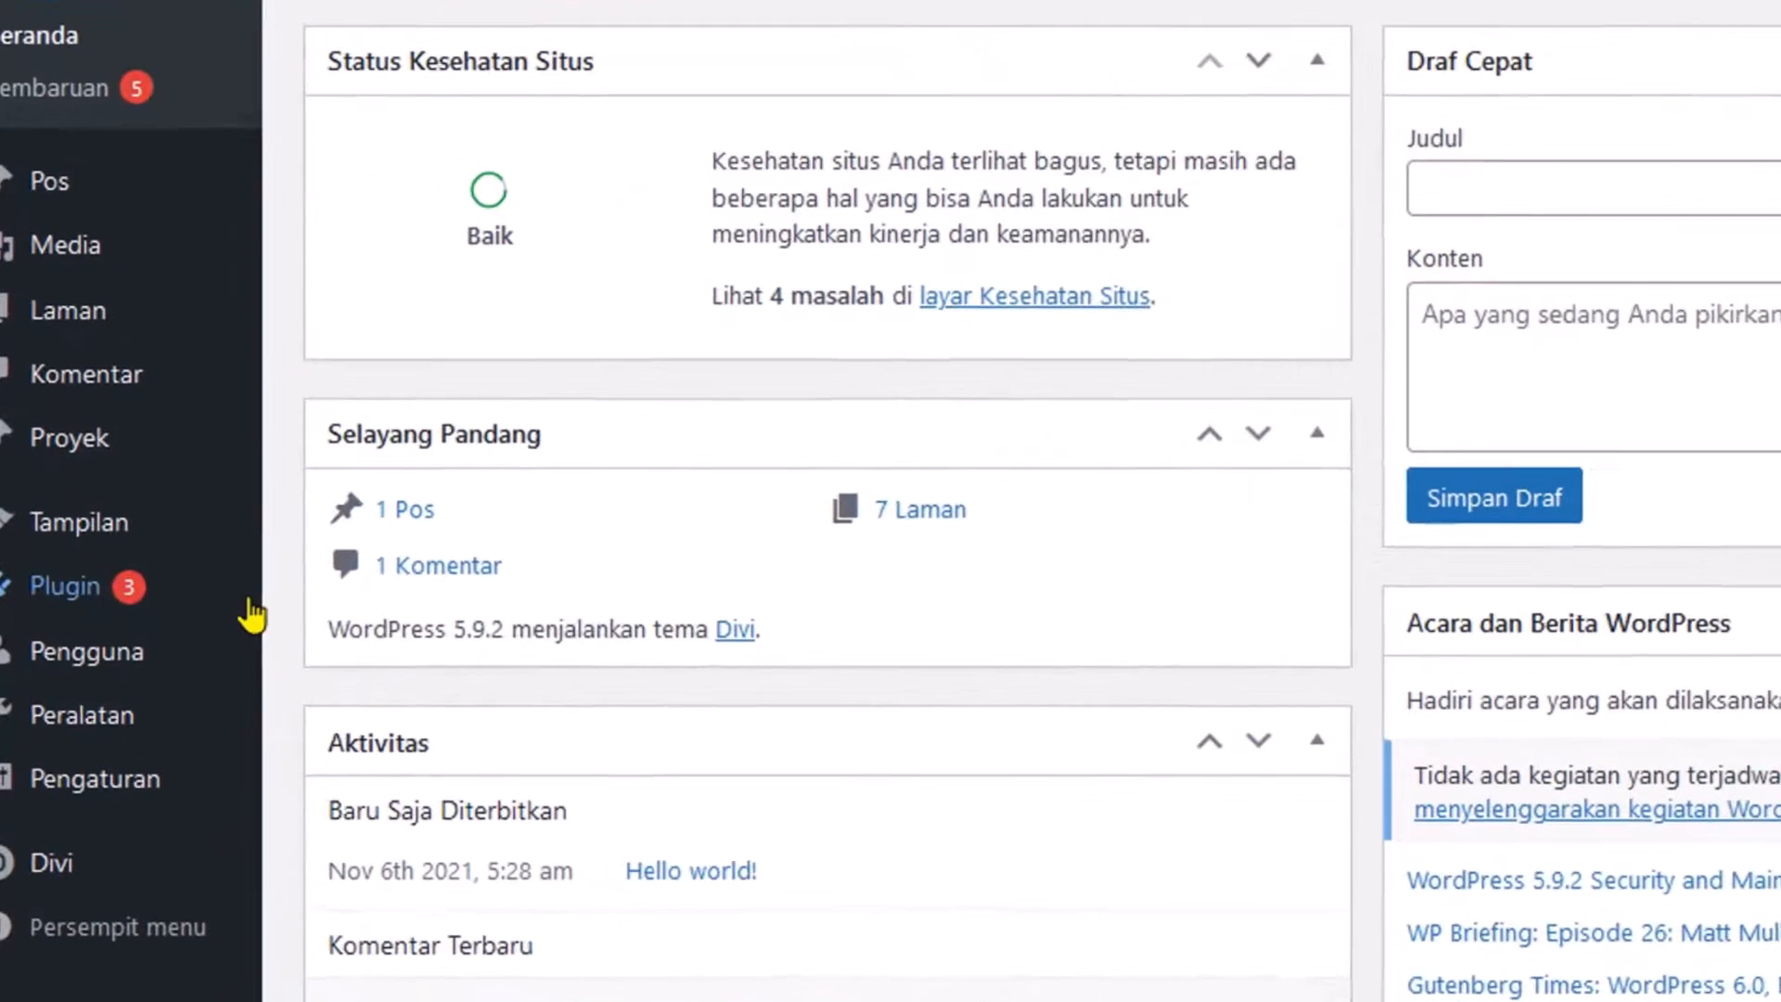
Find WooCommerce under Plugins > Tambah Baru, install it and activate it.
{"action": "mouse_move", "coordinate": [196, 640]}
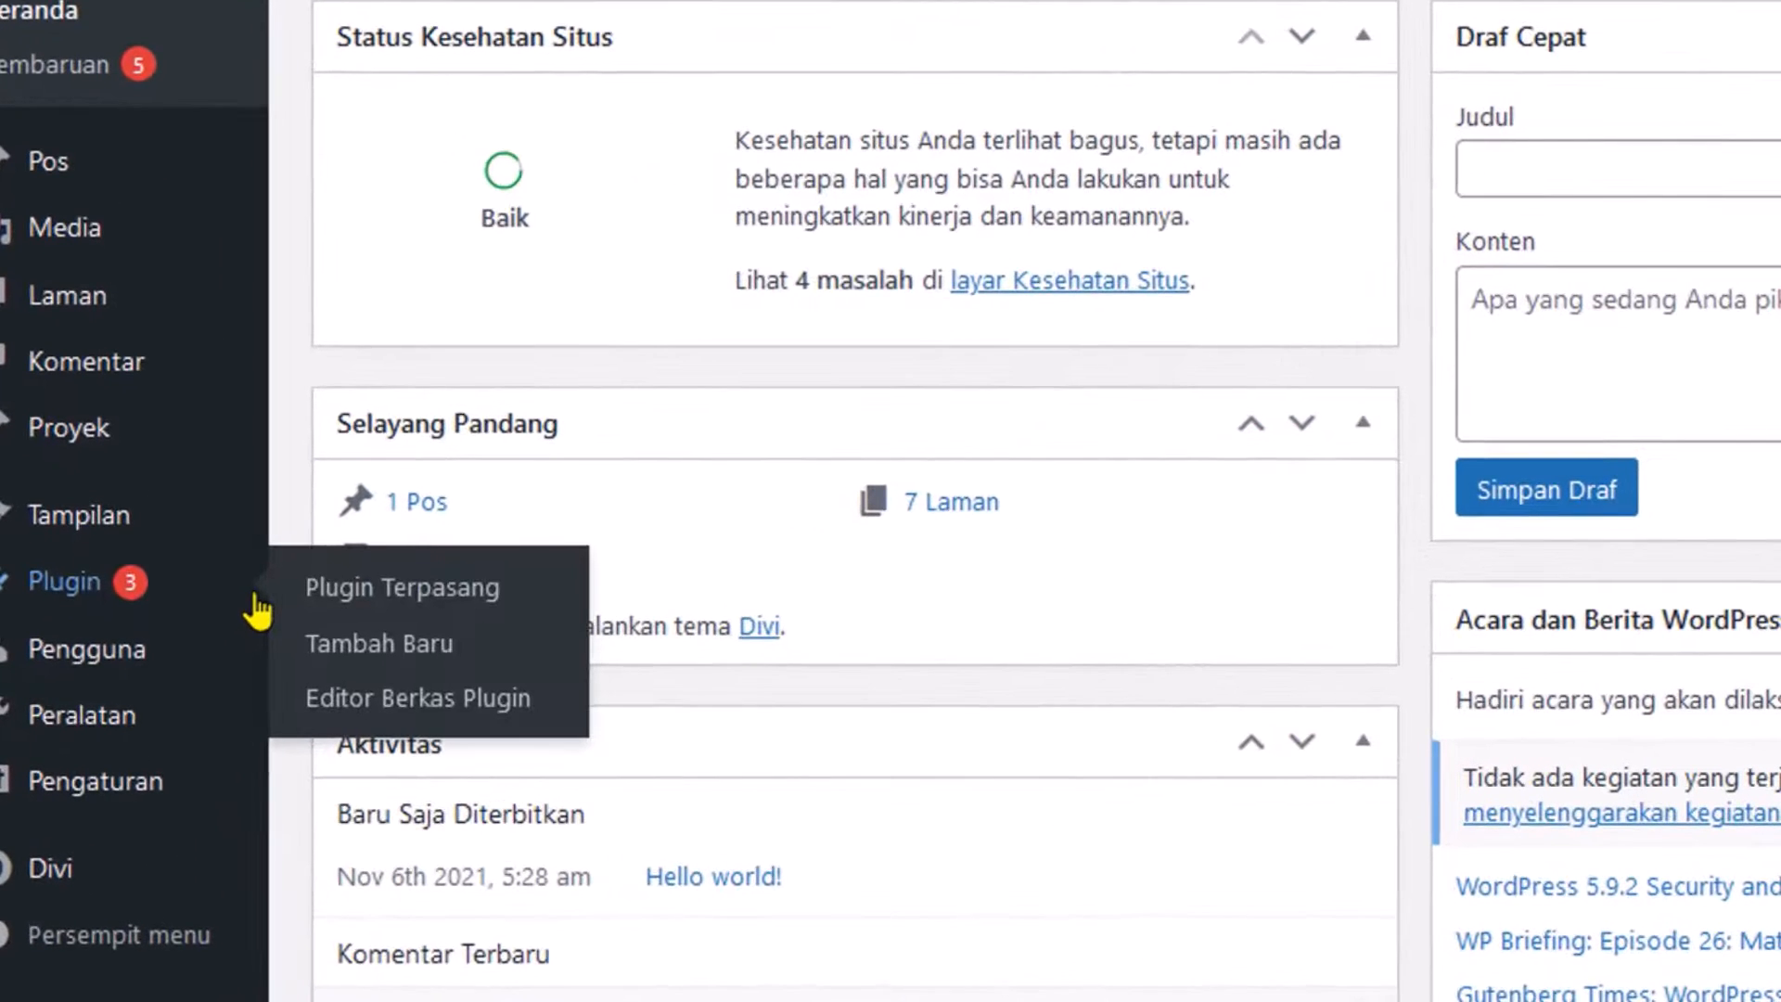
{"action": "left_click", "coordinate": [362, 649]}
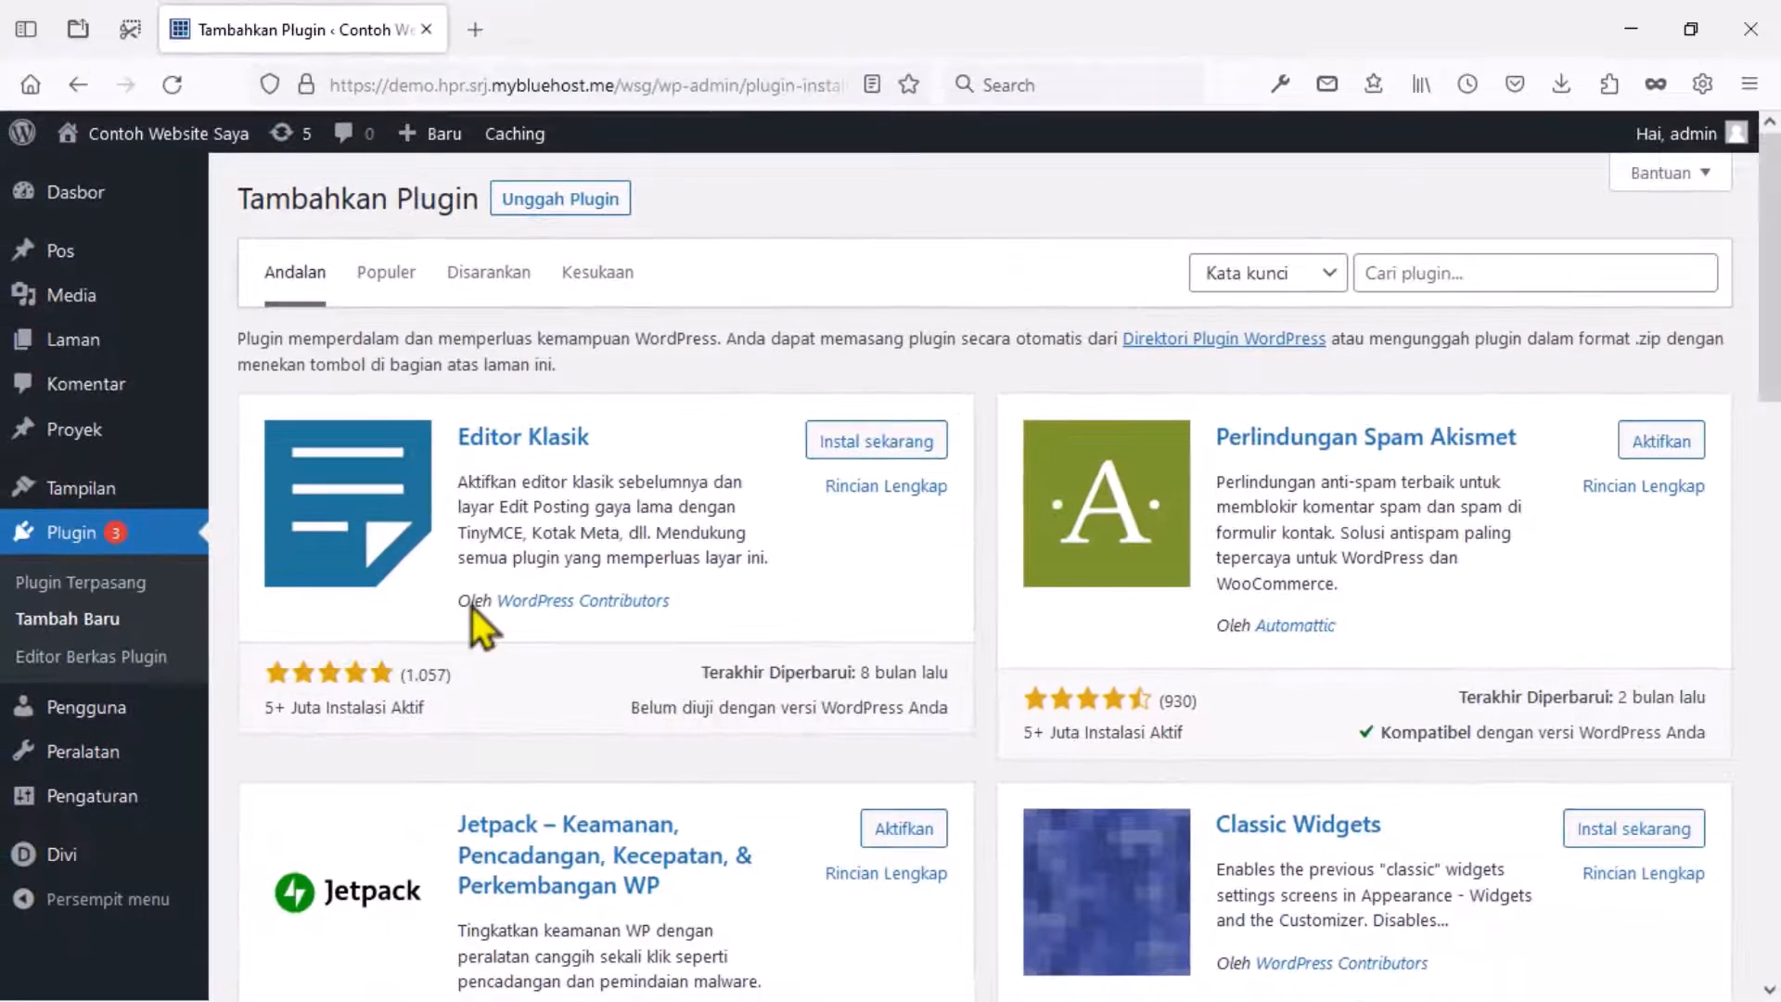
{"action": "left_click", "coordinate": [1379, 276]}
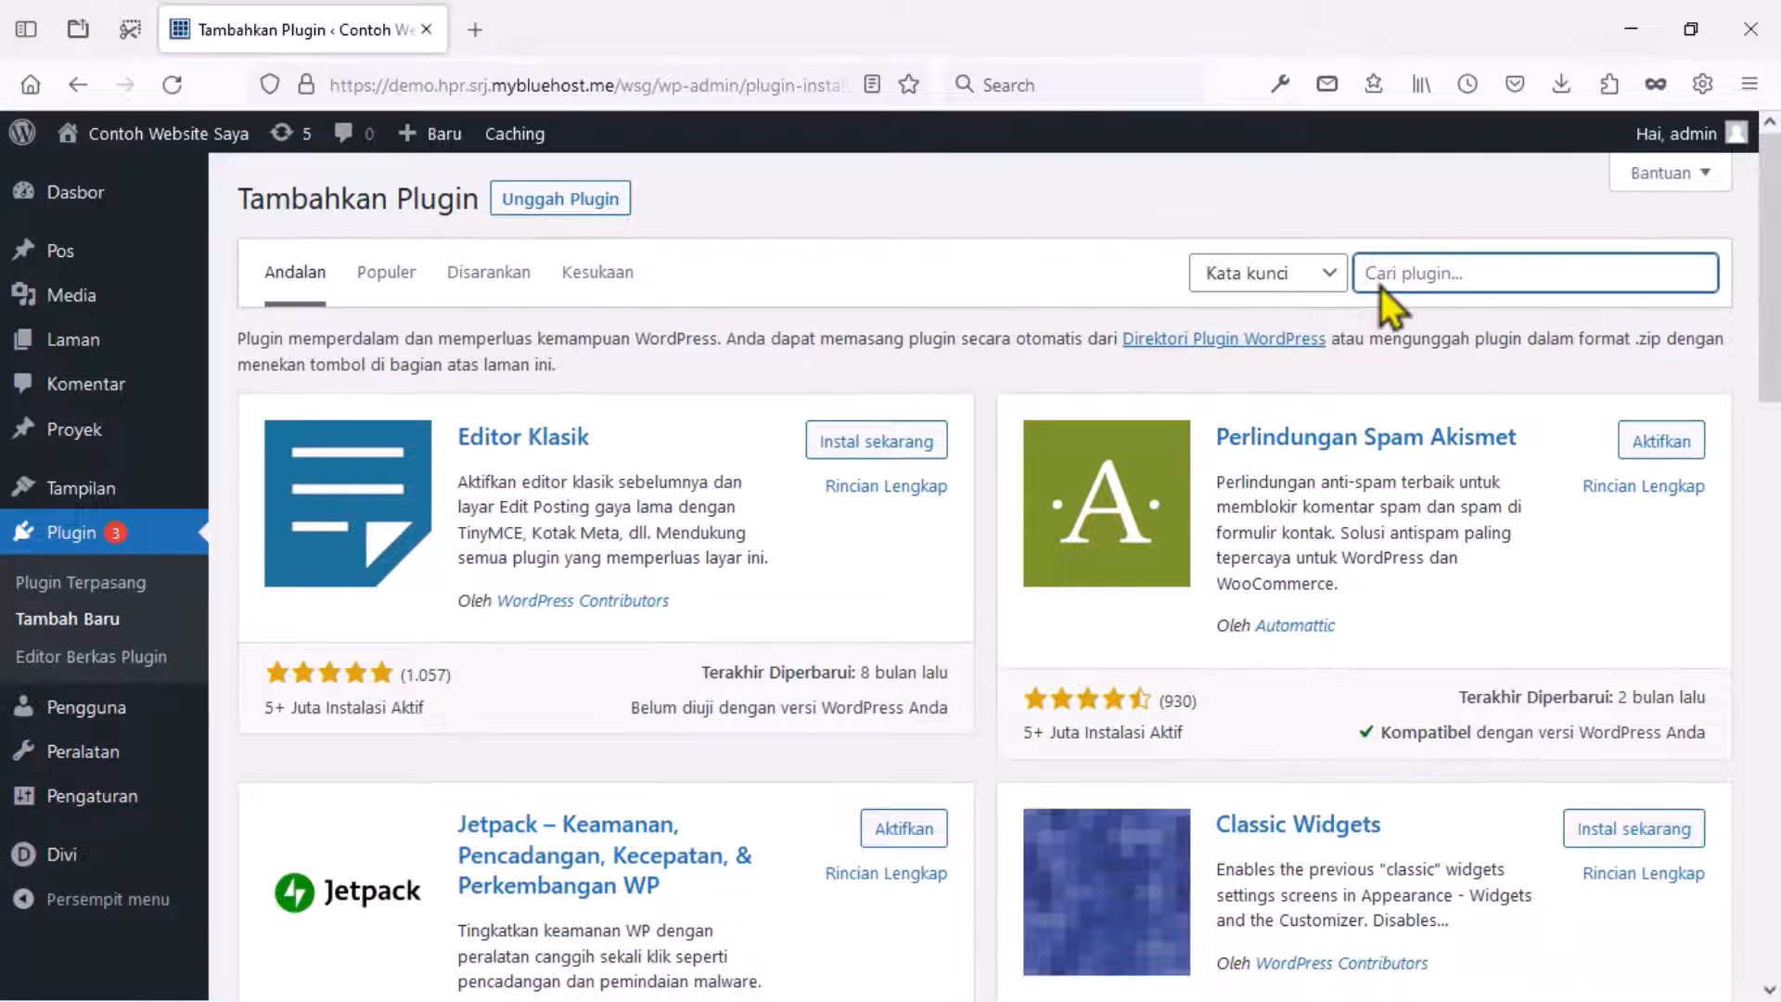
{"action": "type", "text": "WooCommerce"}
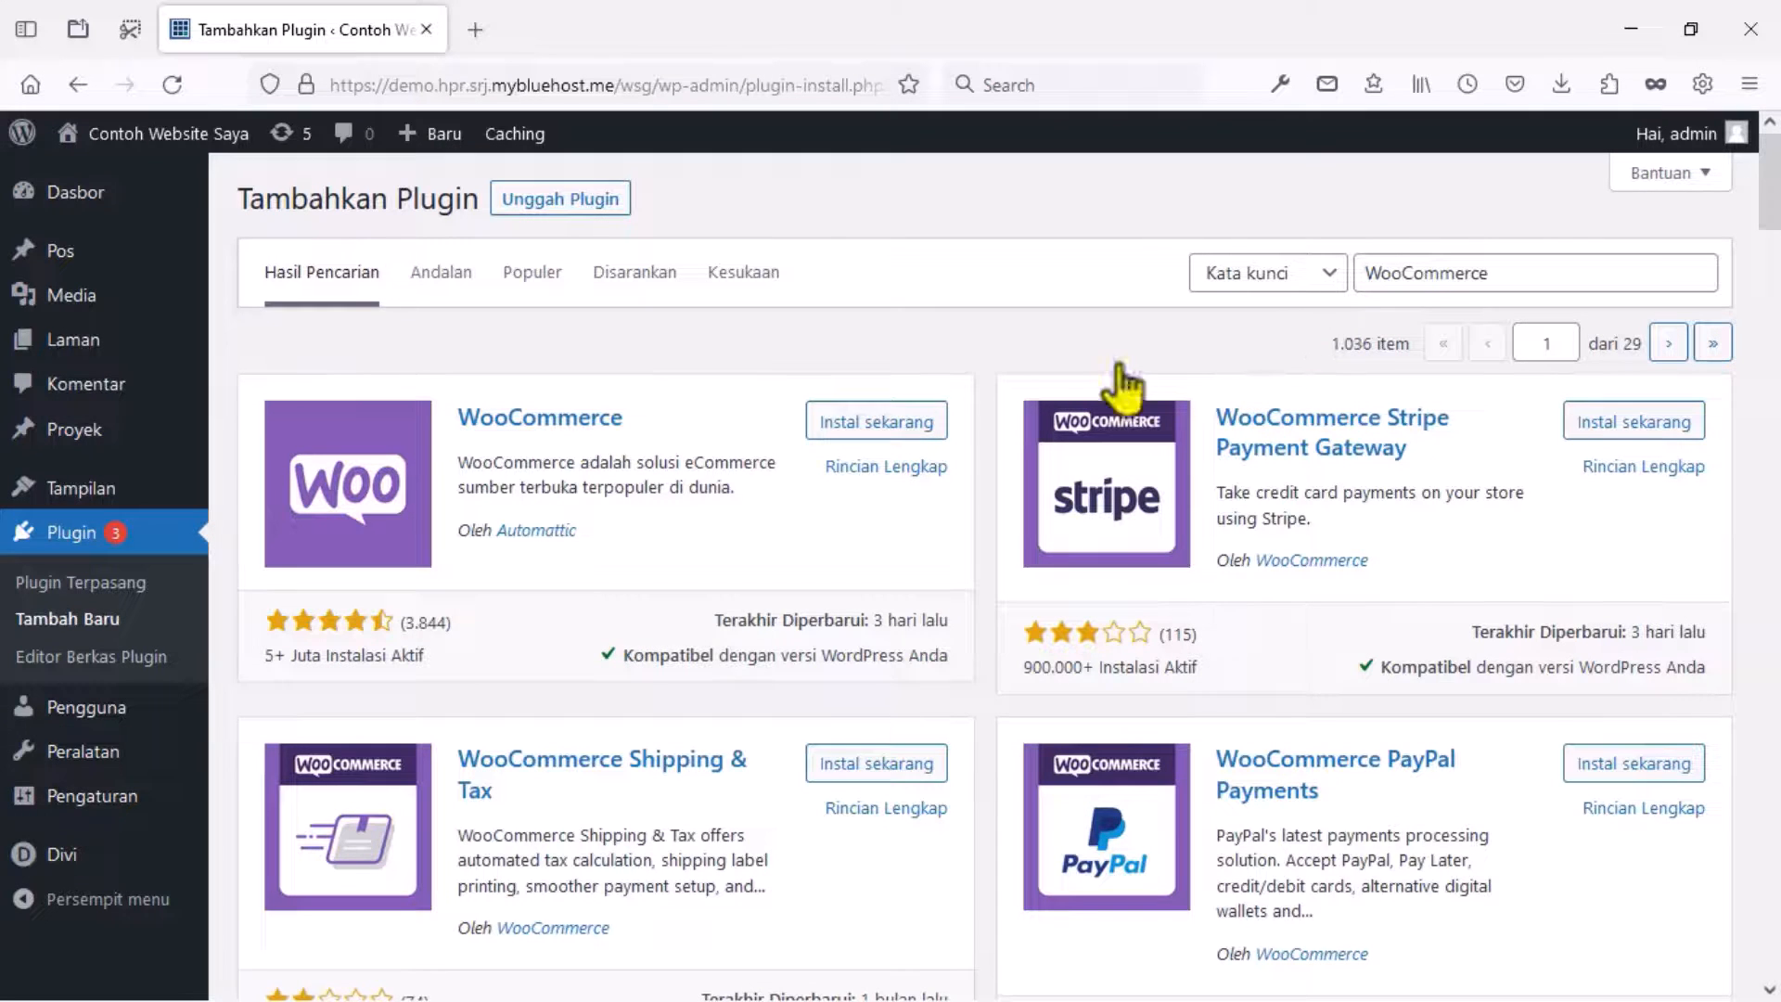
{"action": "left_click", "coordinate": [907, 427]}
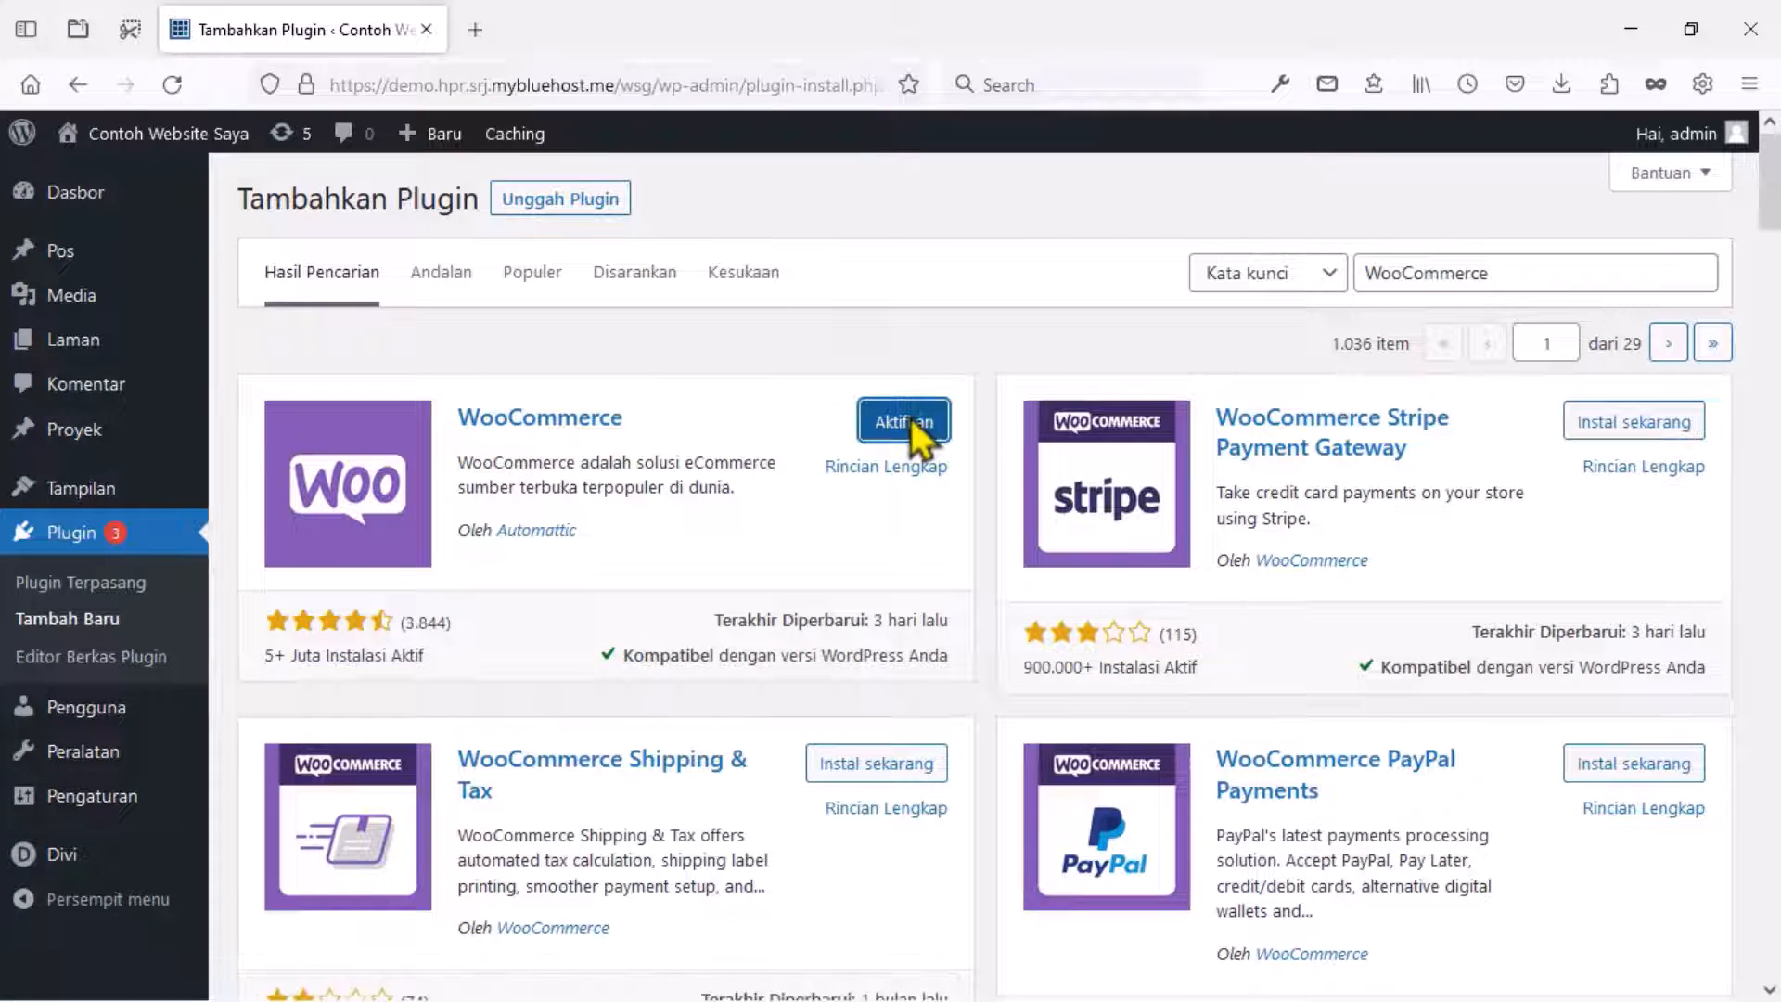
{"action": "left_click", "coordinate": [908, 426]}
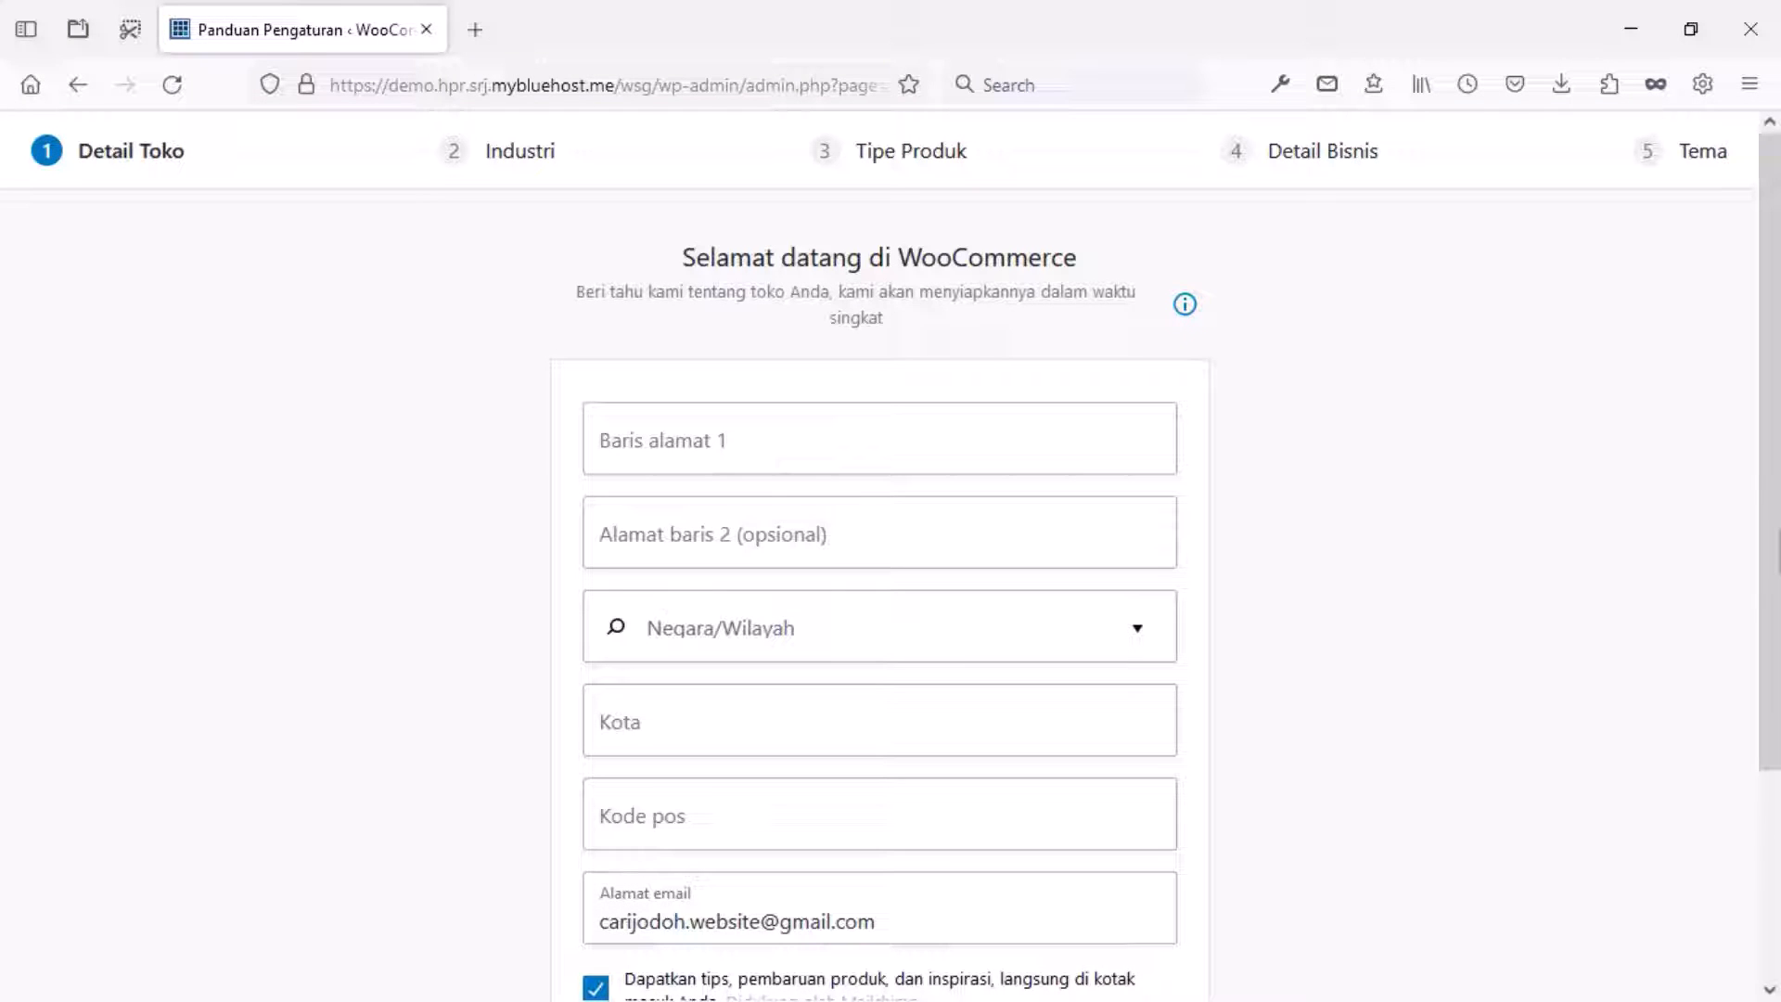
Enter the store address with country Indonesia — DKI Jakarta and city JAKARTA.
{"action": "left_click", "coordinate": [879, 440]}
{"action": "type", "text": "Jakarta"}
{"action": "scroll", "coordinate": [699, 557], "scroll_direction": "down", "scroll_amount": 2}
{"action": "left_click", "coordinate": [699, 504]}
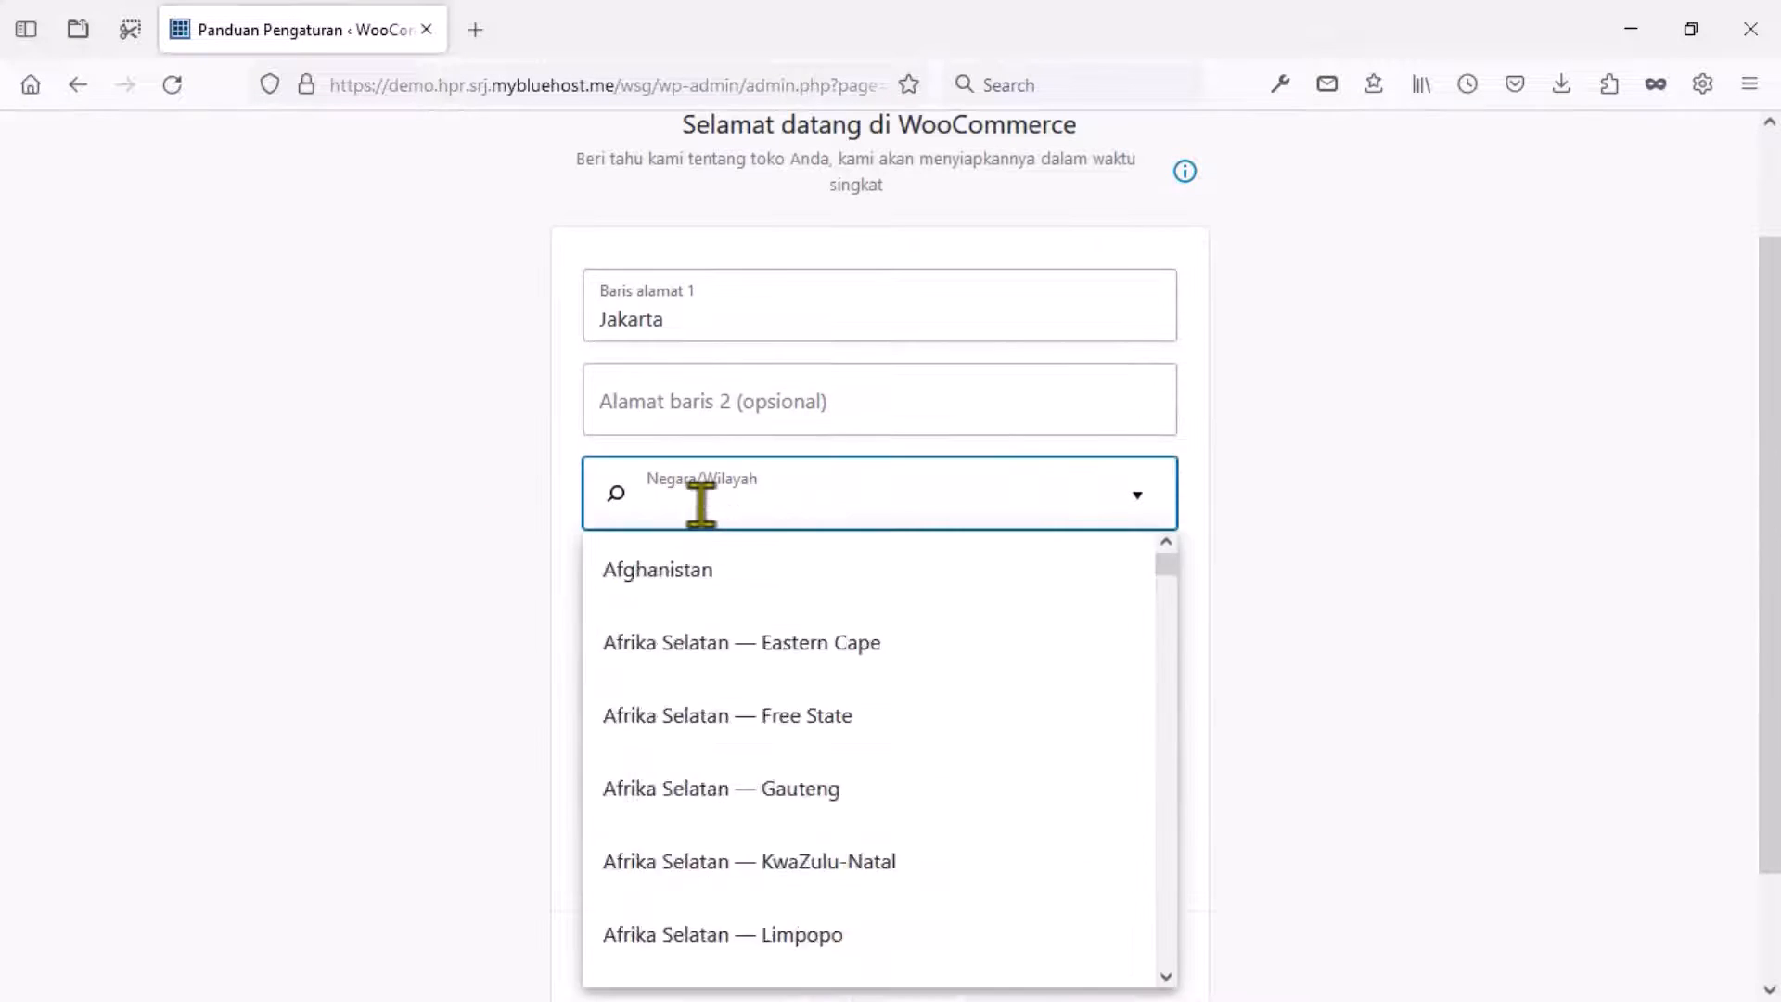
{"action": "type", "text": "Indonesia"}
{"action": "left_click", "coordinate": [759, 918]}
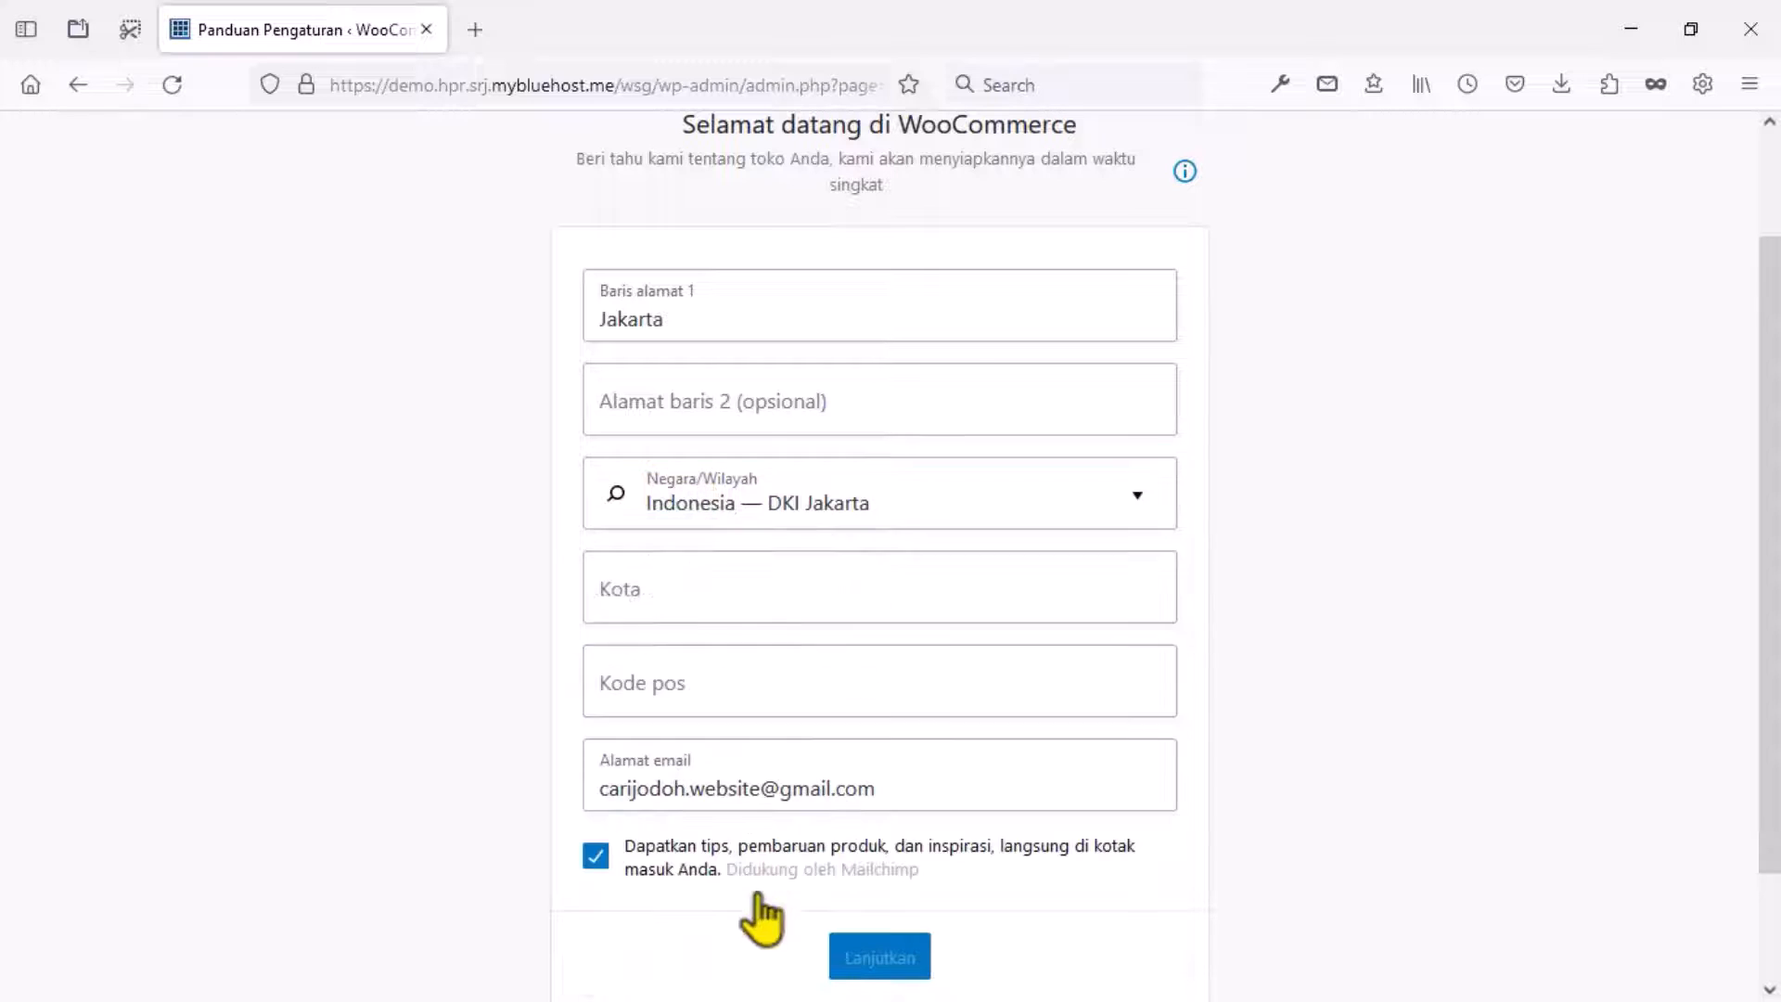
{"action": "left_click", "coordinate": [683, 594]}
{"action": "type", "text": "JAKARTA"}
Add postal code 11231, fill in the e-mail, opt out of Mailchimp and submit store details.
{"action": "left_click", "coordinate": [656, 682]}
{"action": "type", "text": "11231"}
{"action": "scroll", "coordinate": [656, 682], "scroll_direction": "down", "scroll_amount": 2}
{"action": "left_click_drag", "start_coordinate": [760, 653], "coordinate": [597, 656]}
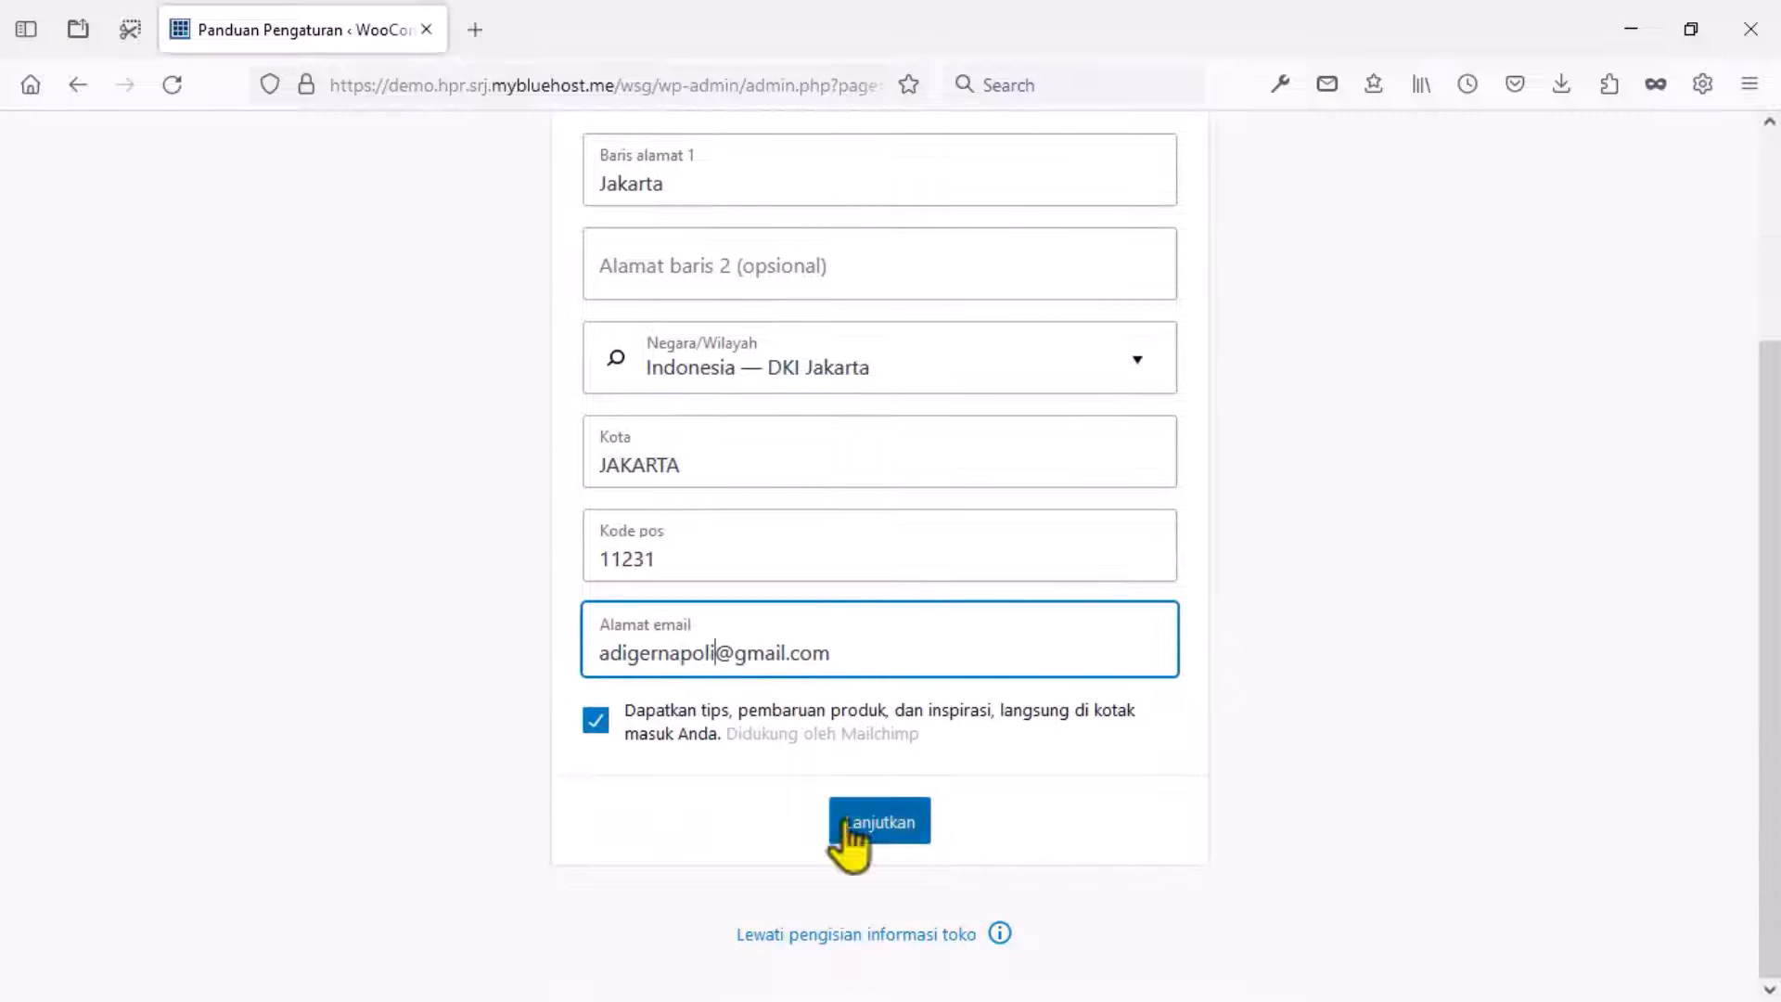
{"action": "left_click", "coordinate": [595, 720]}
{"action": "left_click", "coordinate": [863, 821]}
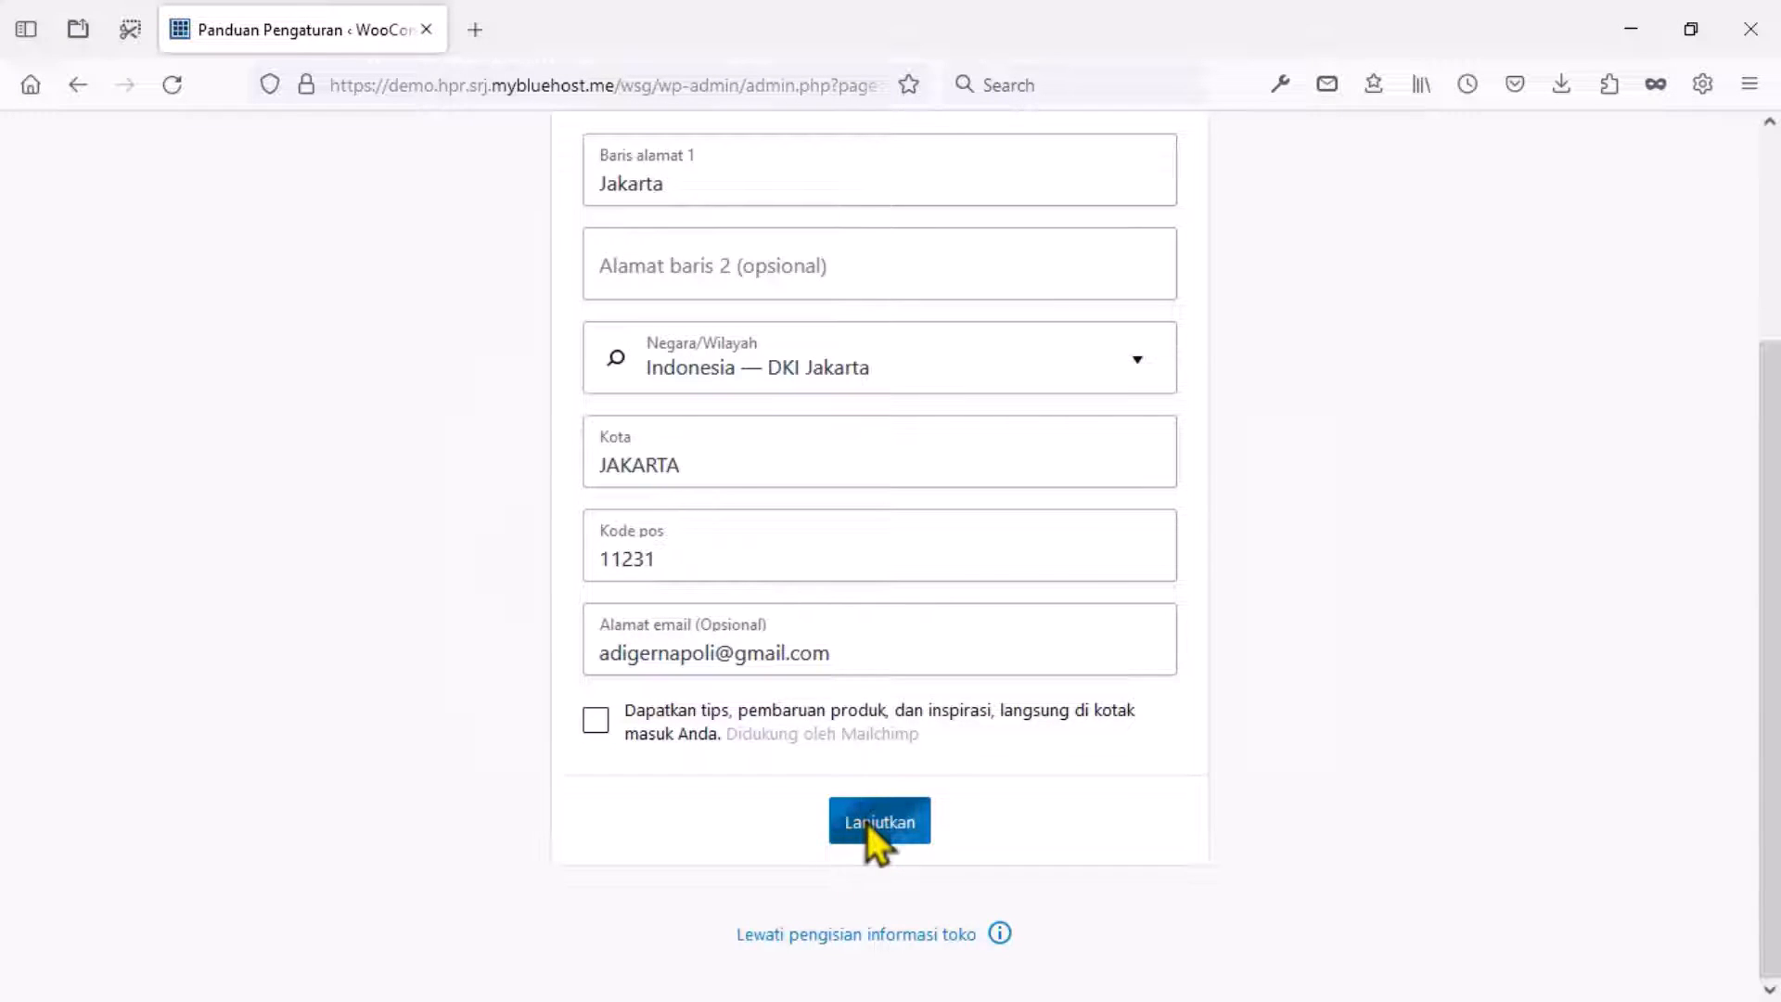
Decline usage tracking, choose the education industry and add downloadable product types.
{"action": "left_click", "coordinate": [962, 646]}
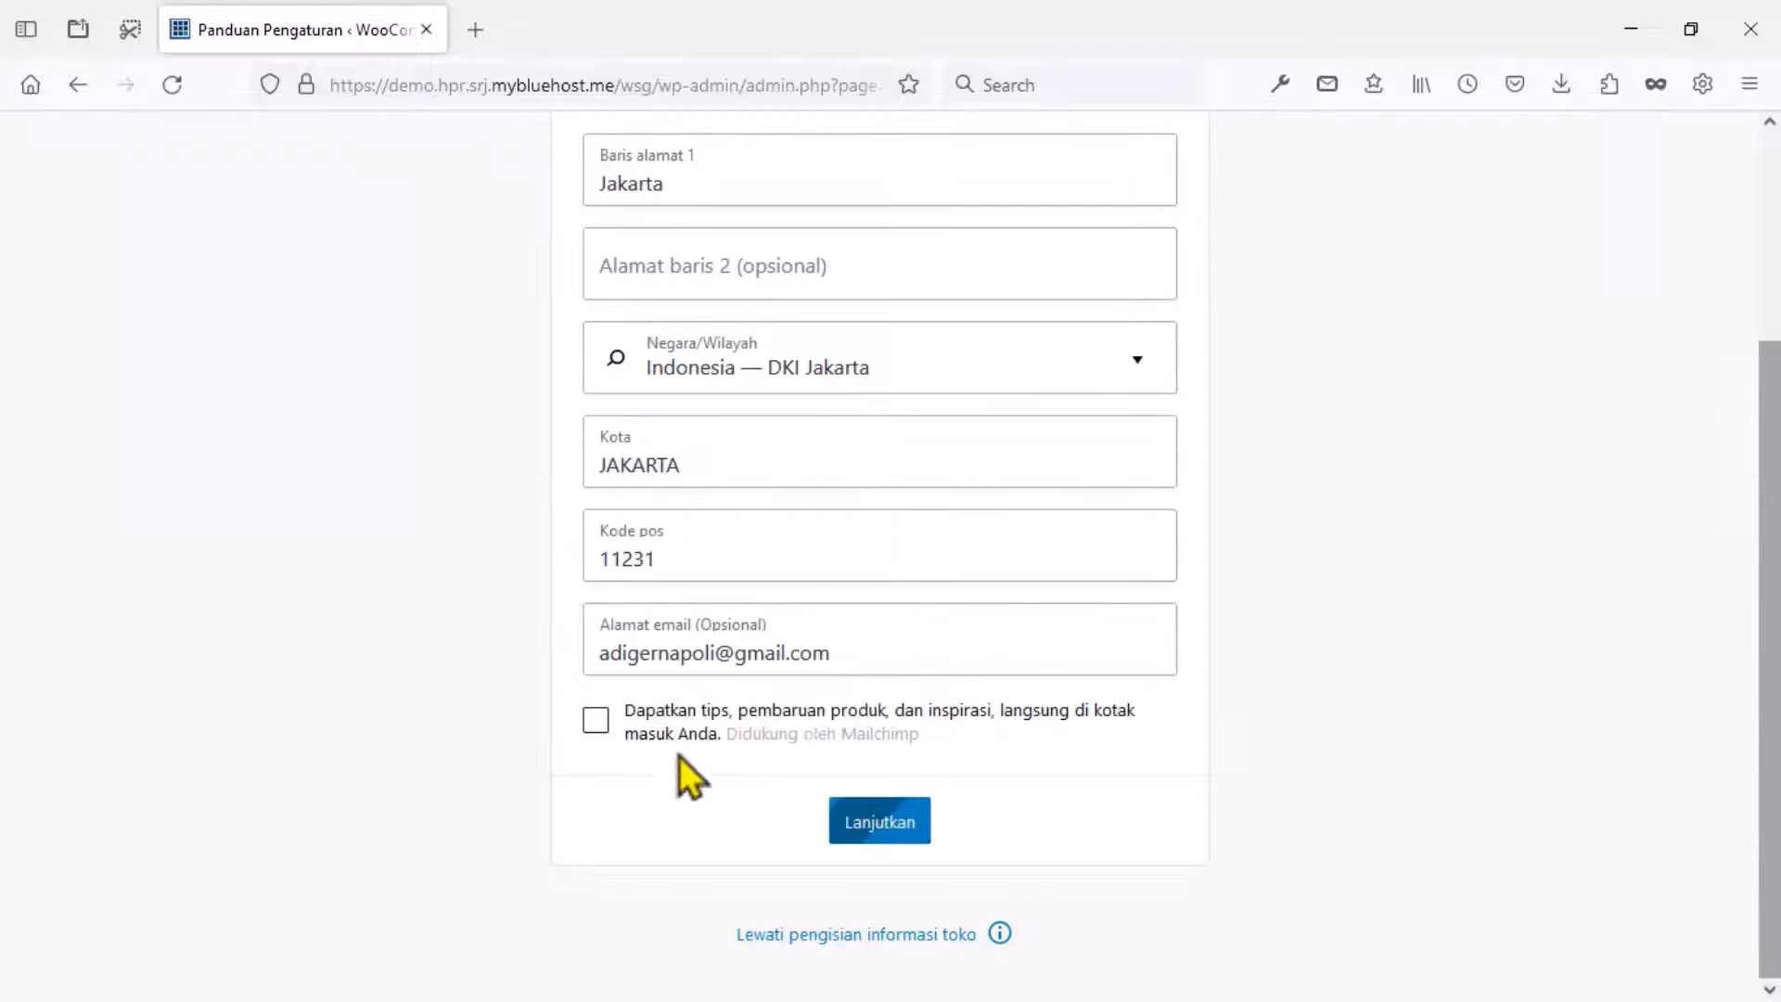
{"action": "left_click", "coordinate": [596, 781]}
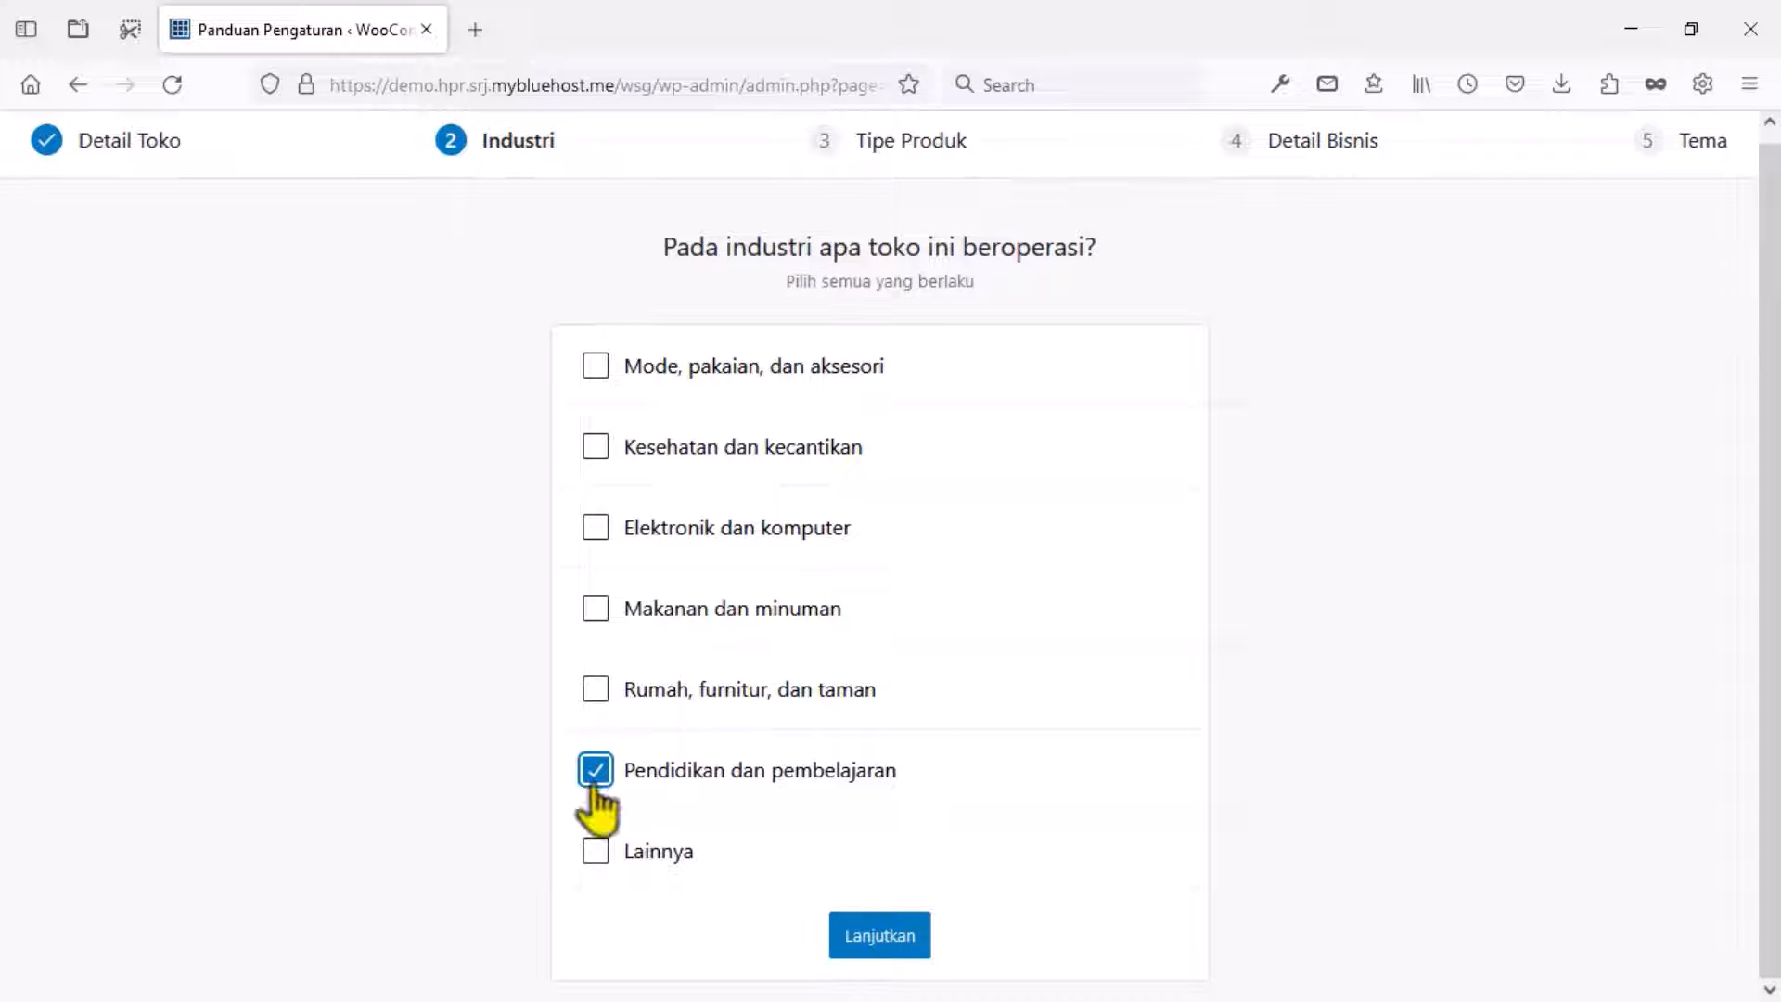
{"action": "left_click", "coordinate": [869, 932]}
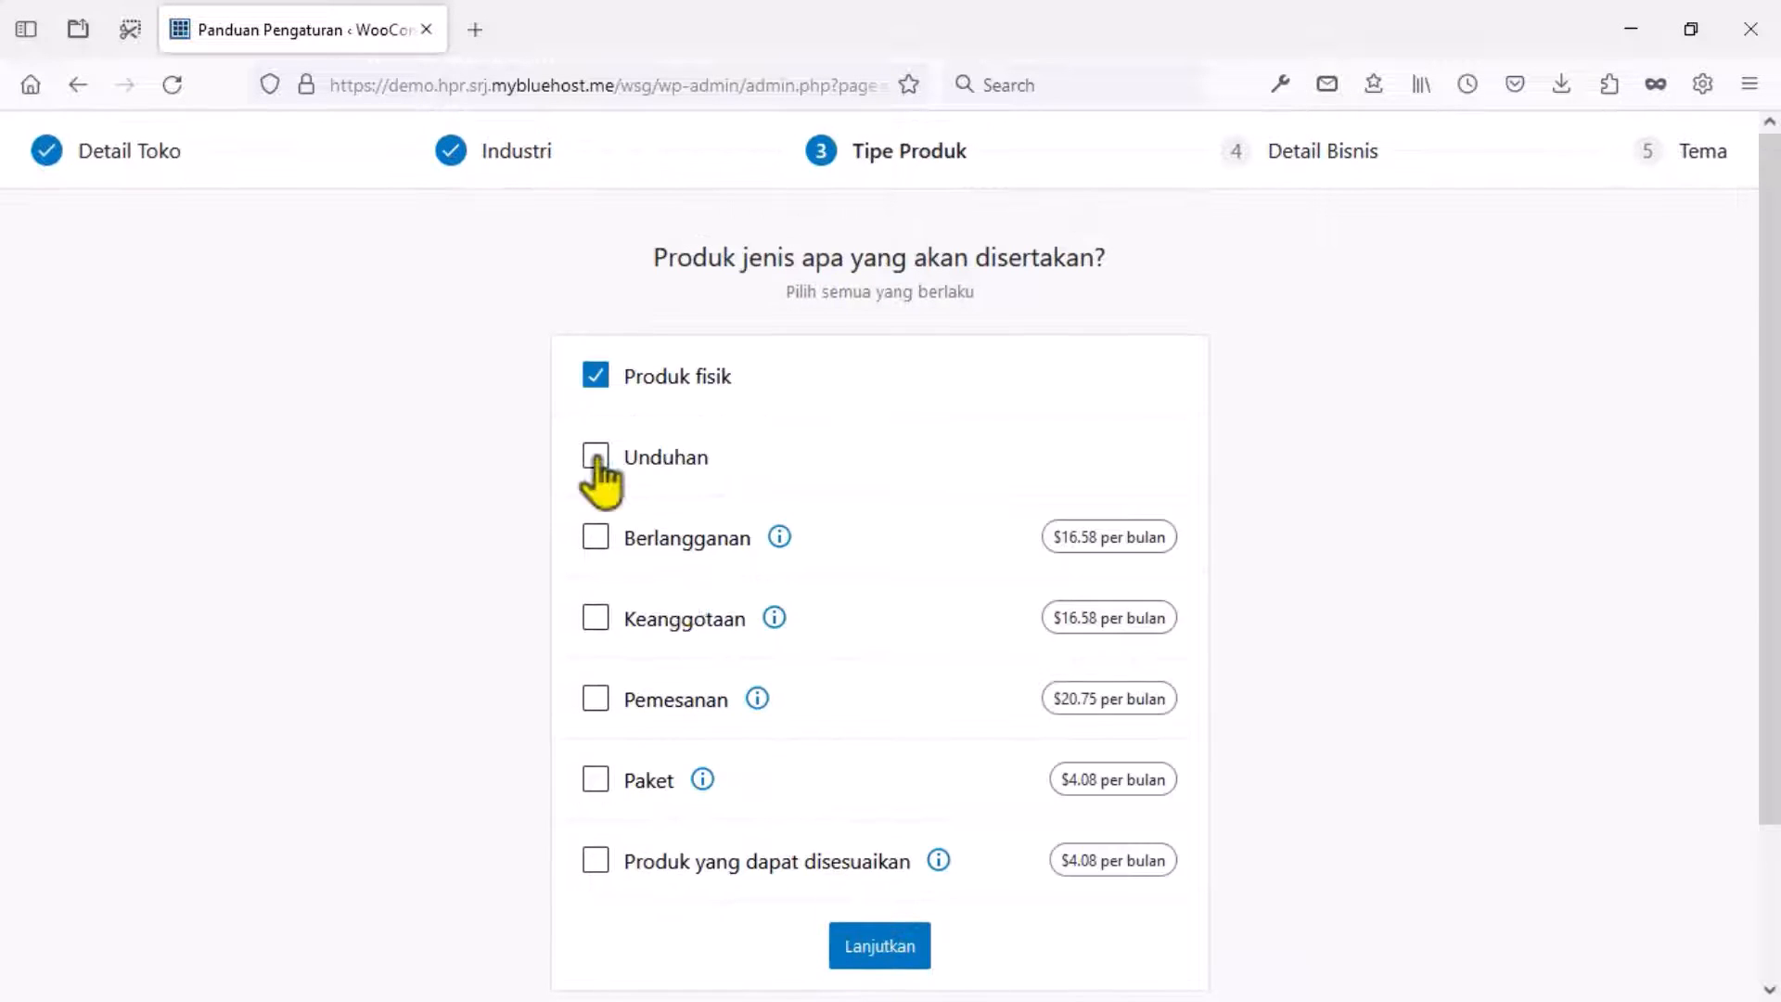
{"action": "left_click", "coordinate": [595, 455]}
{"action": "left_click", "coordinate": [867, 946]}
Set 11 - 100 products, not selling elsewhere, skip the free features and finish the wizard.
{"action": "left_click", "coordinate": [1084, 553]}
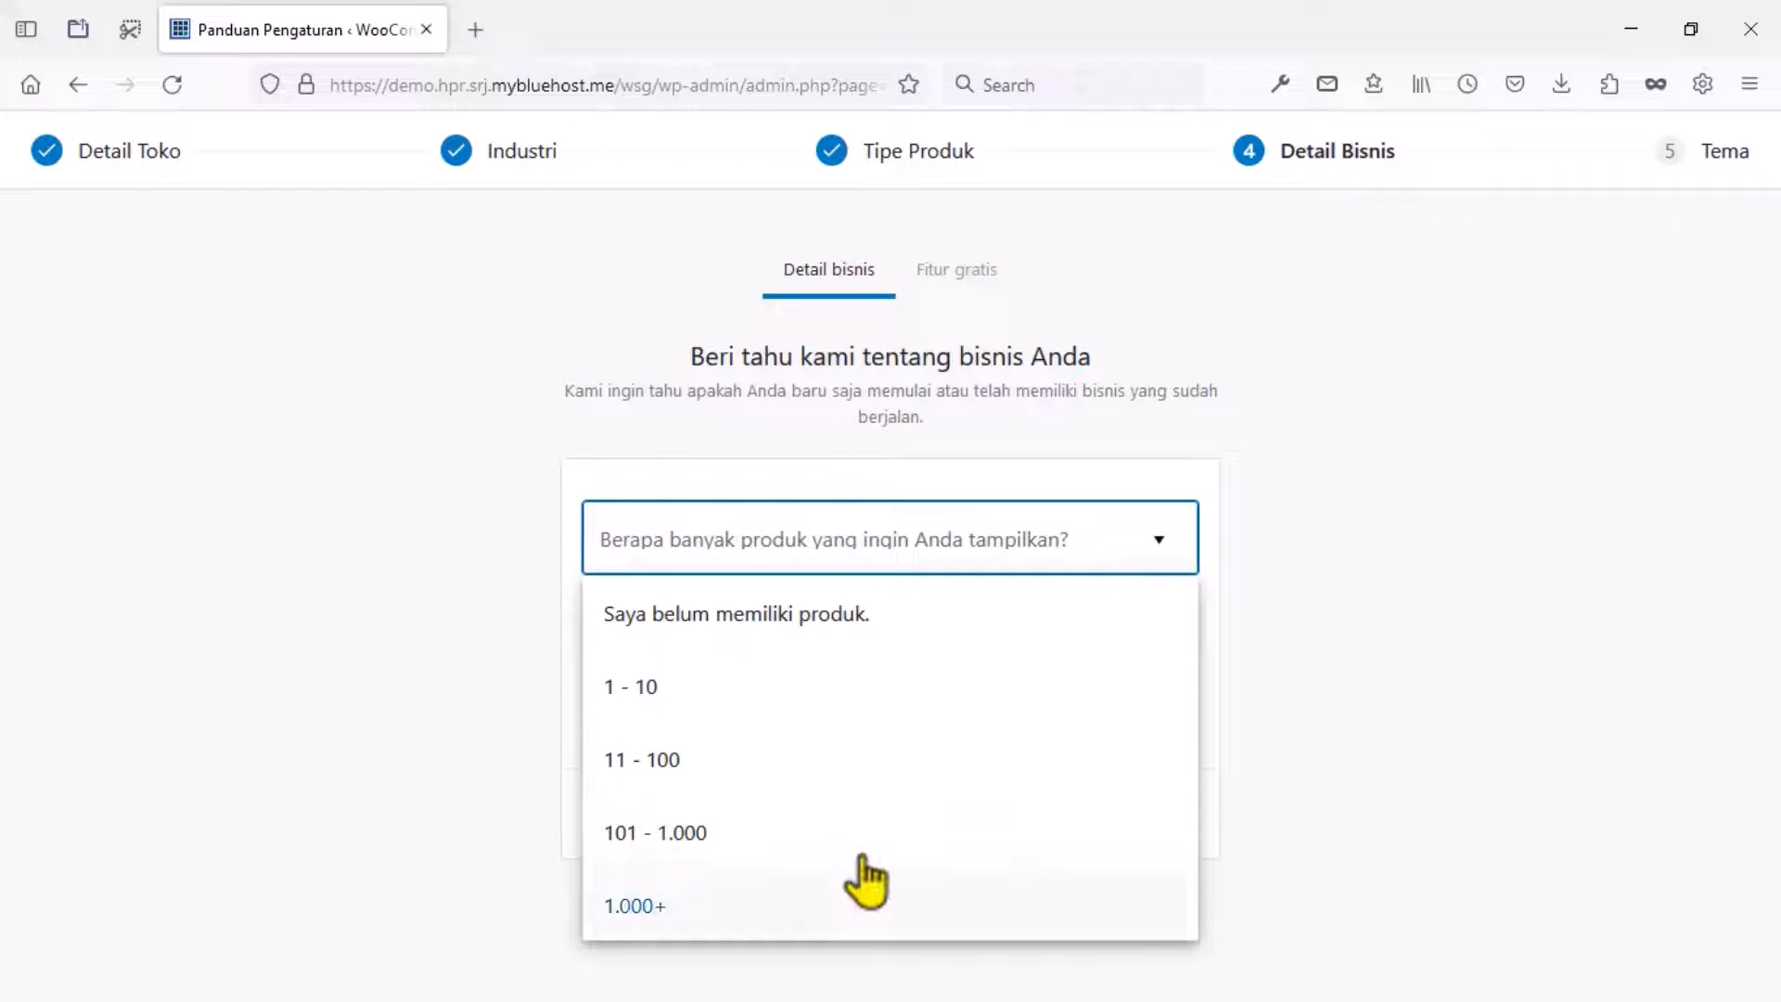
{"action": "left_click", "coordinate": [807, 755]}
{"action": "left_click", "coordinate": [802, 649]}
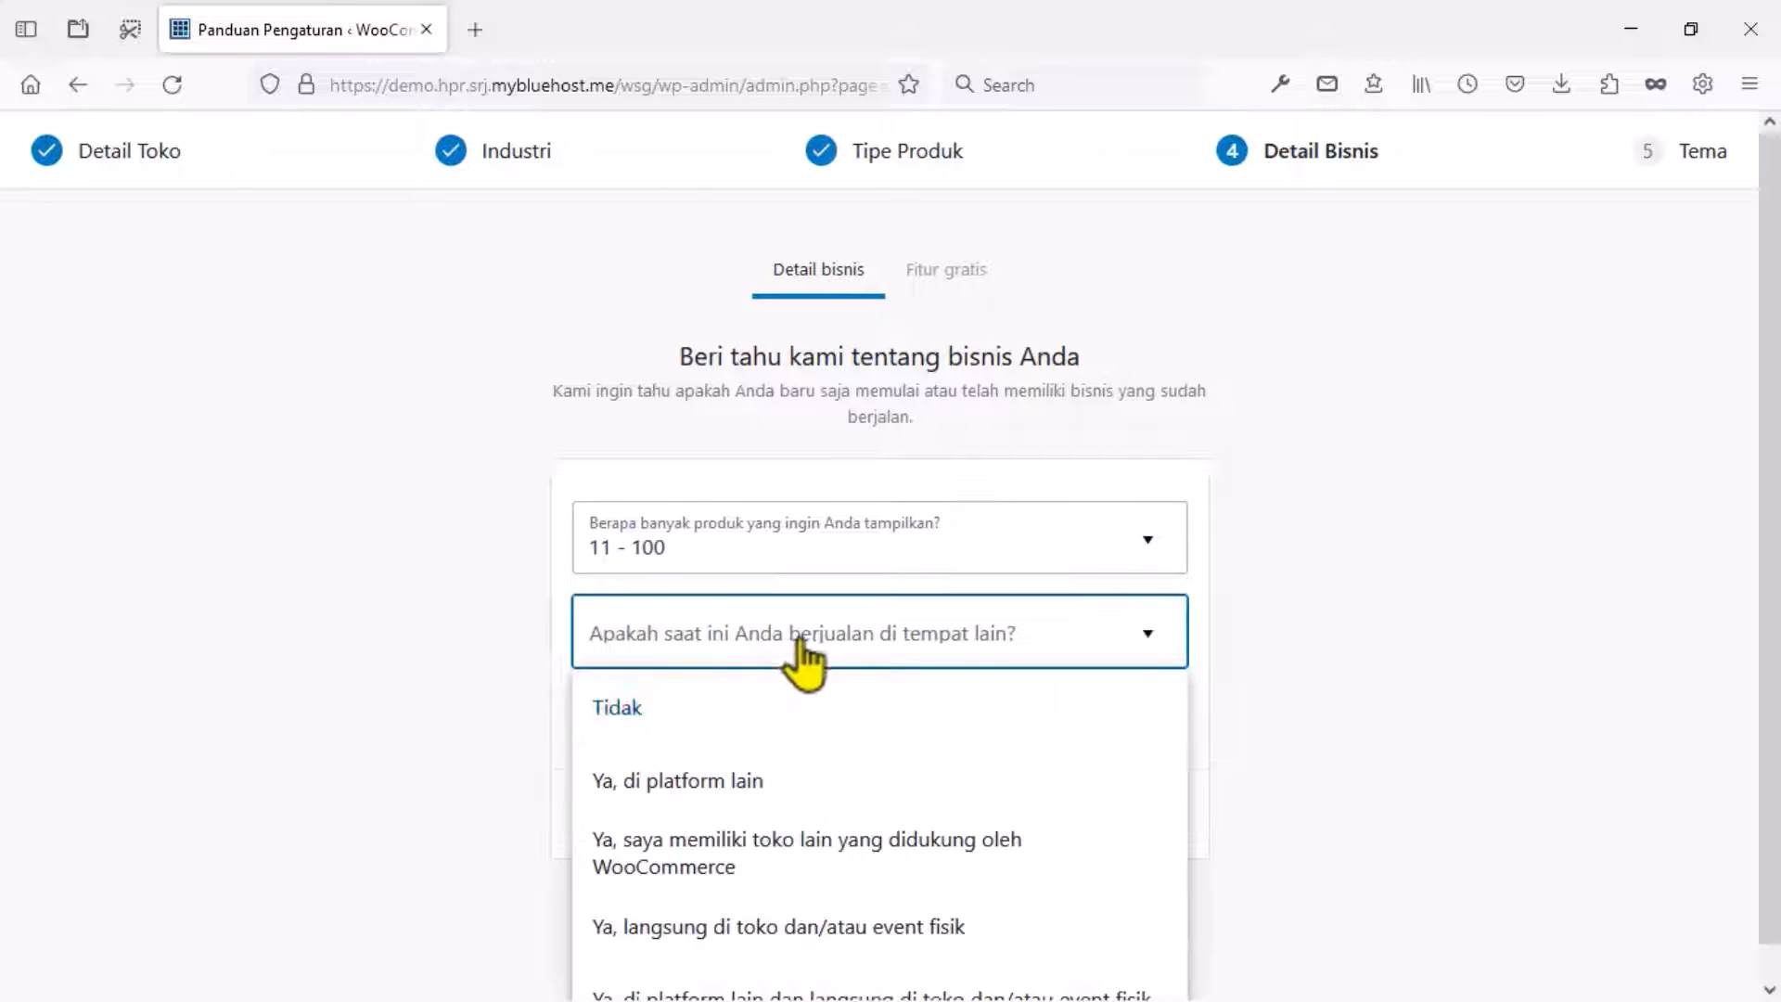
{"action": "left_click", "coordinate": [746, 706]}
{"action": "left_click", "coordinate": [870, 816]}
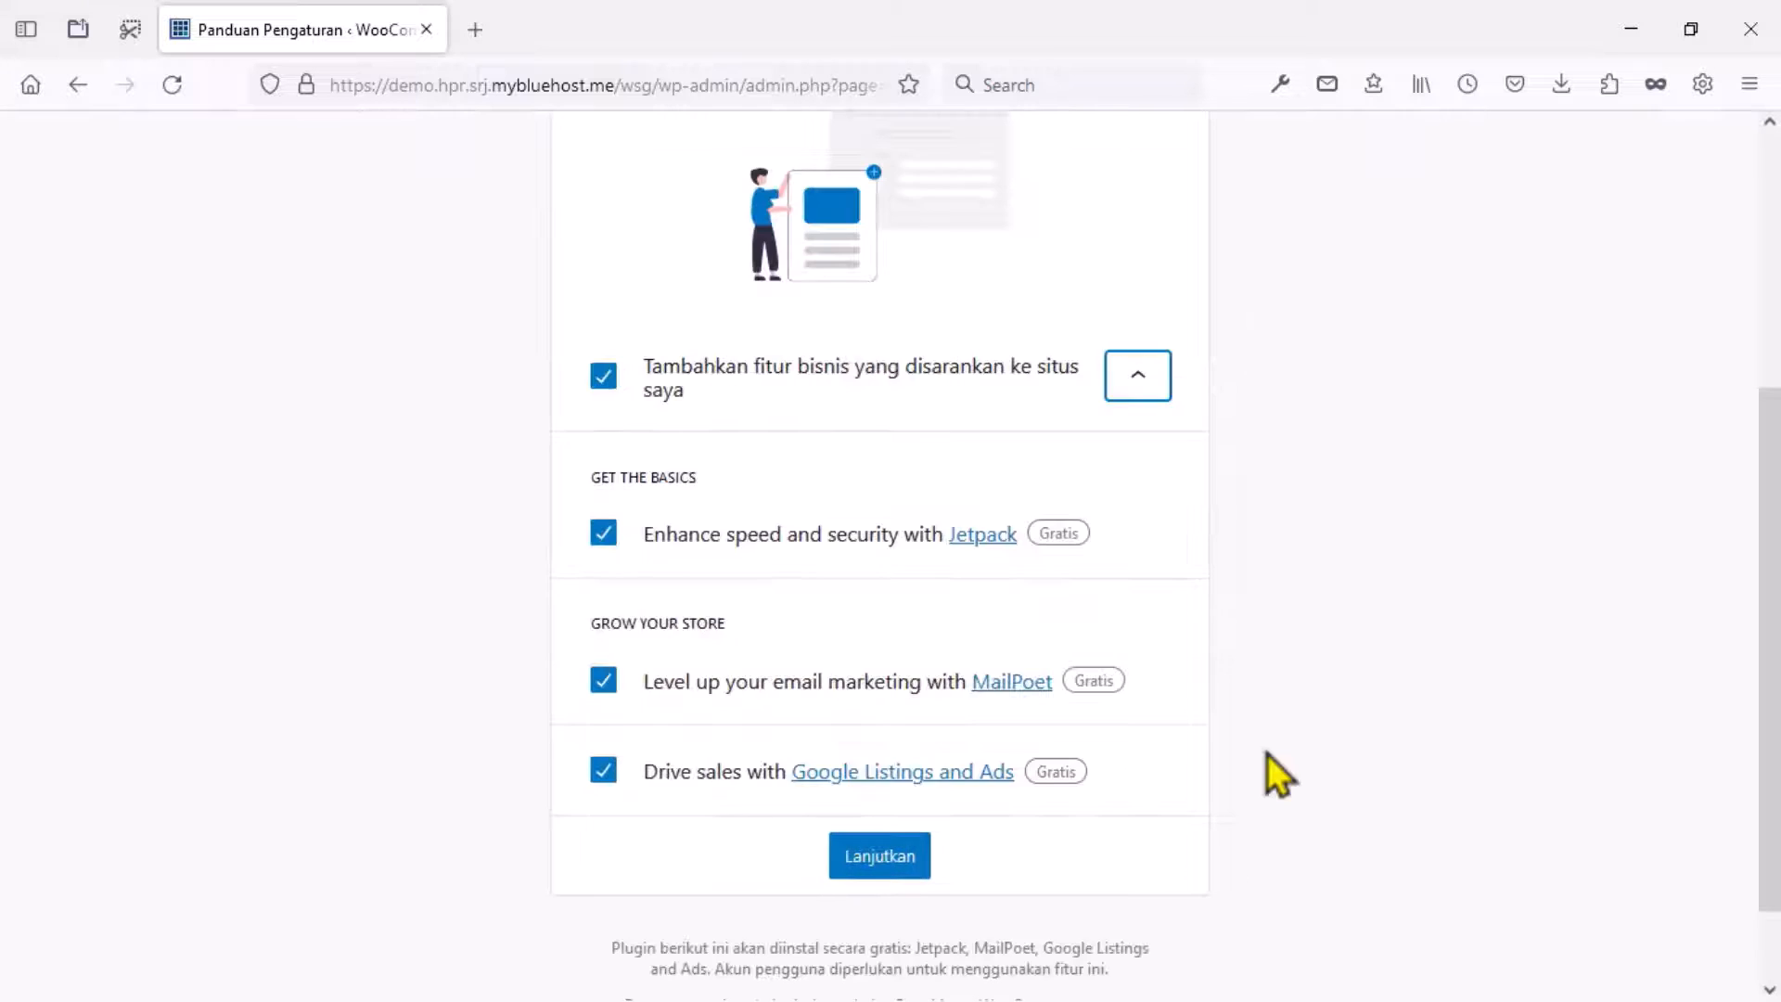
{"action": "left_click", "coordinate": [614, 390]}
{"action": "left_click", "coordinate": [880, 939]}
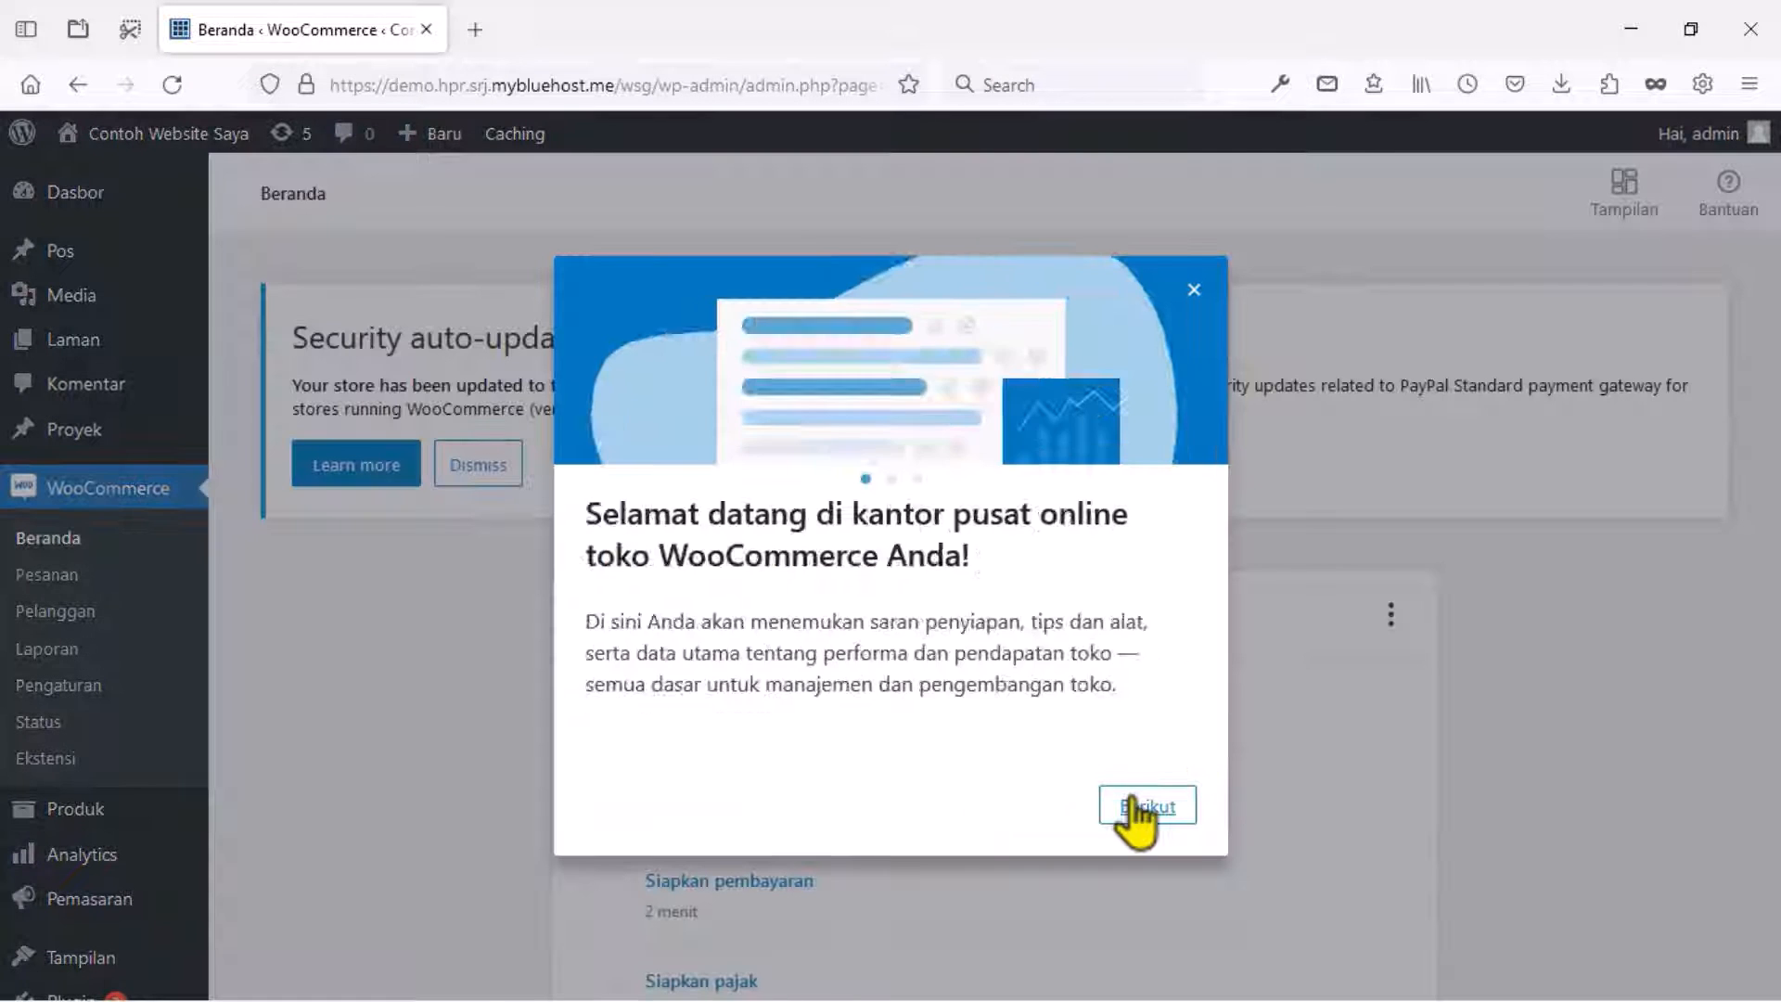
{"action": "left_click", "coordinate": [1145, 809]}
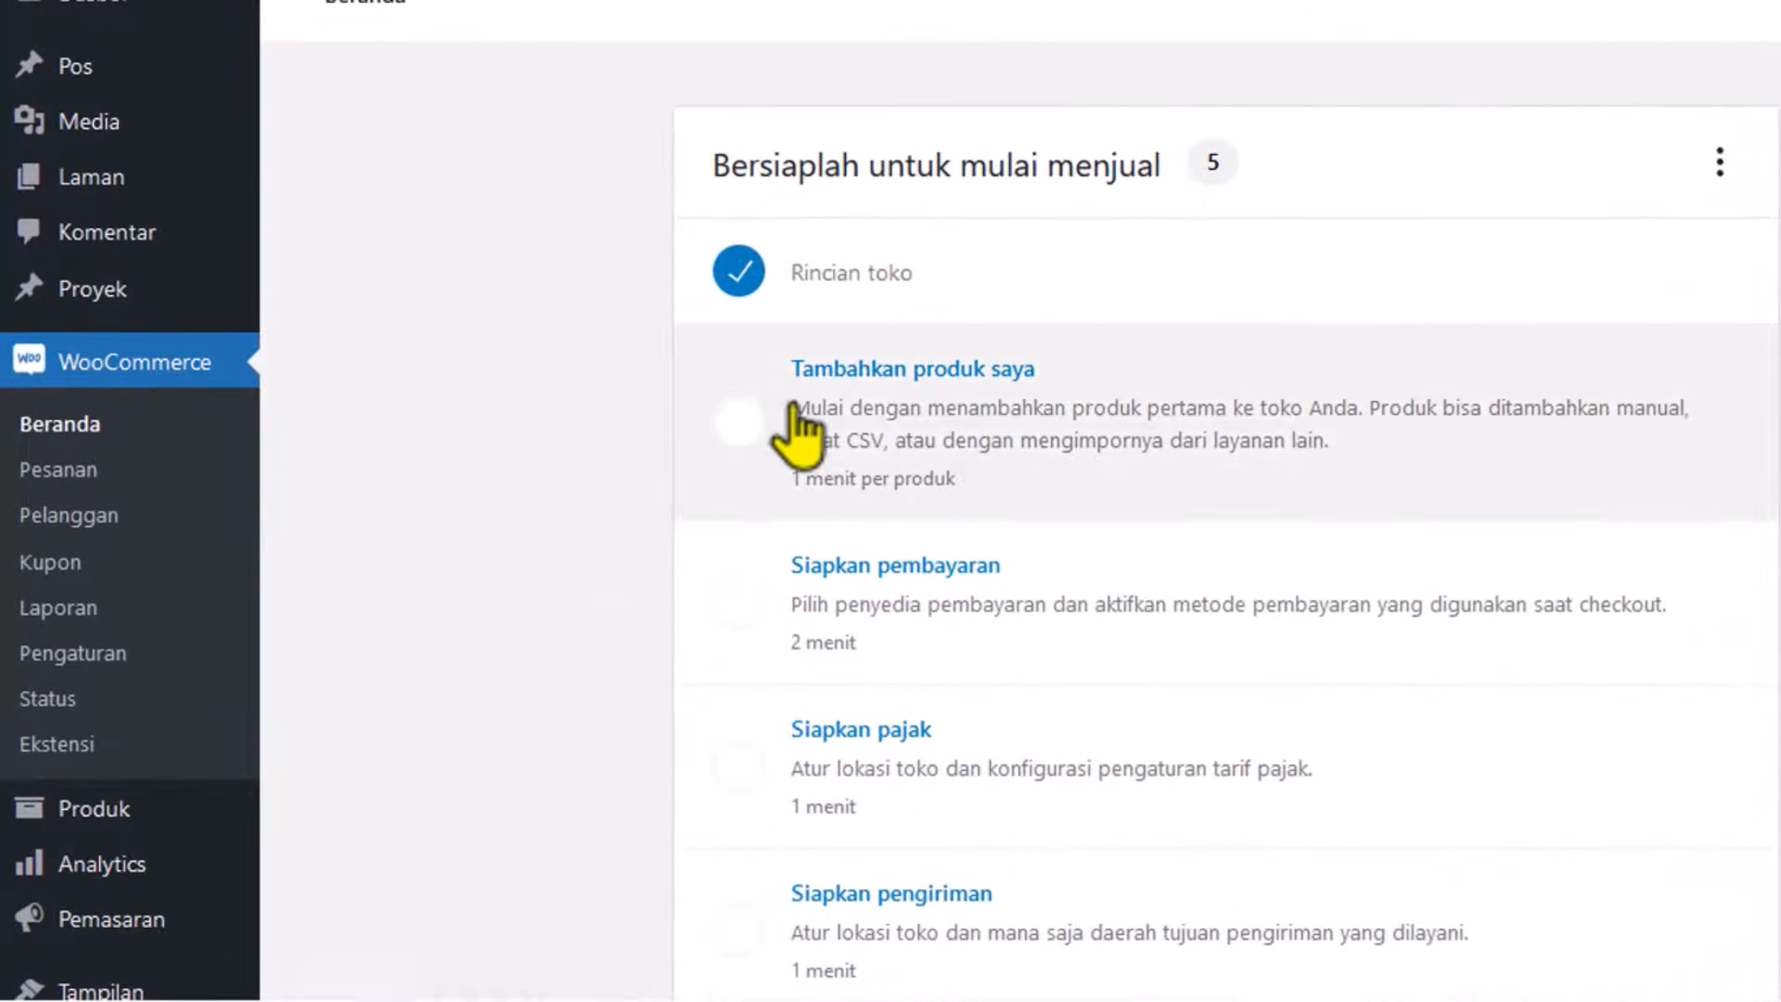
Start adding the first product in a new product editor.
{"action": "left_click", "coordinate": [794, 412]}
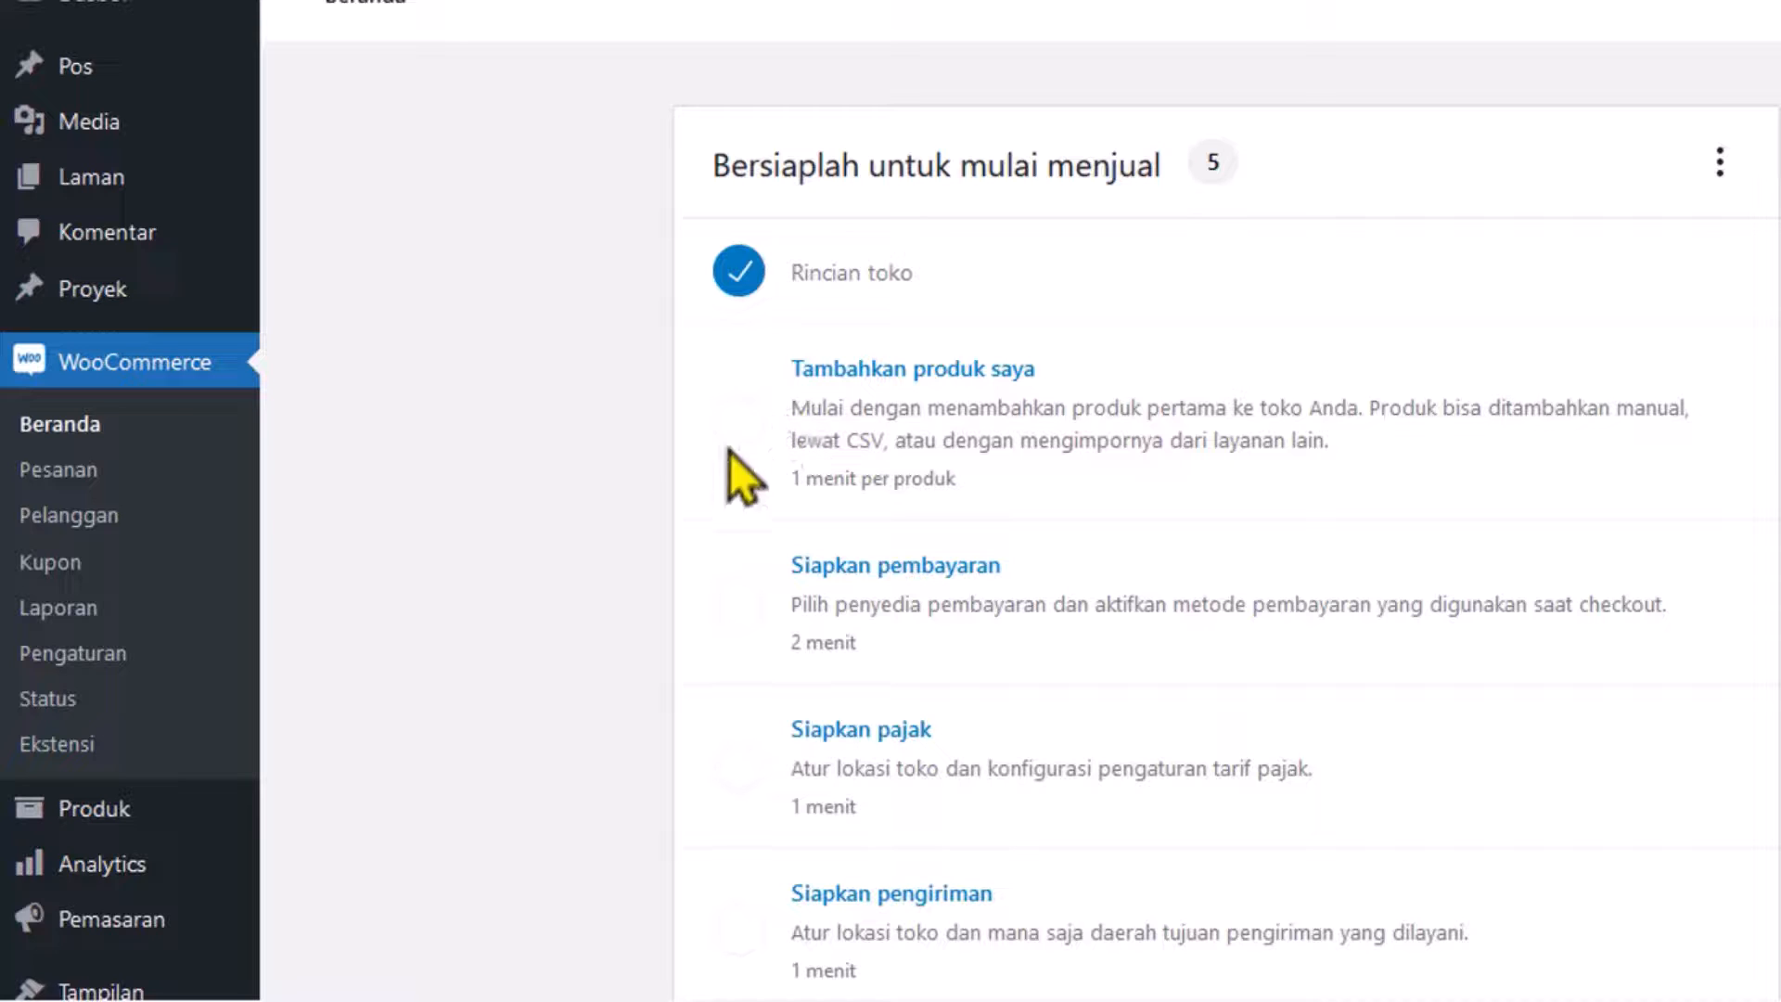
{"action": "mouse_move", "coordinate": [182, 814]}
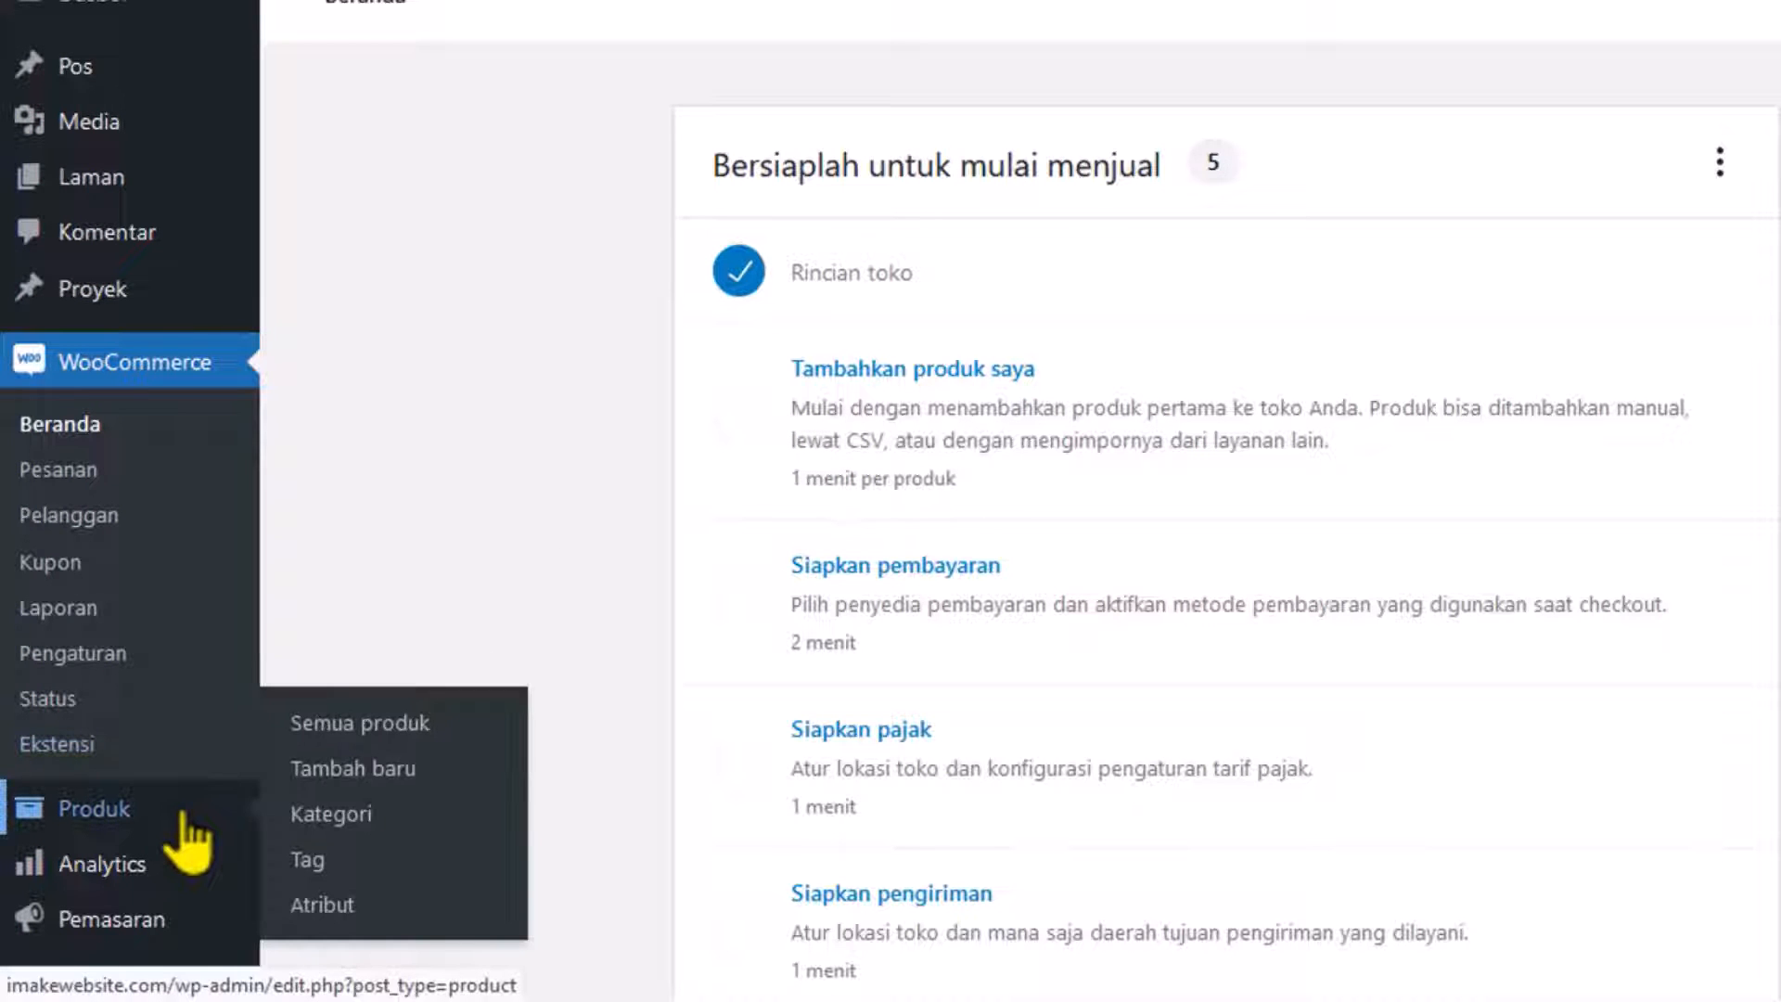
{"action": "left_click", "coordinate": [365, 777]}
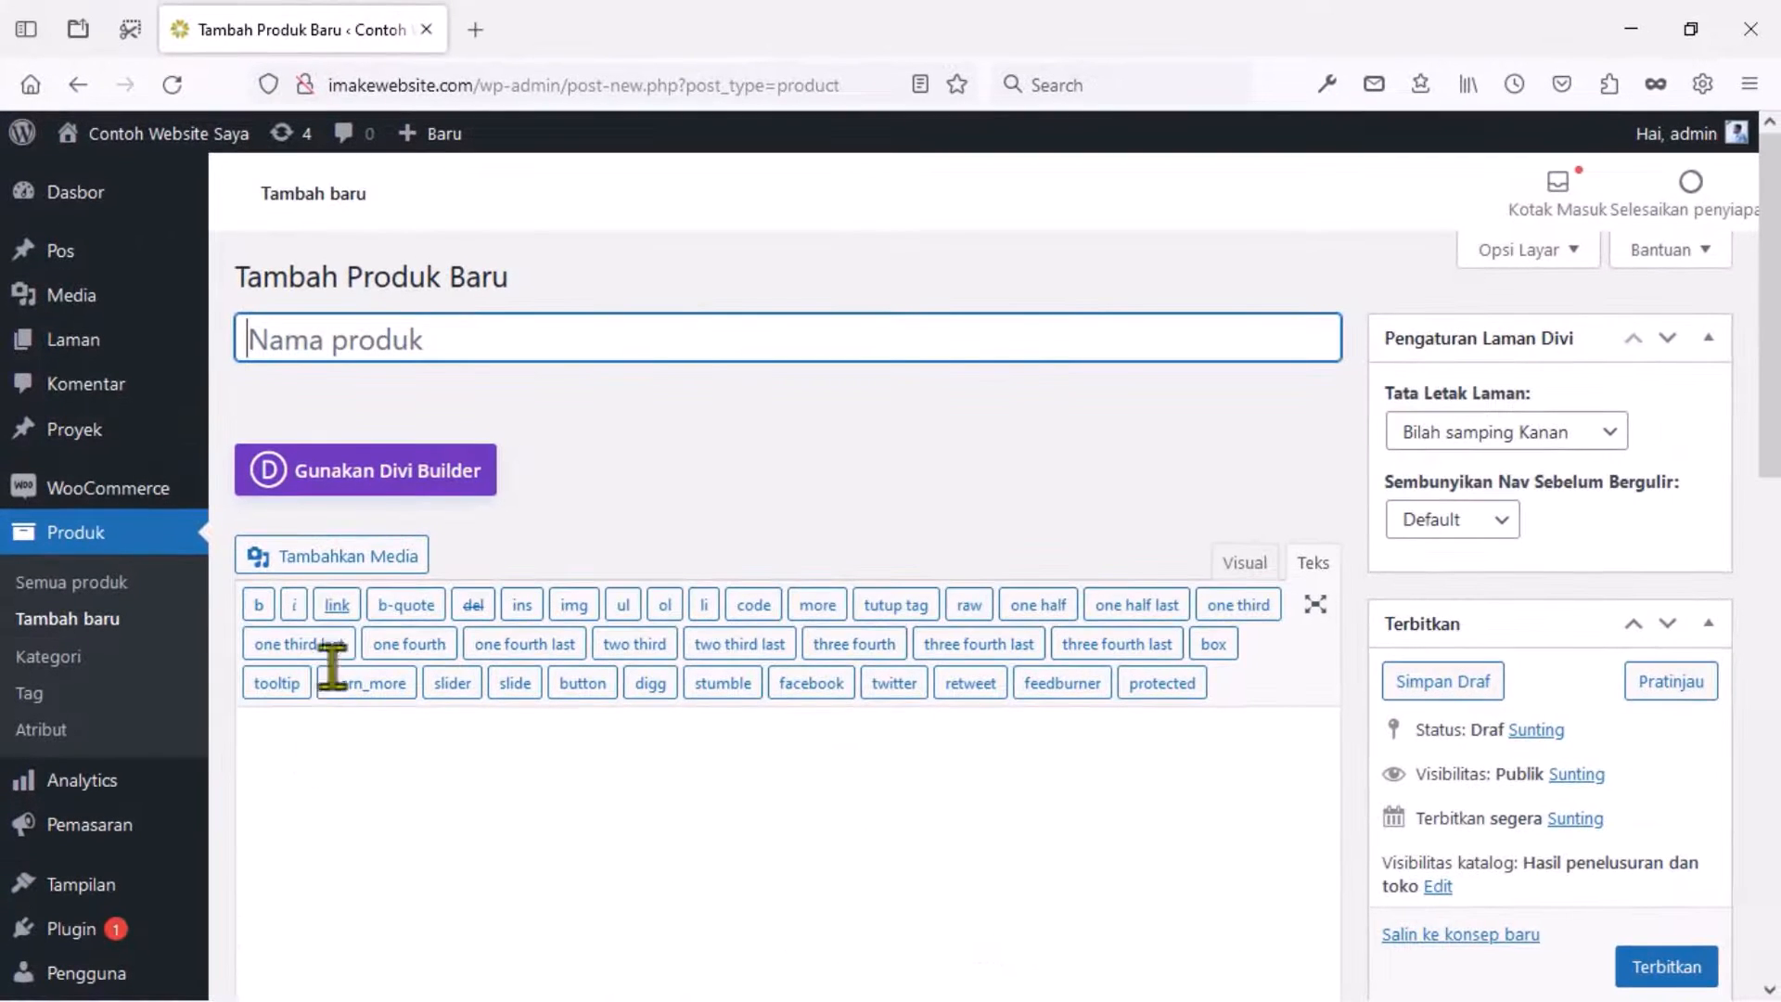
Name the product 'Download Template WordPress' and switch its description editor to Visual.
{"action": "type", "text": "Download Template"}
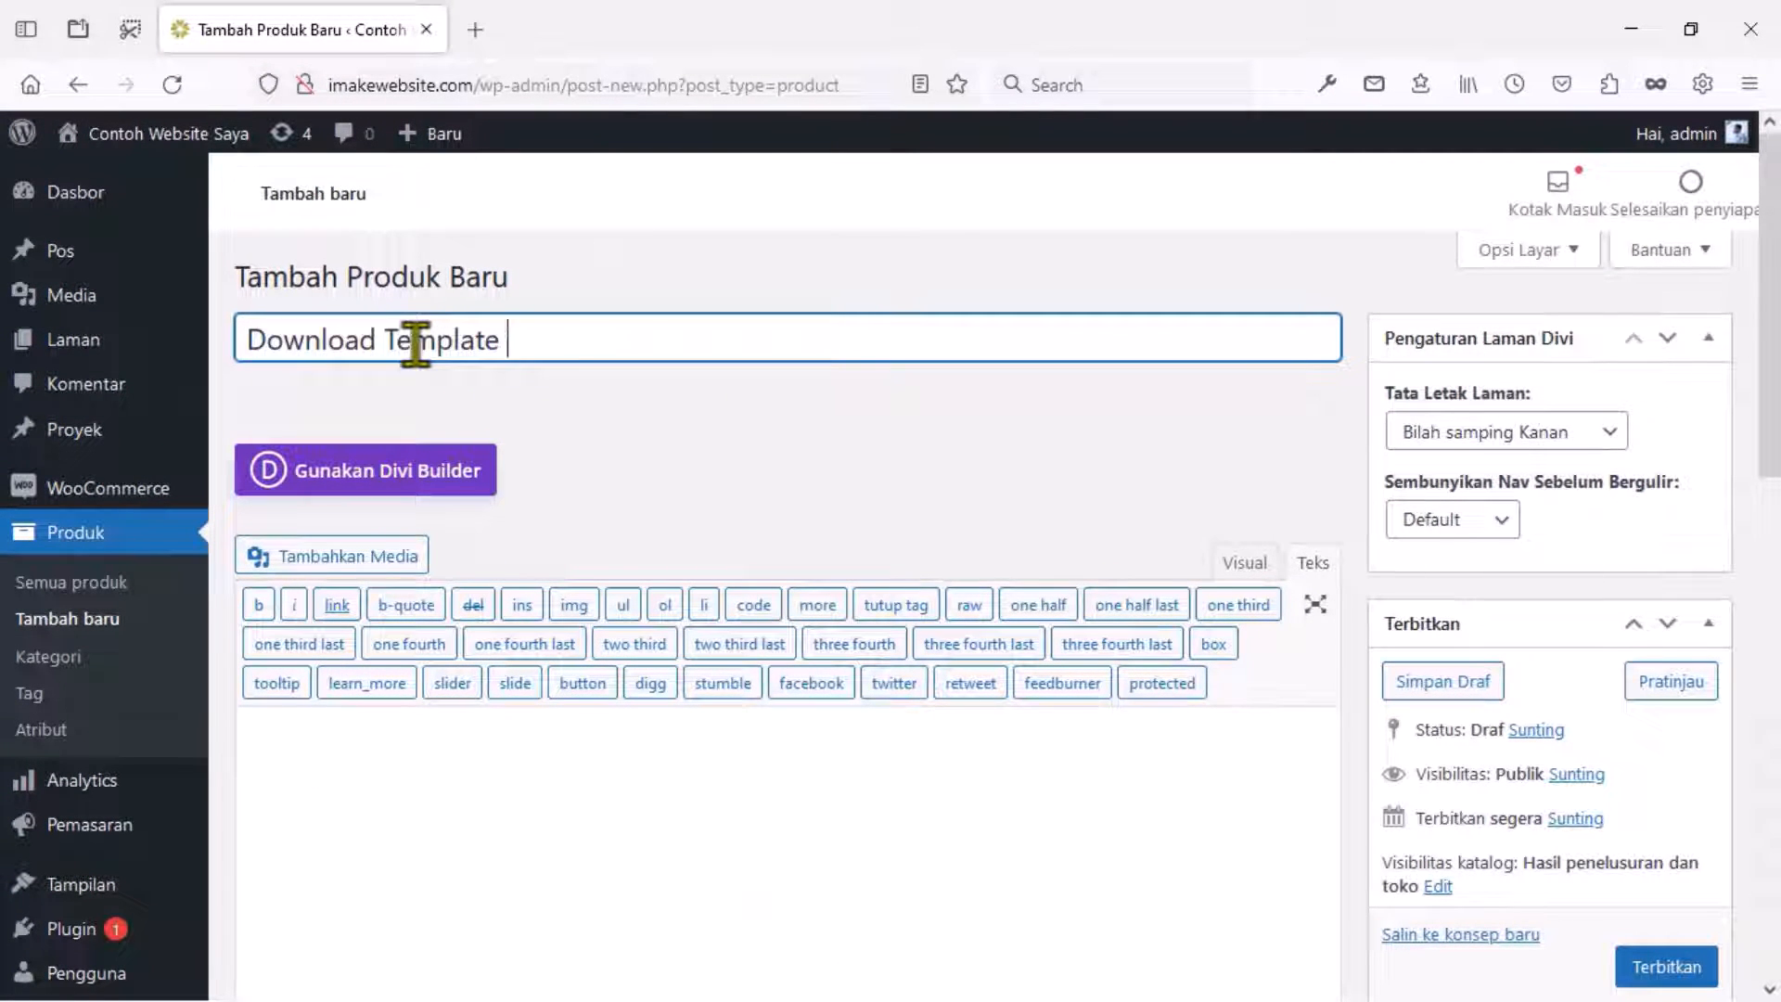
{"action": "type", "text": " WordPress"}
{"action": "scroll", "coordinate": [501, 673], "scroll_direction": "down", "scroll_amount": 2}
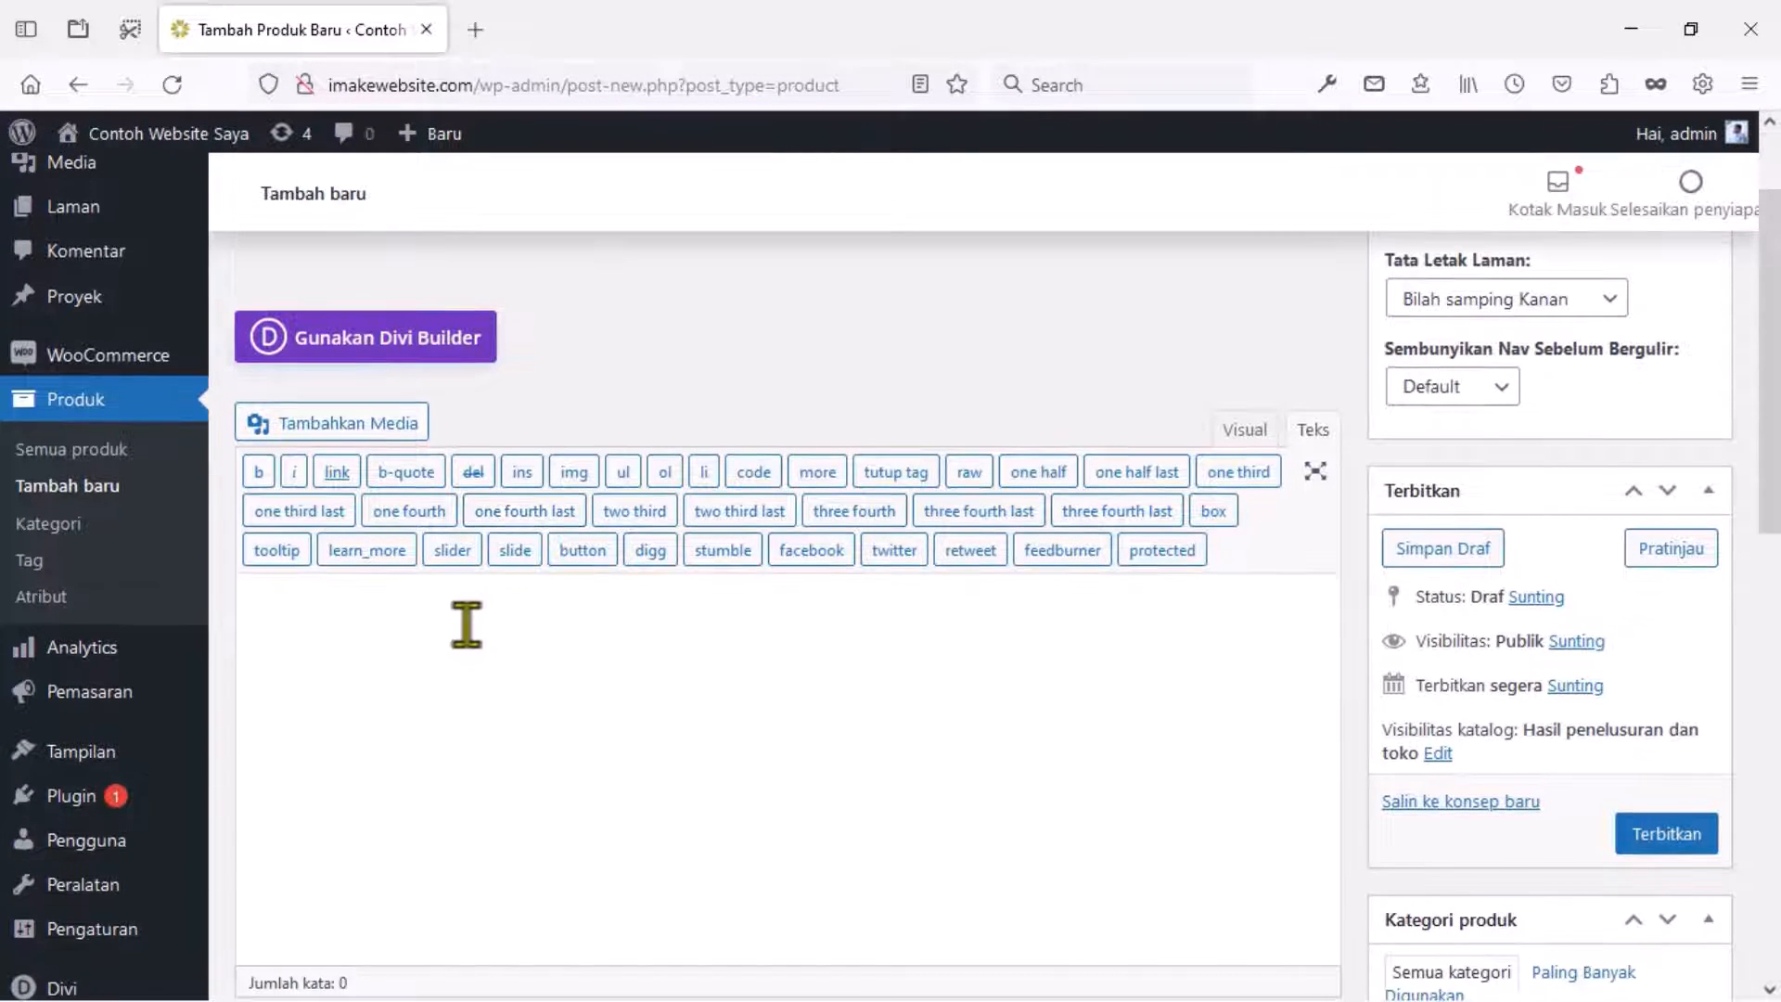
{"action": "scroll", "coordinate": [466, 625], "scroll_direction": "down", "scroll_amount": 2}
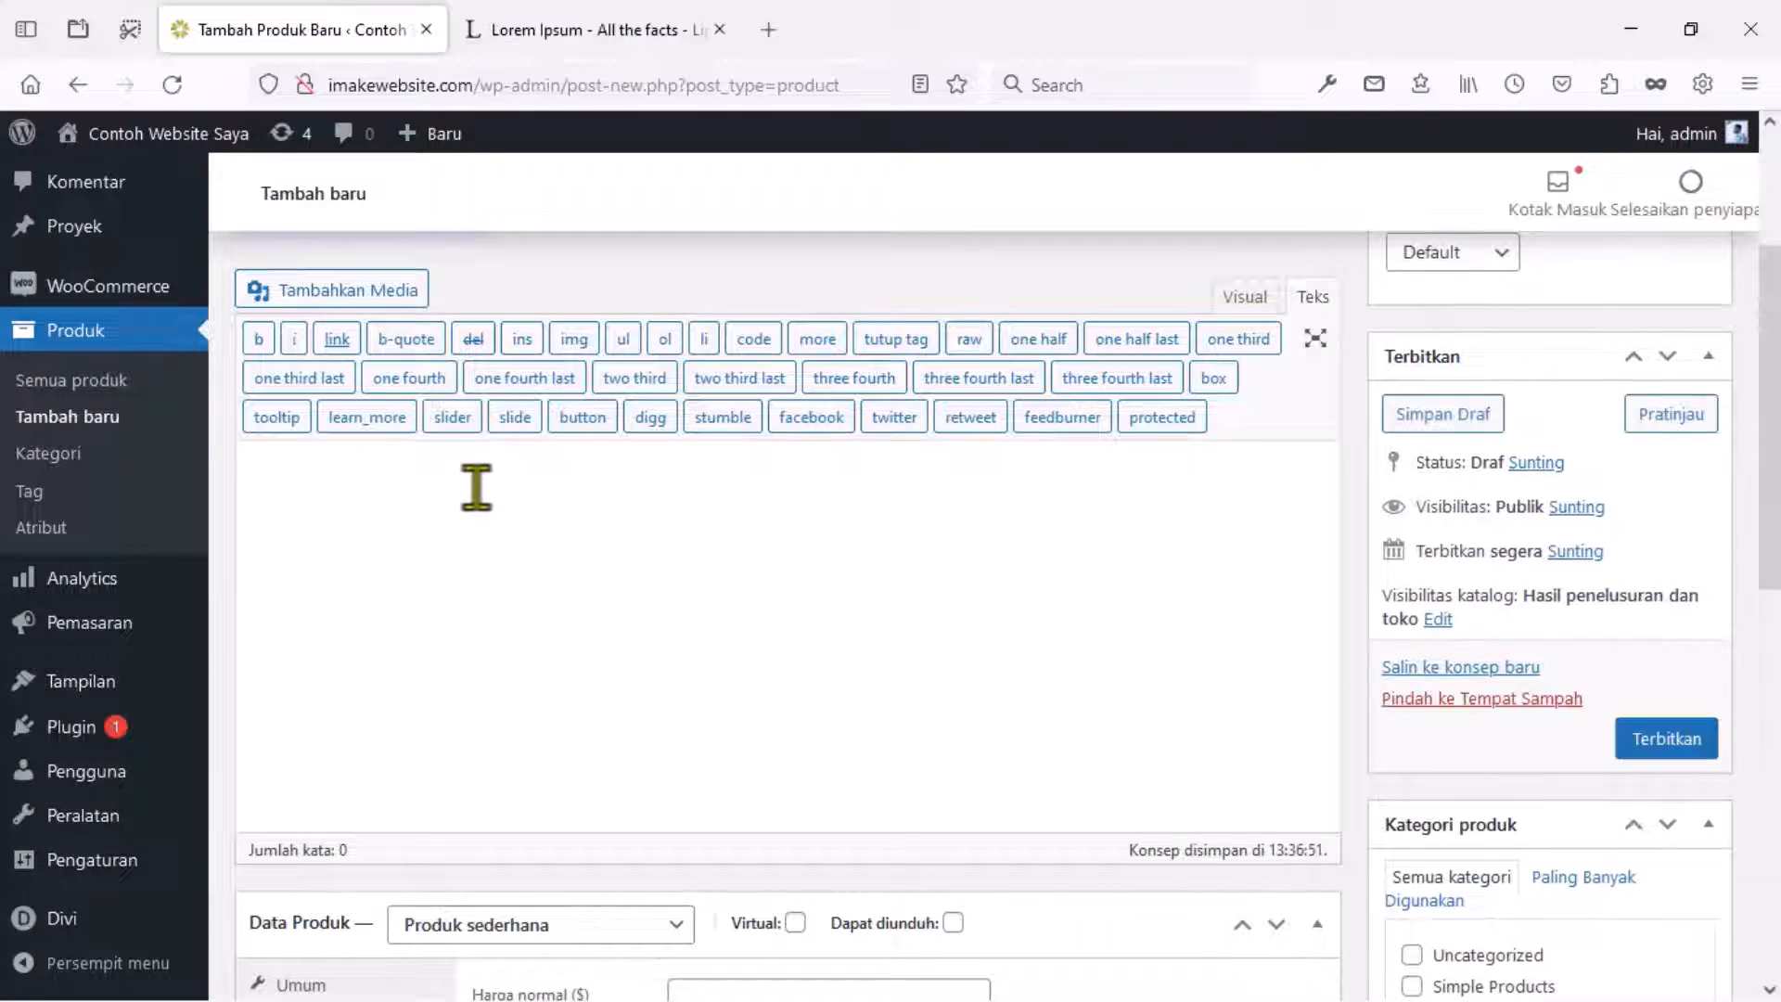
{"action": "left_click", "coordinate": [1240, 308]}
{"action": "left_click", "coordinate": [1243, 306]}
Add the Heading 2 'Ini Deskripsi Panjang' followed by two pasted Lorem Ipsum paragraphs.
{"action": "type", "text": "Ini Deskripsi Panjang"}
{"action": "left_click", "coordinate": [315, 342]}
{"action": "left_click", "coordinate": [338, 493]}
{"action": "key", "text": "Return"}
{"action": "type", "text": "Lorem Ipsum is simply dummy text of the printing and typesetting industry. Lorem Ipsum has been the industry's standard dummy text ever since the 1500s, when an unknown printer took a galley of type and scrambled it to make a type specimen book. It has survived not only five centuries, but also the leap into electronic typesetting, remaining essentially unchanged. It was popularised in the 1960s with the release of Letraset sheets containing Lorem Ipsum passages, and more recently with desktop publishing software like Aldus PageMaker including versions of Lorem Ipsum."}
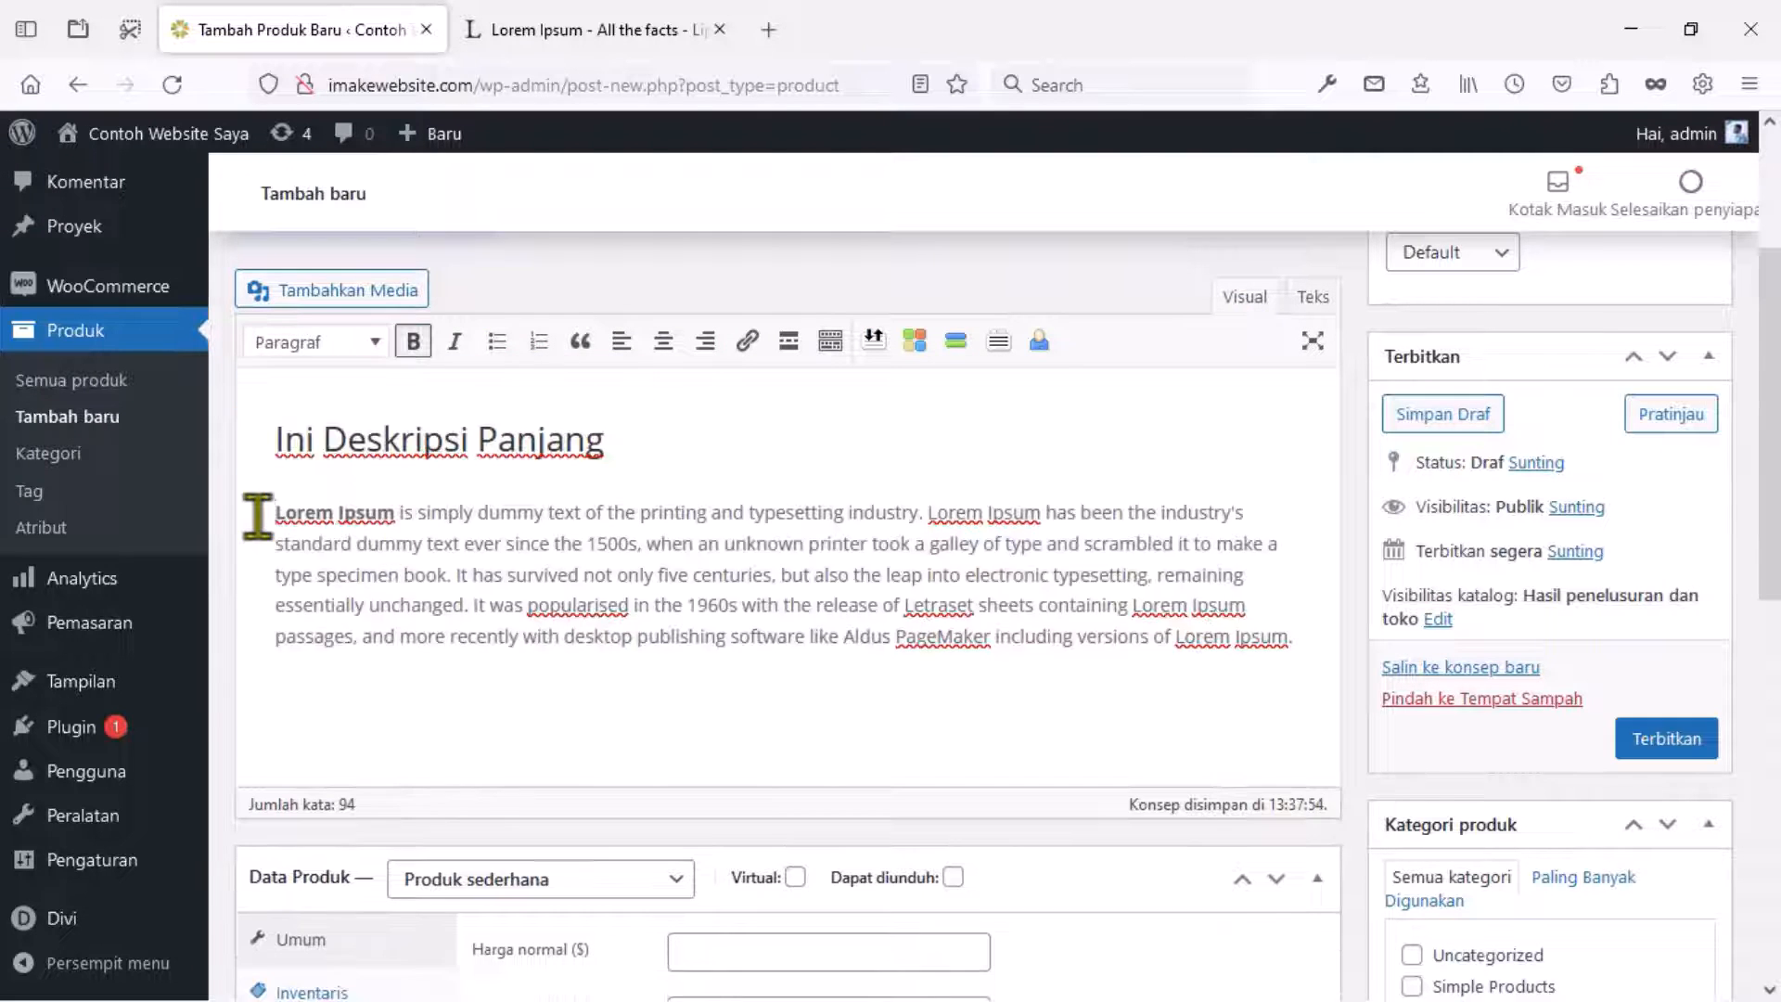
{"action": "key", "text": "Return"}
{"action": "type", "text": "Lorem Ipsum is simply dummy text of the printing and typesetting industry. Lorem Ipsum has been the industry's standard dummy text ever since the 1500s, when an unknown printer took a galley of type and scrambled it to make a type specimen book. It has survived not only five centuries, but also the leap into electronic typesetting, remaining essentially unchanged. It was popularised in the 1960s with the release of Letraset sheets containing Lorem Ipsum passages, and more recently with desktop publishing software like Aldus PageMaker including versions of Lorem Ipsum."}
{"action": "left_click", "coordinate": [469, 706]}
{"action": "scroll", "coordinate": [469, 692], "scroll_direction": "down", "scroll_amount": 5}
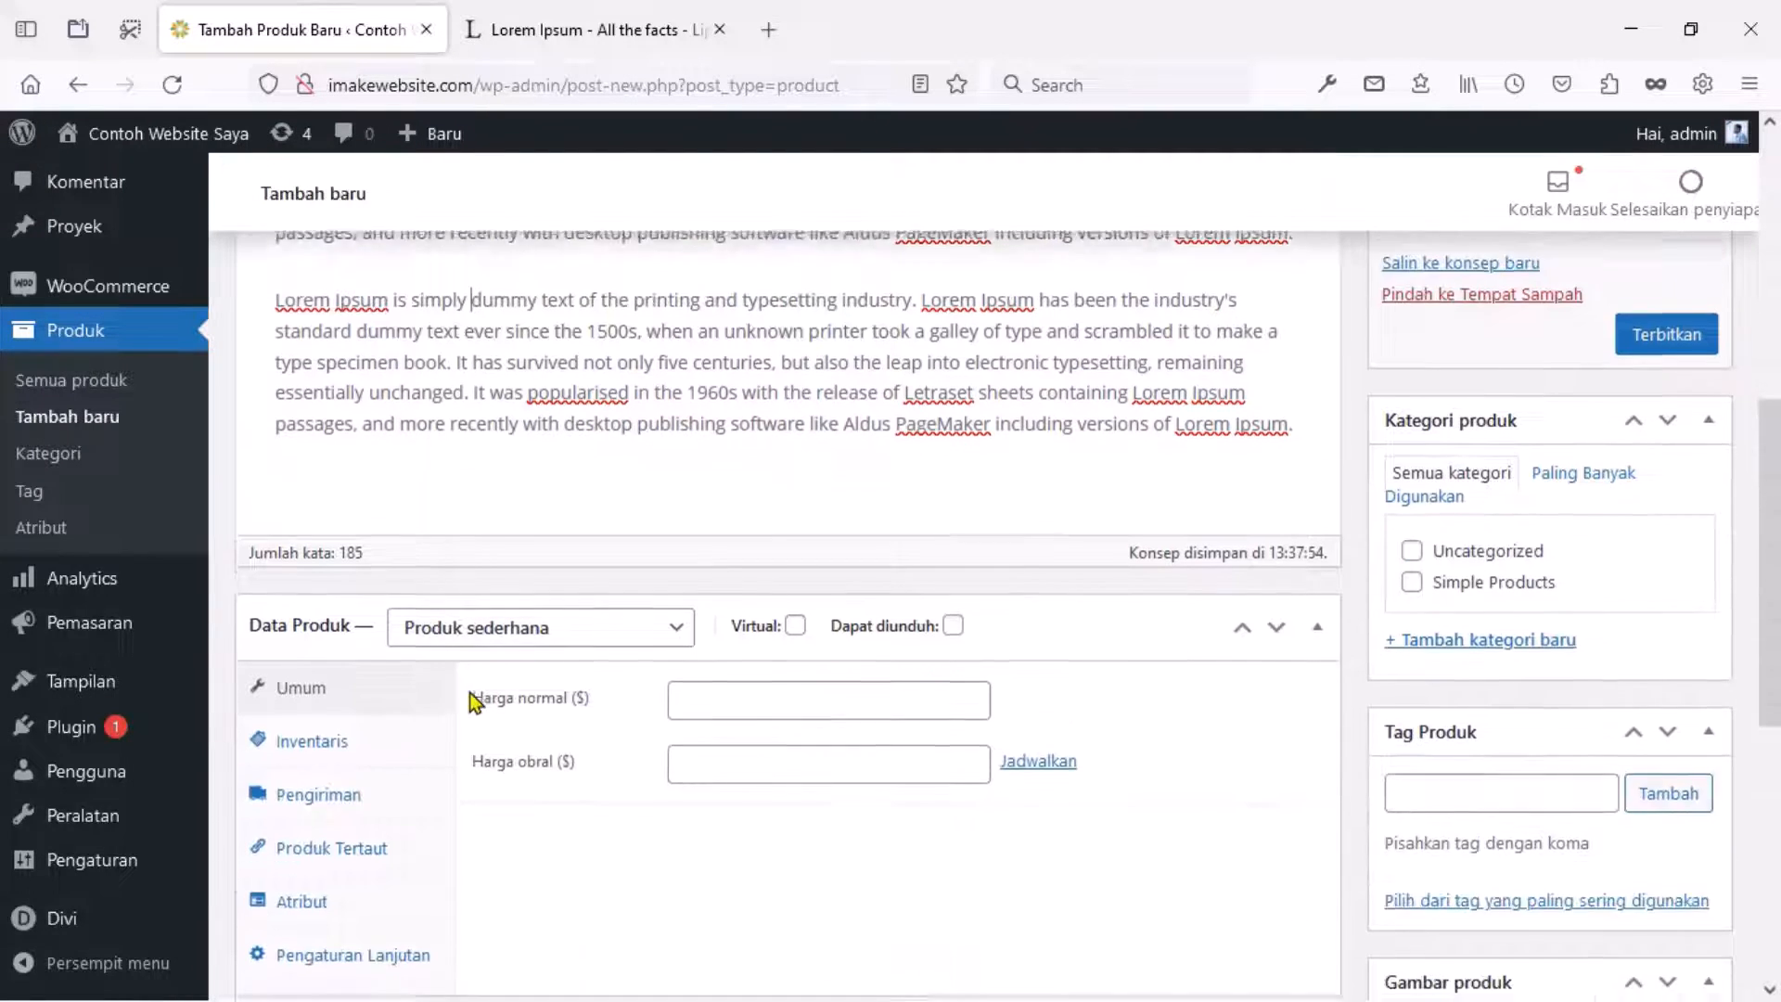
{"action": "scroll", "coordinate": [471, 701], "scroll_direction": "down", "scroll_amount": 2}
{"action": "scroll", "coordinate": [471, 701], "scroll_direction": "down", "scroll_amount": 2}
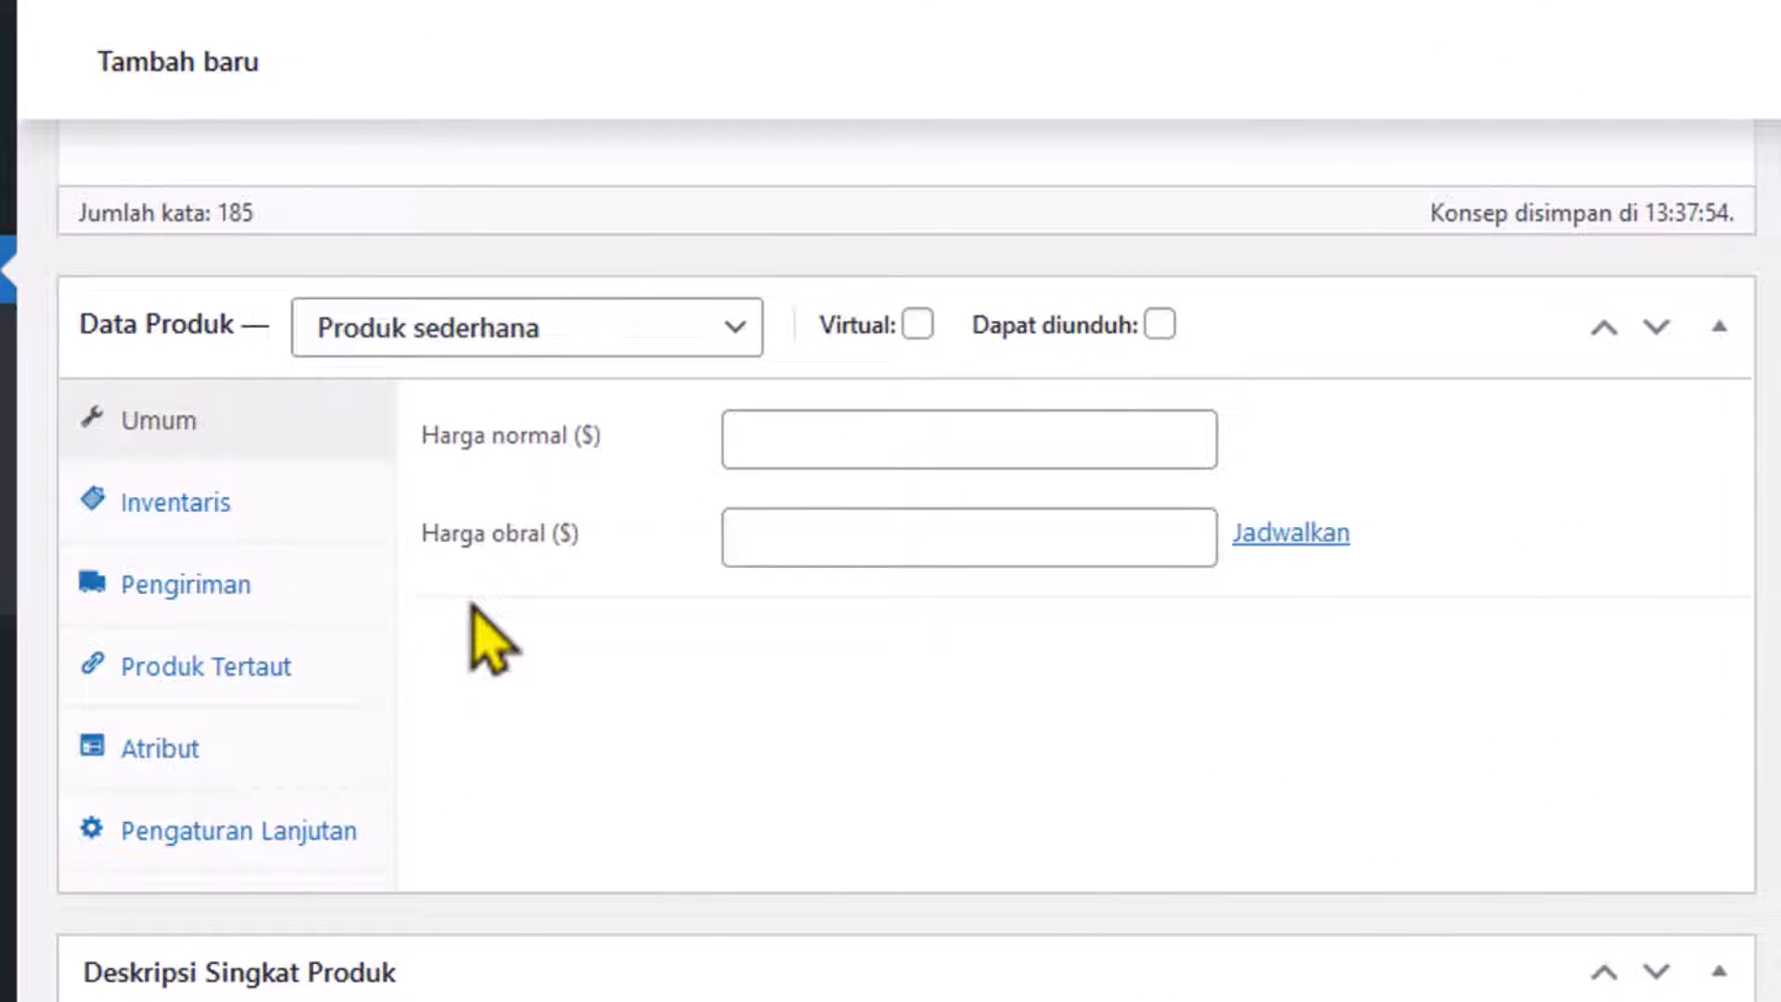
Set the product's regular price to 300000.
{"action": "left_click", "coordinate": [783, 440]}
{"action": "type", "text": "3000"}
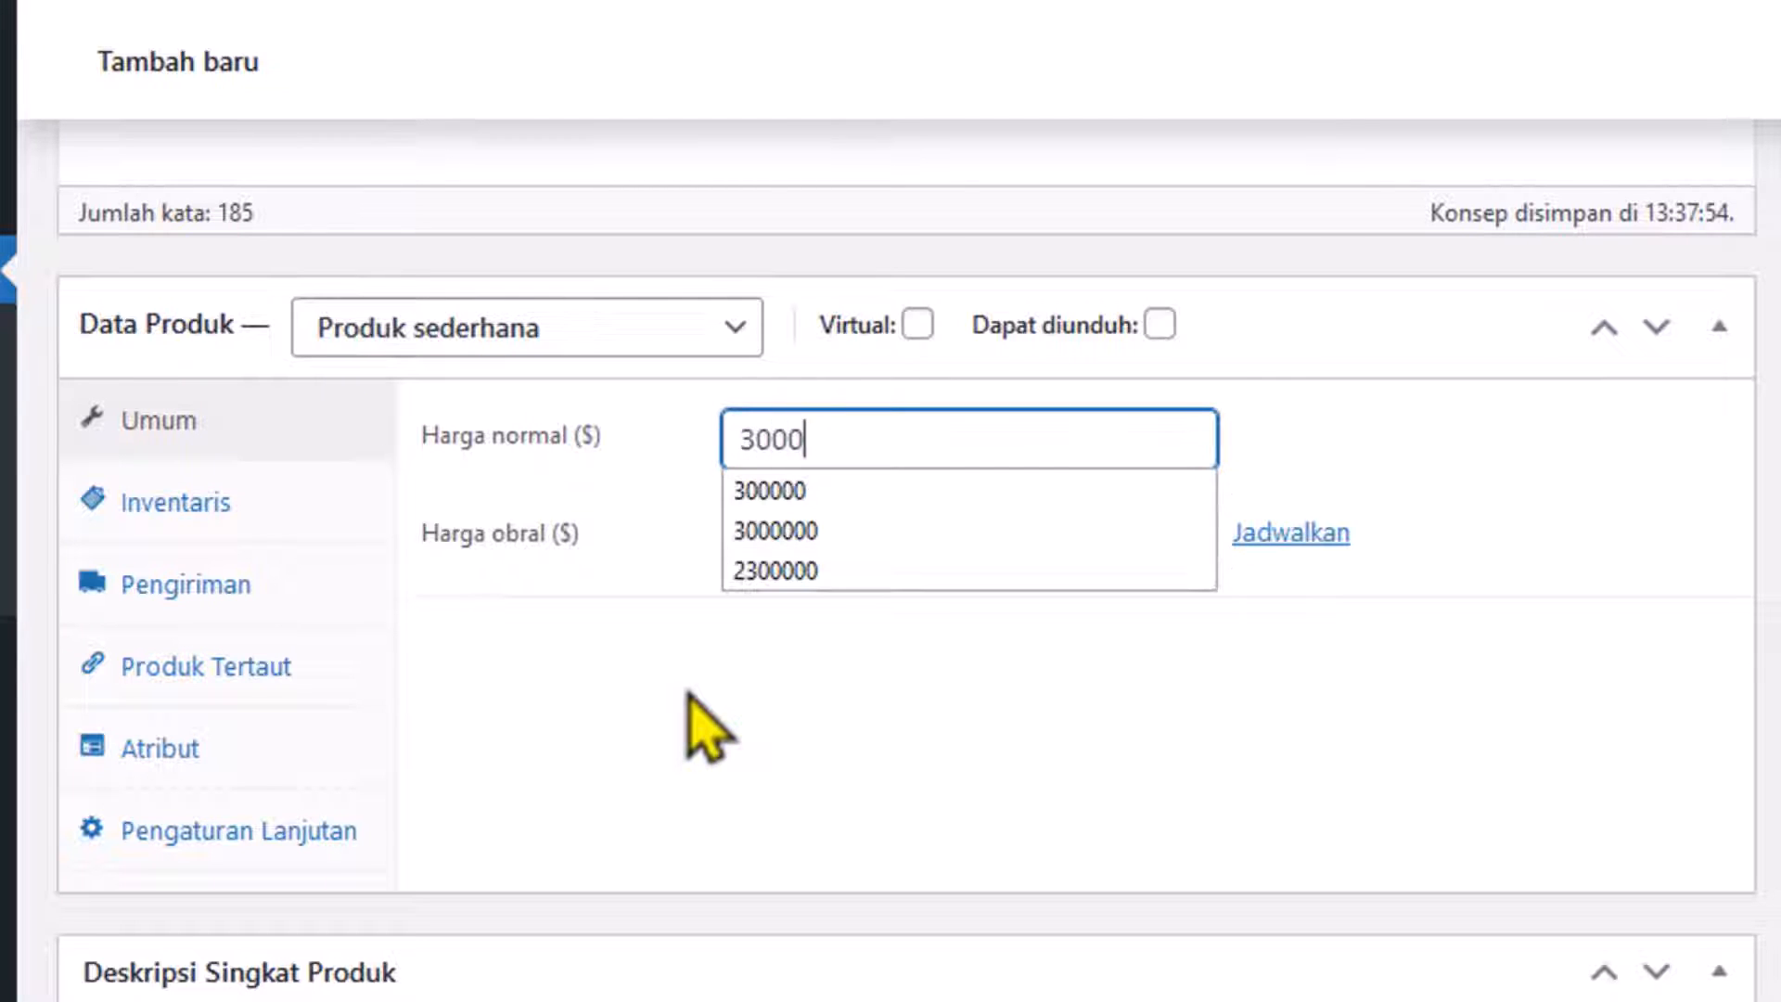
{"action": "type", "text": "00"}
{"action": "left_click", "coordinate": [689, 697]}
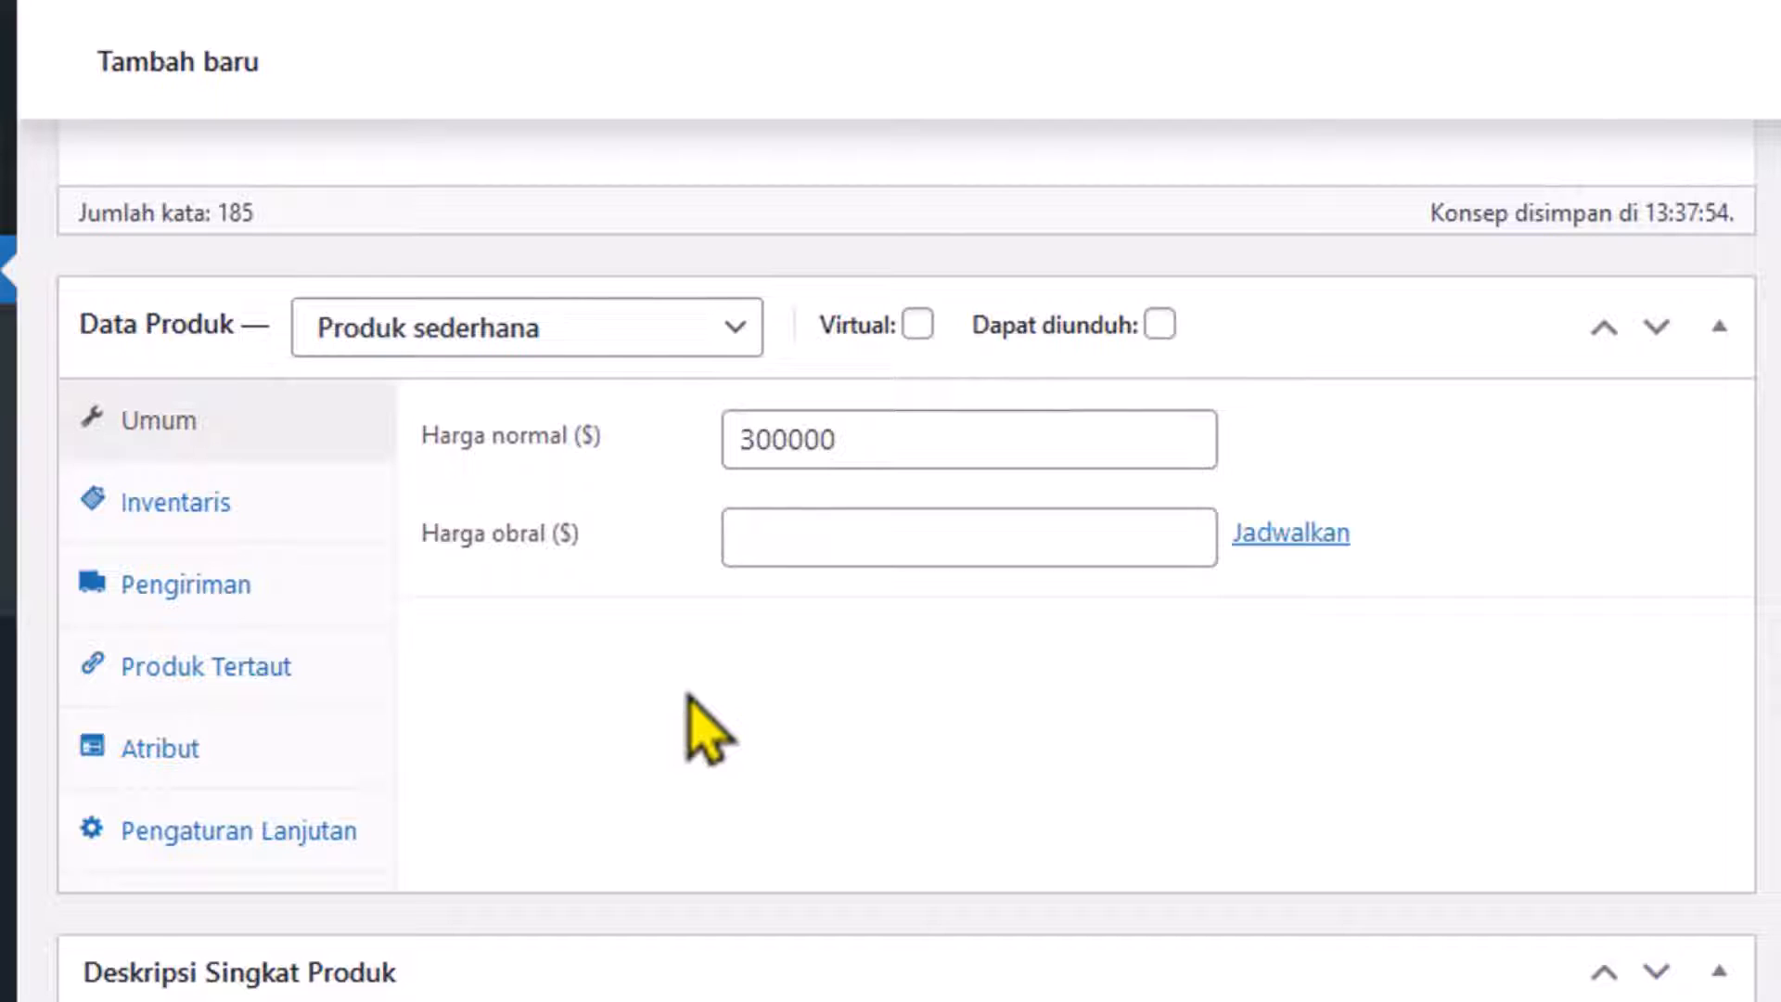
Make the product downloadable and add a file row named 'Download Layout'.
{"action": "mouse_move", "coordinate": [906, 369]}
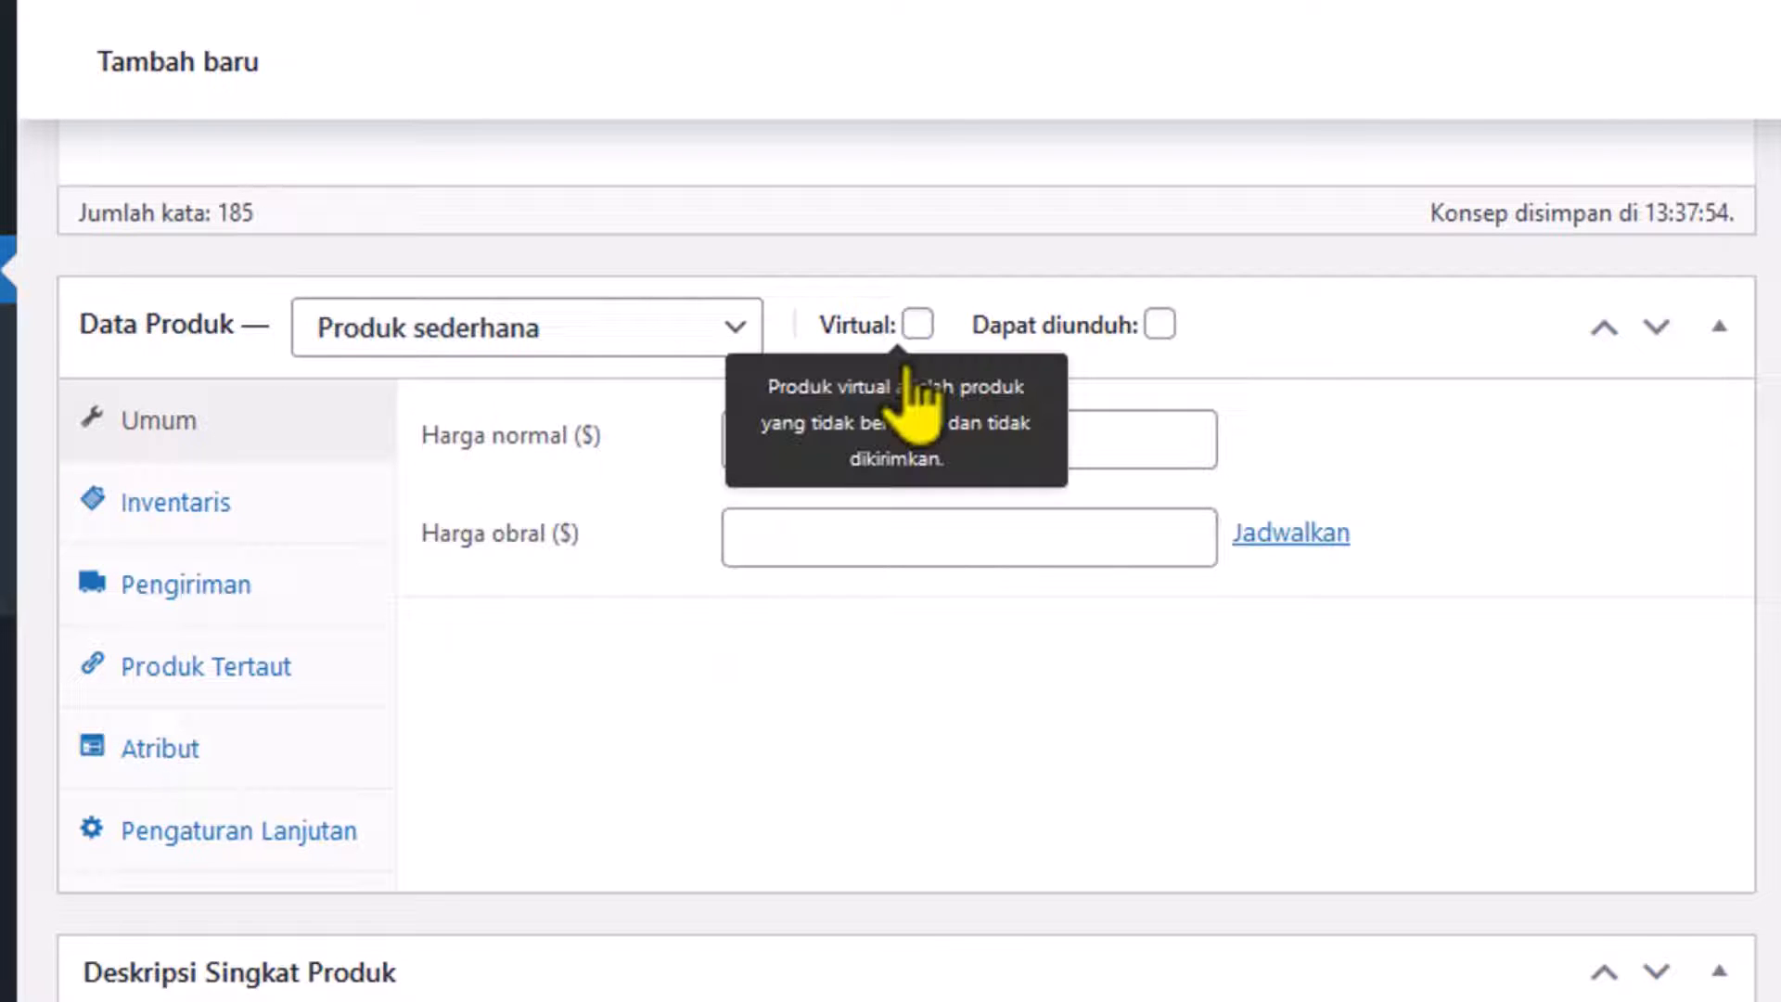
{"action": "mouse_move", "coordinate": [1159, 327]}
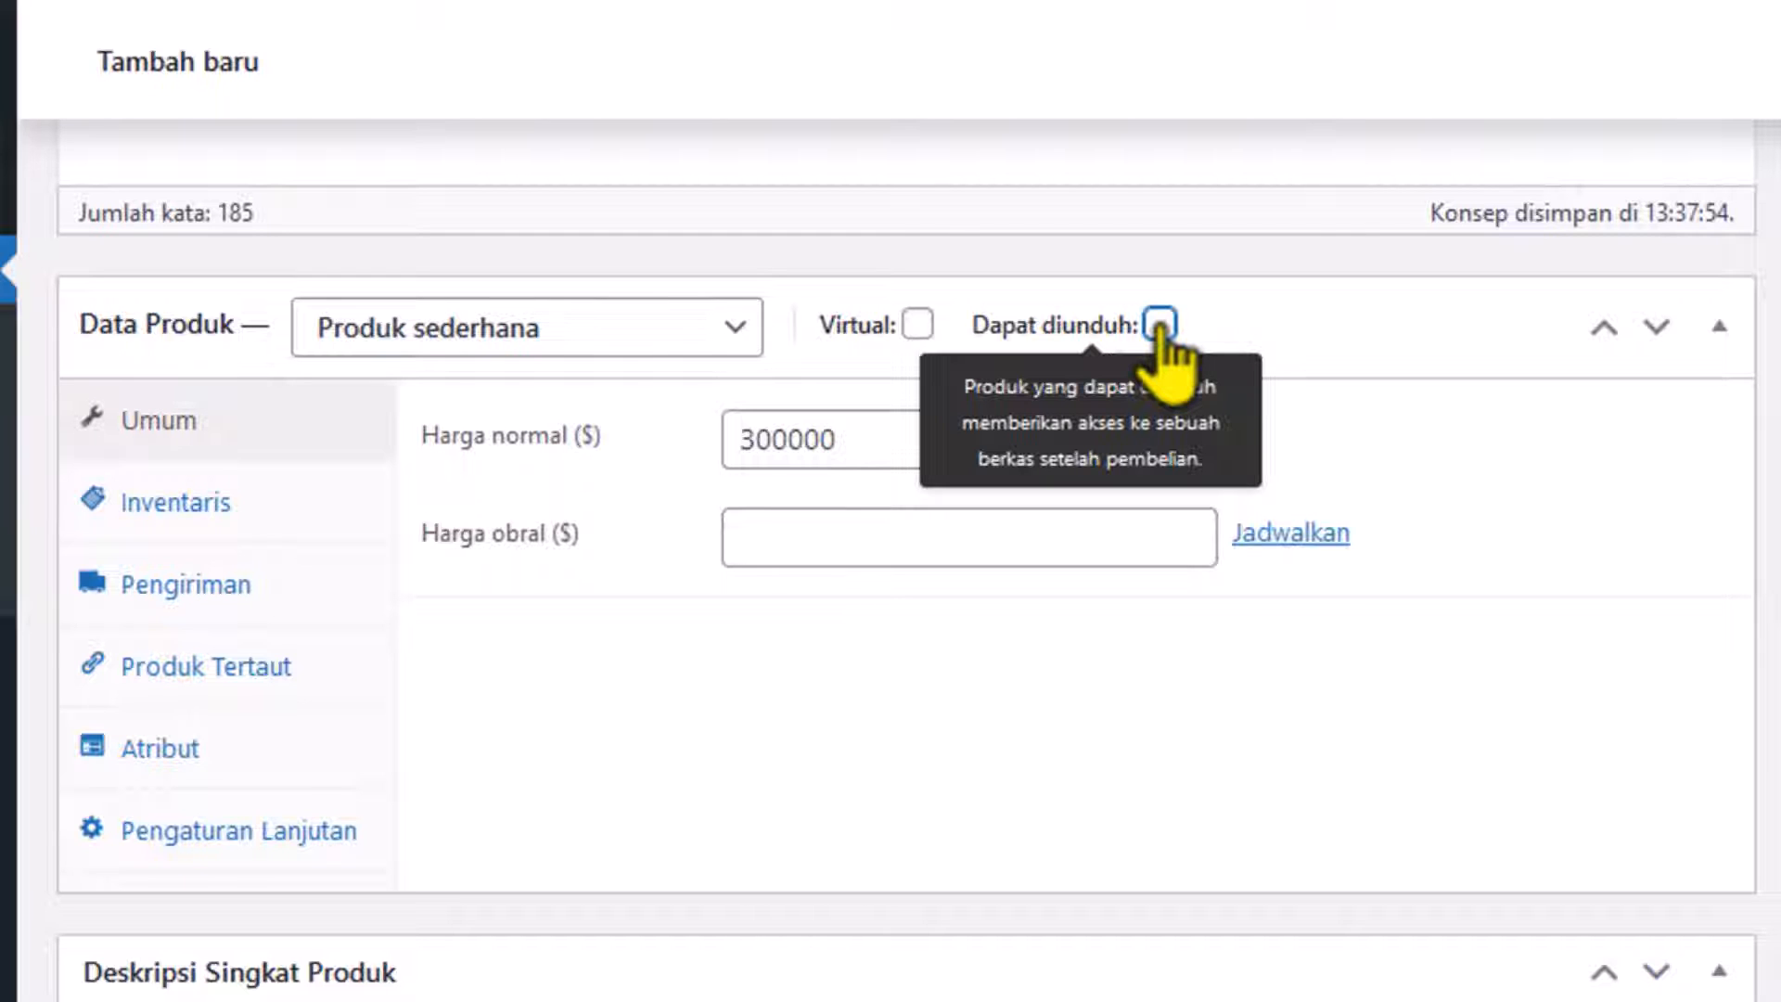
{"action": "left_click", "coordinate": [1160, 327]}
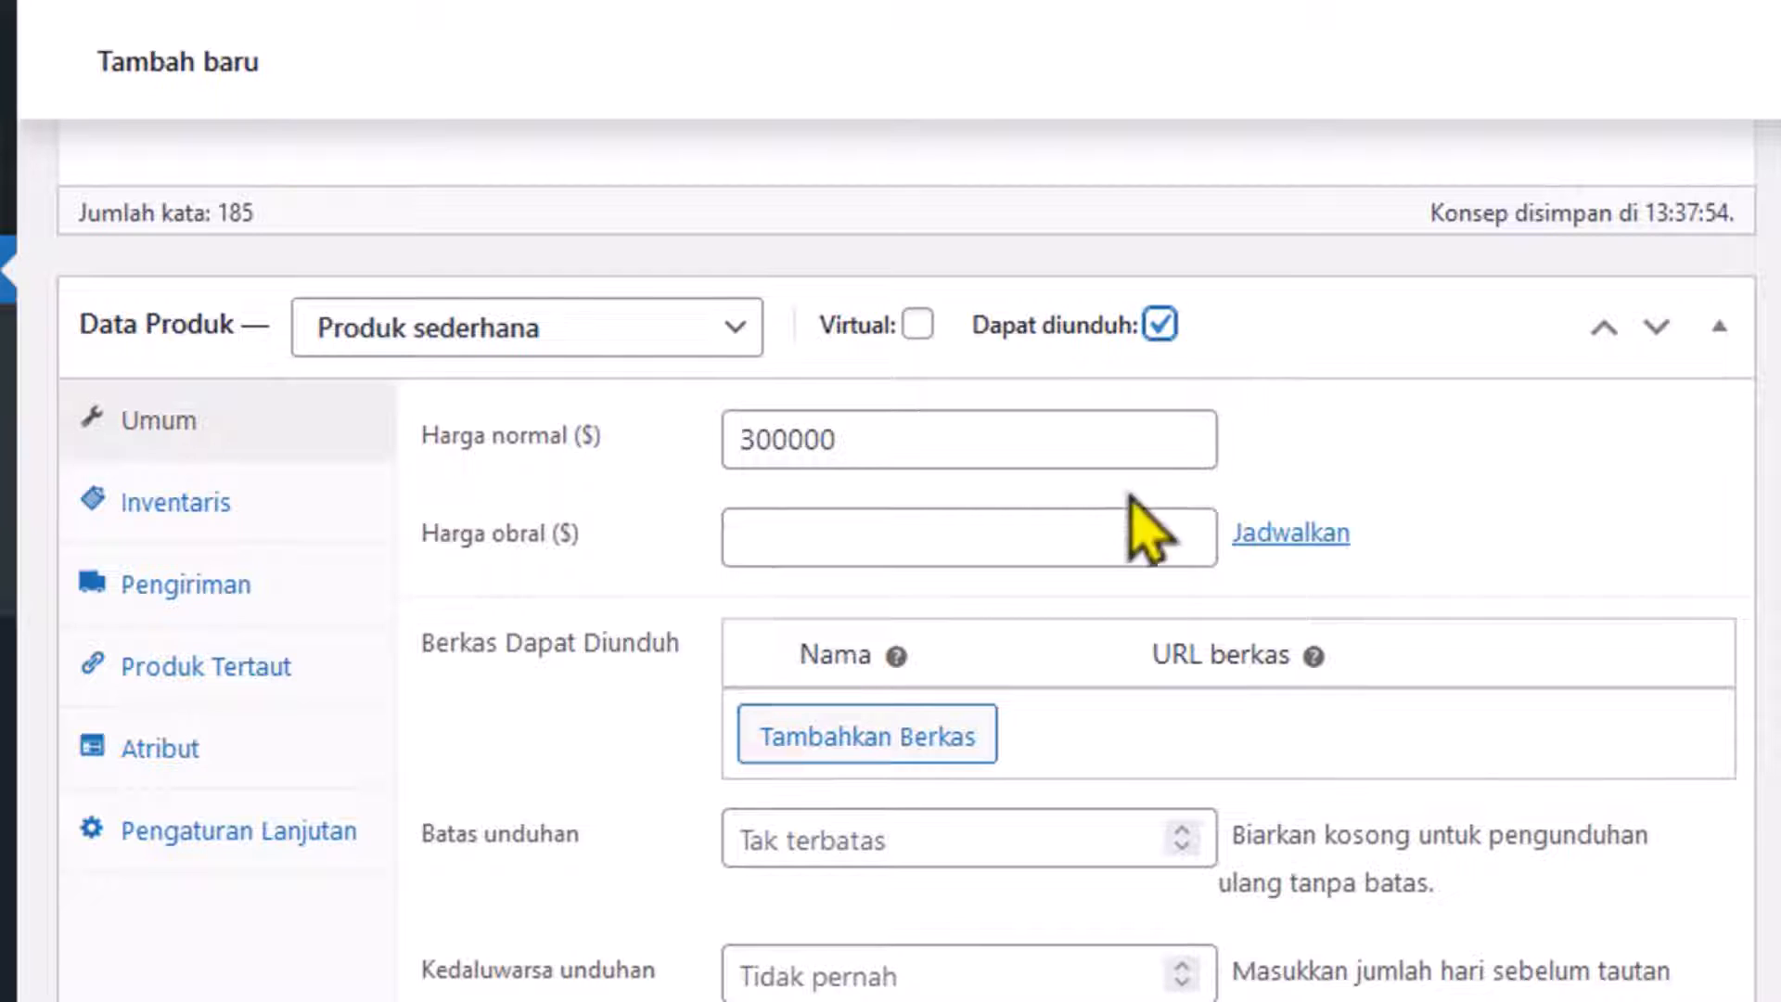
{"action": "left_click", "coordinate": [840, 742]}
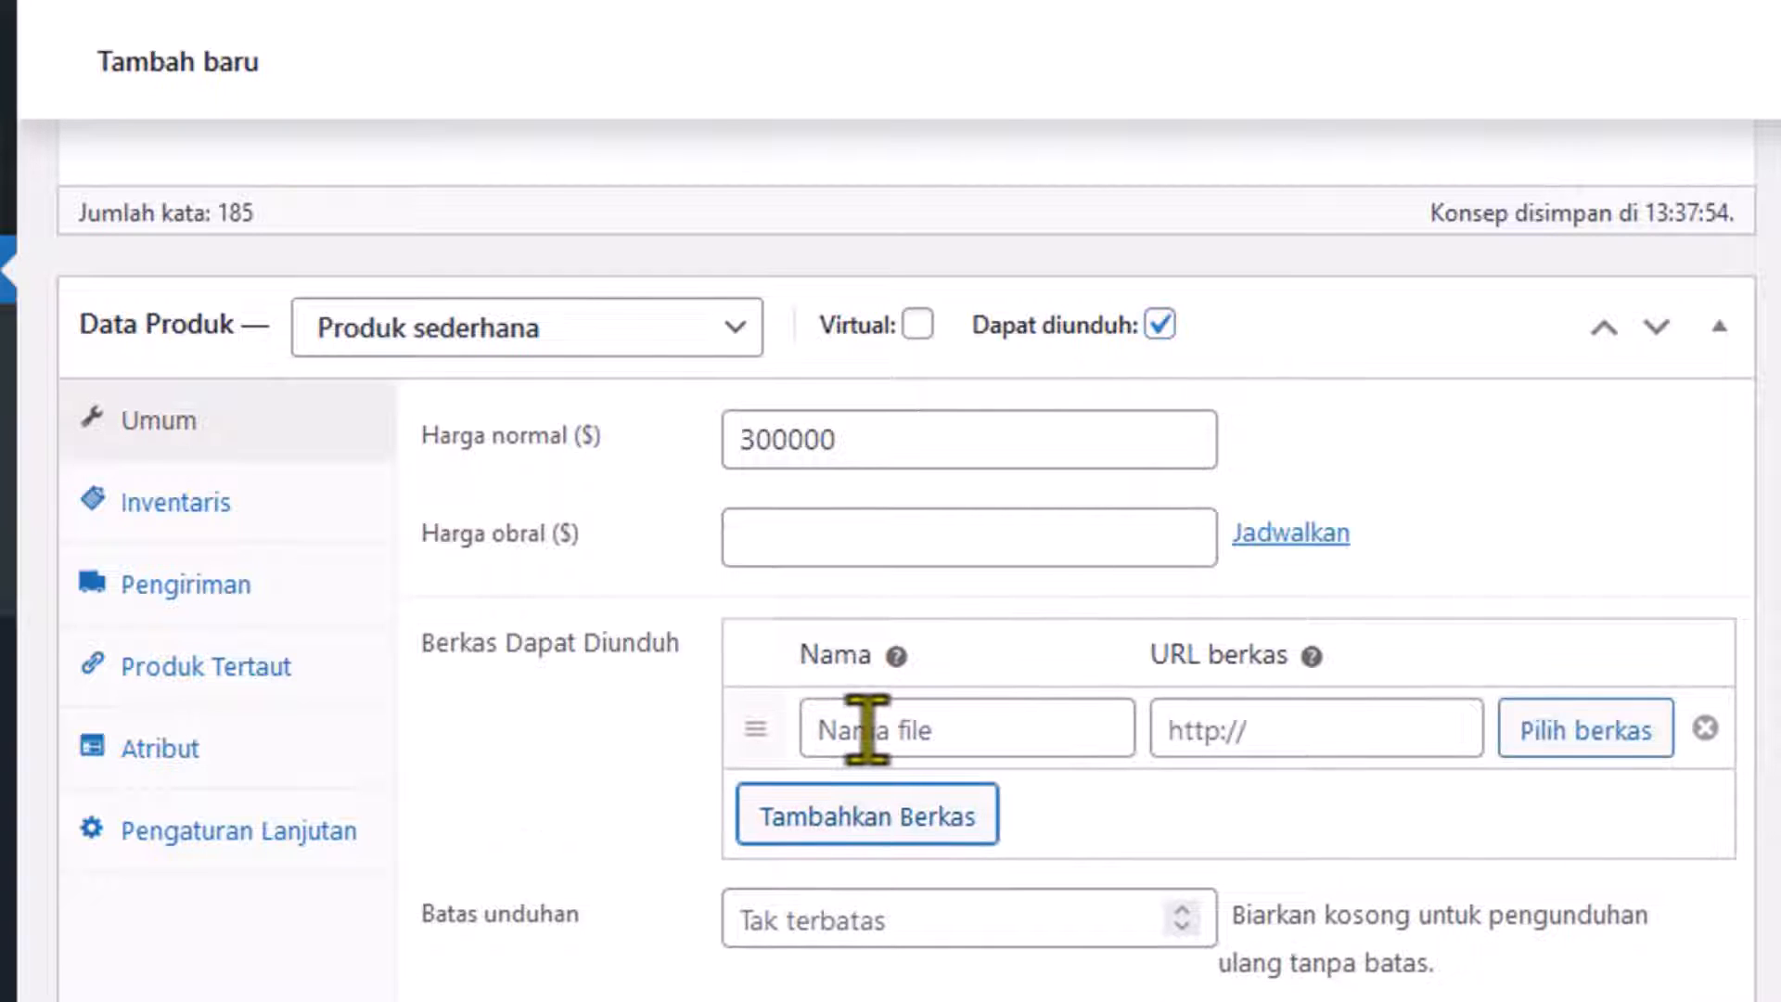
{"action": "left_click", "coordinate": [867, 729]}
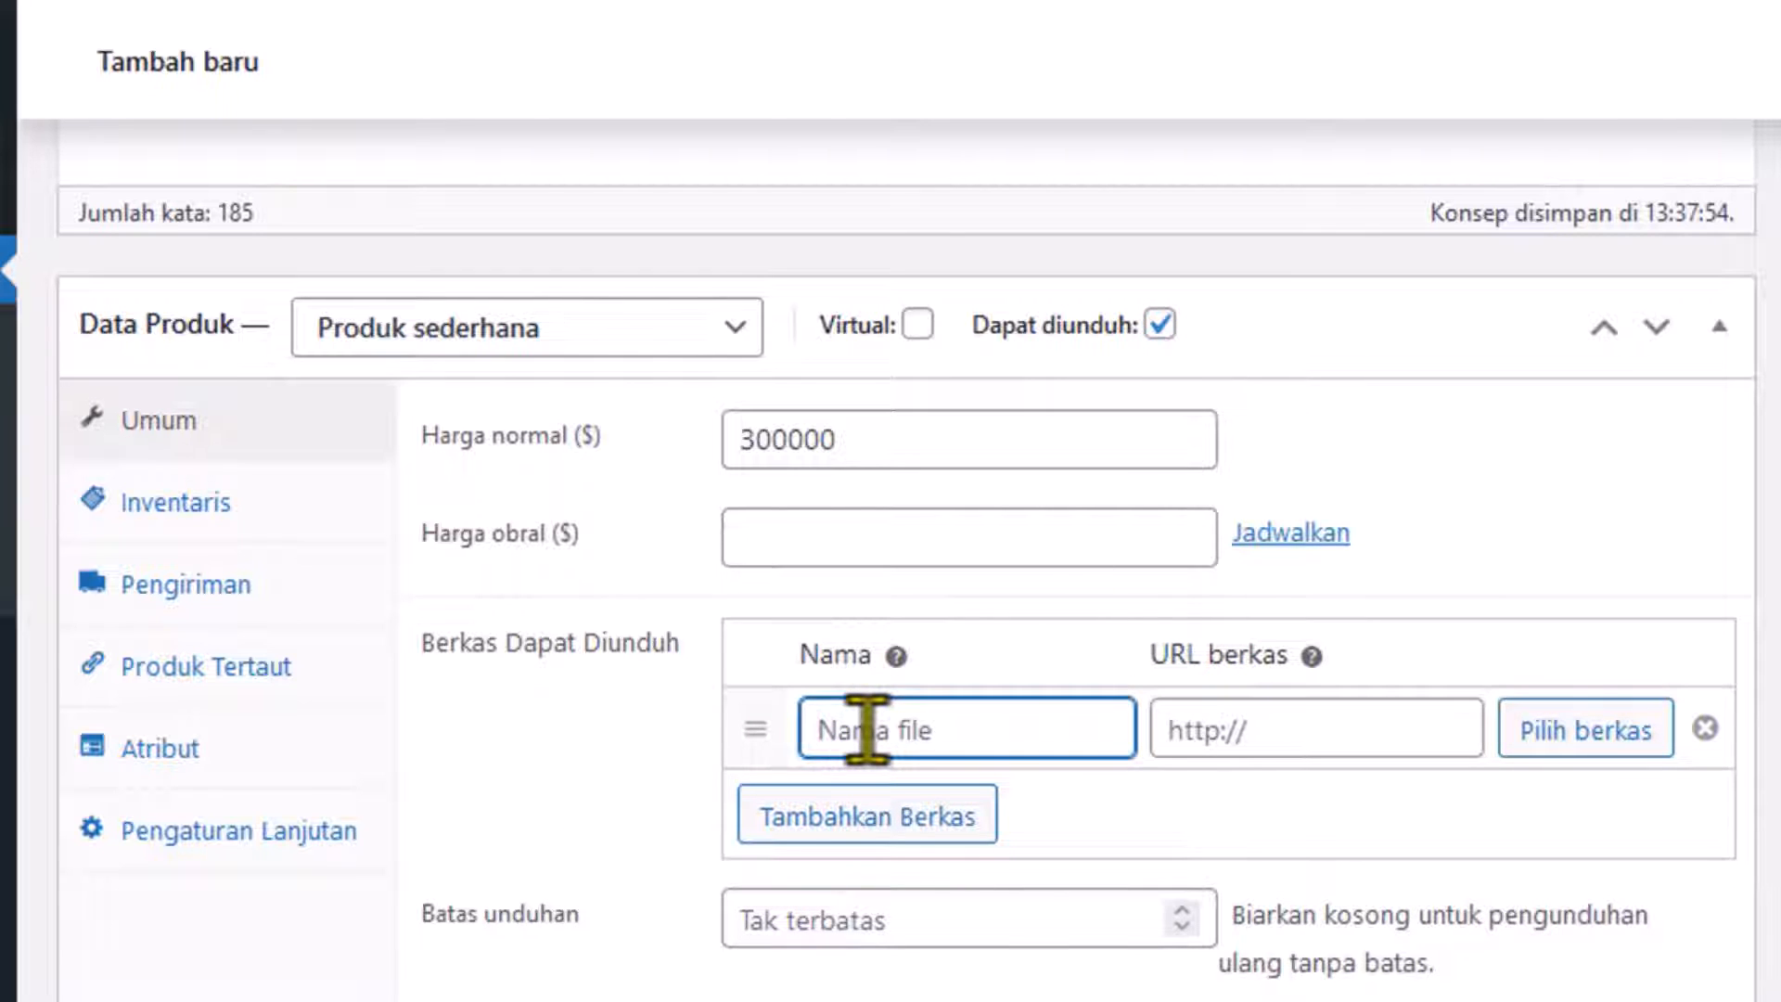
{"action": "type", "text": "Download Layout"}
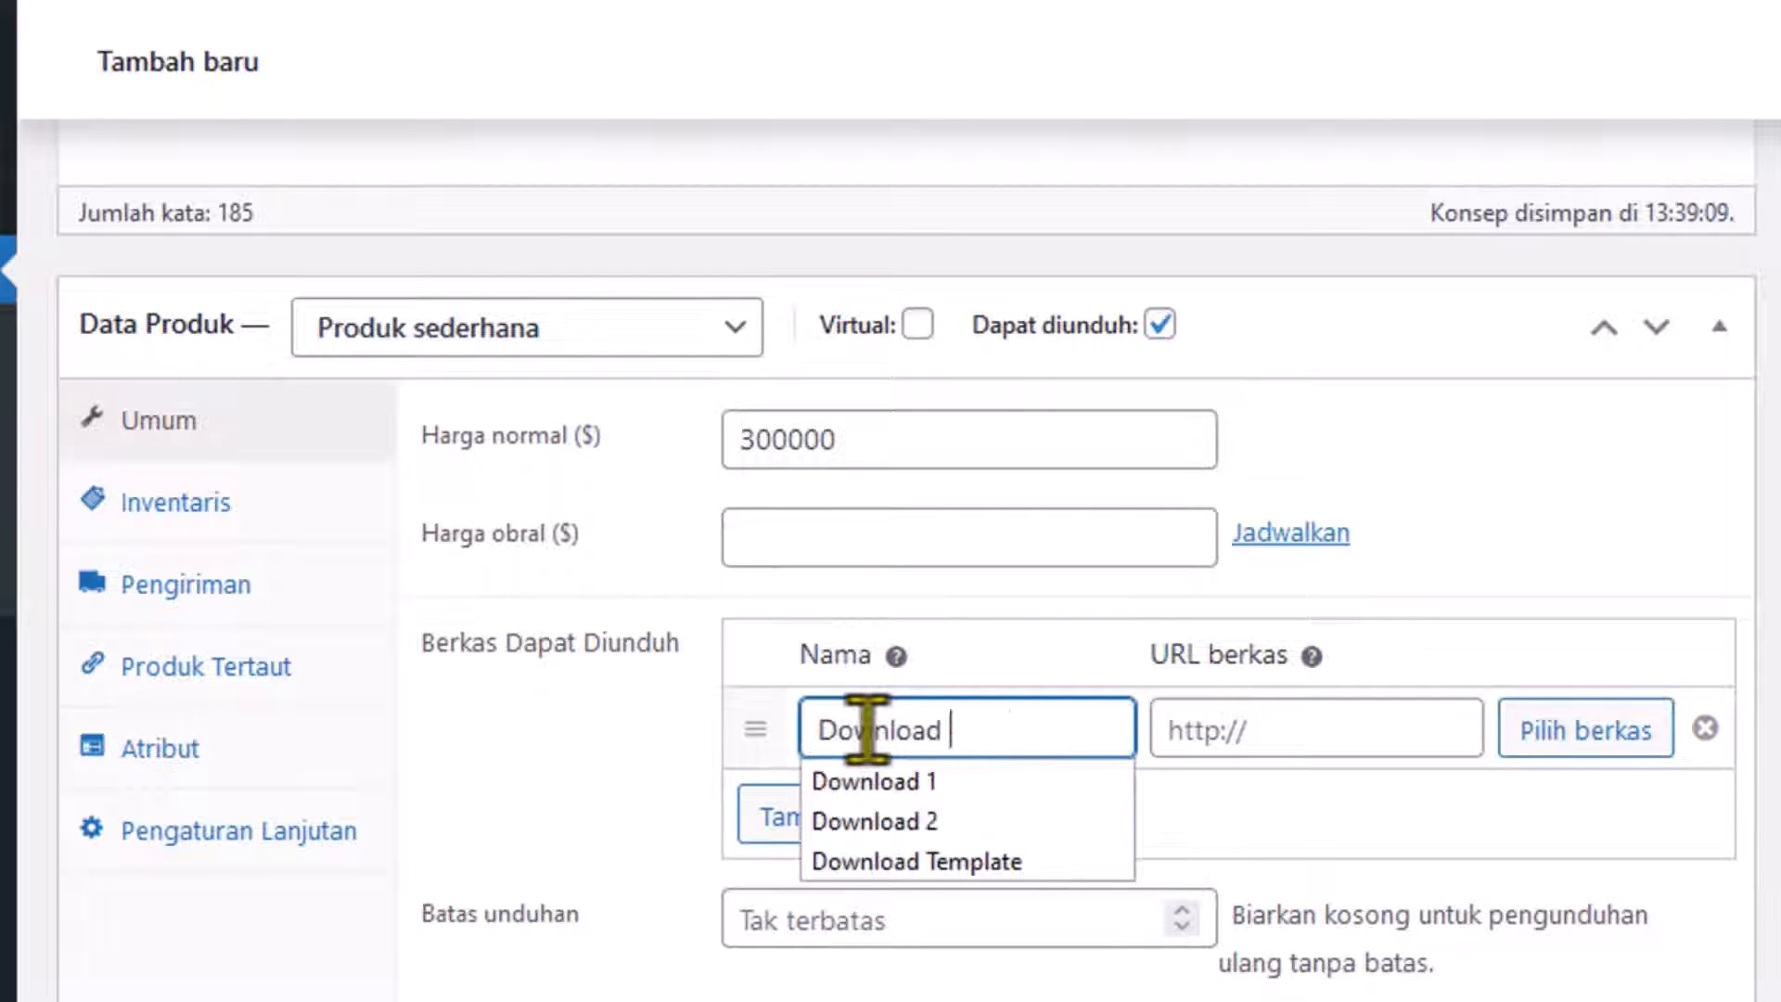
{"action": "left_click", "coordinate": [1049, 807]}
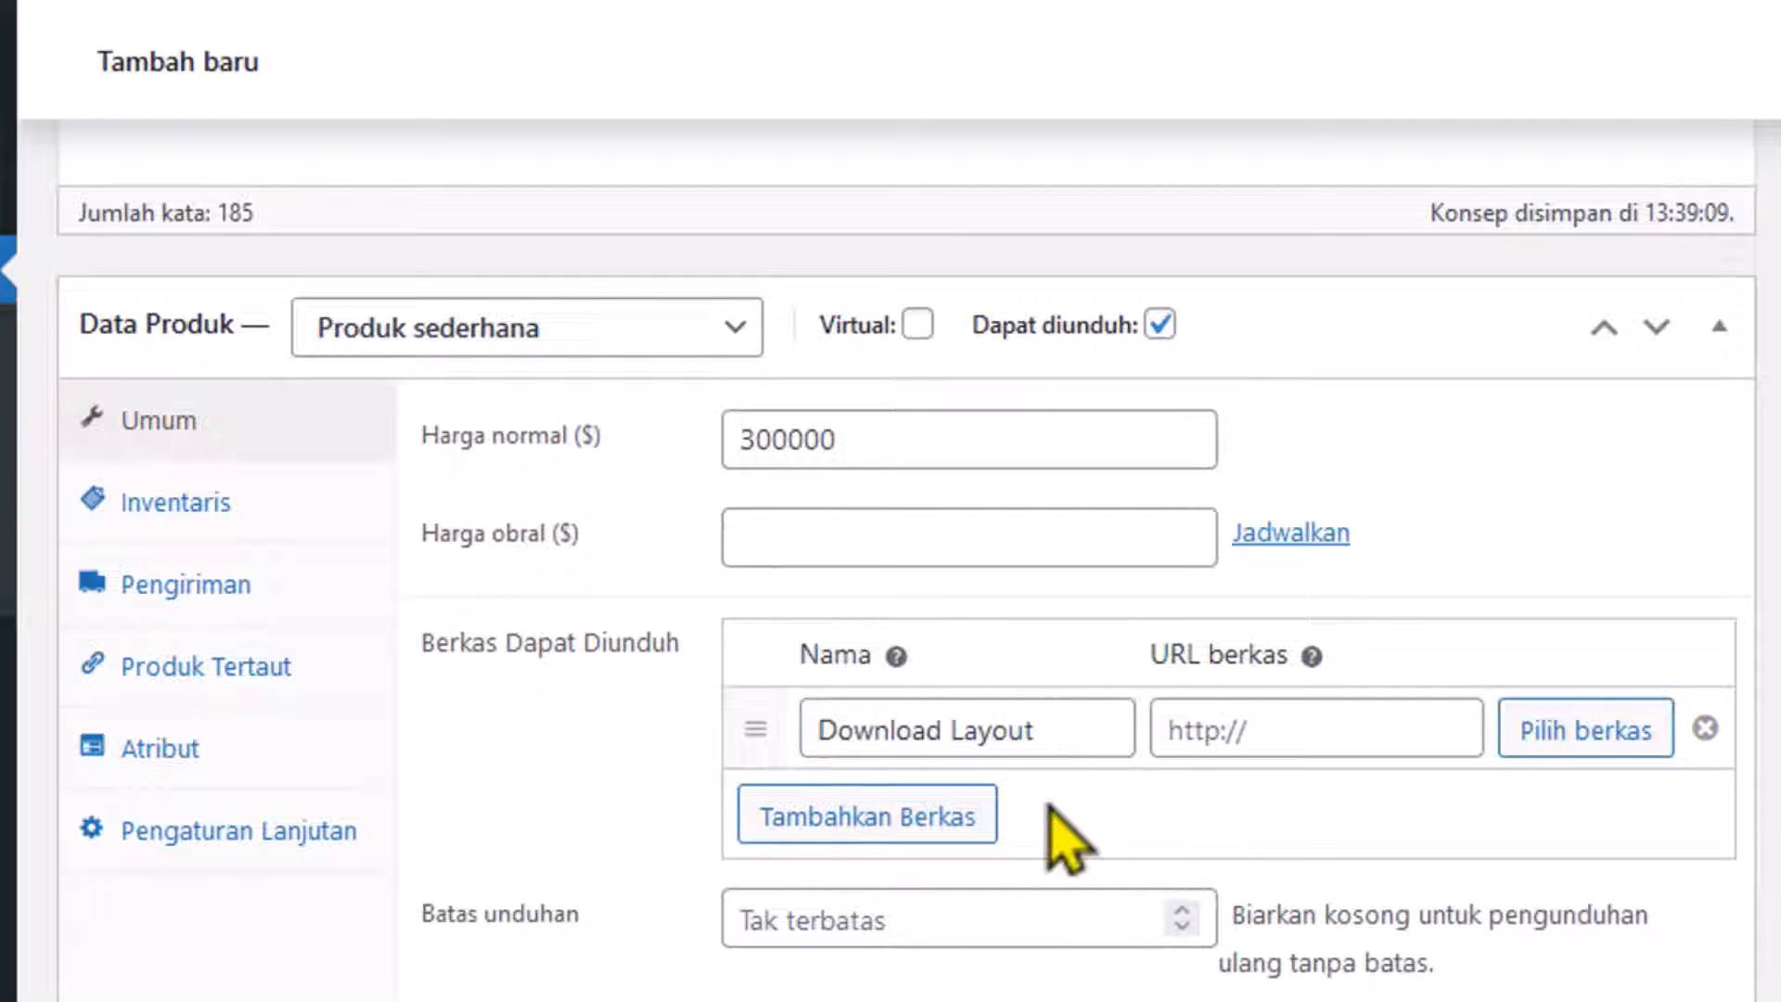
Zip the bf21-product-01 and -02 images, upload the archive and use it as the file URL.
{"action": "left_click", "coordinate": [1564, 739]}
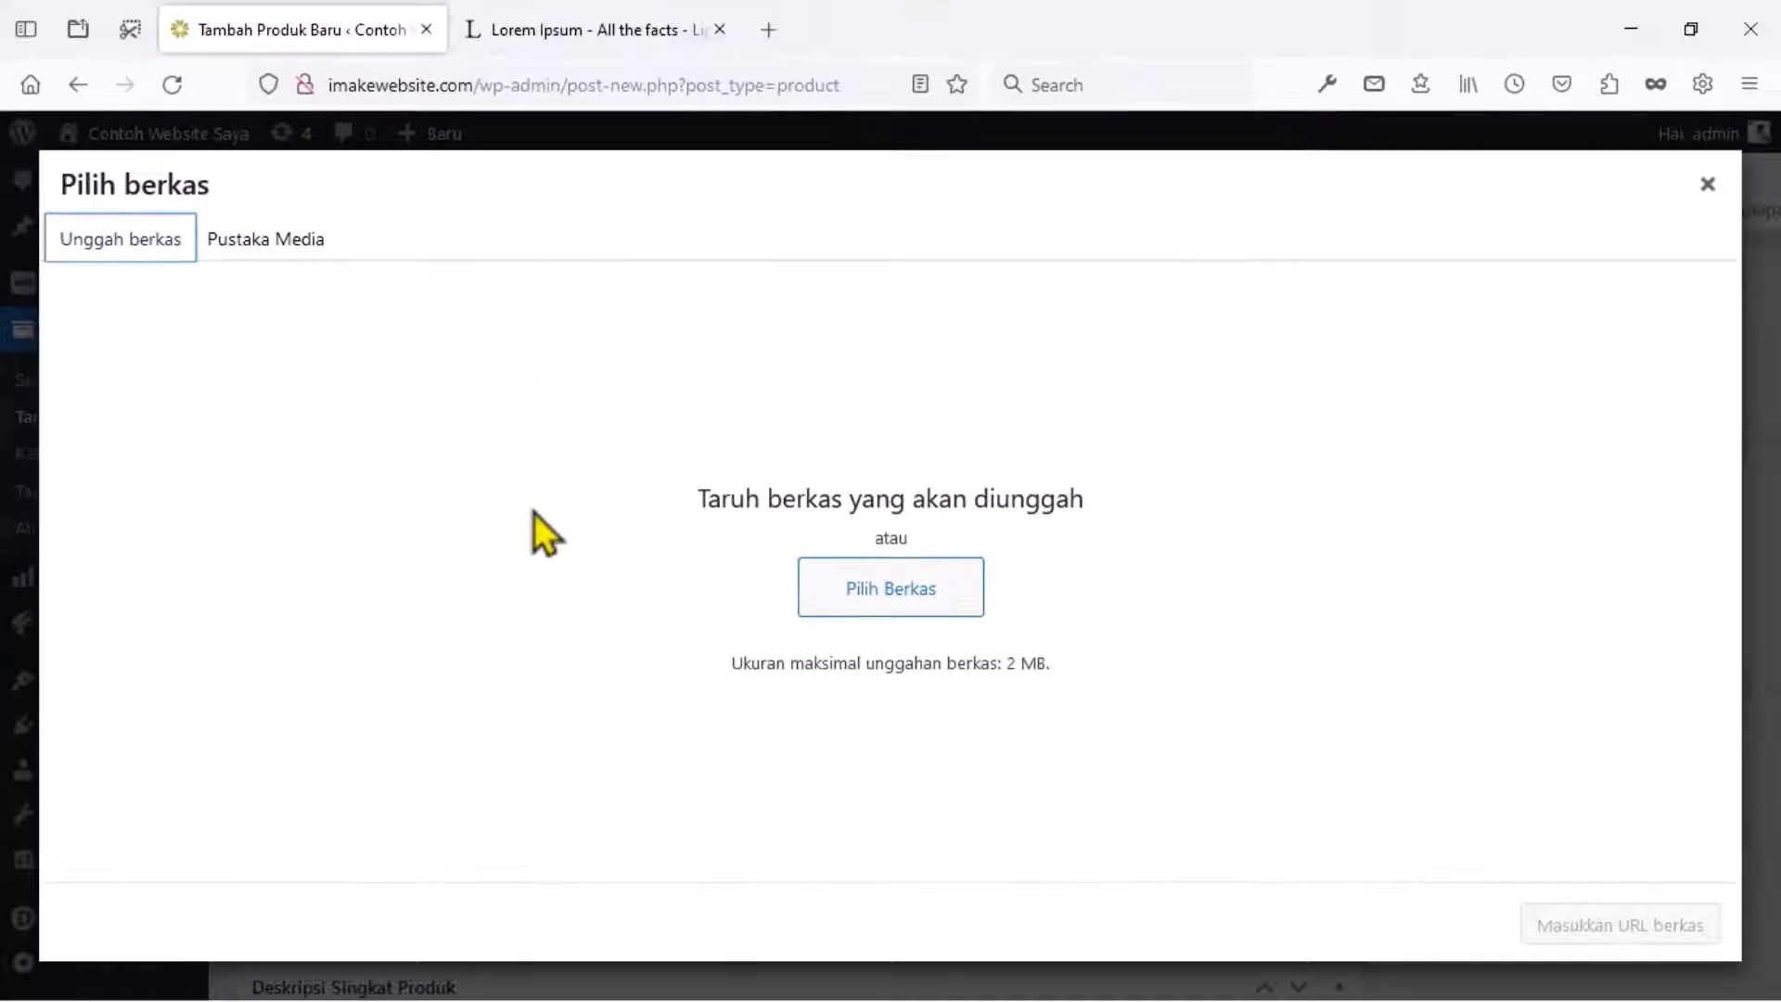
{"action": "left_click", "coordinate": [886, 594]}
{"action": "left_click", "coordinate": [905, 280]}
{"action": "left_click", "coordinate": [1023, 282], "text": "ctrl"}
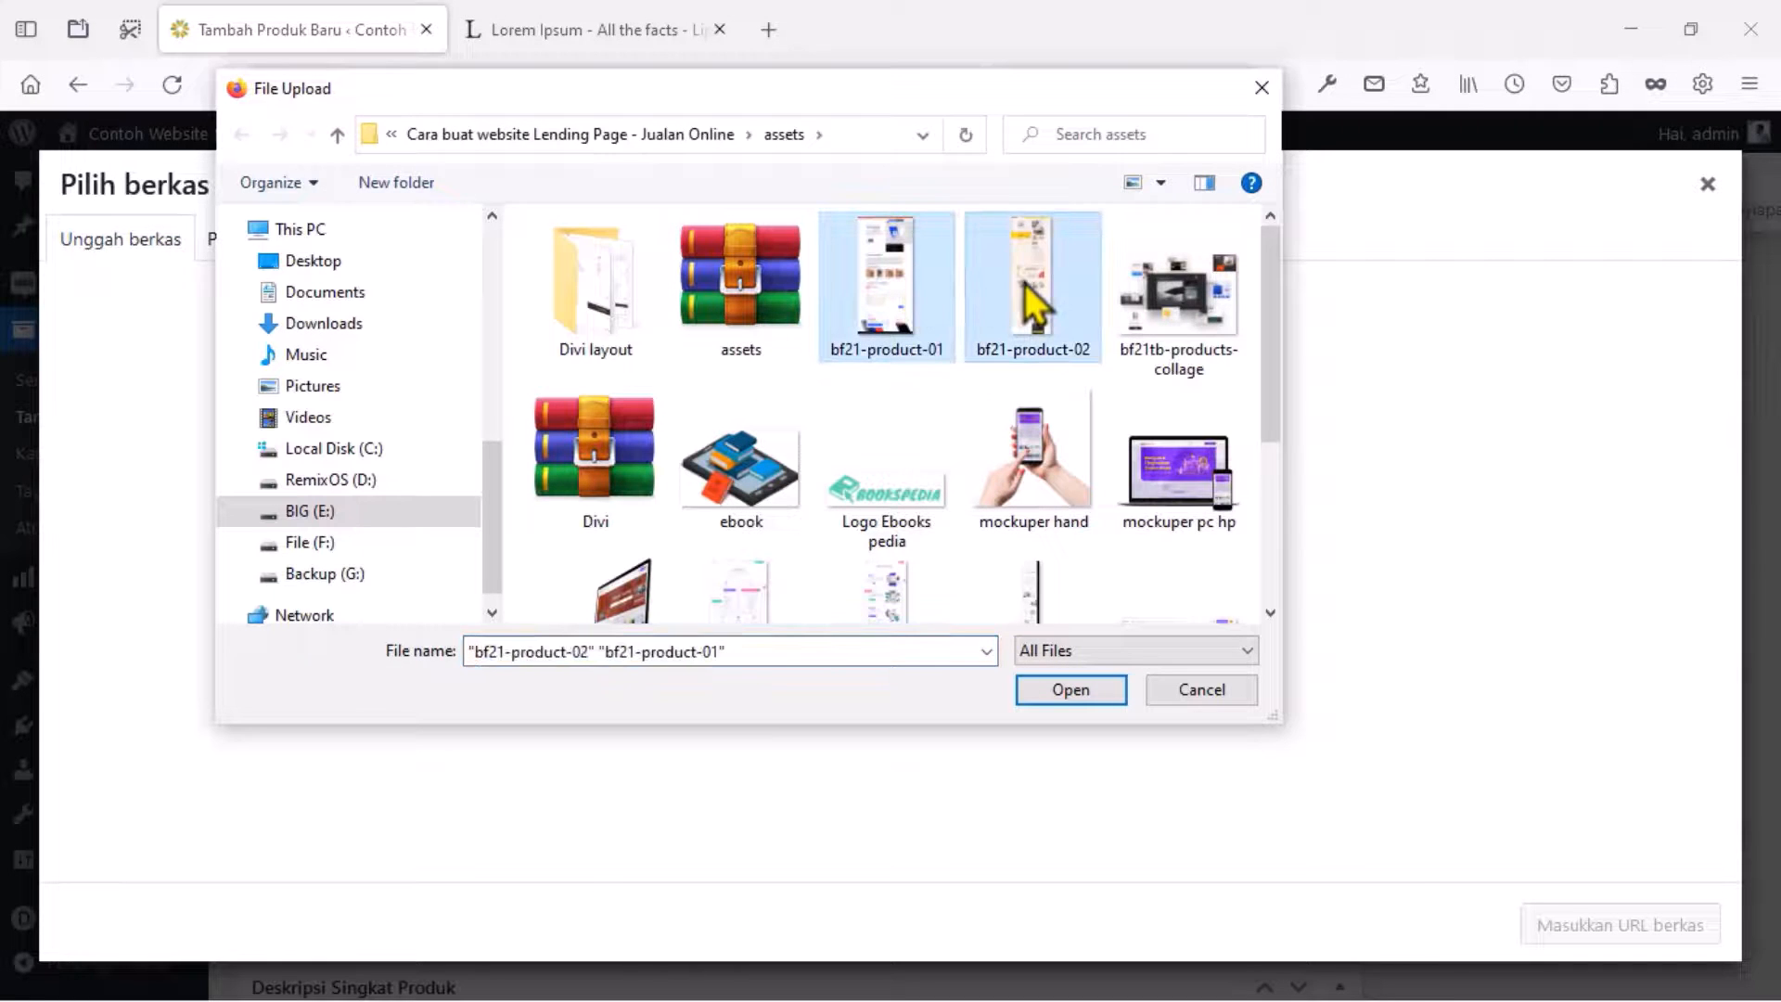
{"action": "right_click", "coordinate": [1024, 282]}
{"action": "left_click", "coordinate": [1093, 640]}
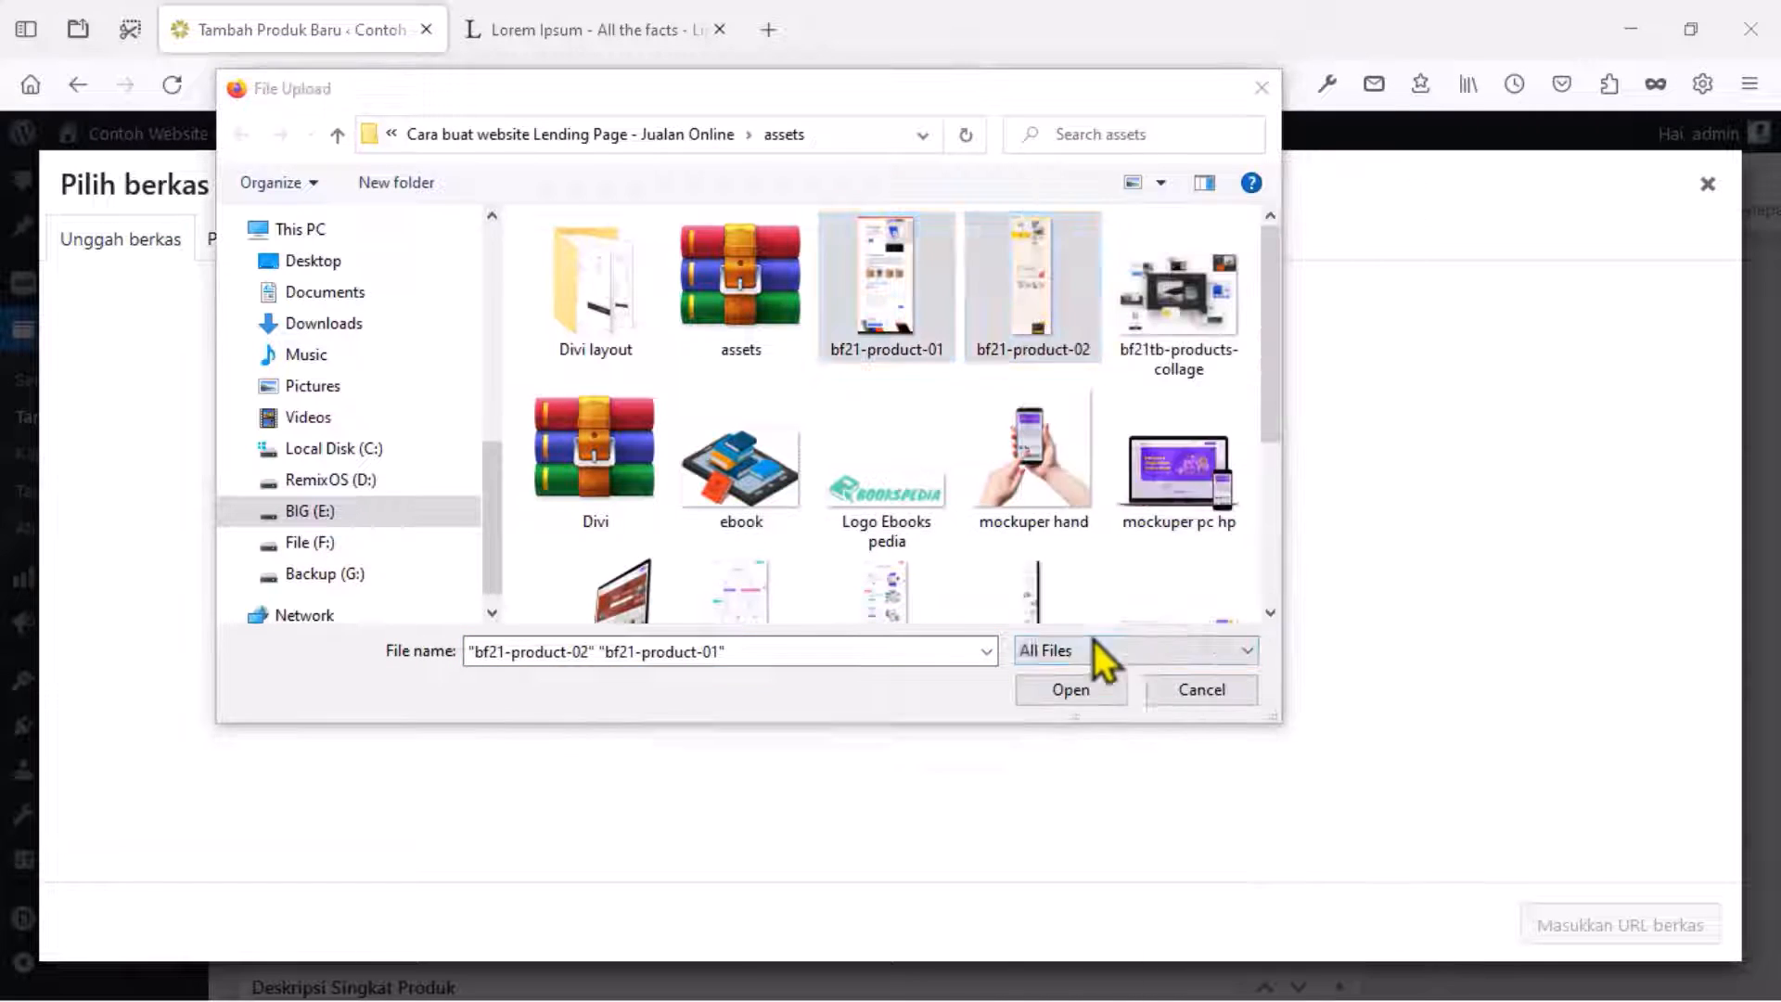
{"action": "left_click", "coordinate": [779, 477]}
{"action": "left_click", "coordinate": [910, 745]}
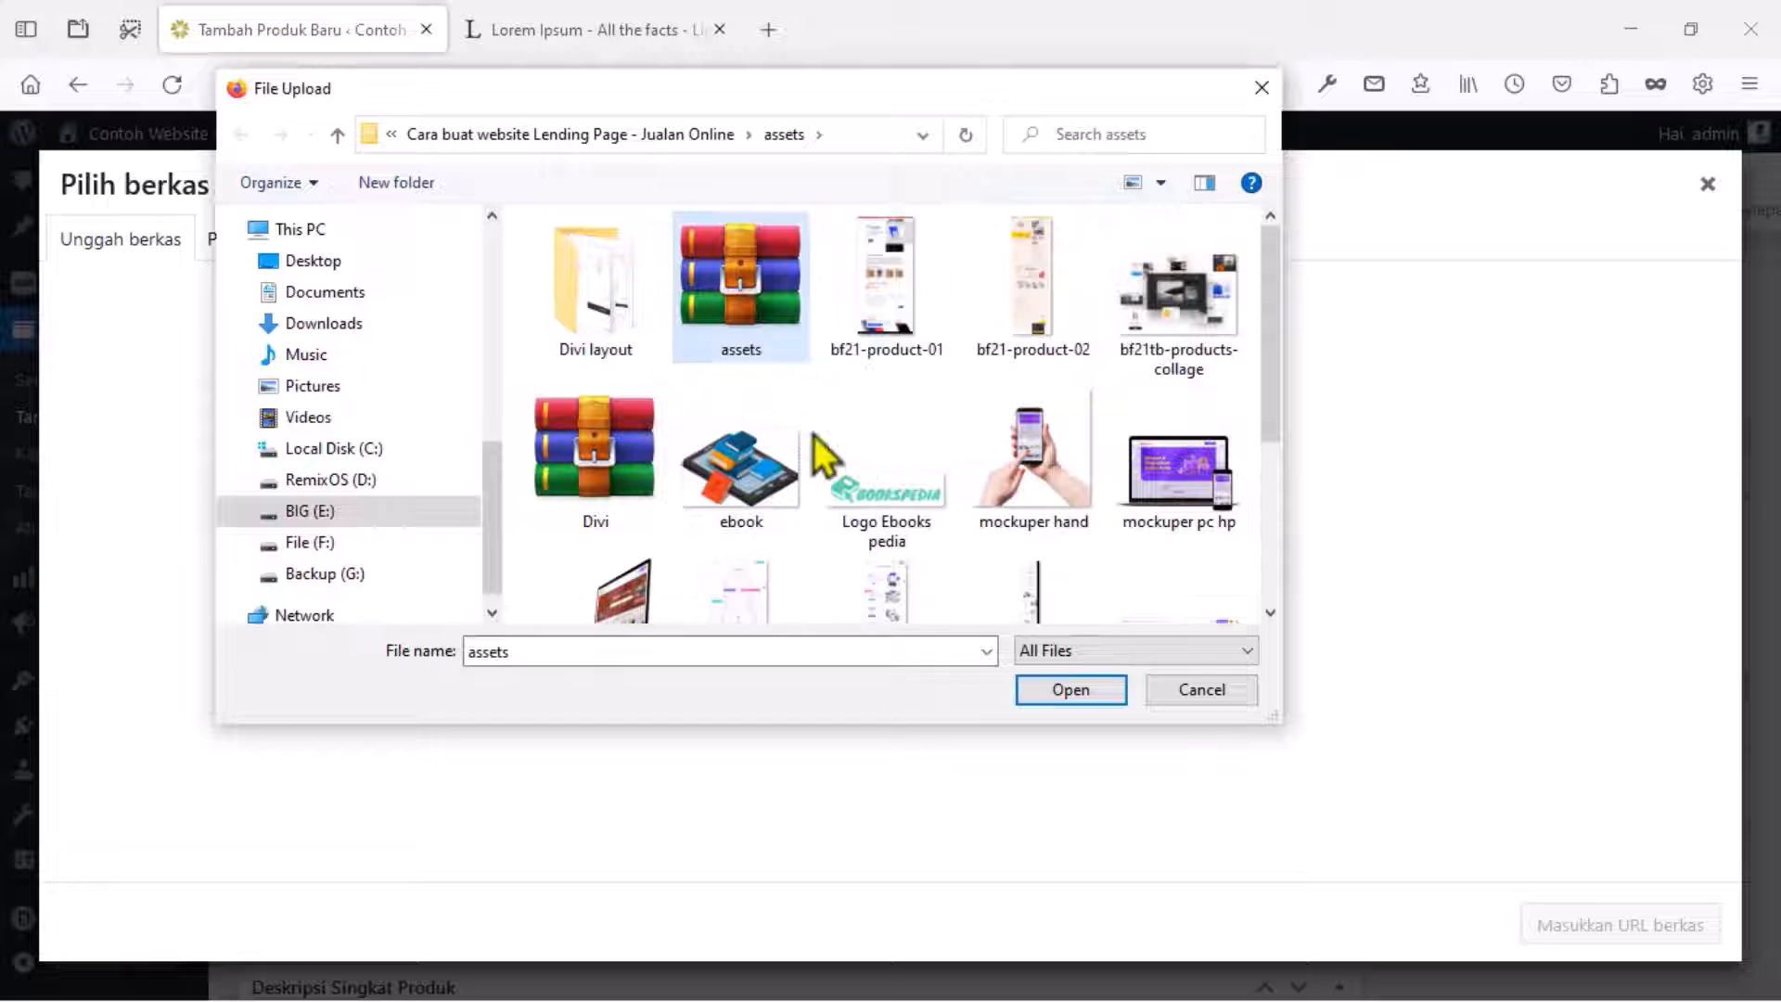
{"action": "left_click", "coordinate": [1069, 689]}
{"action": "left_click", "coordinate": [1576, 925]}
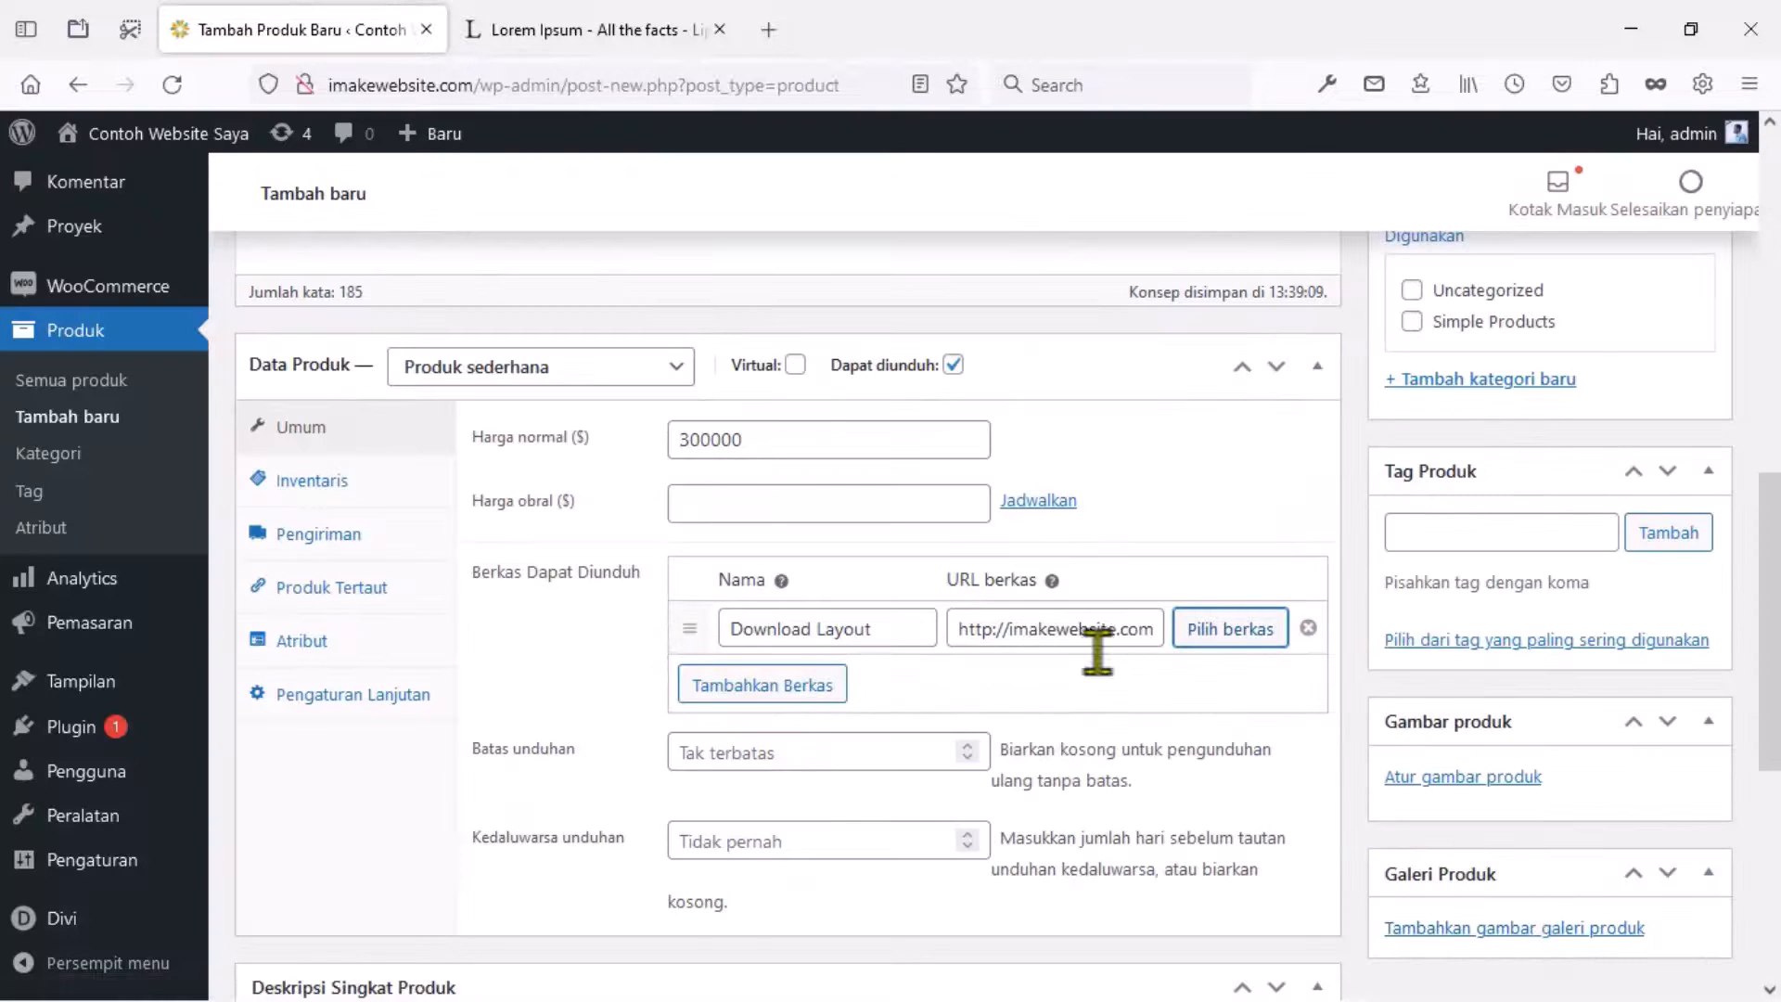
Paste a Lorem Ipsum paragraph into the product's short description.
{"action": "left_click", "coordinate": [787, 752]}
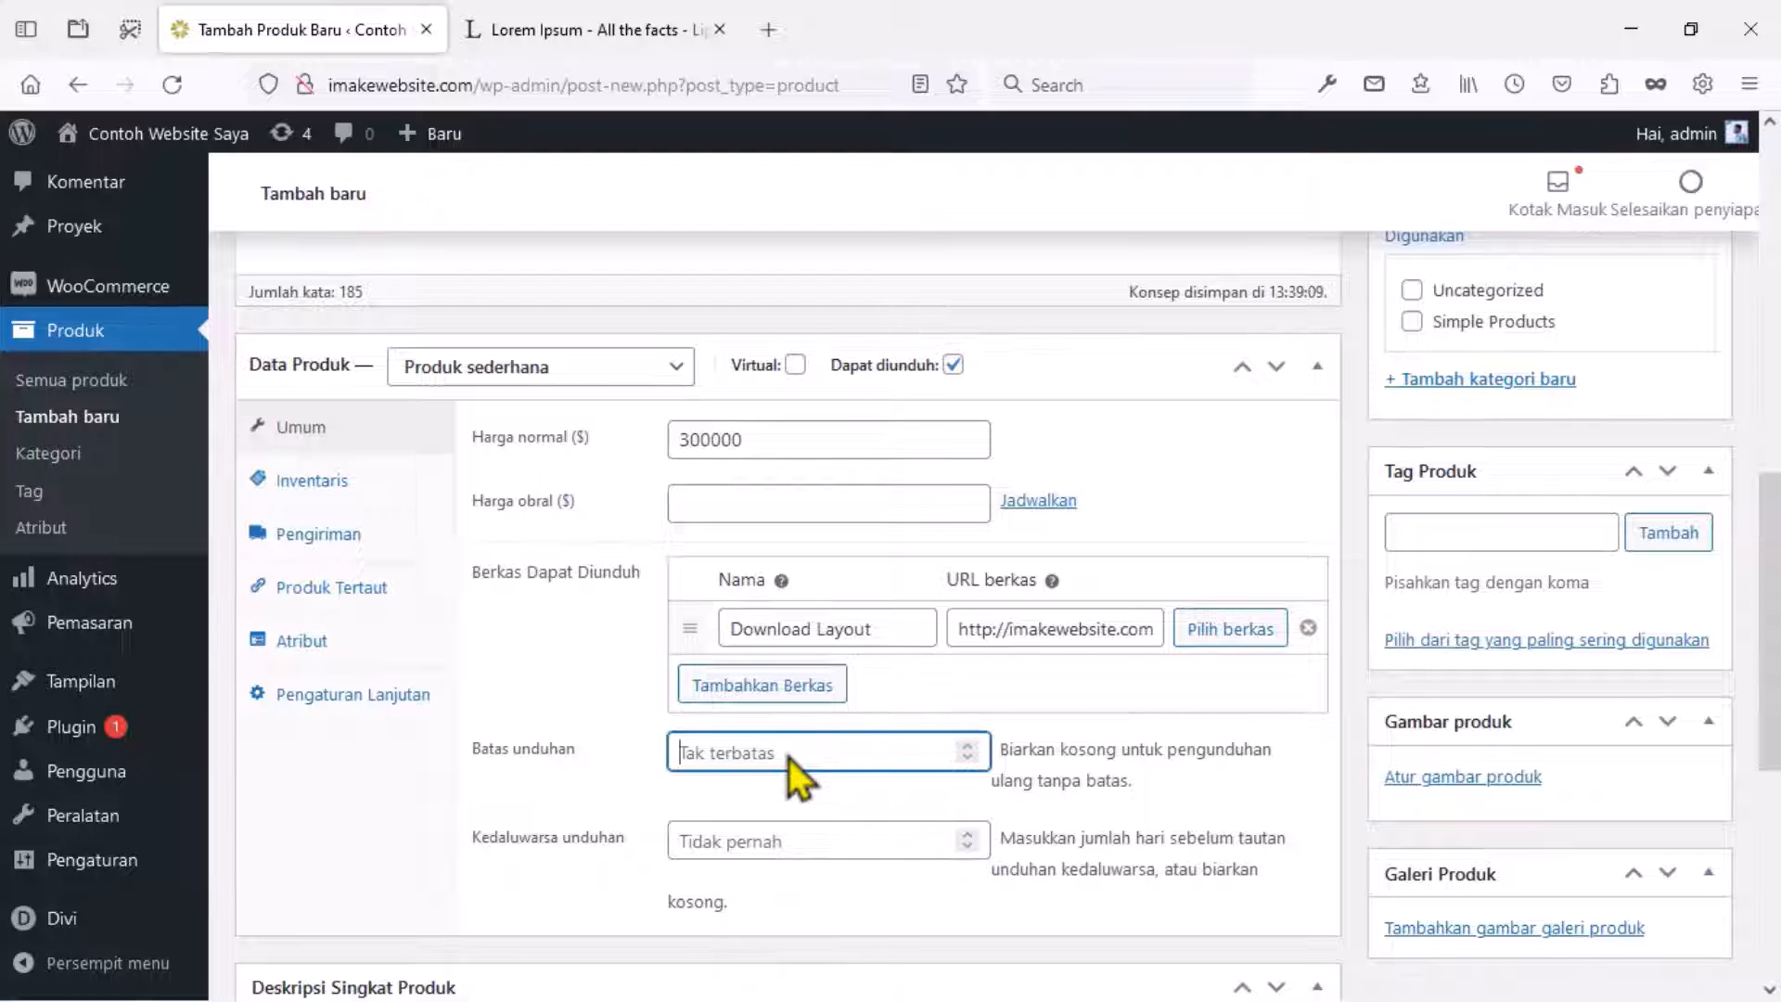
{"action": "scroll", "coordinate": [787, 760], "scroll_direction": "down", "scroll_amount": 2}
{"action": "left_click", "coordinate": [758, 719]}
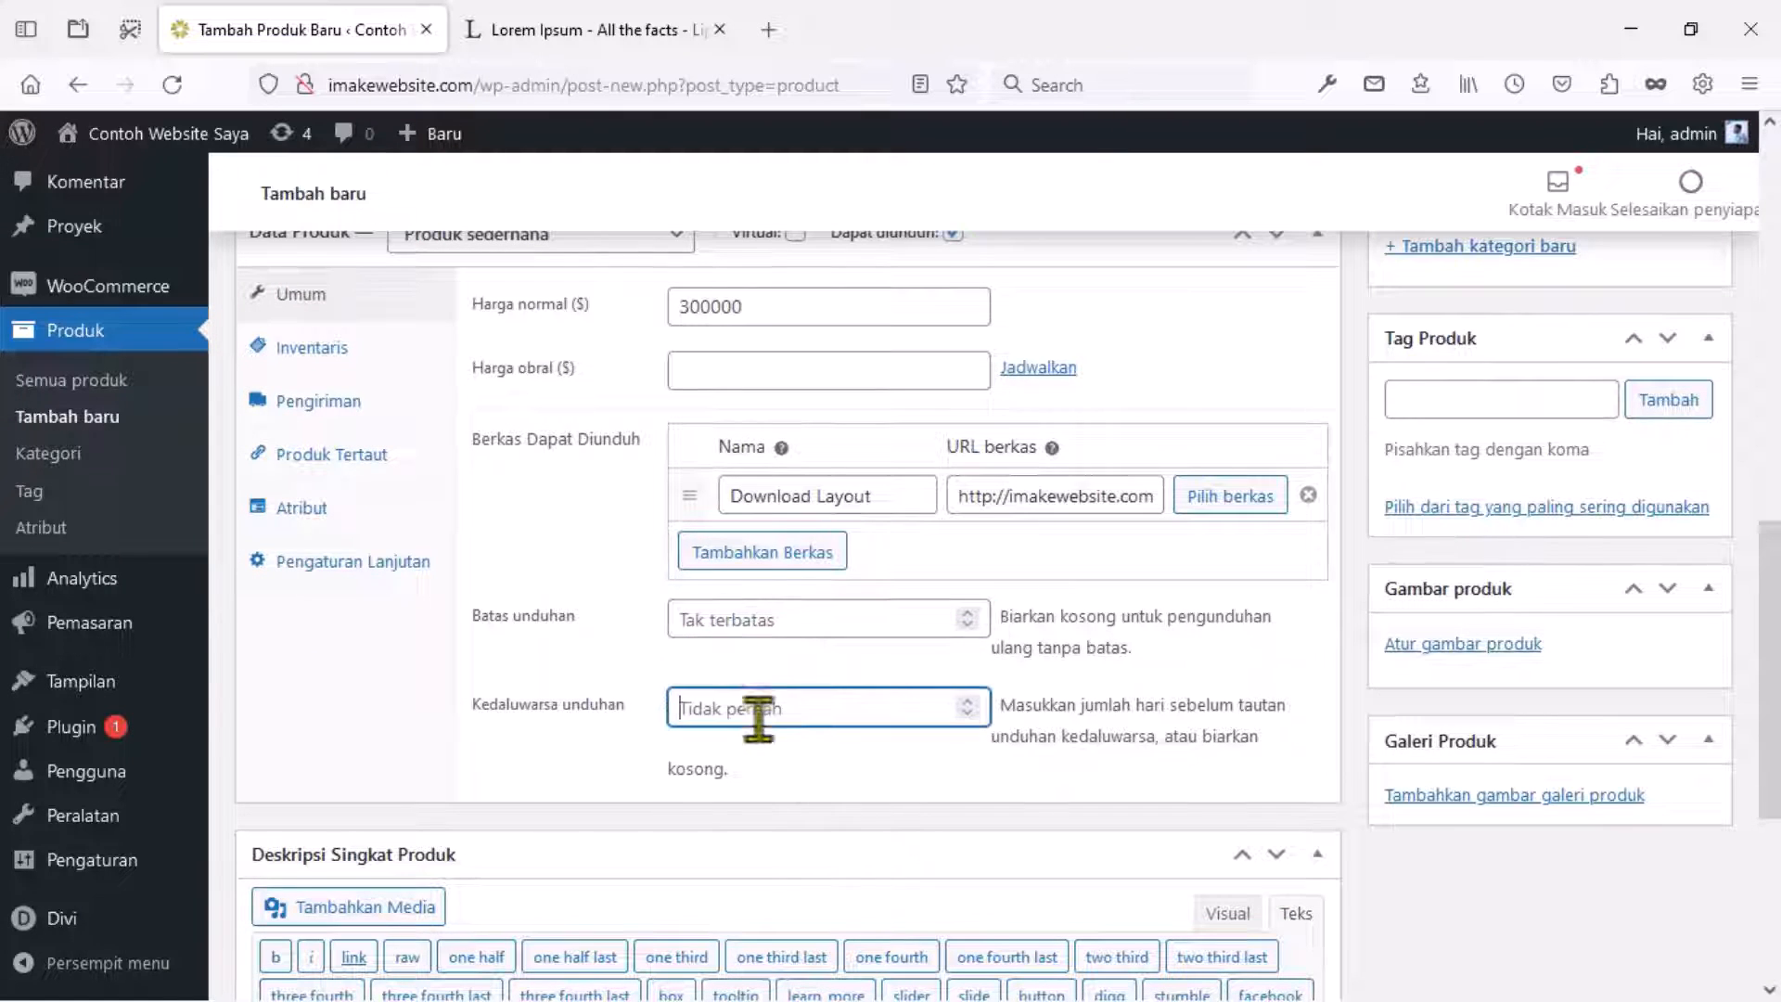
{"action": "scroll", "coordinate": [737, 755], "scroll_direction": "down", "scroll_amount": 5}
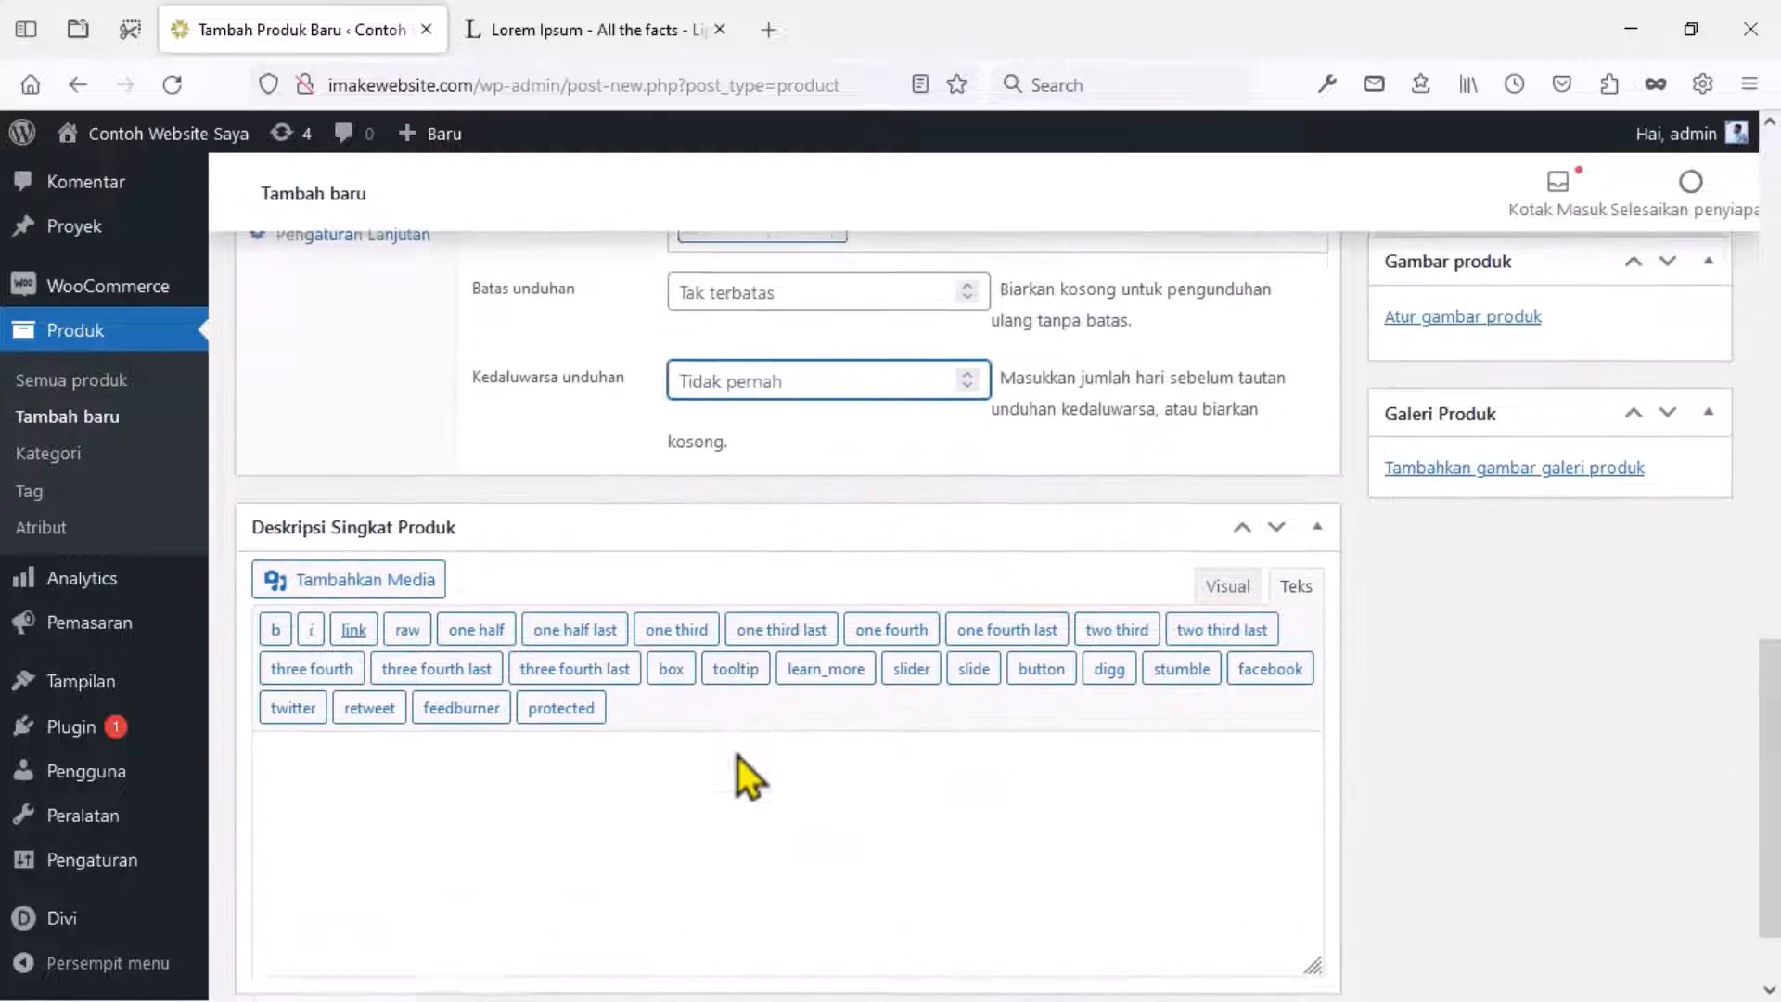
{"action": "left_click", "coordinate": [625, 682]}
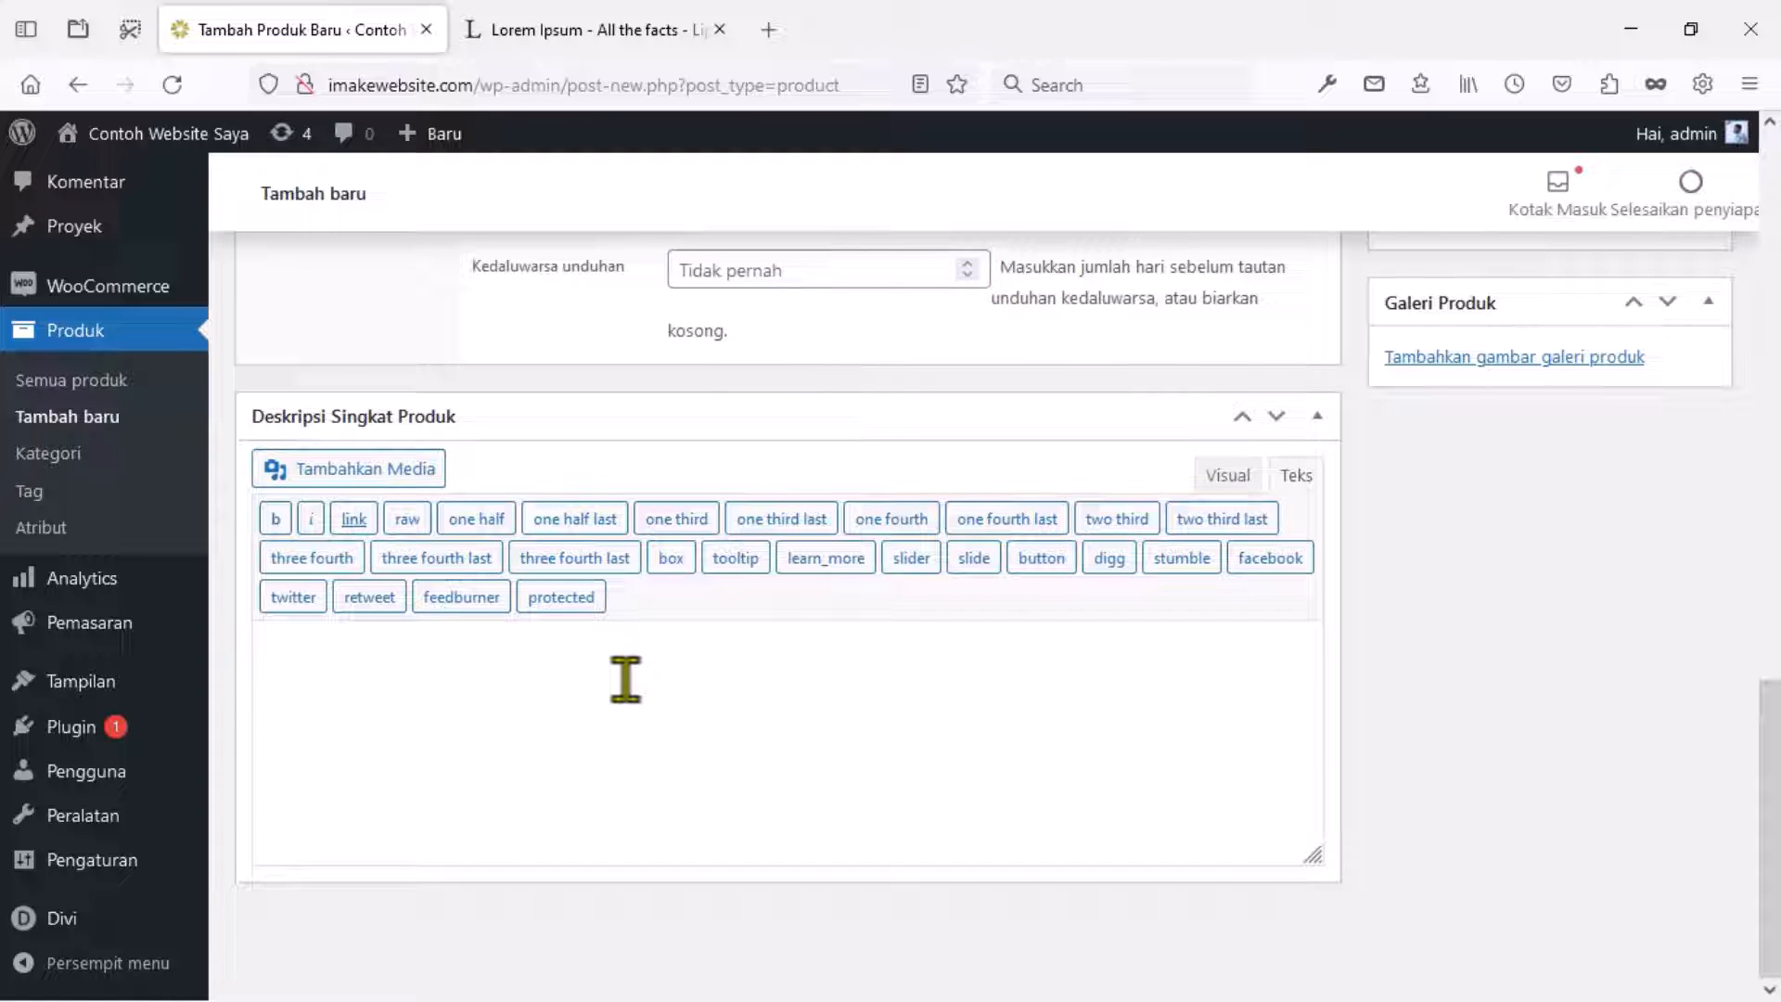
{"action": "type", "text": "Lorem Ipsum is simply dummy text of the printing and typesetting industry. Lorem Ipsum has been the industry's standard dummy text ever since the 1500s, when an unknown printer took a galley of type and scrambled it to make a type specimen book. It has survived not only five centuries, but also the leap into electronic typesetting, remaining essentially unchanged. It was popularised in the 1960s with the release of Letraset sheets containing Lorem Ipsum passages, and more recently with desktop publishing software like Aldus PageMaker including versions of Lorem Ipsum."}
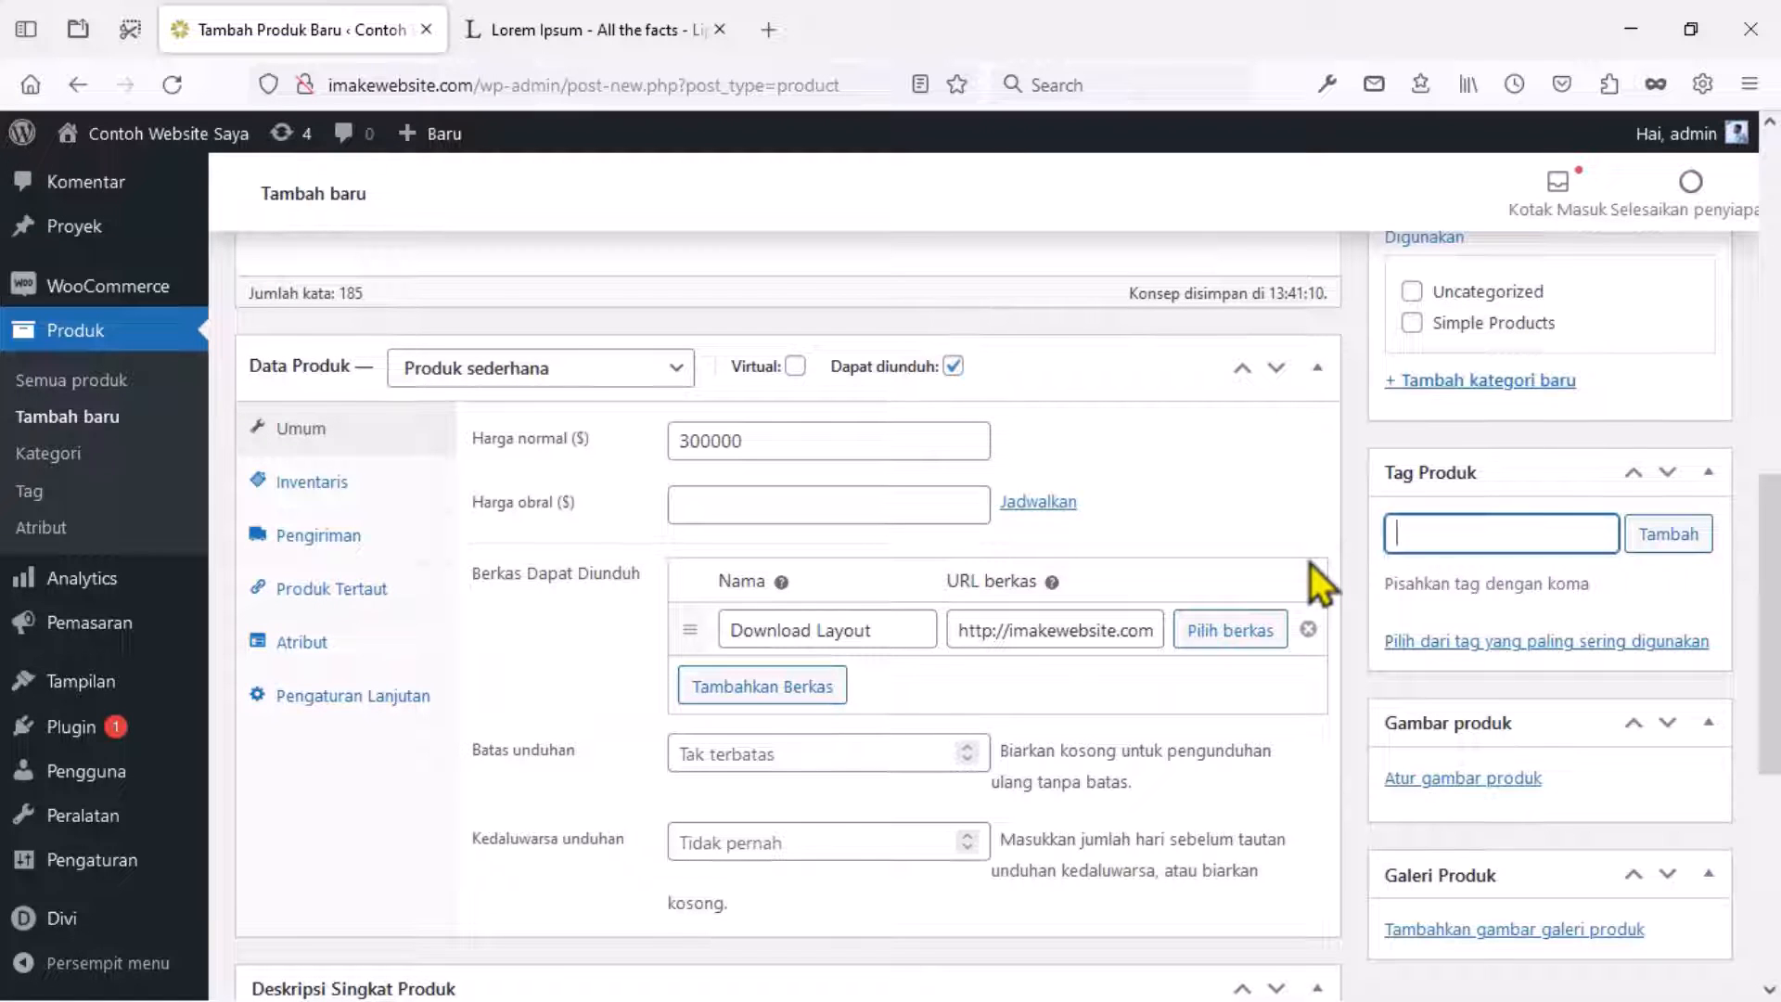
Tag the product Tema, WordPress and Layout.
{"action": "type", "text": "Tema, WordPress,"}
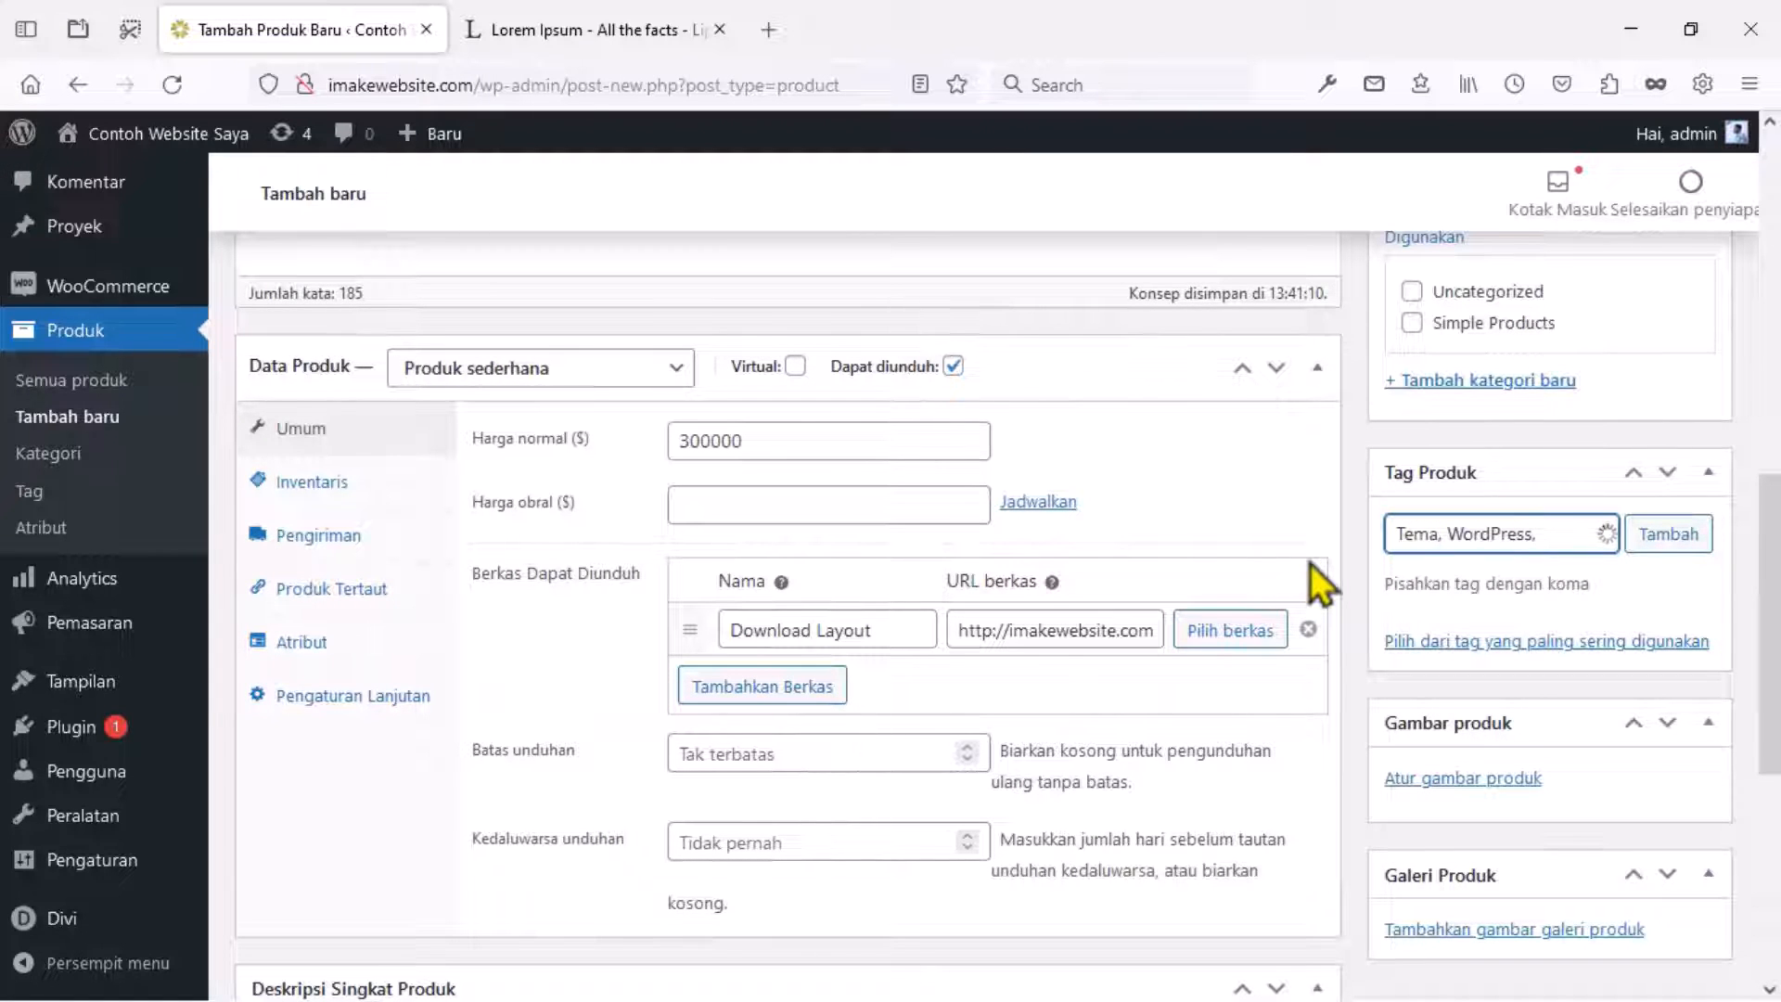
{"action": "type", "text": " Layout"}
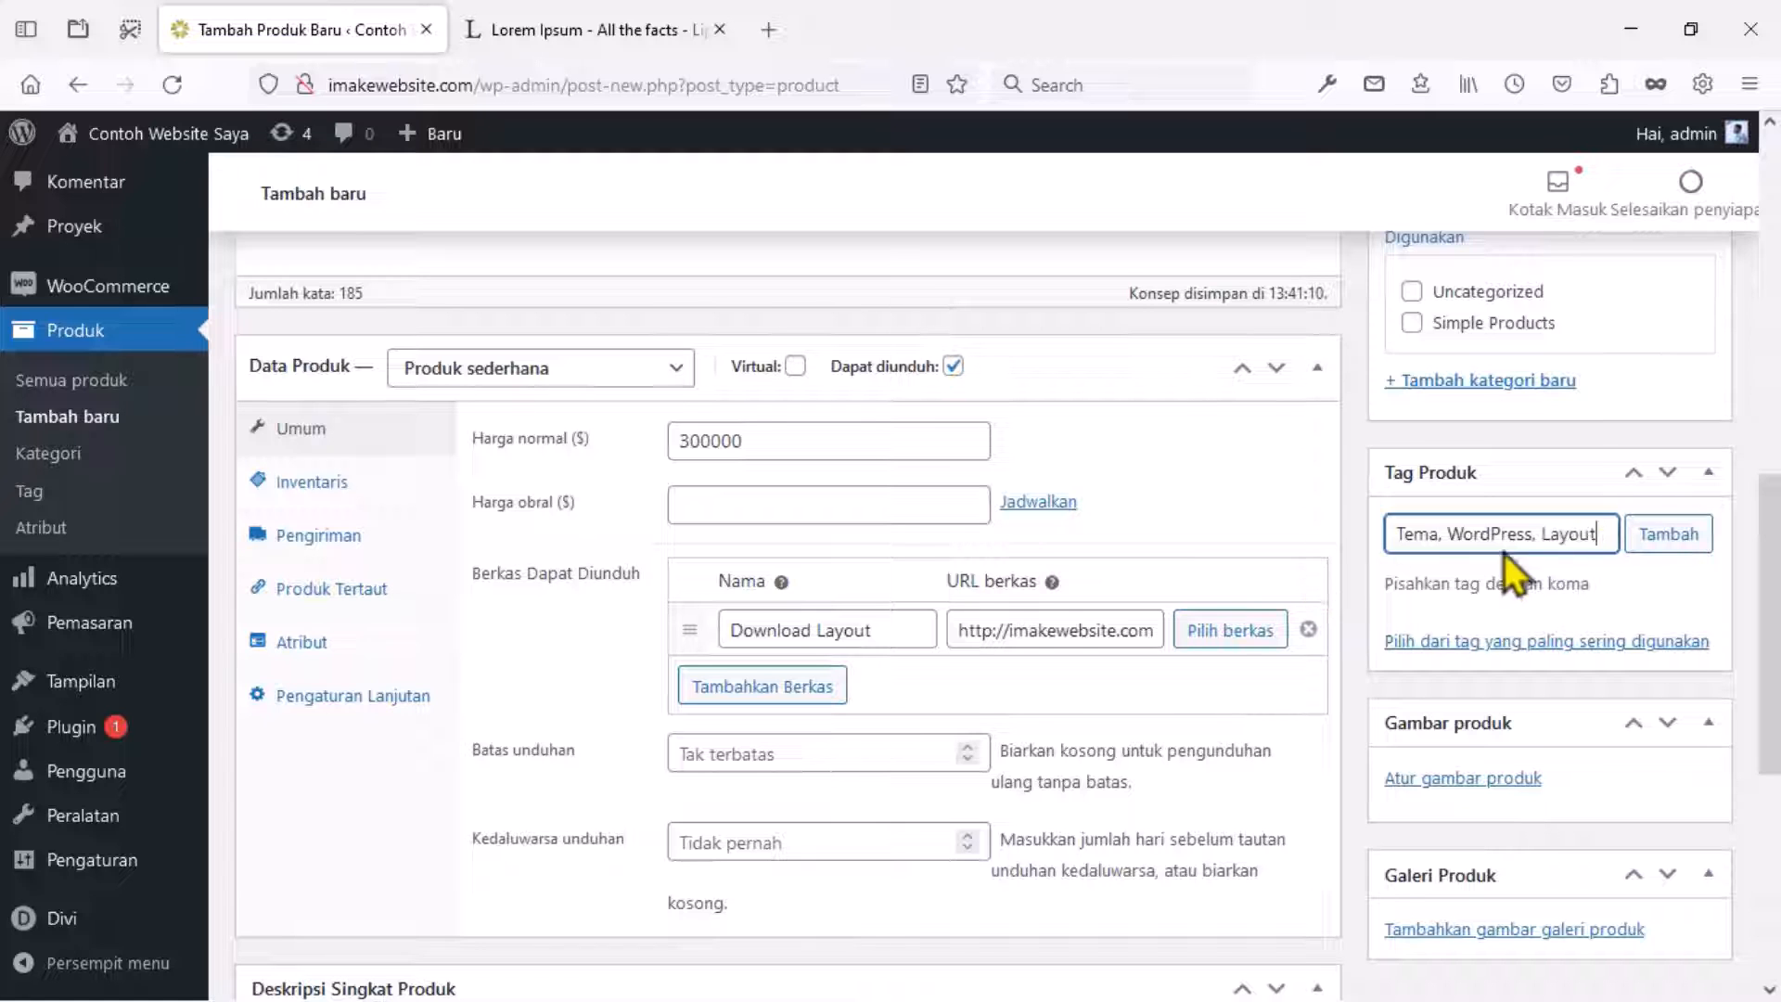
{"action": "key", "text": "Return"}
{"action": "scroll", "coordinate": [1590, 579], "scroll_direction": "down", "scroll_amount": 3}
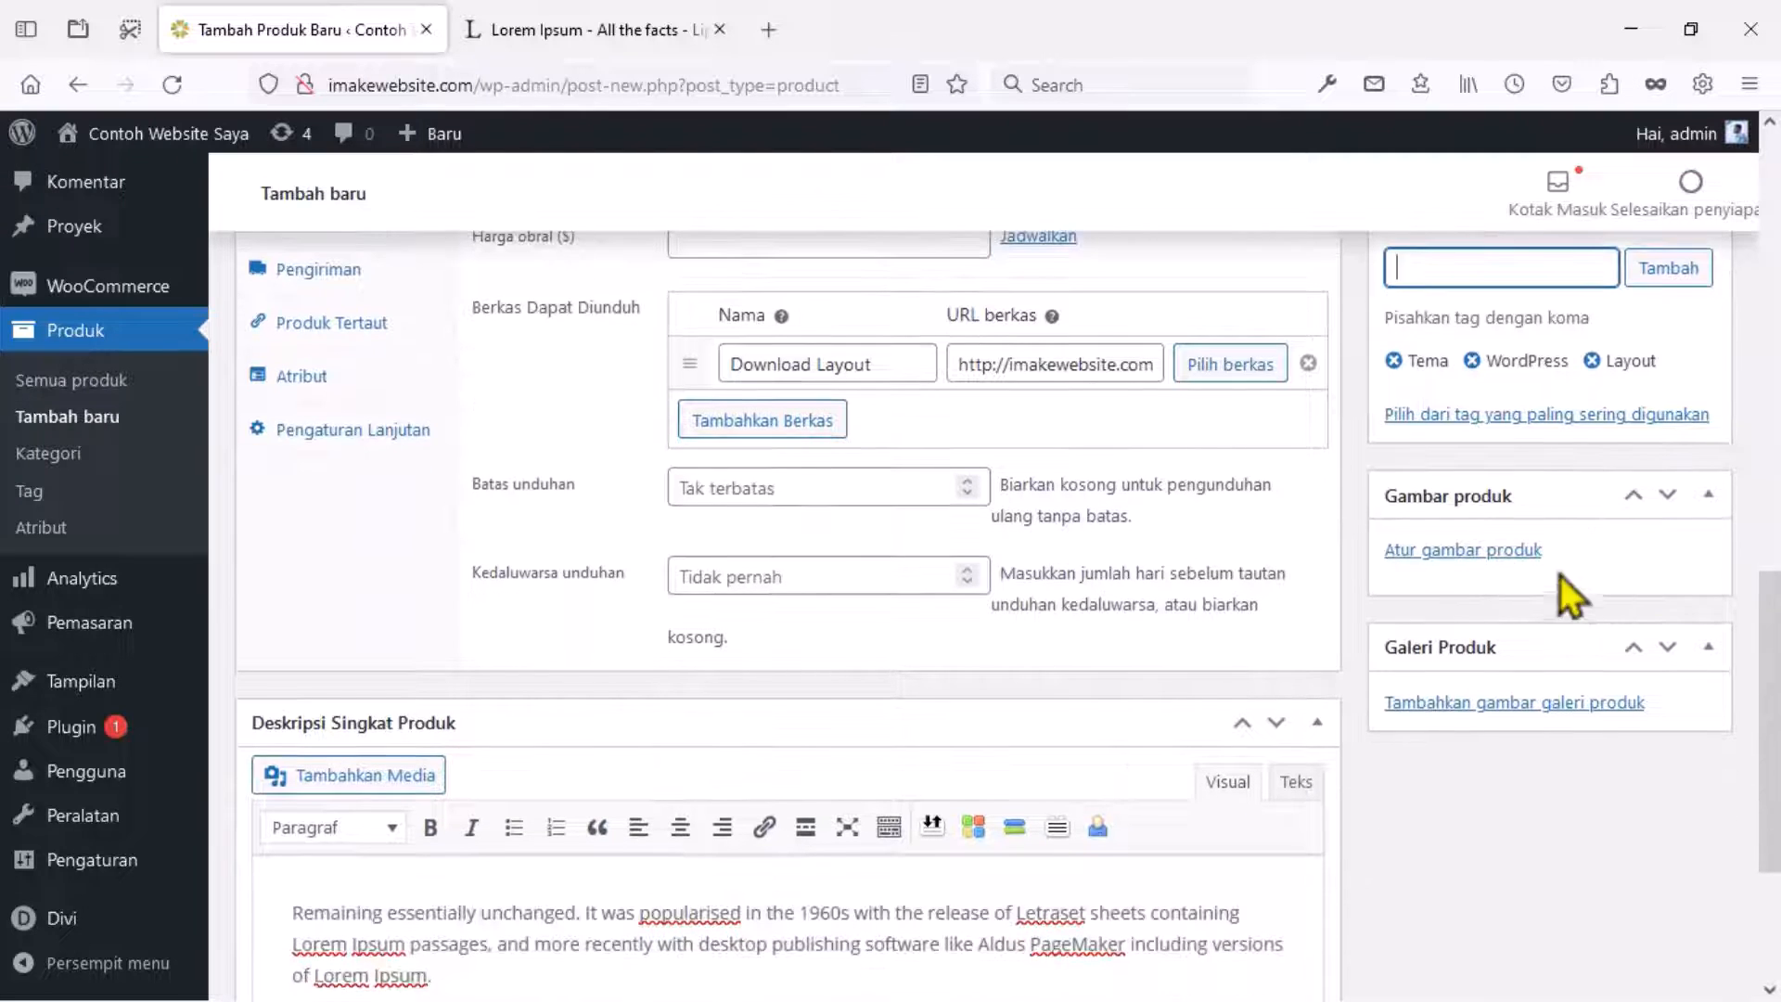
Set the Divi Builder collage as product image and add images to the gallery.
{"action": "left_click", "coordinate": [1470, 553]}
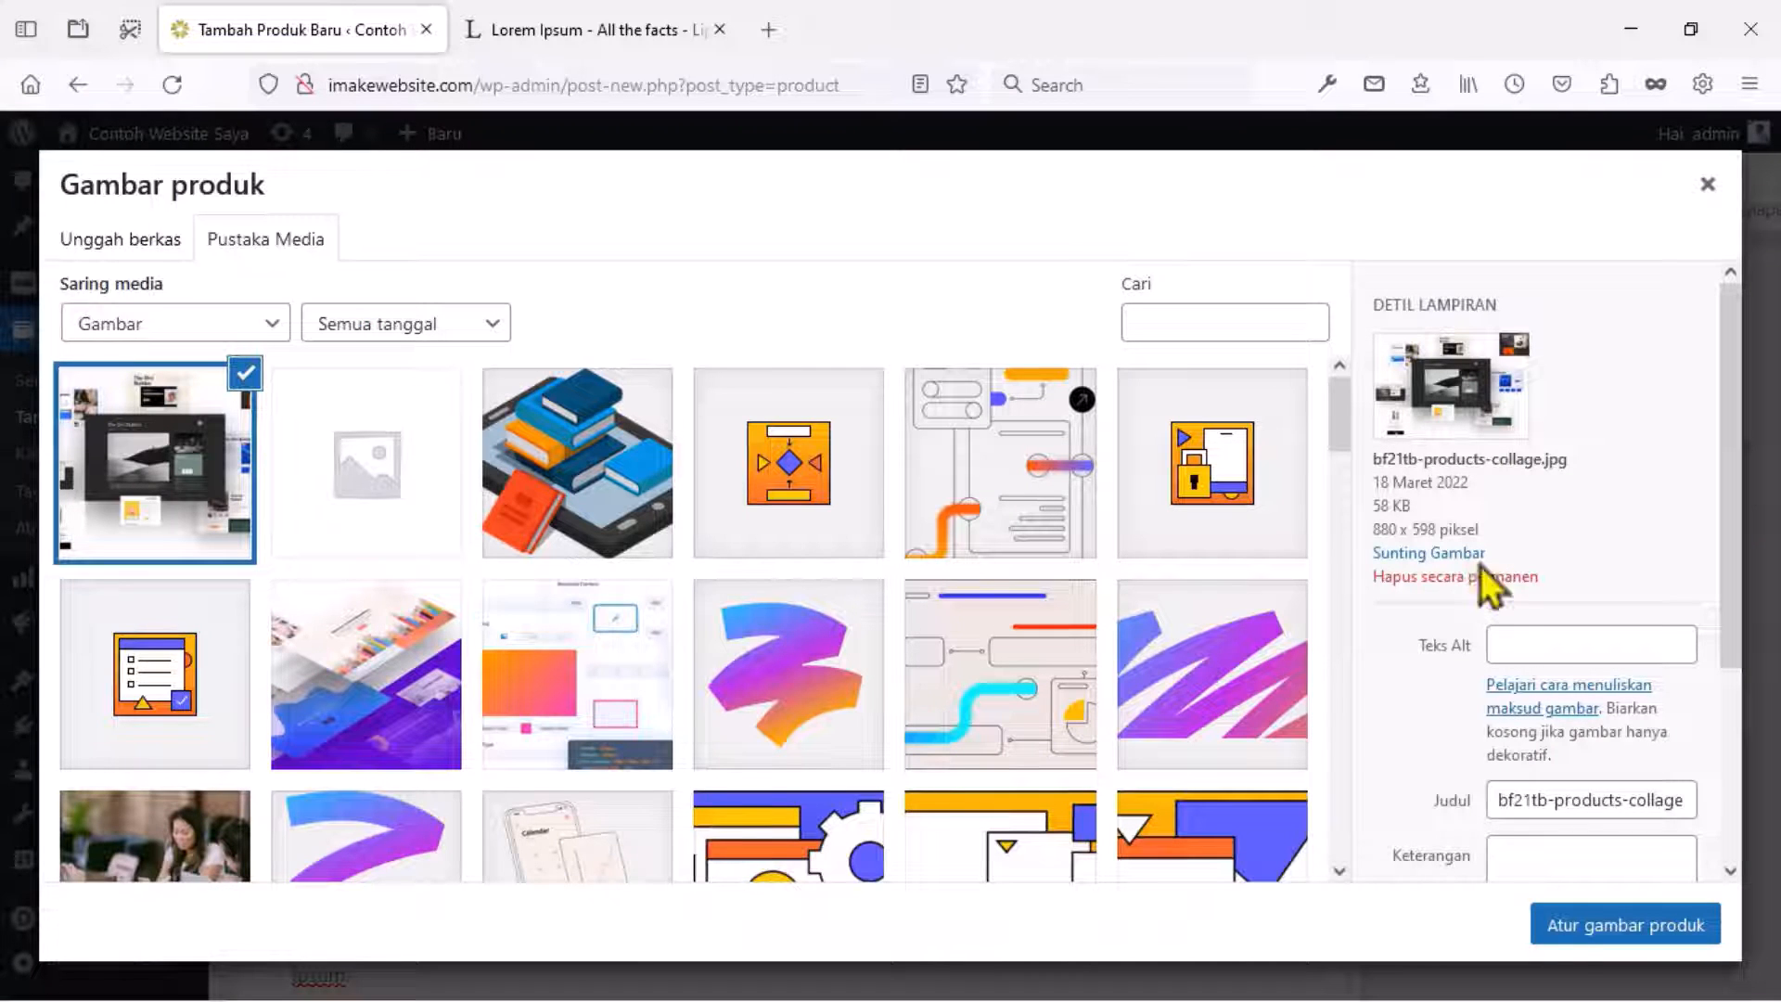
{"action": "left_click", "coordinate": [1565, 924]}
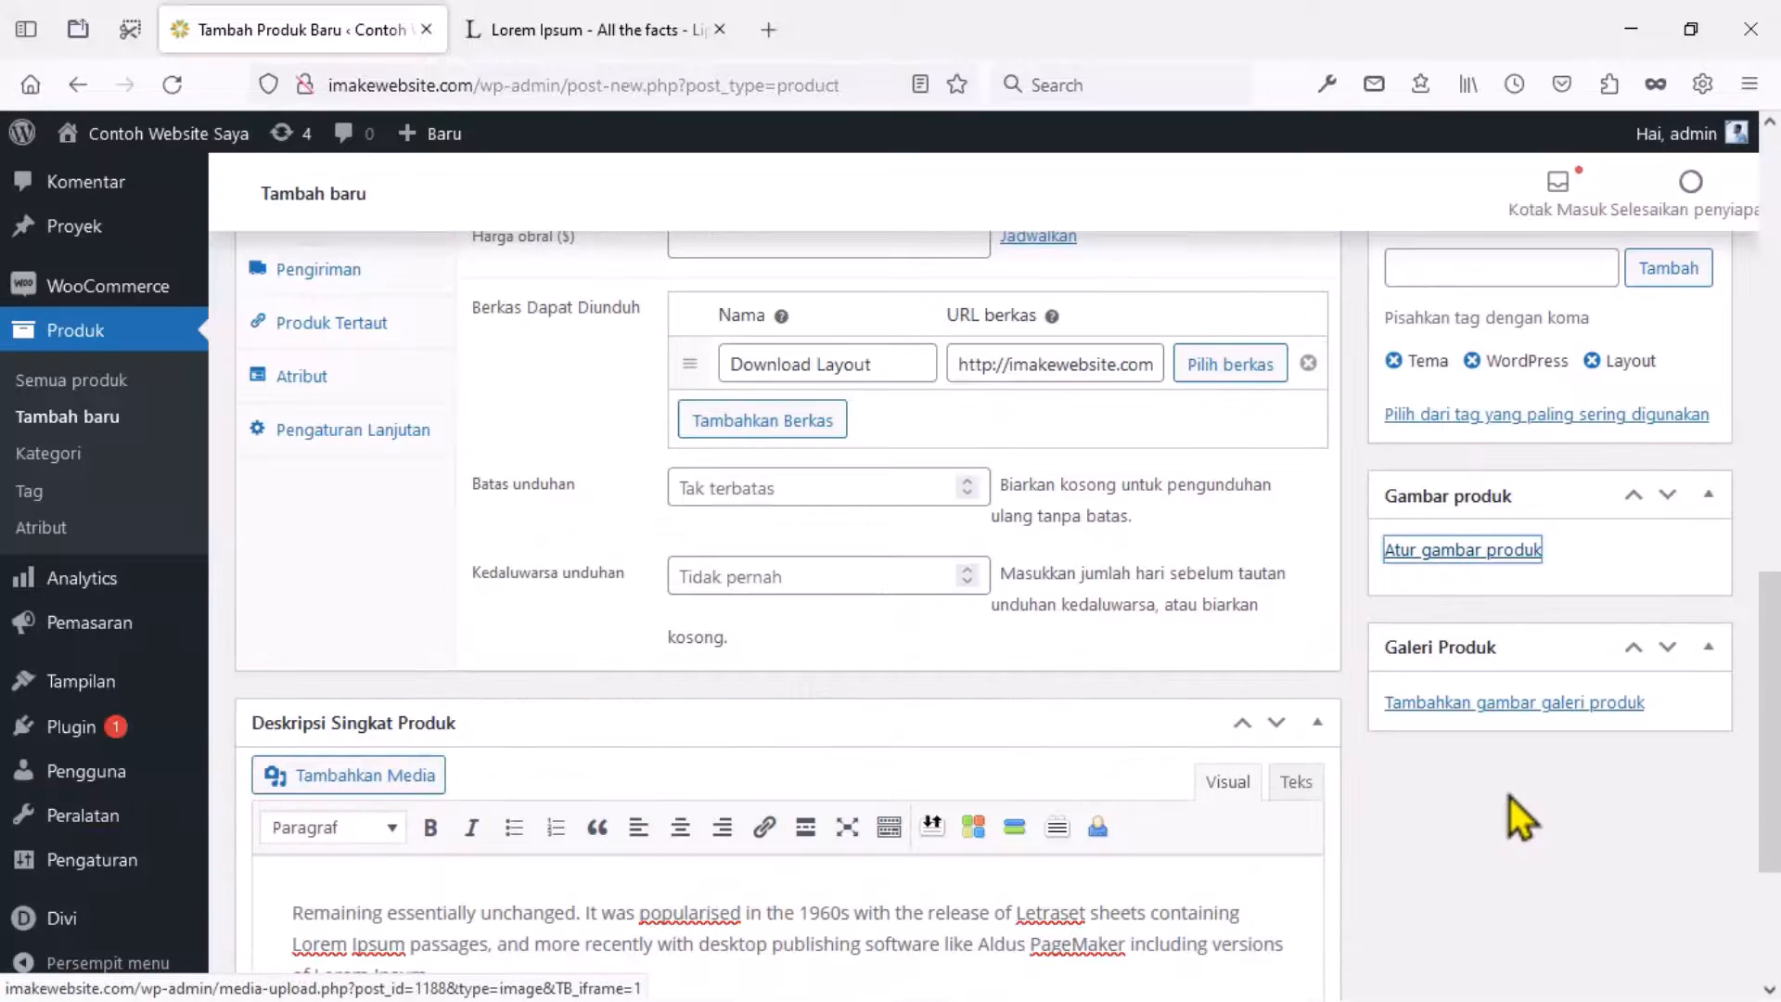
{"action": "scroll", "coordinate": [1509, 807], "scroll_direction": "down", "scroll_amount": 3}
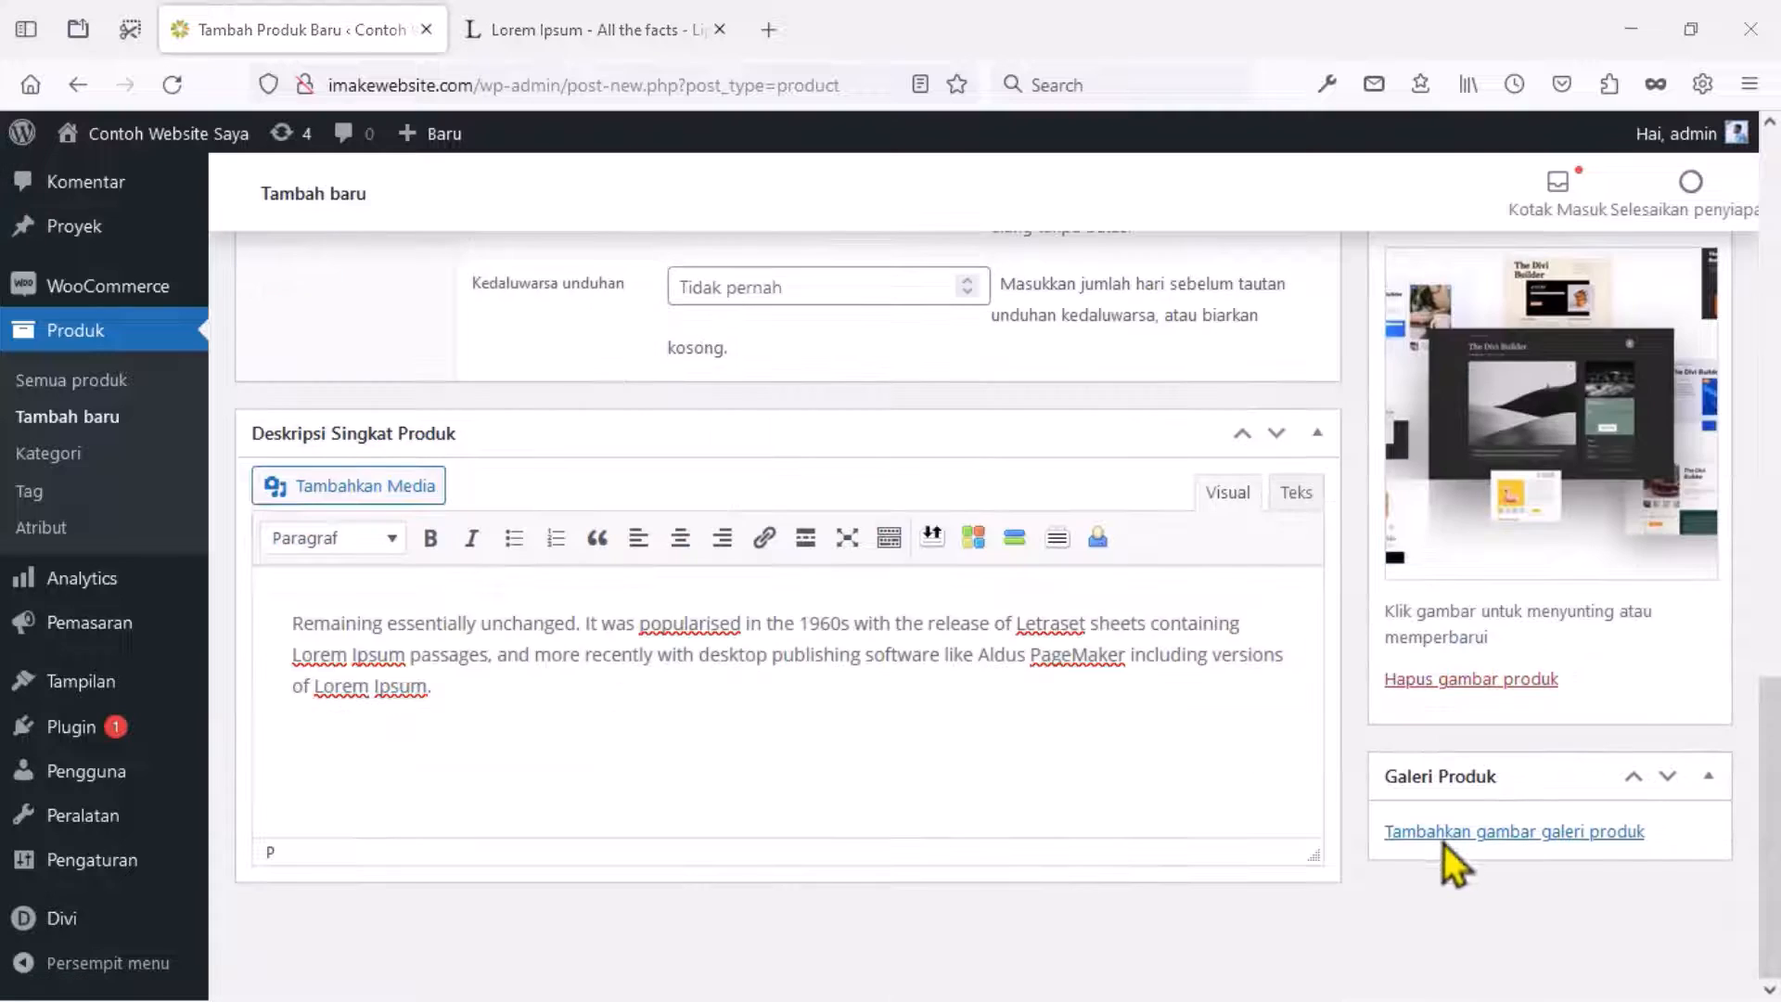
{"action": "left_click", "coordinate": [1445, 834]}
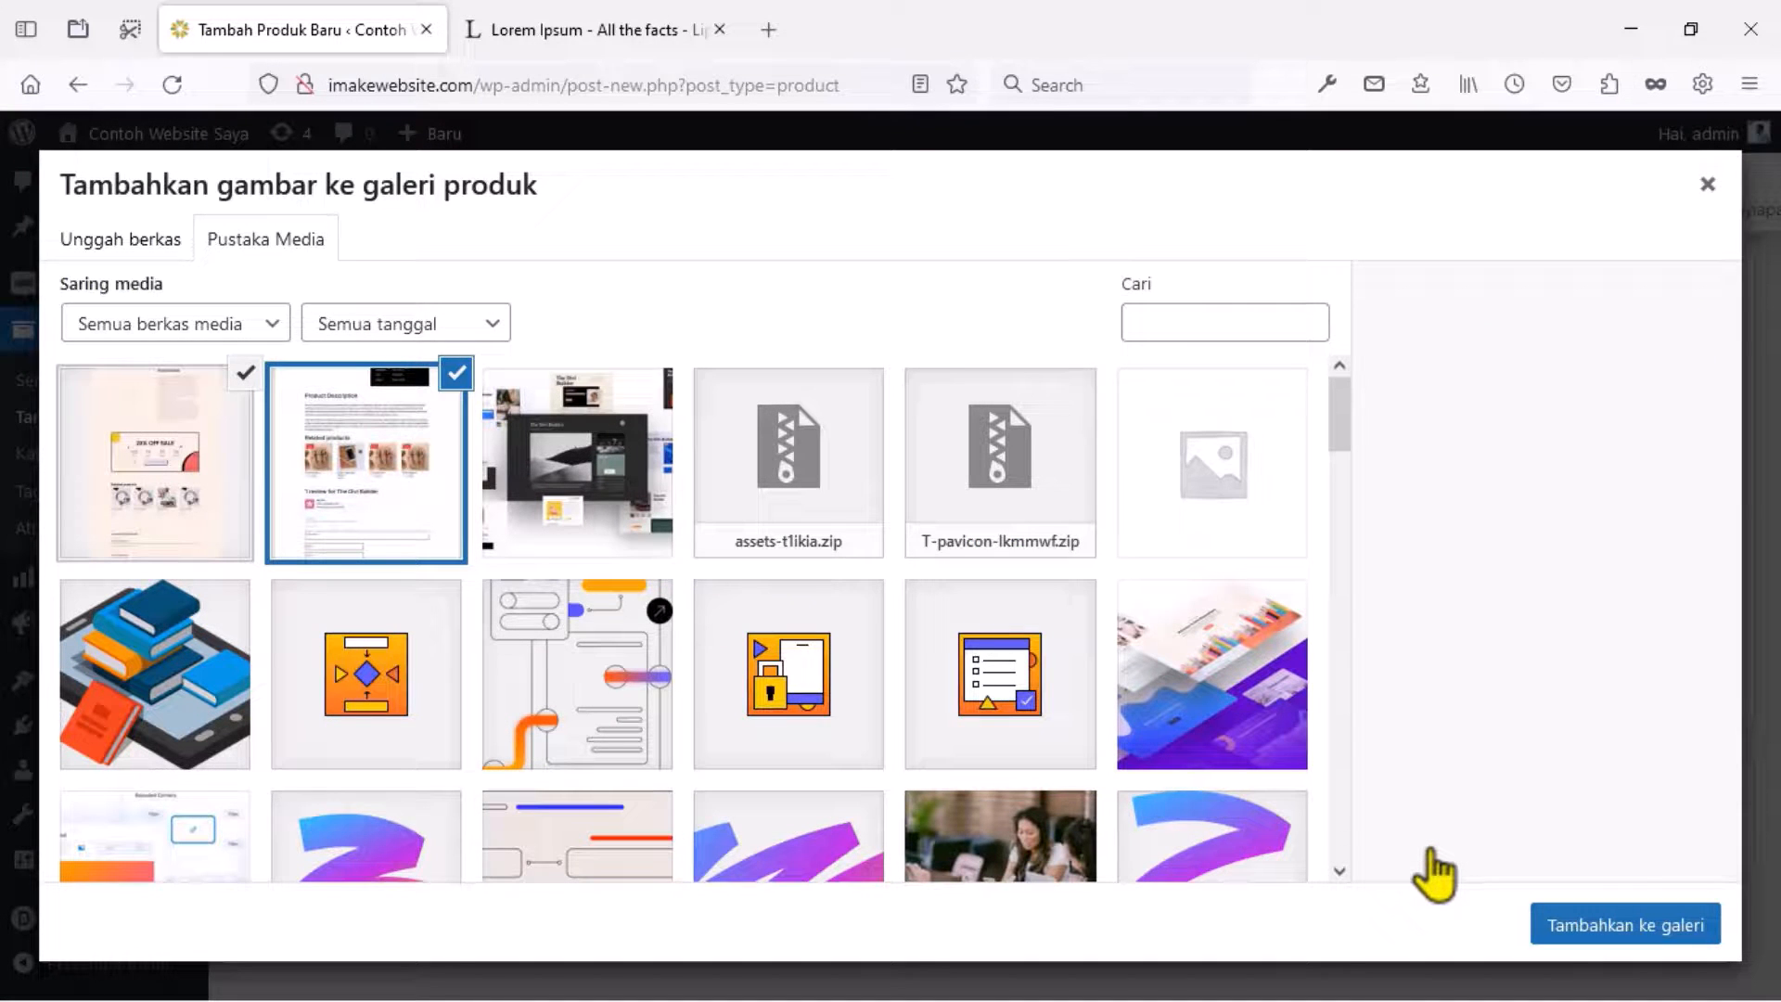
{"action": "left_click", "coordinate": [1602, 927]}
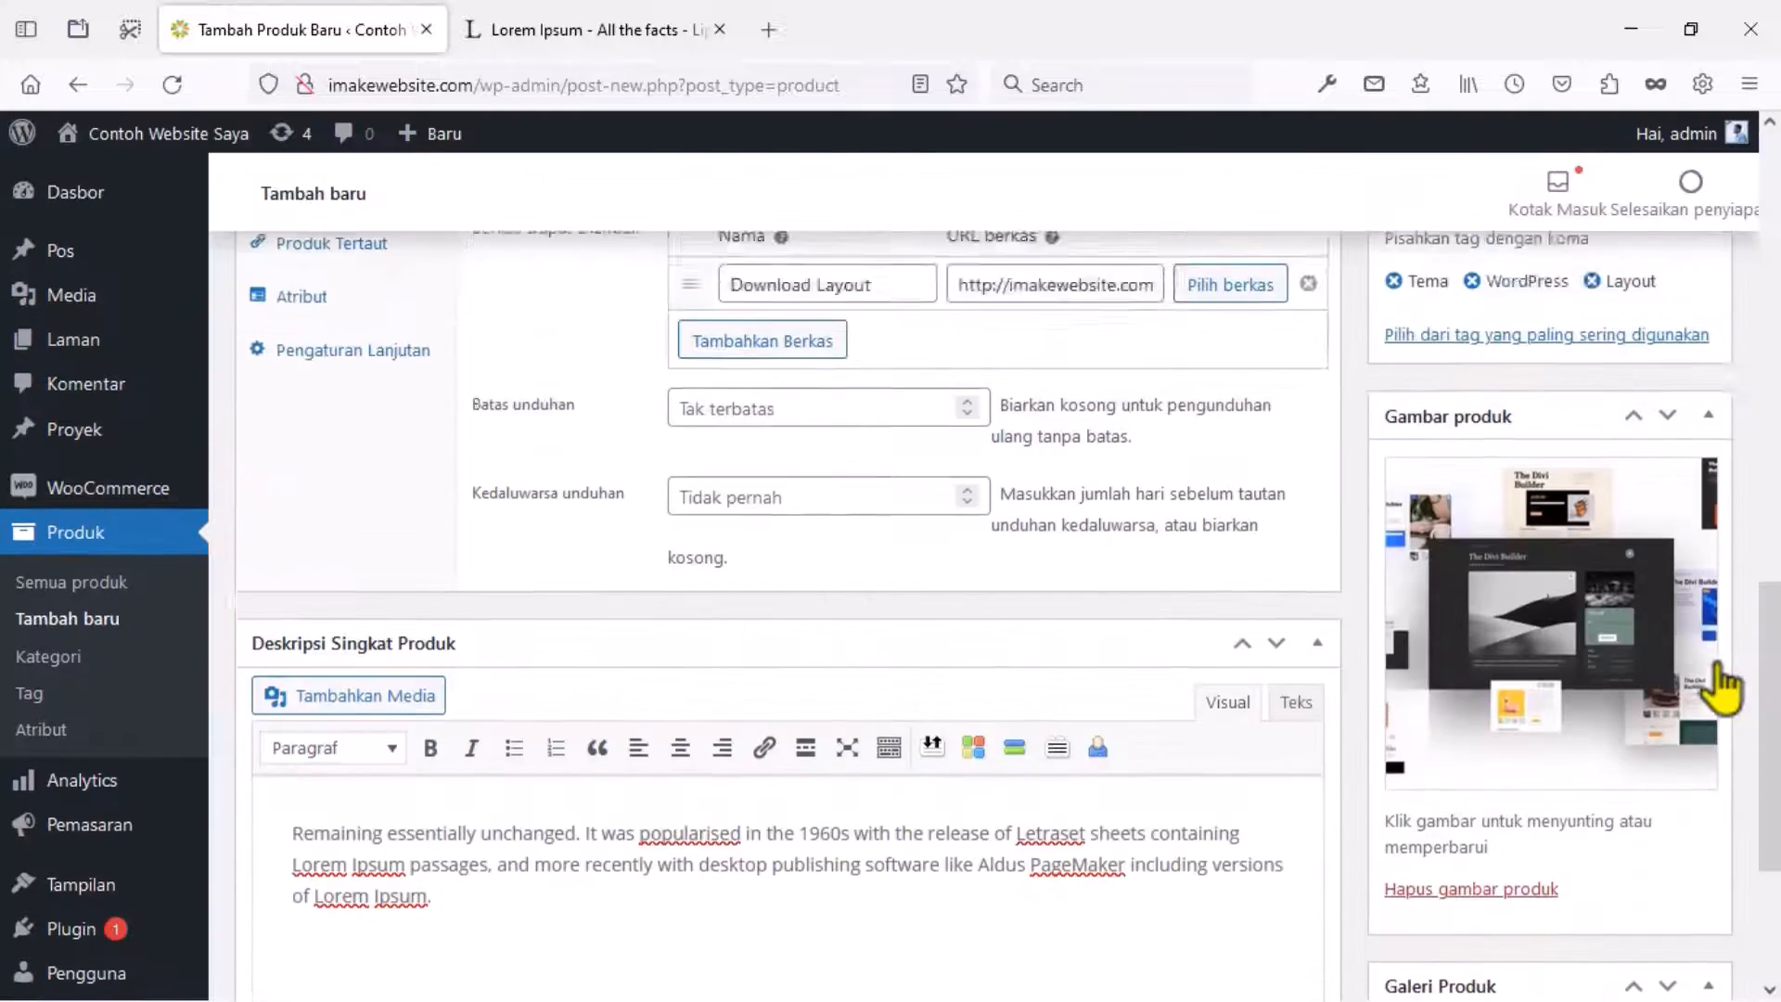
Create a new Layout category for the product and publish it.
{"action": "scroll", "coordinate": [1720, 684], "scroll_direction": "up", "scroll_amount": 10}
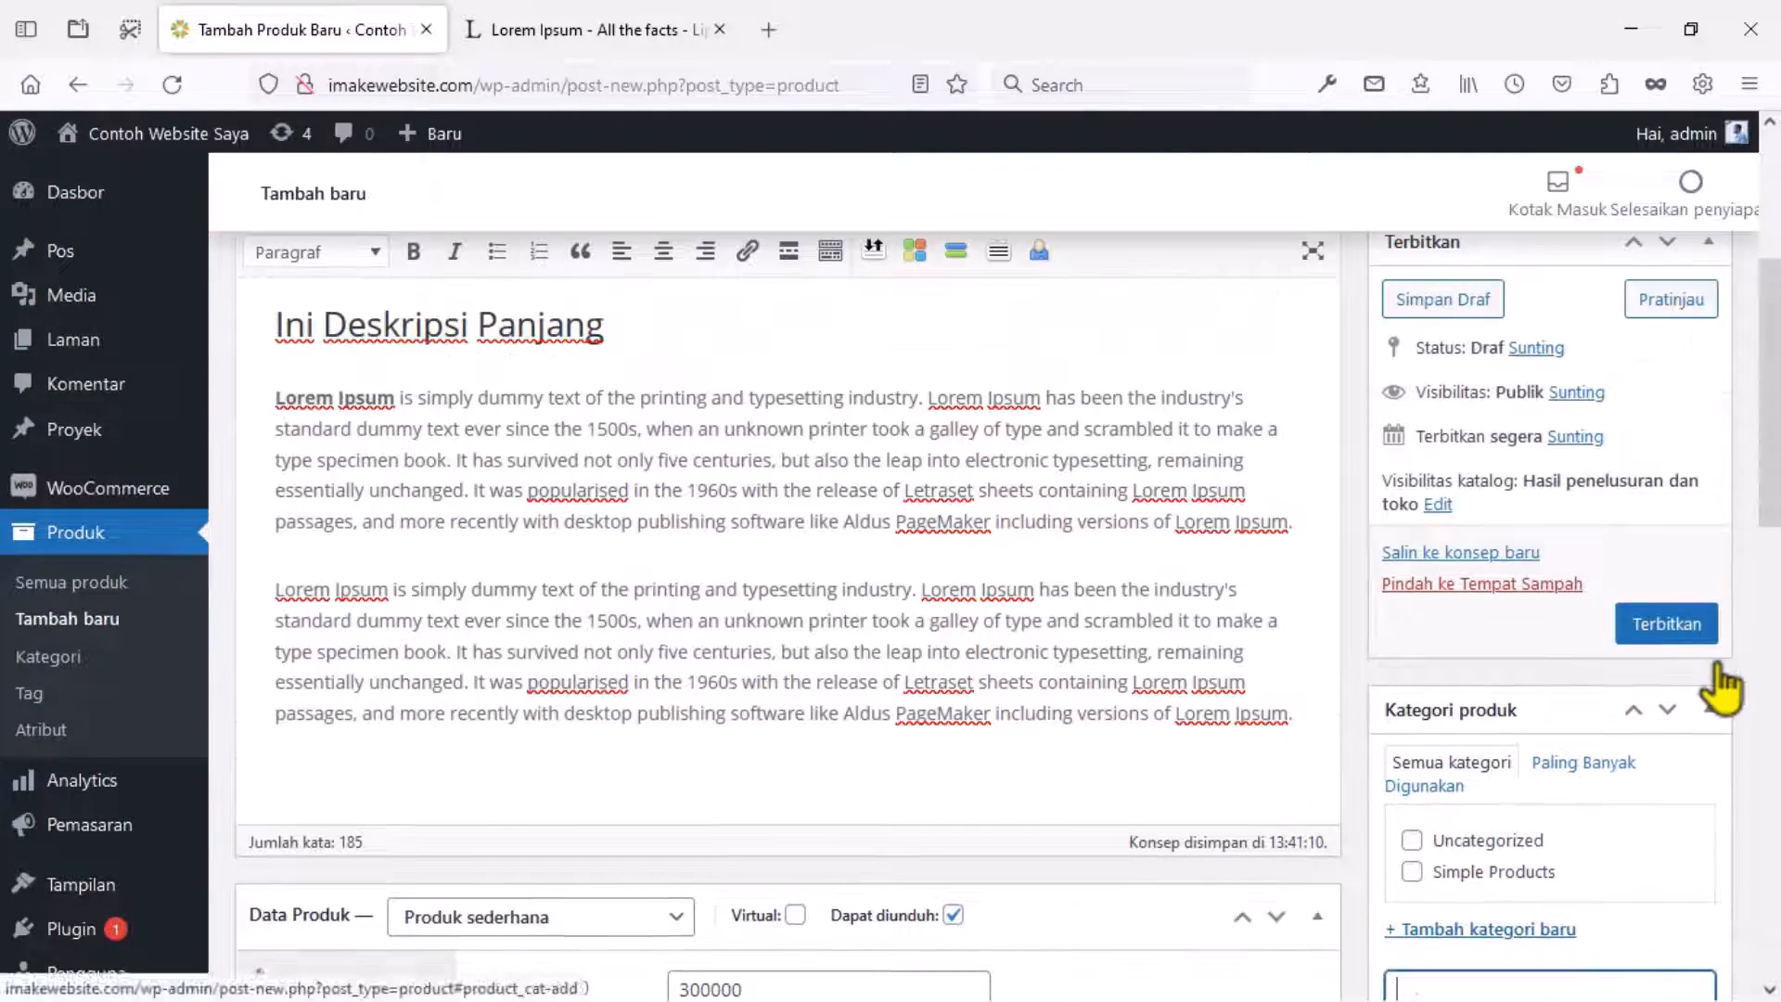
{"action": "scroll", "coordinate": [1640, 686], "scroll_direction": "down", "scroll_amount": 3}
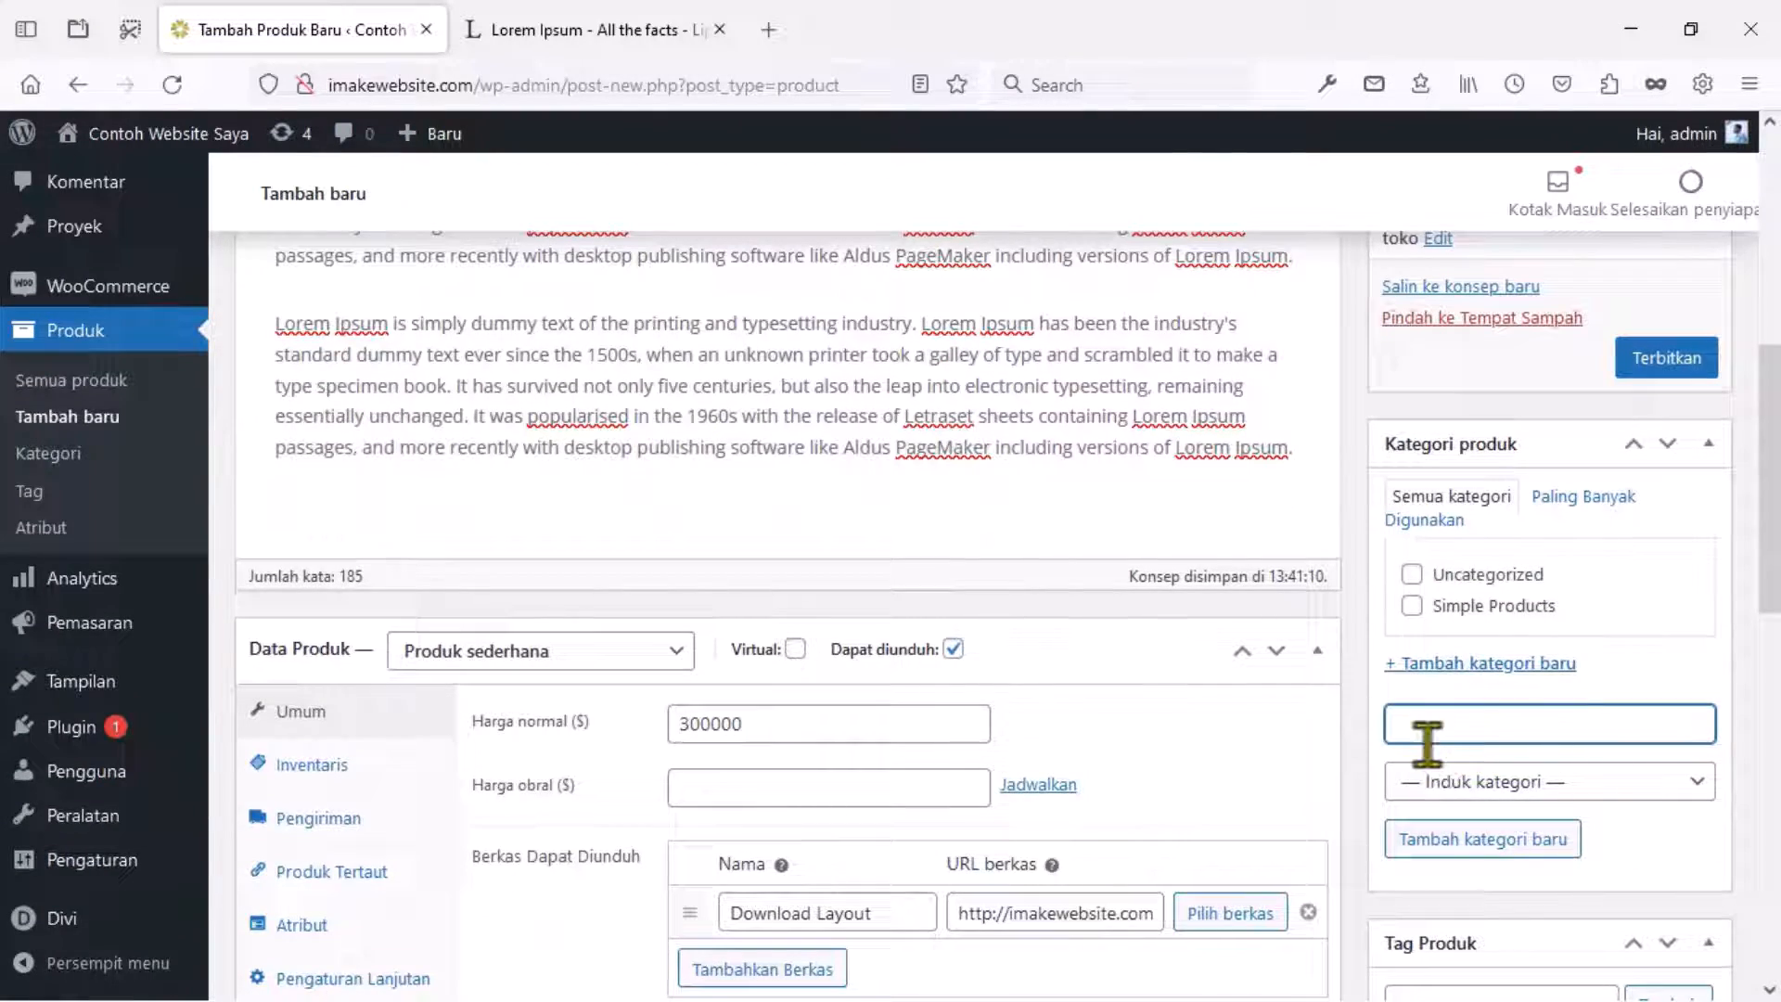
{"action": "type", "text": "Layout"}
{"action": "left_click", "coordinate": [1452, 842]}
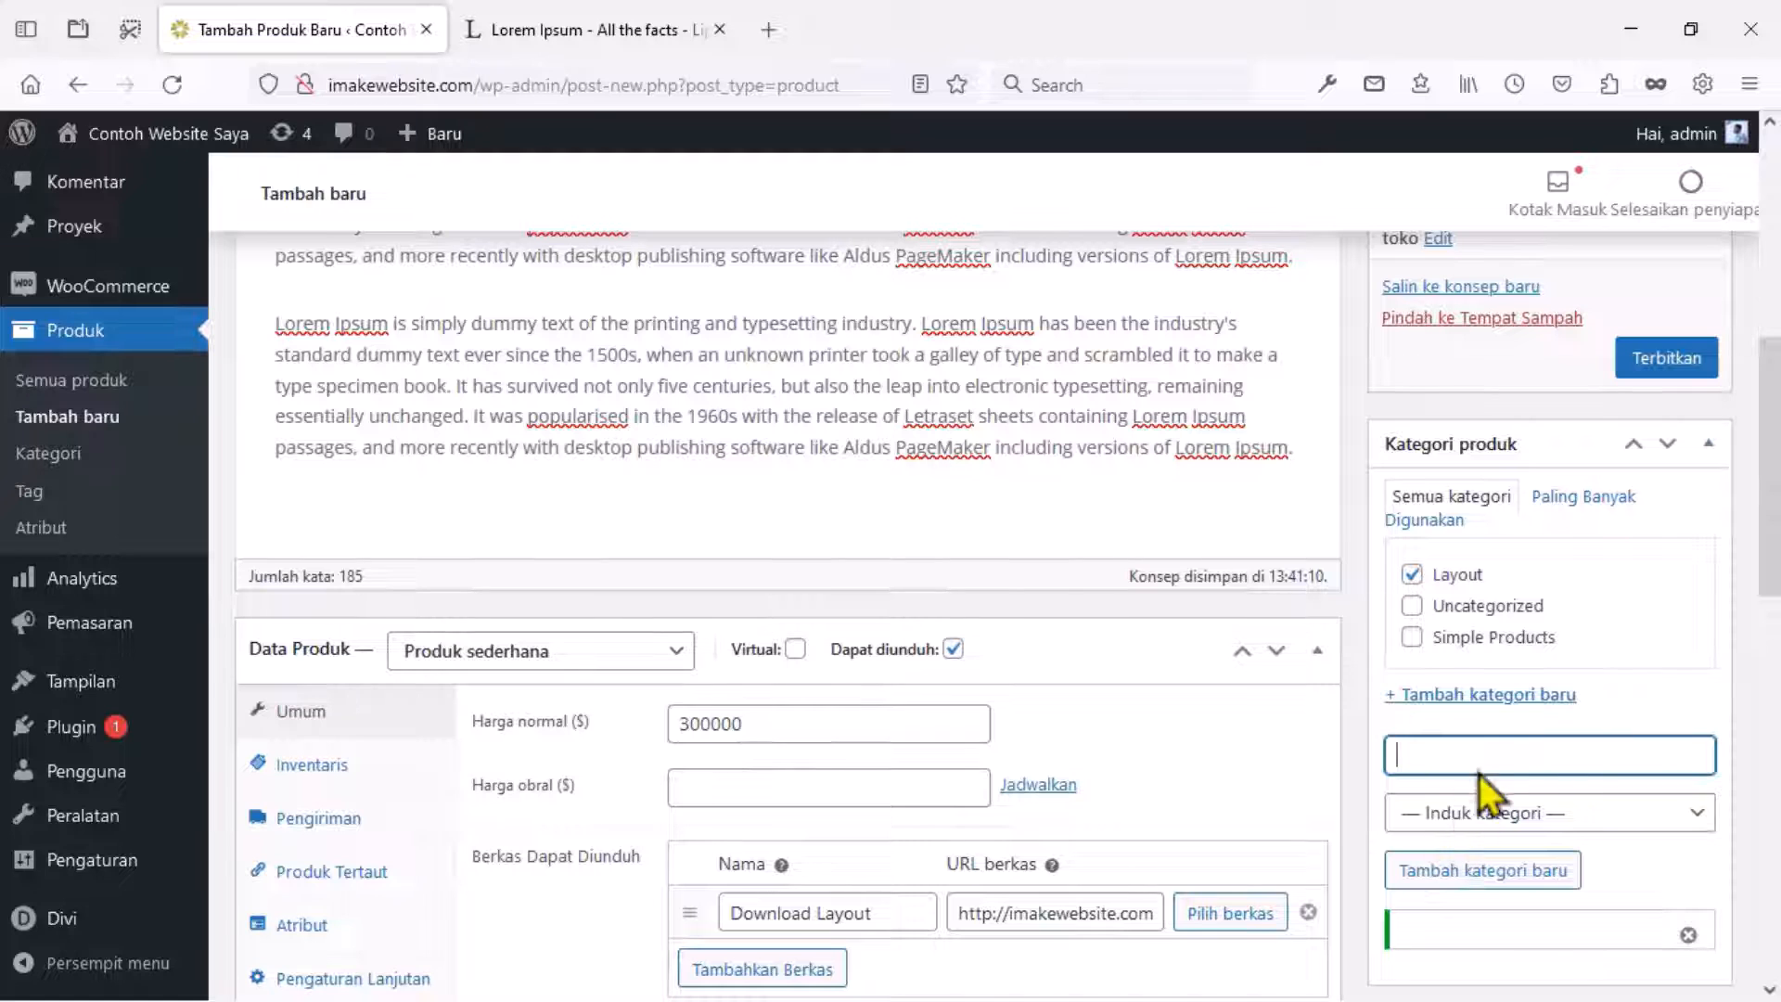
{"action": "left_click", "coordinate": [1664, 358]}
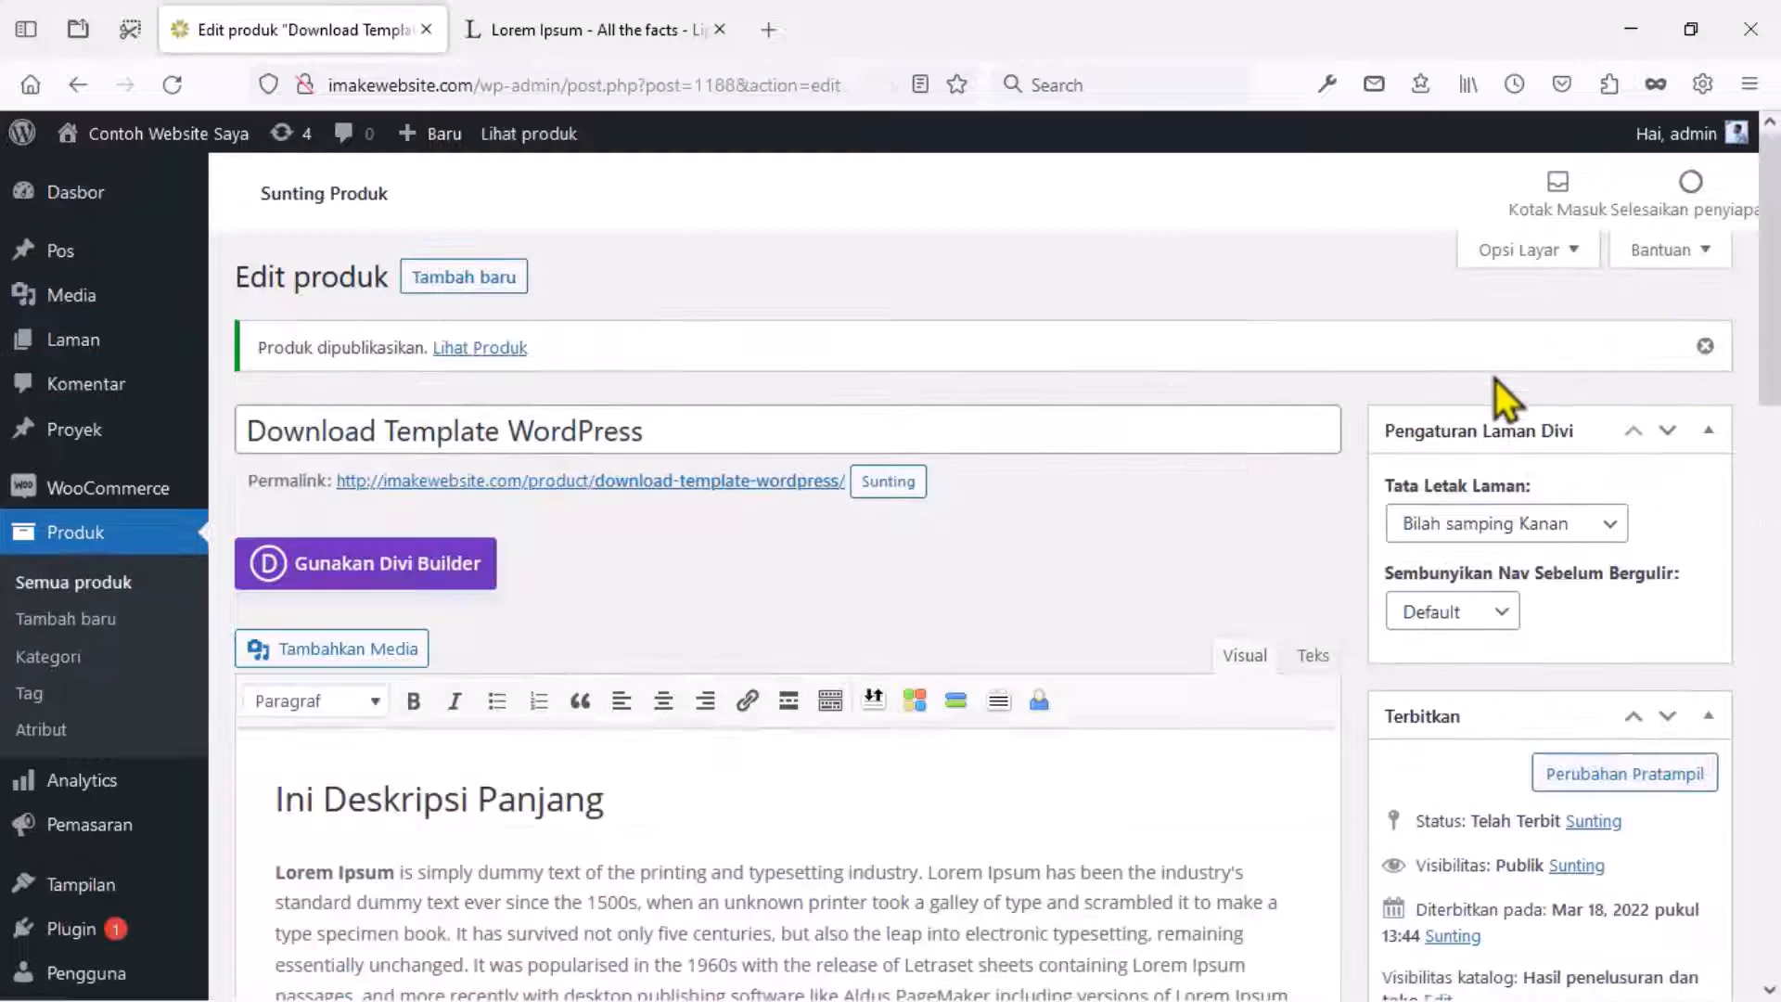
Open the published product's live page in a new browser tab.
{"action": "right_click", "coordinate": [498, 351]}
{"action": "left_click", "coordinate": [538, 371]}
{"action": "left_click", "coordinate": [557, 30]}
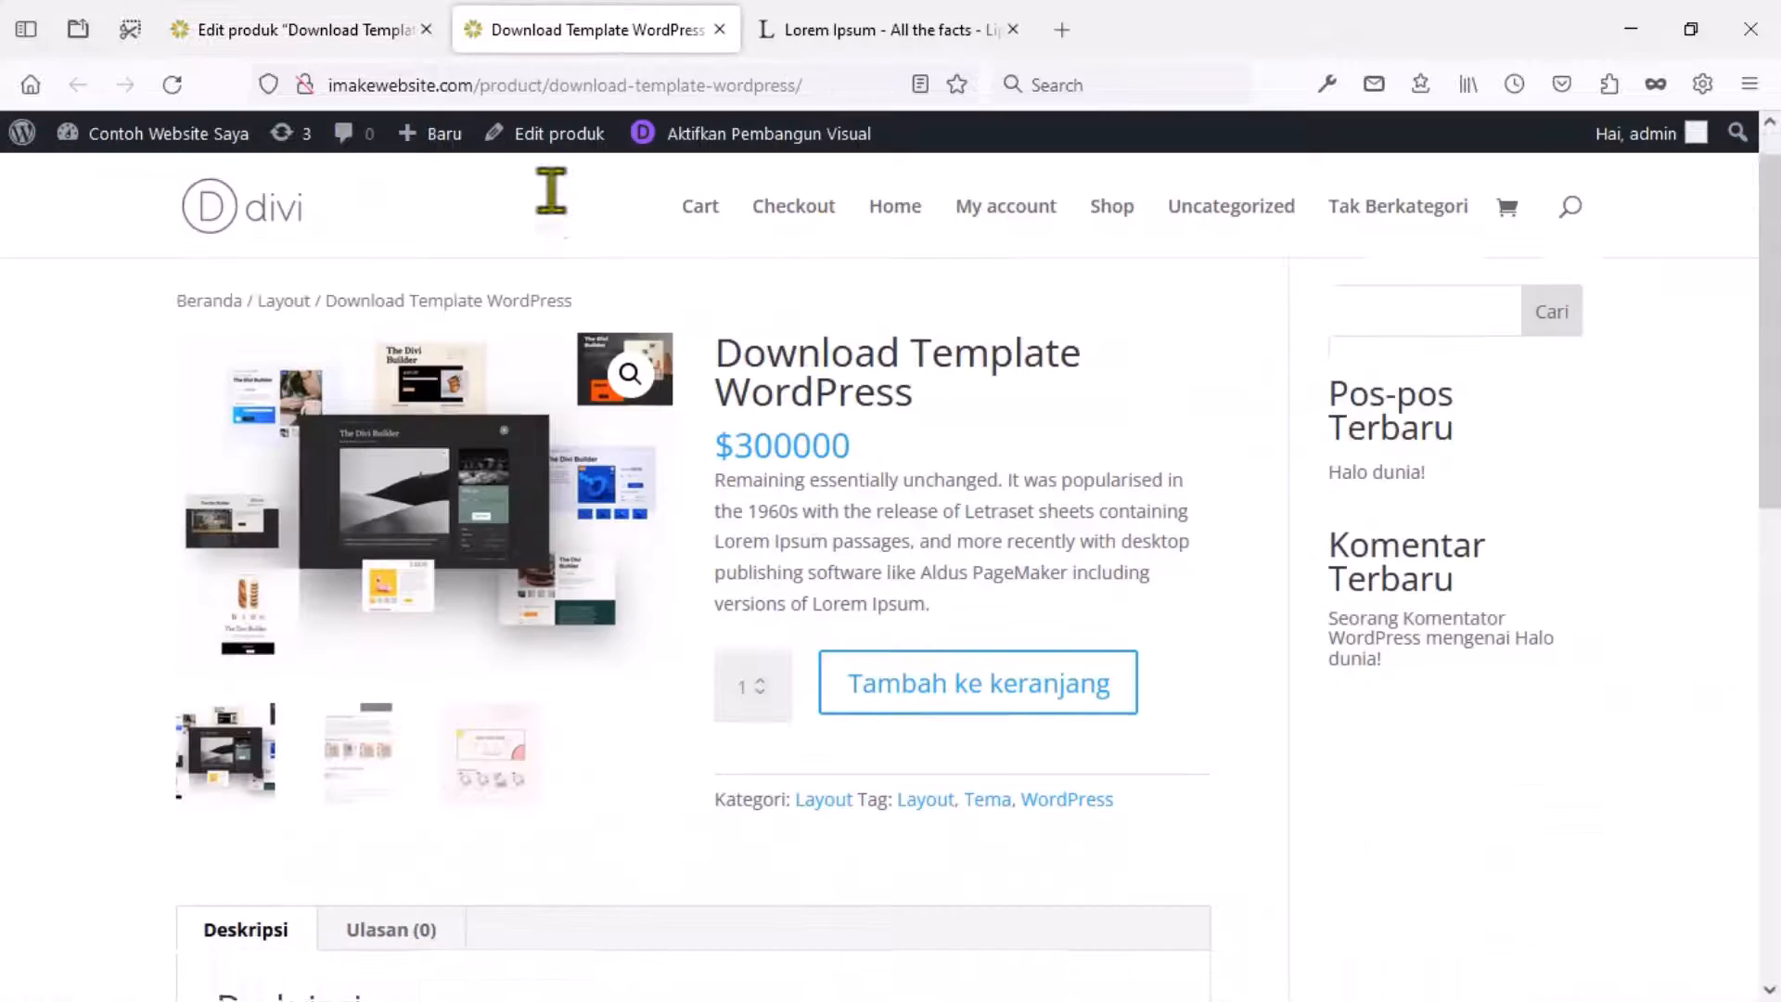
Look over the product page, including the second gallery image.
{"action": "scroll", "coordinate": [551, 190], "scroll_direction": "down", "scroll_amount": 5}
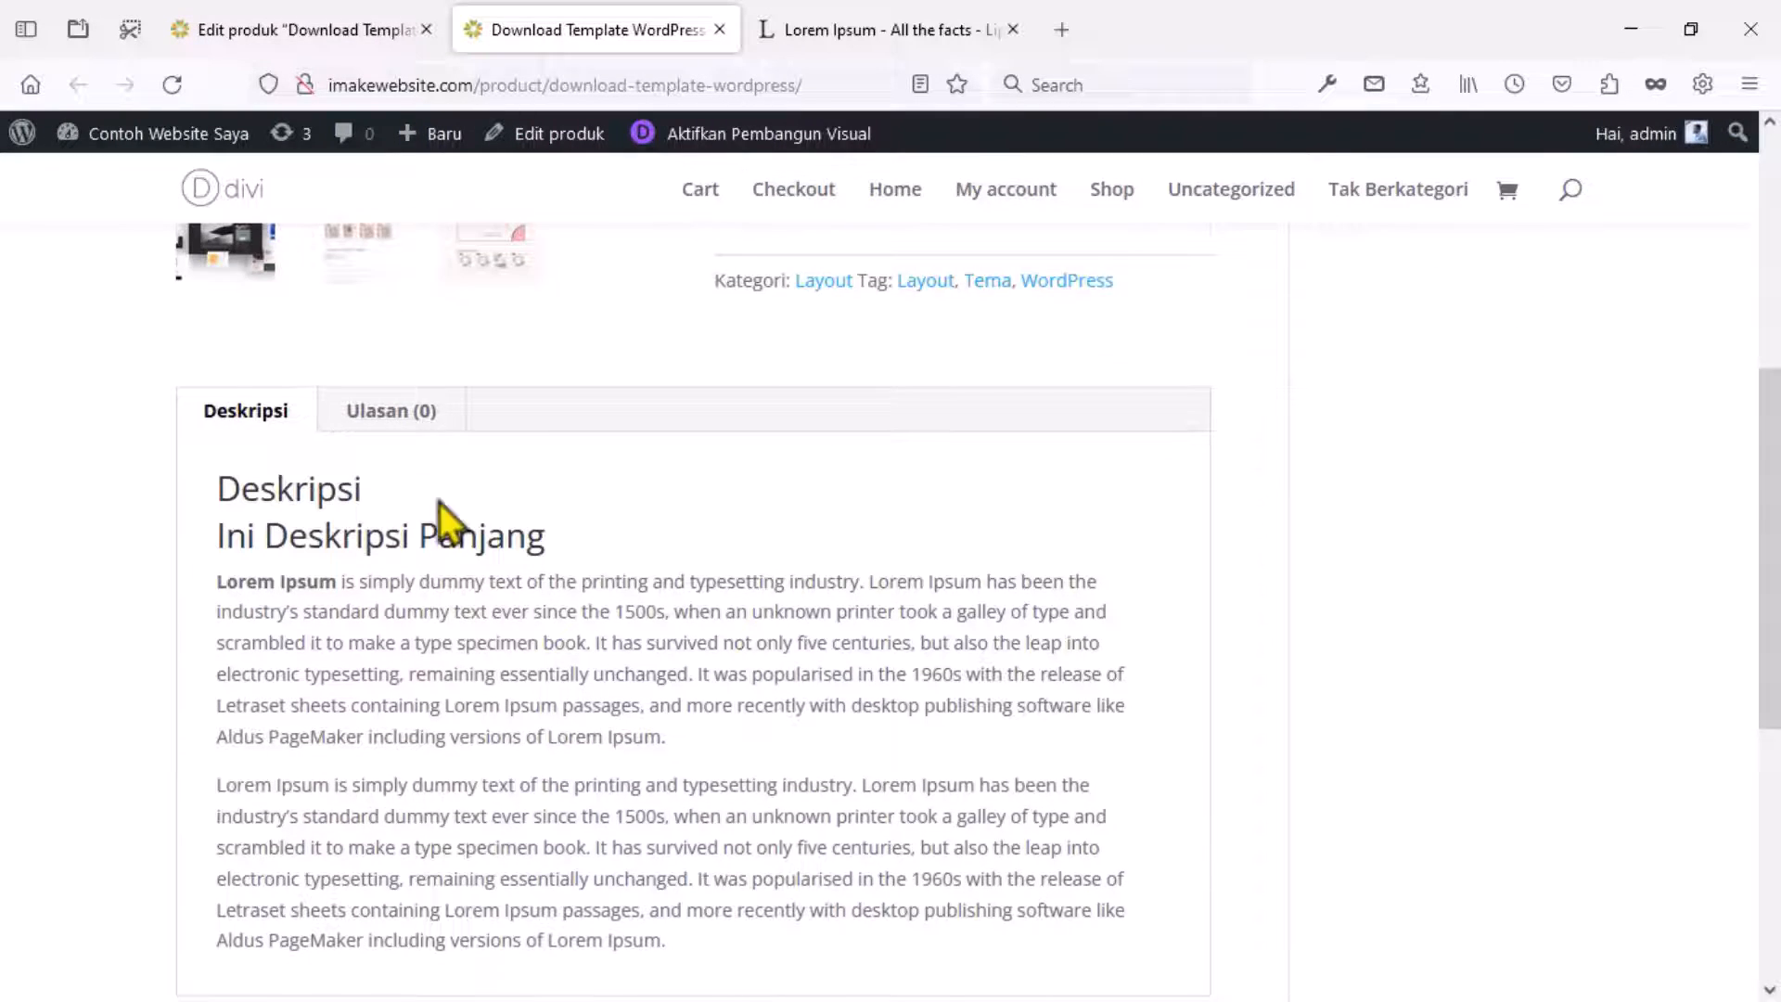
{"action": "scroll", "coordinate": [438, 503], "scroll_direction": "down", "scroll_amount": 5}
{"action": "scroll", "coordinate": [438, 503], "scroll_direction": "up", "scroll_amount": 8}
{"action": "left_click", "coordinate": [365, 501]}
{"action": "scroll", "coordinate": [368, 496], "scroll_direction": "down", "scroll_amount": 4}
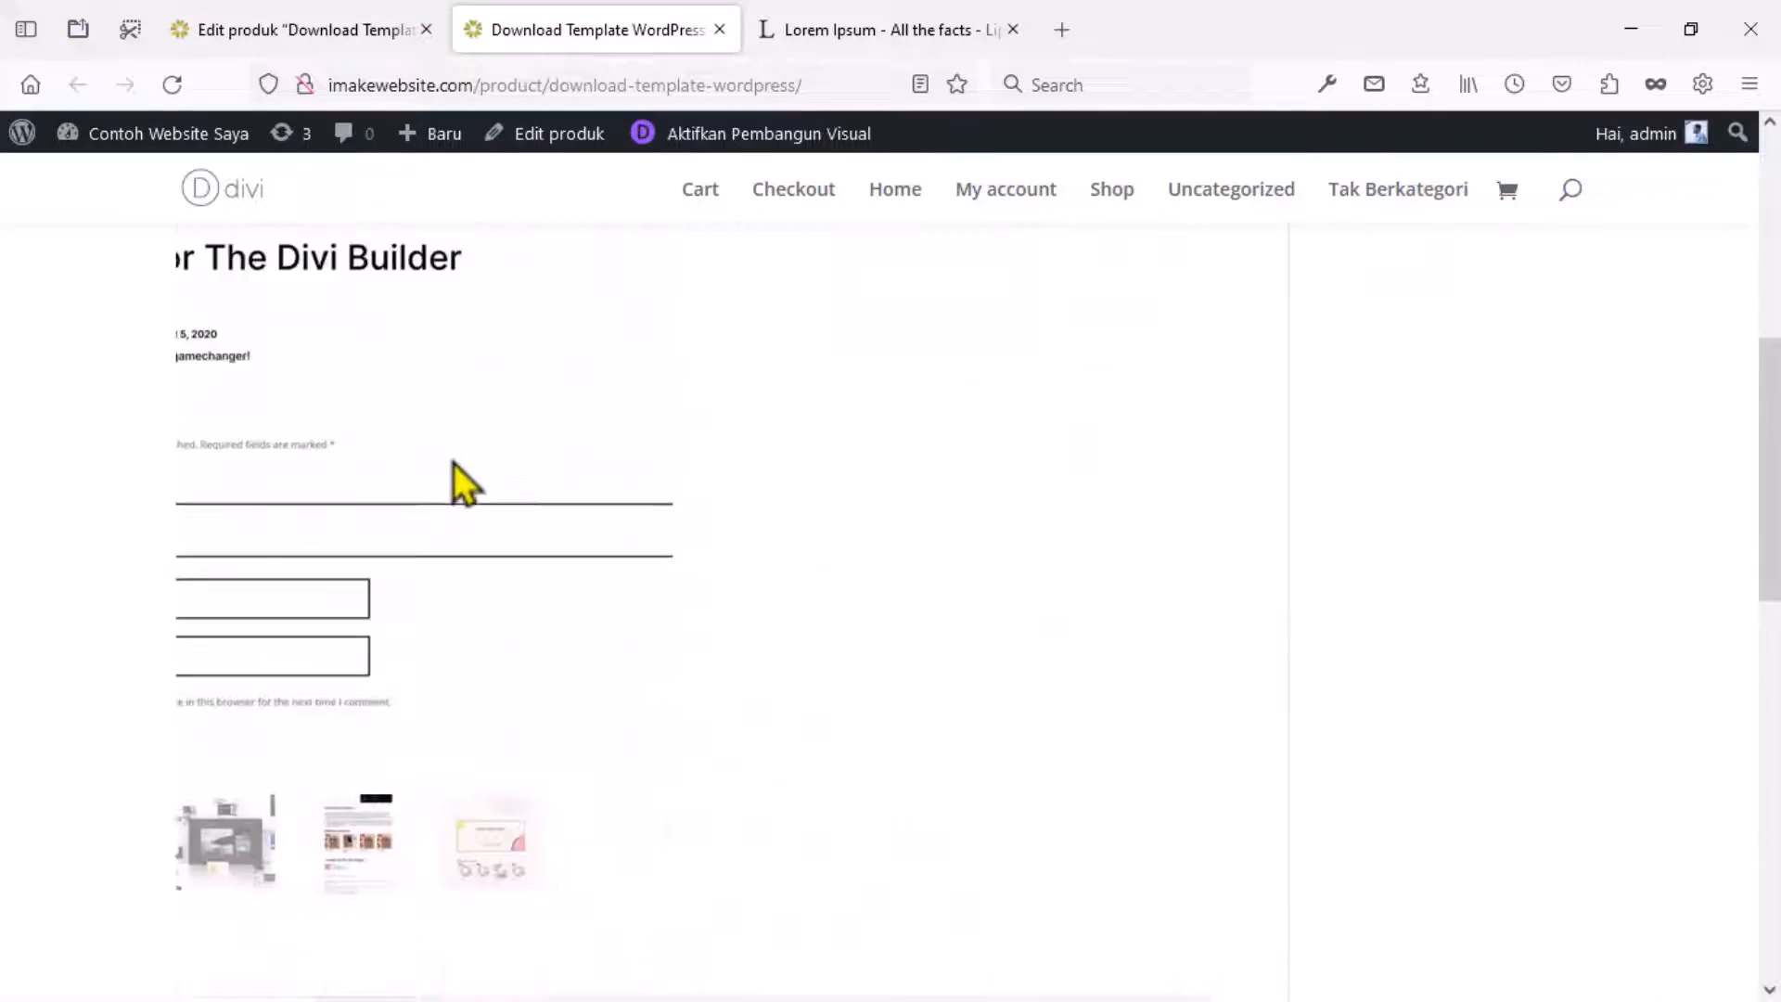
{"action": "scroll", "coordinate": [469, 807], "scroll_direction": "up", "scroll_amount": 6}
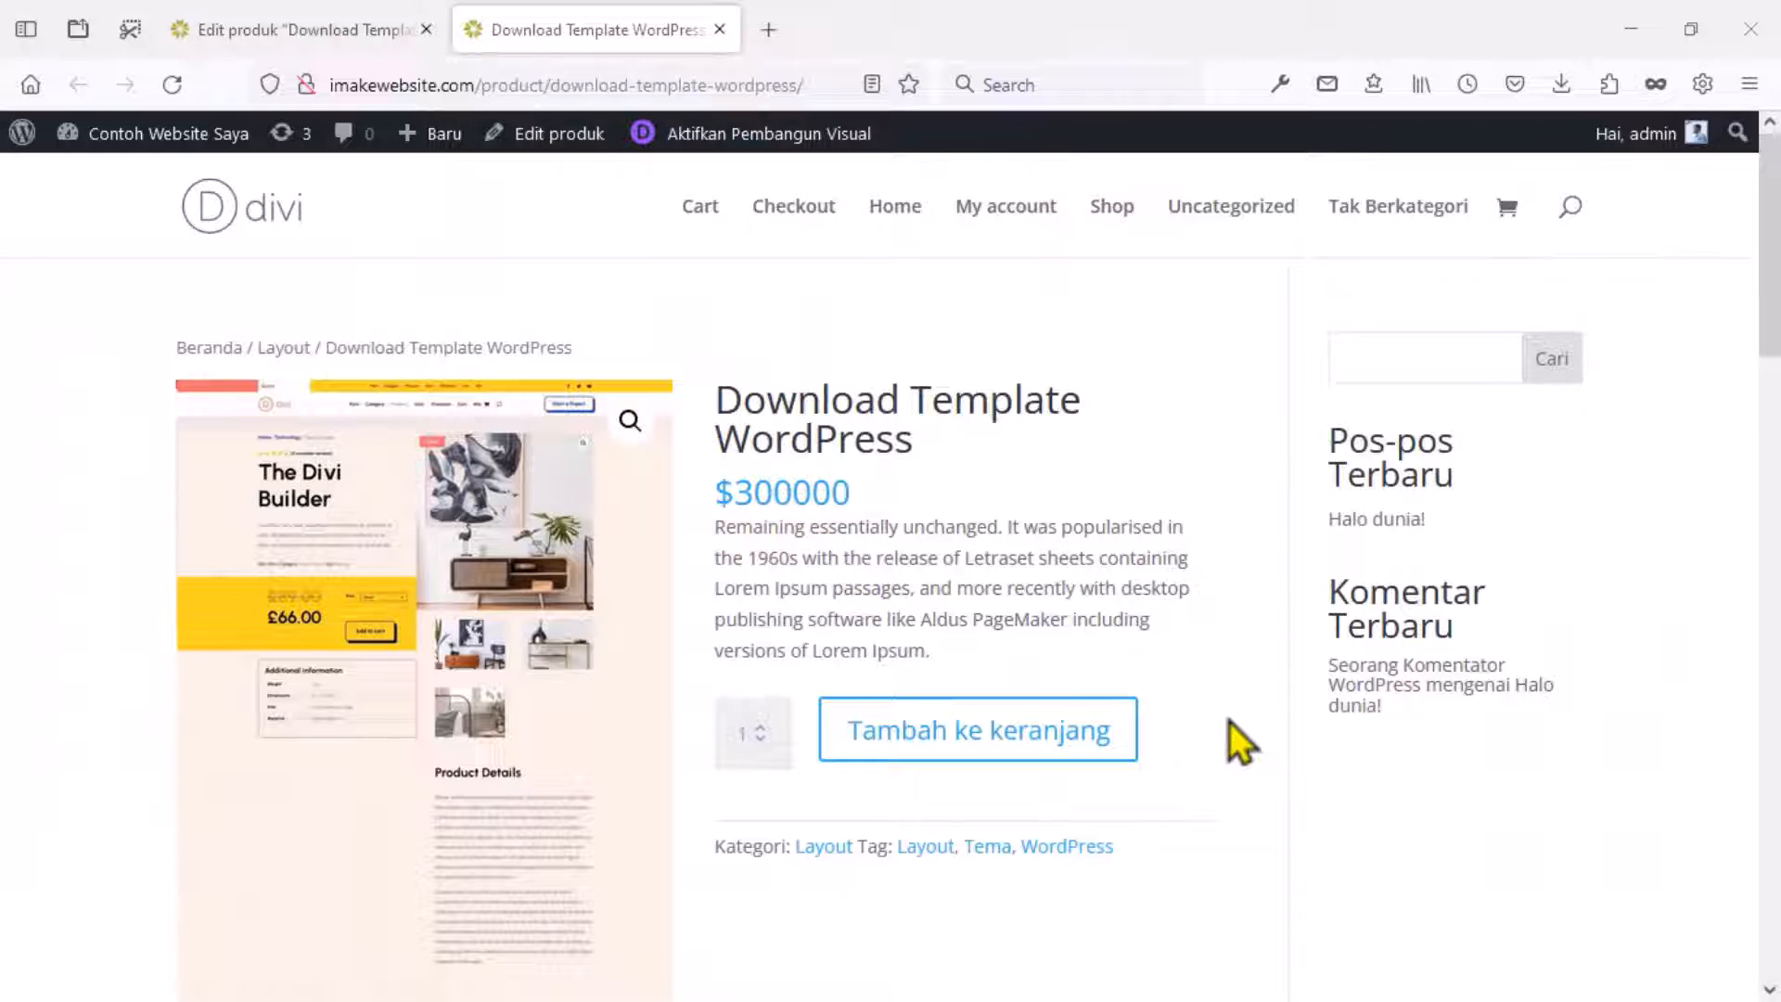
Go back to the admin and open Divi's Pembuat Tema (Theme Builder).
{"action": "left_click", "coordinate": [340, 11]}
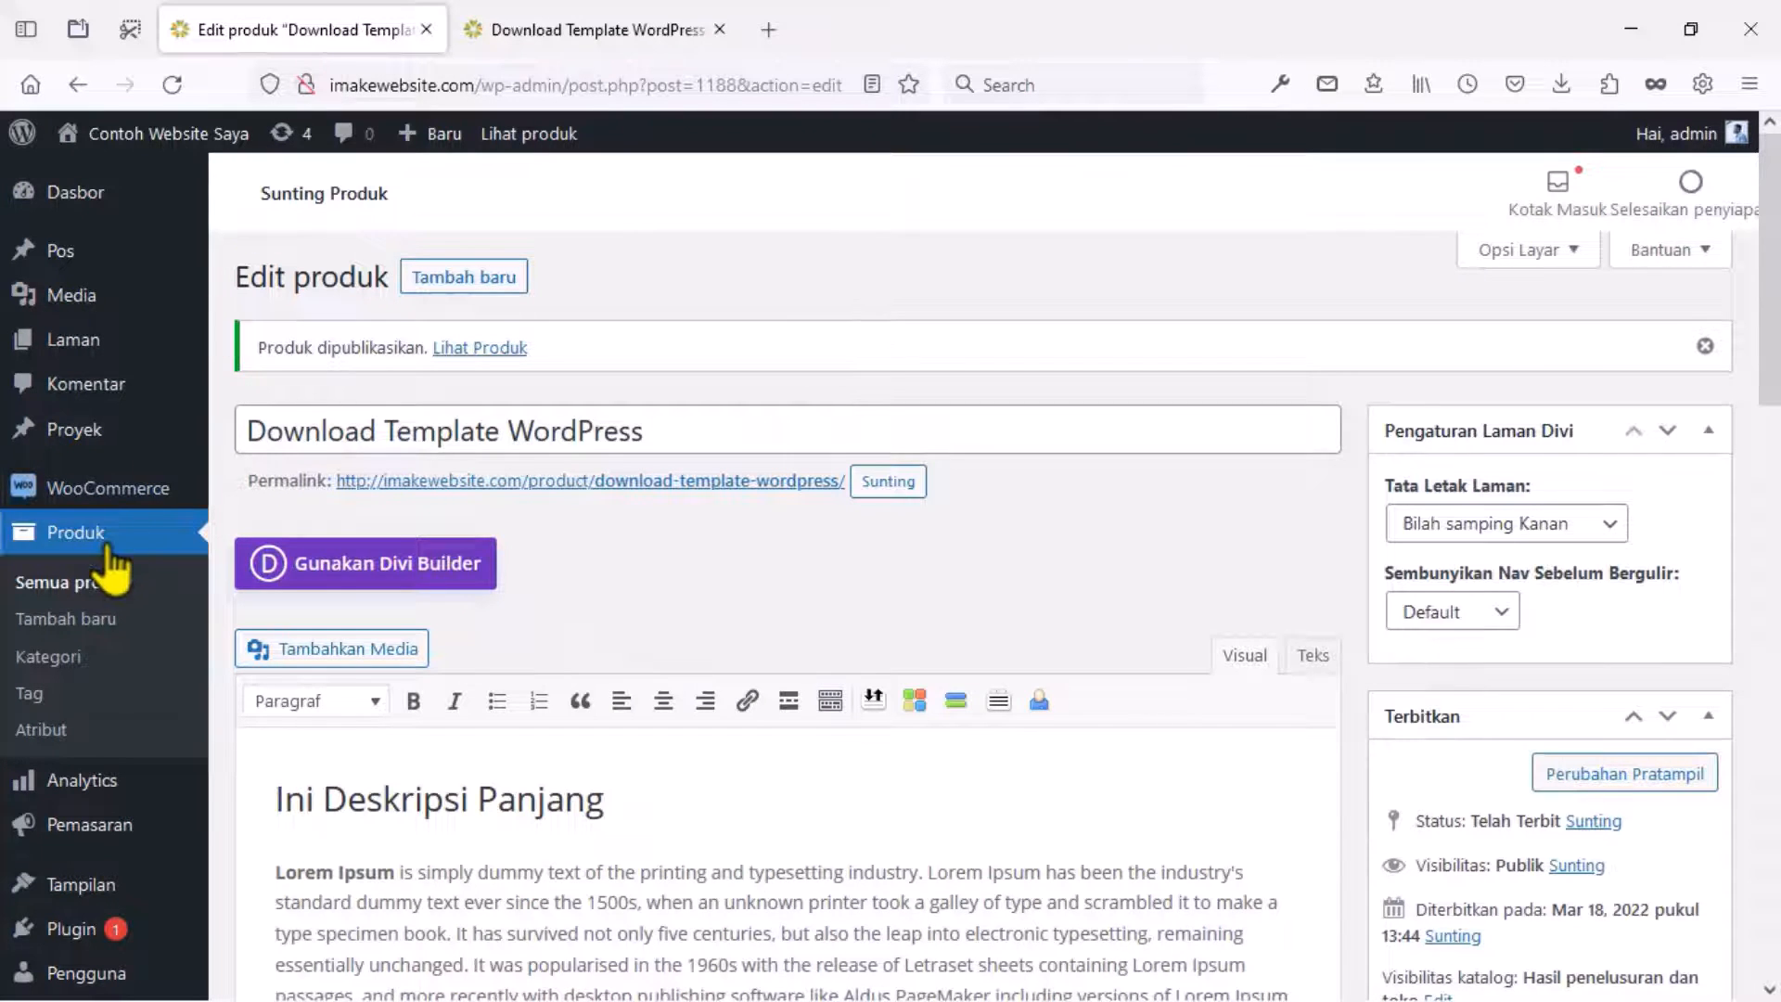
{"action": "scroll", "coordinate": [111, 565], "scroll_direction": "down", "scroll_amount": 5}
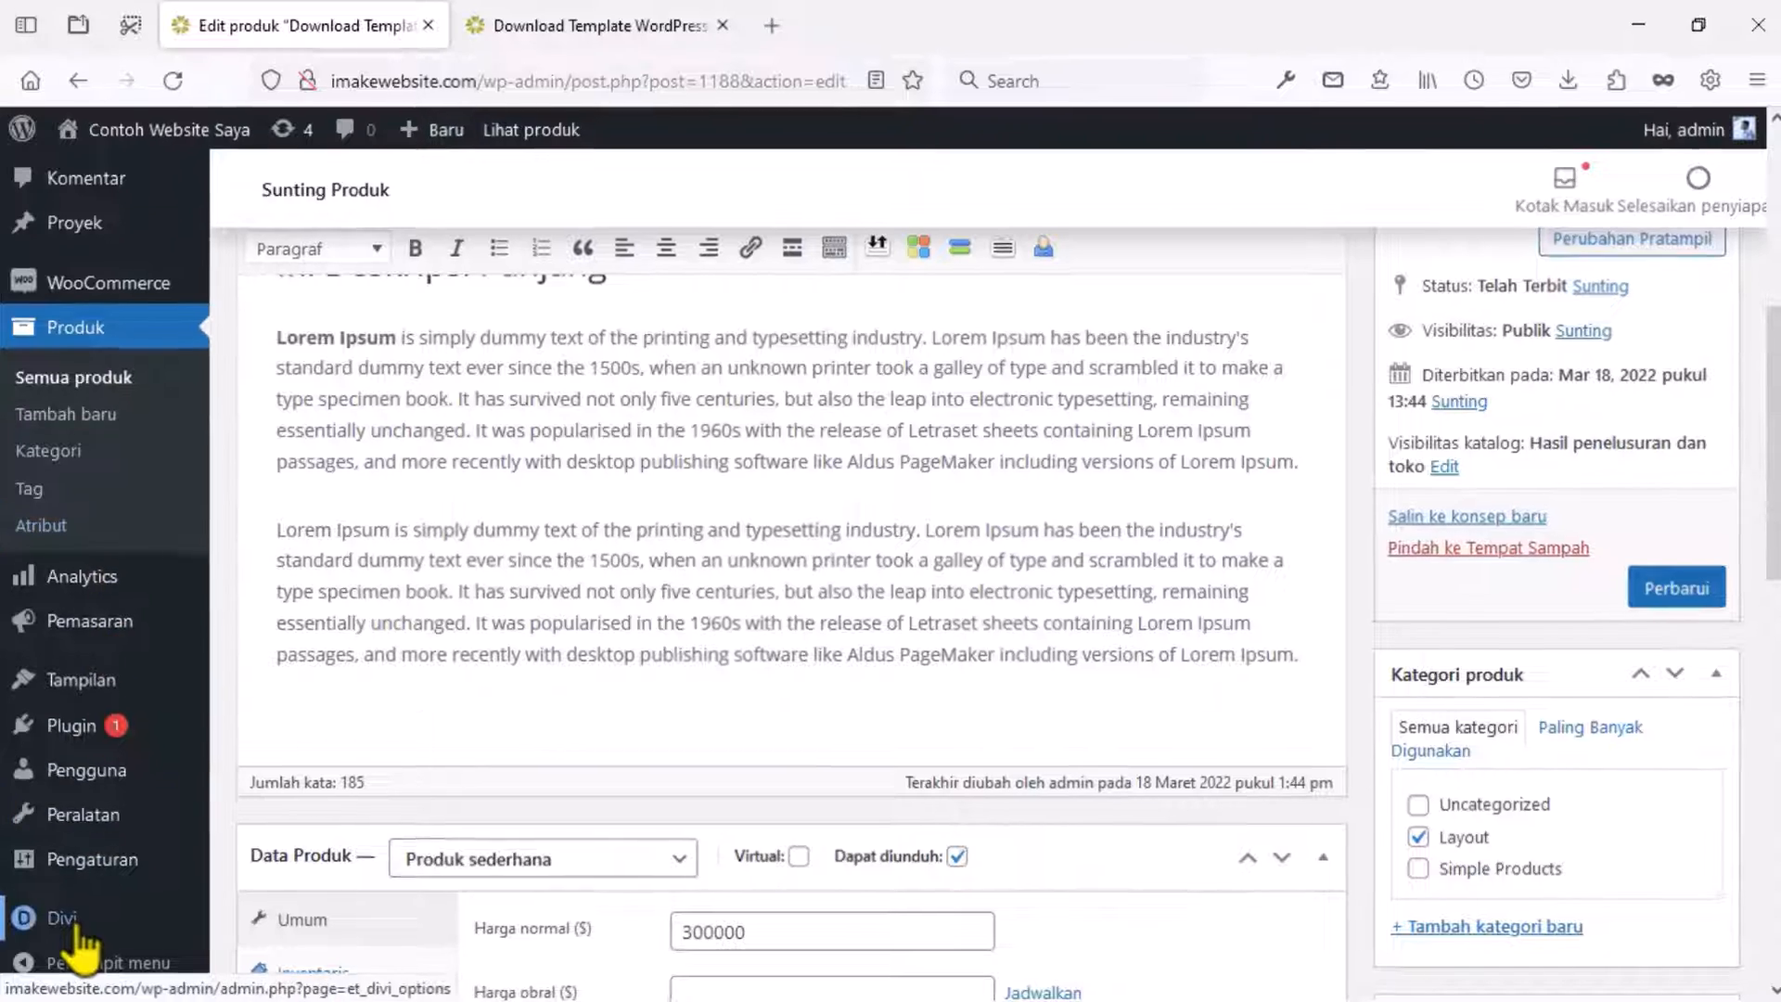
{"action": "mouse_move", "coordinate": [76, 925]}
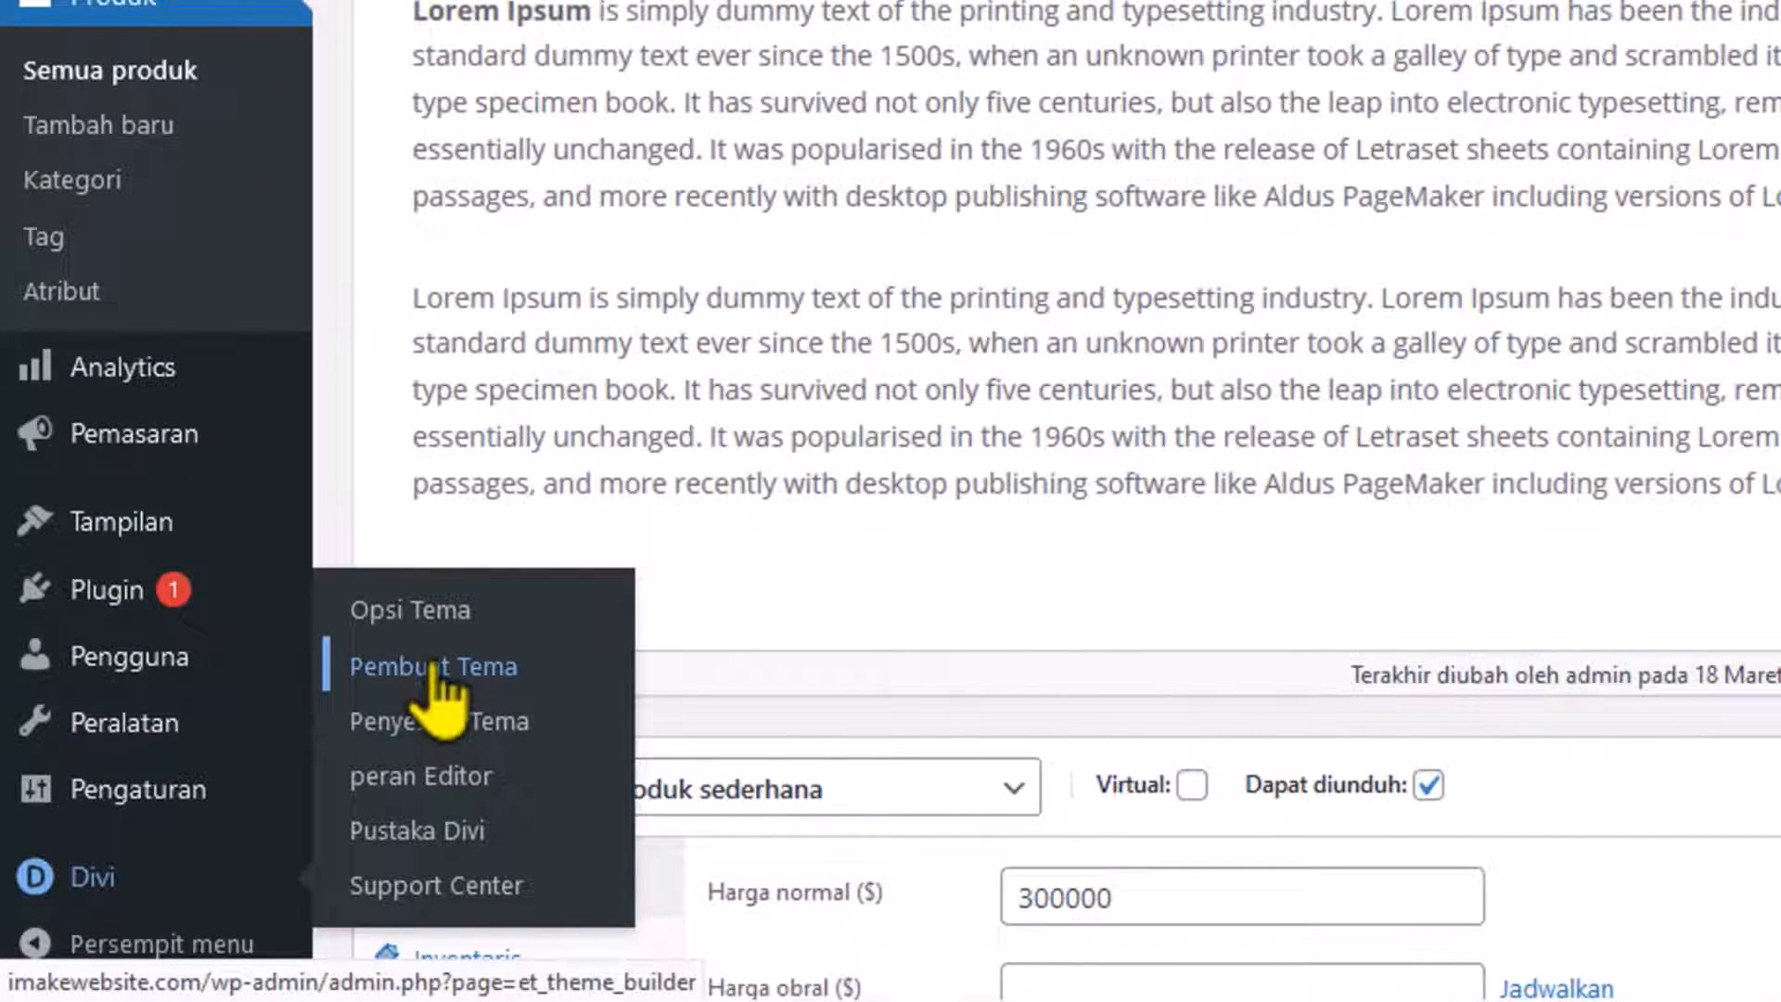
{"action": "left_click", "coordinate": [433, 668]}
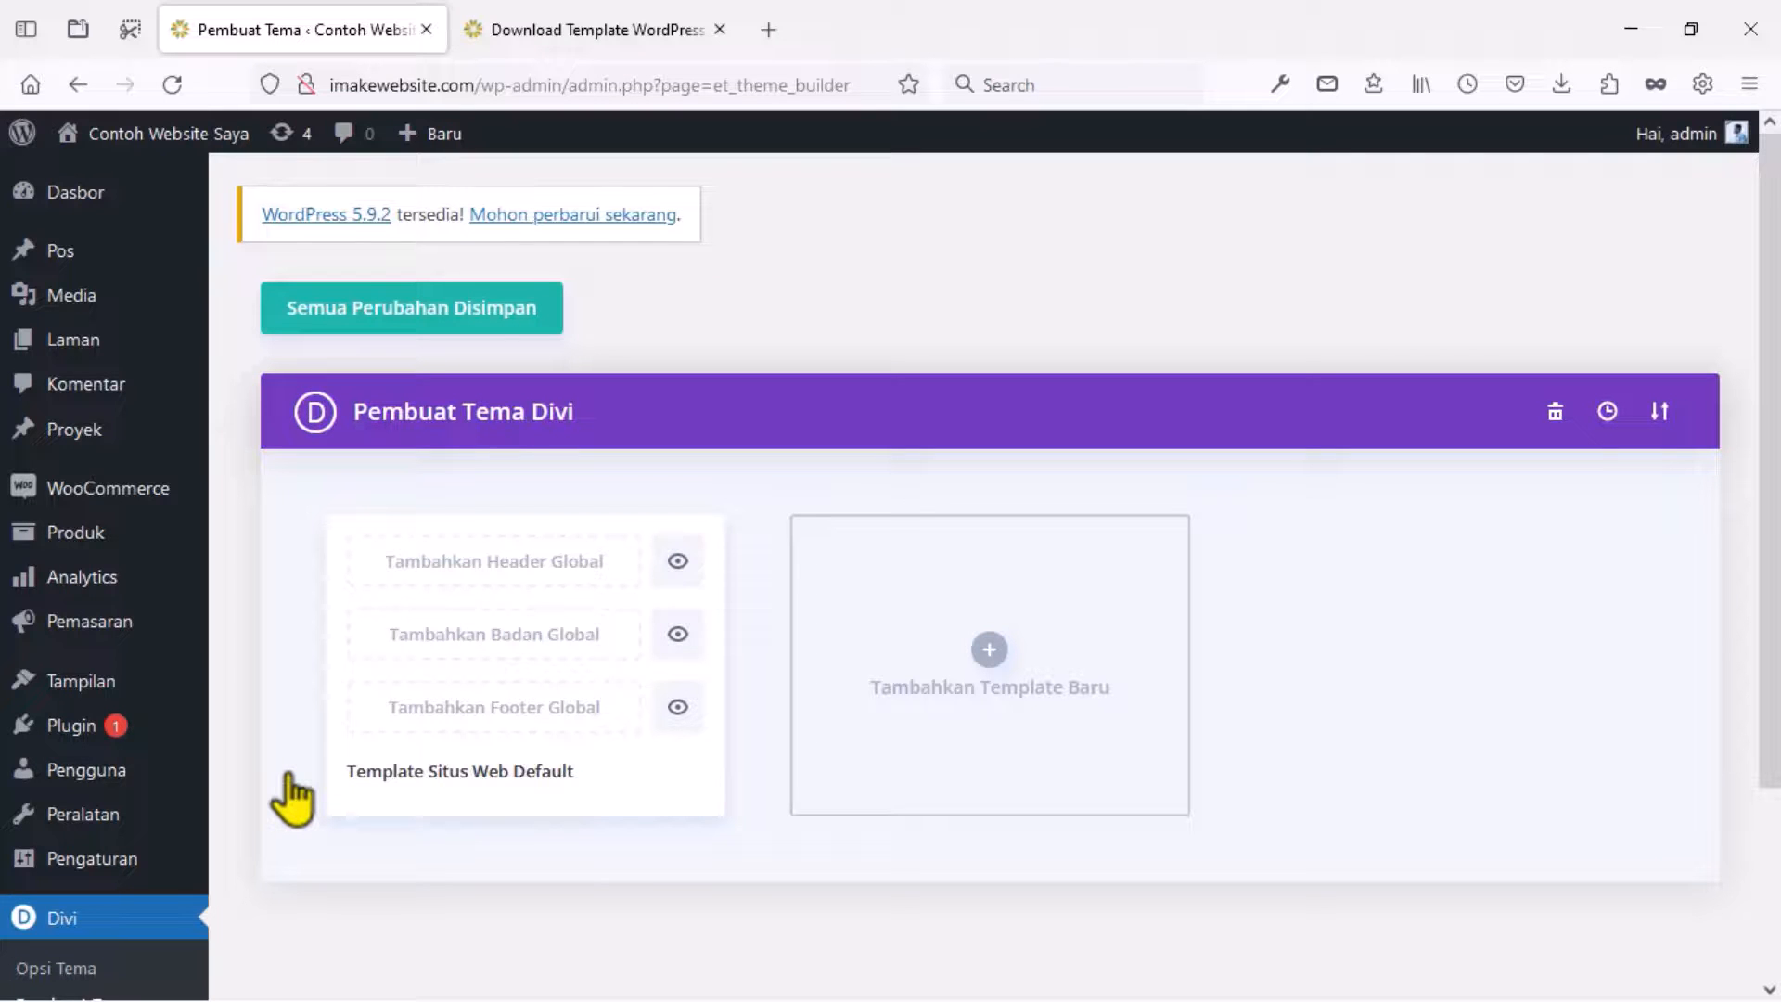
Import ThemeBuilder.json via Portabilitas, save the templates and return to the product tab.
{"action": "left_click", "coordinate": [1657, 410]}
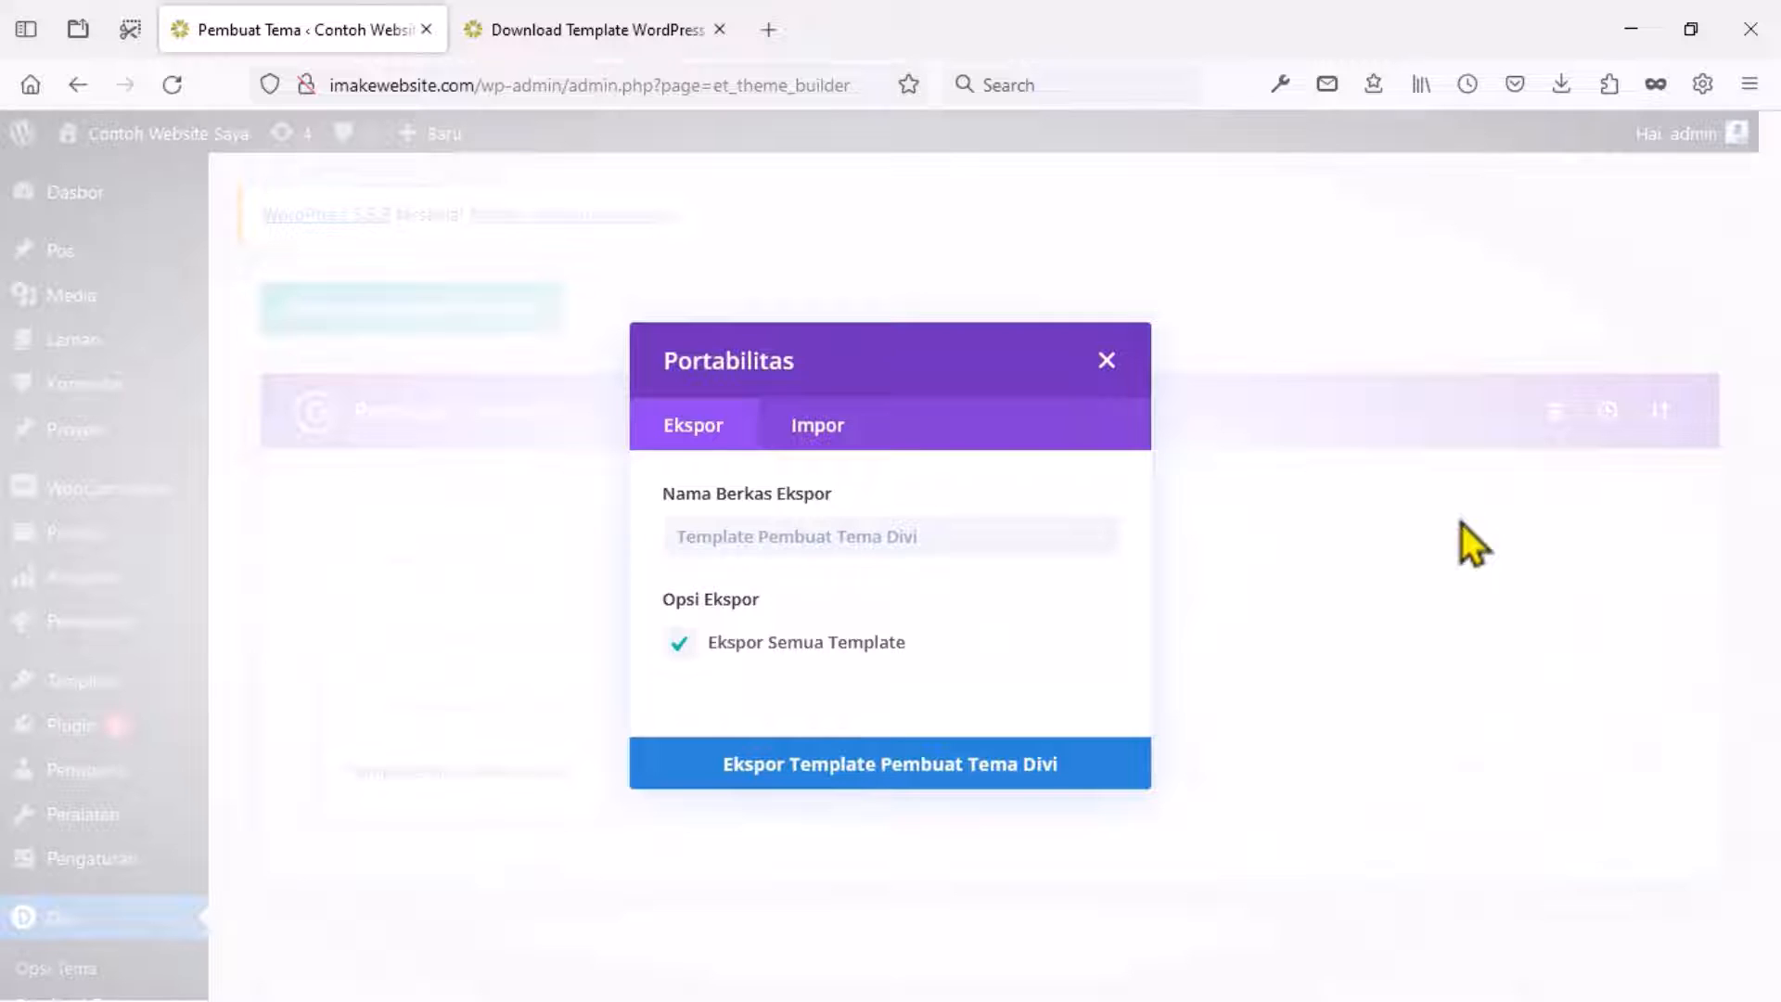
{"action": "left_click", "coordinate": [828, 434]}
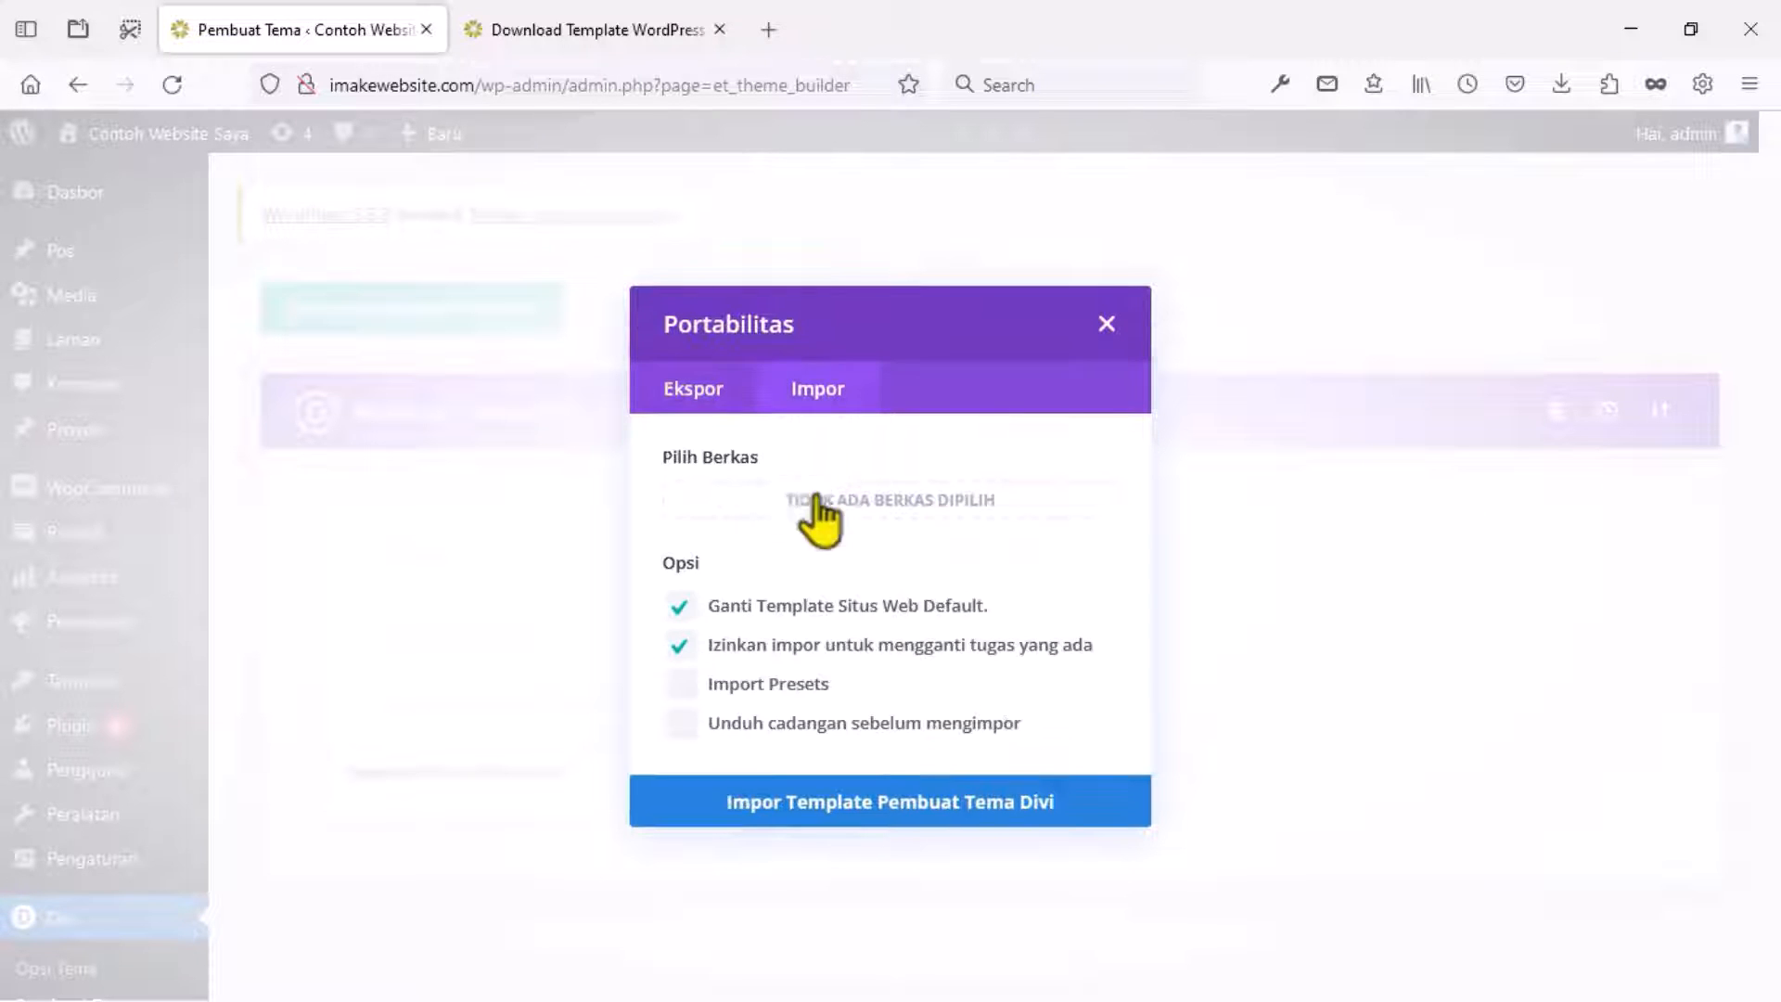
{"action": "left_click", "coordinate": [831, 505]}
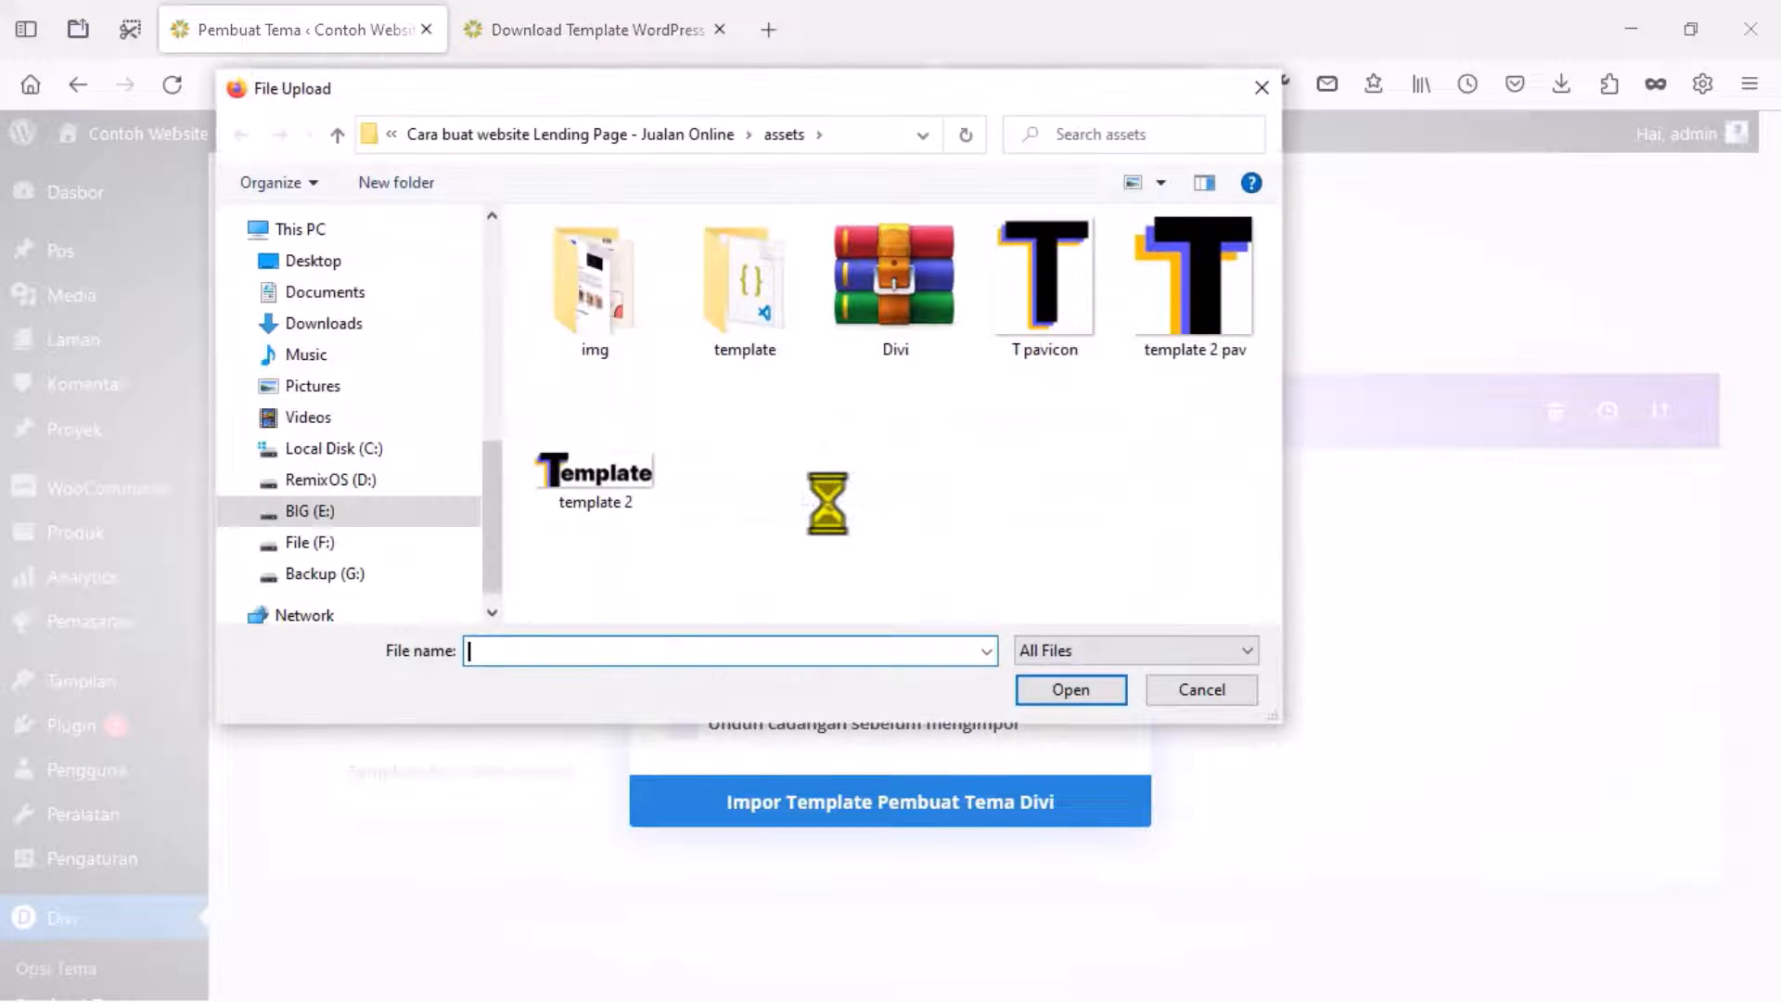
{"action": "double_click", "coordinate": [765, 321]}
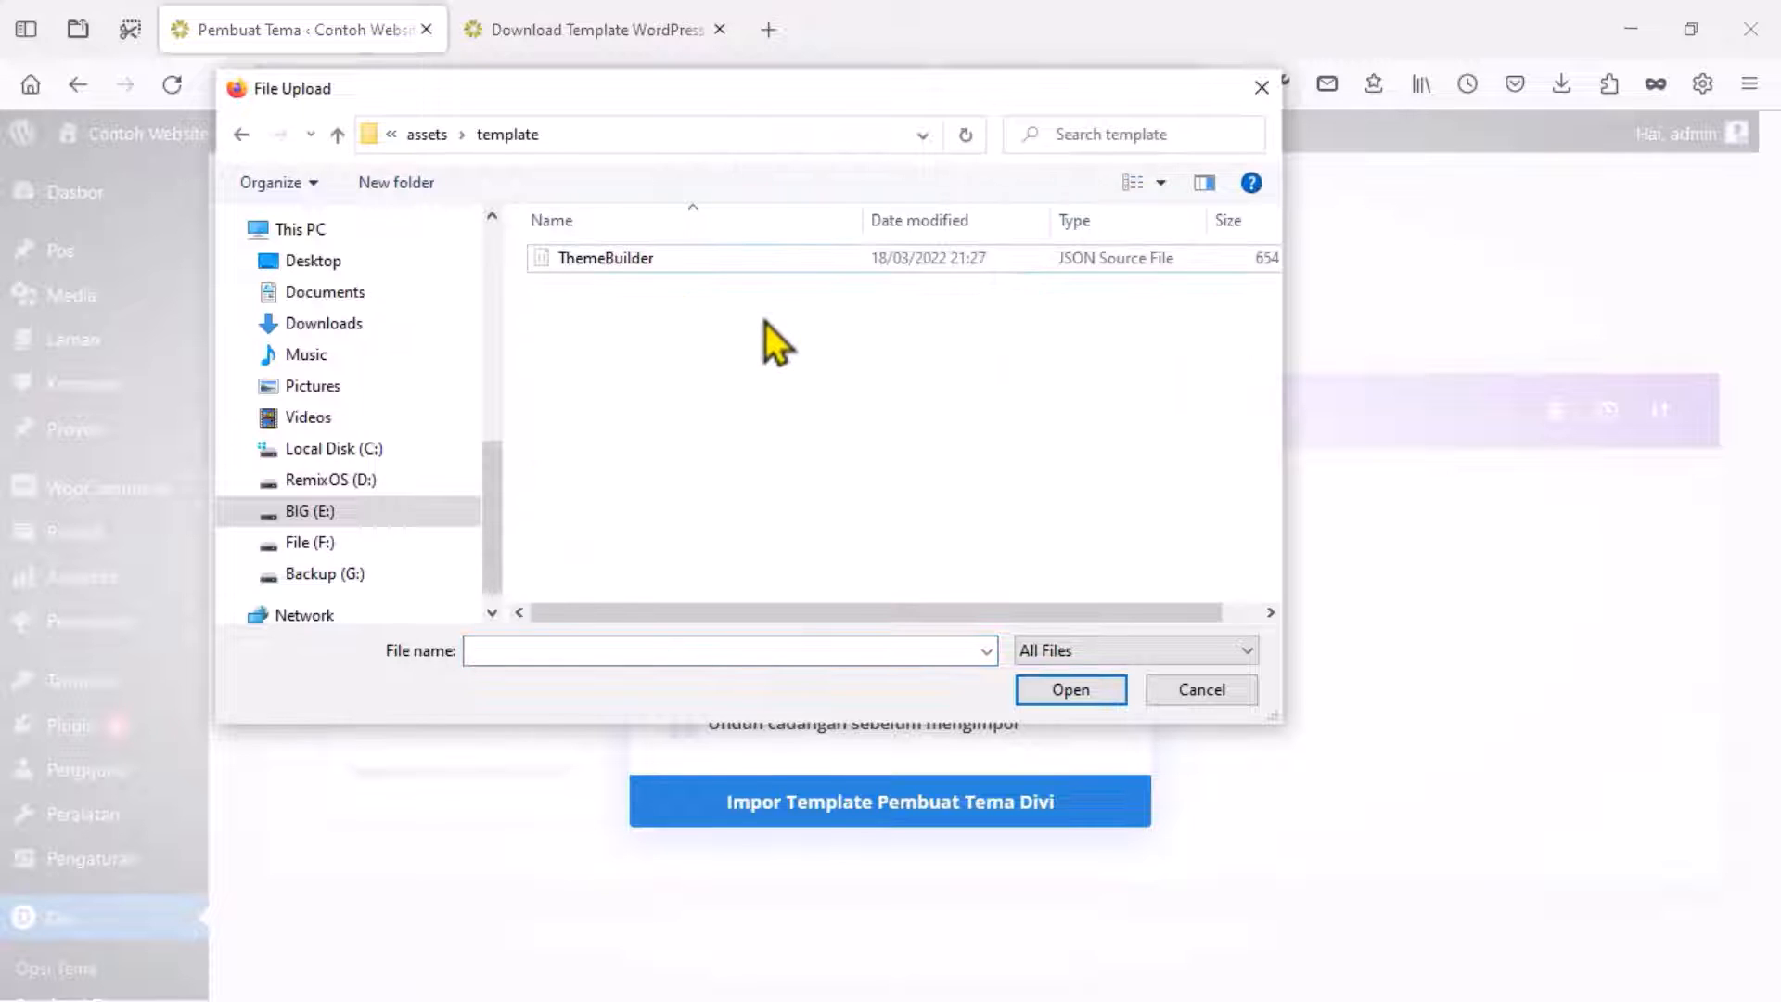
{"action": "left_click", "coordinate": [627, 263]}
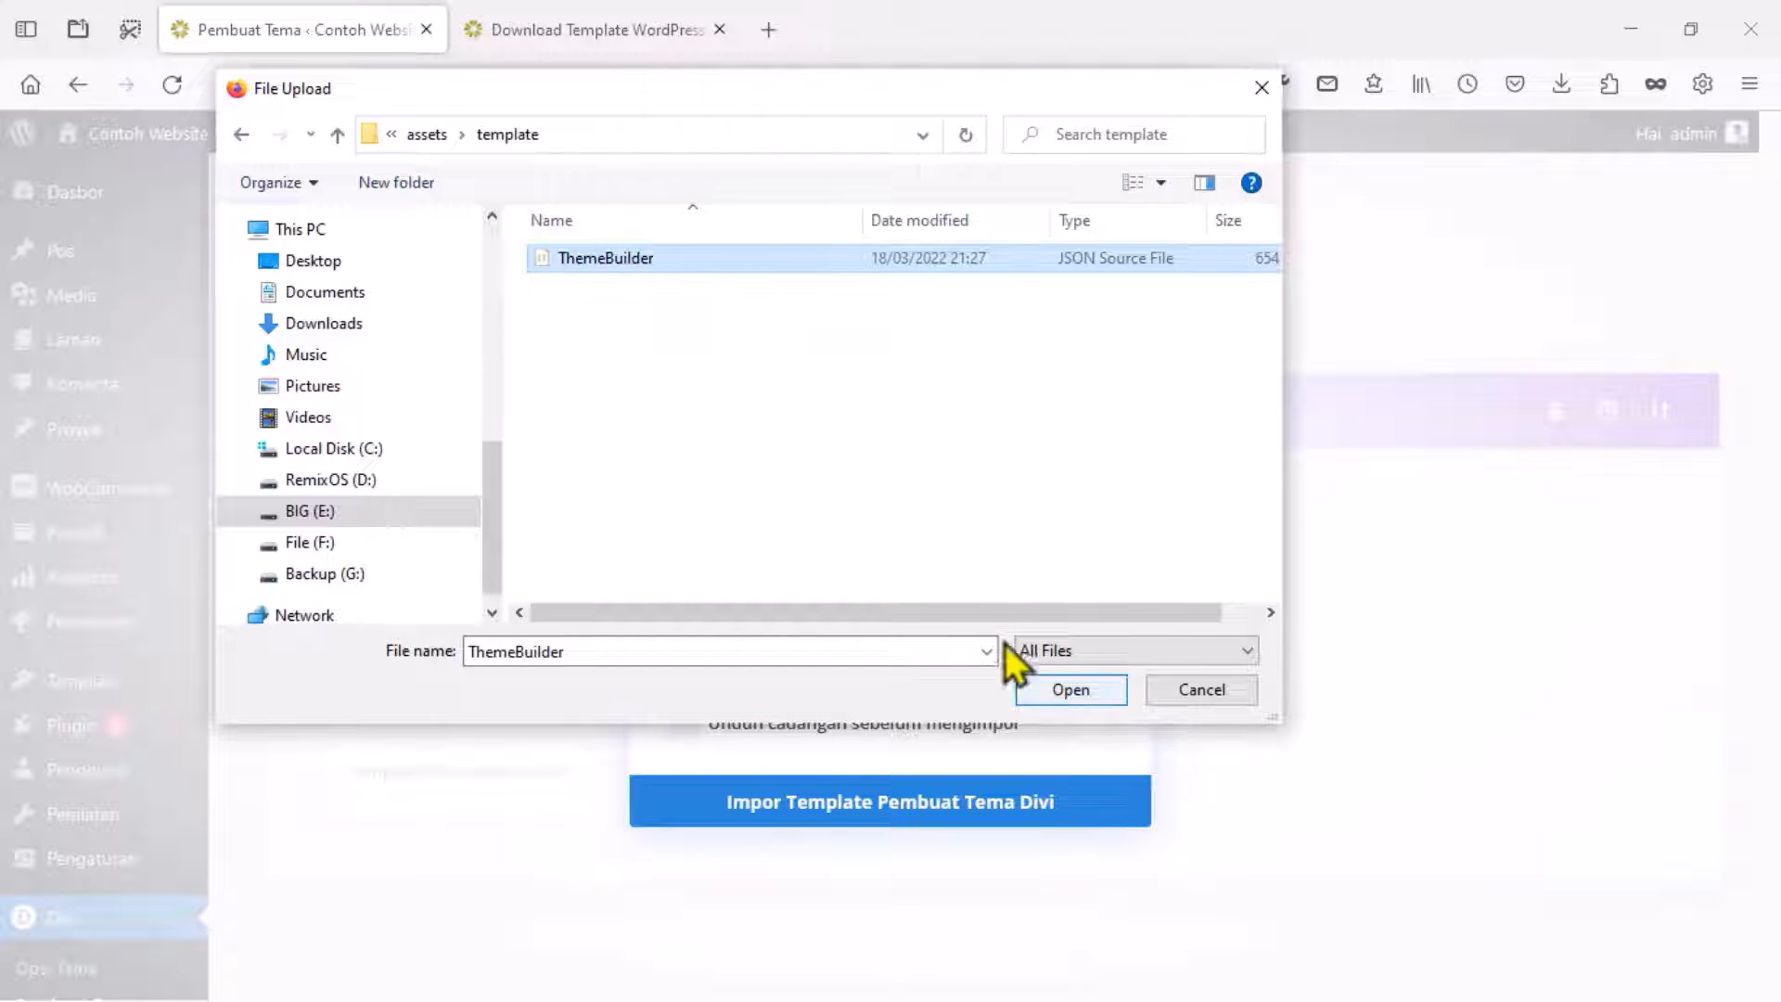
{"action": "left_click", "coordinate": [1052, 690]}
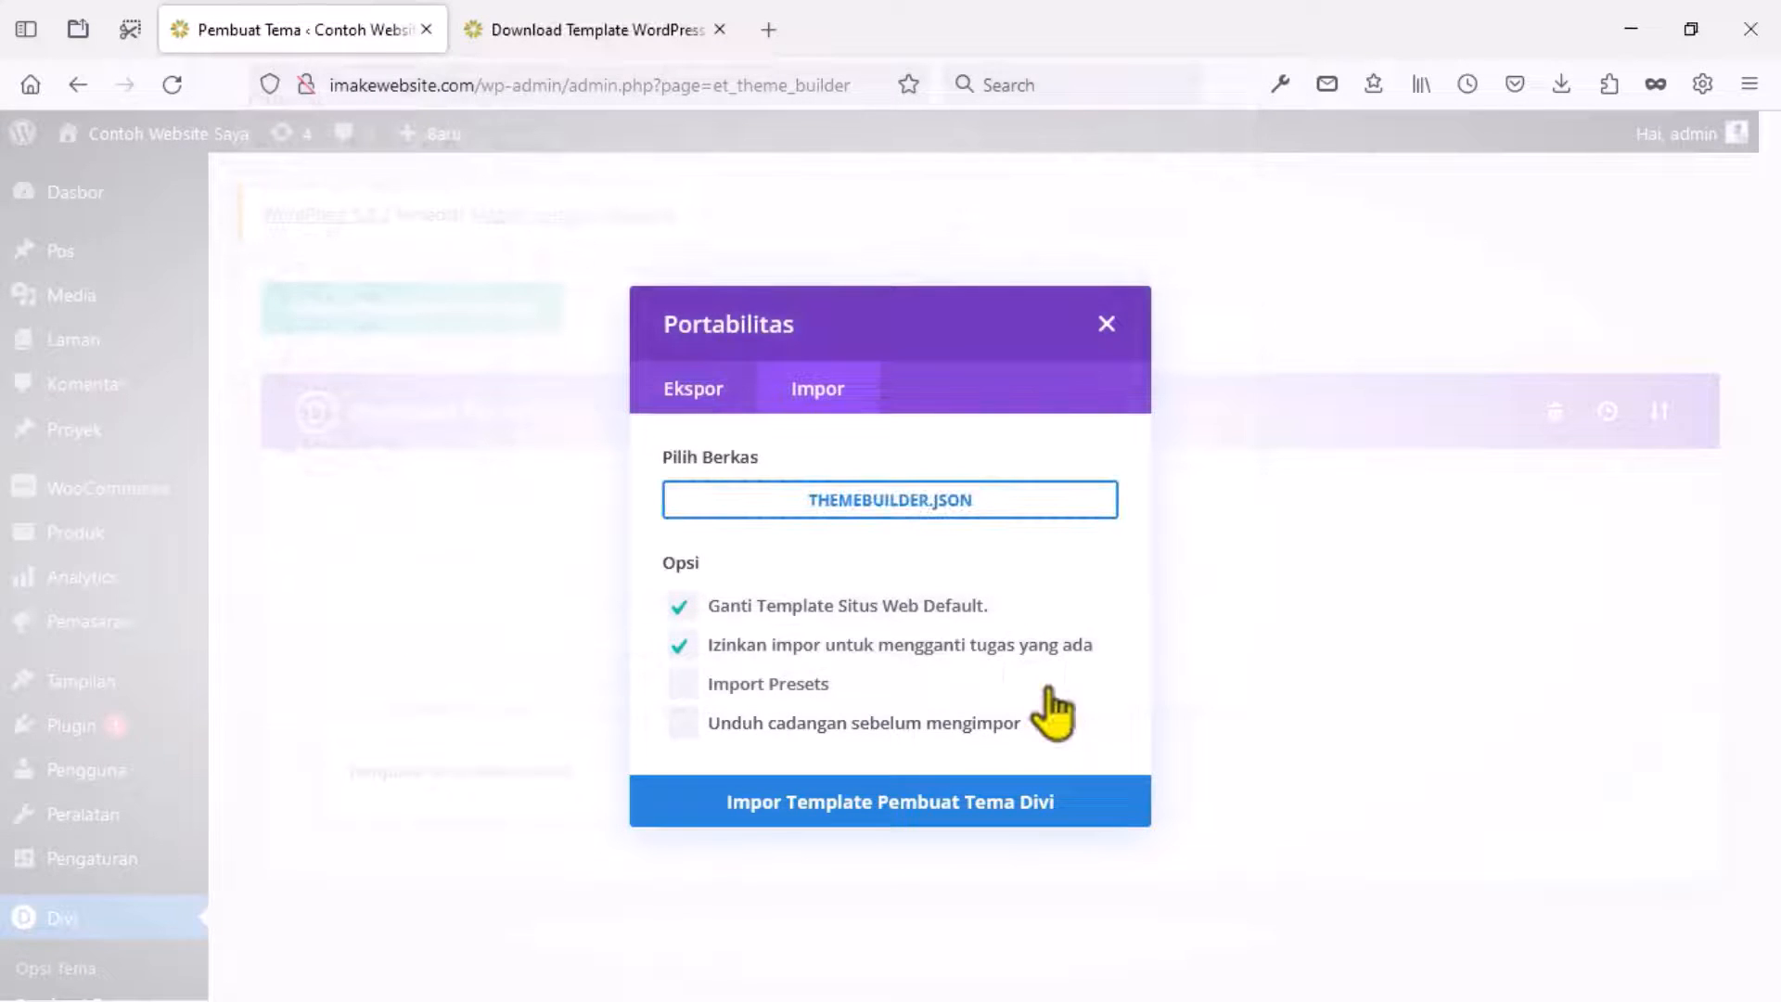
{"action": "left_click", "coordinate": [909, 809]}
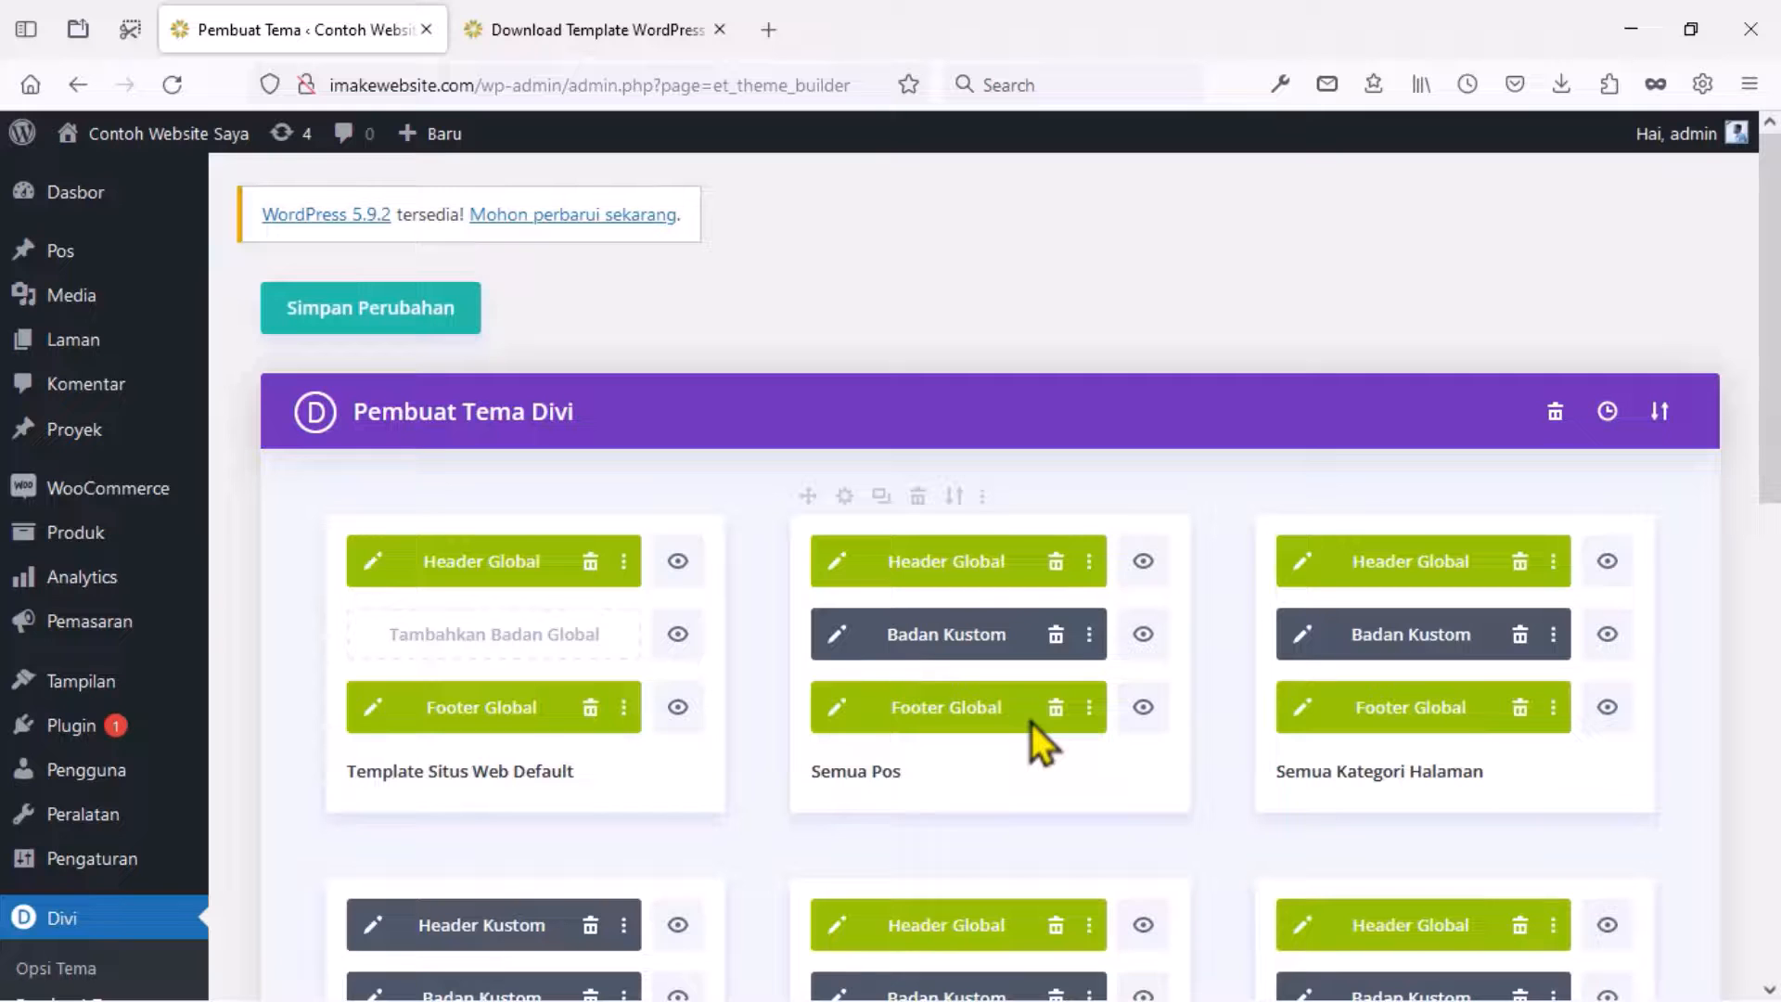
{"action": "left_click", "coordinate": [419, 329]}
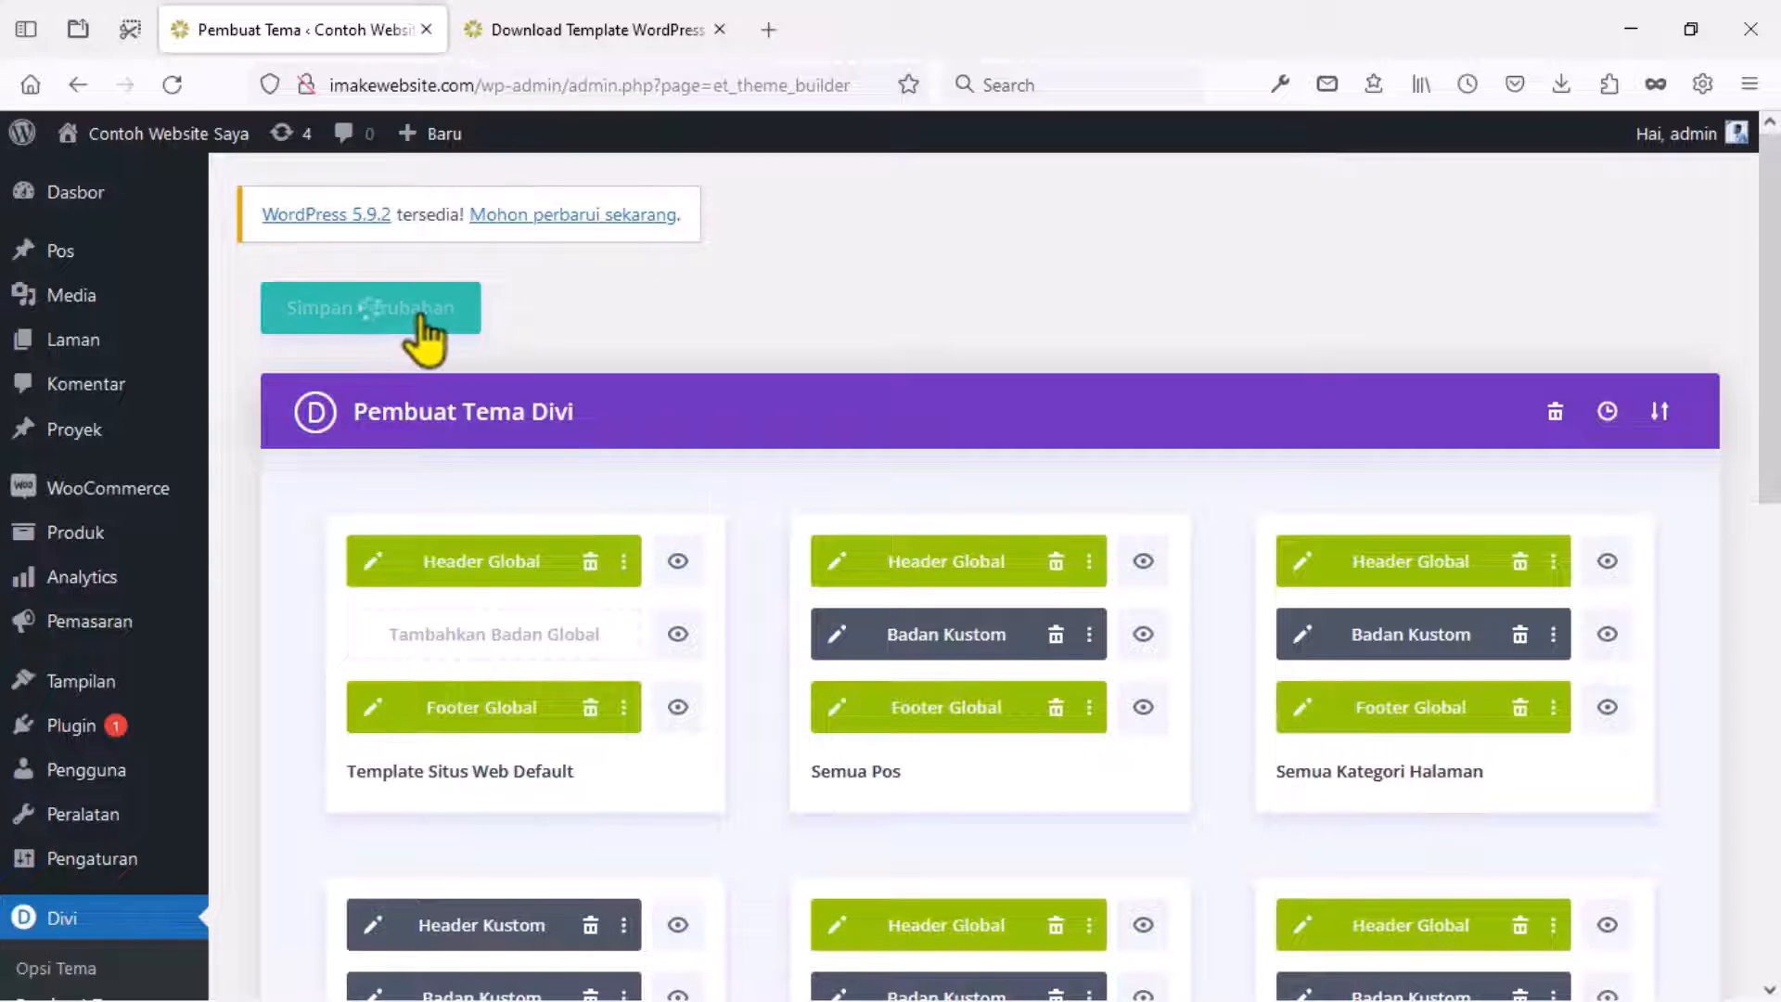
{"action": "left_click", "coordinate": [570, 40]}
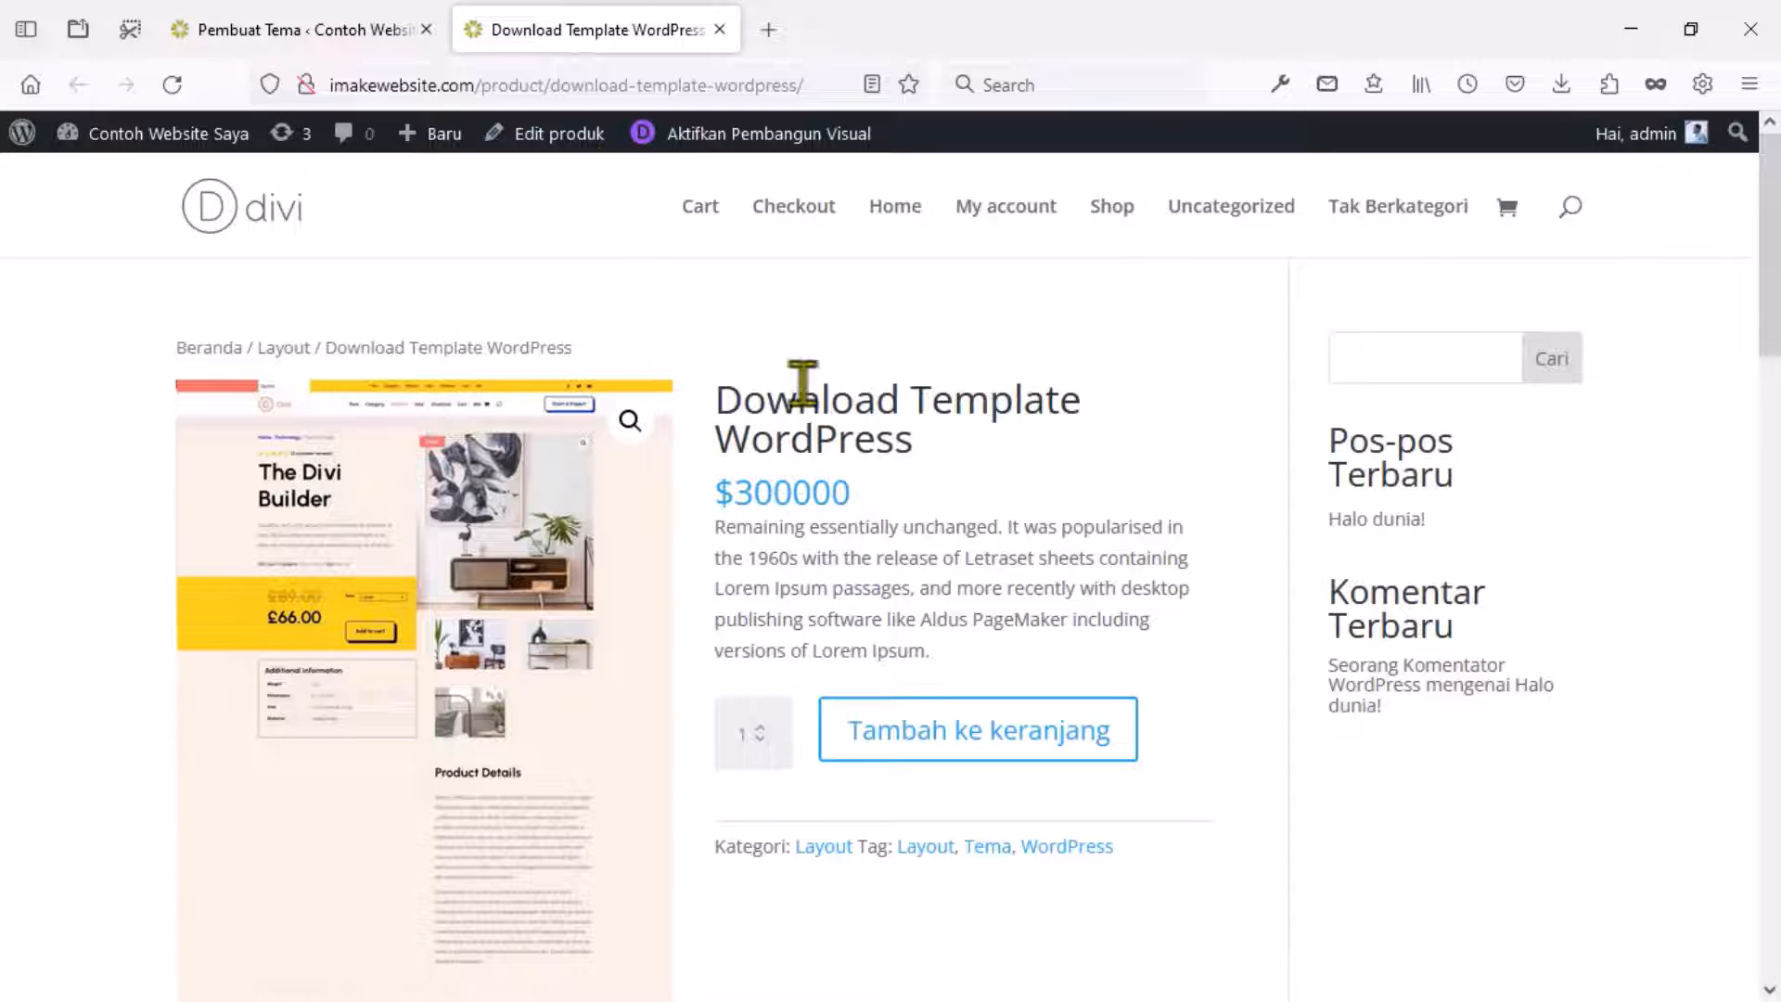
Reload the product page and scroll through its new layout with Product Details and Ulasan form.
{"action": "scroll", "coordinate": [802, 383], "scroll_direction": "down", "scroll_amount": 15}
{"action": "scroll", "coordinate": [802, 383], "scroll_direction": "down", "scroll_amount": 3}
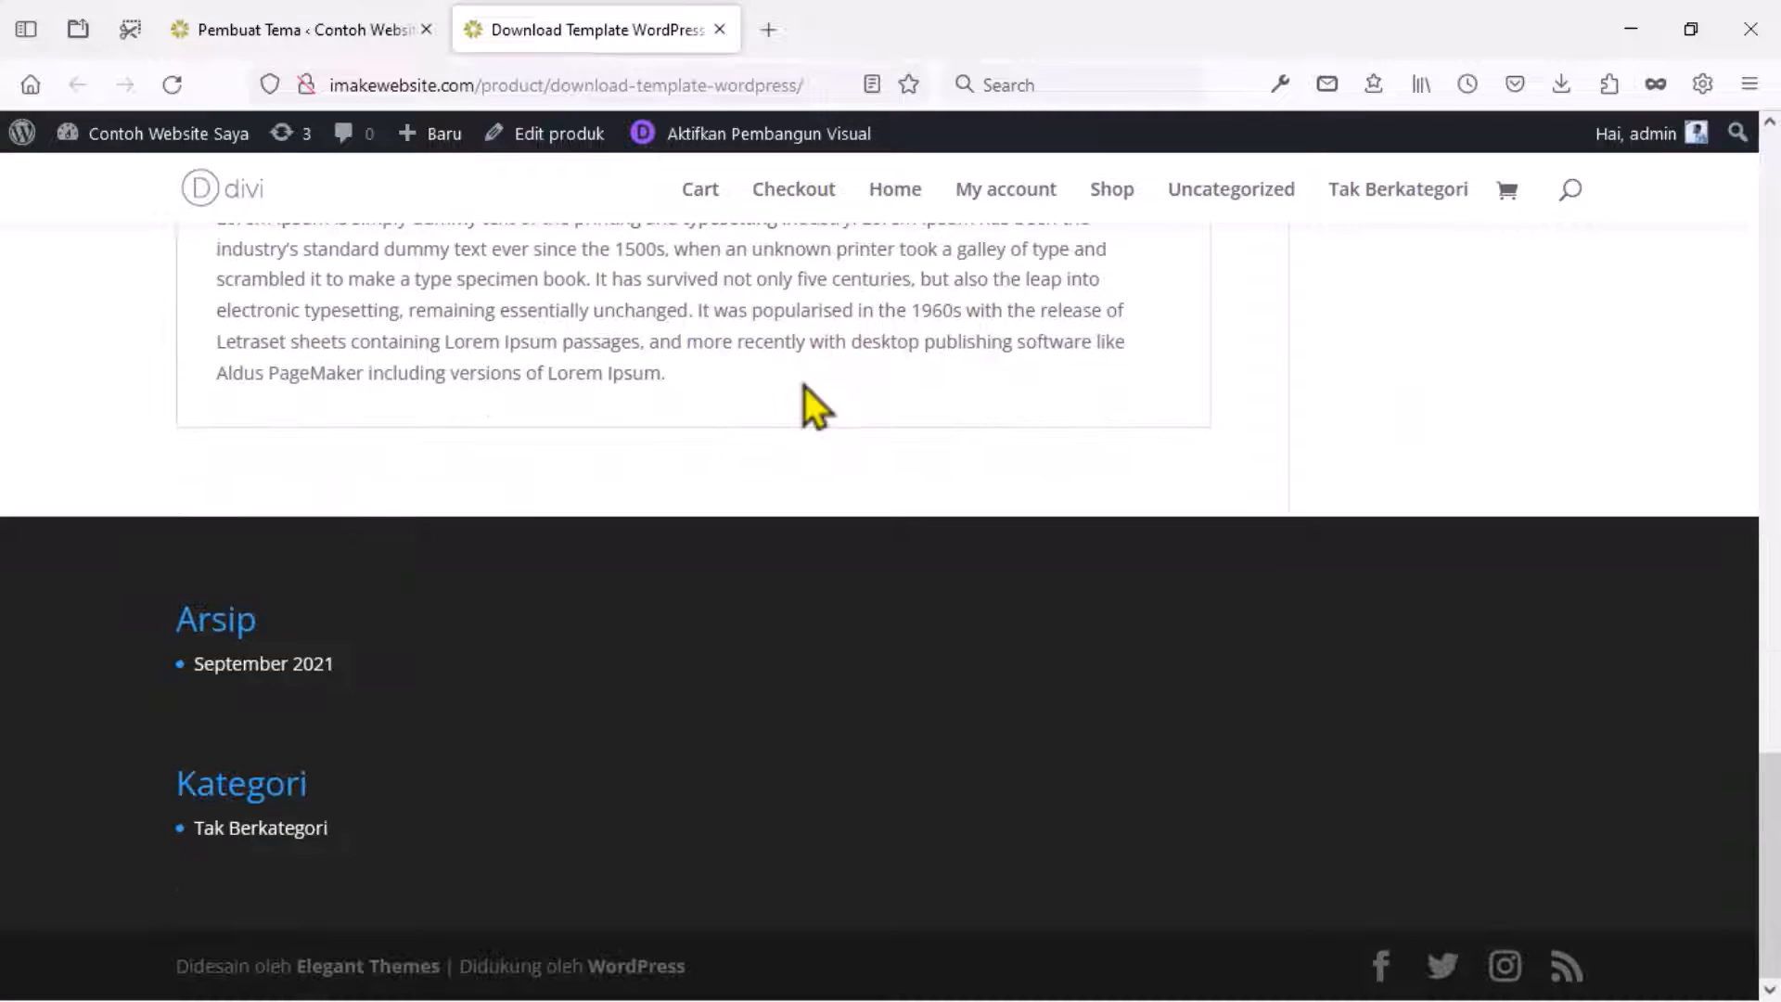
{"action": "left_click", "coordinate": [172, 84]}
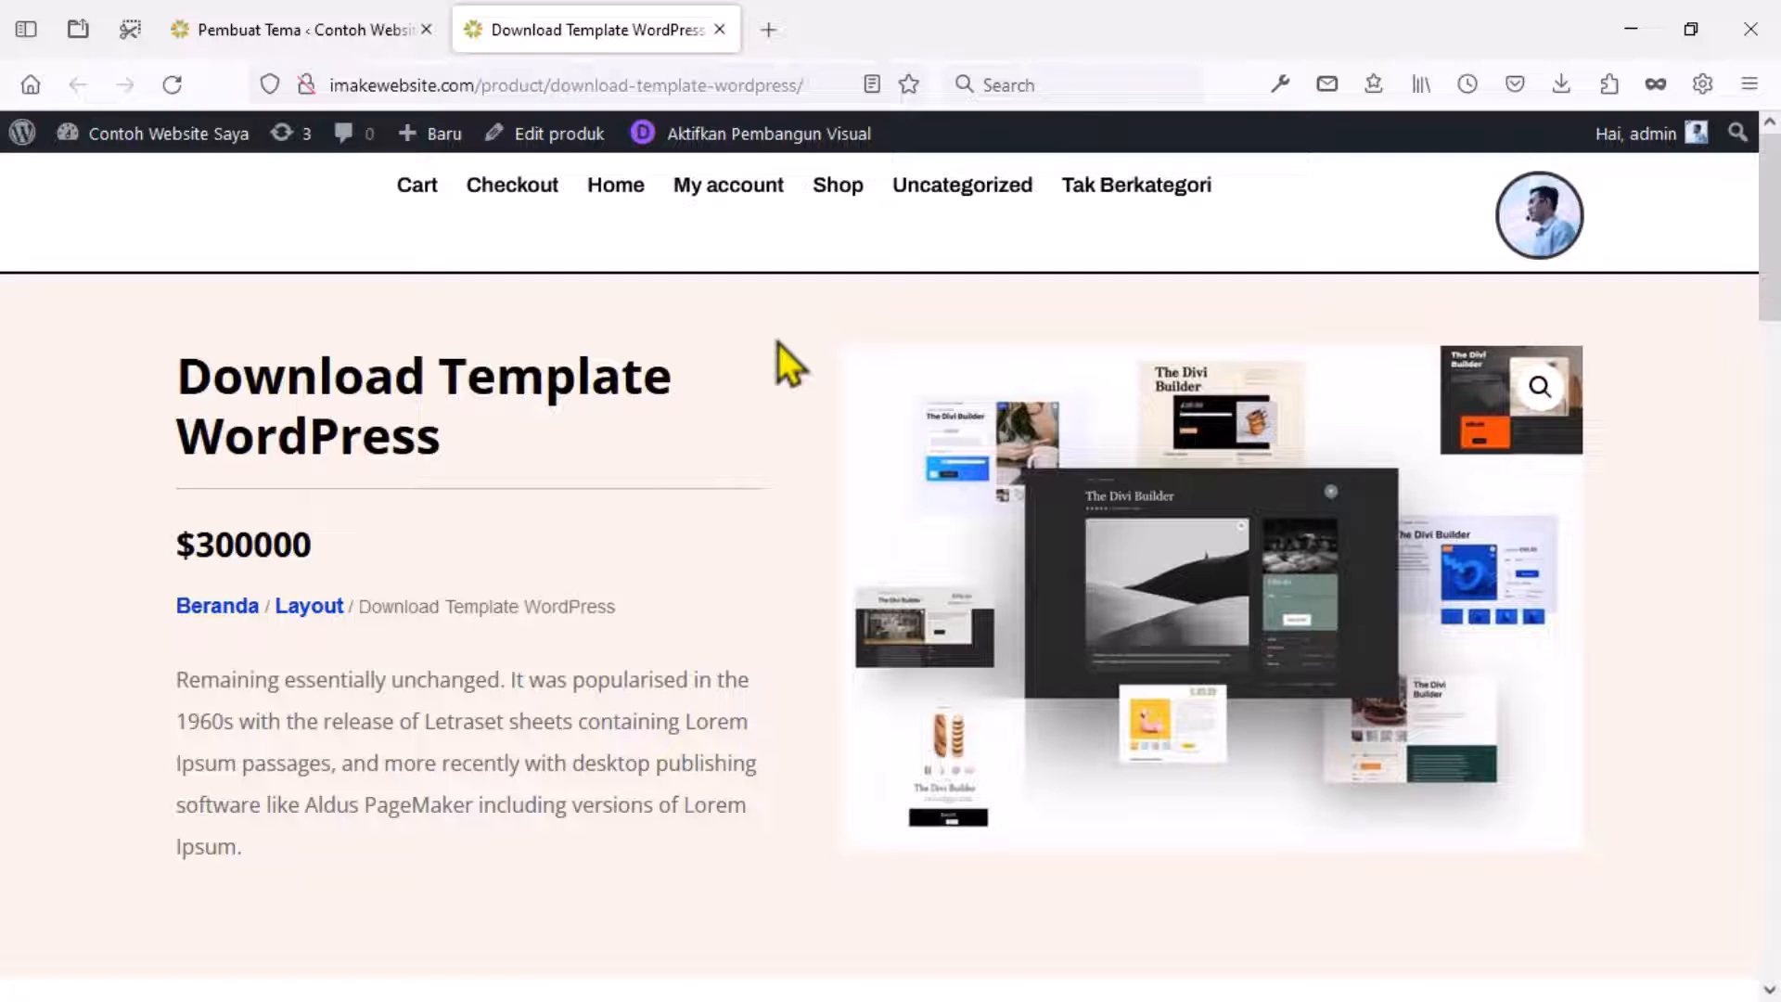
{"action": "scroll", "coordinate": [778, 343], "scroll_direction": "down", "scroll_amount": 5}
{"action": "scroll", "coordinate": [777, 343], "scroll_direction": "down", "scroll_amount": 12}
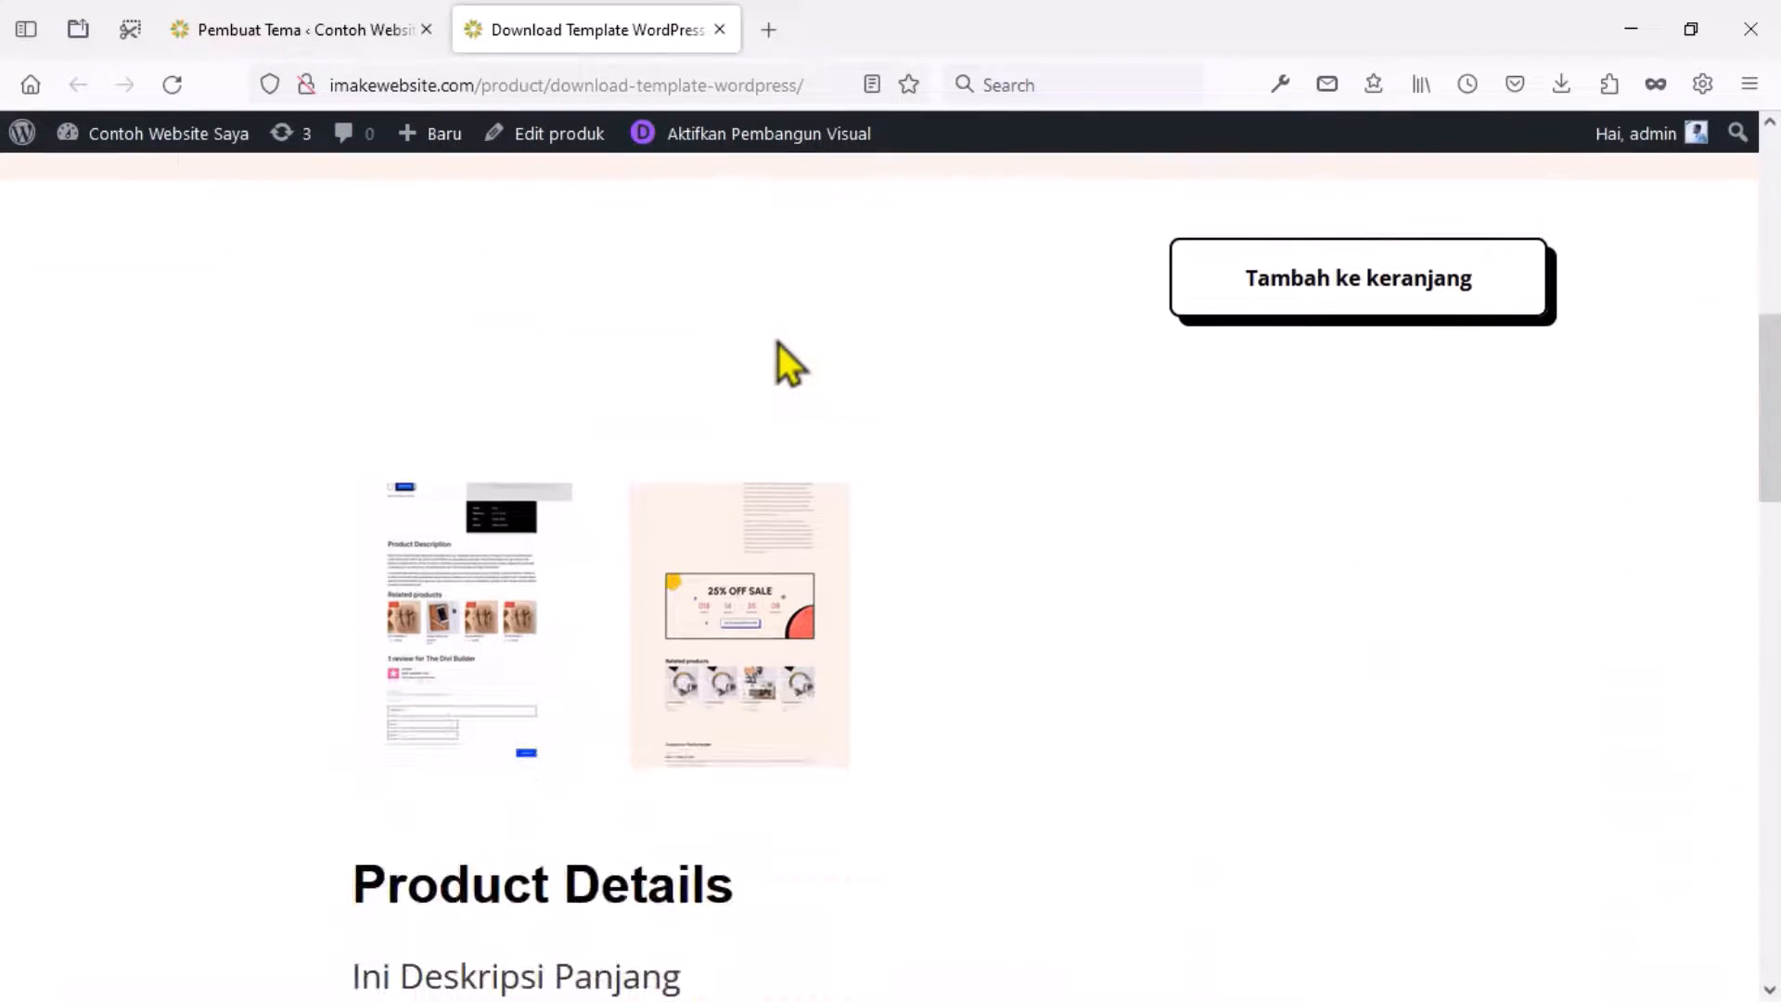
{"action": "scroll", "coordinate": [778, 343], "scroll_direction": "down", "scroll_amount": 8}
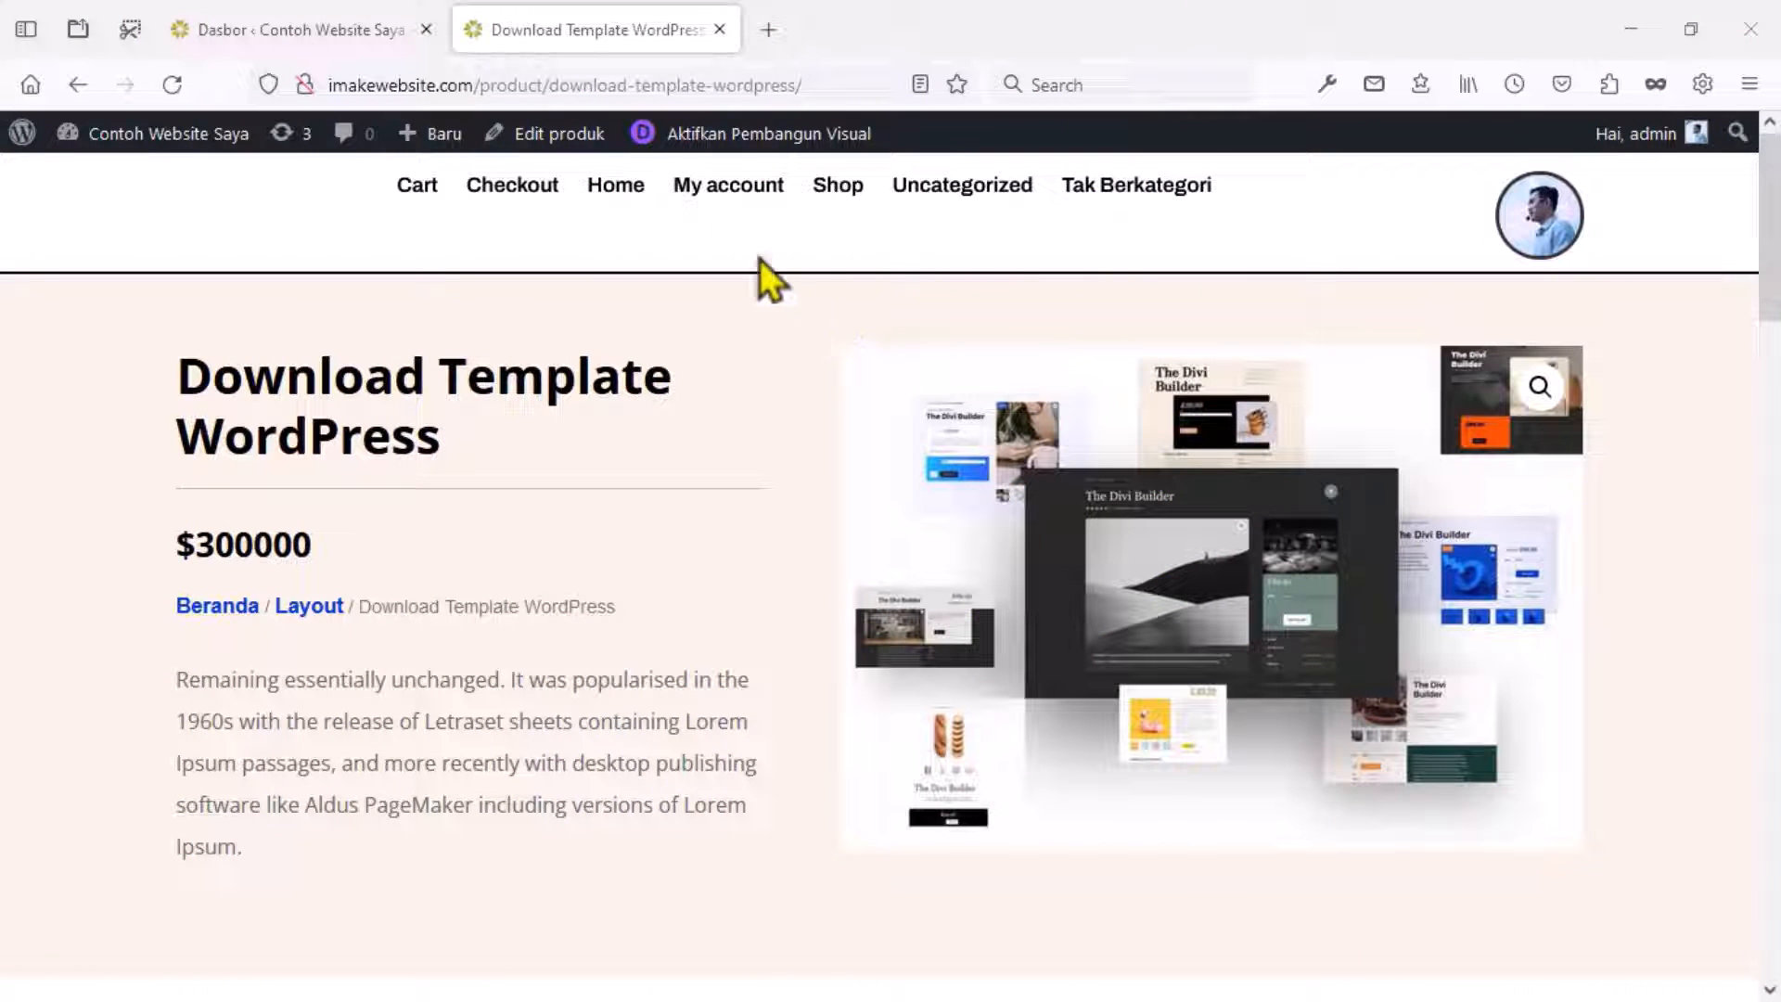
From the Dasbor tab open Divi's Pembuat Tema and scroll to the Semua Produk template.
{"action": "left_click", "coordinate": [405, 37]}
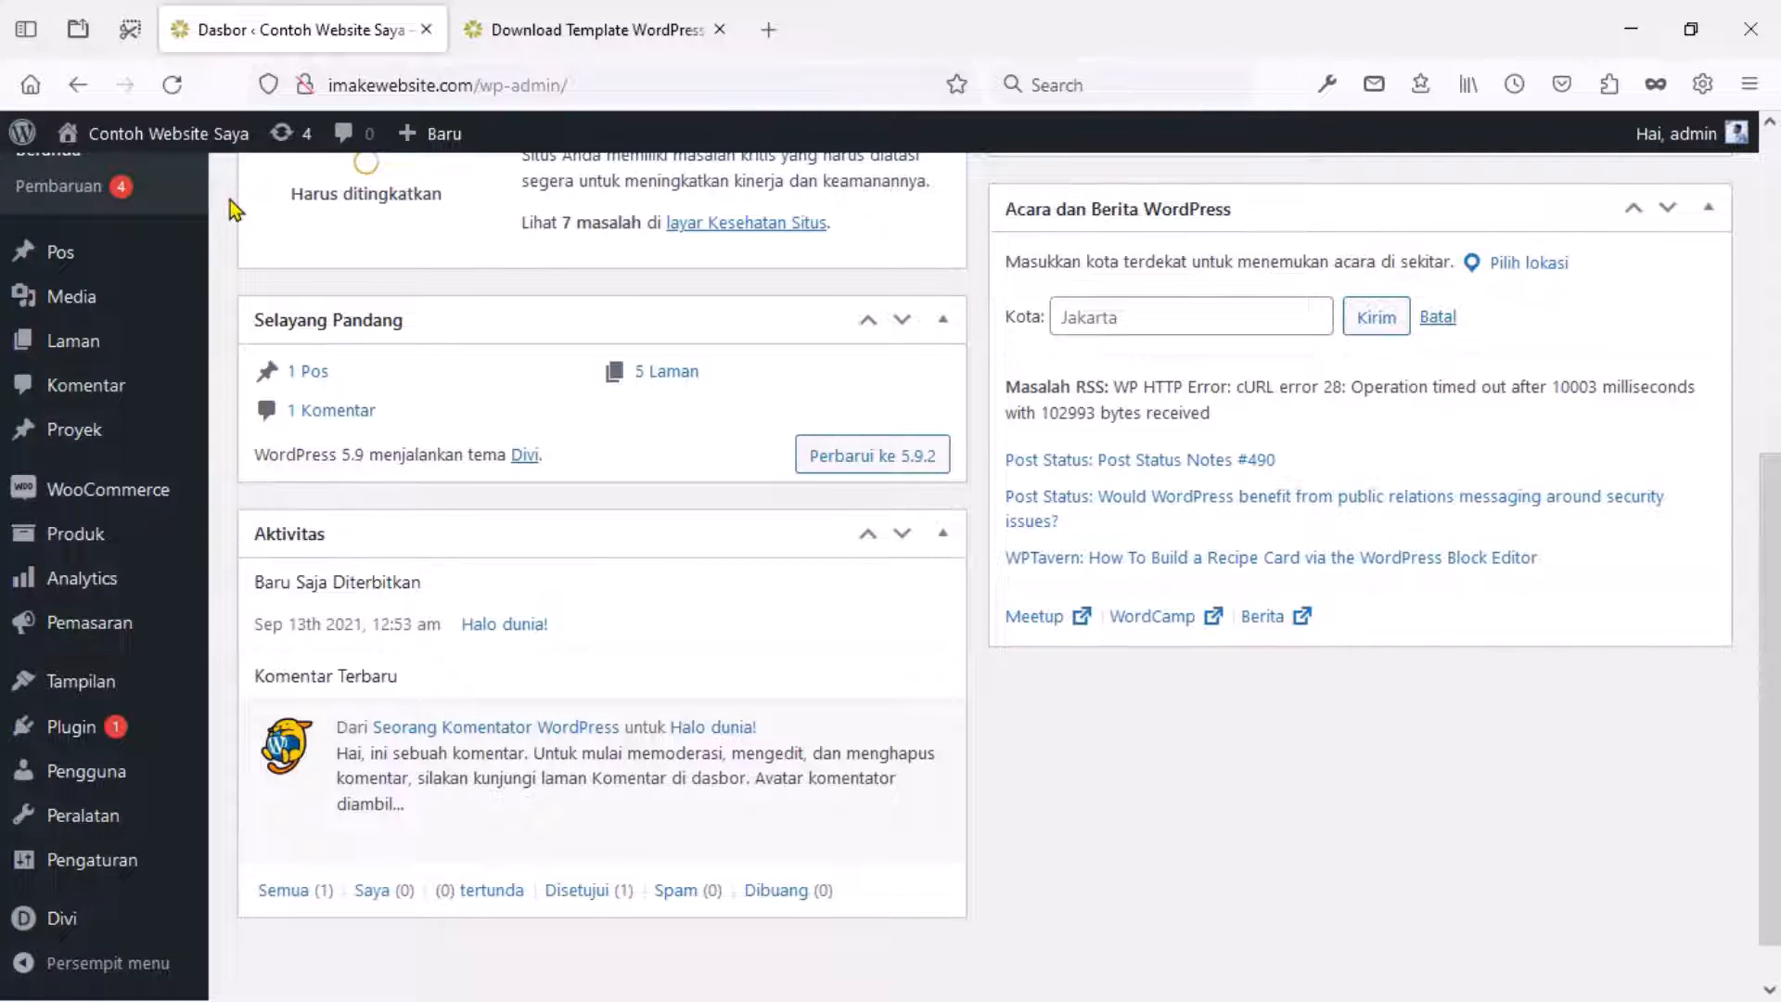
{"action": "scroll", "coordinate": [230, 210], "scroll_direction": "down", "scroll_amount": 1}
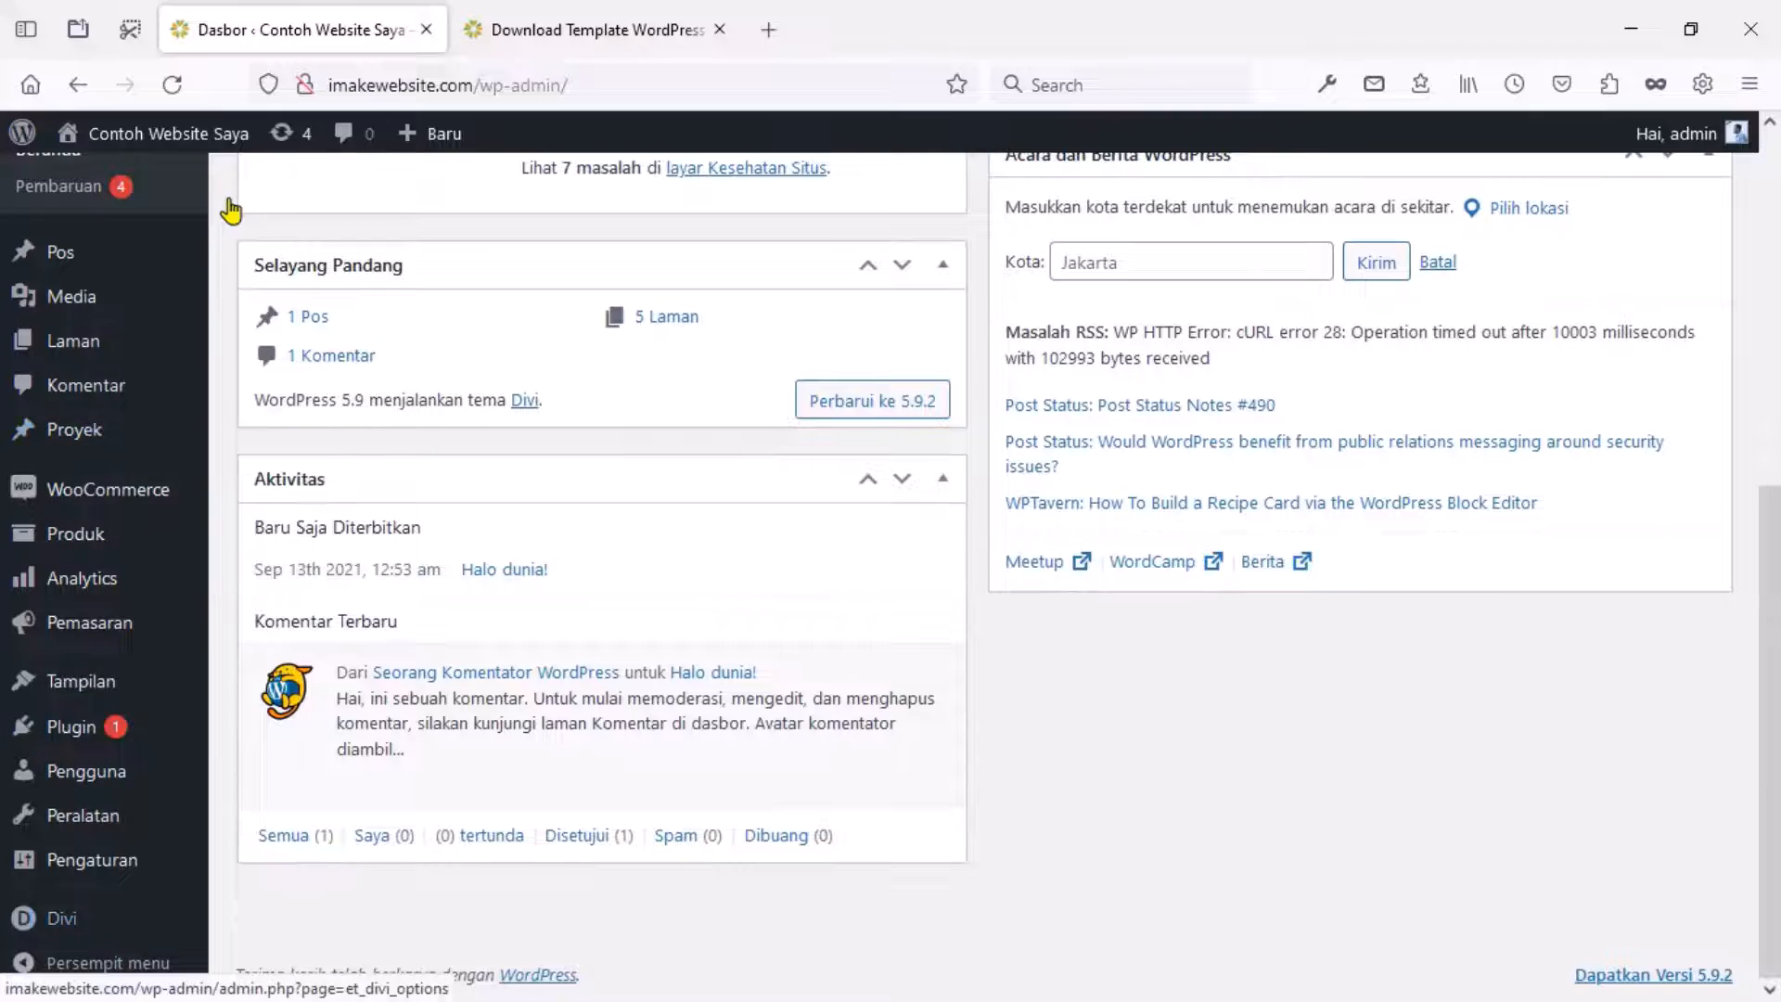
{"action": "mouse_move", "coordinate": [62, 918]}
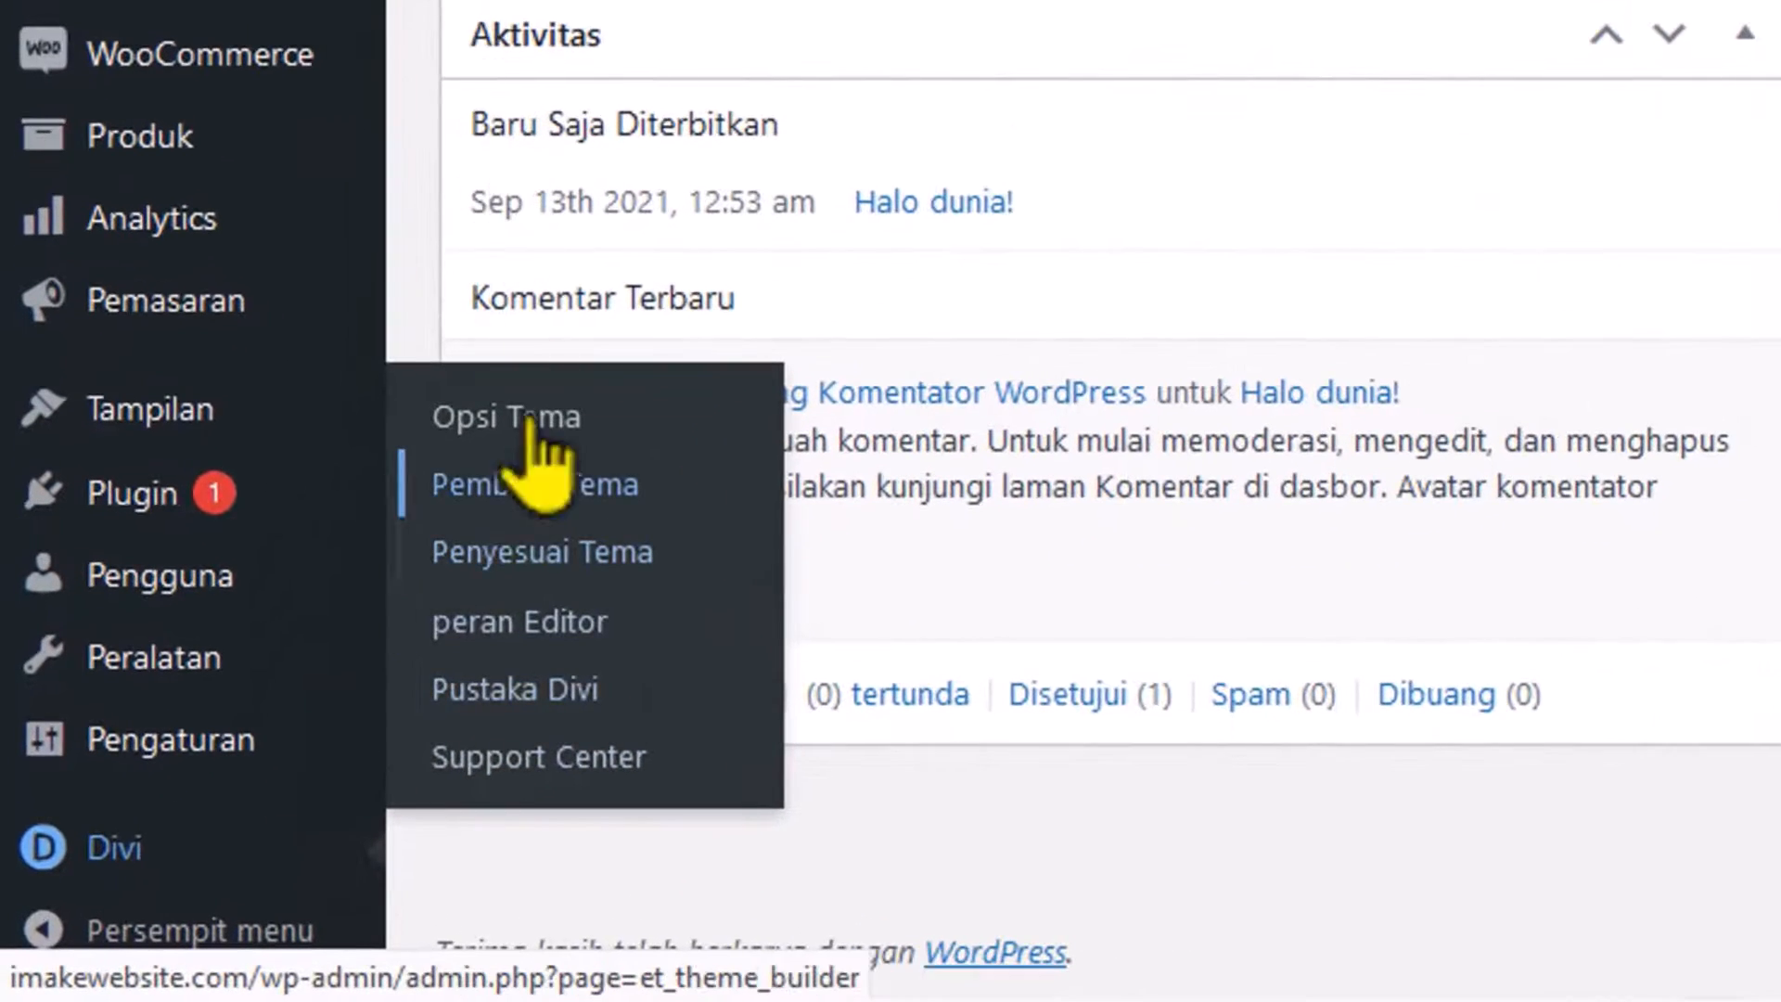
{"action": "left_click", "coordinate": [536, 489]}
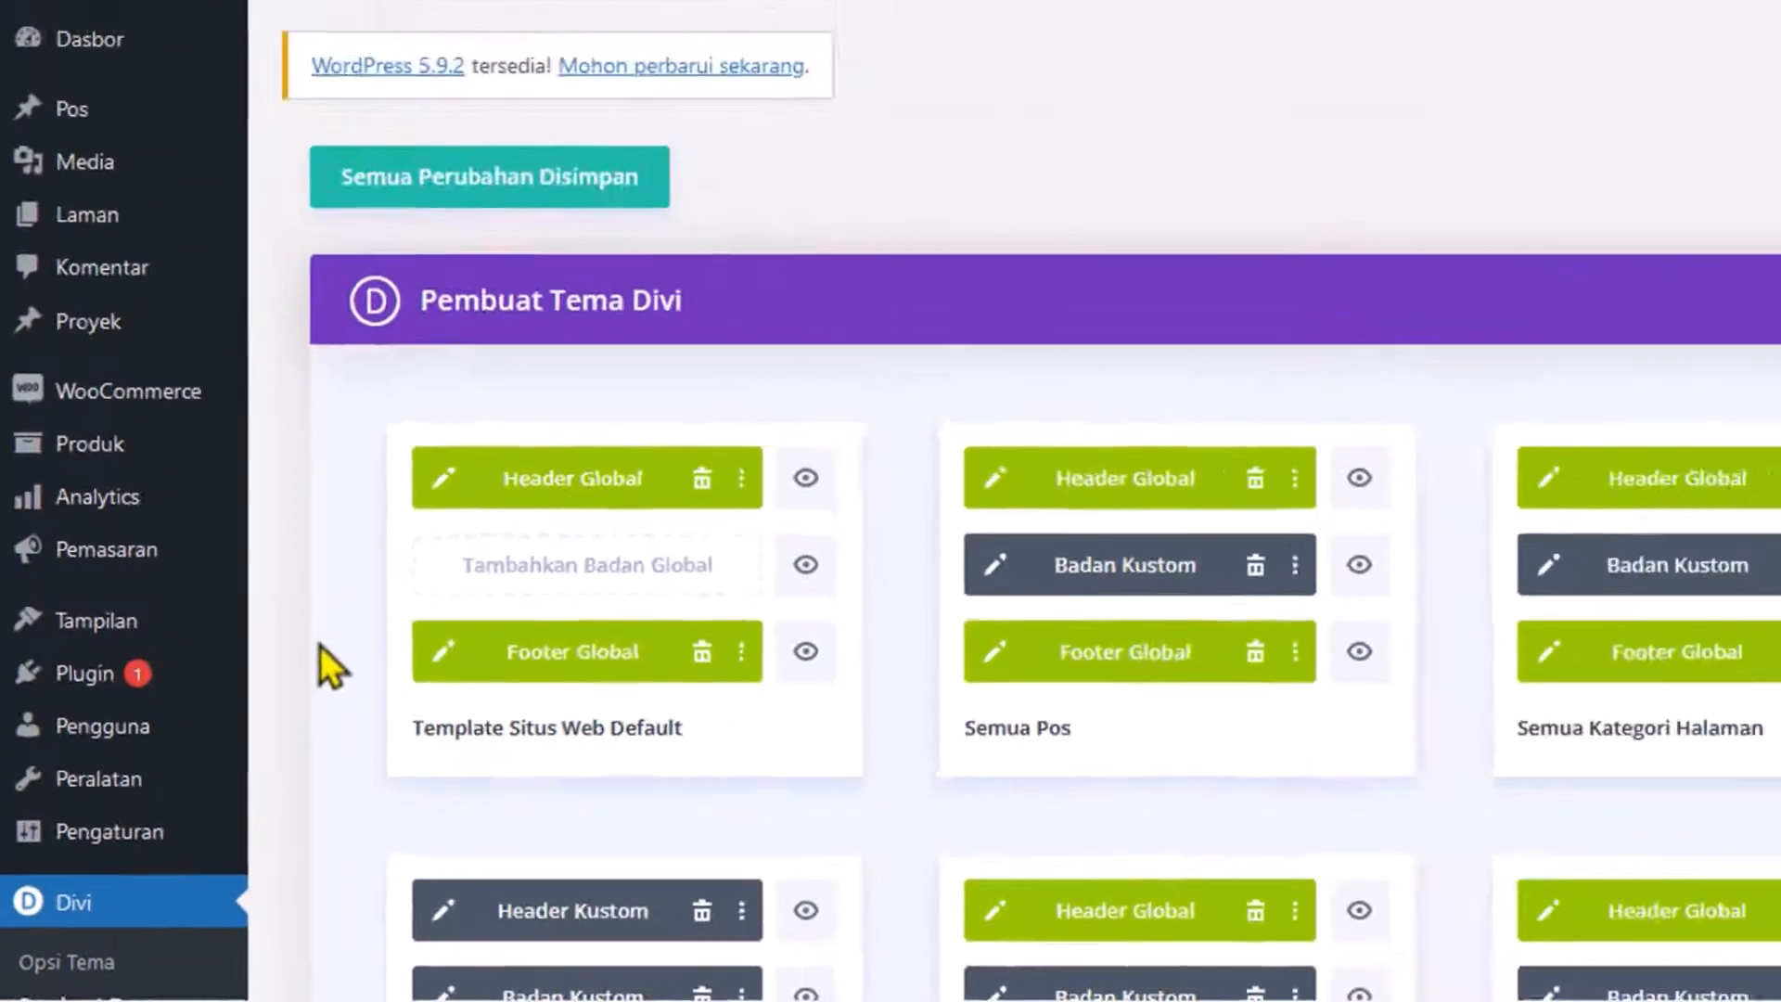
{"action": "scroll", "coordinate": [291, 677], "scroll_direction": "down", "scroll_amount": 2}
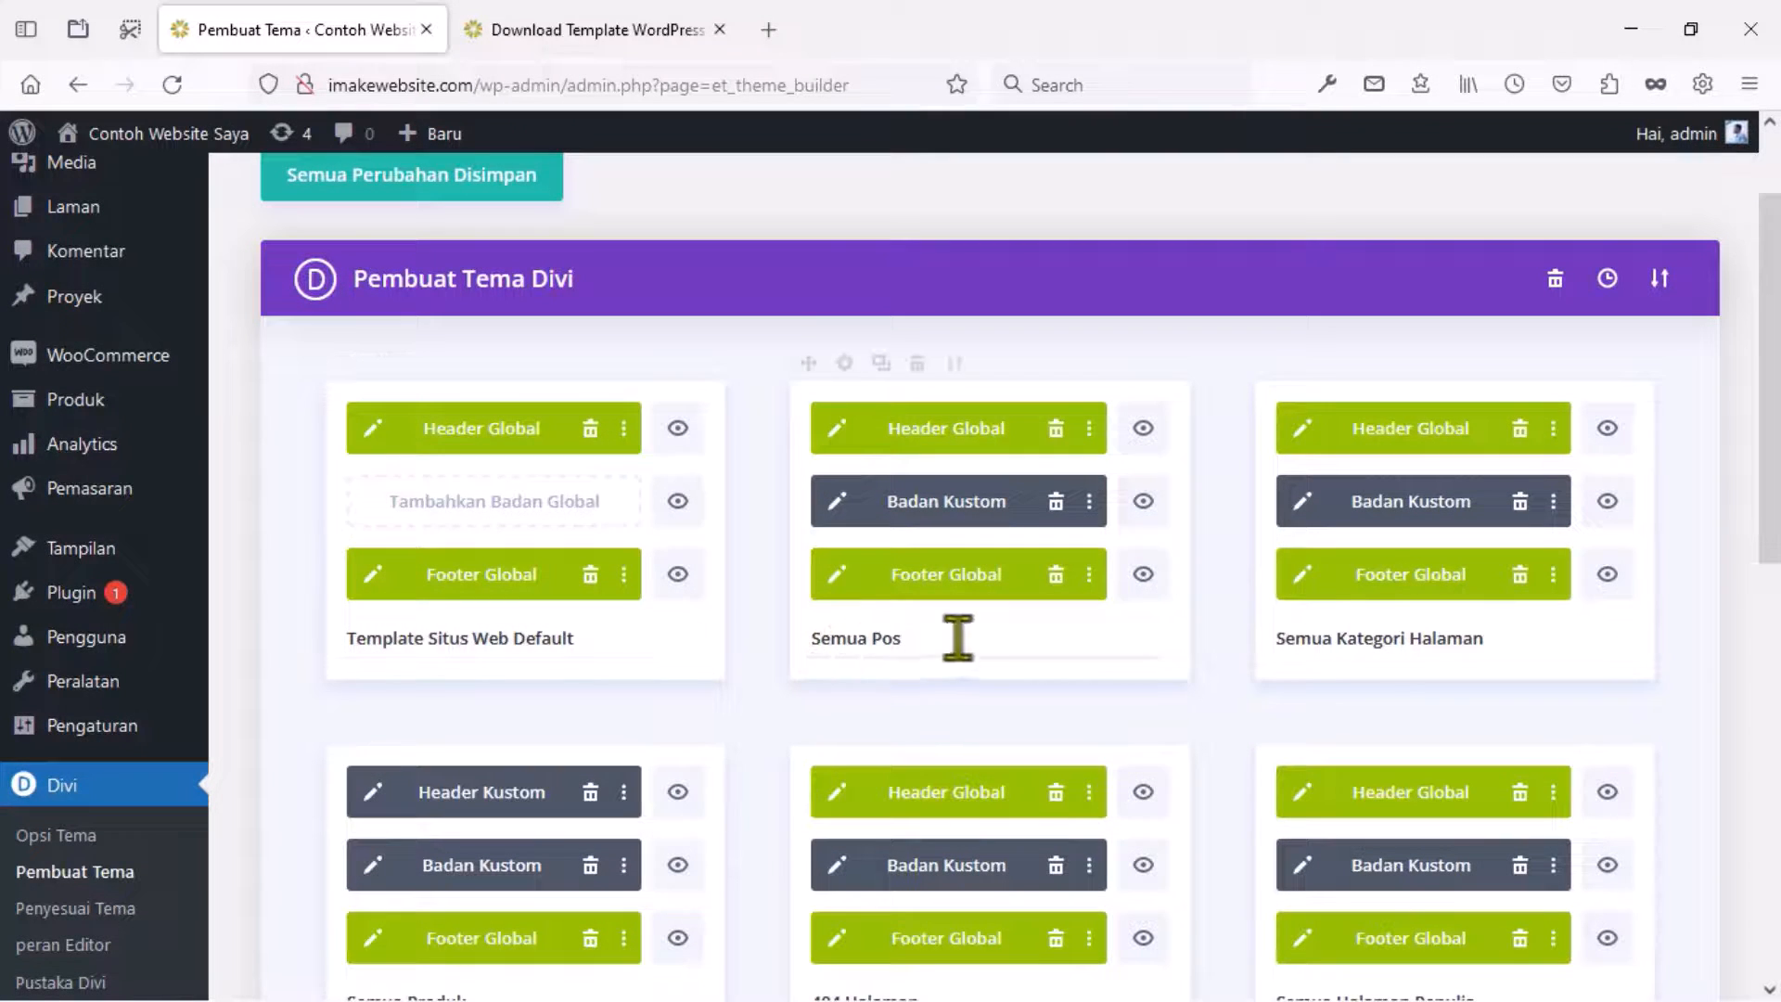
{"action": "scroll", "coordinate": [1243, 649], "scroll_direction": "down", "scroll_amount": 3}
{"action": "scroll", "coordinate": [1206, 672], "scroll_direction": "down", "scroll_amount": 3}
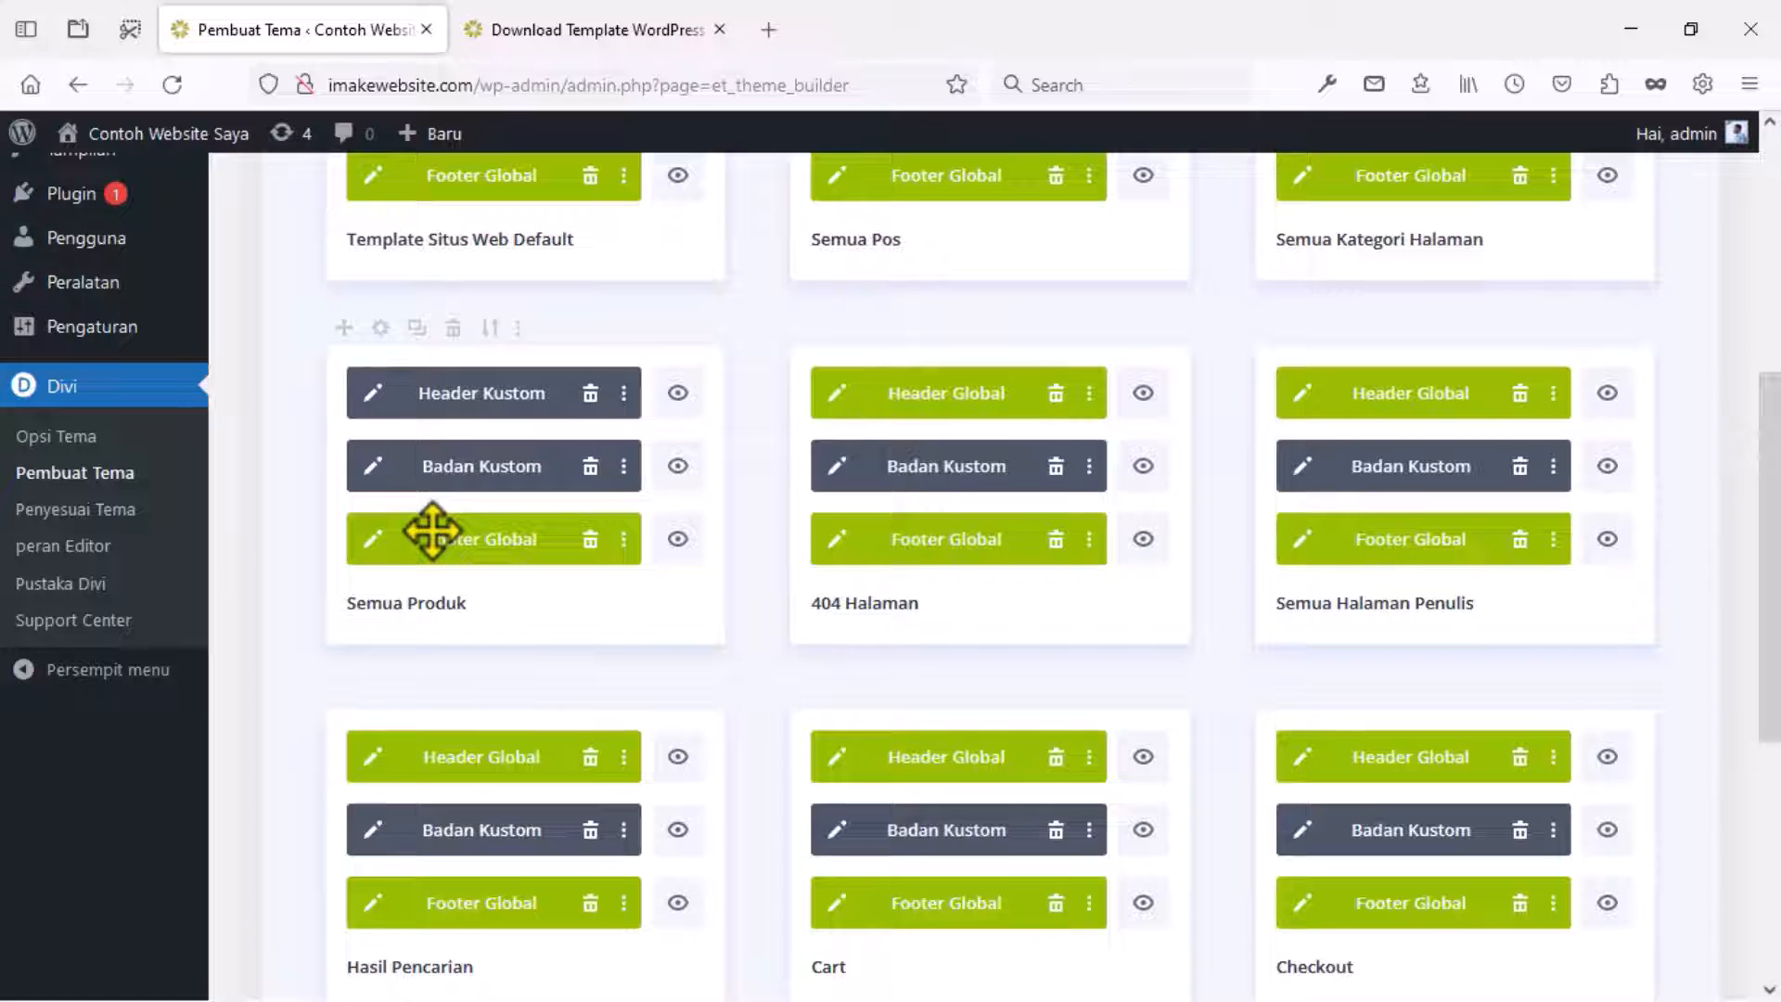
Open the Semua Produk body layout for editing and check the live product page.
{"action": "left_click", "coordinate": [374, 468]}
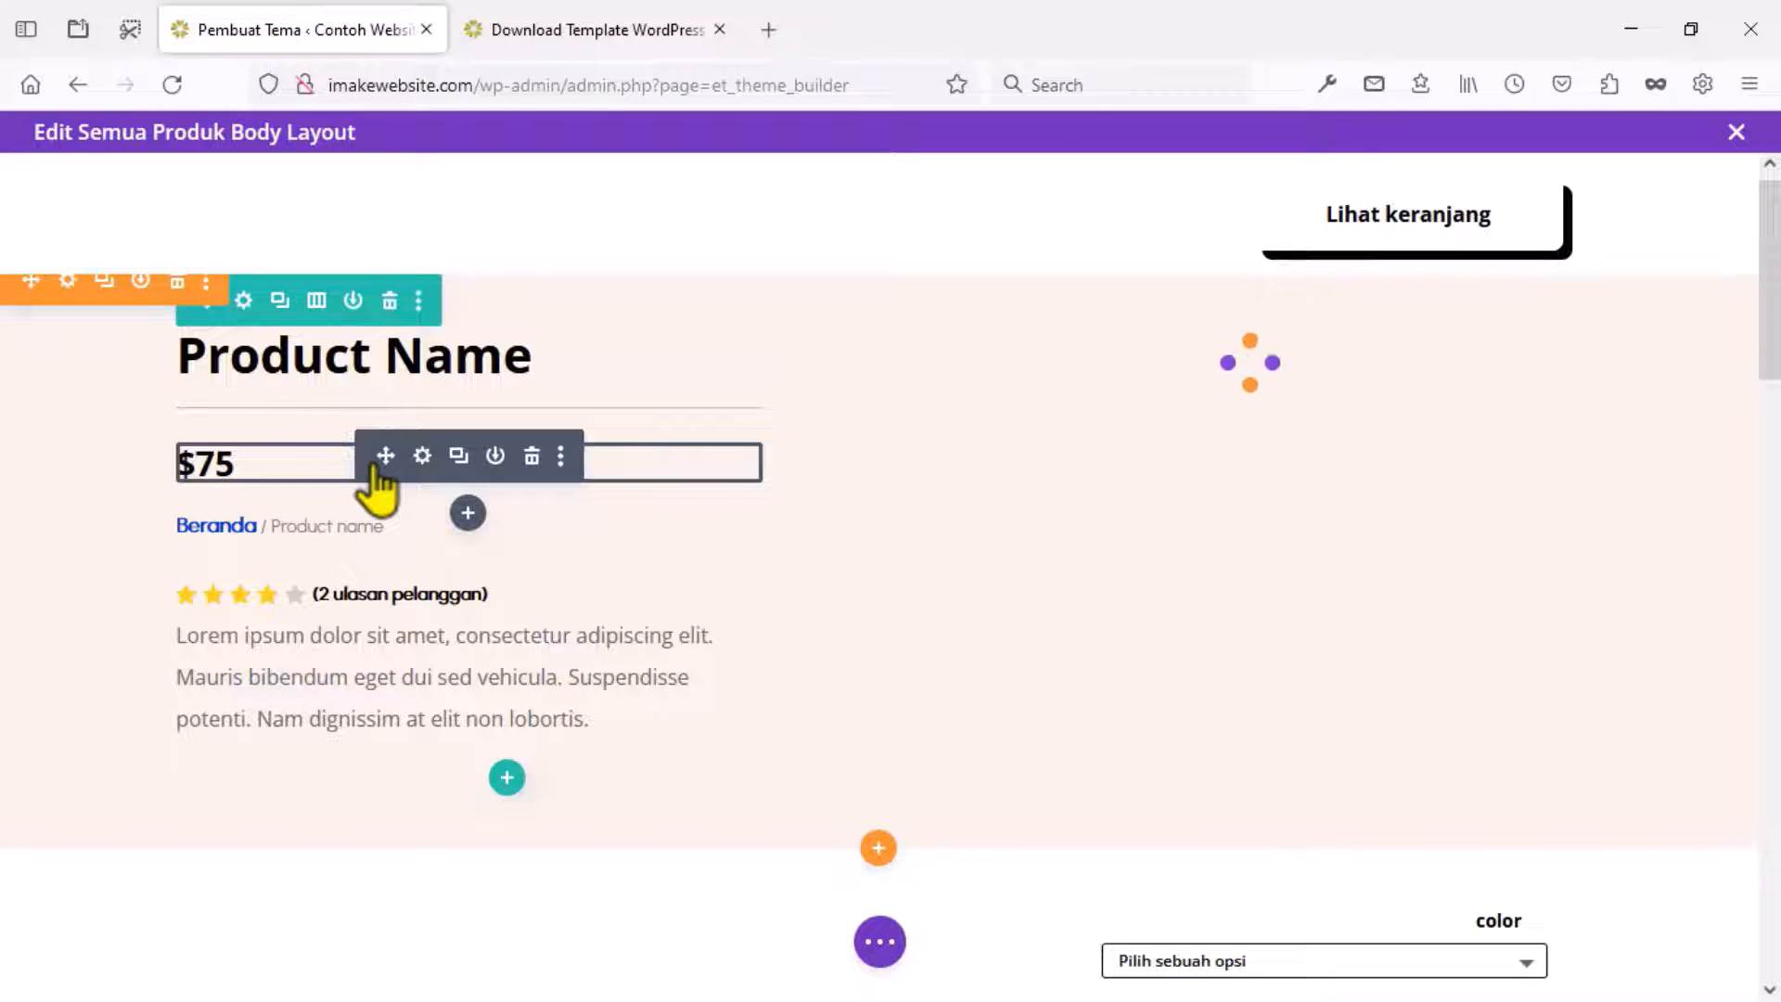
{"action": "key", "text": "ctrl+Tab"}
{"action": "scroll", "coordinate": [509, 369], "scroll_direction": "down", "scroll_amount": 5}
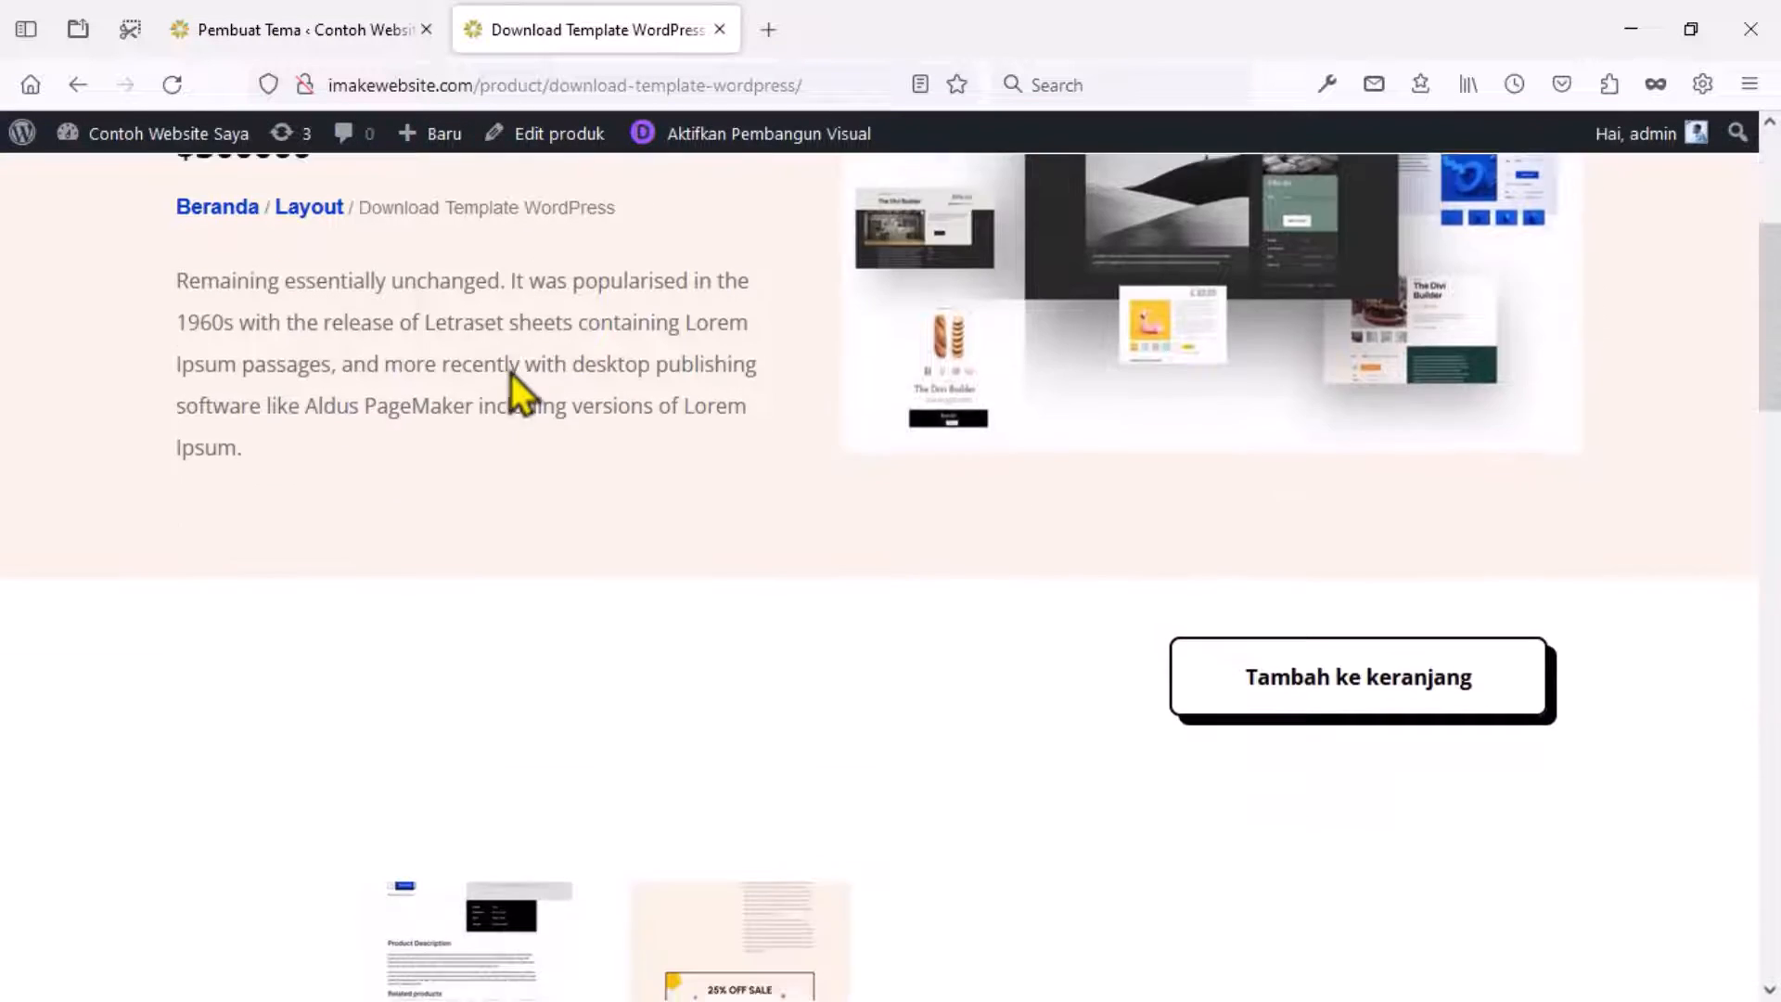
{"action": "scroll", "coordinate": [510, 373], "scroll_direction": "down", "scroll_amount": 1}
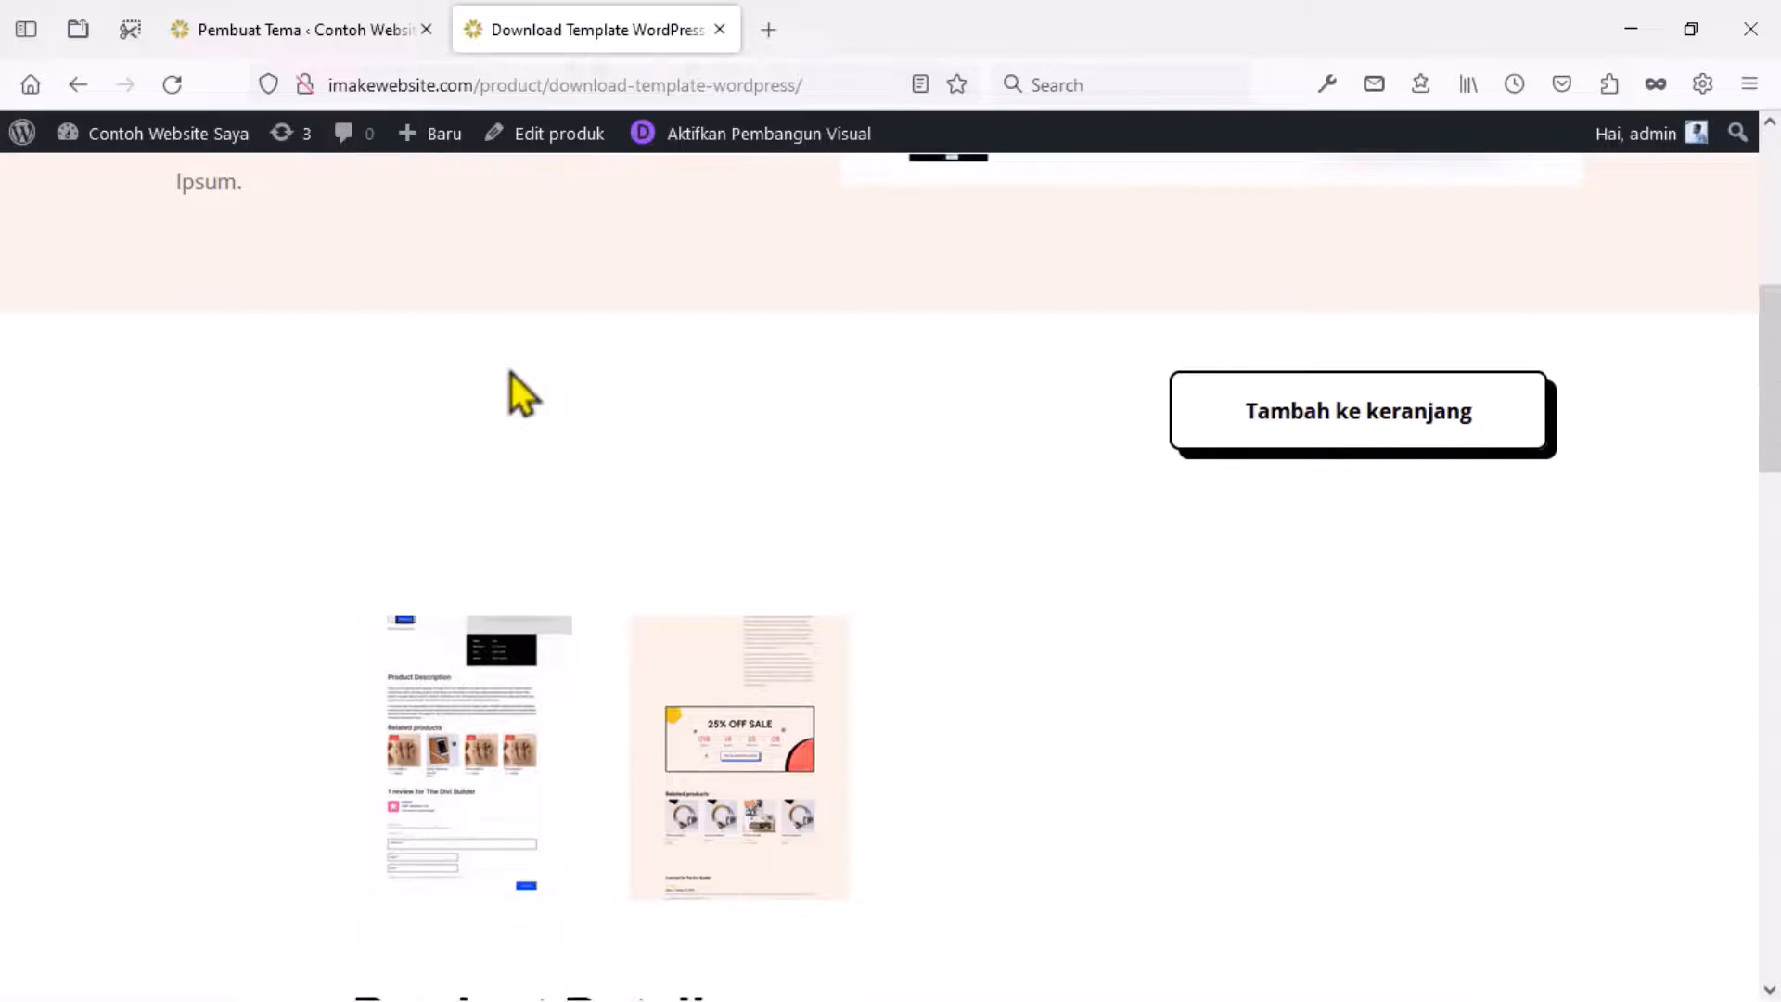
{"action": "left_click", "coordinate": [262, 29]}
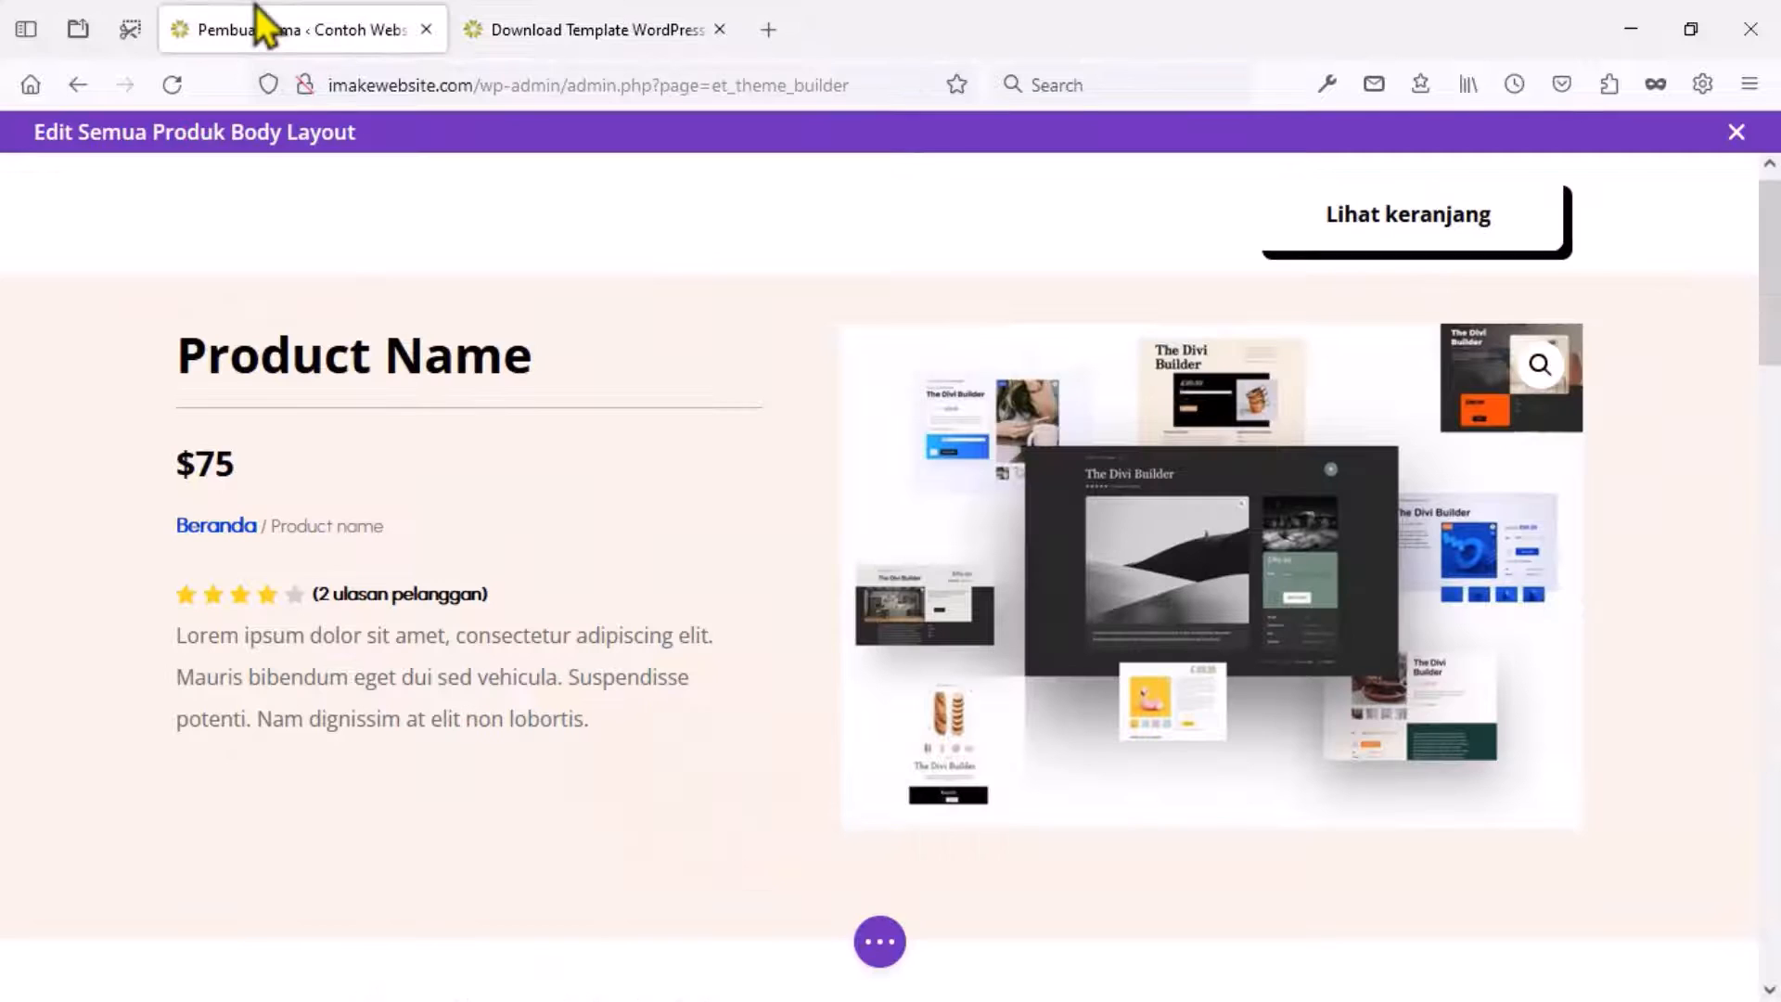
Set the top notice section's background to bright orange #ffaa00 and confirm.
{"action": "mouse_move", "coordinate": [83, 193]}
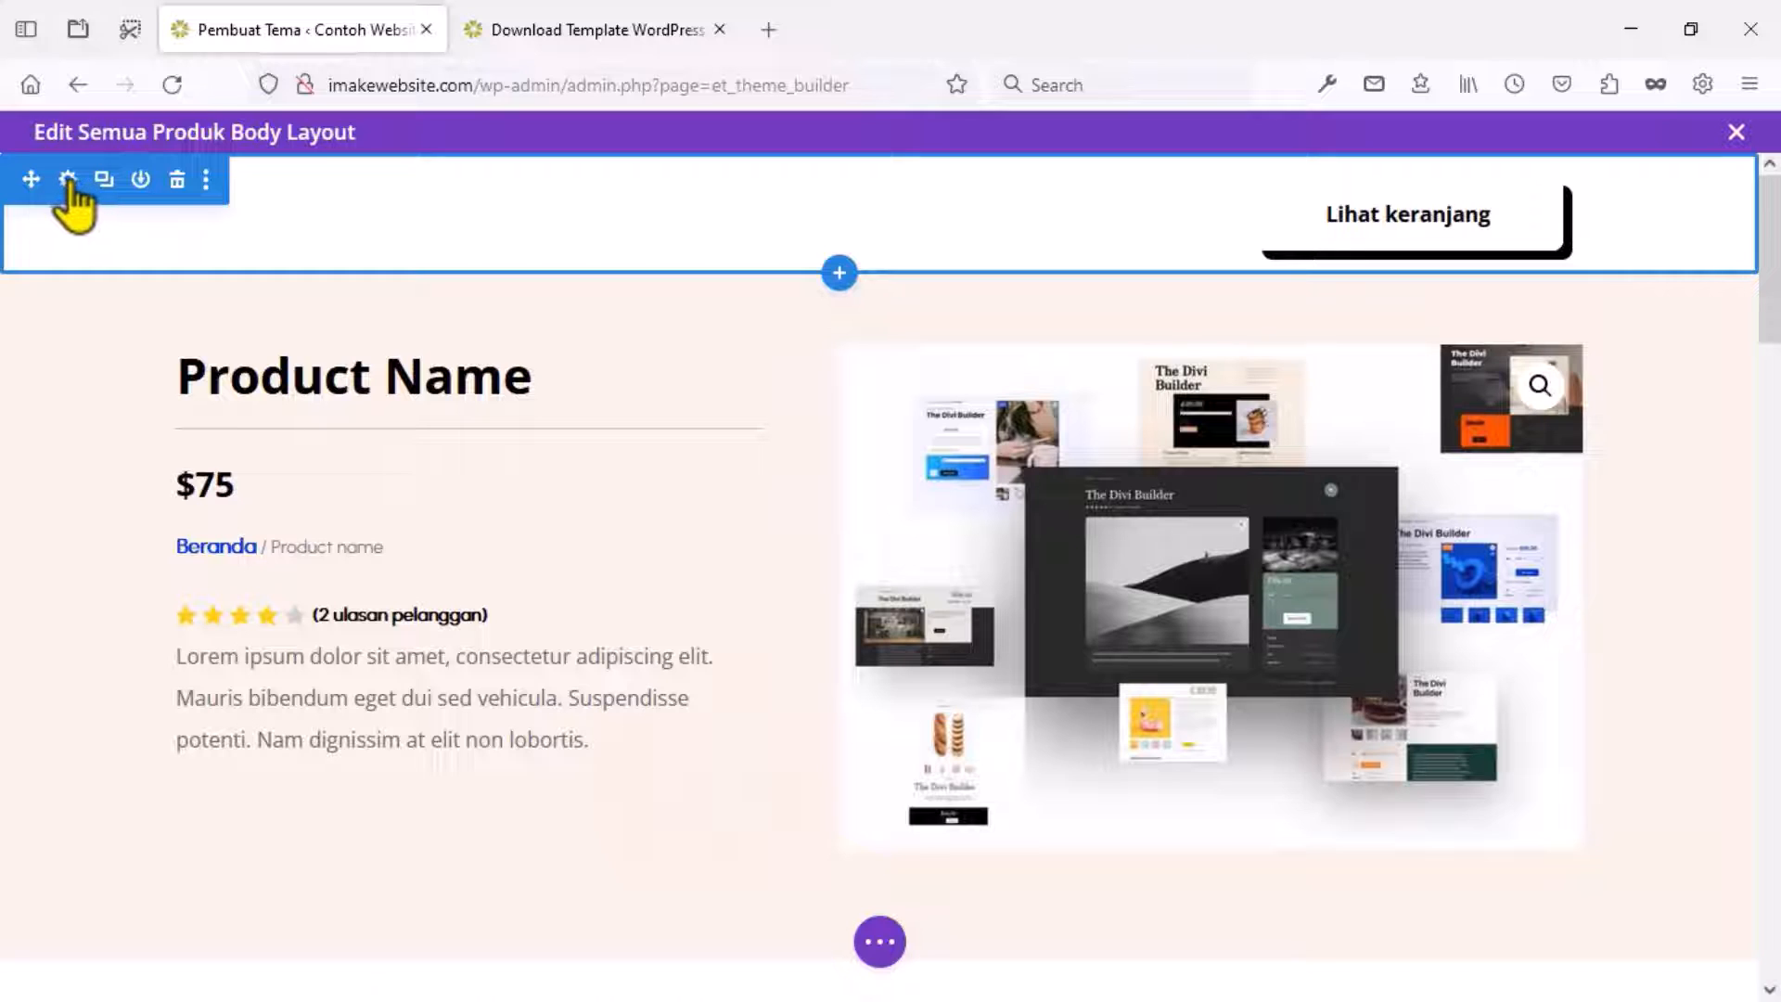
{"action": "left_click", "coordinate": [68, 179]}
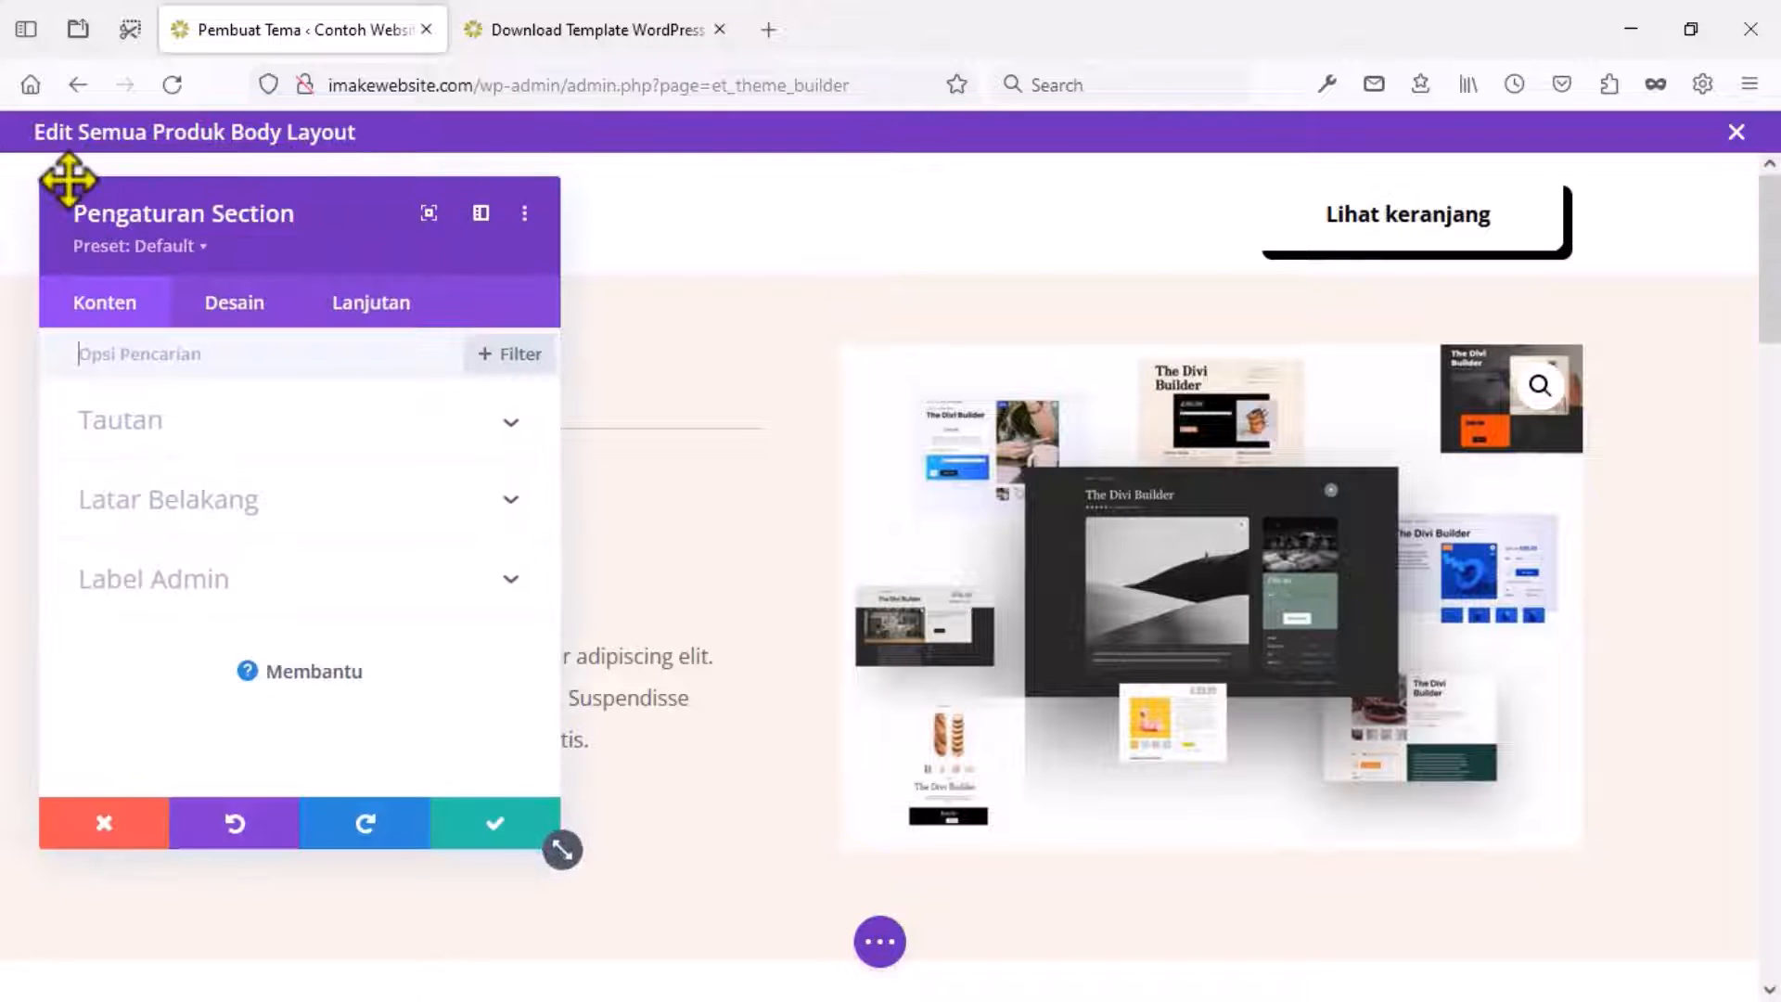
{"action": "left_click", "coordinate": [223, 519]}
{"action": "scroll", "coordinate": [278, 556], "scroll_direction": "down", "scroll_amount": 2}
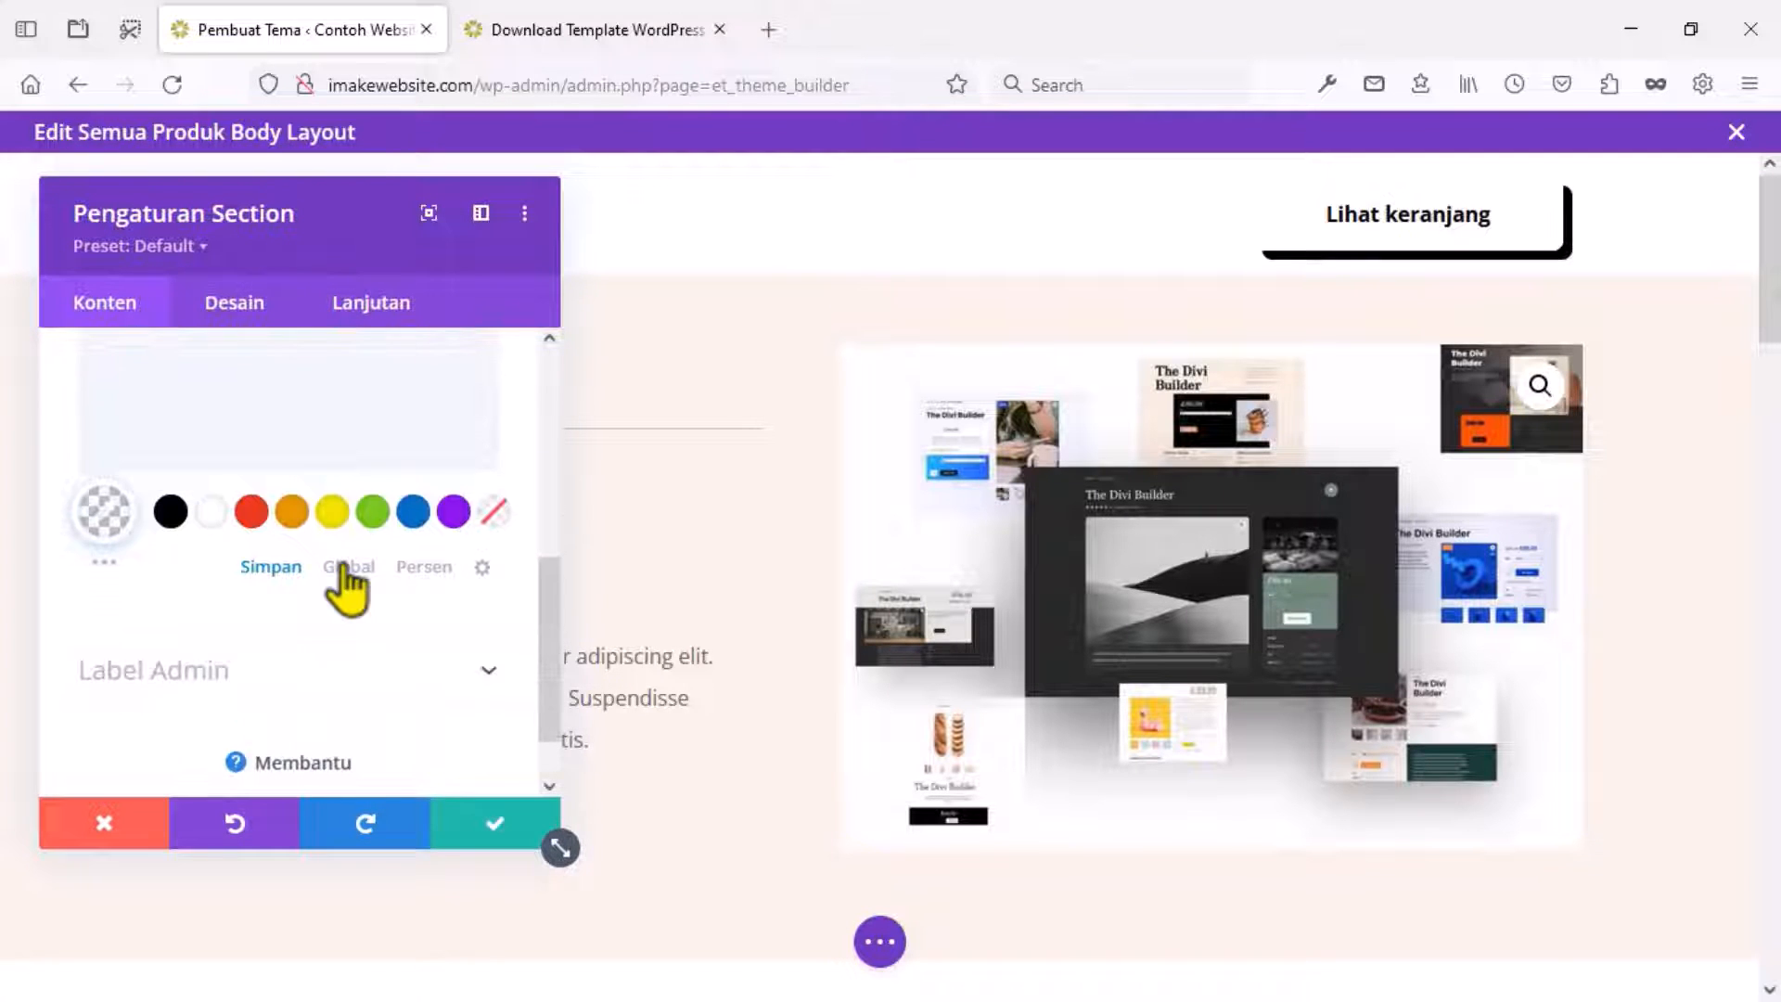
{"action": "left_click", "coordinate": [348, 568]}
{"action": "left_click", "coordinate": [270, 567]}
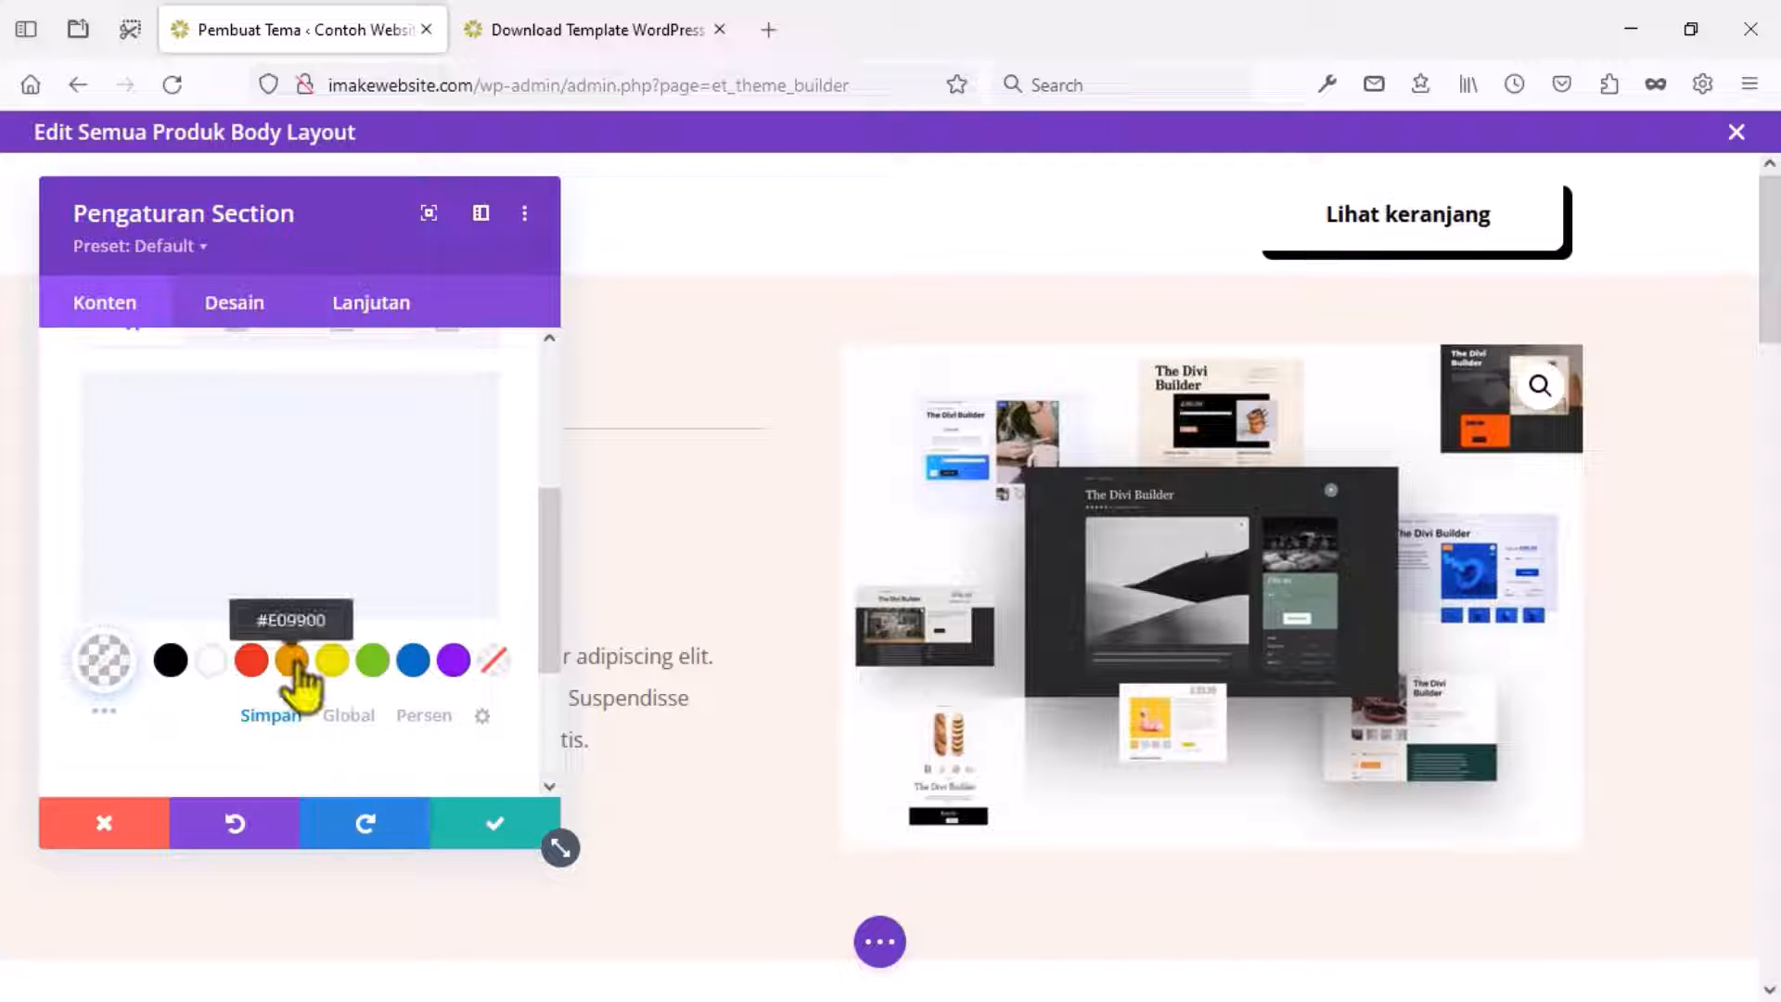
{"action": "left_click", "coordinate": [292, 658]}
{"action": "left_click", "coordinate": [278, 556]}
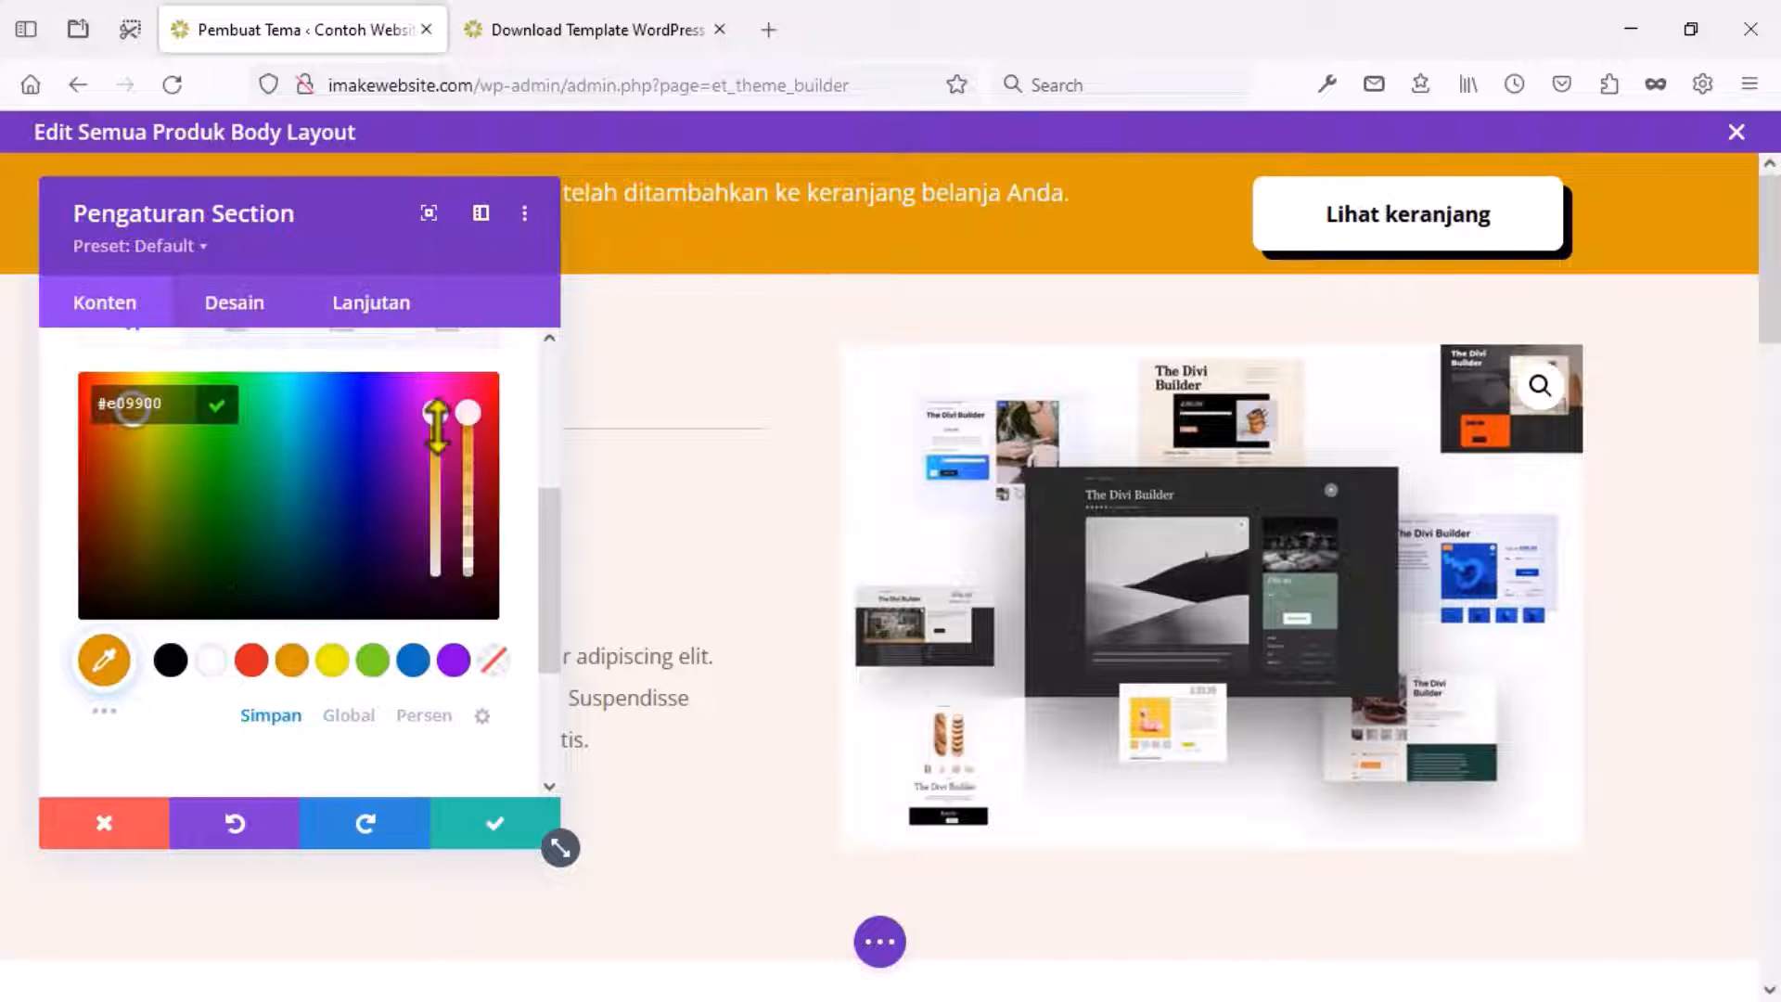
{"action": "left_click", "coordinate": [142, 440]}
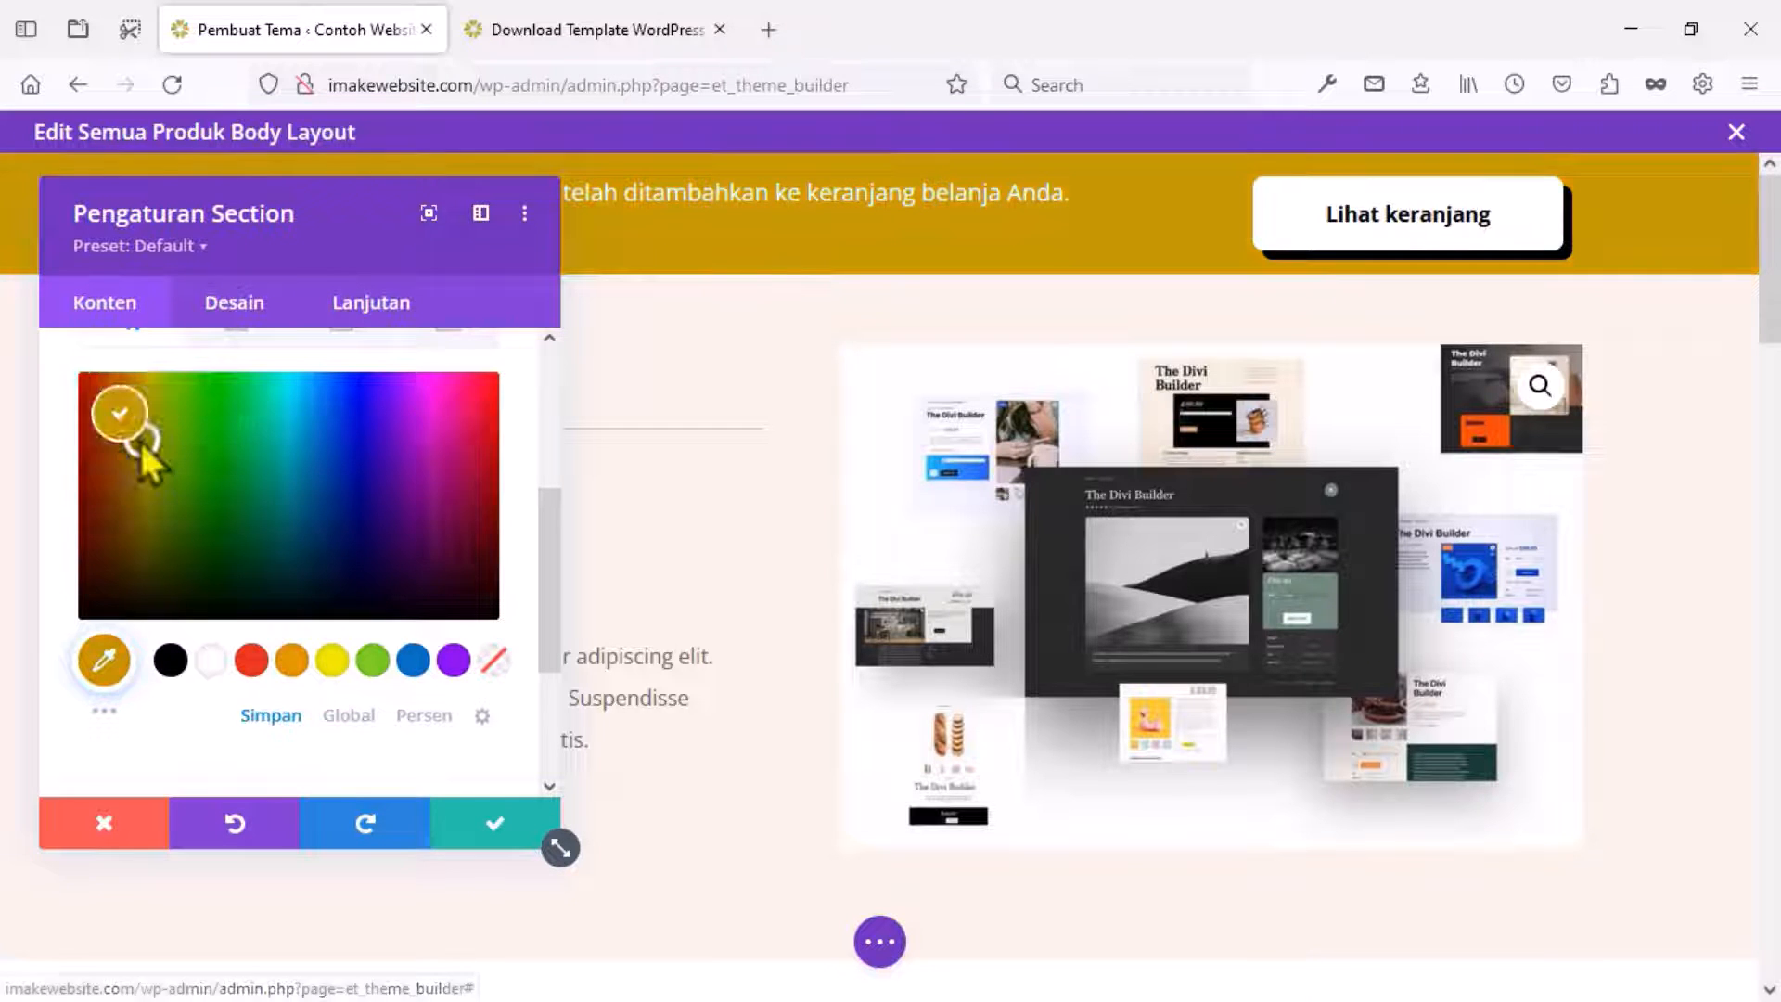
{"action": "mouse_move", "coordinate": [146, 403]}
{"action": "left_mouse_down"}
{"action": "mouse_move", "coordinate": [147, 385]}
{"action": "mouse_move", "coordinate": [123, 402]}
{"action": "mouse_move", "coordinate": [128, 375]}
{"action": "left_mouse_up"}
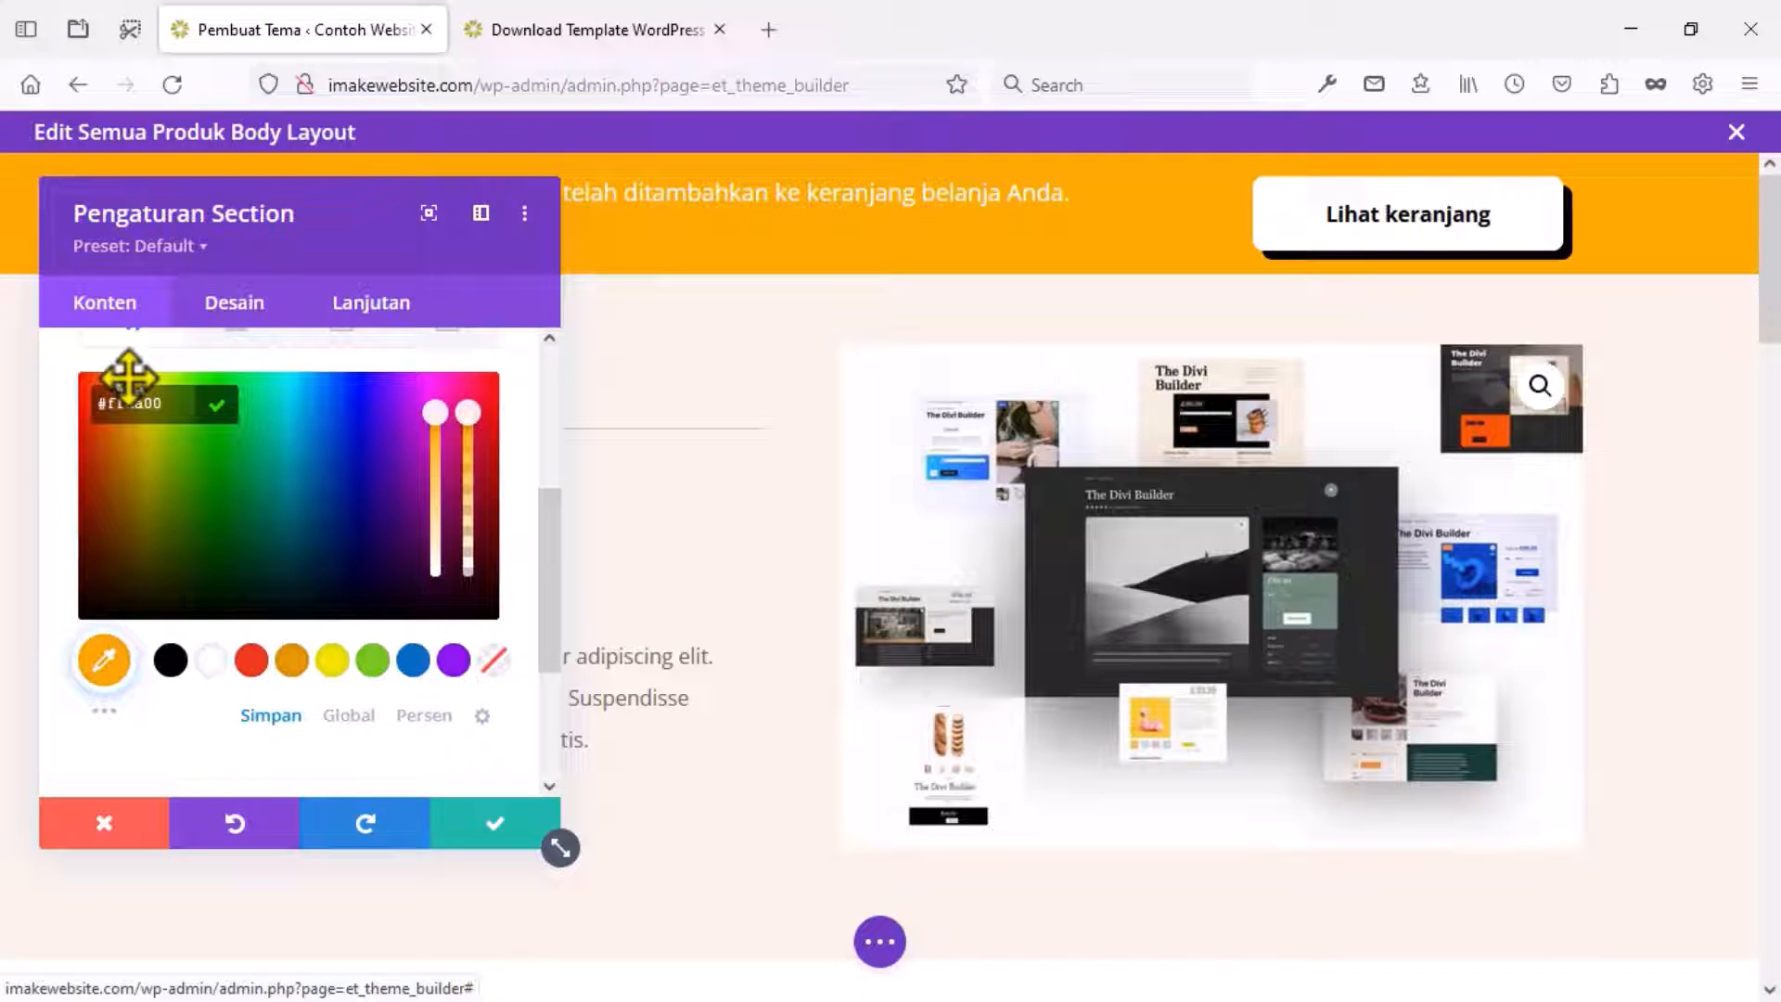
{"action": "left_click", "coordinate": [477, 826]}
{"action": "scroll", "coordinate": [445, 742], "scroll_direction": "down", "scroll_amount": 5}
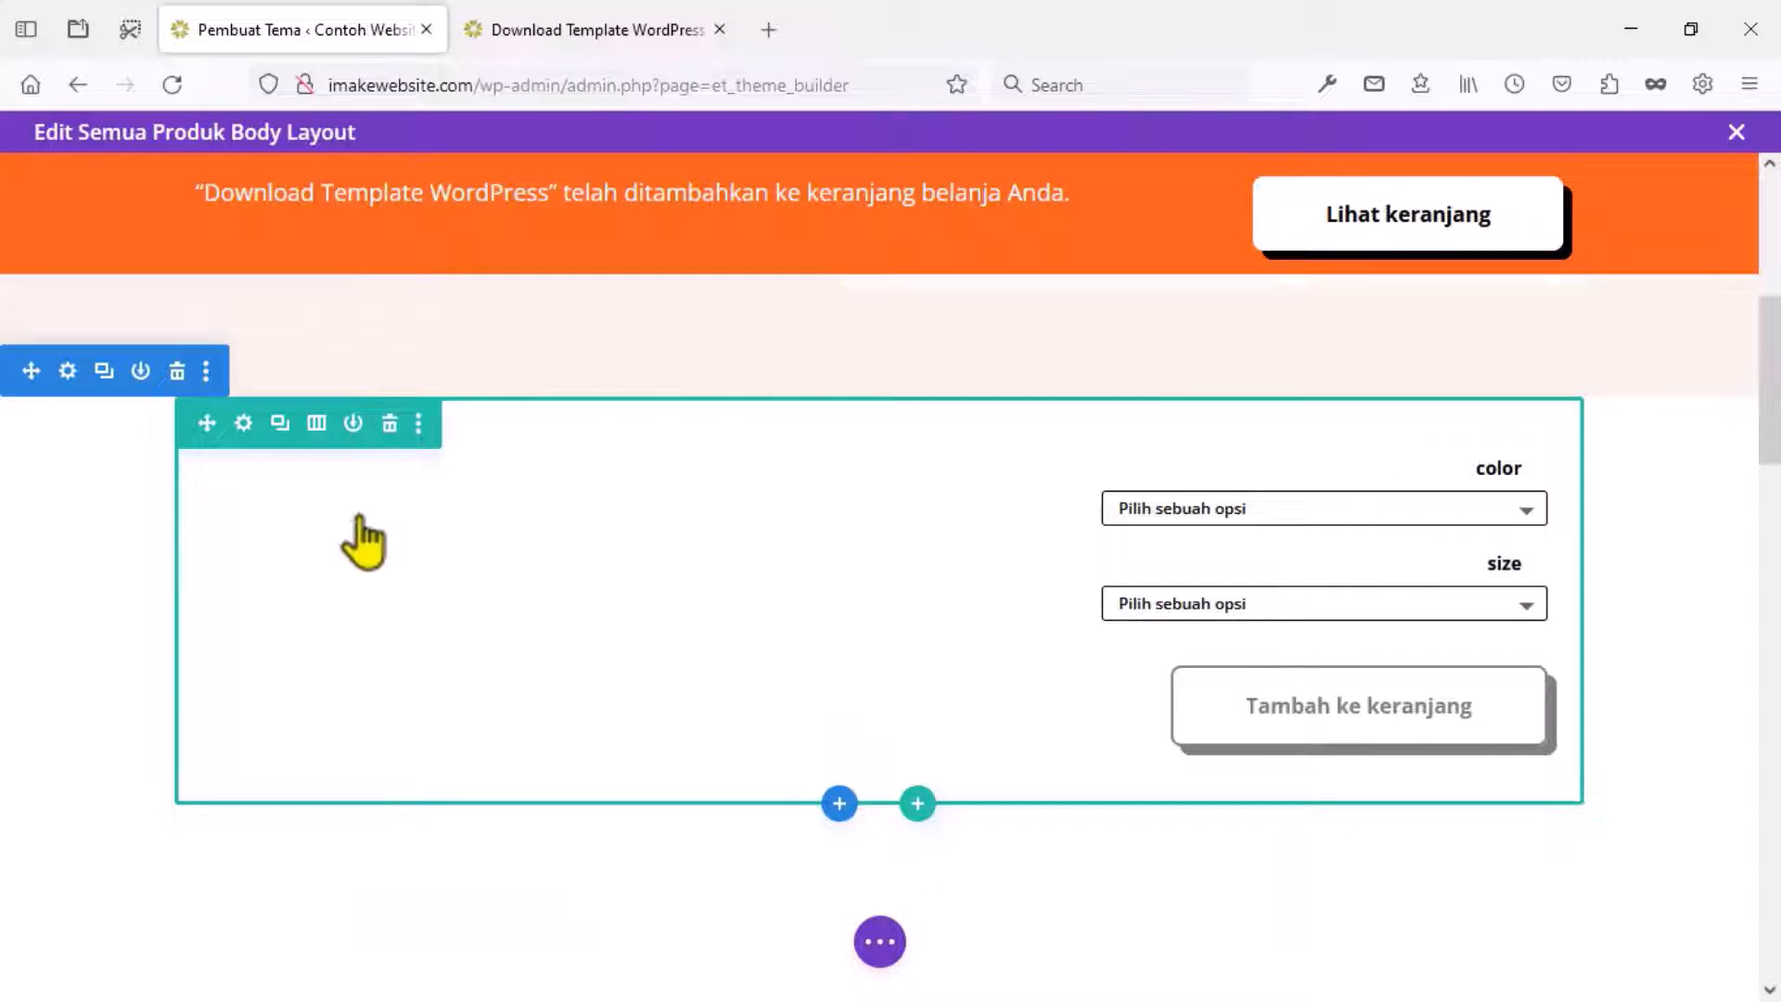
Give the Grab Now! section a golden yellow background and confirm.
{"action": "left_click", "coordinate": [68, 372]}
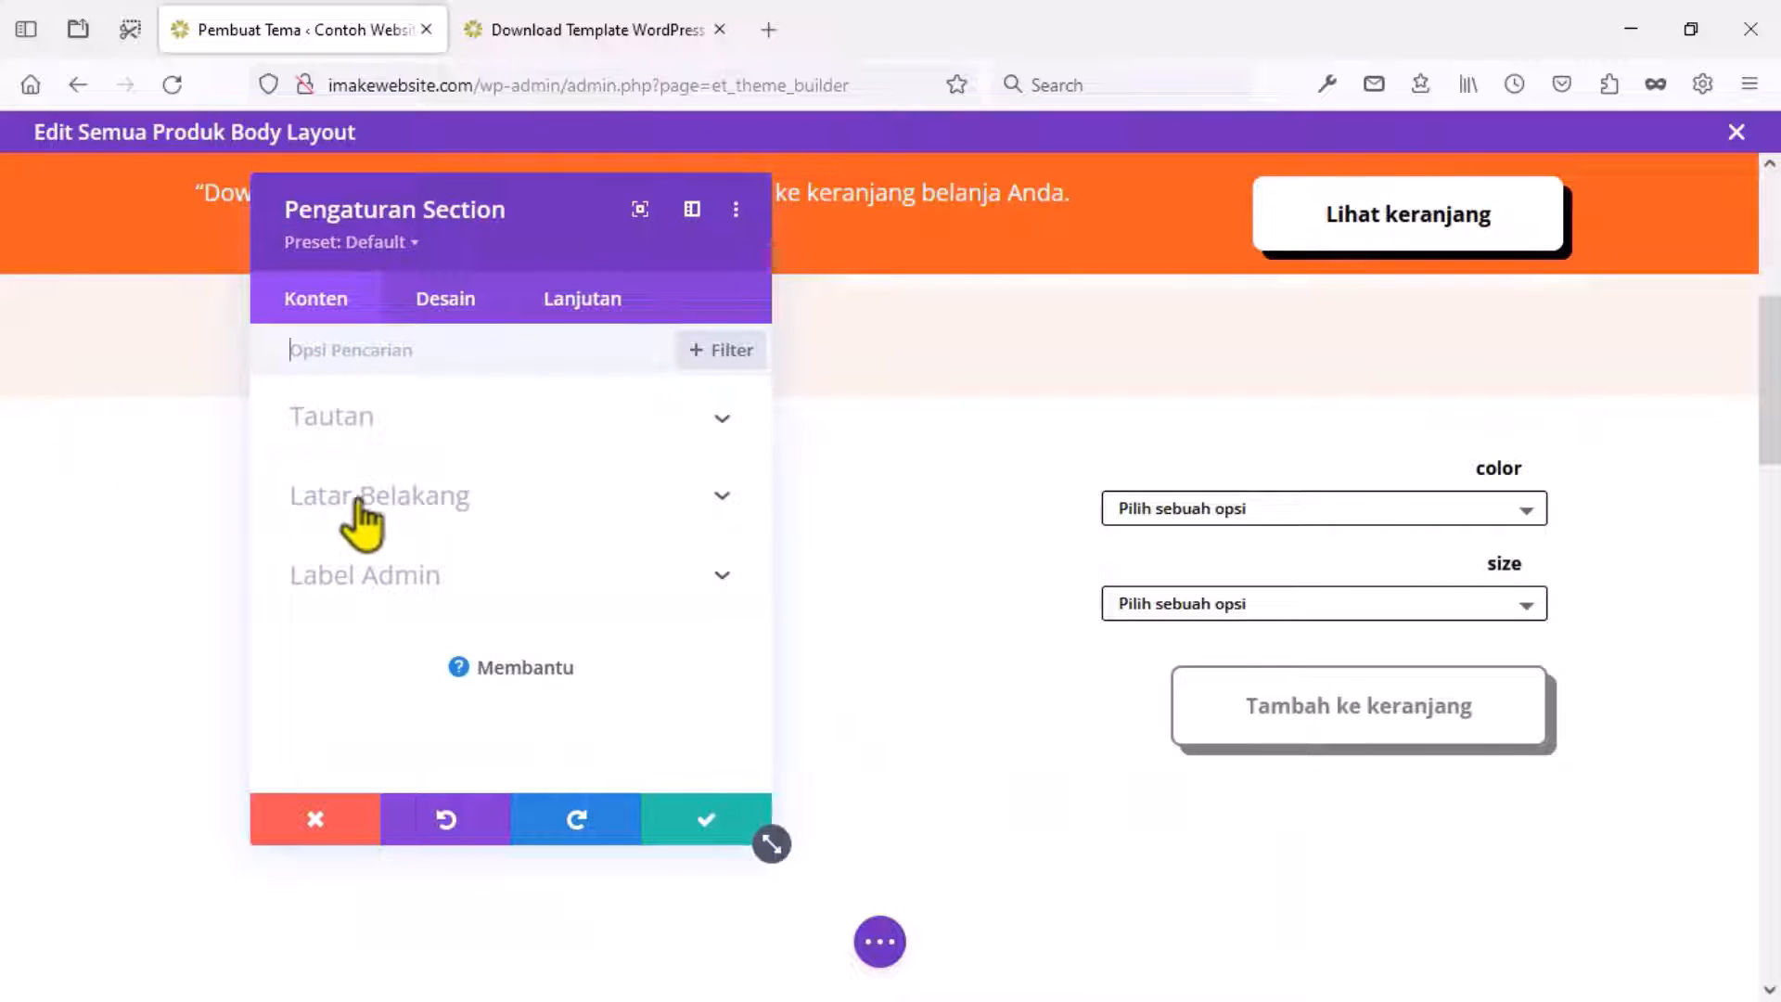
{"action": "left_click", "coordinate": [362, 508]}
{"action": "left_click", "coordinate": [502, 656]}
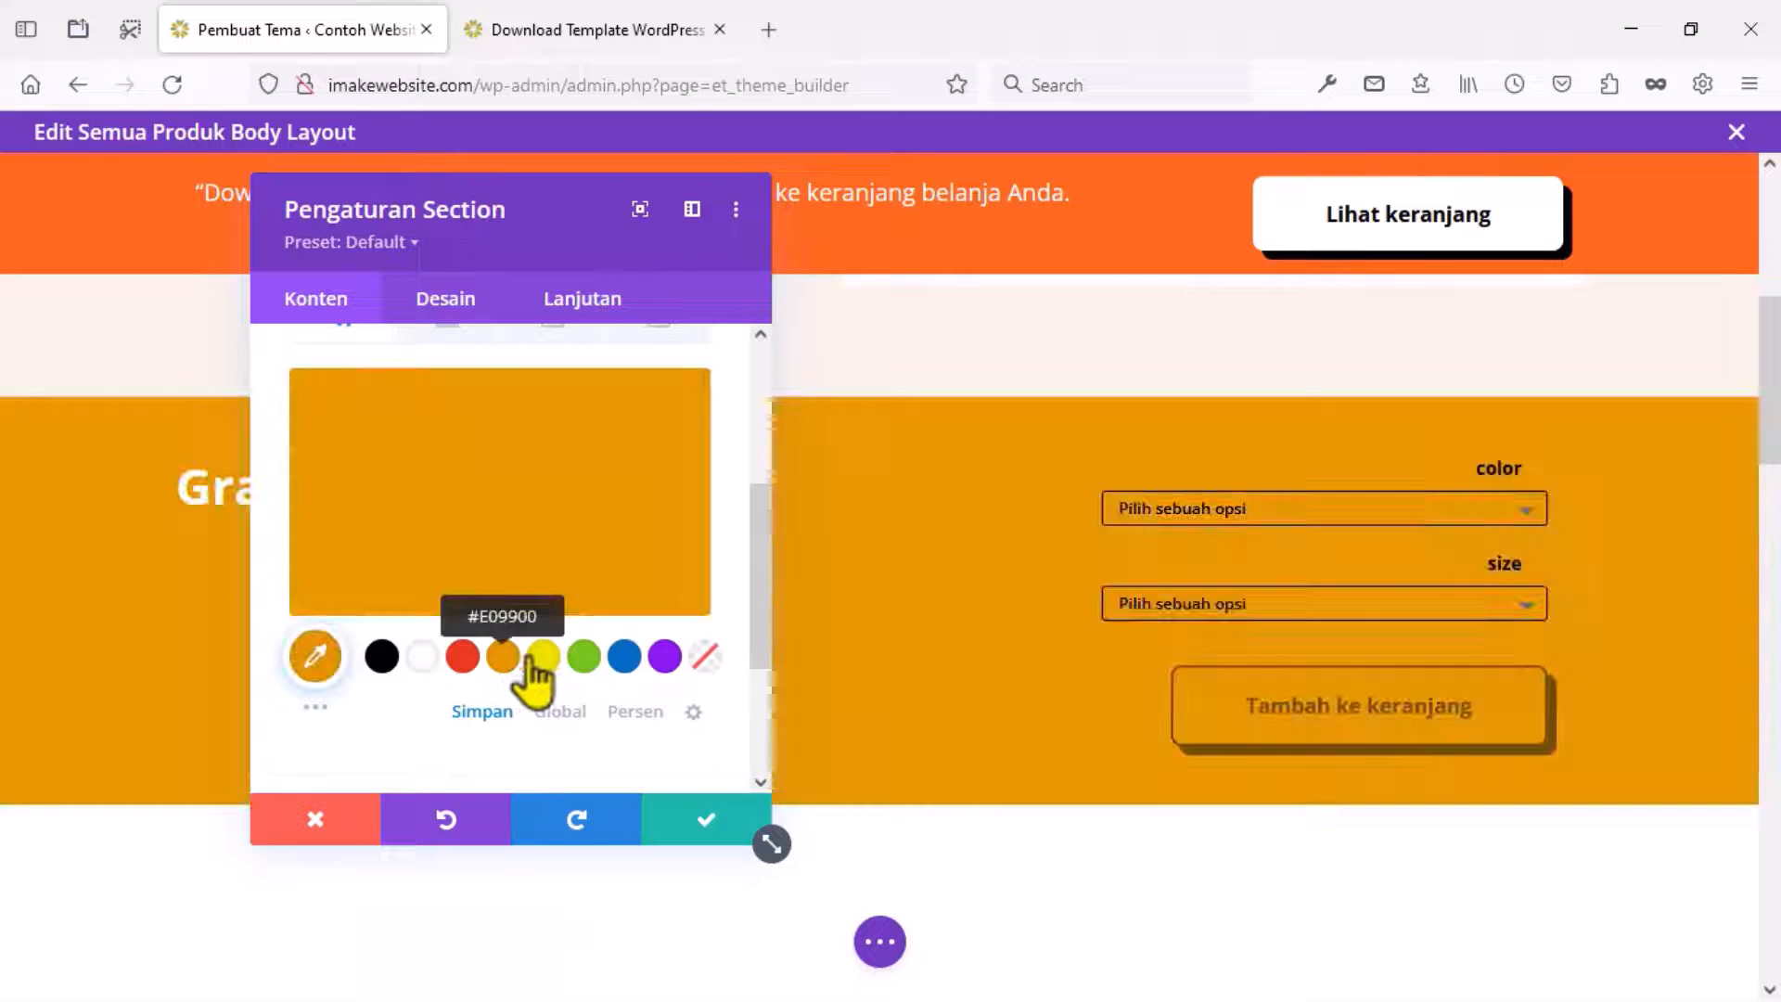
{"action": "left_click", "coordinate": [543, 656]}
{"action": "left_click", "coordinate": [322, 434]}
{"action": "mouse_move", "coordinate": [359, 377]}
{"action": "left_mouse_down"}
{"action": "mouse_move", "coordinate": [354, 452]}
{"action": "mouse_move", "coordinate": [352, 360]}
{"action": "left_mouse_up"}
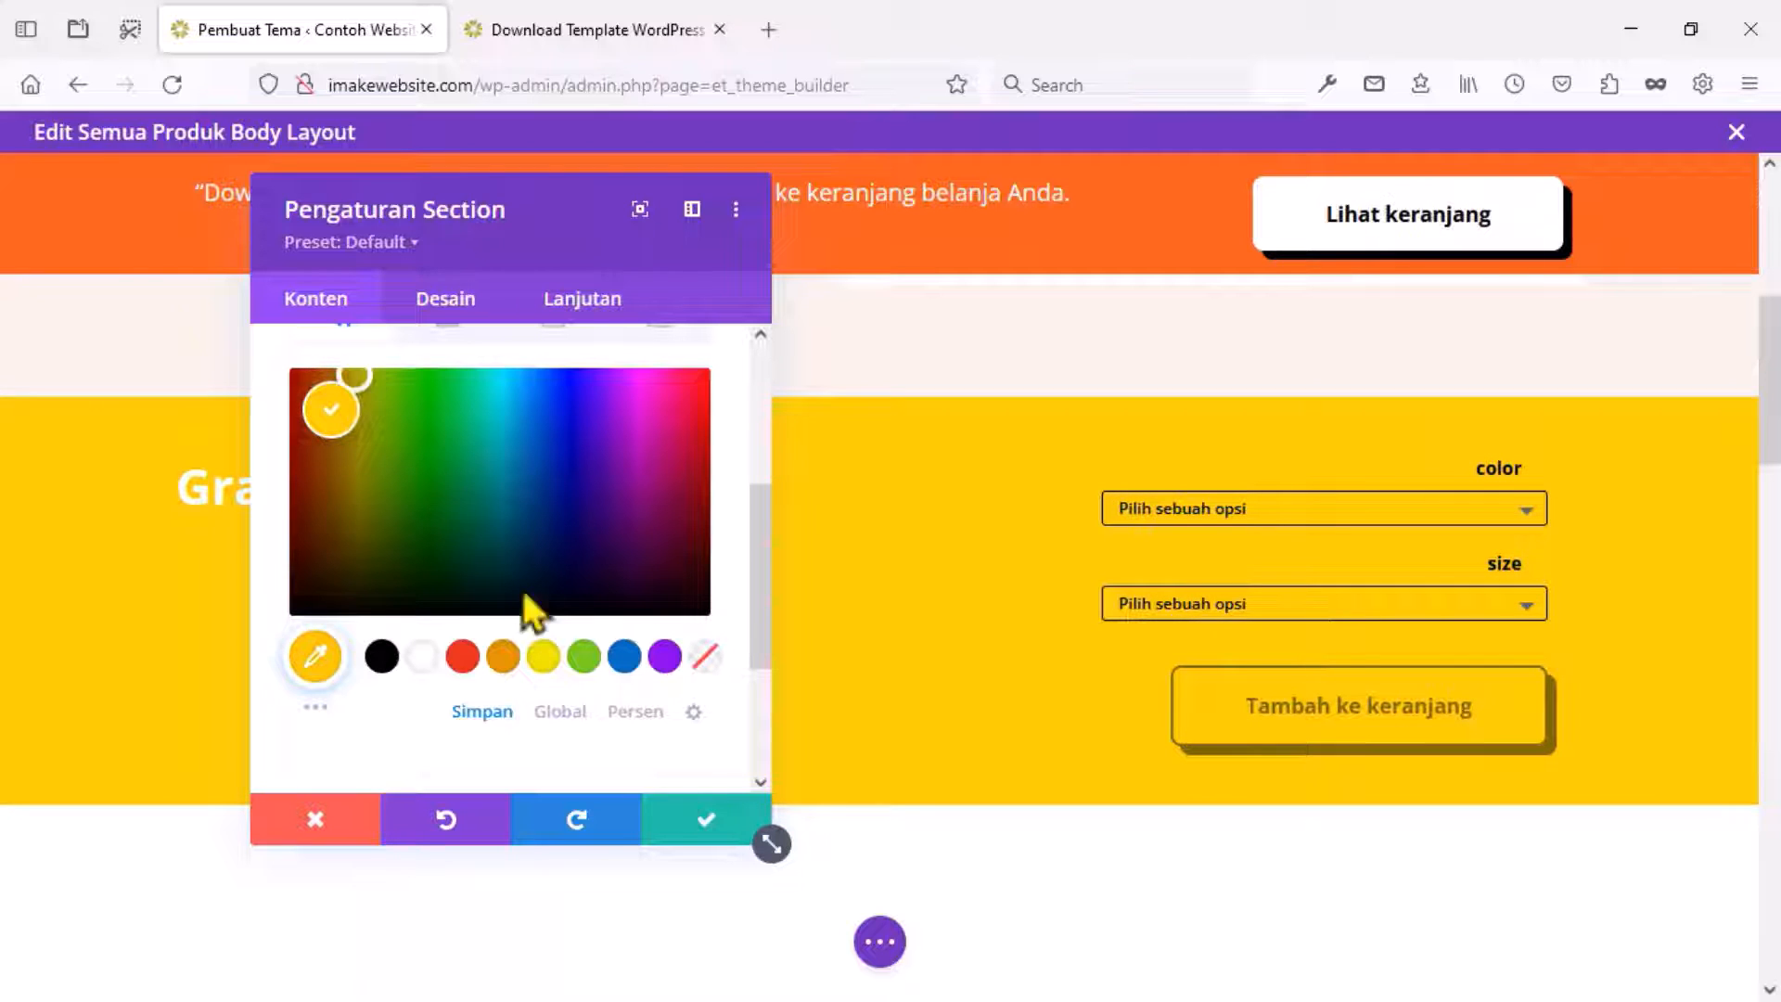
{"action": "left_click", "coordinate": [698, 830]}
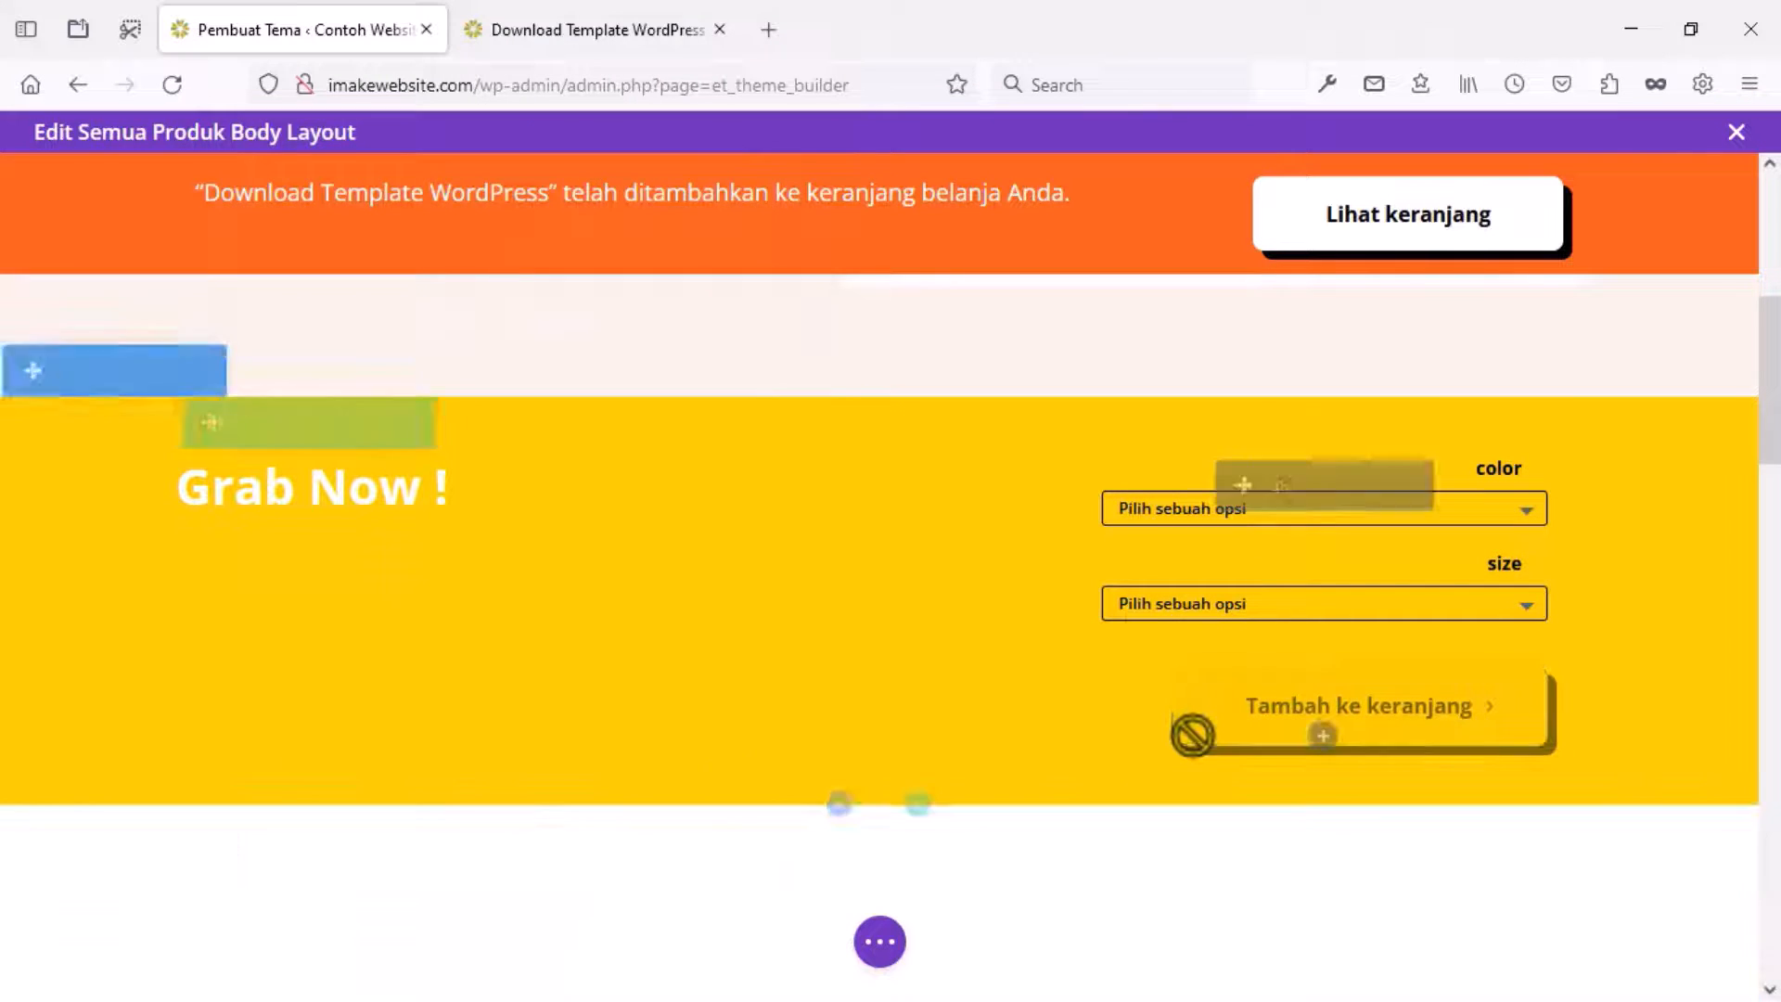
In the add-to-cart module's Desain > Tombol, start choosing a purple button background.
{"action": "left_click", "coordinate": [1277, 491]}
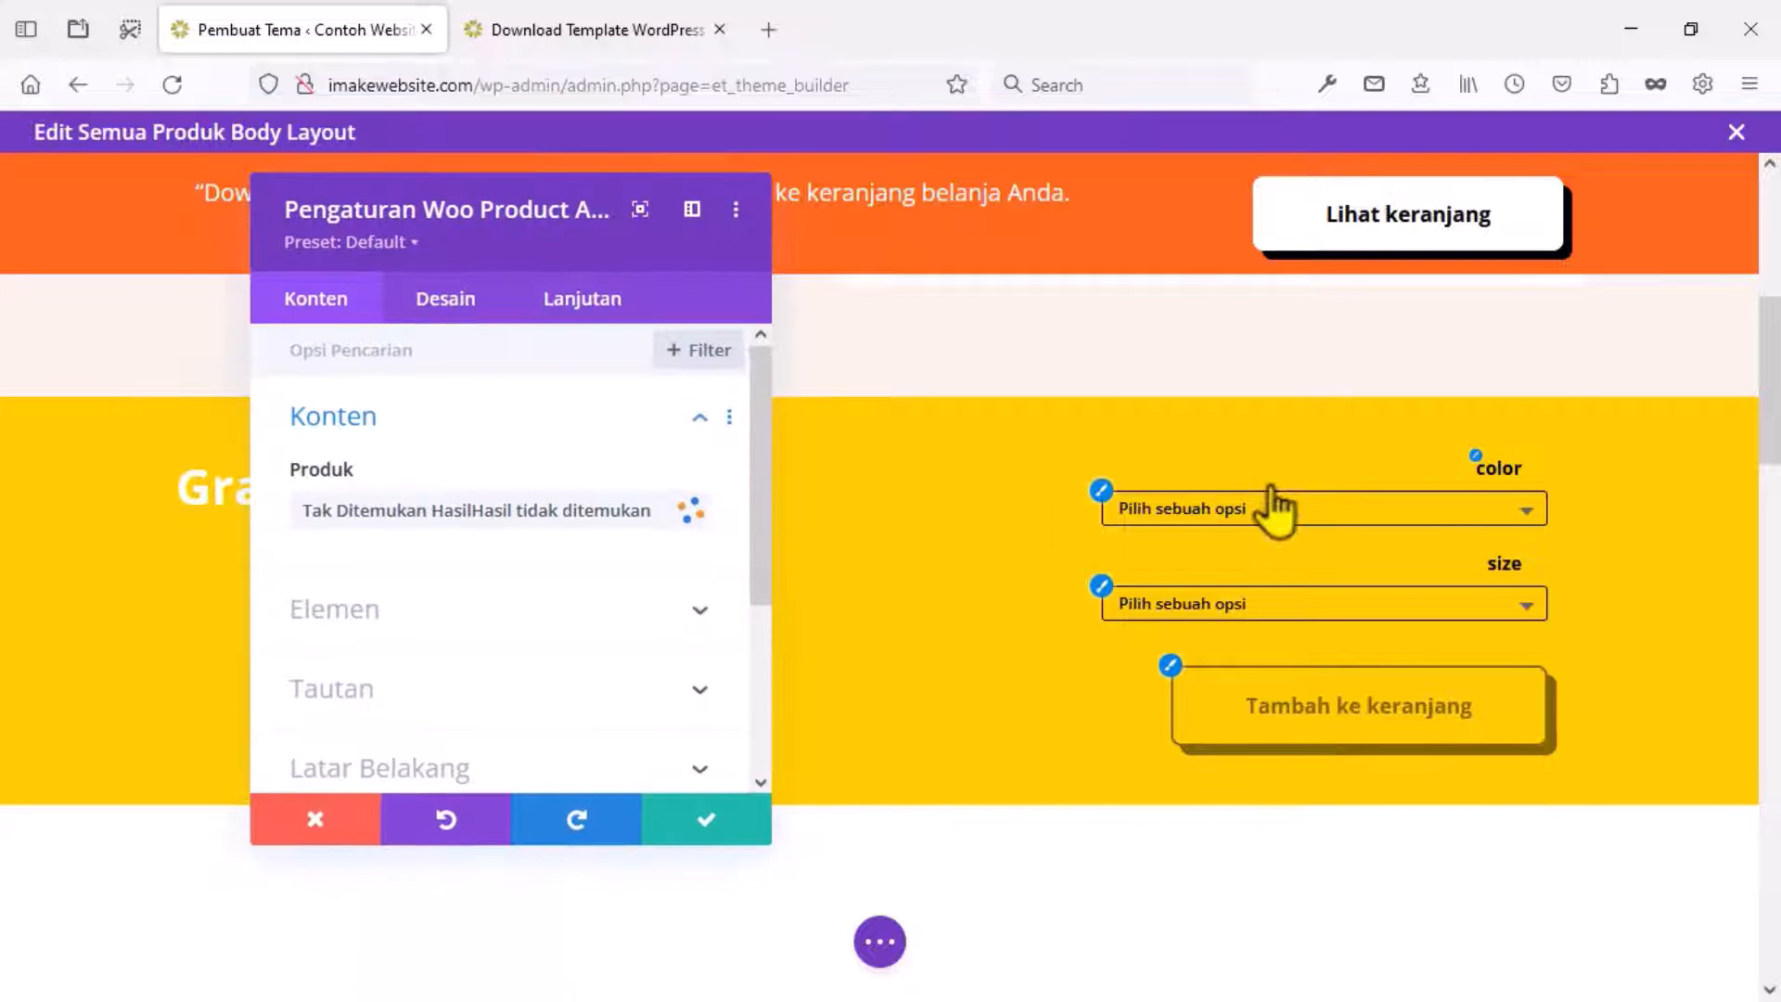
{"action": "left_click", "coordinate": [428, 306]}
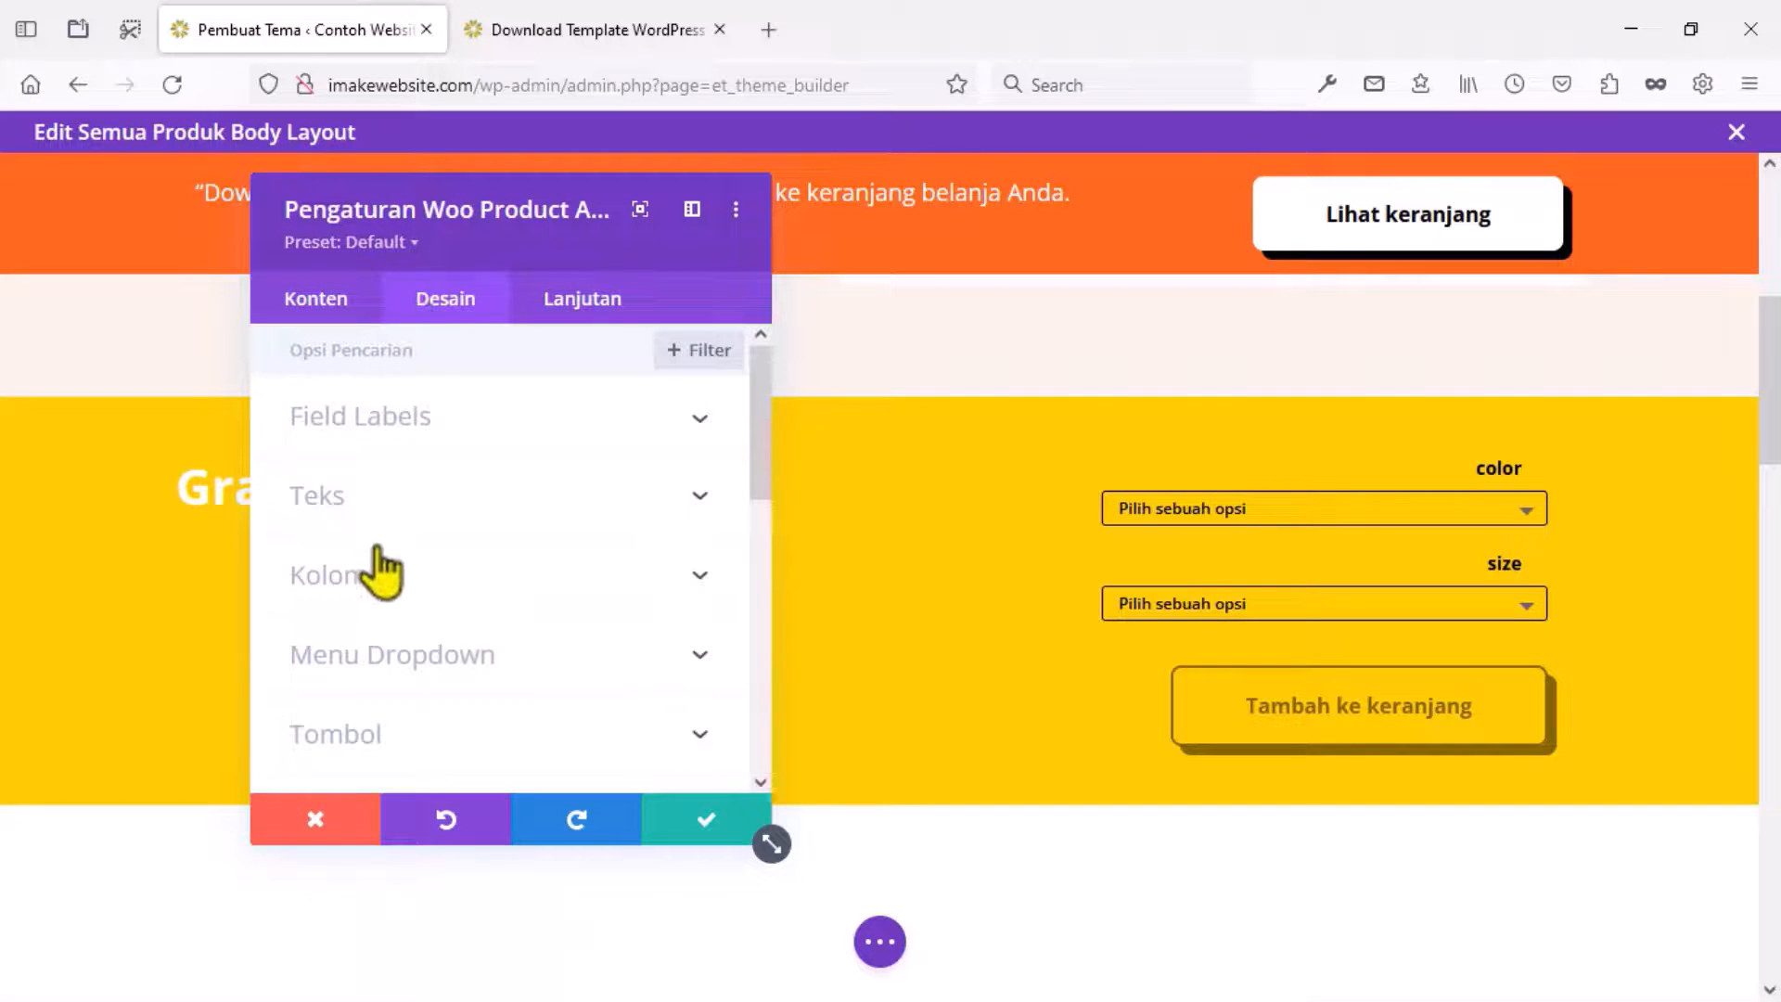
{"action": "left_click", "coordinate": [354, 714]}
{"action": "scroll", "coordinate": [360, 636], "scroll_direction": "down", "scroll_amount": 5}
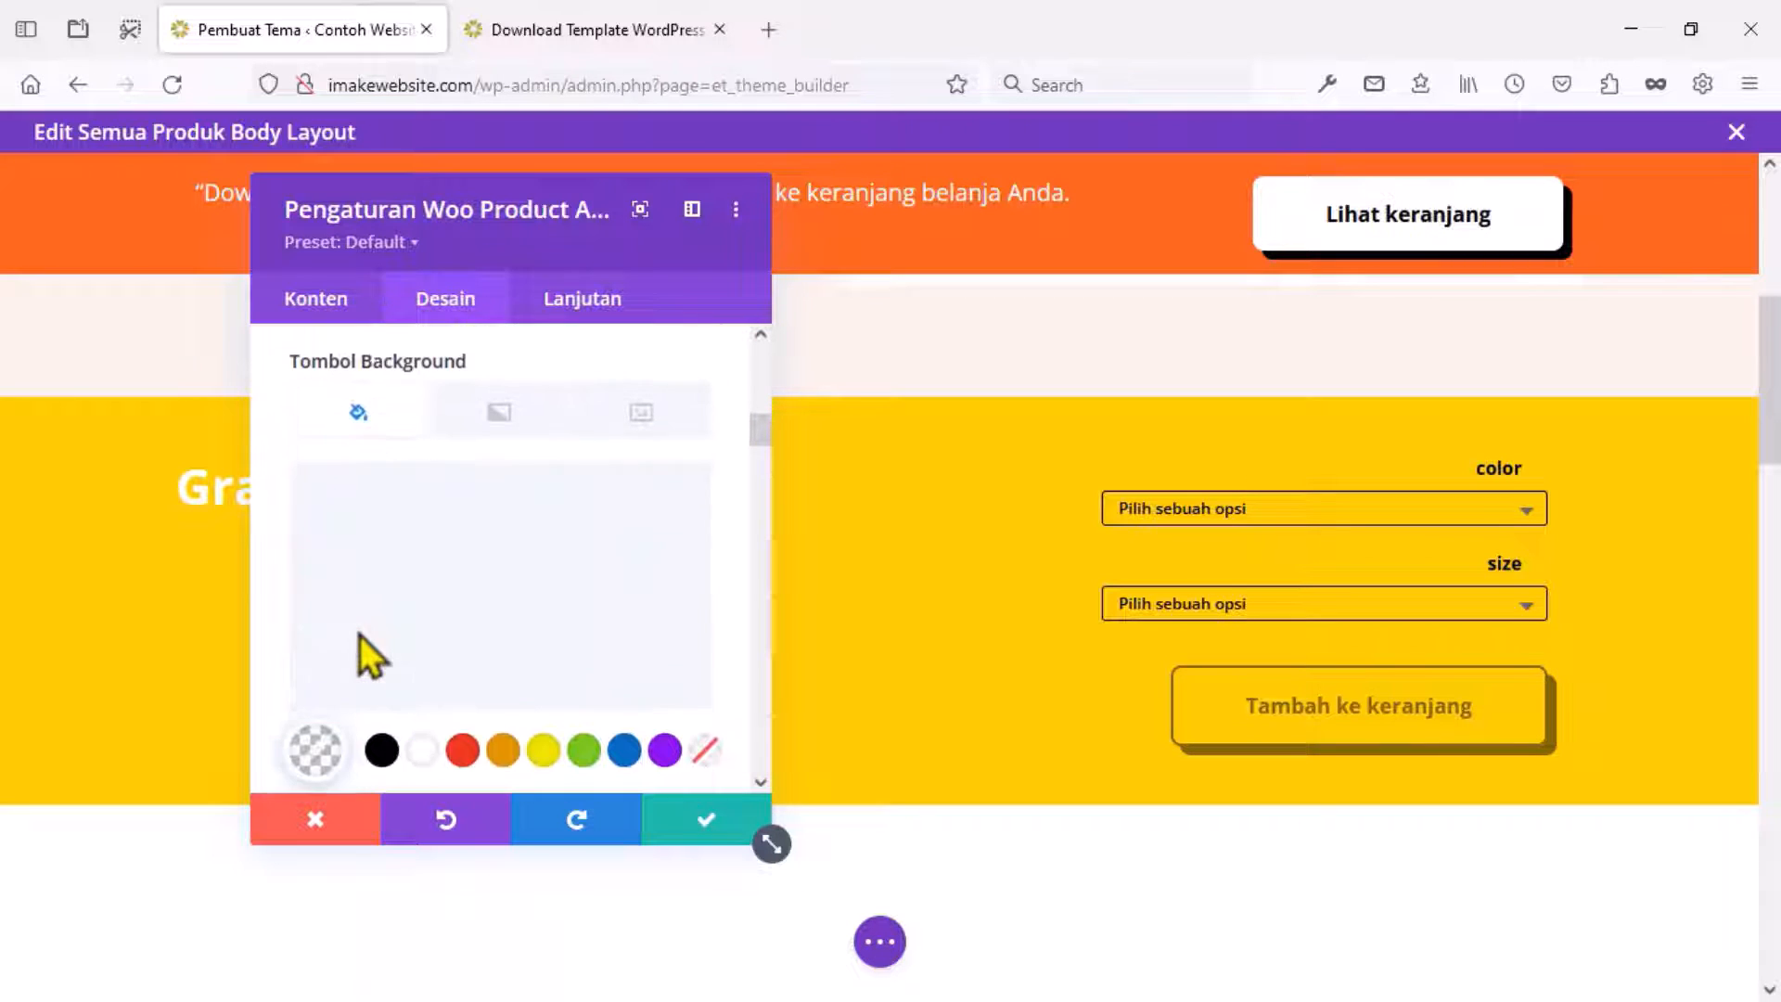
{"action": "left_click", "coordinate": [320, 756]}
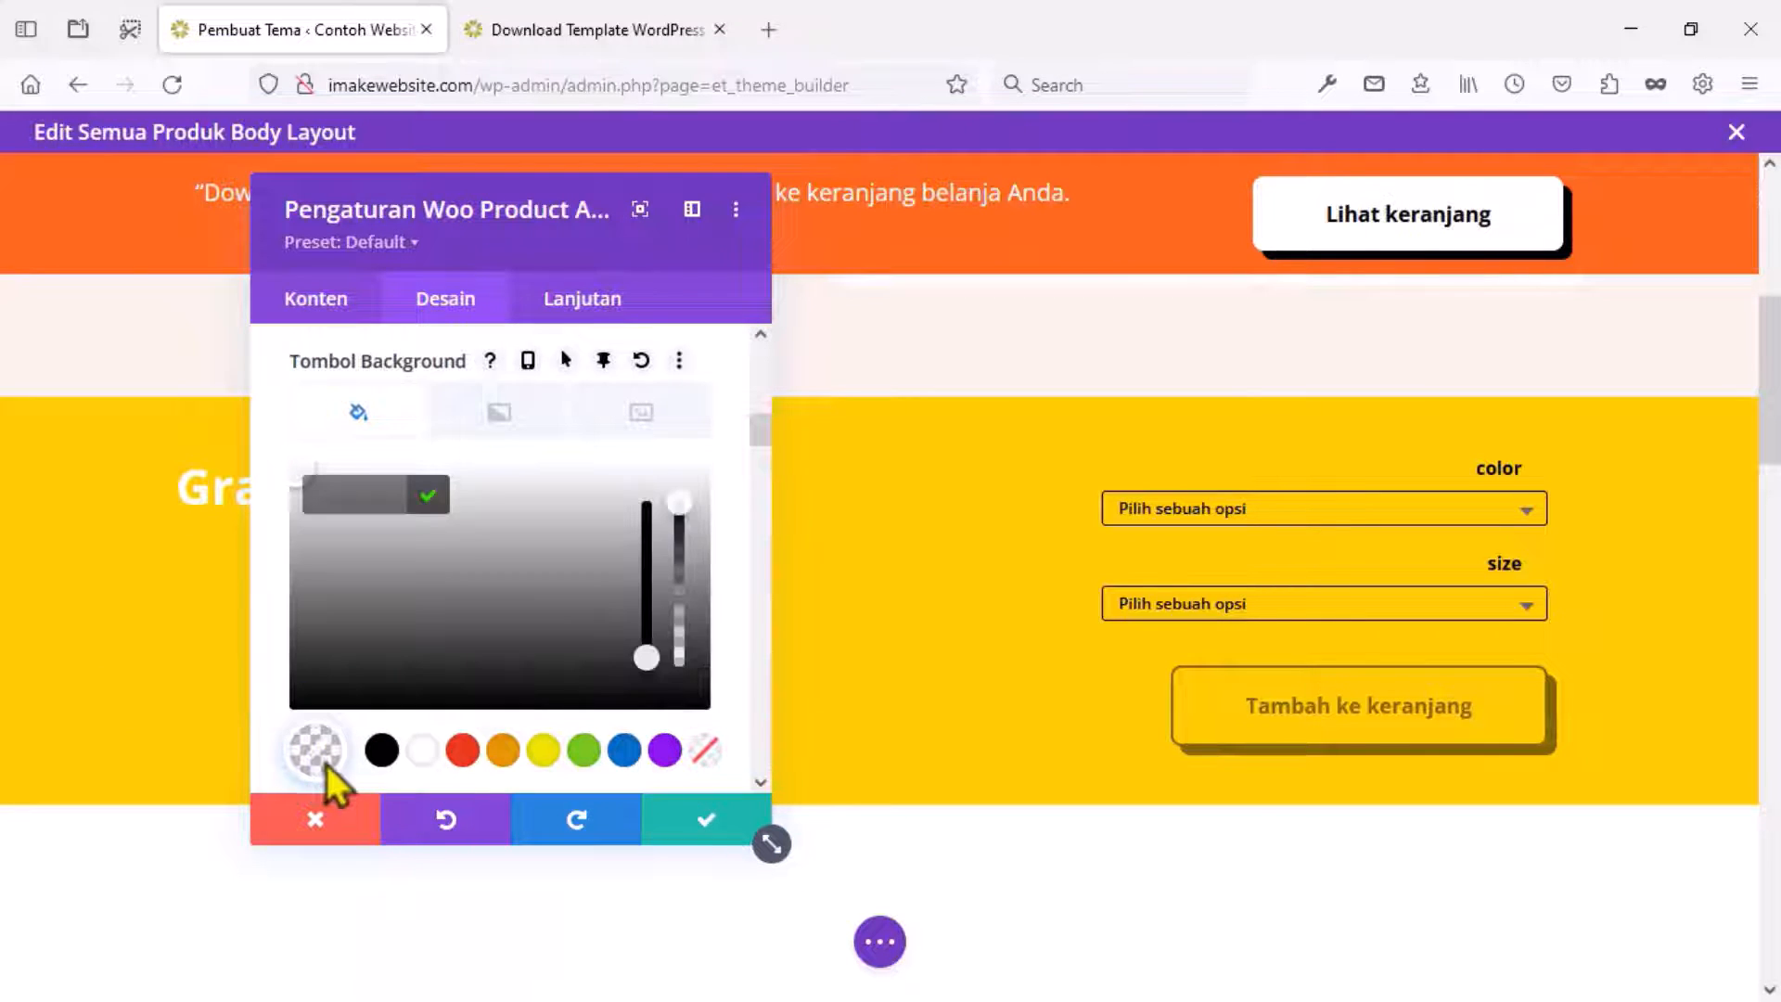
{"action": "left_click", "coordinate": [503, 750]}
{"action": "left_click", "coordinate": [664, 750]}
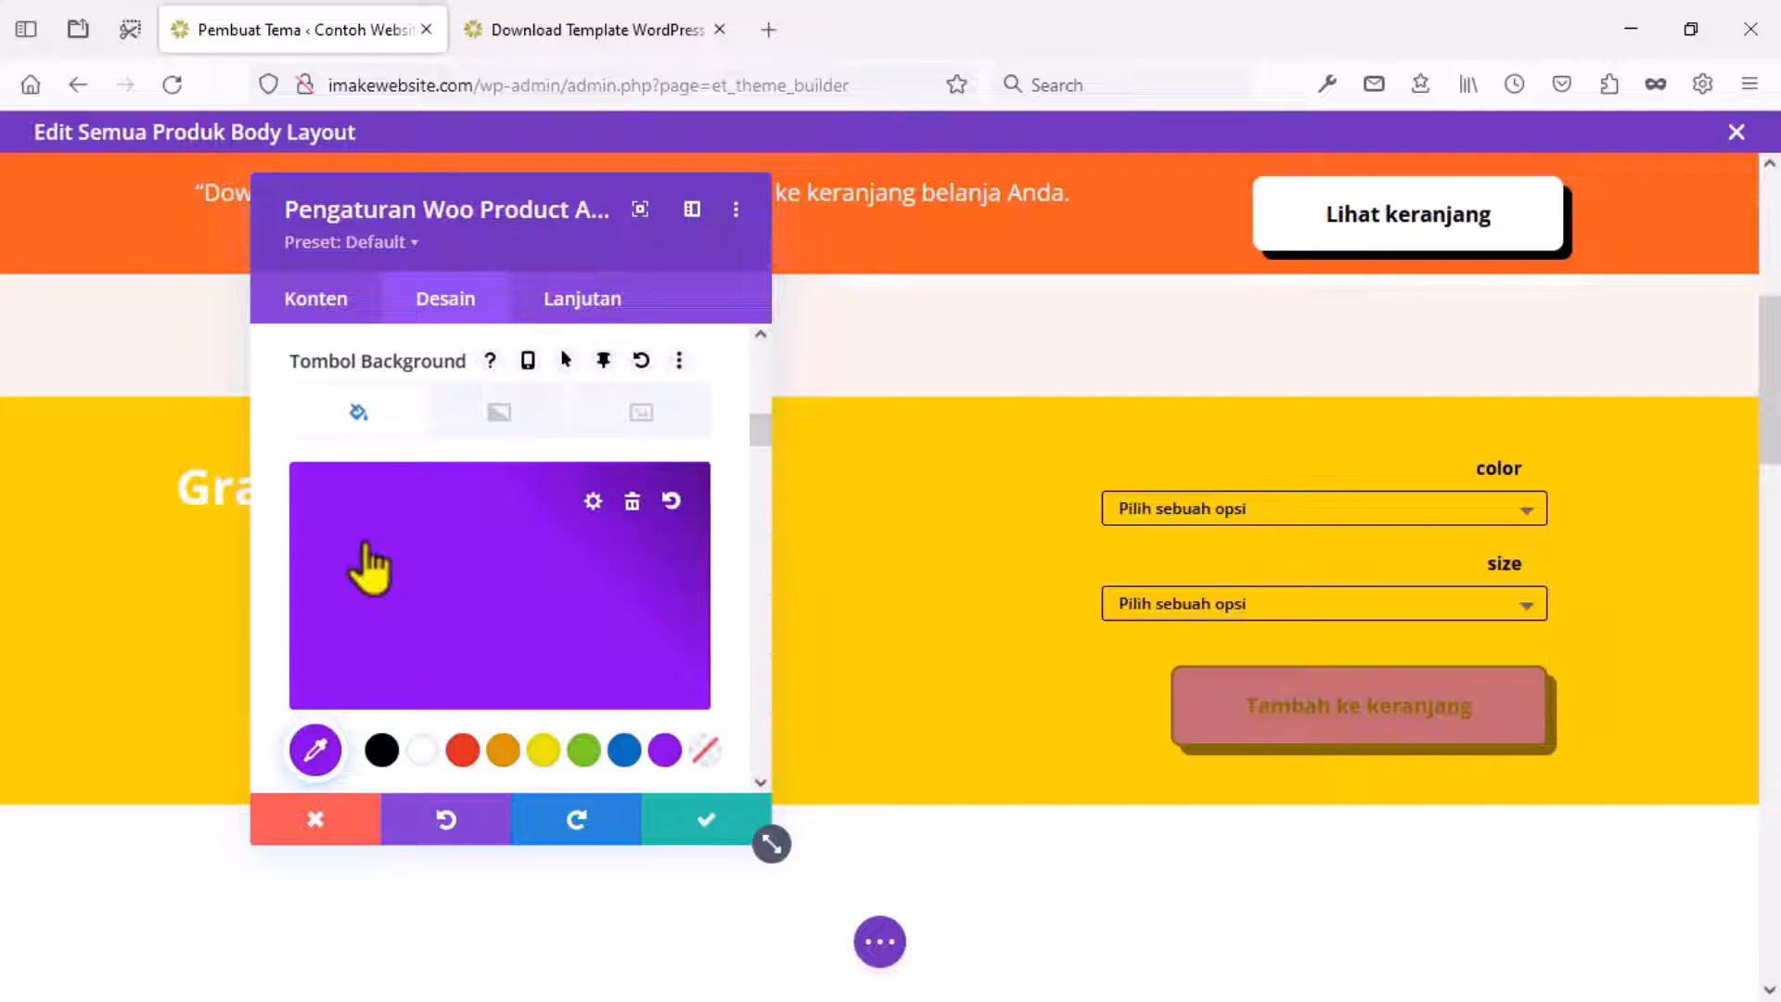
{"action": "left_click", "coordinate": [339, 491]}
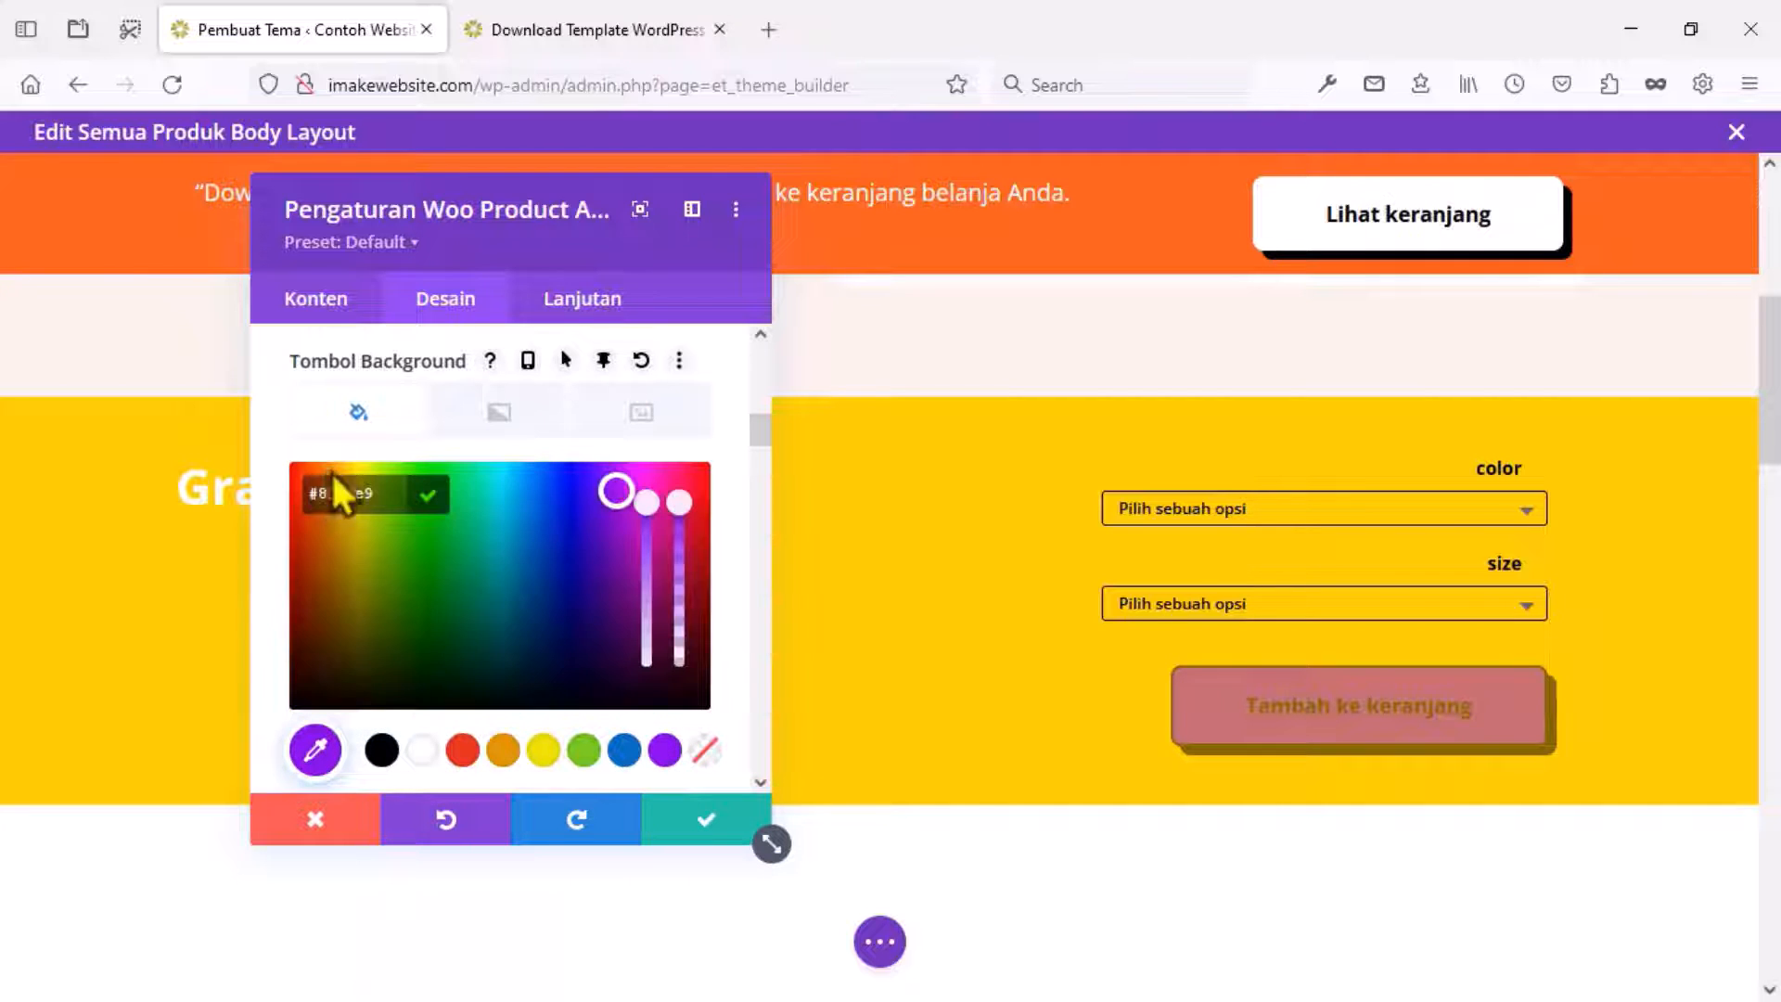
Confirm the new add-to-cart button background colour.
{"action": "left_click", "coordinate": [697, 832]}
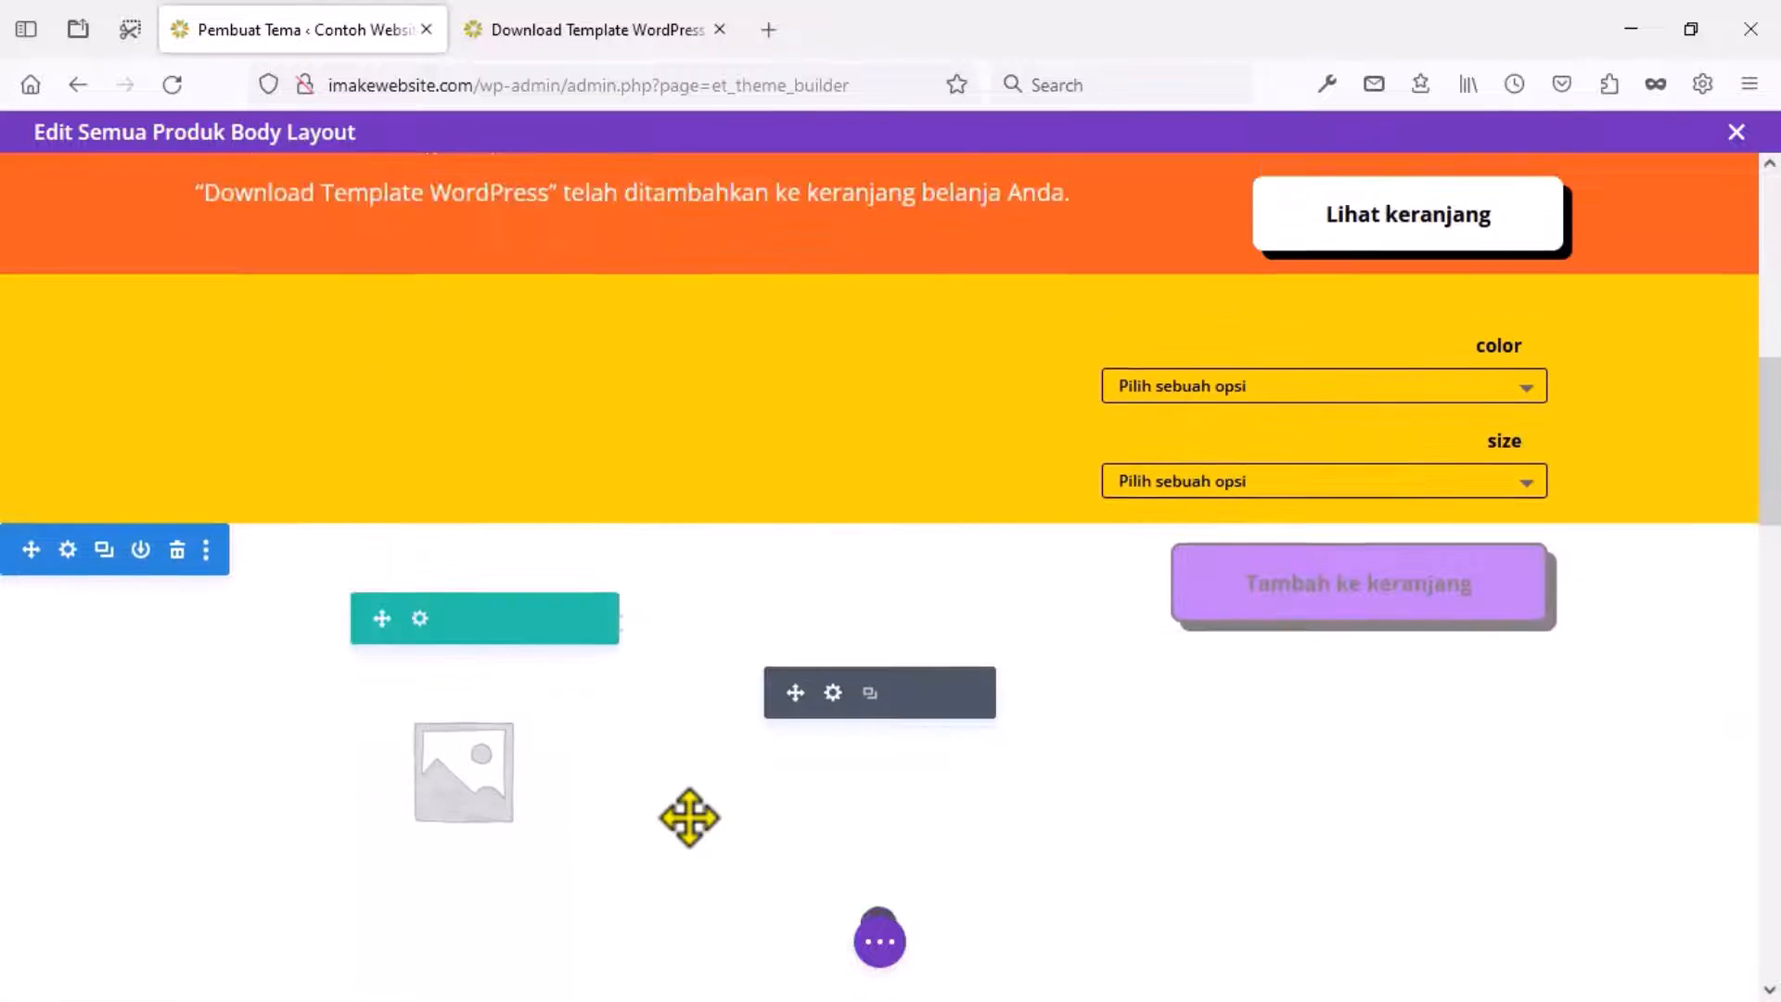
{"action": "scroll", "coordinate": [689, 817], "scroll_direction": "down", "scroll_amount": 6}
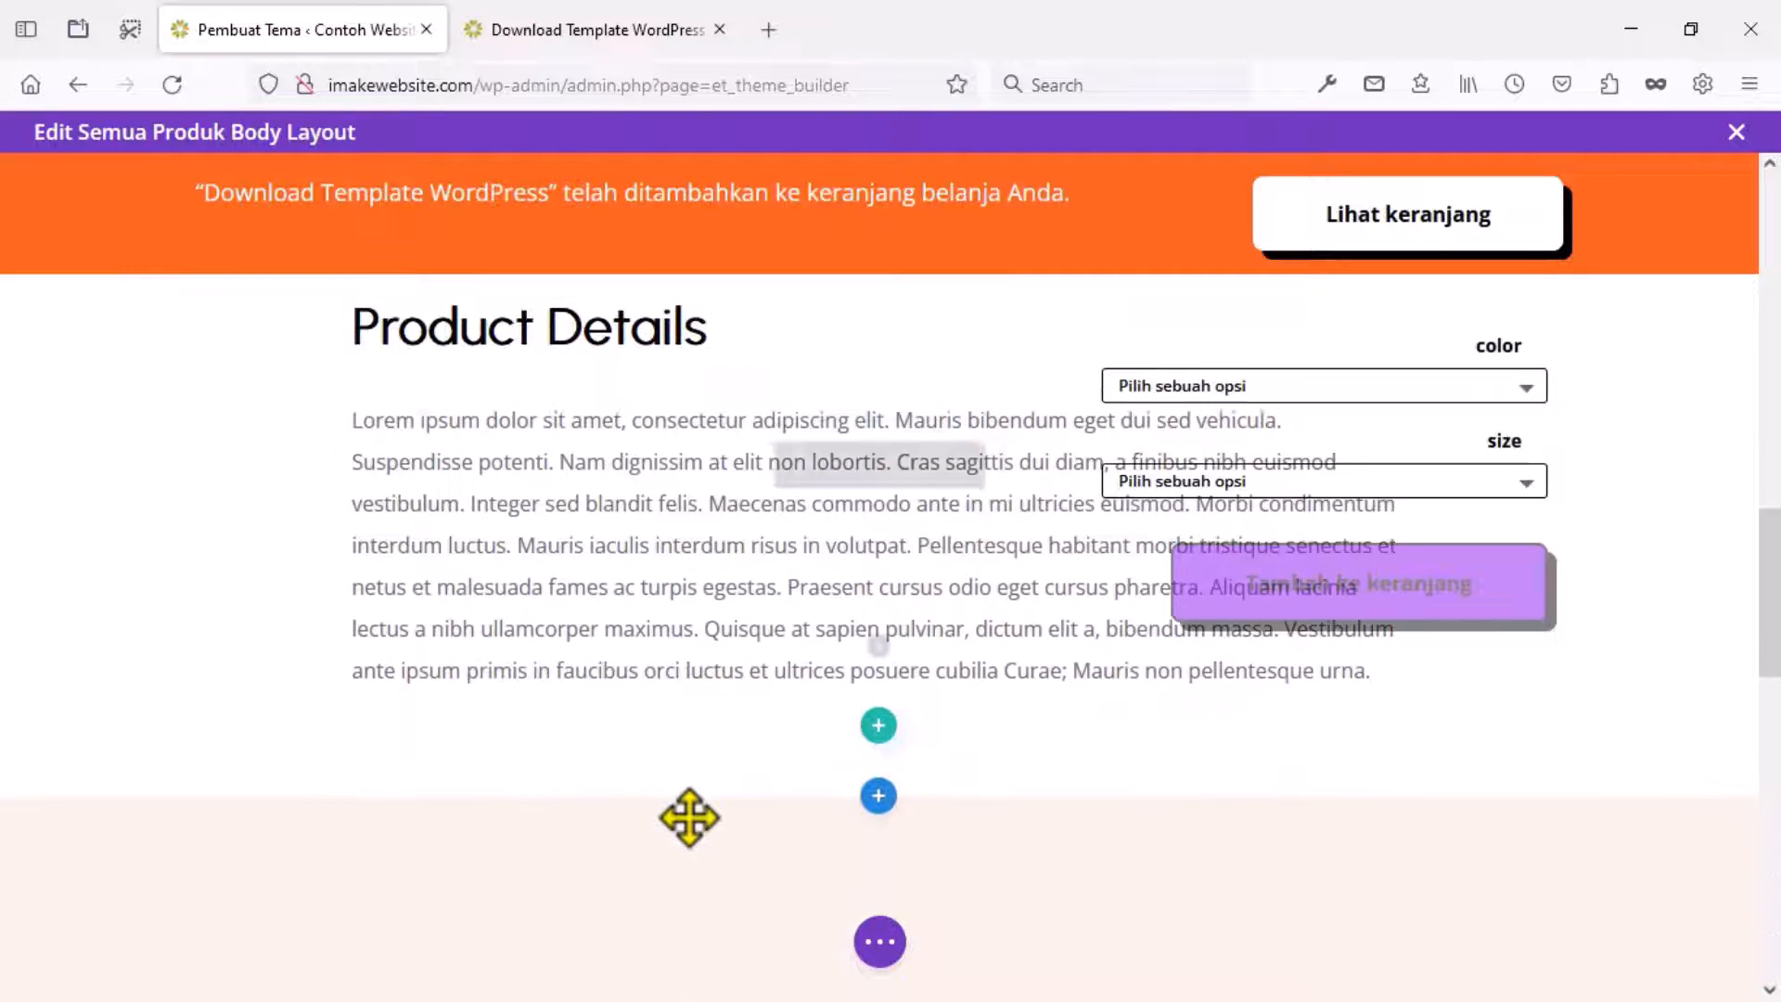
{"action": "scroll", "coordinate": [689, 817], "scroll_direction": "up", "scroll_amount": 5}
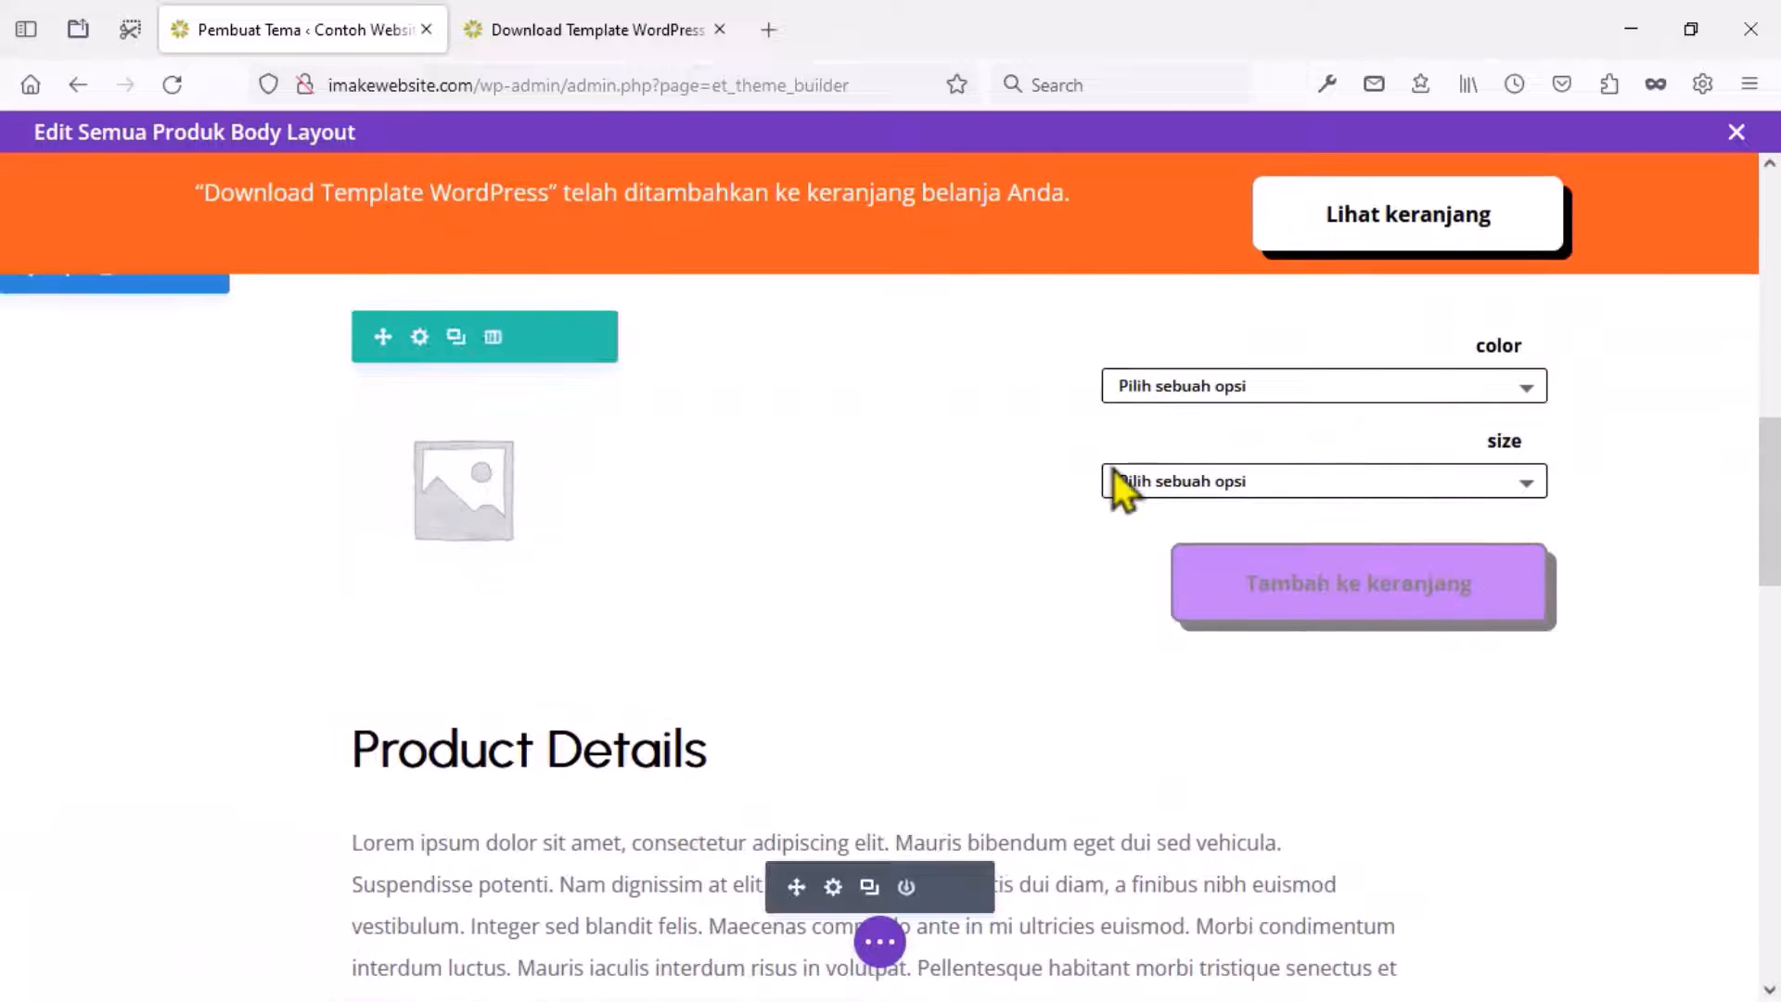
{"action": "scroll", "coordinate": [1118, 482], "scroll_direction": "up", "scroll_amount": 3}
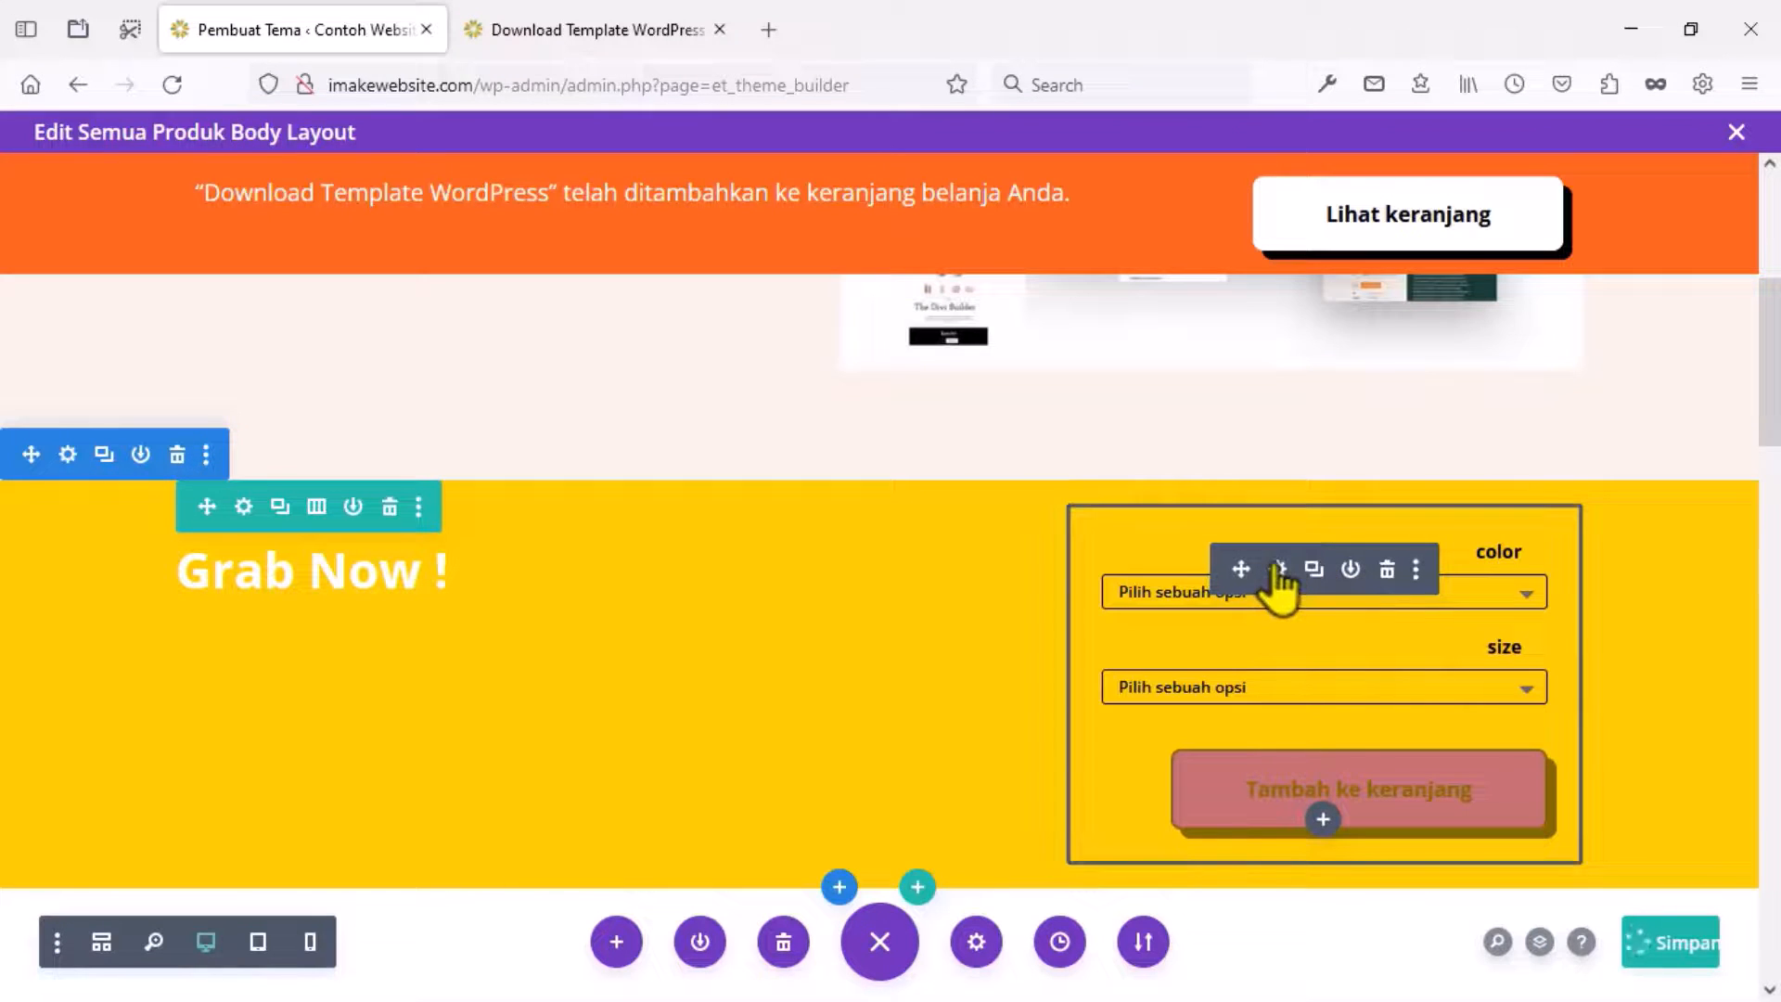
Give the add-to-cart module a #ffd400 yellow sticky background and save the layout.
{"action": "left_click", "coordinate": [1278, 569]}
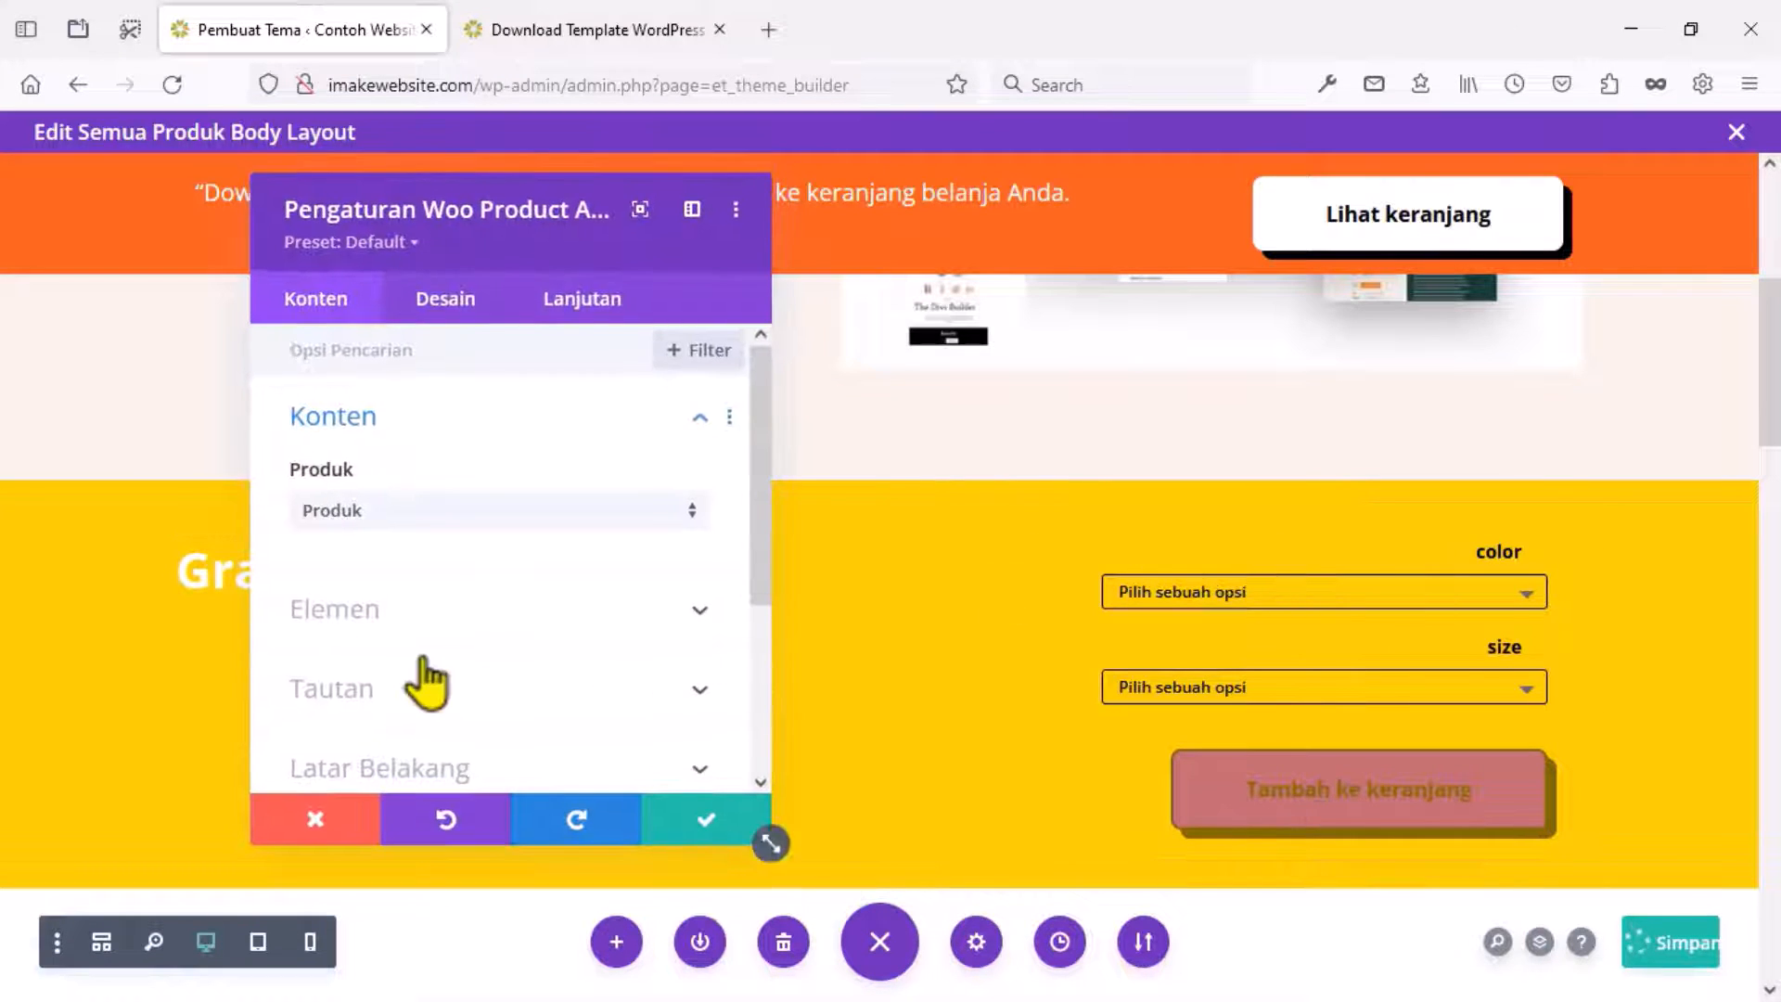
{"action": "scroll", "coordinate": [429, 680], "scroll_direction": "down", "scroll_amount": 5}
{"action": "scroll", "coordinate": [423, 620], "scroll_direction": "up", "scroll_amount": 1}
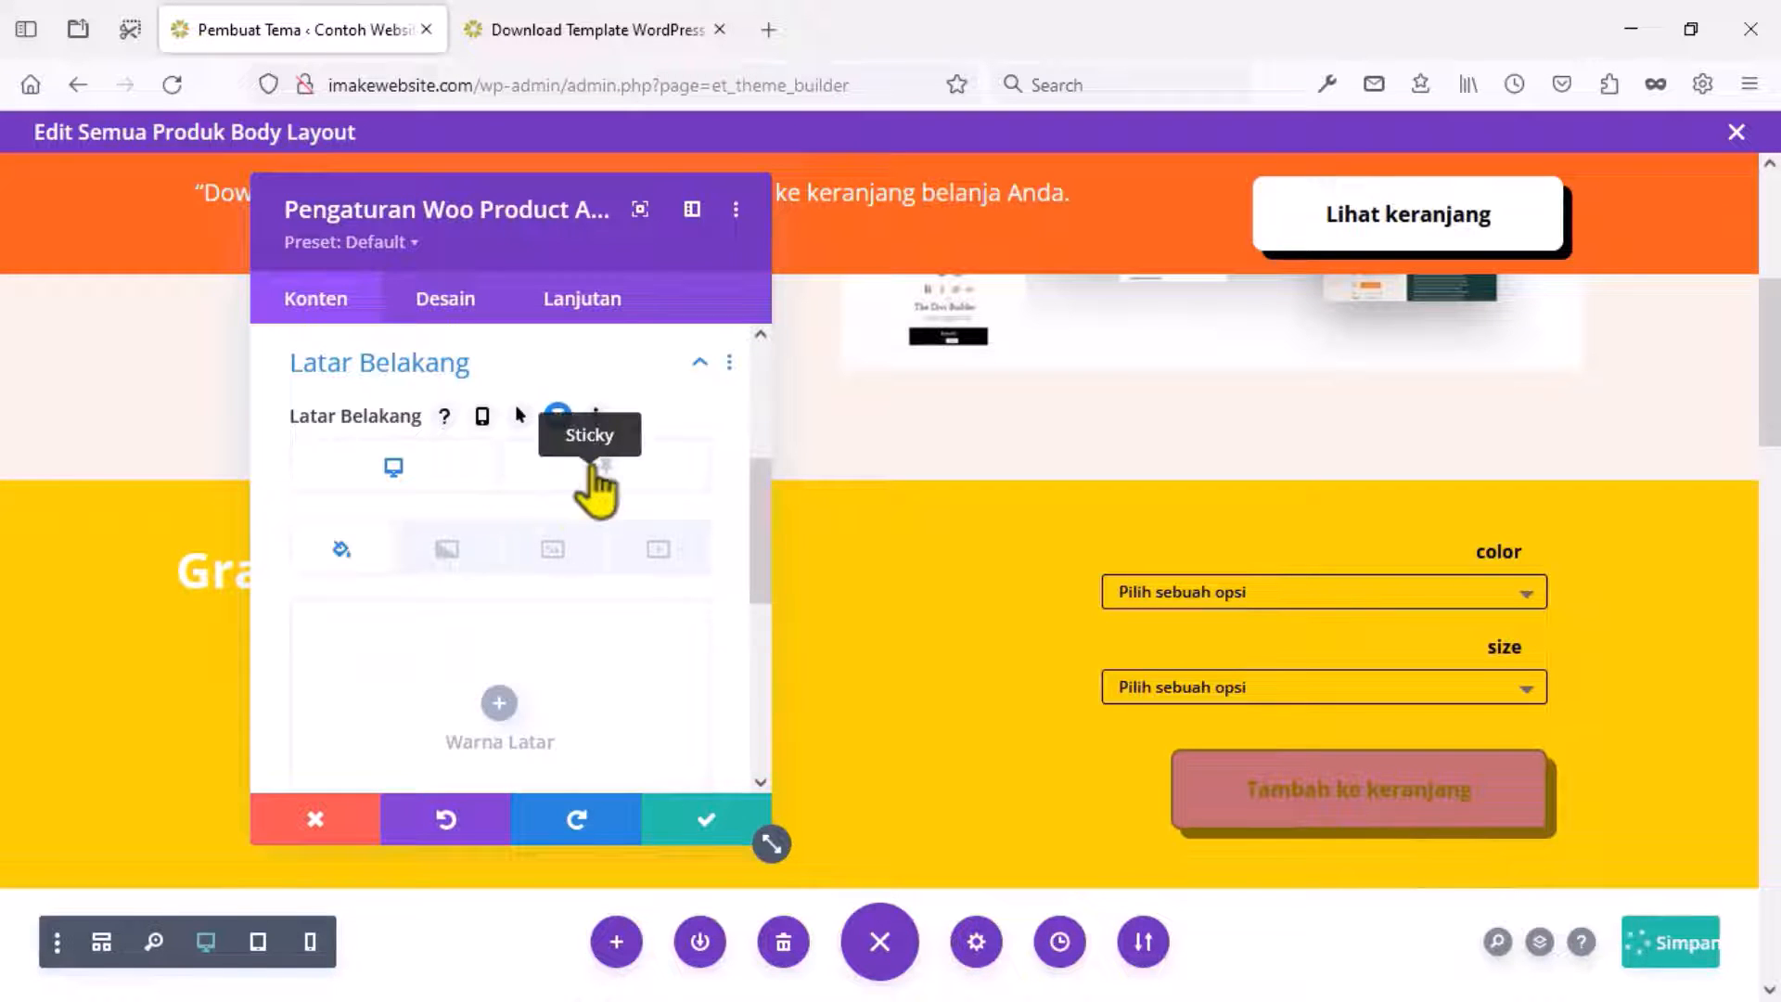
{"action": "left_click", "coordinate": [598, 467]}
{"action": "scroll", "coordinate": [553, 574], "scroll_direction": "down", "scroll_amount": 1}
{"action": "left_click", "coordinate": [335, 747]}
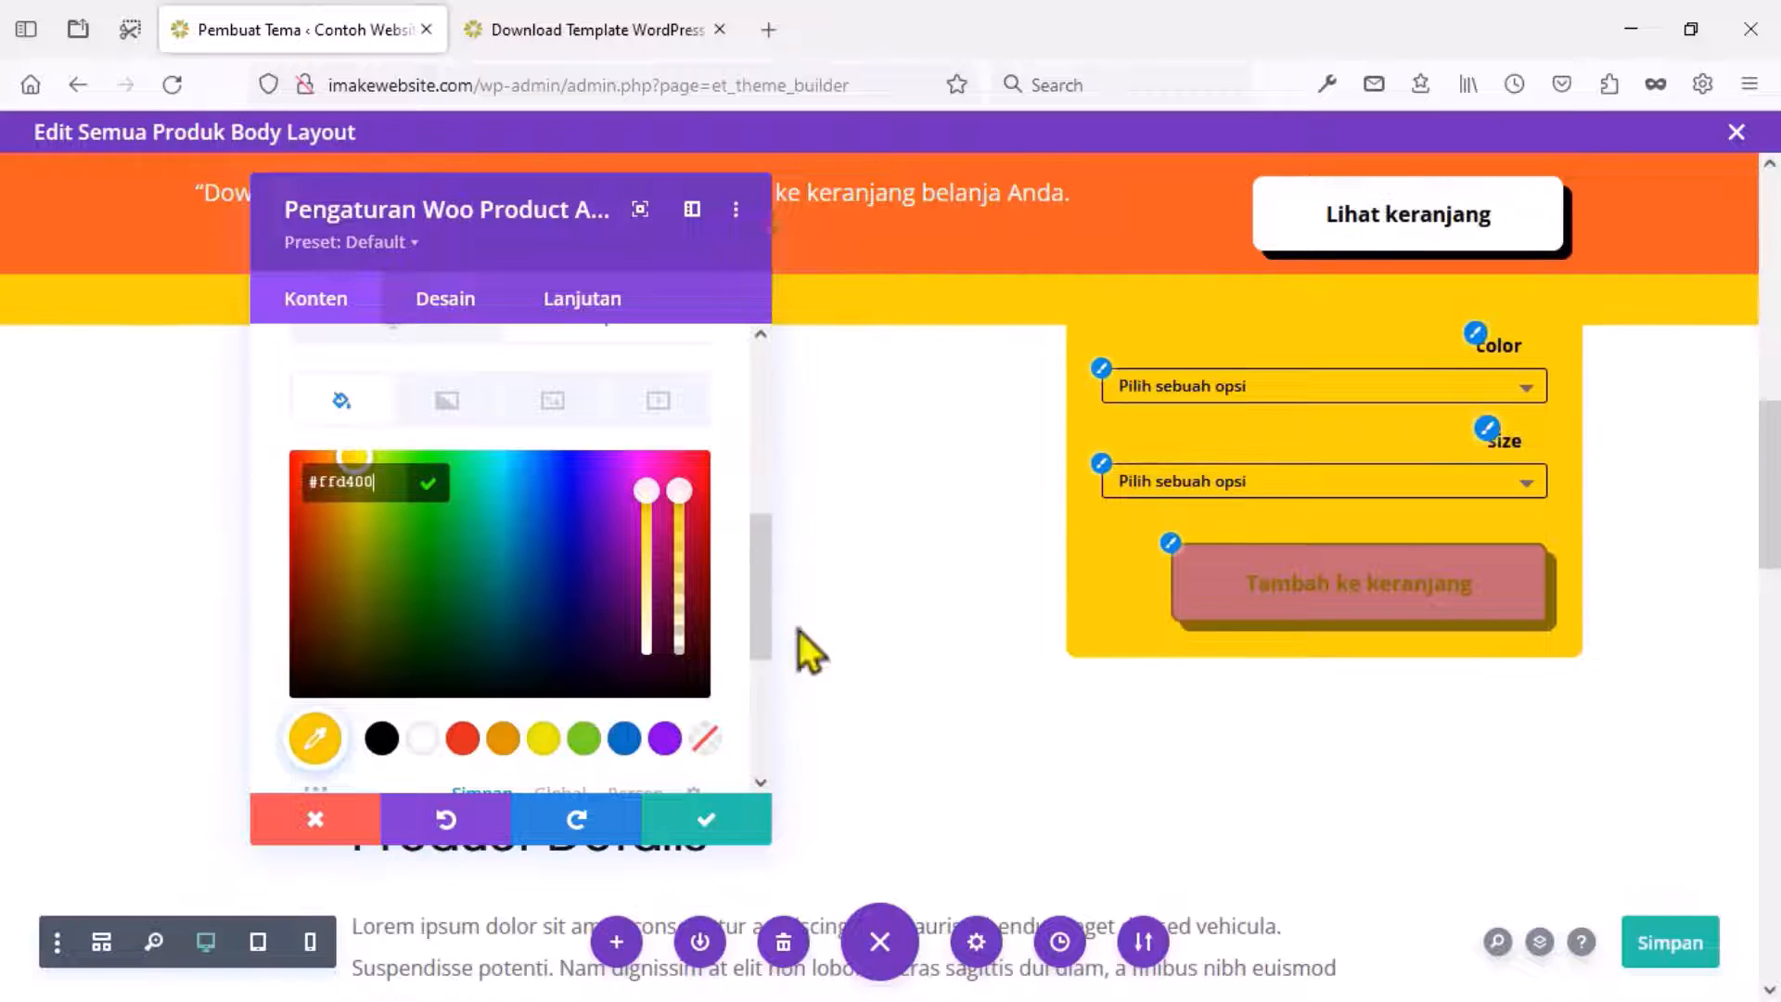
{"action": "left_click", "coordinate": [703, 829]}
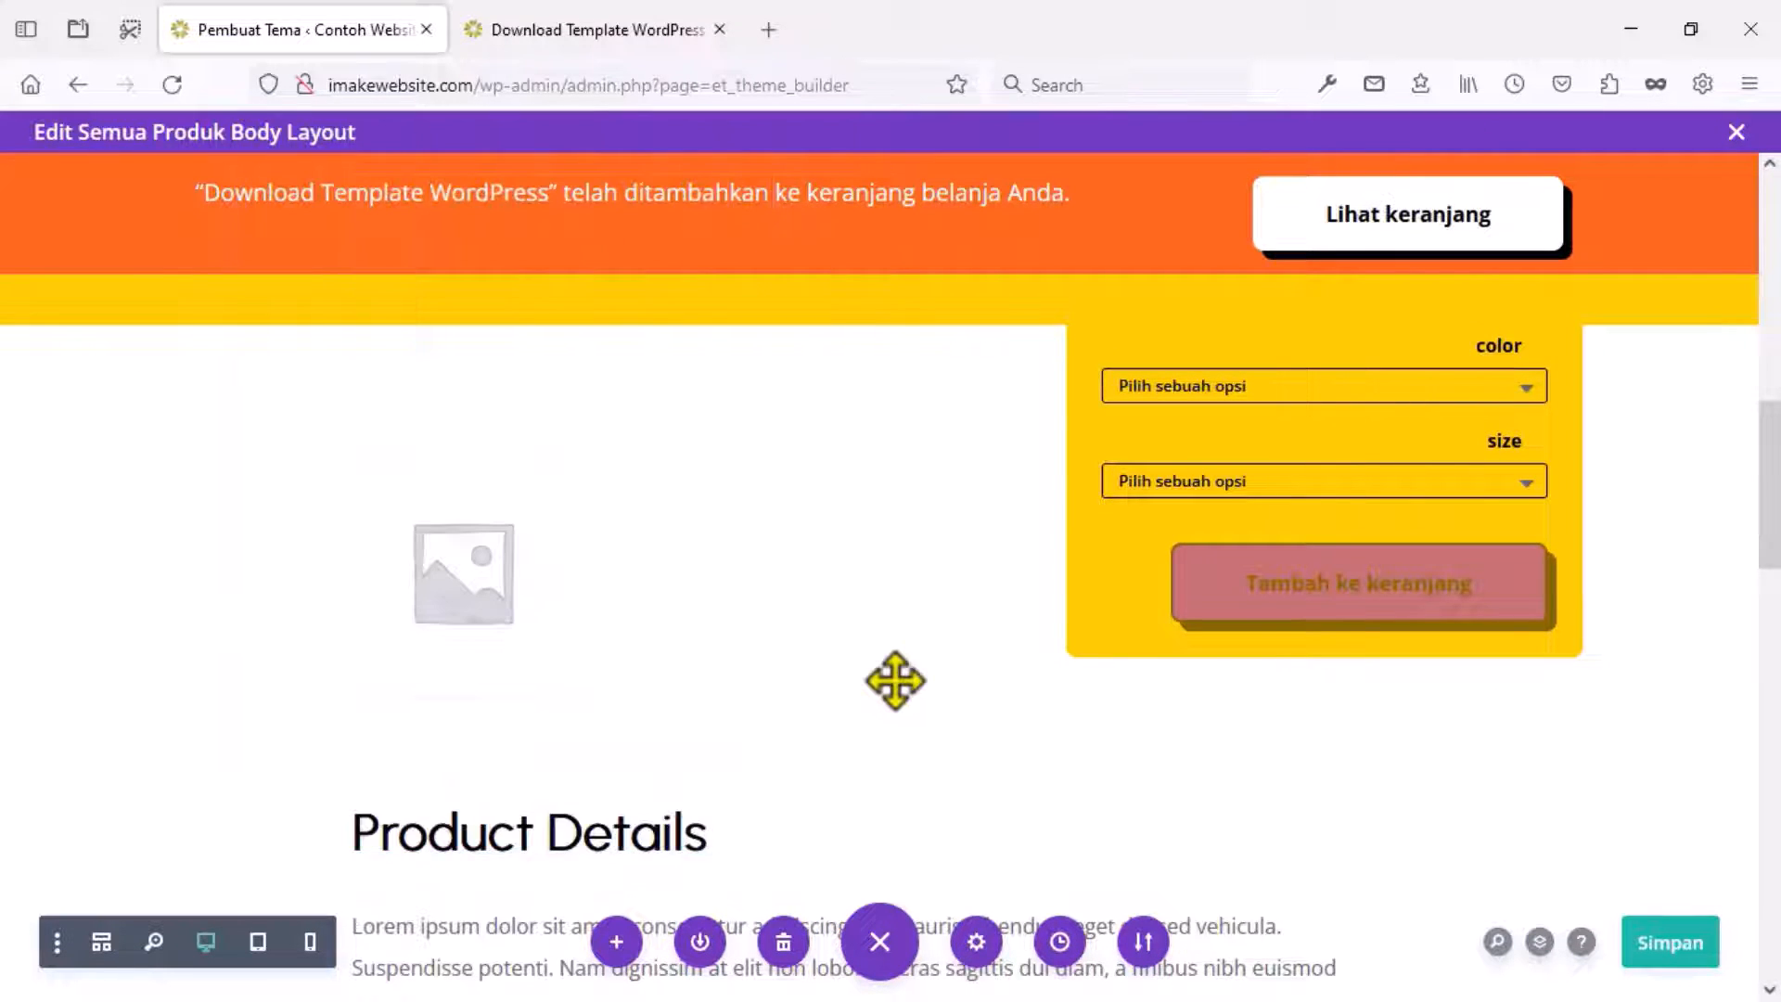
{"action": "left_click", "coordinate": [1676, 956]}
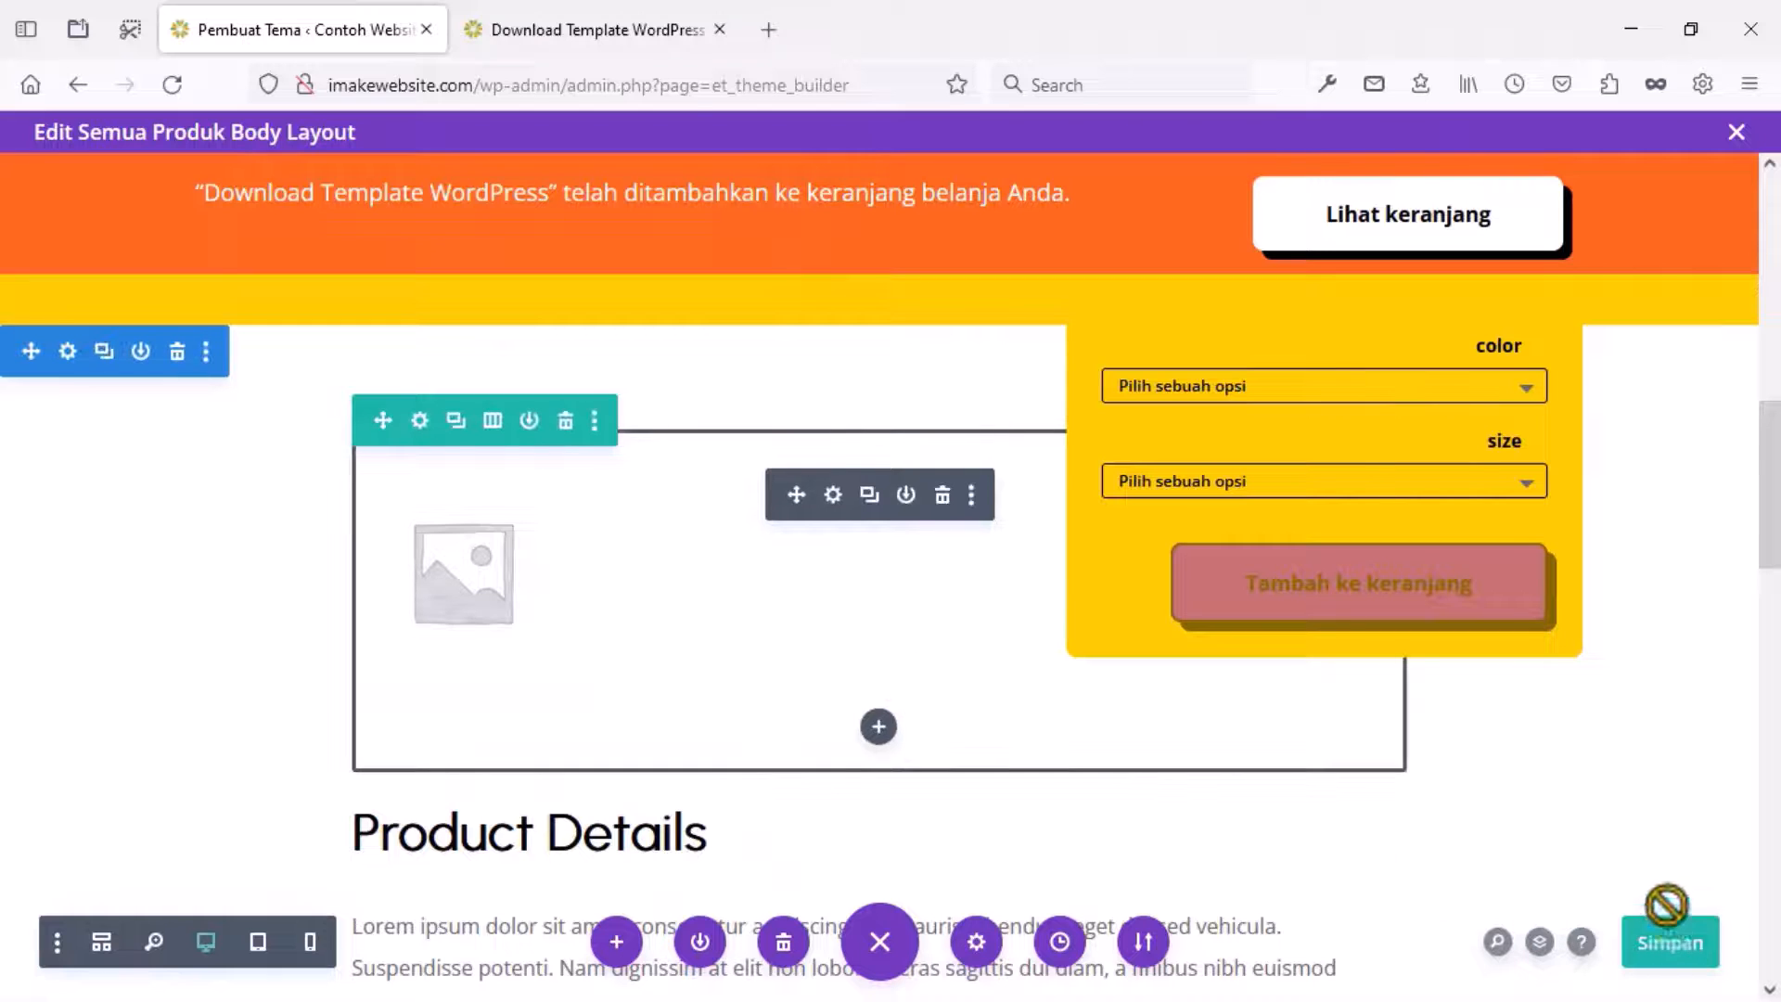
{"action": "left_click", "coordinate": [568, 32]}
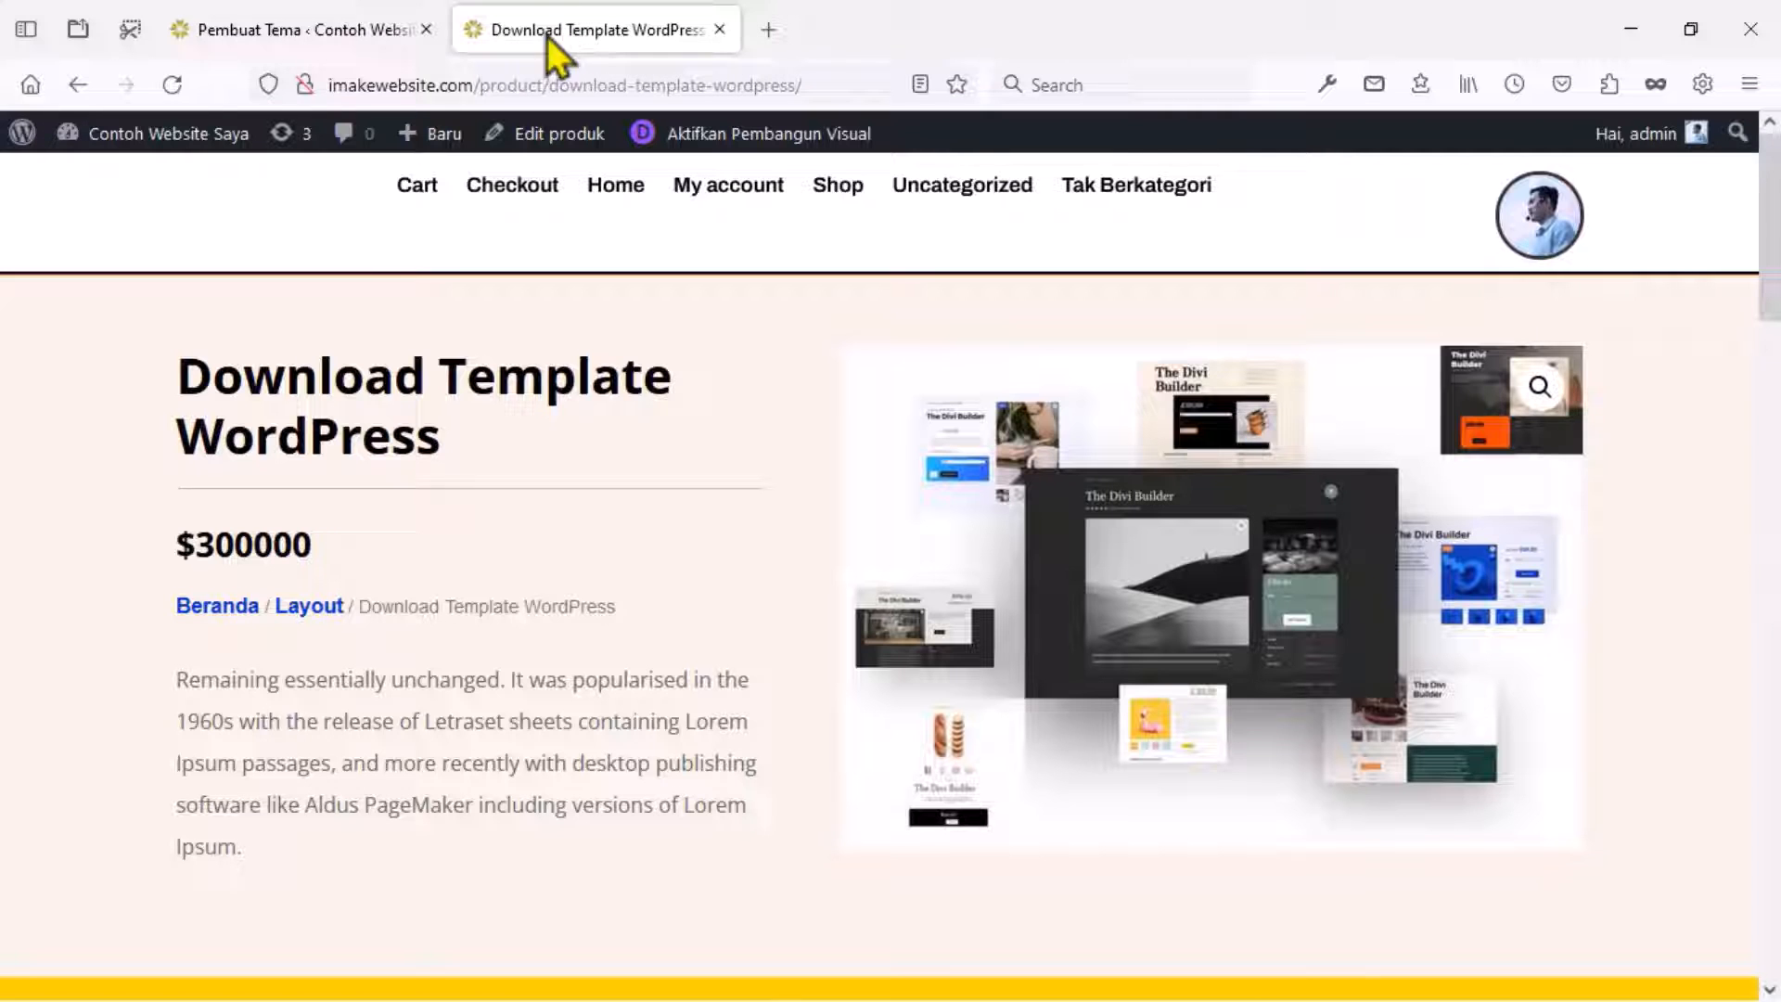
Reload the product page, add the template to the cart, and view the cart.
{"action": "left_click", "coordinate": [171, 85]}
{"action": "scroll", "coordinate": [482, 371], "scroll_direction": "down", "scroll_amount": 4}
{"action": "scroll", "coordinate": [482, 371], "scroll_direction": "down", "scroll_amount": 7}
{"action": "scroll", "coordinate": [947, 398], "scroll_direction": "up", "scroll_amount": 7}
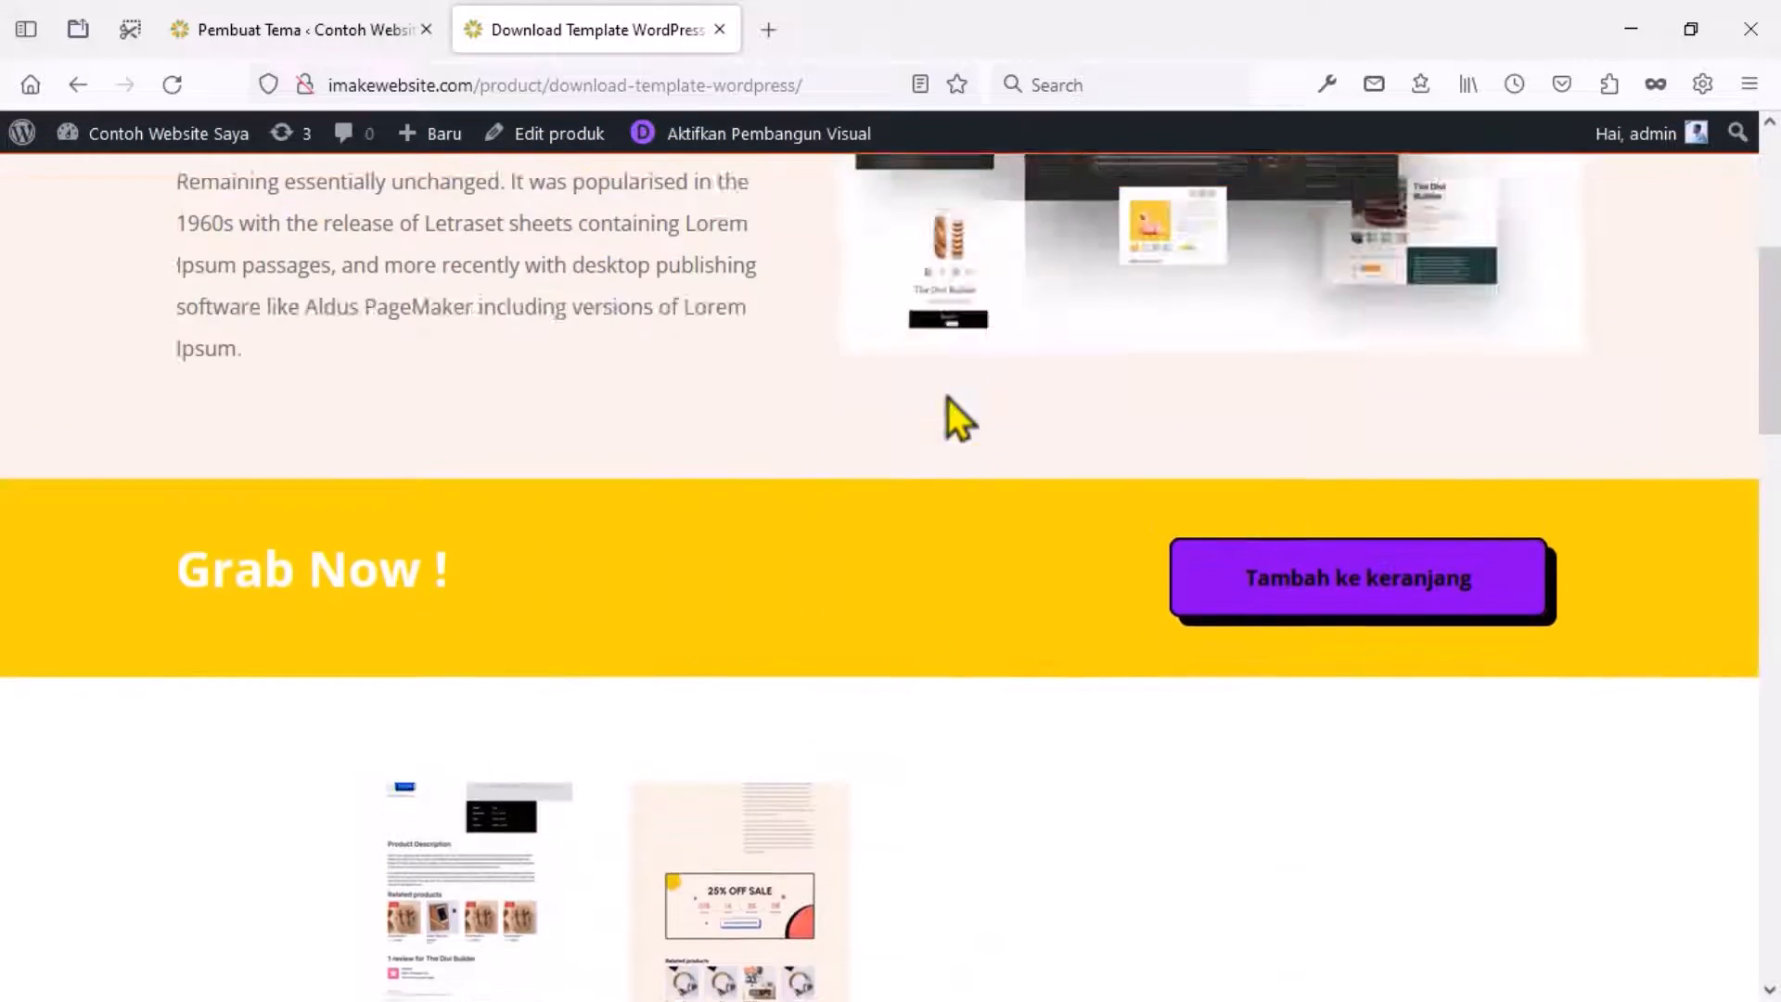
{"action": "scroll", "coordinate": [990, 481], "scroll_direction": "down", "scroll_amount": 7}
{"action": "left_click", "coordinate": [1234, 269]}
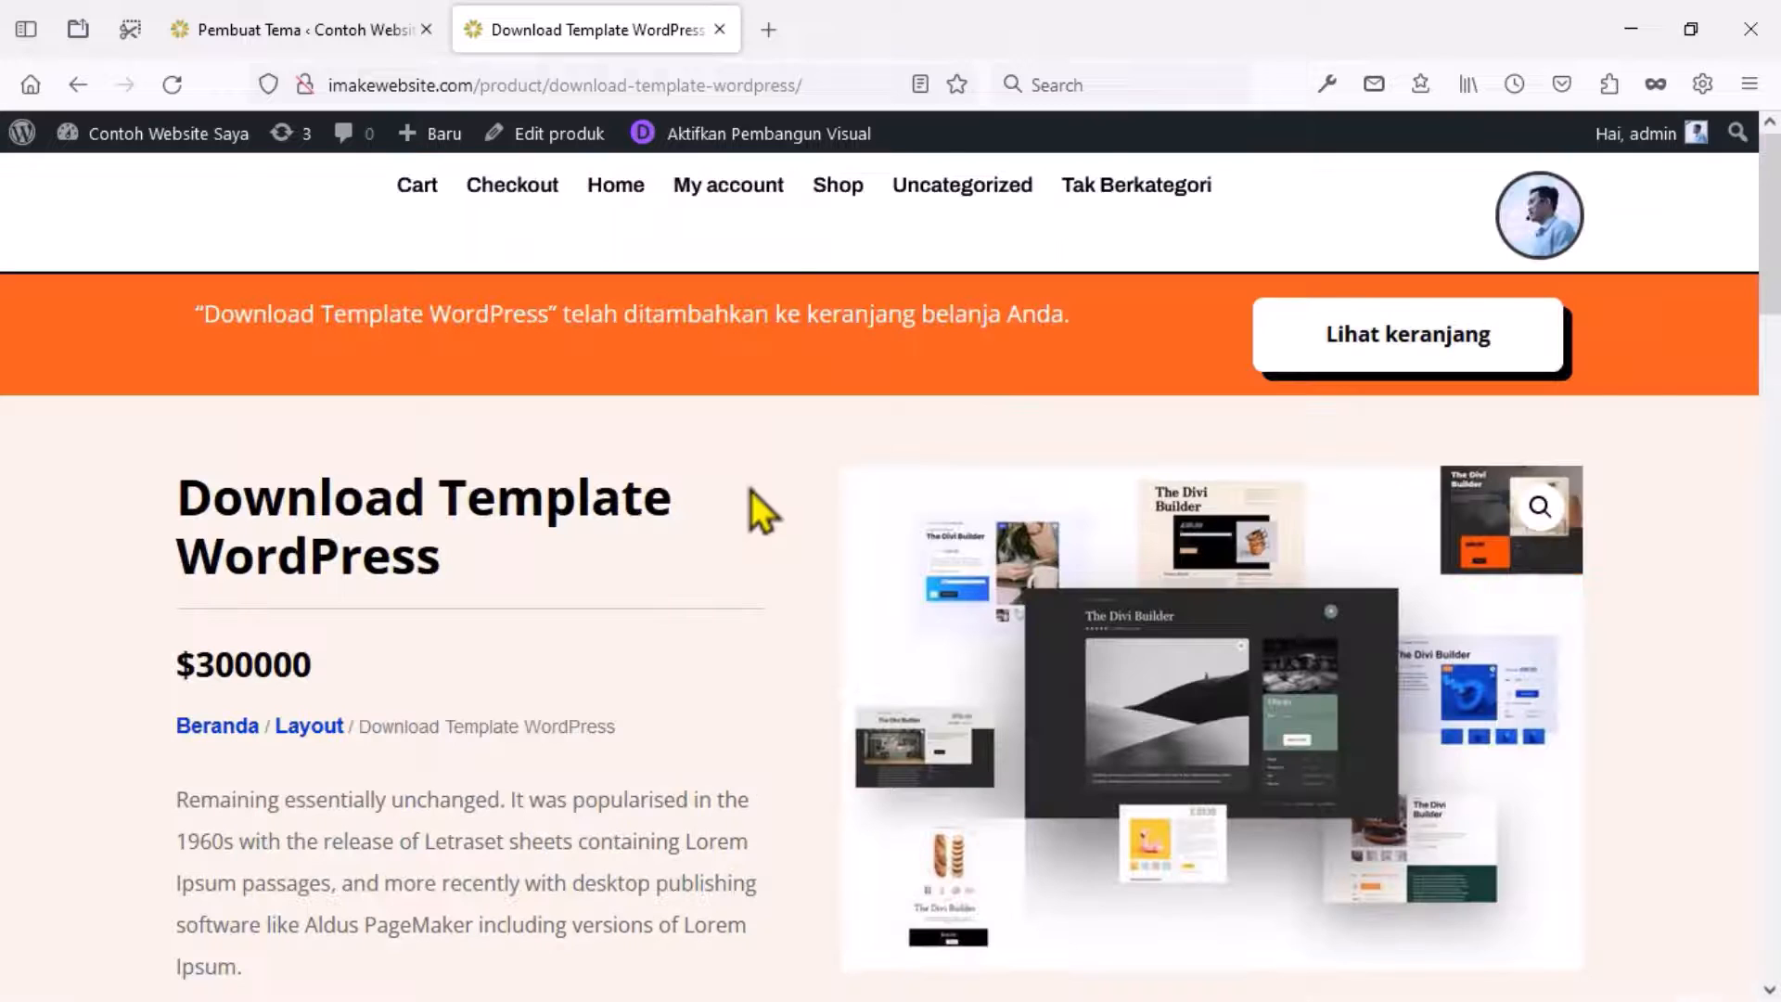
{"action": "left_click", "coordinate": [1363, 365]}
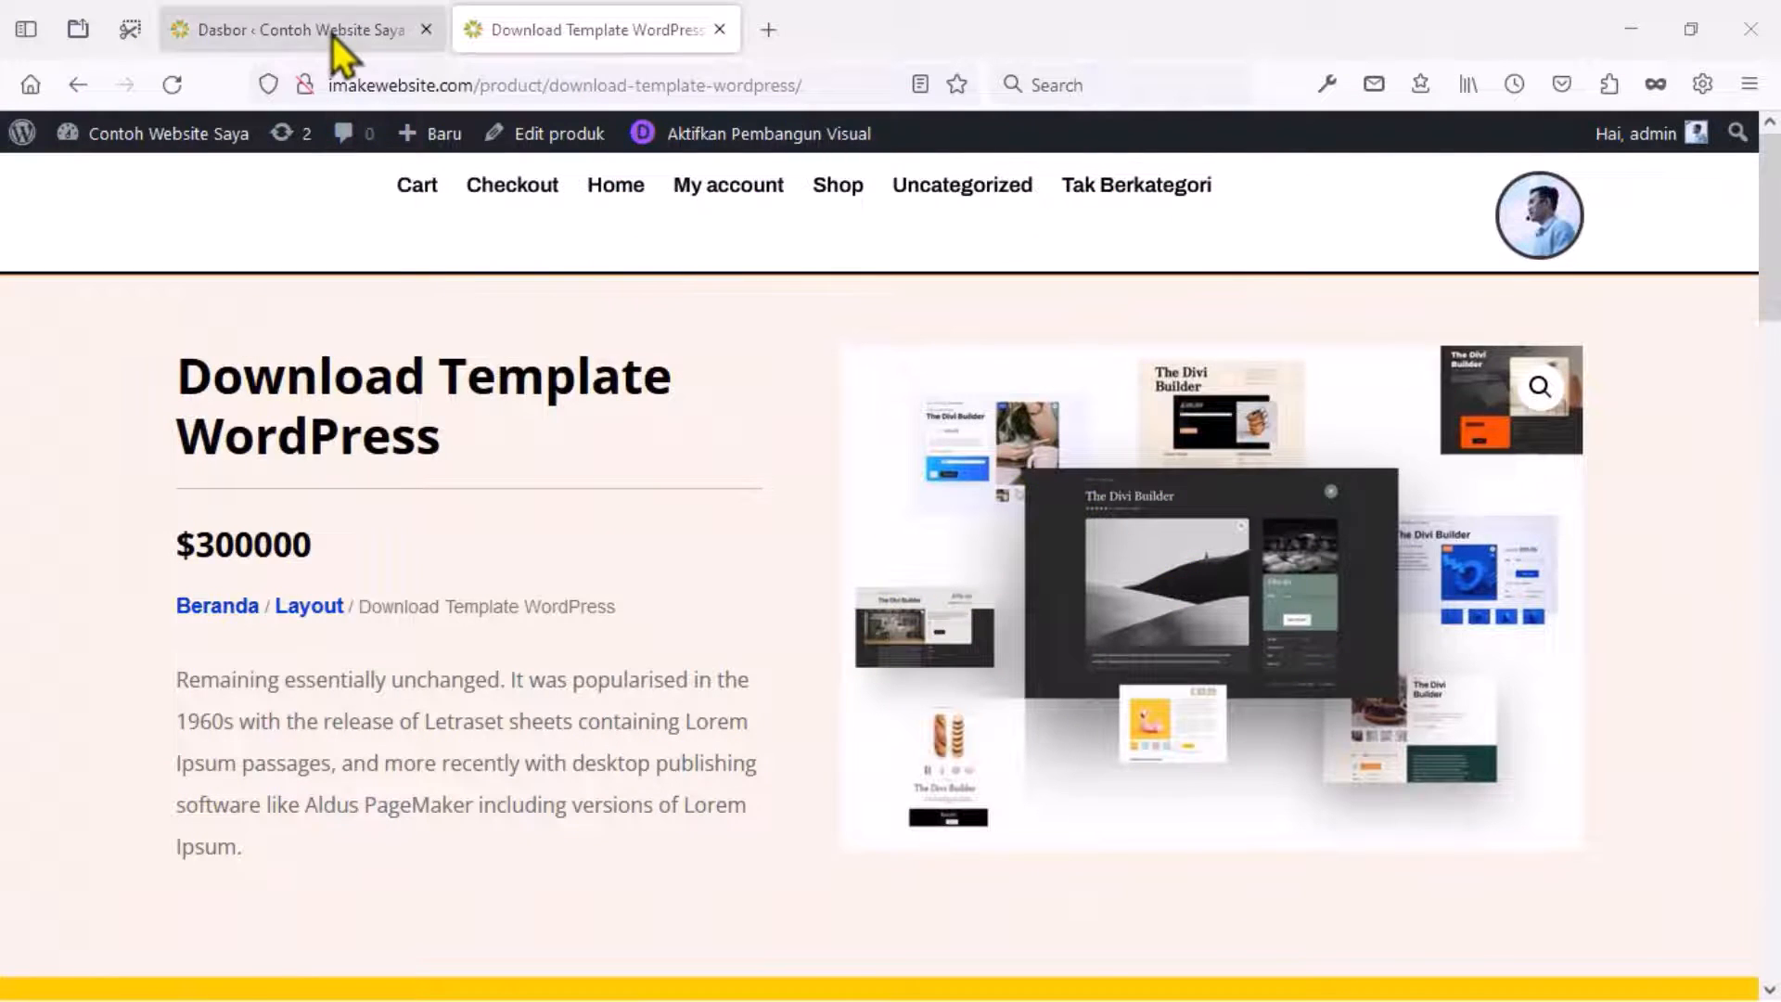
Create a new post titled 'Buat Website Dengan Mudah' in the default block editor.
{"action": "left_click", "coordinate": [332, 37]}
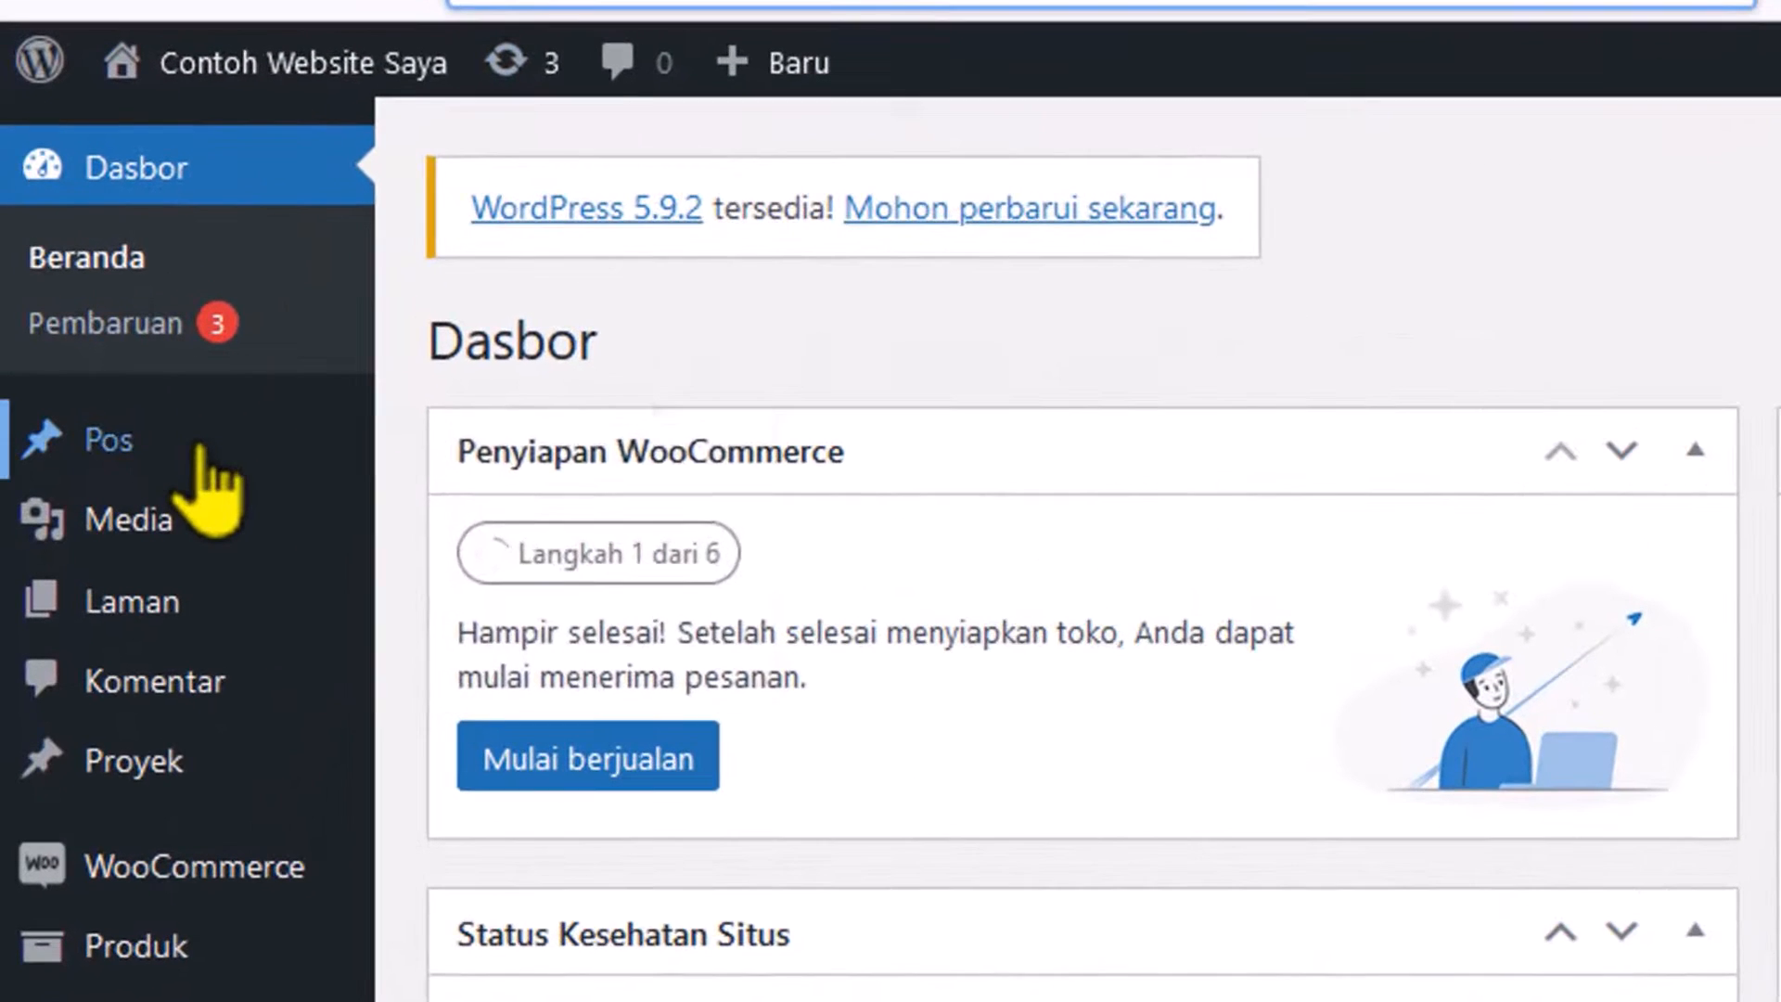
{"action": "mouse_move", "coordinate": [111, 347]}
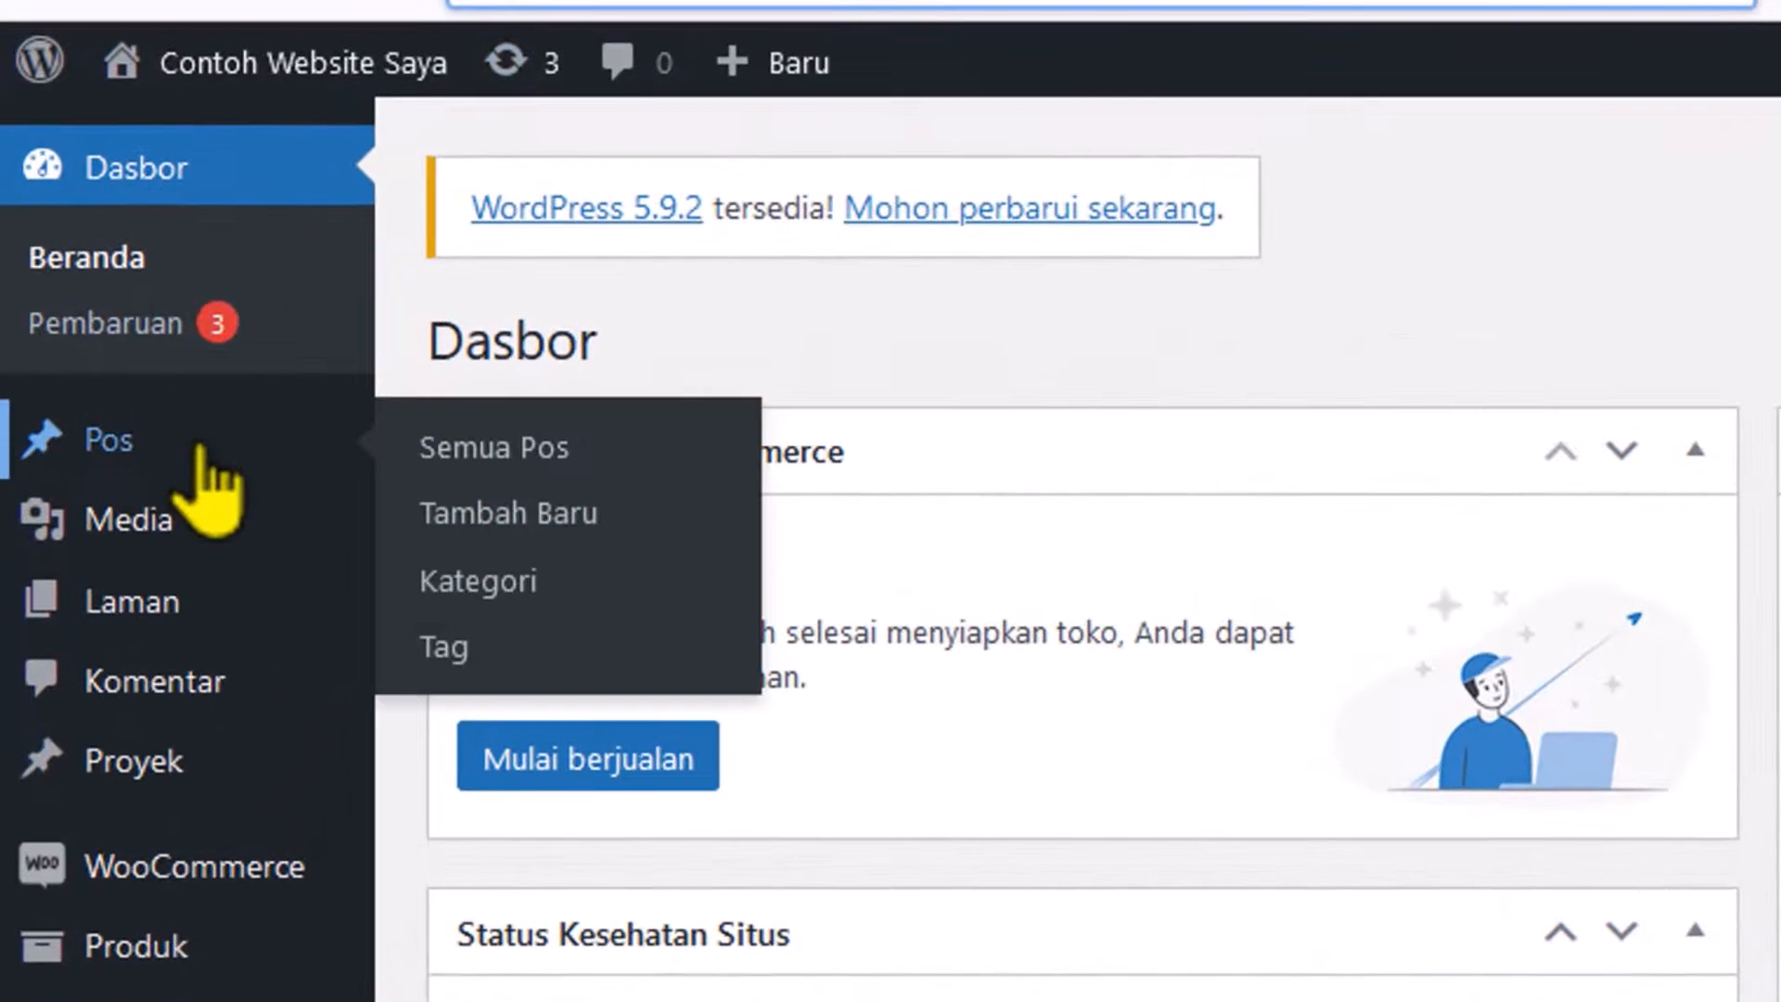
{"action": "left_click", "coordinate": [508, 515]}
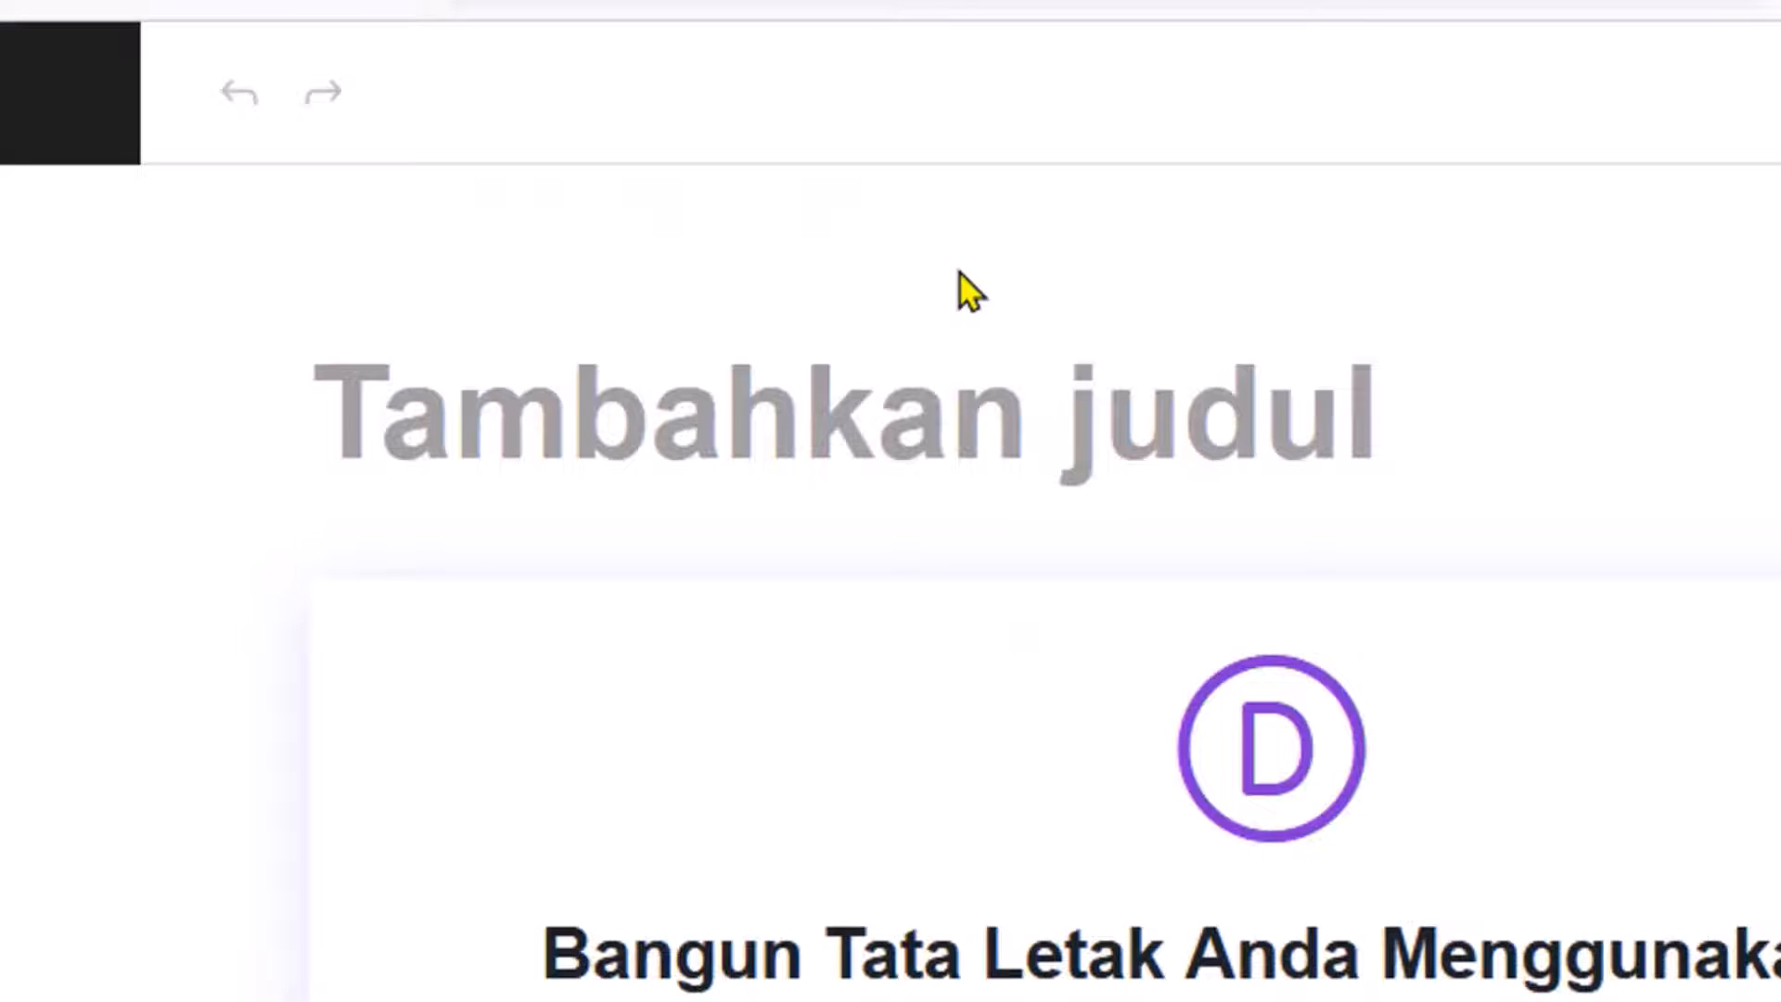
{"action": "type", "text": "Bua"}
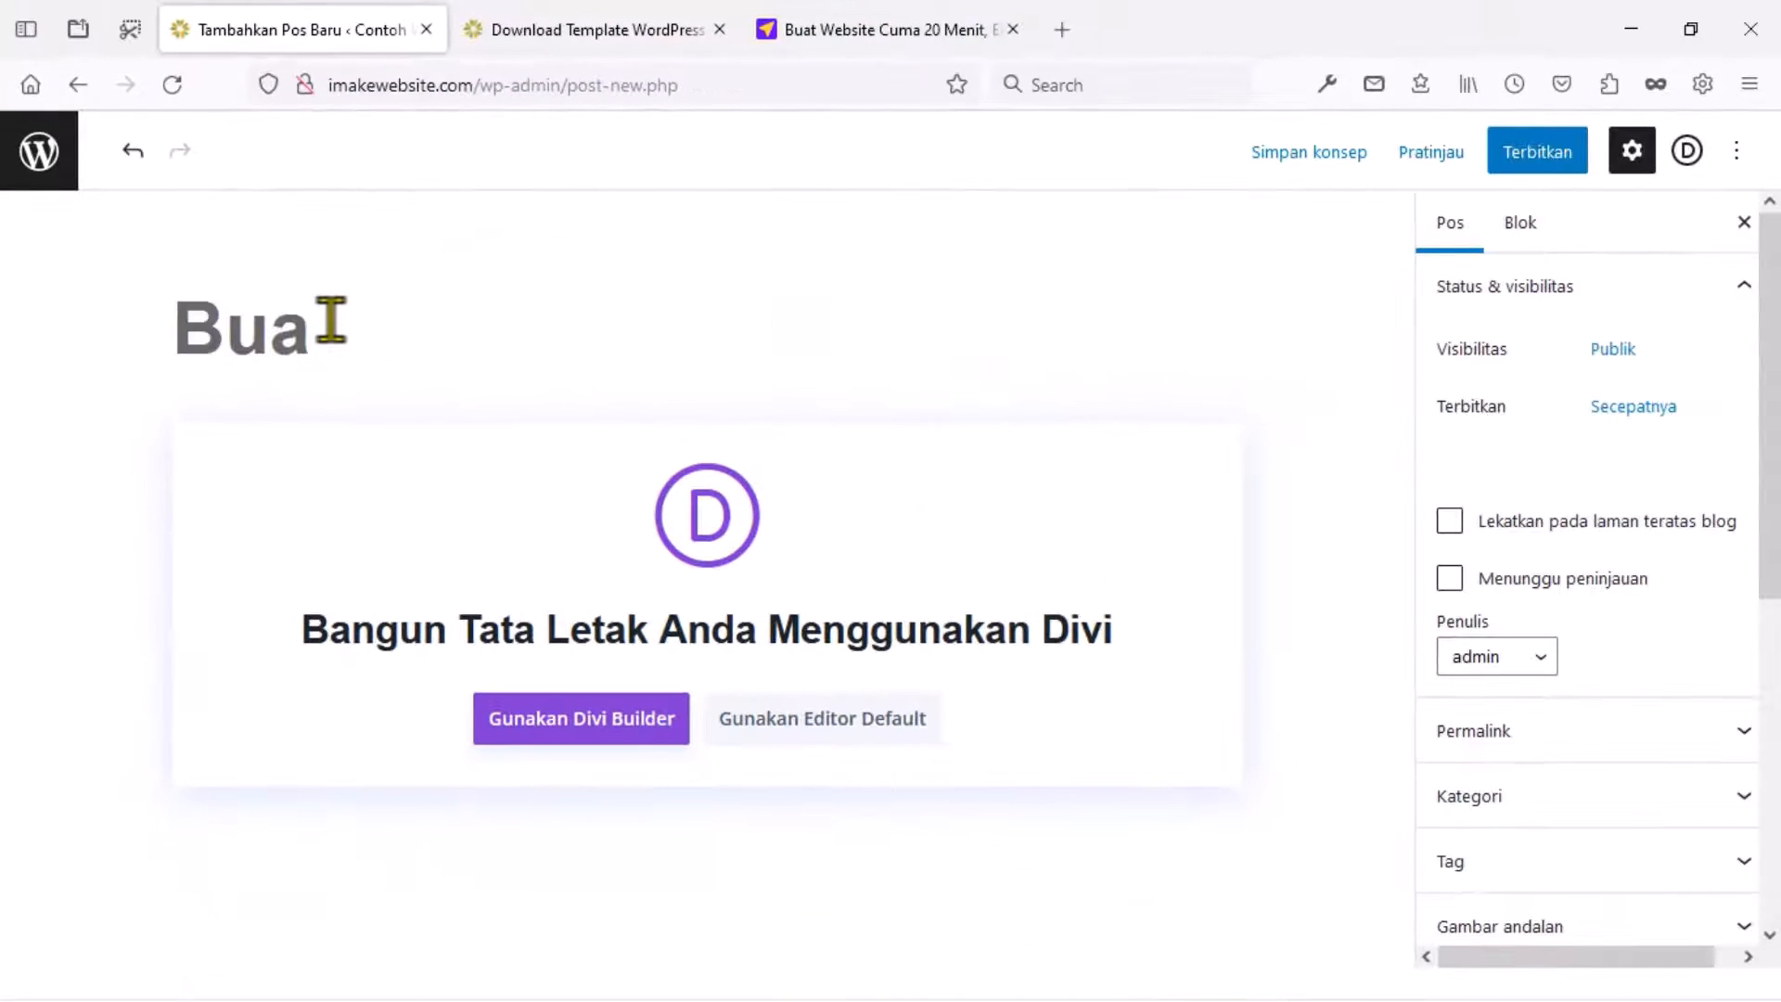
{"action": "type", "text": "t Wenbsite Dengan Mudah"}
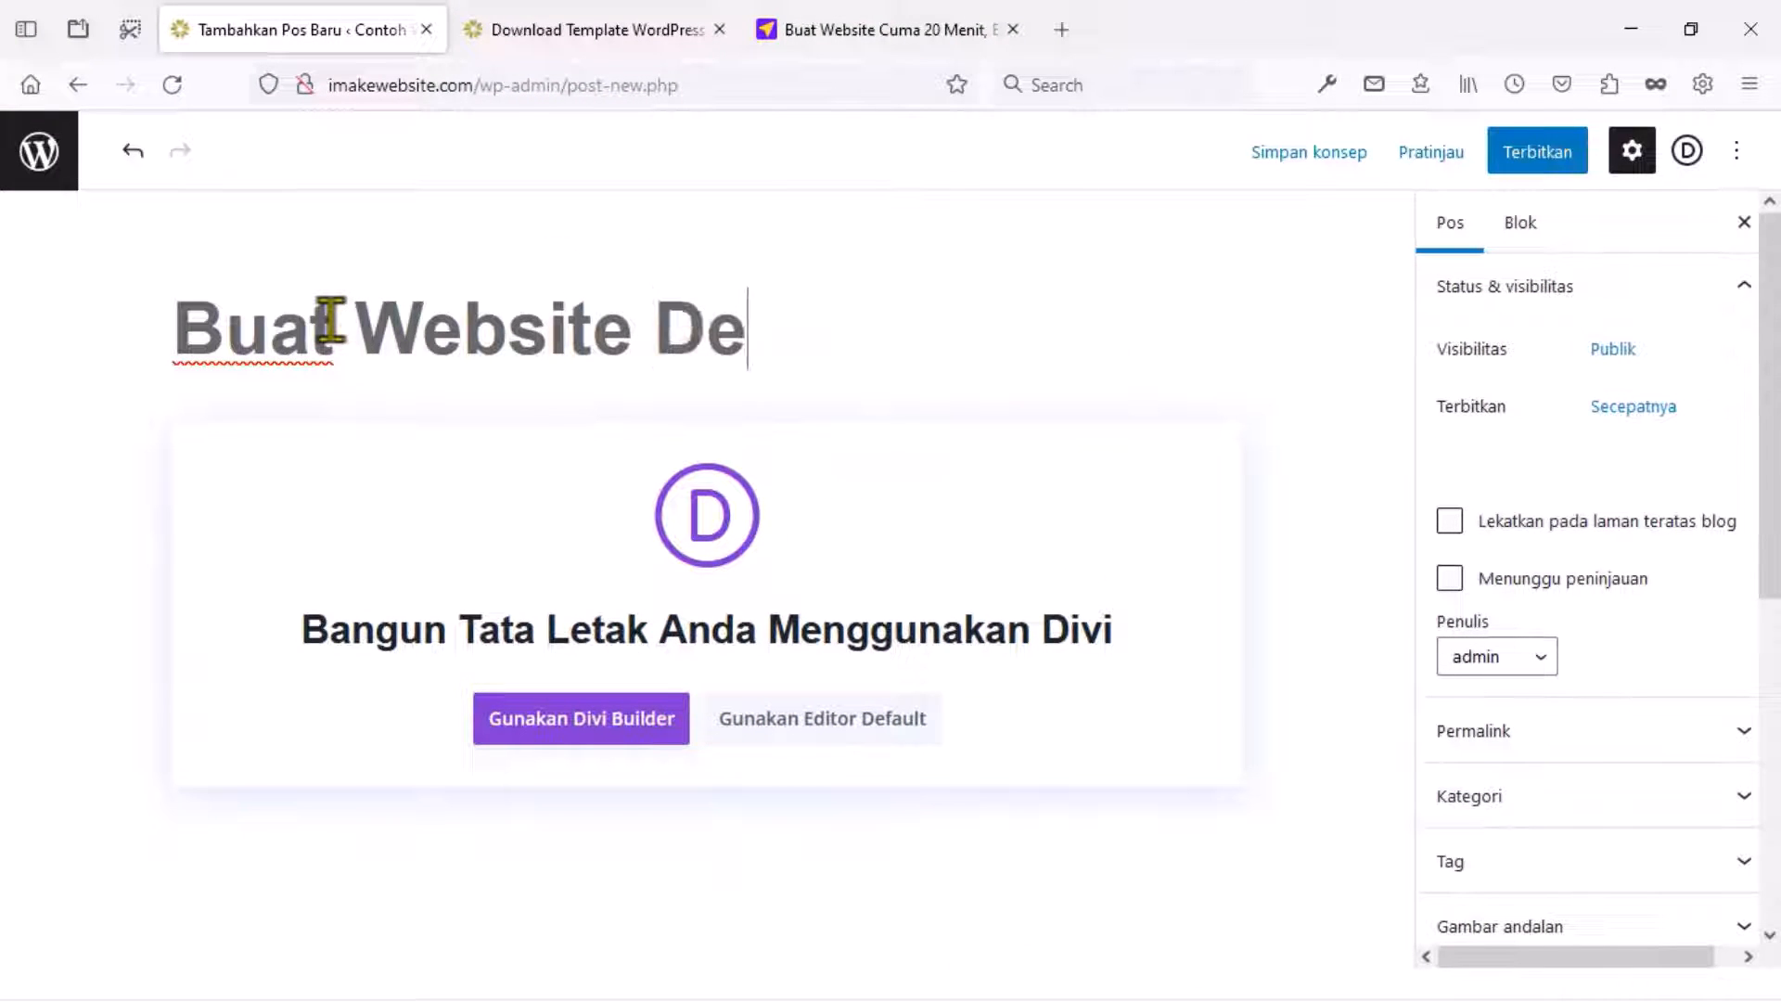
{"action": "left_click", "coordinate": [742, 718]}
{"action": "left_click", "coordinate": [376, 456]}
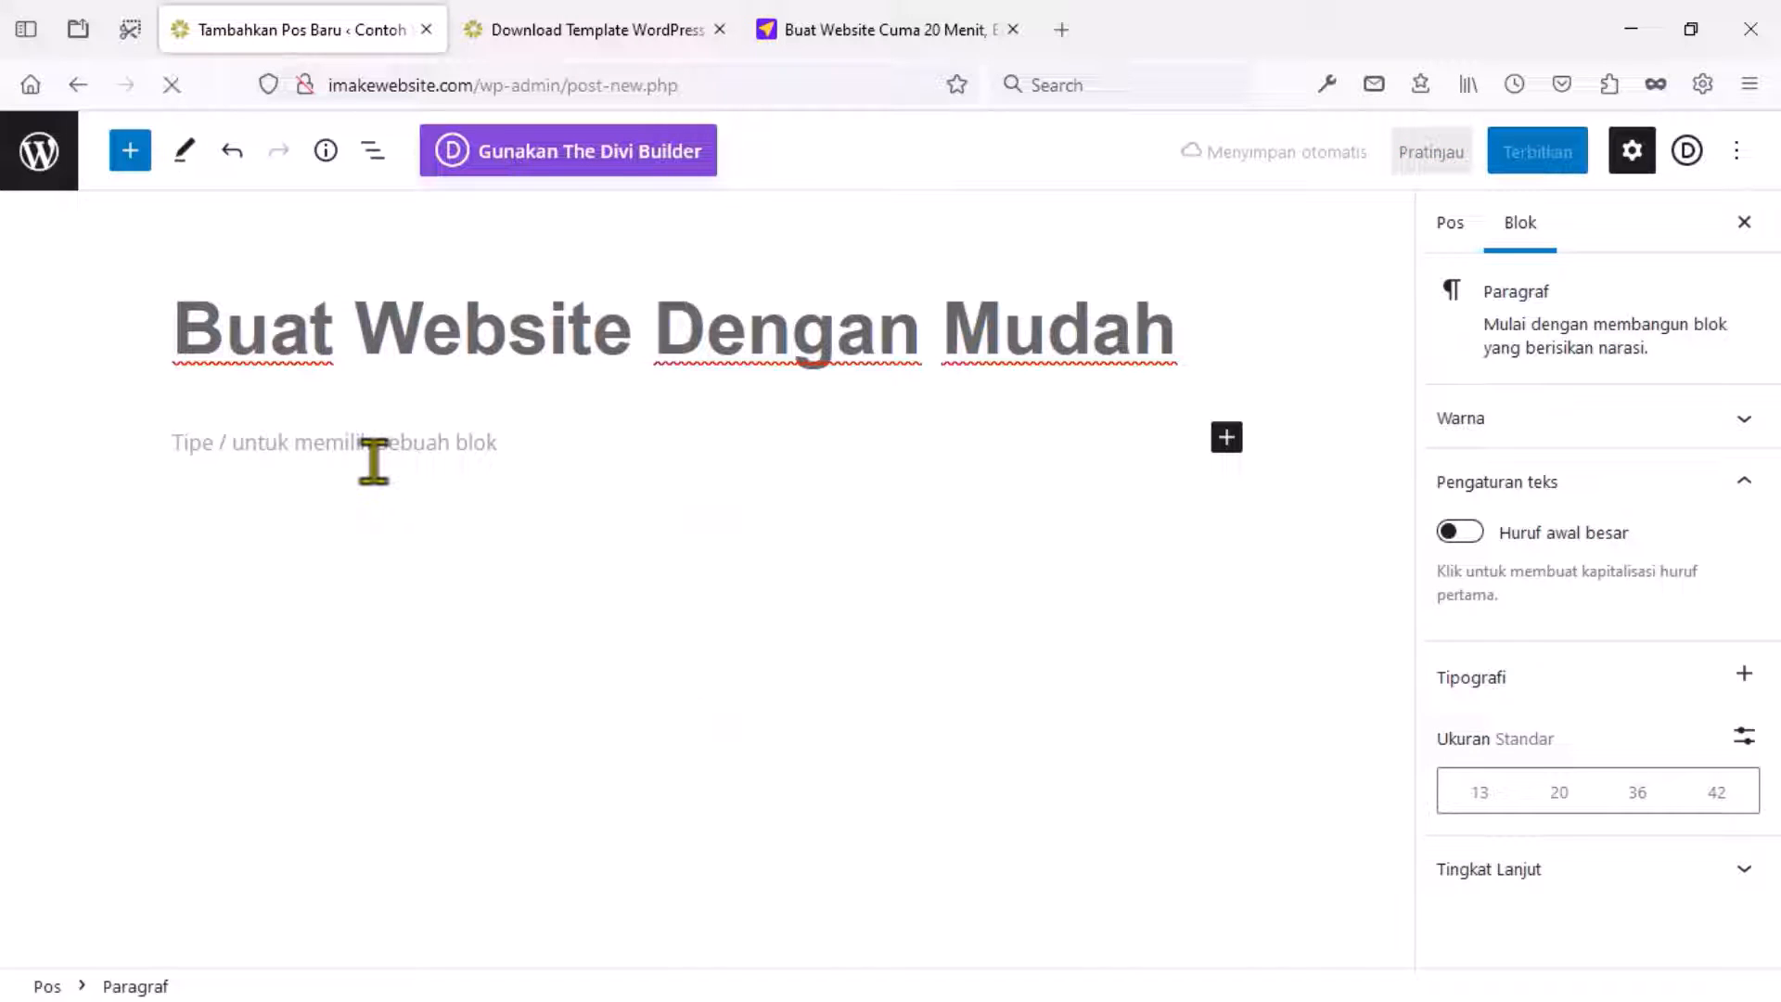
Paste the article text and embed the YouTube tutorial video in a YouTube block.
{"action": "type", "text": "Pada kesempatan kali ini kita akan belajar bagaimana cara buat website company profile professional seperti Export Import, trading, pertanian, perkebunan, tamanan hias dan lain-lain, yang bisa di sesuaikan dengan jenis usaha masing-masing namun sebagai contoh website yang saya buat kali ini bergerak di bidang kelapa atau coconut https://www.youtube.com/embed/d4Yzp428bT8?feature=oembed Jika kalian mau saya sudah menyediakan assets sebagai demo website nya yang bisa kalian download pada google drive berikut ini Di artikel ini, kita akan membuat website dari awal sampai ahir dengan mudah, insyaAllah pasti bisa"}
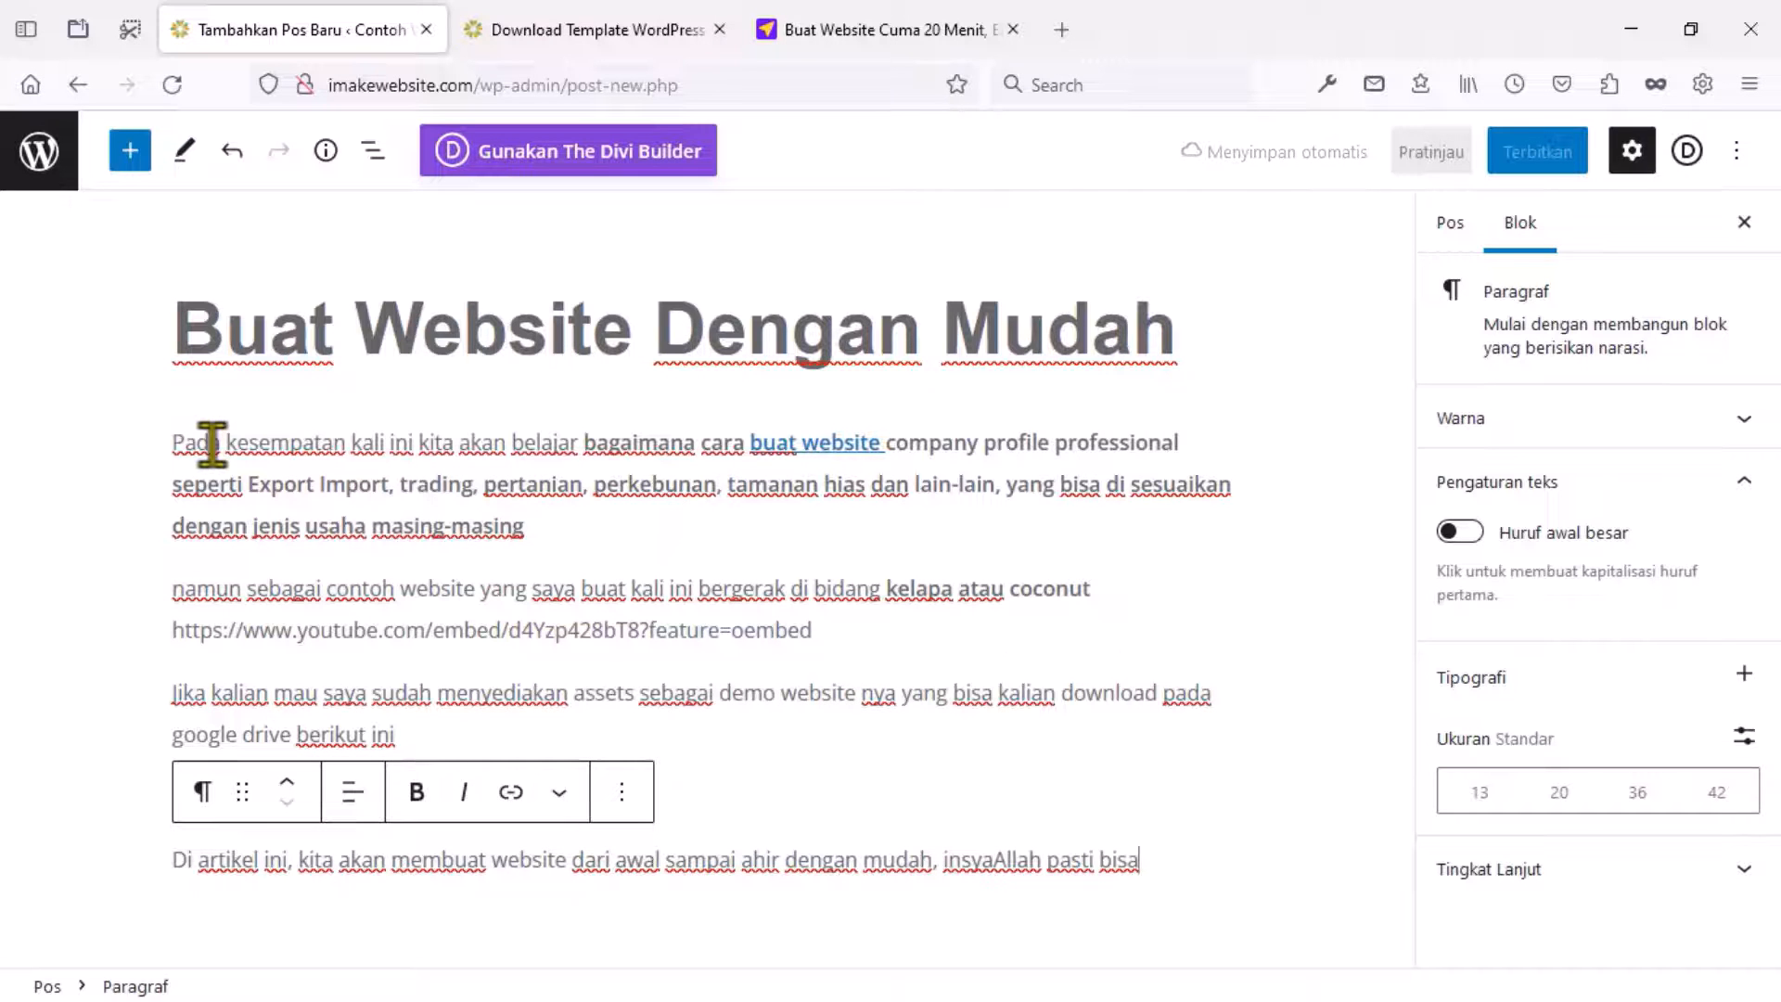
{"action": "left_click", "coordinate": [1226, 643]}
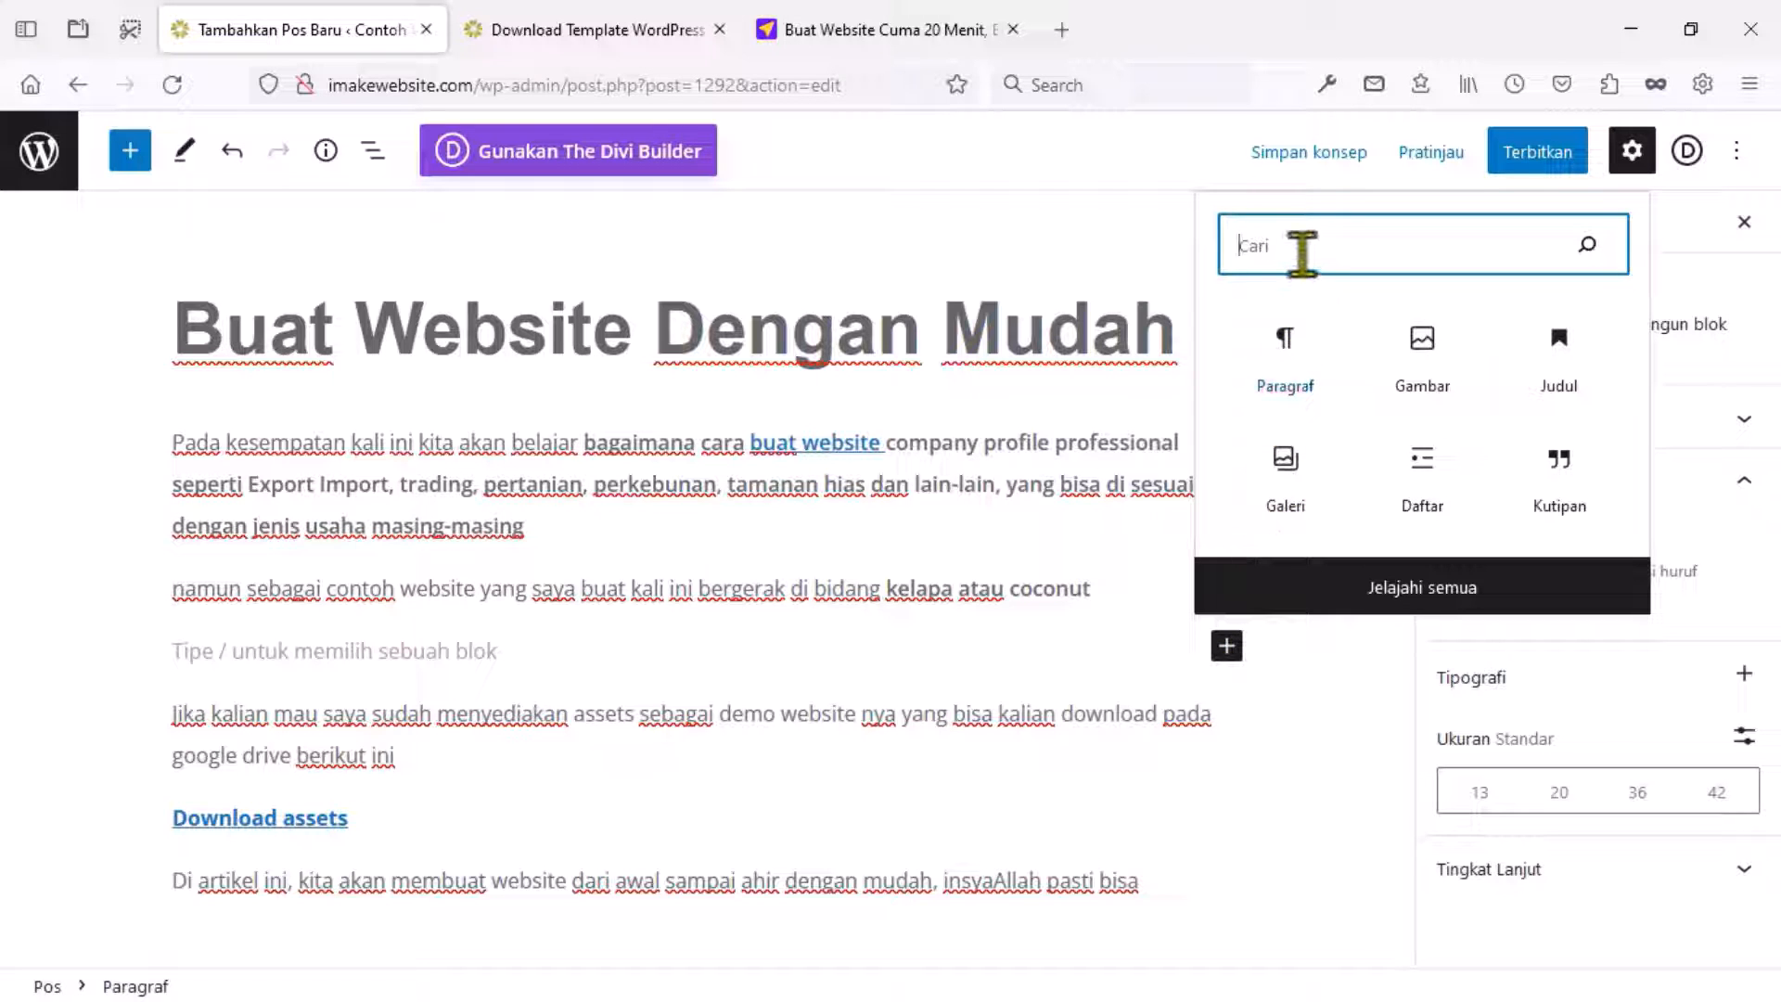
{"action": "type", "text": "Vide"}
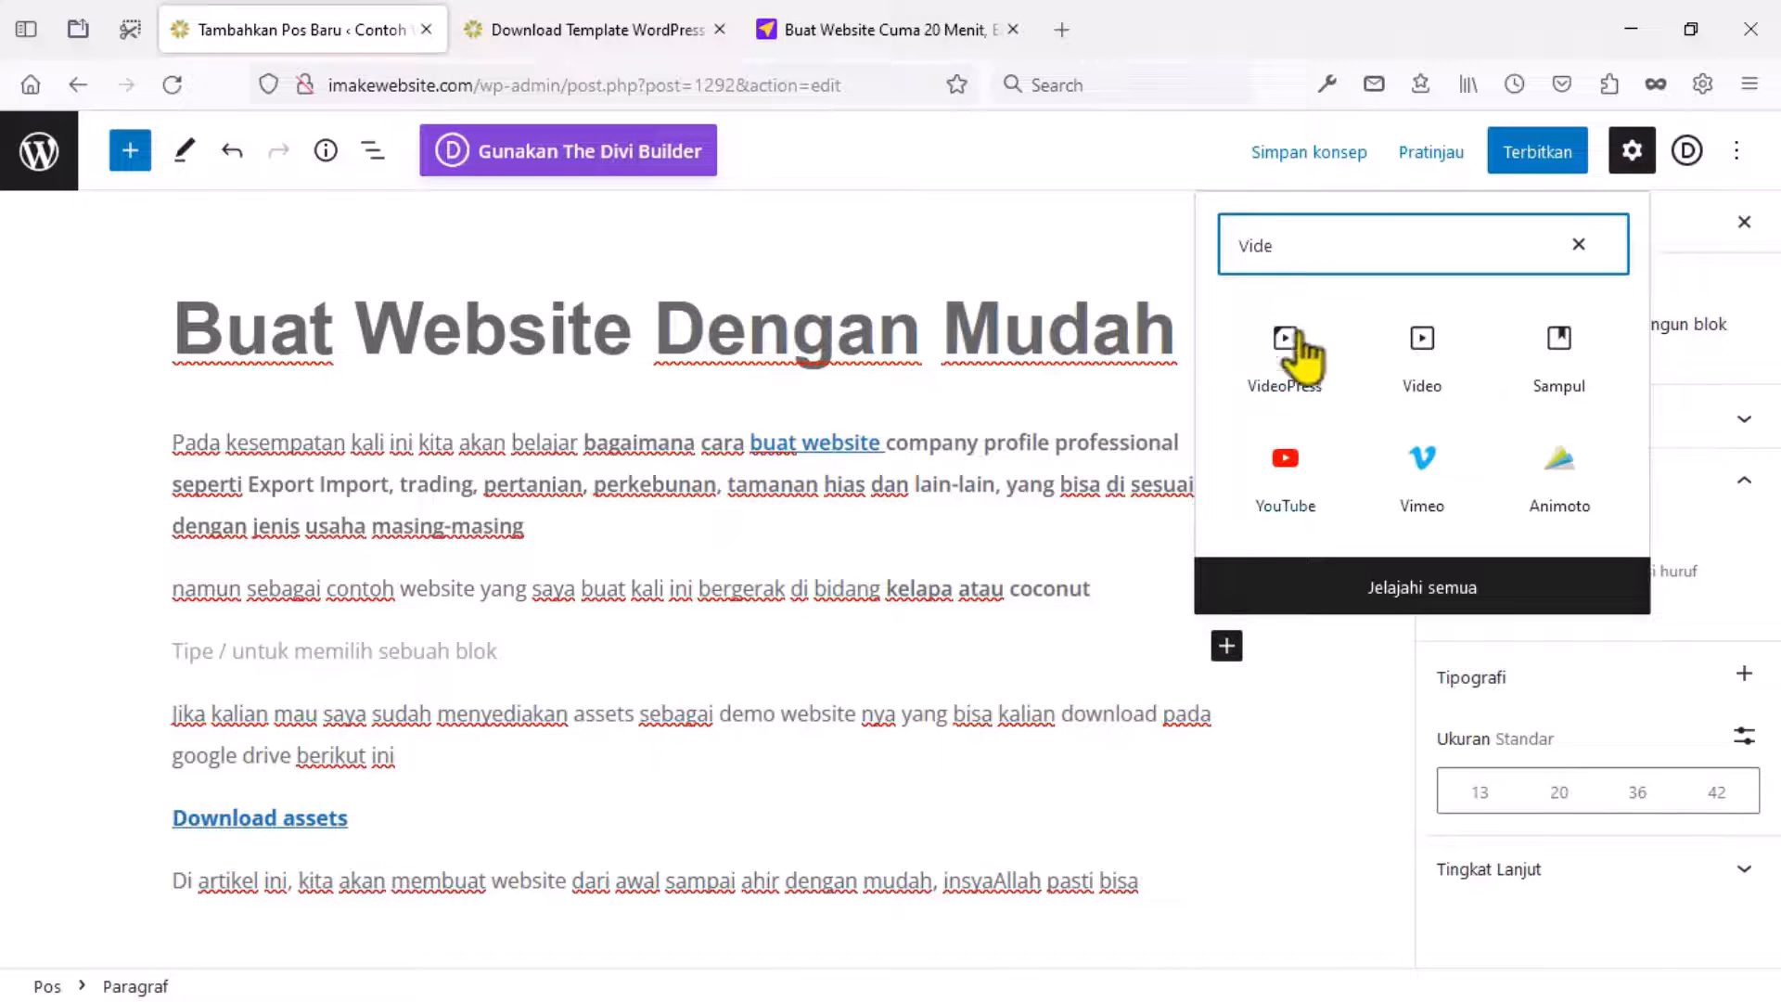
{"action": "left_click", "coordinate": [1285, 468]}
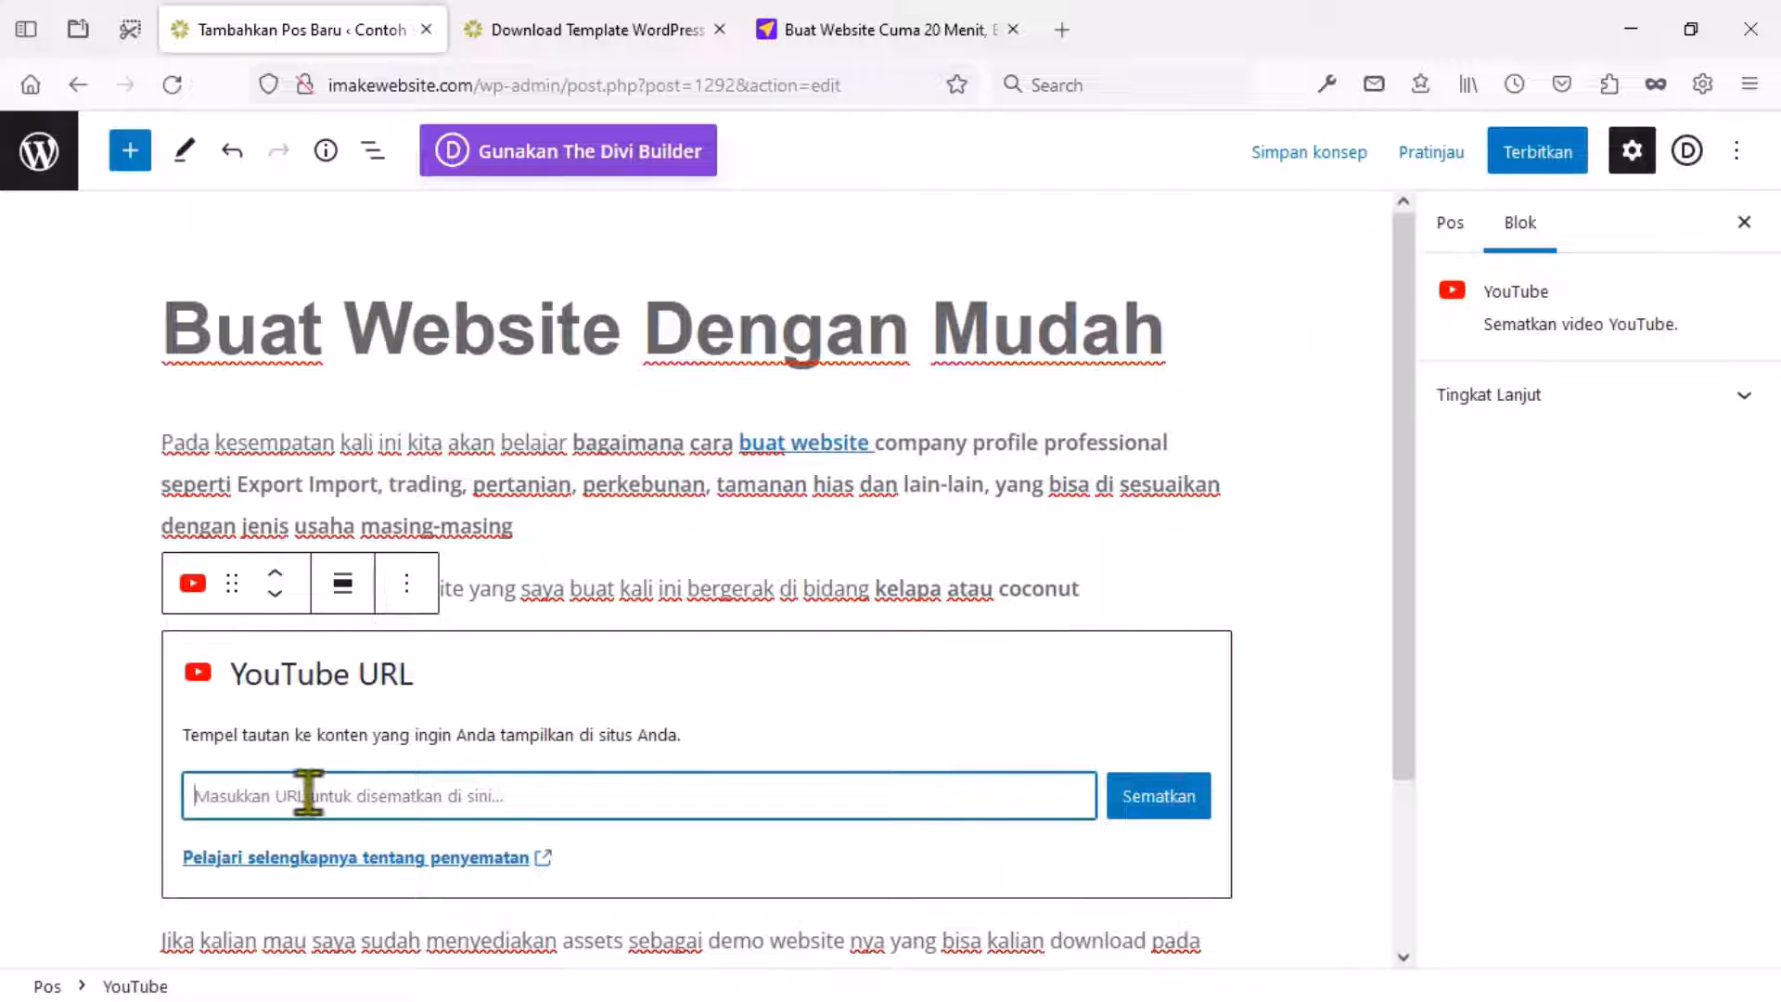
{"action": "type", "text": "https://www.youtube.com/embed/d4Yzp428bT8?feature=oembed"}
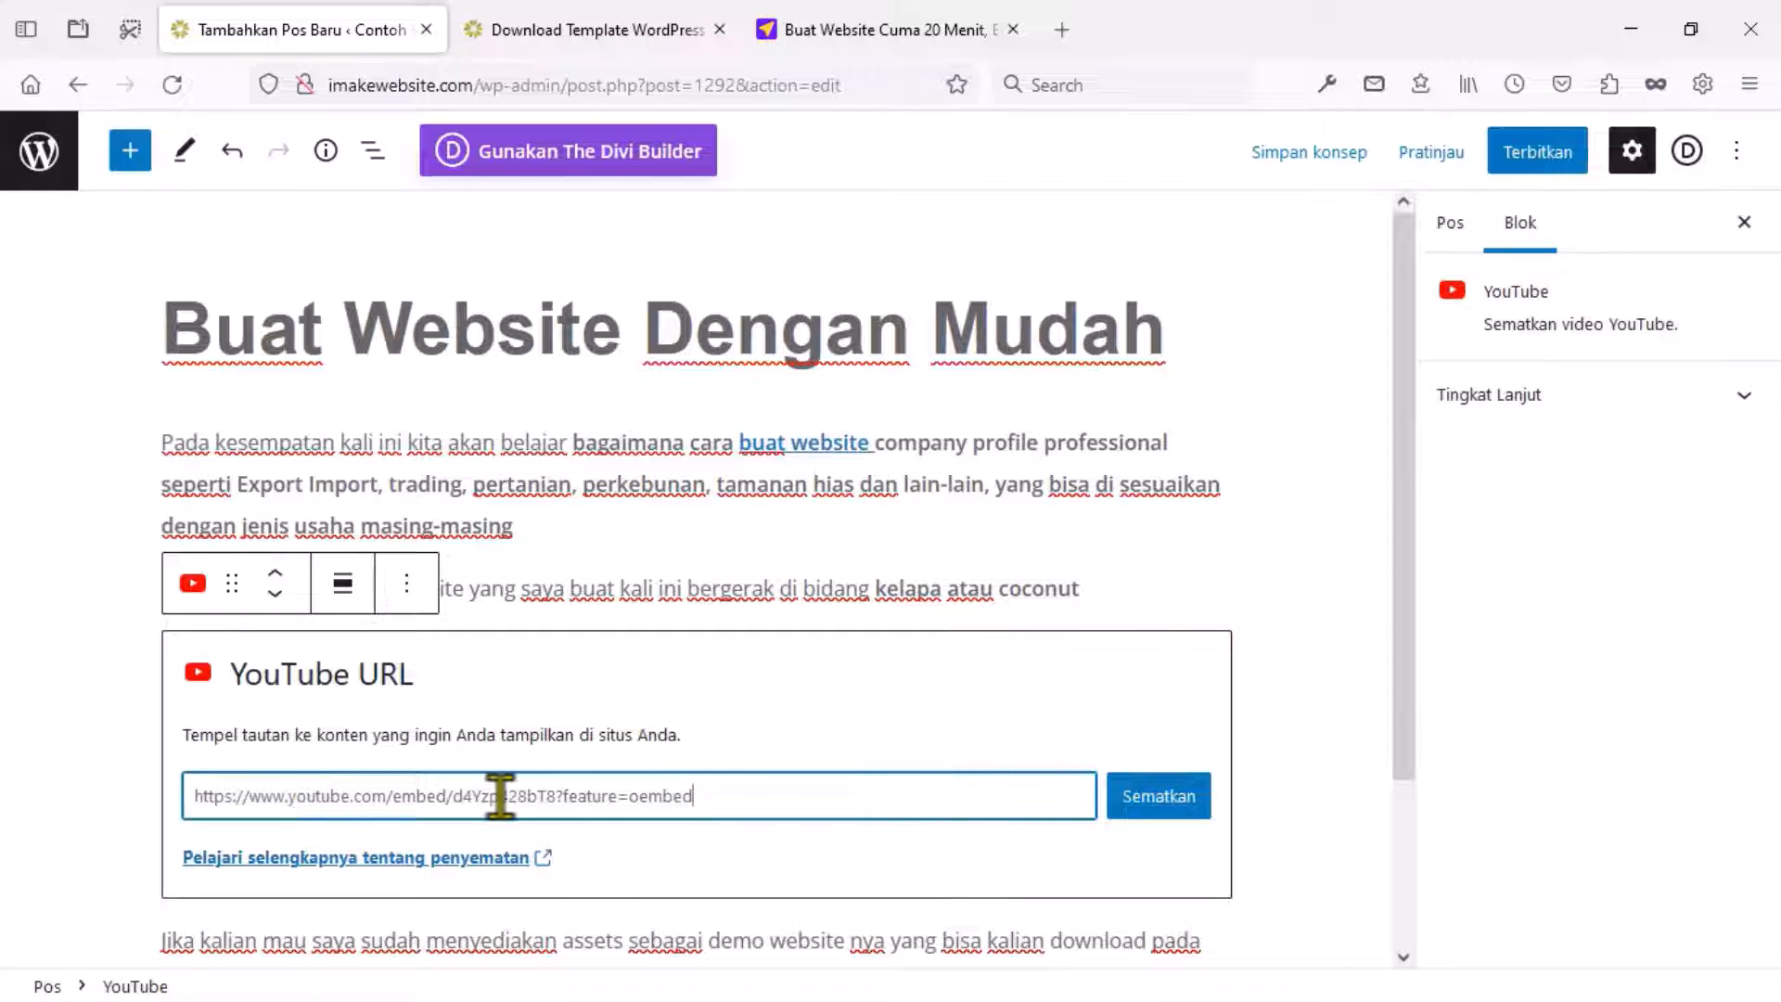
{"action": "left_click", "coordinate": [1143, 811]}
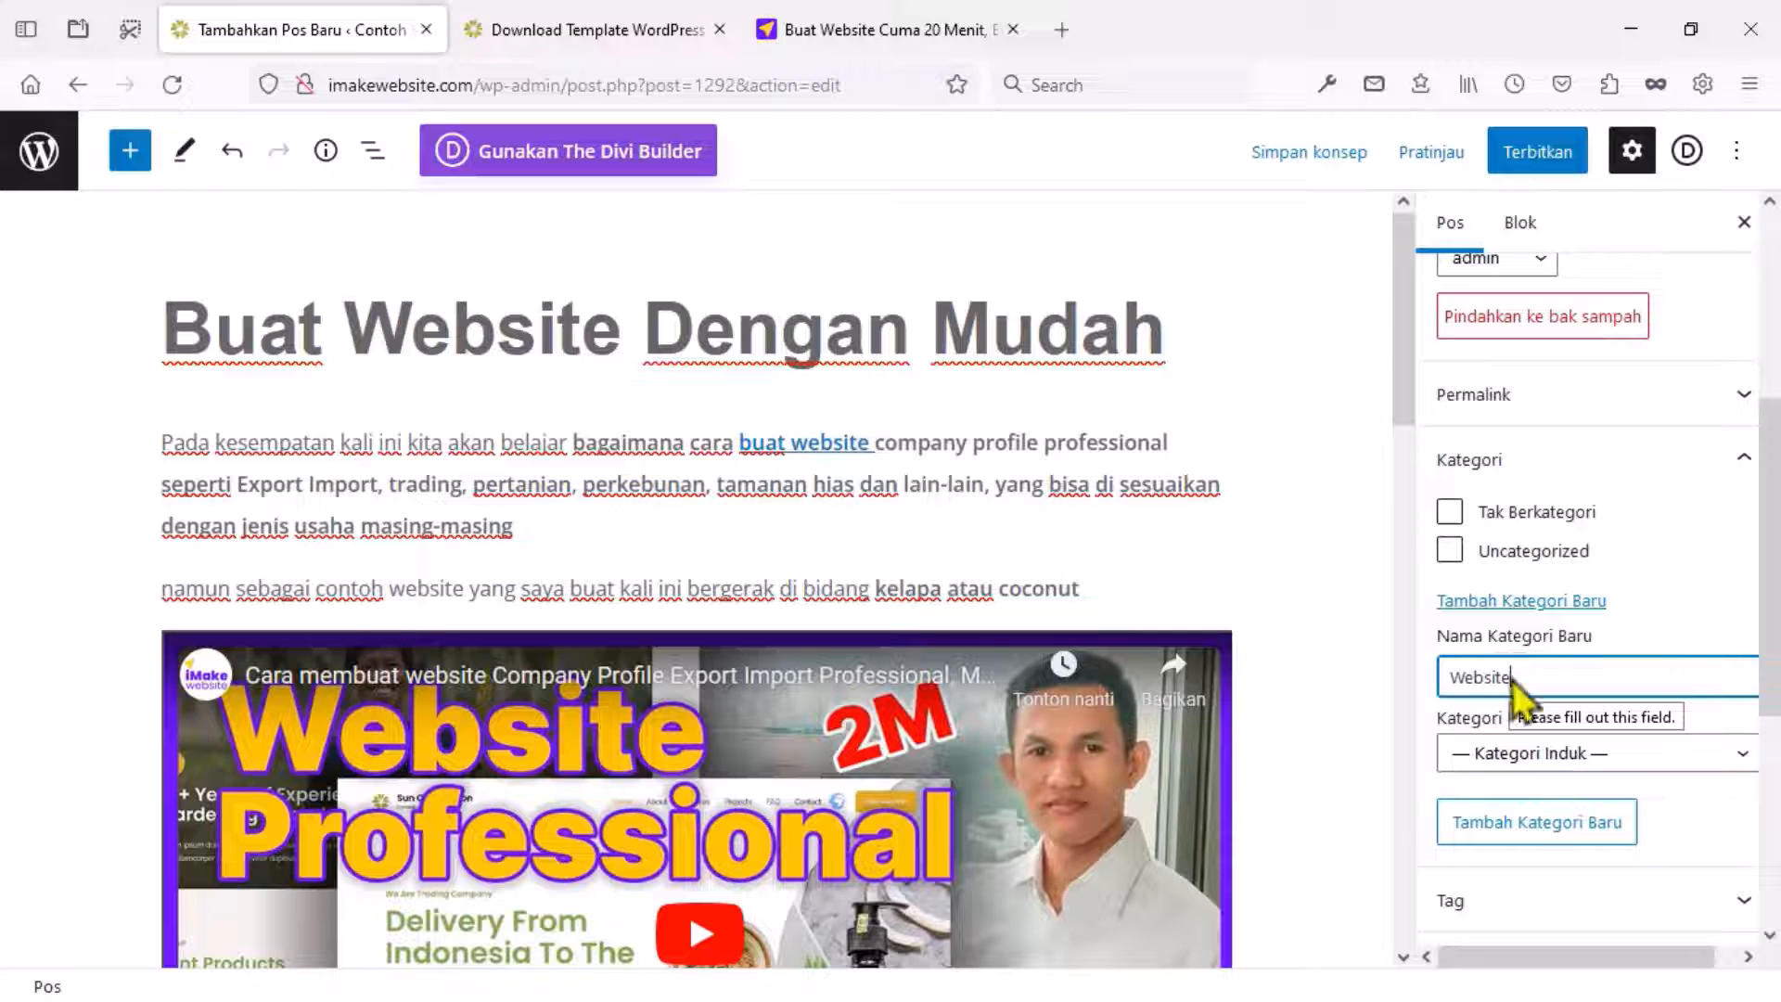
Add the new Website category to the post.
{"action": "left_click", "coordinate": [1521, 823]}
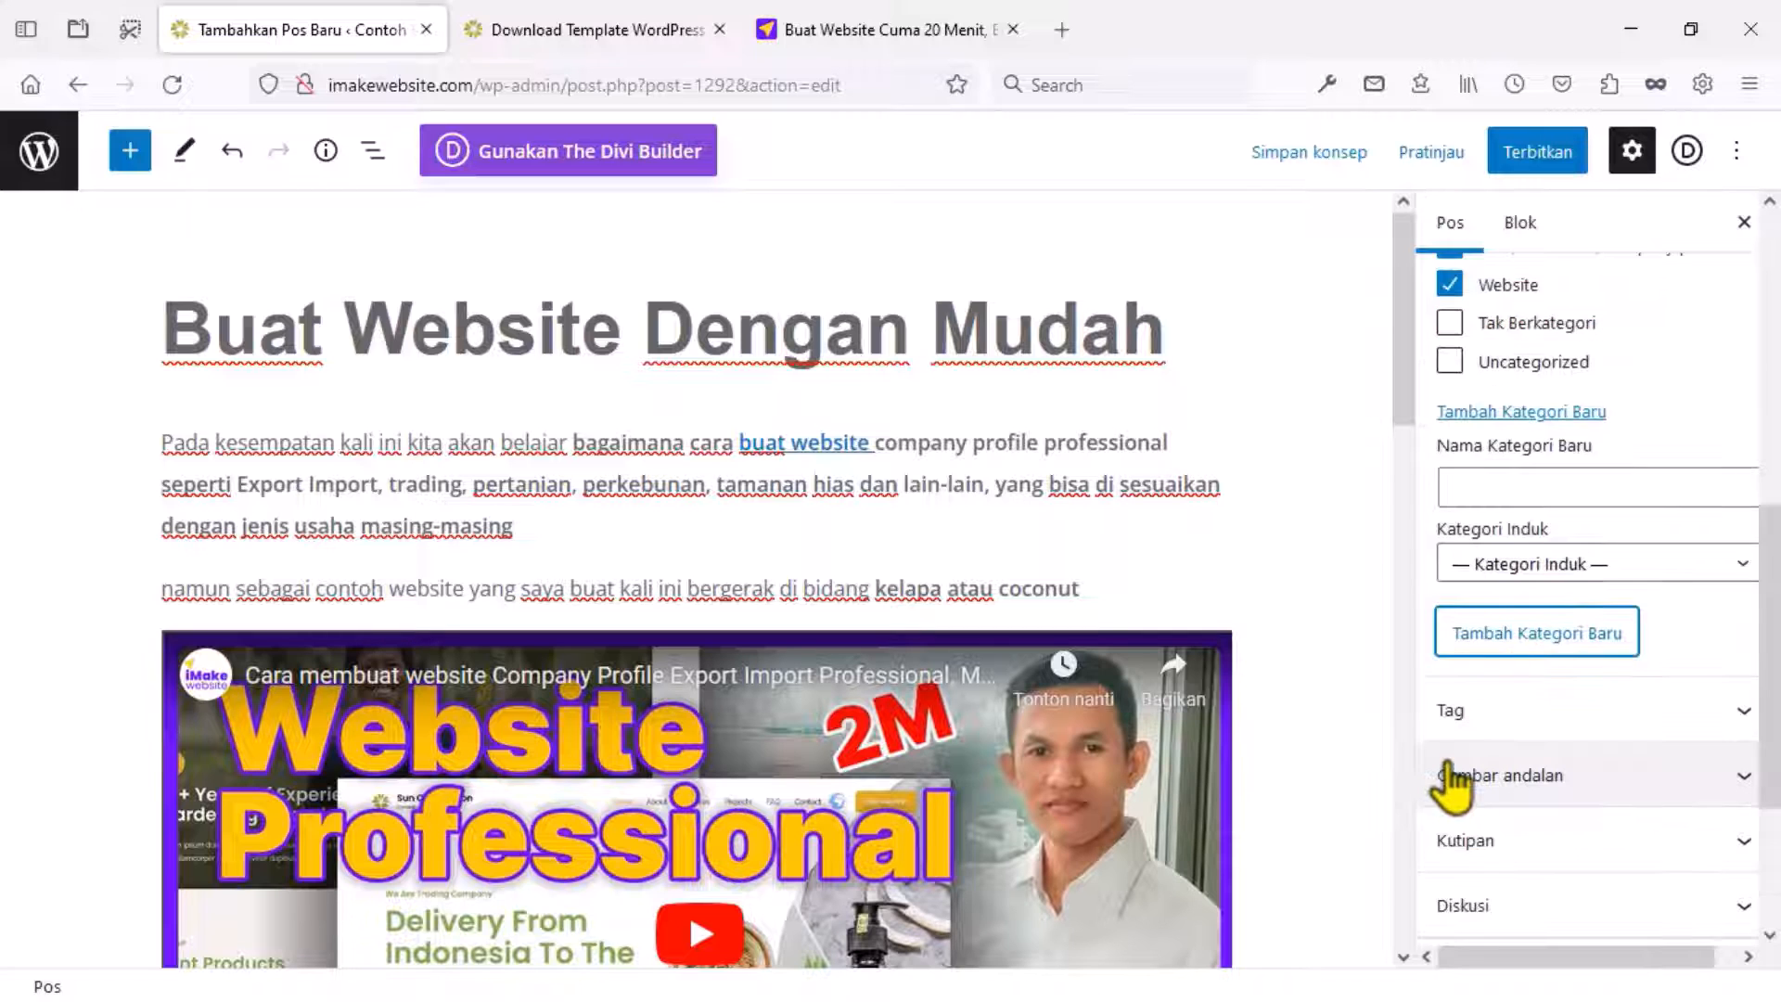
{"action": "scroll", "coordinate": [1453, 767], "scroll_direction": "up", "scroll_amount": 2}
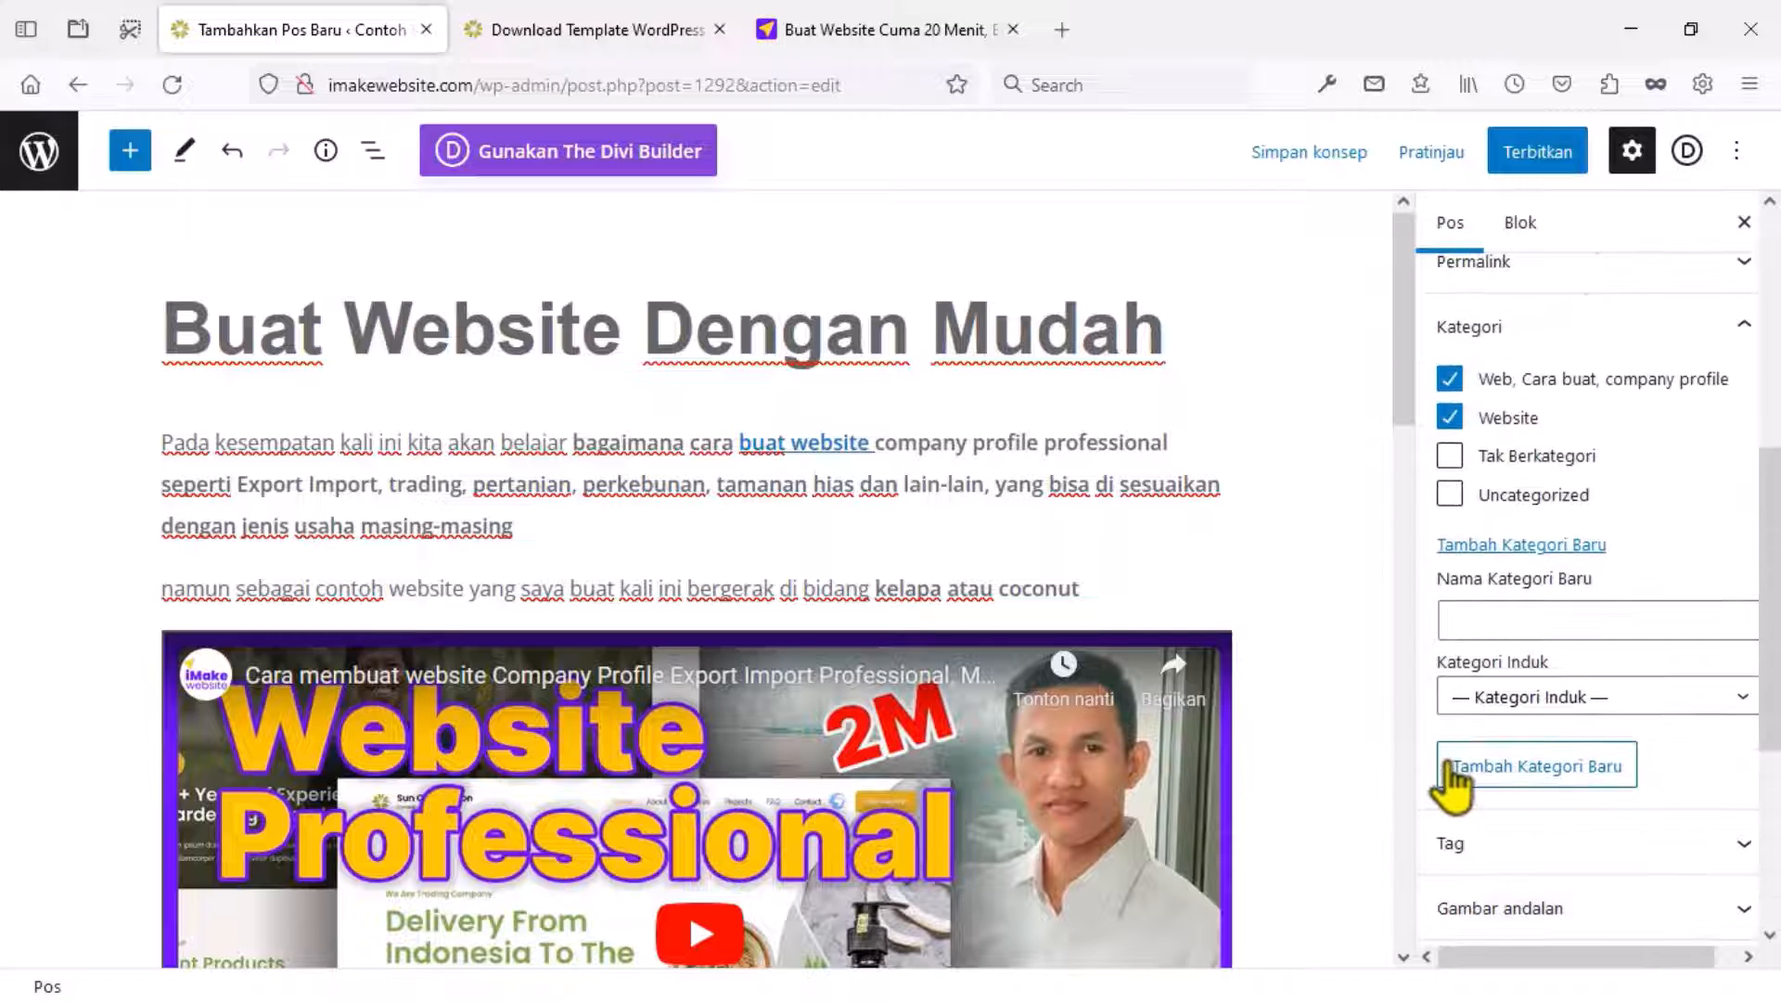
{"action": "scroll", "coordinate": [1453, 779], "scroll_direction": "down", "scroll_amount": 3}
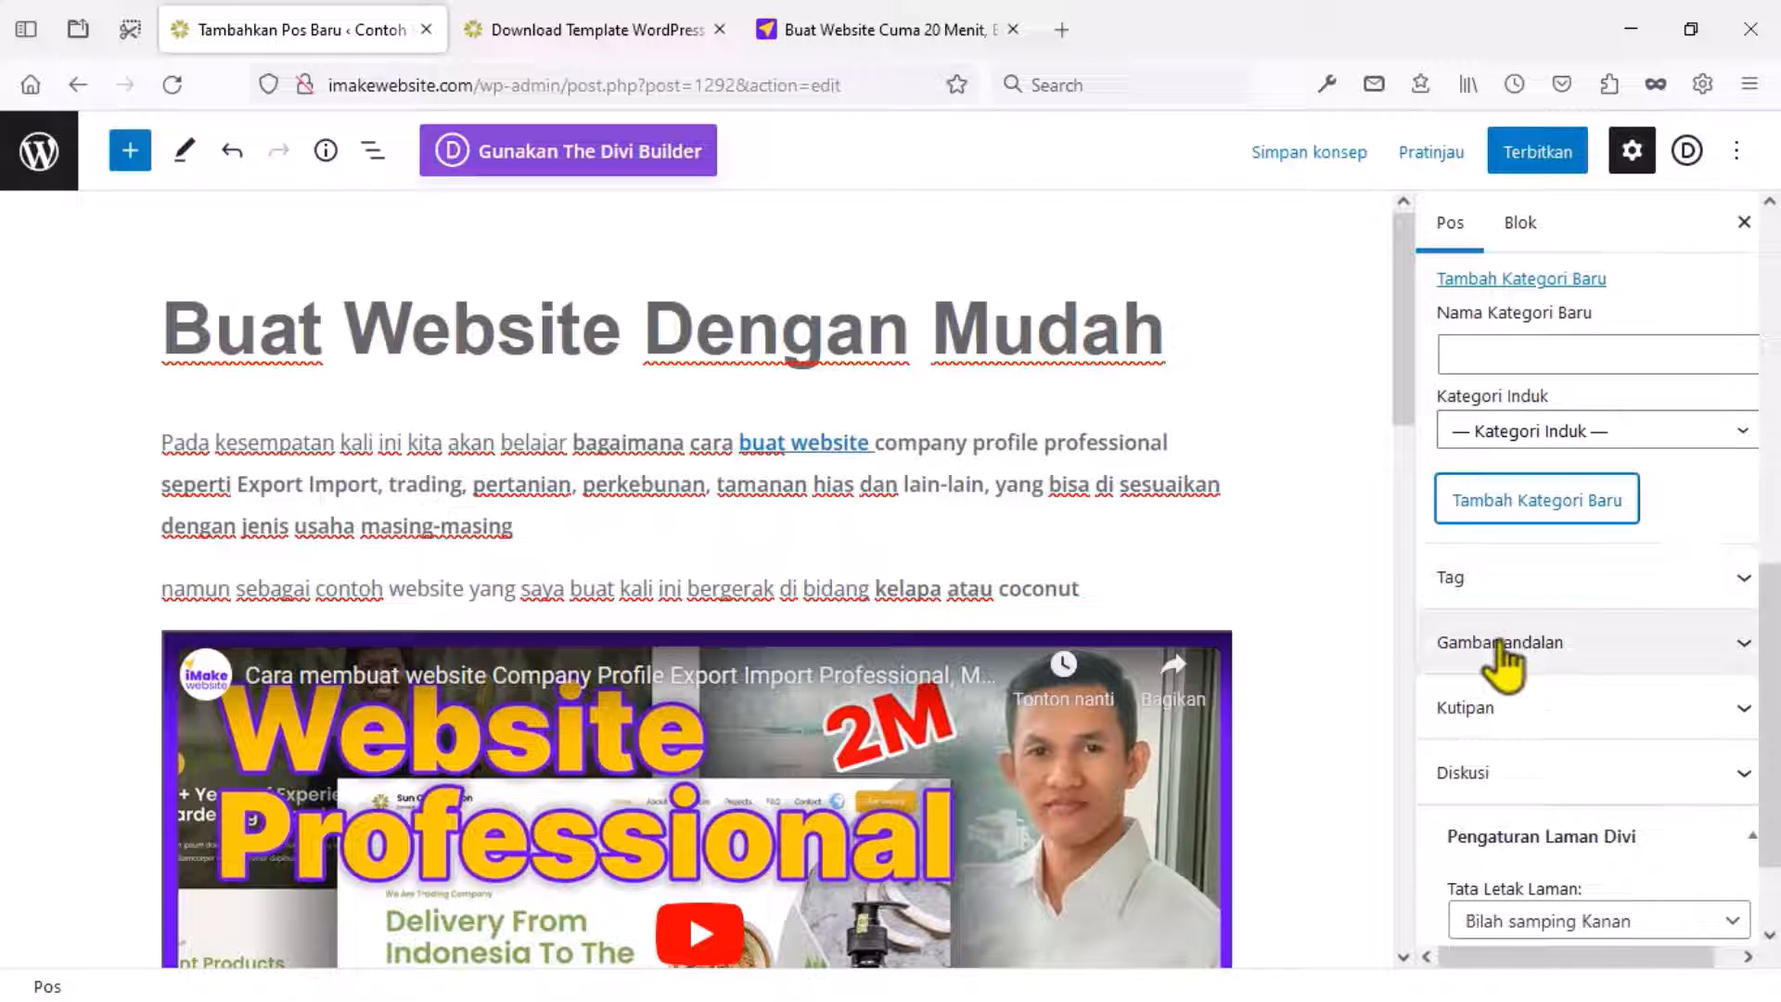
Set the meeting photo from the media library as the featured image.
{"action": "left_click", "coordinate": [1500, 644]}
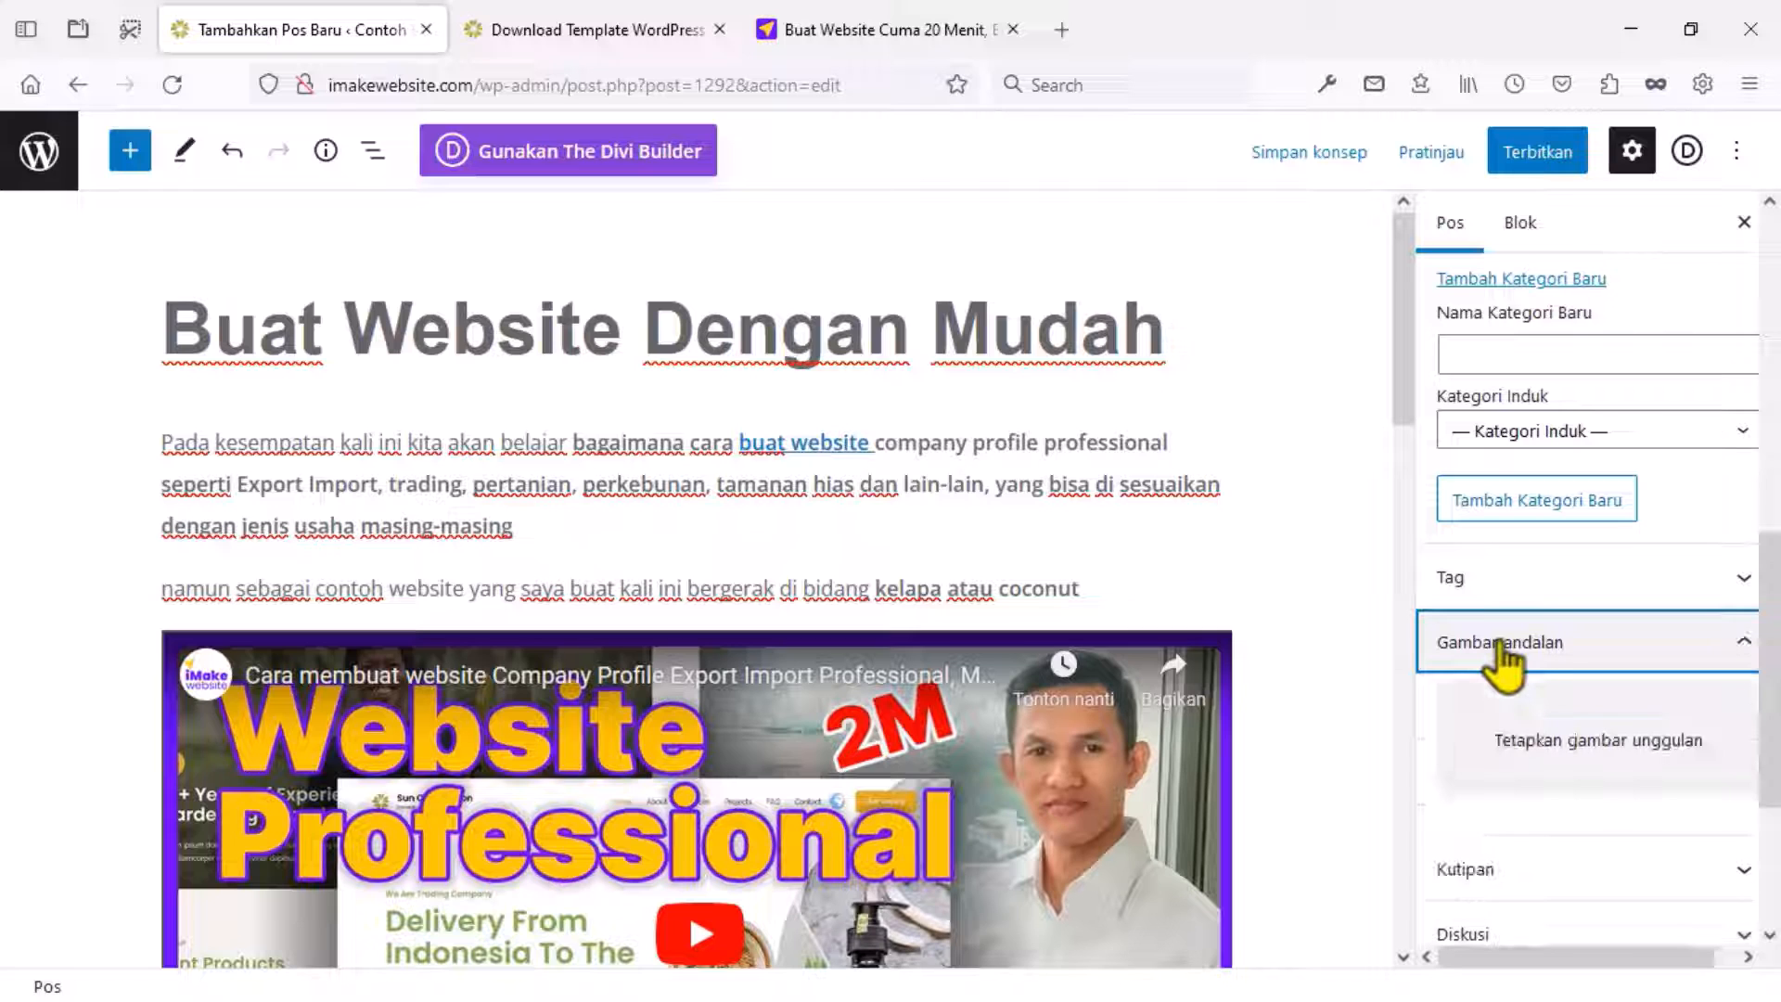
{"action": "left_click", "coordinate": [1570, 742]}
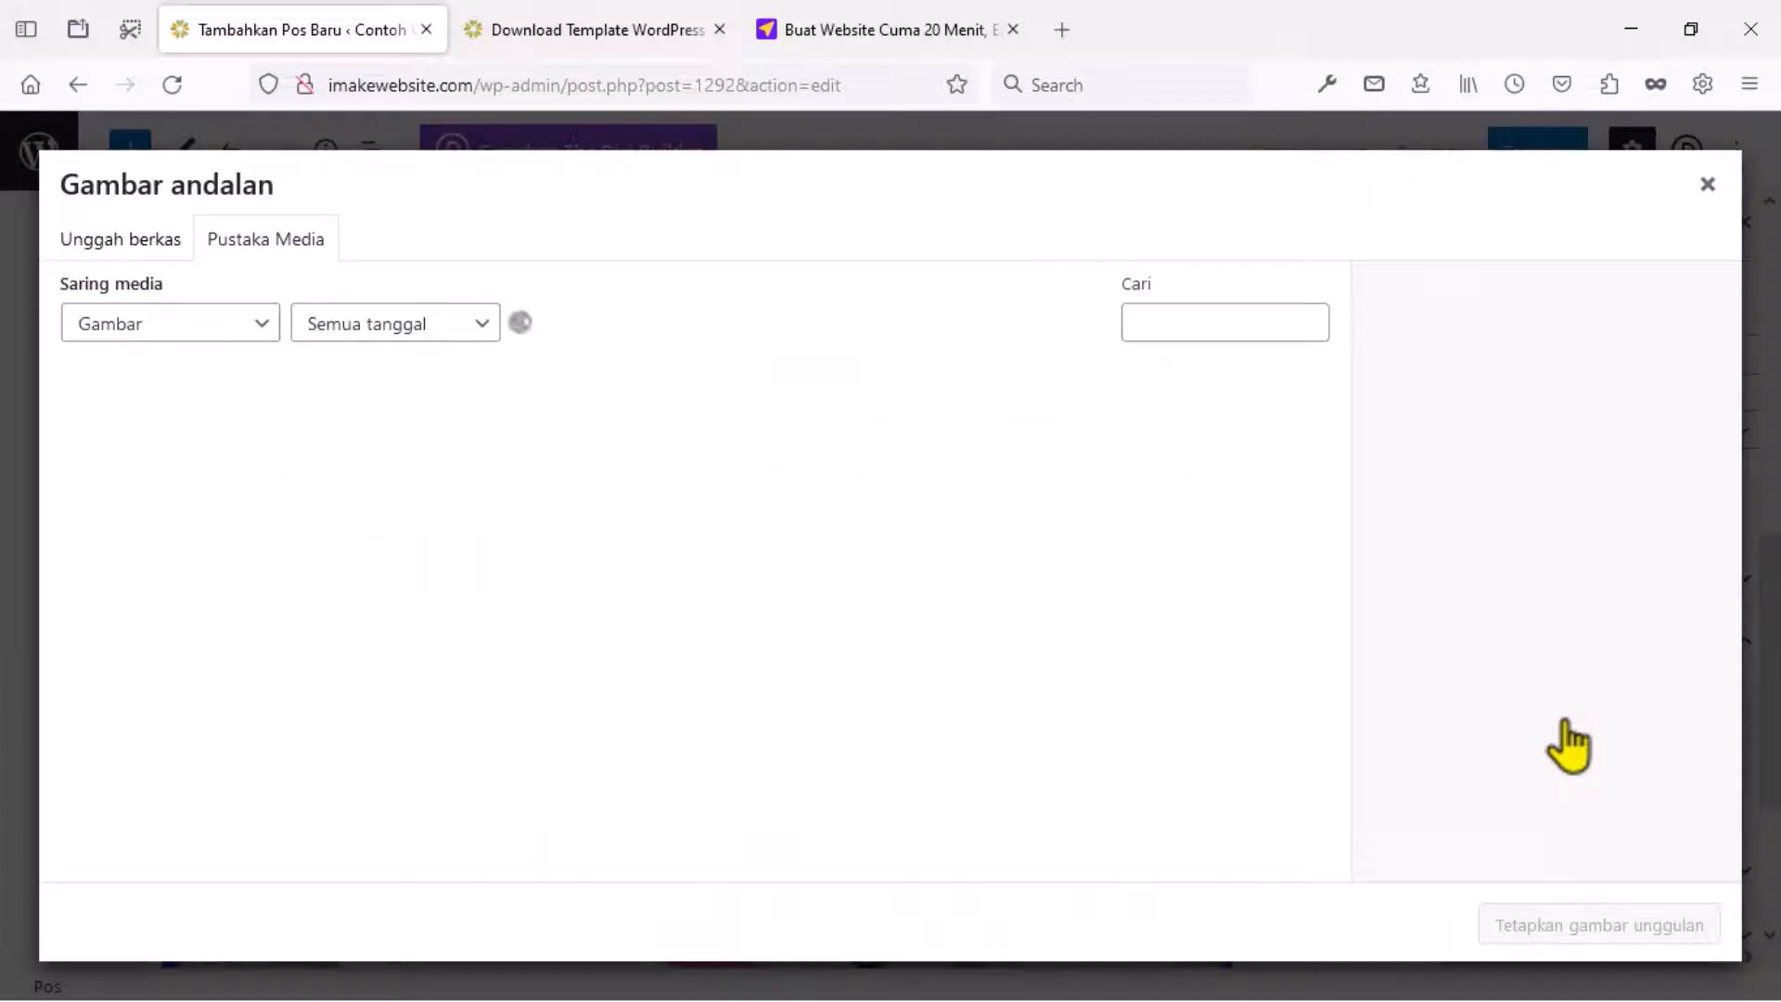
{"action": "left_click", "coordinate": [370, 580]}
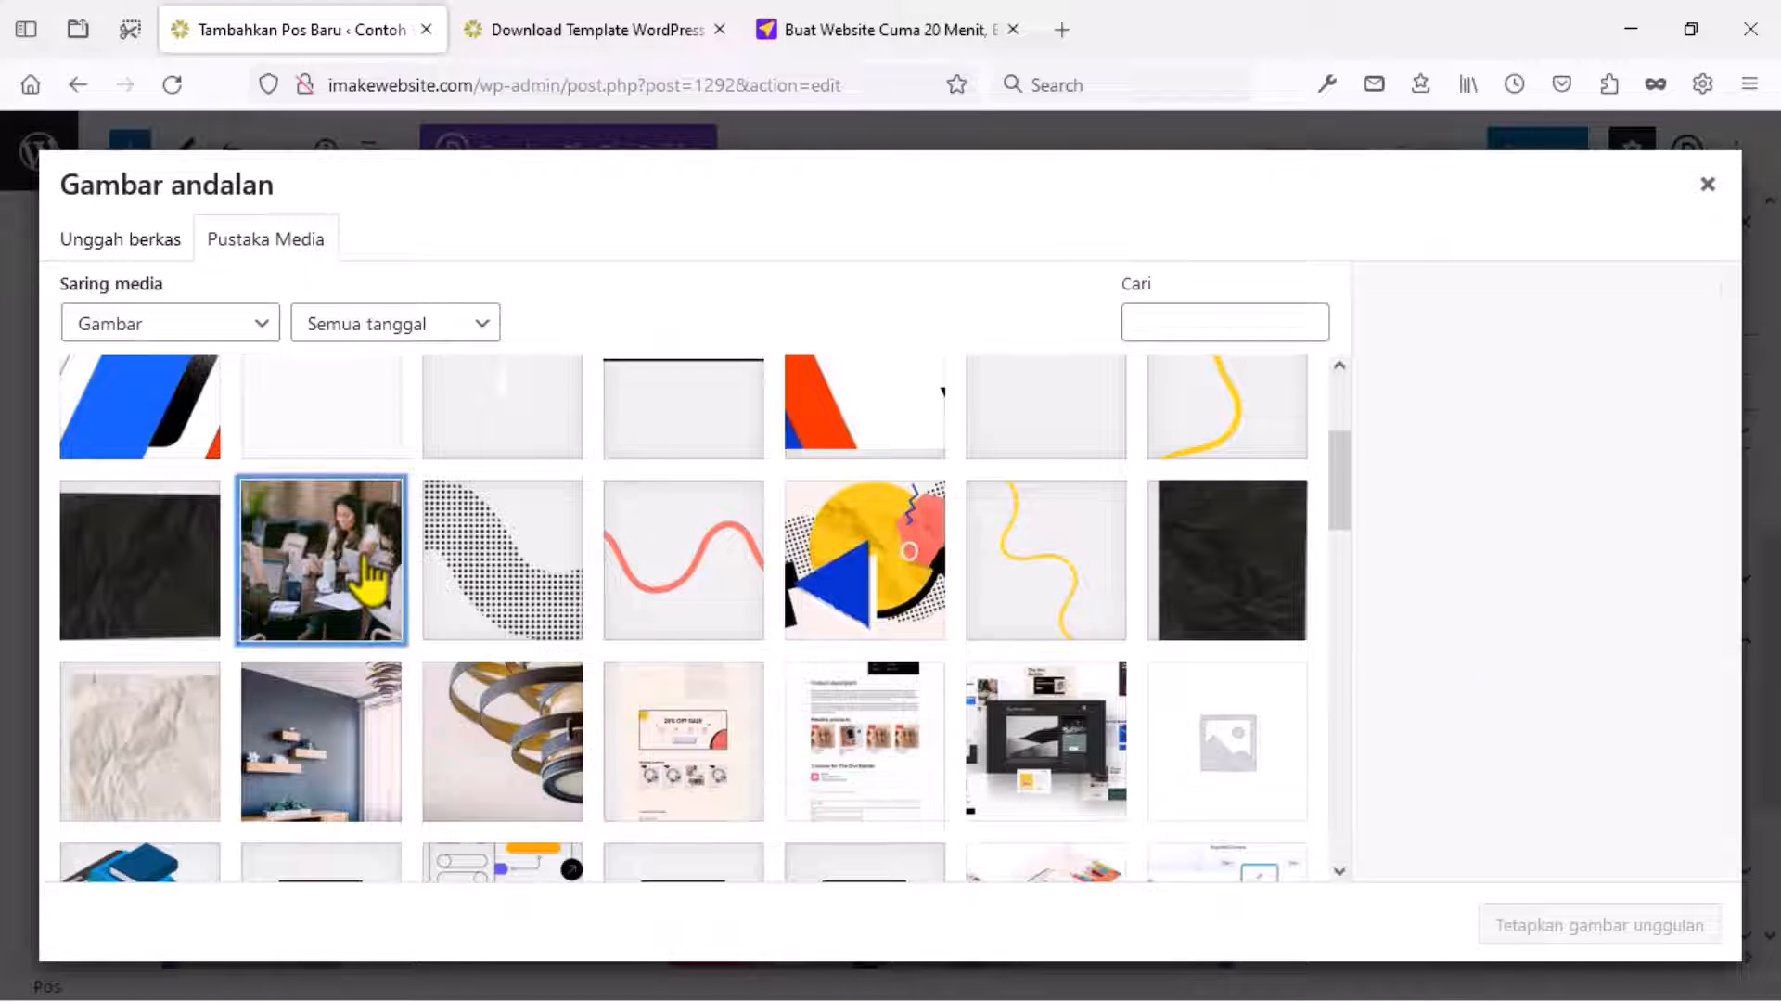
{"action": "left_click", "coordinate": [1542, 904]}
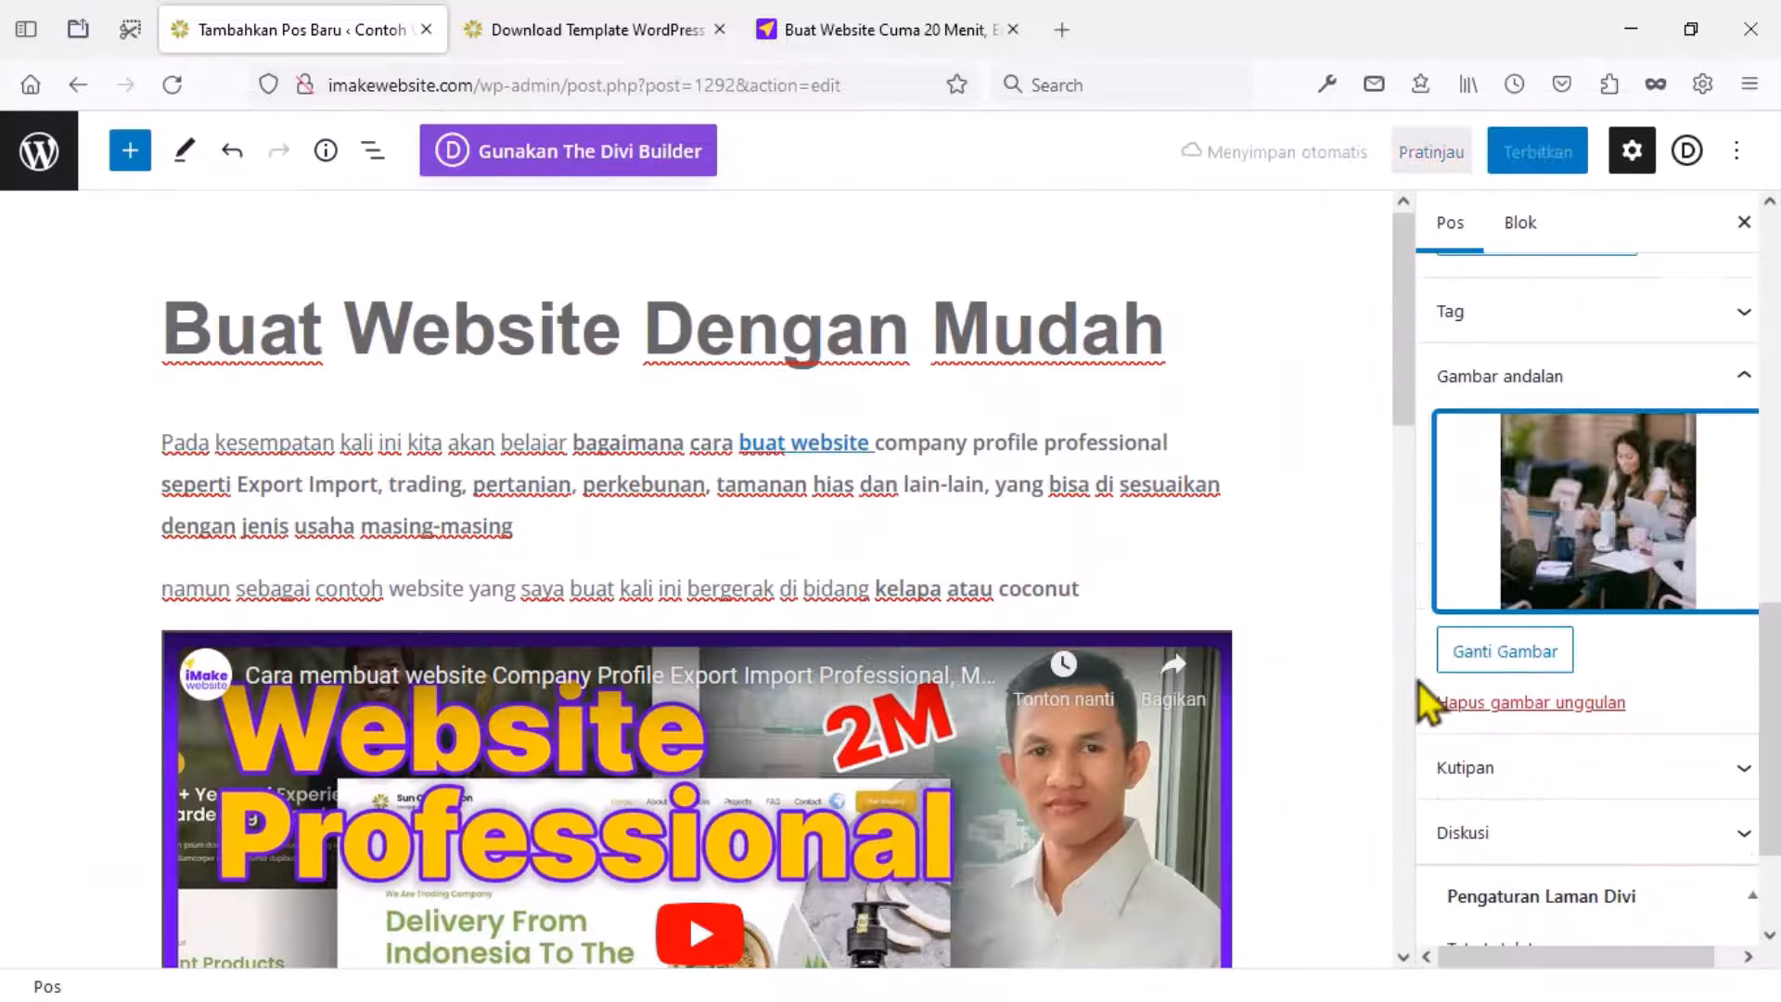
{"action": "scroll", "coordinate": [1498, 814], "scroll_direction": "down", "scroll_amount": 3}
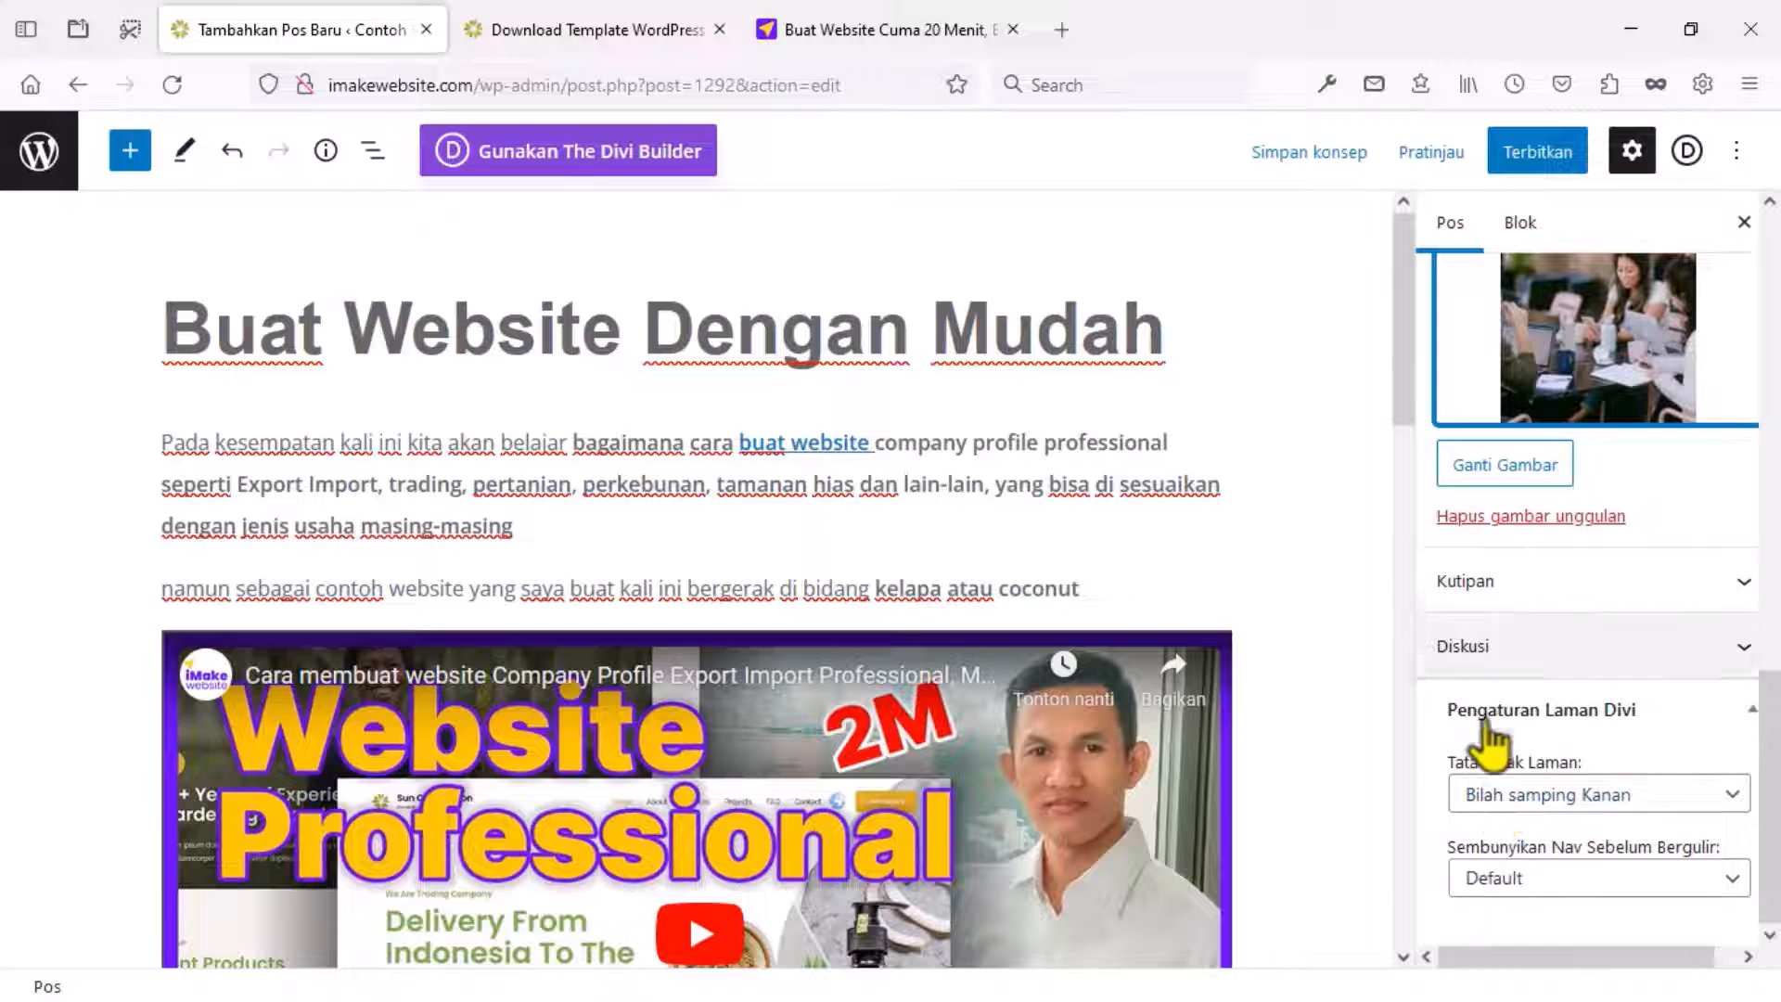
Publish the post and copy its live URL.
{"action": "left_click", "coordinate": [1532, 154]}
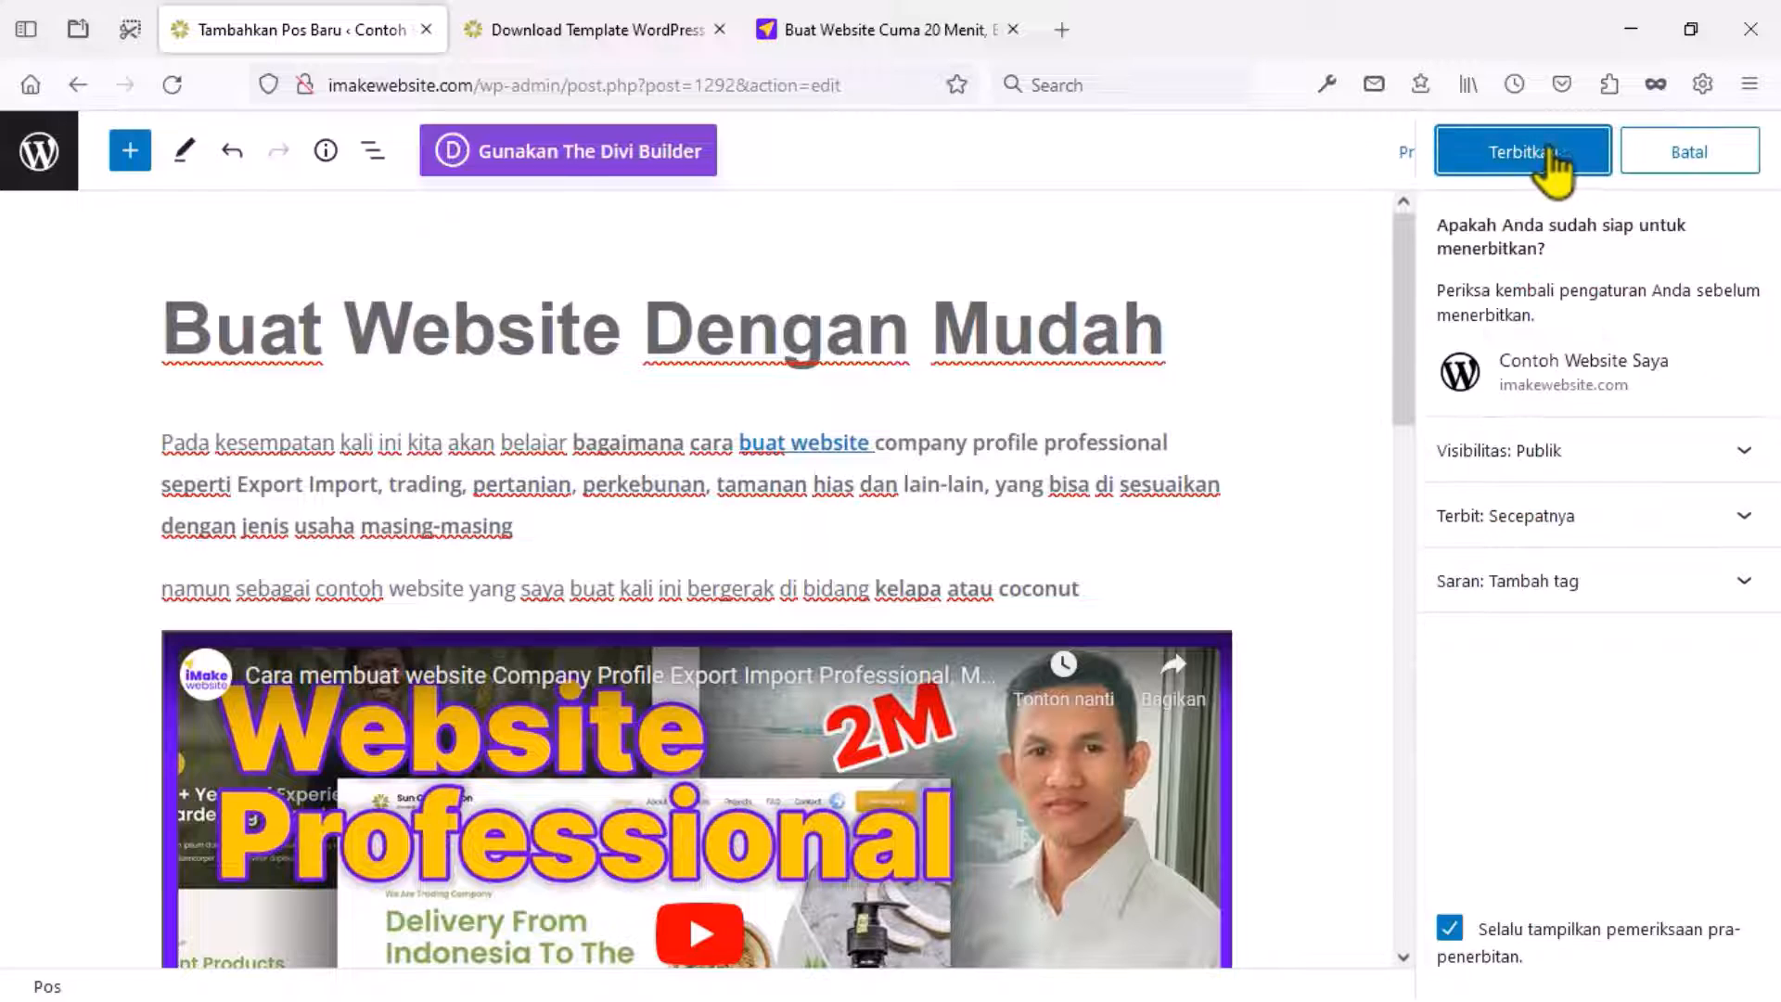
{"action": "left_click", "coordinate": [1557, 160]}
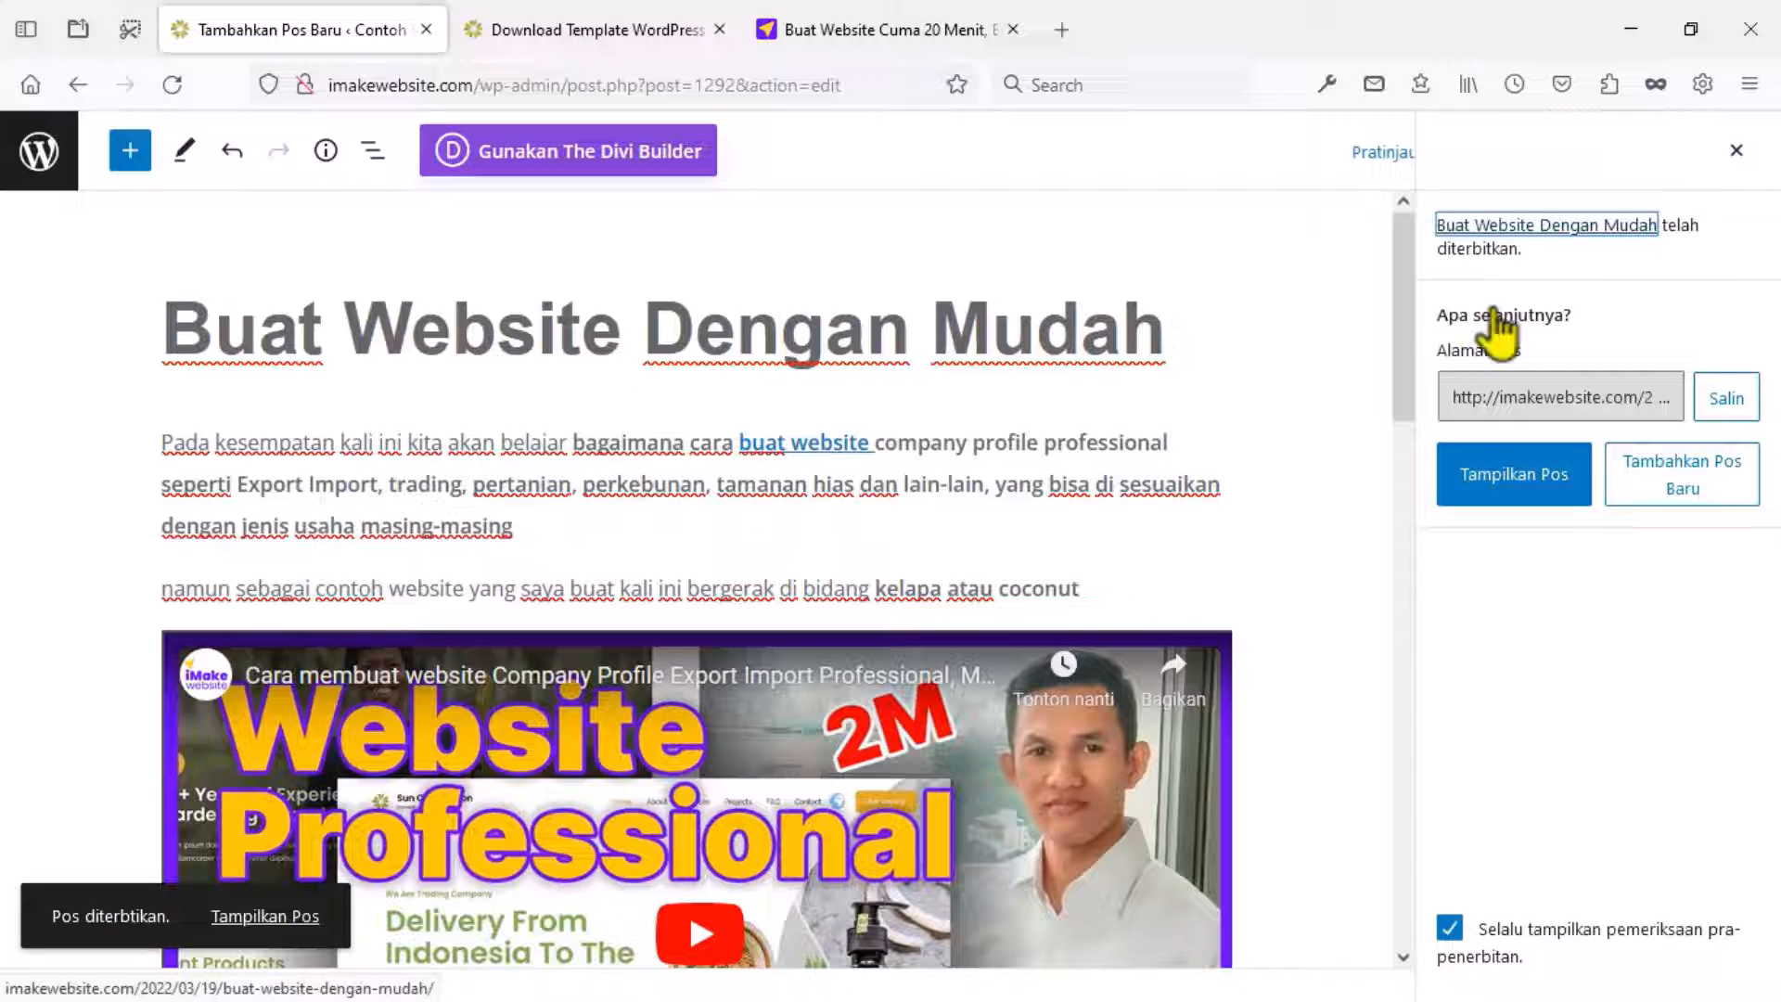
{"action": "left_click", "coordinate": [1721, 415]}
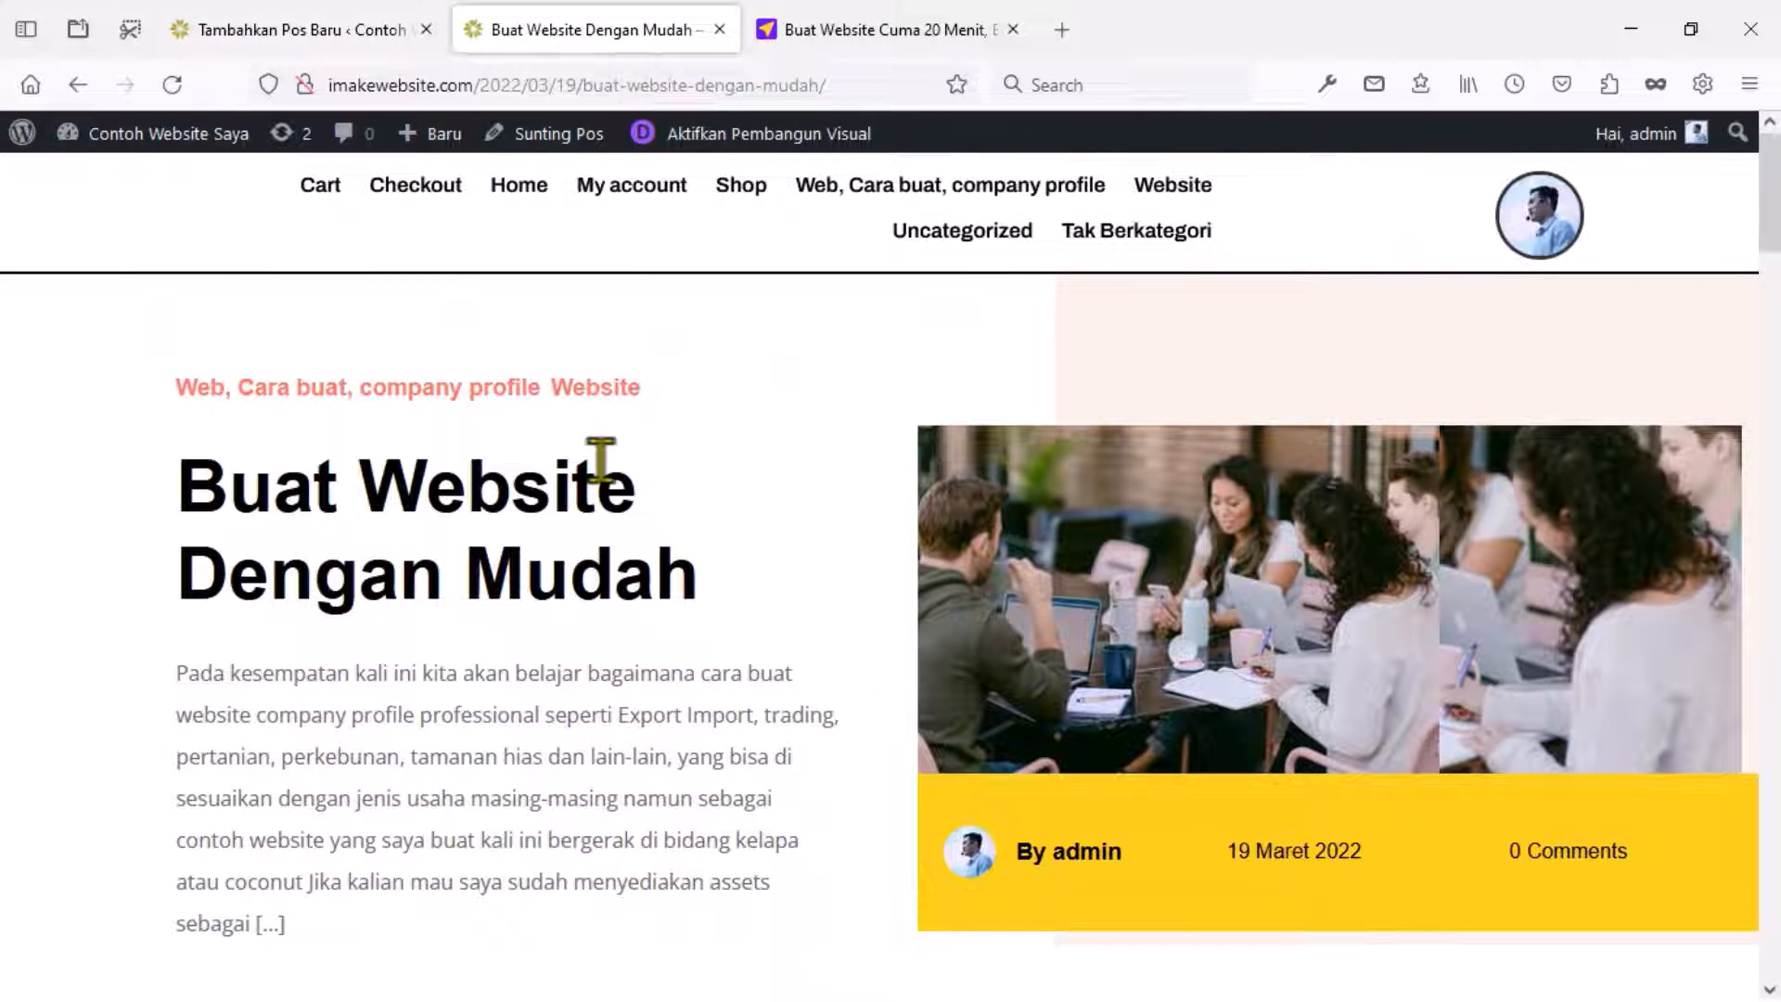
{"action": "scroll", "coordinate": [601, 460], "scroll_direction": "down", "scroll_amount": 10}
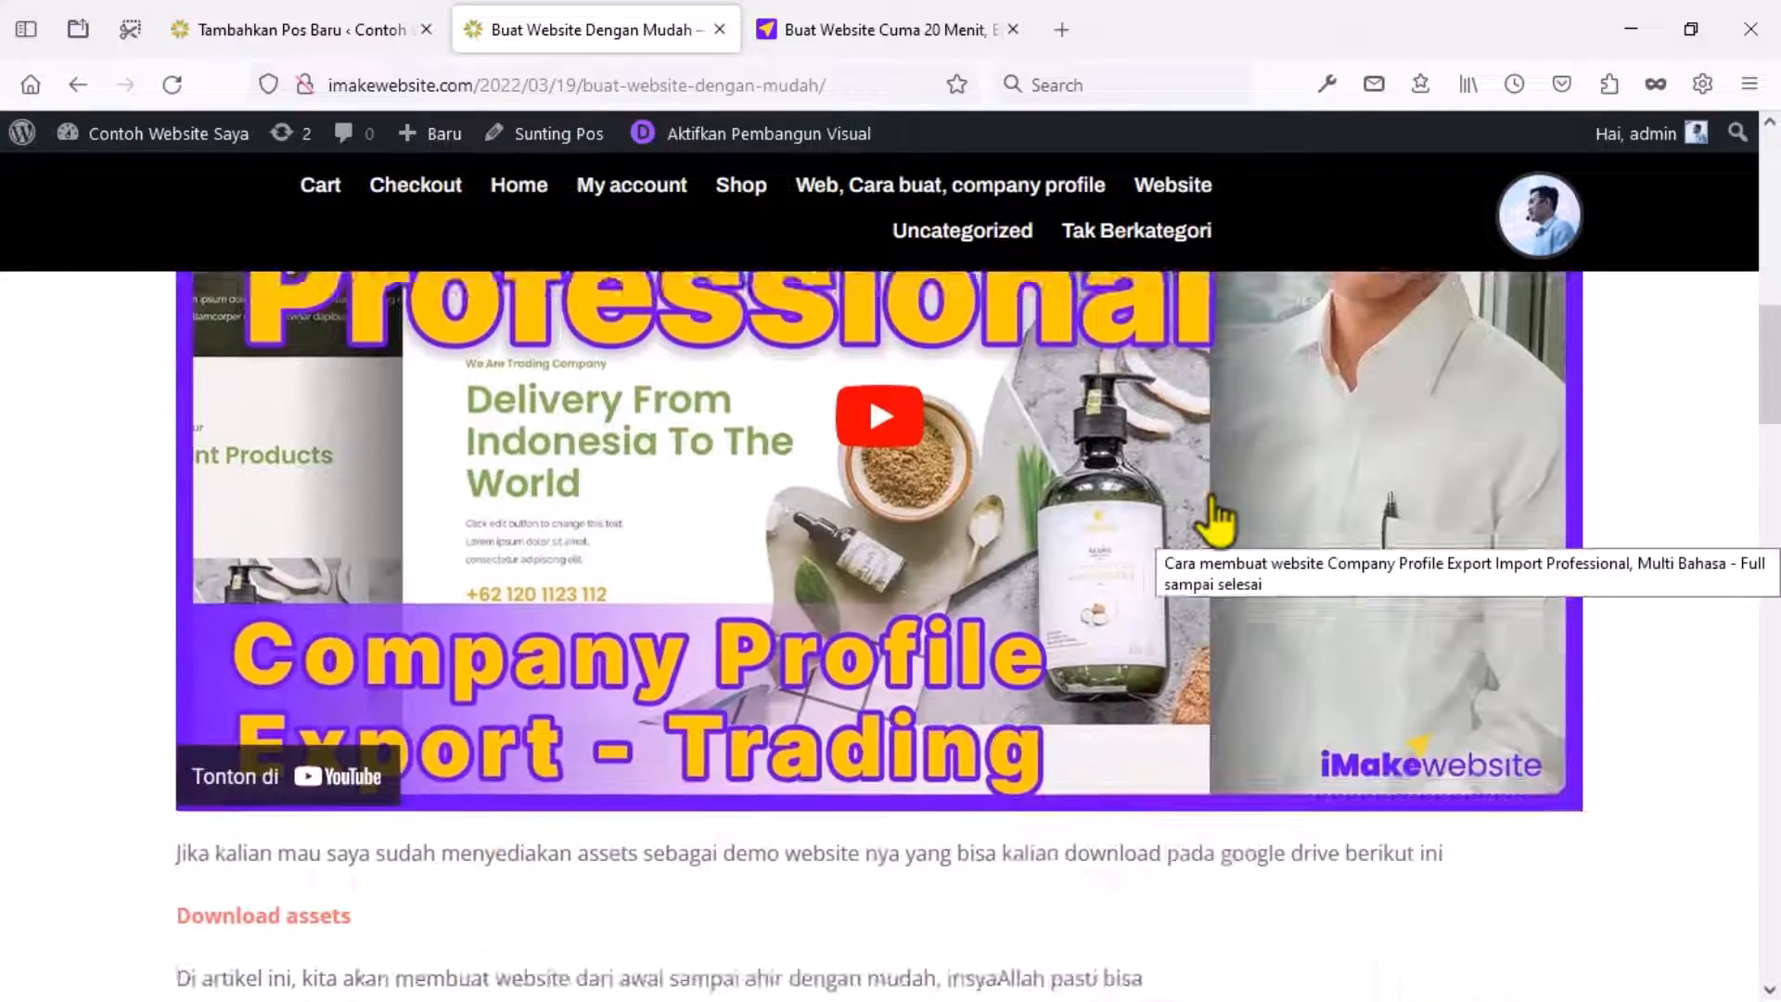
{"action": "scroll", "coordinate": [1215, 519], "scroll_direction": "down", "scroll_amount": 12}
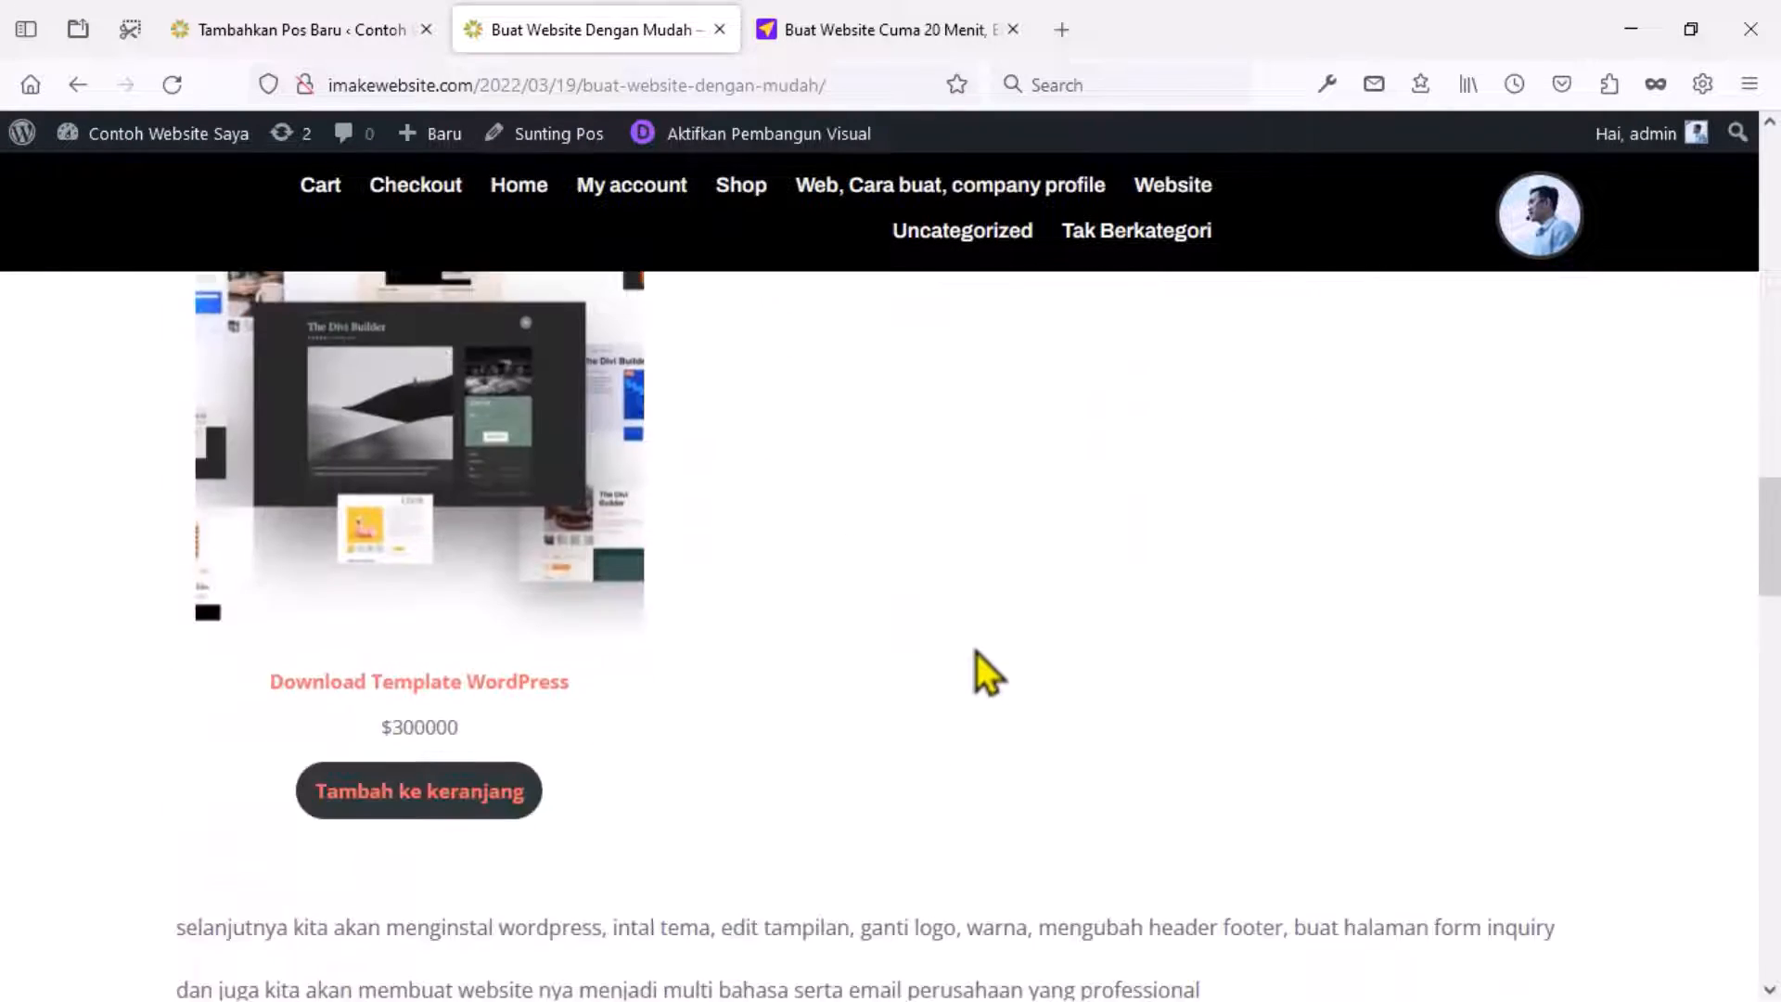
{"action": "scroll", "coordinate": [839, 649], "scroll_direction": "down", "scroll_amount": 12}
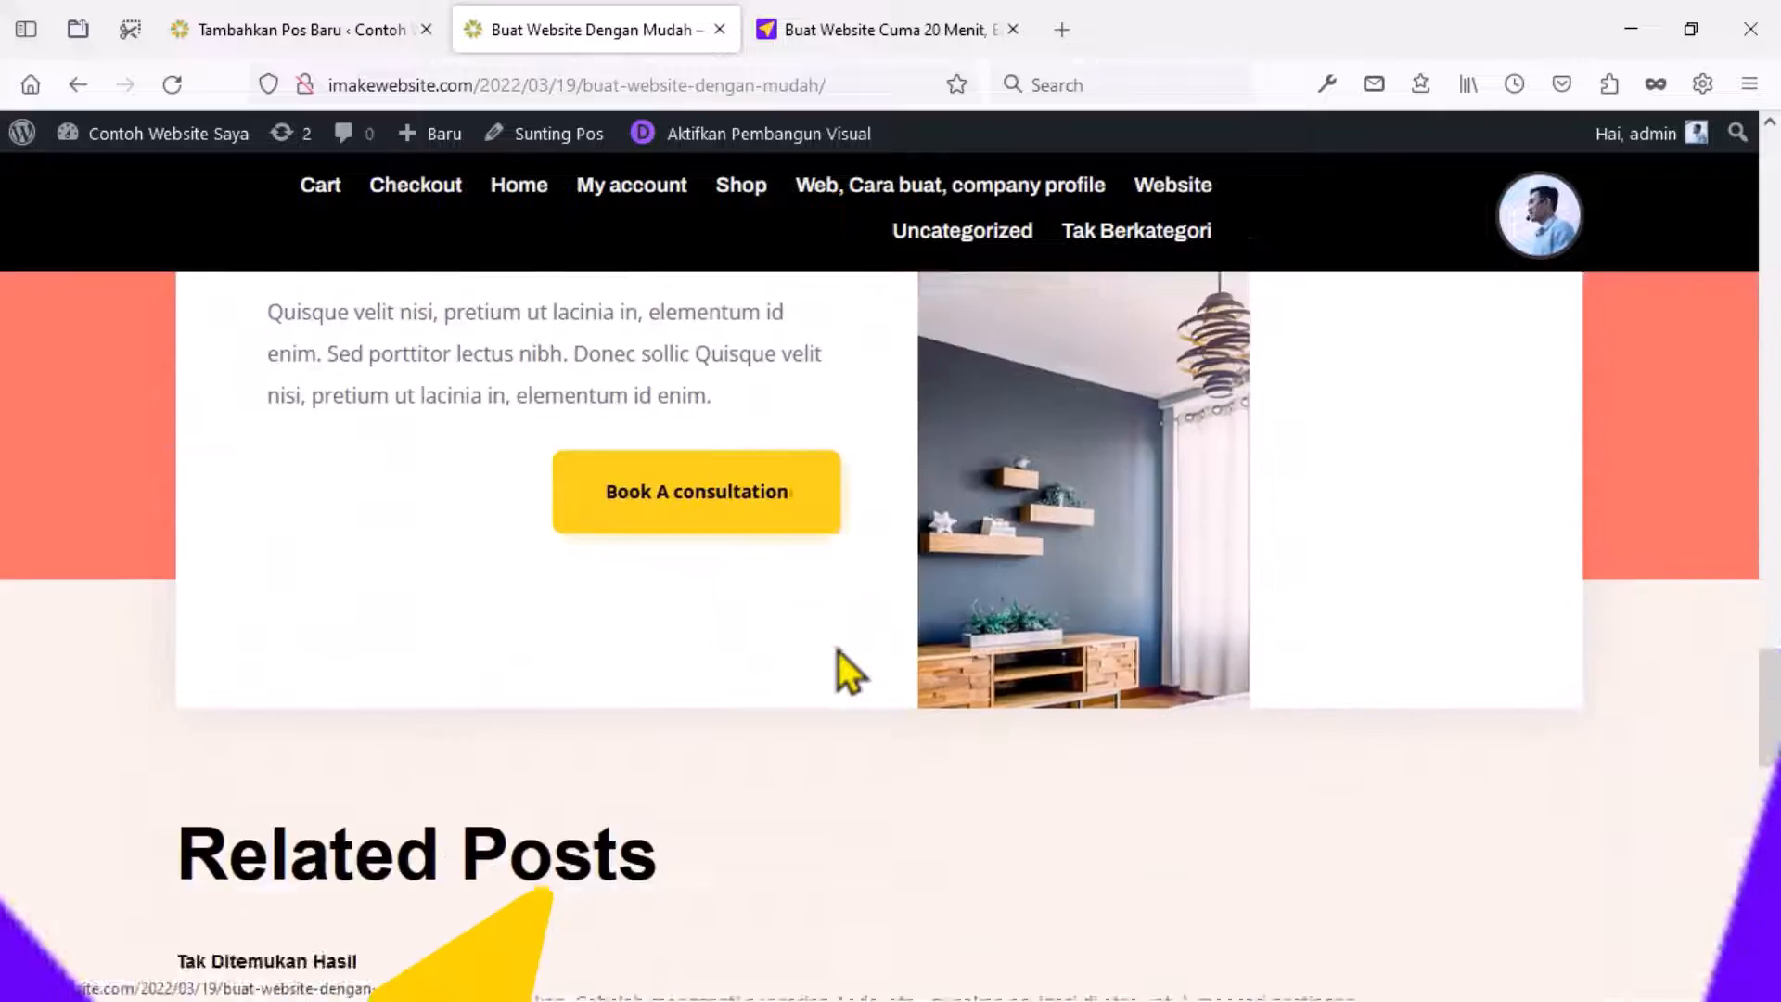
{"action": "scroll", "coordinate": [838, 650], "scroll_direction": "down", "scroll_amount": 5}
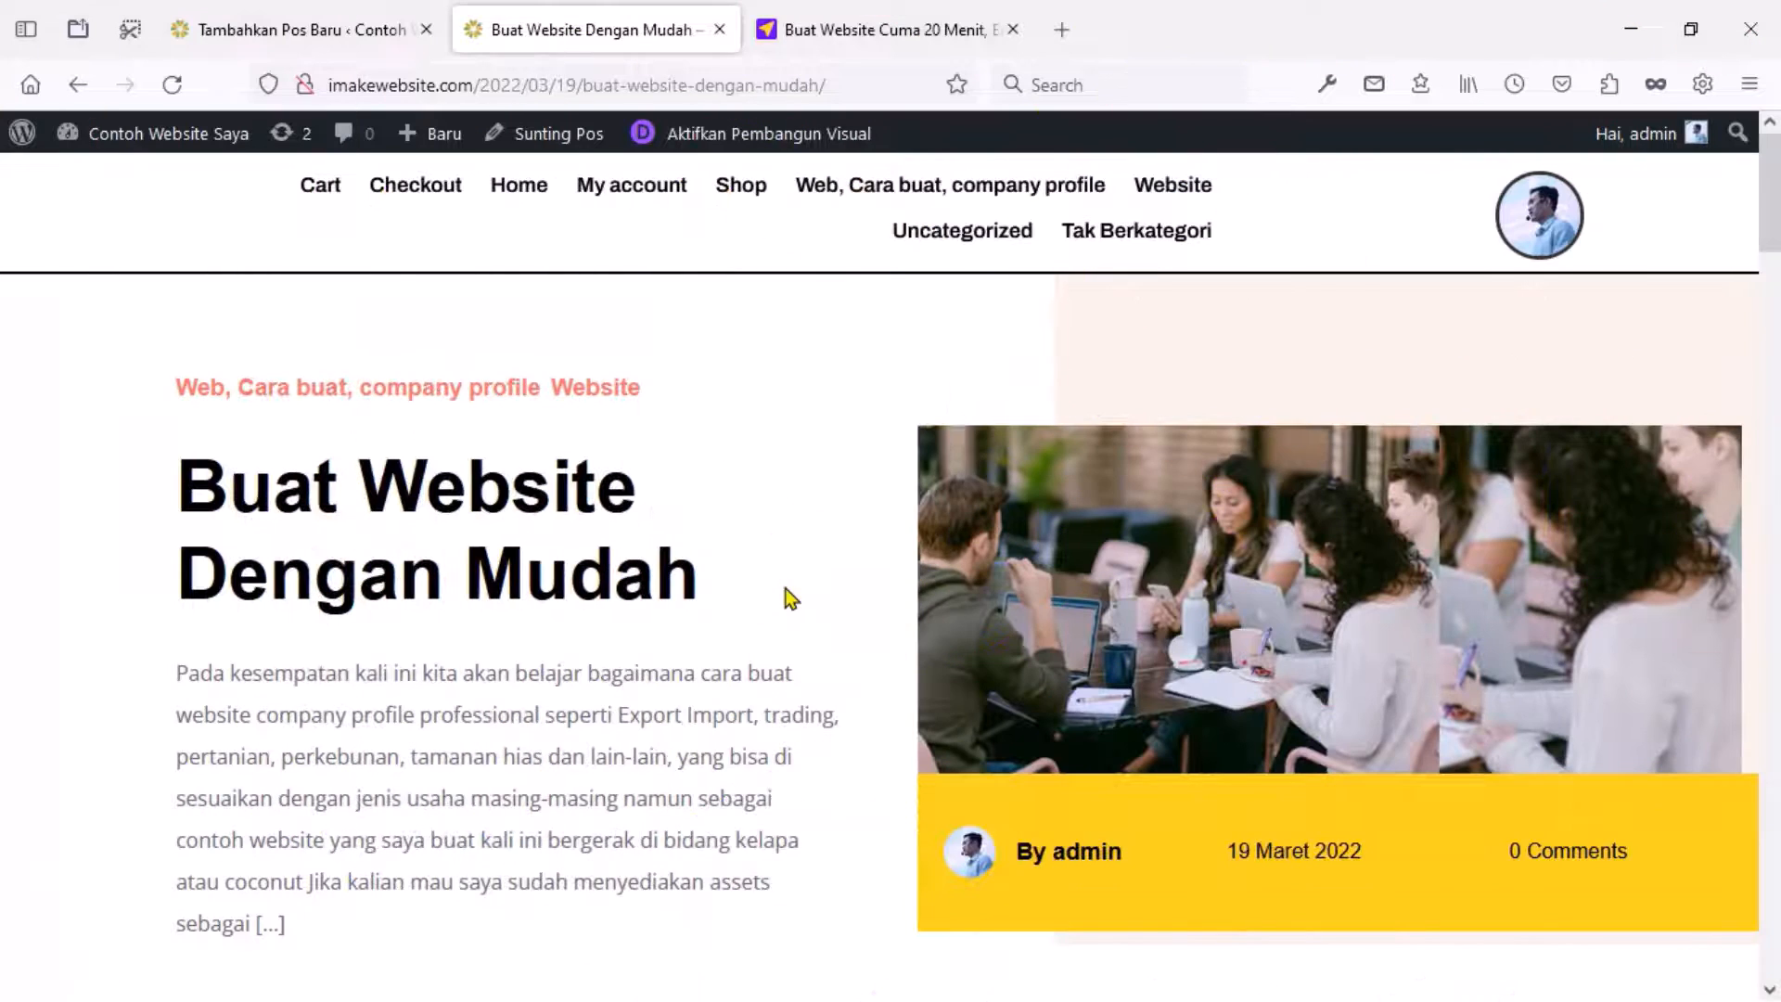
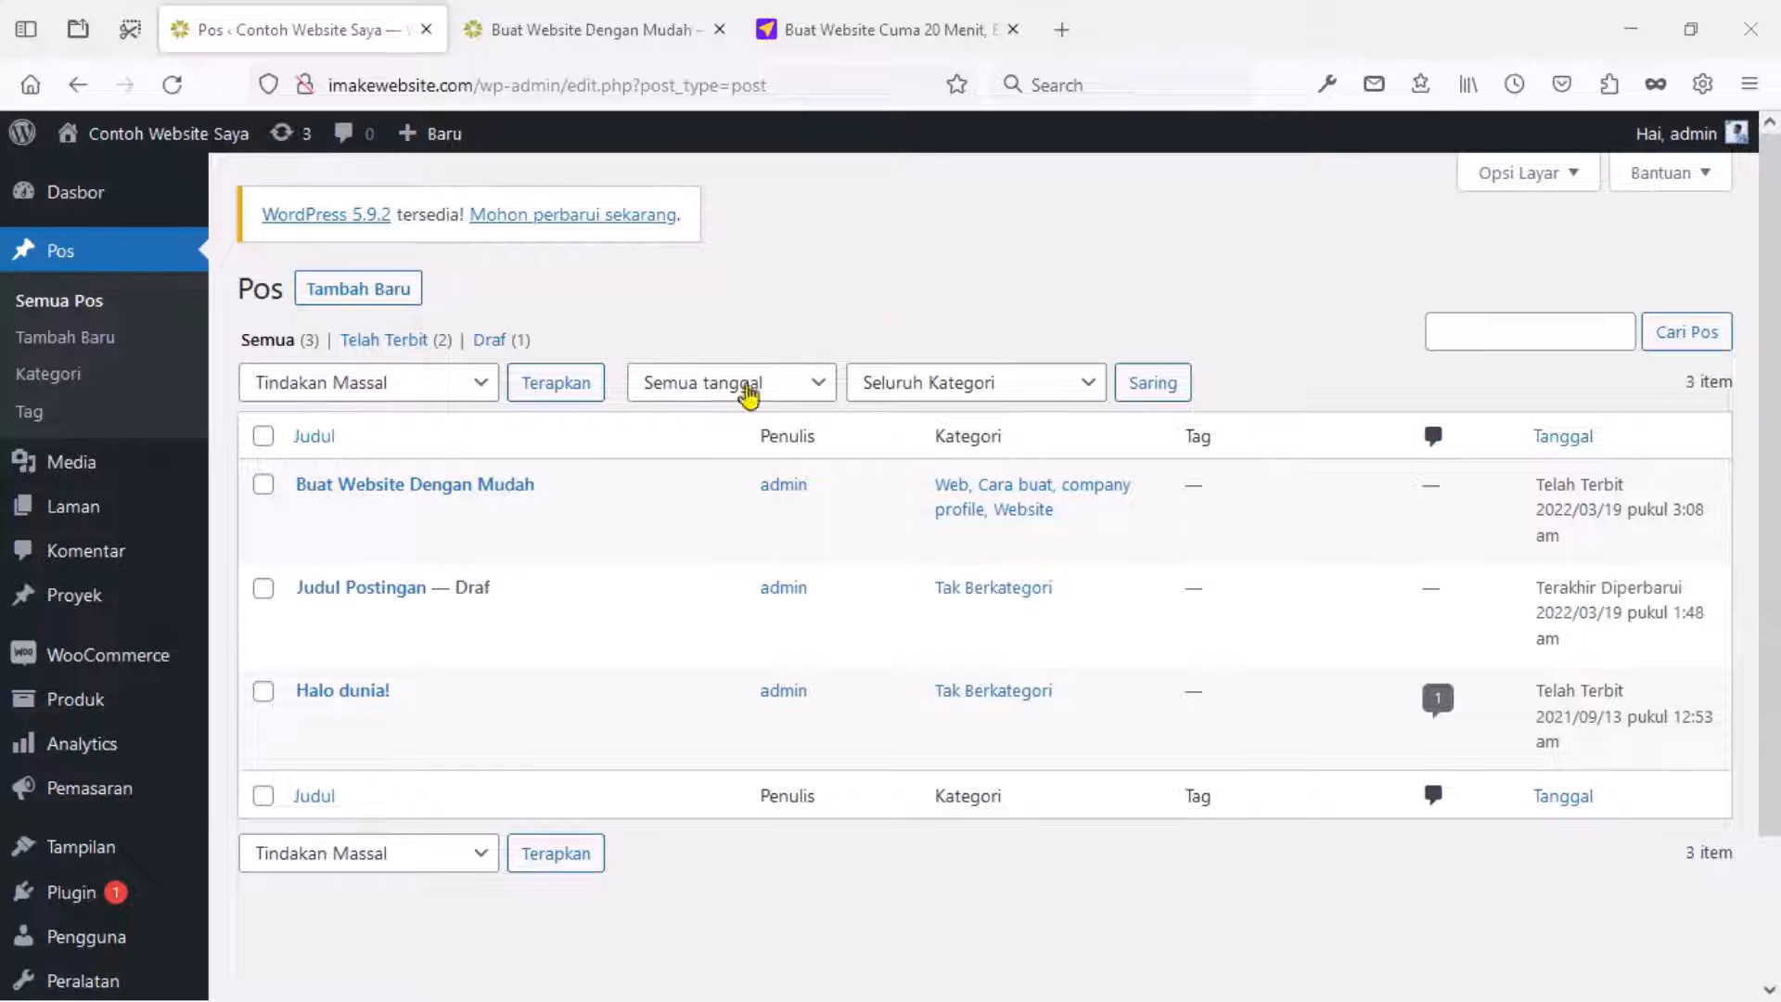
Go to Divi > Pembuat Tema and edit the Badan Kustom layout of the Semua Pos template.
{"action": "scroll", "coordinate": [126, 785], "scroll_direction": "down", "scroll_amount": 3}
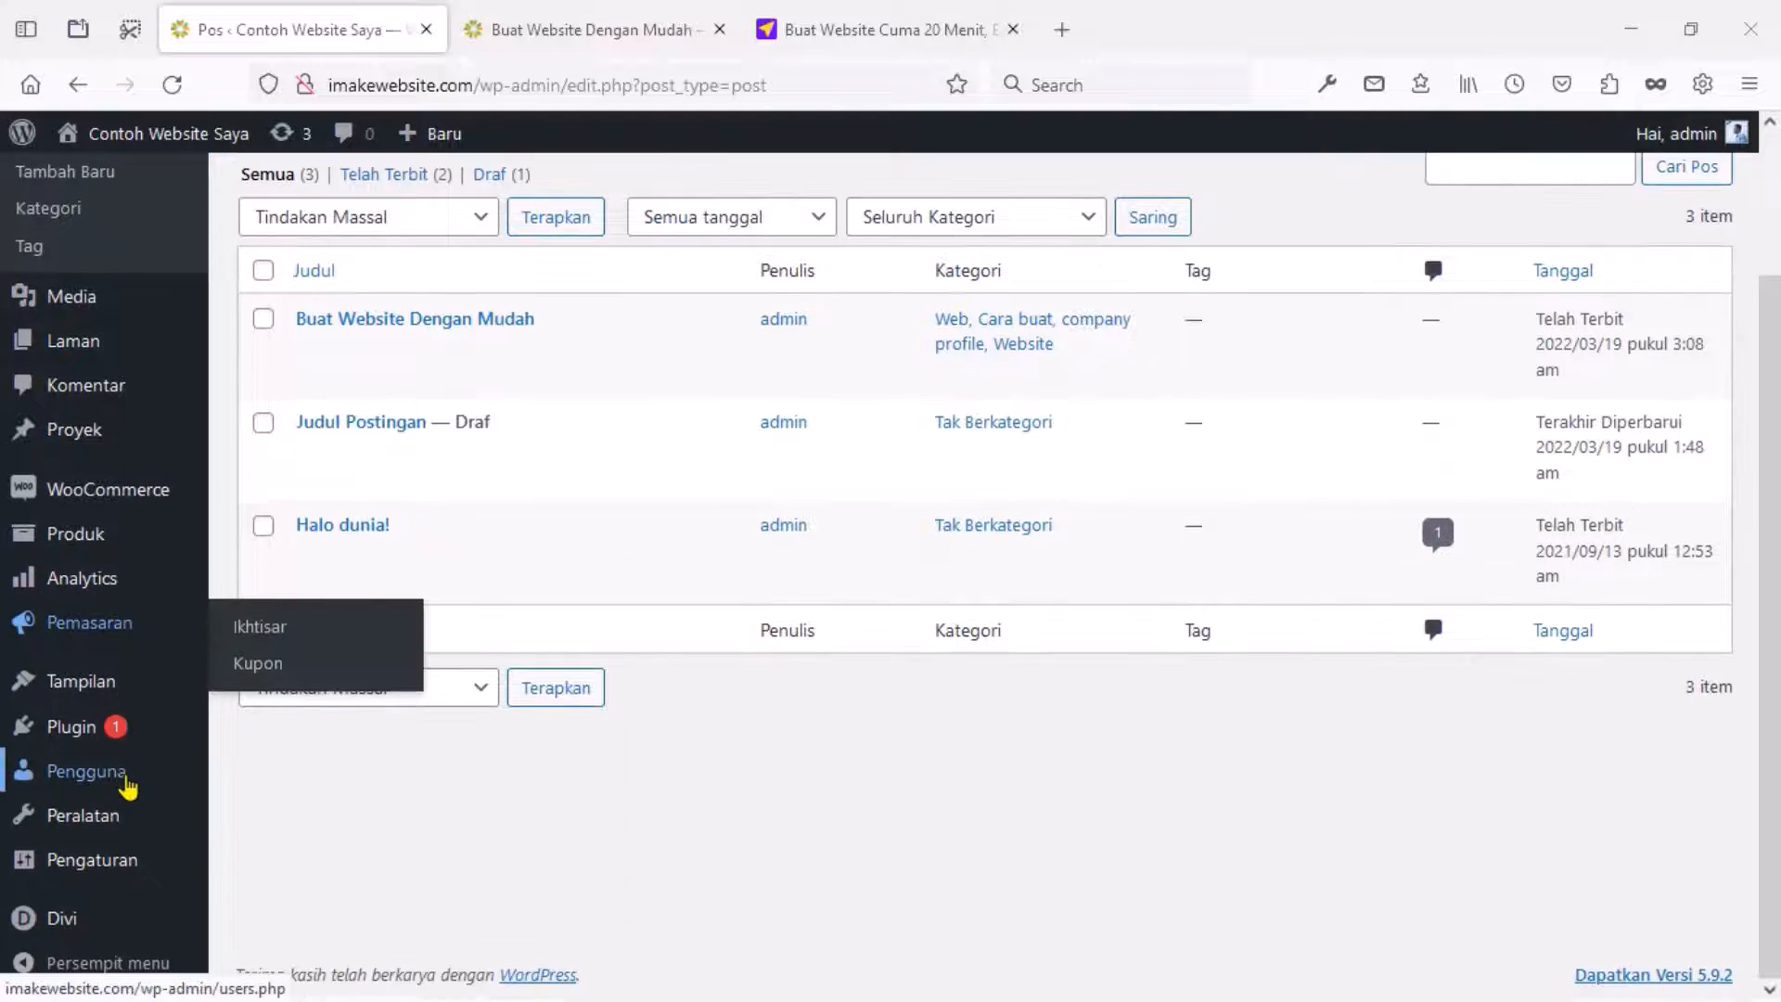
{"action": "mouse_move", "coordinate": [34, 913]}
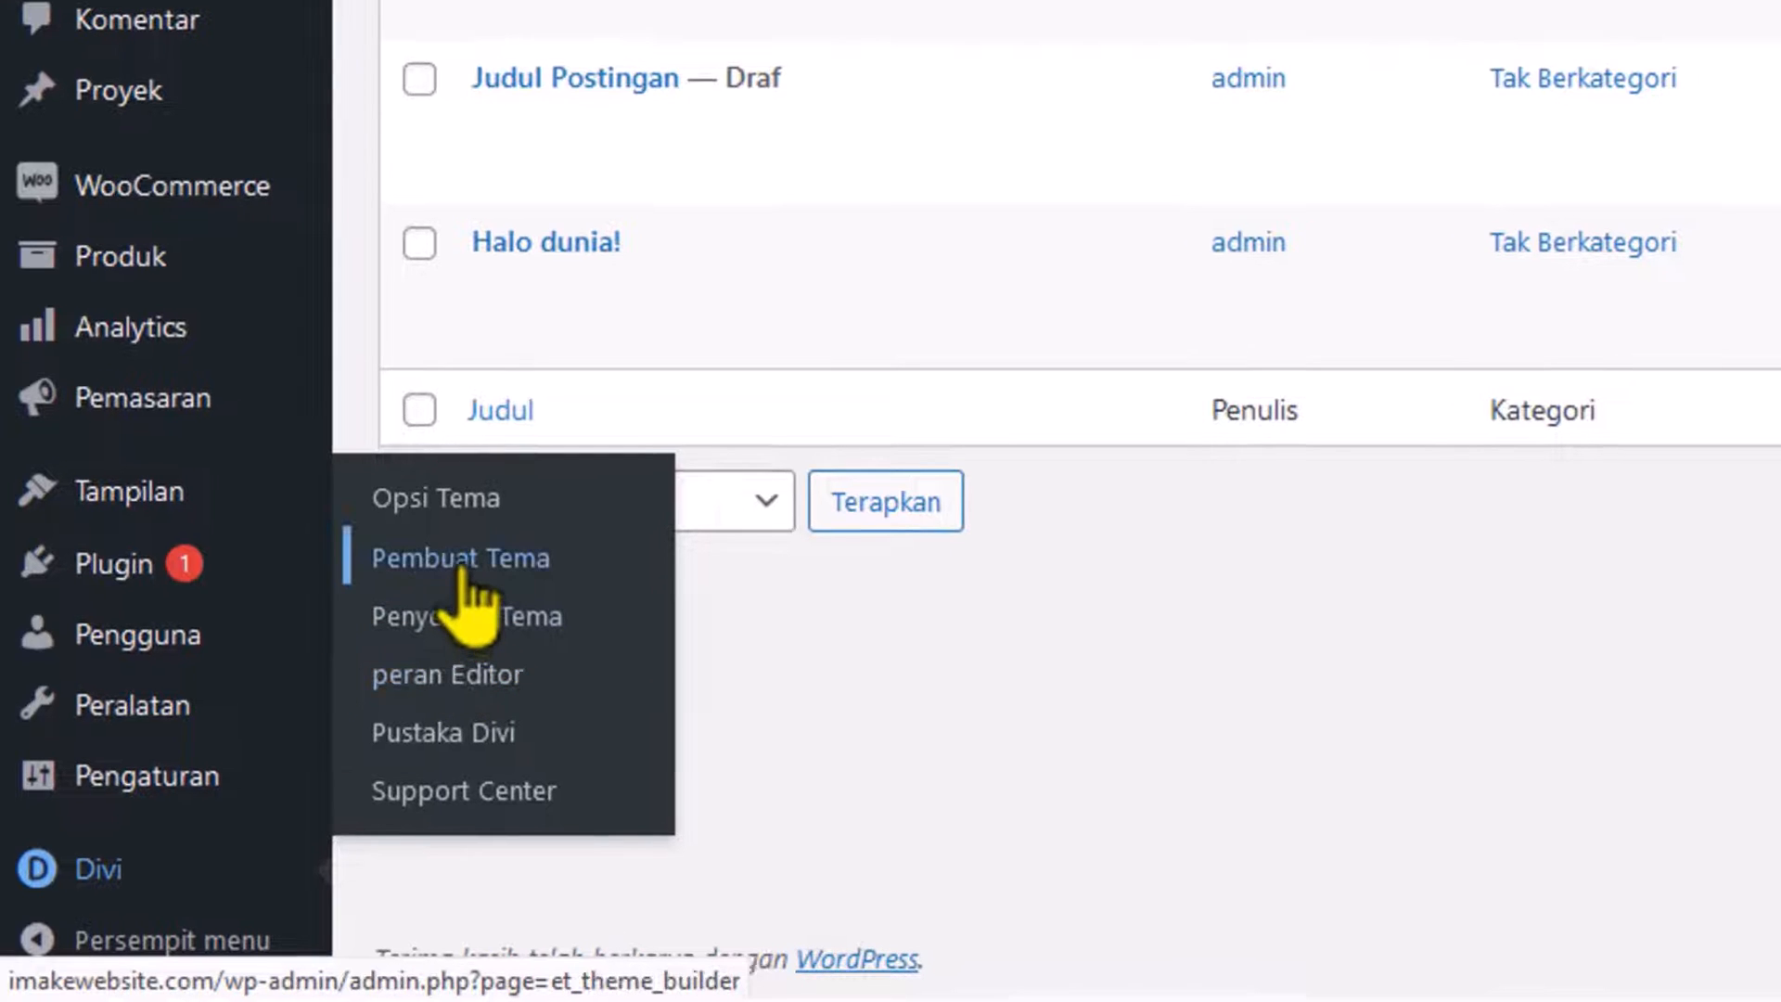
{"action": "left_click", "coordinate": [461, 566]}
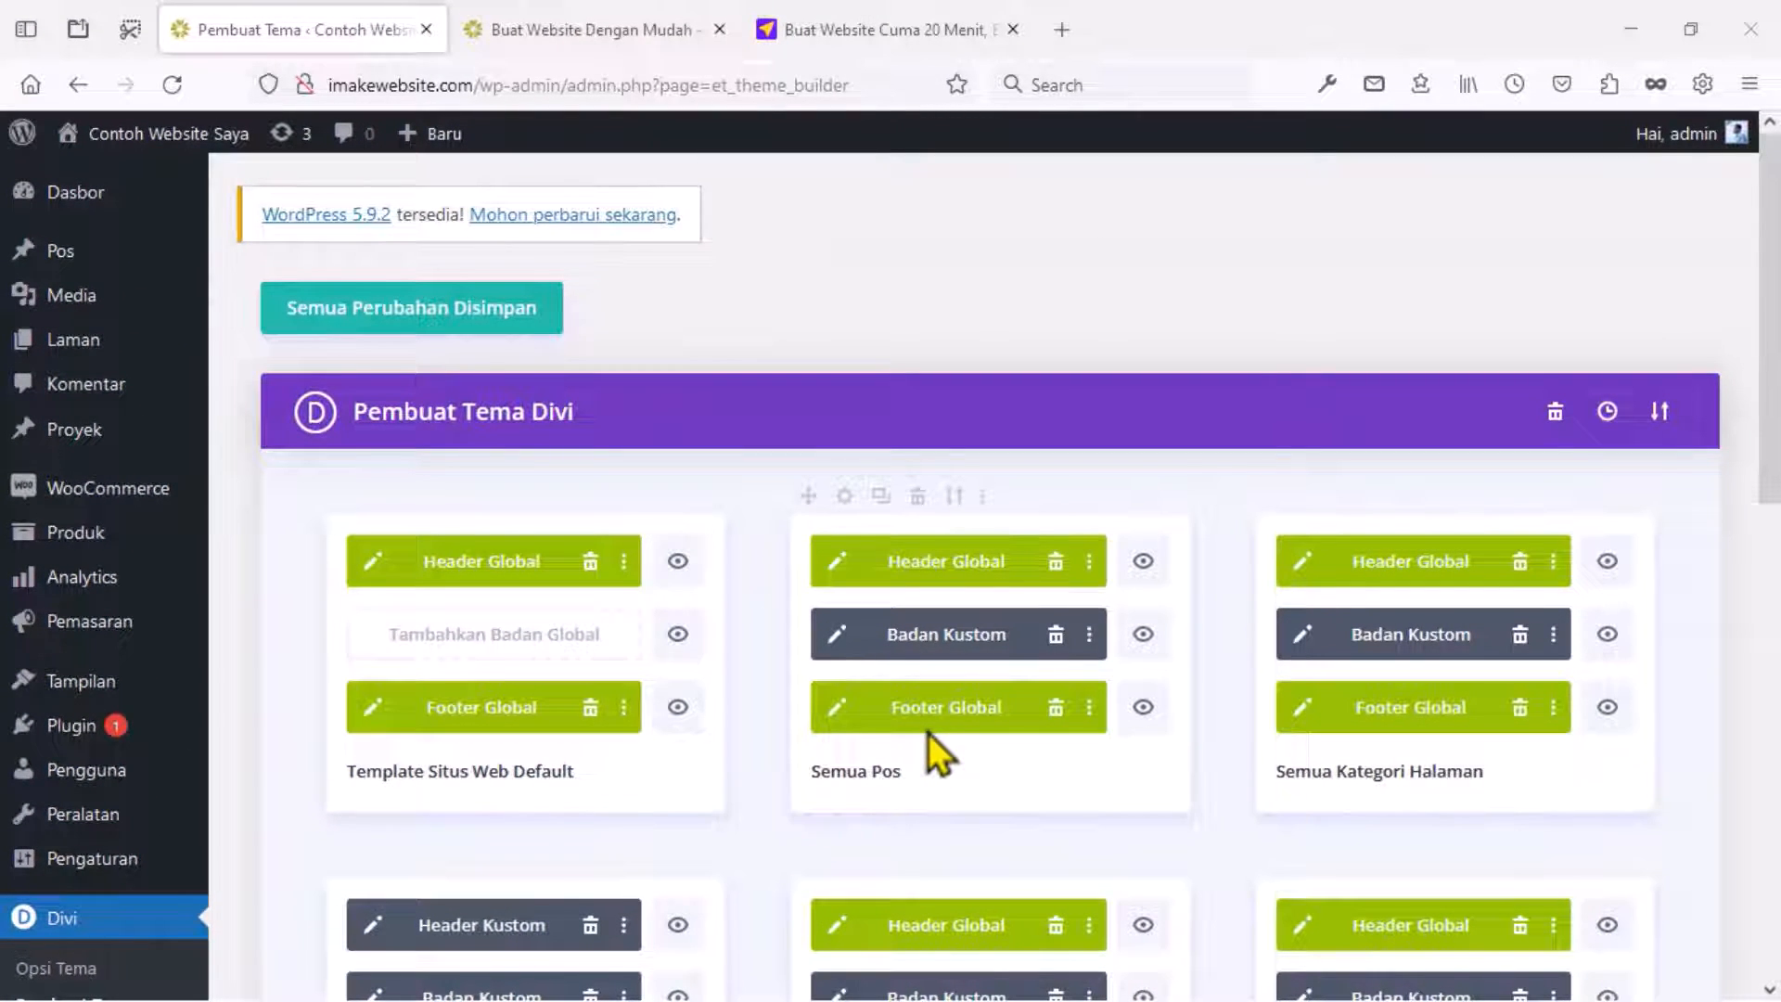
{"action": "scroll", "coordinate": [922, 719], "scroll_direction": "down", "scroll_amount": 4}
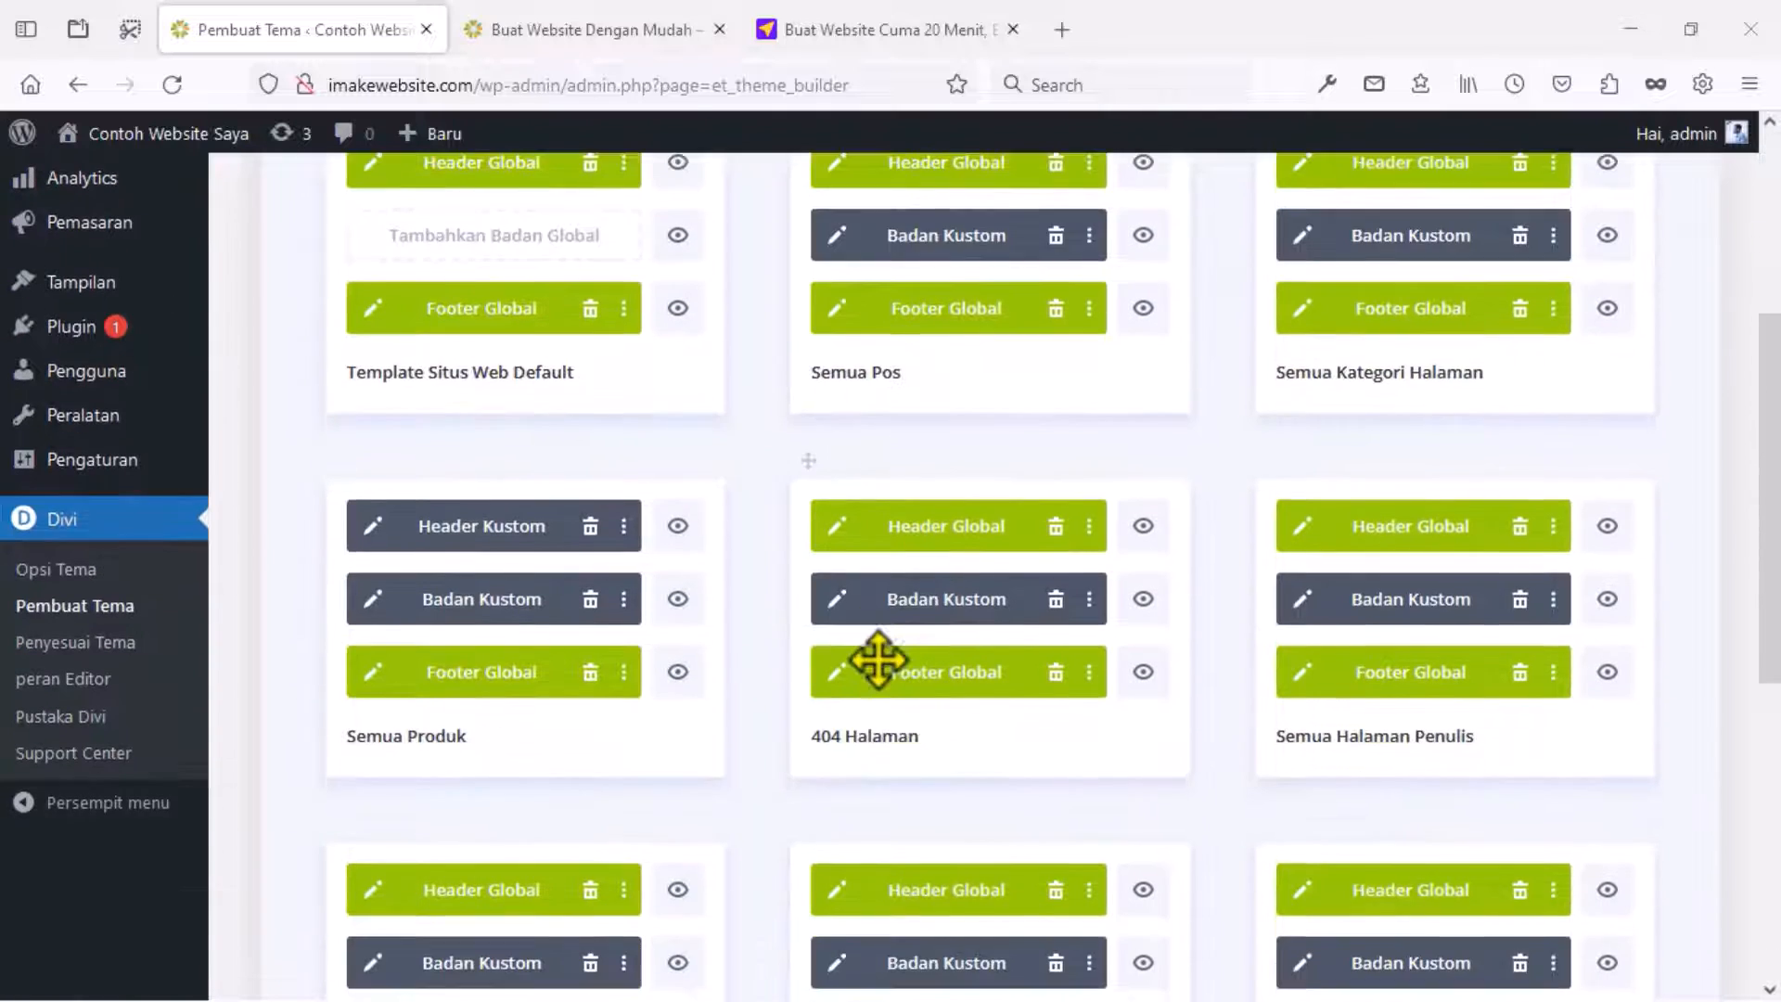
{"action": "scroll", "coordinate": [881, 477], "scroll_direction": "up", "scroll_amount": 1}
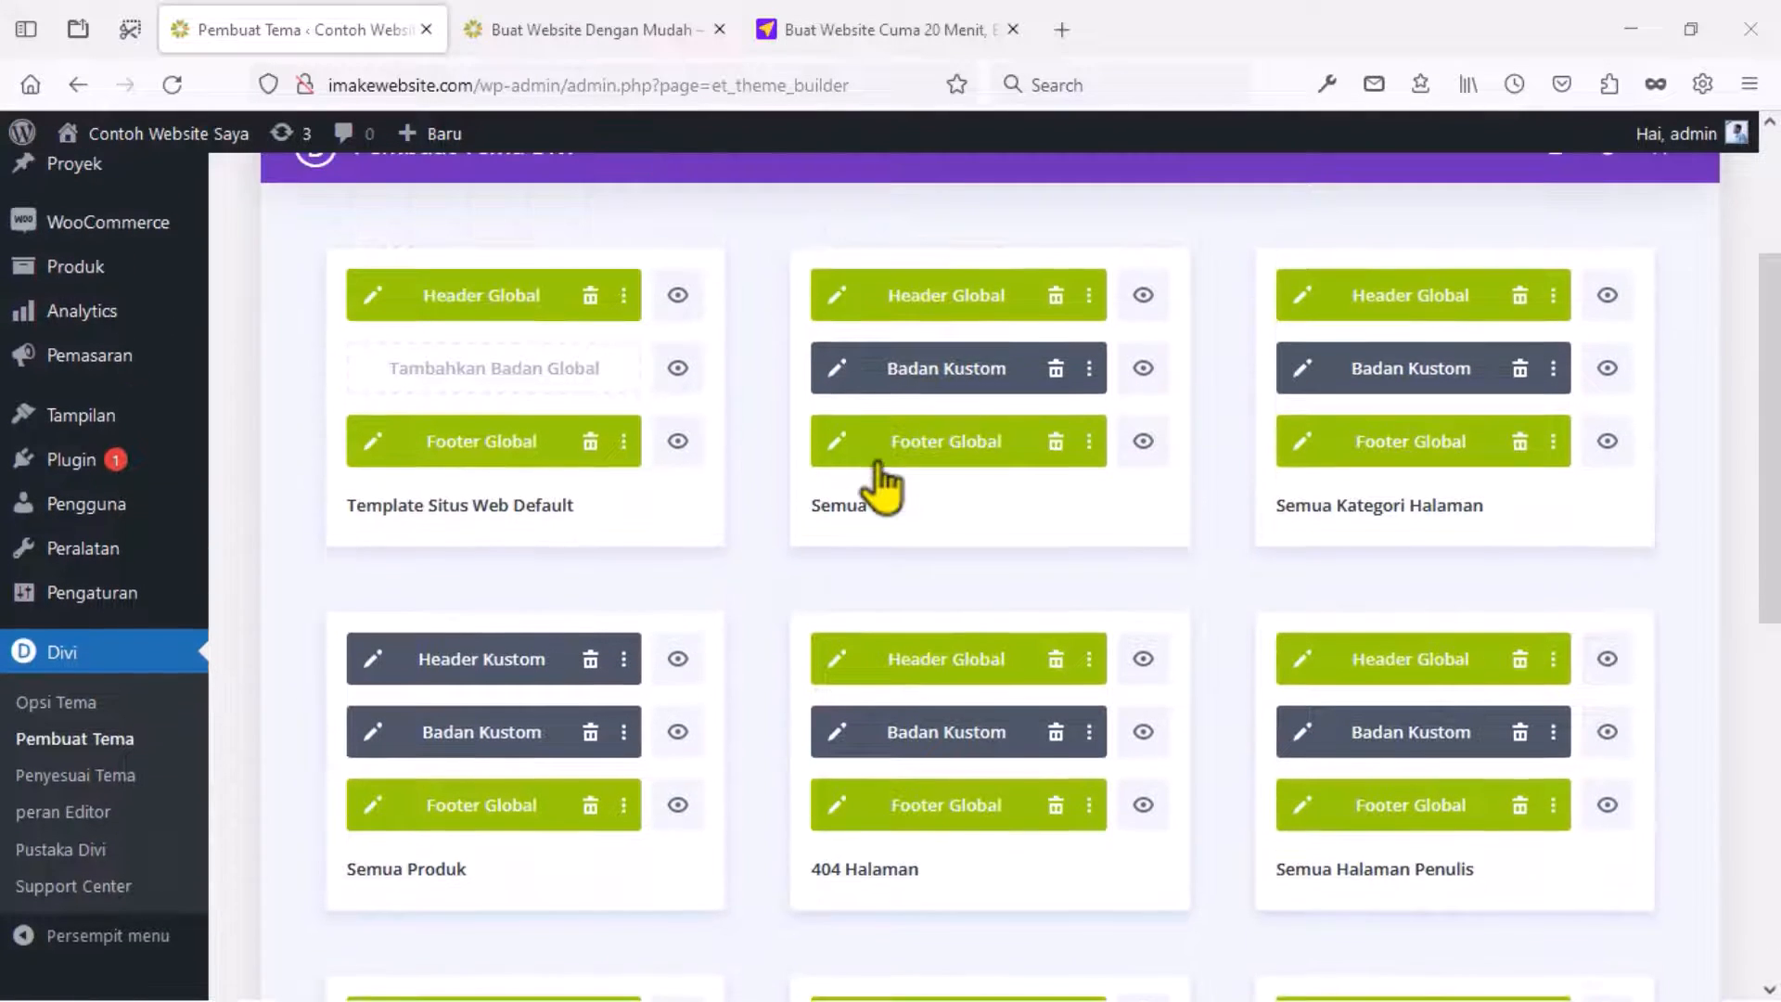
{"action": "left_click", "coordinate": [838, 371]}
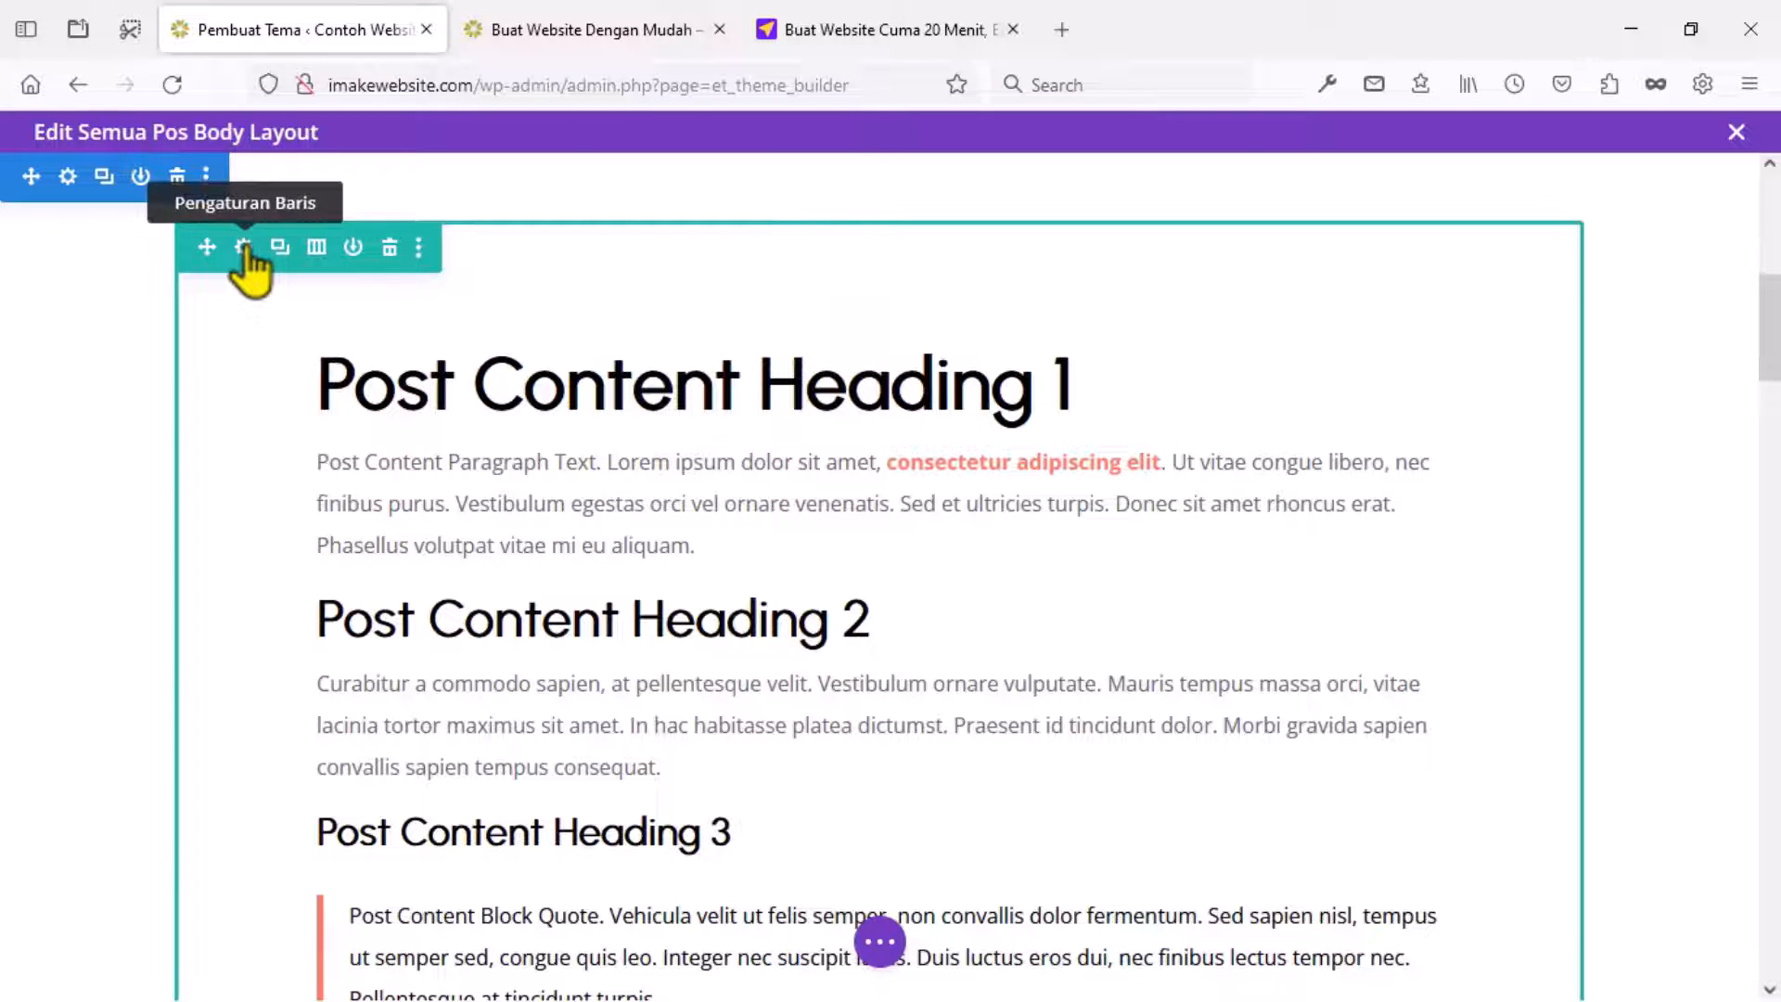
Set the post content row's maximum width to 55% in its Design sizing settings.
{"action": "left_click", "coordinate": [243, 249]}
{"action": "left_click", "coordinate": [244, 318]}
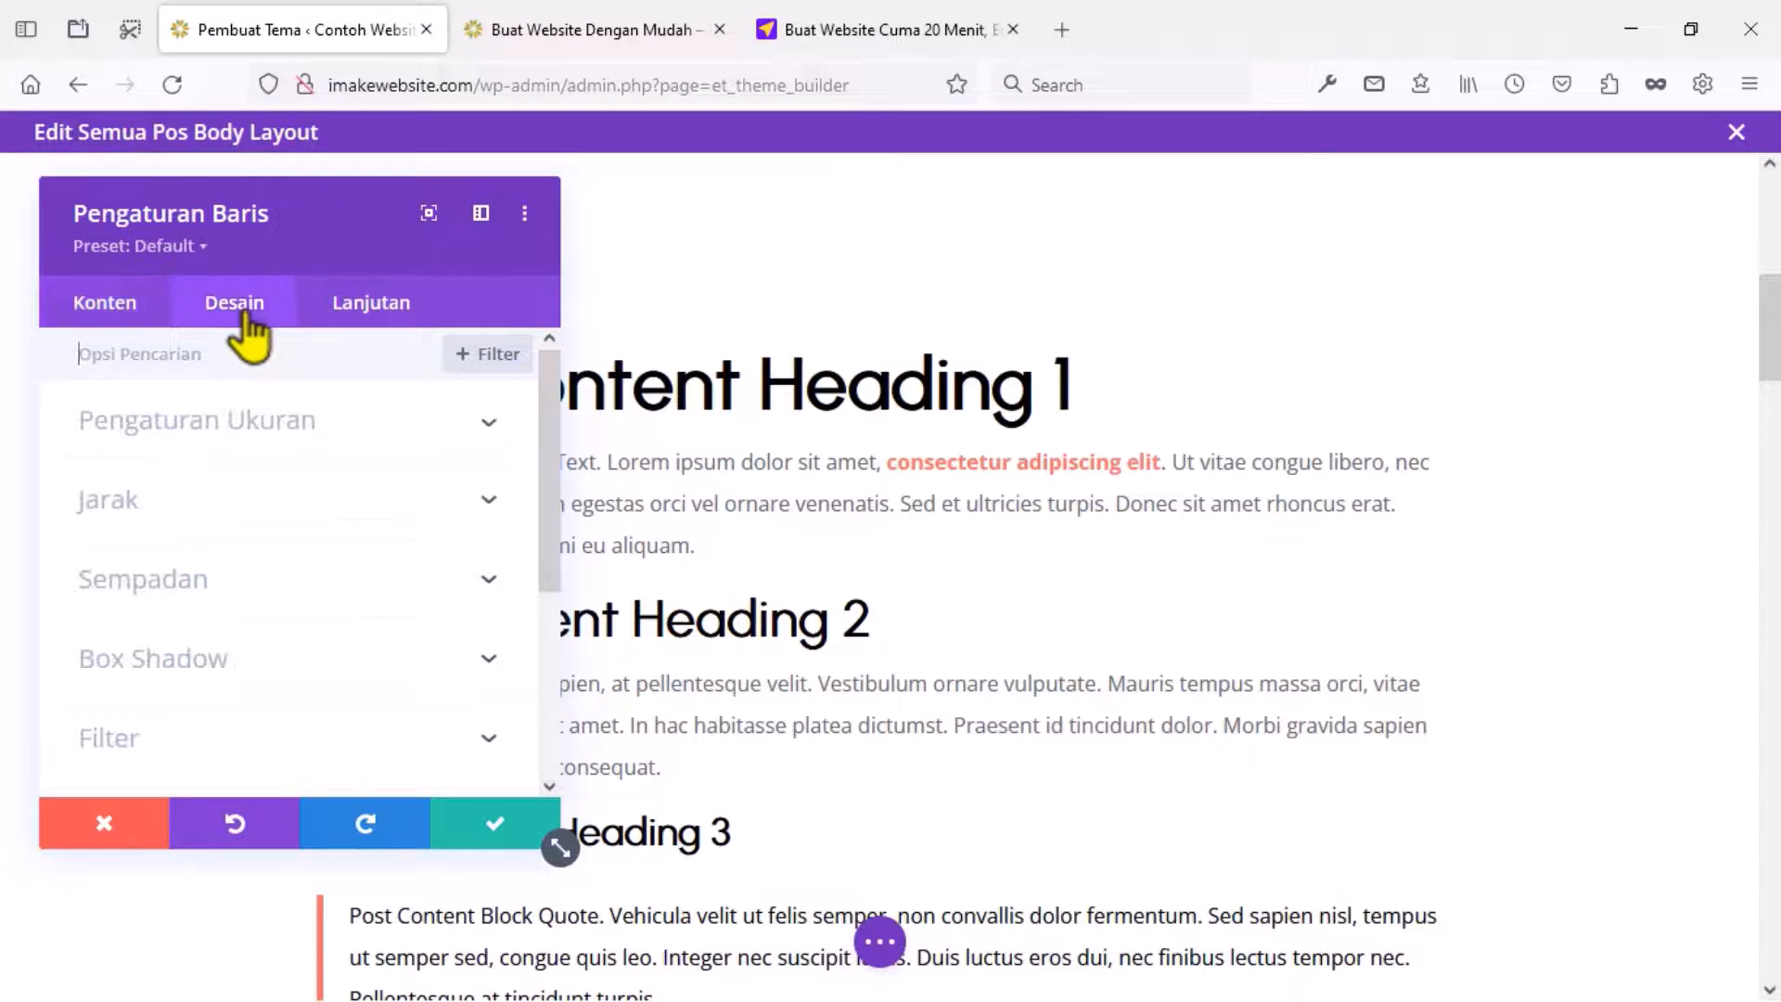
{"action": "left_click", "coordinate": [258, 452]}
{"action": "scroll", "coordinate": [260, 478], "scroll_direction": "down", "scroll_amount": 3}
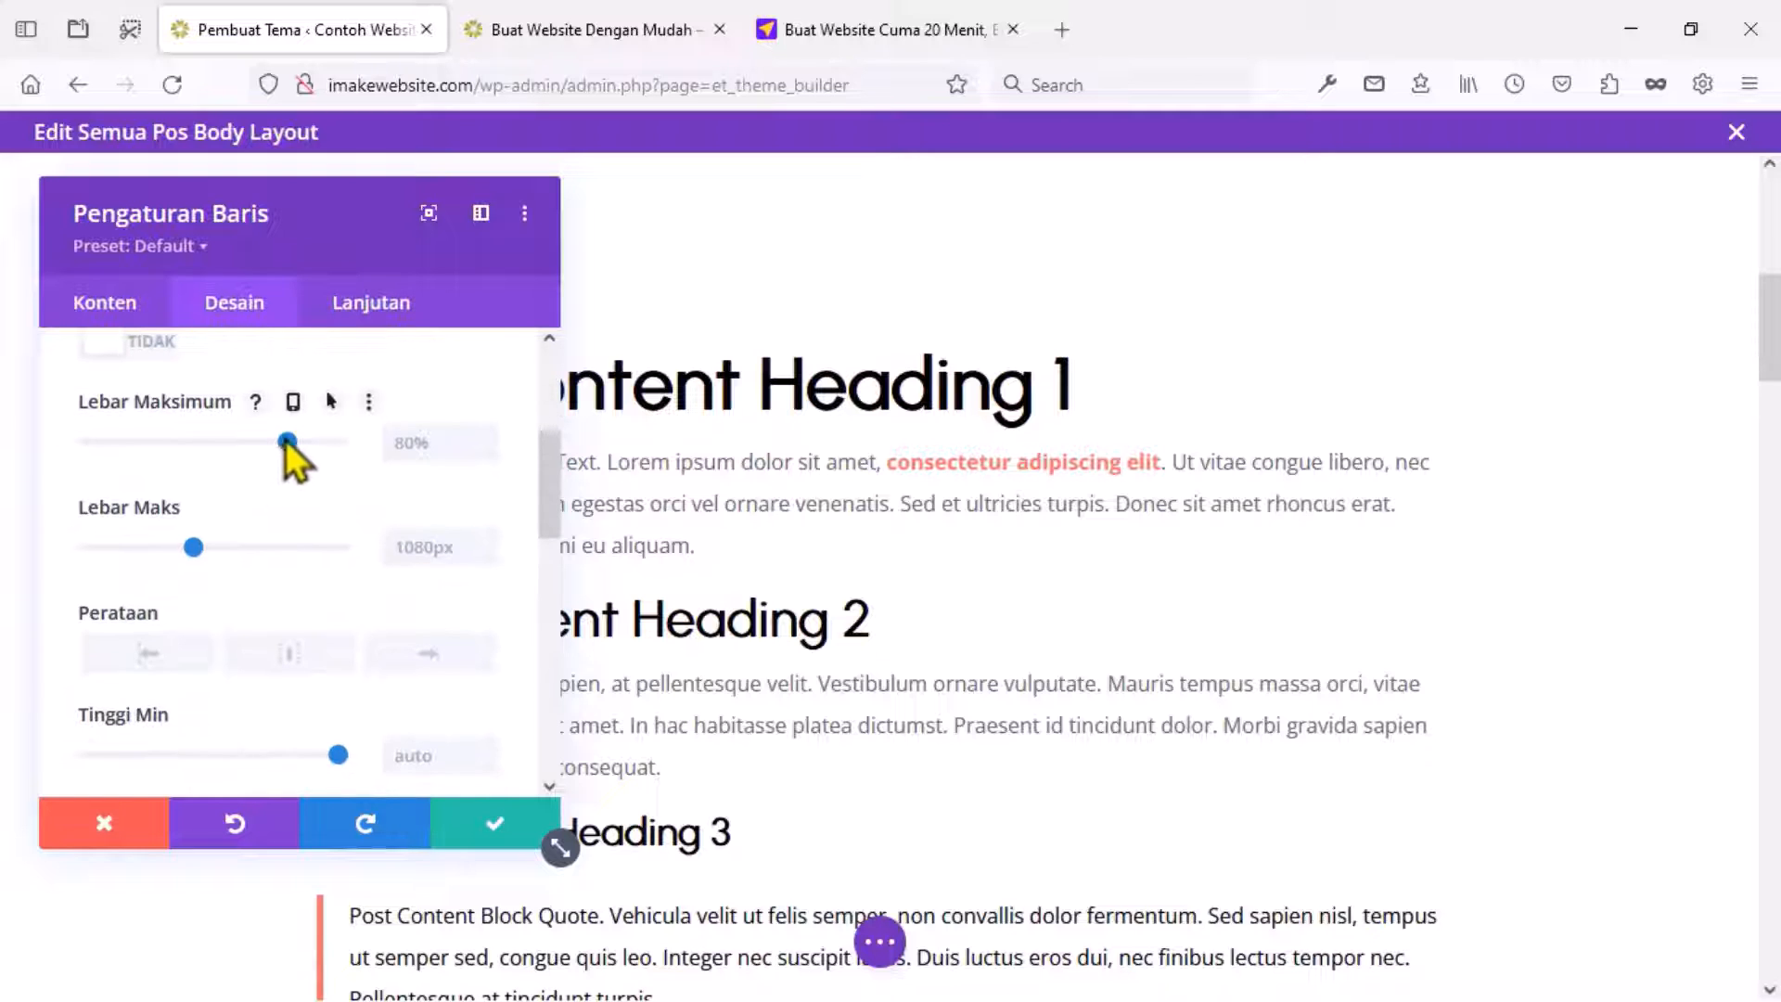
{"action": "left_click_drag", "start_coordinate": [266, 443], "coordinate": [214, 444]}
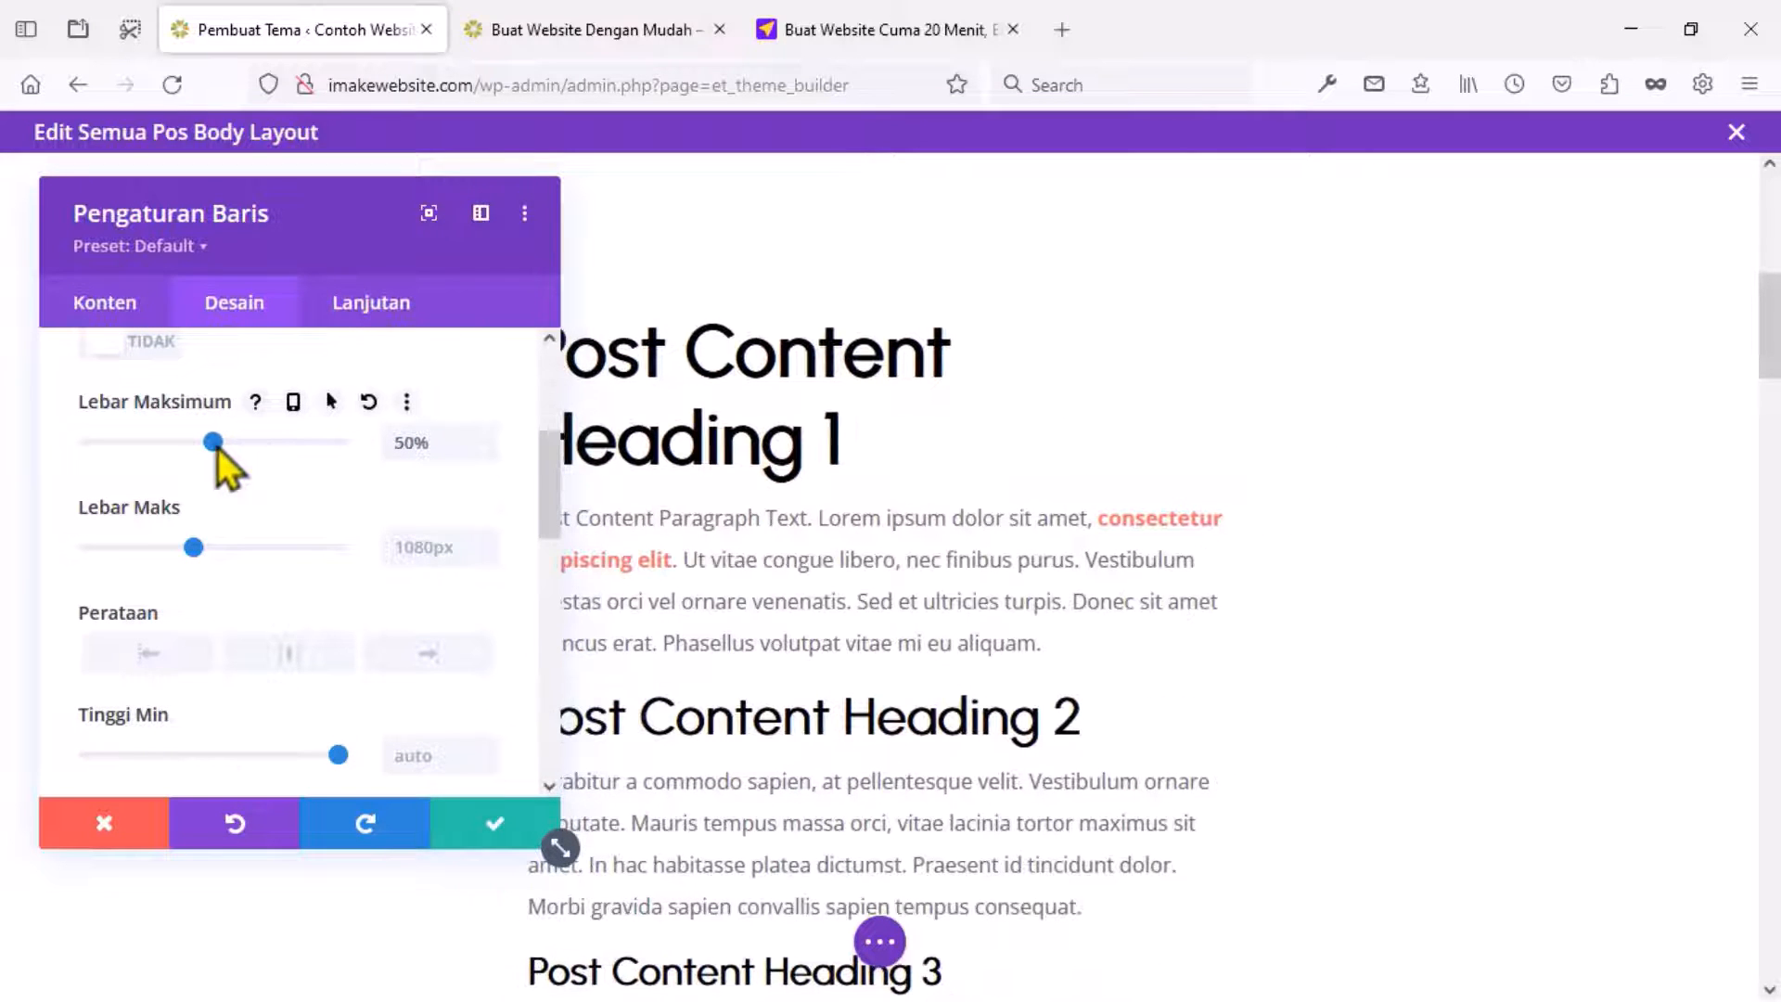
{"action": "double_click", "coordinate": [411, 443]}
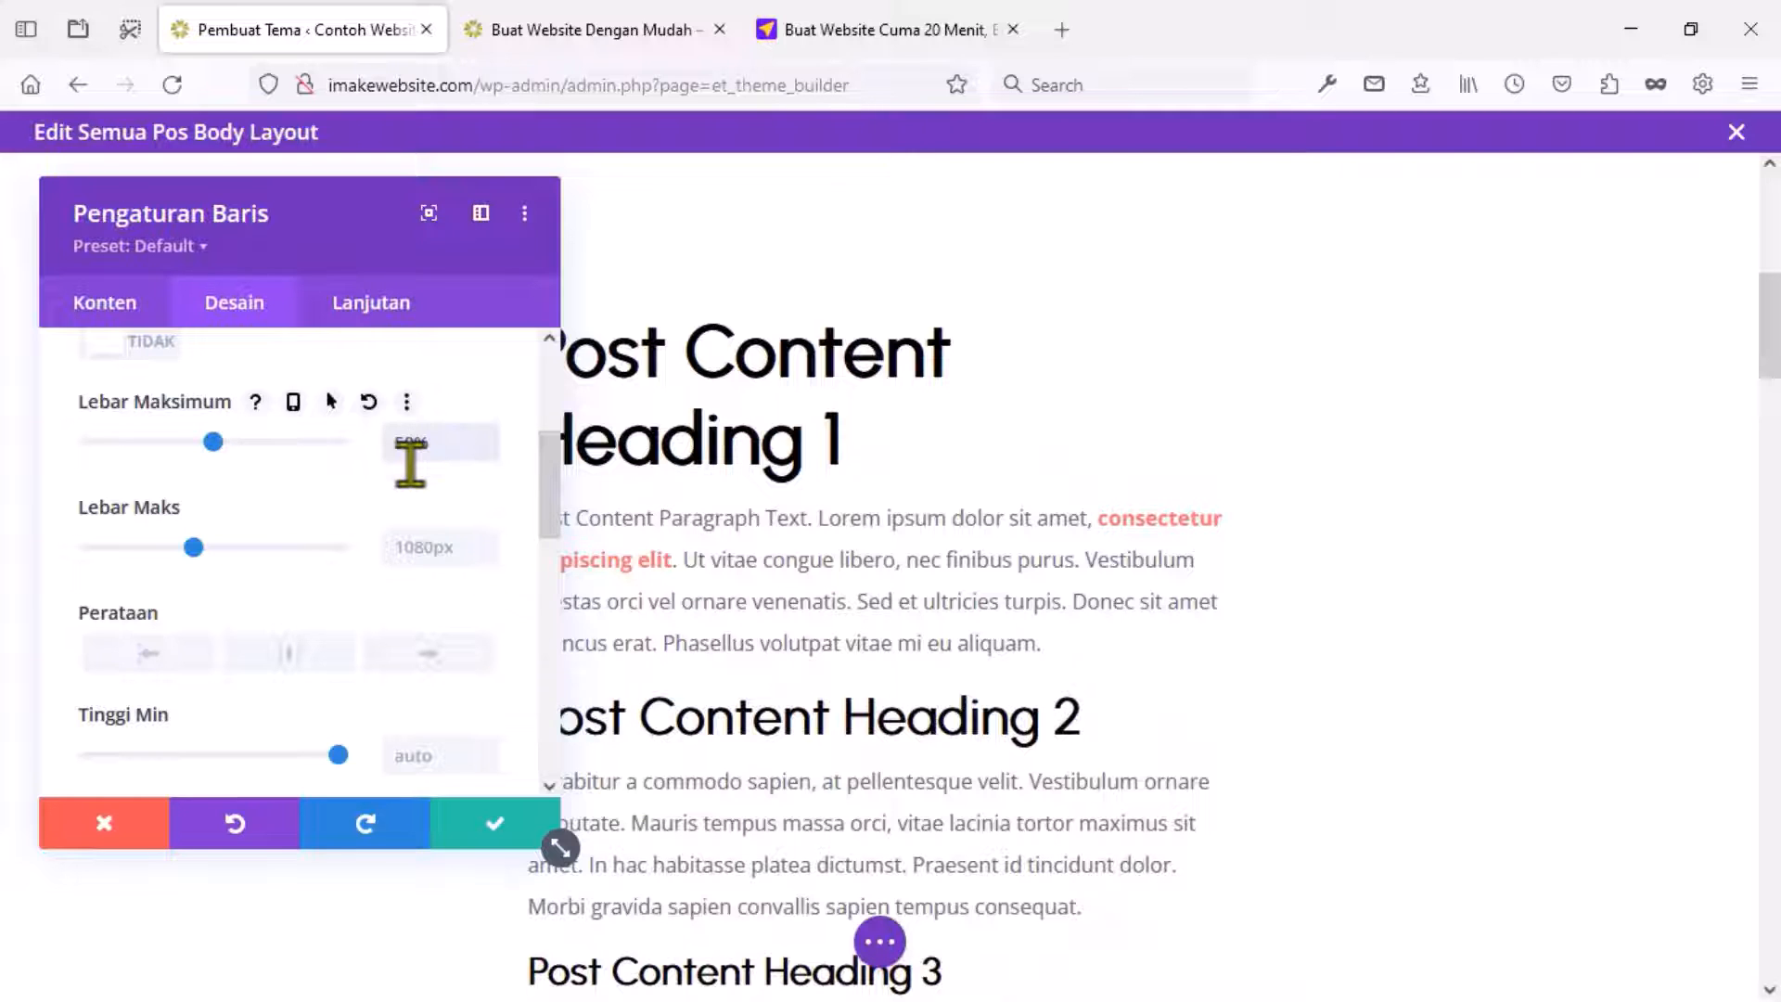
{"action": "type", "text": "55"}
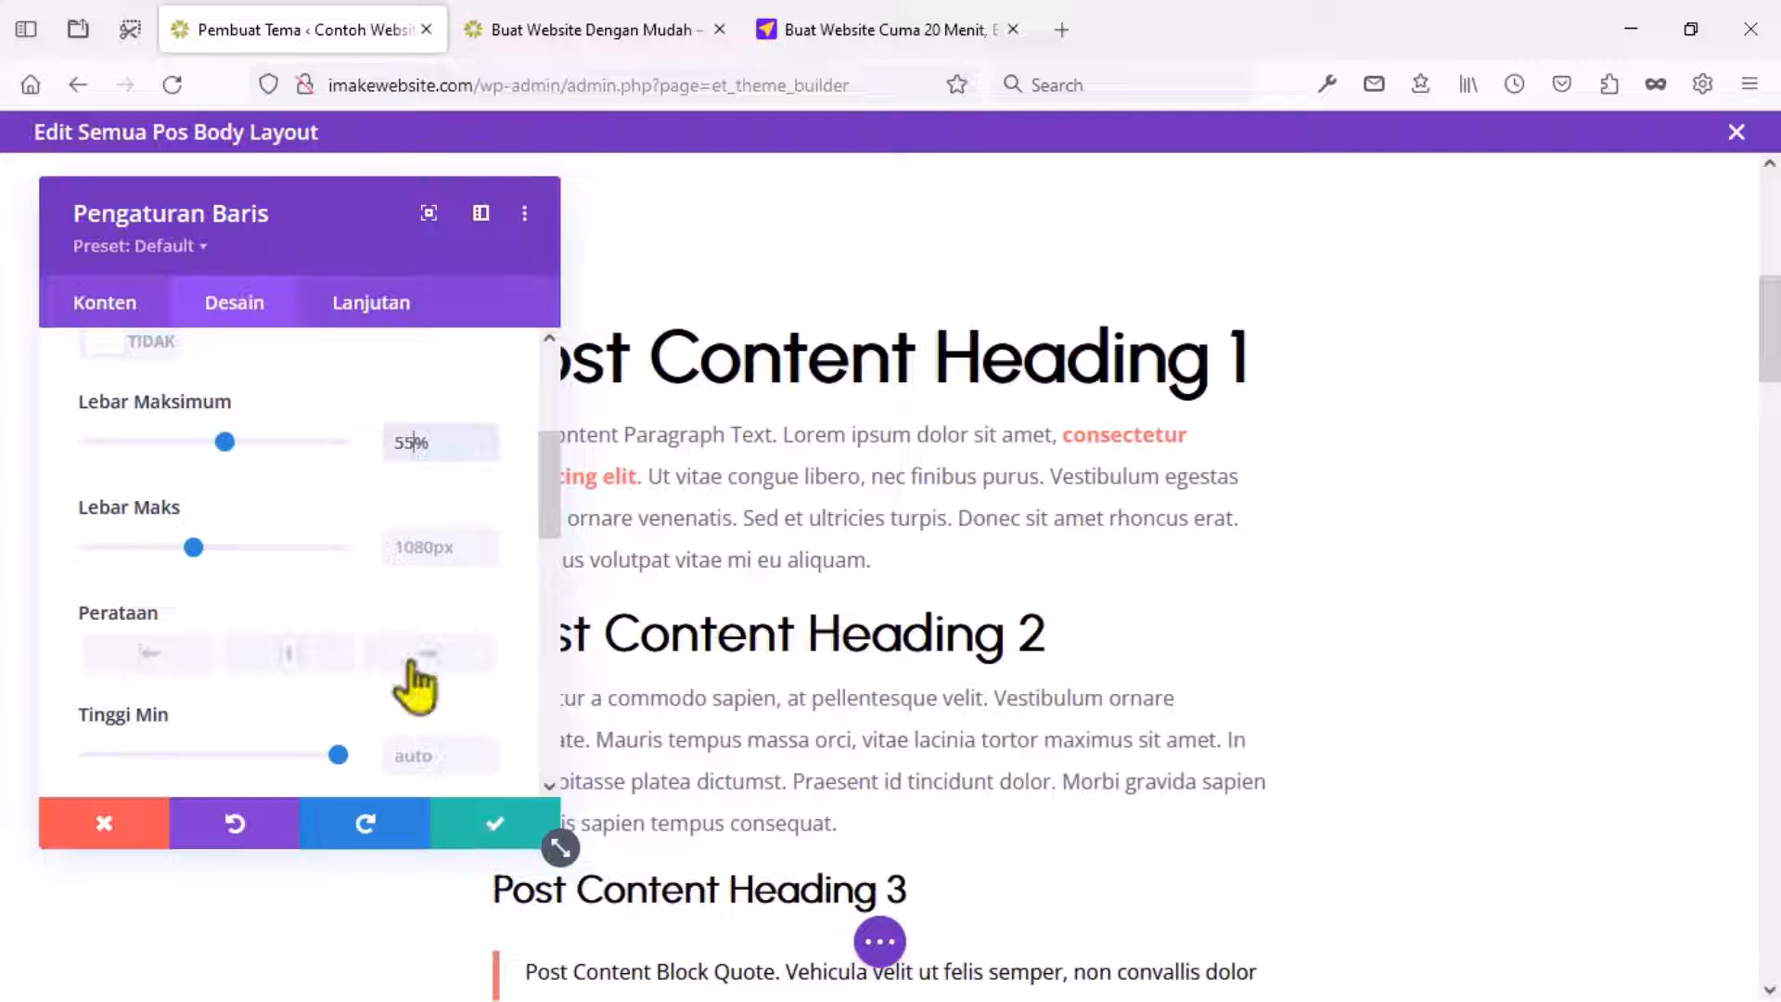
Give the row per-device maximum widths, wider on tablet and 90% on phone, and apply.
{"action": "left_click", "coordinate": [293, 402]}
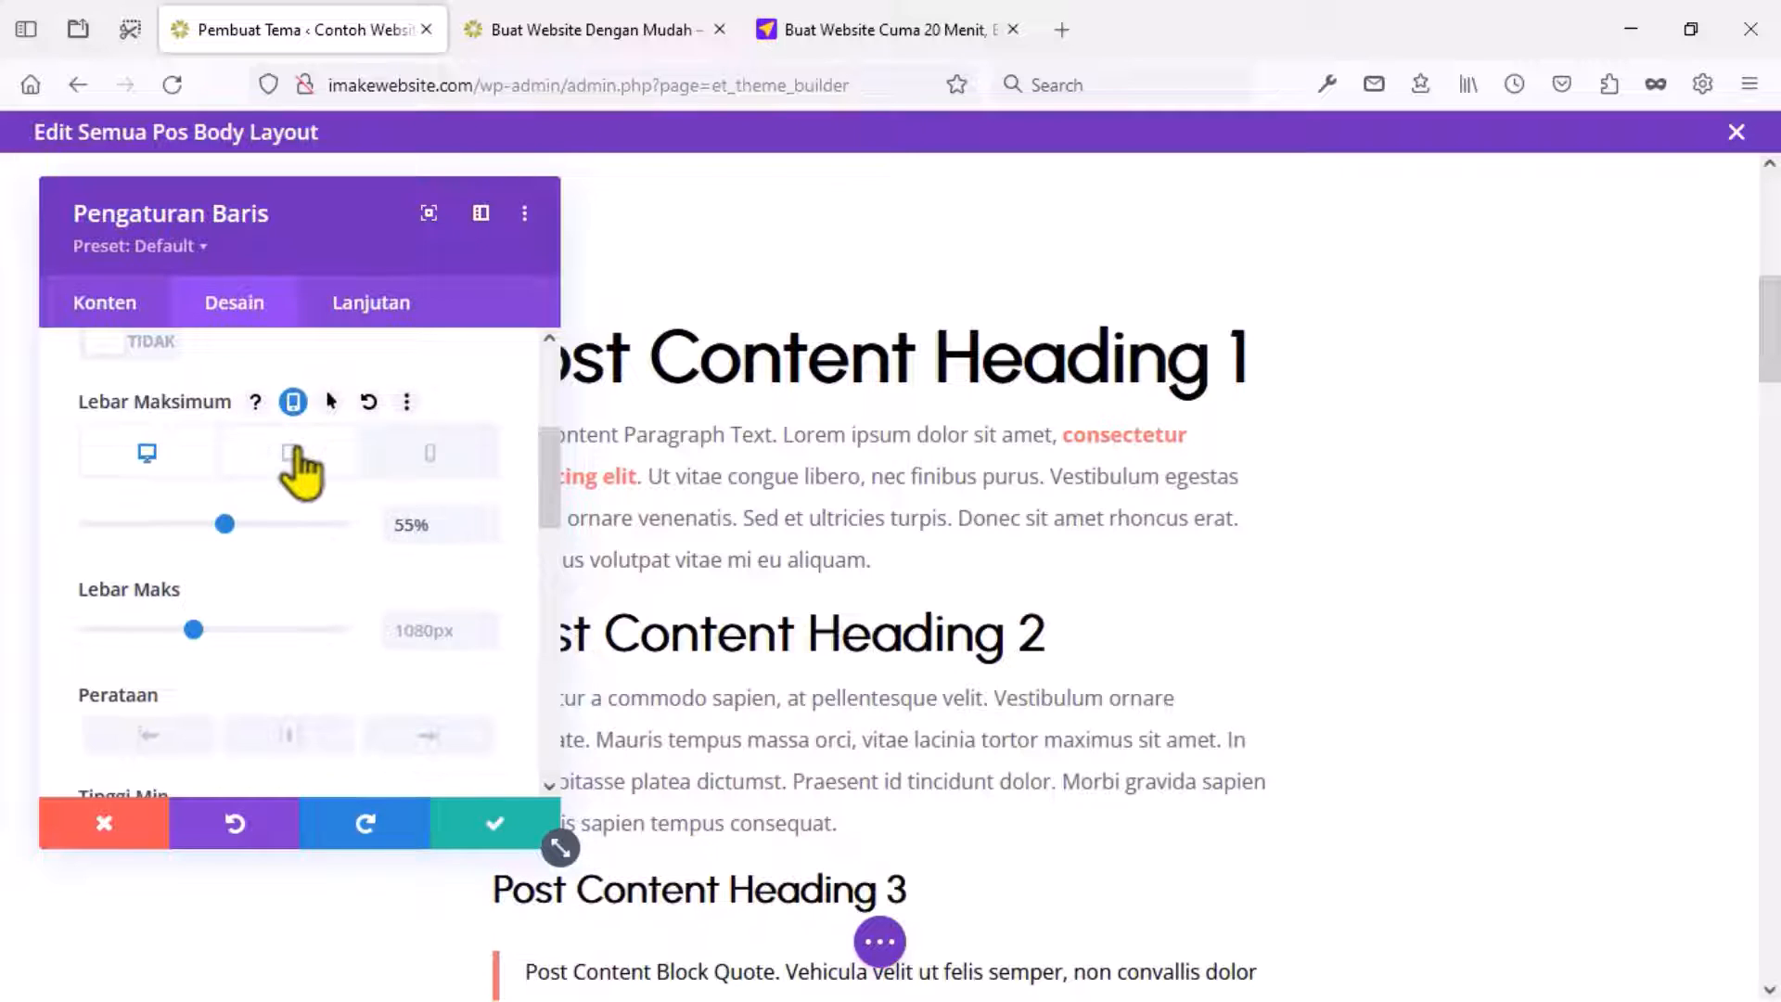
{"action": "left_click", "coordinate": [291, 453]}
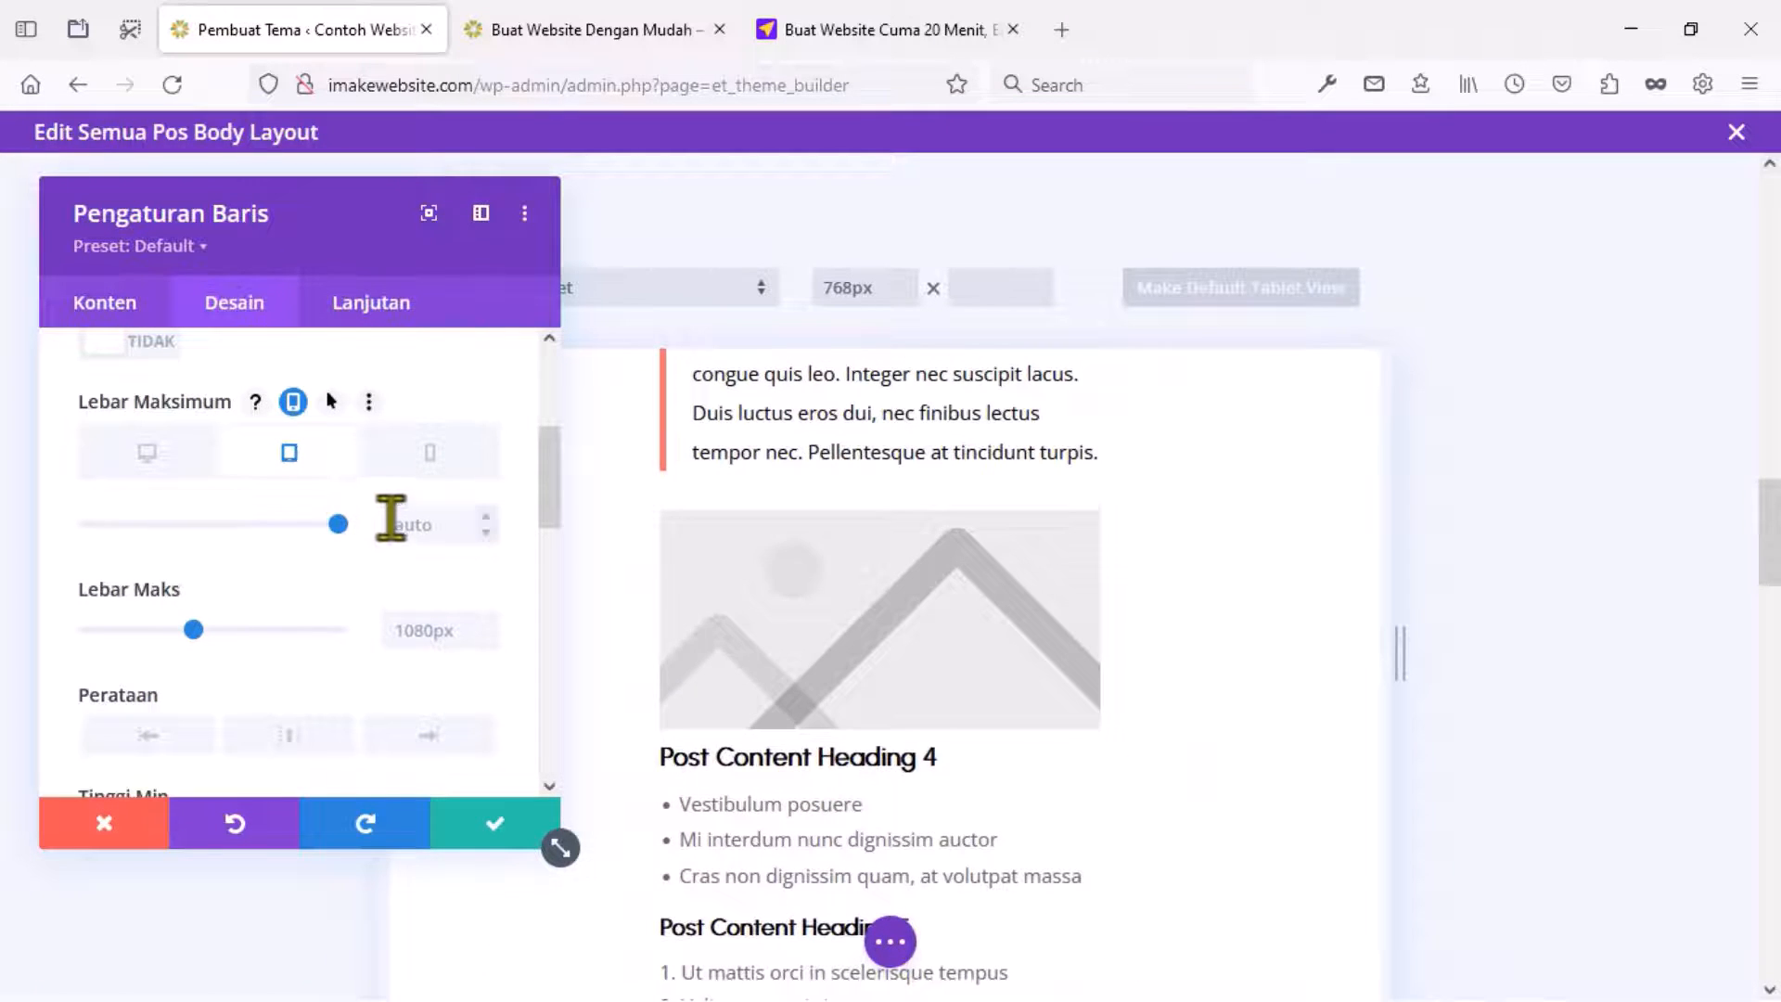
{"action": "type", "text": "70"}
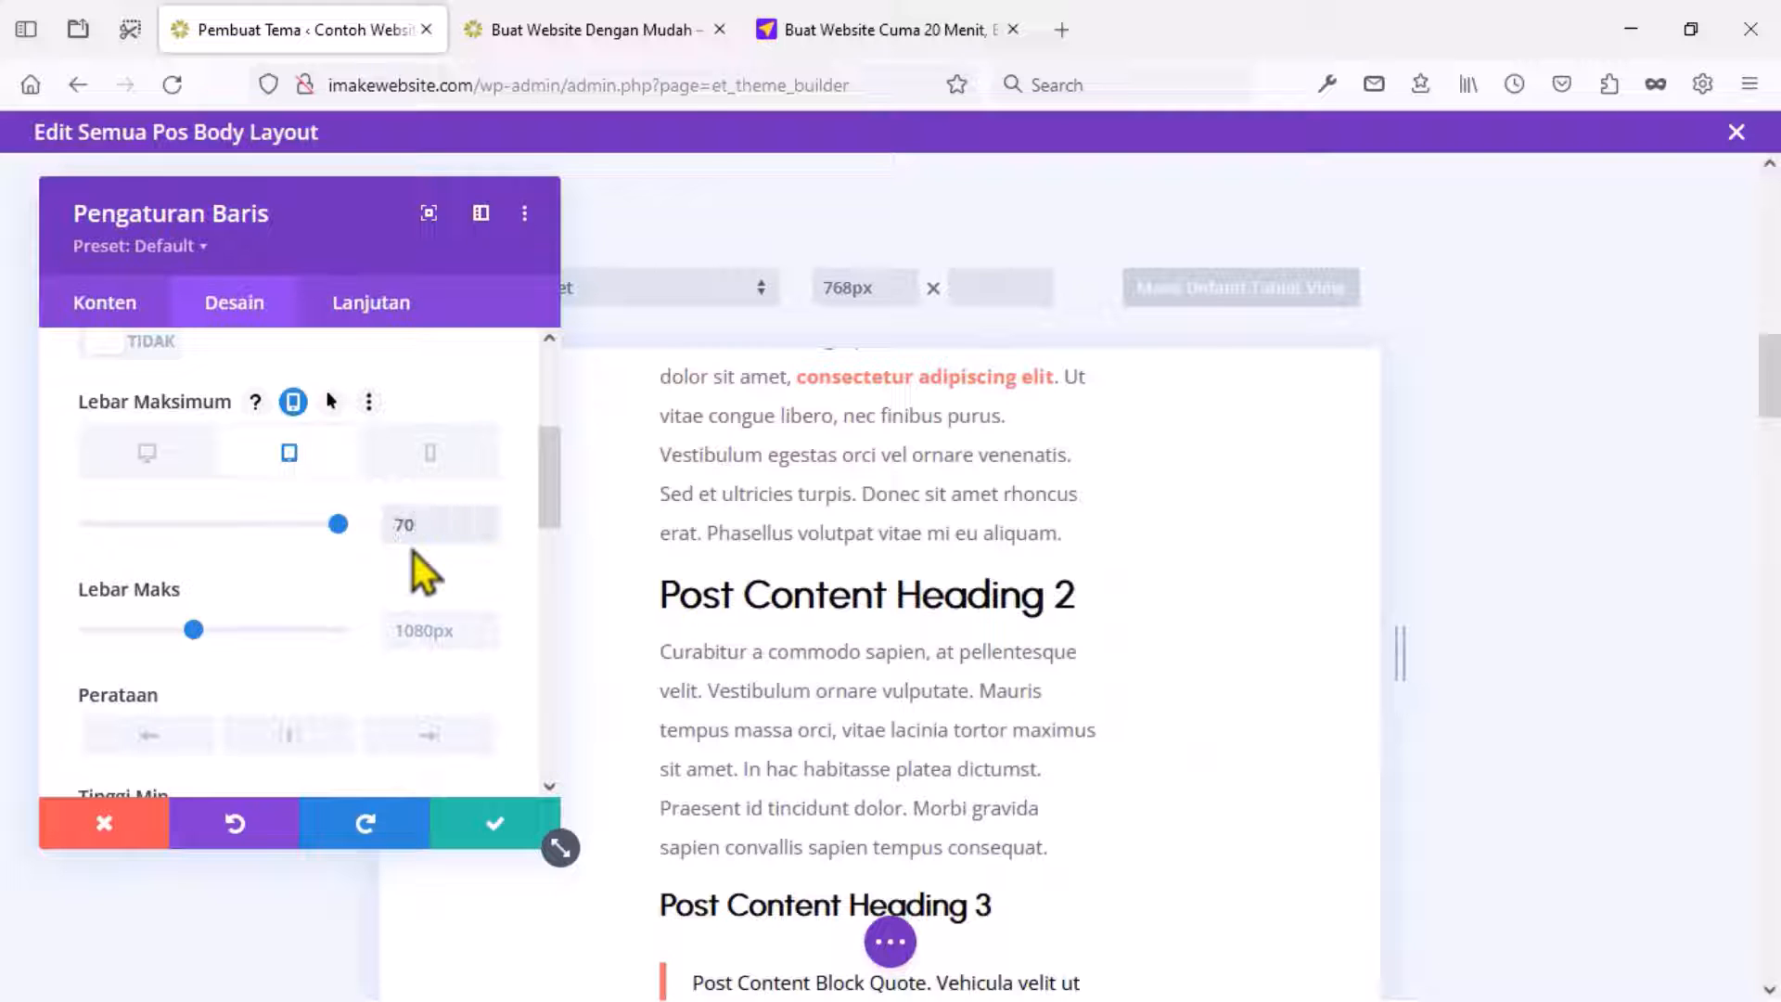
{"action": "type", "text": "%"}
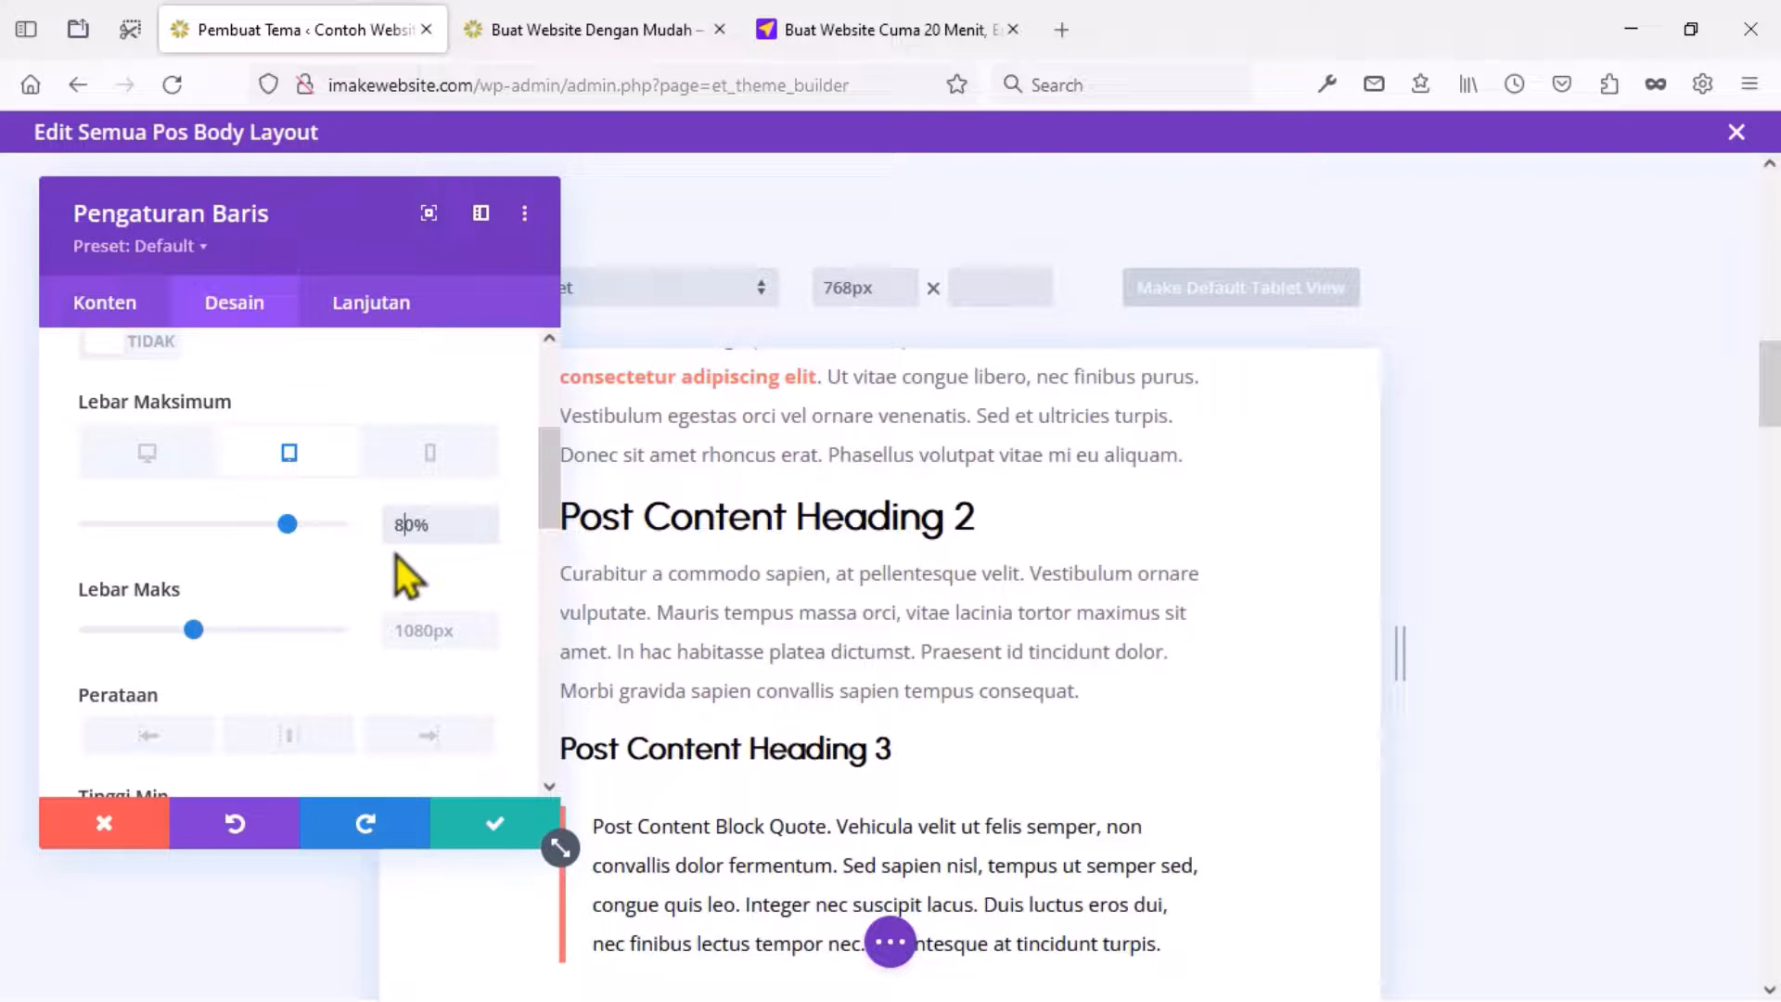
{"action": "left_click", "coordinate": [427, 454]}
{"action": "scroll", "coordinate": [672, 494], "scroll_direction": "up", "scroll_amount": 10}
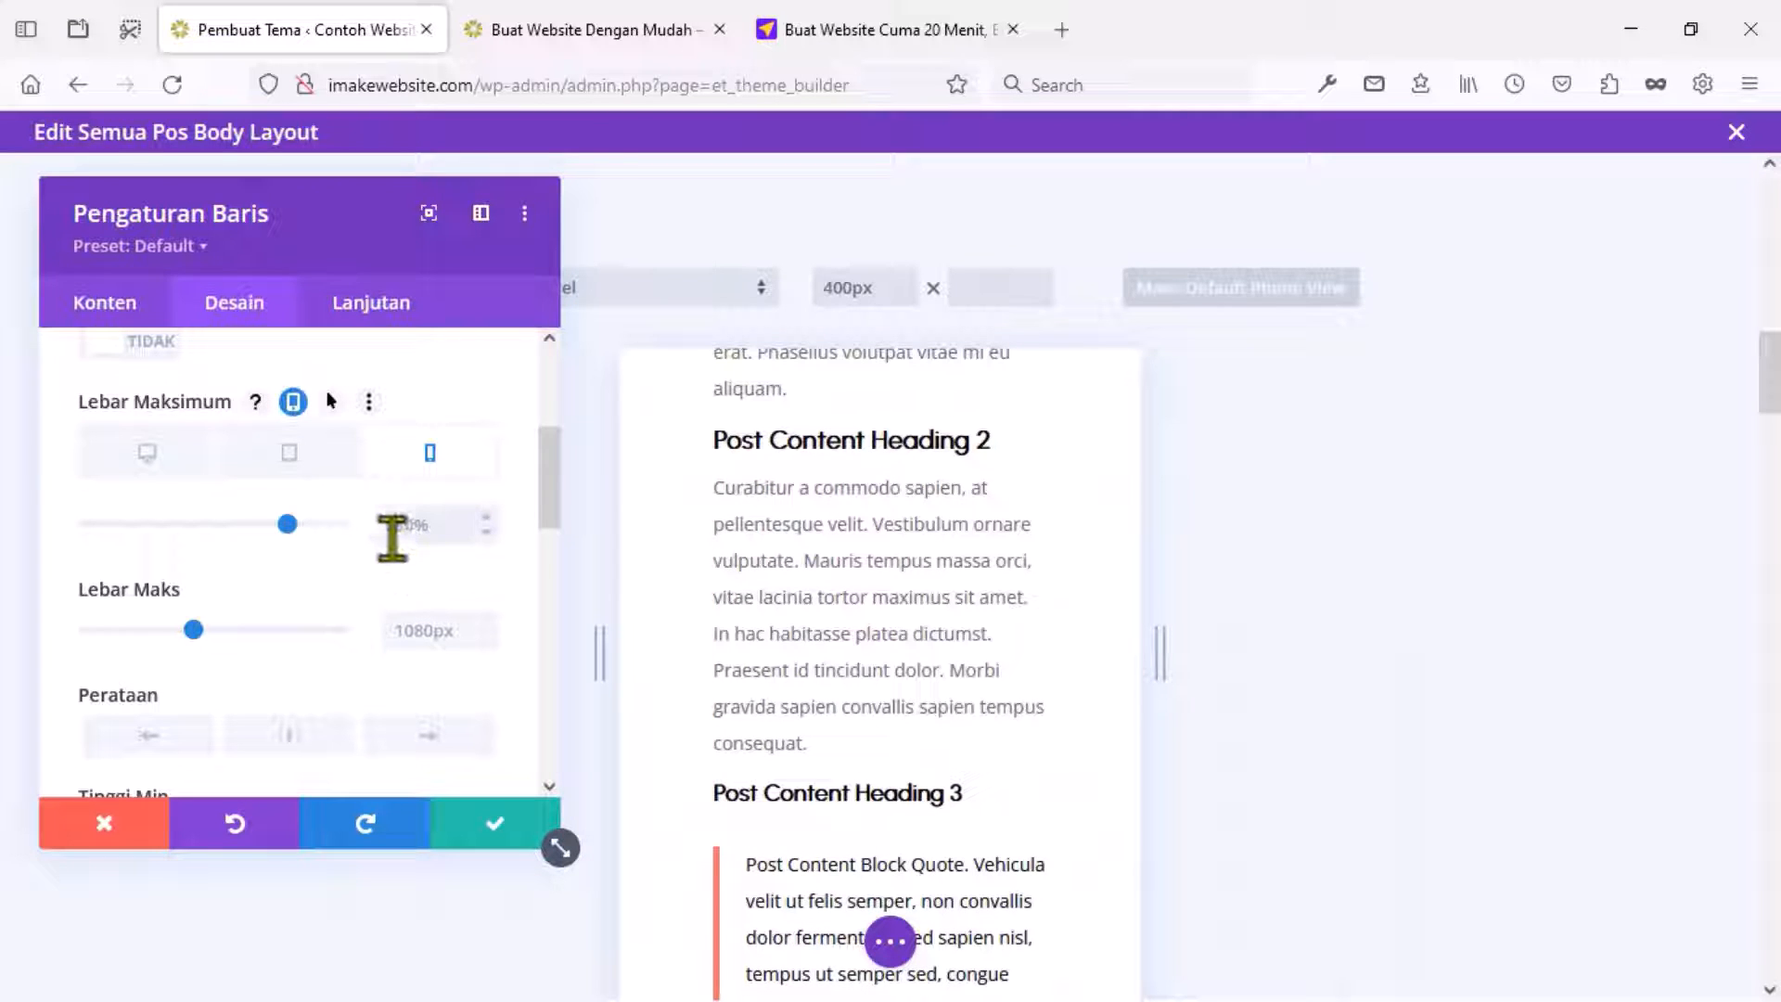
{"action": "left_click", "coordinate": [393, 539]}
{"action": "type", "text": "90%"}
{"action": "scroll", "coordinate": [828, 680], "scroll_direction": "up", "scroll_amount": 10}
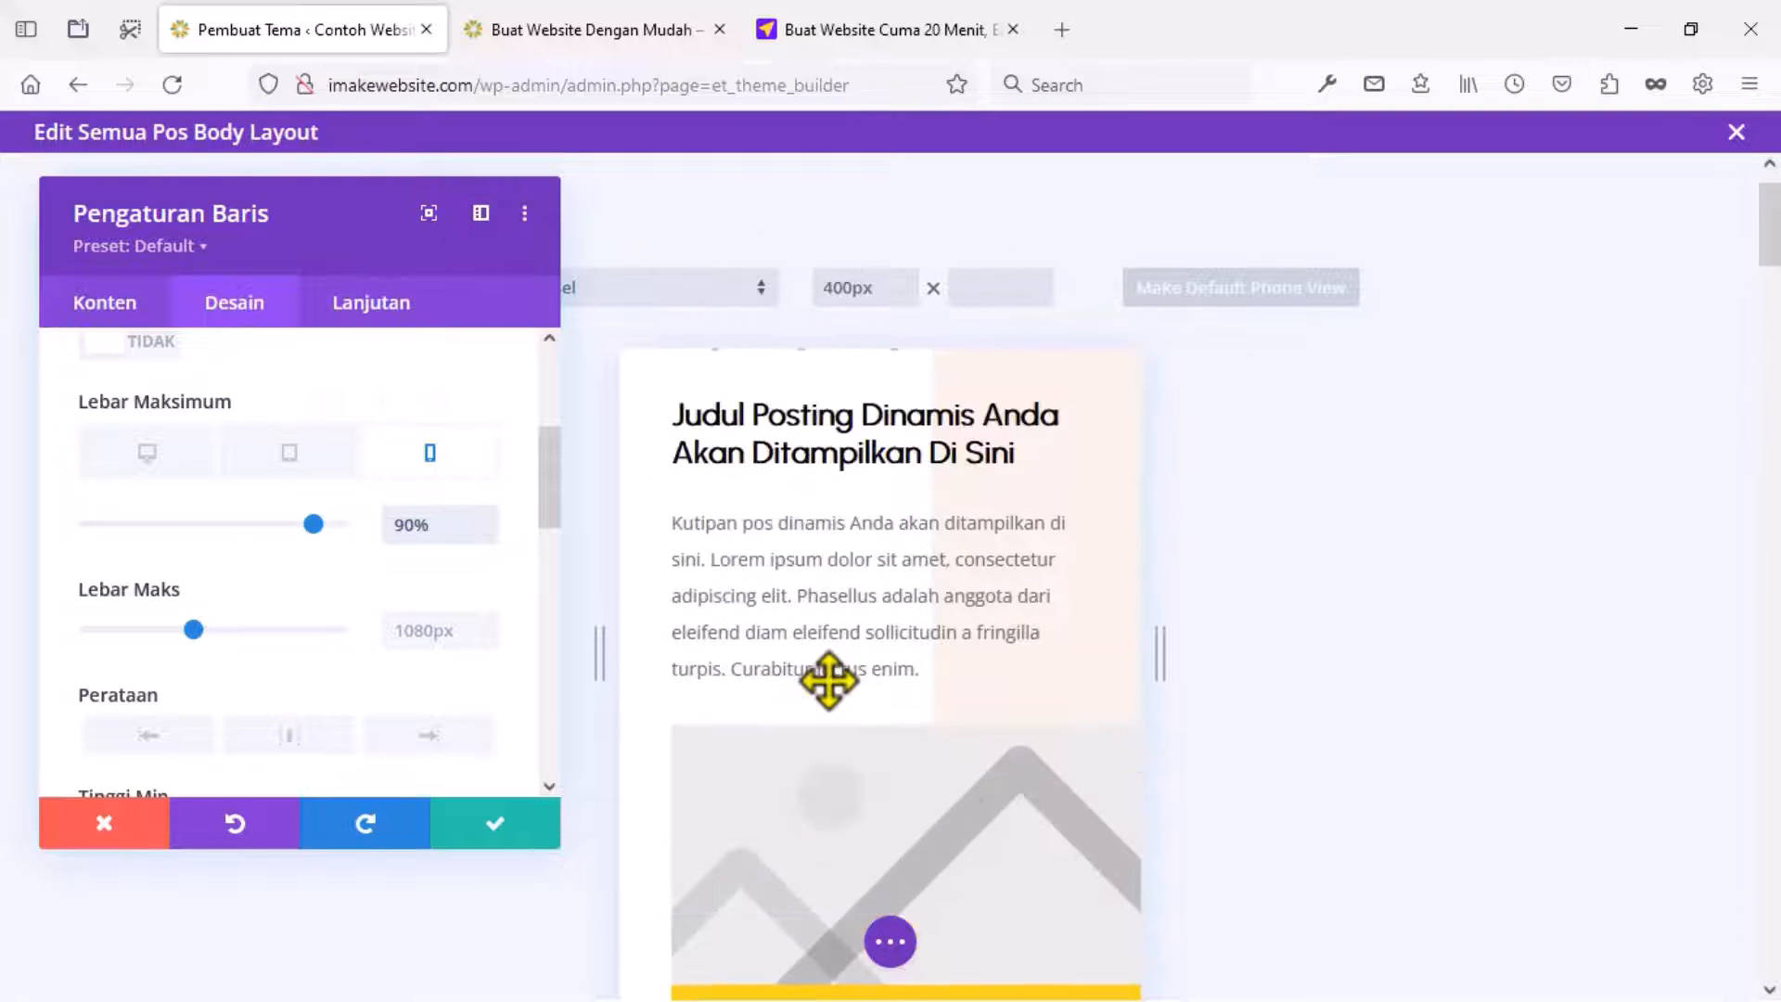
{"action": "scroll", "coordinate": [828, 680], "scroll_direction": "down", "scroll_amount": 4}
{"action": "scroll", "coordinate": [828, 680], "scroll_direction": "down", "scroll_amount": 2}
{"action": "left_click", "coordinate": [496, 823]}
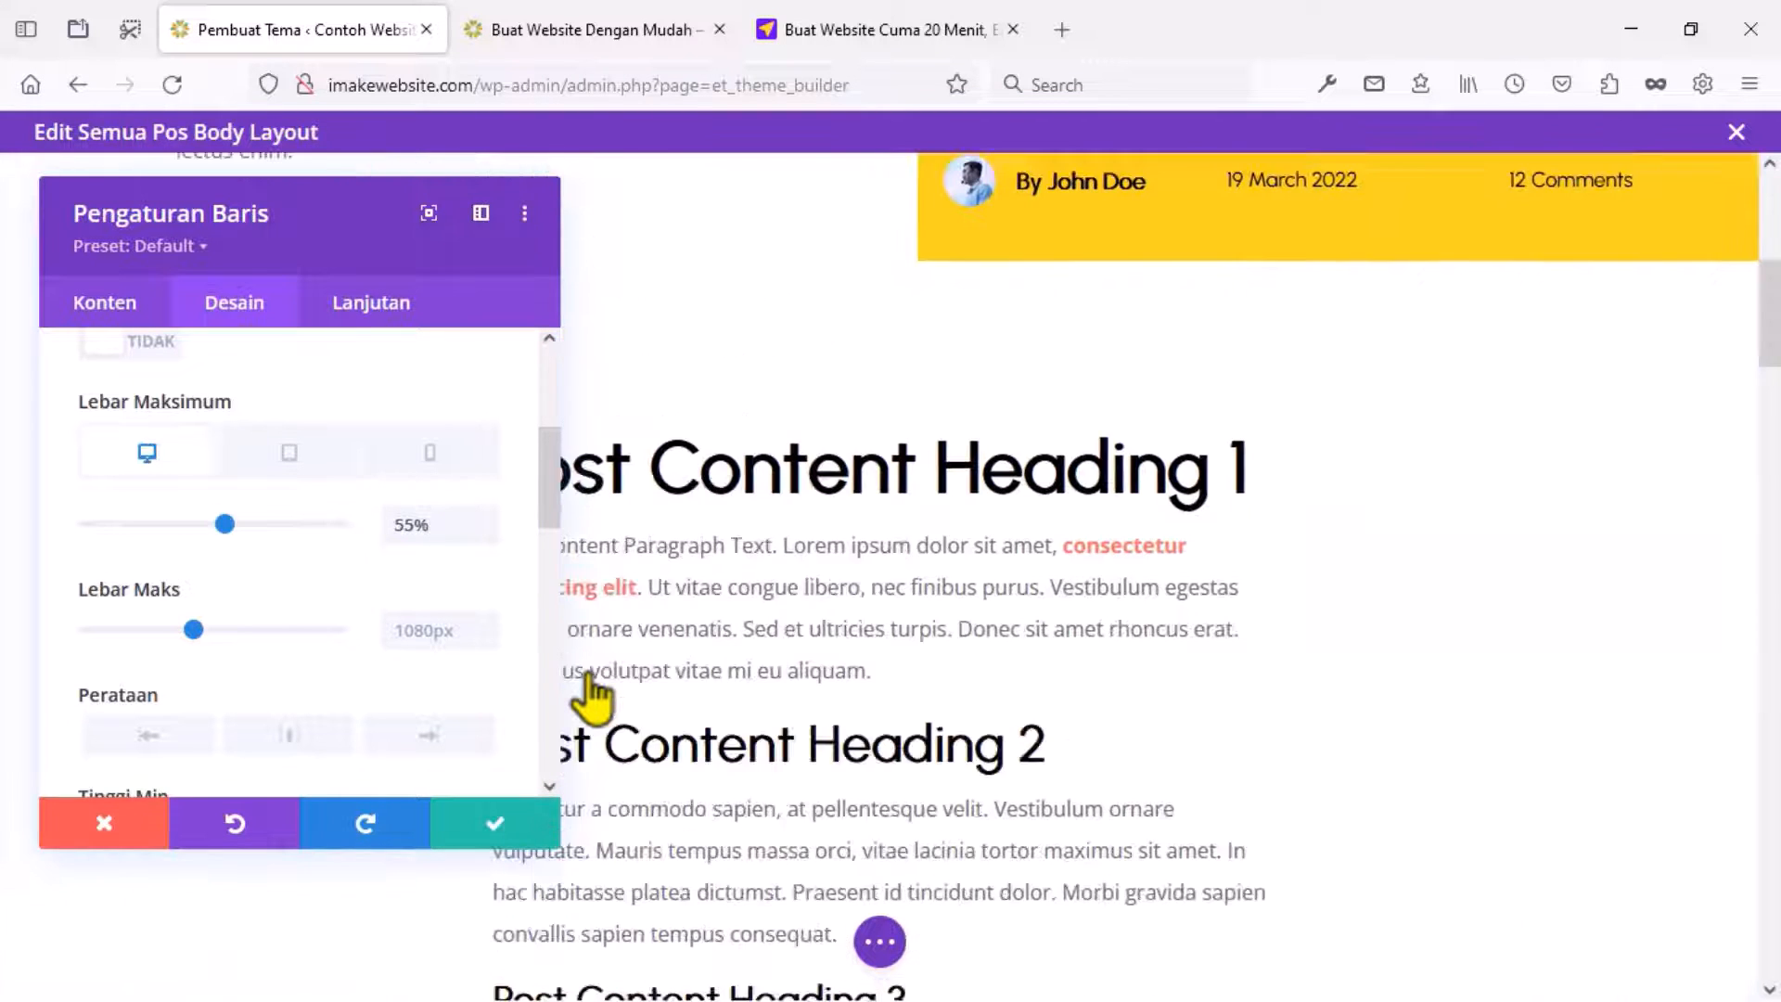
{"action": "scroll", "coordinate": [421, 604], "scroll_direction": "down", "scroll_amount": 15}
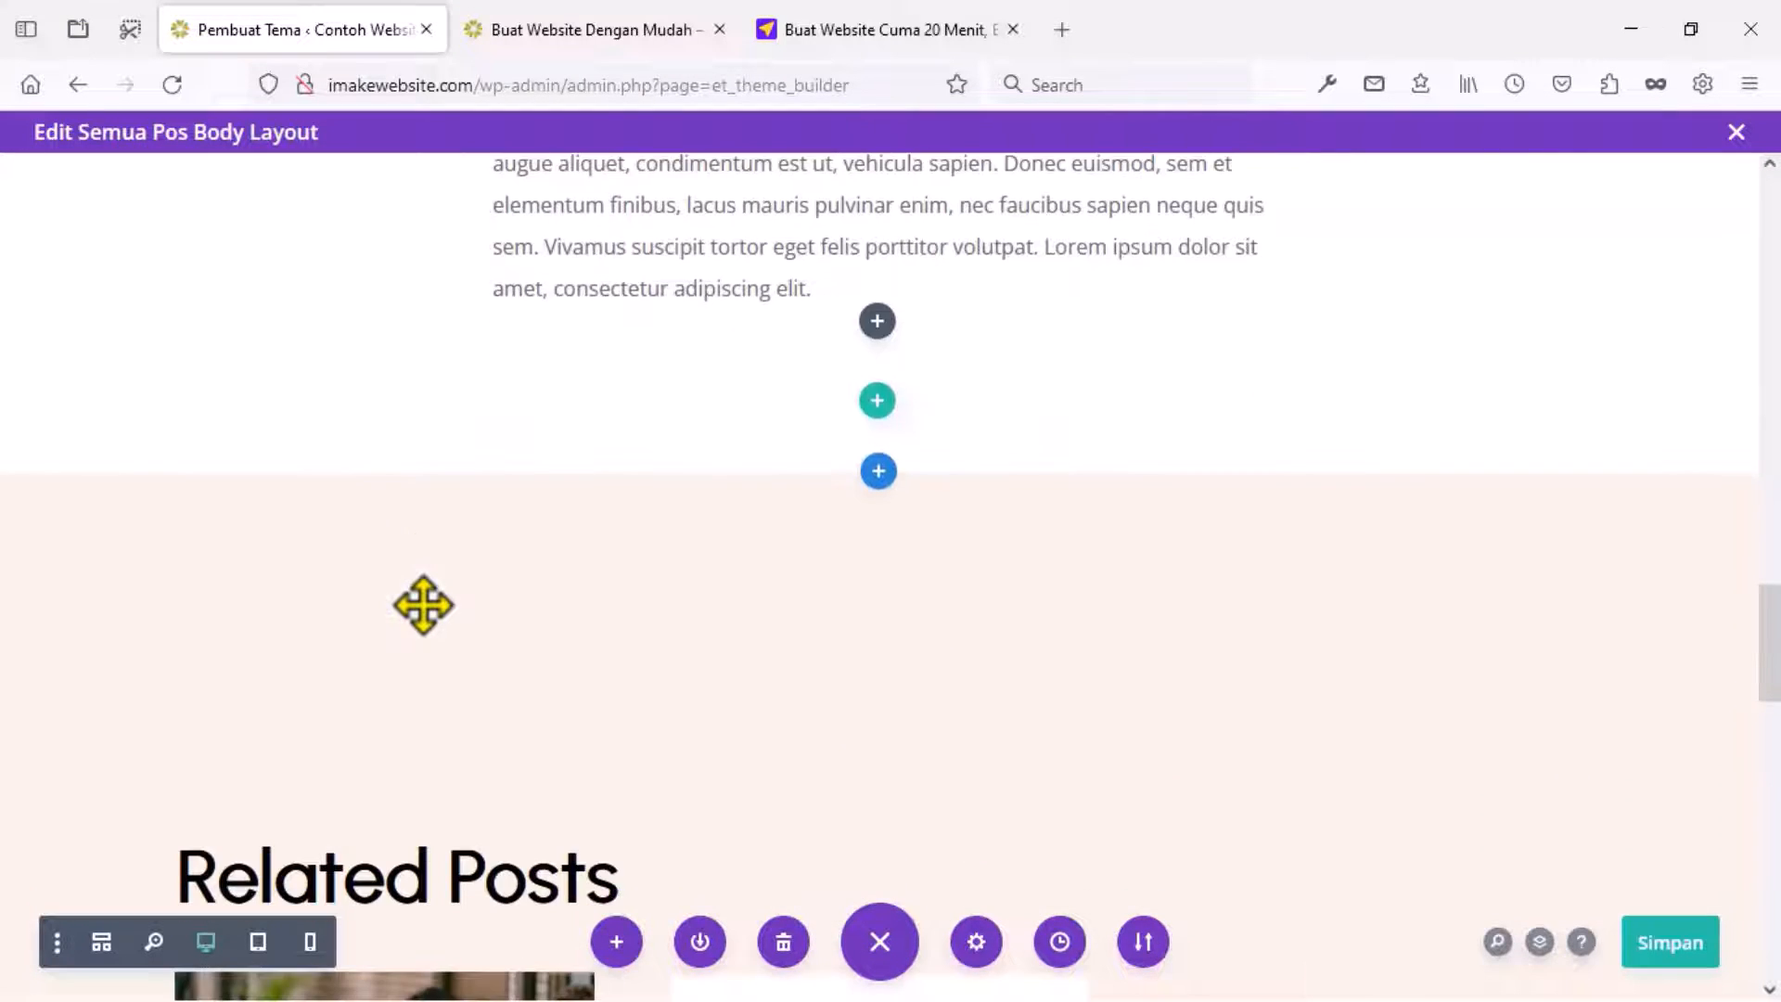
Reduce the top padding of the Related Posts section.
{"action": "scroll", "coordinate": [423, 605], "scroll_direction": "down", "scroll_amount": 4}
{"action": "scroll", "coordinate": [466, 465], "scroll_direction": "up", "scroll_amount": 3}
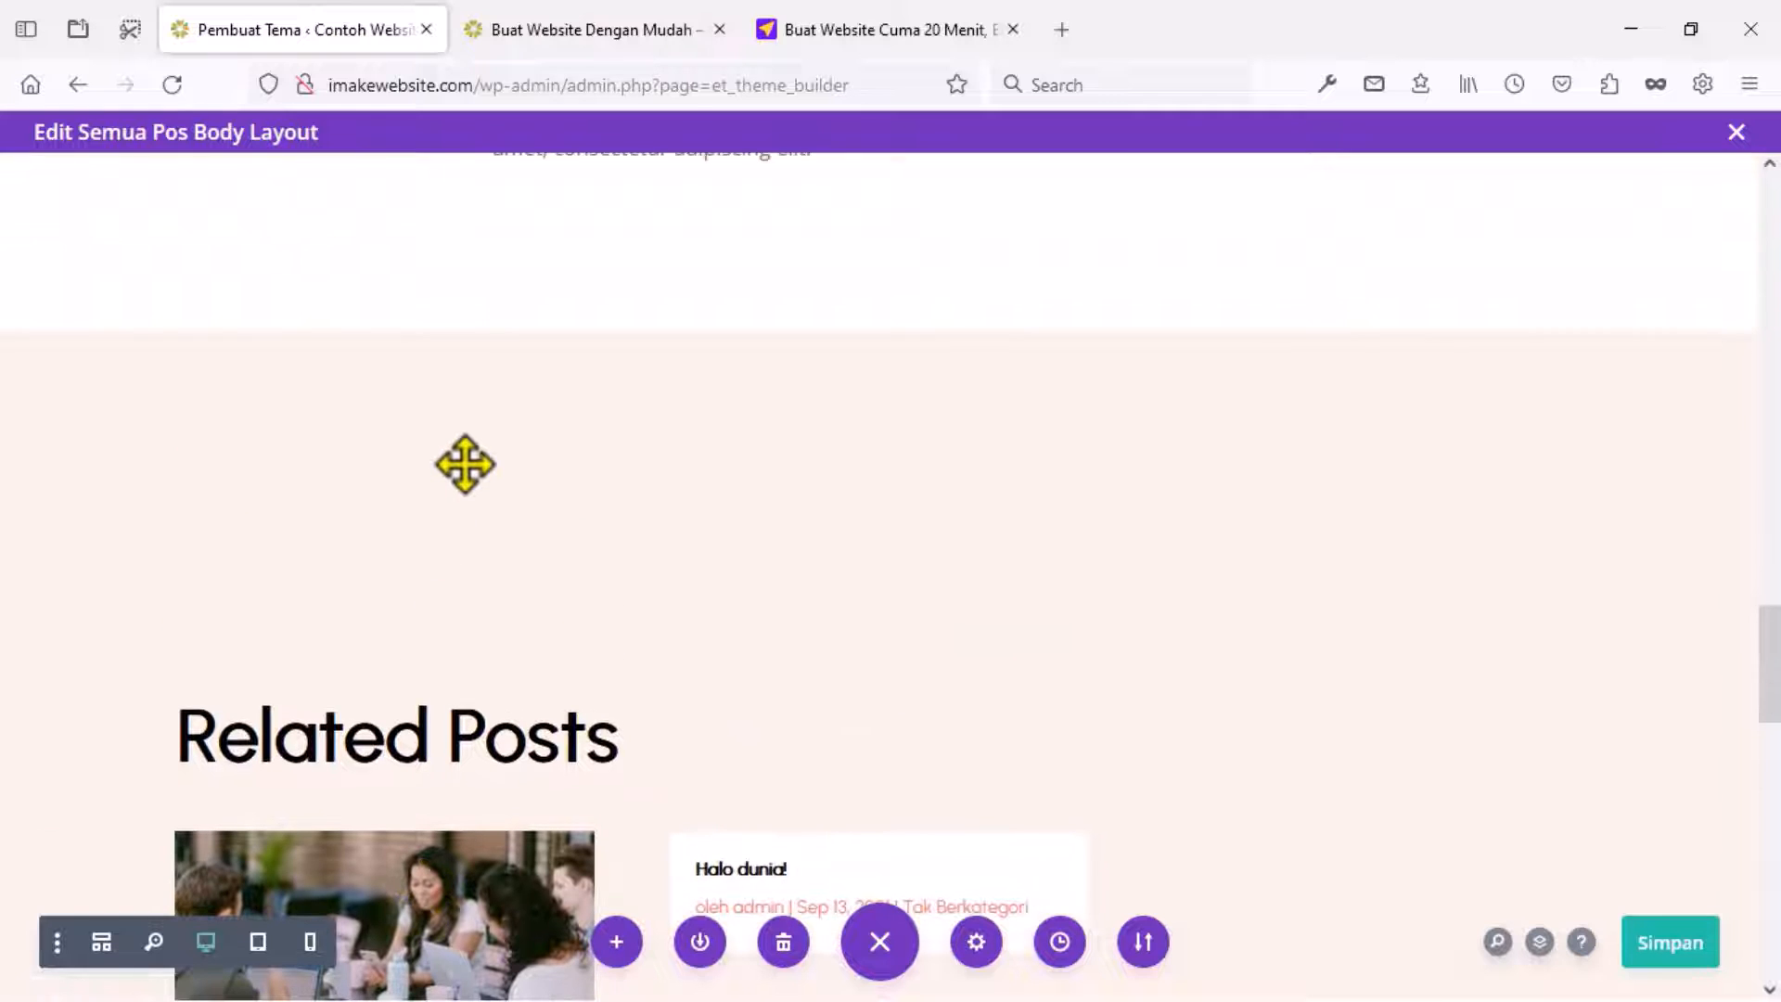
{"action": "left_click", "coordinate": [454, 724]}
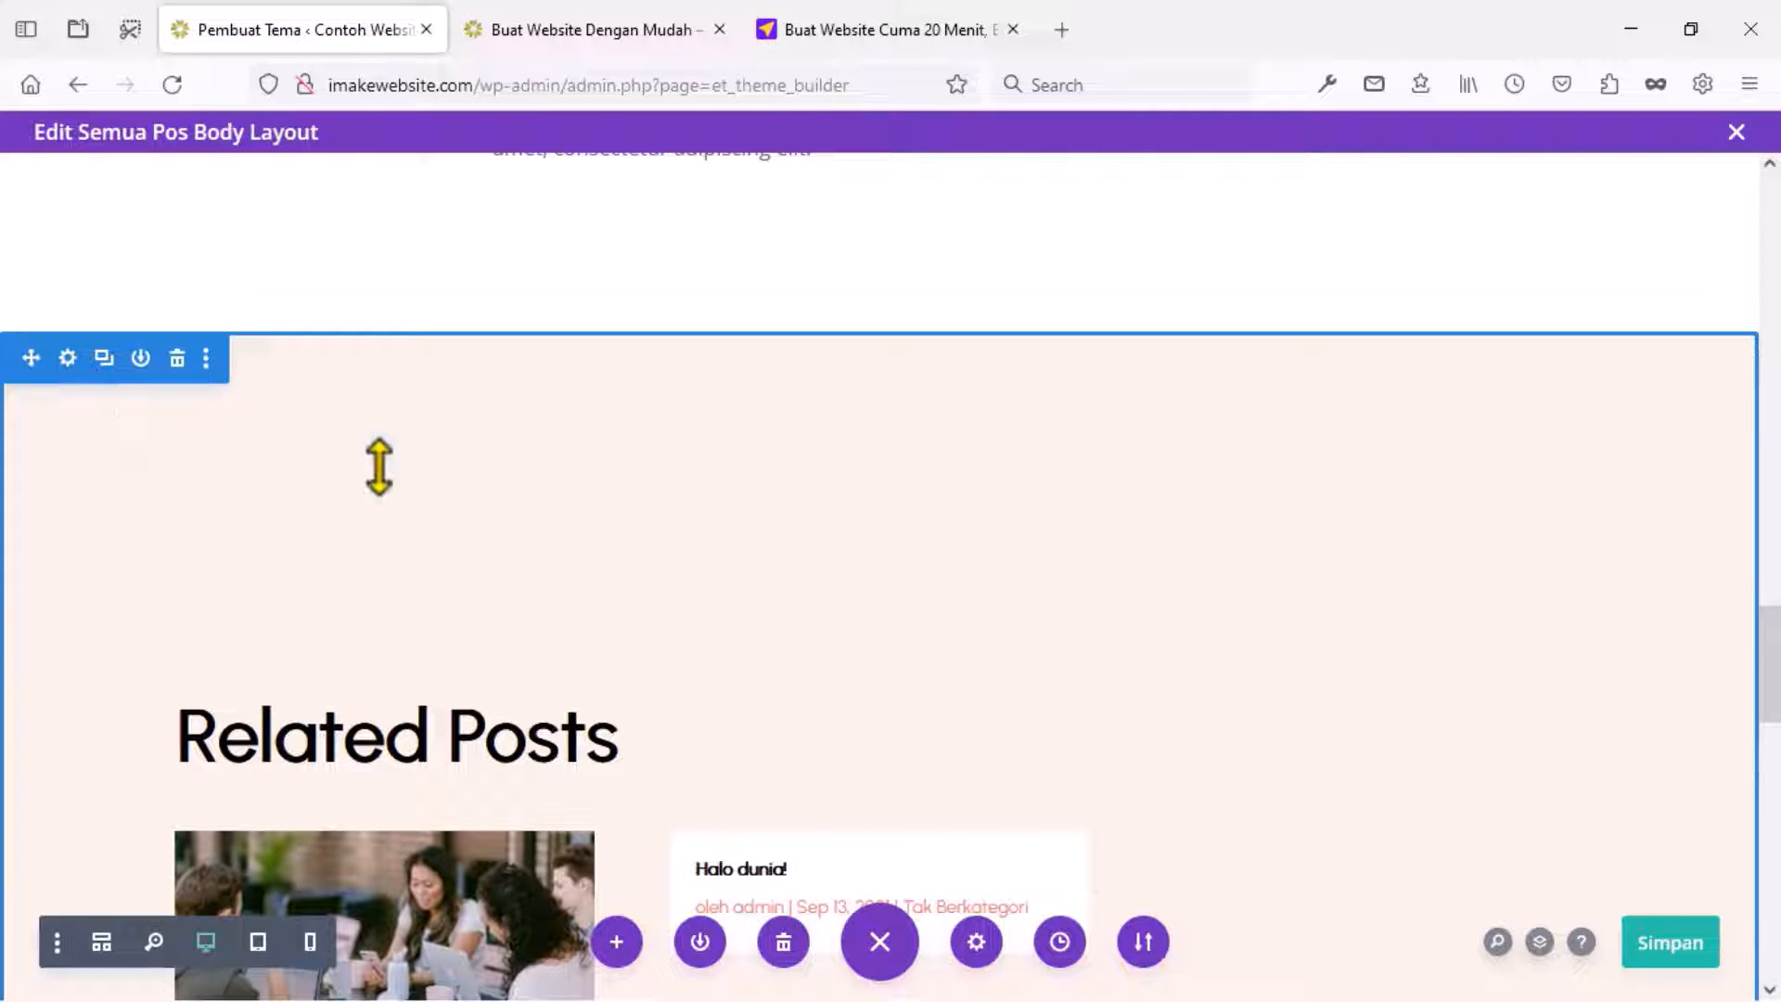
{"action": "left_click_drag", "start_coordinate": [377, 465], "coordinate": [420, 204]}
{"action": "left_click_drag", "start_coordinate": [827, 421], "coordinate": [760, 326]}
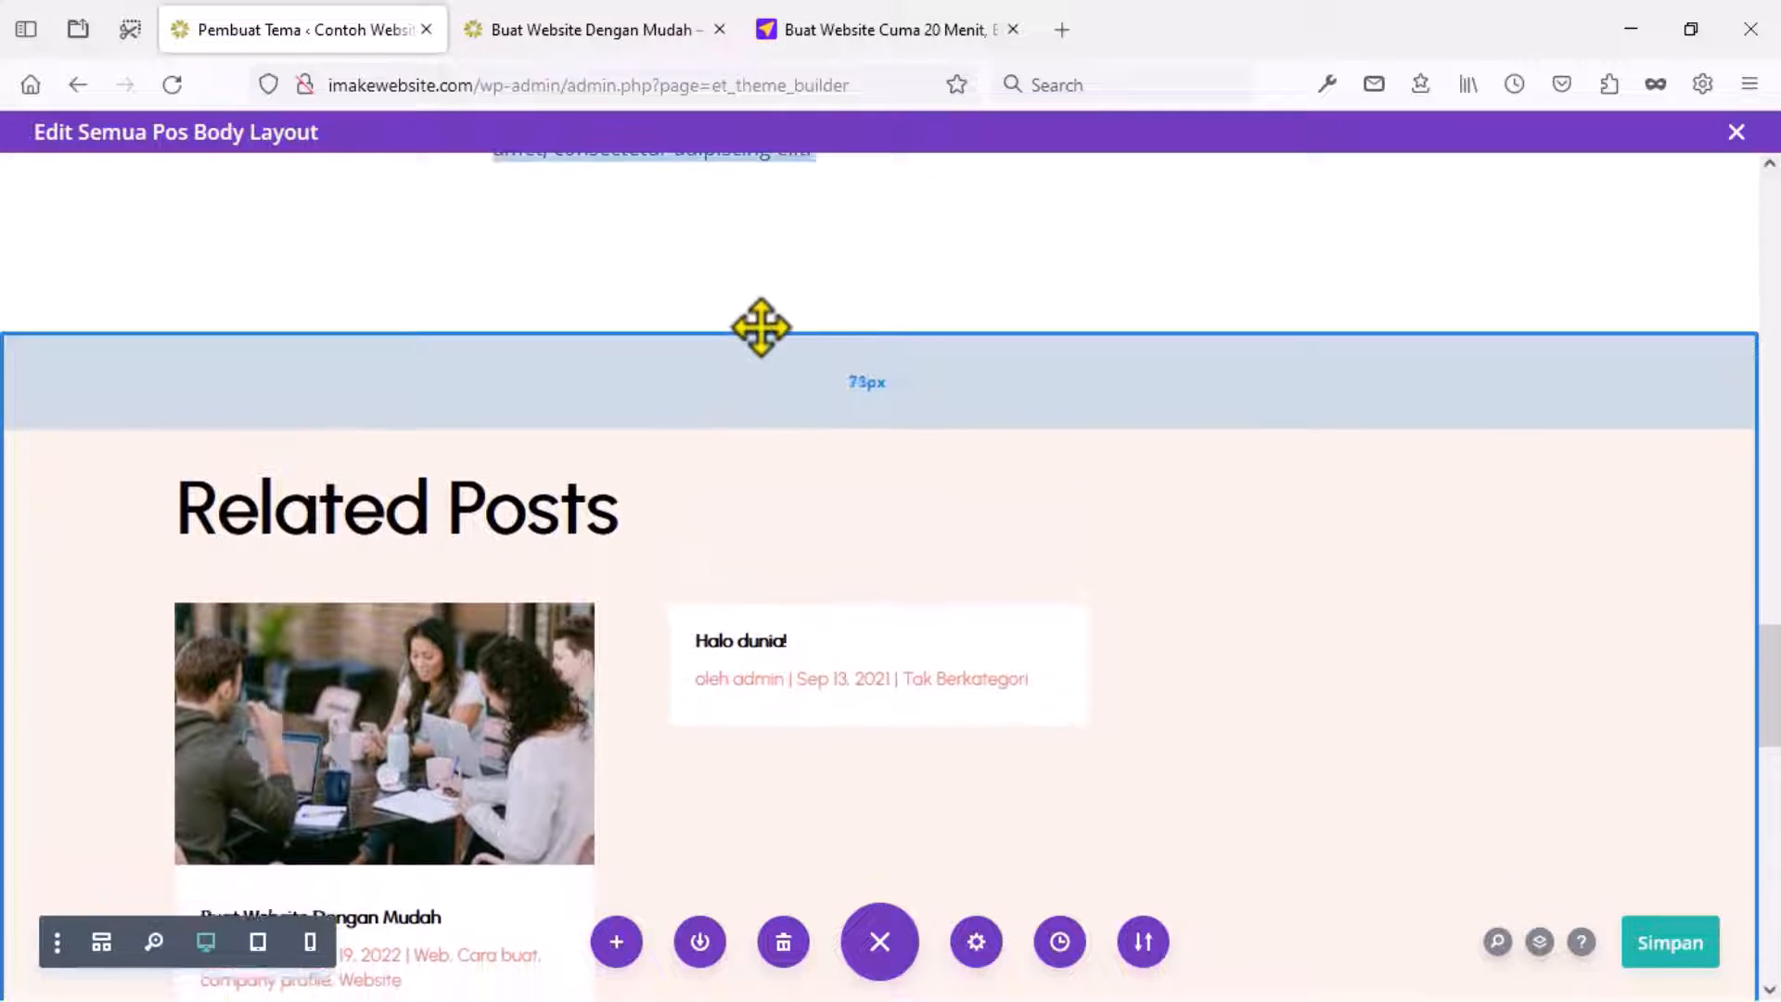
Give the comments section a white (#FFFFFF) background.
{"action": "scroll", "coordinate": [765, 468], "scroll_direction": "down", "scroll_amount": 5}
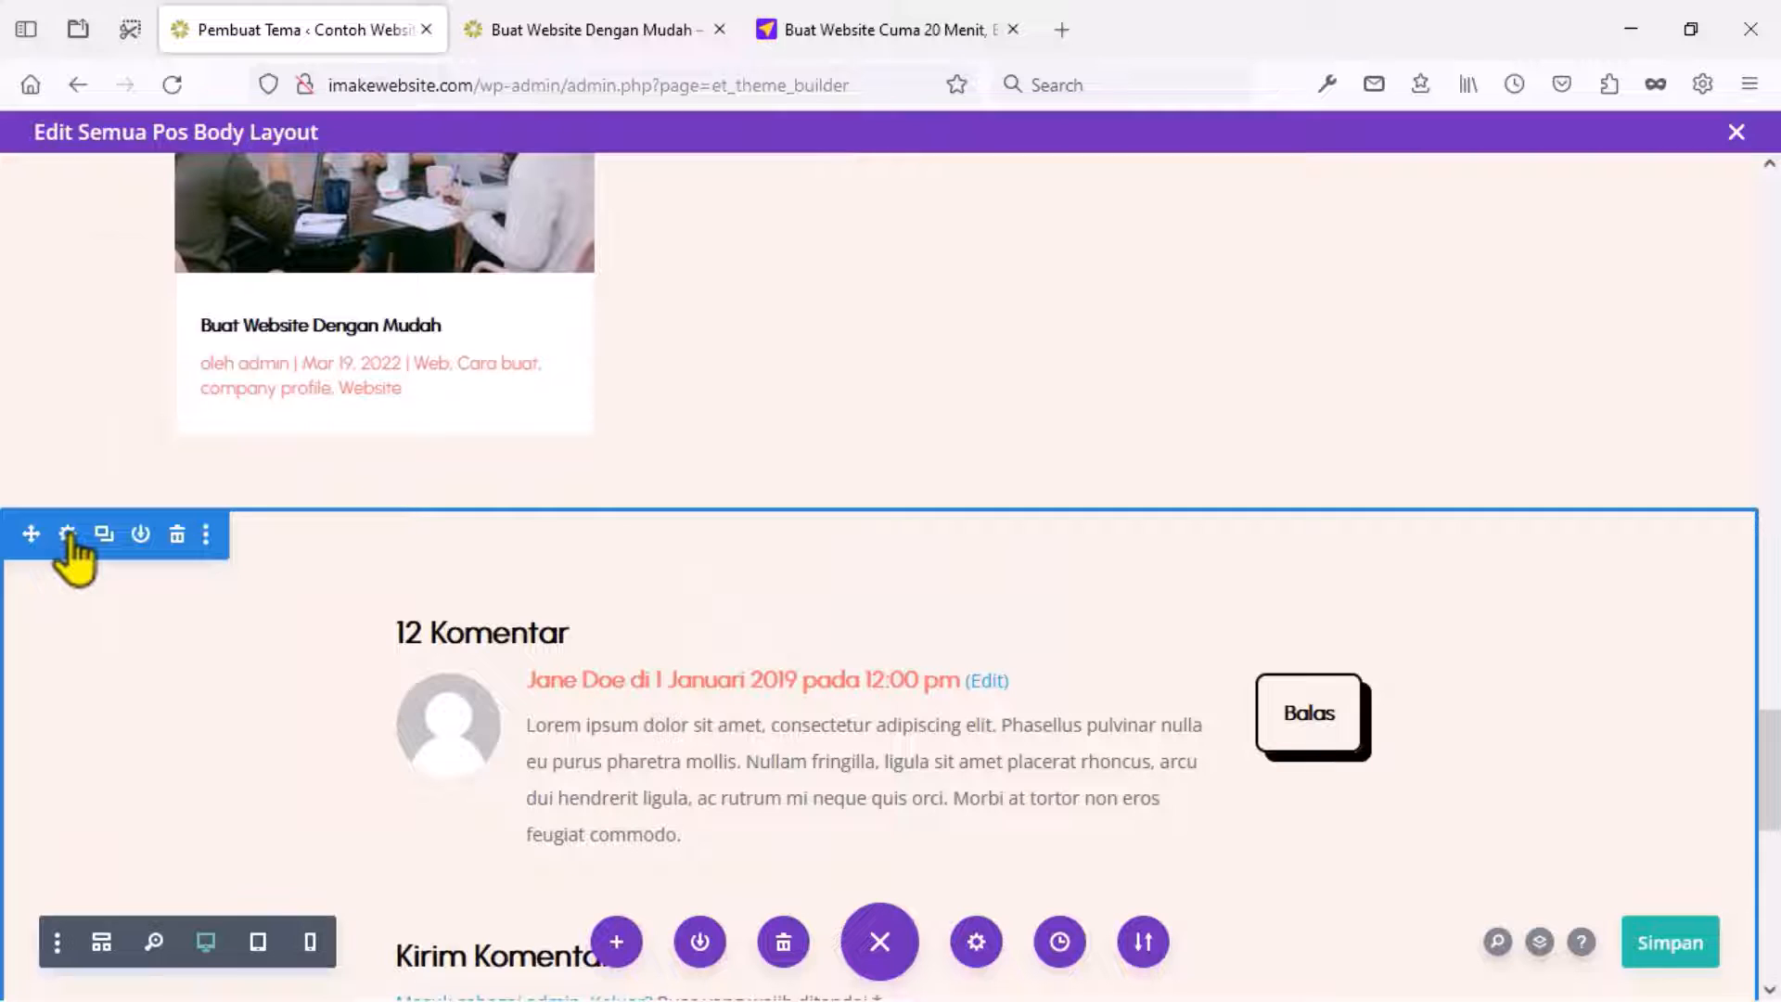
{"action": "left_click", "coordinate": [66, 535]}
{"action": "left_click", "coordinate": [137, 505]}
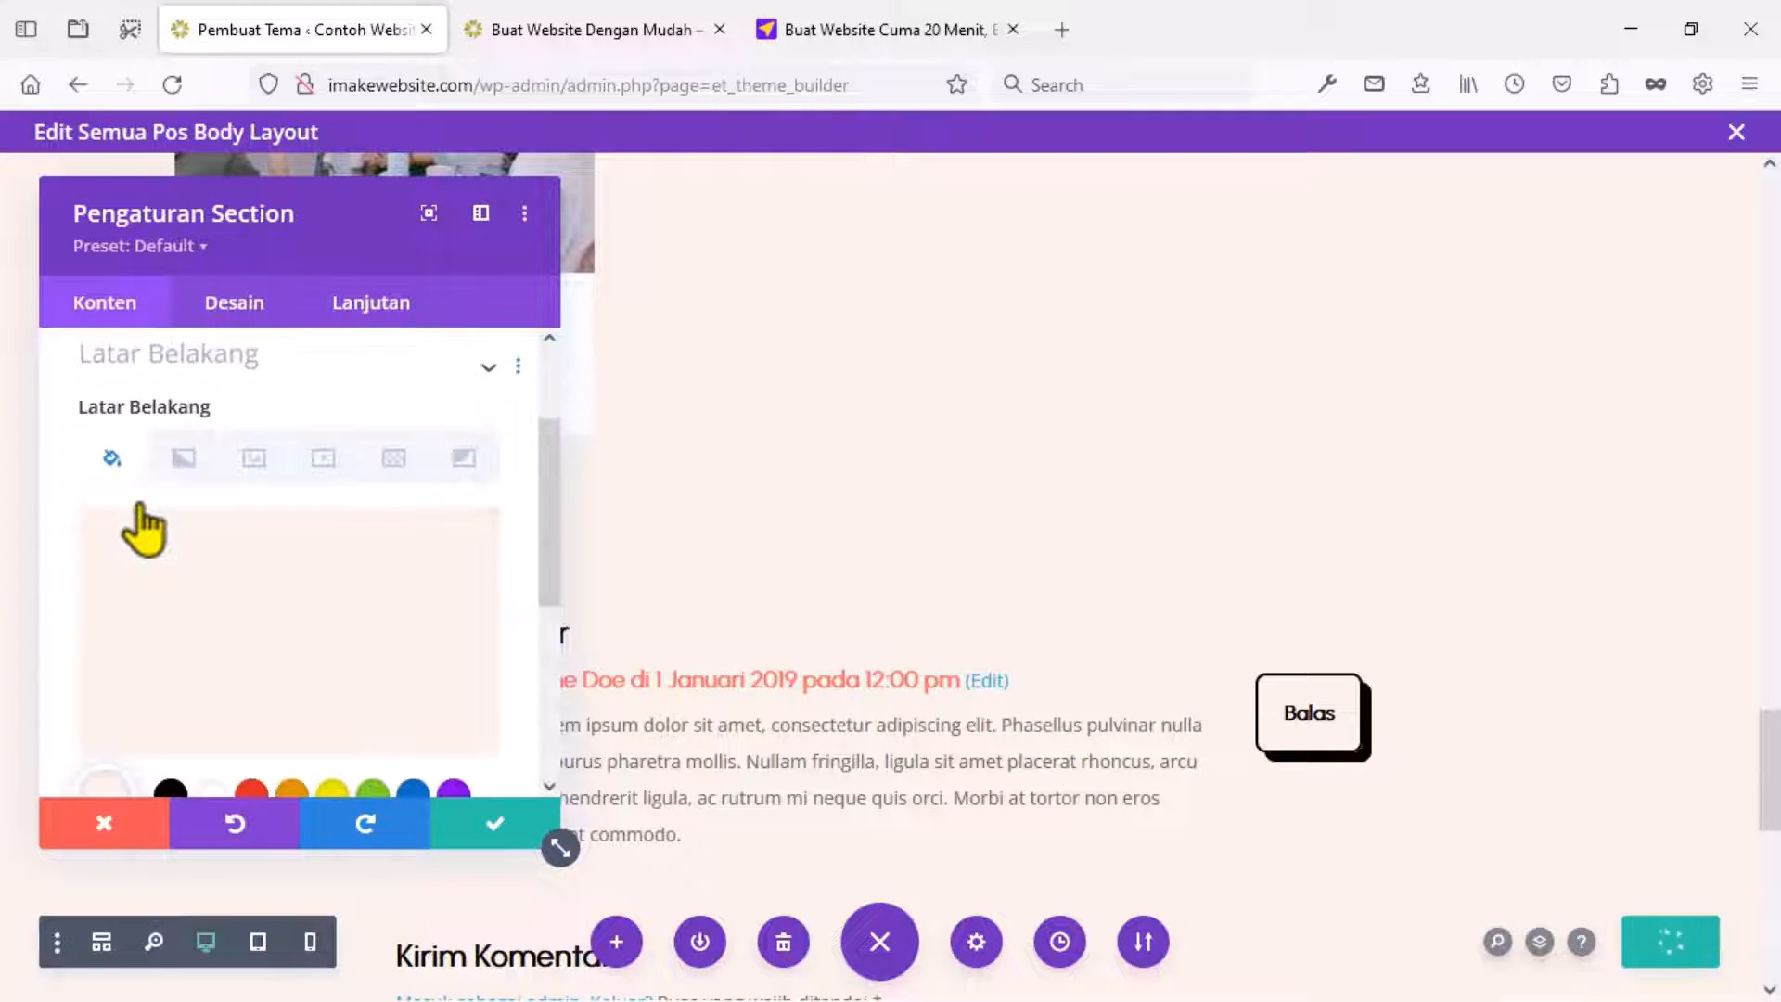
{"action": "scroll", "coordinate": [176, 552], "scroll_direction": "down", "scroll_amount": 2}
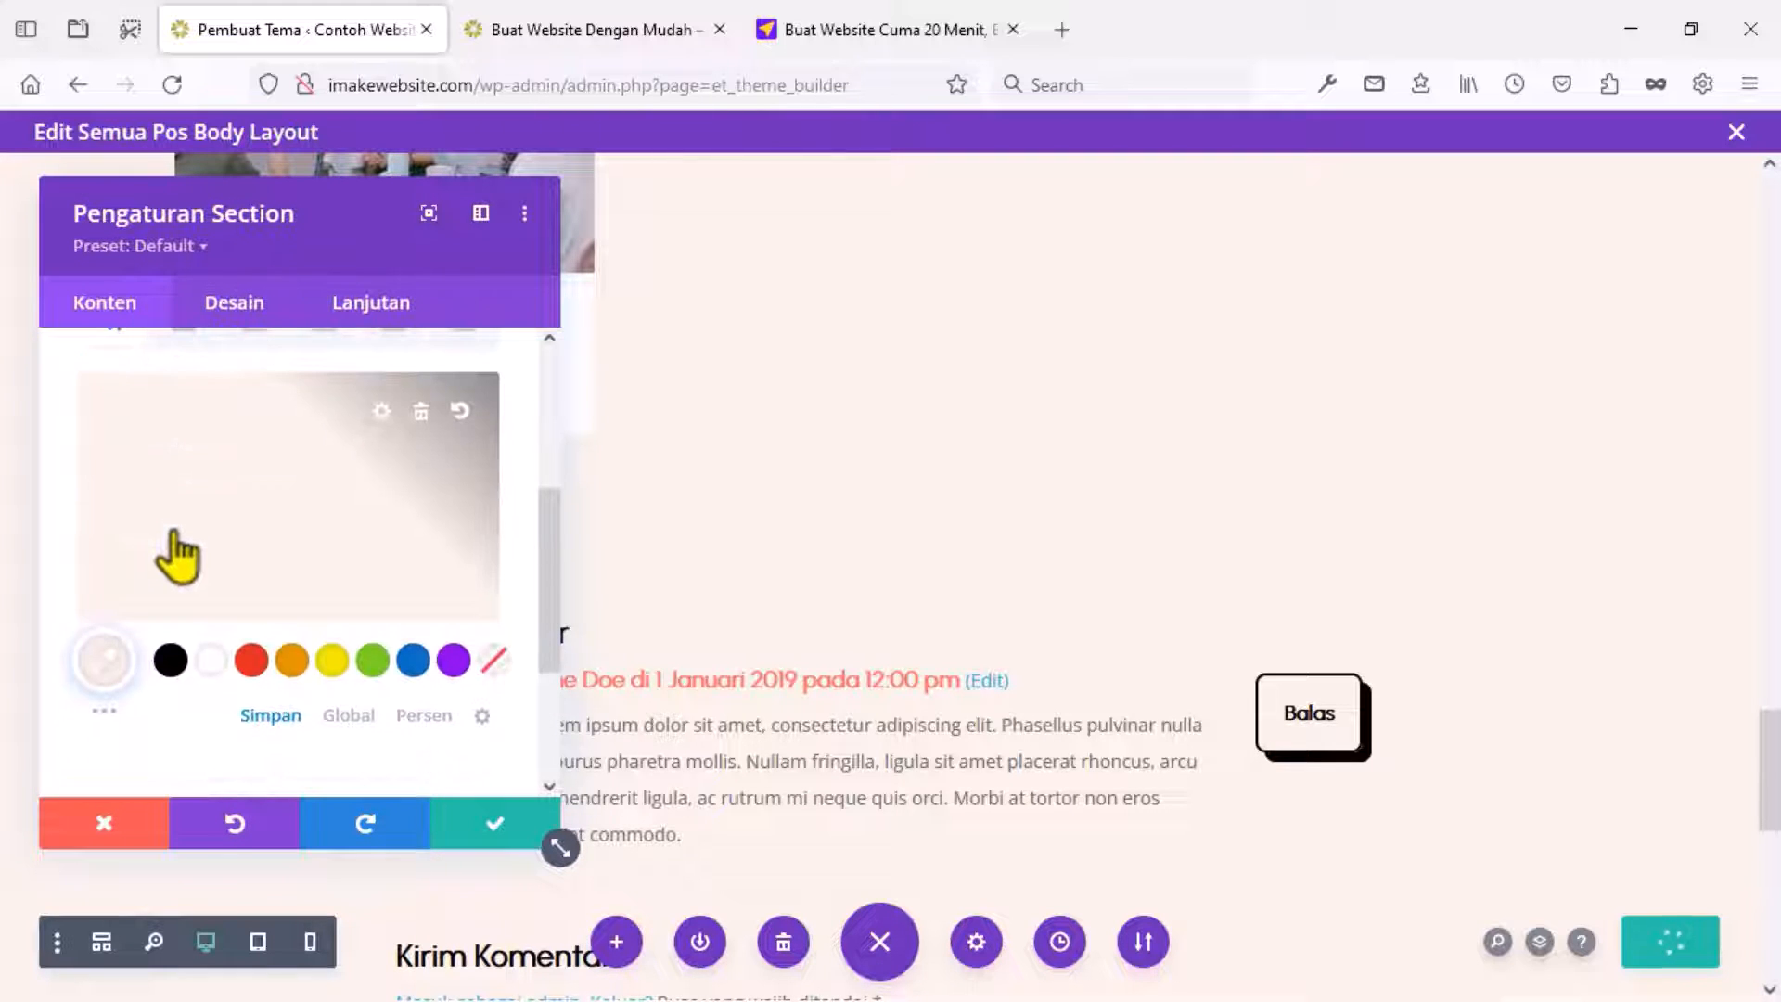
{"action": "left_click", "coordinate": [211, 660]}
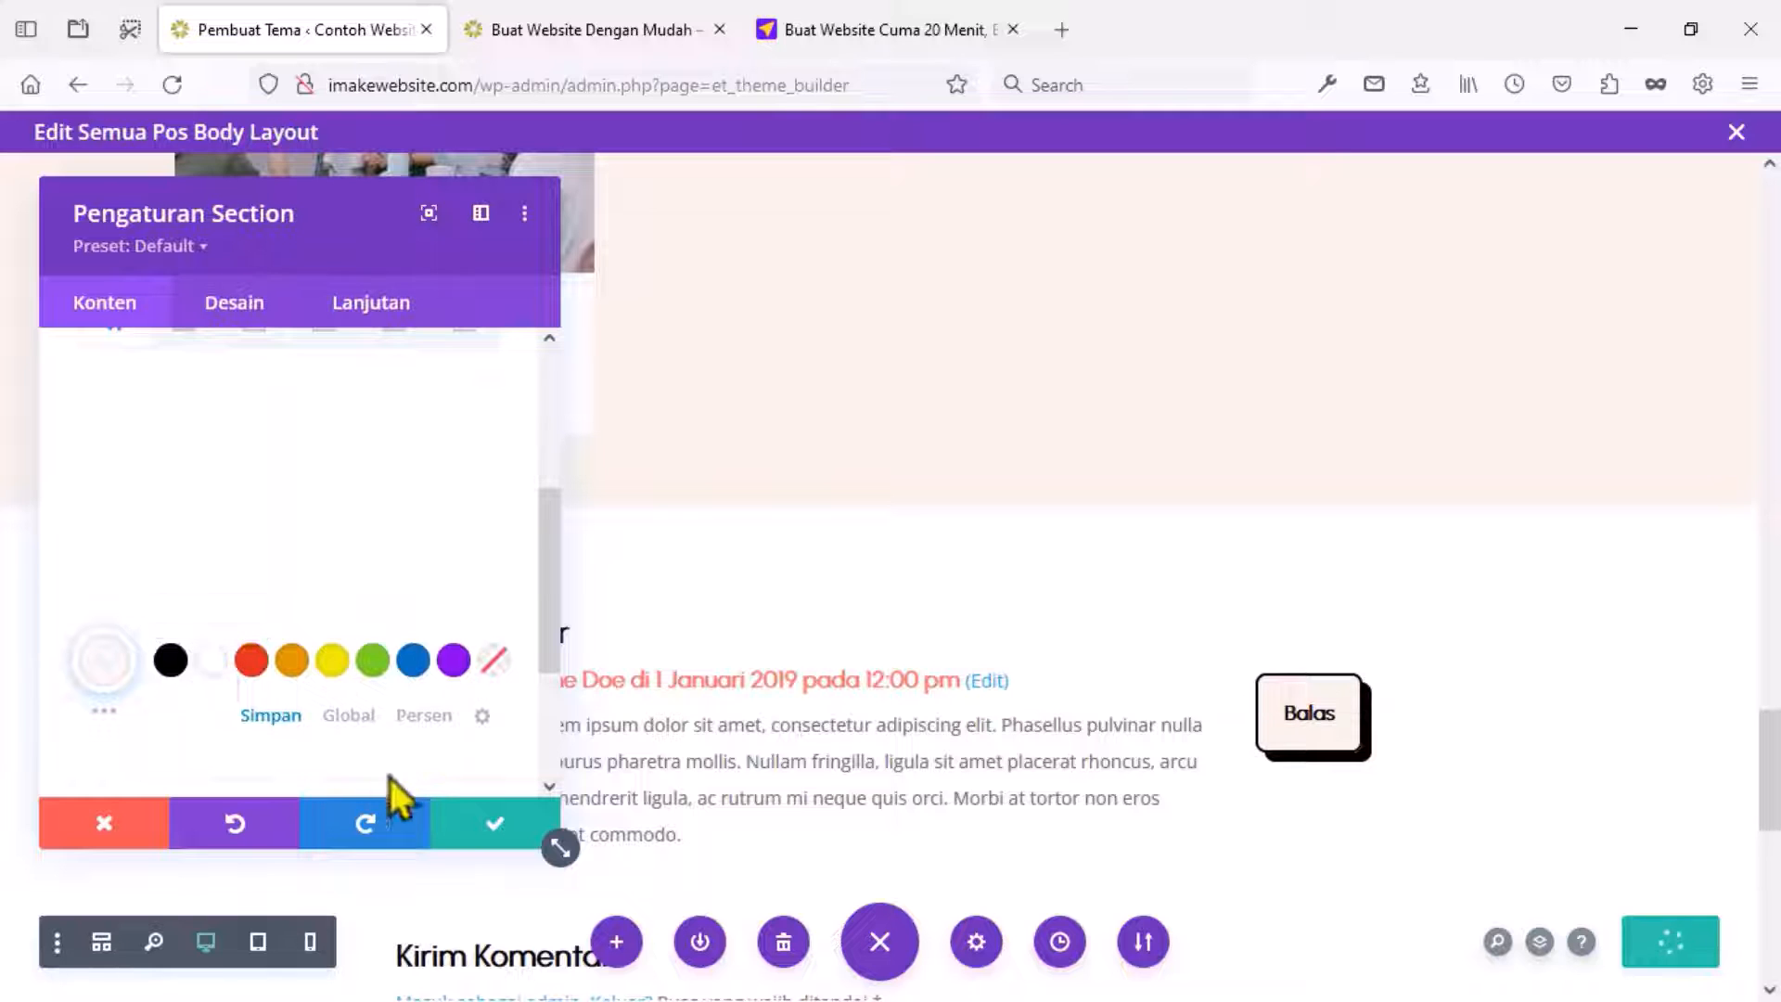
{"action": "left_click", "coordinate": [471, 821]}
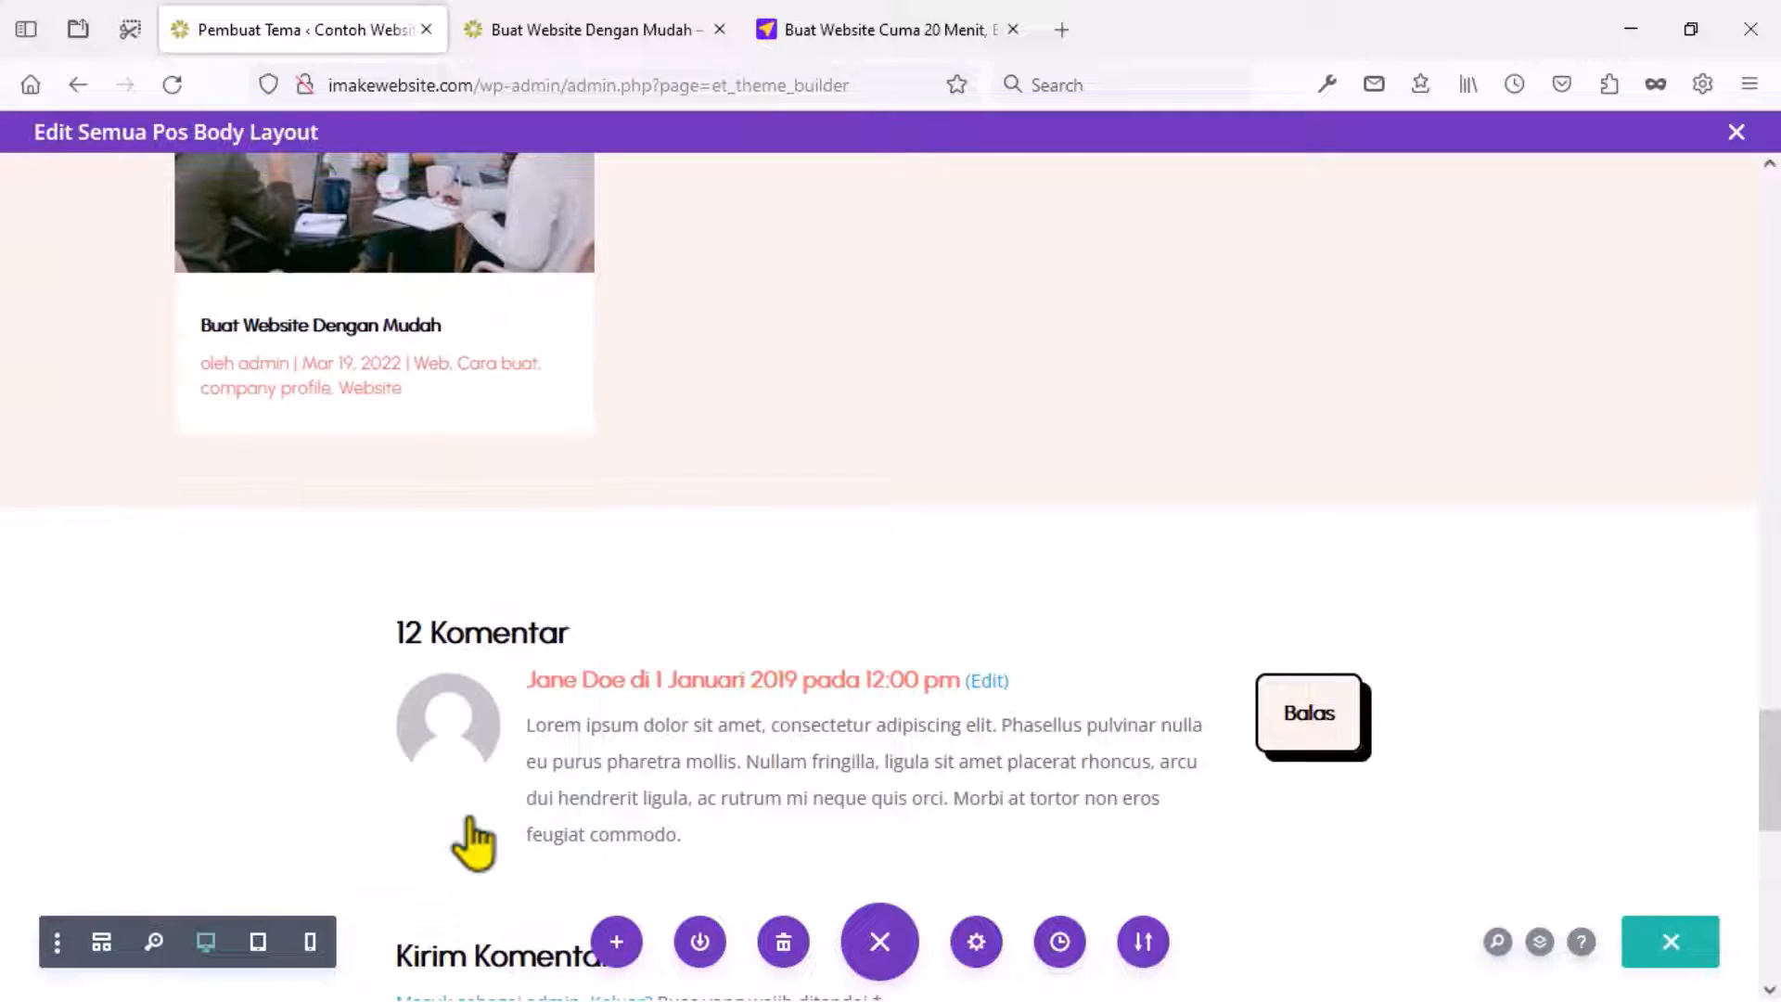
{"action": "scroll", "coordinate": [294, 695], "scroll_direction": "down", "scroll_amount": 9}
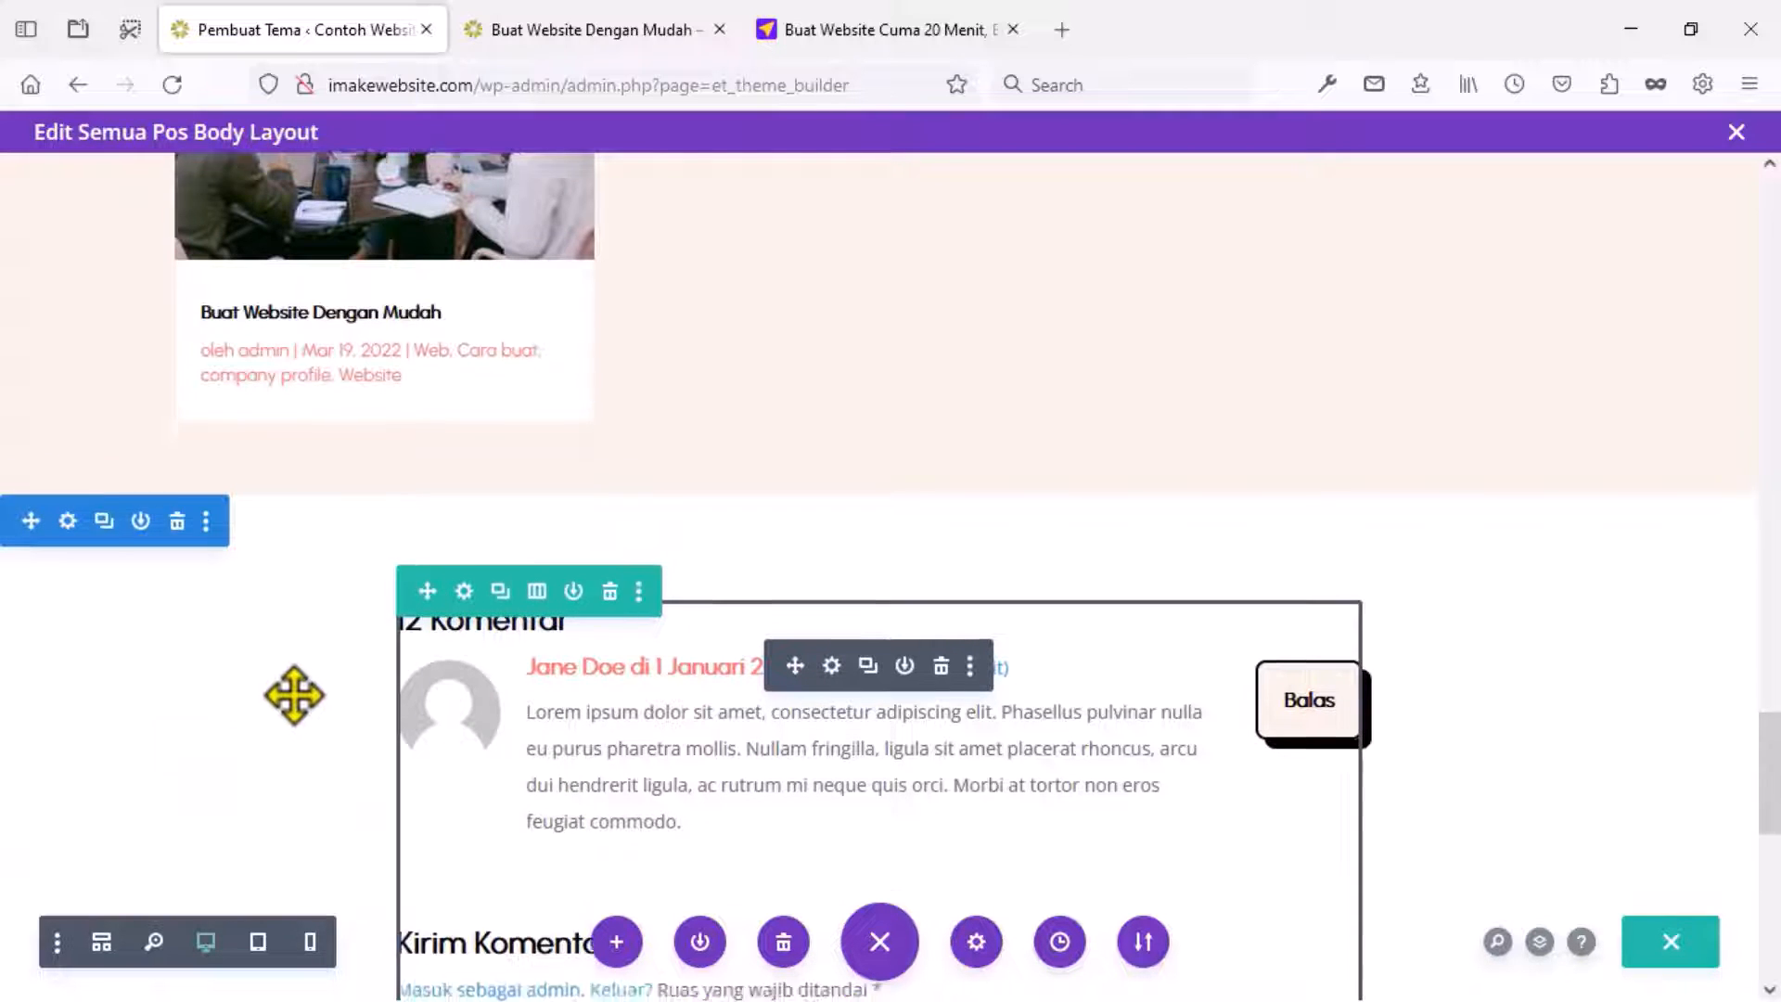
{"action": "scroll", "coordinate": [294, 694], "scroll_direction": "down", "scroll_amount": 2}
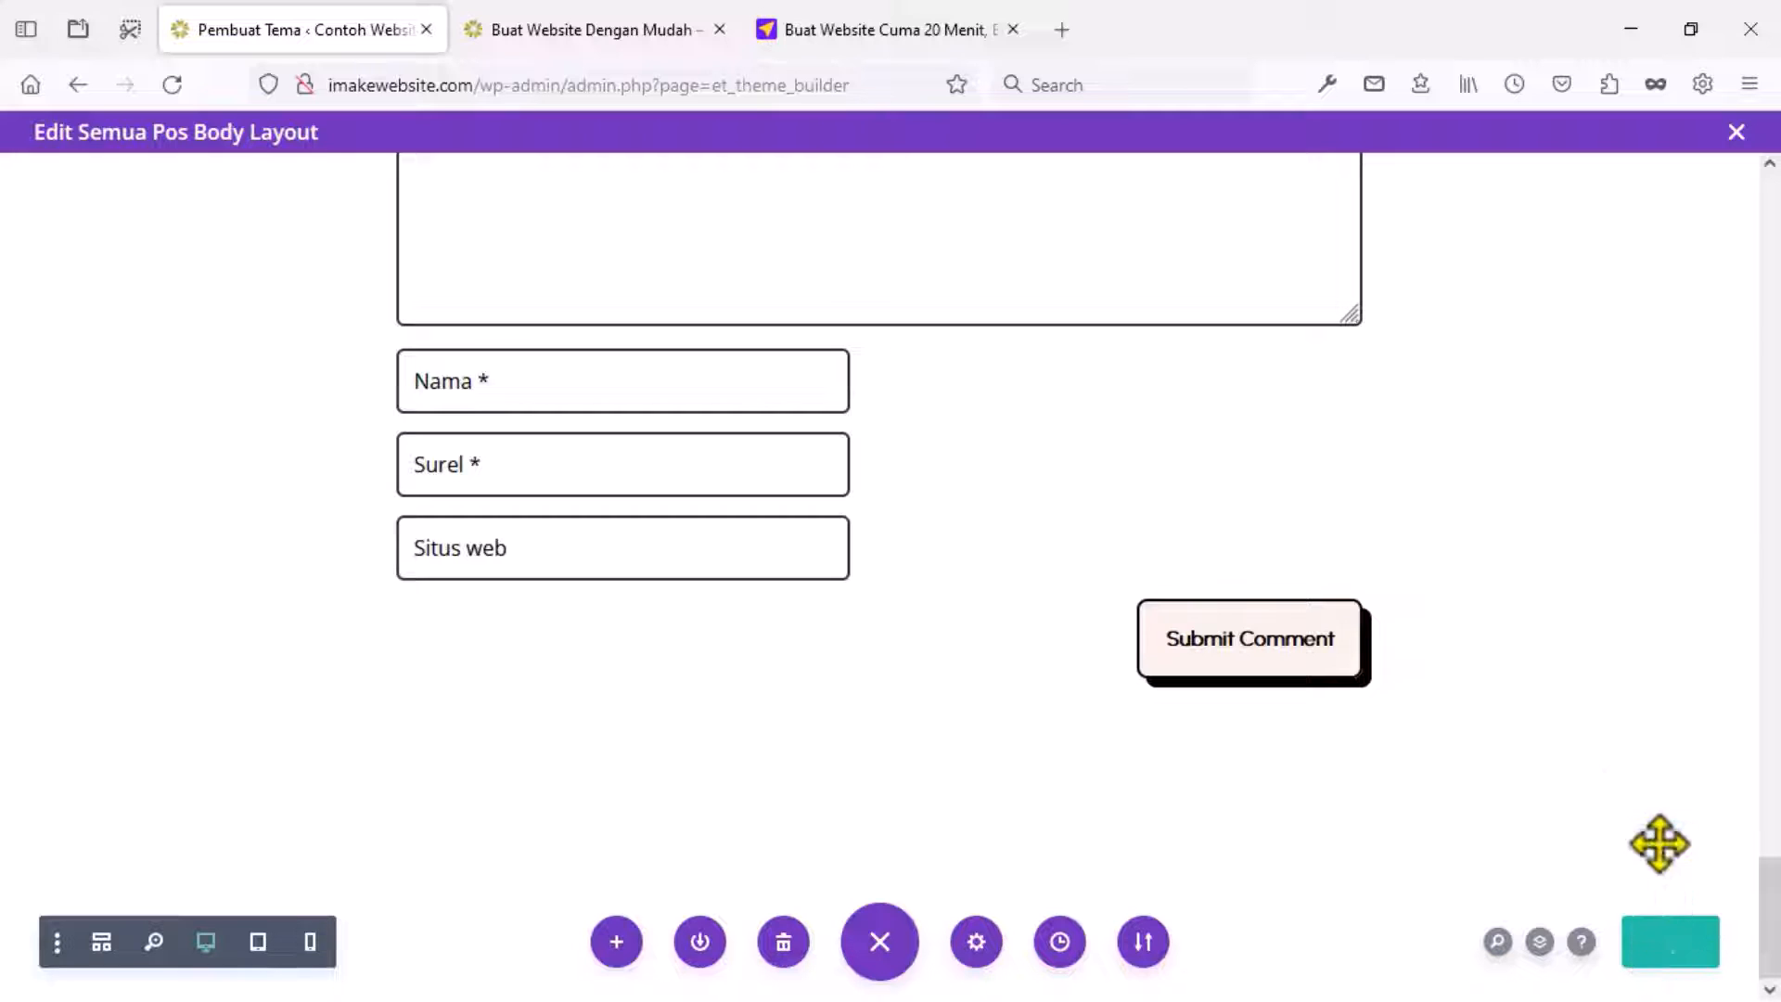
Reload the live 'Buat Website Dengan Mudah' article and scroll back up through it to the title.
{"action": "left_click", "coordinate": [583, 30]}
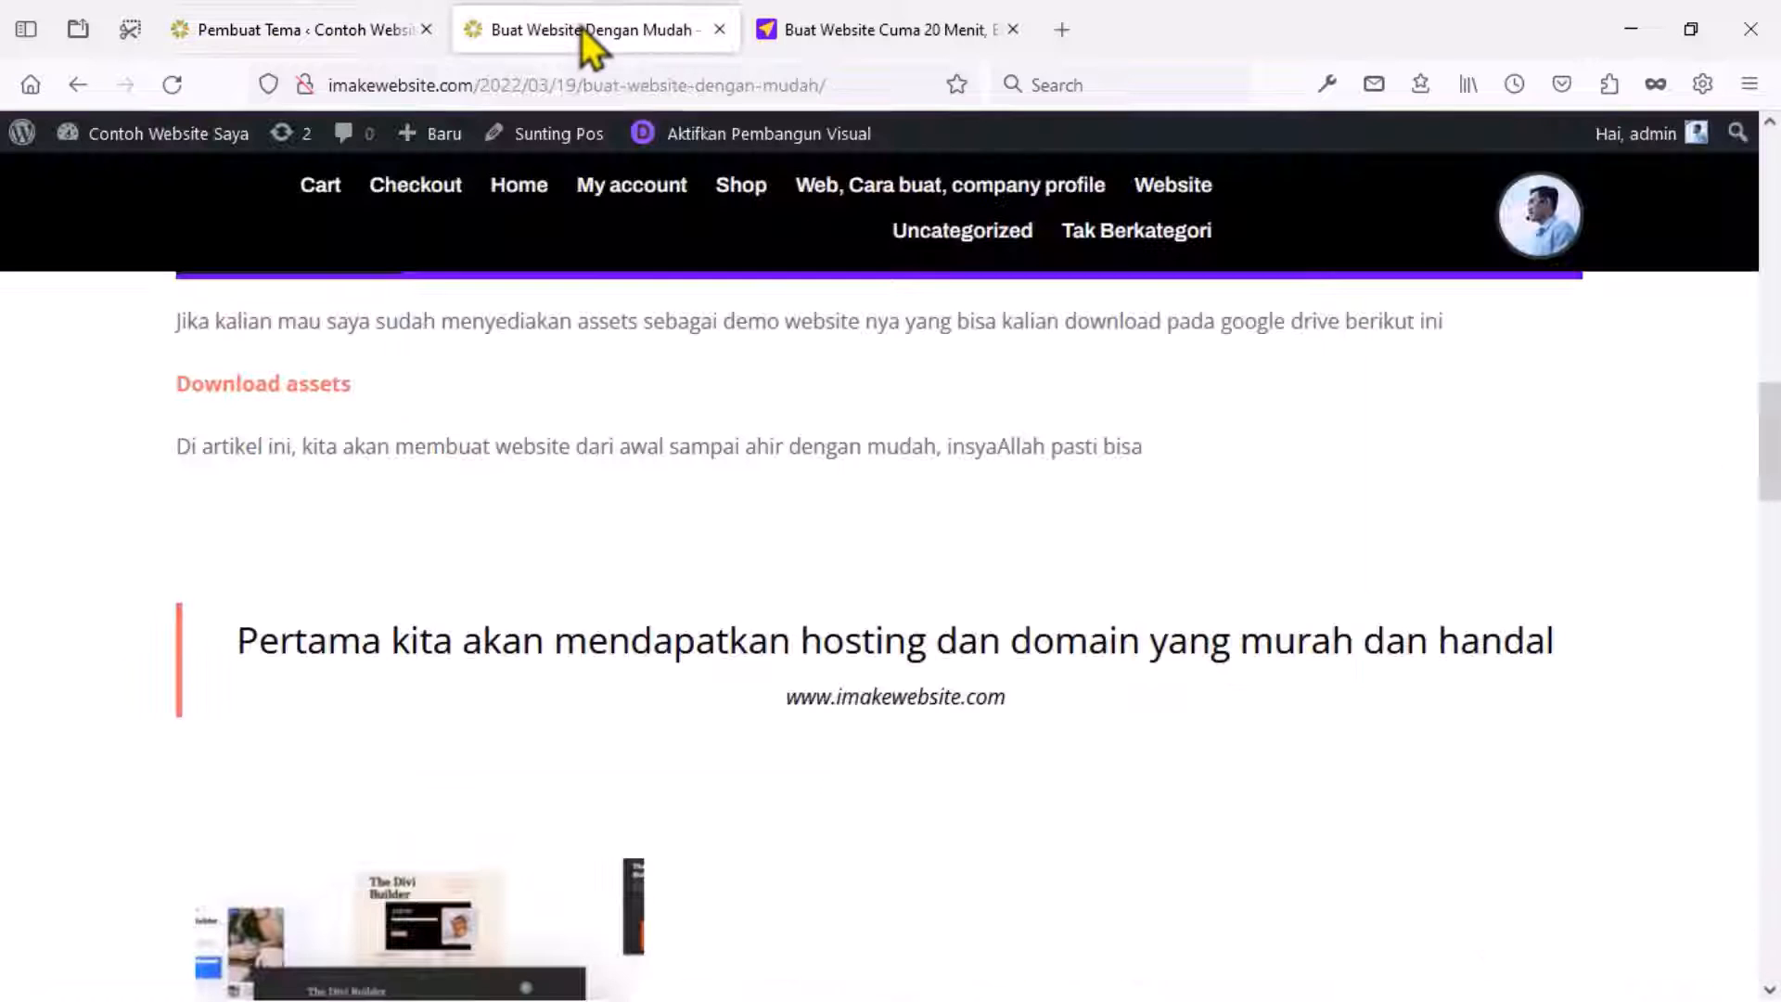
{"action": "scroll", "coordinate": [636, 529], "scroll_direction": "down", "scroll_amount": 20}
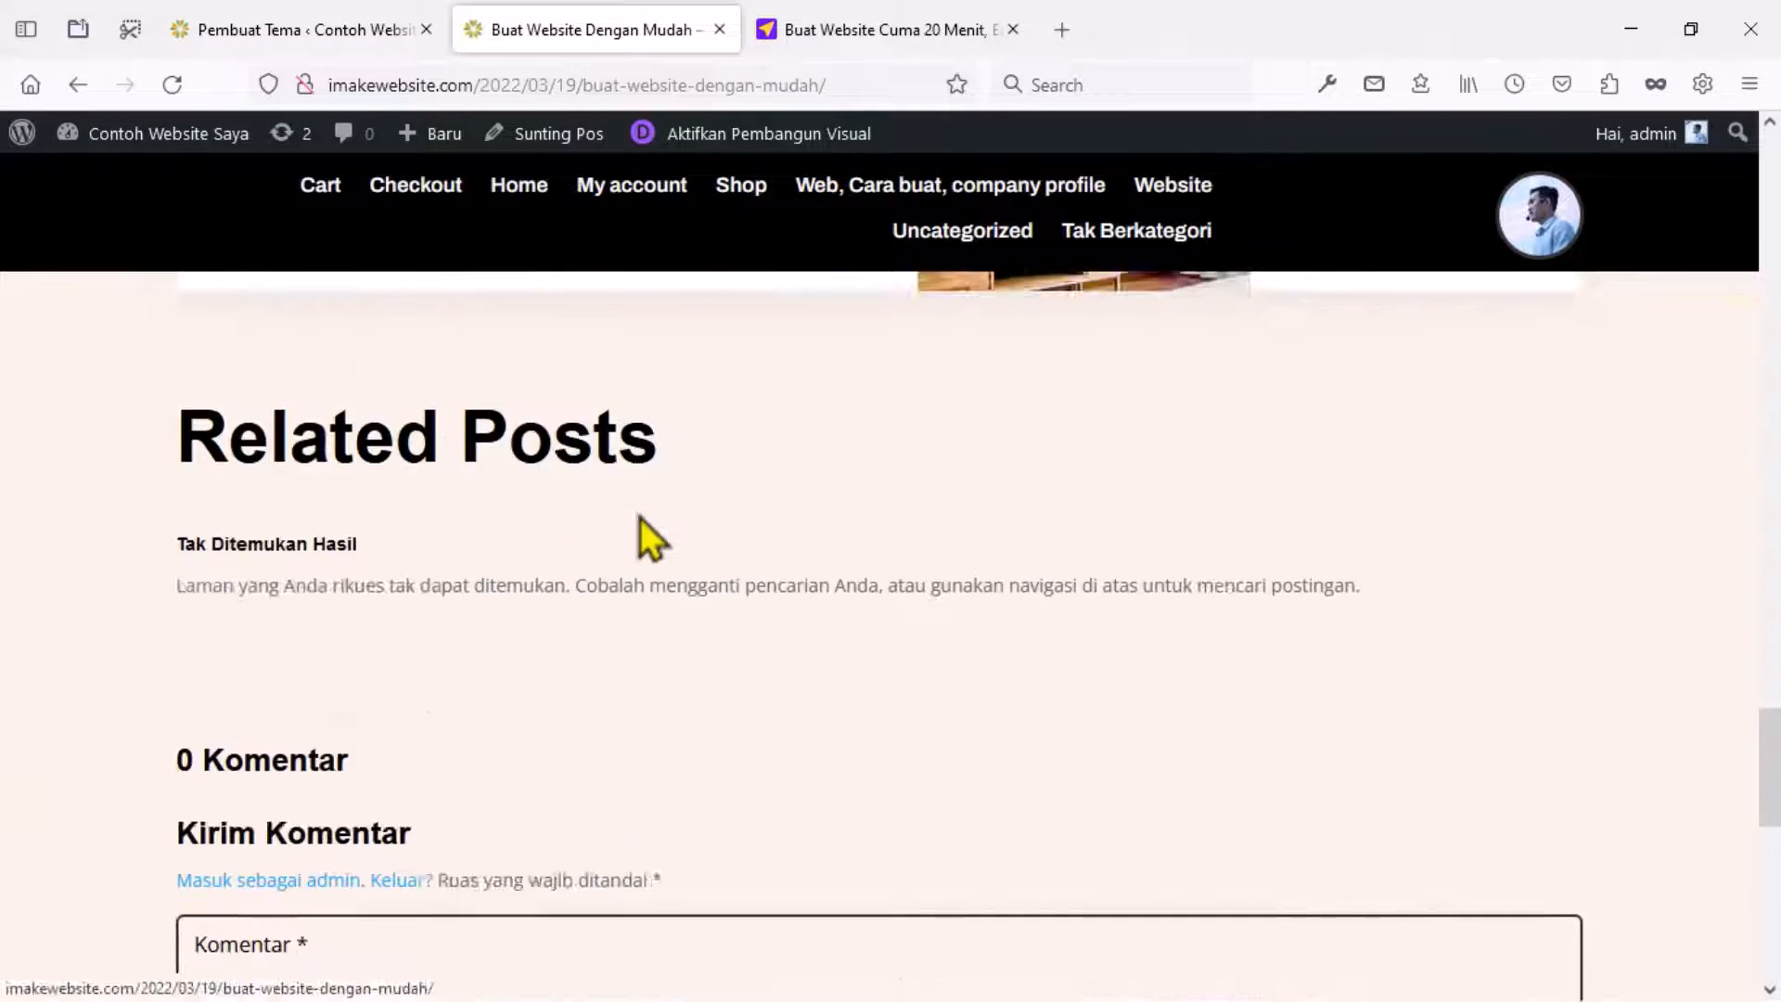
{"action": "left_click", "coordinate": [174, 87]}
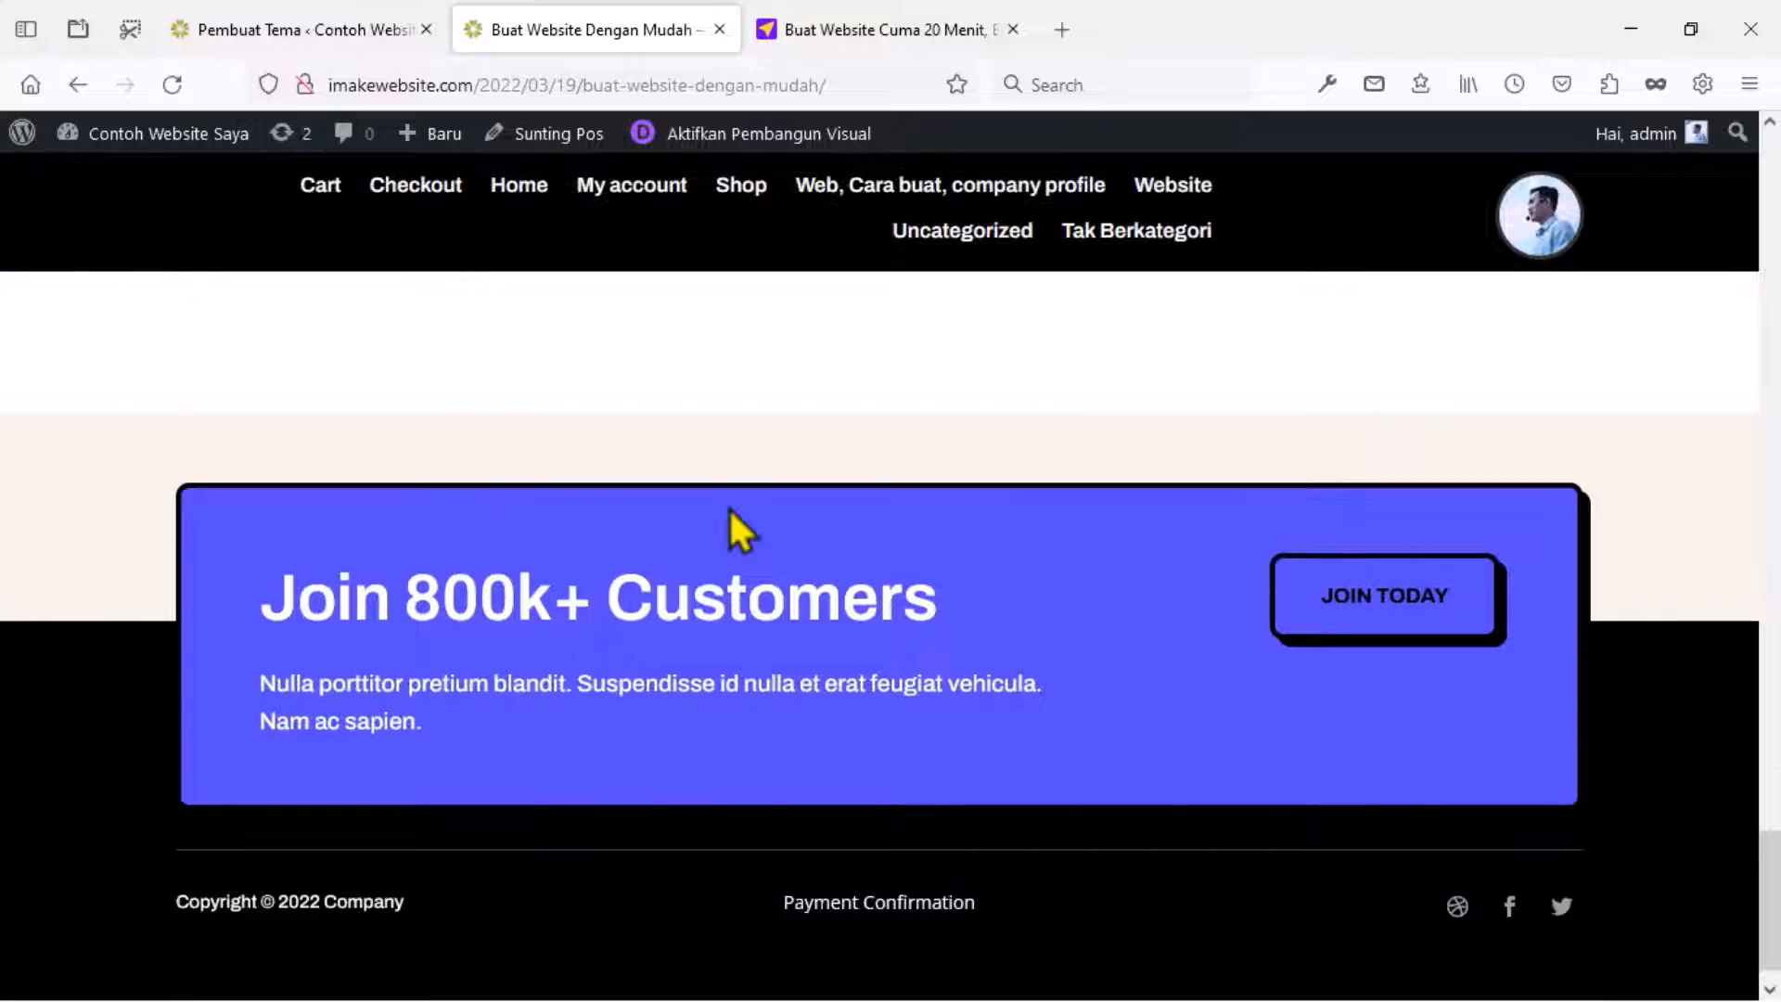
{"action": "scroll", "coordinate": [741, 556], "scroll_direction": "up", "scroll_amount": 3}
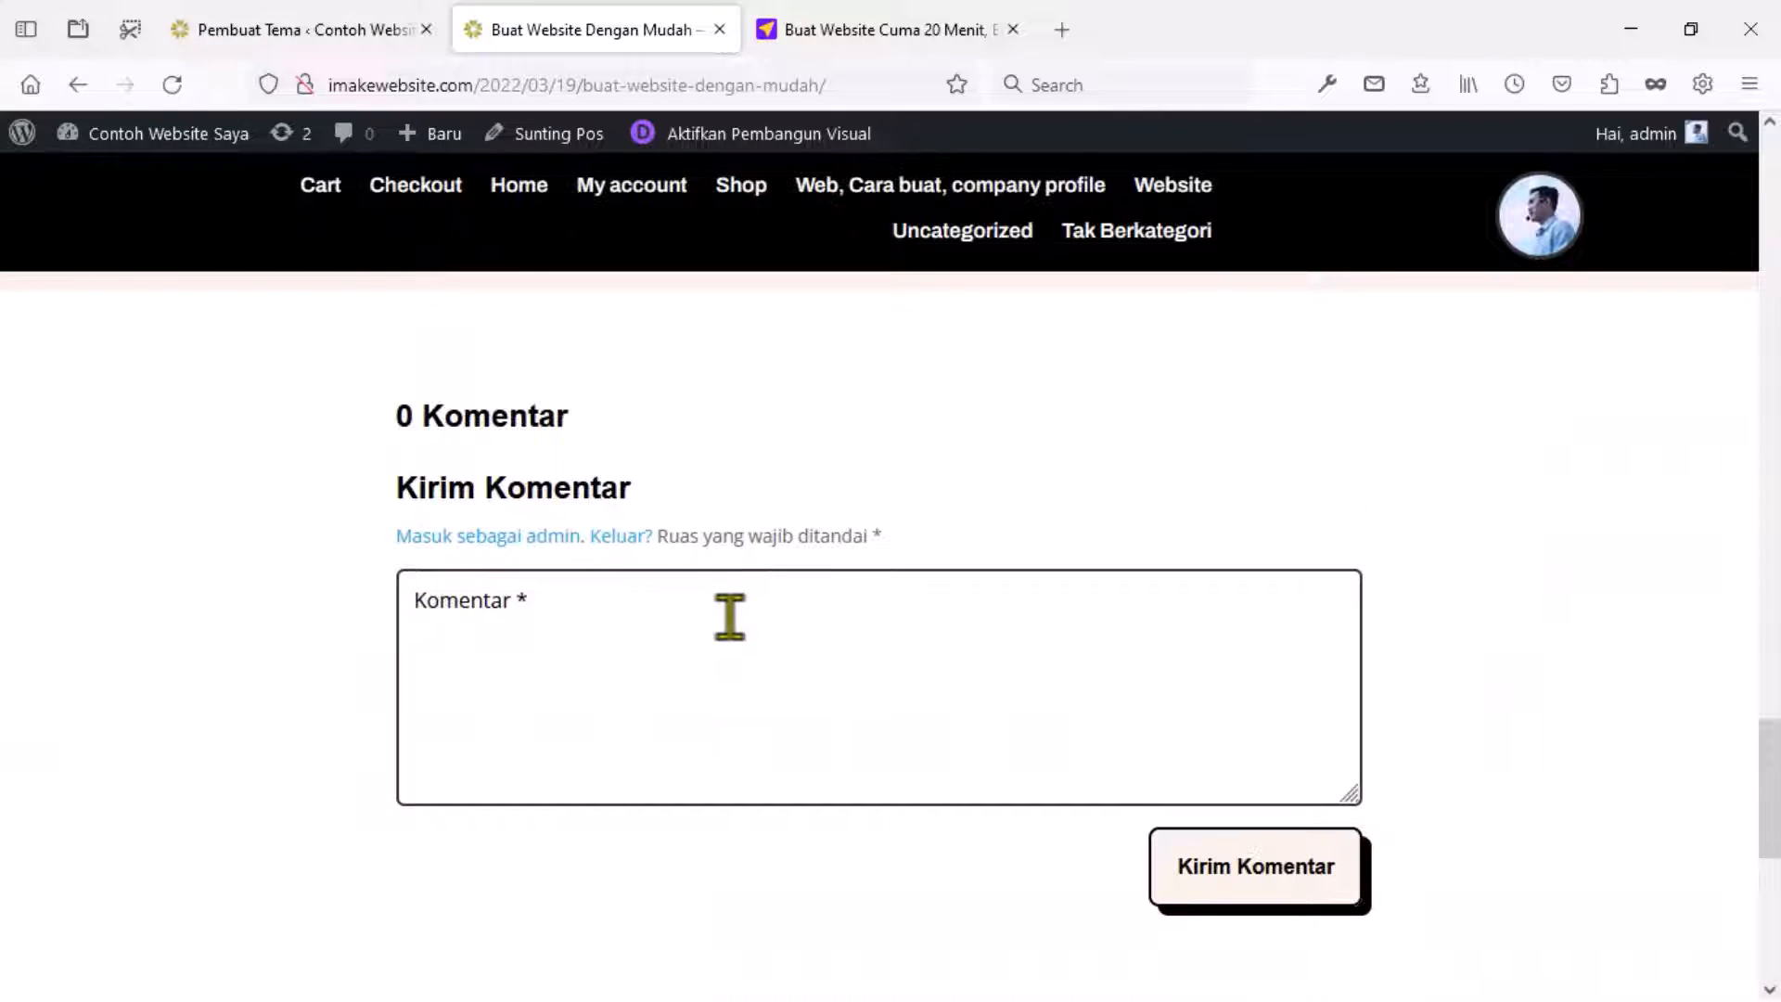
{"action": "scroll", "coordinate": [733, 622], "scroll_direction": "up", "scroll_amount": 9}
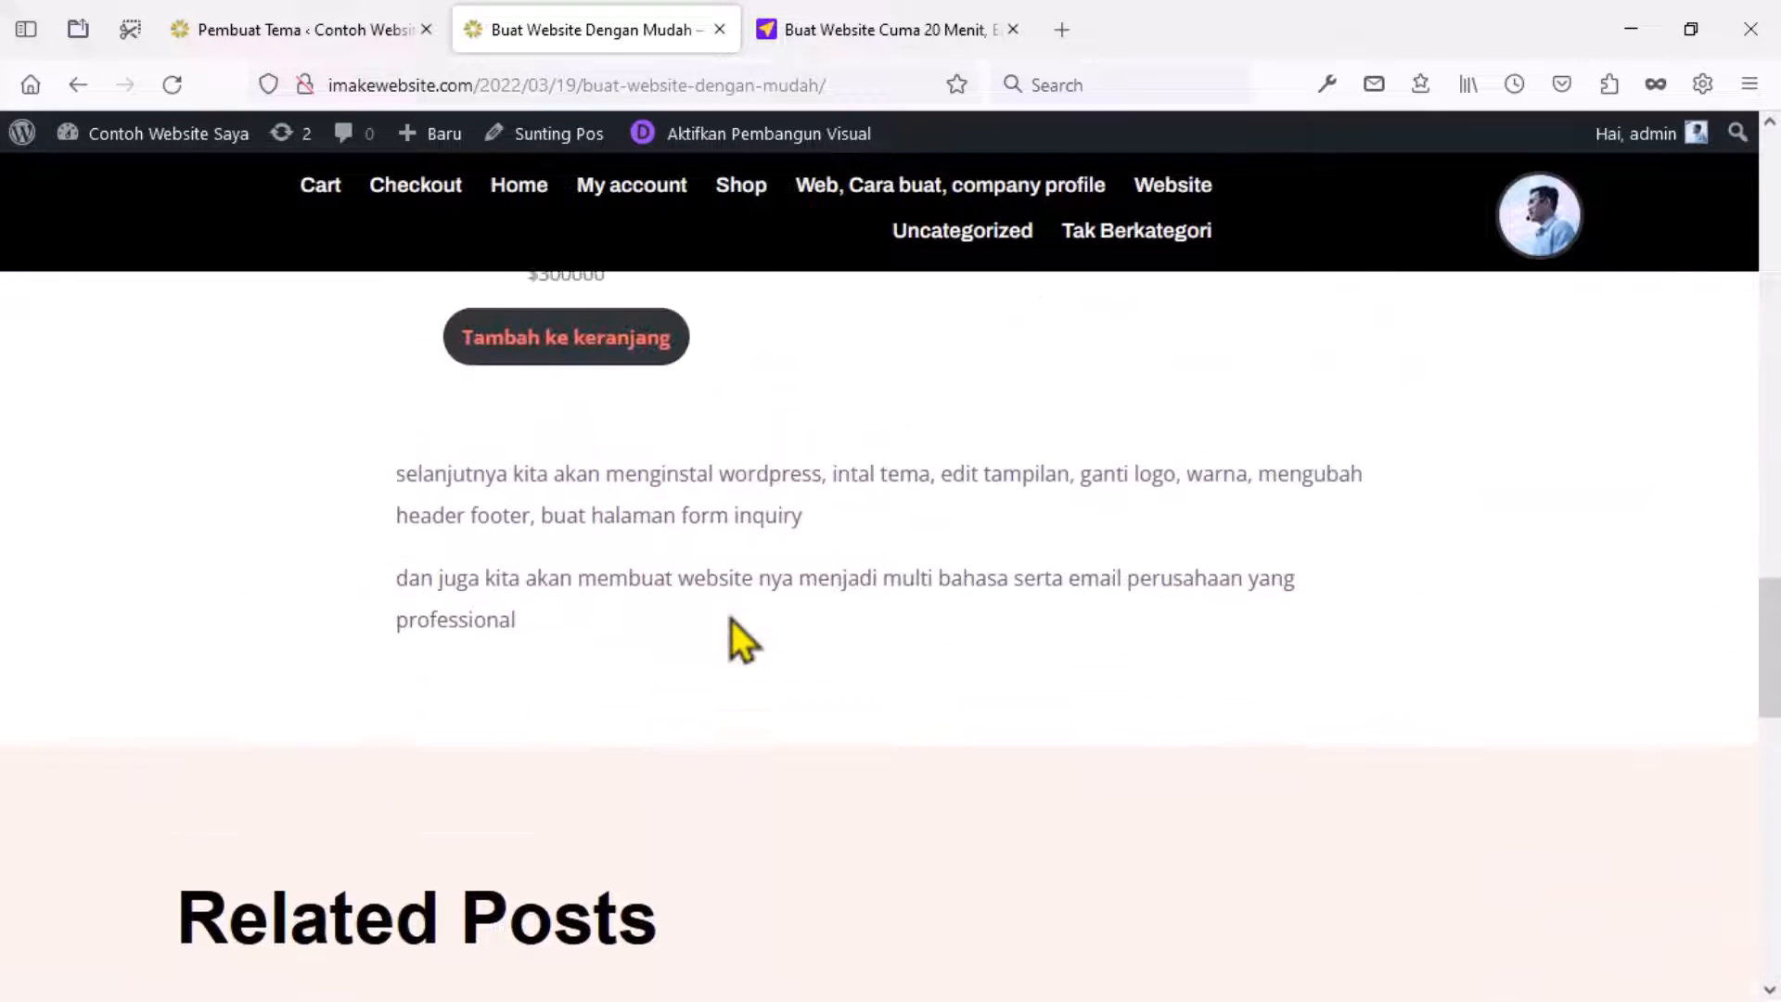
{"action": "scroll", "coordinate": [726, 628], "scroll_direction": "up", "scroll_amount": 3}
{"action": "scroll", "coordinate": [849, 705], "scroll_direction": "up", "scroll_amount": 7}
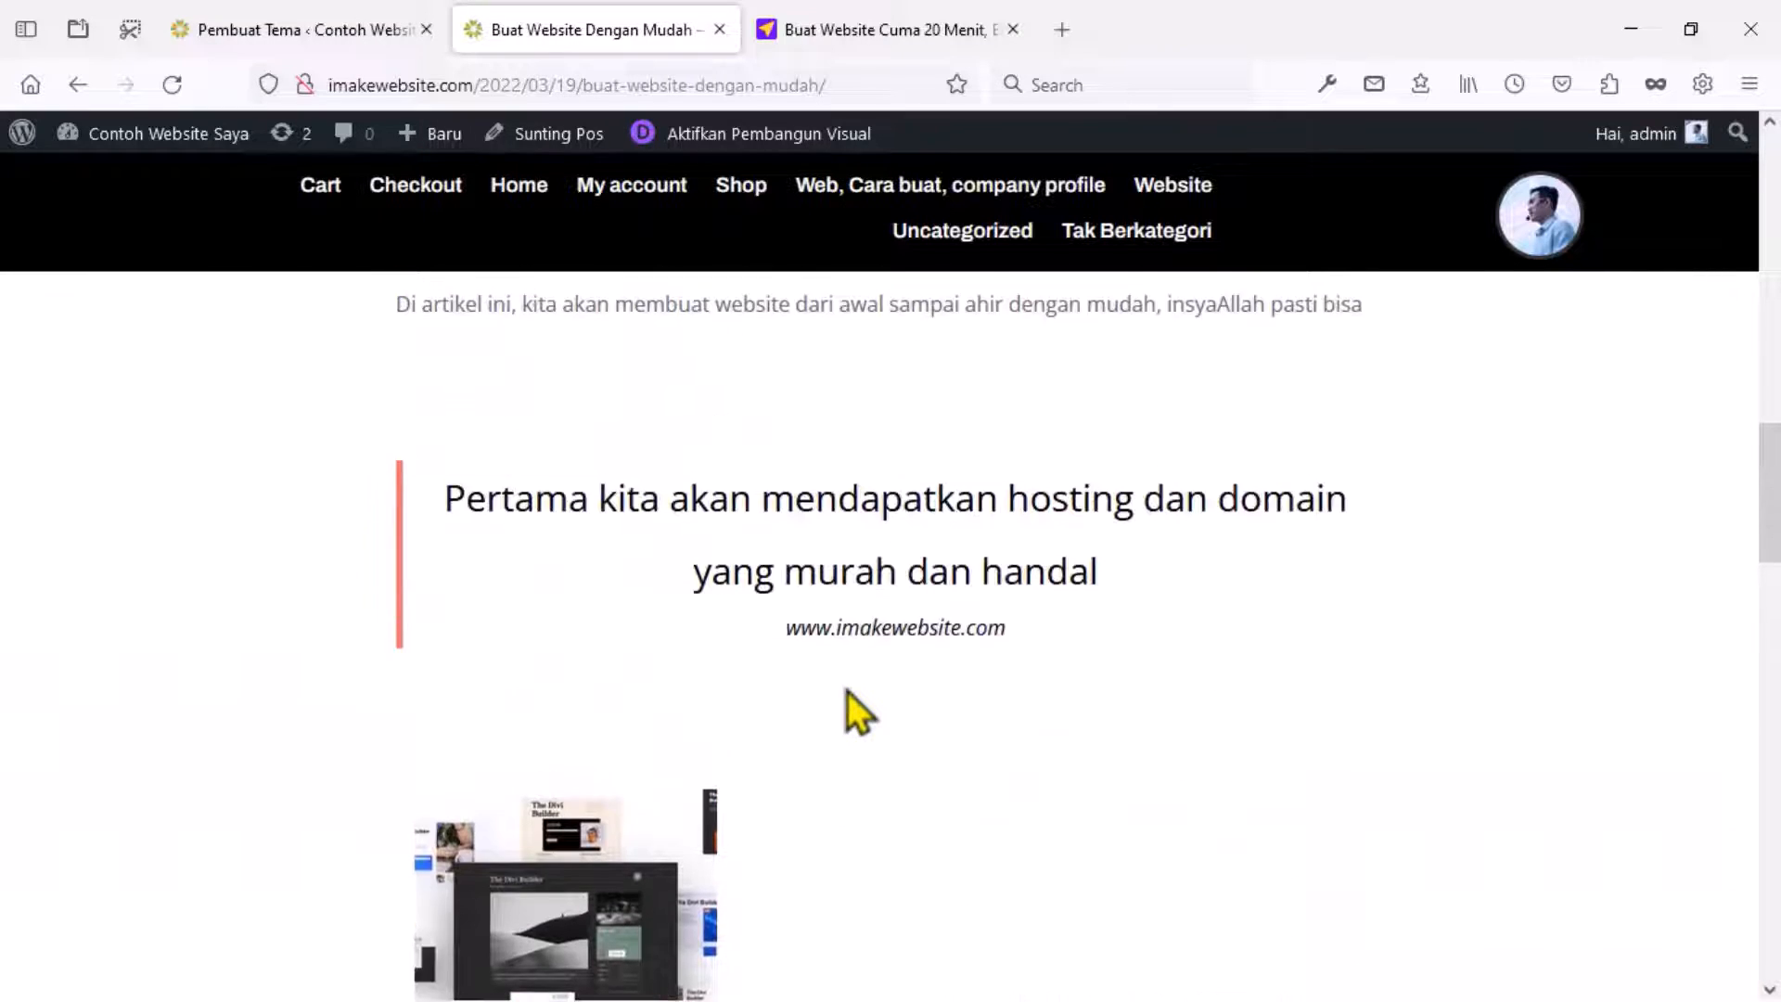
{"action": "scroll", "coordinate": [848, 692], "scroll_direction": "up", "scroll_amount": 14}
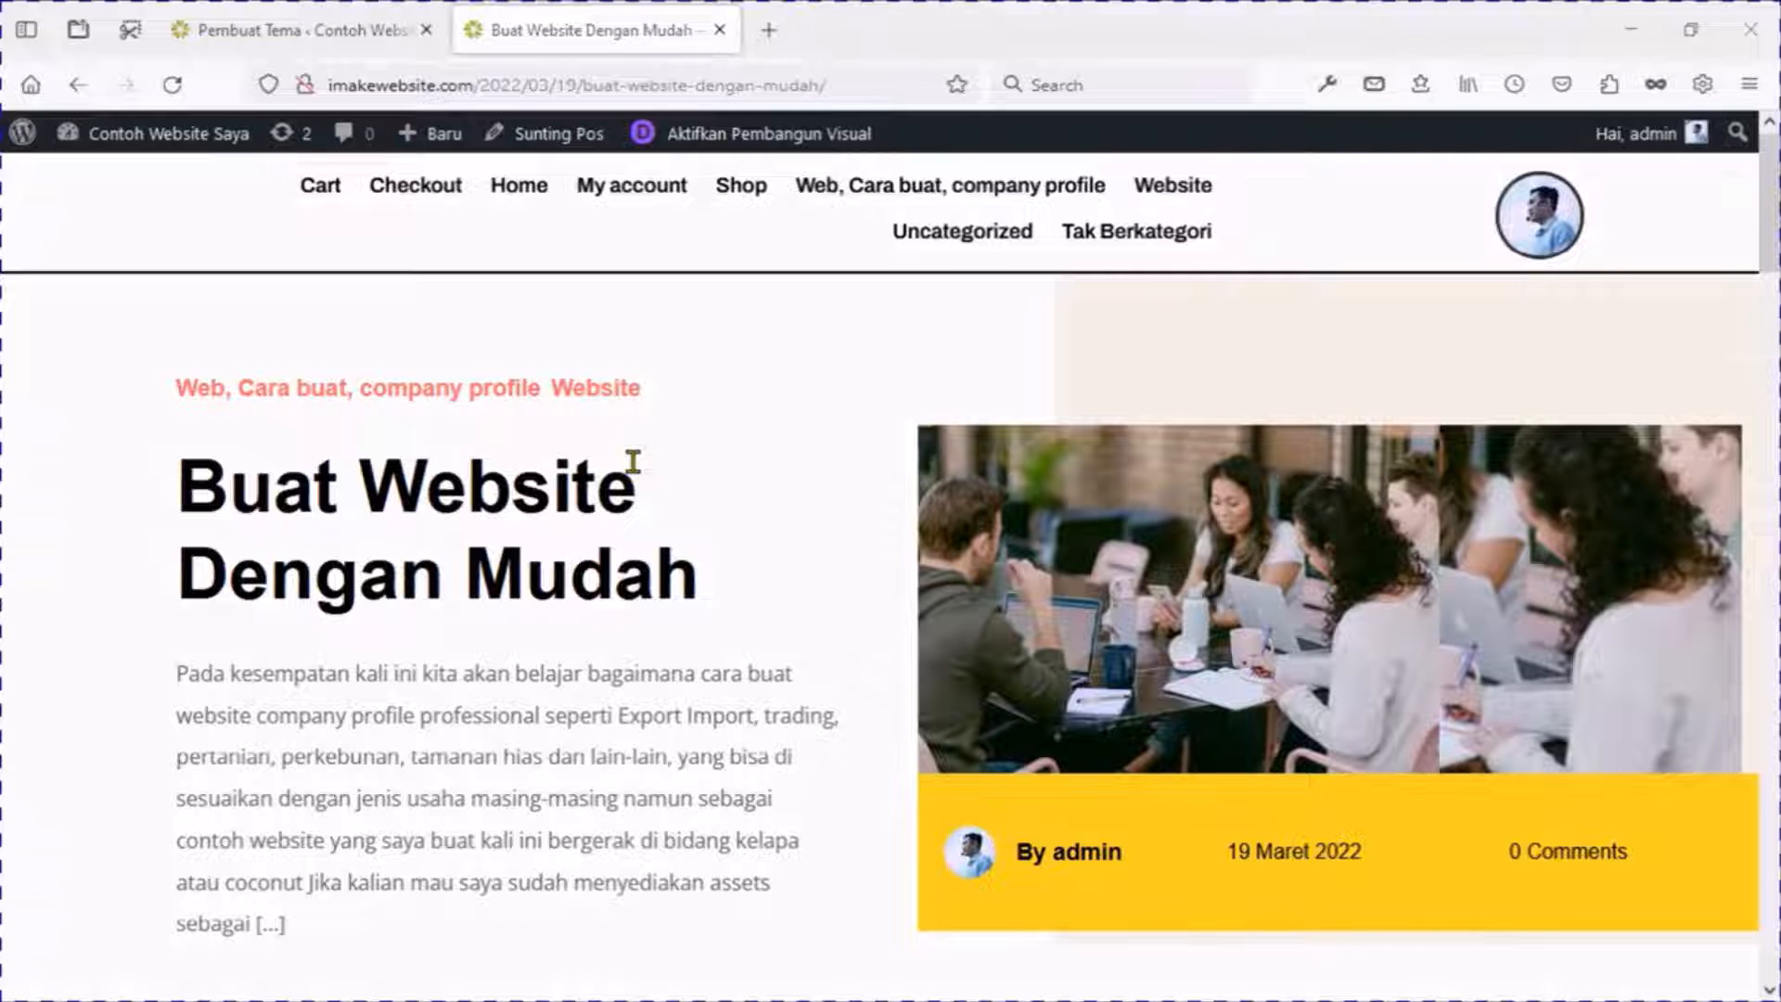
Close the Theme Builder layout editor and start a new page via Laman > Tambah Baru, dismissing the error.
{"action": "left_click", "coordinate": [335, 30]}
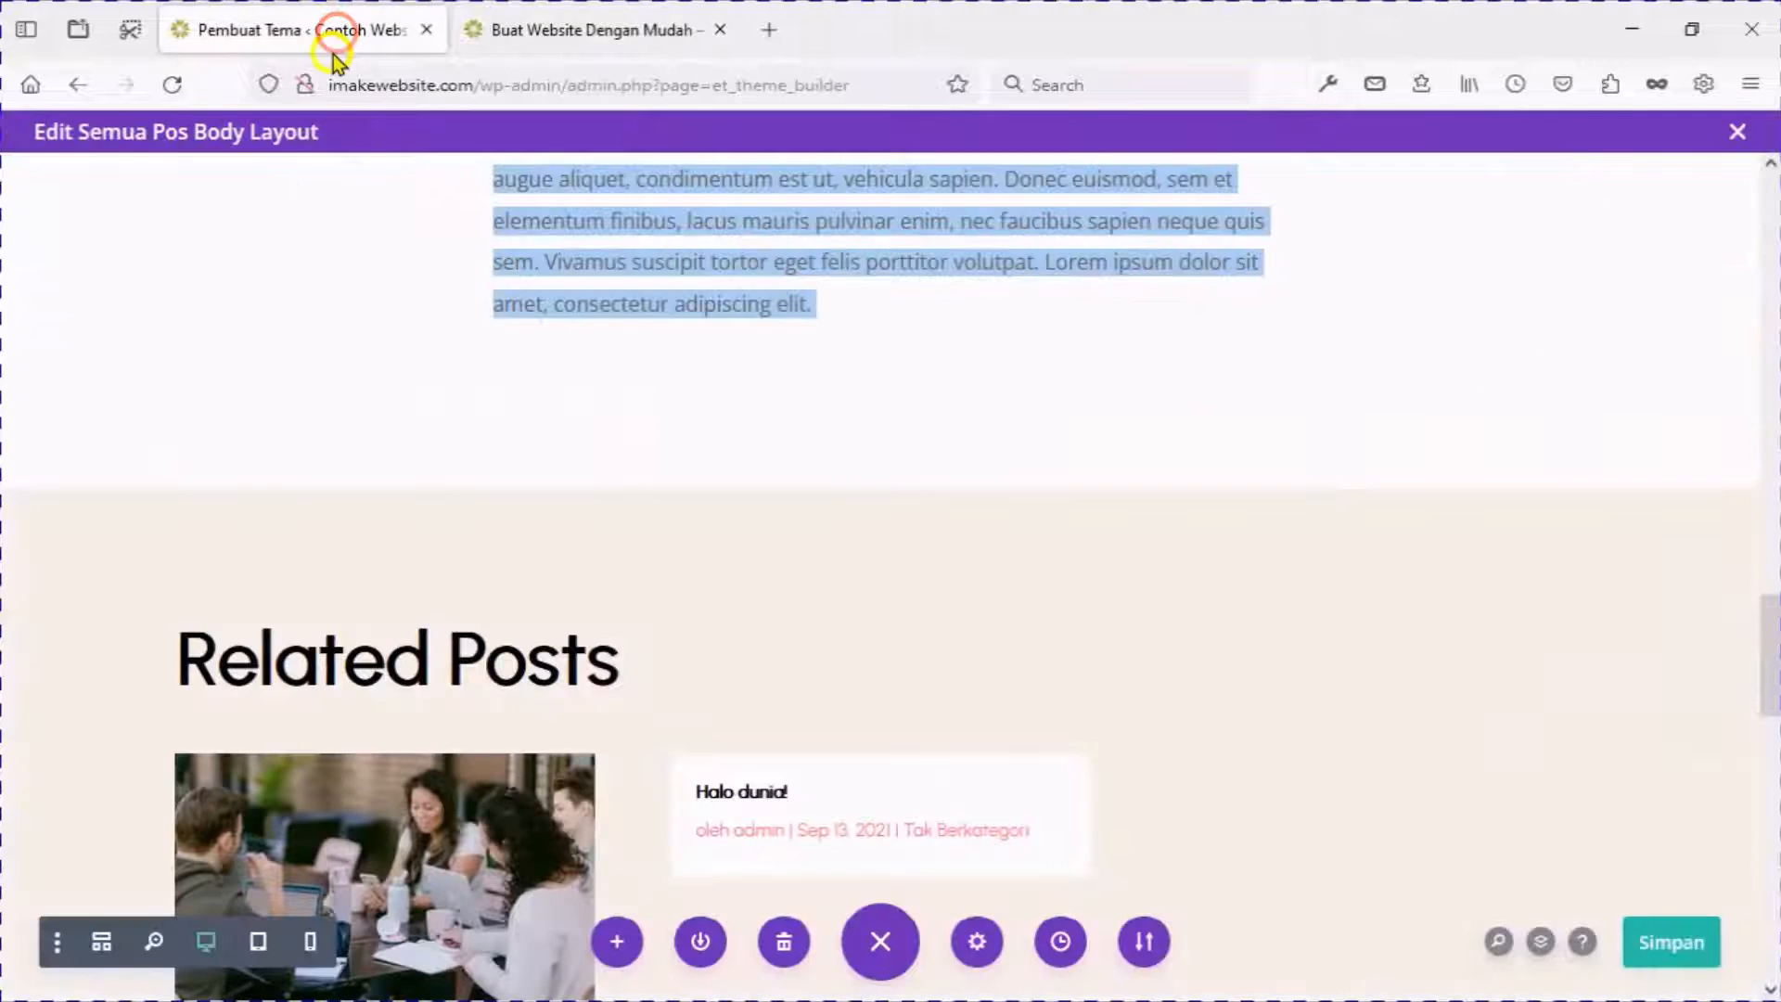
{"action": "left_click", "coordinate": [1736, 132]}
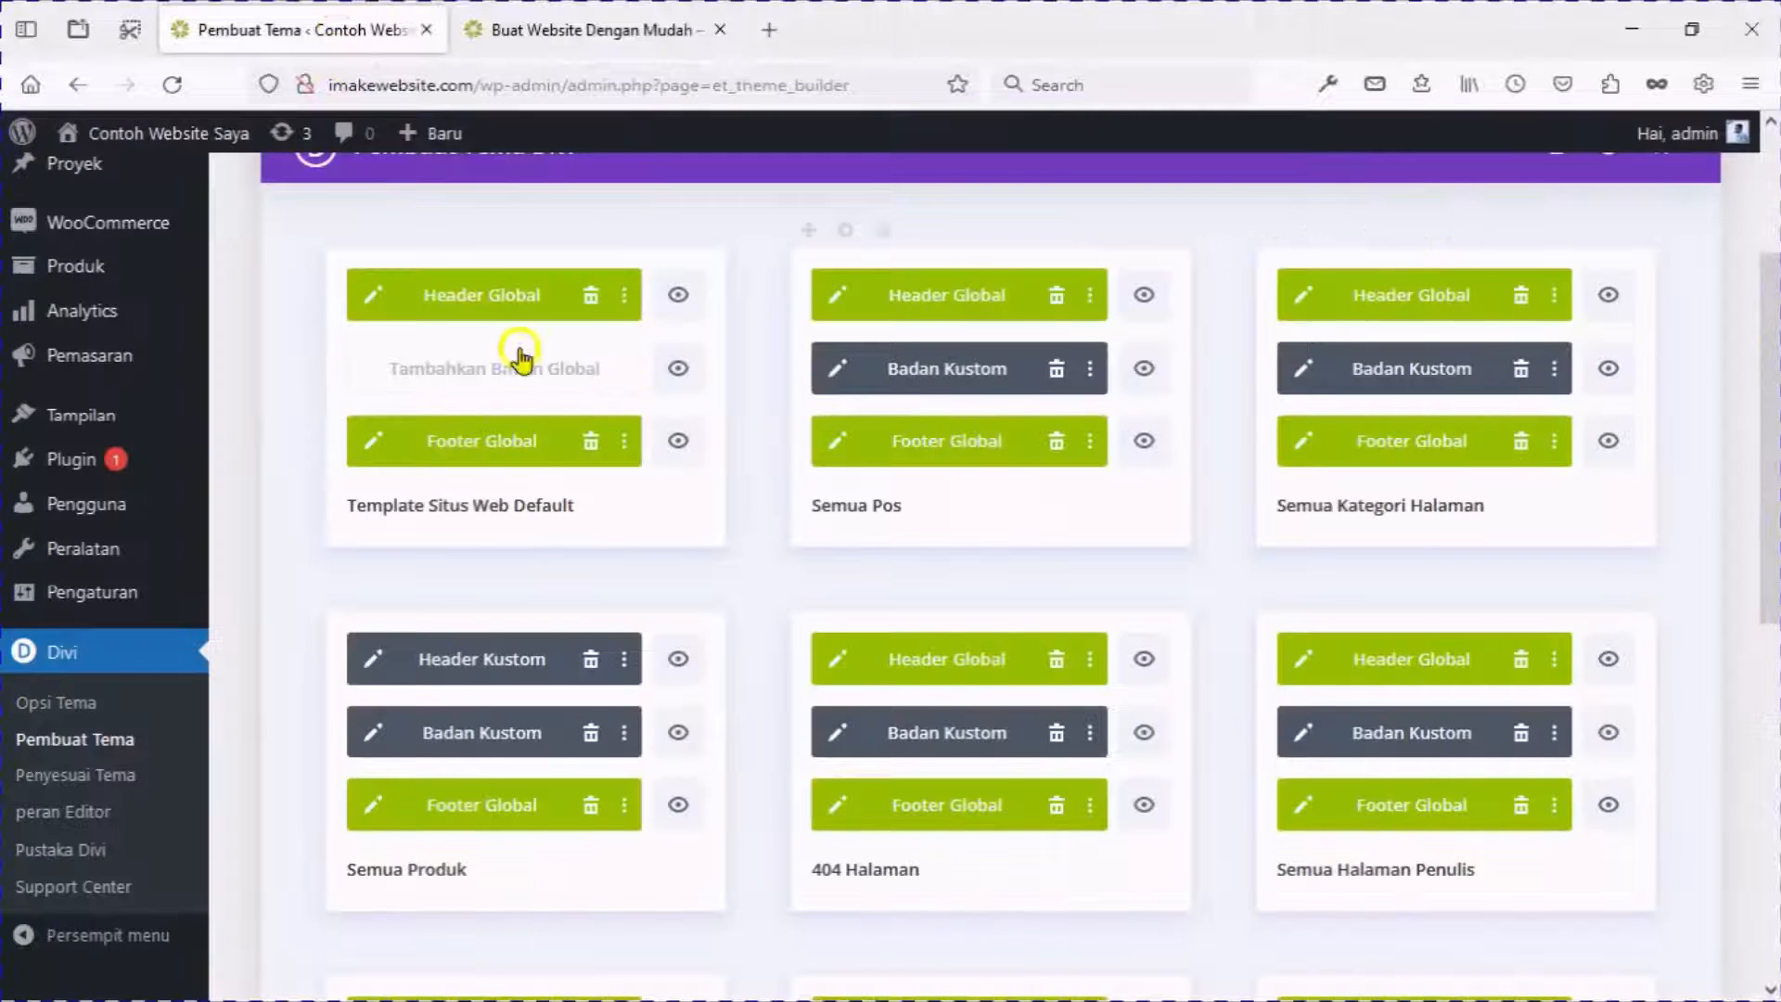
{"action": "scroll", "coordinate": [232, 308], "scroll_direction": "up", "scroll_amount": 3}
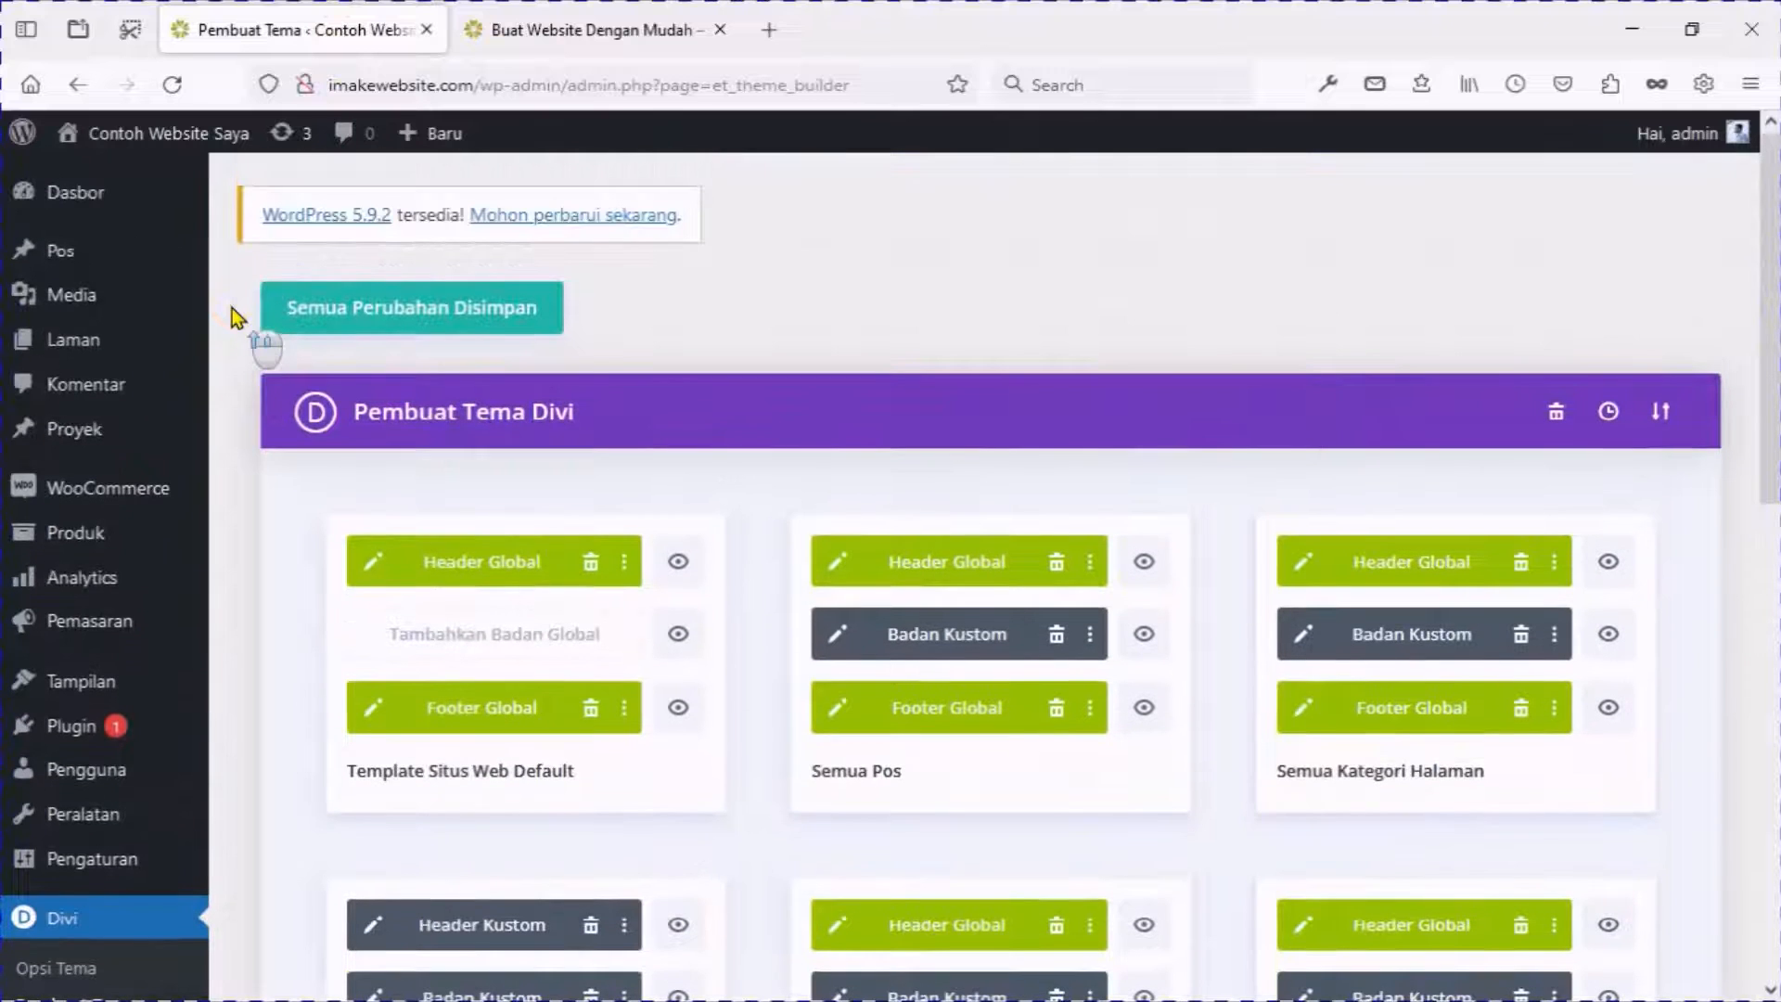
{"action": "mouse_move", "coordinate": [109, 347]}
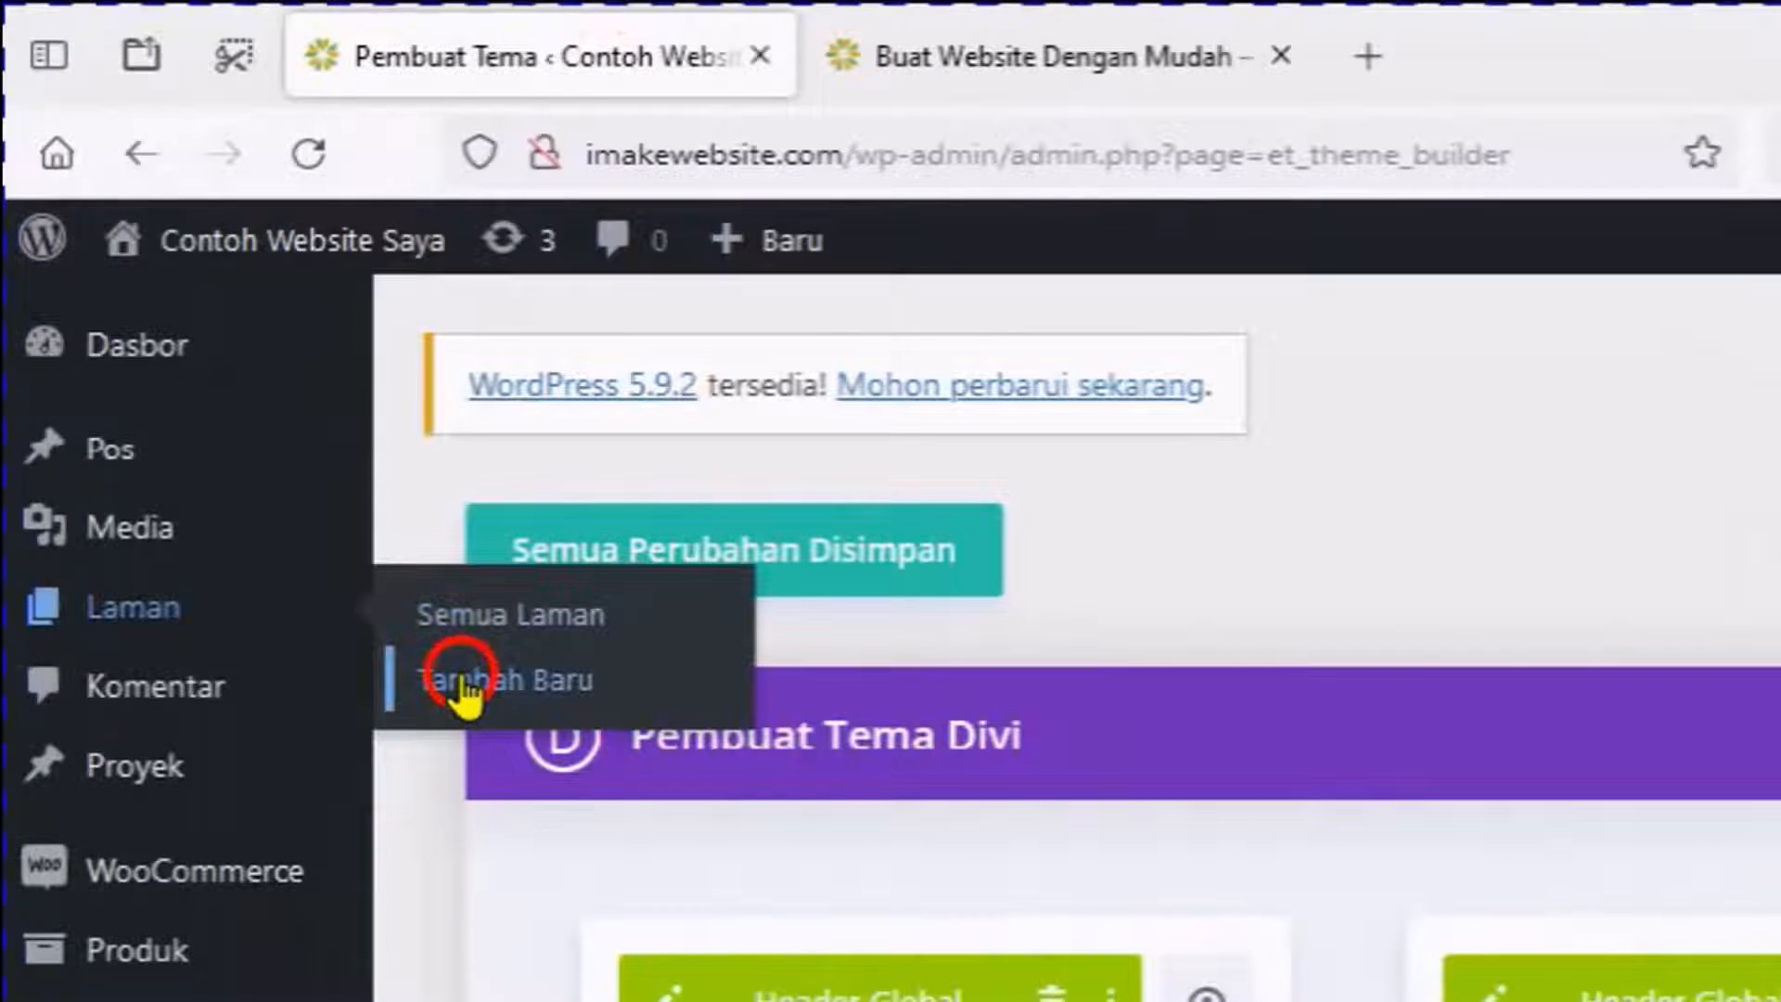
{"action": "left_click", "coordinate": [464, 685]}
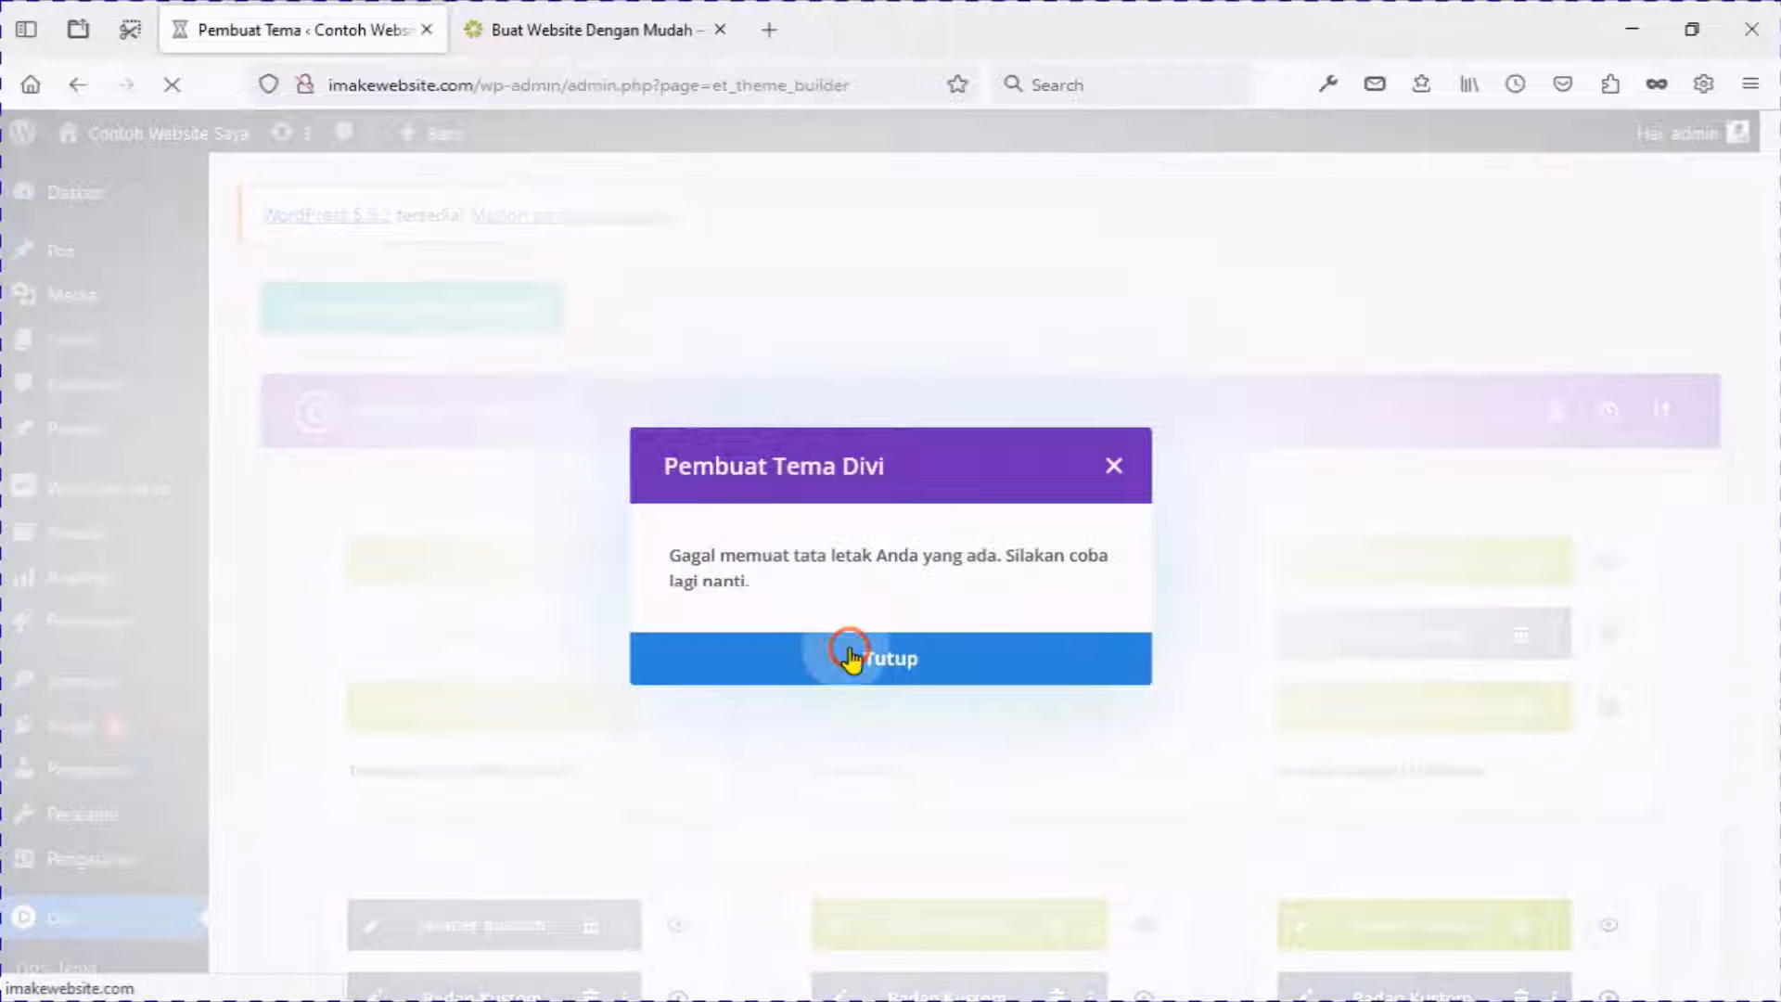
{"action": "left_click", "coordinate": [845, 657]}
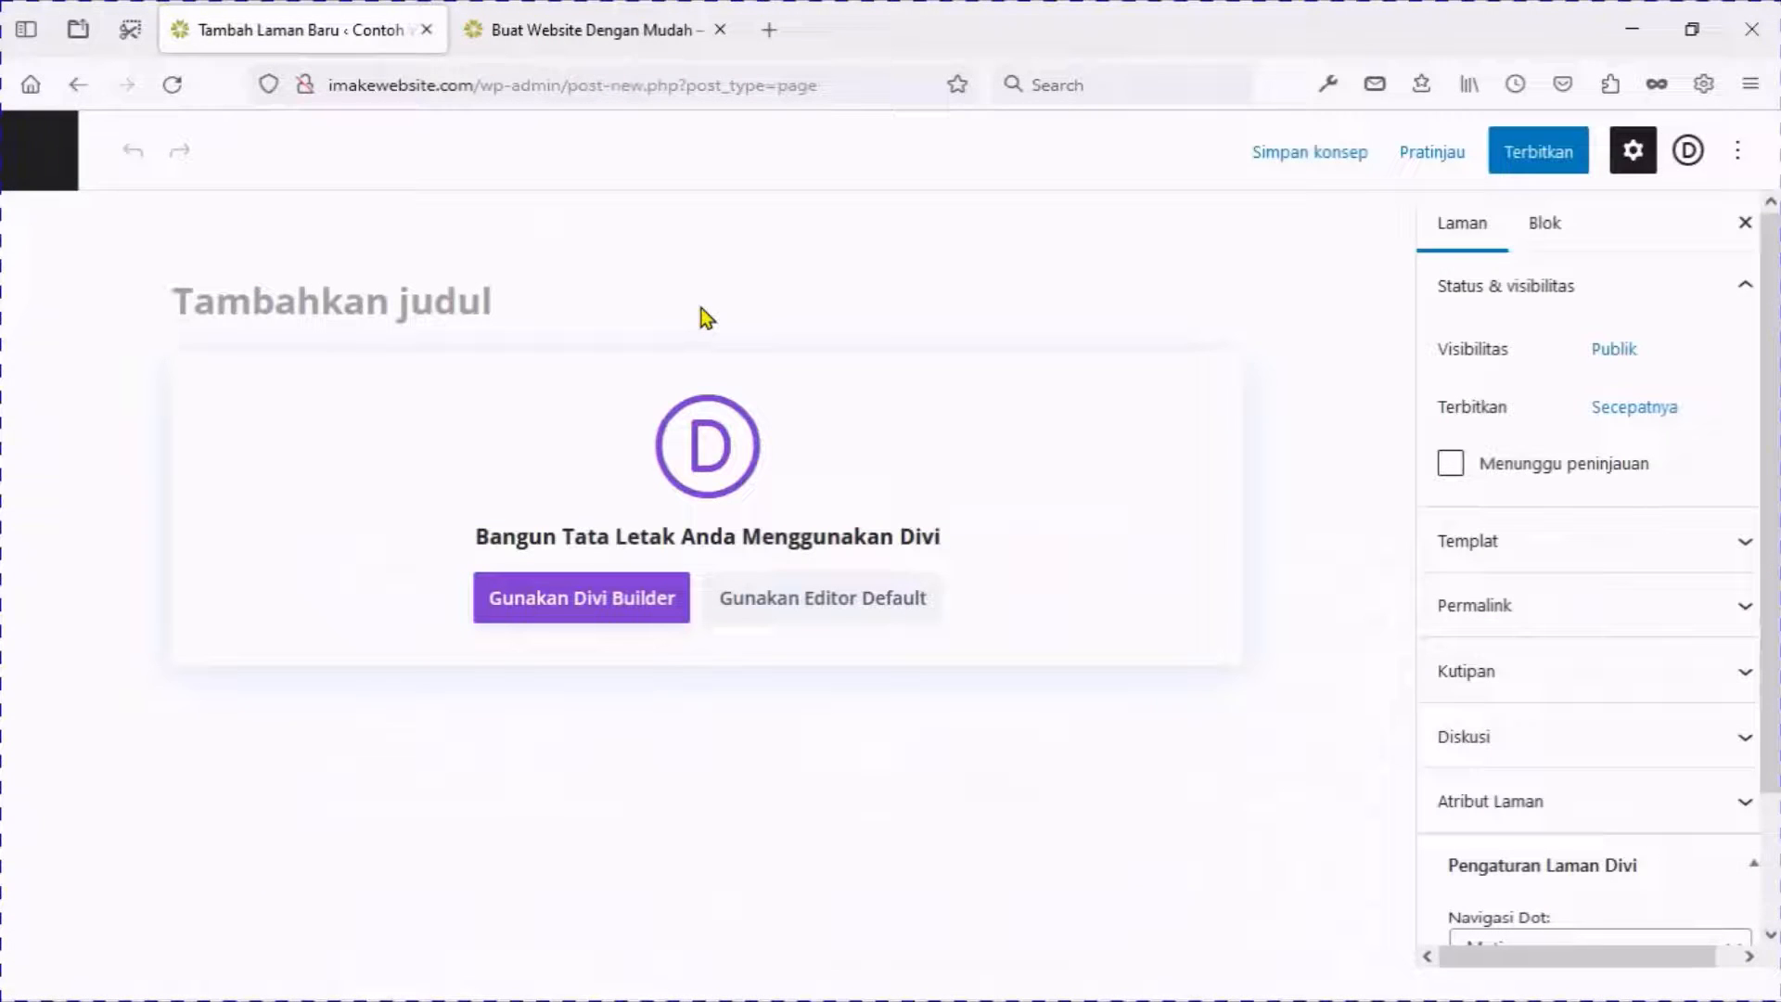
Title the new page 'Blog' and open Divi Builder's premade layout library.
{"action": "type", "text": "Blog"}
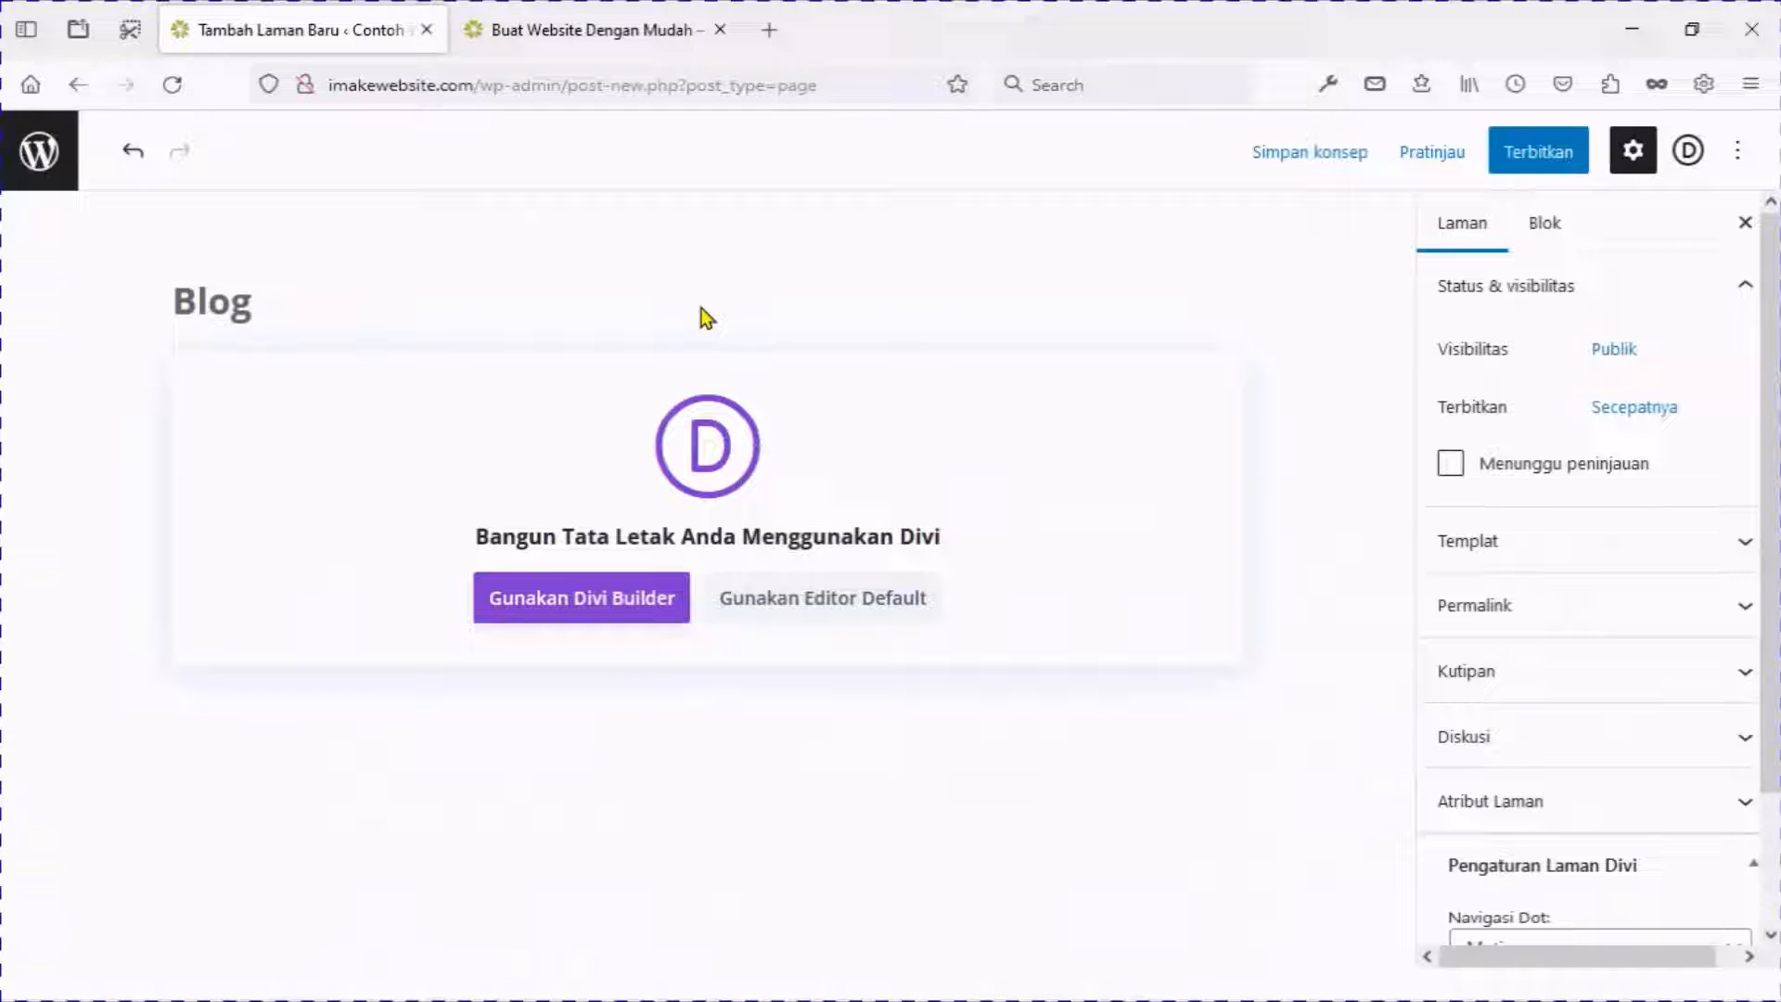
{"action": "left_click", "coordinate": [582, 607]}
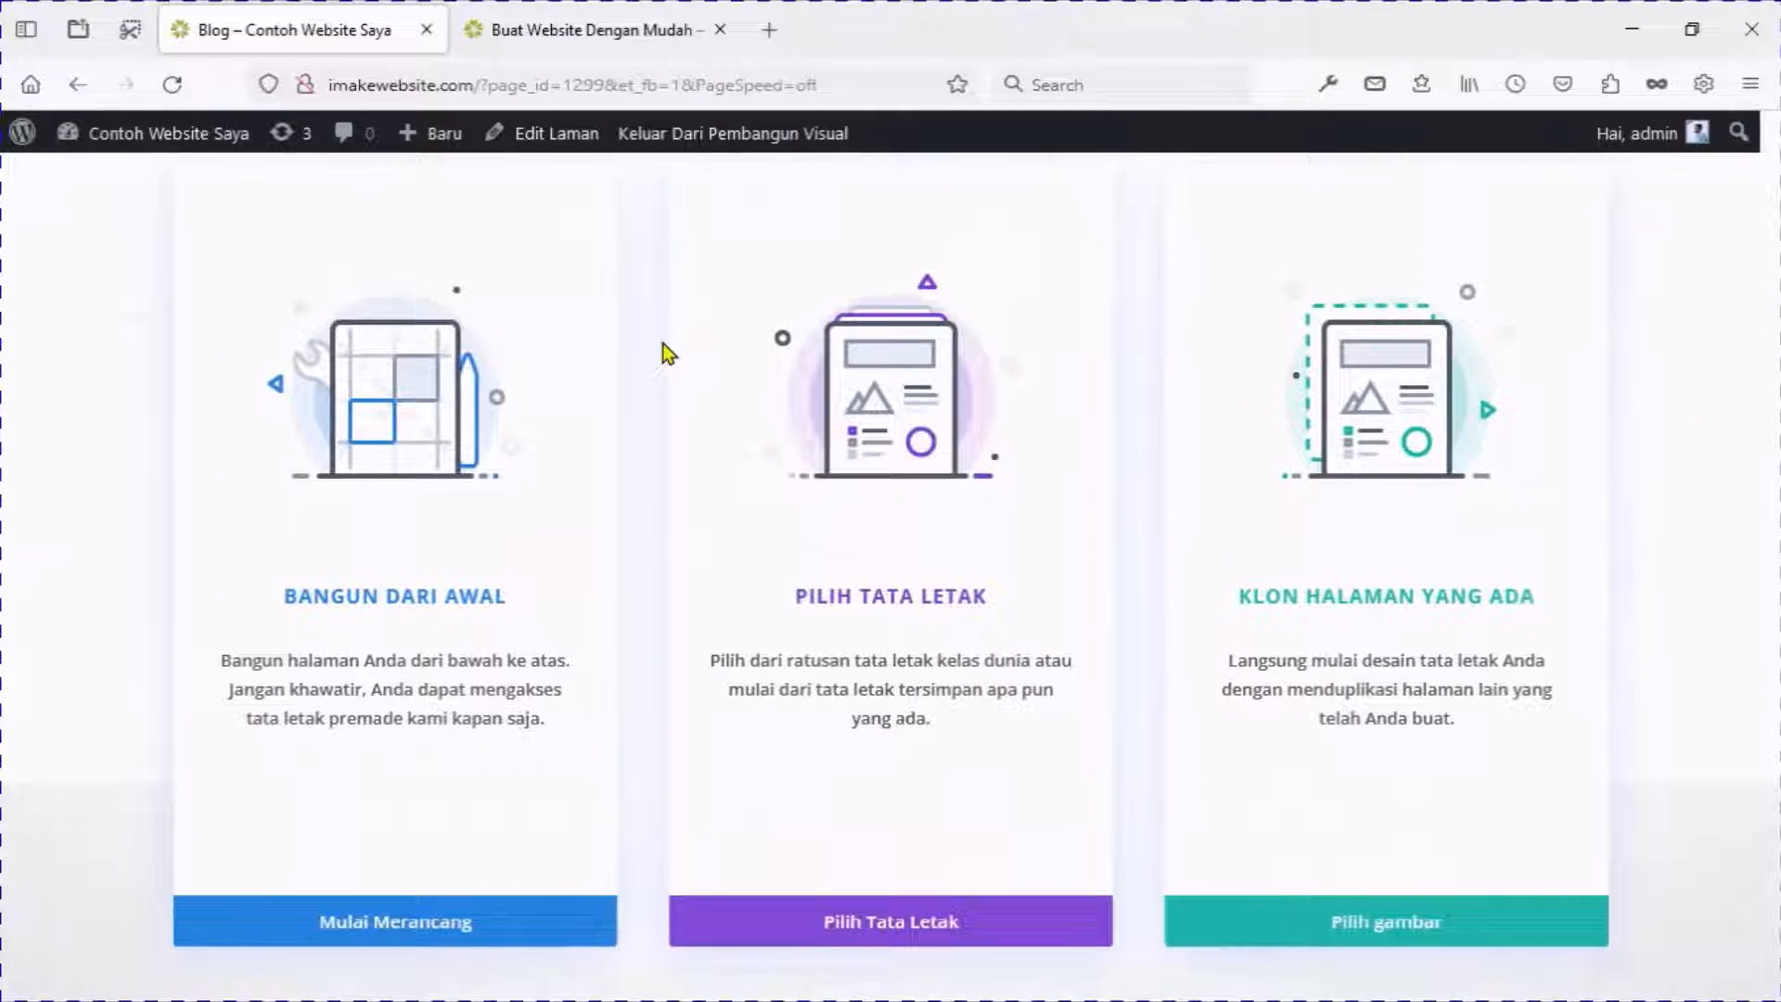
{"action": "left_click", "coordinate": [889, 926]}
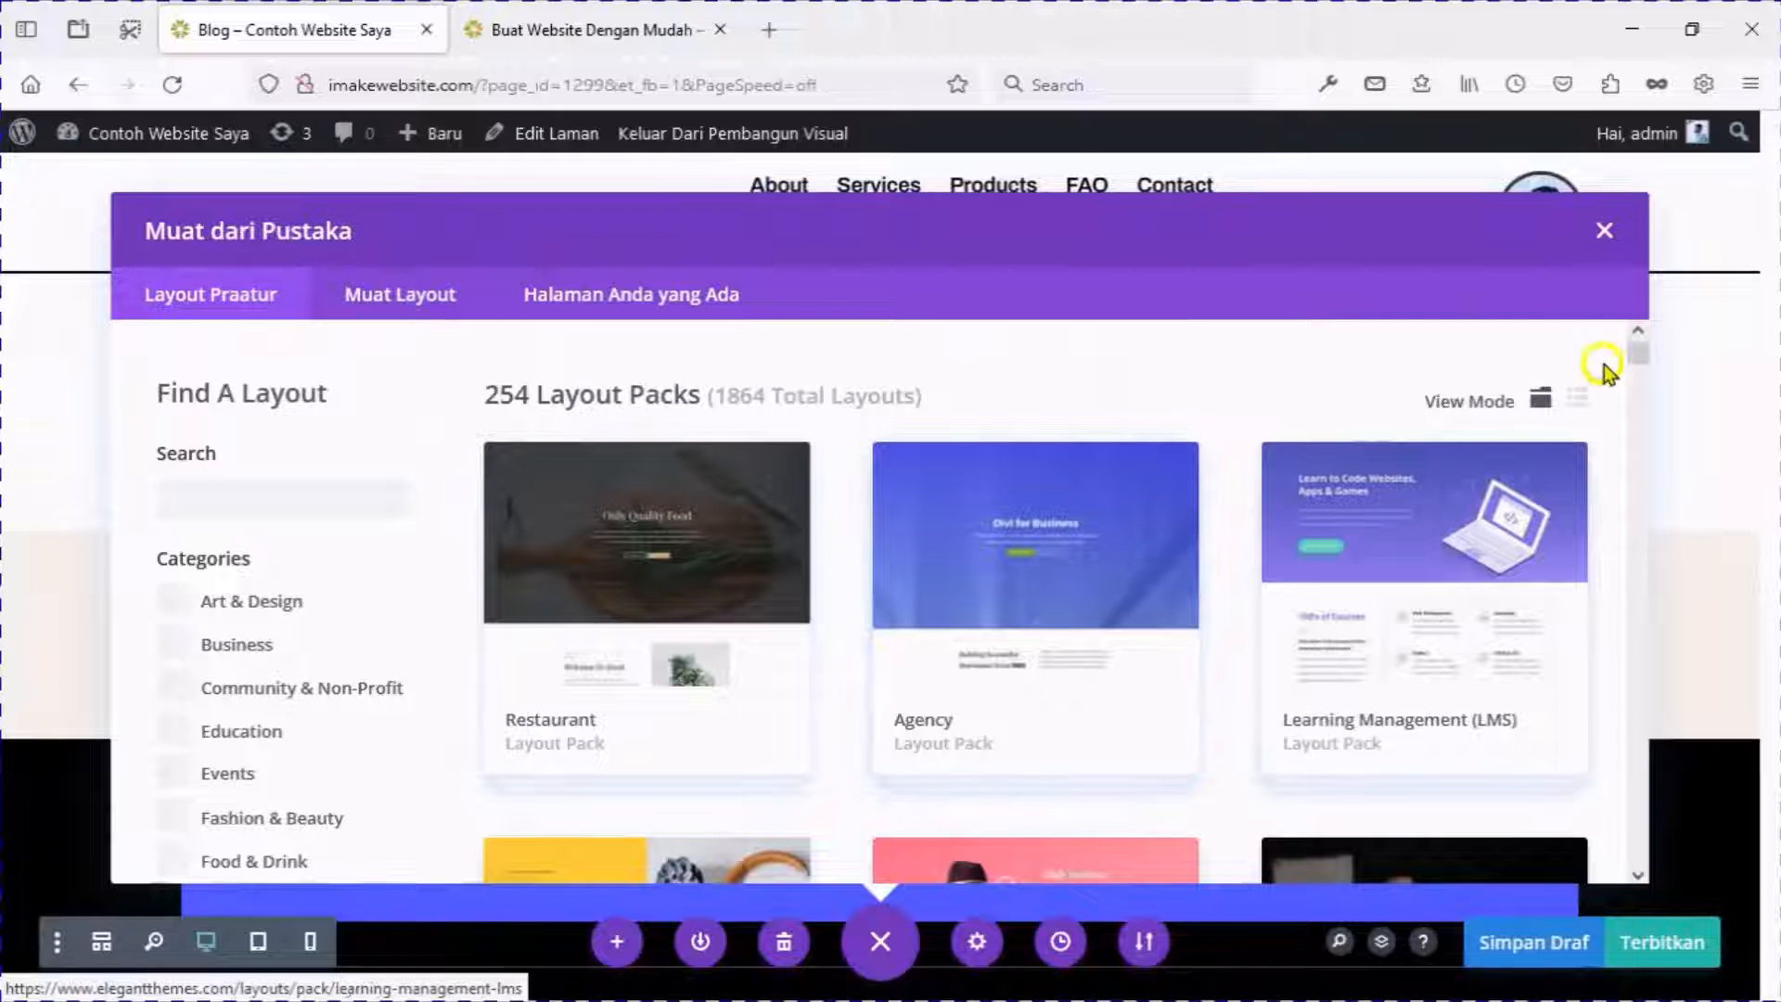
Select the Software pack's Blog layout and view its live demo.
{"action": "left_click_drag", "start_coordinate": [1646, 355], "coordinate": [1644, 860]}
{"action": "scroll", "coordinate": [1558, 723], "scroll_direction": "up", "scroll_amount": 10}
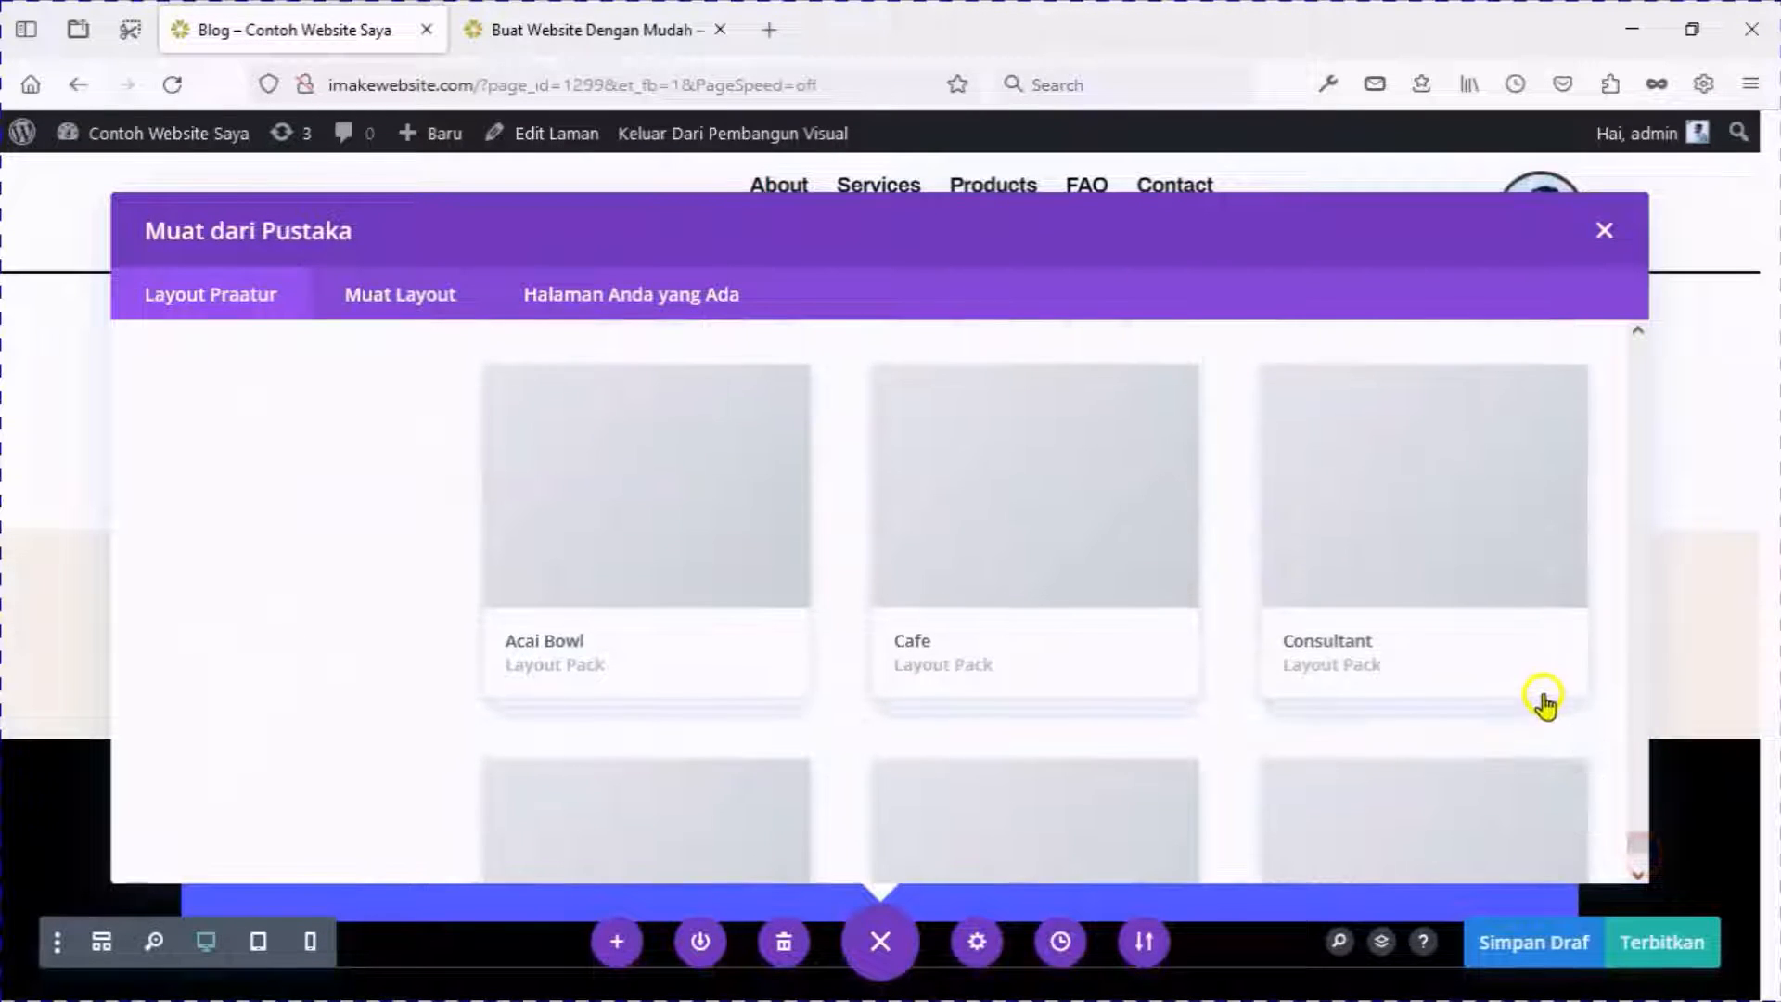
{"action": "scroll", "coordinate": [1375, 575], "scroll_direction": "up", "scroll_amount": 2}
{"action": "left_click", "coordinate": [1371, 485]}
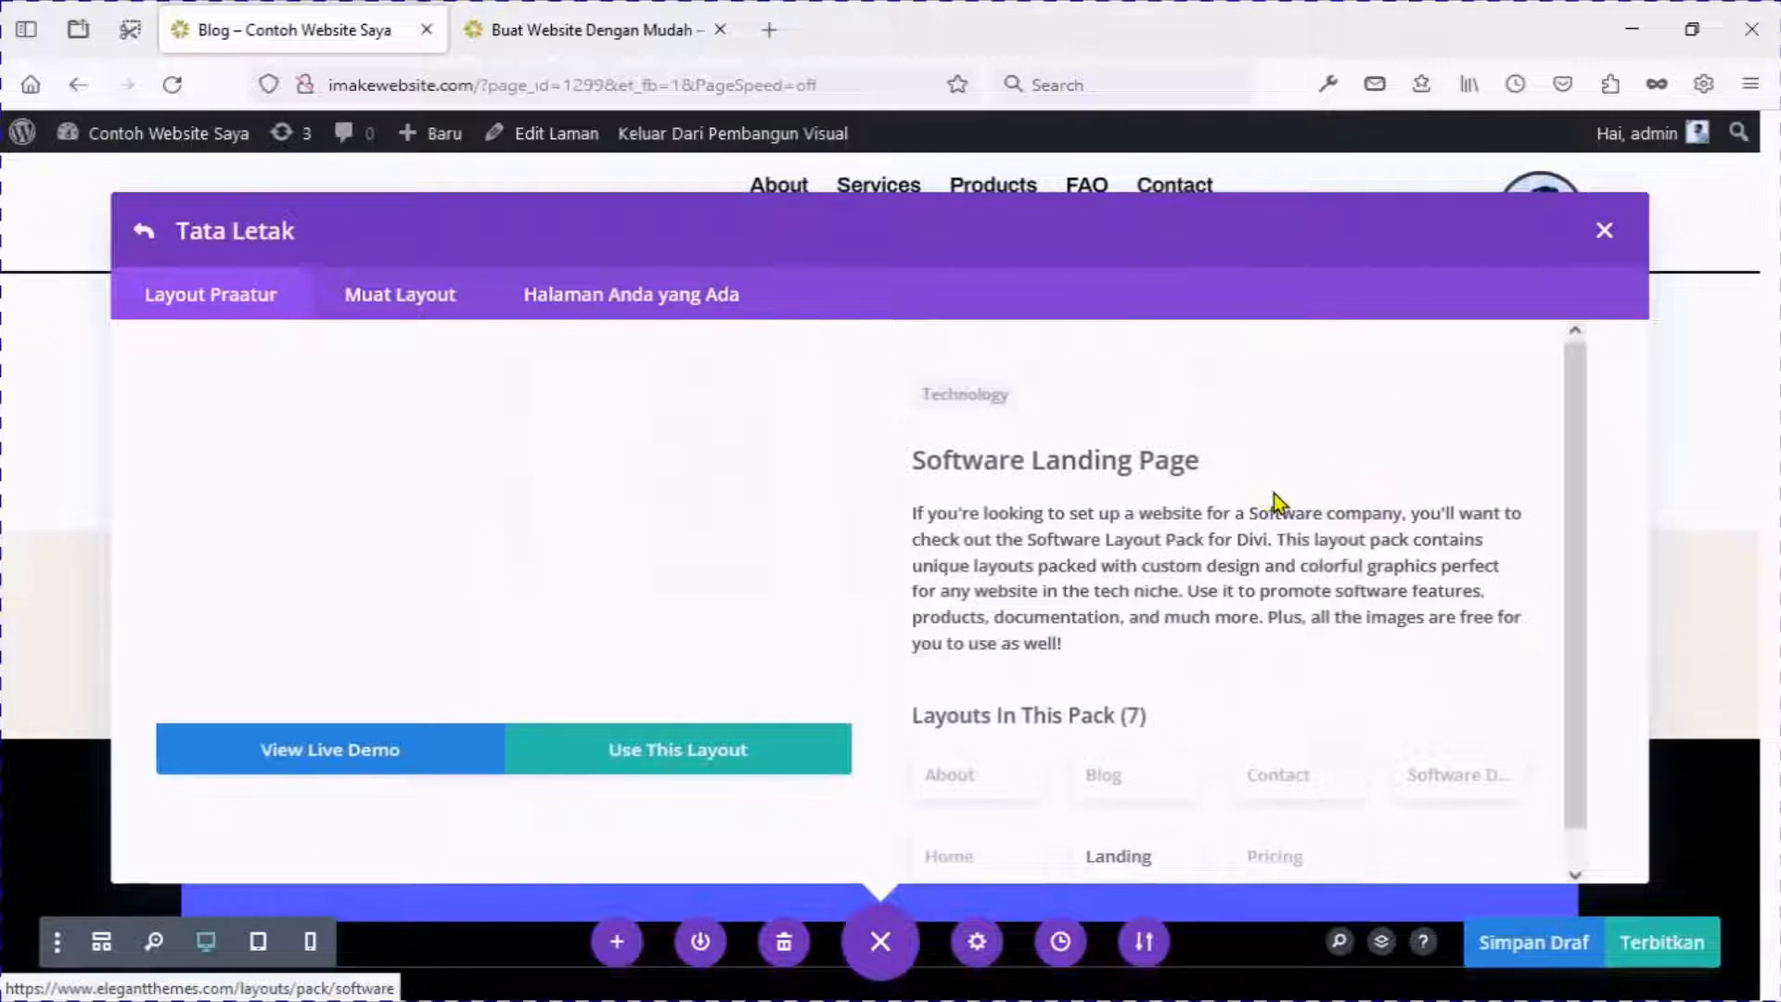
{"action": "scroll", "coordinate": [1276, 501], "scroll_direction": "down", "scroll_amount": 1}
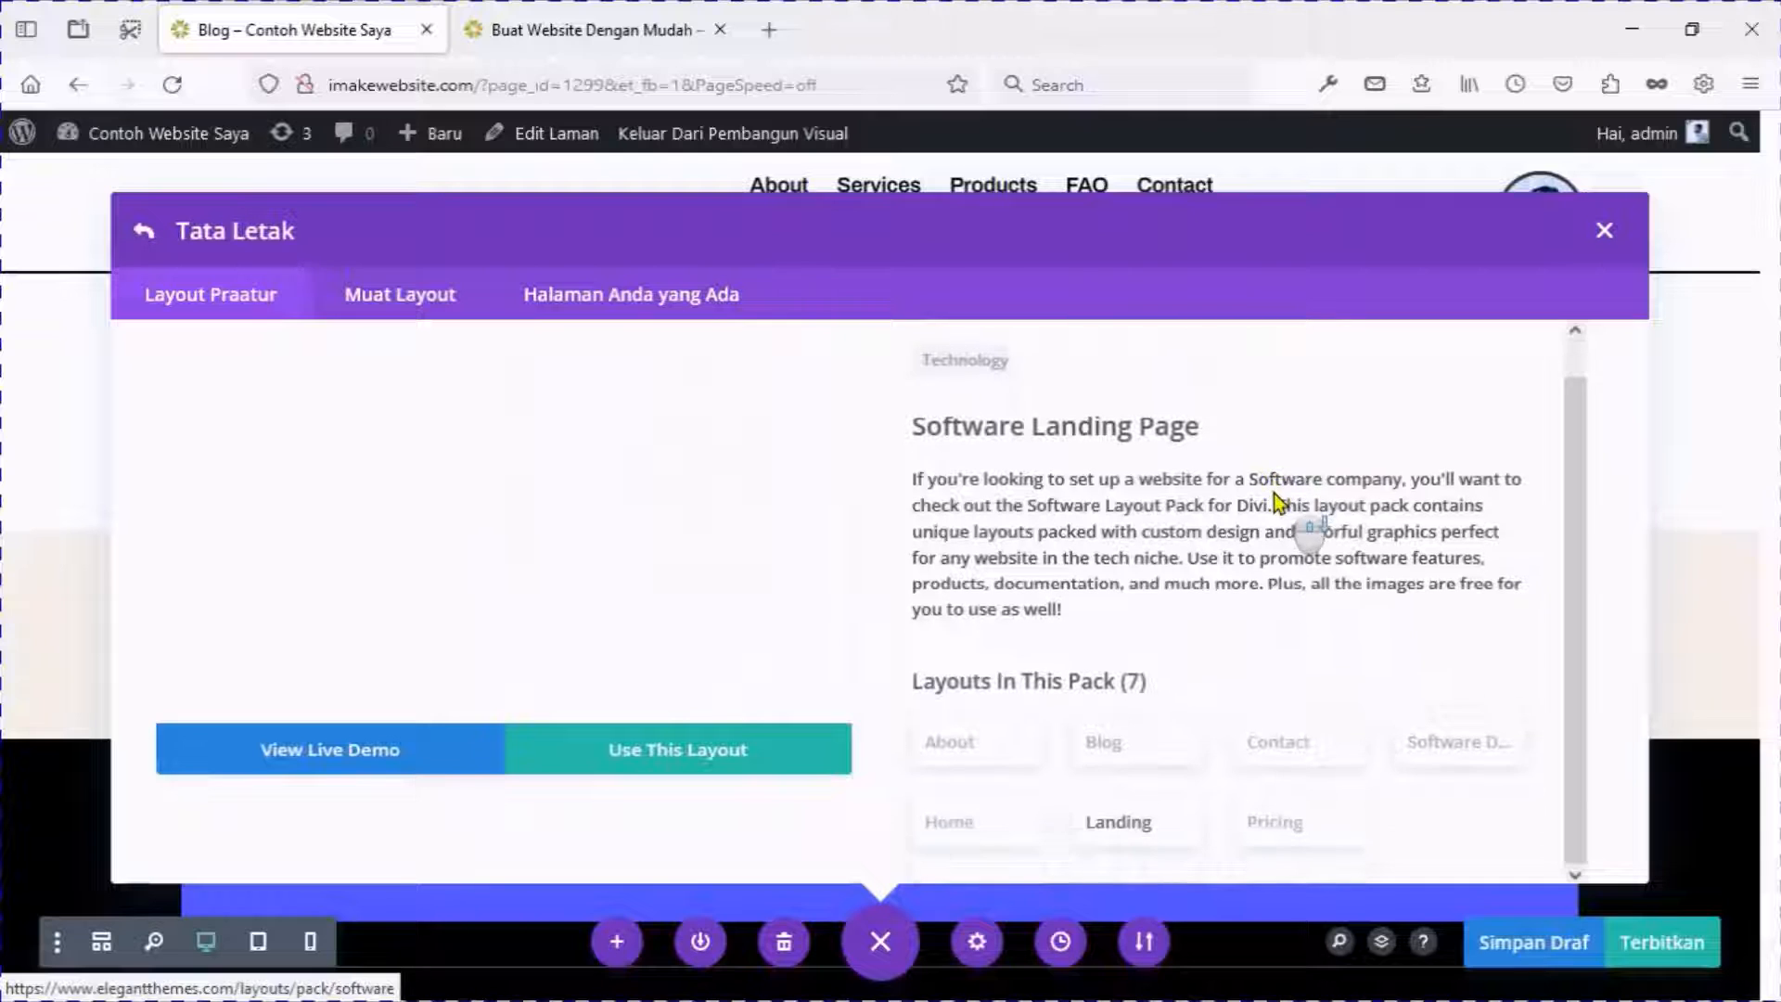
{"action": "left_click", "coordinate": [1118, 753]}
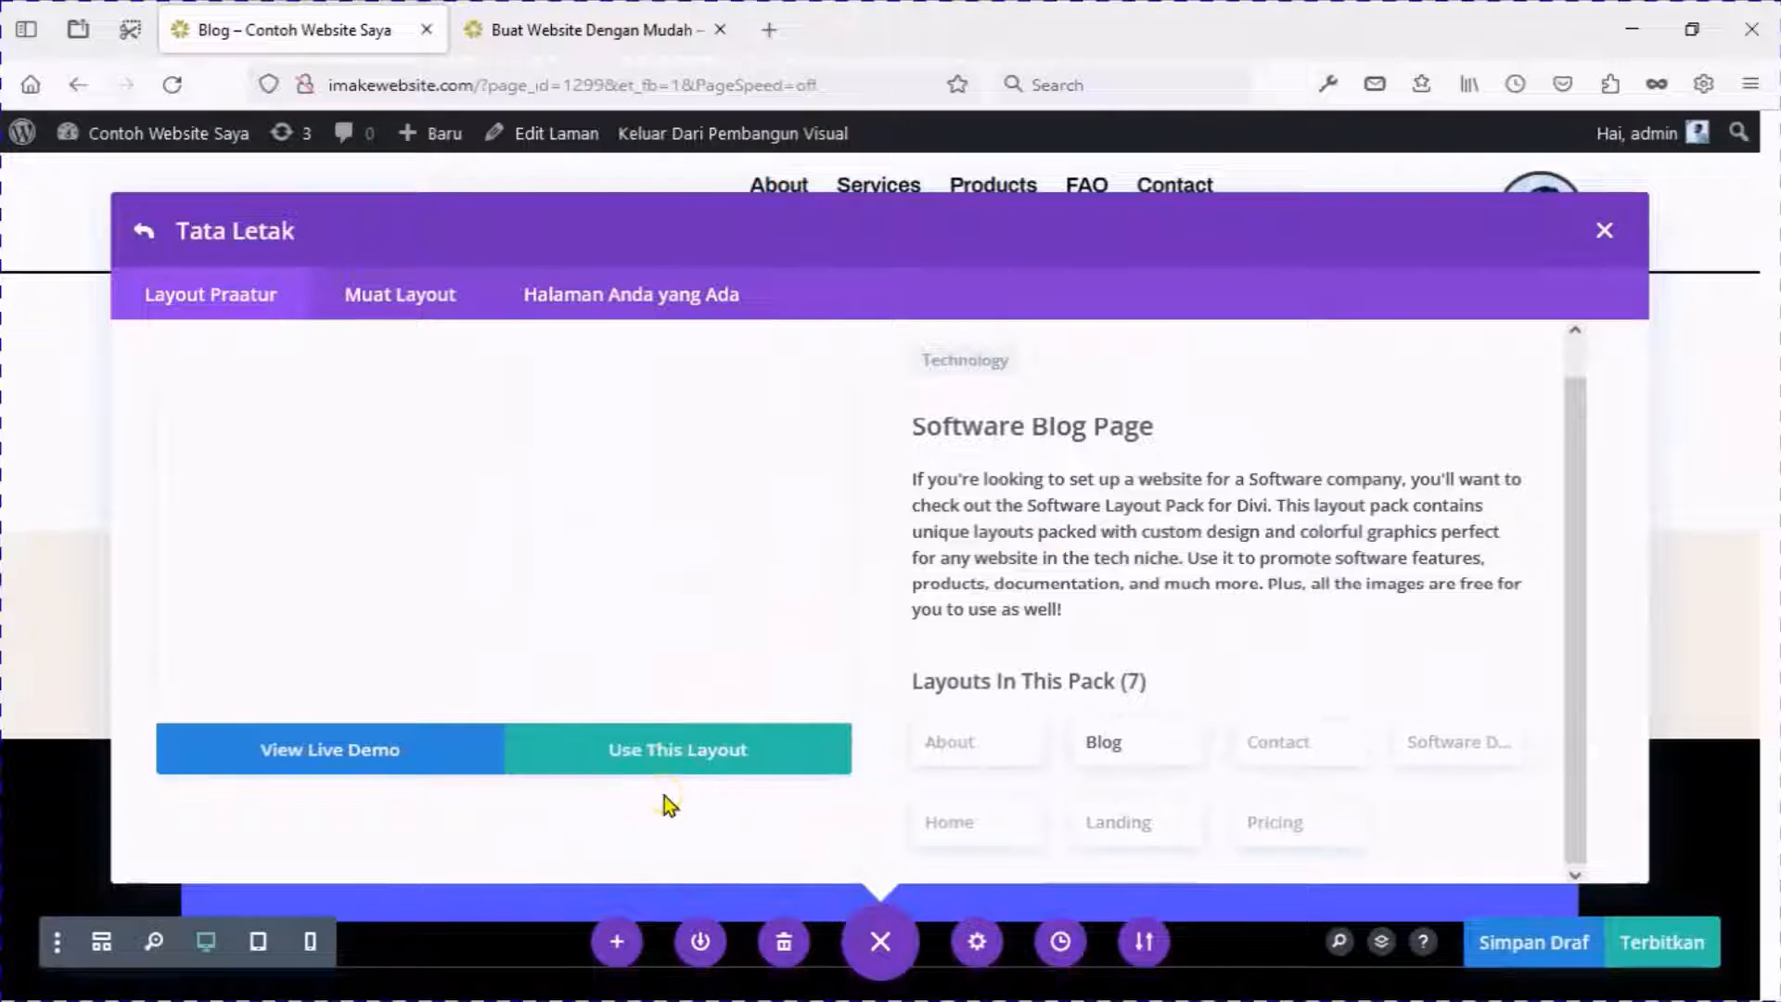
{"action": "left_click", "coordinate": [326, 750]}
Scroll through the Software Blog demo, then go back to the 'Blog – Contoh Website Saya' tab.
{"action": "scroll", "coordinate": [687, 318], "scroll_direction": "down", "scroll_amount": 10}
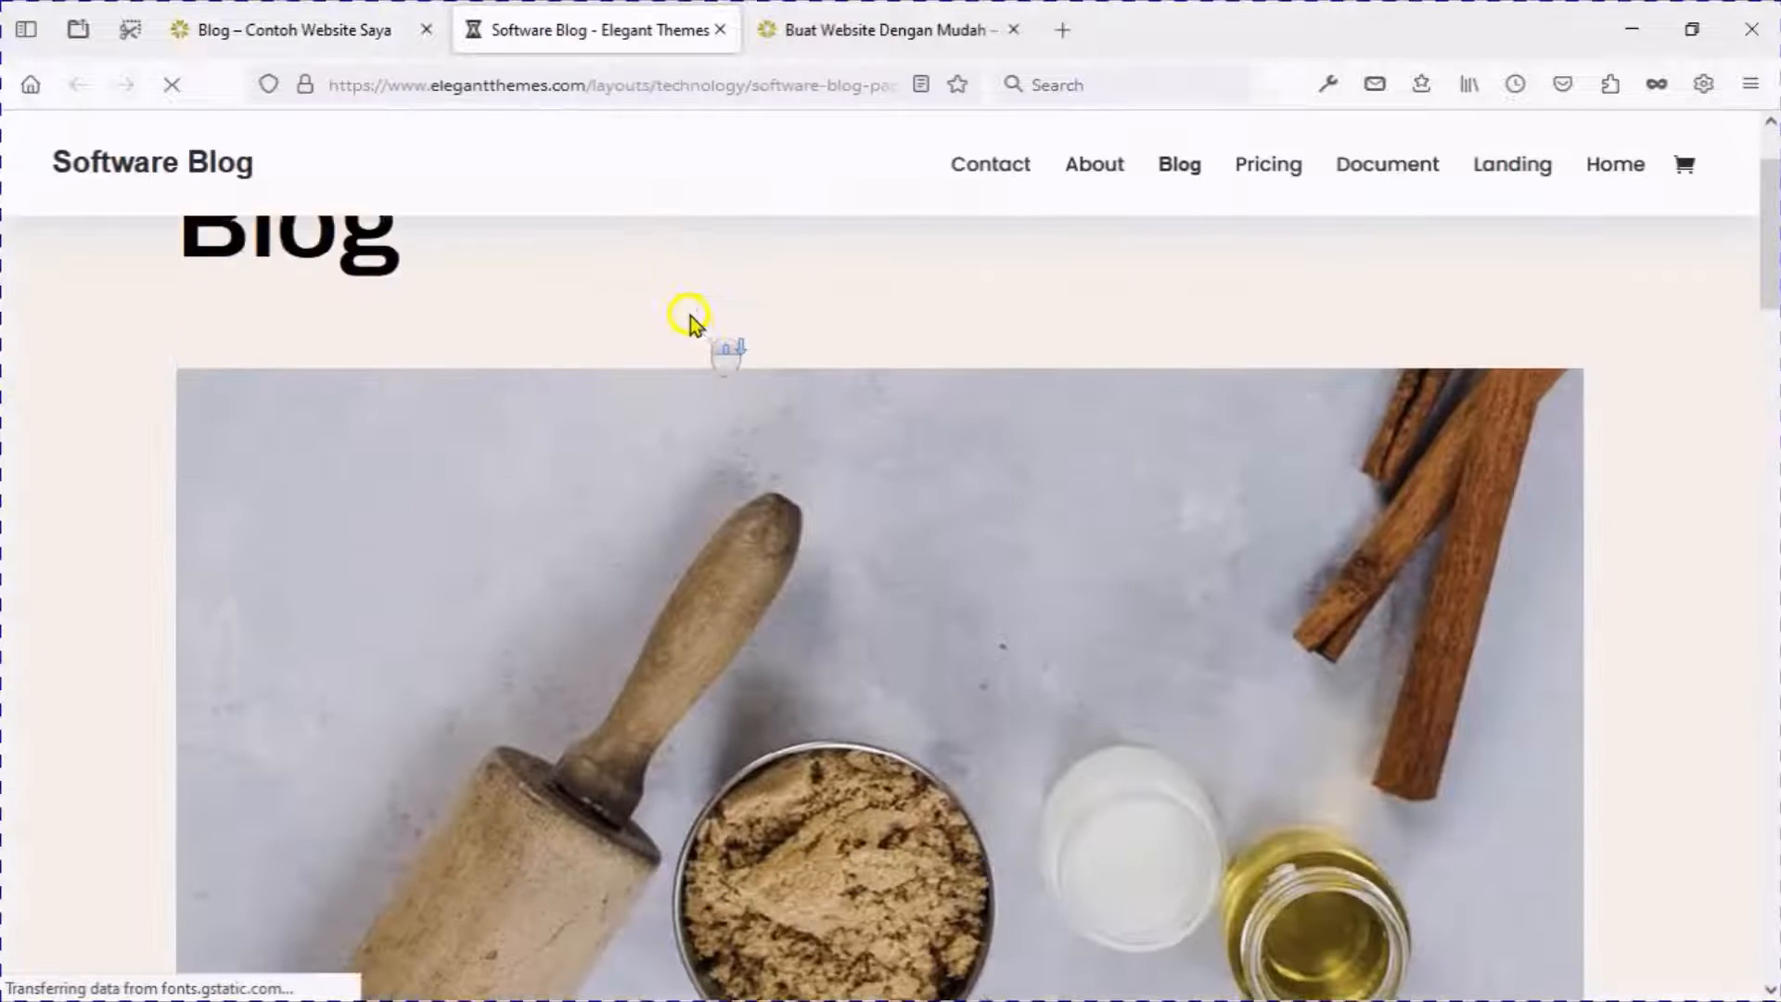
{"action": "scroll", "coordinate": [694, 325], "scroll_direction": "down", "scroll_amount": 15}
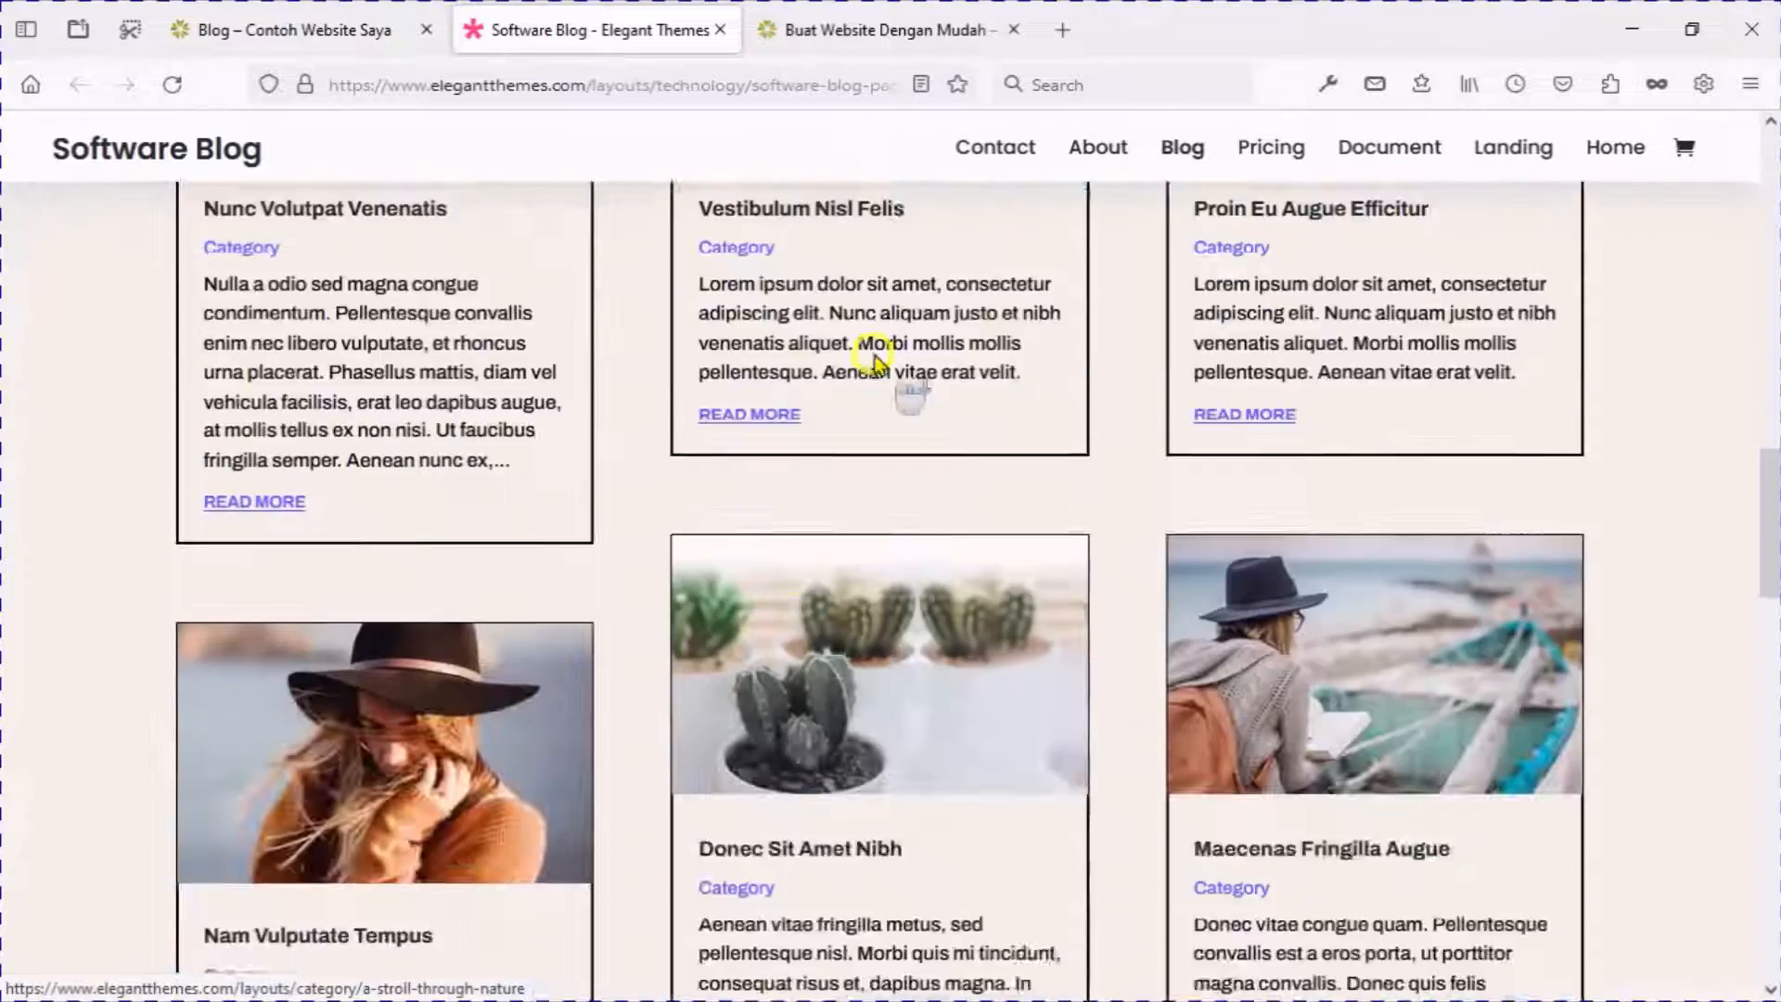
{"action": "scroll", "coordinate": [532, 302], "scroll_direction": "down", "scroll_amount": 10}
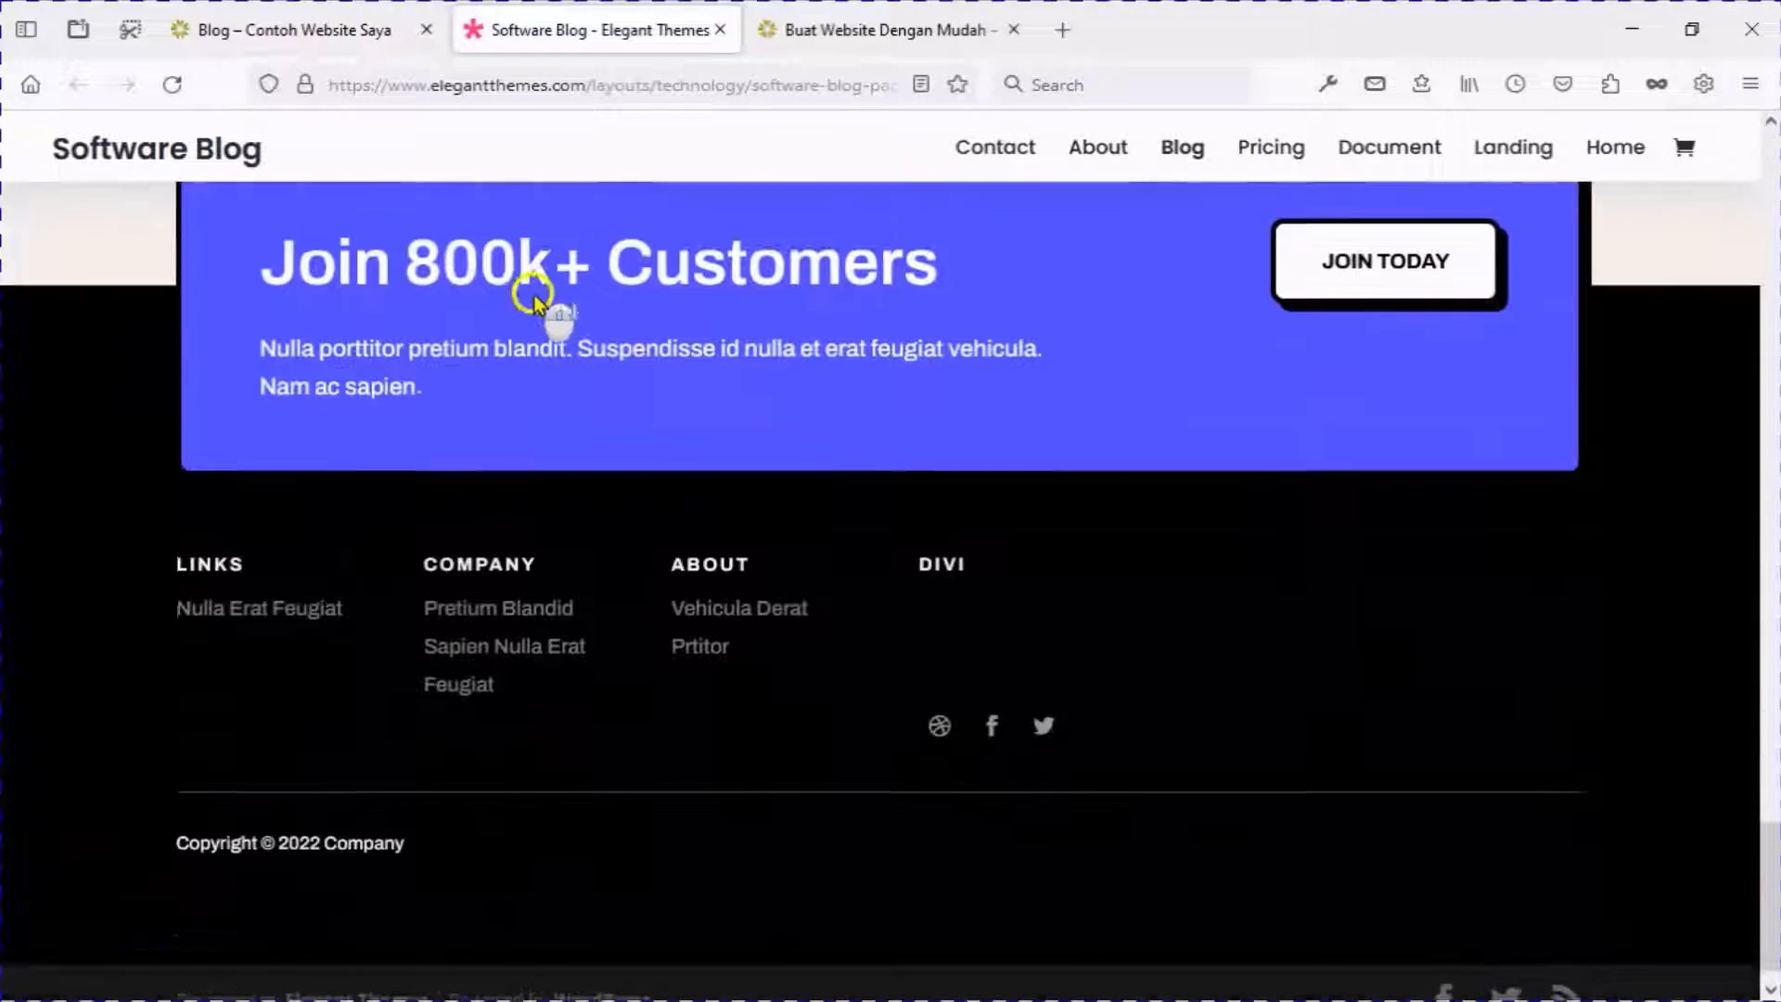
{"action": "scroll", "coordinate": [537, 287], "scroll_direction": "up", "scroll_amount": 20}
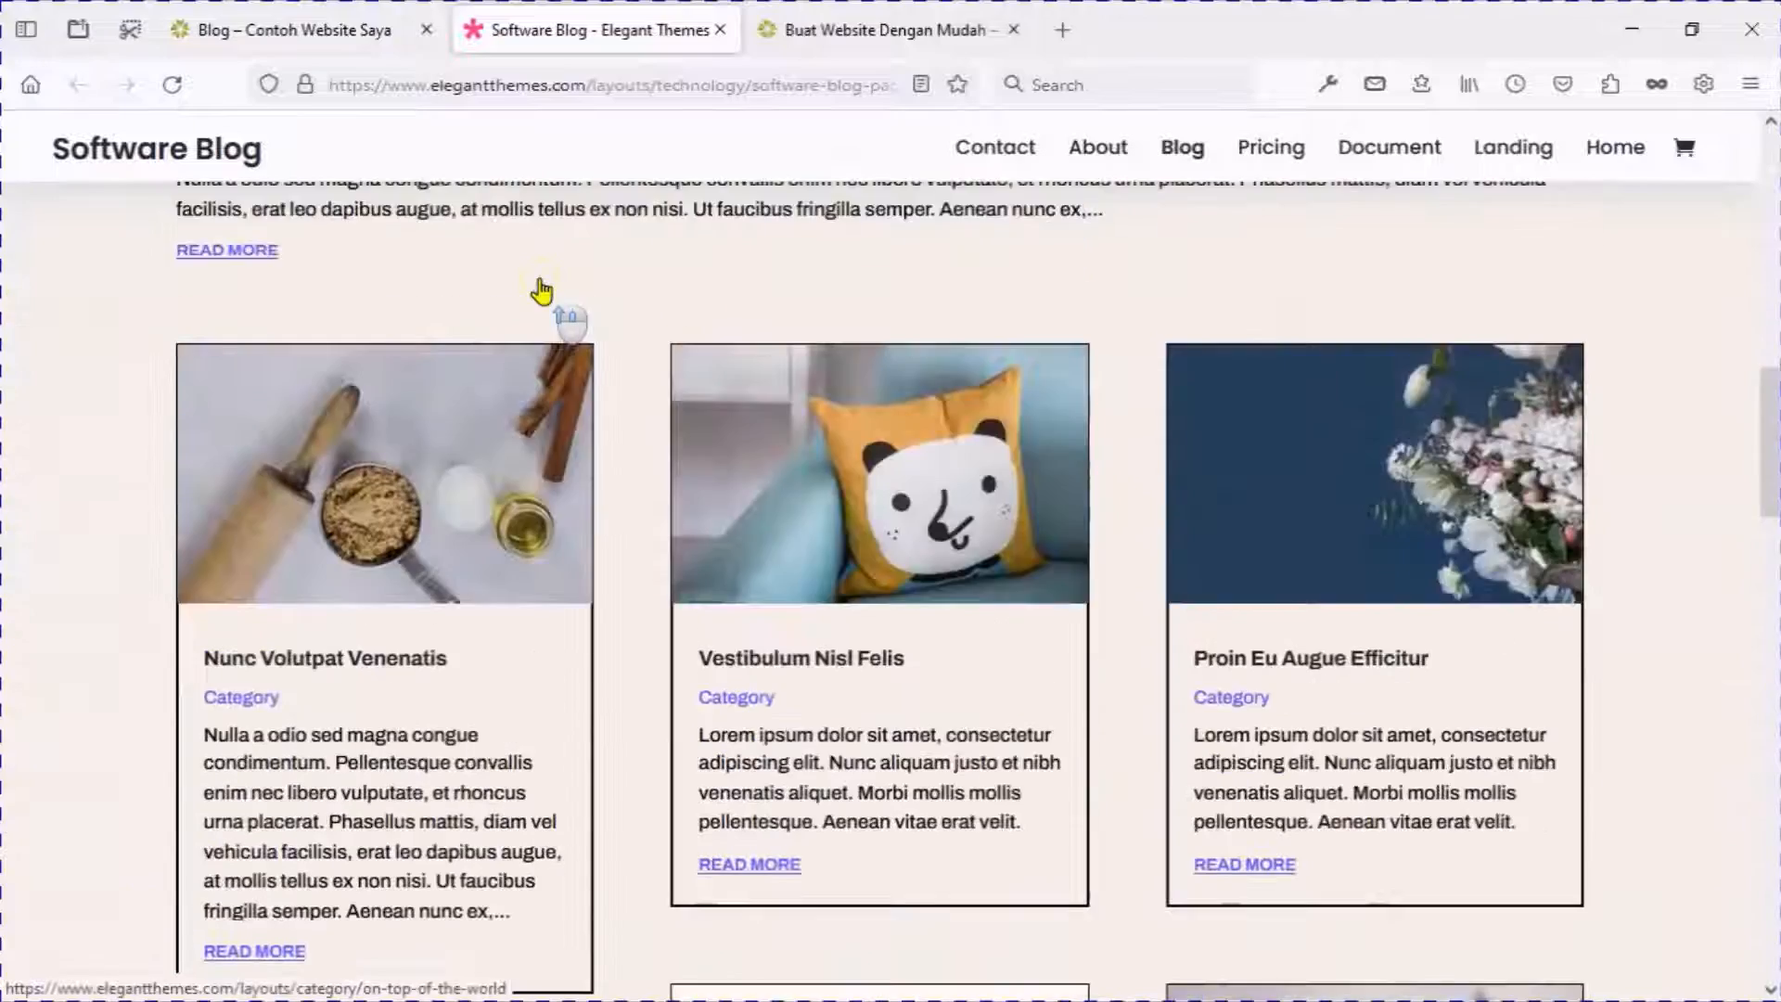
{"action": "scroll", "coordinate": [541, 290], "scroll_direction": "up", "scroll_amount": 2}
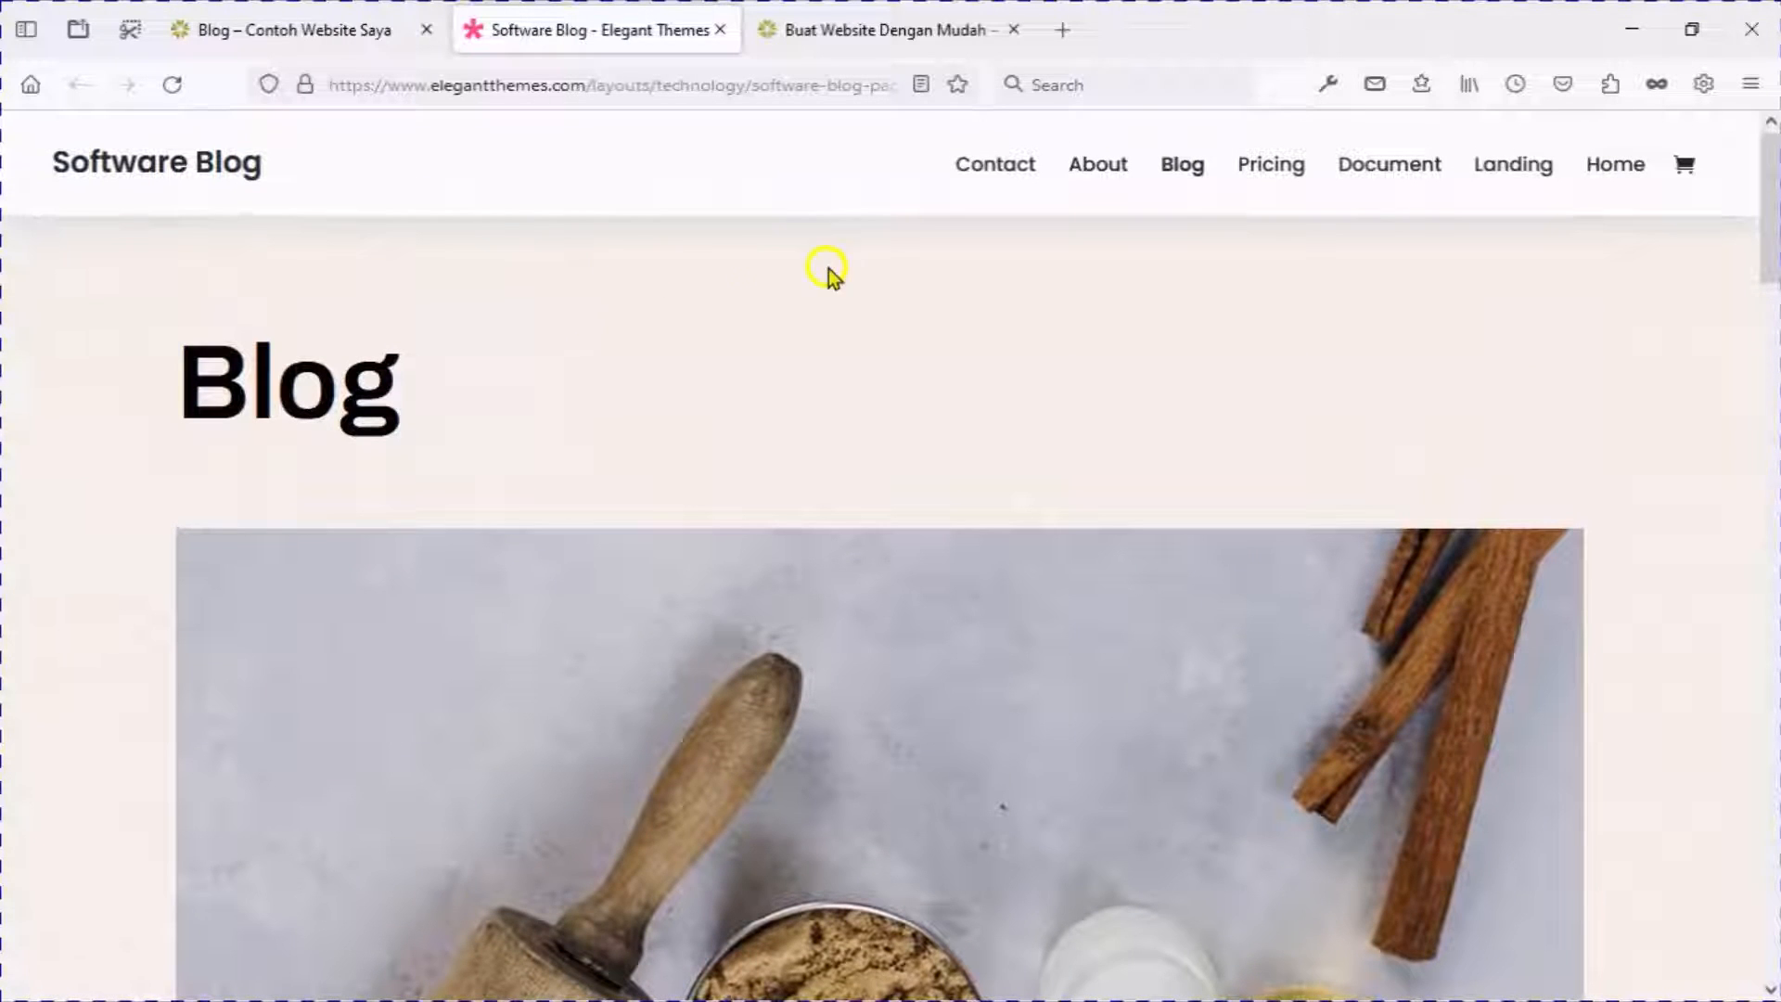
{"action": "left_click", "coordinate": [345, 28]}
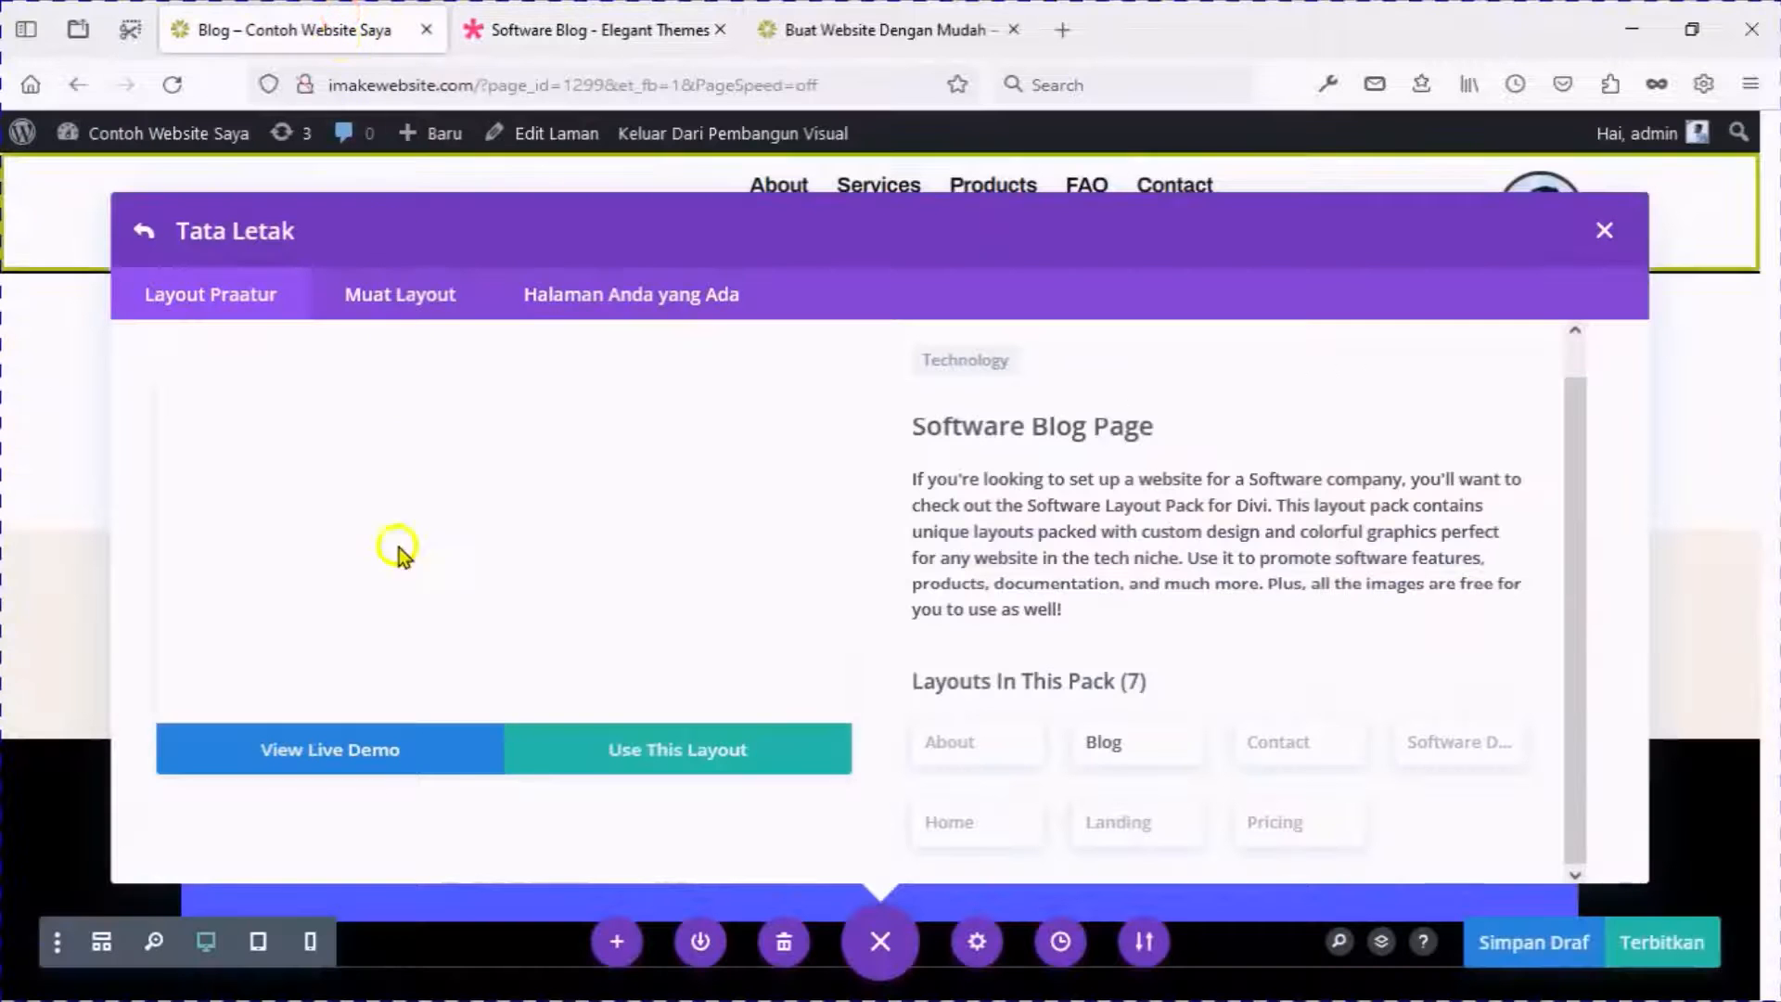
Apply the Software Blog Page layout and scroll through the resulting page.
{"action": "left_click", "coordinate": [653, 753]}
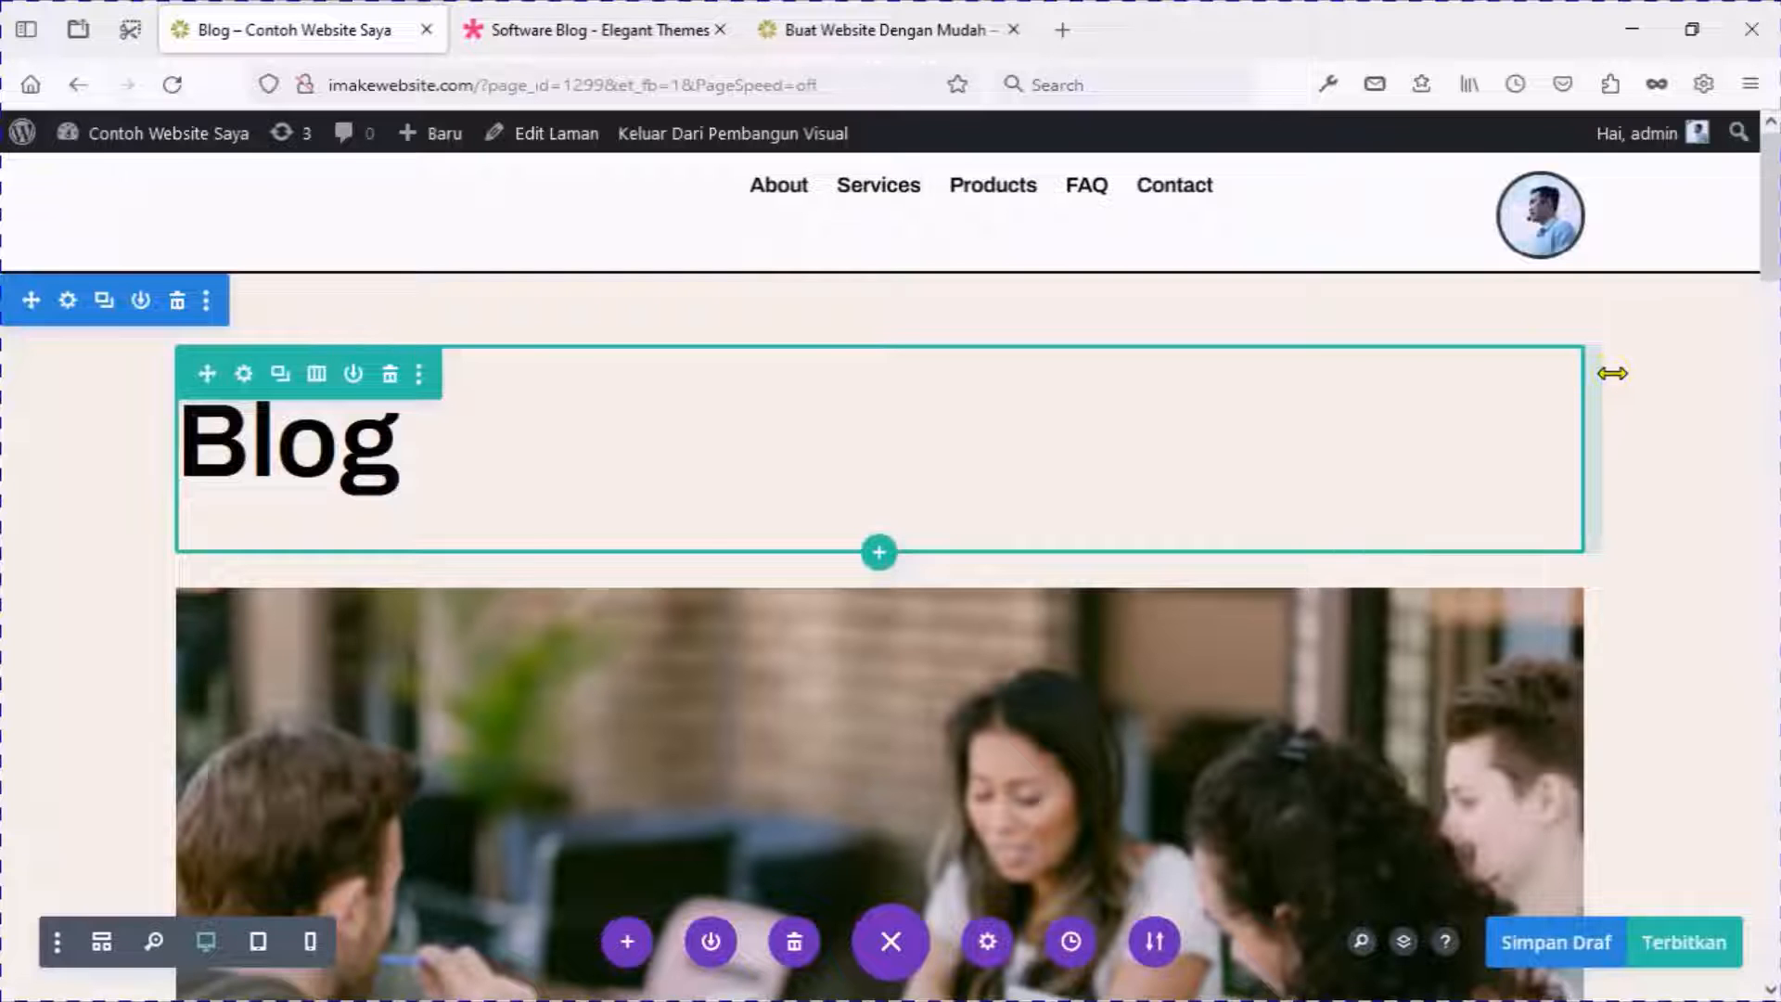
{"action": "scroll", "coordinate": [1632, 405], "scroll_direction": "down", "scroll_amount": 5}
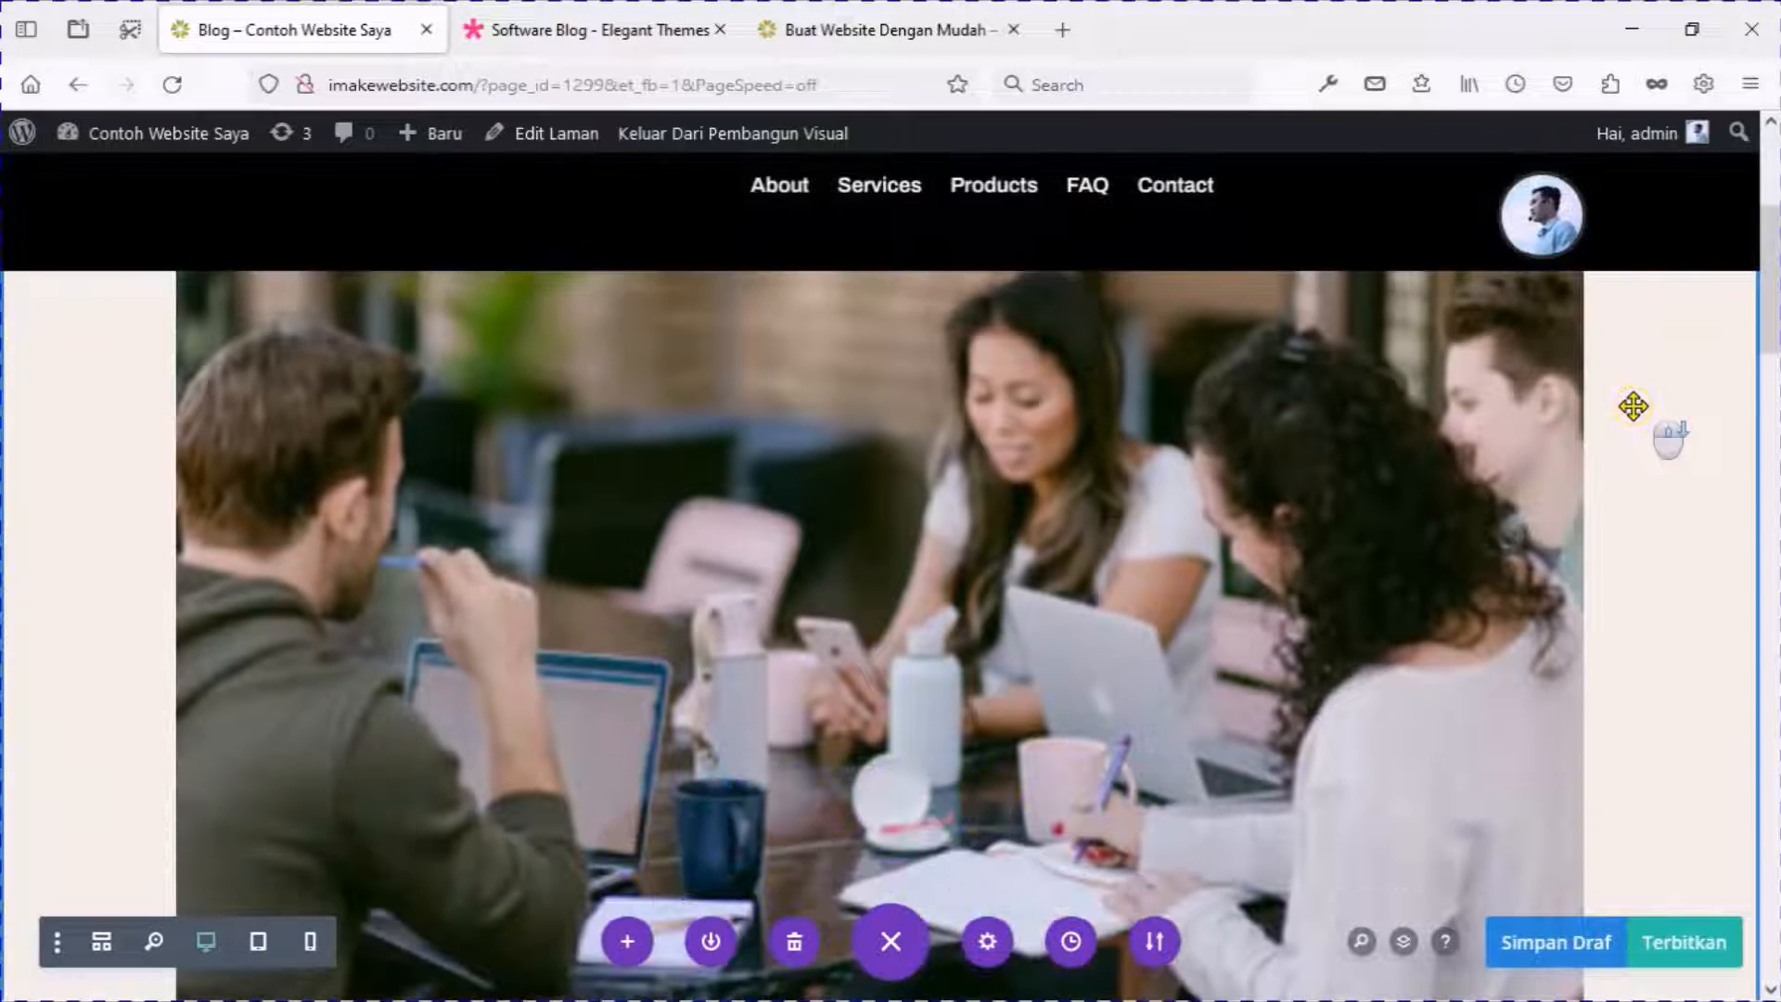
{"action": "scroll", "coordinate": [1633, 405], "scroll_direction": "down", "scroll_amount": 7}
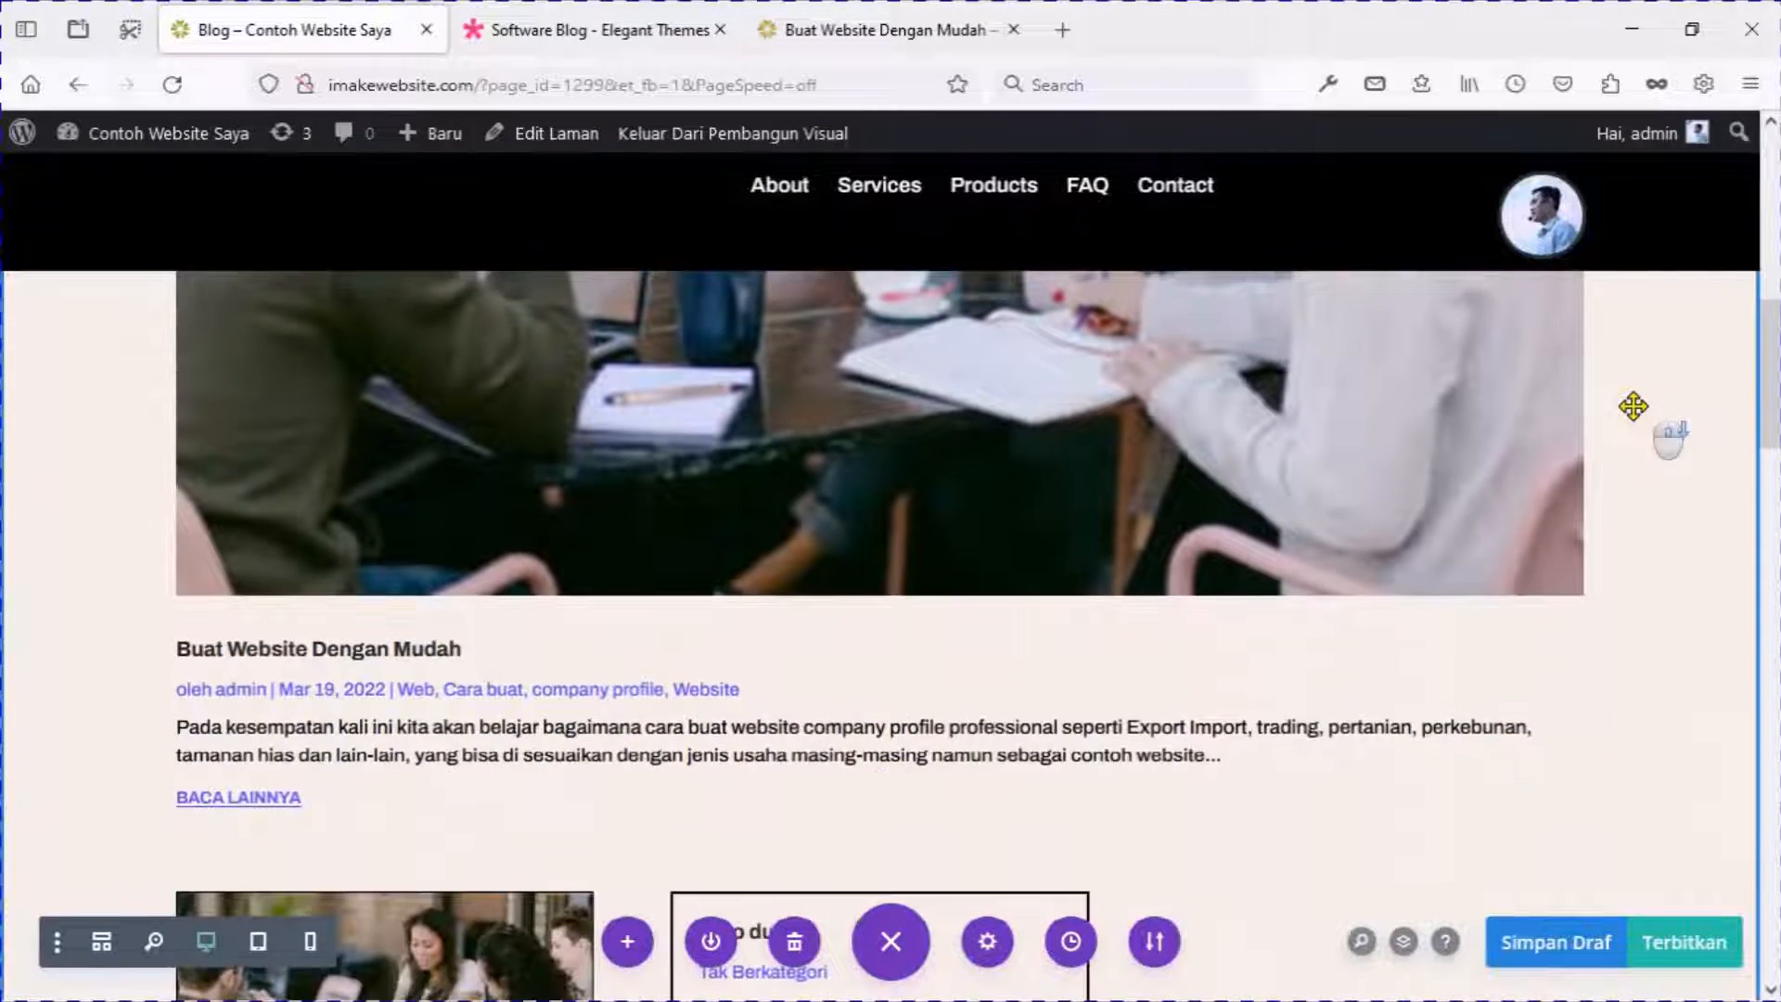
{"action": "scroll", "coordinate": [1633, 405], "scroll_direction": "down", "scroll_amount": 8}
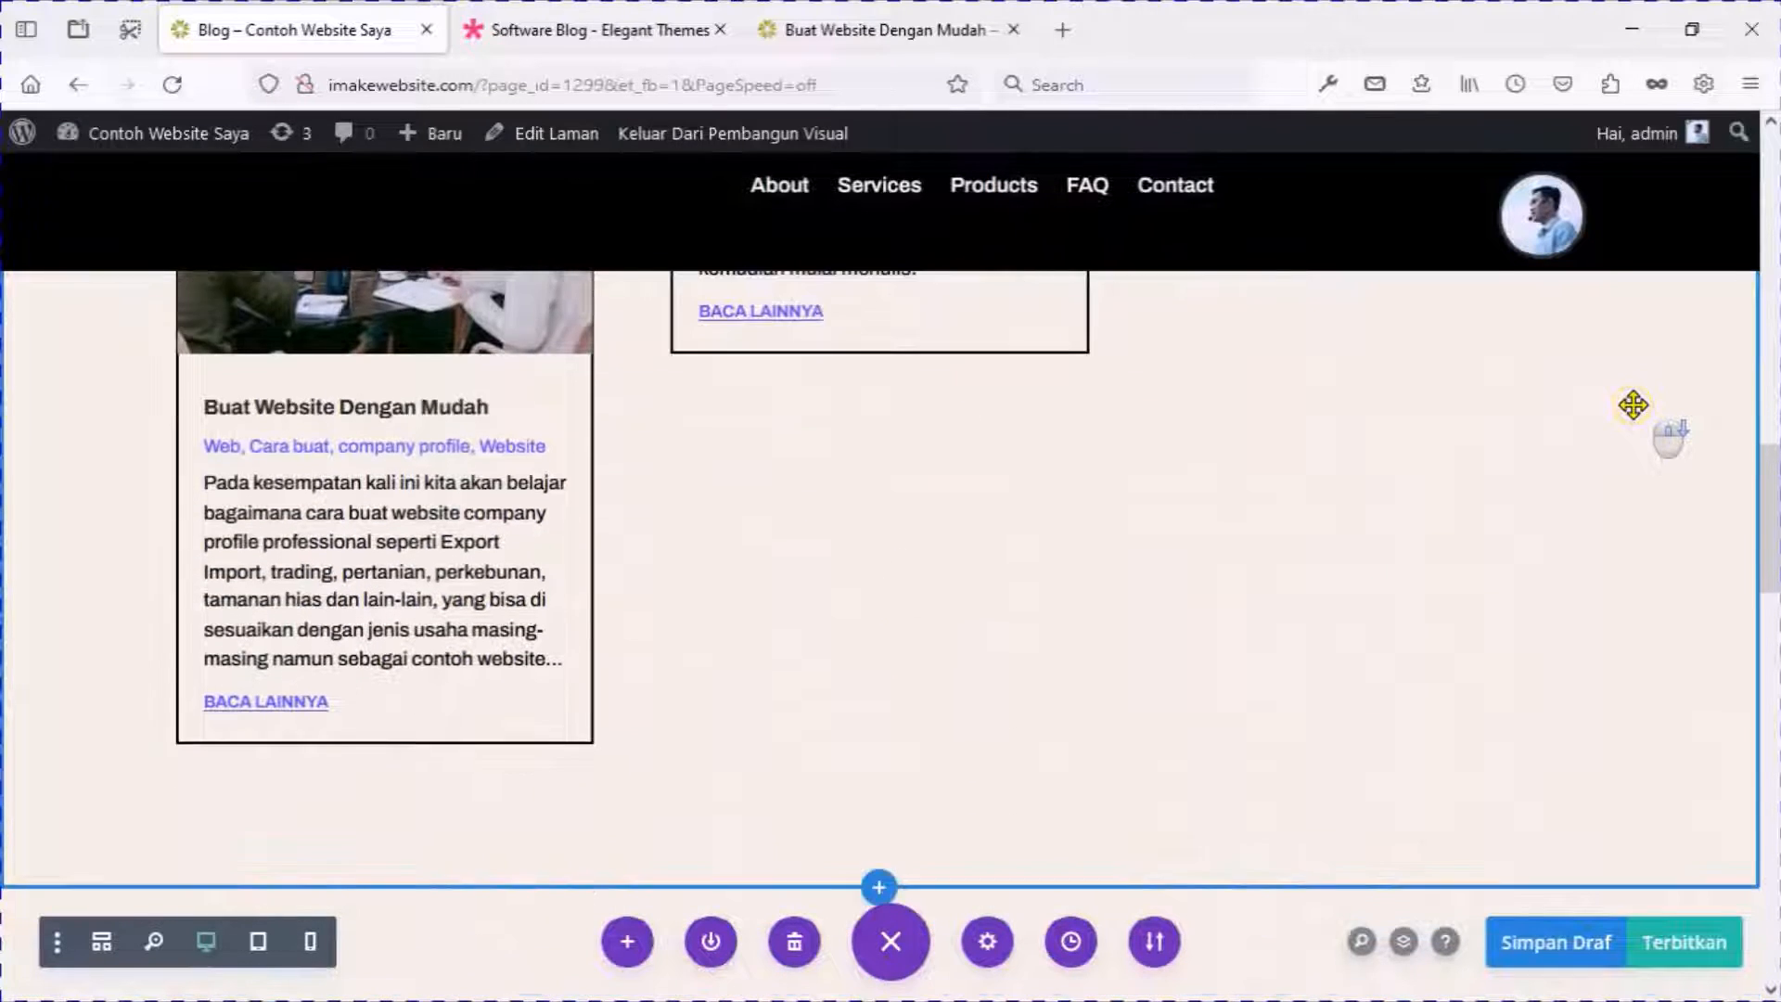
{"action": "scroll", "coordinate": [1633, 405], "scroll_direction": "down", "scroll_amount": 6}
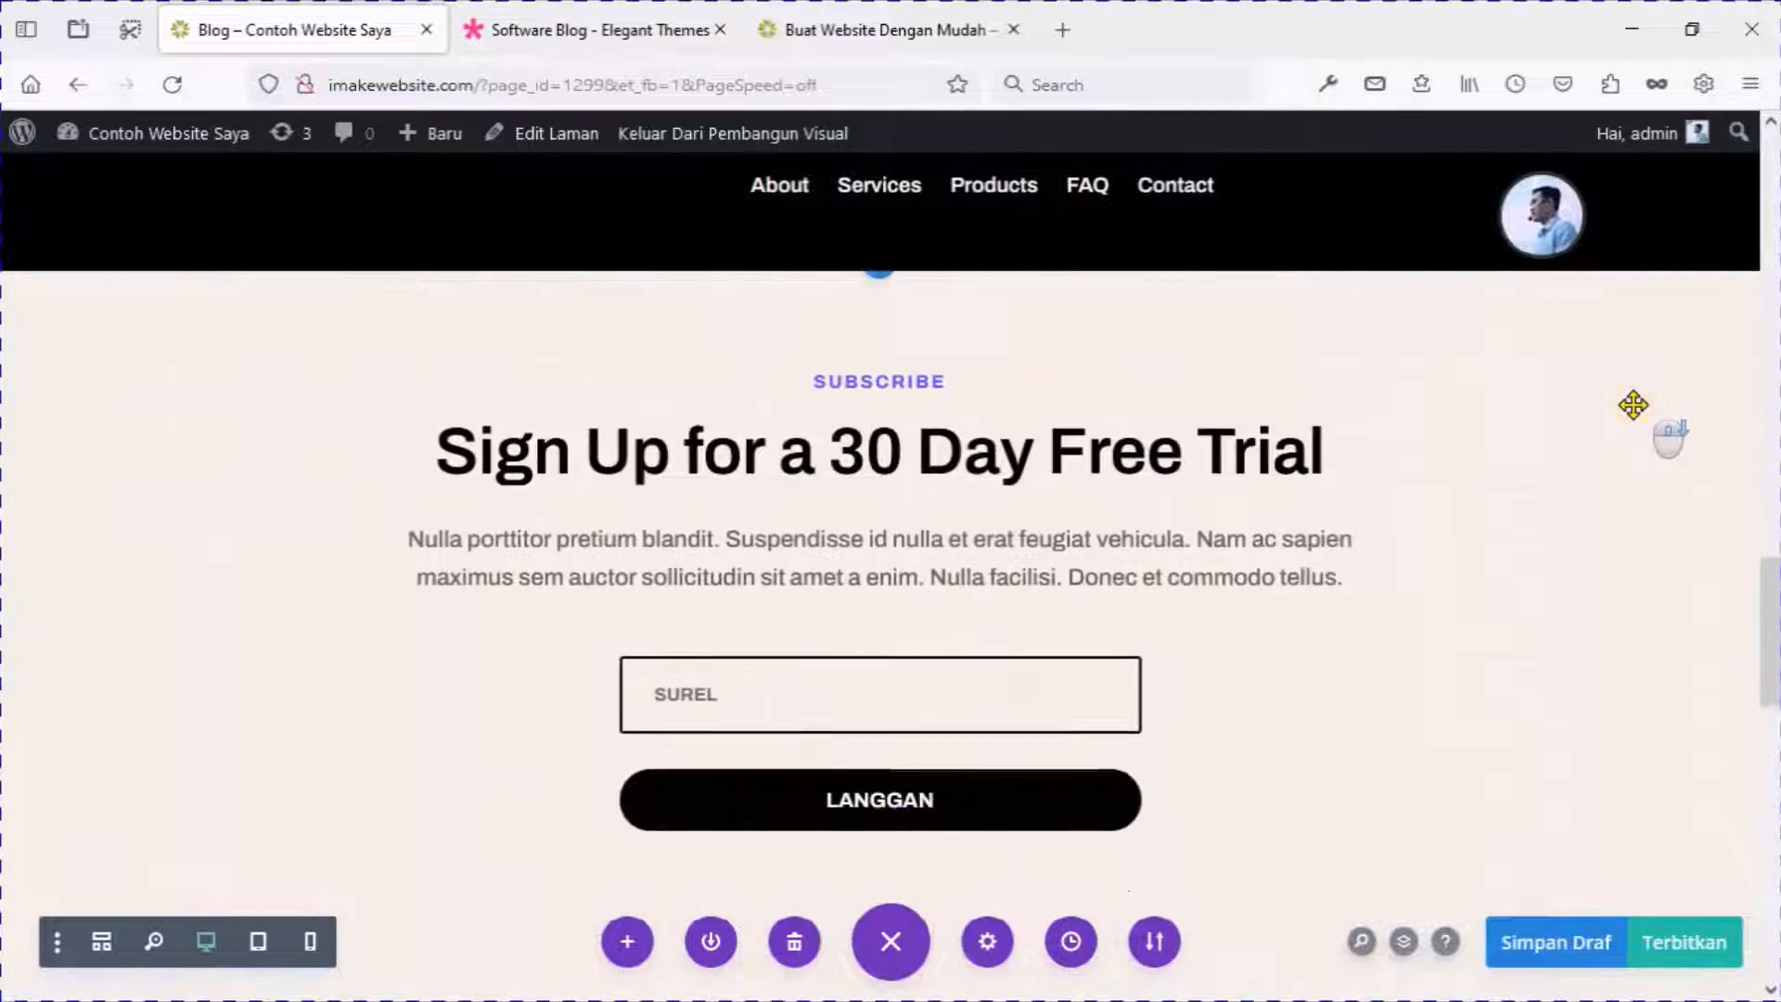
{"action": "scroll", "coordinate": [1633, 406], "scroll_direction": "down", "scroll_amount": 8}
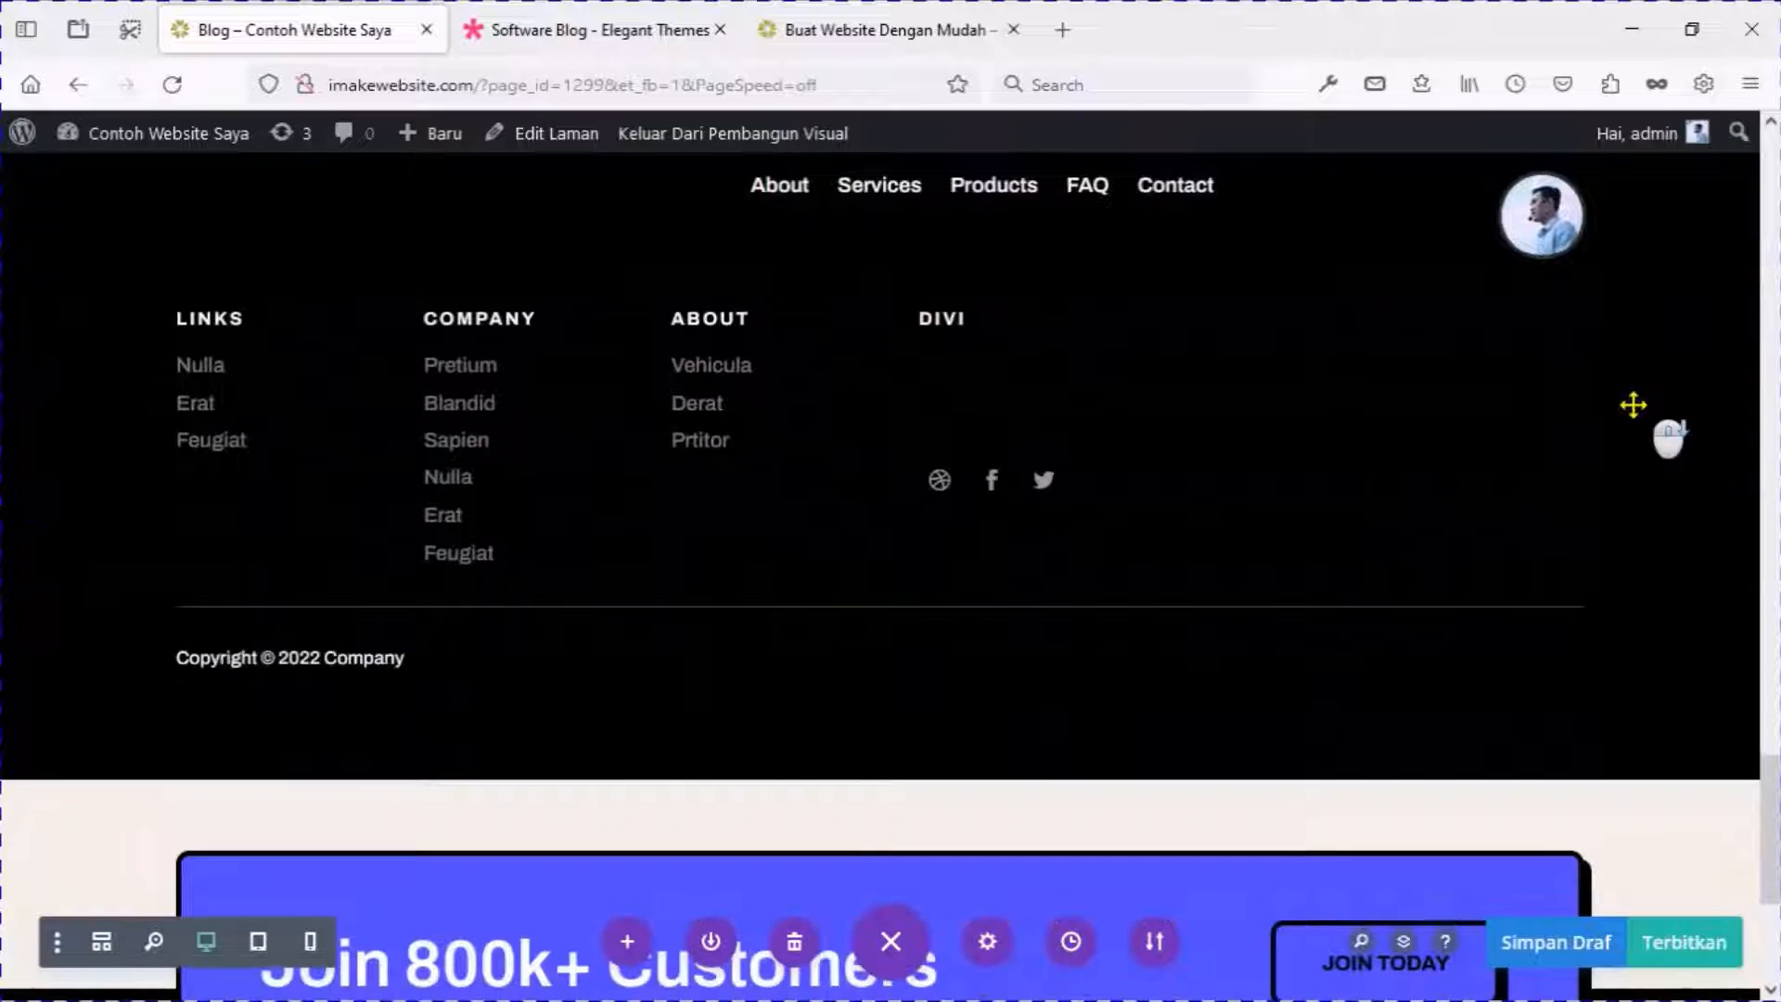
{"action": "left_click", "coordinate": [912, 457]}
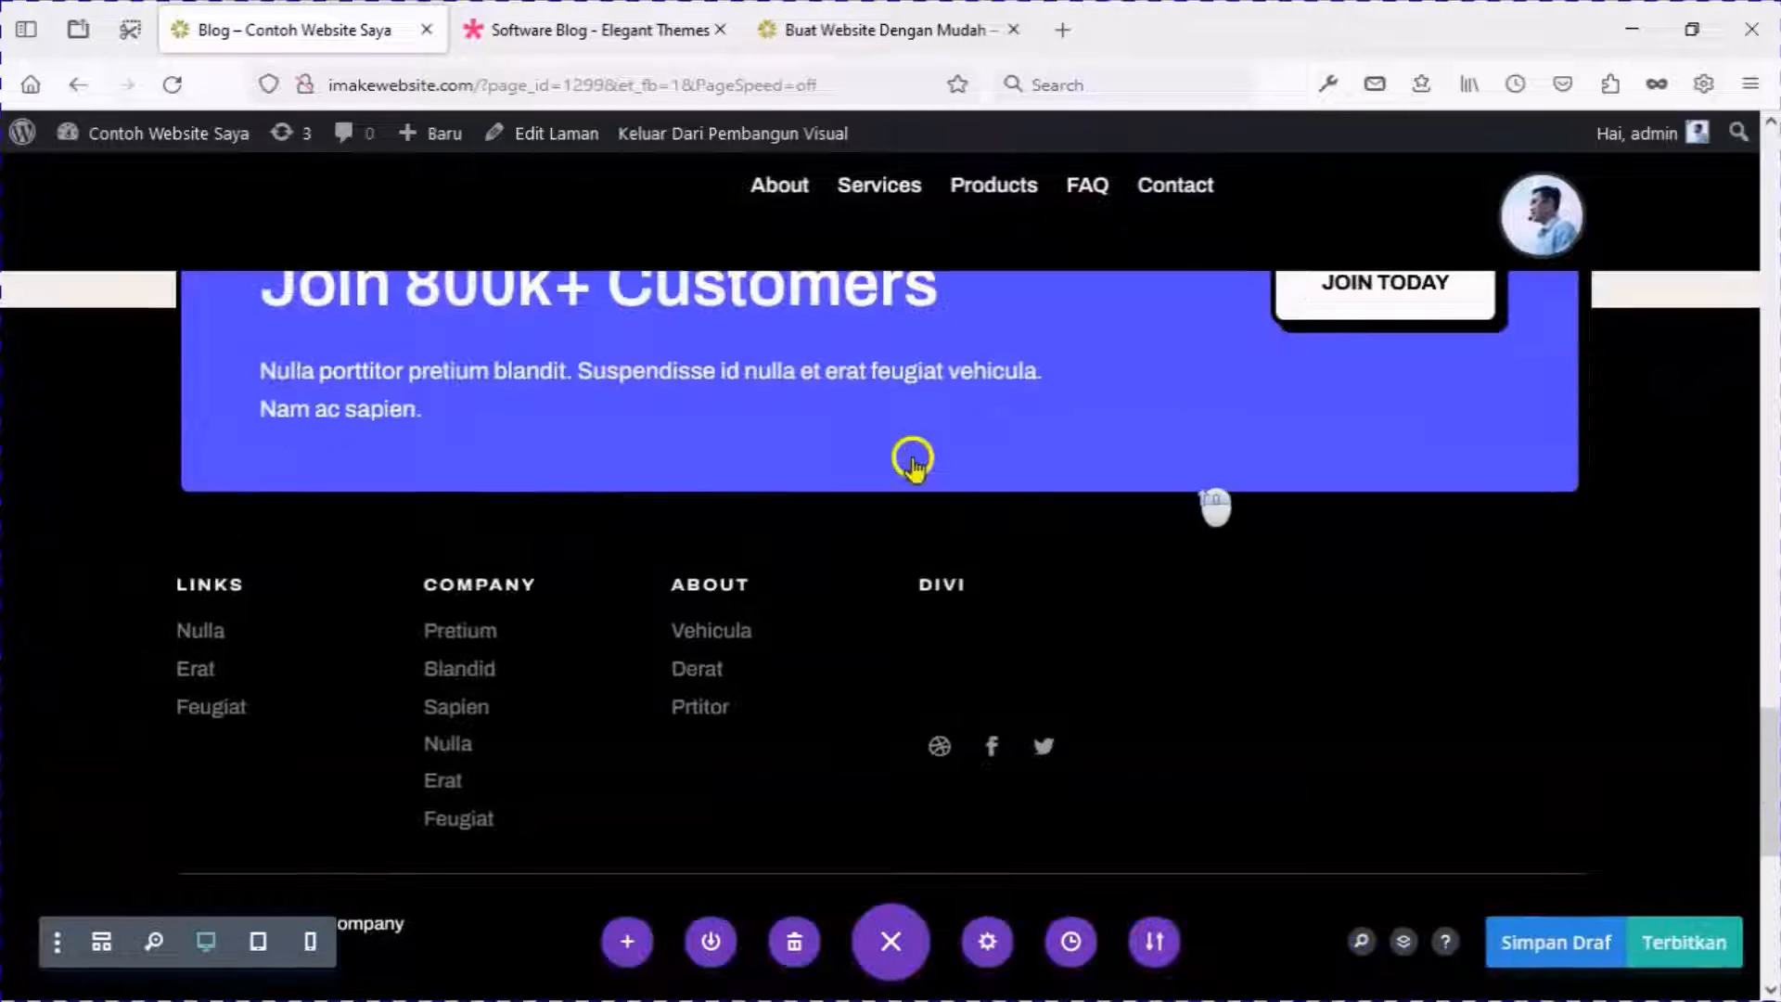
{"action": "scroll", "coordinate": [497, 413], "scroll_direction": "up", "scroll_amount": 2}
{"action": "mouse_move", "coordinate": [311, 437]}
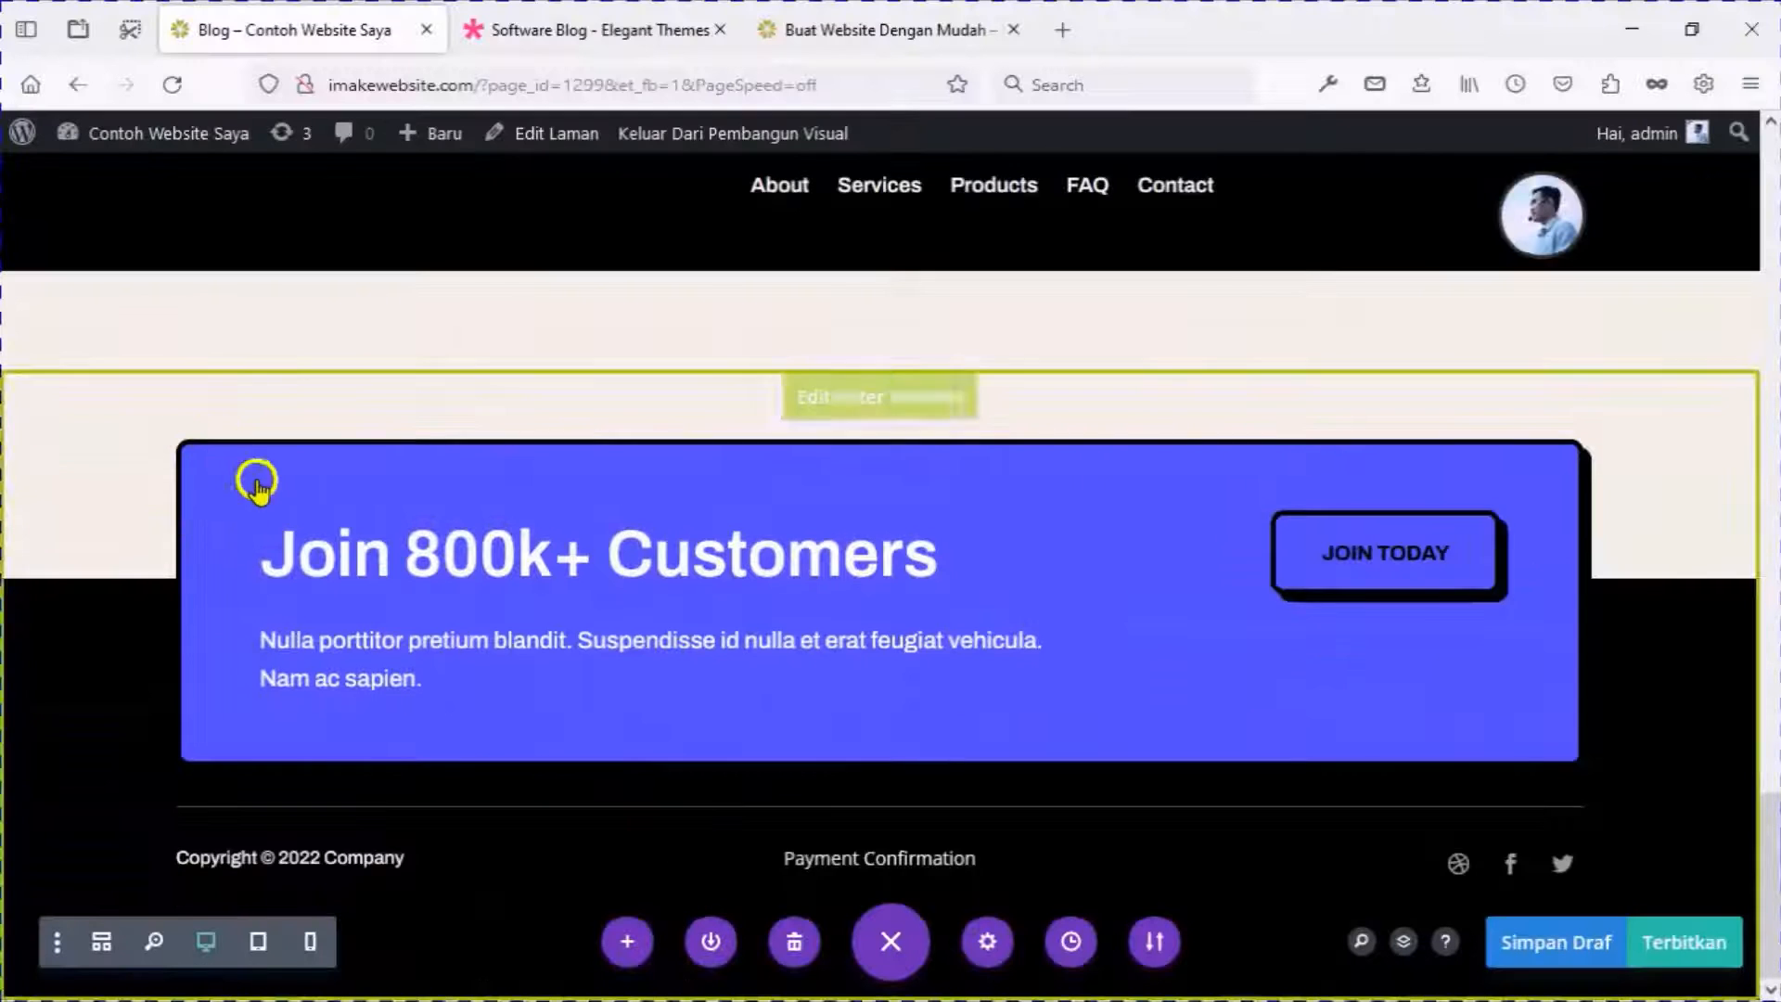
{"action": "scroll", "coordinate": [517, 779], "scroll_direction": "up", "scroll_amount": 15}
{"action": "scroll", "coordinate": [260, 492], "scroll_direction": "up", "scroll_amount": 2}
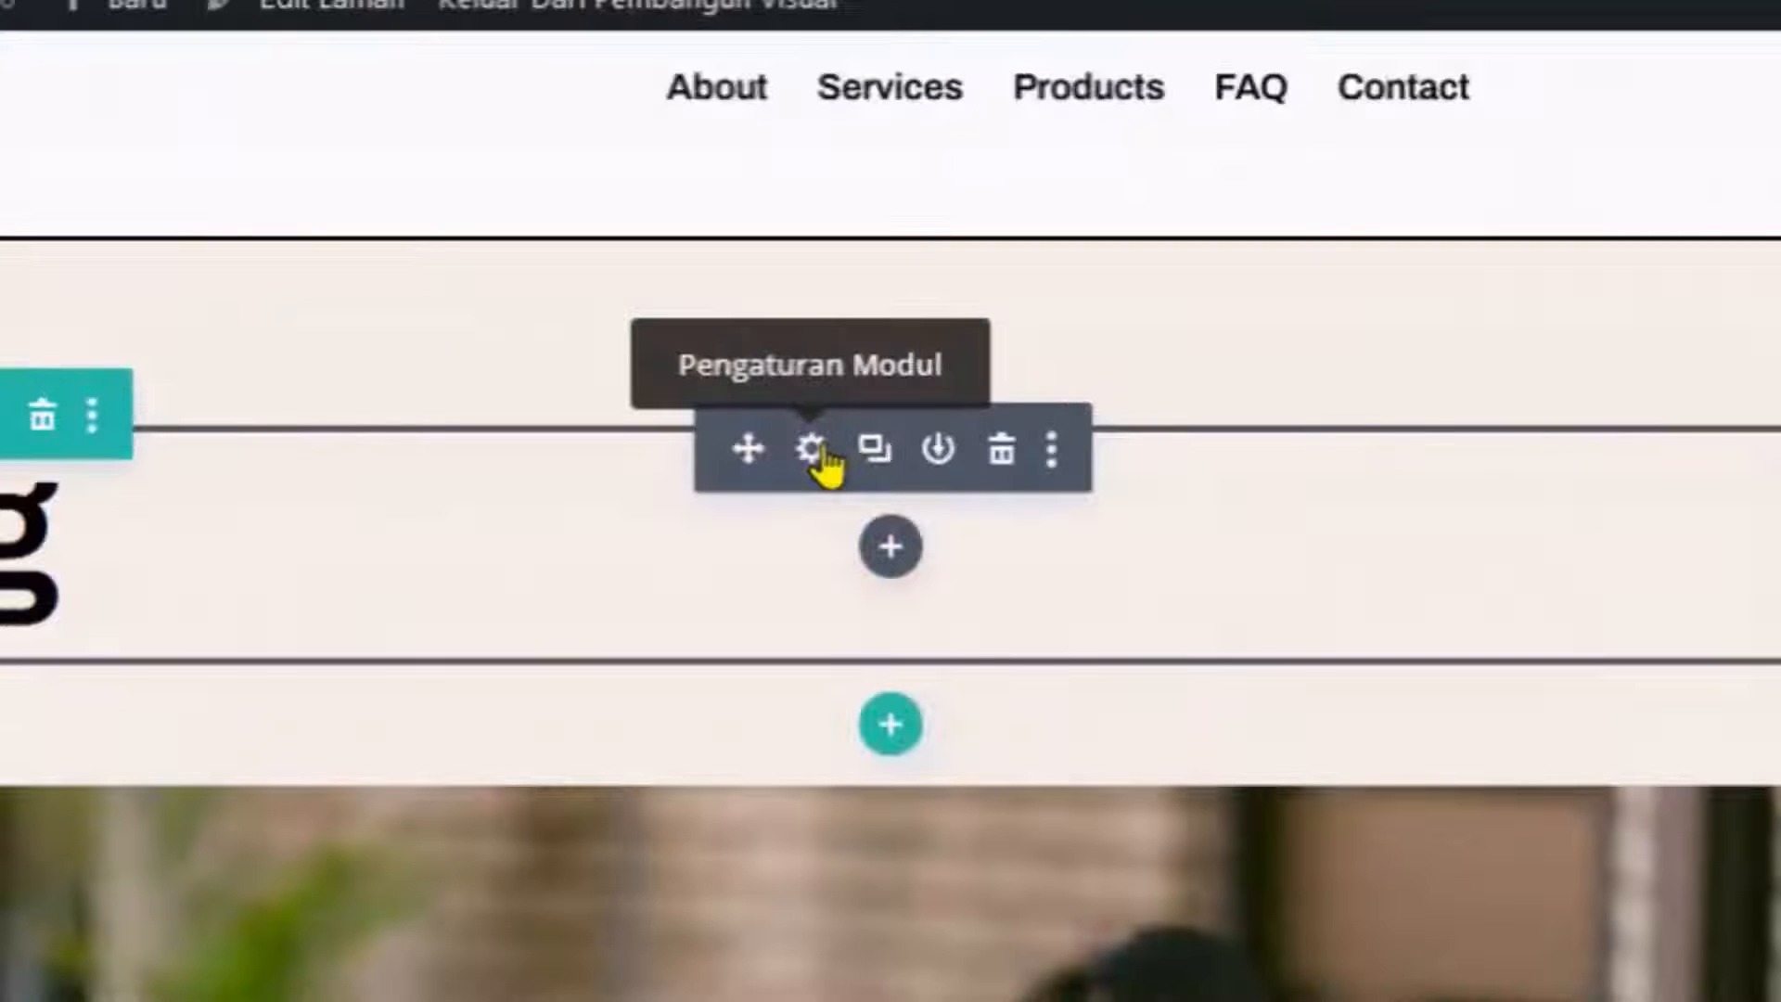
Change the Blog heading text to 'Blog Update News'.
{"action": "left_click", "coordinate": [822, 451]}
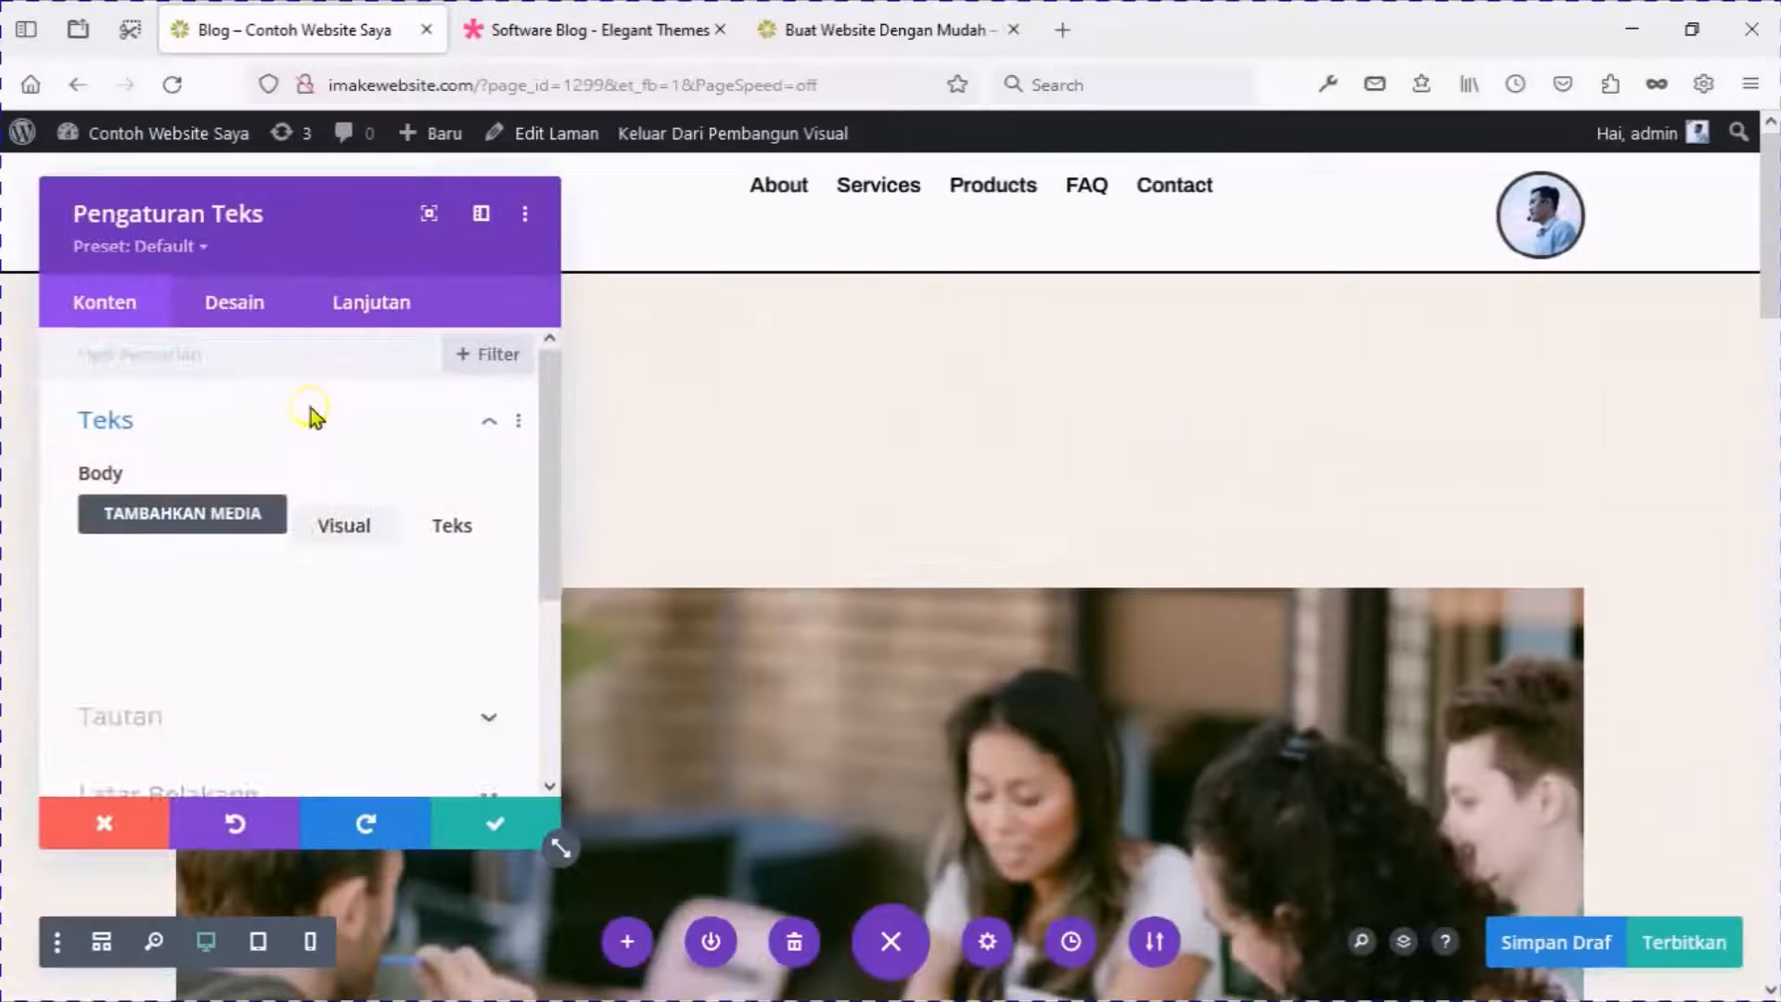
{"action": "scroll", "coordinate": [315, 520], "scroll_direction": "down", "scroll_amount": 3}
{"action": "left_click", "coordinate": [292, 458]}
{"action": "type", "text": "Update News"}
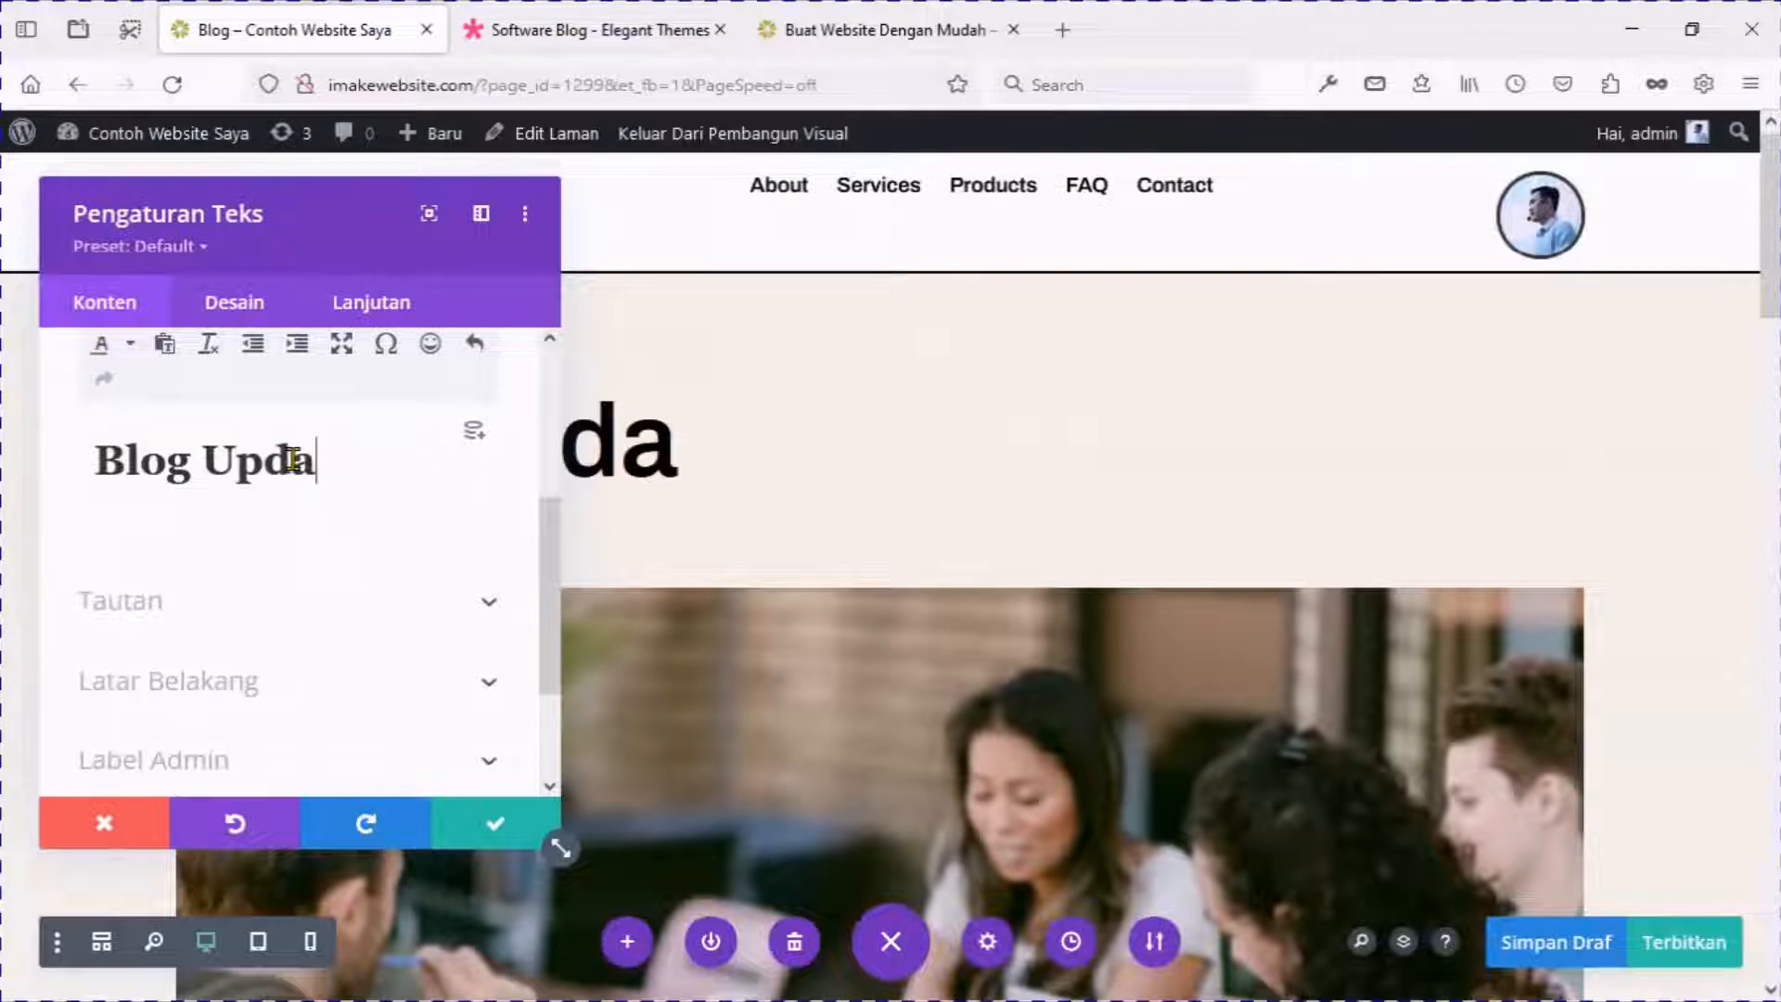
{"action": "left_click", "coordinate": [482, 828]}
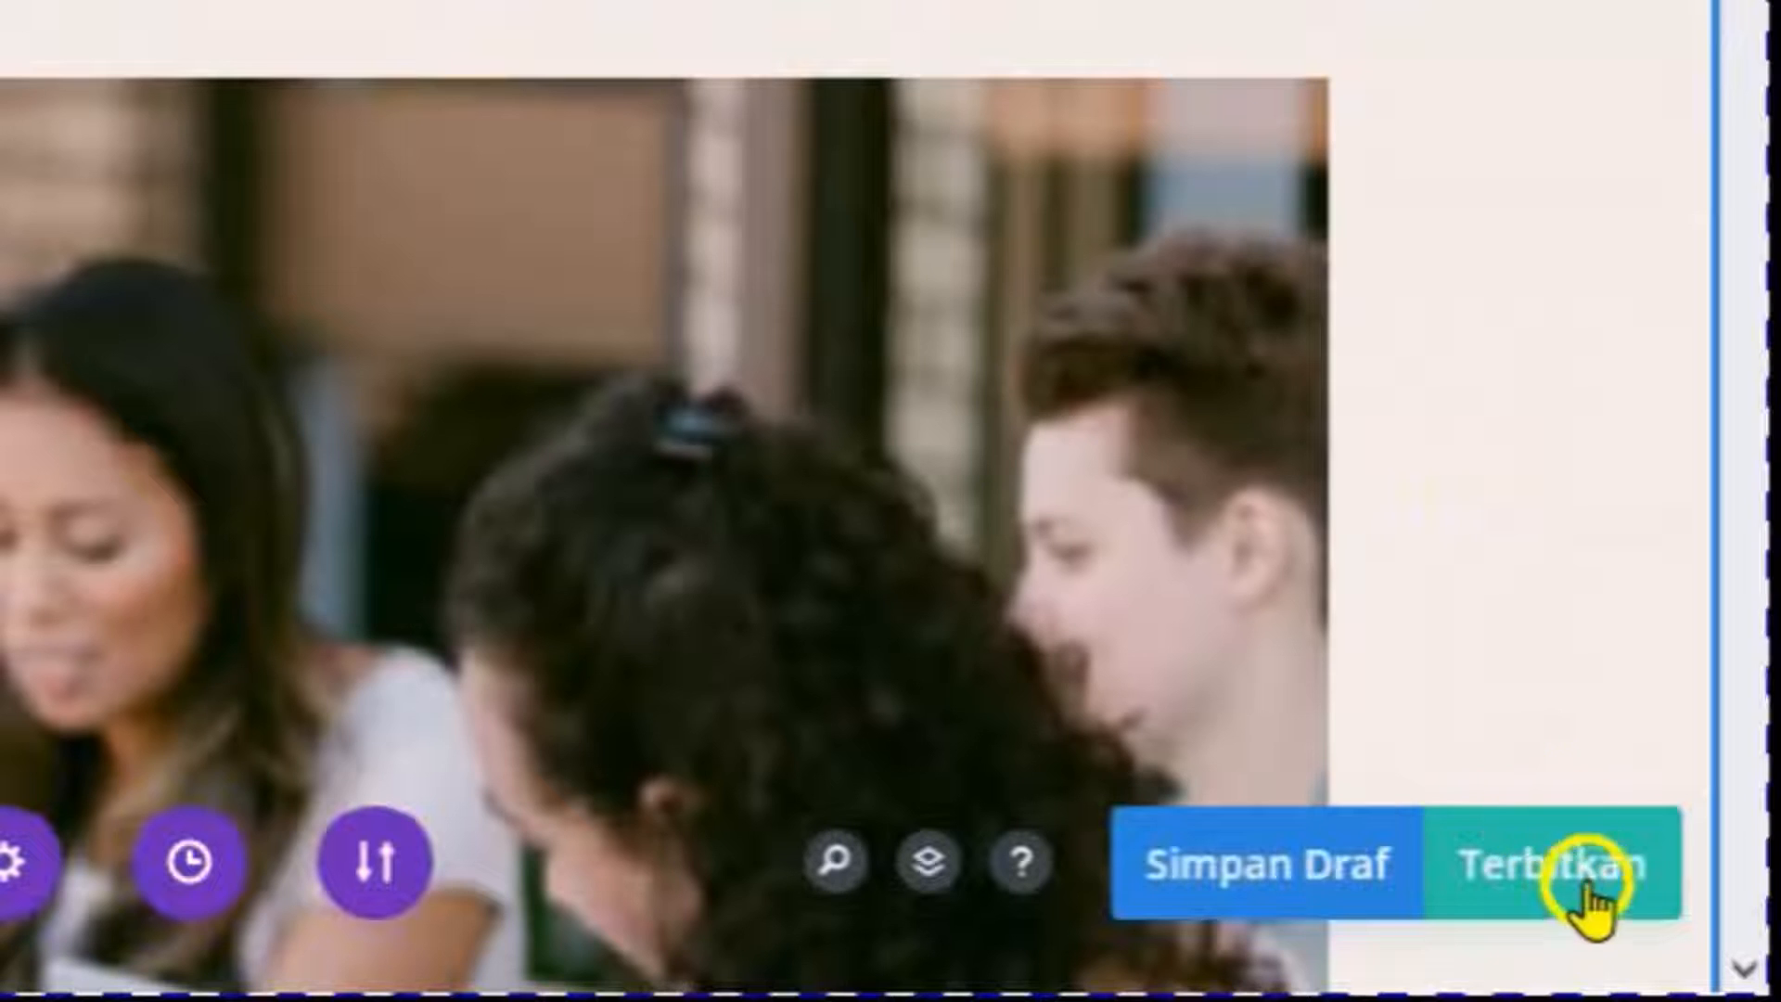
Publish the page and open the live page in a new tab.
{"action": "left_click", "coordinate": [1585, 892]}
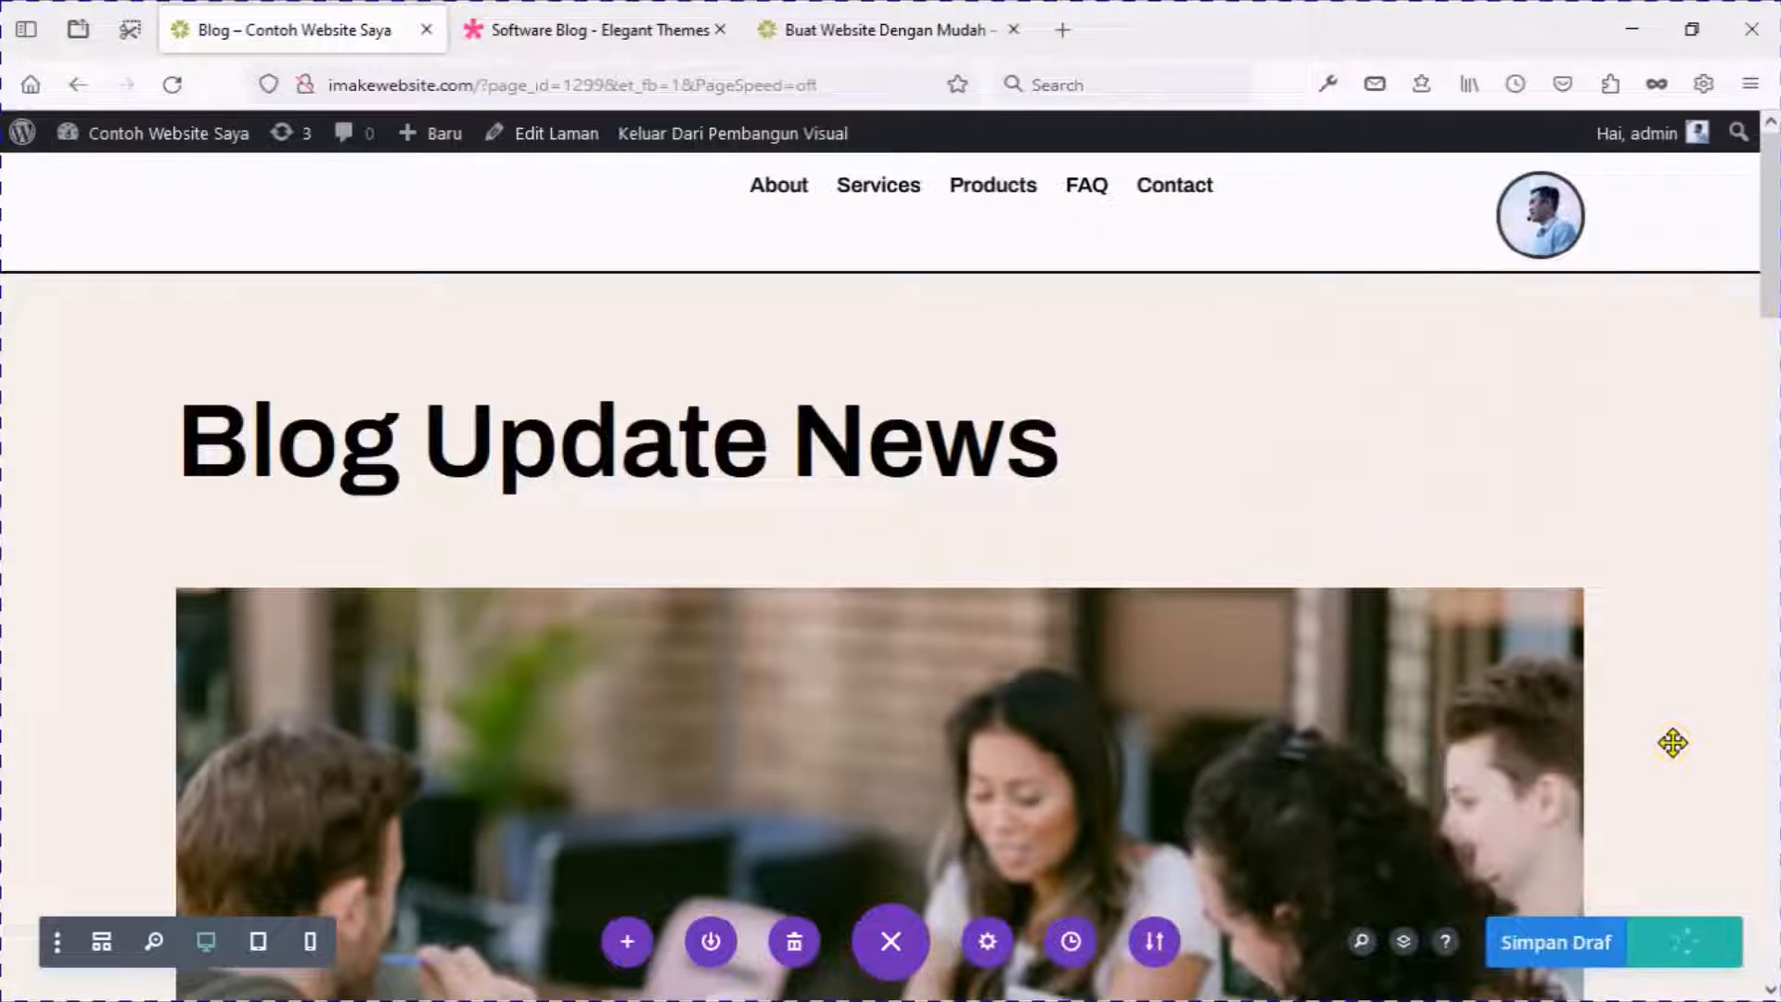
{"action": "right_click", "coordinate": [767, 133]}
{"action": "left_click", "coordinate": [790, 154]}
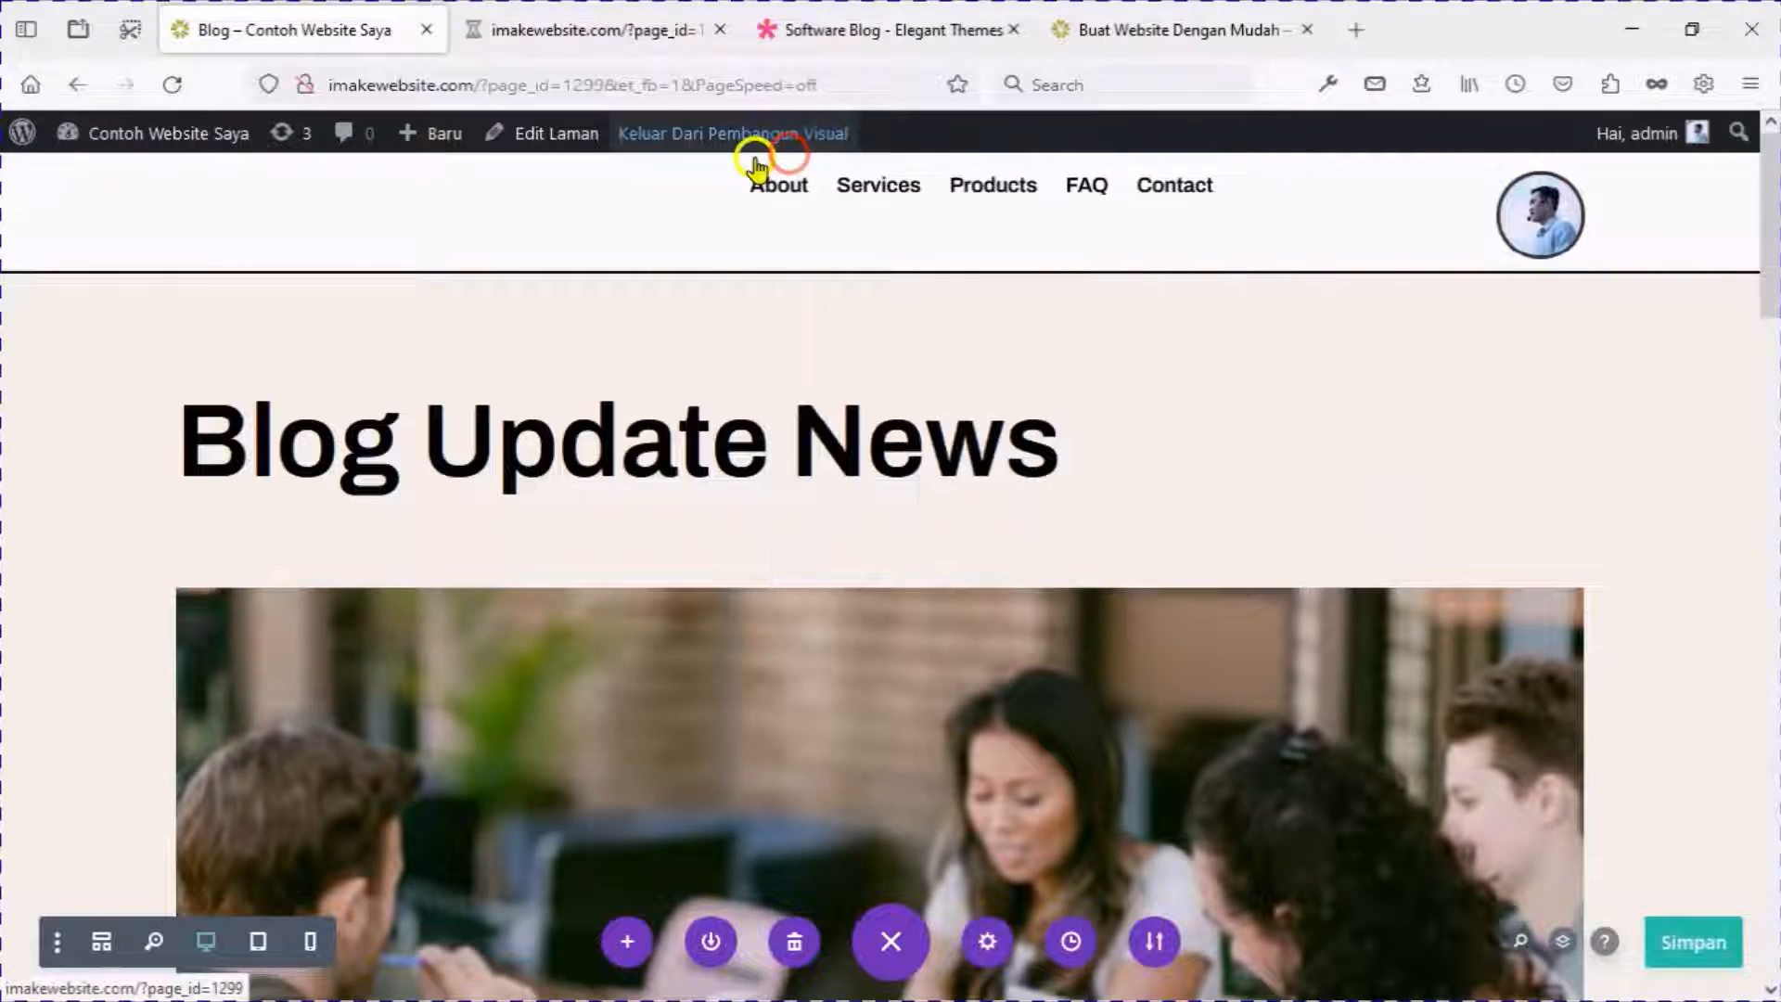
Switch to the live tab and scroll through the published Blog Update News page.
{"action": "left_click", "coordinate": [603, 30]}
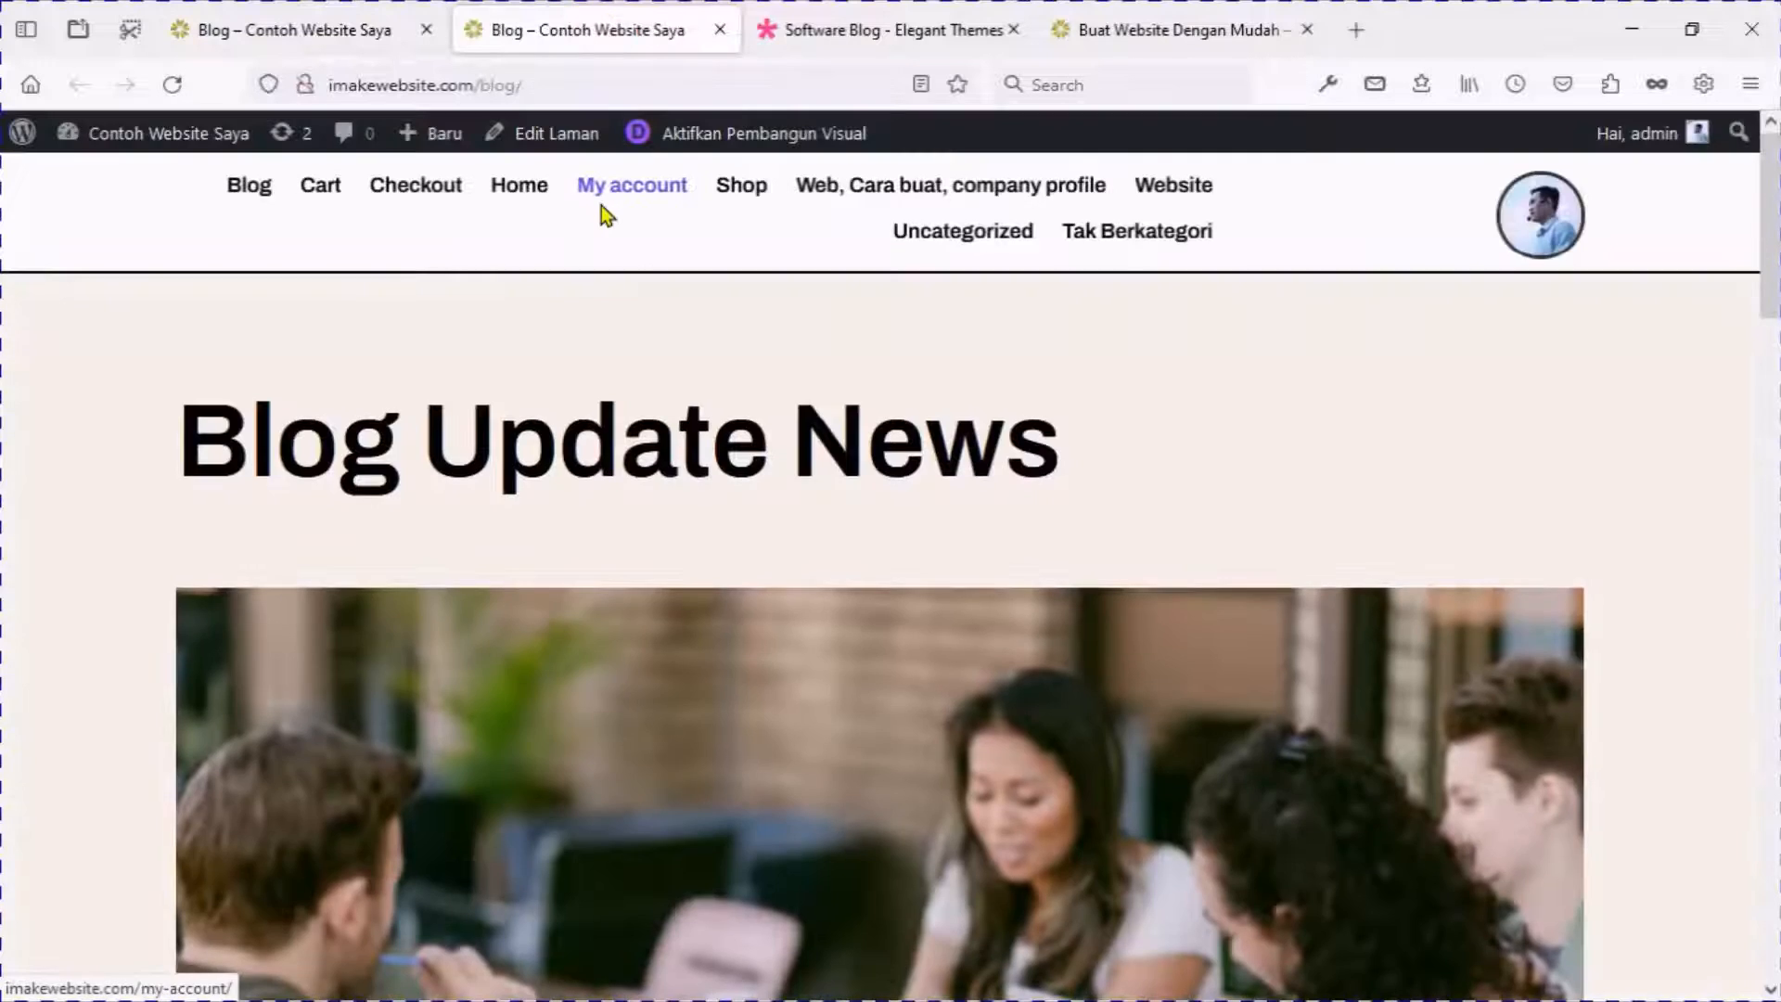
{"action": "scroll", "coordinate": [621, 389], "scroll_direction": "down", "scroll_amount": 15}
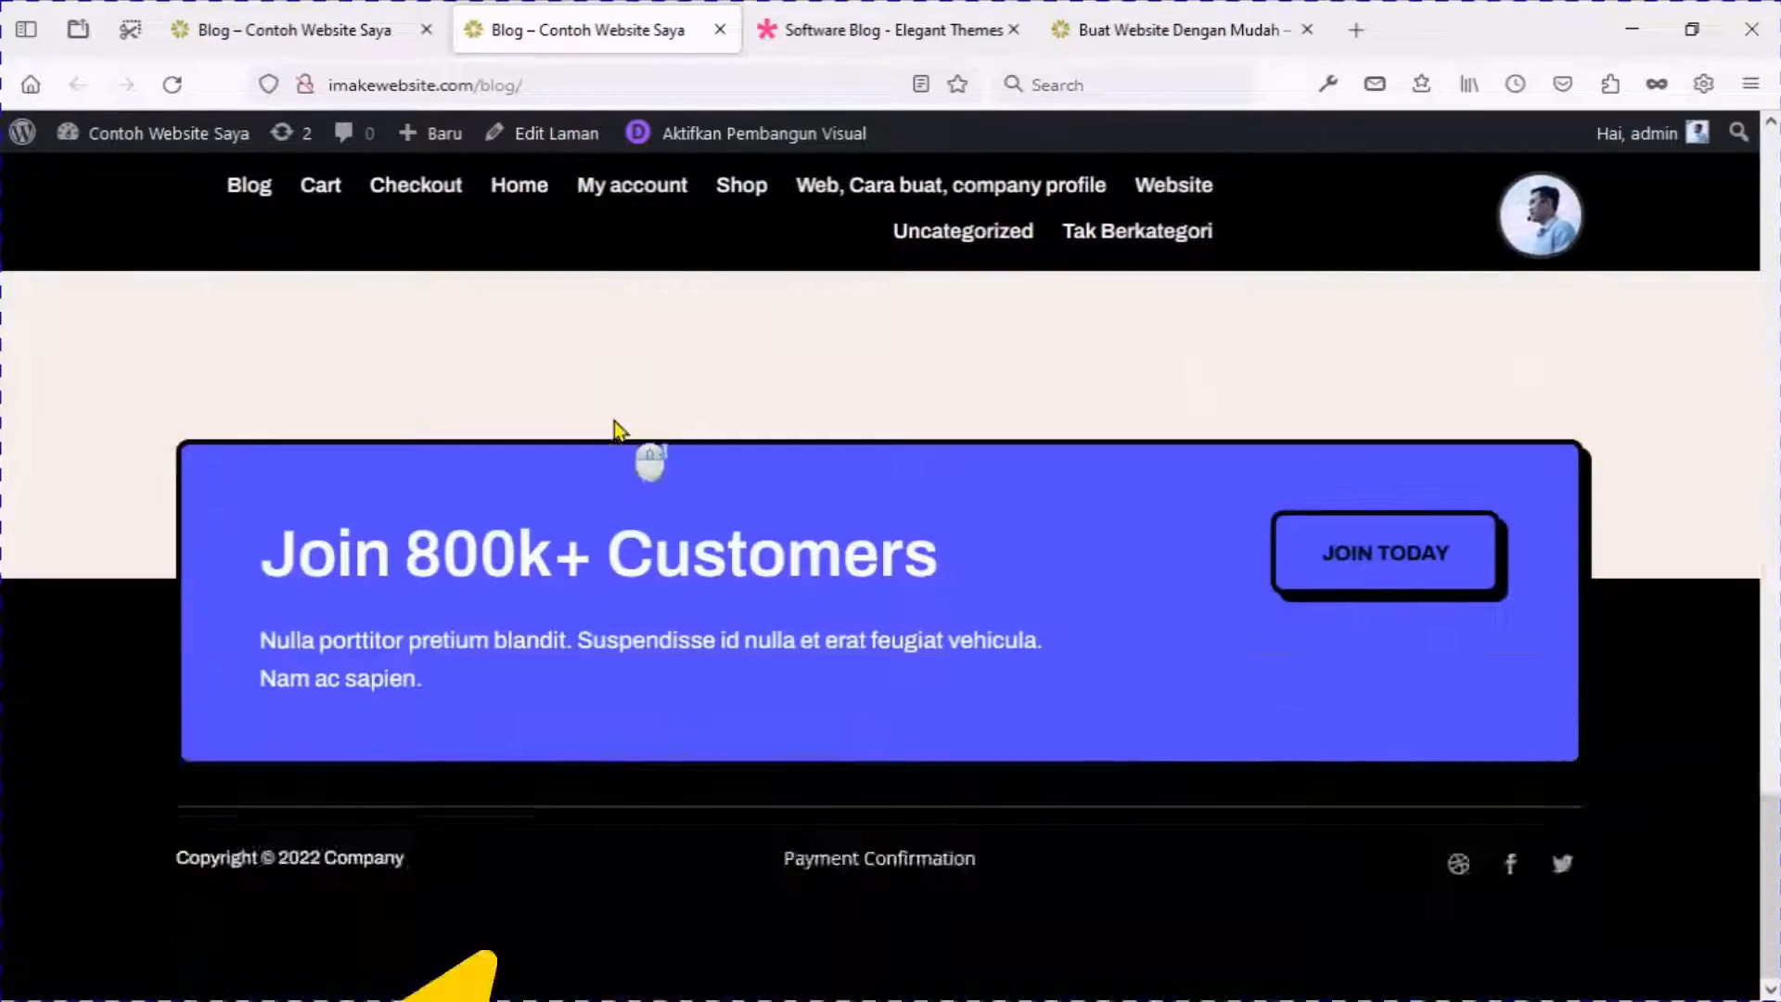
{"action": "scroll", "coordinate": [614, 421], "scroll_direction": "up", "scroll_amount": 15}
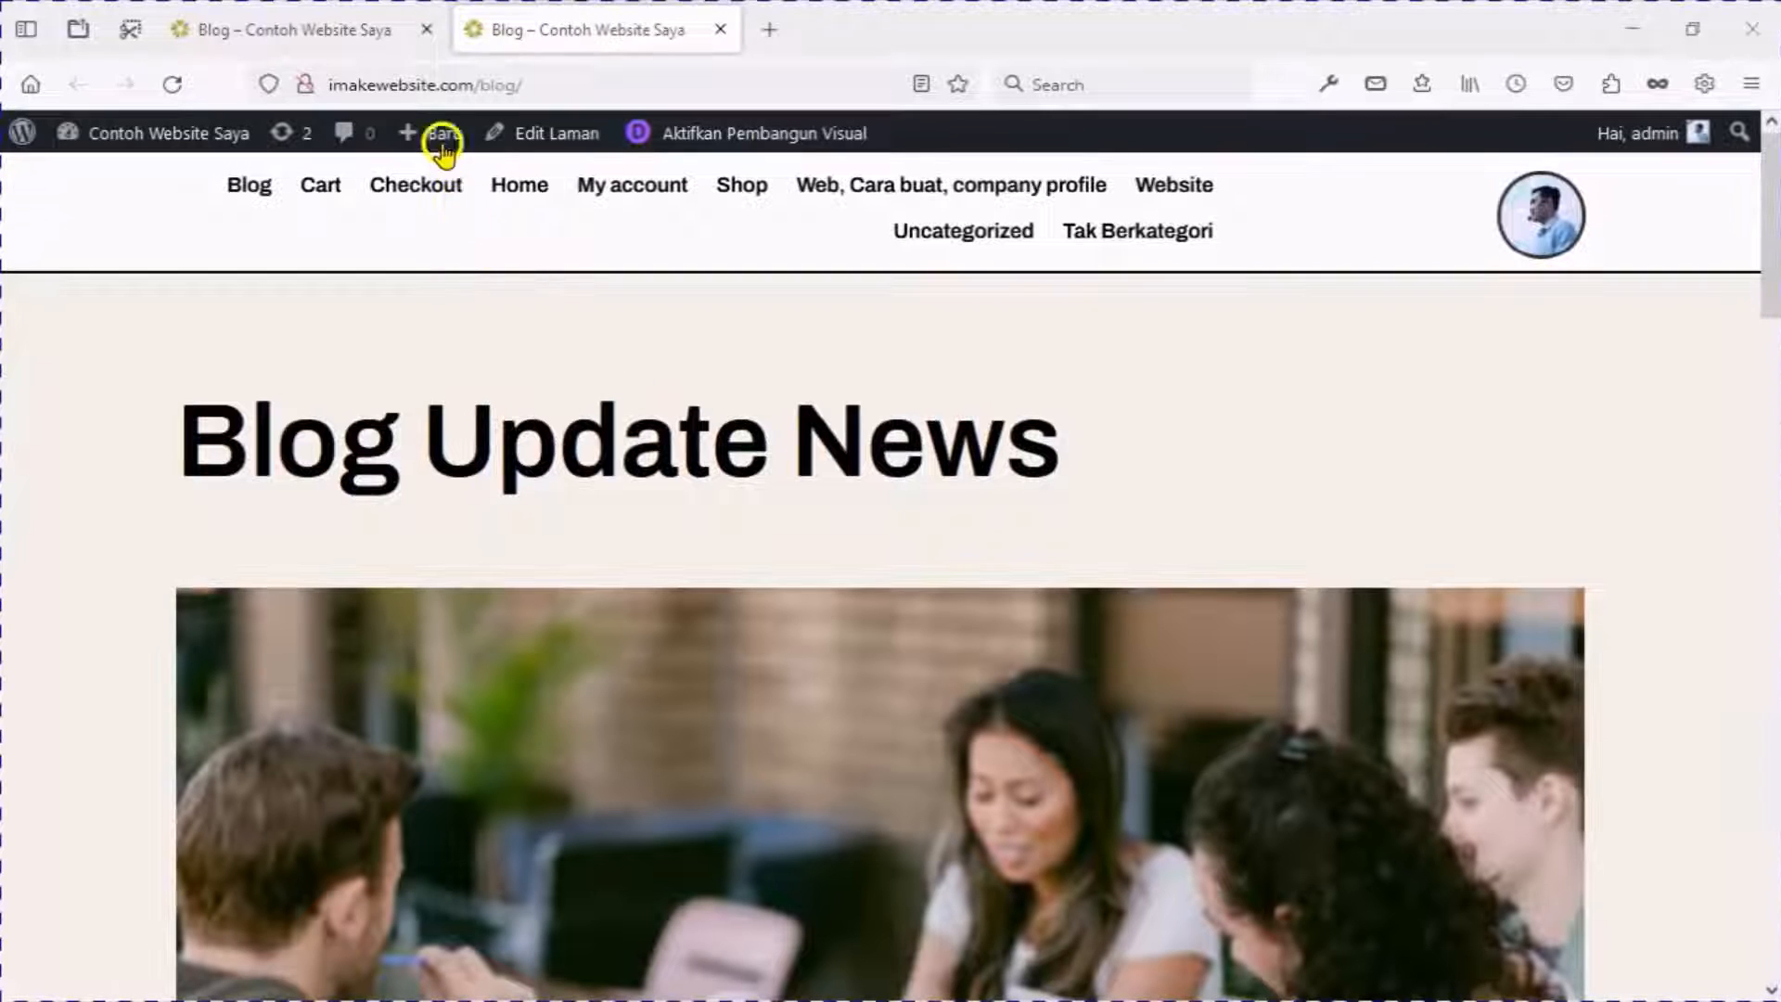
Create a new page titled 'About' and open Divi Builder's premade layouts.
{"action": "mouse_move", "coordinate": [439, 139]}
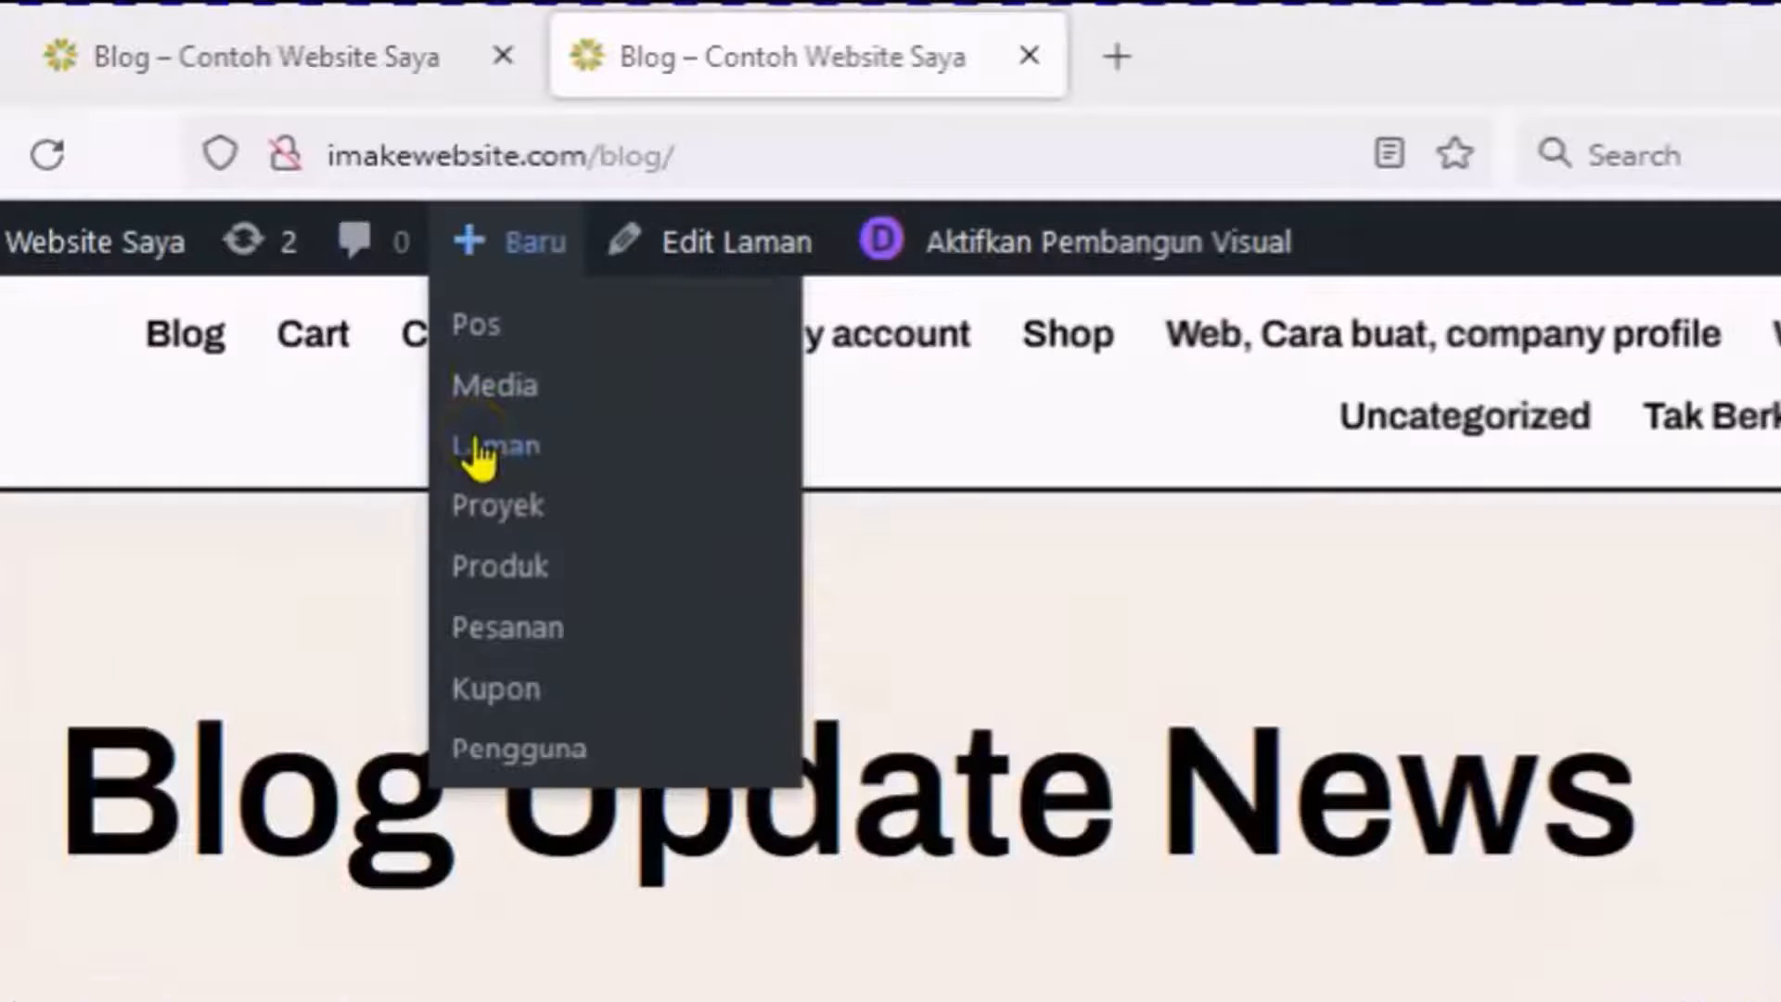
{"action": "left_click", "coordinate": [413, 248]}
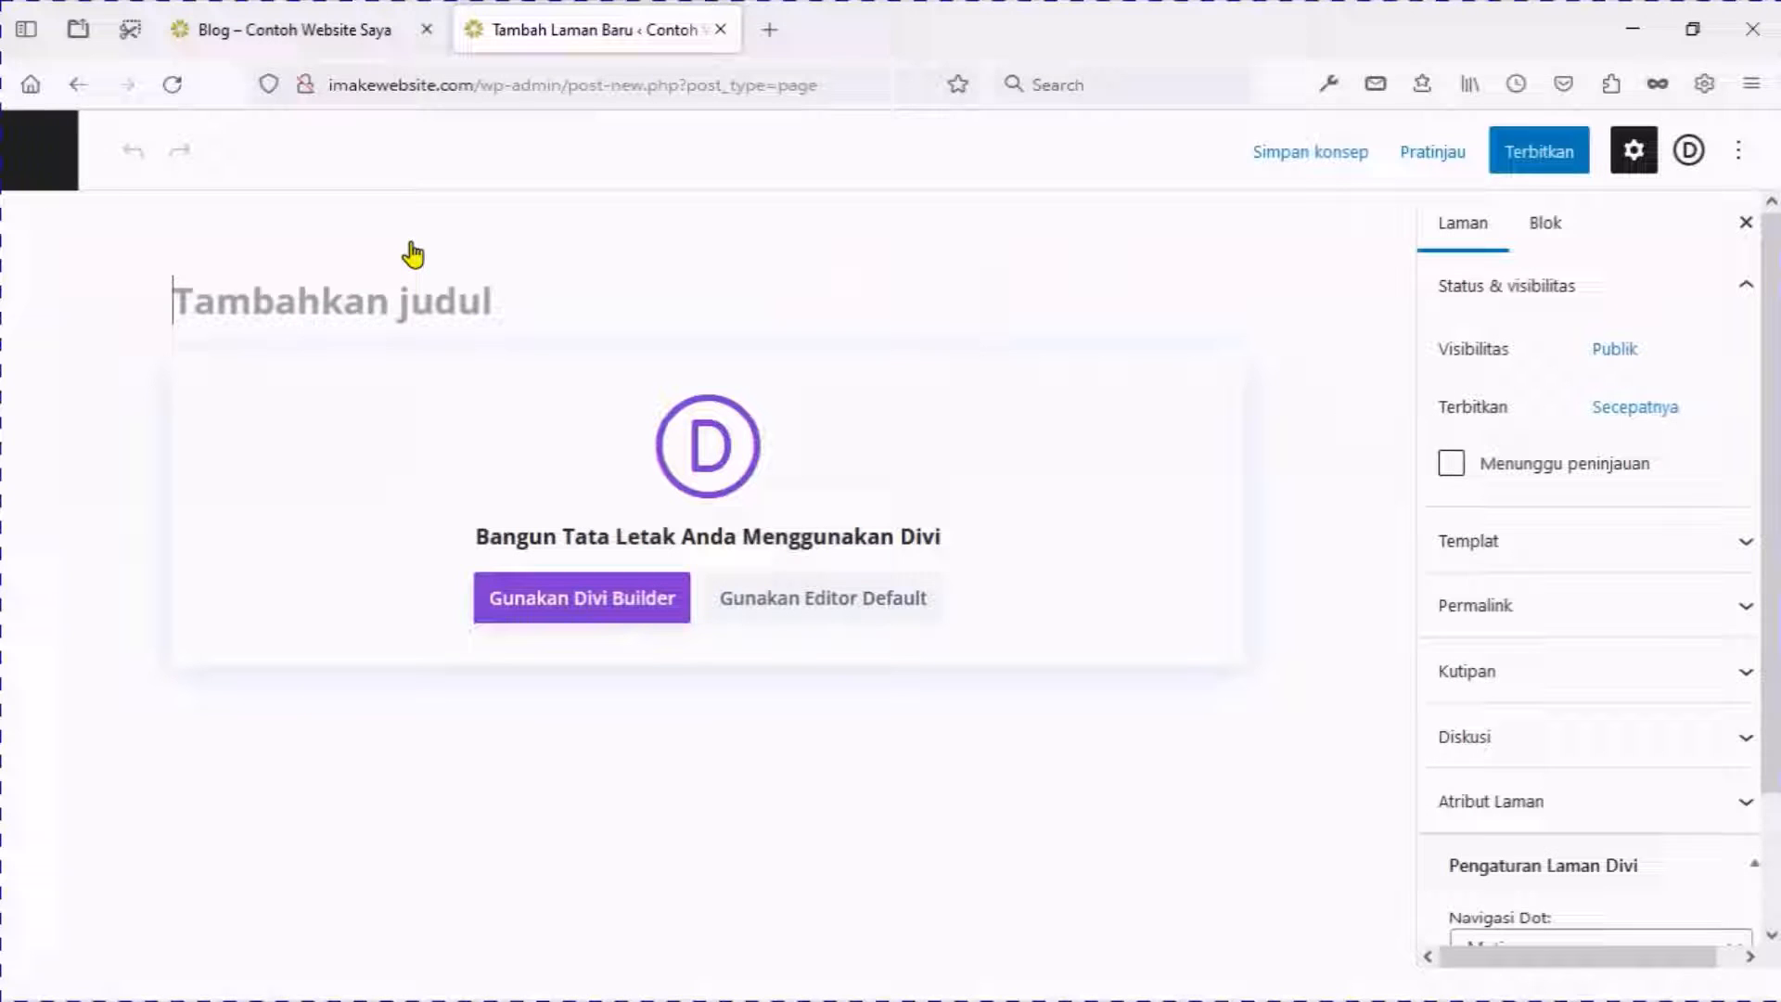
{"action": "type", "text": "About"}
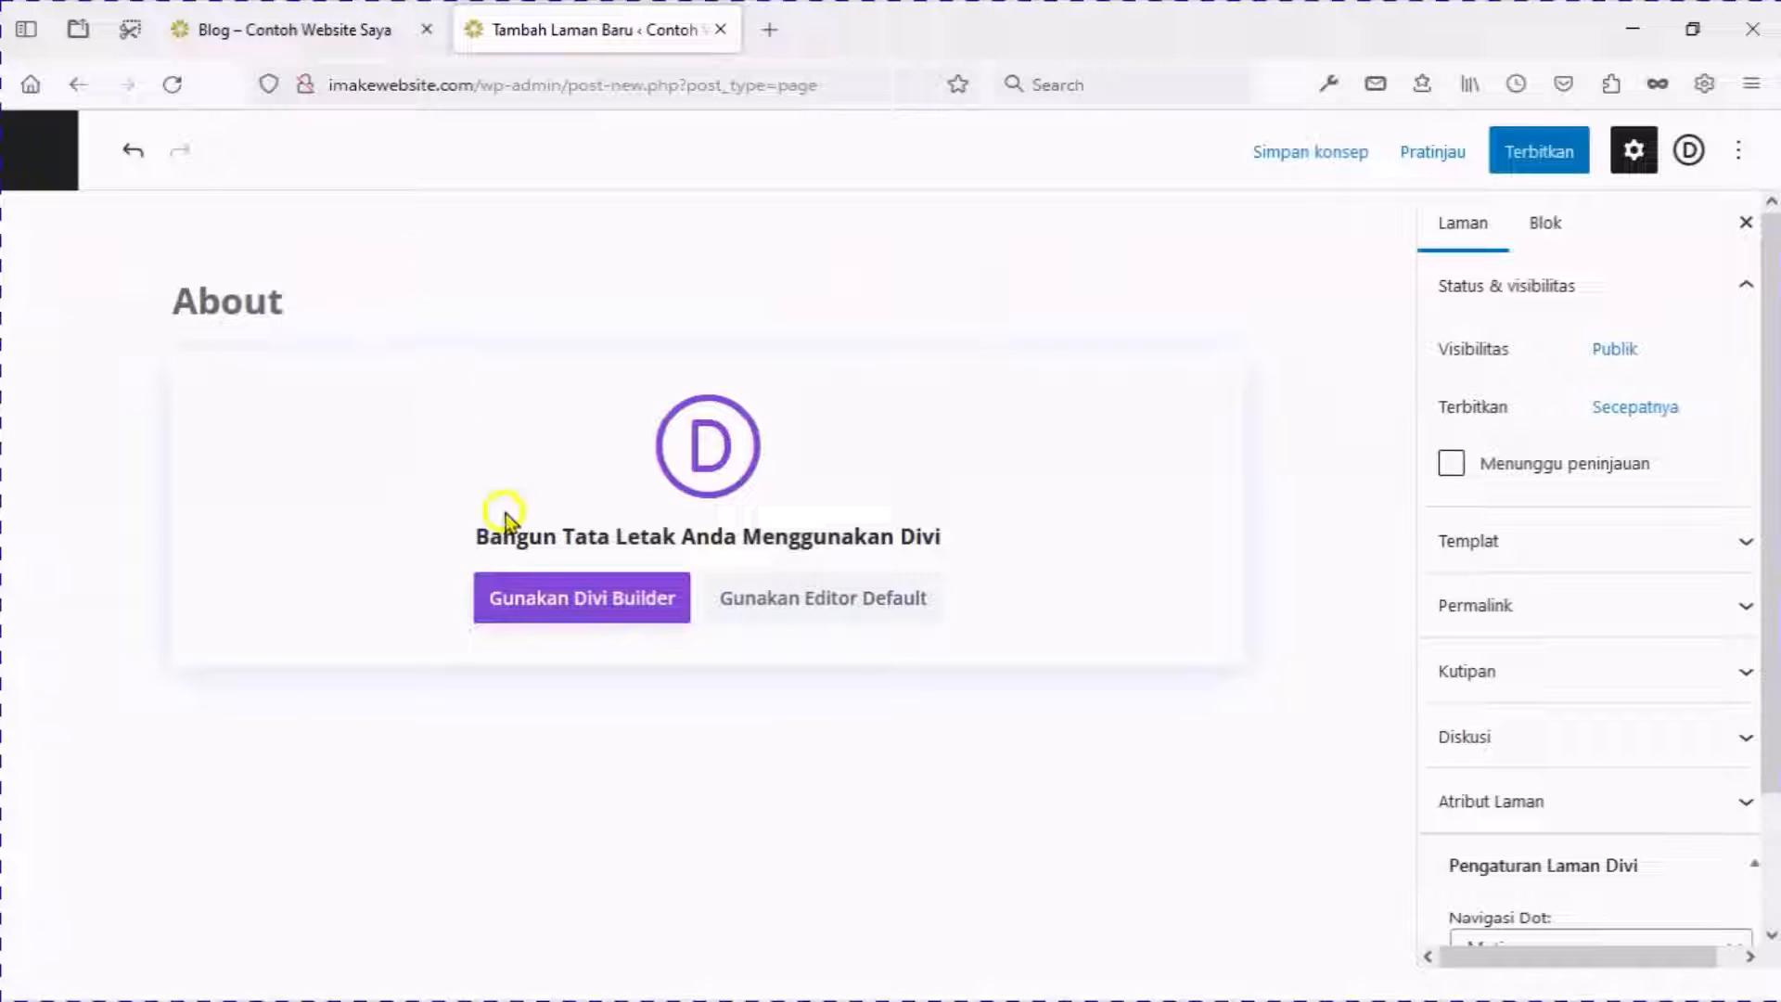
{"action": "left_click", "coordinate": [553, 603]}
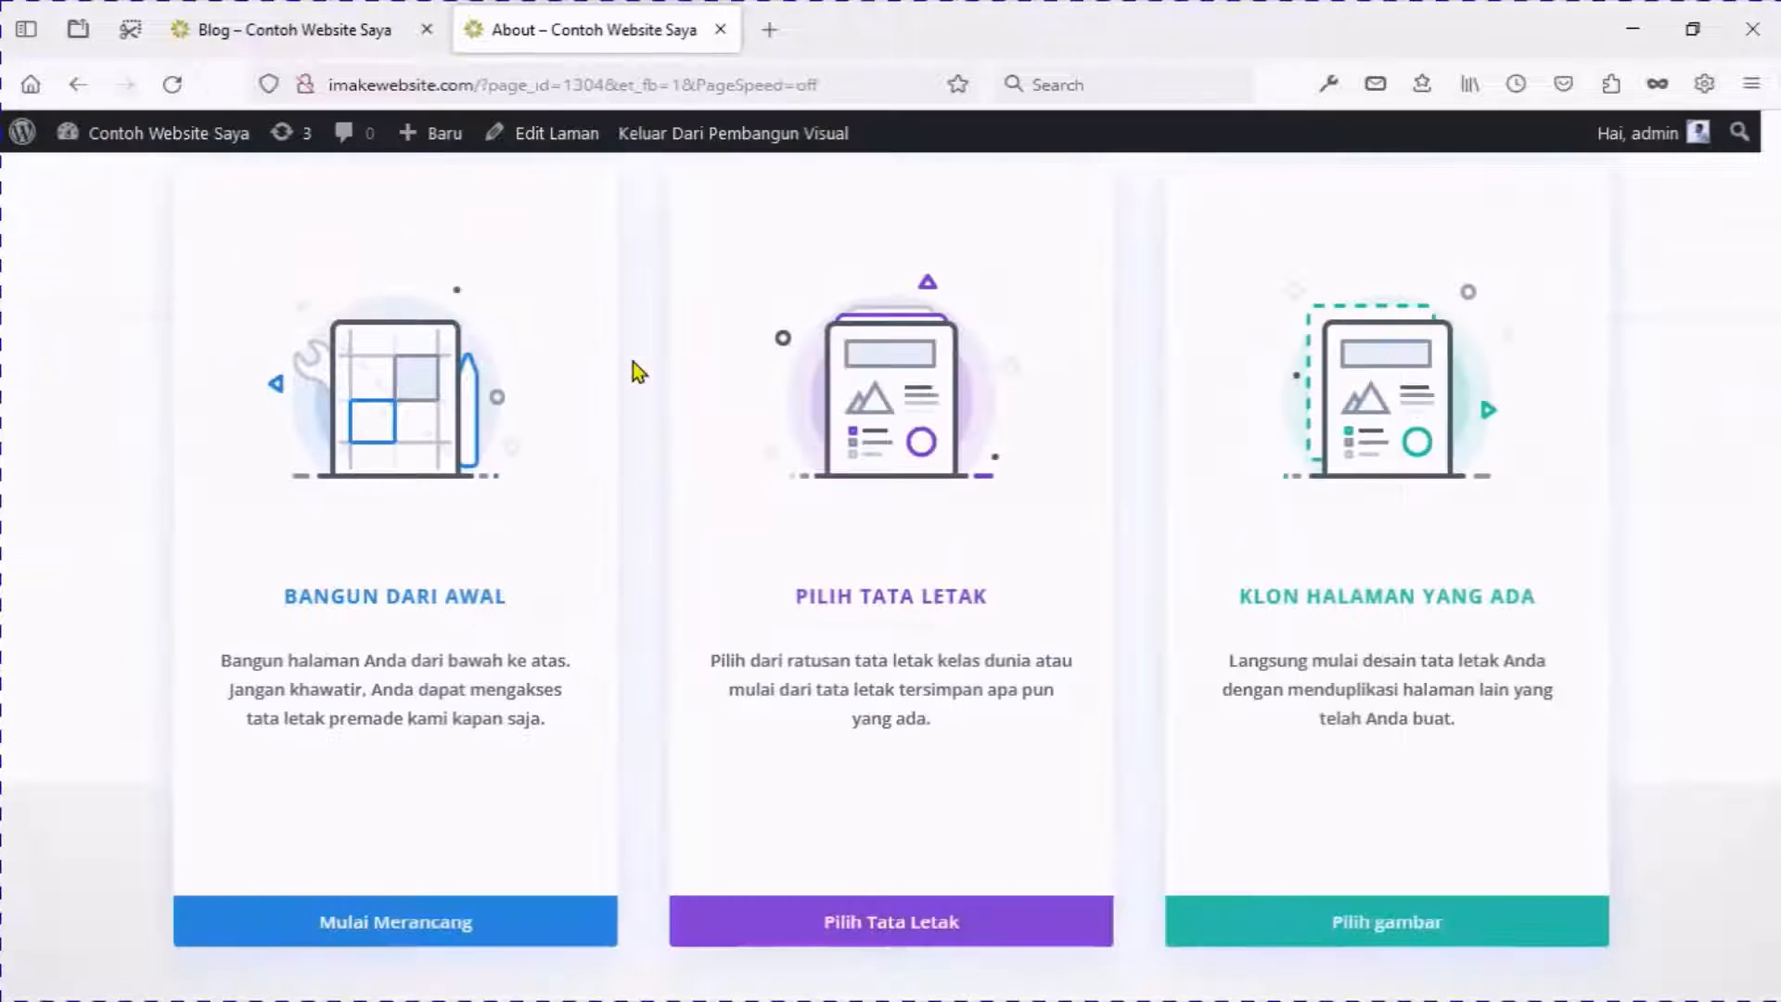
{"action": "left_click", "coordinate": [924, 923]}
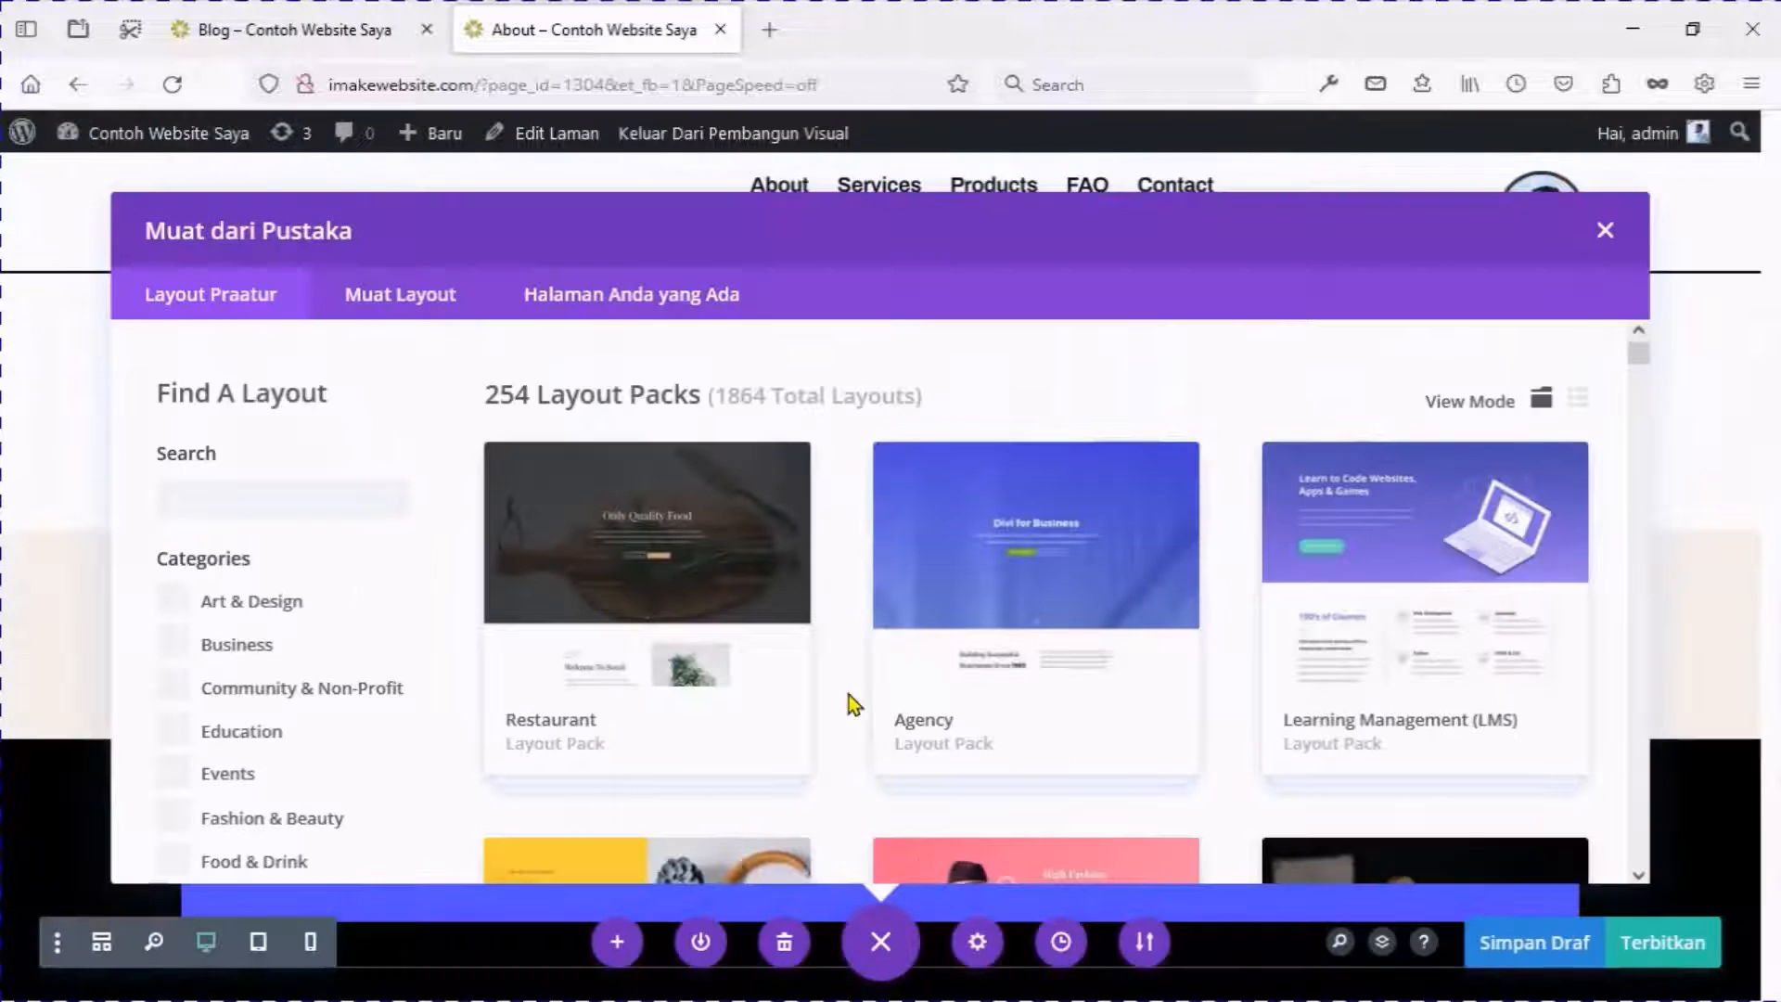
Apply the Software pack's About layout to the page.
{"action": "left_click_drag", "start_coordinate": [1644, 353], "coordinate": [1652, 855]}
{"action": "scroll", "coordinate": [1404, 399], "scroll_direction": "up", "scroll_amount": 5}
{"action": "left_click", "coordinate": [1404, 399]}
{"action": "scroll", "coordinate": [1400, 402], "scroll_direction": "down", "scroll_amount": 3}
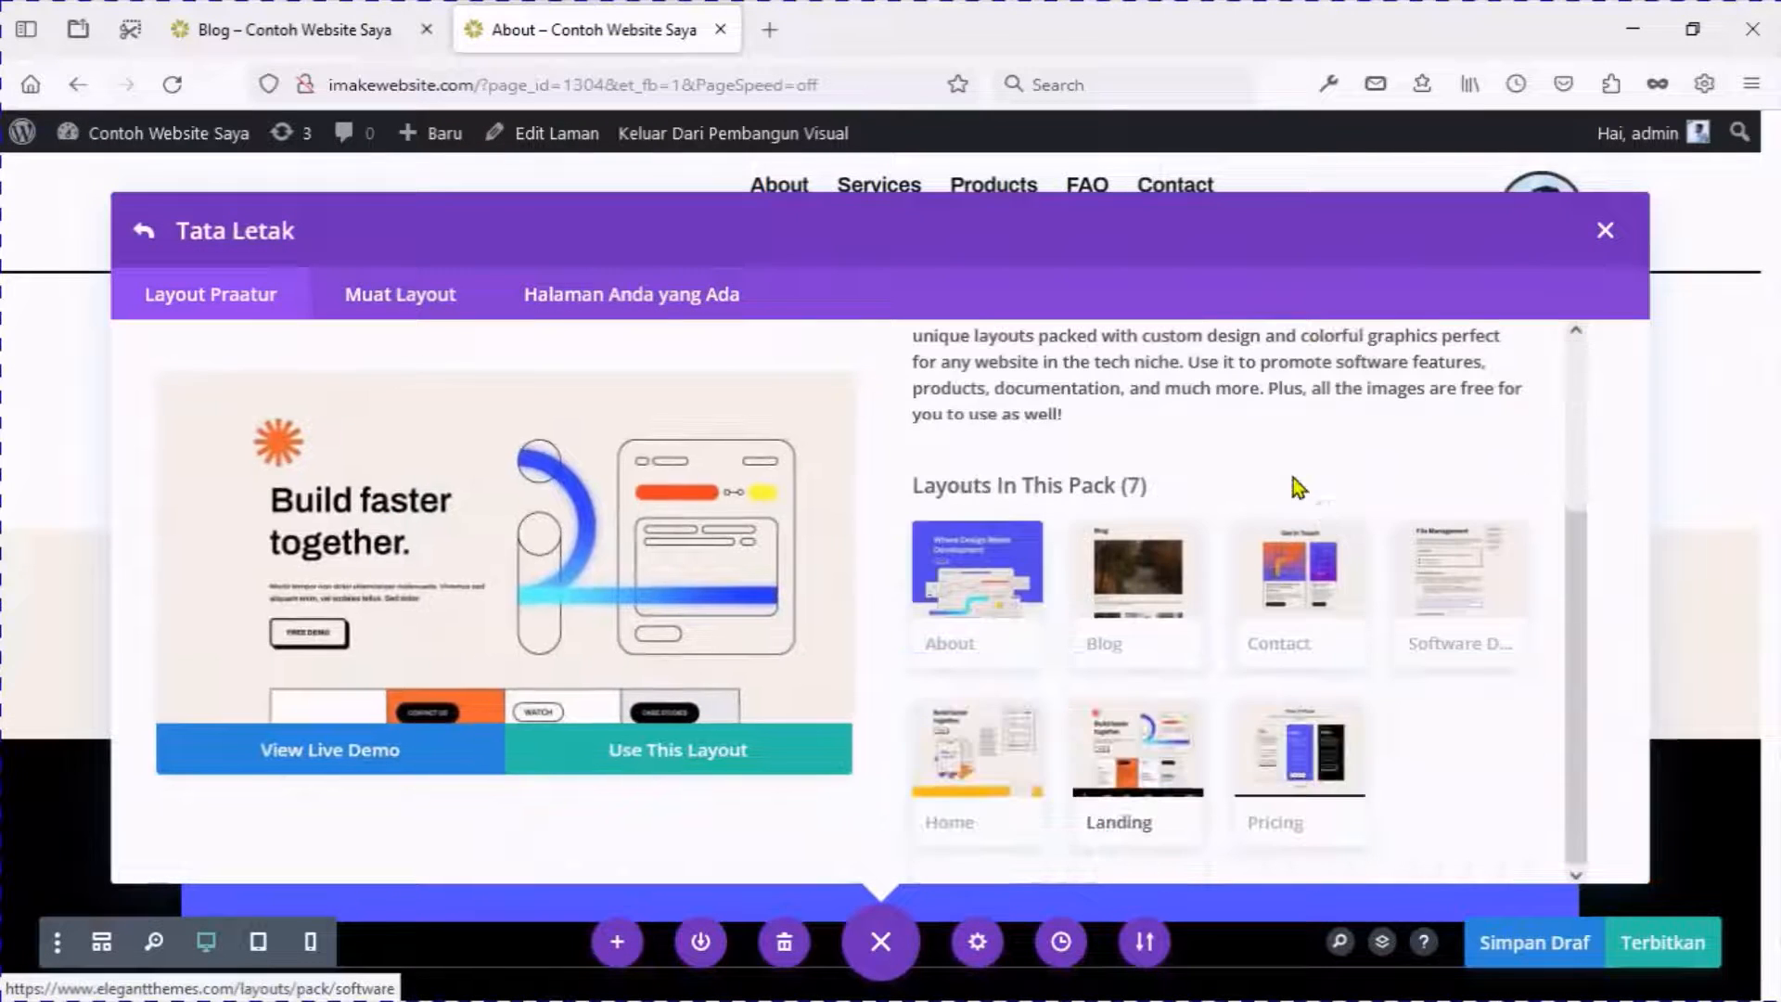
{"action": "left_click", "coordinate": [970, 572]}
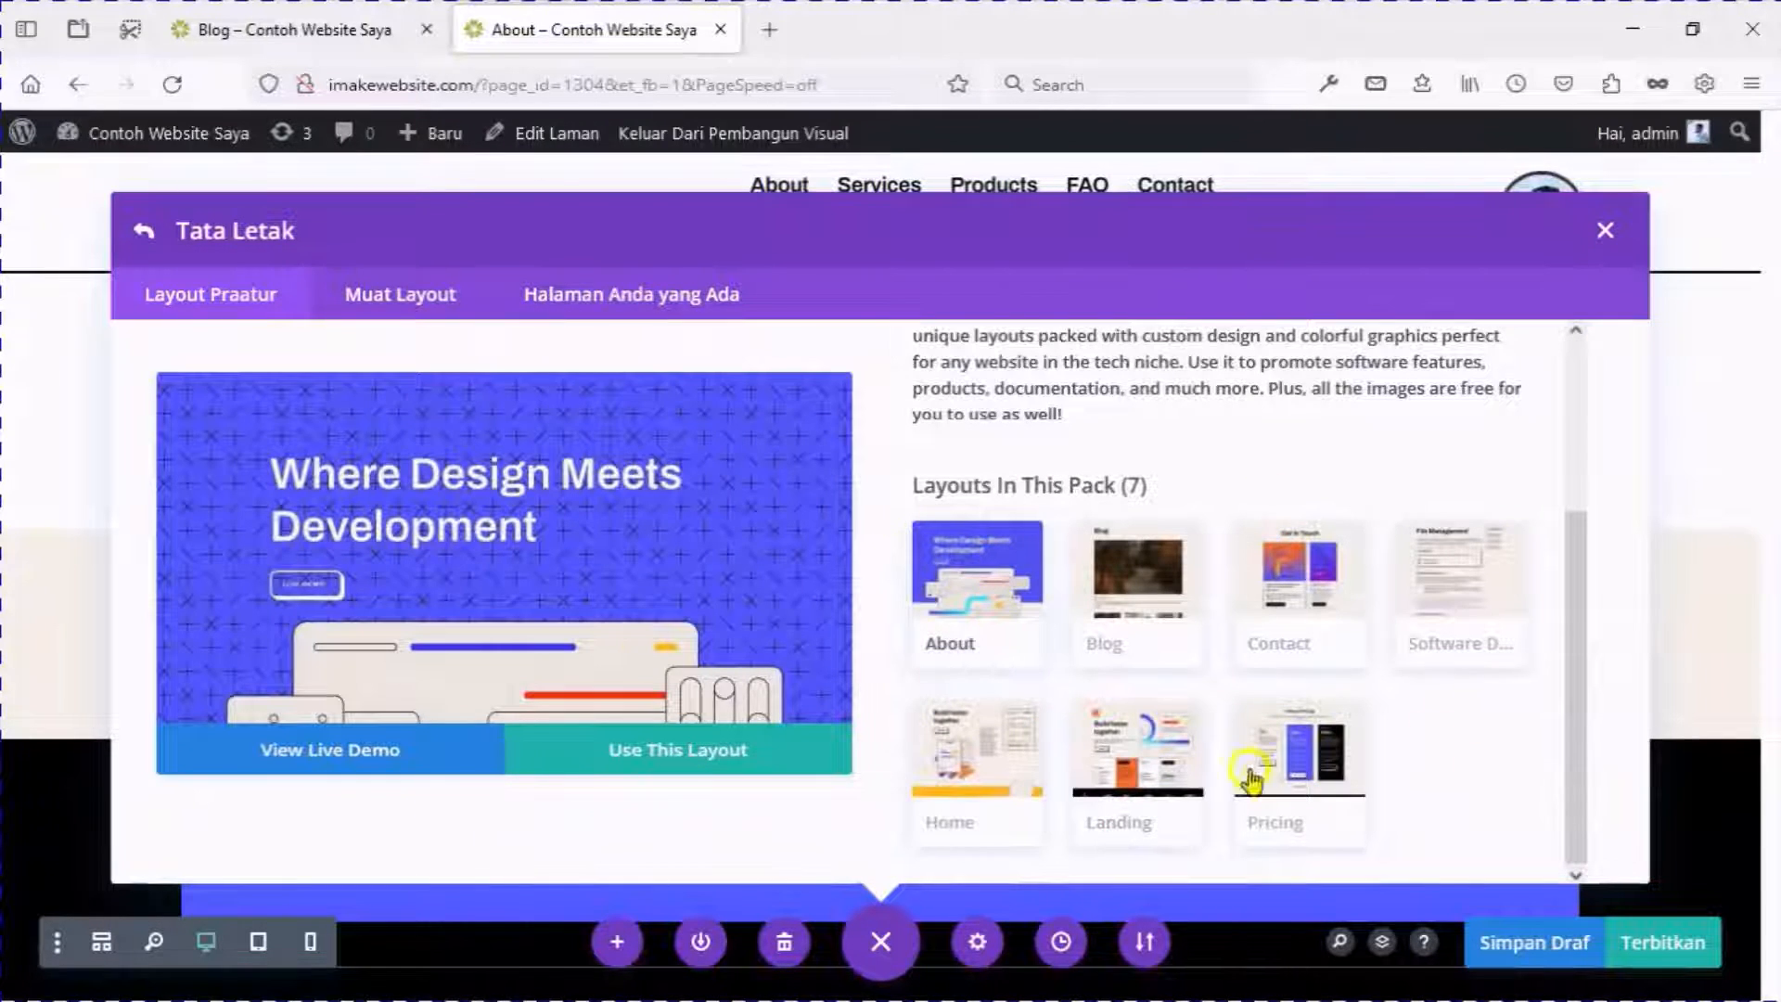
{"action": "left_click", "coordinate": [674, 774]}
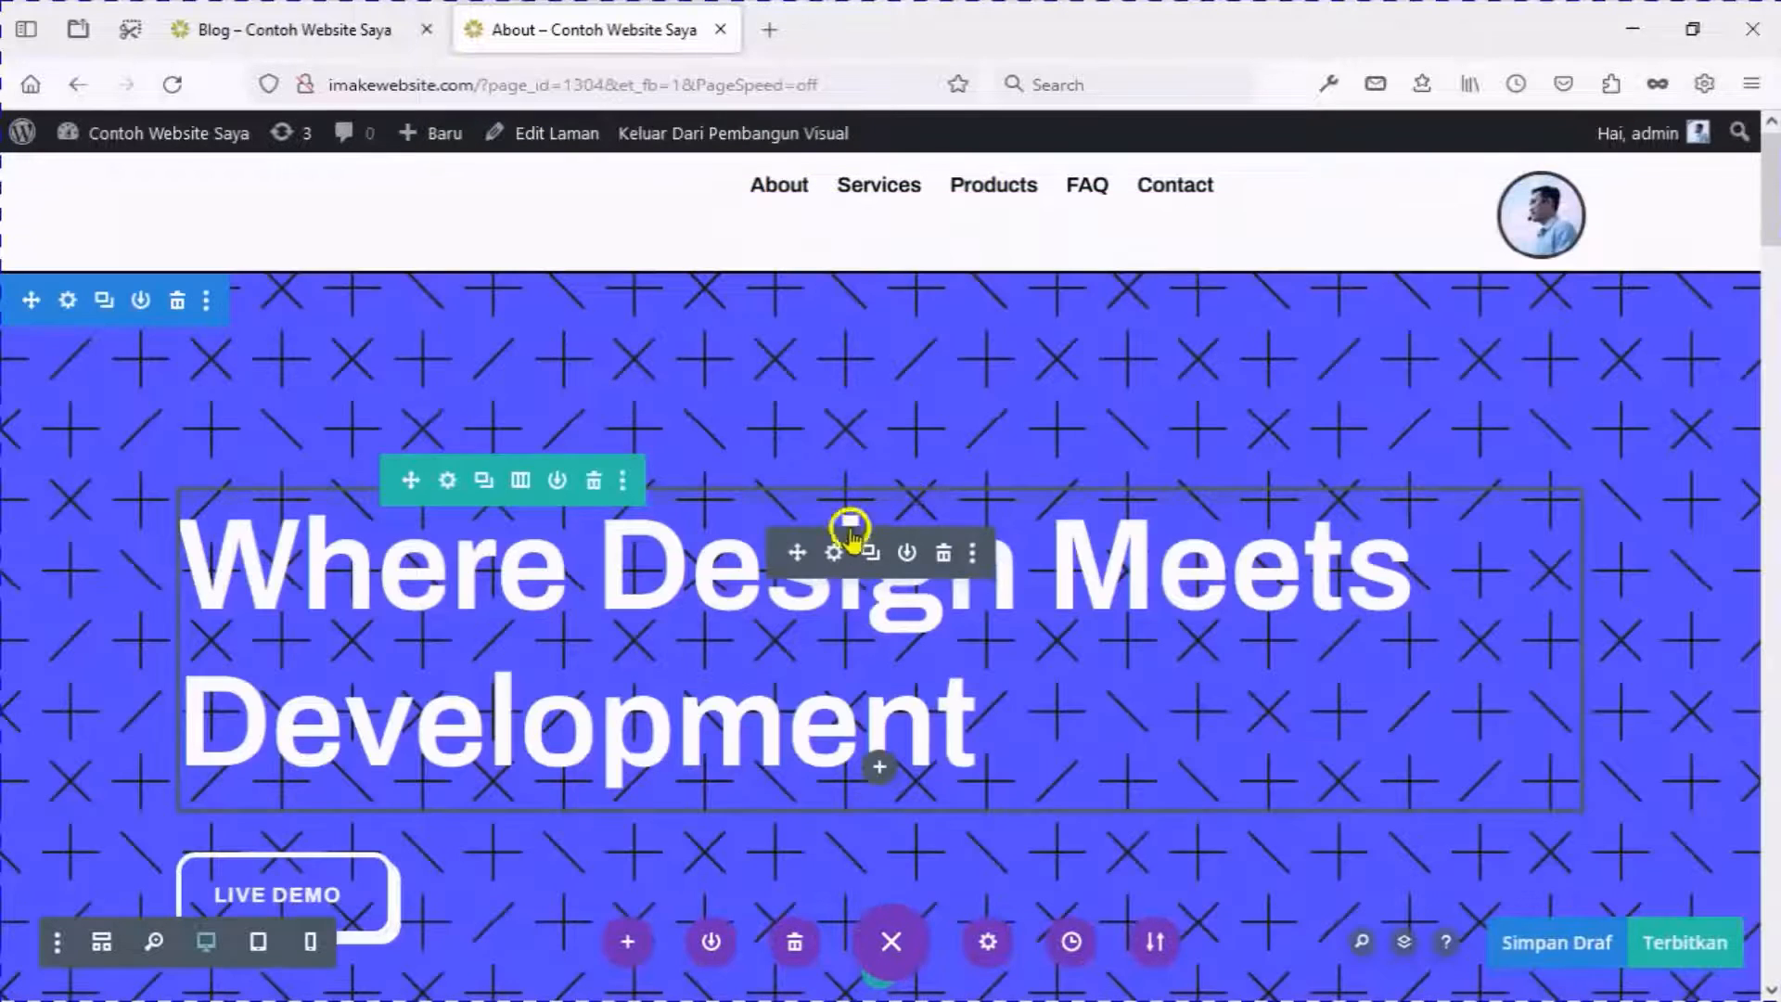
Change the About page hero heading to 'About Us' and confirm it.
{"action": "left_click", "coordinate": [834, 553]}
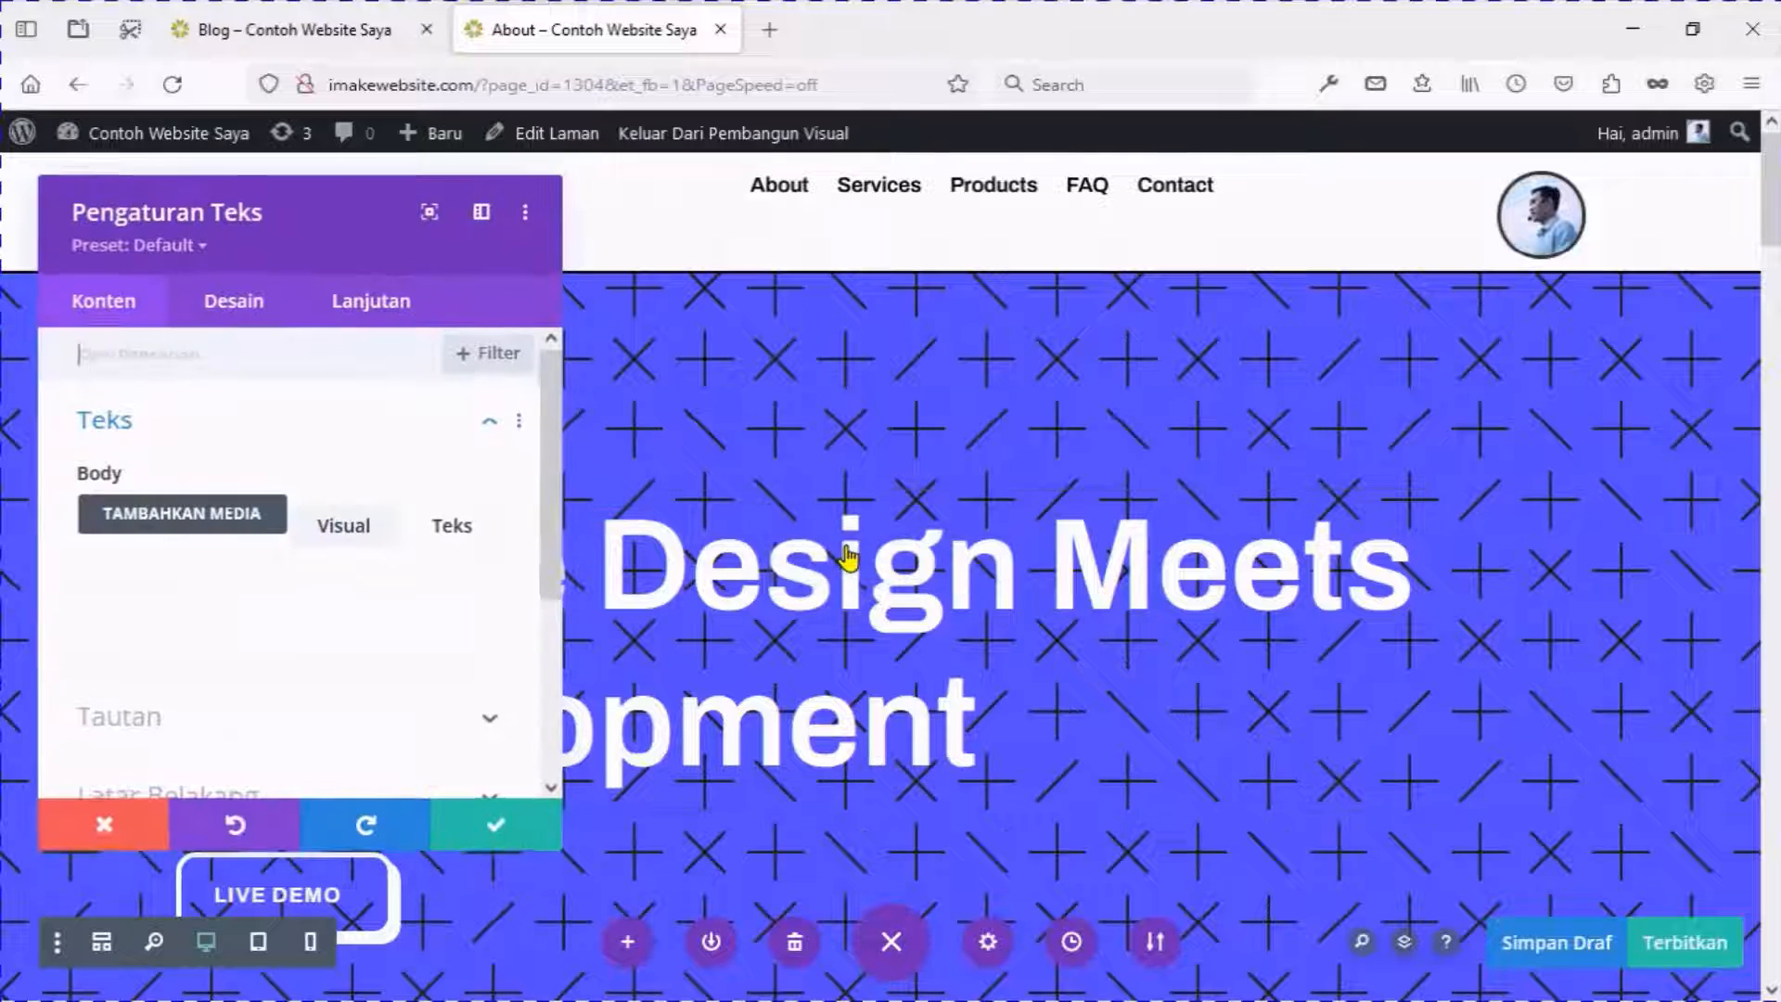
{"action": "scroll", "coordinate": [414, 555], "scroll_direction": "down", "scroll_amount": 3}
{"action": "key", "text": "ctrl+a"}
{"action": "type", "text": "About Us"}
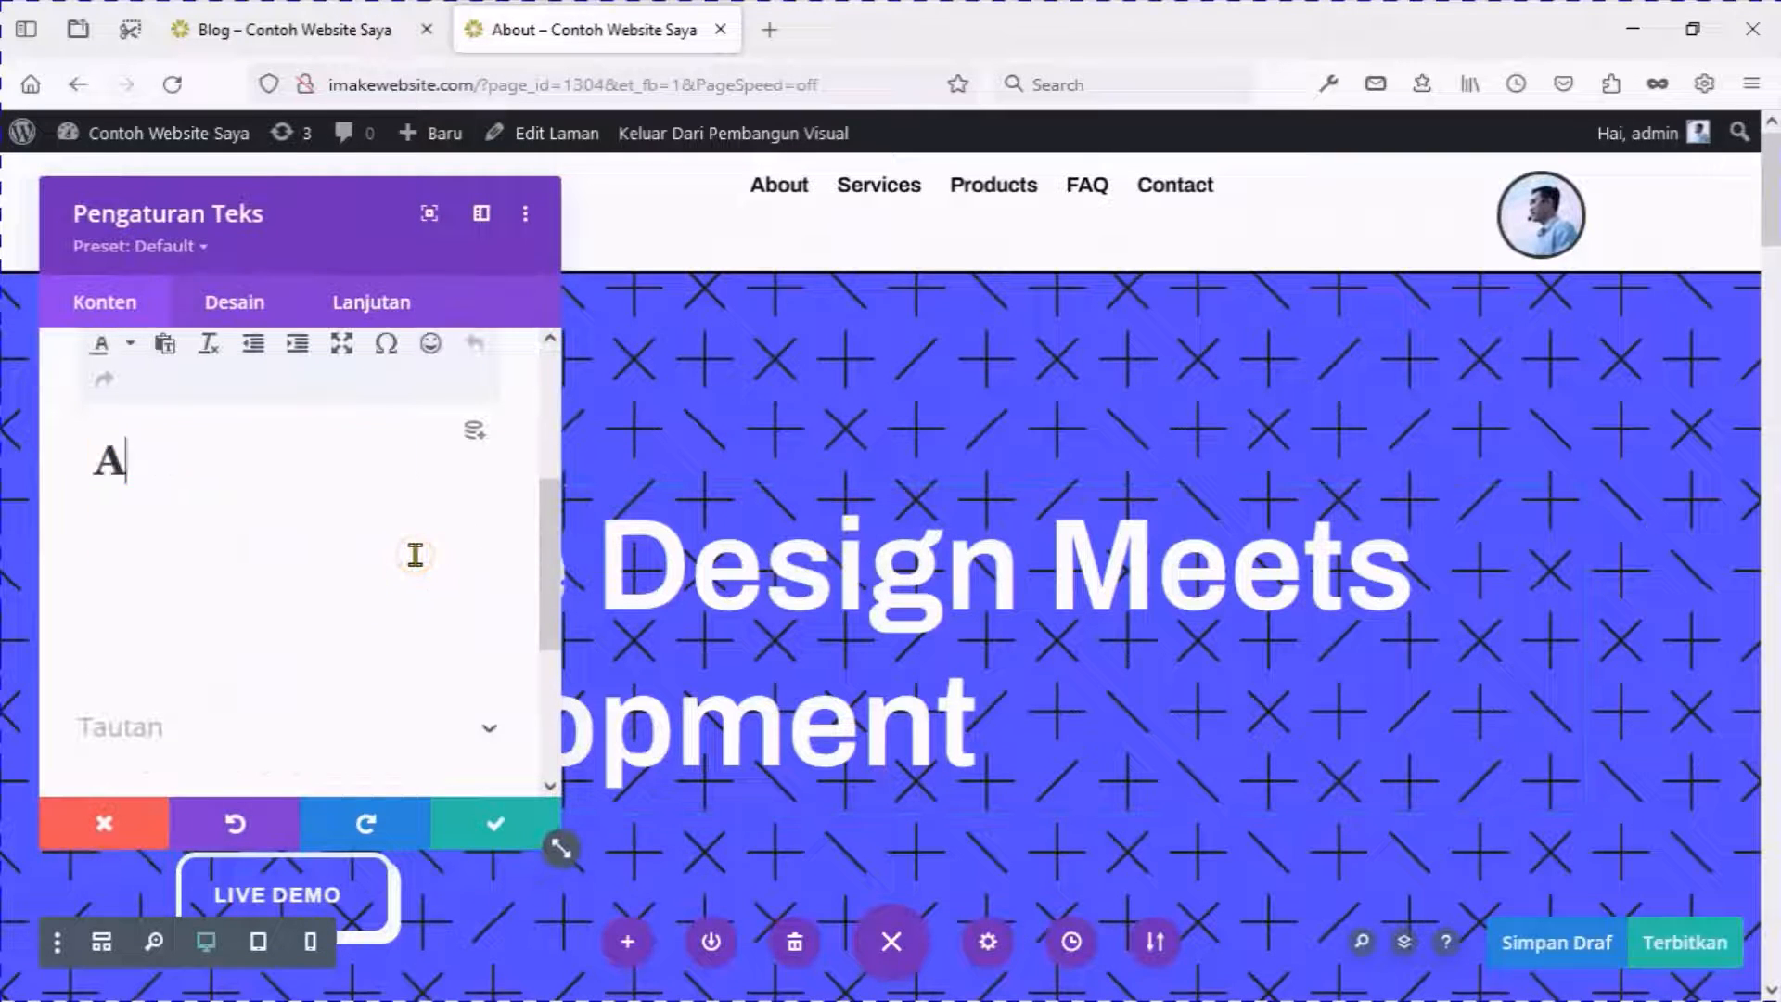
{"action": "left_click", "coordinate": [492, 822]}
Delete the empty section above the banner.
{"action": "scroll", "coordinate": [525, 680], "scroll_direction": "down", "scroll_amount": 6}
{"action": "scroll", "coordinate": [528, 680], "scroll_direction": "down", "scroll_amount": 20}
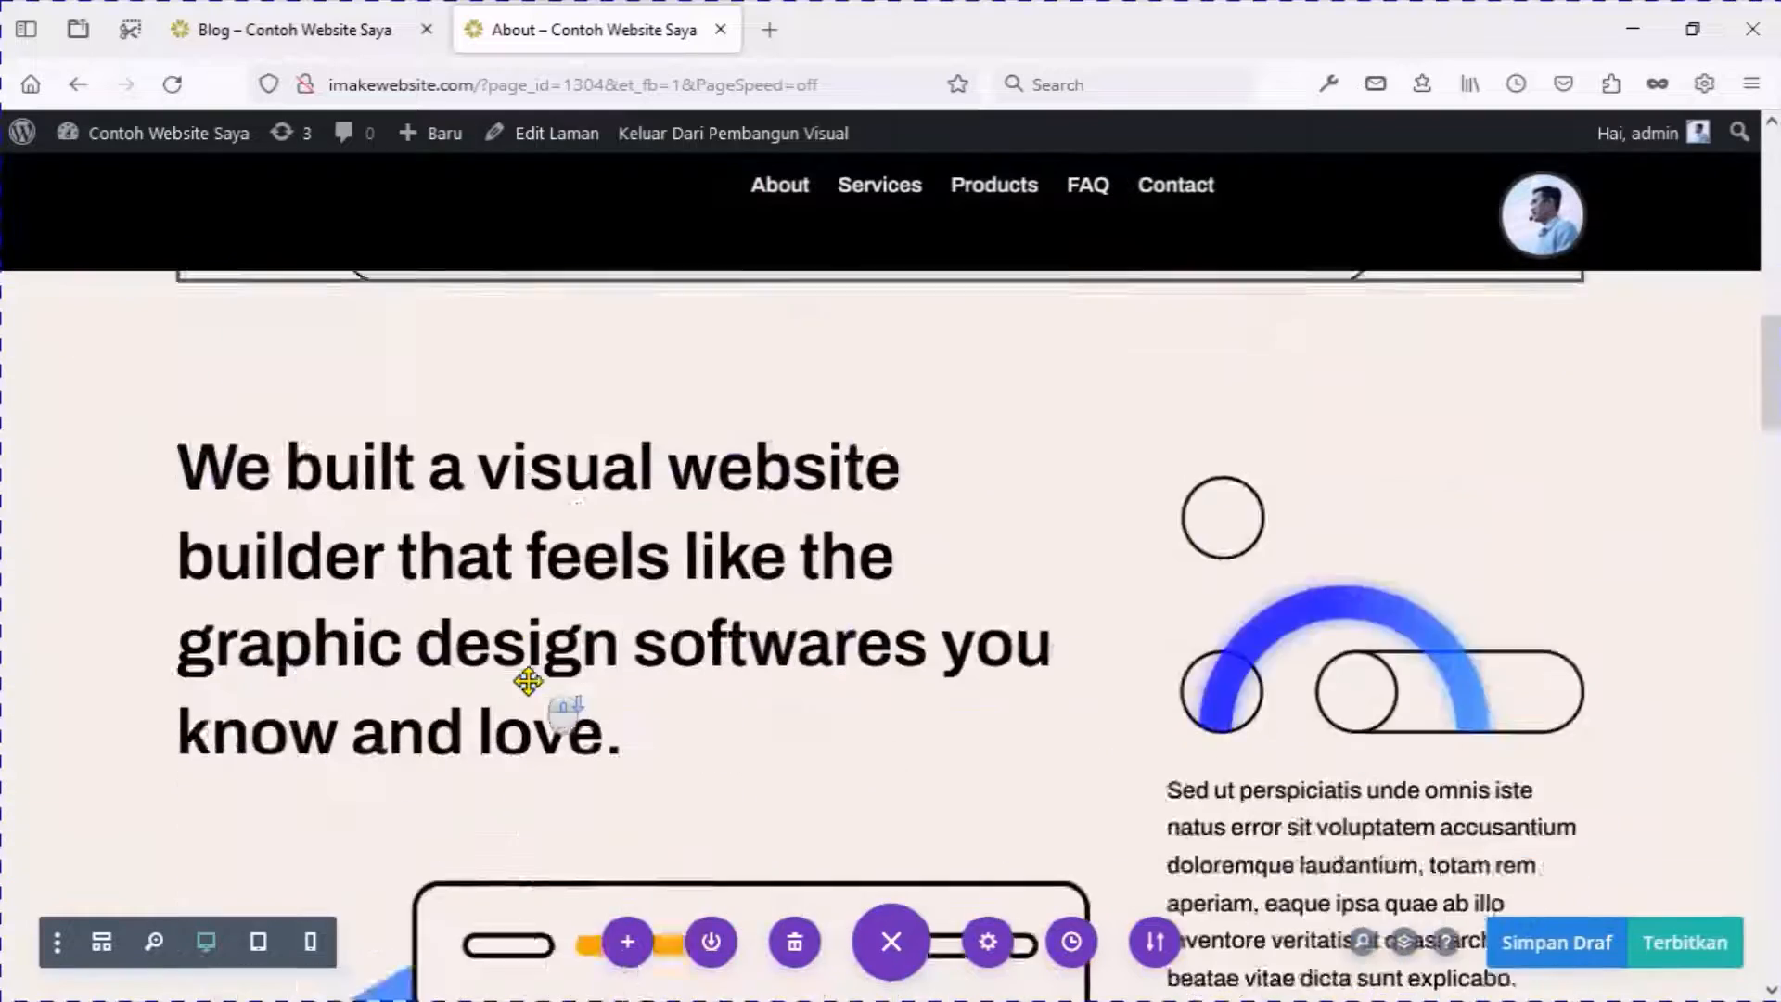
{"action": "scroll", "coordinate": [528, 680], "scroll_direction": "down", "scroll_amount": 2}
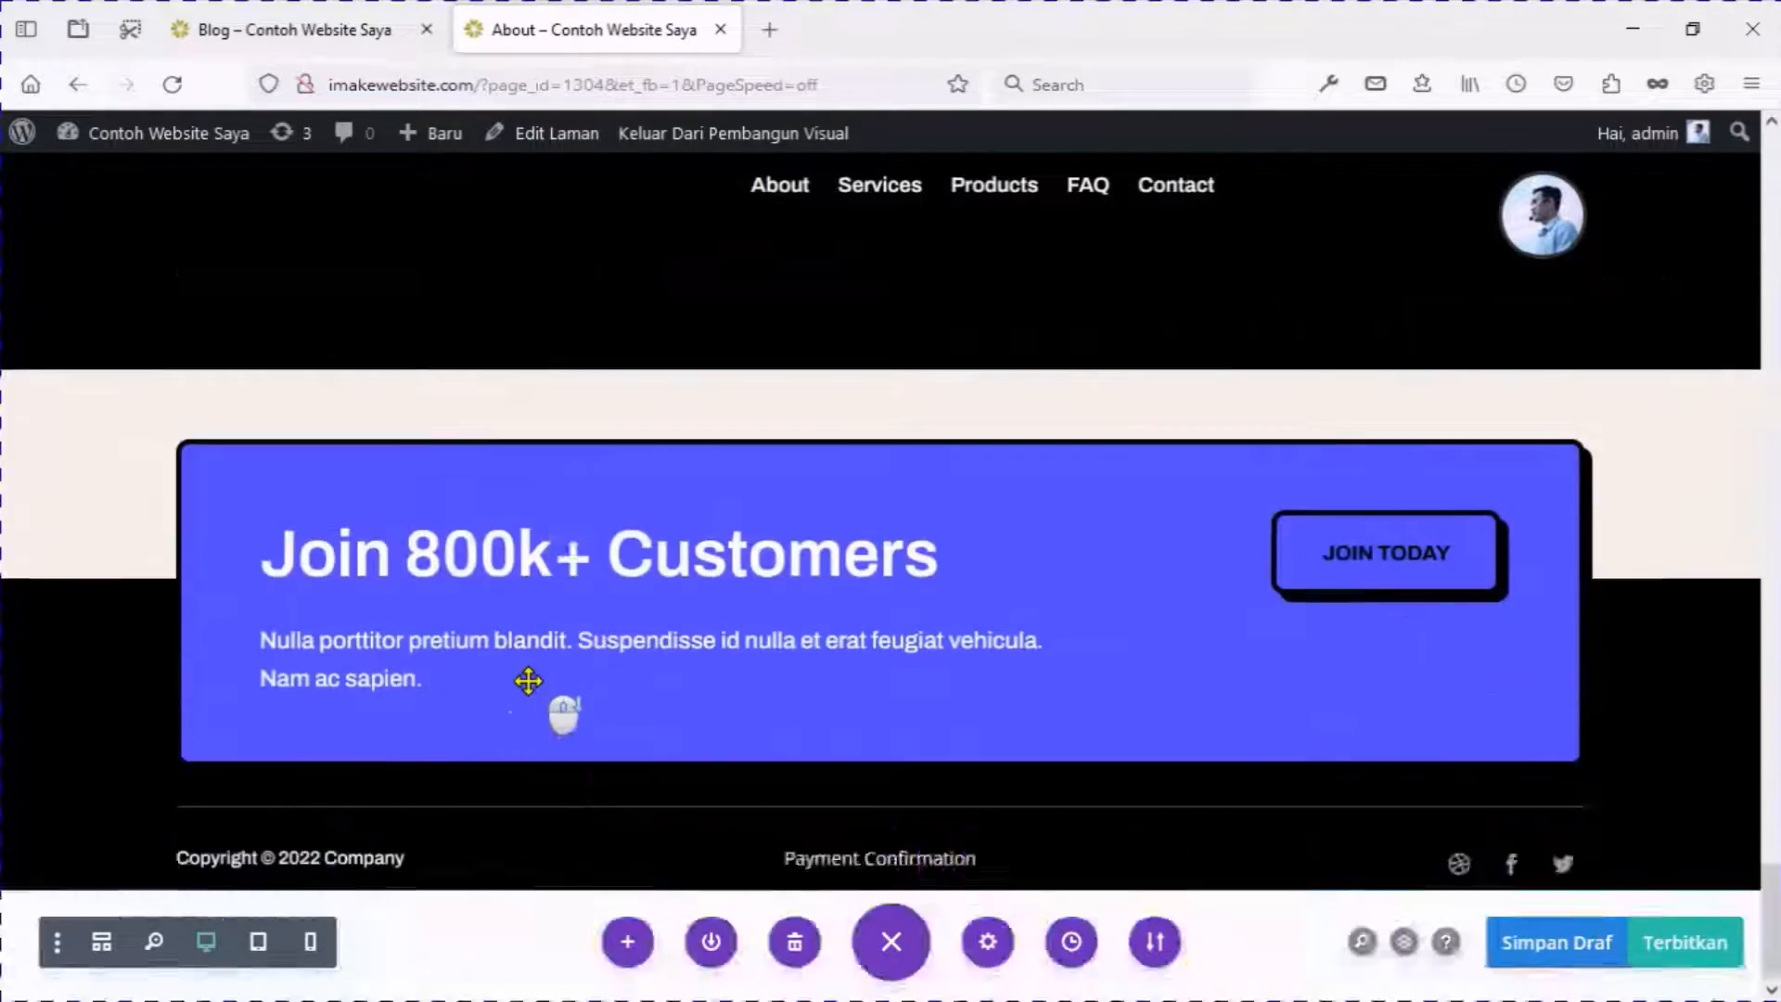
{"action": "scroll", "coordinate": [528, 675], "scroll_direction": "up", "scroll_amount": 2}
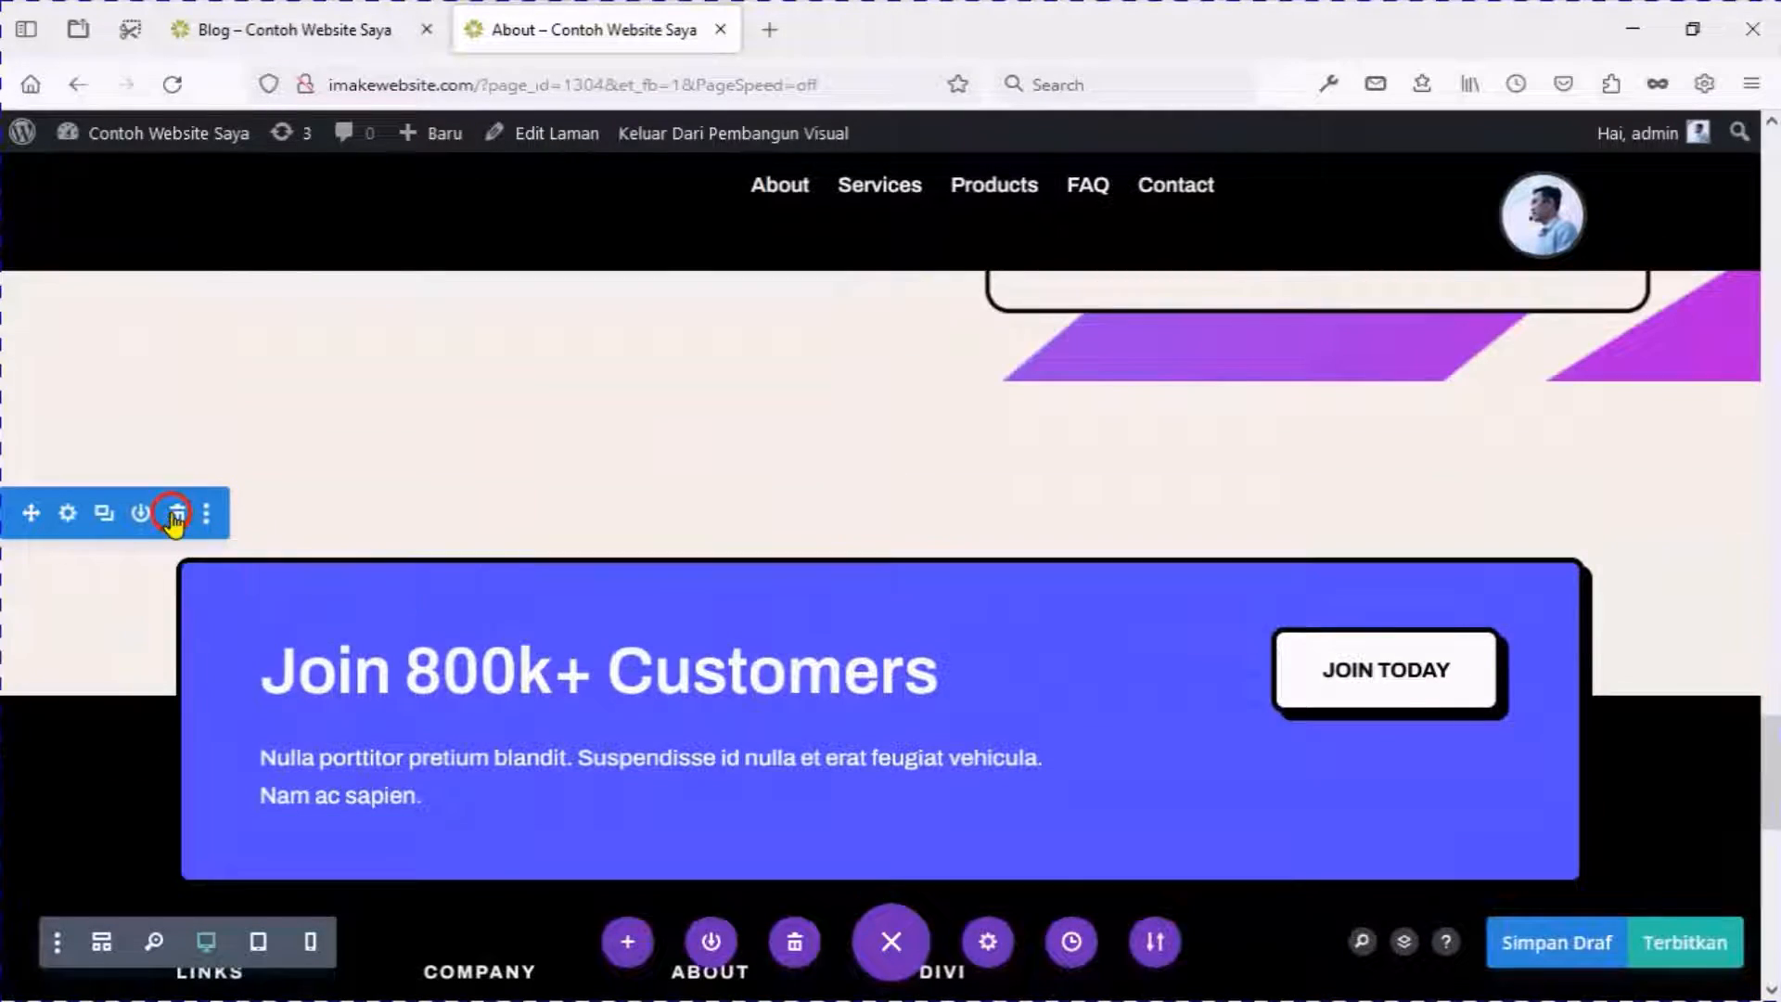
{"action": "left_click", "coordinate": [176, 513]}
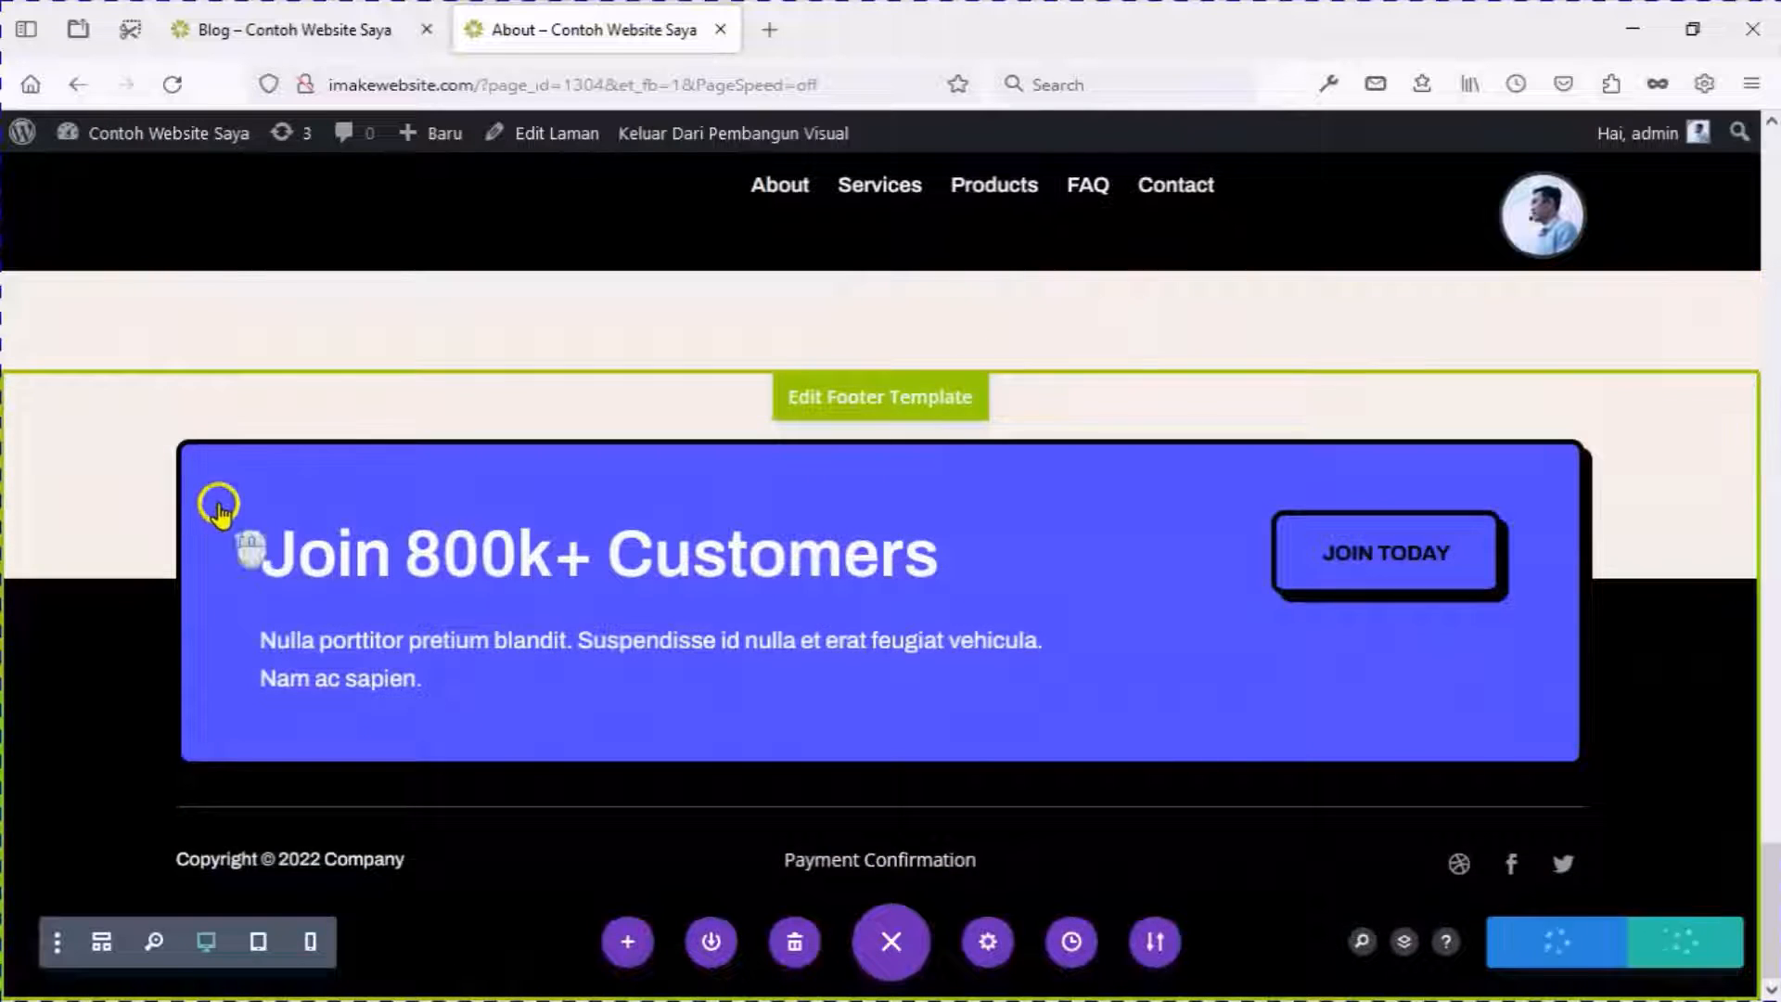
Open the 'Keluar Dari Pembangun Visual' link in a new browser tab.
{"action": "scroll", "coordinate": [208, 512], "scroll_direction": "up", "scroll_amount": 10}
{"action": "scroll", "coordinate": [221, 516], "scroll_direction": "up", "scroll_amount": 8}
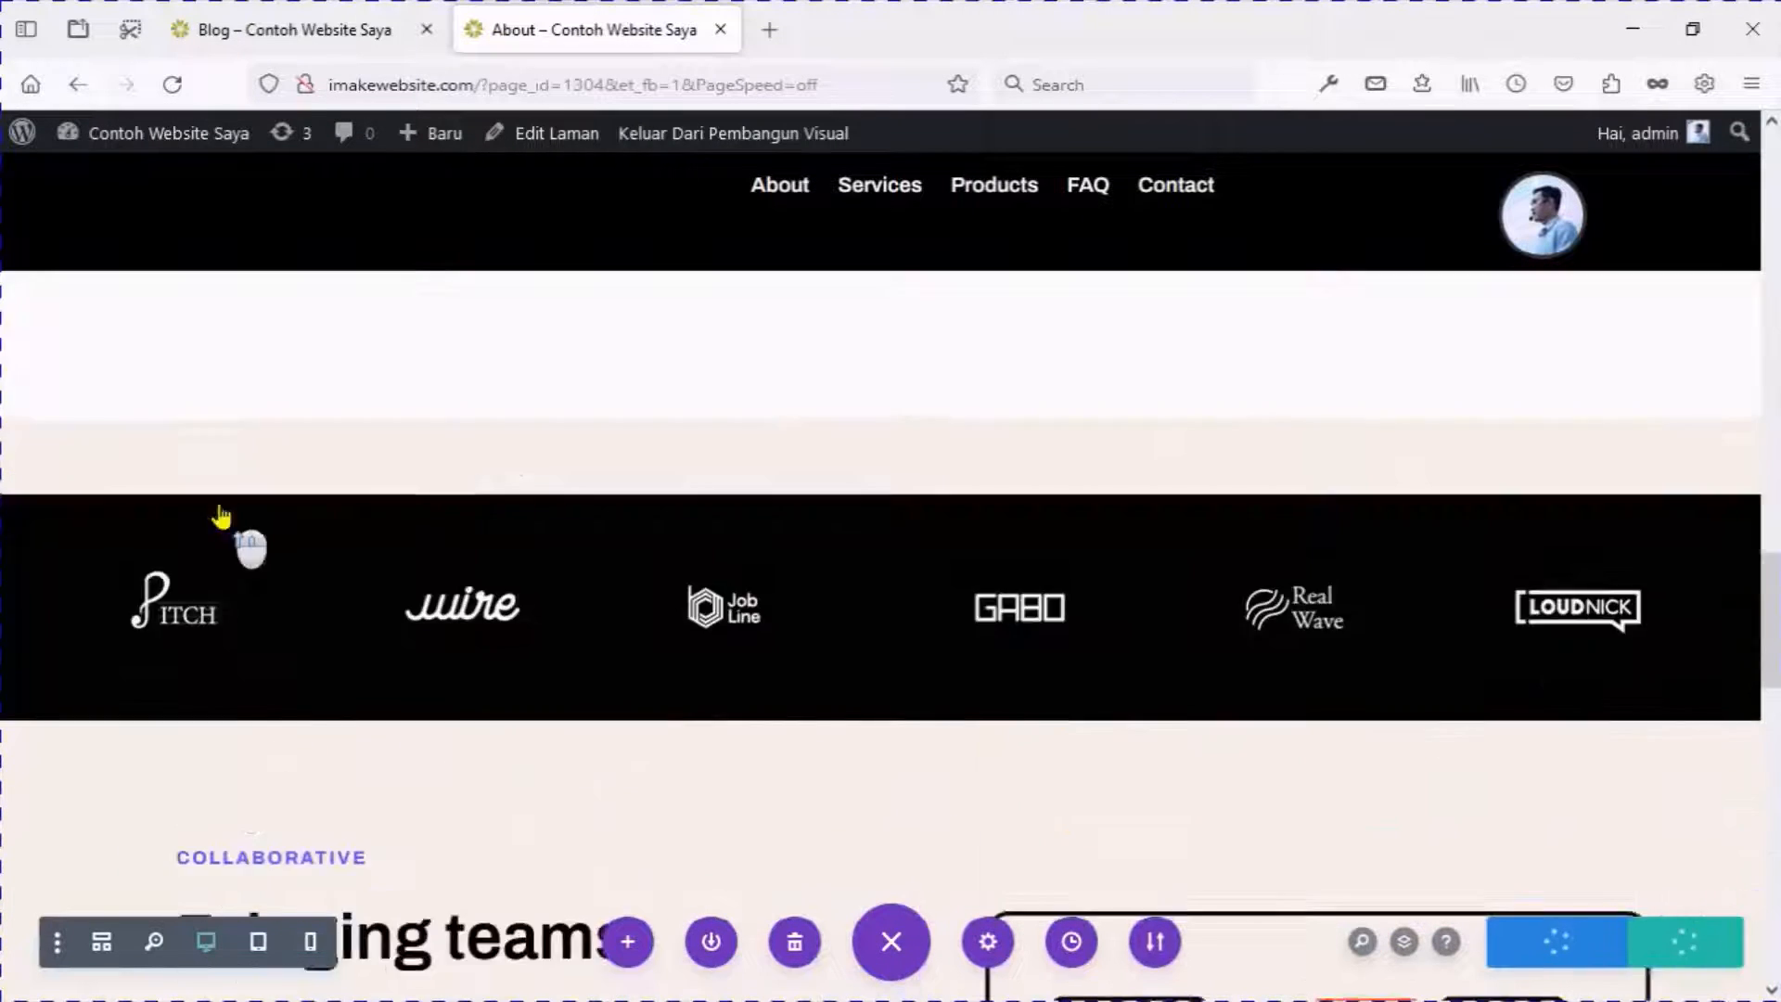
{"action": "right_click", "coordinate": [735, 139]}
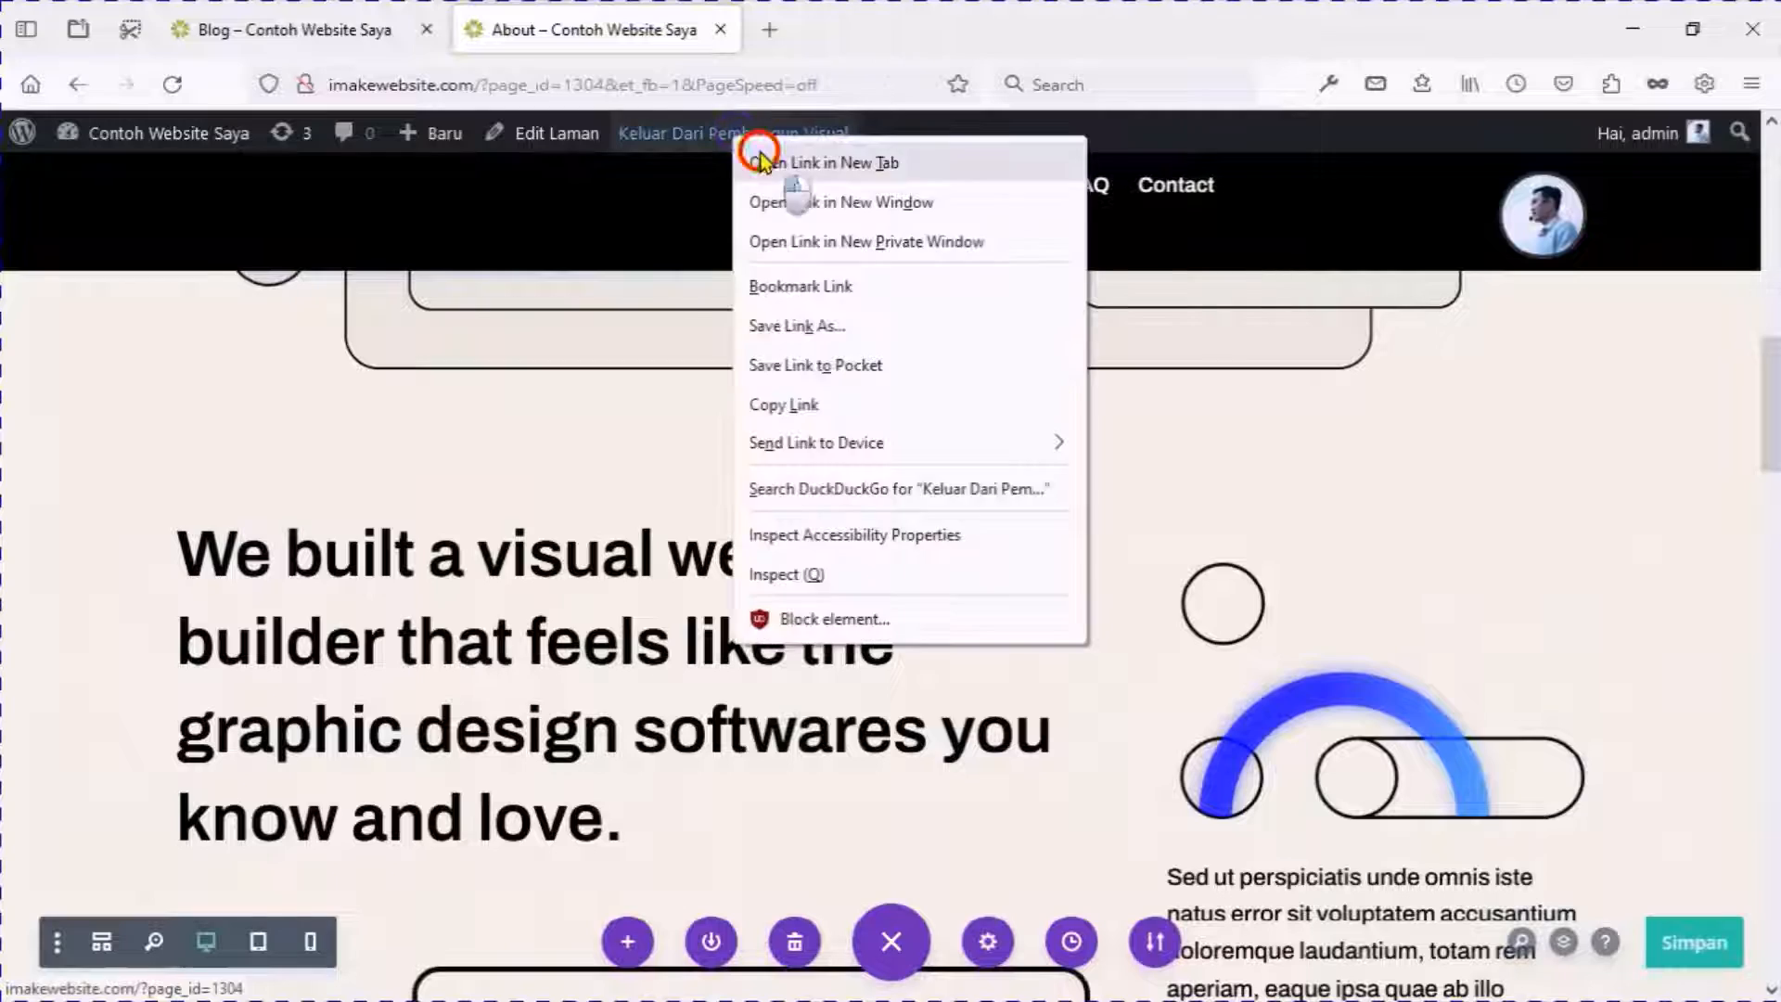
{"action": "left_click", "coordinate": [746, 161]}
Switch to the new tab showing the live About page and scroll through it.
{"action": "left_click", "coordinate": [783, 35]}
{"action": "scroll", "coordinate": [754, 449], "scroll_direction": "down", "scroll_amount": 15}
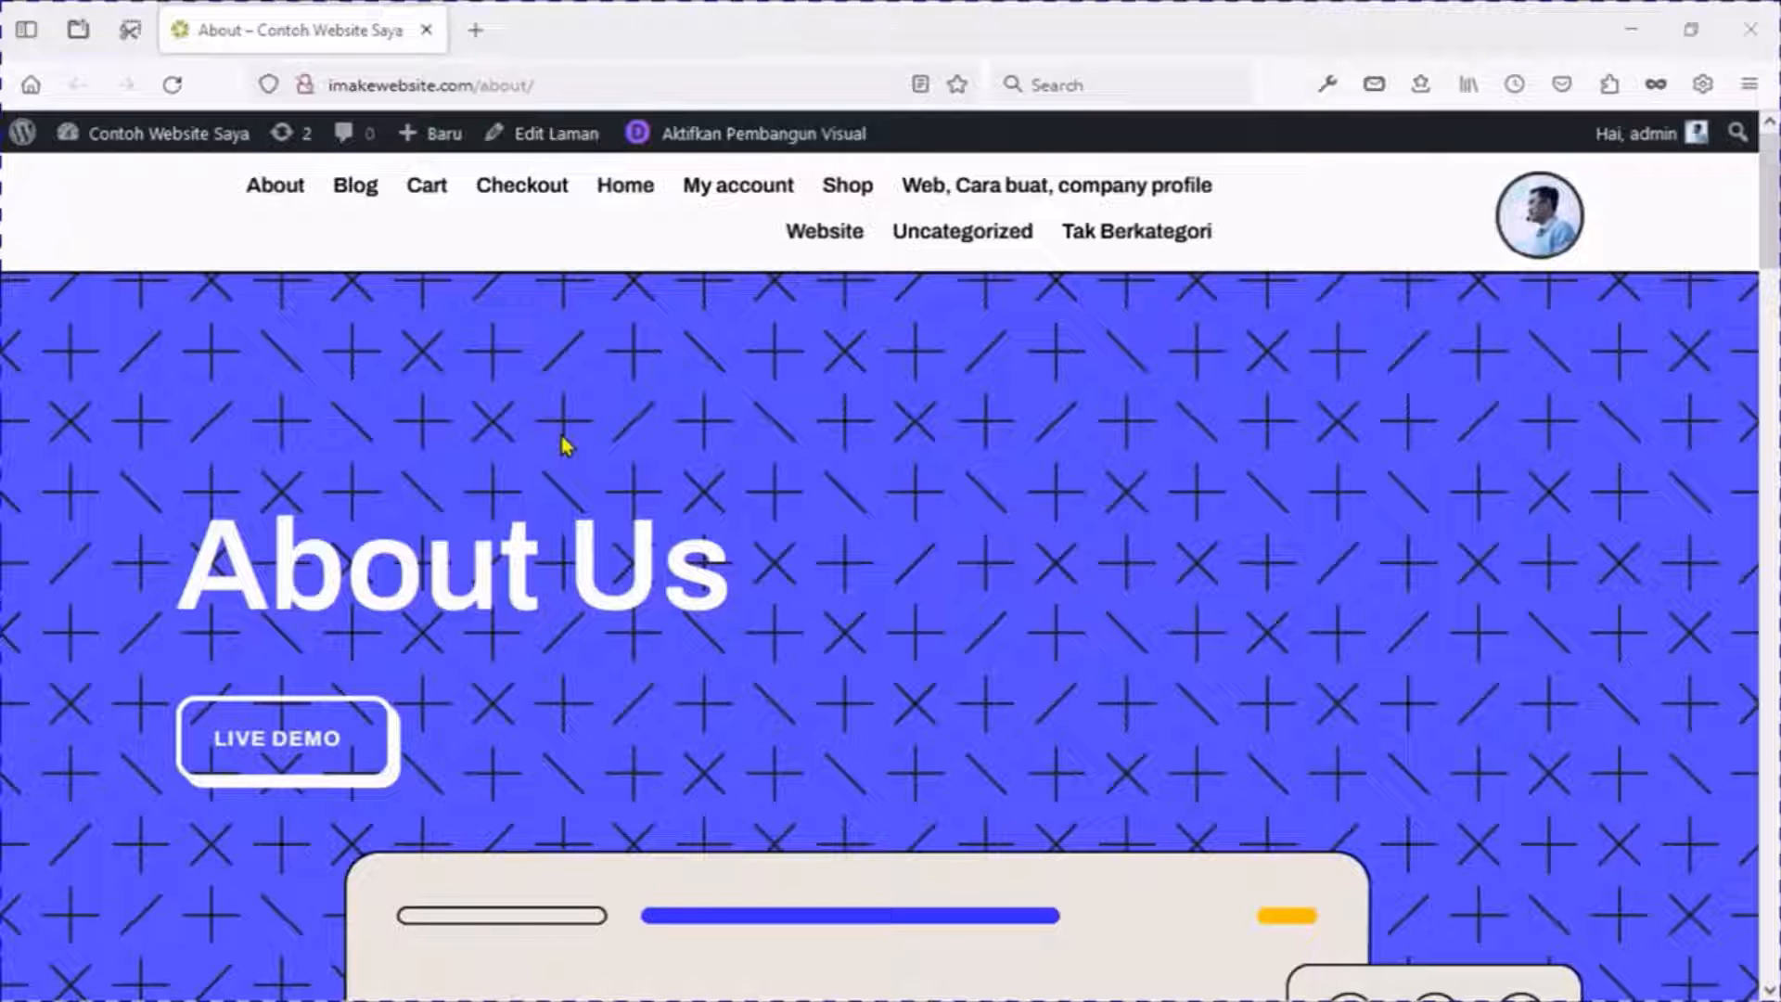
Create a new page titled 'Contact' and choose to build it with Divi.
{"action": "left_click", "coordinate": [453, 139]}
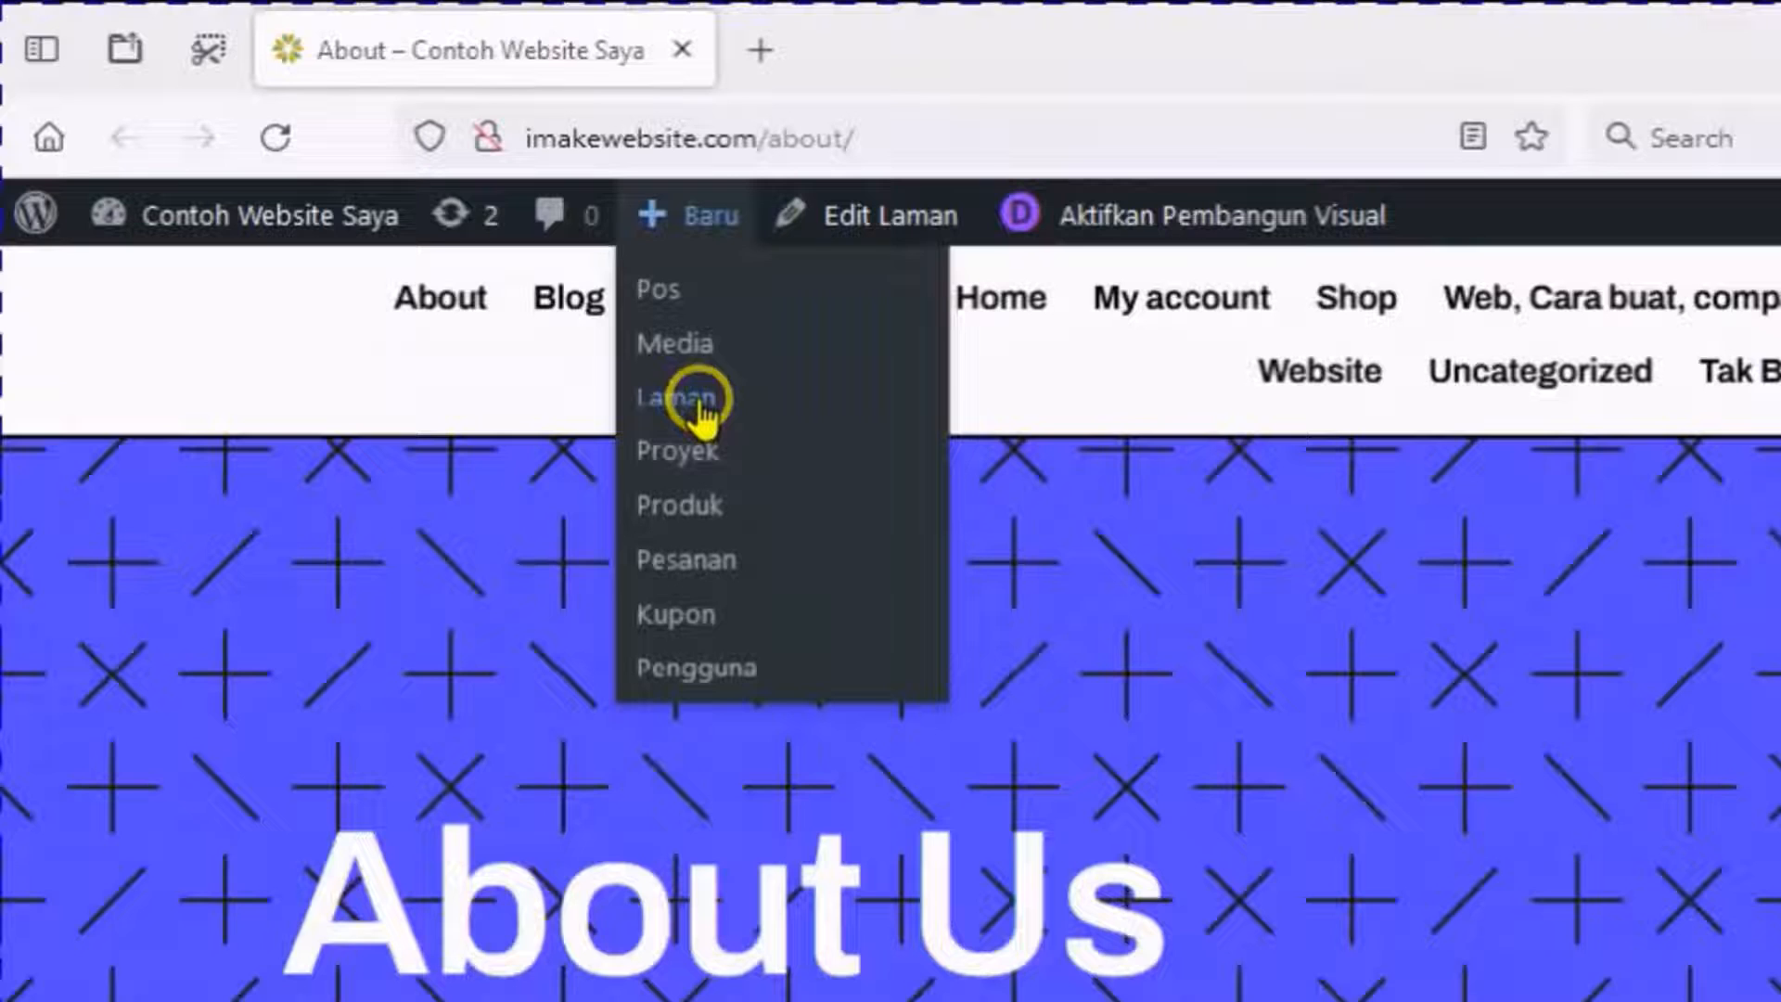
{"action": "left_click", "coordinate": [438, 257]}
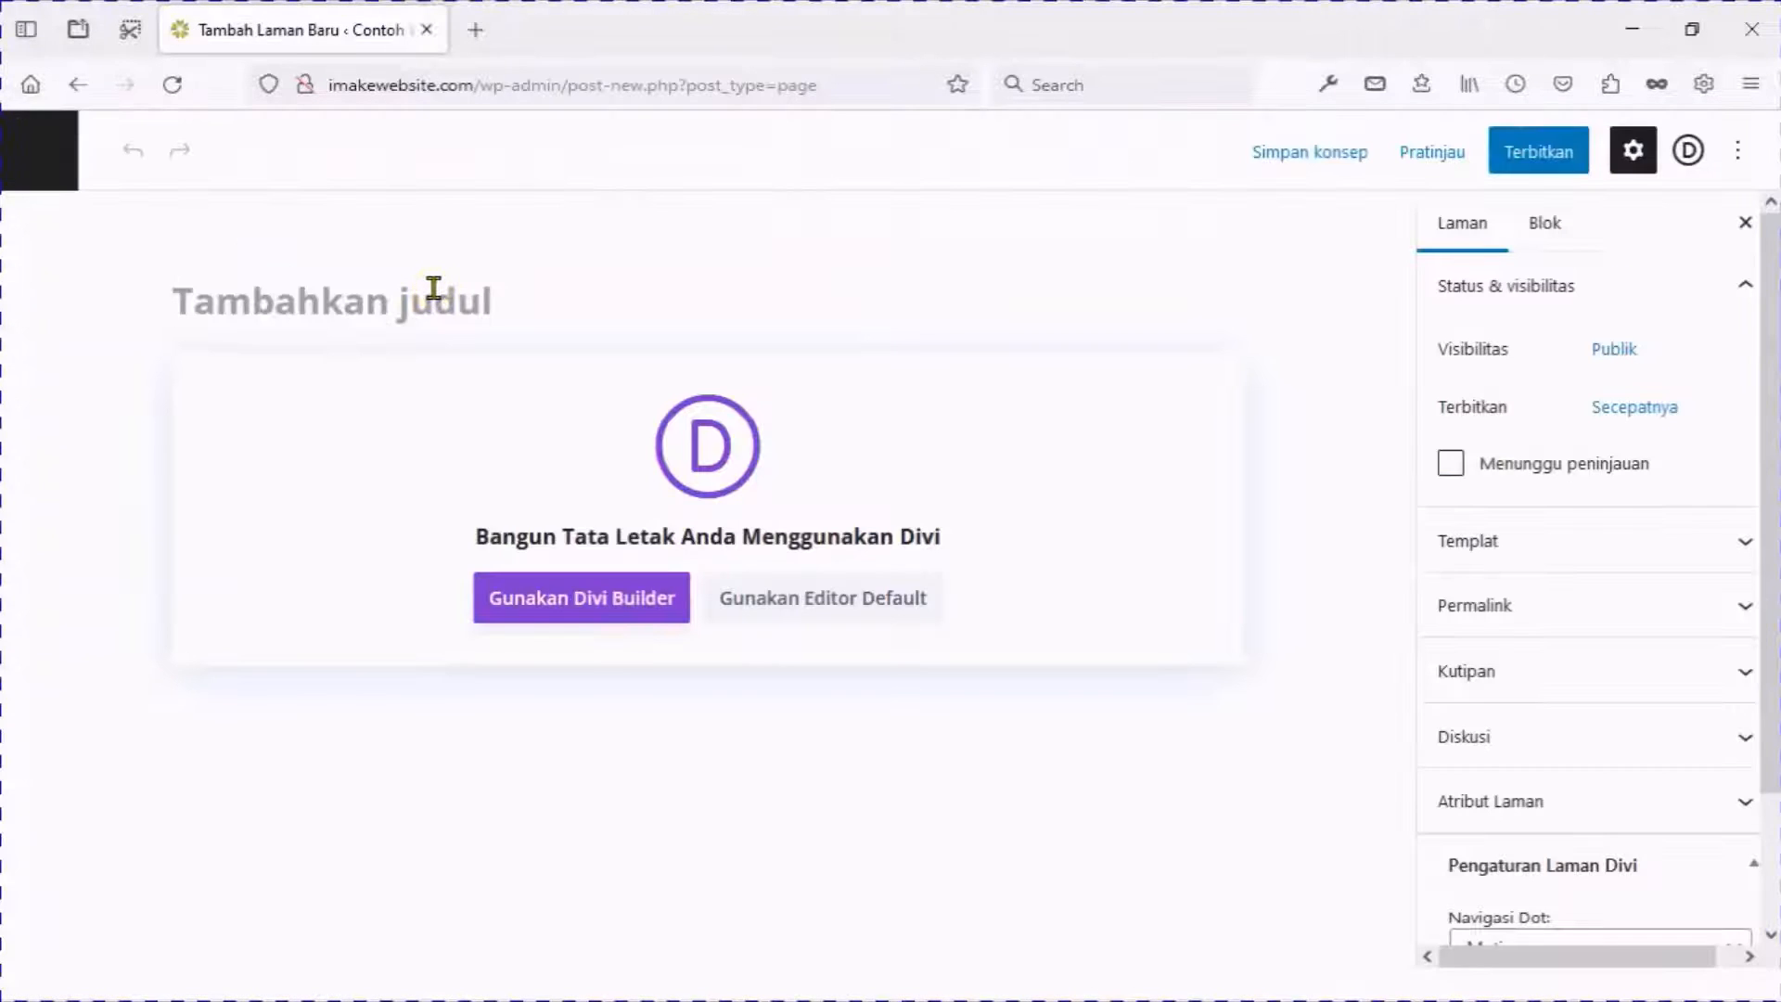
{"action": "type", "text": "Contact"}
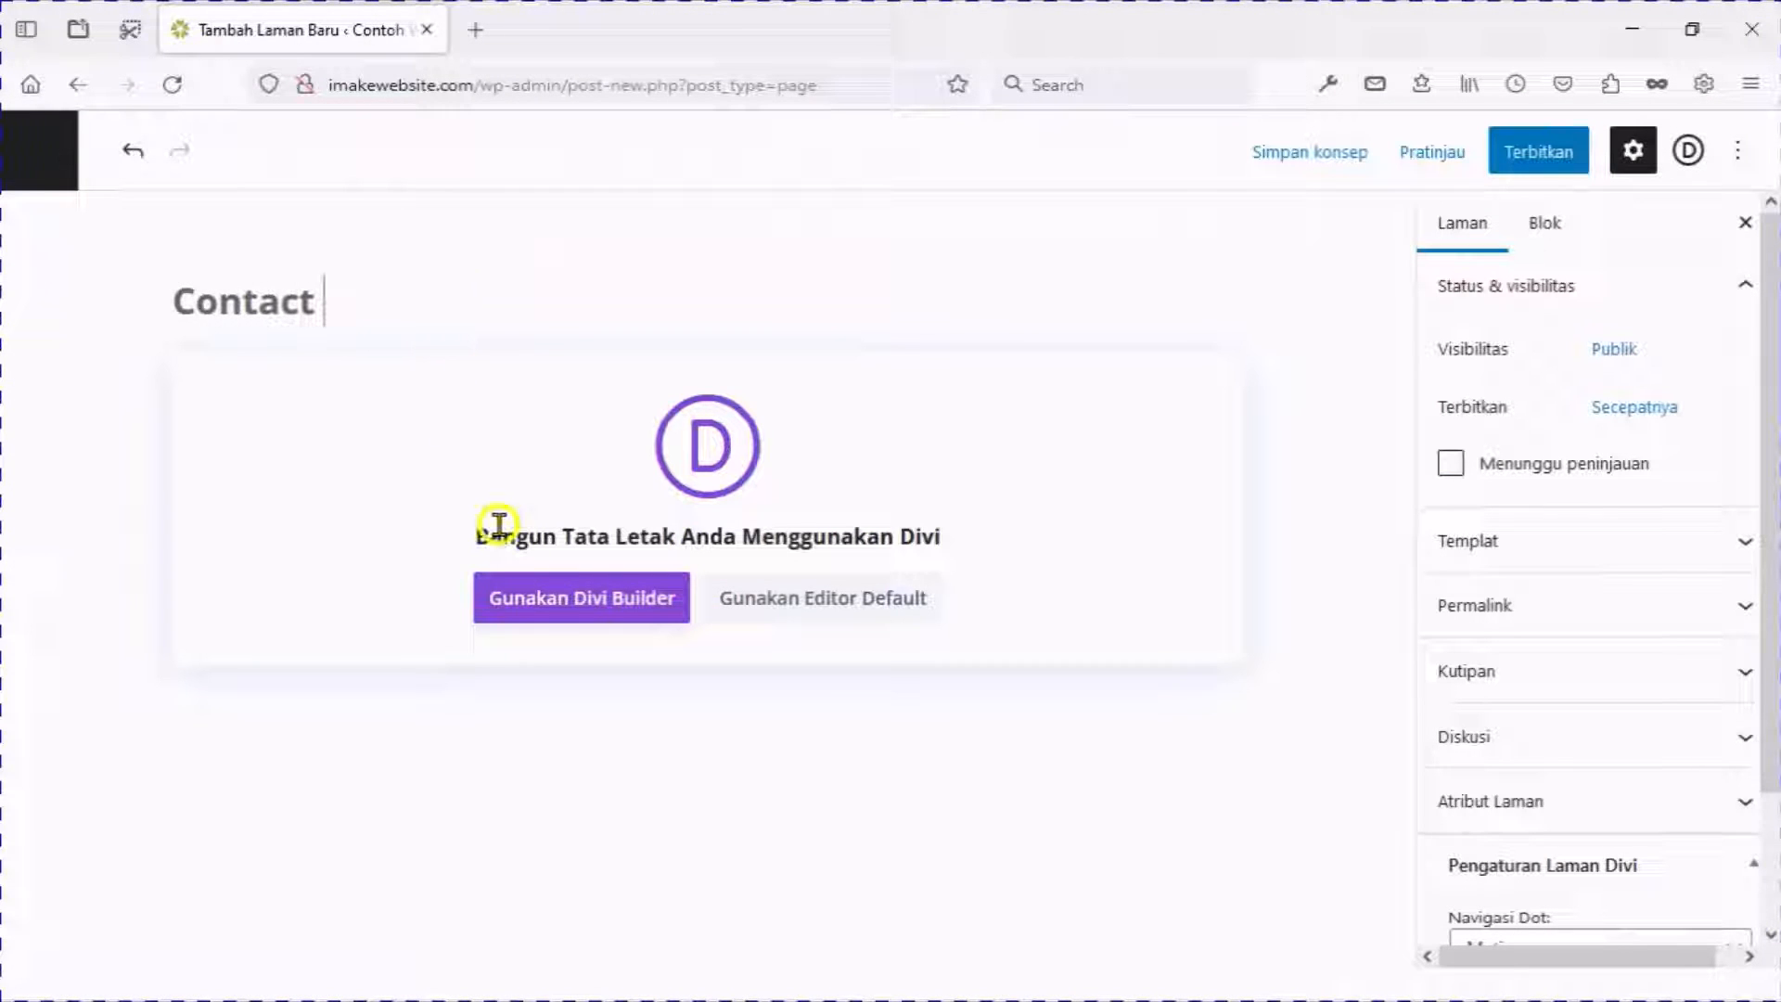
{"action": "left_click", "coordinate": [536, 609]}
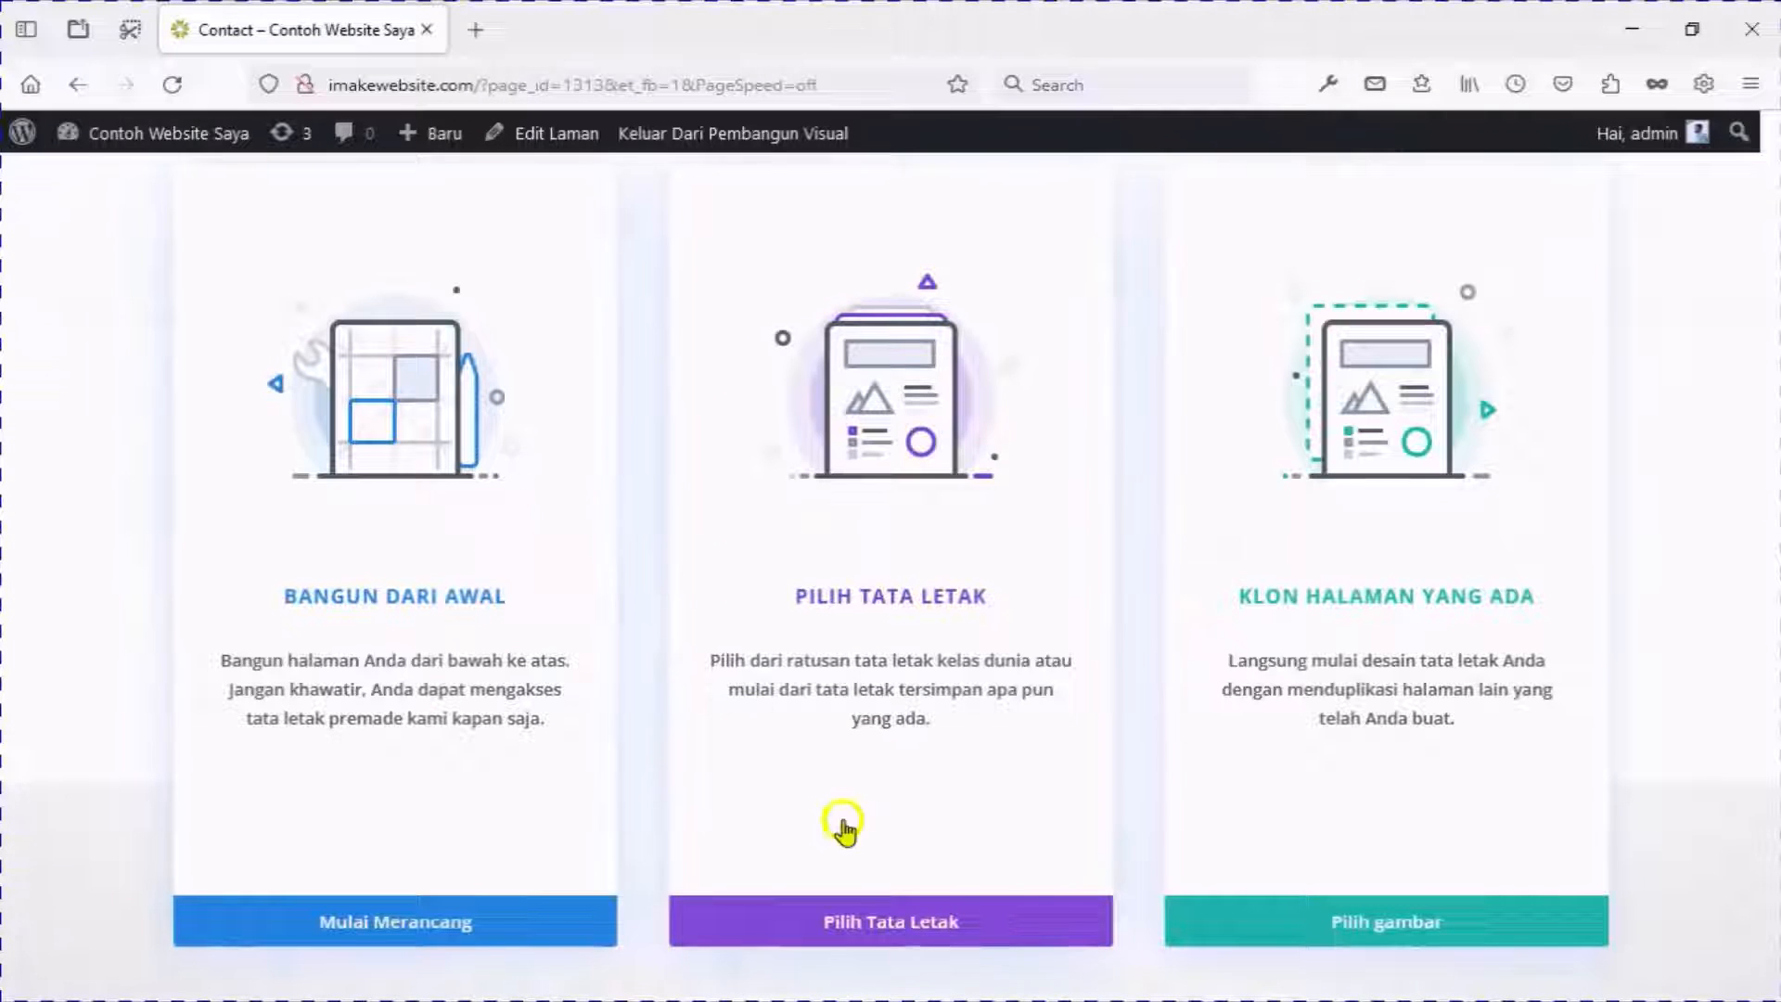
Load the Software layout pack's Contact layout onto the page.
{"action": "left_click", "coordinate": [905, 920]}
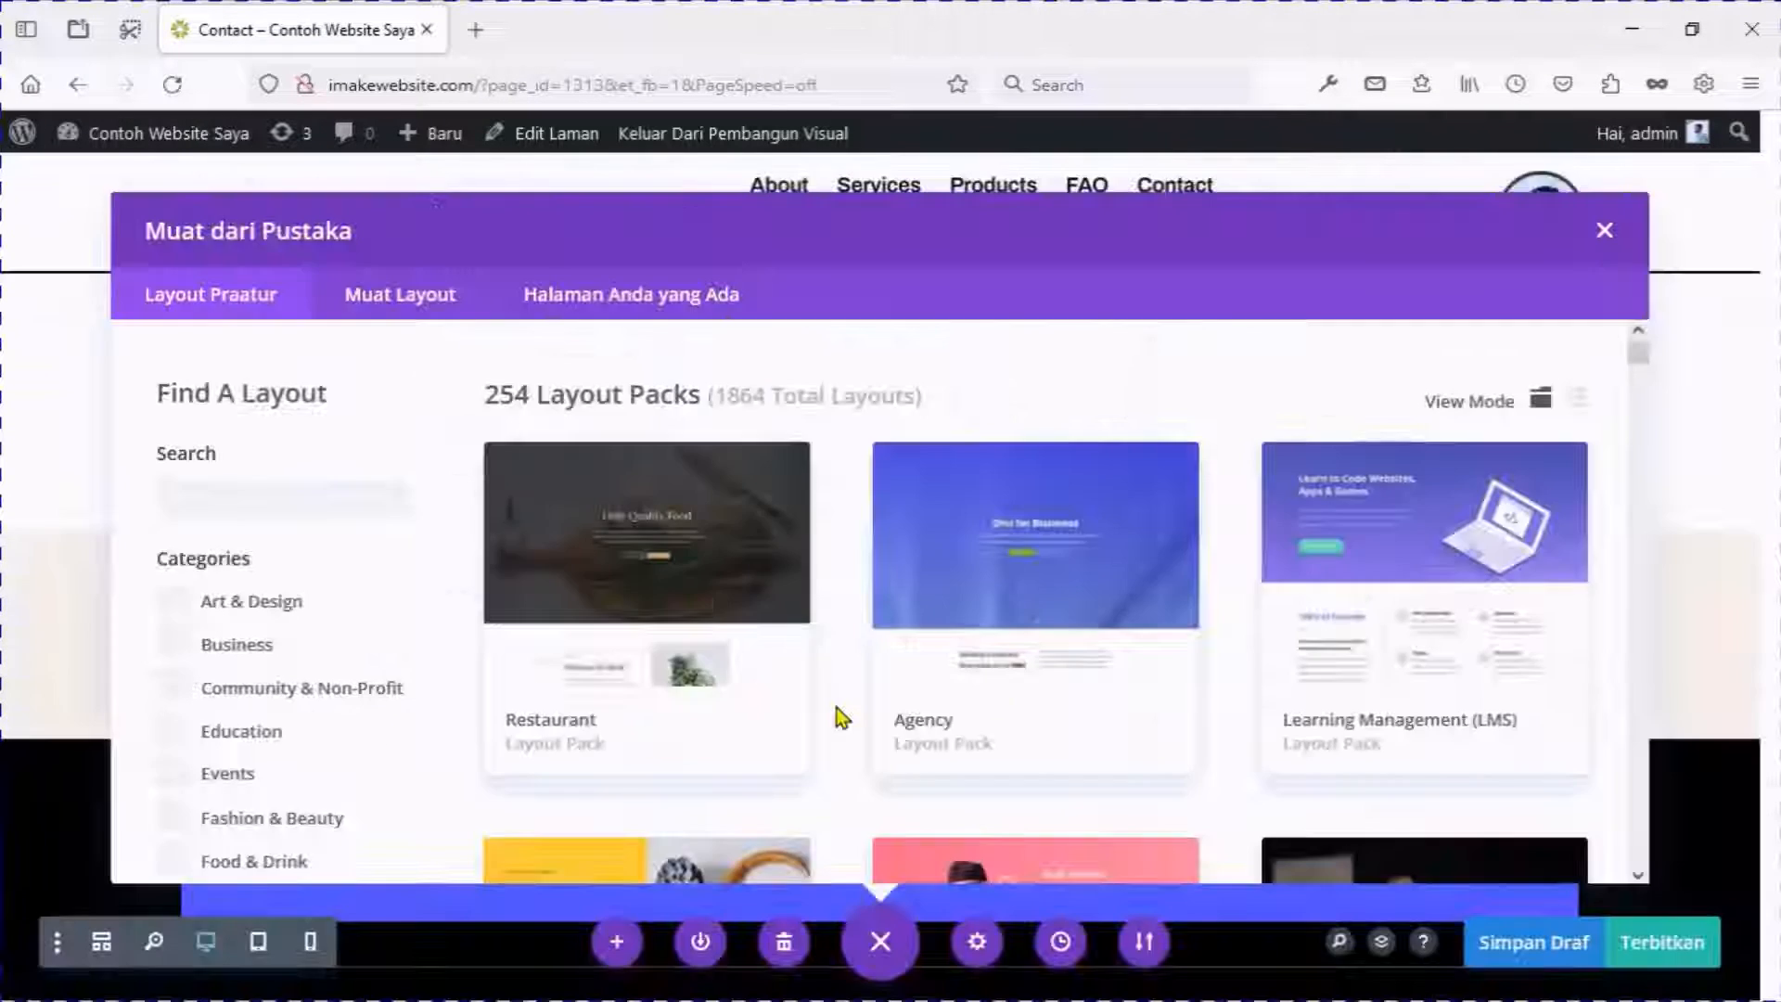
{"action": "scroll", "coordinate": [1642, 399], "scroll_direction": "down", "scroll_amount": 15}
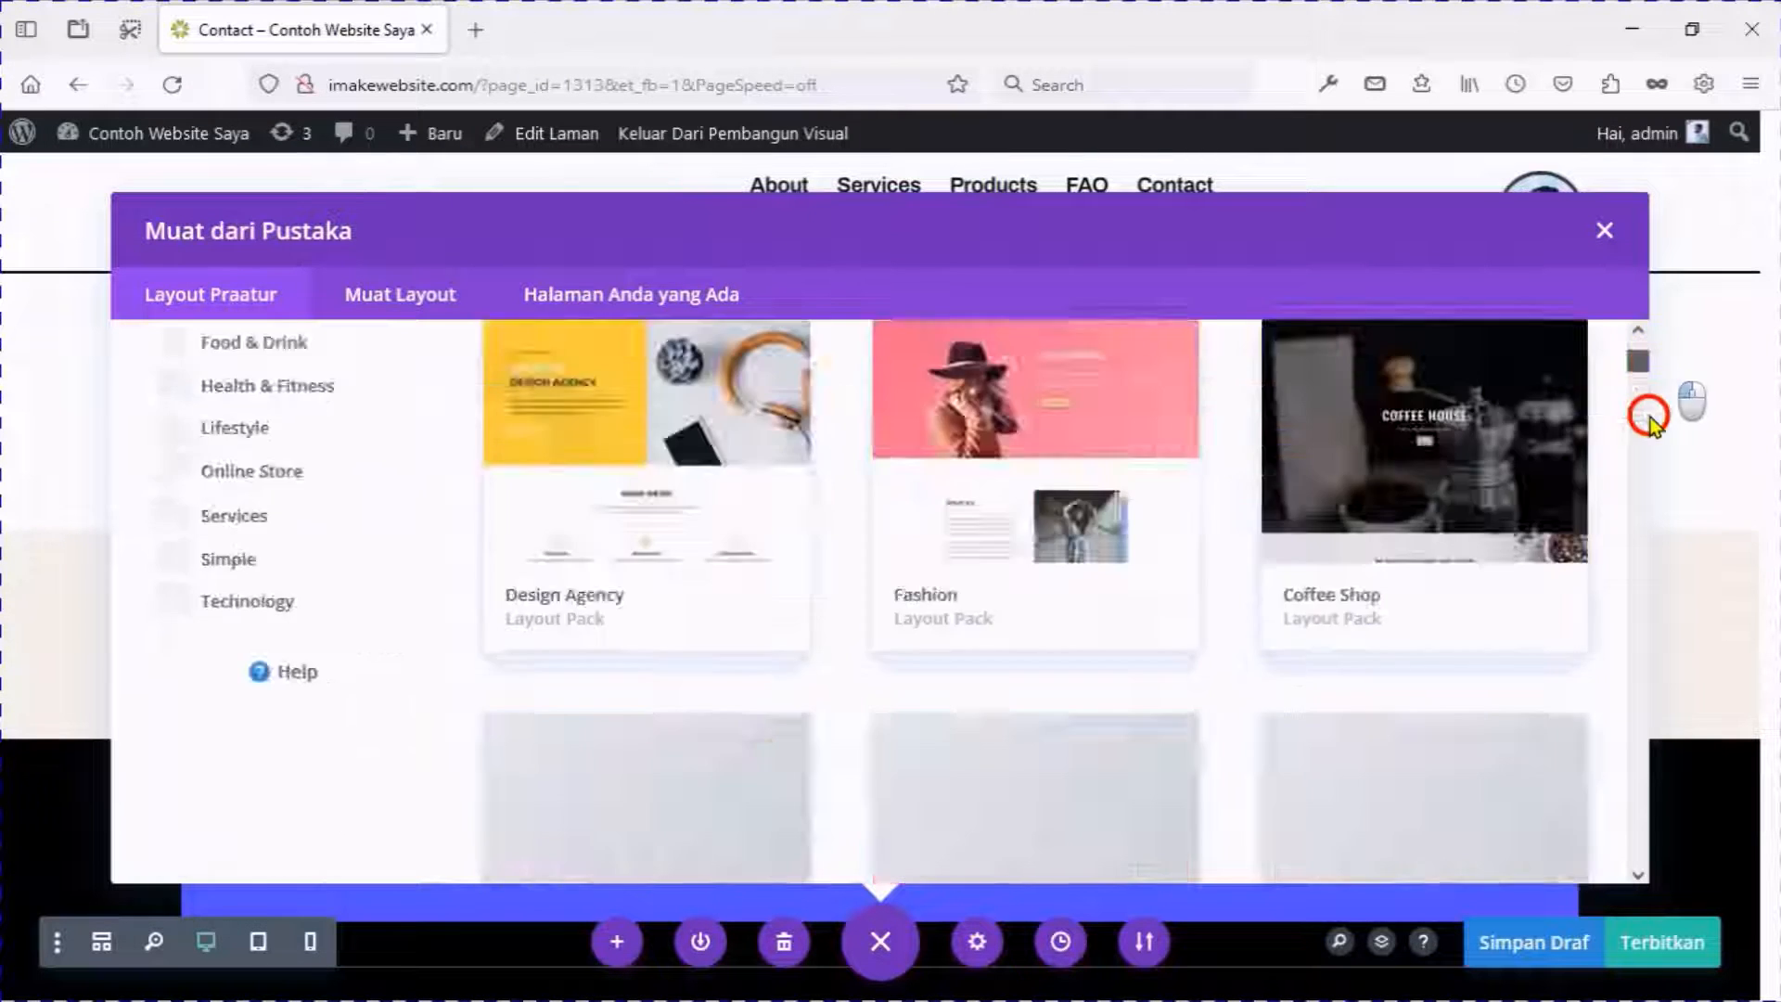
{"action": "left_click", "coordinate": [1432, 477]}
{"action": "scroll", "coordinate": [1280, 543], "scroll_direction": "down", "scroll_amount": 3}
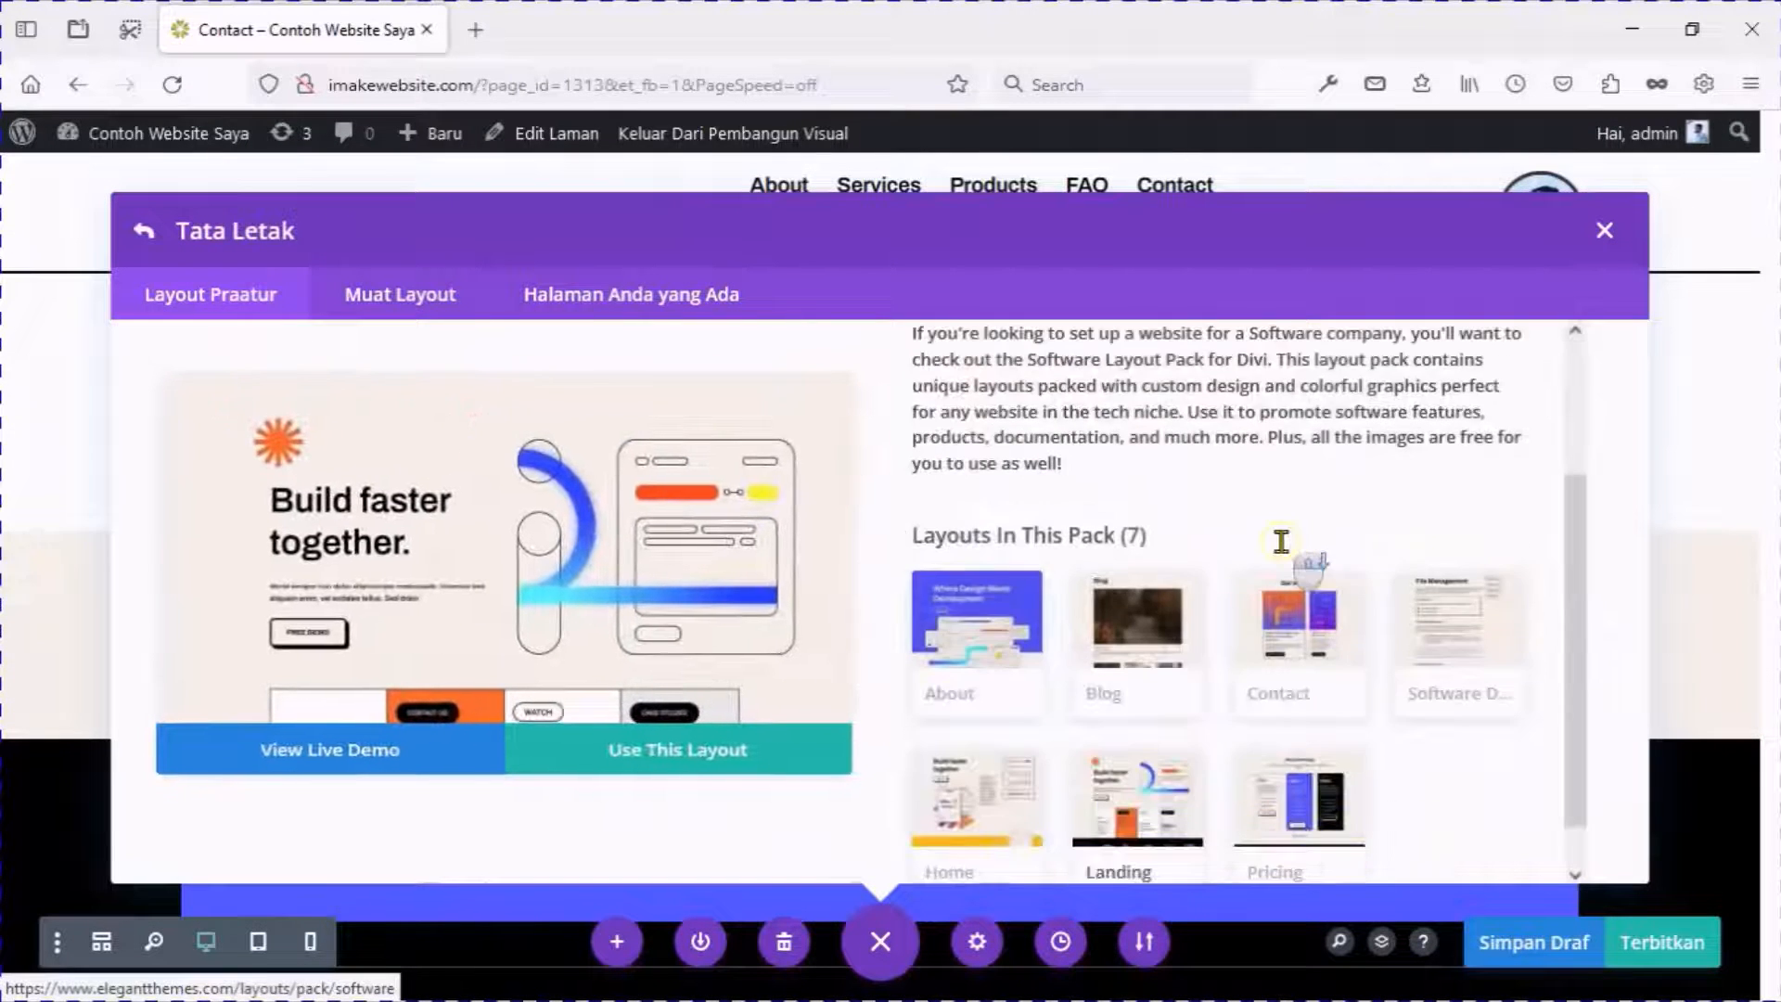
{"action": "left_click", "coordinate": [1292, 566]}
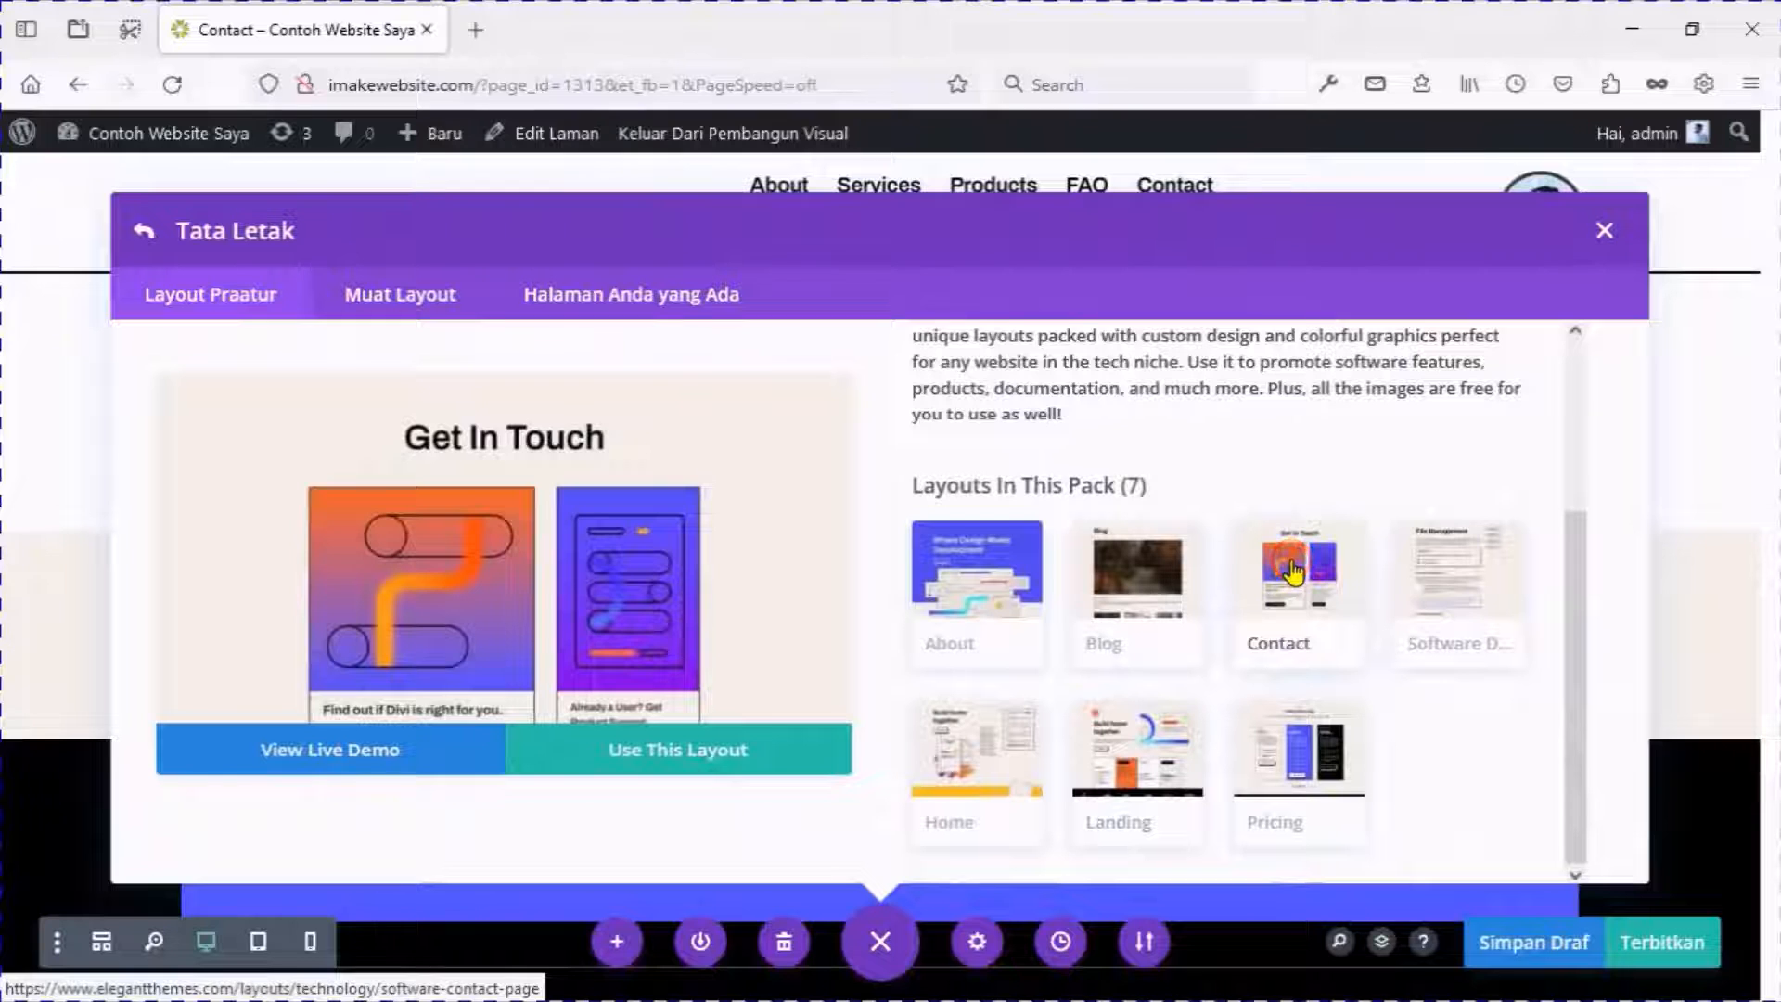
{"action": "scroll", "coordinate": [686, 501], "scroll_direction": "down", "scroll_amount": 5}
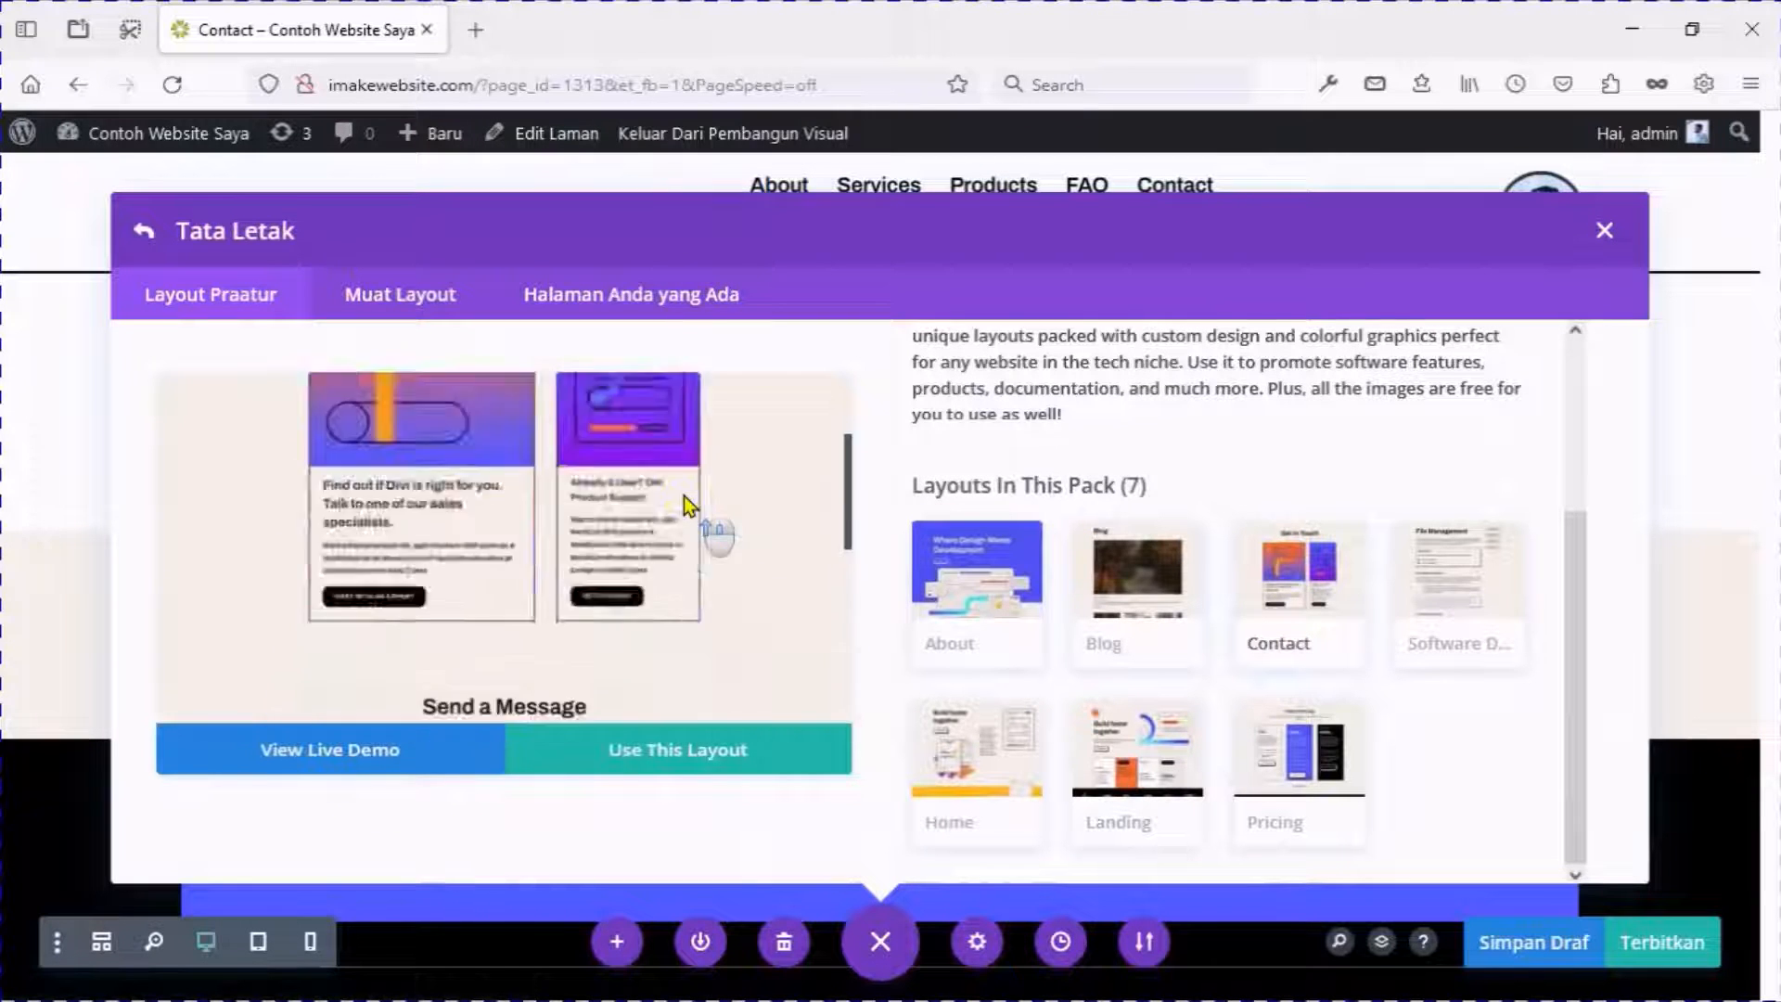
{"action": "scroll", "coordinate": [686, 505], "scroll_direction": "up", "scroll_amount": 5}
{"action": "left_click", "coordinate": [649, 772]}
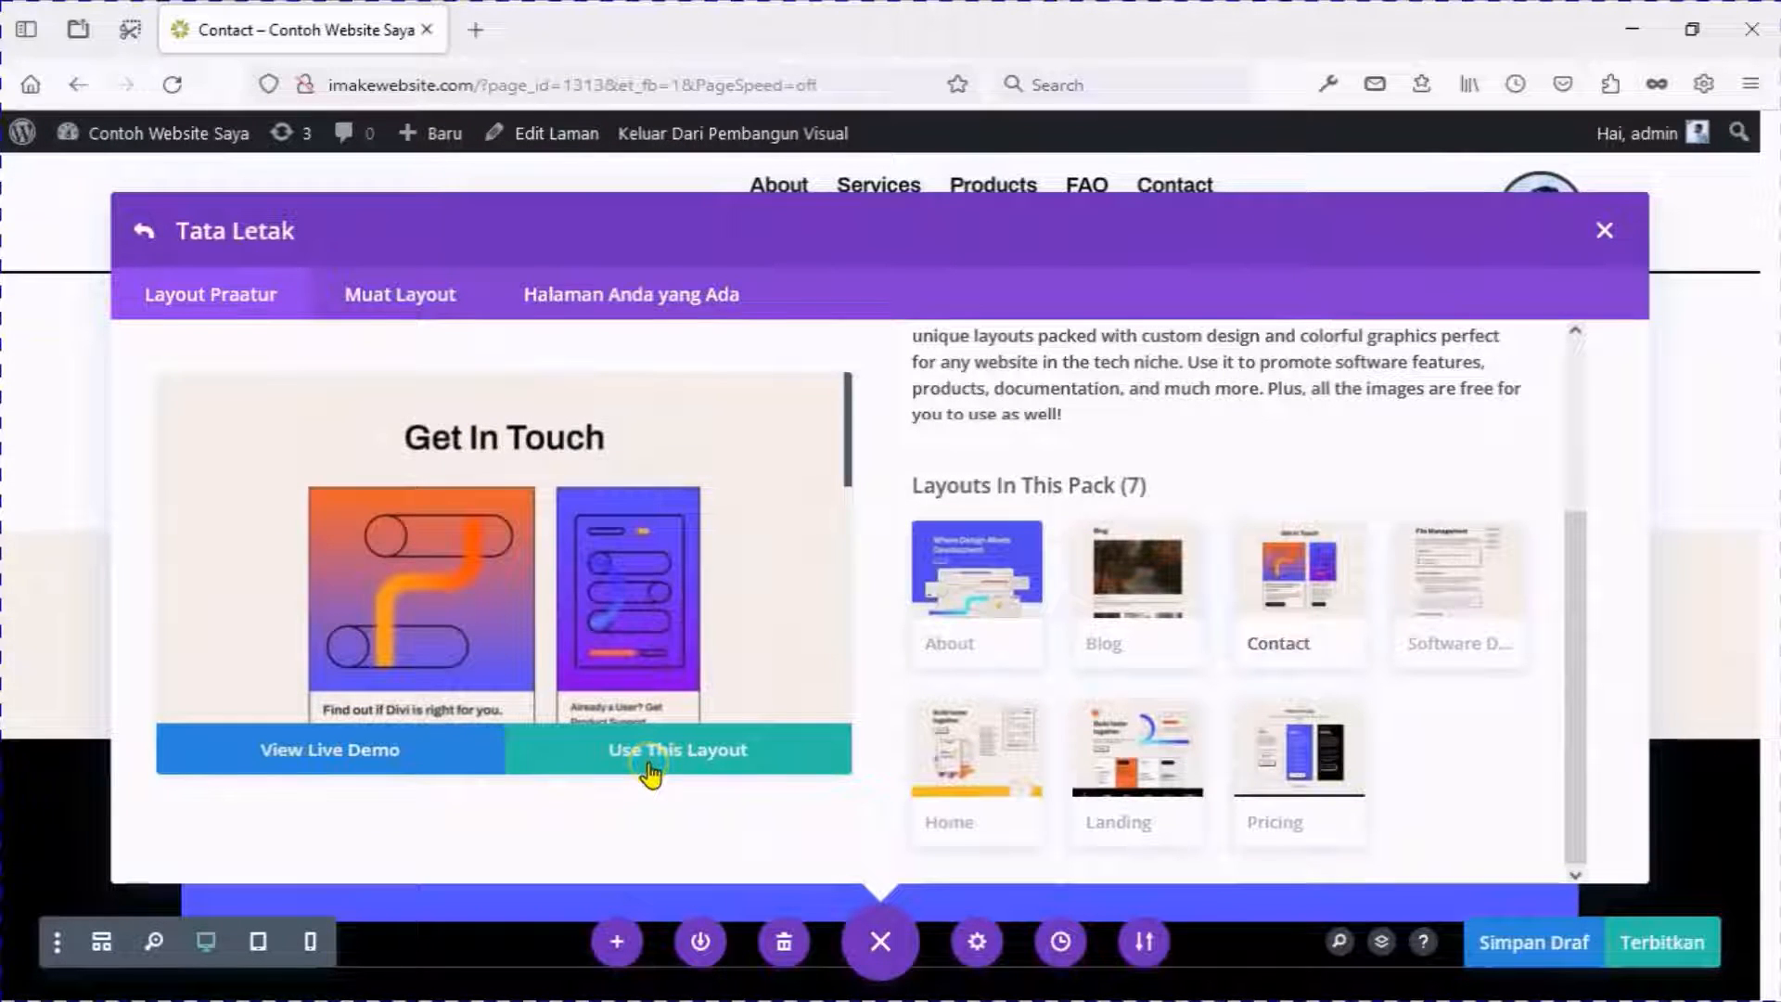
{"action": "left_click", "coordinate": [649, 772]}
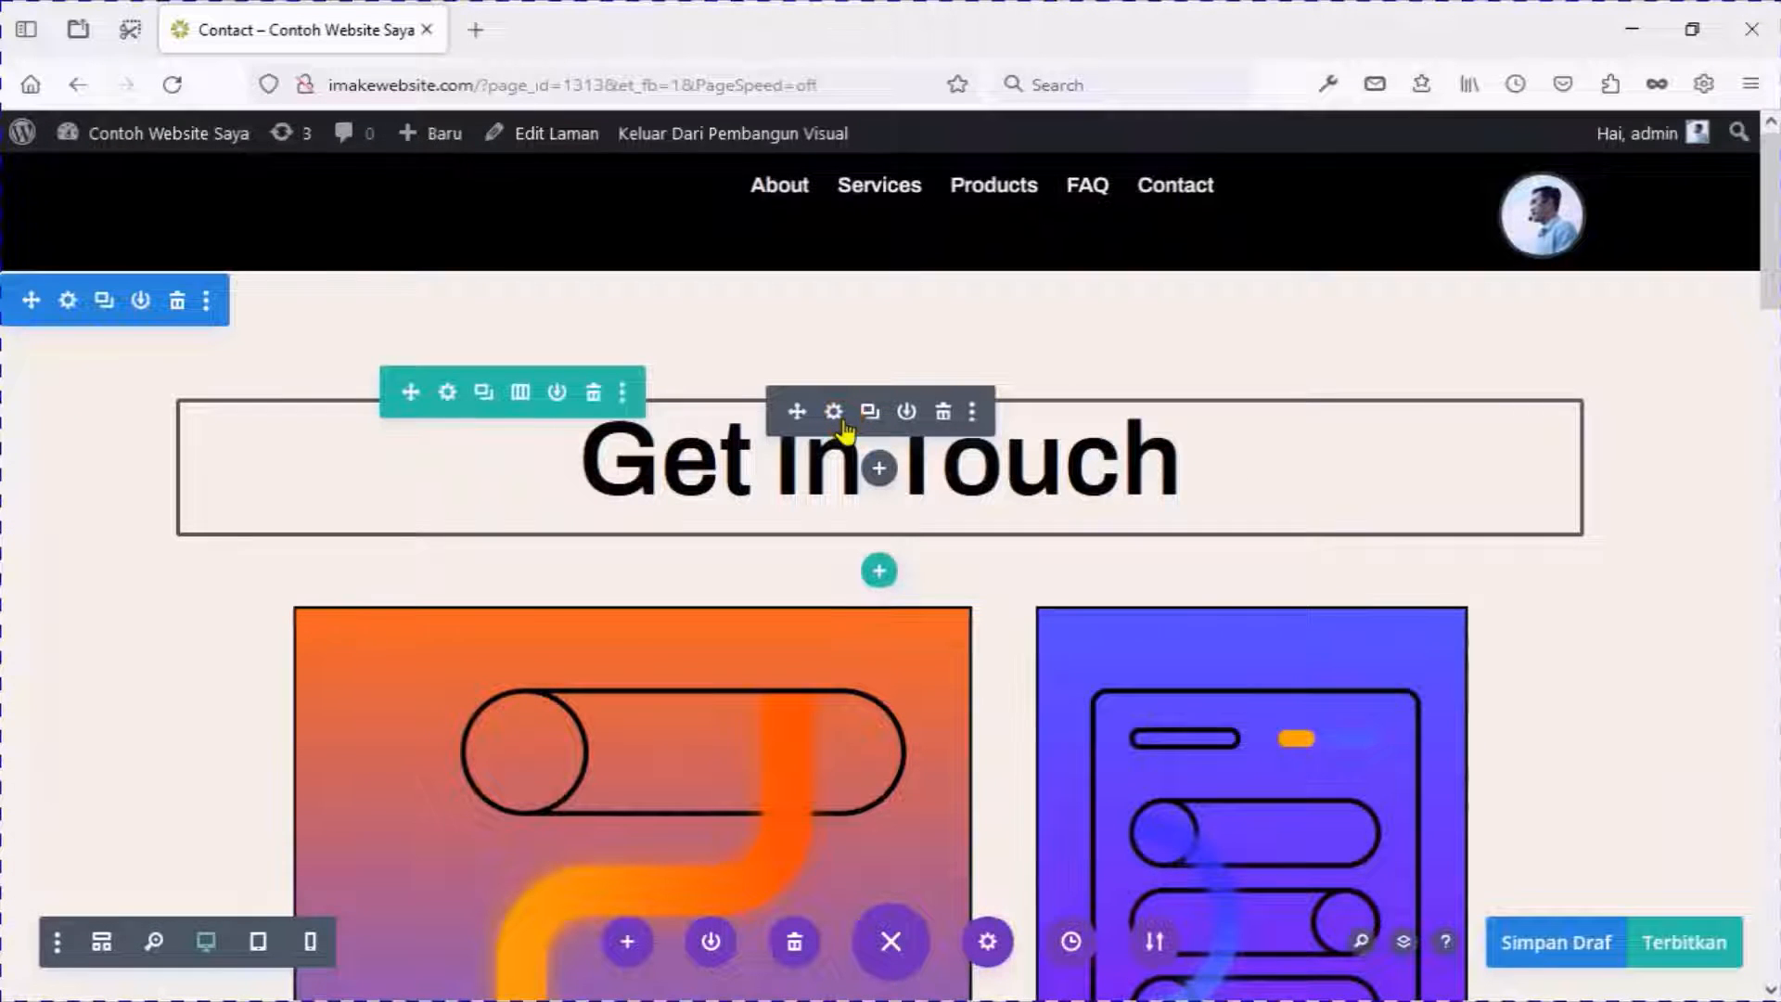
Replace the 'Get In Touch' heading text with 'Contact Us' and save the module.
{"action": "left_click", "coordinate": [833, 413]}
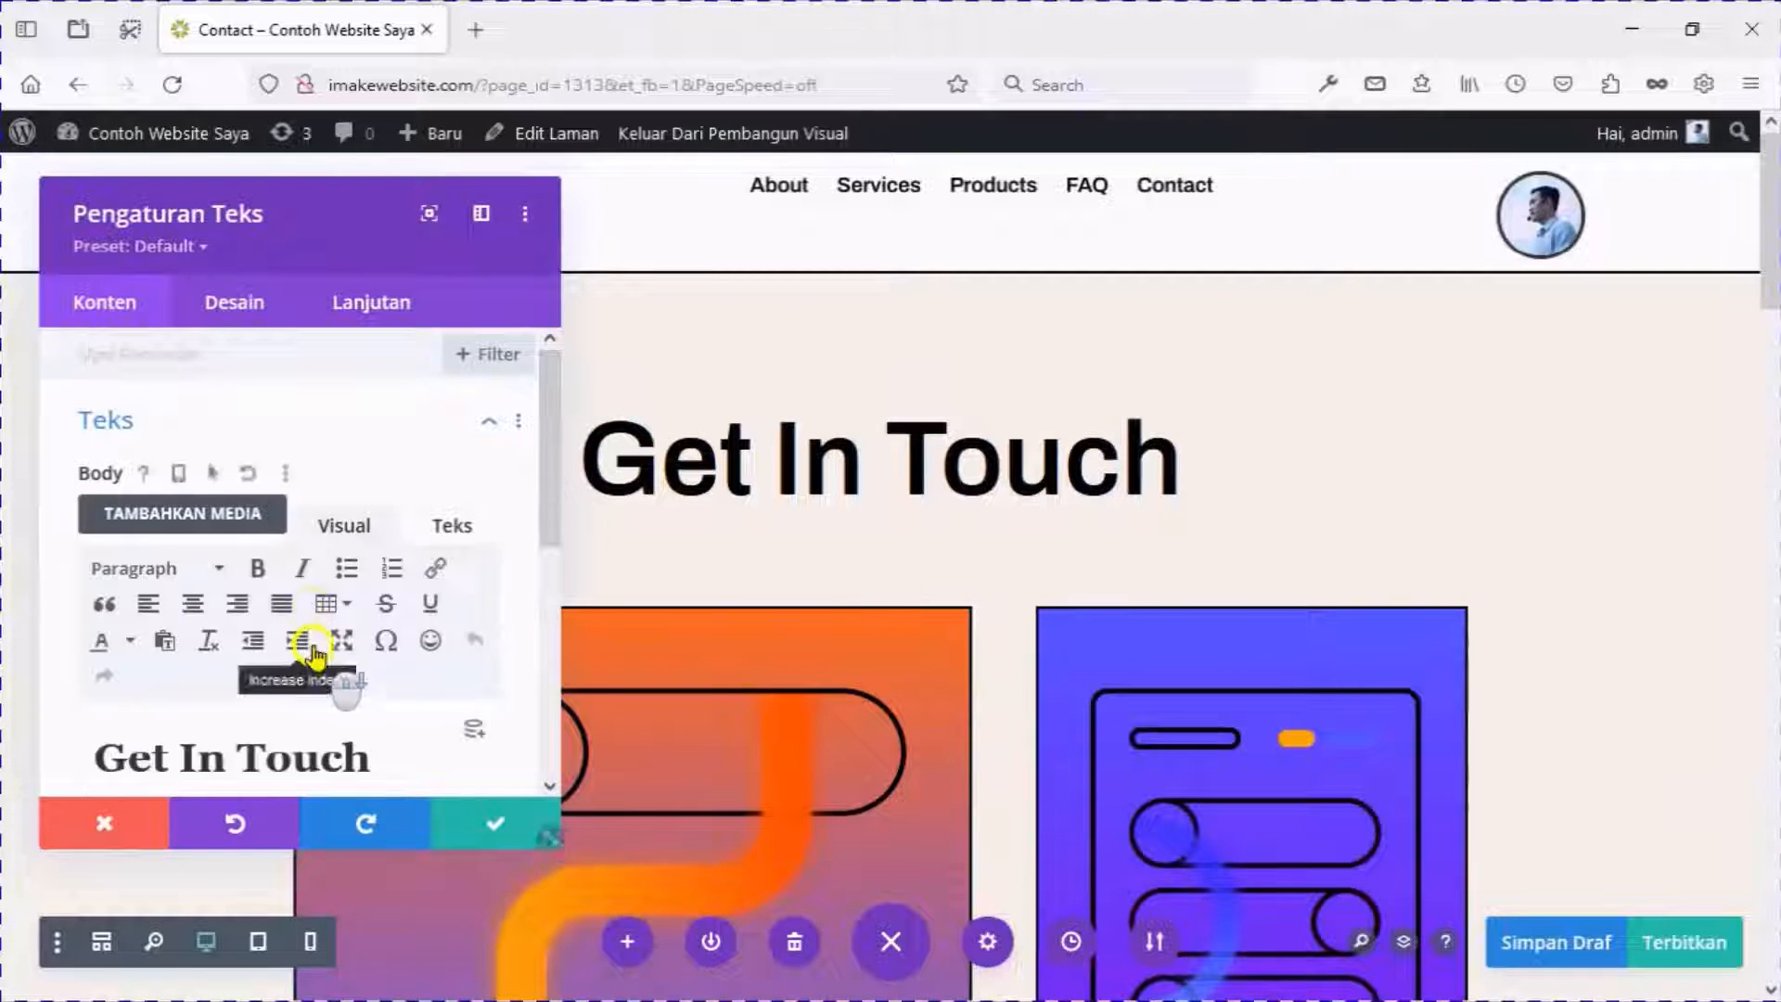
{"action": "scroll", "coordinate": [312, 654], "scroll_direction": "down", "scroll_amount": 2}
{"action": "triple_click", "coordinate": [318, 607]}
{"action": "type", "text": "C"}
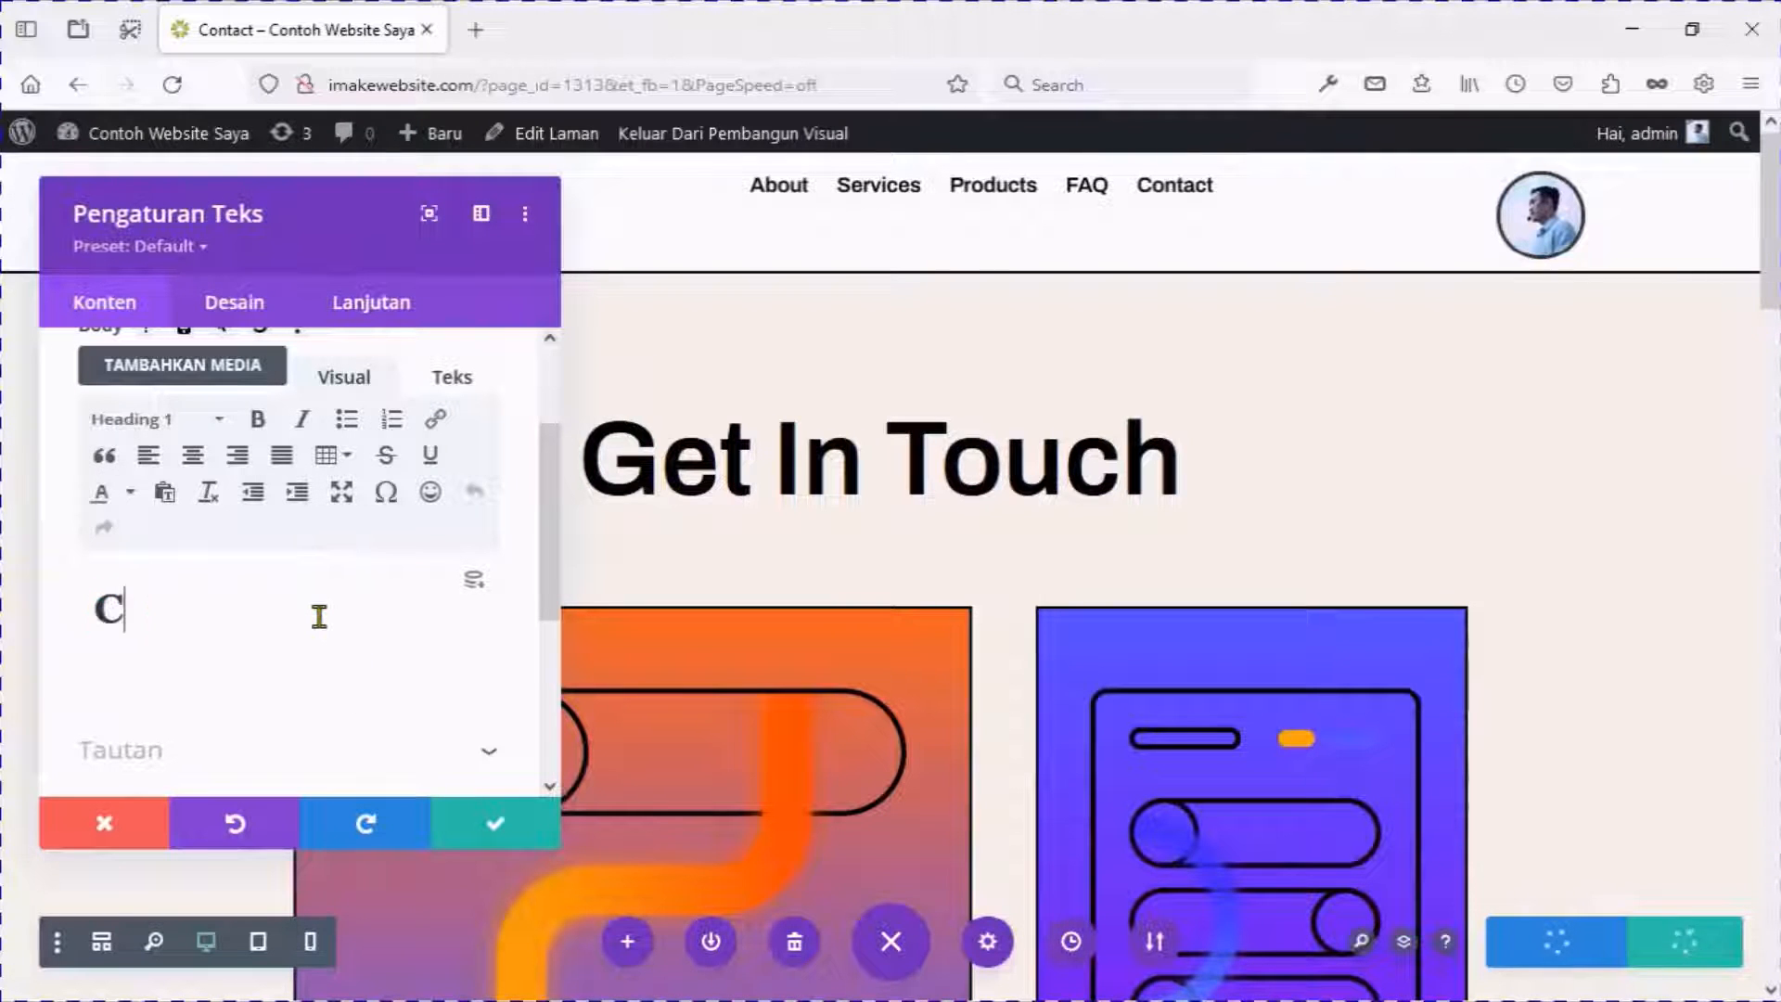
{"action": "type", "text": "onta"}
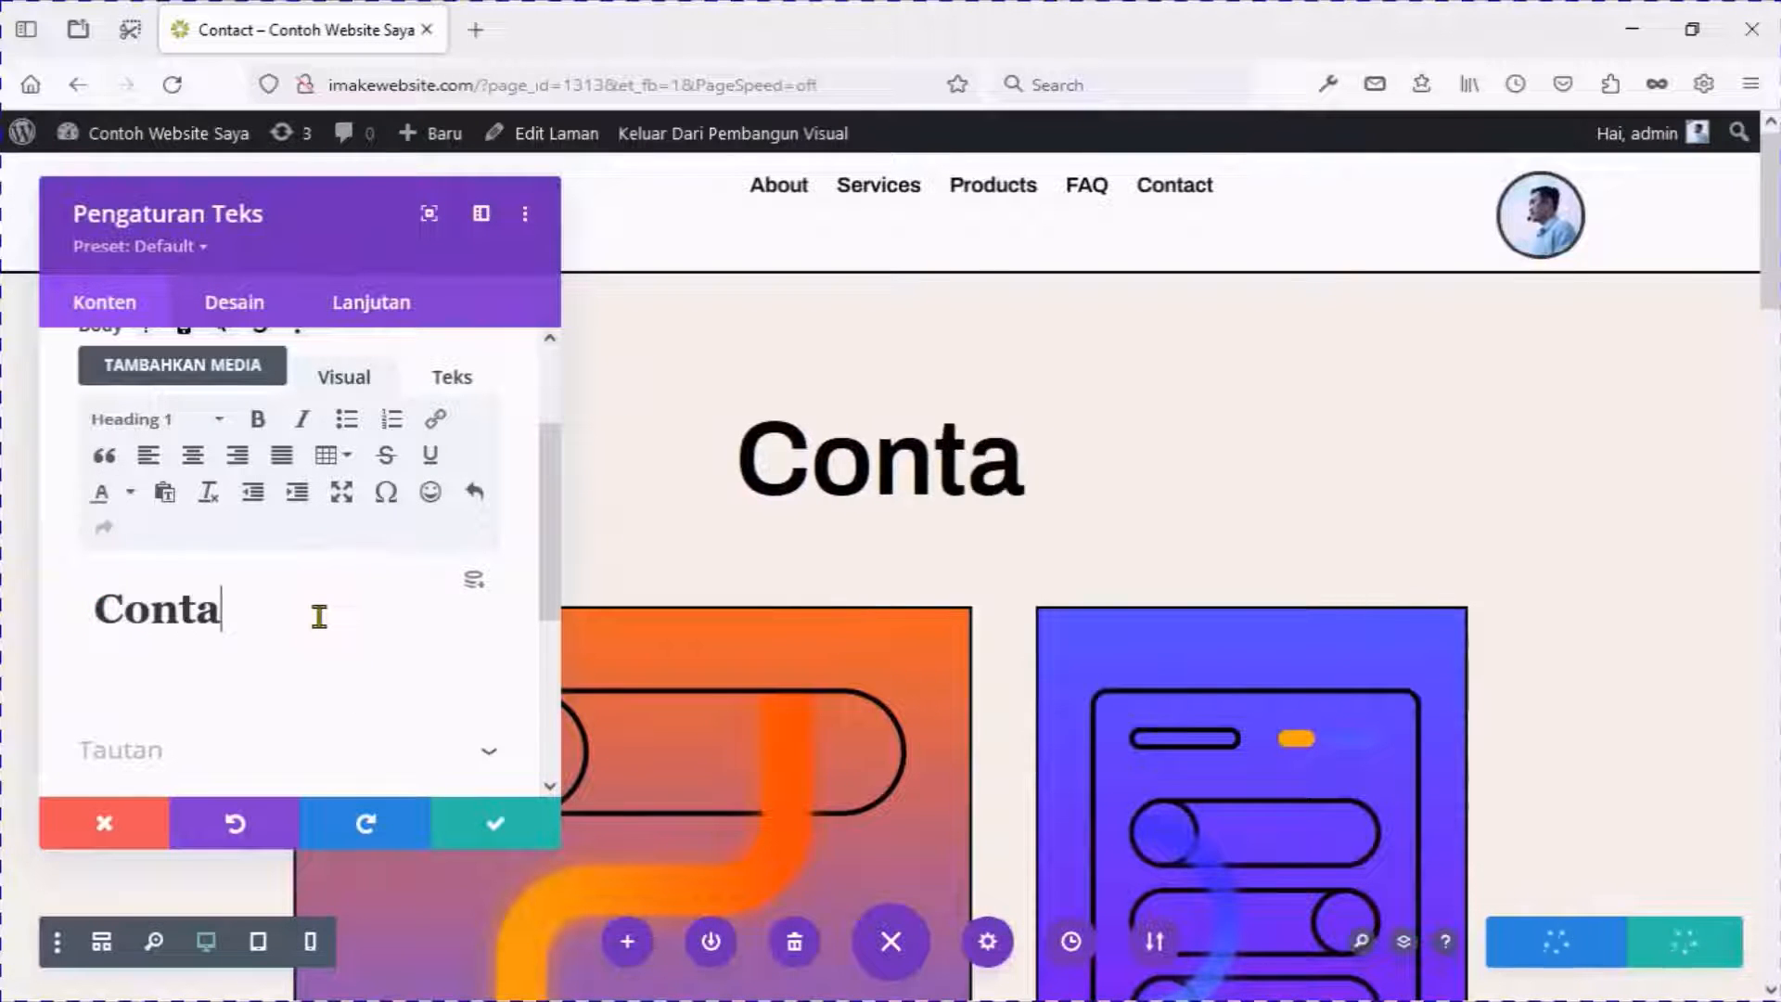
{"action": "type", "text": "ct Us"}
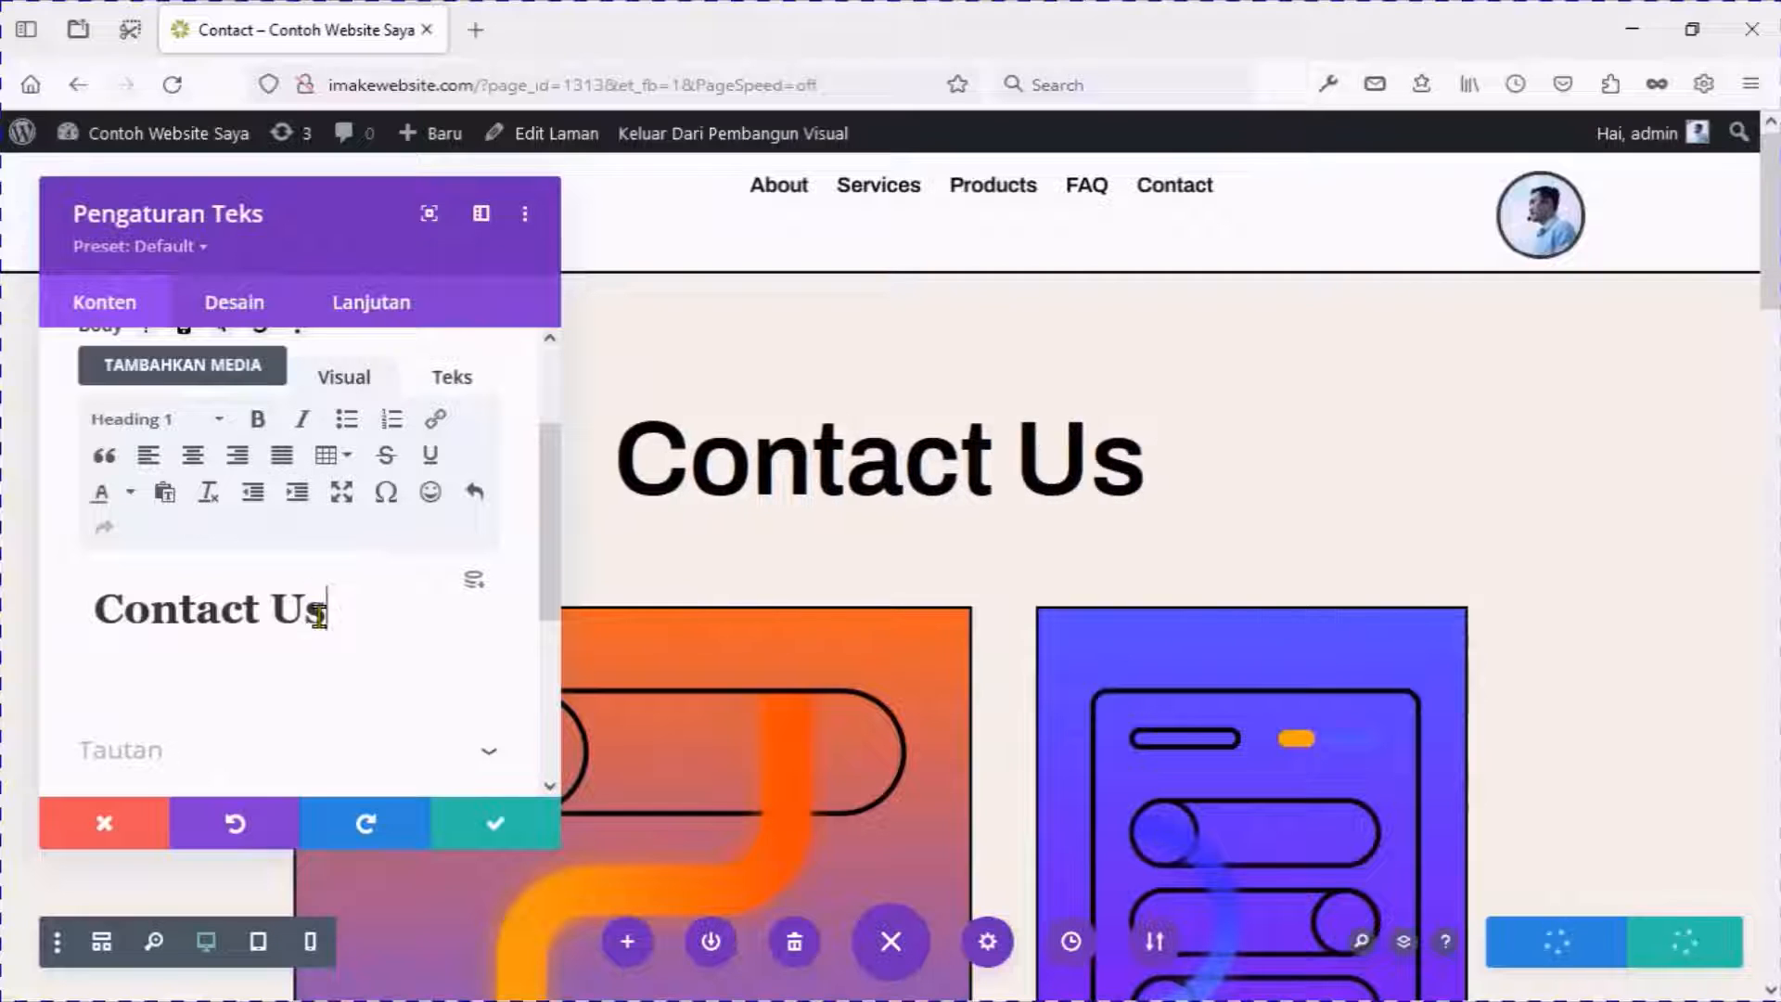
{"action": "left_click", "coordinate": [473, 822]}
Open the email text module's settings and select the sample email line.
{"action": "scroll", "coordinate": [402, 667], "scroll_direction": "down", "scroll_amount": 2}
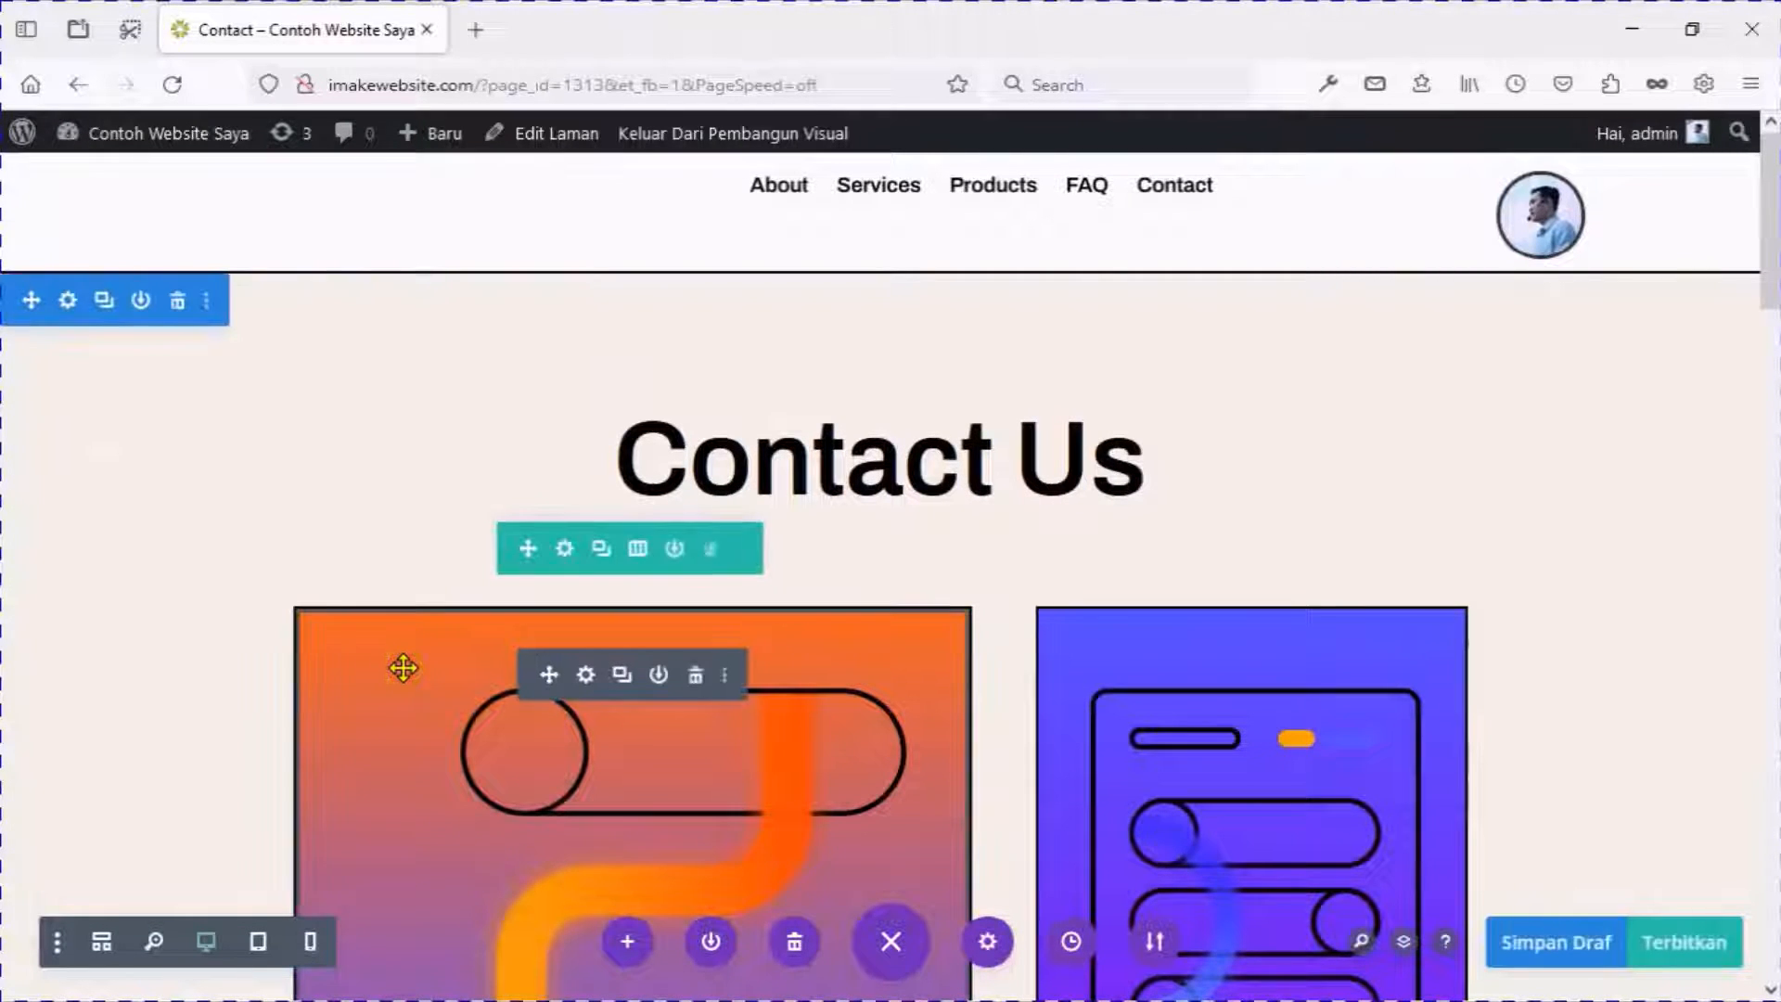
{"action": "scroll", "coordinate": [483, 658], "scroll_direction": "down", "scroll_amount": 10}
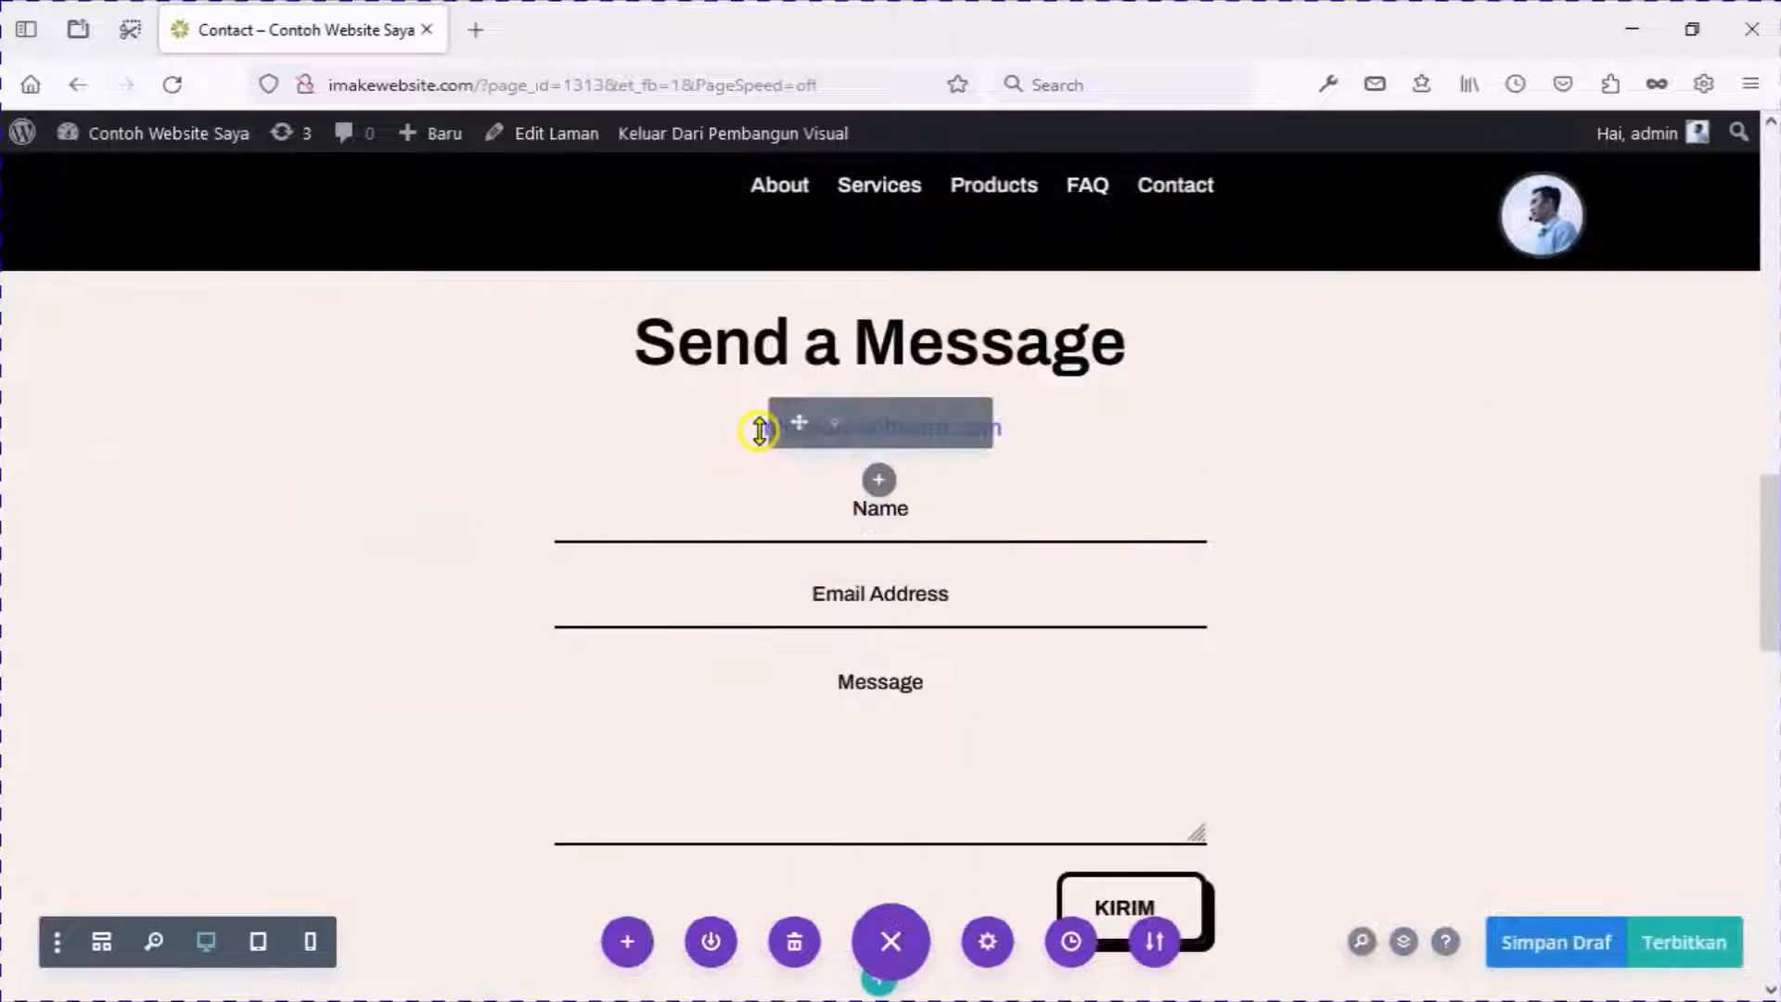
{"action": "left_click_drag", "start_coordinate": [814, 423], "coordinate": [835, 425]}
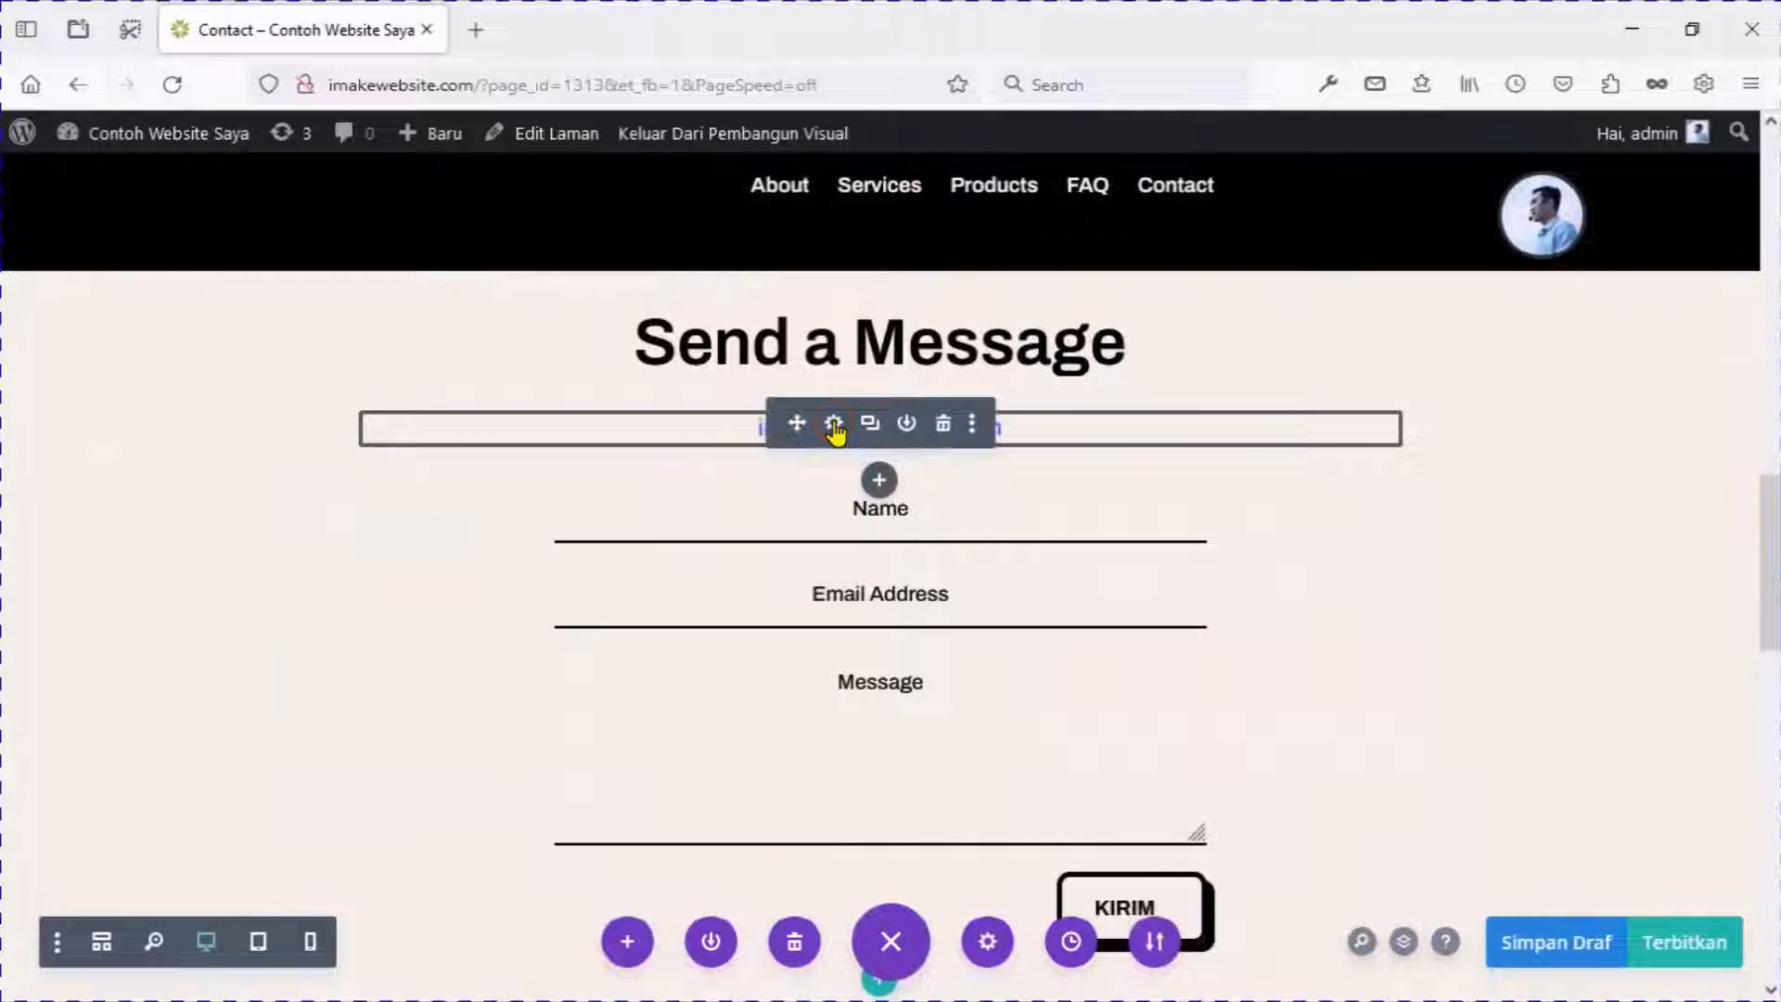
{"action": "left_click", "coordinate": [835, 426]}
{"action": "scroll", "coordinate": [231, 609], "scroll_direction": "down", "scroll_amount": 2}
{"action": "triple_click", "coordinate": [93, 429]}
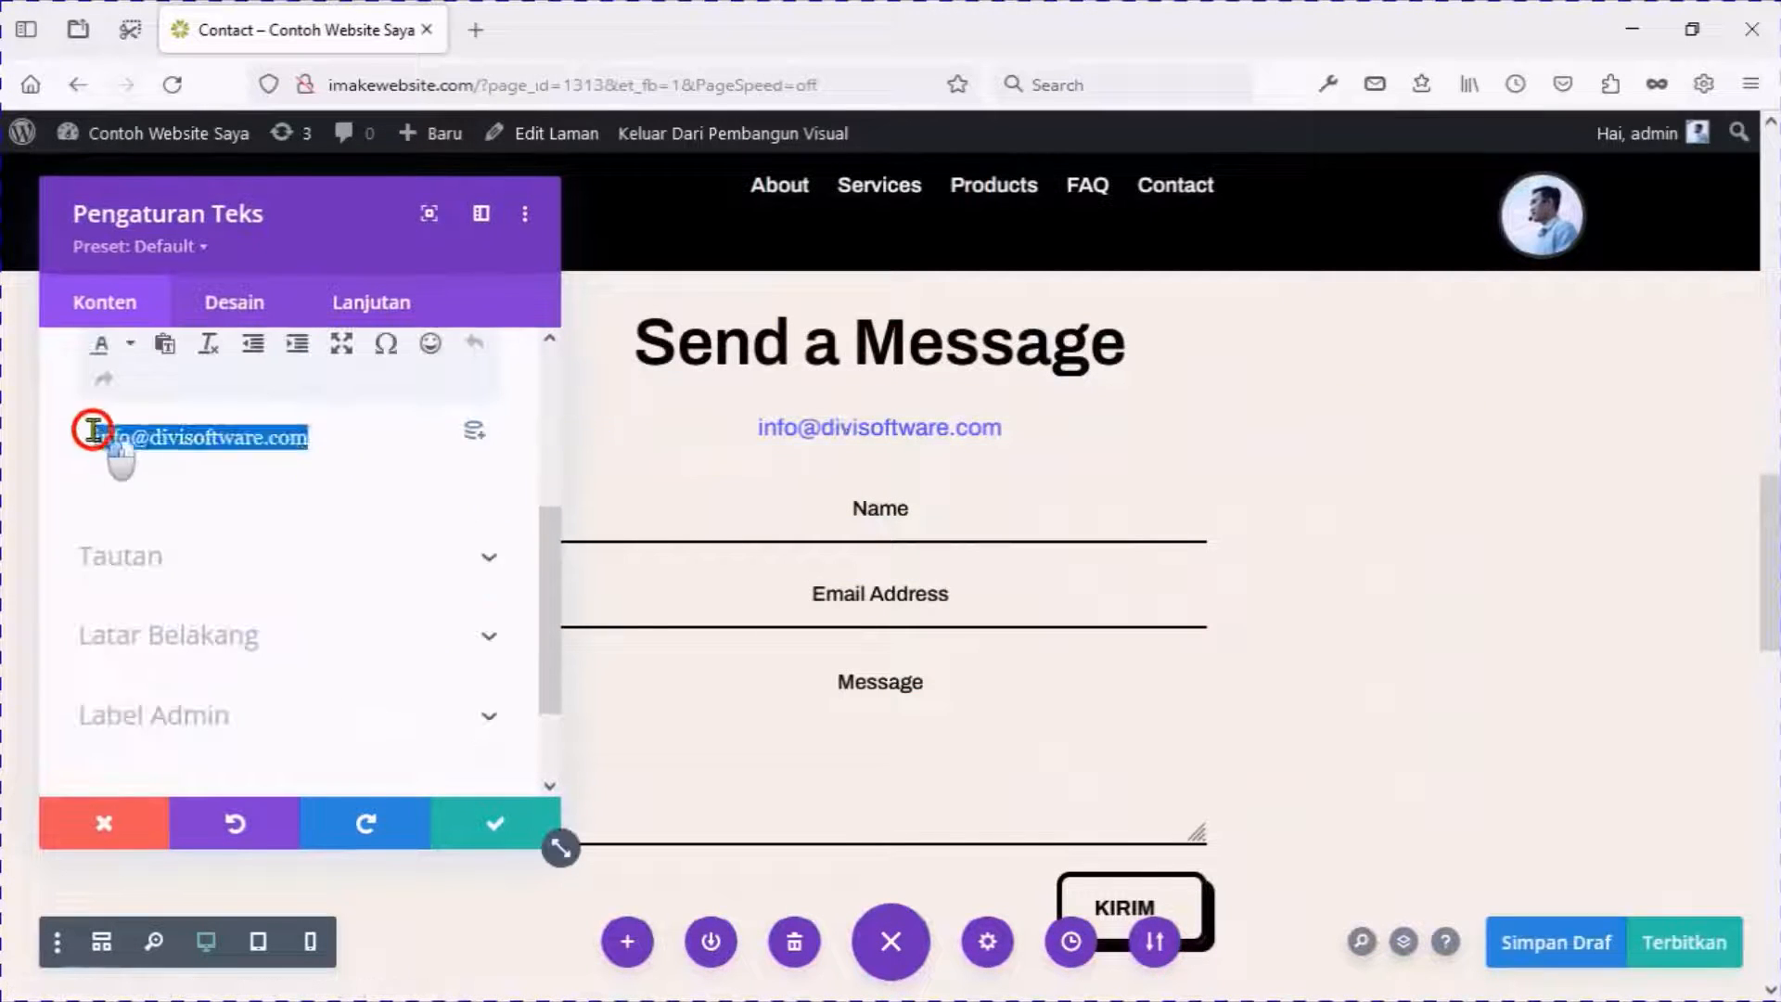
{"action": "scroll", "coordinate": [330, 468], "scroll_direction": "up", "scroll_amount": 2}
Replace it with the site's customer-service address linked as a mailto: URL, then save.
{"action": "left_click", "coordinate": [435, 416]}
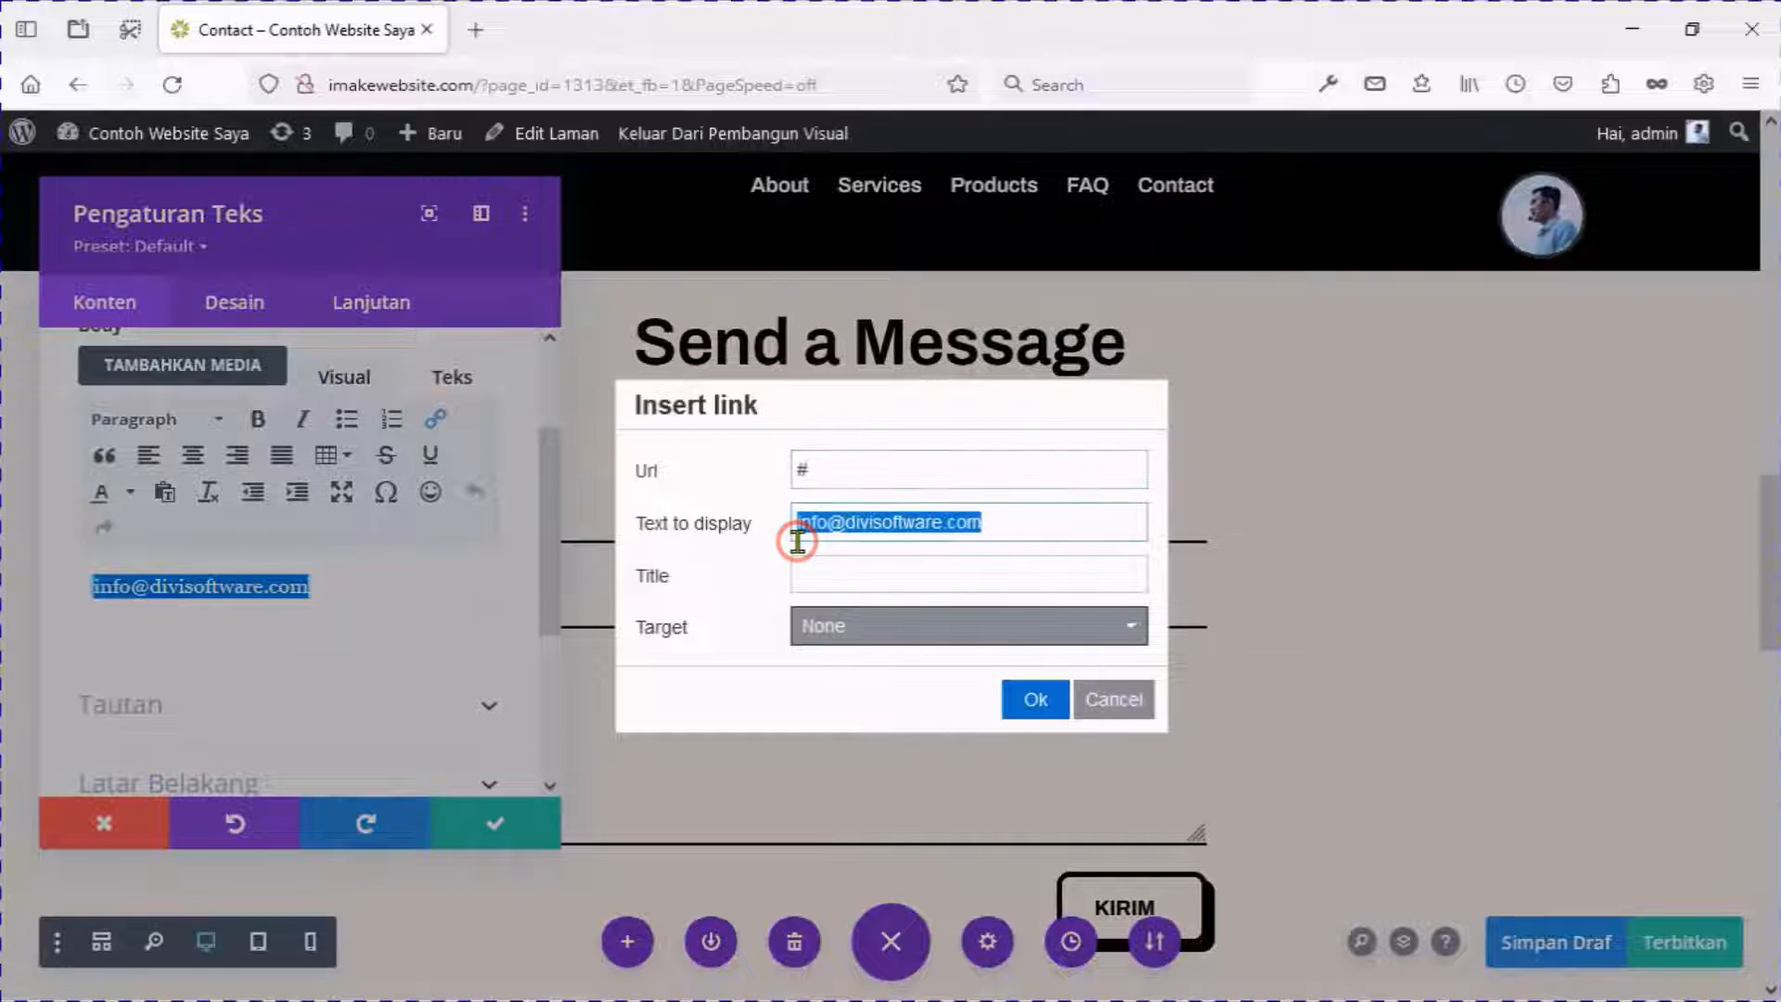
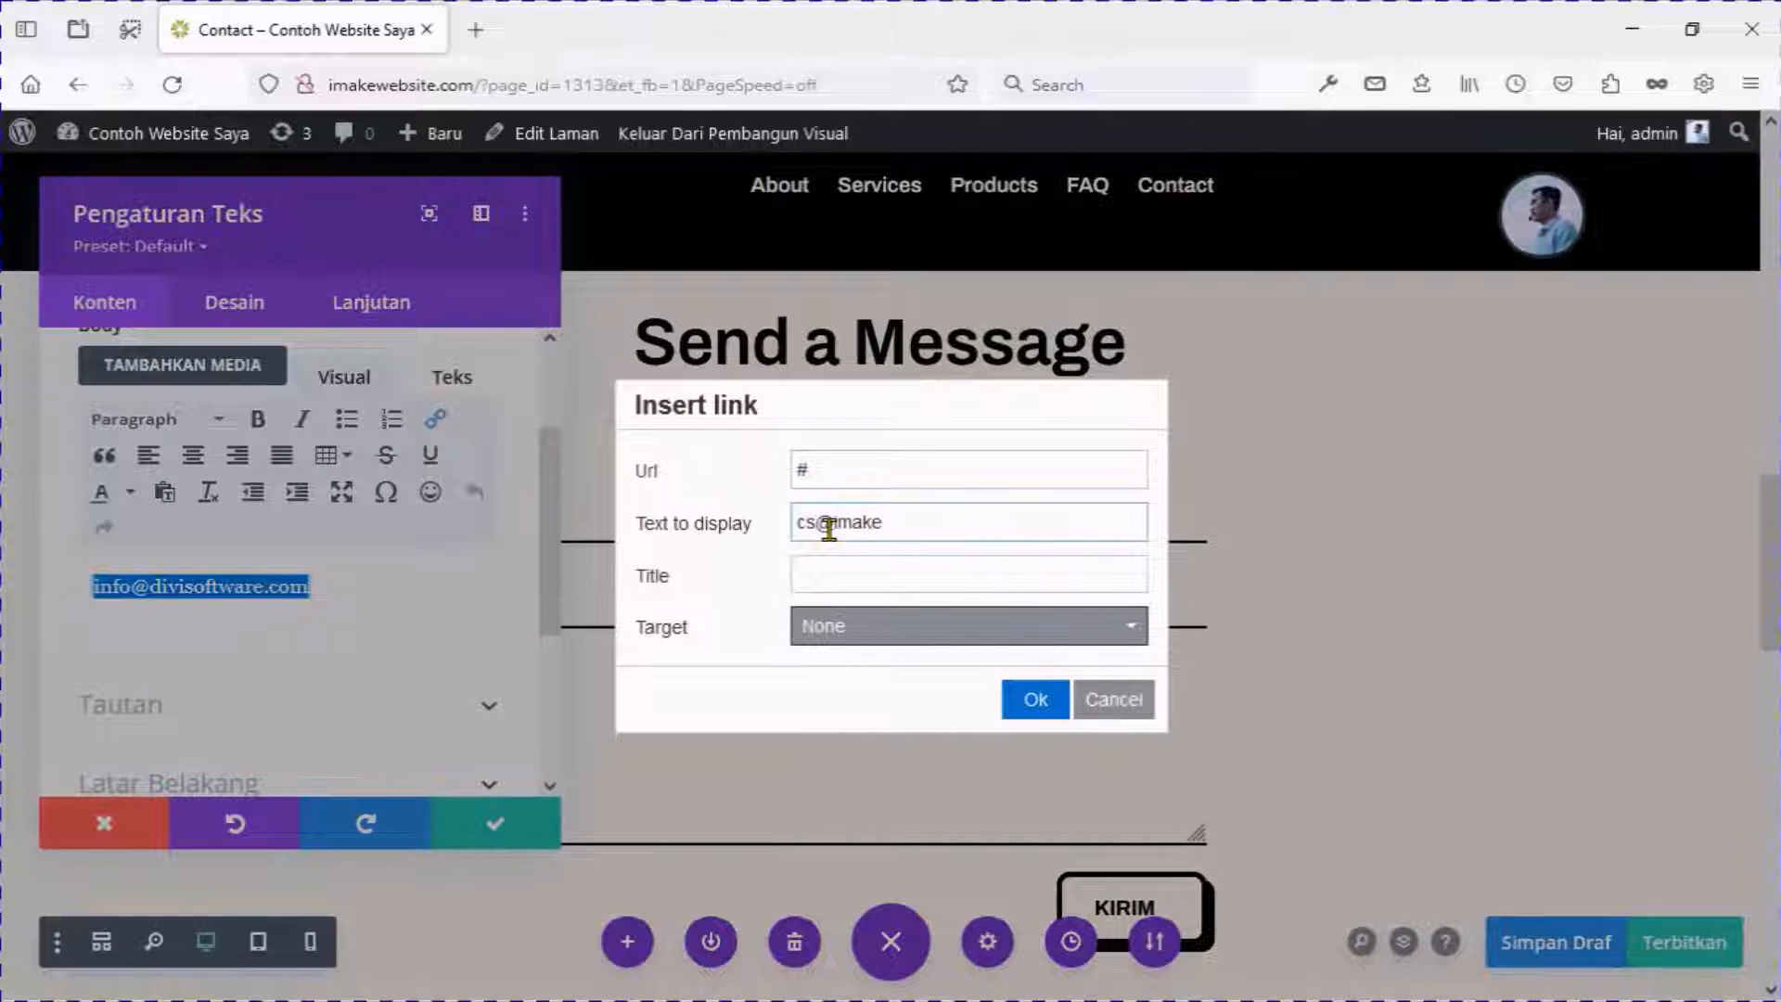
{"action": "key", "text": "ctrl+a"}
{"action": "left_click_drag", "start_coordinate": [835, 470], "coordinate": [756, 472]}
{"action": "type", "text": "ma"}
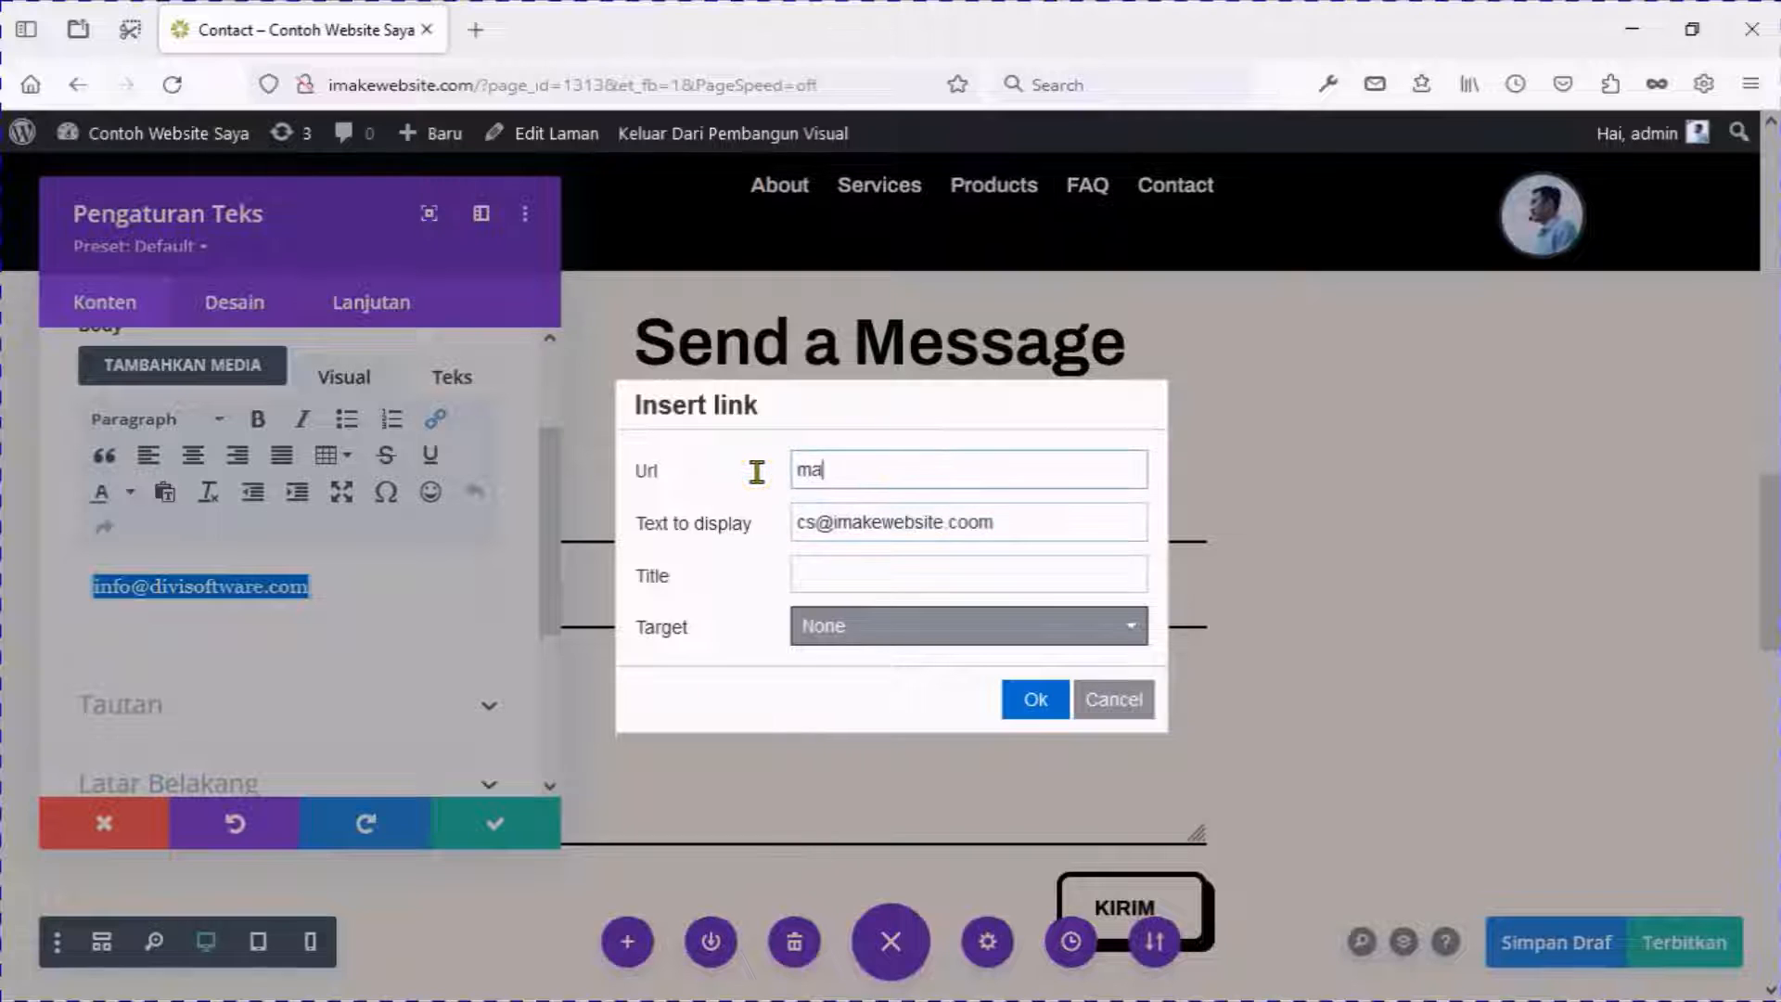
{"action": "type", "text": "ilto:"}
{"action": "key", "text": "ctrl+v"}
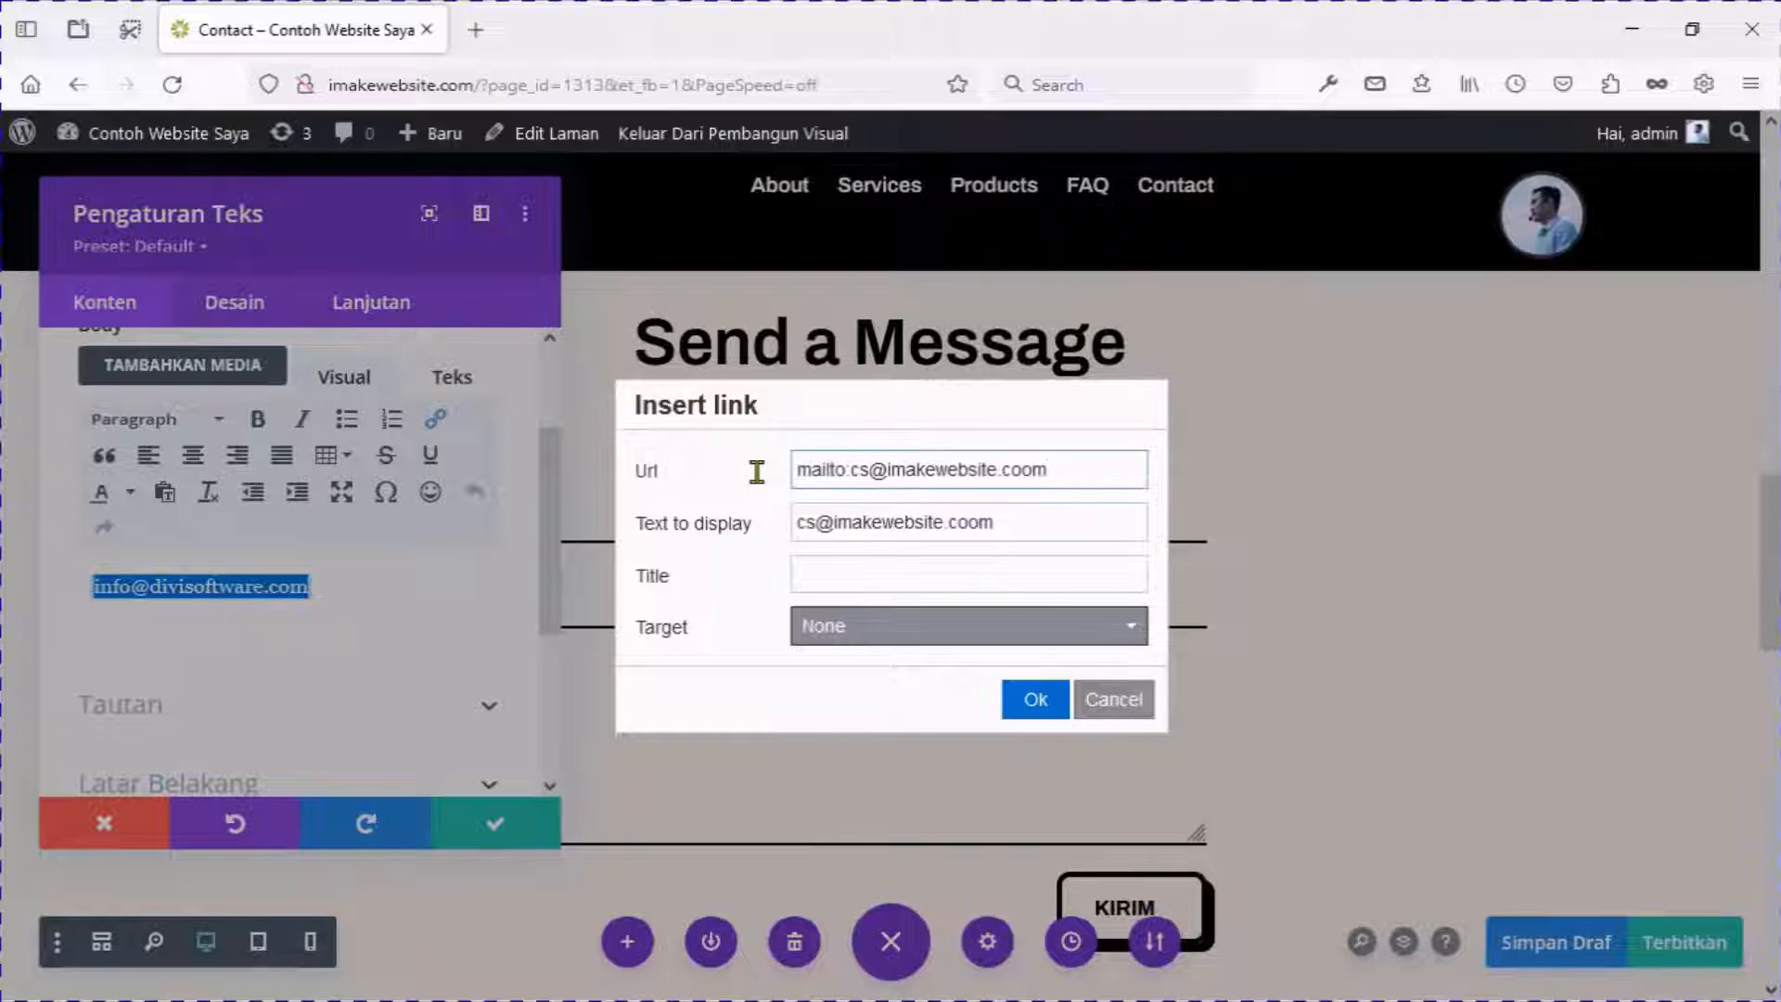
{"action": "left_click", "coordinate": [1035, 701]}
{"action": "left_click", "coordinate": [495, 823]}
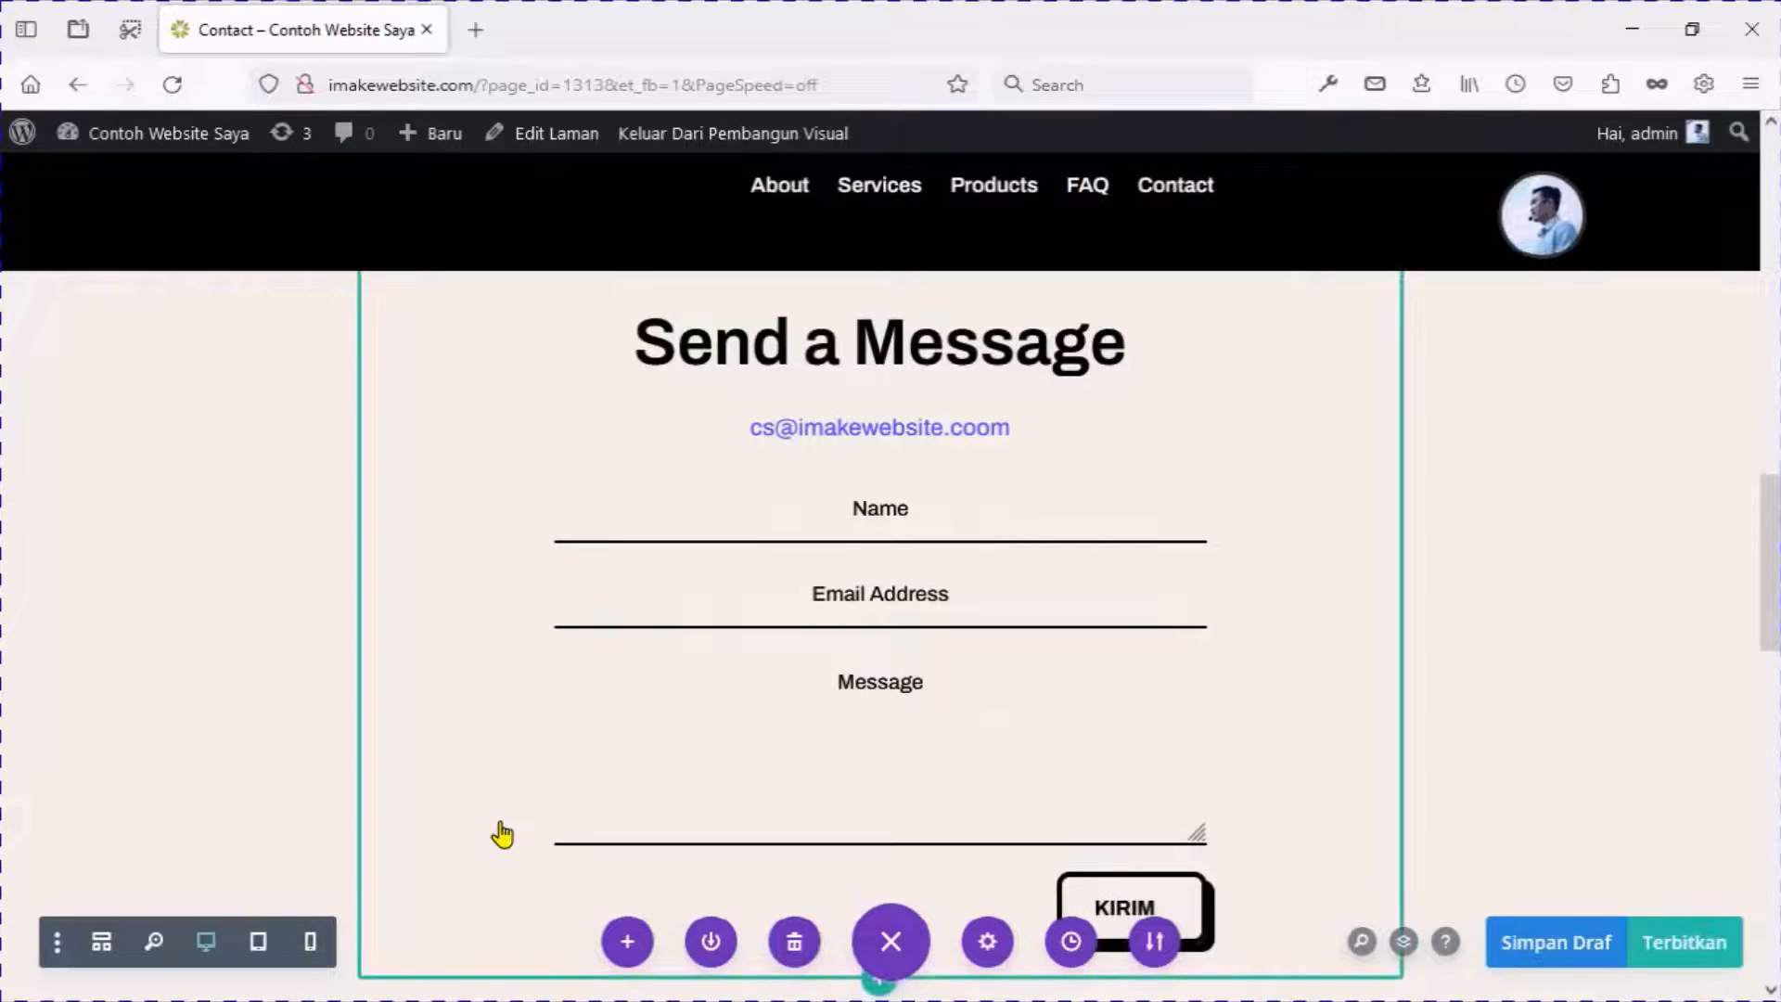
Set the contact form's success message to 'Terimakasih Sudah Mengirimkan Pesan'.
{"action": "left_click", "coordinate": [837, 544]}
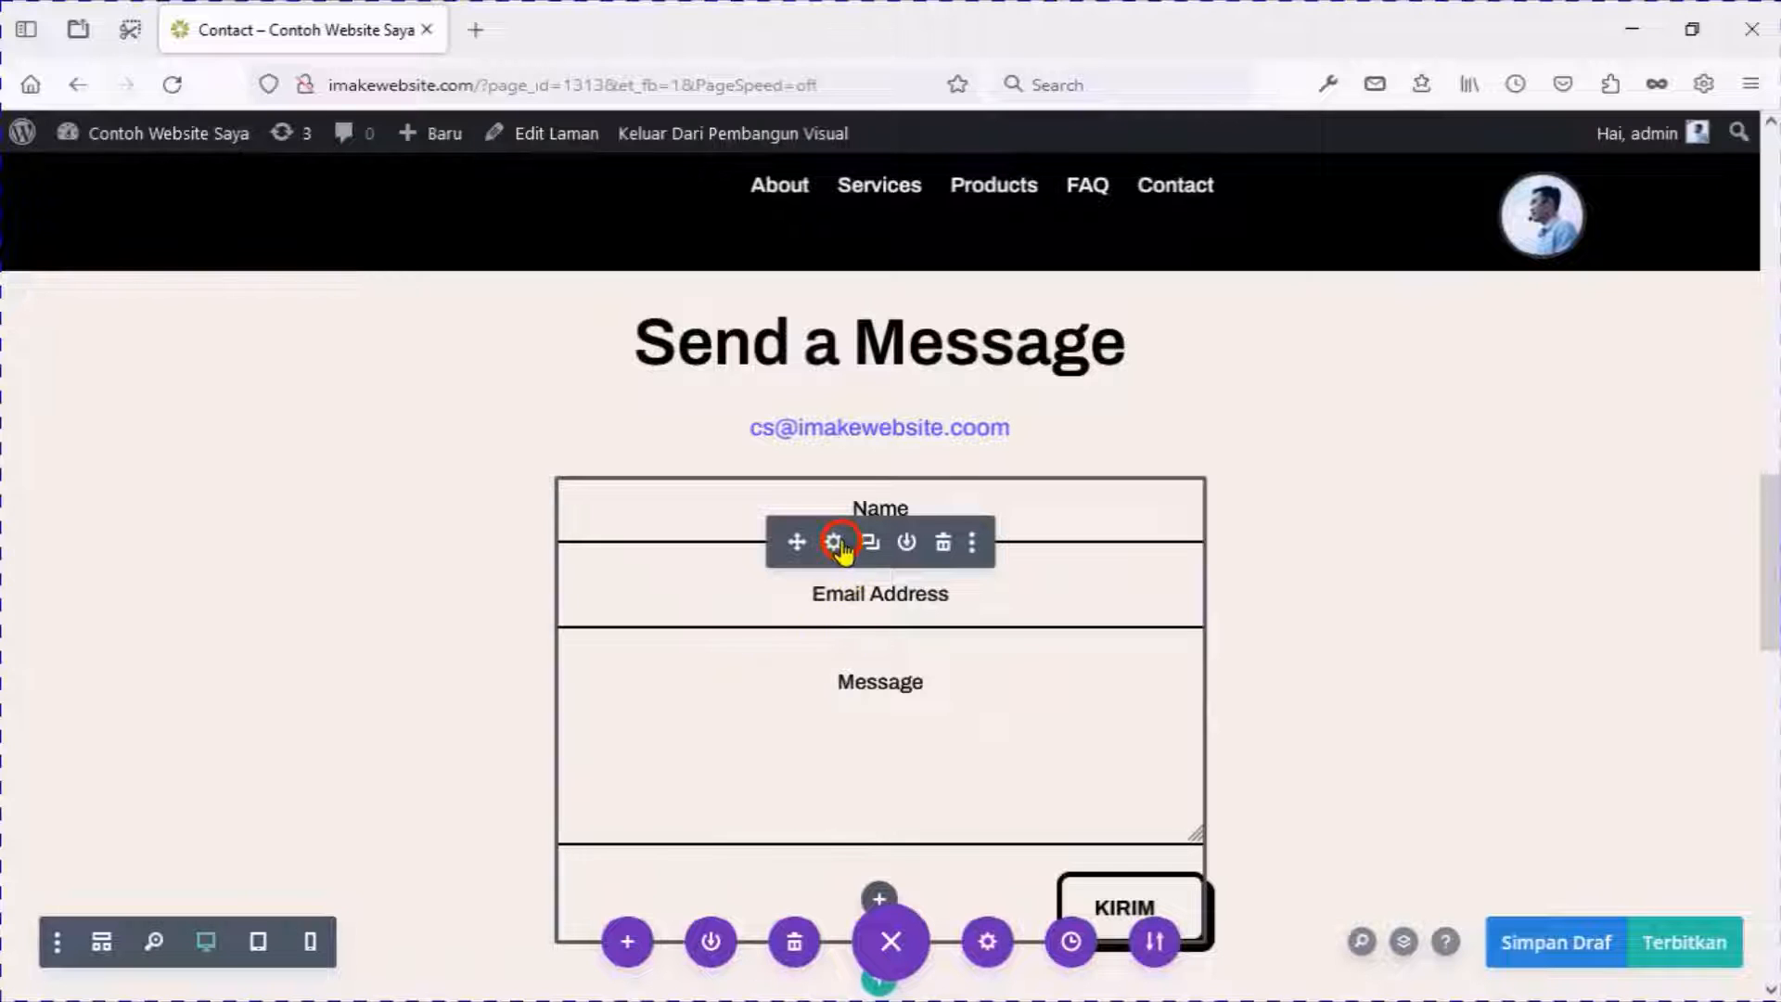
{"action": "scroll", "coordinate": [421, 655], "scroll_direction": "down", "scroll_amount": 3}
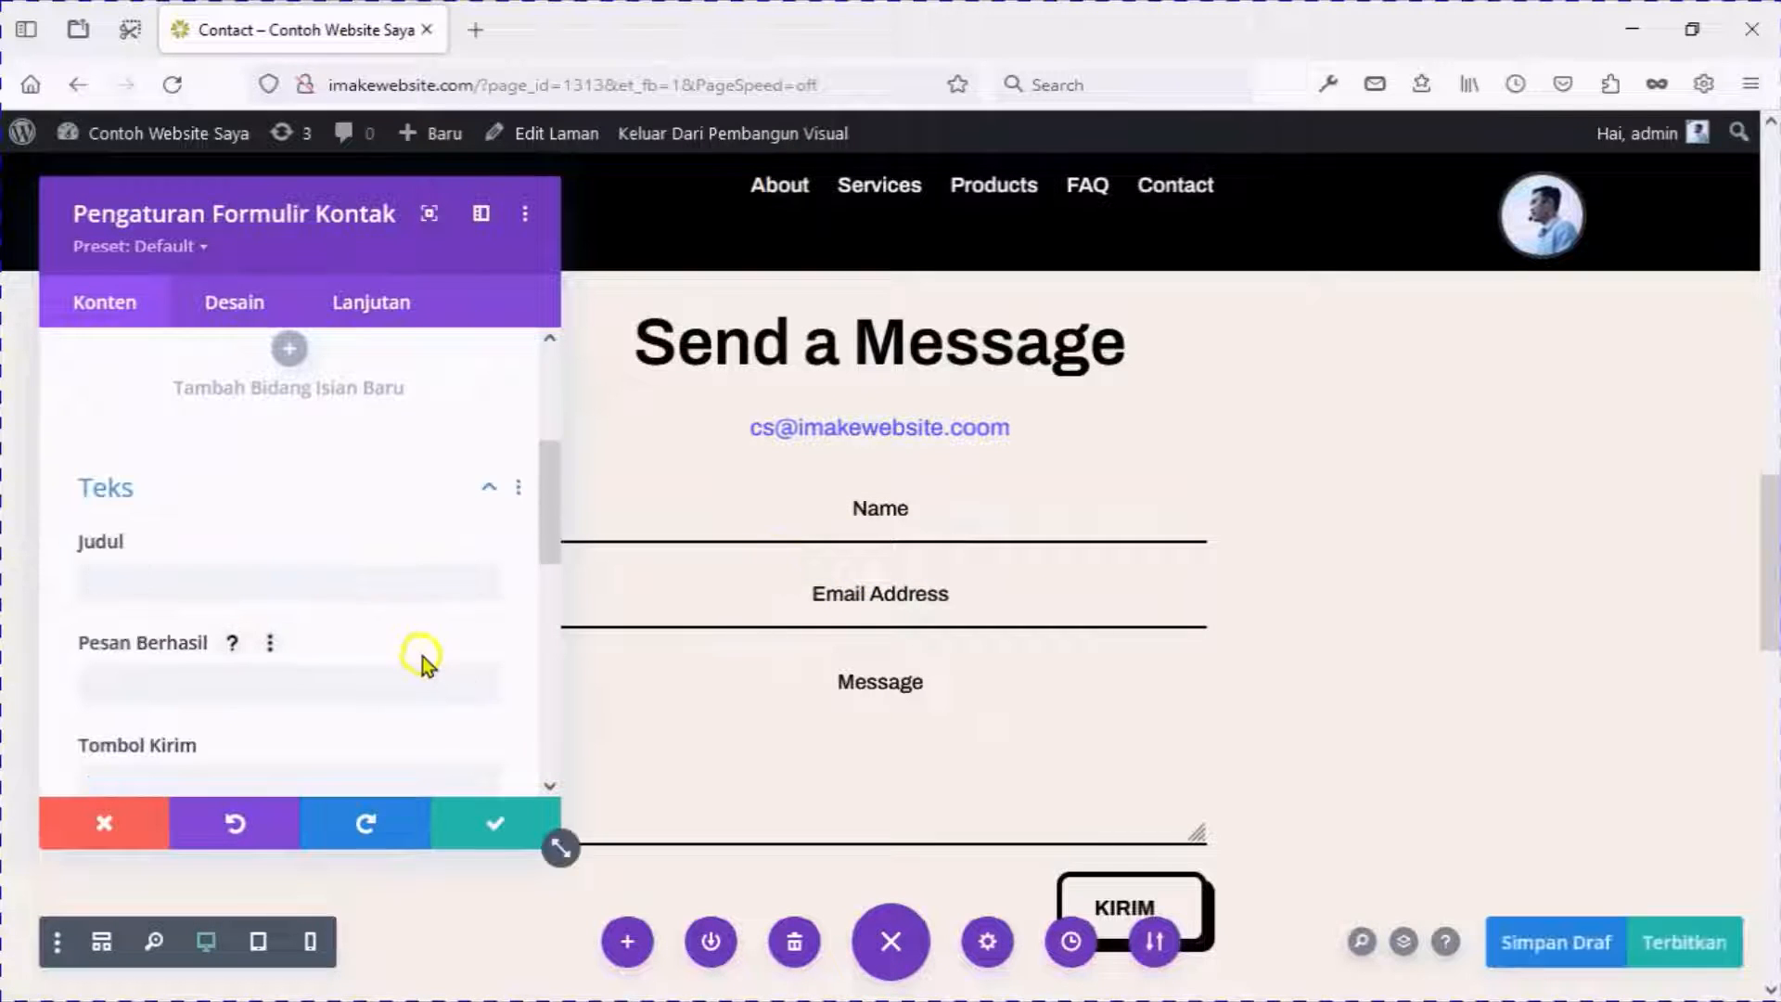
{"action": "scroll", "coordinate": [415, 649], "scroll_direction": "down", "scroll_amount": 2}
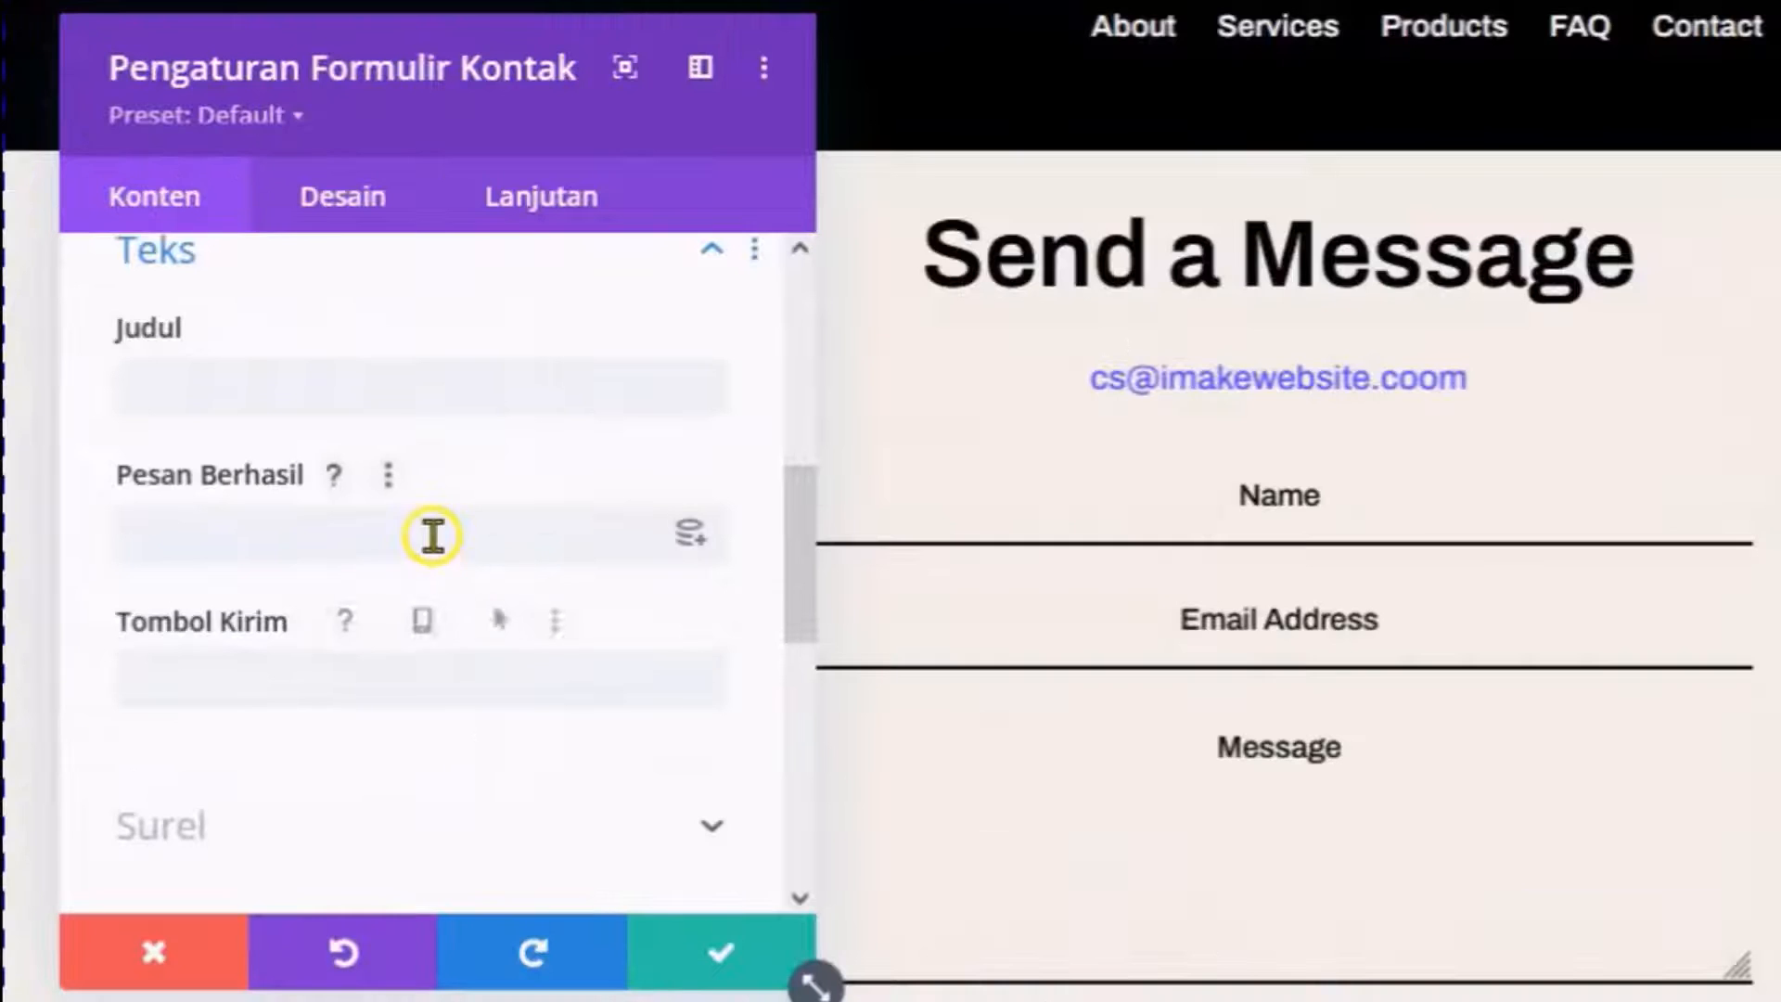
{"action": "left_click", "coordinate": [433, 535]}
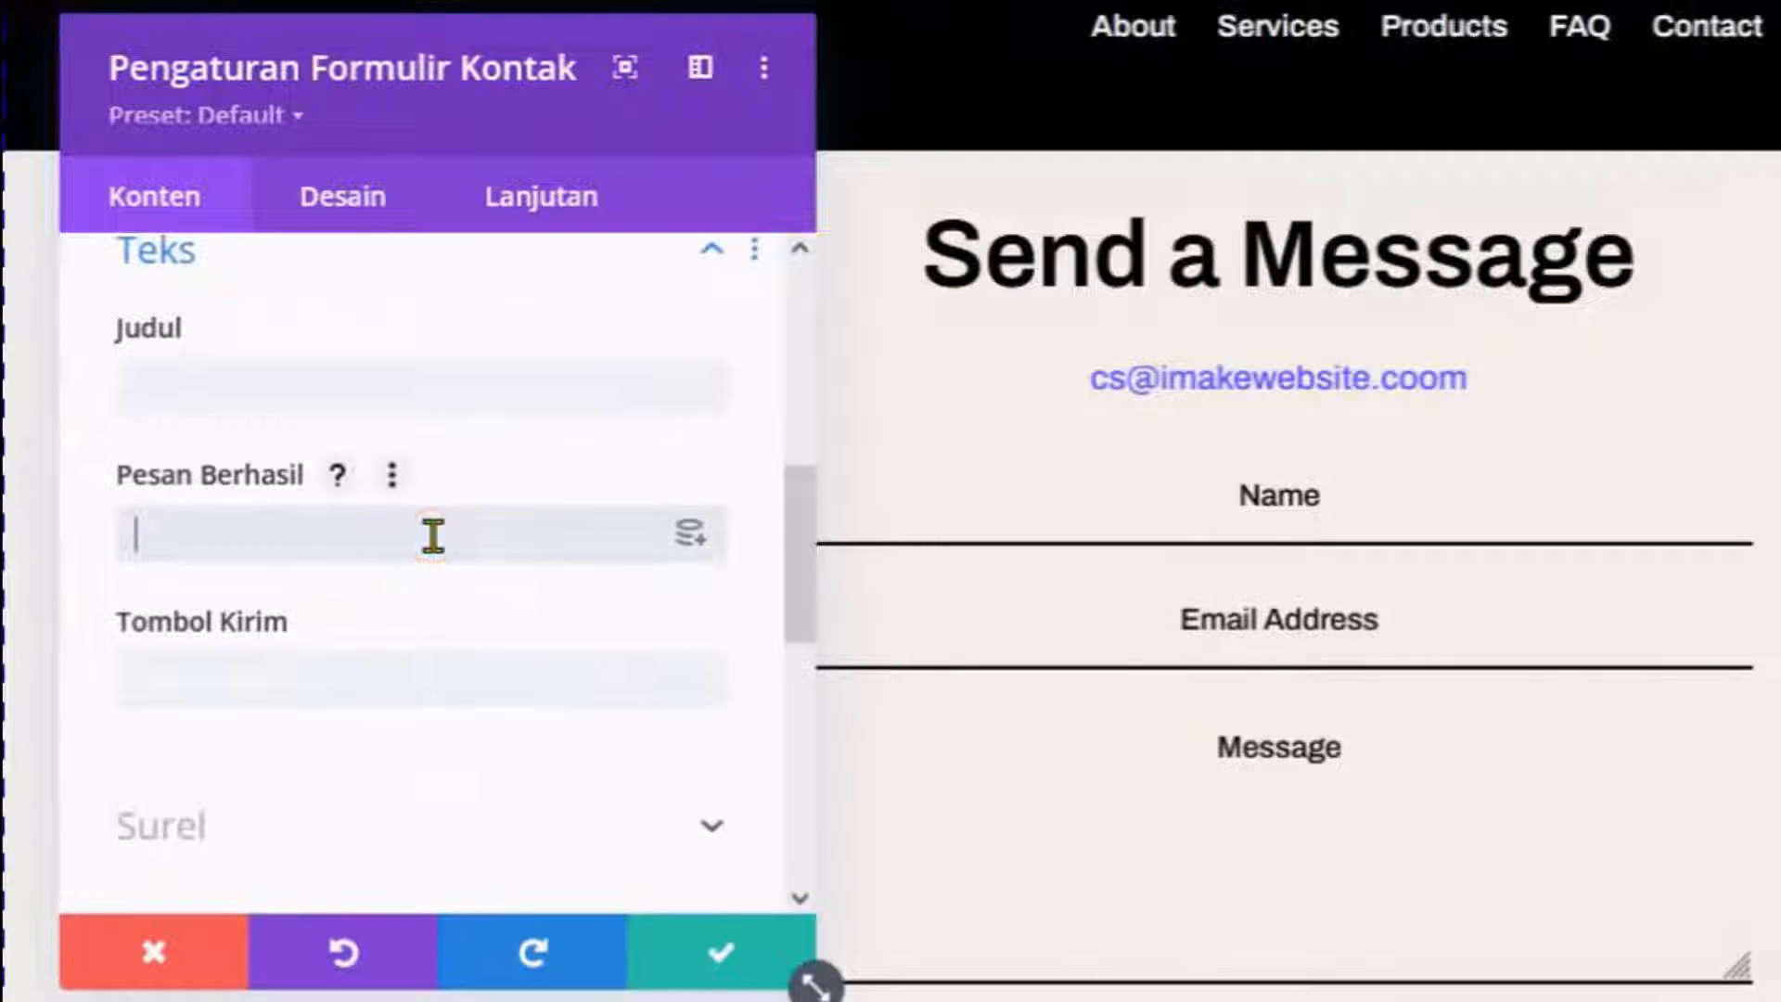
{"action": "type", "text": "Terimakasih"}
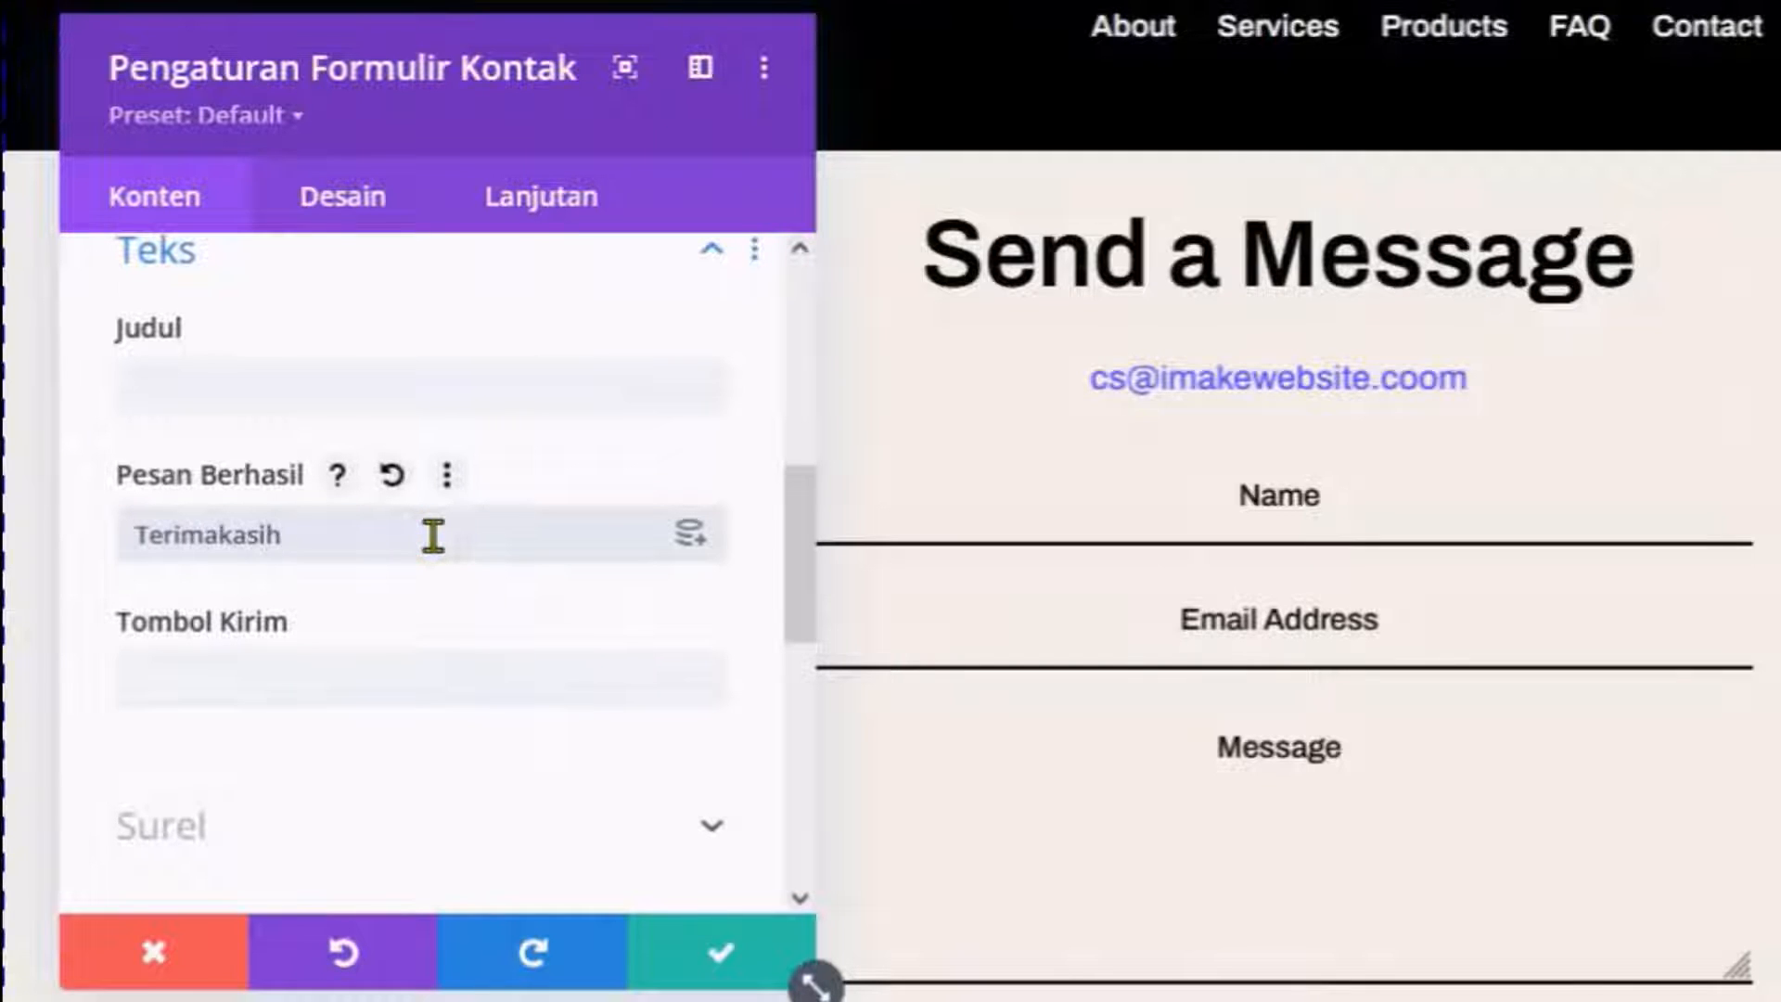
{"action": "type", "text": " Sudah Mengirimkan Pesan"}
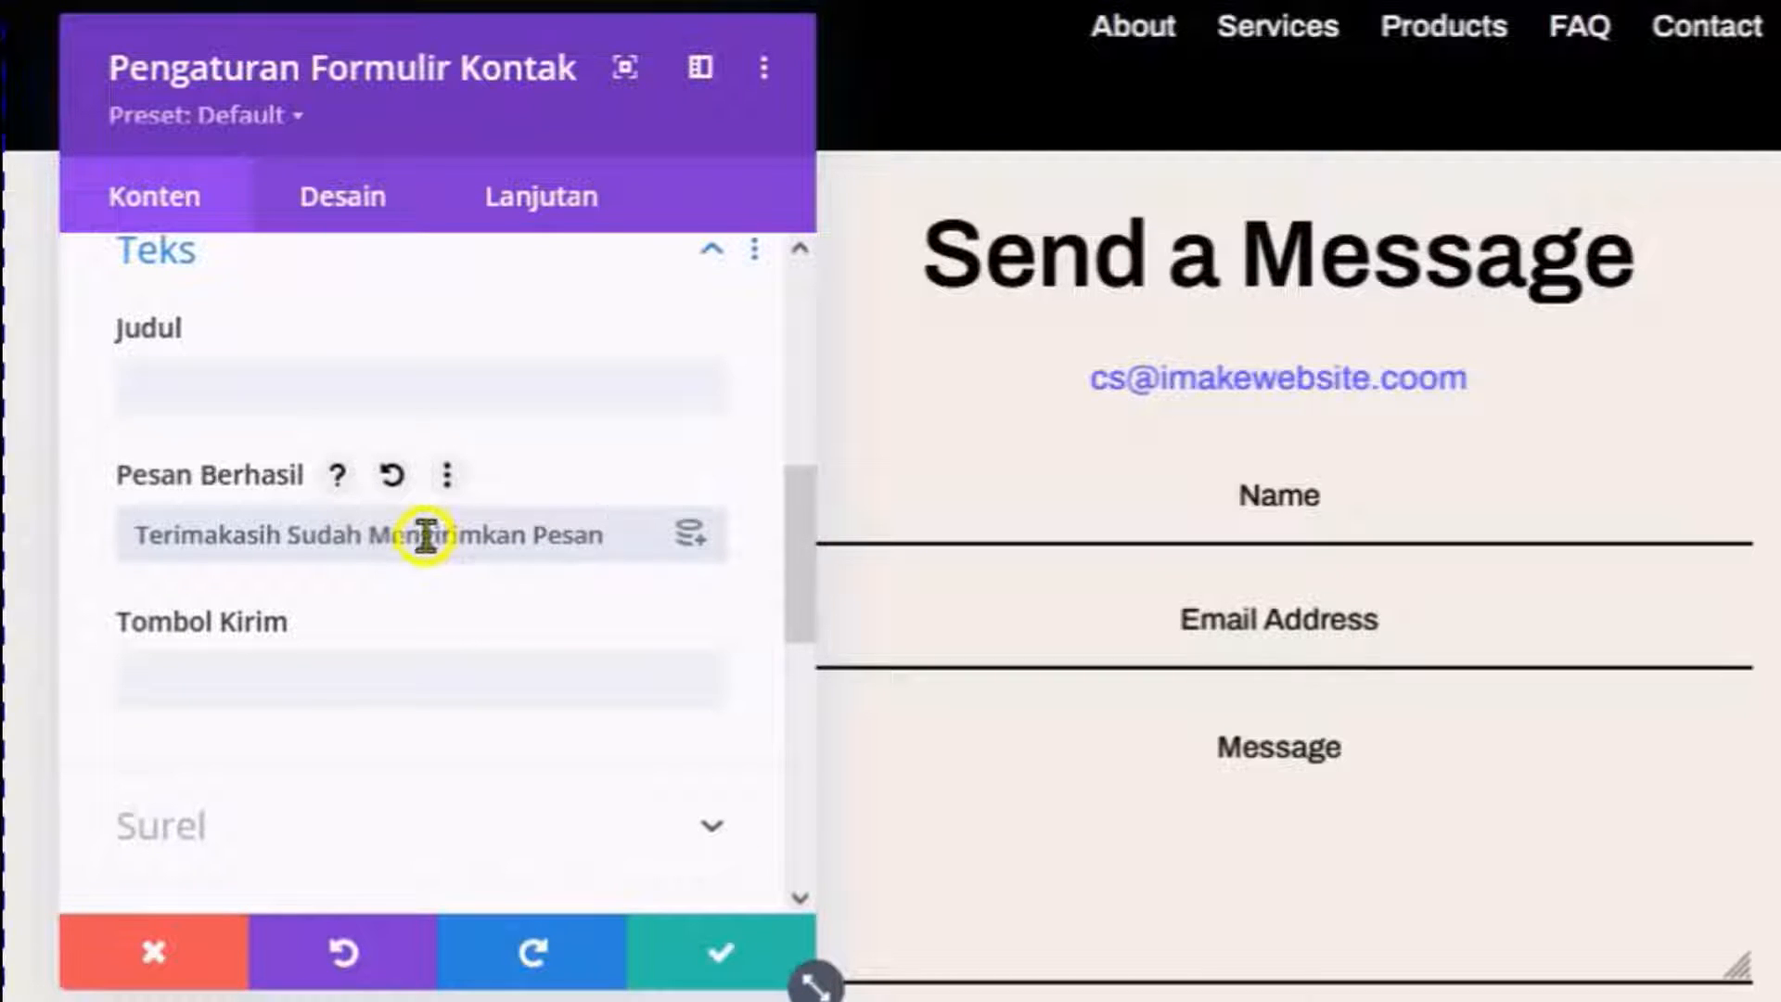
Enter the site's contact address as the form's recipient e-mail in Alamat Surel.
{"action": "scroll", "coordinate": [427, 547], "scroll_direction": "down", "scroll_amount": 5}
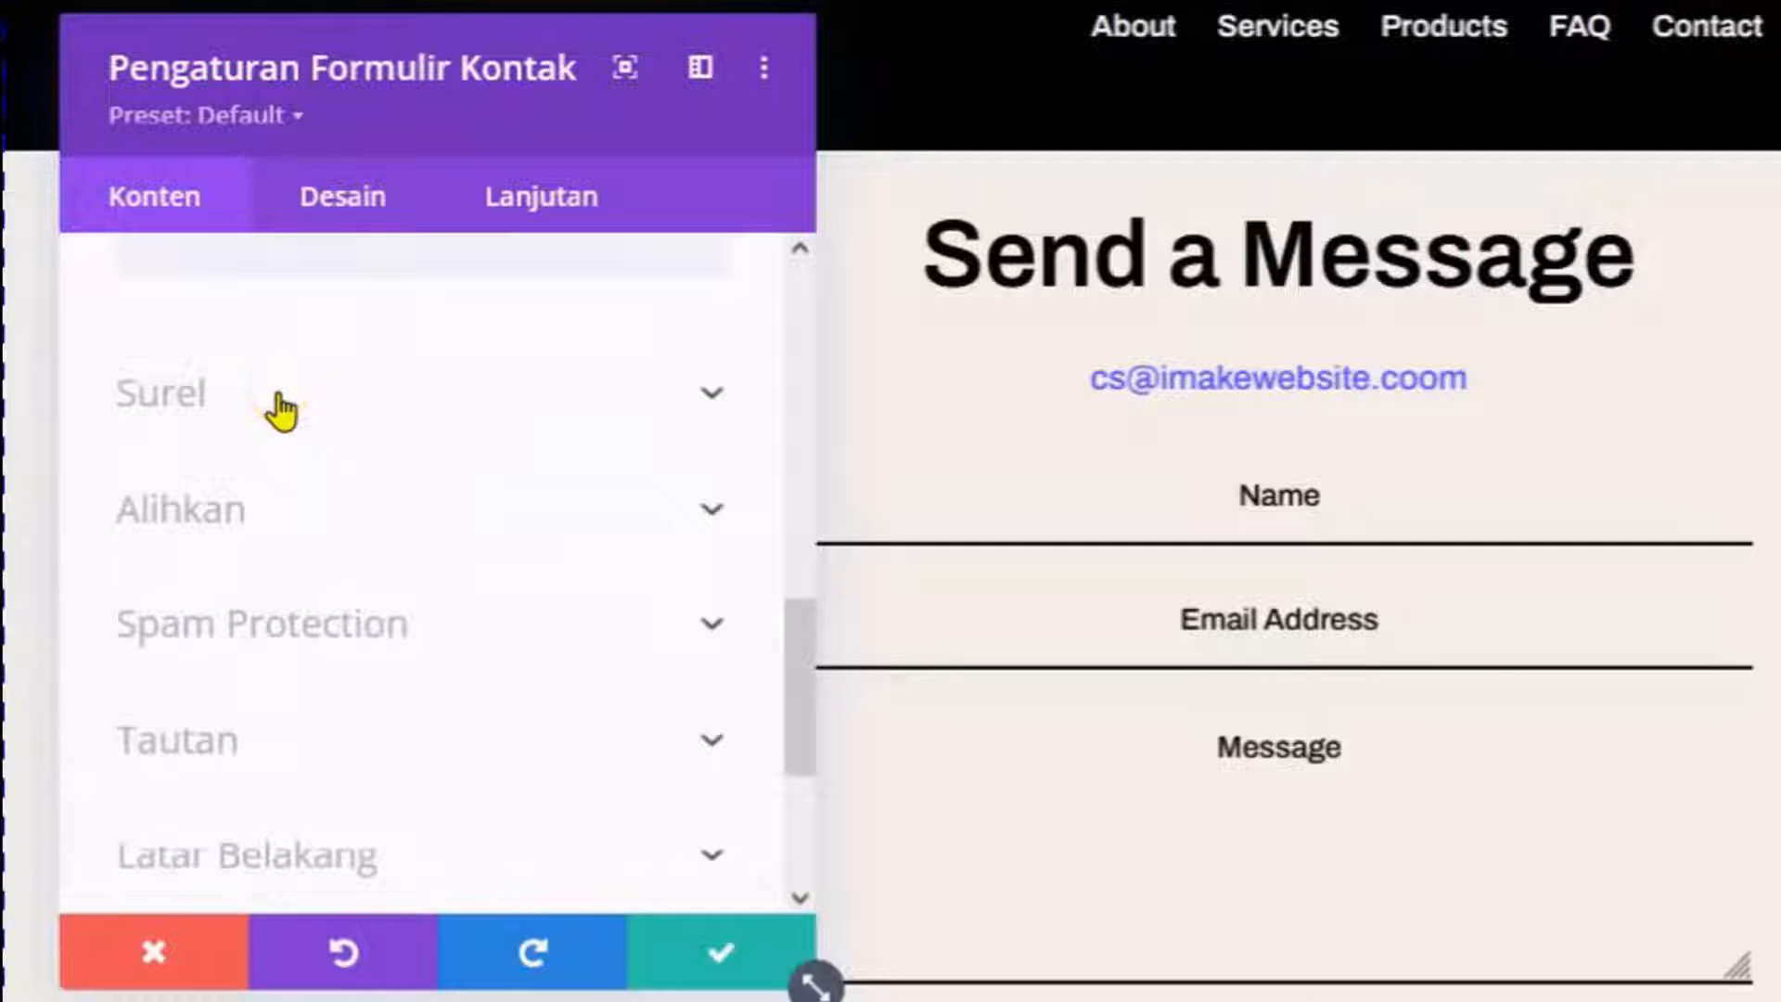
{"action": "left_click", "coordinate": [280, 411]}
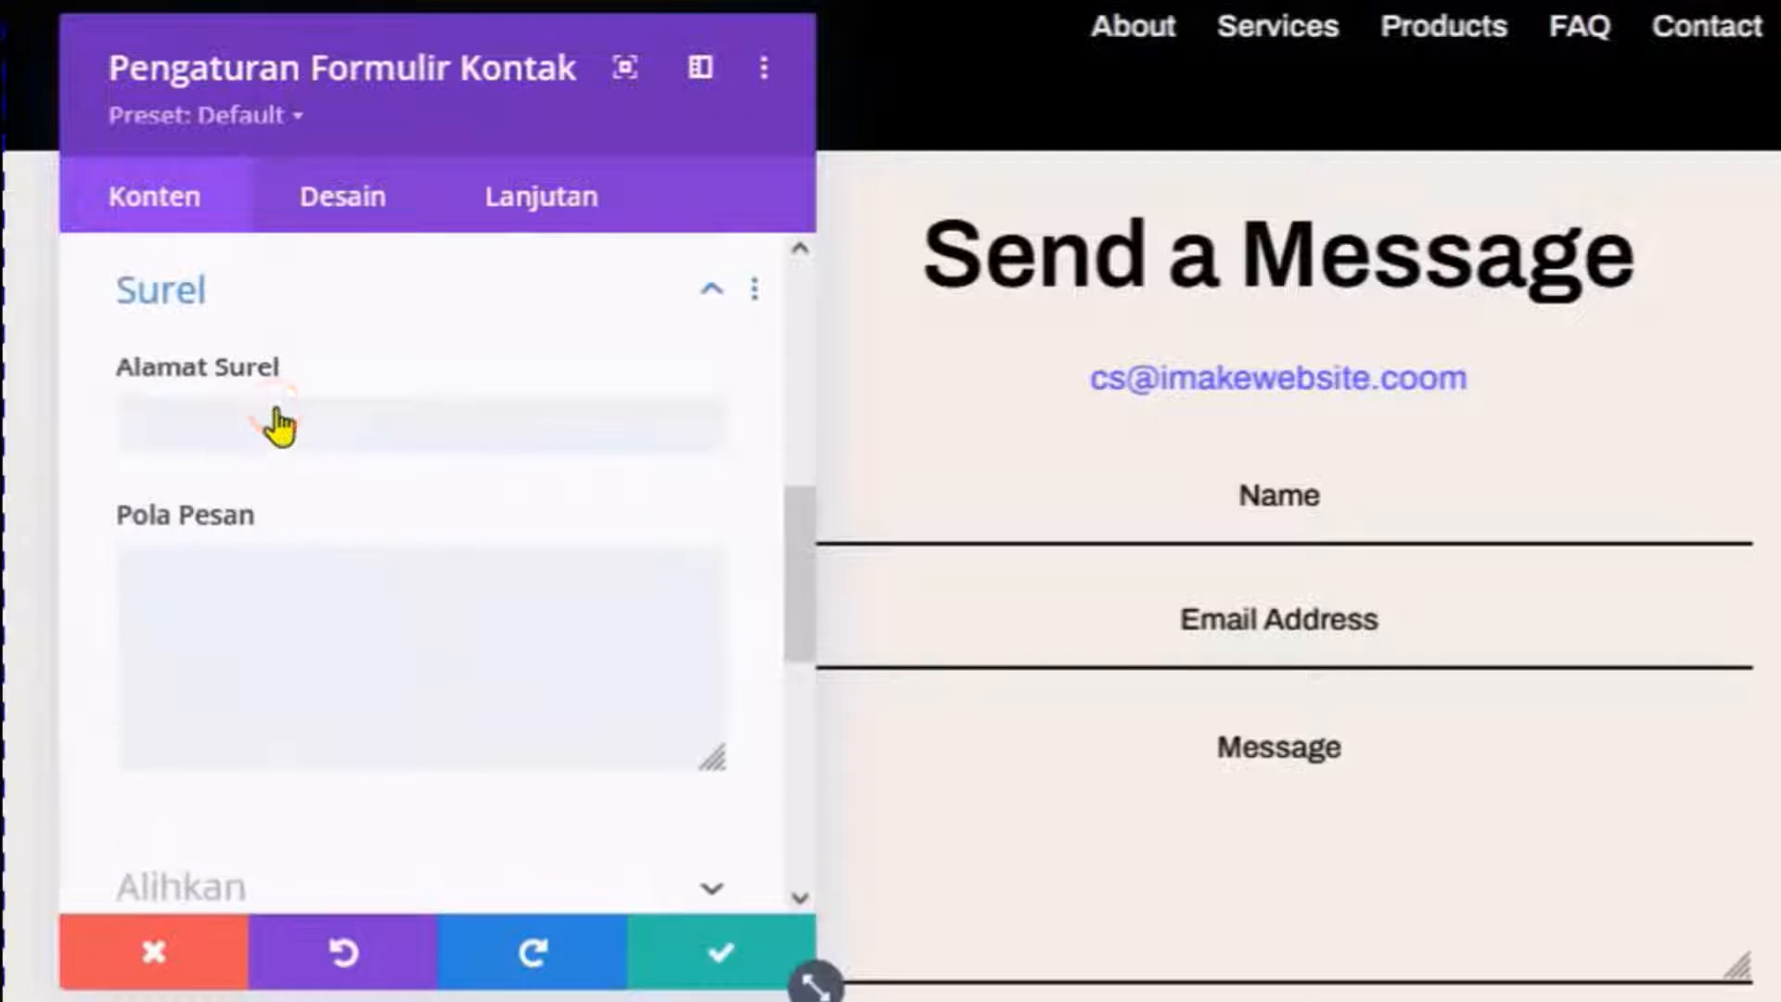
{"action": "left_click", "coordinate": [271, 425]}
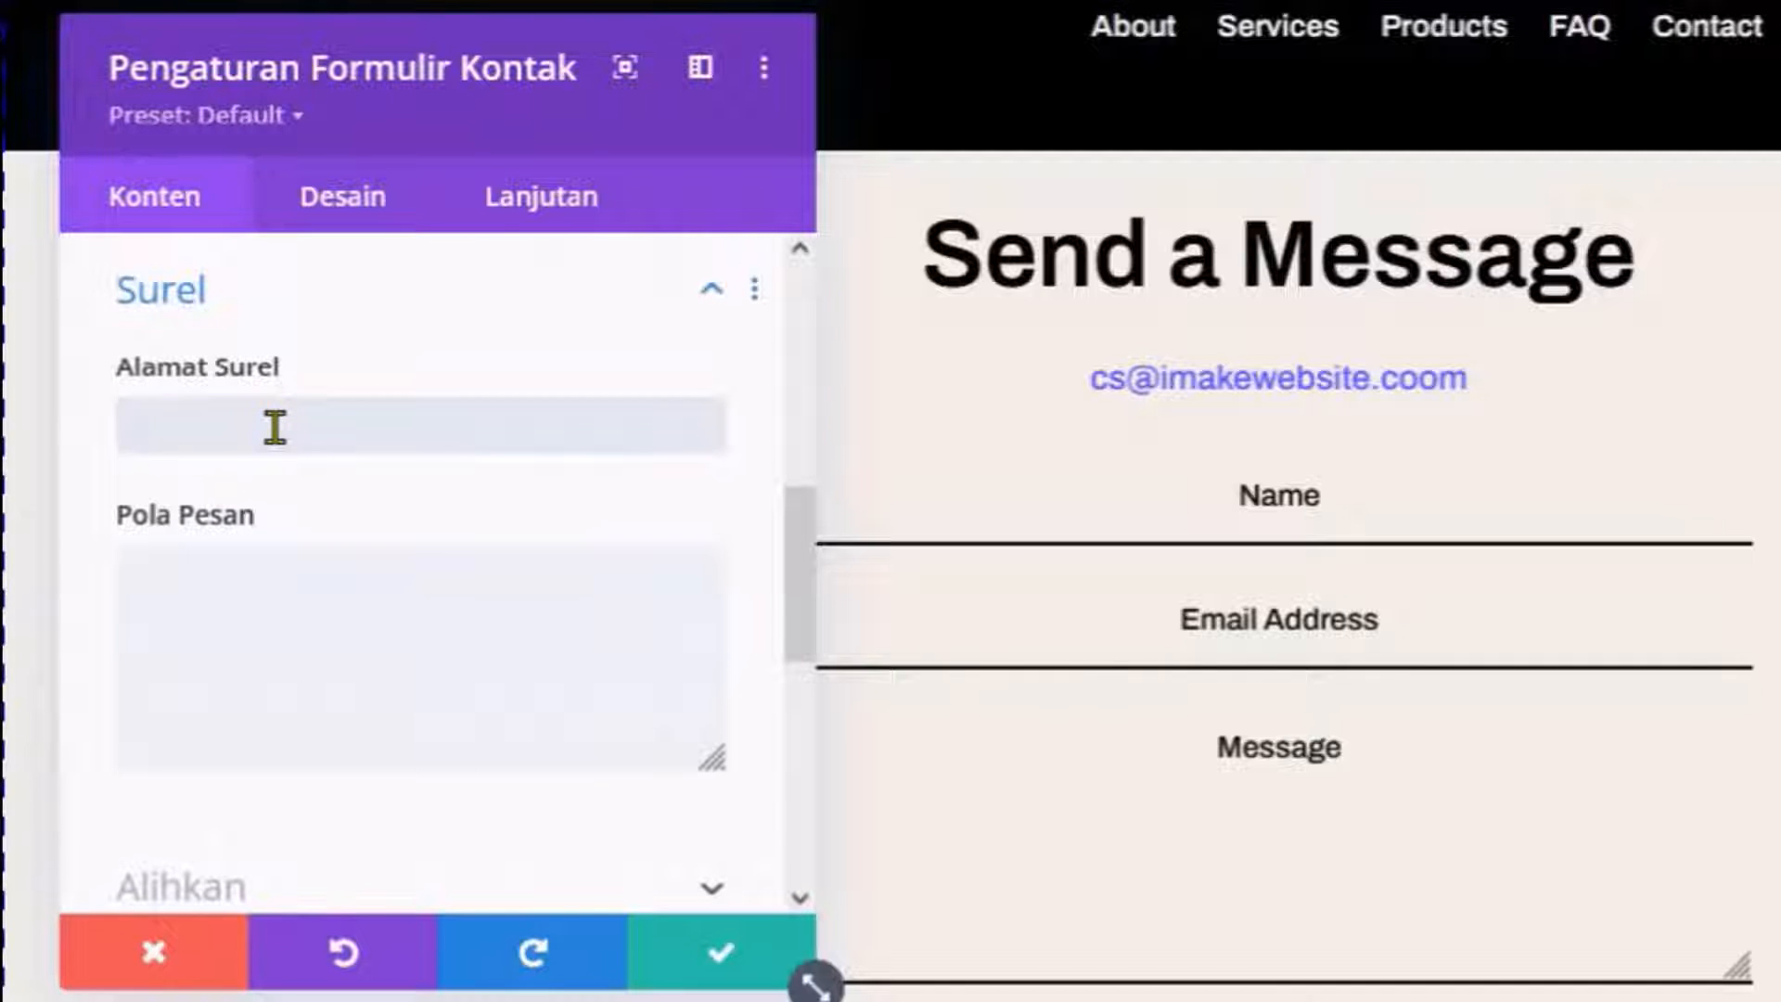
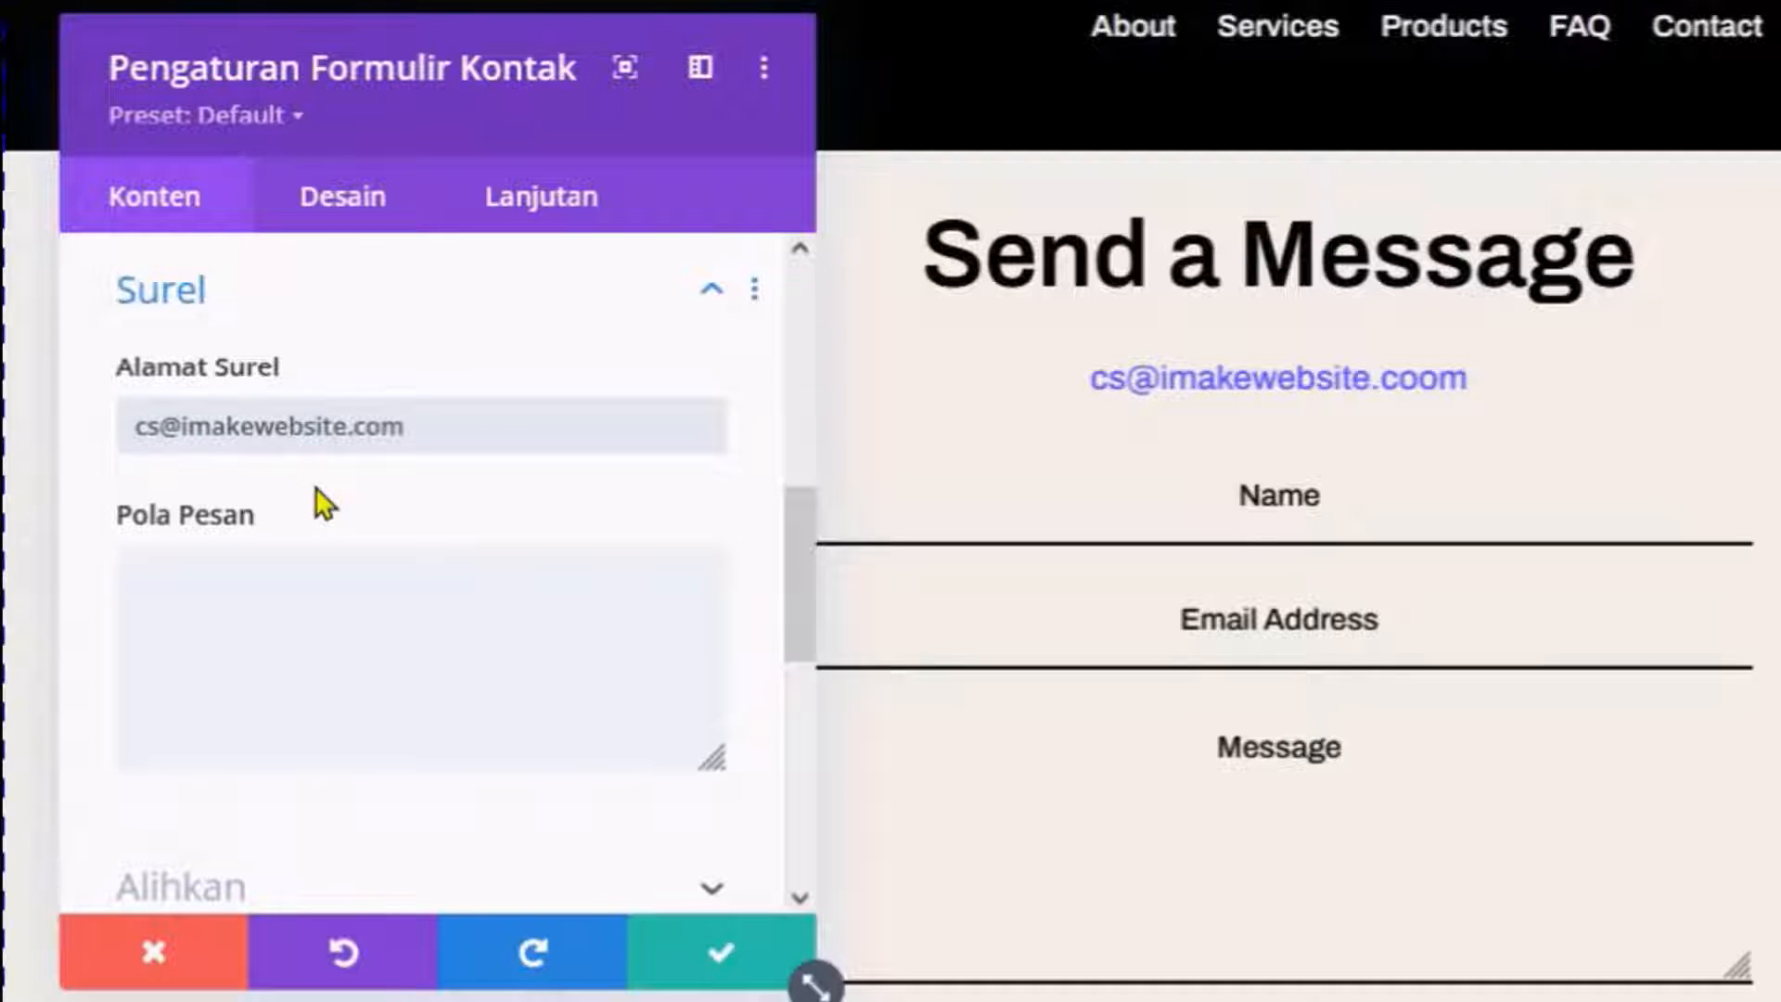
Write a Pola Pesan template starting 'Ada pesan' with %%Name%%, %%Email%%, %%Message%% lines, then save.
{"action": "left_click", "coordinate": [334, 605]}
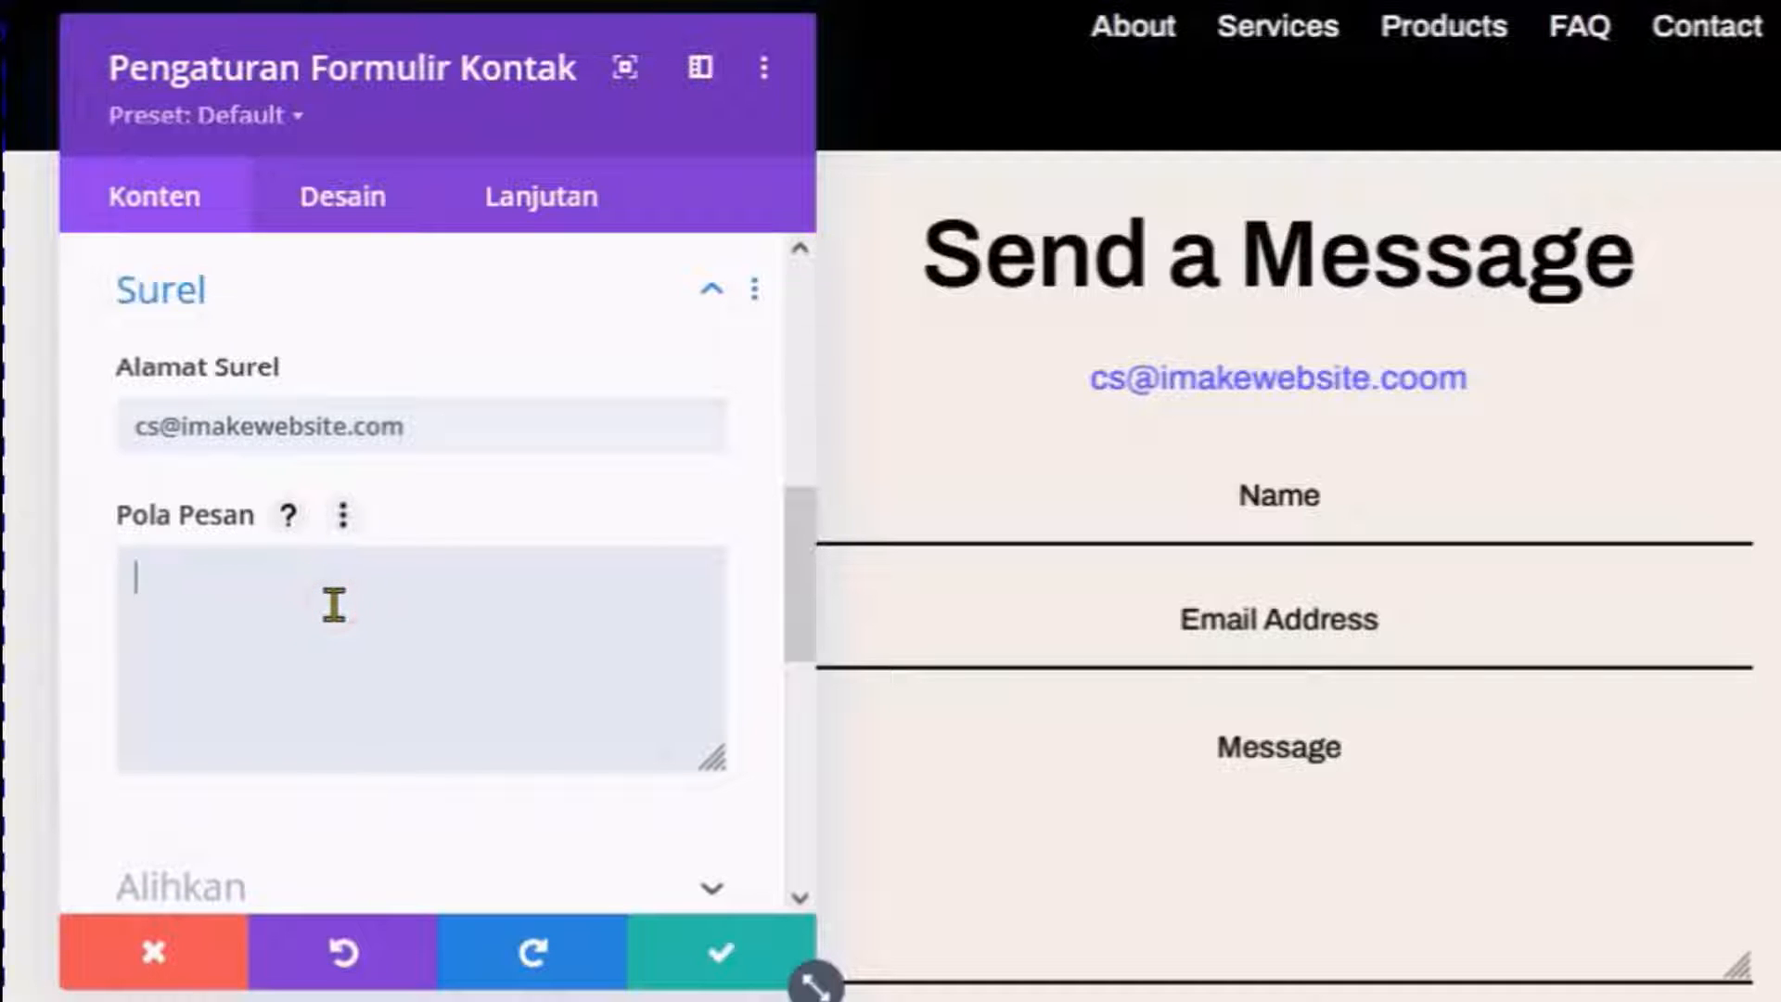
{"action": "type", "text": "Ada"}
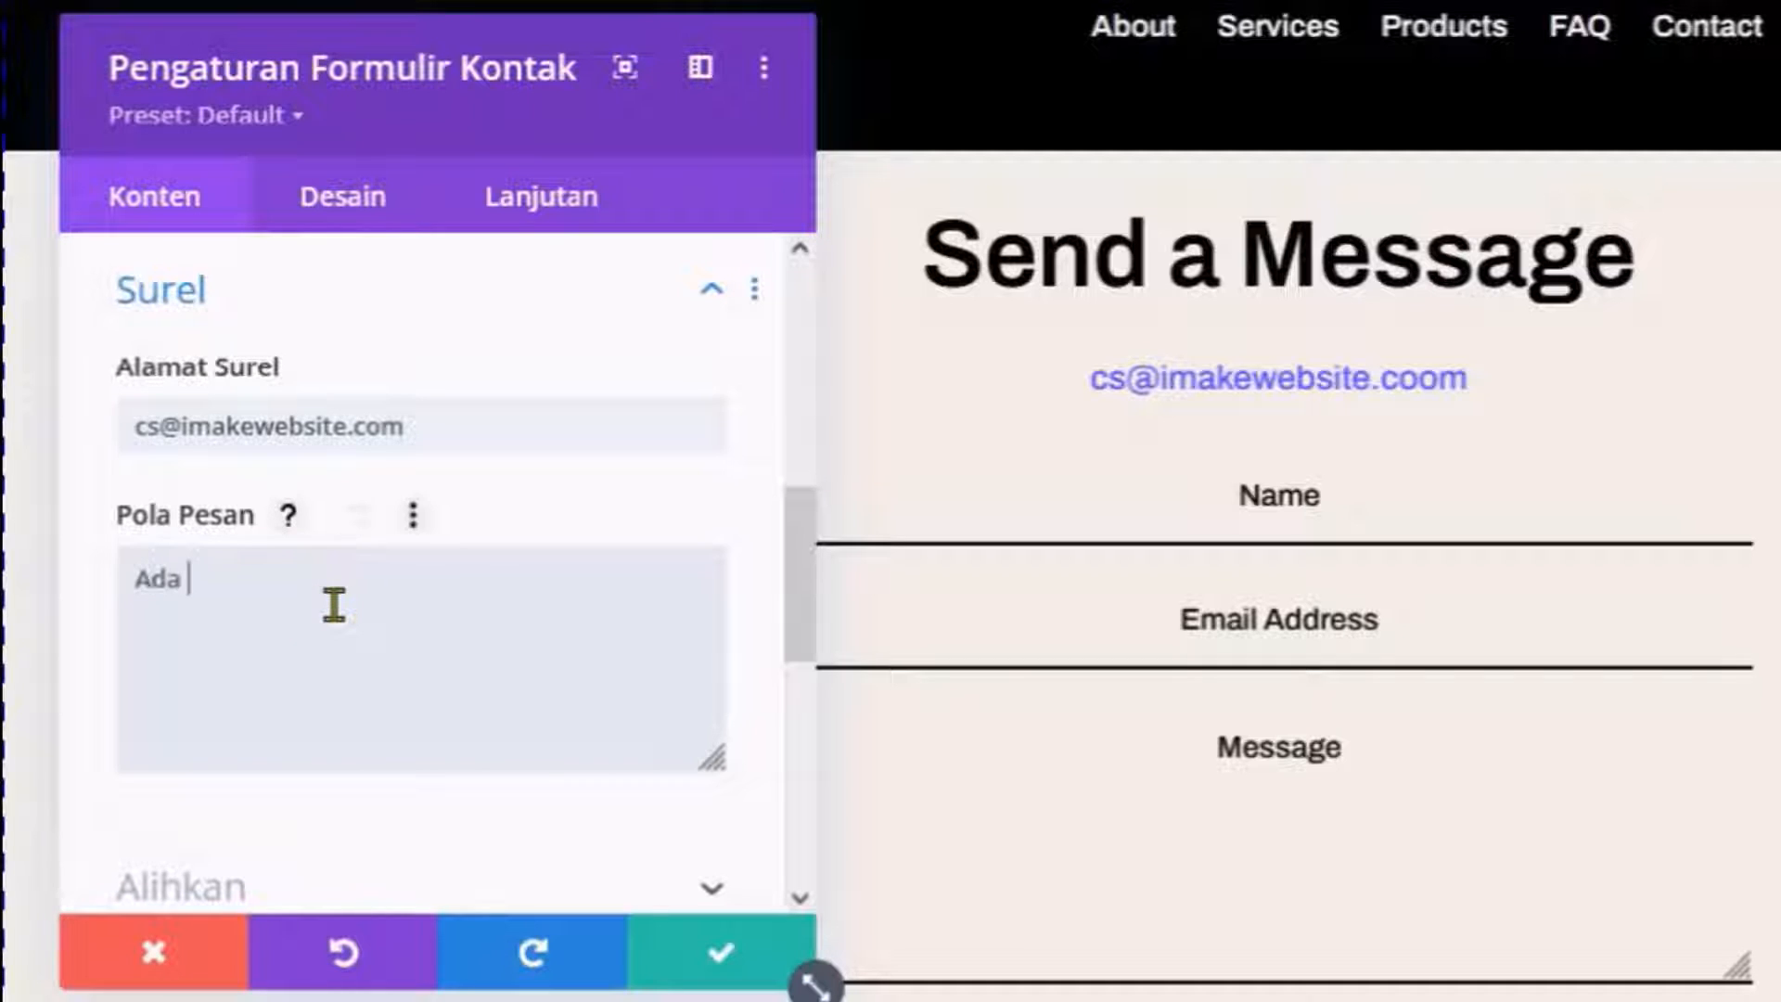
{"action": "type", "text": " pesan dari :"}
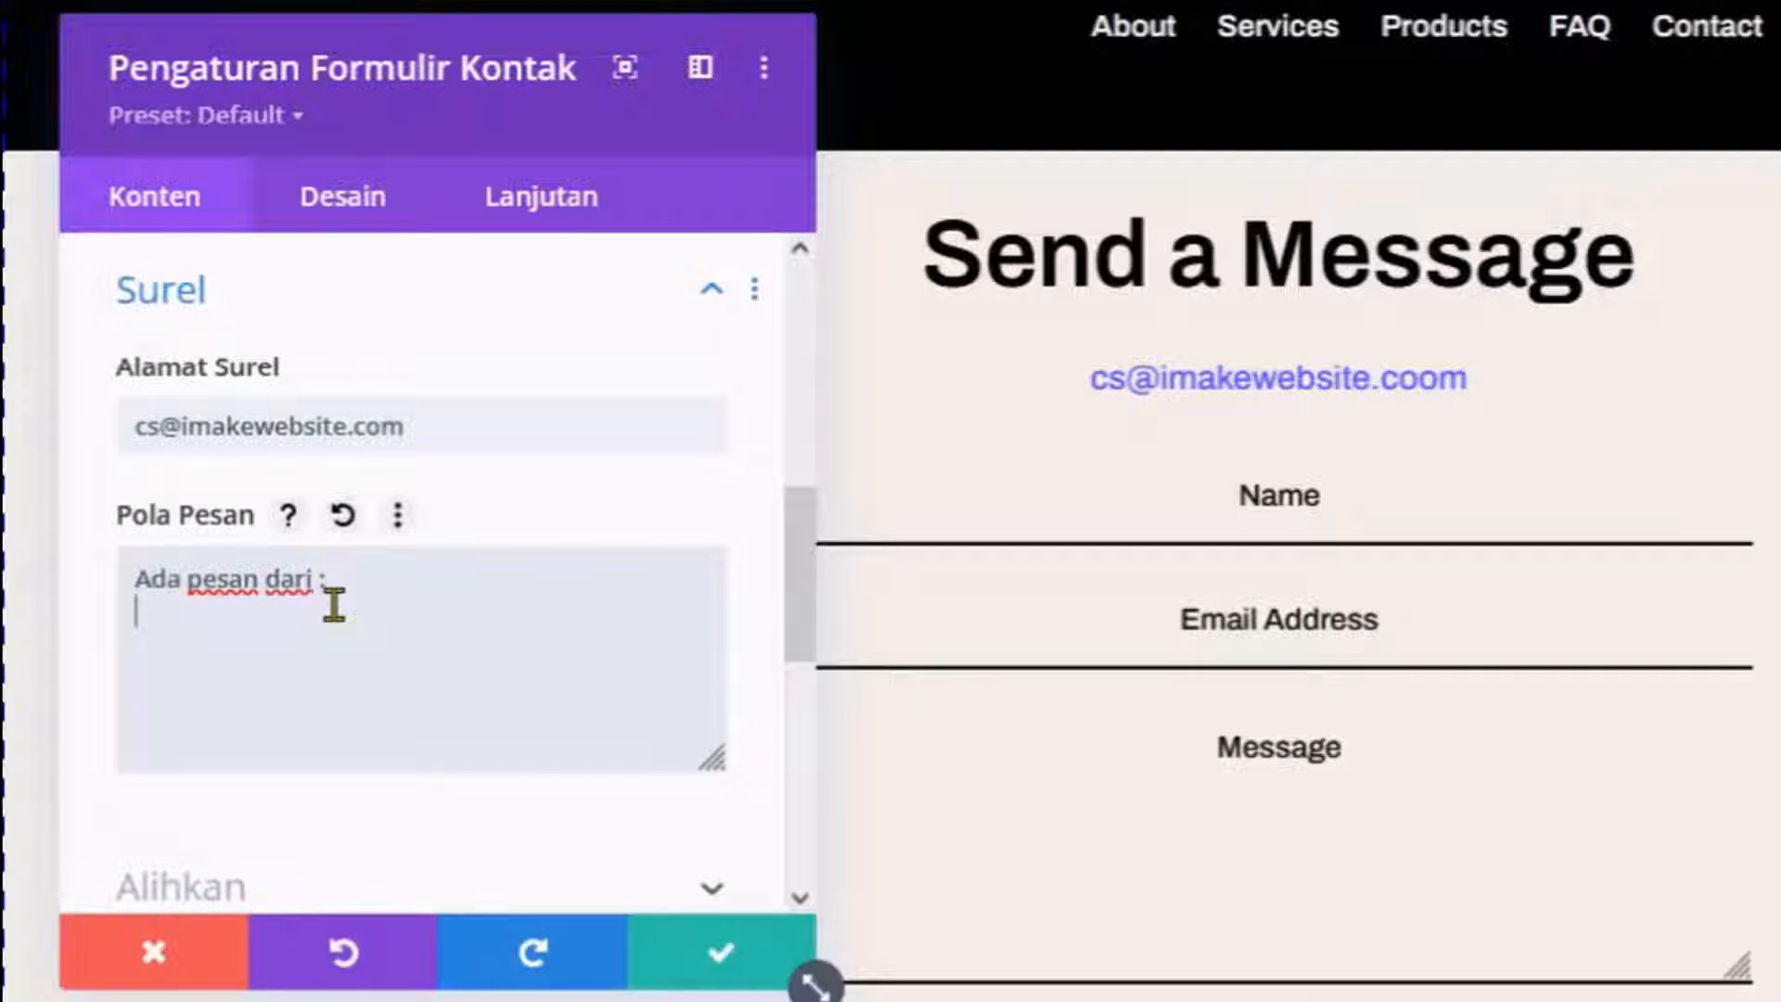
{"action": "left_click", "coordinate": [476, 696]}
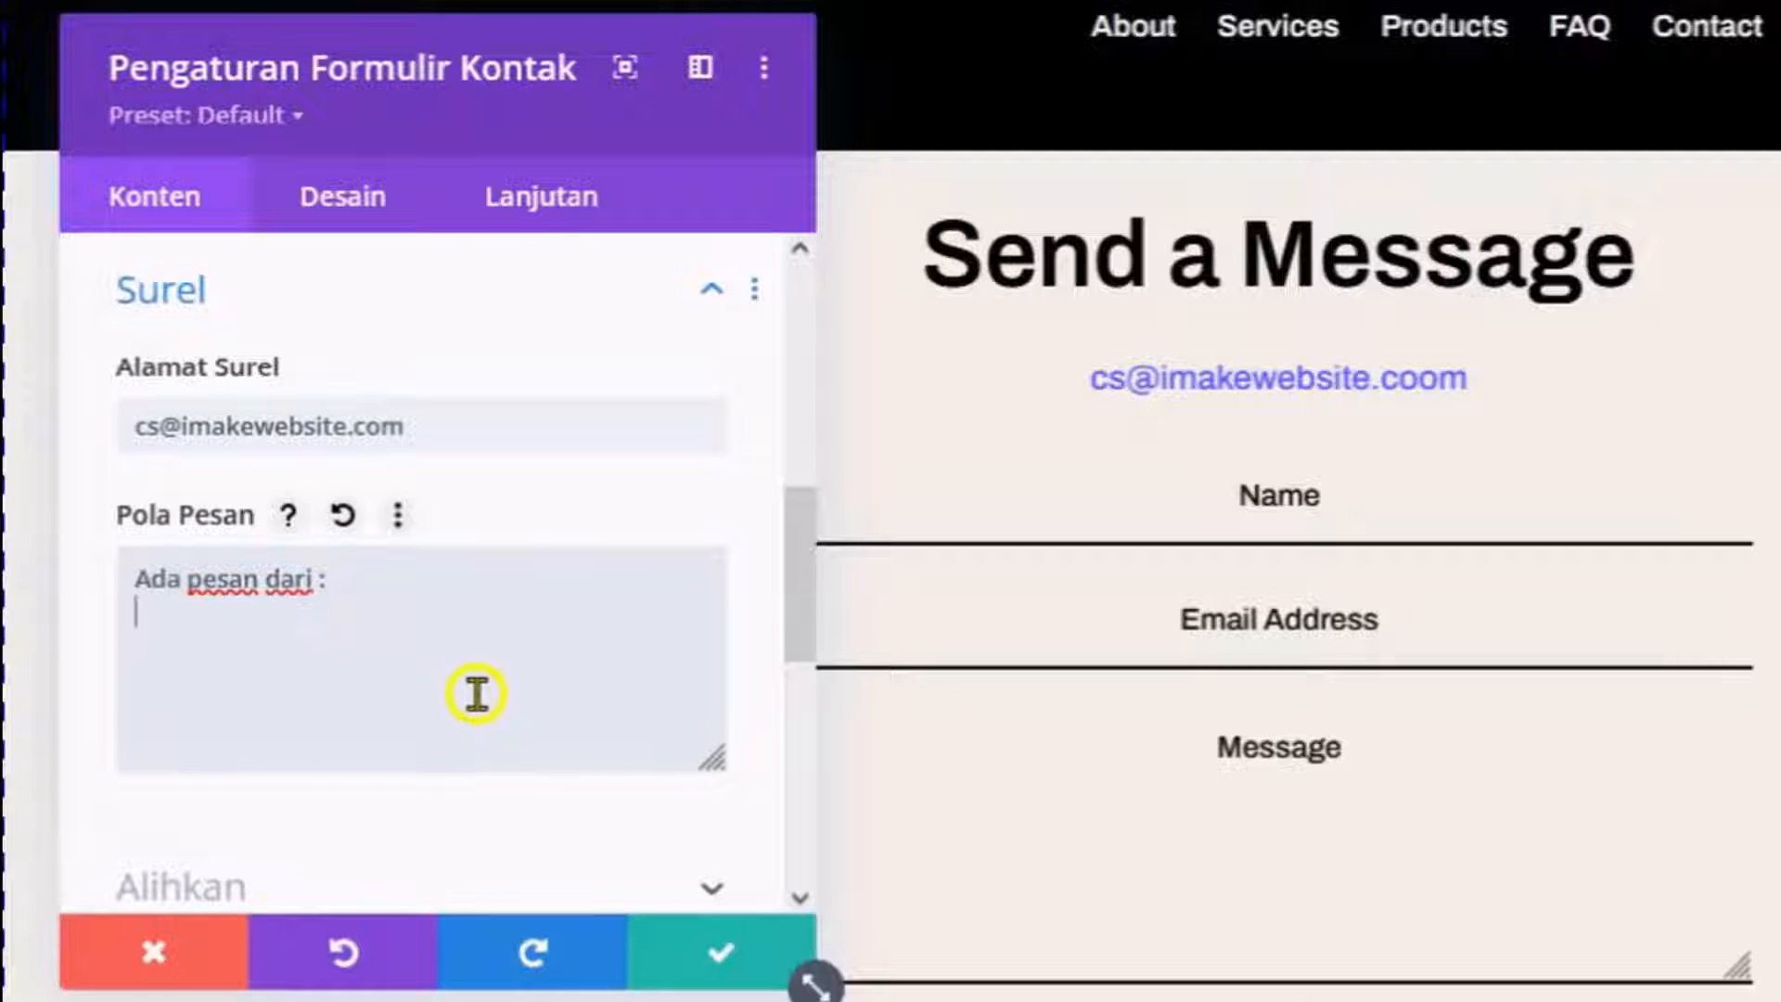
{"action": "left_click", "coordinate": [288, 515]}
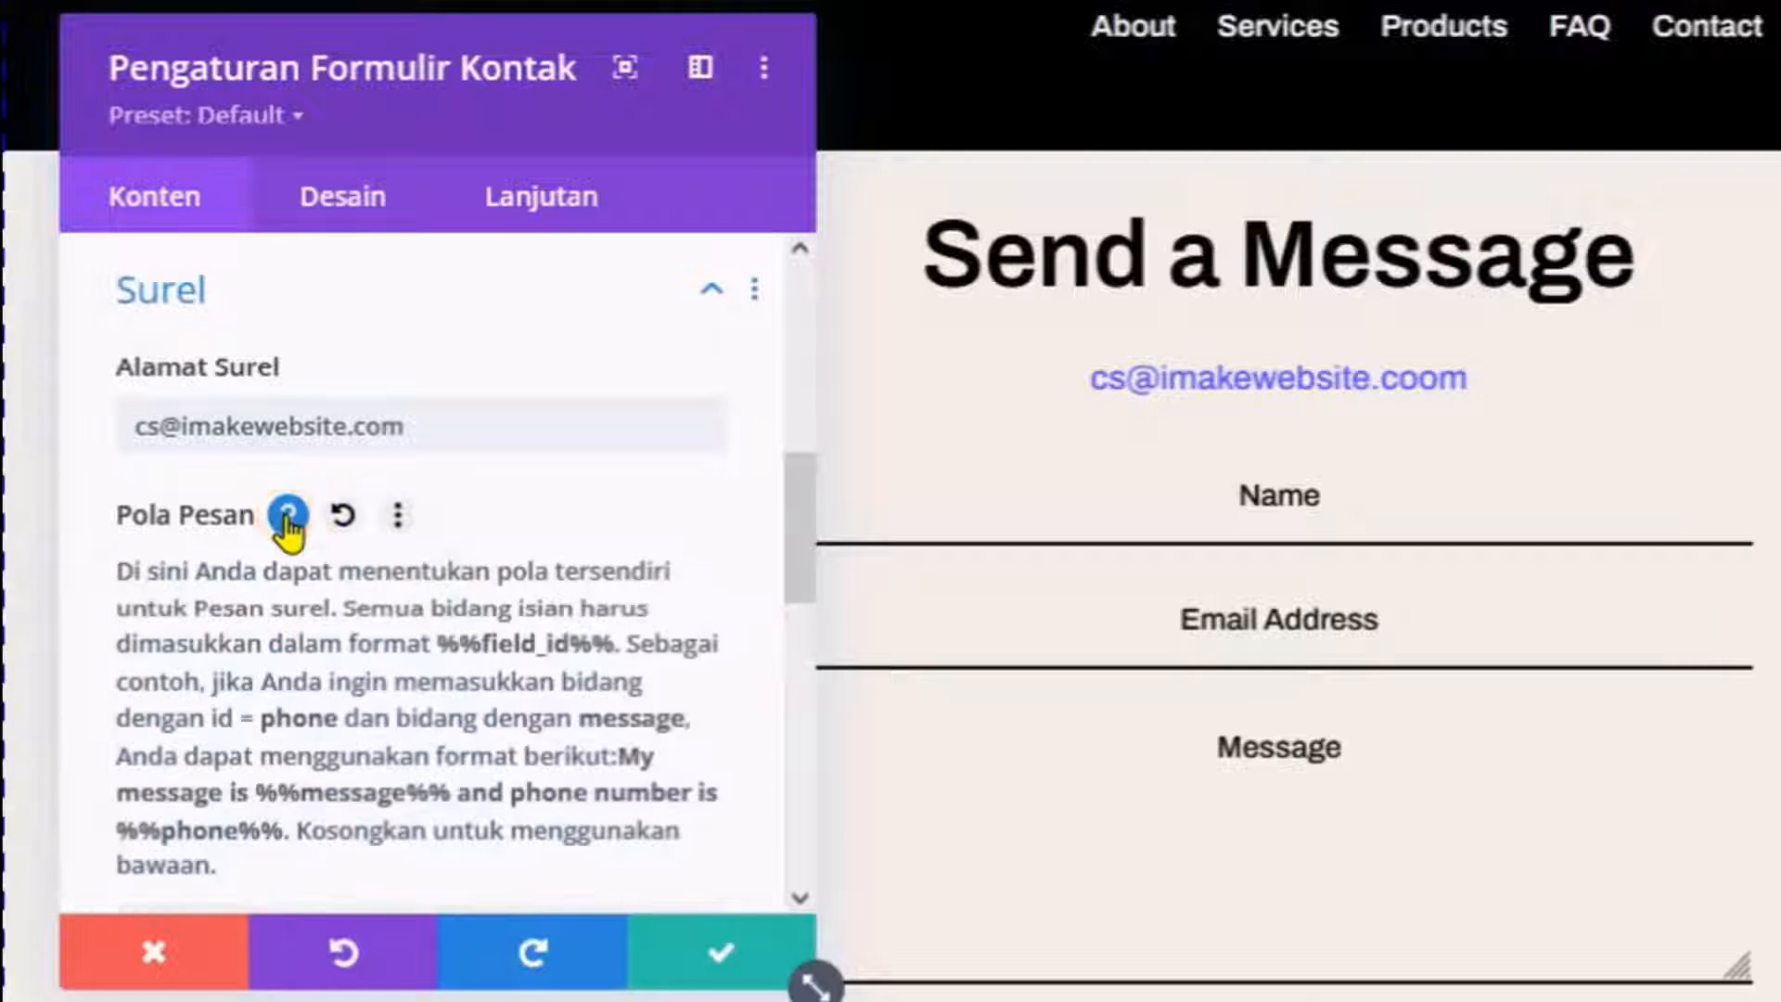
{"action": "scroll", "coordinate": [556, 684], "scroll_direction": "down", "scroll_amount": 2}
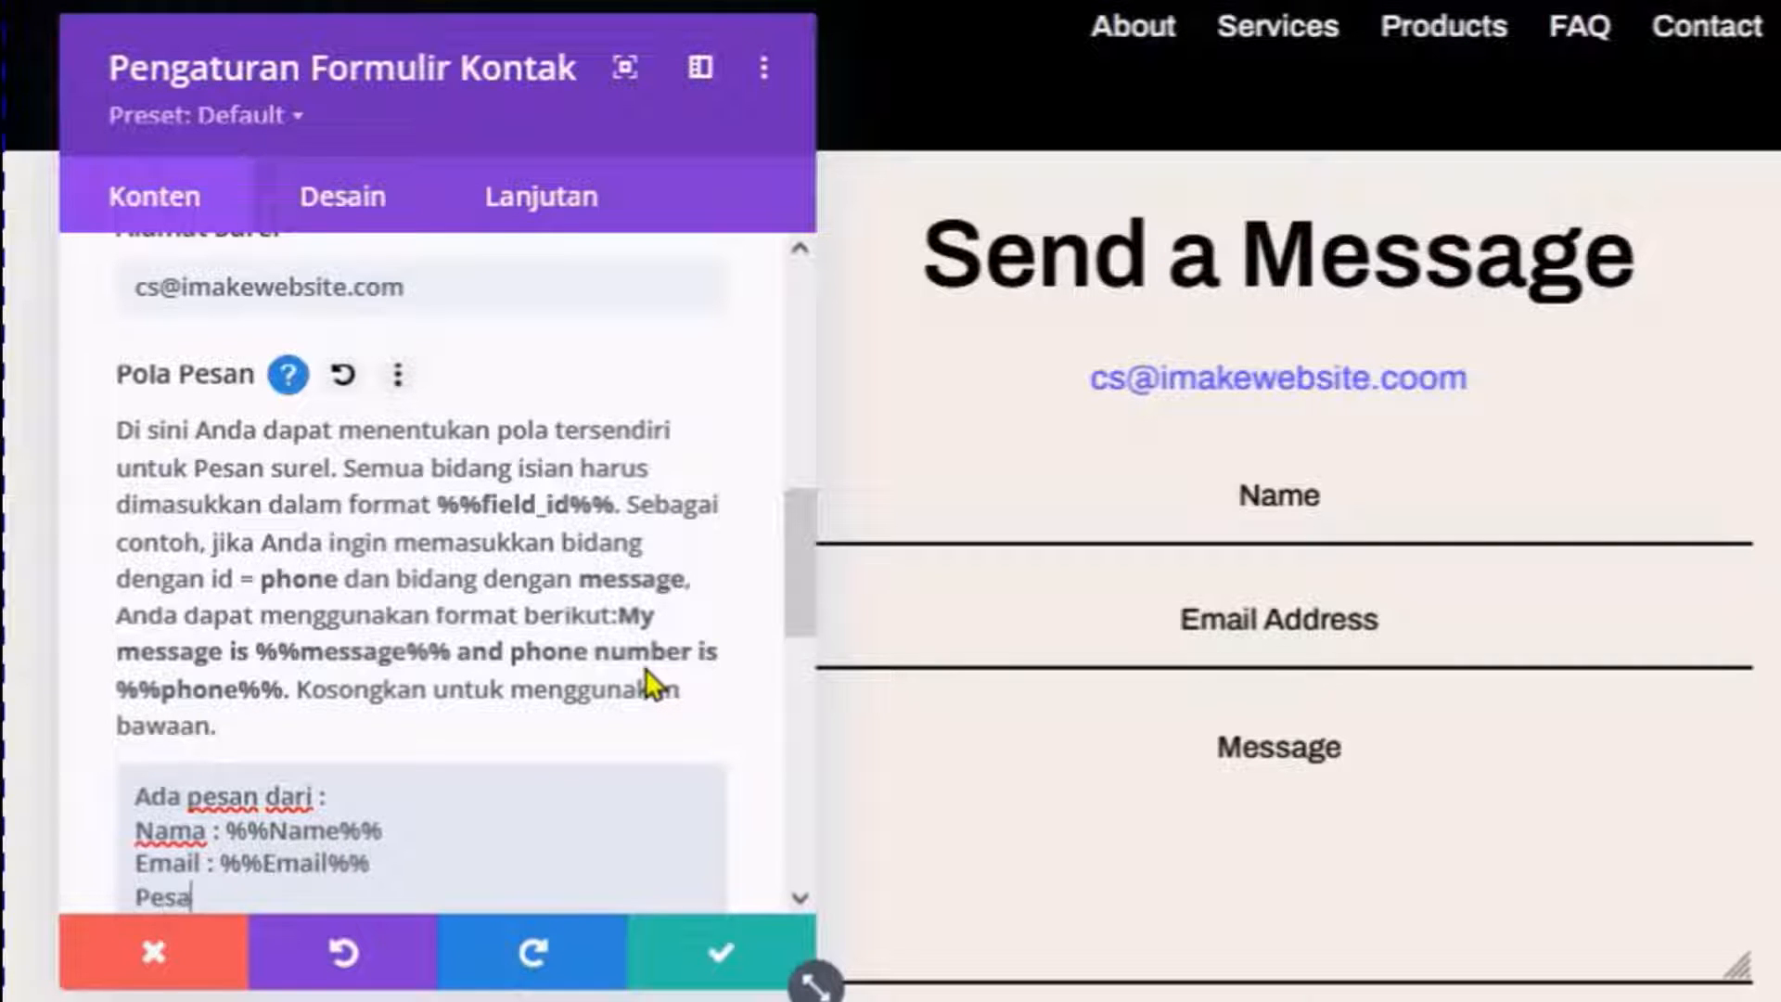
{"action": "scroll", "coordinate": [668, 650], "scroll_direction": "up", "scroll_amount": 6}
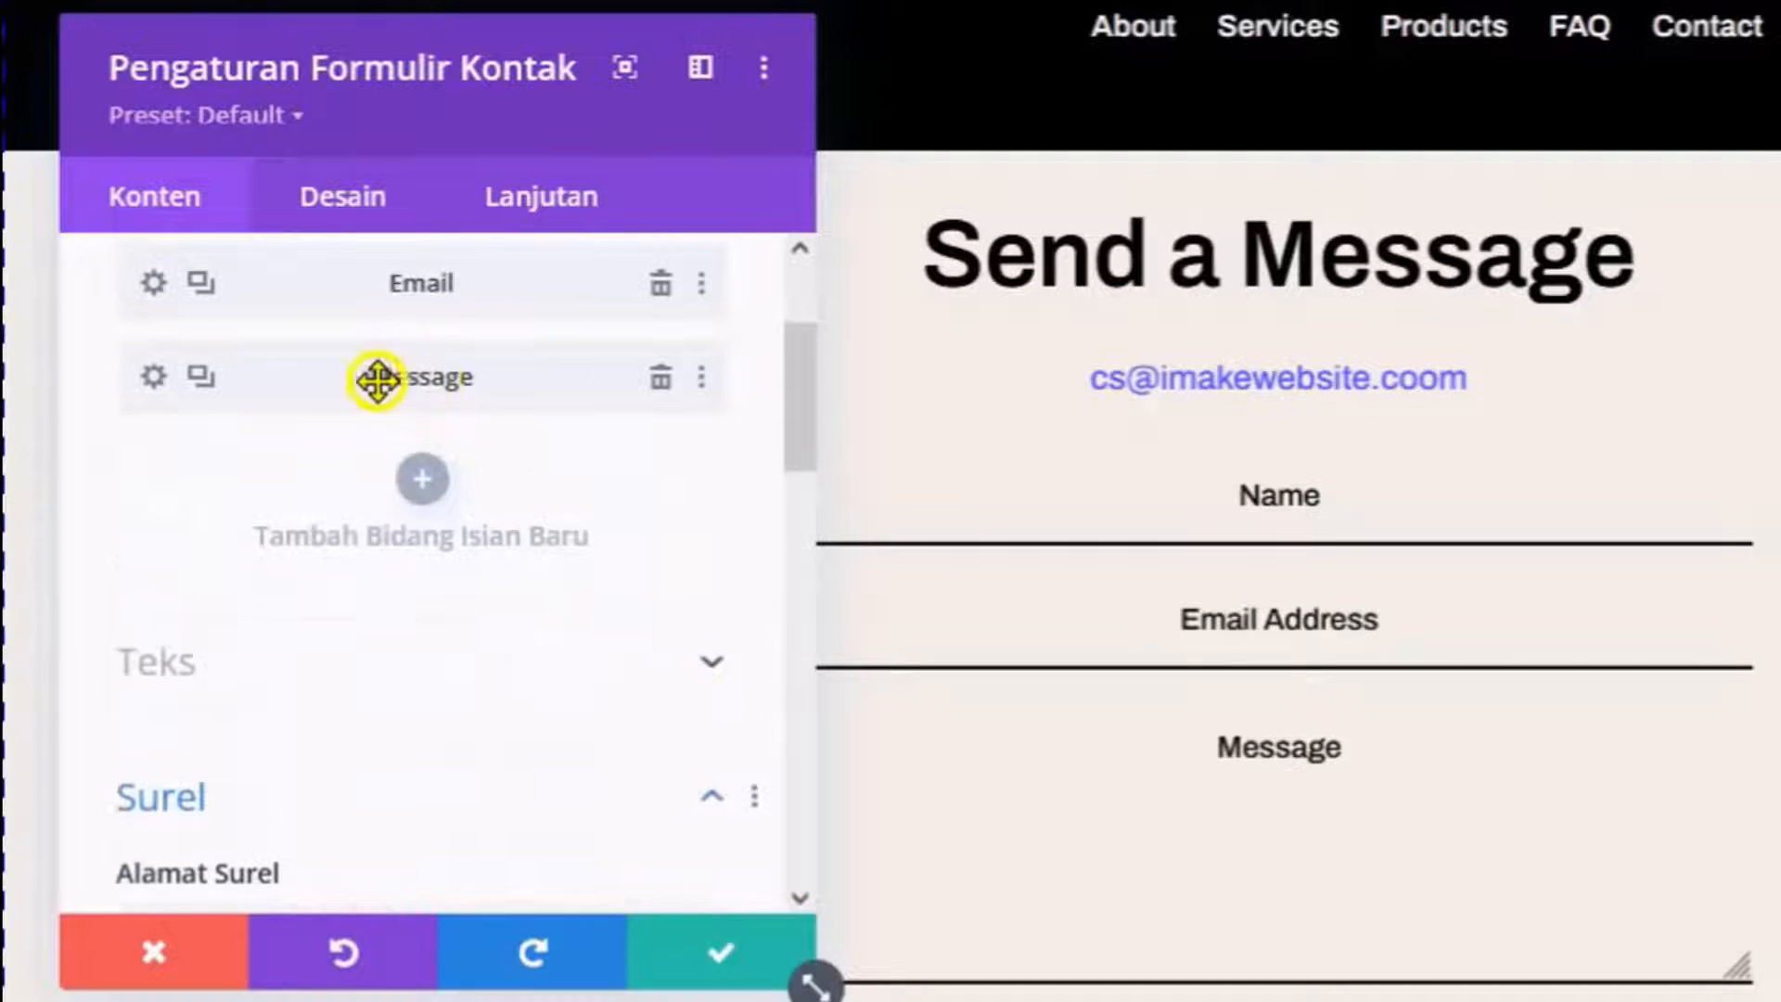
{"action": "scroll", "coordinate": [377, 378], "scroll_direction": "down", "scroll_amount": 10}
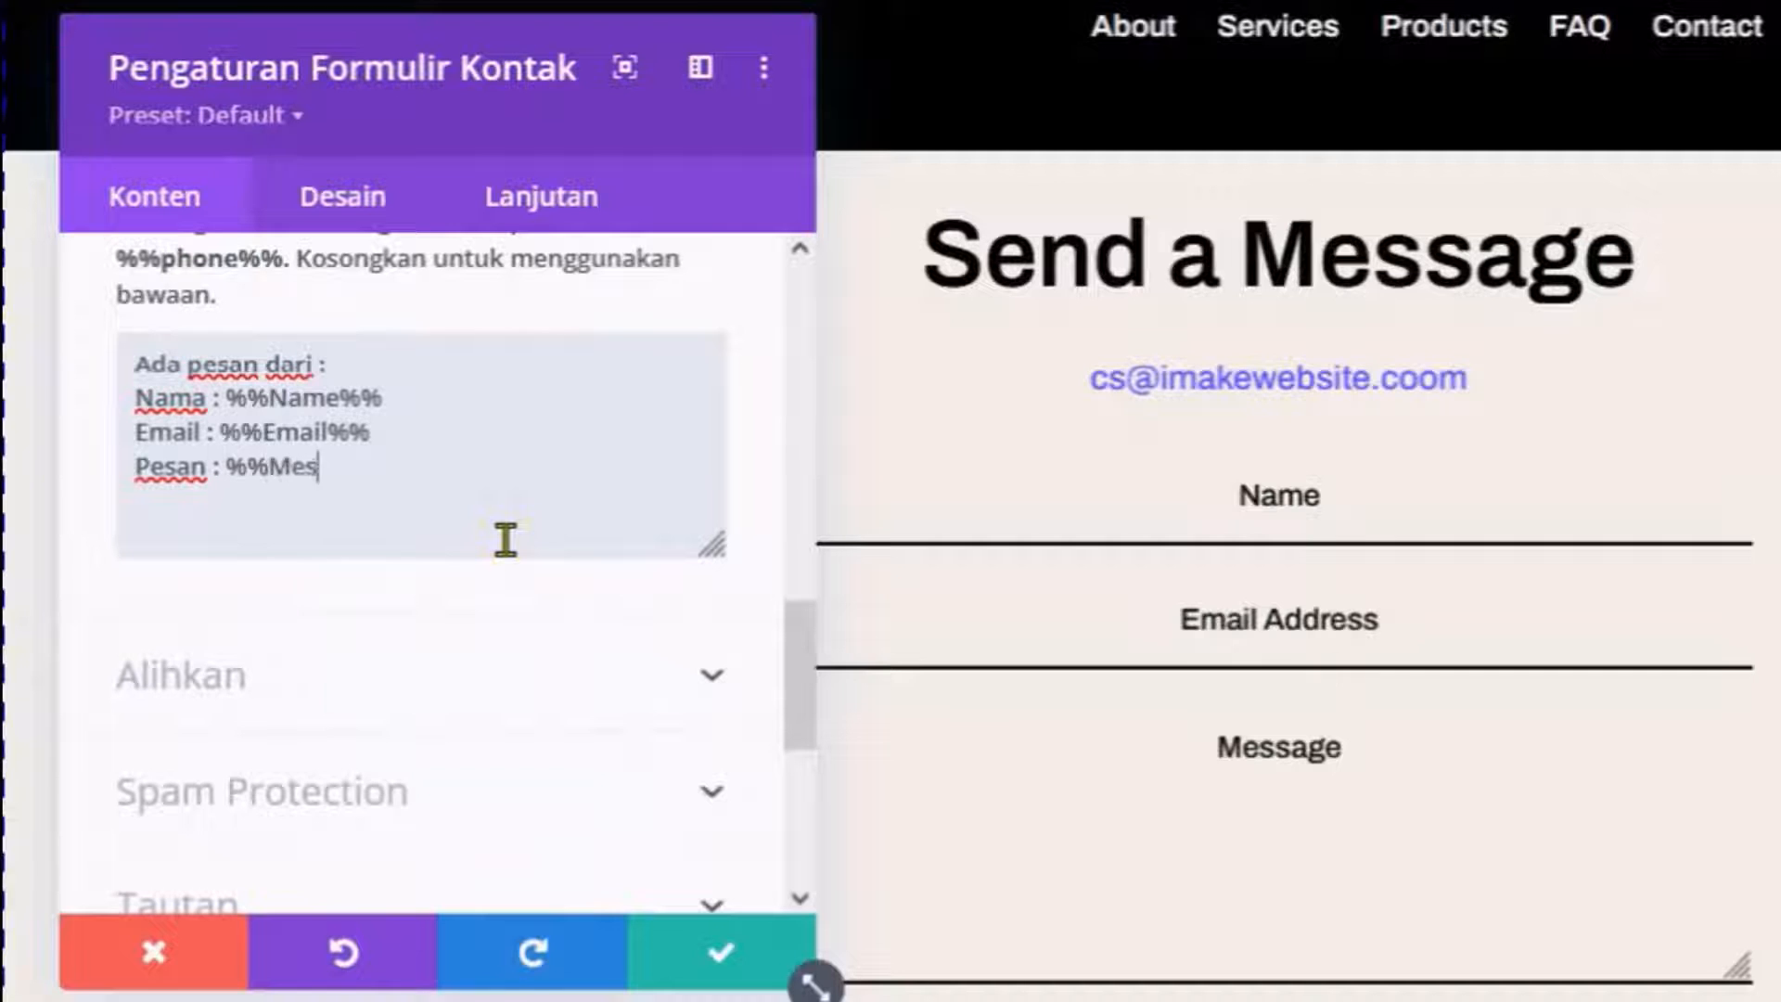
{"action": "left_click", "coordinate": [505, 540]}
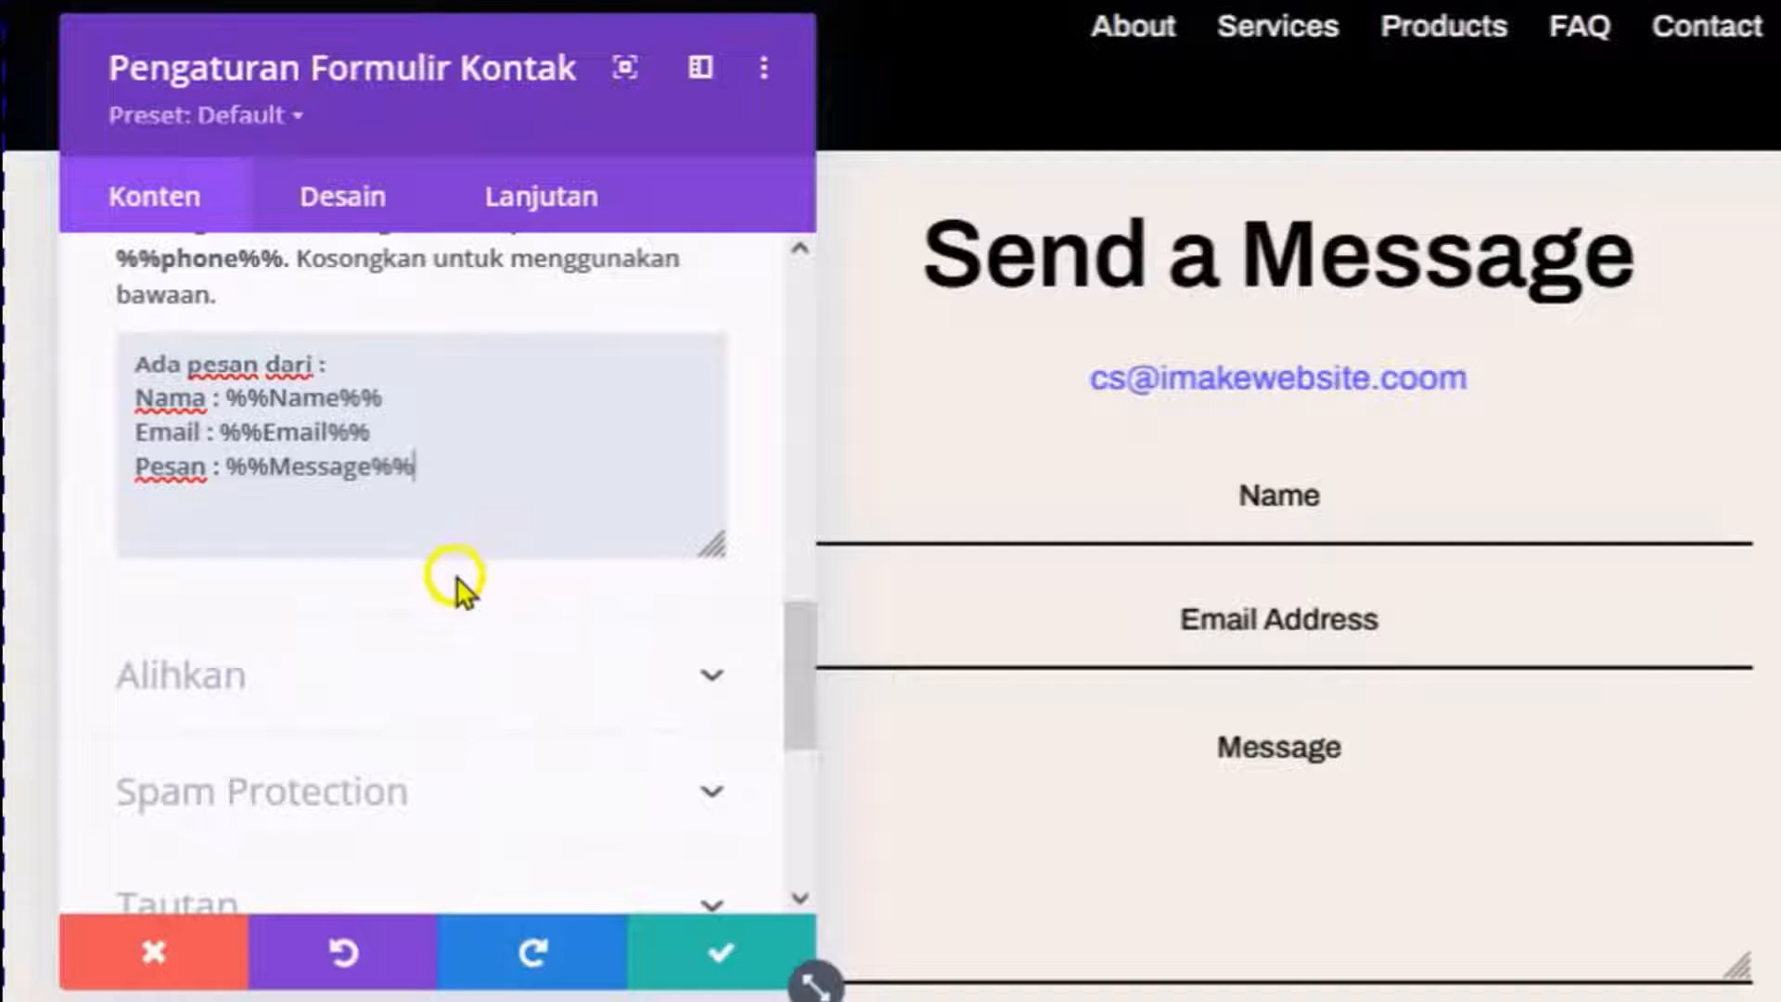
{"action": "left_click", "coordinate": [702, 964]}
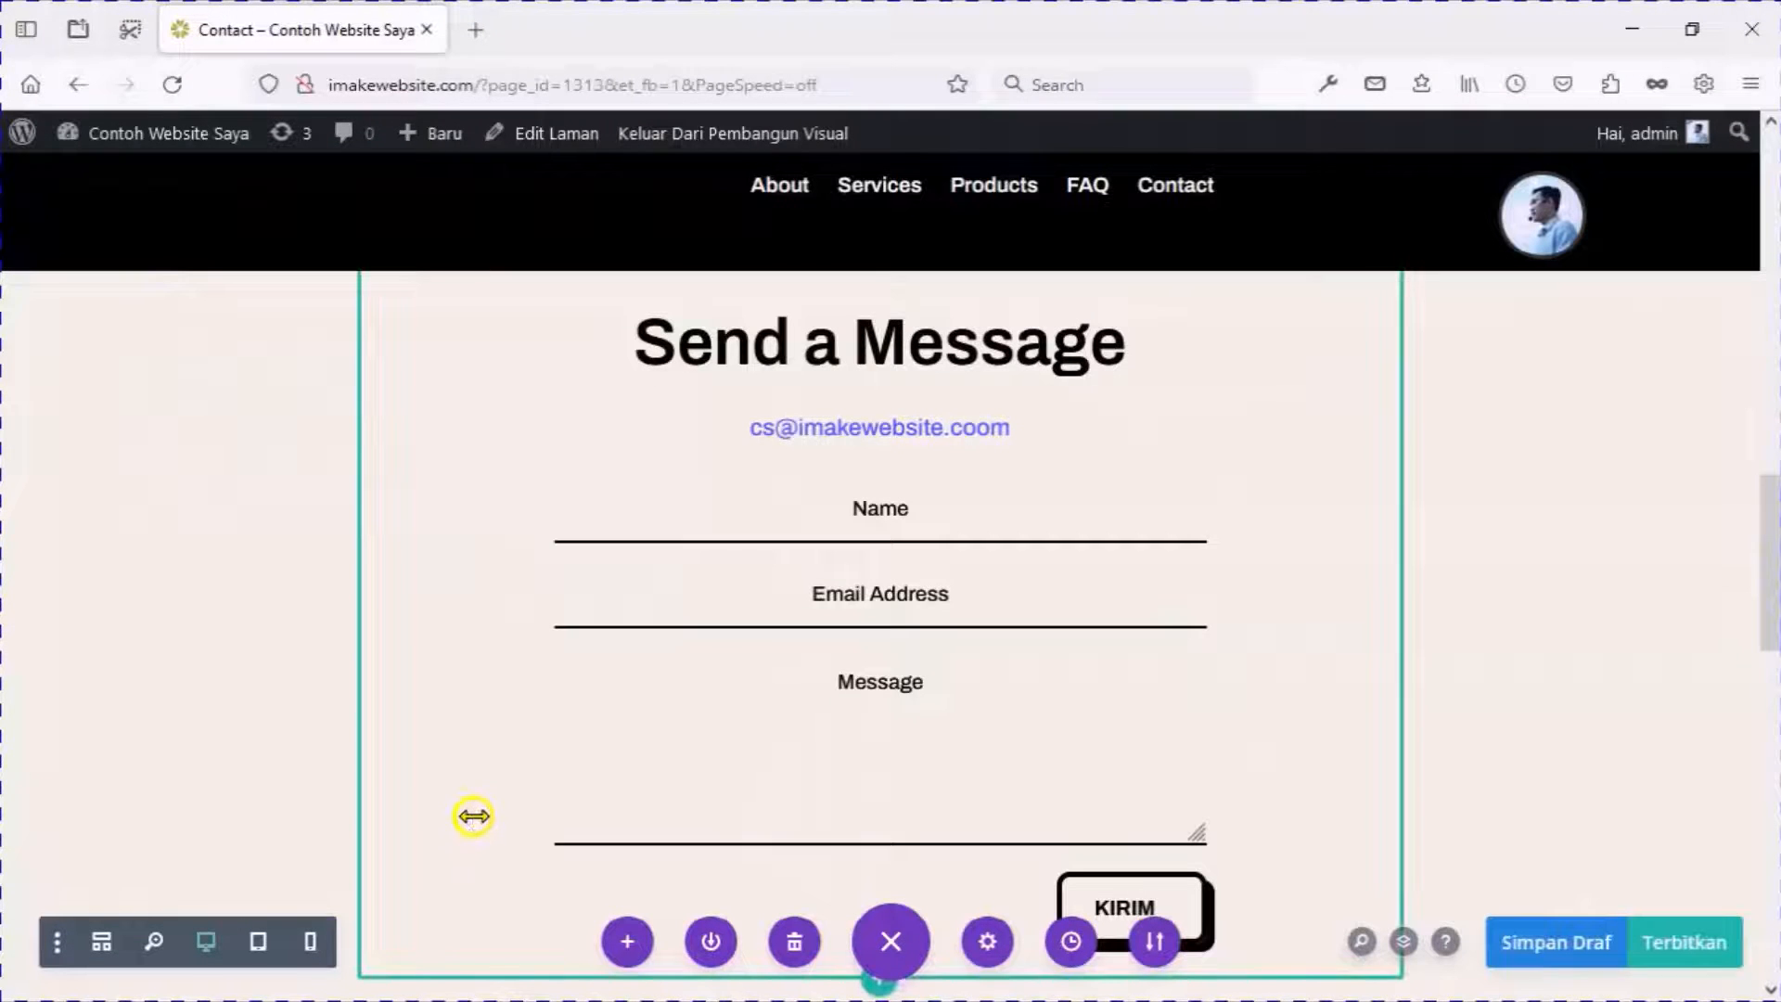
Delete the extra 'Join 800k+ Customers' section at the bottom, then publish the Contact page.
{"action": "scroll", "coordinate": [473, 816], "scroll_direction": "down", "scroll_amount": 7}
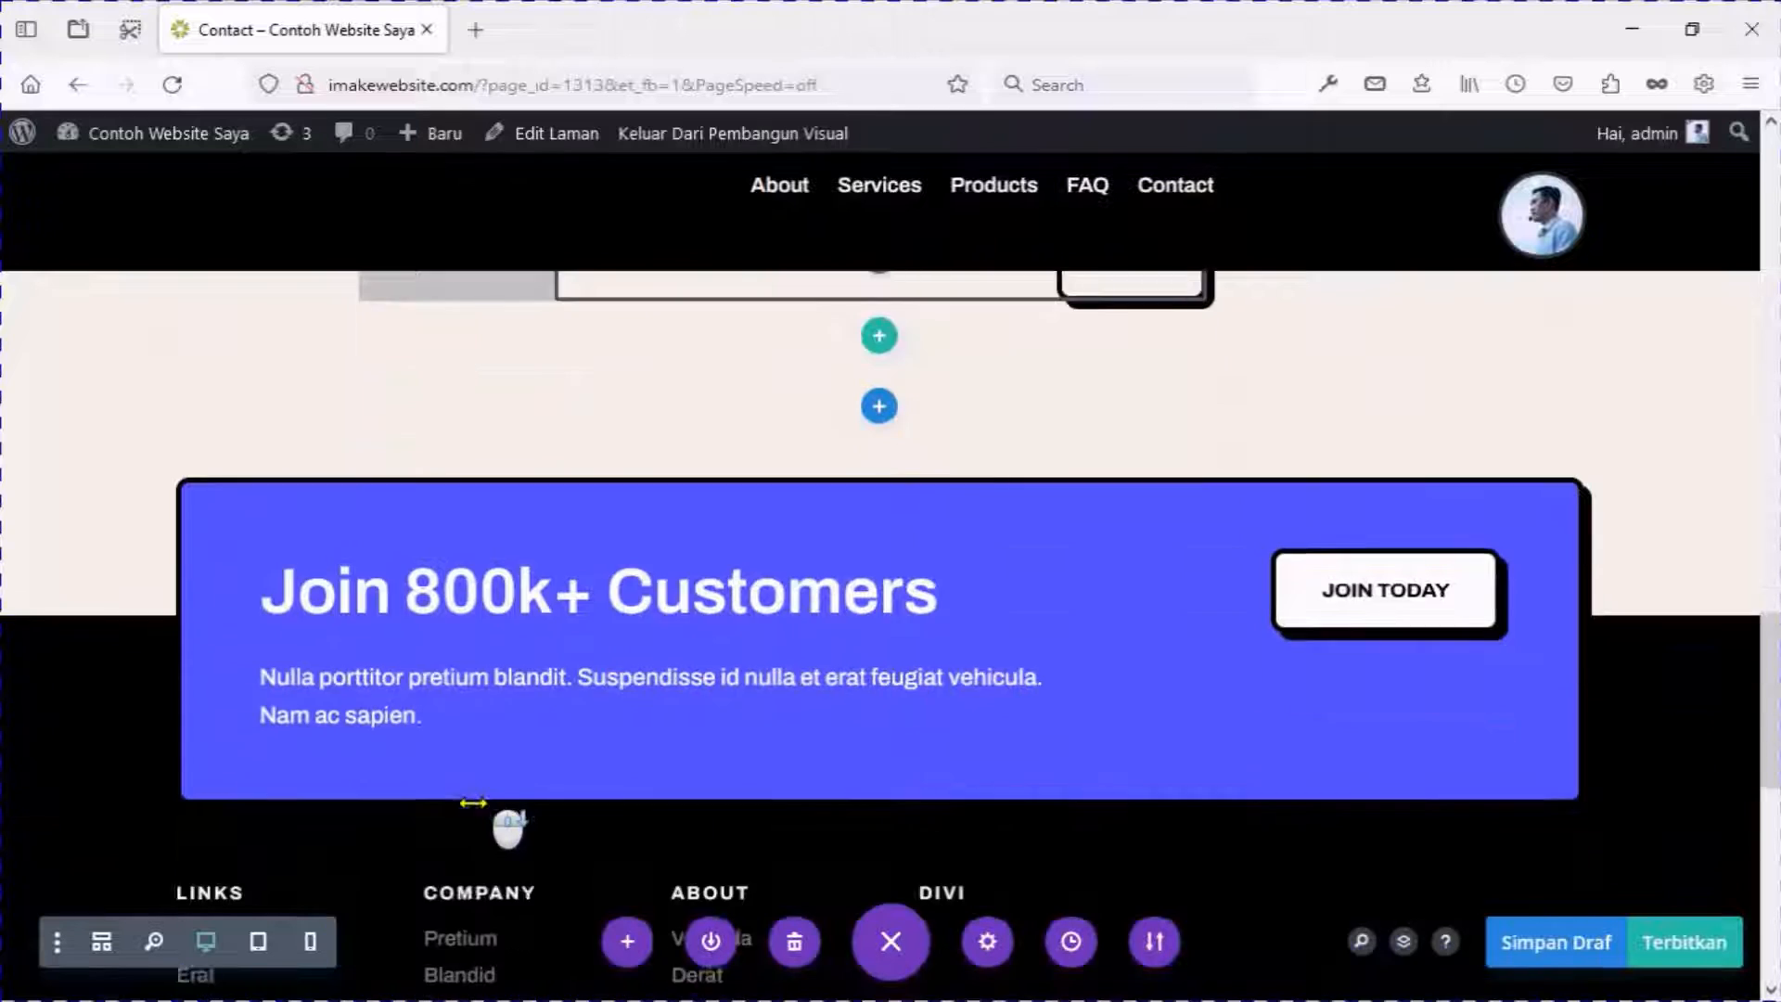
{"action": "scroll", "coordinate": [473, 803], "scroll_direction": "down", "scroll_amount": 5}
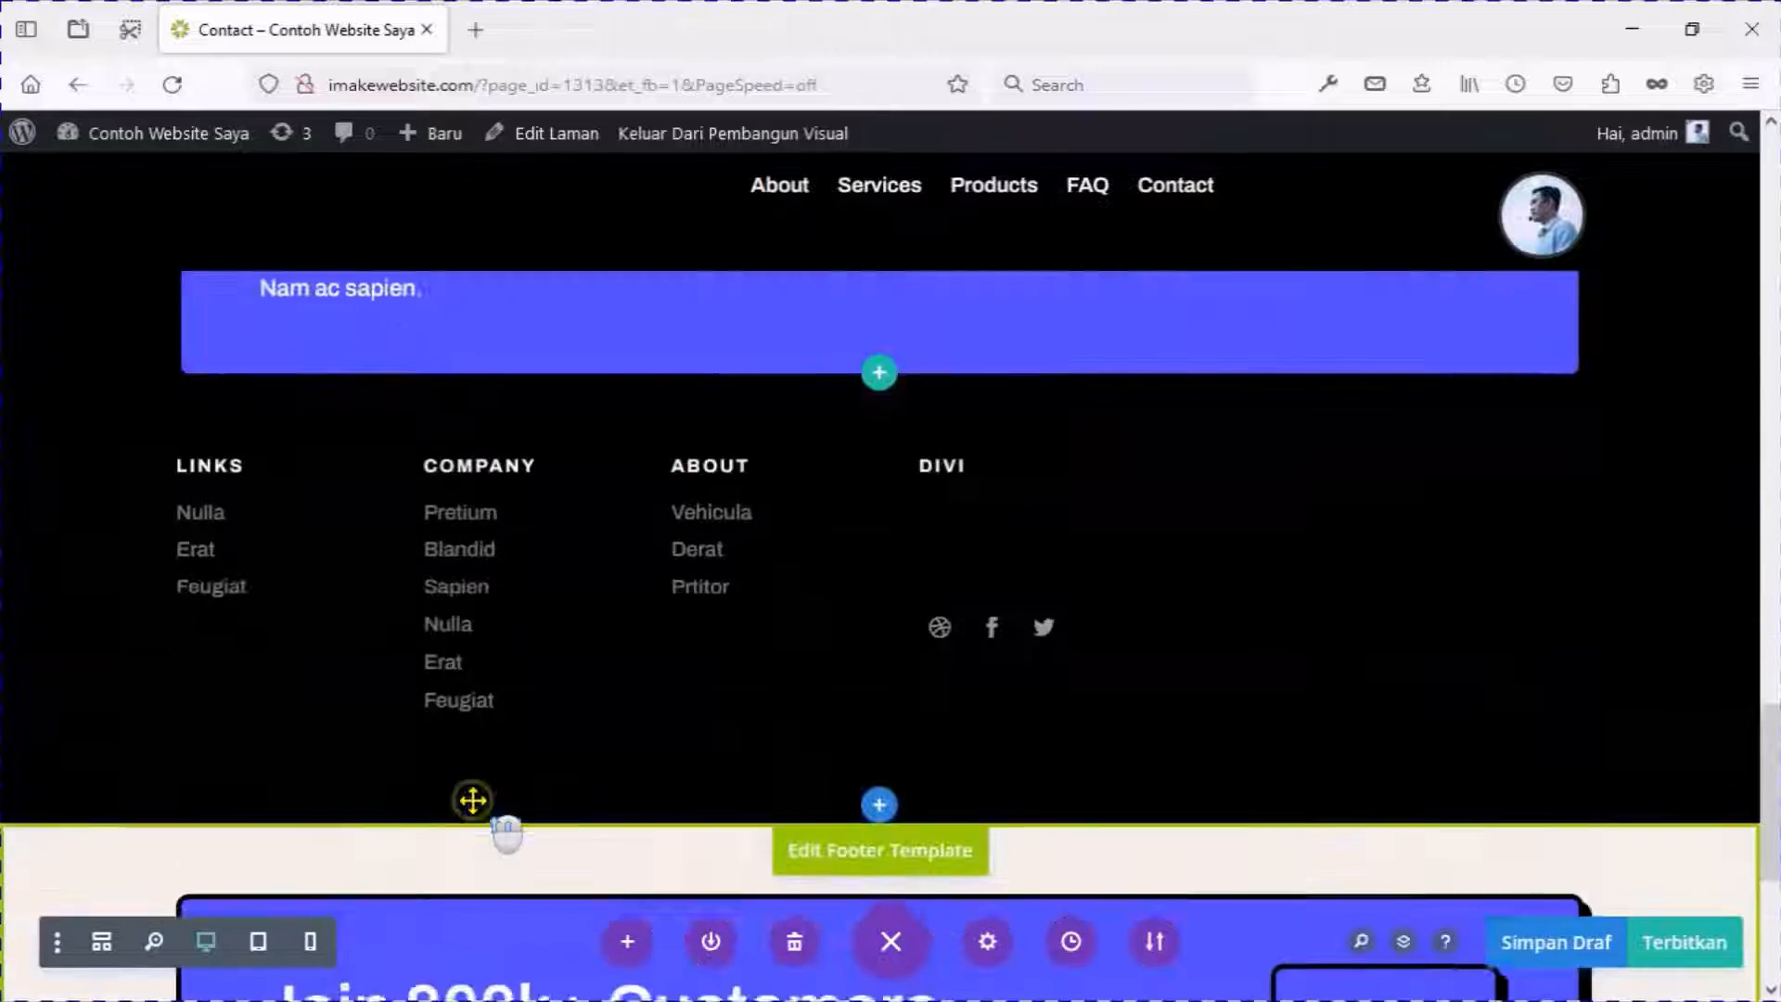
{"action": "scroll", "coordinate": [469, 799], "scroll_direction": "up", "scroll_amount": 5}
{"action": "left_click", "coordinate": [275, 515]}
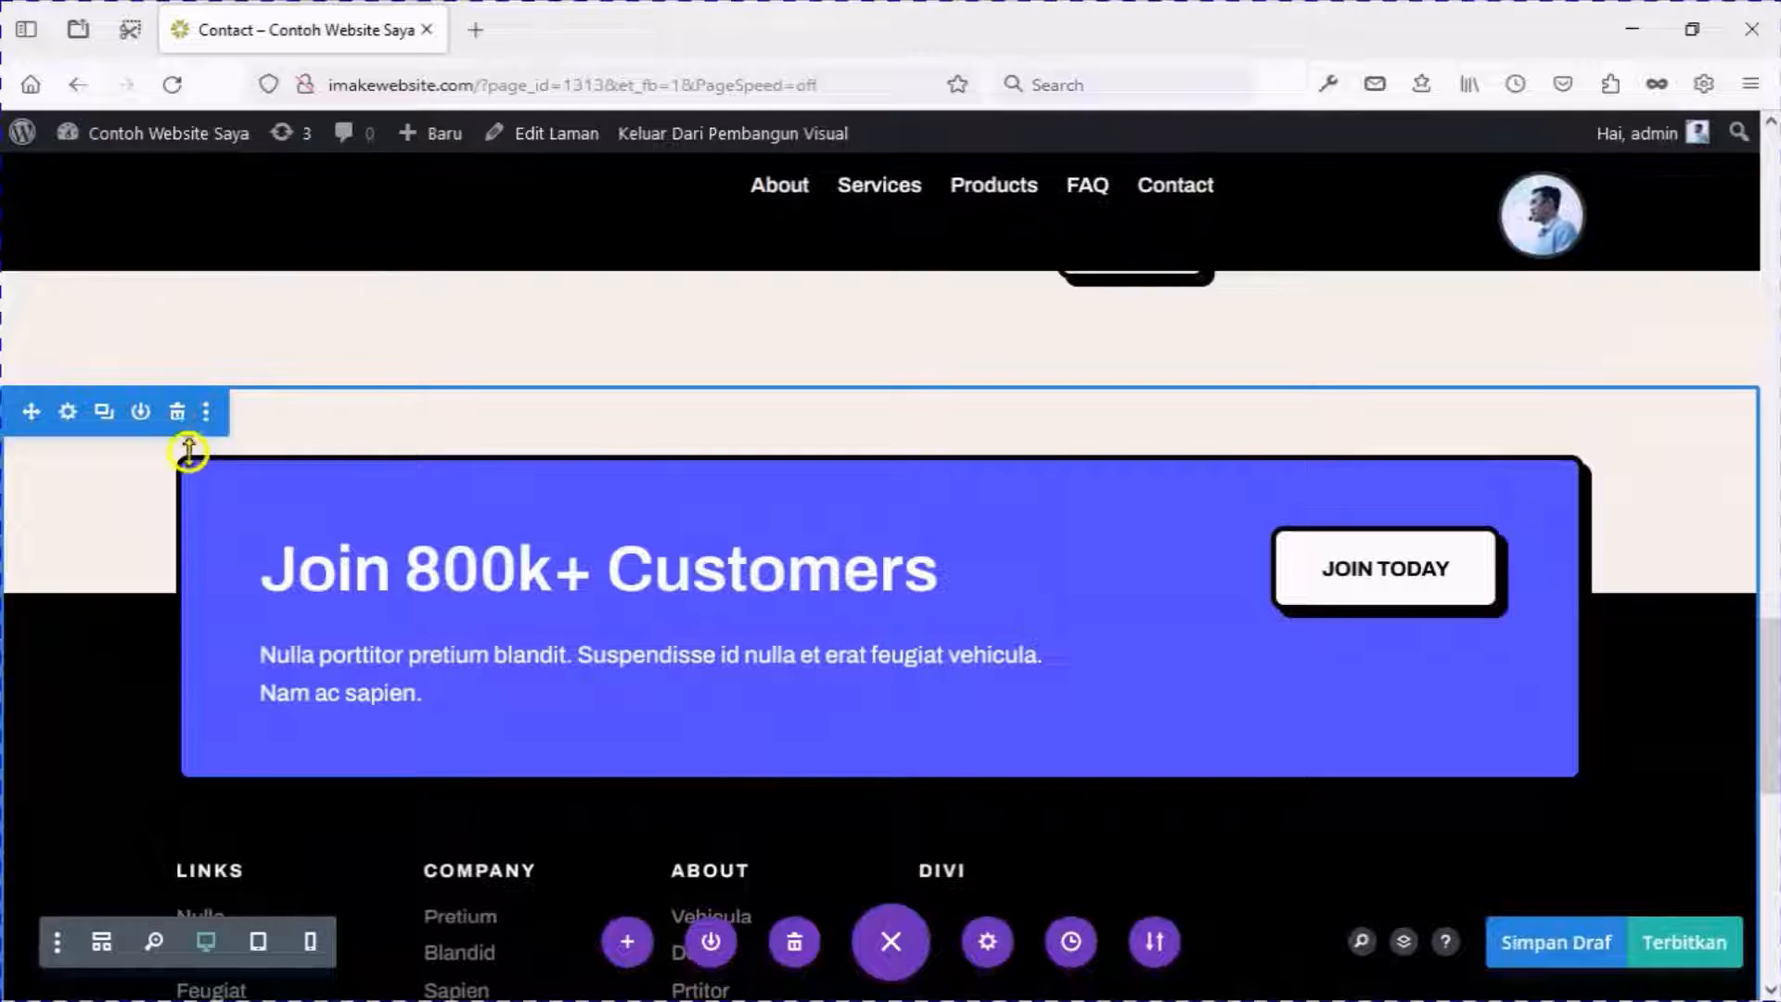
{"action": "left_click", "coordinate": [177, 414]}
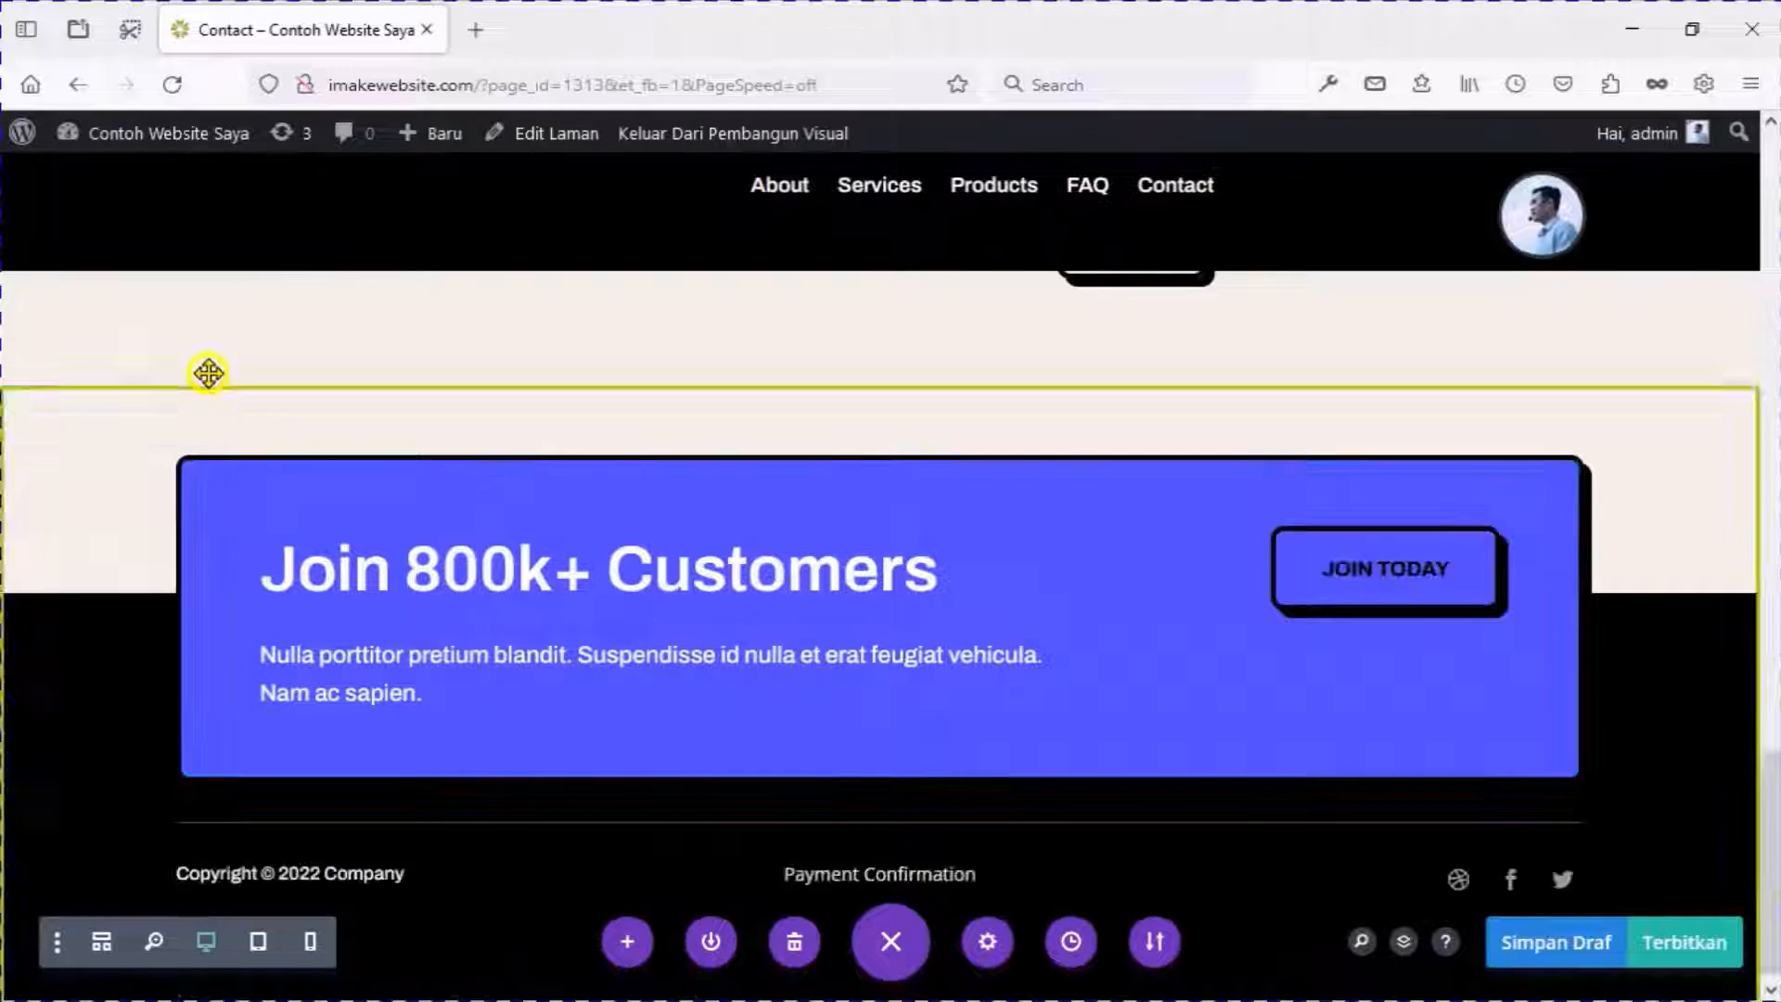
{"action": "scroll", "coordinate": [649, 560], "scroll_direction": "up", "scroll_amount": 5}
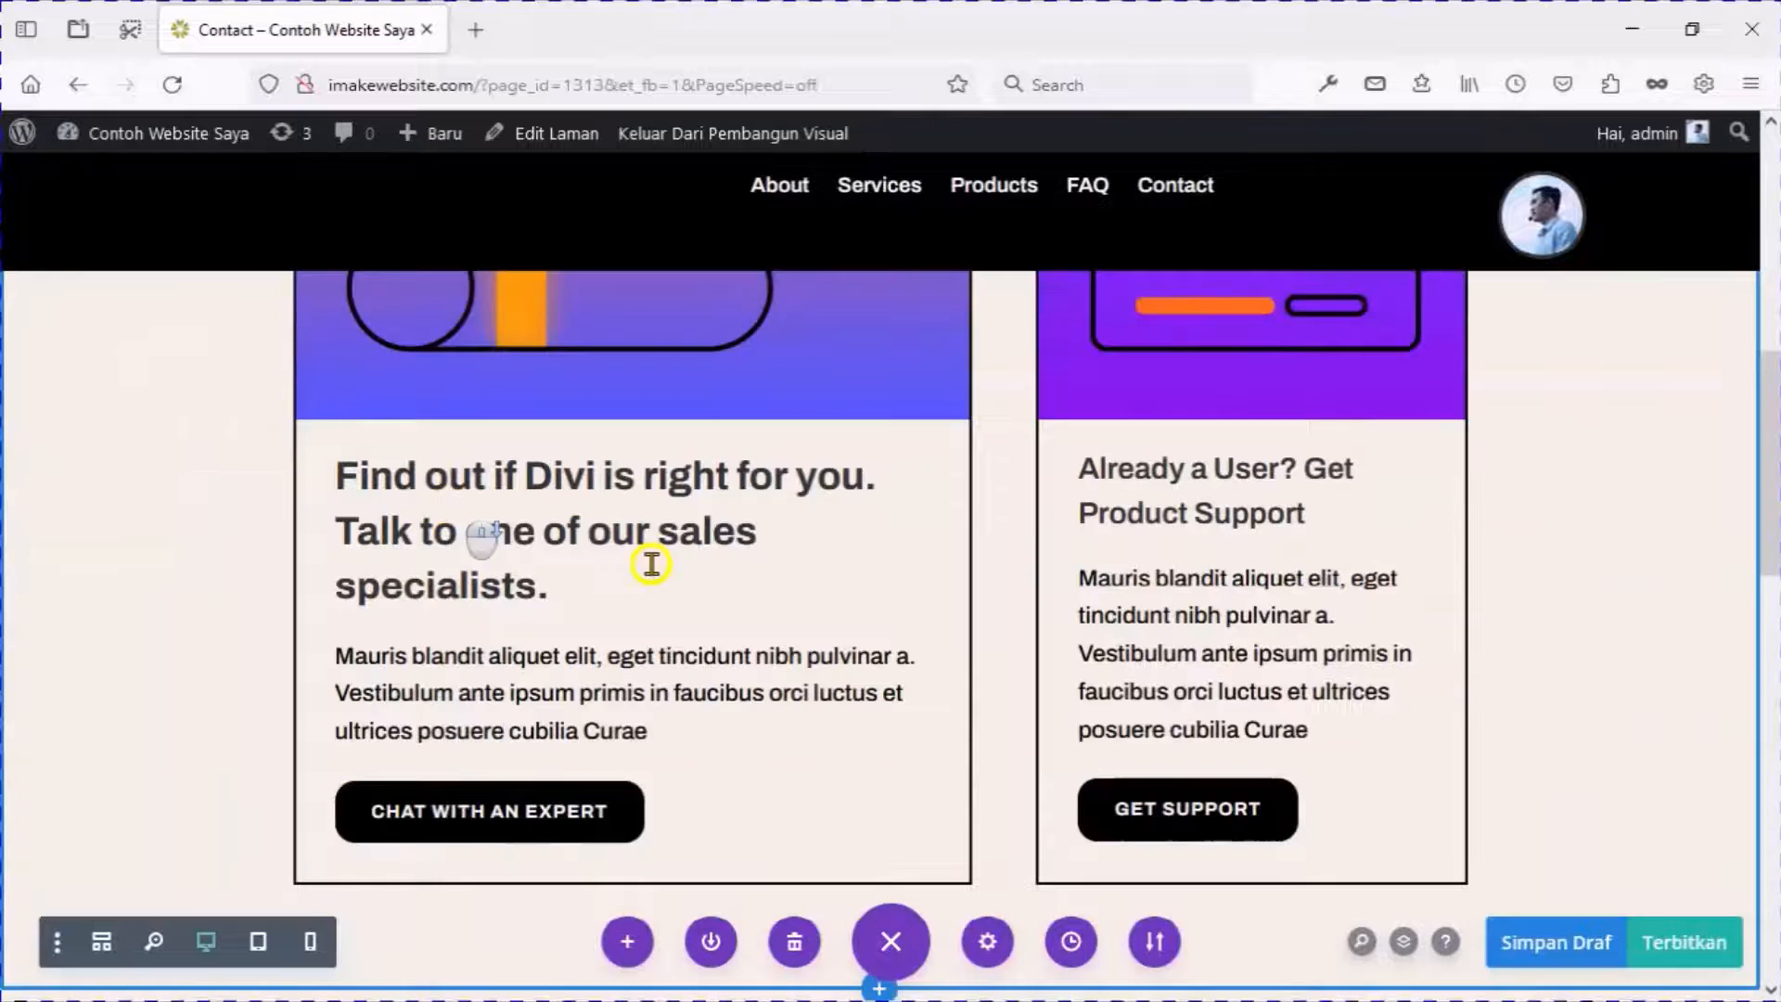
{"action": "left_click", "coordinate": [1686, 955]}
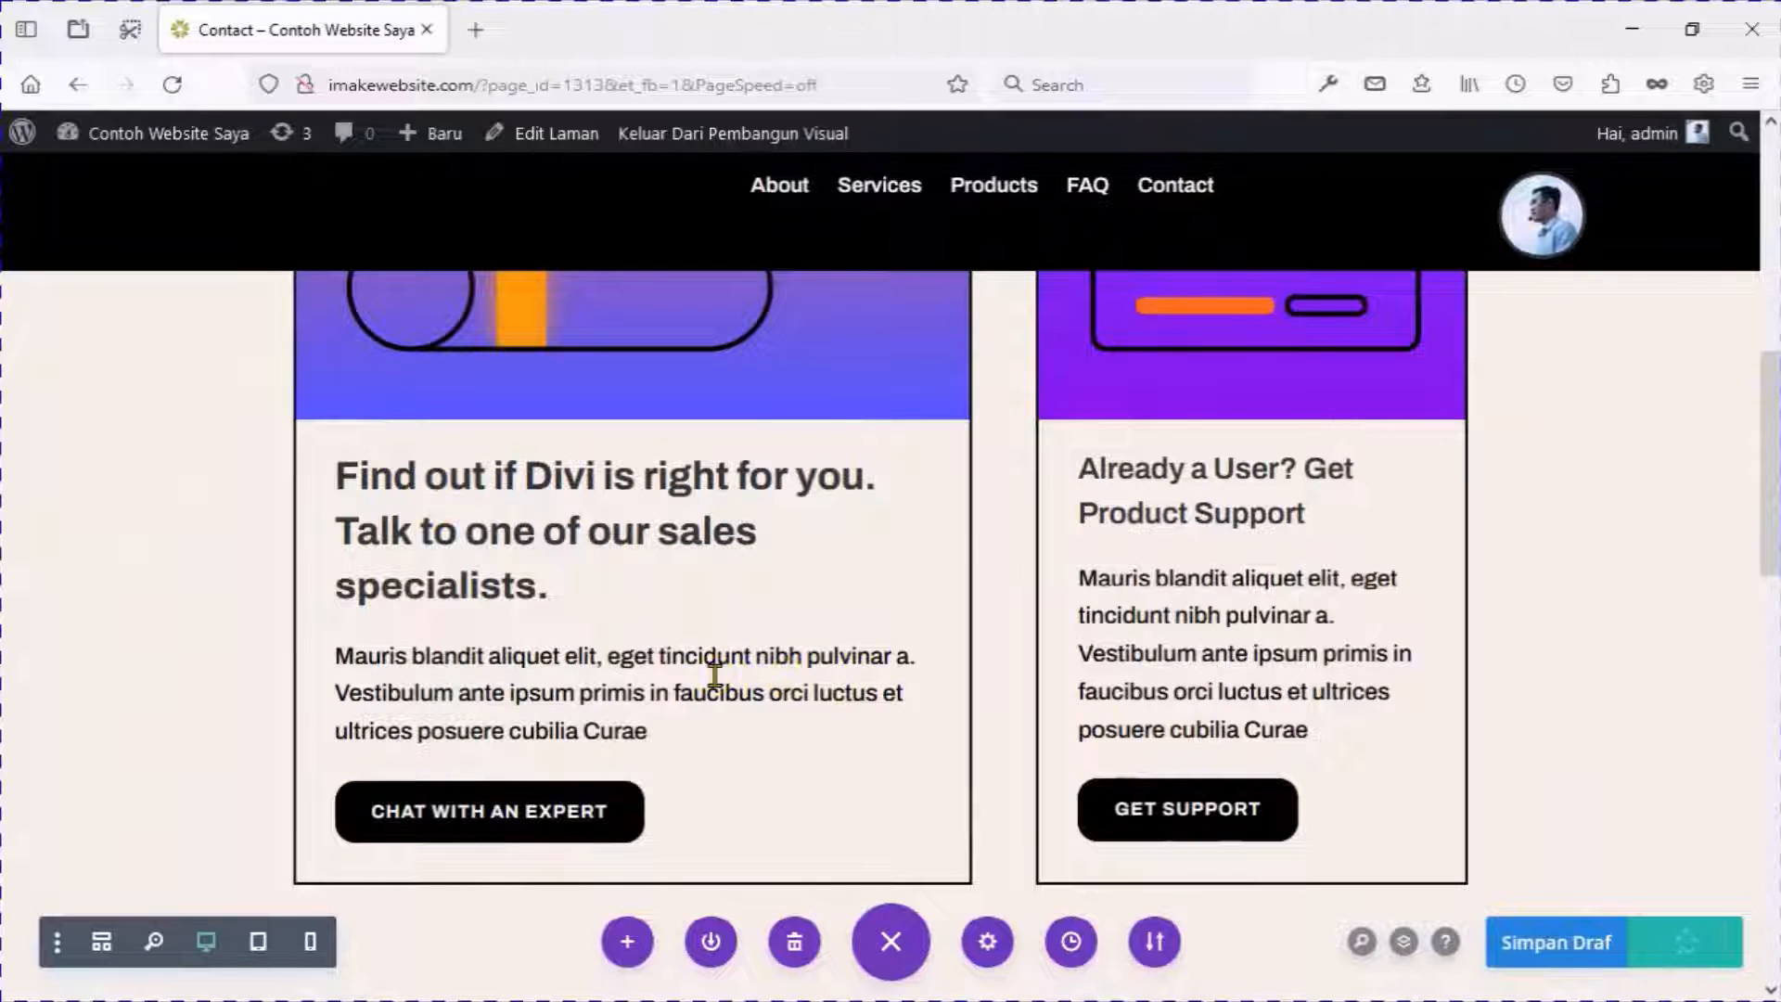
Open the live Contact page in a new tab and scroll to check the Send a Message form.
{"action": "right_click", "coordinate": [731, 137]}
{"action": "left_click", "coordinate": [753, 158]}
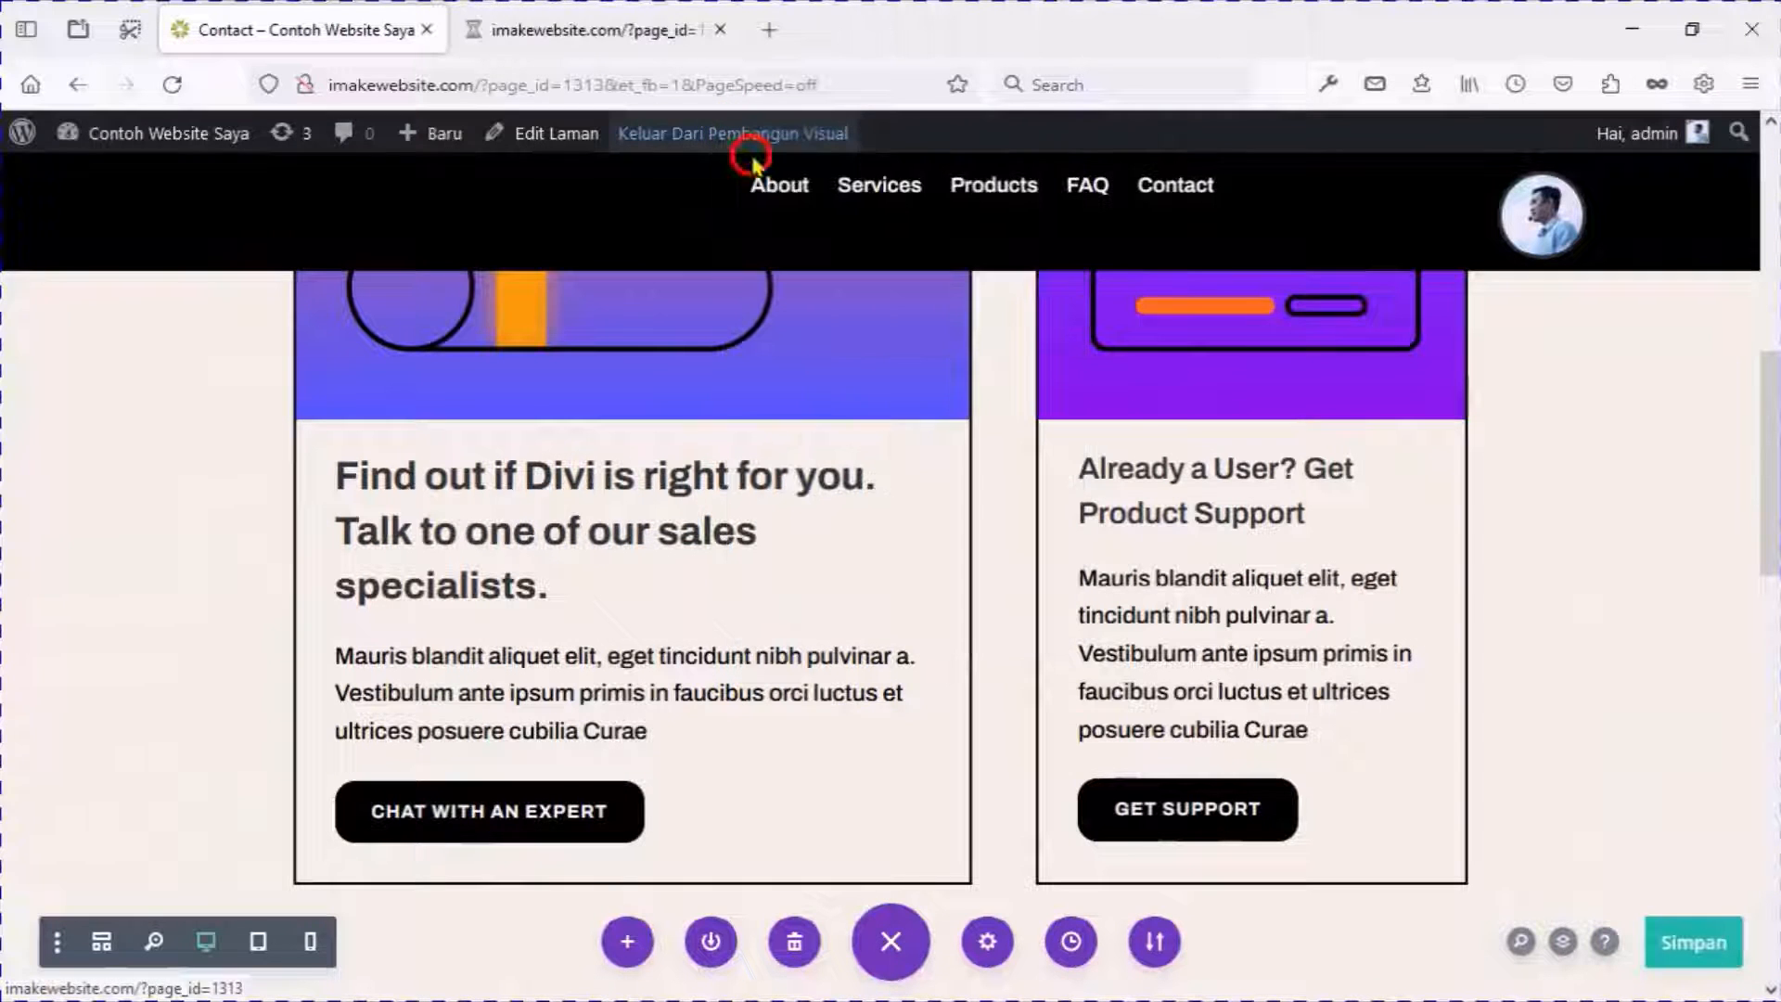
{"action": "left_click", "coordinate": [588, 32]}
{"action": "scroll", "coordinate": [593, 315], "scroll_direction": "down", "scroll_amount": 7}
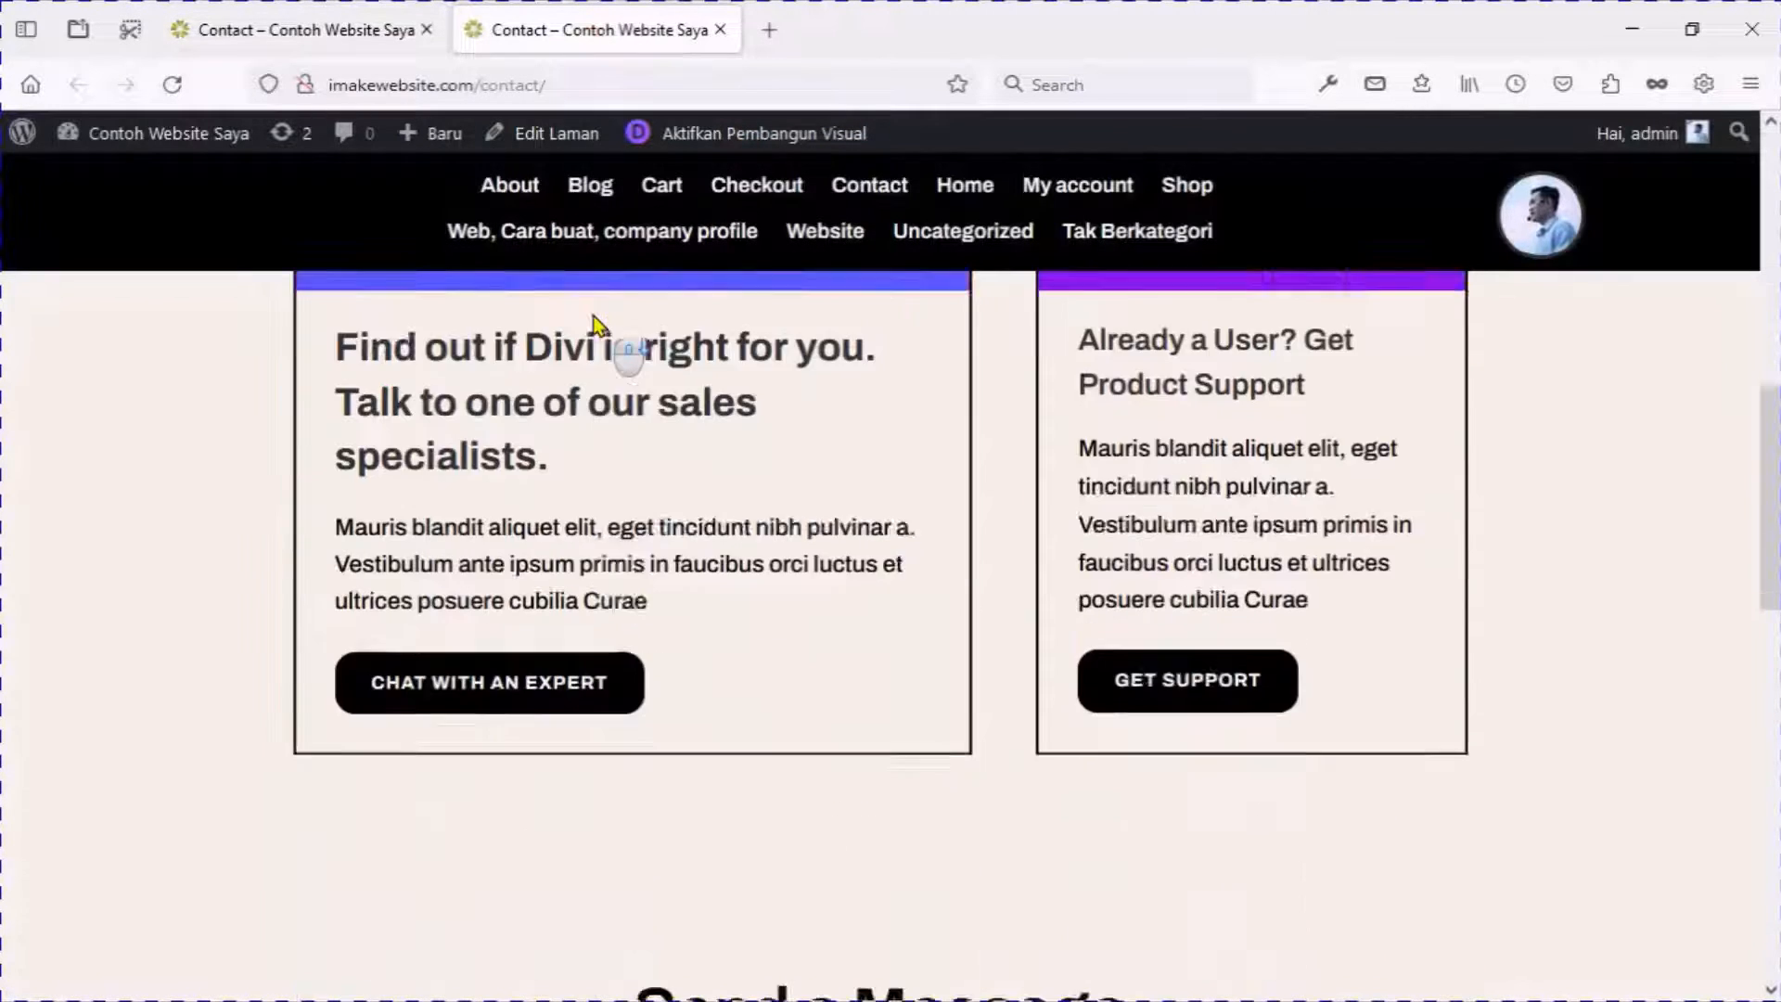
{"action": "scroll", "coordinate": [593, 316], "scroll_direction": "down", "scroll_amount": 6}
{"action": "scroll", "coordinate": [676, 563], "scroll_direction": "down", "scroll_amount": 4}
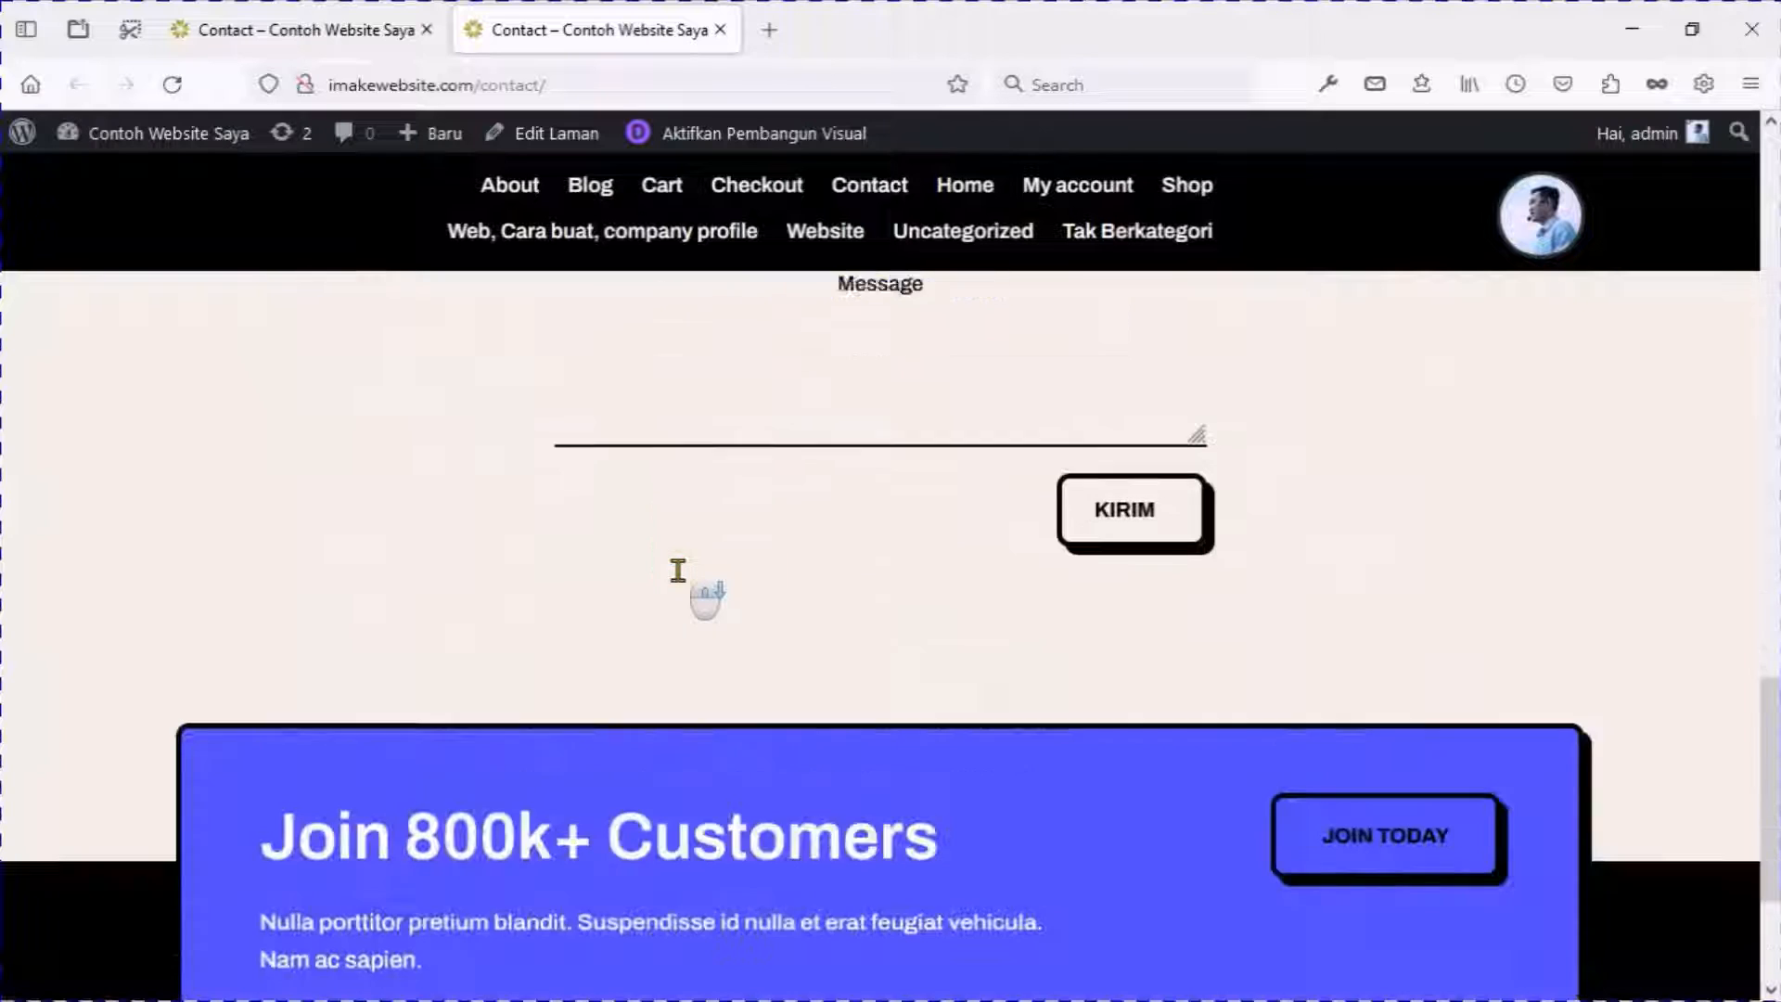
{"action": "scroll", "coordinate": [677, 571], "scroll_direction": "down", "scroll_amount": 3}
{"action": "scroll", "coordinate": [677, 571], "scroll_direction": "up", "scroll_amount": 6}
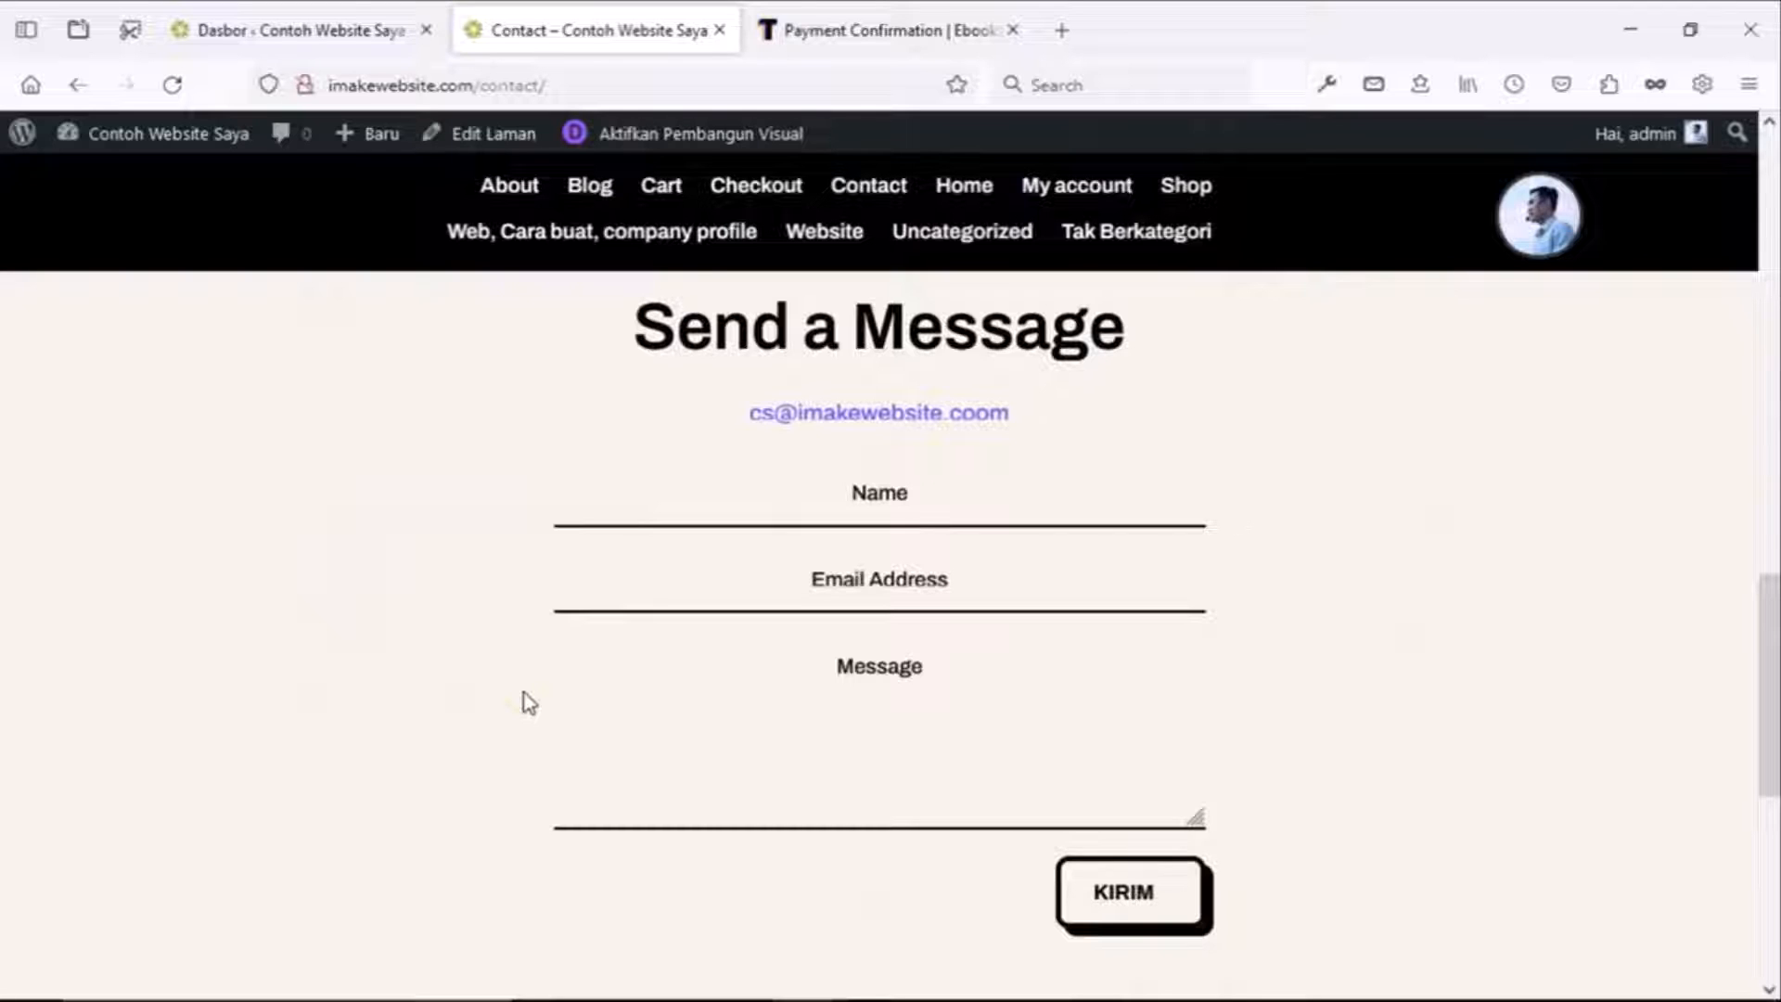
From the dashboard, create a new page titled 'Konfirmasi Pembayaran' and launch the Divi Builder.
{"action": "left_click", "coordinate": [319, 11]}
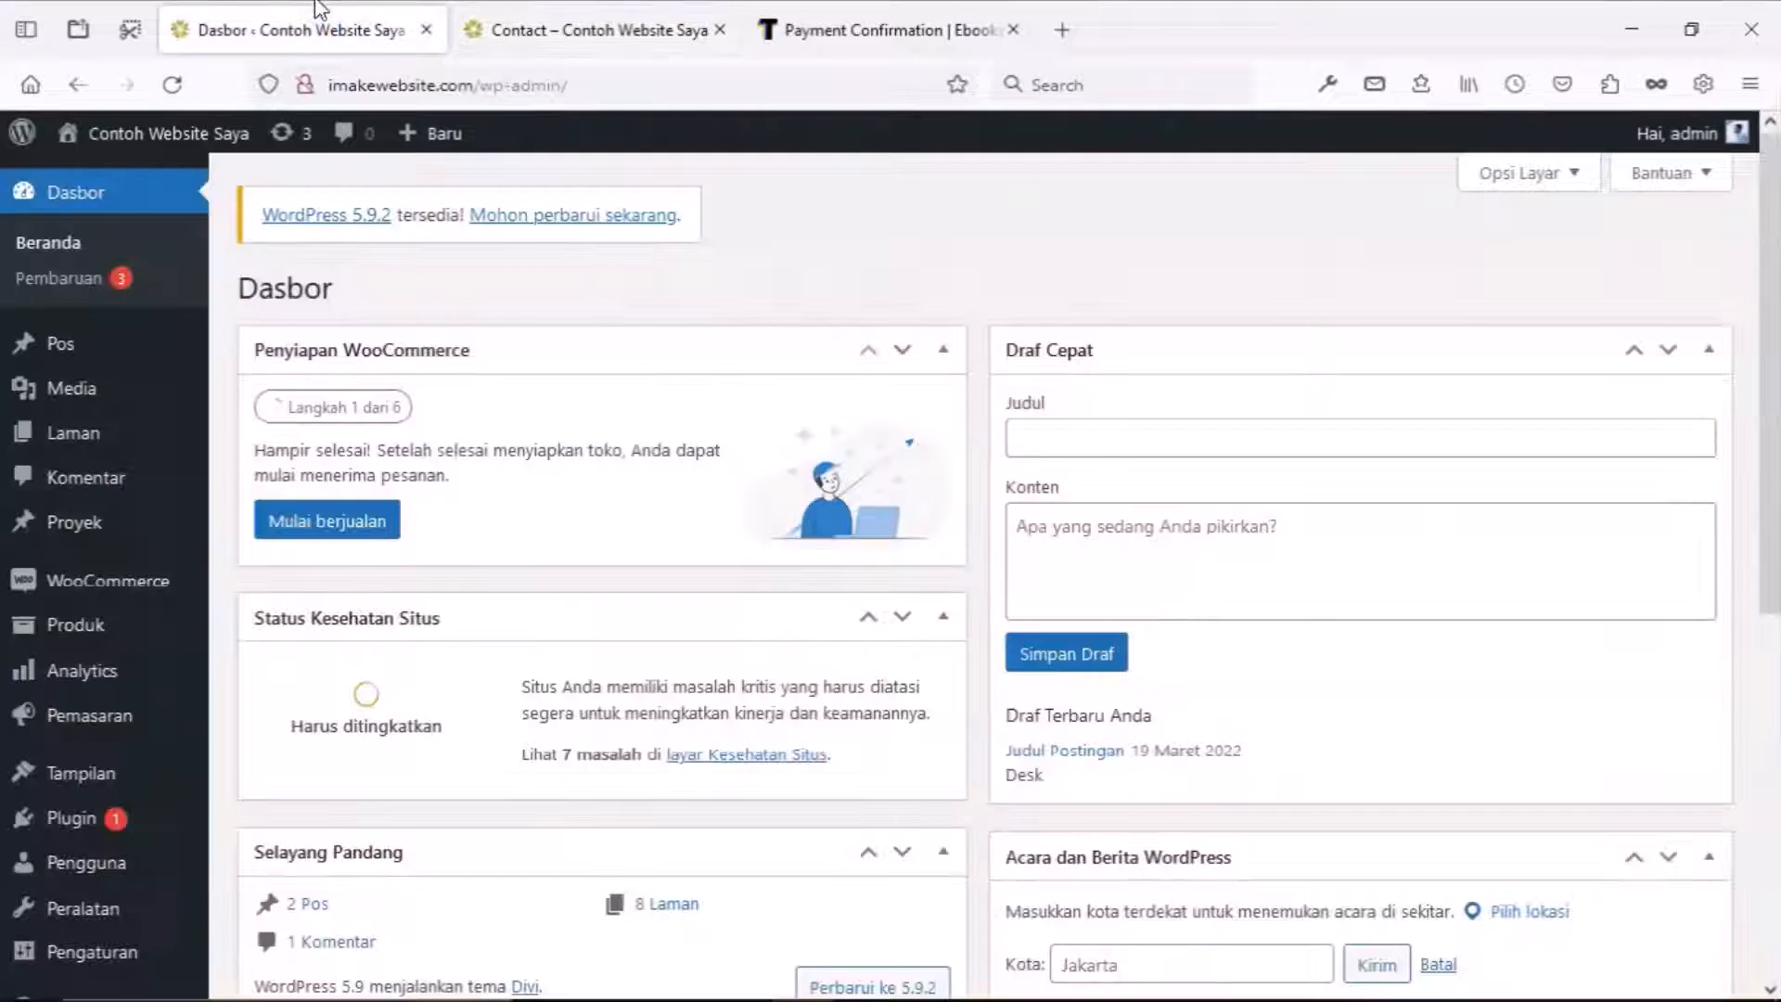
{"action": "mouse_move", "coordinate": [79, 434]}
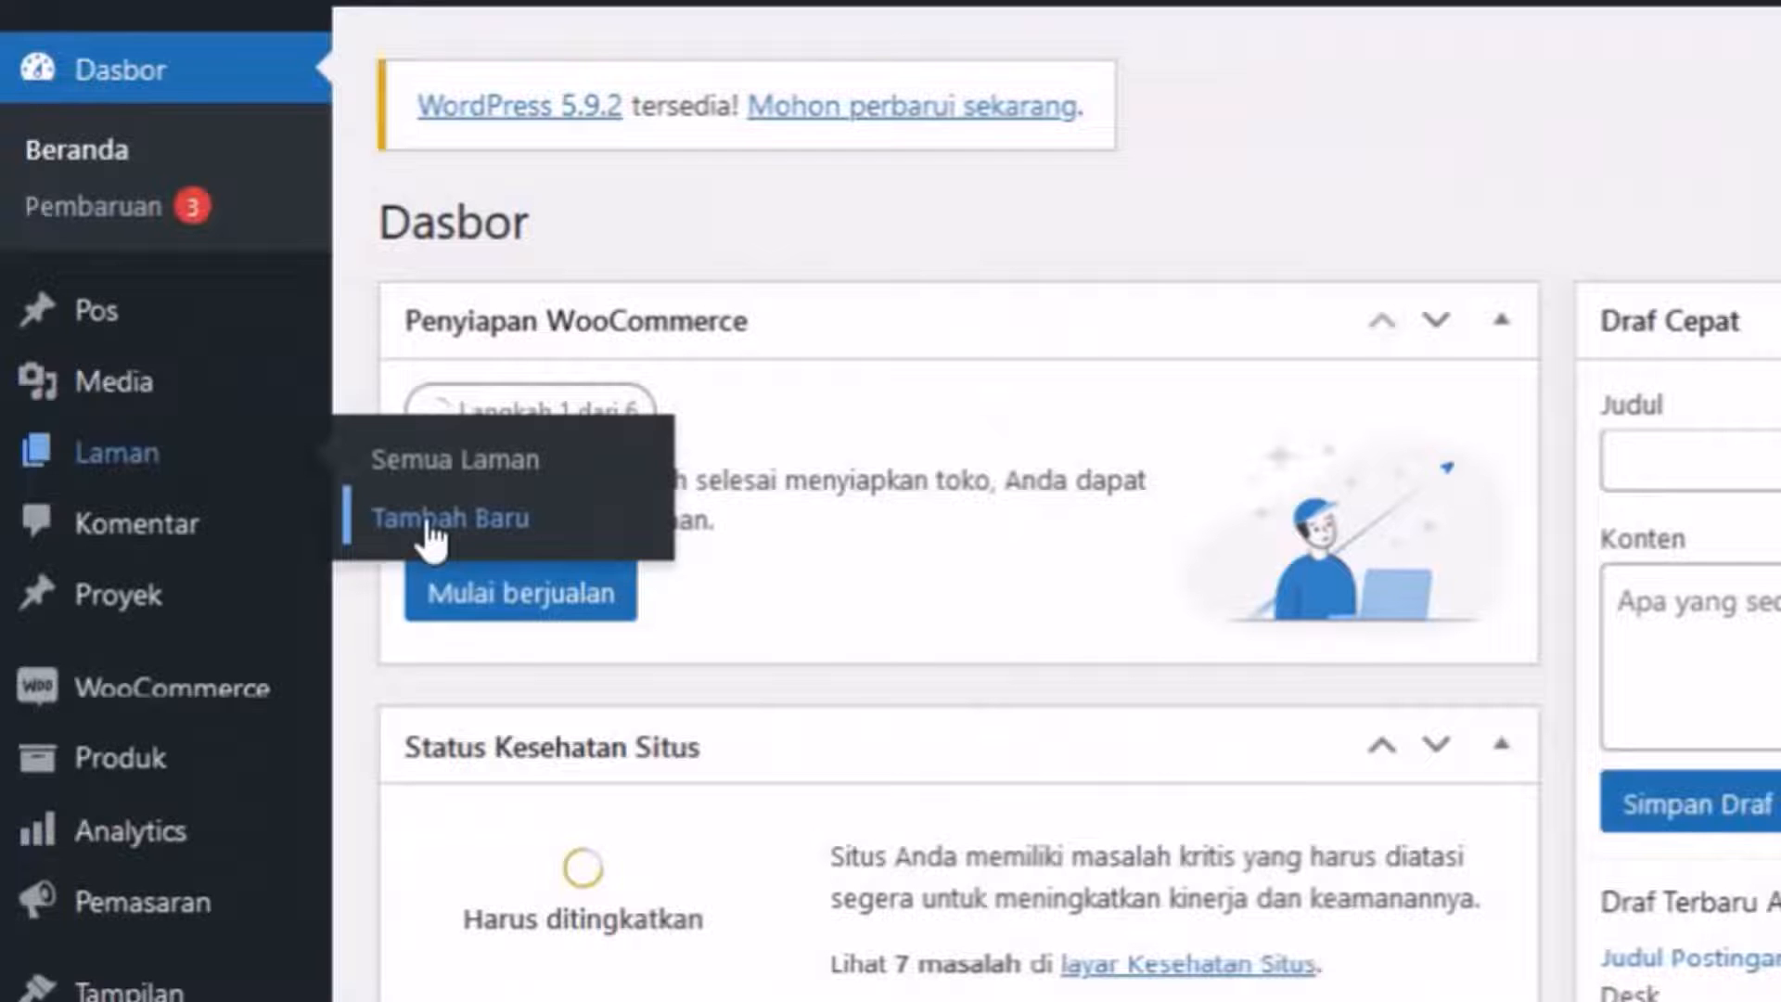
{"action": "left_click", "coordinate": [428, 526]}
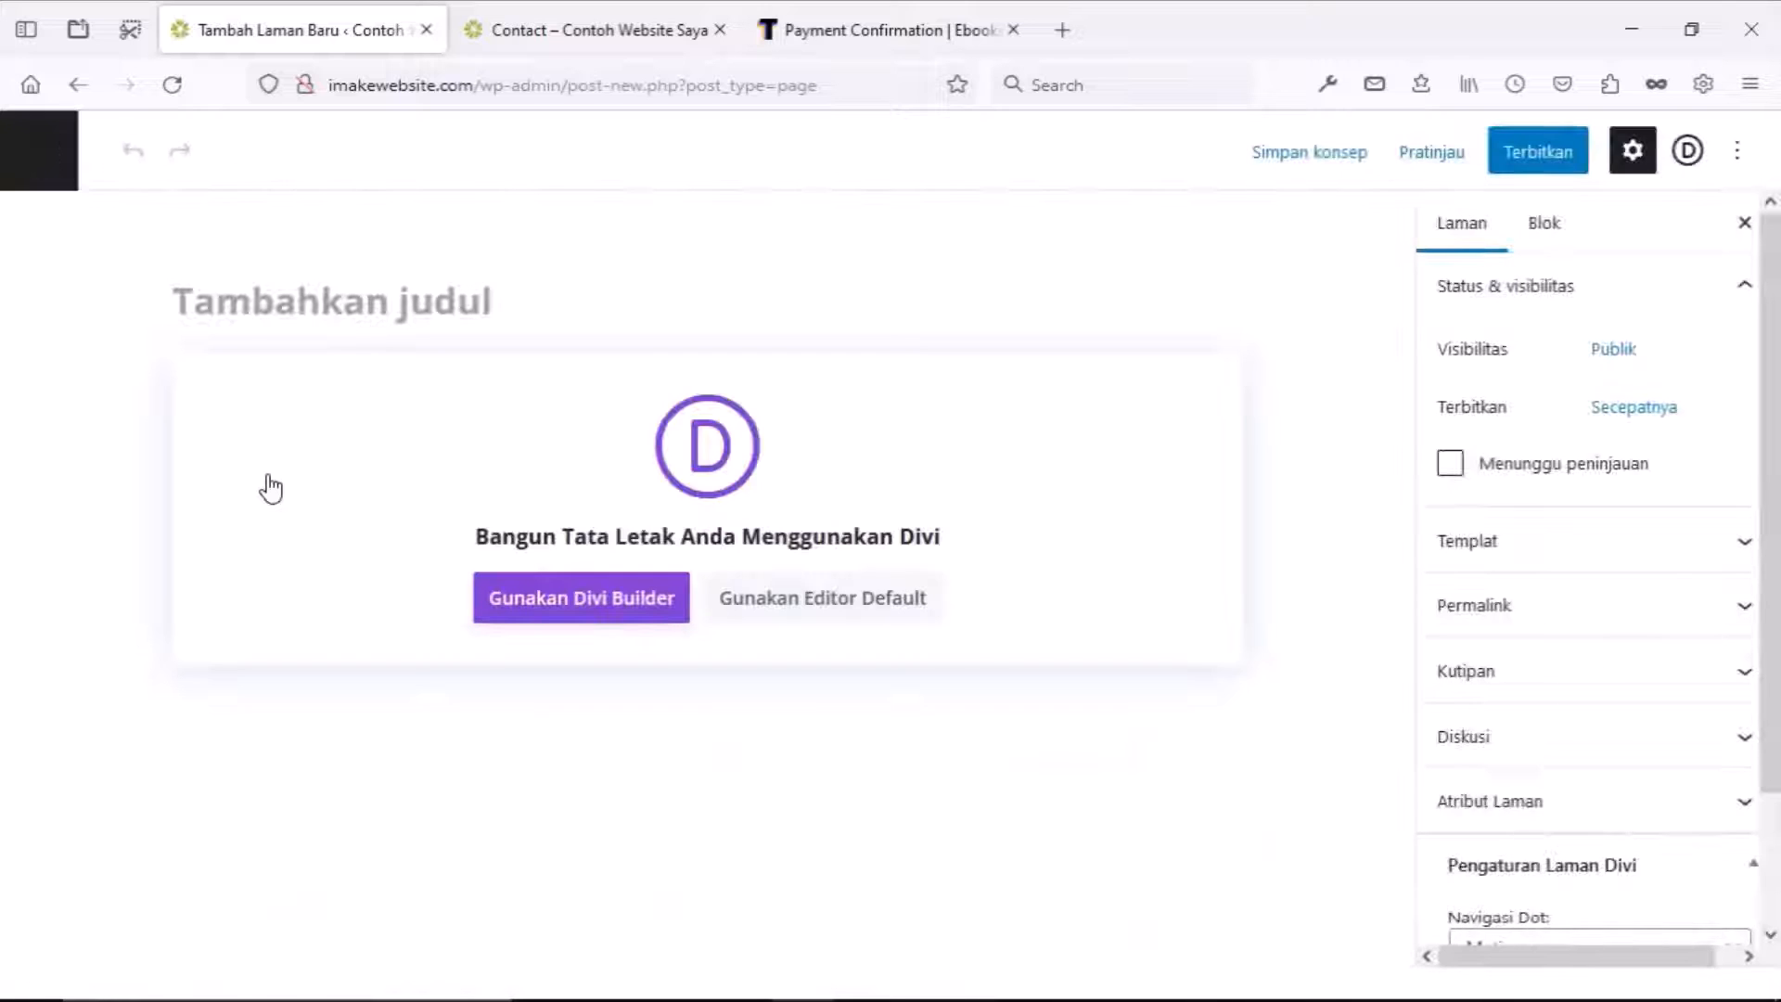
{"action": "type", "text": "Konfirm"}
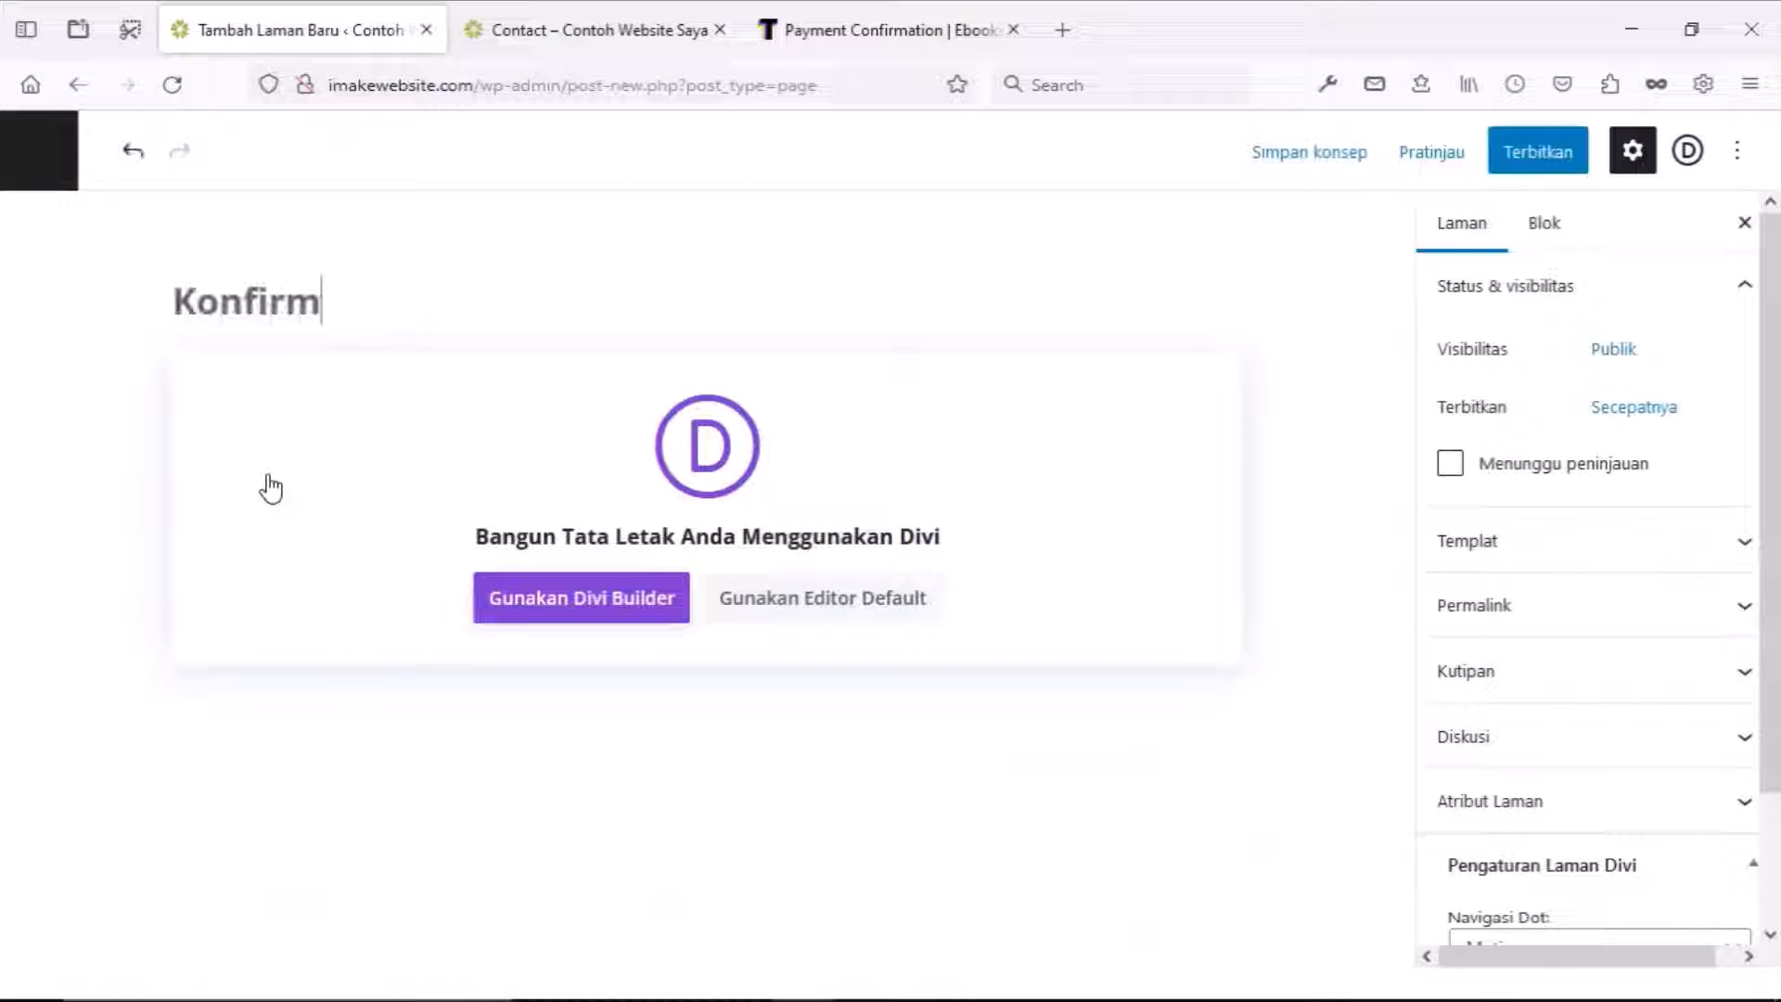
{"action": "type", "text": "asi Pembayaran"}
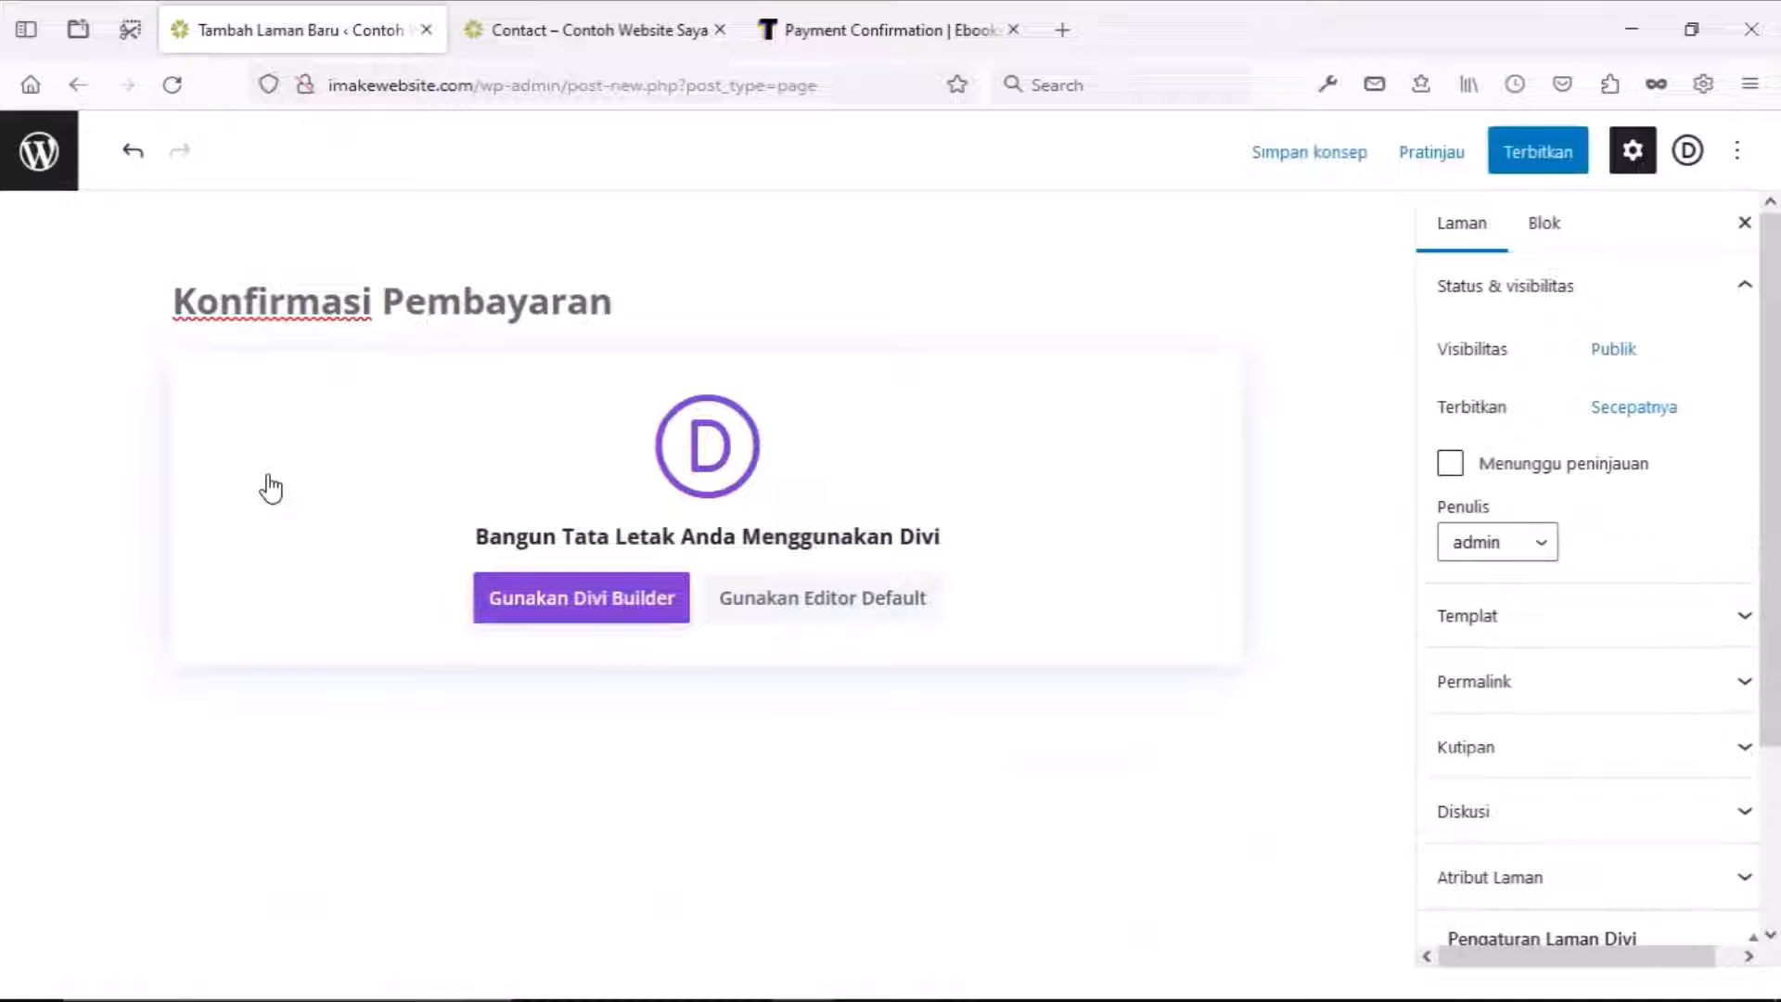
{"action": "left_click", "coordinate": [517, 603]}
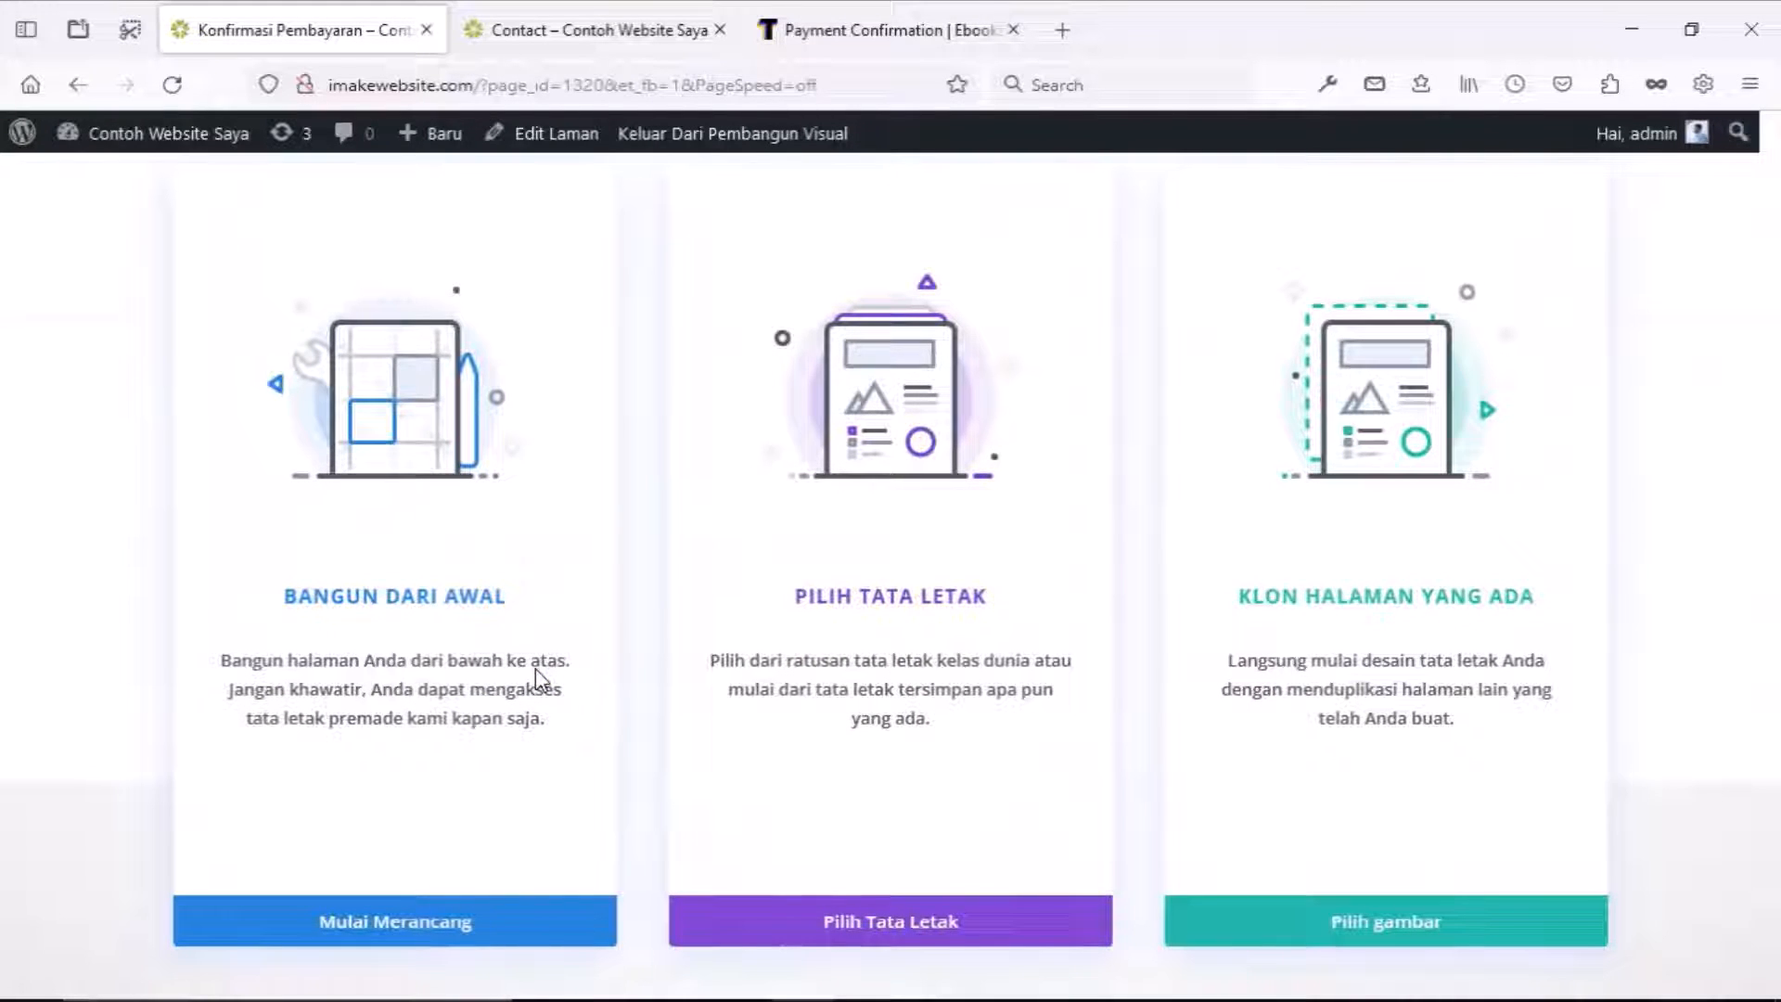
Clone the existing Contact page layout into the Konfirmasi Pembayaran page.
{"action": "left_click", "coordinate": [1354, 920]}
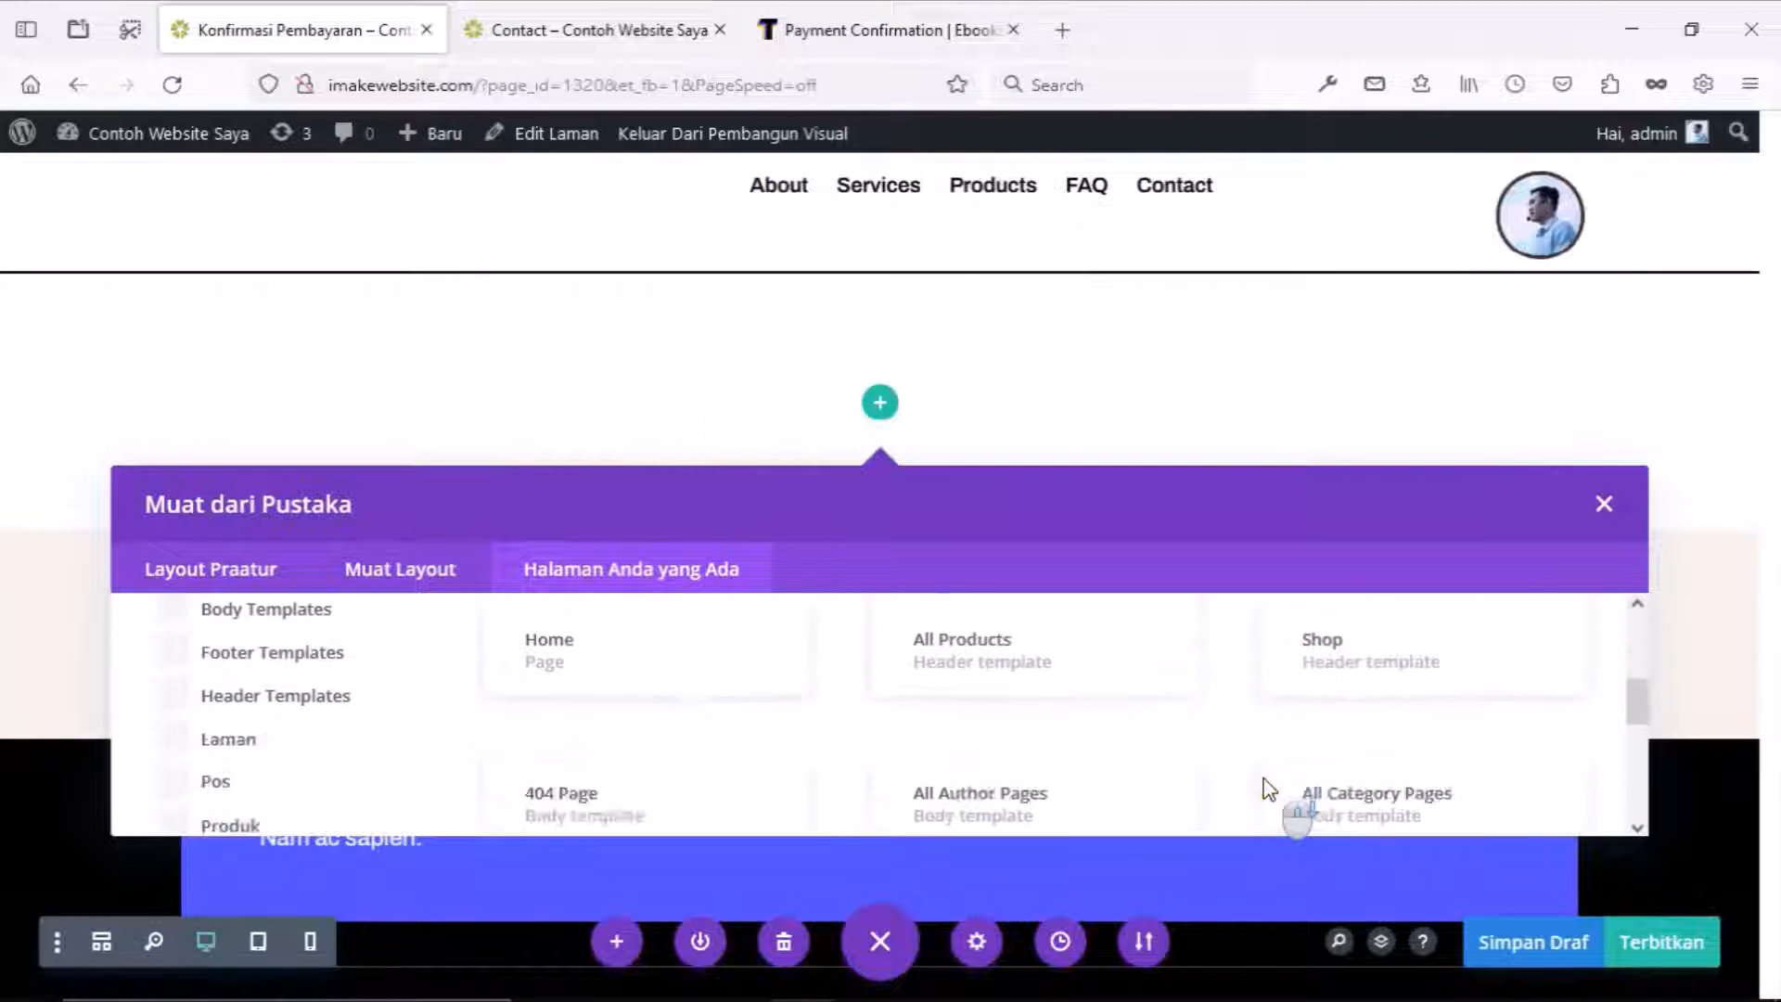
{"action": "left_click", "coordinate": [1273, 785]}
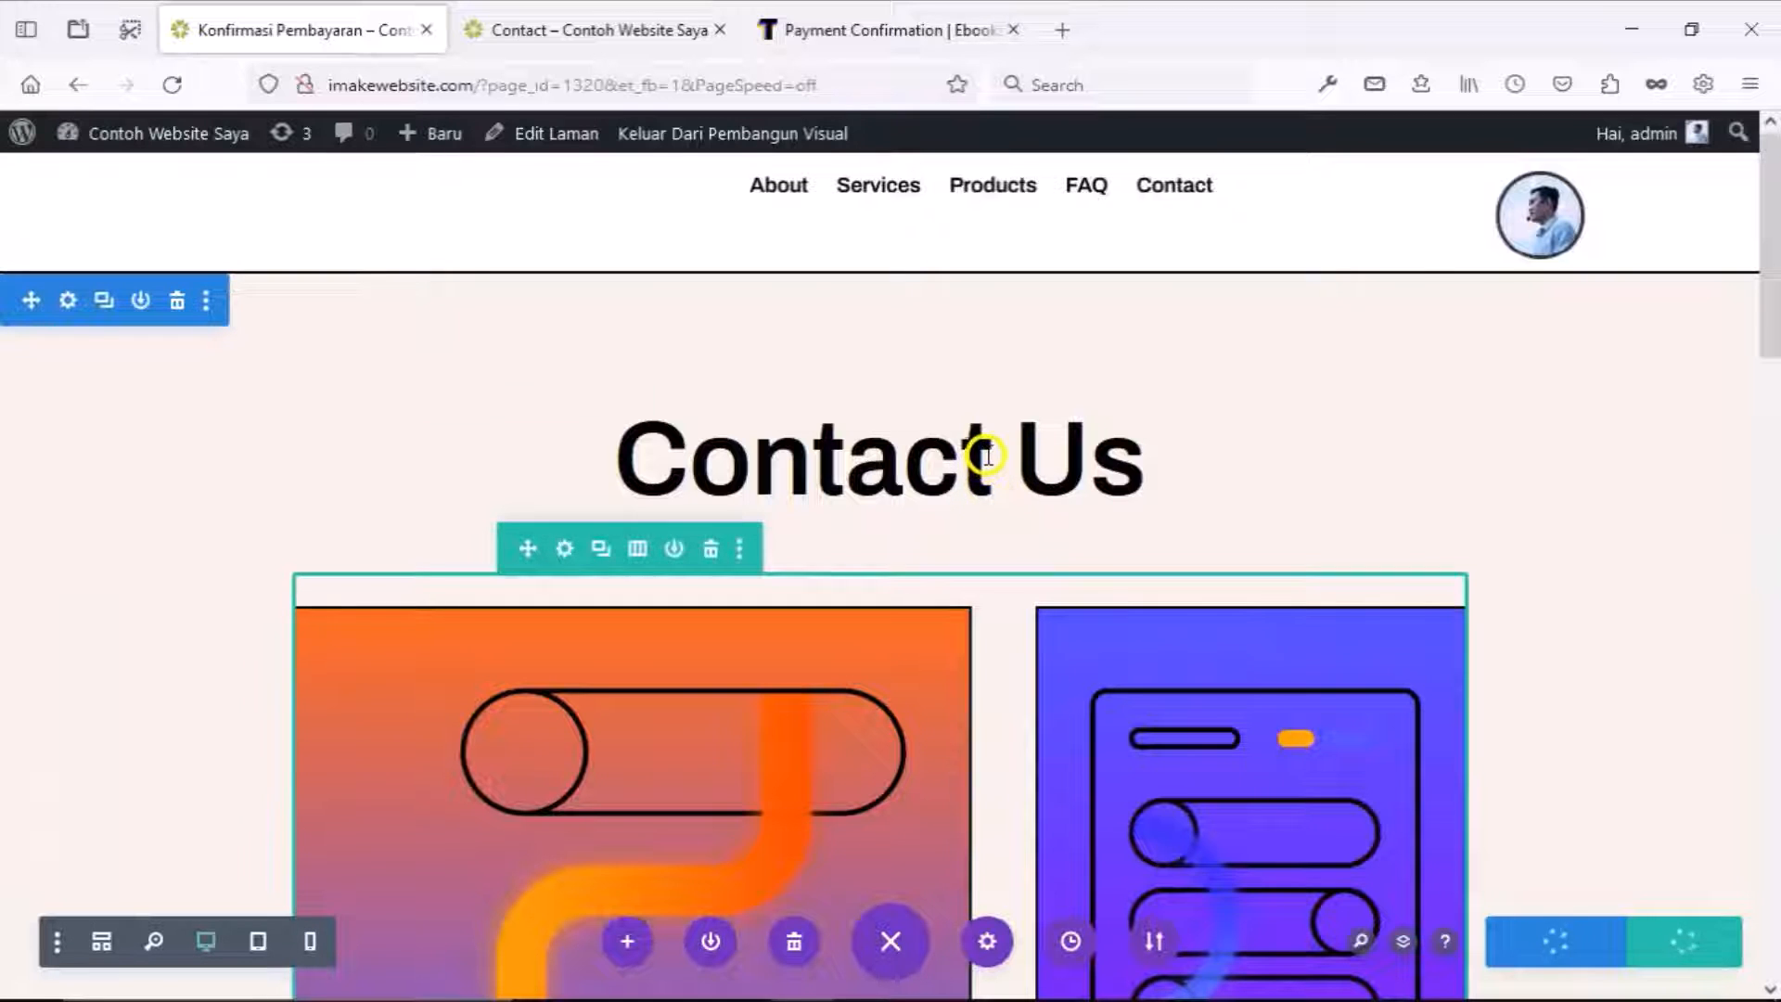
{"action": "mouse_move", "coordinate": [923, 438]}
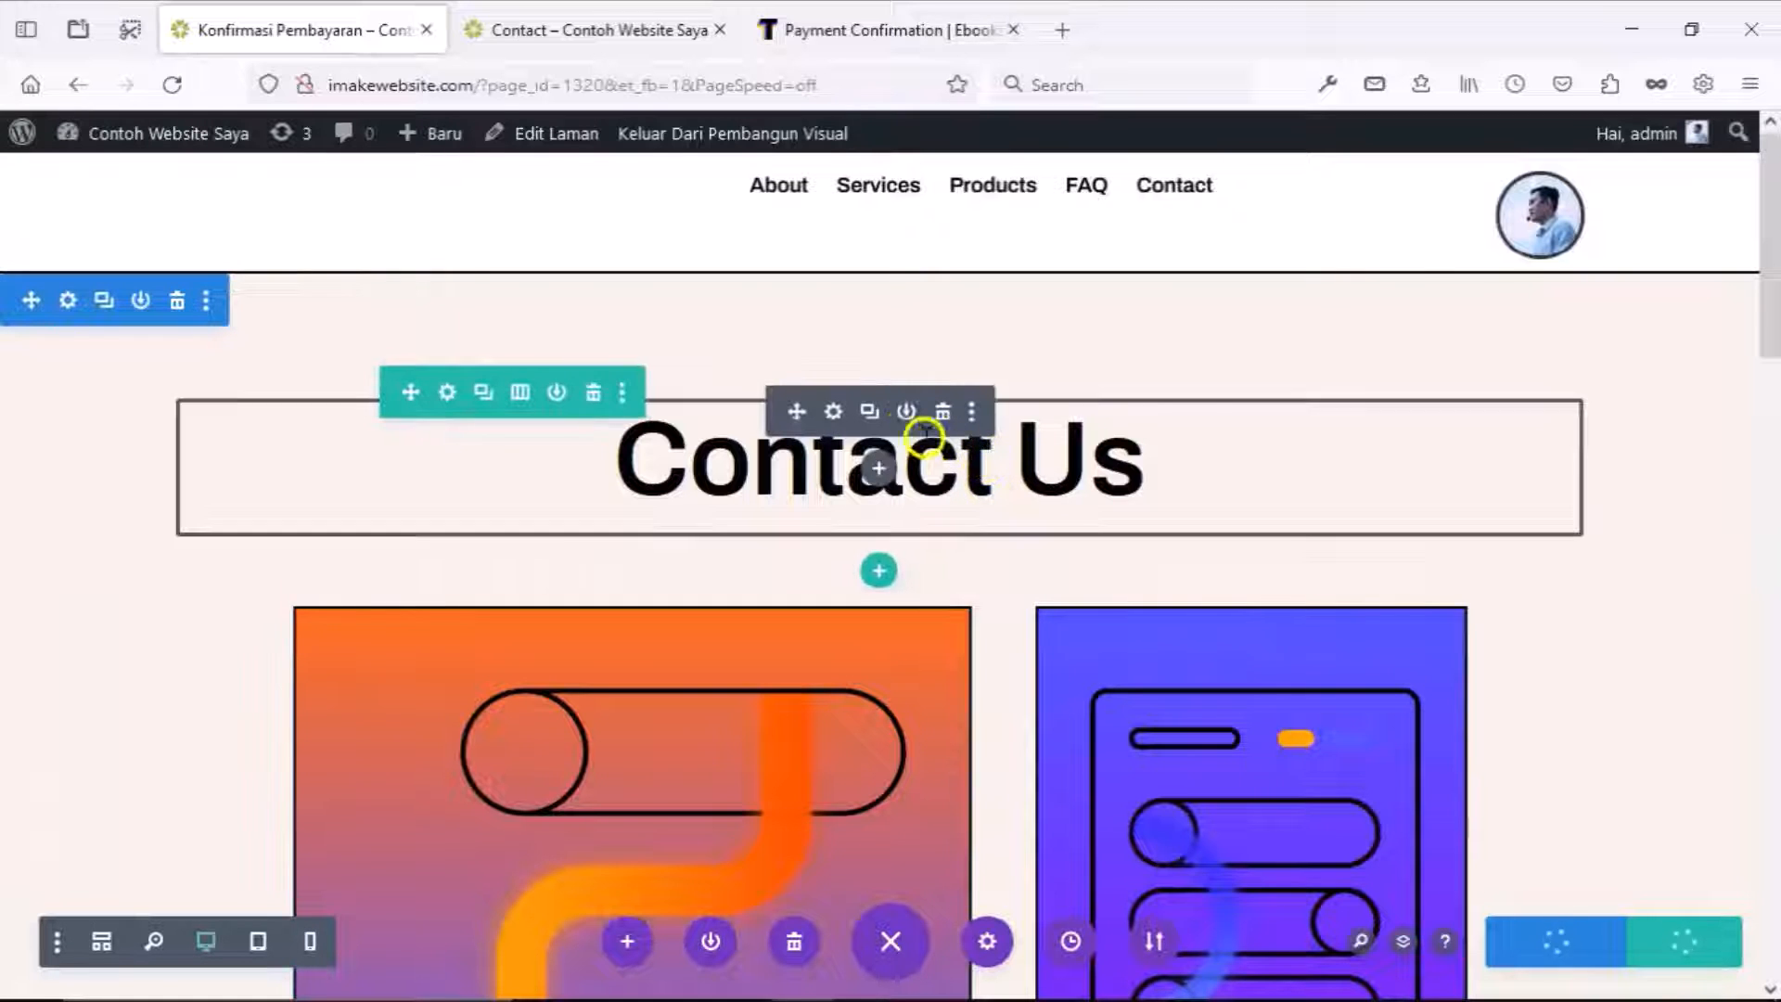
Change the Contact Us heading text to 'Konfirmasi Pembayaran'.
{"action": "left_click", "coordinate": [834, 412]}
{"action": "triple_click", "coordinate": [316, 583]}
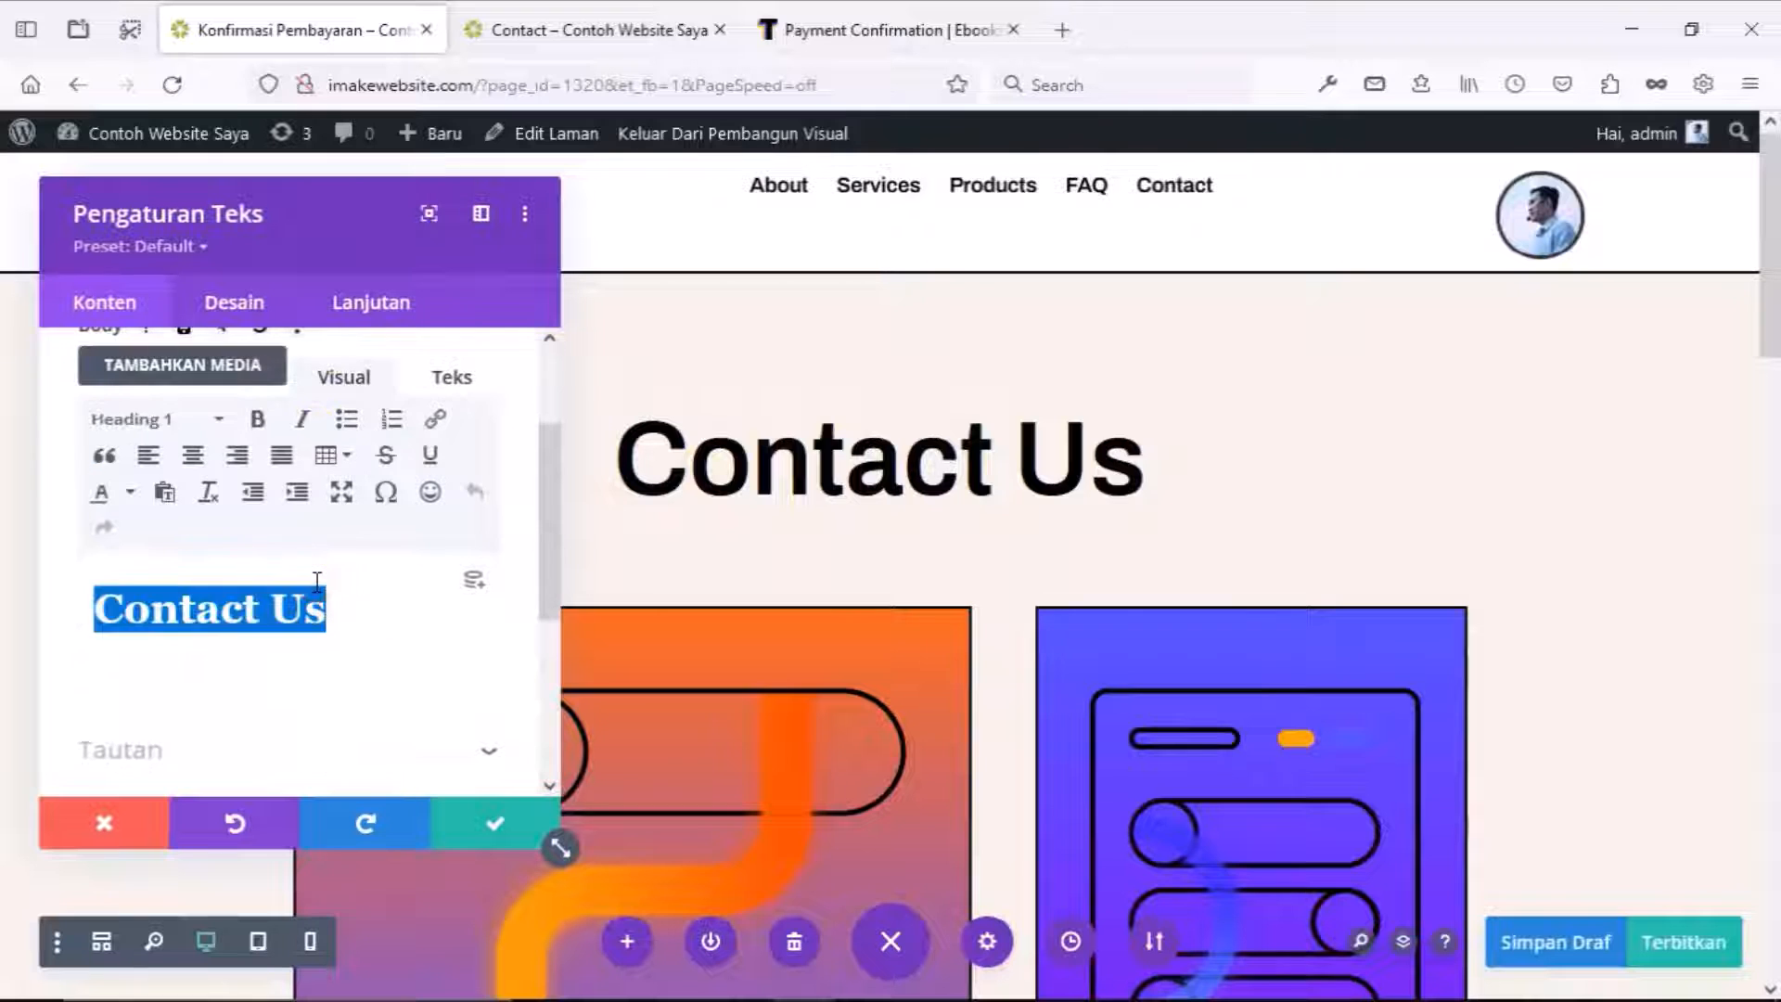
{"action": "type", "text": "Konfirmasi Pembayran"}
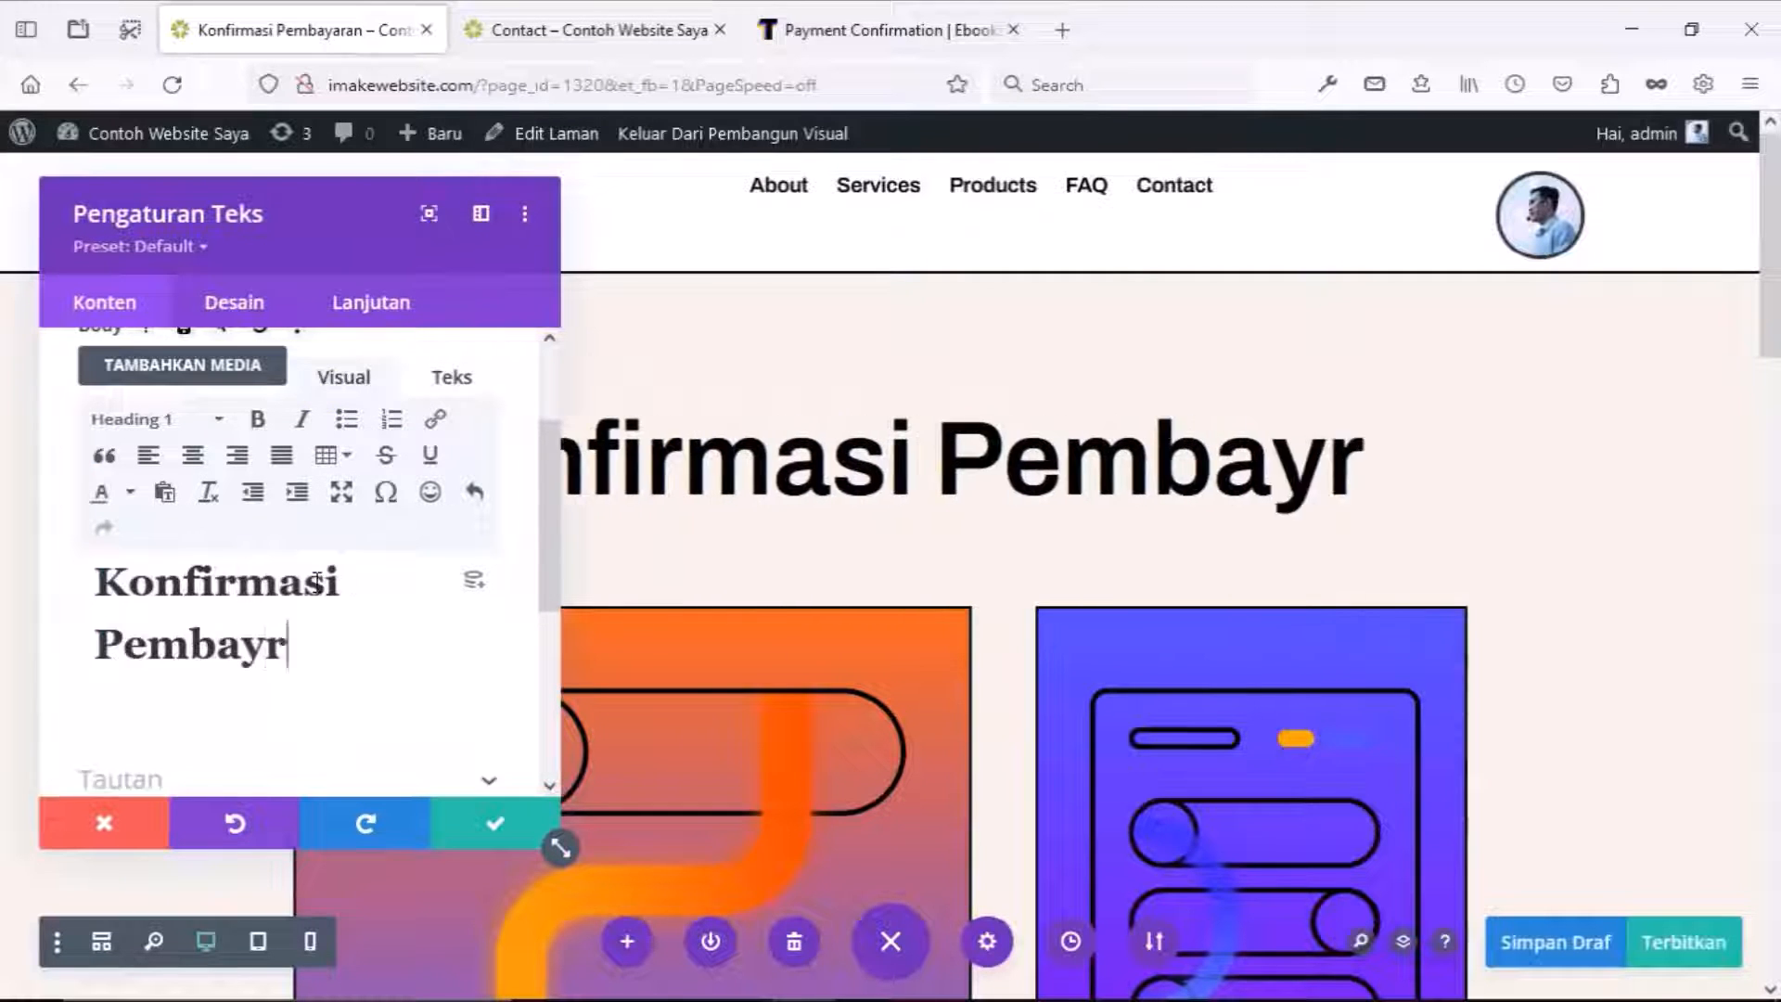
{"action": "key", "text": "BackSpace"}
{"action": "key", "text": "BackSpace"}
{"action": "key", "text": "BackSpace"}
{"action": "type", "text": "aran"}
Reduce the heading text size from 80px to 60px and save the module.
{"action": "left_click", "coordinate": [234, 303]}
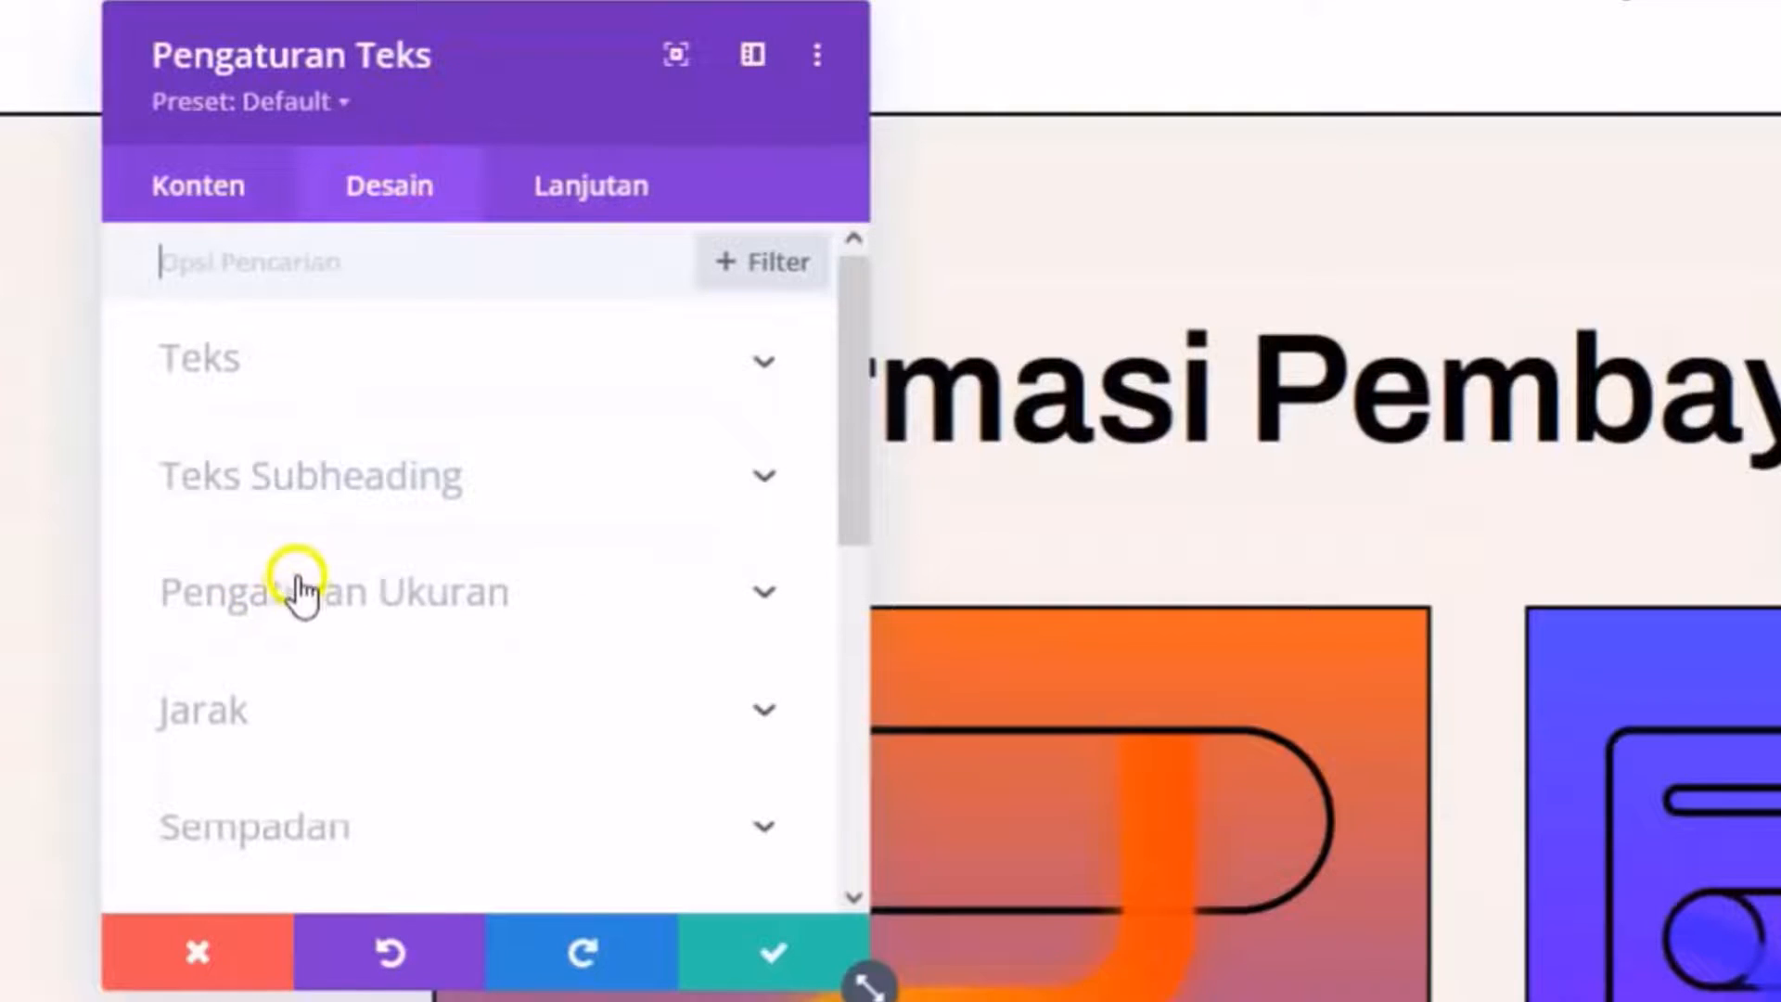
{"action": "left_click", "coordinate": [269, 482]}
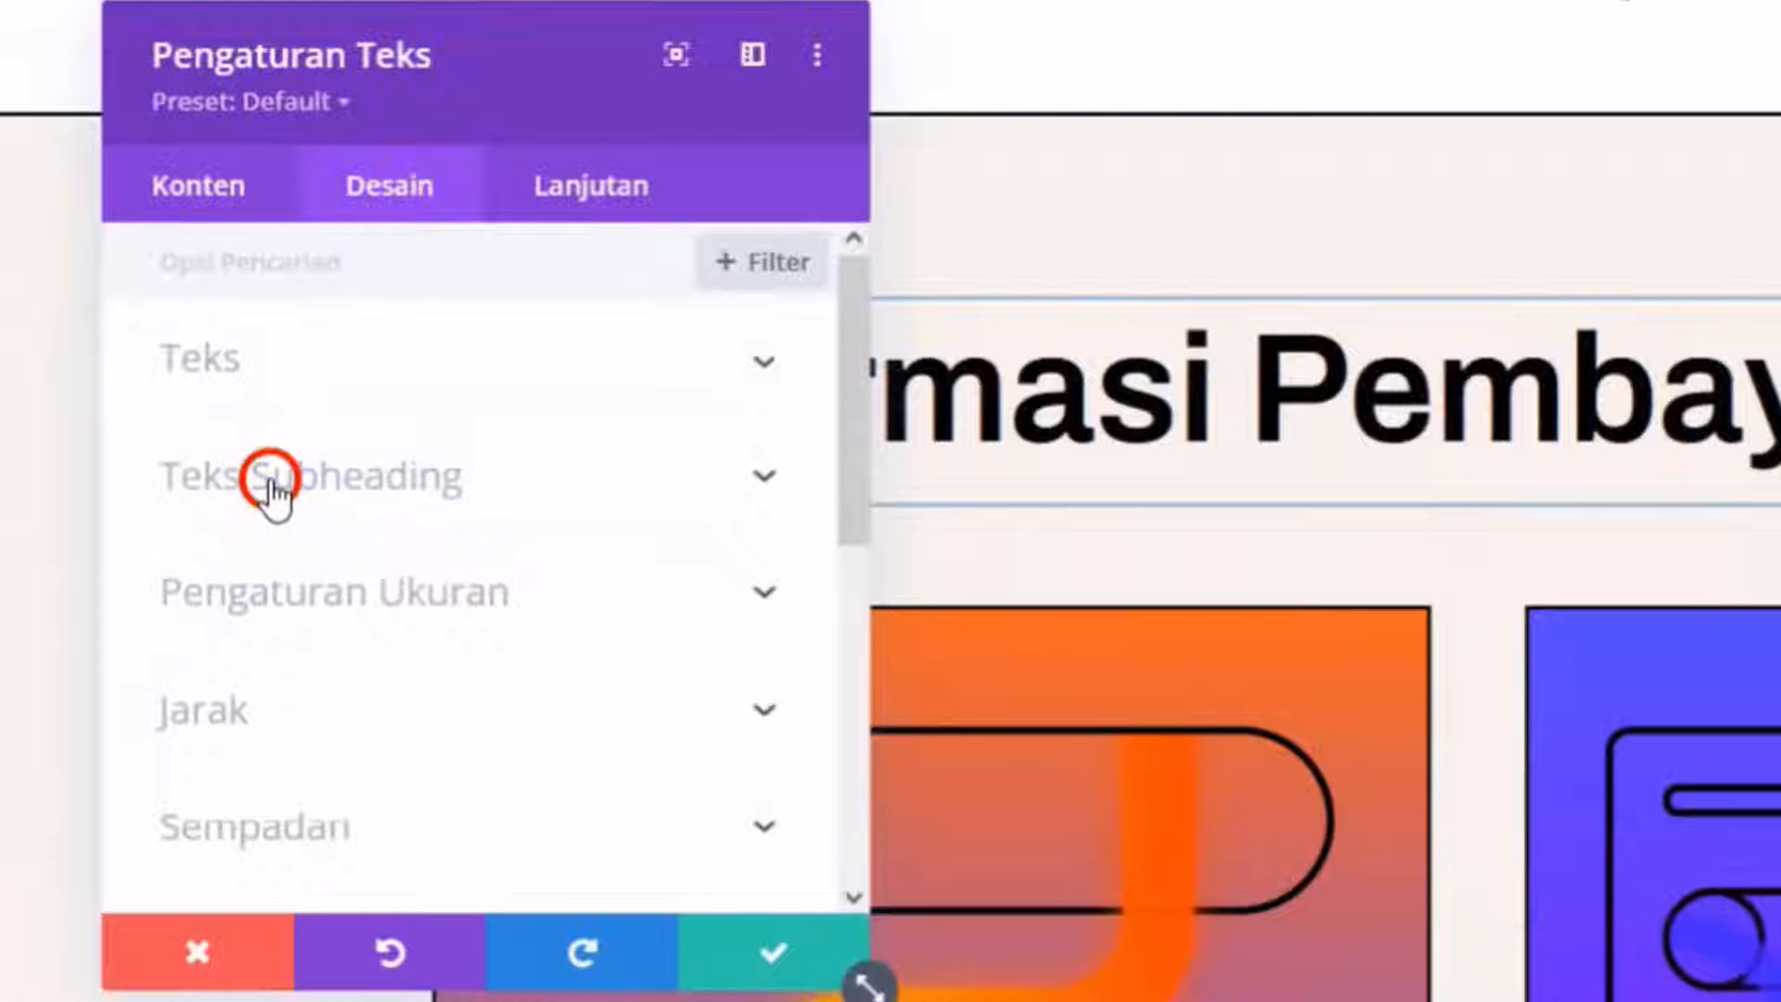
{"action": "scroll", "coordinate": [302, 547], "scroll_direction": "down", "scroll_amount": 5}
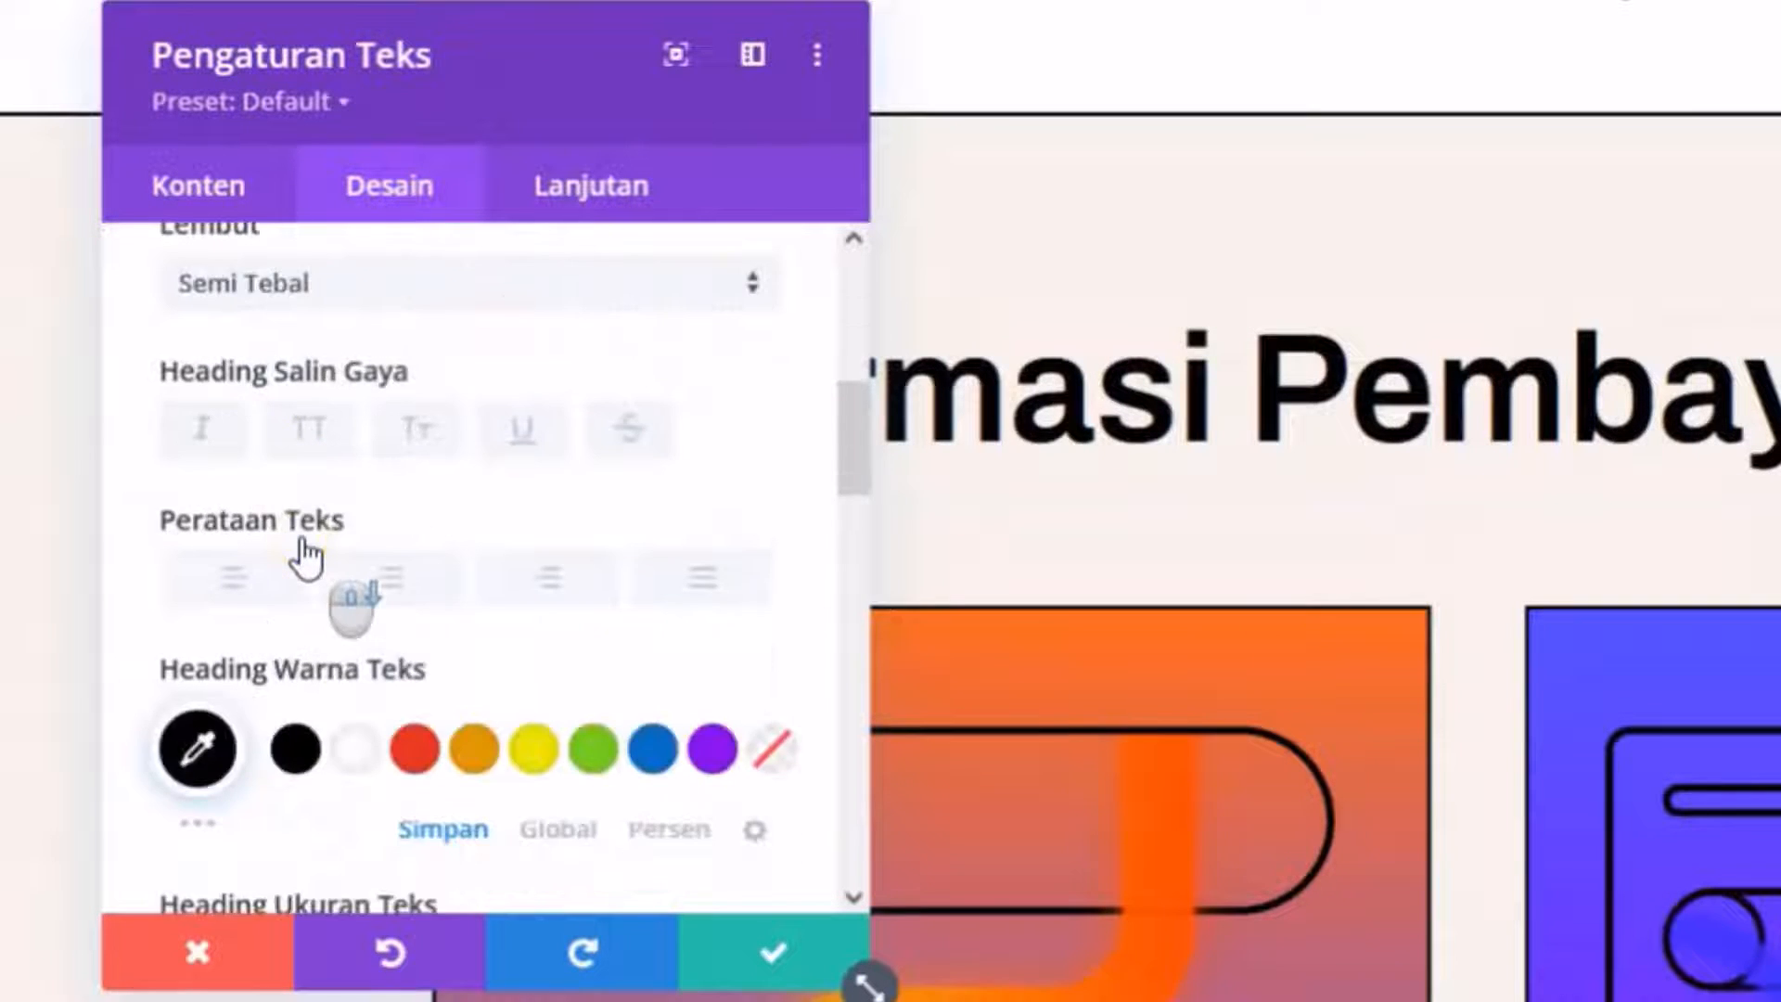
{"action": "scroll", "coordinate": [306, 556], "scroll_direction": "down", "scroll_amount": 5}
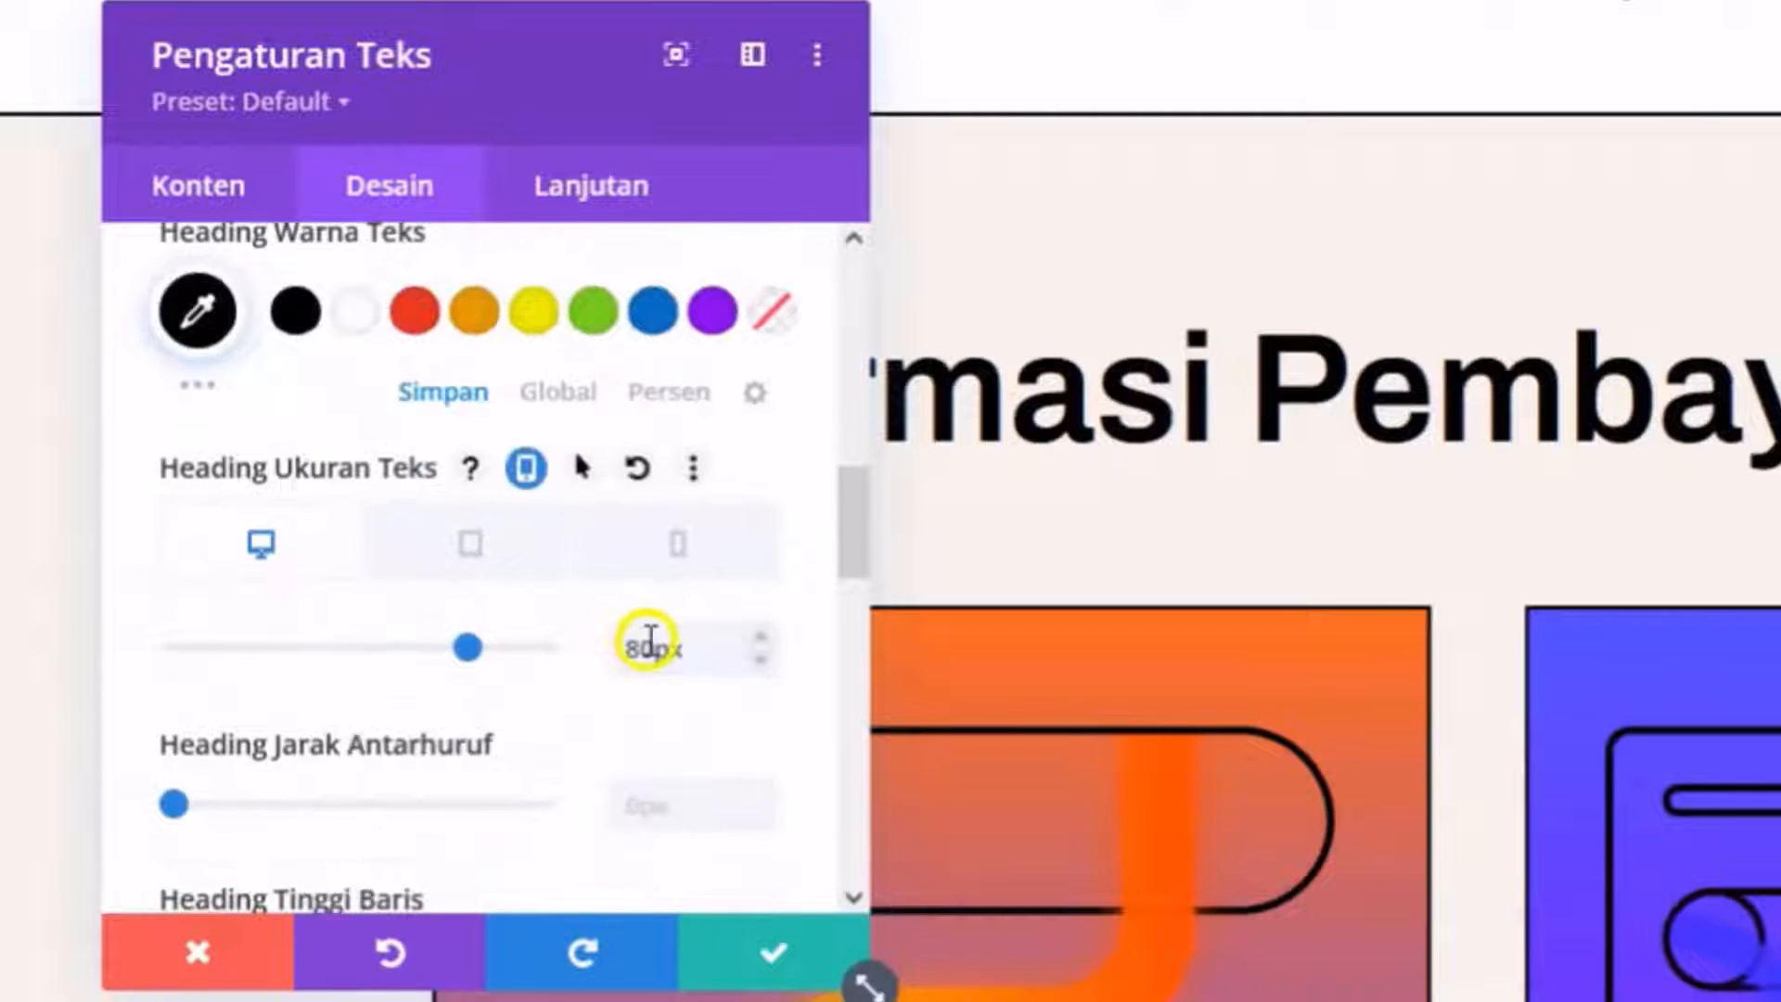
{"action": "left_click", "coordinate": [596, 648]}
{"action": "type", "text": "6"}
{"action": "left_click", "coordinate": [605, 645]}
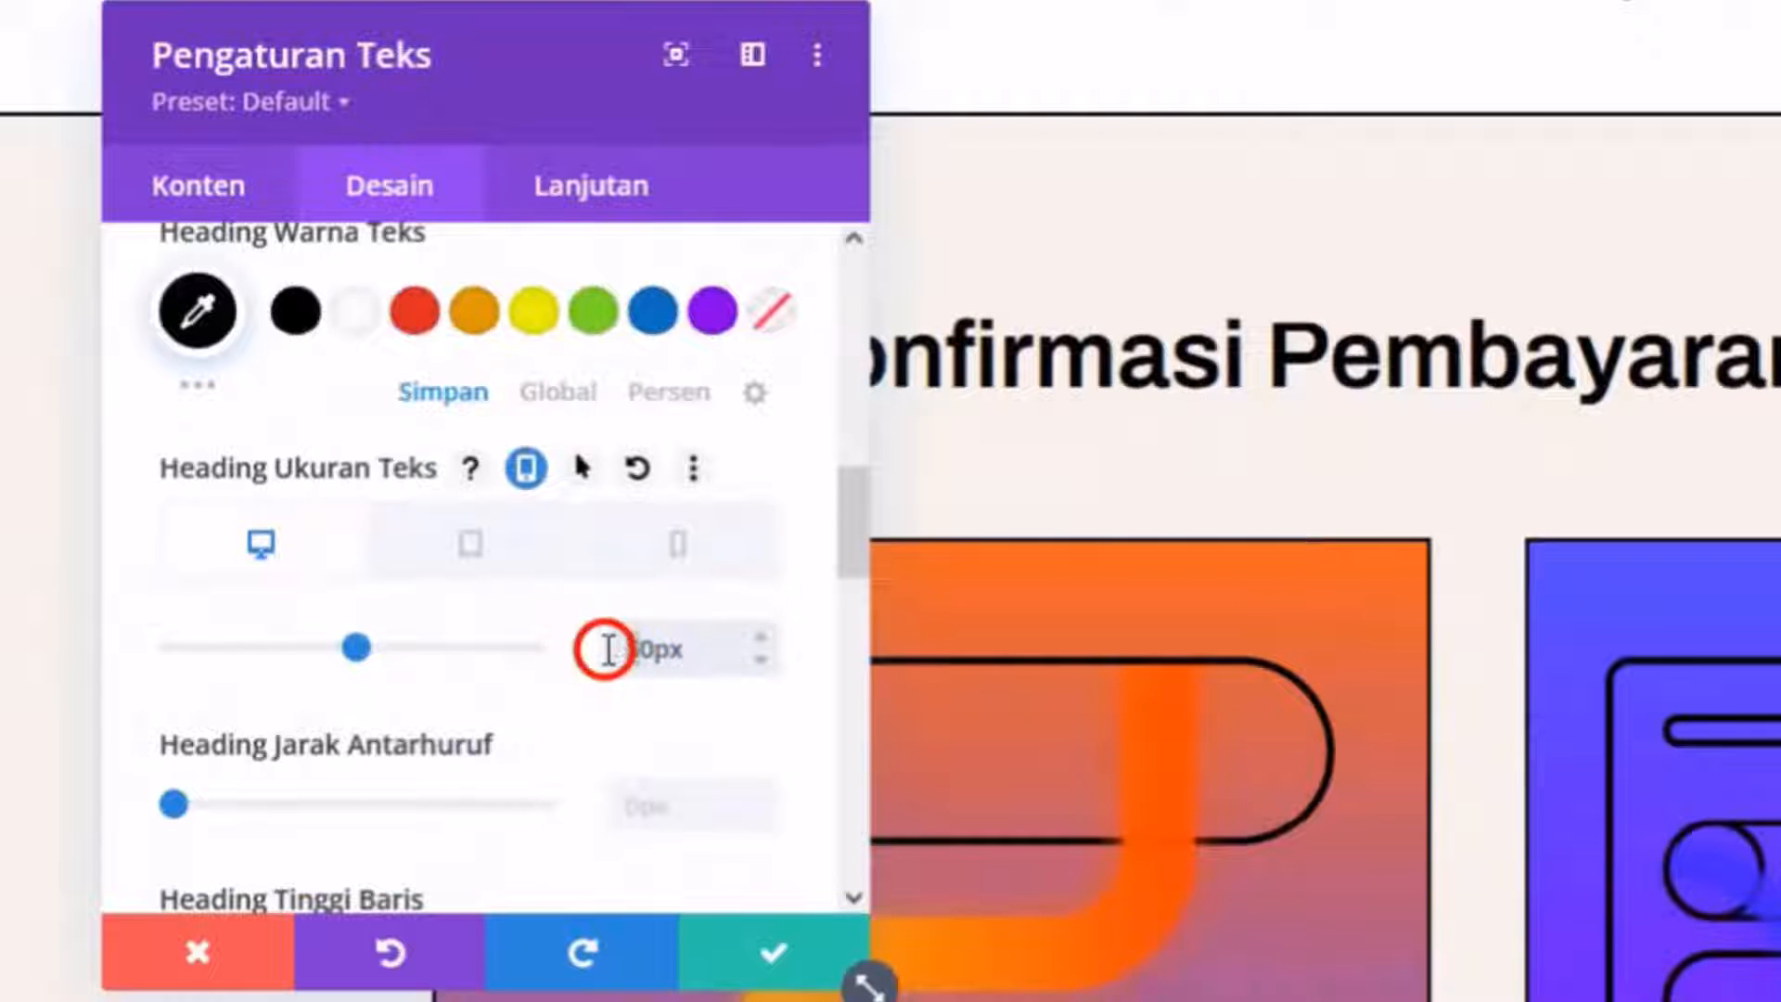
{"action": "left_click", "coordinate": [716, 923]}
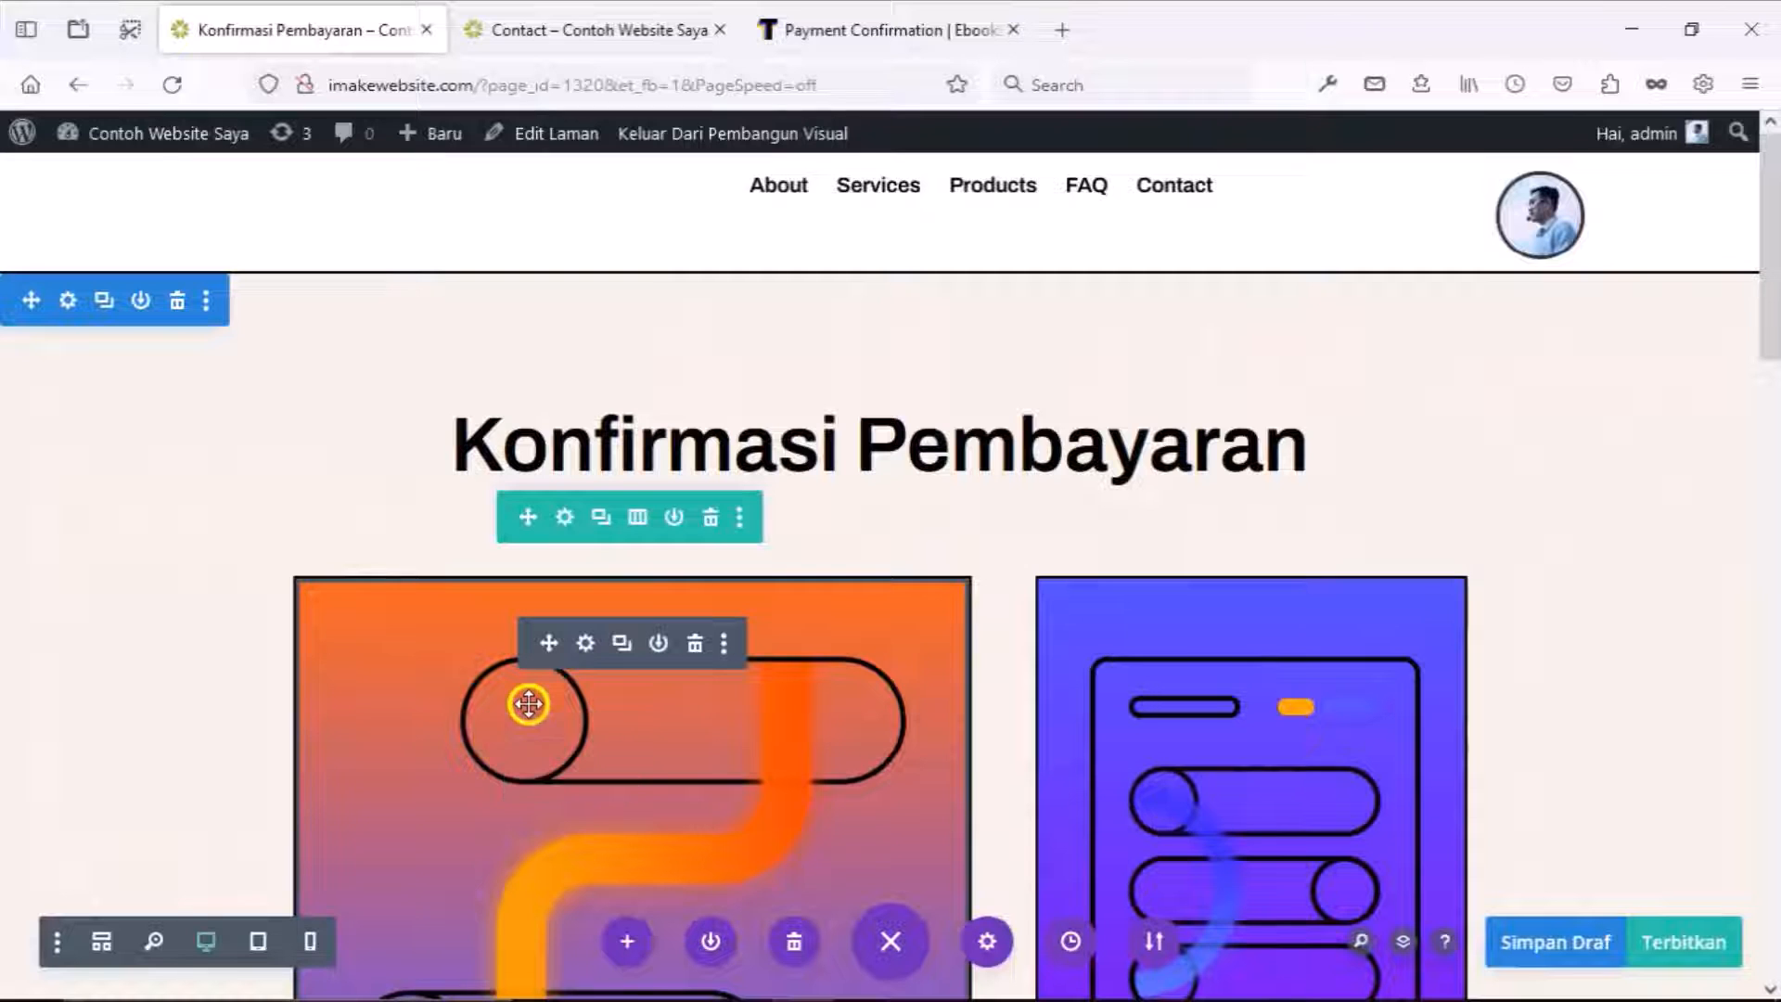
Delete the illustration row, Send a Message heading and email line, then open the contact form settings.
{"action": "left_click", "coordinate": [712, 521]}
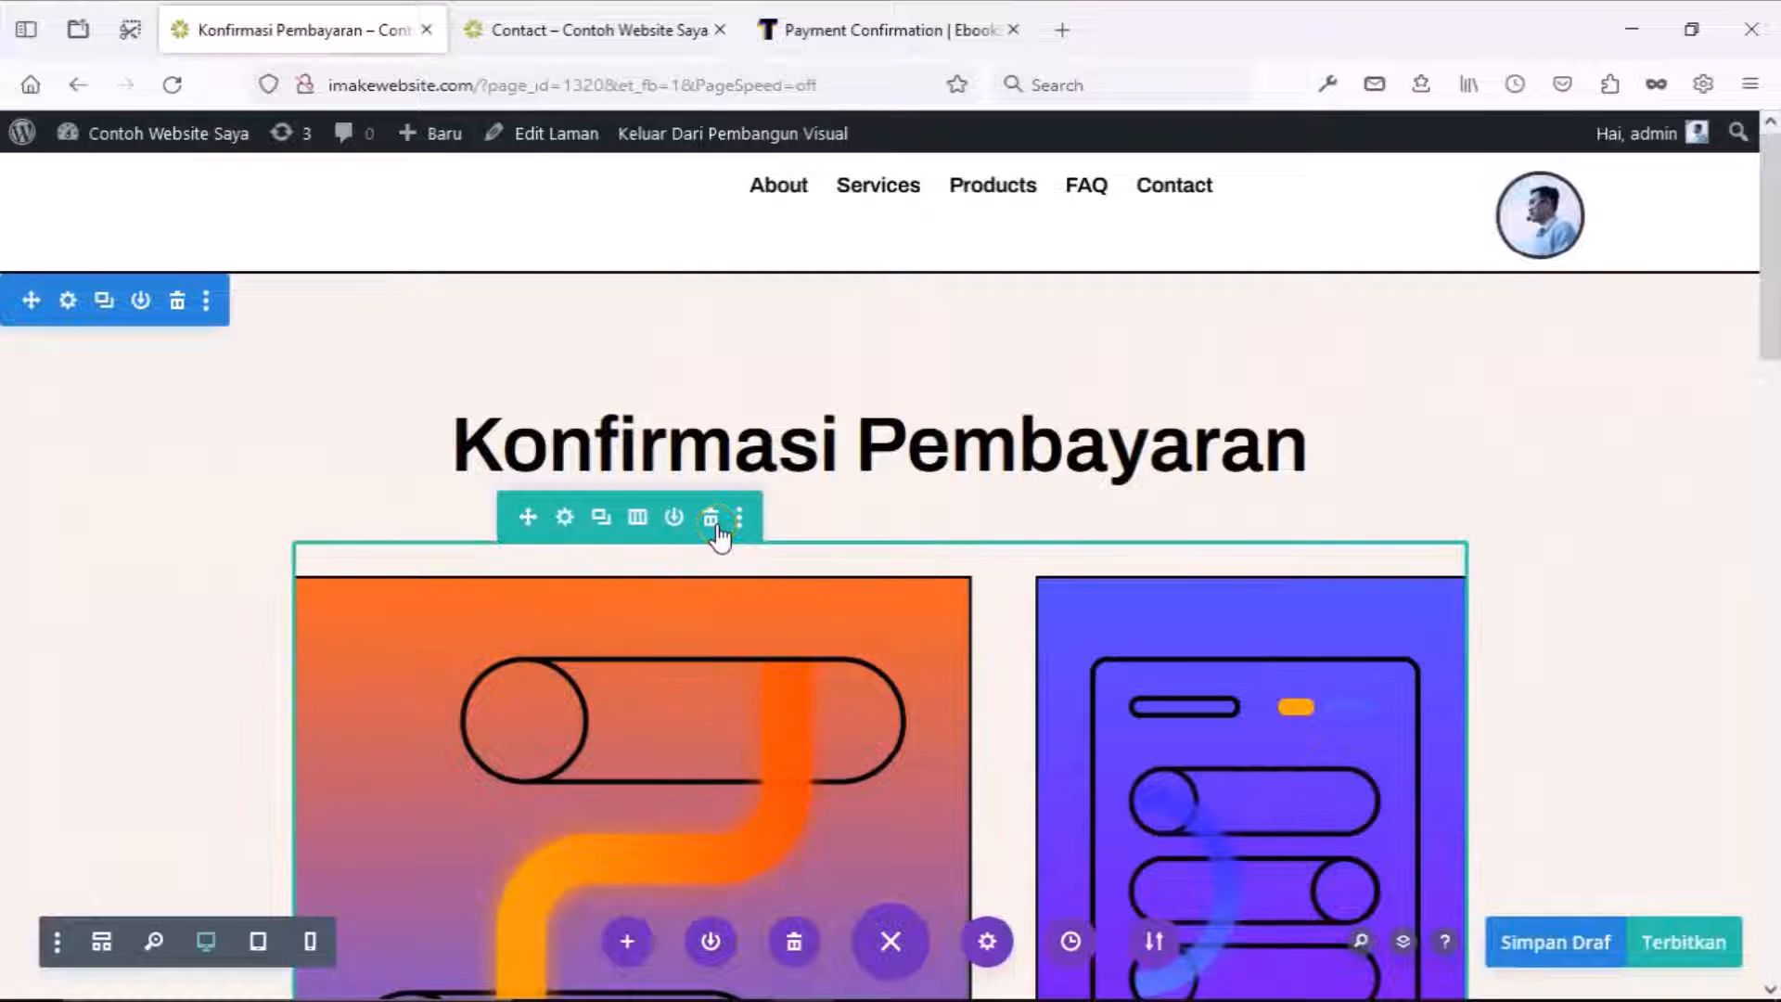
{"action": "left_click", "coordinate": [755, 668]}
{"action": "scroll", "coordinate": [755, 667], "scroll_direction": "down", "scroll_amount": 1}
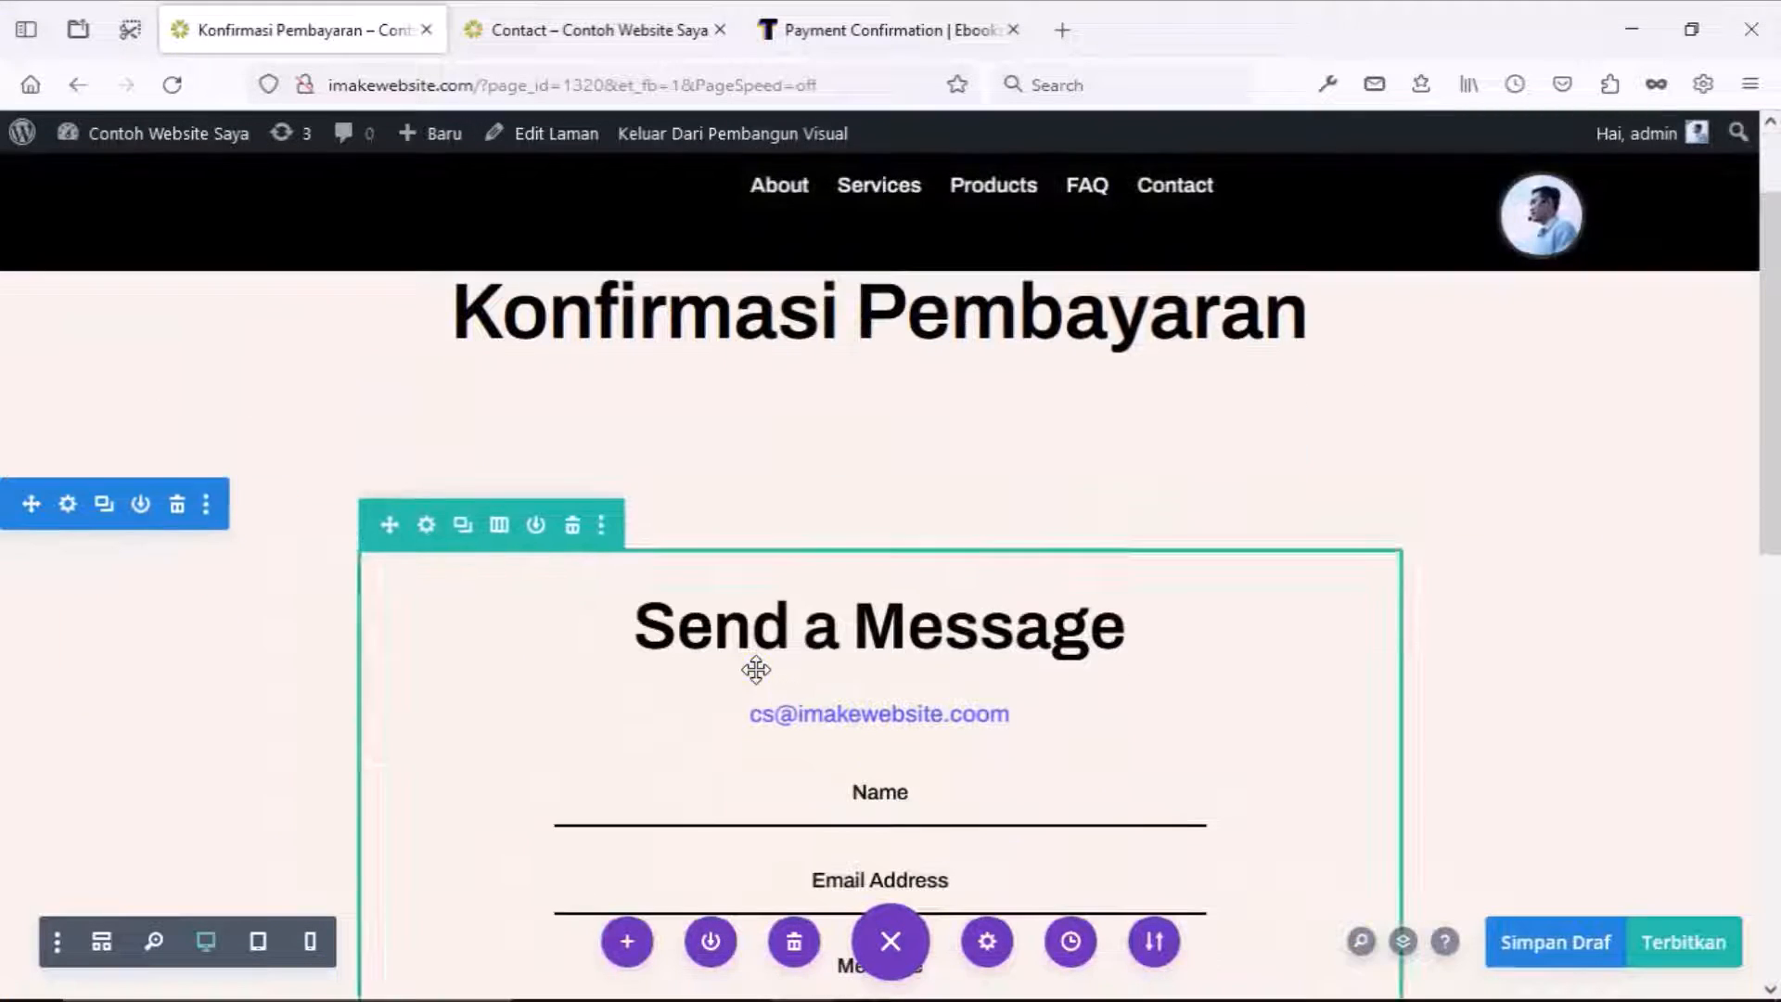
{"action": "left_click", "coordinate": [945, 598]}
{"action": "left_click", "coordinate": [943, 601]}
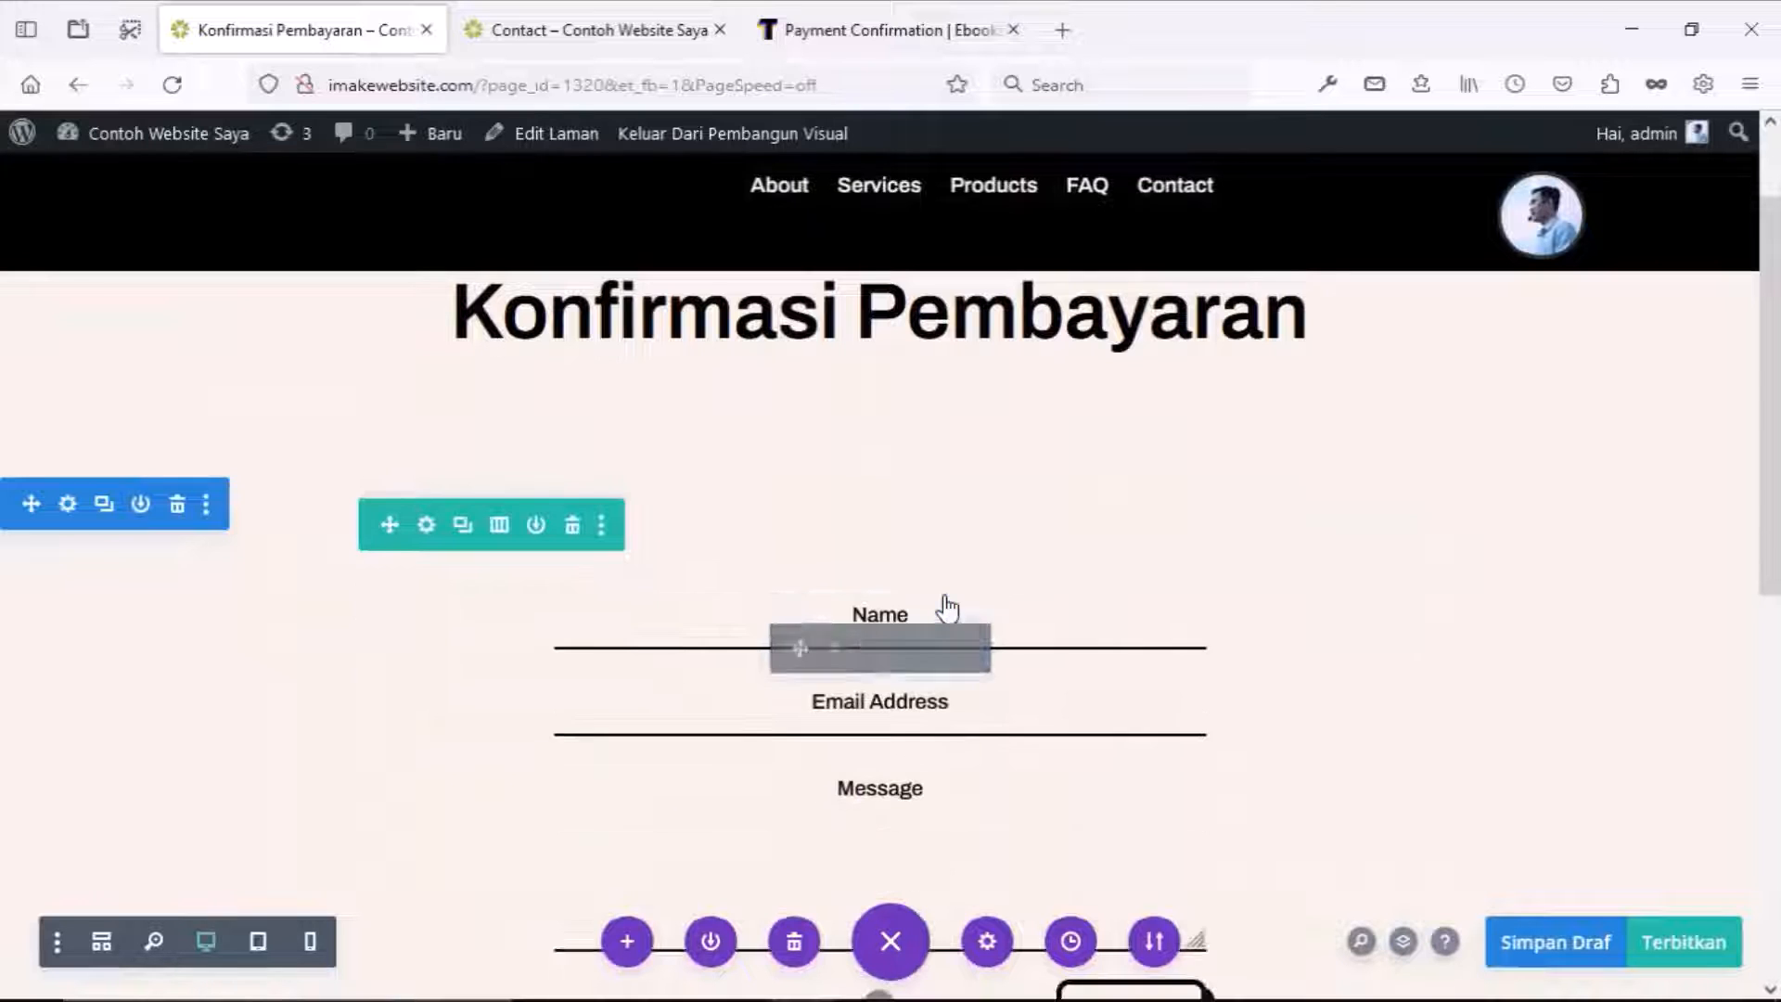
{"action": "scroll", "coordinate": [767, 620], "scroll_direction": "down", "scroll_amount": 6}
{"action": "scroll", "coordinate": [743, 695], "scroll_direction": "up", "scroll_amount": 5}
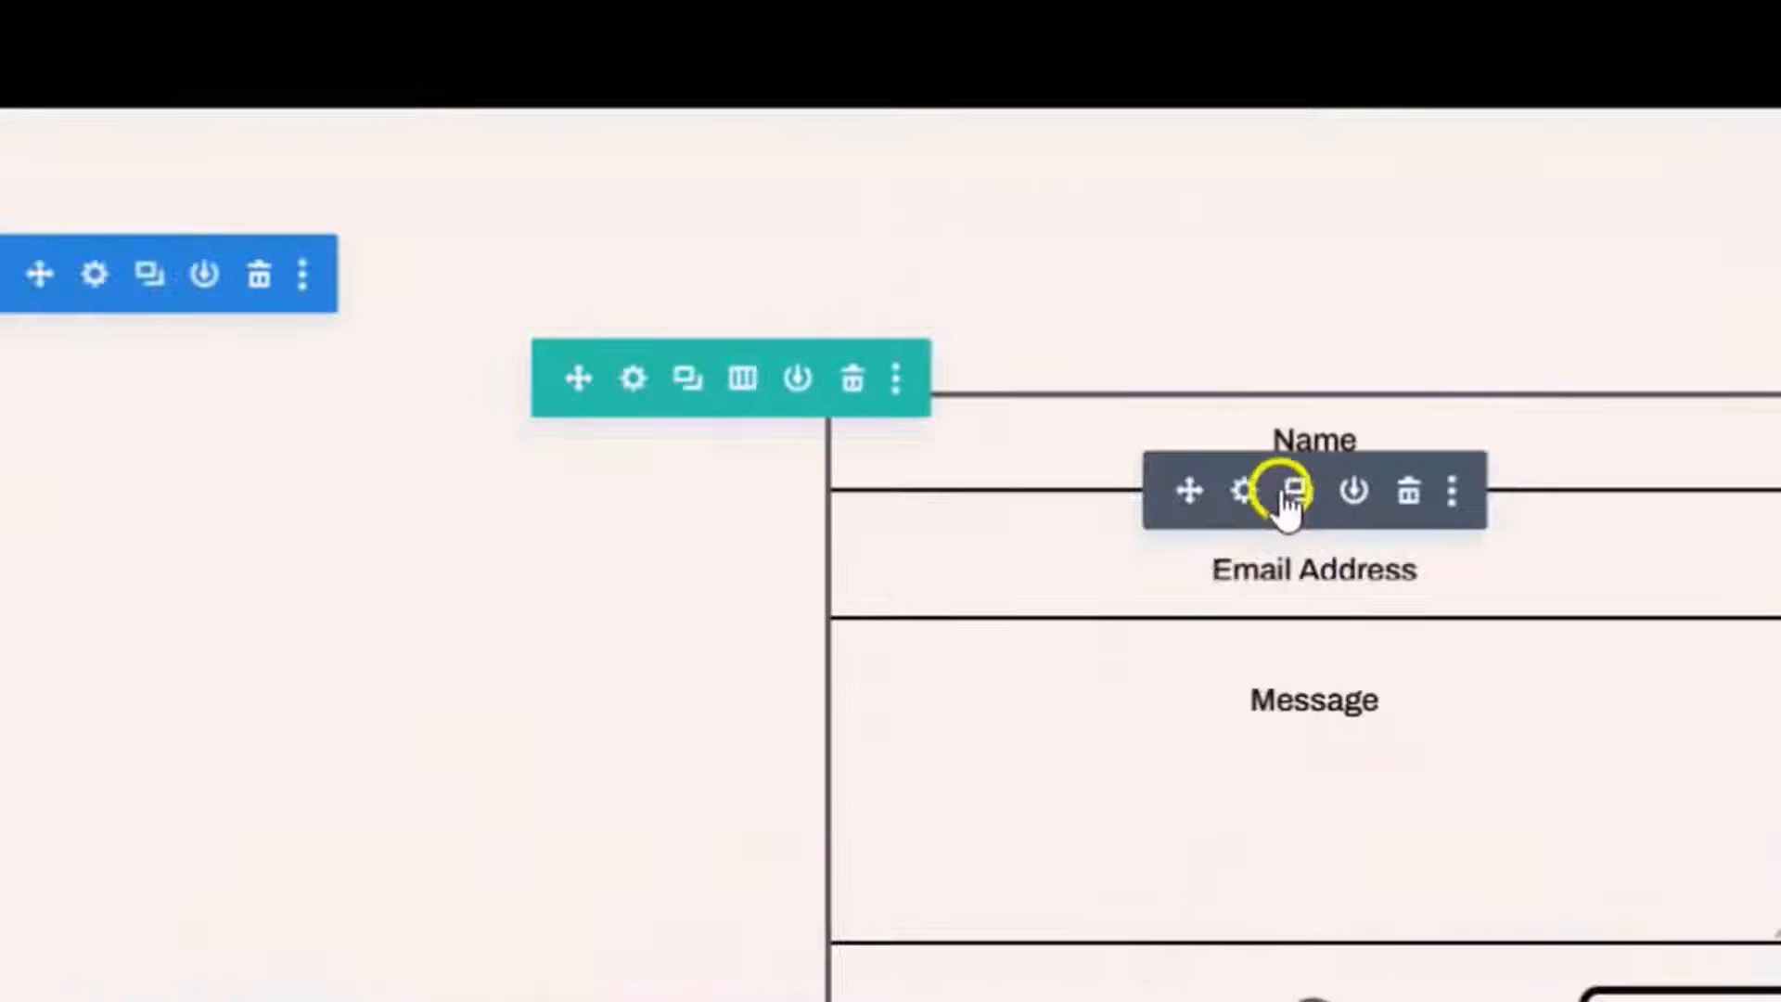
{"action": "left_click", "coordinate": [839, 525]}
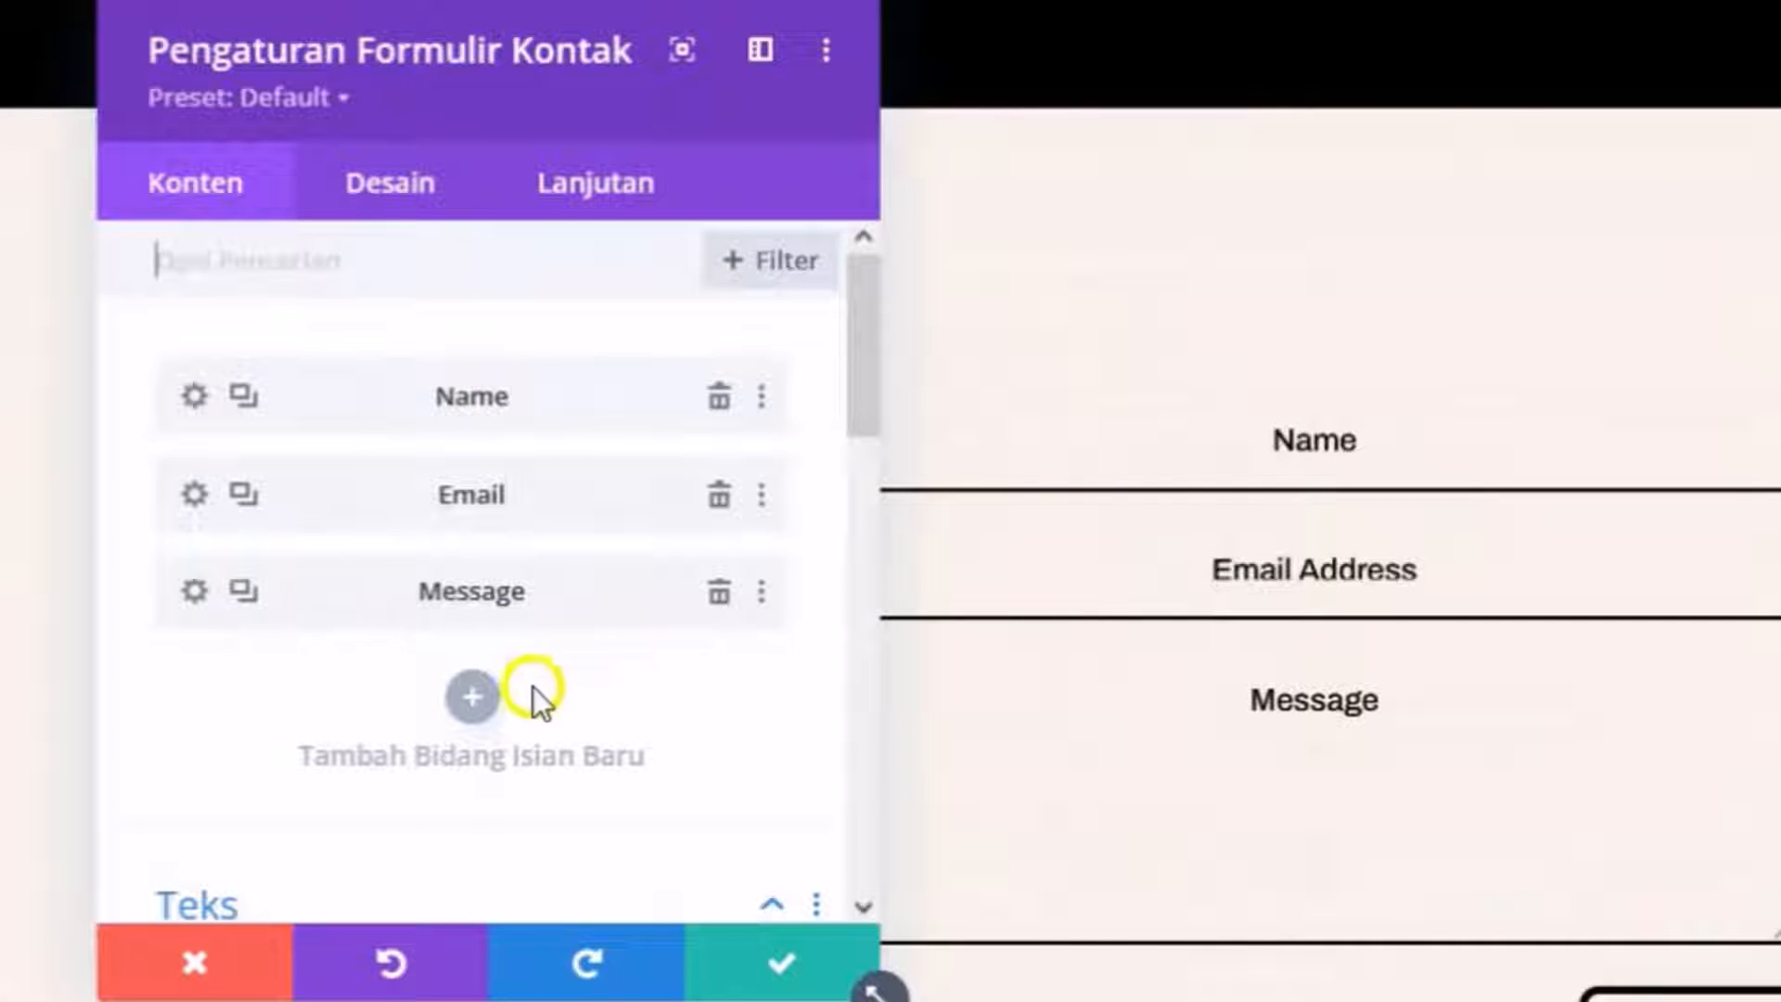
Add a Tanggal Pembayaran field and remove the Message field from the form.
{"action": "left_click", "coordinate": [494, 702]}
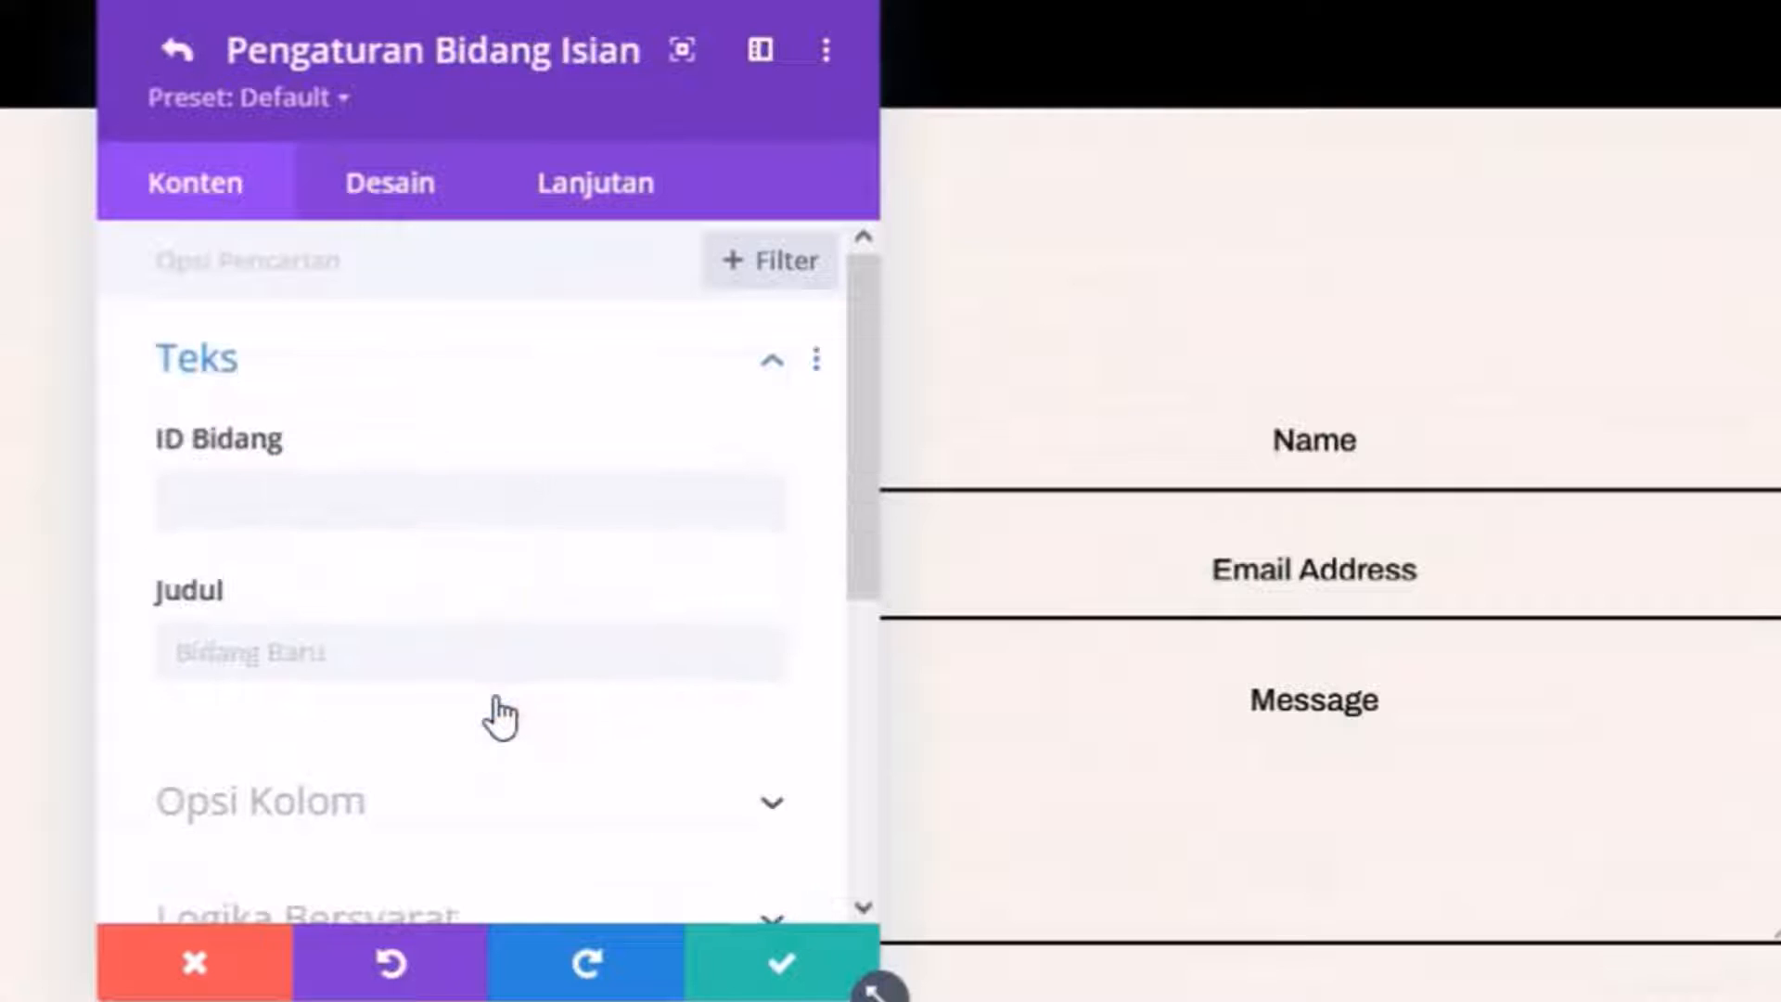
{"action": "left_click", "coordinate": [297, 501]}
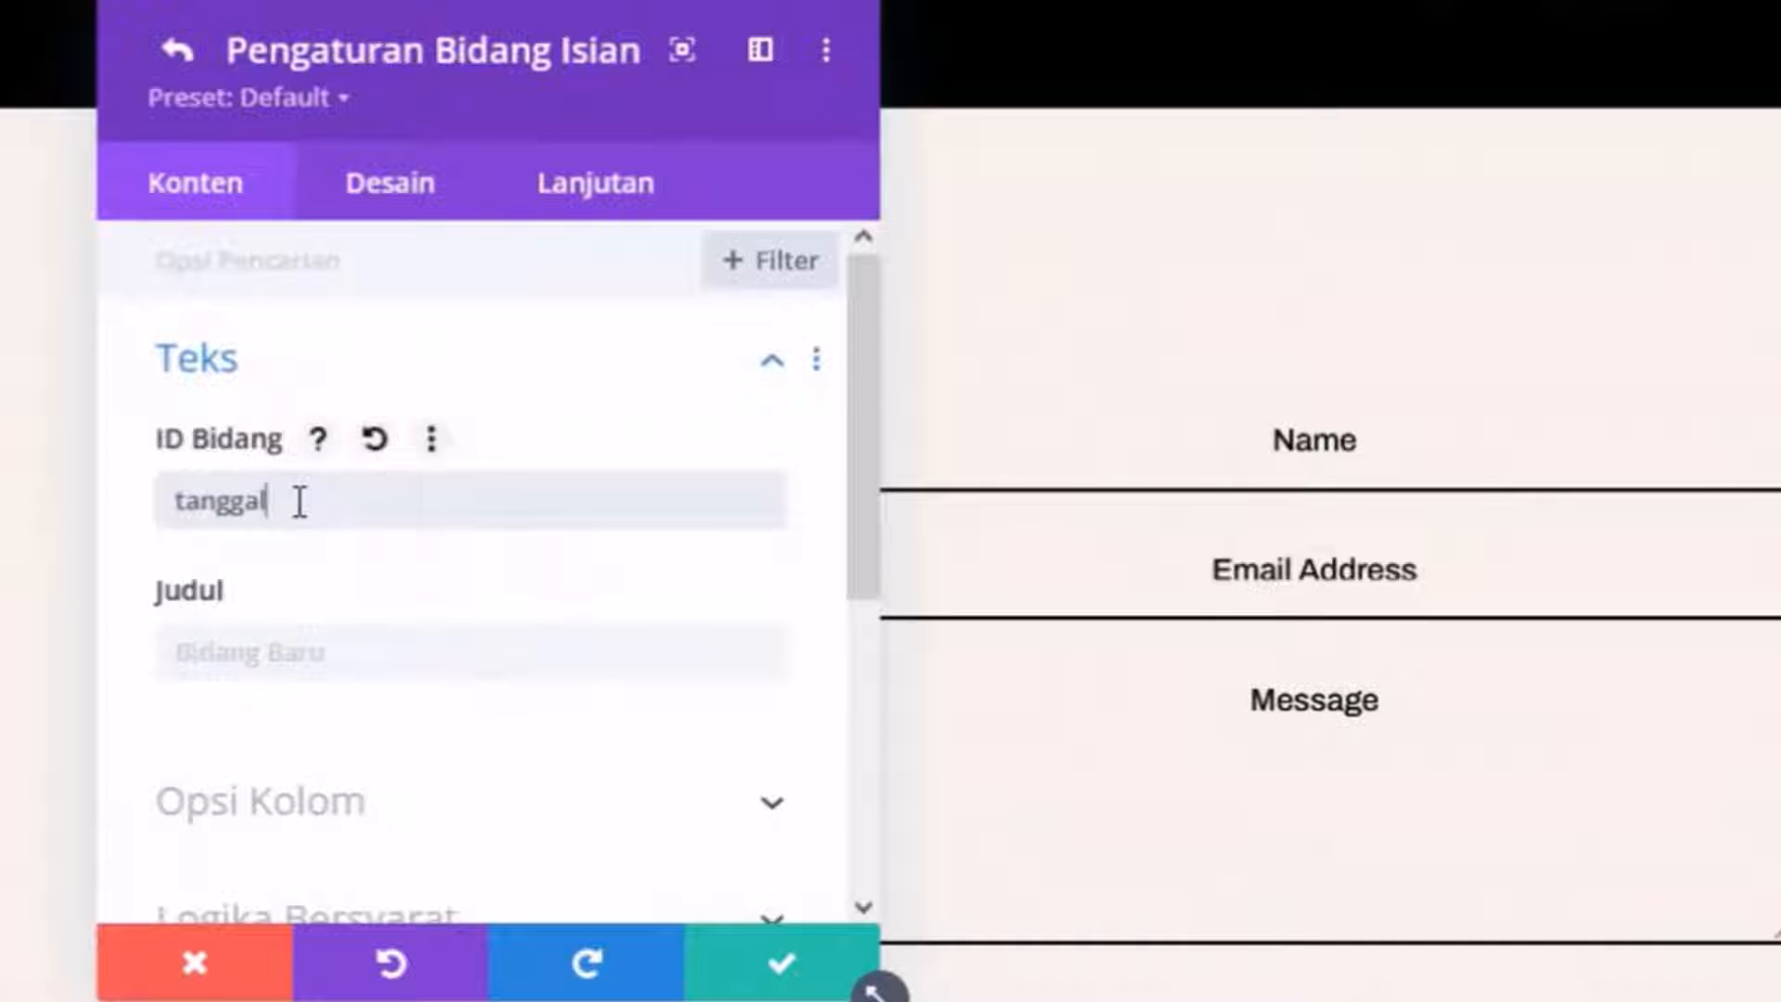
{"action": "left_click", "coordinate": [295, 641]}
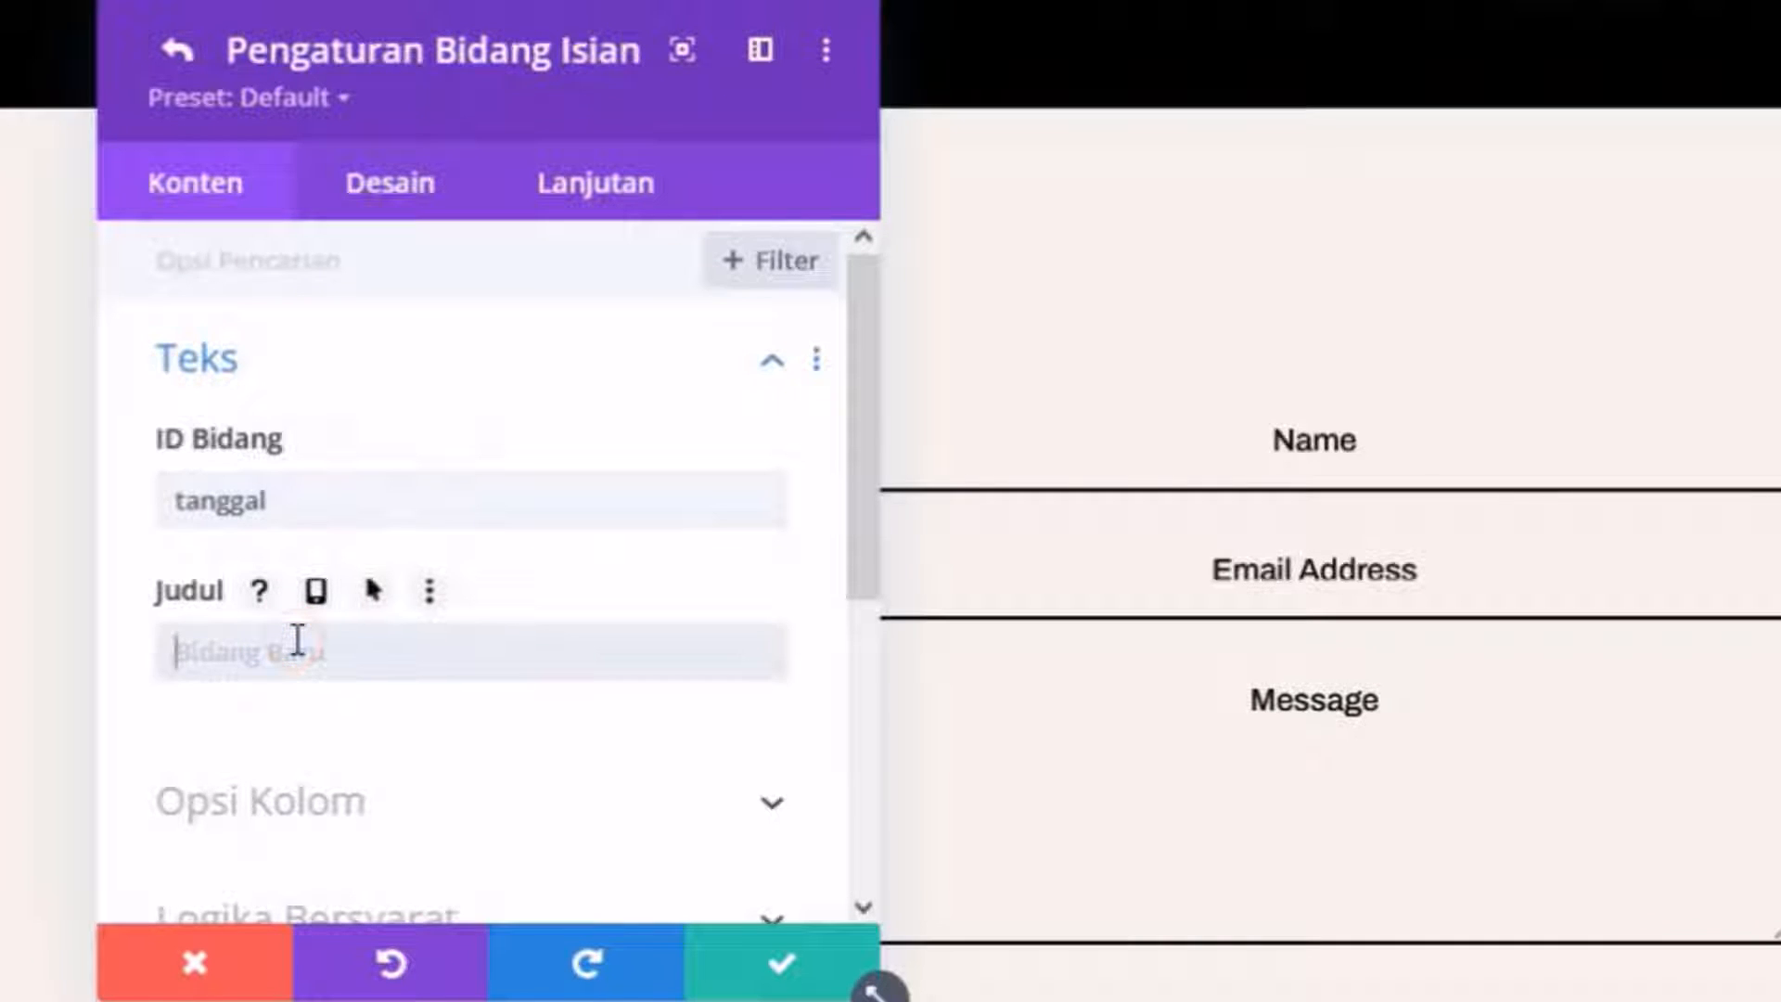
{"action": "type", "text": "Tanggal Pembayaran"}
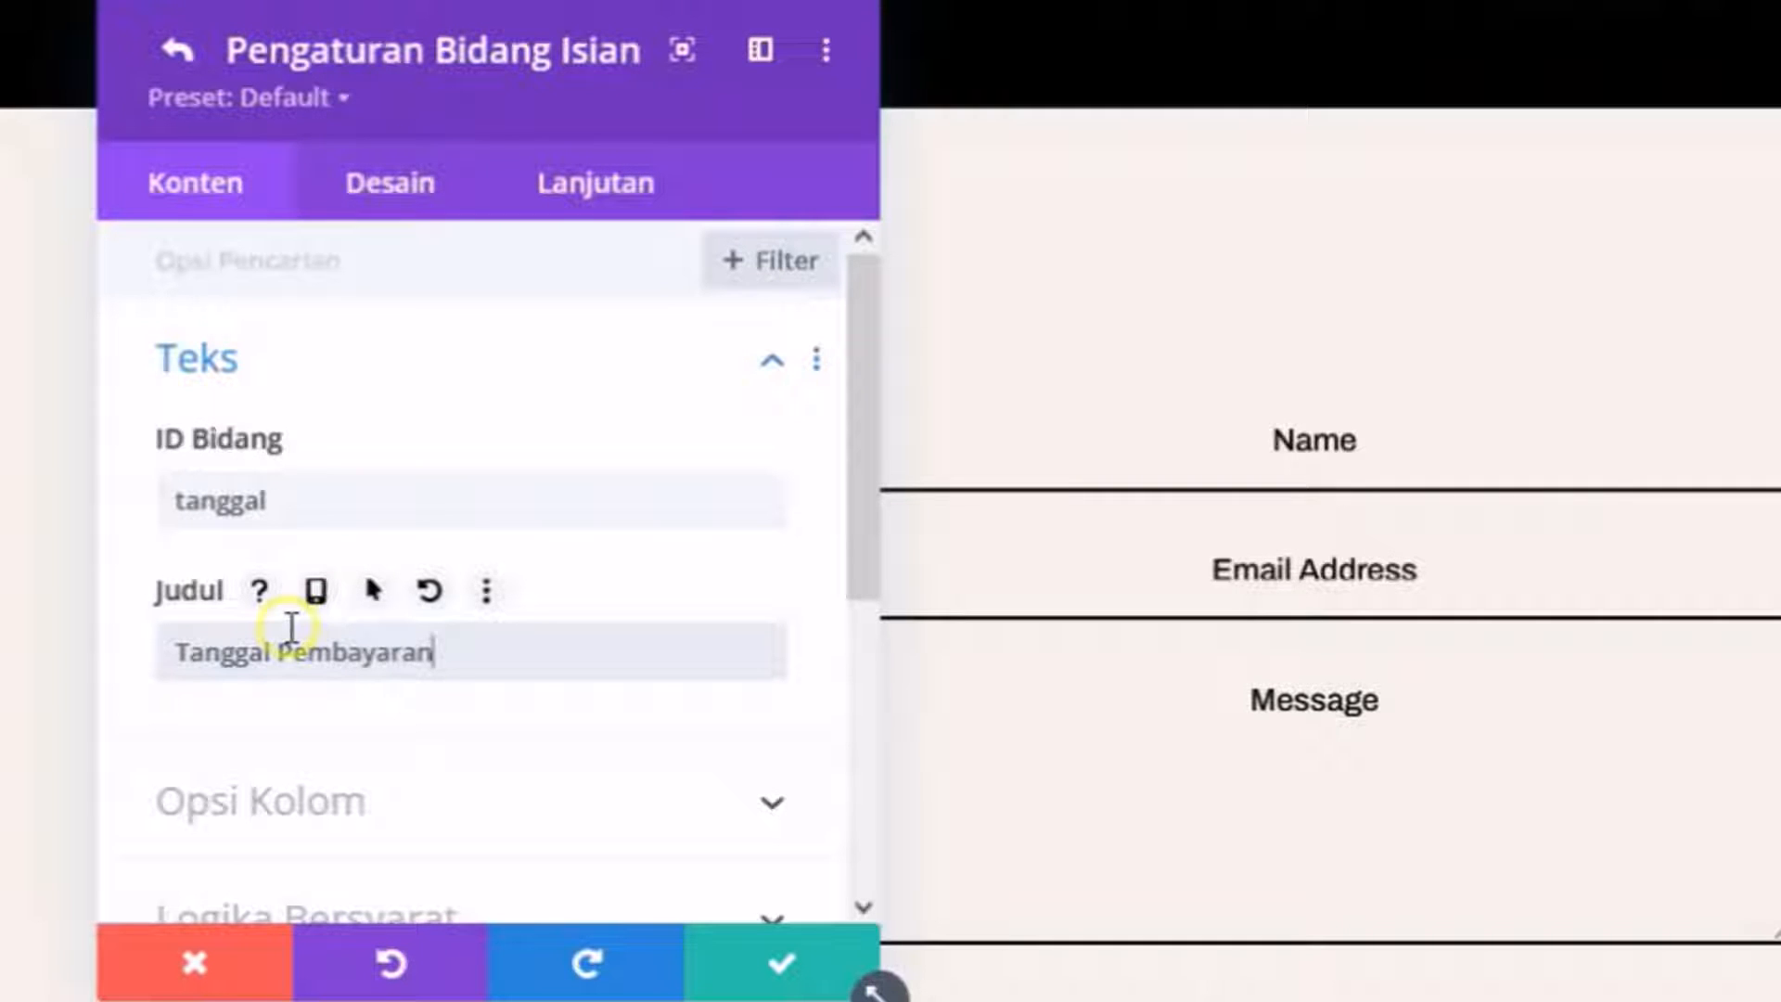
{"action": "scroll", "coordinate": [306, 626], "scroll_direction": "down", "scroll_amount": 3}
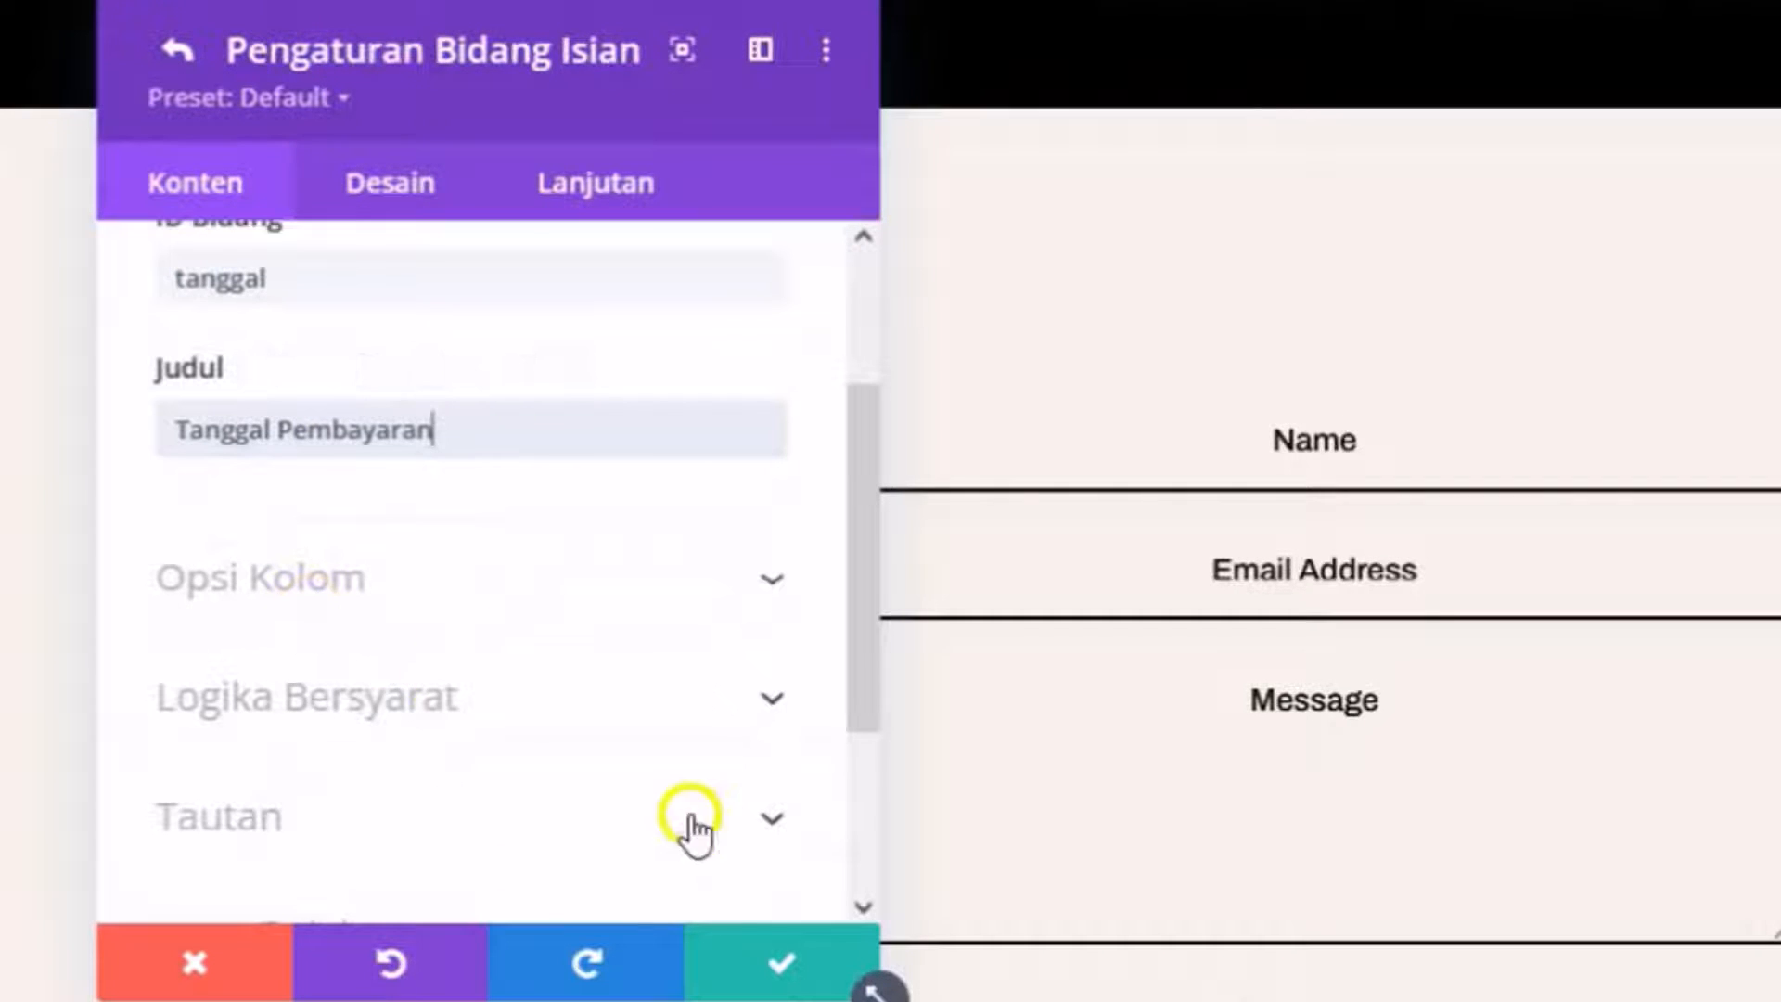
{"action": "left_click", "coordinate": [753, 961]}
{"action": "scroll", "coordinate": [595, 767], "scroll_direction": "up", "scroll_amount": 4}
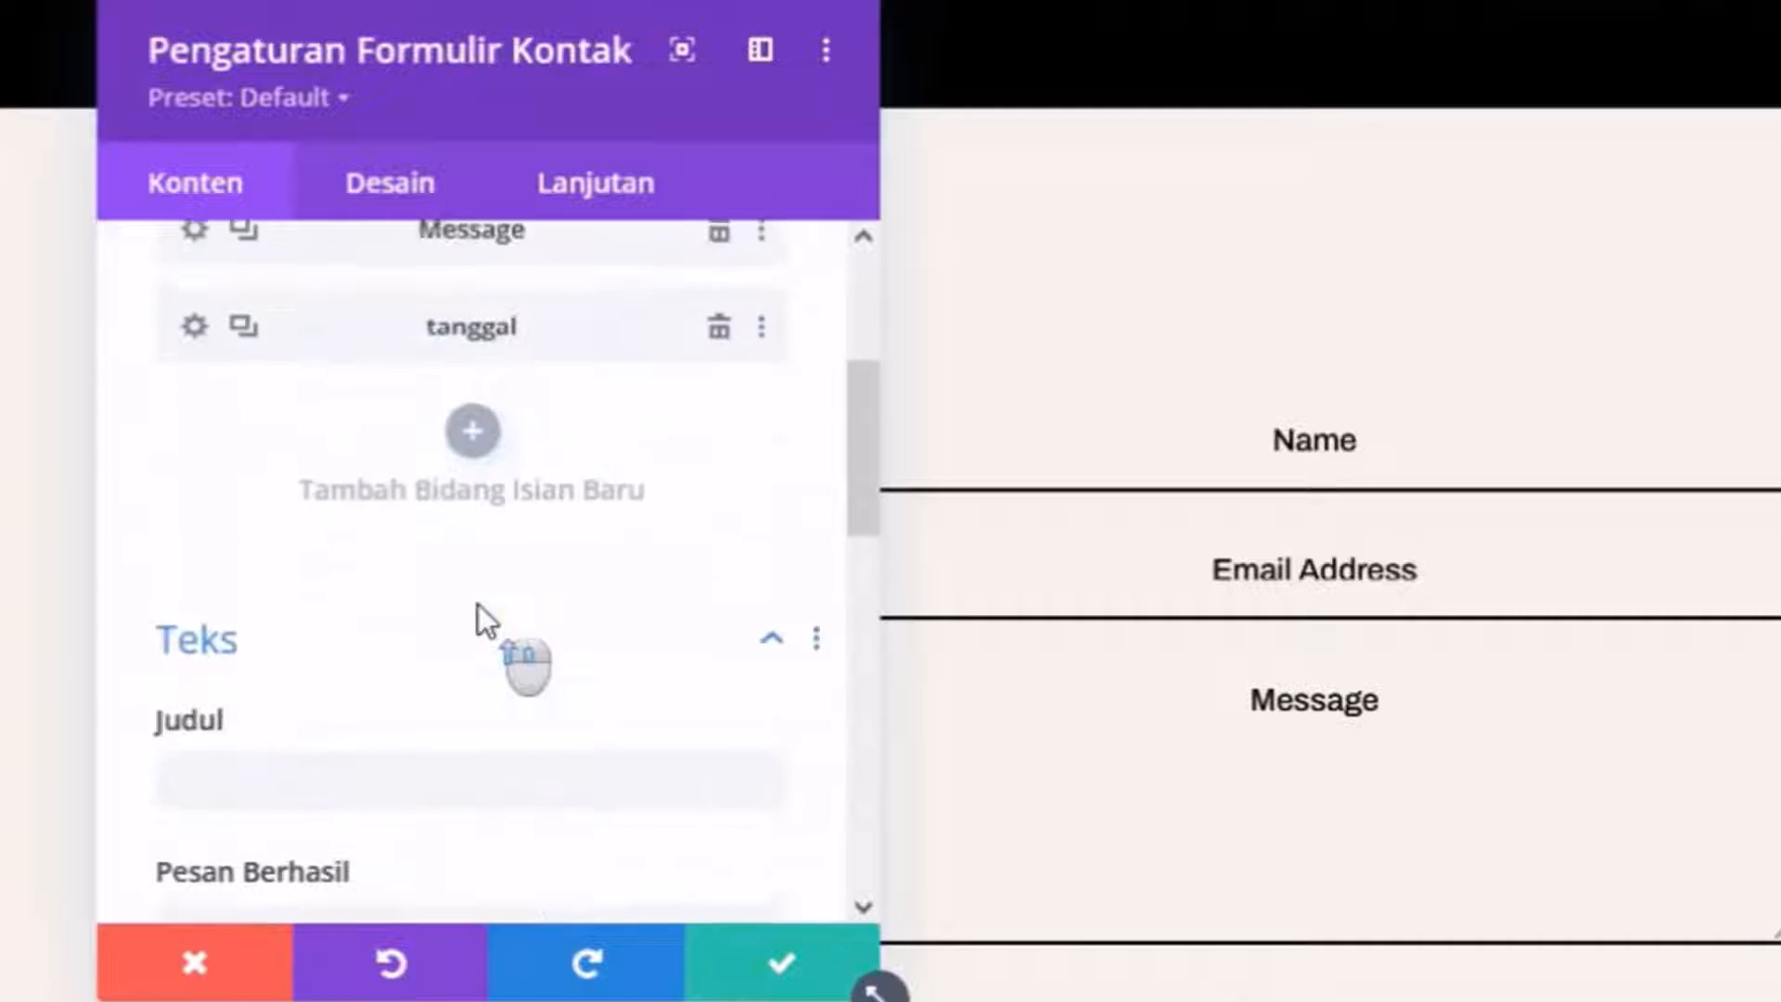
{"action": "left_click", "coordinate": [718, 592]}
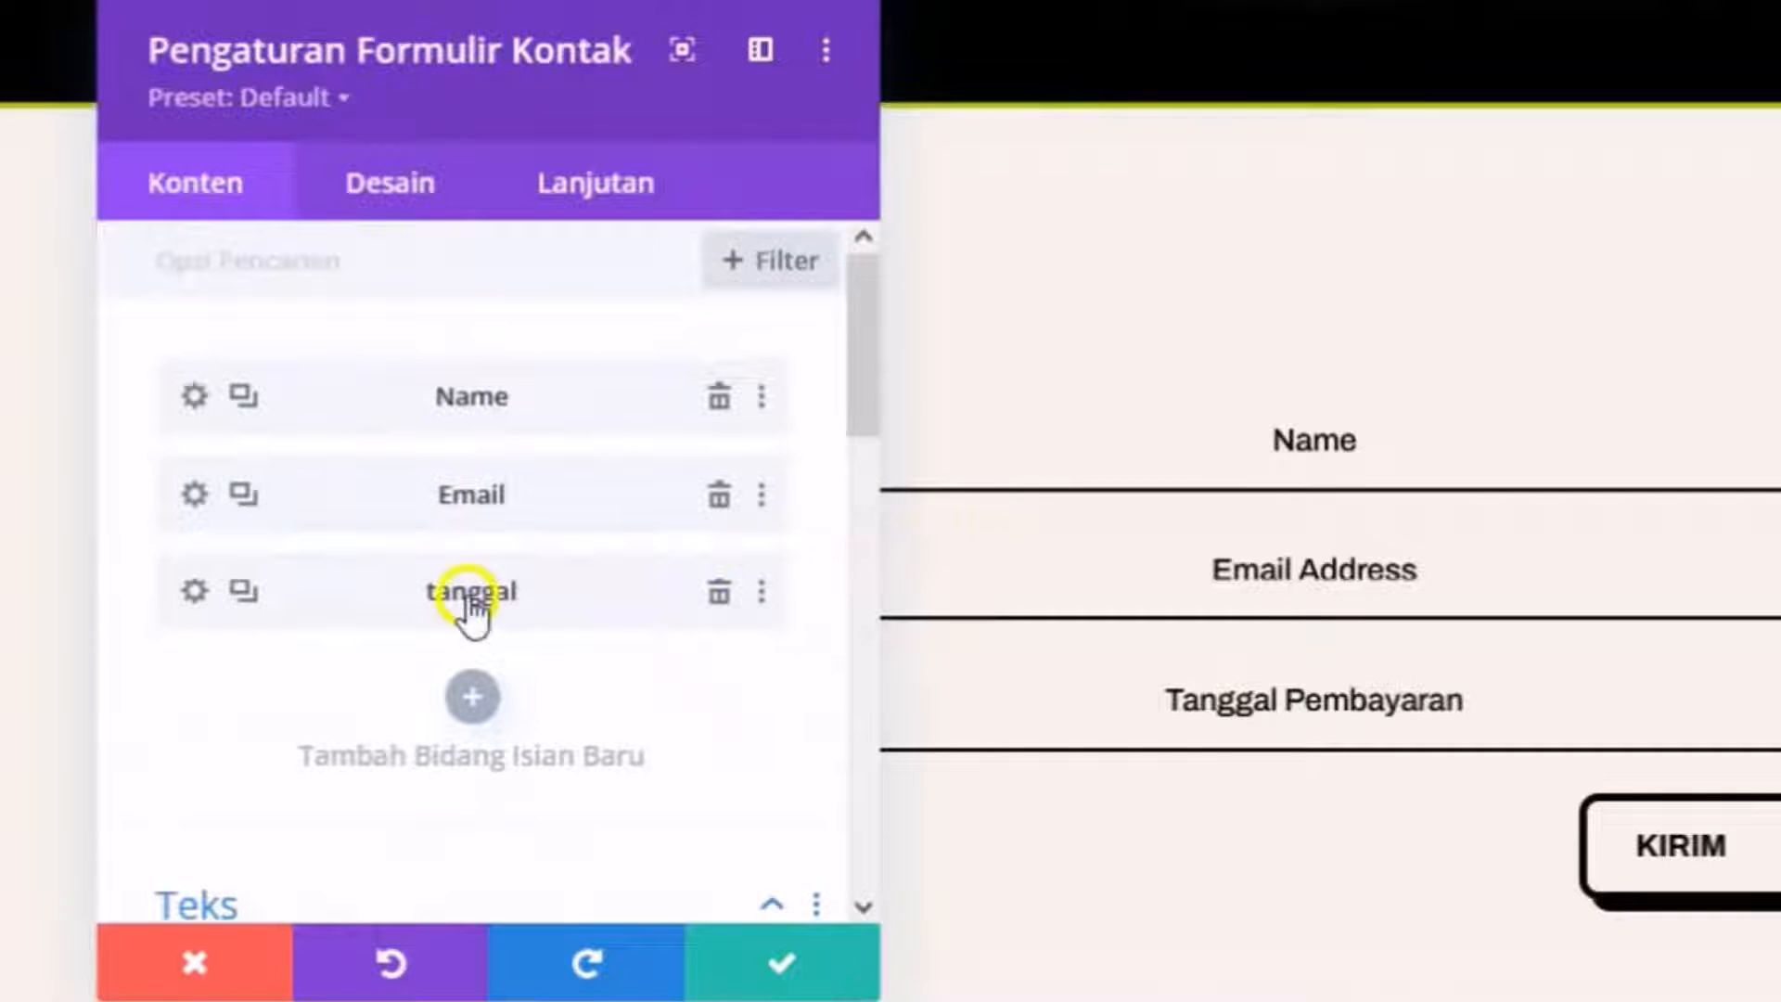
Add a field with ID 'jumlah' titled 'Jumlah Pembayaran' and save it.
{"action": "left_click", "coordinate": [473, 698]}
{"action": "left_click", "coordinate": [422, 489]}
{"action": "type", "text": "ju"}
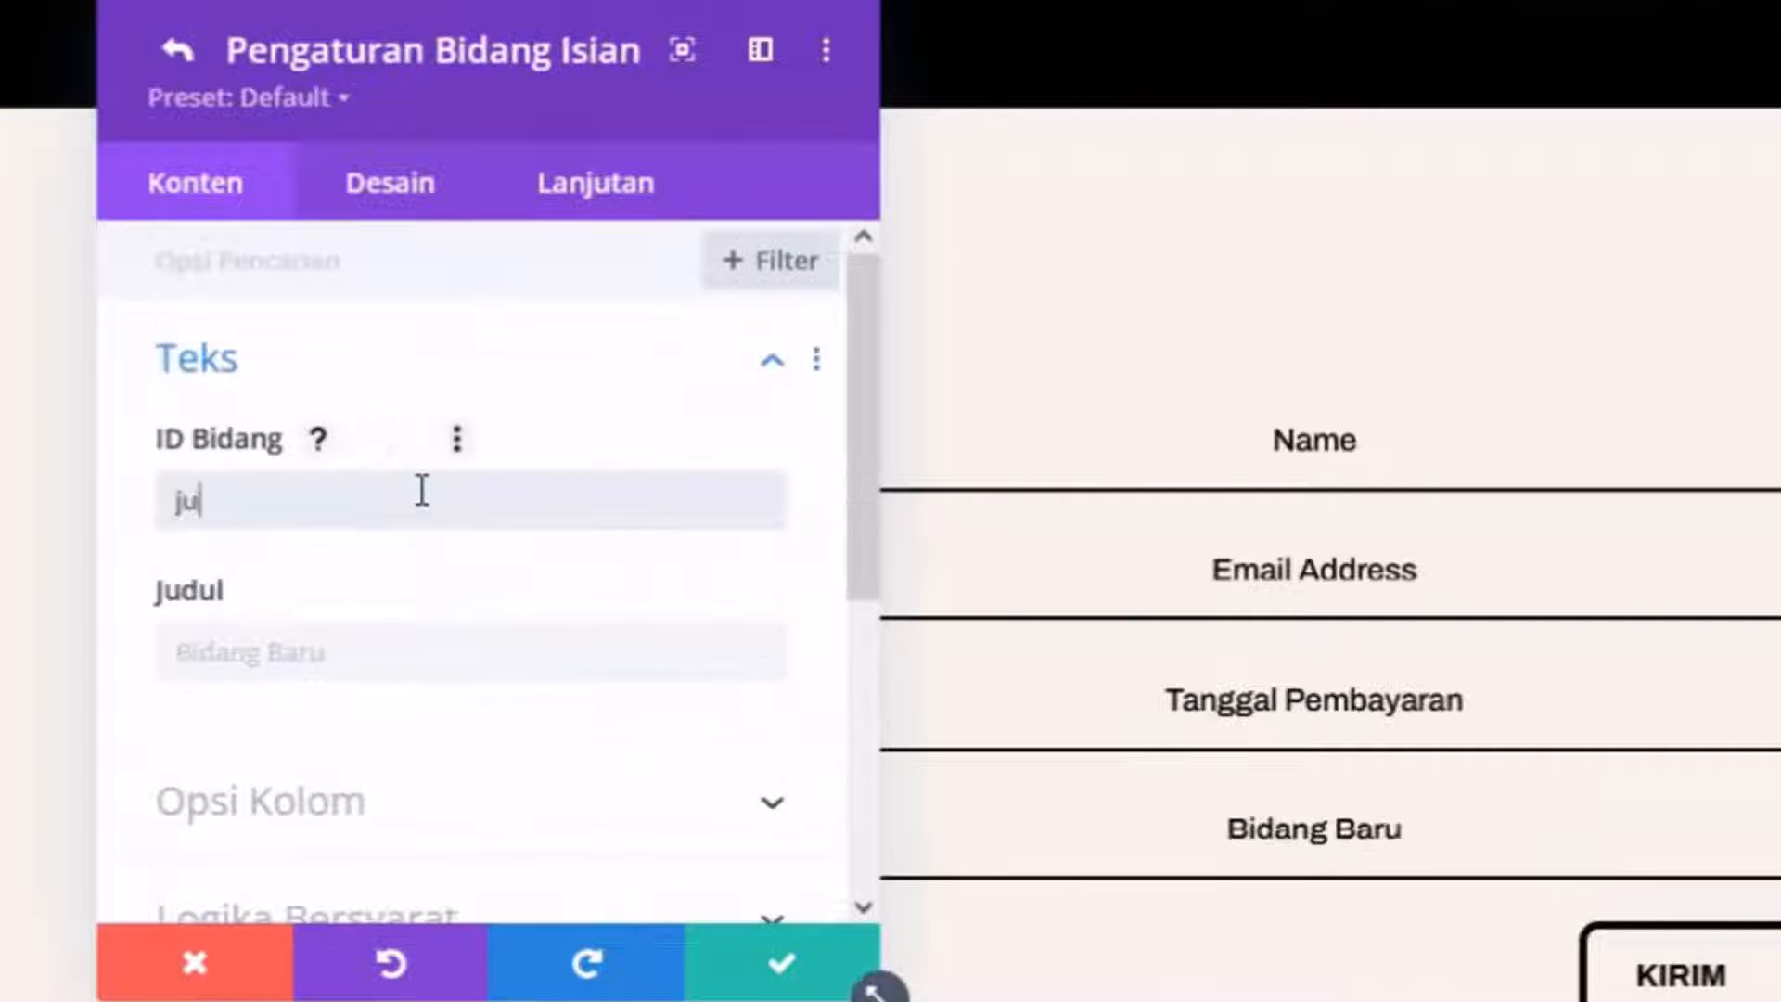
{"action": "type", "text": "mlah"}
{"action": "left_click", "coordinate": [402, 655]}
{"action": "type", "text": "Jumlah"}
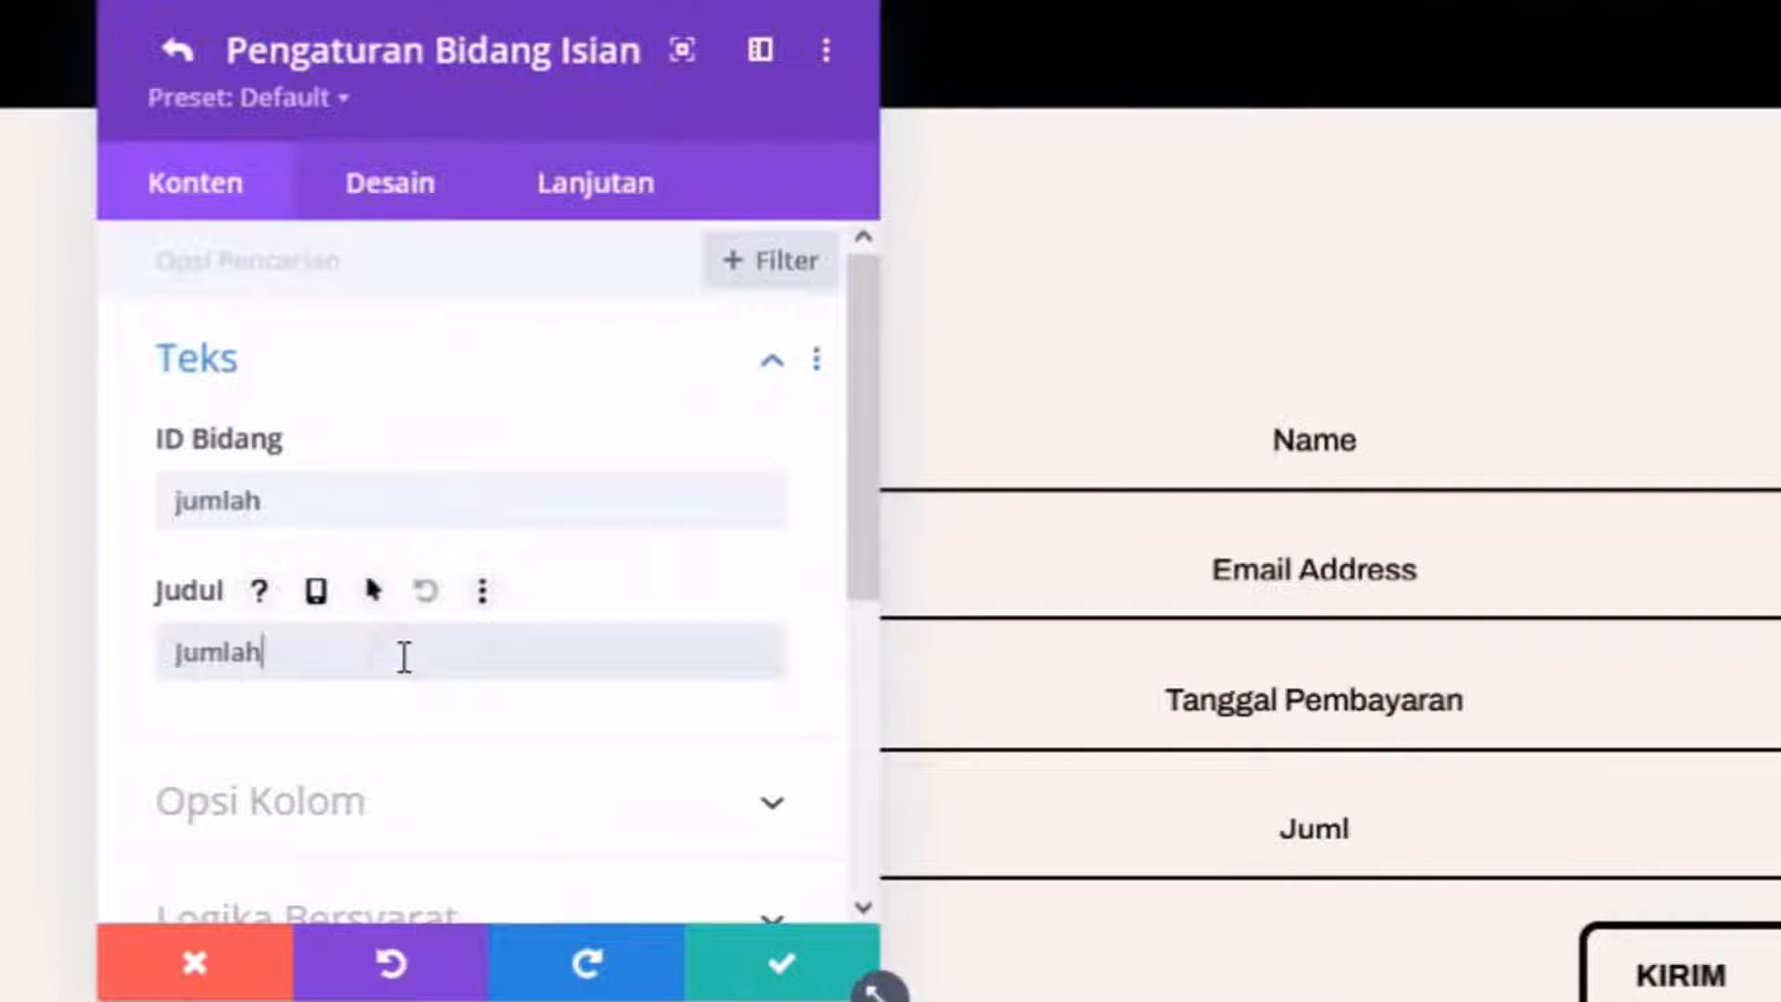
{"action": "type", "text": " Oe"}
{"action": "key", "text": "BackSpace"}
{"action": "key", "text": "BackSpace"}
{"action": "key", "text": "BackSpace"}
{"action": "type", "text": "Pe"}
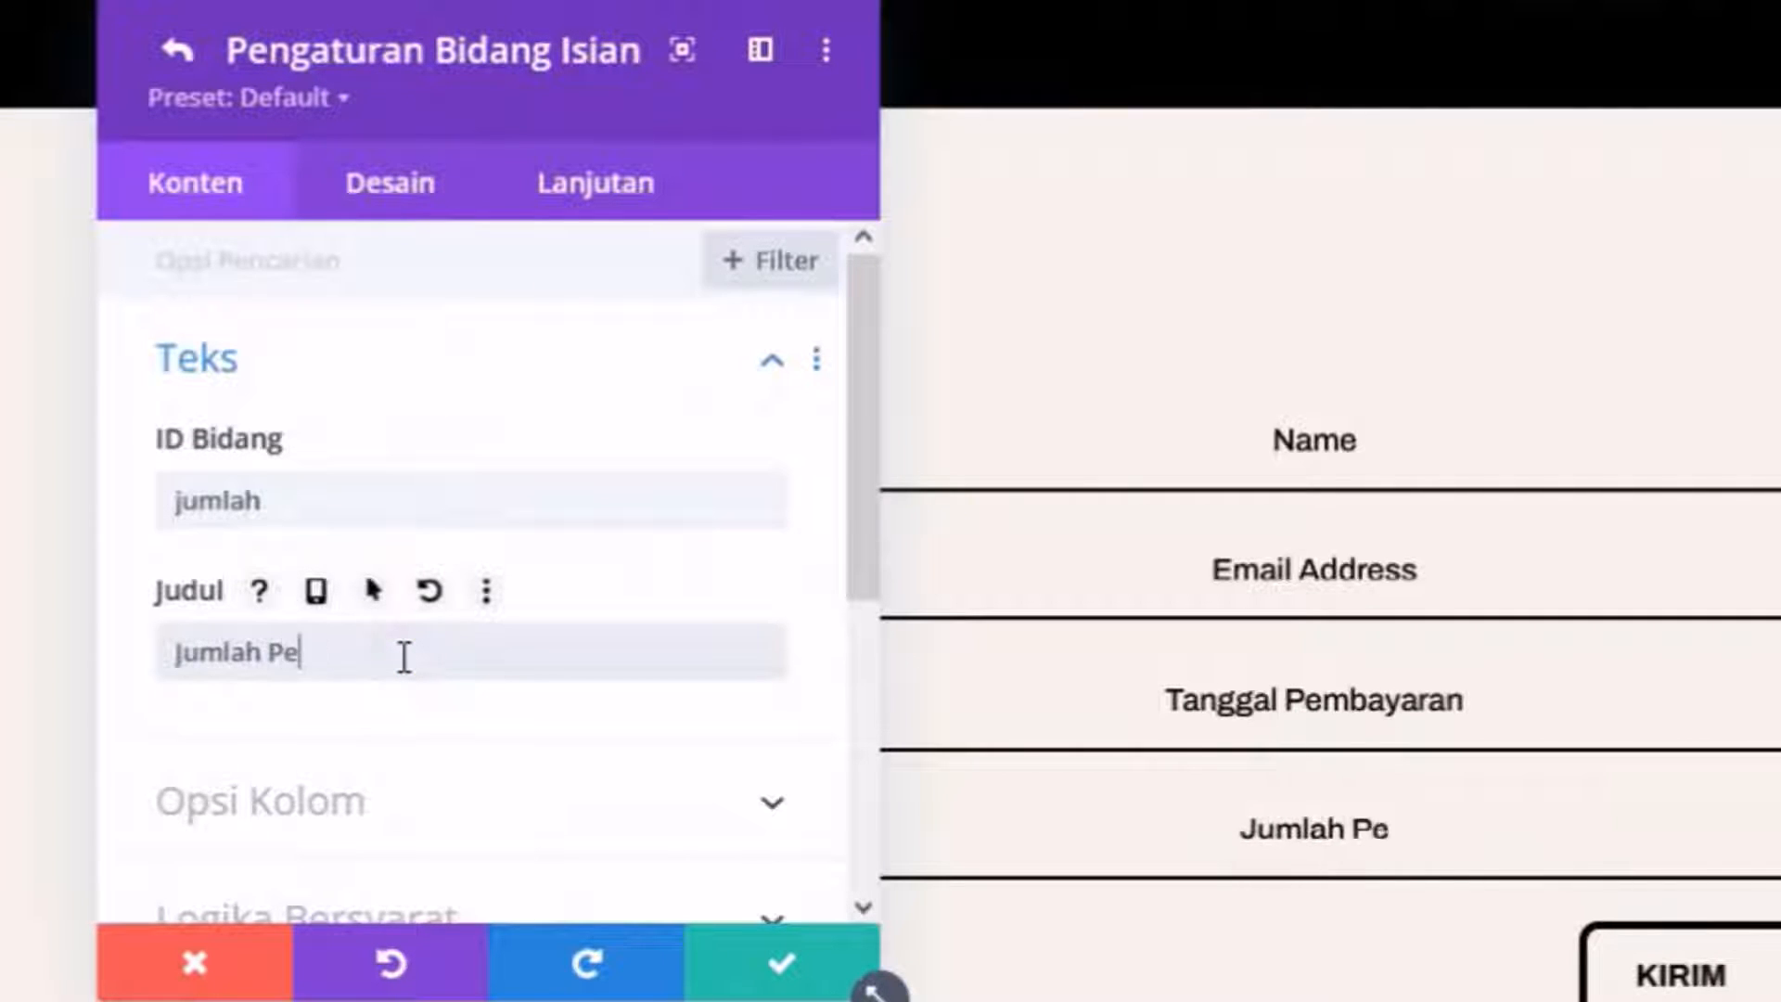
{"action": "type", "text": "mbayara"}
{"action": "key", "text": "BackSpace"}
{"action": "key", "text": "BackSpace"}
{"action": "type", "text": "aran"}
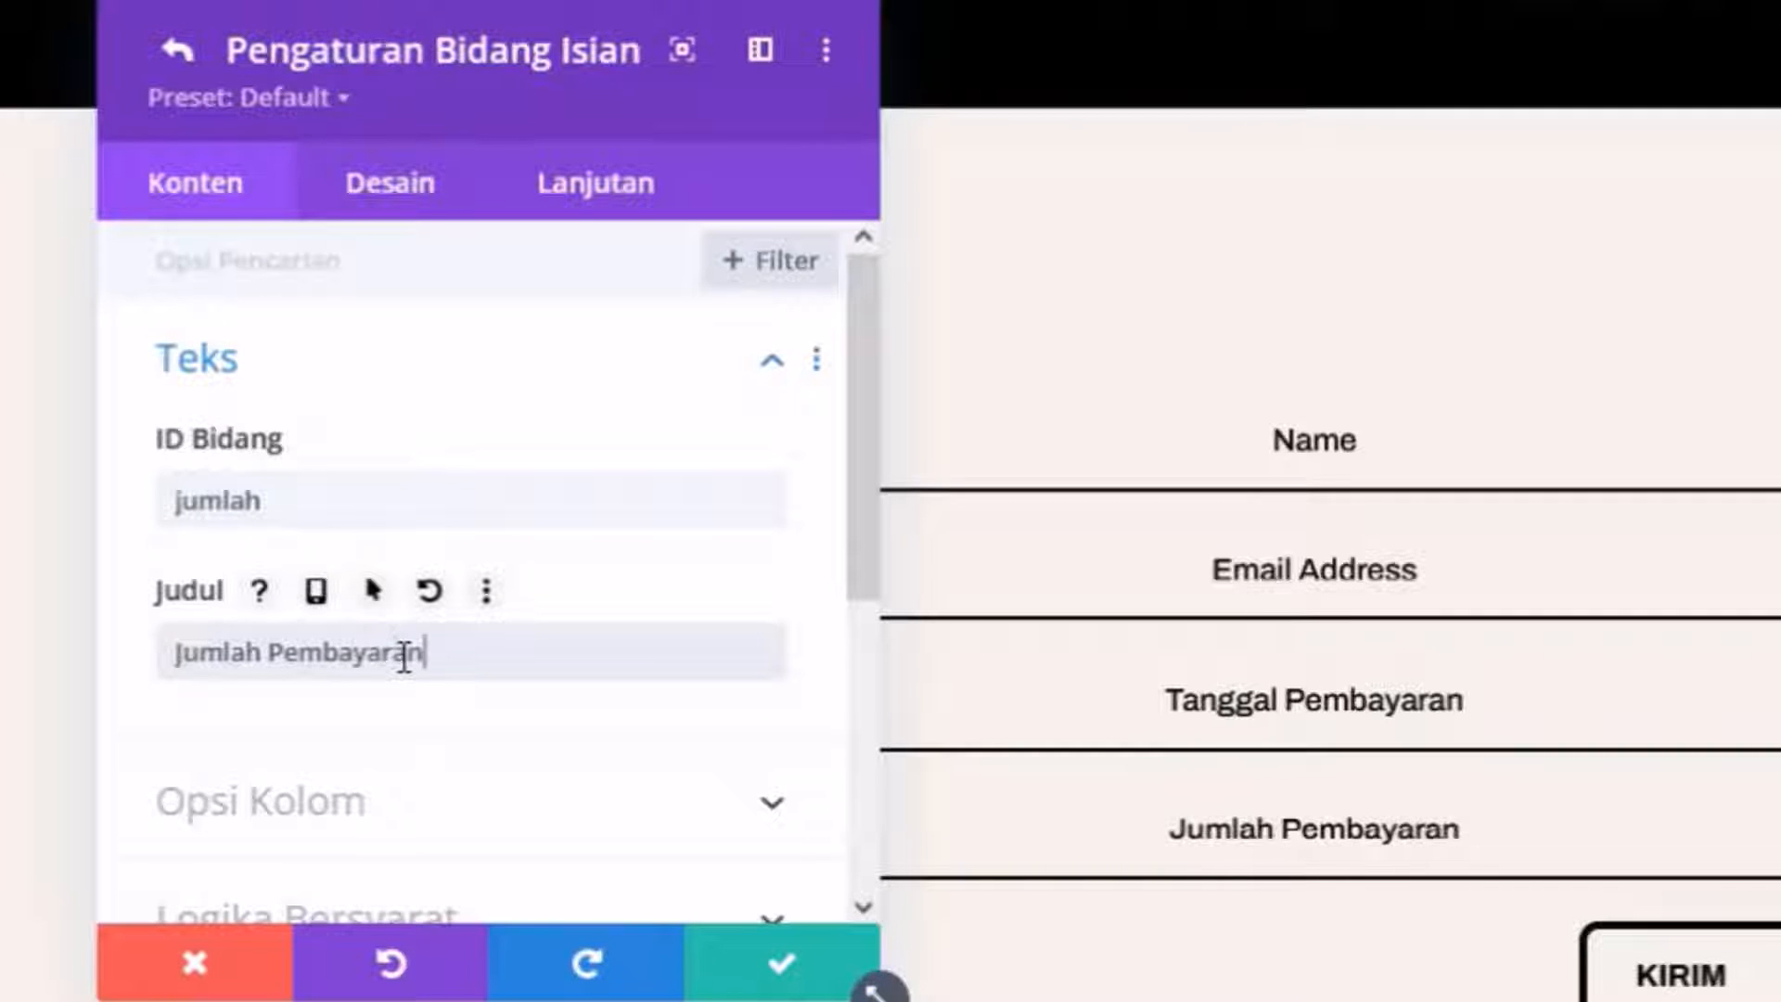
{"action": "left_click", "coordinate": [744, 955]}
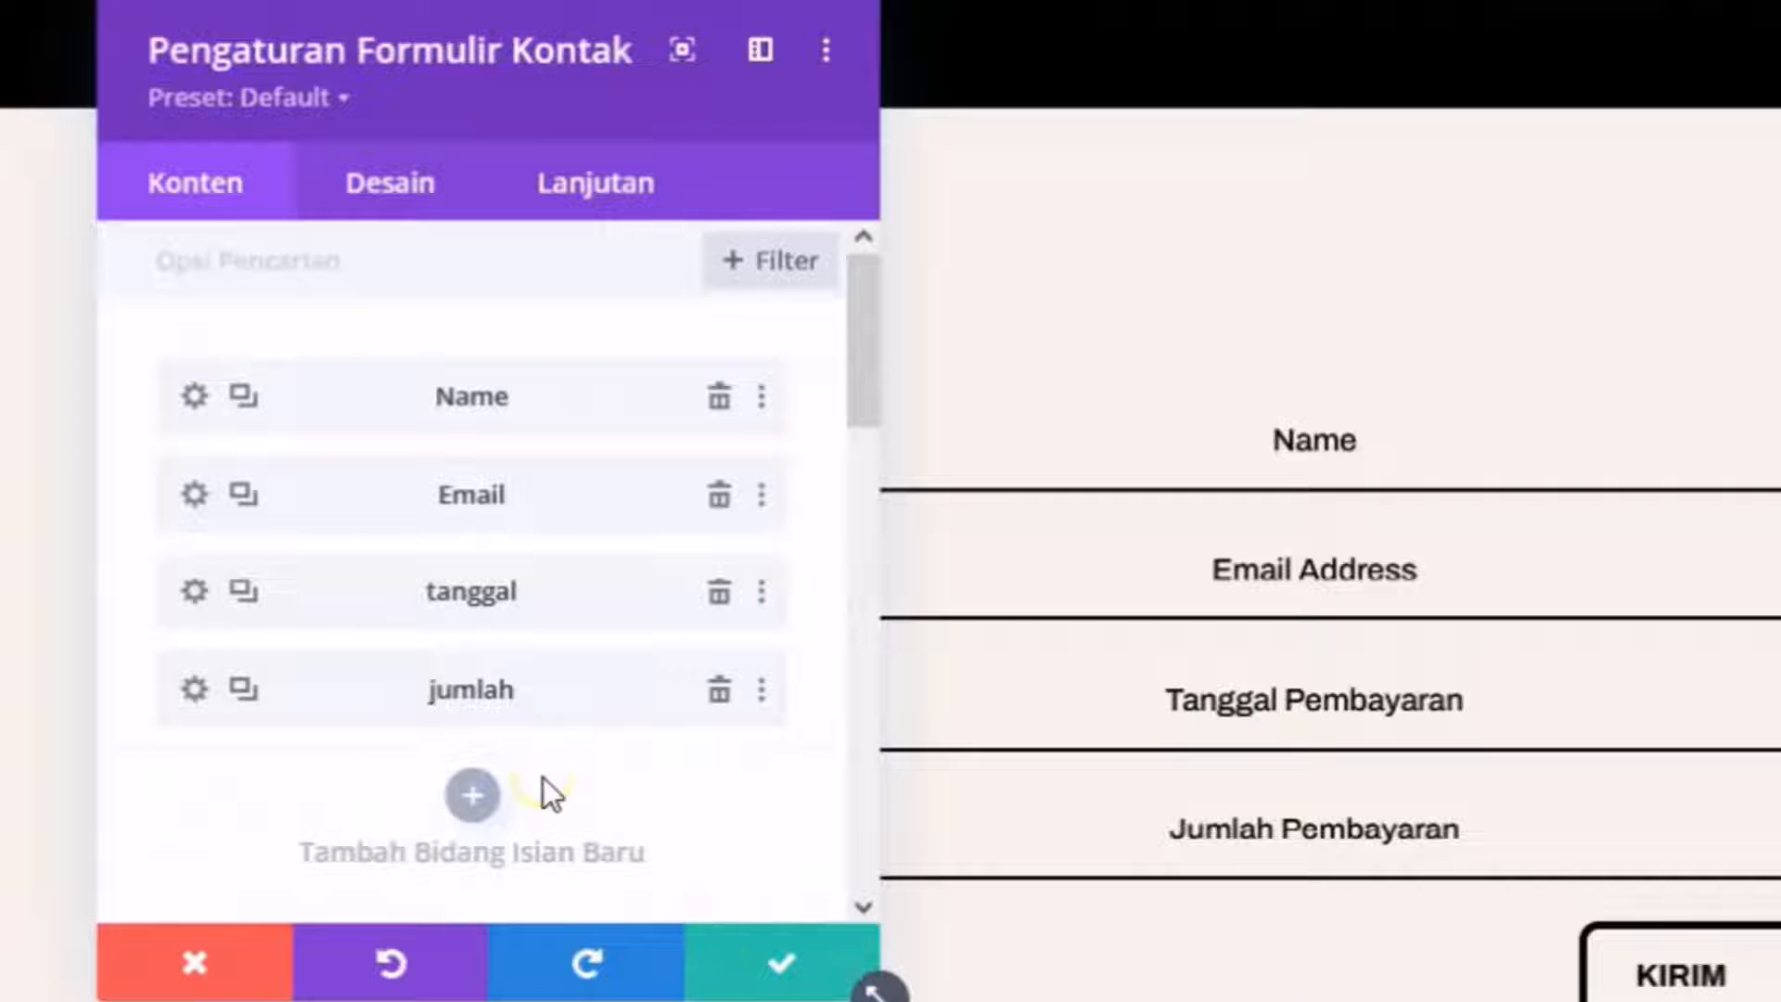
{"action": "left_click", "coordinate": [471, 797]}
Create a 'bank' field titled 'Bank Tujuan' with type Pilihan Dropdown.
{"action": "left_click", "coordinate": [378, 500]}
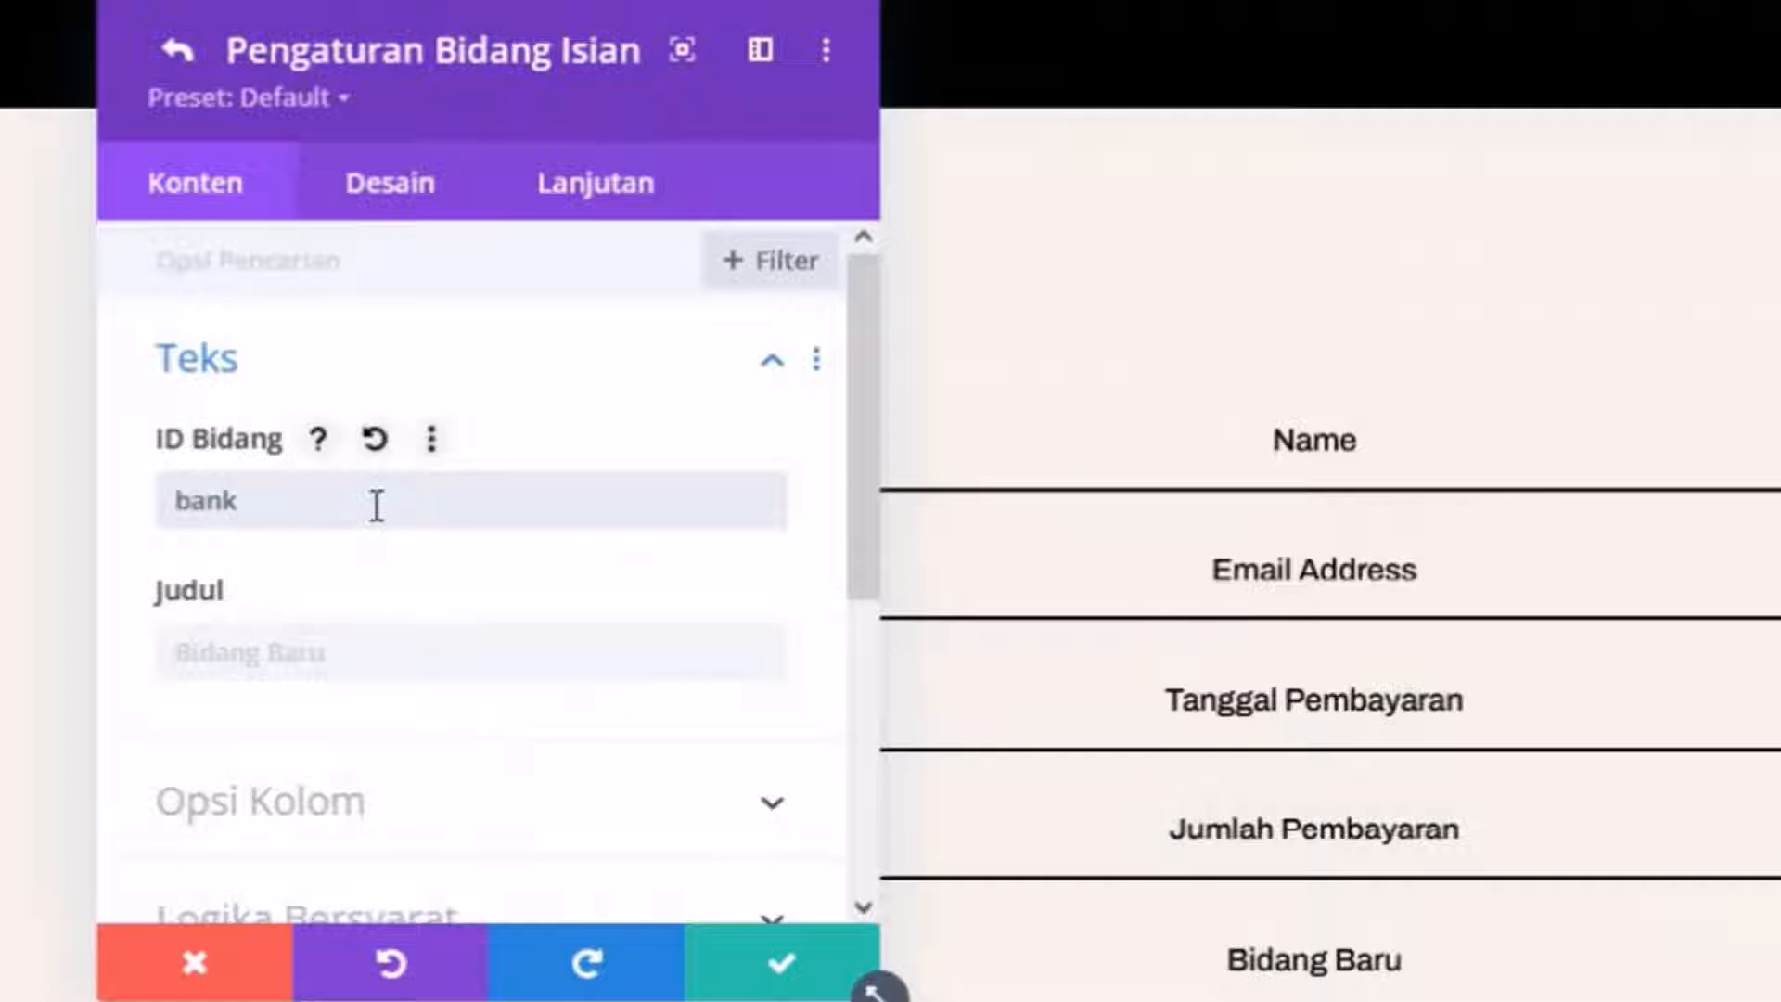
{"action": "left_click", "coordinate": [358, 649]}
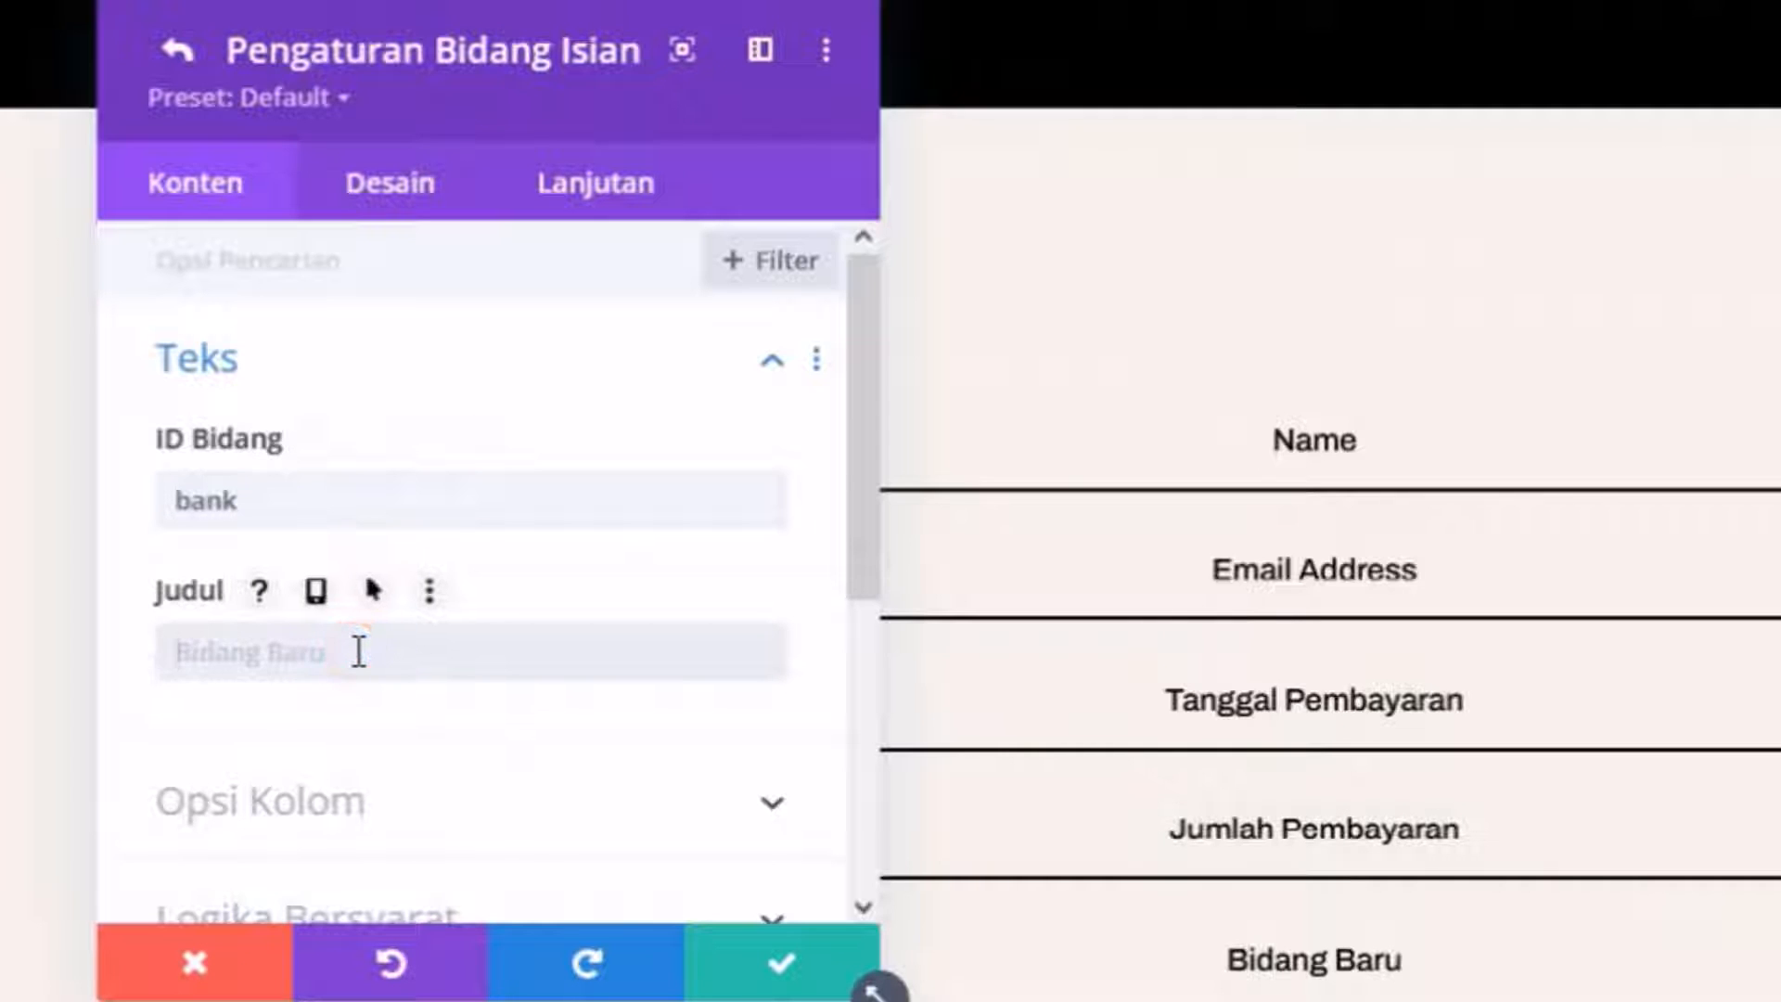
{"action": "type", "text": "Bank"}
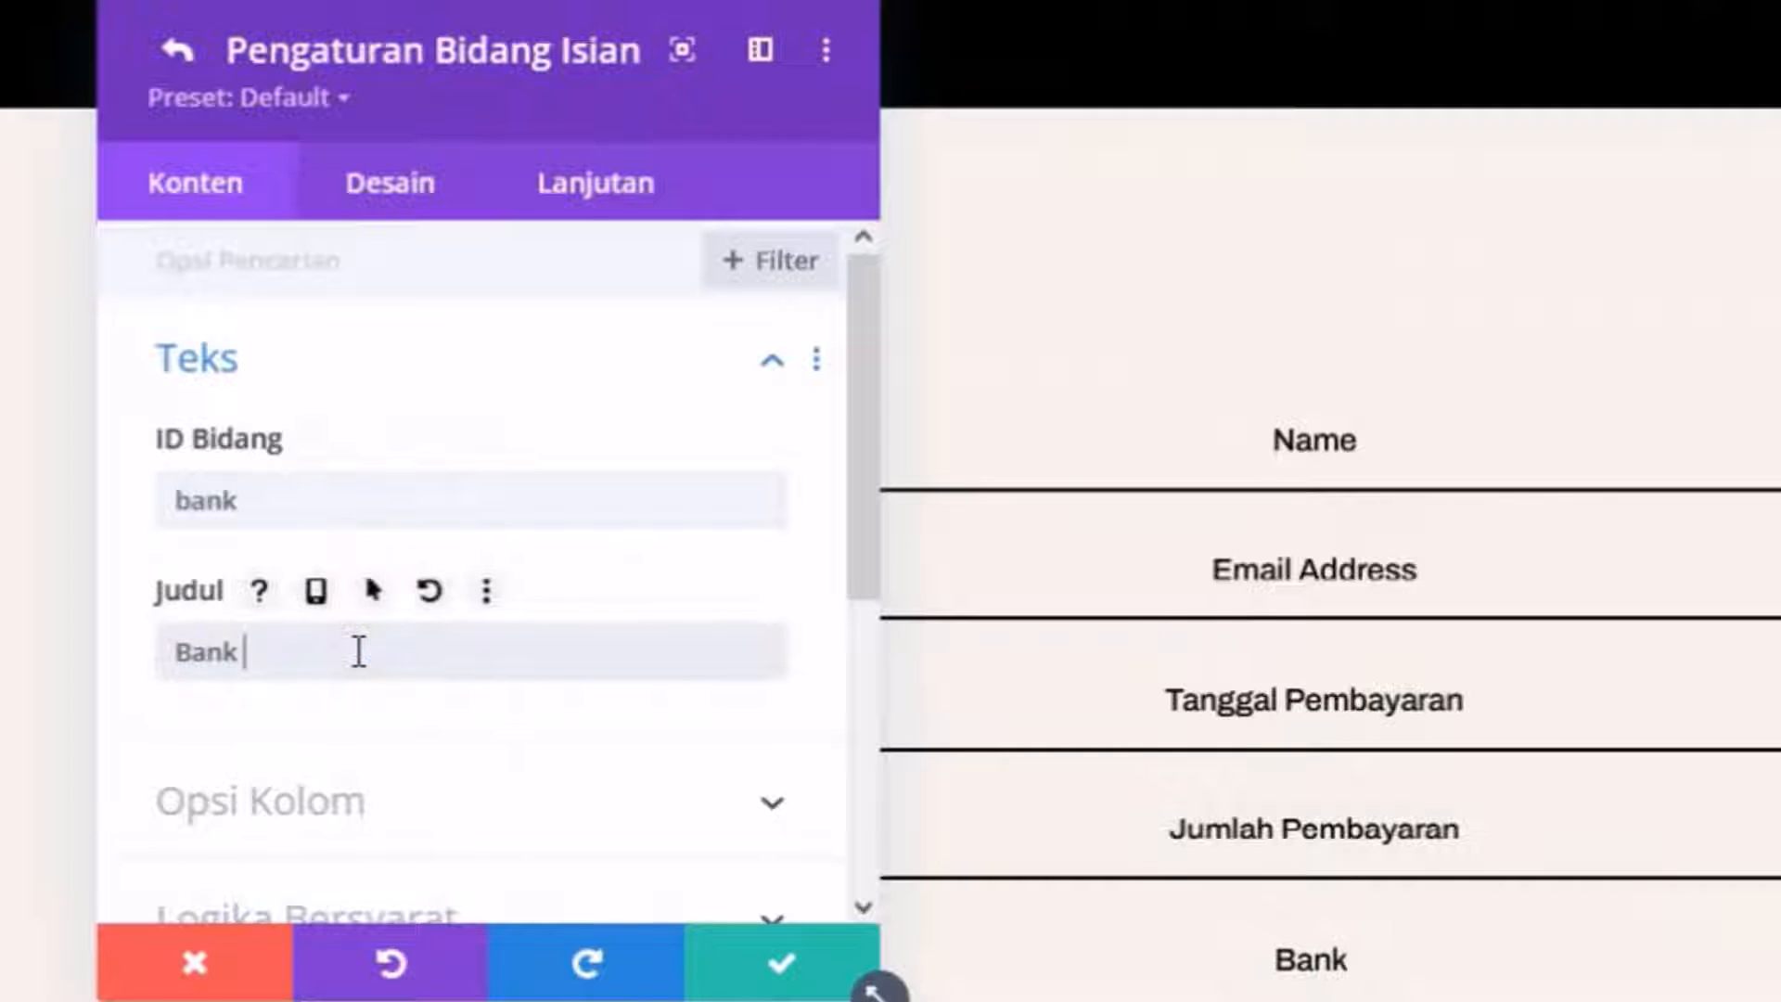
{"action": "type", "text": " Tujuan"}
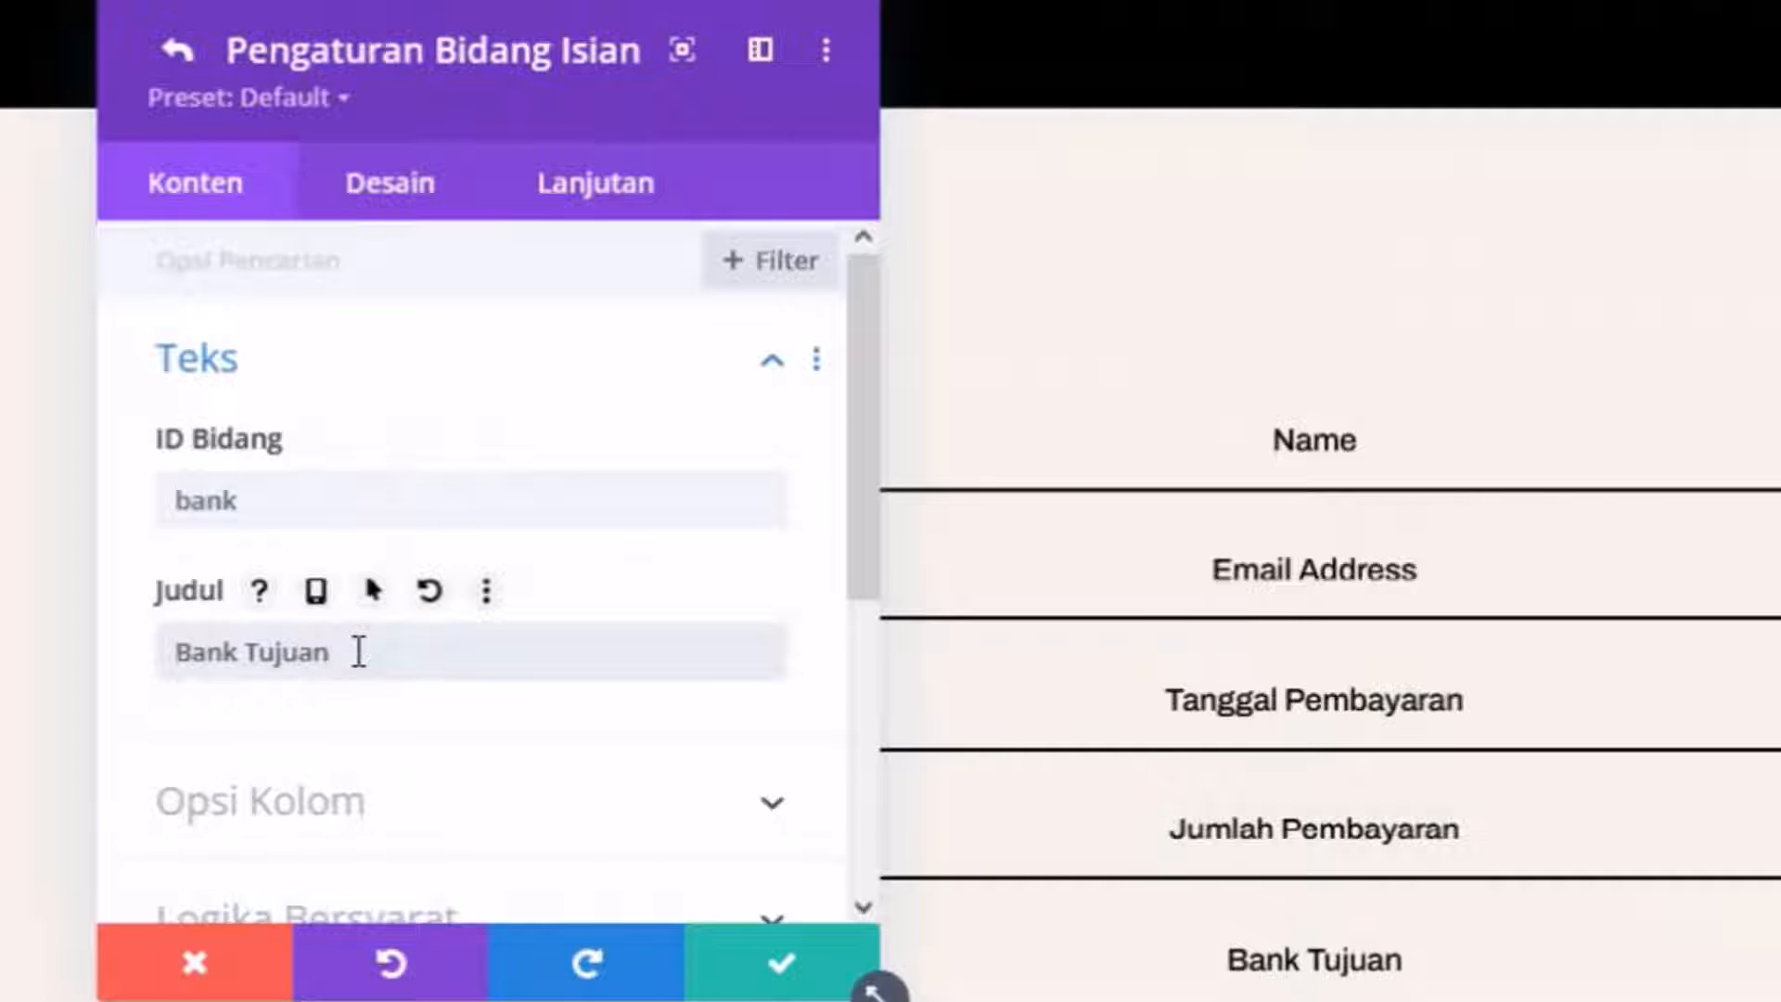
{"action": "scroll", "coordinate": [358, 652], "scroll_direction": "down", "scroll_amount": 3}
{"action": "left_click", "coordinate": [372, 598]}
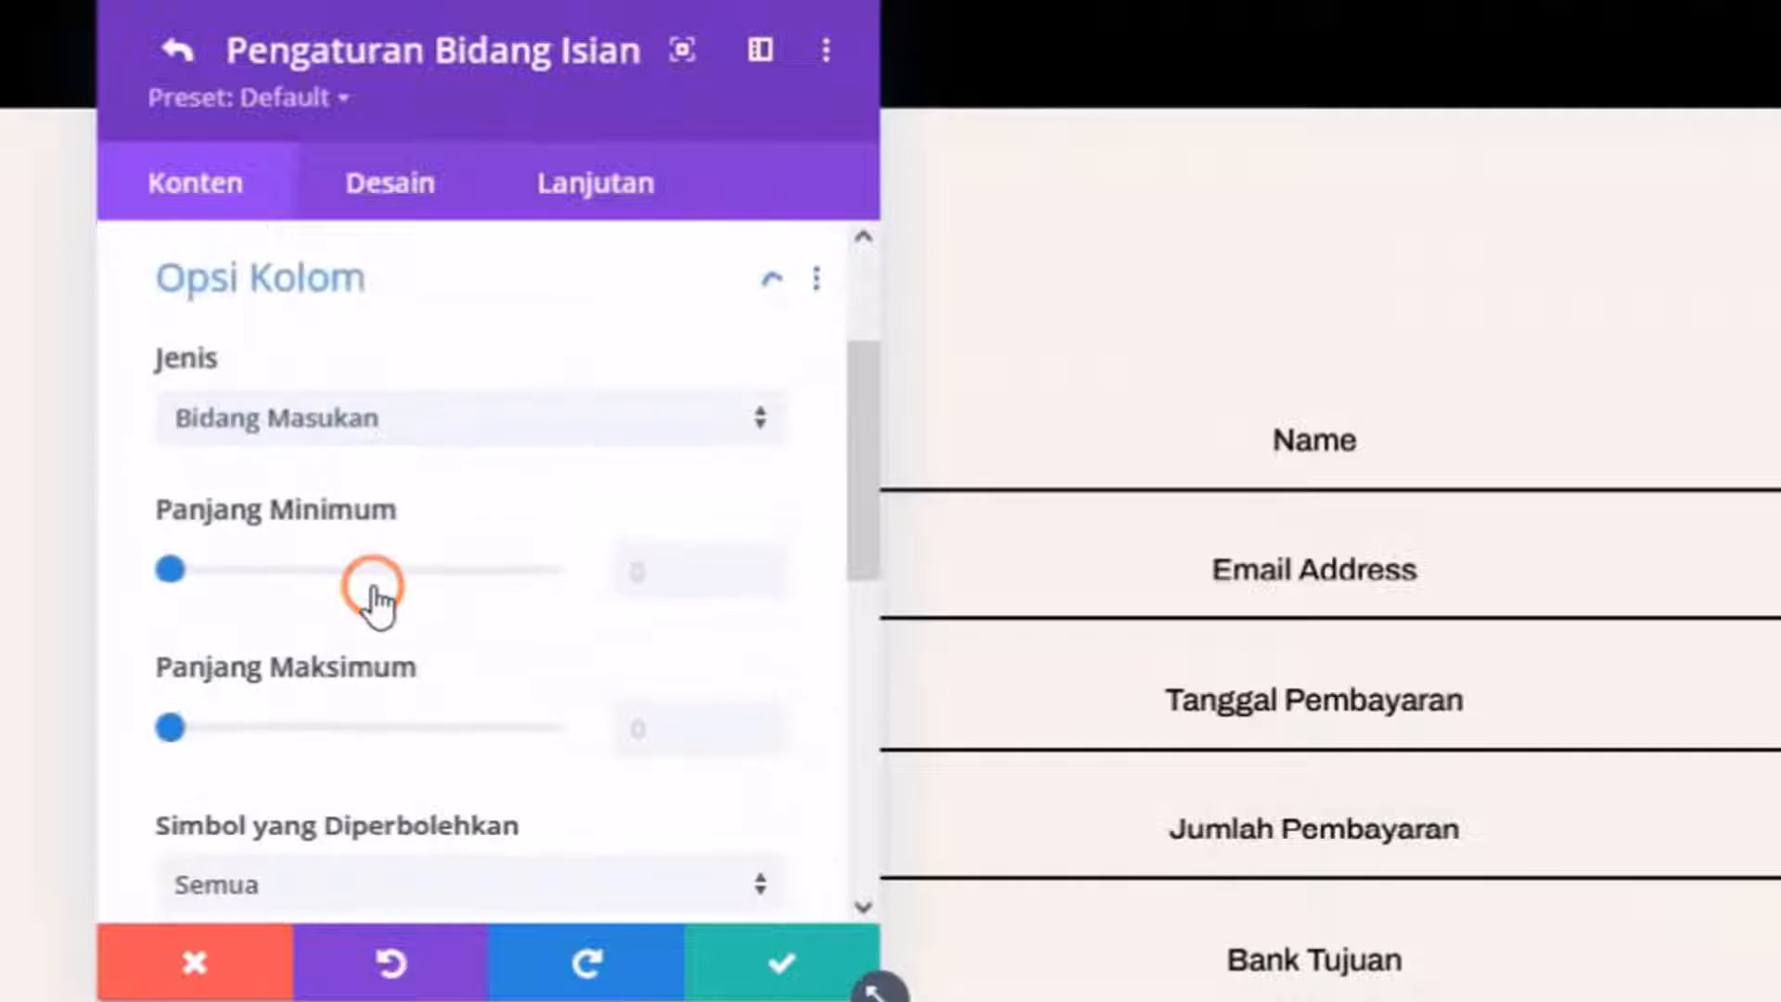
{"action": "left_click", "coordinate": [366, 423]}
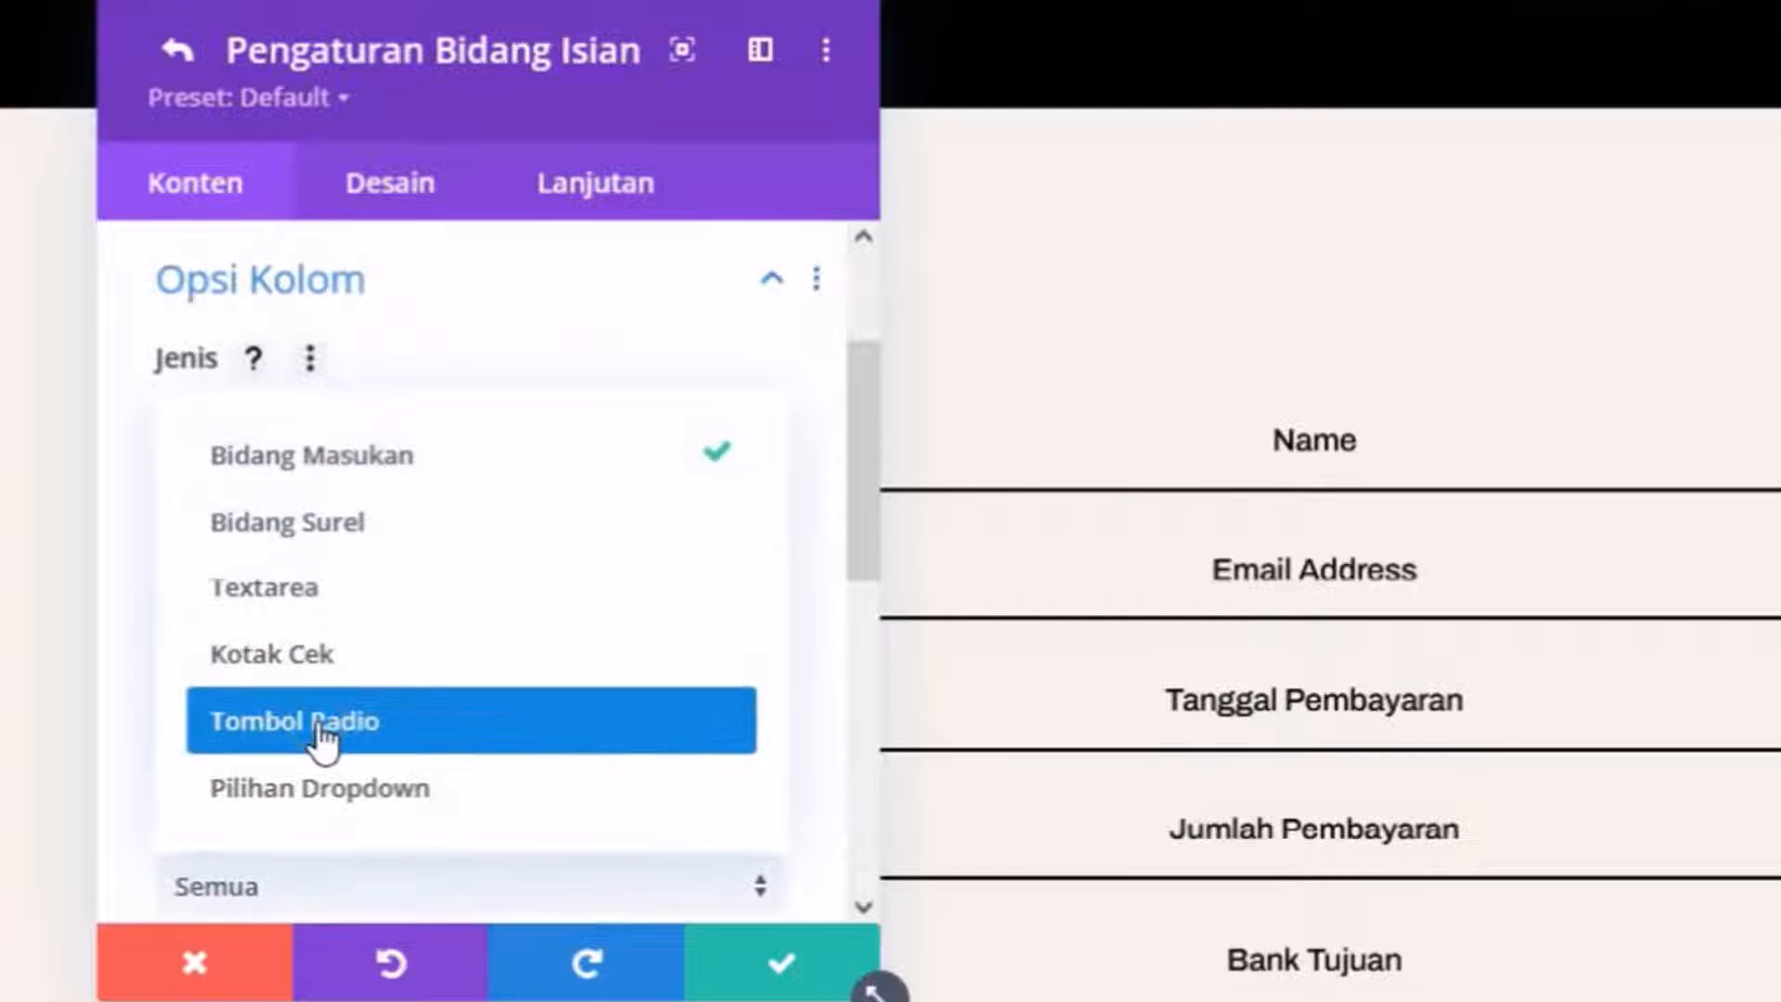
{"action": "left_click", "coordinate": [319, 788]}
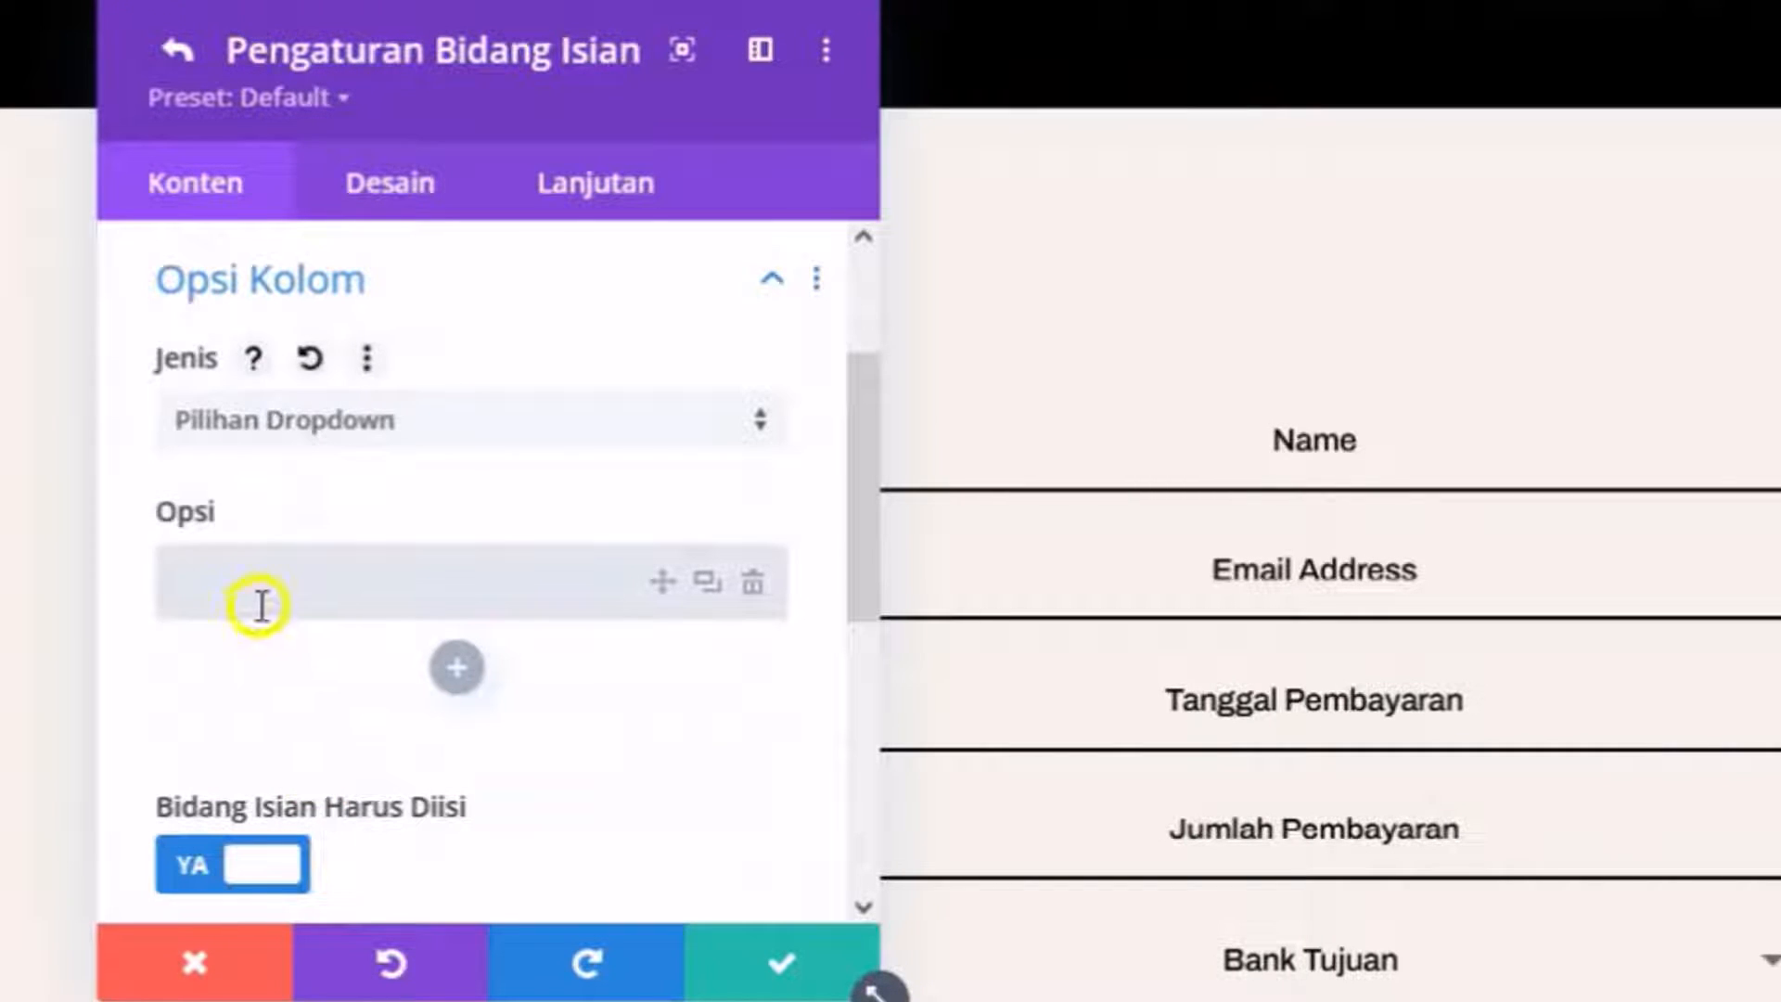
Give the dropdown the options BCA, BNI and Bri and save the field.
{"action": "left_click", "coordinate": [258, 590]}
{"action": "left_click", "coordinate": [457, 667]}
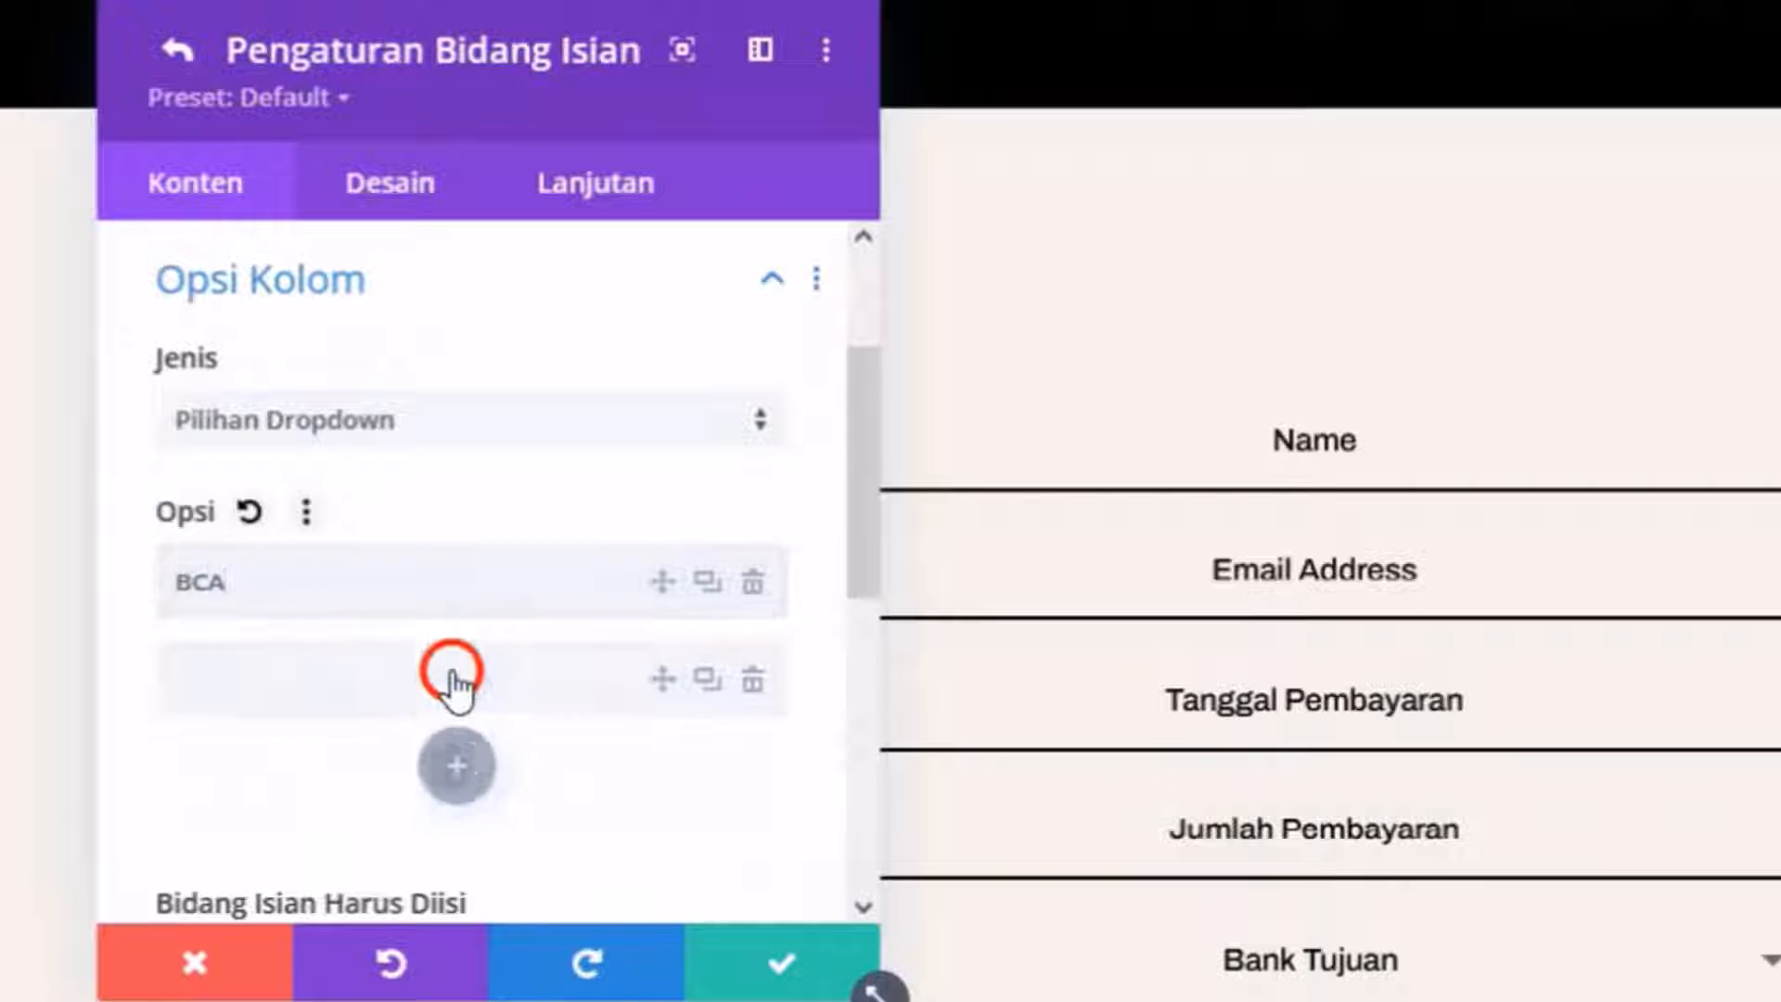
{"action": "left_click", "coordinate": [411, 704]}
{"action": "type", "text": "BNI"}
{"action": "left_click", "coordinate": [455, 766]}
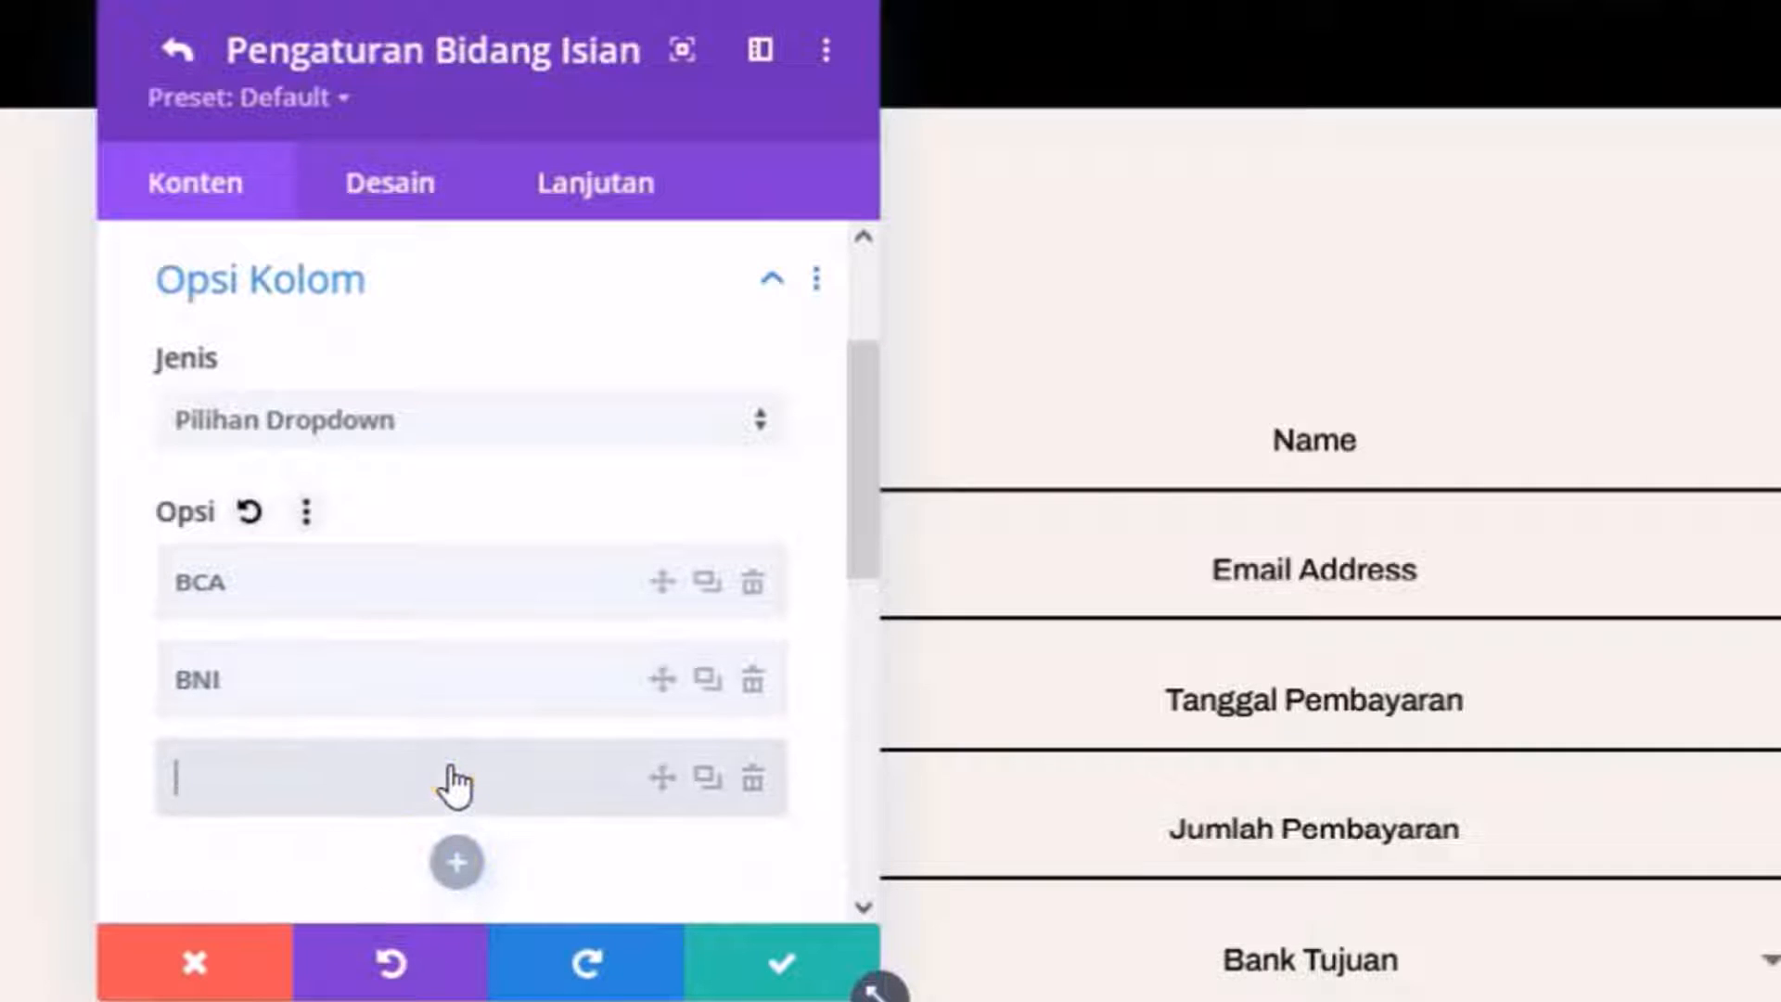
{"action": "type", "text": "Bri"}
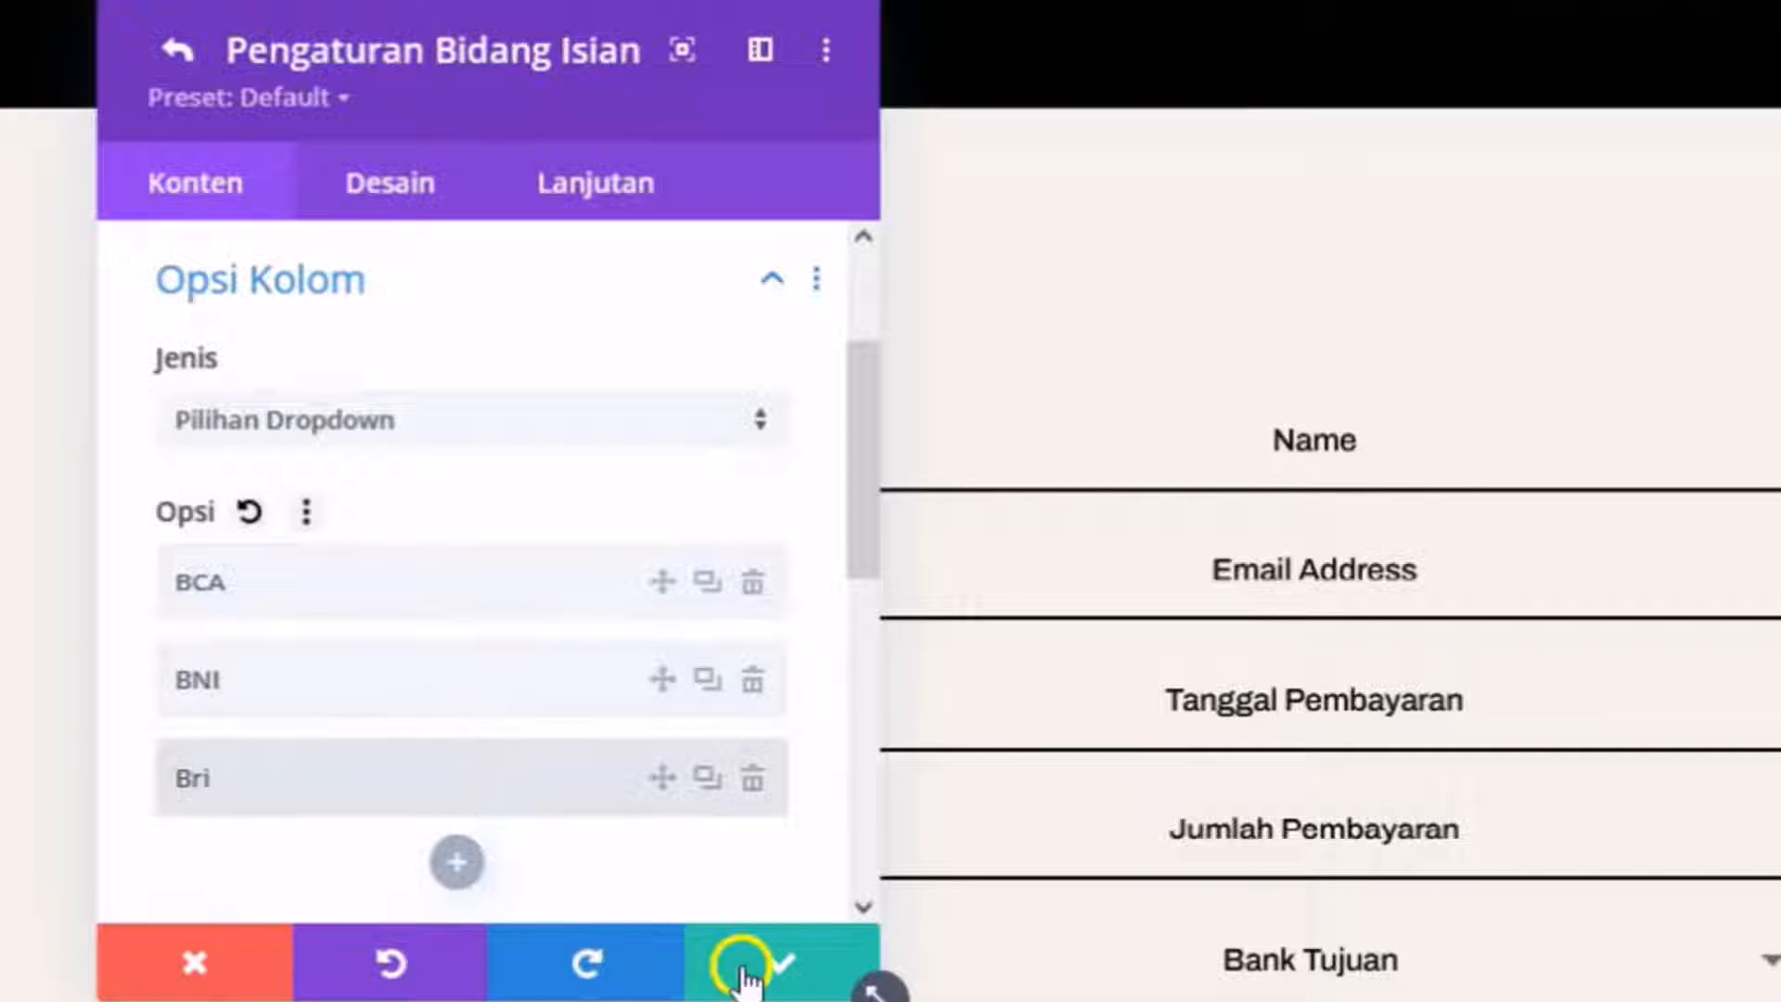
{"action": "left_click", "coordinate": [742, 969]}
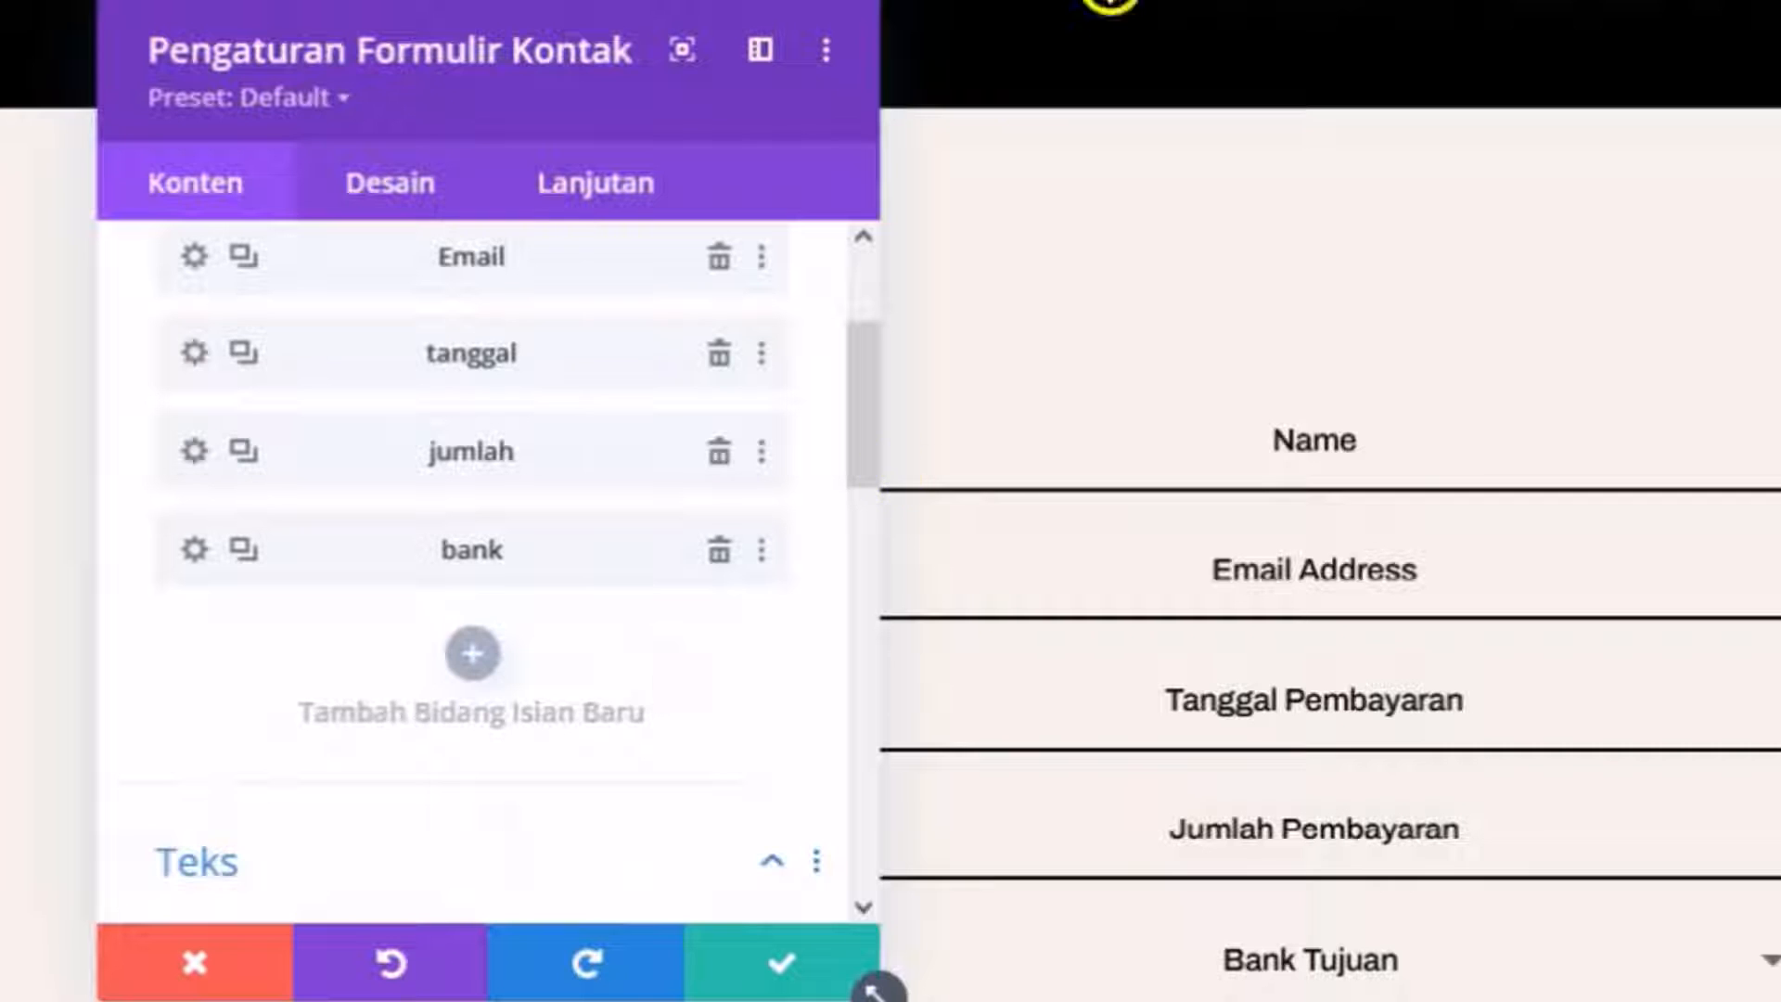
{"action": "left_click", "coordinate": [490, 664]}
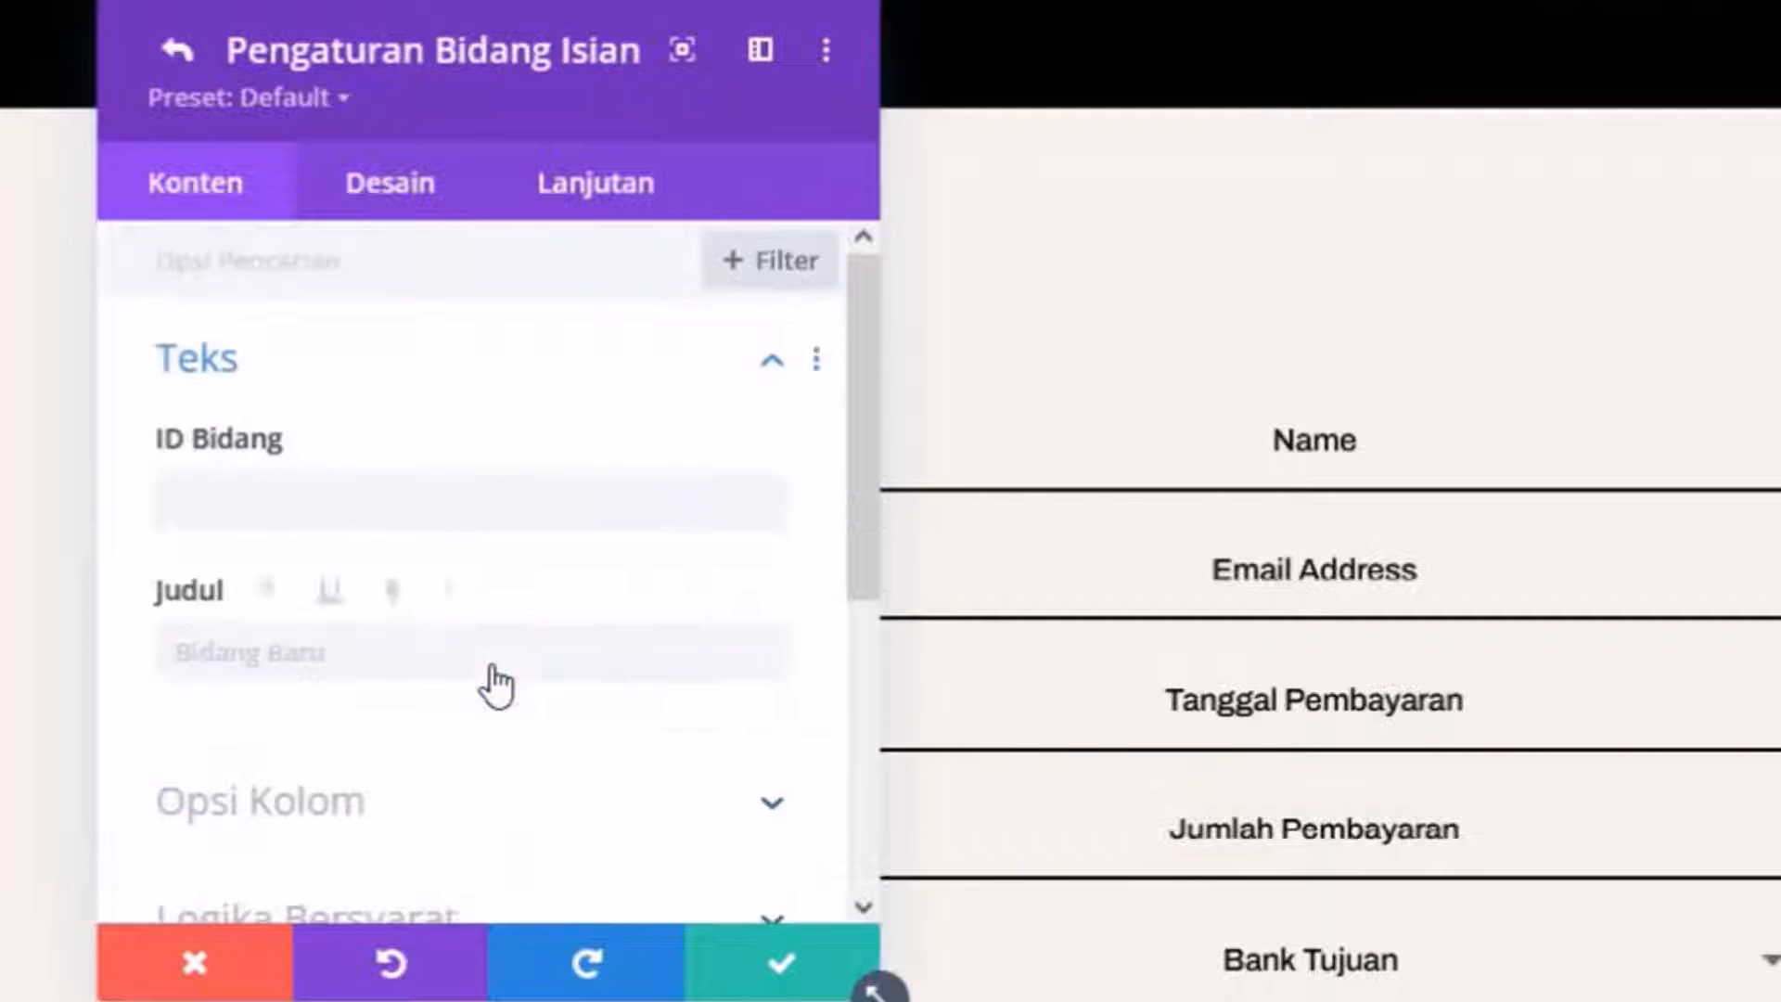
Add 'Nama rekening' and 'Nomor rekening' fields (IDs Namarek, Nomorrek), saving each.
{"action": "left_click", "coordinate": [325, 493]}
{"action": "type", "text": "Namarek"}
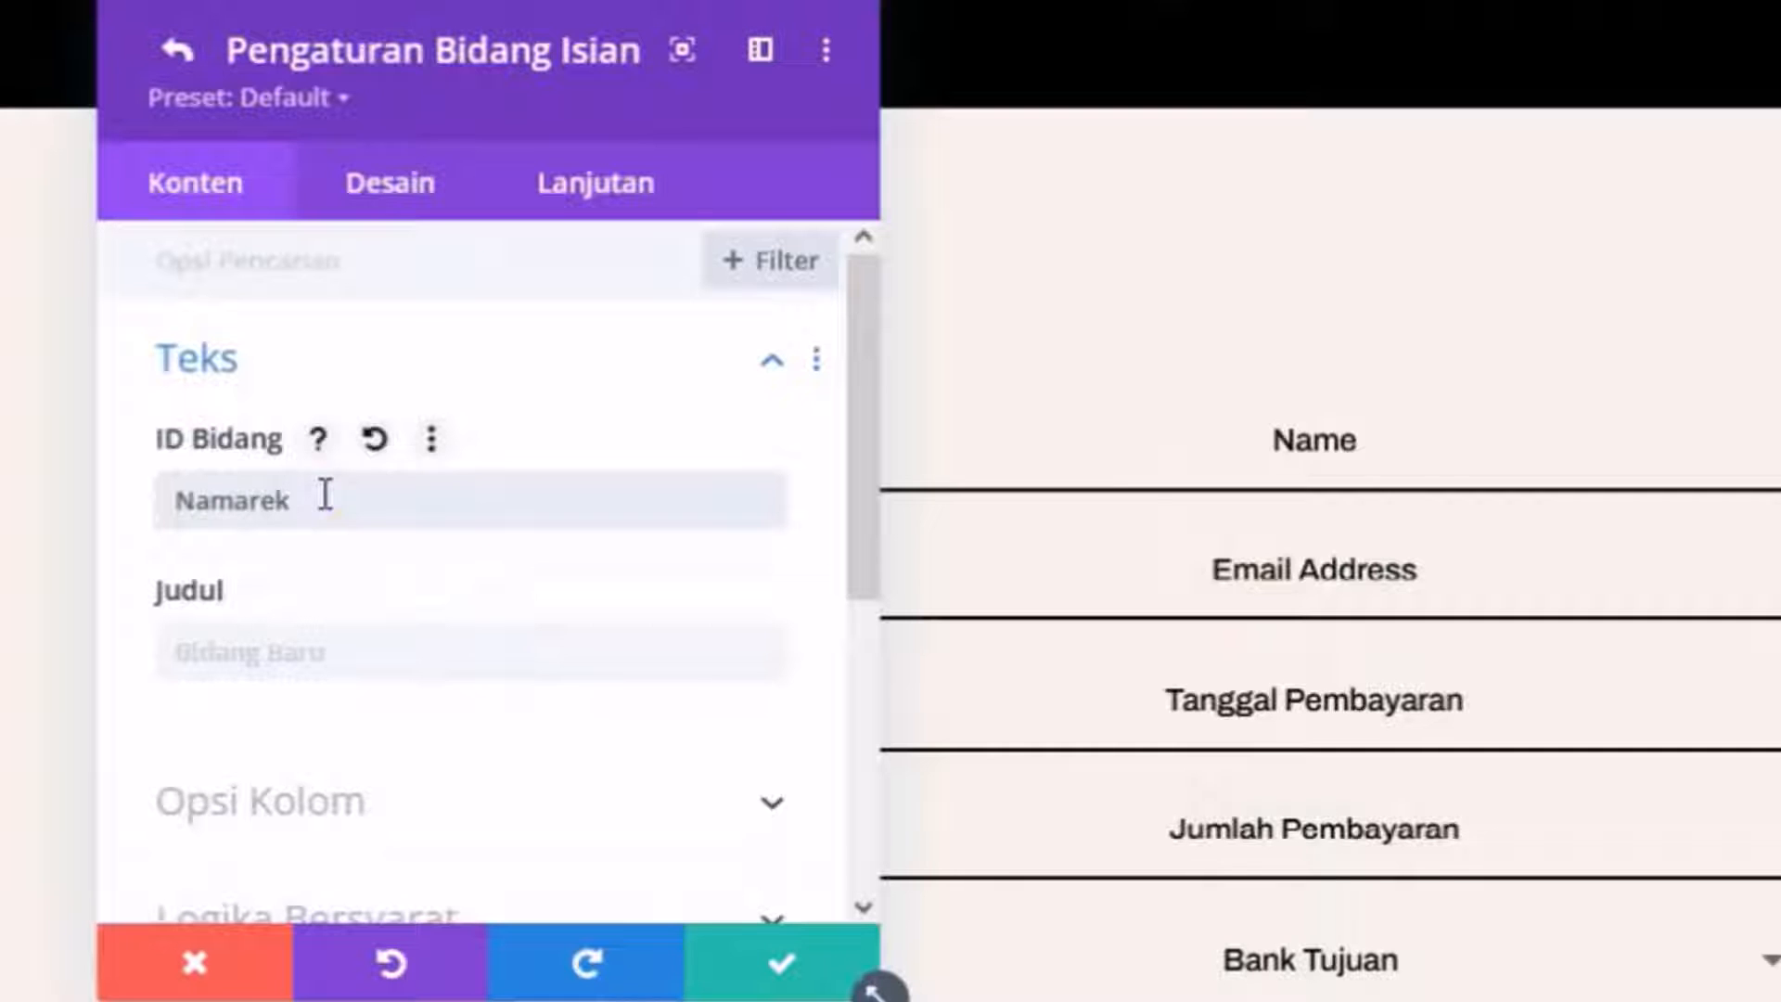
{"action": "left_click", "coordinate": [321, 648]}
{"action": "type", "text": "Nama rekening"}
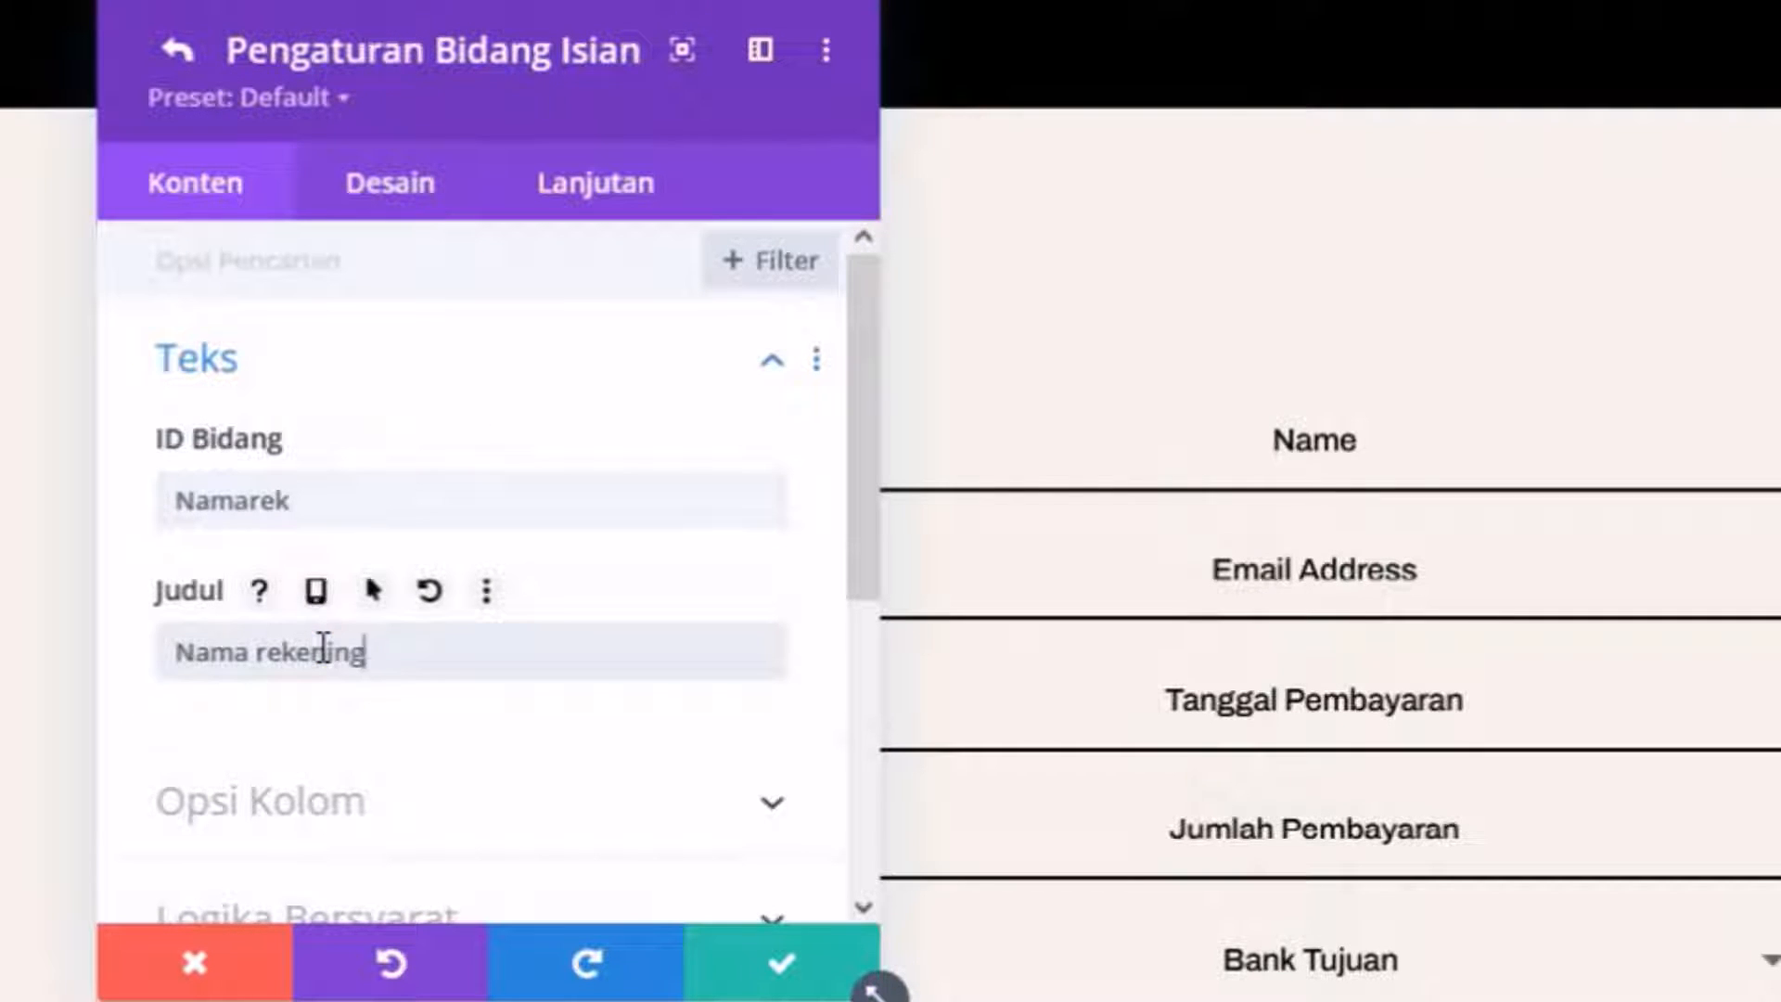
{"action": "left_click", "coordinate": [781, 963]}
{"action": "scroll", "coordinate": [588, 699], "scroll_direction": "down", "scroll_amount": 2}
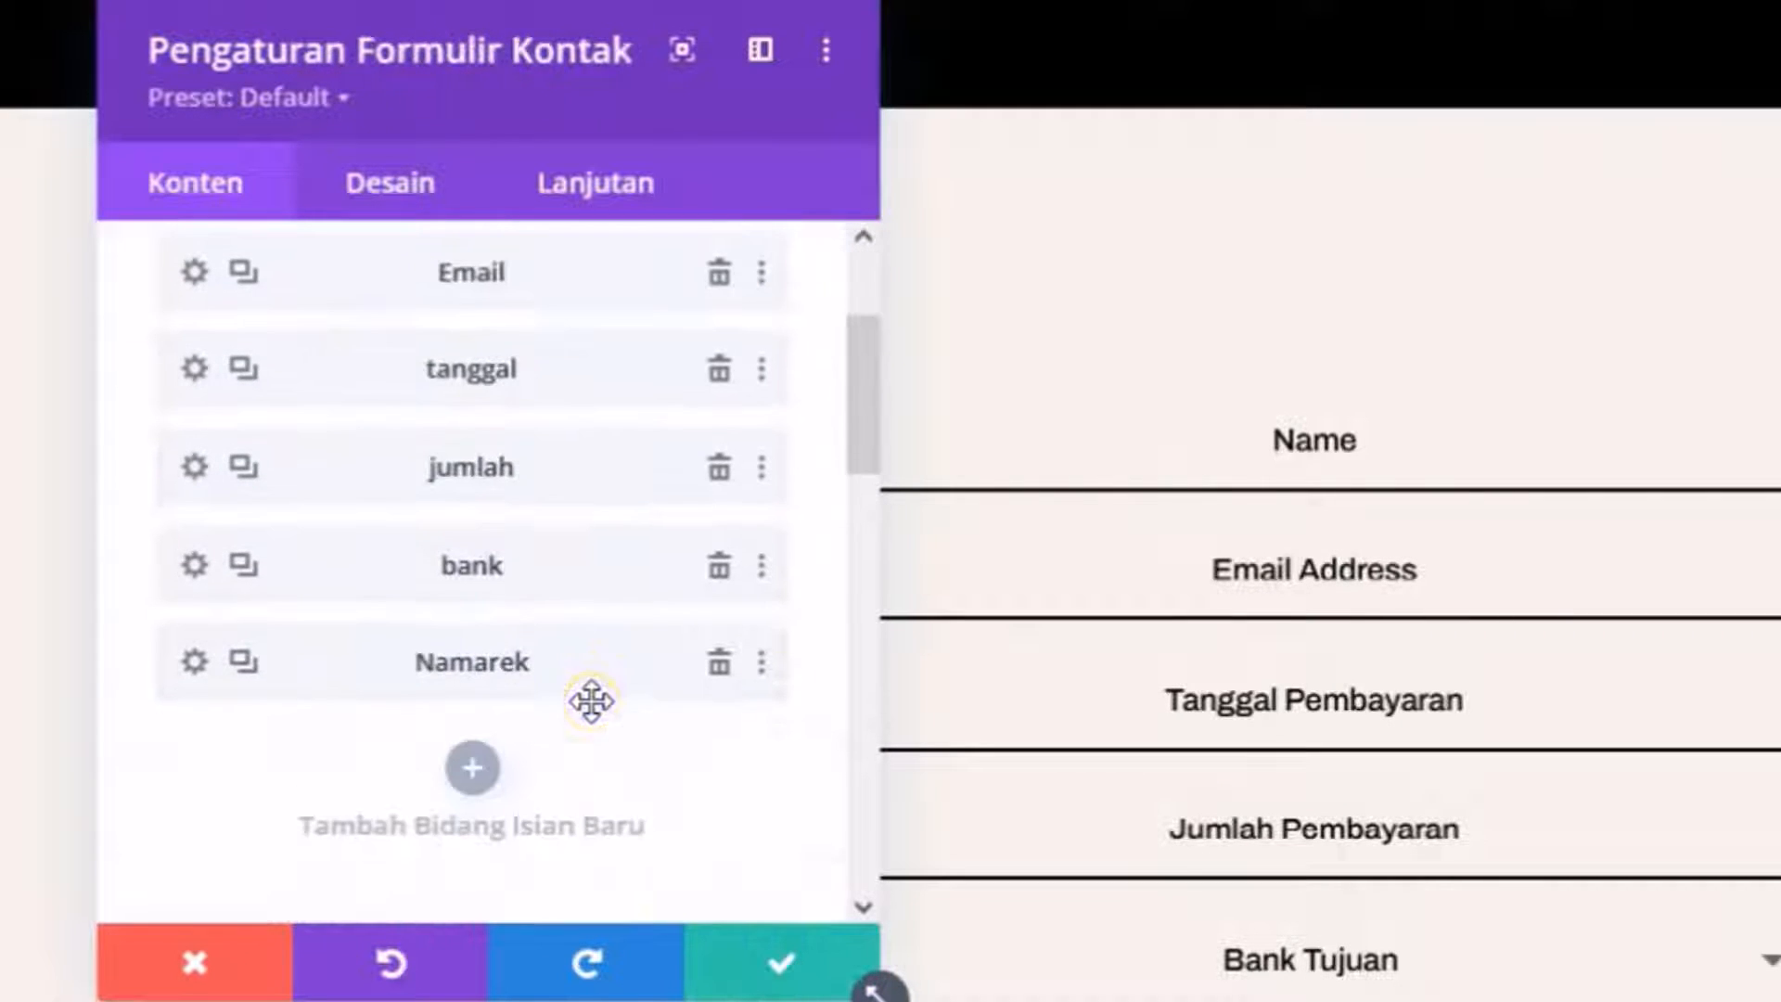
{"action": "left_click", "coordinate": [471, 751]}
{"action": "scroll", "coordinate": [399, 352], "scroll_direction": "up", "scroll_amount": 2}
{"action": "type", "text": "Nomorrek"}
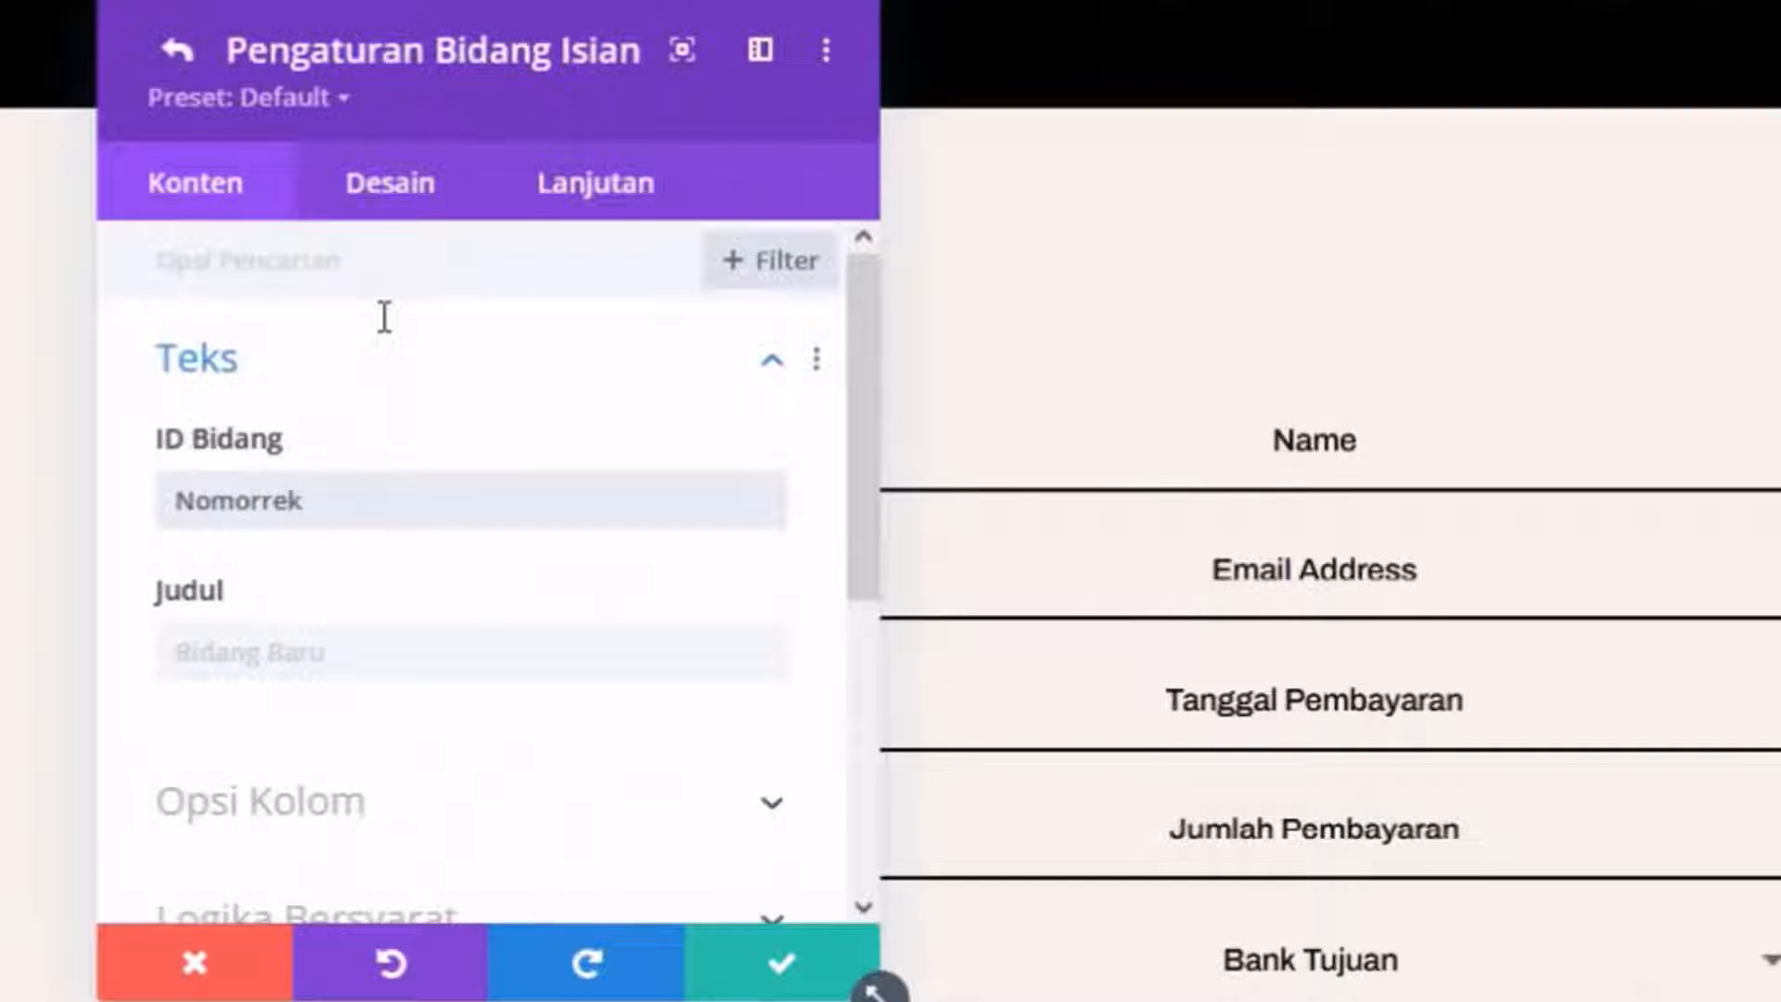
{"action": "left_click", "coordinate": [386, 648]}
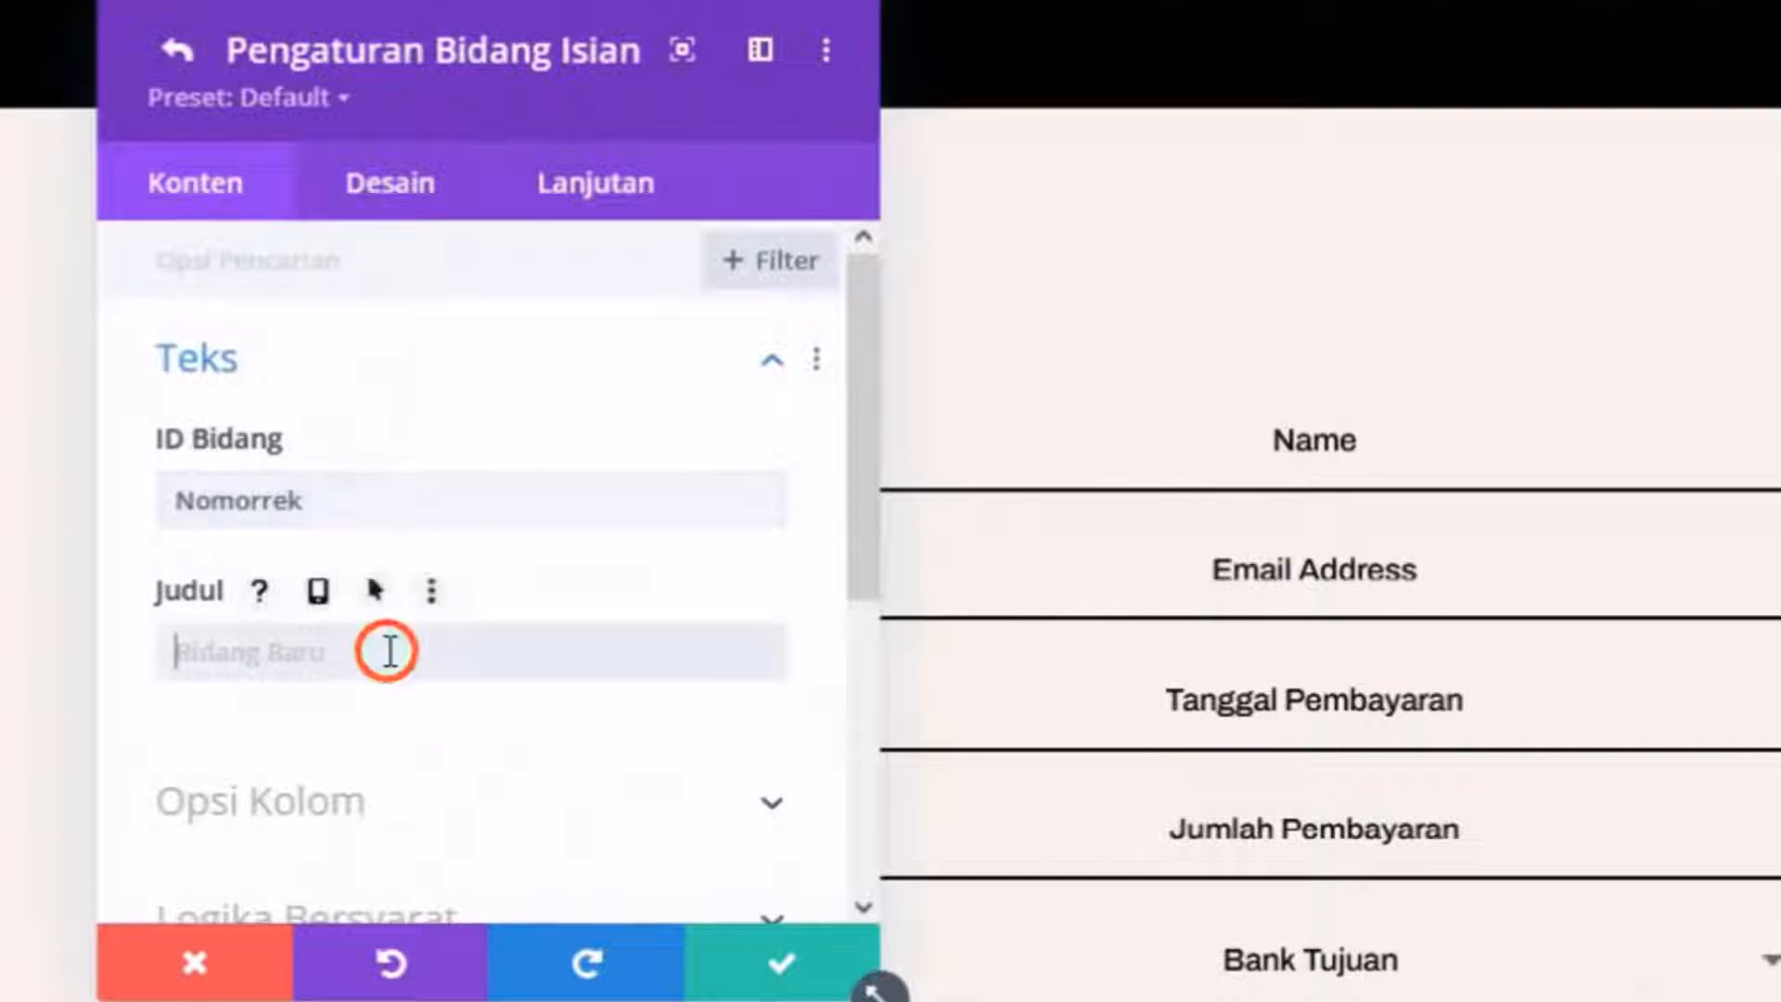
{"action": "type", "text": "Nomor rekenin"}
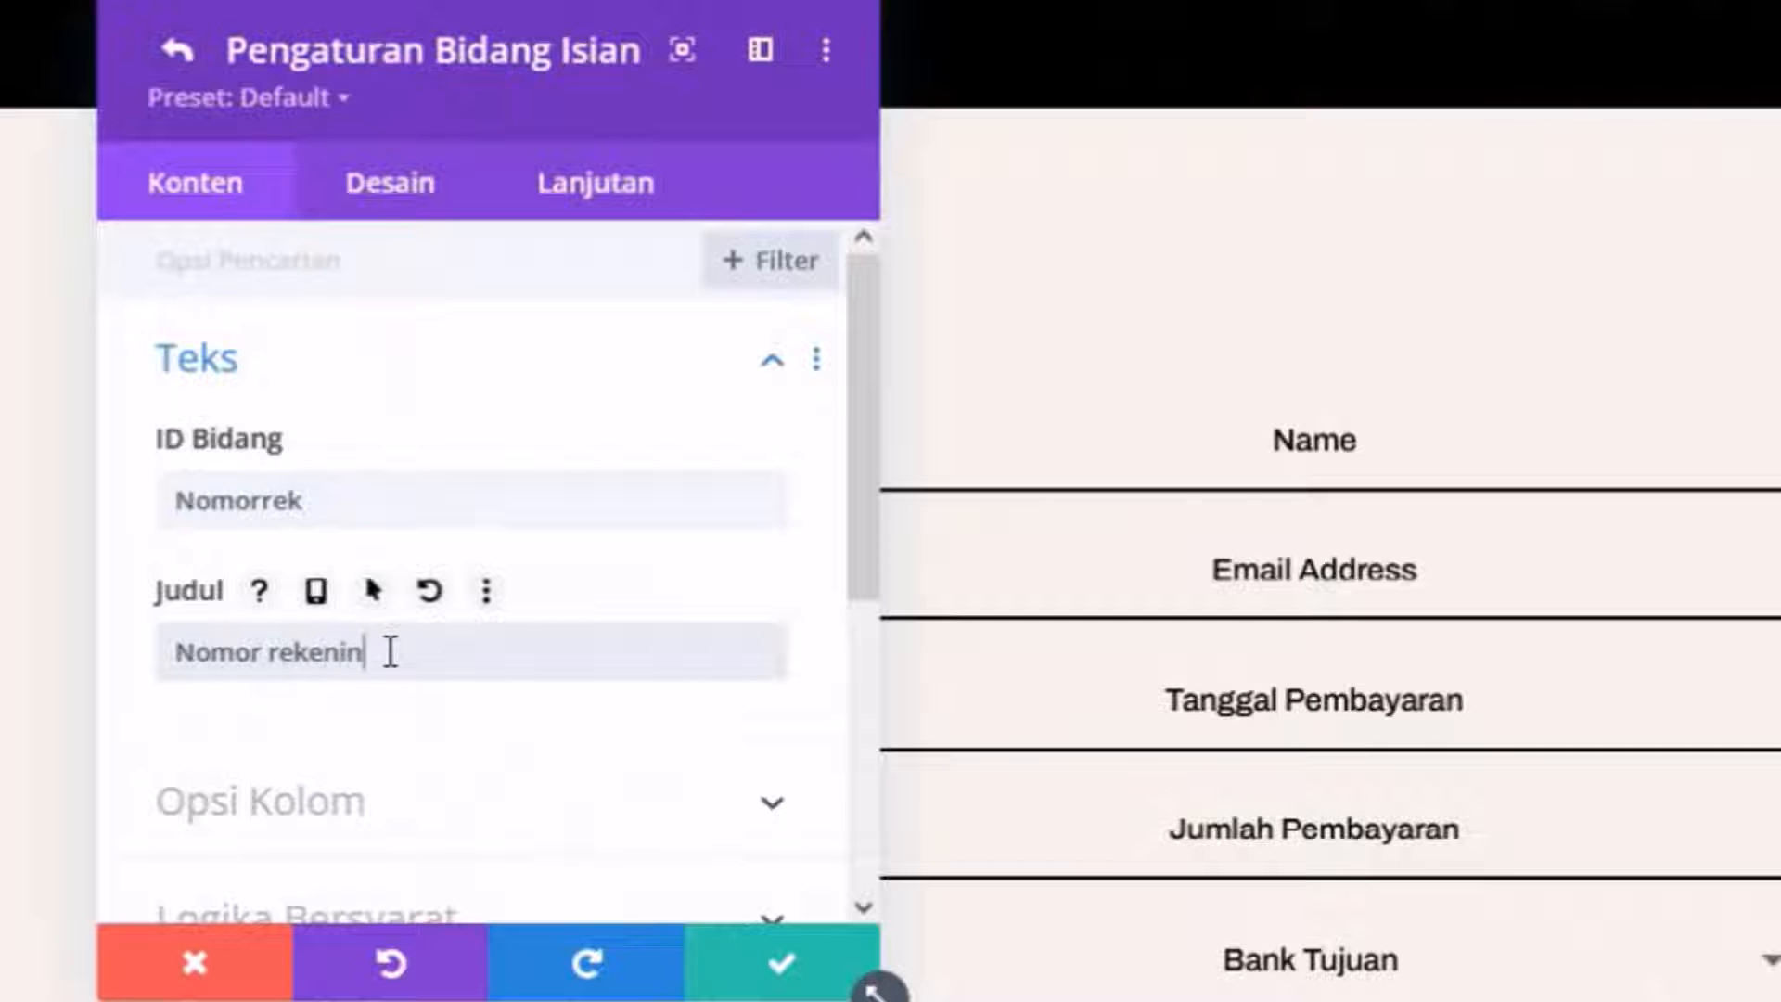
{"action": "type", "text": "g"}
{"action": "left_click", "coordinate": [739, 964]}
Add a 'nomortagihan' field titled 'Nomor tagihan / Invoice' and save it.
{"action": "scroll", "coordinate": [476, 455], "scroll_direction": "down", "scroll_amount": 5}
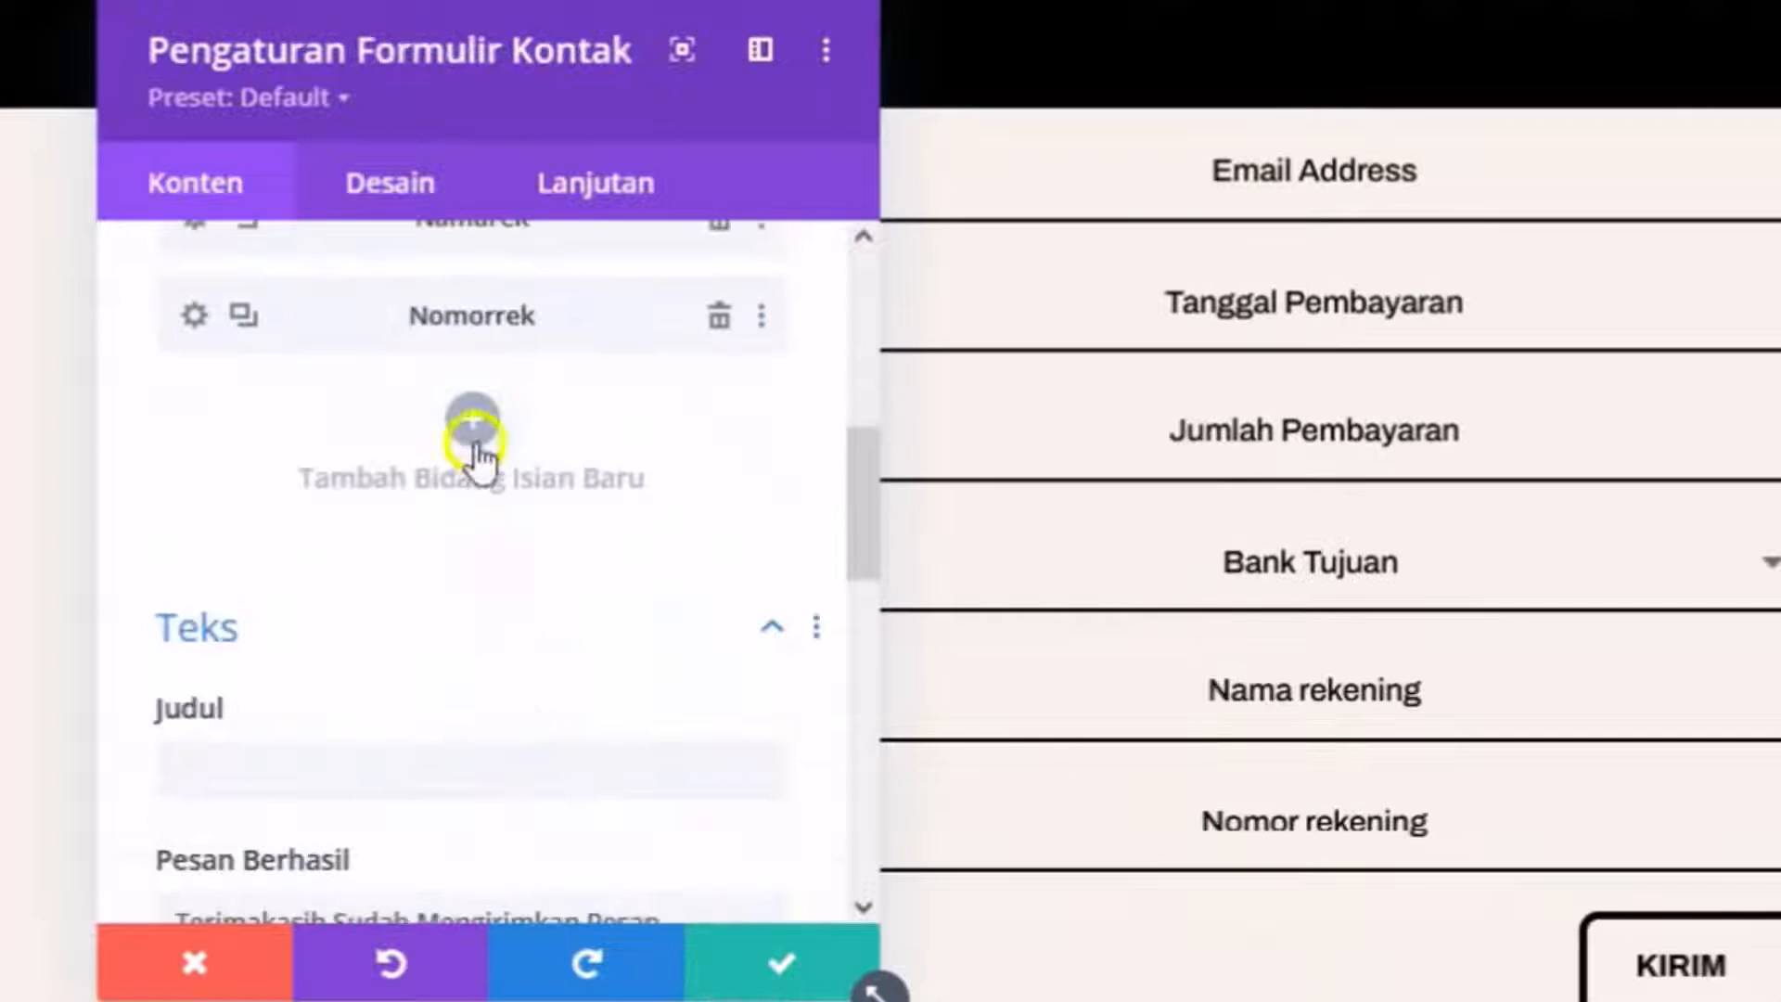
{"action": "left_click", "coordinate": [473, 436]}
{"action": "left_click", "coordinate": [414, 501]}
{"action": "type", "text": "nomortag"}
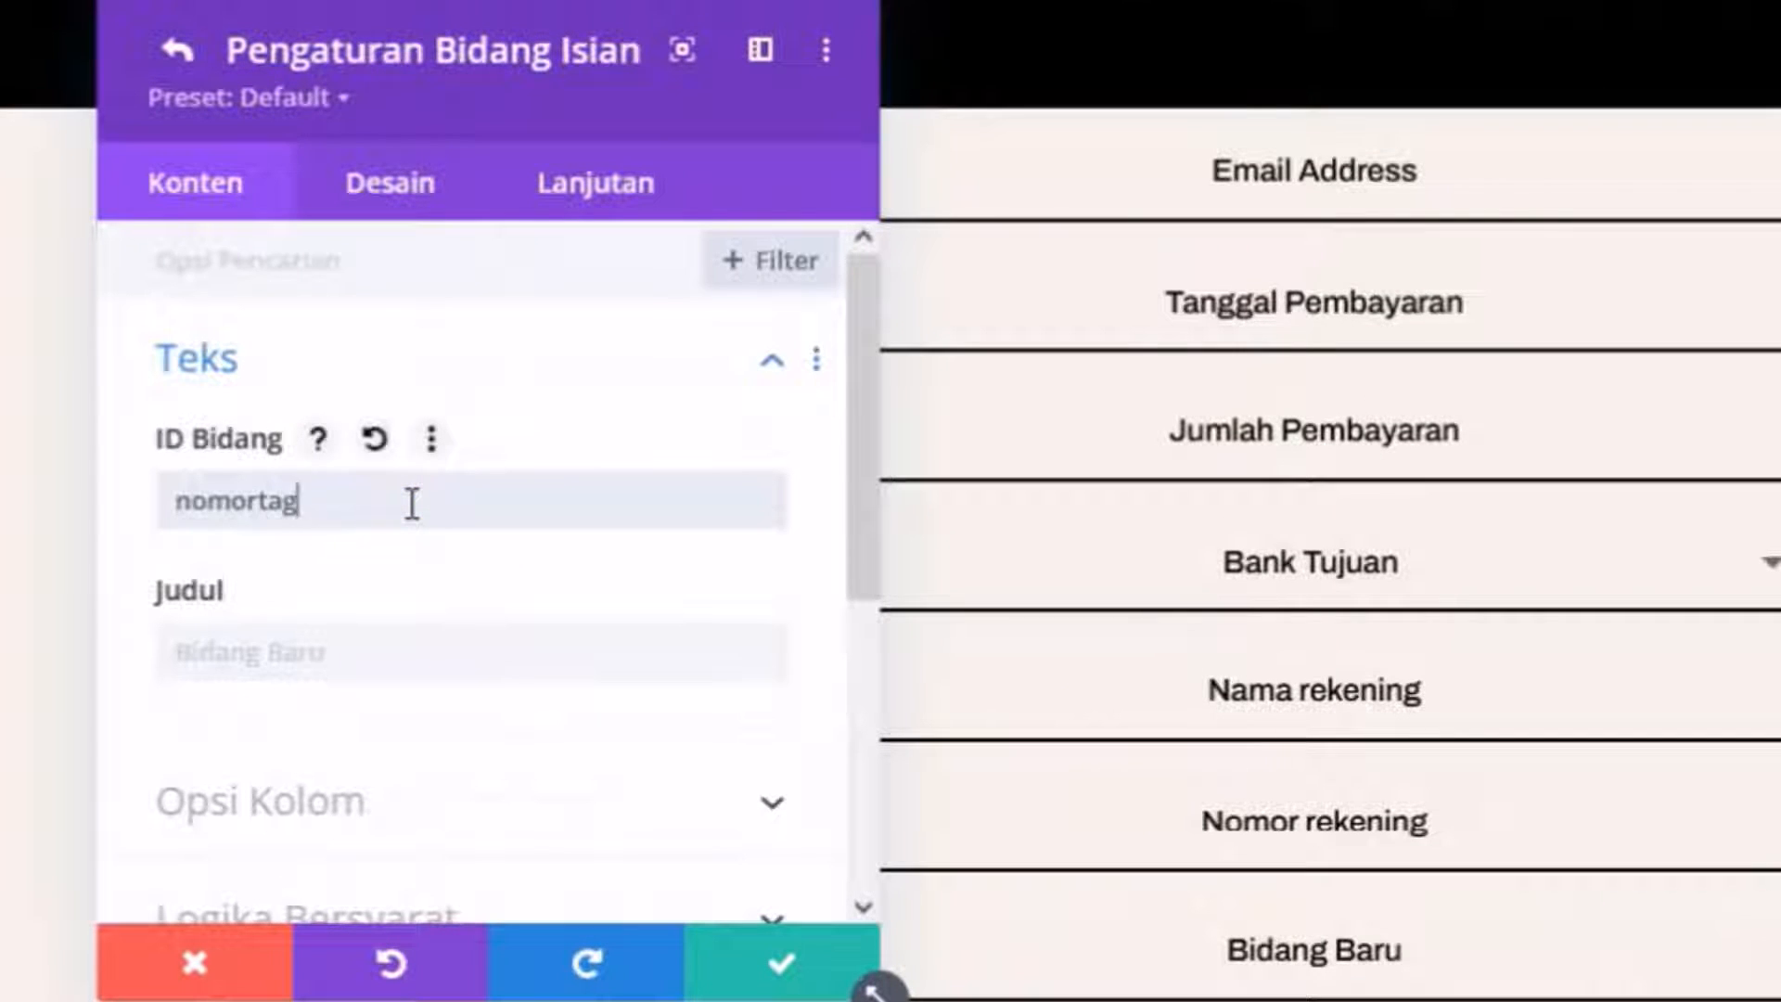
{"action": "type", "text": "ihan"}
{"action": "left_click", "coordinate": [364, 645]}
{"action": "type", "text": "Nomor tagihan"}
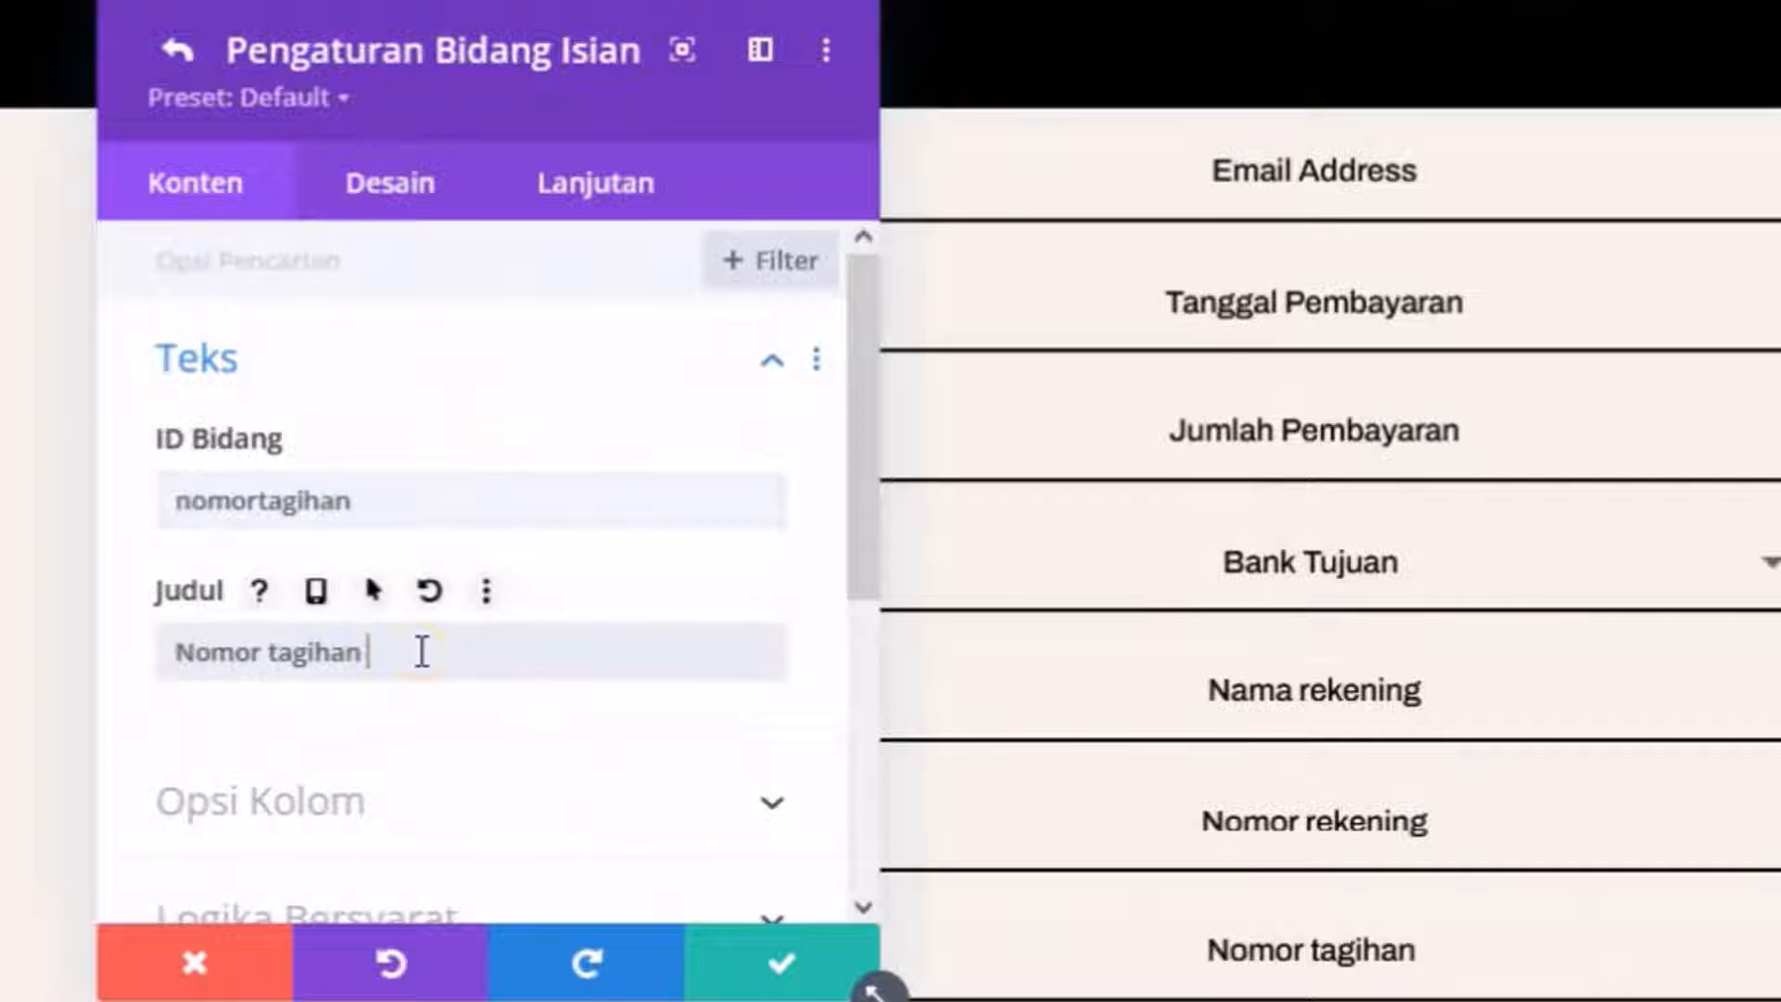
{"action": "type", "text": " / Invoice"}
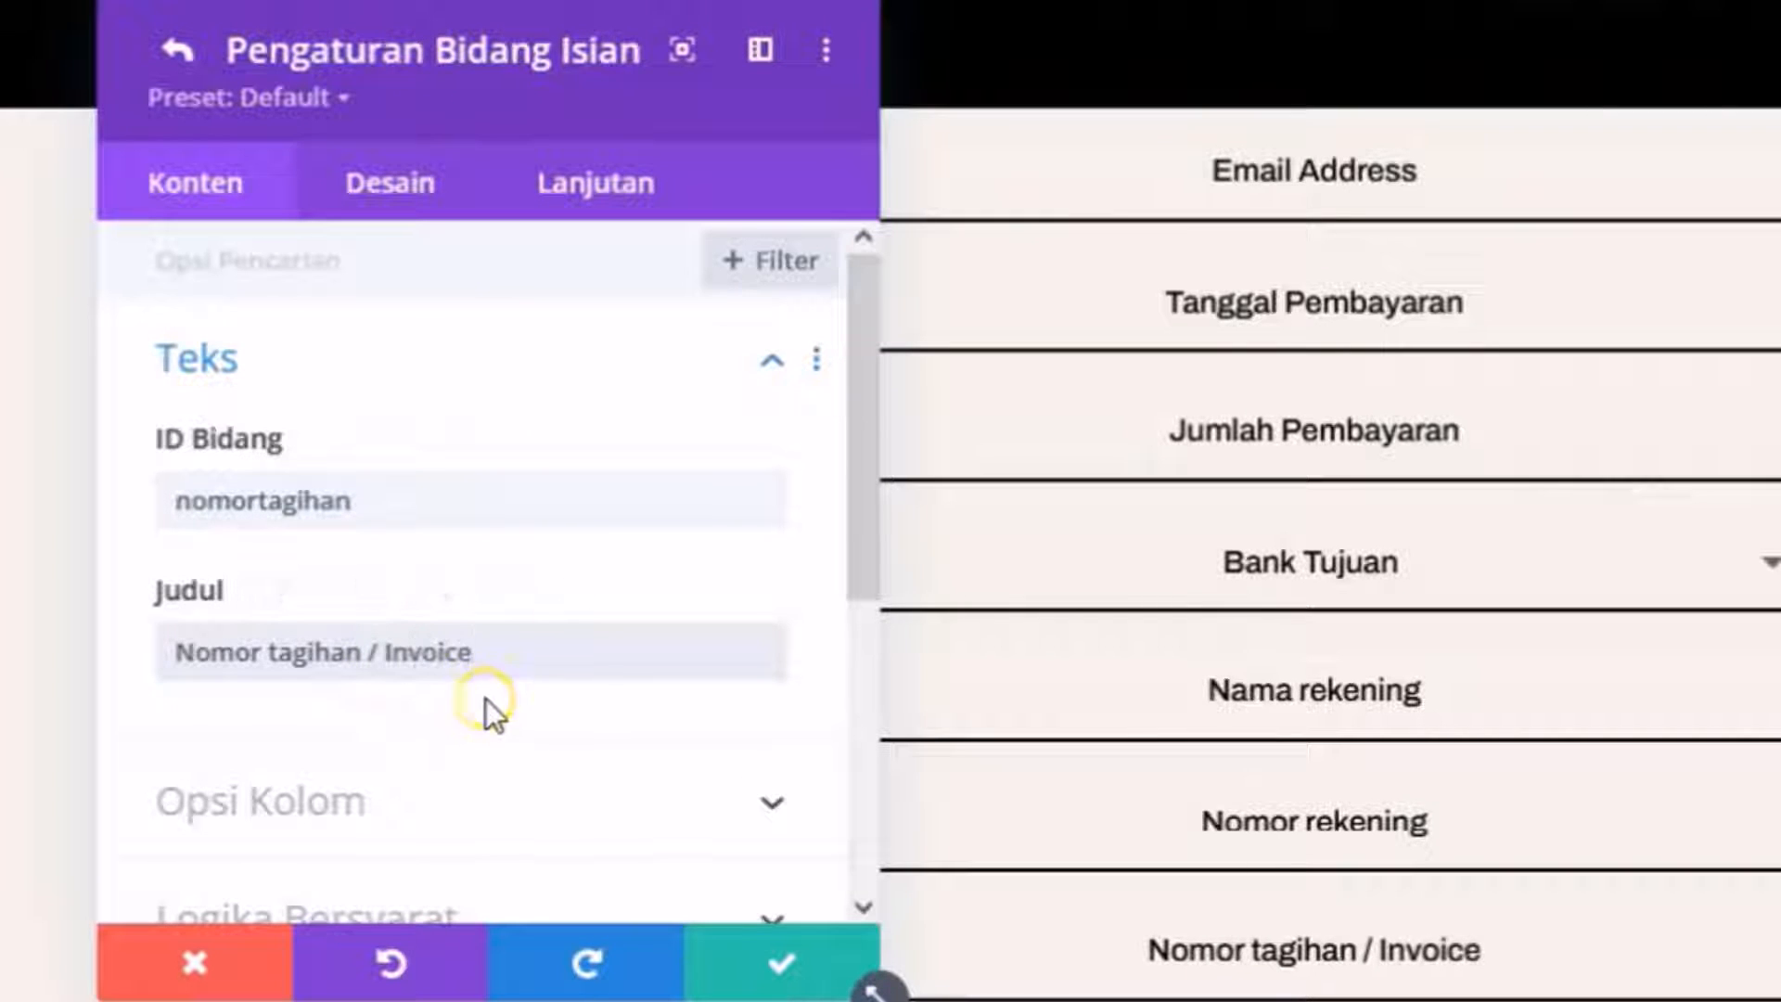
{"action": "left_click", "coordinate": [785, 961]}
Add a 'Pesantambahan' field titled 'Pesan tambahan' as a Textarea and save it.
{"action": "scroll", "coordinate": [687, 742], "scroll_direction": "down", "scroll_amount": 5}
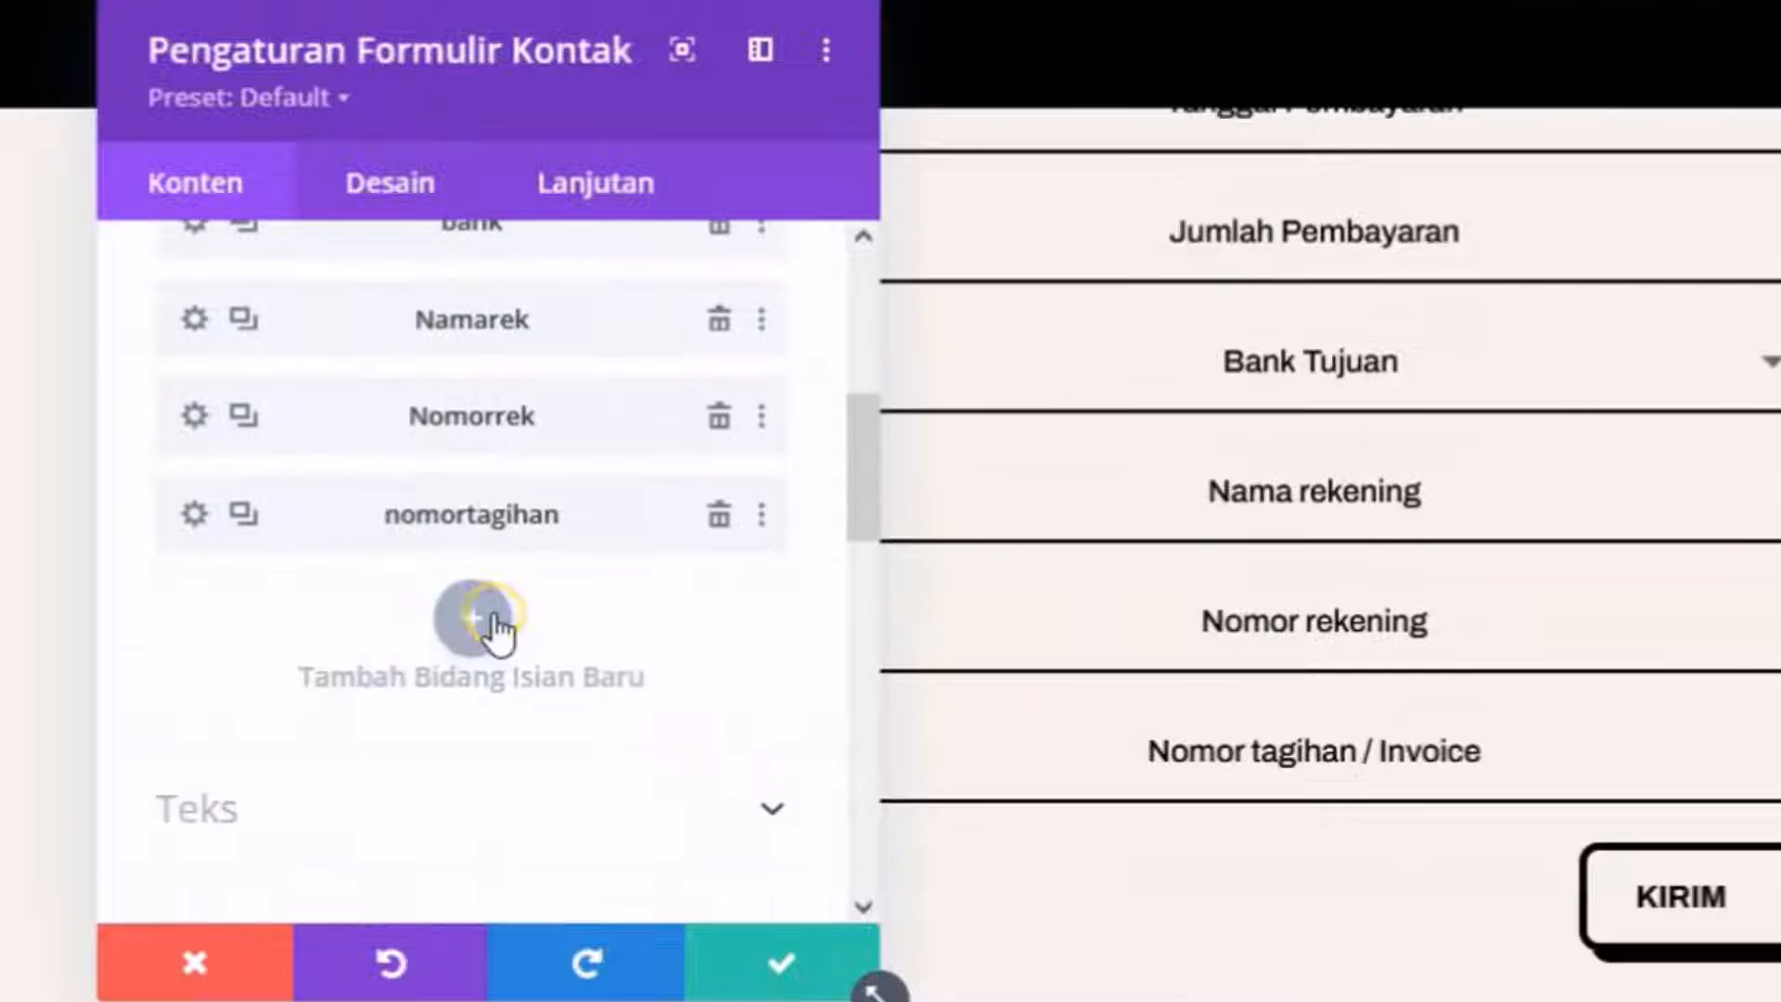
{"action": "left_click", "coordinate": [475, 618]}
{"action": "left_click", "coordinate": [441, 493]}
{"action": "type", "text": "Pesantambahan"}
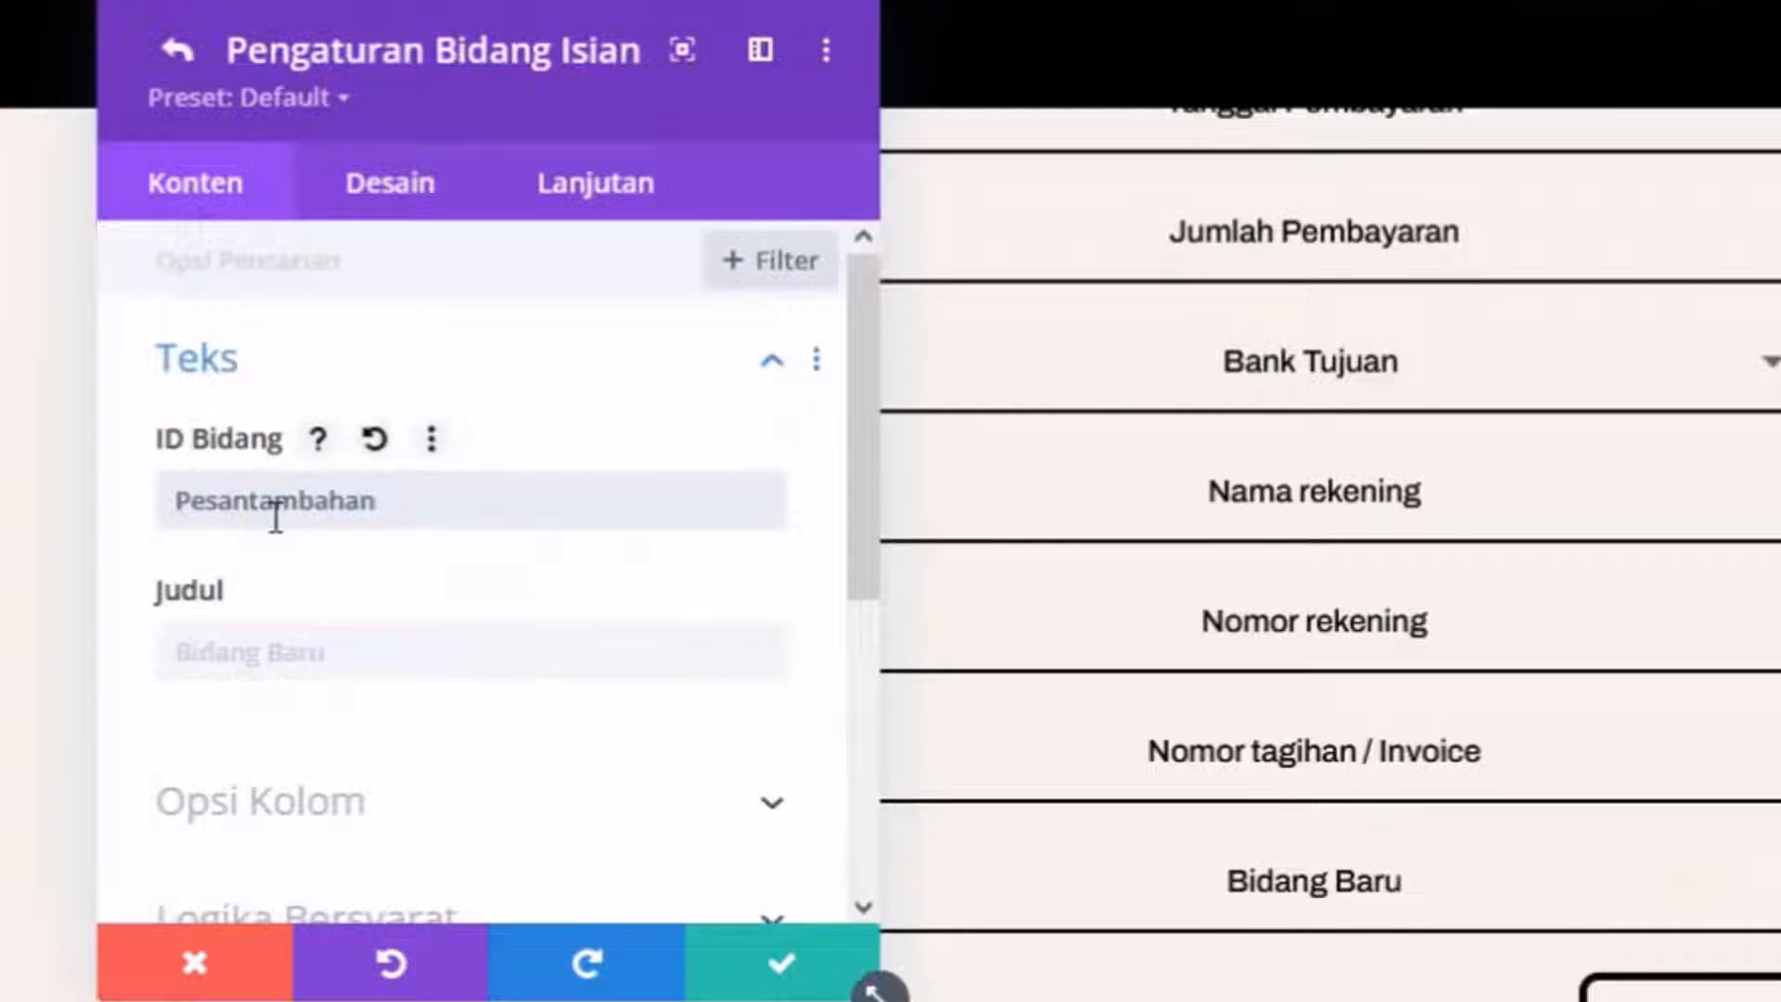
{"action": "left_click", "coordinate": [309, 652]}
{"action": "type", "text": "Pesan tambahan"}
{"action": "left_click_drag", "start_coordinate": [247, 505], "coordinate": [461, 497]}
{"action": "key", "text": "BackSpace"}
{"action": "scroll", "coordinate": [286, 604], "scroll_direction": "down", "scroll_amount": 3}
{"action": "left_click", "coordinate": [380, 566]}
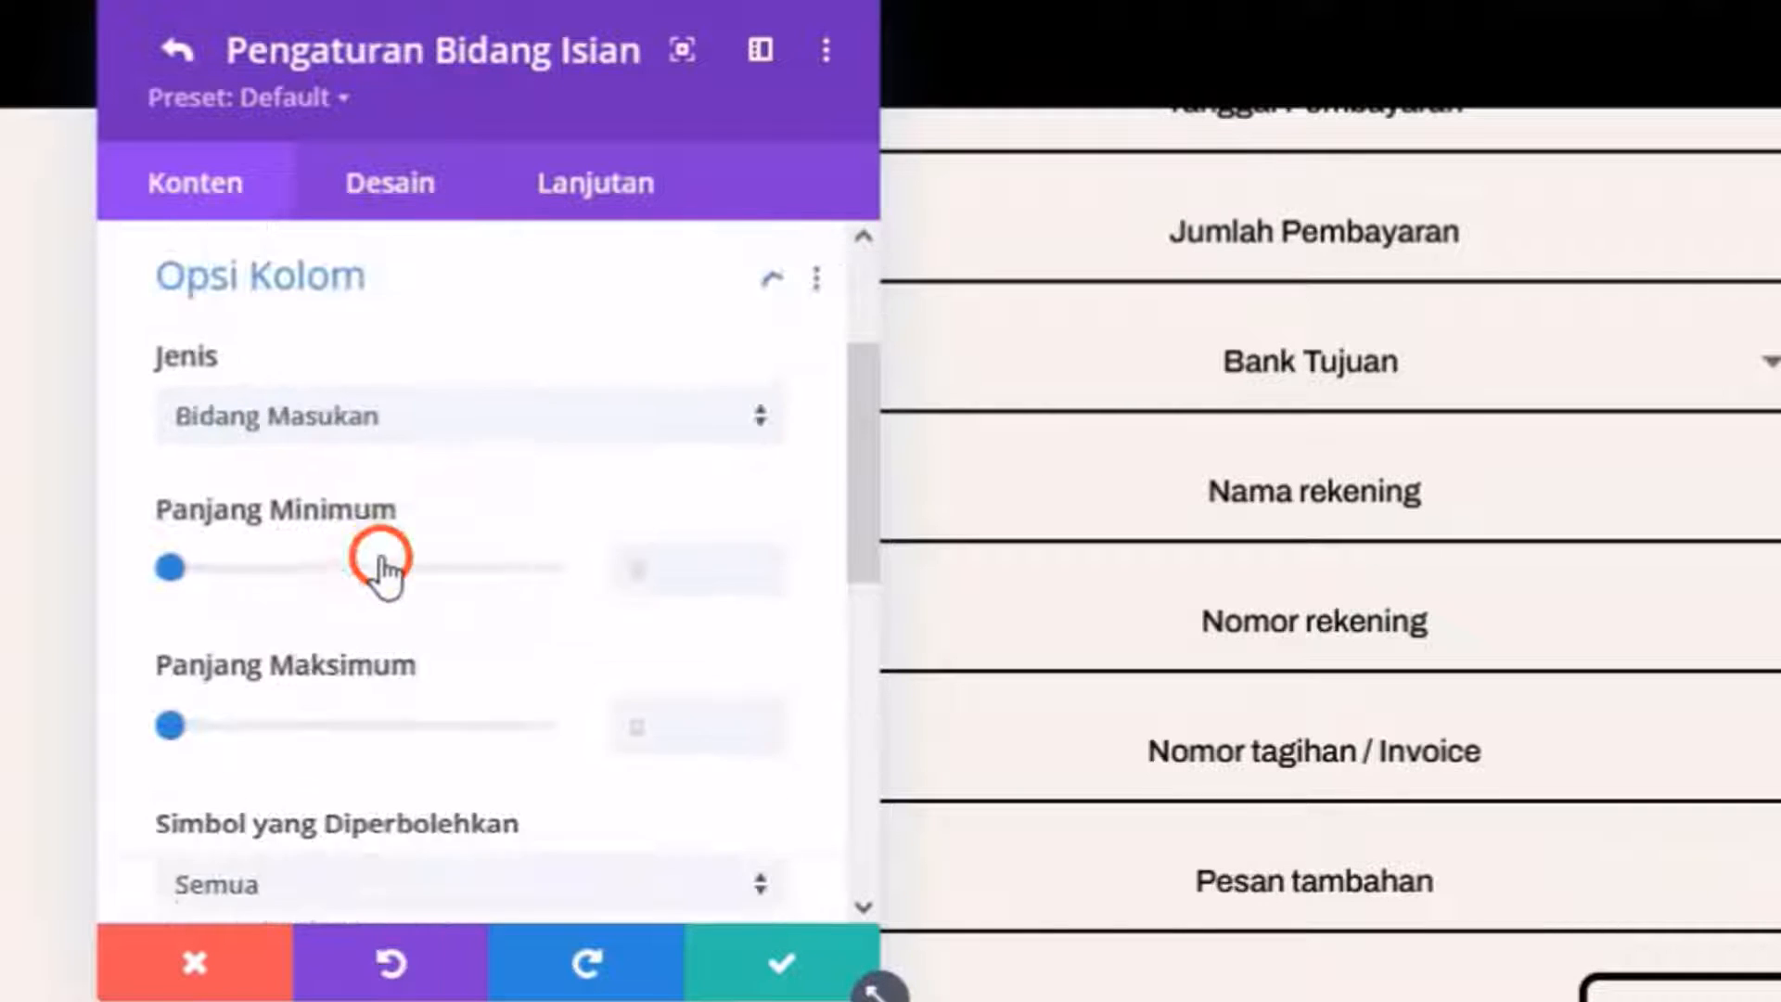
{"action": "left_click", "coordinate": [342, 422]}
{"action": "left_click", "coordinate": [350, 586]}
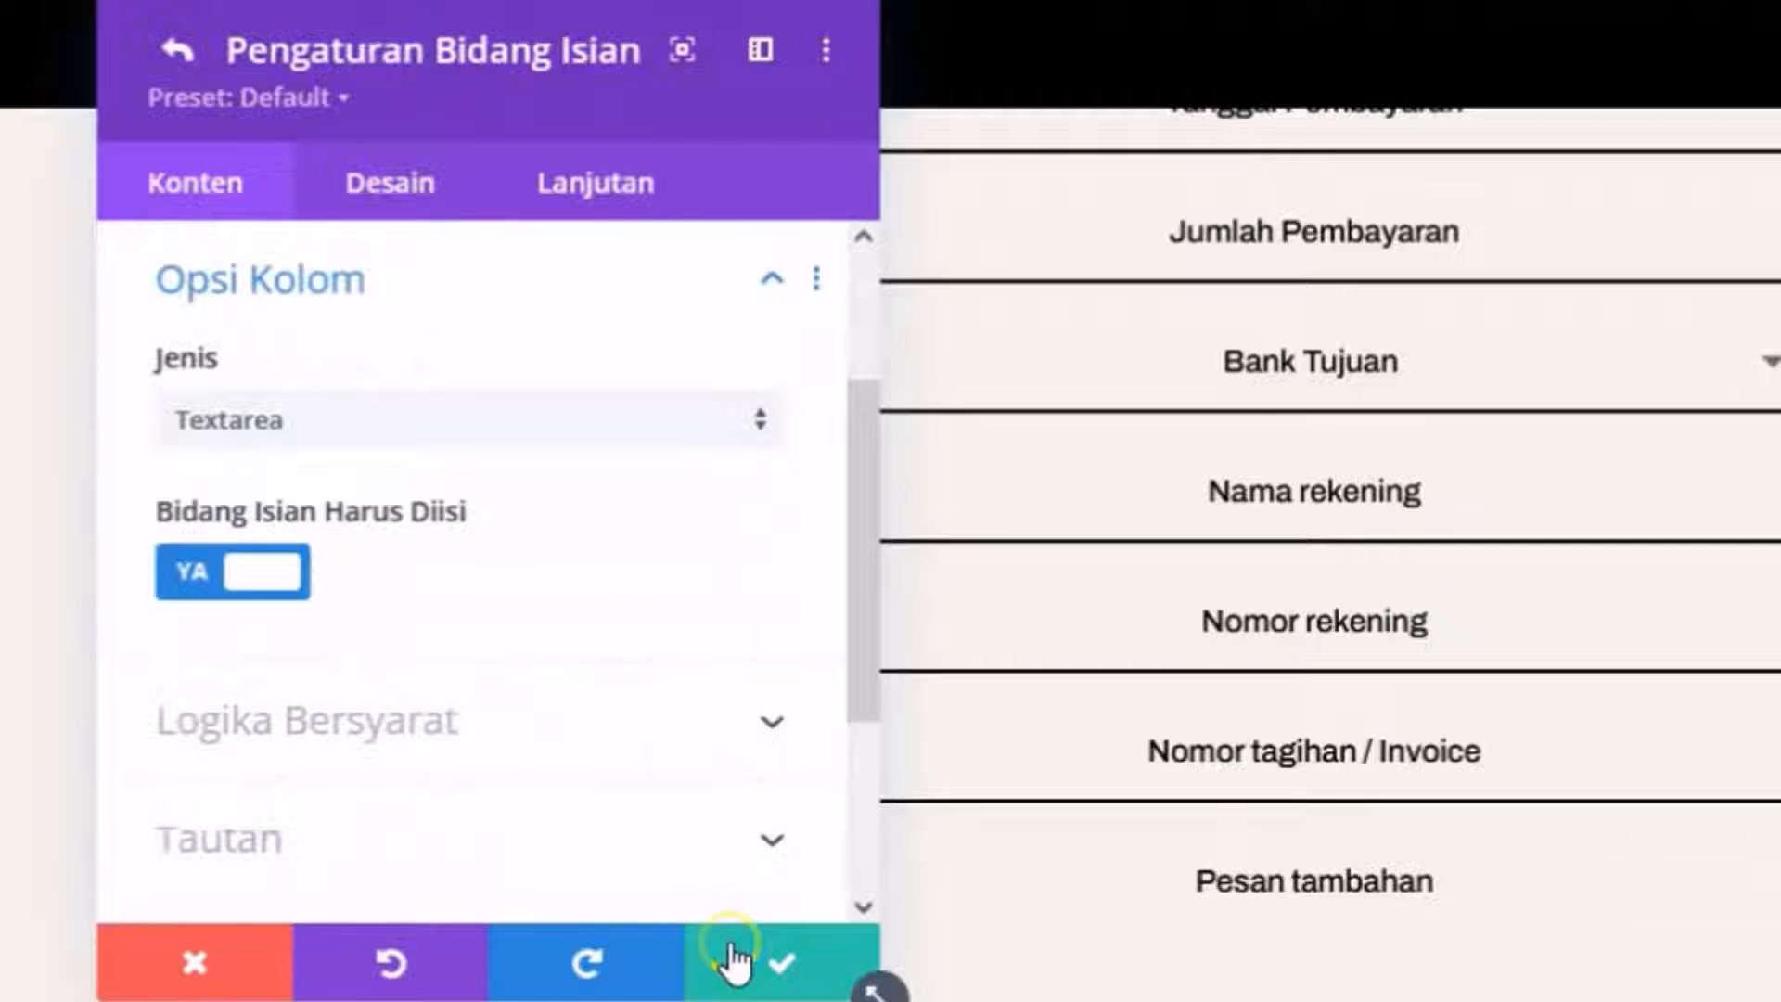
{"action": "left_click", "coordinate": [286, 576]}
{"action": "left_click", "coordinate": [751, 959]}
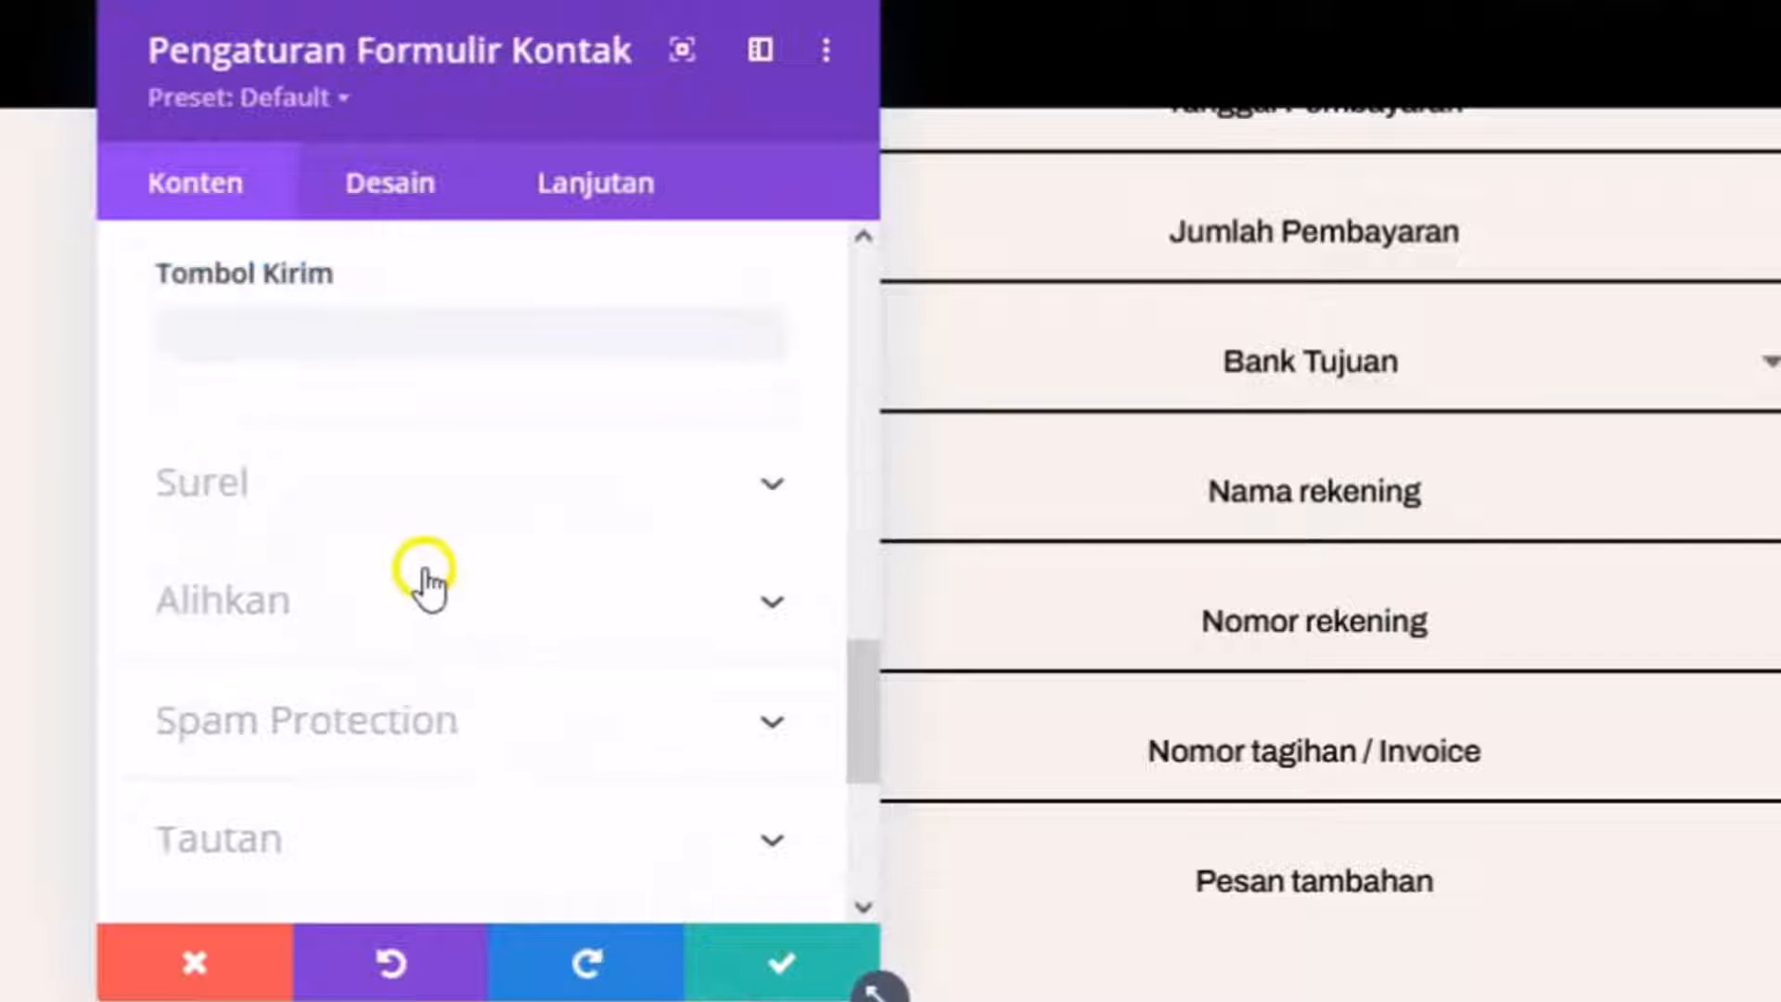
Open the Surel settings and begin the Pola Pesan template with a Tanggal %%tanggal%% line.
{"action": "scroll", "coordinate": [424, 572], "scroll_direction": "up", "scroll_amount": 3}
{"action": "scroll", "coordinate": [352, 663], "scroll_direction": "down", "scroll_amount": 3}
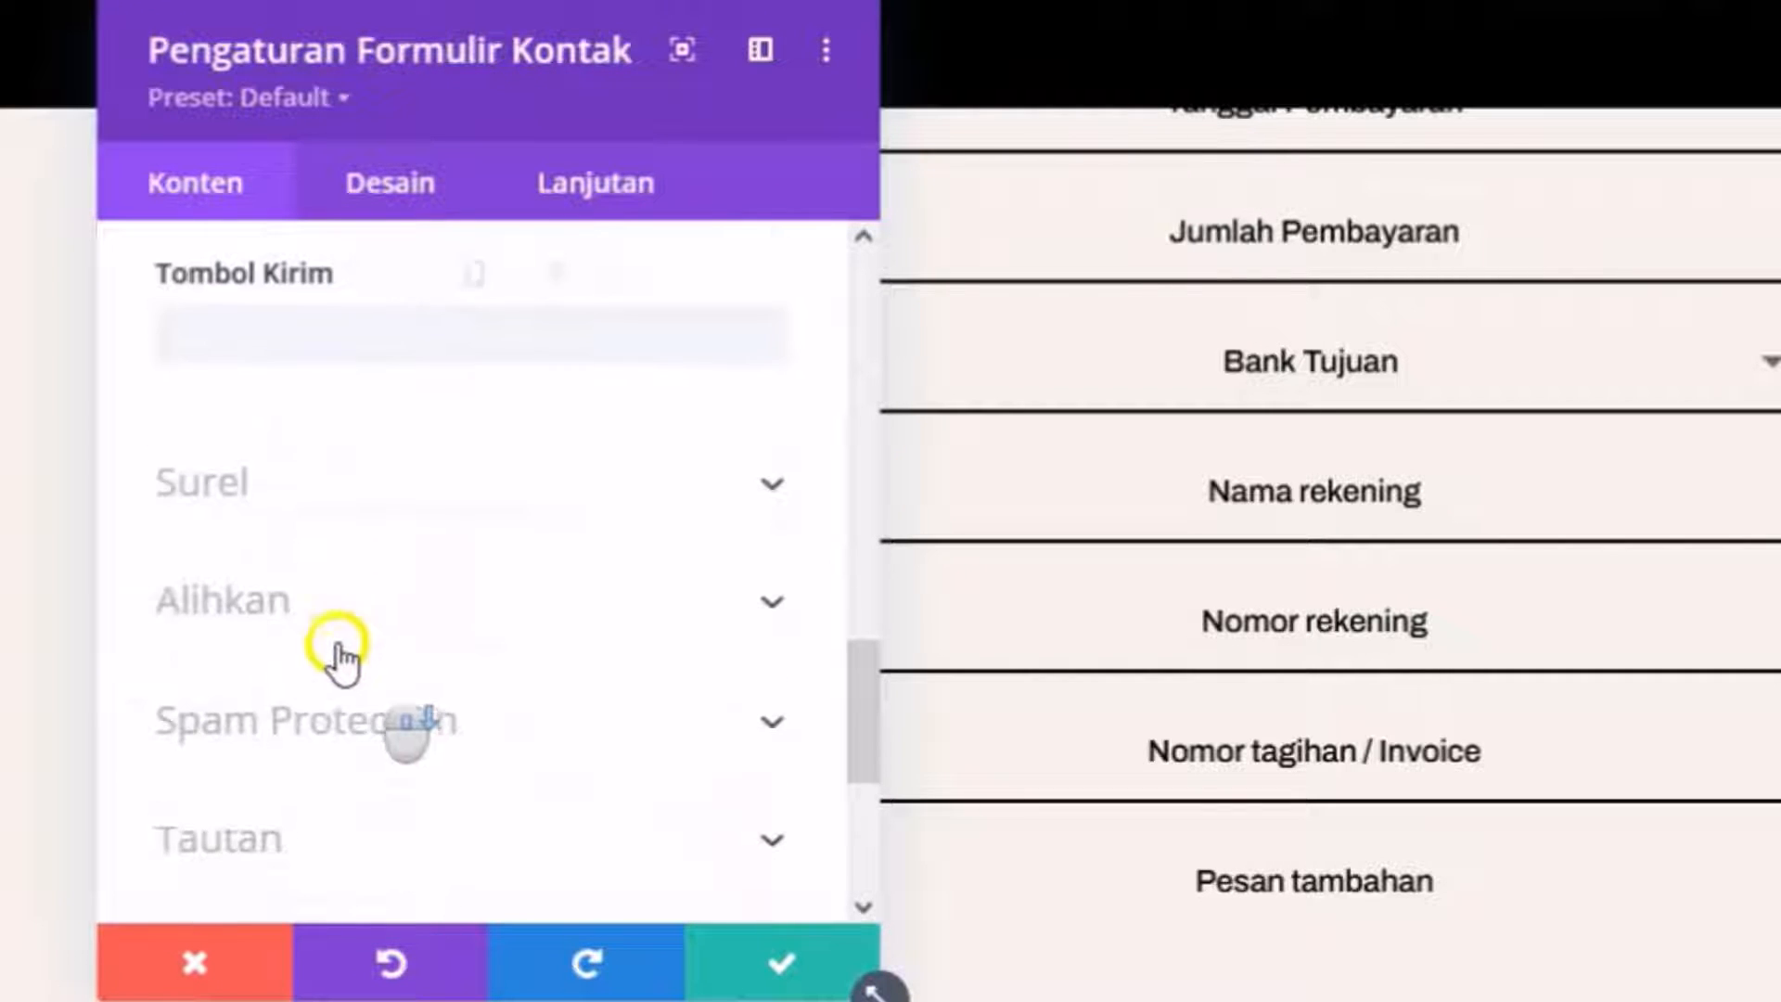
{"action": "left_click", "coordinate": [269, 501]}
{"action": "left_click", "coordinate": [510, 681]}
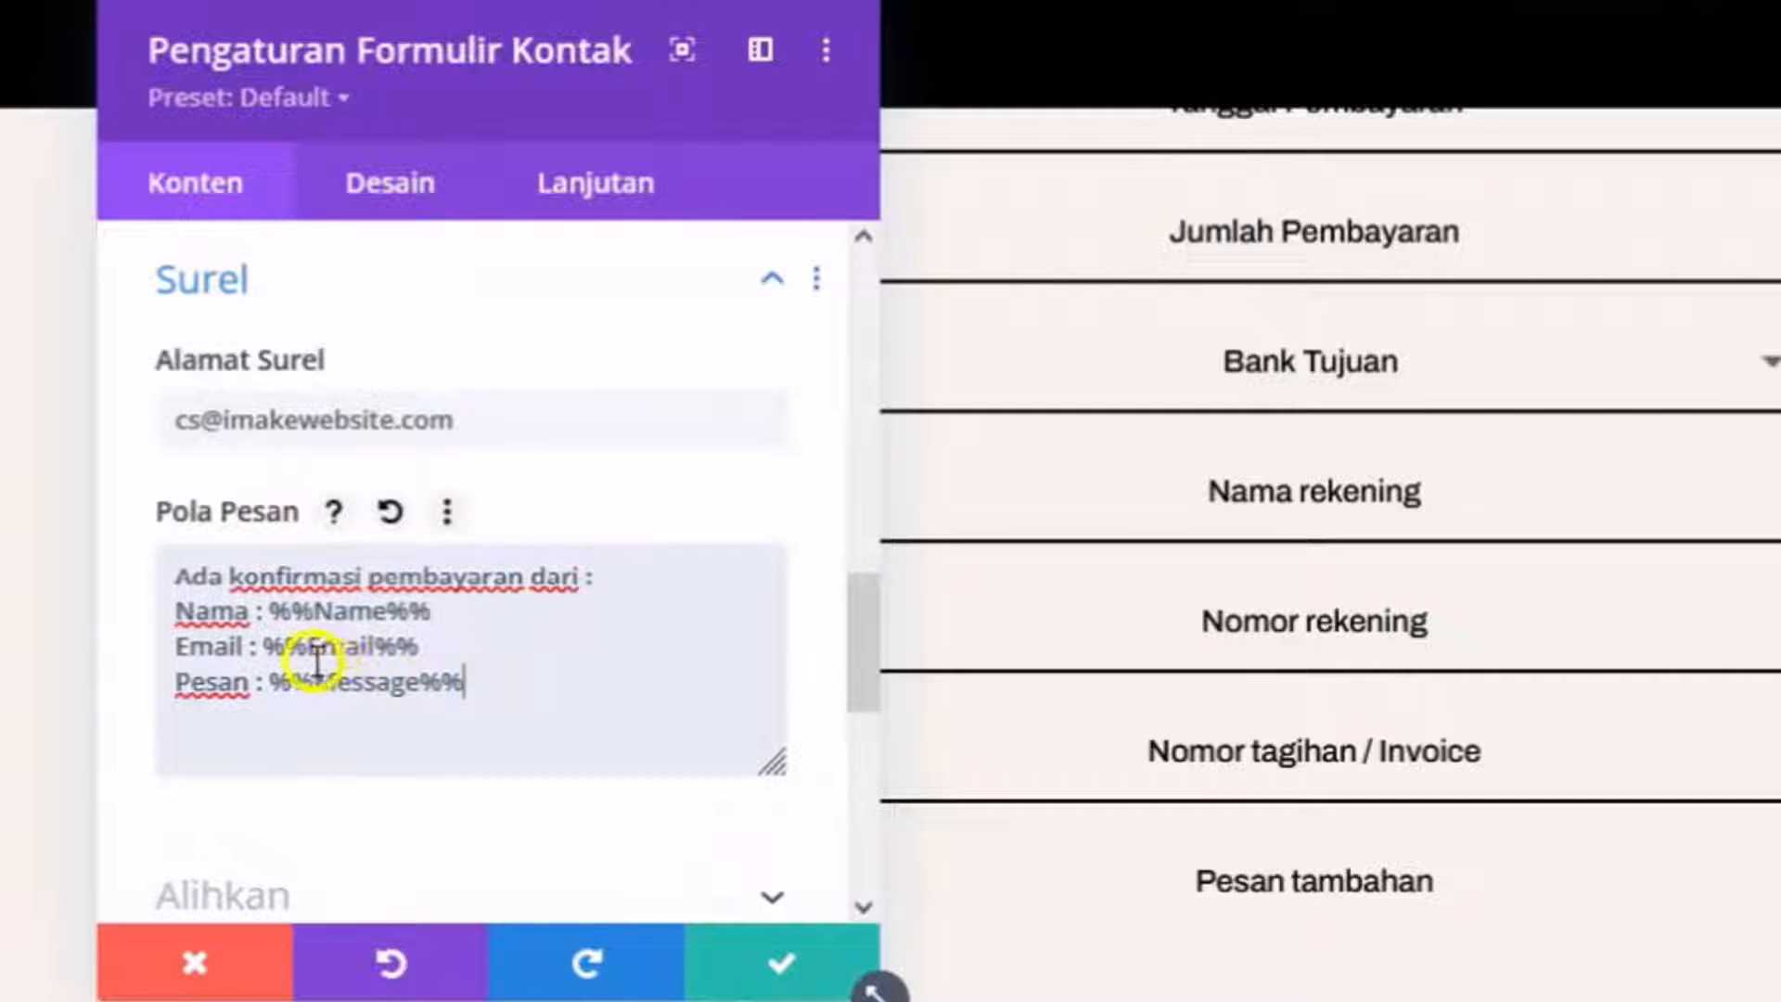
{"action": "scroll", "coordinate": [396, 624], "scroll_direction": "up", "scroll_amount": 5}
{"action": "scroll", "coordinate": [397, 624], "scroll_direction": "down", "scroll_amount": 5}
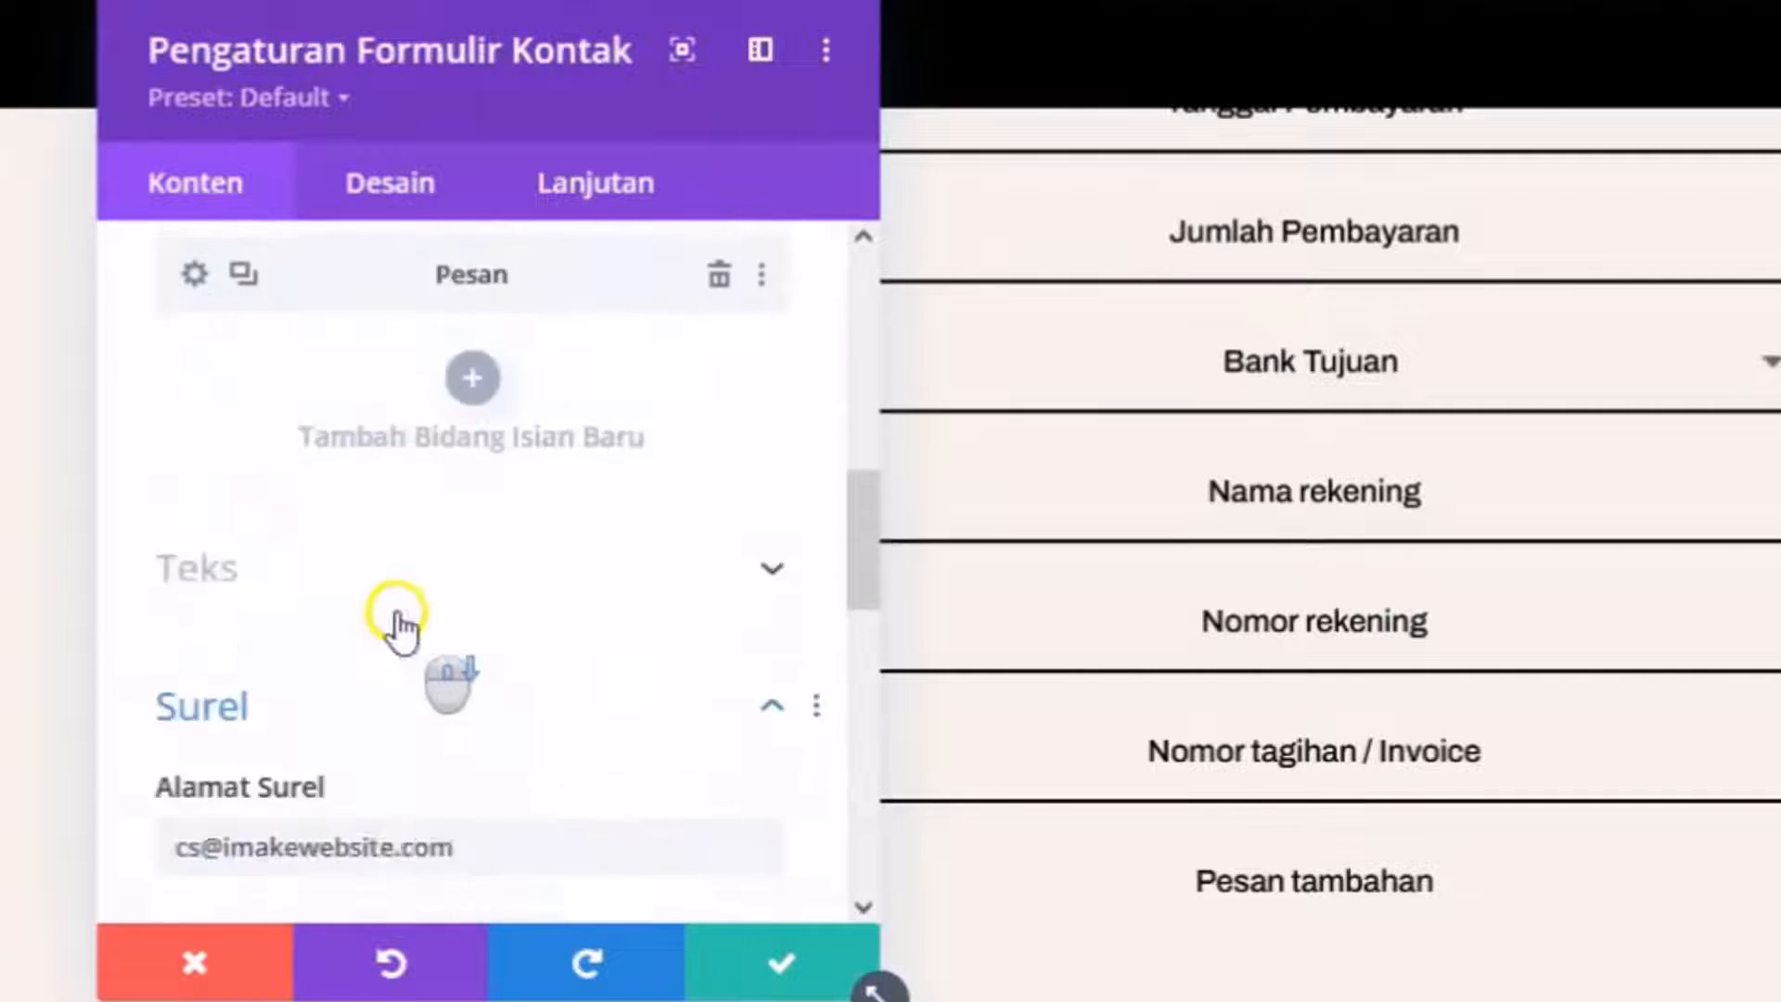
{"action": "left_click", "coordinate": [379, 679]}
{"action": "type", "text": "tanggal"}
{"action": "left_click_drag", "start_coordinate": [255, 683], "coordinate": [146, 684]}
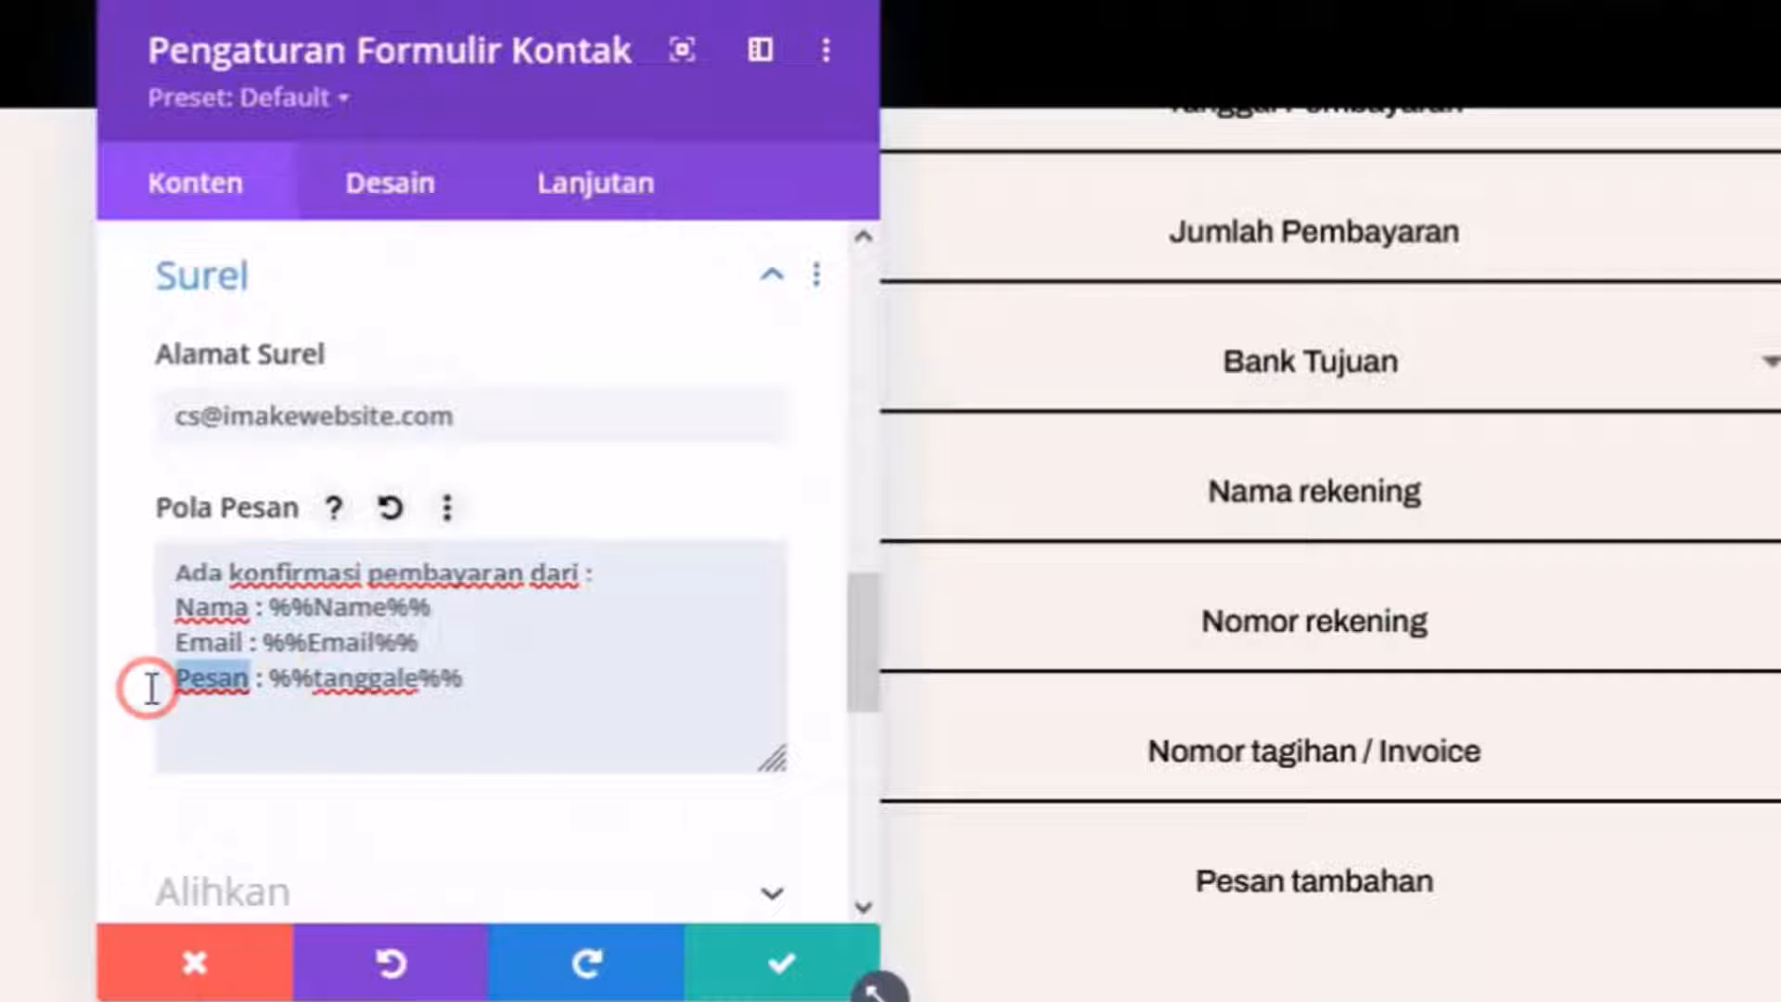
{"action": "type", "text": "Tanggal"}
{"action": "key", "text": "Return"}
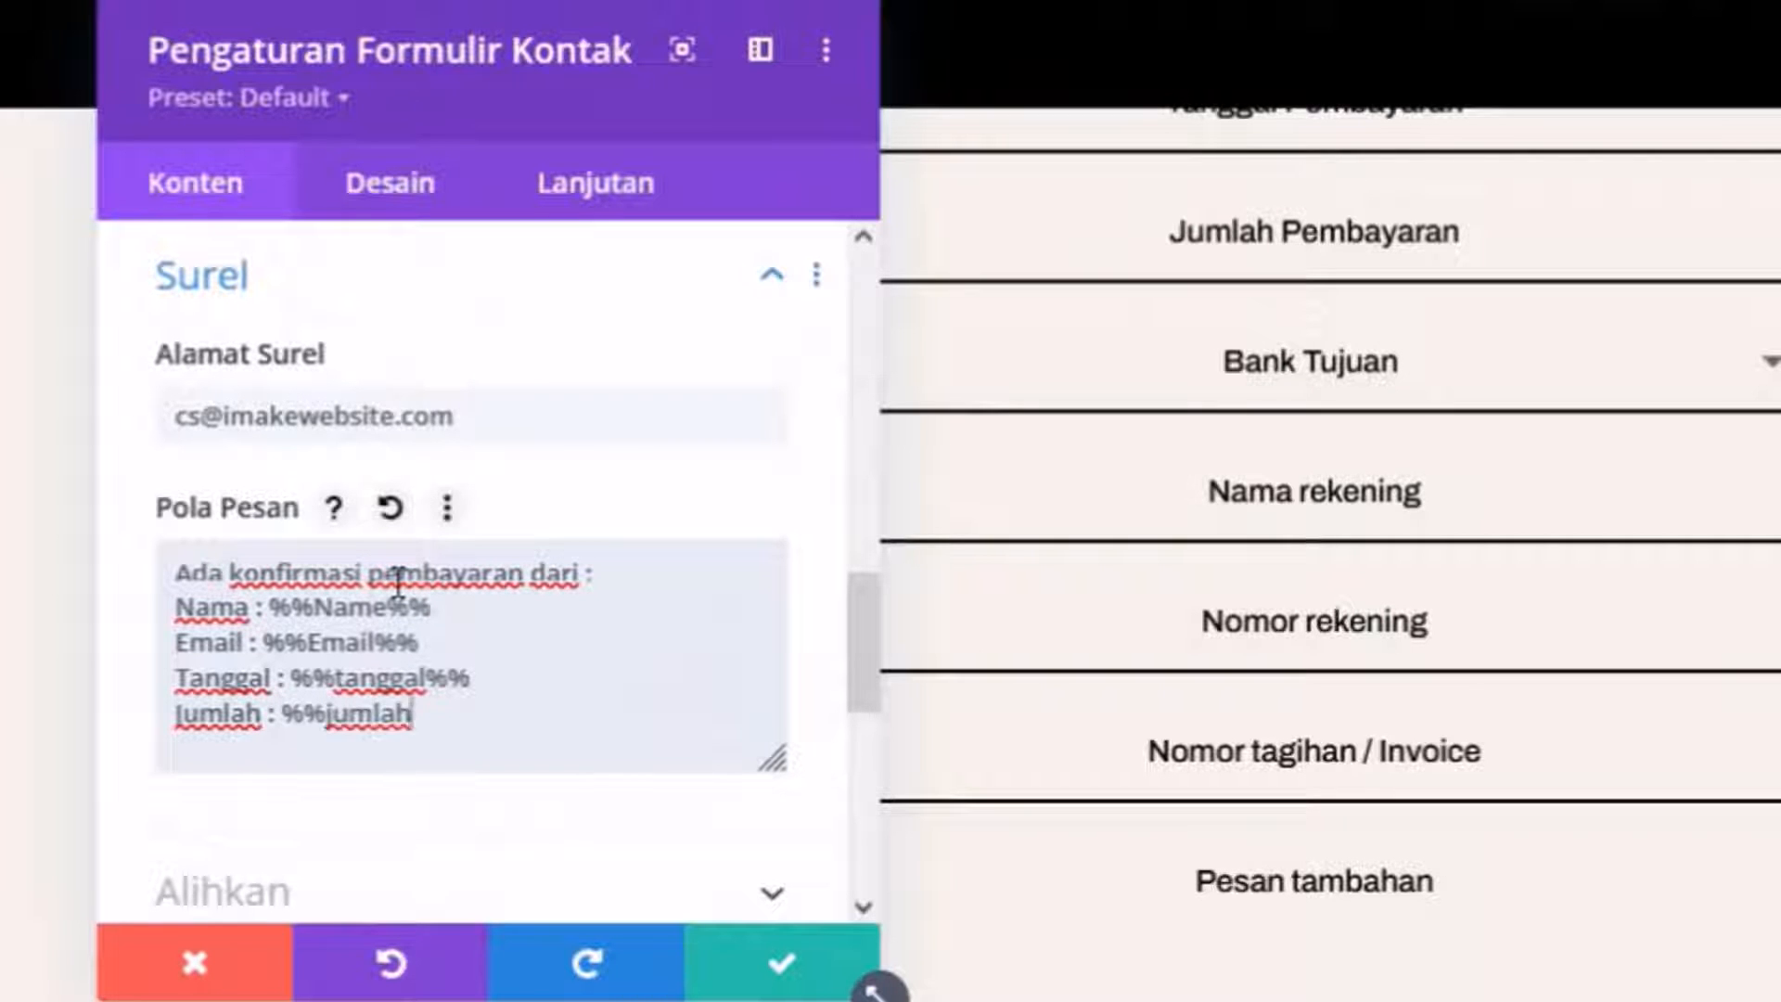
Add template lines for Jumlah, Nama rekening, Nomor rekening, Invoice and Pesan with their %% placeholders.
{"action": "type", "text": "%%"}
{"action": "key", "text": "Return"}
{"action": "type", "text": "Nama rekening"}
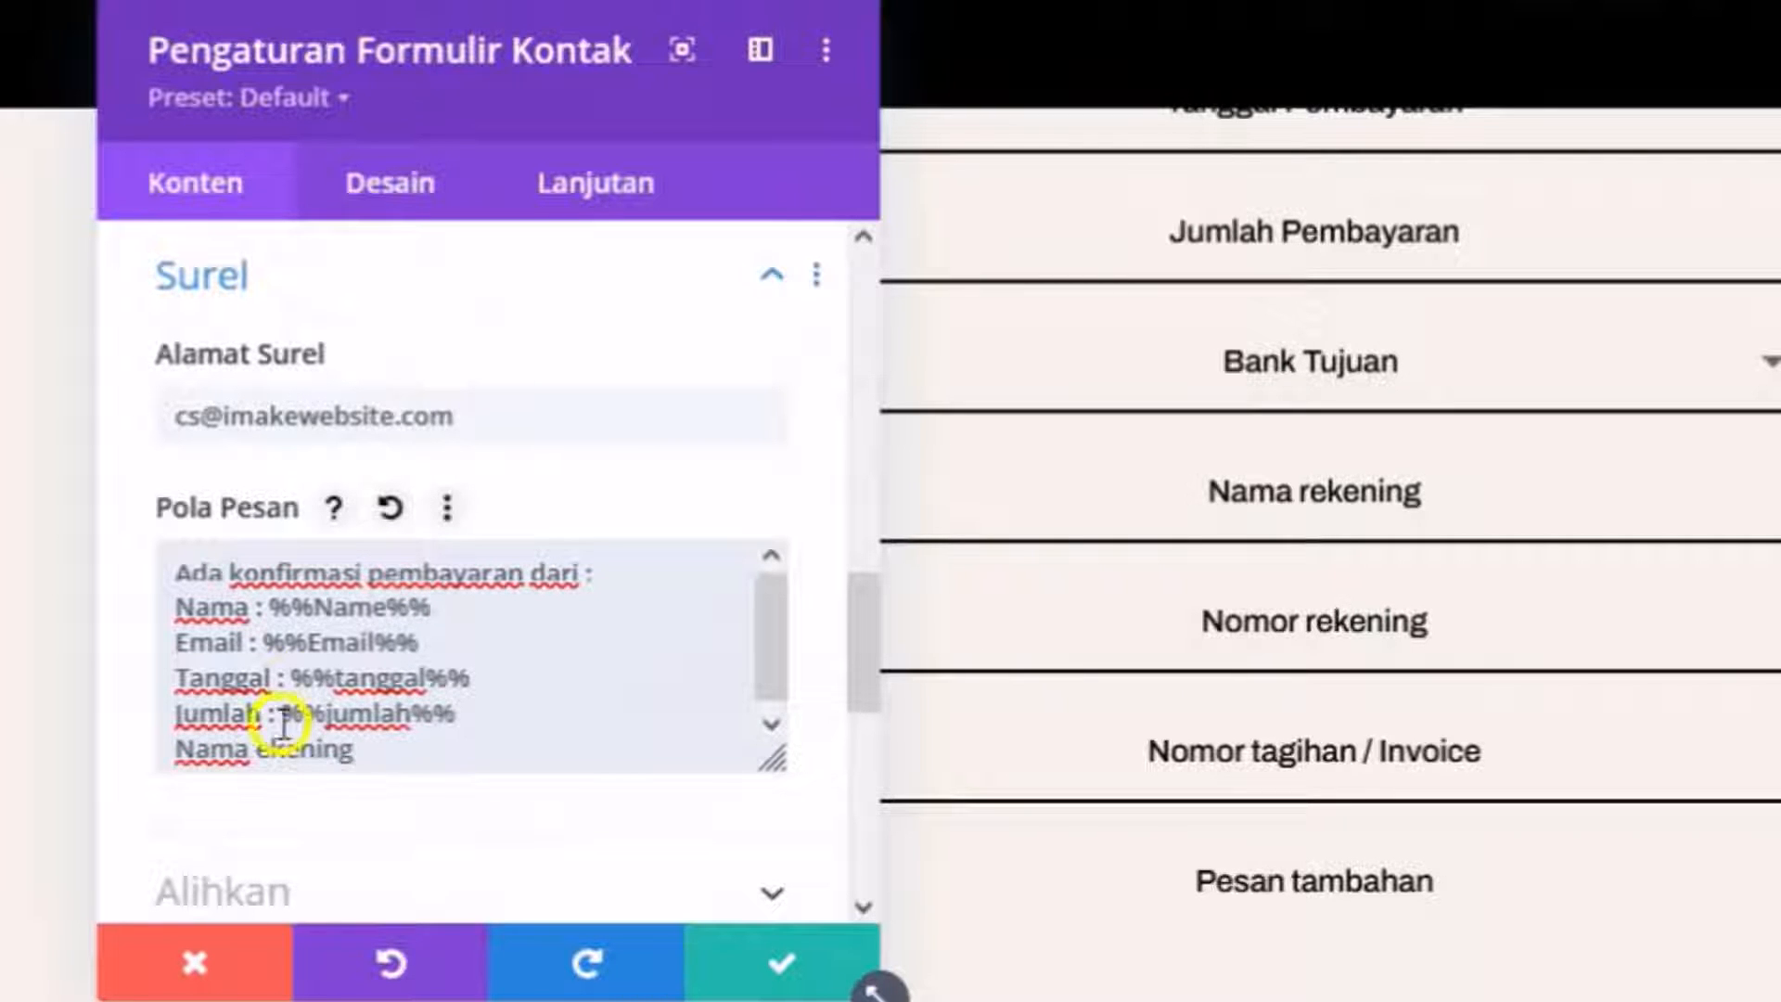
{"action": "left_click", "coordinate": [397, 755]}
{"action": "type", "text": ": %%namarek%%"}
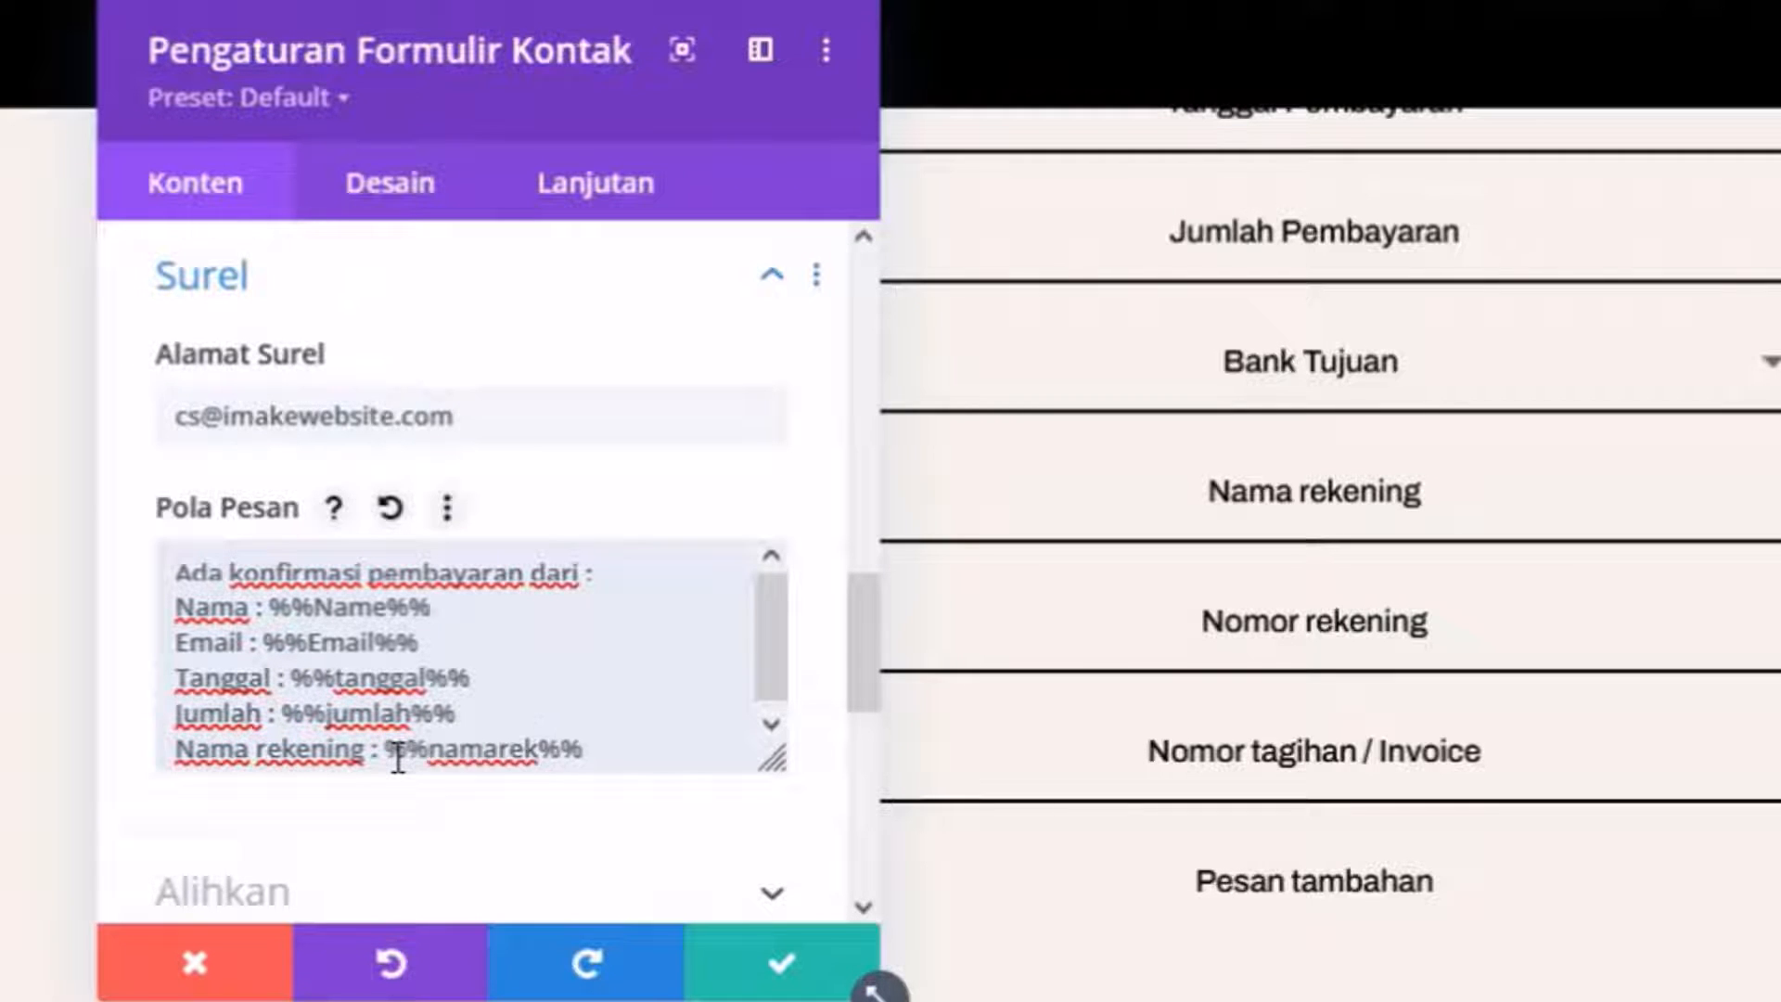
{"action": "scroll", "coordinate": [344, 557], "scroll_direction": "up", "scroll_amount": 8}
{"action": "scroll", "coordinate": [370, 552], "scroll_direction": "down", "scroll_amount": 9}
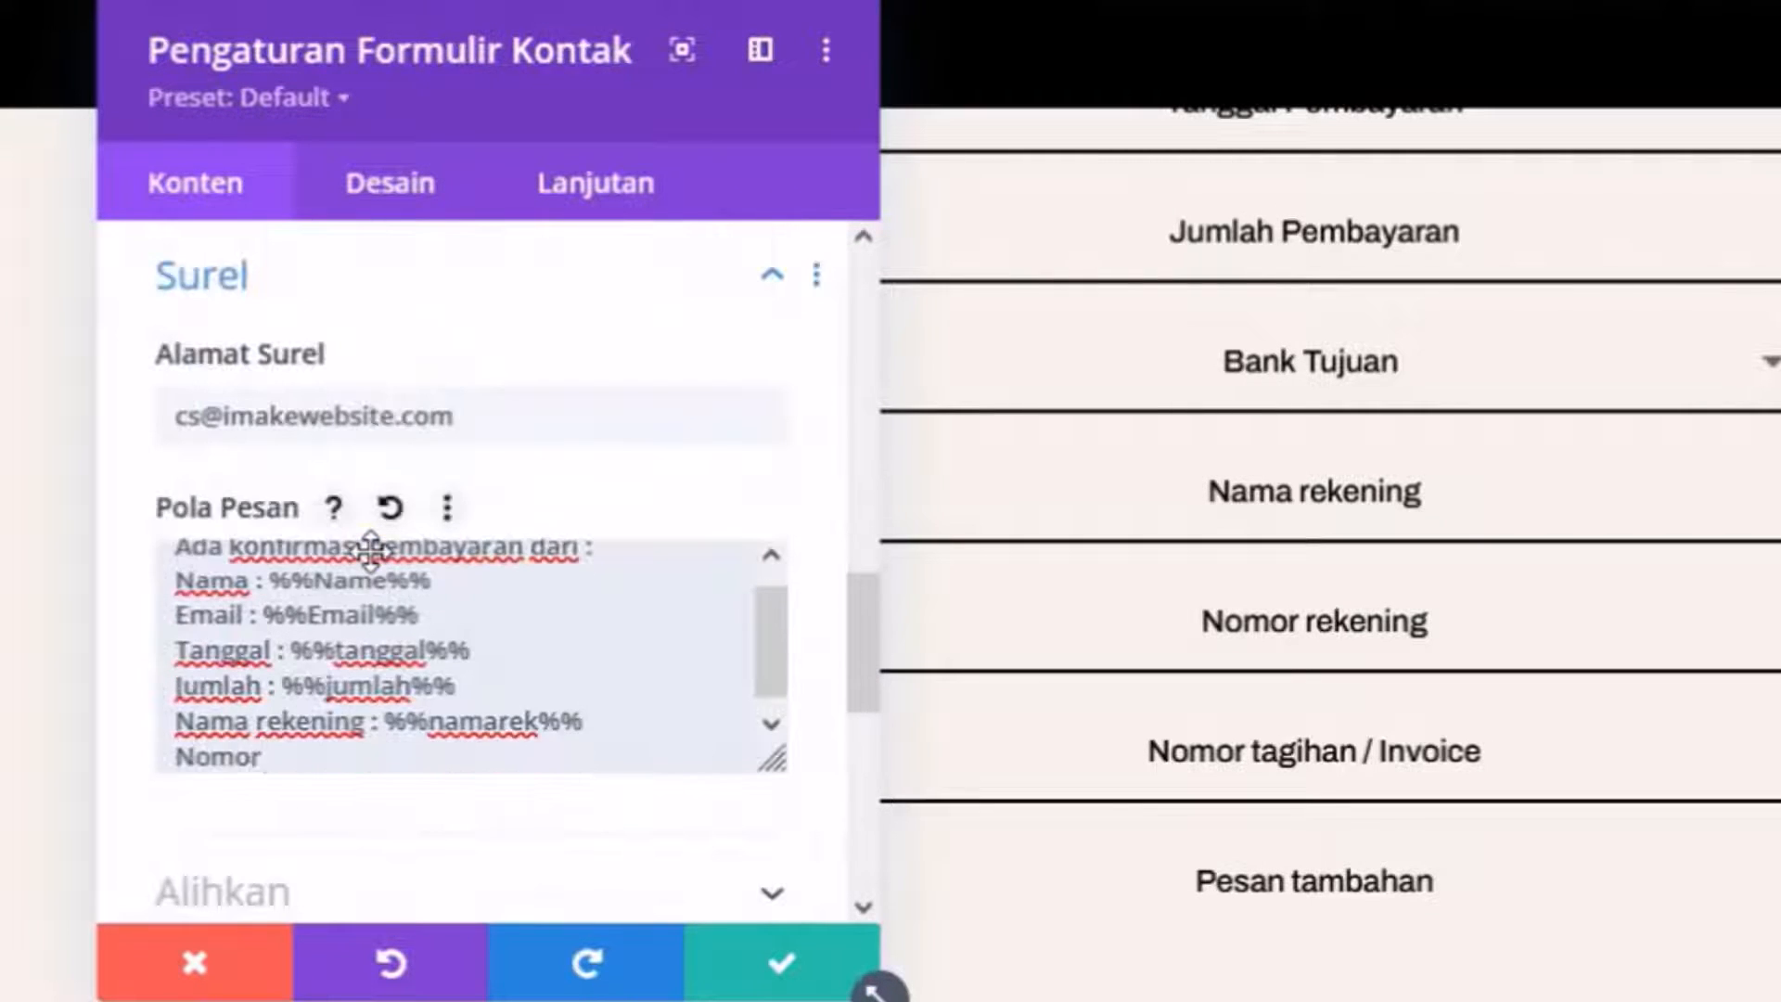
{"action": "type", "text": "kening : "}
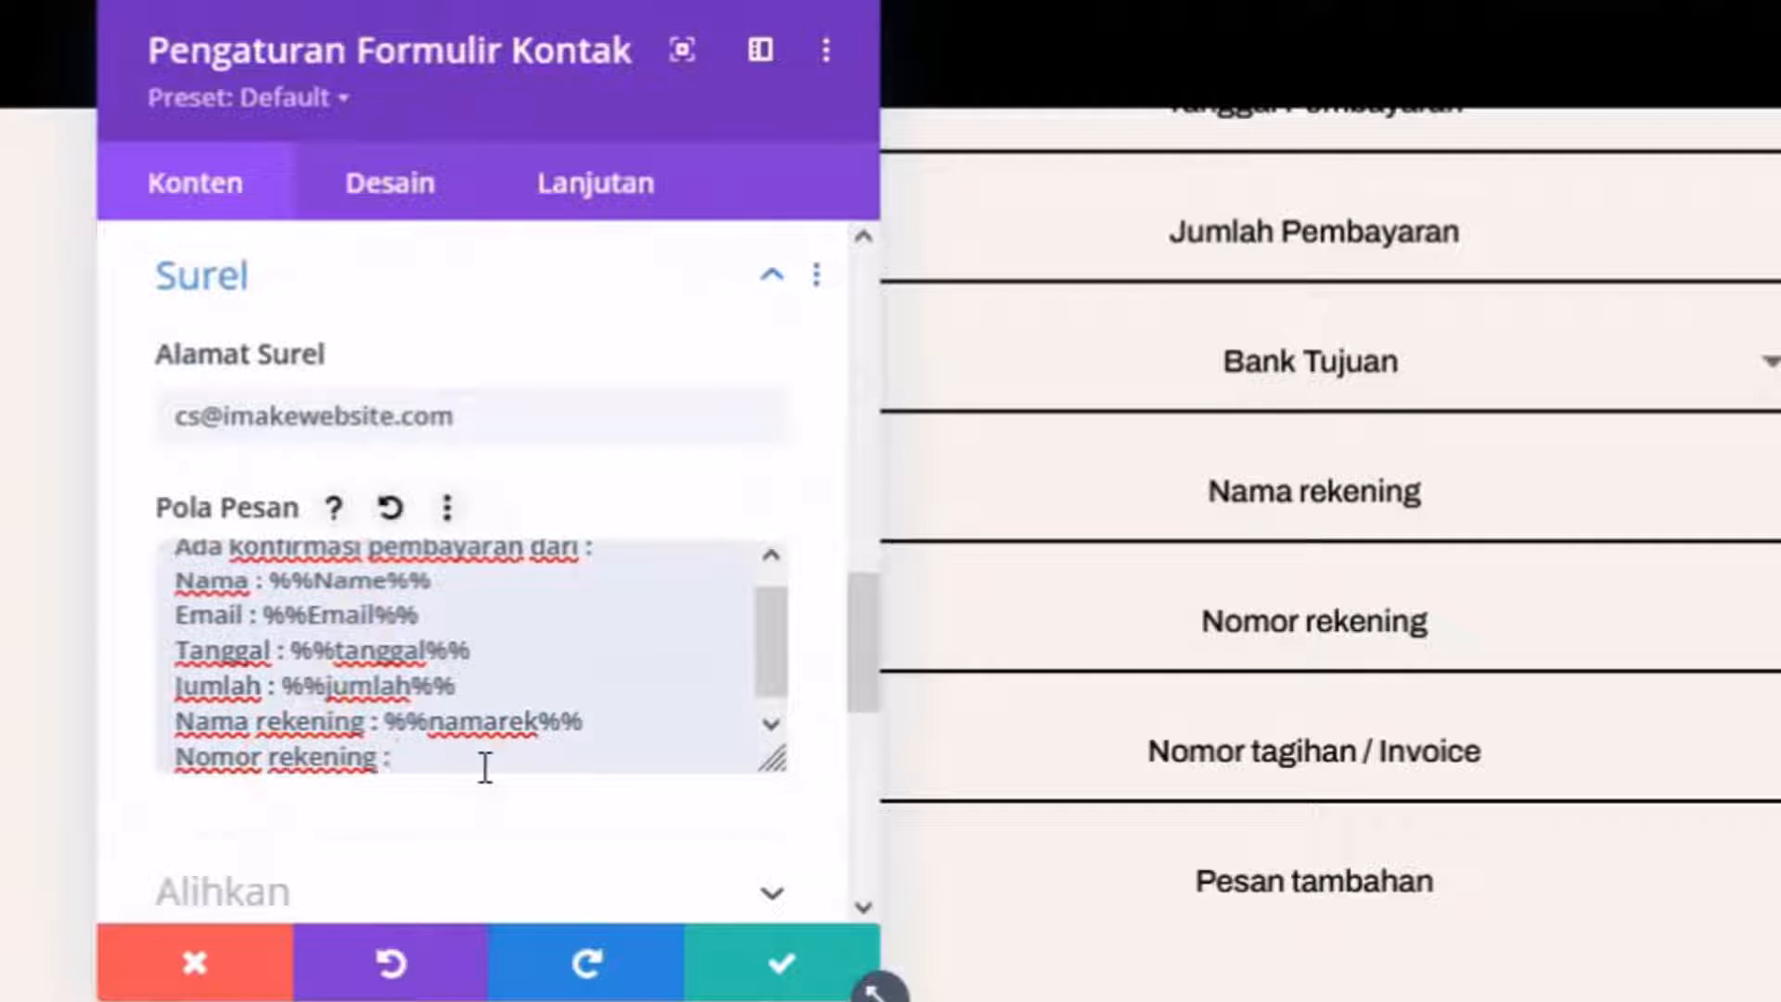
{"action": "type", "text": "%%nomorrek%"}
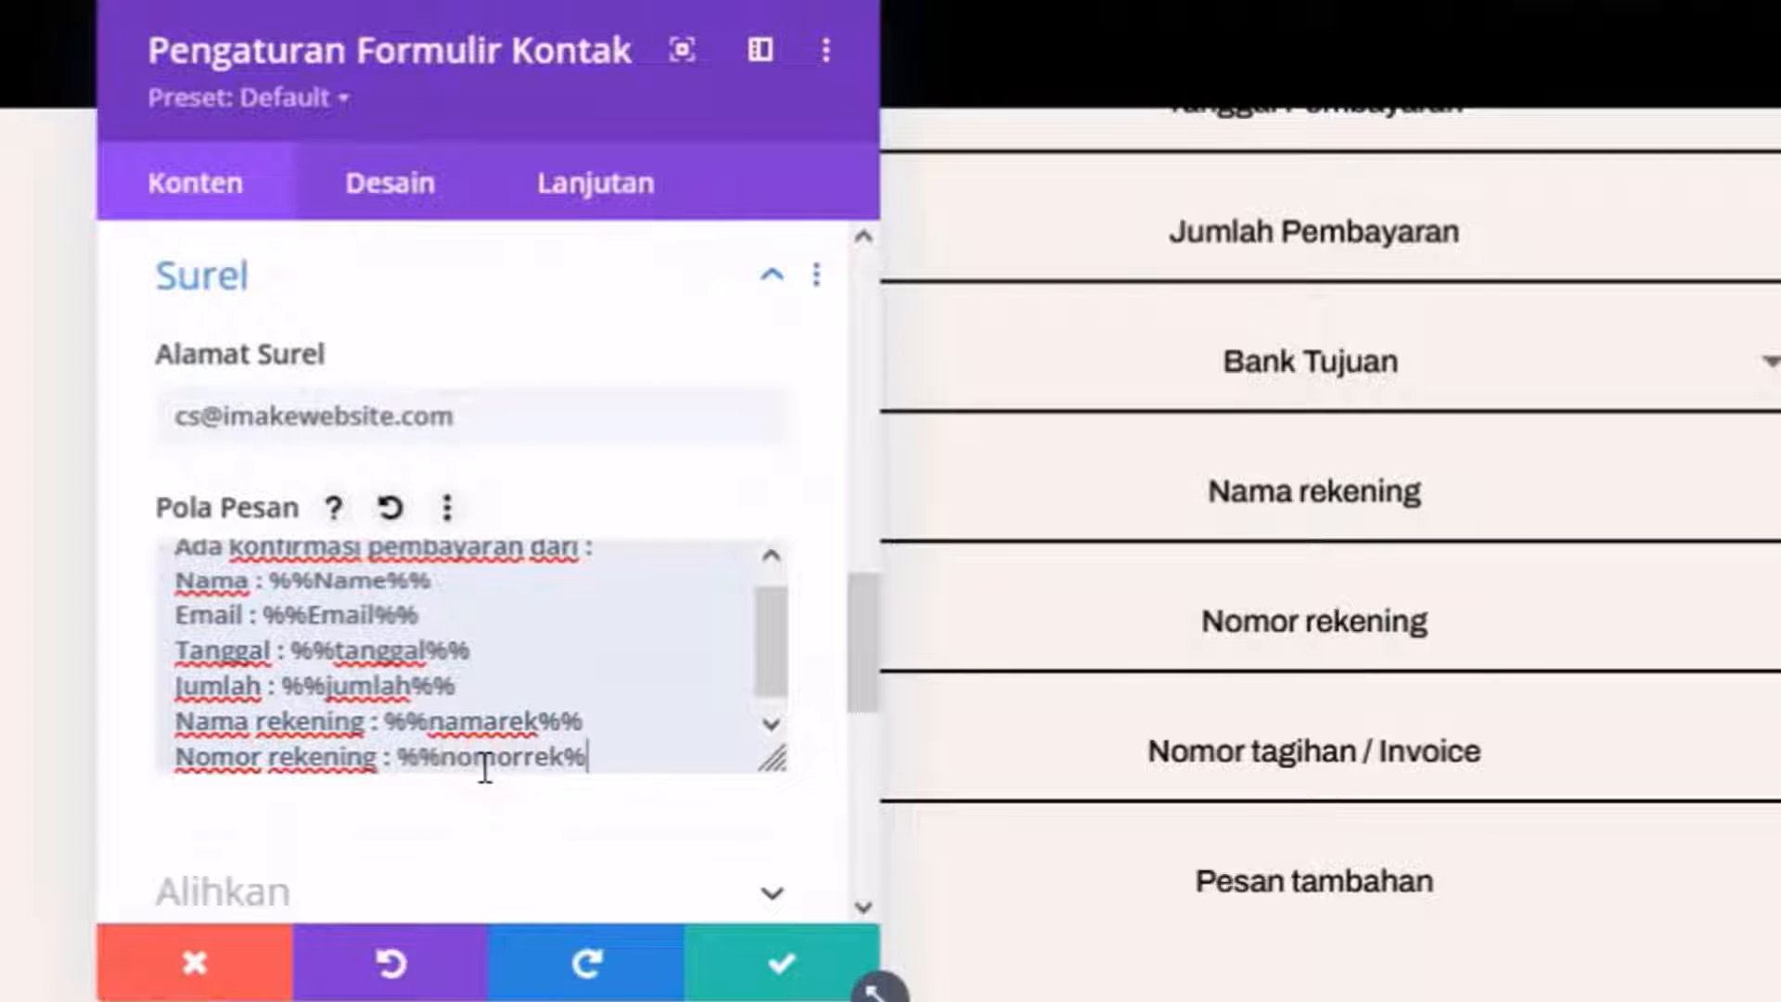
{"action": "type", "text": "%"}
{"action": "key", "text": "Return"}
{"action": "scroll", "coordinate": [708, 807], "scroll_direction": "up", "scroll_amount": 8}
{"action": "scroll", "coordinate": [751, 795], "scroll_direction": "down", "scroll_amount": 8}
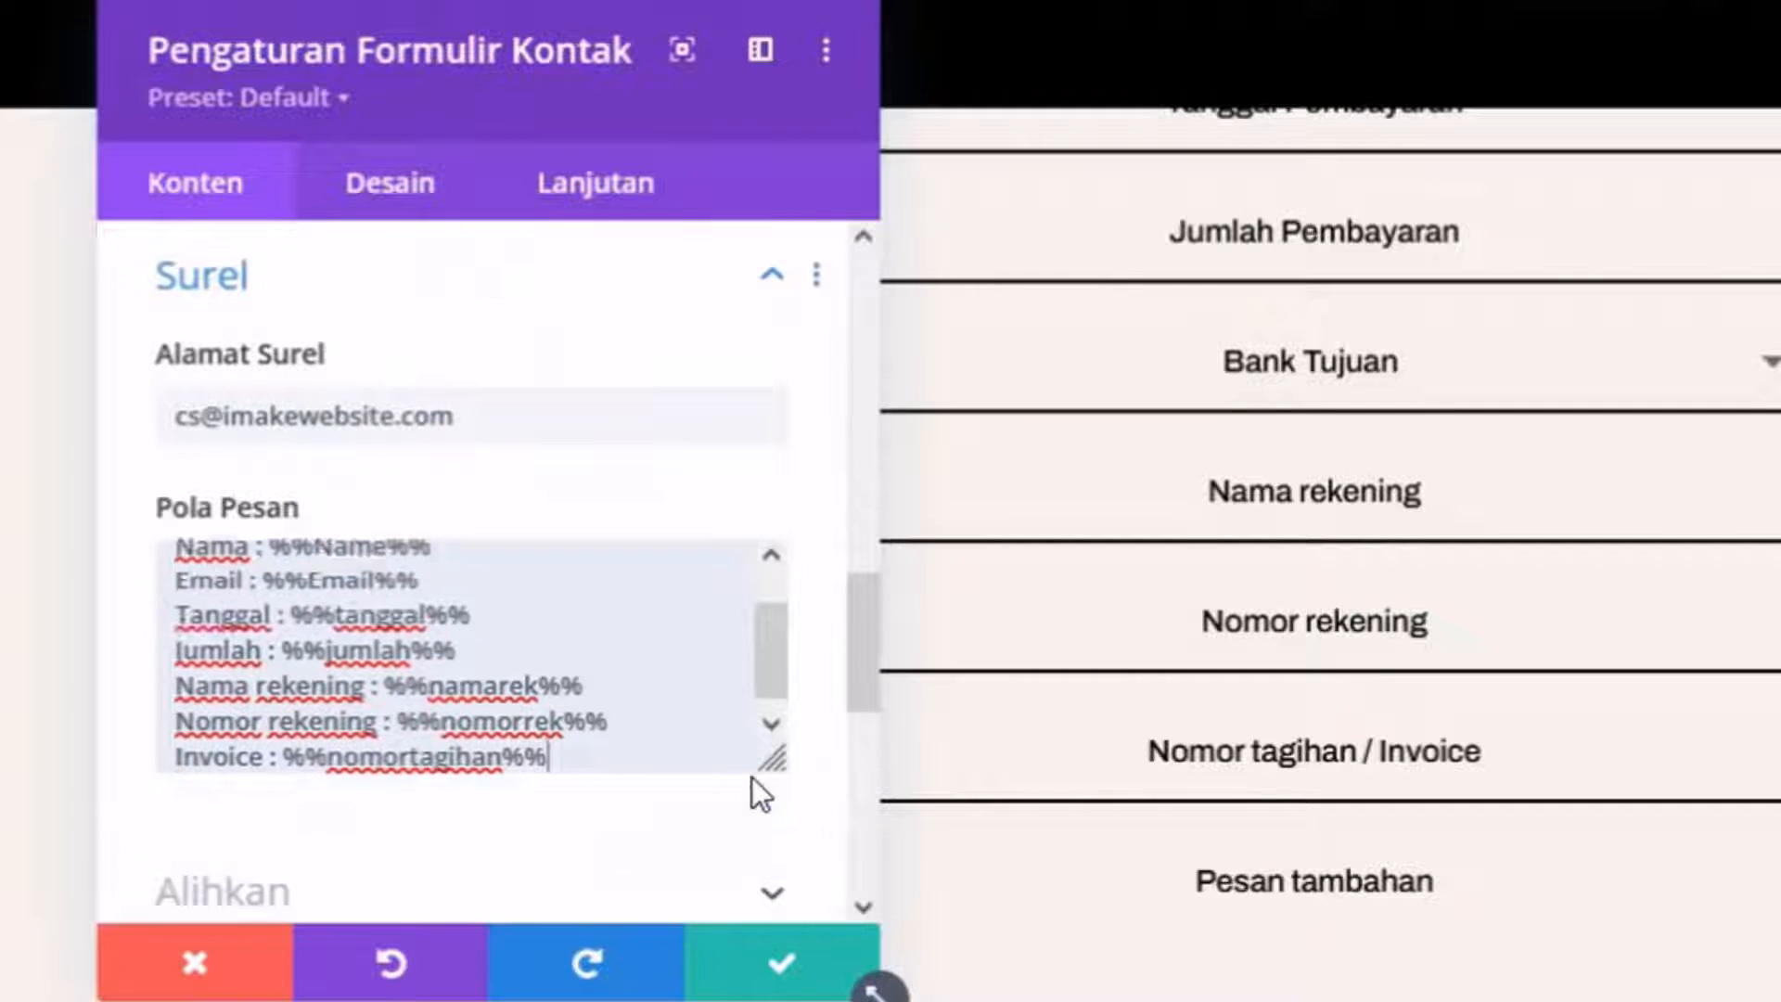
{"action": "key", "text": "Return"}
{"action": "type", "text": "Pesan : %%p"}
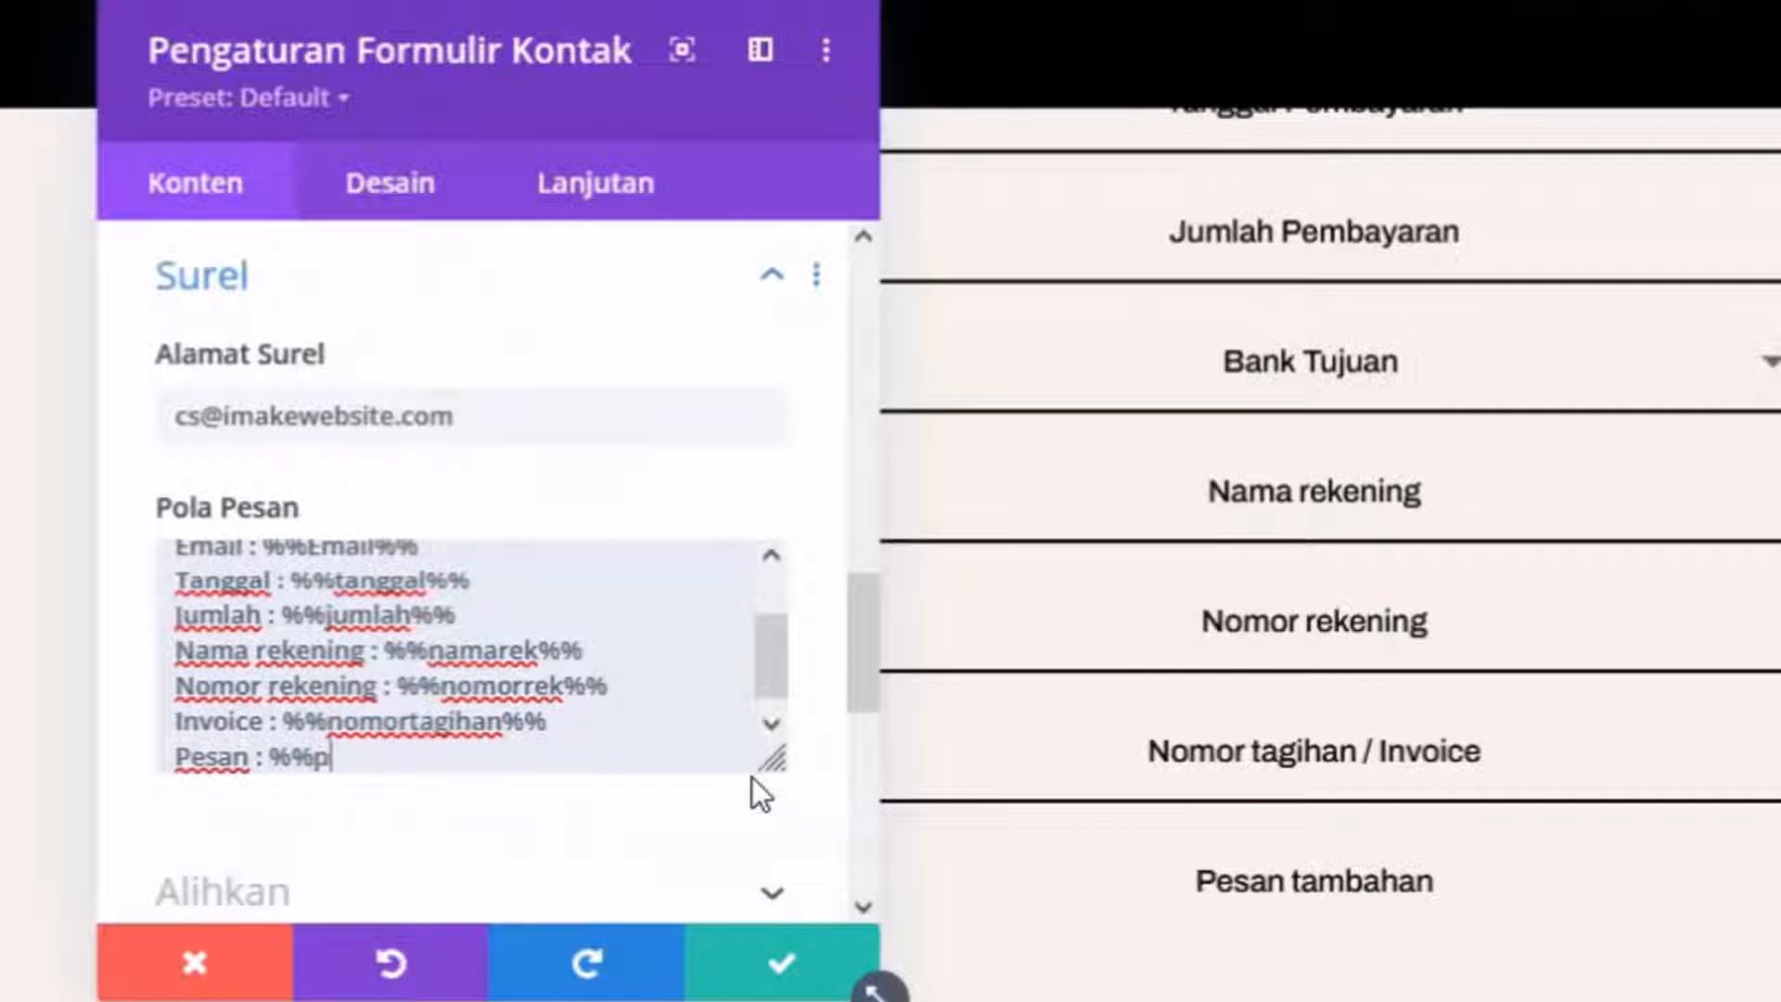
{"action": "type", "text": "esan%%"}
{"action": "scroll", "coordinate": [362, 686], "scroll_direction": "up", "scroll_amount": 2}
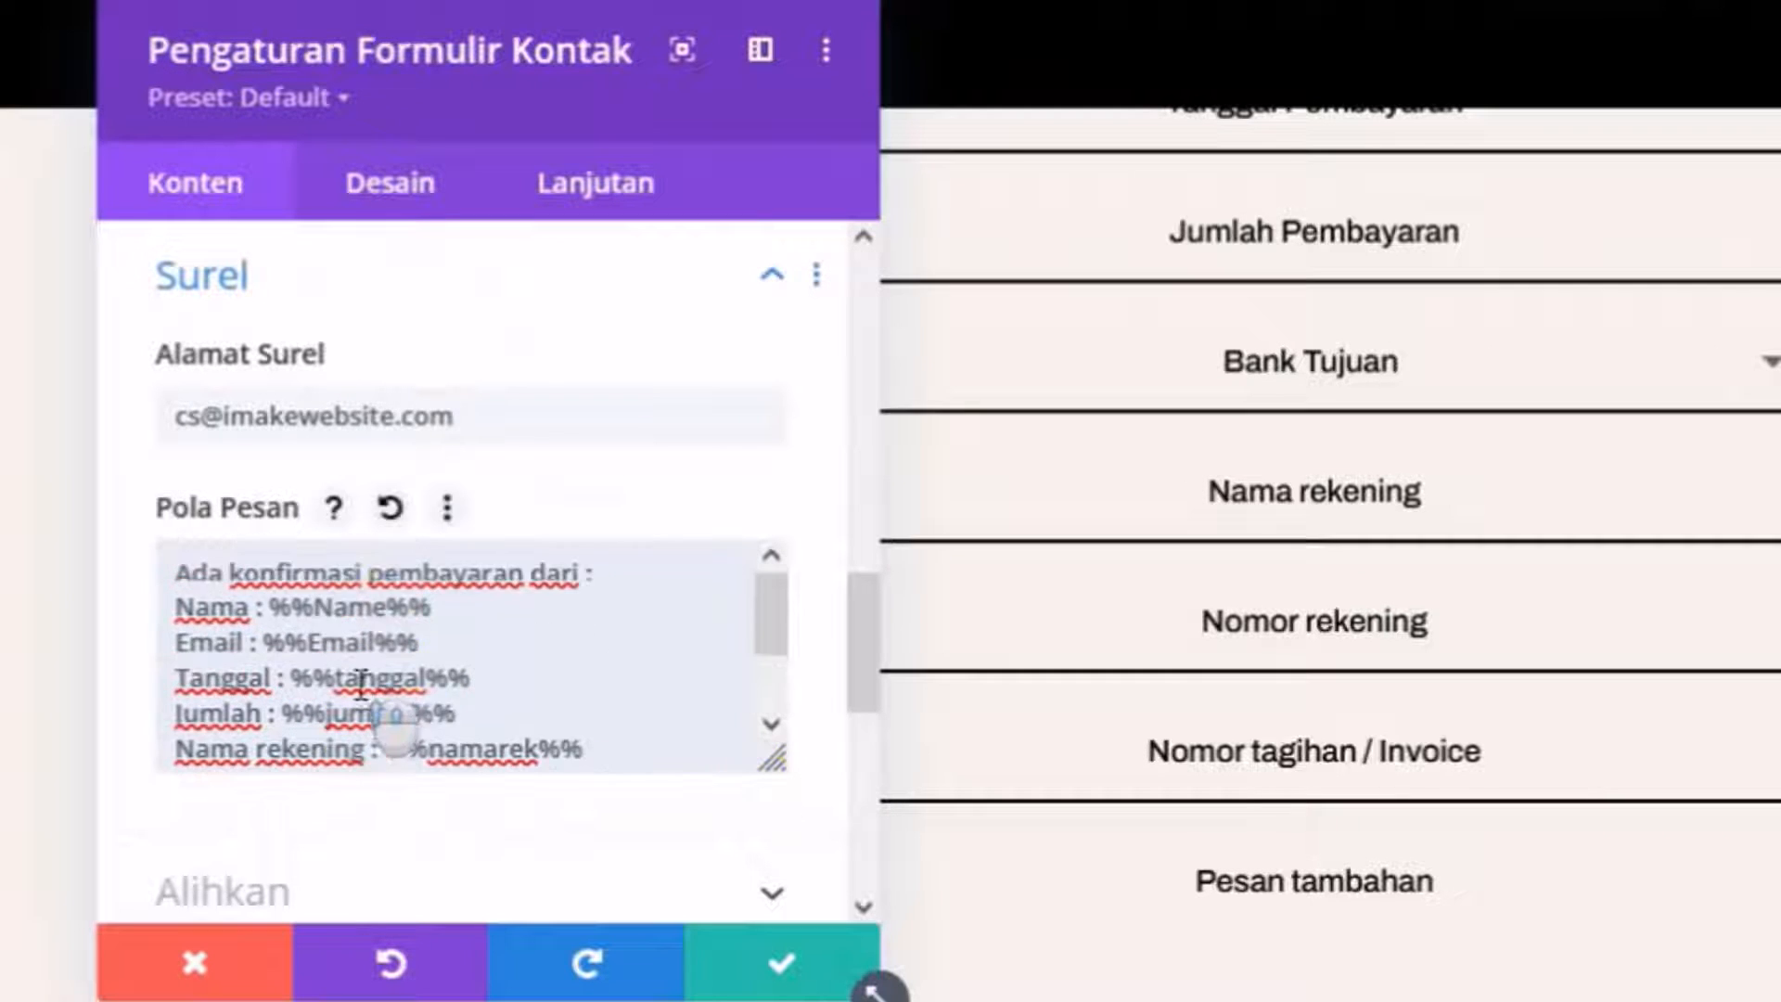
{"action": "scroll", "coordinate": [408, 696], "scroll_direction": "down", "scroll_amount": 4}
Switch Use Basic Captcha to YA under Spam Protection and save the form settings.
{"action": "left_click", "coordinate": [397, 584]}
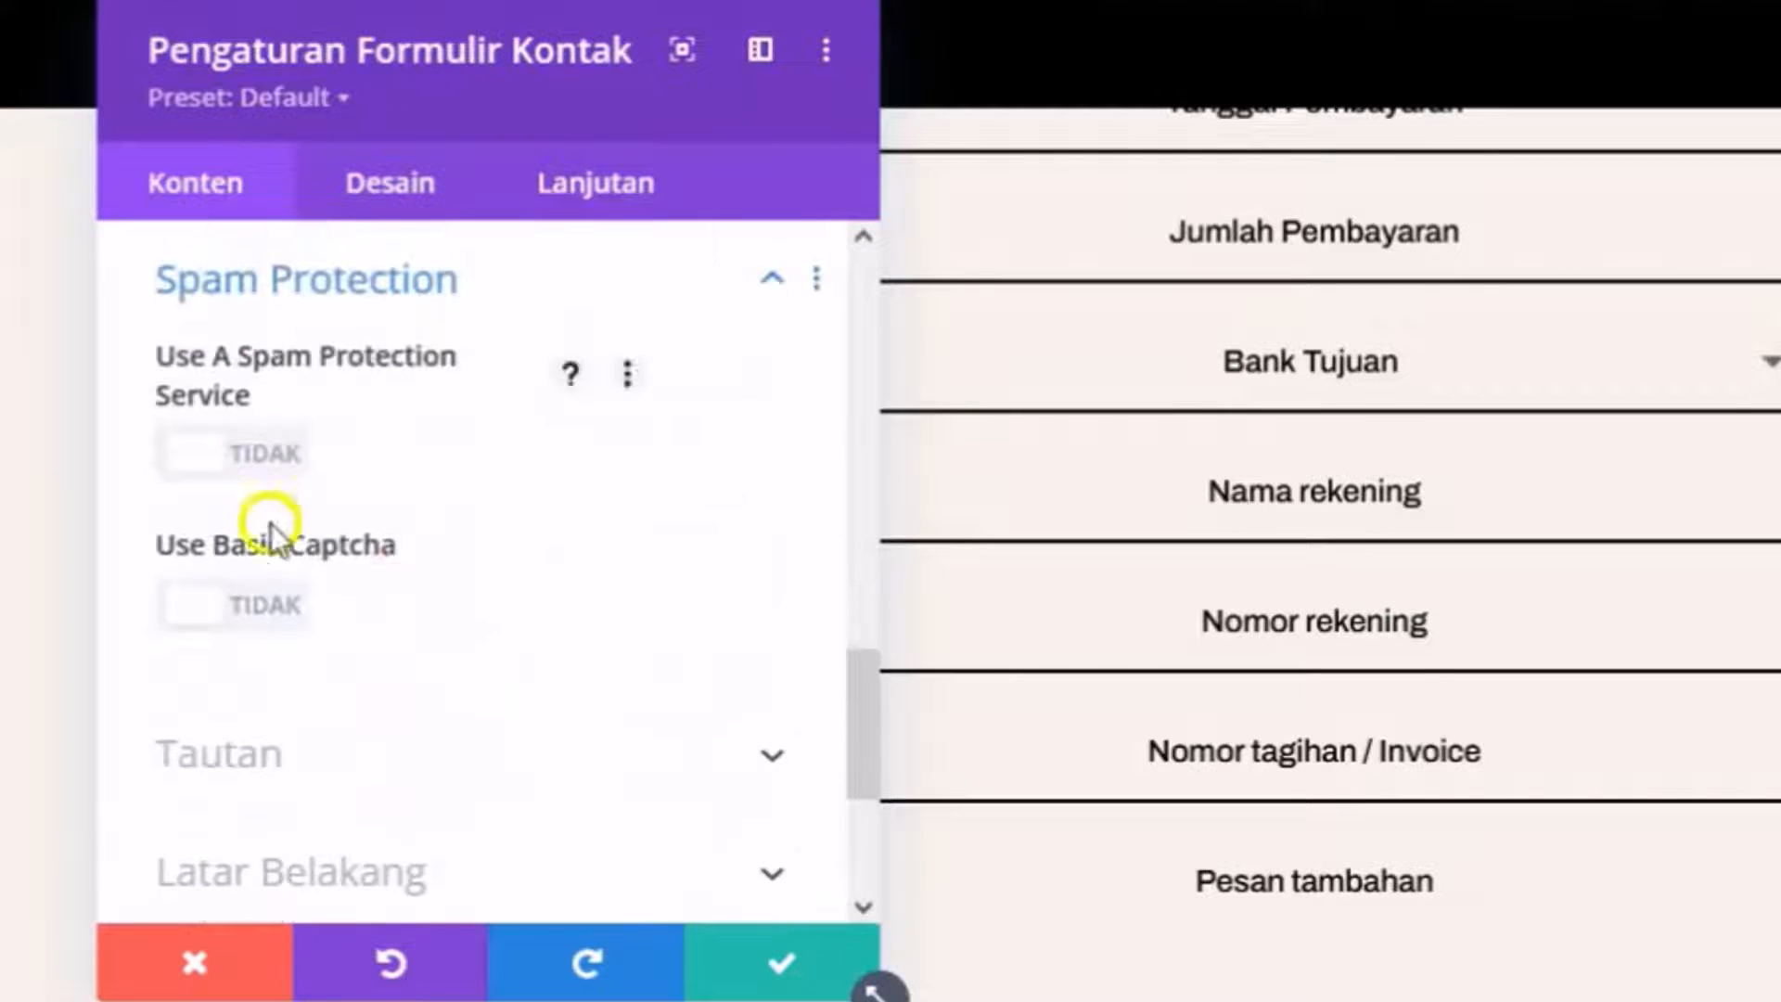
{"action": "left_click", "coordinate": [278, 617]}
{"action": "scroll", "coordinate": [1129, 794], "scroll_direction": "down", "scroll_amount": 4}
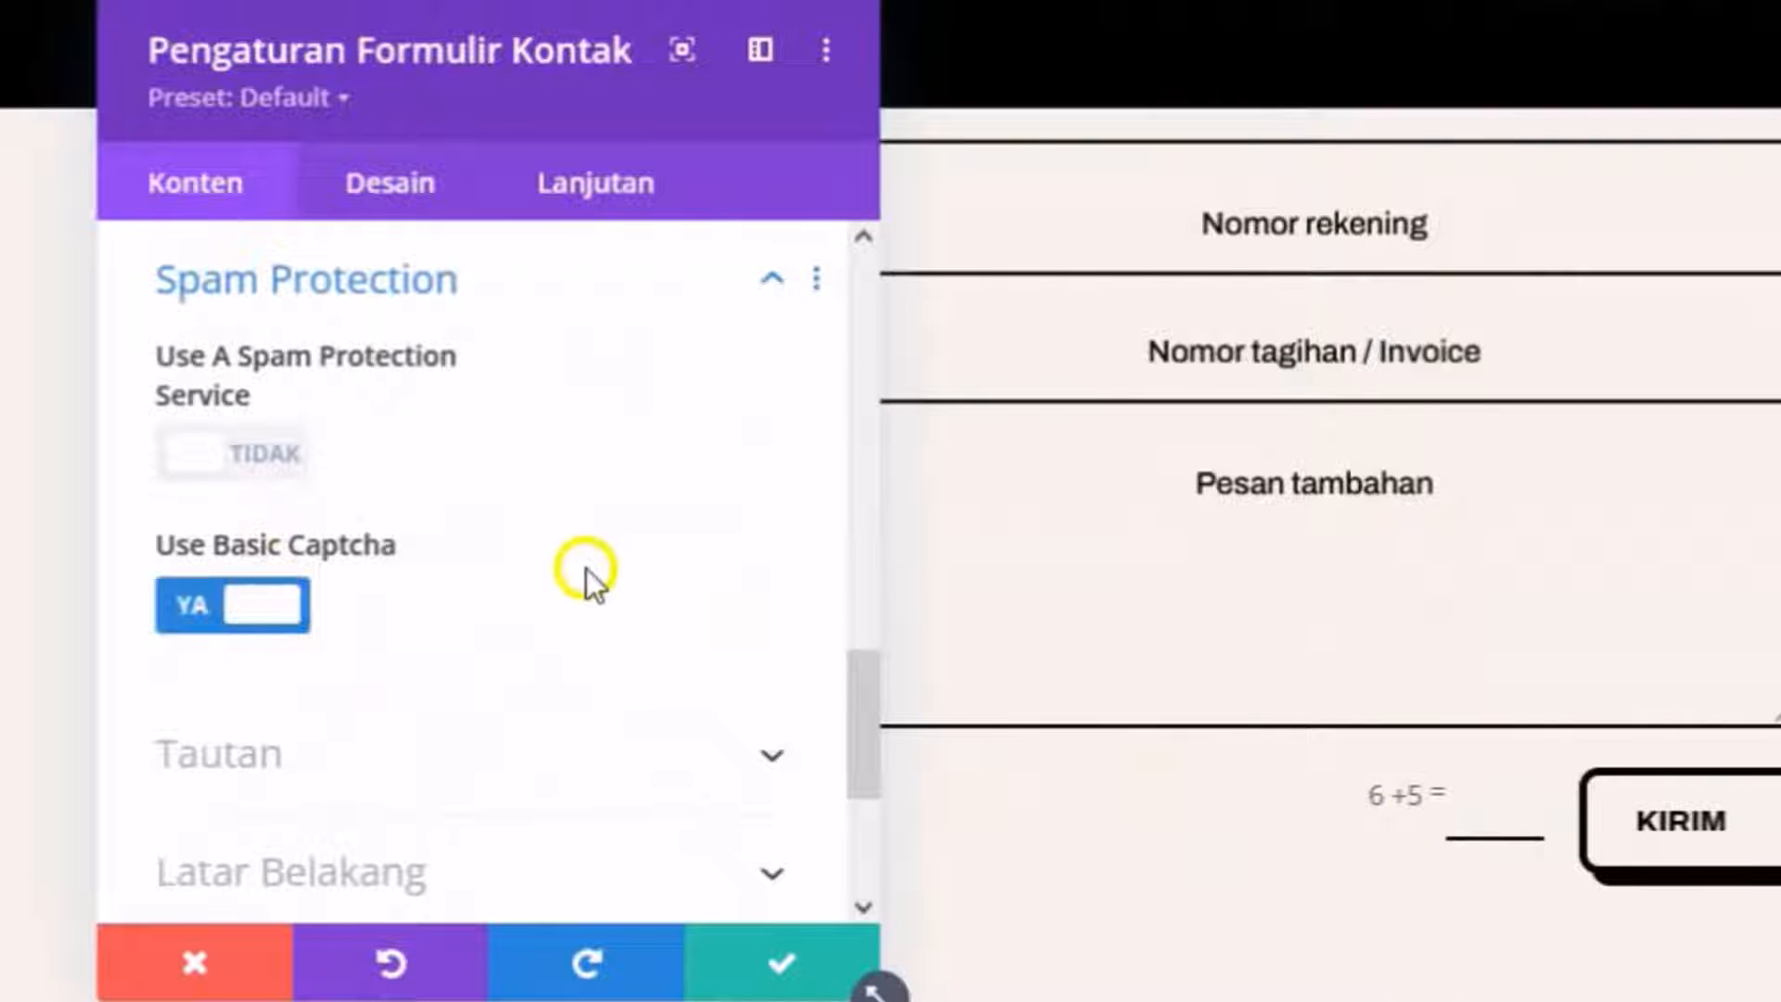
{"action": "scroll", "coordinate": [584, 565], "scroll_direction": "down", "scroll_amount": 2}
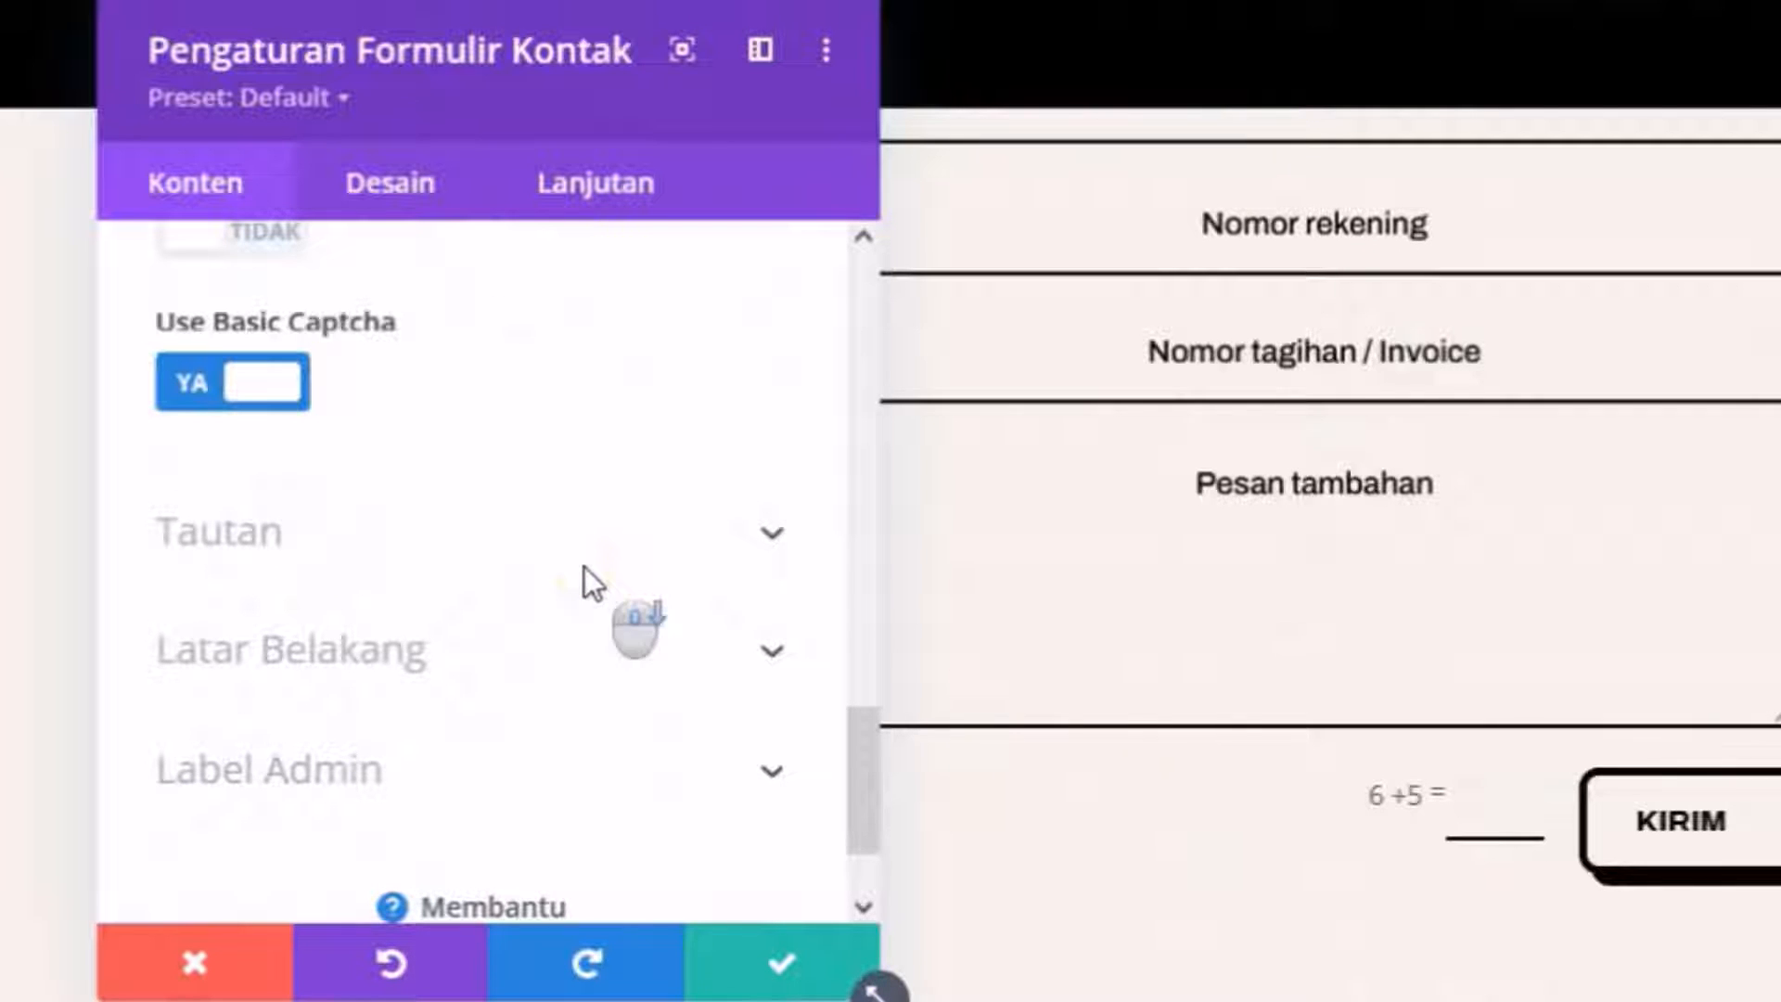
{"action": "scroll", "coordinate": [584, 565], "scroll_direction": "down", "scroll_amount": 2}
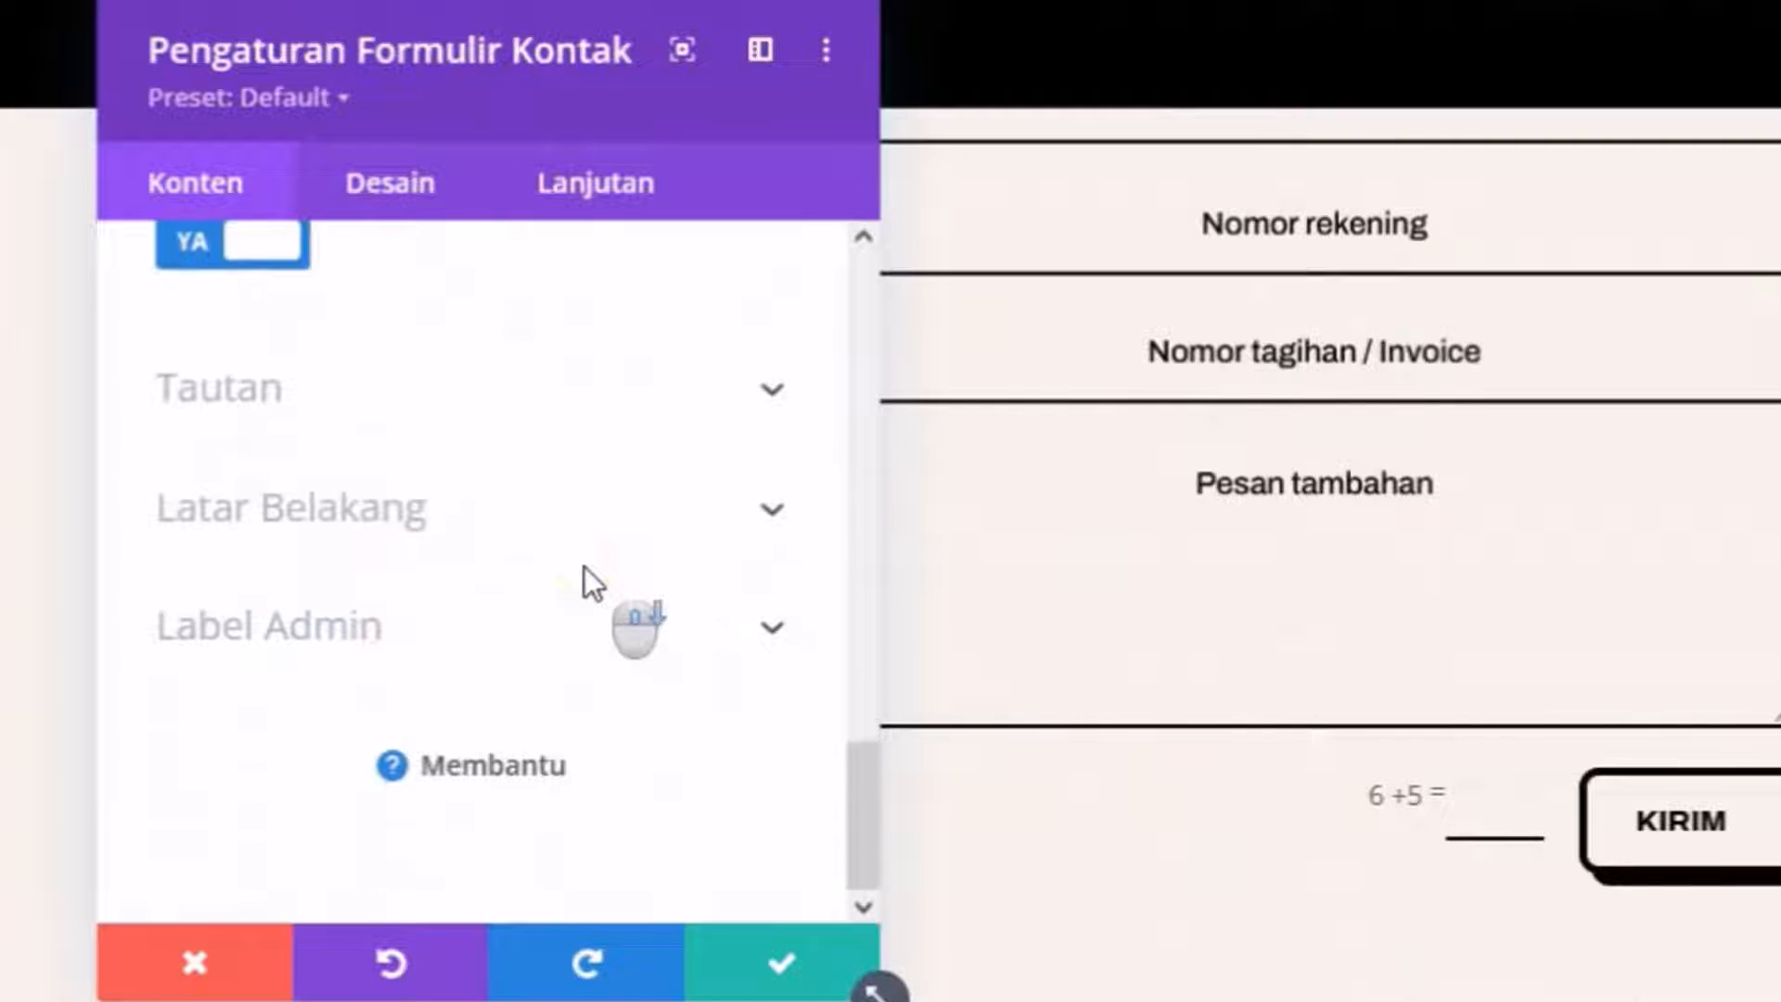
{"action": "left_click", "coordinate": [779, 969]}
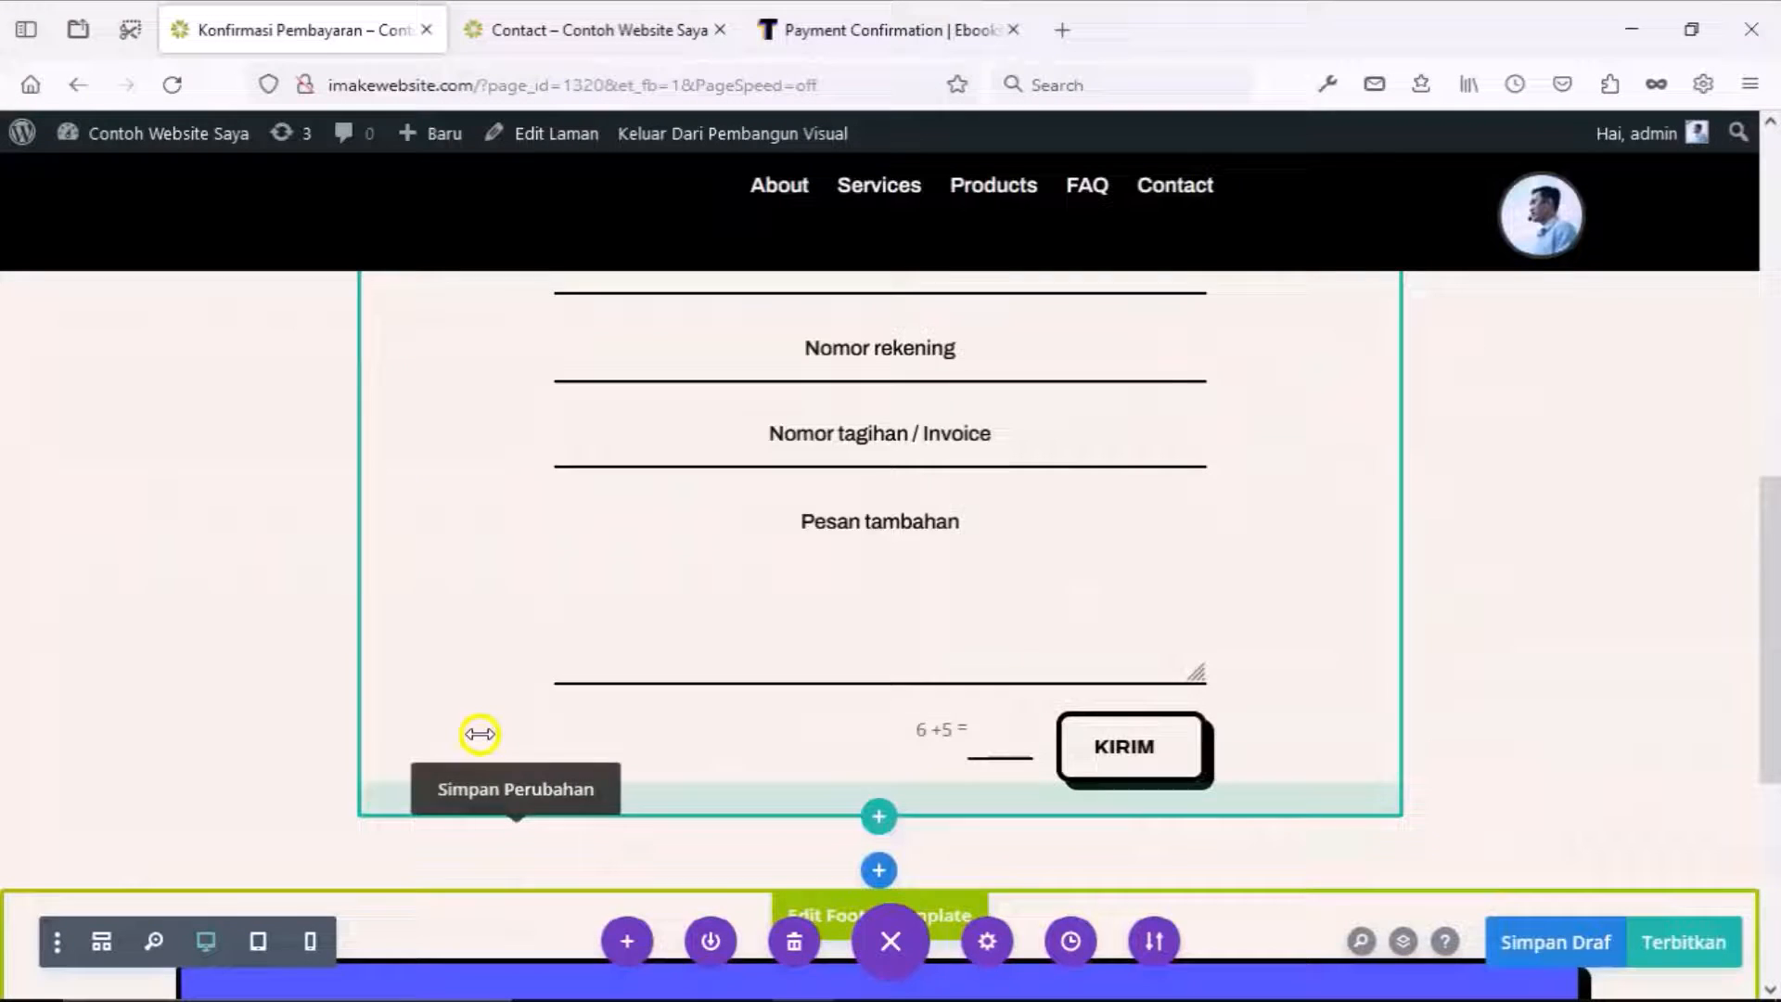
Publish the Konfirmasi Pembayaran page.
{"action": "scroll", "coordinate": [715, 801], "scroll_direction": "up", "scroll_amount": 4}
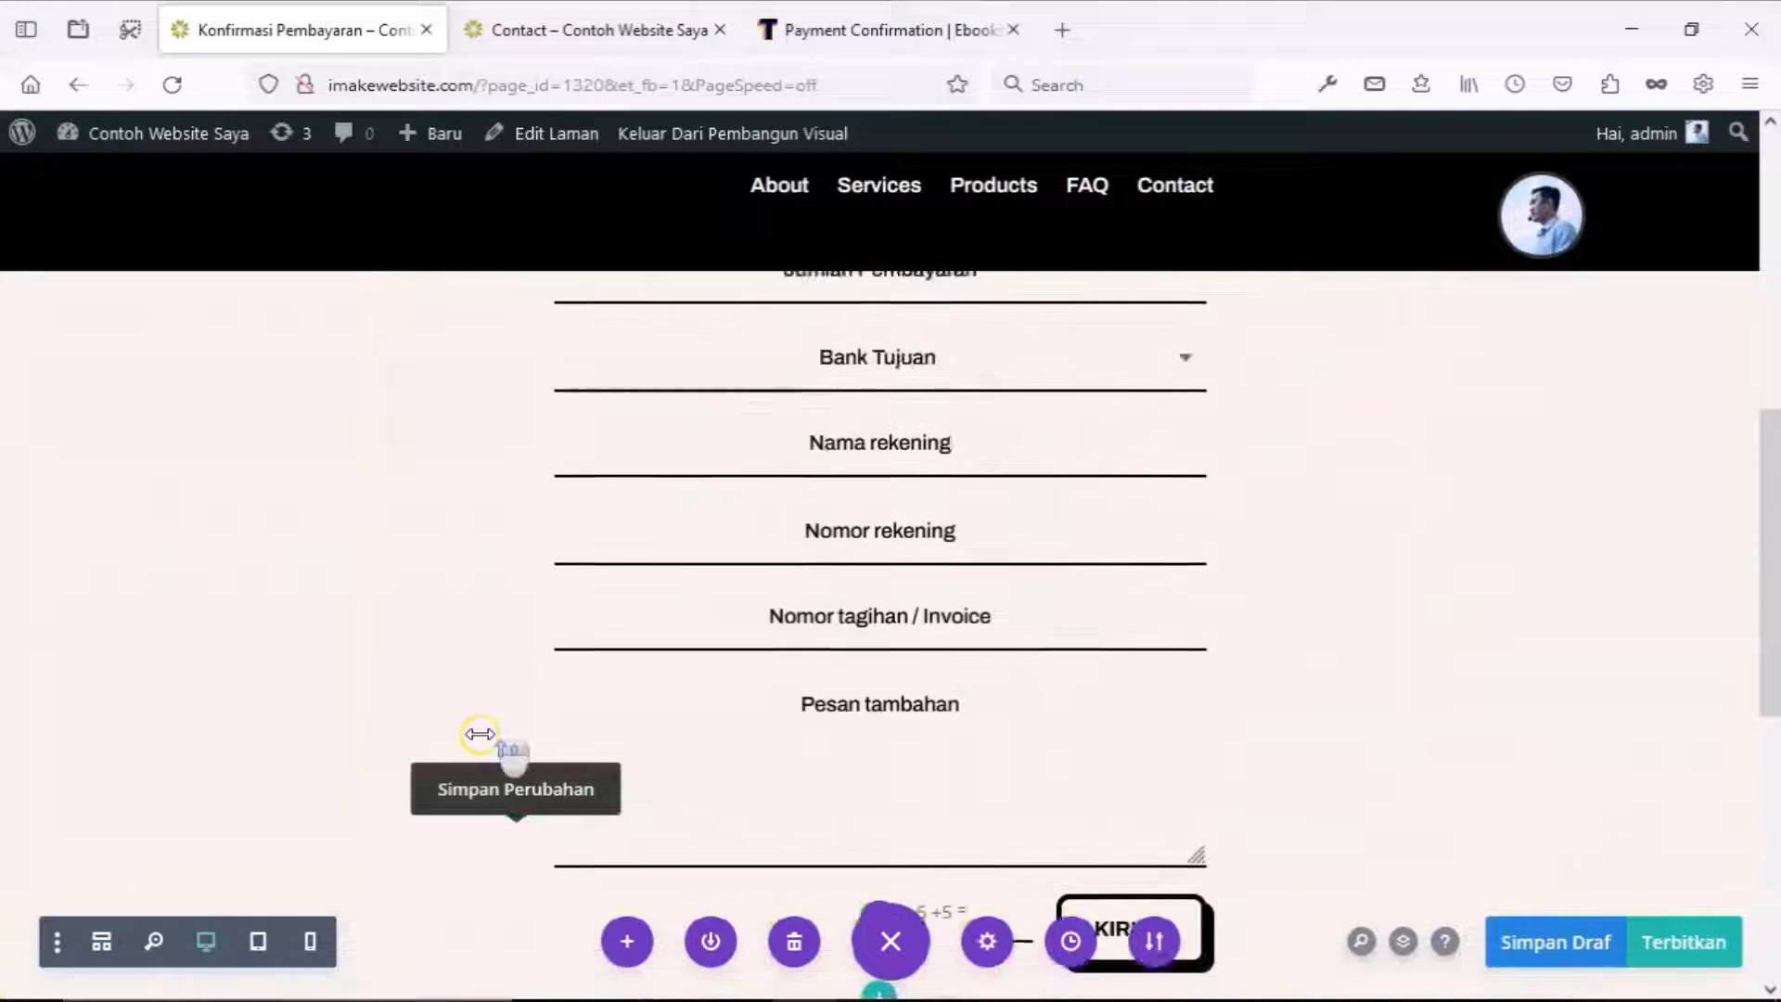
{"action": "scroll", "coordinate": [479, 733], "scroll_direction": "up", "scroll_amount": 1}
{"action": "scroll", "coordinate": [501, 730], "scroll_direction": "up", "scroll_amount": 4}
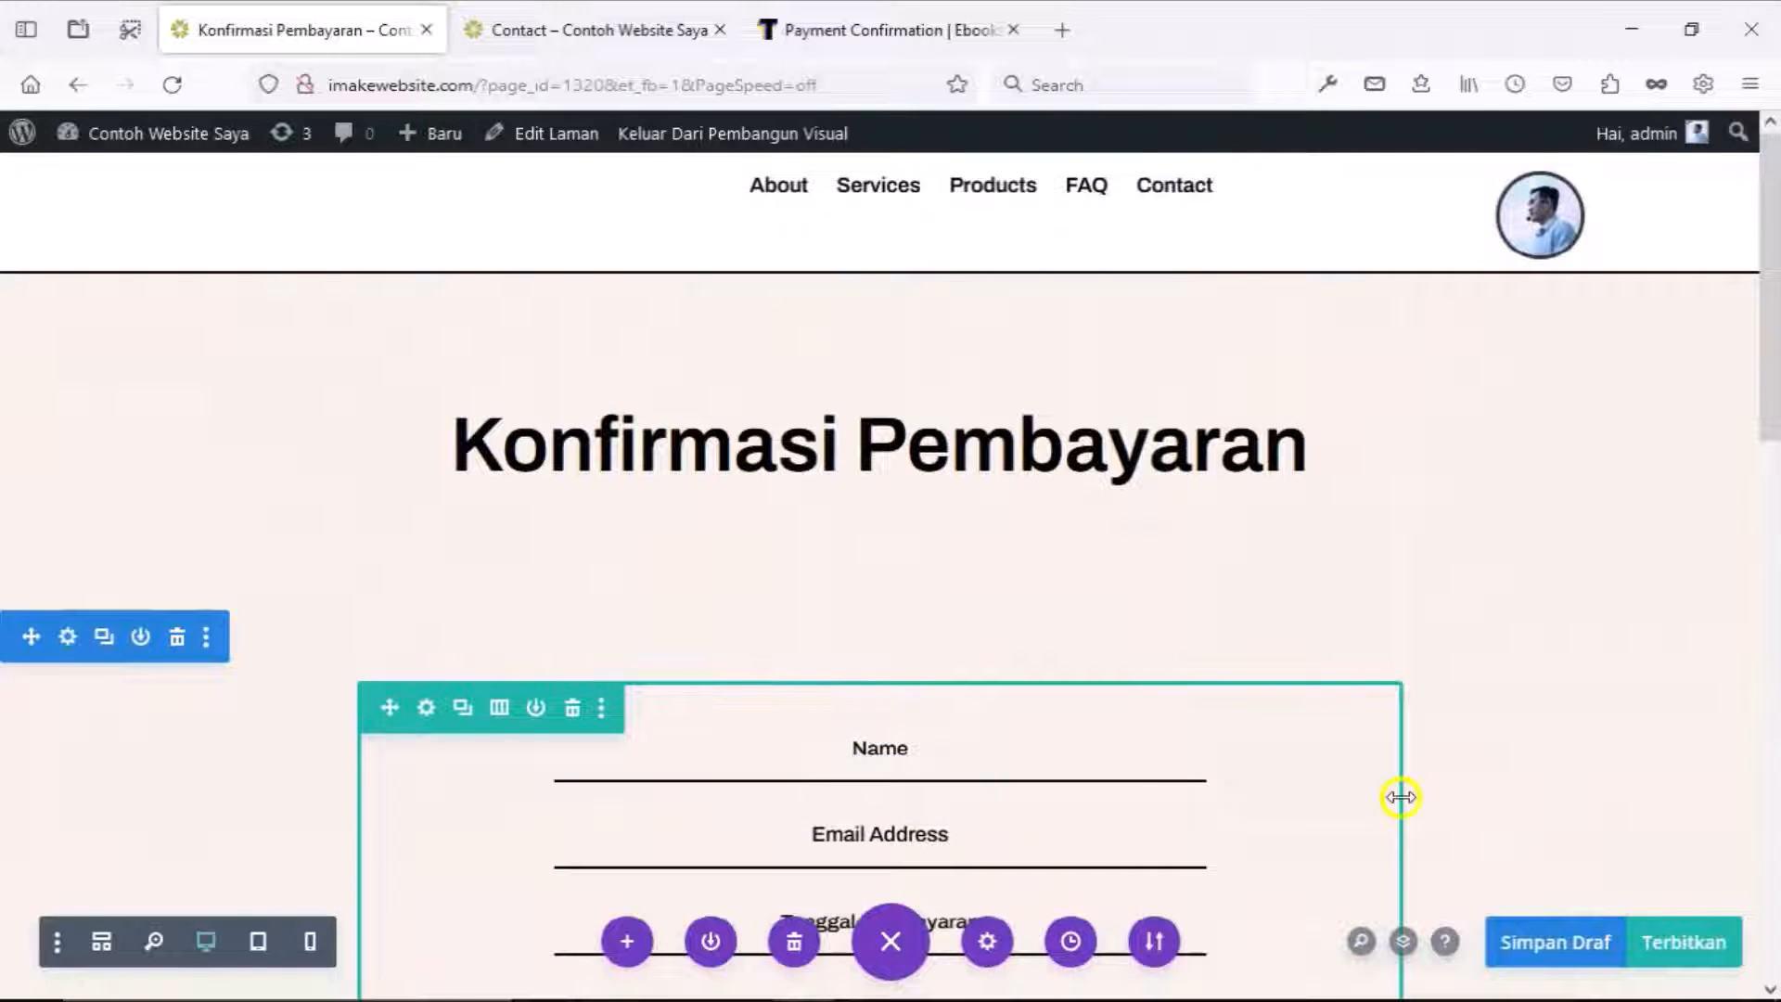
{"action": "scroll", "coordinate": [1539, 848], "scroll_direction": "down", "scroll_amount": 1}
{"action": "left_click", "coordinate": [1698, 955]}
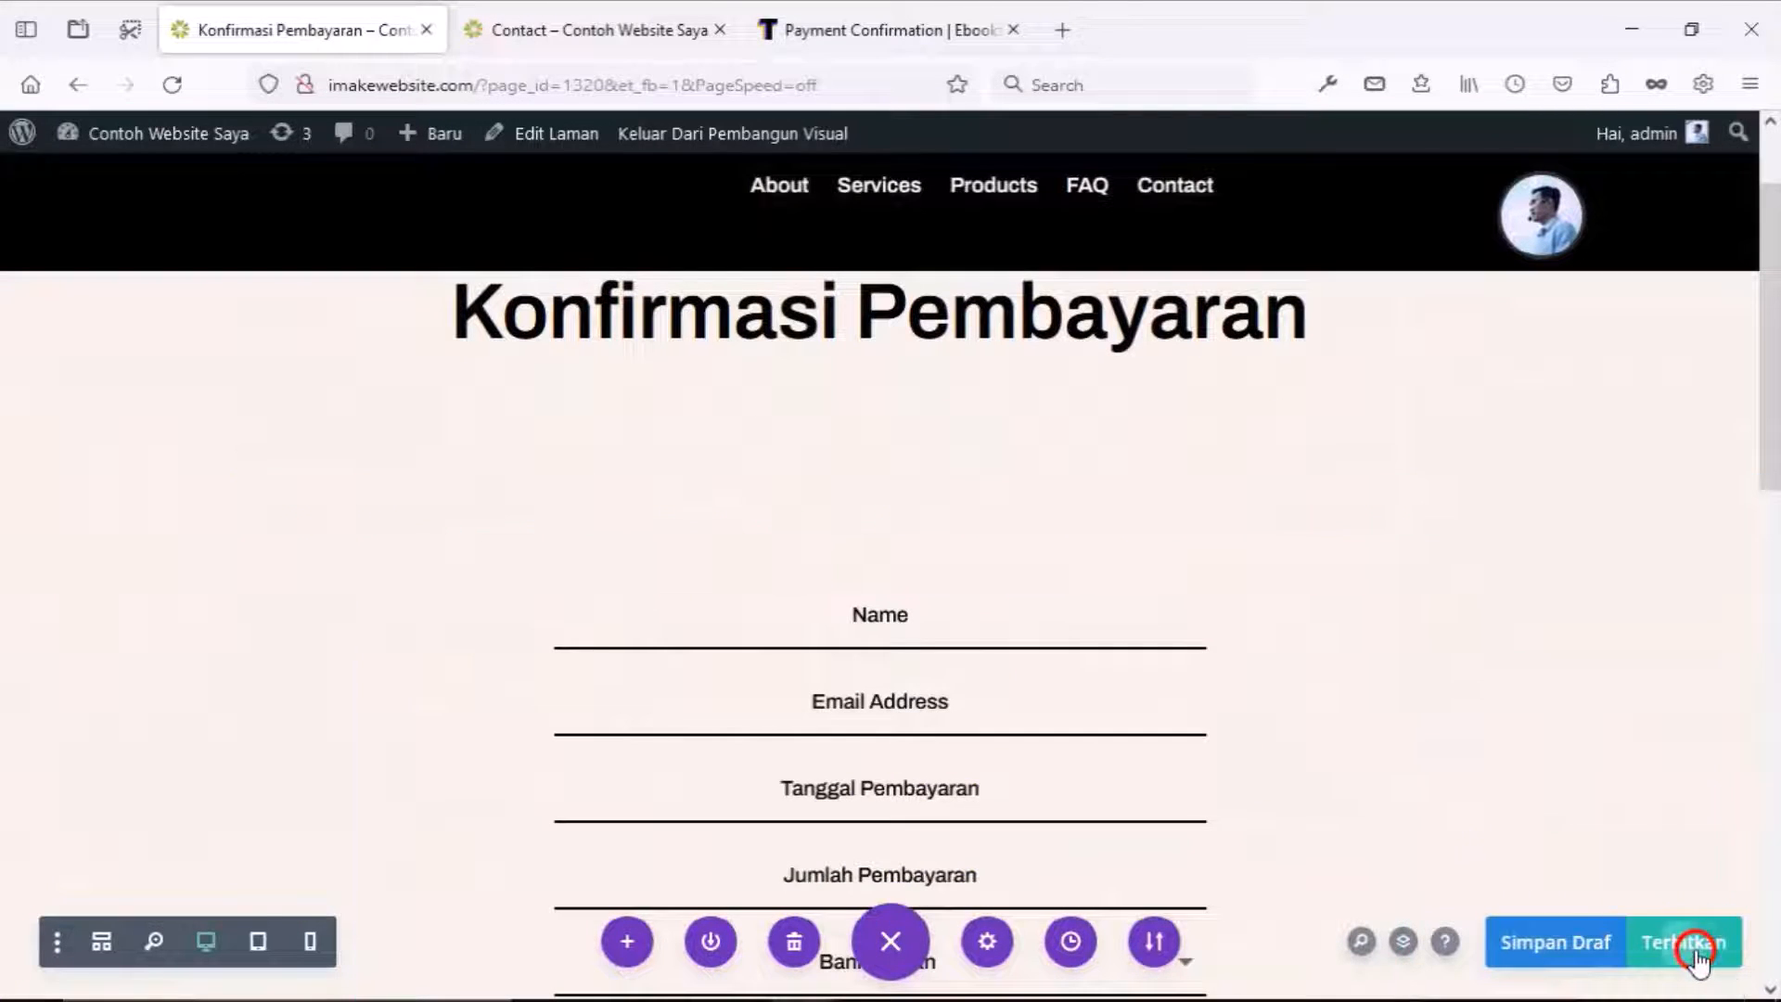
{"action": "right_click", "coordinate": [684, 149]}
On the live page in a new tab, pick BCA for Bank Tujuan and focus the captcha answer.
{"action": "left_click", "coordinate": [714, 168]}
{"action": "left_click", "coordinate": [555, 23]}
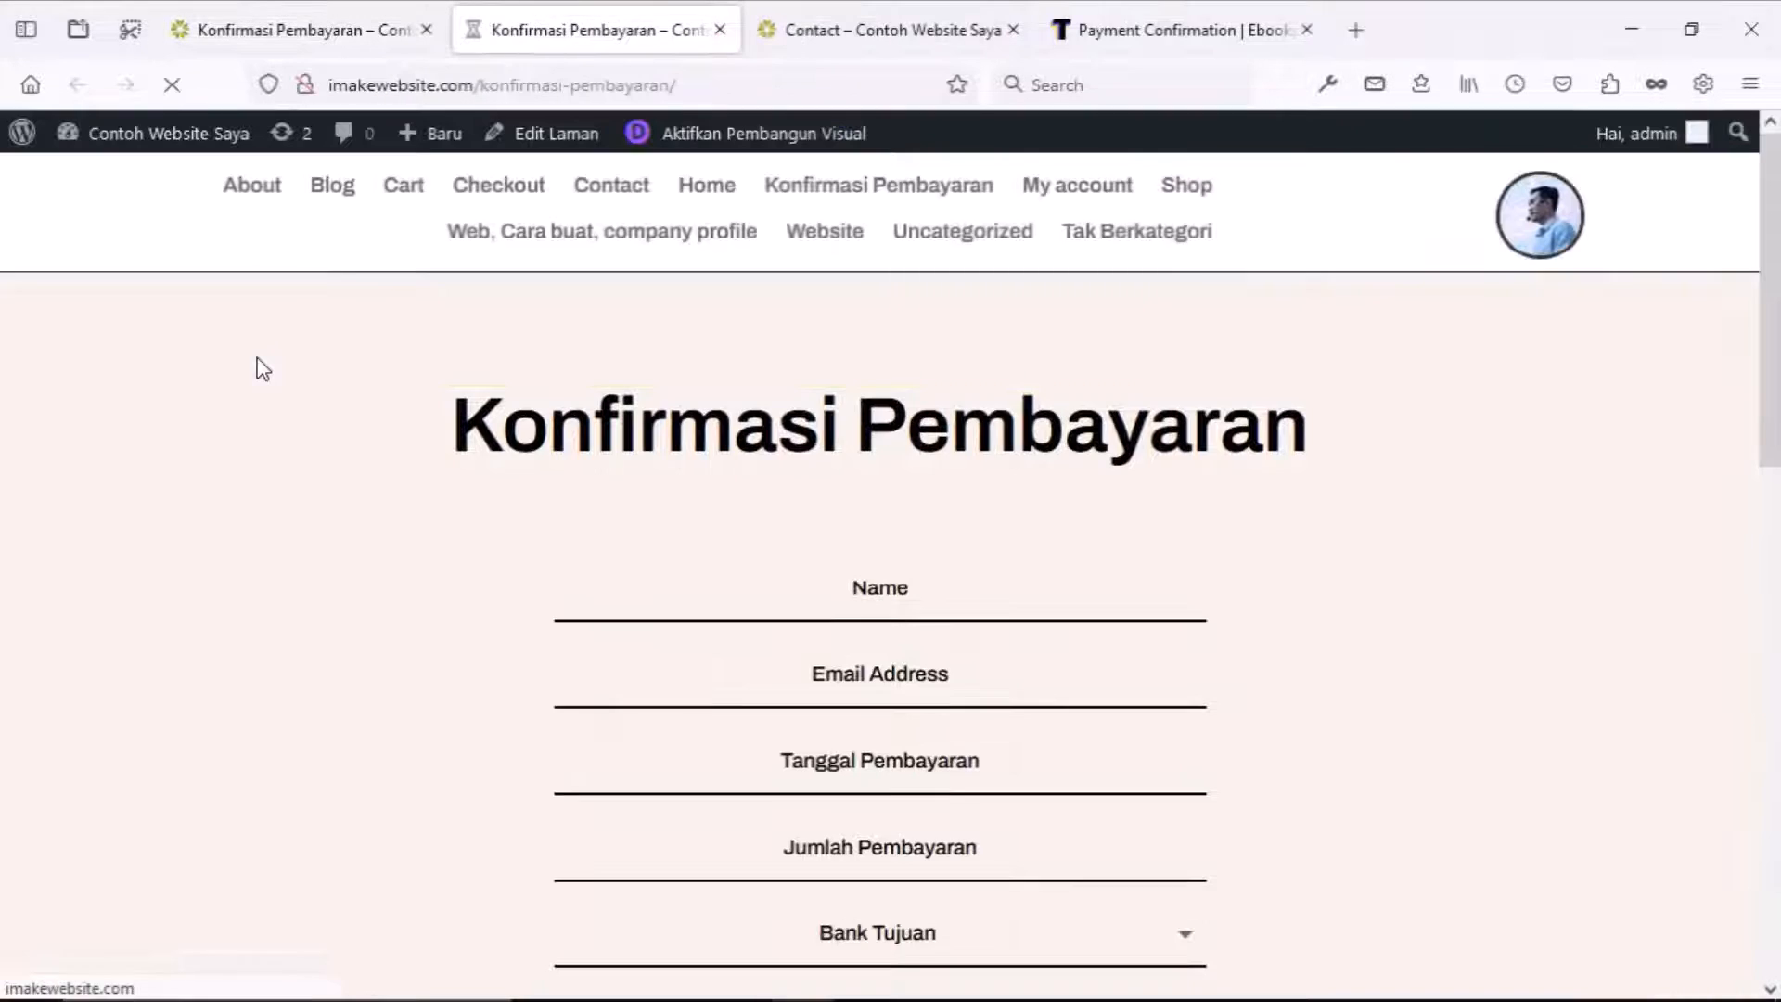
{"action": "scroll", "coordinate": [261, 366], "scroll_direction": "down", "scroll_amount": 3}
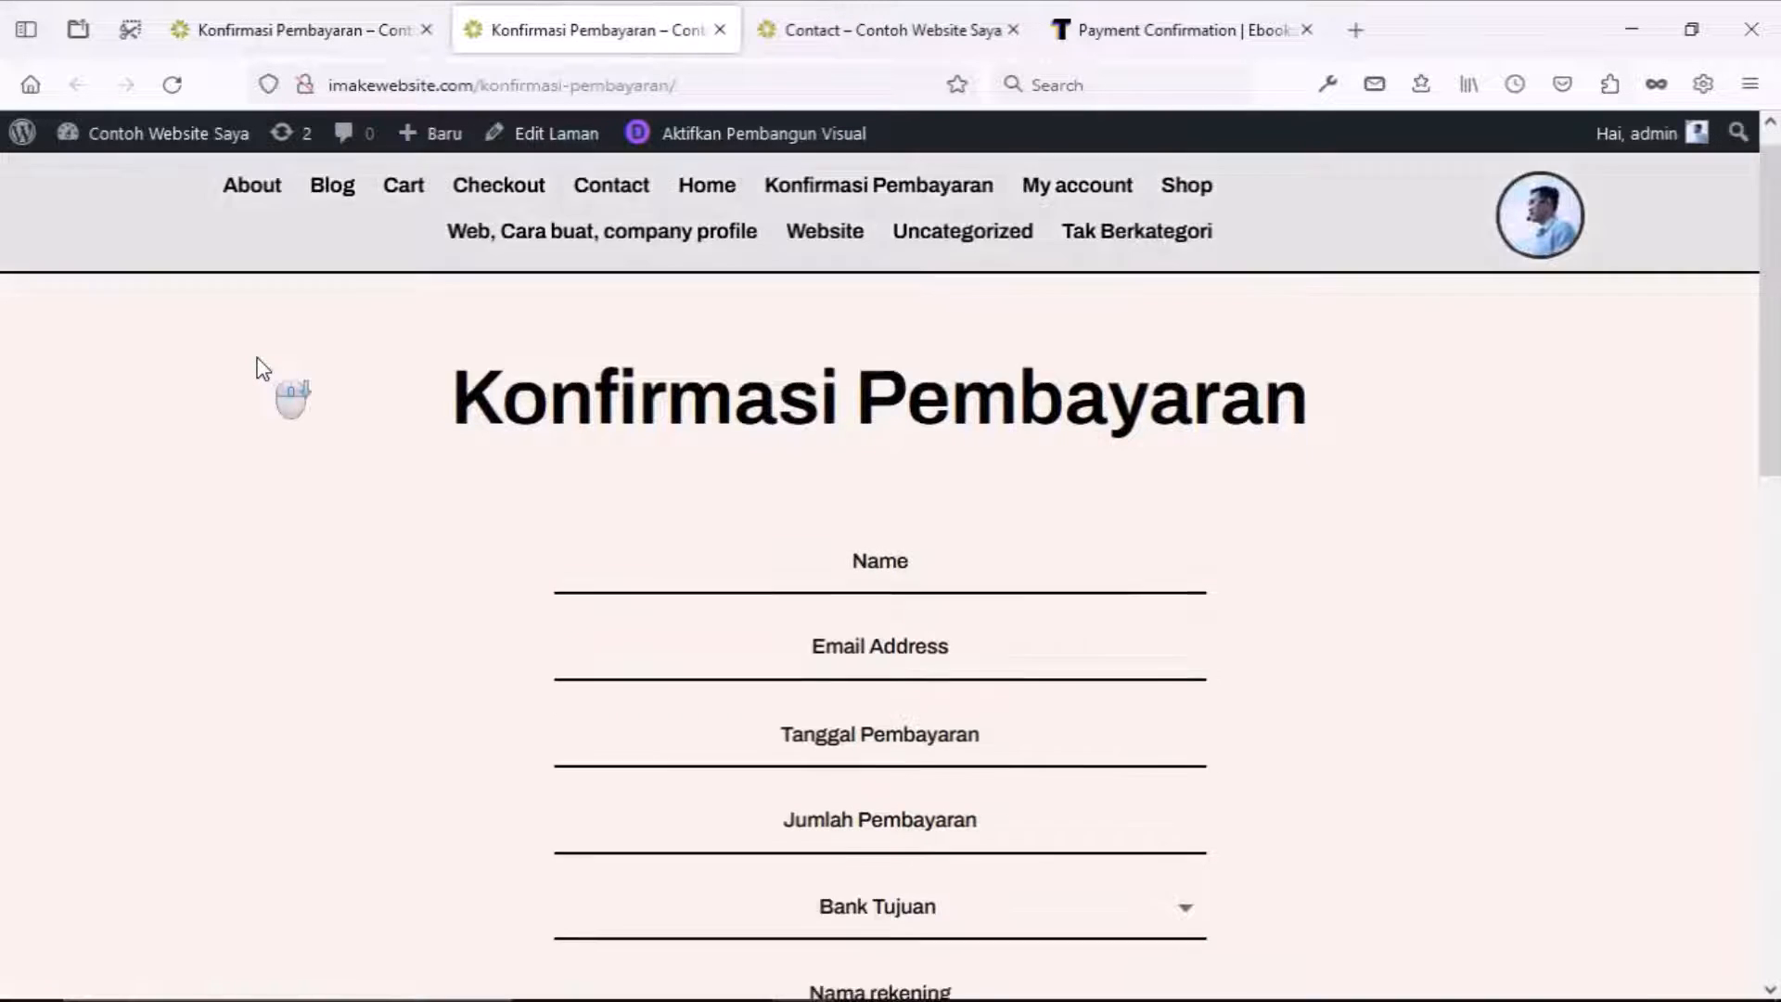
{"action": "scroll", "coordinate": [261, 366], "scroll_direction": "up", "scroll_amount": 3}
{"action": "scroll", "coordinate": [261, 366], "scroll_direction": "down", "scroll_amount": 3}
{"action": "left_click", "coordinate": [806, 674]}
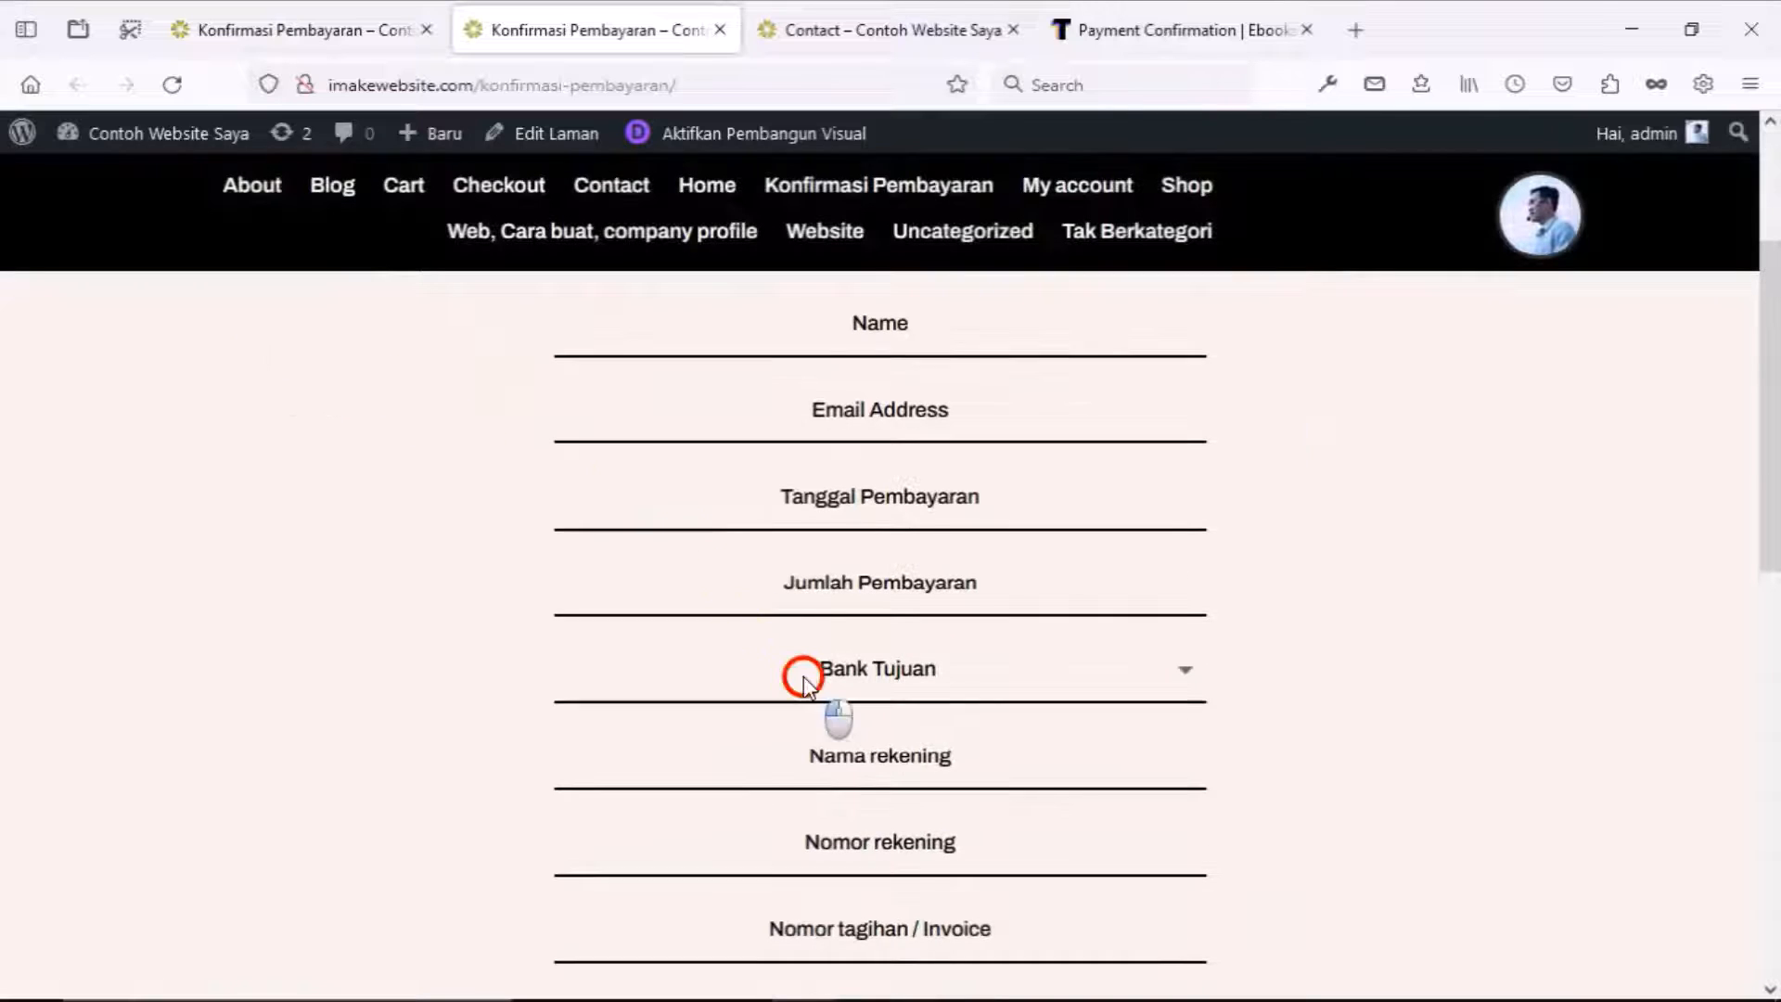
{"action": "left_click", "coordinate": [738, 778]}
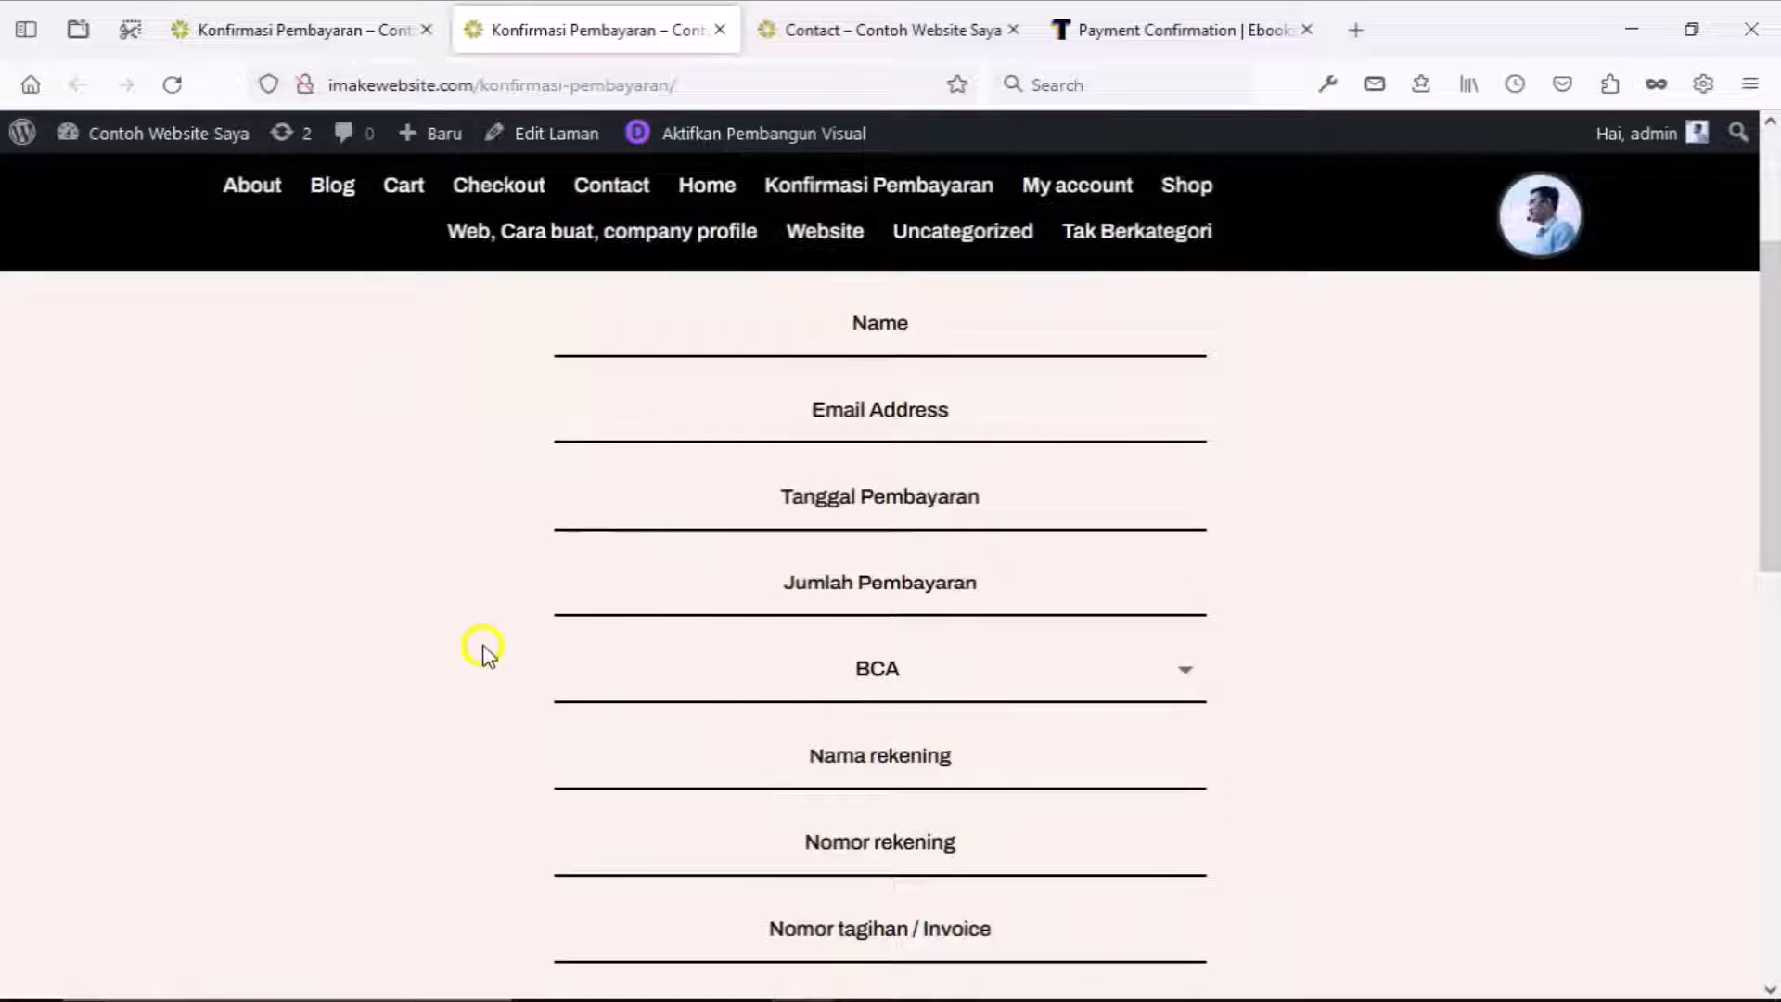
{"action": "scroll", "coordinate": [478, 645], "scroll_direction": "down", "scroll_amount": 5}
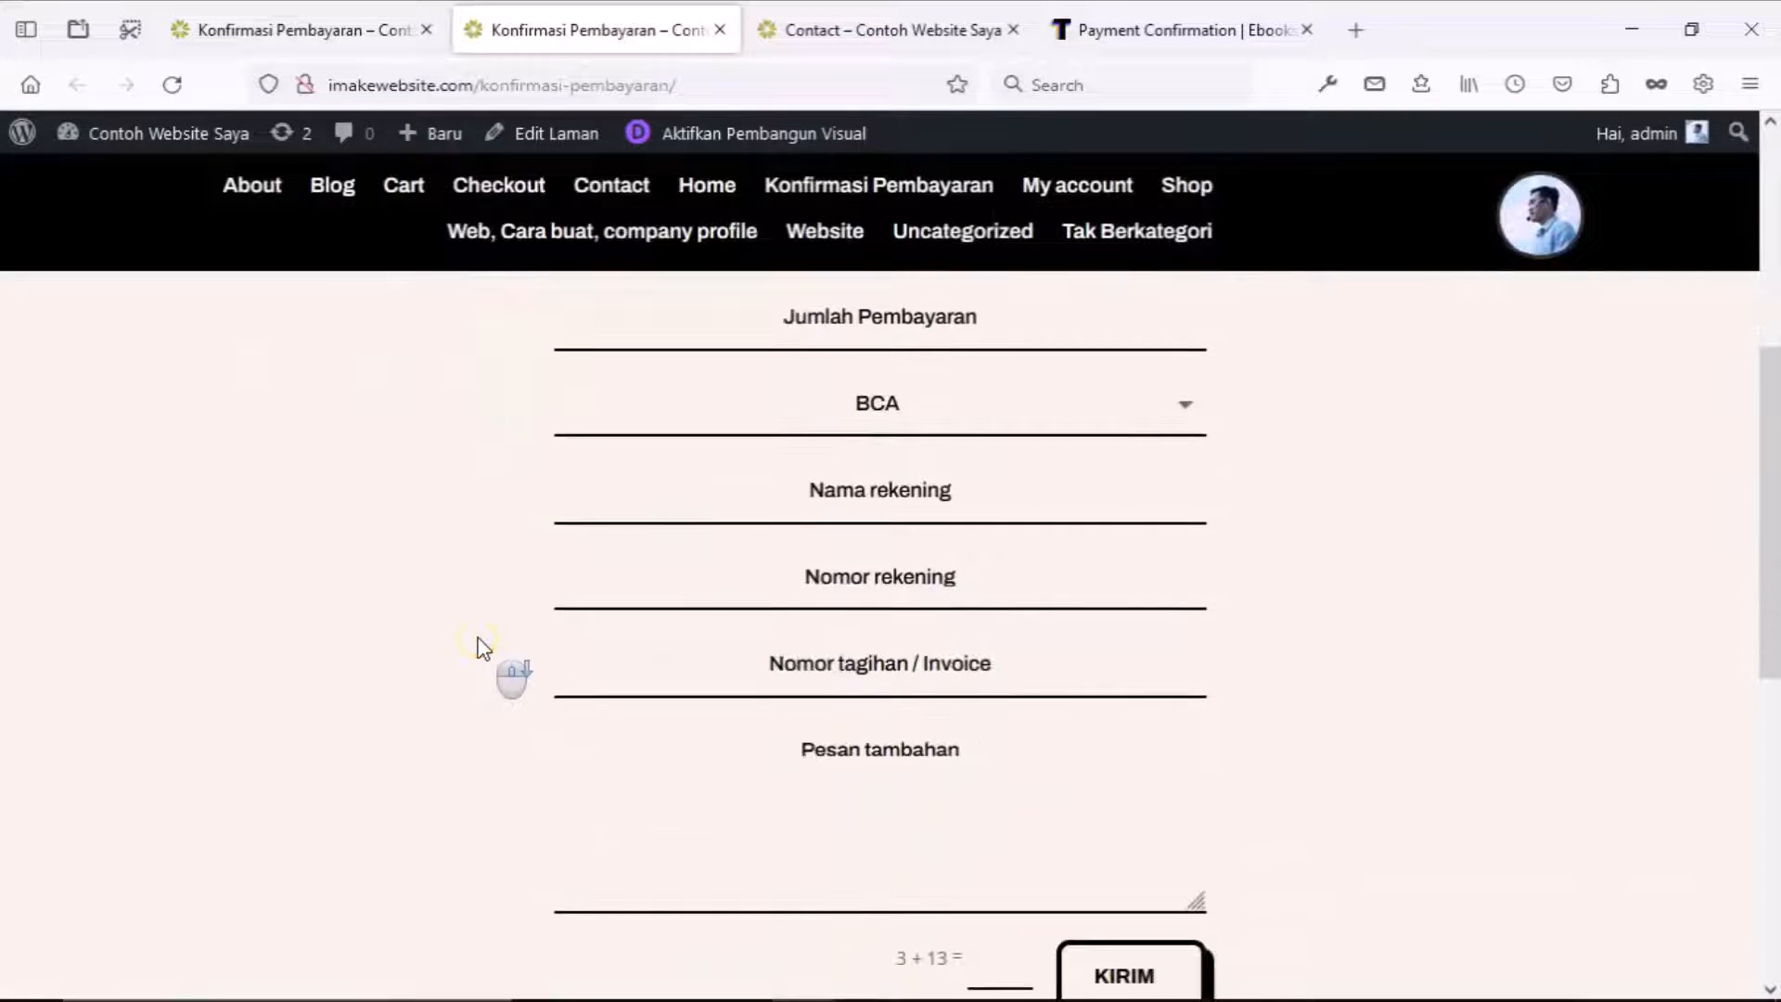
{"action": "scroll", "coordinate": [483, 647], "scroll_direction": "down", "scroll_amount": 2}
{"action": "left_click", "coordinate": [1002, 700]}
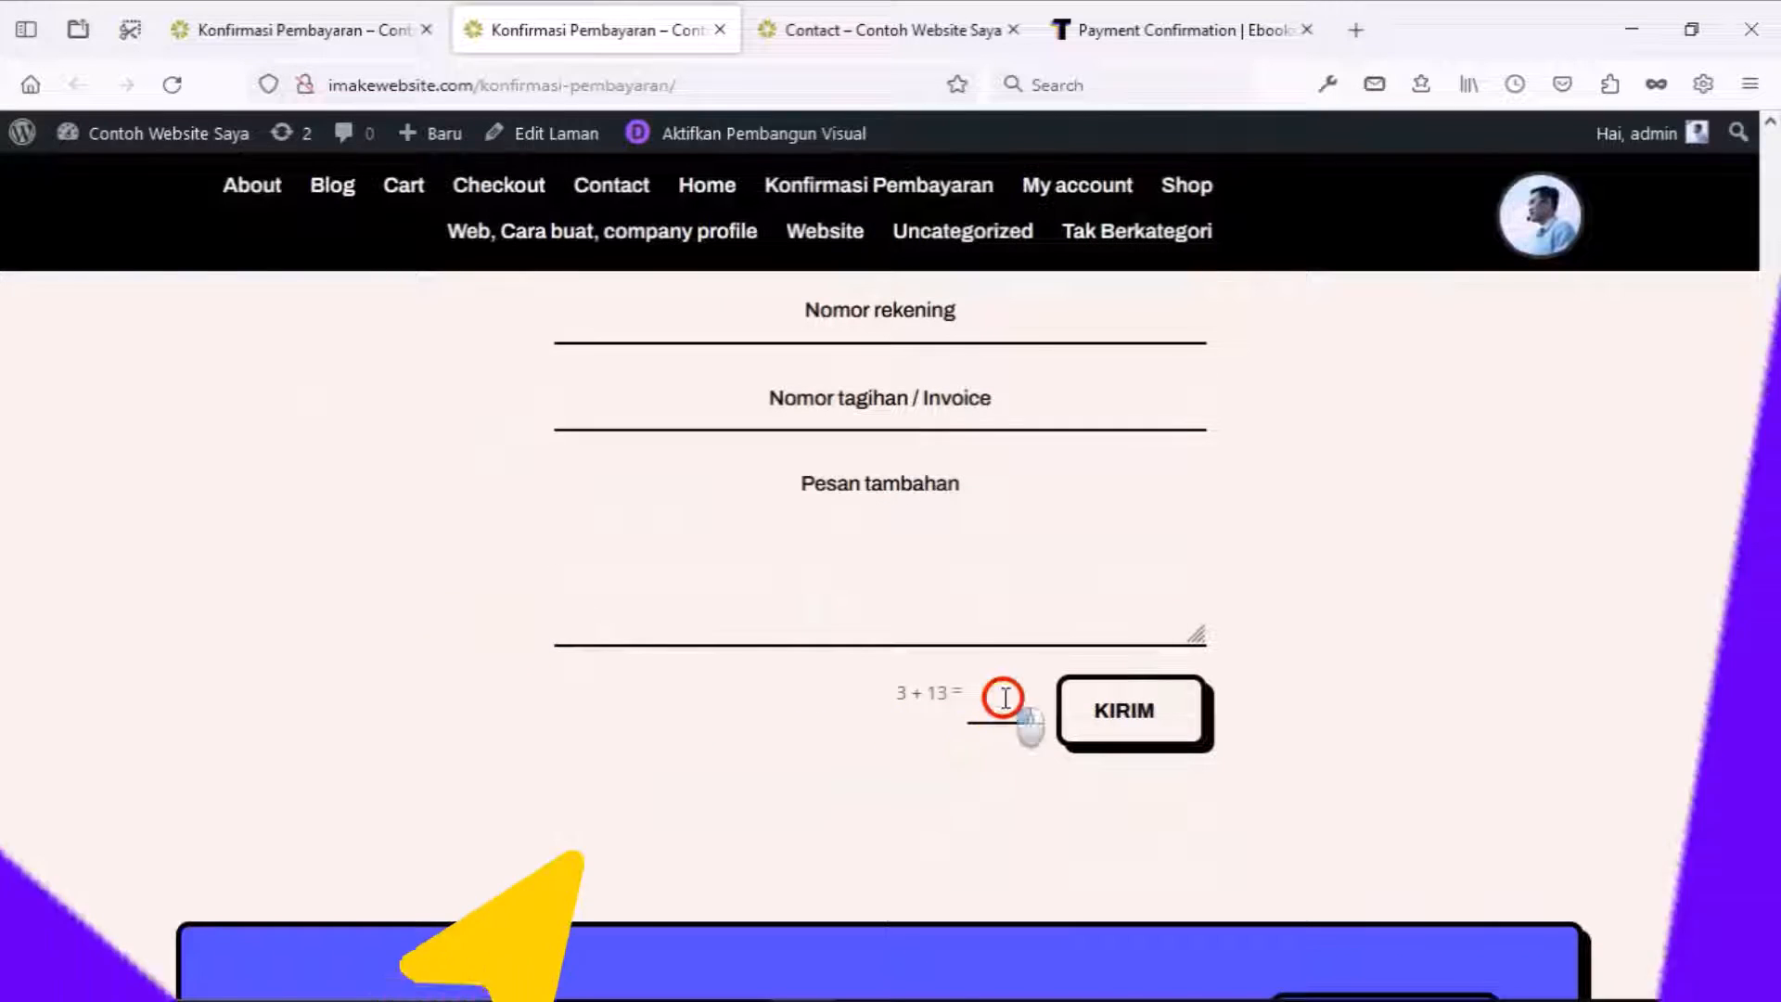
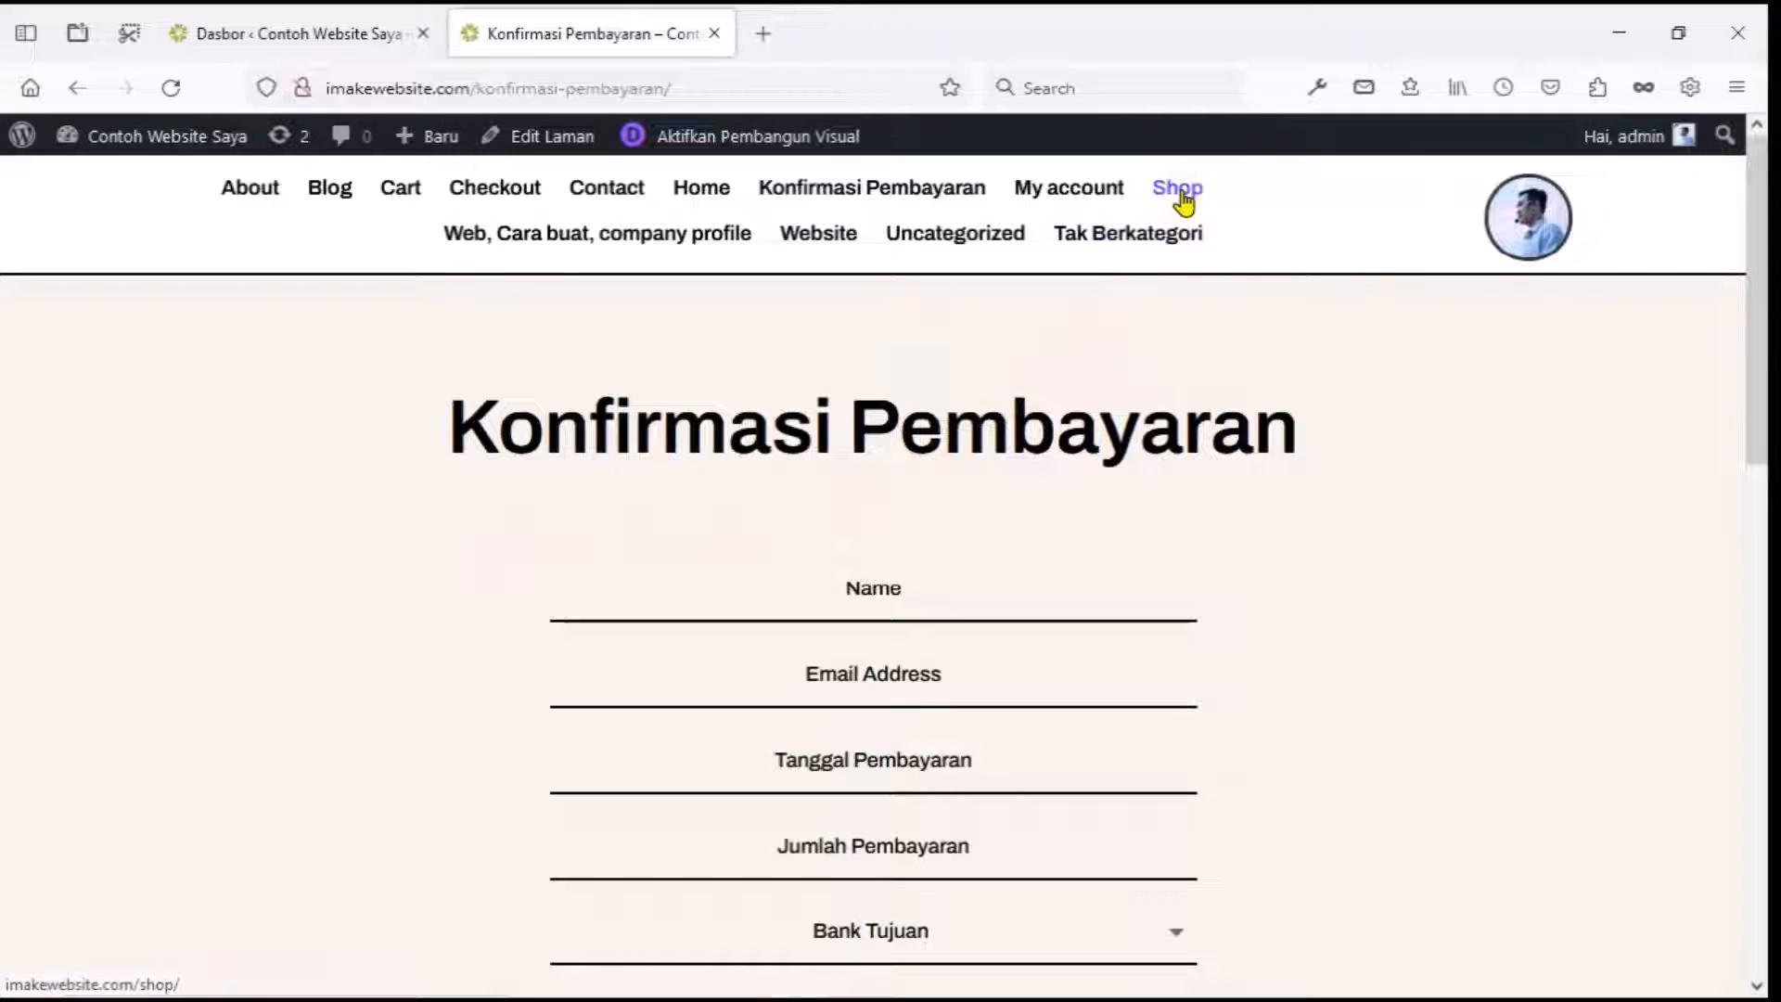
Open the Toko shop template's custom body layout in the Divi Theme Builder.
{"action": "left_click", "coordinate": [288, 30]}
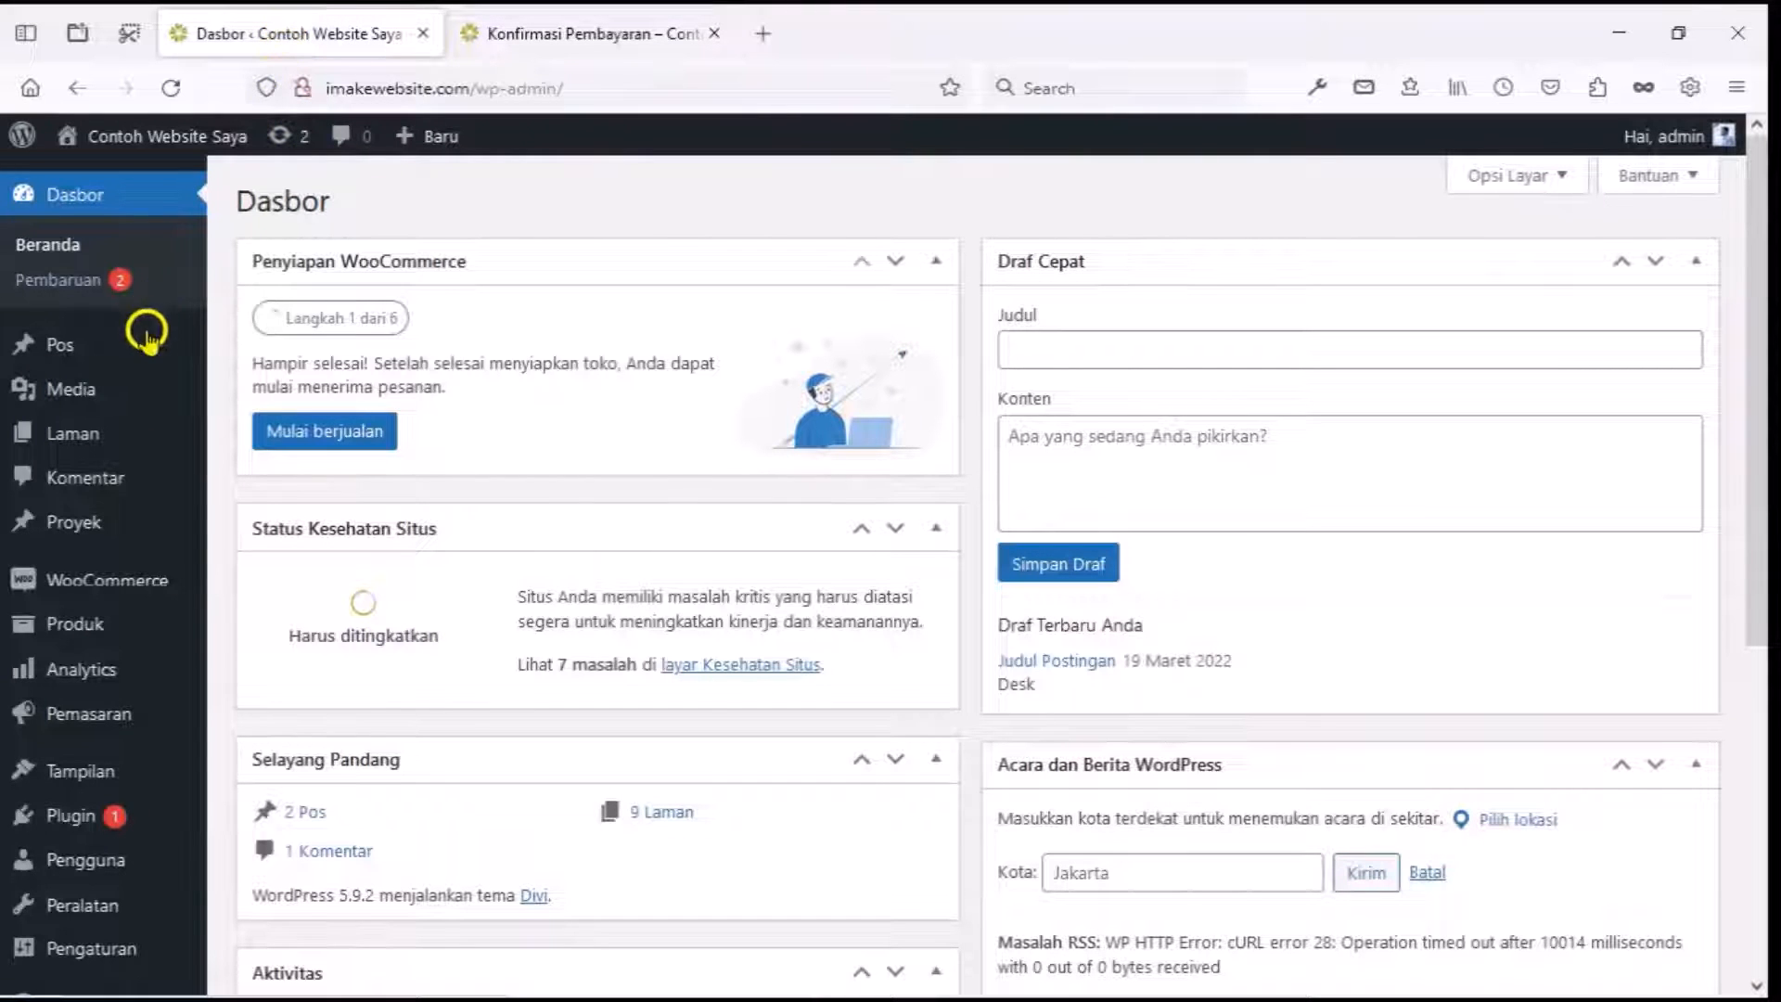
{"action": "scroll", "coordinate": [144, 455], "scroll_direction": "down", "scroll_amount": 5}
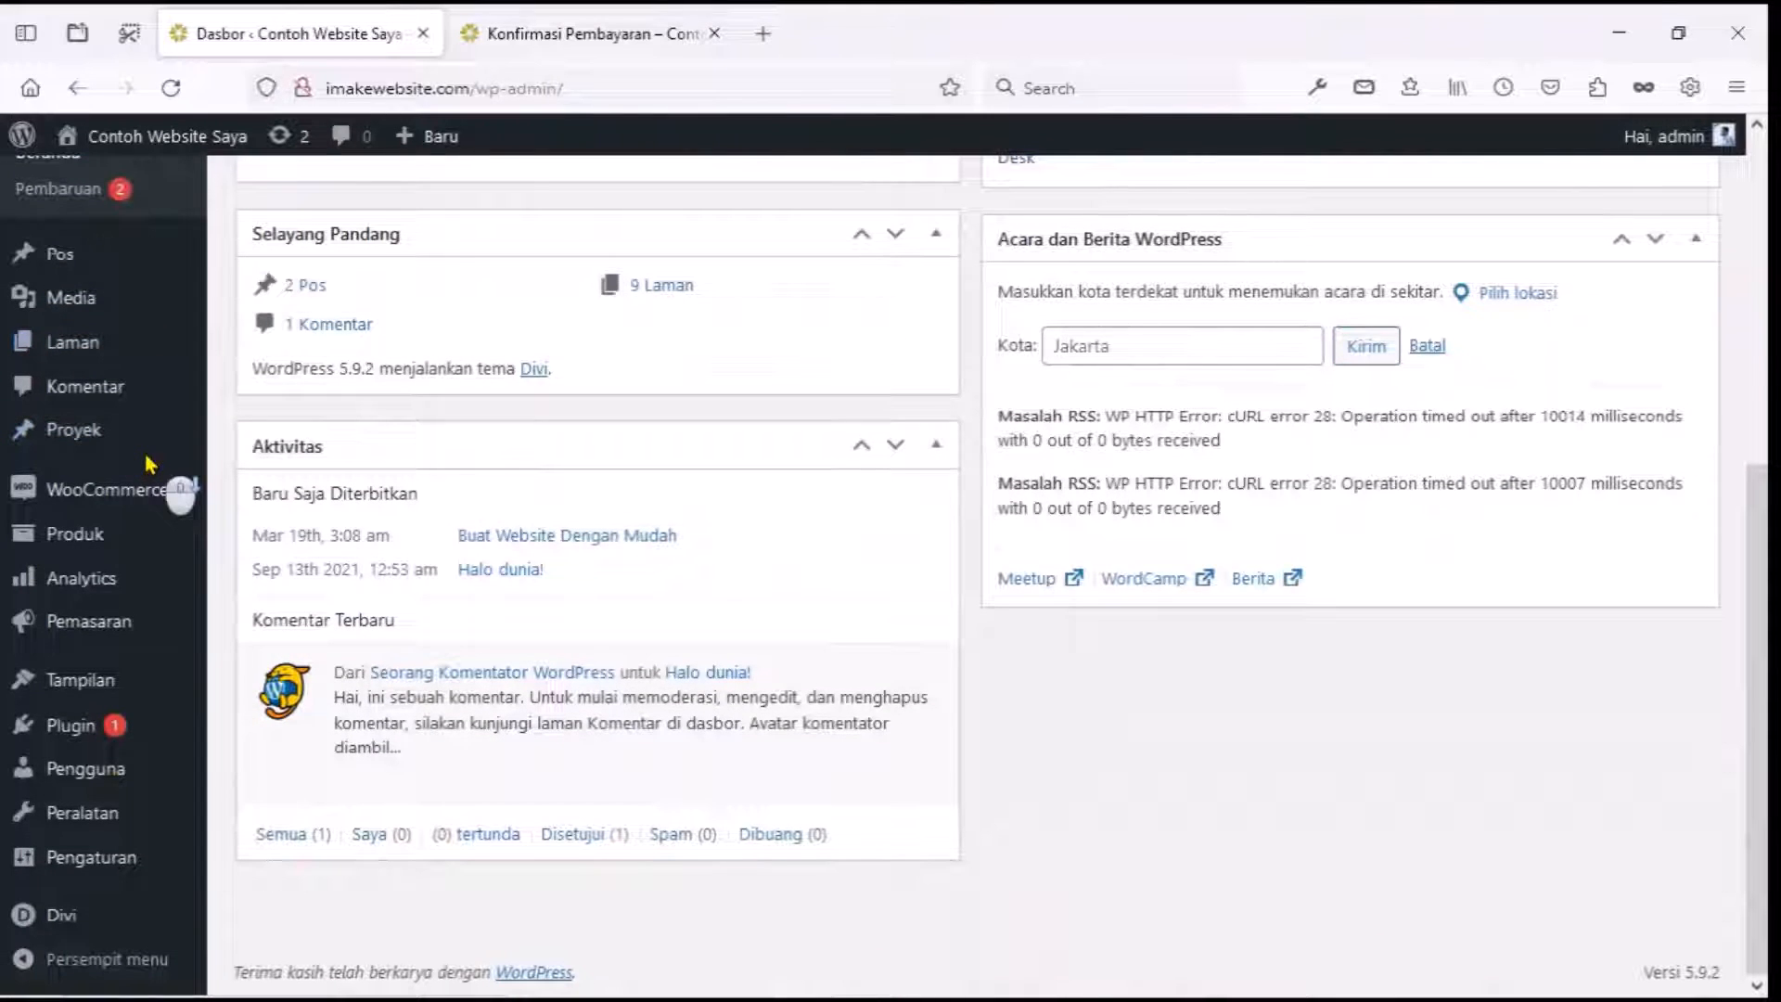
{"action": "mouse_move", "coordinate": [80, 920]}
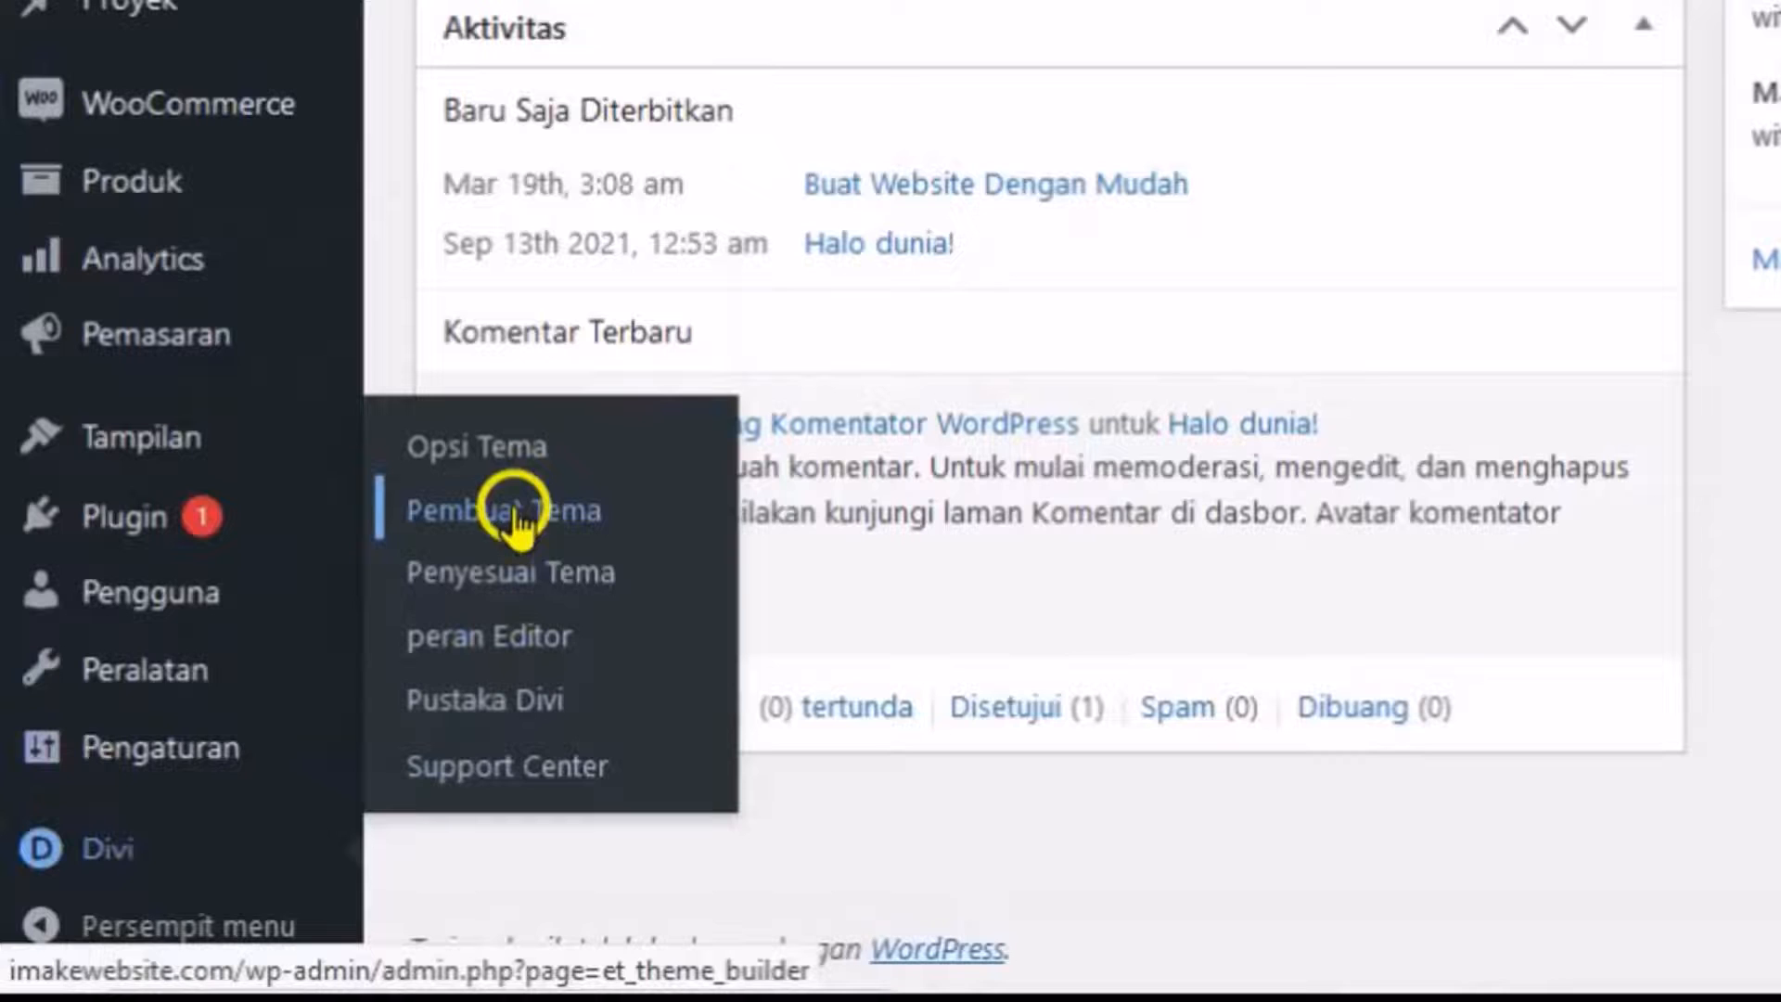
{"action": "left_click", "coordinate": [295, 724]}
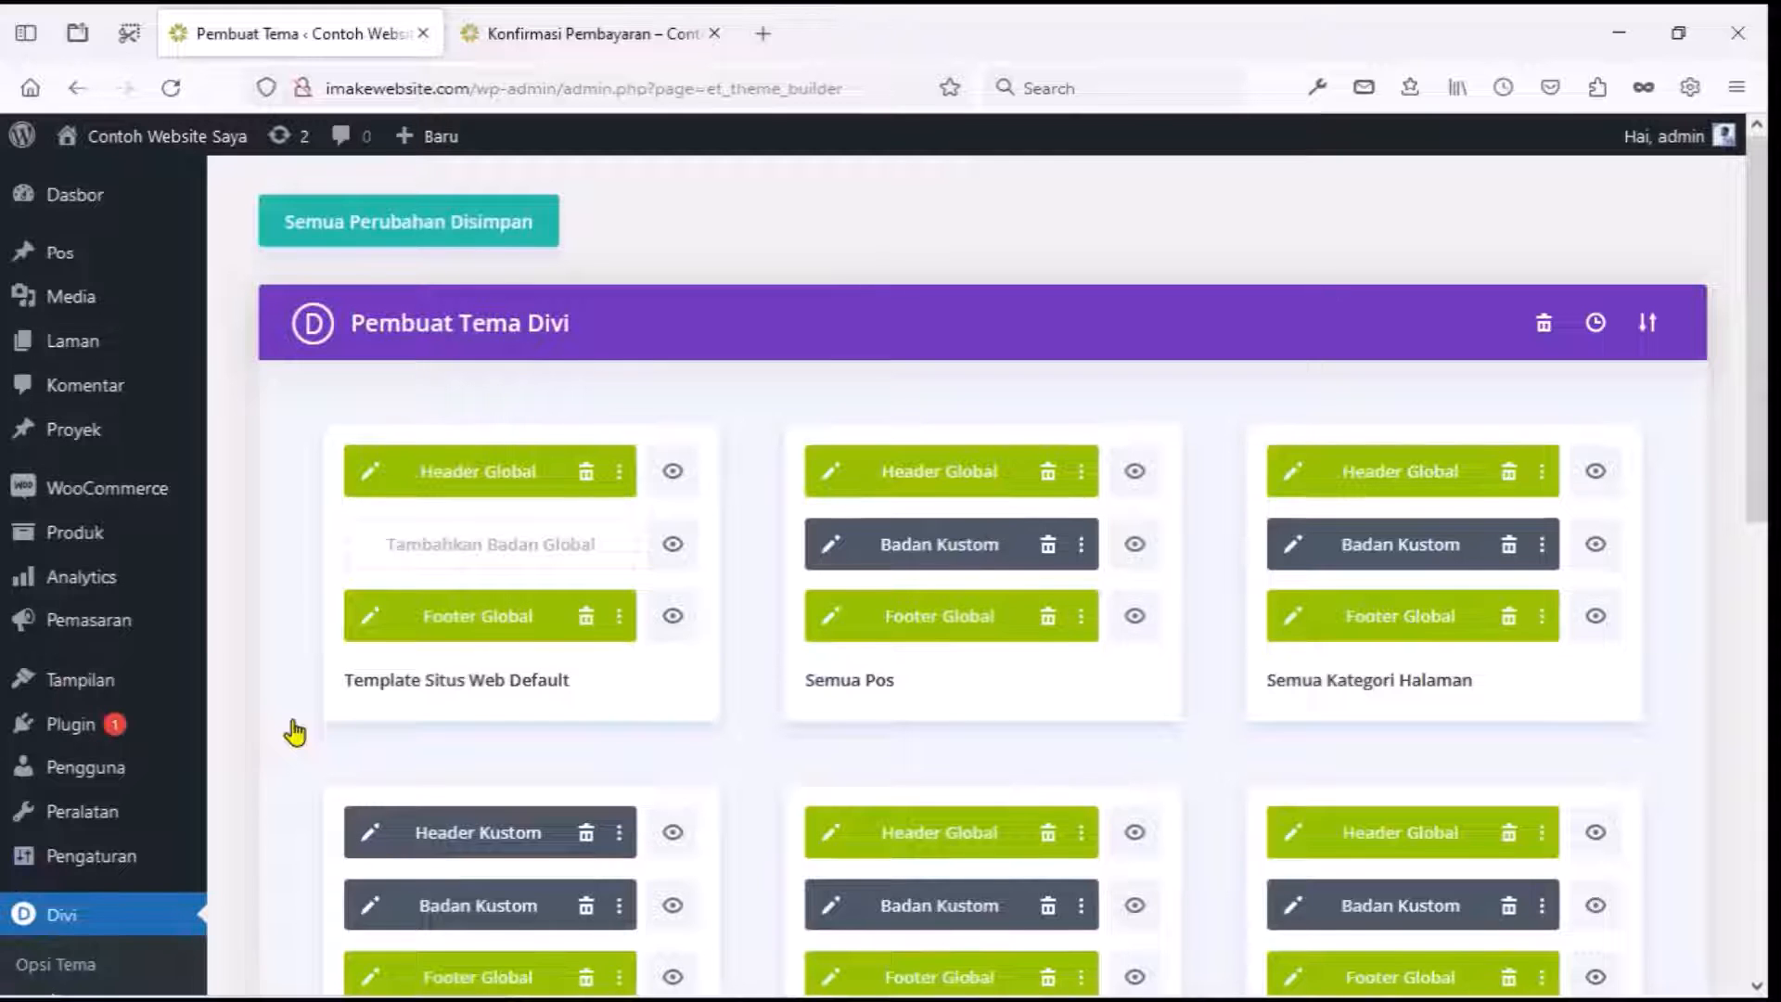
{"action": "scroll", "coordinate": [295, 733], "scroll_direction": "down", "scroll_amount": 7}
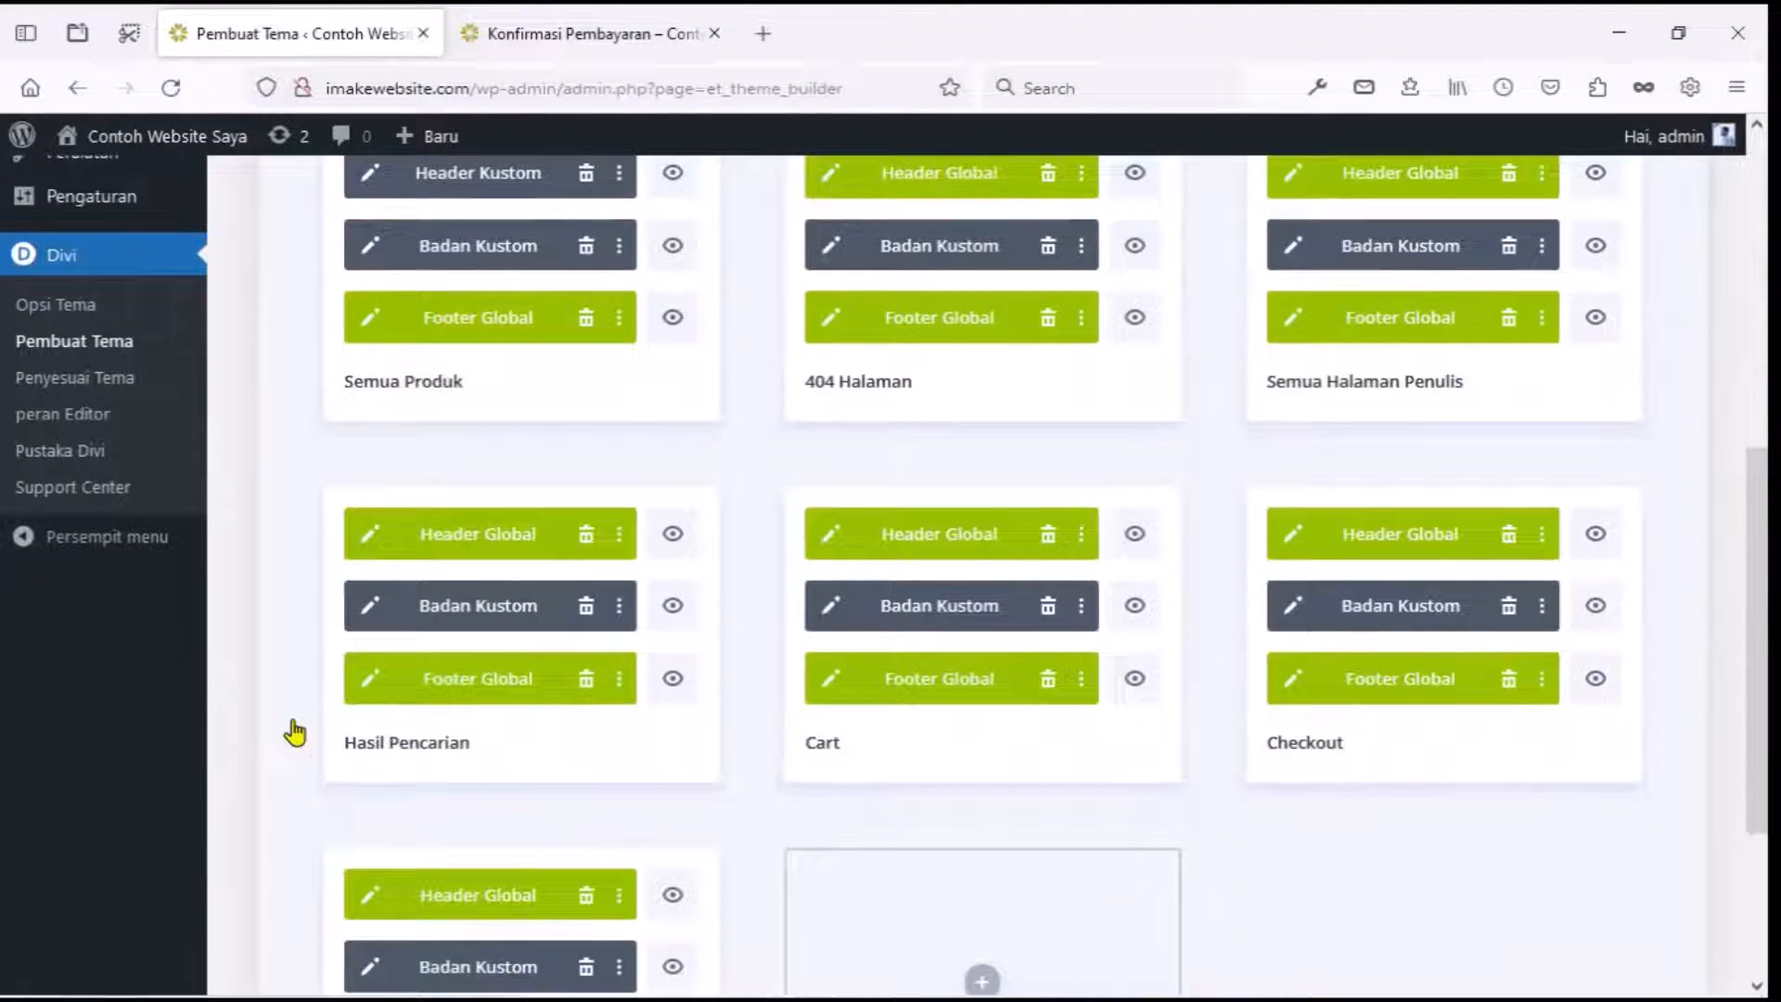
{"action": "scroll", "coordinate": [295, 733], "scroll_direction": "down", "scroll_amount": 3}
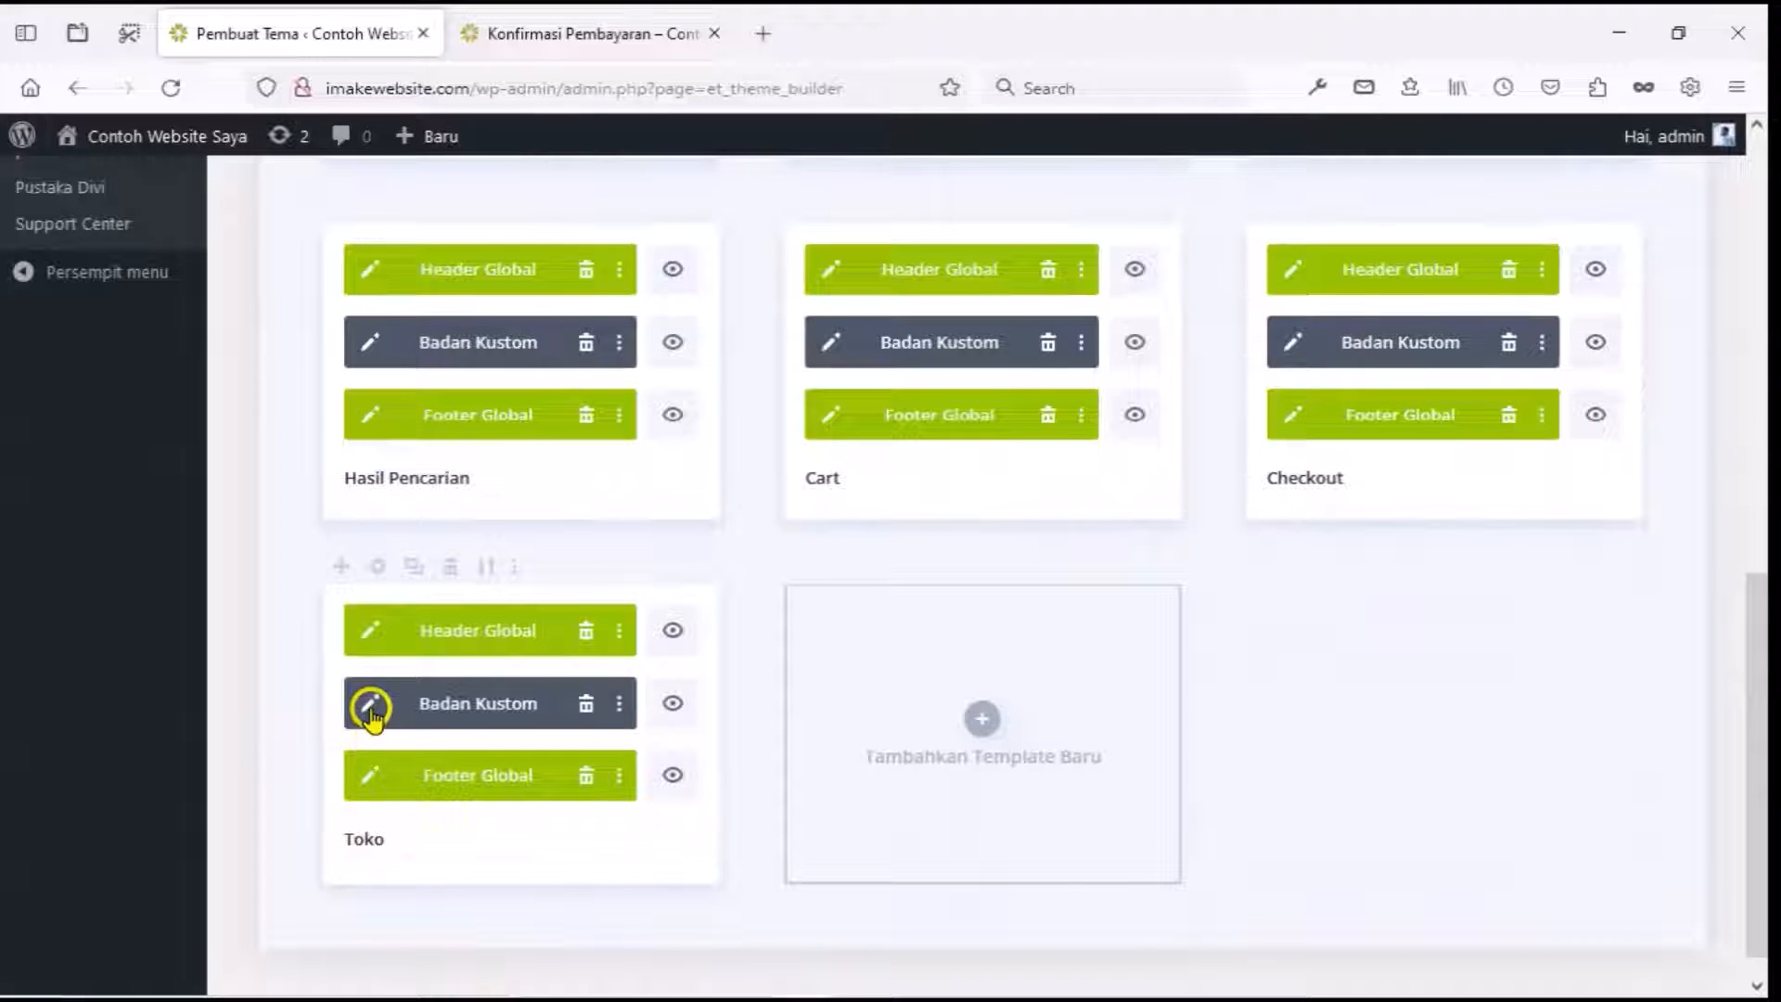
{"action": "left_click", "coordinate": [370, 709]}
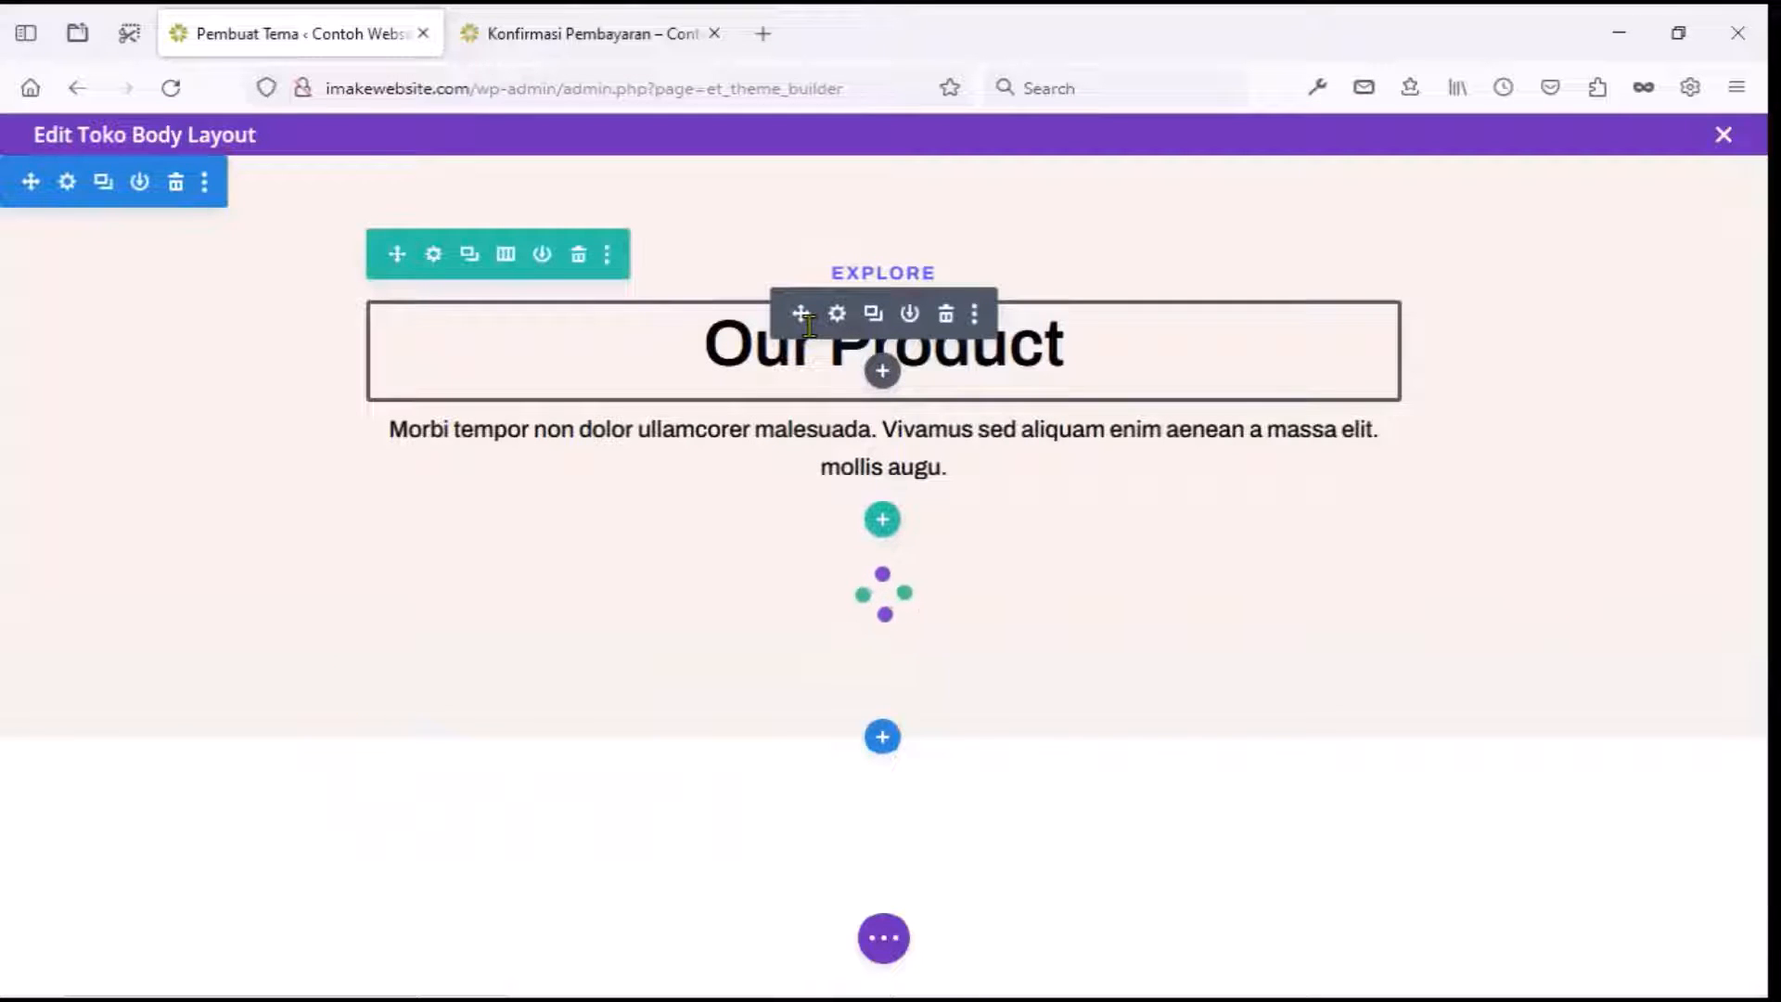
Change the heading to 'Products' and the paragraph to 'Happy shoping', then save the layout.
{"action": "left_click", "coordinate": [834, 313]}
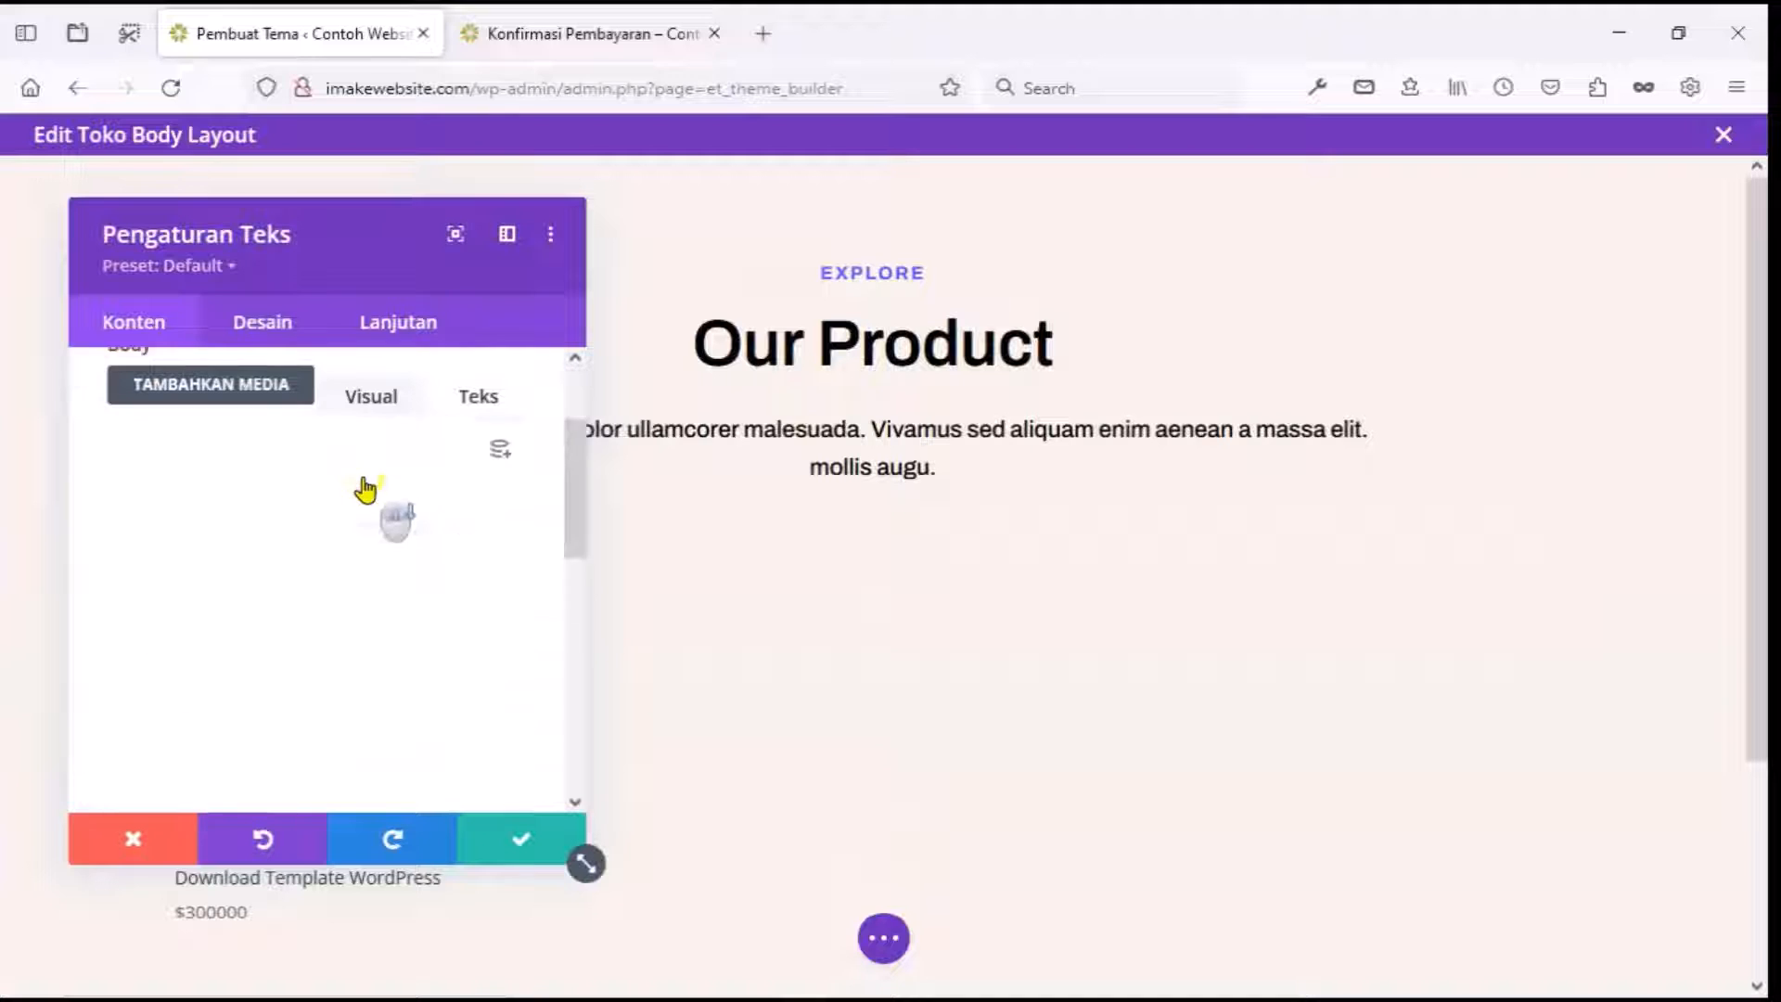
{"action": "triple_click", "coordinate": [255, 642]}
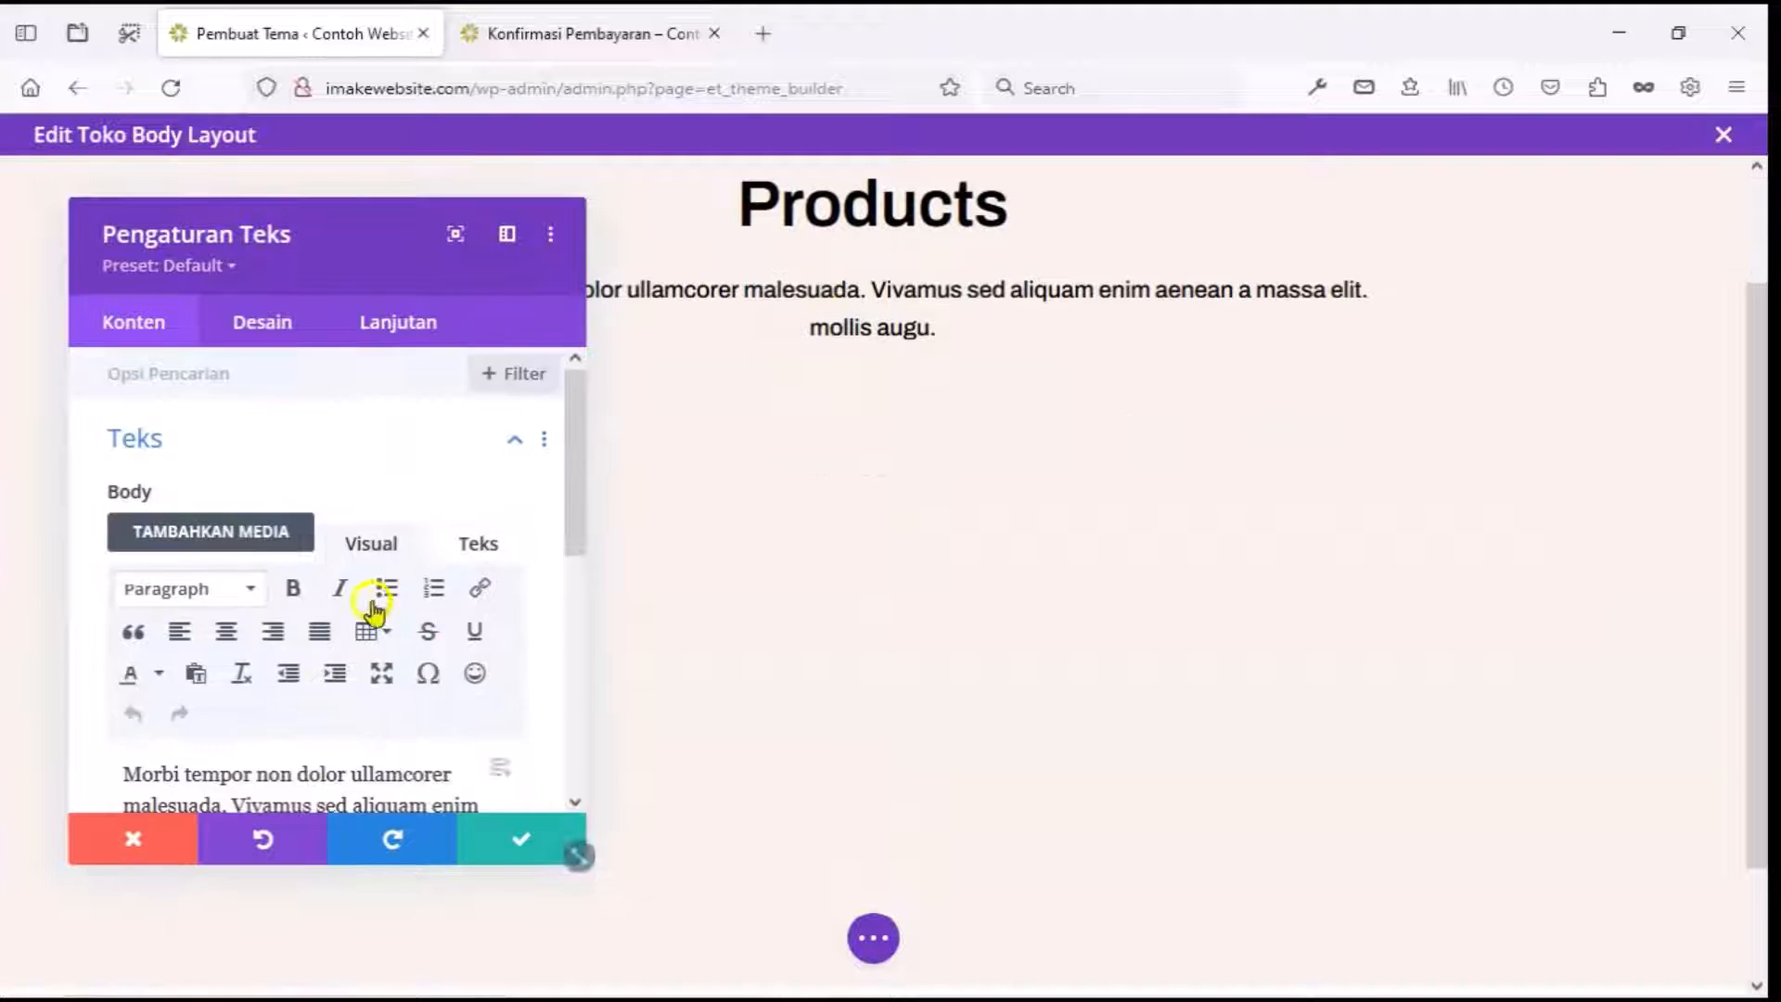
{"action": "scroll", "coordinate": [370, 603], "scroll_direction": "down", "scroll_amount": 3}
{"action": "triple_click", "coordinate": [346, 517]}
{"action": "type", "text": "Ha"}
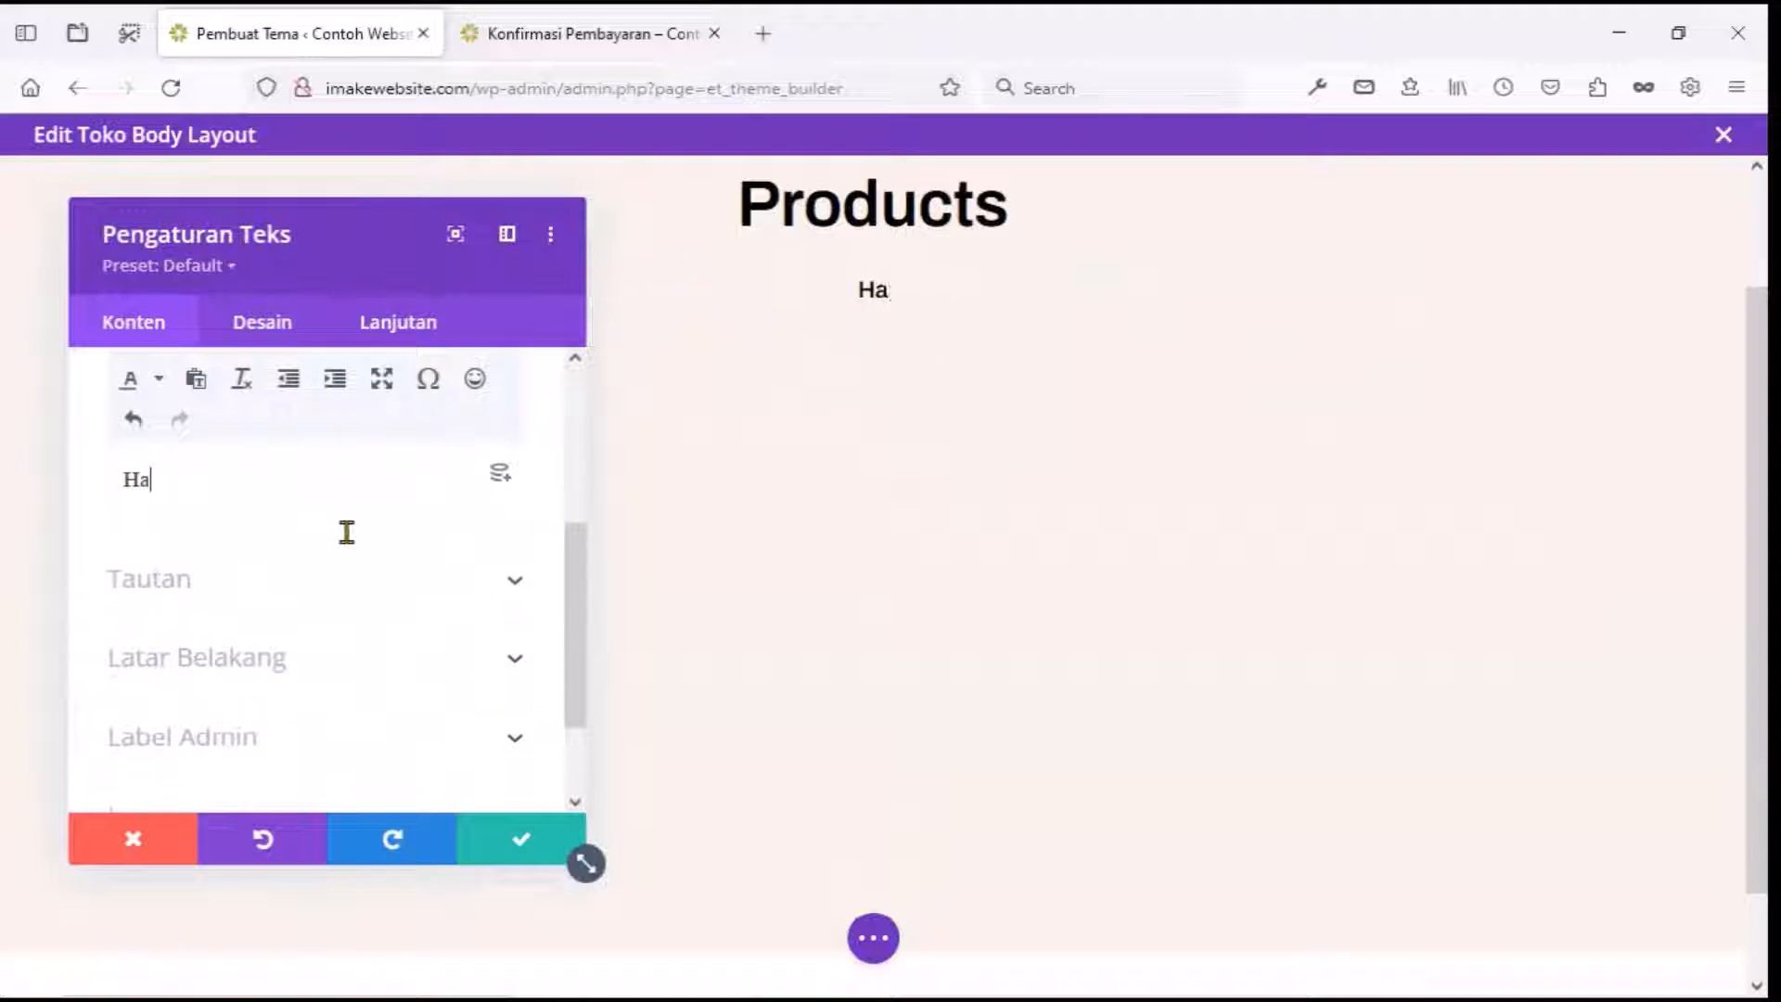
{"action": "type", "text": "ppy shoping"}
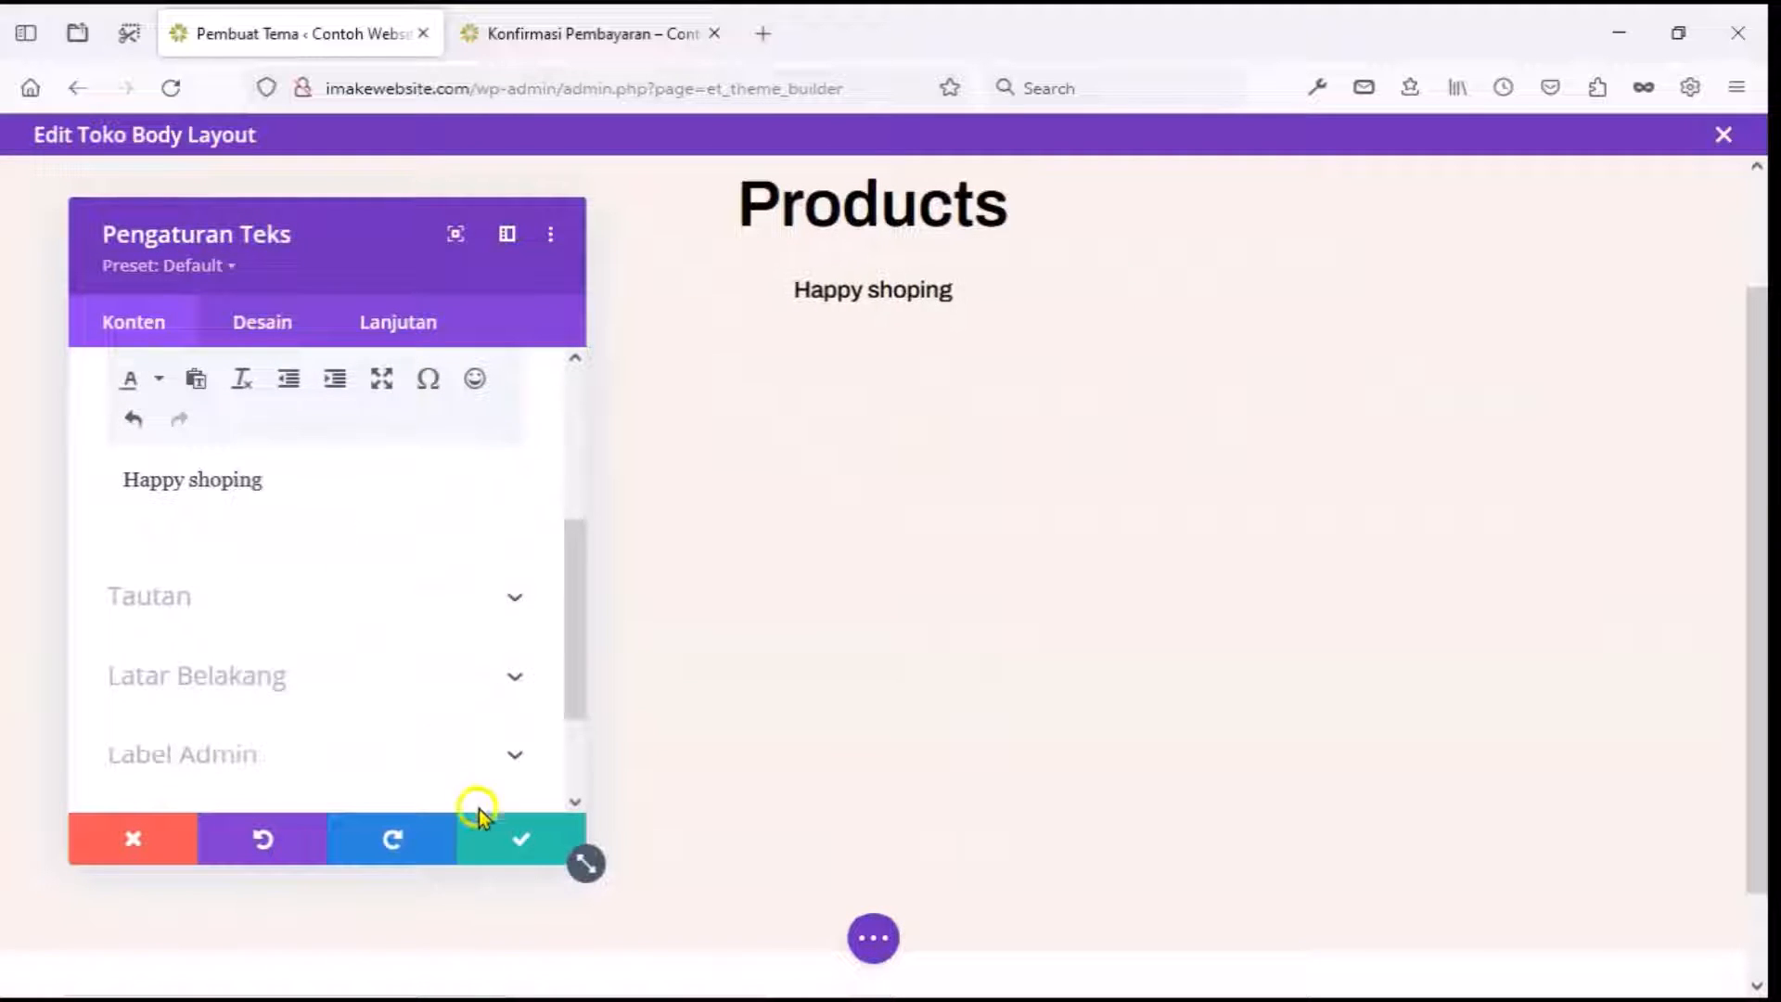
{"action": "left_click", "coordinate": [501, 838]}
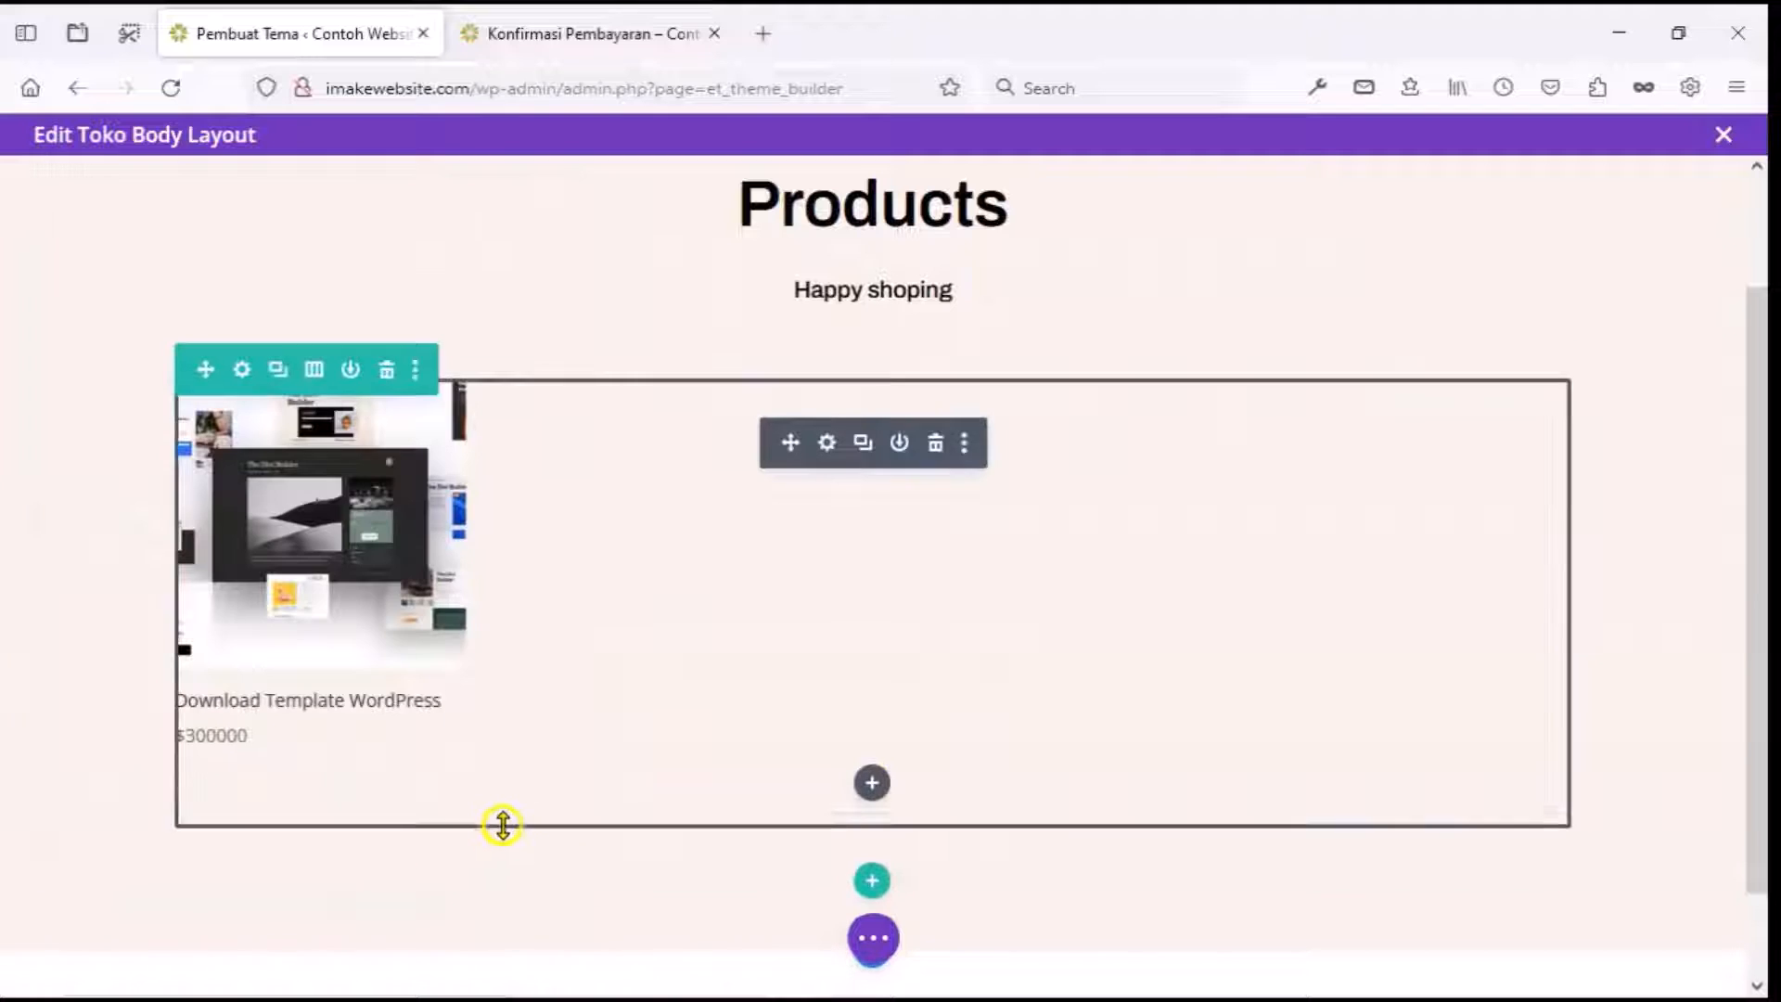
{"action": "left_click", "coordinate": [881, 932]}
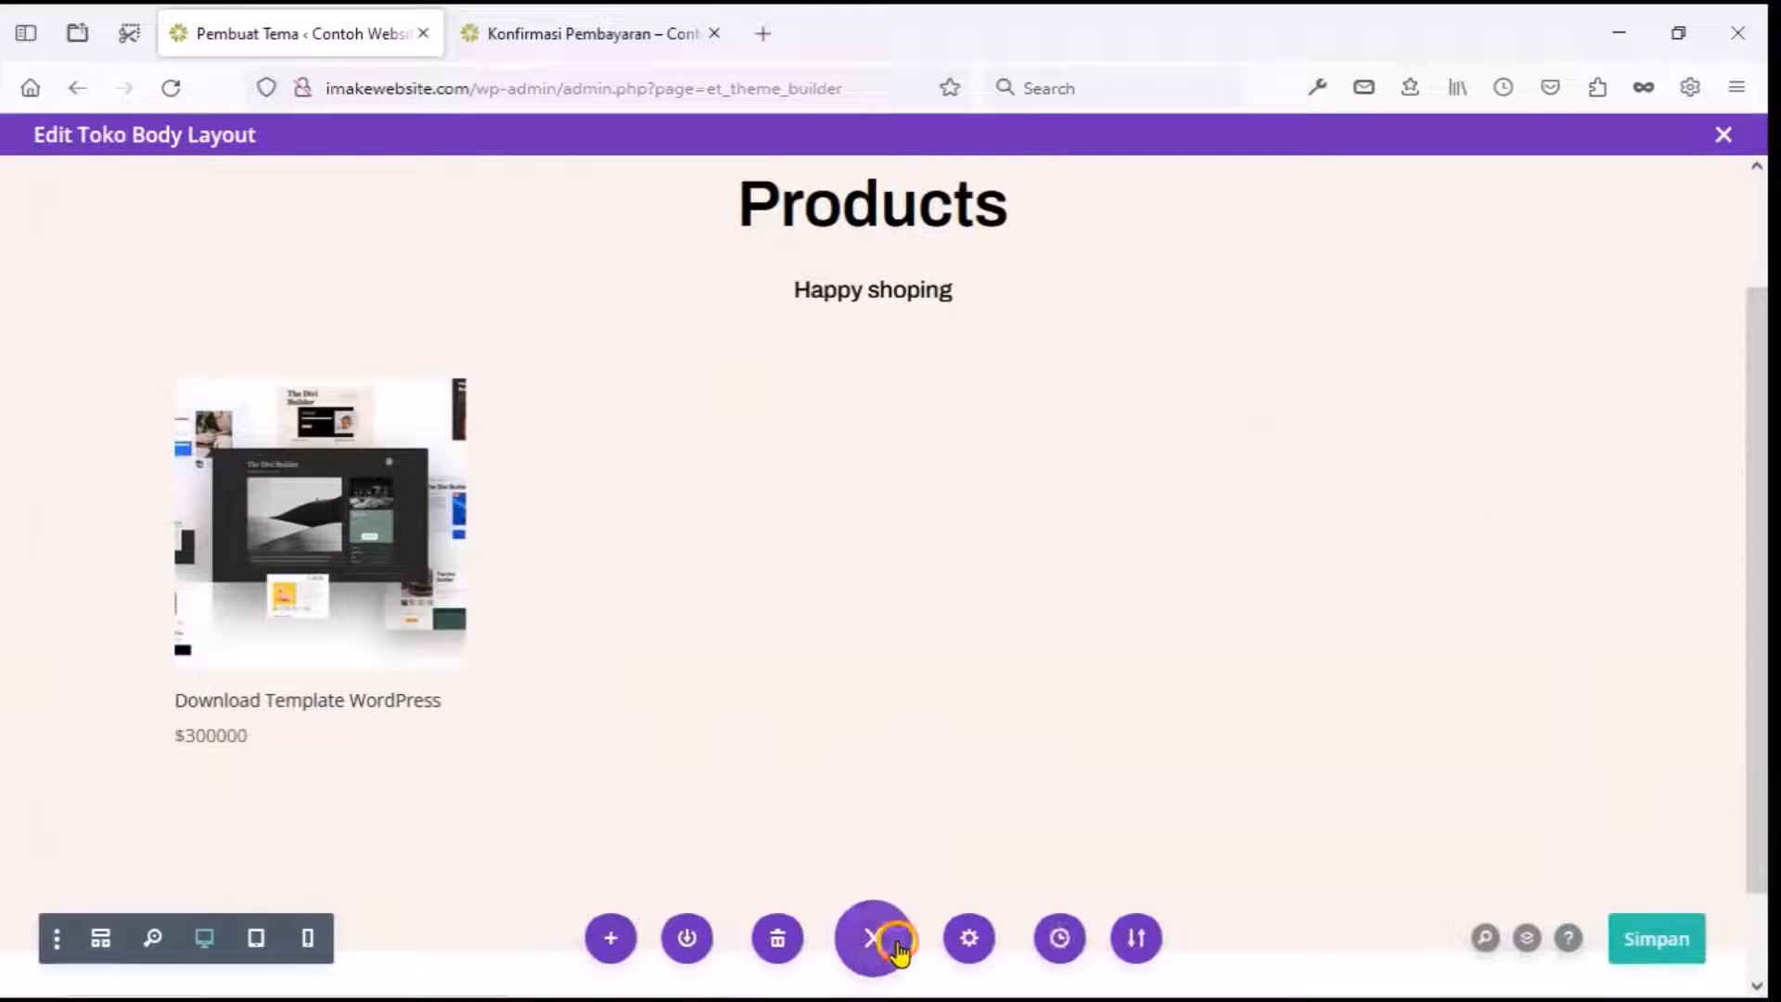
{"action": "left_click", "coordinate": [1681, 951]}
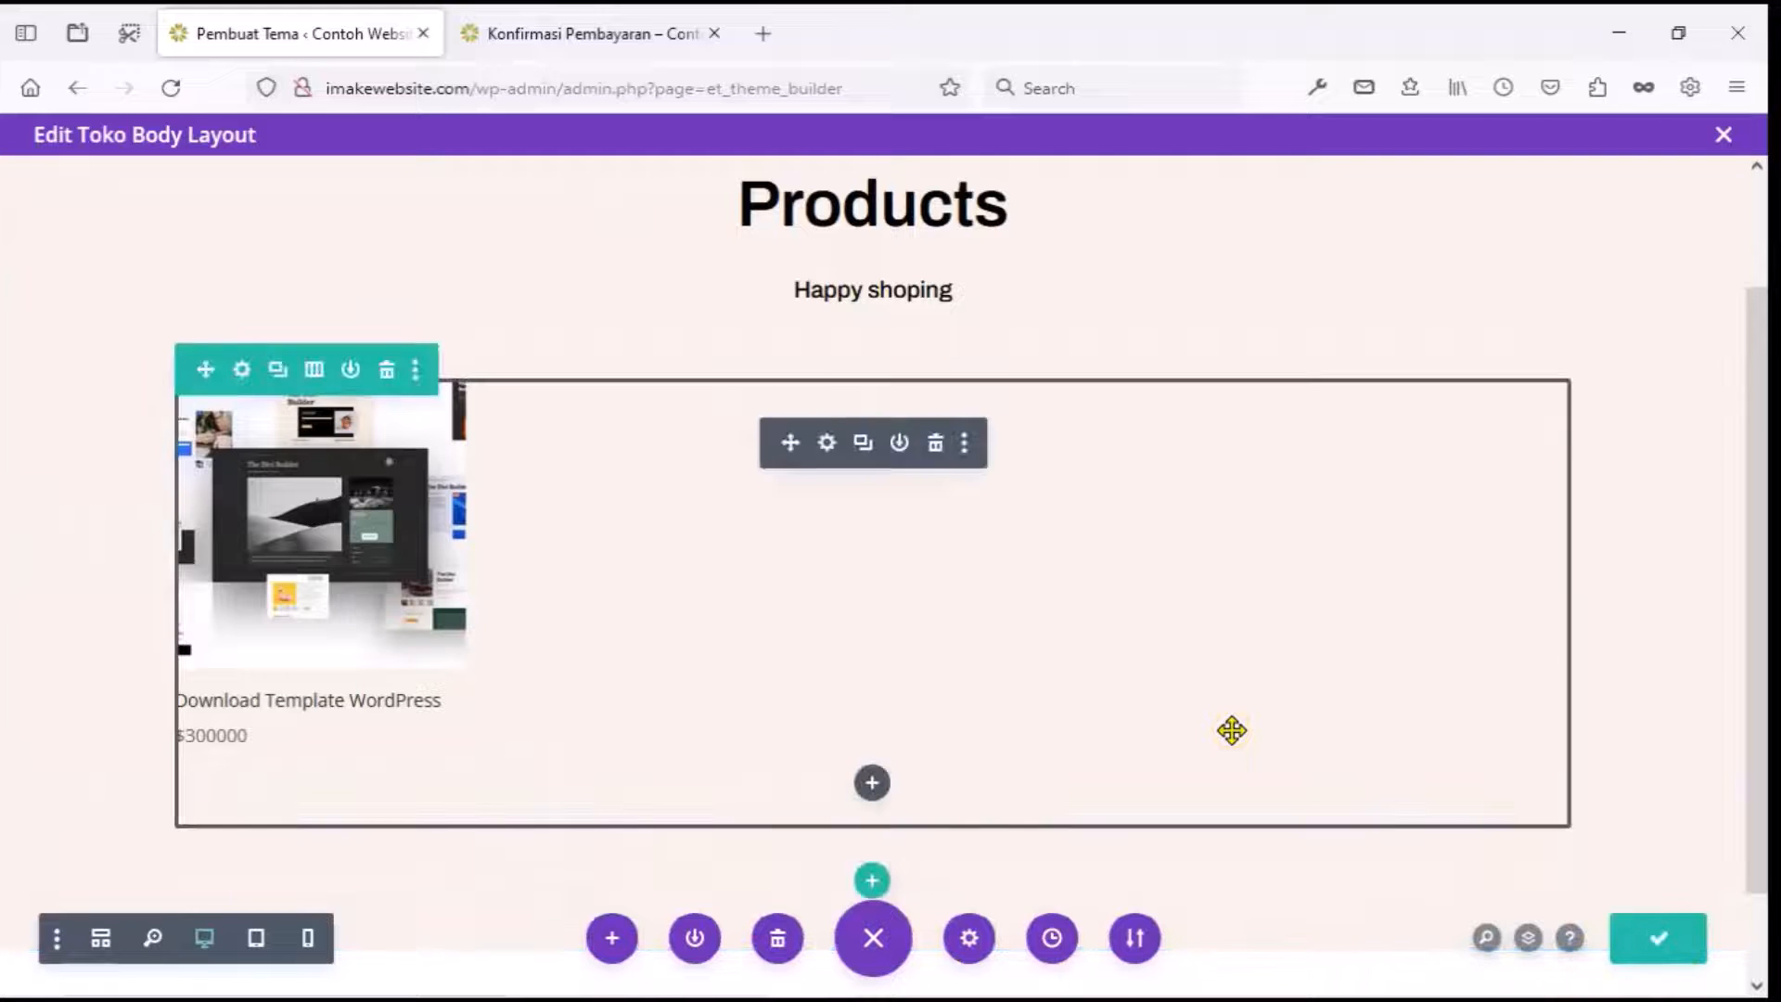
{"action": "left_click", "coordinate": [573, 15]}
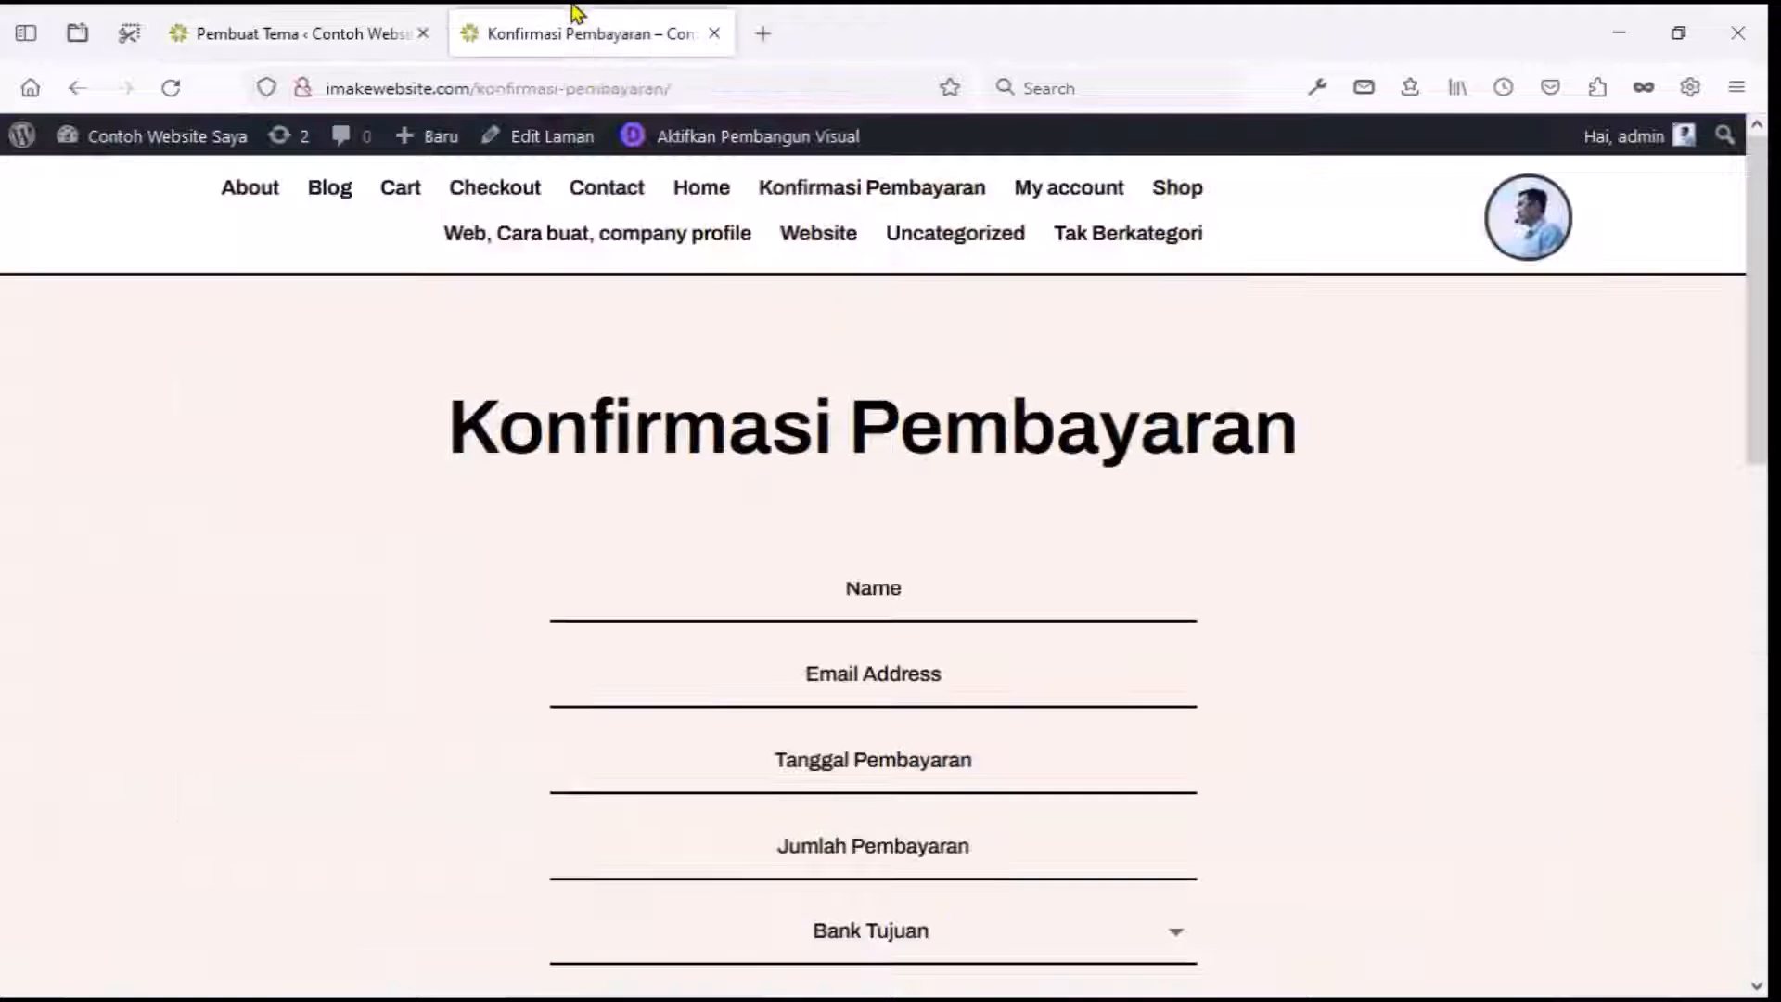
Preview the live Shop page showing 'Products' and 'Happy shoping', then return to the dashboard.
{"action": "left_click", "coordinate": [1176, 188]}
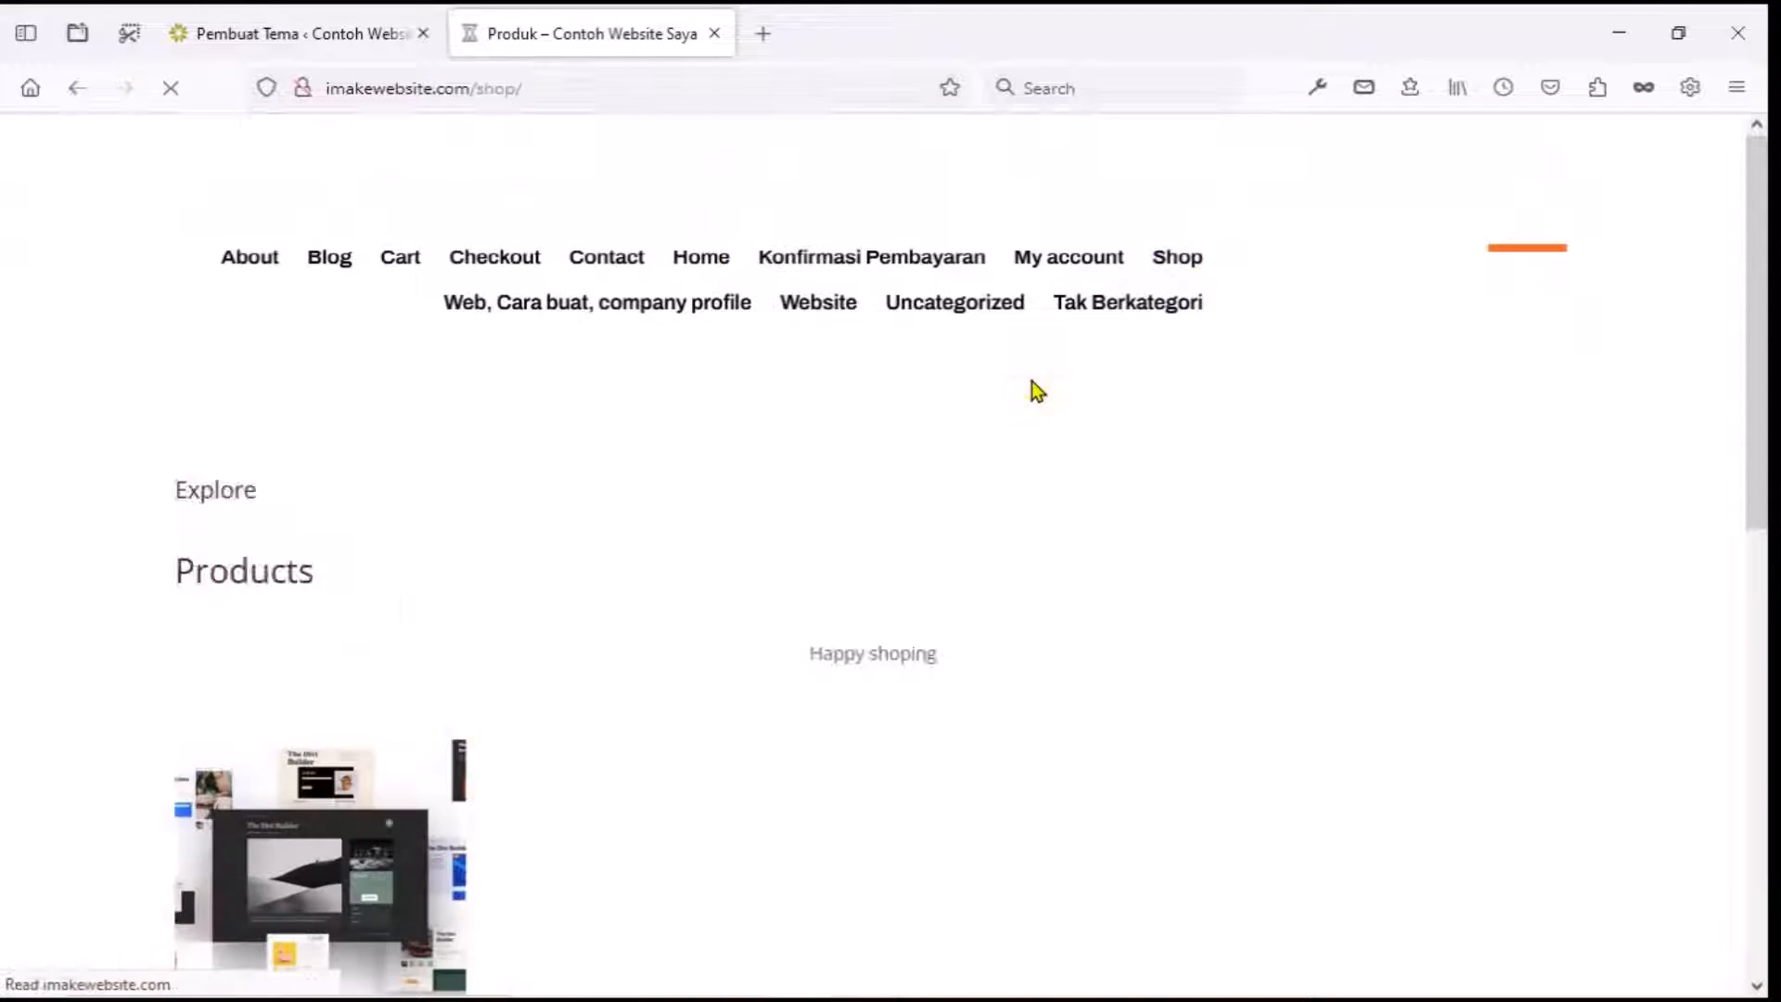
{"action": "scroll", "coordinate": [1015, 397], "scroll_direction": "down", "scroll_amount": 1}
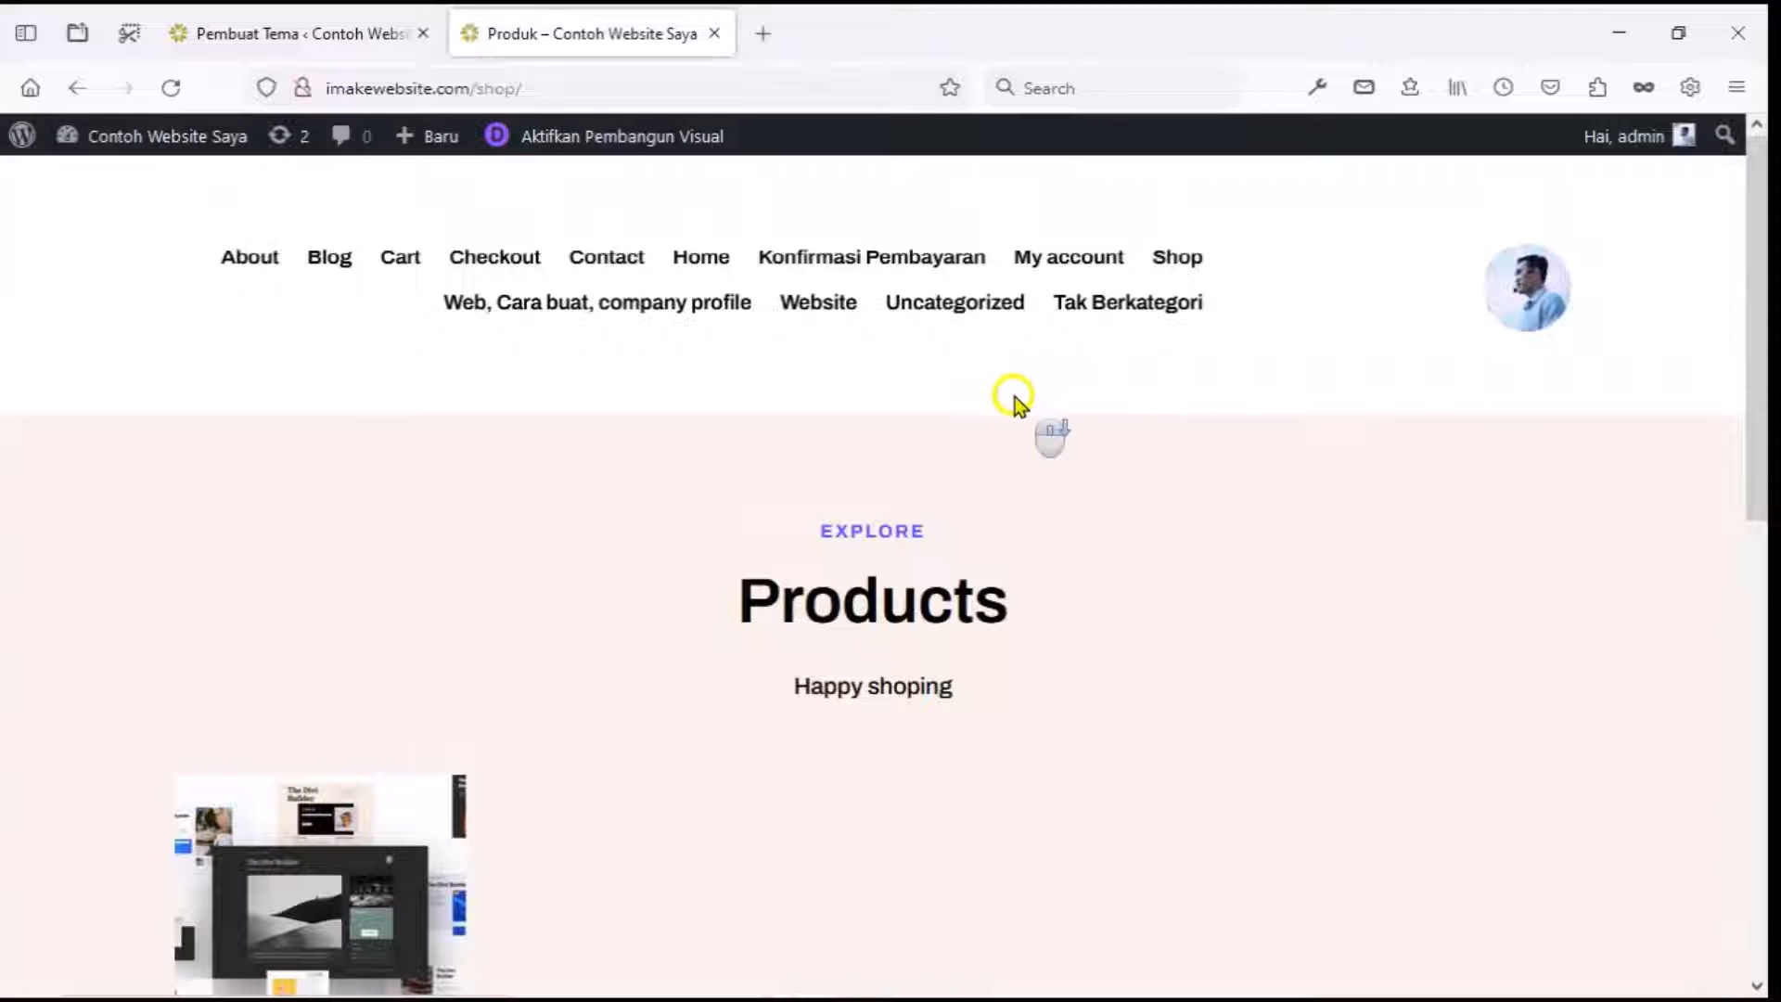
{"action": "scroll", "coordinate": [927, 483], "scroll_direction": "up", "scroll_amount": 1}
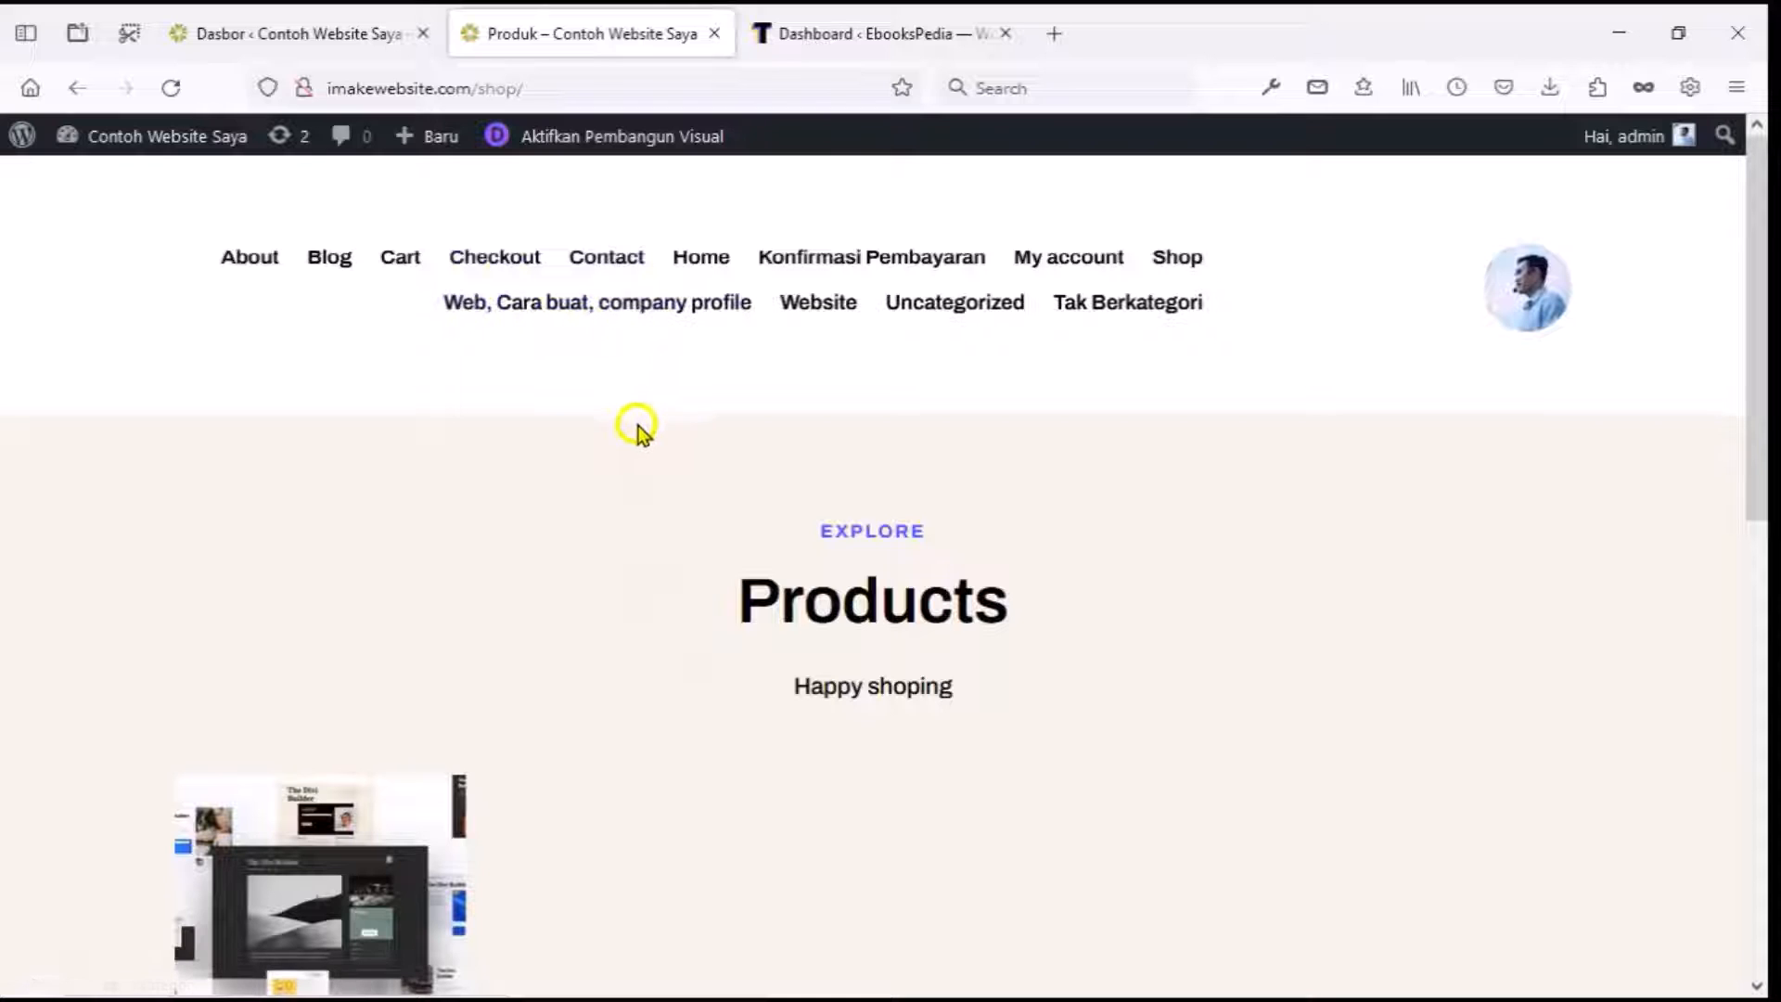
{"action": "left_click", "coordinate": [332, 37]}
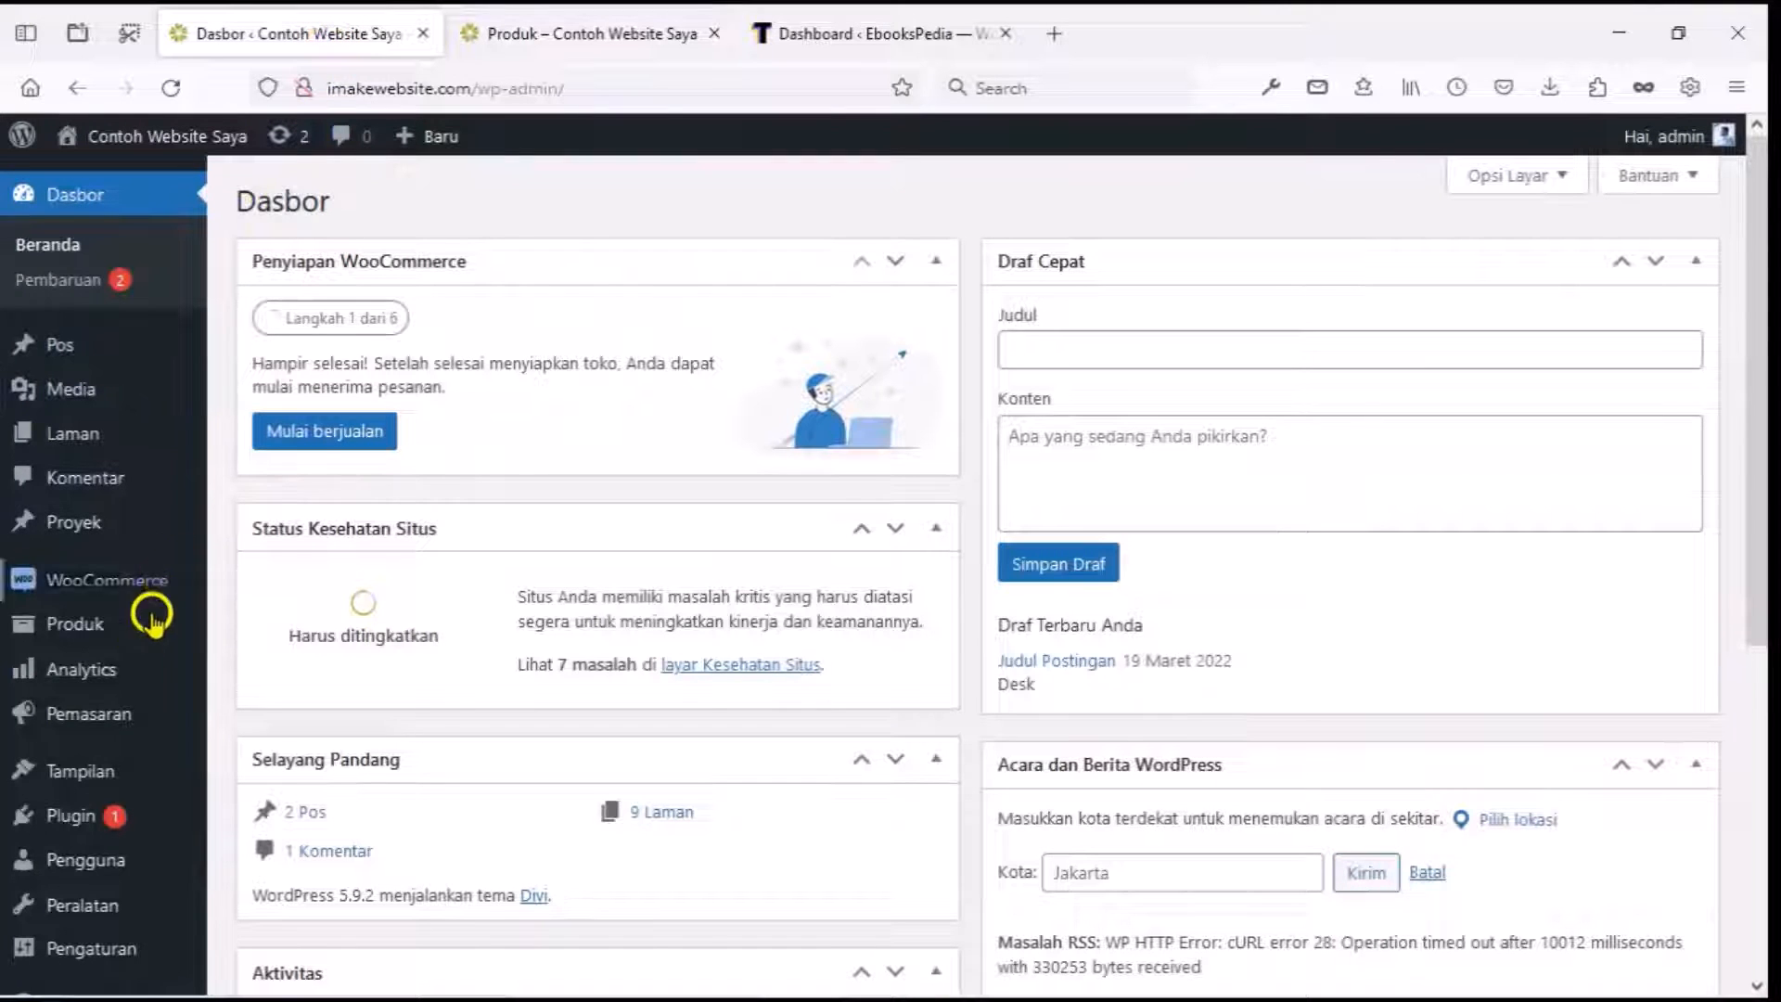
Create a new menu named 'Header' assigned to the main menu location.
{"action": "mouse_move", "coordinate": [99, 769]}
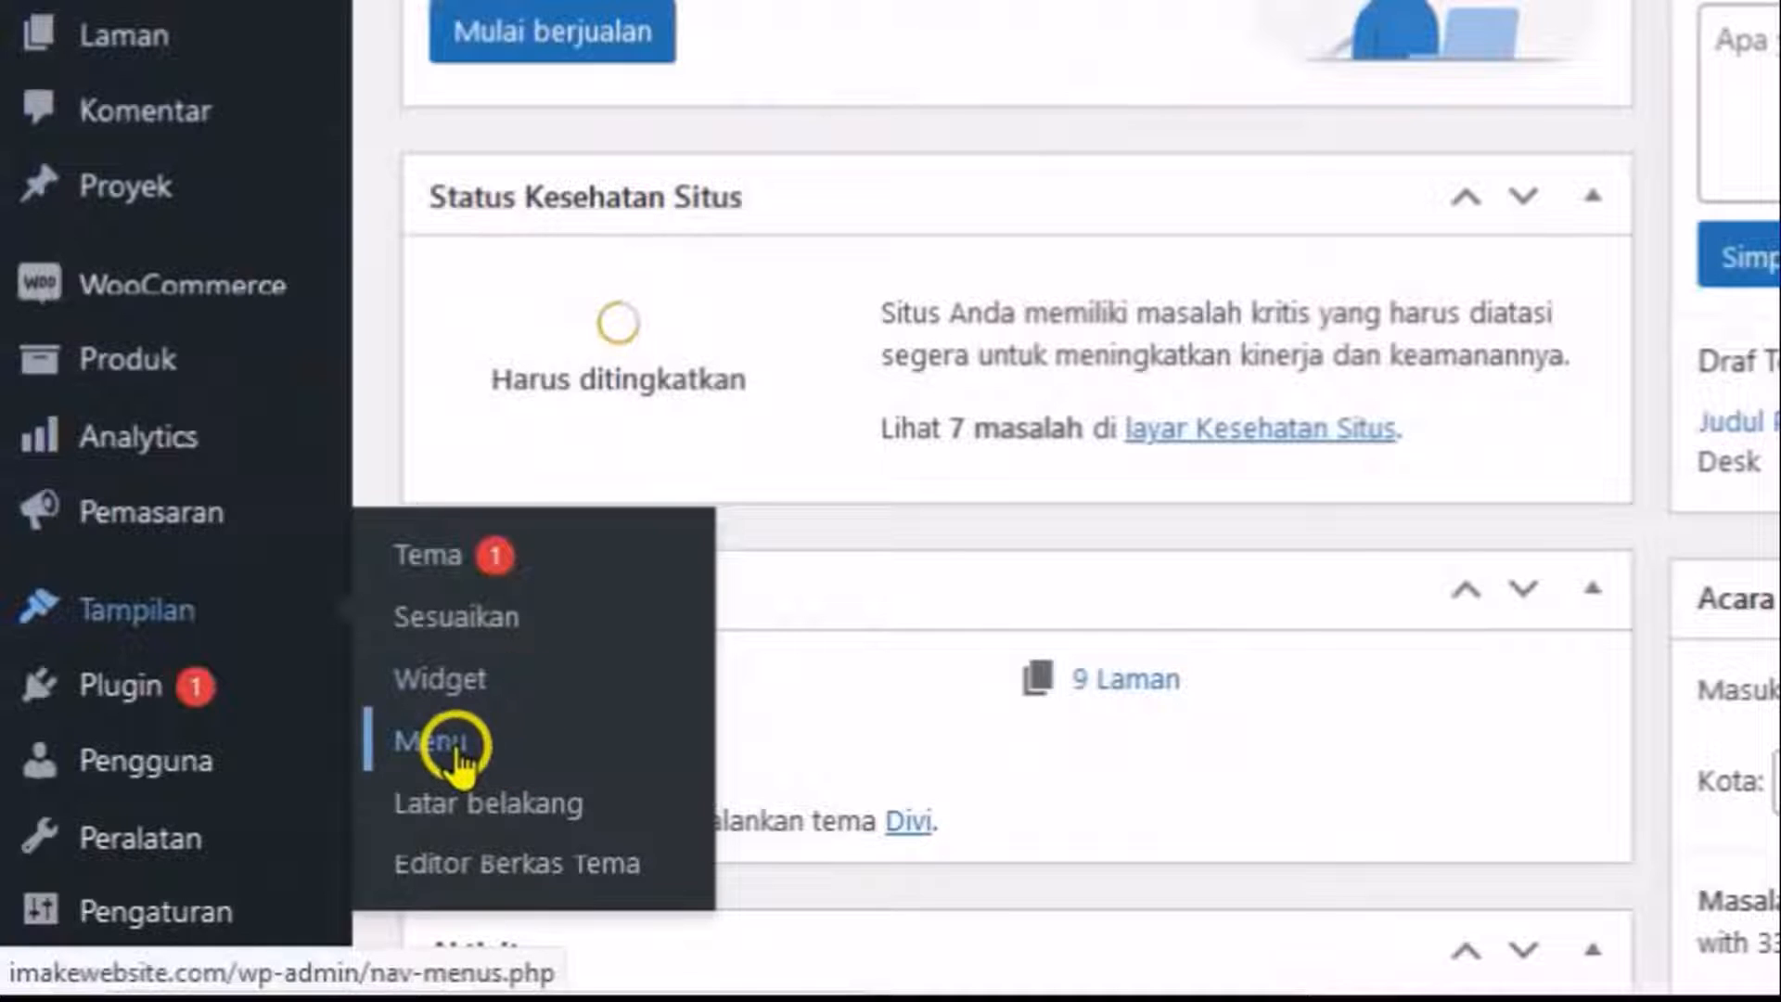
{"action": "left_click", "coordinate": [456, 751]}
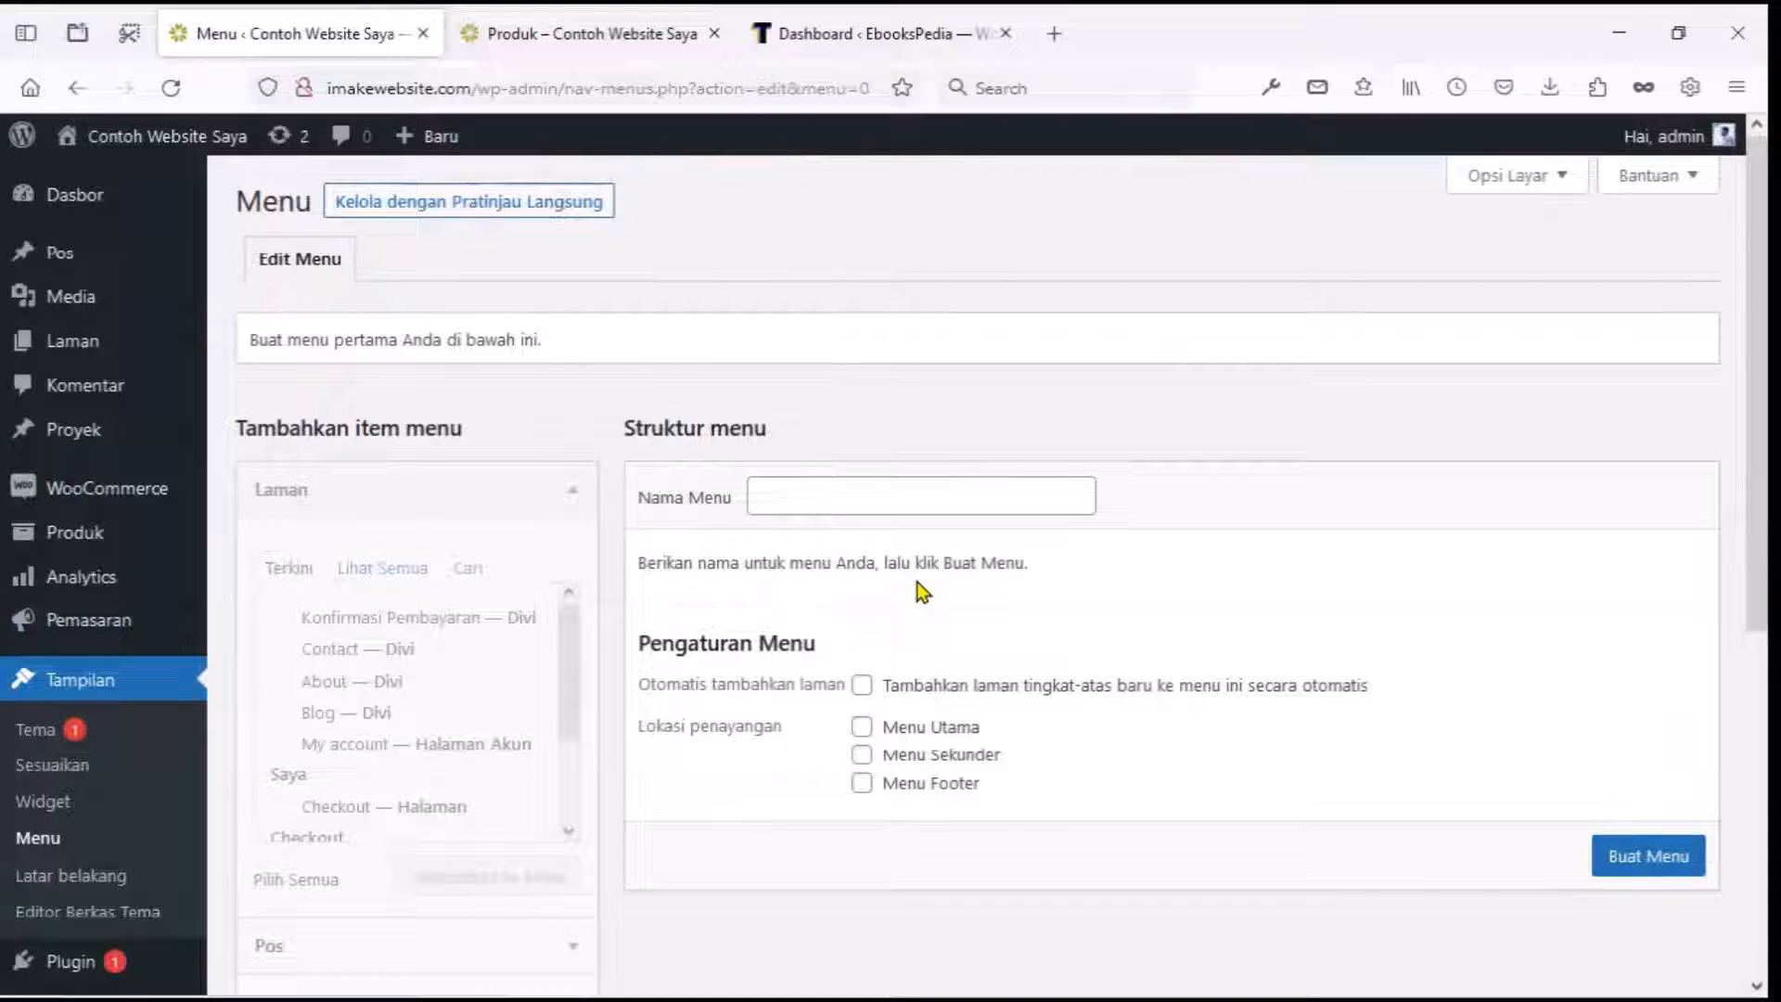
{"action": "left_click", "coordinate": [878, 494]}
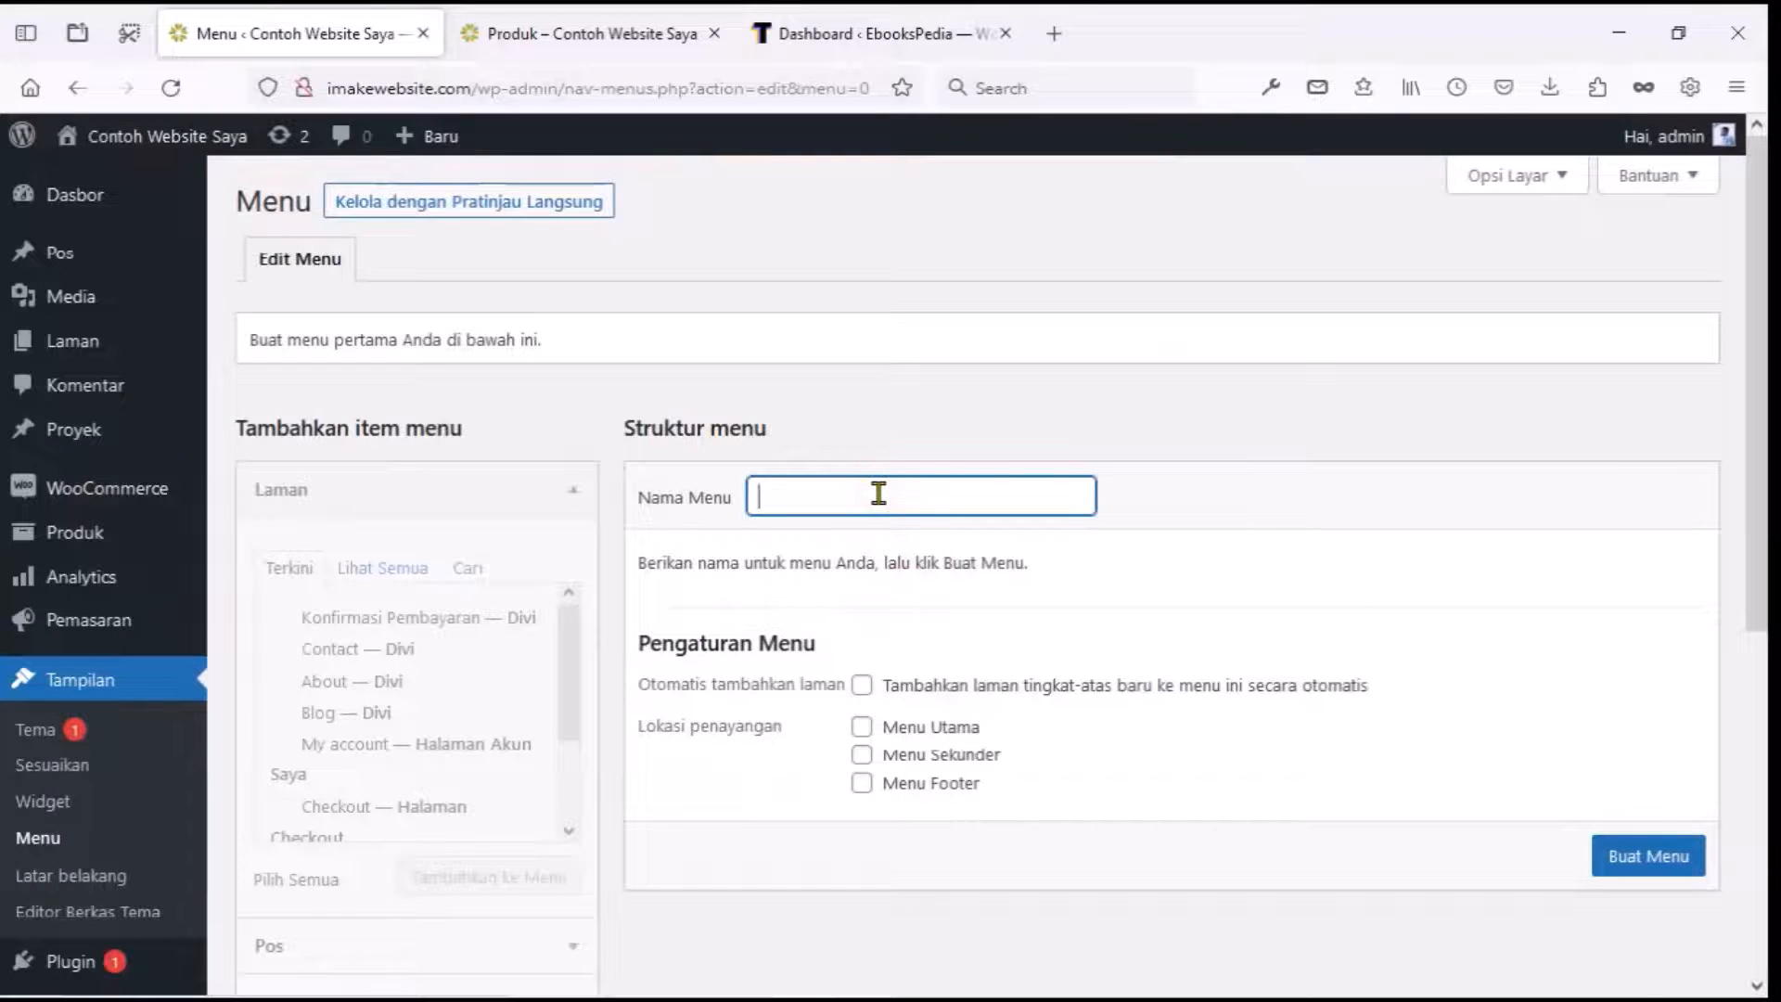
{"action": "type", "text": "Header"}
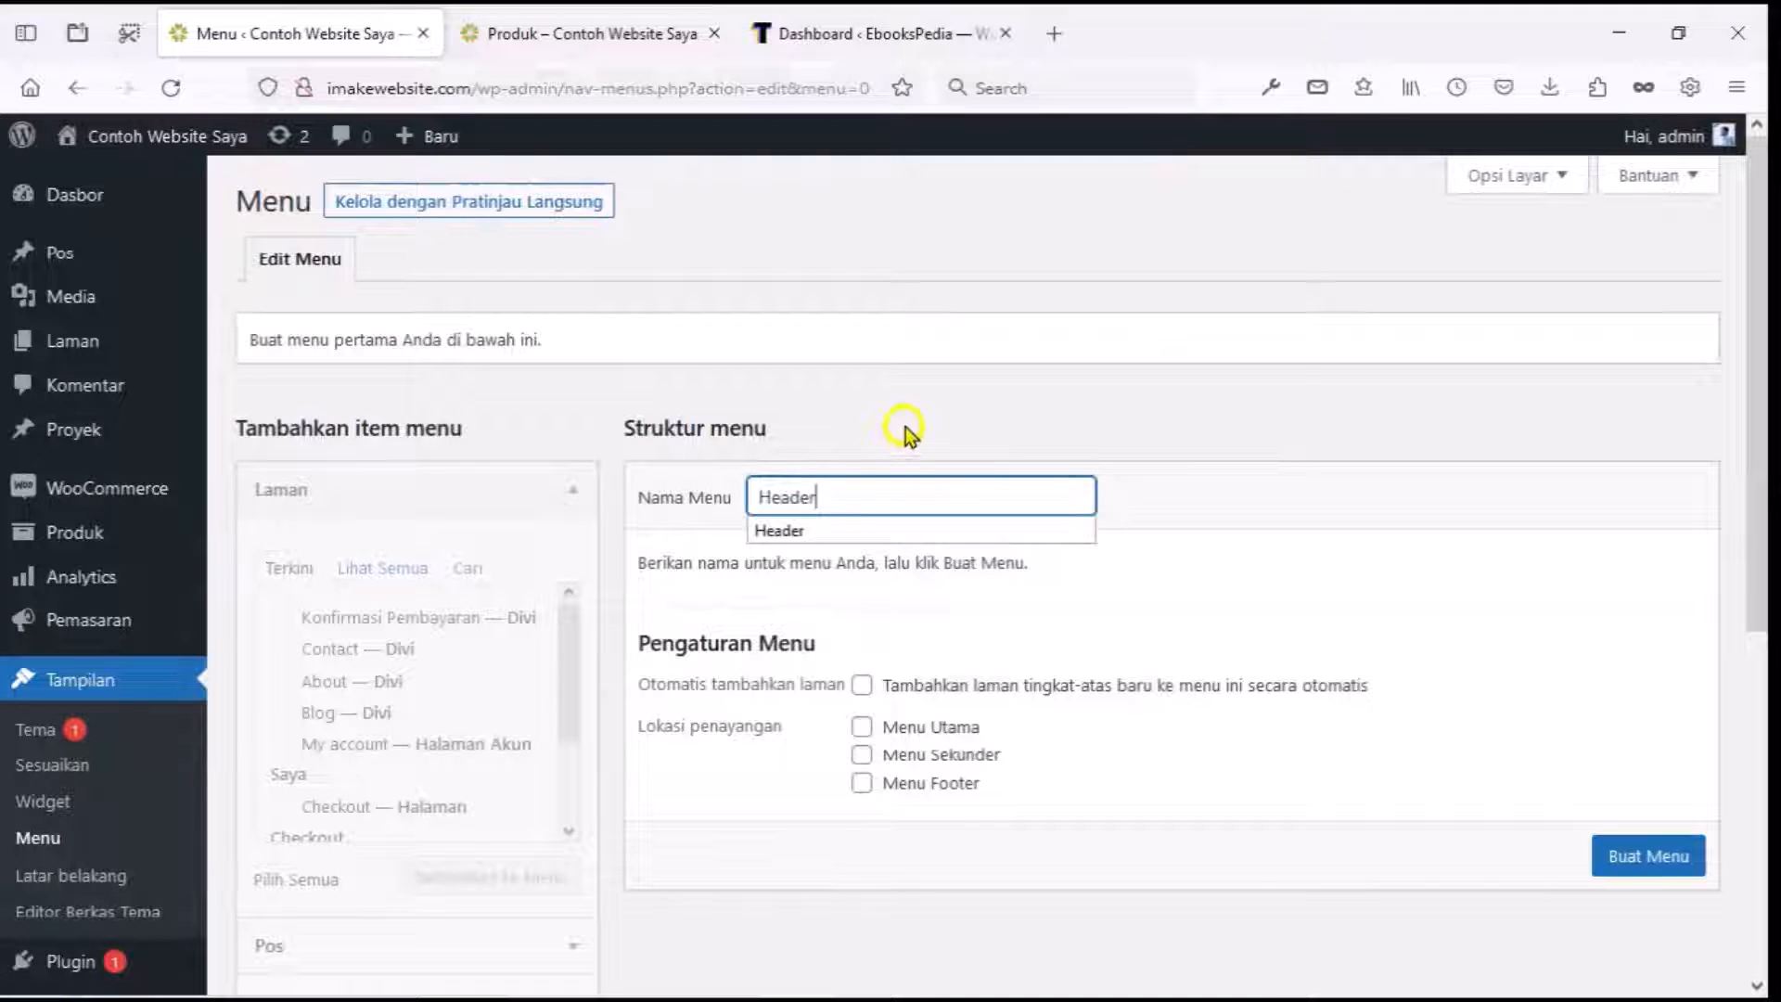
{"action": "left_click", "coordinate": [905, 427]}
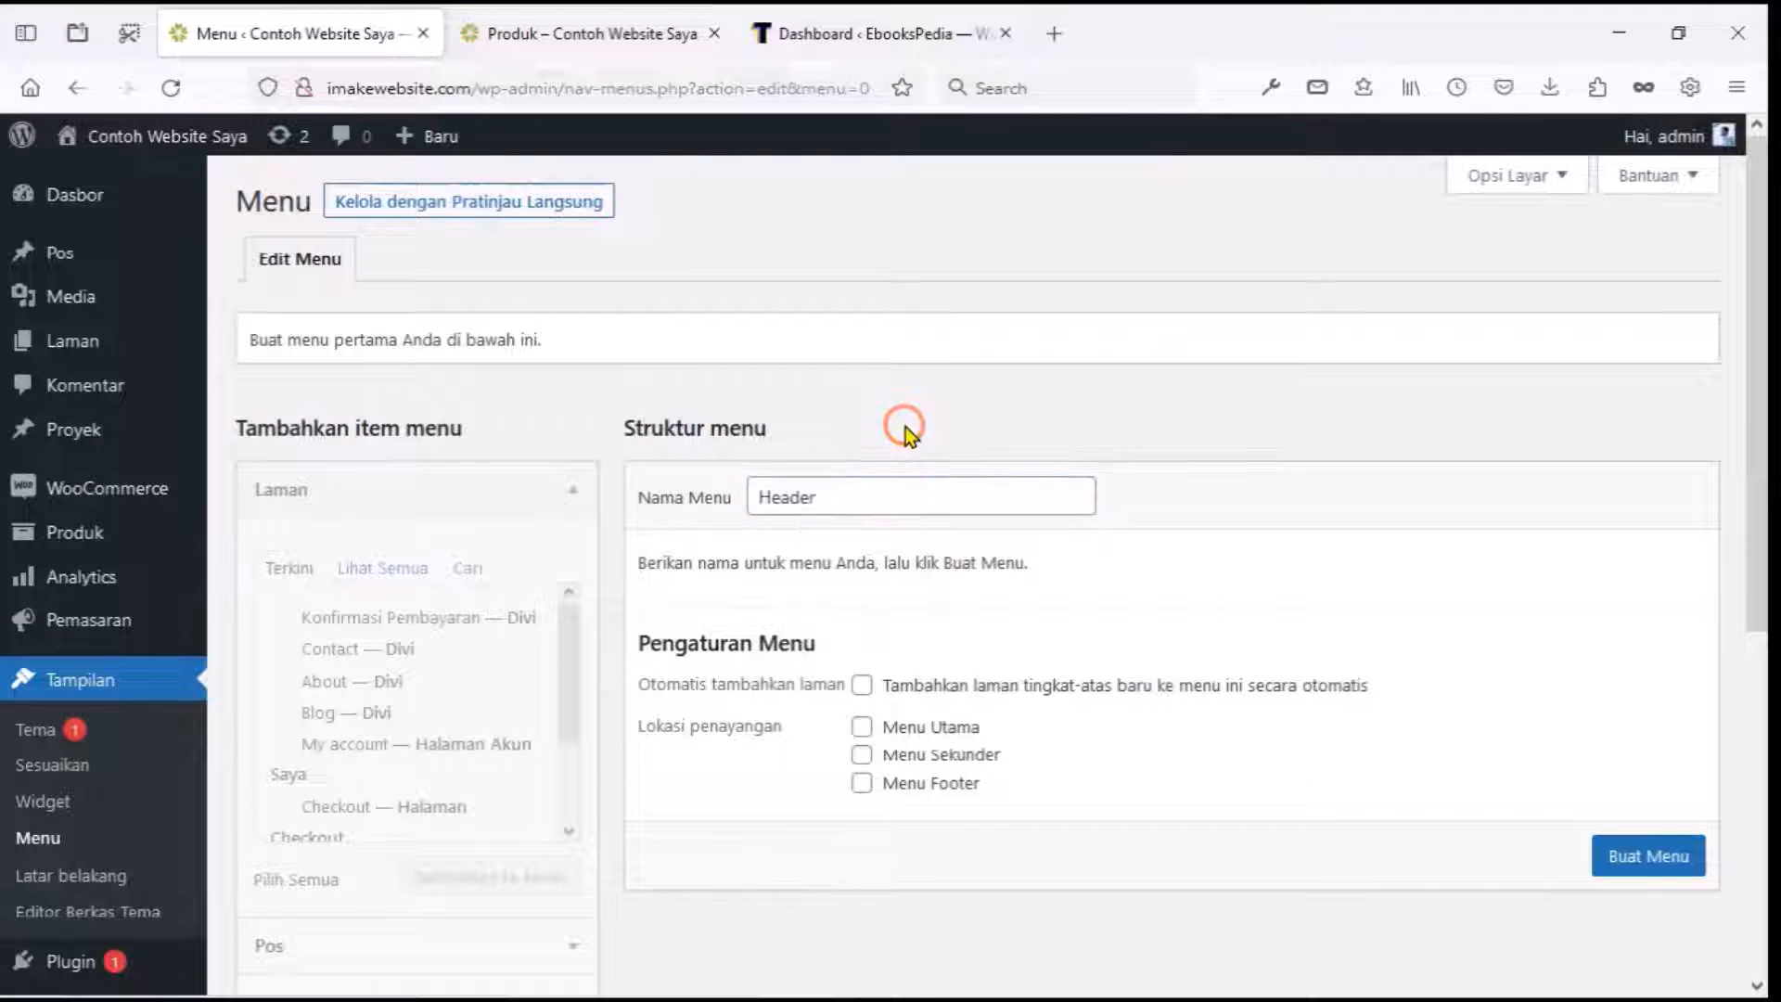
{"action": "left_click", "coordinate": [862, 727]}
{"action": "left_click", "coordinate": [1641, 865]}
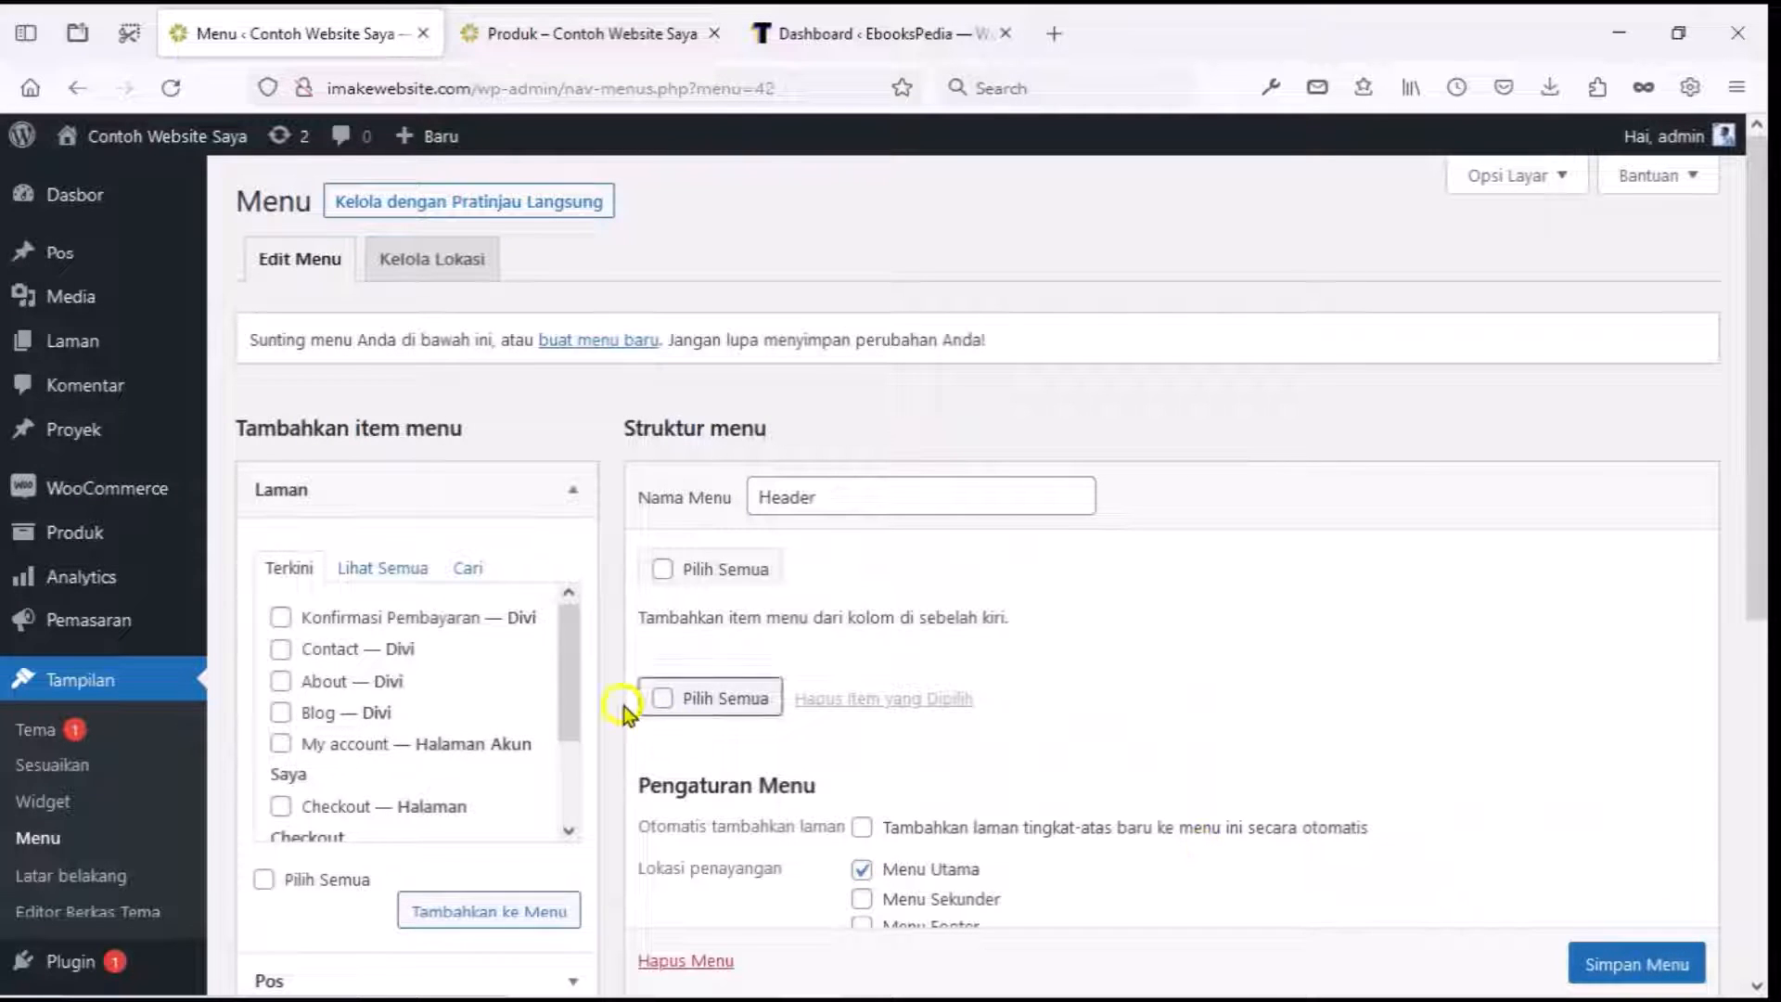
Add the Beranda, About, Blog and Contact pages to the Header menu.
{"action": "left_click", "coordinate": [412, 575]}
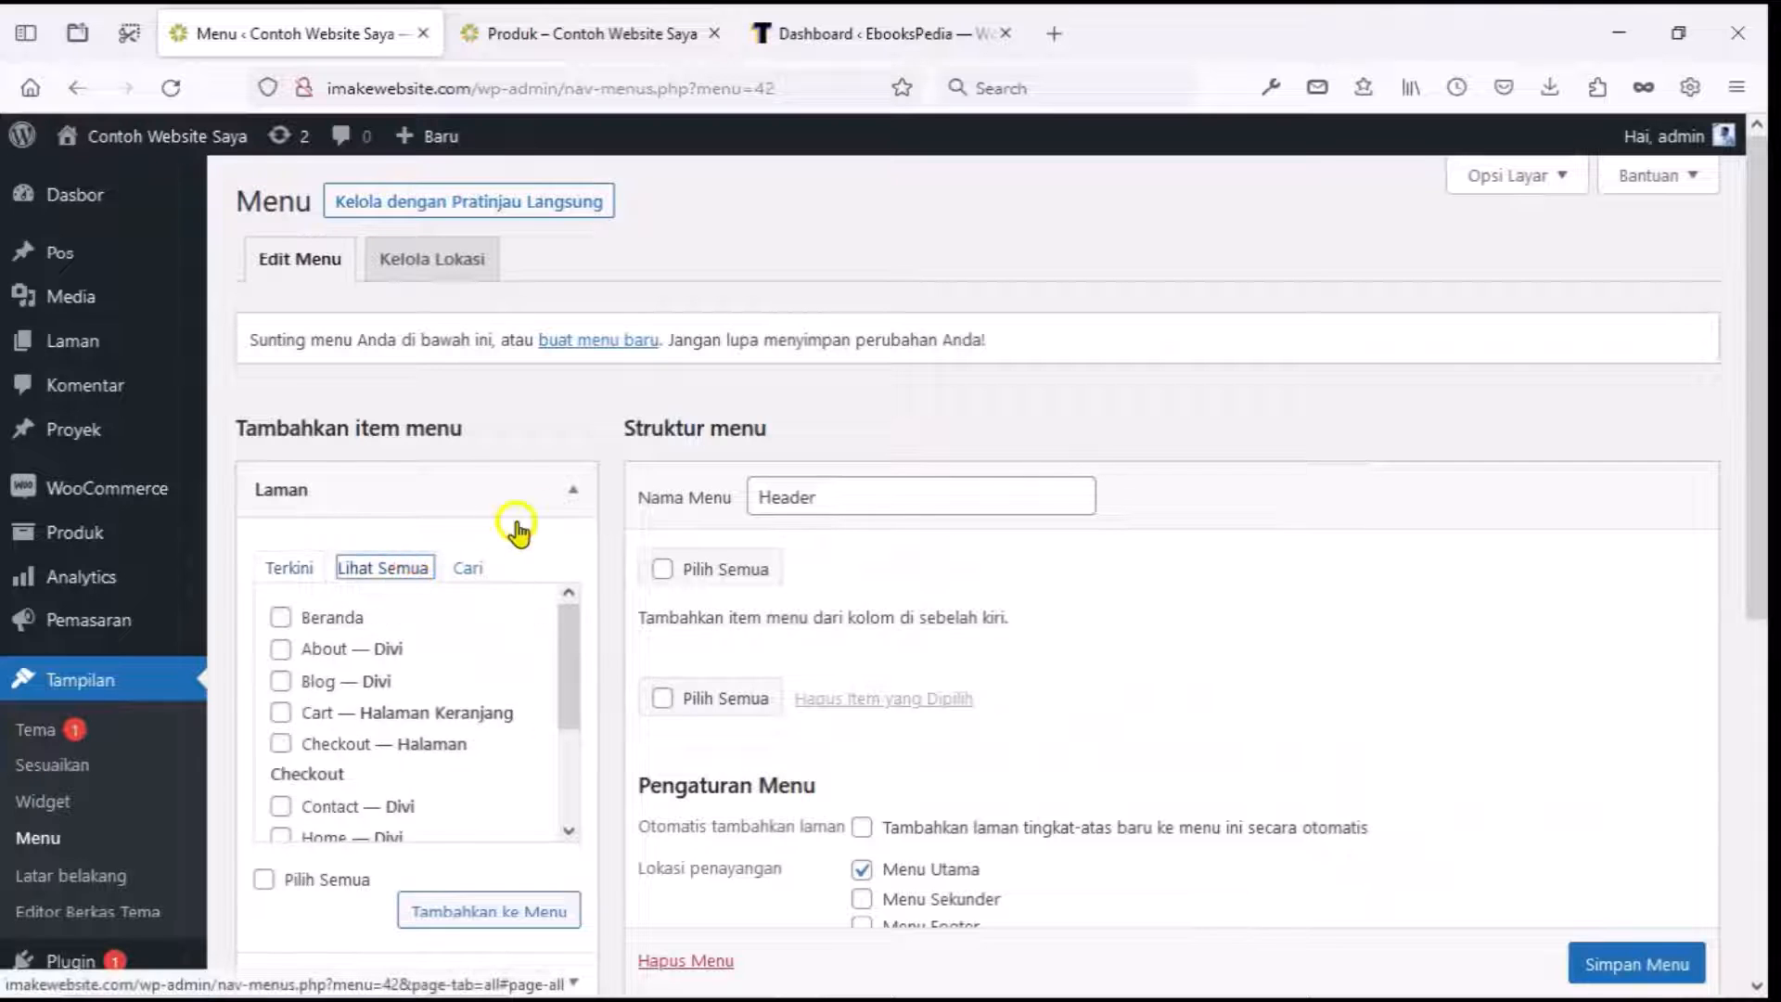
{"action": "scroll", "coordinate": [516, 529], "scroll_direction": "down", "scroll_amount": 2}
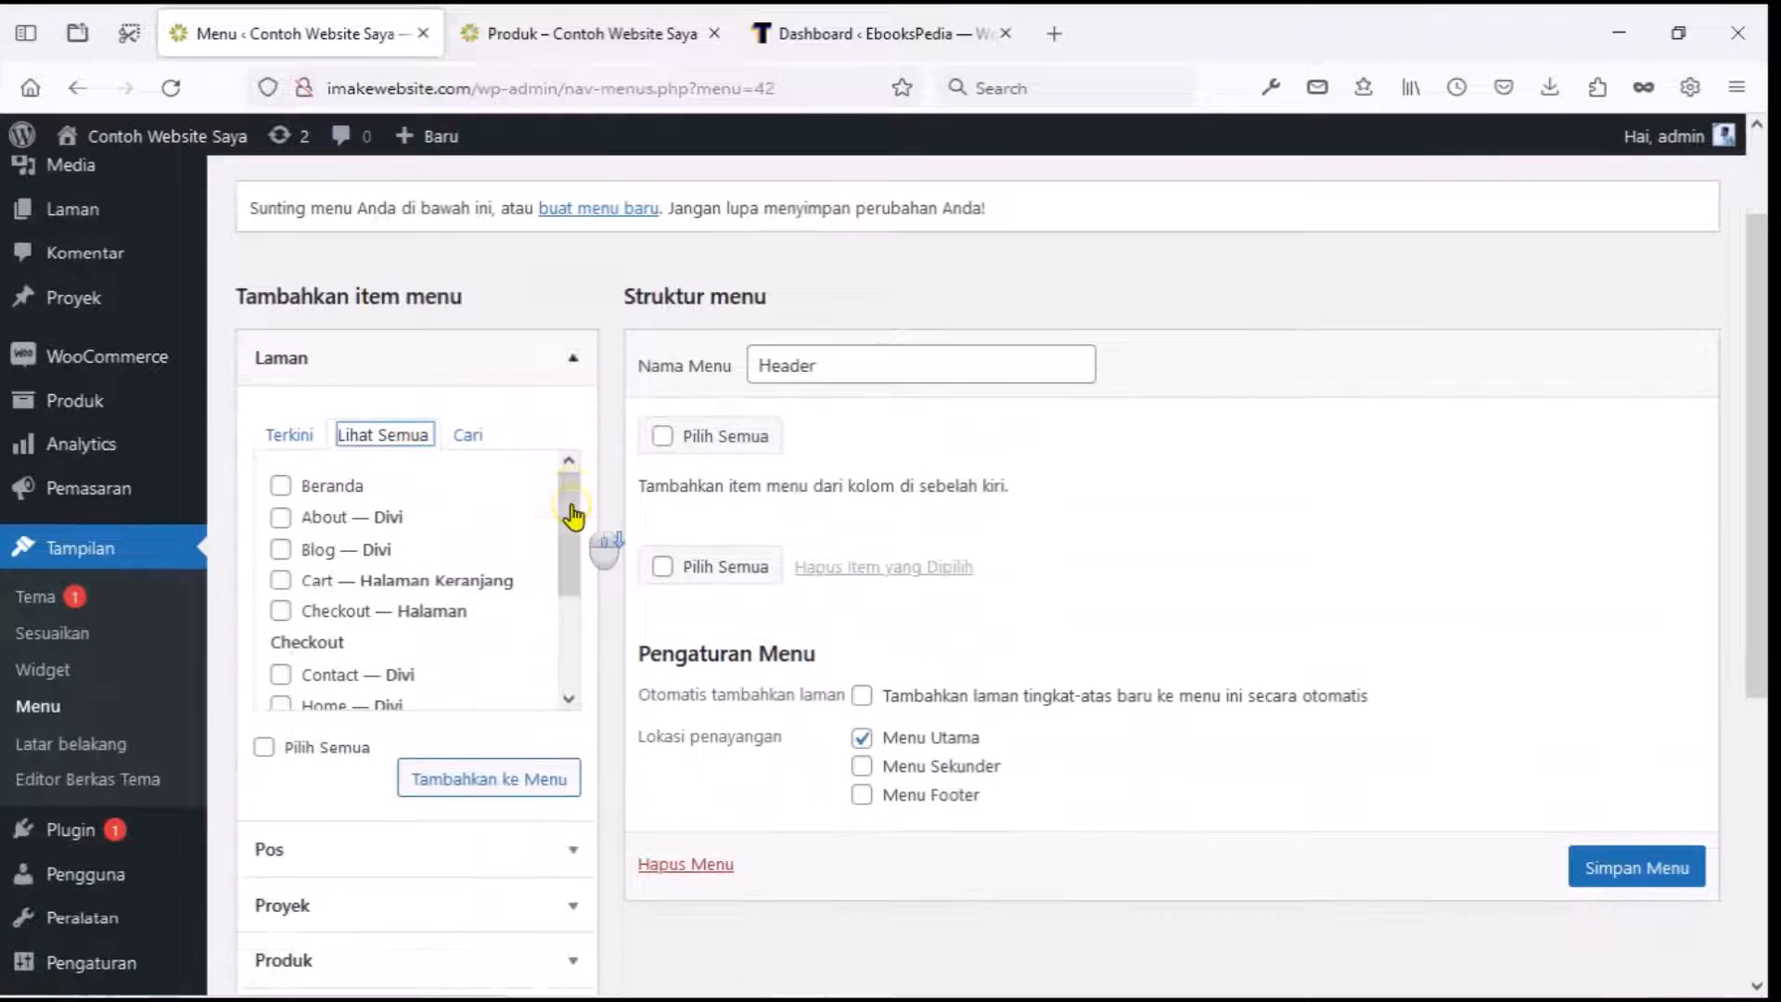
{"action": "left_click", "coordinate": [281, 485]}
{"action": "left_click", "coordinate": [281, 517]}
{"action": "left_click", "coordinate": [281, 552]}
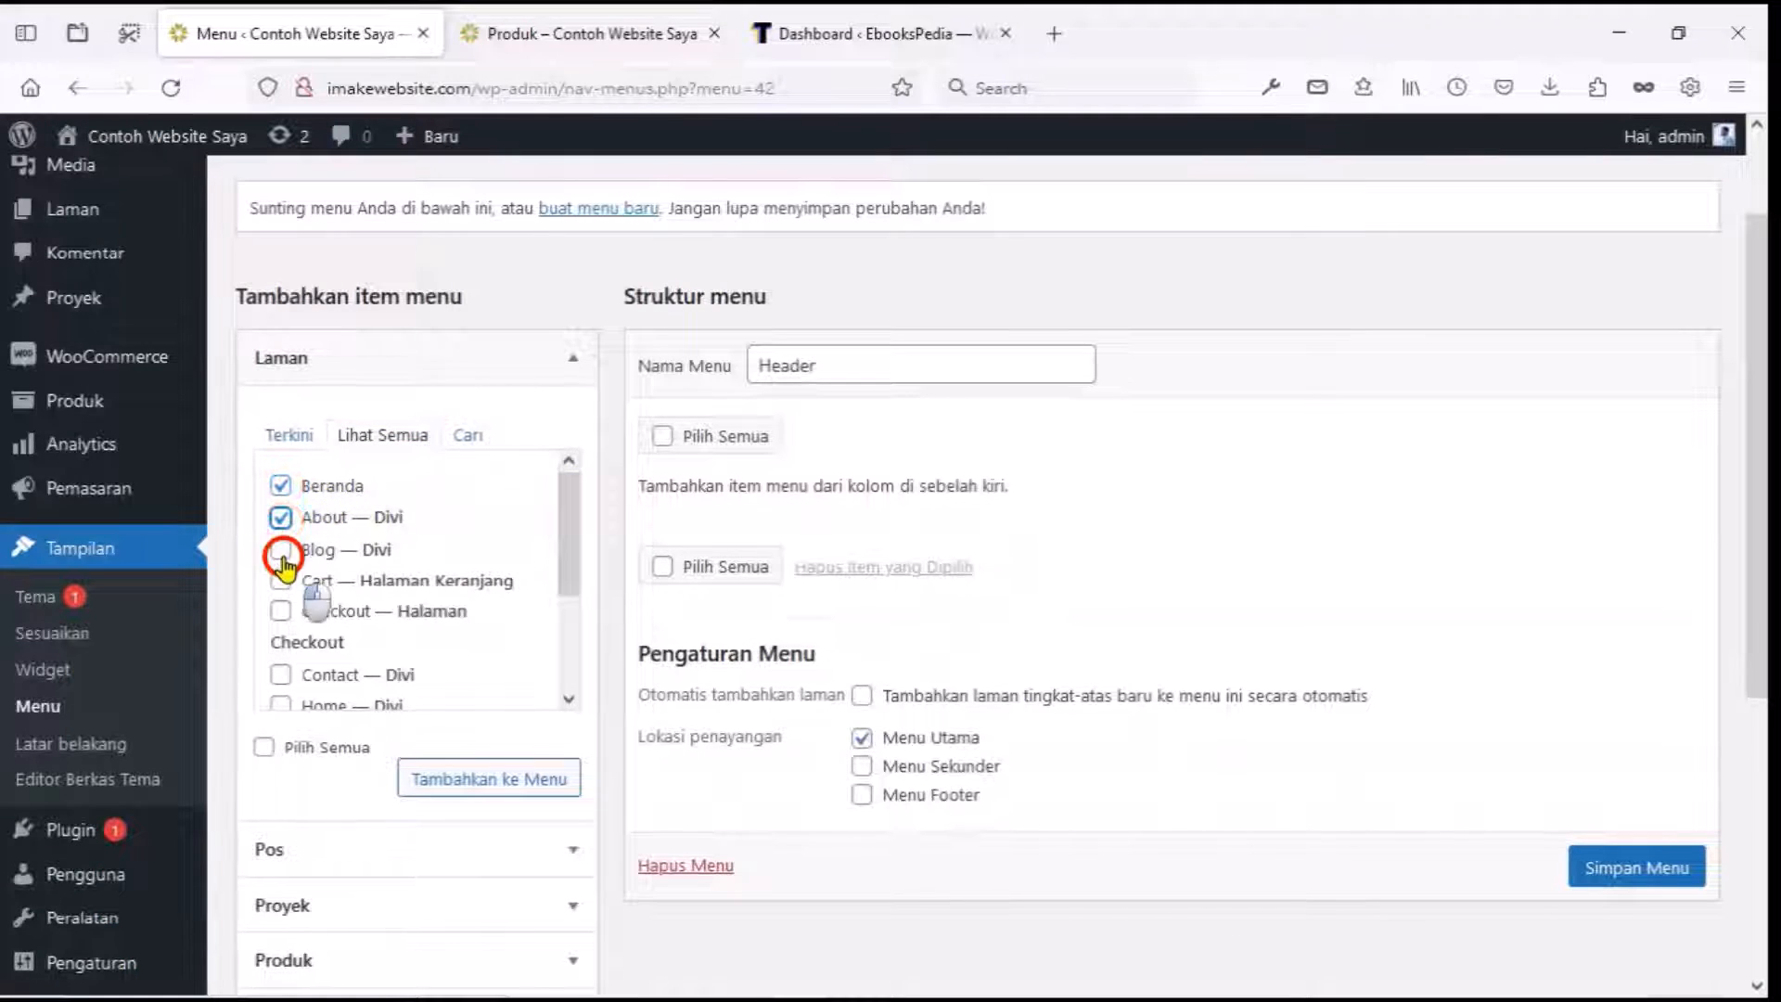
{"action": "scroll", "coordinate": [281, 623], "scroll_direction": "down", "scroll_amount": 3}
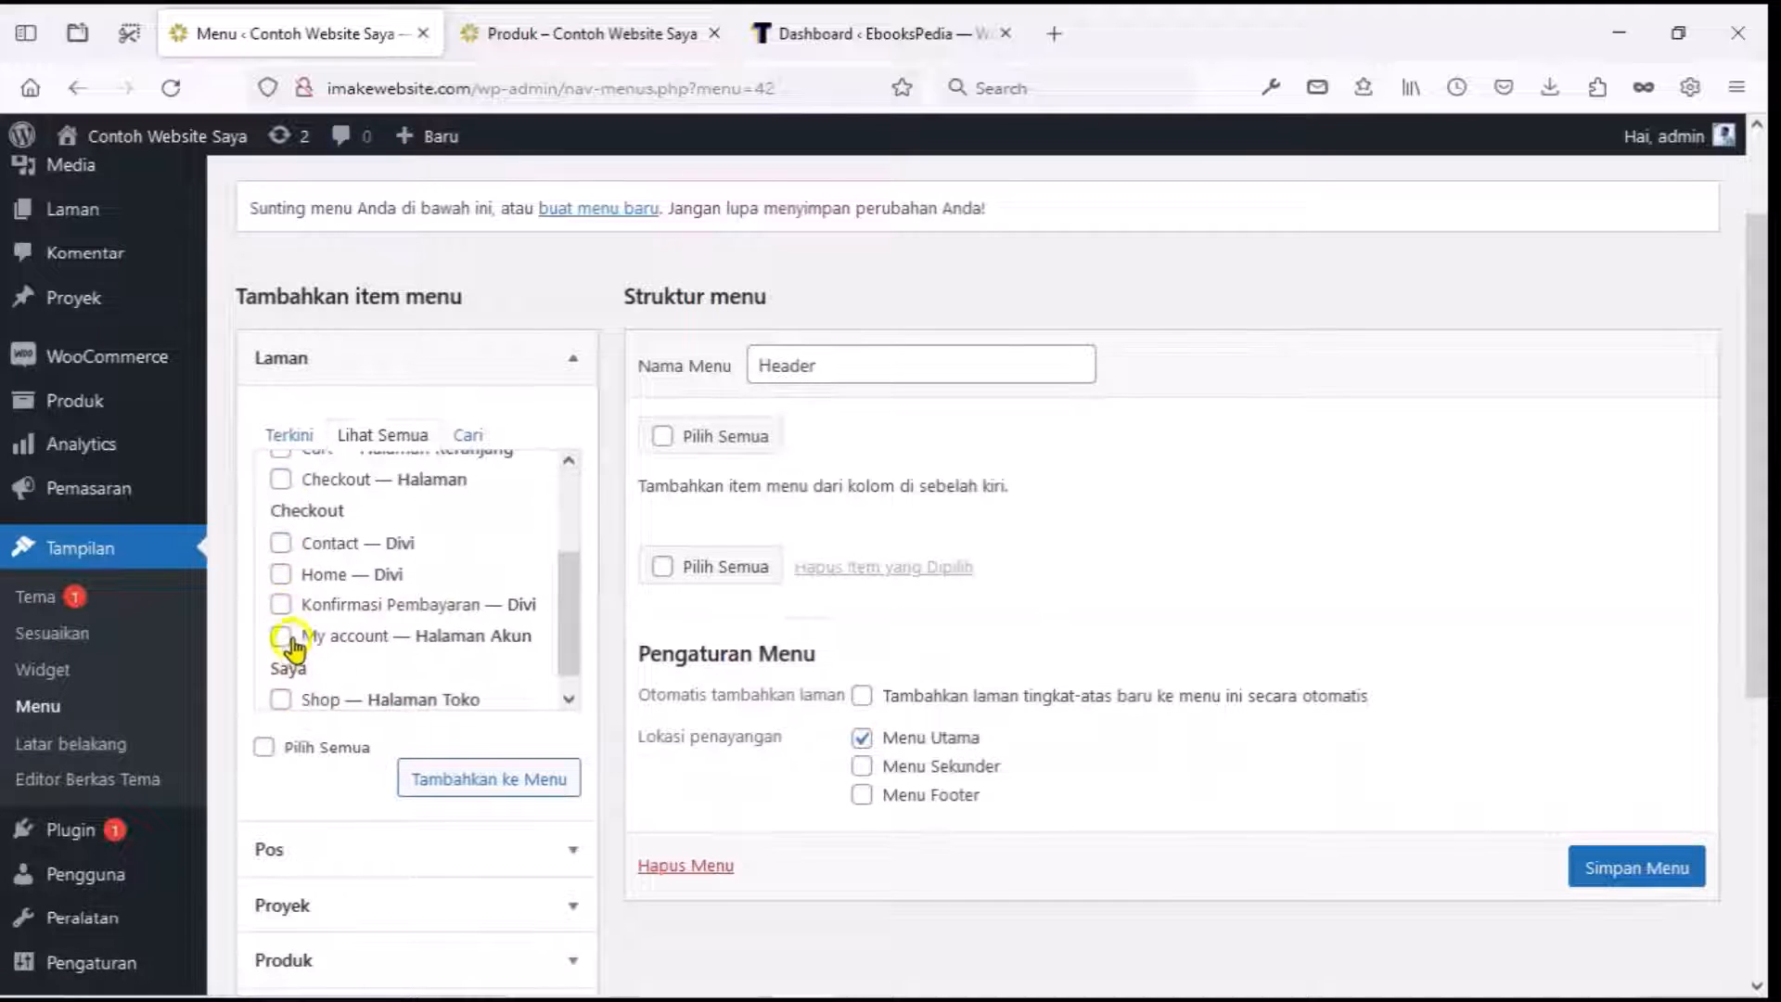
{"action": "left_click", "coordinate": [282, 545]}
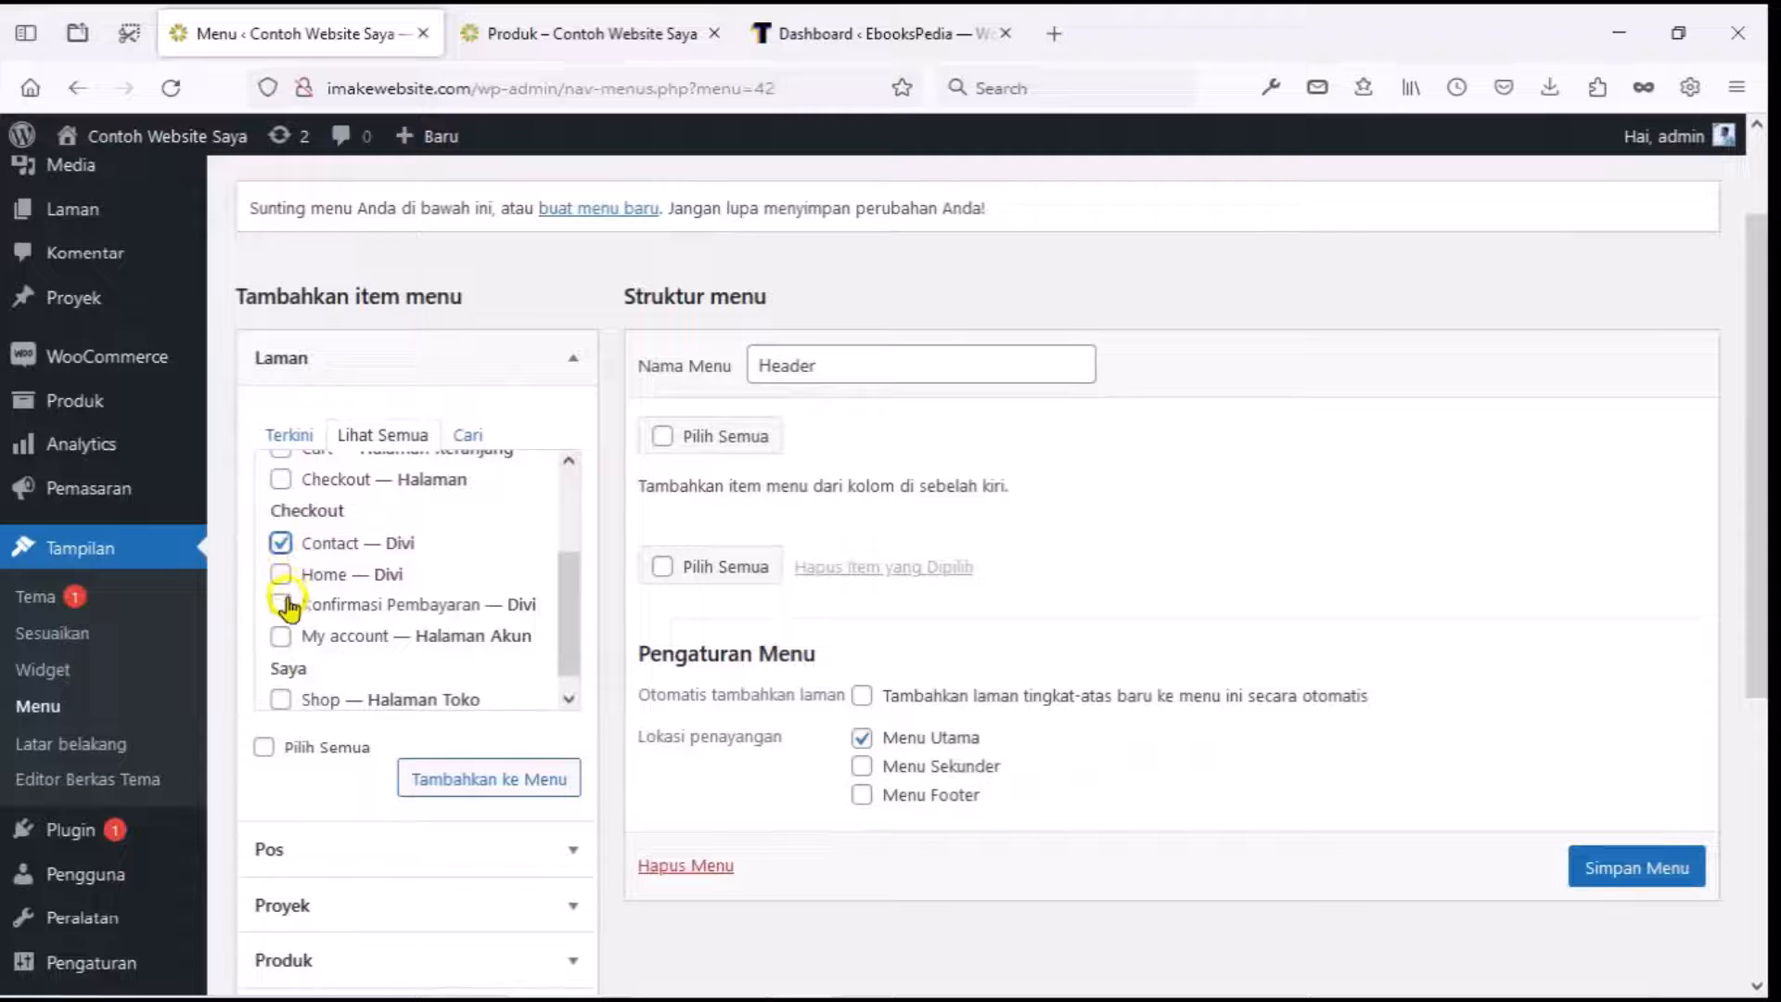
{"action": "scroll", "coordinate": [286, 640], "scroll_direction": "down", "scroll_amount": 1}
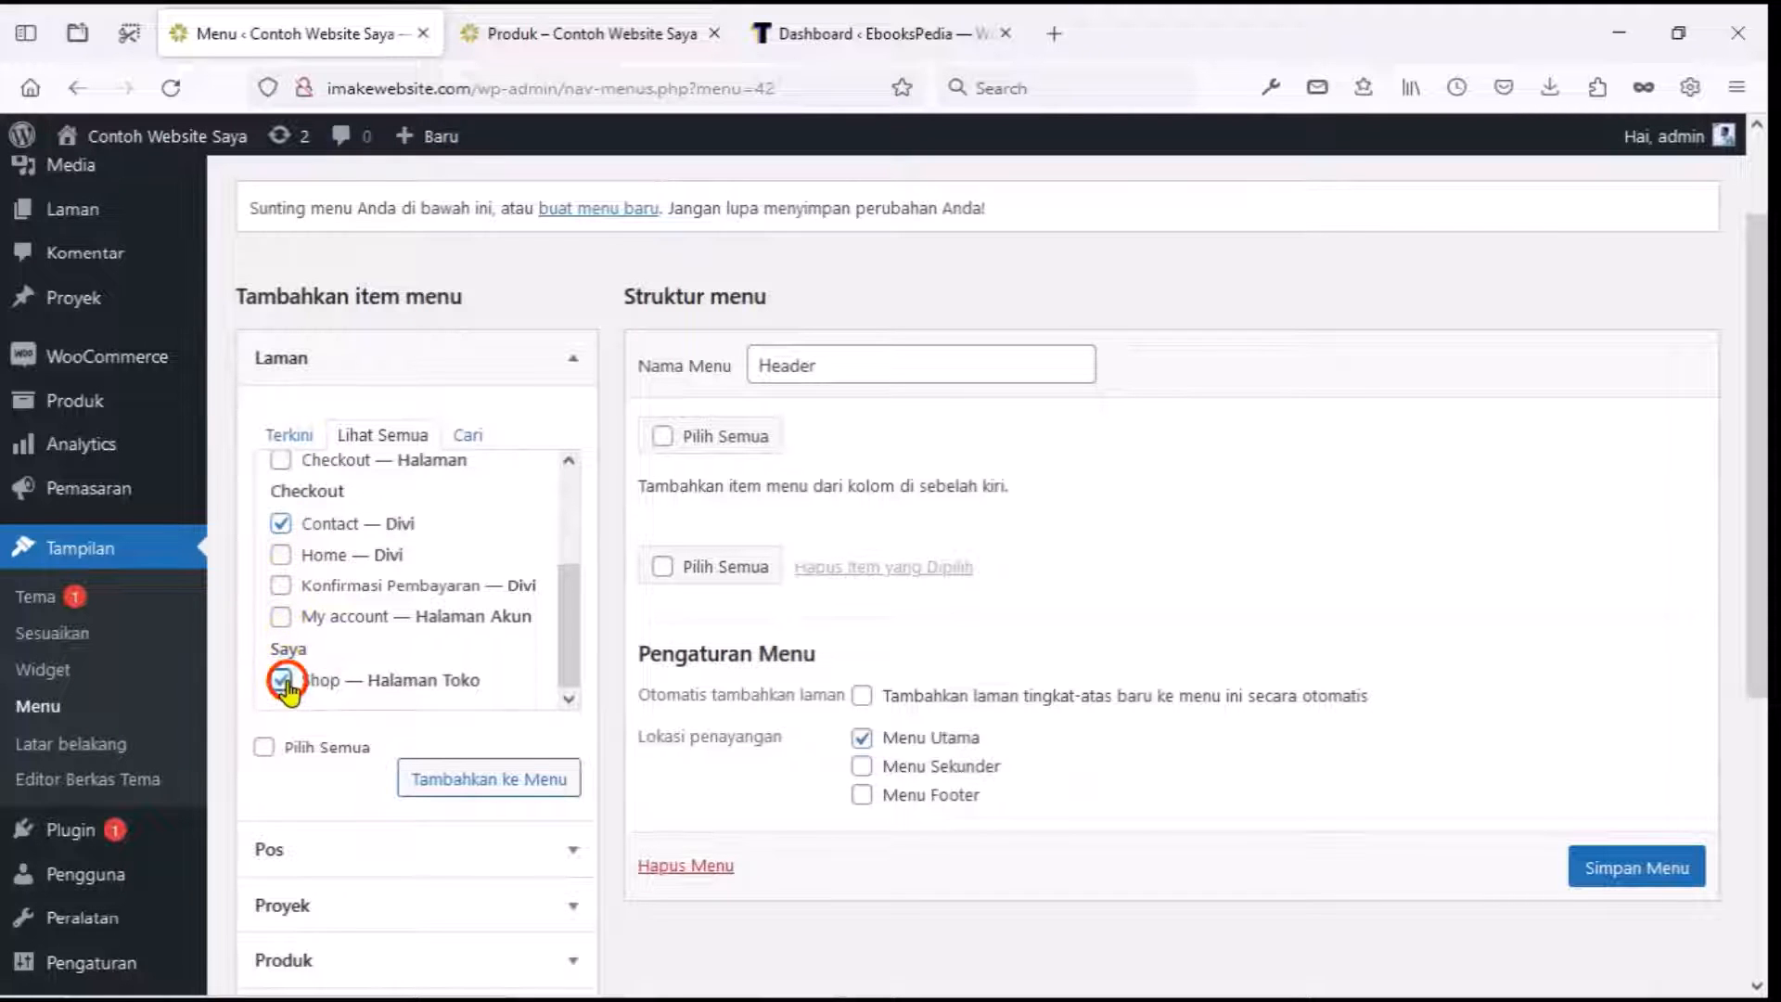
{"action": "scroll", "coordinate": [343, 649], "scroll_direction": "down", "scroll_amount": 2}
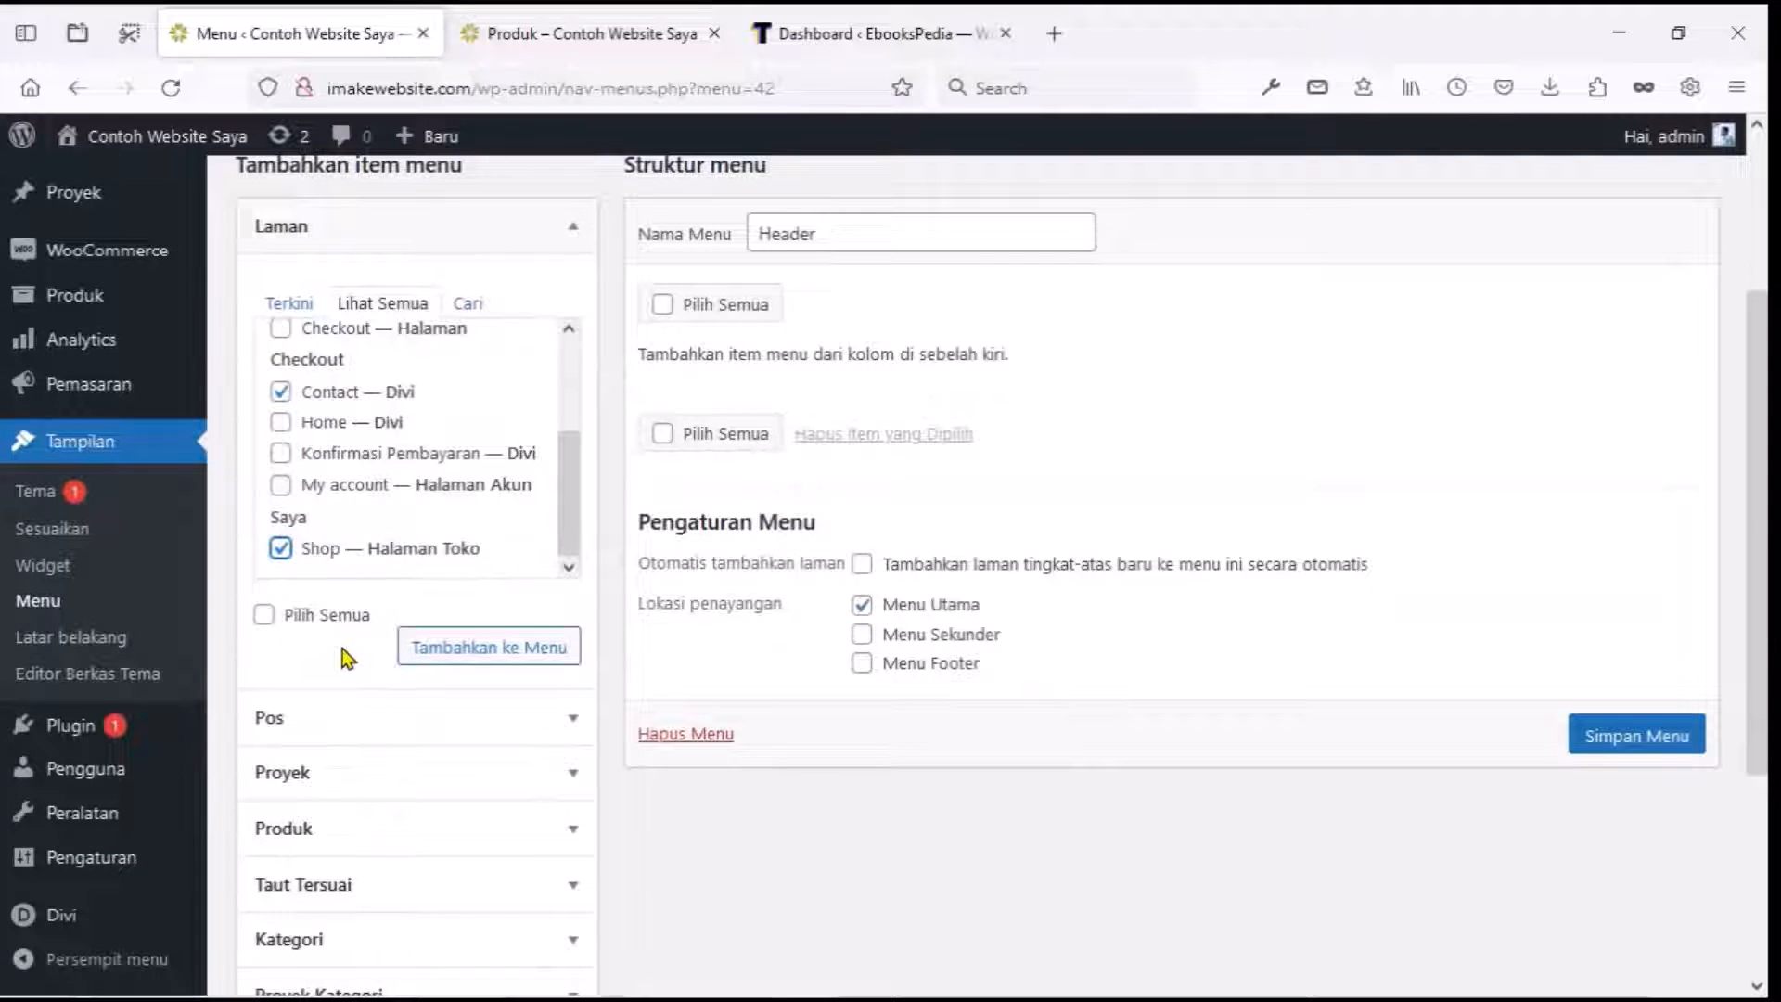
{"action": "left_click", "coordinate": [501, 652]}
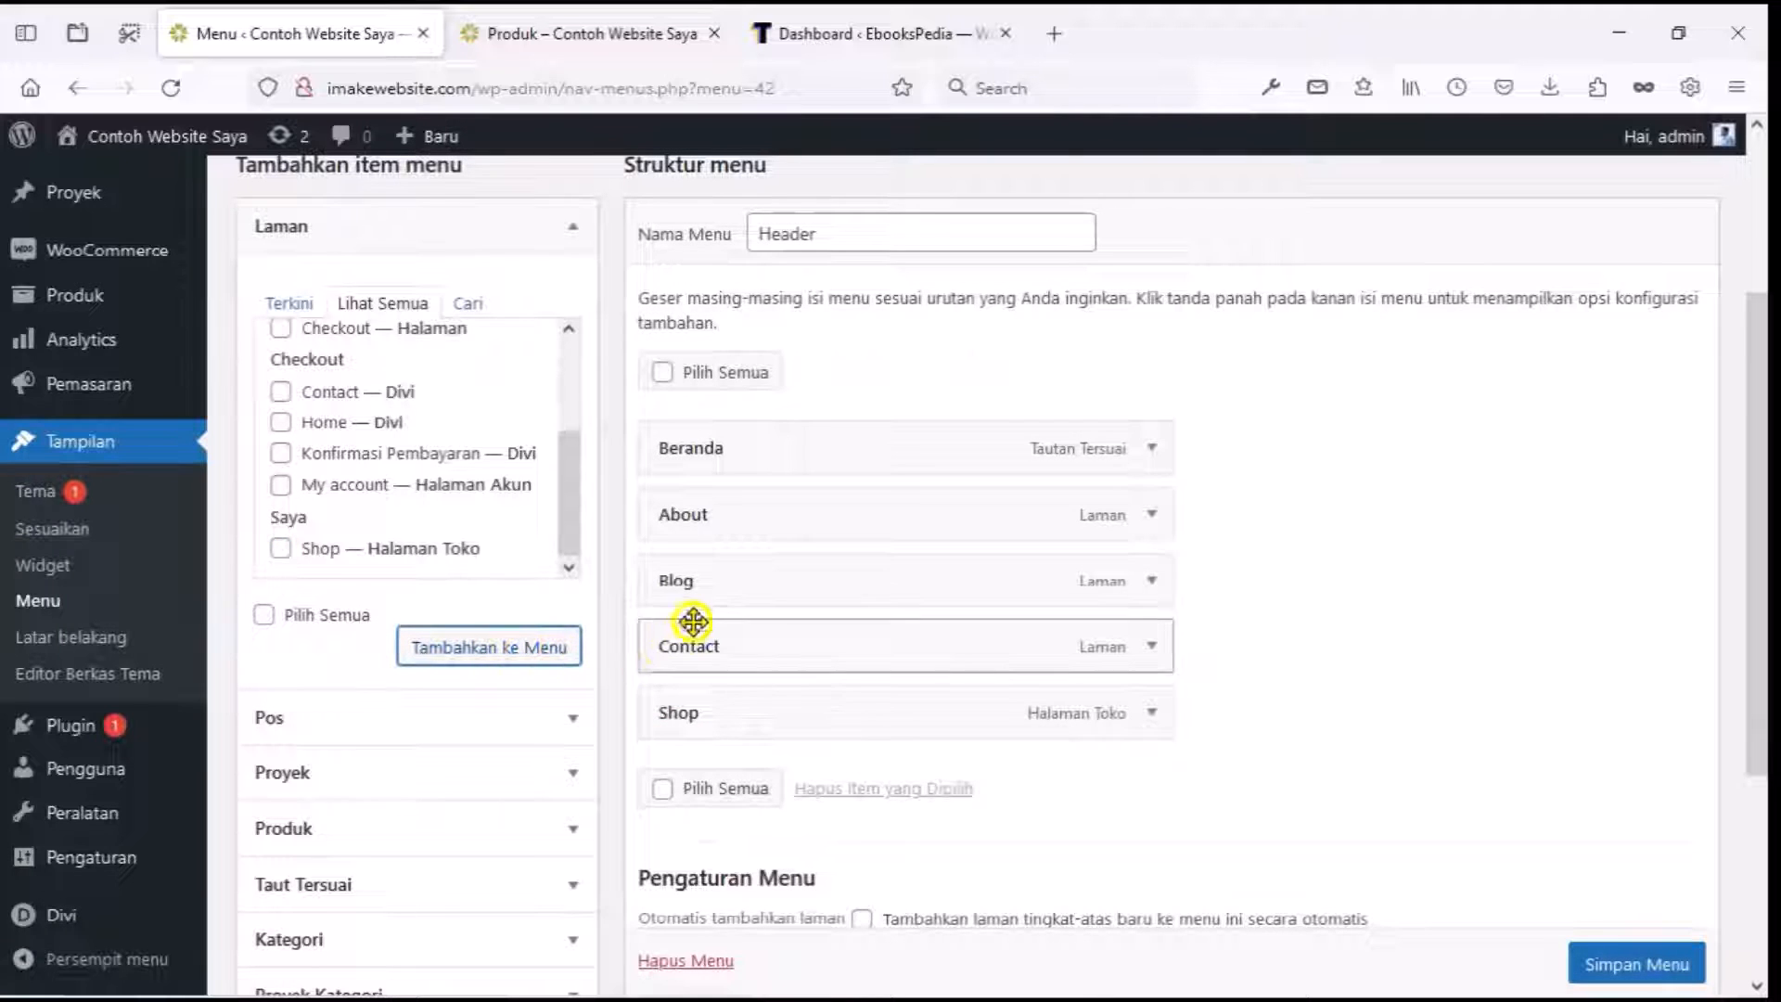
Move Blog between Contact and Shop and save the menu.
{"action": "left_click", "coordinate": [710, 584]}
{"action": "left_click_drag", "start_coordinate": [711, 584], "coordinate": [689, 646]}
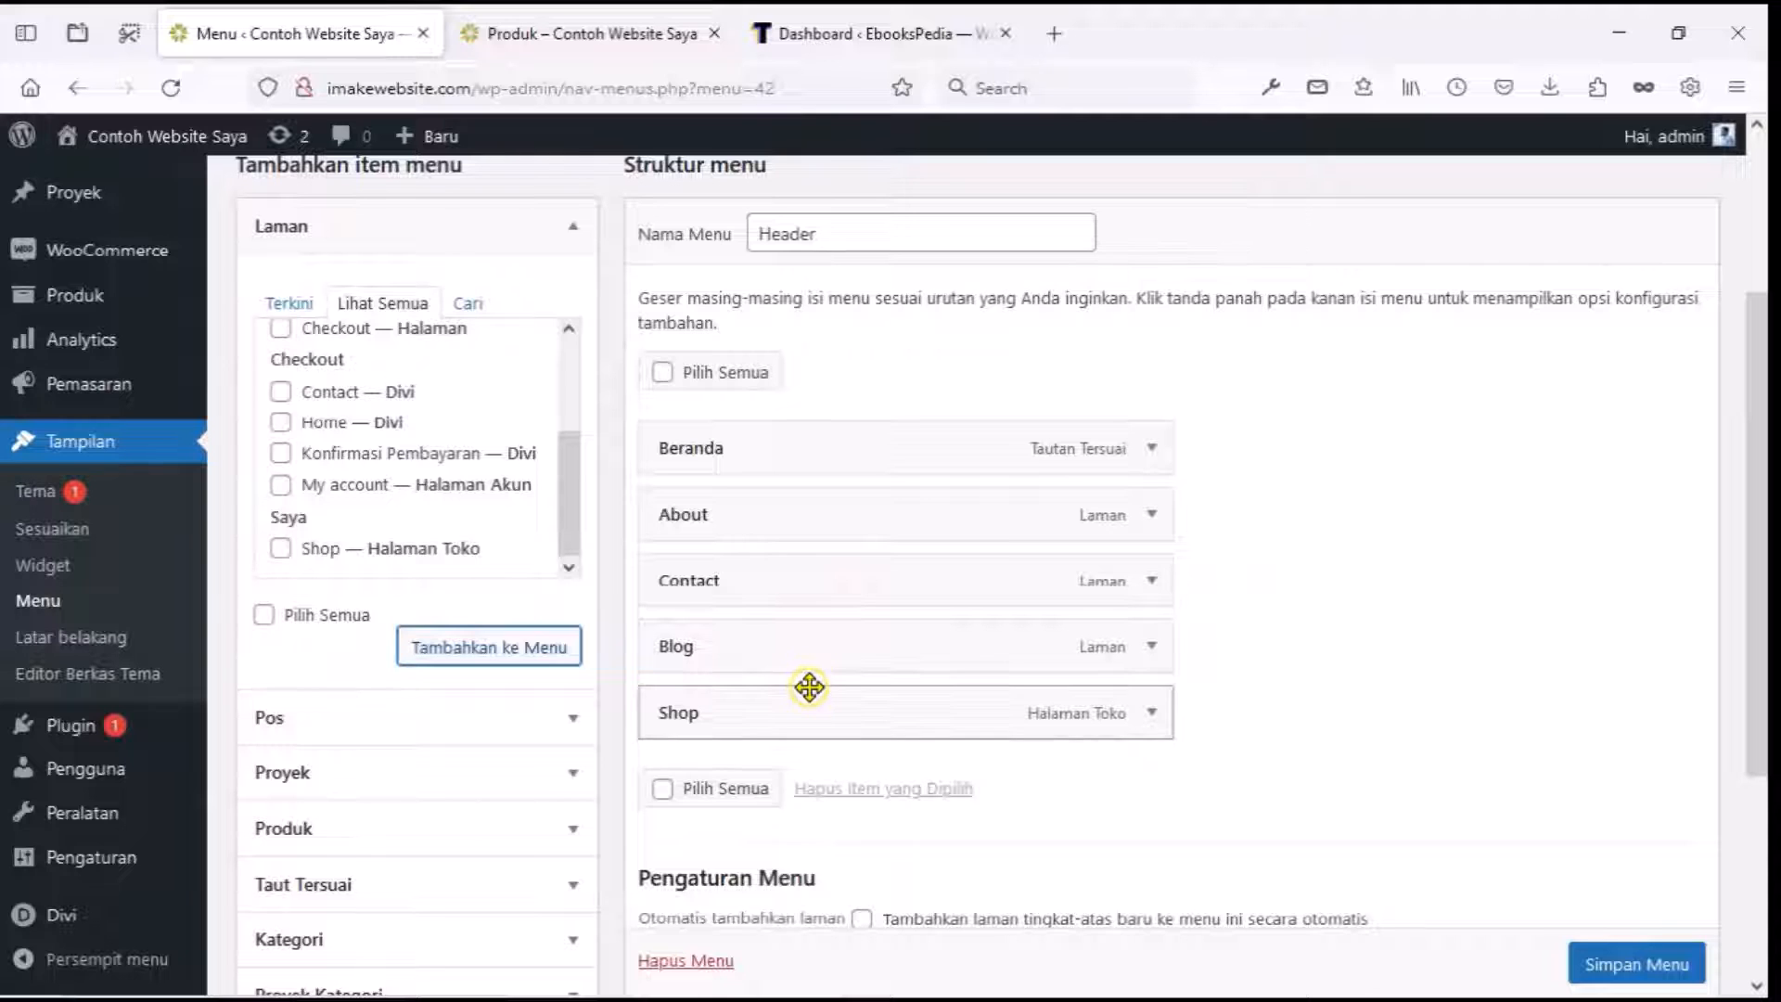
{"action": "scroll", "coordinate": [1322, 762], "scroll_direction": "down", "scroll_amount": 1}
{"action": "scroll", "coordinate": [1322, 762], "scroll_direction": "down", "scroll_amount": 2}
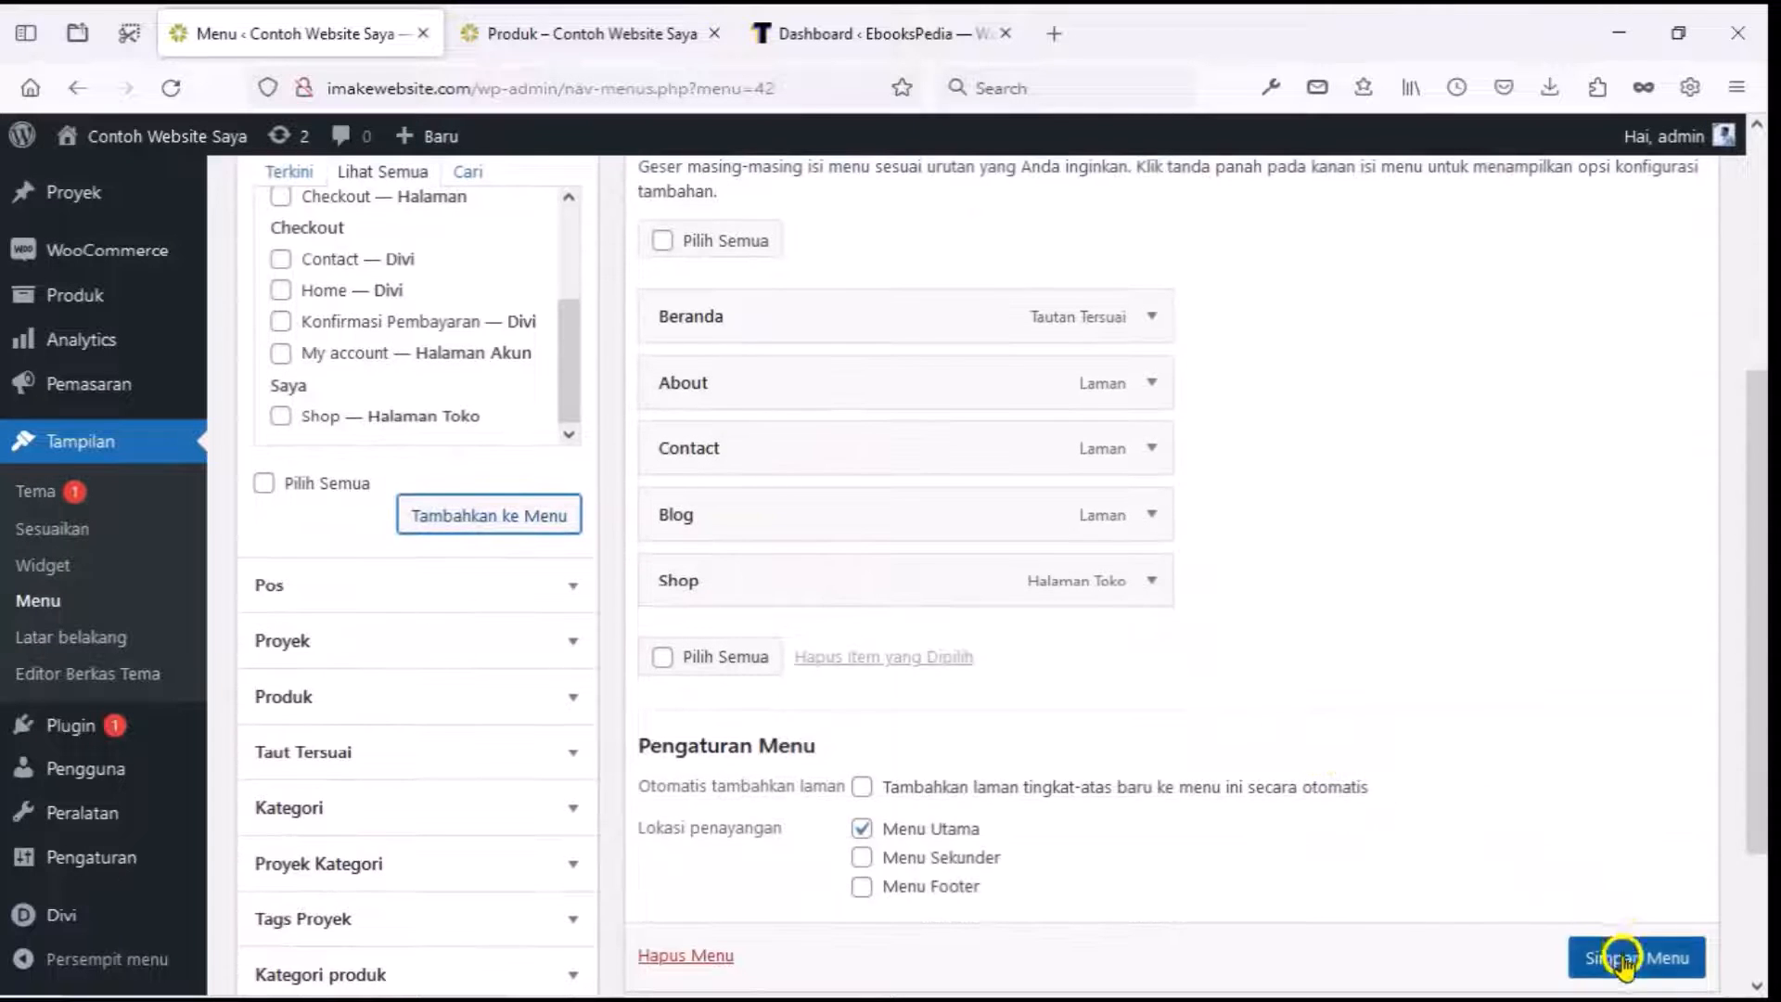
{"action": "scroll", "coordinate": [1623, 954], "scroll_direction": "down", "scroll_amount": 1}
{"action": "left_click", "coordinate": [1617, 891]}
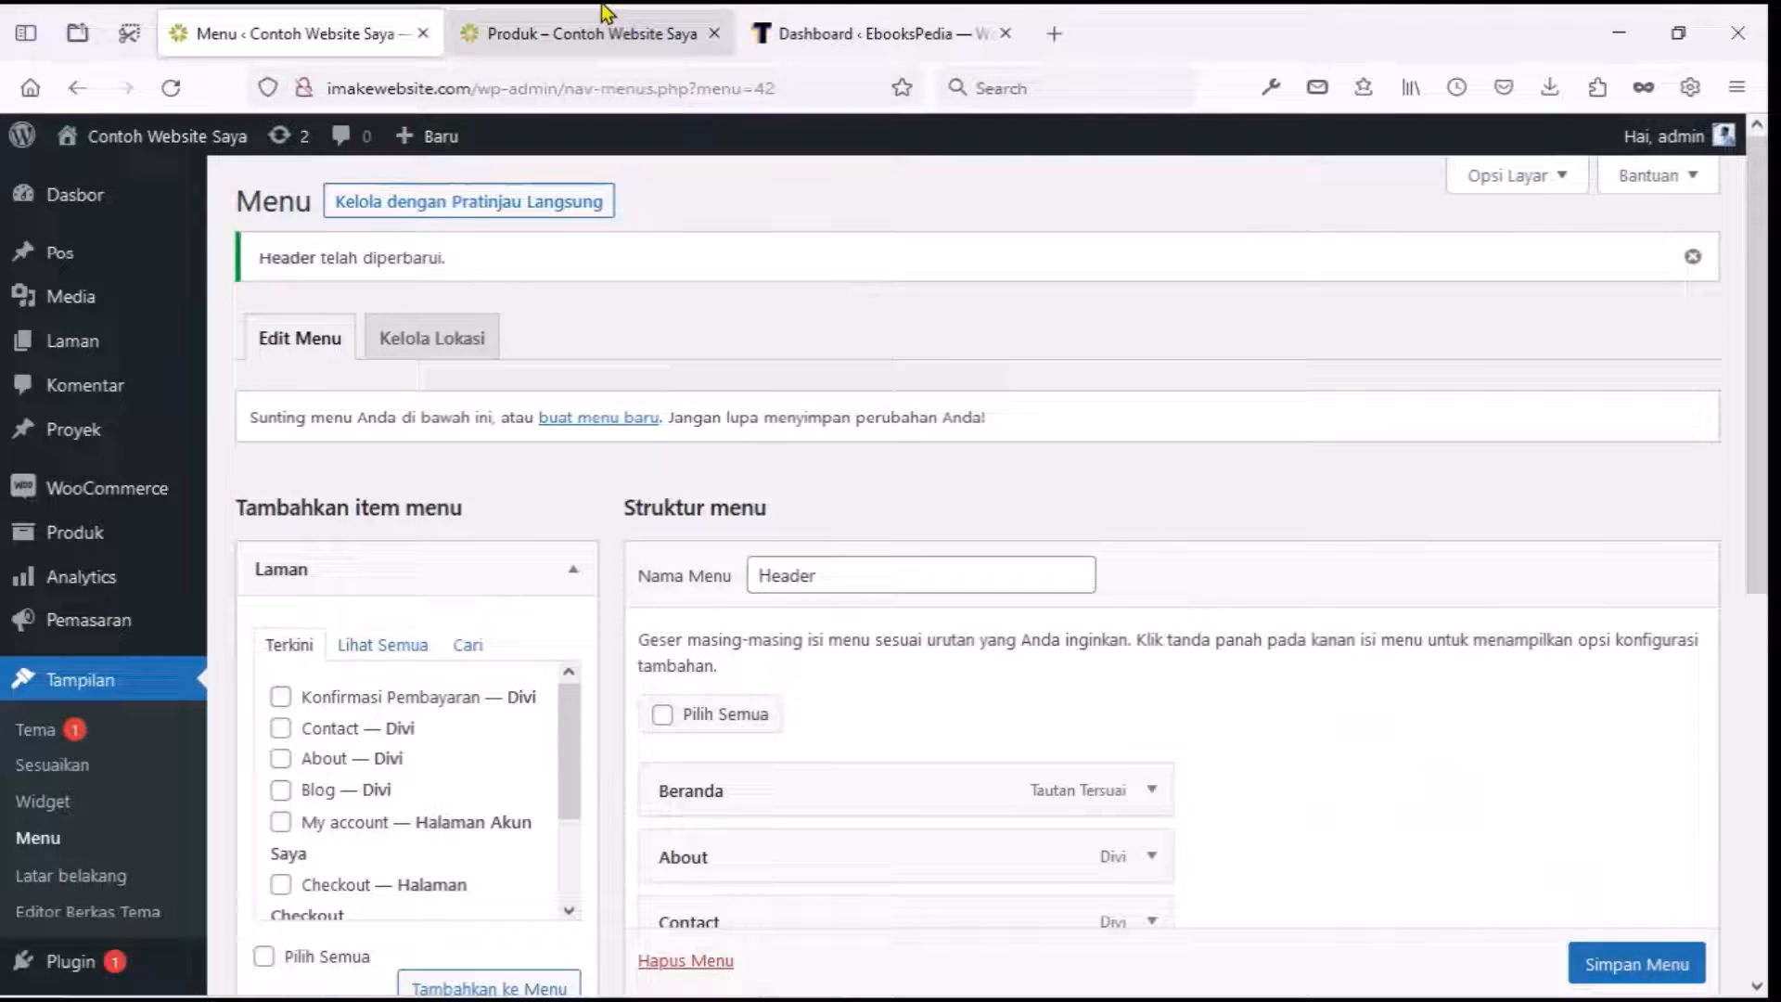
{"action": "left_click", "coordinate": [597, 16]}
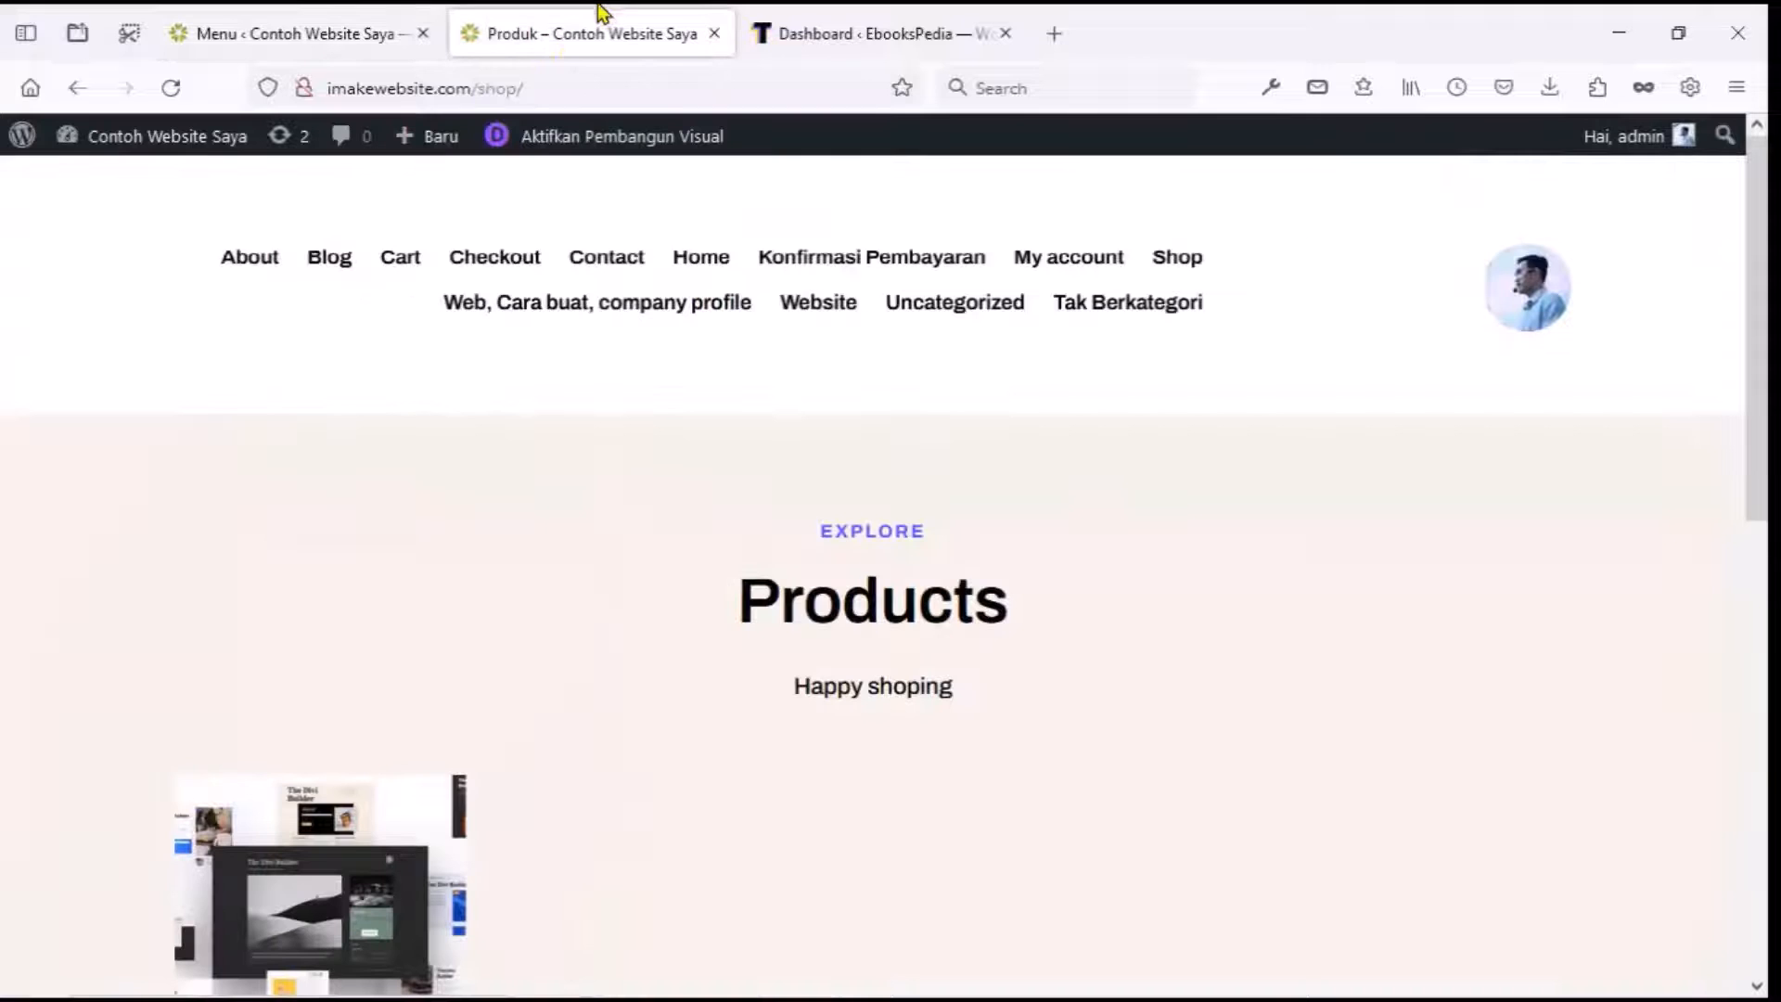
{"action": "left_click", "coordinate": [170, 87]}
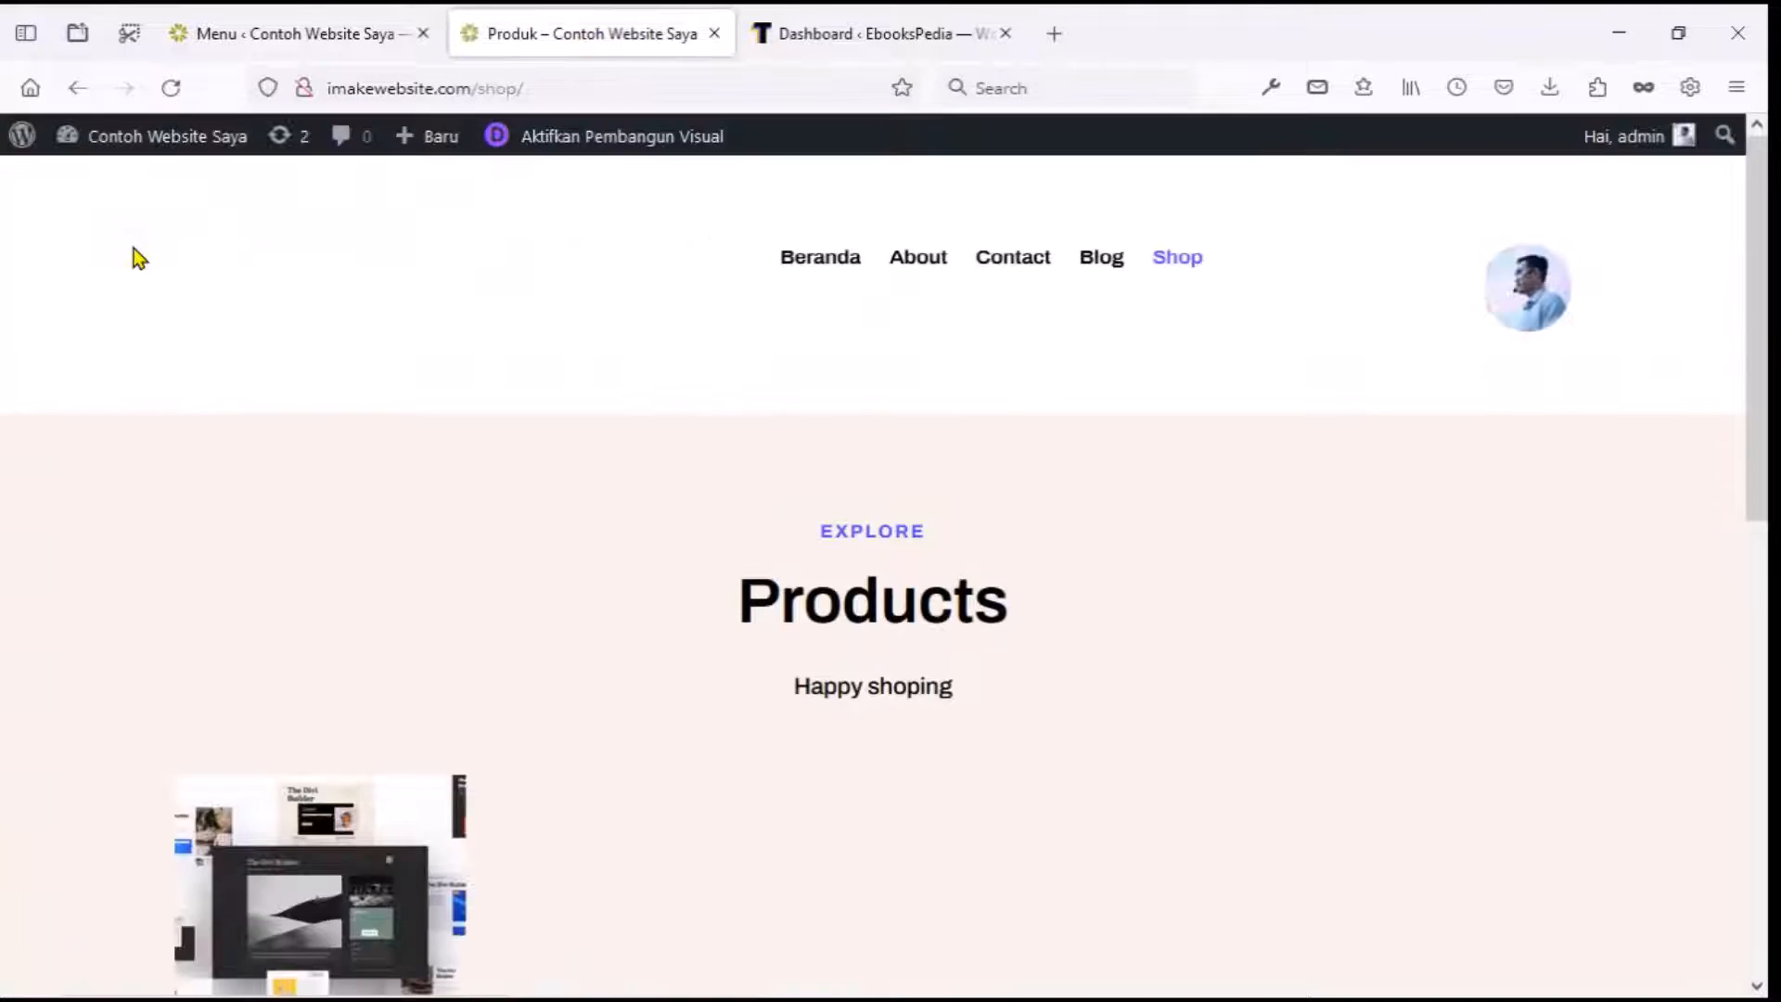
{"action": "scroll", "coordinate": [134, 247], "scroll_direction": "down", "scroll_amount": 5}
{"action": "scroll", "coordinate": [134, 248], "scroll_direction": "up", "scroll_amount": 5}
{"action": "scroll", "coordinate": [283, 248], "scroll_direction": "down", "scroll_amount": 3}
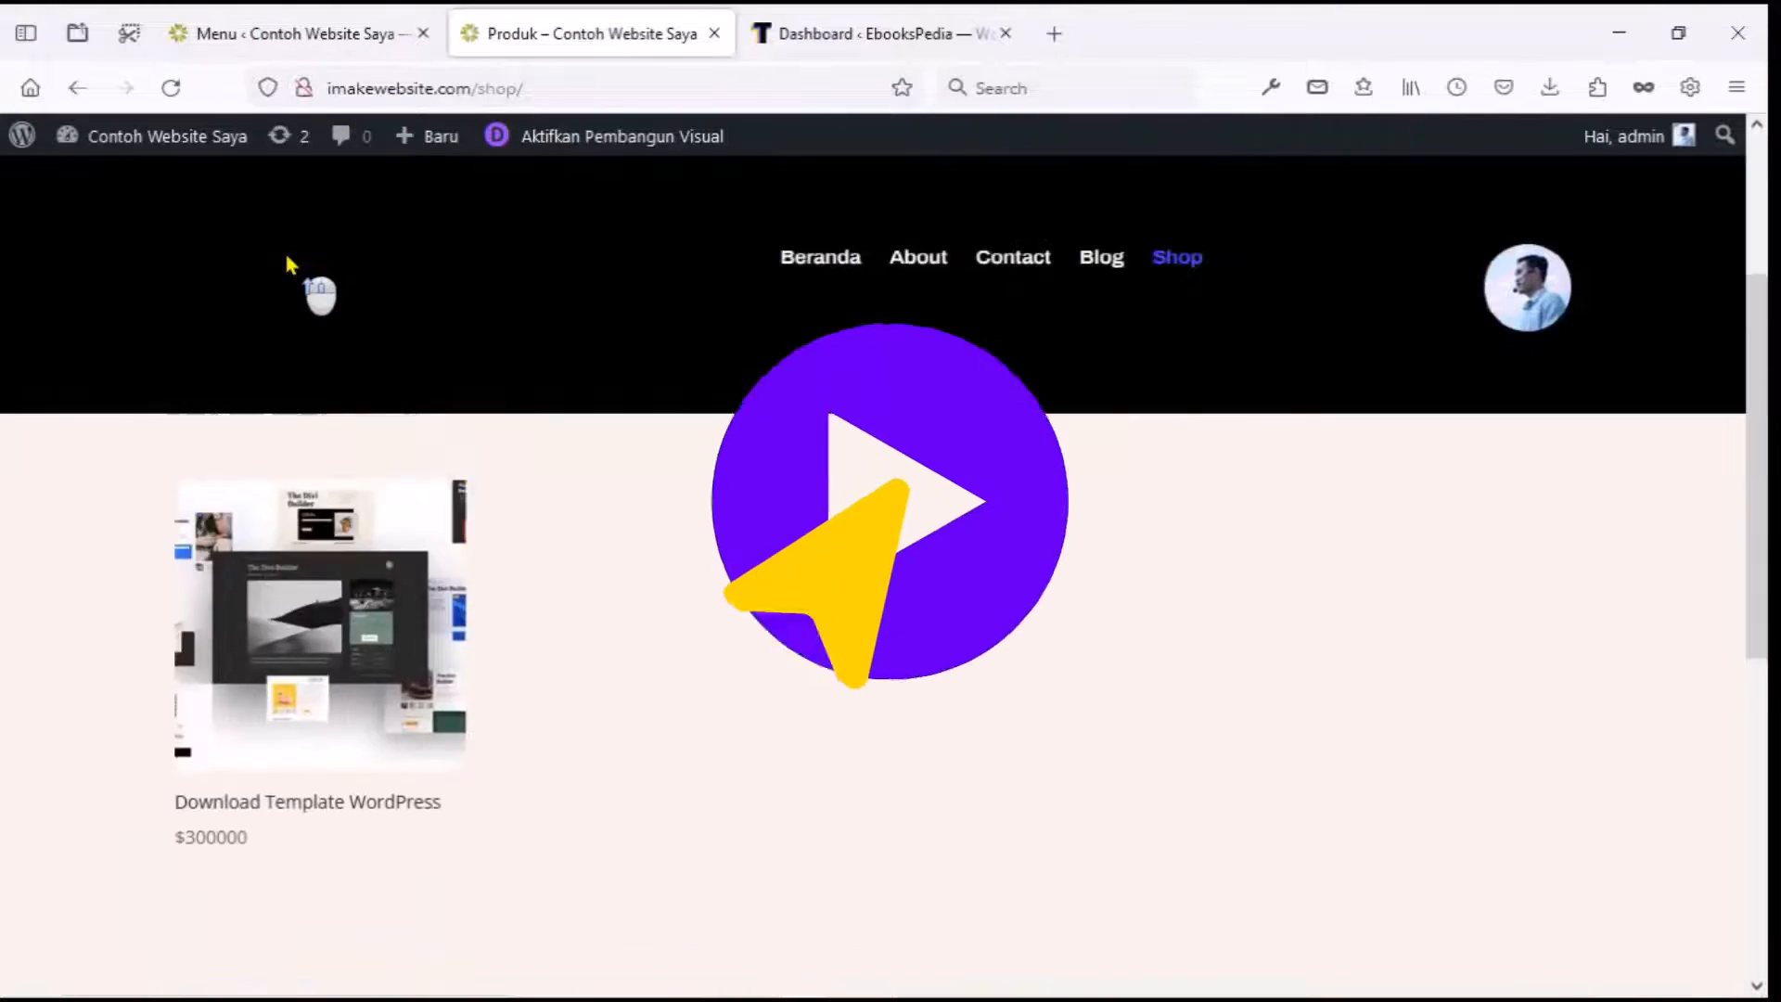
{"action": "scroll", "coordinate": [283, 249], "scroll_direction": "up", "scroll_amount": 3}
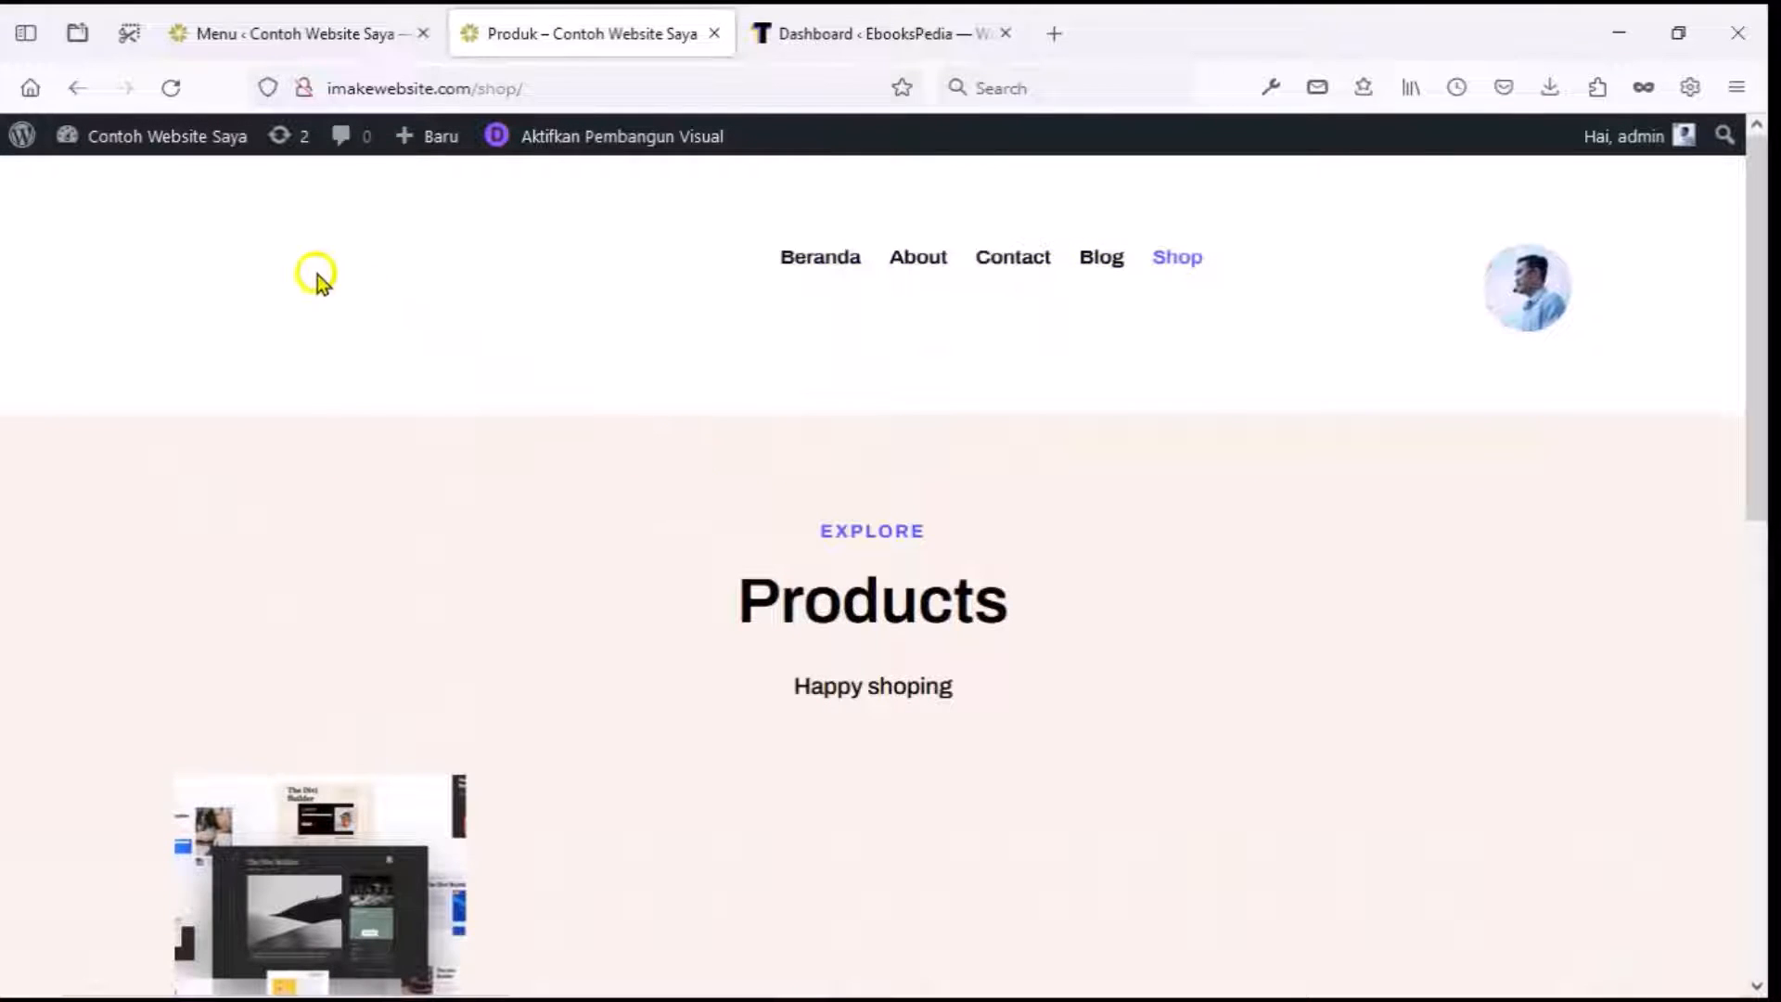
{"action": "scroll", "coordinate": [316, 278], "scroll_direction": "down", "scroll_amount": 10}
{"action": "left_click", "coordinate": [316, 28]}
{"action": "mouse_move", "coordinate": [67, 922]}
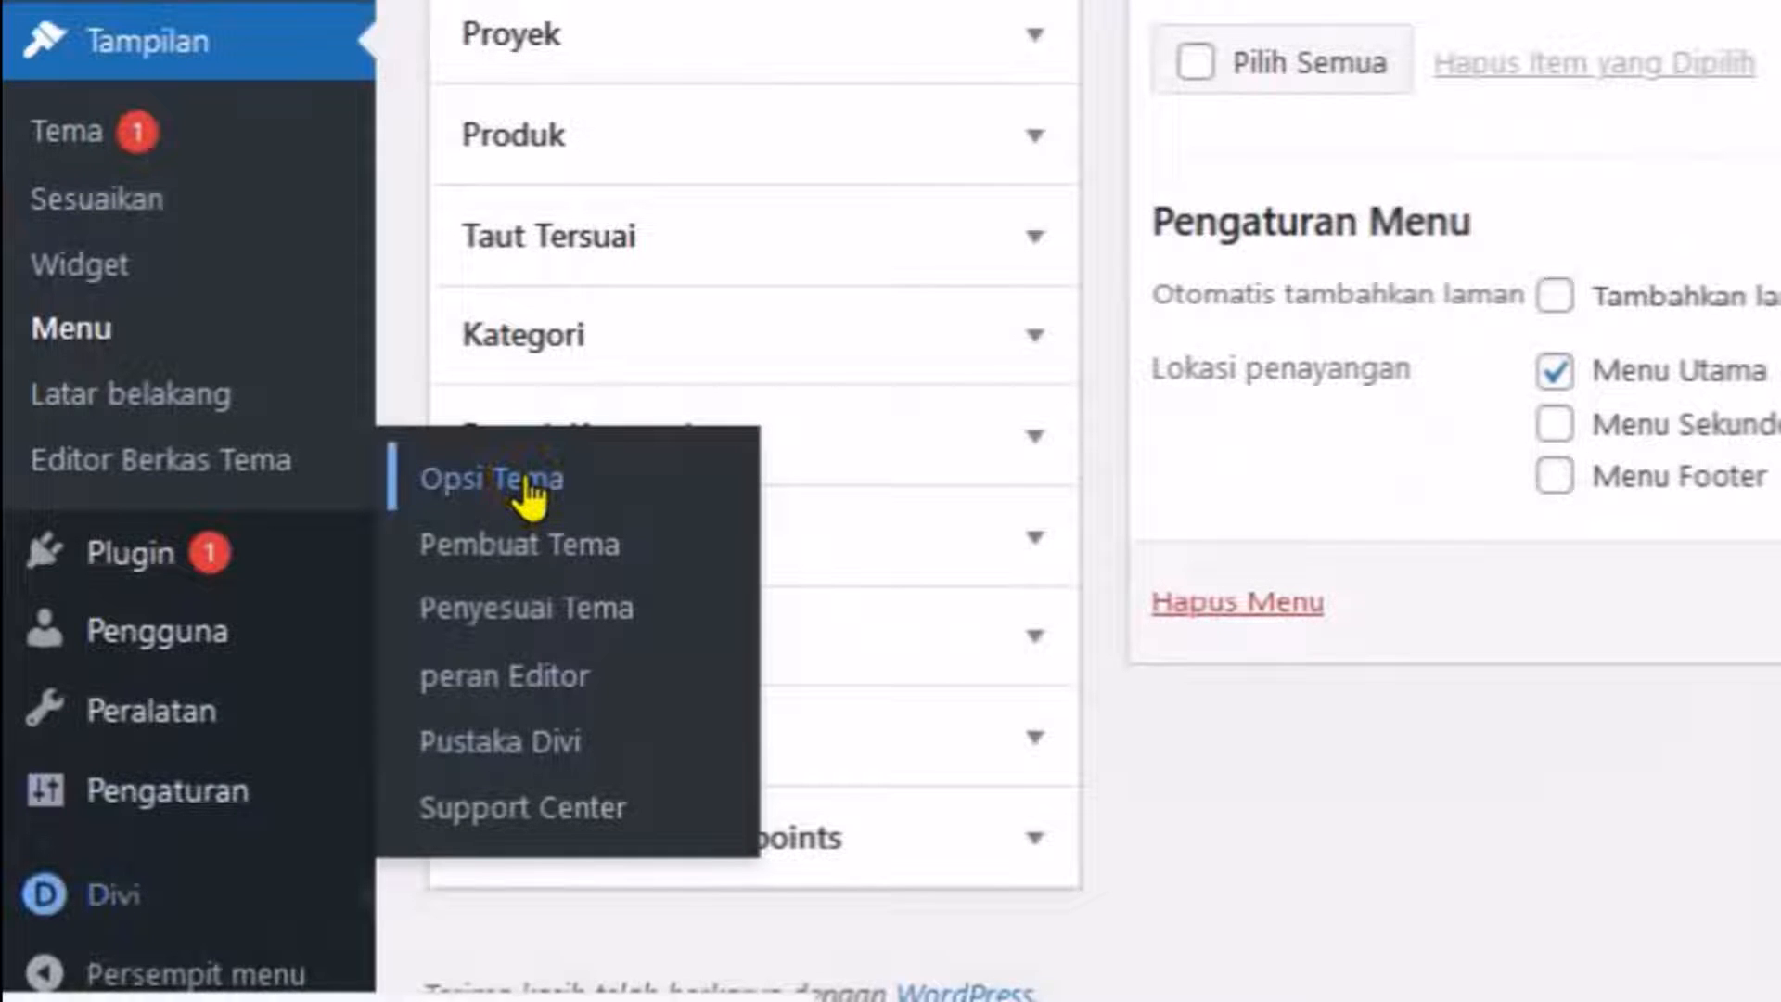
In Divi Theme Options, upload template 2.png as the Logo and save the changes.
{"action": "left_click", "coordinate": [289, 683]}
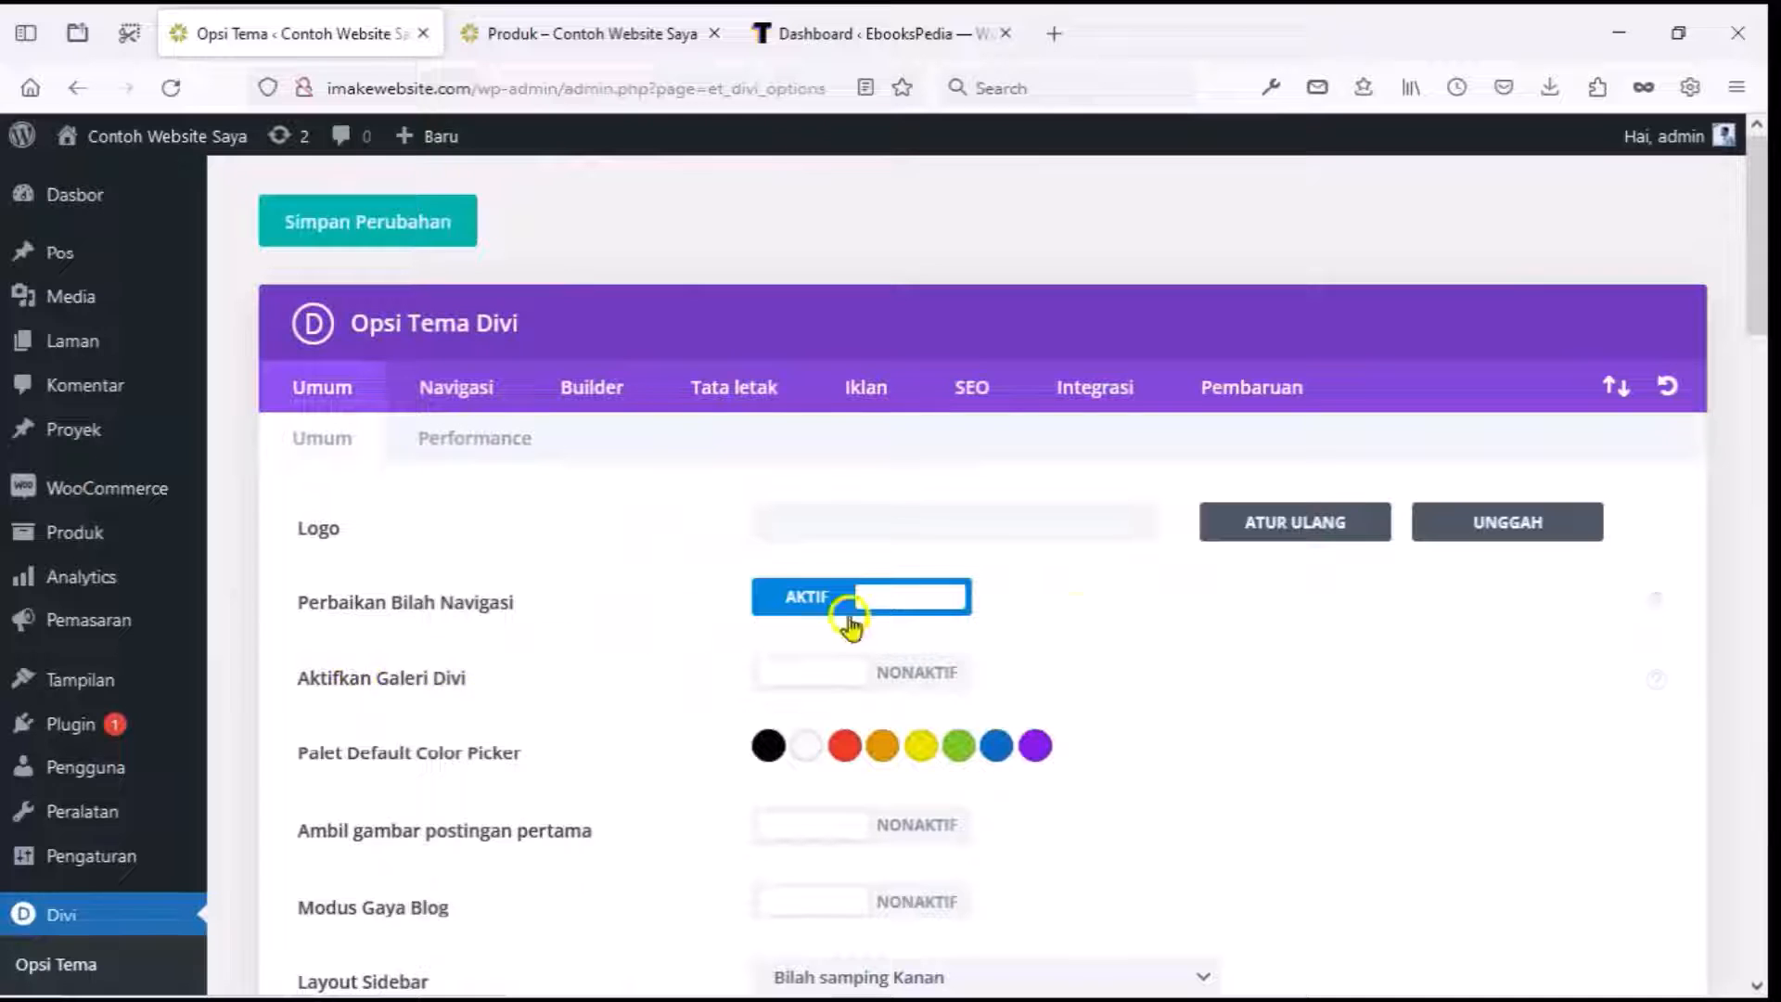
{"action": "left_click", "coordinate": [1452, 554]}
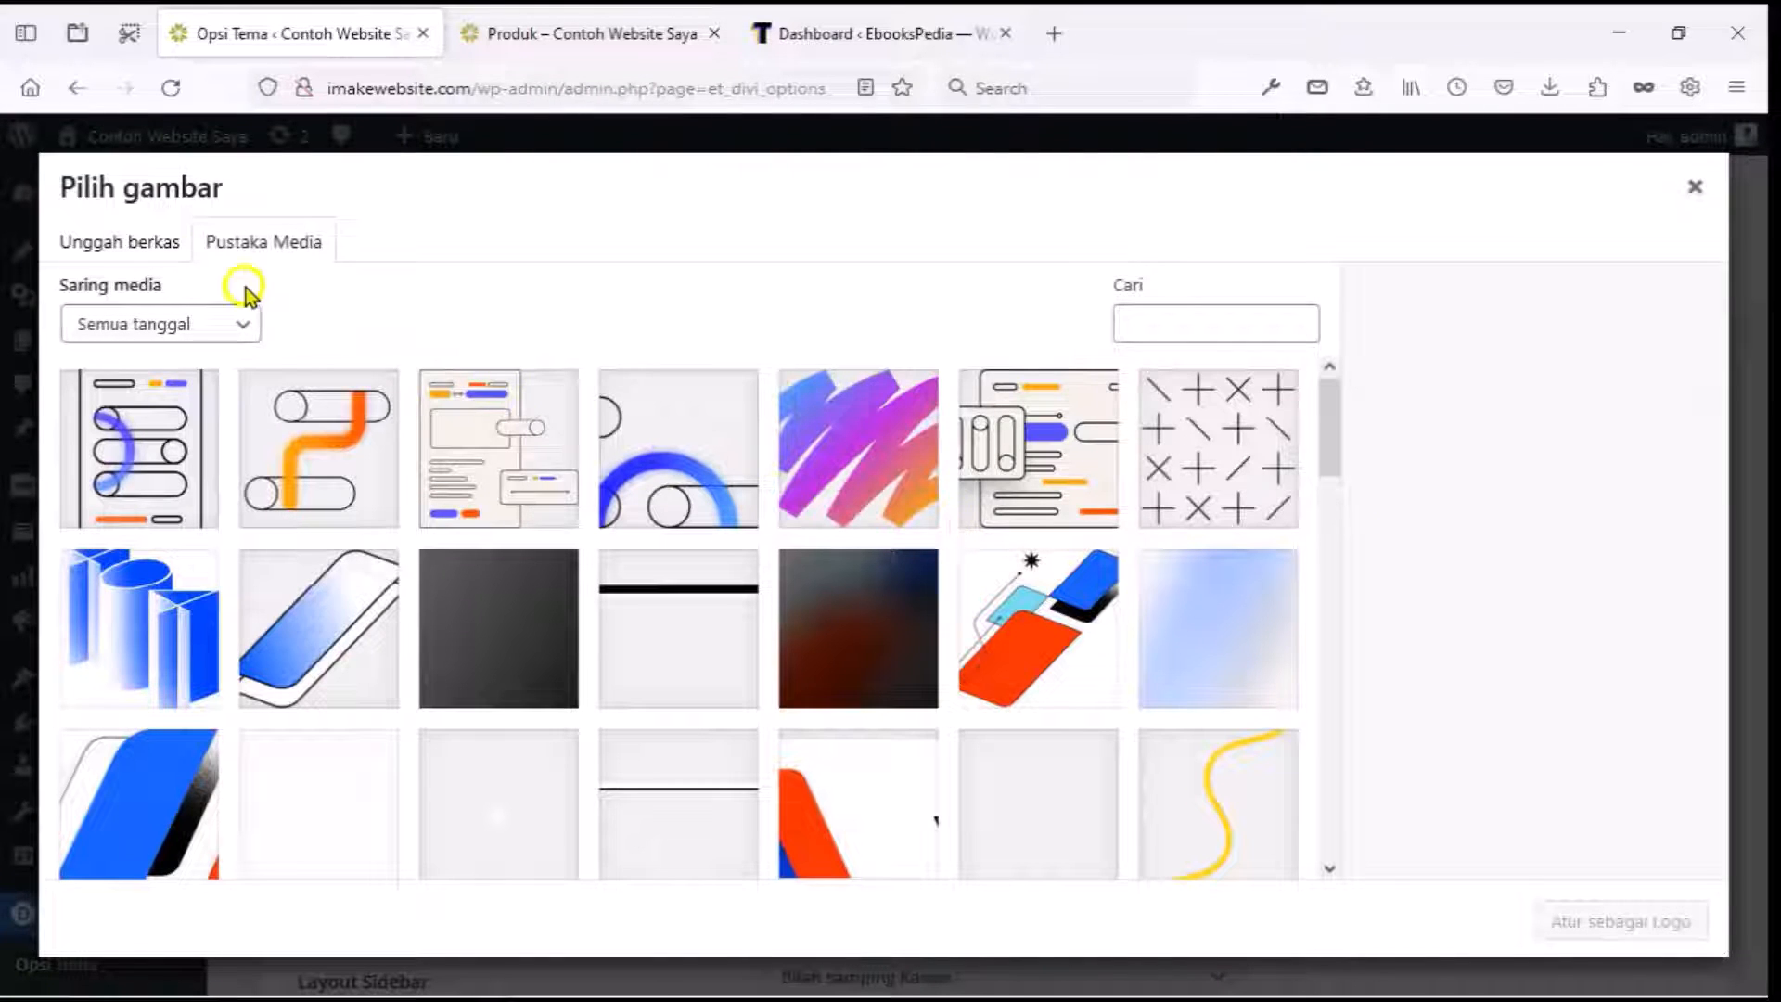
{"action": "left_click", "coordinate": [151, 246]}
{"action": "left_click", "coordinate": [867, 588]}
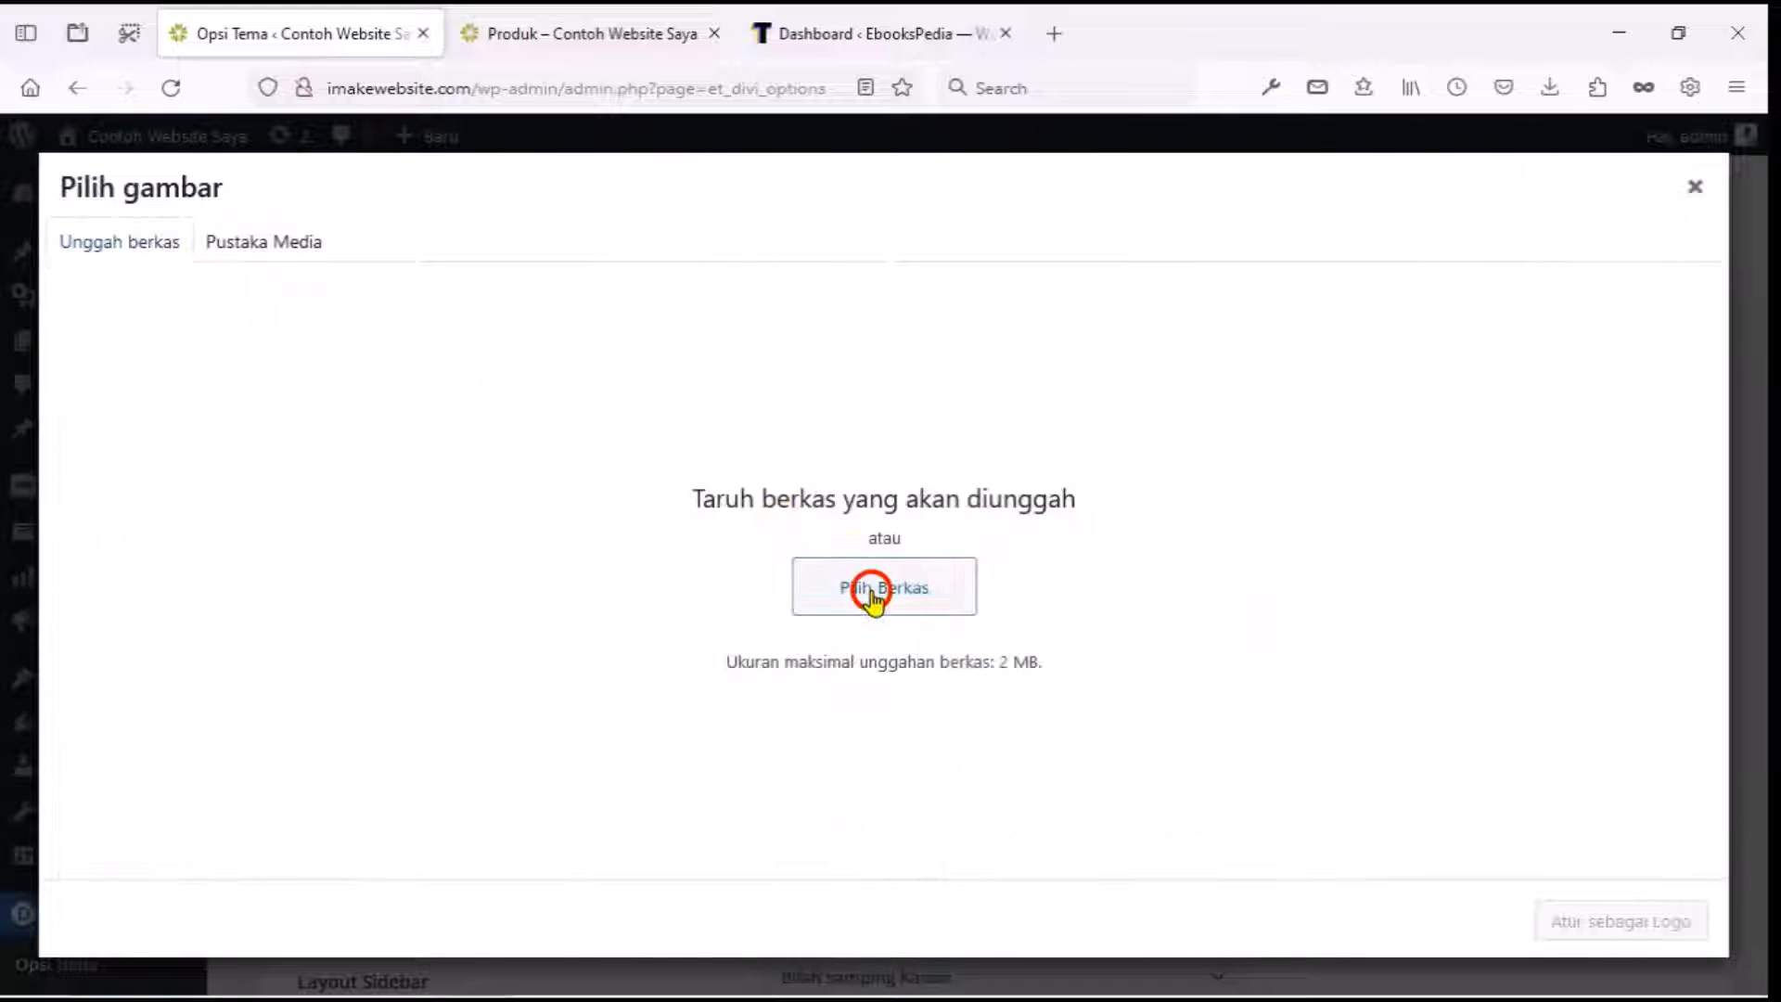
{"action": "left_click", "coordinate": [720, 478]}
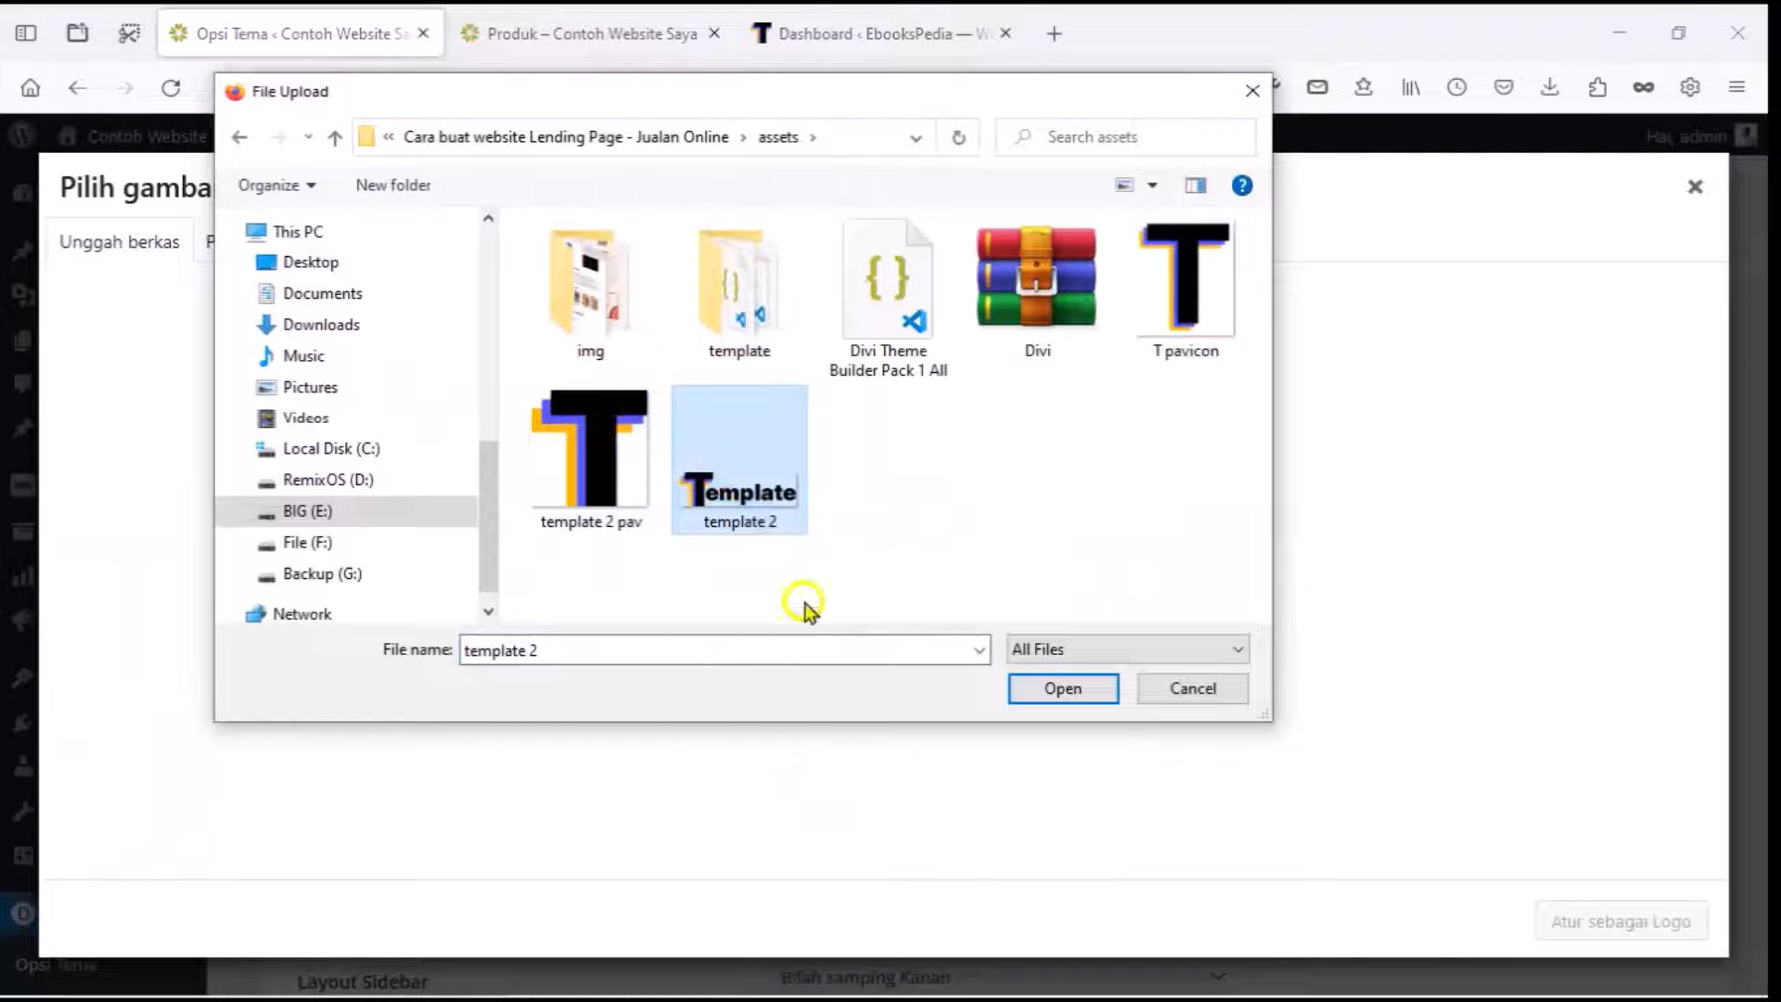
{"action": "left_click", "coordinate": [1057, 702]}
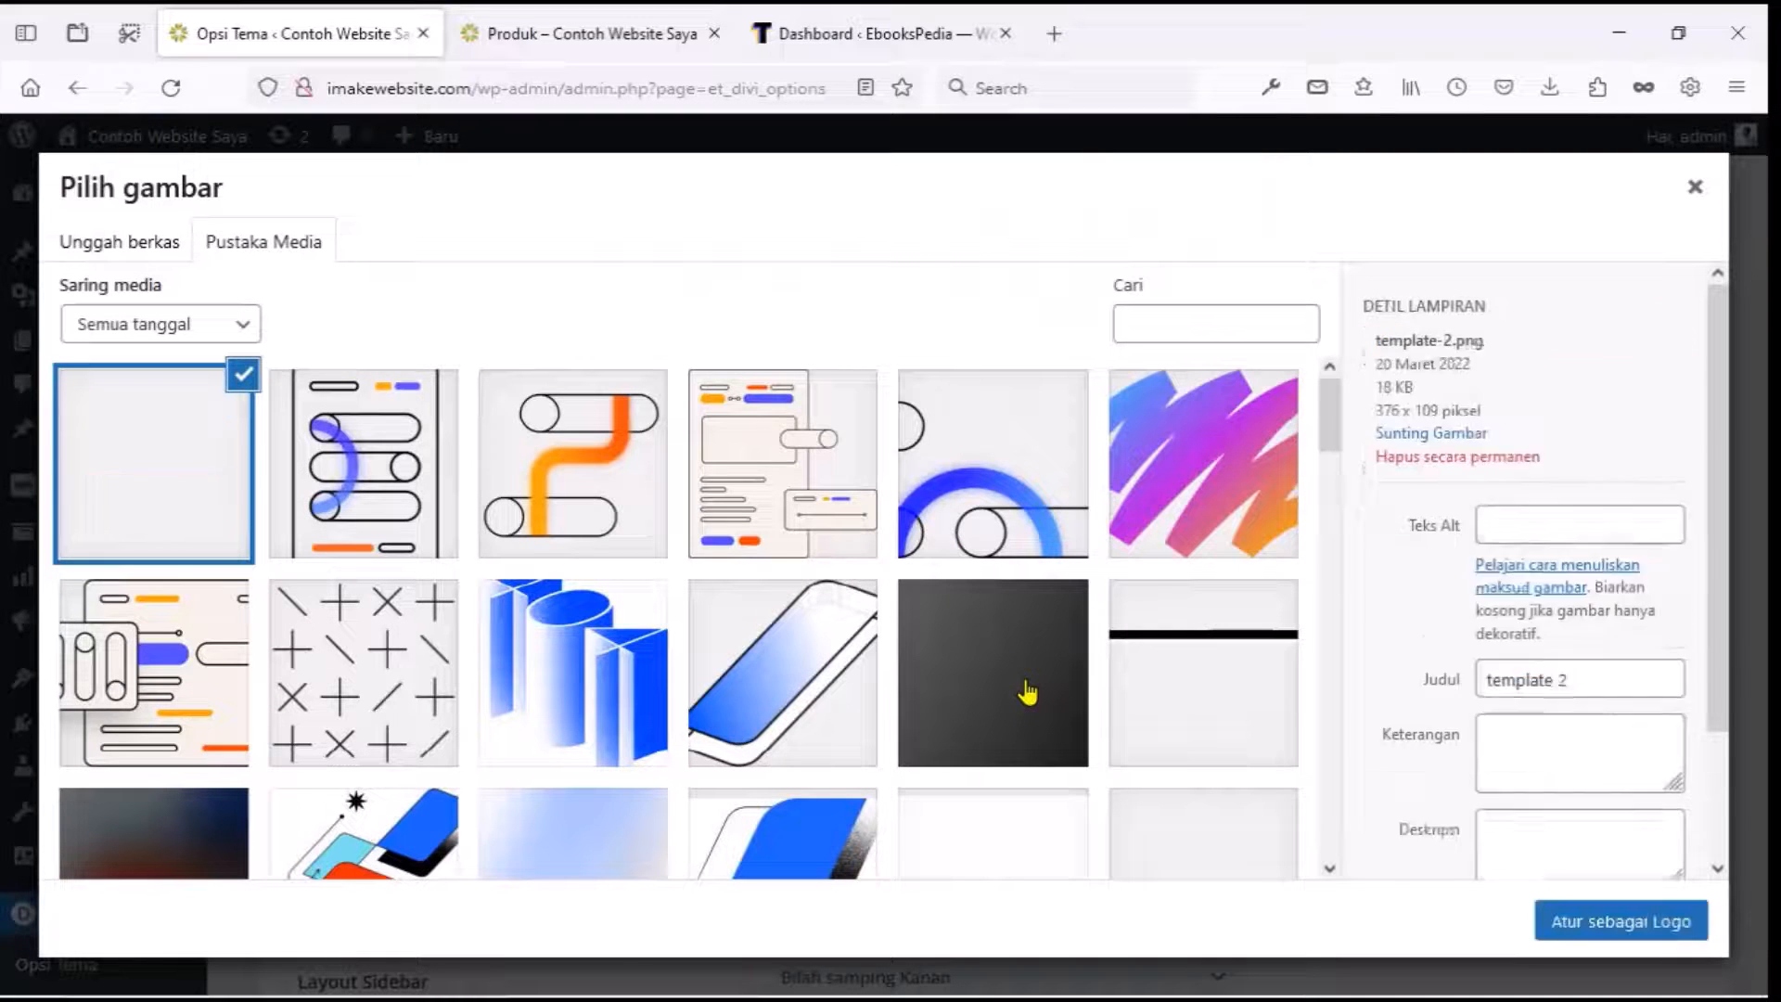
{"action": "left_click", "coordinate": [1597, 927]}
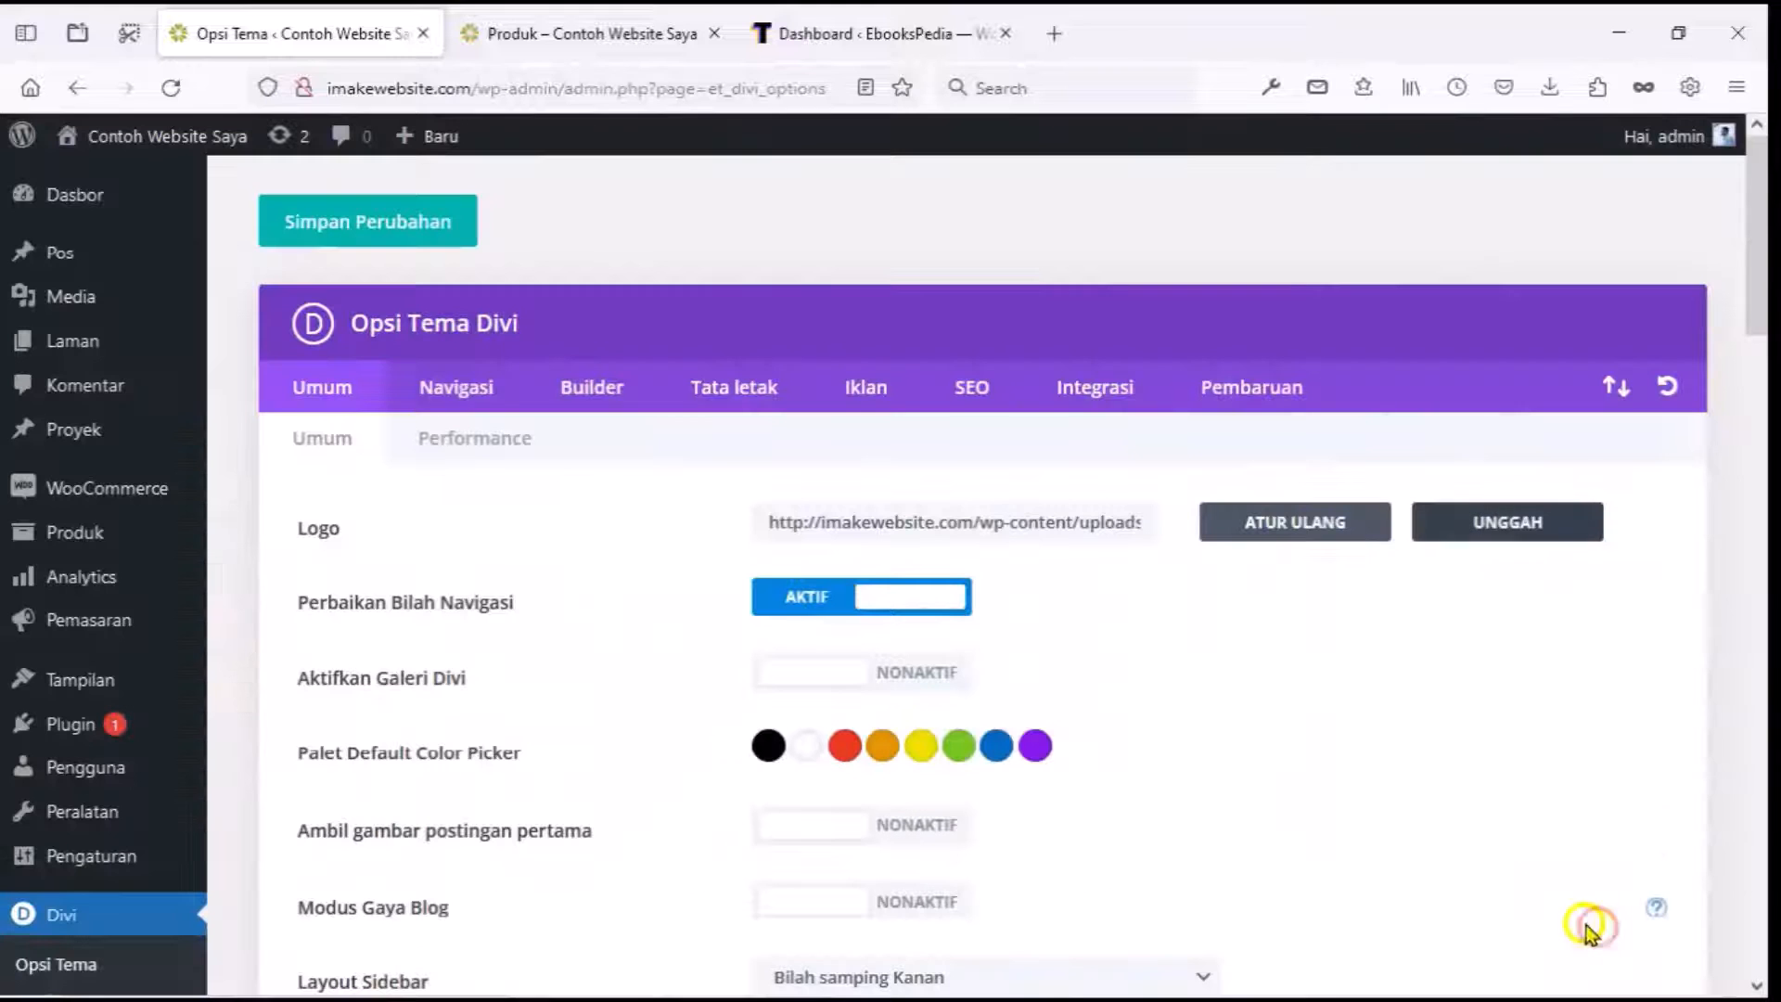
{"action": "left_click", "coordinate": [441, 223]}
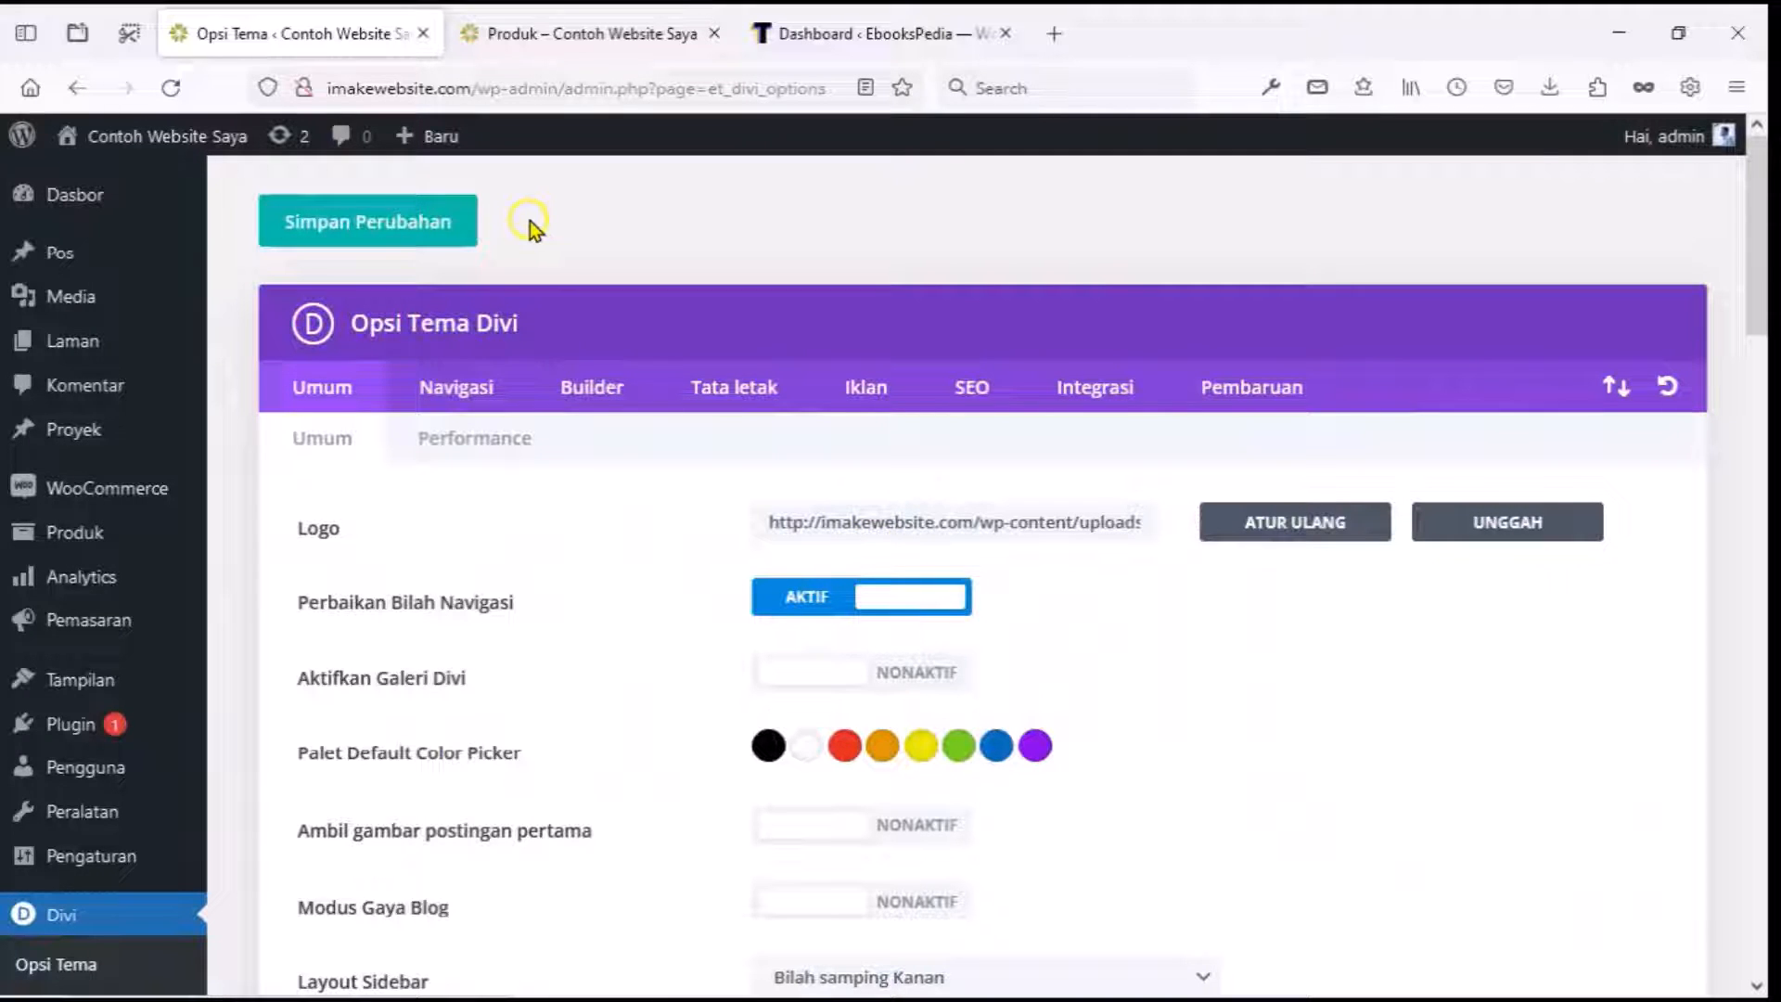
{"action": "left_click", "coordinate": [556, 13]}
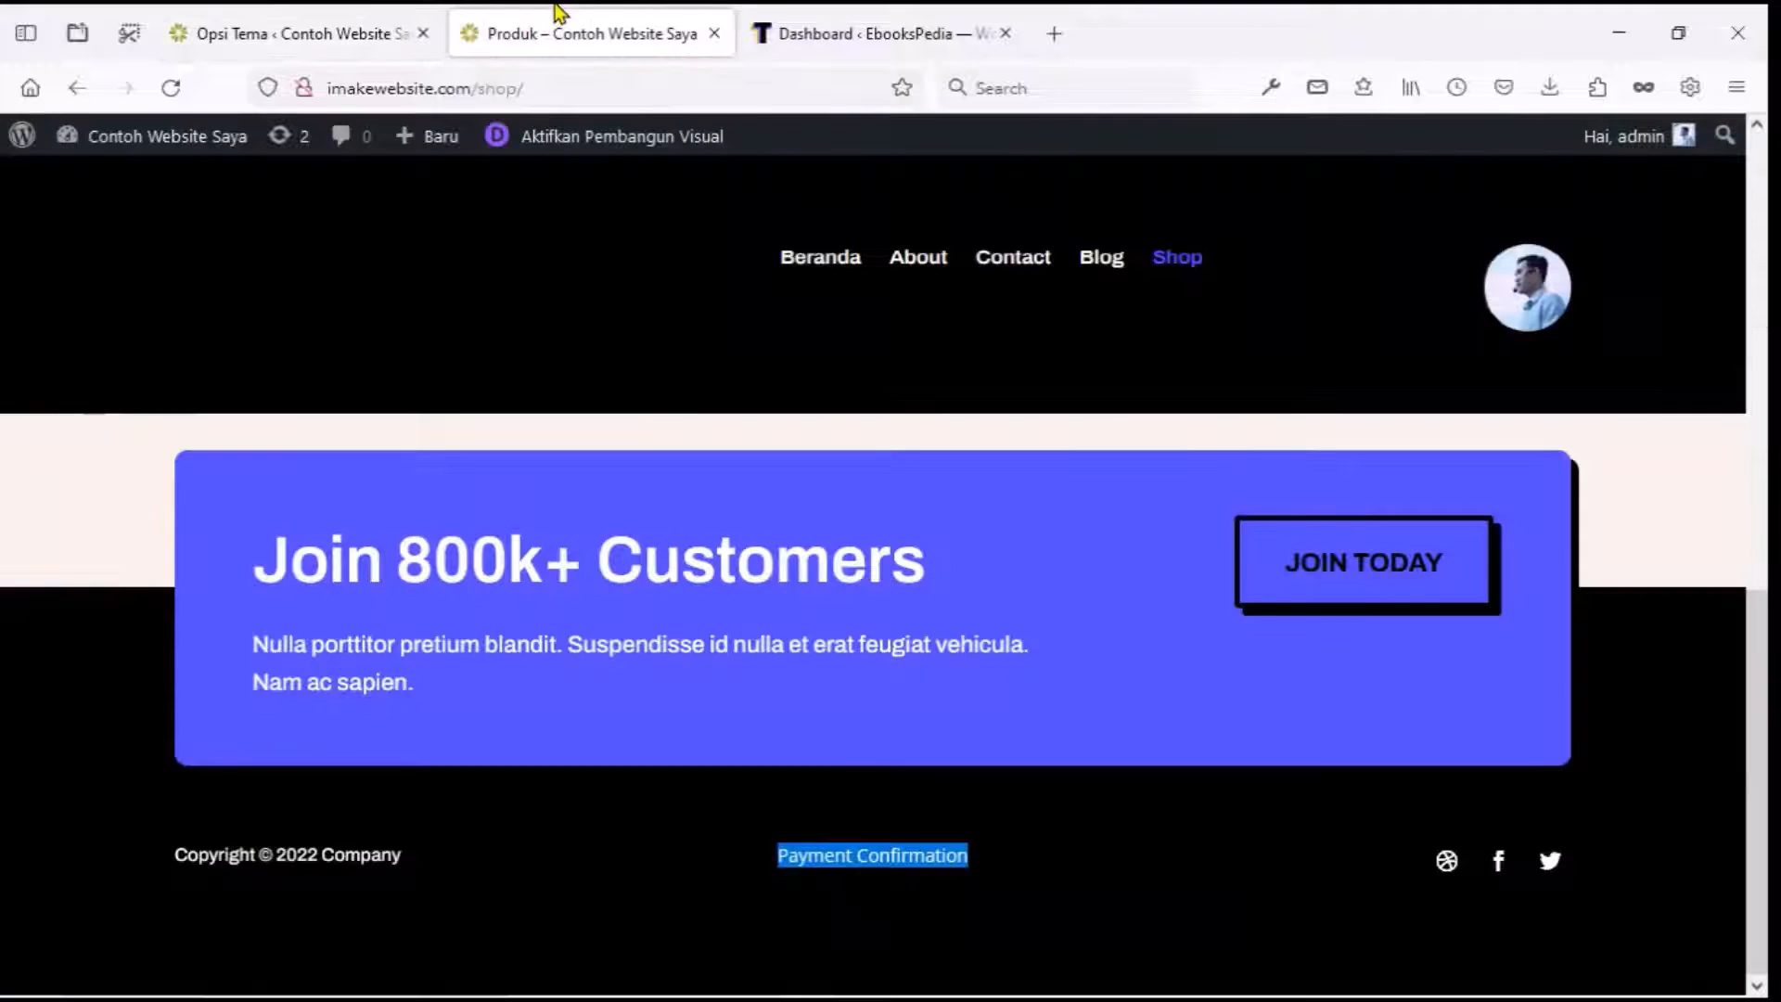
{"action": "left_click", "coordinate": [815, 256]}
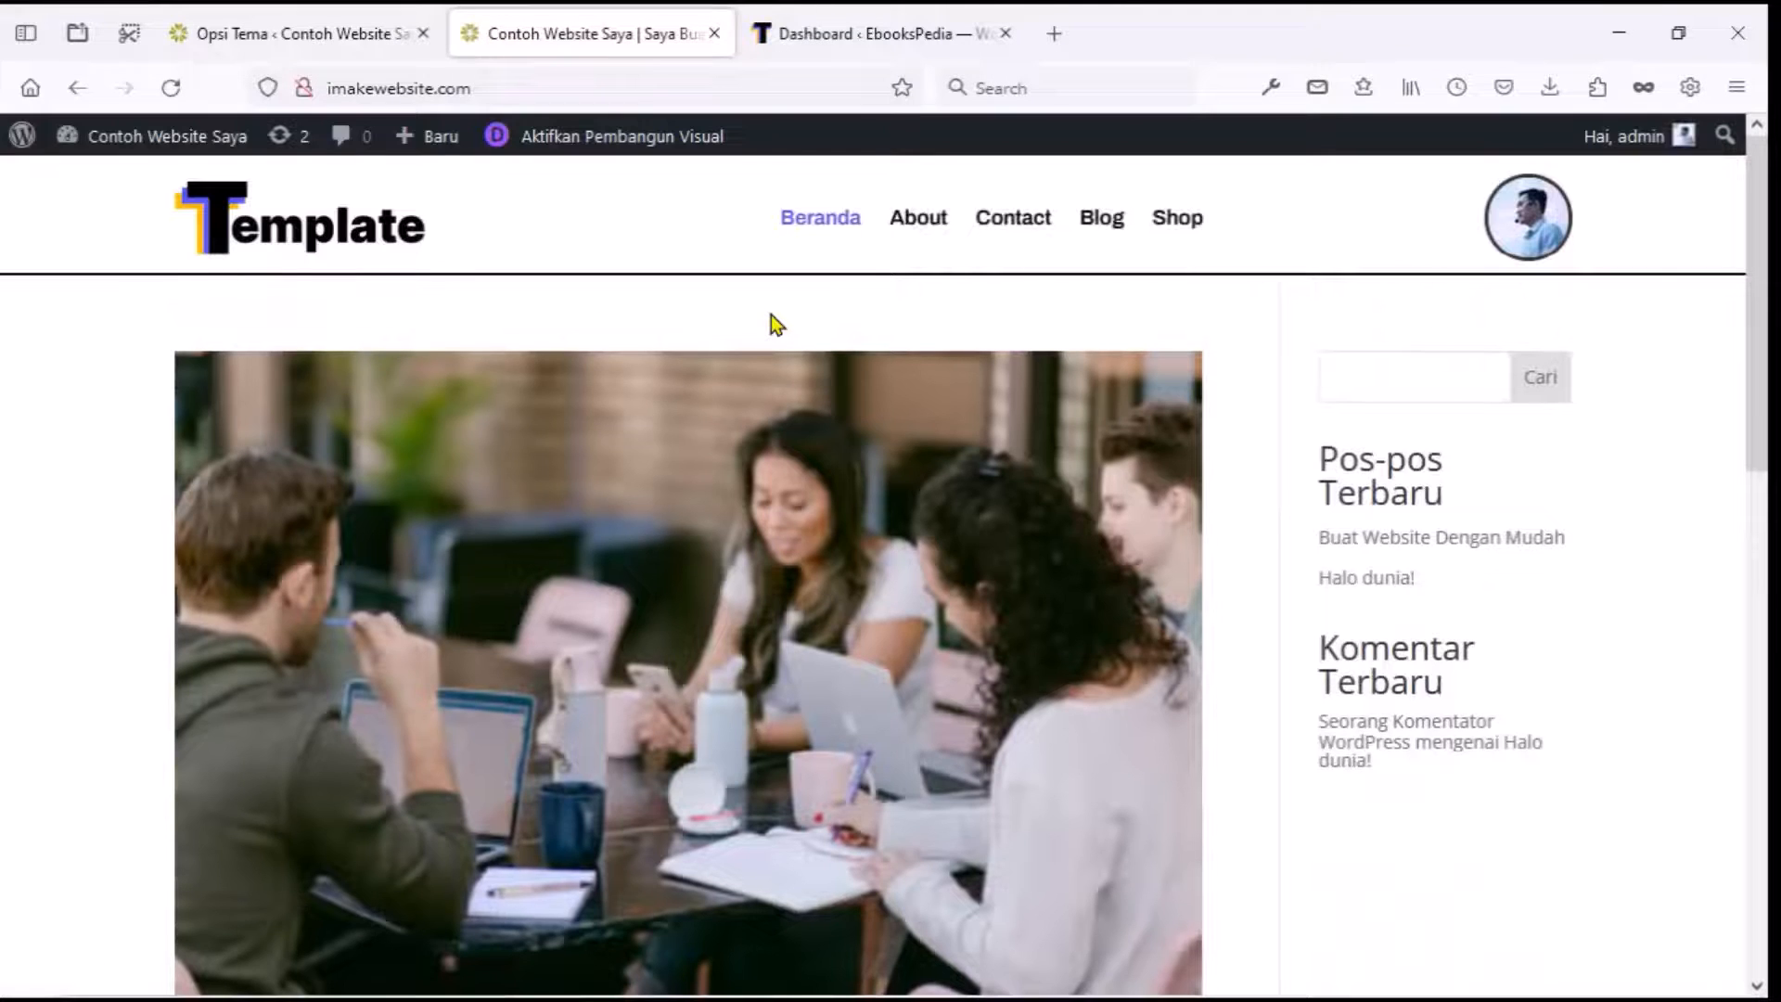
{"action": "scroll", "coordinate": [776, 325], "scroll_direction": "down", "scroll_amount": 5}
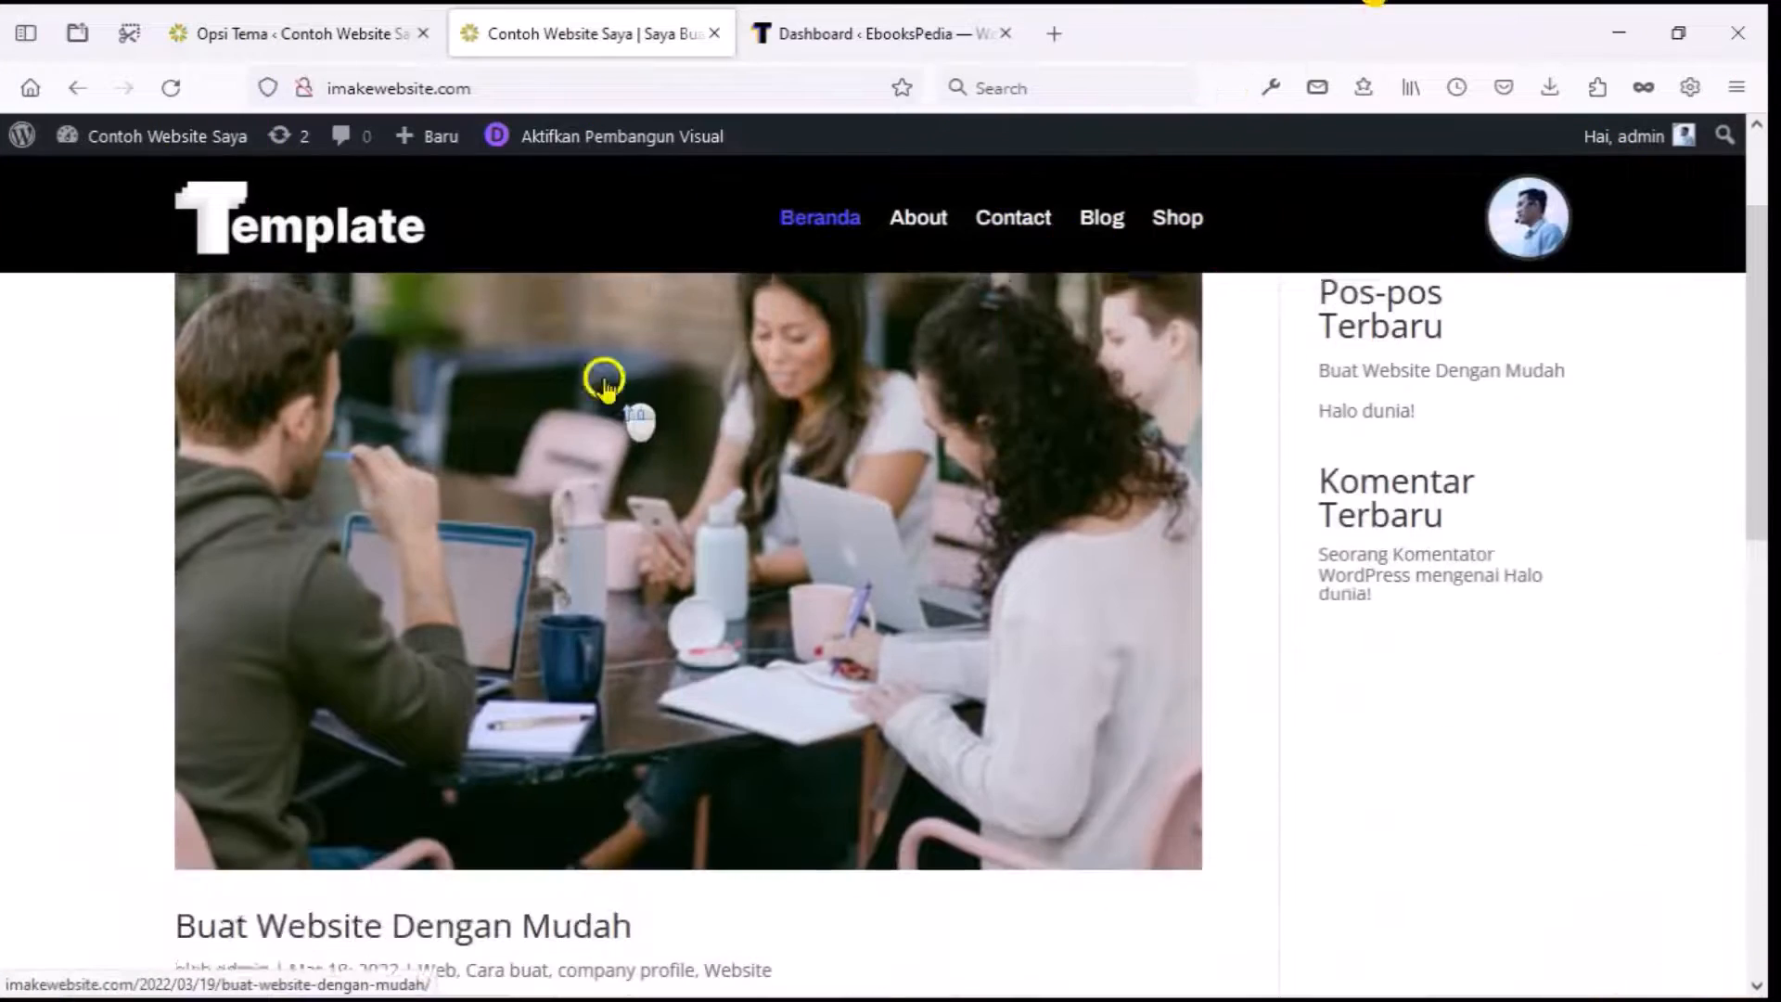
{"action": "scroll", "coordinate": [604, 385], "scroll_direction": "up", "scroll_amount": 2}
{"action": "scroll", "coordinate": [604, 390], "scroll_direction": "down", "scroll_amount": 10}
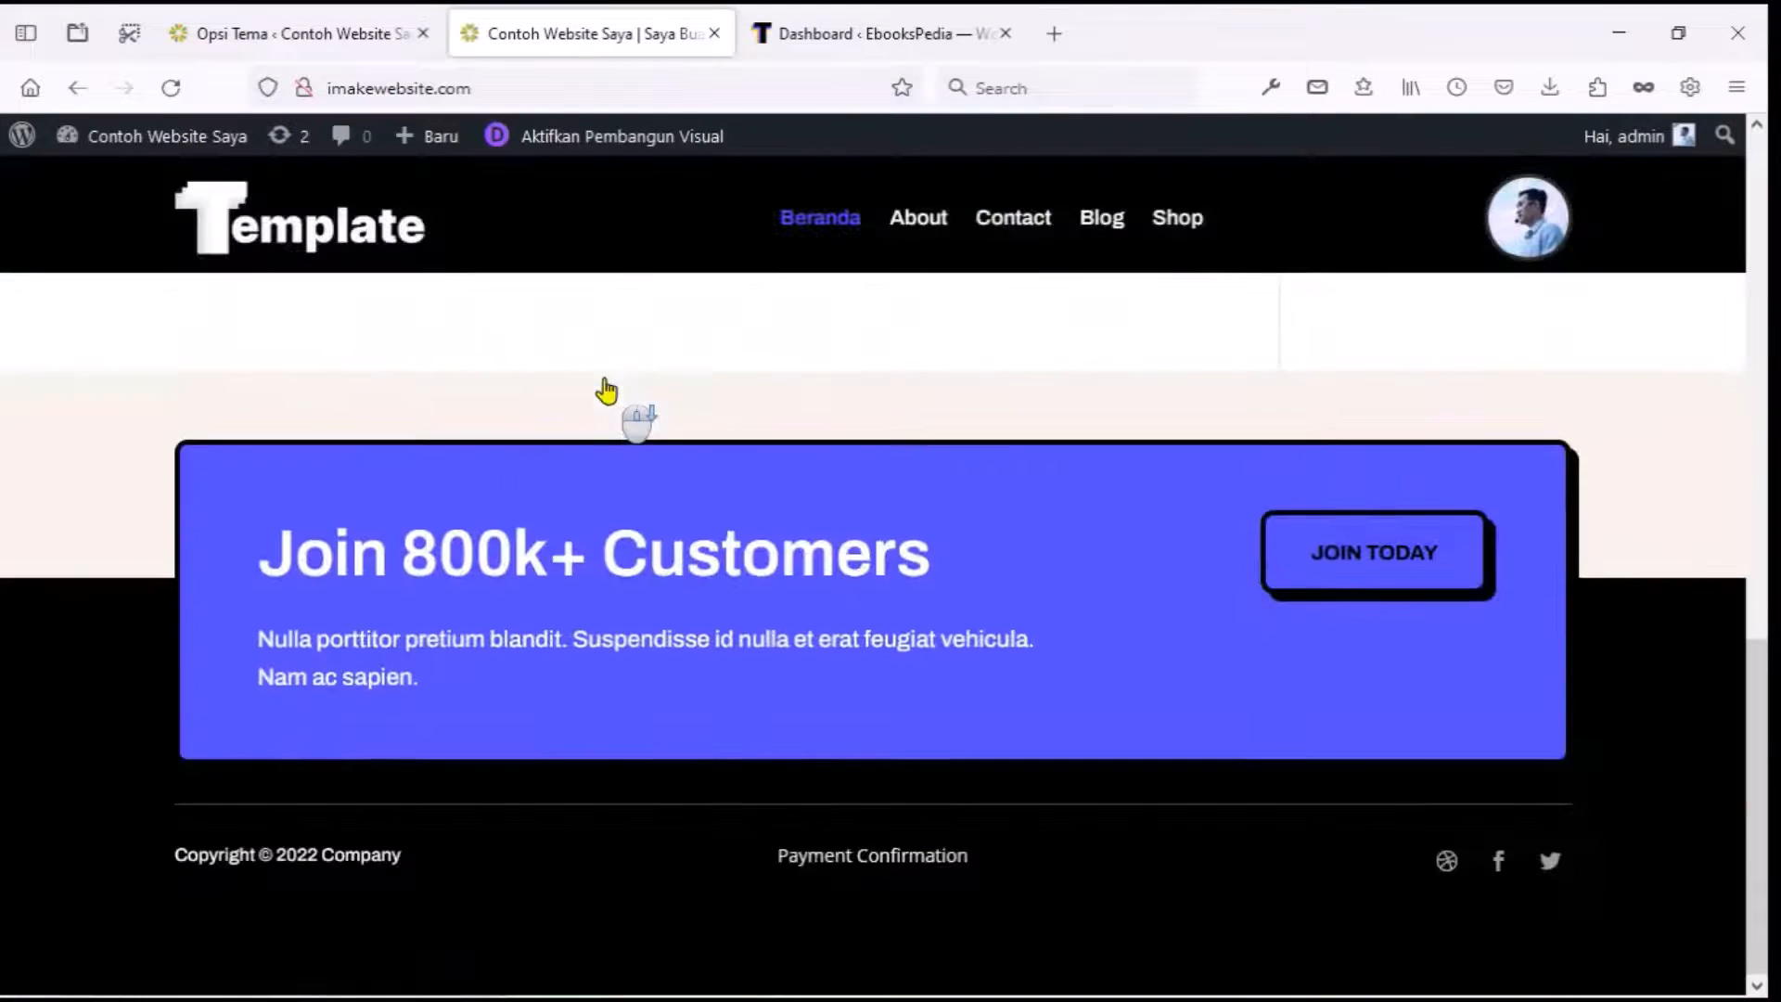
{"action": "triple_click", "coordinate": [808, 857]}
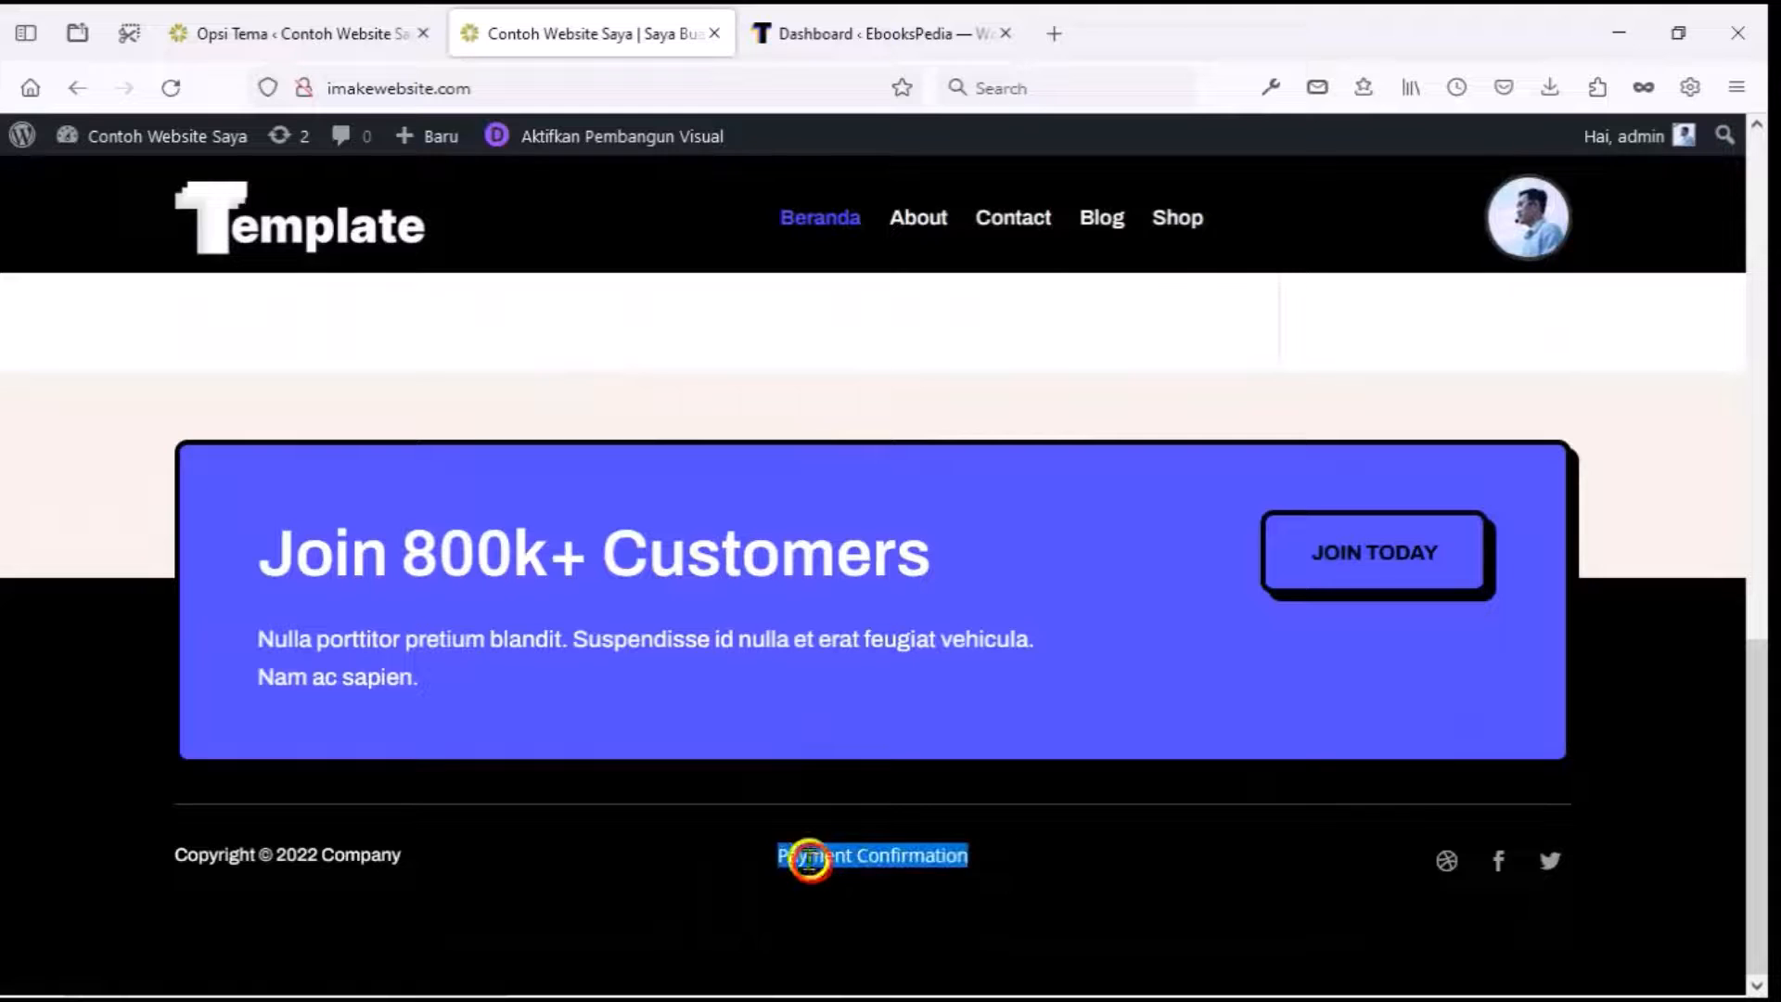
{"action": "left_click", "coordinate": [759, 830]}
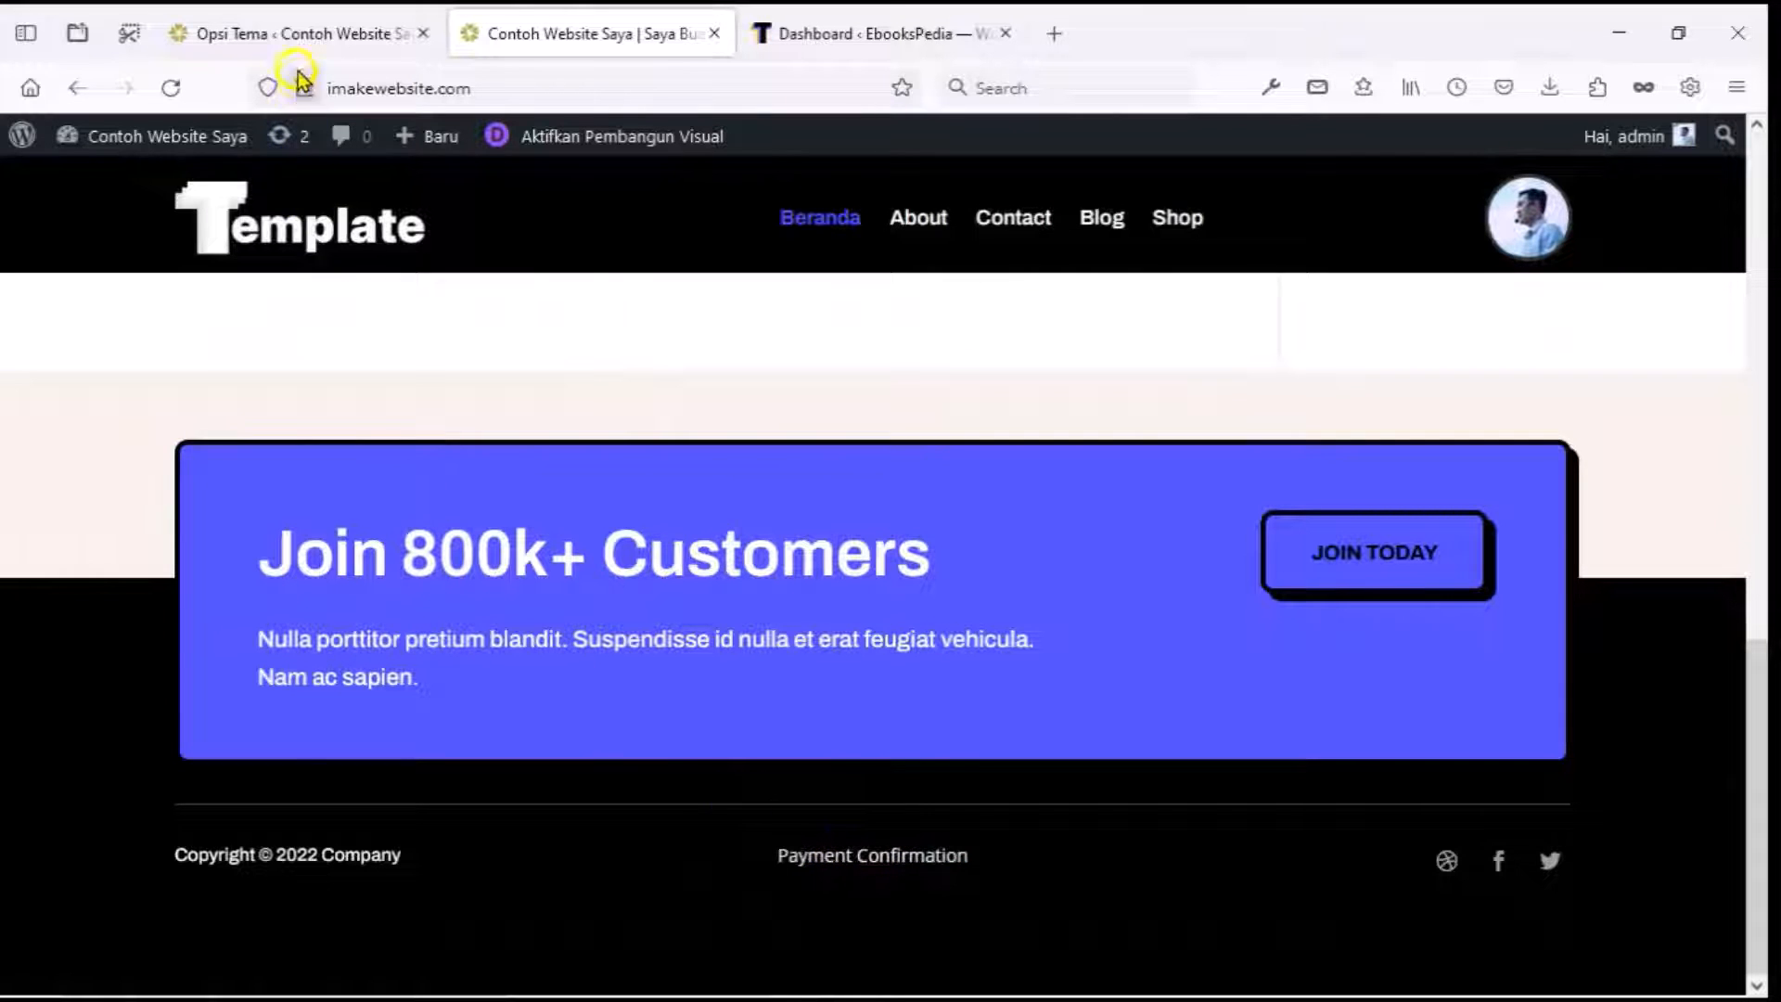
Go to the Divi Theme Builder and start editing the Footer Global layout.
{"action": "left_click", "coordinate": [302, 39]}
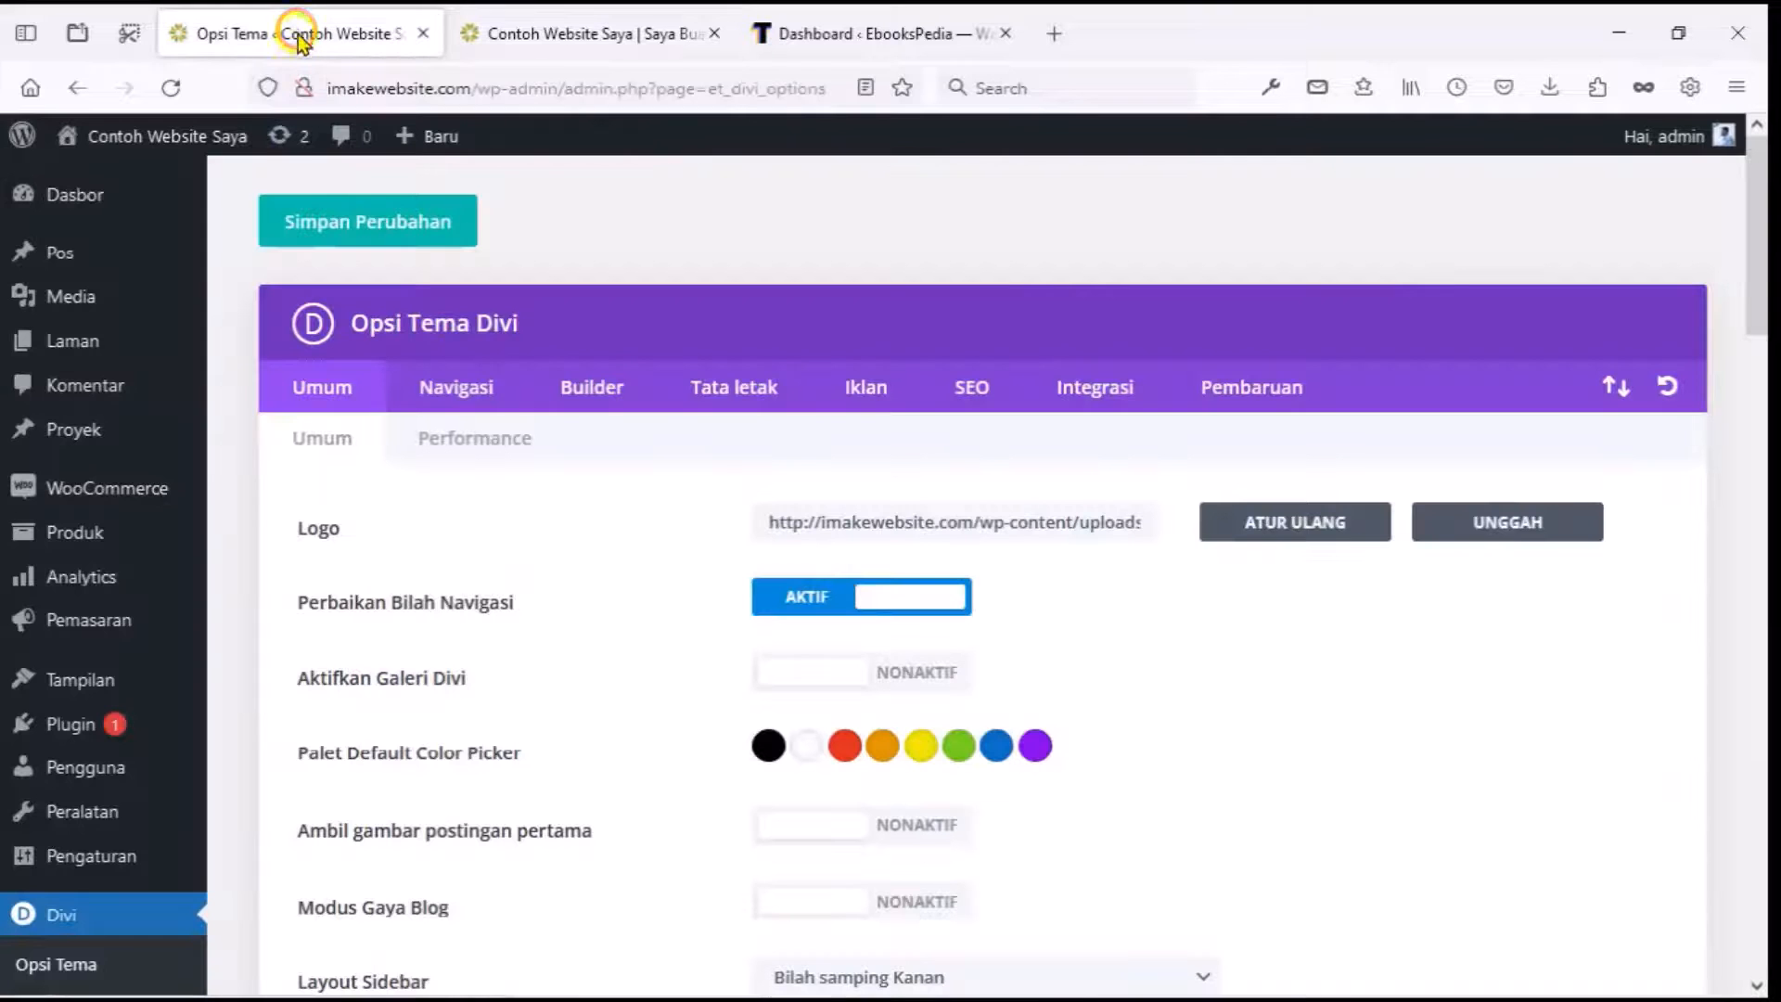
{"action": "scroll", "coordinate": [243, 260], "scroll_direction": "down", "scroll_amount": 1}
{"action": "scroll", "coordinate": [241, 254], "scroll_direction": "down", "scroll_amount": 3}
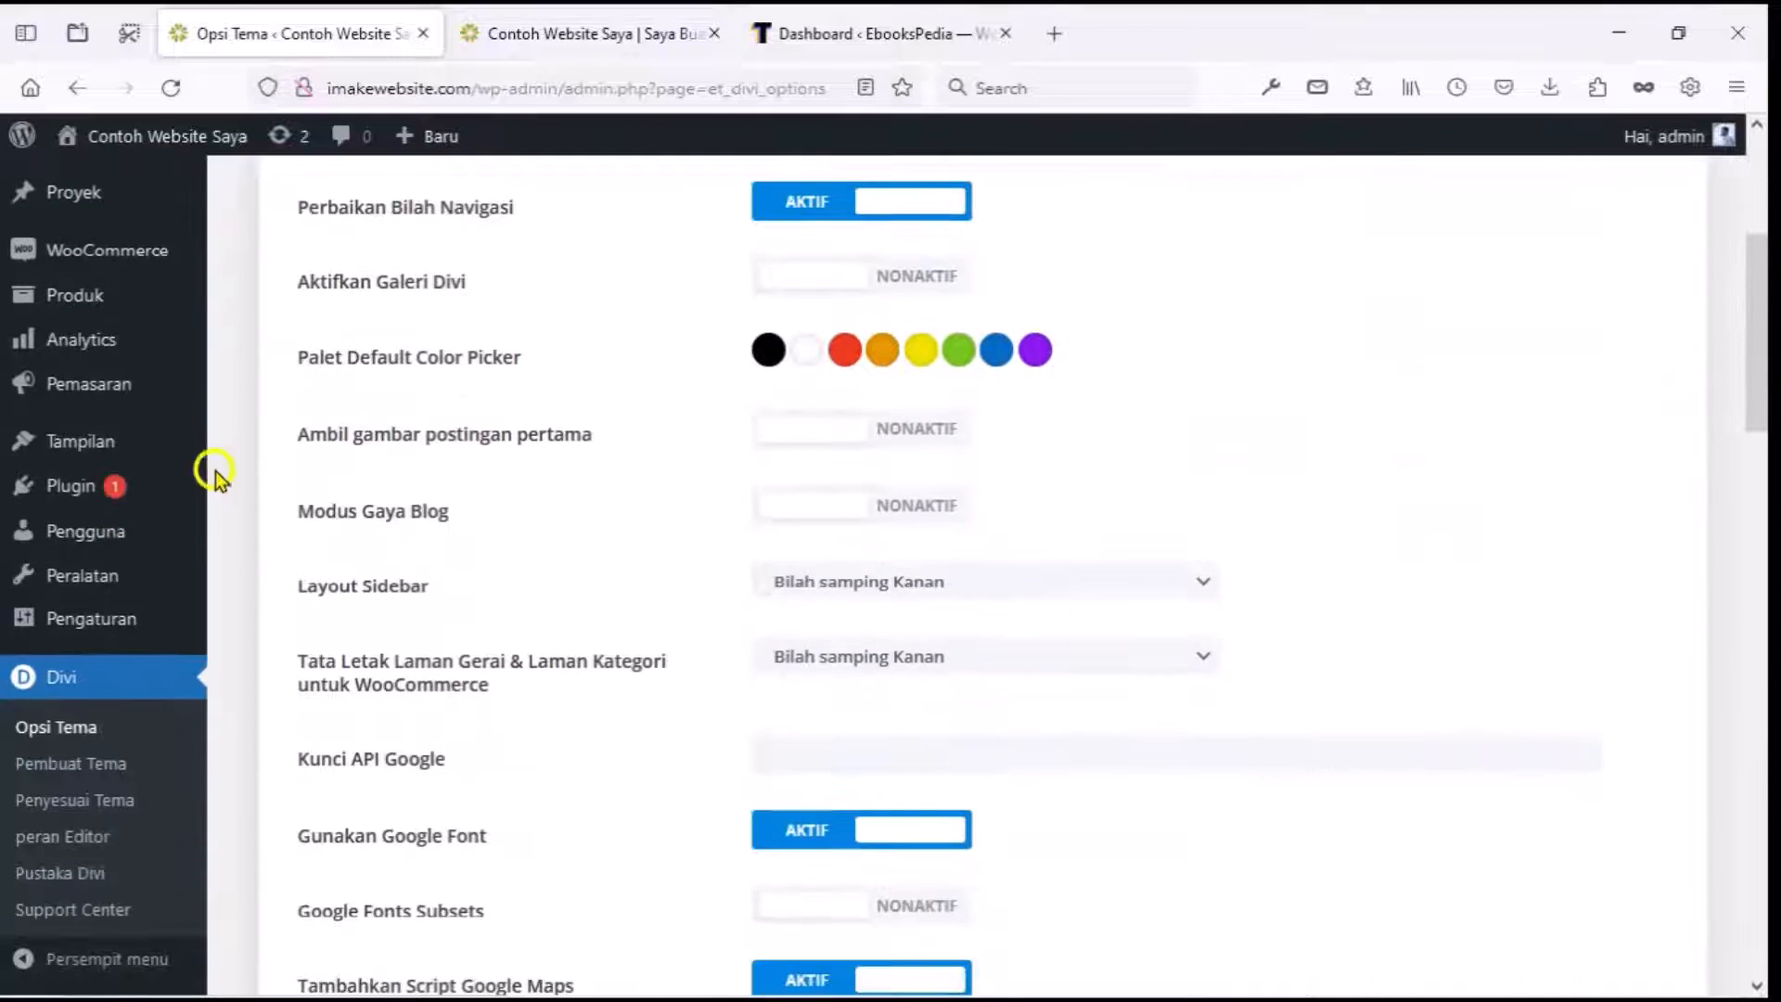
{"action": "scroll", "coordinate": [120, 676], "scroll_direction": "down", "scroll_amount": 2}
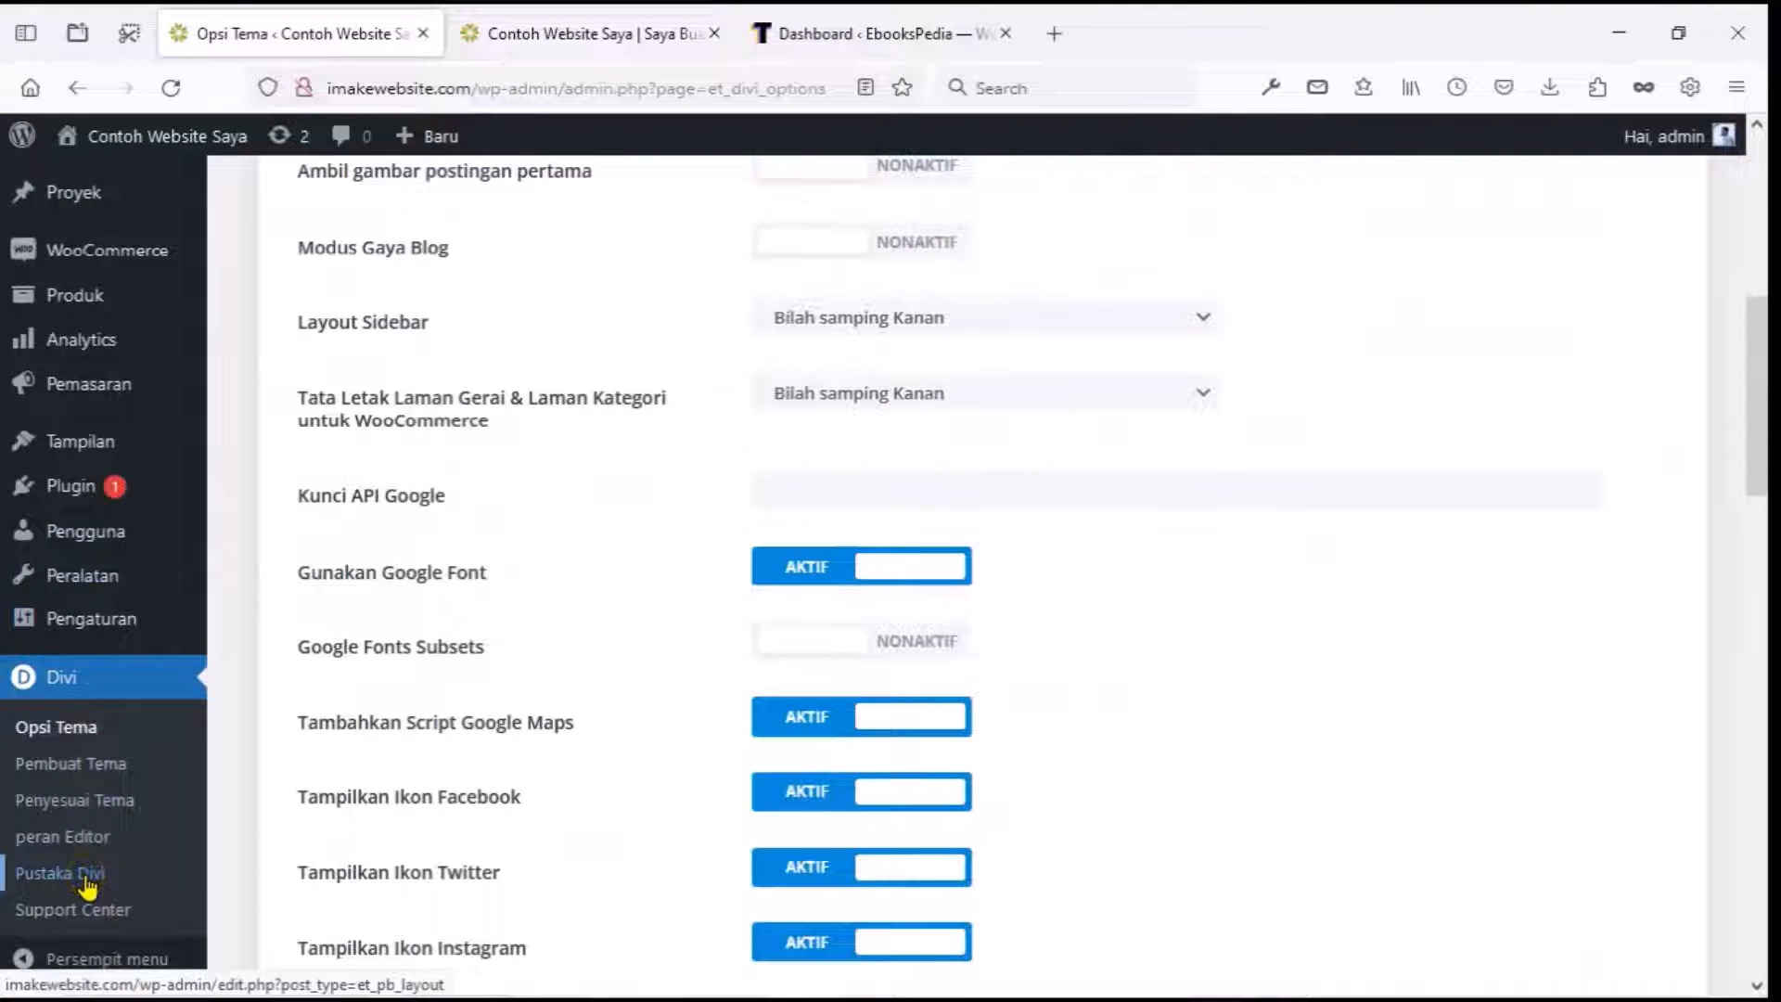
{"action": "left_click", "coordinate": [102, 770]}
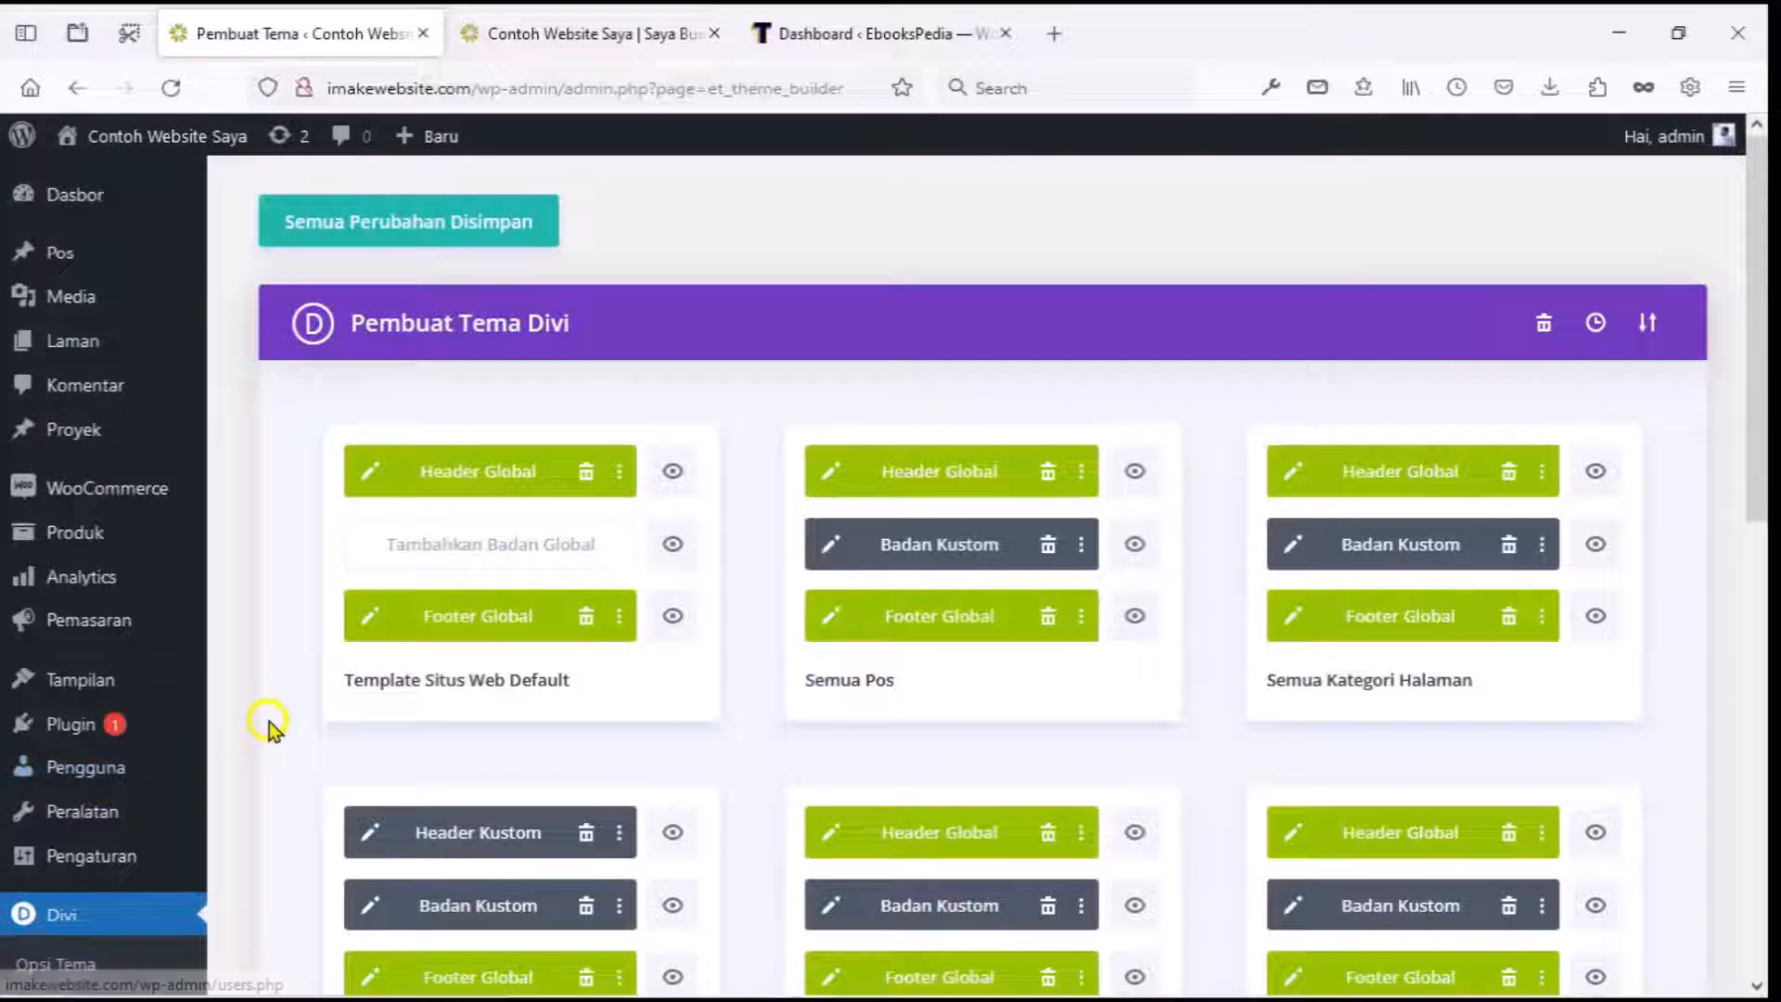
{"action": "left_click", "coordinate": [371, 615]}
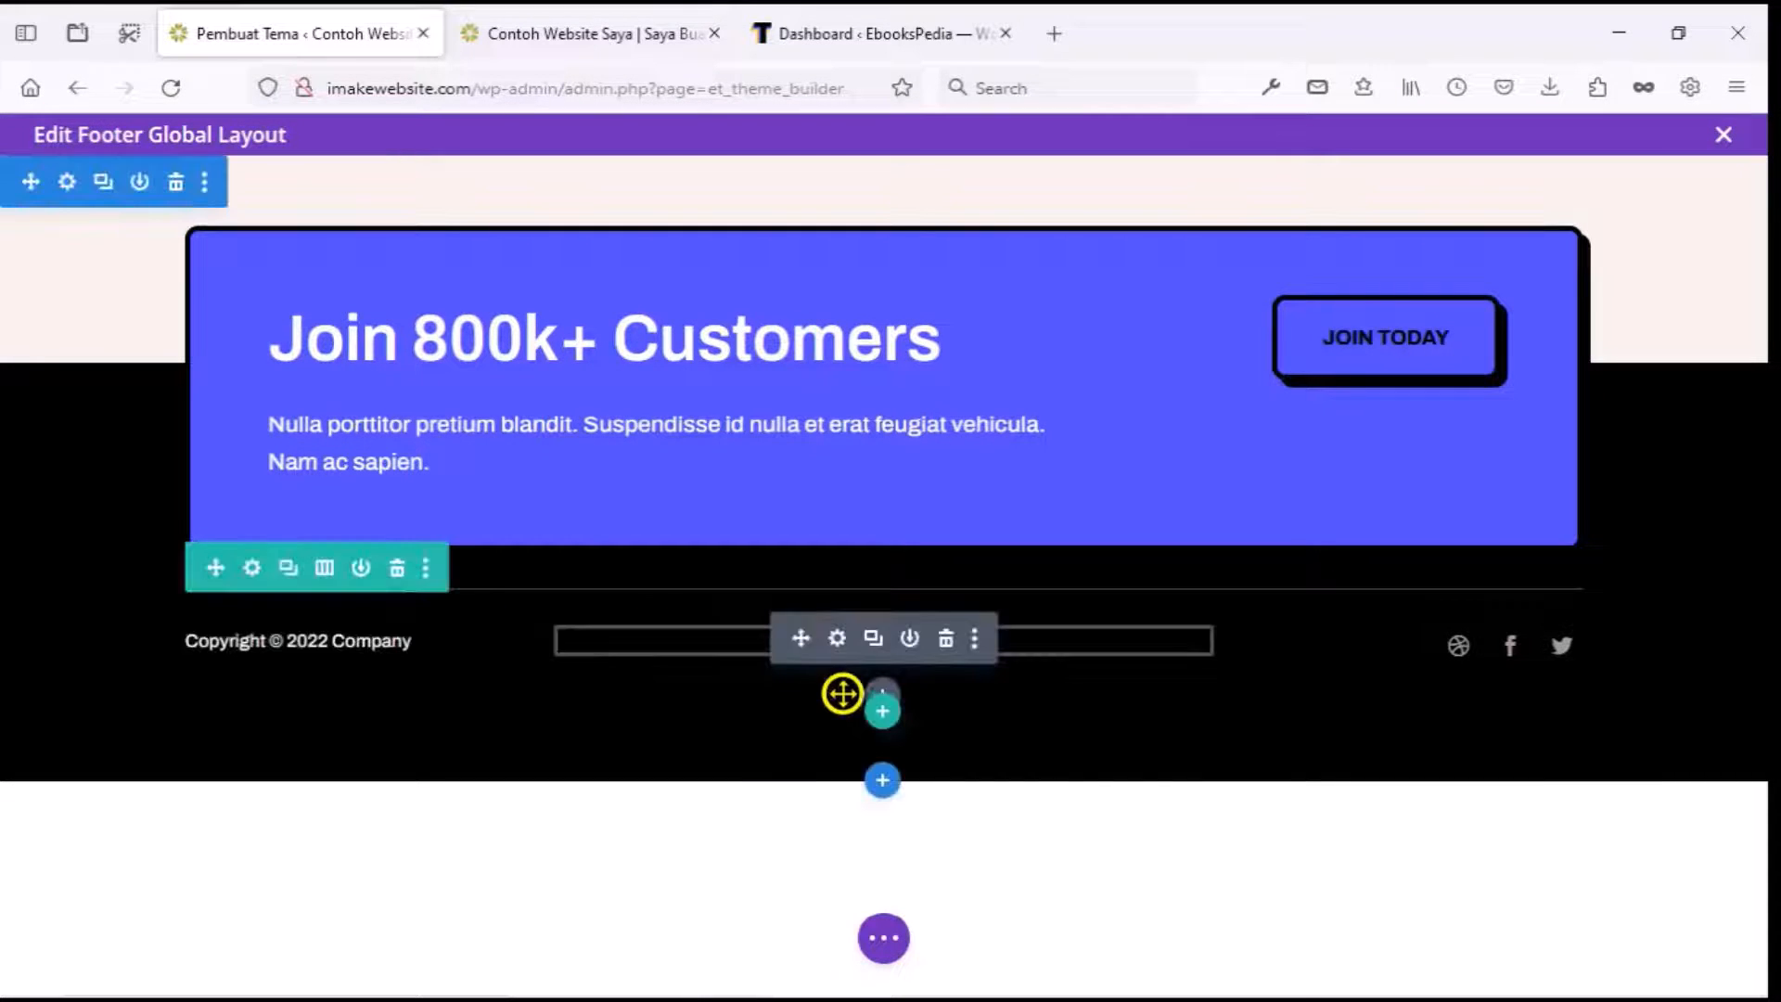
Link the Payment Confirmation text dynamically to the Konfirmasi Pembayaran page and save the module.
{"action": "left_click", "coordinate": [839, 640]}
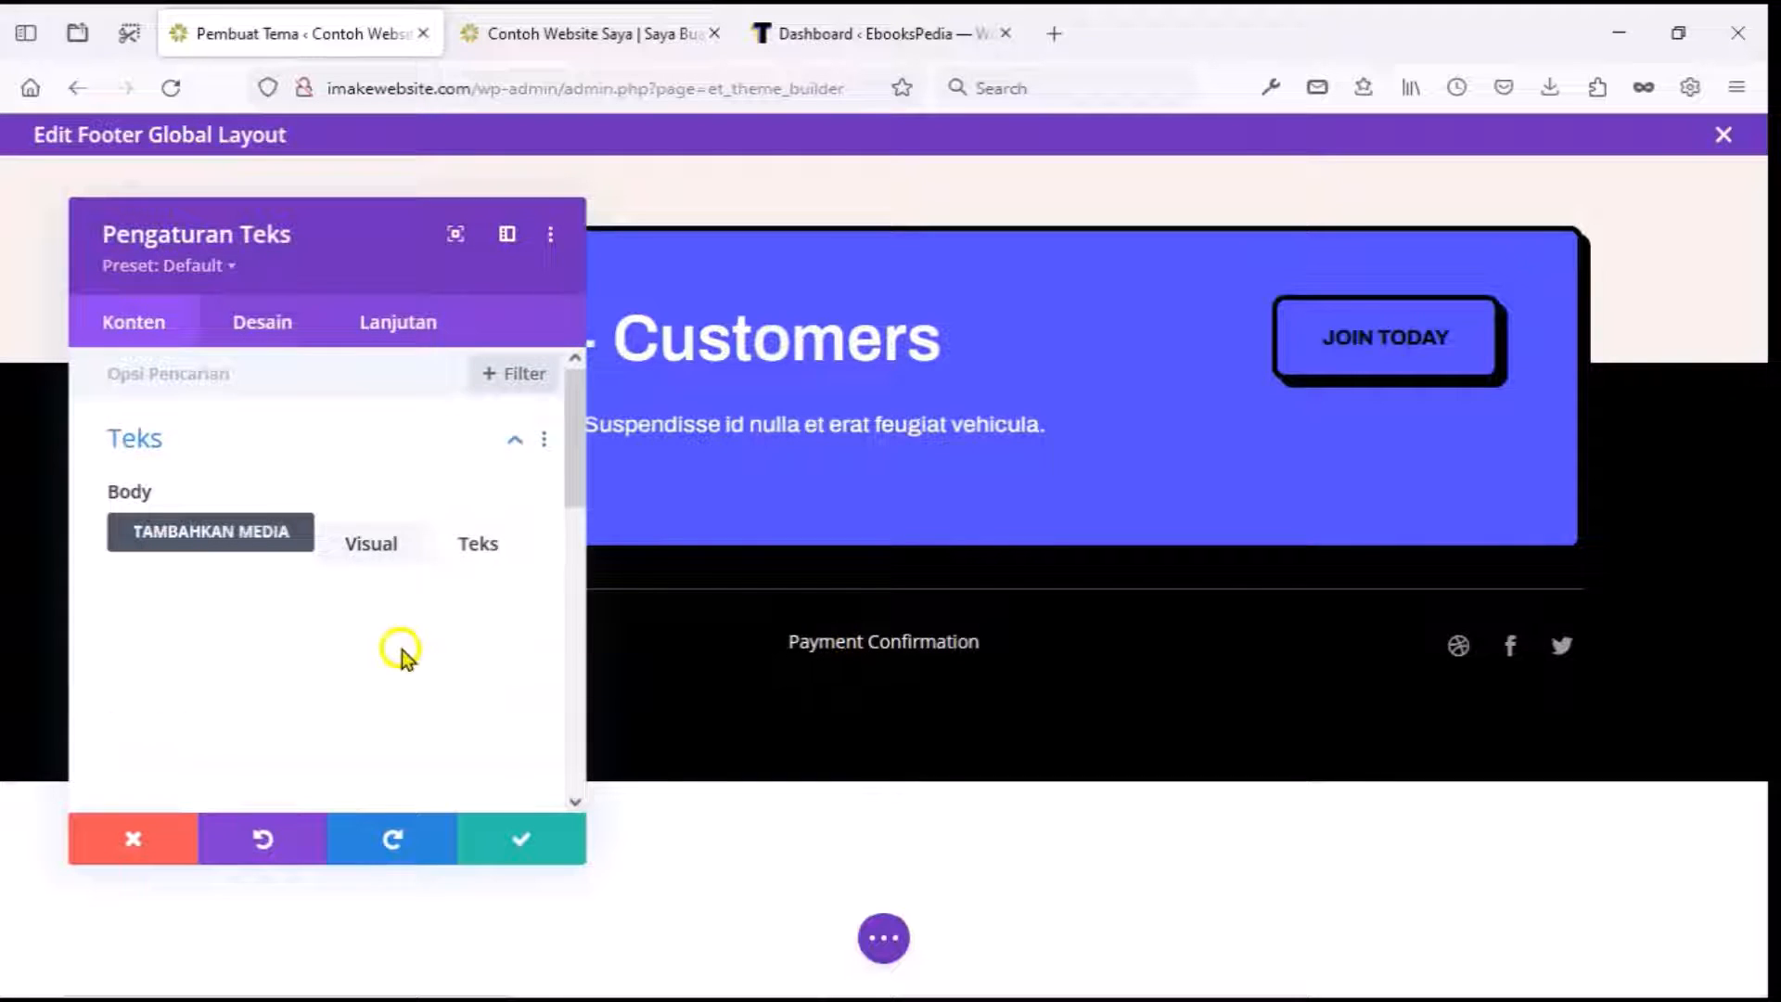
{"action": "scroll", "coordinate": [403, 659], "scroll_direction": "down", "scroll_amount": 2}
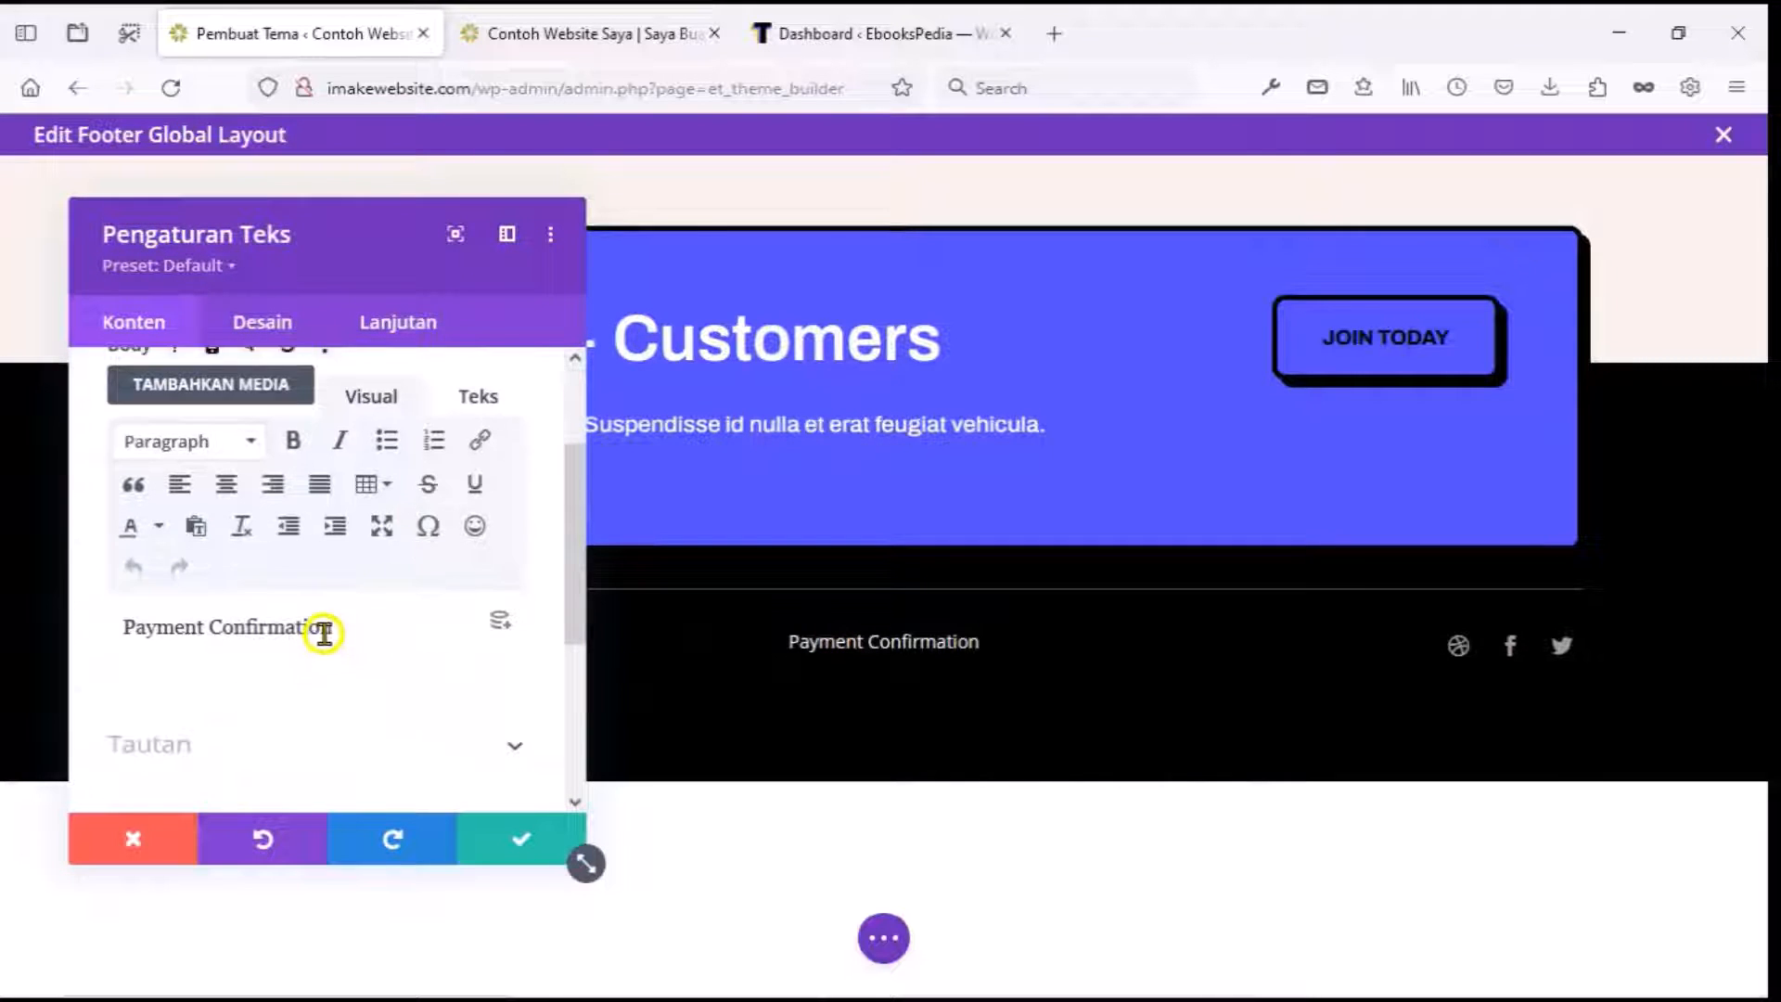
{"action": "triple_click", "coordinate": [323, 629]}
{"action": "scroll", "coordinate": [339, 627], "scroll_direction": "down", "scroll_amount": 2}
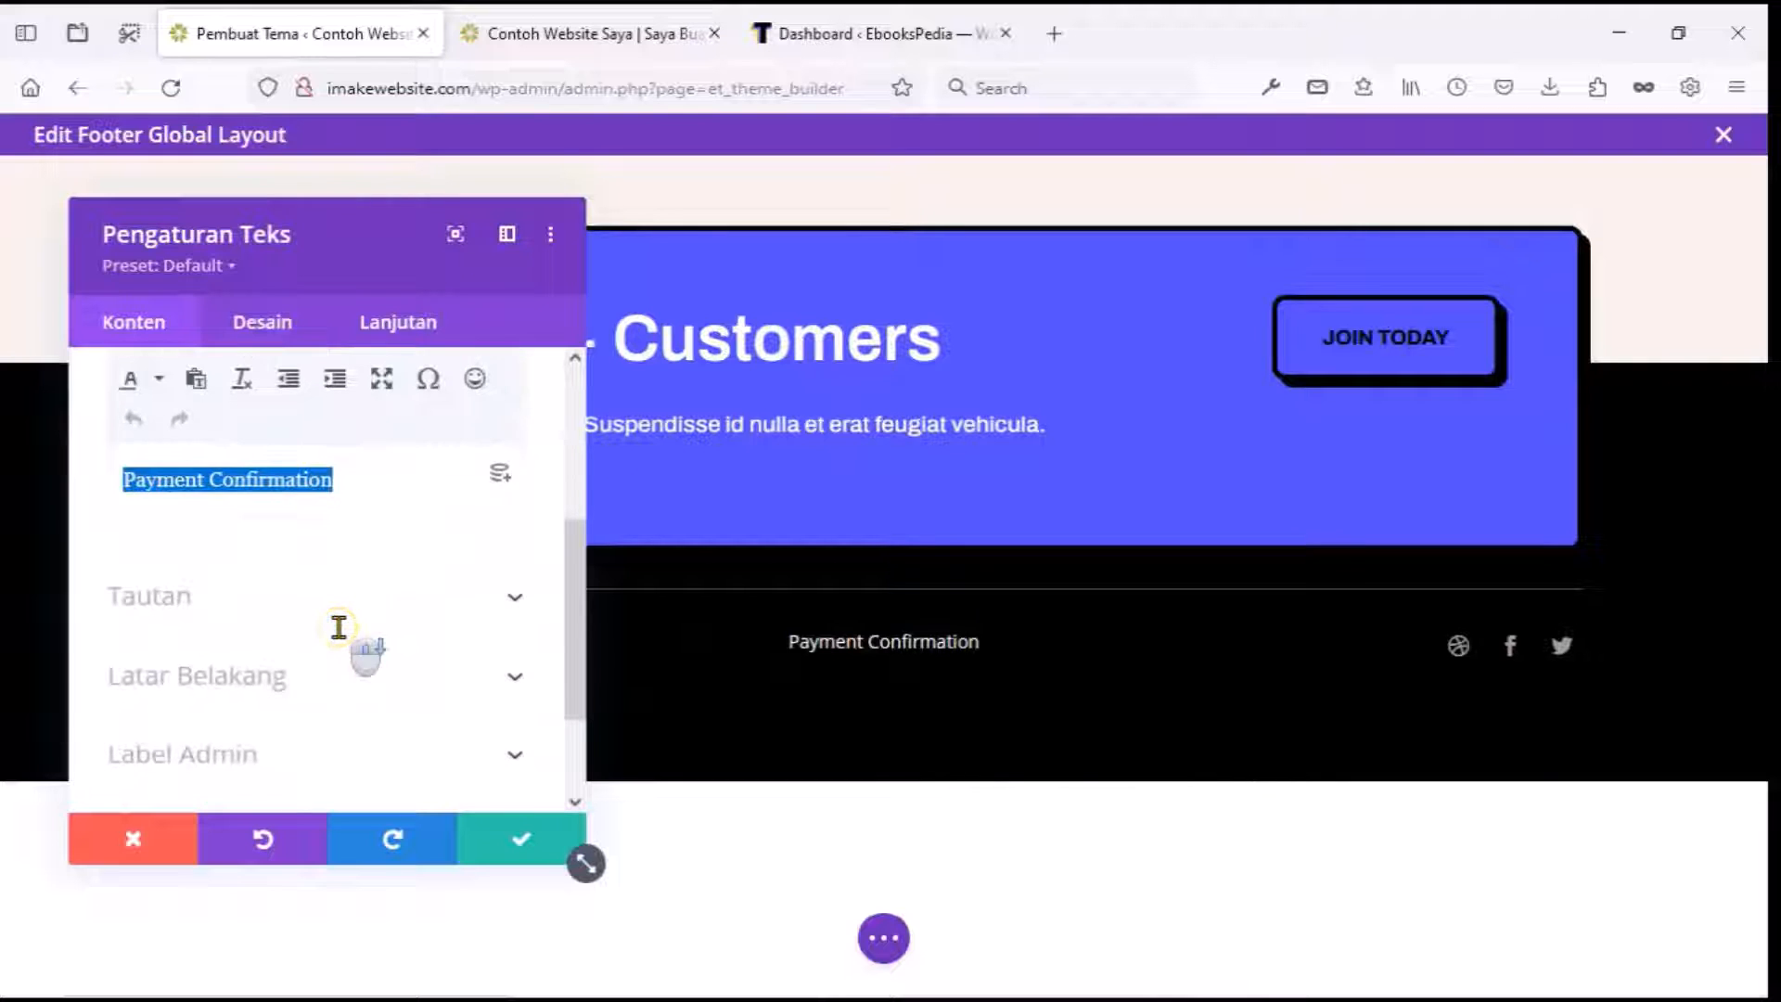
{"action": "left_click", "coordinate": [342, 616]}
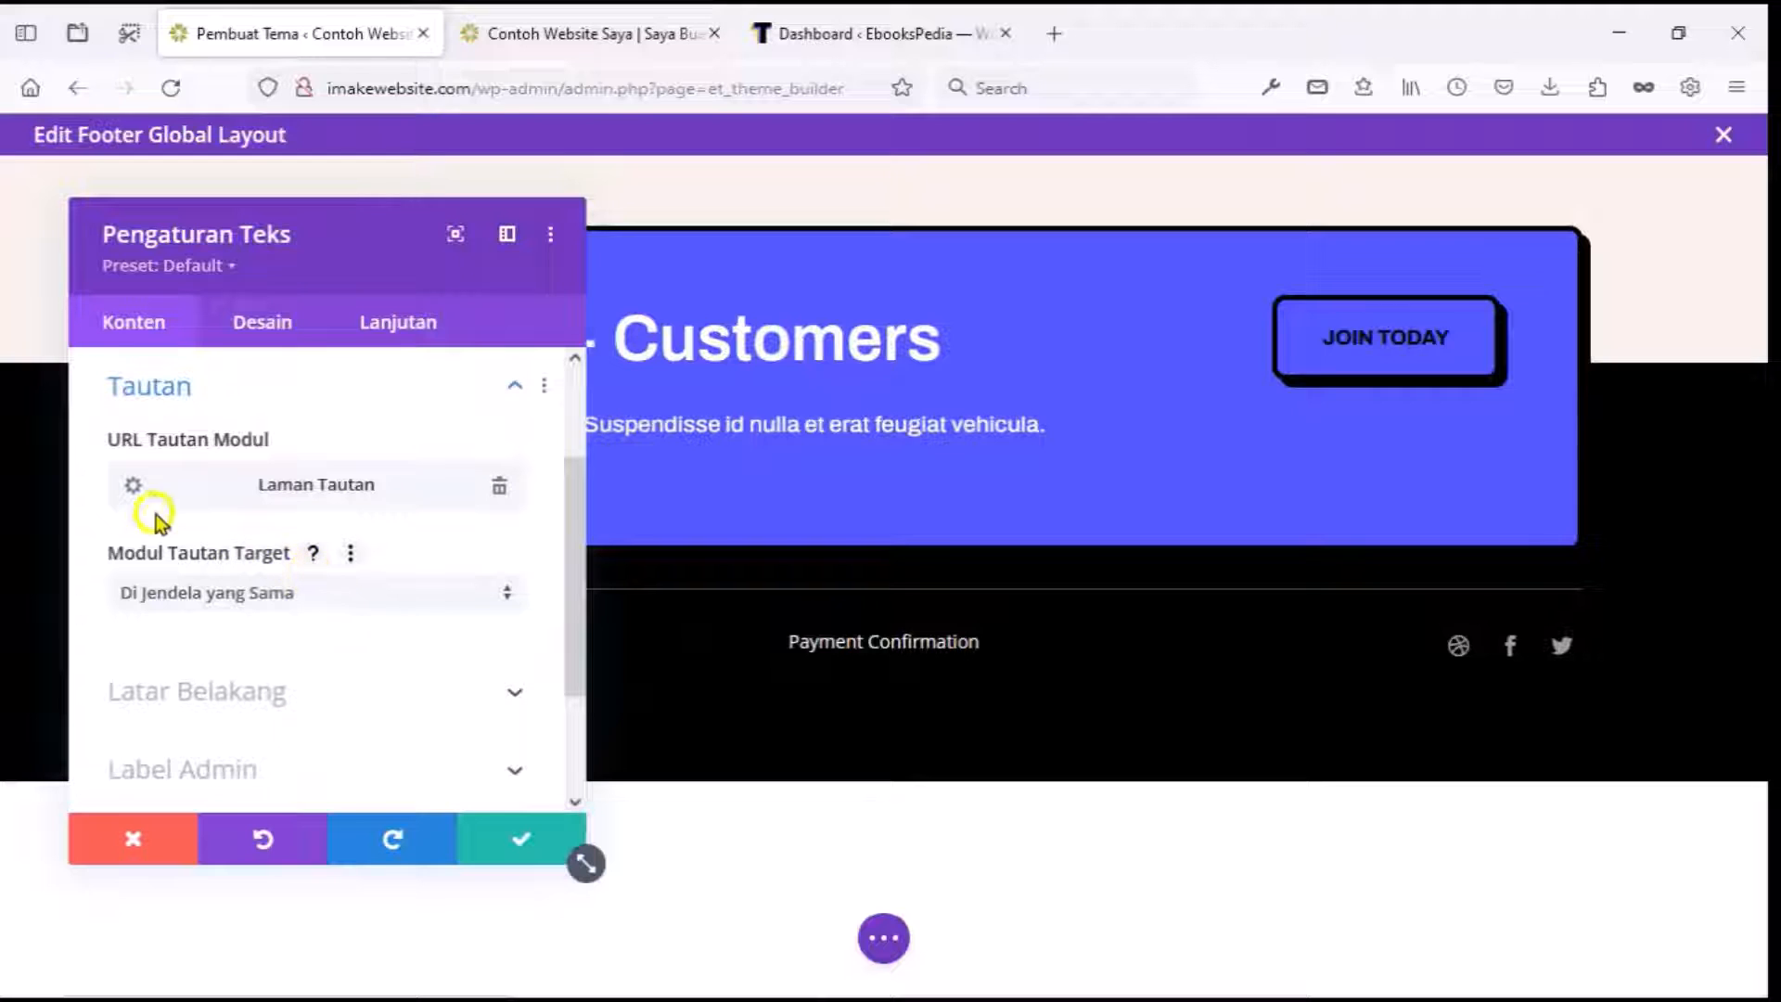
{"action": "left_click", "coordinate": [133, 487]}
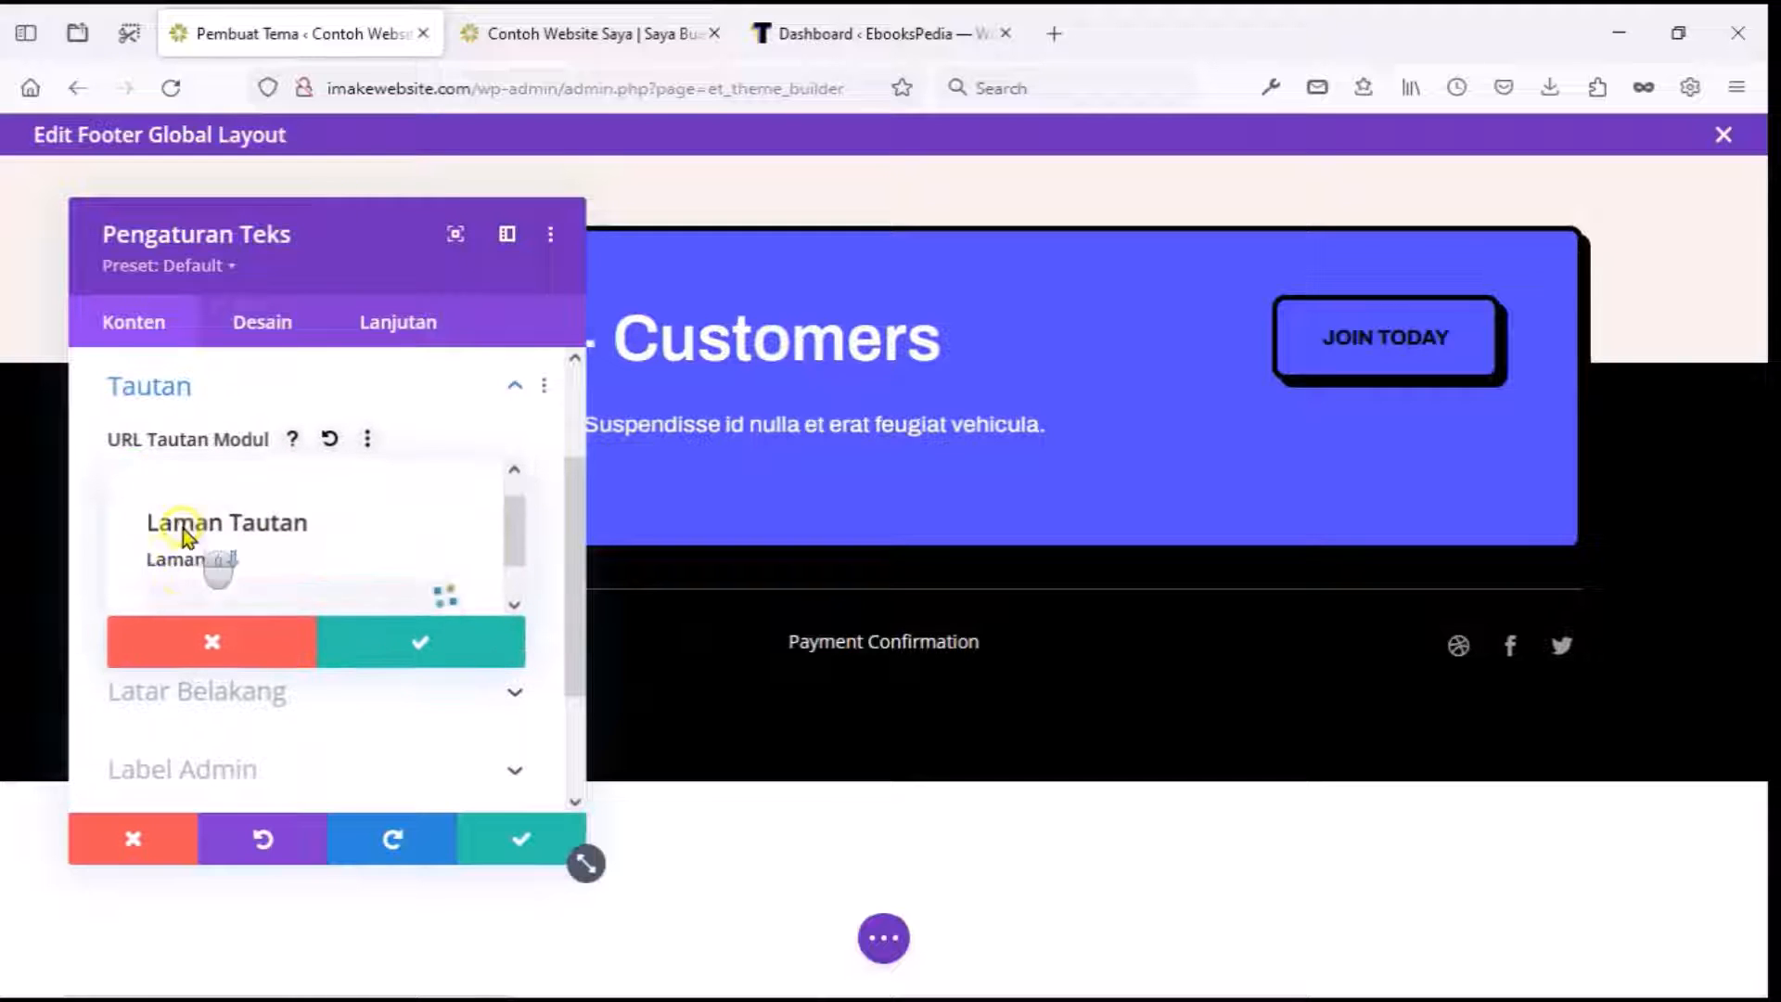
{"action": "left_click", "coordinate": [240, 549]}
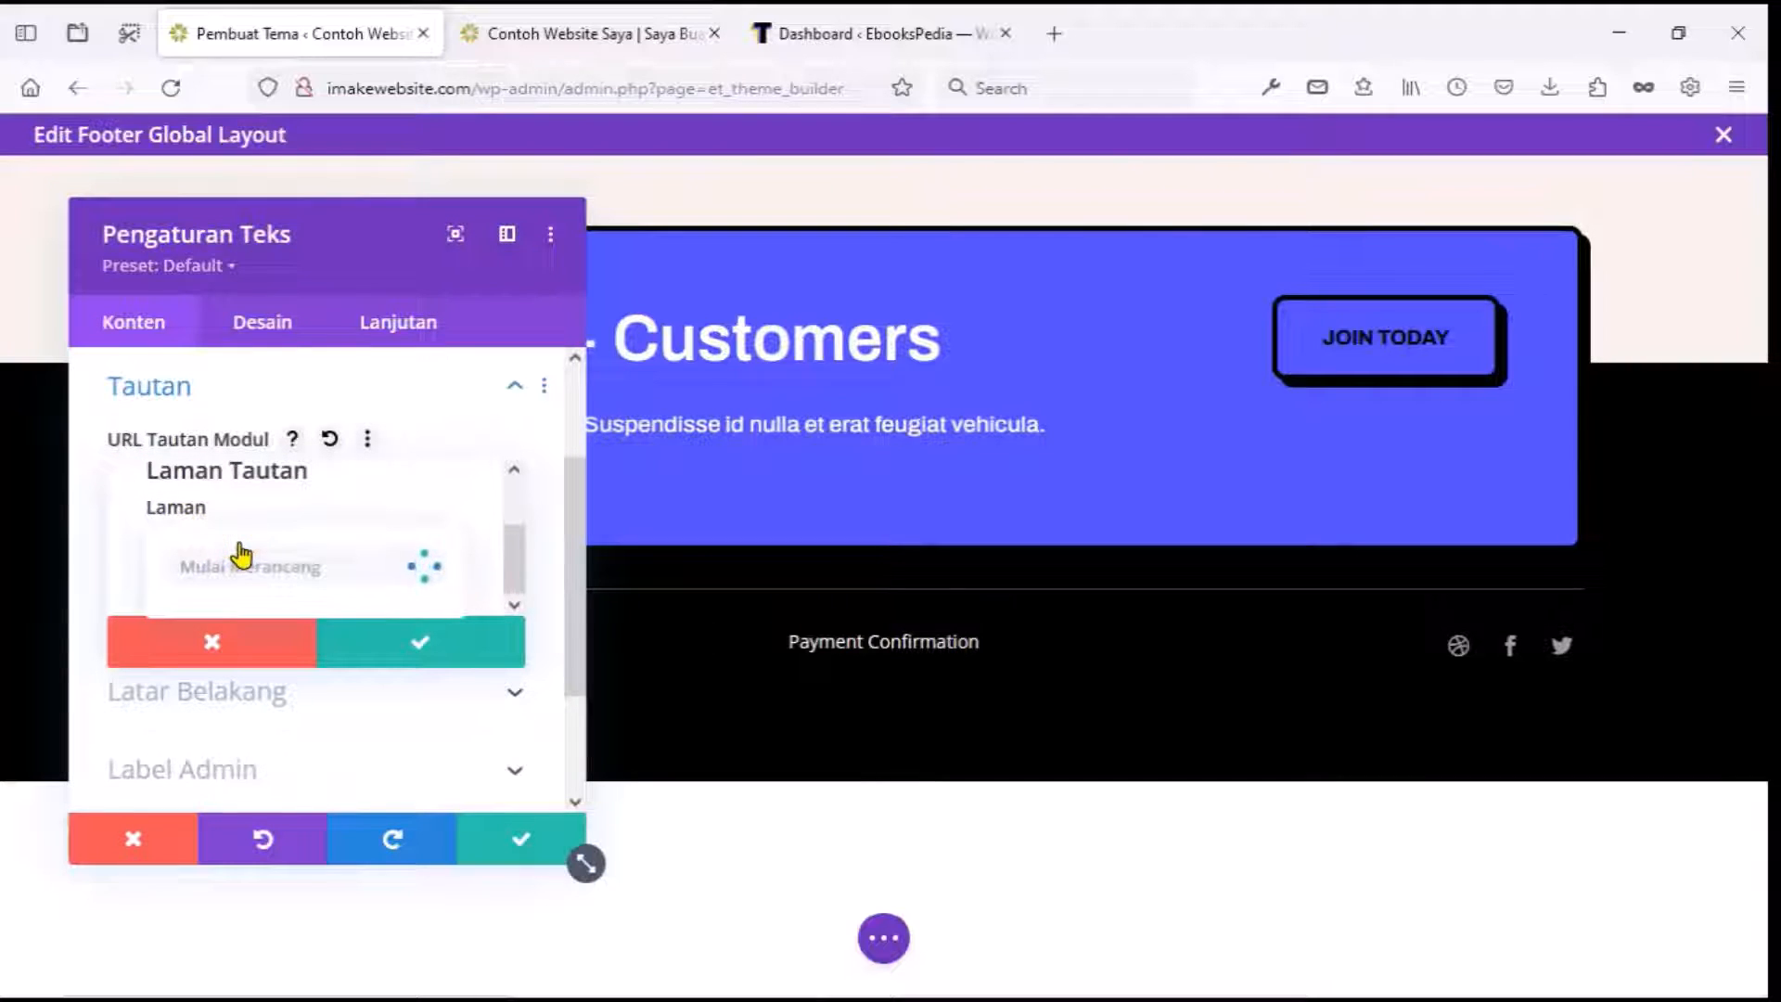
{"action": "left_click", "coordinate": [123, 520]}
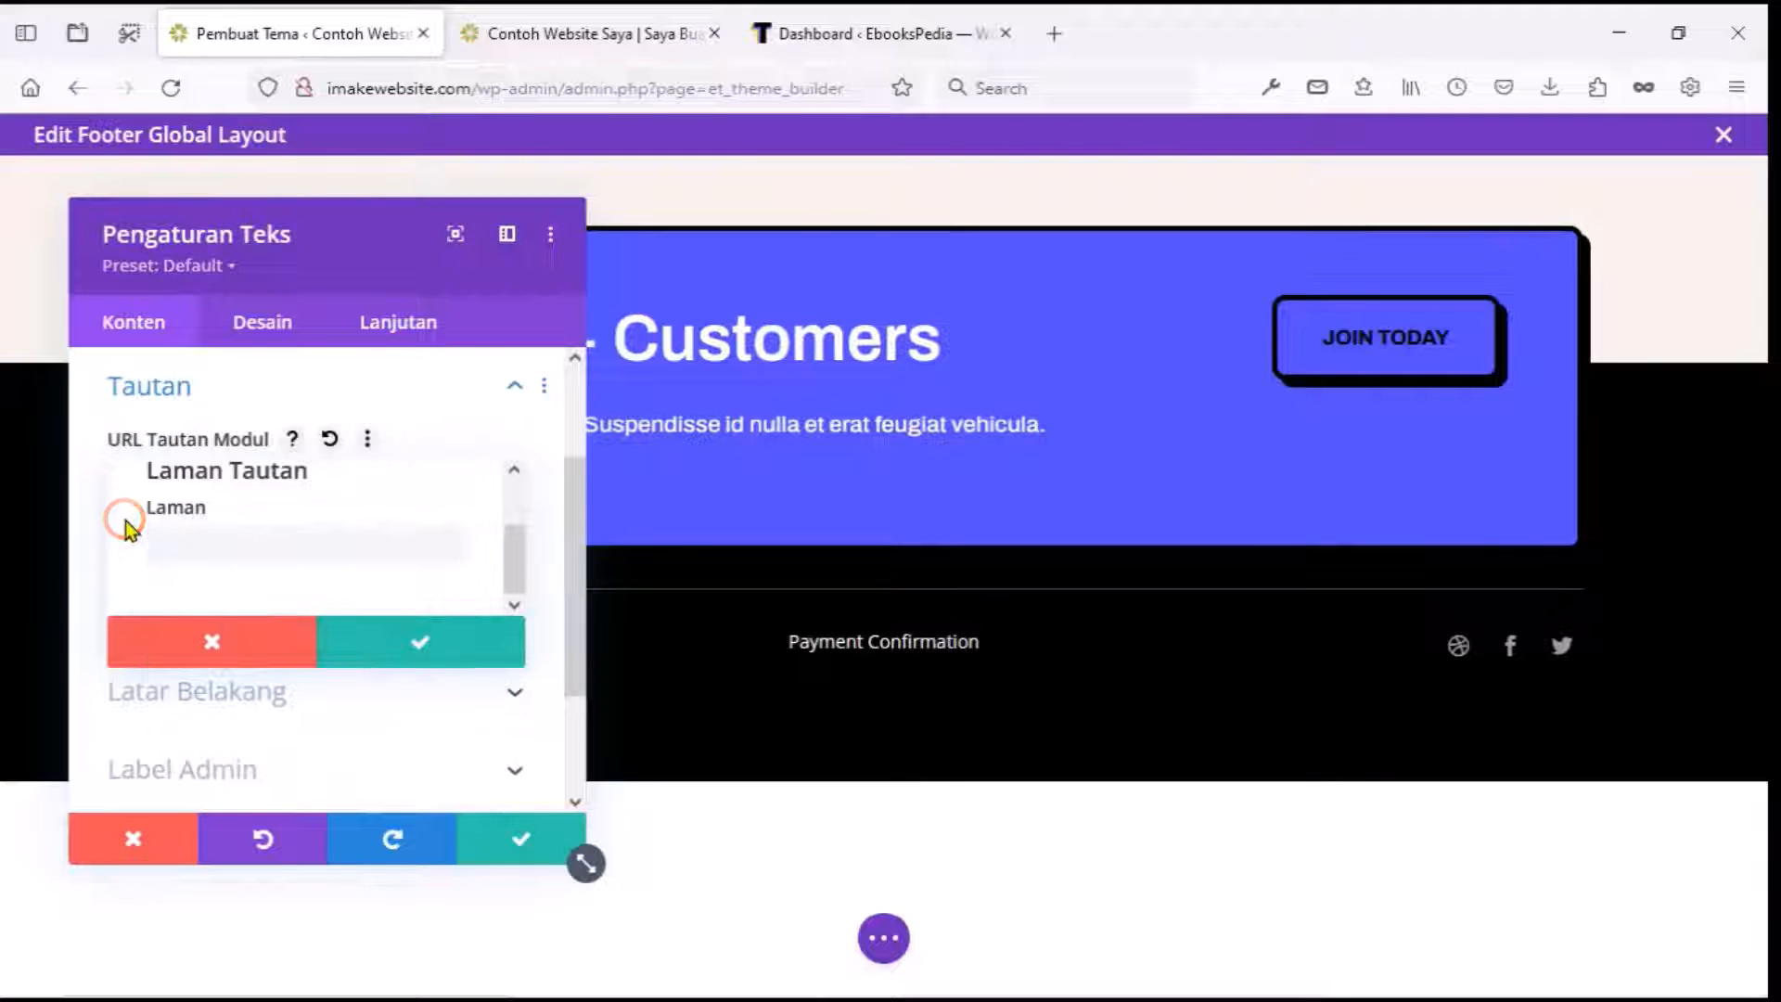
{"action": "left_click", "coordinate": [201, 550]}
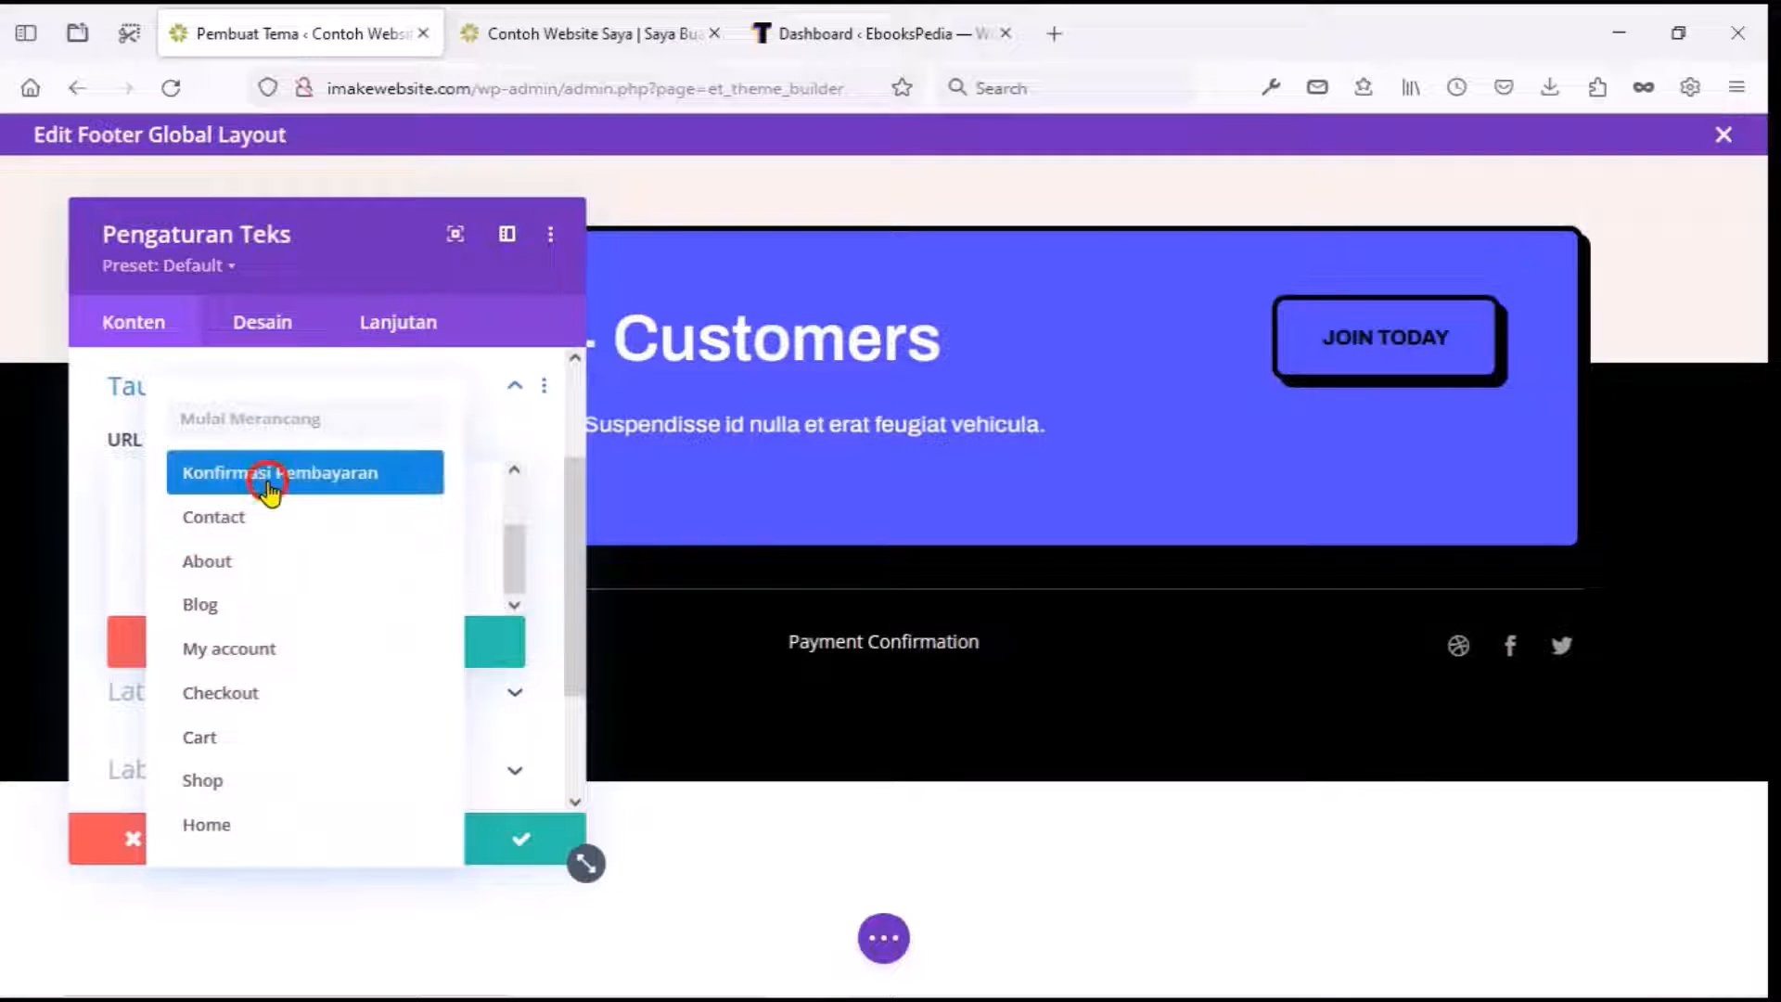
{"action": "left_click", "coordinate": [266, 484]}
{"action": "left_click", "coordinate": [410, 640]}
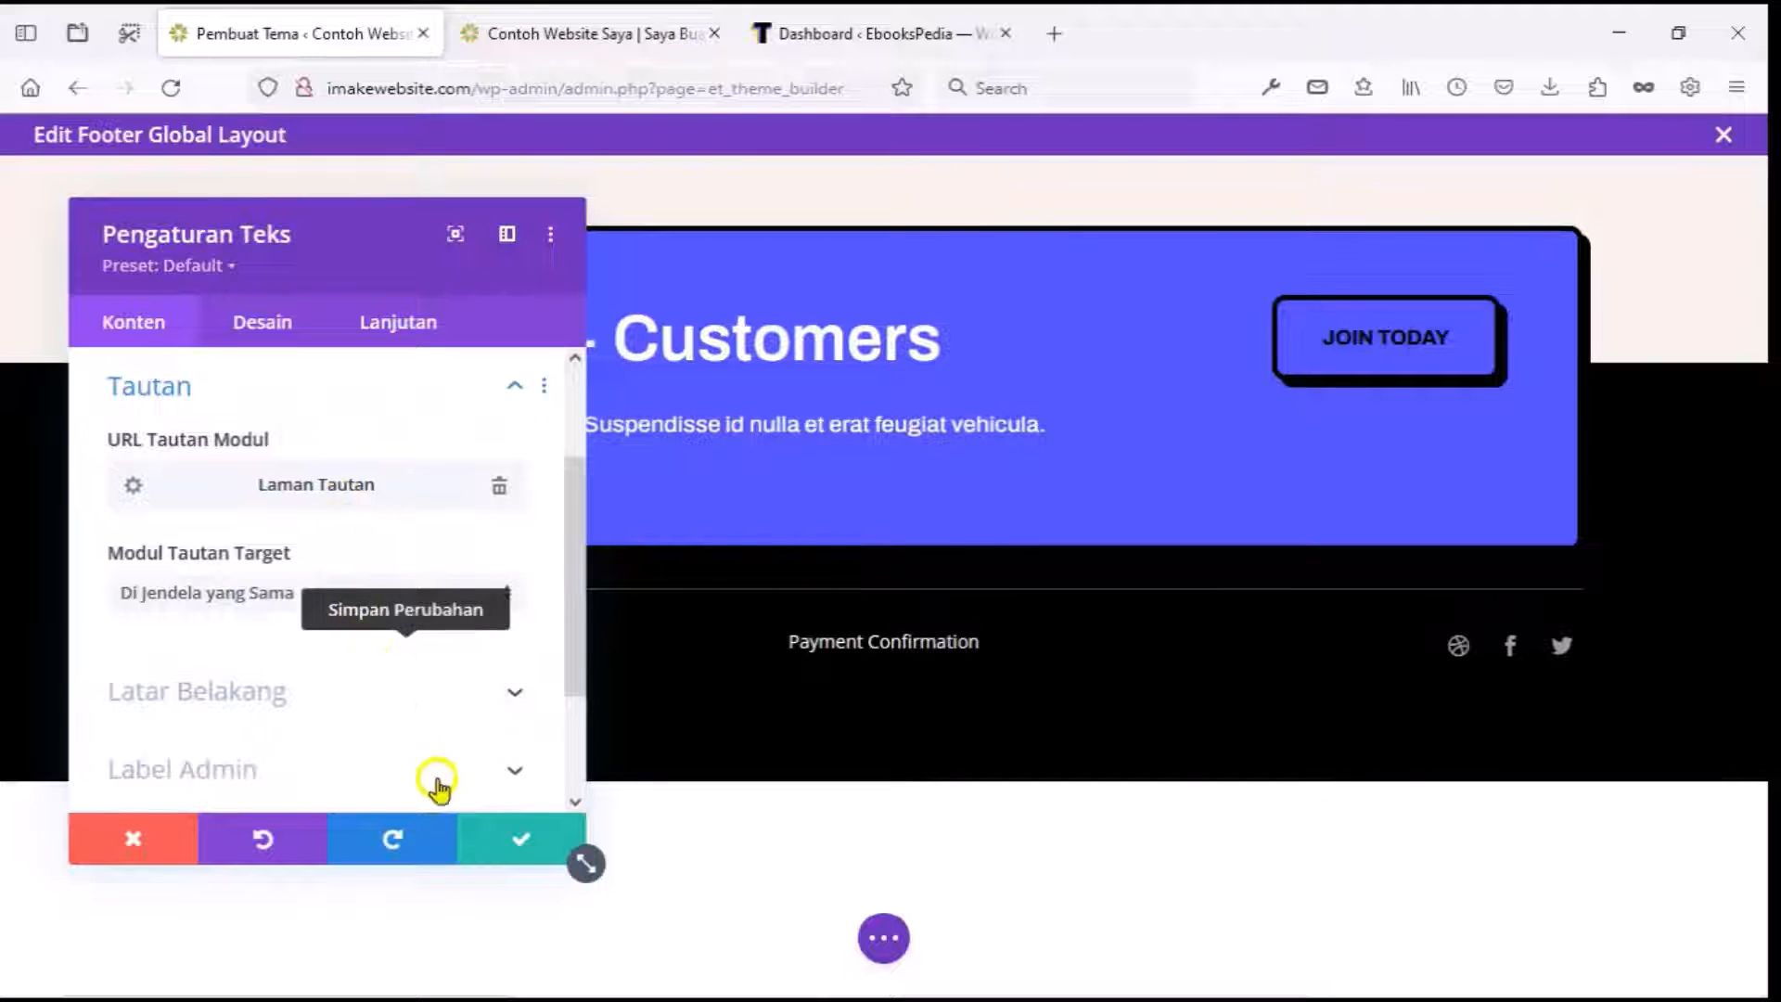
{"action": "left_click", "coordinate": [505, 846]}
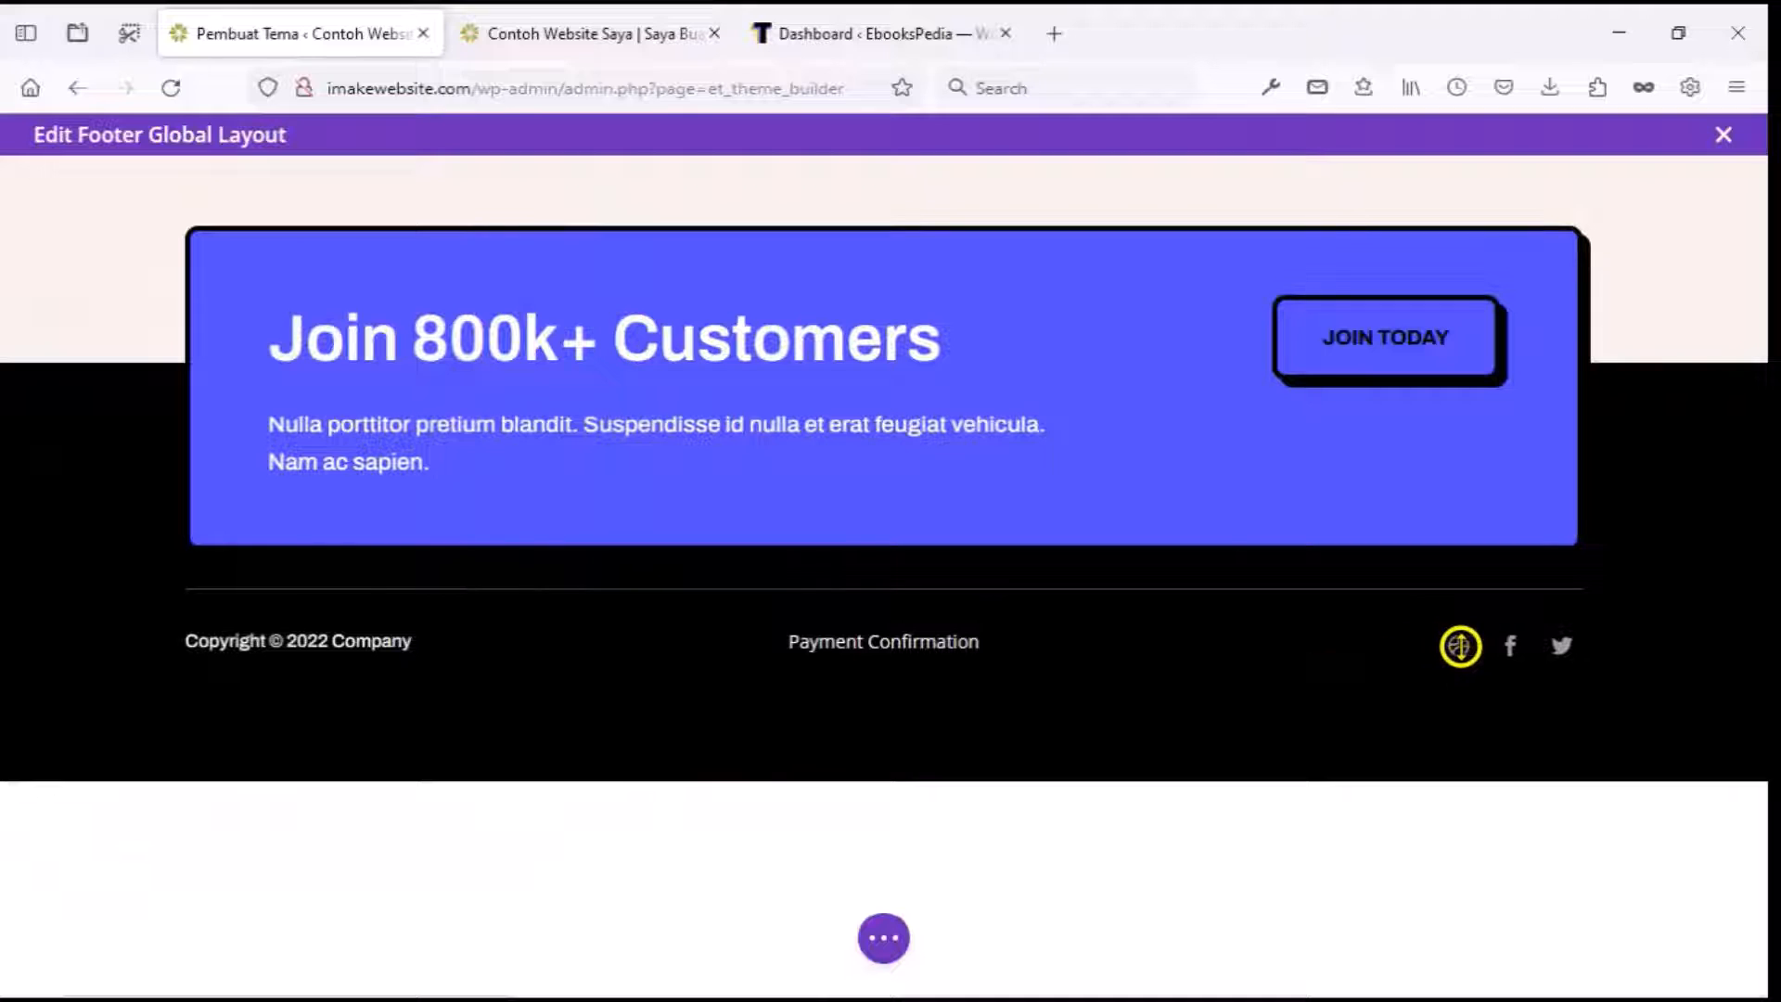
Delete the Dribbble item from the footer's social media icons.
{"action": "mouse_move", "coordinate": [1463, 644]}
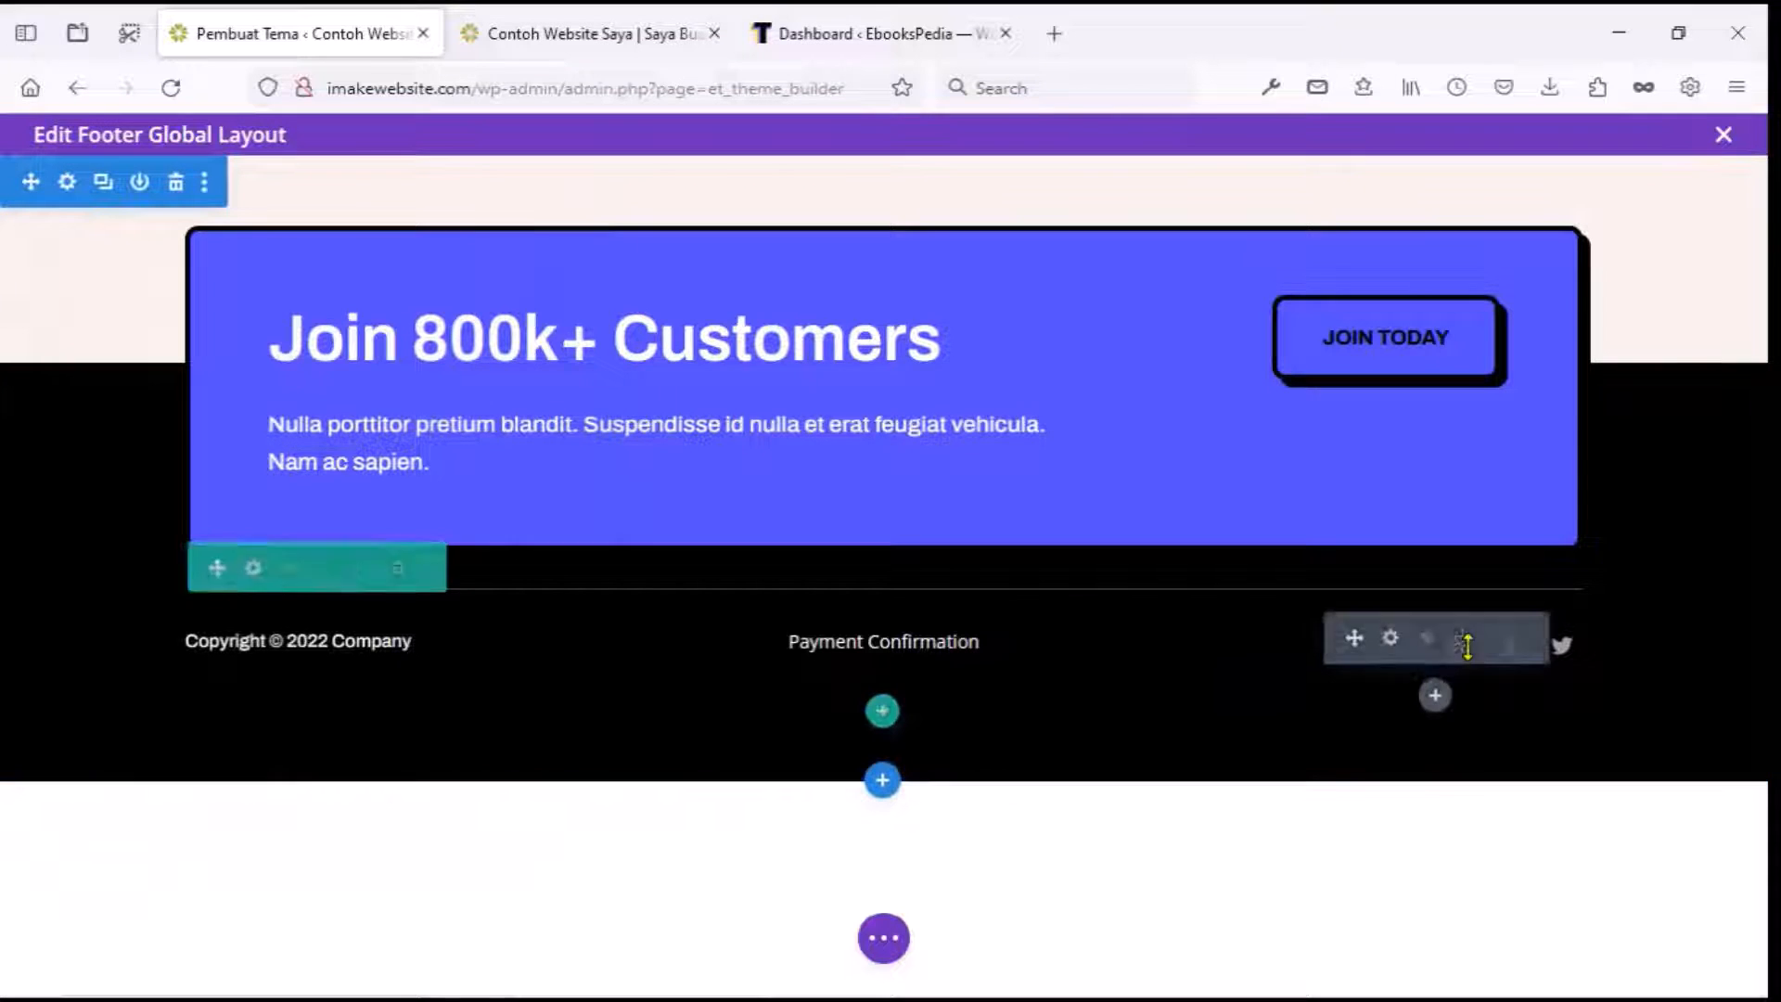
{"action": "left_click", "coordinate": [1389, 639]}
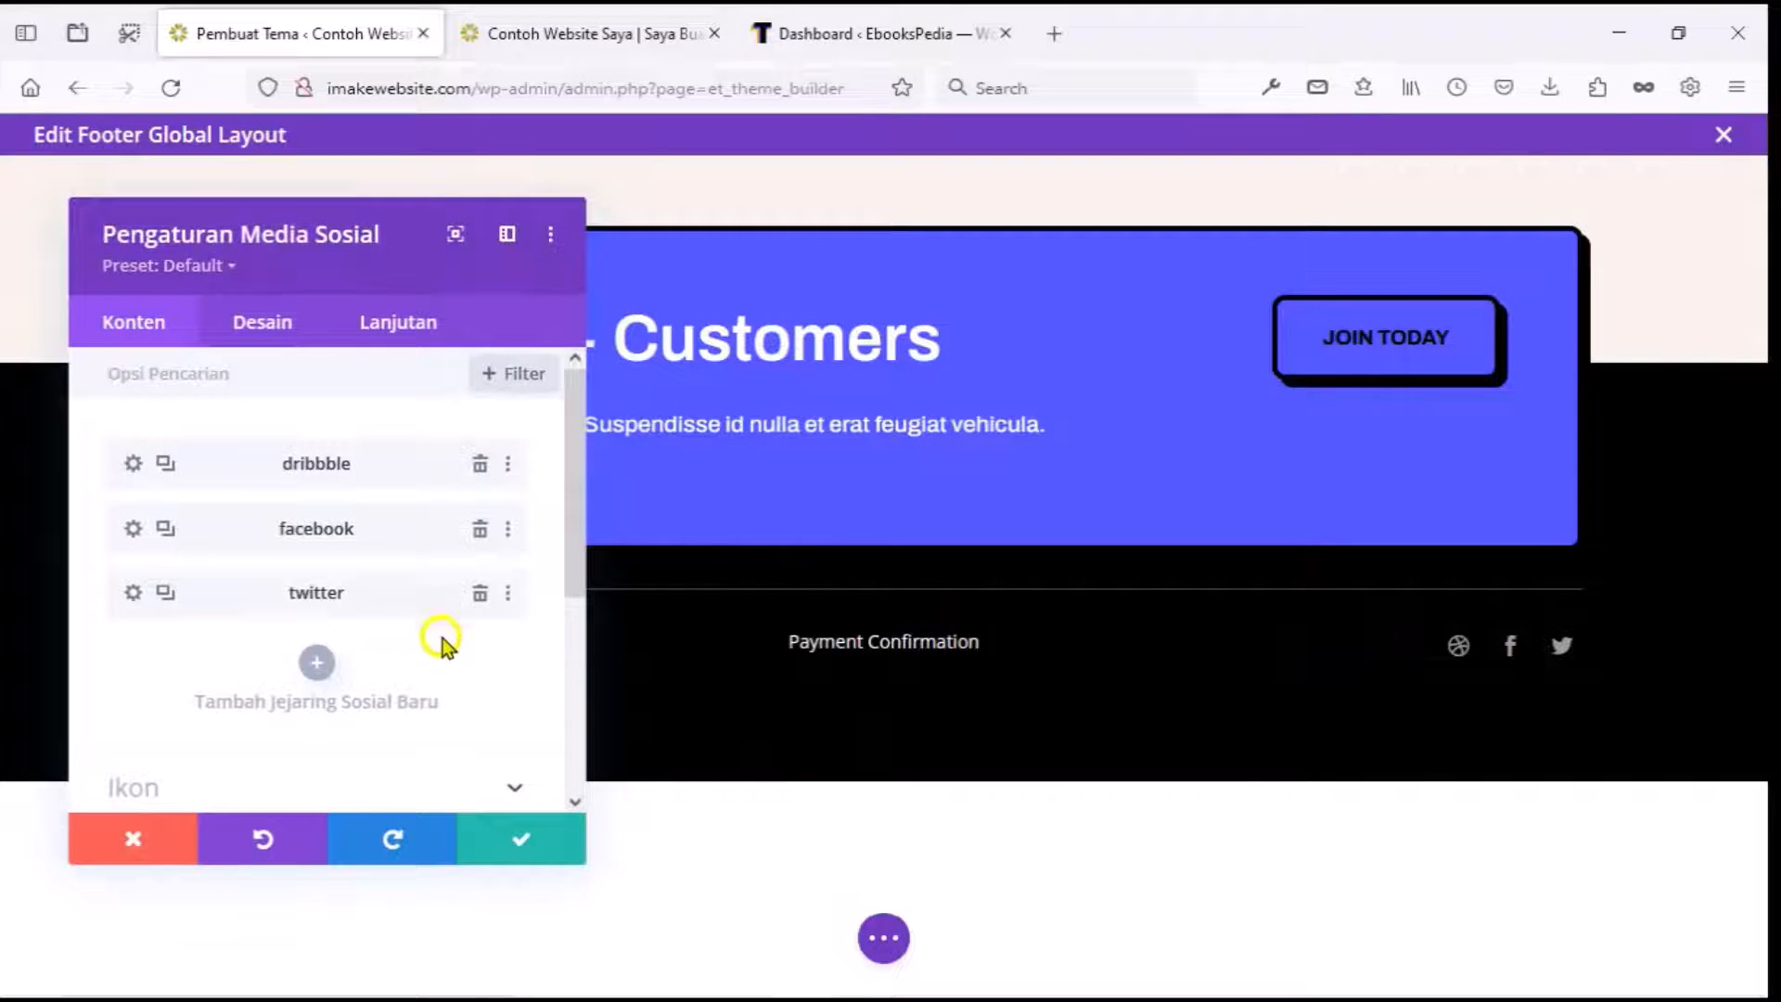
{"action": "left_click", "coordinate": [478, 469]}
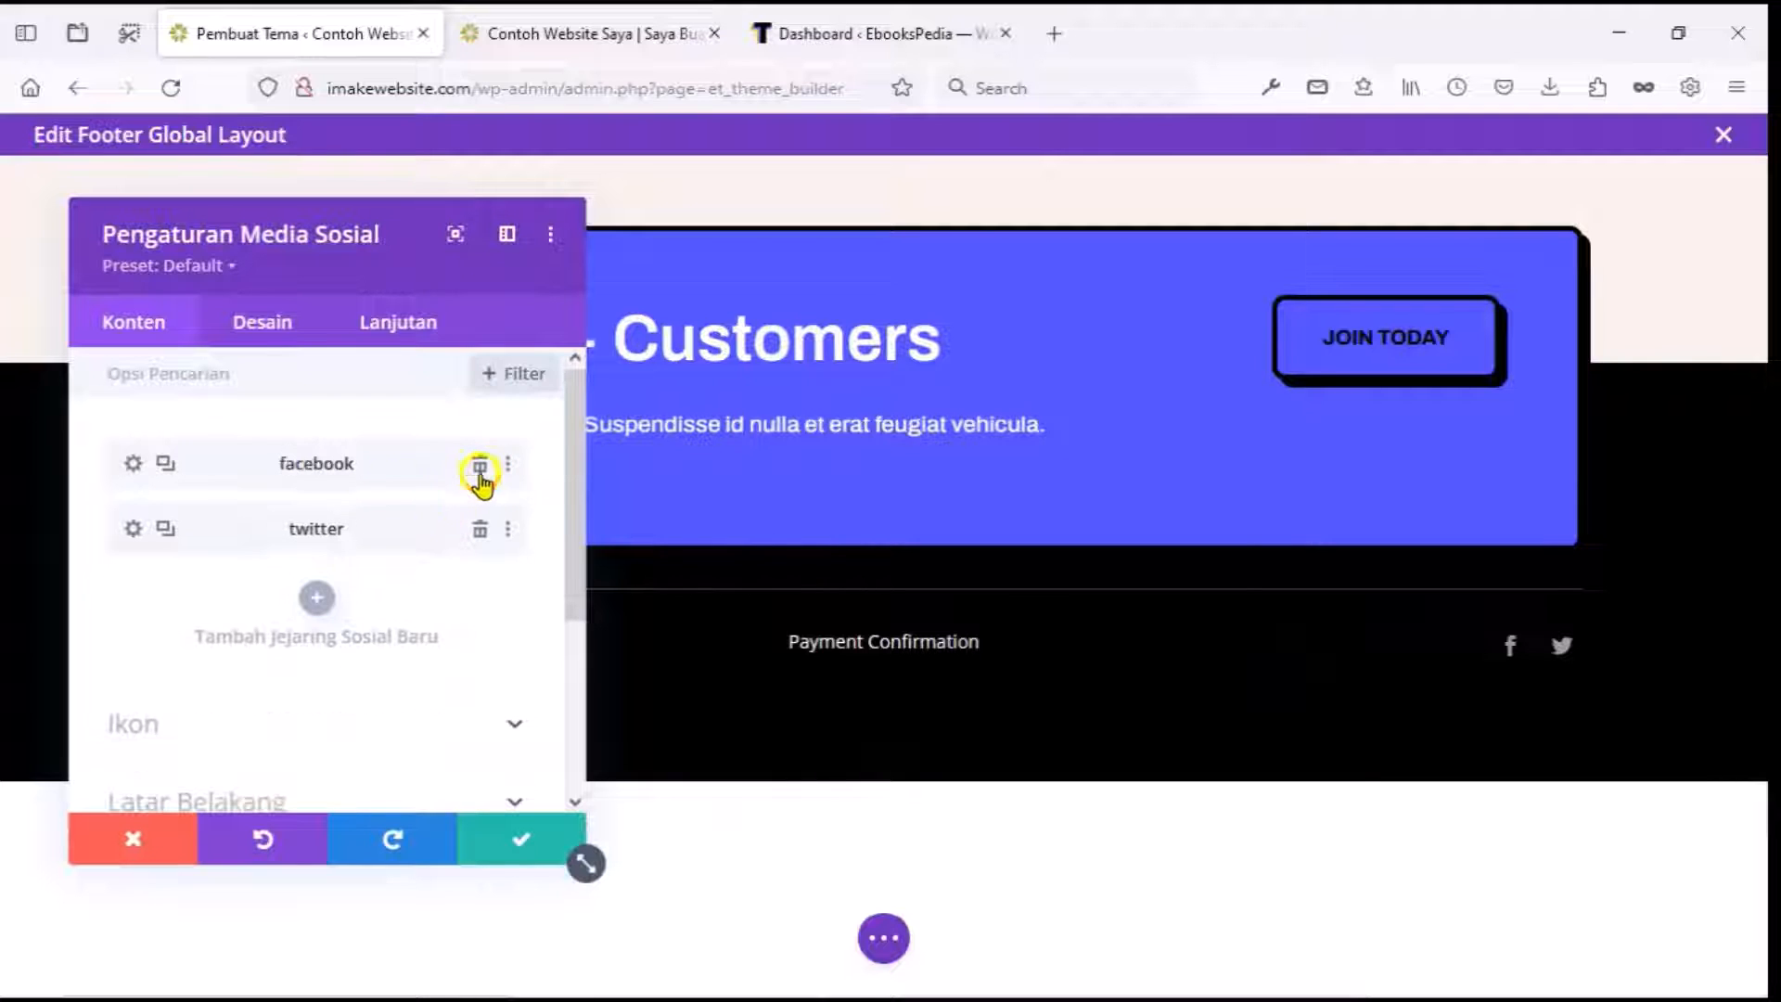
Give the Facebook icon the site's Facebook page URL and save the social settings.
{"action": "left_click", "coordinate": [133, 462]}
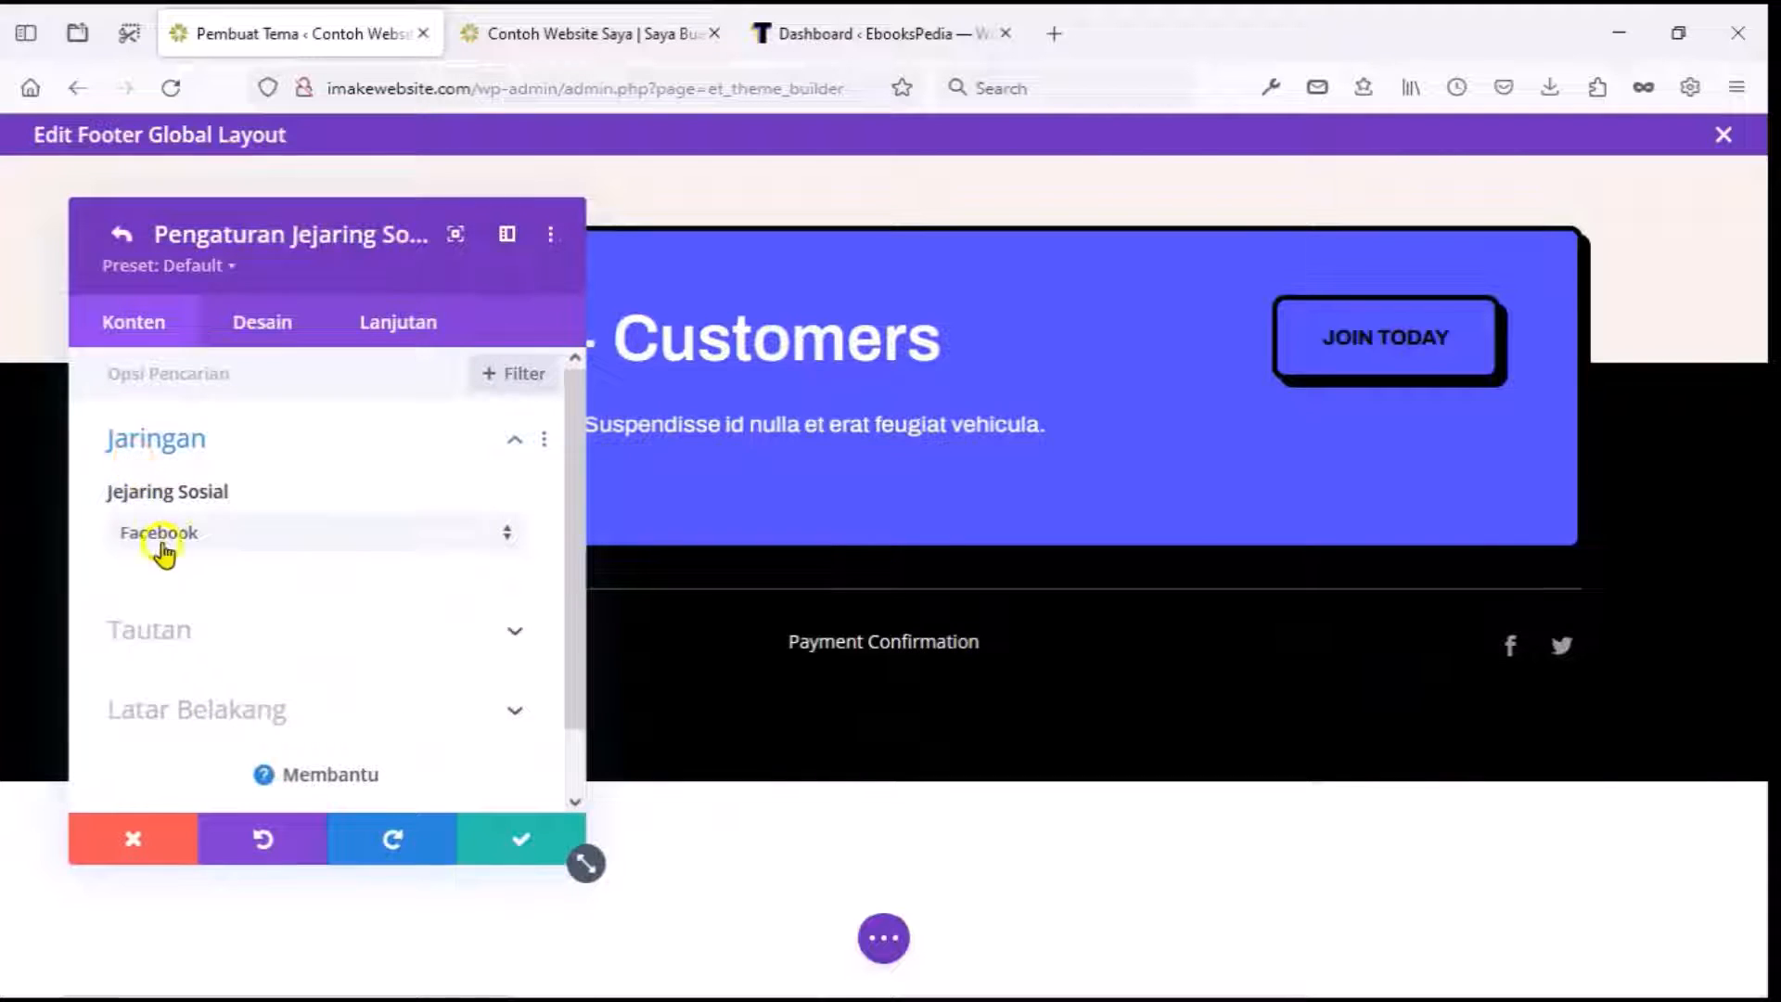
{"action": "left_click", "coordinate": [179, 628]}
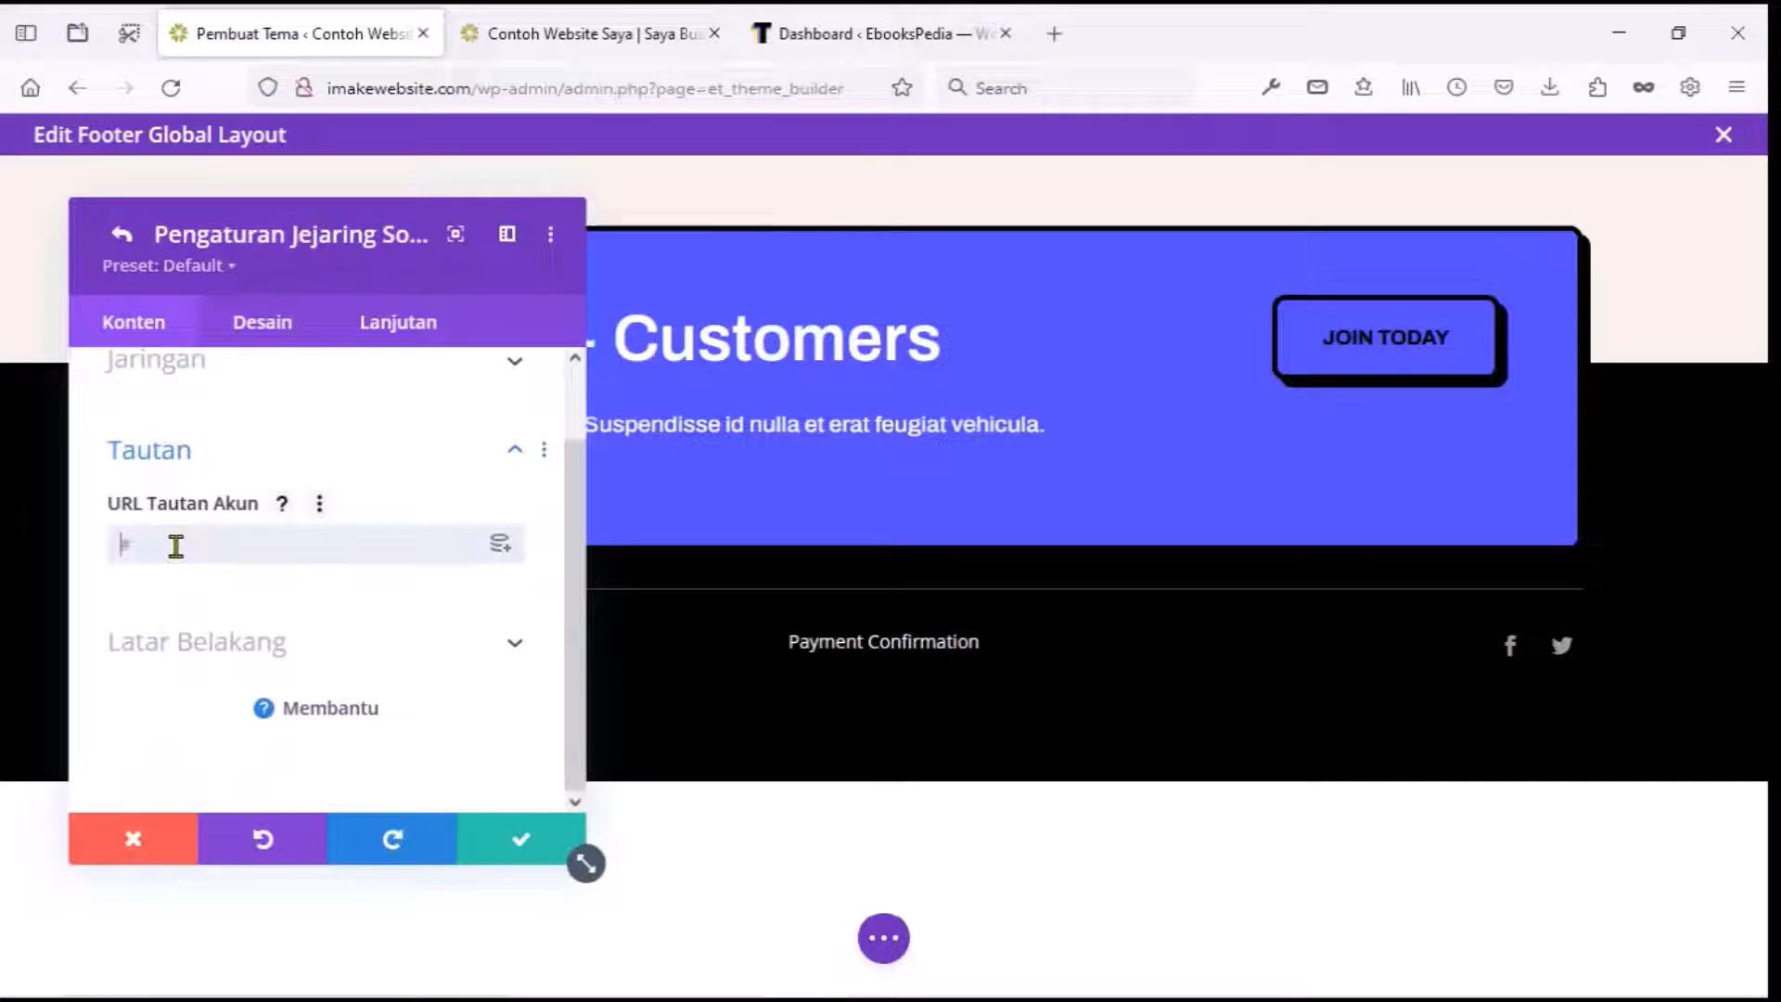
{"action": "left_click", "coordinate": [176, 546]}
{"action": "type", "text": "https://www.facebook.com/imakewebs"}
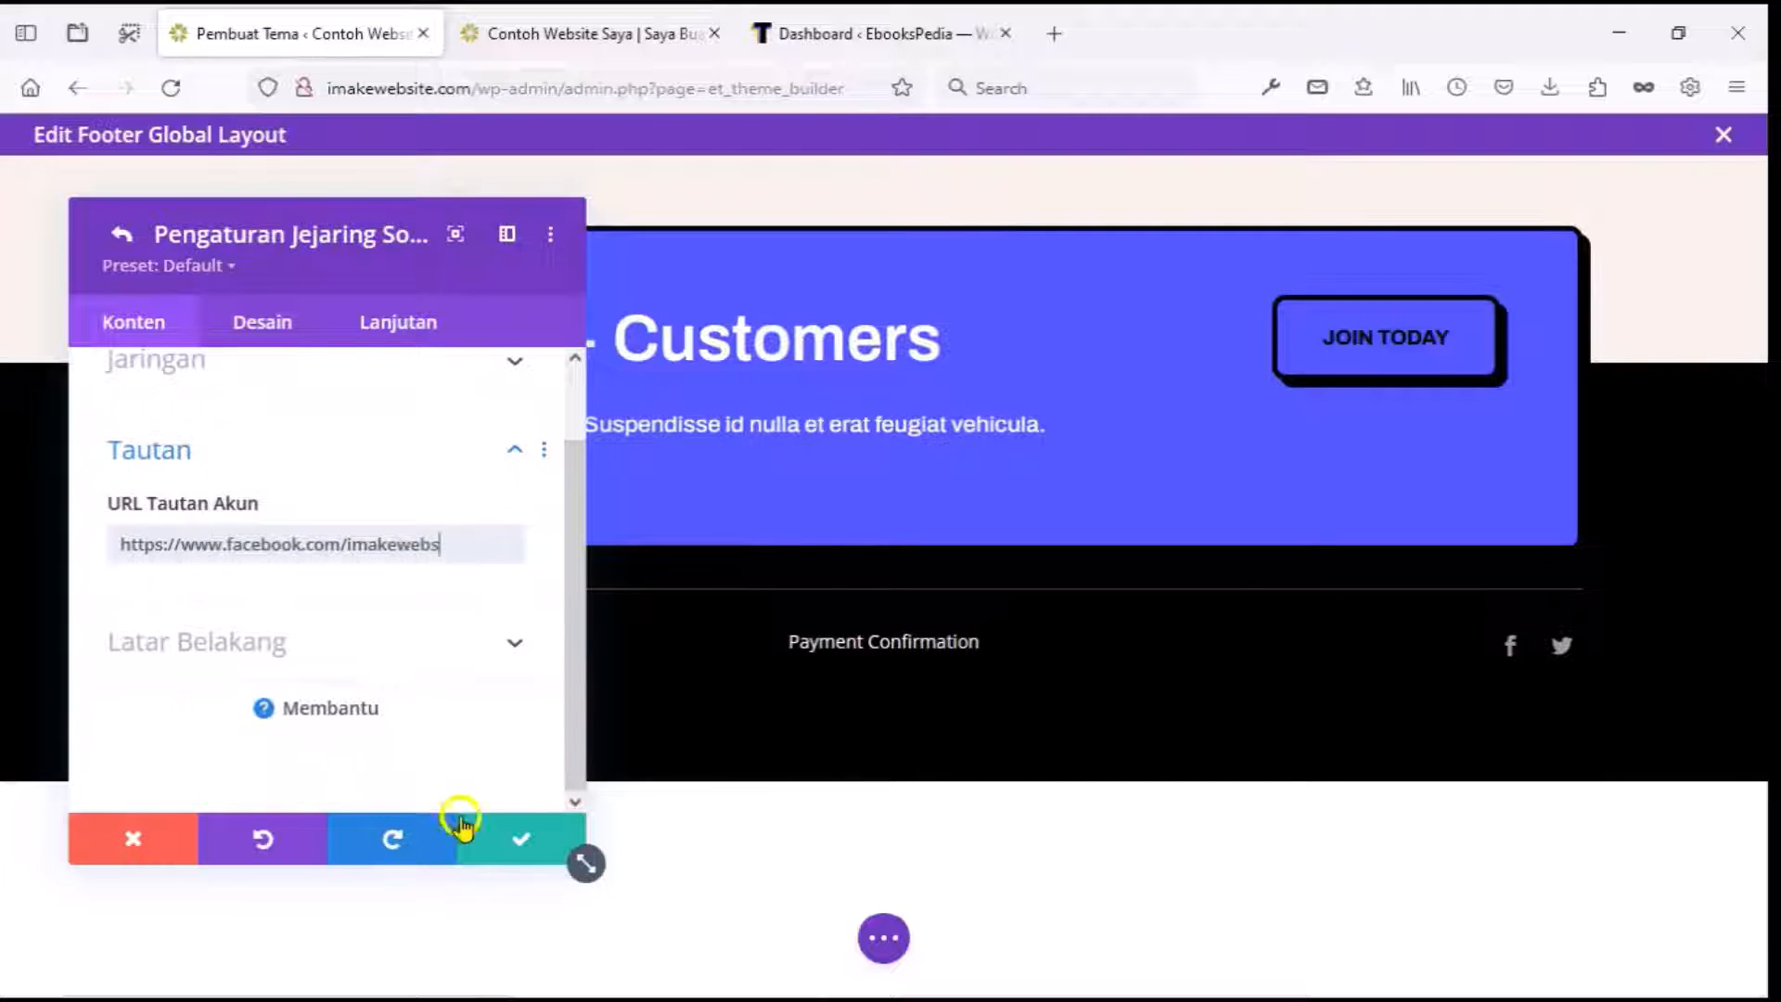
{"action": "left_click", "coordinate": [506, 834]}
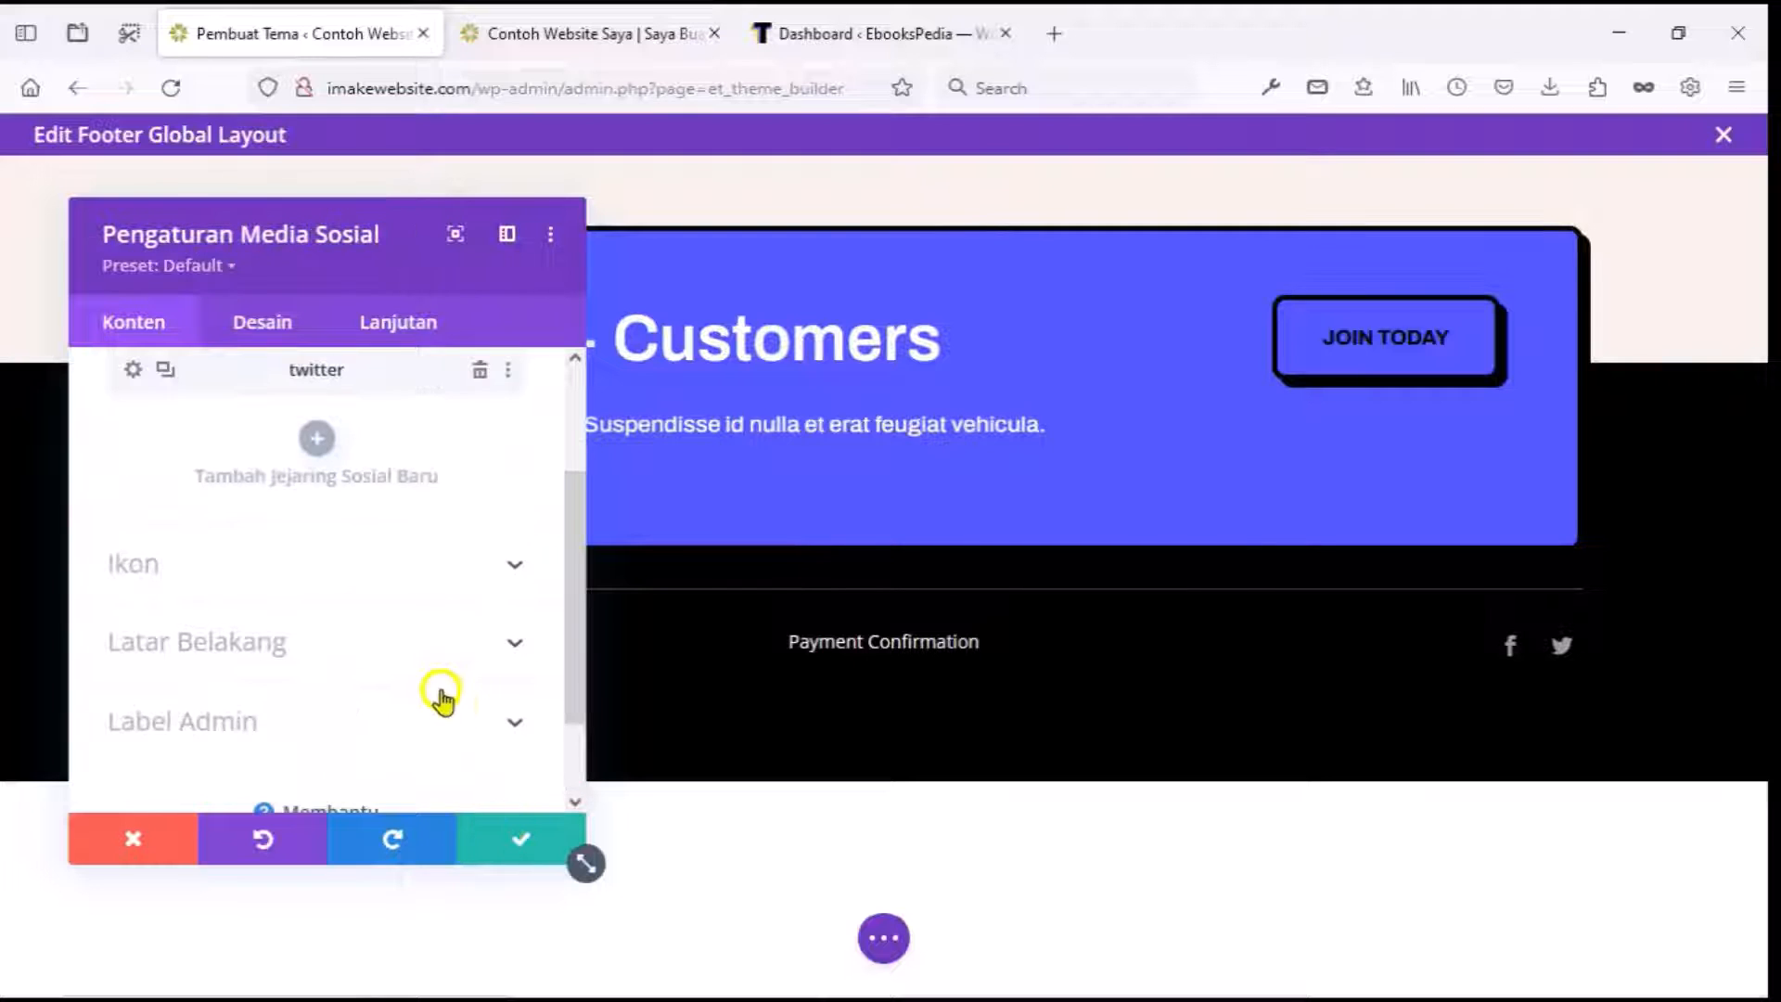
{"action": "scroll", "coordinate": [440, 696], "scroll_direction": "up", "scroll_amount": 2}
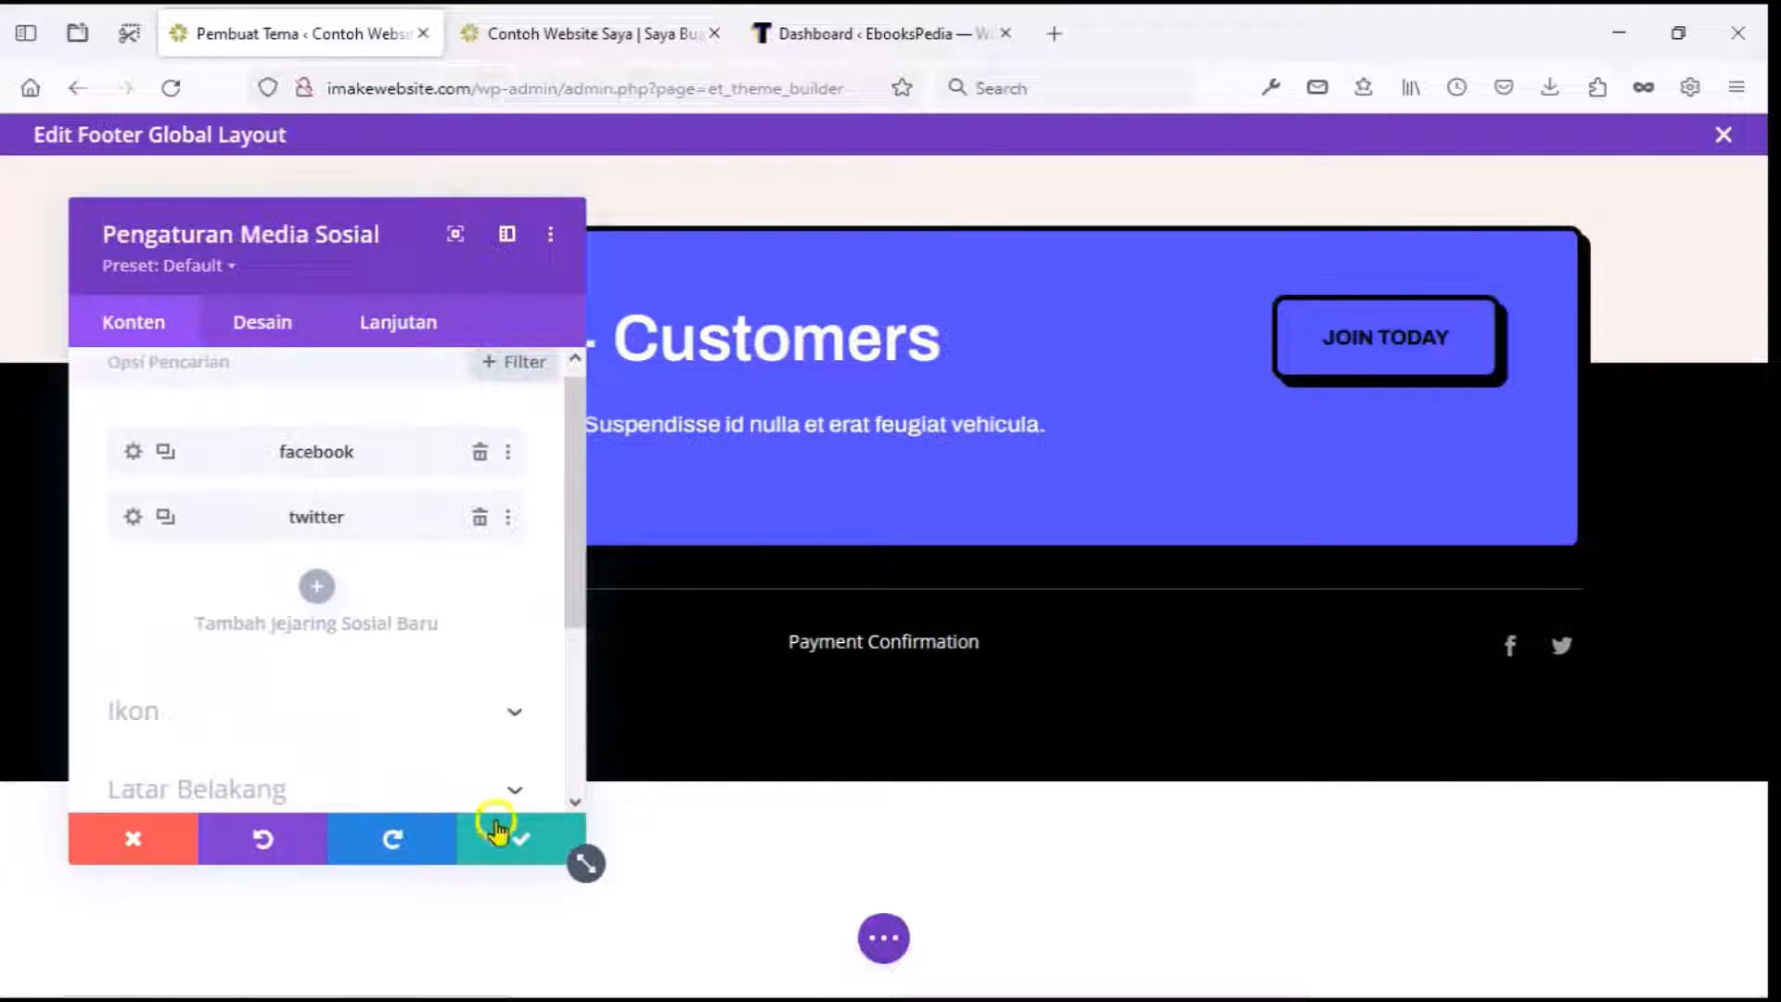
{"action": "left_click", "coordinate": [512, 855]}
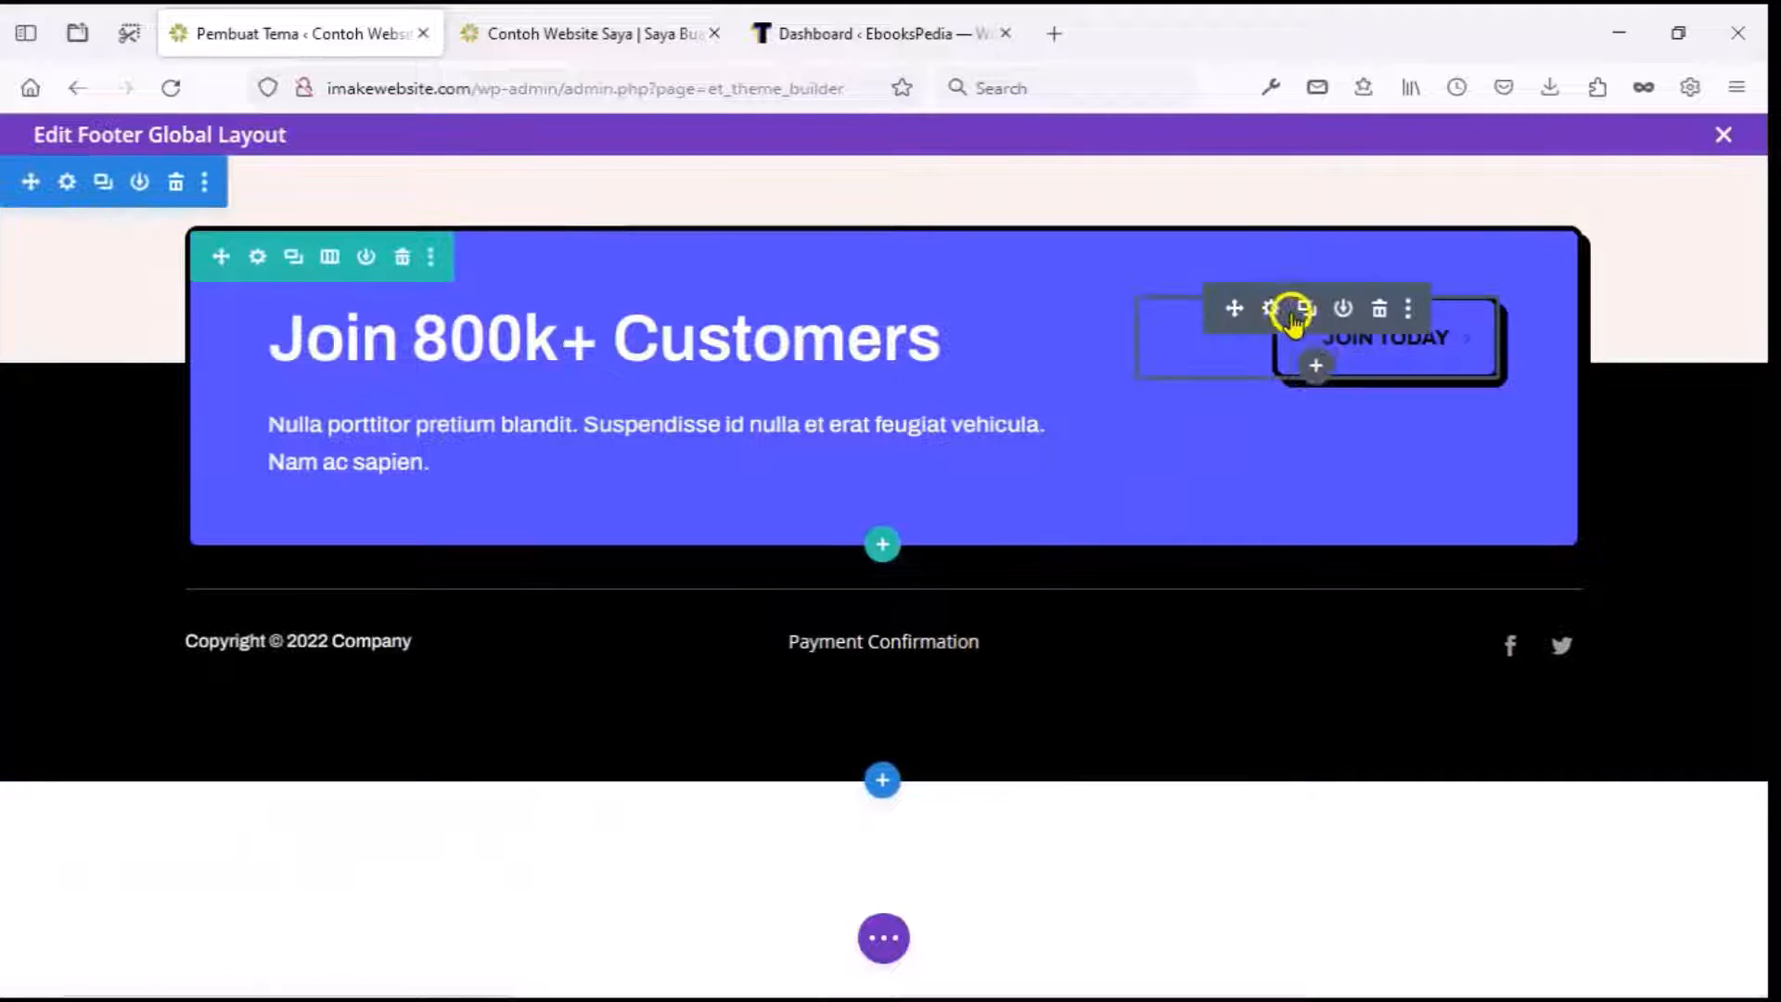
Open the JOIN TODAY button's design settings and expand its Button styling options.
{"action": "left_click", "coordinate": [1275, 312]}
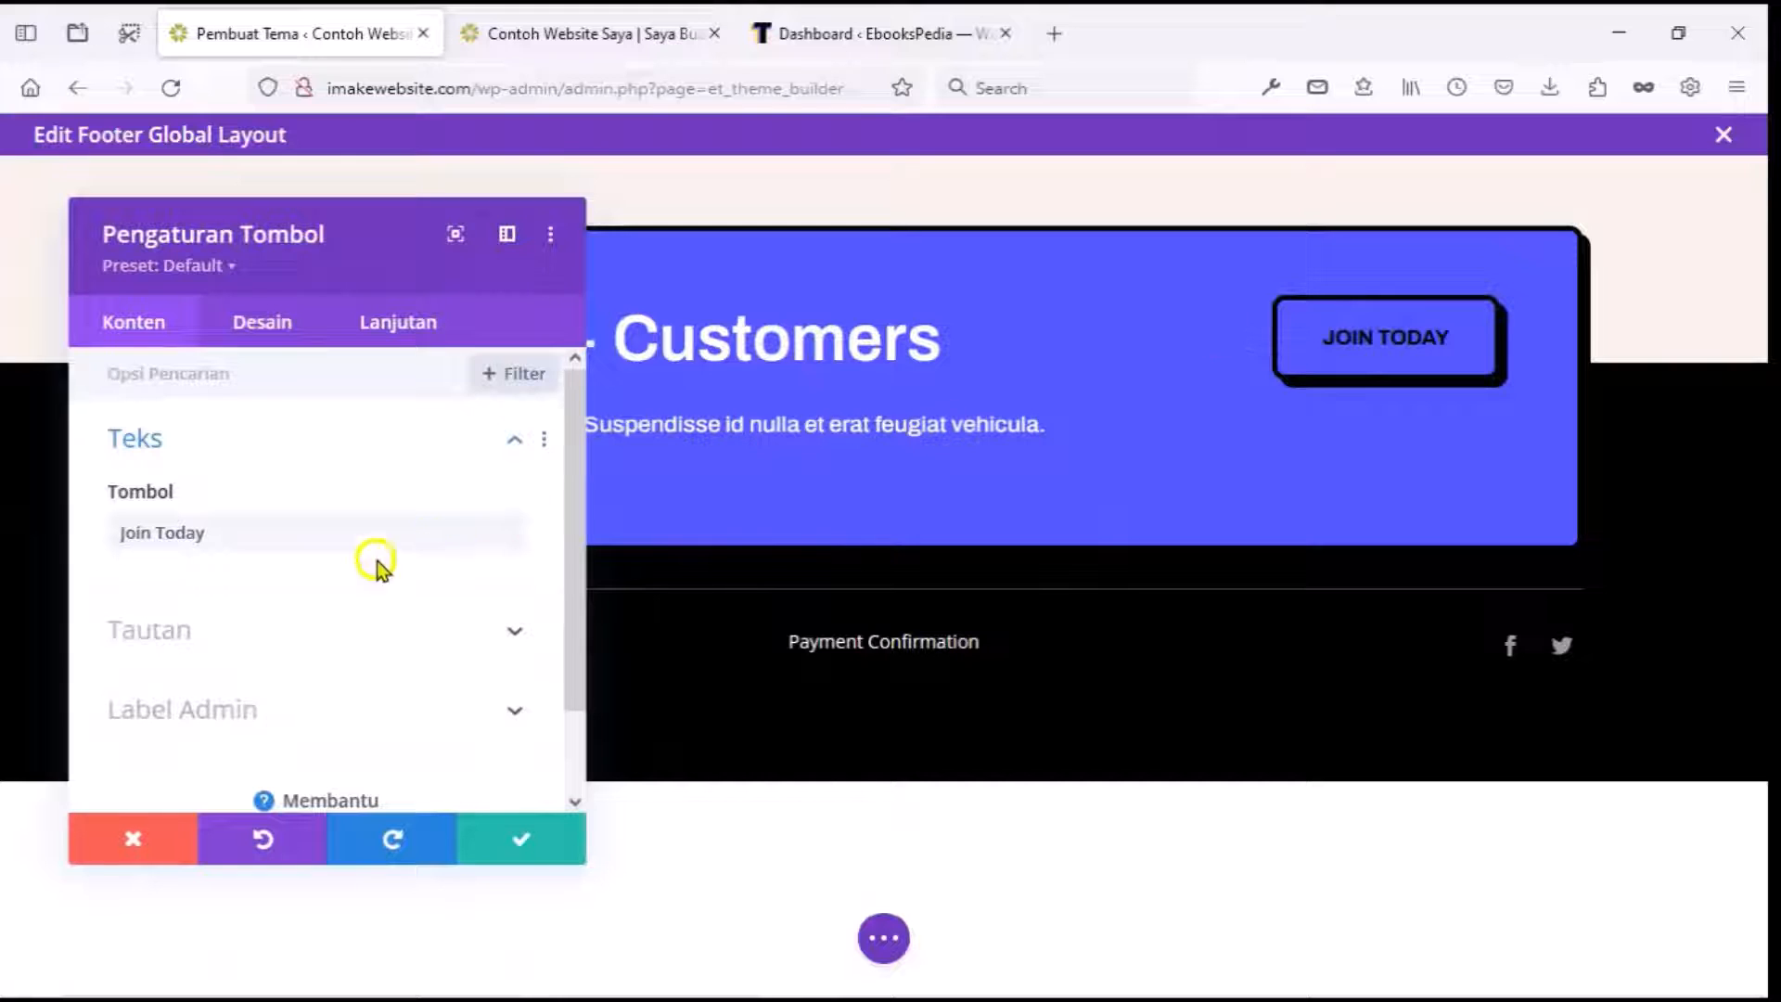
{"action": "left_click", "coordinate": [262, 322]}
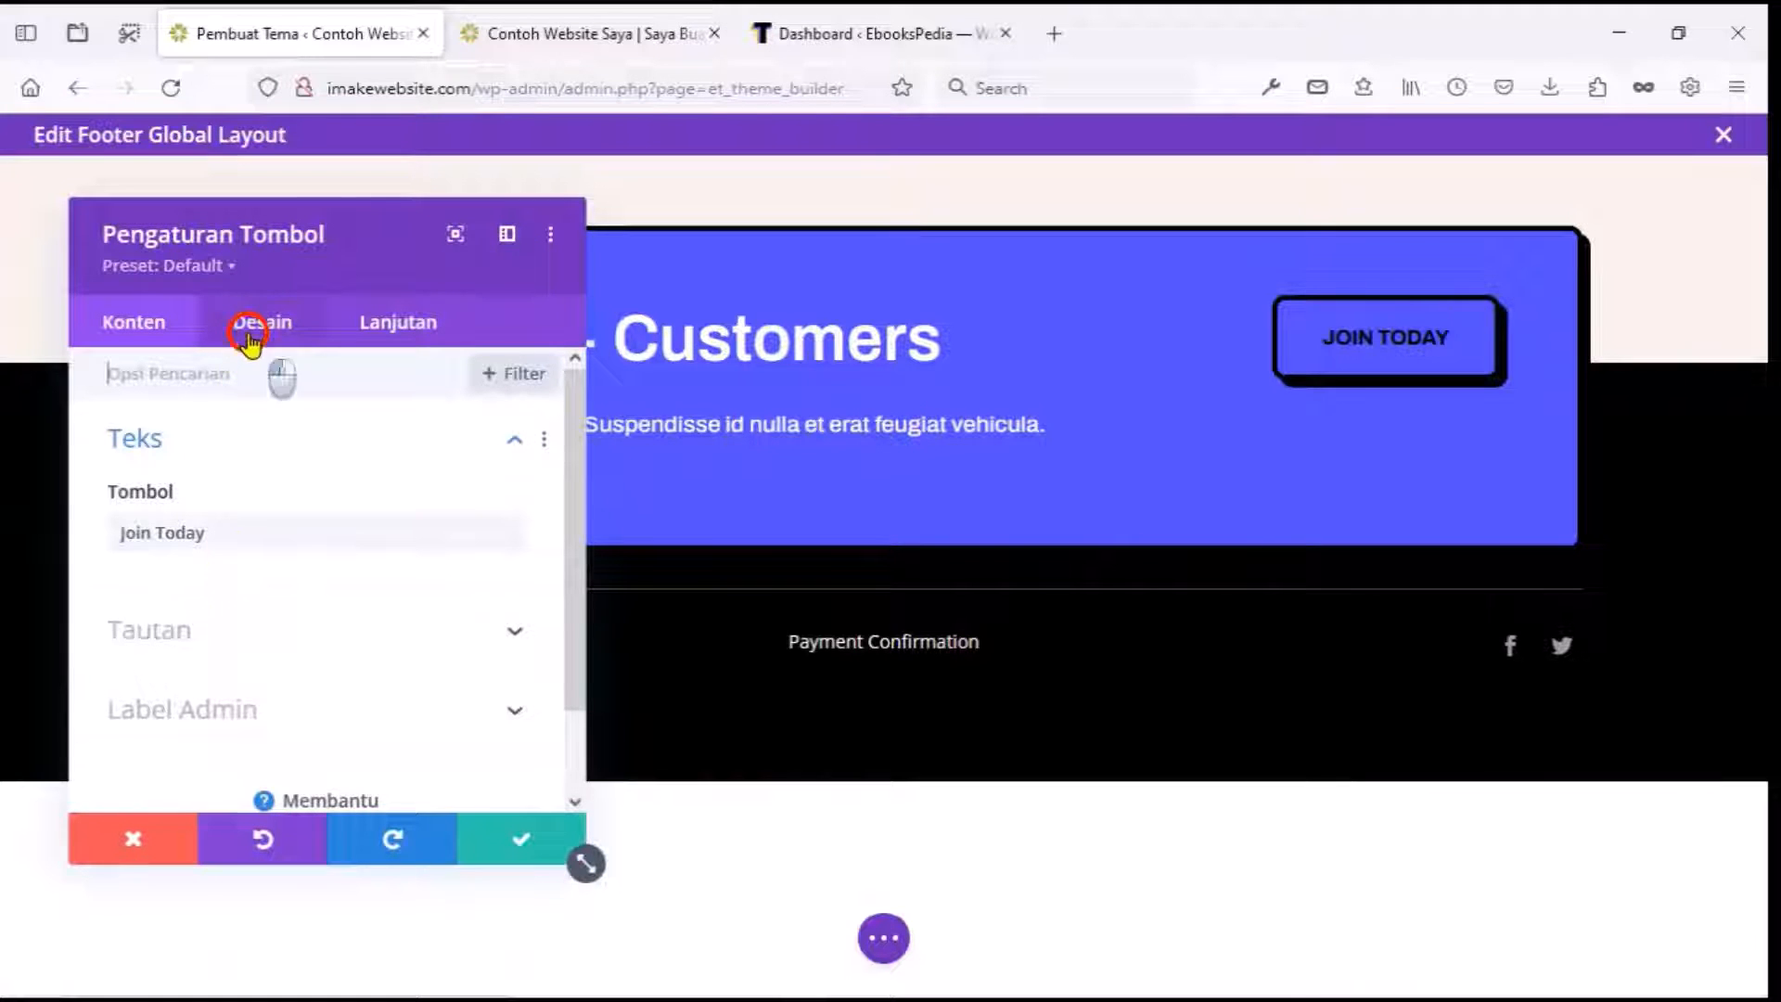
{"action": "scroll", "coordinate": [203, 603], "scroll_direction": "down", "scroll_amount": 3}
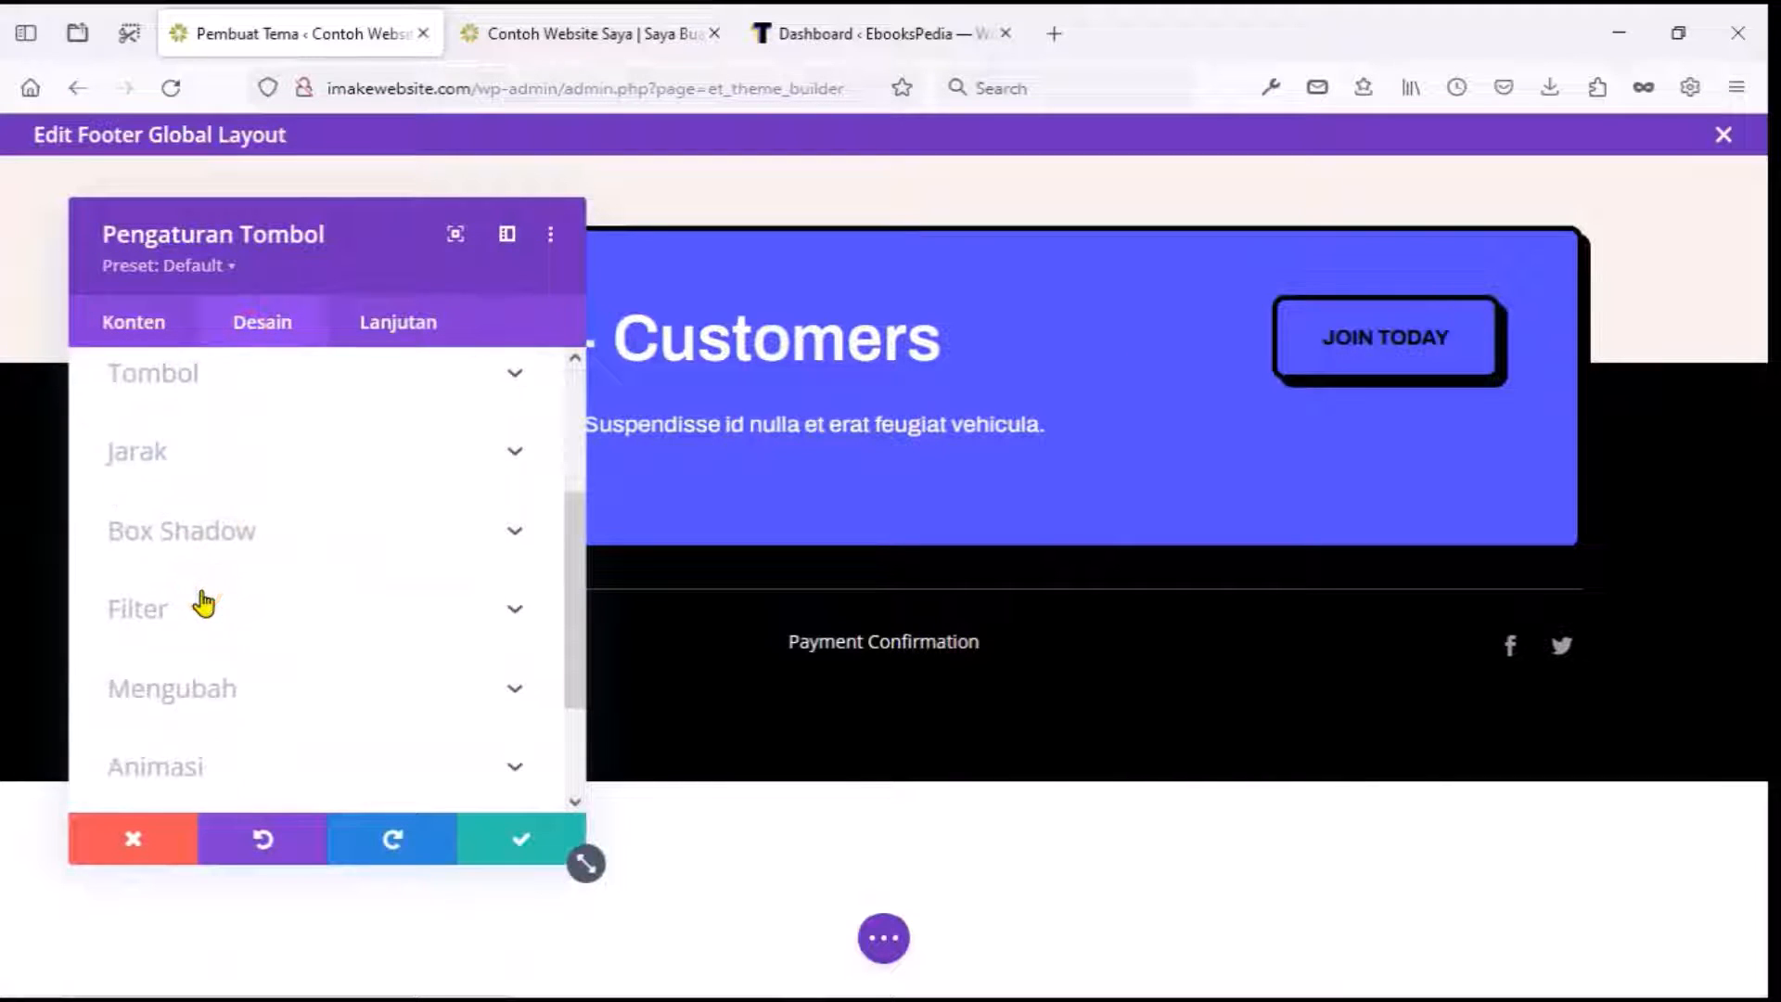
{"action": "left_click", "coordinate": [202, 475]}
{"action": "scroll", "coordinate": [202, 491], "scroll_direction": "up", "scroll_amount": 2}
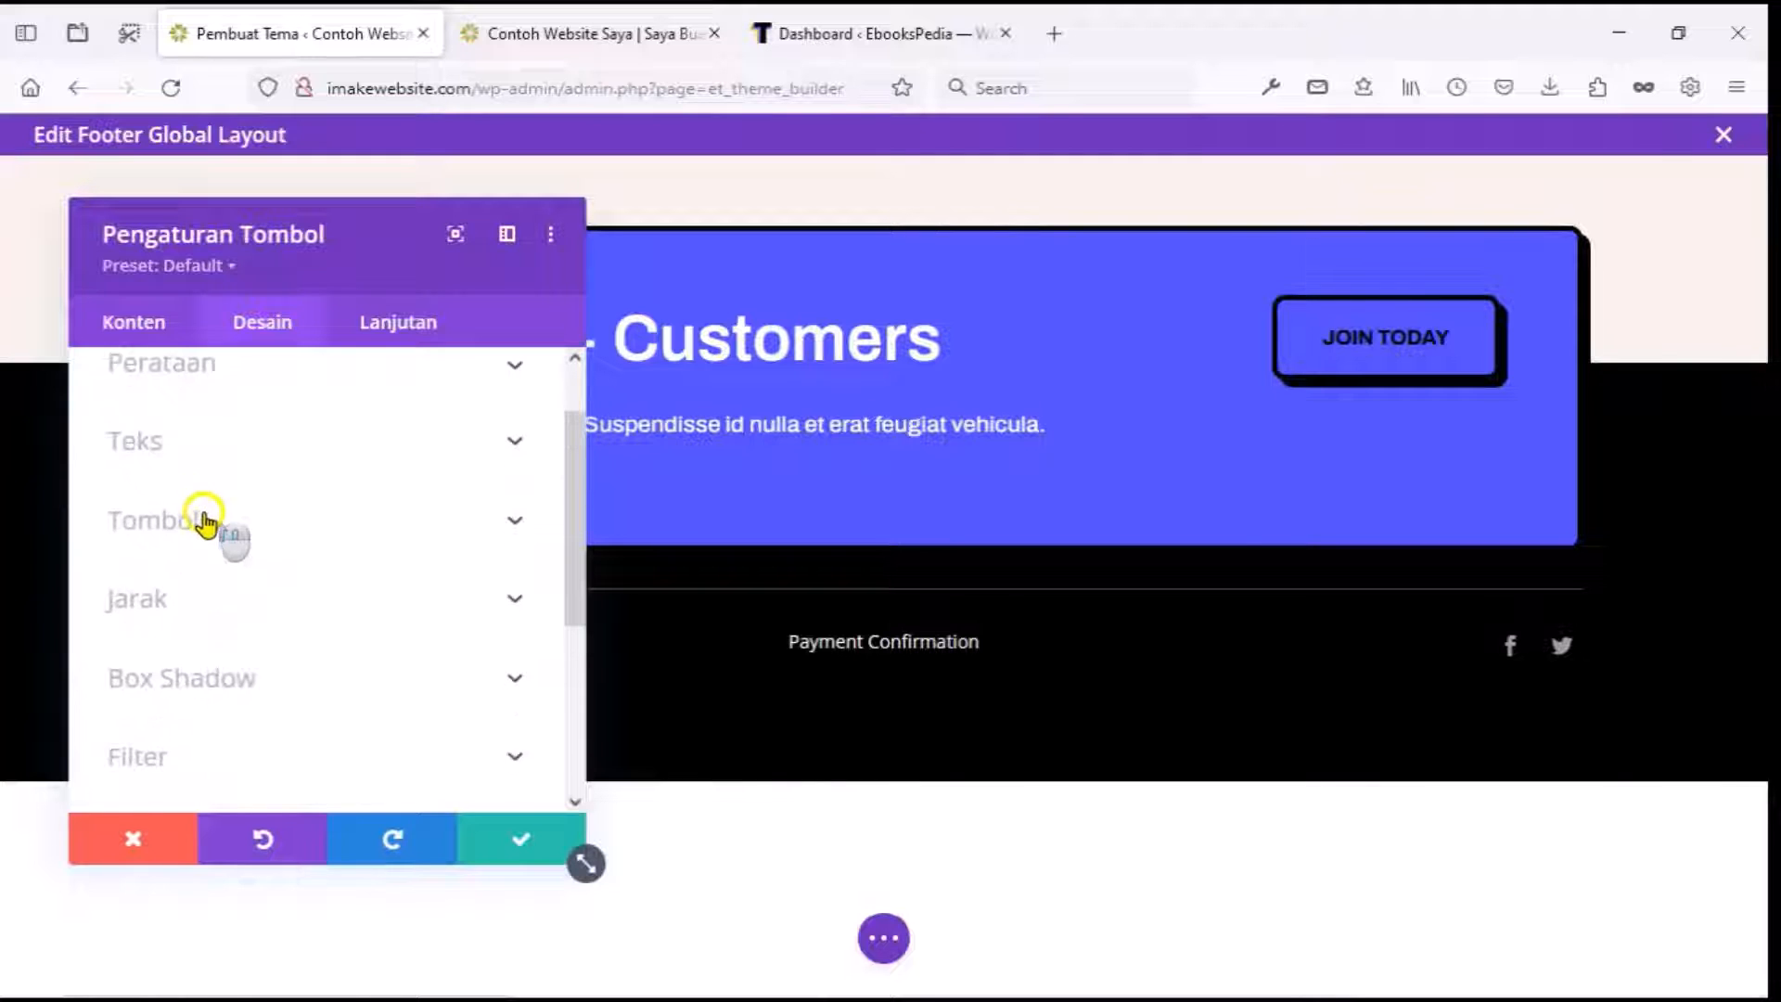
{"action": "left_click", "coordinate": [203, 517]}
{"action": "scroll", "coordinate": [206, 525], "scroll_direction": "down", "scroll_amount": 3}
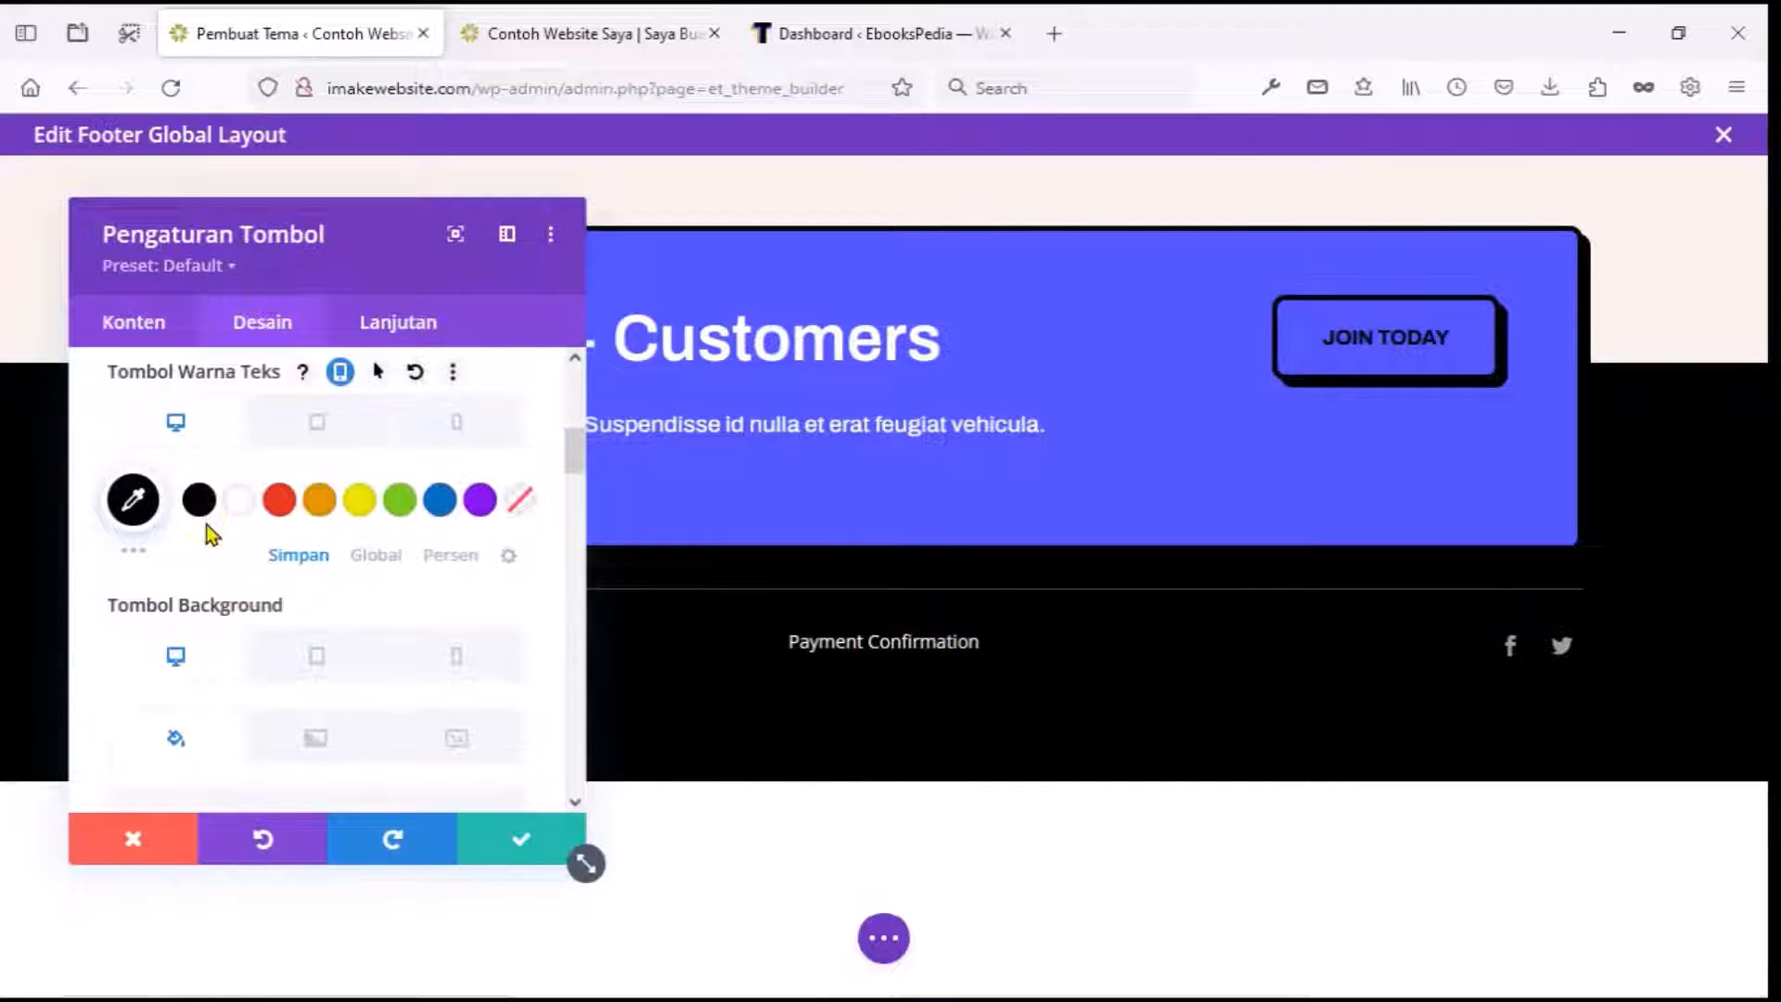
{"action": "scroll", "coordinate": [206, 525], "scroll_direction": "down", "scroll_amount": 3}
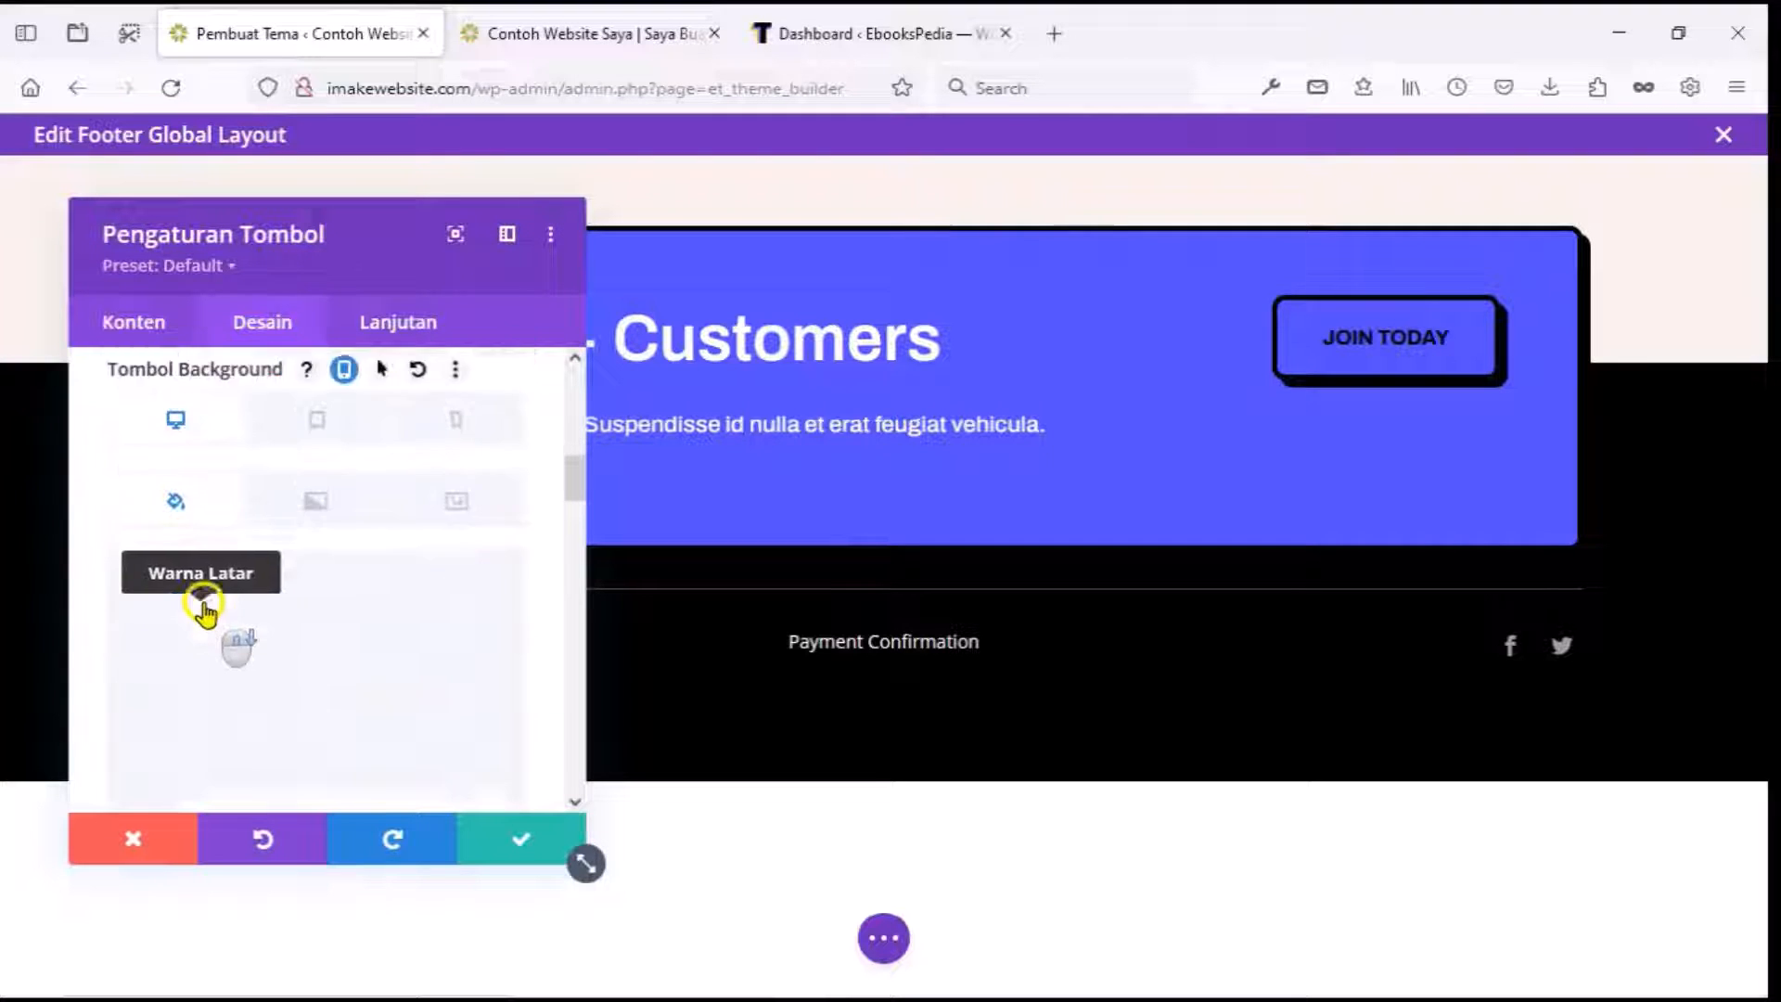
{"action": "scroll", "coordinate": [205, 608], "scroll_direction": "down", "scroll_amount": 1}
Set the button background colour to yellow, then save the footer layout.
{"action": "left_click", "coordinate": [147, 630]}
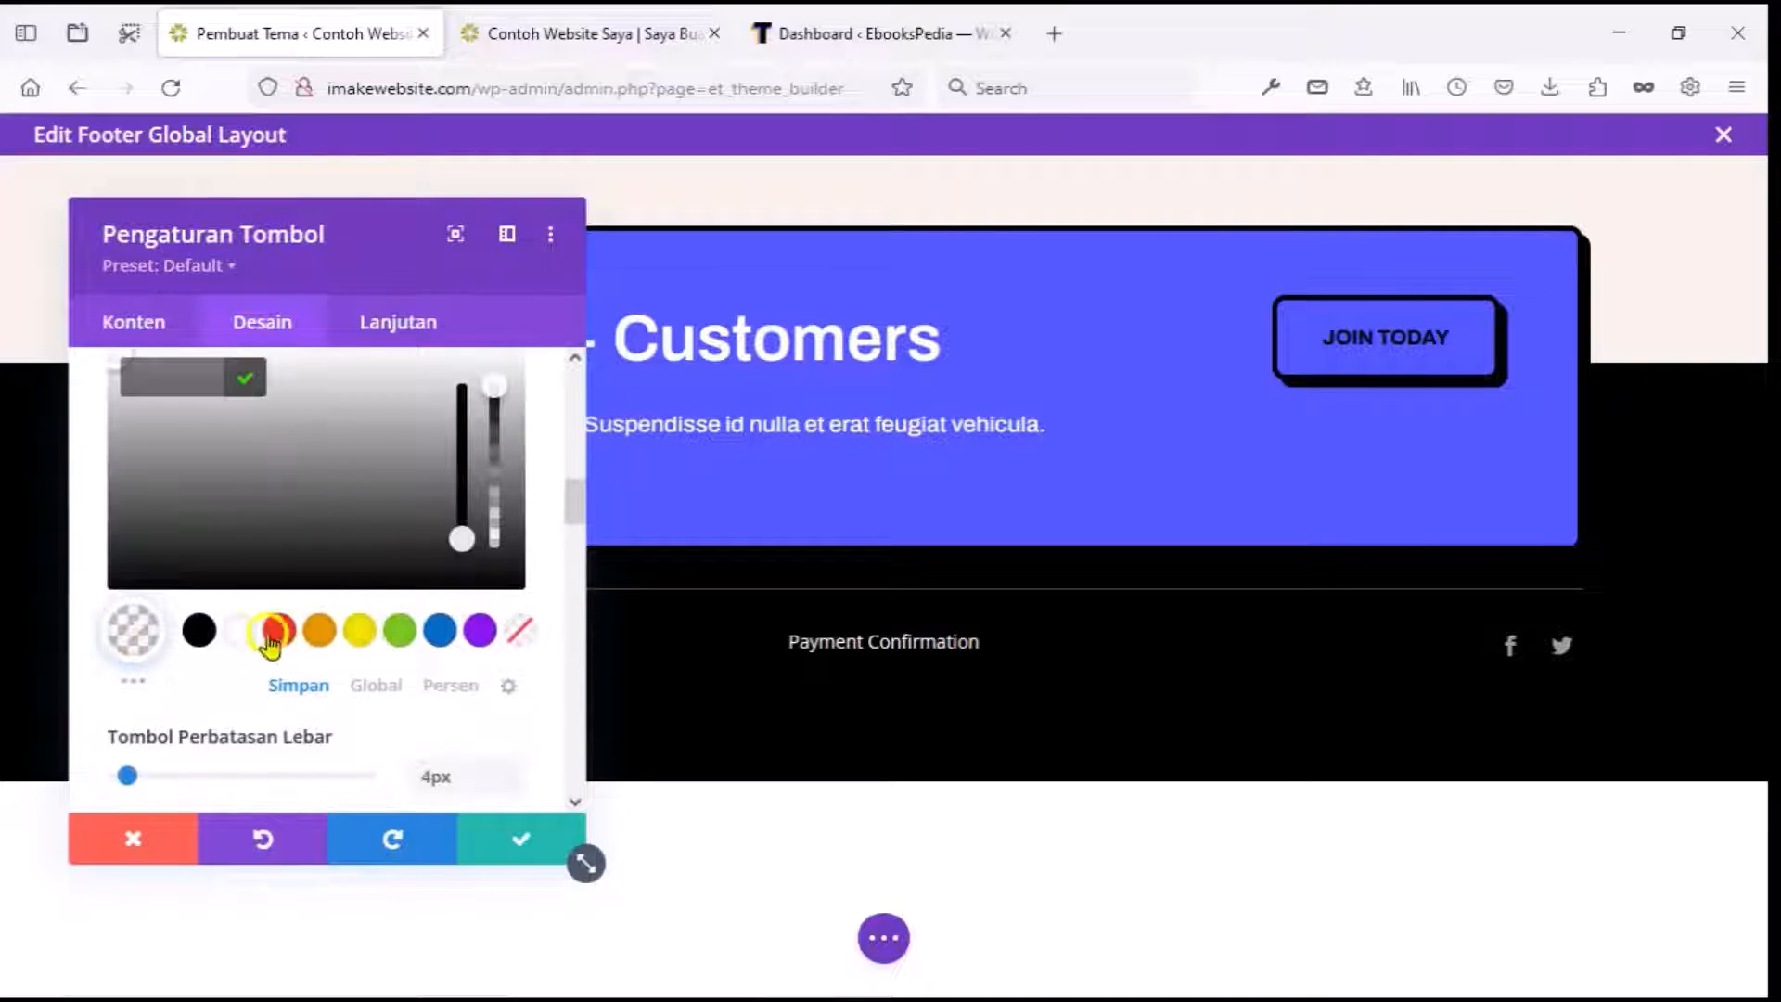
{"action": "left_click", "coordinate": [318, 629]}
{"action": "scroll", "coordinate": [179, 628], "scroll_direction": "up", "scroll_amount": 2}
{"action": "left_click", "coordinate": [169, 516]}
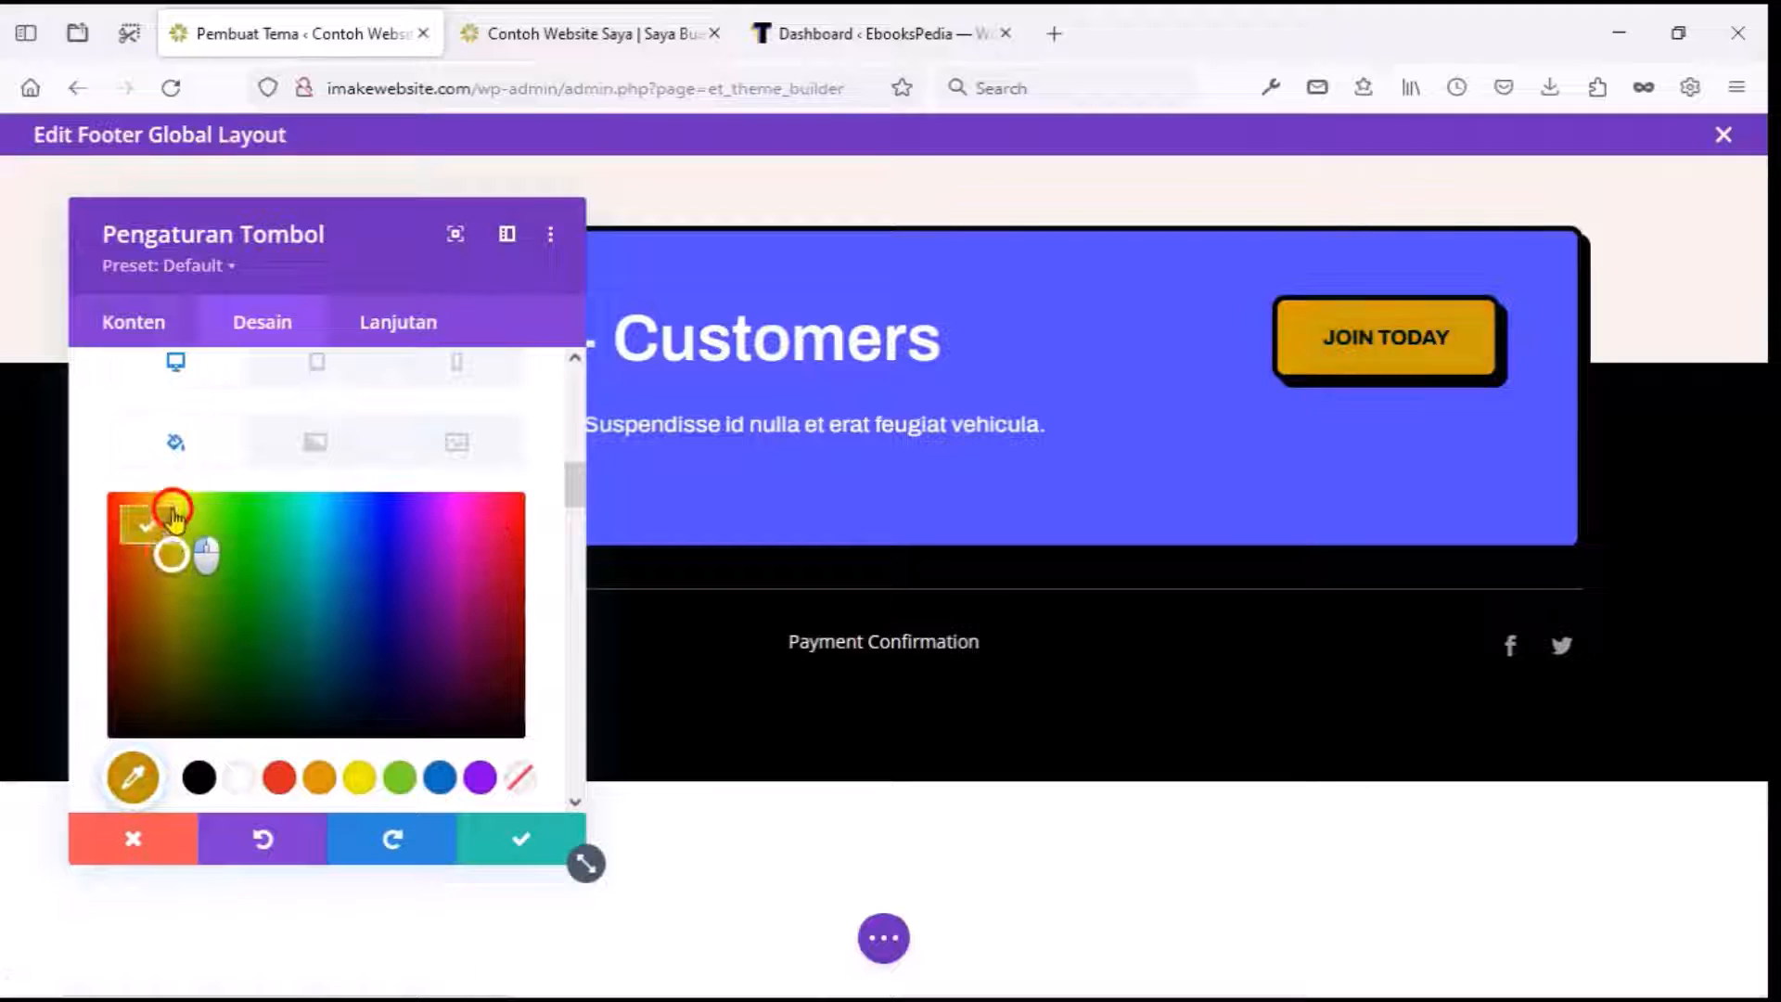
{"action": "left_click", "coordinate": [174, 516]}
{"action": "left_click", "coordinate": [517, 838]}
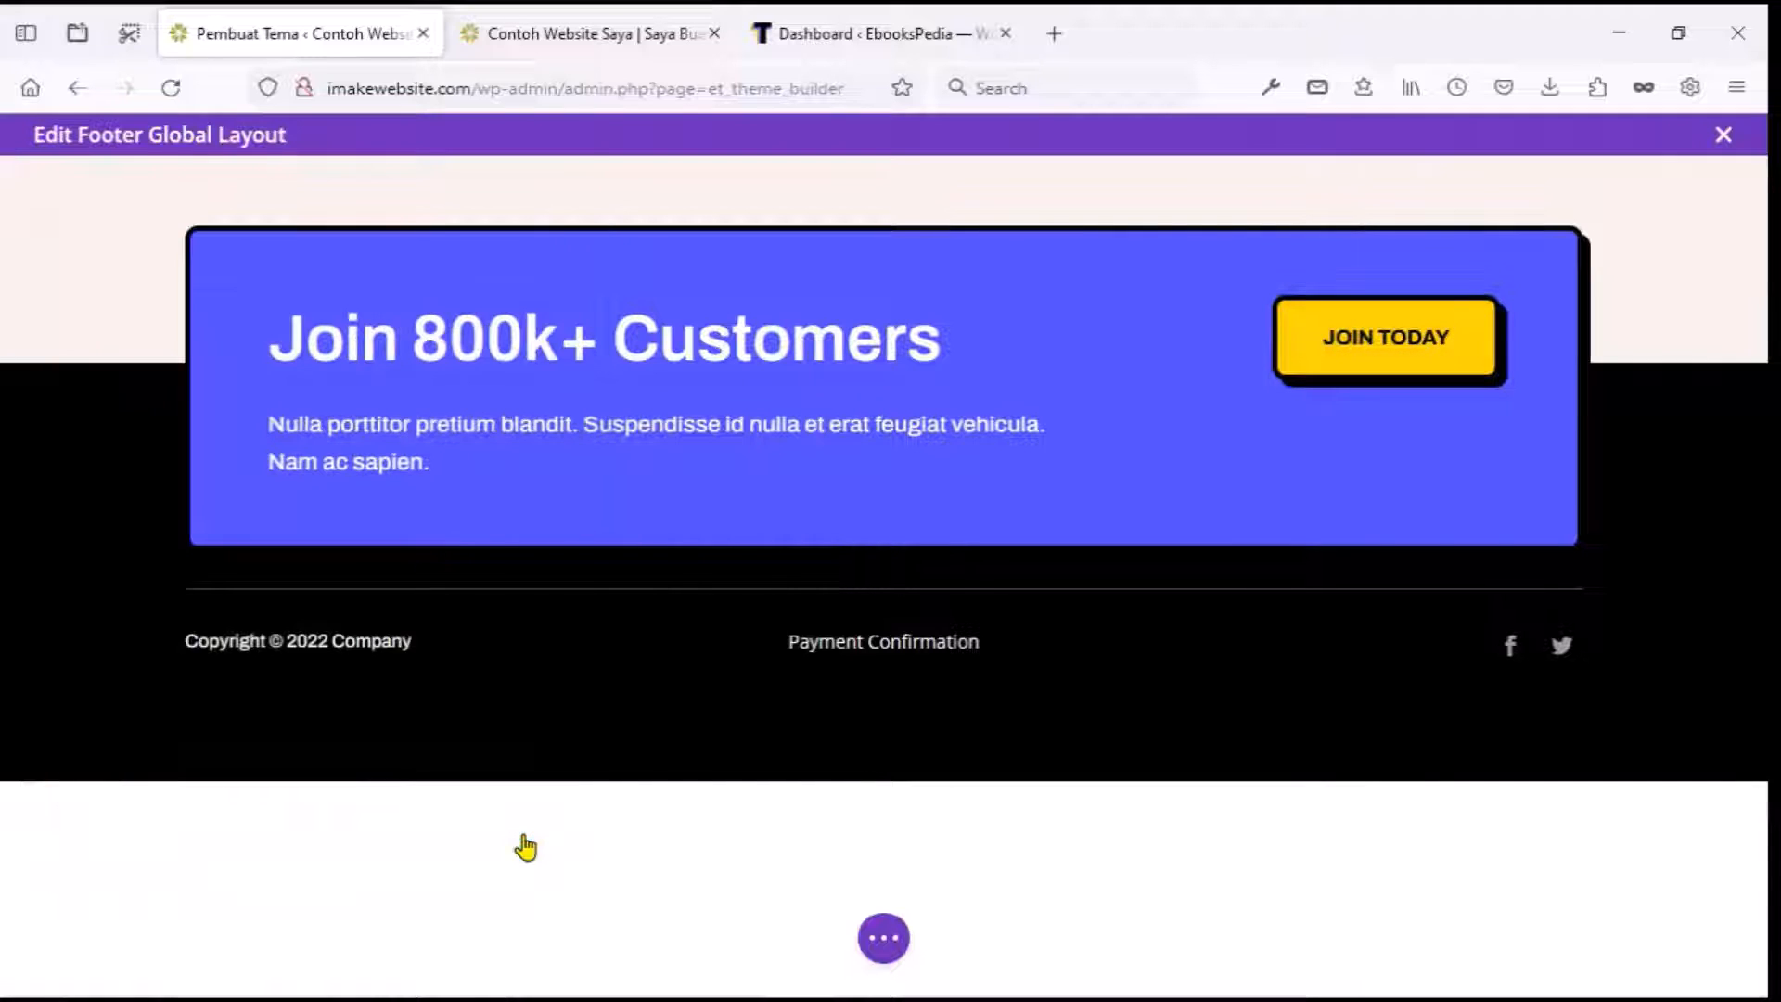
{"action": "left_click", "coordinate": [883, 938]}
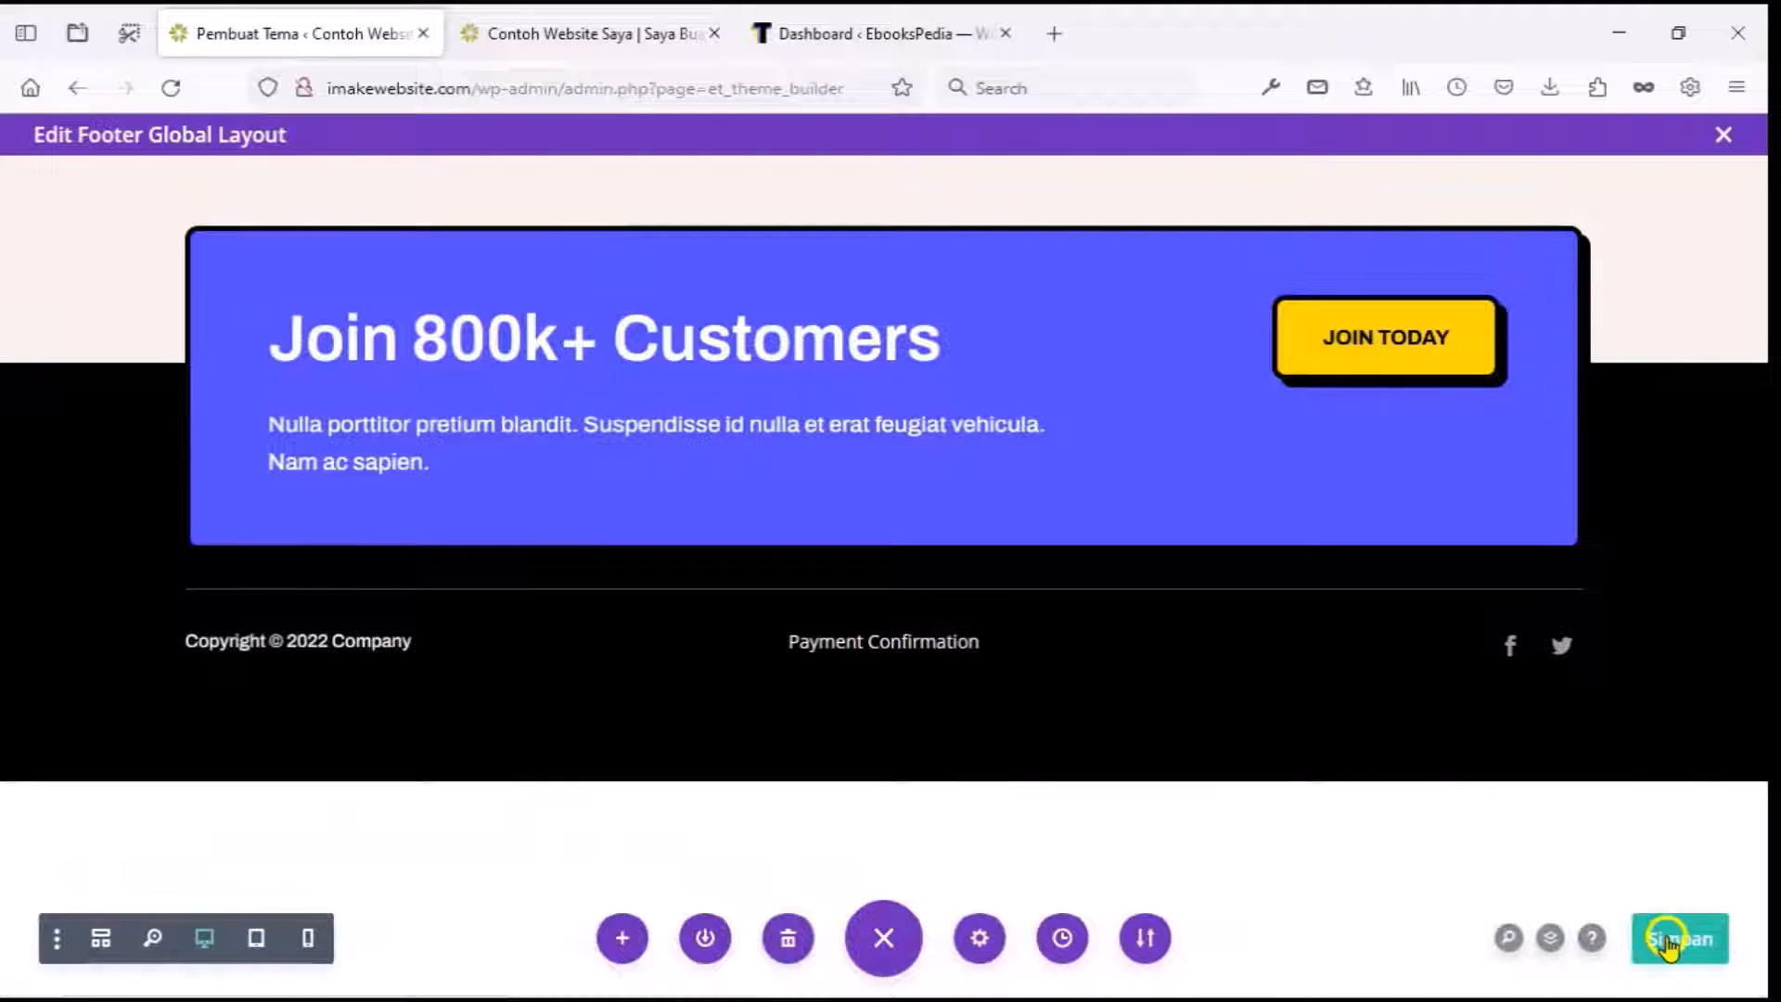
{"action": "left_click", "coordinate": [1667, 941]}
Reload the live site and follow the footer's Payment Confirmation link.
{"action": "left_click", "coordinate": [585, 33]}
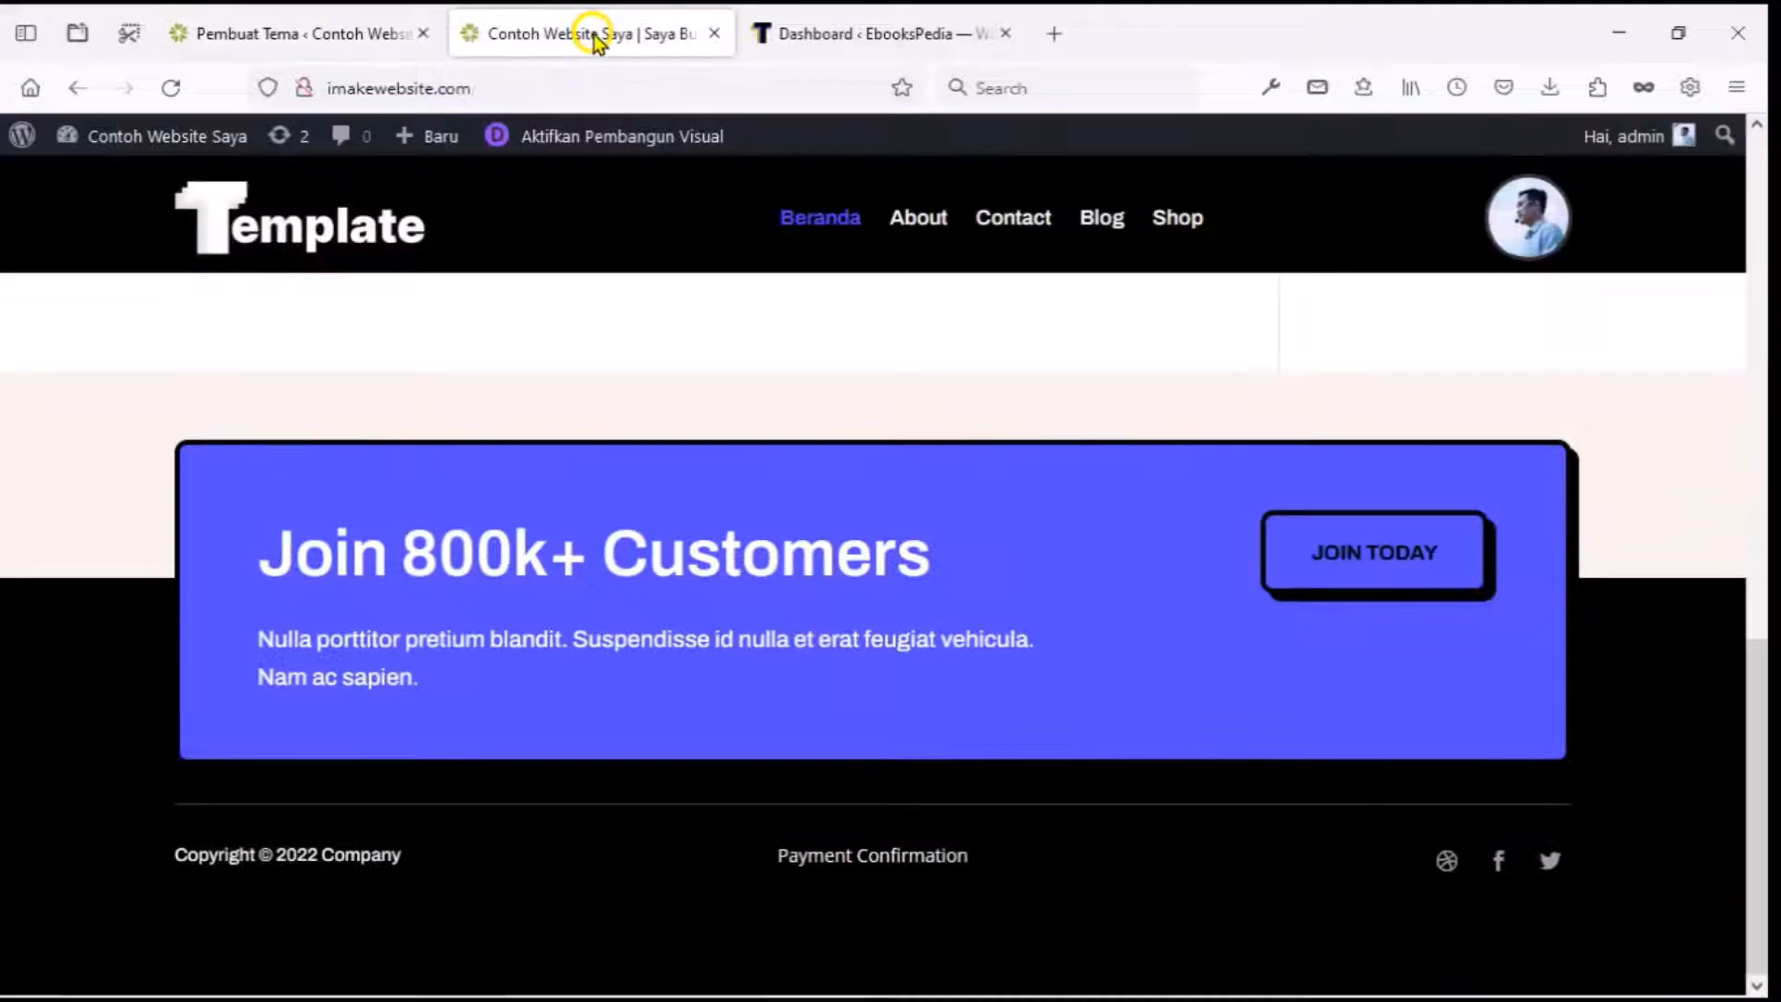
{"action": "scroll", "coordinate": [596, 397], "scroll_direction": "up", "scroll_amount": 2}
{"action": "scroll", "coordinate": [593, 398], "scroll_direction": "down", "scroll_amount": 2}
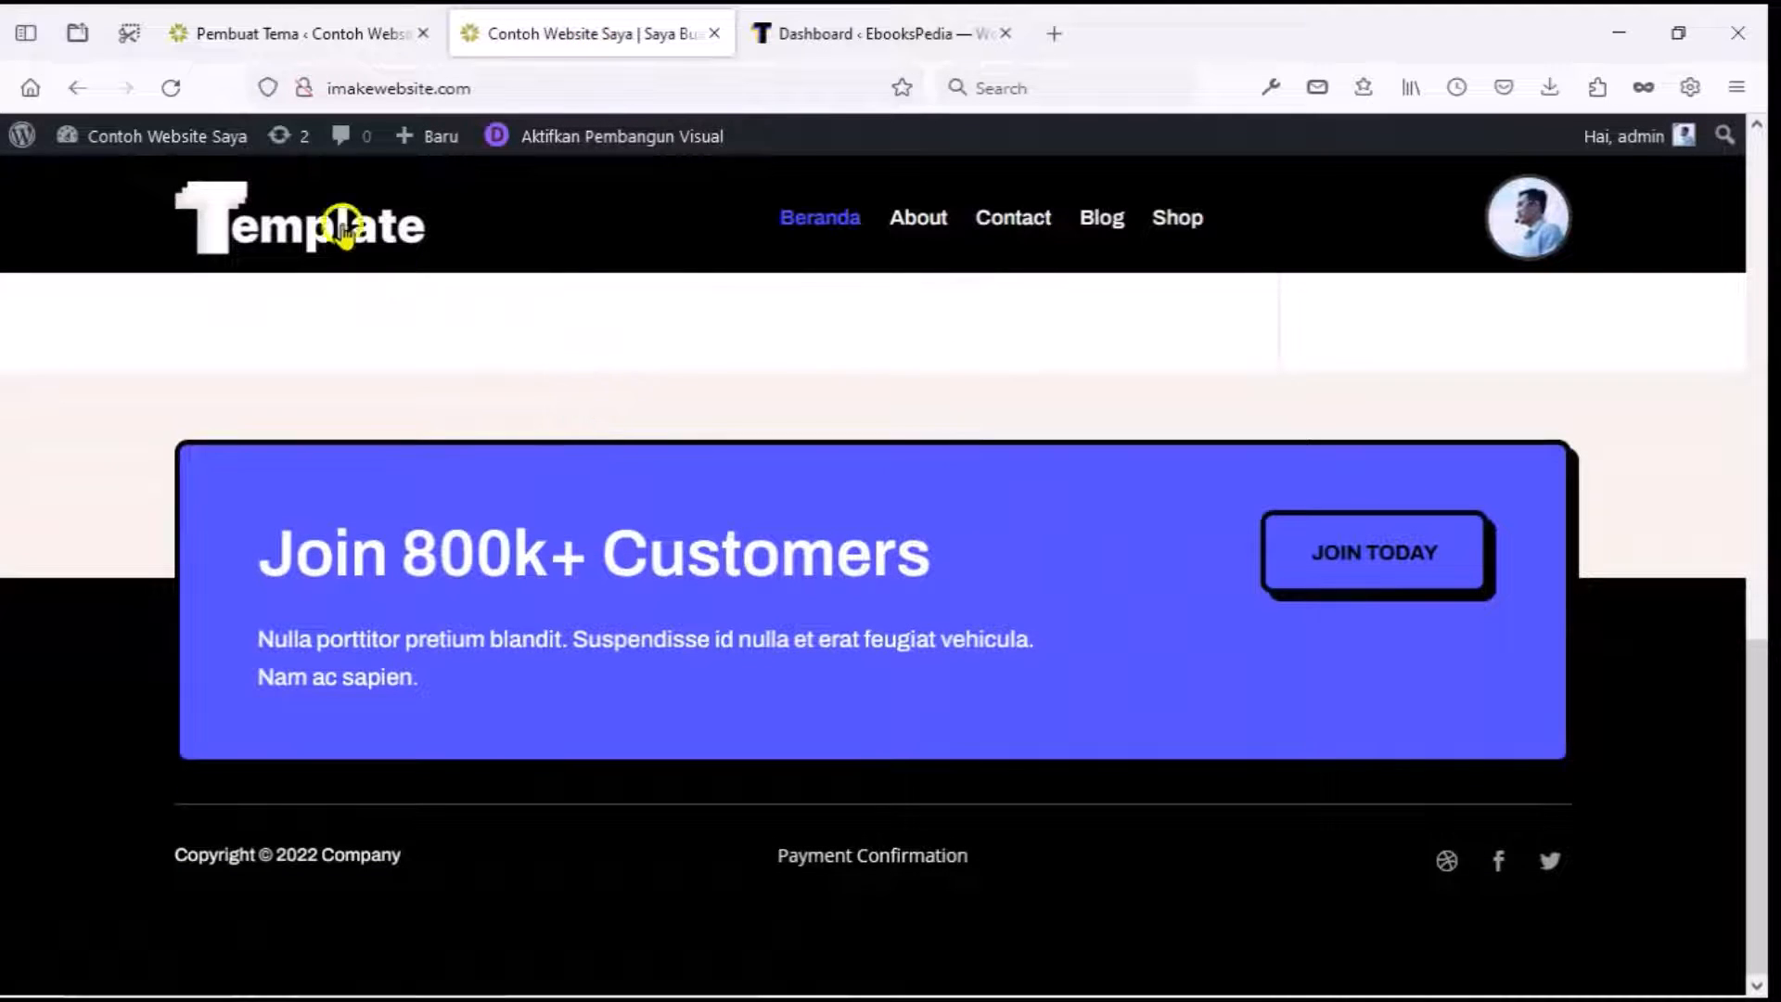
{"action": "left_click", "coordinate": [179, 88]}
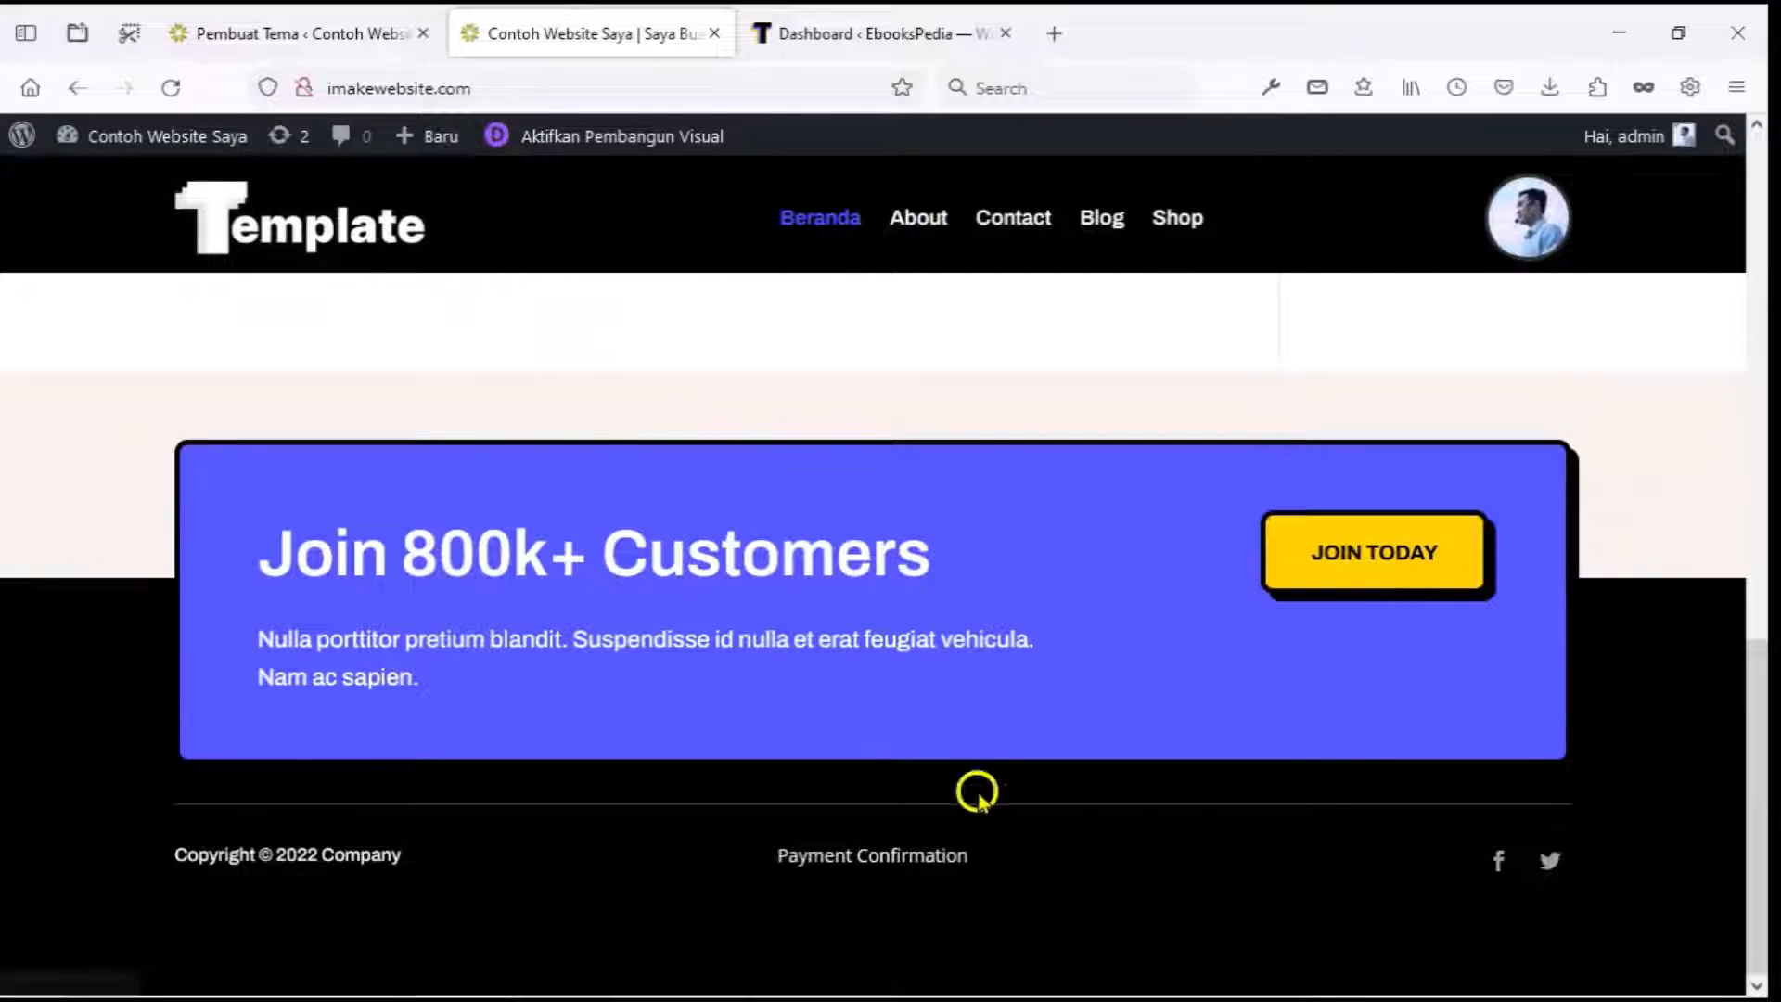
{"action": "left_click", "coordinate": [913, 874]}
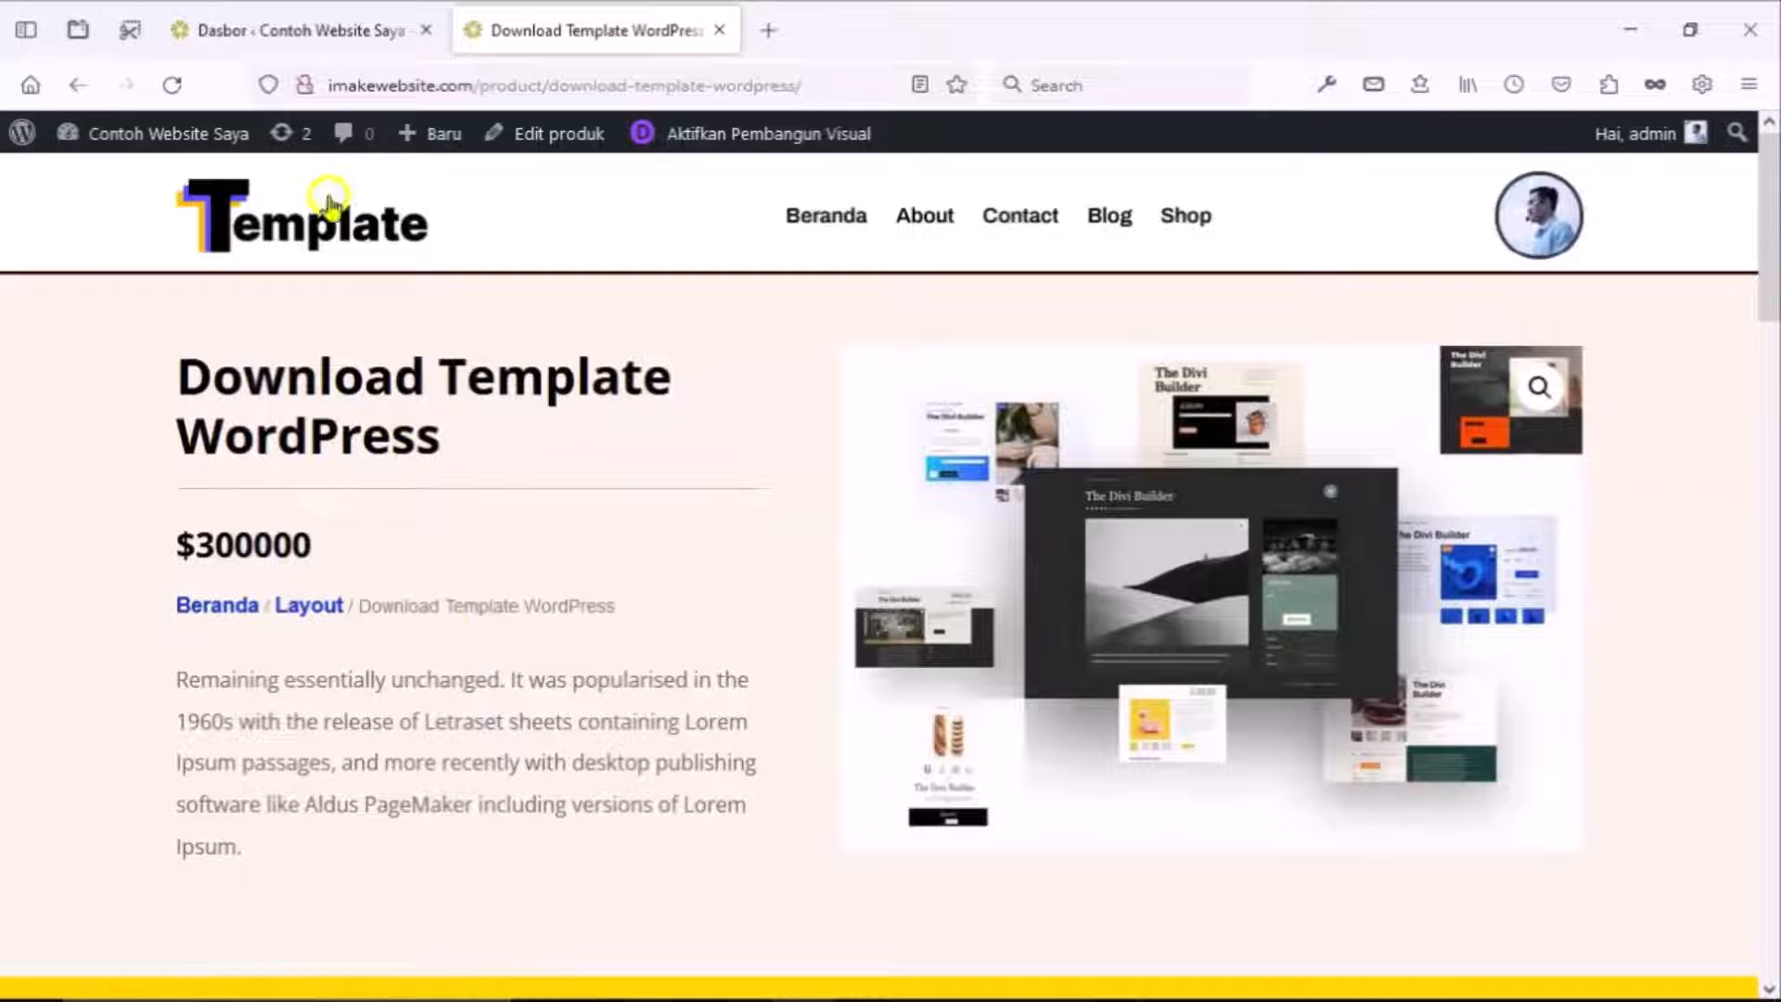
In WooCommerce settings, set the selling location to specific countries with Indonesia only.
{"action": "left_click", "coordinate": [342, 37]}
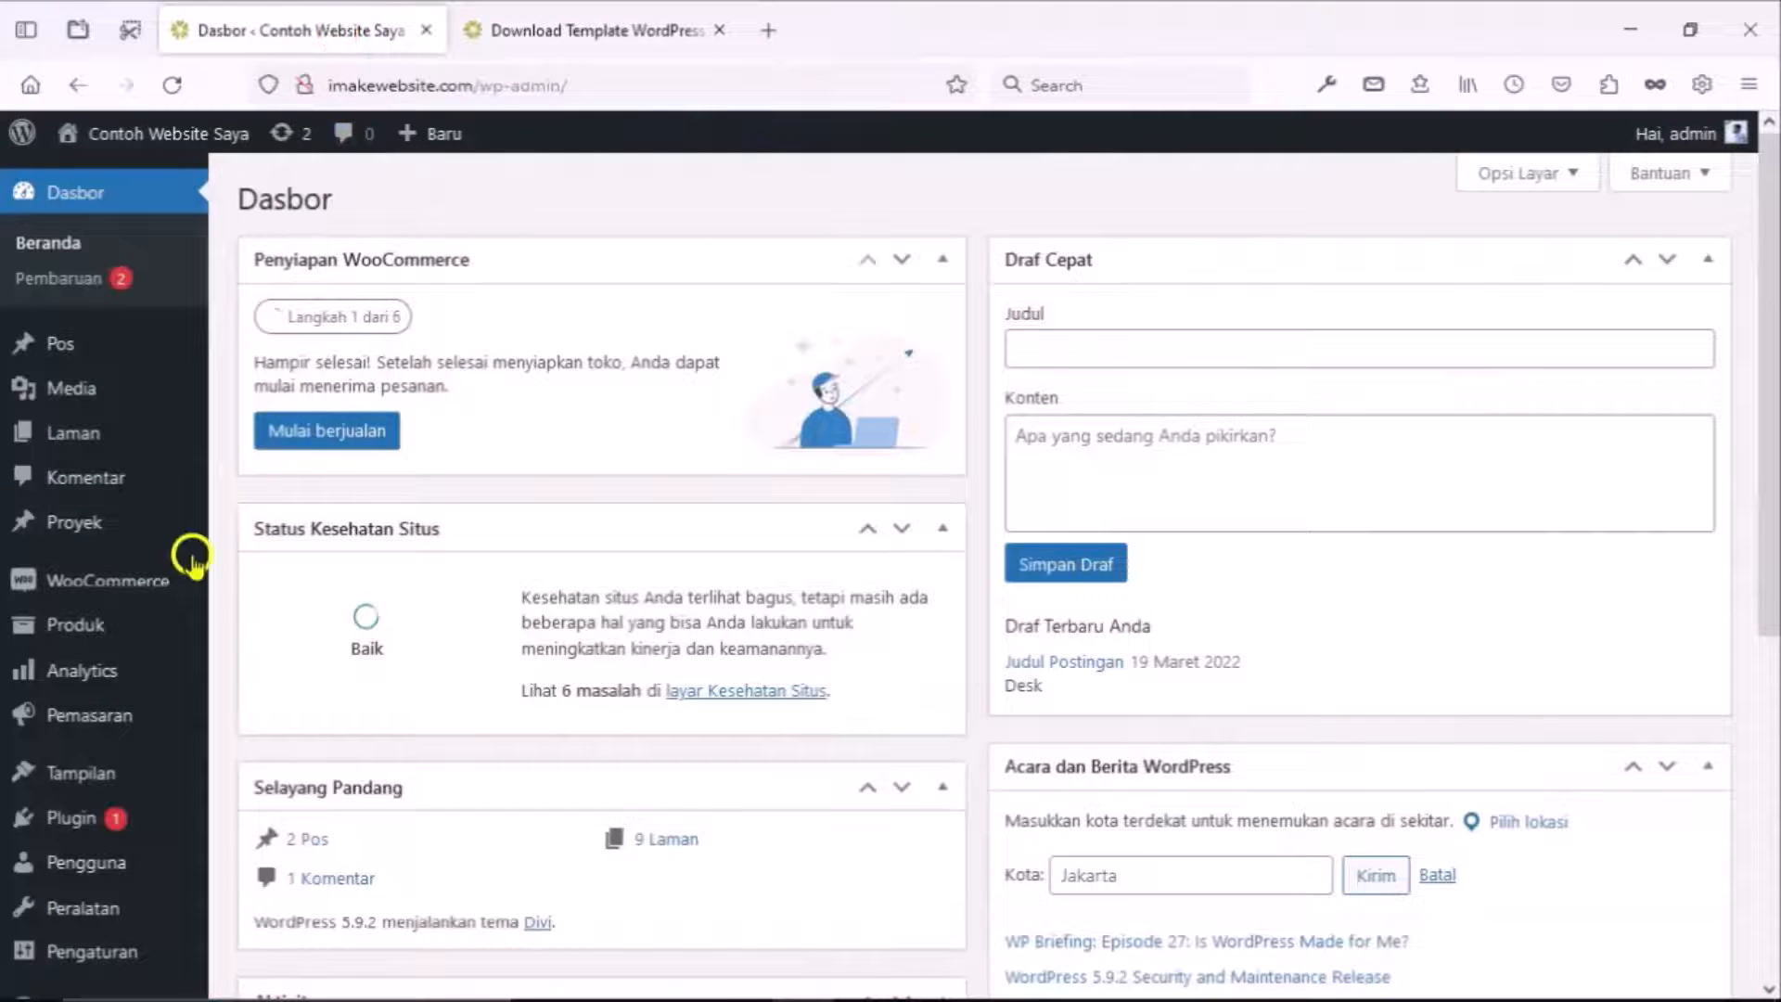
{"action": "mouse_move", "coordinate": [170, 589]}
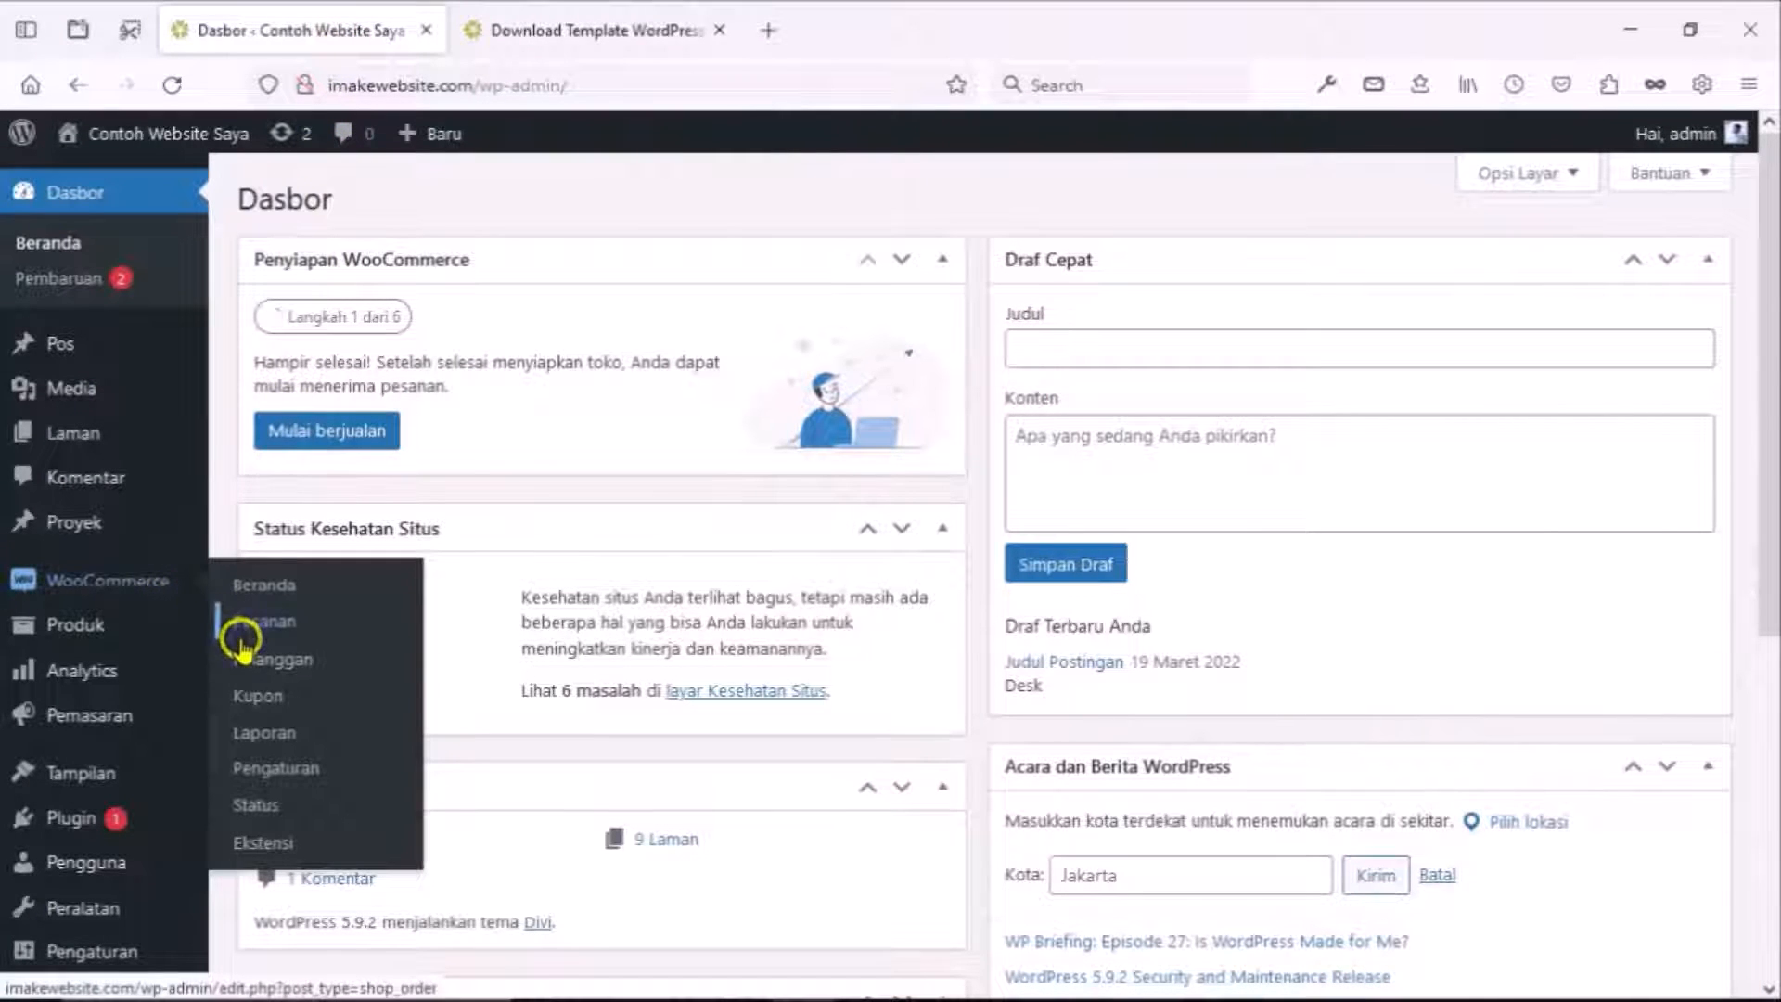
{"action": "left_click", "coordinate": [262, 772]}
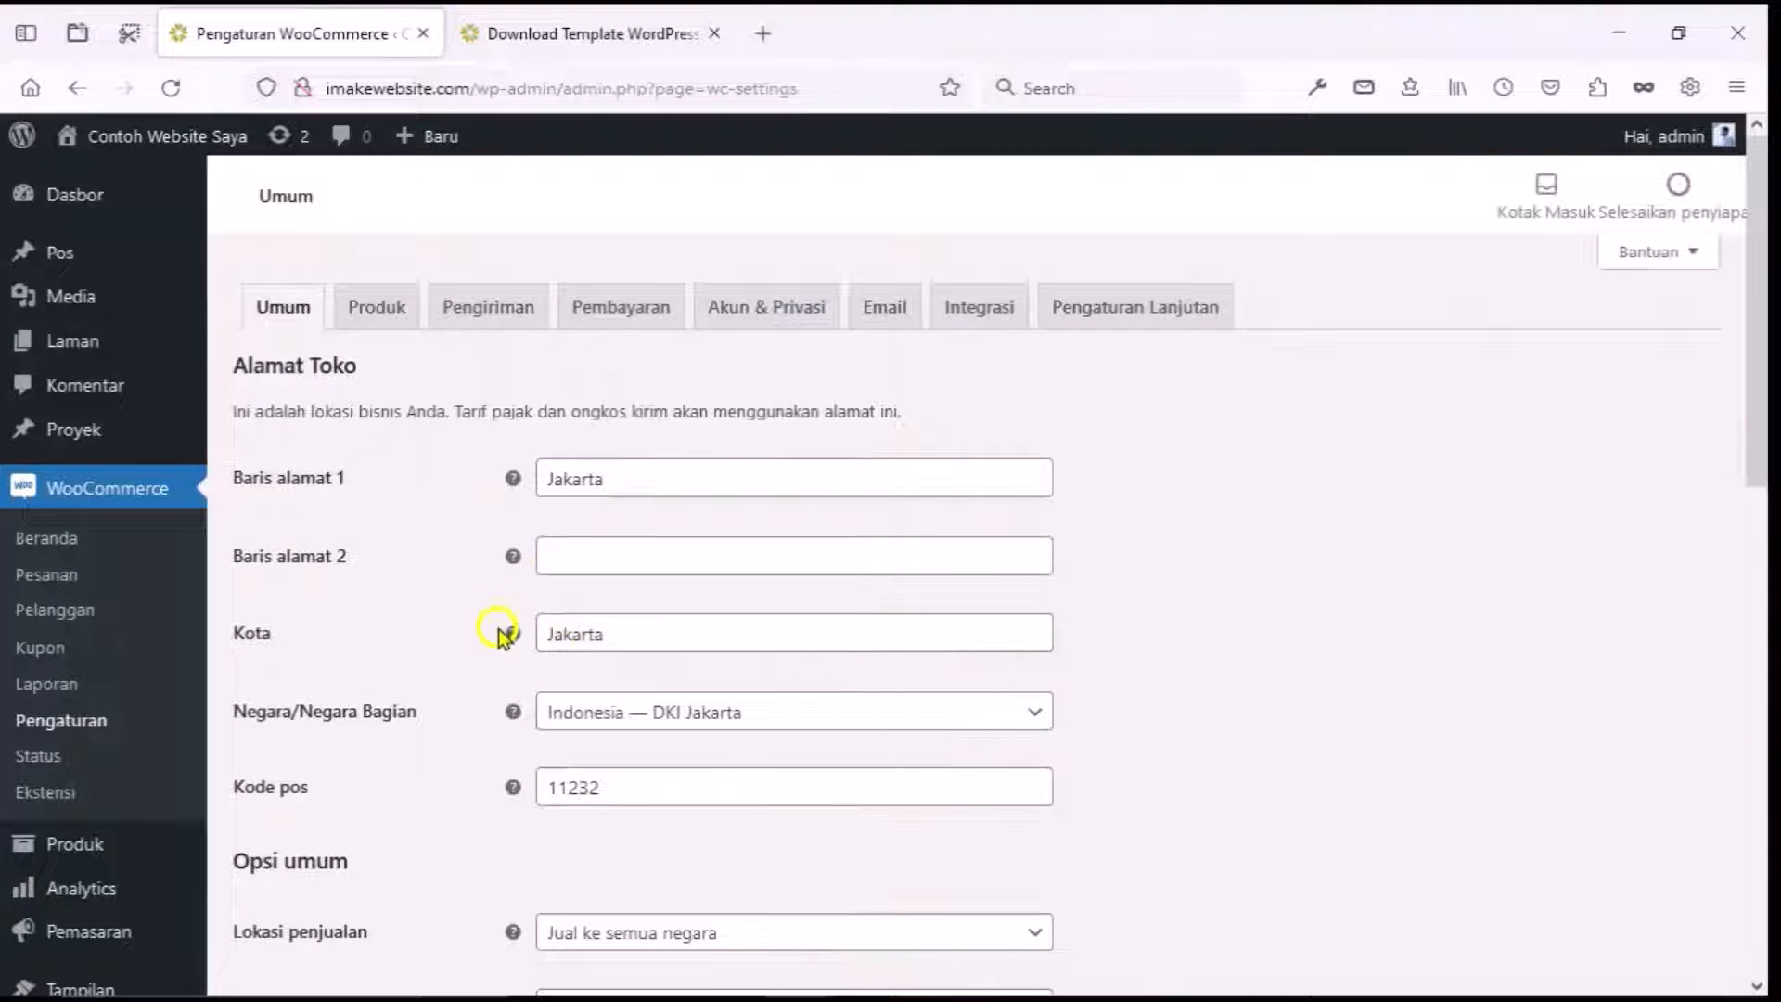
{"action": "scroll", "coordinate": [498, 636], "scroll_direction": "down", "scroll_amount": 4}
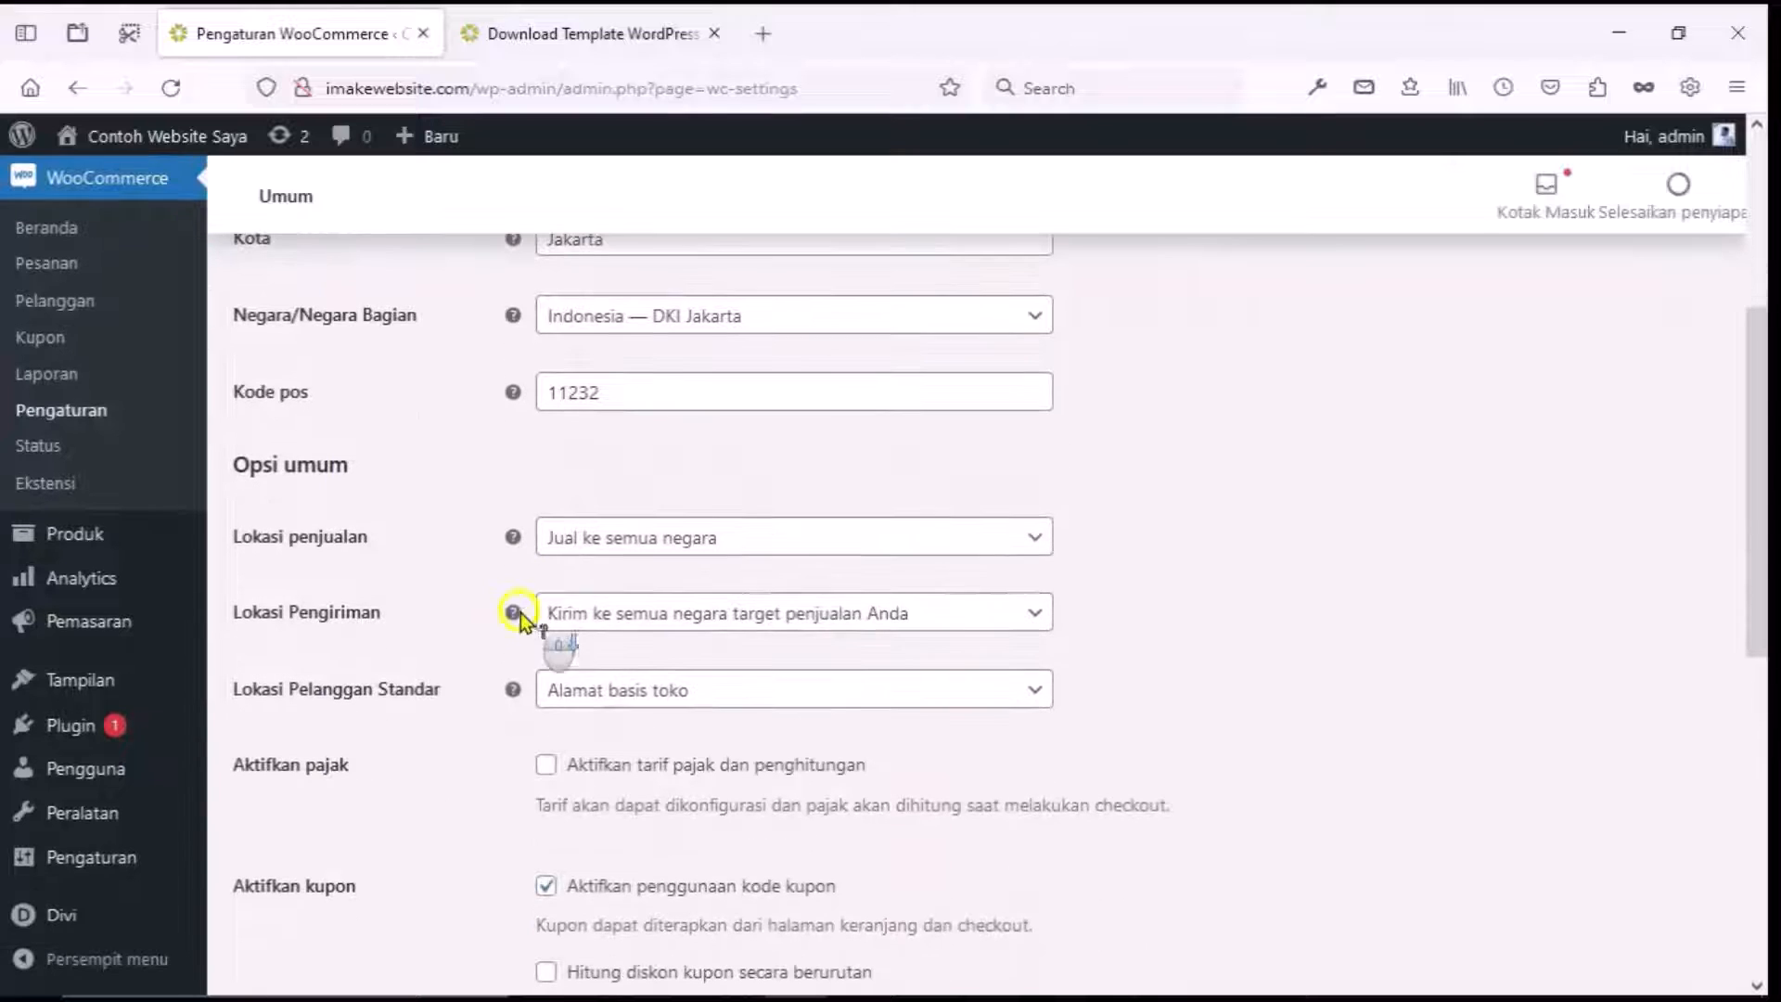
{"action": "left_click", "coordinate": [561, 541]}
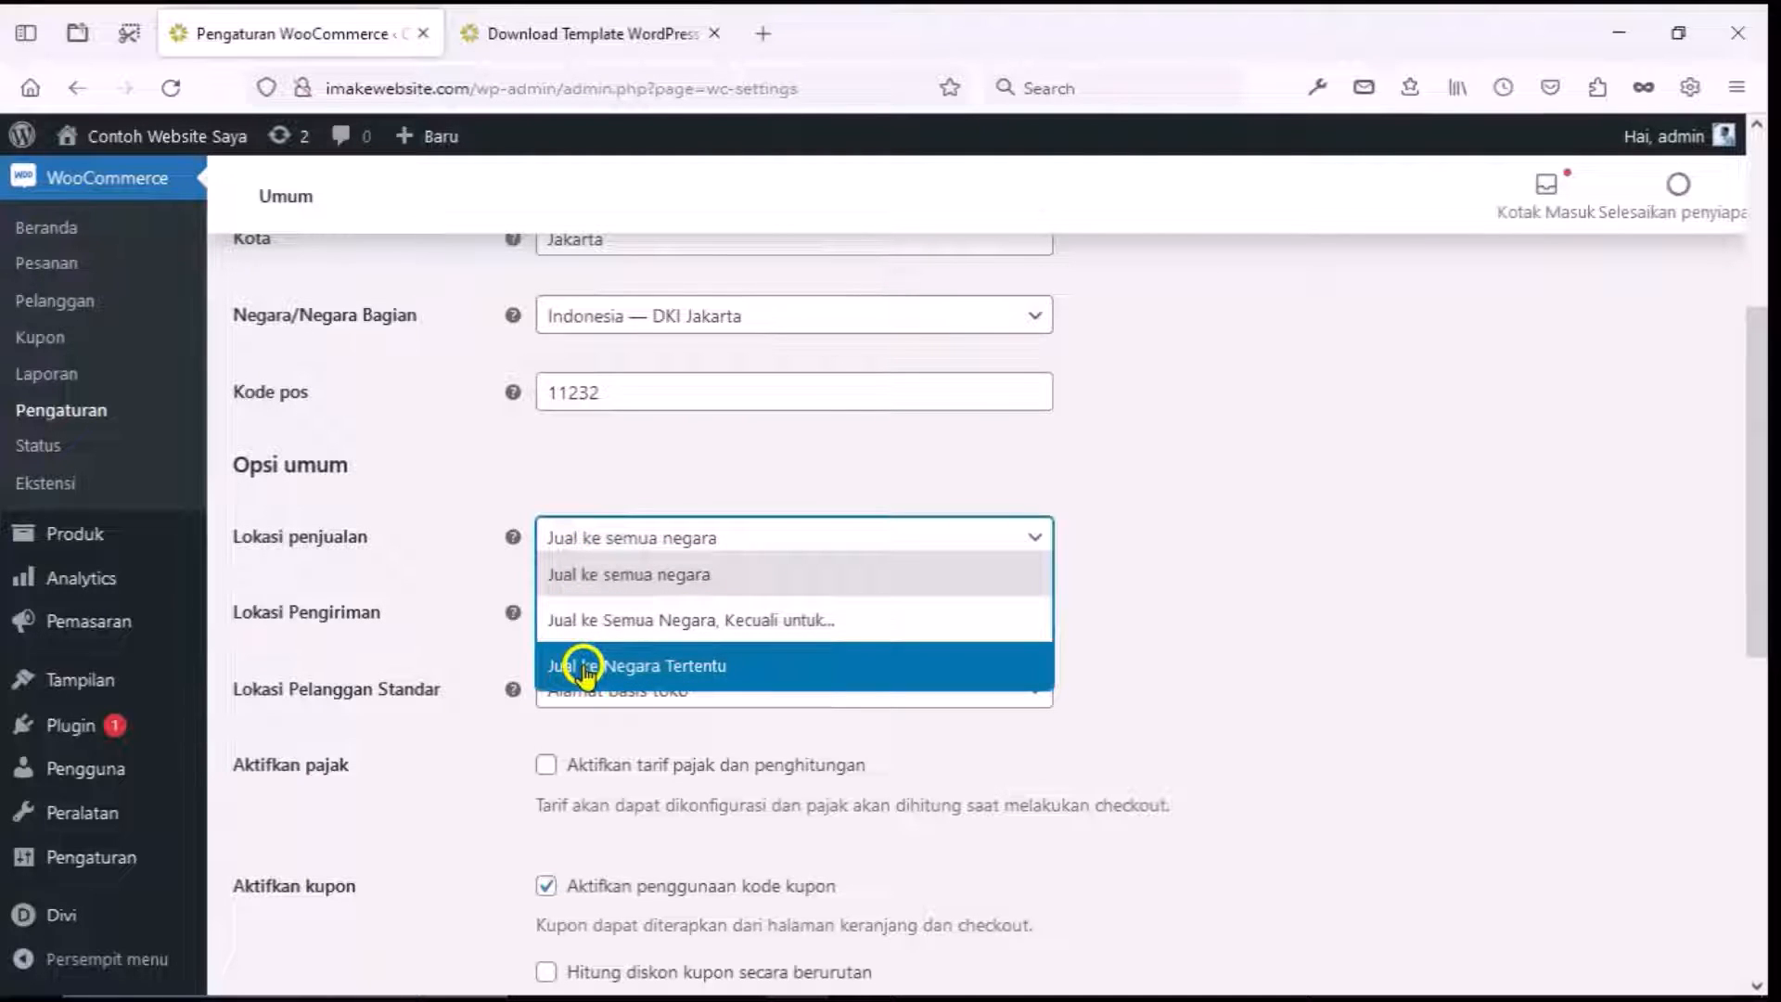
{"action": "left_click", "coordinate": [594, 673]}
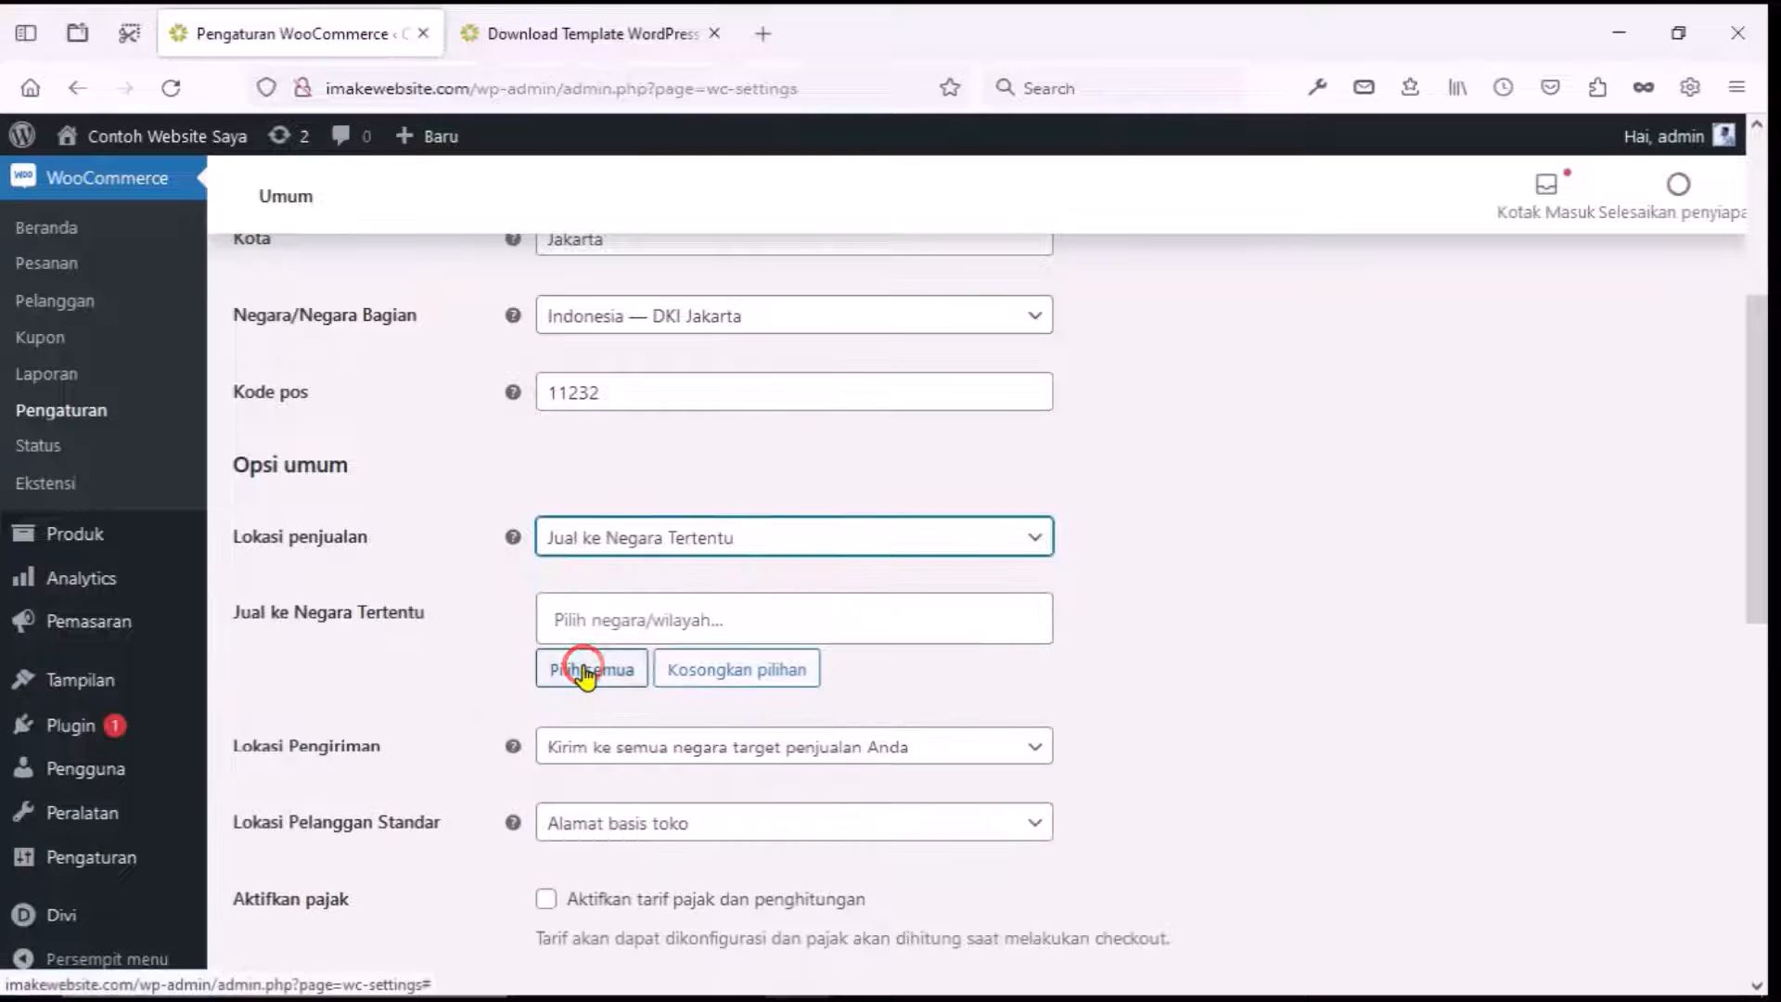
{"action": "left_click", "coordinate": [586, 622]}
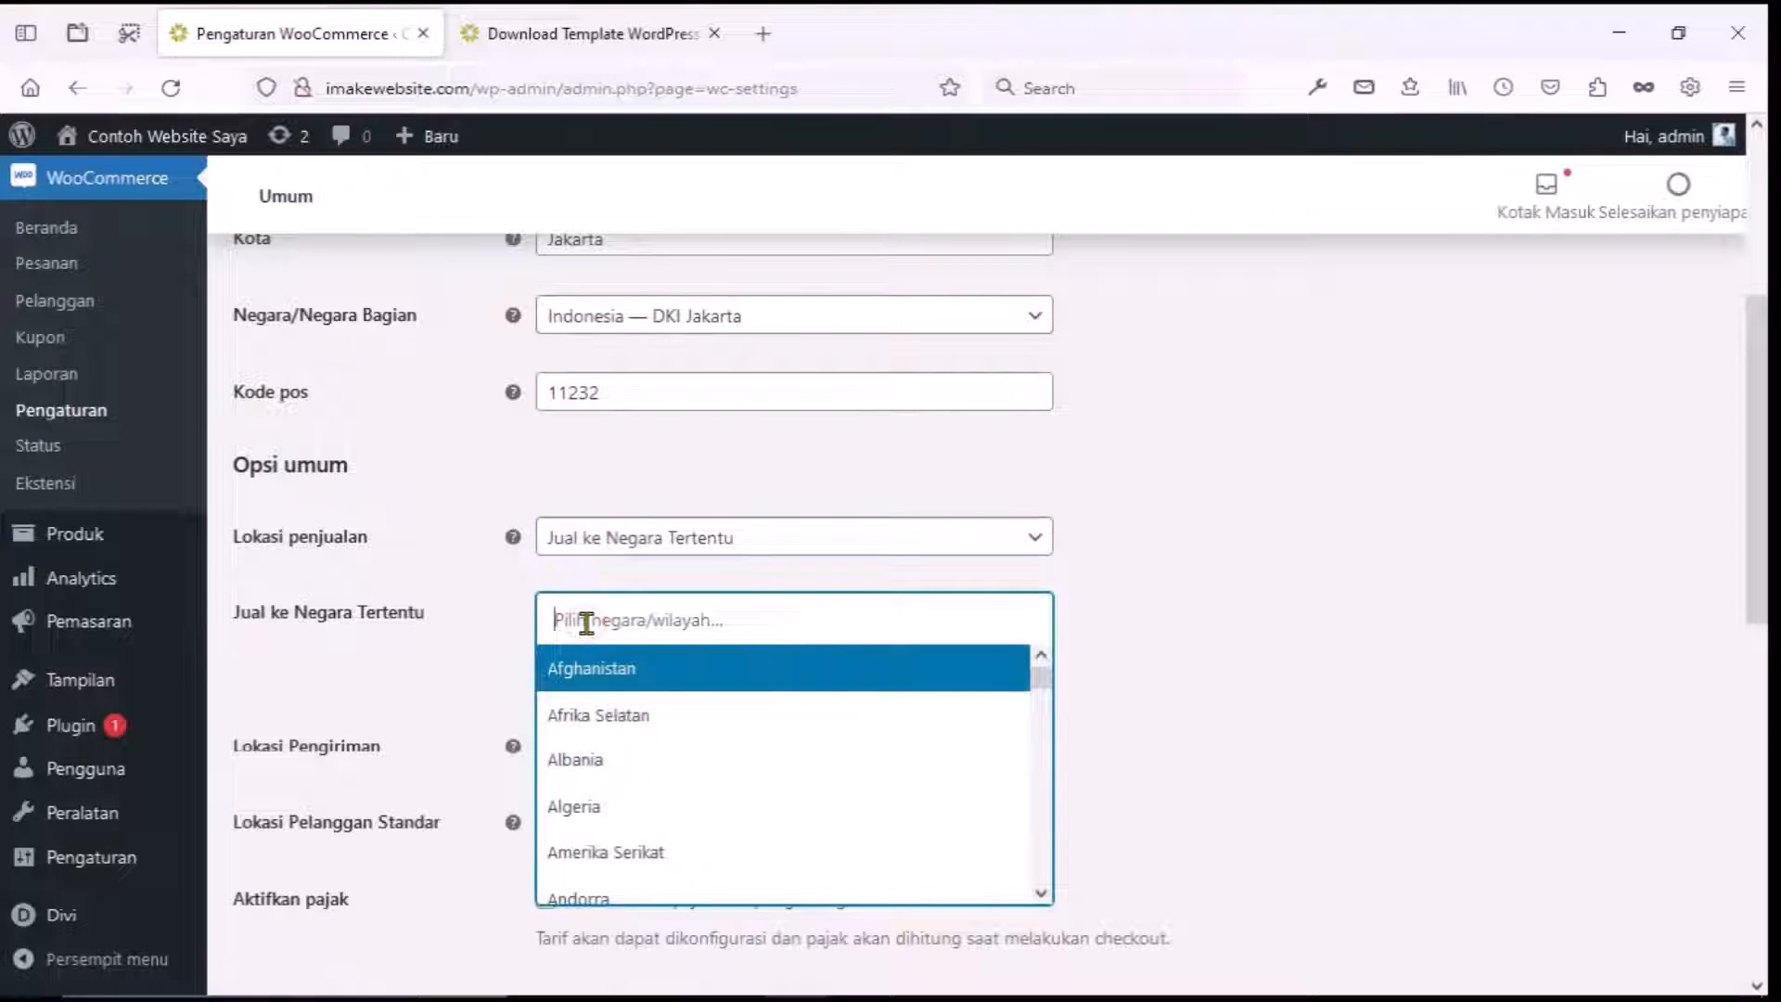
{"action": "type", "text": "Indo"}
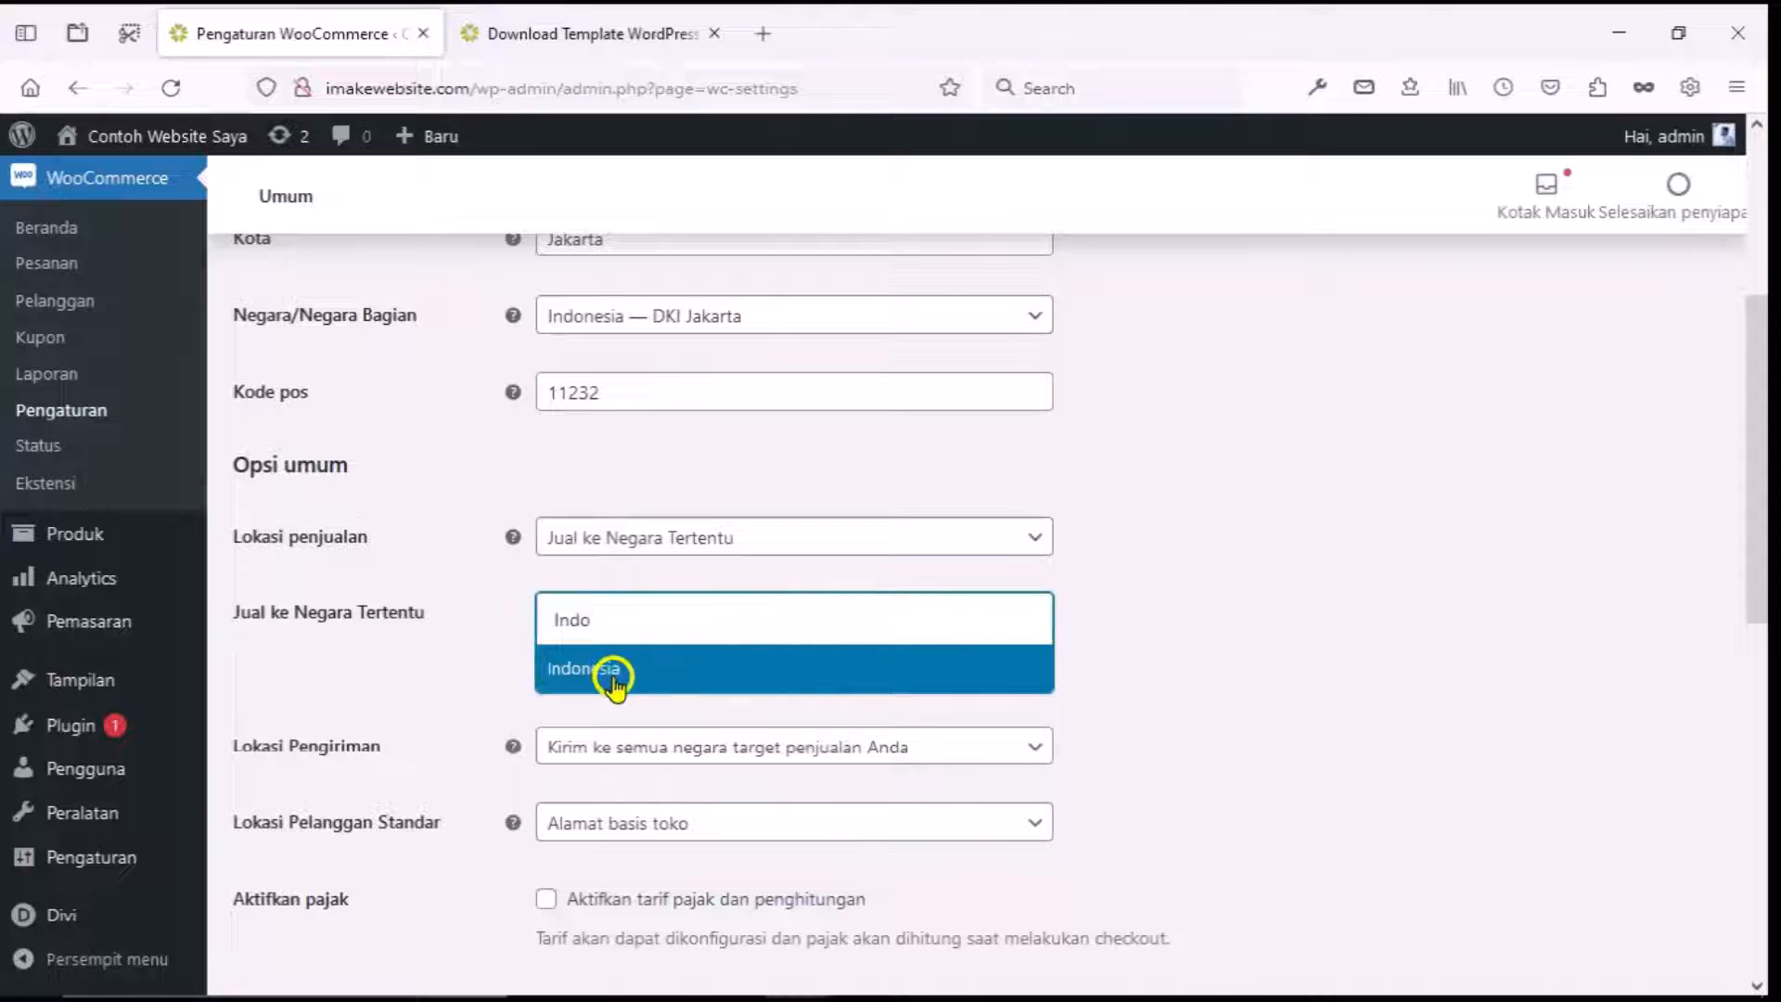
{"action": "left_click", "coordinate": [614, 669]}
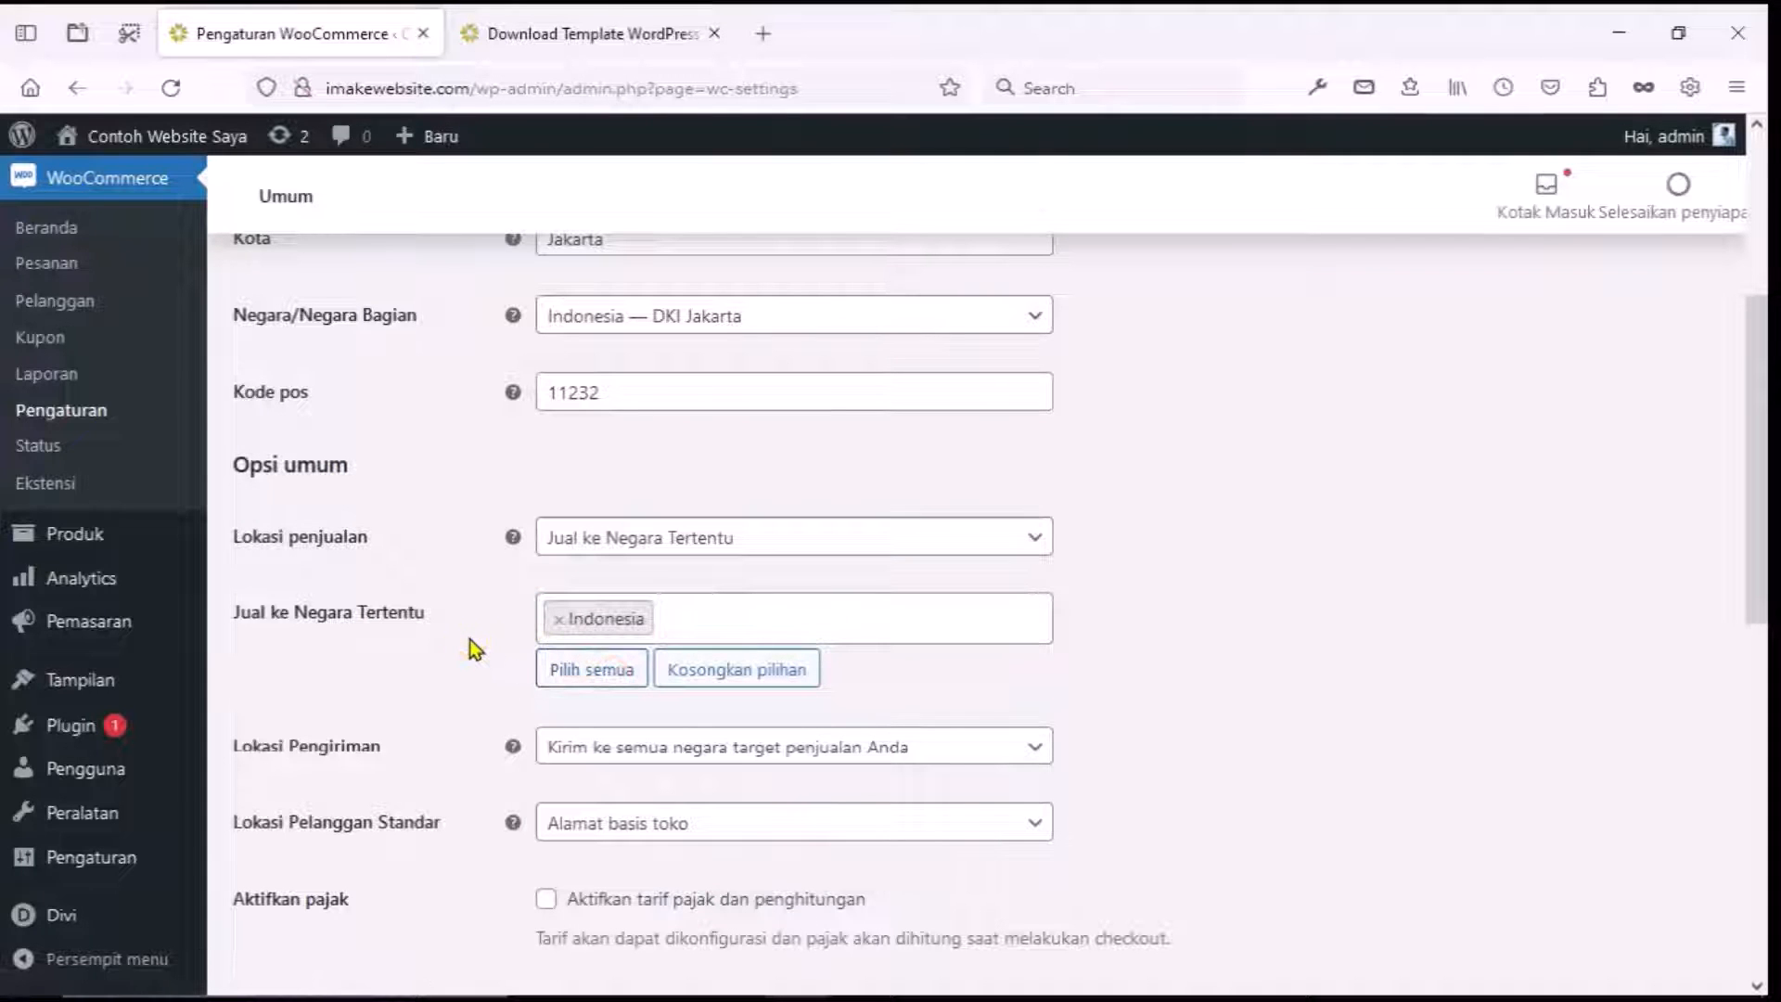
Set shipping locations to specific countries, adding Indonesia as the only one.
{"action": "scroll", "coordinate": [469, 638], "scroll_direction": "down", "scroll_amount": 2}
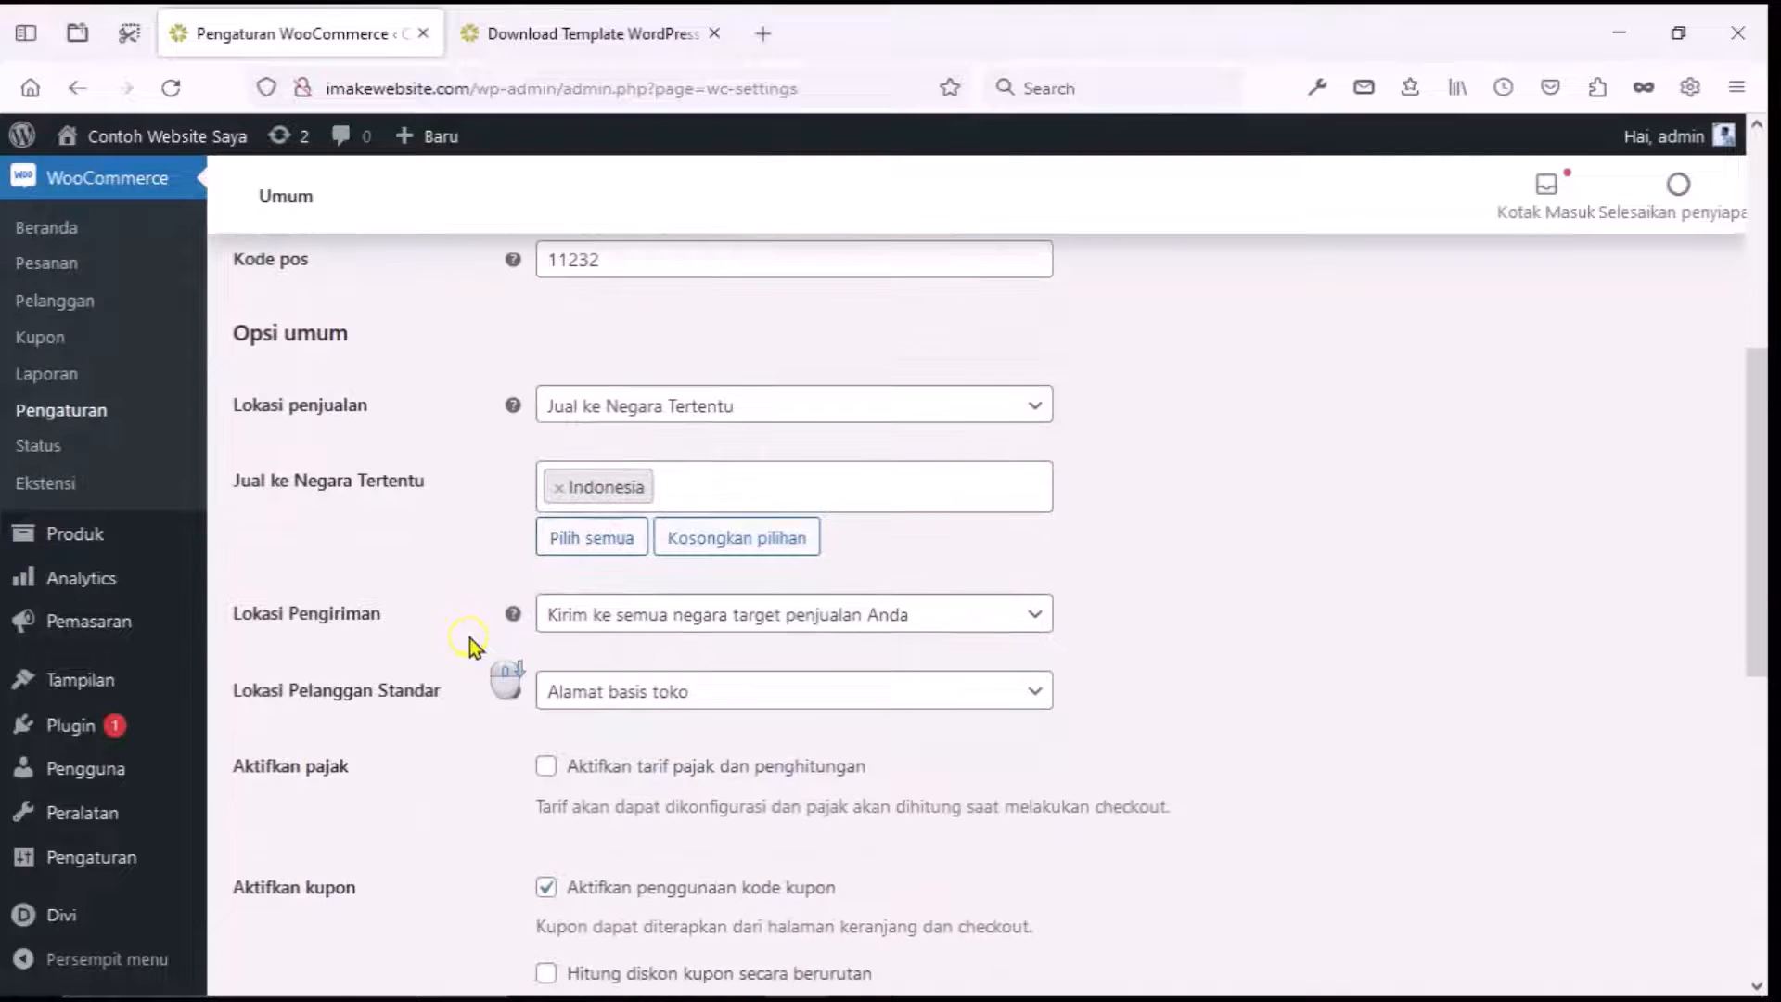
{"action": "left_click", "coordinate": [554, 636]}
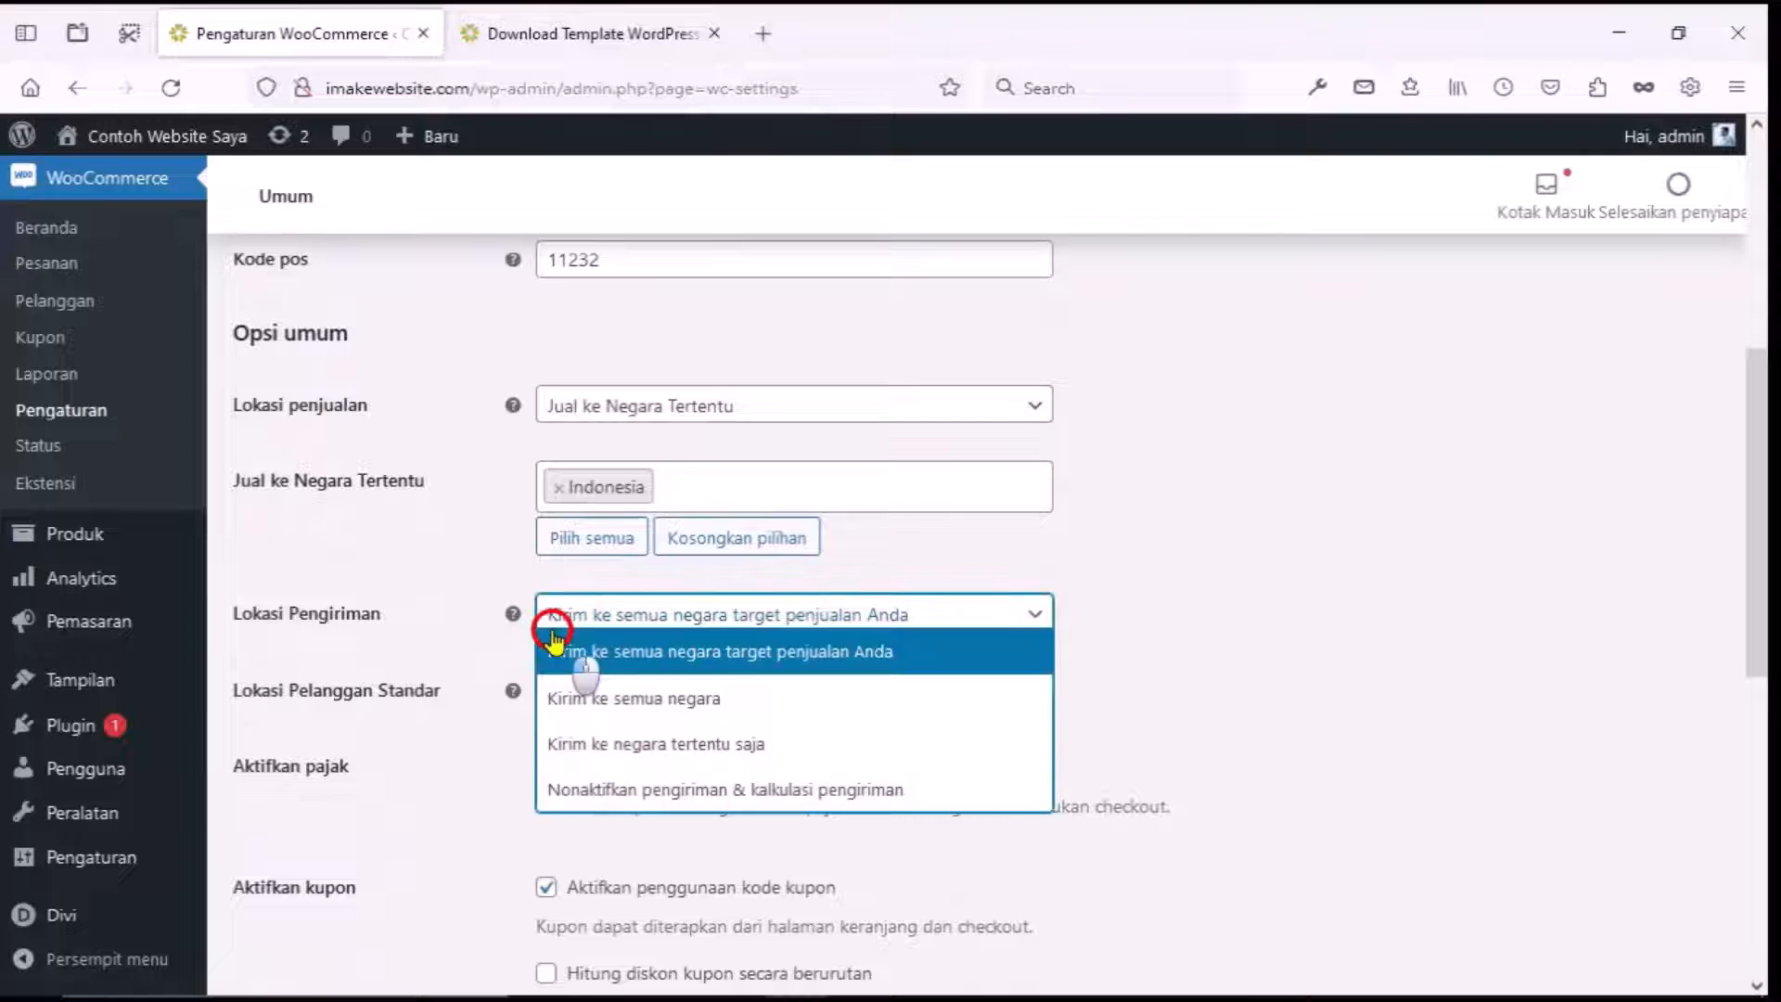
{"action": "left_click", "coordinate": [599, 746]}
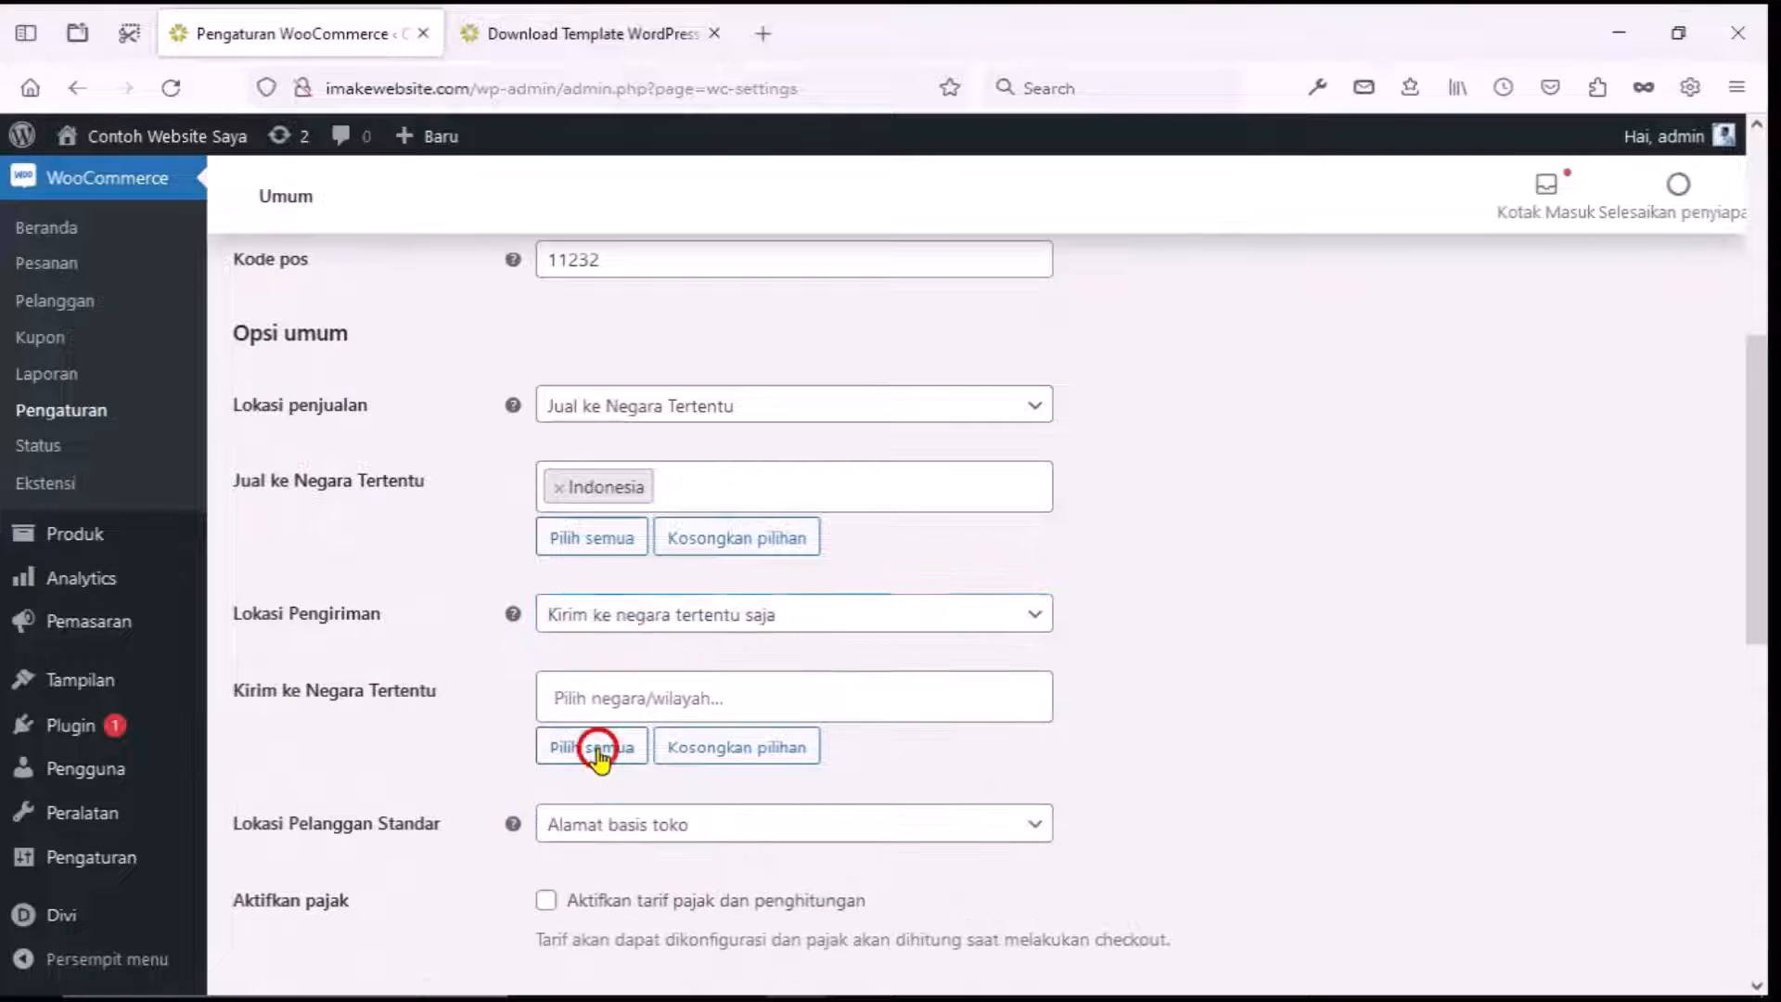
{"action": "left_click", "coordinate": [589, 709]}
{"action": "type", "text": "ind"}
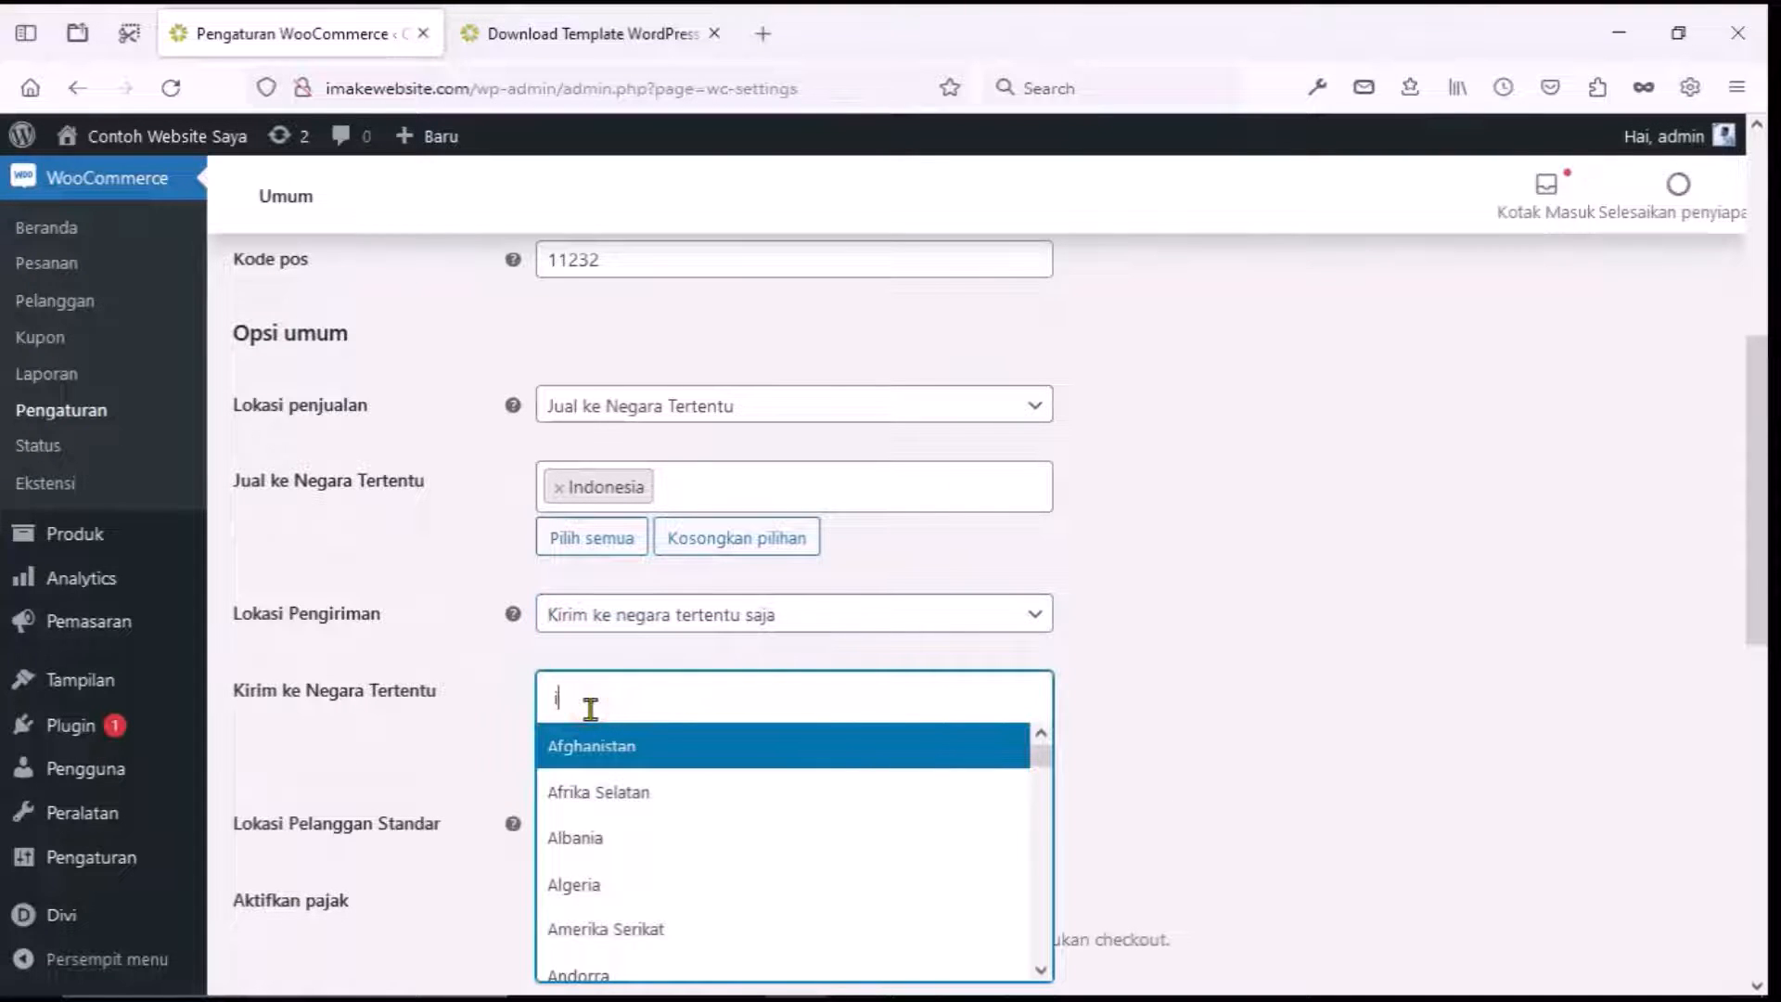
{"action": "left_click", "coordinate": [607, 793]}
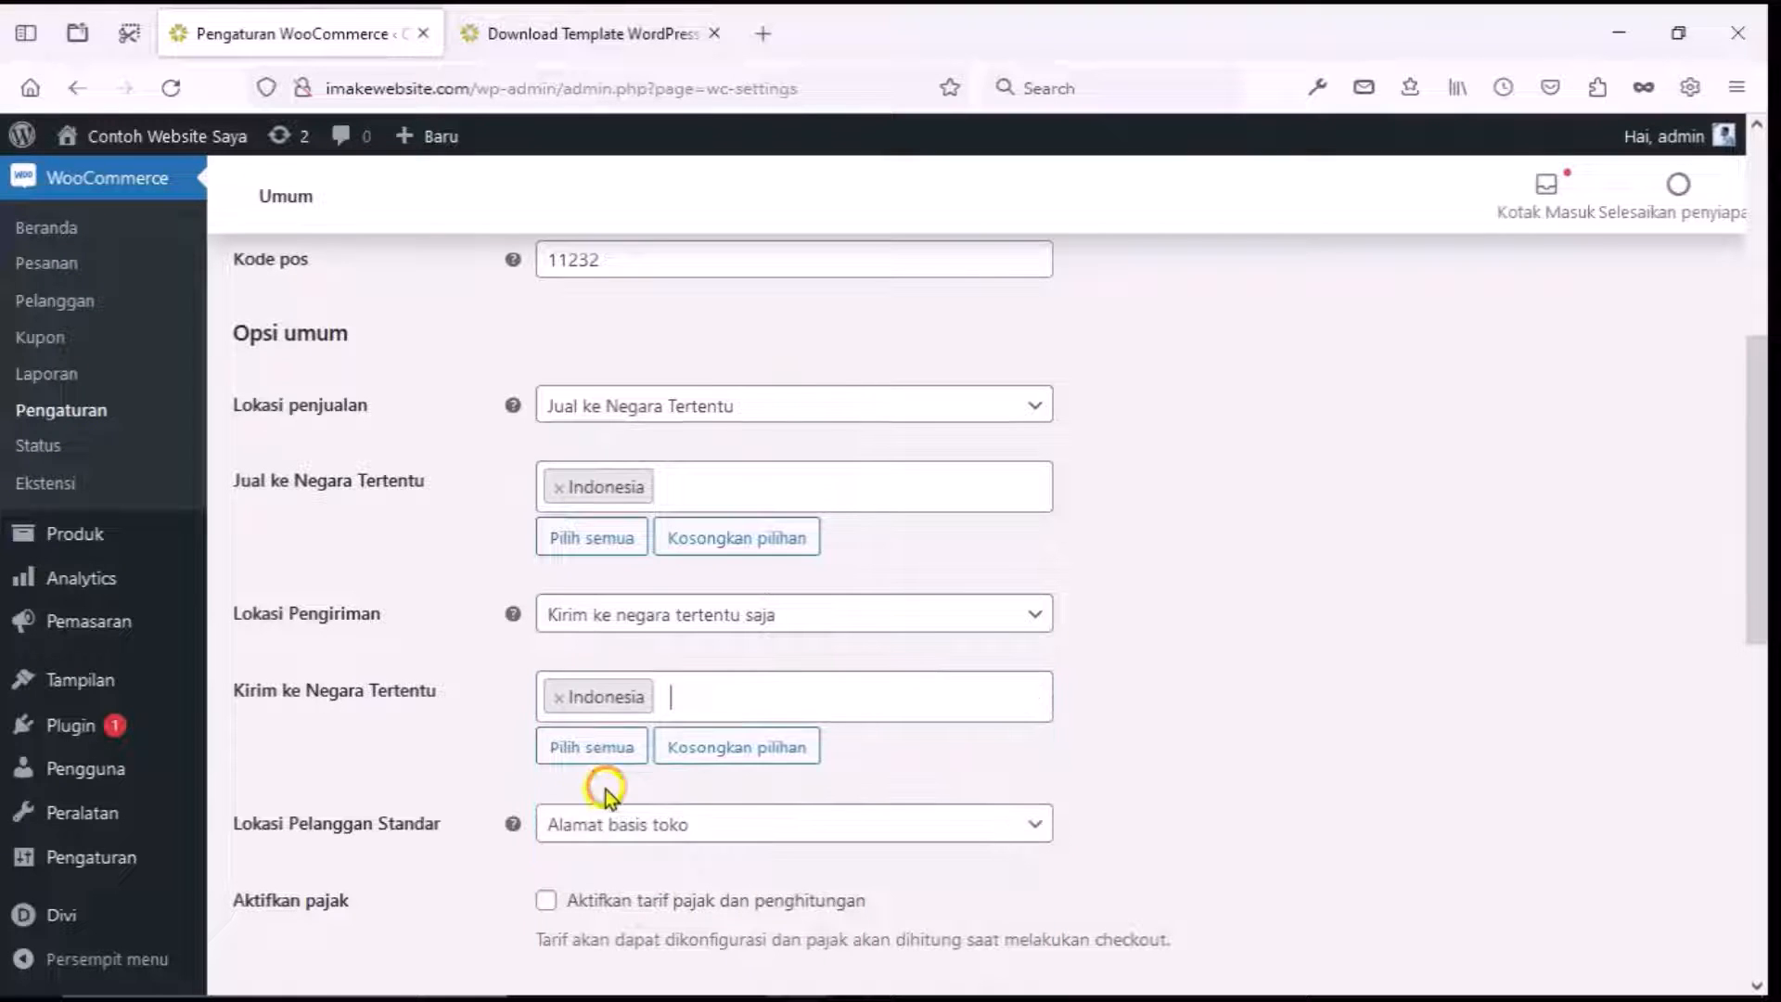
{"action": "scroll", "coordinate": [510, 756], "scroll_direction": "down", "scroll_amount": 3}
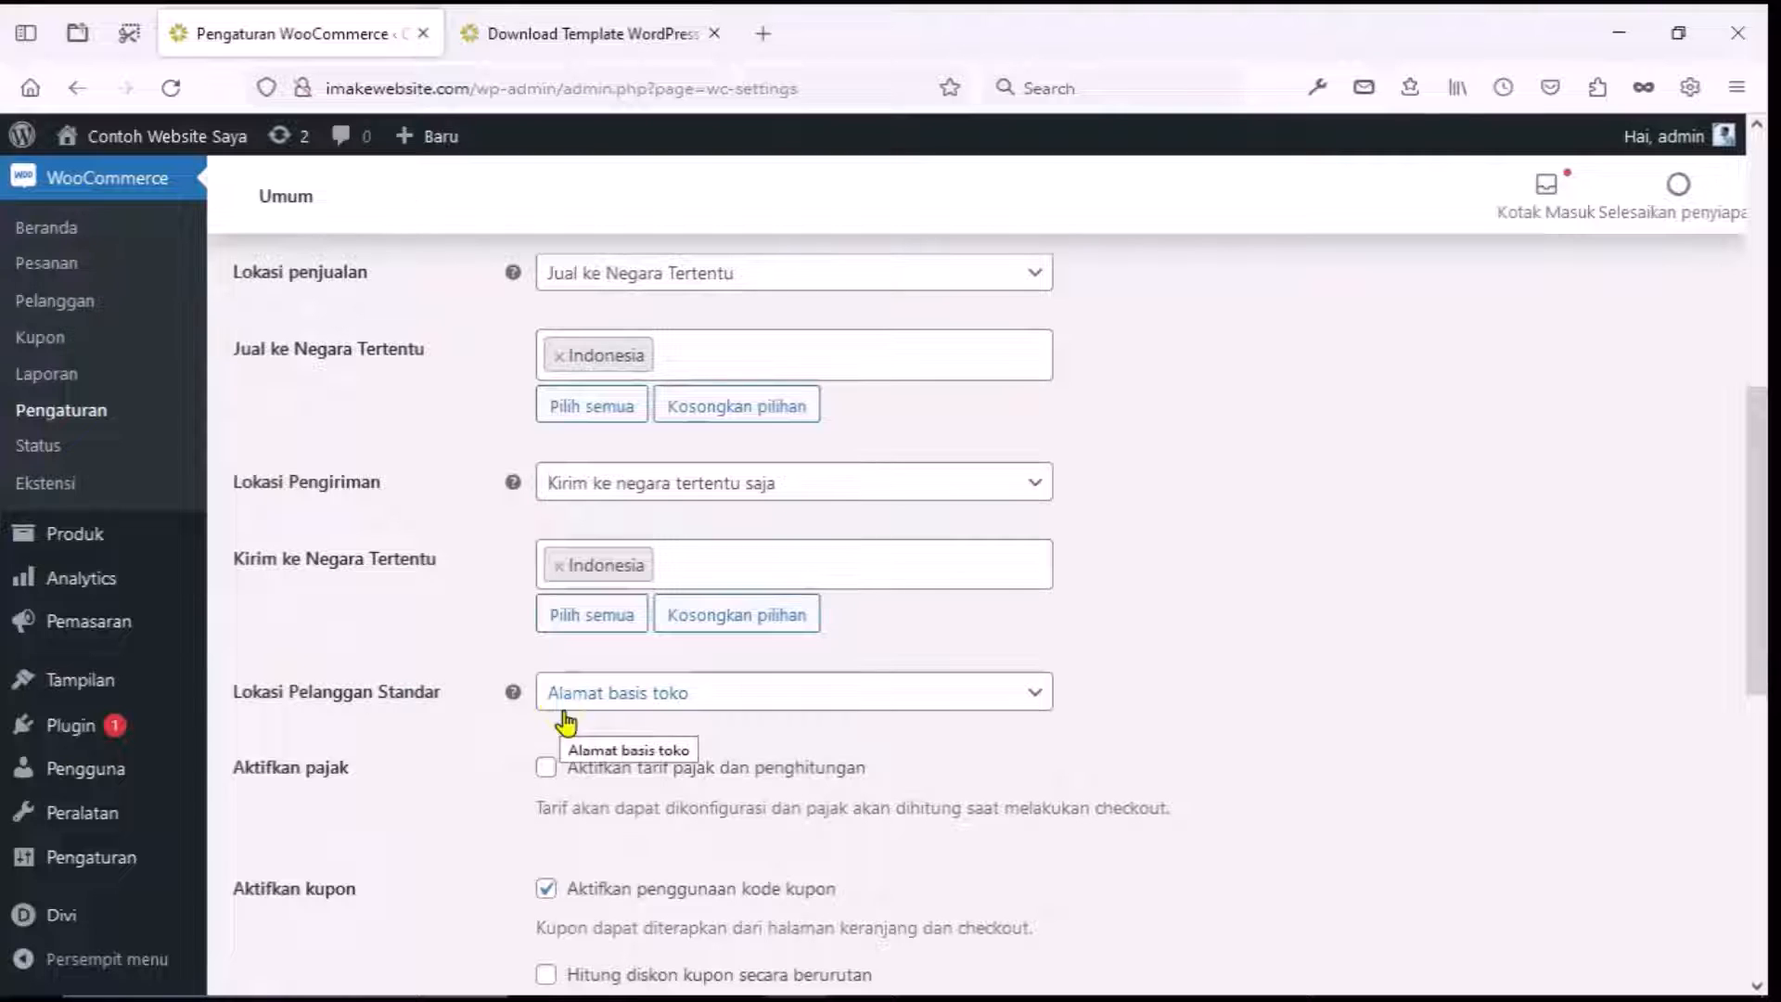
{"action": "scroll", "coordinate": [538, 716], "scroll_direction": "down", "scroll_amount": 2}
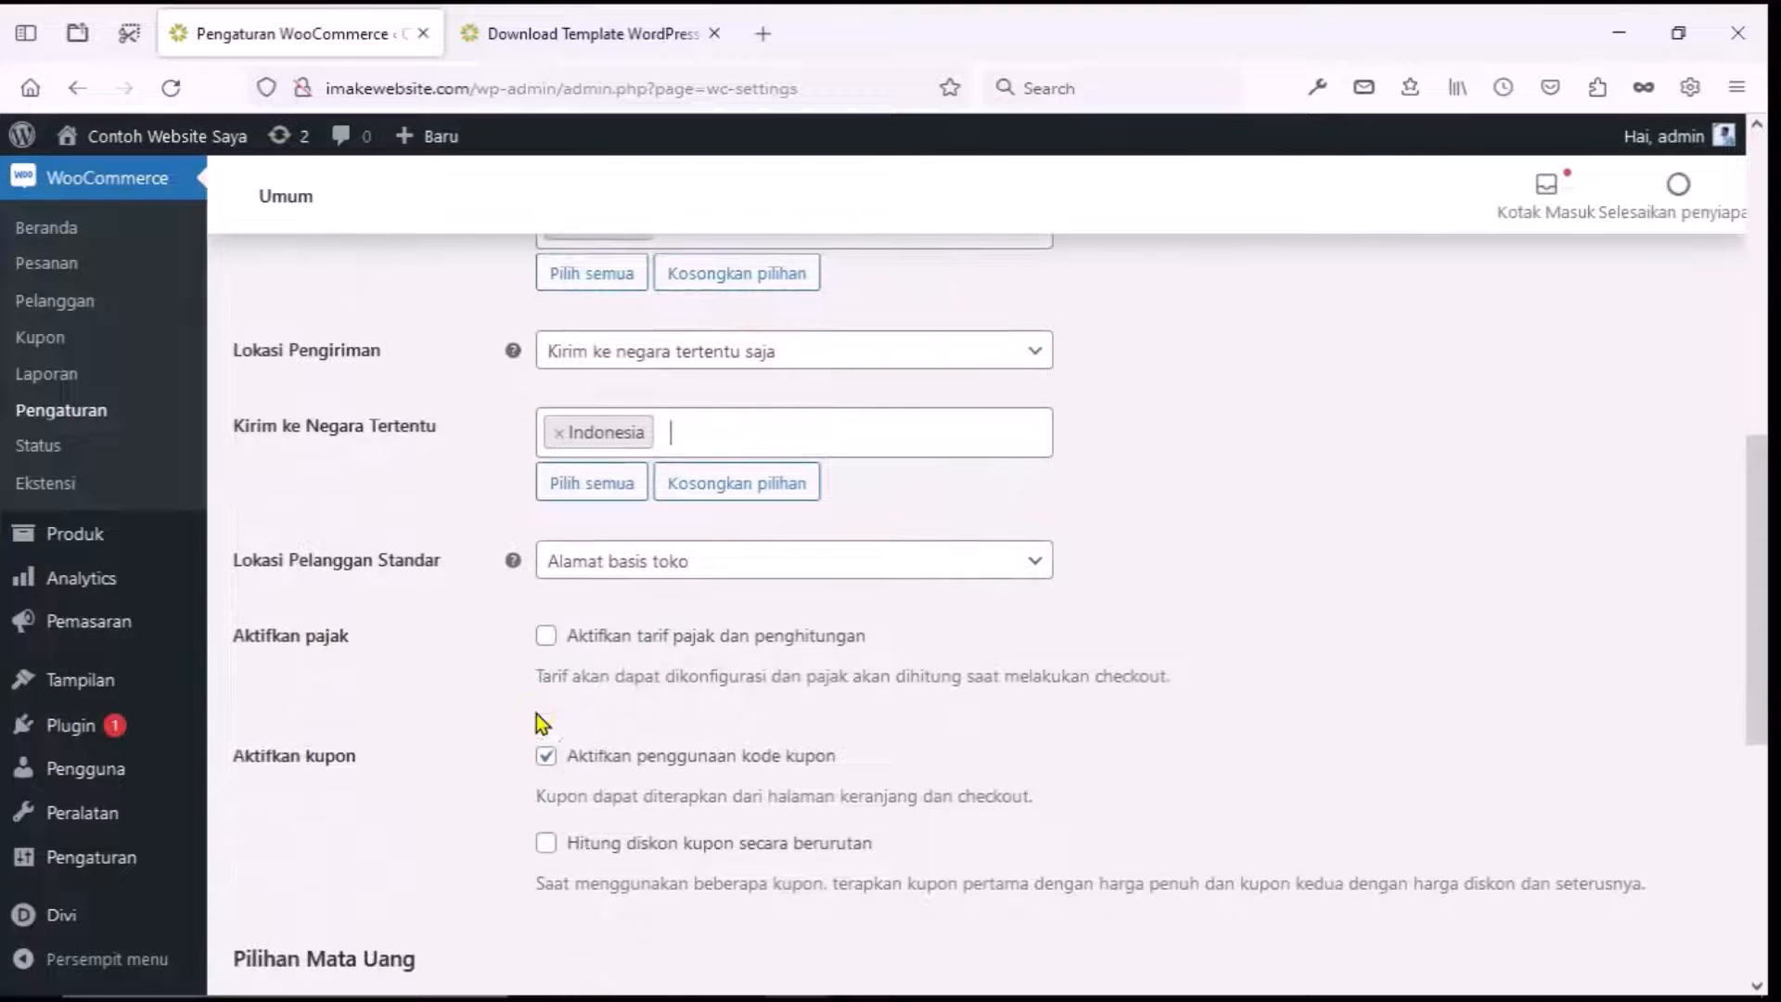
{"action": "scroll", "coordinate": [543, 723], "scroll_direction": "down", "scroll_amount": 2}
{"action": "left_click", "coordinate": [555, 691]}
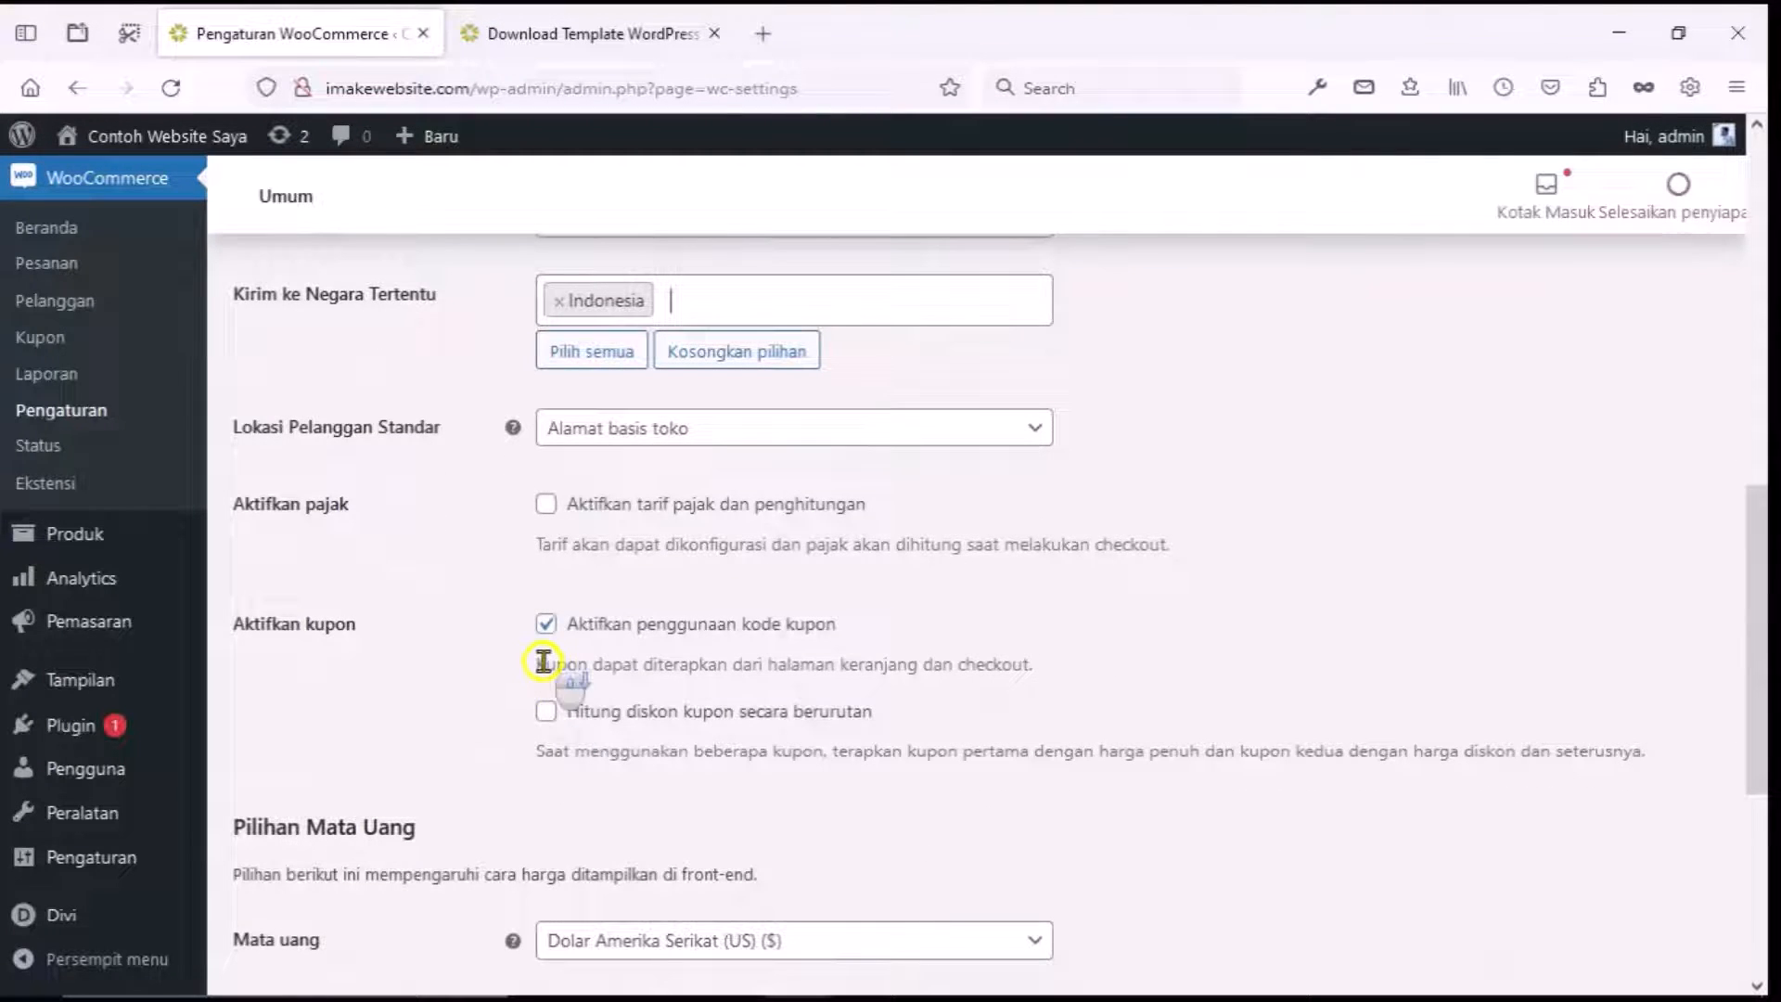
{"action": "scroll", "coordinate": [547, 672], "scroll_direction": "down", "scroll_amount": 4}
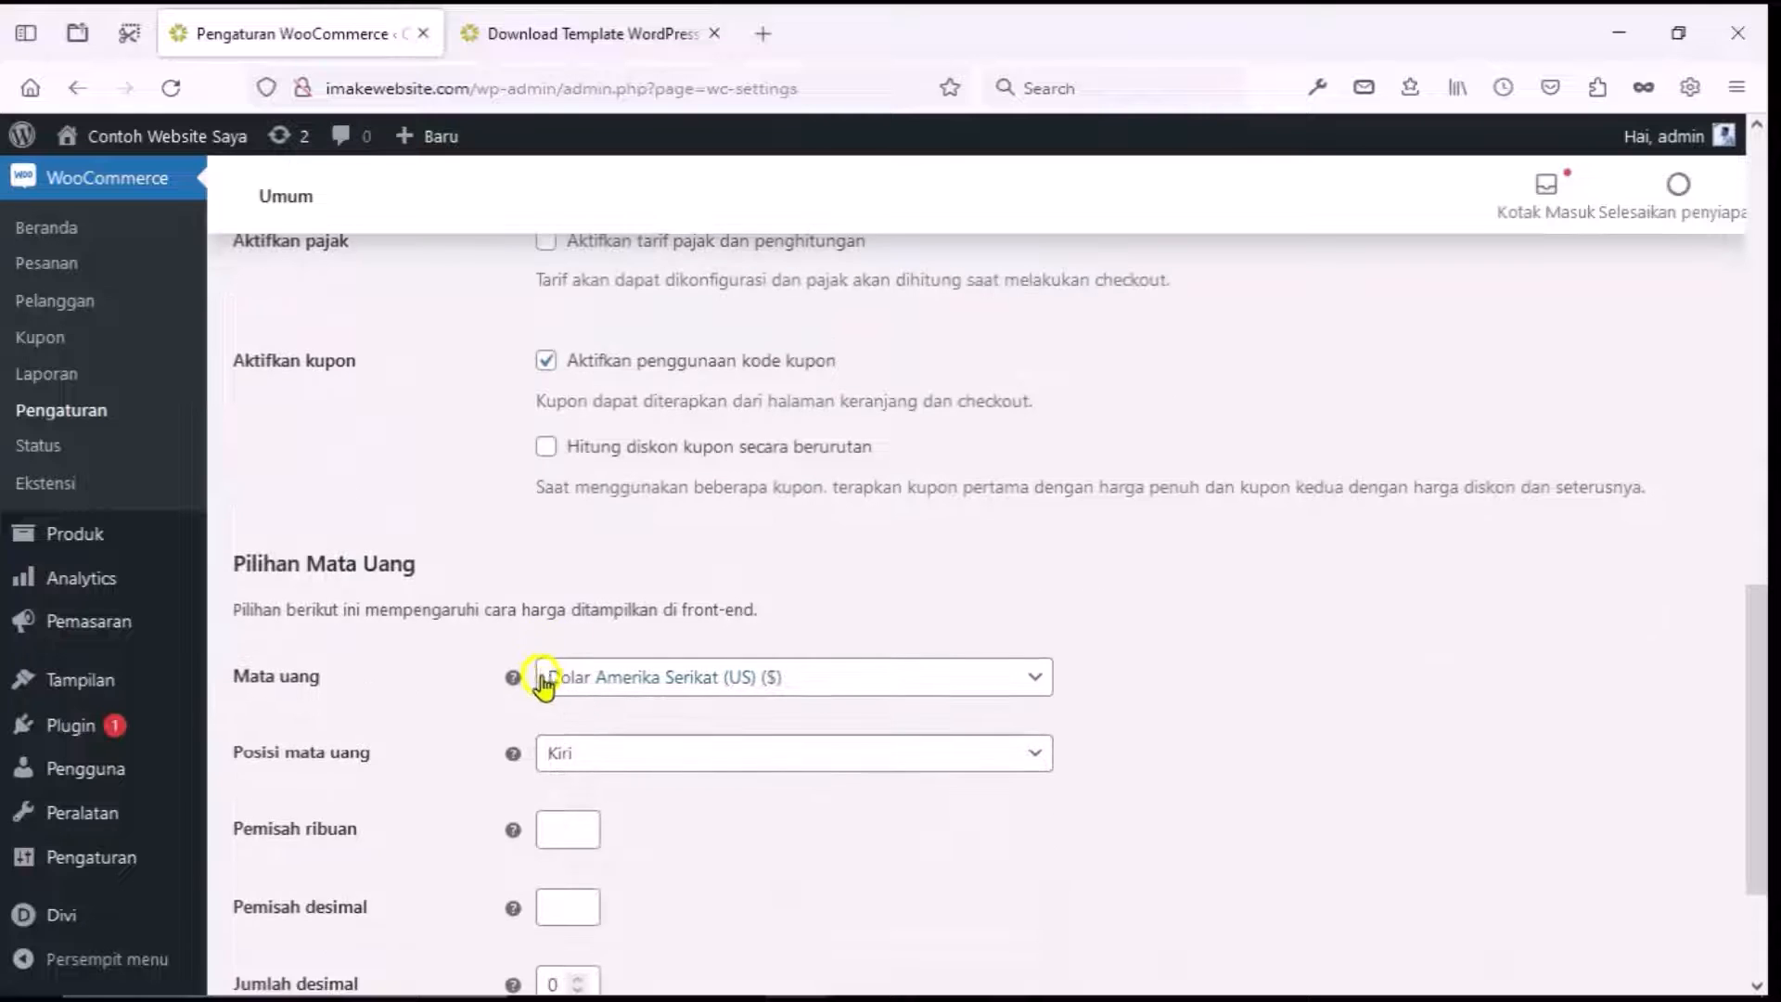
Set the store currency to Rupiah Indonesia (Rp).
{"action": "left_click", "coordinate": [588, 694]}
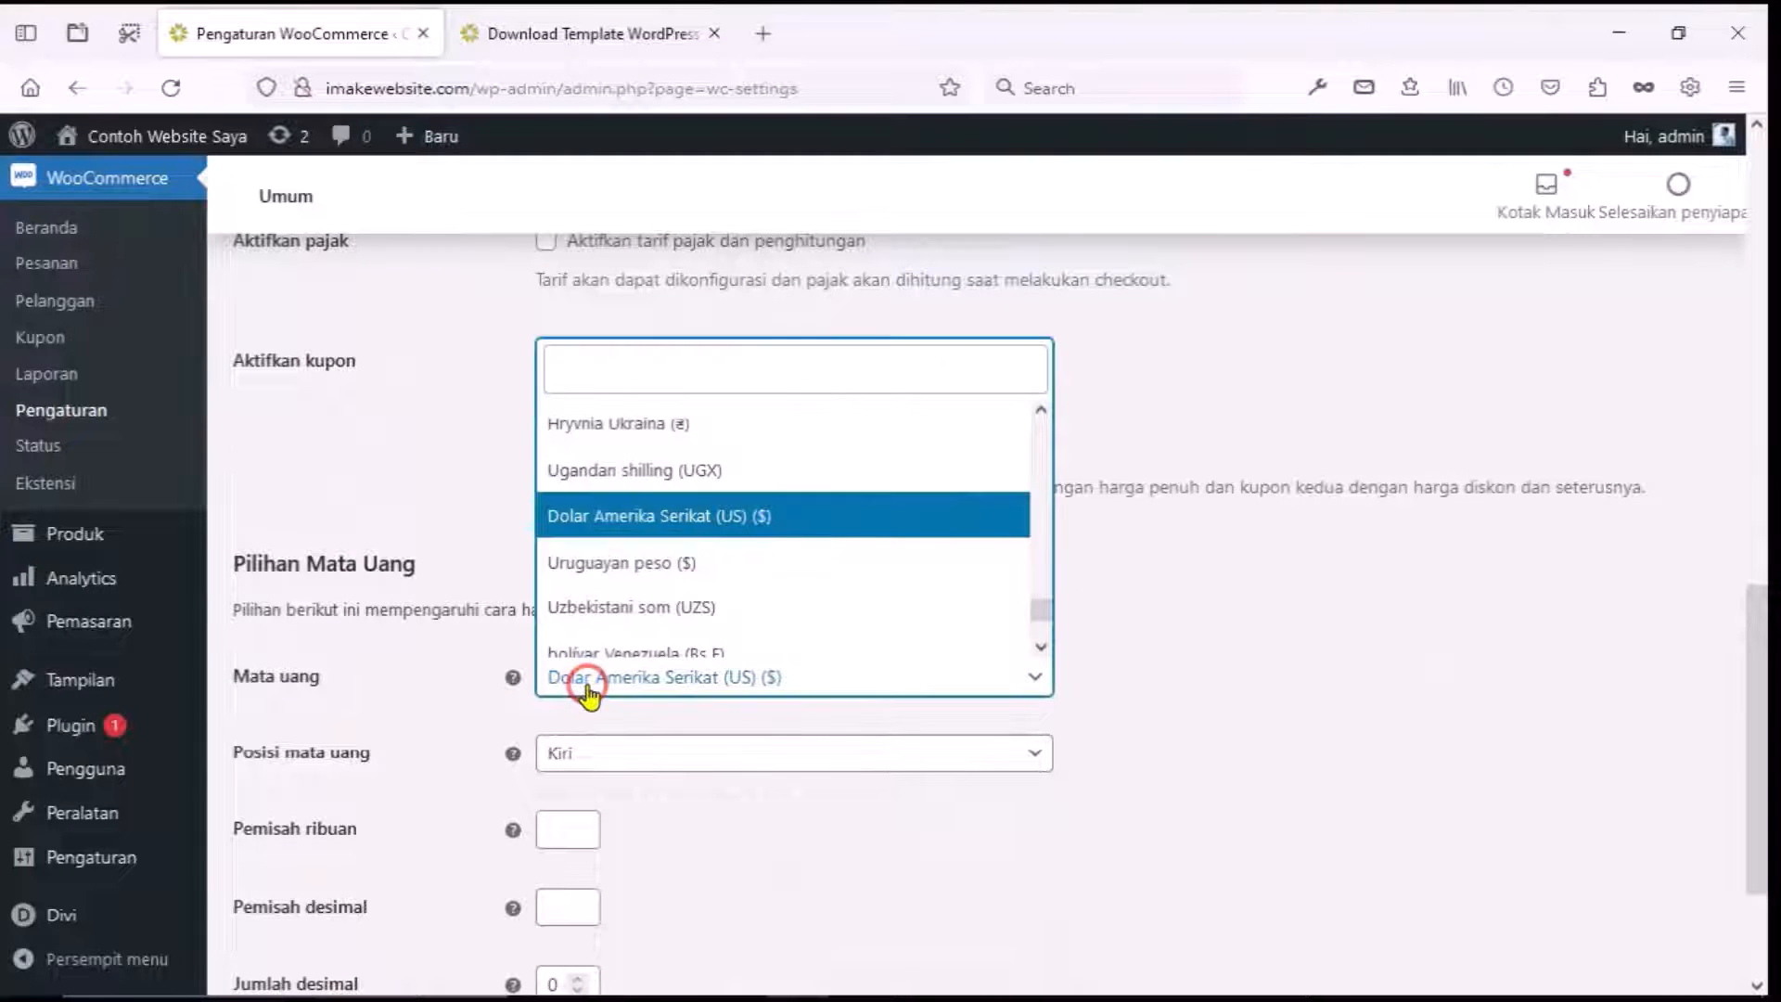
{"action": "left_click", "coordinate": [579, 371]}
{"action": "type", "text": "Indo"}
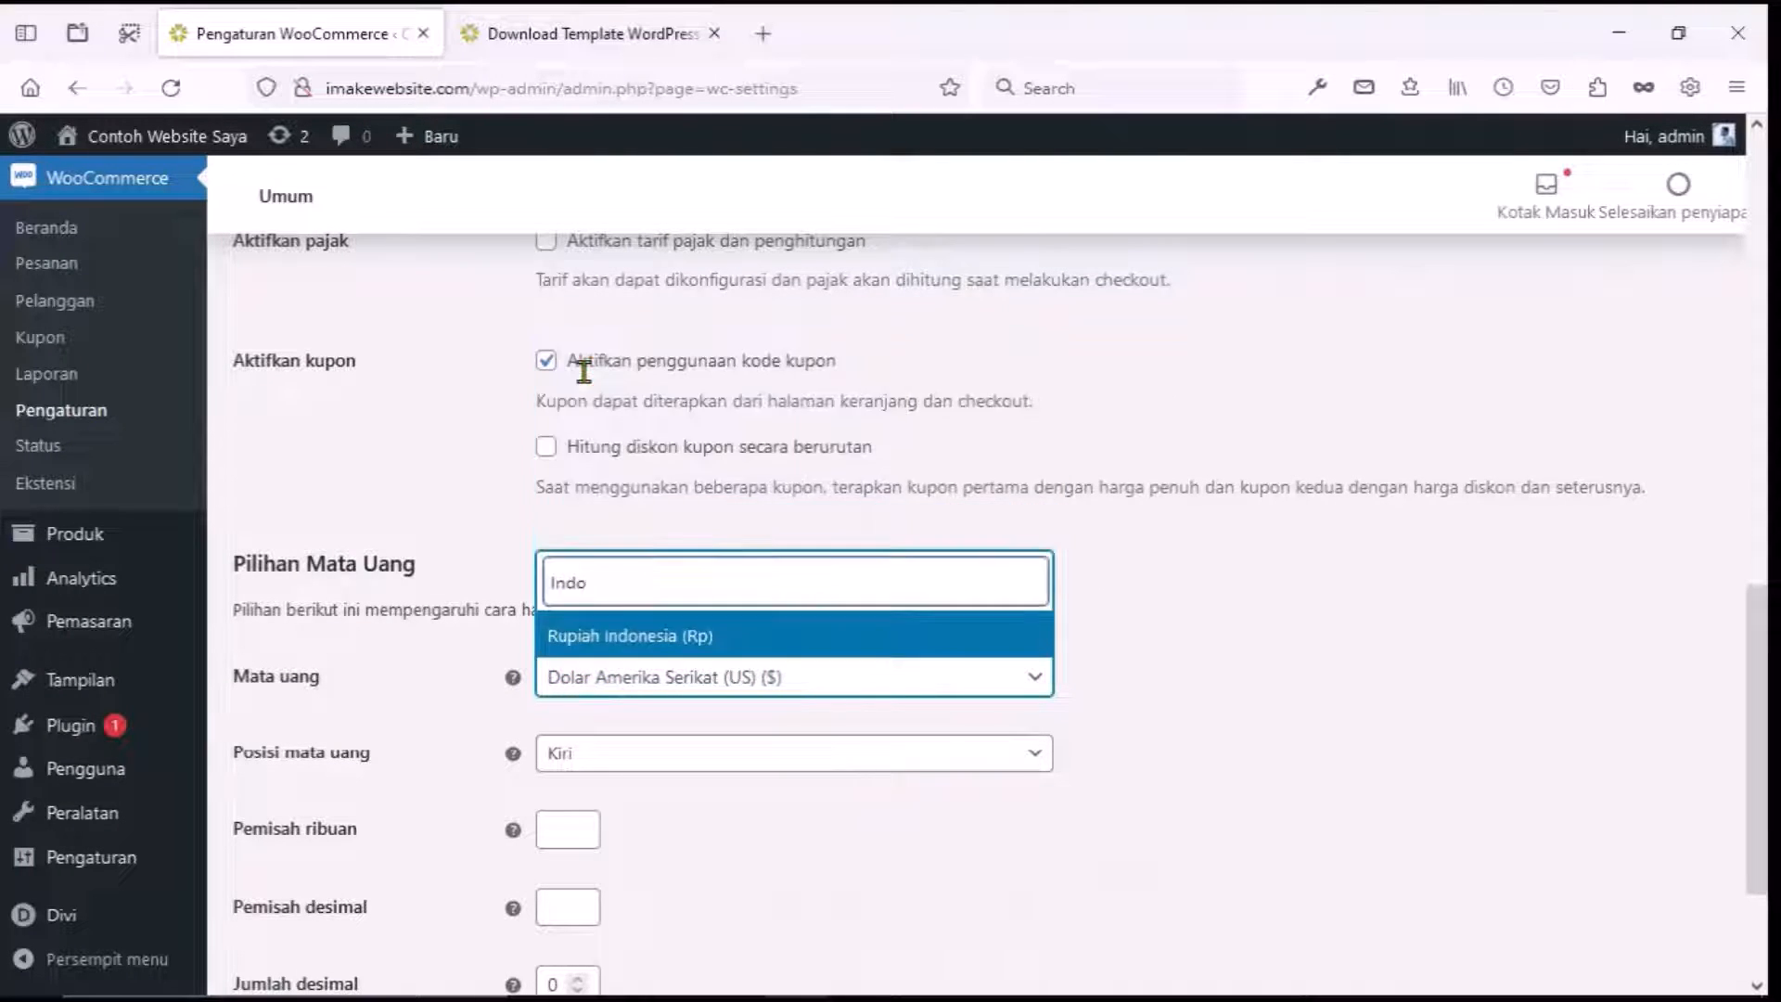
{"action": "left_click", "coordinate": [623, 633]}
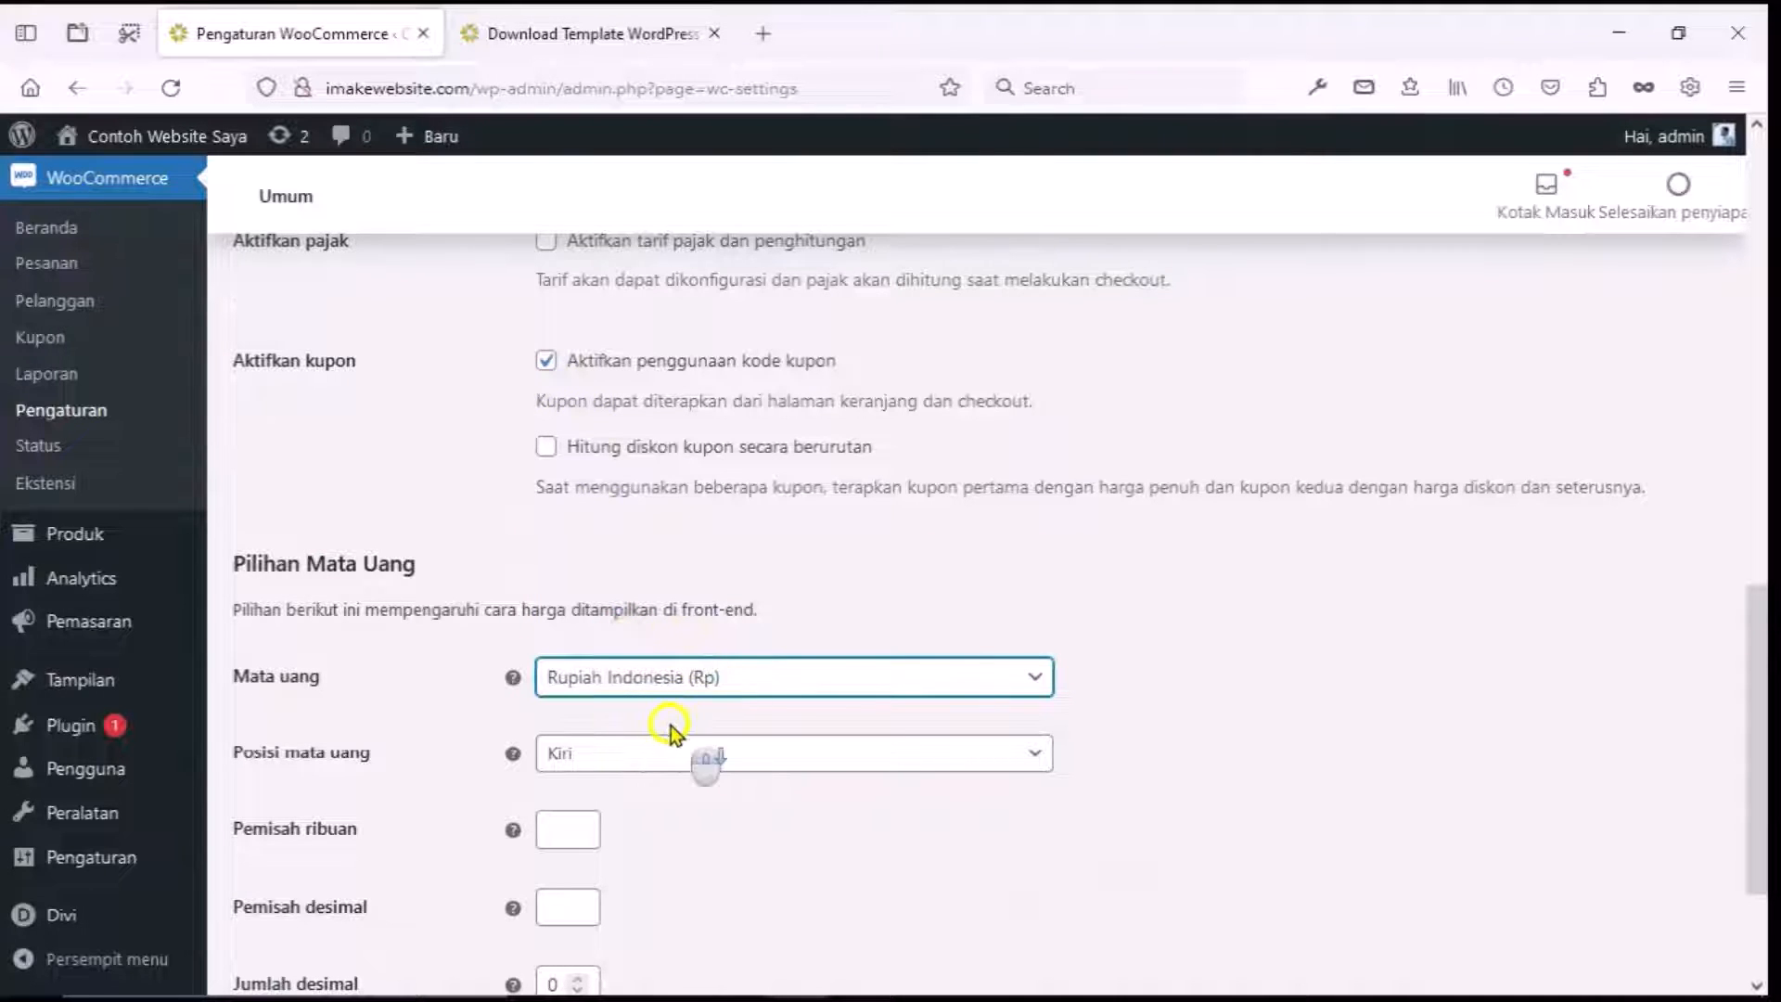
Use '.' as the thousands separator and ',' as the decimal separator, then save the settings.
{"action": "scroll", "coordinate": [670, 725], "scroll_direction": "down", "scroll_amount": 2}
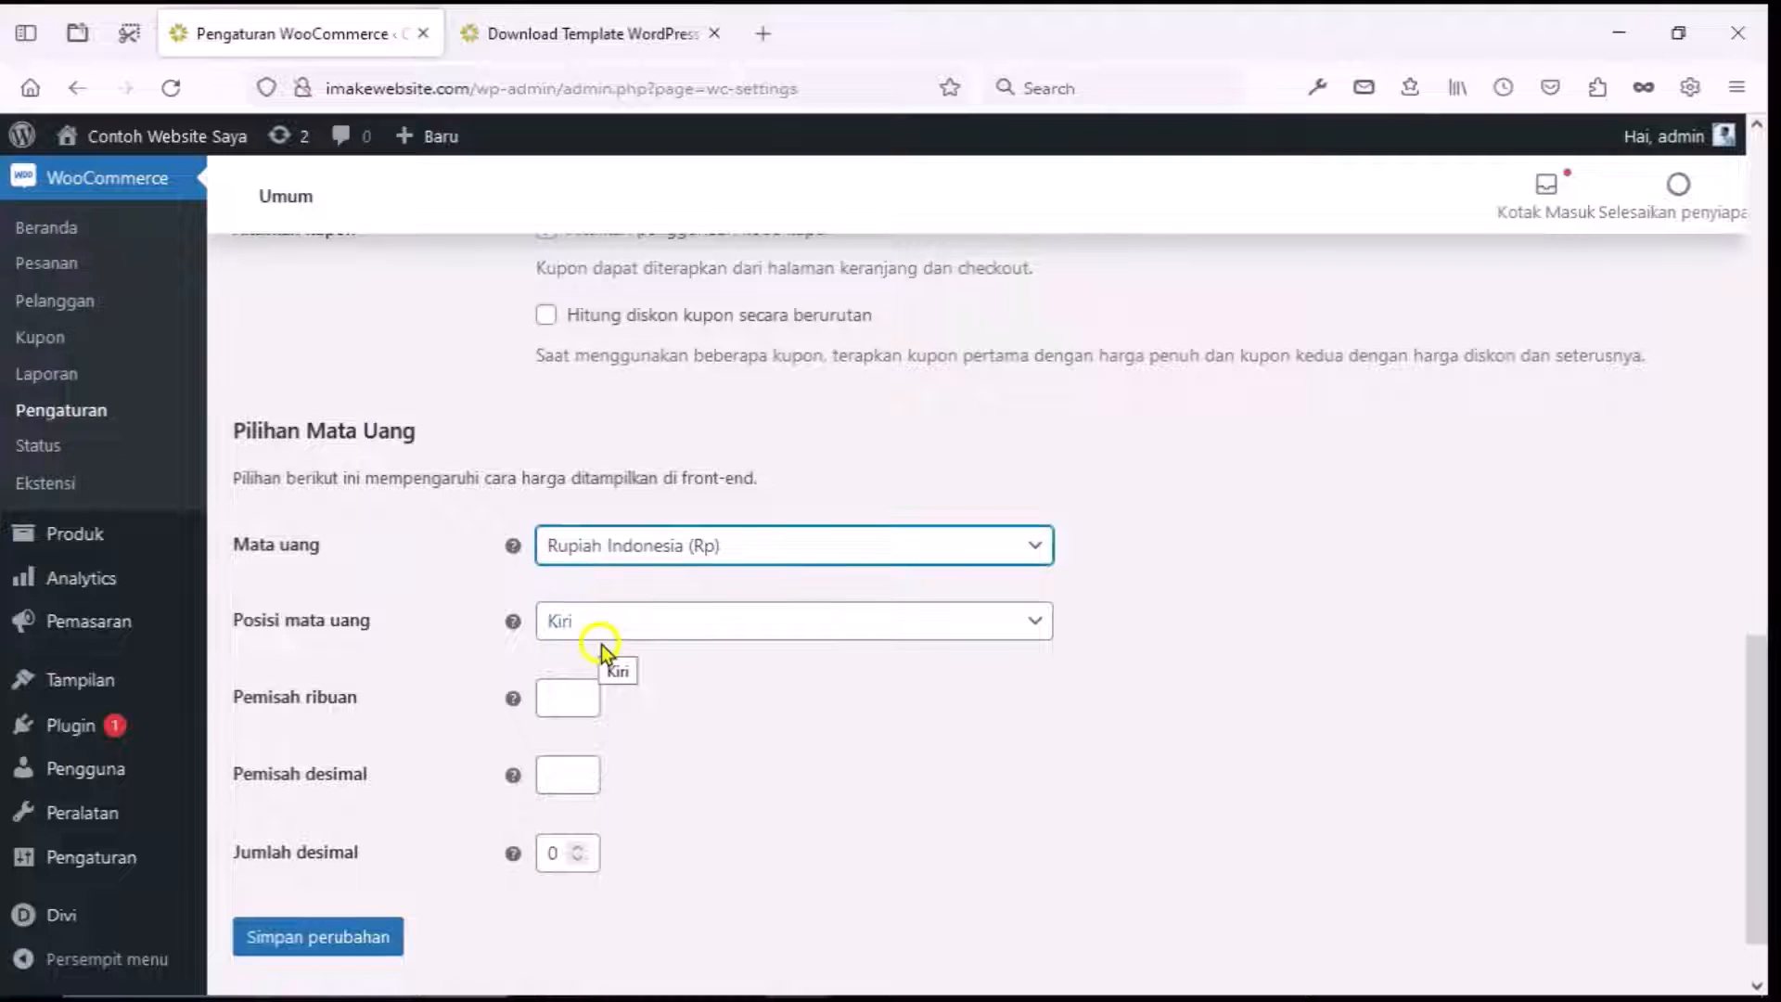
{"action": "left_click", "coordinate": [576, 694]}
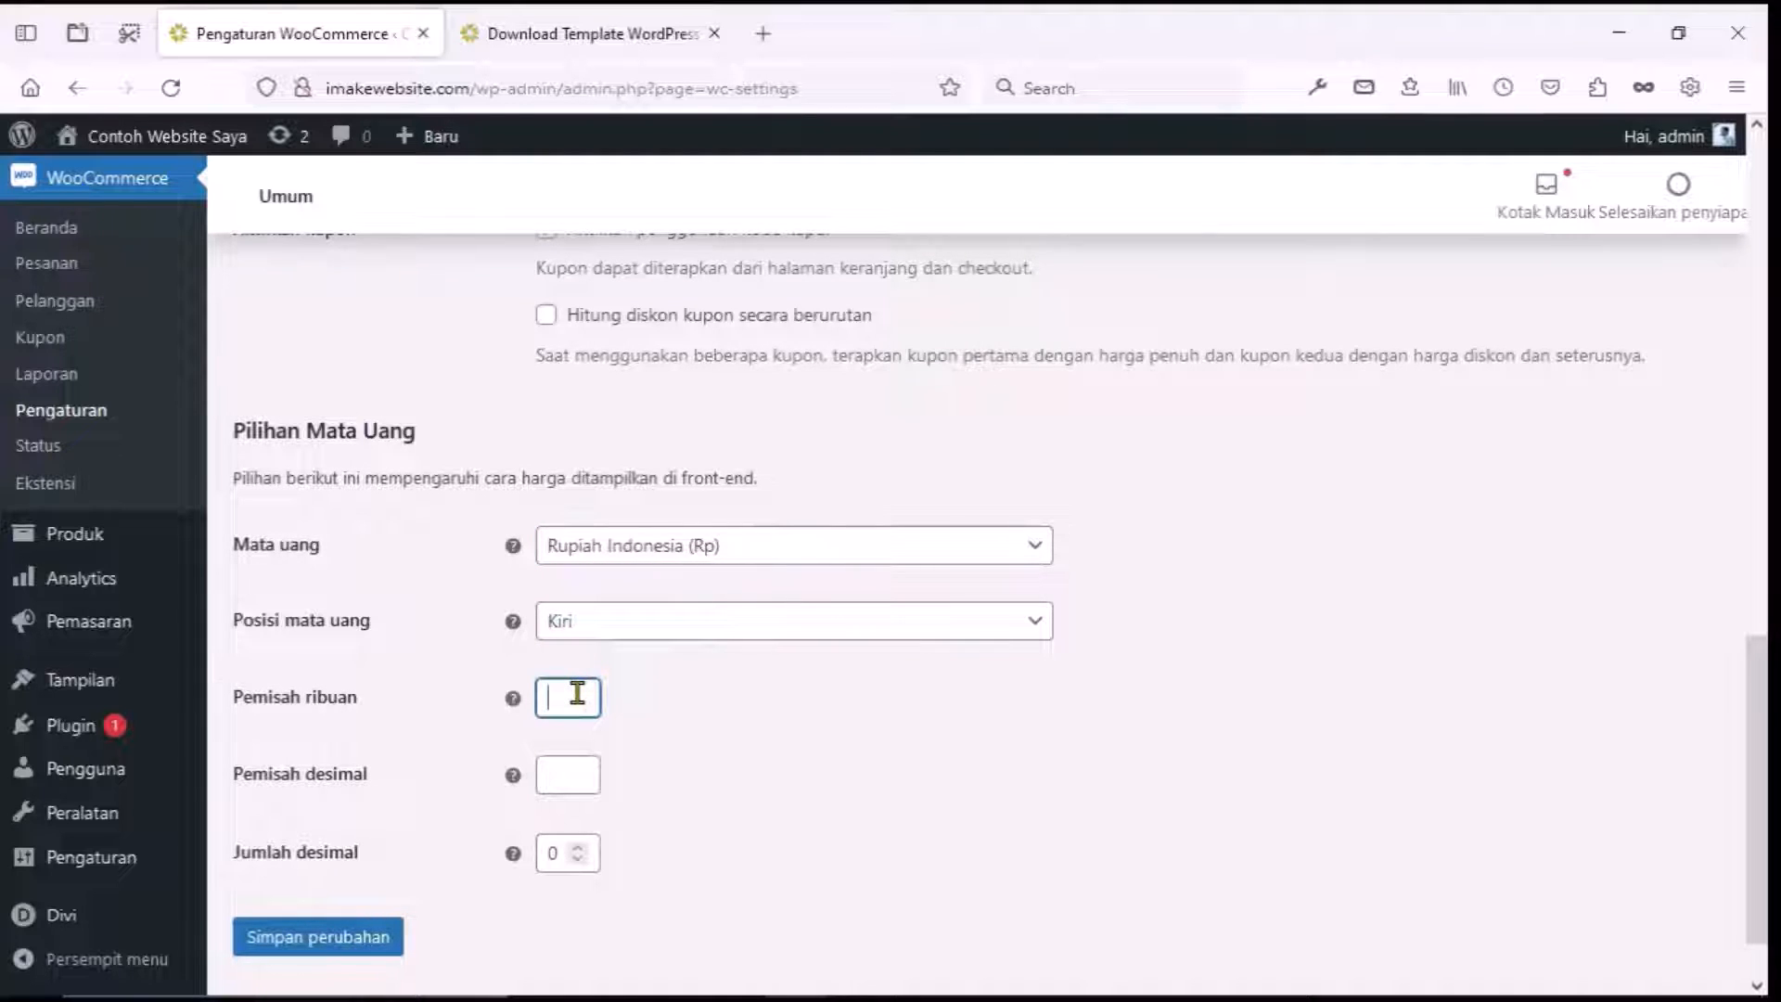
{"action": "type", "text": "."}
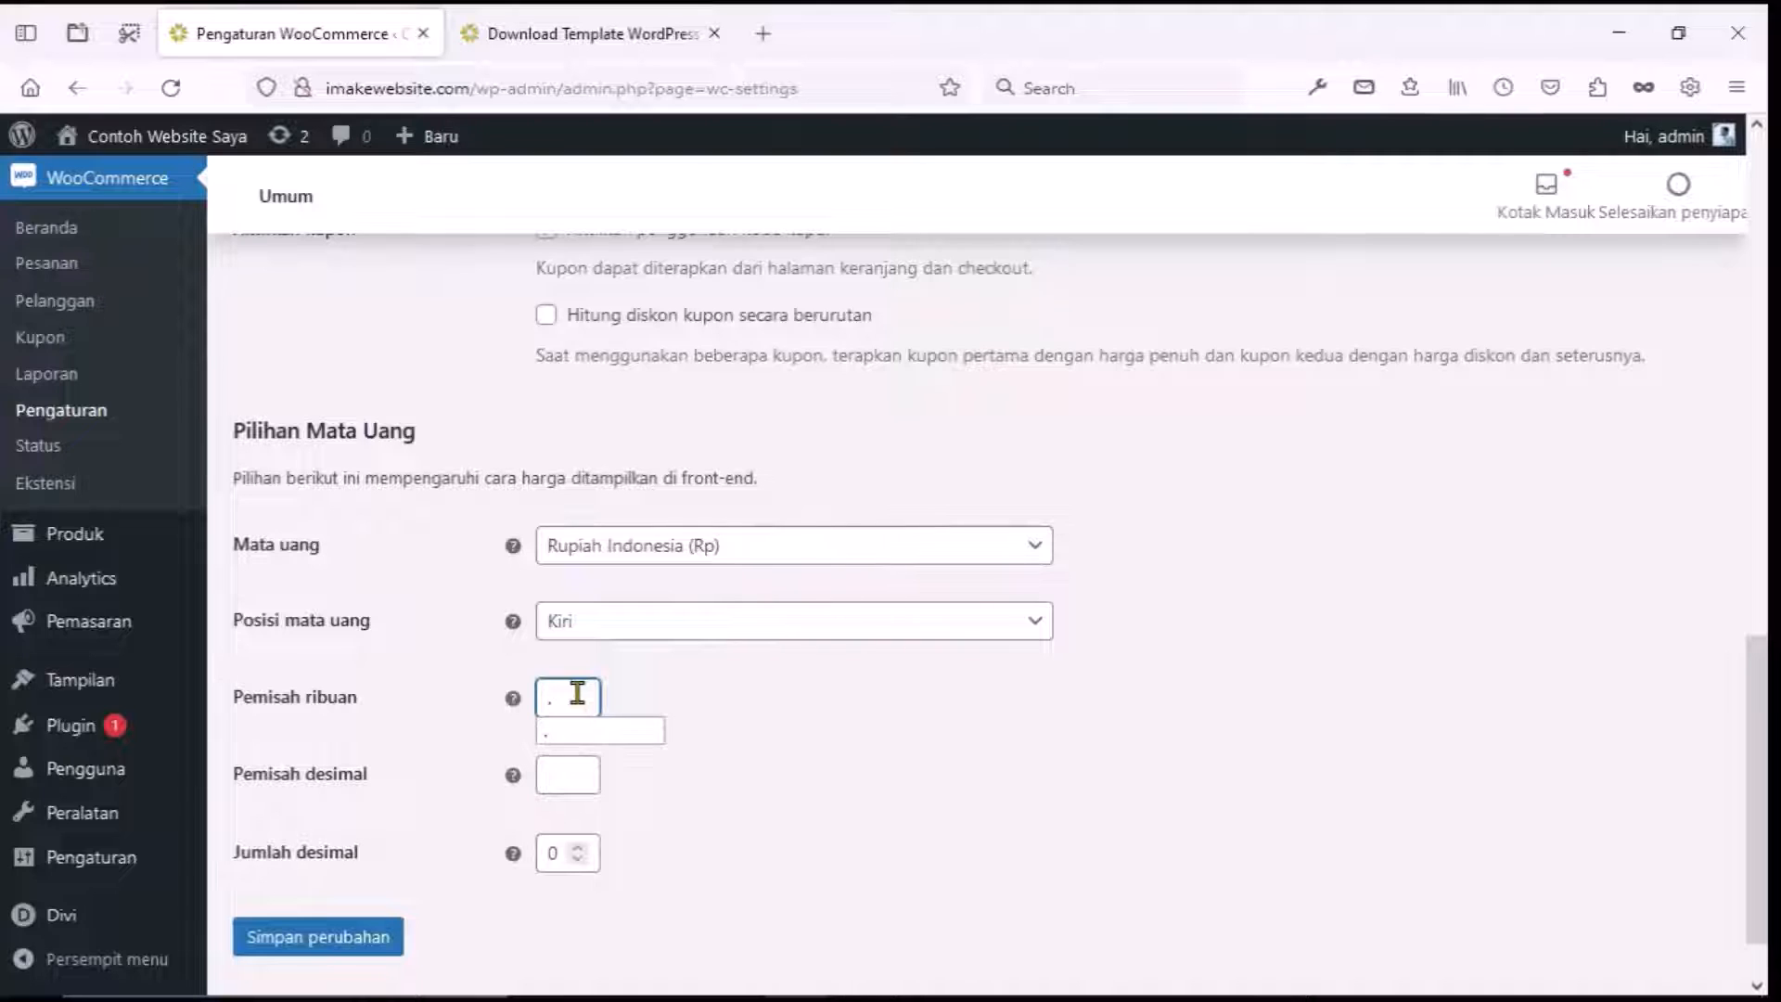
{"action": "left_click", "coordinate": [576, 774]}
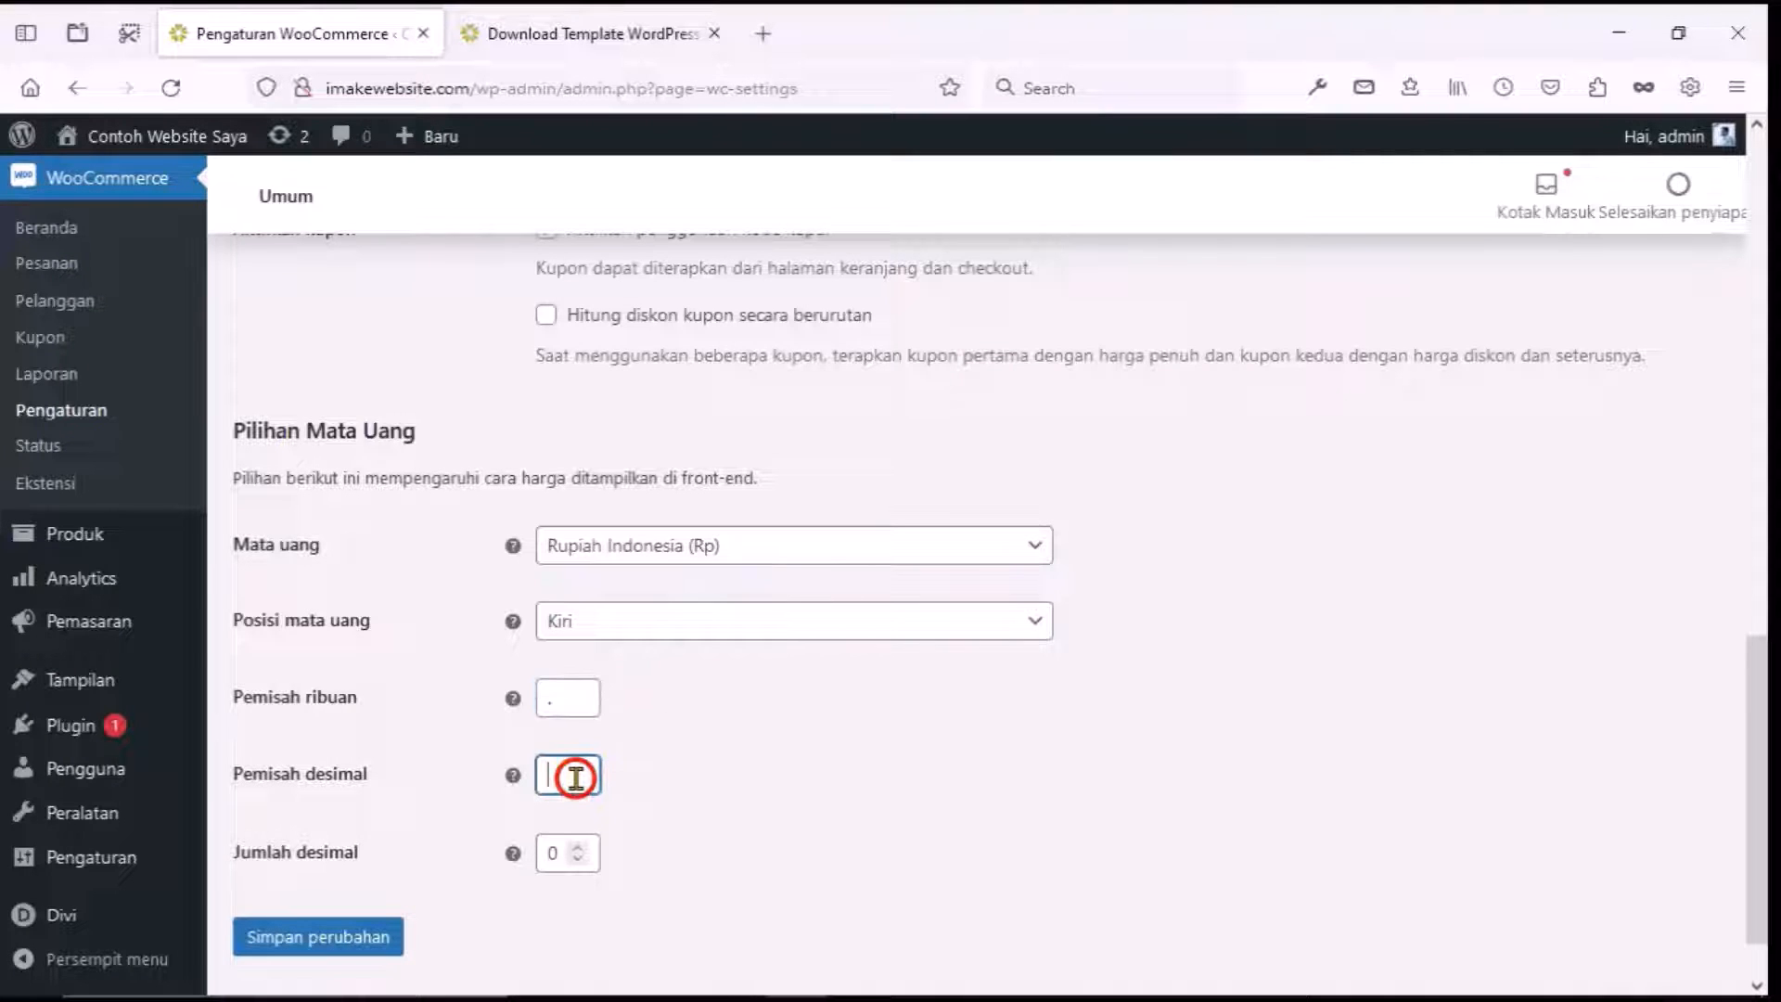
{"action": "type", "text": ","}
{"action": "left_click", "coordinate": [749, 764]}
{"action": "scroll", "coordinate": [742, 742], "scroll_direction": "down", "scroll_amount": 1}
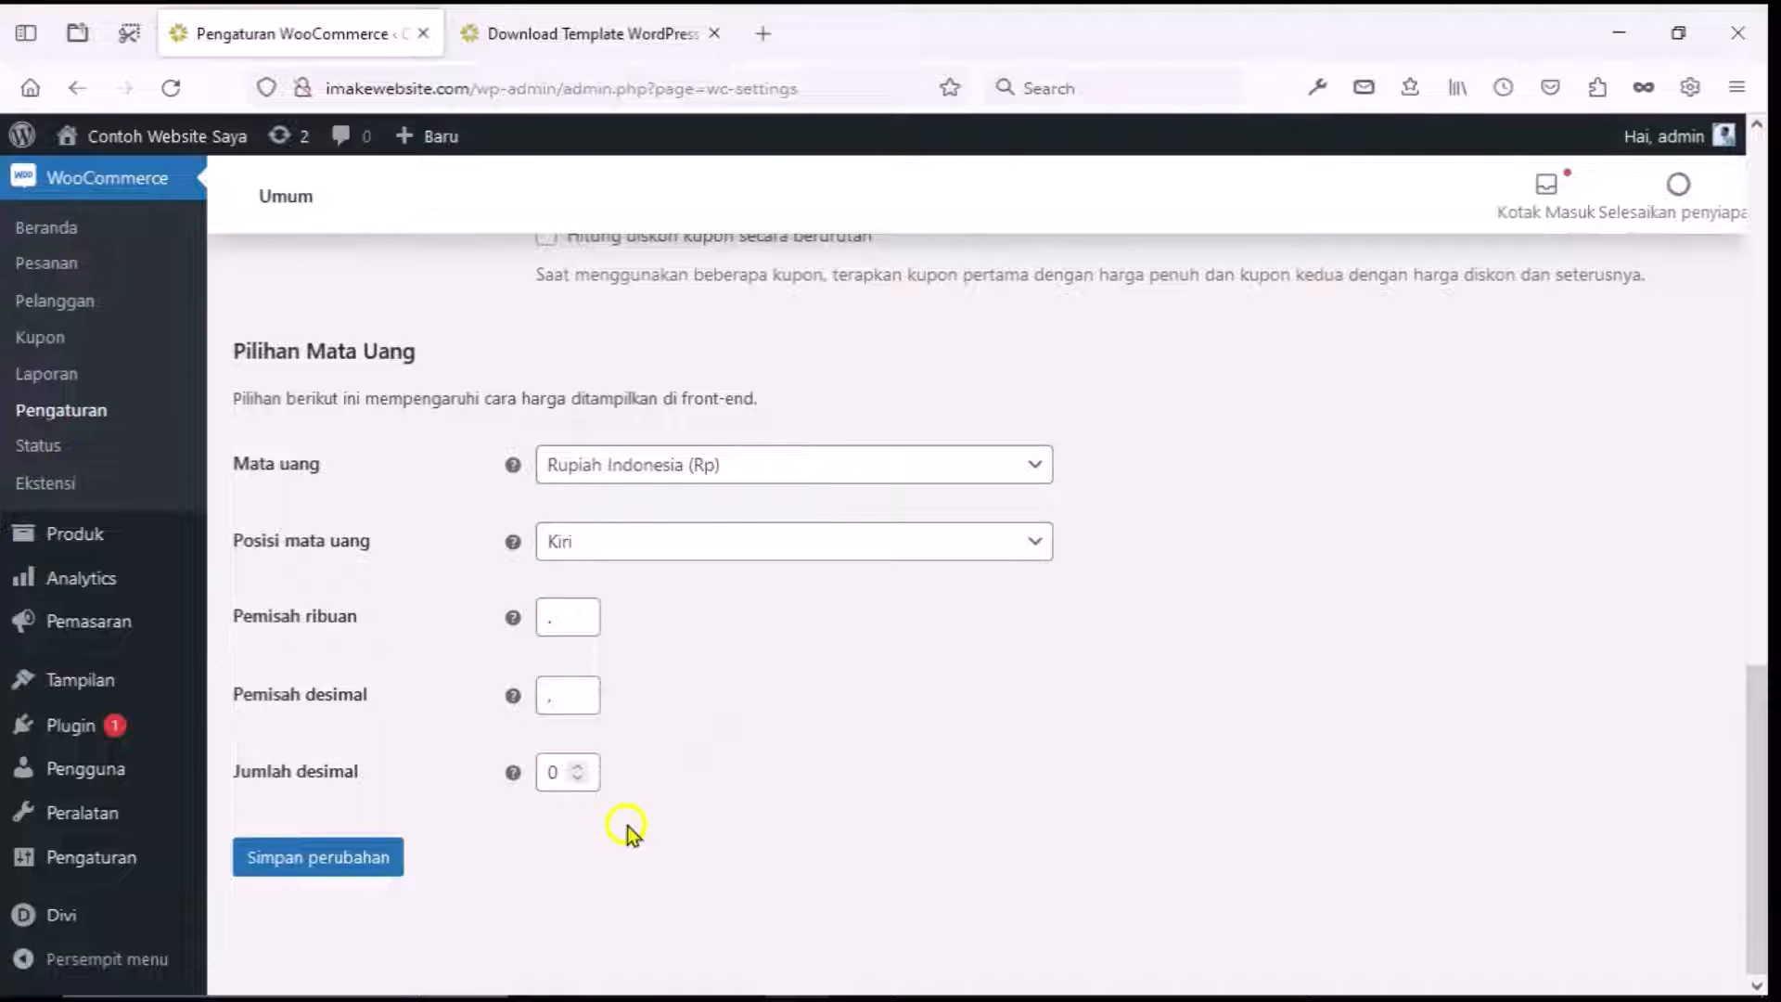
{"action": "left_click", "coordinate": [377, 854]}
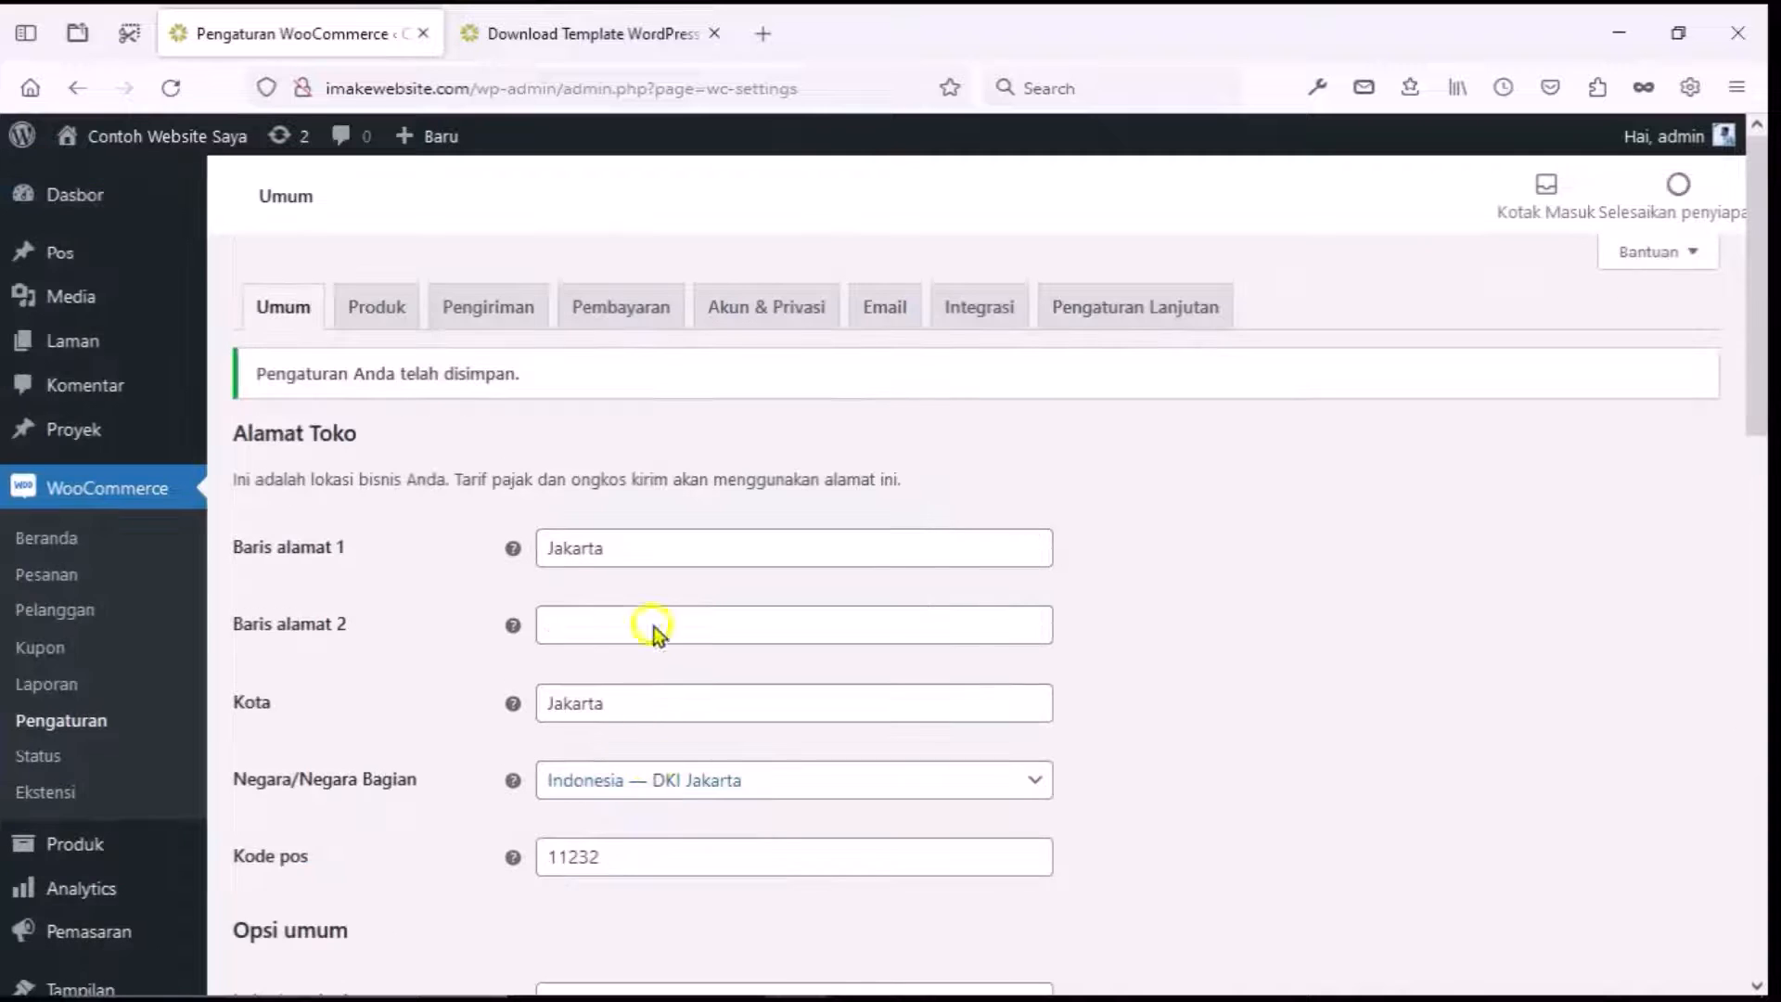
Reload the product page to confirm the Rp300.000 price, then go to WooCommerce's Produk settings tab.
{"action": "left_click", "coordinate": [594, 37]}
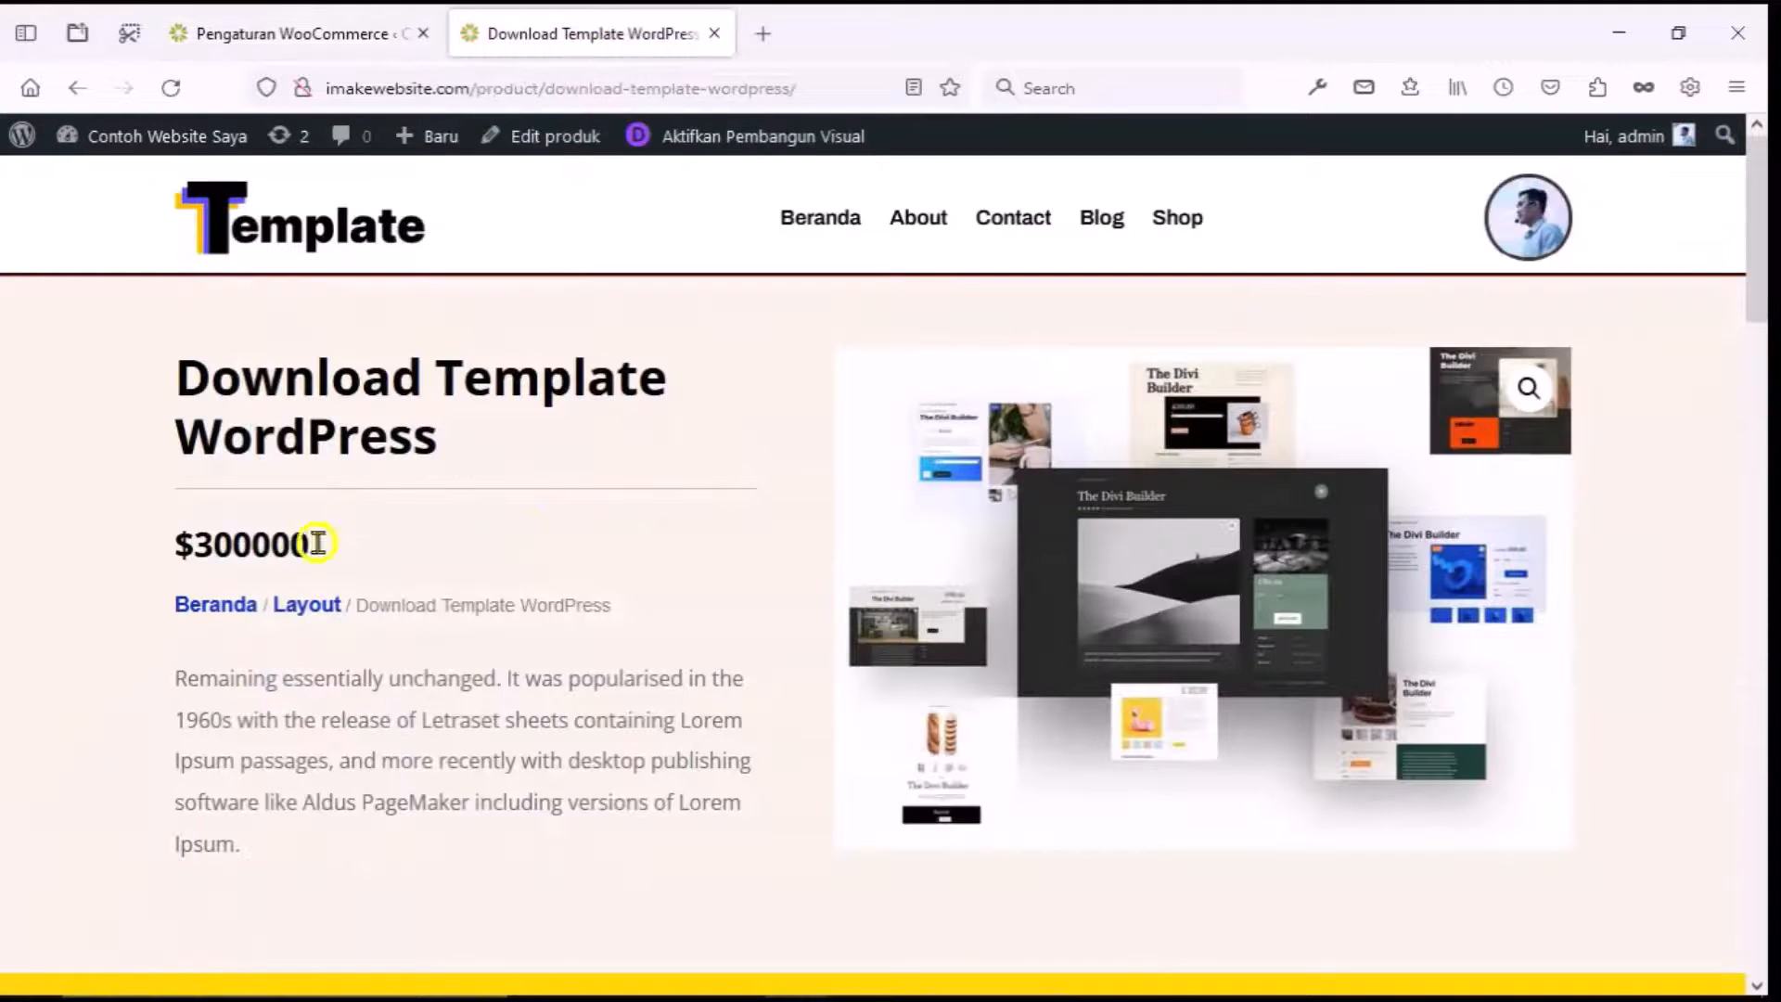
{"action": "left_click", "coordinate": [172, 87]}
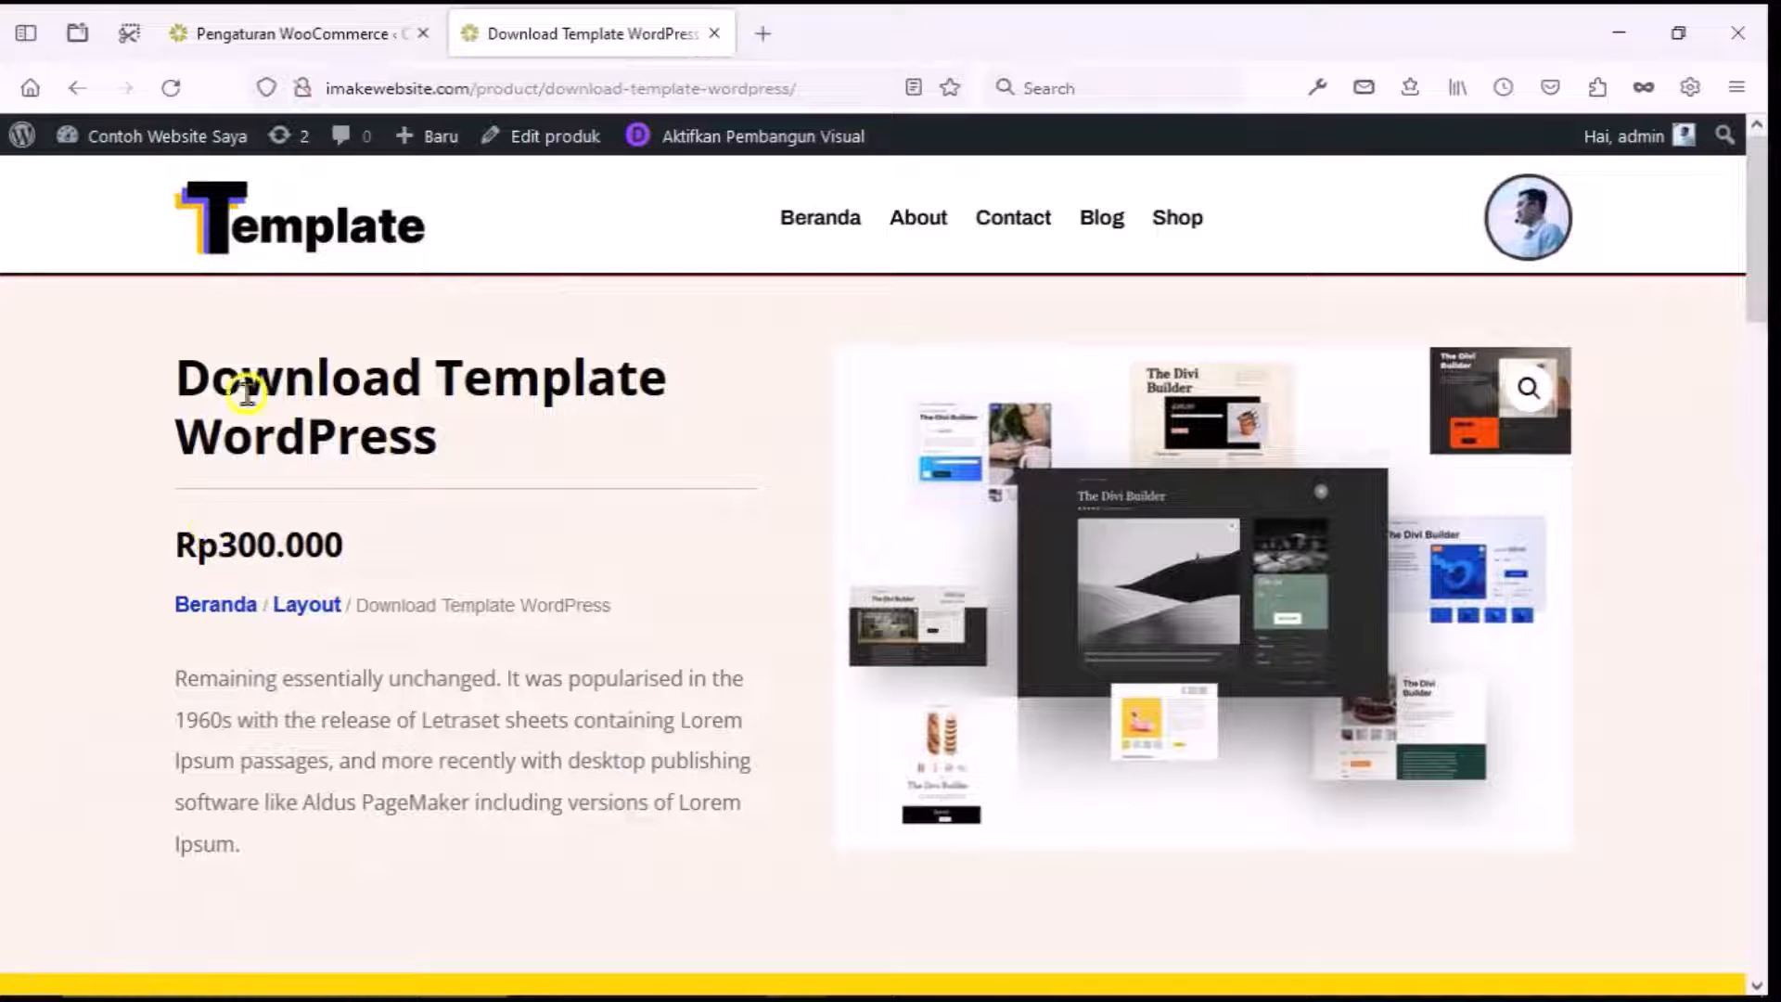
{"action": "left_click", "coordinate": [333, 33]}
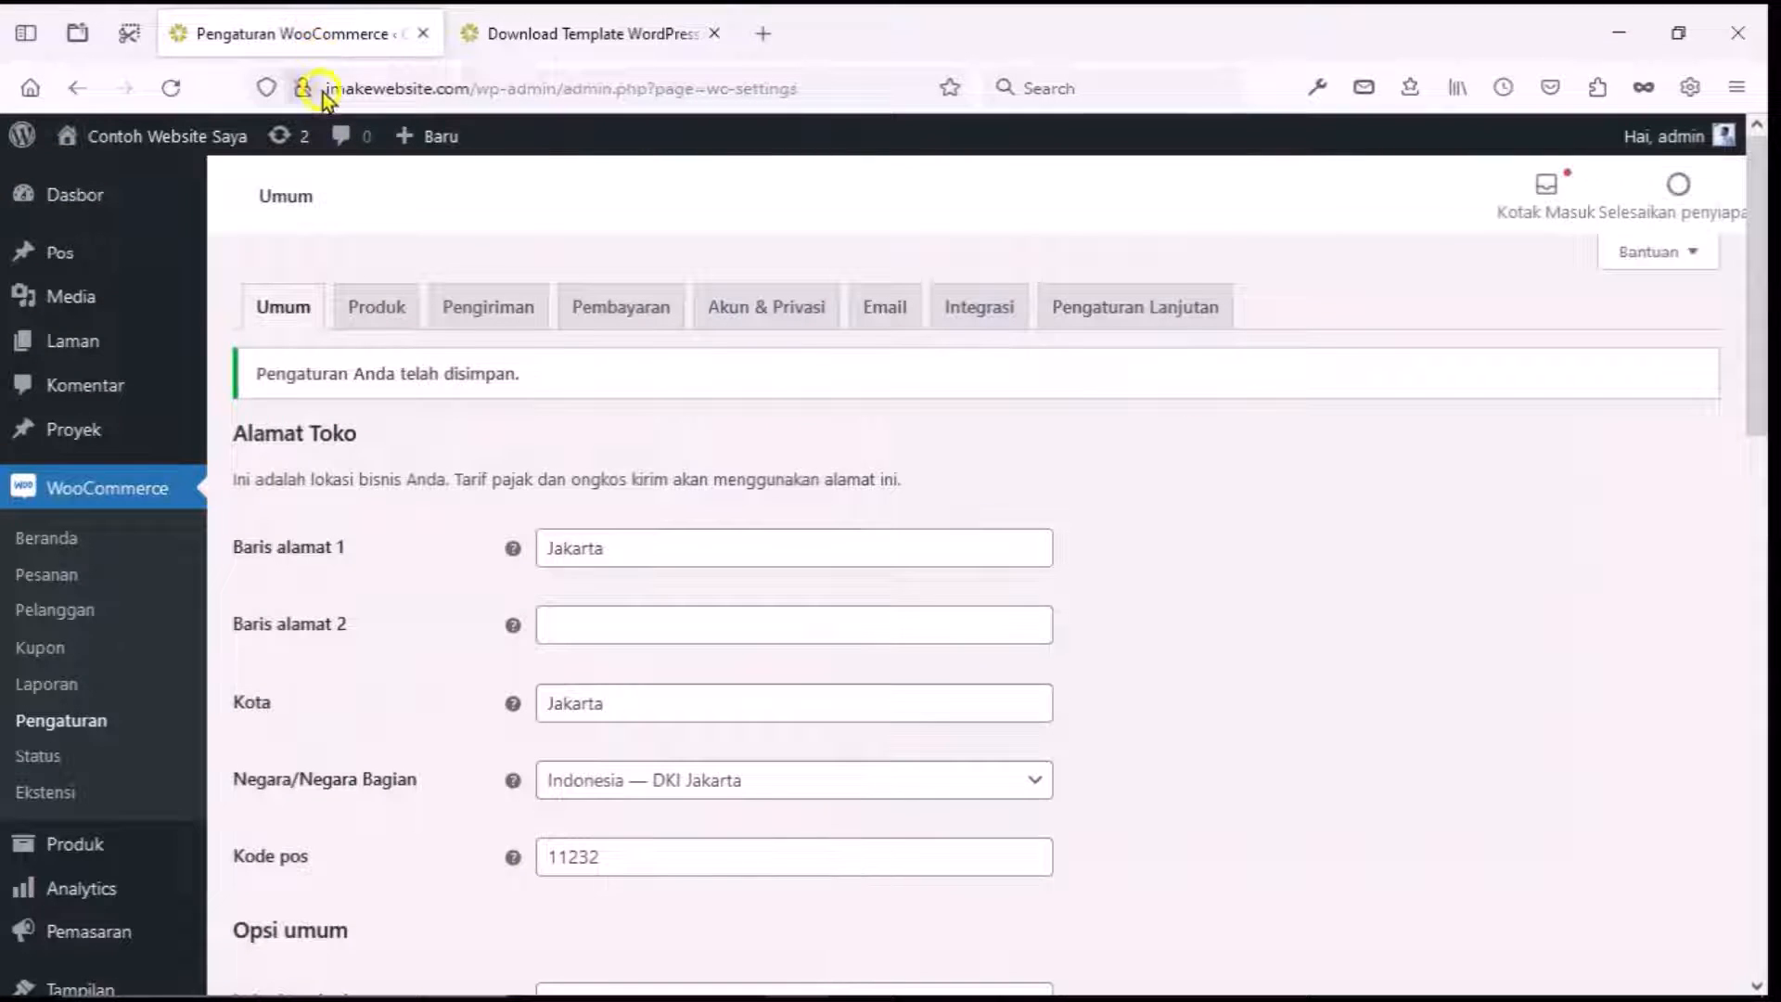
{"action": "left_click", "coordinate": [376, 305]}
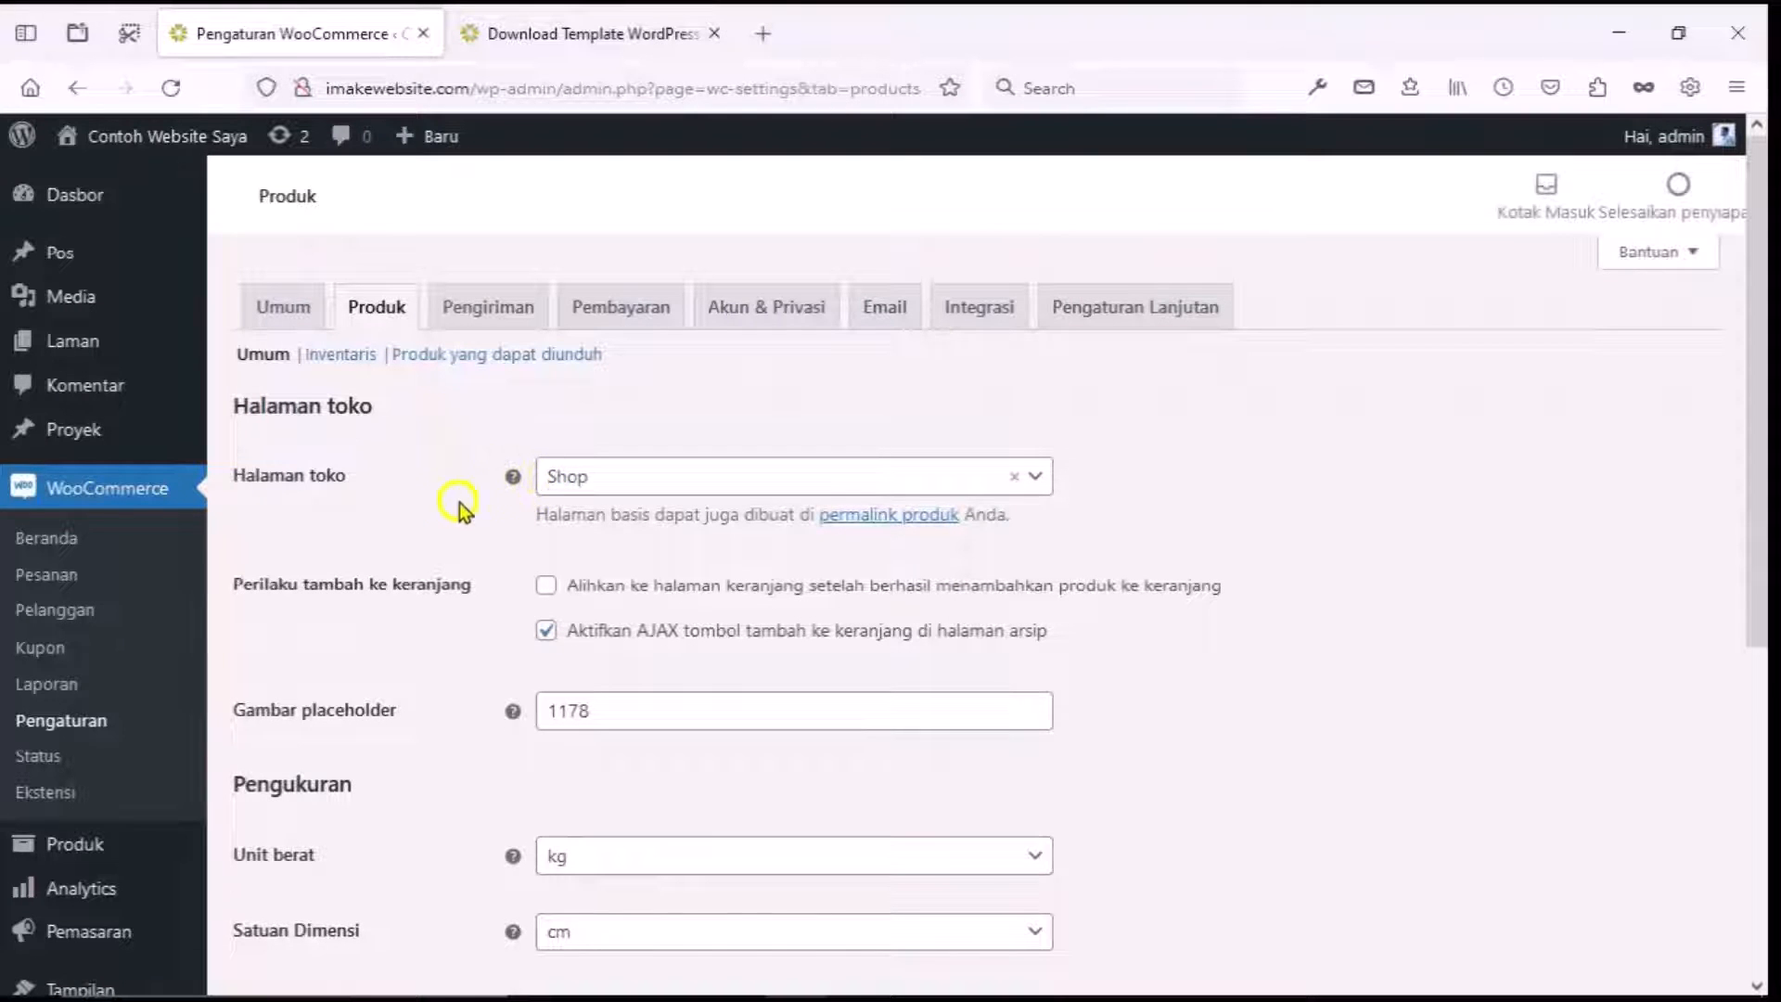
Review the Produk settings, then open the Pengiriman tab showing no shipping zones yet.
{"action": "scroll", "coordinate": [427, 492], "scroll_direction": "down", "scroll_amount": 3}
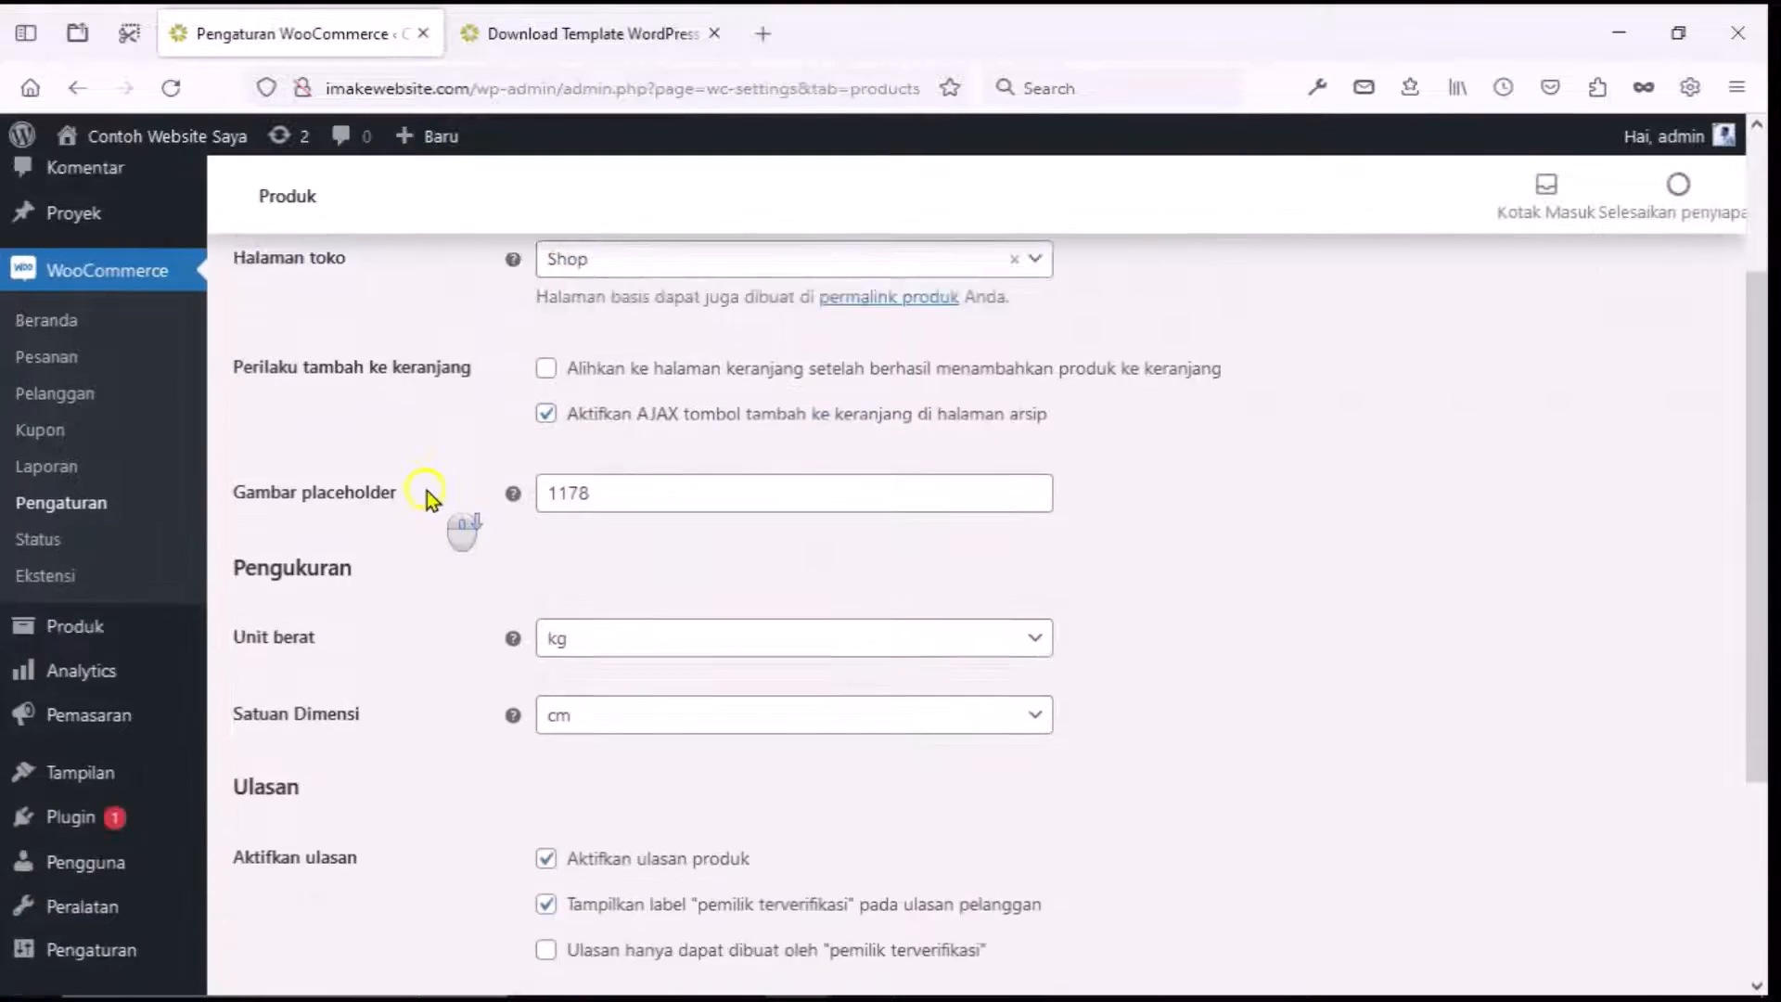
{"action": "scroll", "coordinate": [456, 598], "scroll_direction": "down", "scroll_amount": 2}
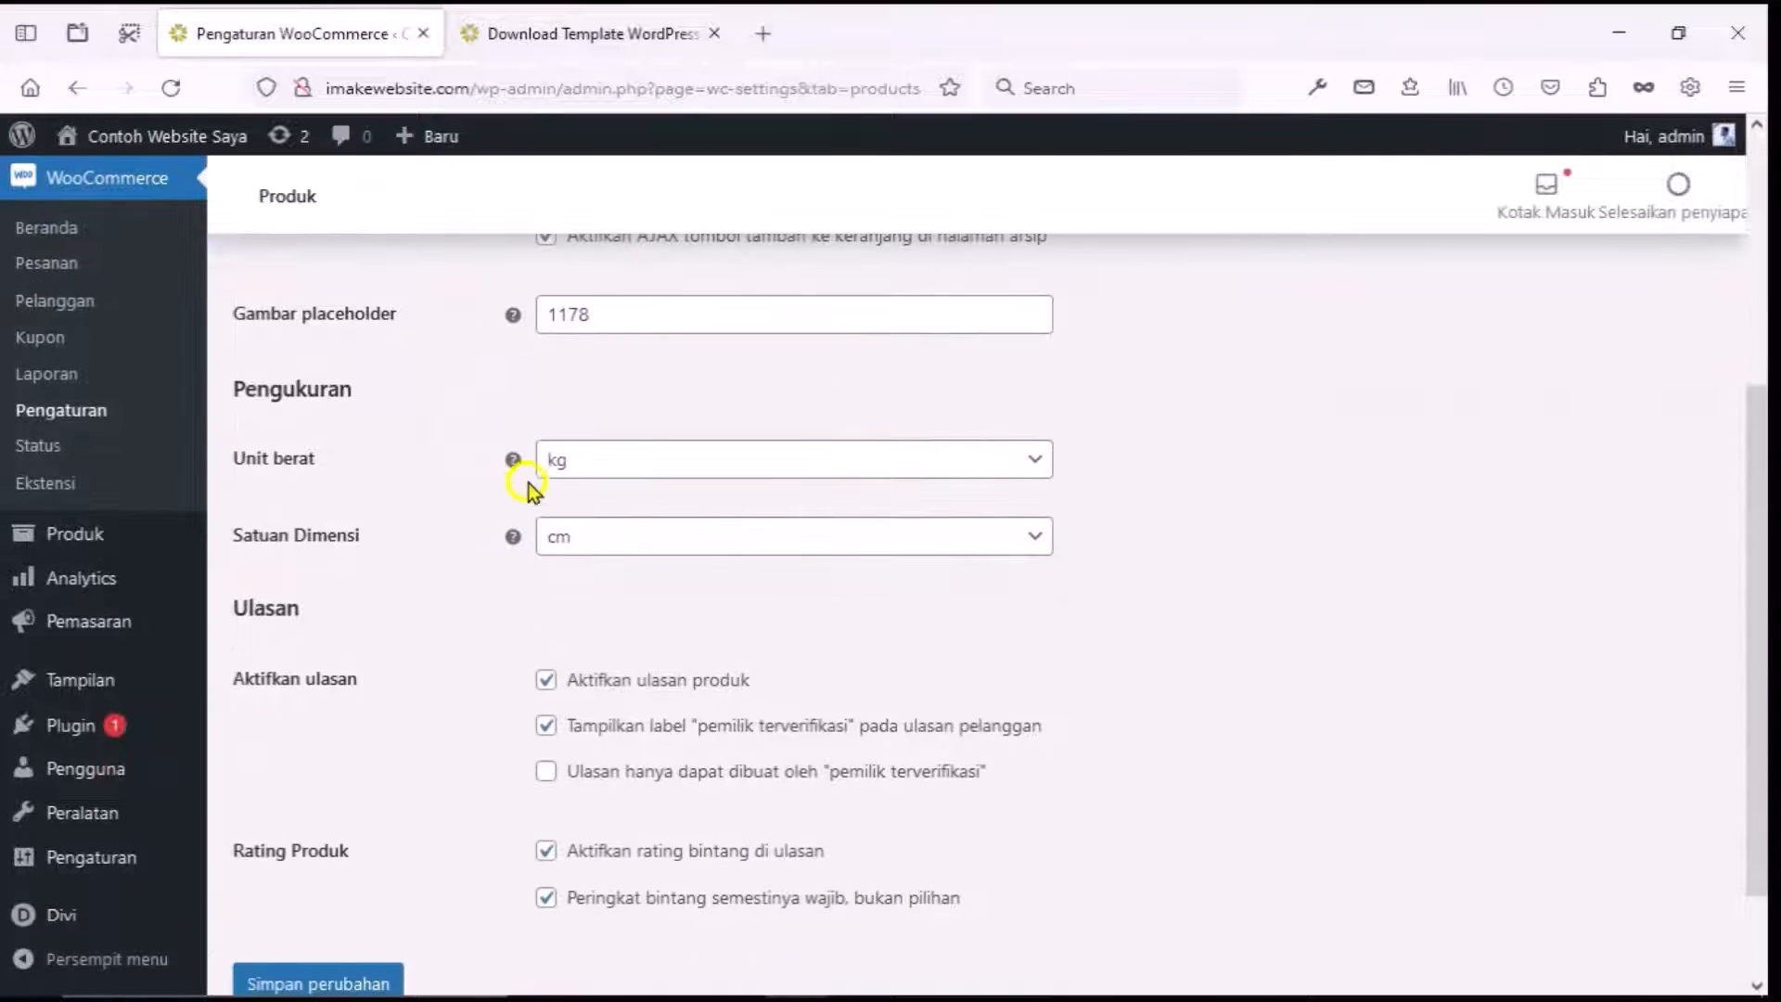
{"action": "scroll", "coordinate": [478, 554], "scroll_direction": "down", "scroll_amount": 1}
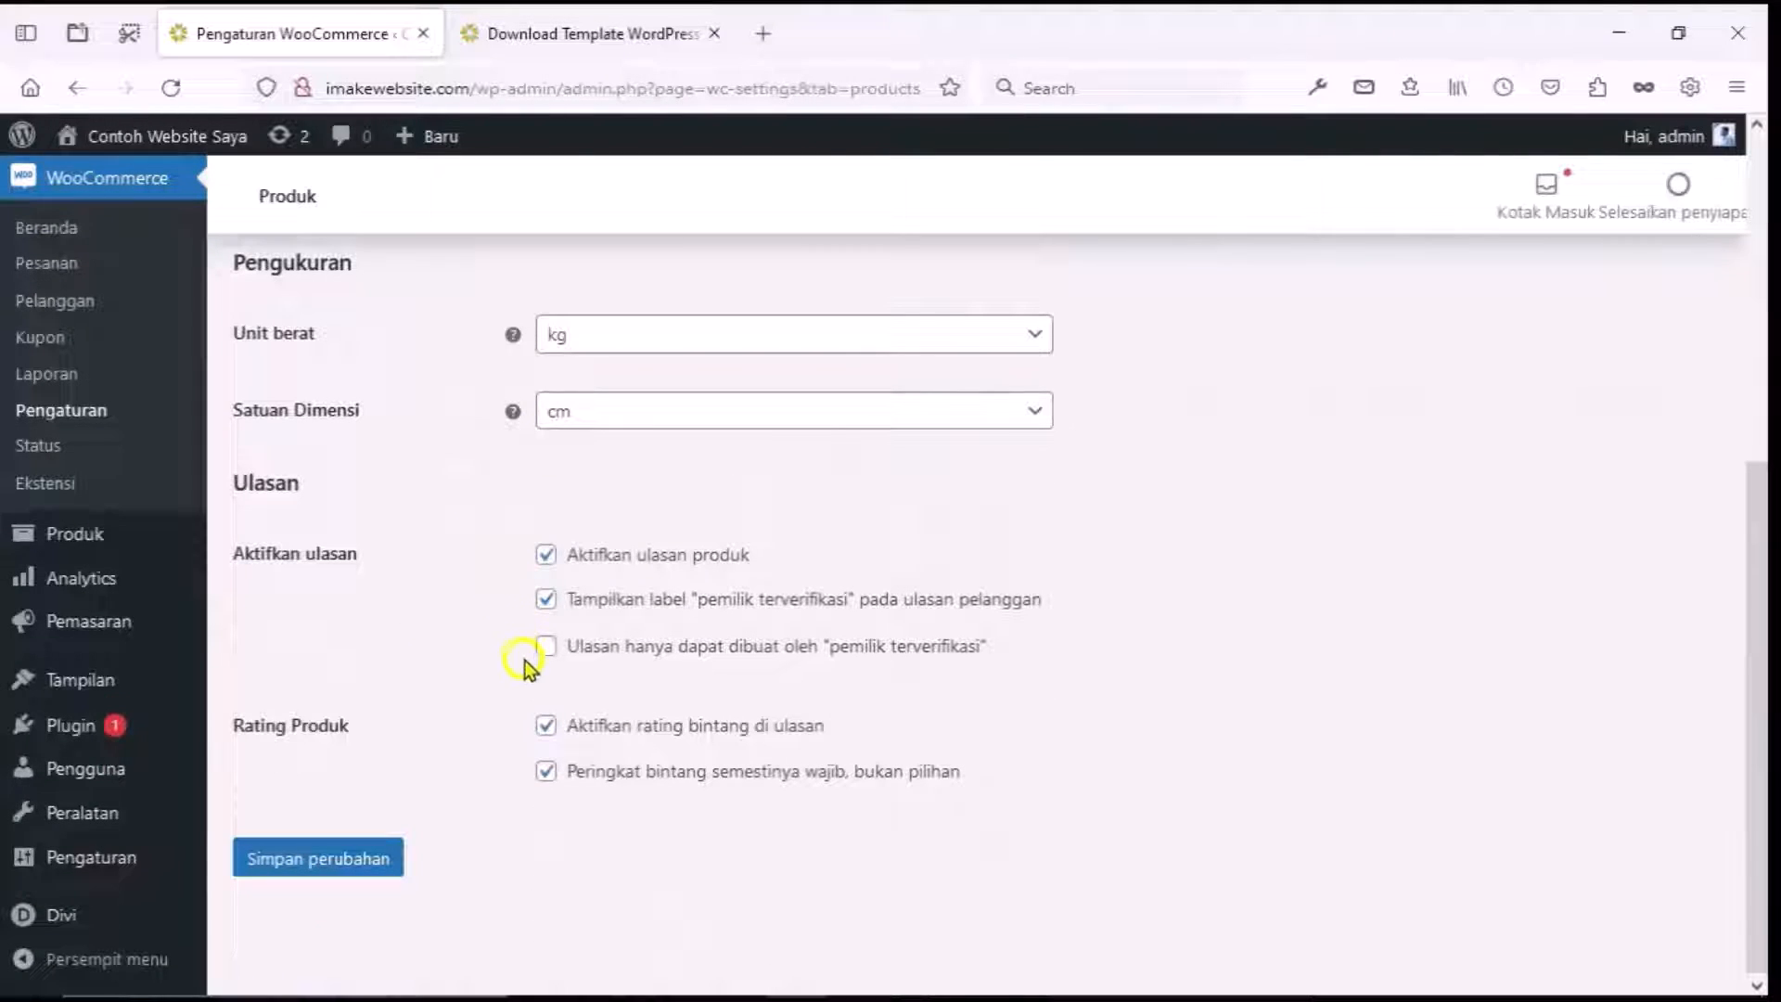
{"action": "scroll", "coordinate": [499, 670], "scroll_direction": "down", "scroll_amount": 1}
{"action": "scroll", "coordinate": [497, 664], "scroll_direction": "up", "scroll_amount": 5}
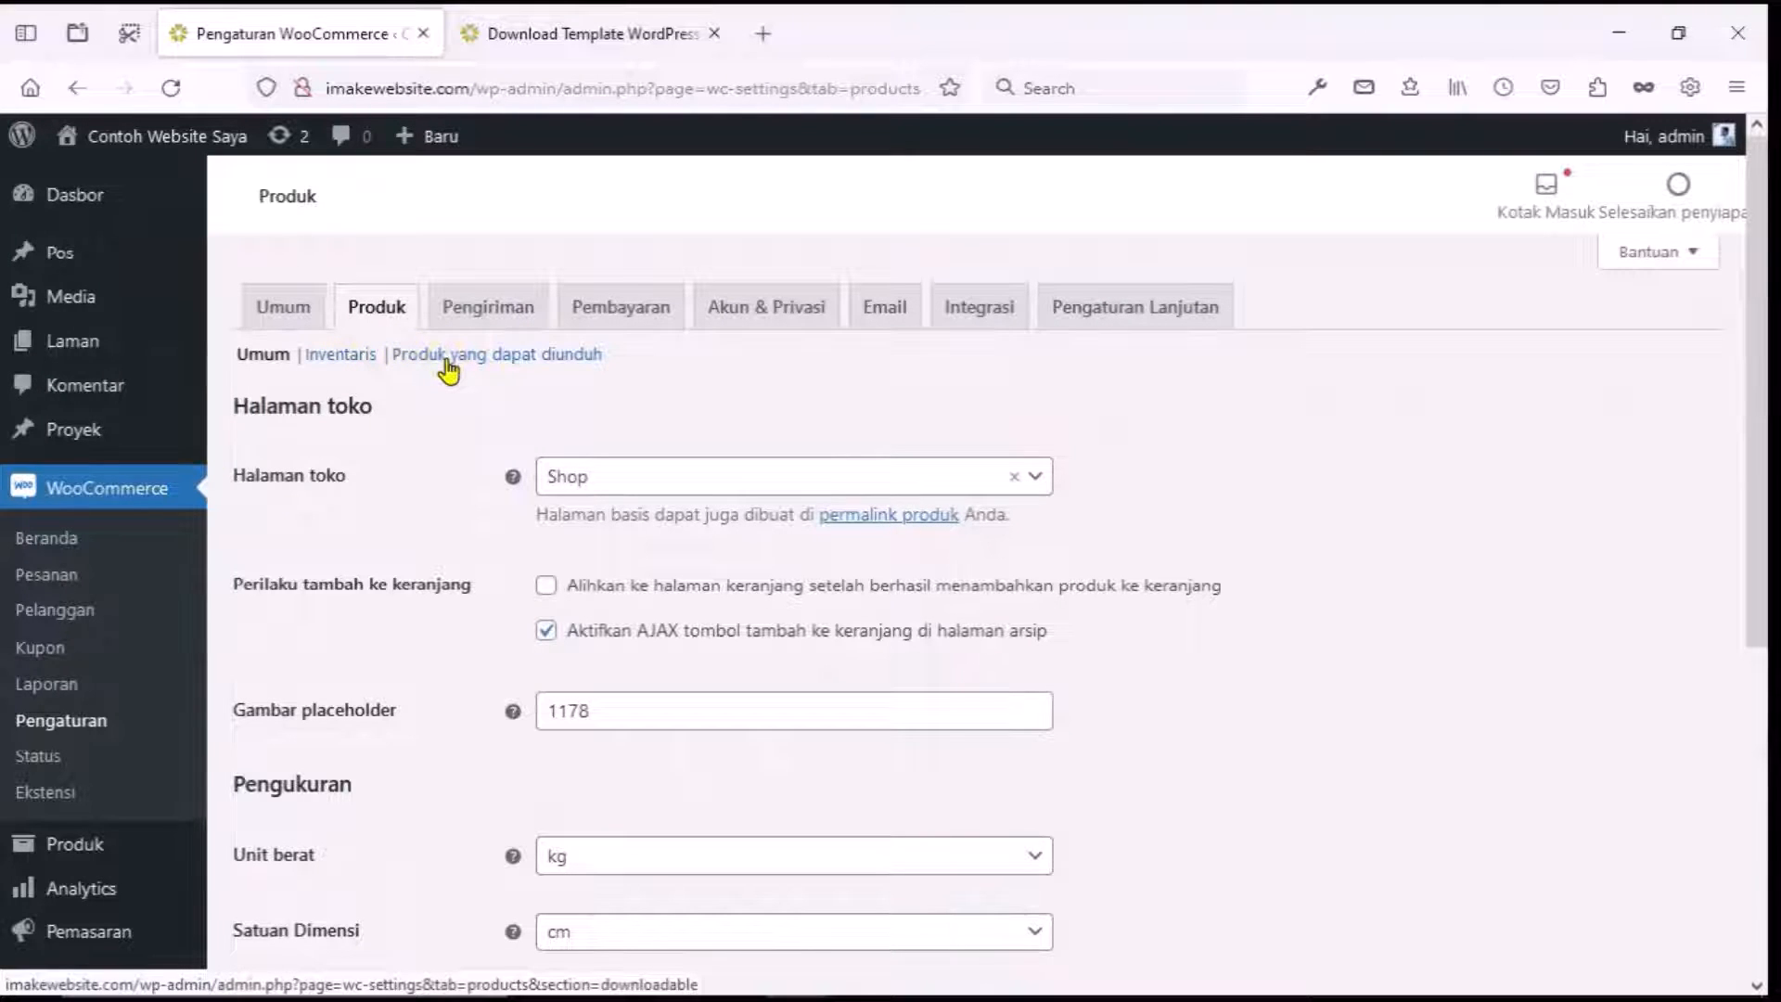
{"action": "left_click", "coordinate": [504, 306]}
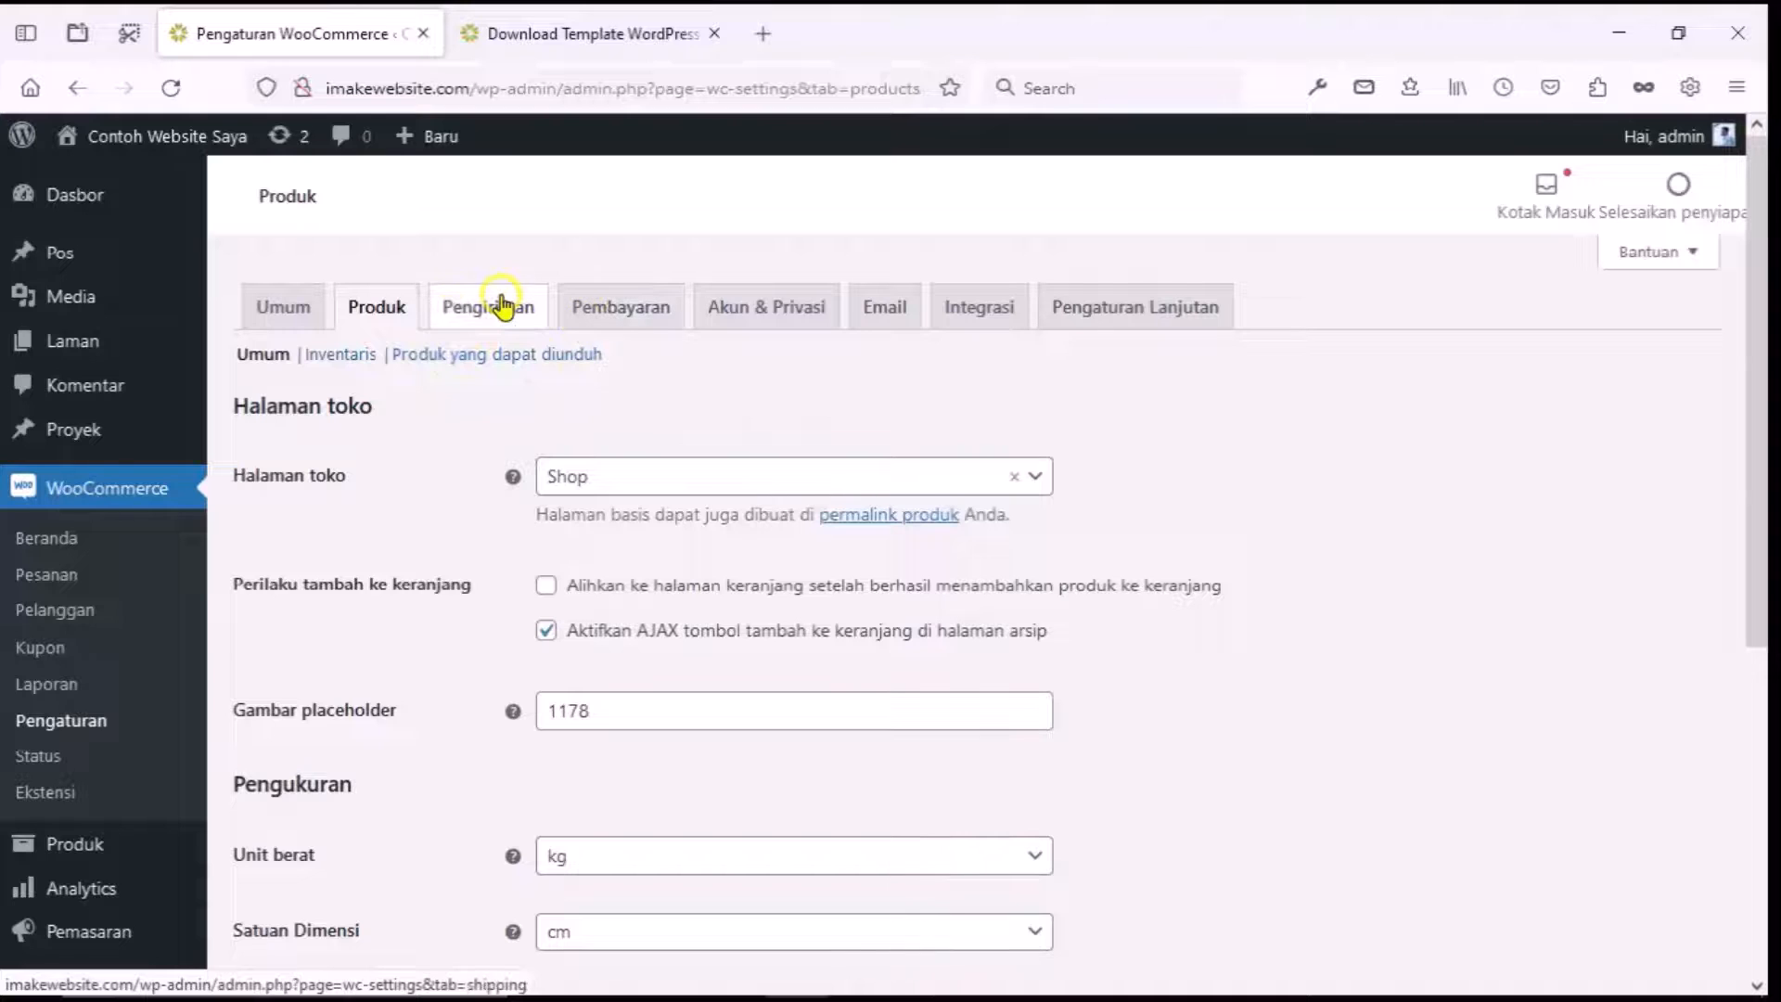
{"action": "left_click", "coordinate": [504, 306]}
{"action": "left_click", "coordinate": [505, 306]}
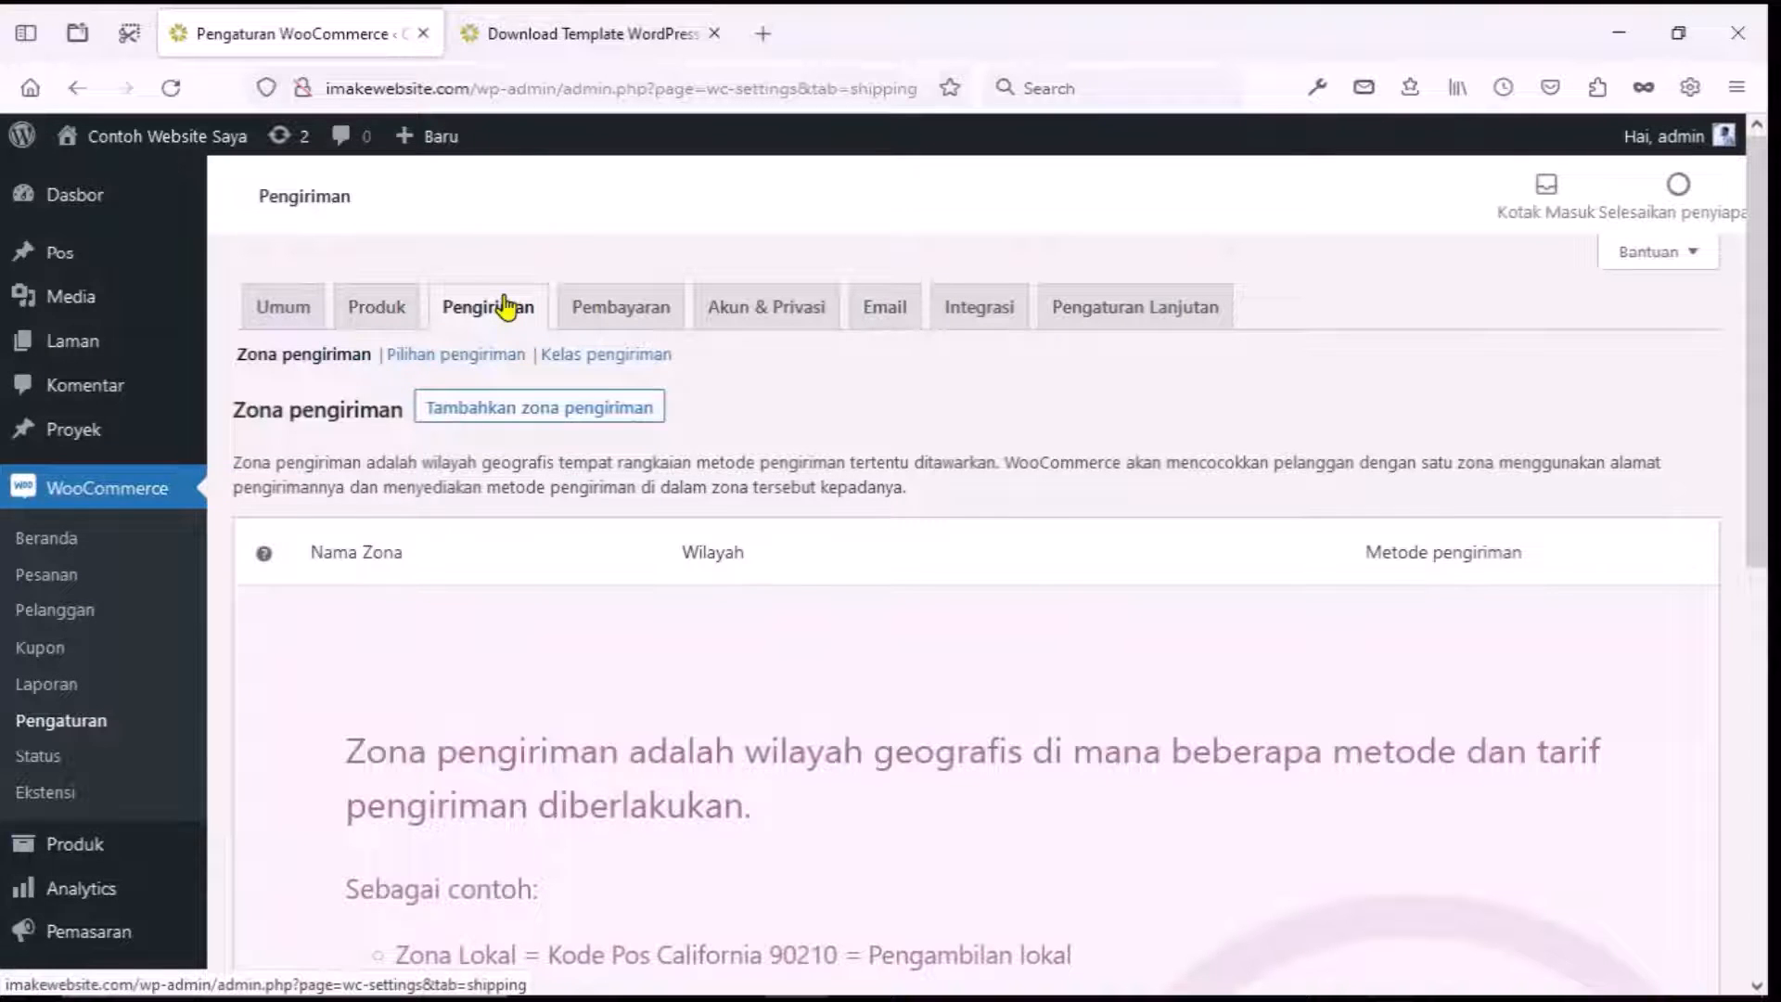
Enable Transfer Bank Langsung and set its instructions to 'Silahkan transfer ke rekening kami berikut ini'.
{"action": "left_click", "coordinate": [608, 310]}
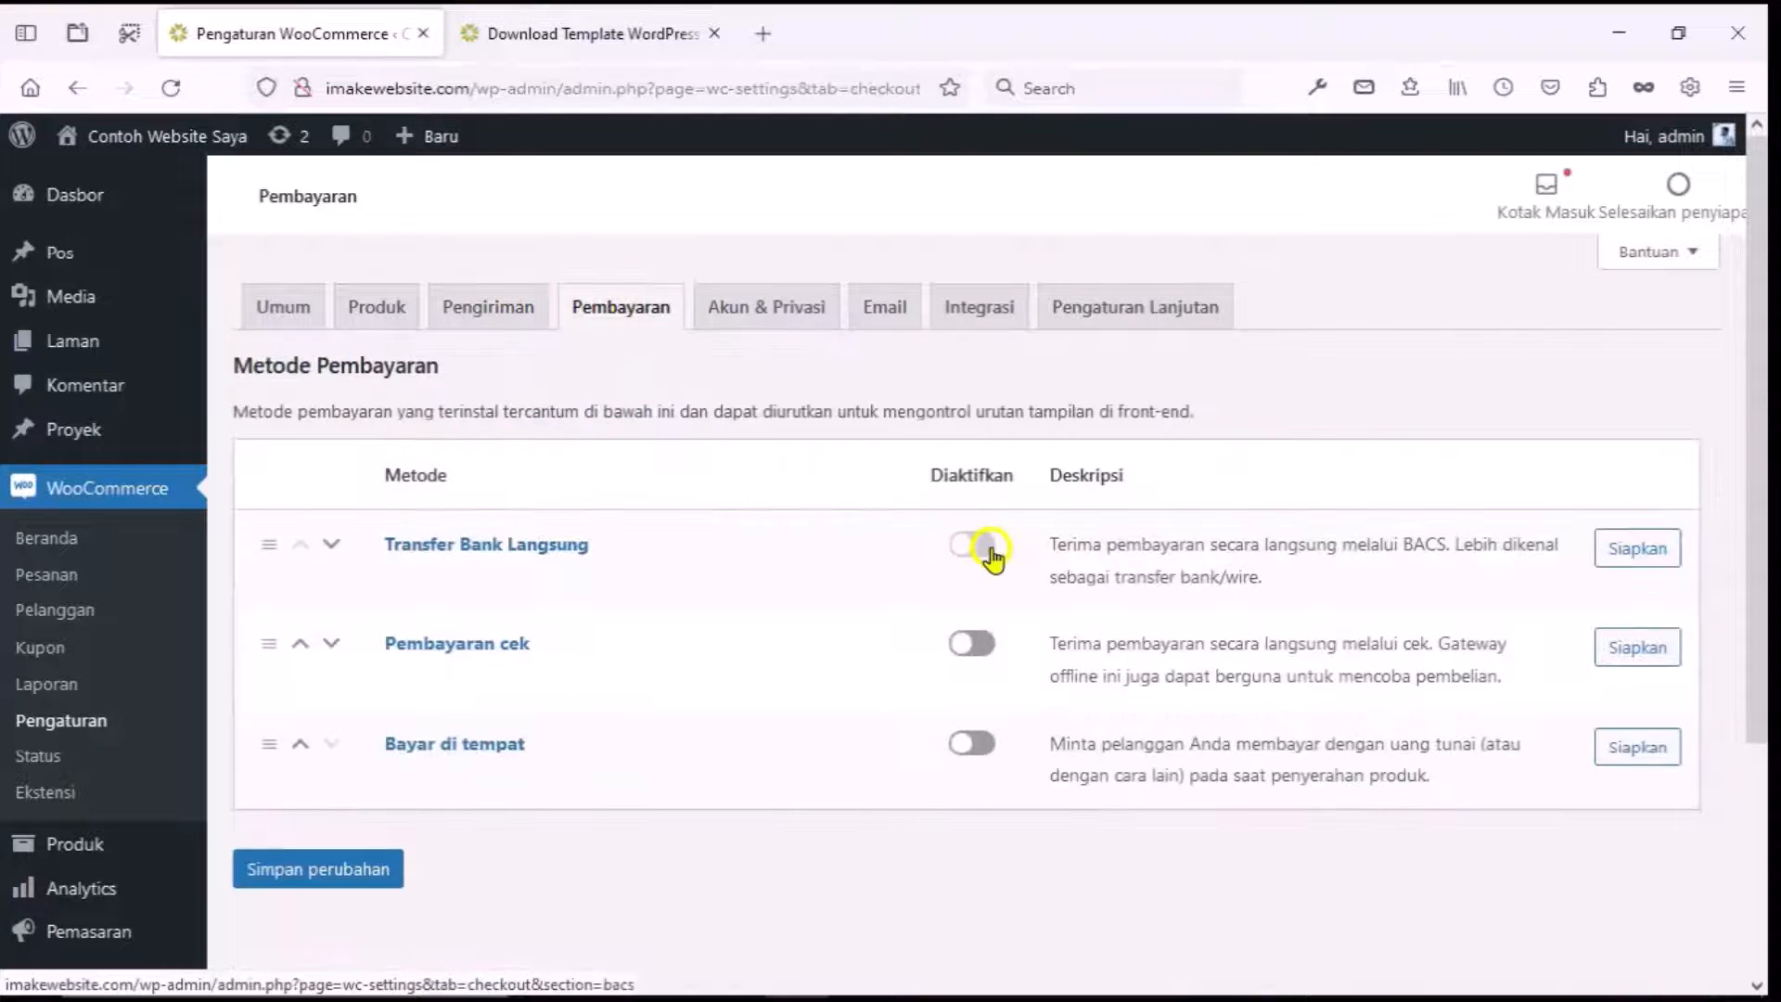
{"action": "left_click", "coordinate": [983, 545]}
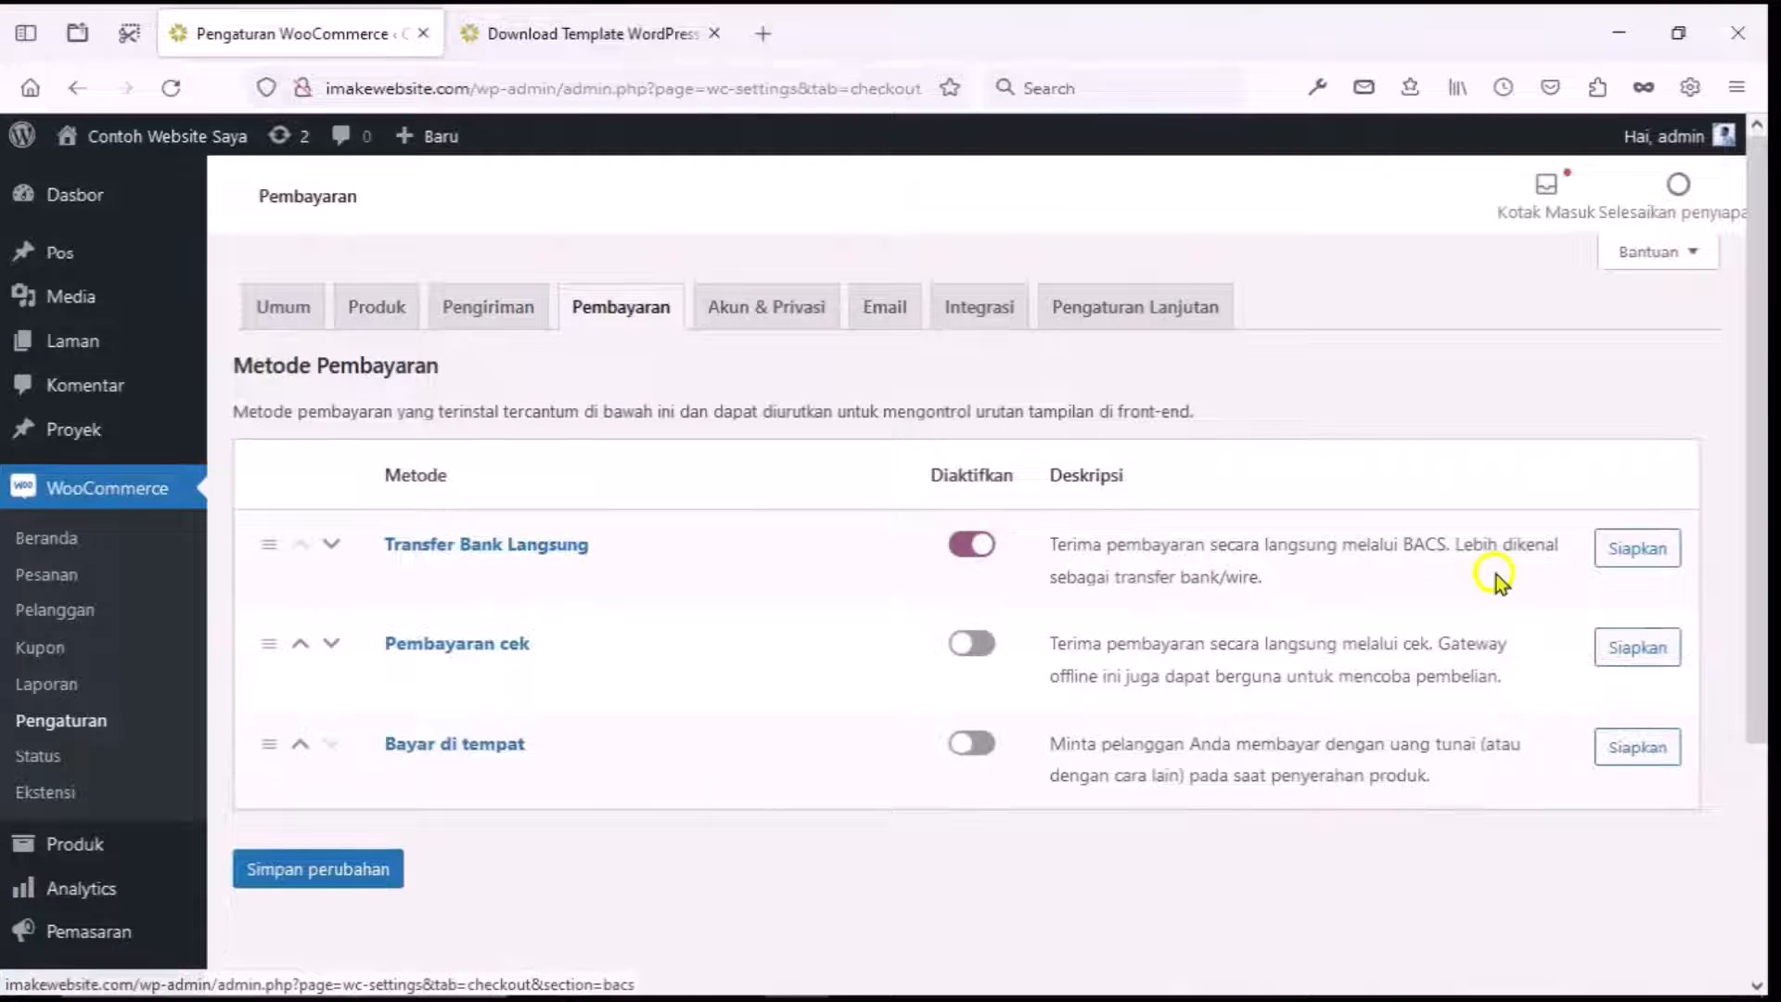
{"action": "left_click", "coordinate": [1638, 549]}
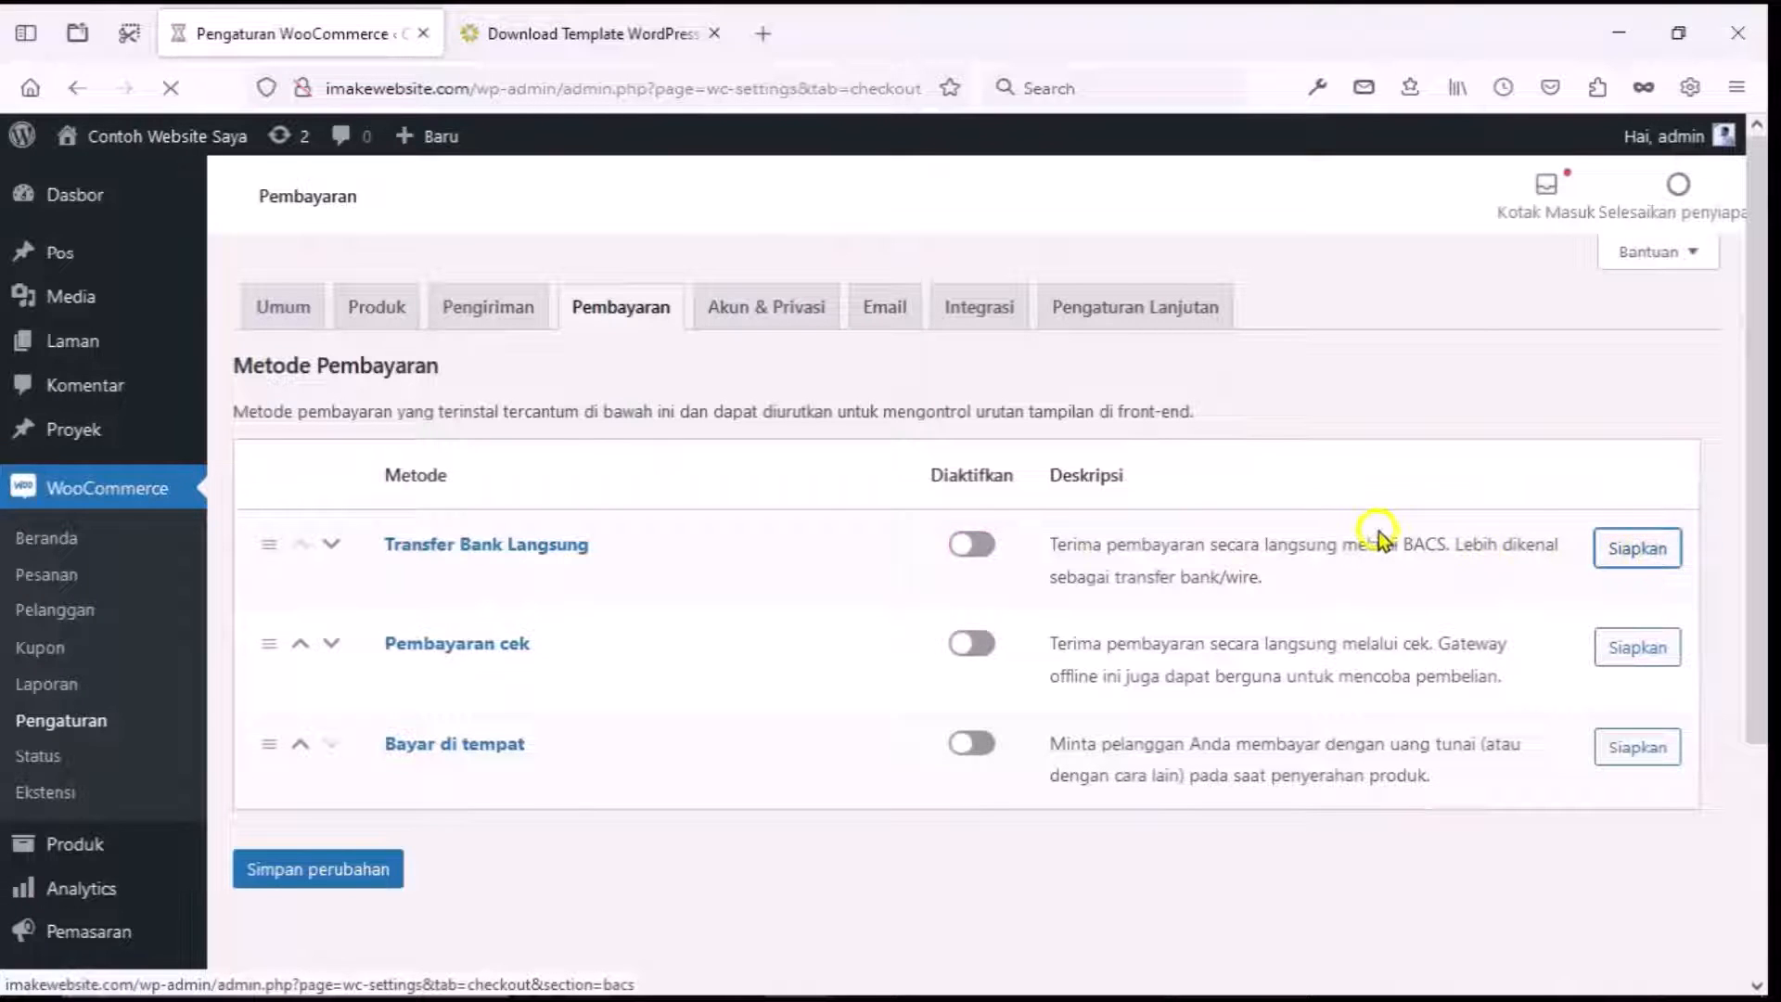
{"action": "scroll", "coordinate": [1307, 533], "scroll_direction": "down", "scroll_amount": 2}
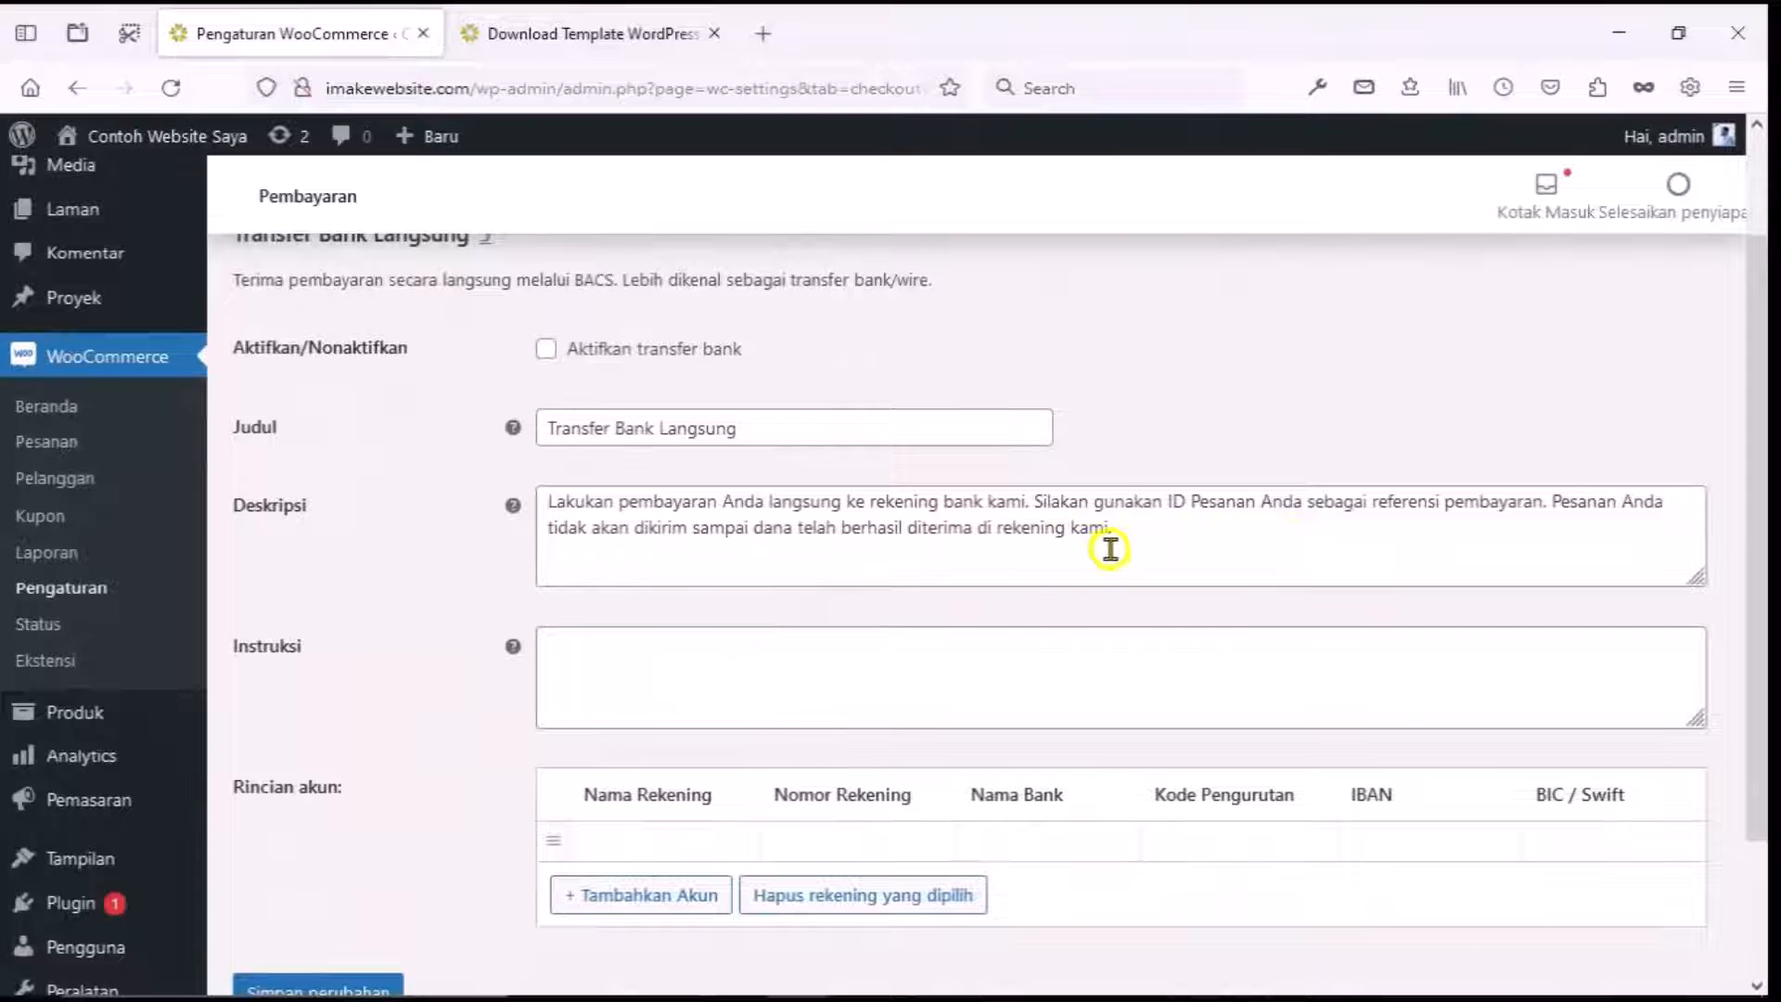
{"action": "left_click_drag", "start_coordinate": [1132, 544], "coordinate": [514, 506]}
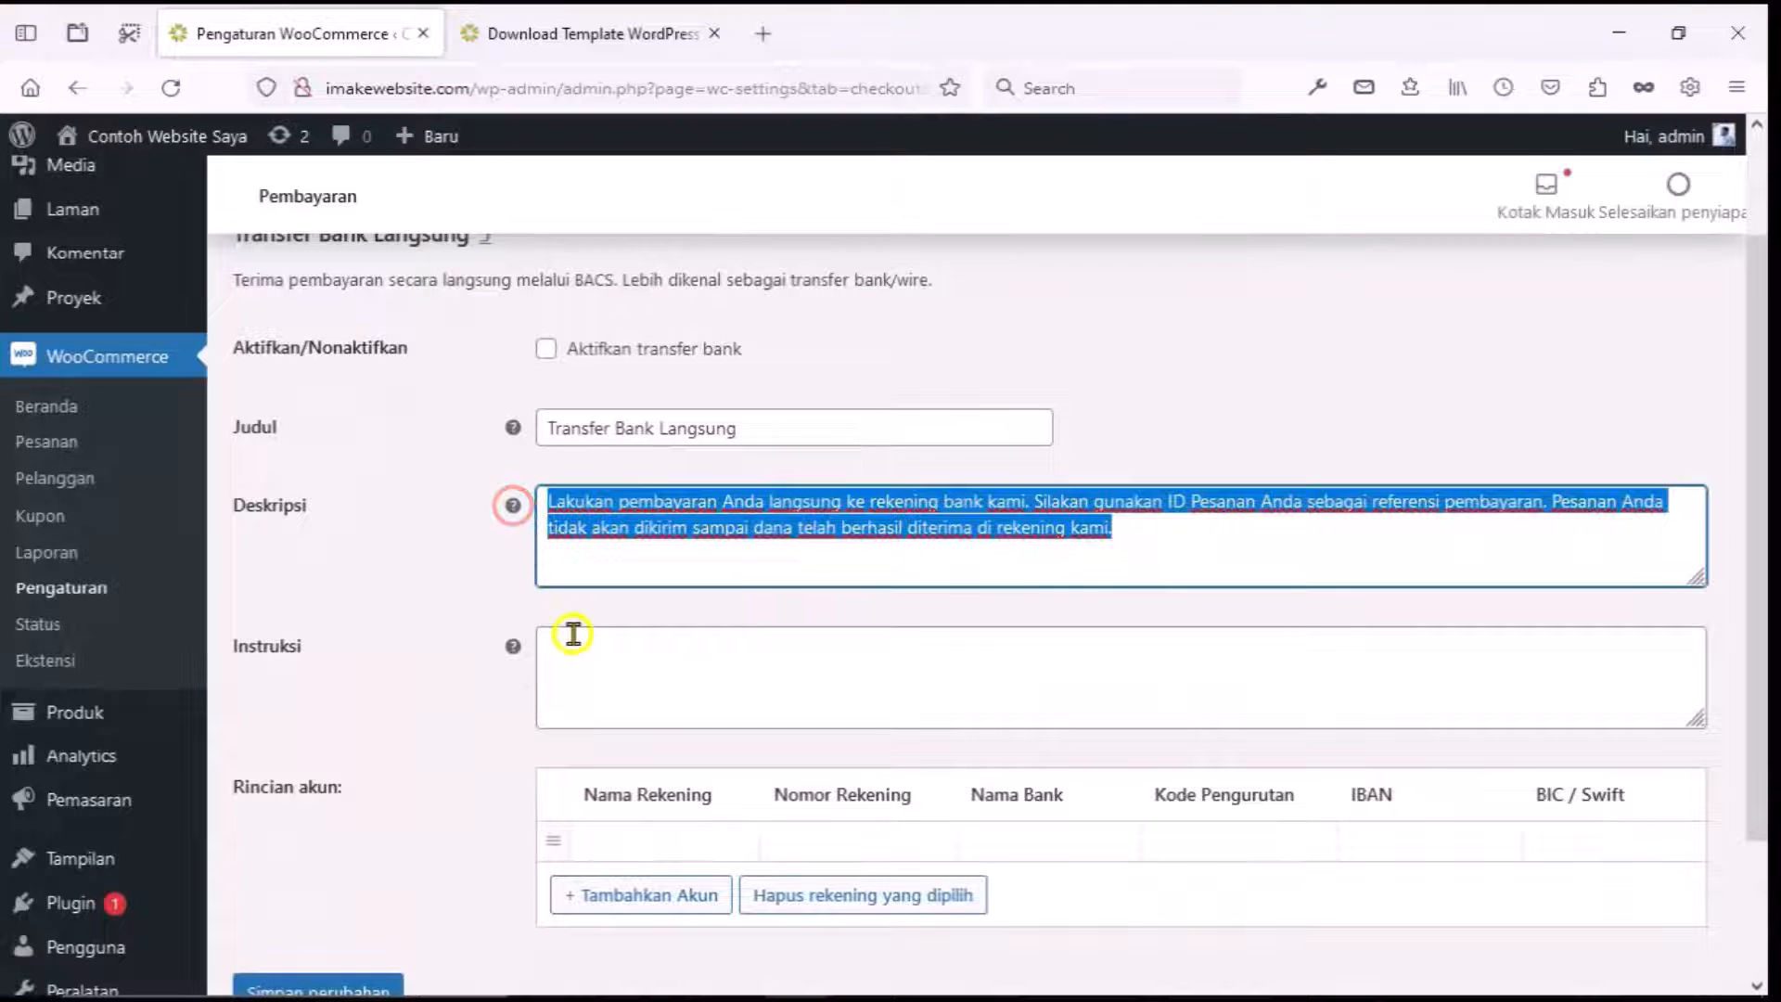
{"action": "left_click", "coordinate": [583, 663]}
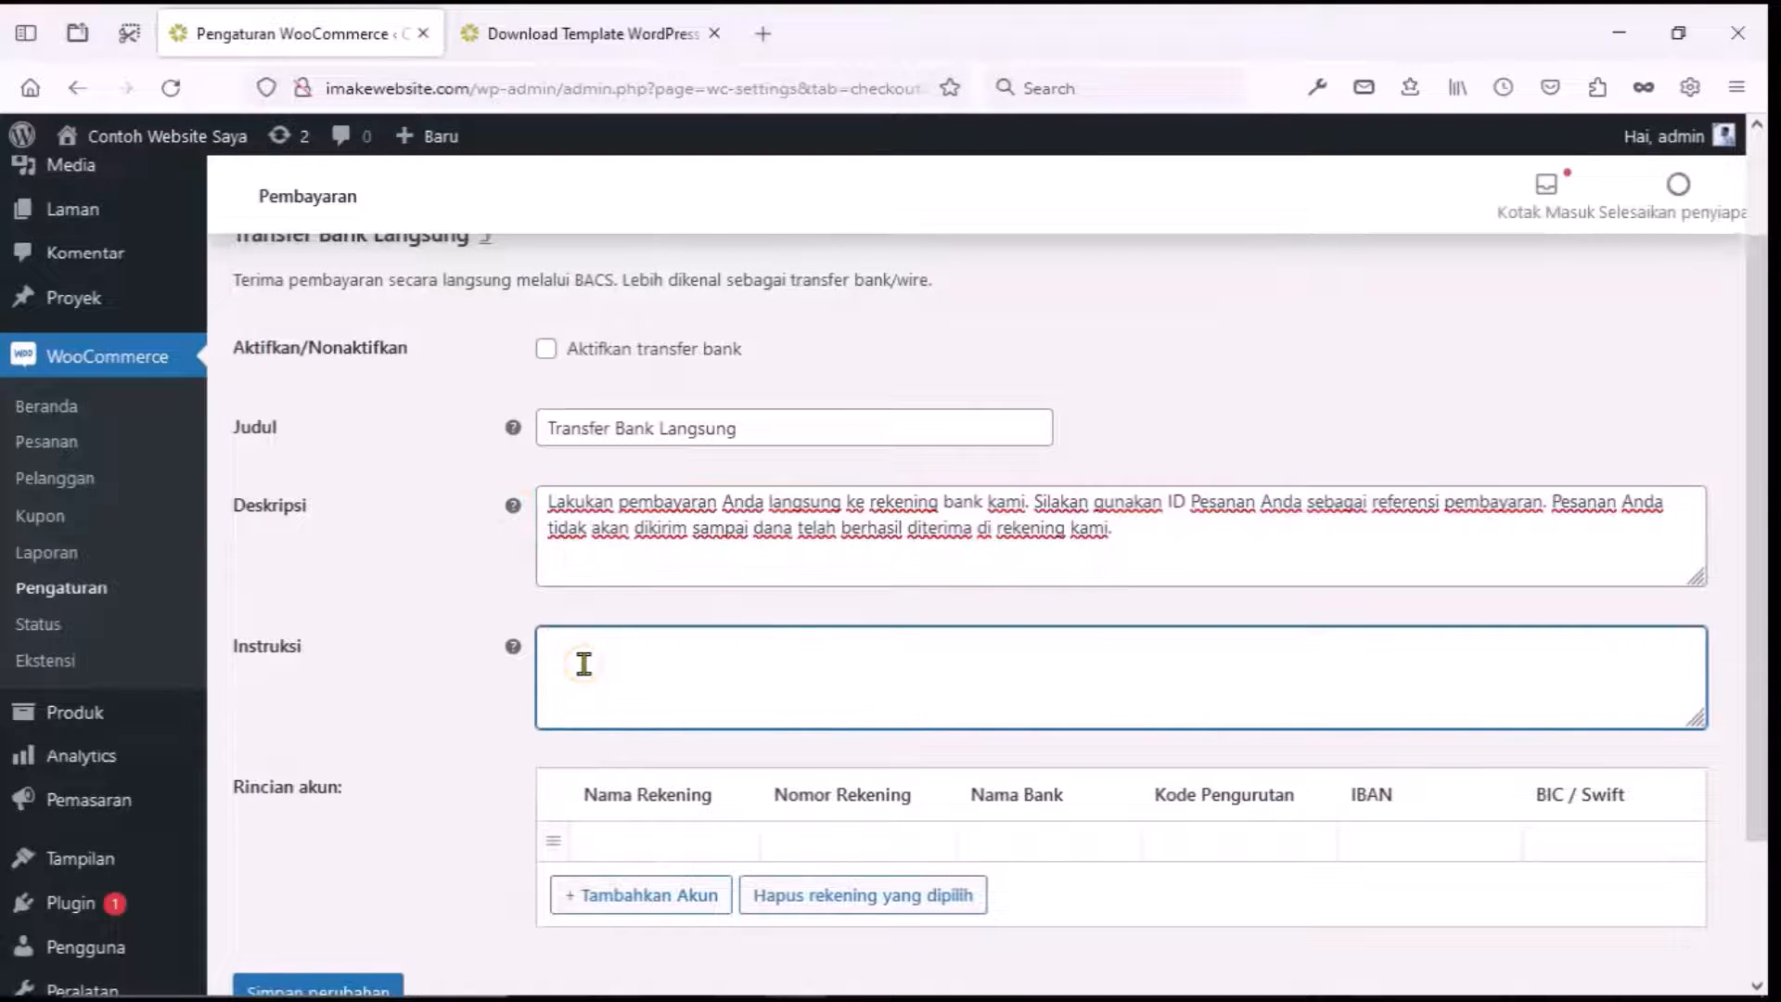
{"action": "type", "text": "Silahkan transfer ke reken"}
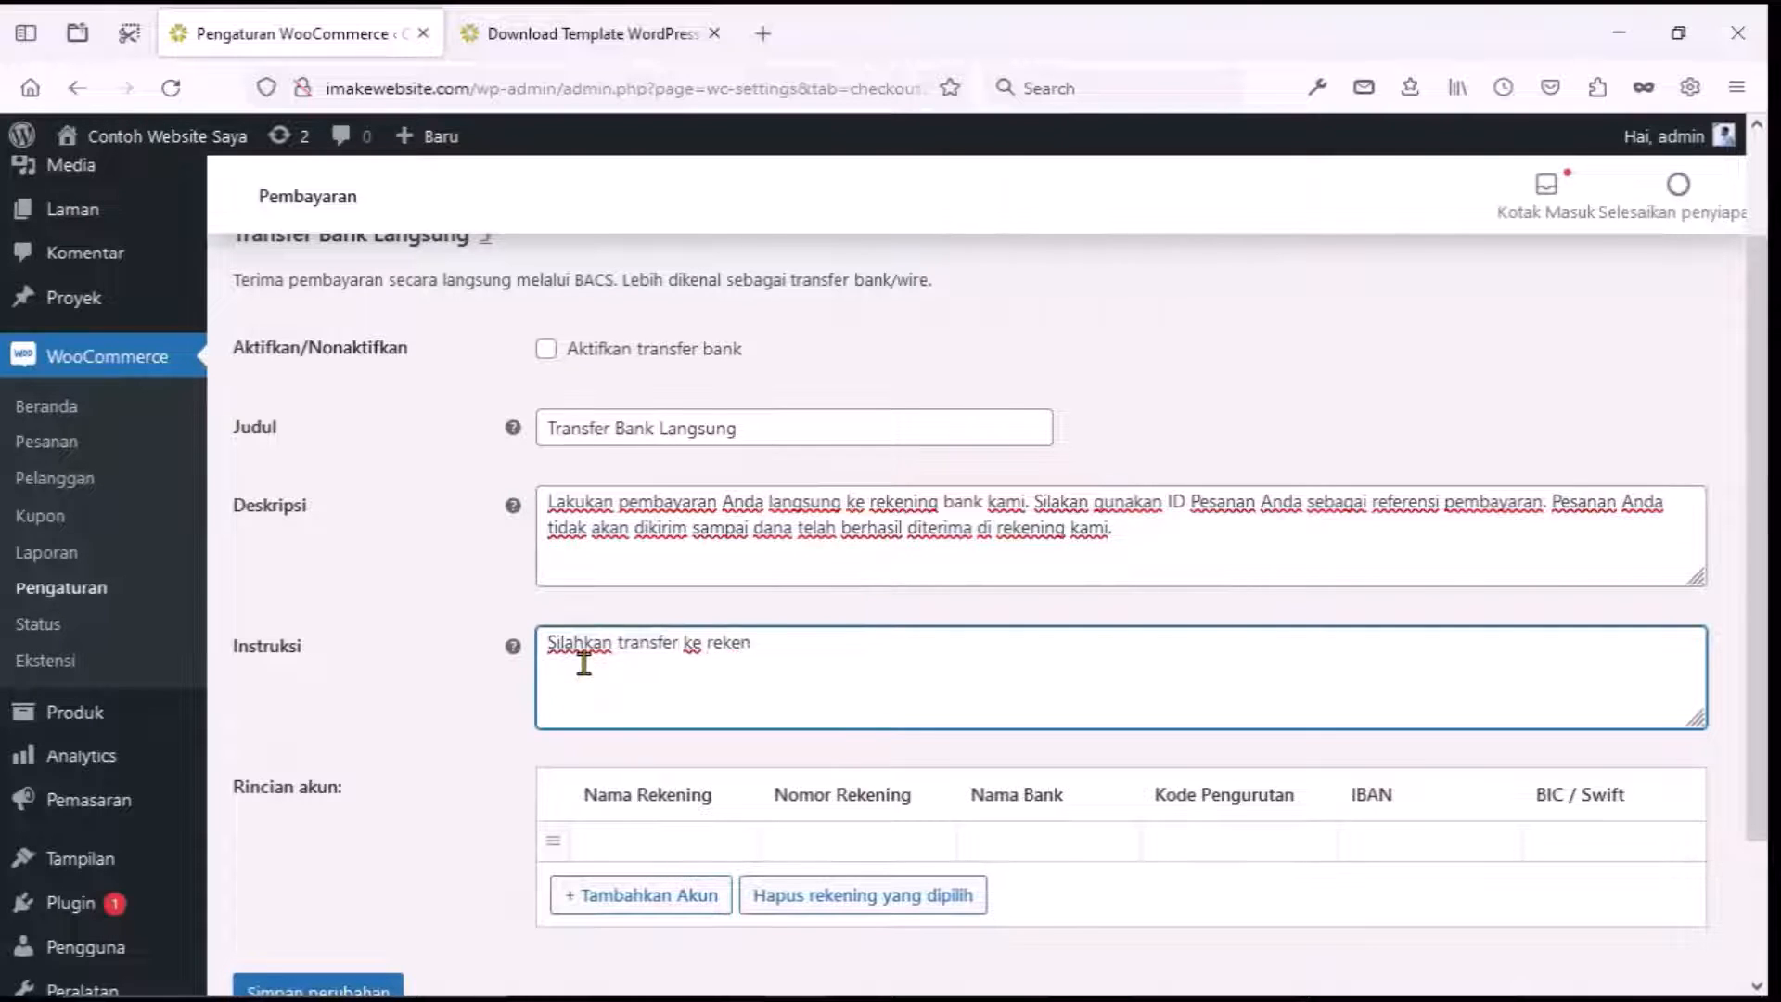
{"action": "type", "text": "ing kami ber"}
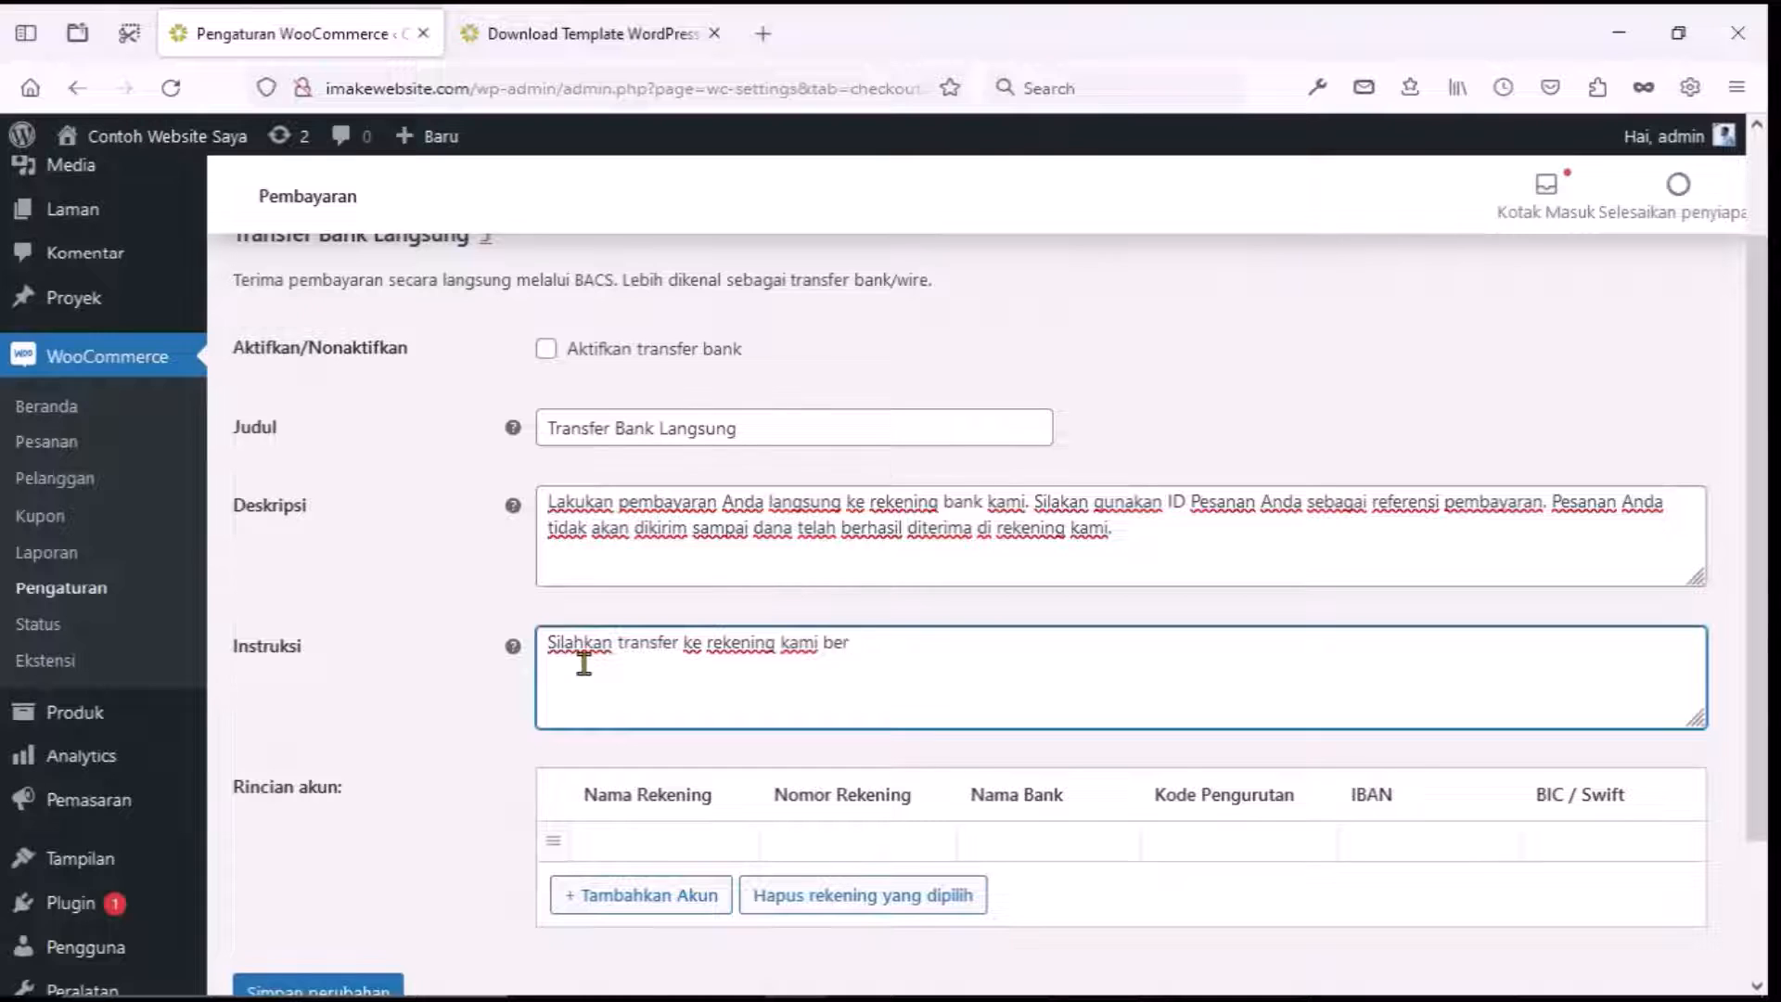
{"action": "type", "text": "ikut ini"}
Add the first bank account with the holder's name, account number and bank BCA.
{"action": "left_click", "coordinate": [610, 848]}
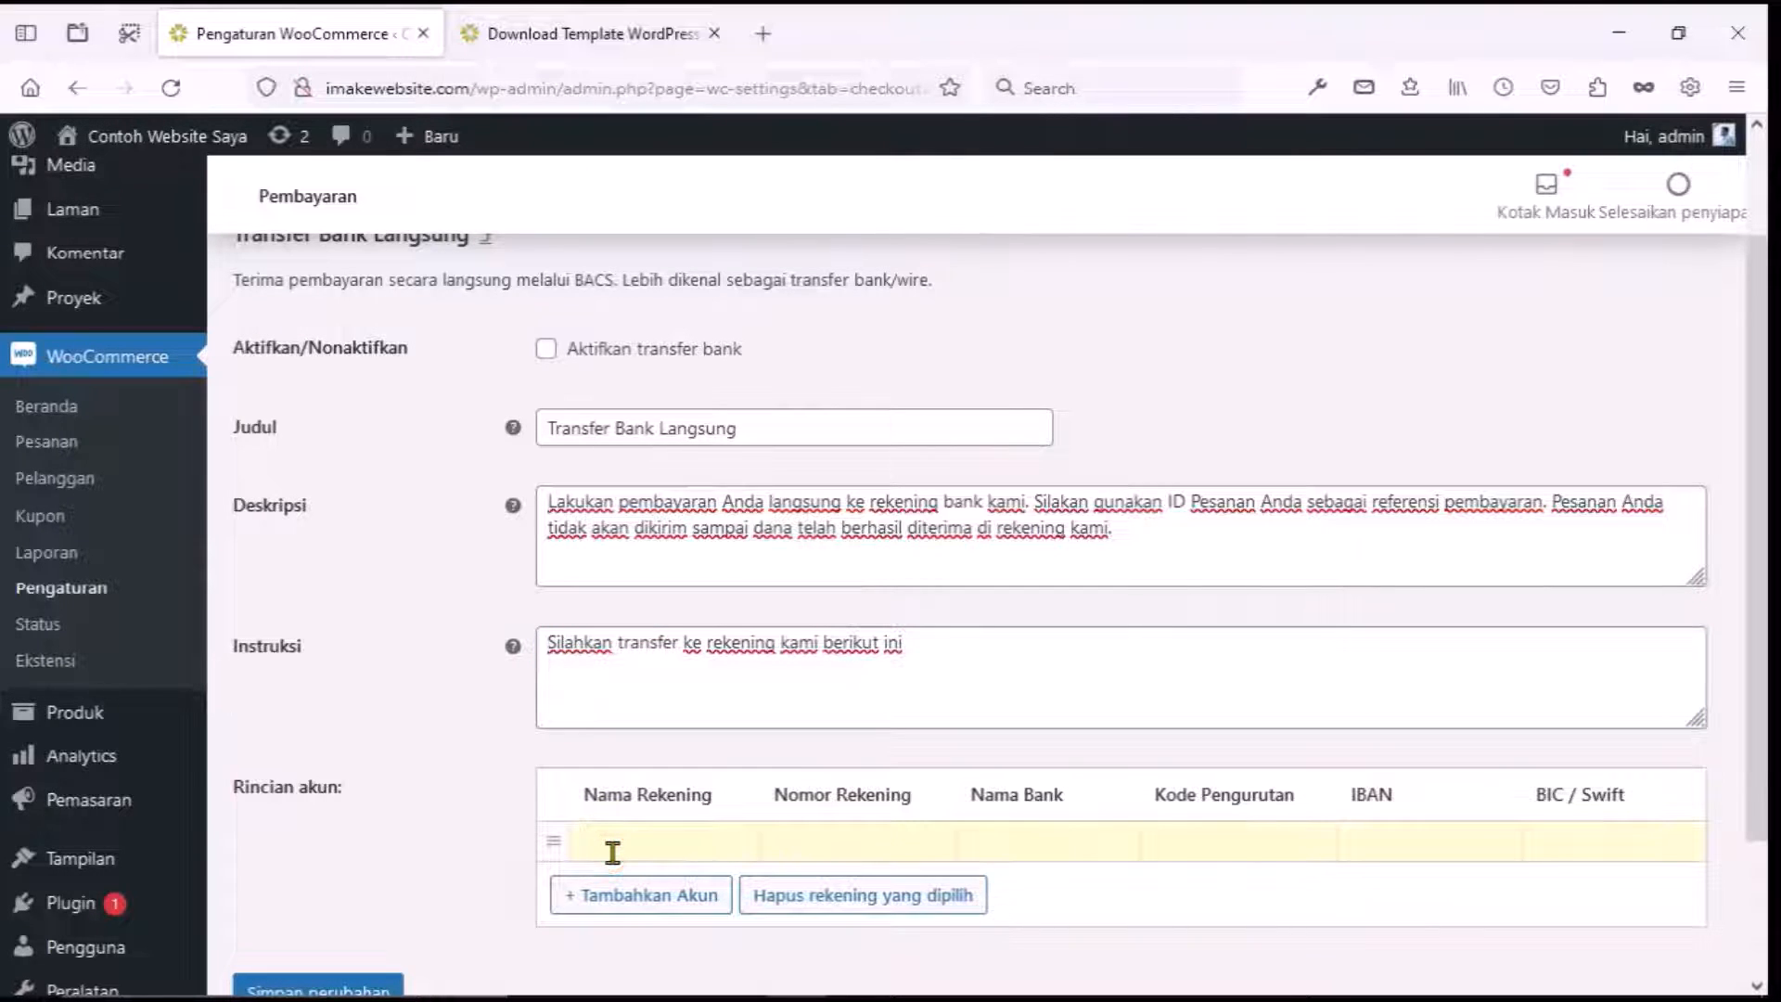
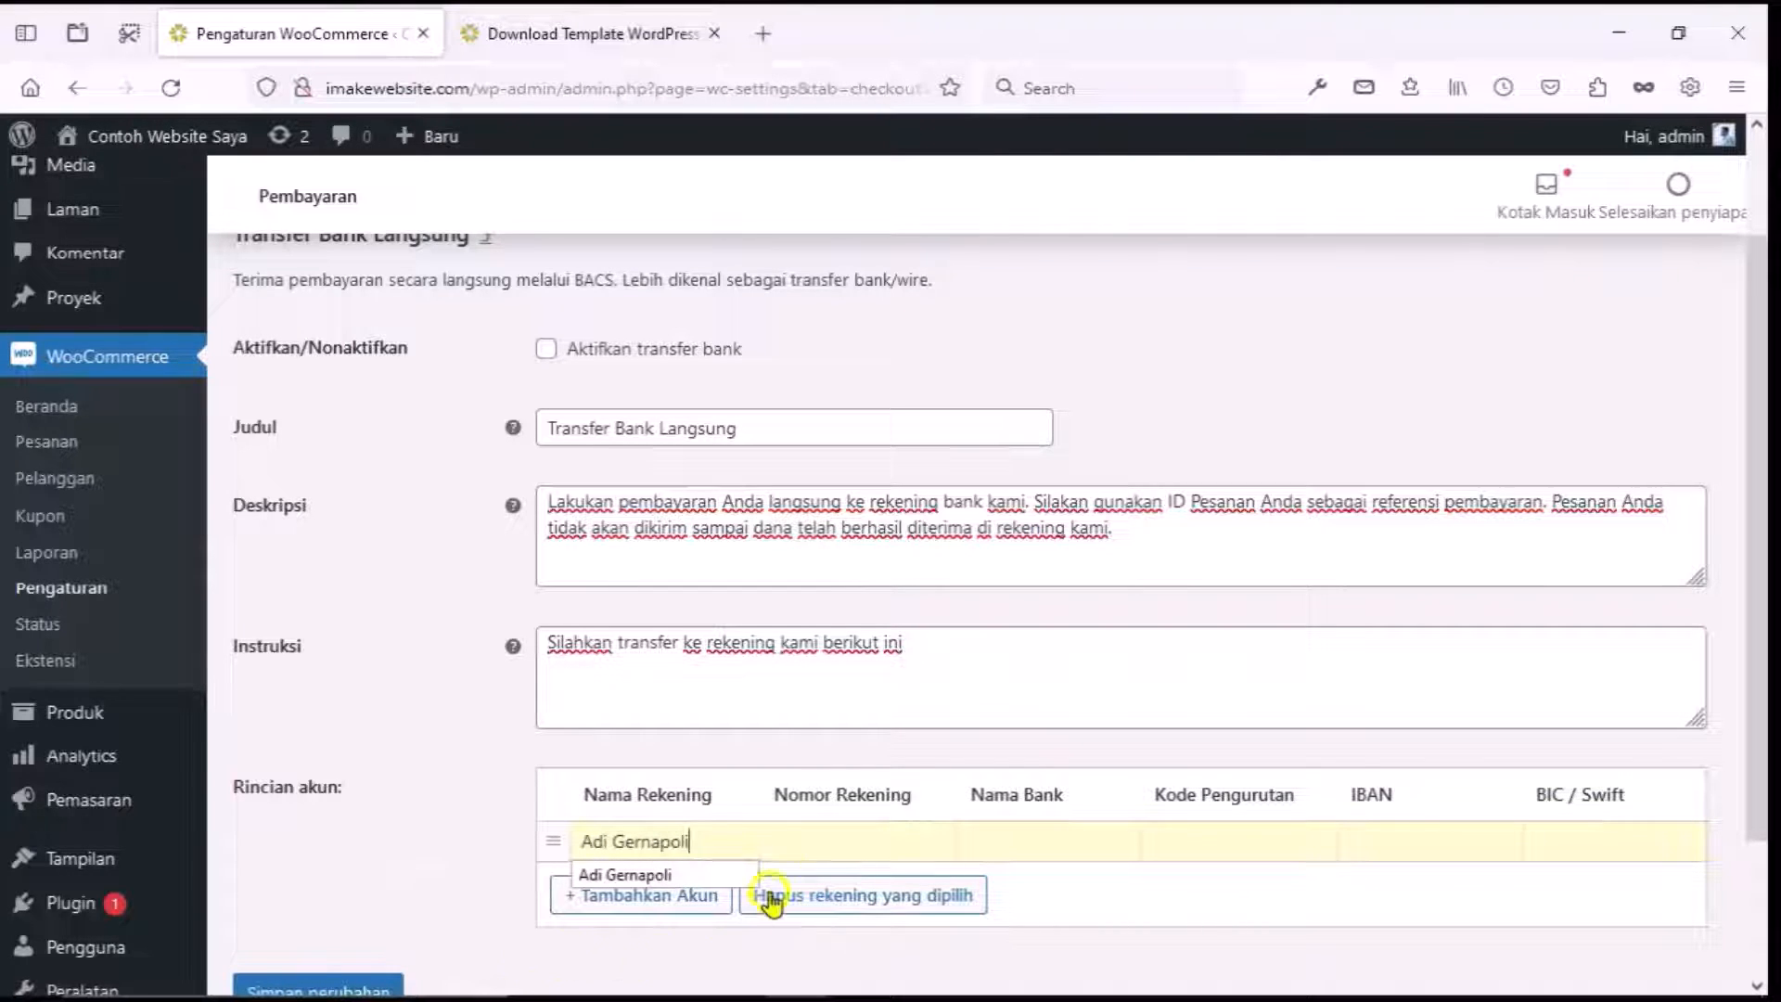
{"action": "left_click", "coordinate": [795, 838]}
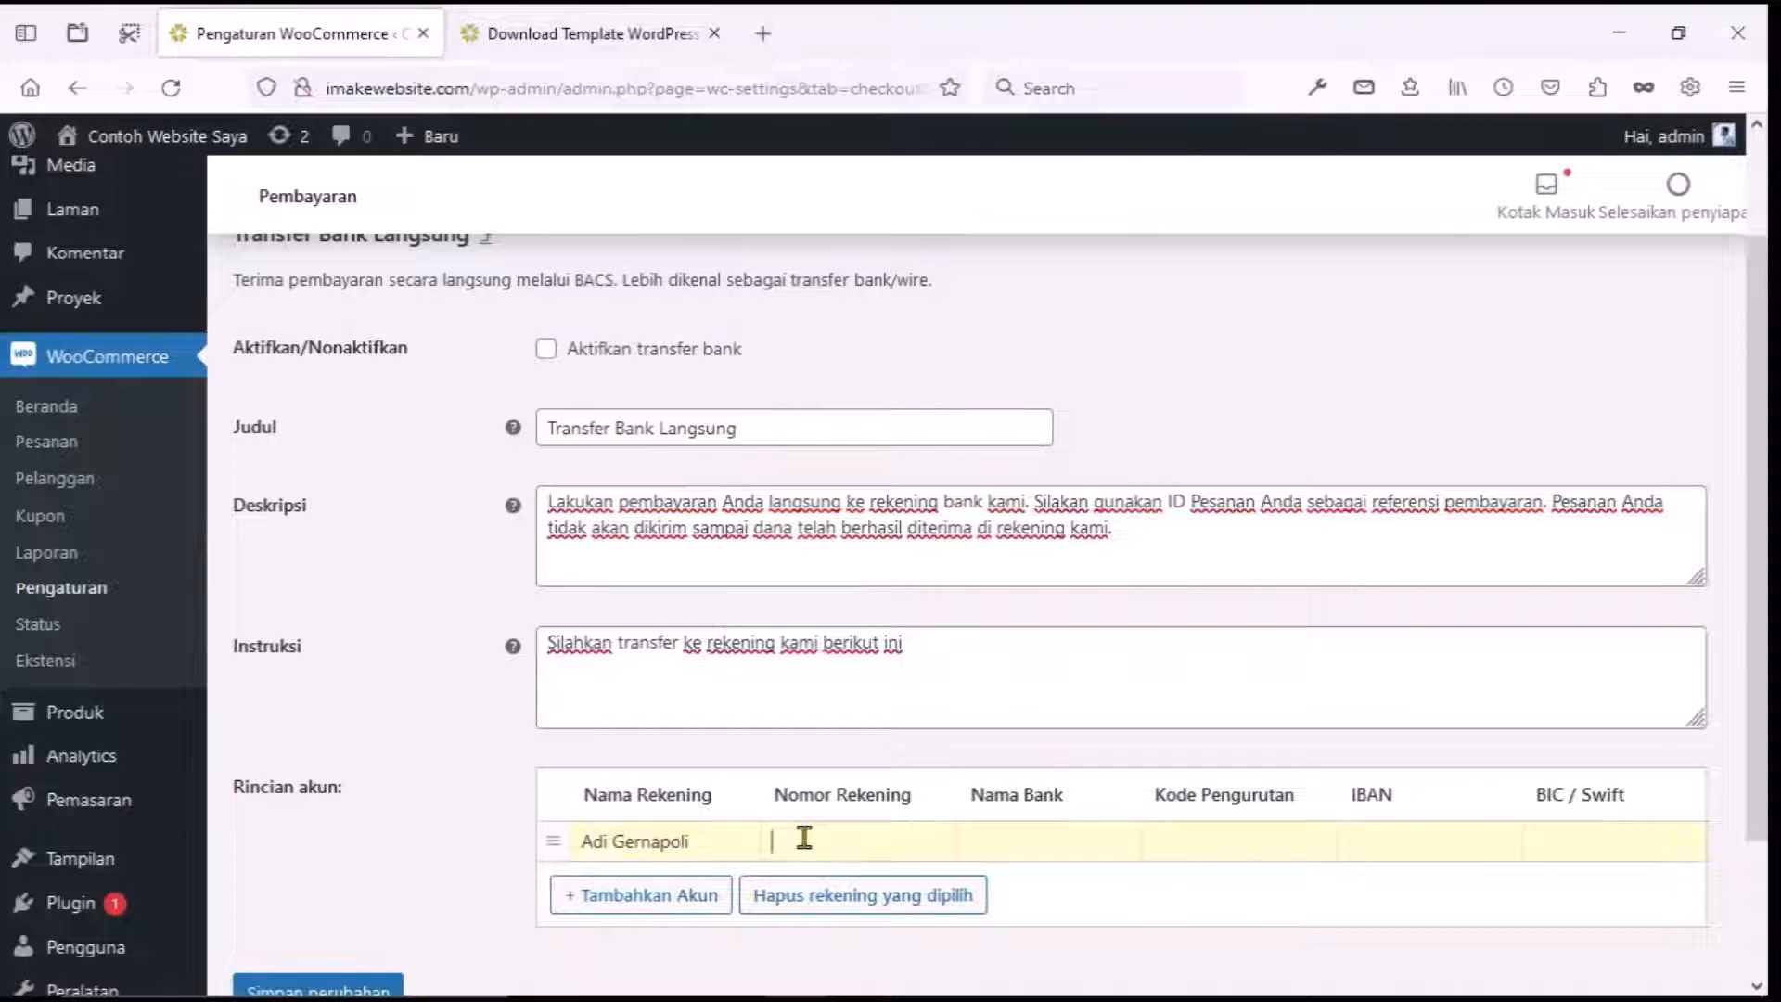
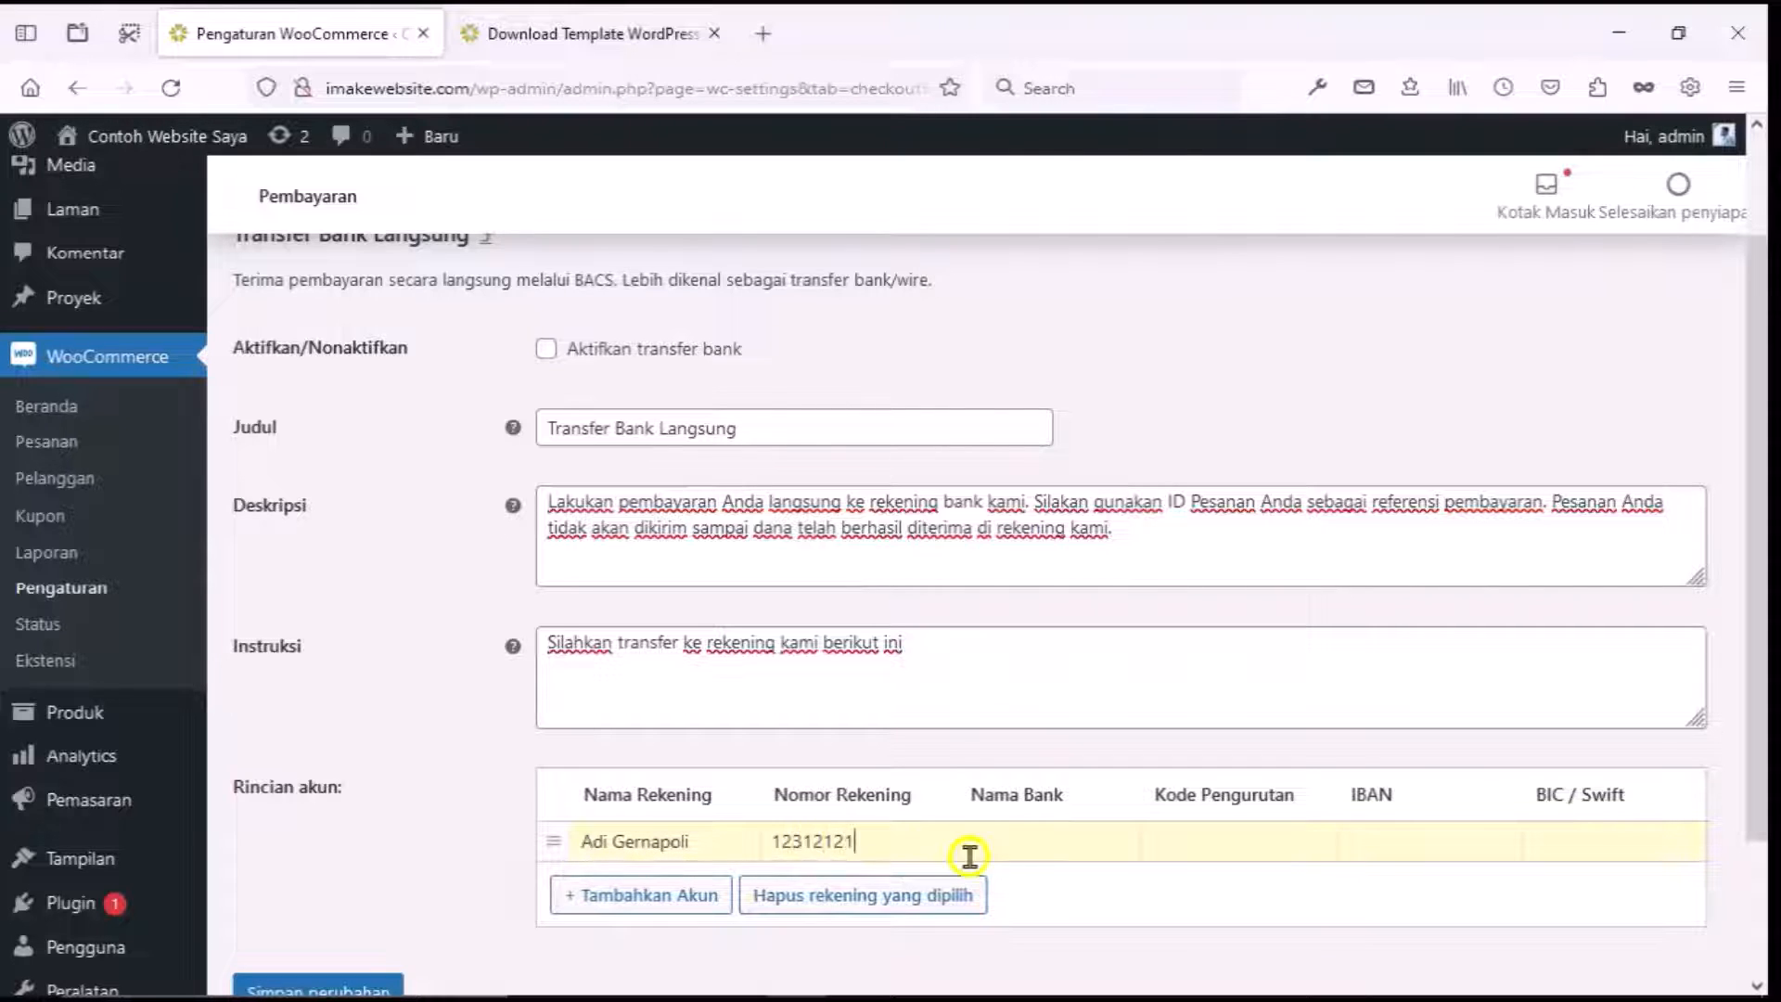
{"action": "left_click", "coordinate": [1030, 847]}
{"action": "type", "text": "BCA"}
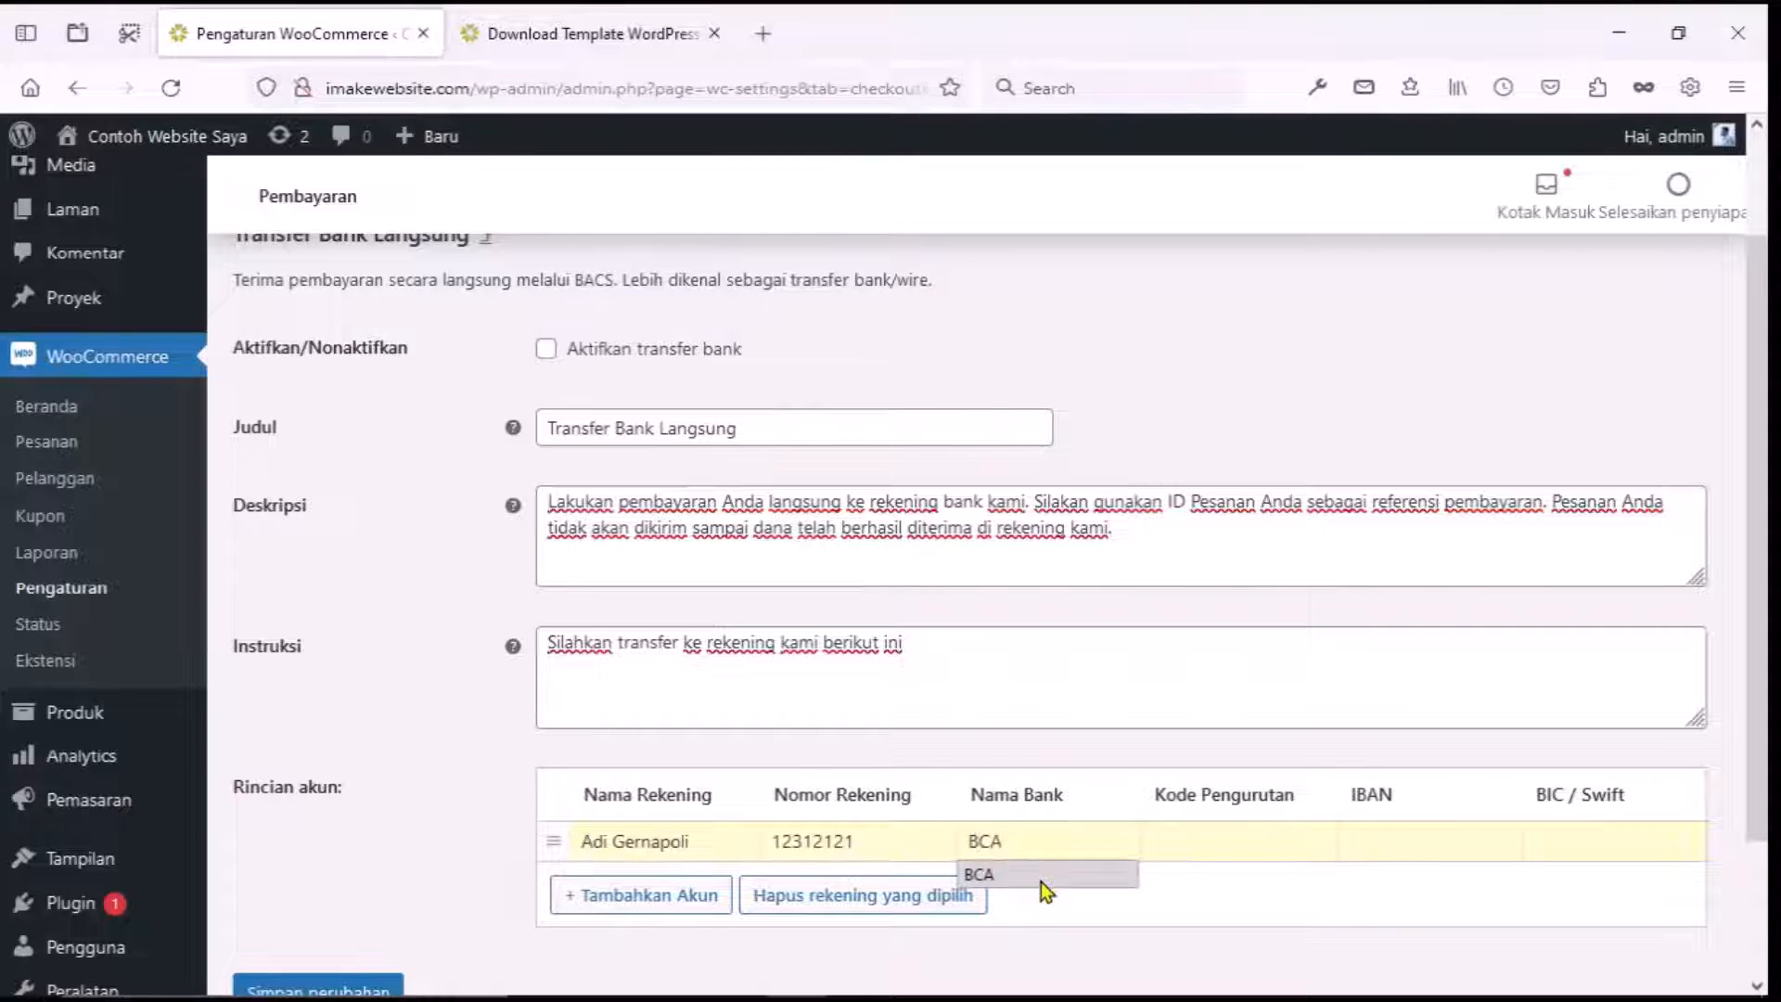
{"action": "left_click", "coordinate": [1193, 843]}
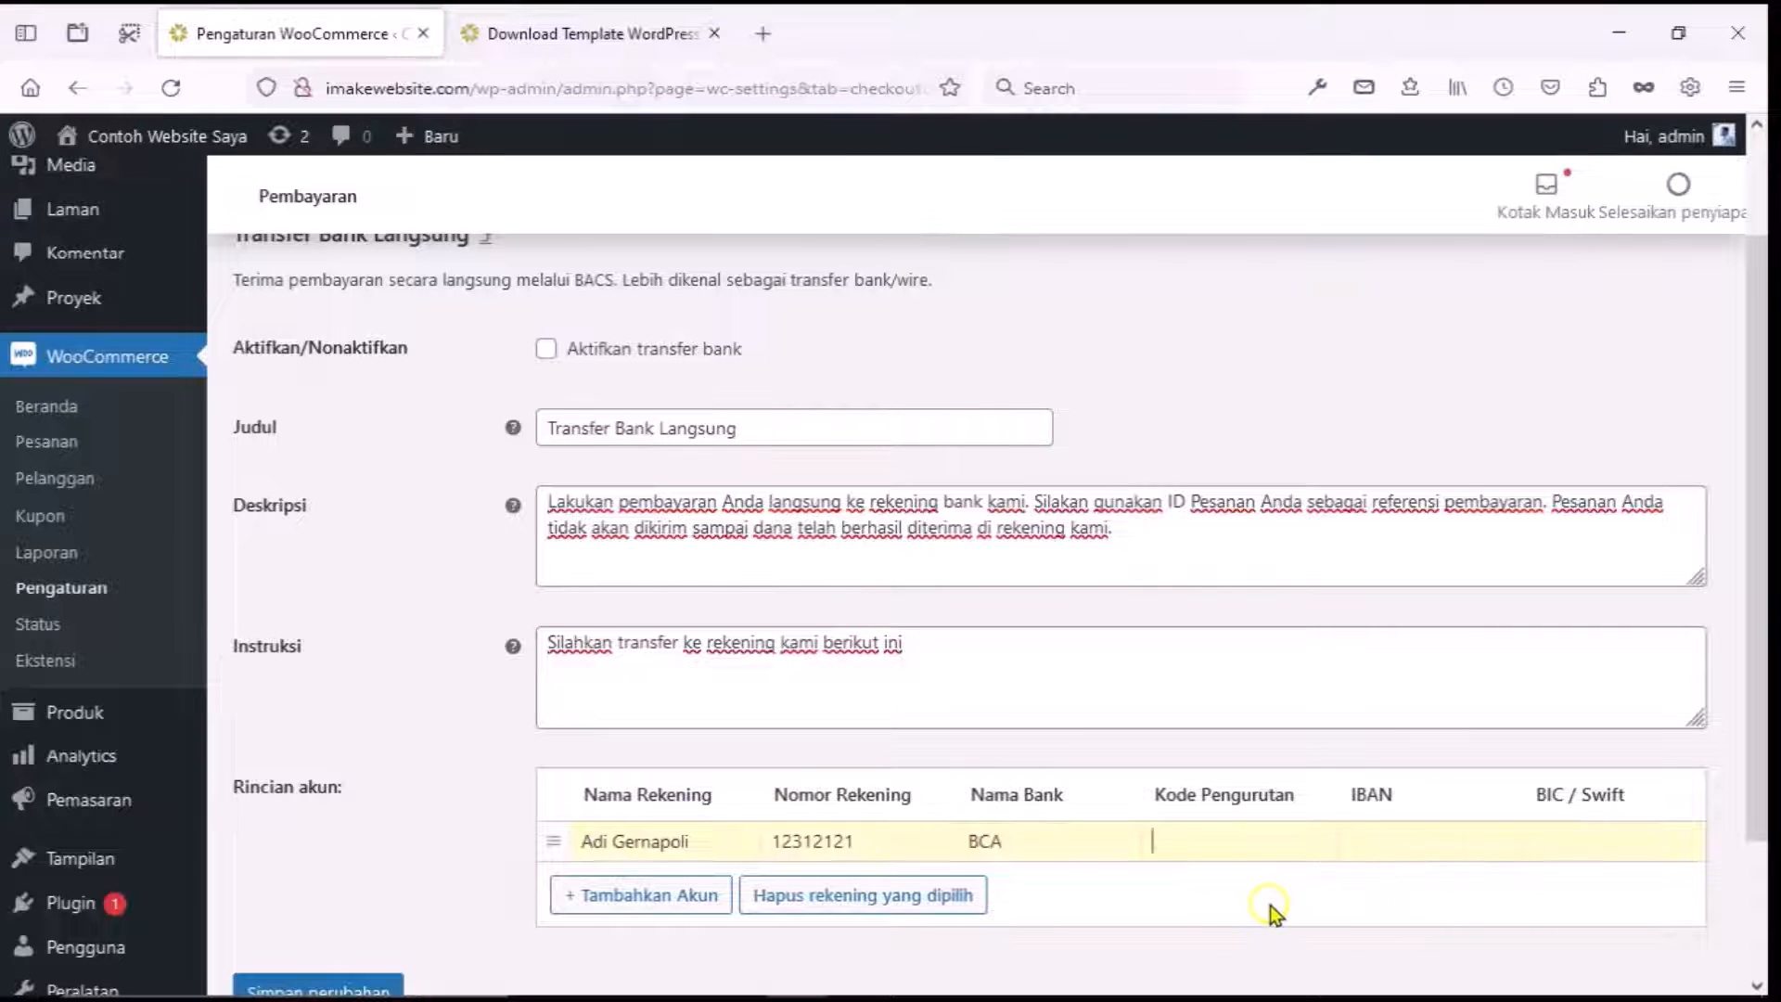
Add a second bank account row with the holder's name, account number and bank BNI.
{"action": "left_click", "coordinate": [678, 915]}
{"action": "left_click", "coordinate": [637, 881]}
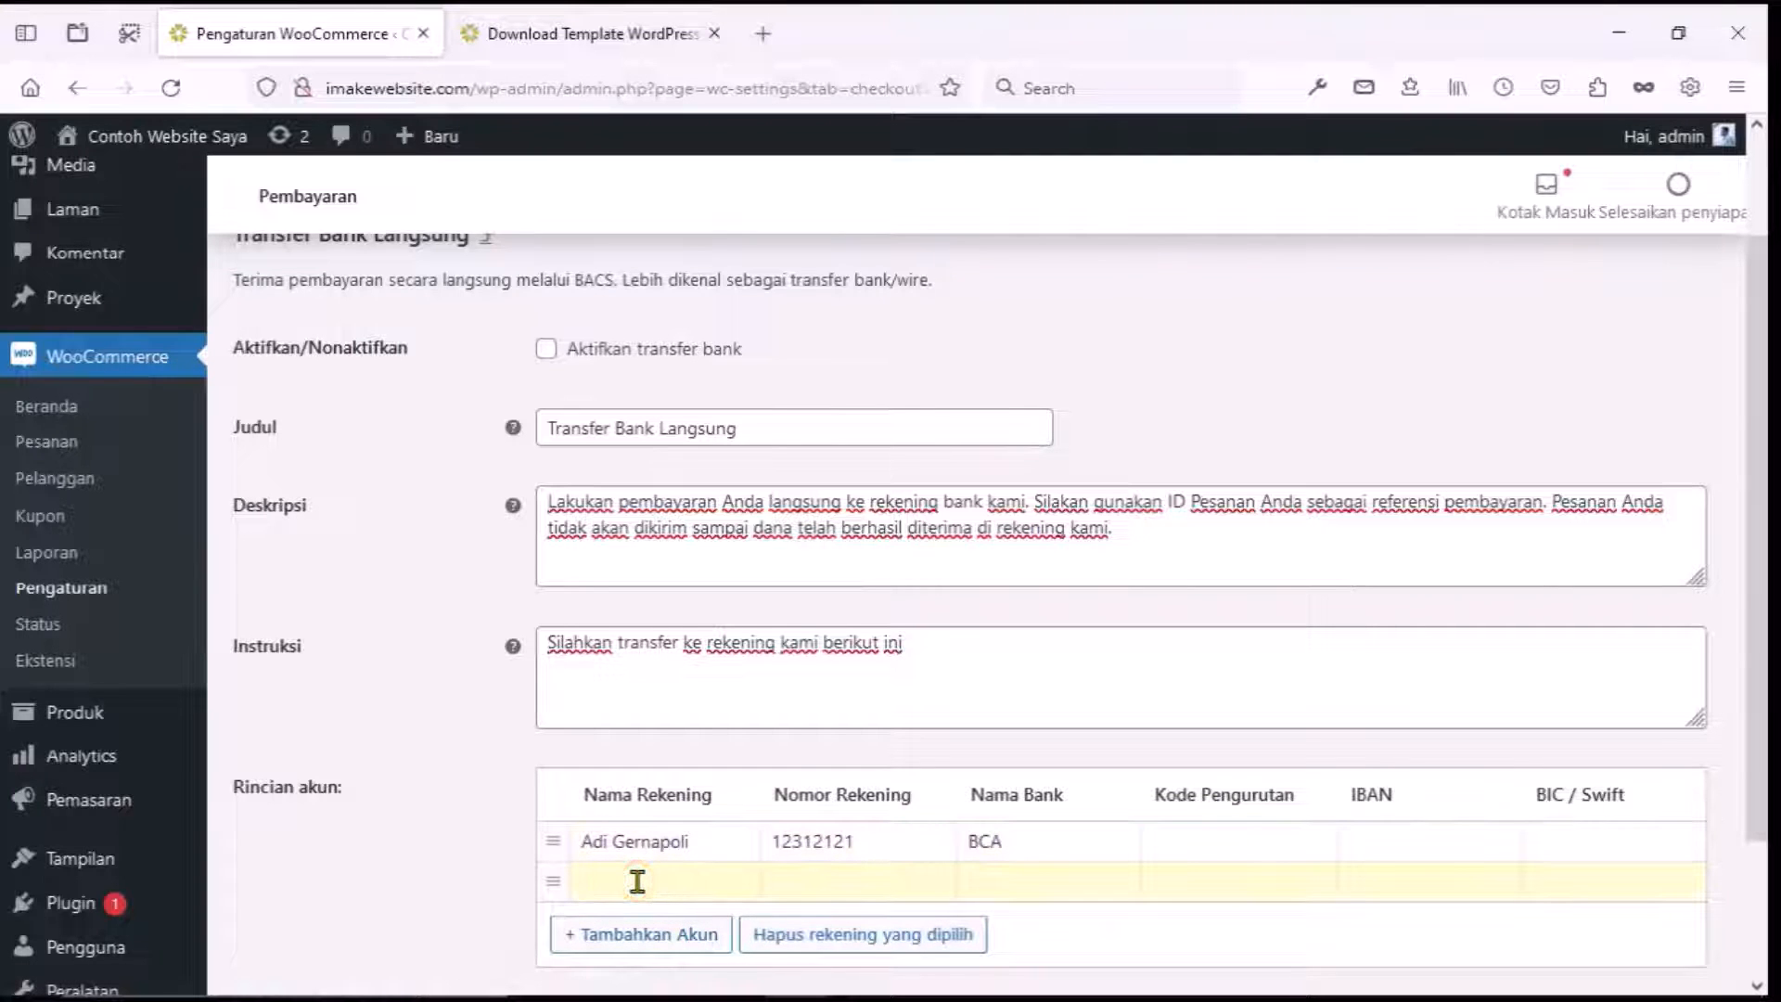
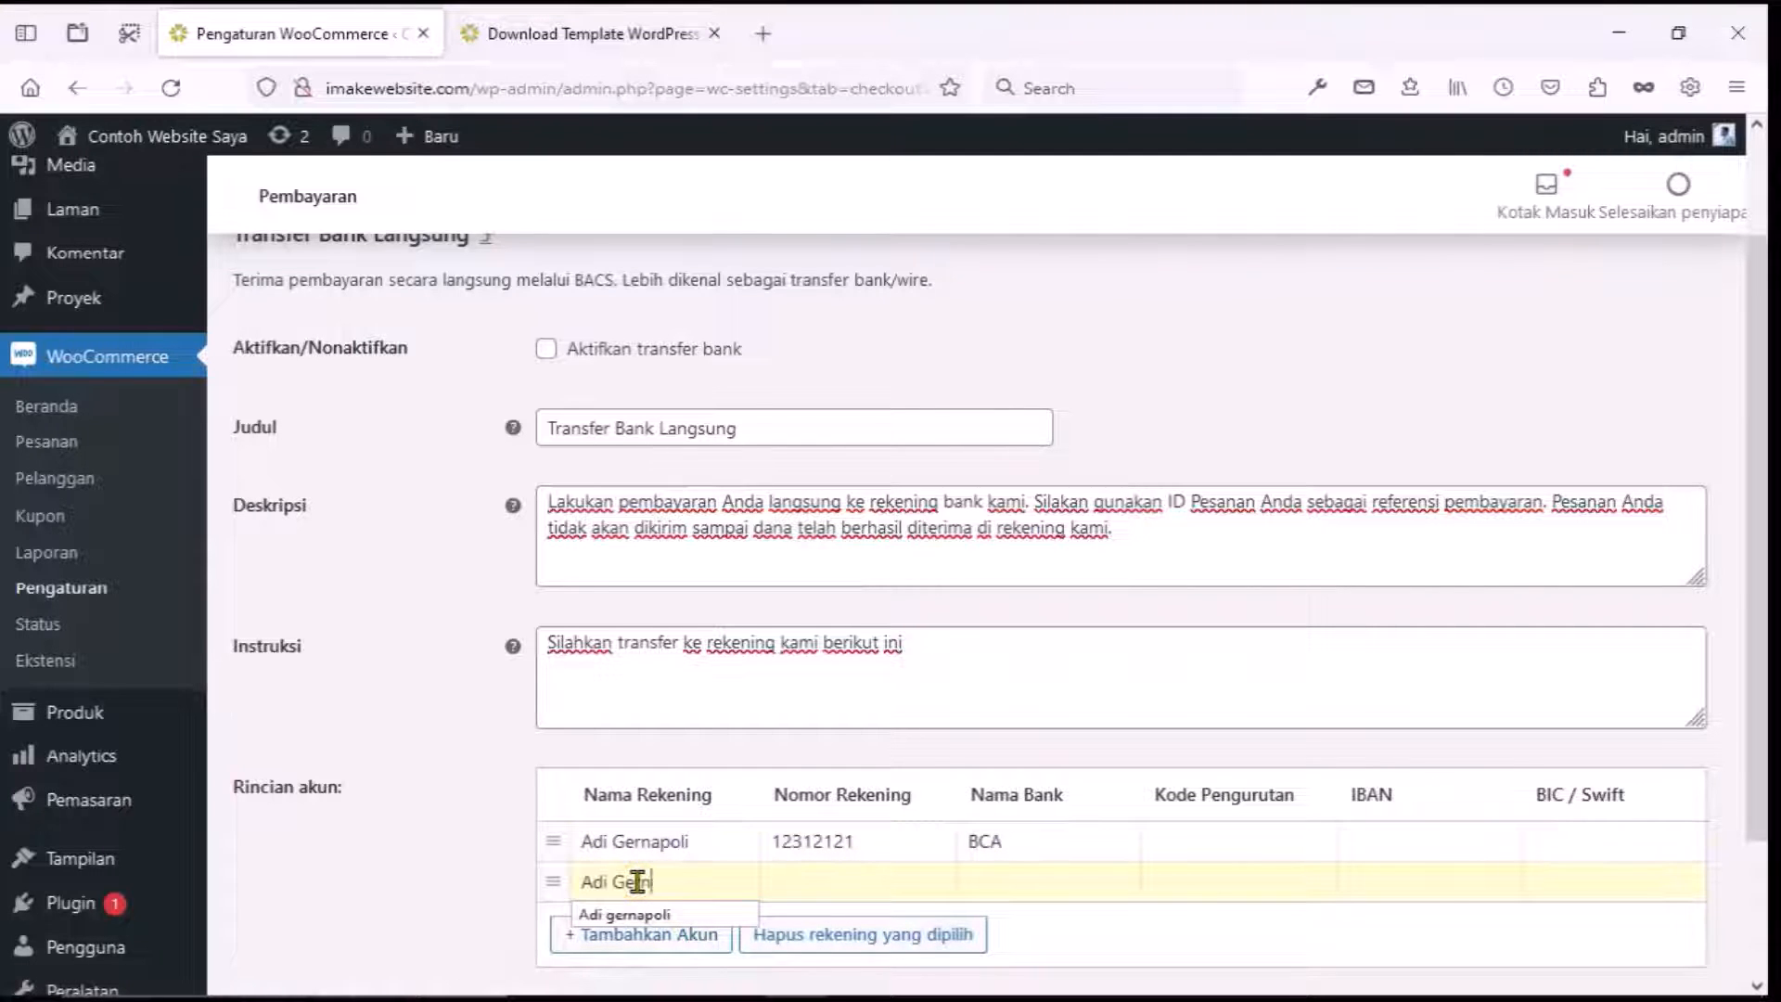
{"action": "left_click", "coordinate": [789, 883]}
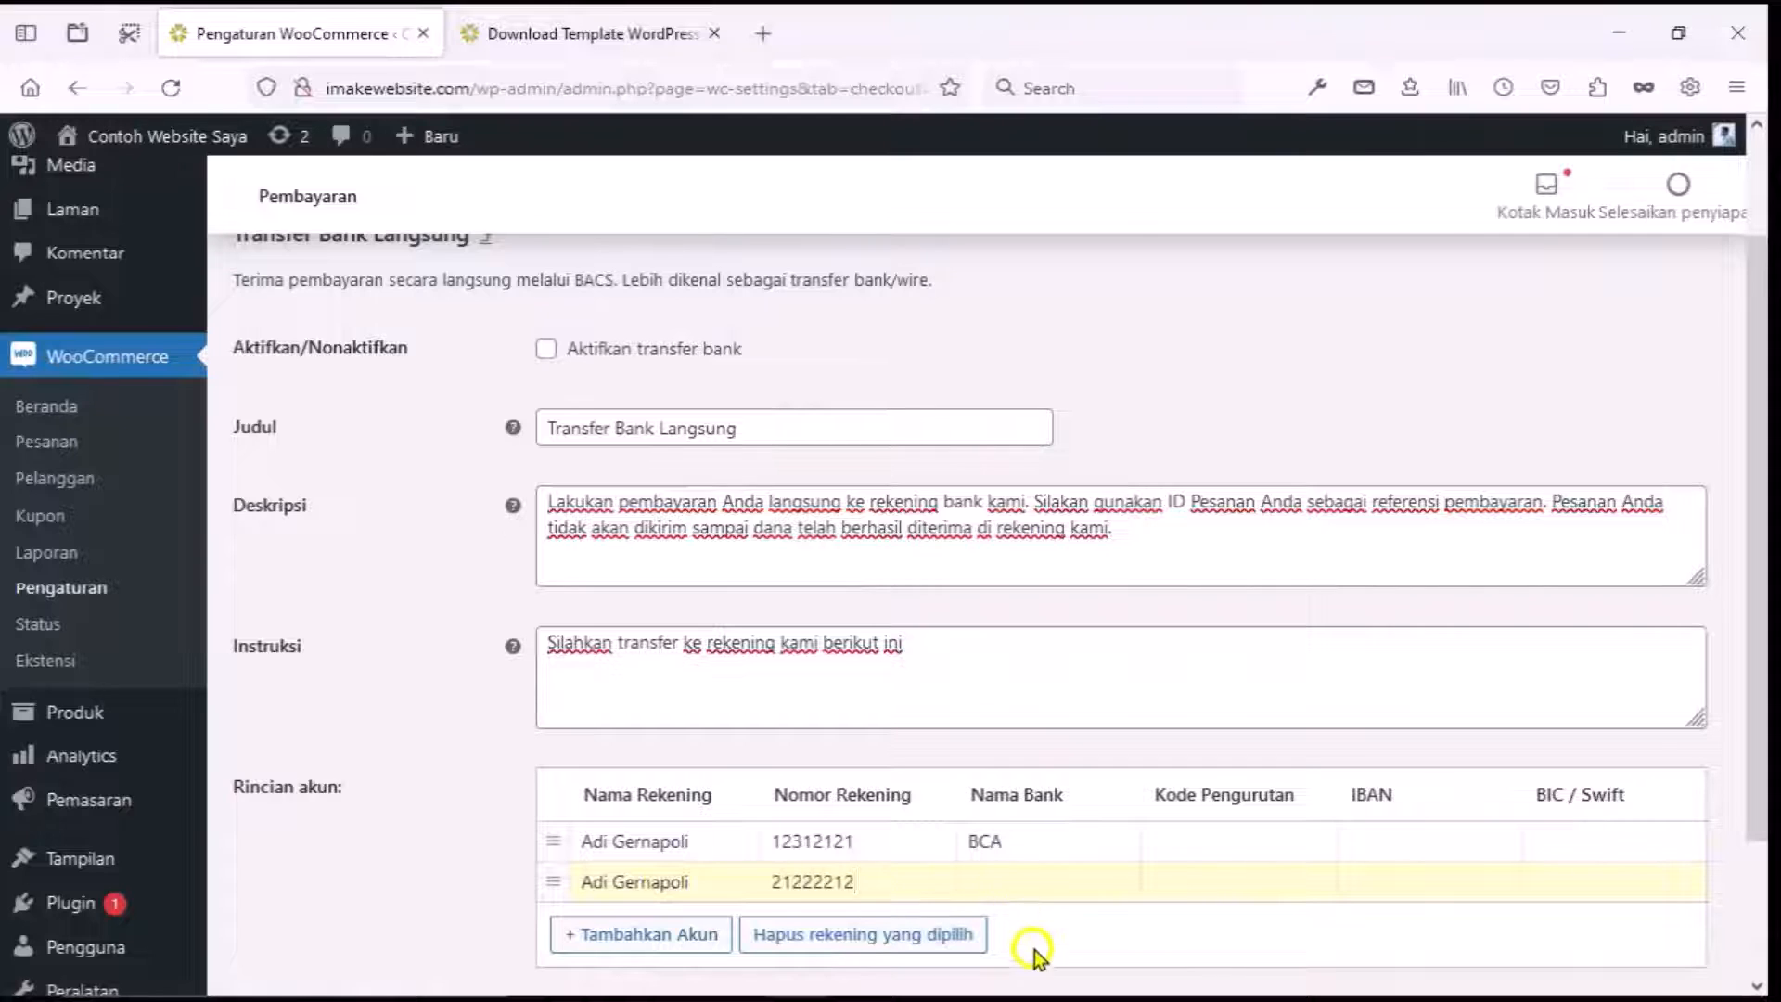
{"action": "left_click", "coordinate": [1034, 886]}
{"action": "type", "text": "BI"}
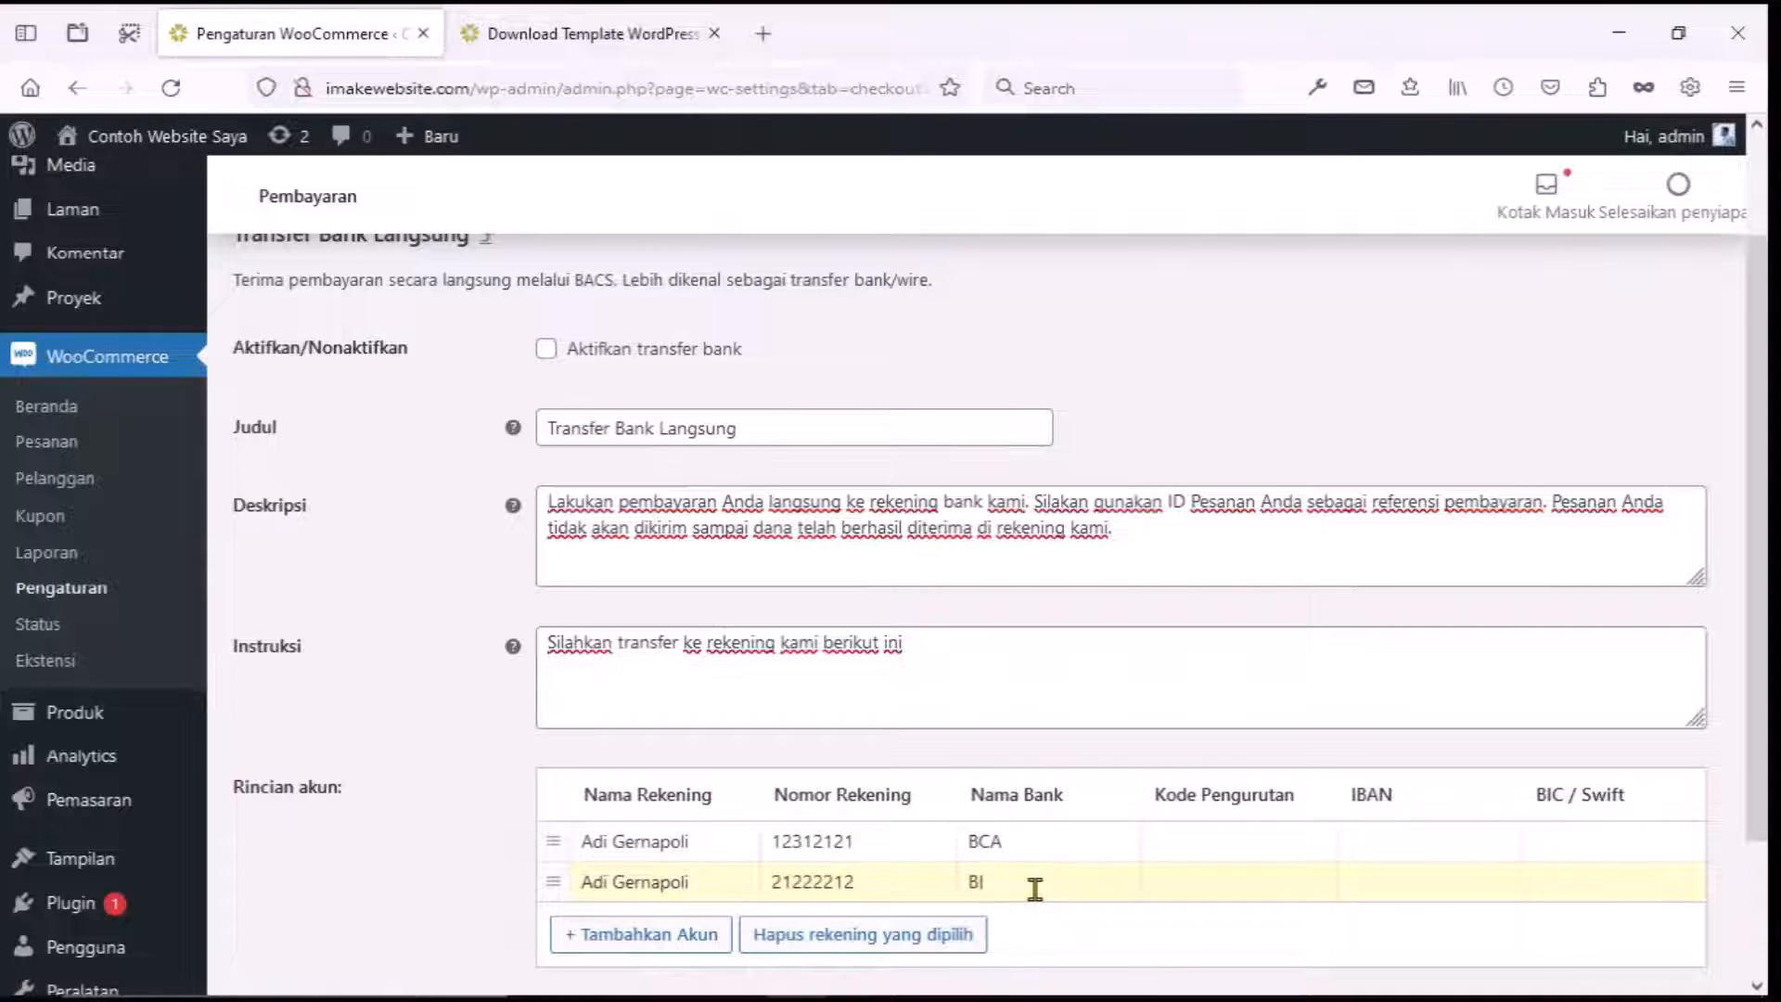
{"action": "key", "text": "BackSpace"}
{"action": "type", "text": "NI"}
{"action": "left_click", "coordinate": [1152, 883]}
Tick 'Aktifkan transfer bank' and save the bank transfer settings.
{"action": "scroll", "coordinate": [1073, 927], "scroll_direction": "down", "scroll_amount": 3}
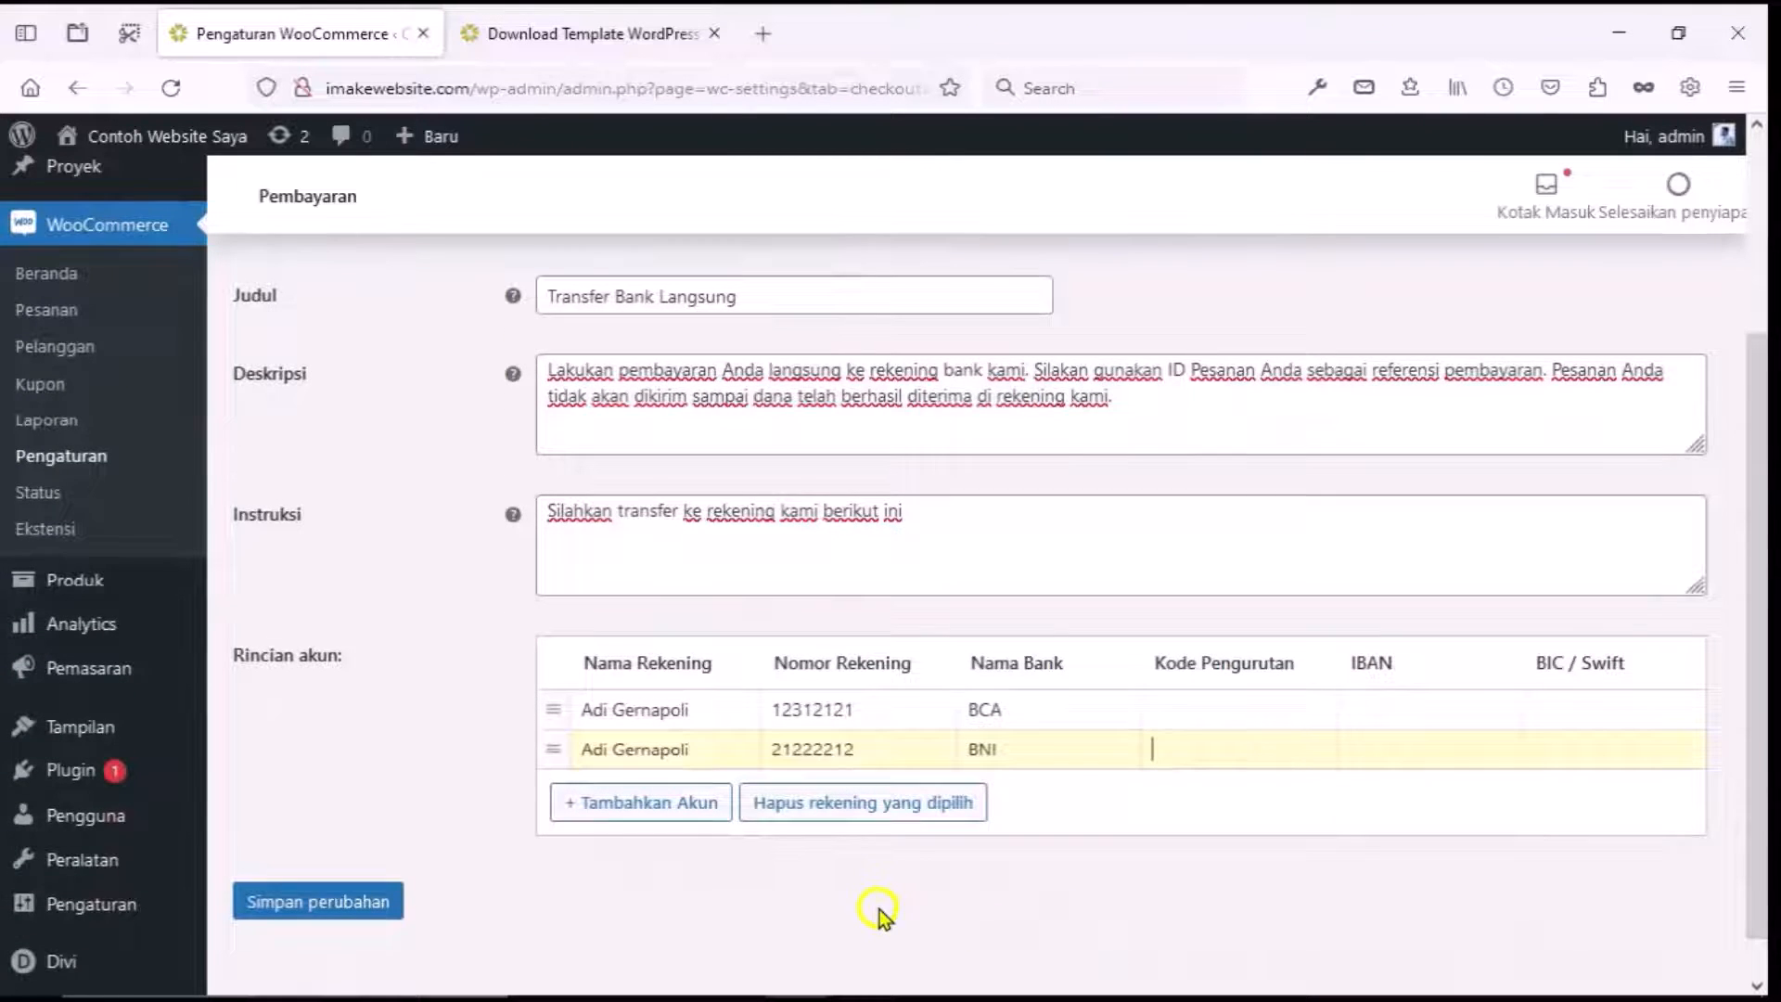
{"action": "scroll", "coordinate": [876, 911], "scroll_direction": "up", "scroll_amount": 3}
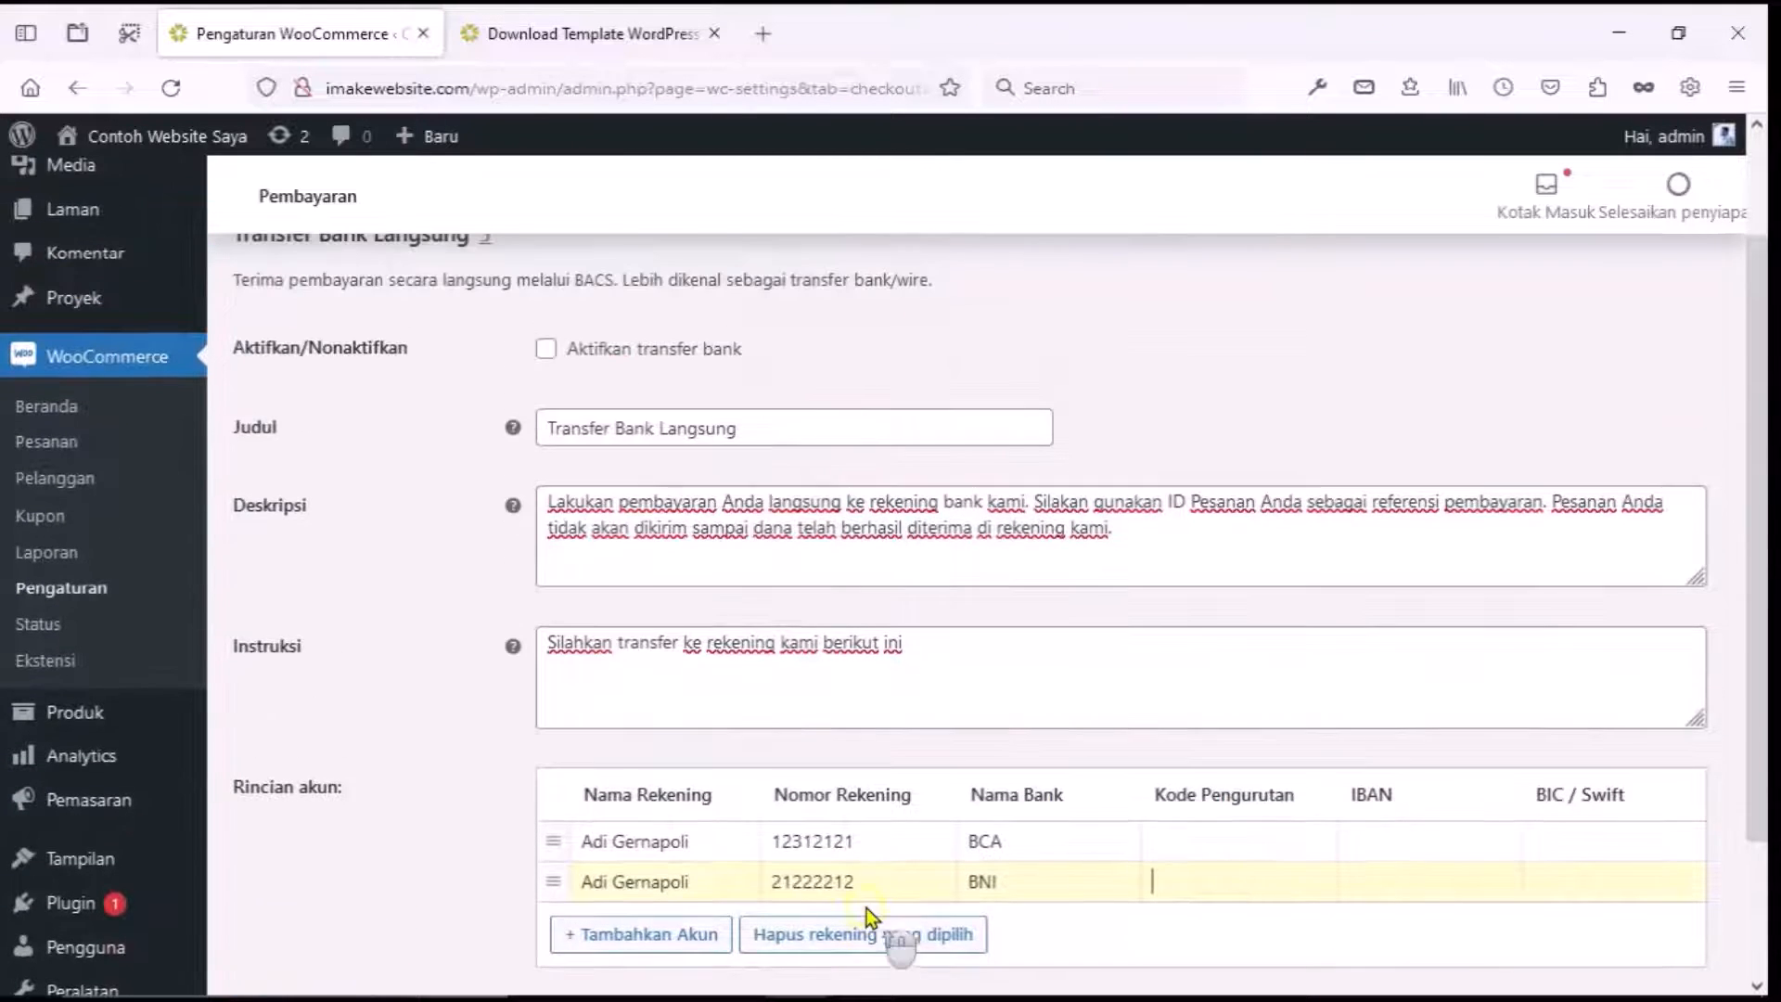
{"action": "left_click", "coordinate": [547, 350]}
{"action": "scroll", "coordinate": [473, 561], "scroll_direction": "down", "scroll_amount": 4}
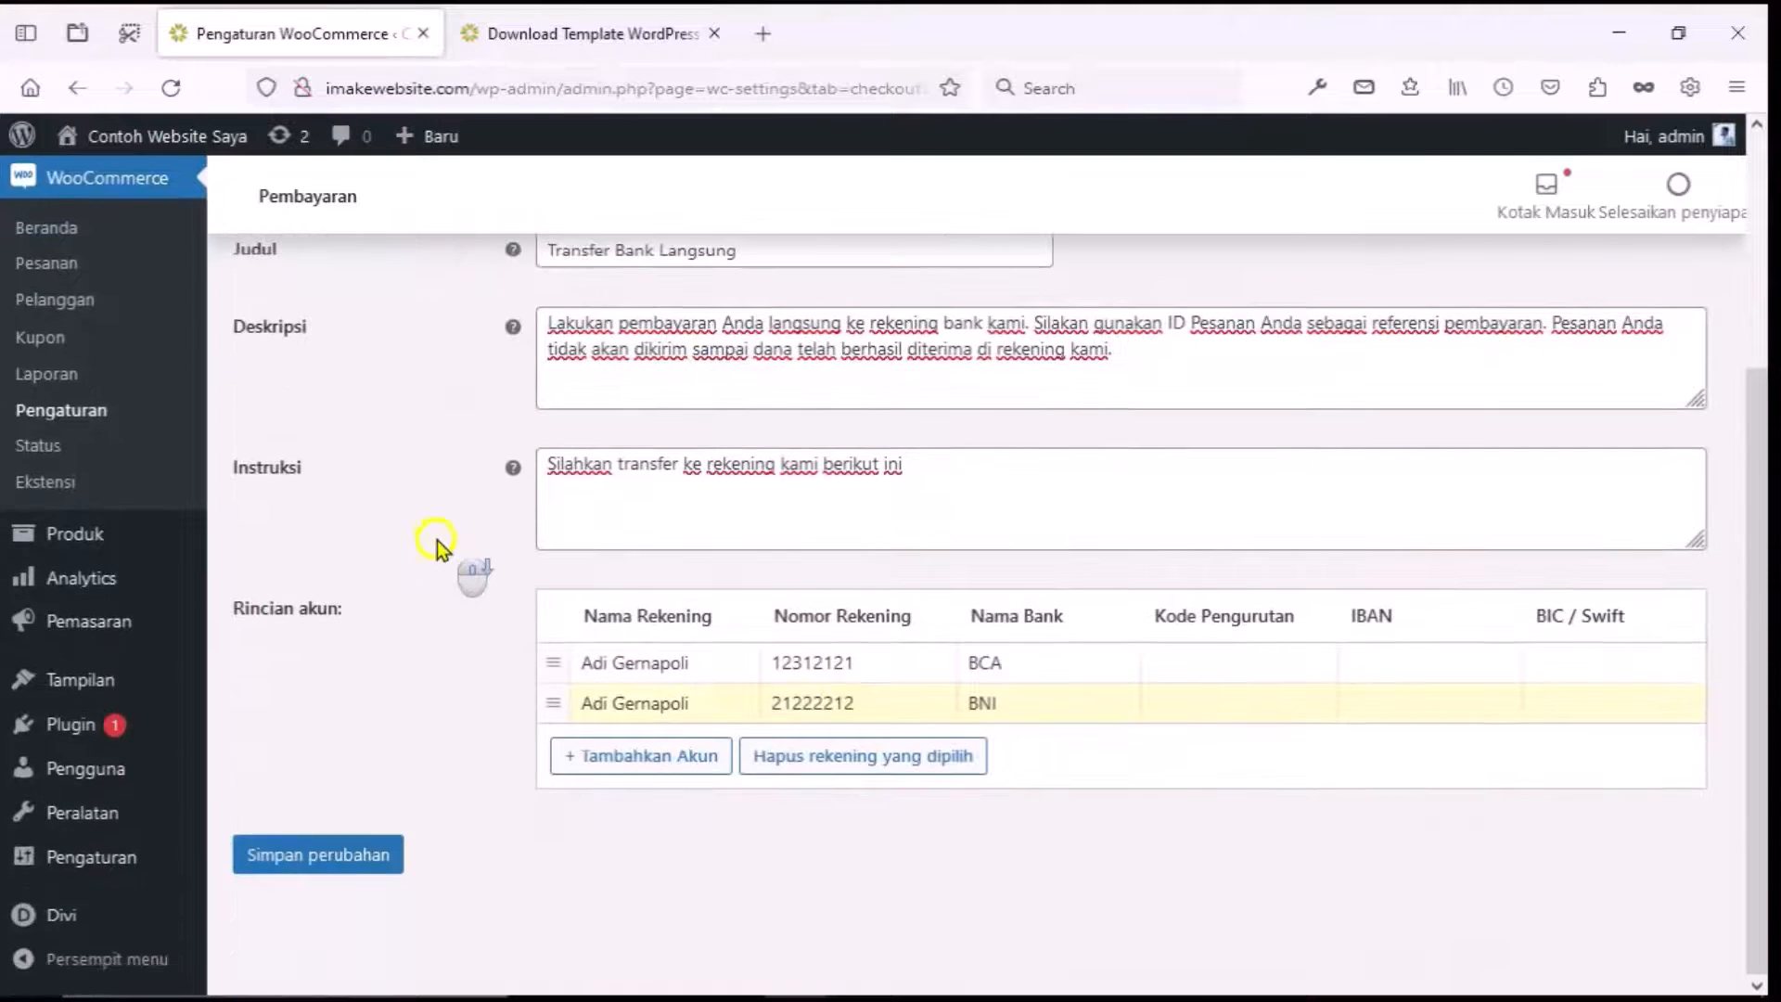
{"action": "left_click", "coordinate": [351, 852]}
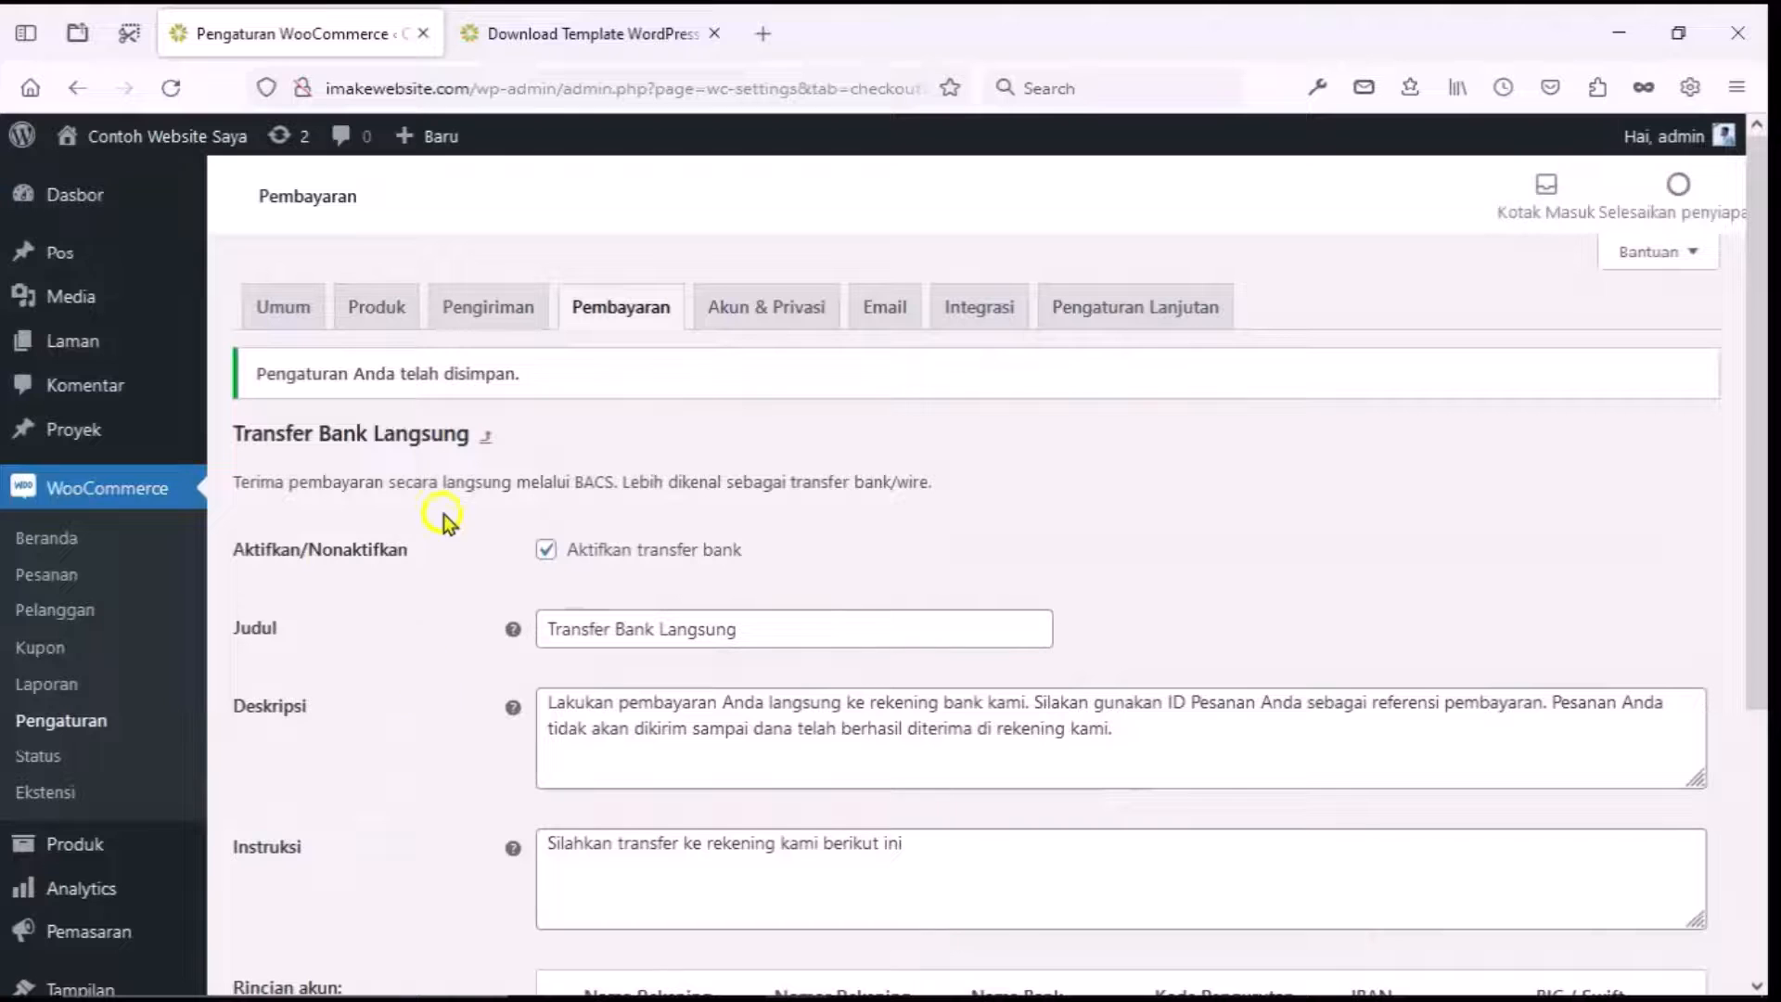
In Akun & Privasi, allow login and account creation during checkout, then save.
{"action": "left_click", "coordinate": [486, 440]}
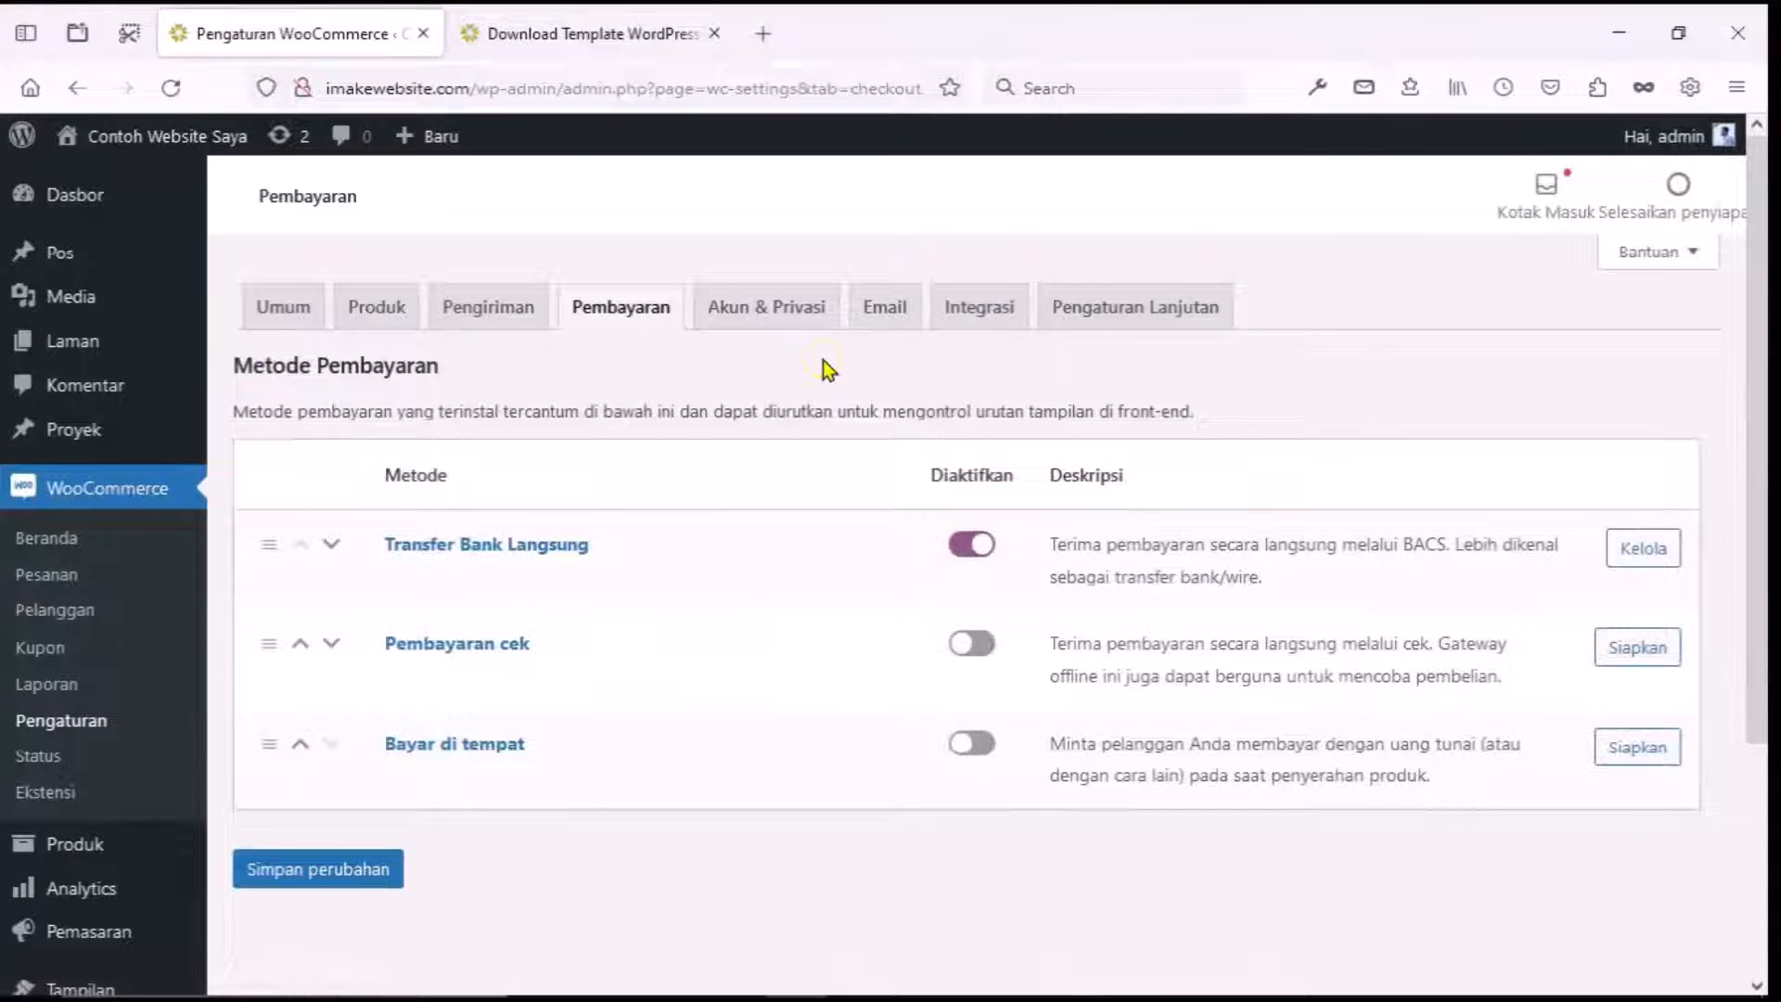
{"action": "left_click", "coordinate": [786, 326]}
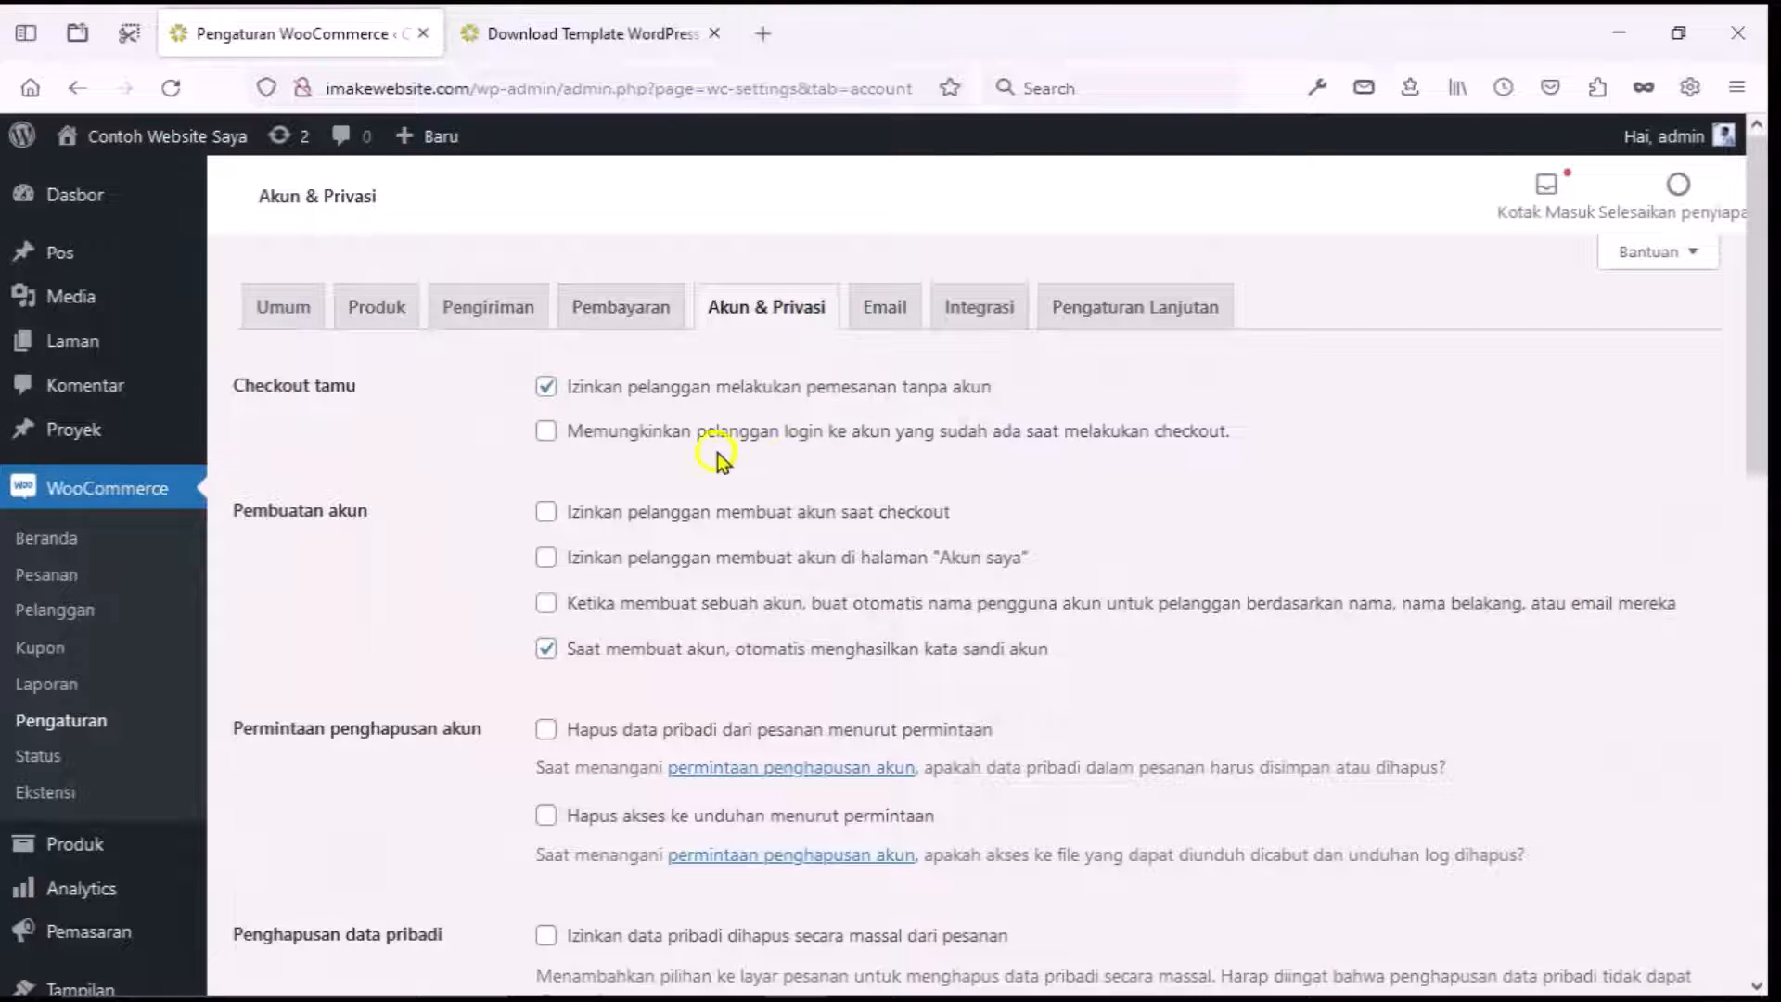
{"action": "left_click", "coordinate": [550, 432]}
{"action": "left_click", "coordinate": [545, 513]}
{"action": "scroll", "coordinate": [632, 621], "scroll_direction": "down", "scroll_amount": 2}
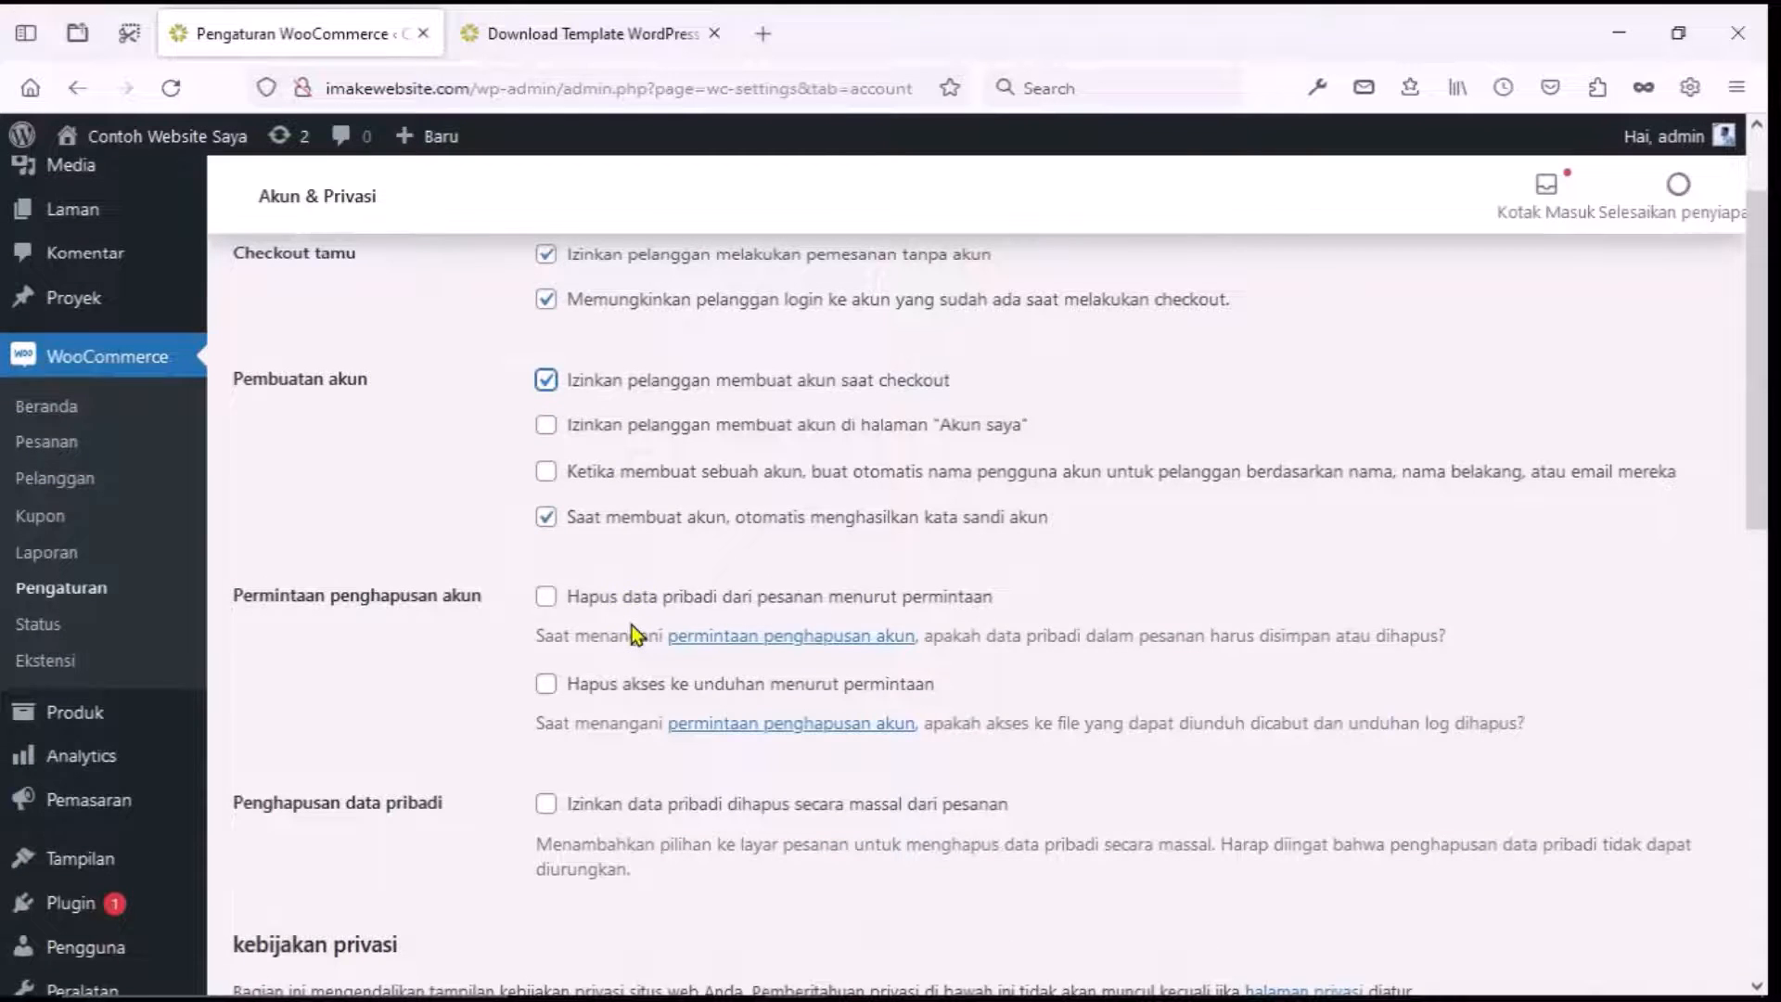
{"action": "scroll", "coordinate": [632, 626], "scroll_direction": "down", "scroll_amount": 10}
{"action": "scroll", "coordinate": [630, 624], "scroll_direction": "down", "scroll_amount": 3}
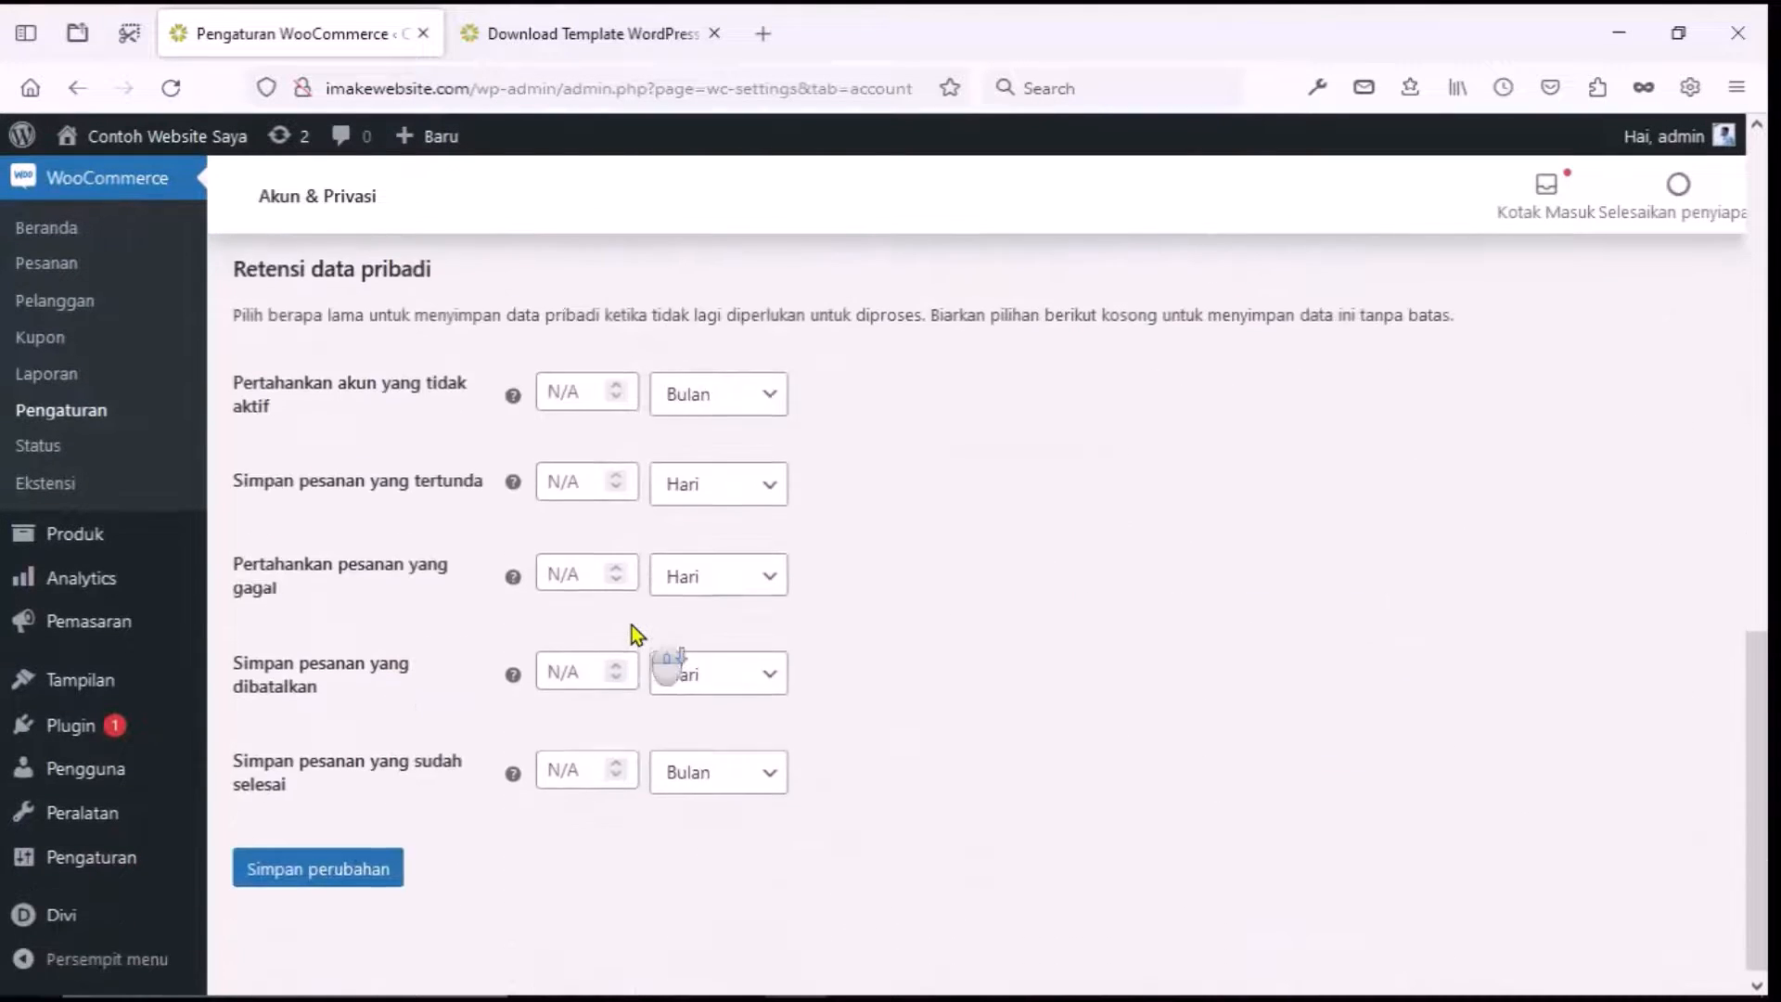
{"action": "left_click", "coordinate": [325, 859]}
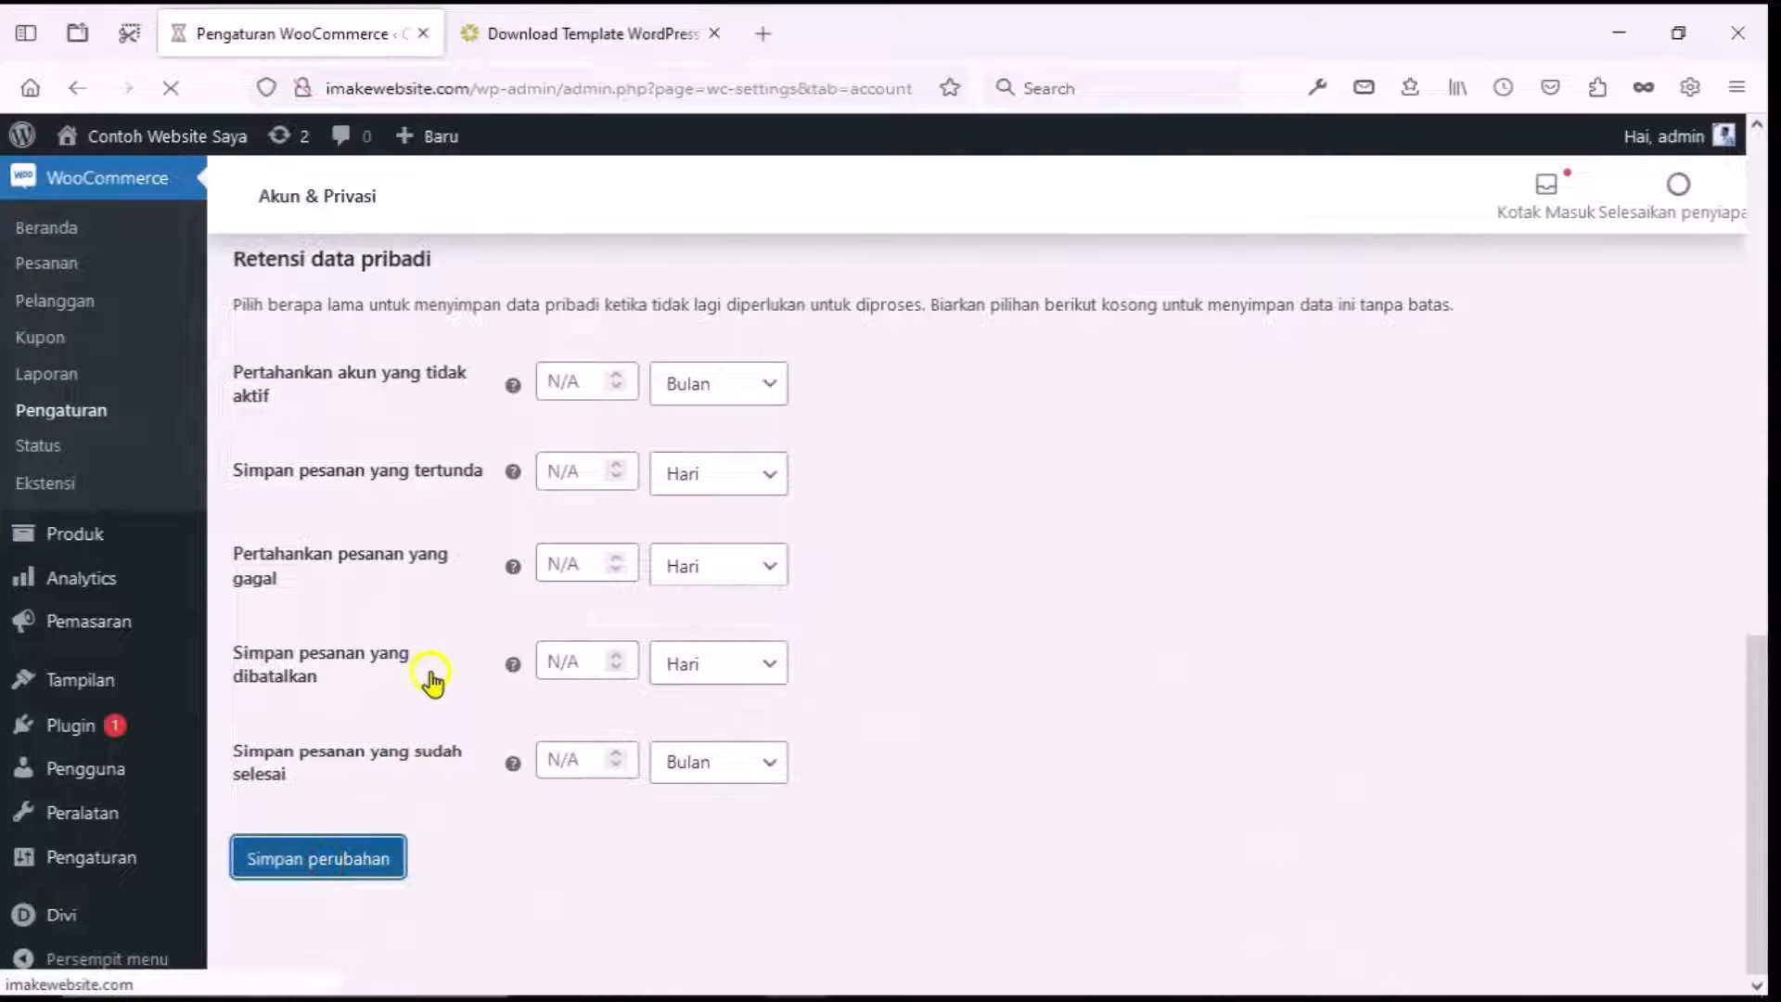
On the Email tab, change Warna dasar from #96588a to #7767b6 and save.
{"action": "left_click", "coordinate": [886, 315]}
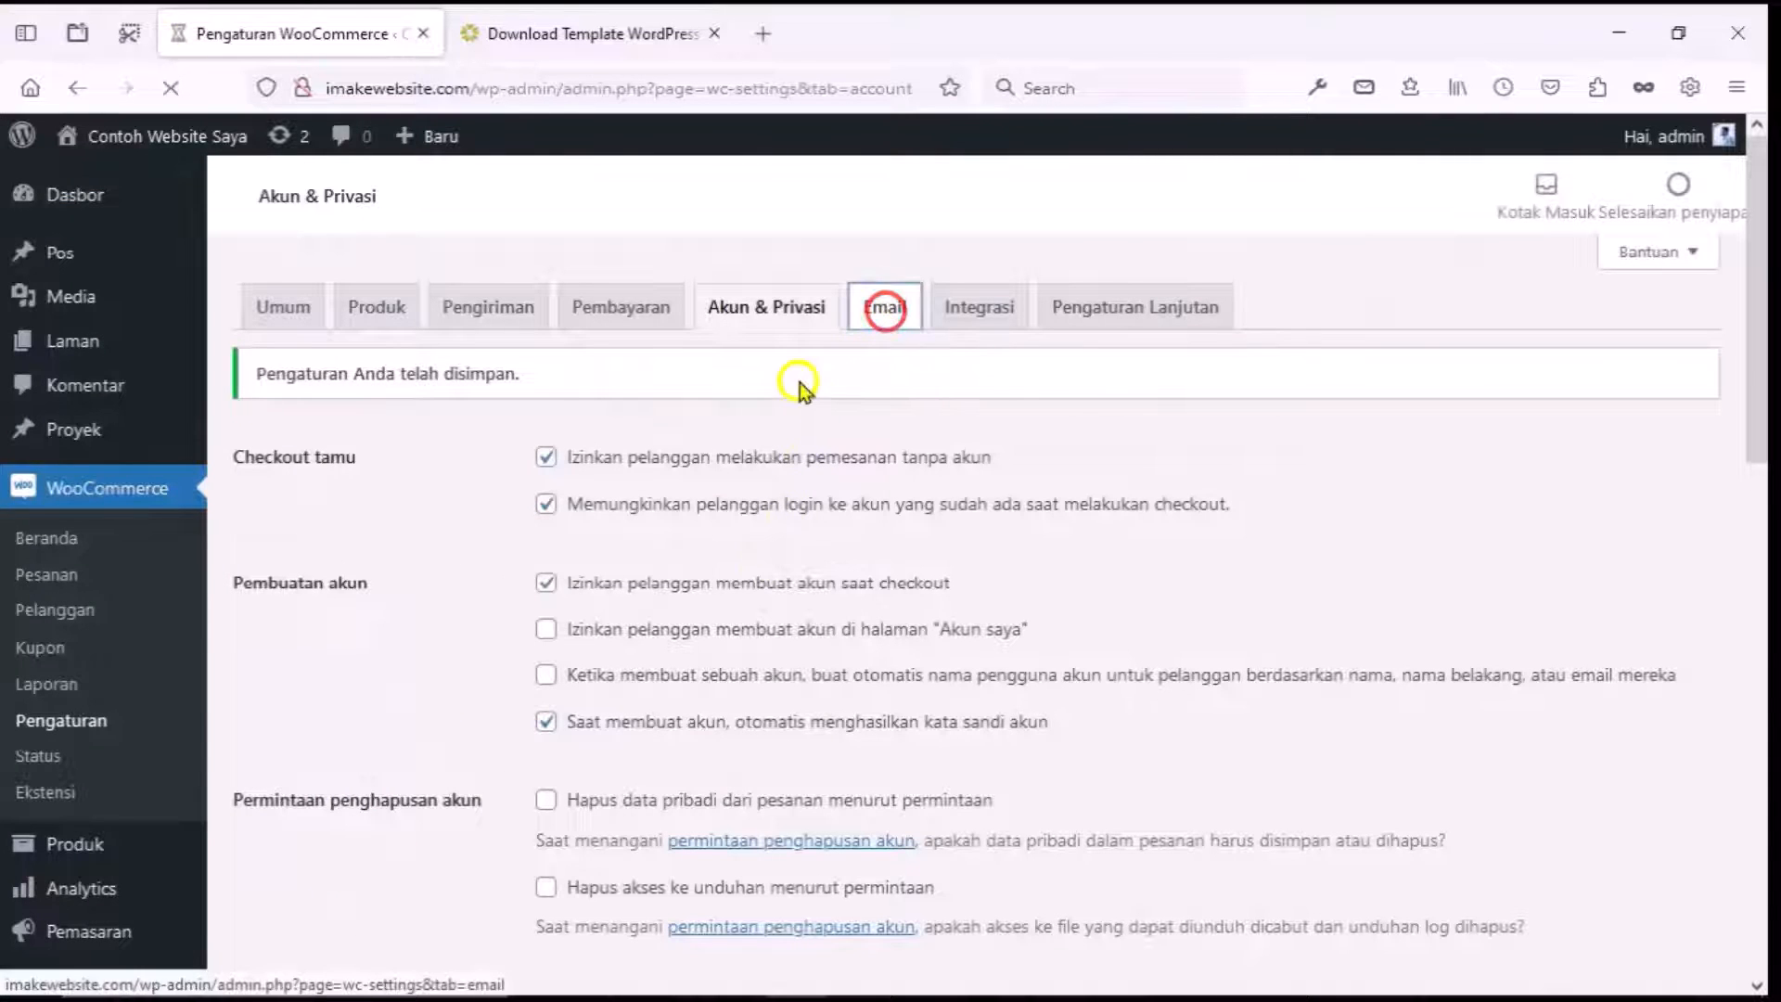
{"action": "scroll", "coordinate": [769, 445], "scroll_direction": "down", "scroll_amount": 2}
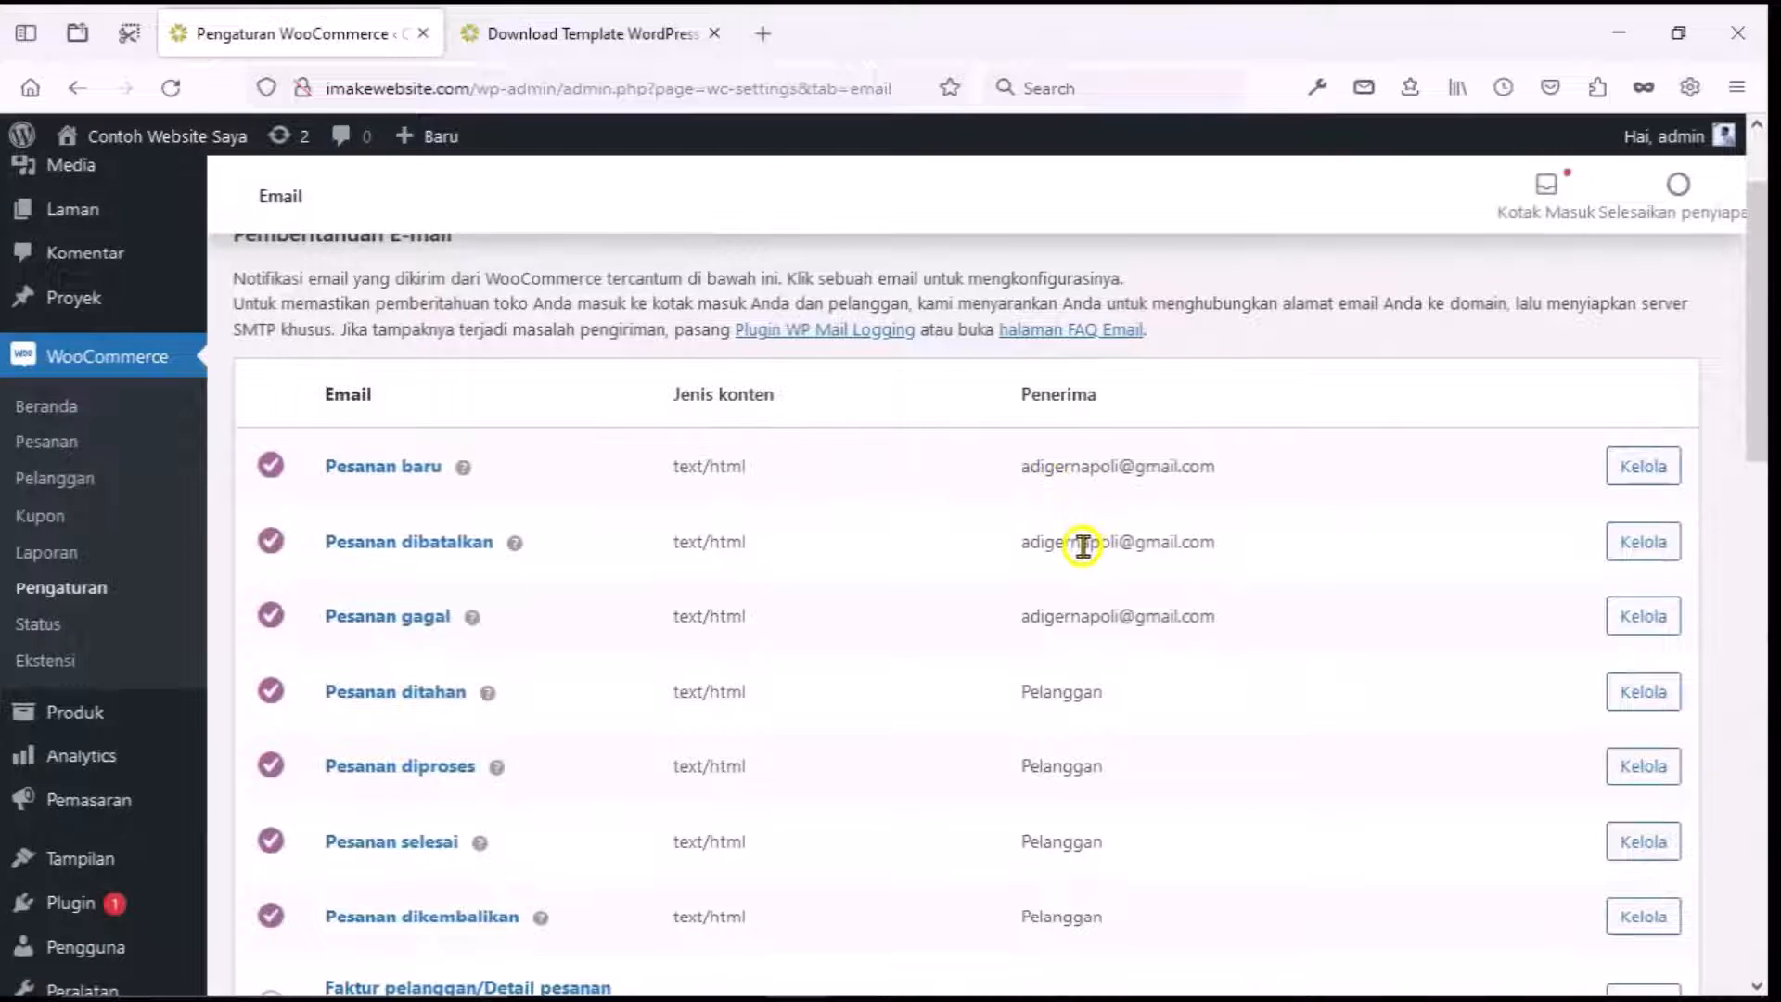
{"action": "scroll", "coordinate": [1072, 684], "scroll_direction": "down", "scroll_amount": 2}
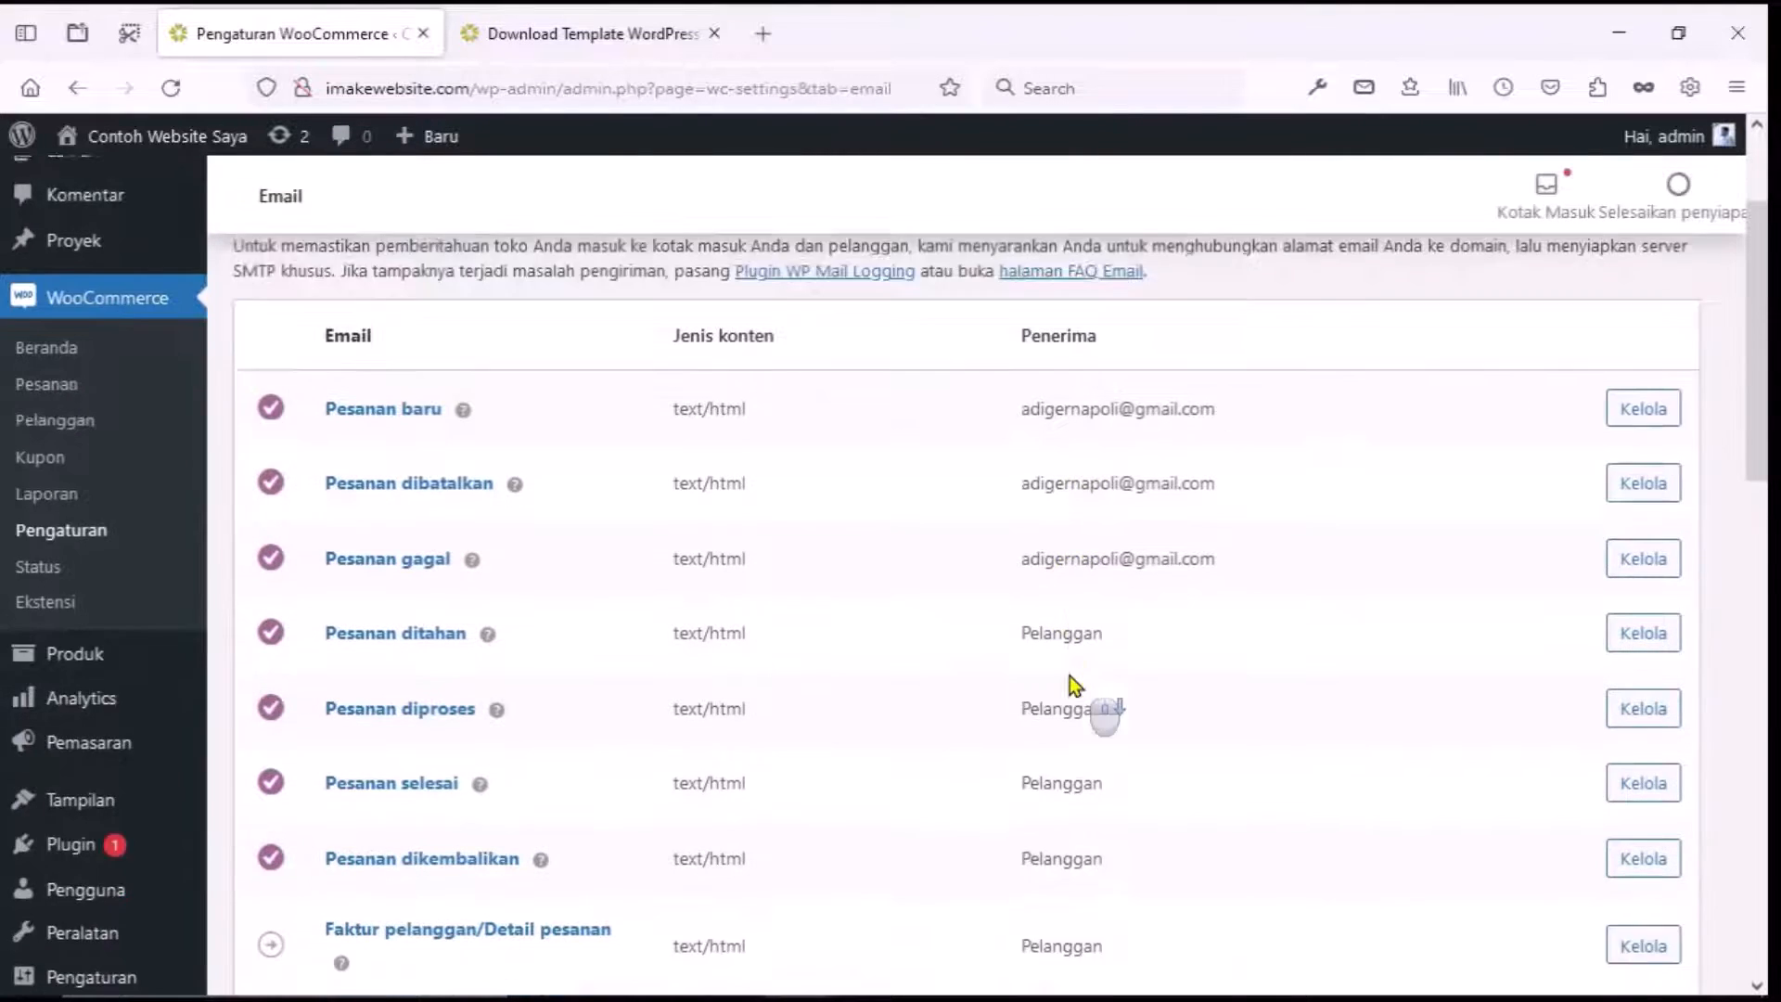
{"action": "scroll", "coordinate": [1070, 671], "scroll_direction": "down", "scroll_amount": 4}
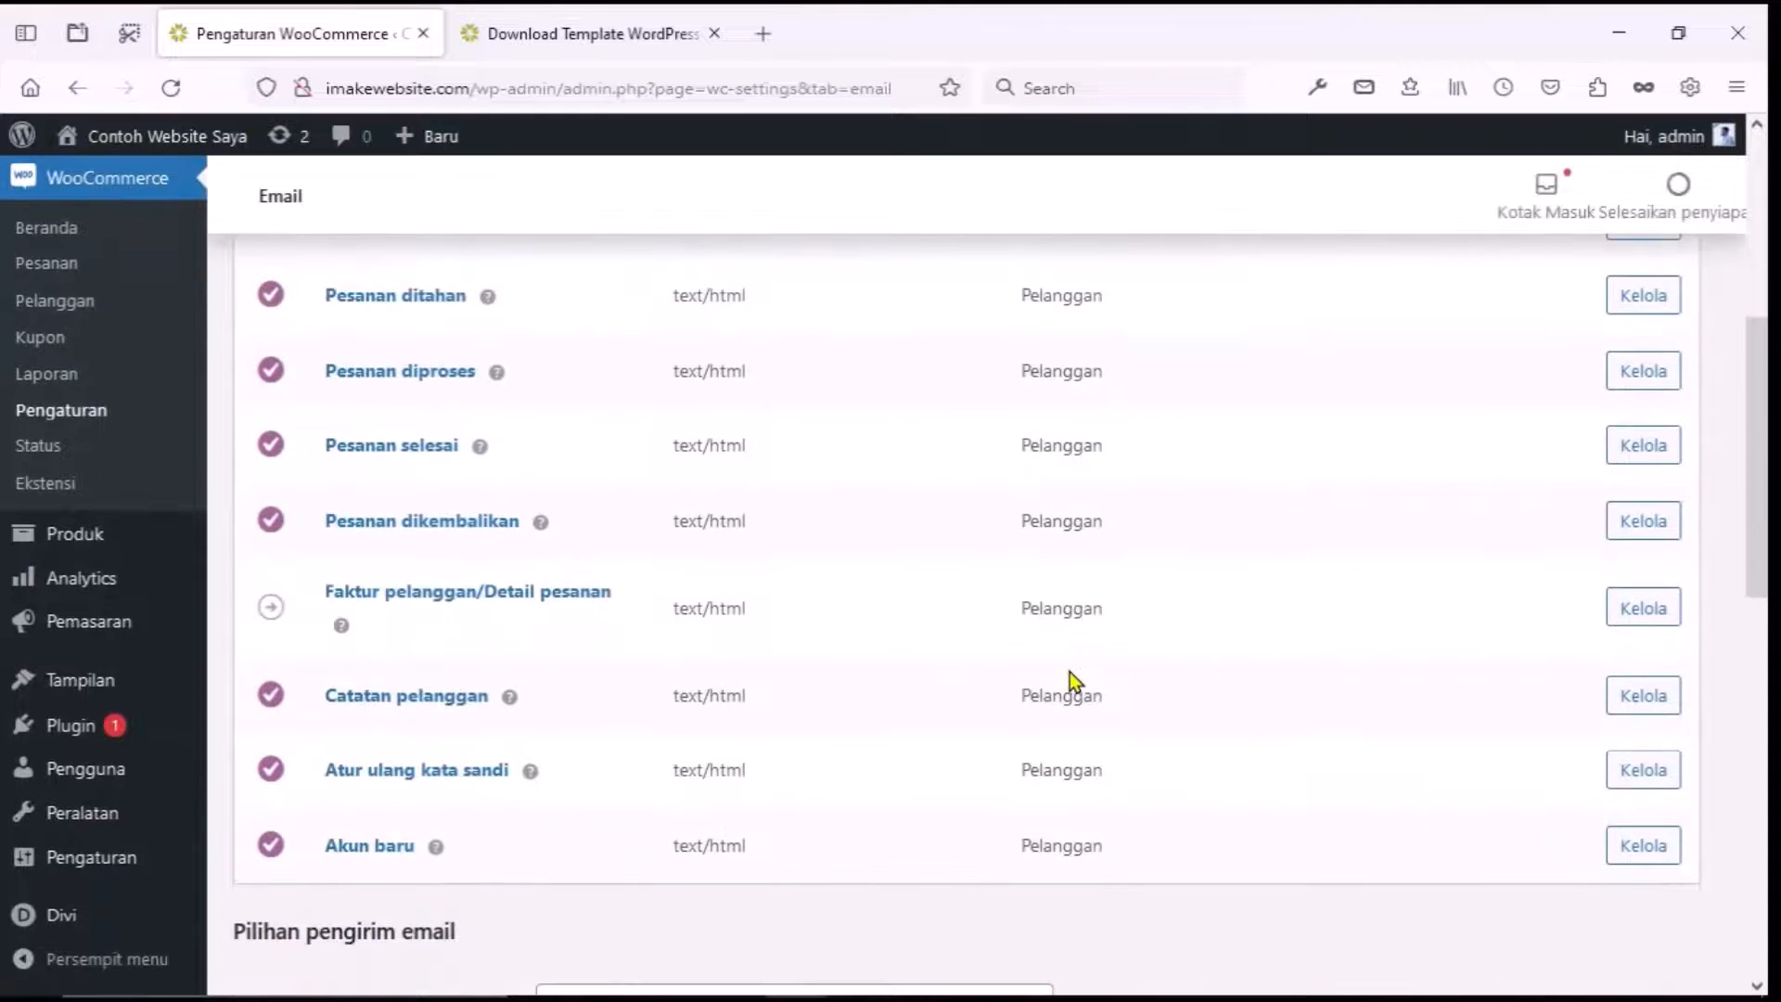
{"action": "scroll", "coordinate": [1070, 671], "scroll_direction": "down", "scroll_amount": 6}
{"action": "scroll", "coordinate": [1070, 670], "scroll_direction": "down", "scroll_amount": 4}
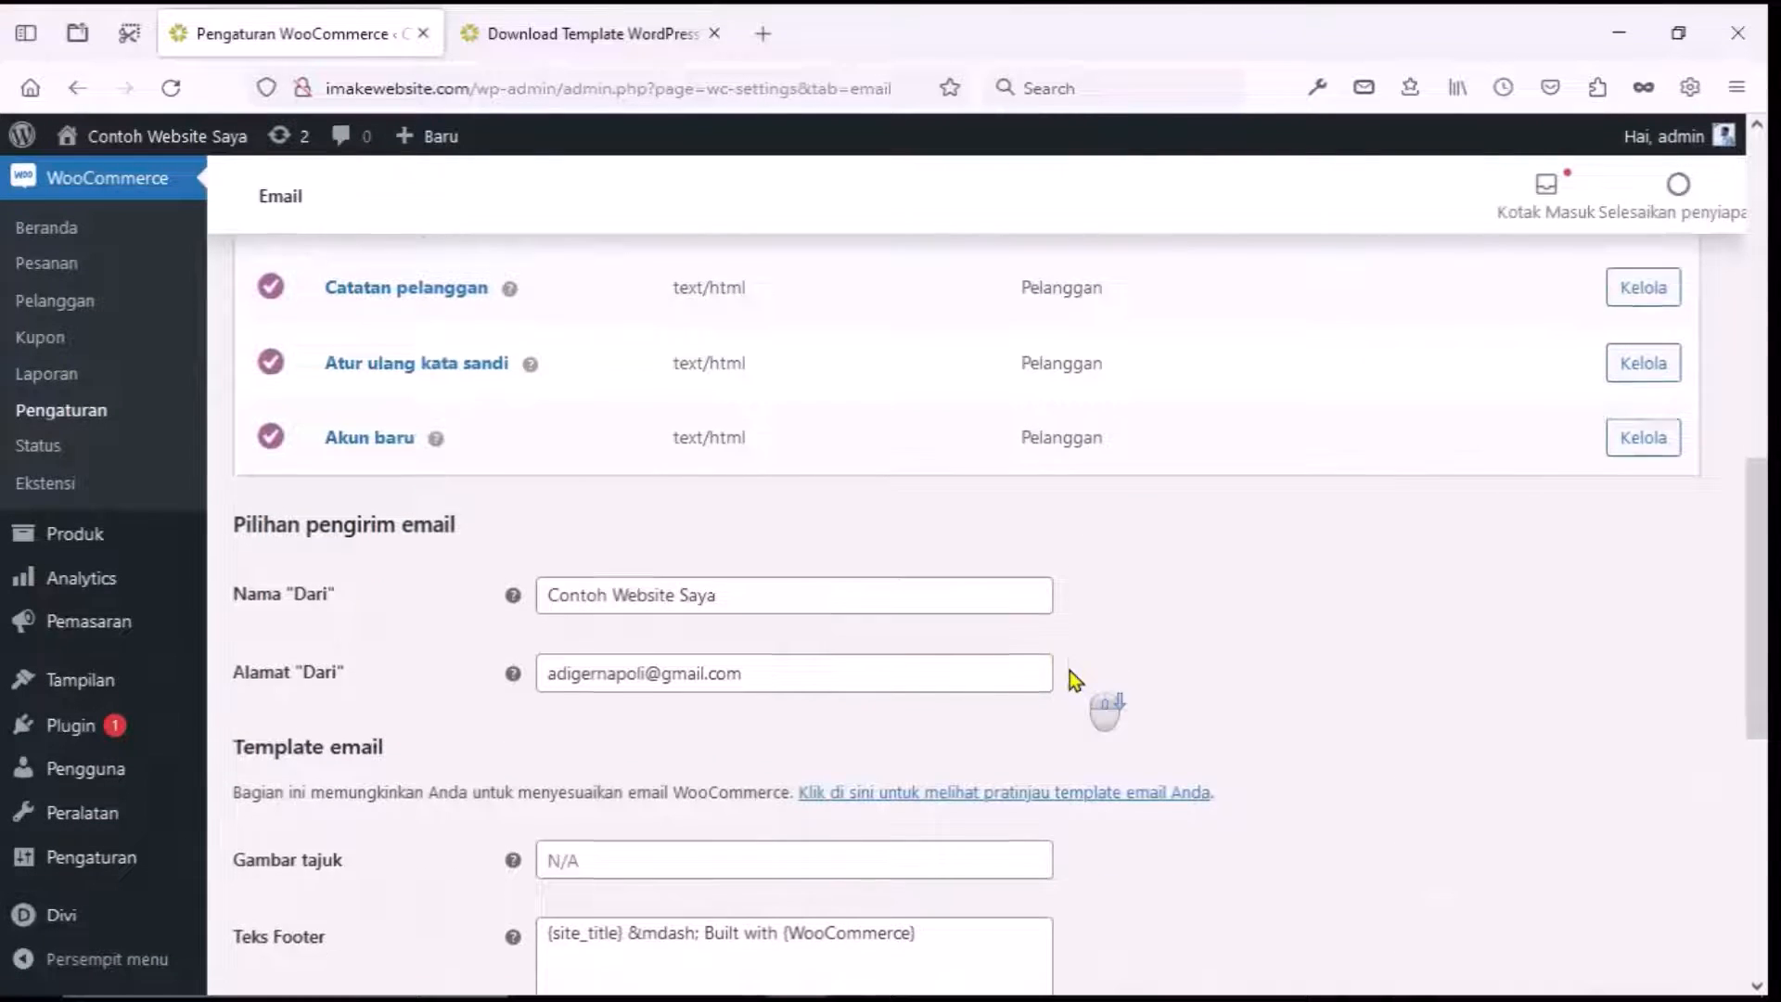
{"action": "scroll", "coordinate": [1070, 679], "scroll_direction": "down", "scroll_amount": 1}
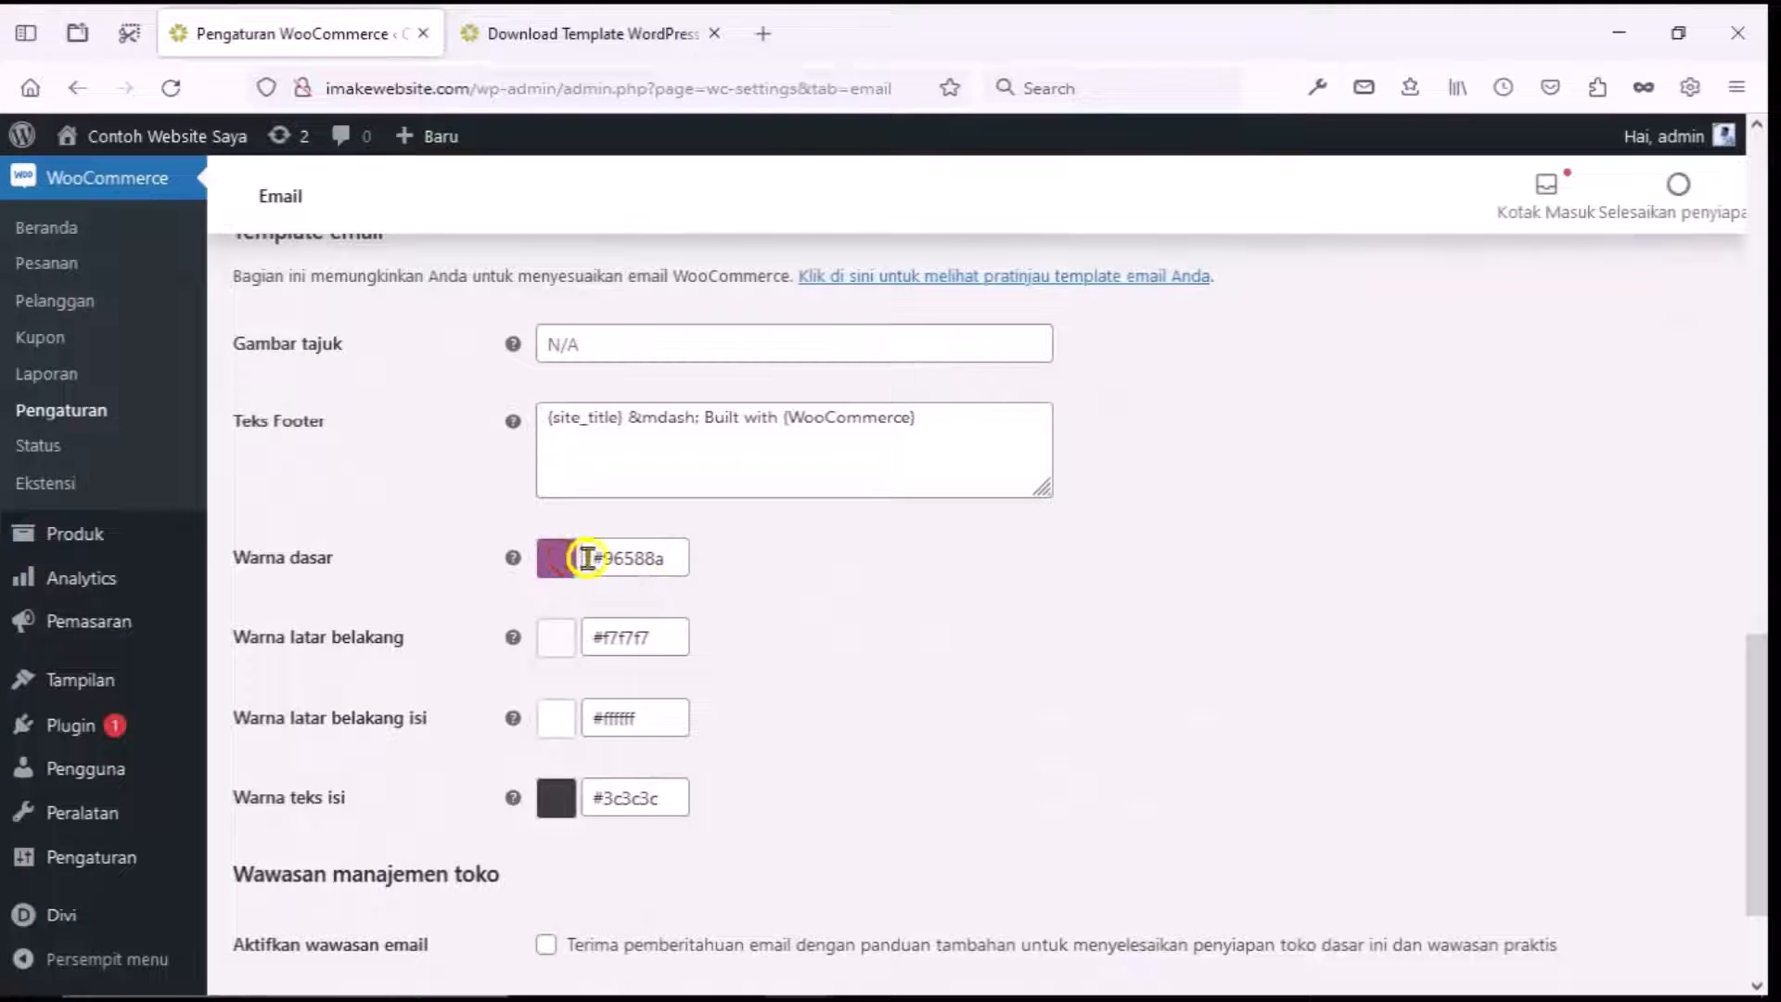
{"action": "left_click", "coordinate": [622, 557]}
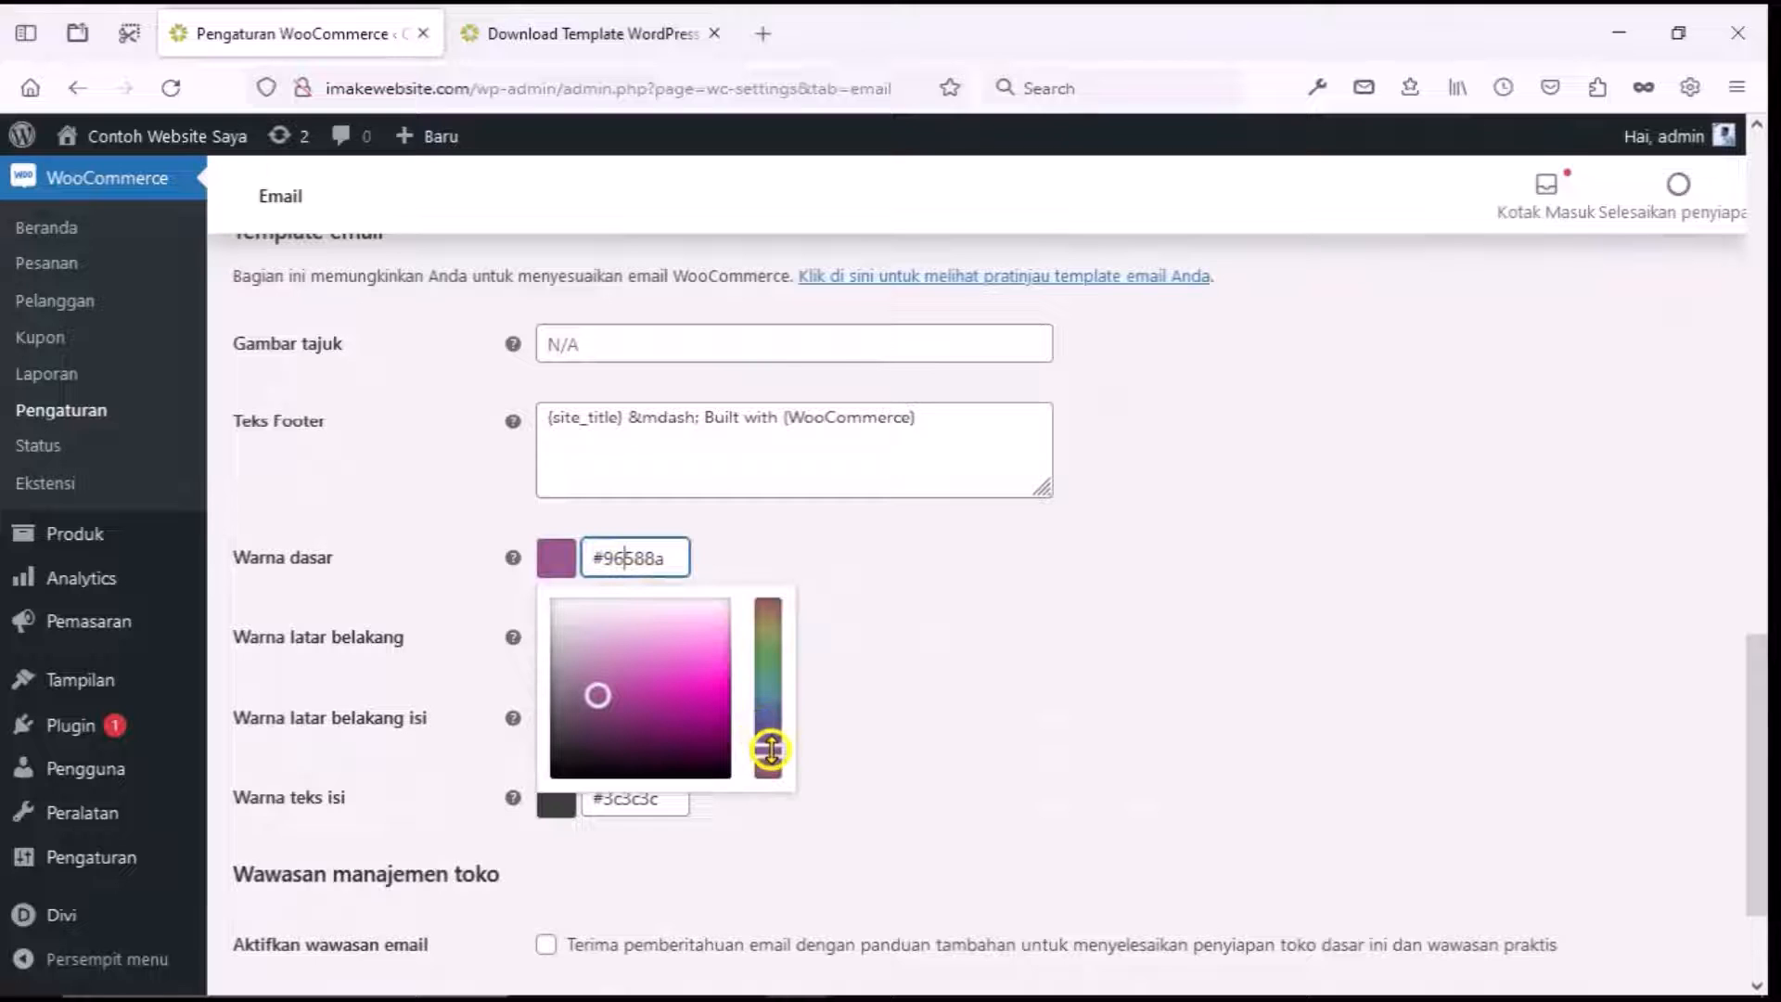
{"action": "left_click_drag", "start_coordinate": [771, 750], "coordinate": [775, 720]}
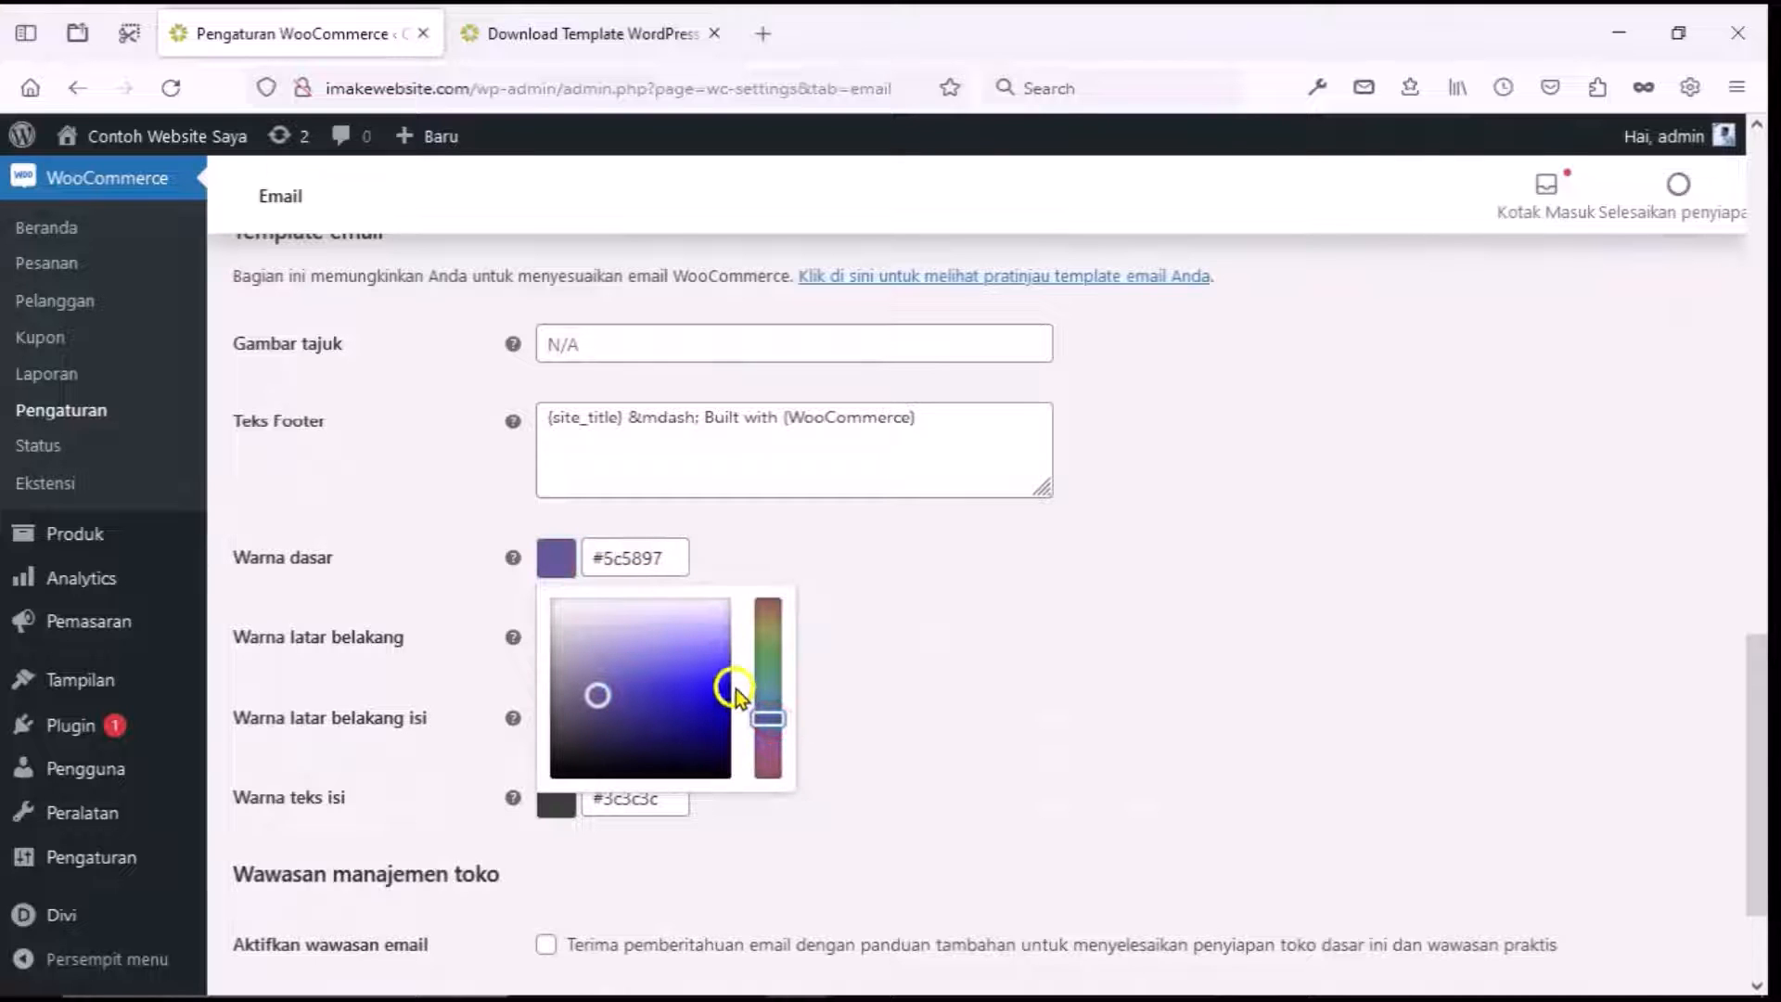
{"action": "mouse_move", "coordinate": [597, 691]}
{"action": "left_mouse_down"}
{"action": "mouse_move", "coordinate": [584, 704]}
{"action": "mouse_move", "coordinate": [580, 682]}
{"action": "mouse_move", "coordinate": [609, 671]}
{"action": "left_mouse_up"}
{"action": "left_click", "coordinate": [905, 653]}
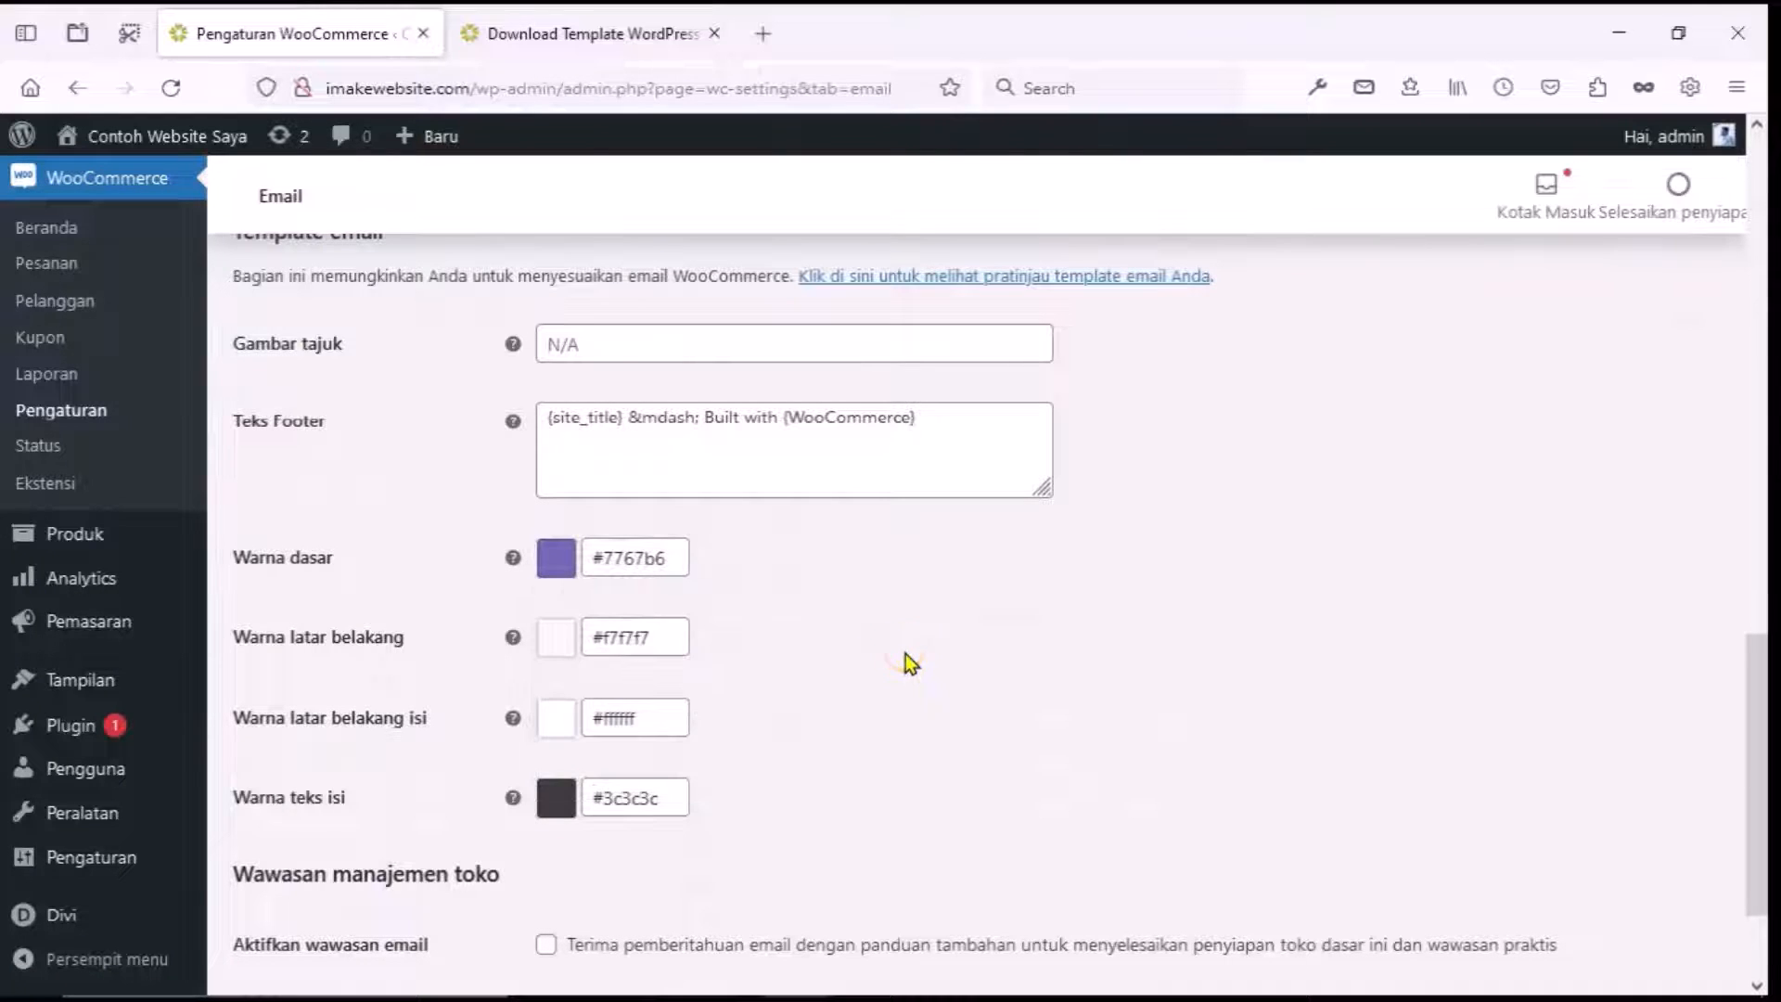
{"action": "scroll", "coordinate": [904, 653], "scroll_direction": "down", "scroll_amount": 2}
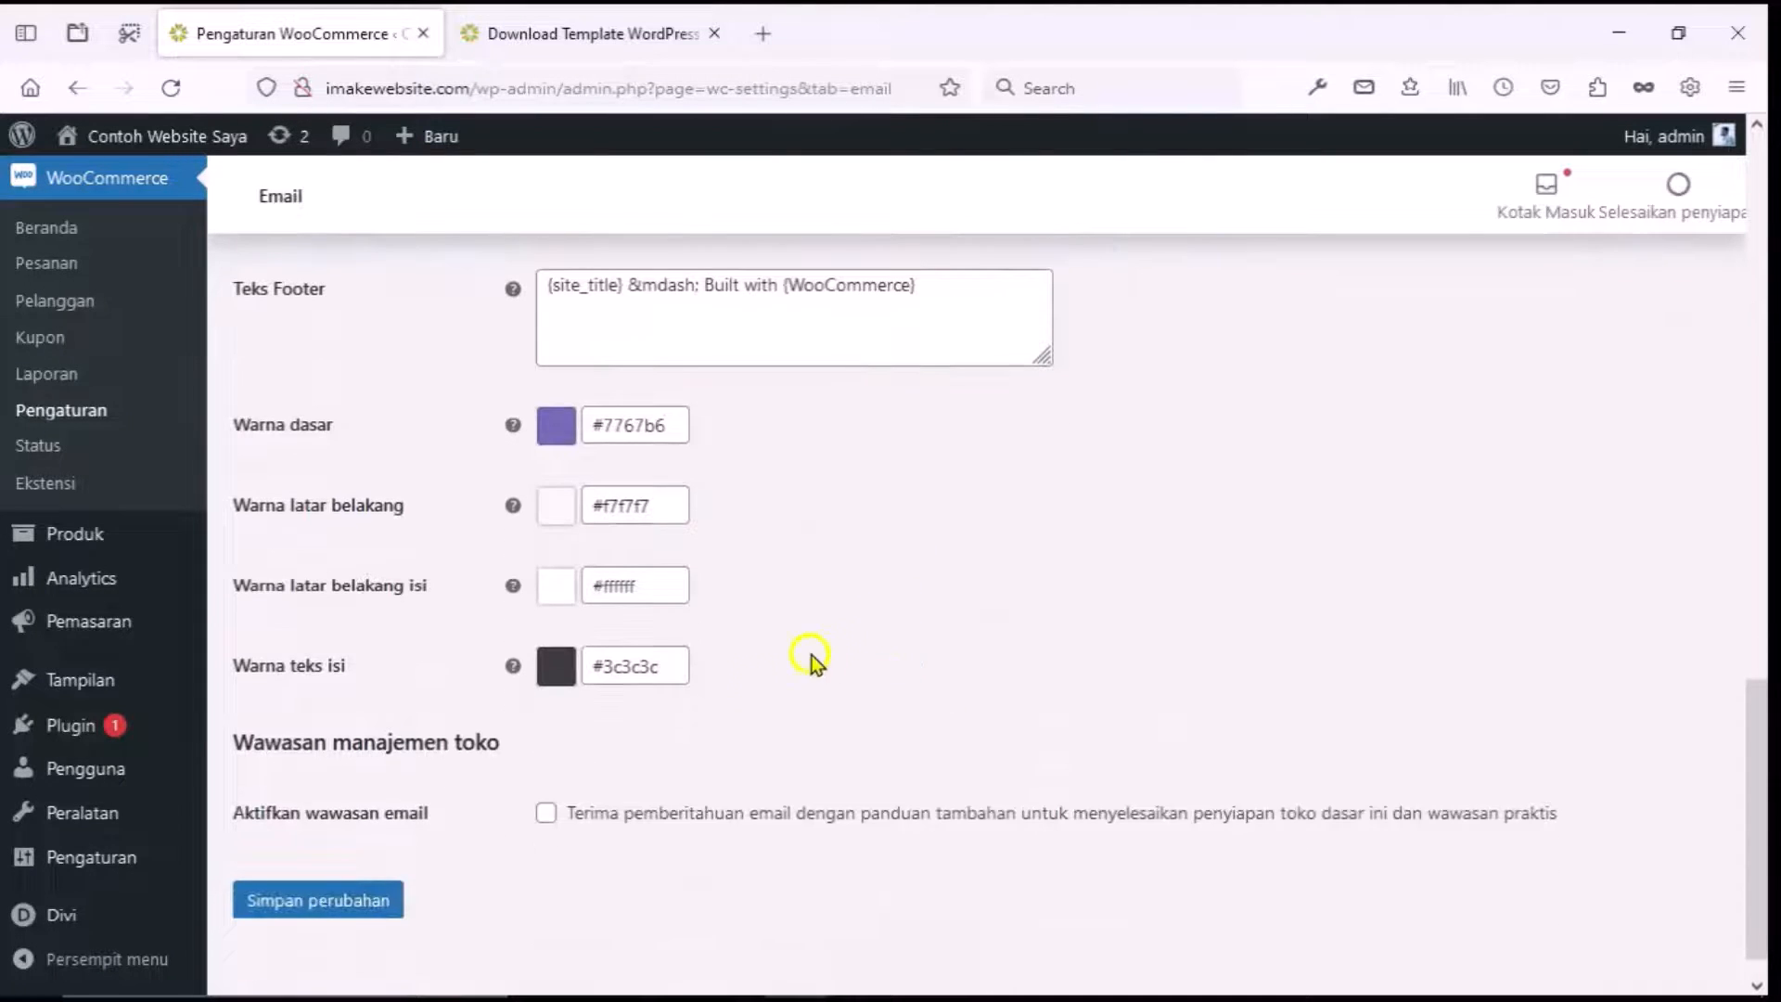
{"action": "left_click", "coordinate": [388, 898]}
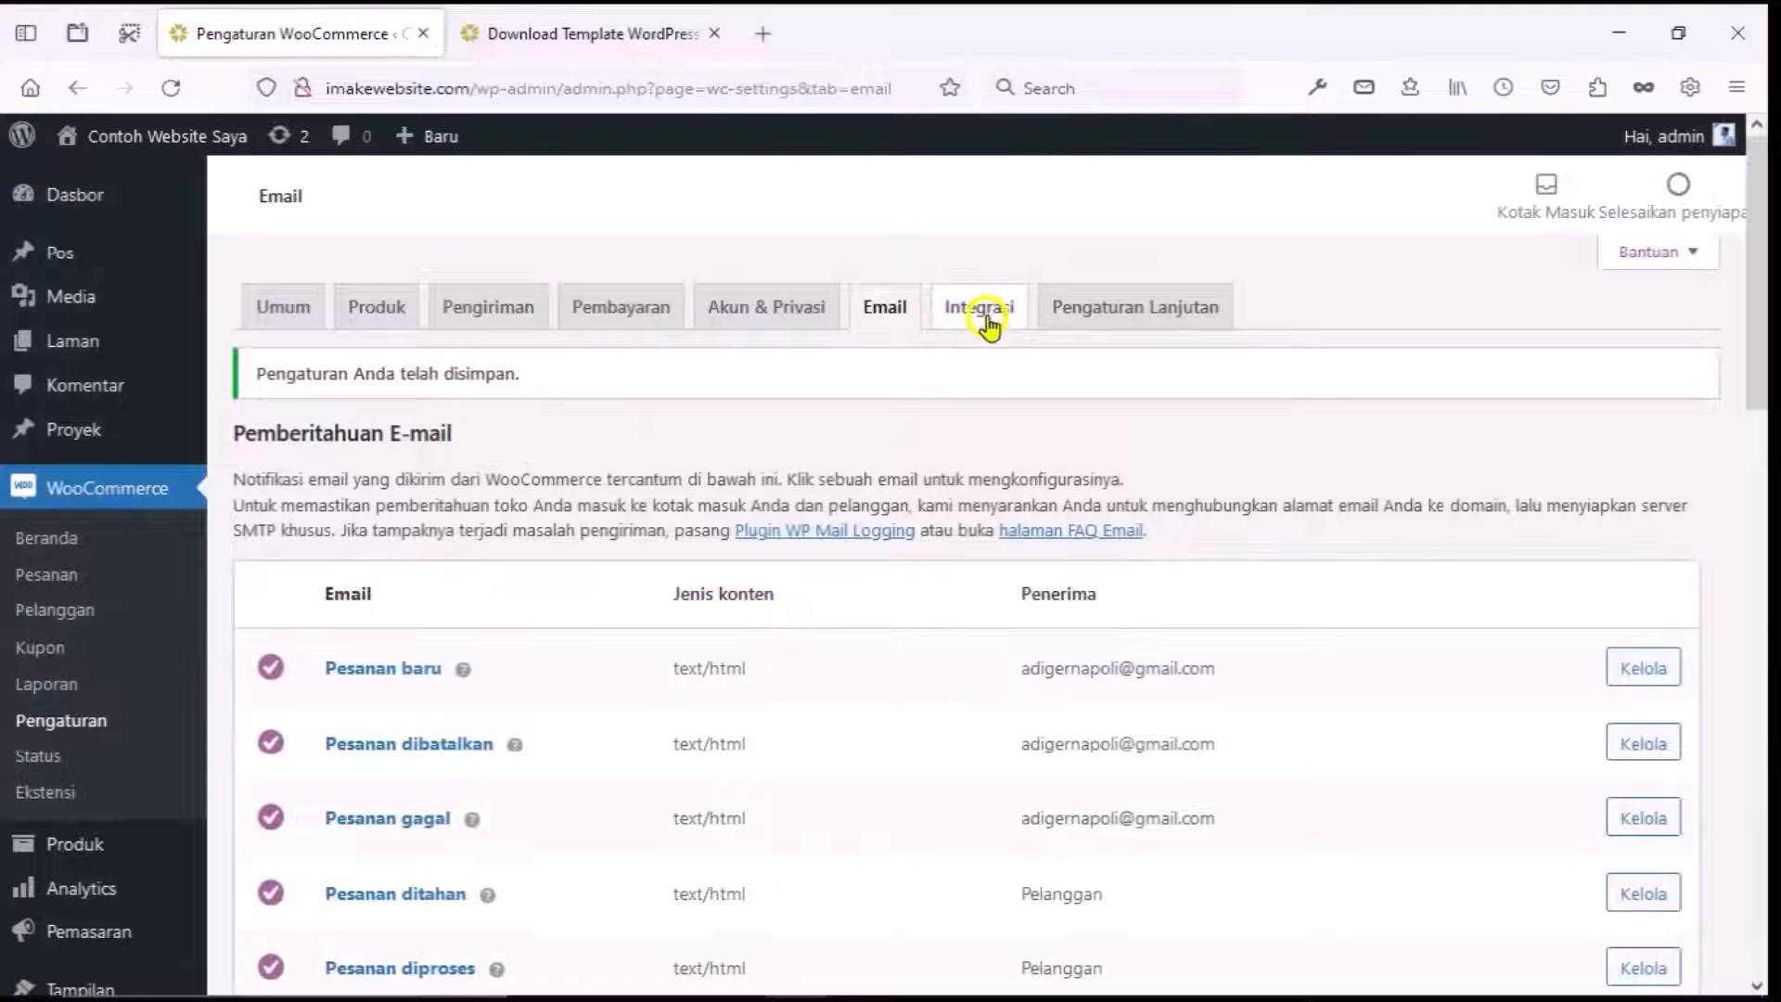
Open Pengaturan Lanjutan and search the terms page dropdown for 'syarat' and 'privacy' without choosing one.
{"action": "left_click", "coordinate": [978, 311]}
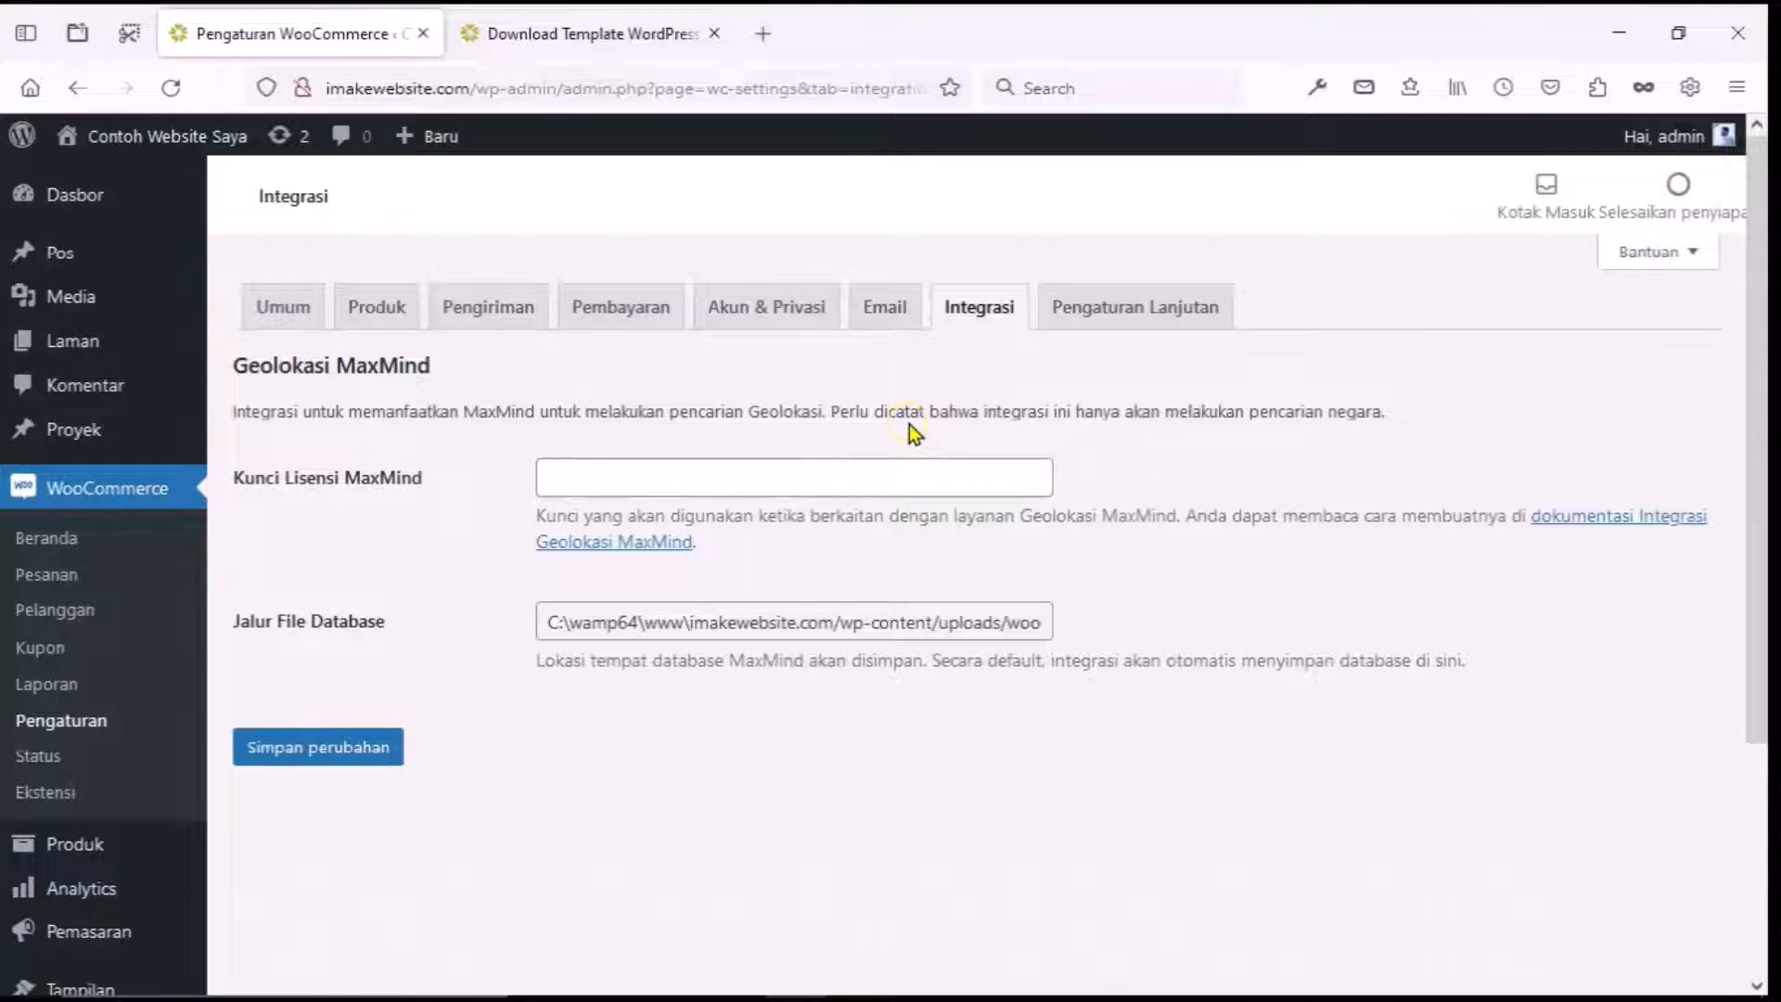
{"action": "left_click", "coordinate": [1113, 316]}
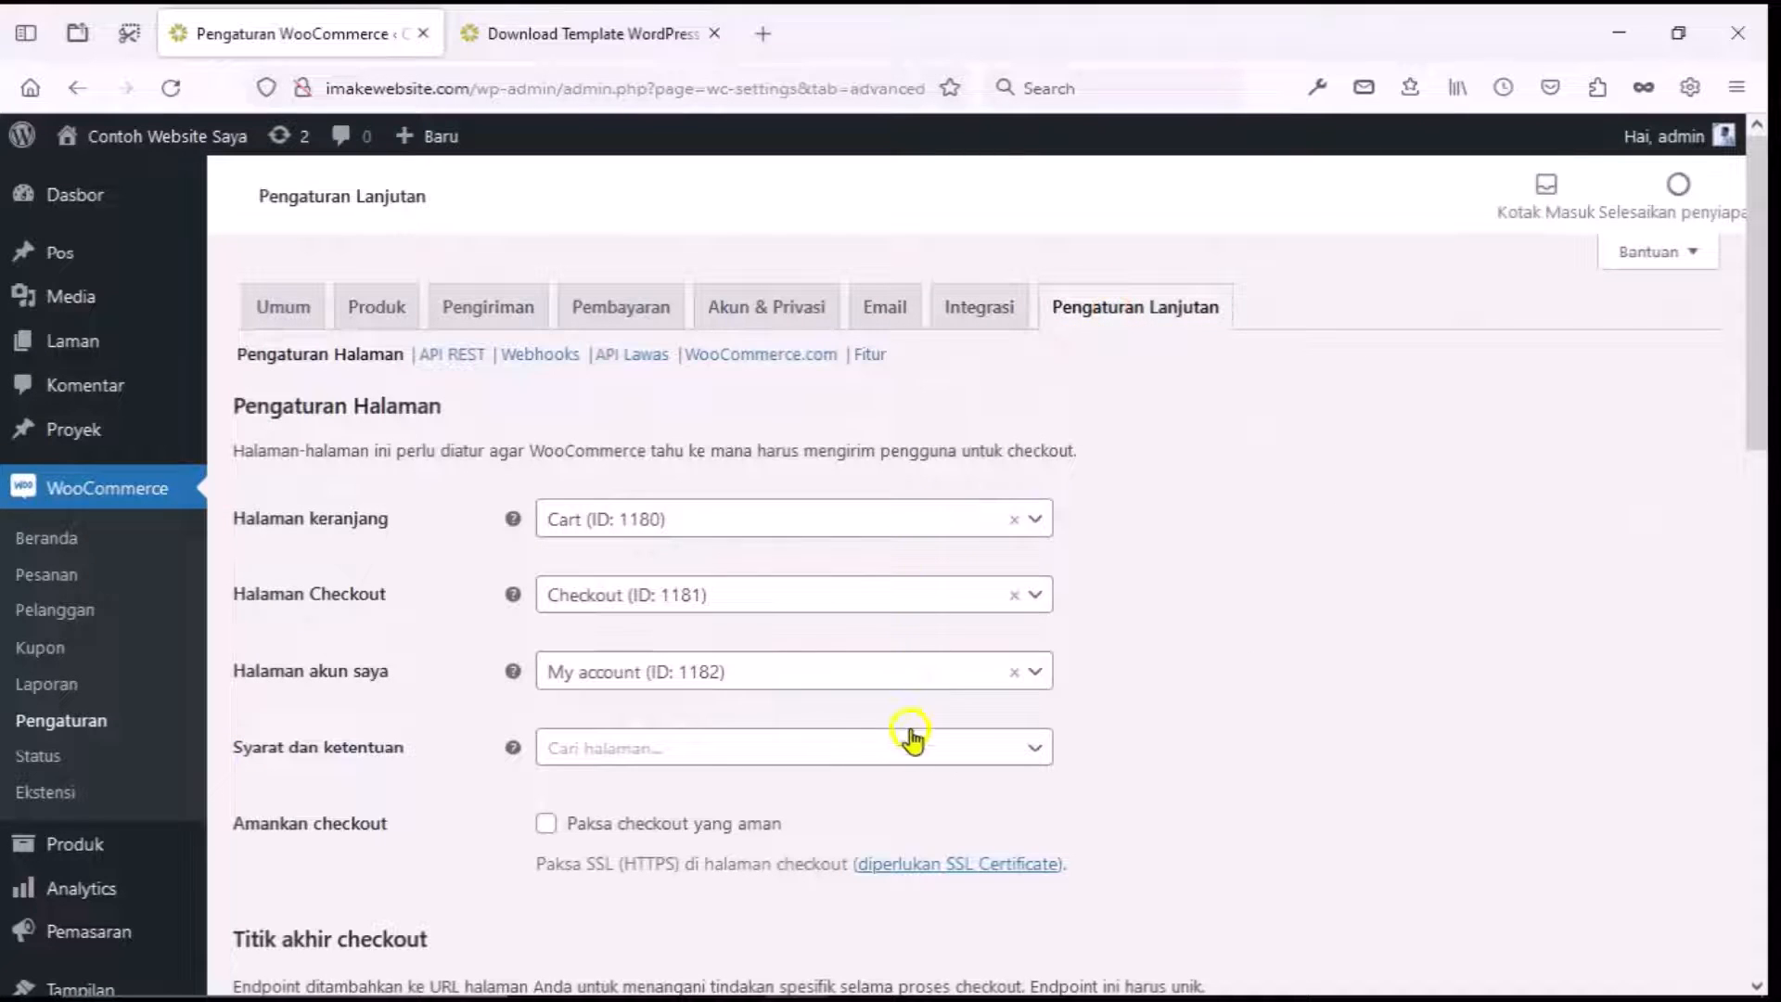
{"action": "left_click", "coordinate": [911, 744]}
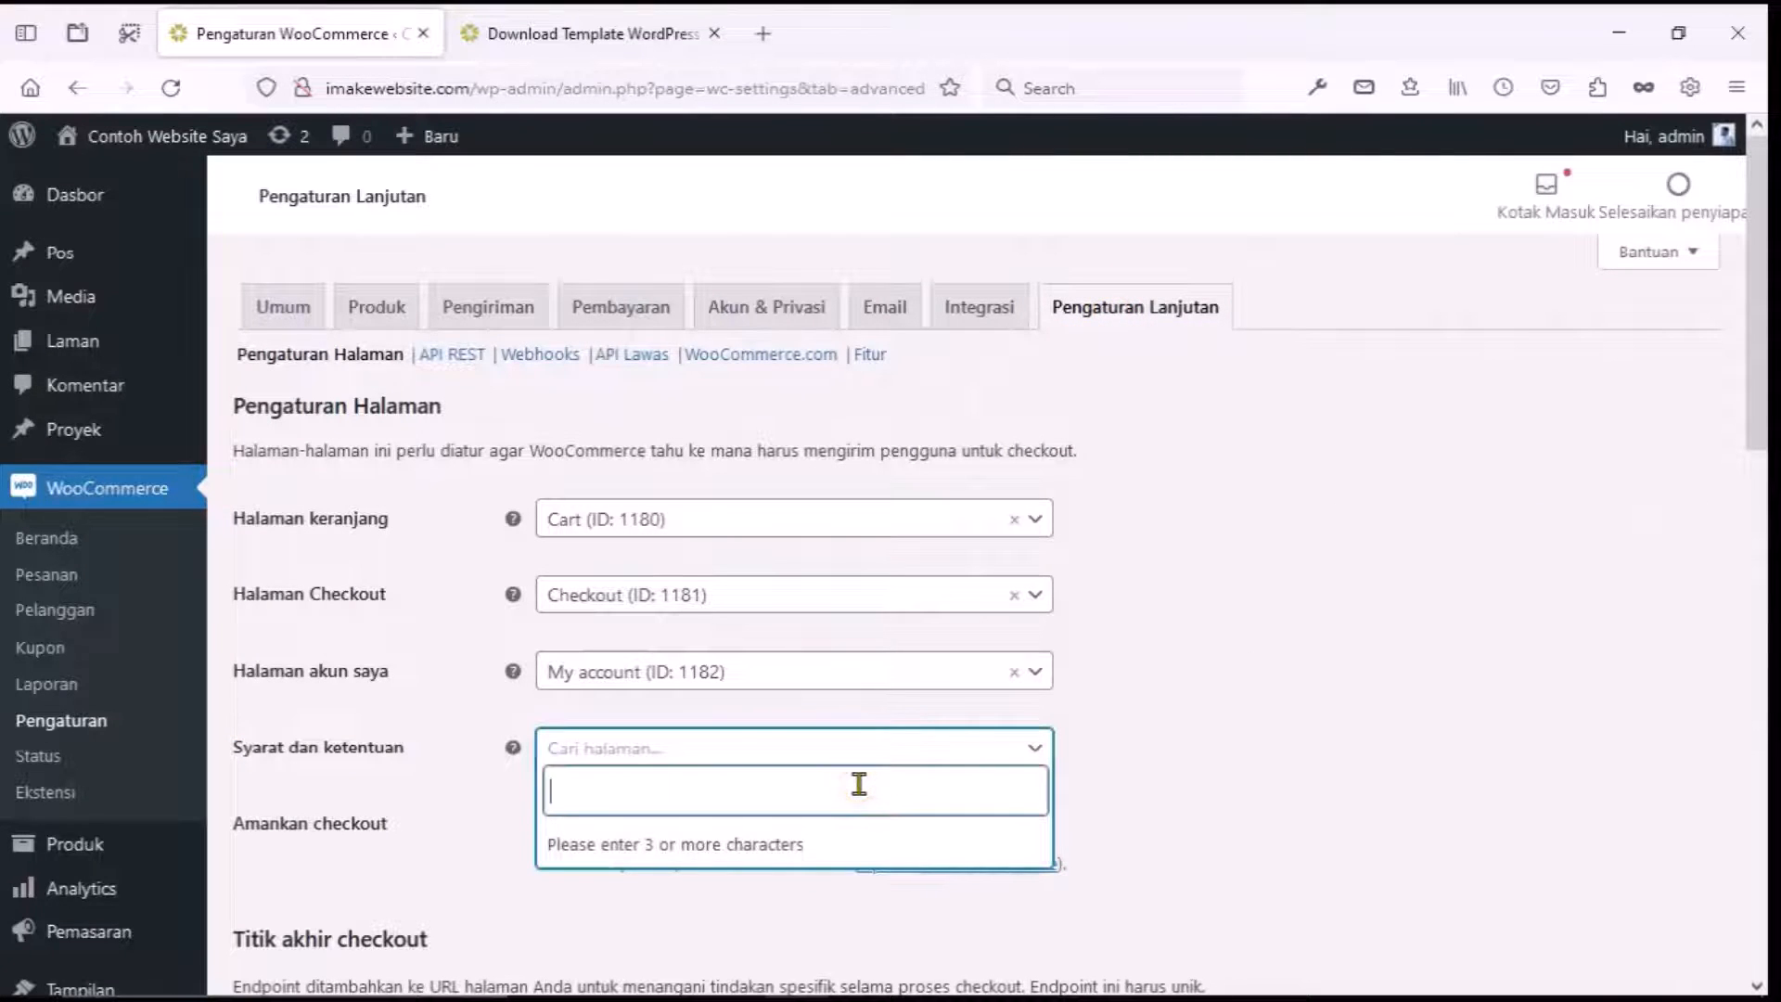
{"action": "type", "text": "syarat"}
{"action": "key", "text": "ctrl+BackSpace"}
{"action": "type", "text": "privac"}
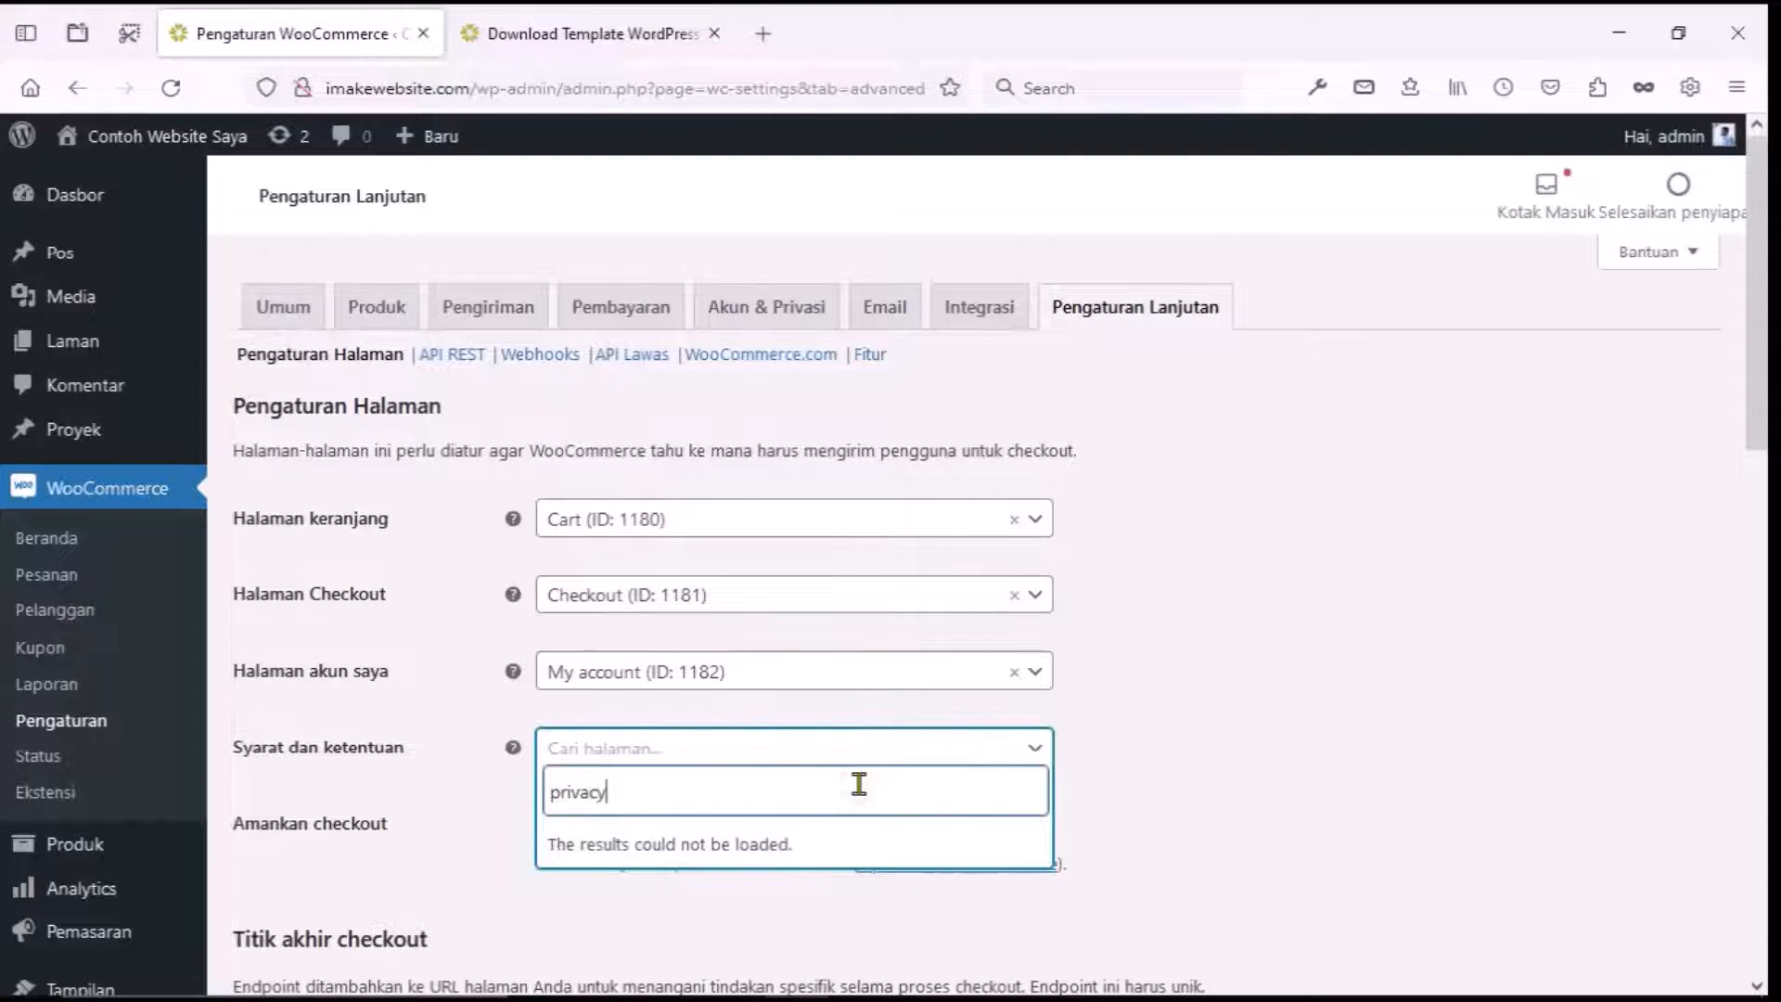
{"action": "type", "text": "y"}
{"action": "key", "text": "ctrl+BackSpace"}
{"action": "left_click", "coordinate": [1105, 708]}
{"action": "scroll", "coordinate": [1105, 699], "scroll_direction": "down", "scroll_amount": 10}
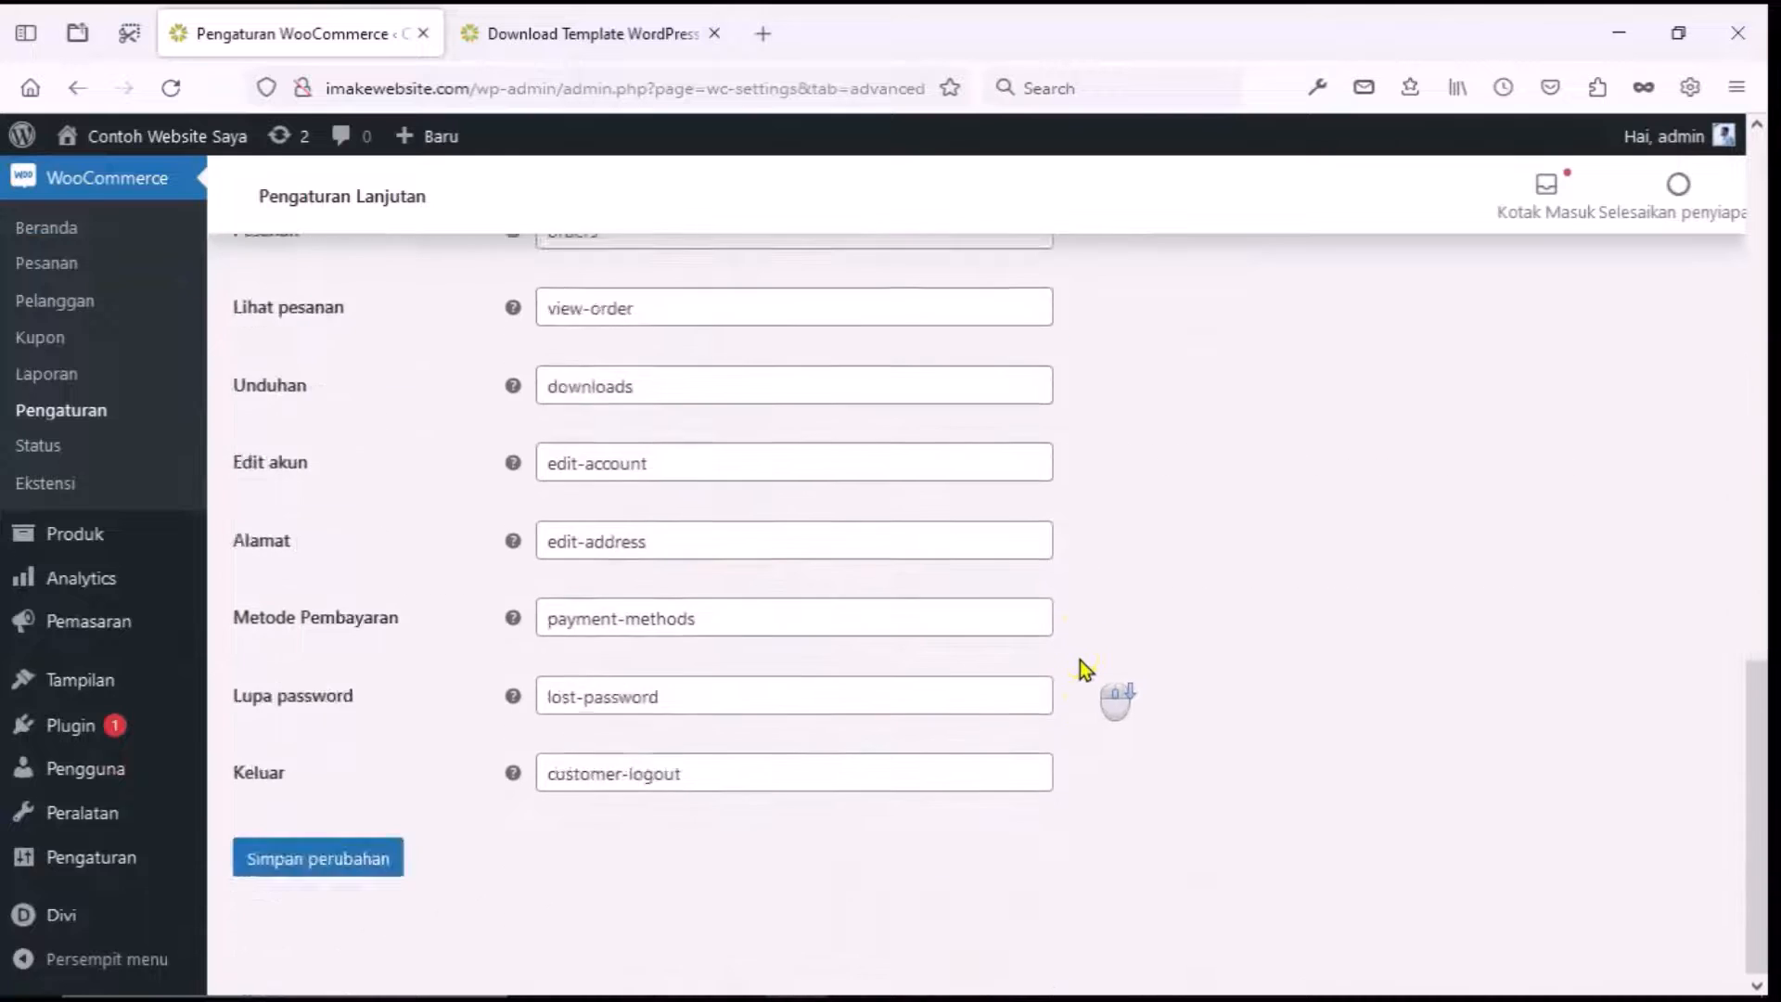
{"action": "scroll", "coordinate": [1079, 660], "scroll_direction": "up", "scroll_amount": 10}
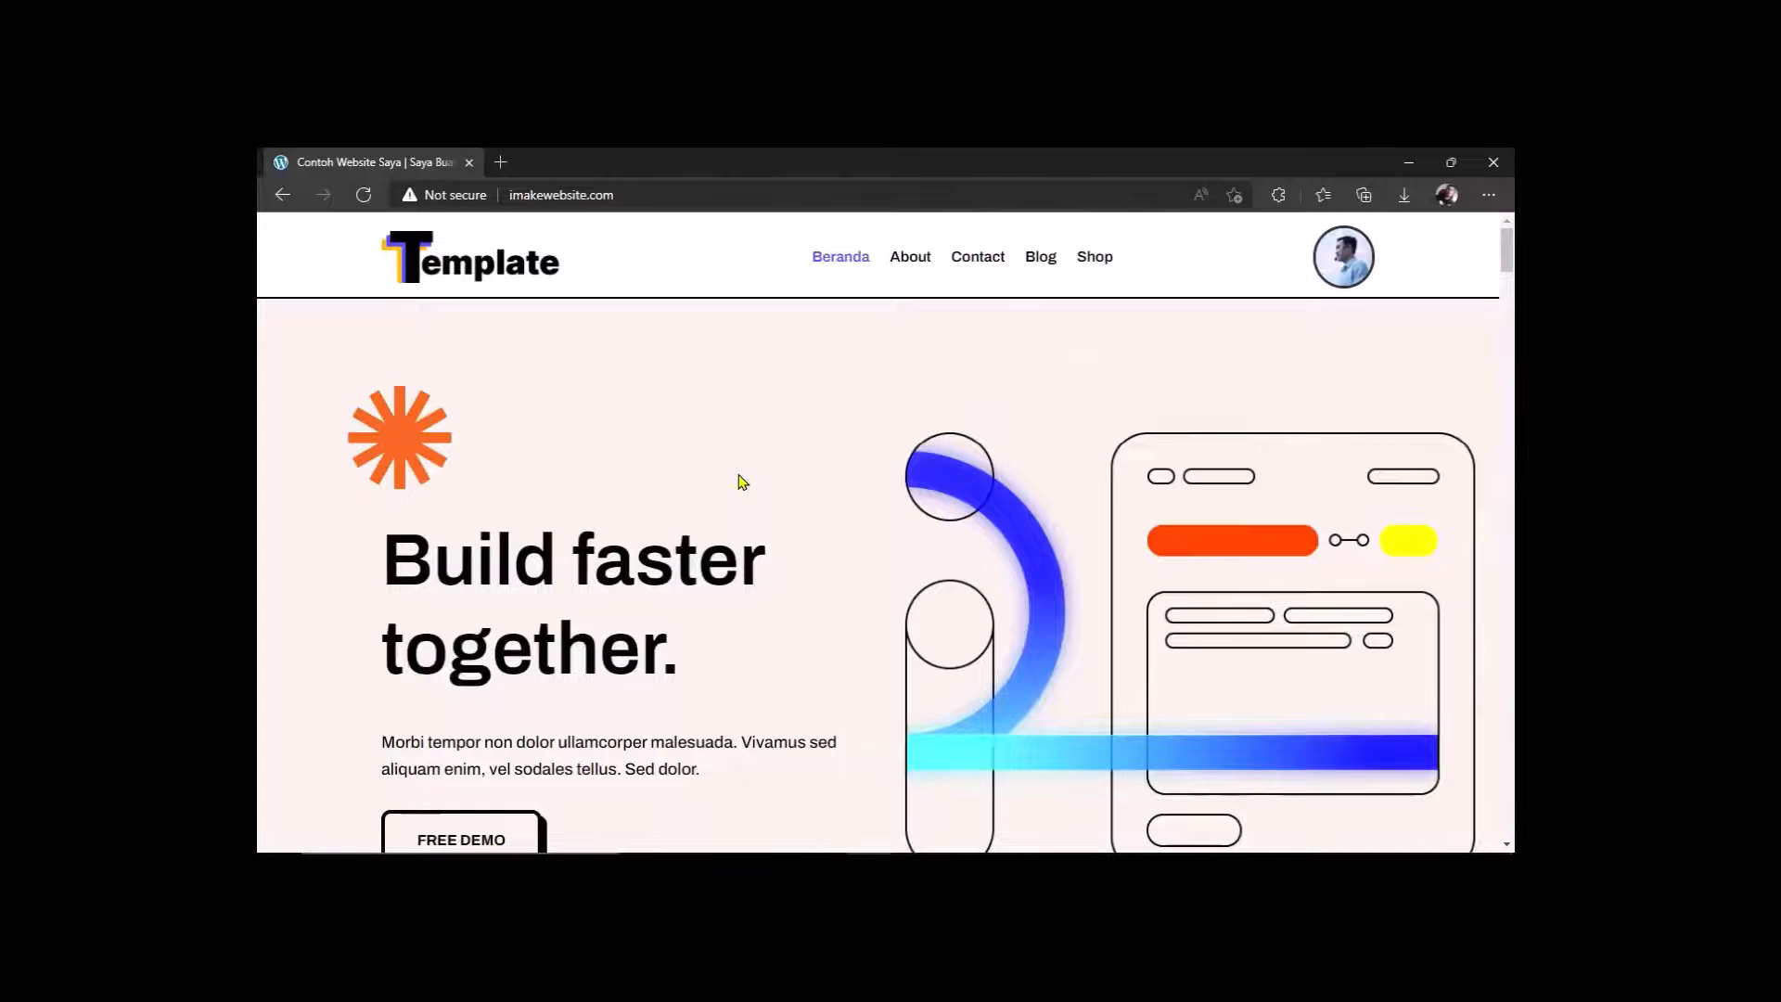
Open Download Template WordPress from the Shop, view the Rp300.000 cart, and proceed to checkout.
{"action": "left_click", "coordinate": [1093, 257]}
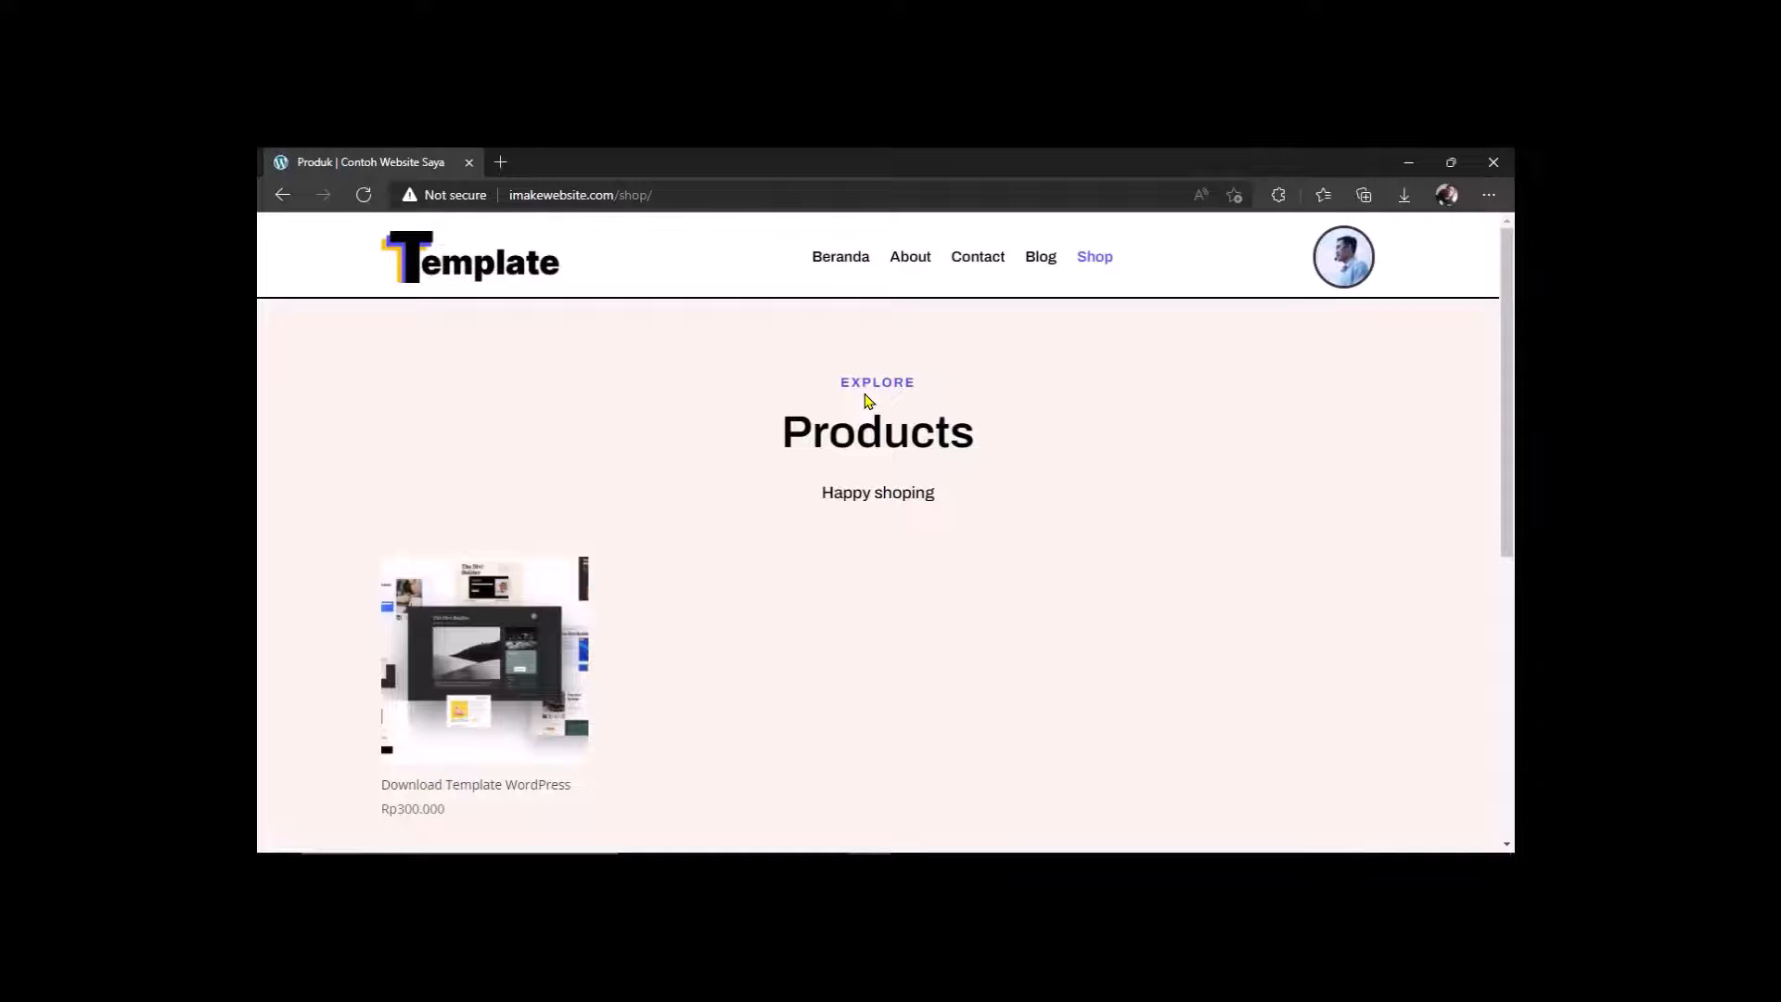
{"action": "left_click", "coordinate": [560, 604]}
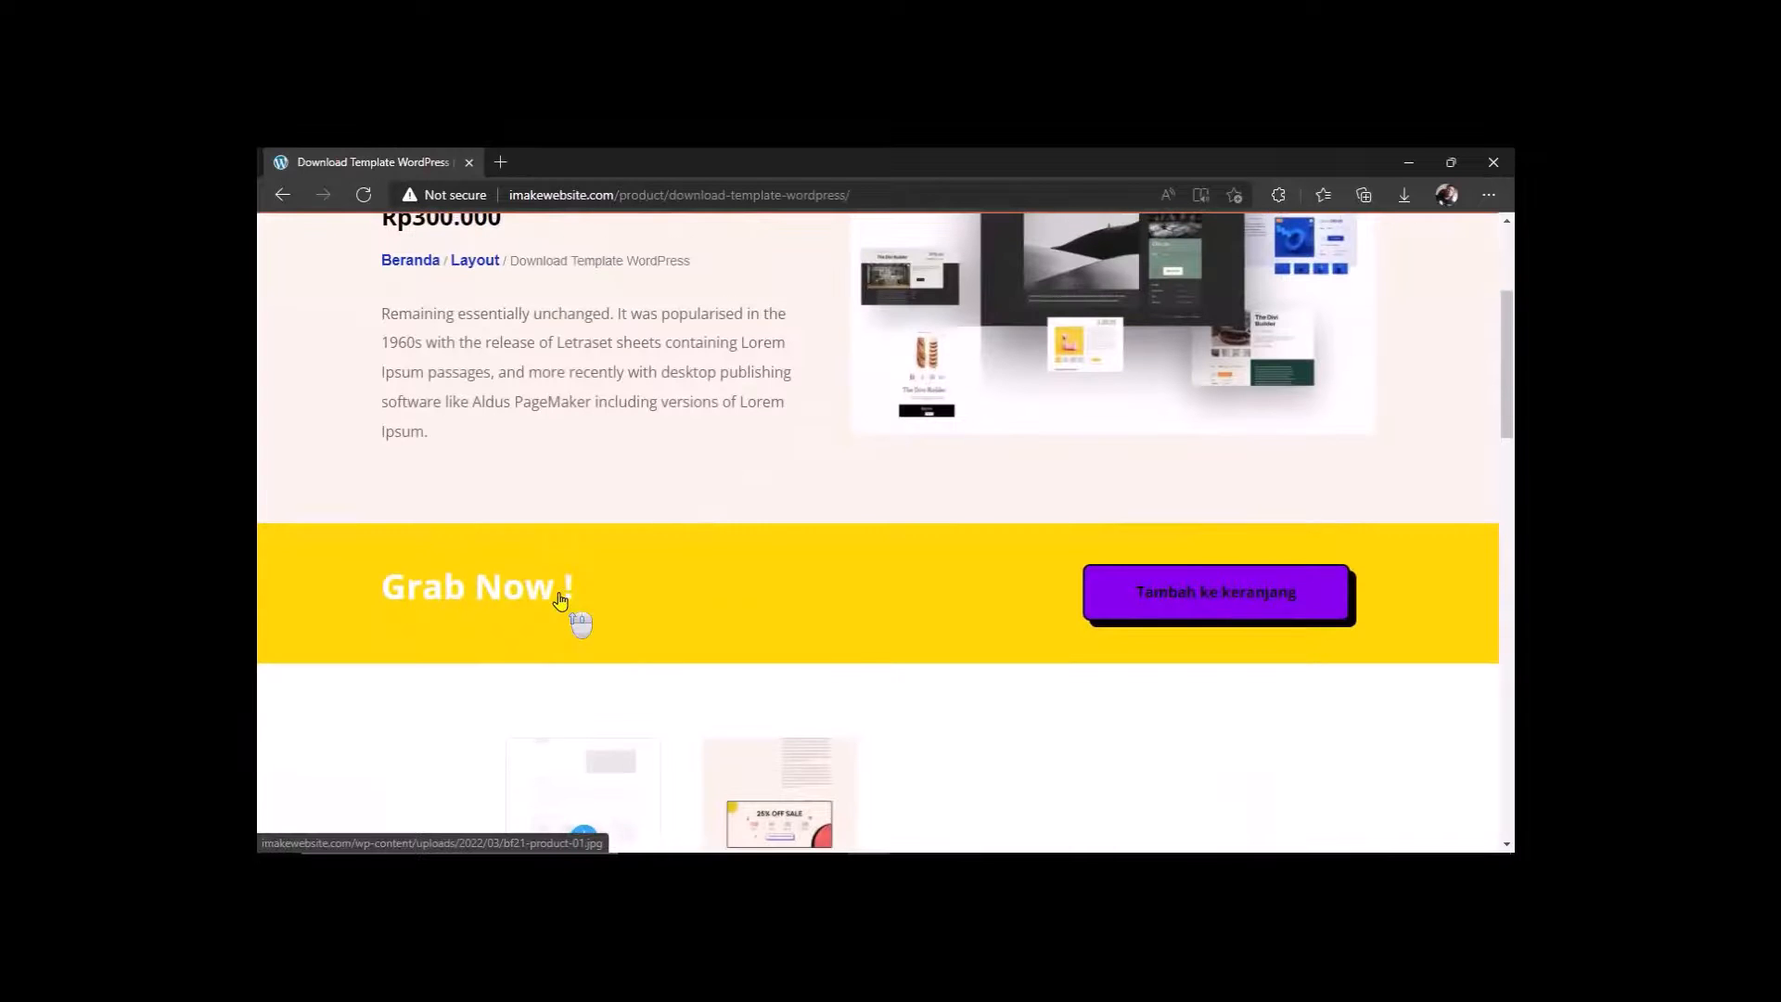
{"action": "scroll", "coordinate": [560, 603], "scroll_direction": "up", "scroll_amount": 3}
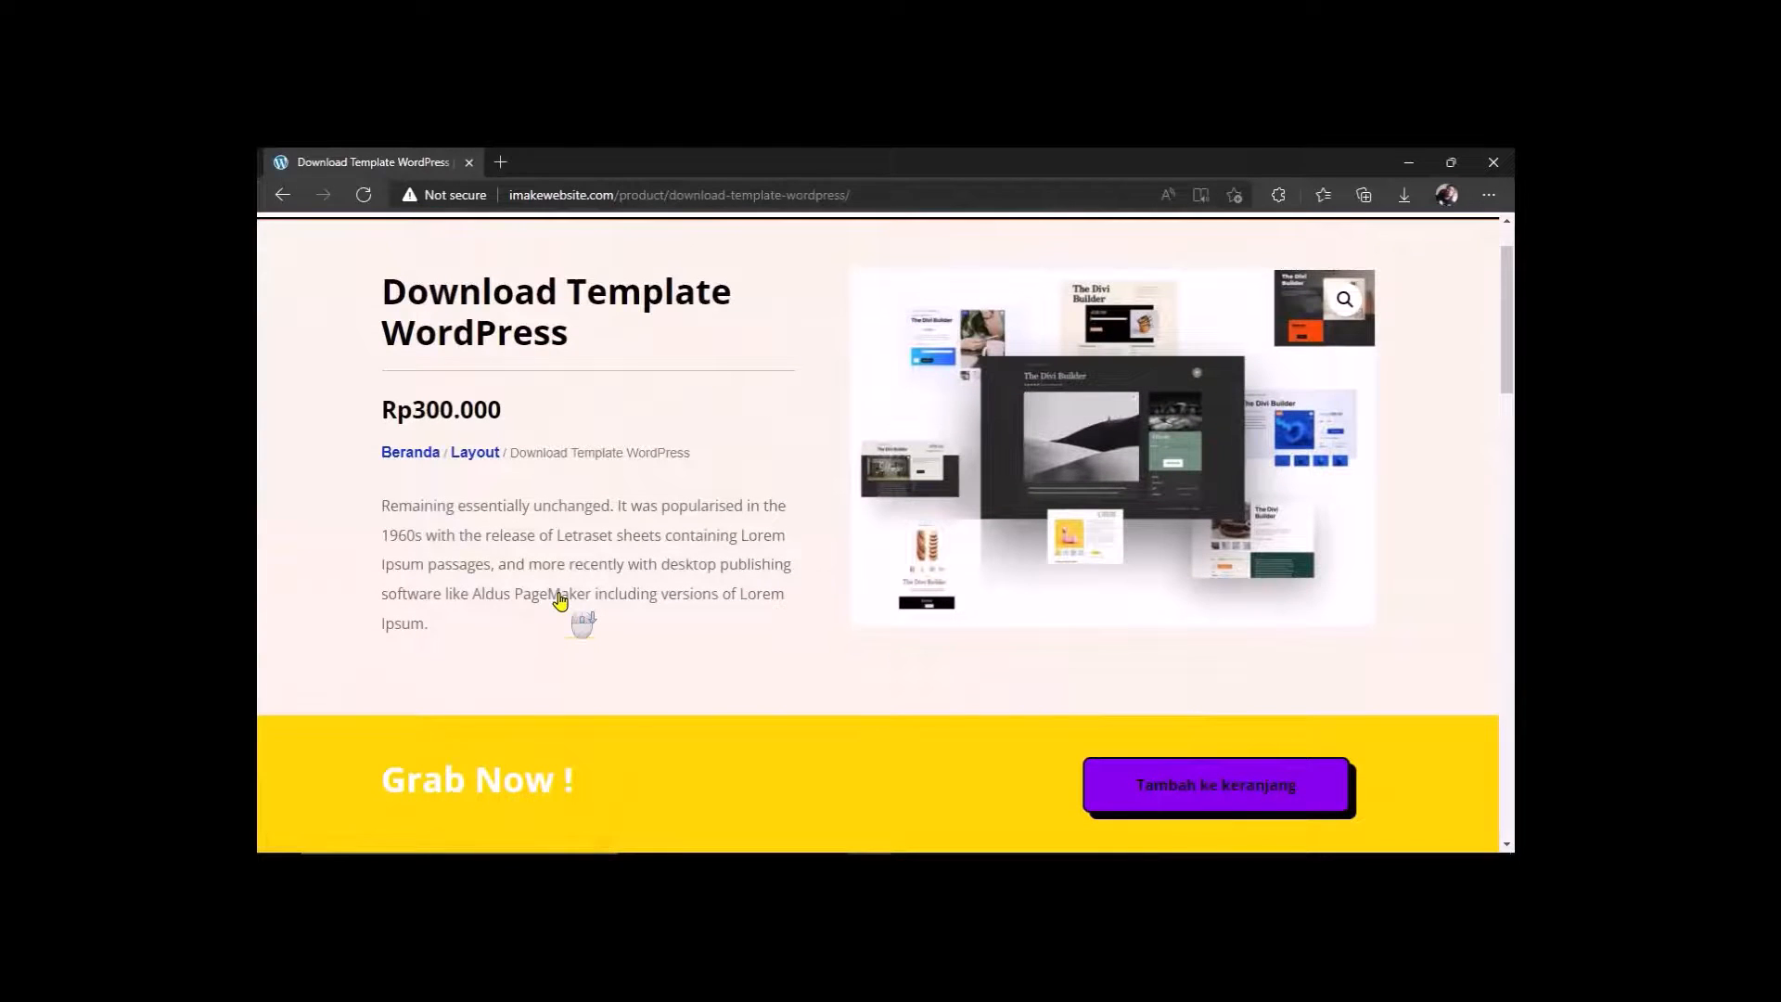
{"action": "scroll", "coordinate": [562, 603], "scroll_direction": "down", "scroll_amount": 2}
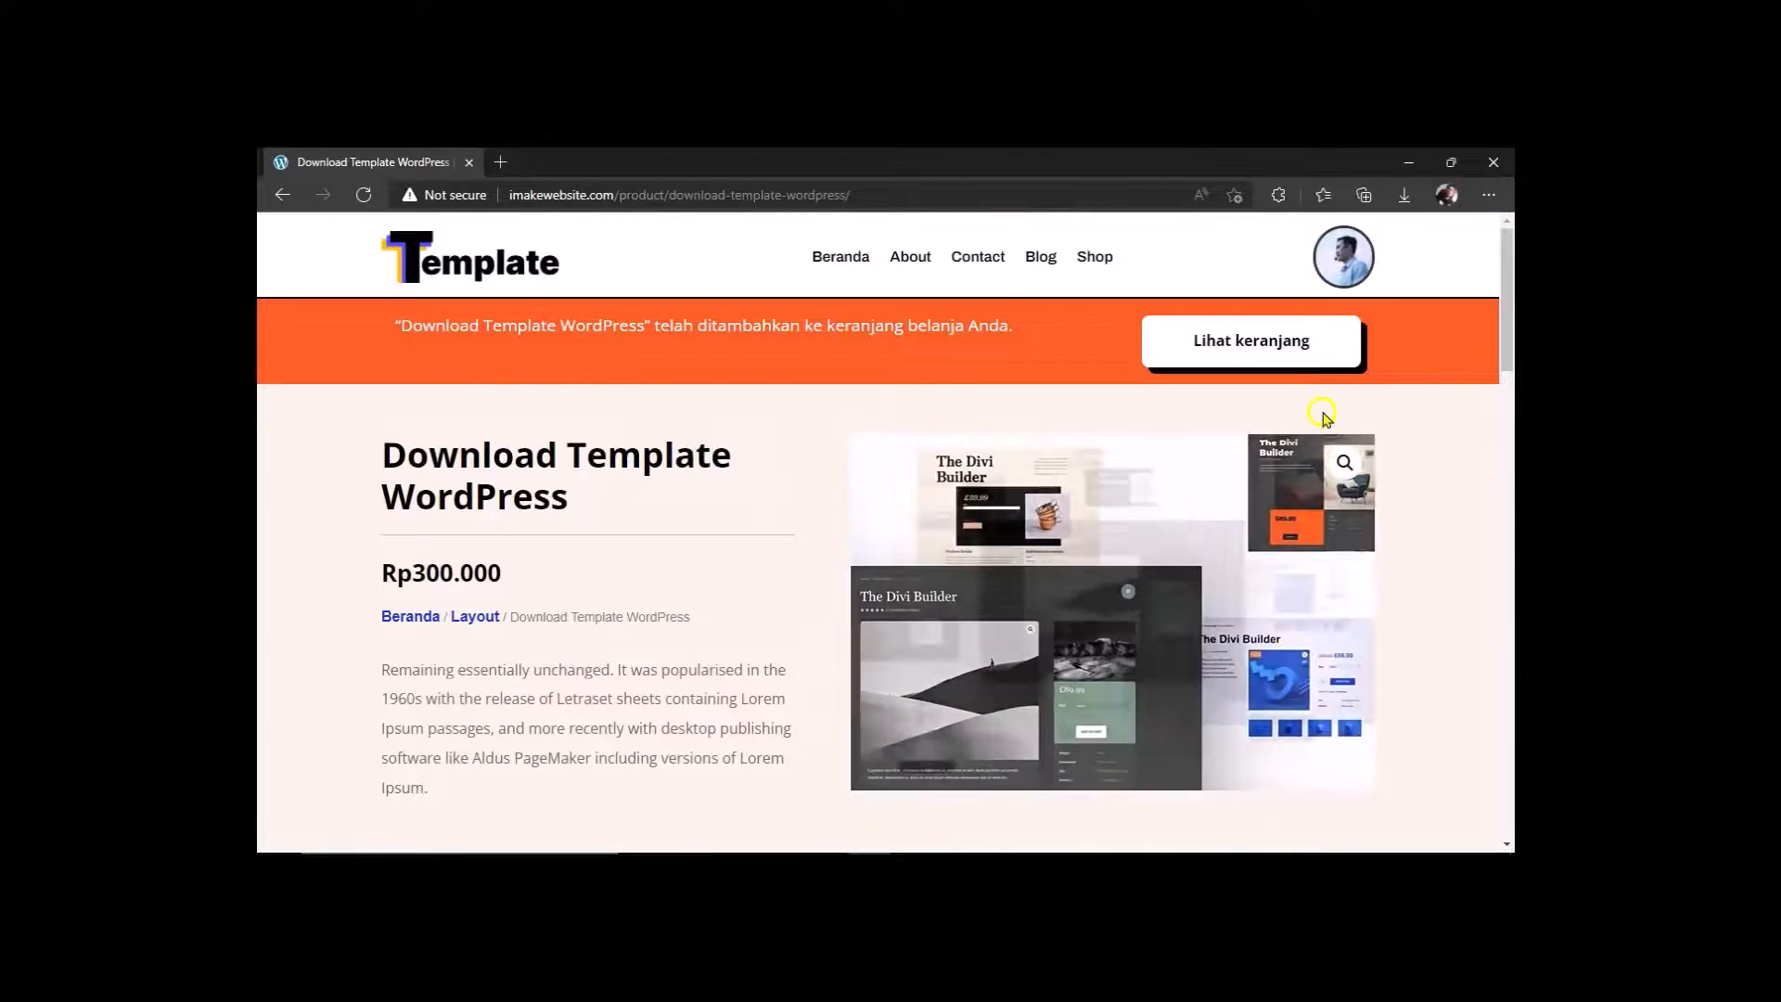
{"action": "left_click", "coordinate": [1290, 358]}
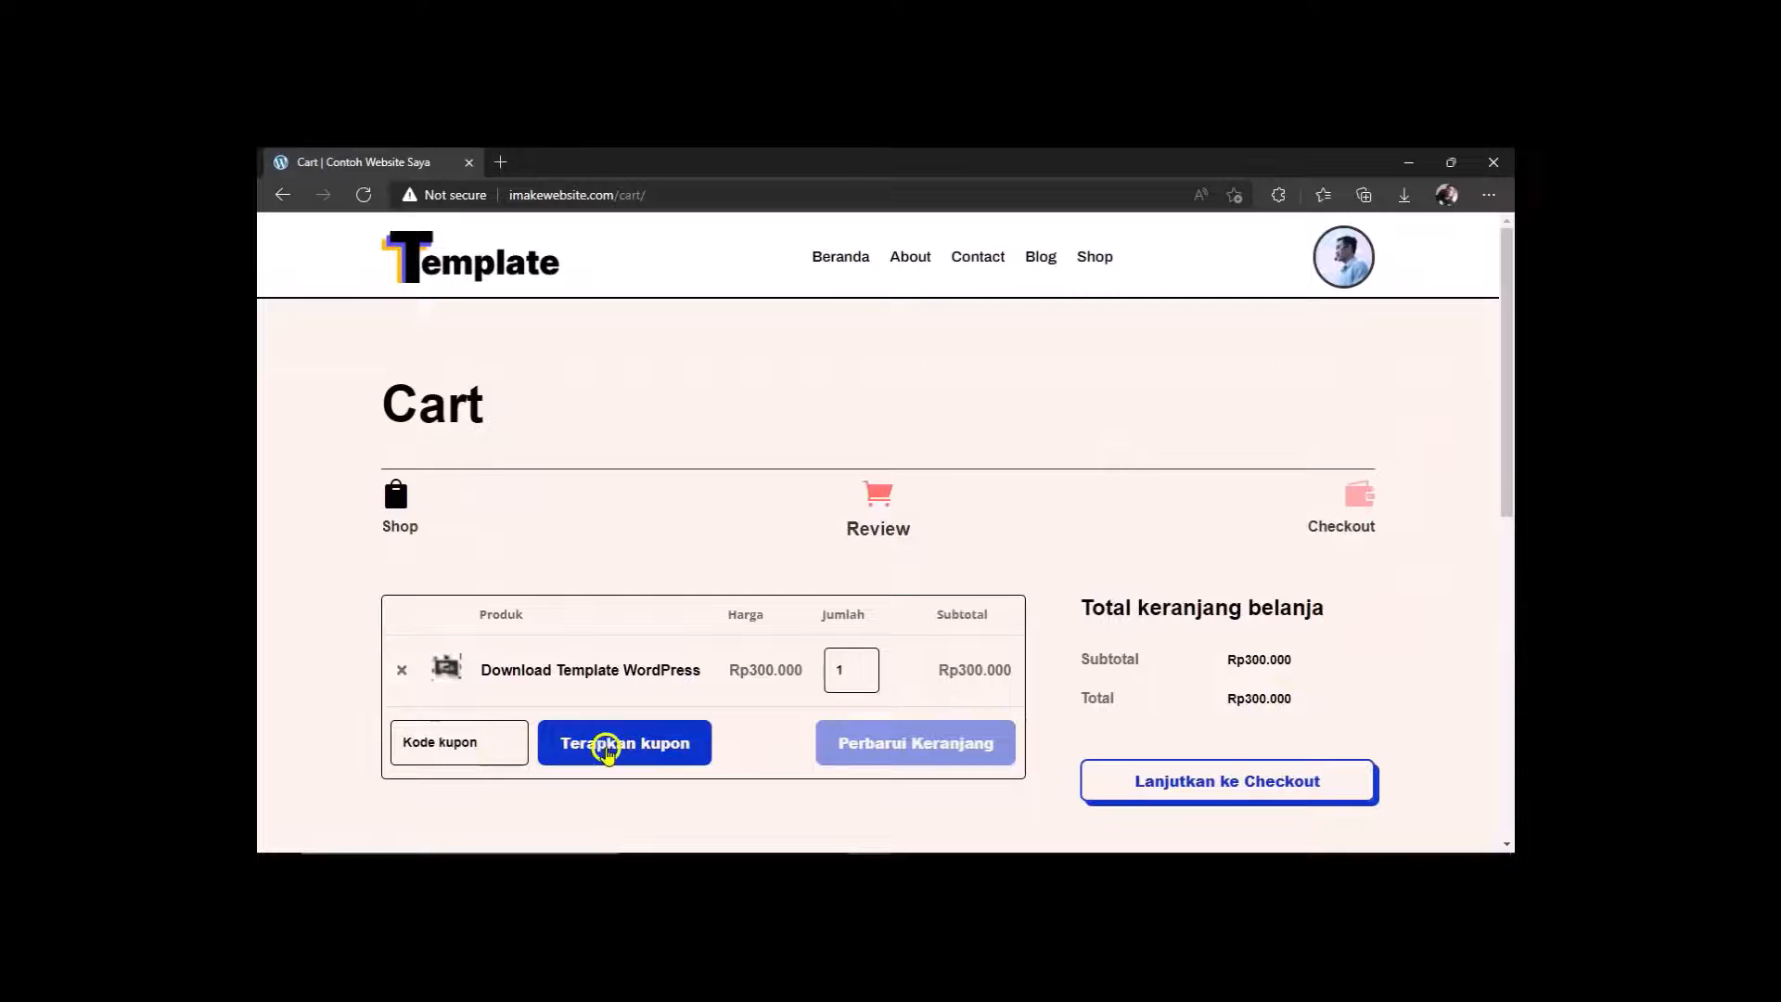
{"action": "left_click", "coordinate": [1222, 784]}
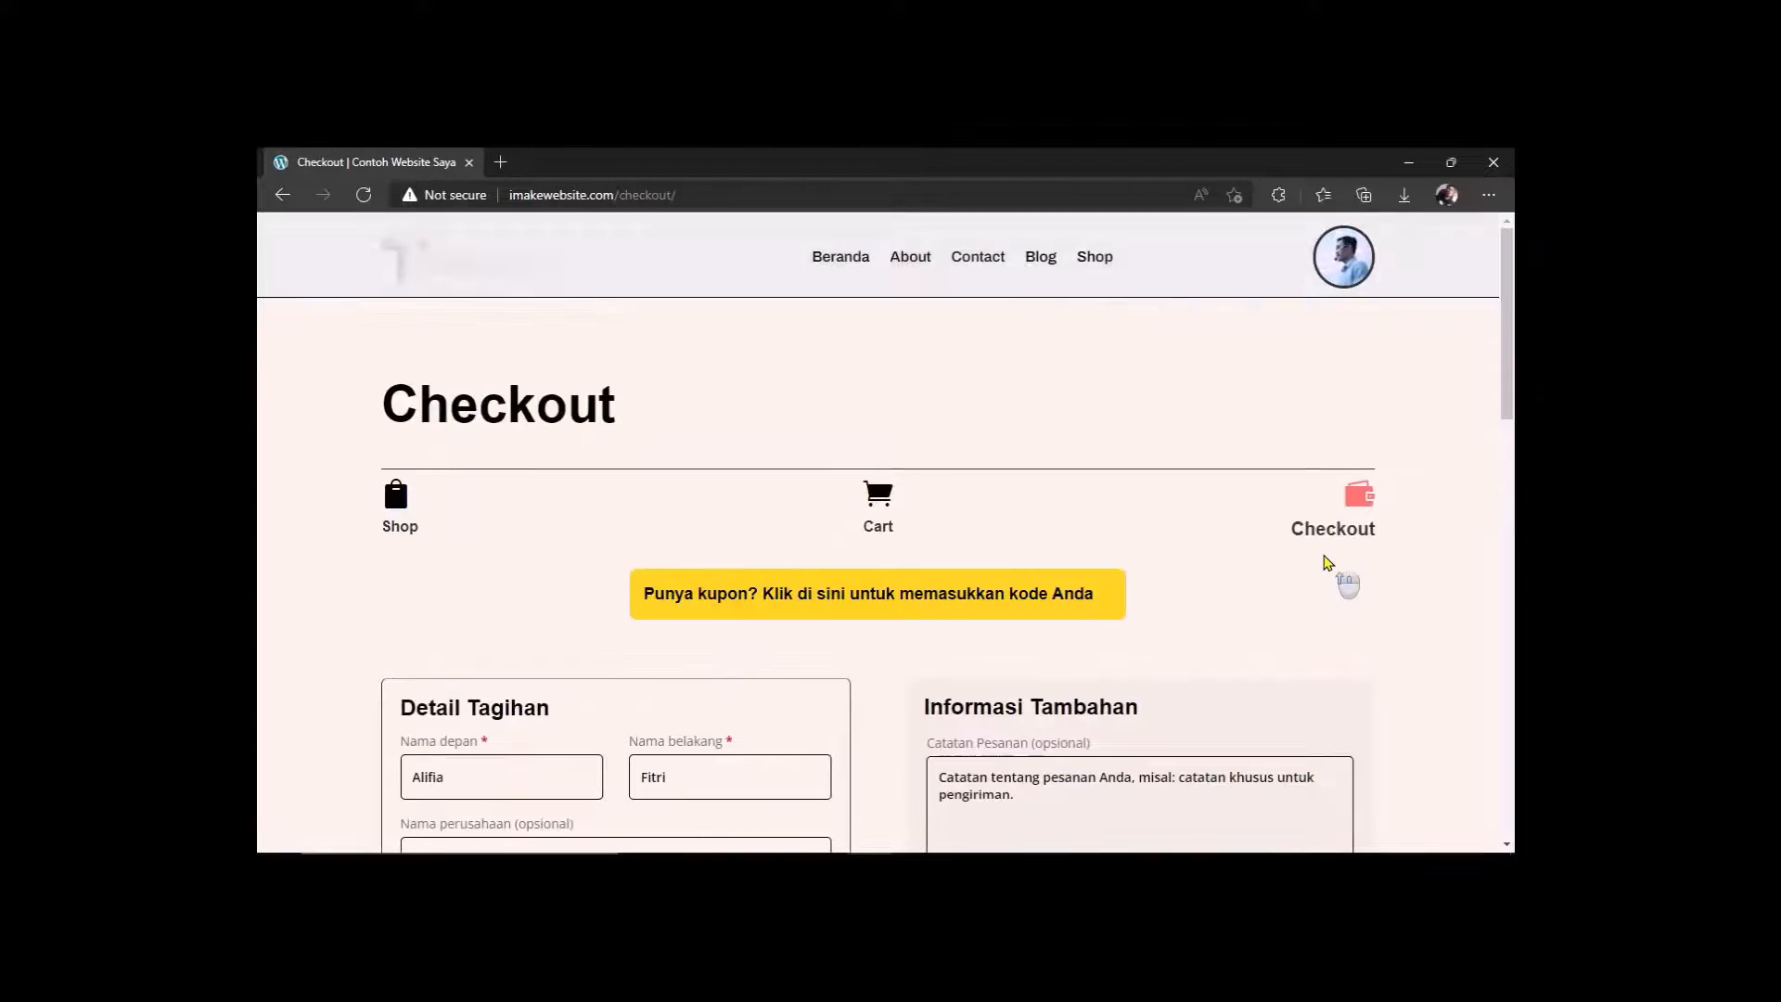
Replace the billing first and last name, street address and email with new test details.
{"action": "scroll", "coordinate": [1260, 577], "scroll_direction": "down", "scroll_amount": 2}
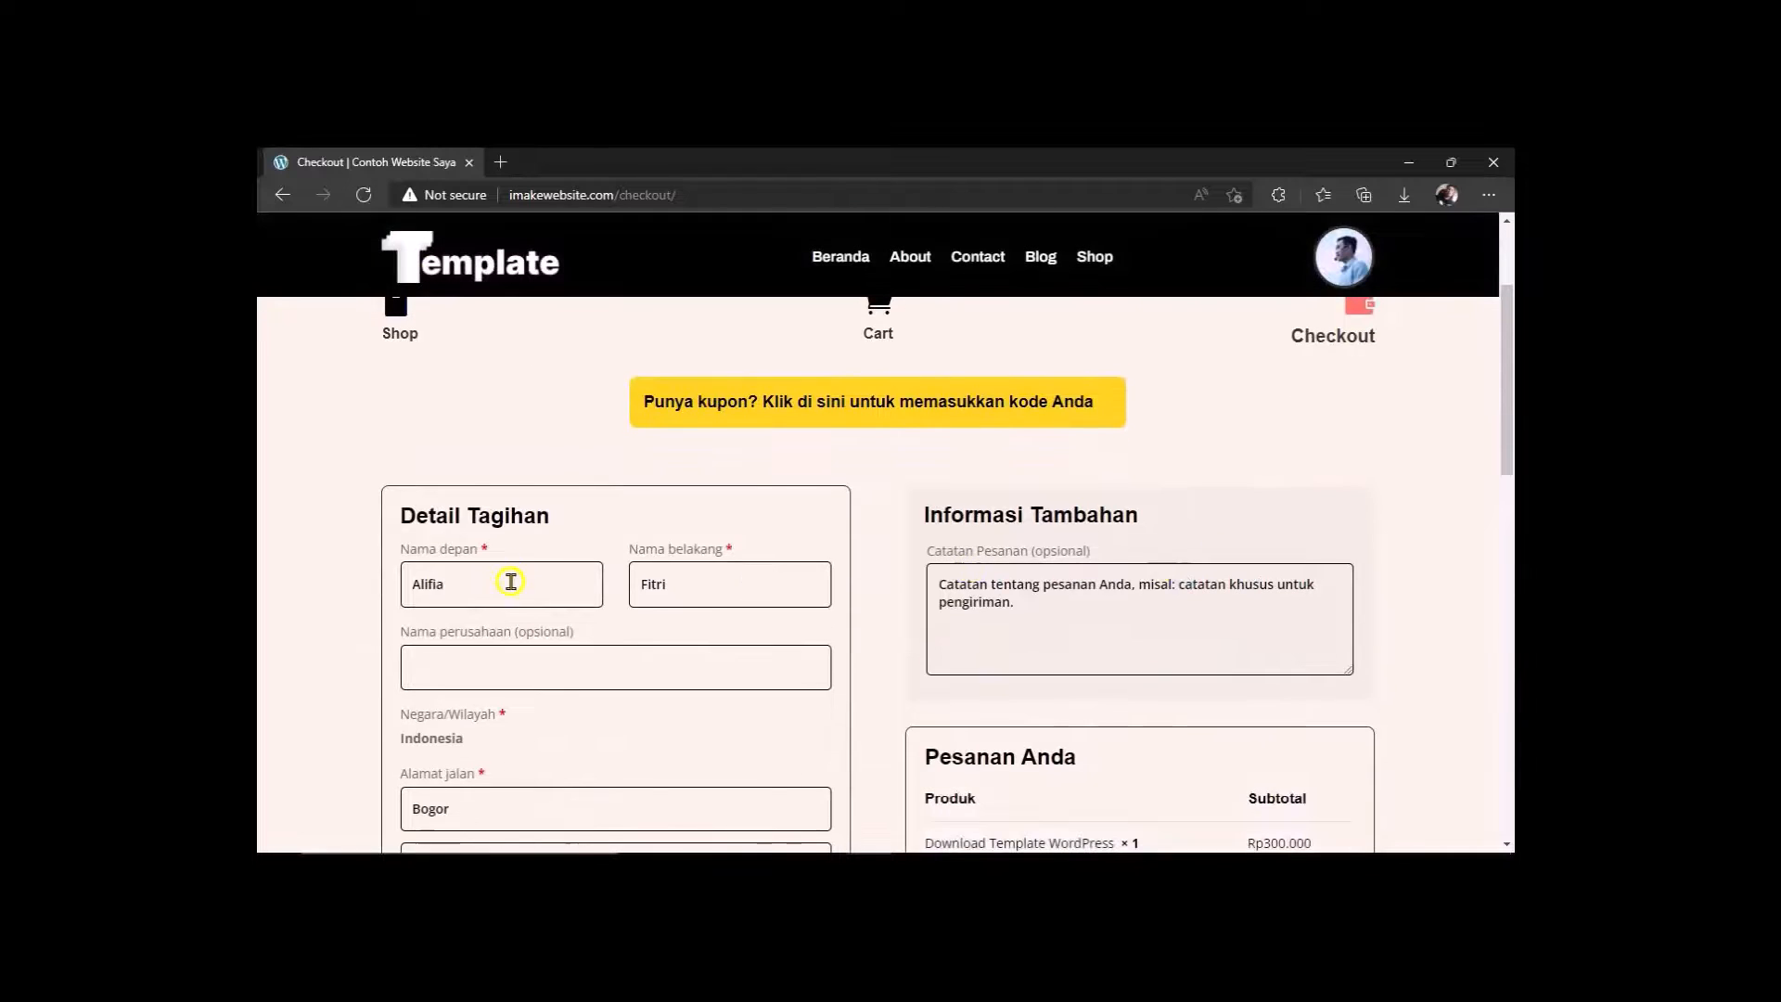
{"action": "double_click", "coordinate": [408, 583]}
{"action": "key", "text": "BackSpace"}
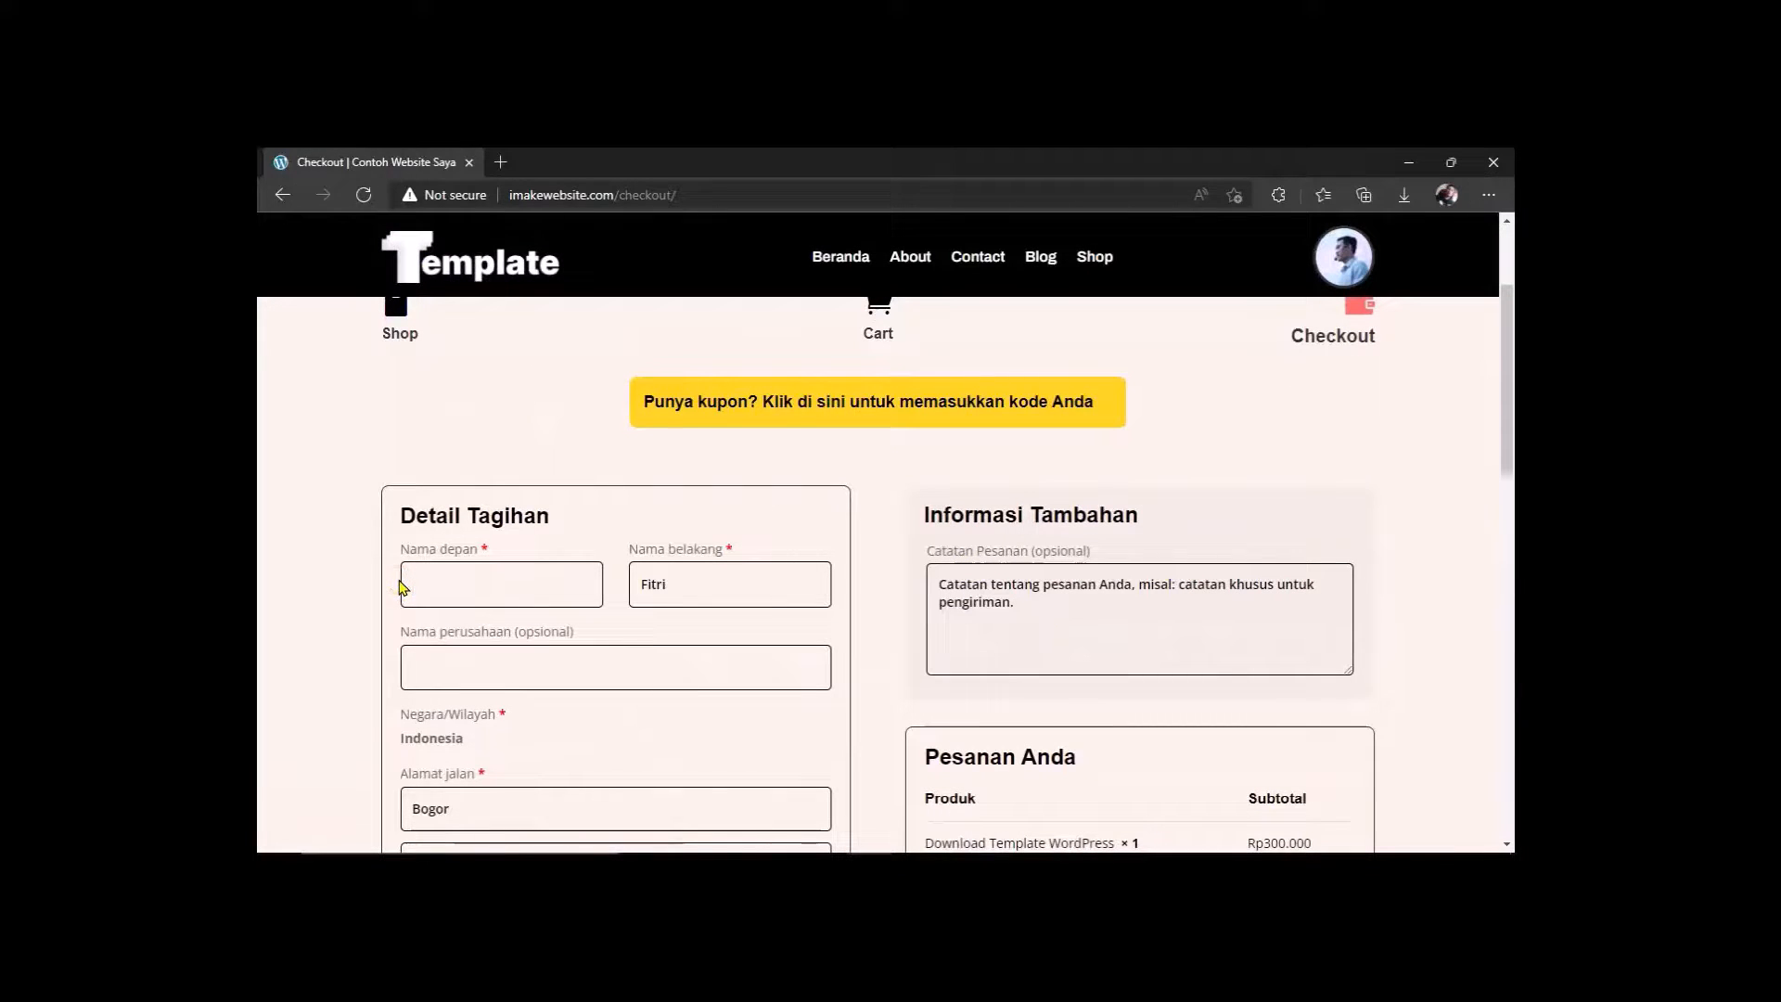
{"action": "type", "text": "Adi"}
{"action": "double_click", "coordinate": [626, 585]}
{"action": "type", "text": "GGGGG"}
{"action": "scroll", "coordinate": [497, 628], "scroll_direction": "down", "scroll_amount": 2}
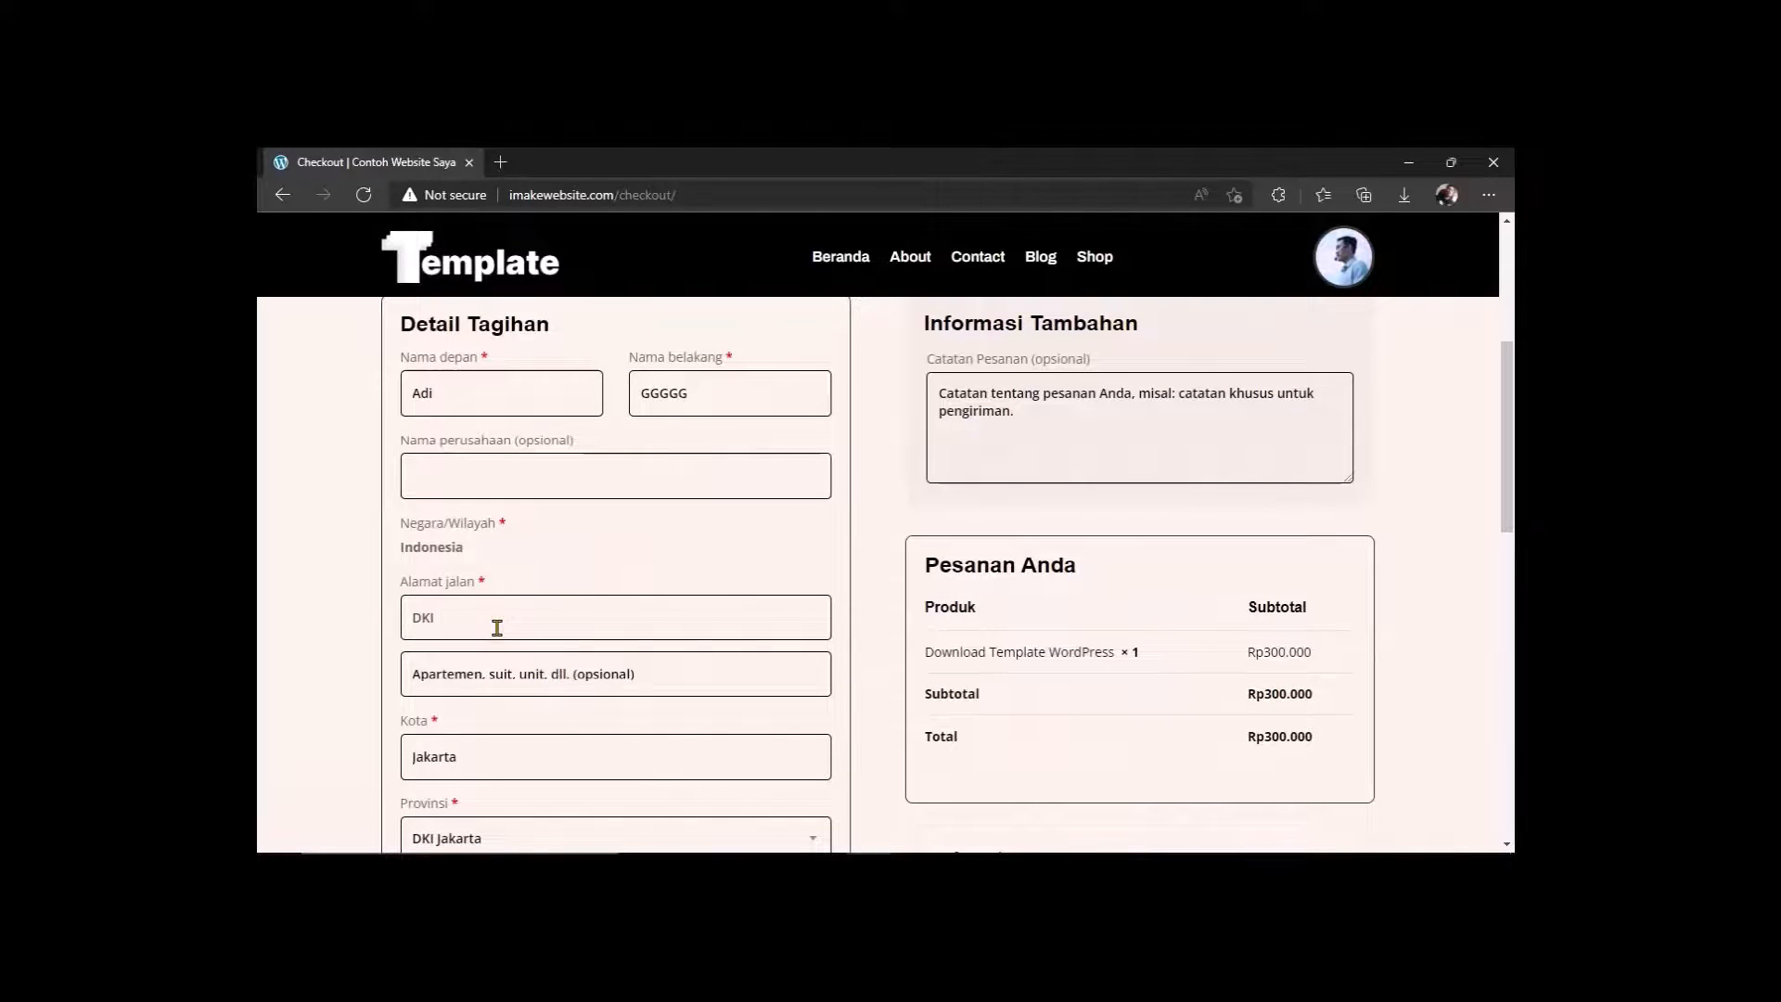
{"action": "left_click", "coordinate": [497, 629]}
{"action": "type", "text": "DKI jakarta"}
{"action": "scroll", "coordinate": [497, 628], "scroll_direction": "down", "scroll_amount": 1}
{"action": "double_click", "coordinate": [469, 656]}
{"action": "scroll", "coordinate": [482, 753], "scroll_direction": "down", "scroll_amount": 3}
{"action": "left_click", "coordinate": [508, 617]}
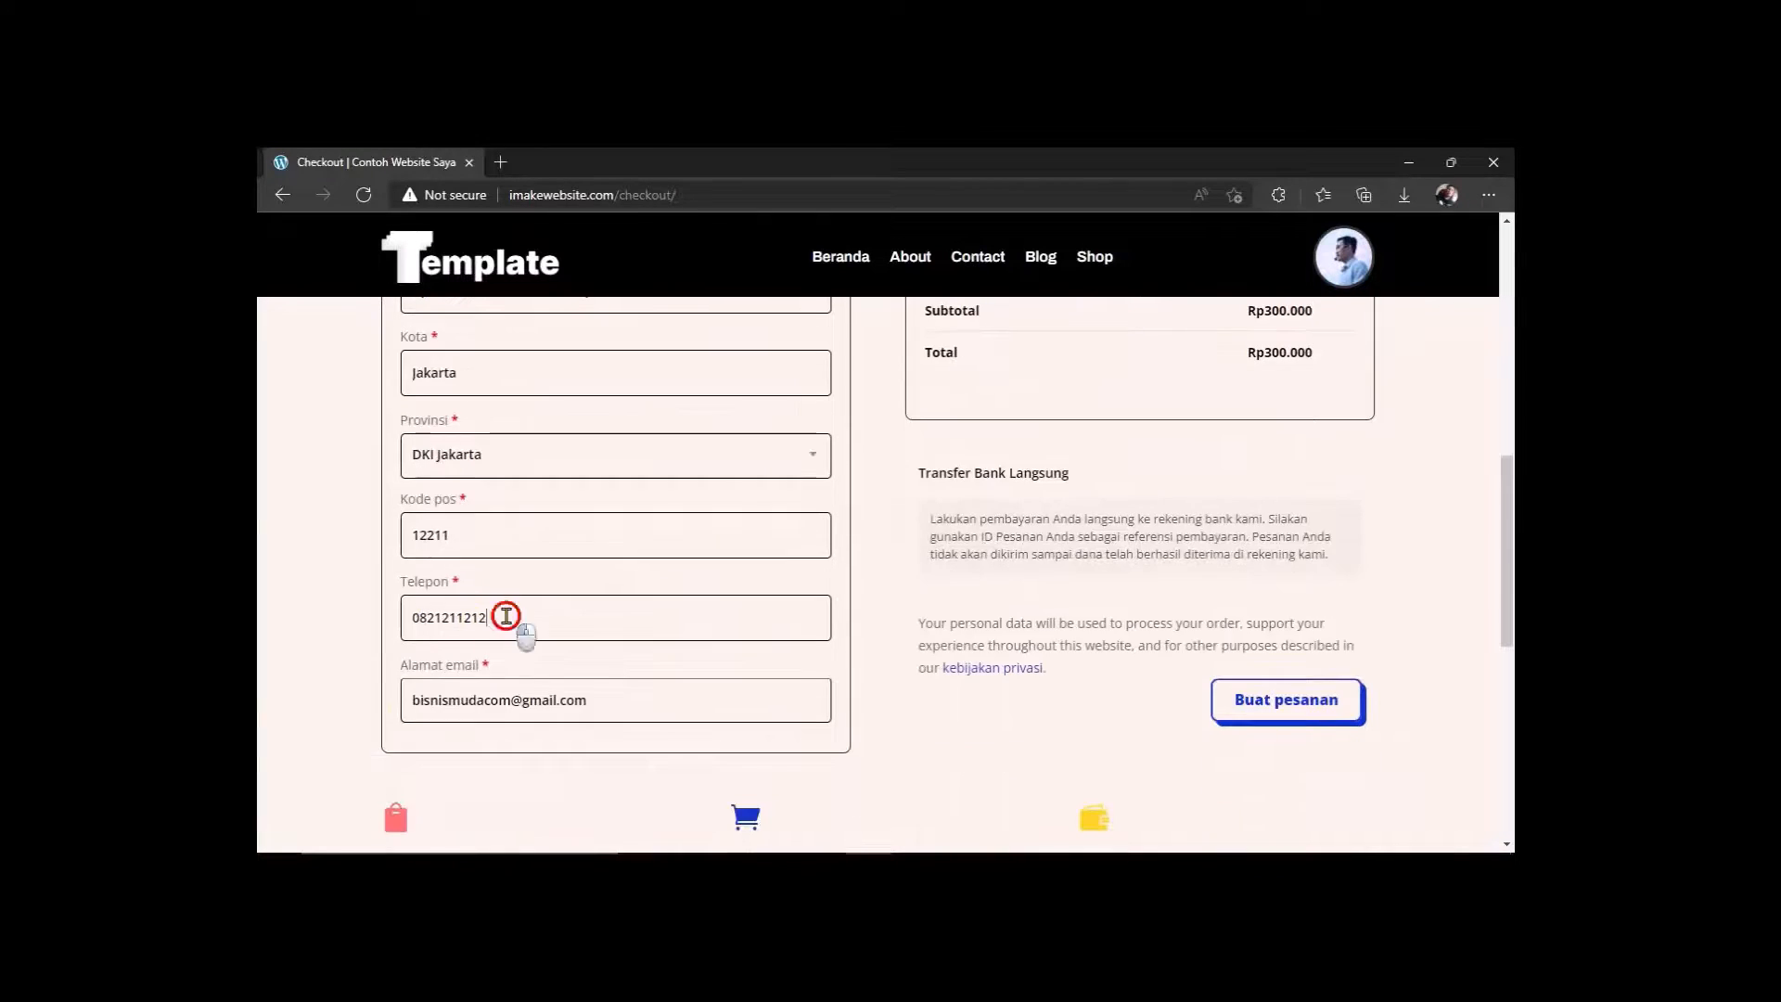
{"action": "left_click_drag", "start_coordinate": [599, 702], "coordinate": [393, 737]}
{"action": "key", "text": "BackSpace"}
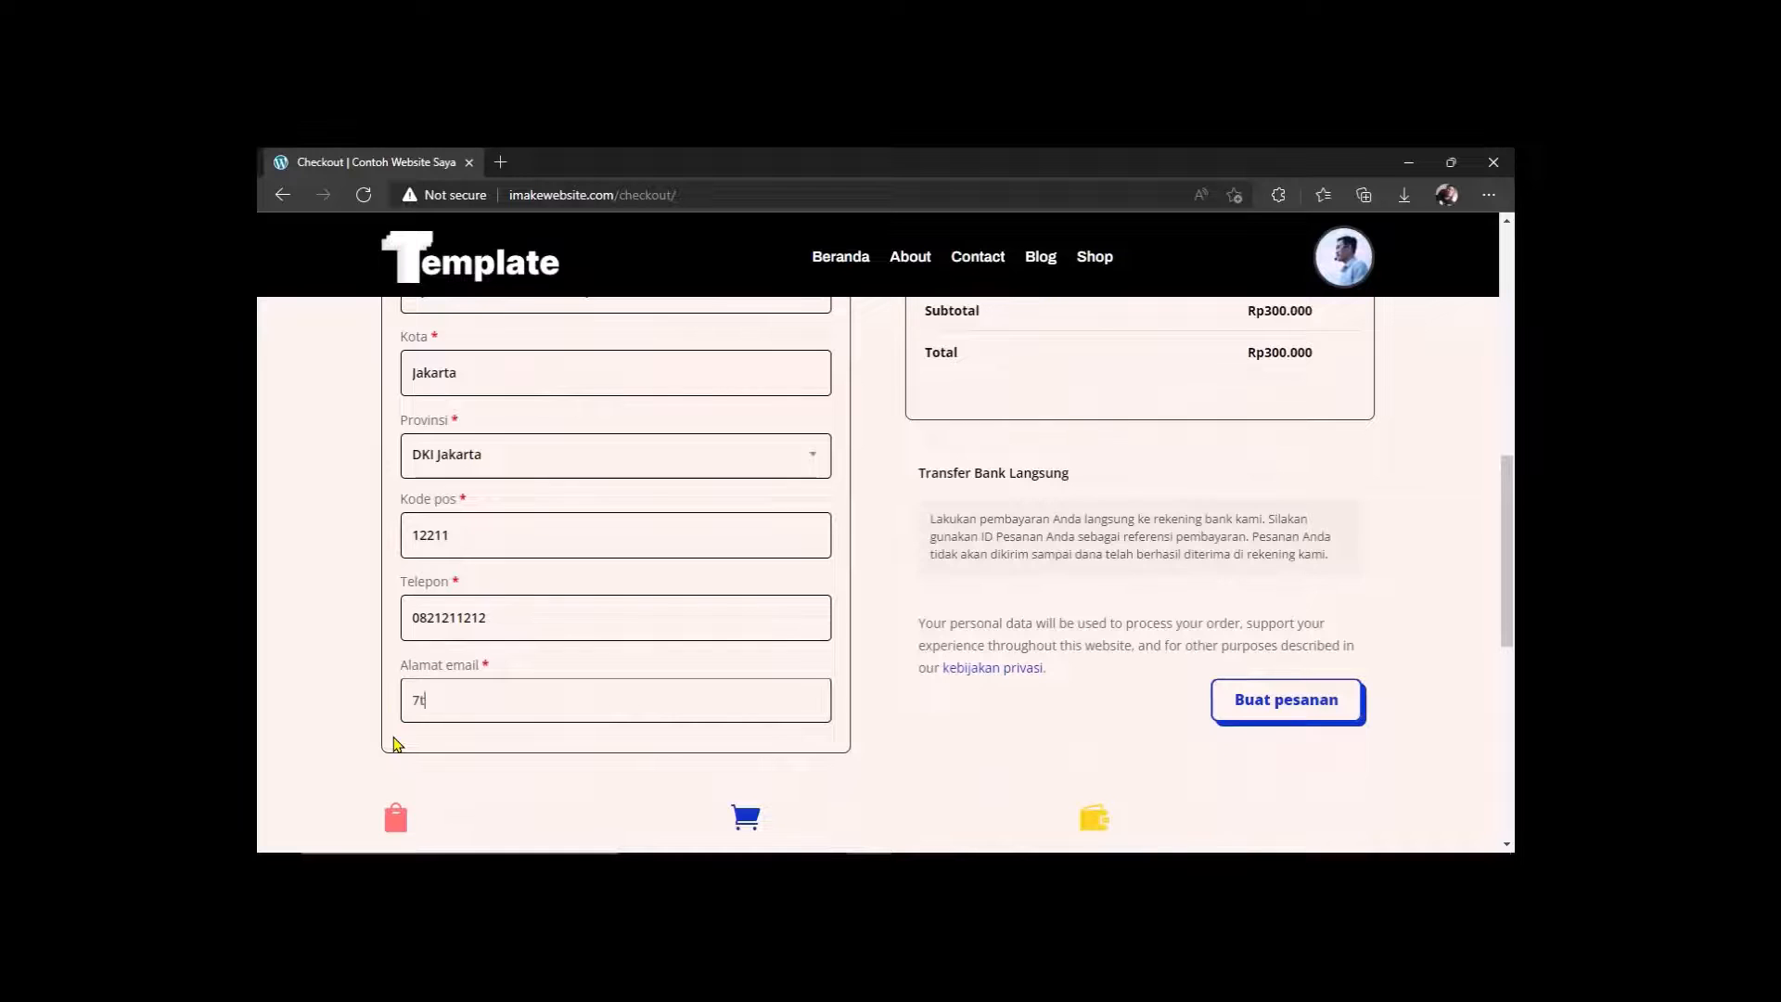
{"action": "scroll", "coordinate": [926, 553], "scroll_direction": "up", "scroll_amount": 6}
Add the order note 'testing' and place the order with Buat pesanan.
{"action": "left_click", "coordinate": [958, 504]}
{"action": "type", "text": "testing"}
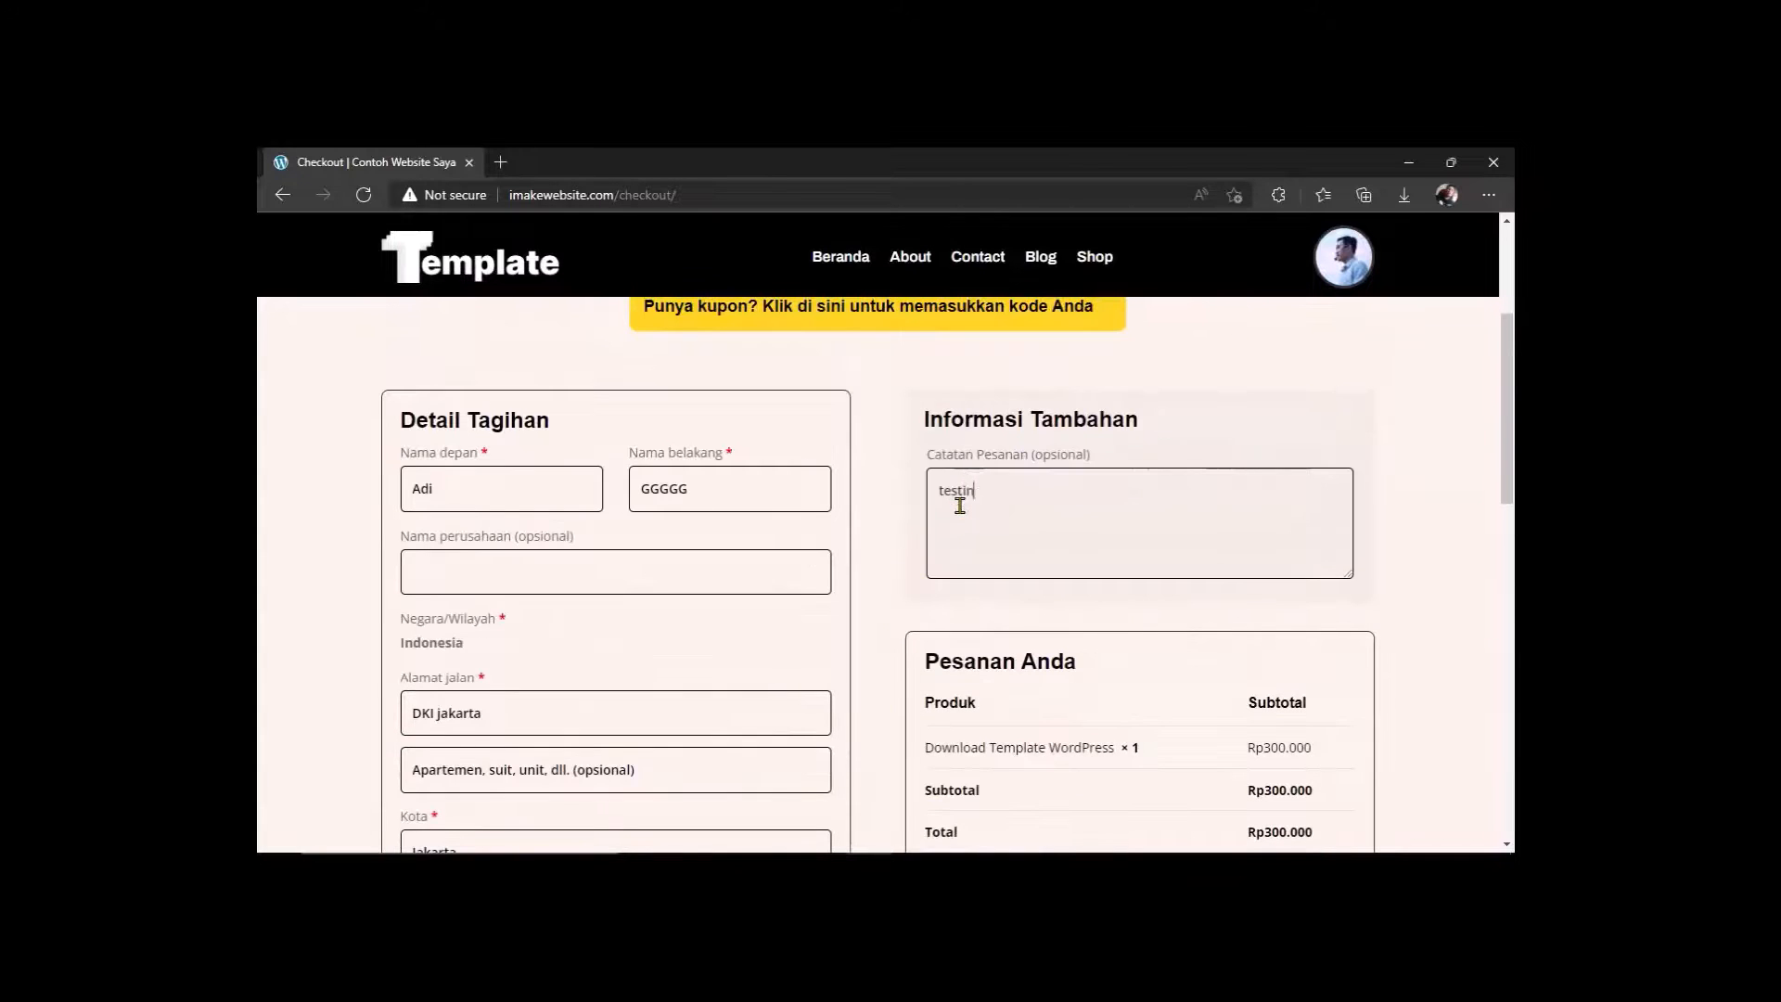
{"action": "scroll", "coordinate": [927, 554], "scroll_direction": "down", "scroll_amount": 6}
{"action": "scroll", "coordinate": [1054, 601], "scroll_direction": "down", "scroll_amount": 3}
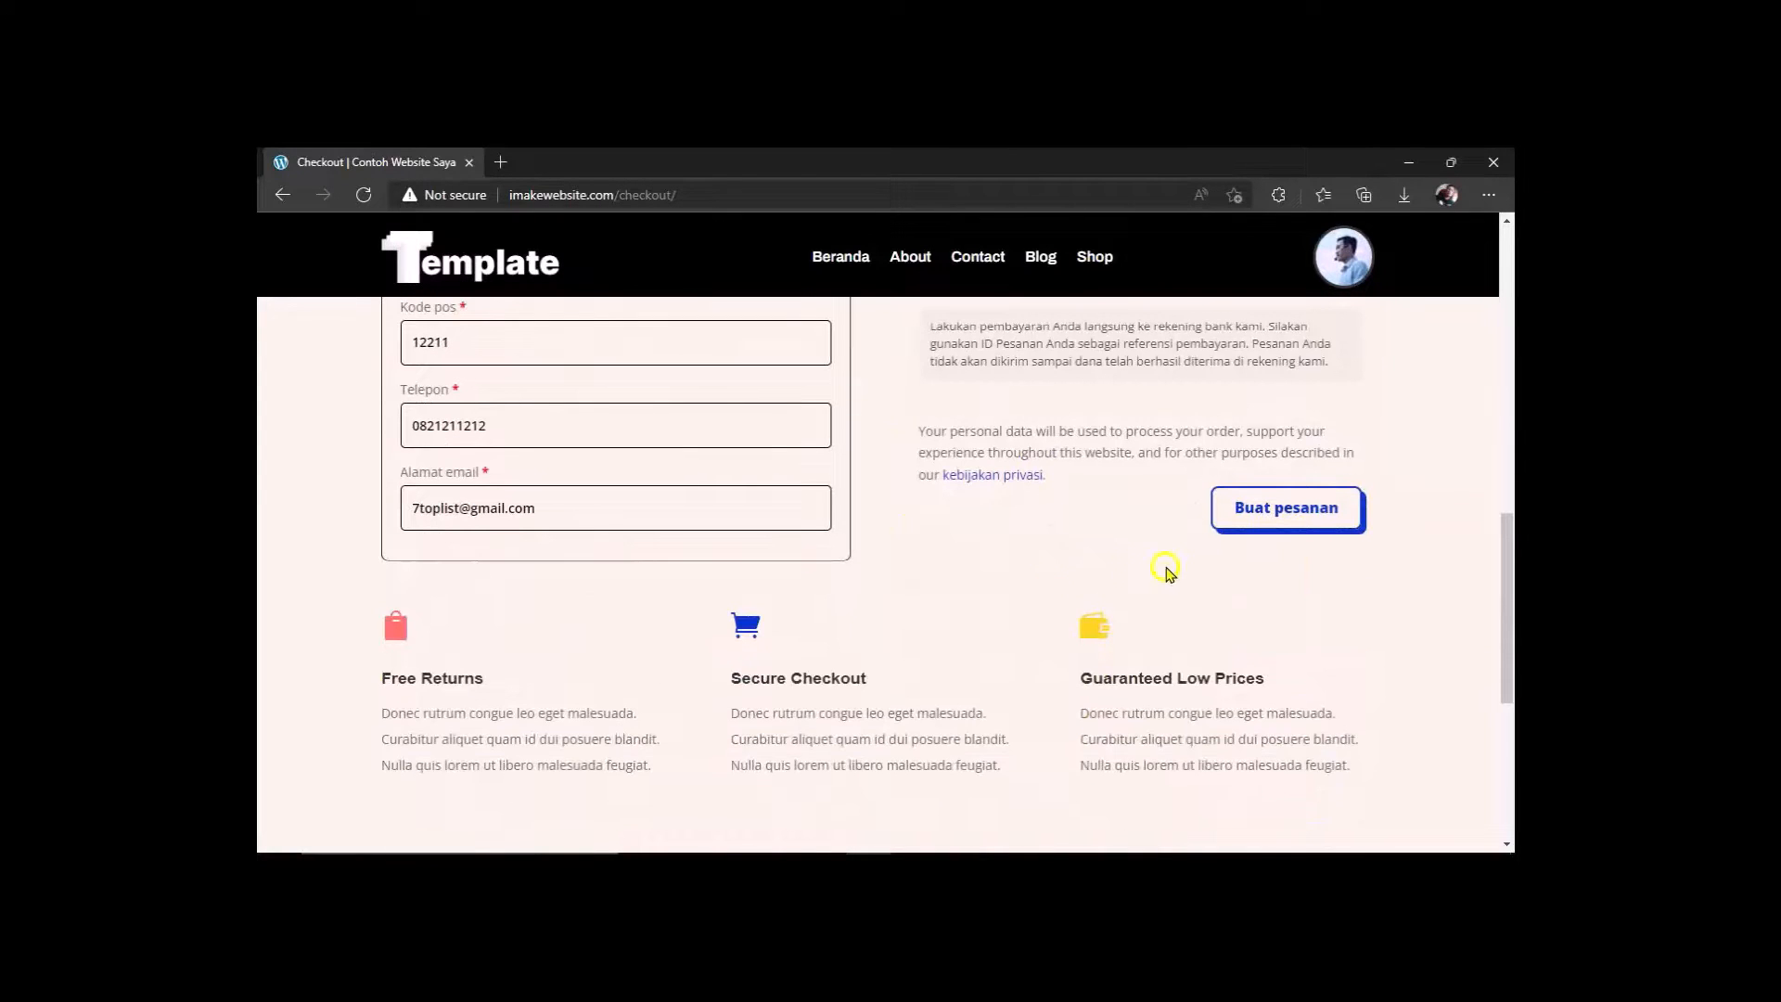
{"action": "left_click", "coordinate": [1254, 516]}
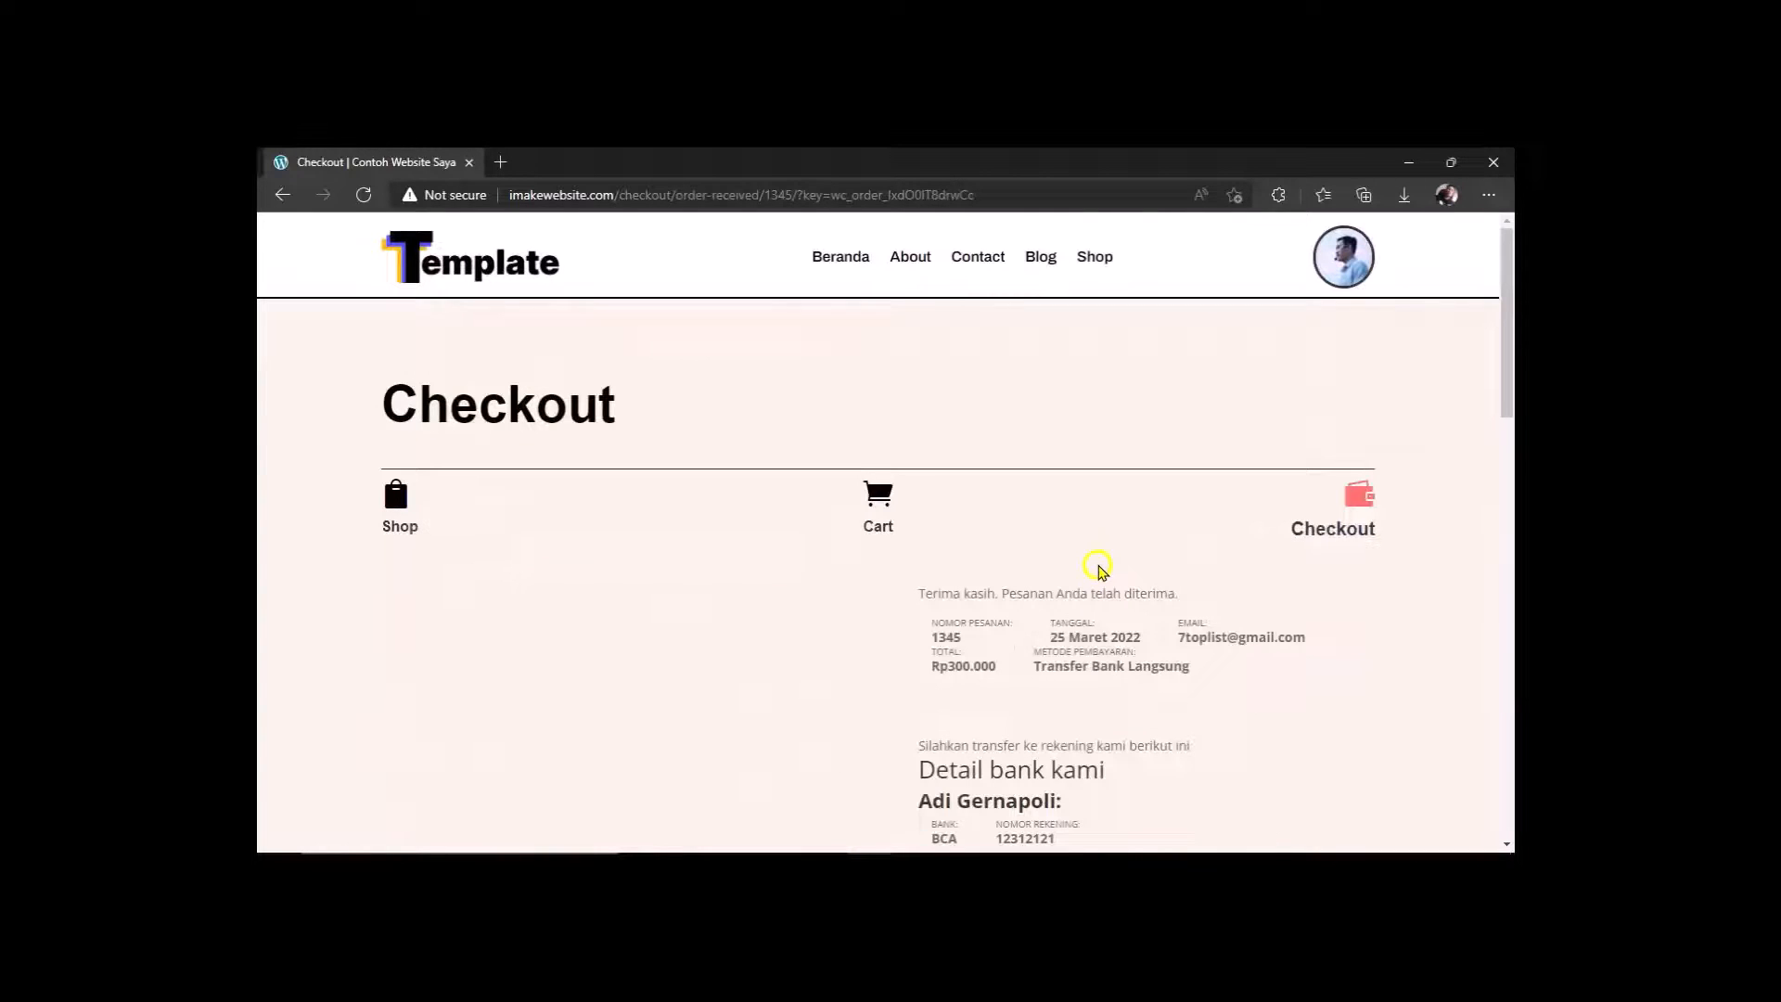
Scroll to the footer of the order-received page and open the Payment Confirmation link.
{"action": "scroll", "coordinate": [1098, 567], "scroll_direction": "down", "scroll_amount": 5}
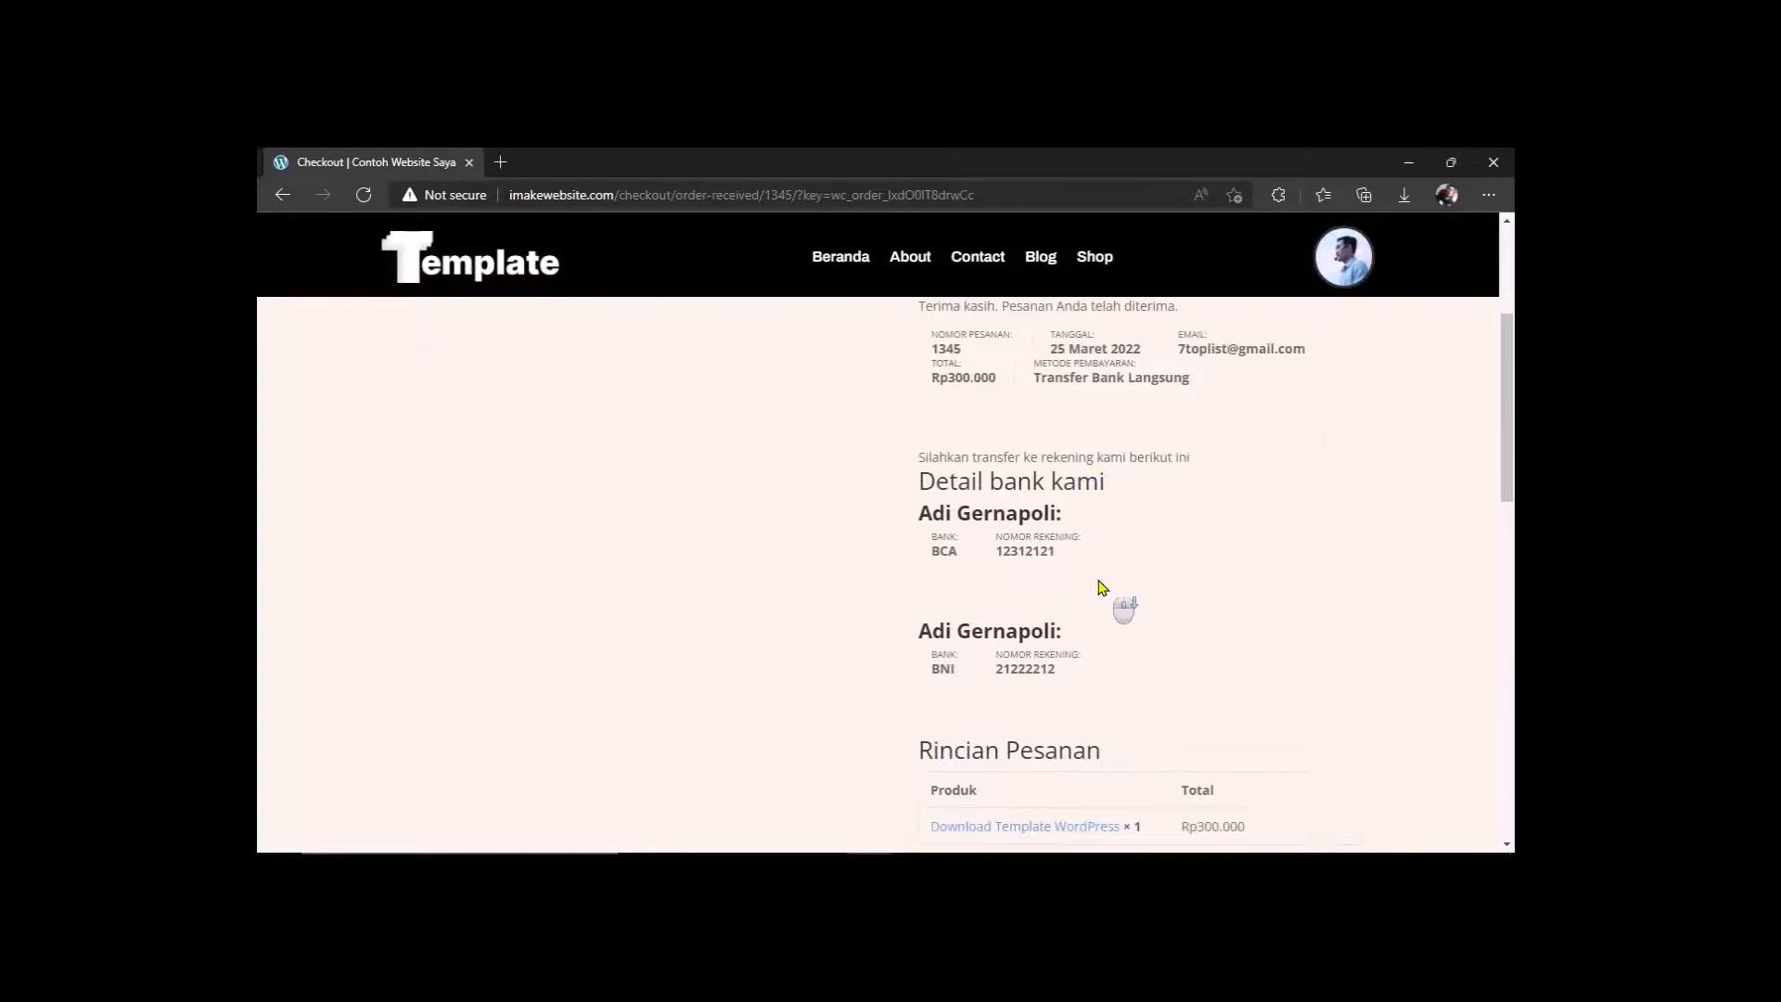
{"action": "scroll", "coordinate": [1102, 587], "scroll_direction": "down", "scroll_amount": 3}
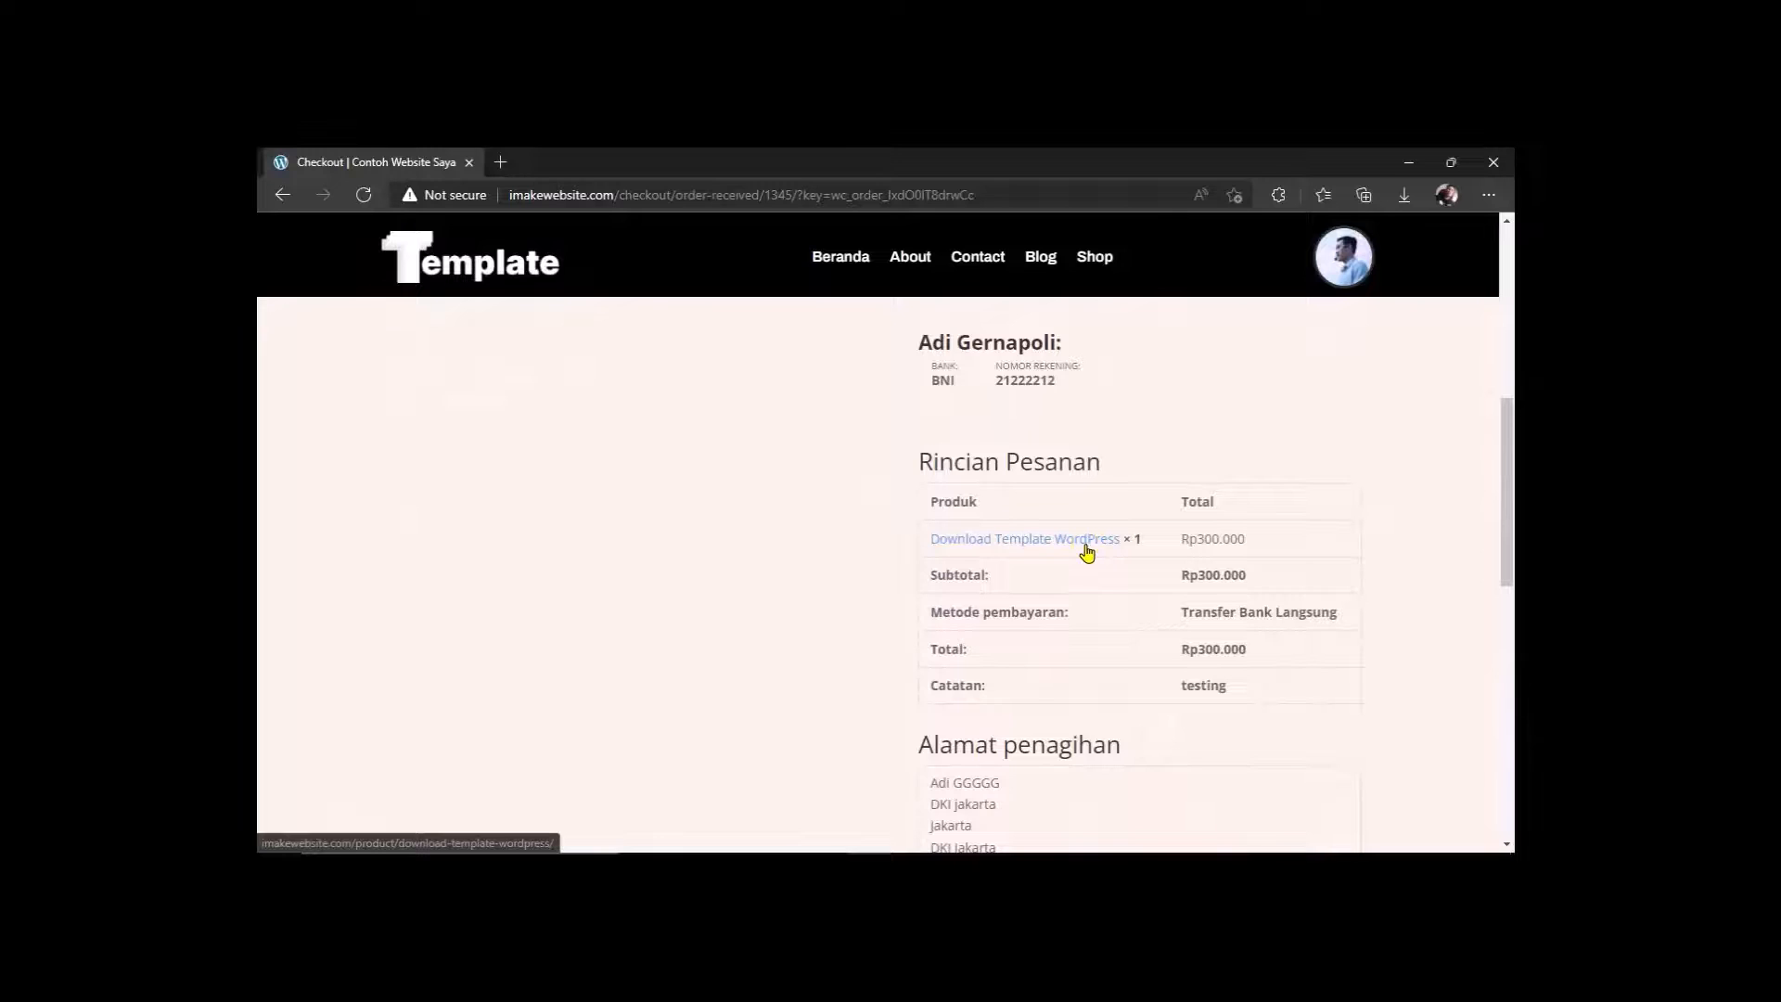
{"action": "scroll", "coordinate": [1090, 556], "scroll_direction": "down", "scroll_amount": 10}
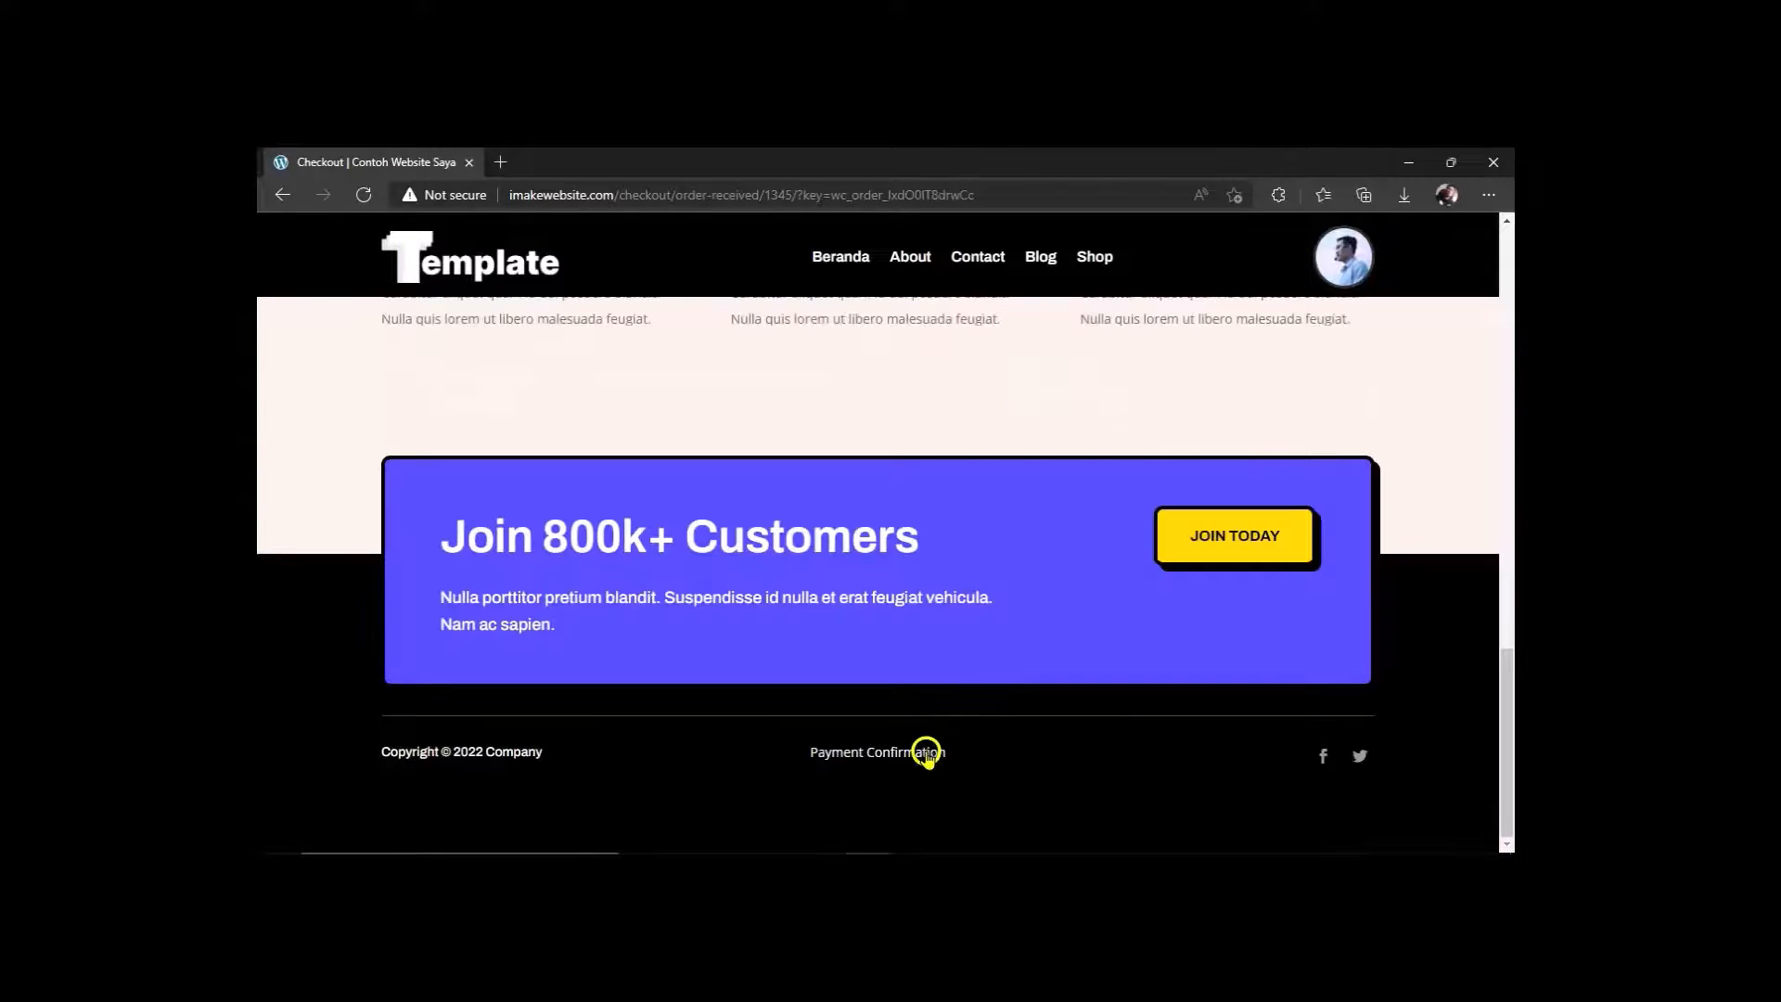
{"action": "left_click", "coordinate": [924, 756]}
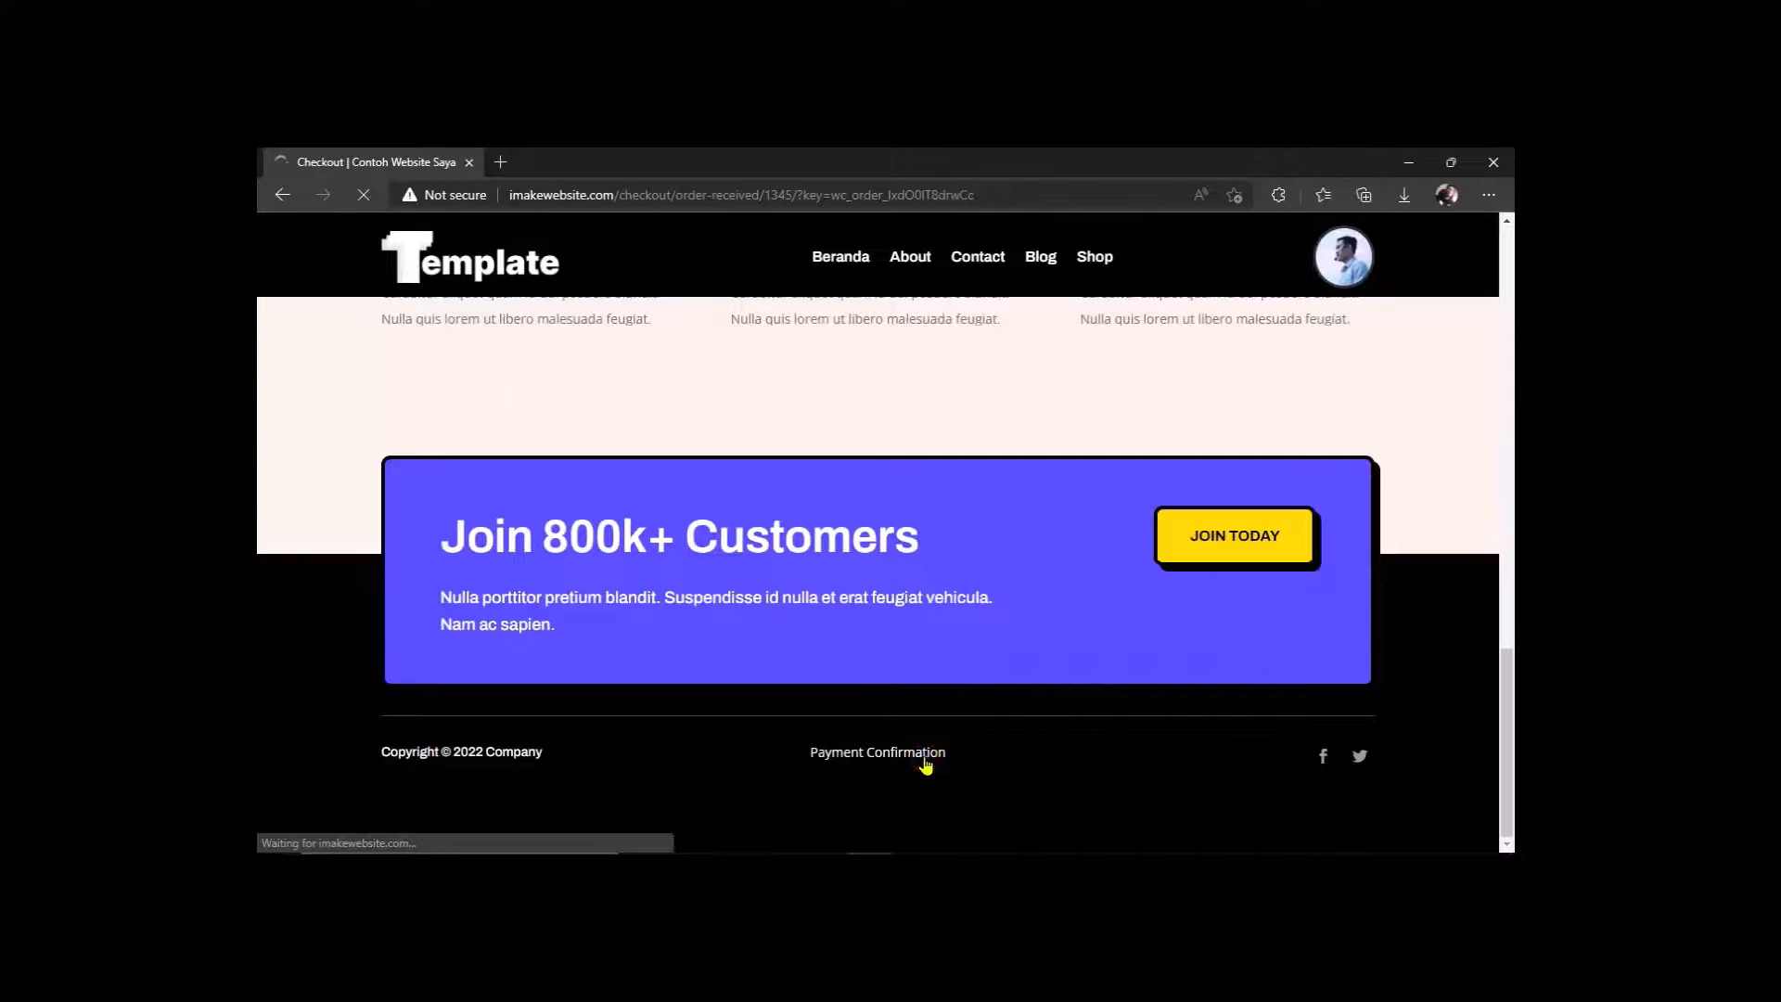
Look over the Konfirmasi Pembayaran page, then follow the header avatar link.
{"action": "scroll", "coordinate": [928, 707], "scroll_direction": "down", "scroll_amount": 4}
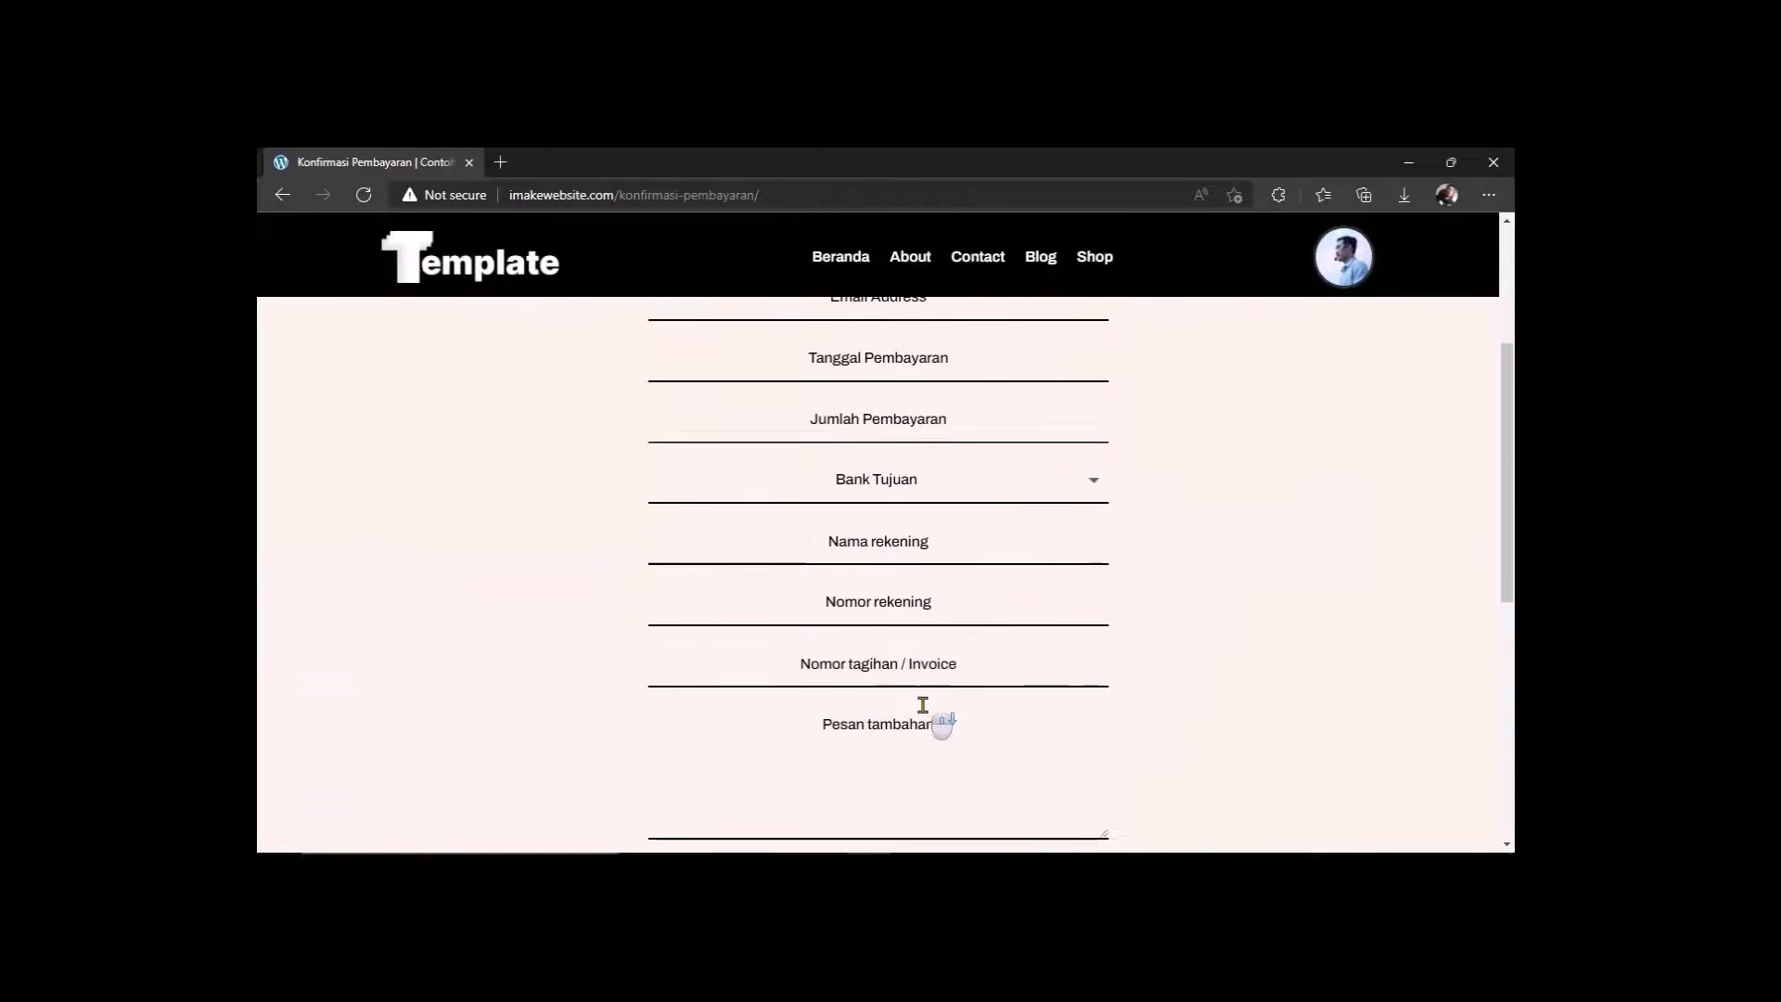
{"action": "scroll", "coordinate": [923, 705], "scroll_direction": "down", "scroll_amount": 2}
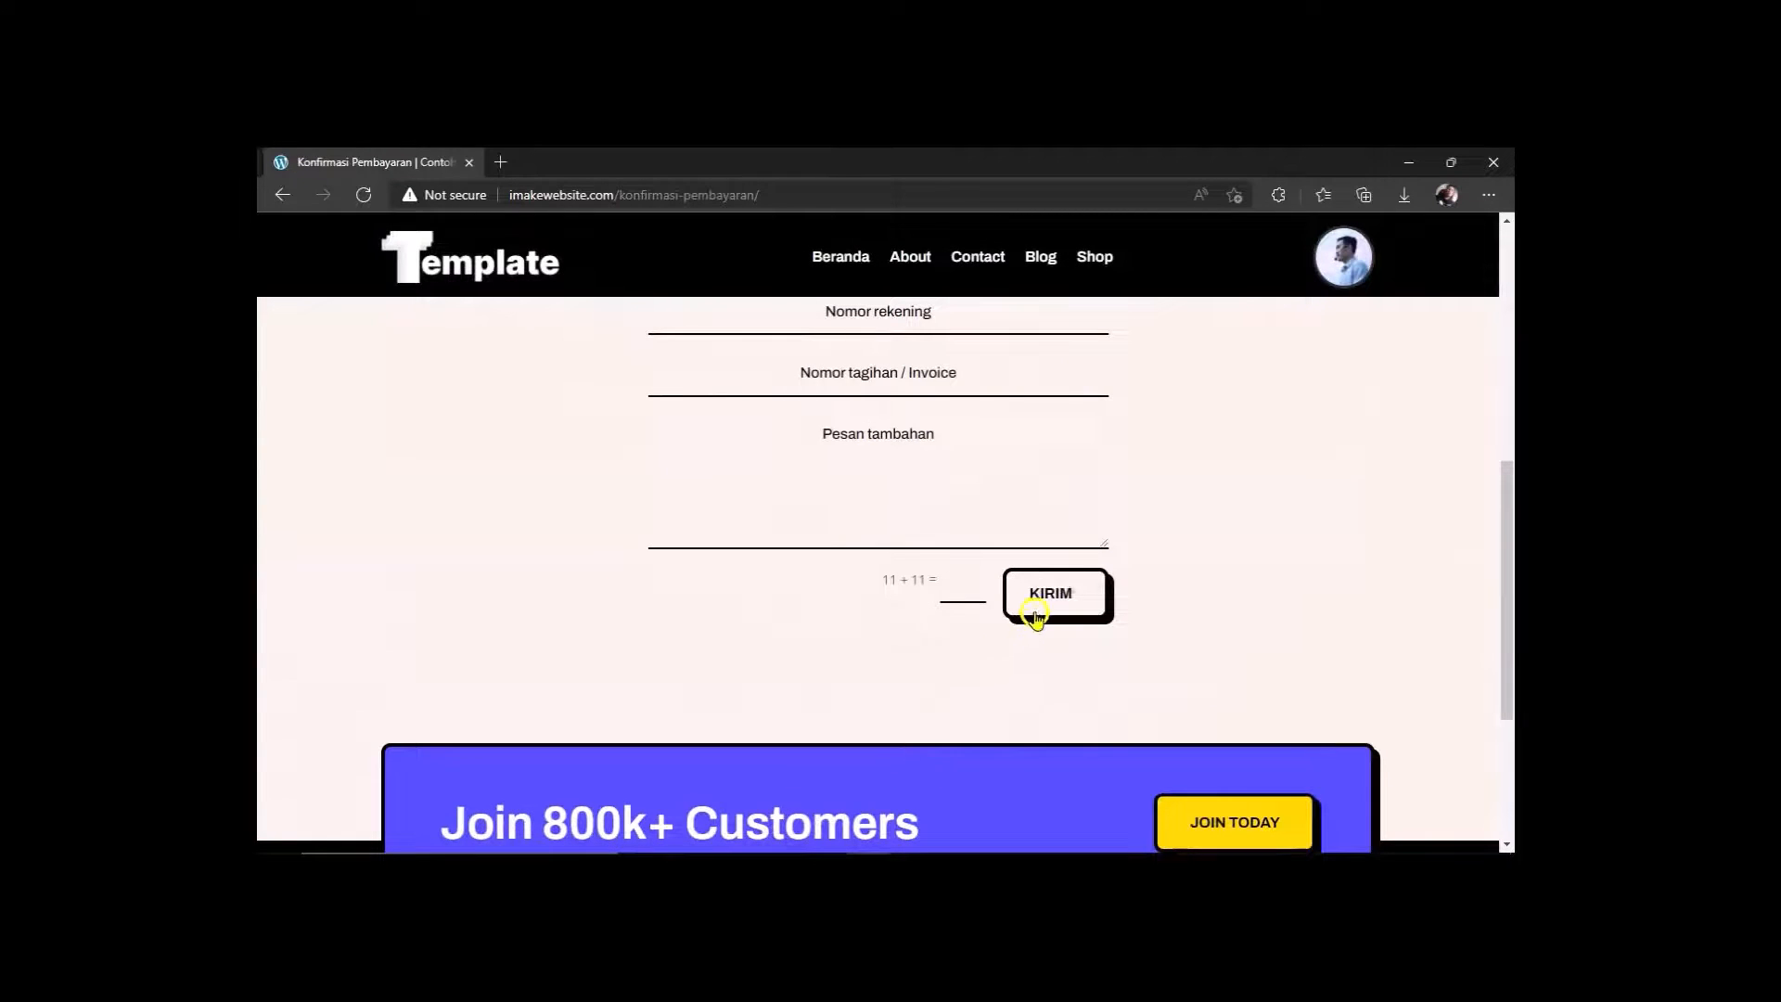
{"action": "scroll", "coordinate": [1206, 626], "scroll_direction": "up", "scroll_amount": 6}
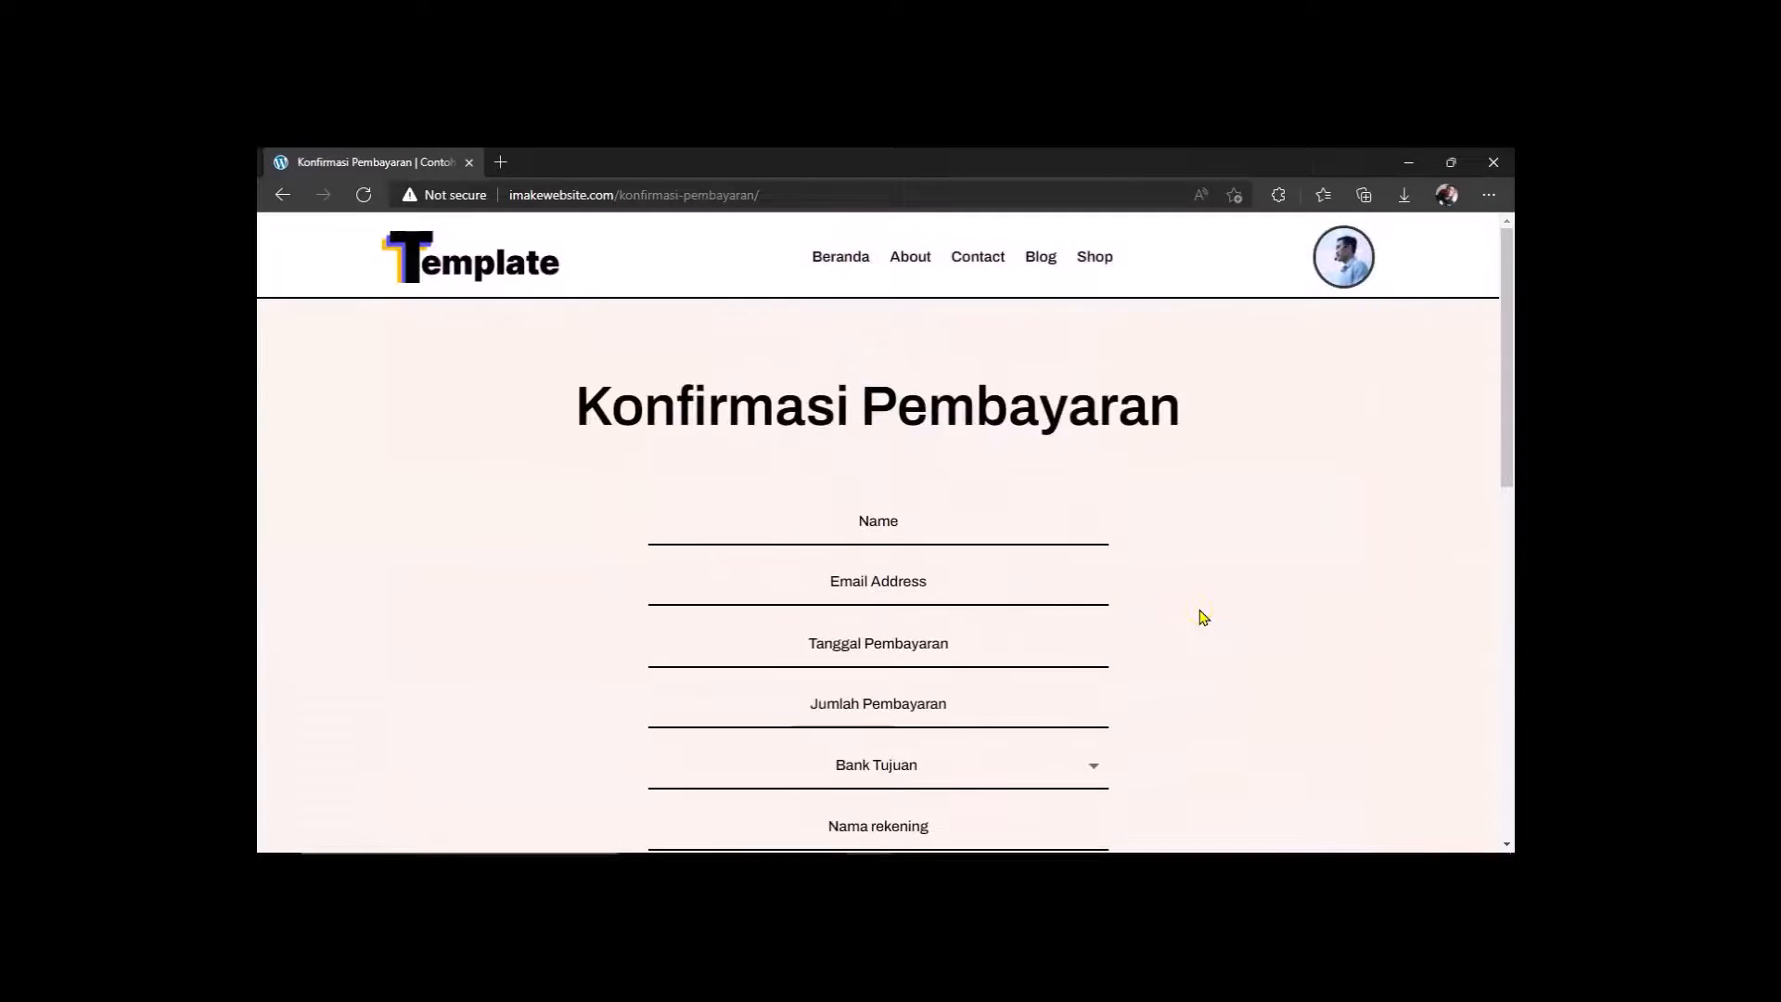
{"action": "left_click", "coordinate": [1351, 262]}
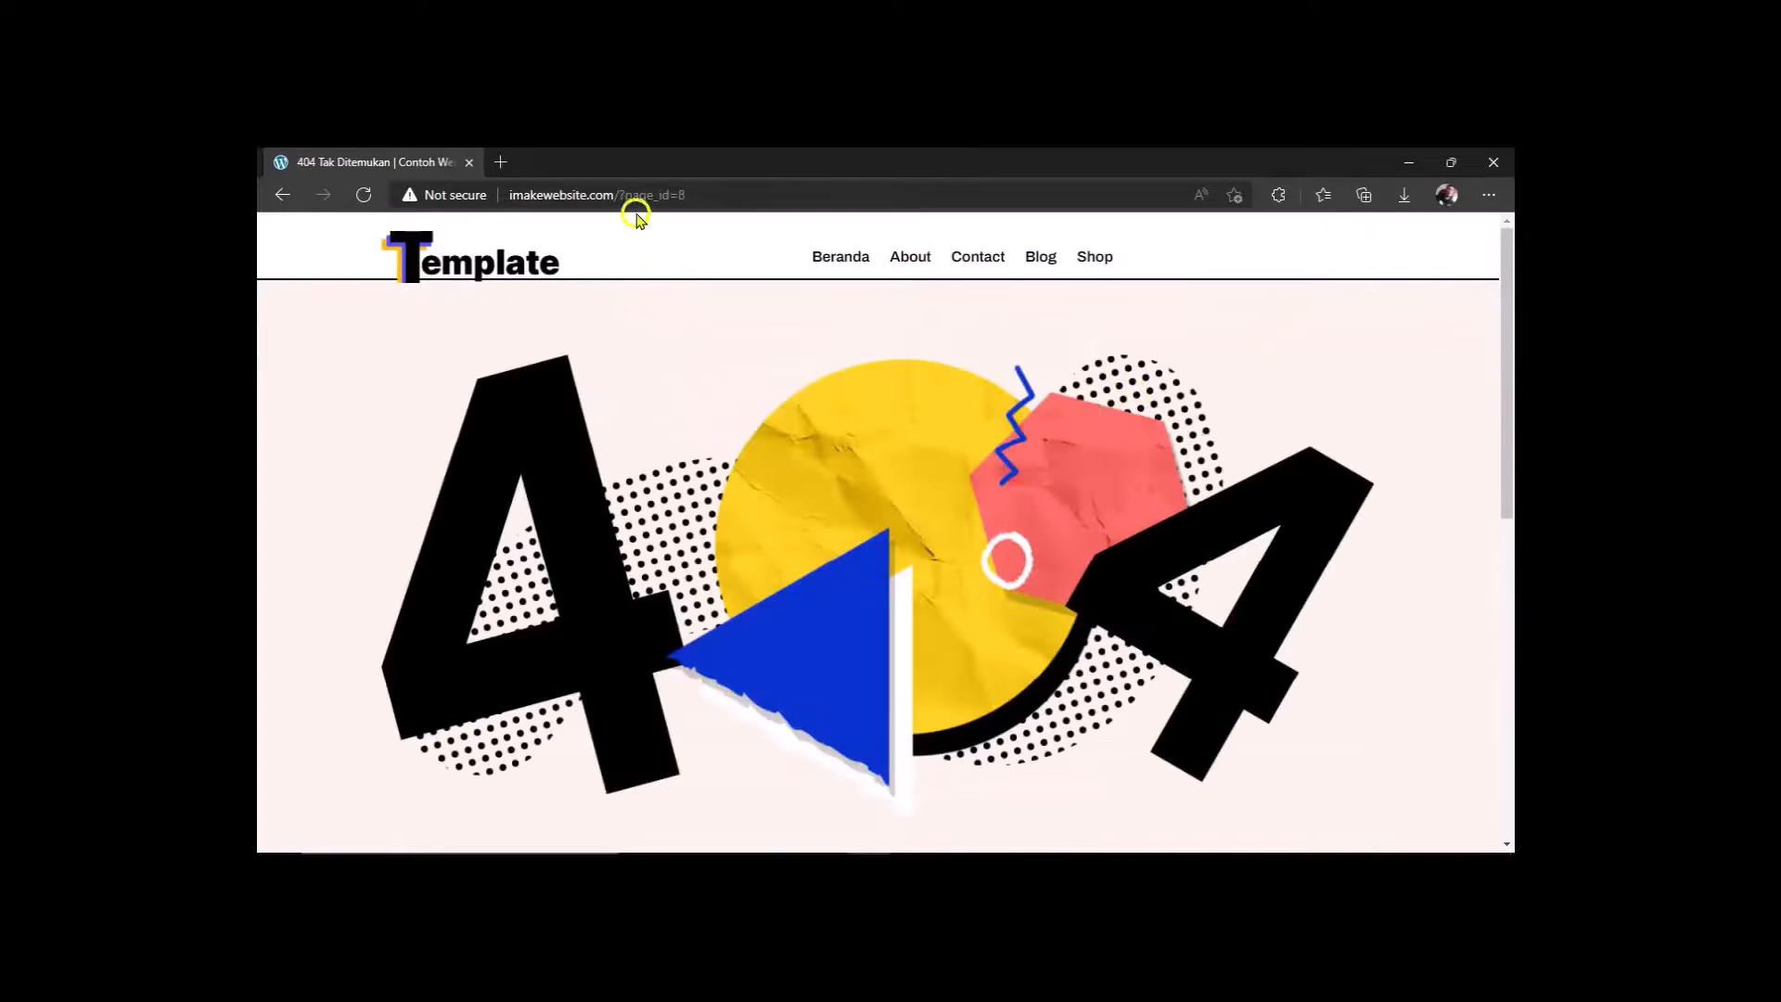
Replace the broken '?page_id=8' part of the address with 'my-account' and load it.
{"action": "left_click_drag", "start_coordinate": [622, 194], "coordinate": [737, 192]}
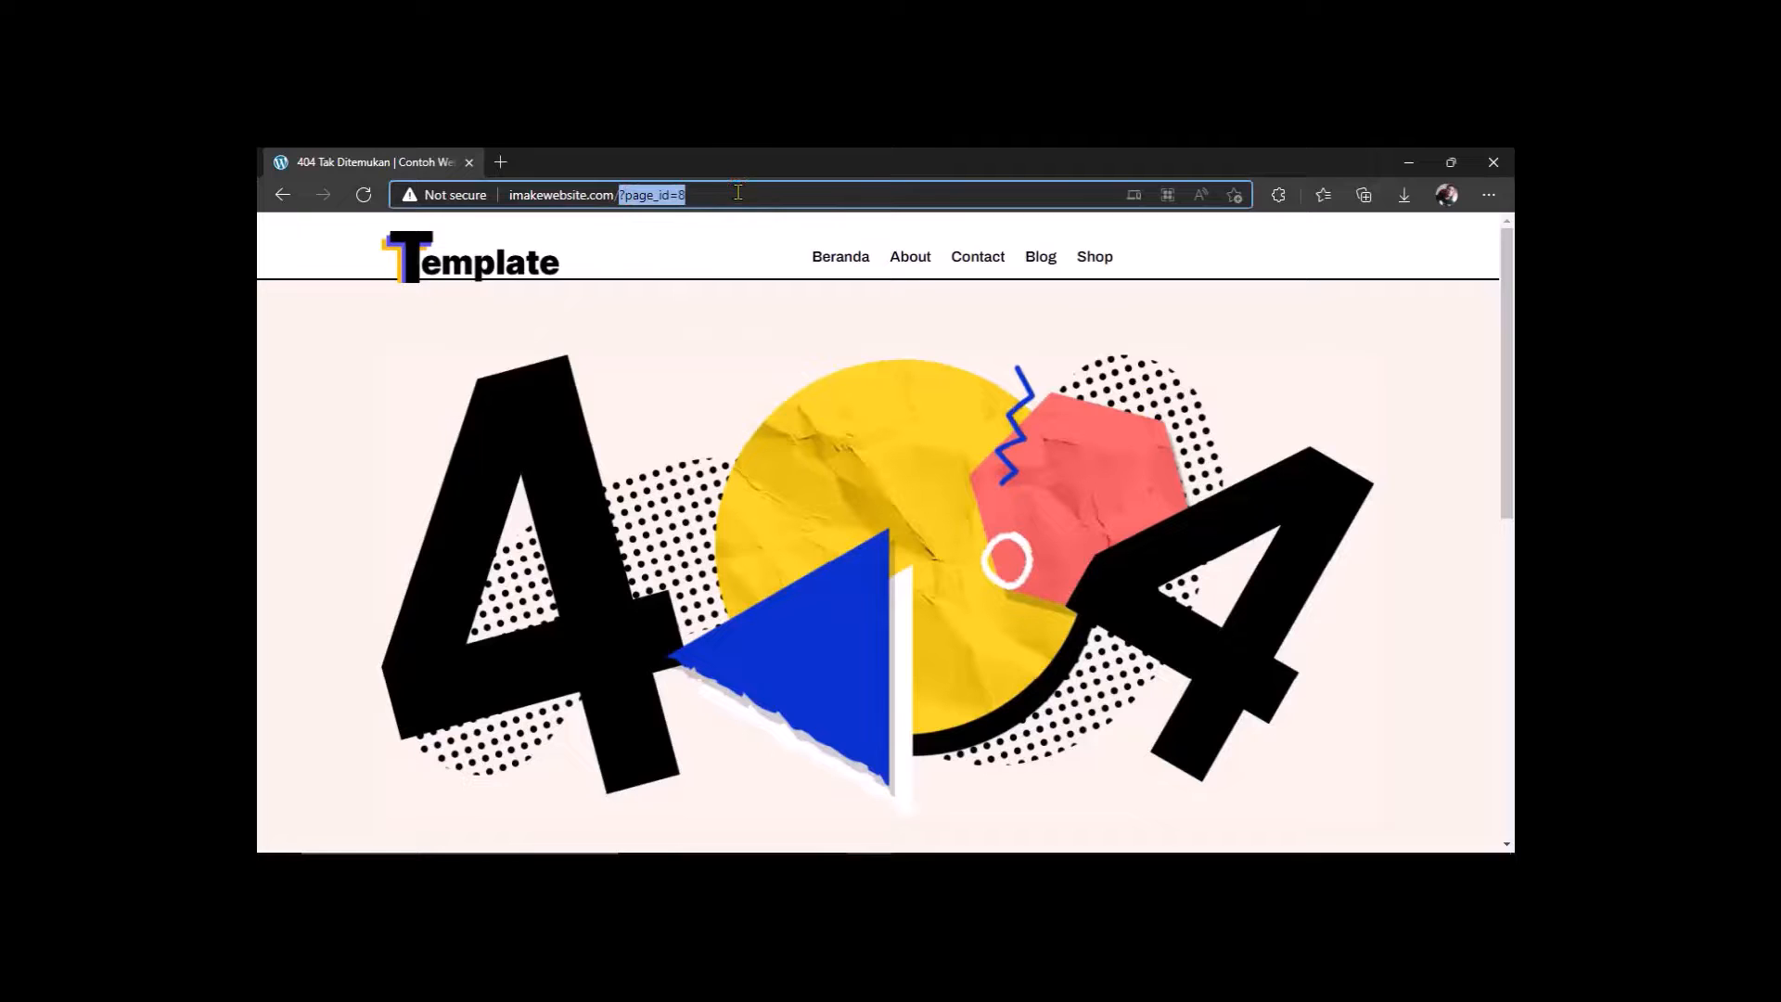
{"action": "type", "text": "my"}
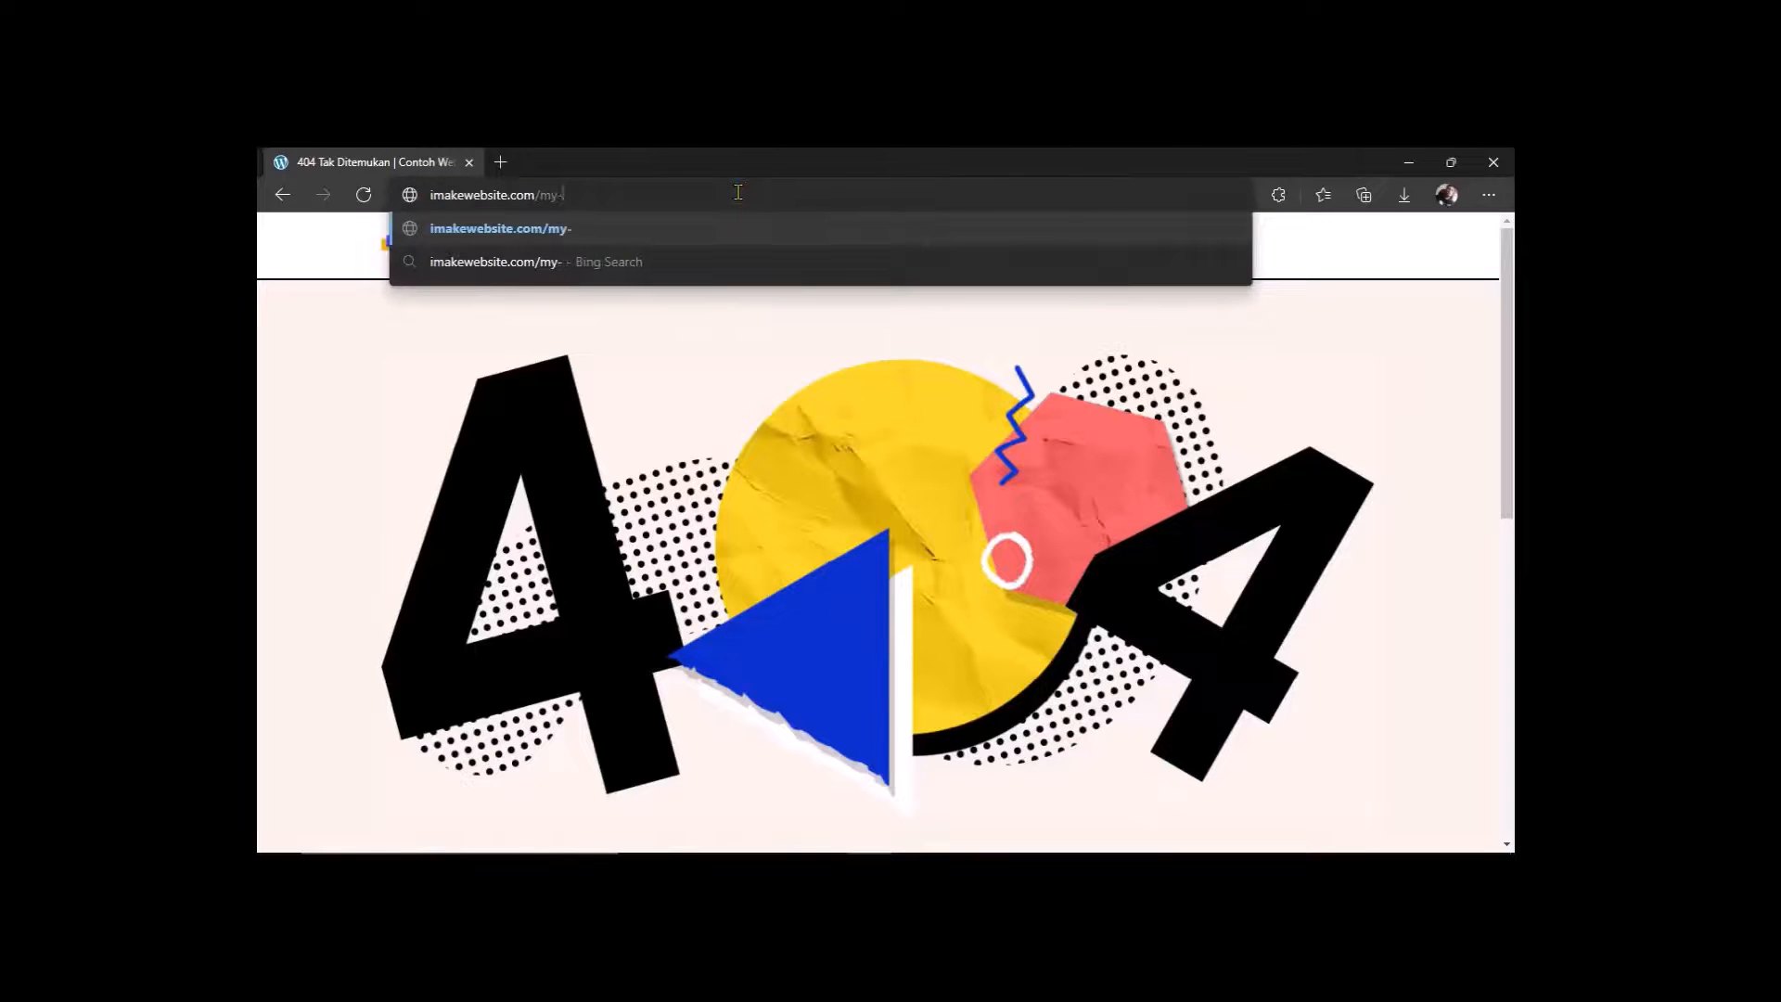
{"action": "type", "text": "-account"}
{"action": "key", "text": "Return"}
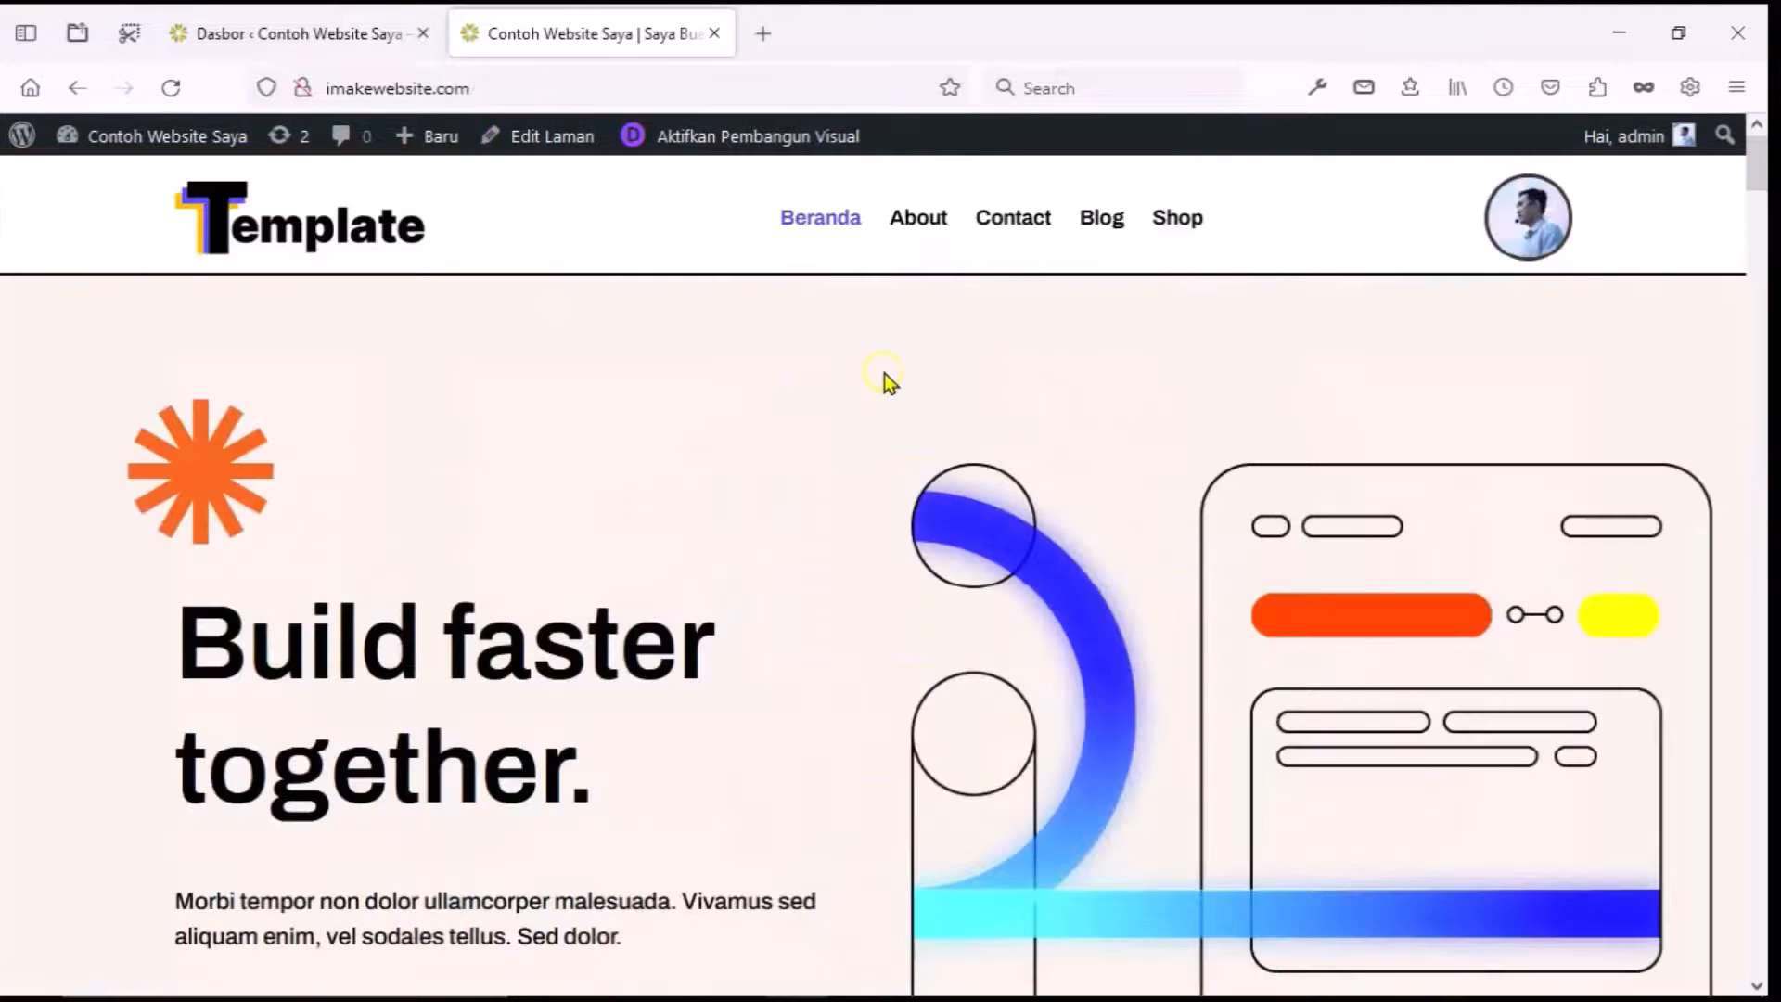
From the dashboard, open the Divi Theme Builder's Header Global layout for editing.
{"action": "left_click", "coordinate": [339, 41]}
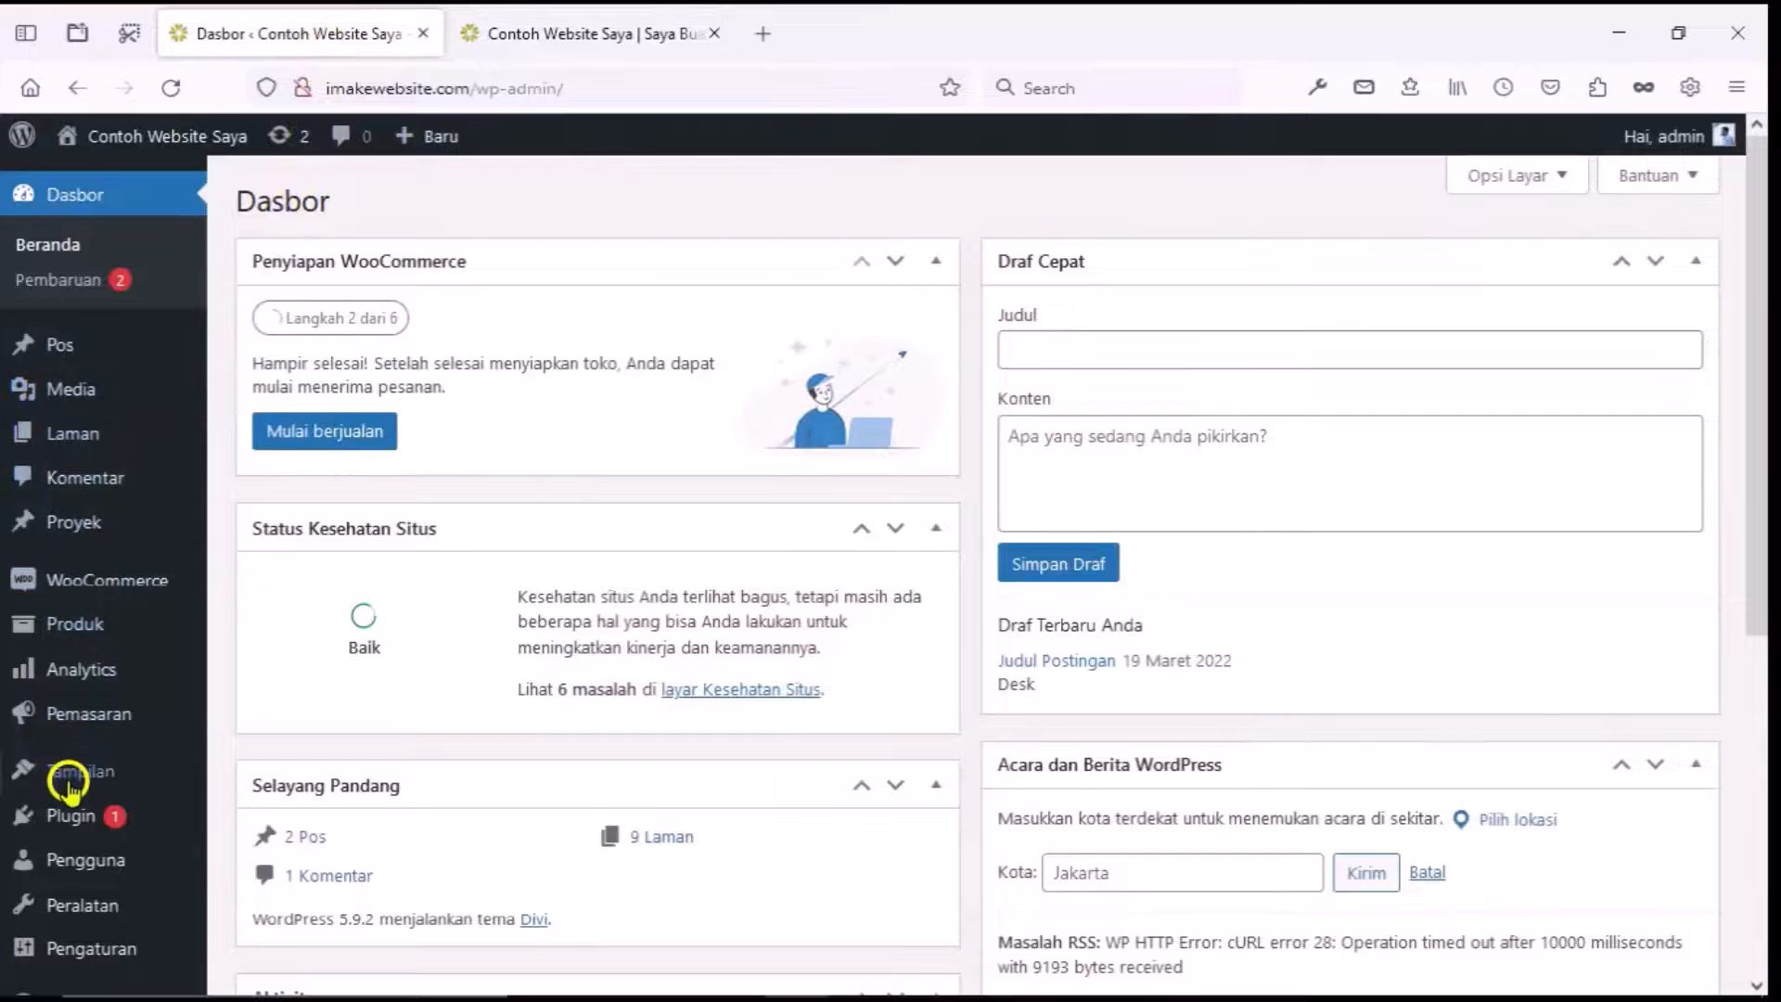
{"action": "scroll", "coordinate": [75, 779], "scroll_direction": "down", "scroll_amount": 5}
{"action": "mouse_move", "coordinate": [78, 923]}
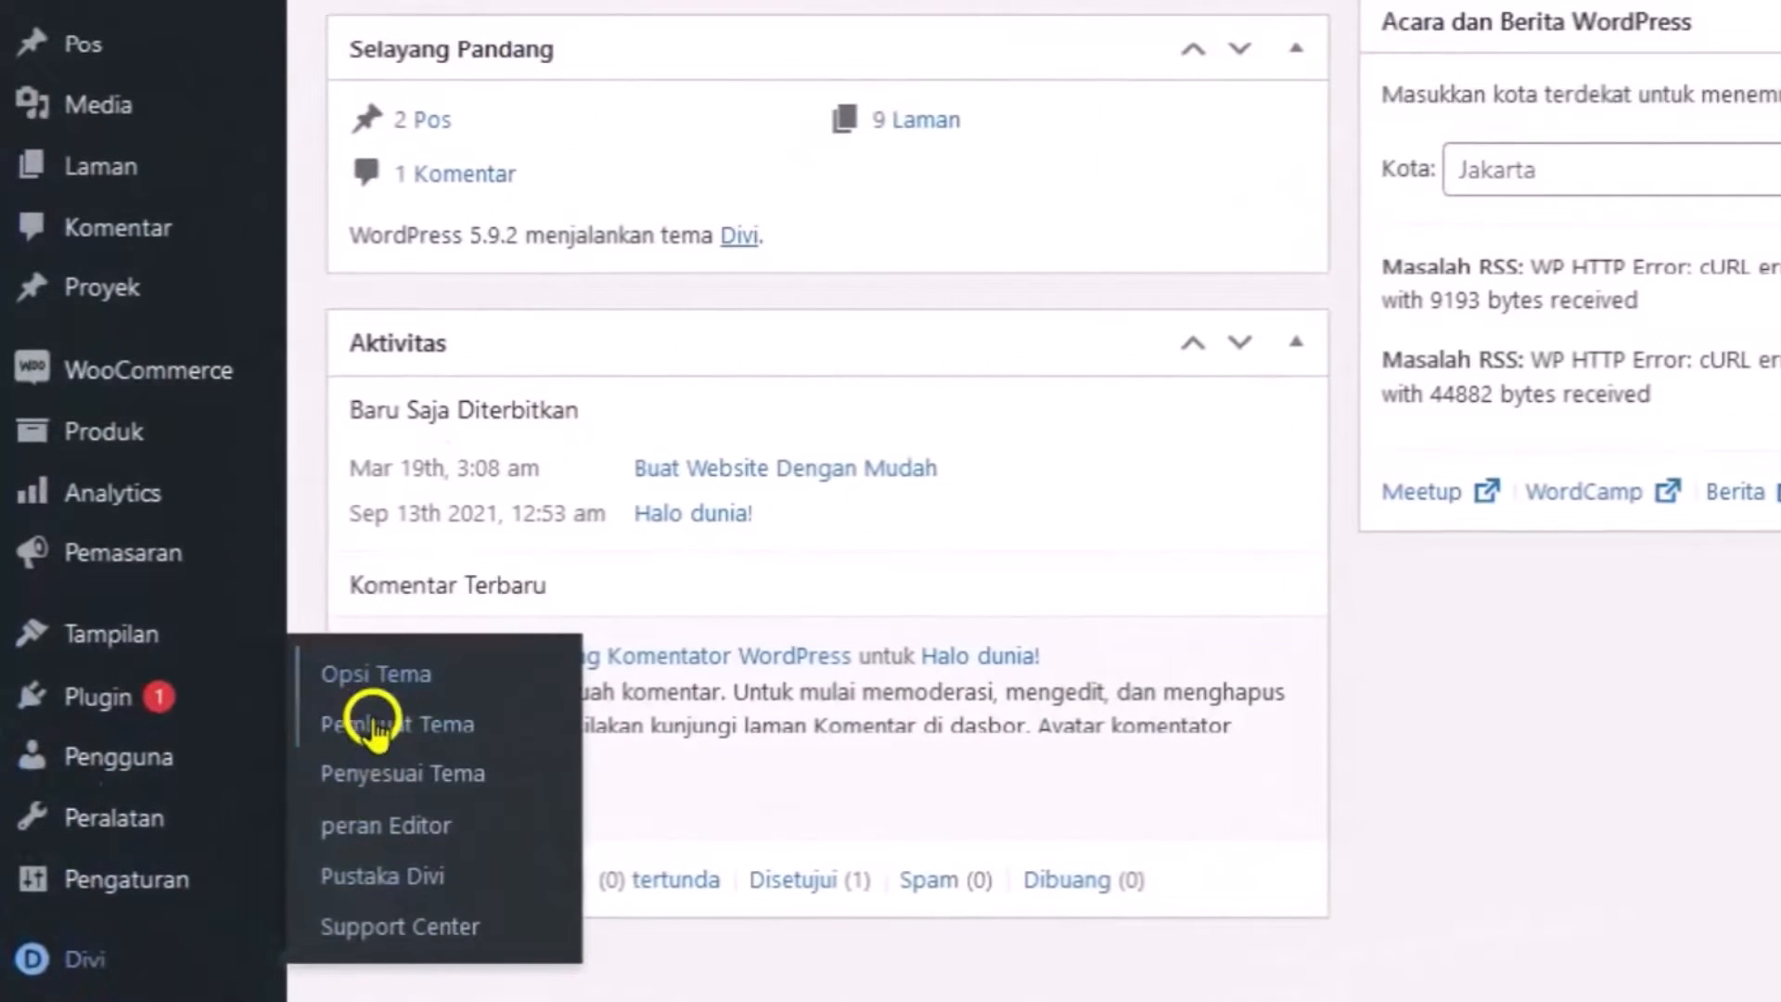
{"action": "left_click", "coordinate": [373, 726]}
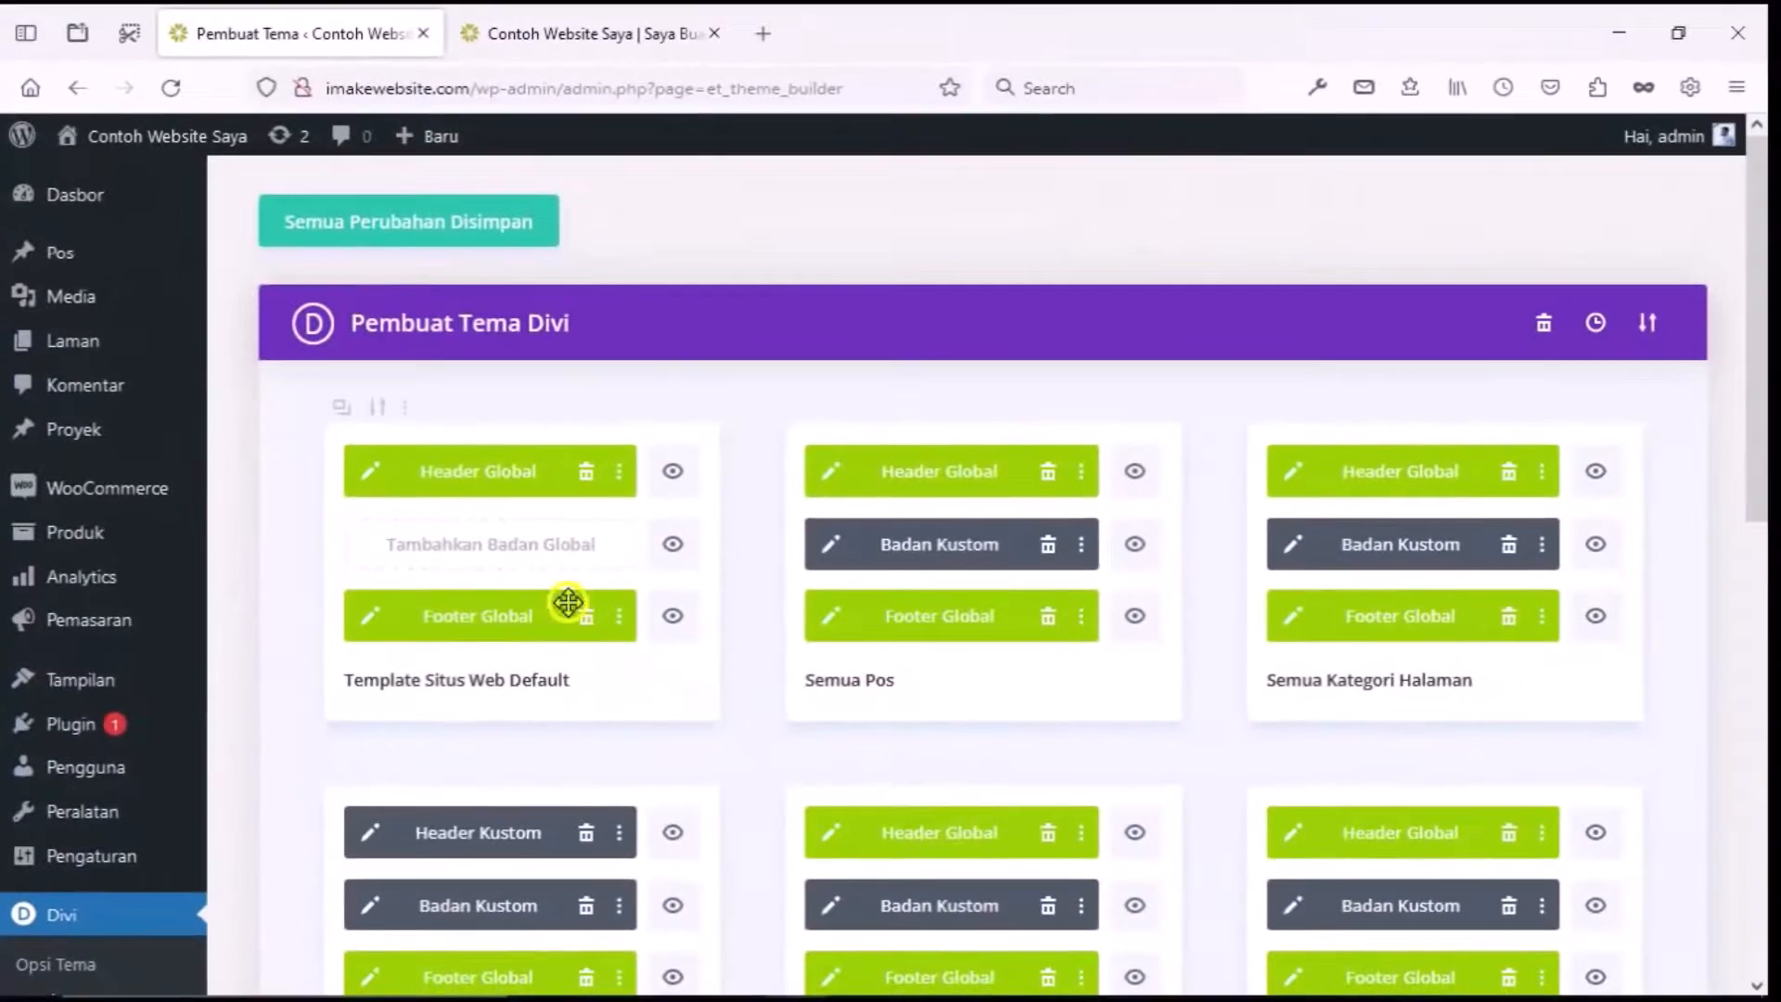
{"action": "left_click", "coordinate": [429, 430]}
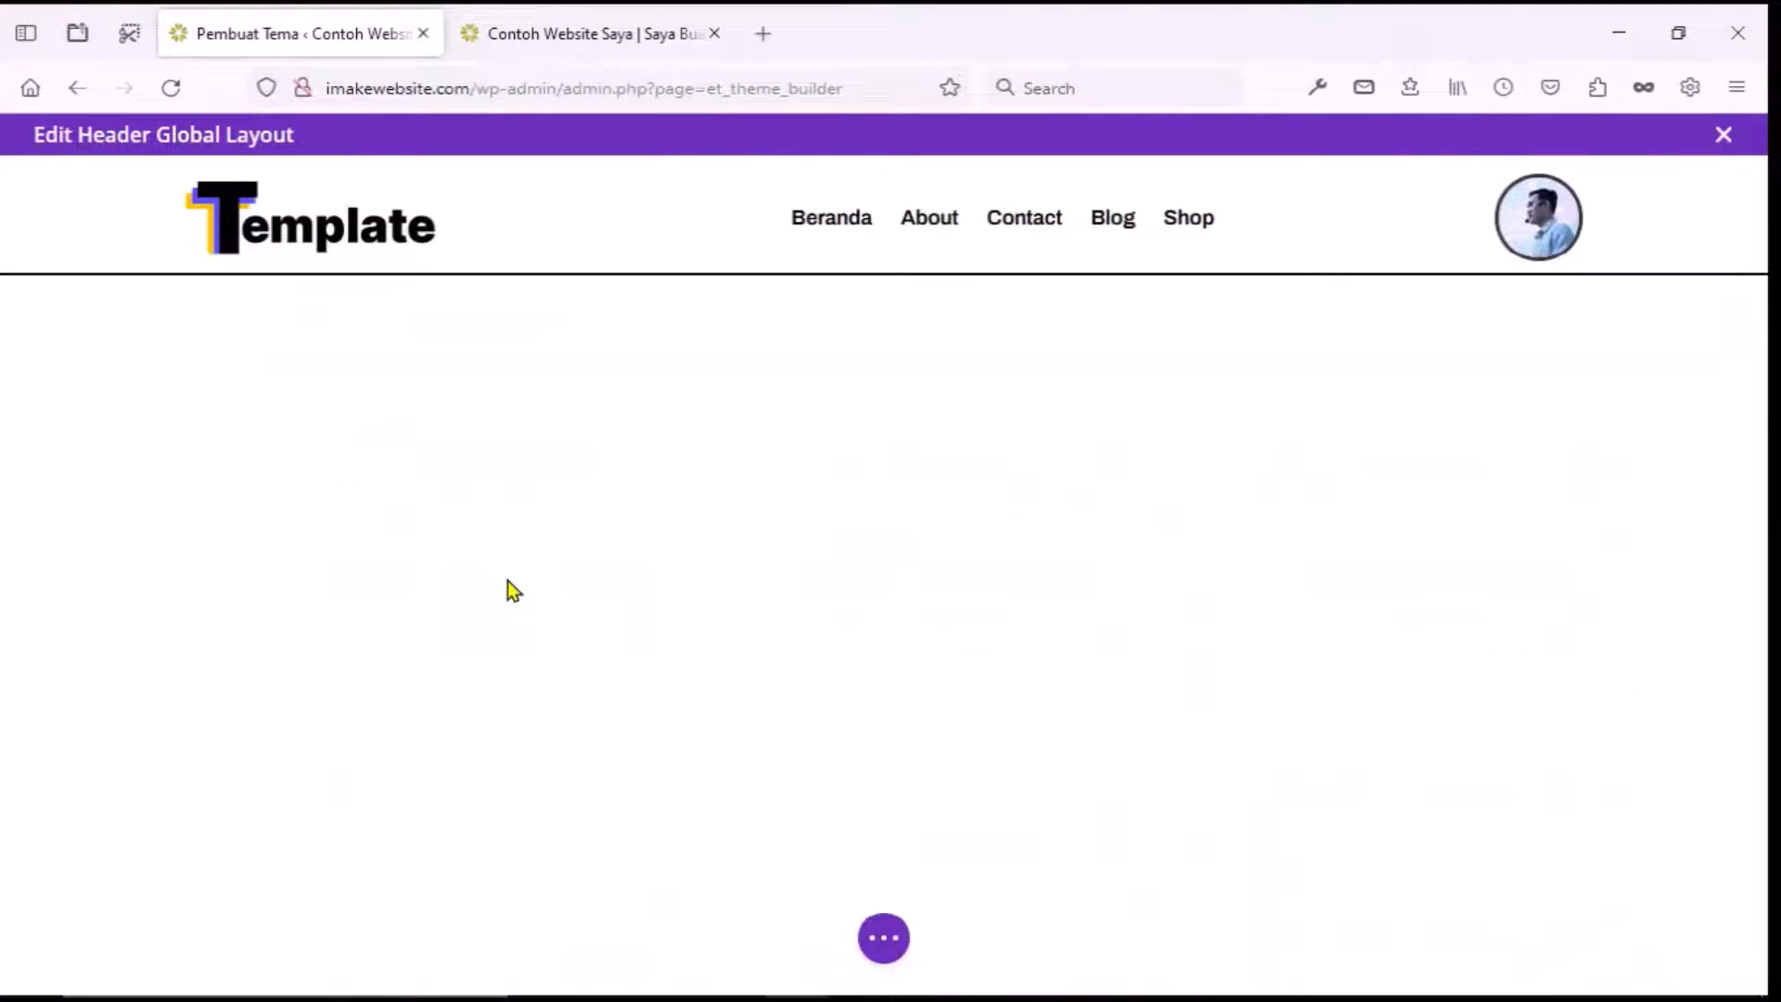
Open the avatar image module's settings and expand its image and link sections.
{"action": "mouse_move", "coordinate": [1535, 230]}
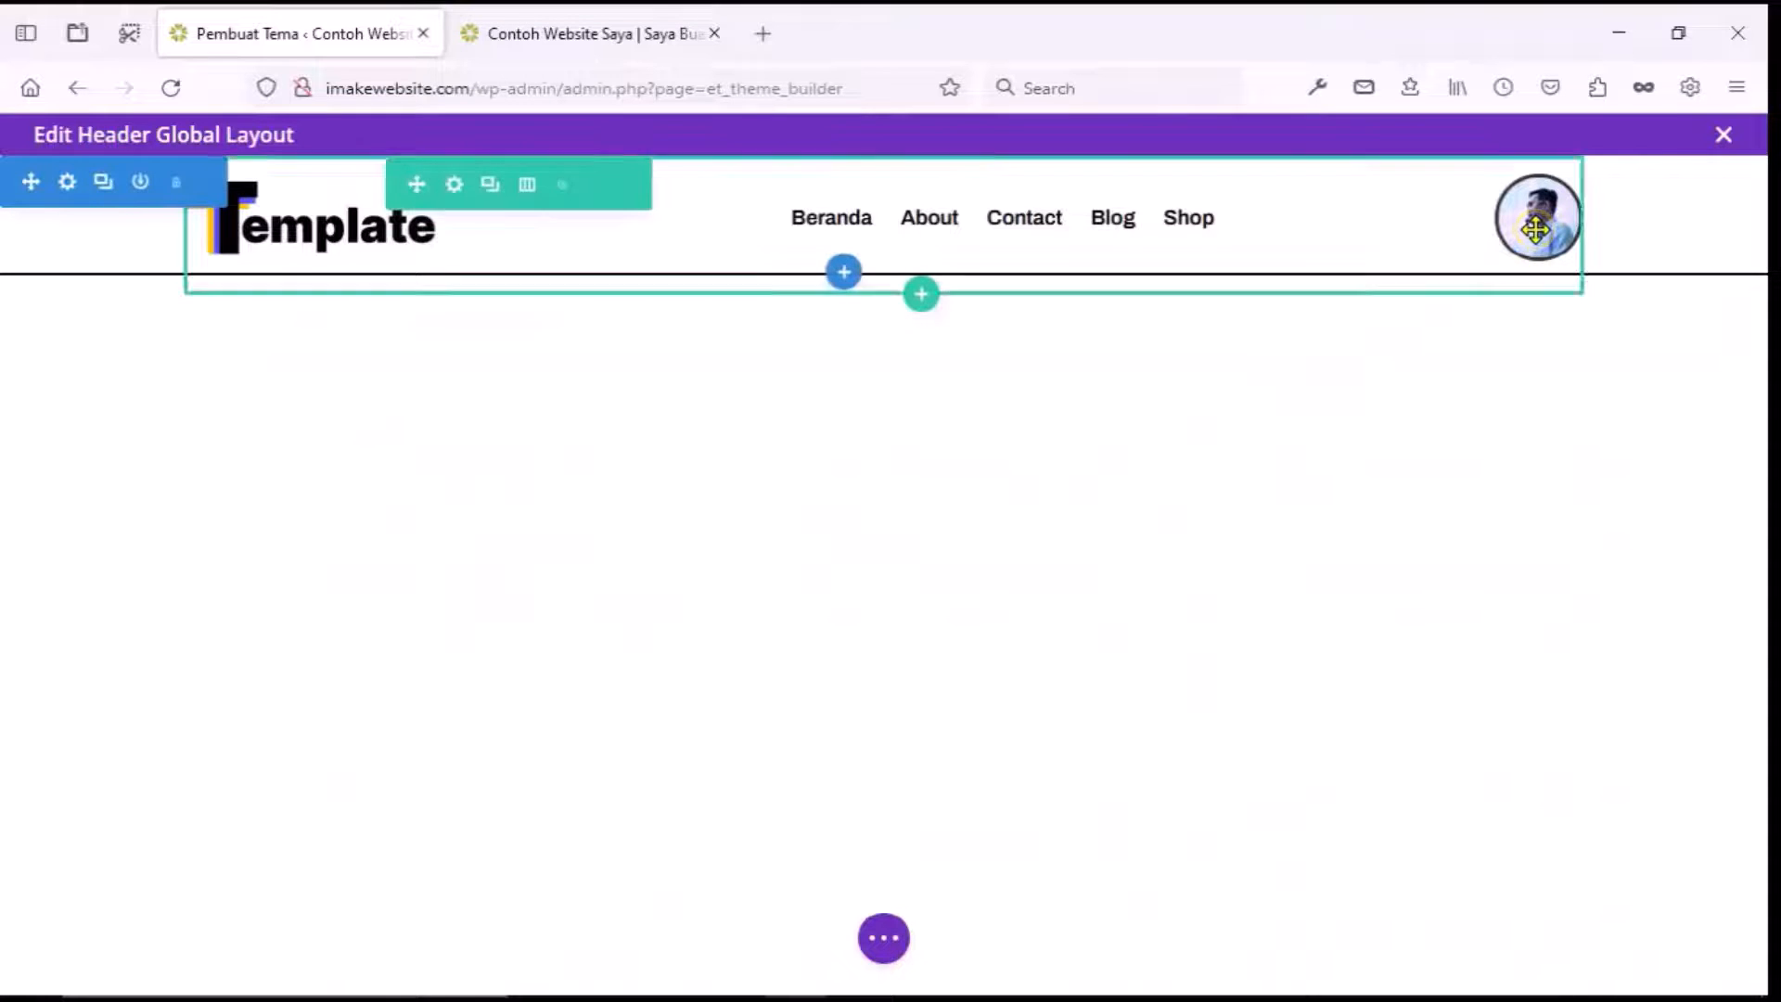
{"action": "left_click", "coordinate": [1493, 188]}
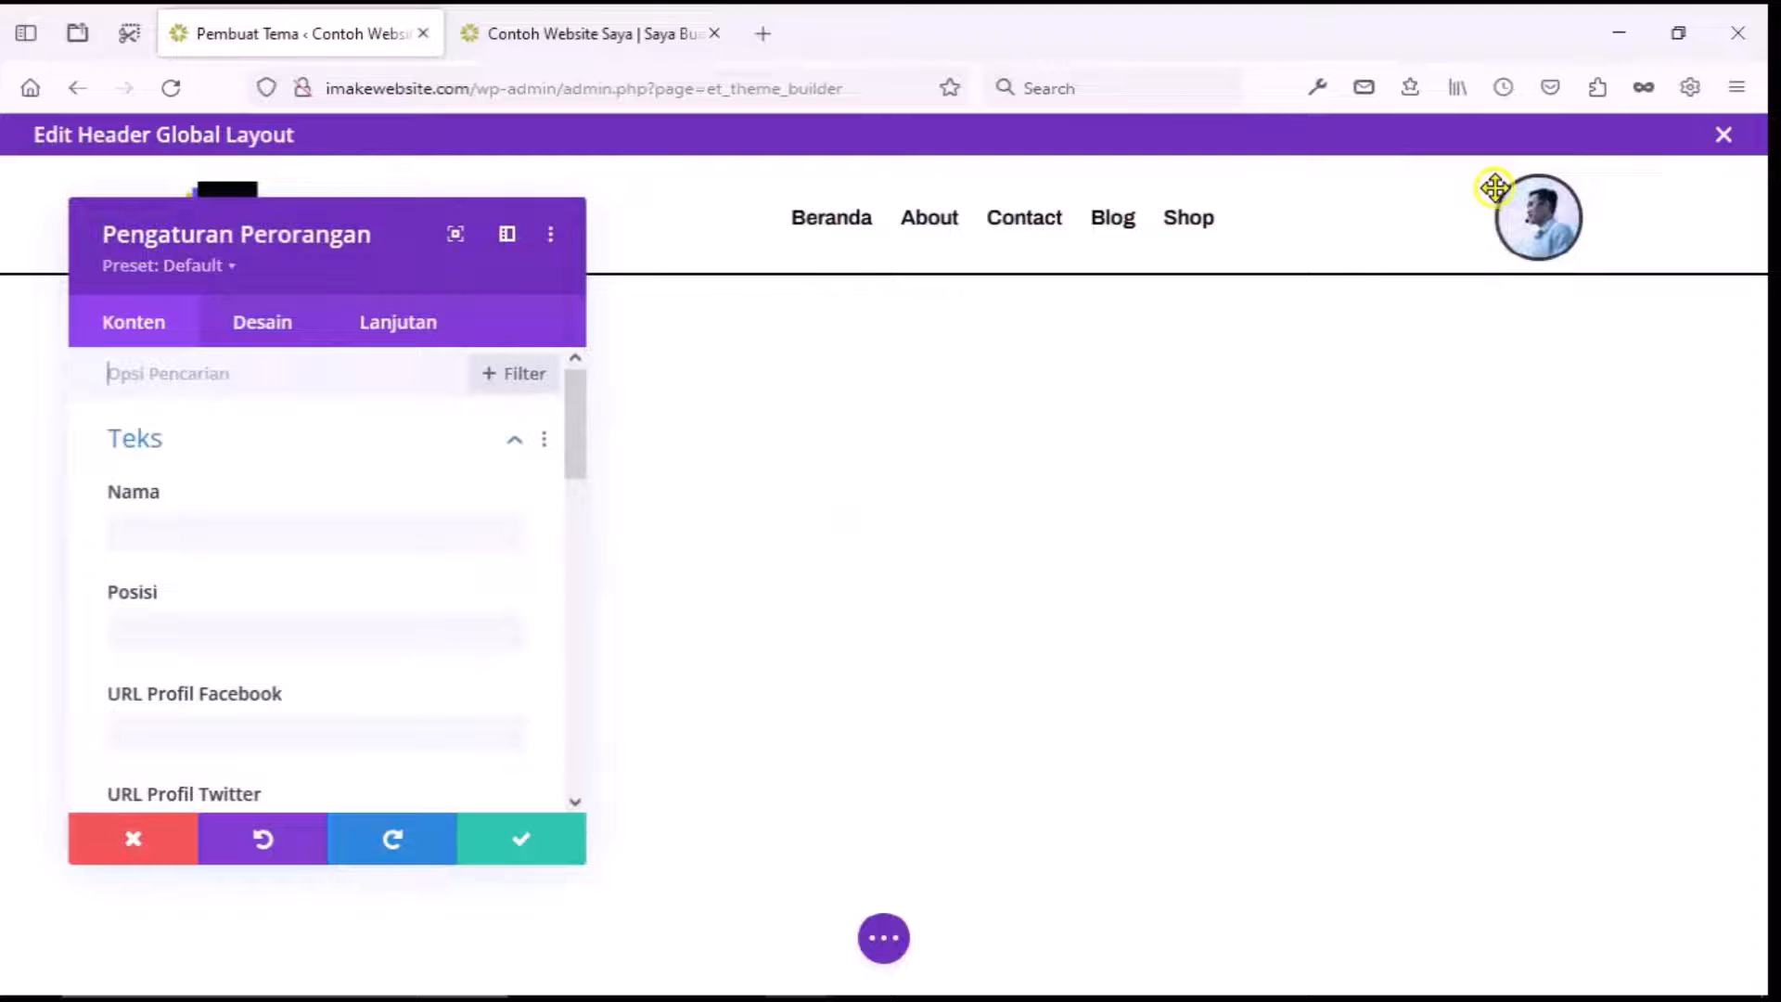
{"action": "scroll", "coordinate": [254, 497], "scroll_direction": "down", "scroll_amount": 3}
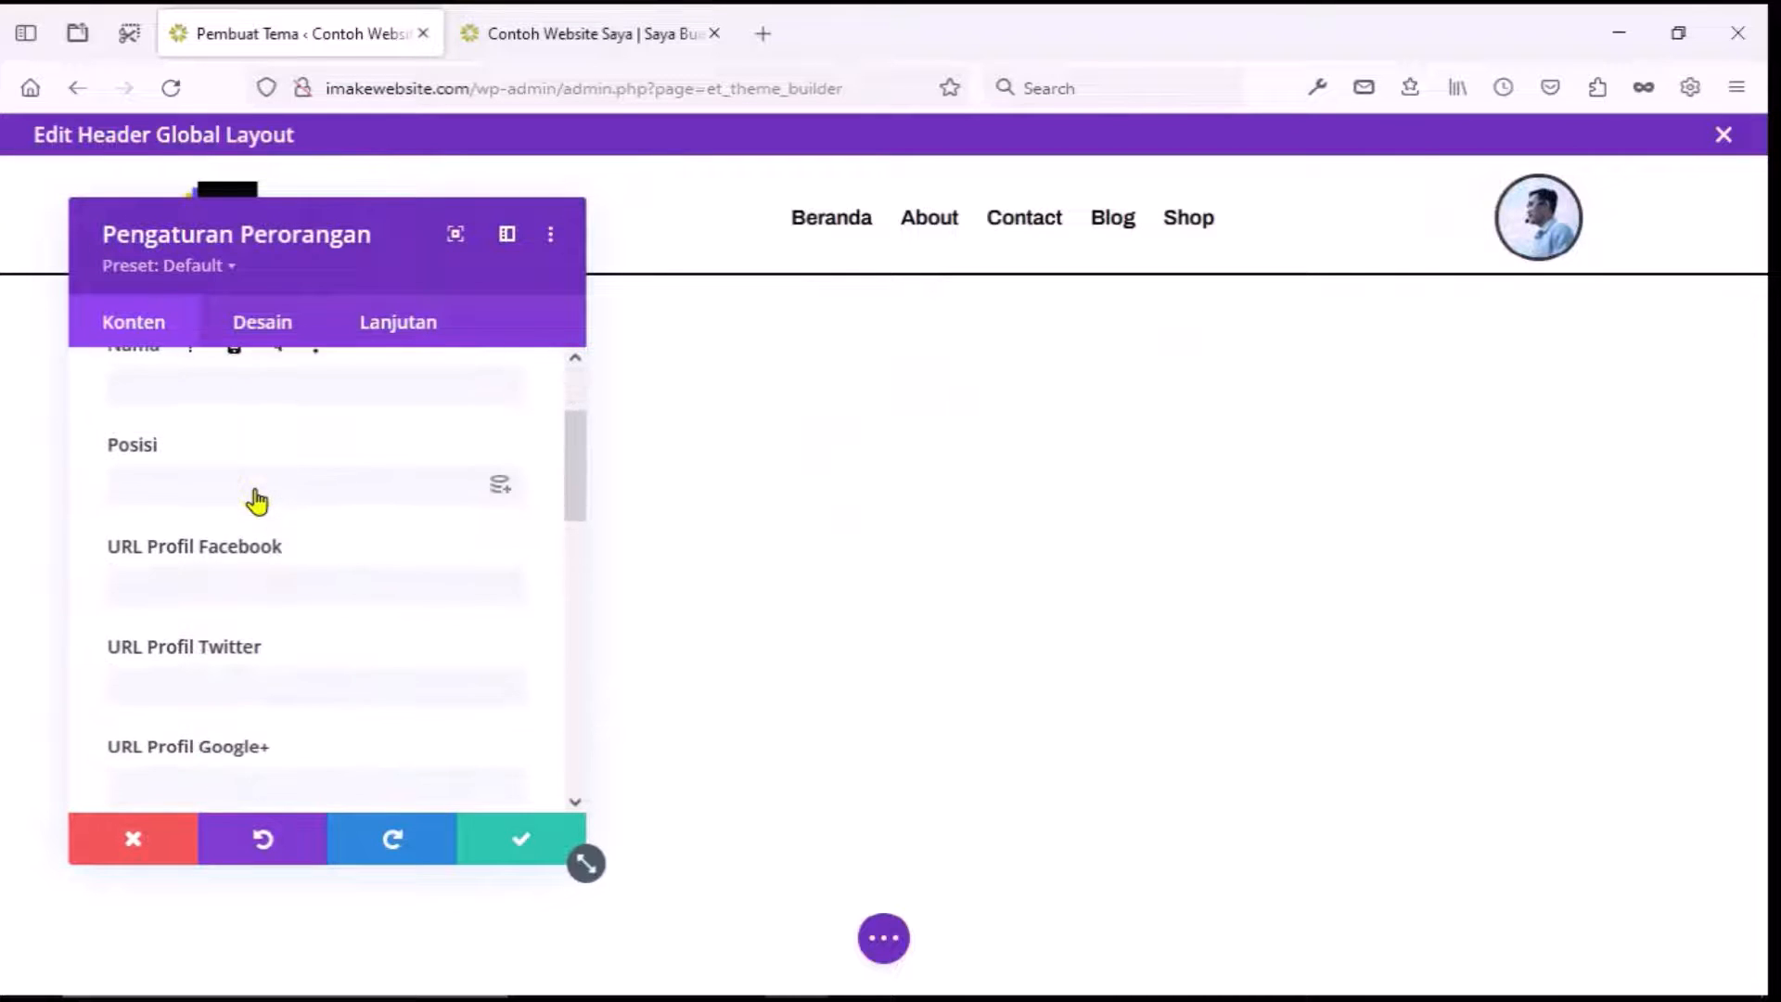
{"action": "scroll", "coordinate": [256, 501], "scroll_direction": "down", "scroll_amount": 8}
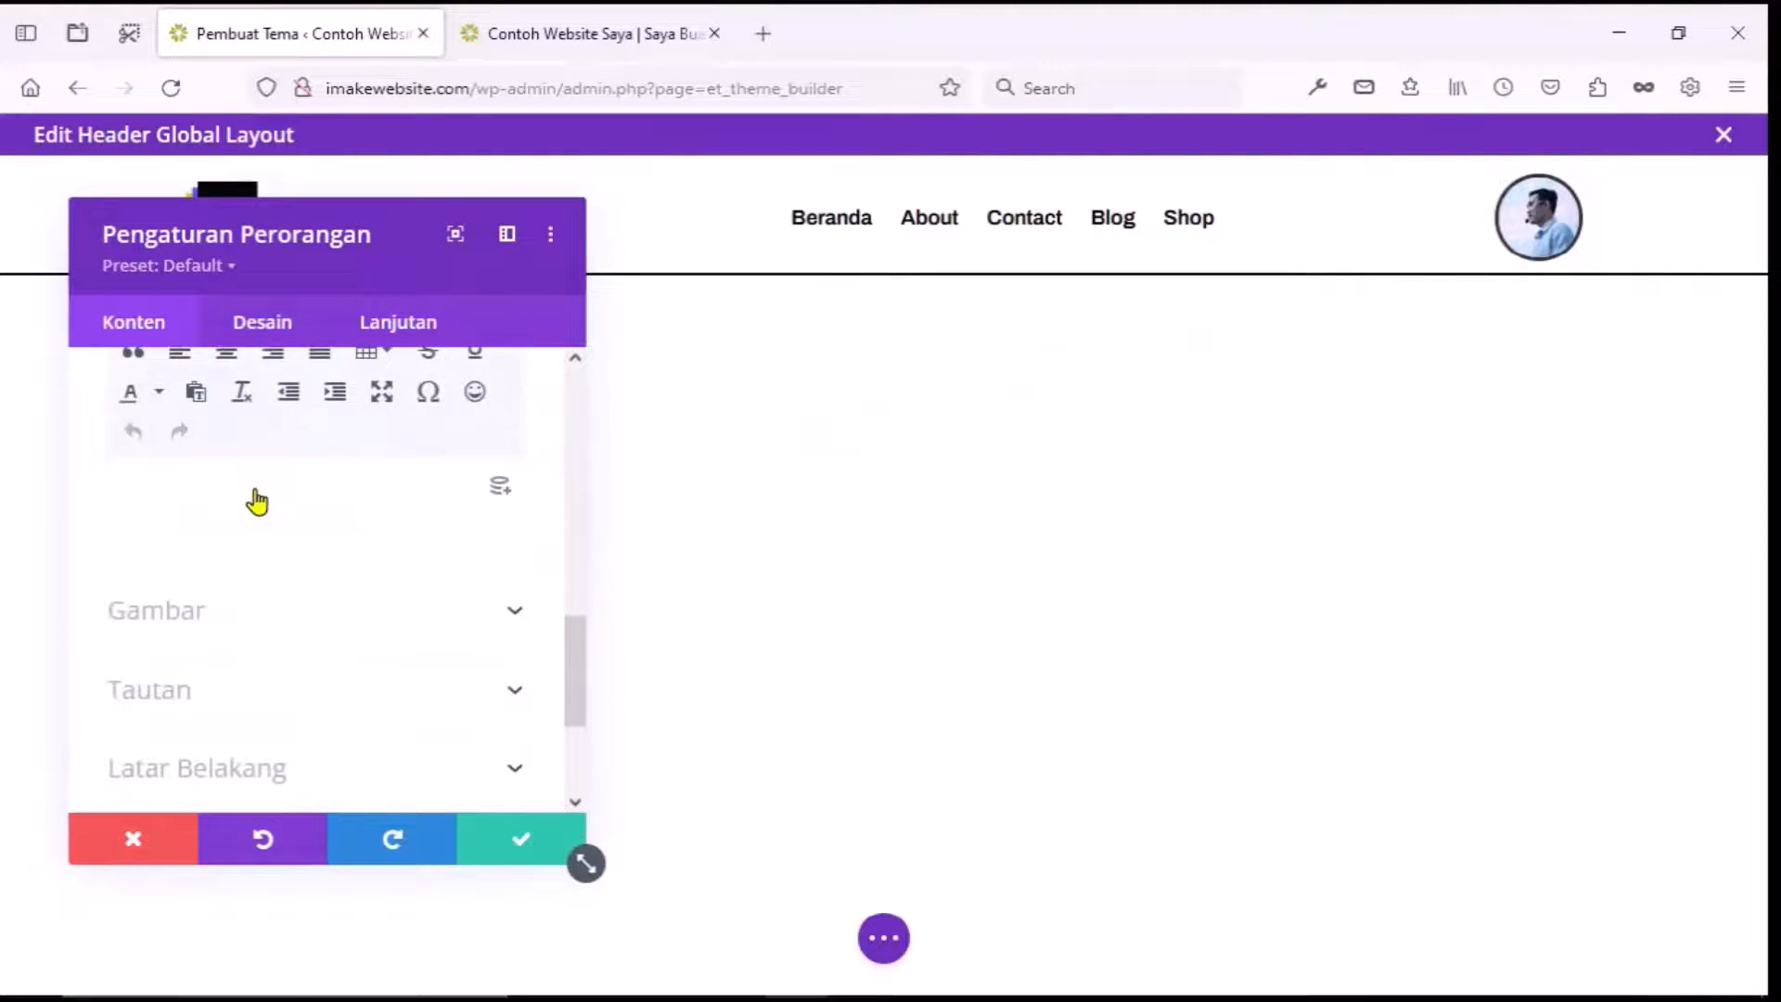
{"action": "left_click", "coordinate": [259, 610]}
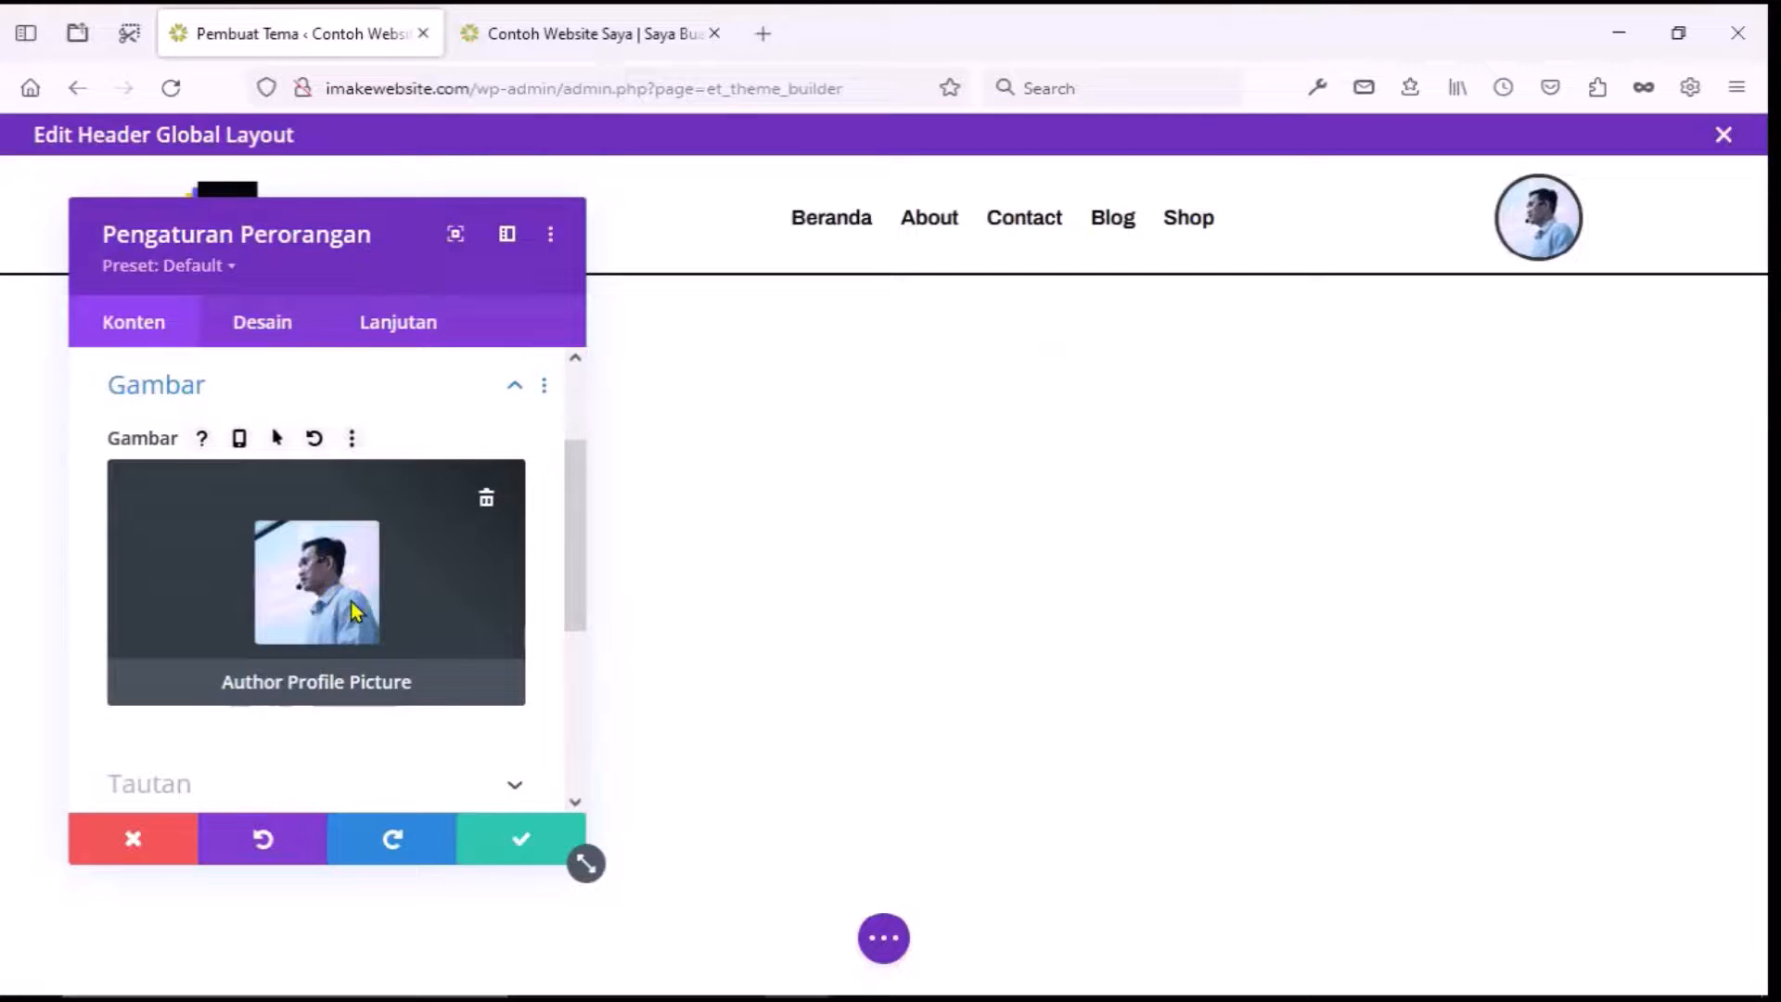
{"action": "scroll", "coordinate": [354, 612], "scroll_direction": "down", "scroll_amount": 3}
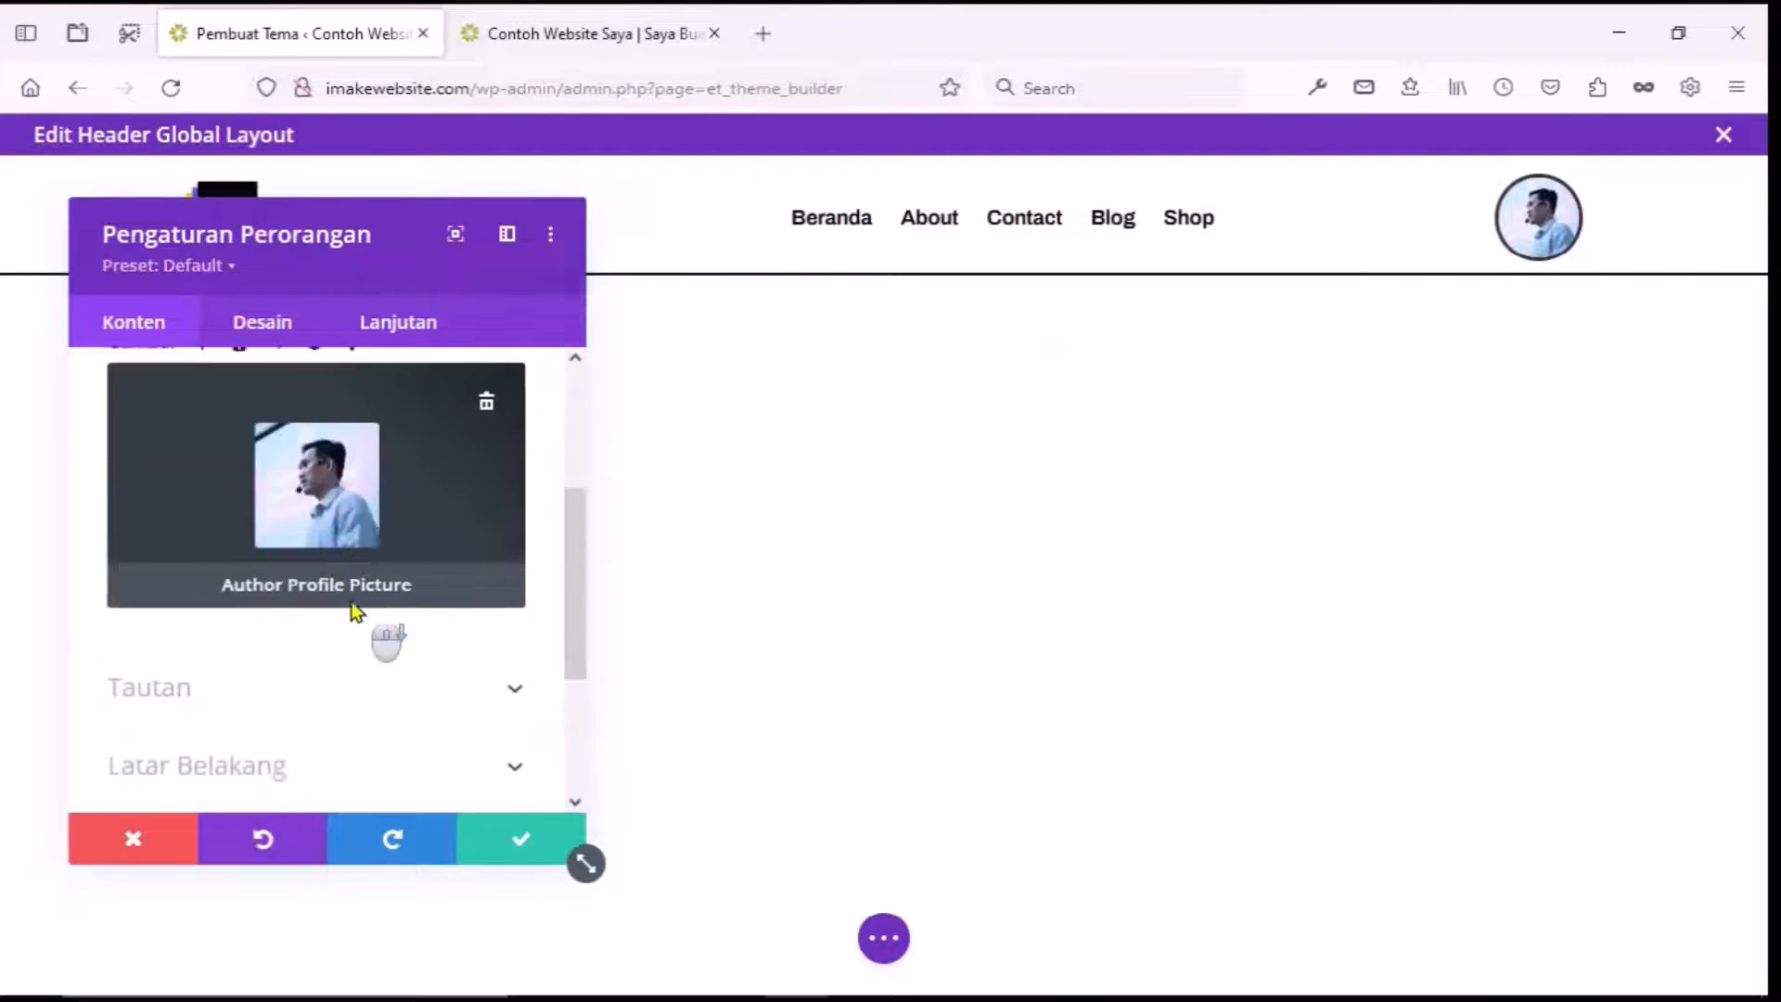
{"action": "left_click", "coordinate": [359, 494]}
{"action": "scroll", "coordinate": [361, 501], "scroll_direction": "up", "scroll_amount": 2}
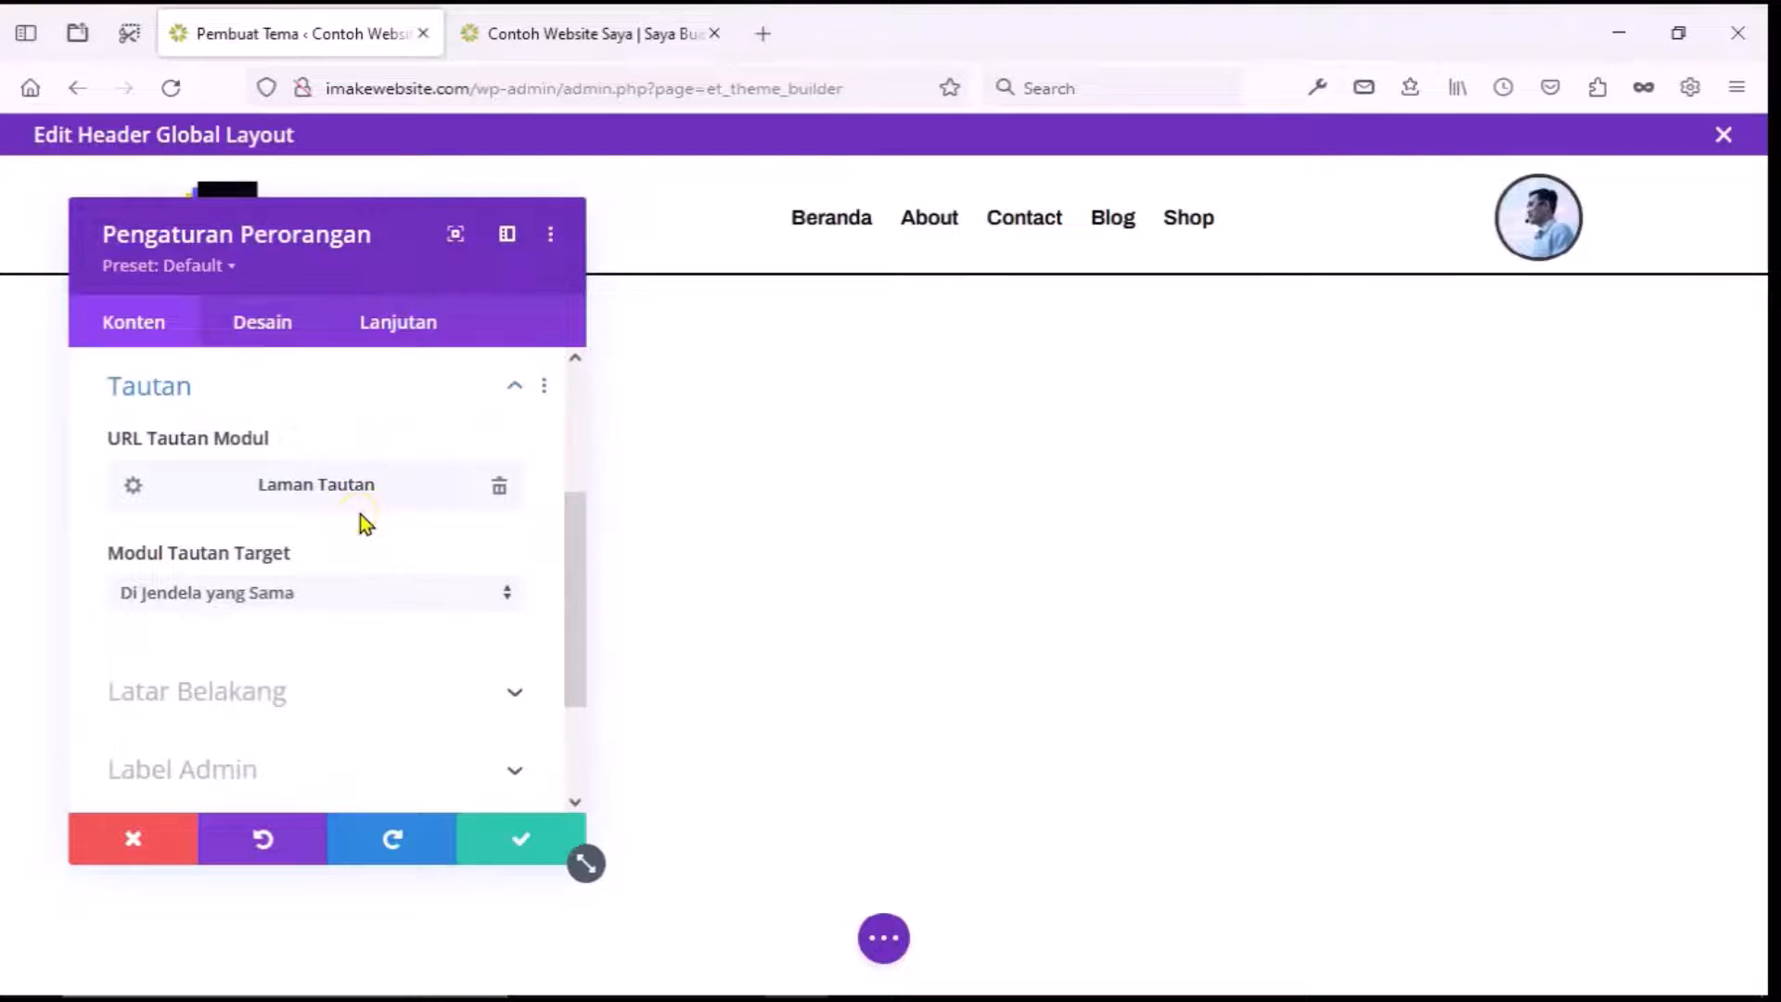
Link the avatar dynamically to the My account page and save the module.
{"action": "left_click", "coordinate": [135, 484]}
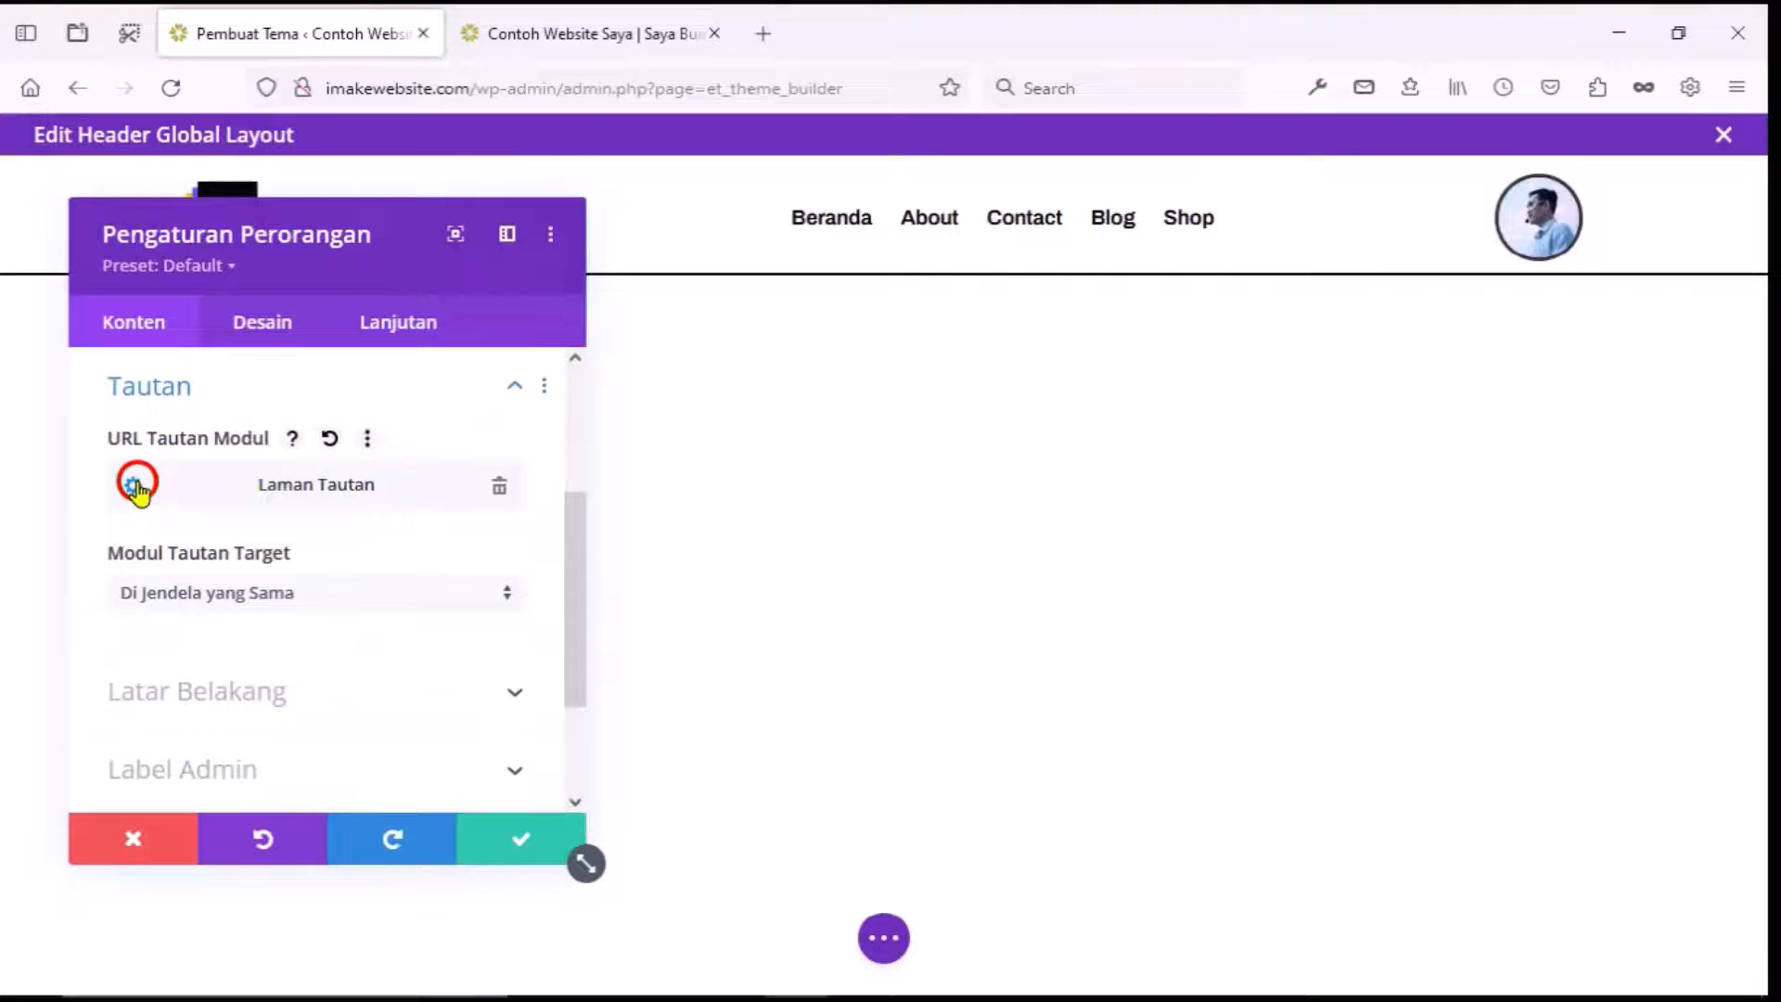
{"action": "scroll", "coordinate": [140, 494], "scroll_direction": "down", "scroll_amount": 2}
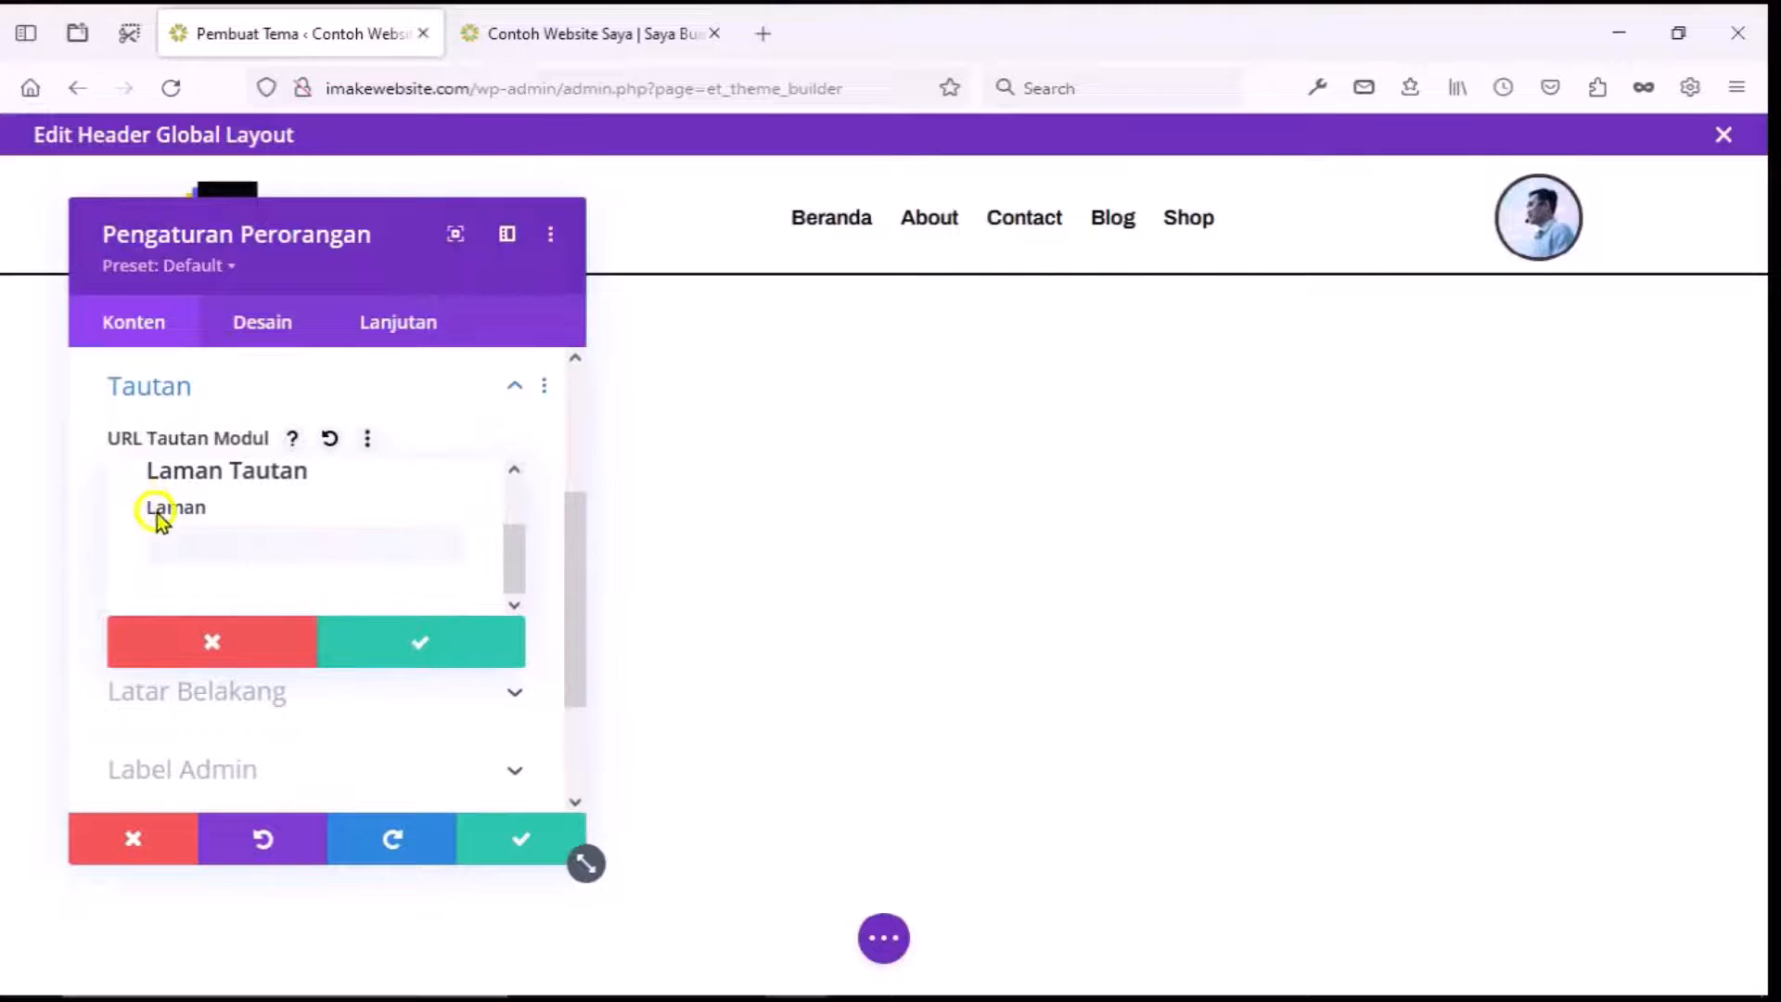
{"action": "left_click", "coordinate": [178, 545]}
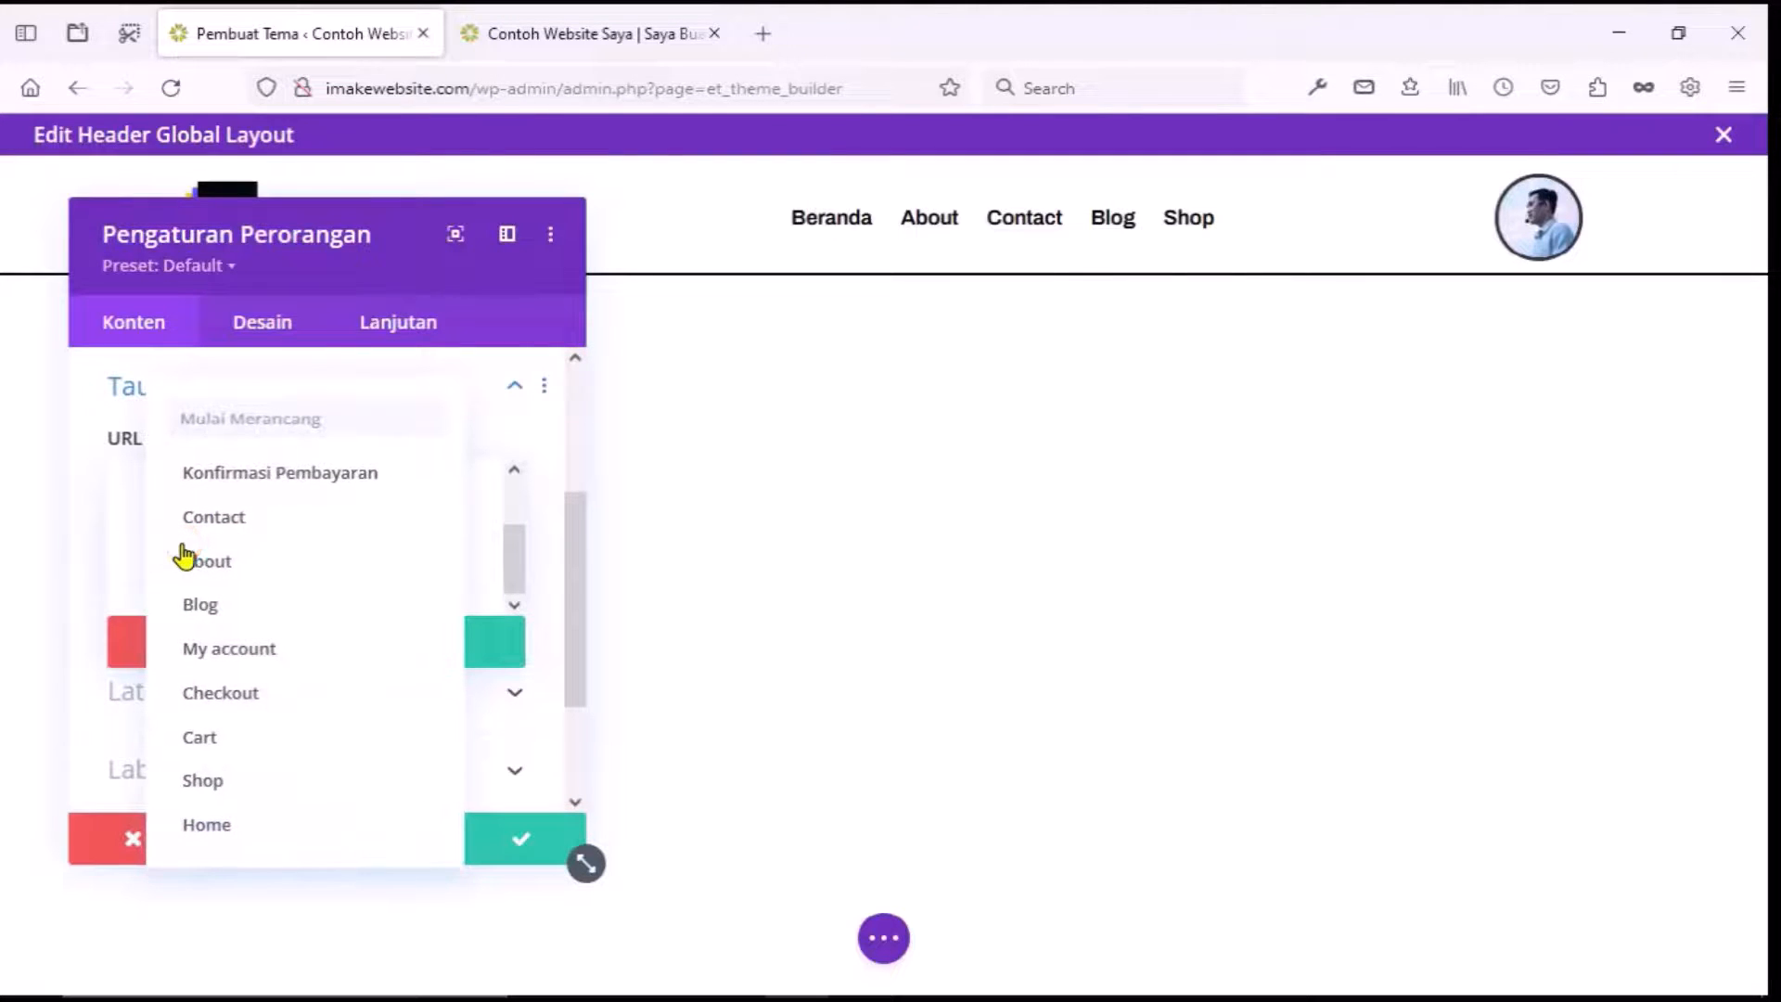
{"action": "left_click", "coordinate": [221, 658]}
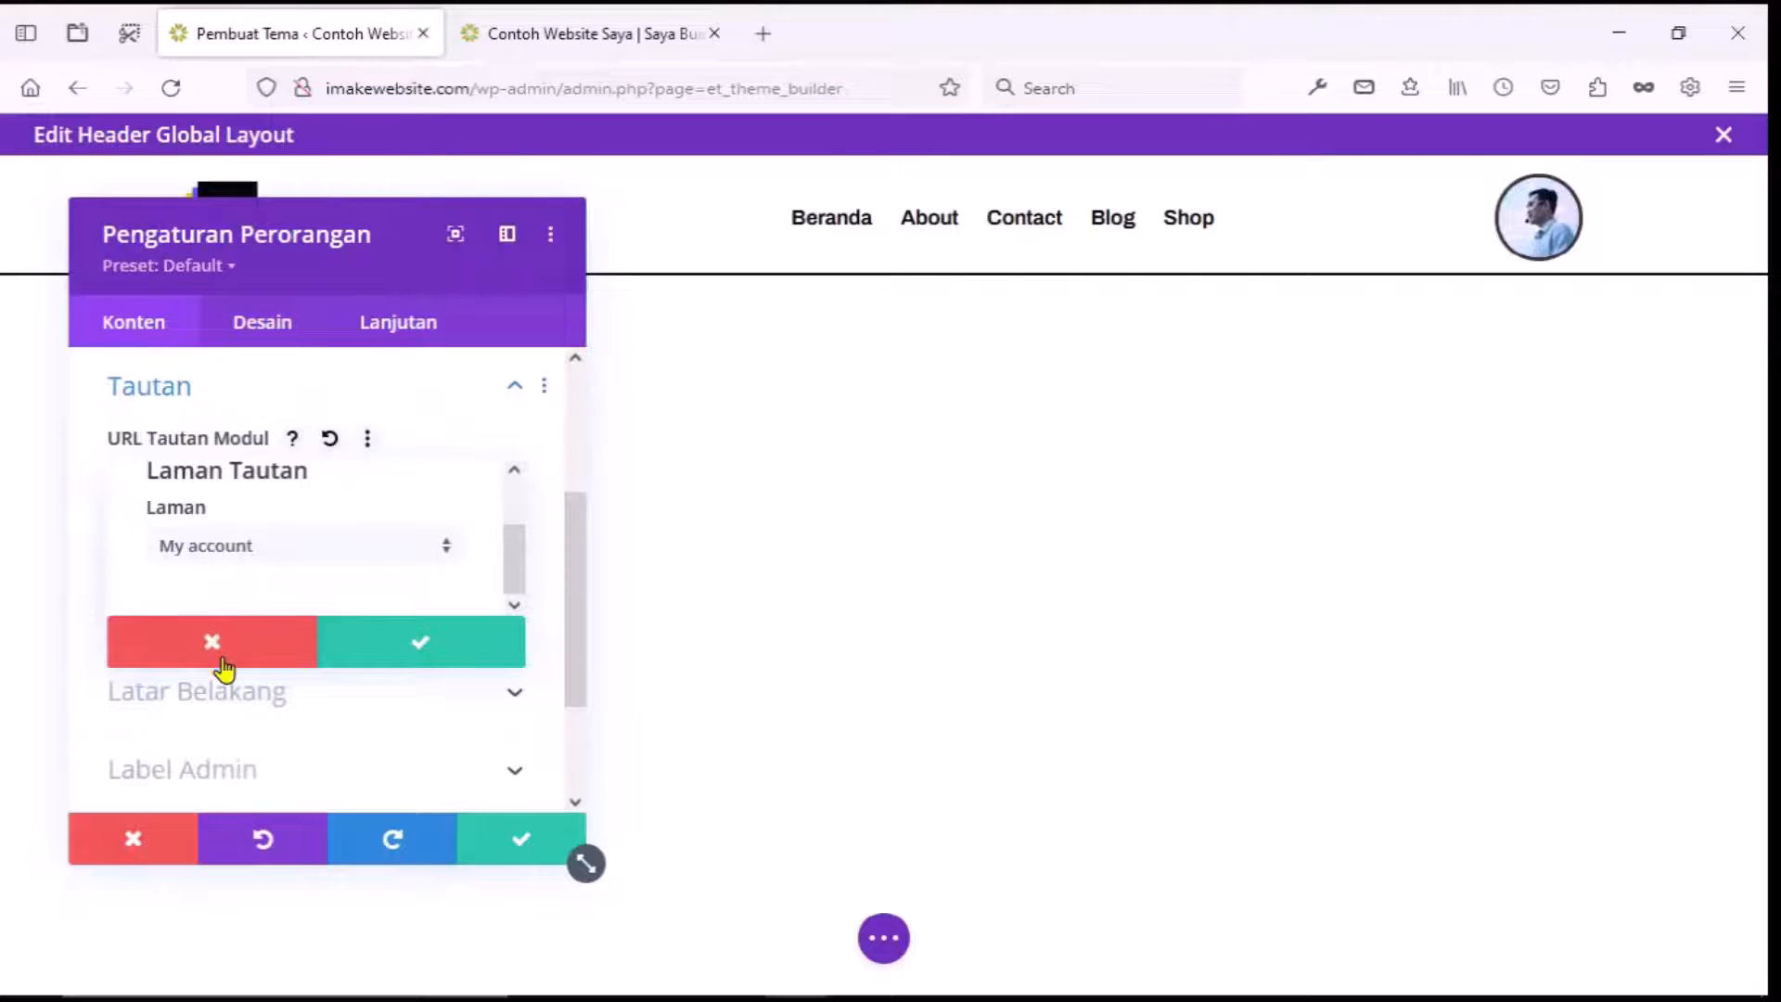
{"action": "left_click", "coordinate": [425, 658]}
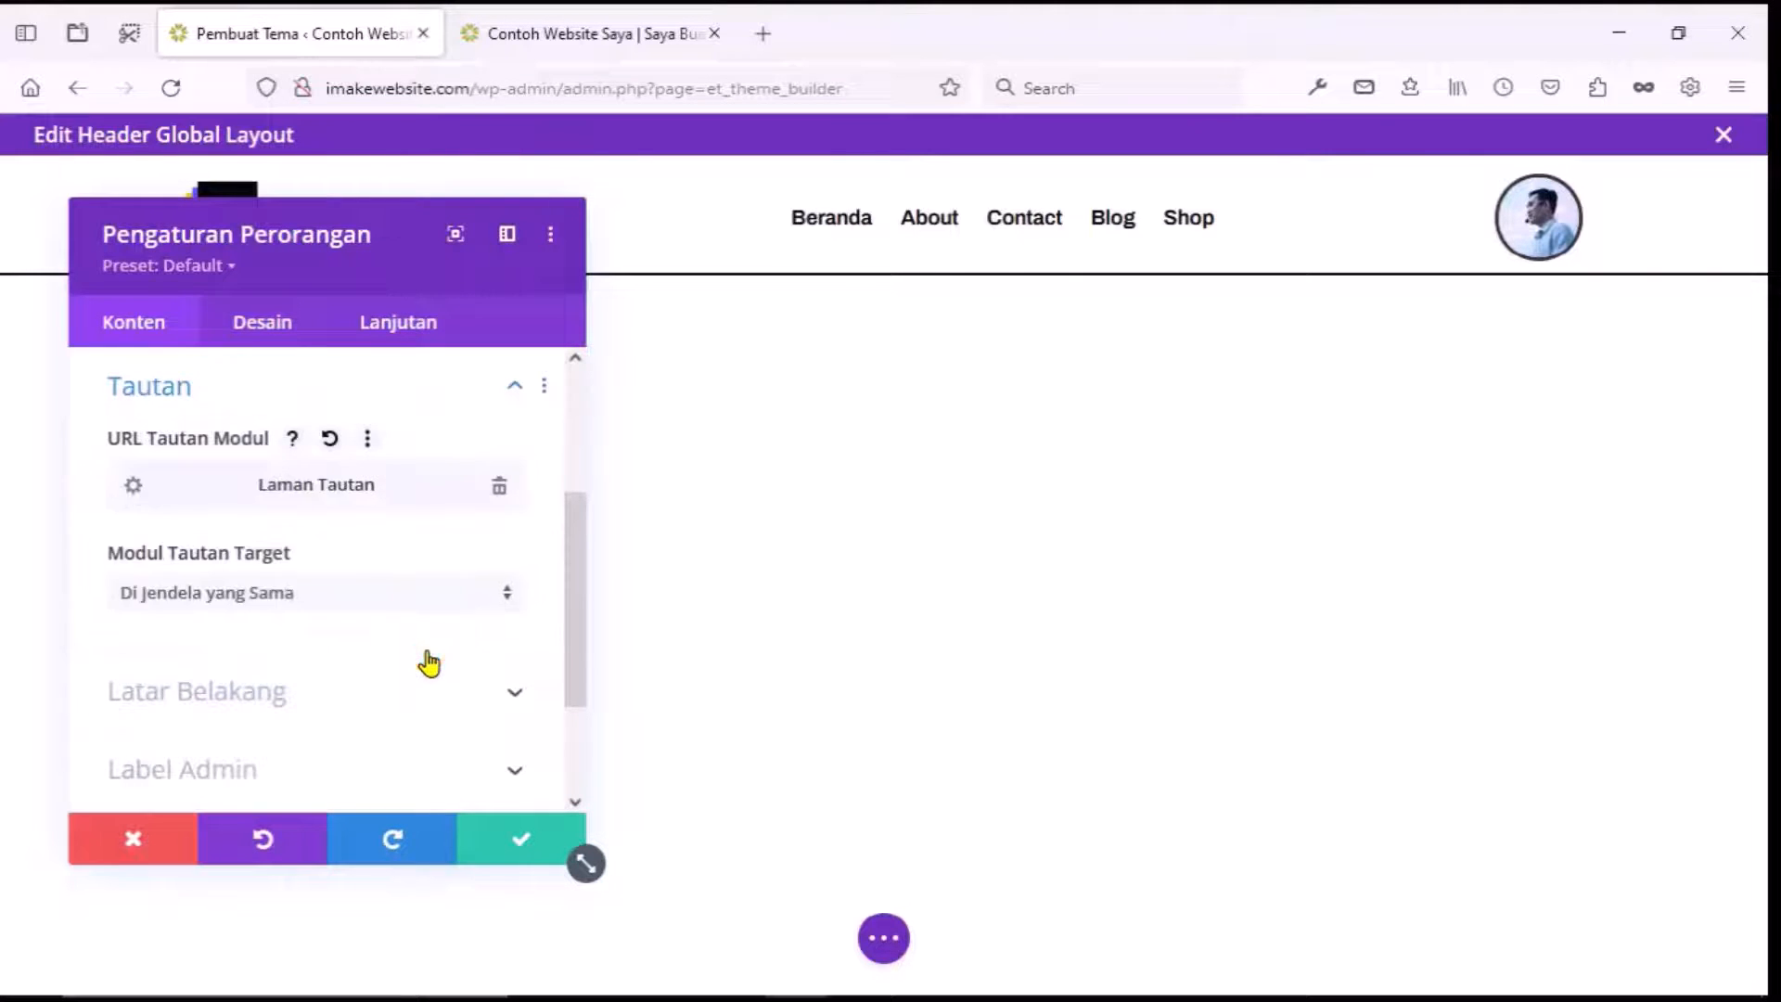
{"action": "left_click", "coordinate": [512, 852]}
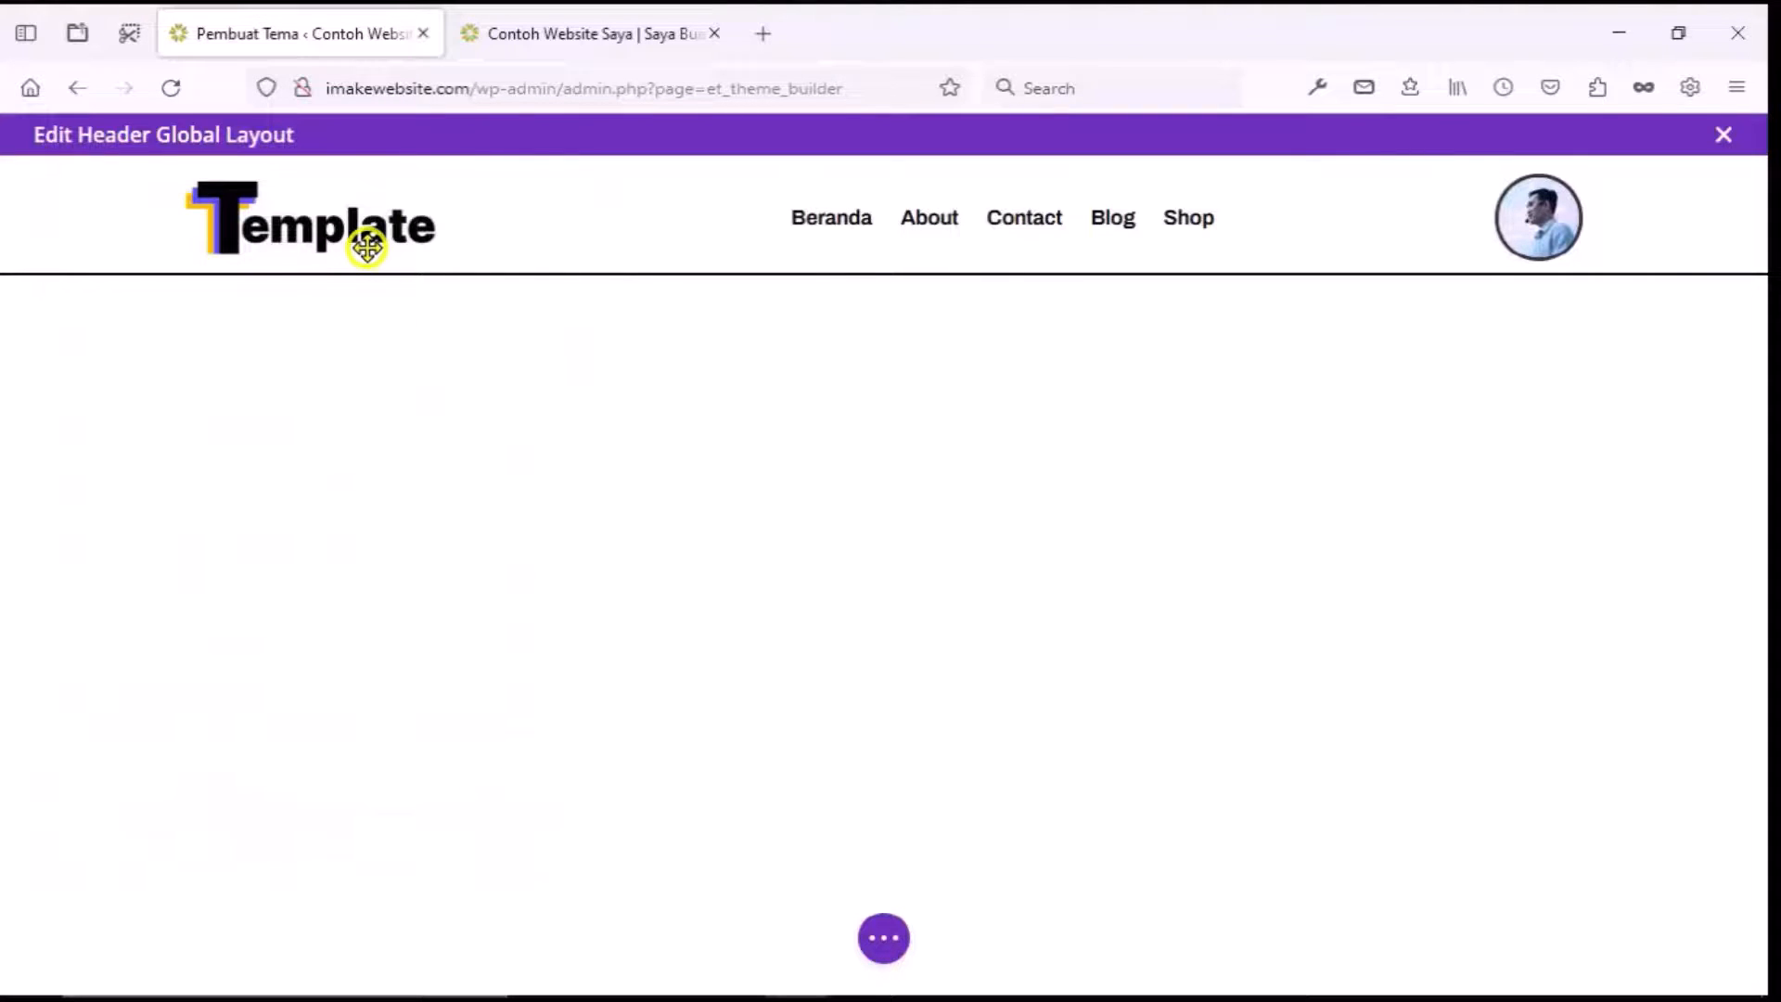
Look at the header menu module's logo options and close them without changes.
{"action": "mouse_move", "coordinate": [367, 243]}
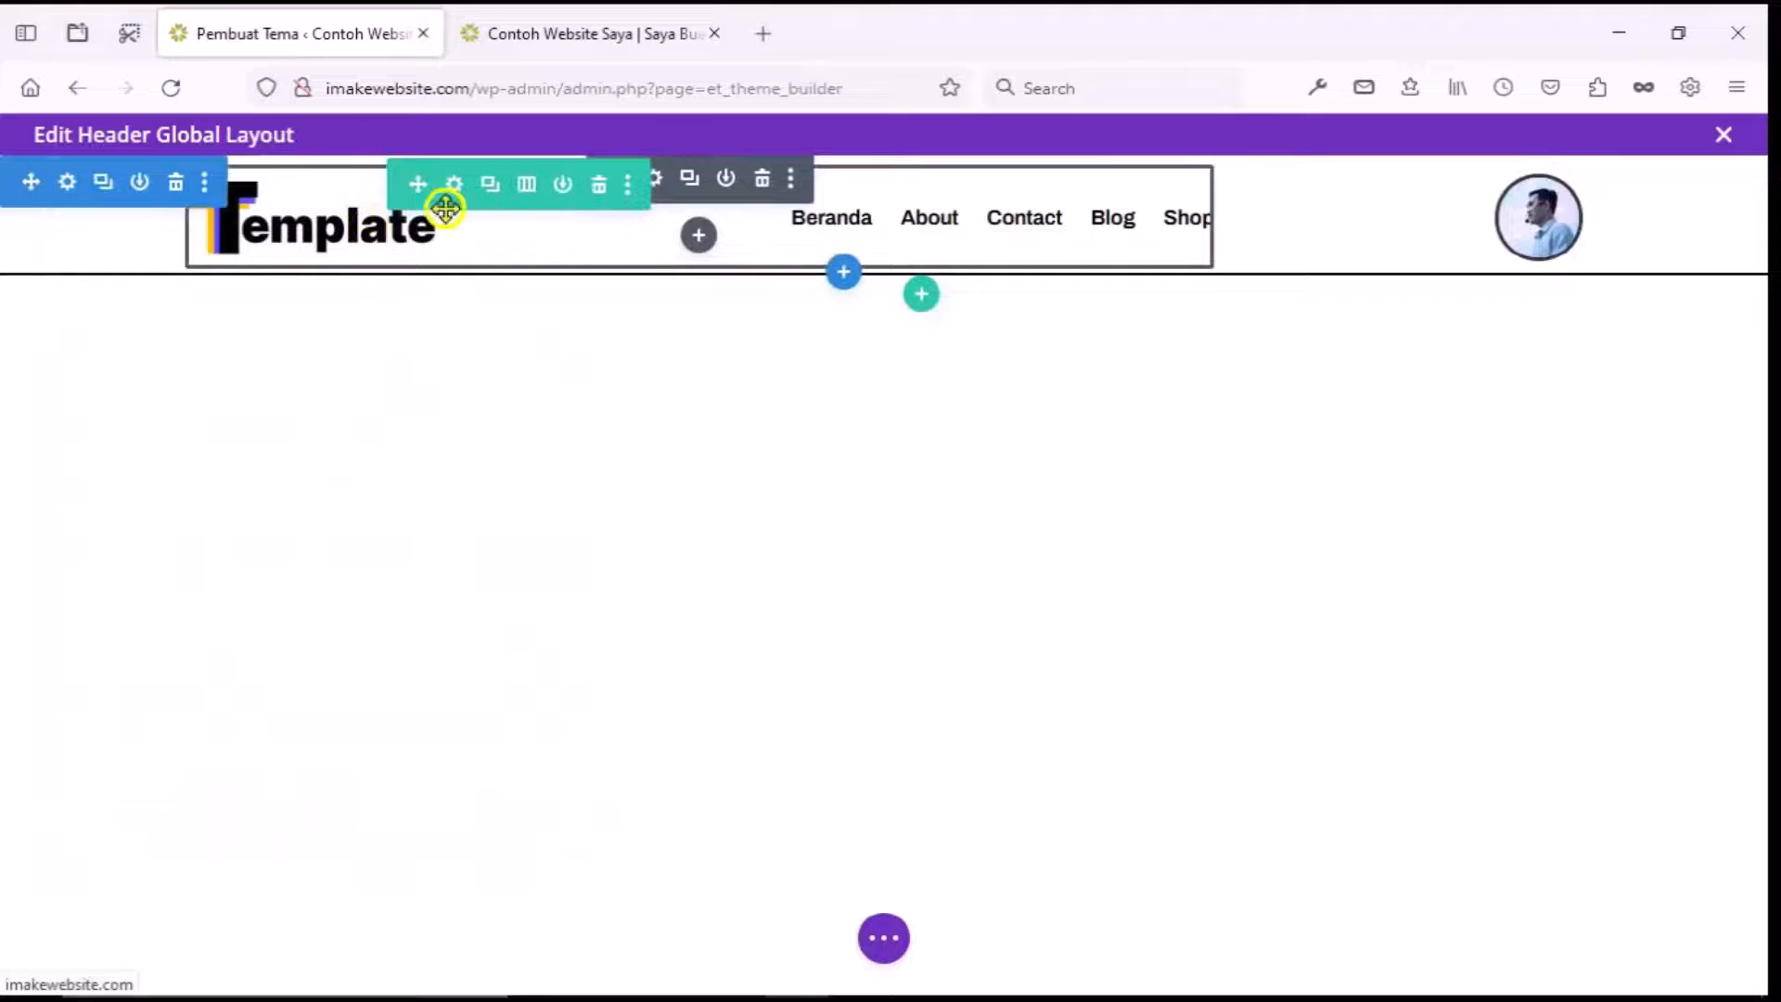
{"action": "left_click", "coordinate": [656, 179]}
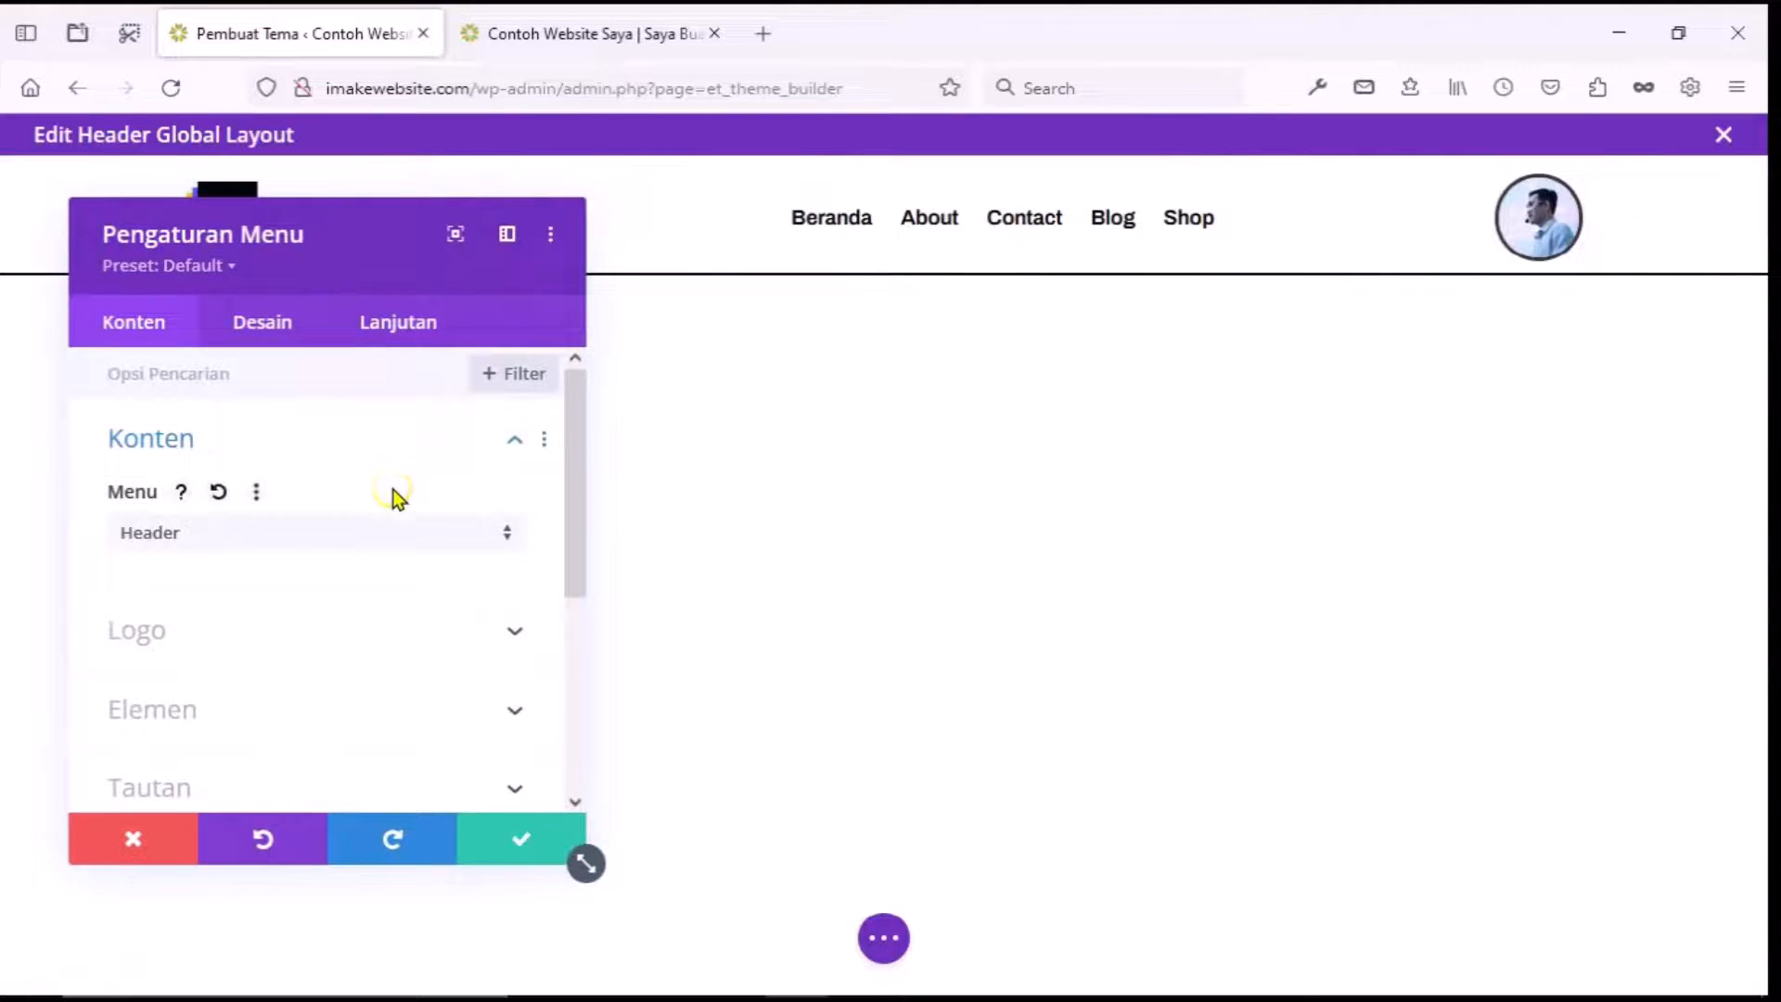
{"action": "left_click", "coordinate": [370, 635]}
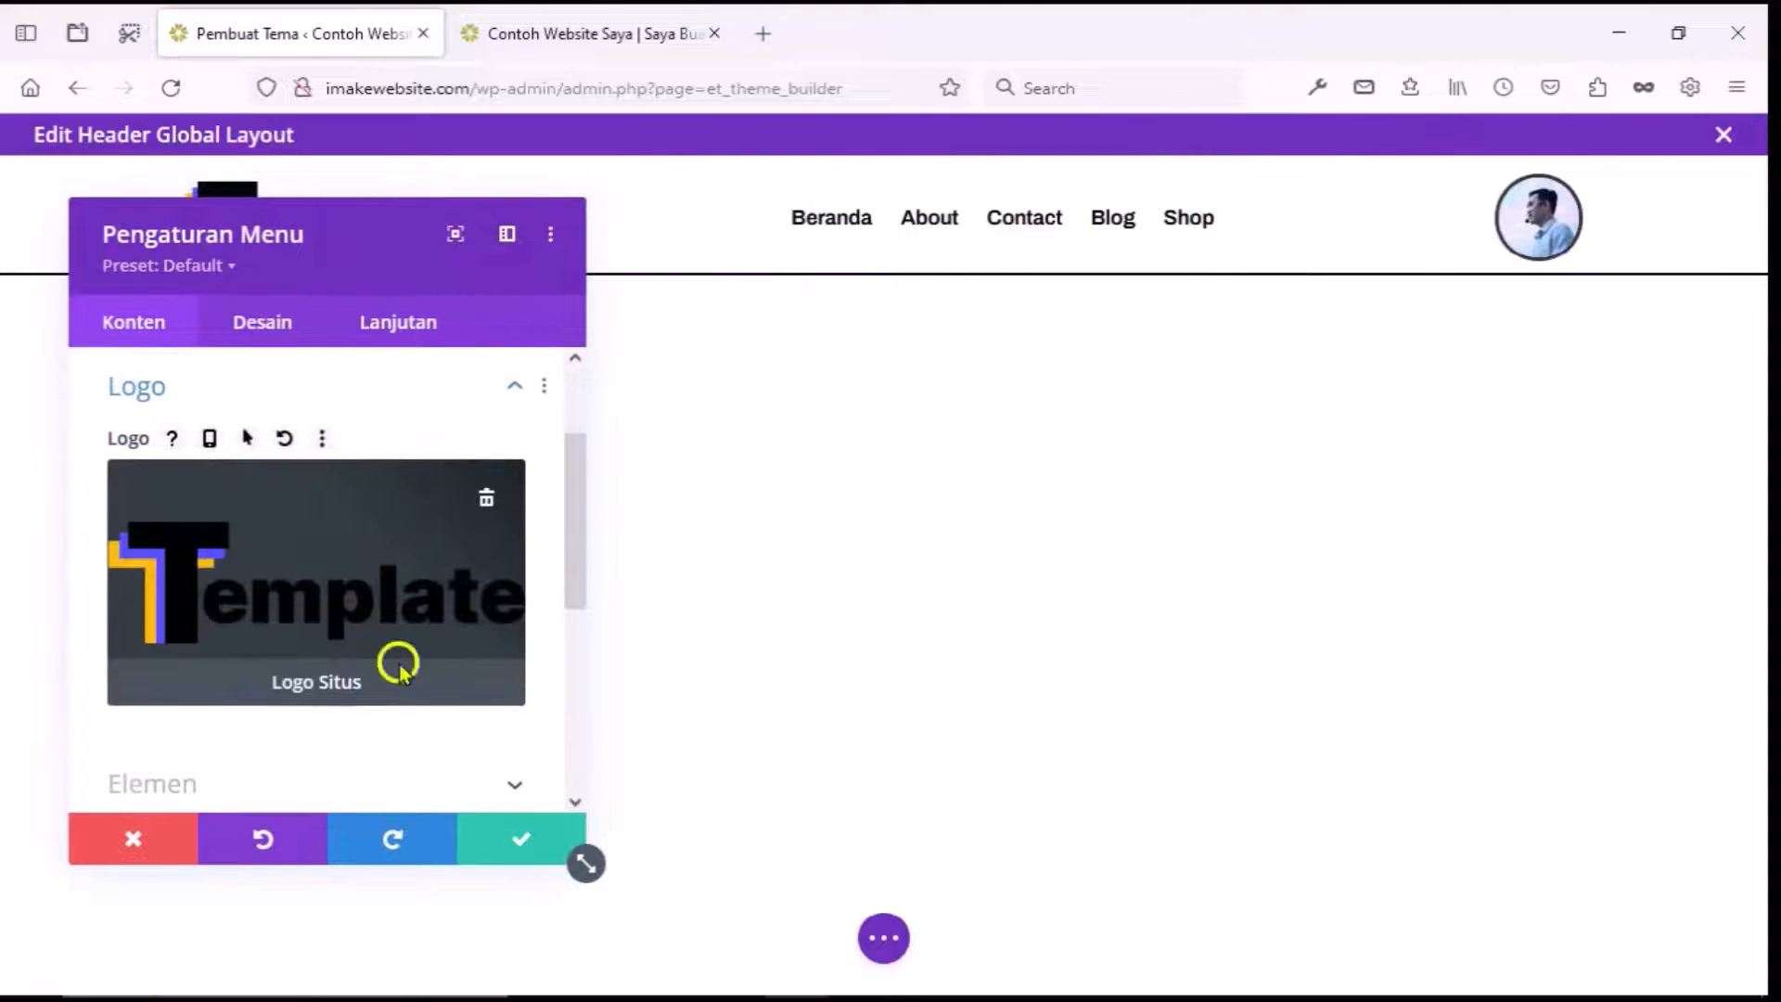
{"action": "left_click", "coordinate": [149, 839]}
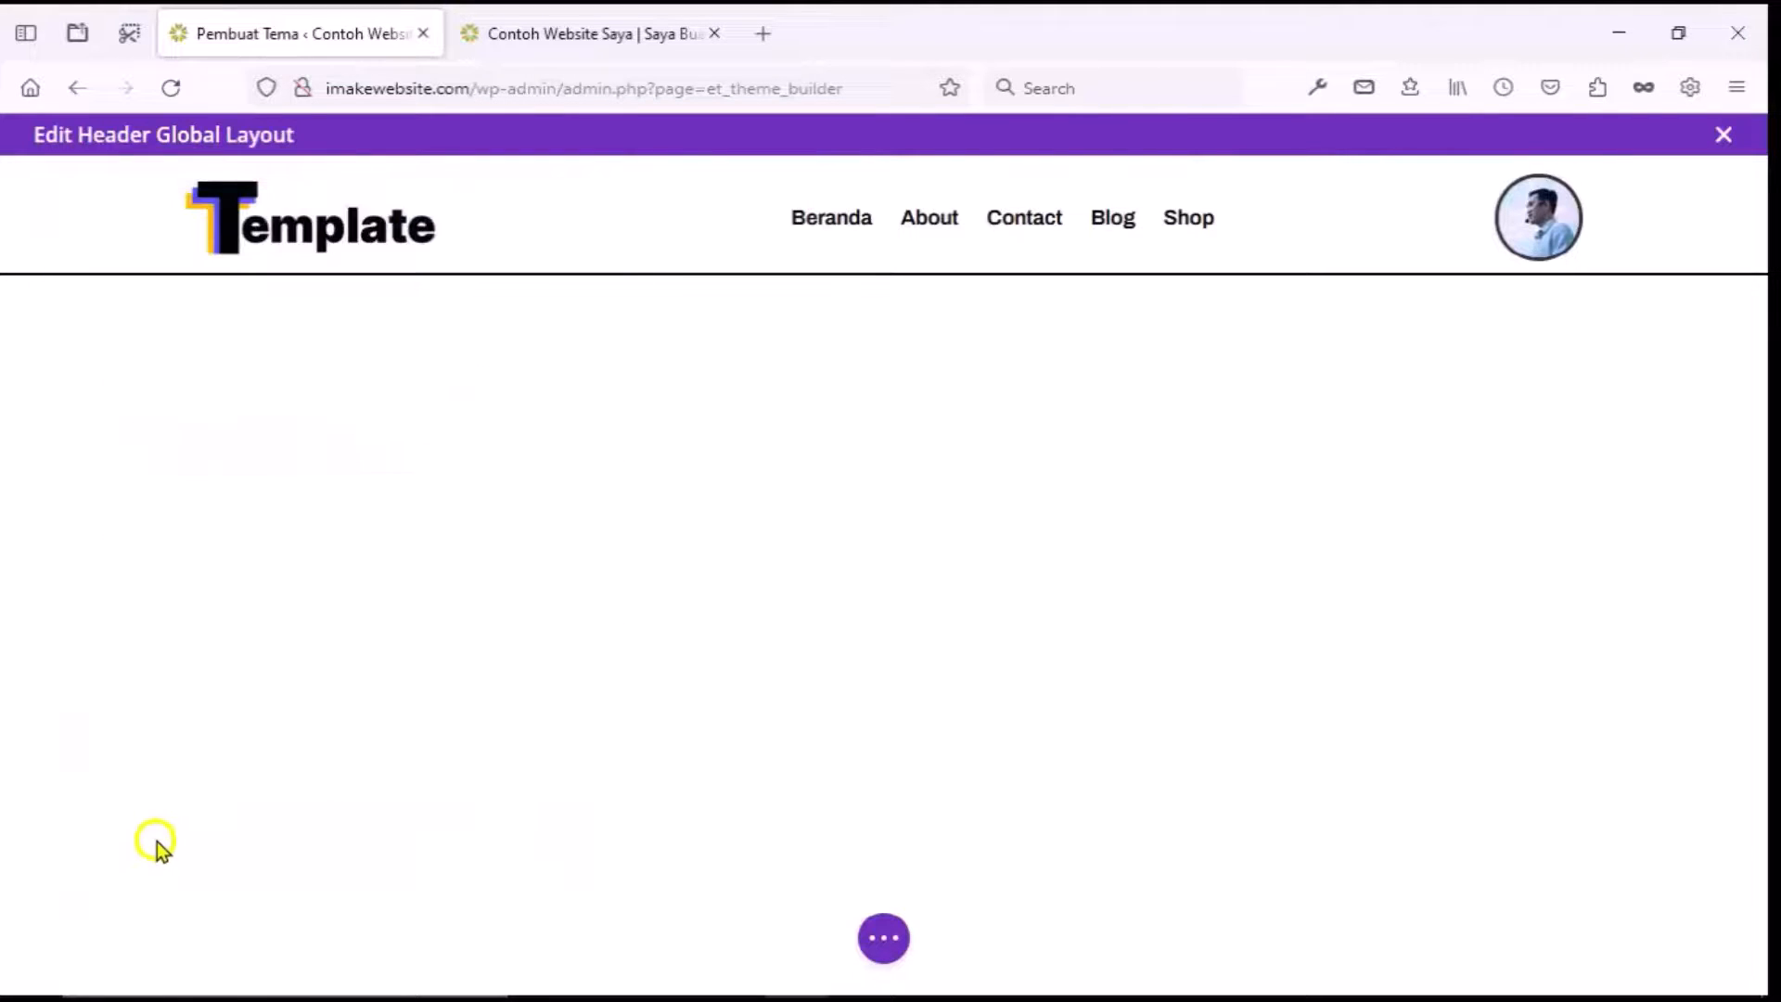
Save the global header layout with Simpan.
{"action": "left_click", "coordinate": [888, 949]}
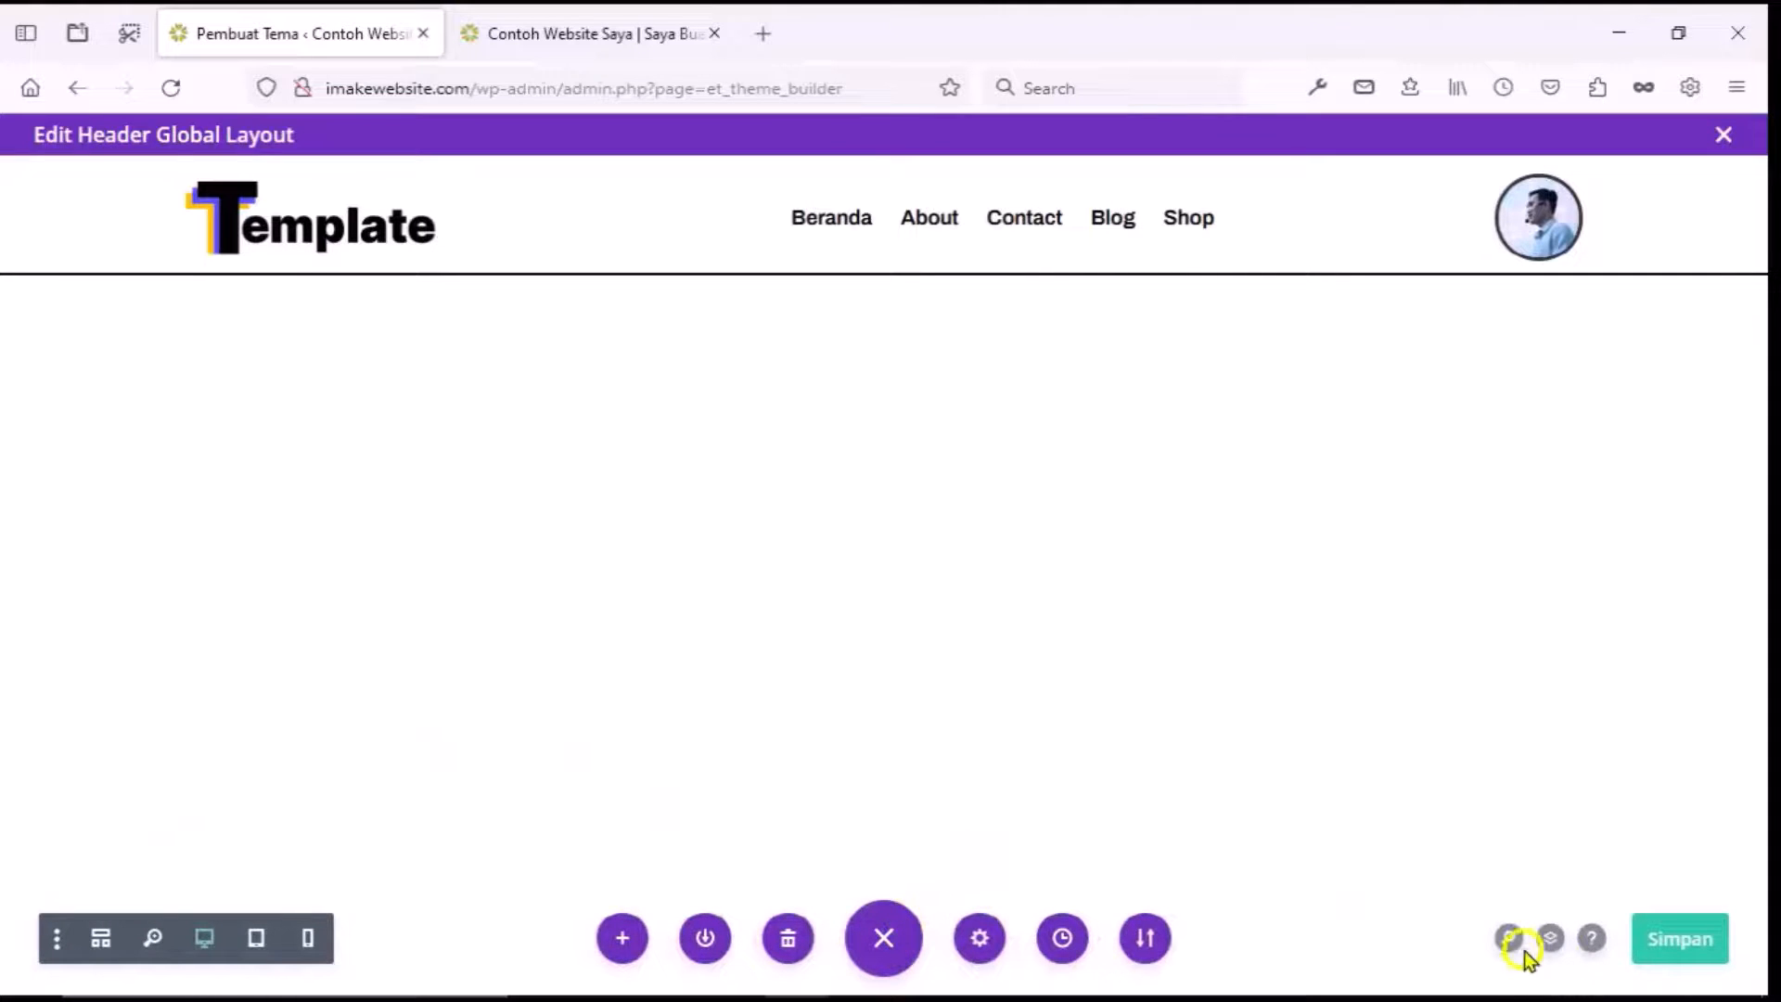
{"action": "left_click", "coordinate": [1691, 951]}
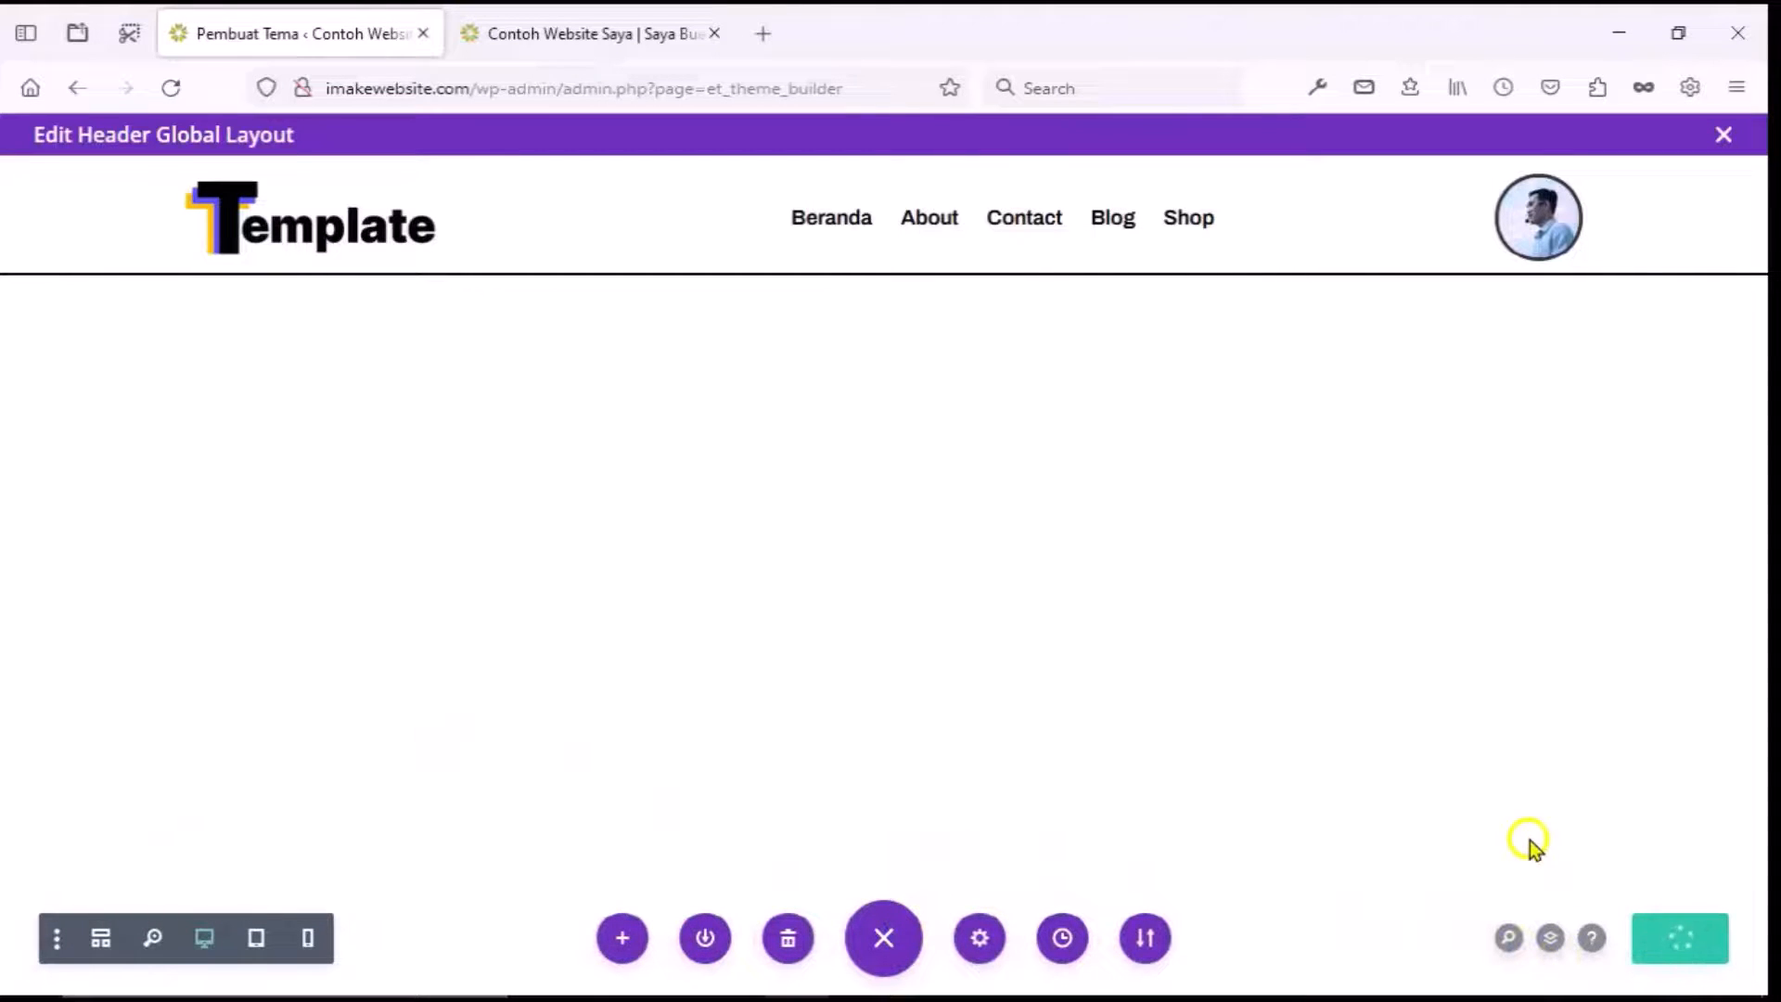
{"action": "left_click", "coordinate": [1191, 632]}
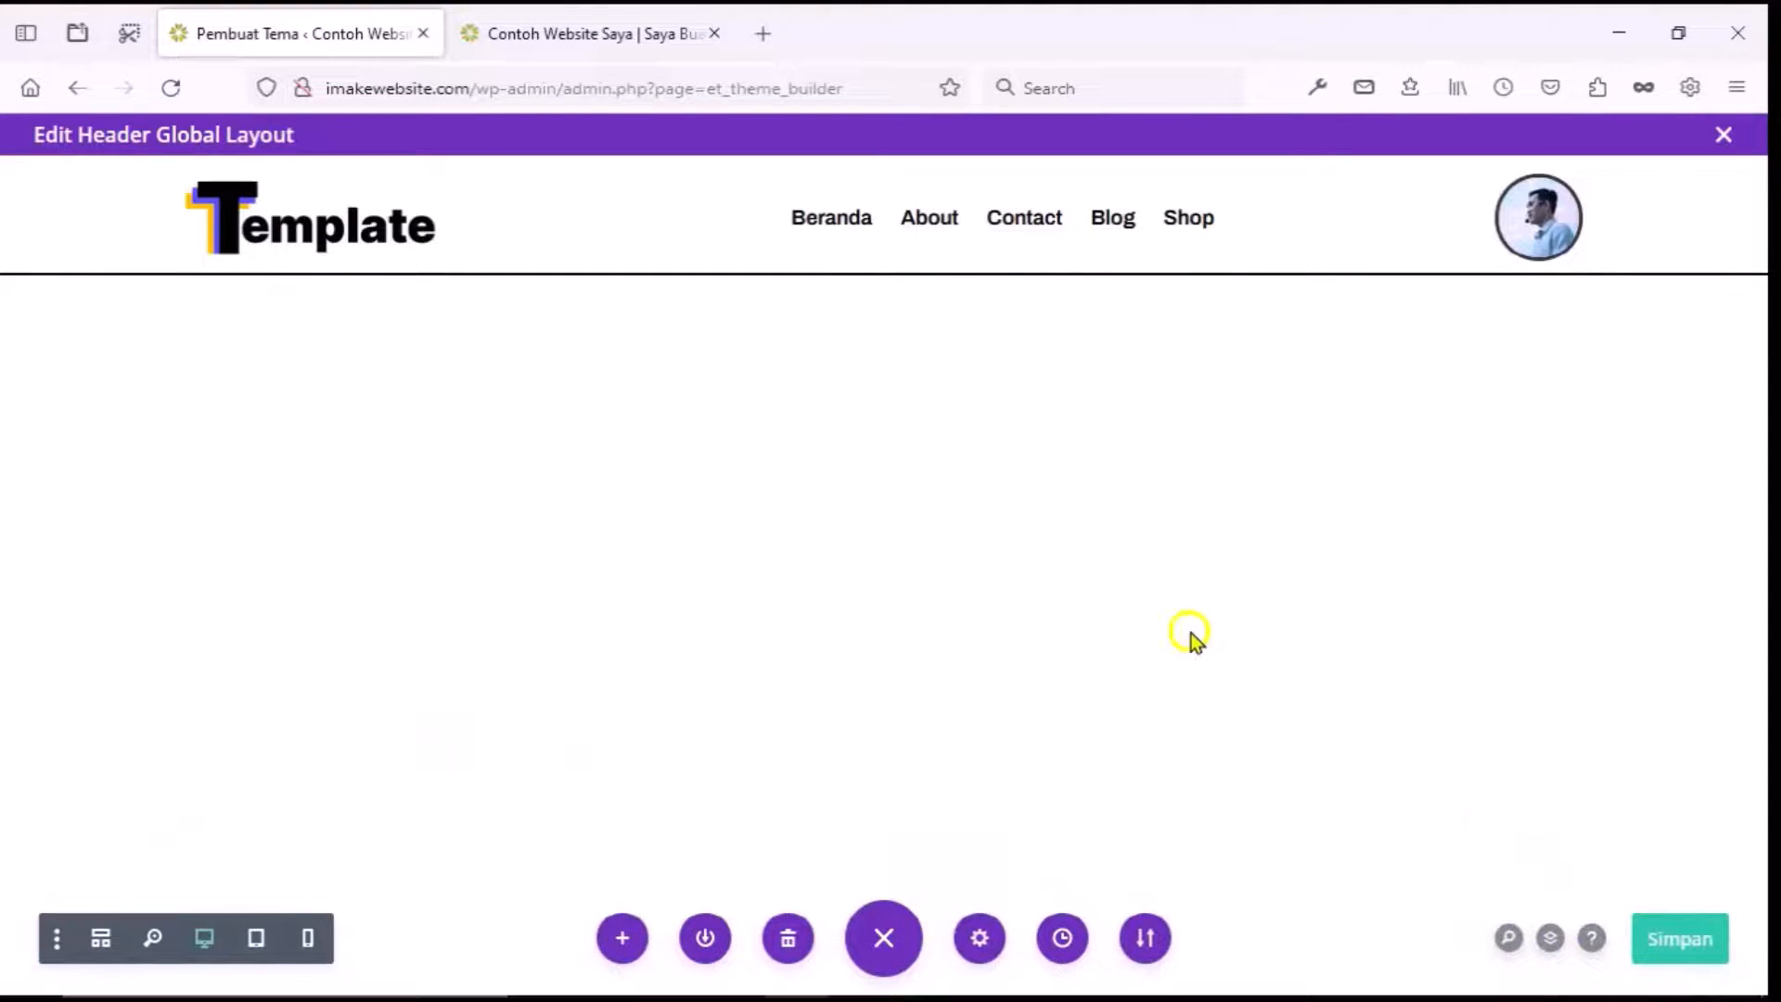
{"action": "left_click", "coordinate": [655, 34]}
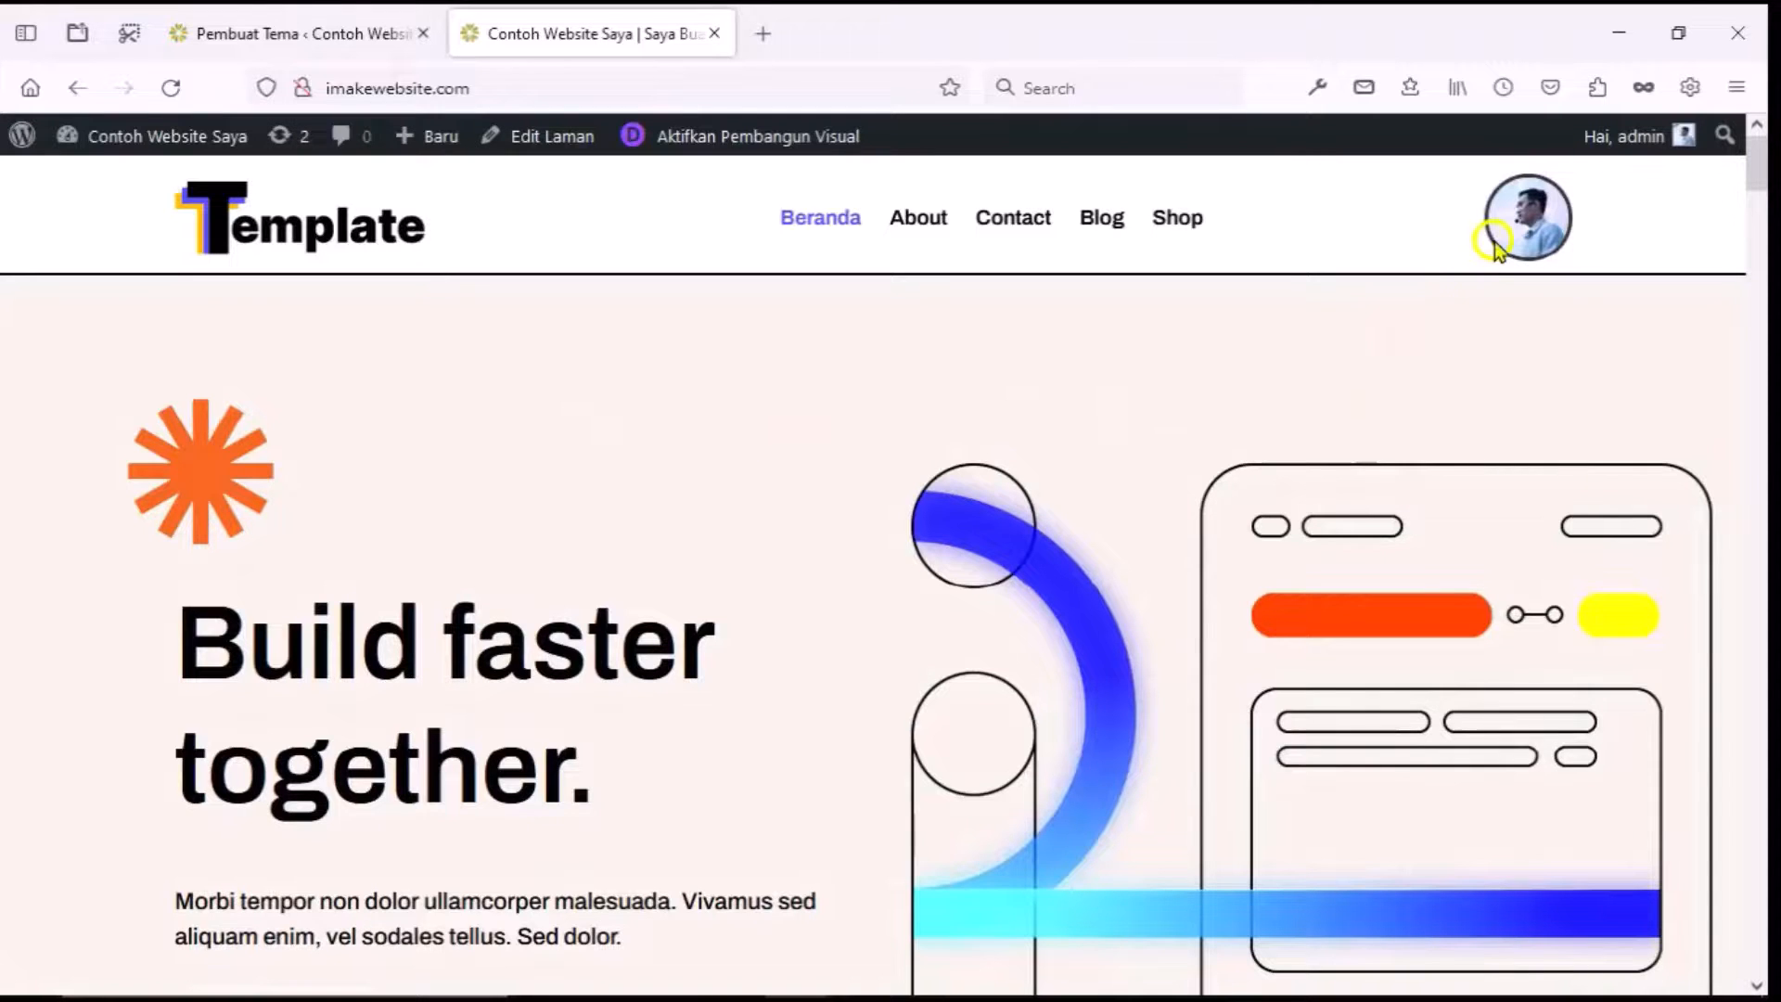
Follow the live header avatar to the My account page and launch the Divi visual builder.
{"action": "left_click", "coordinate": [1527, 215]}
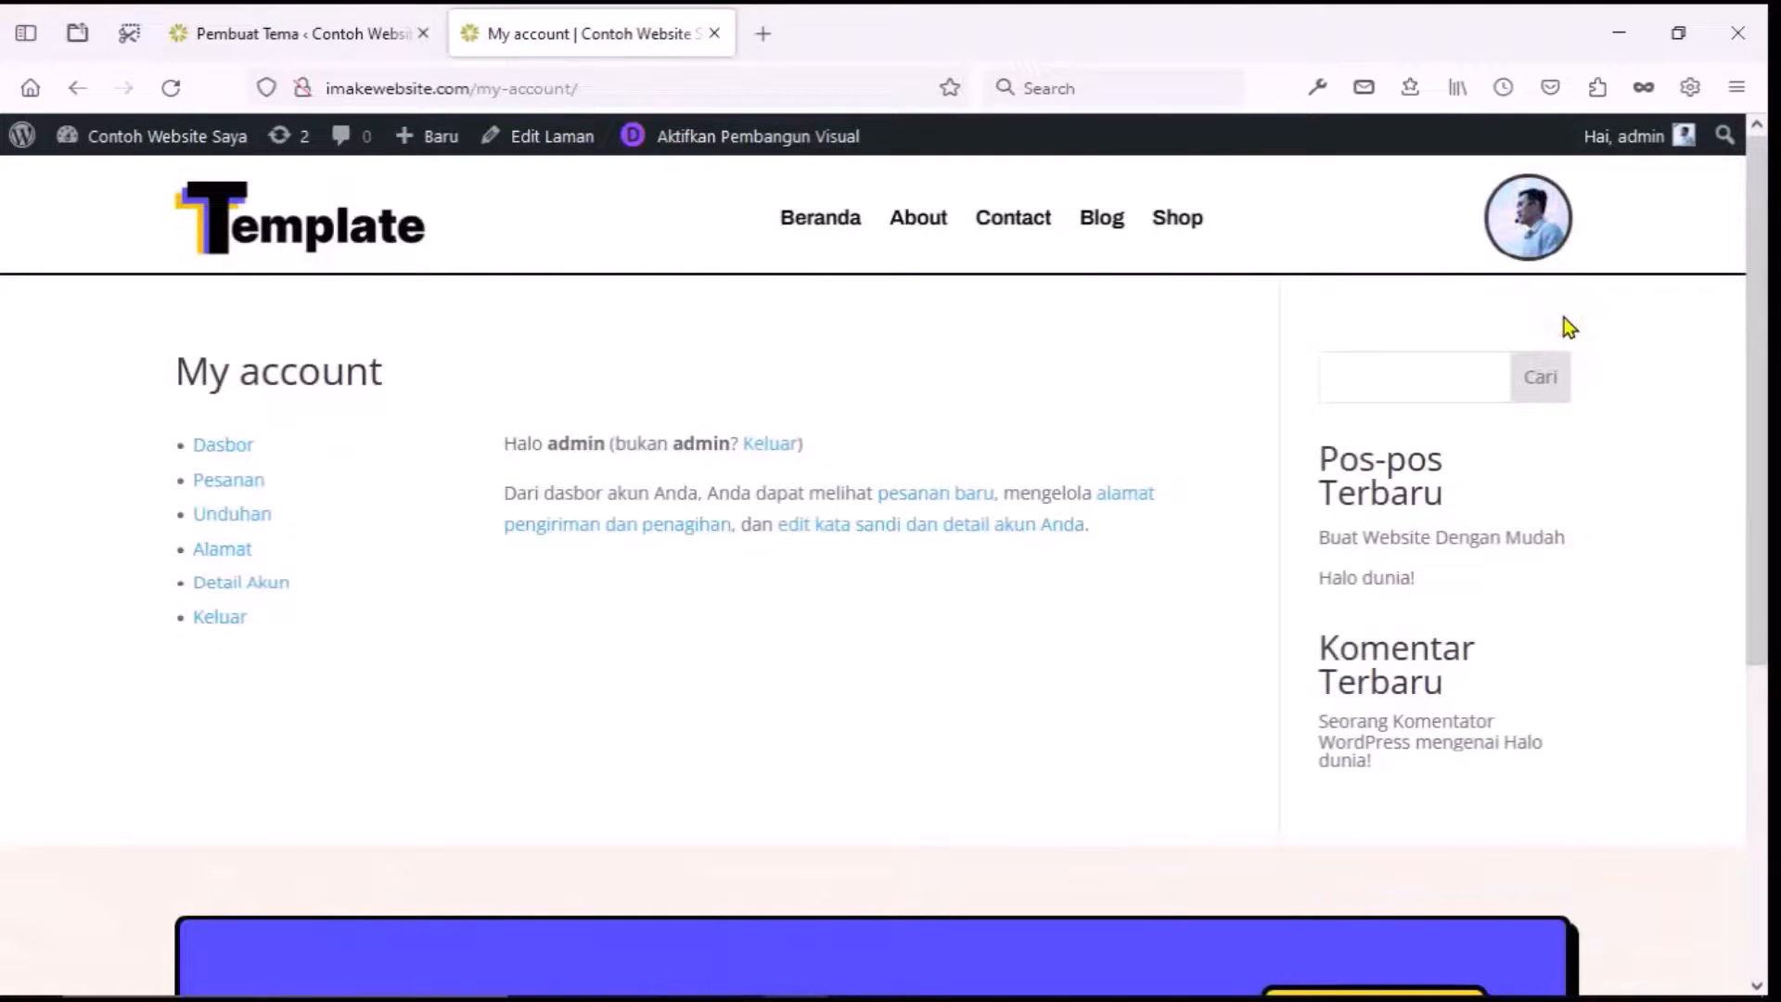
{"action": "left_click", "coordinate": [418, 746]}
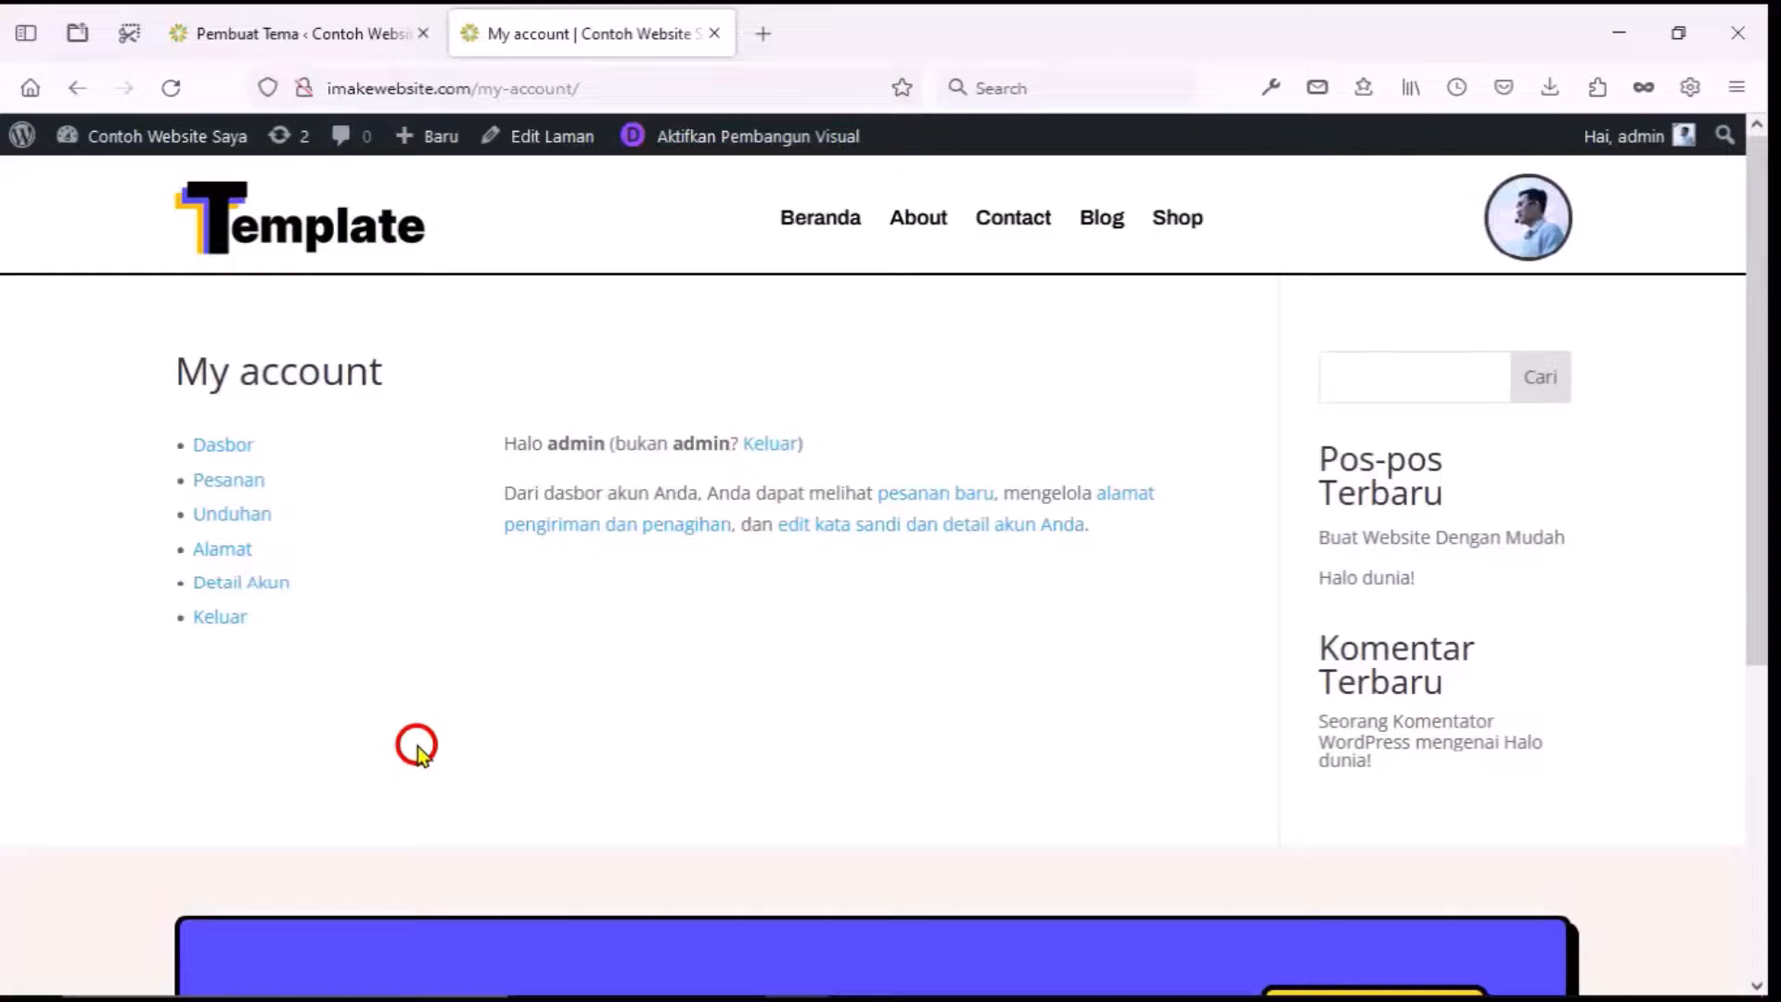
{"action": "scroll", "coordinate": [418, 746], "scroll_direction": "up", "scroll_amount": 1}
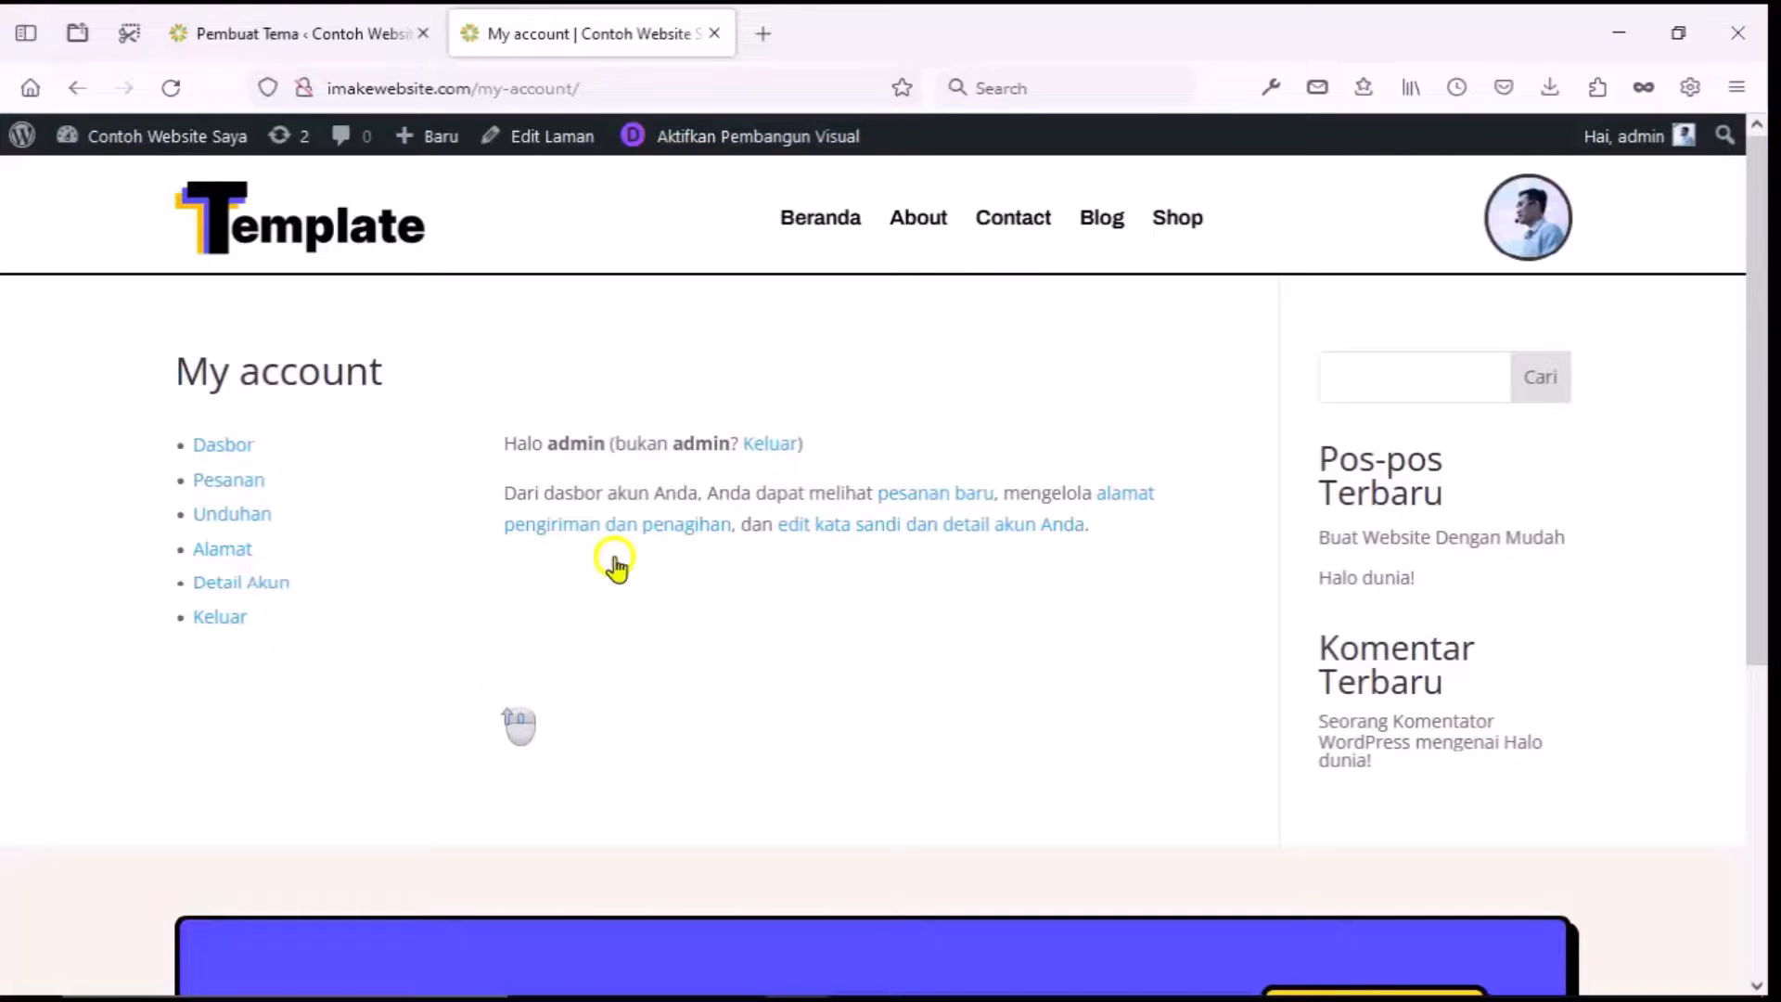
{"action": "left_click", "coordinate": [729, 136]}
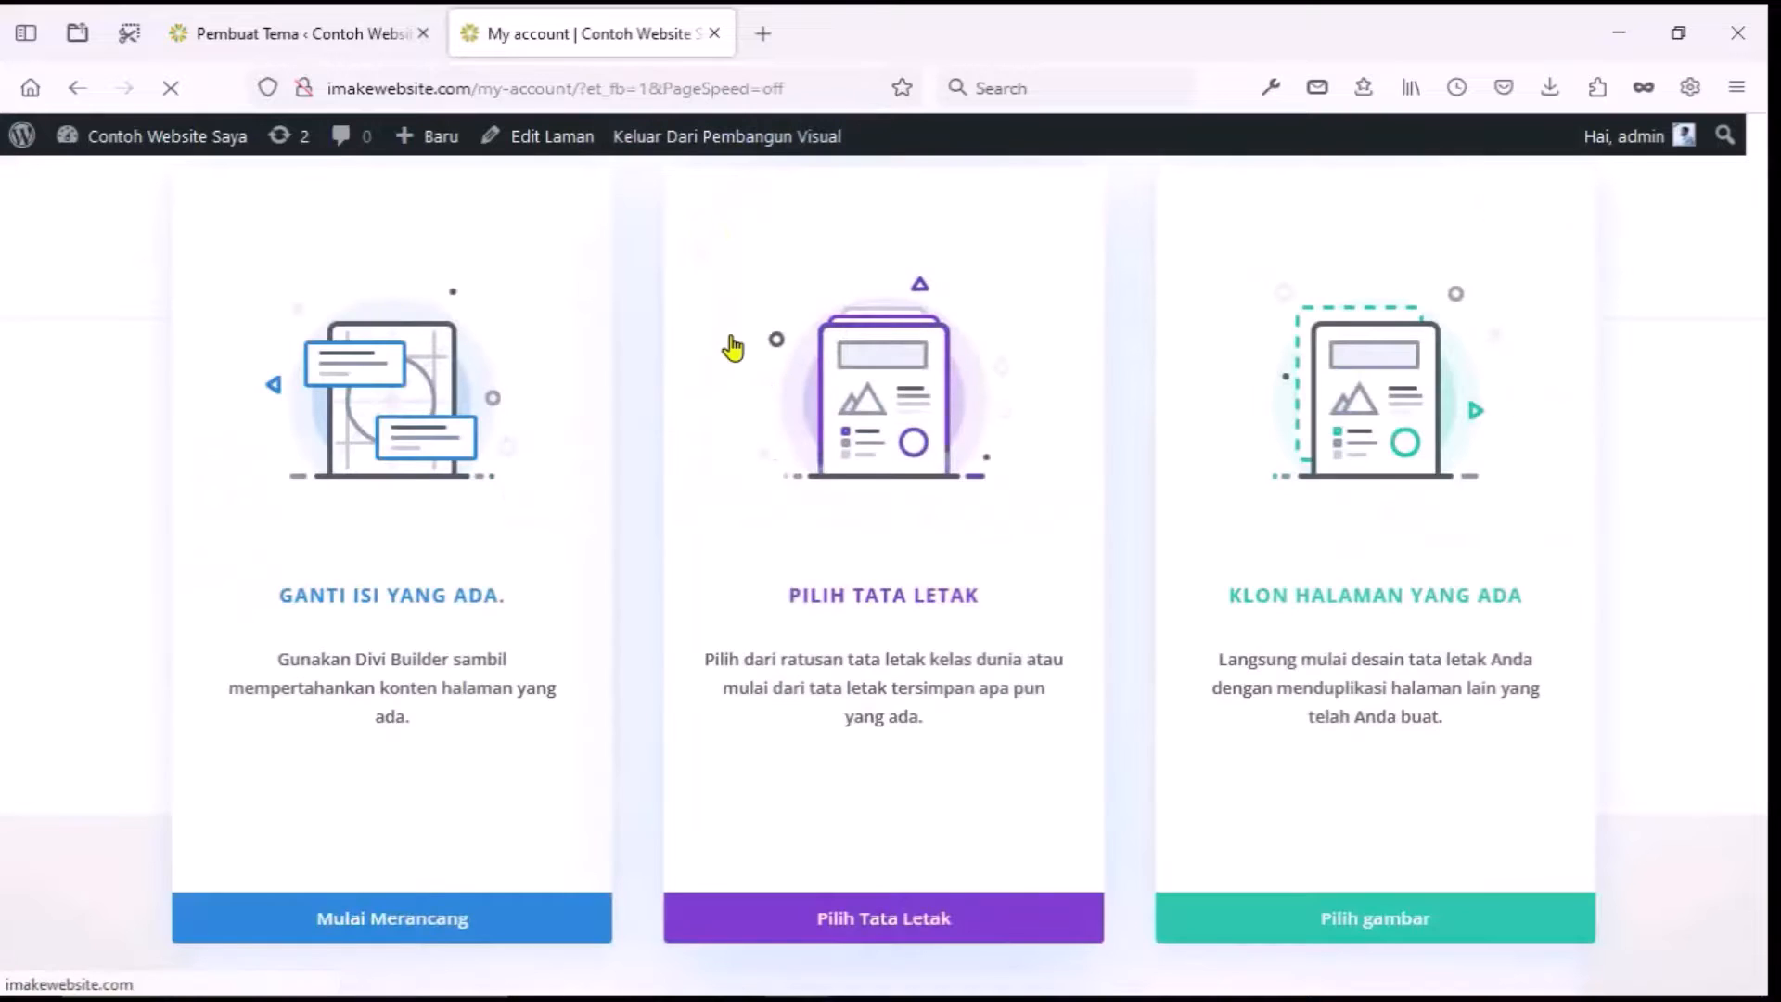
Keep the page's existing content with Mulai Merancang and open the Portabilitas import/export dialog.
{"action": "left_click", "coordinate": [405, 925]}
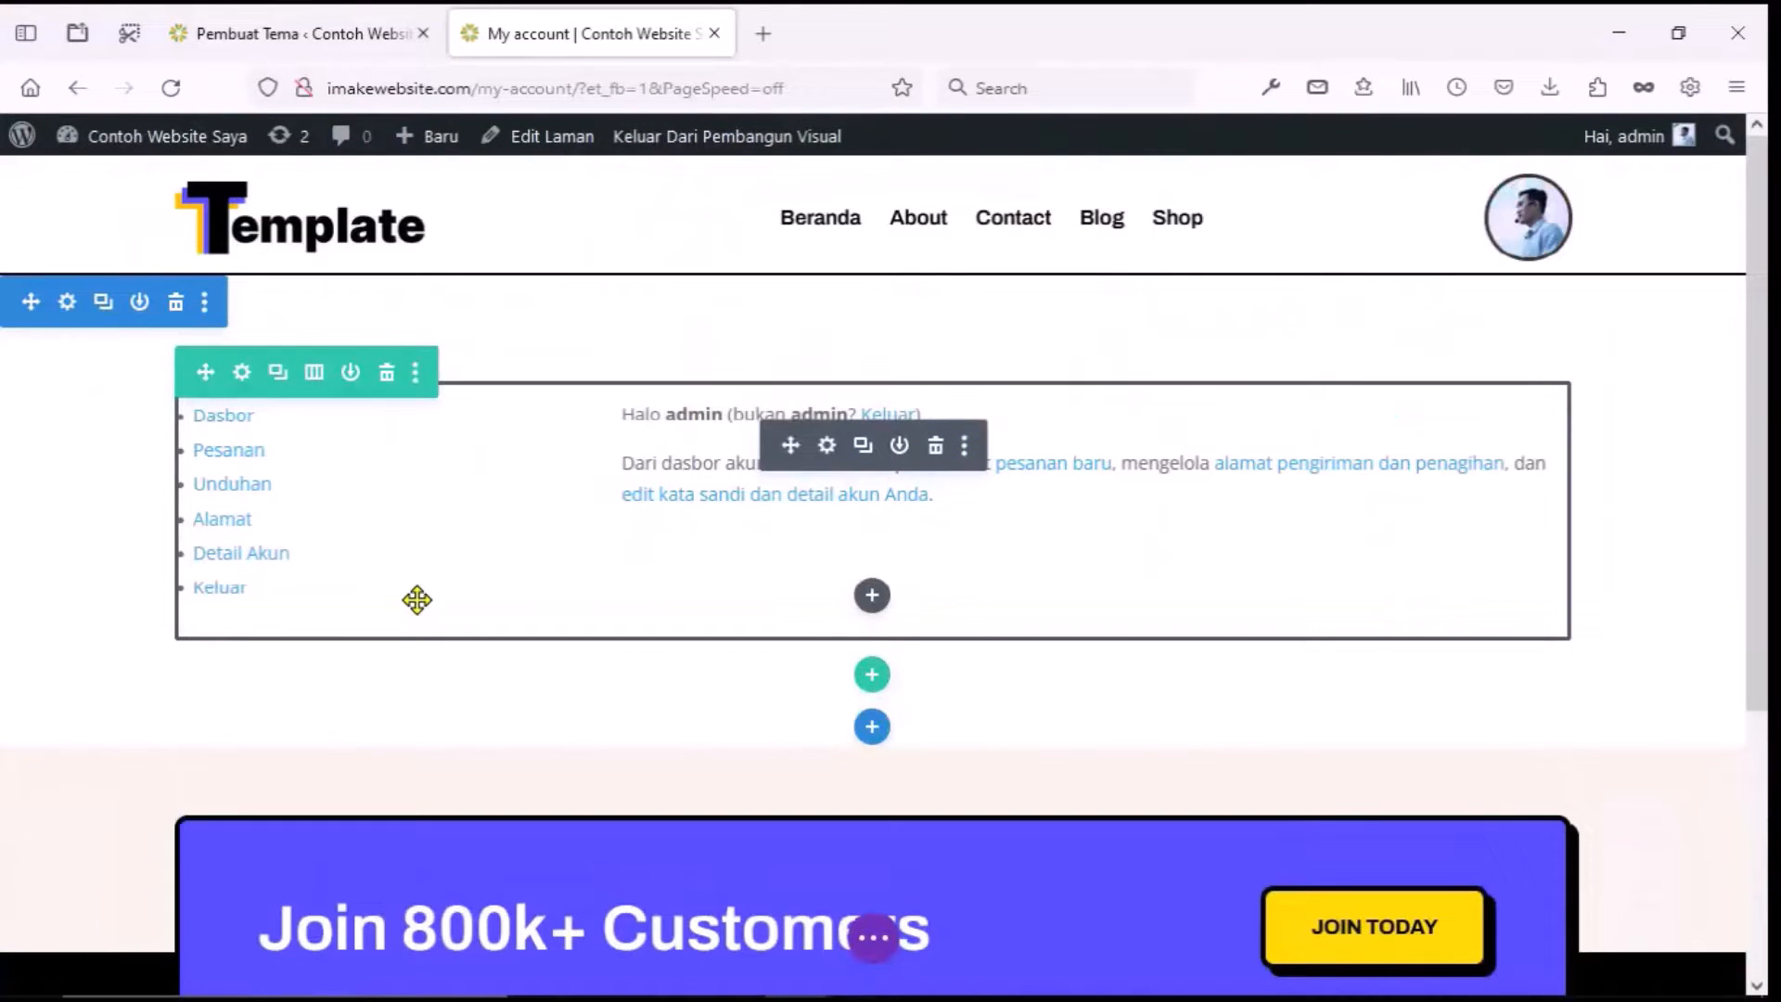
{"action": "left_click", "coordinate": [876, 937]}
{"action": "left_click", "coordinate": [1120, 944]}
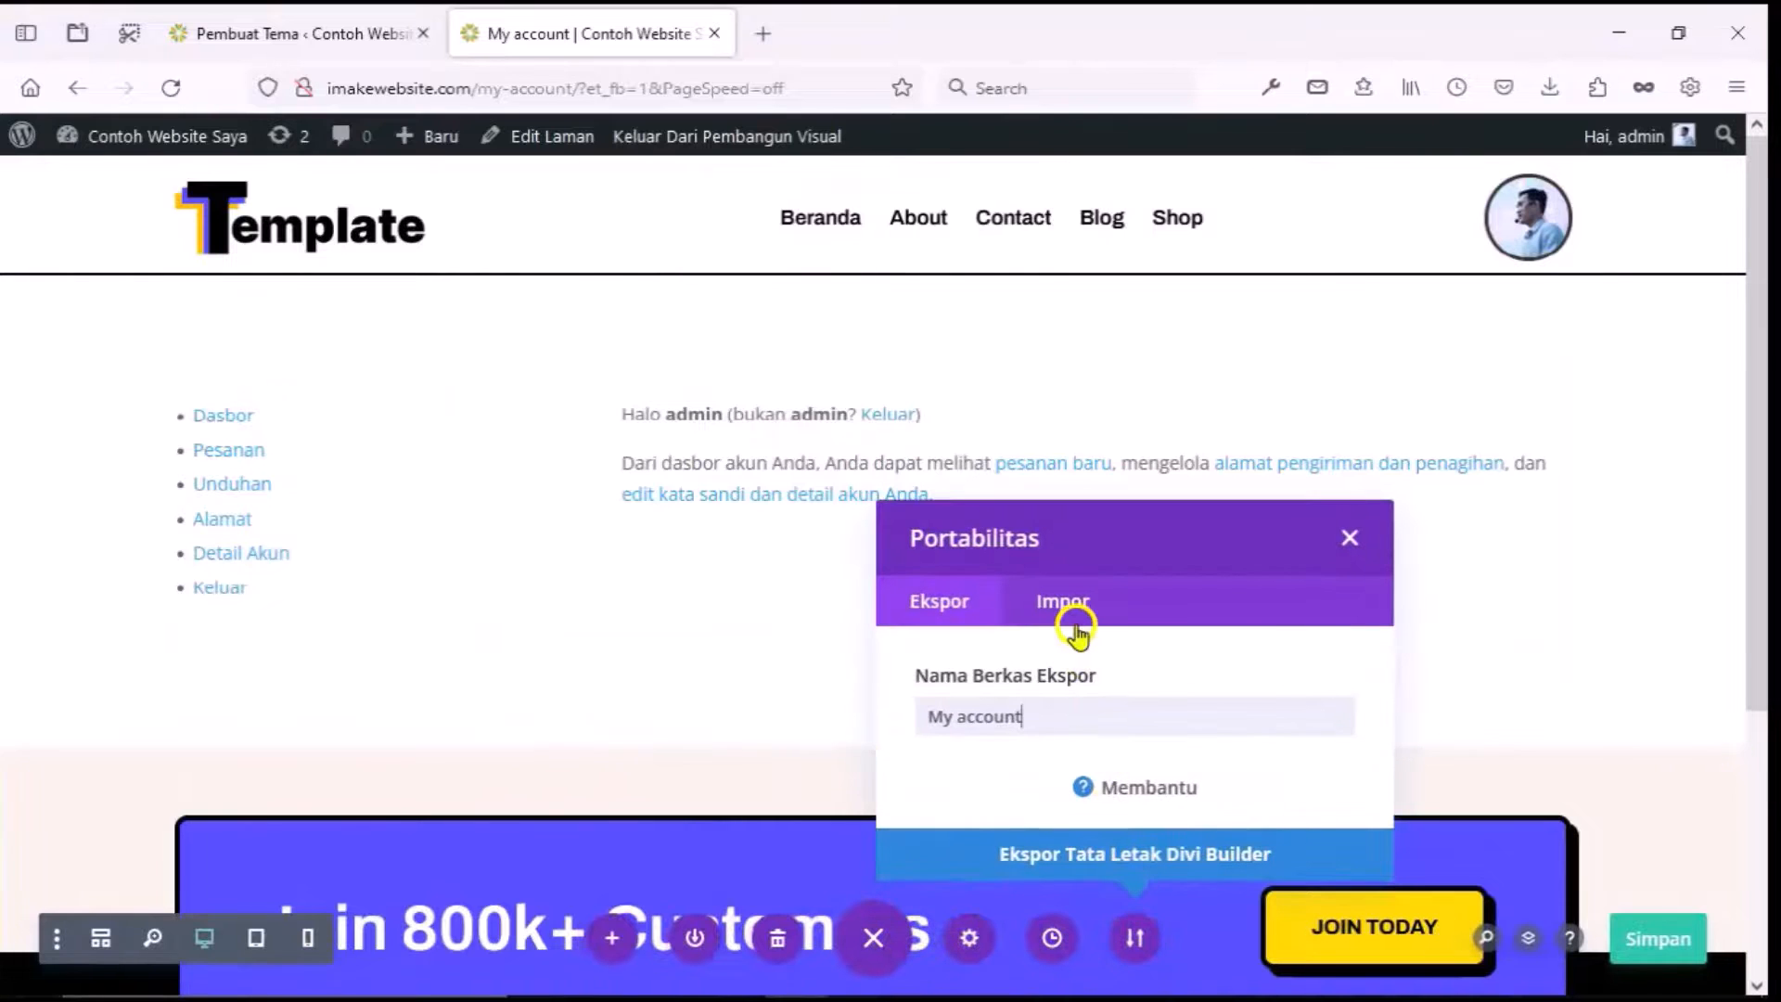
Import 'My Account.json' from the template folder as the page's Divi layout.
{"action": "left_click", "coordinate": [1074, 628]}
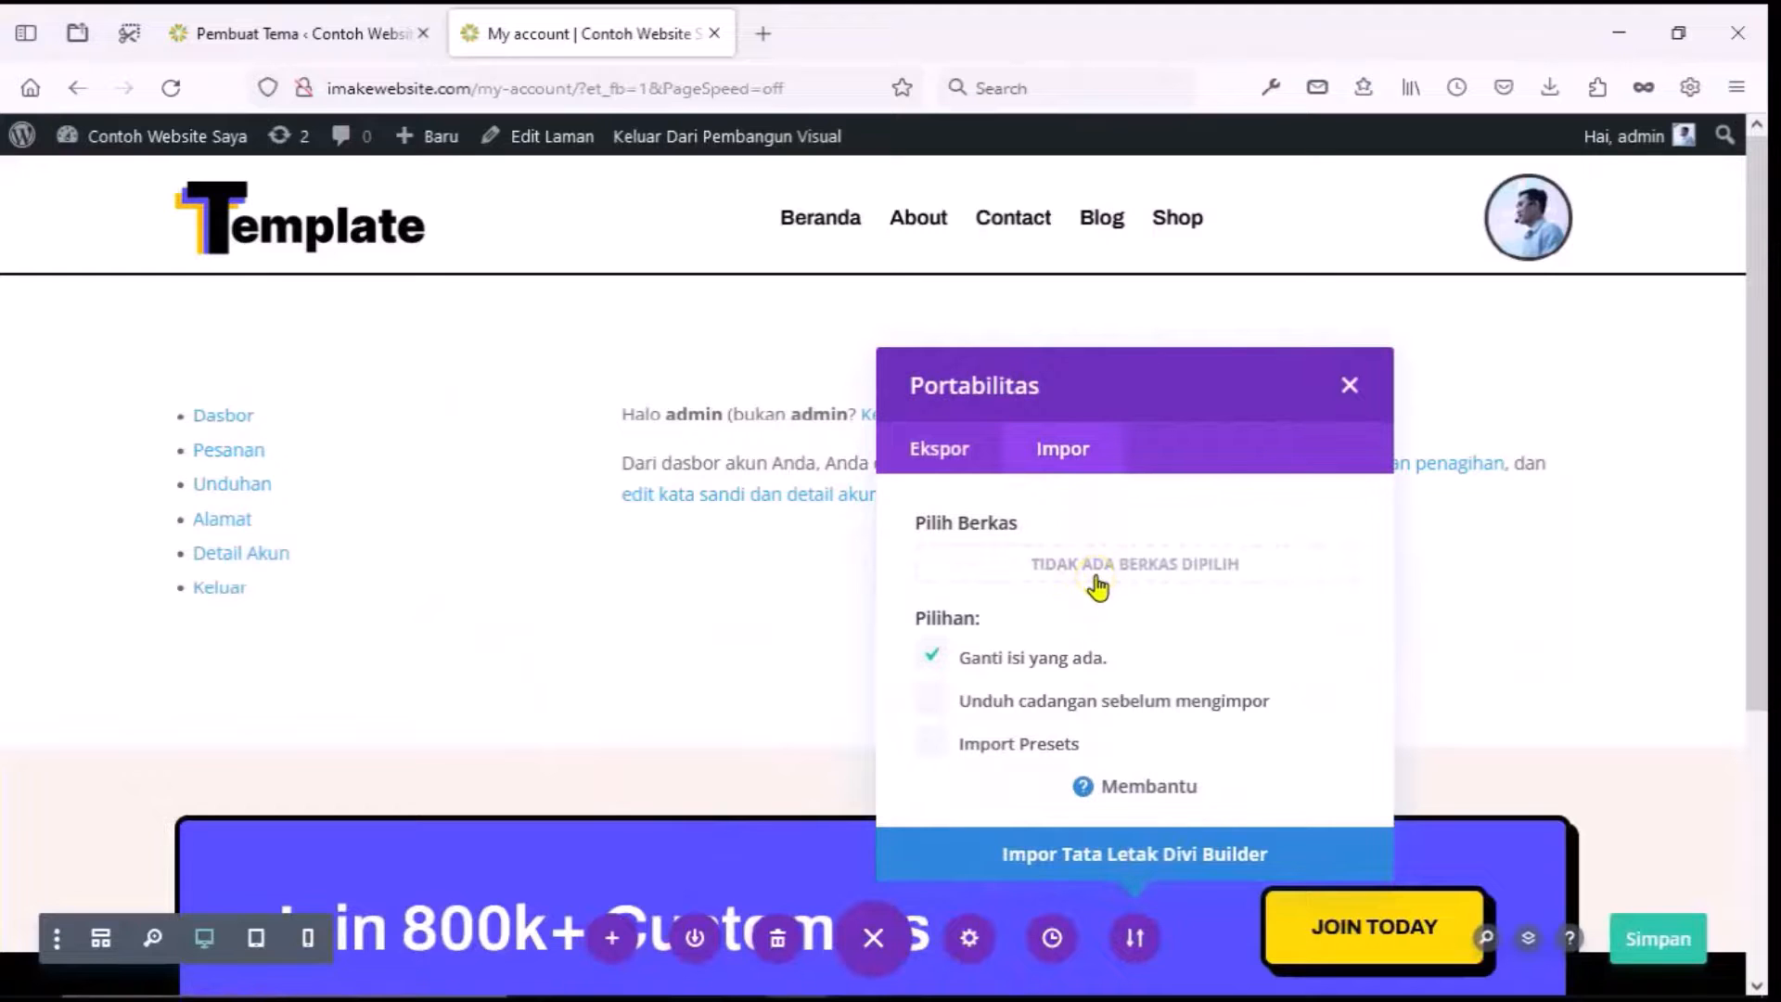
{"action": "left_click", "coordinate": [1097, 565]}
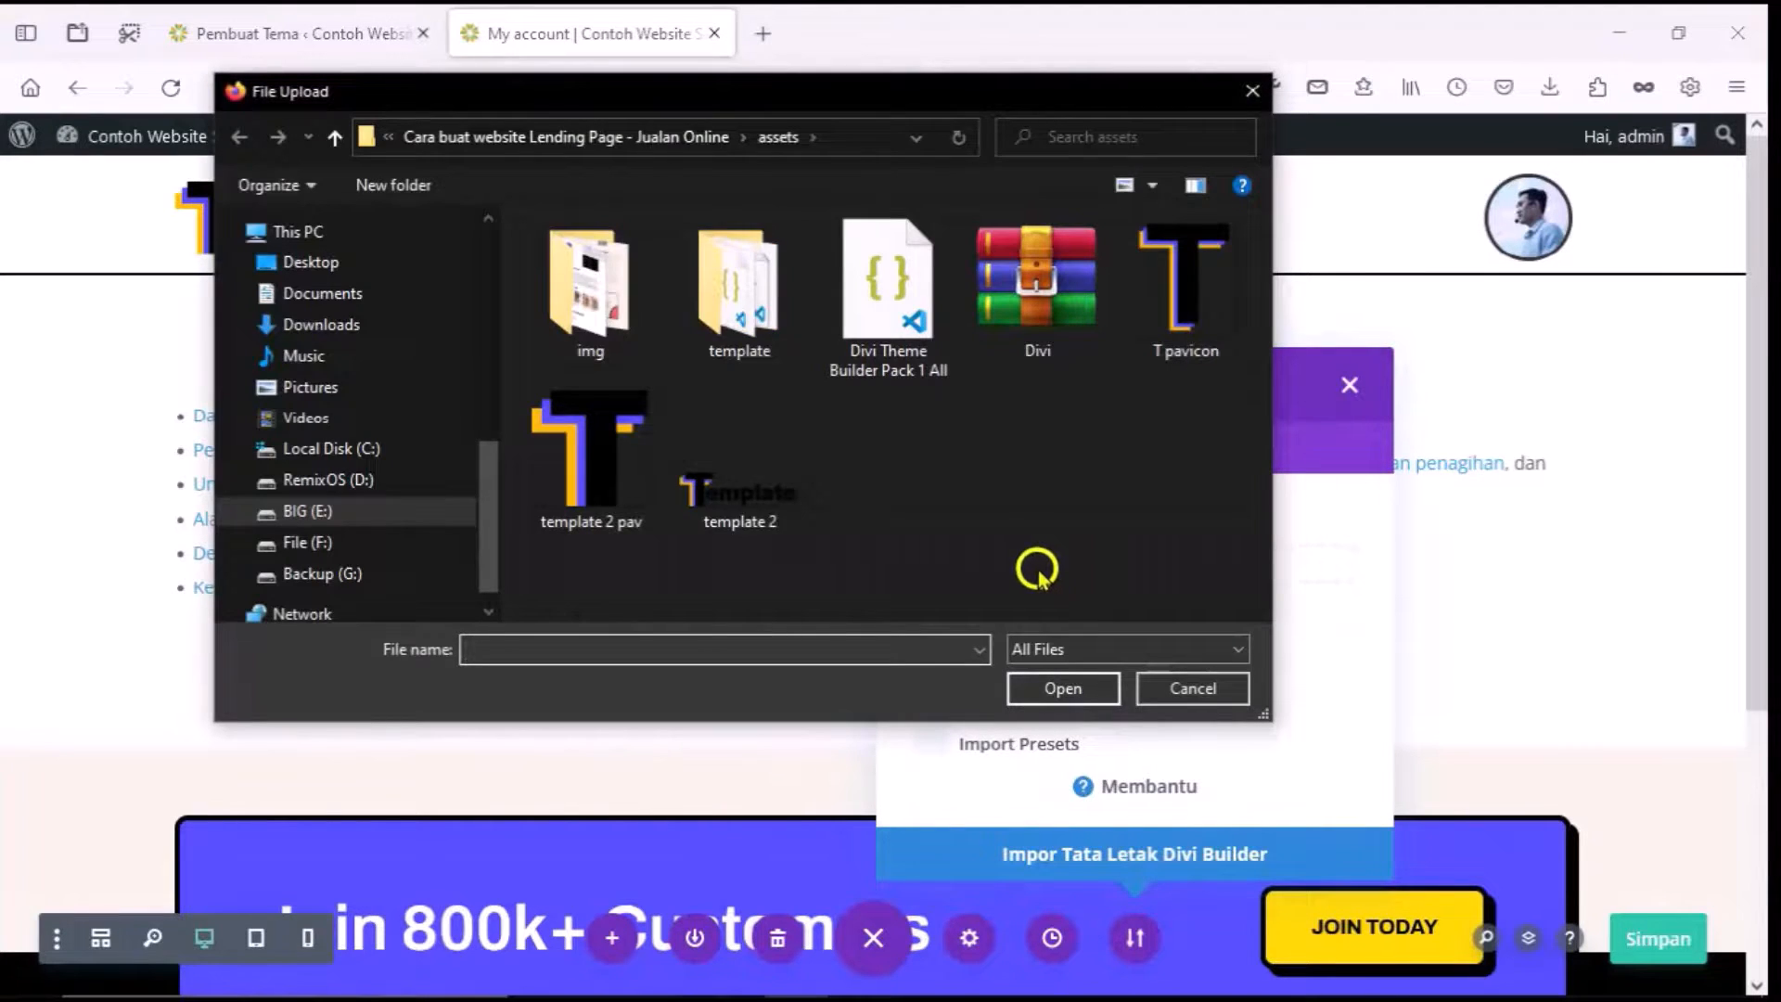
{"action": "double_click", "coordinate": [735, 306]}
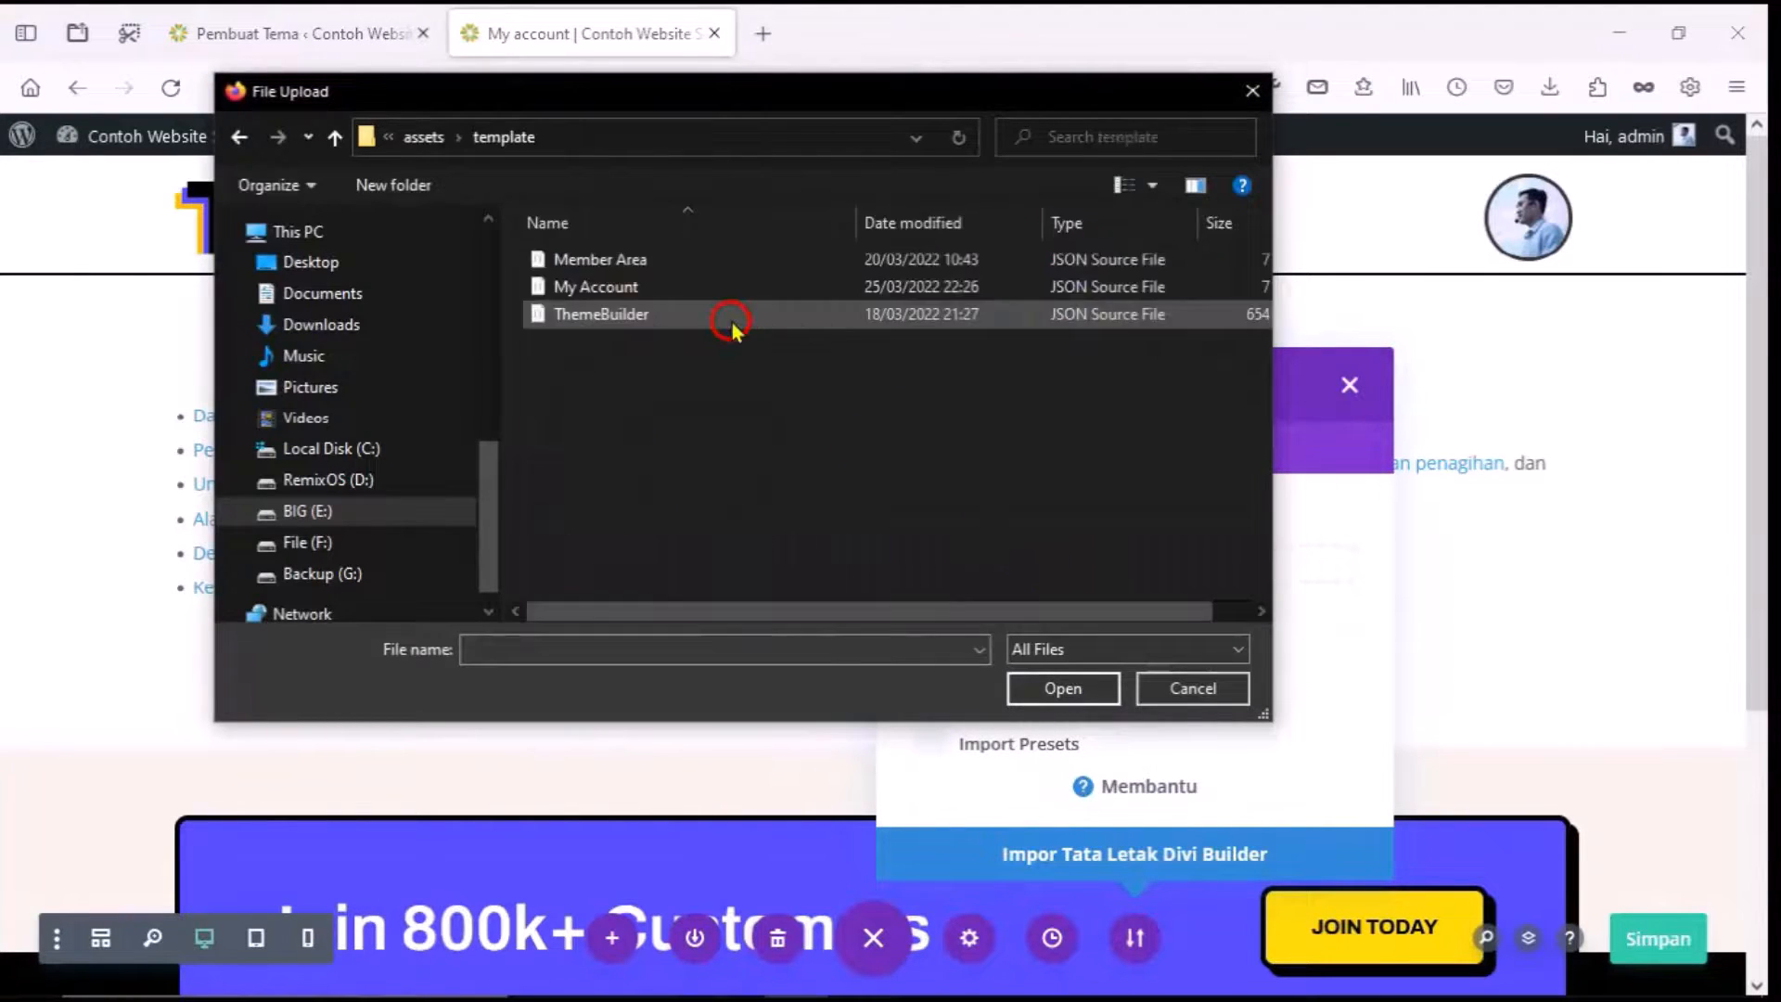
{"action": "left_click", "coordinate": [711, 288]}
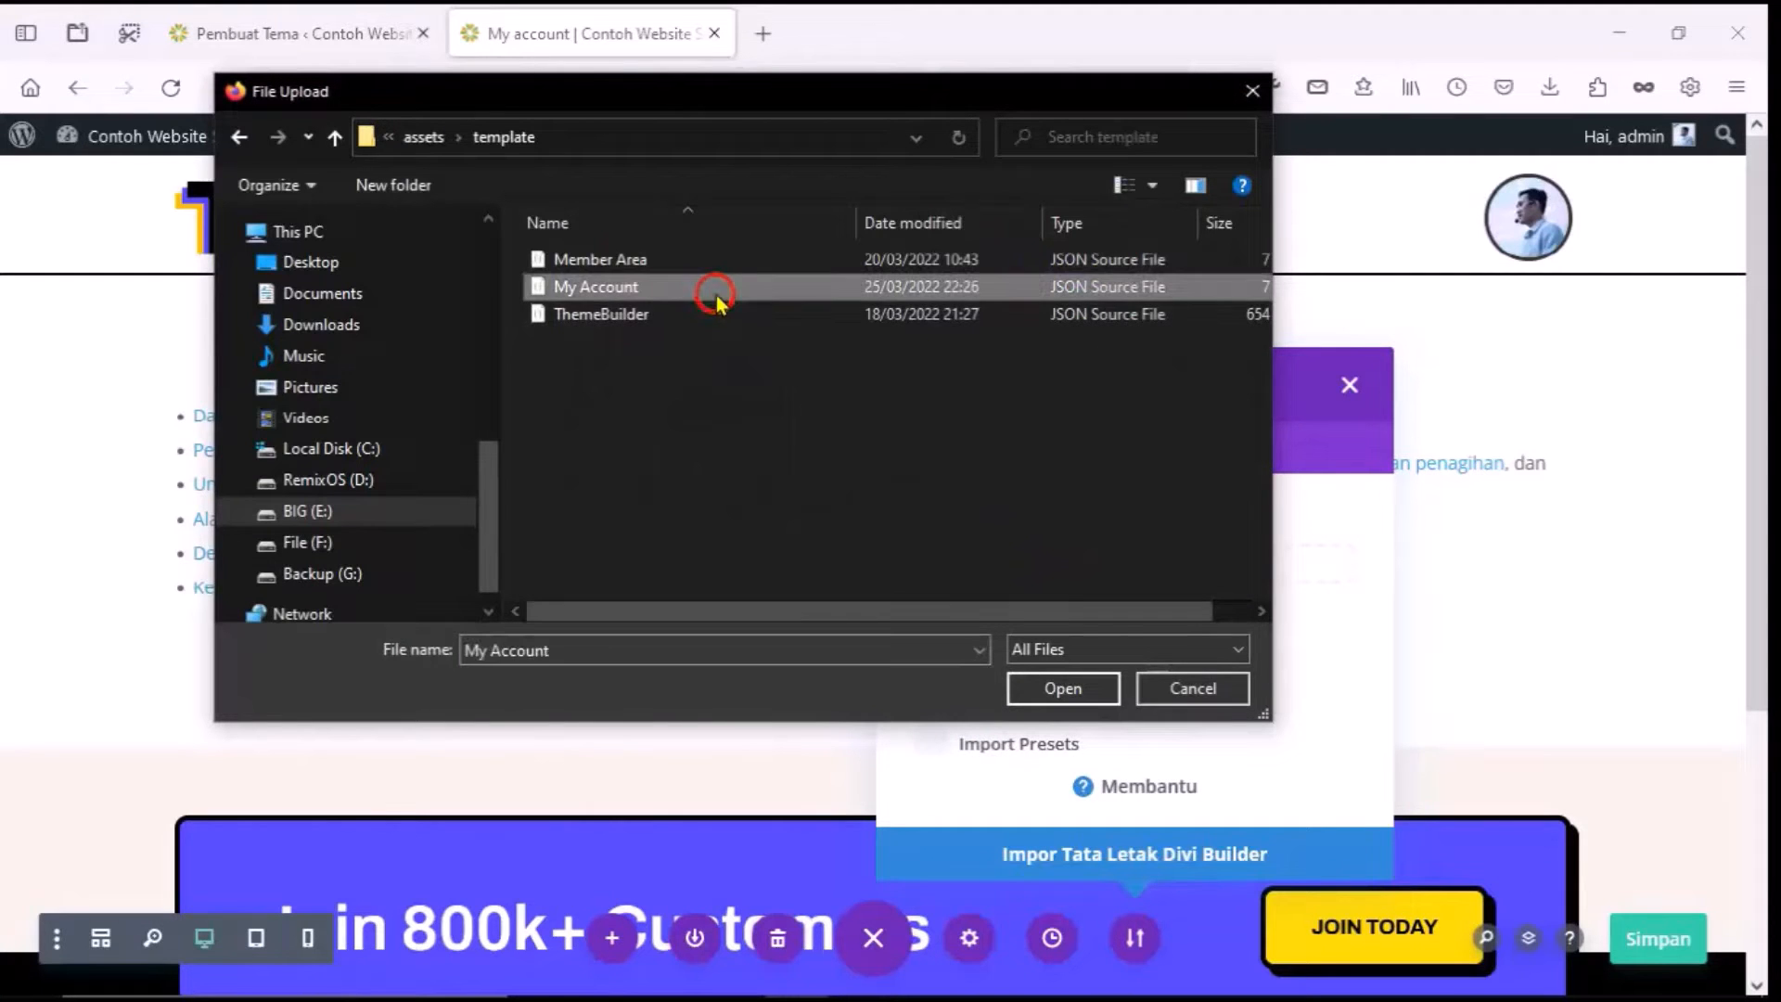
{"action": "left_click", "coordinate": [1057, 689]}
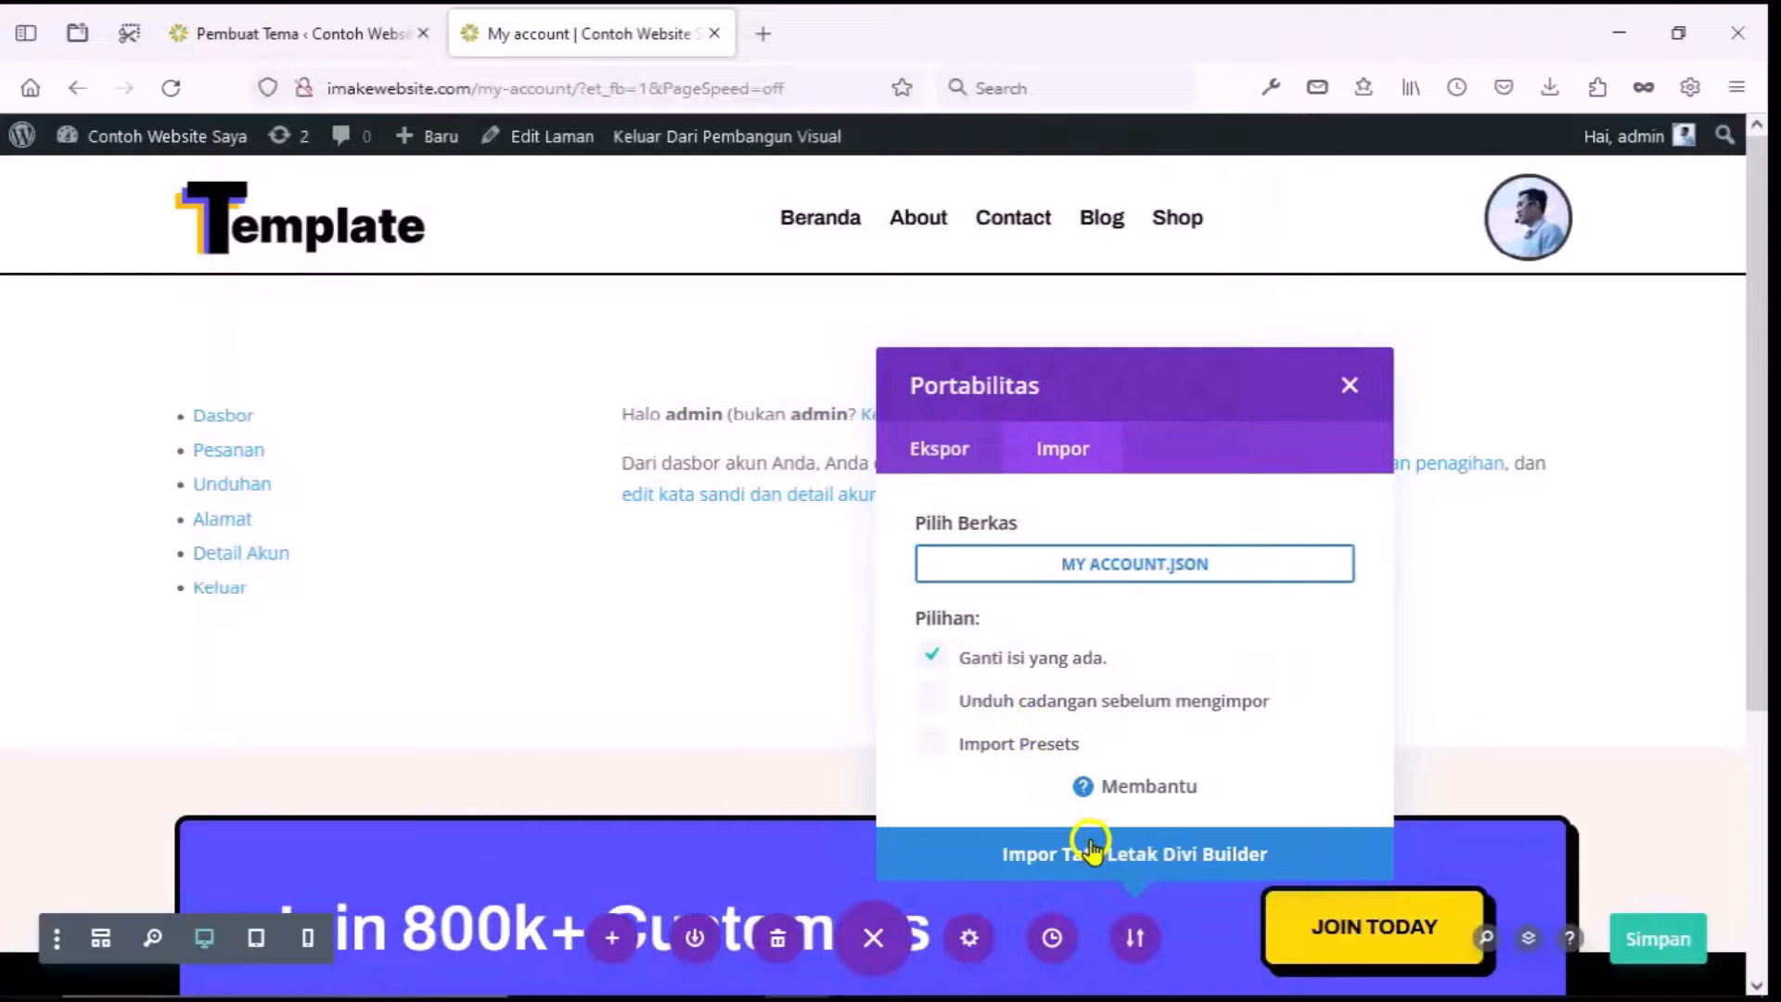
{"action": "left_click", "coordinate": [1116, 859]}
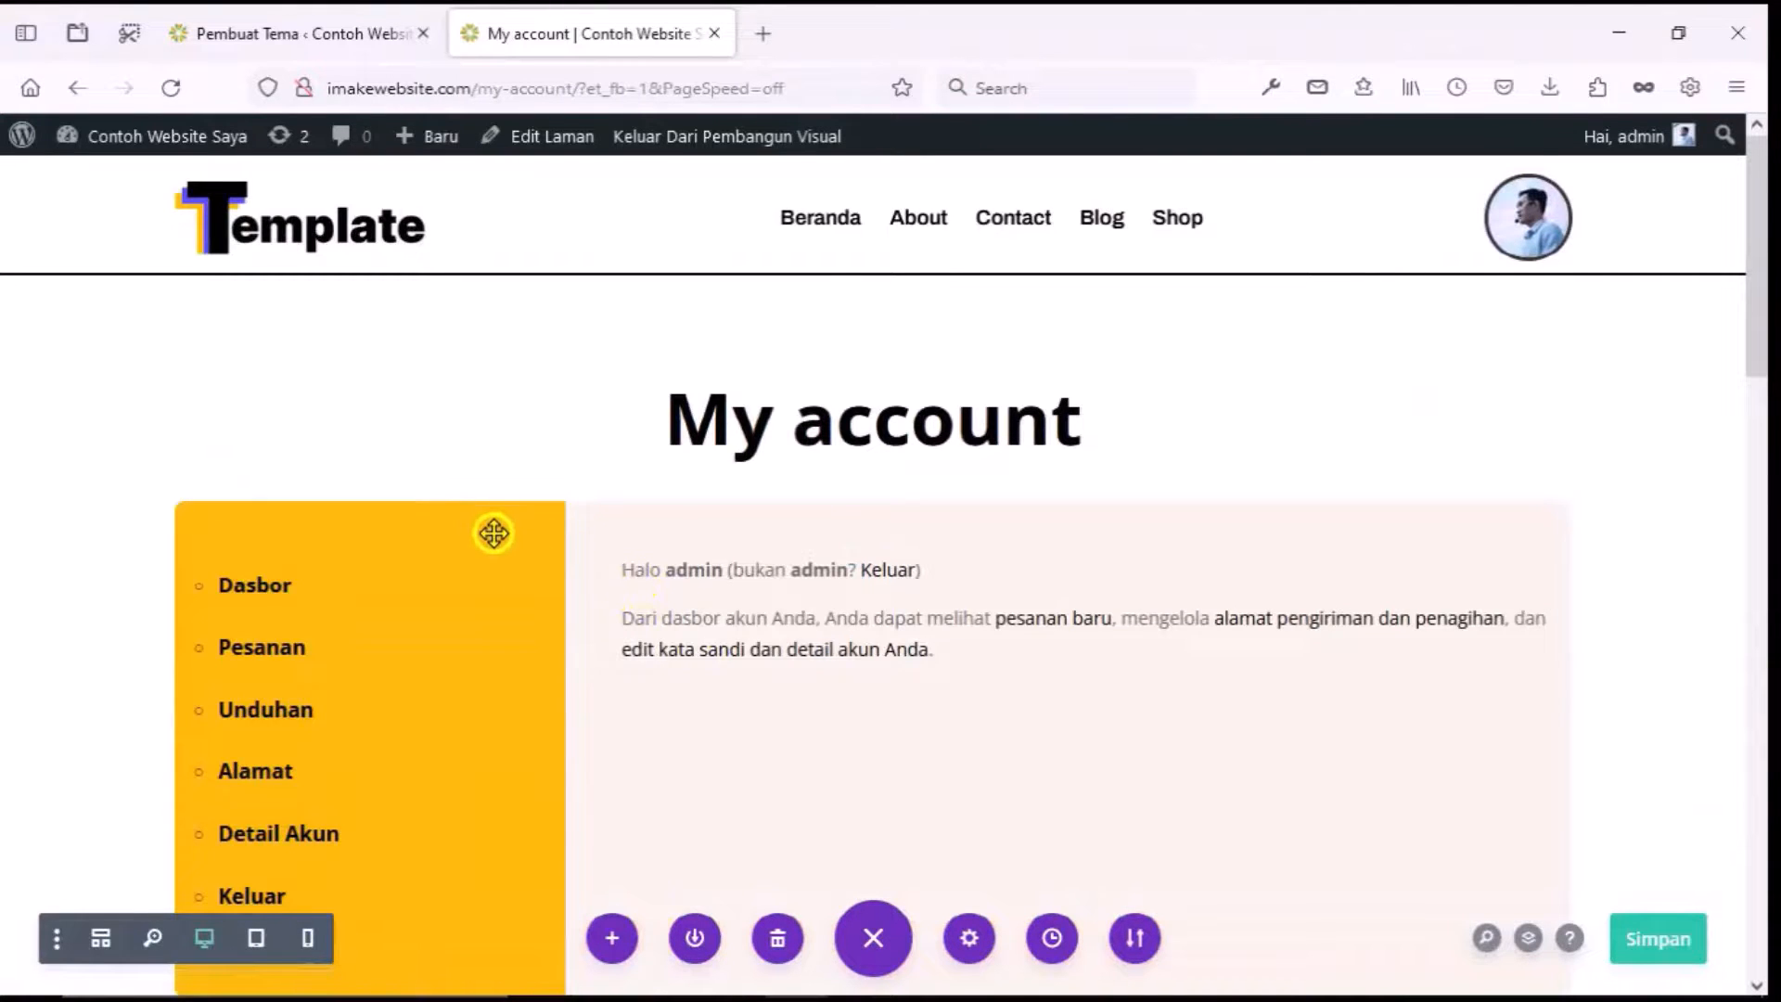
Give the account row a gradient background and recolour its yellow stop purple (#9904e2).
{"action": "scroll", "coordinate": [501, 543], "scroll_direction": "down", "scroll_amount": 2}
{"action": "left_click", "coordinate": [242, 348]}
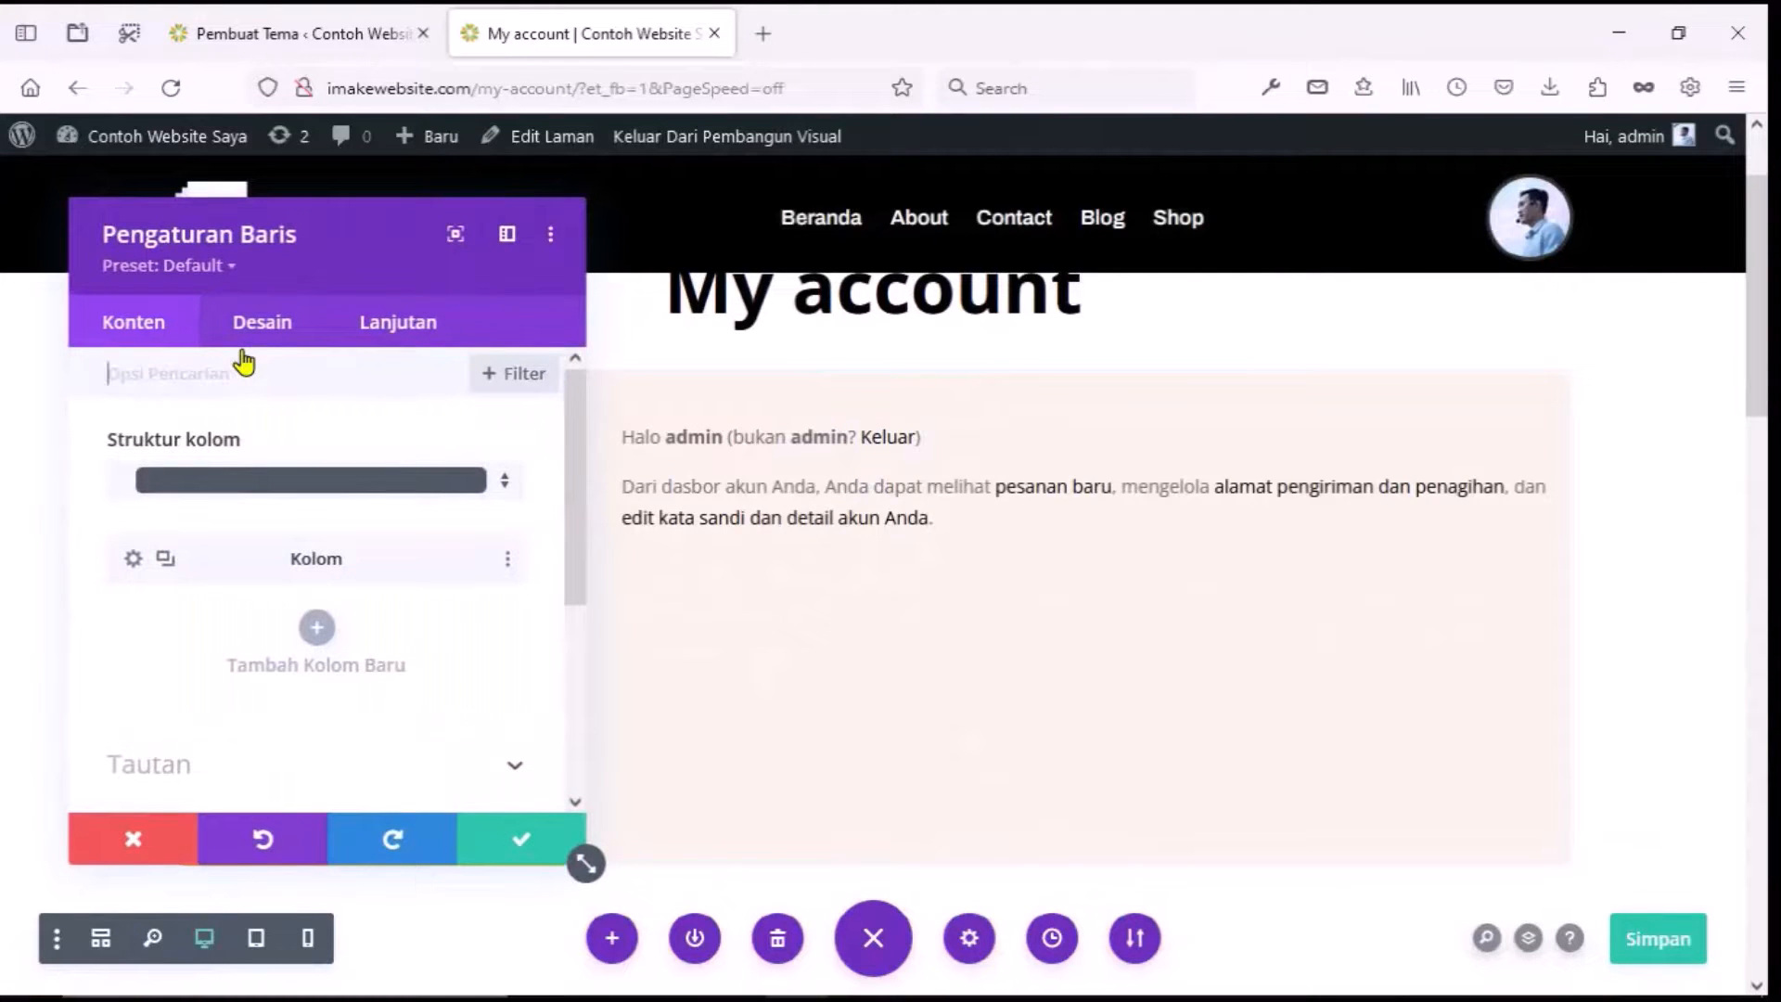
{"action": "scroll", "coordinate": [153, 645], "scroll_direction": "down", "scroll_amount": 3}
{"action": "left_click", "coordinate": [151, 696]}
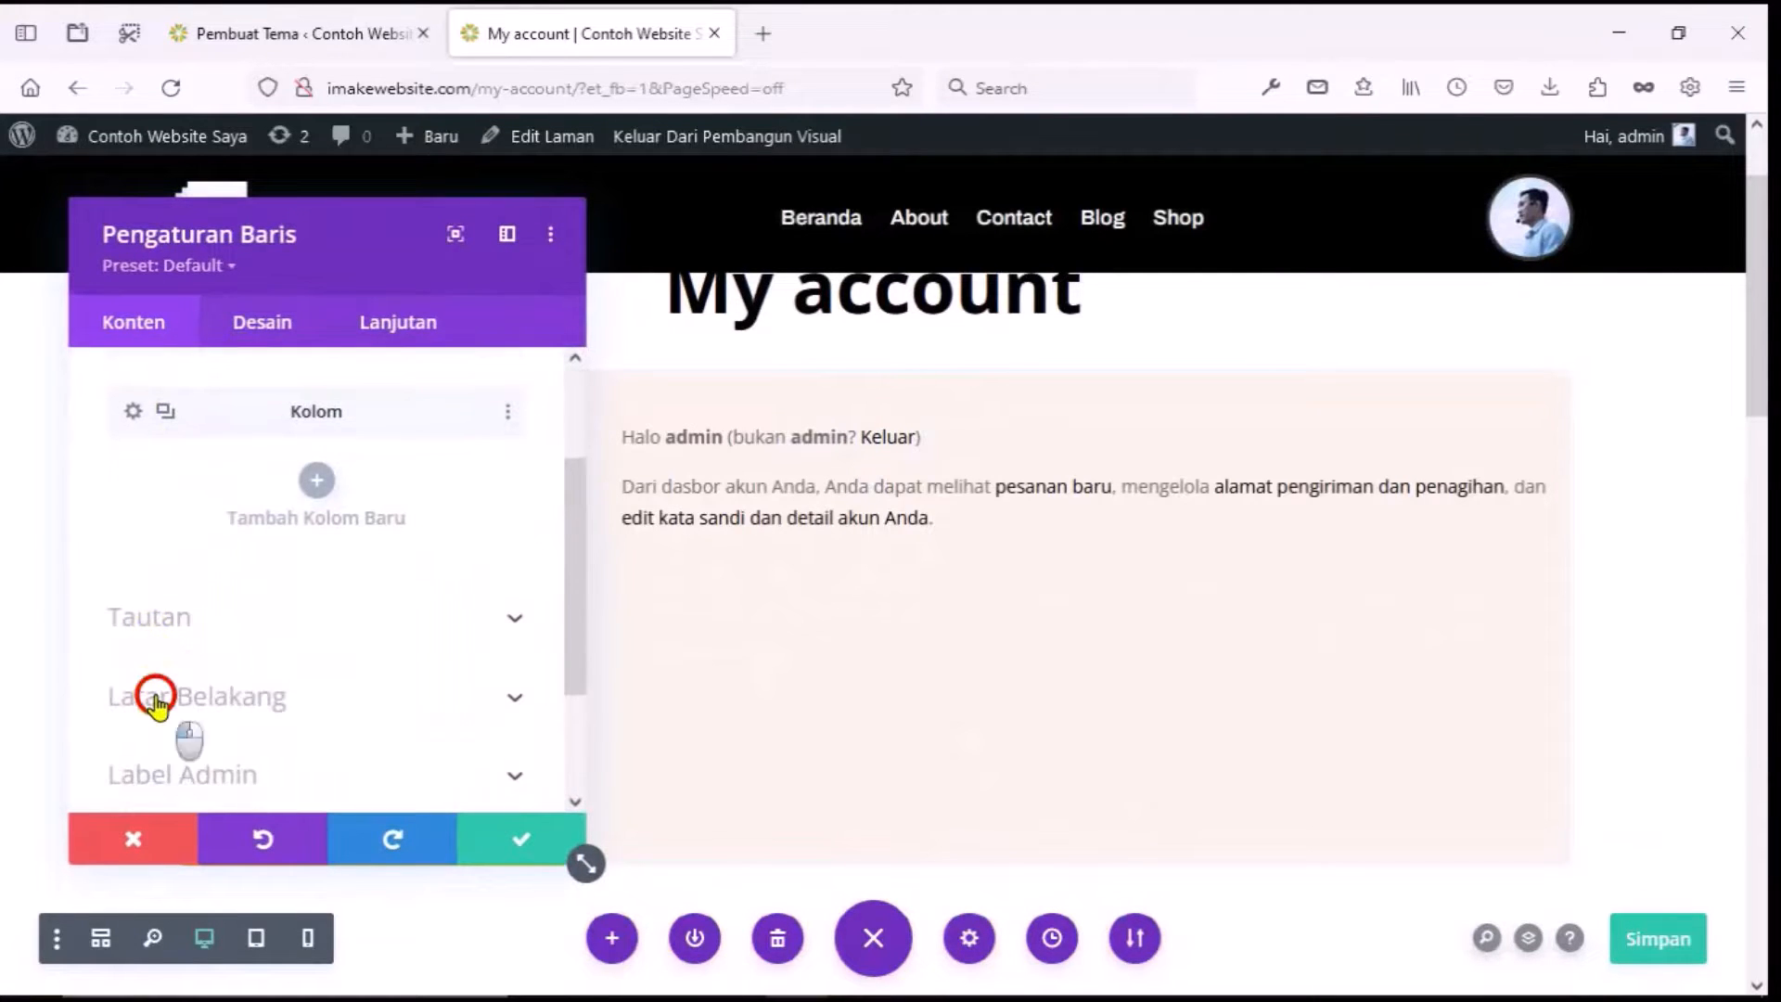
{"action": "left_click", "coordinate": [212, 624]}
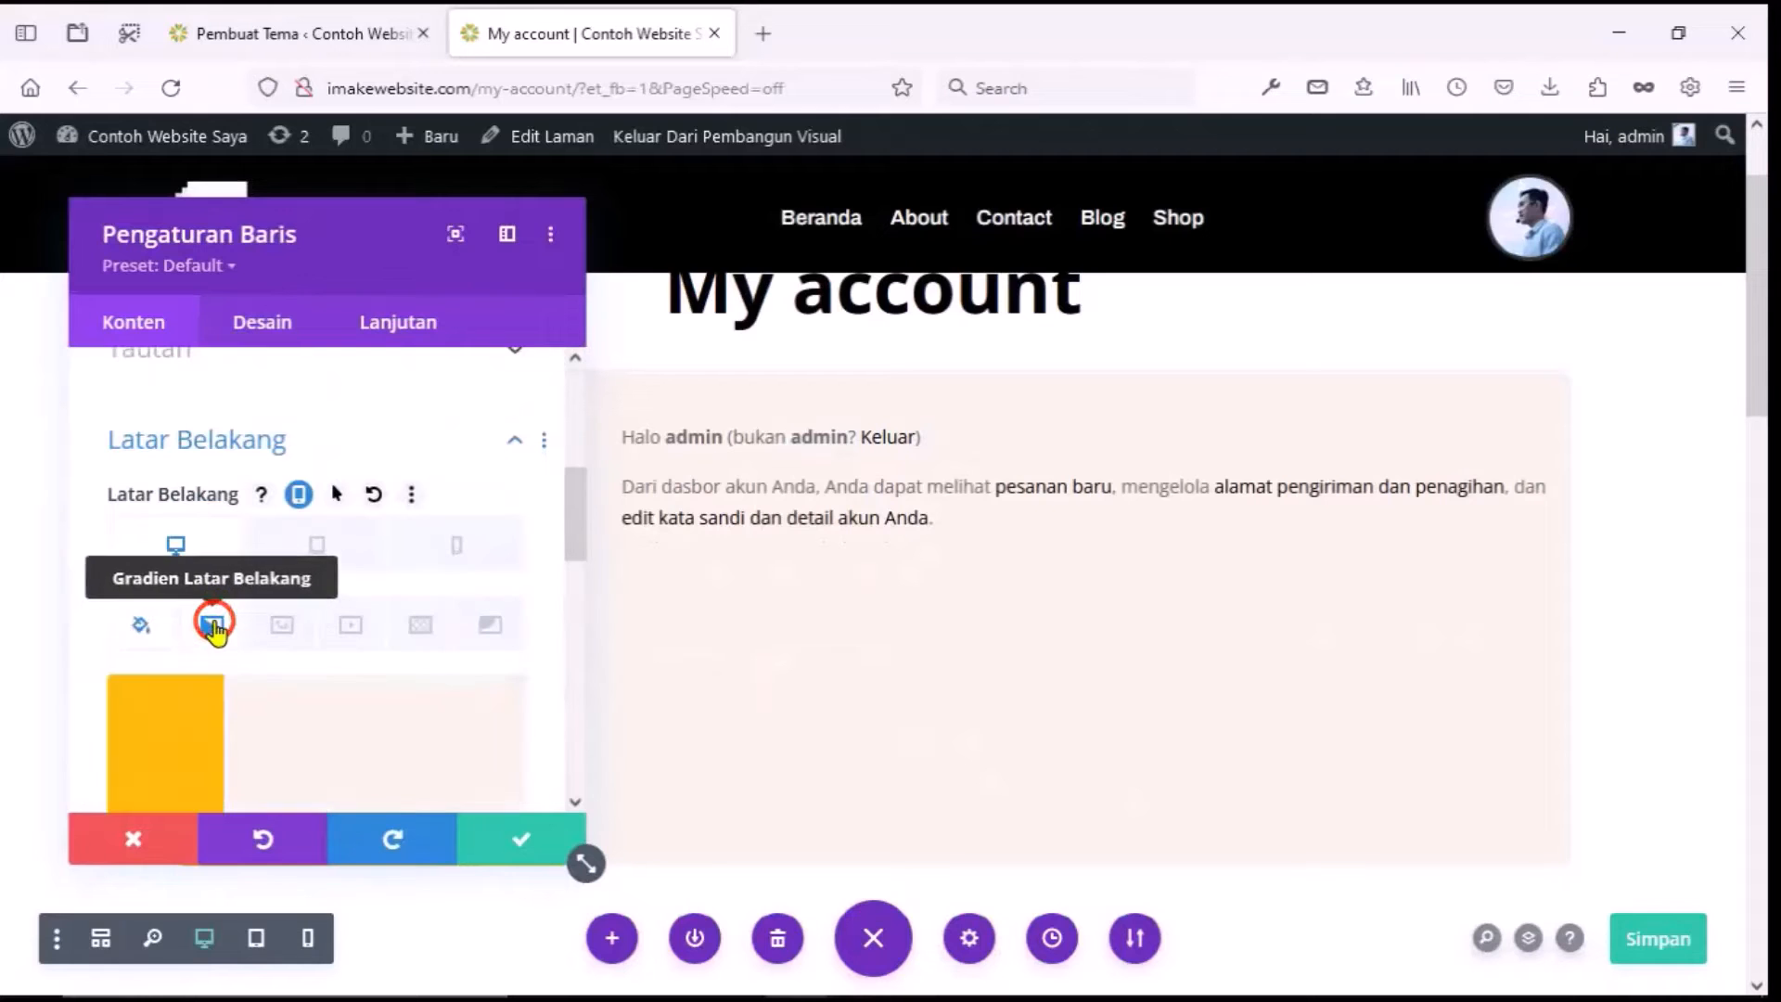
{"action": "left_click_drag", "start_coordinate": [212, 234], "coordinate": [727, 280]}
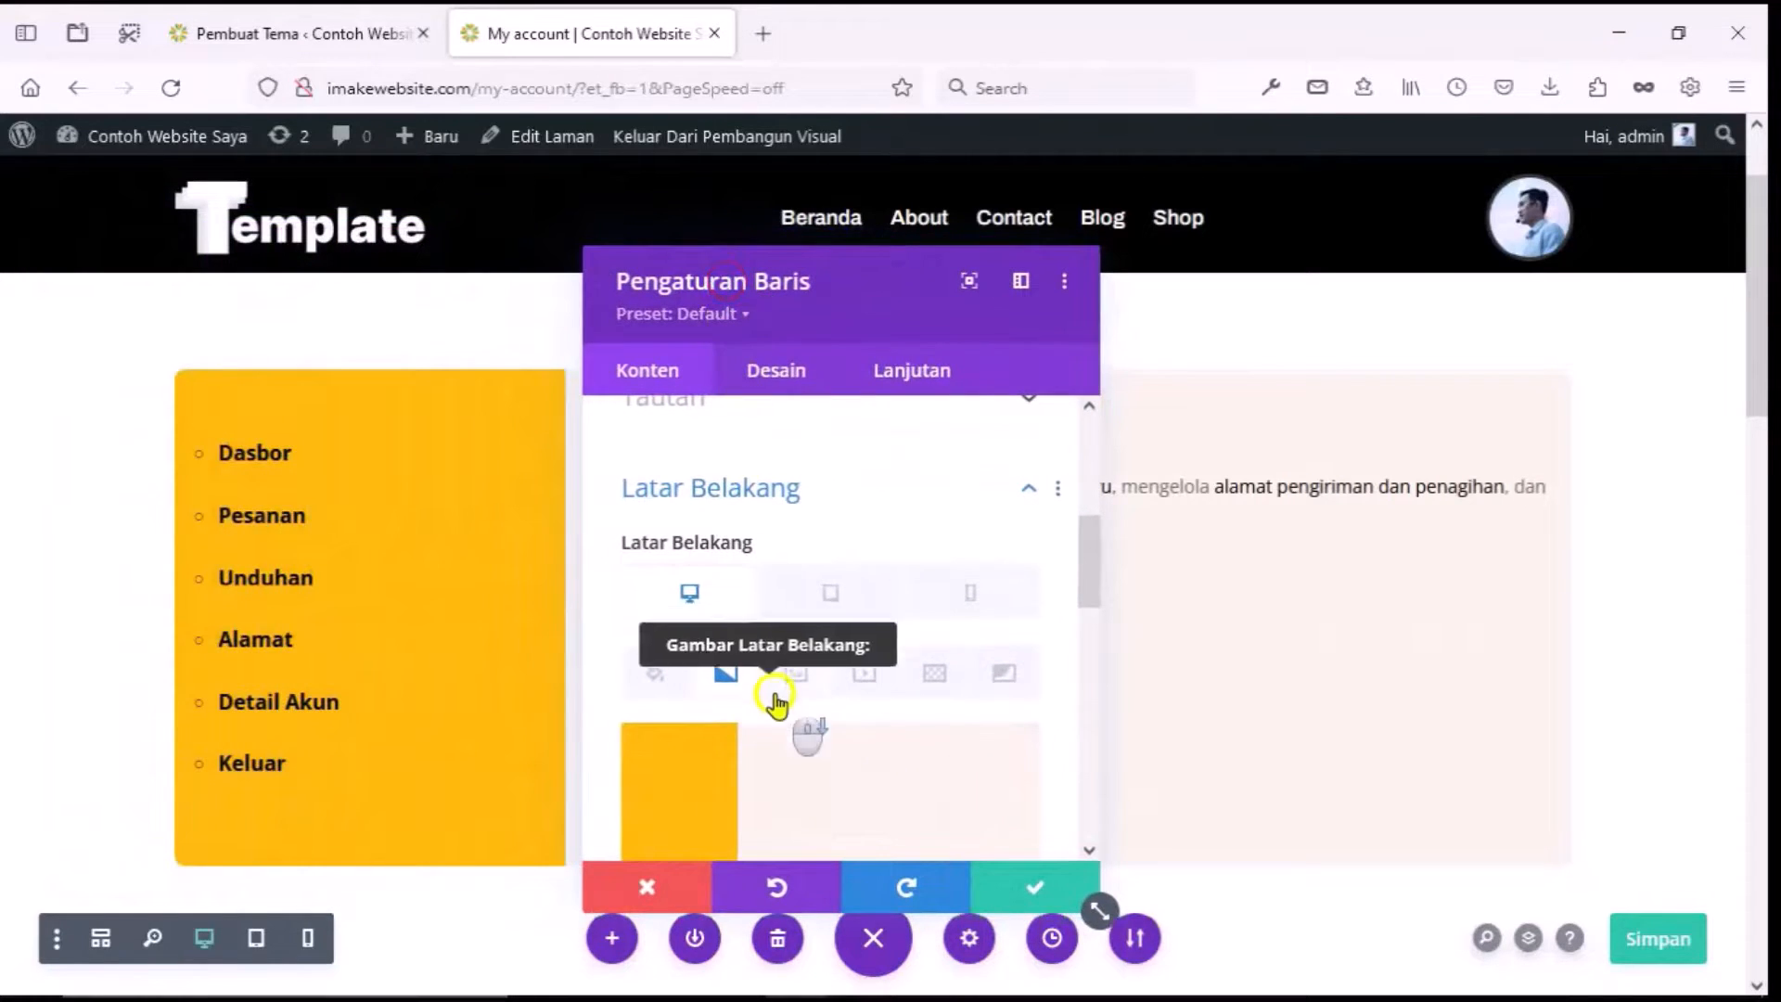
{"action": "scroll", "coordinate": [797, 714], "scroll_direction": "down", "scroll_amount": 3}
{"action": "left_click", "coordinate": [648, 721]}
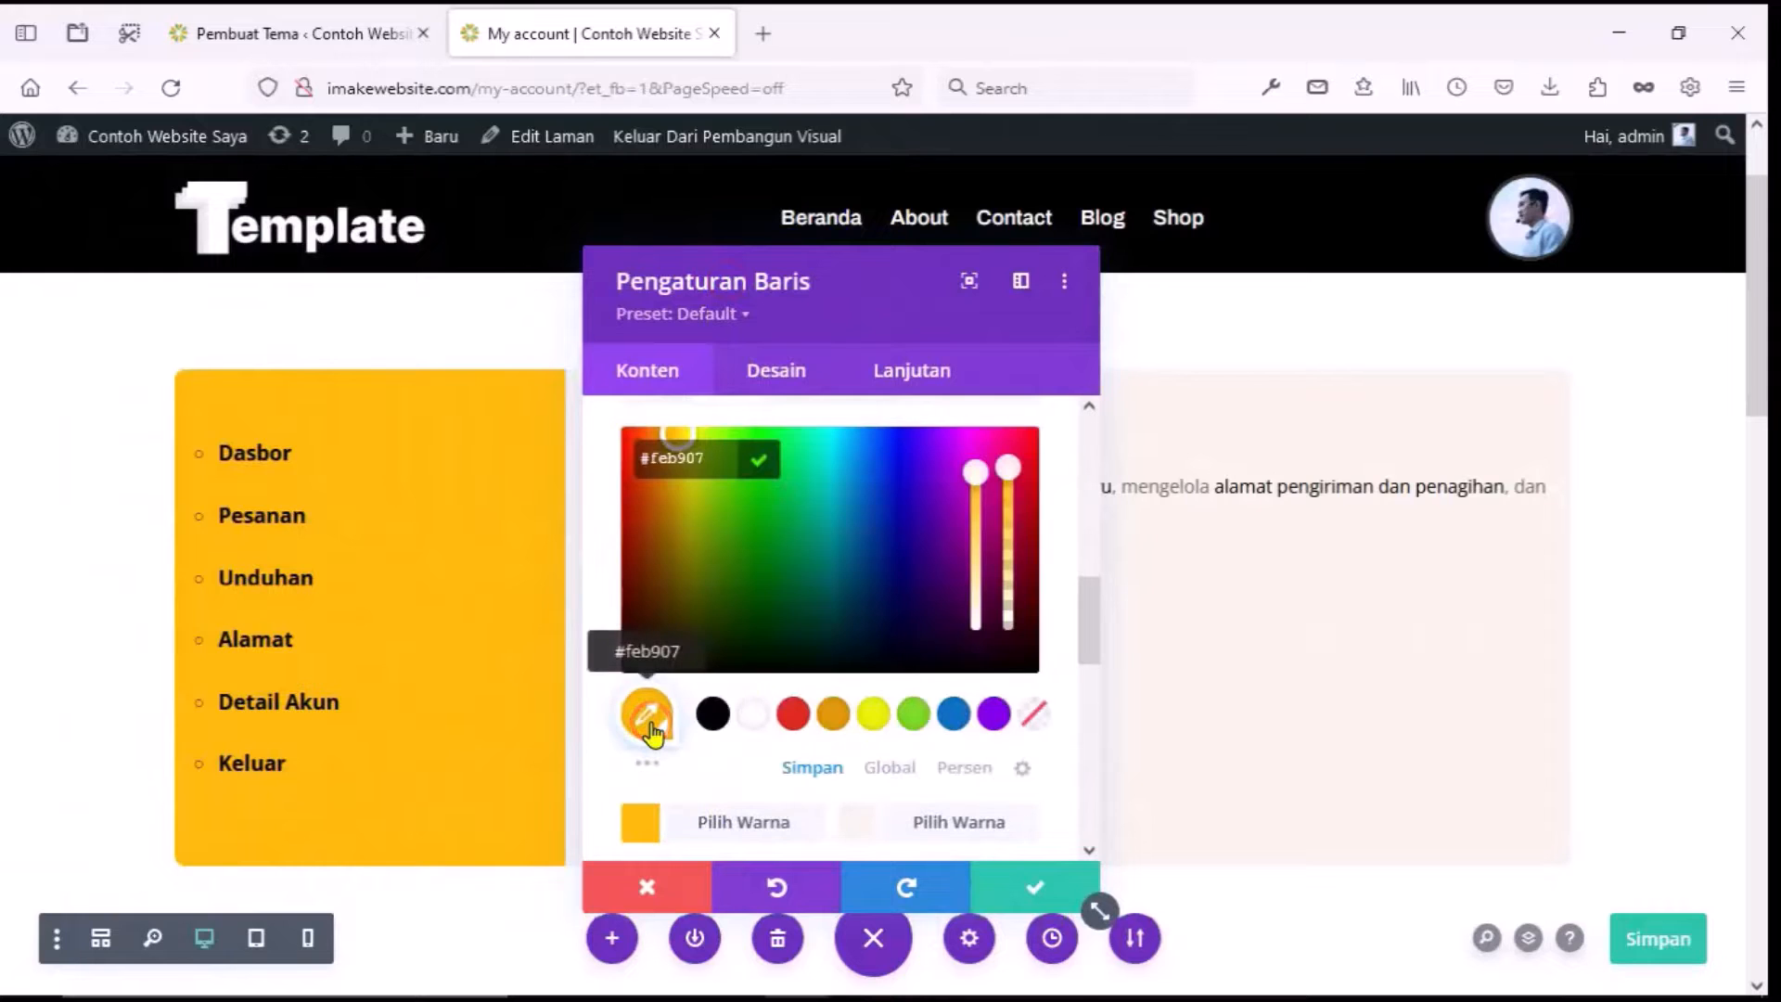
{"action": "mouse_move", "coordinate": [699, 470]}
{"action": "left_mouse_down"}
{"action": "mouse_move", "coordinate": [795, 437]}
{"action": "mouse_move", "coordinate": [955, 463]}
{"action": "left_mouse_up"}
{"action": "left_click", "coordinate": [1020, 880]}
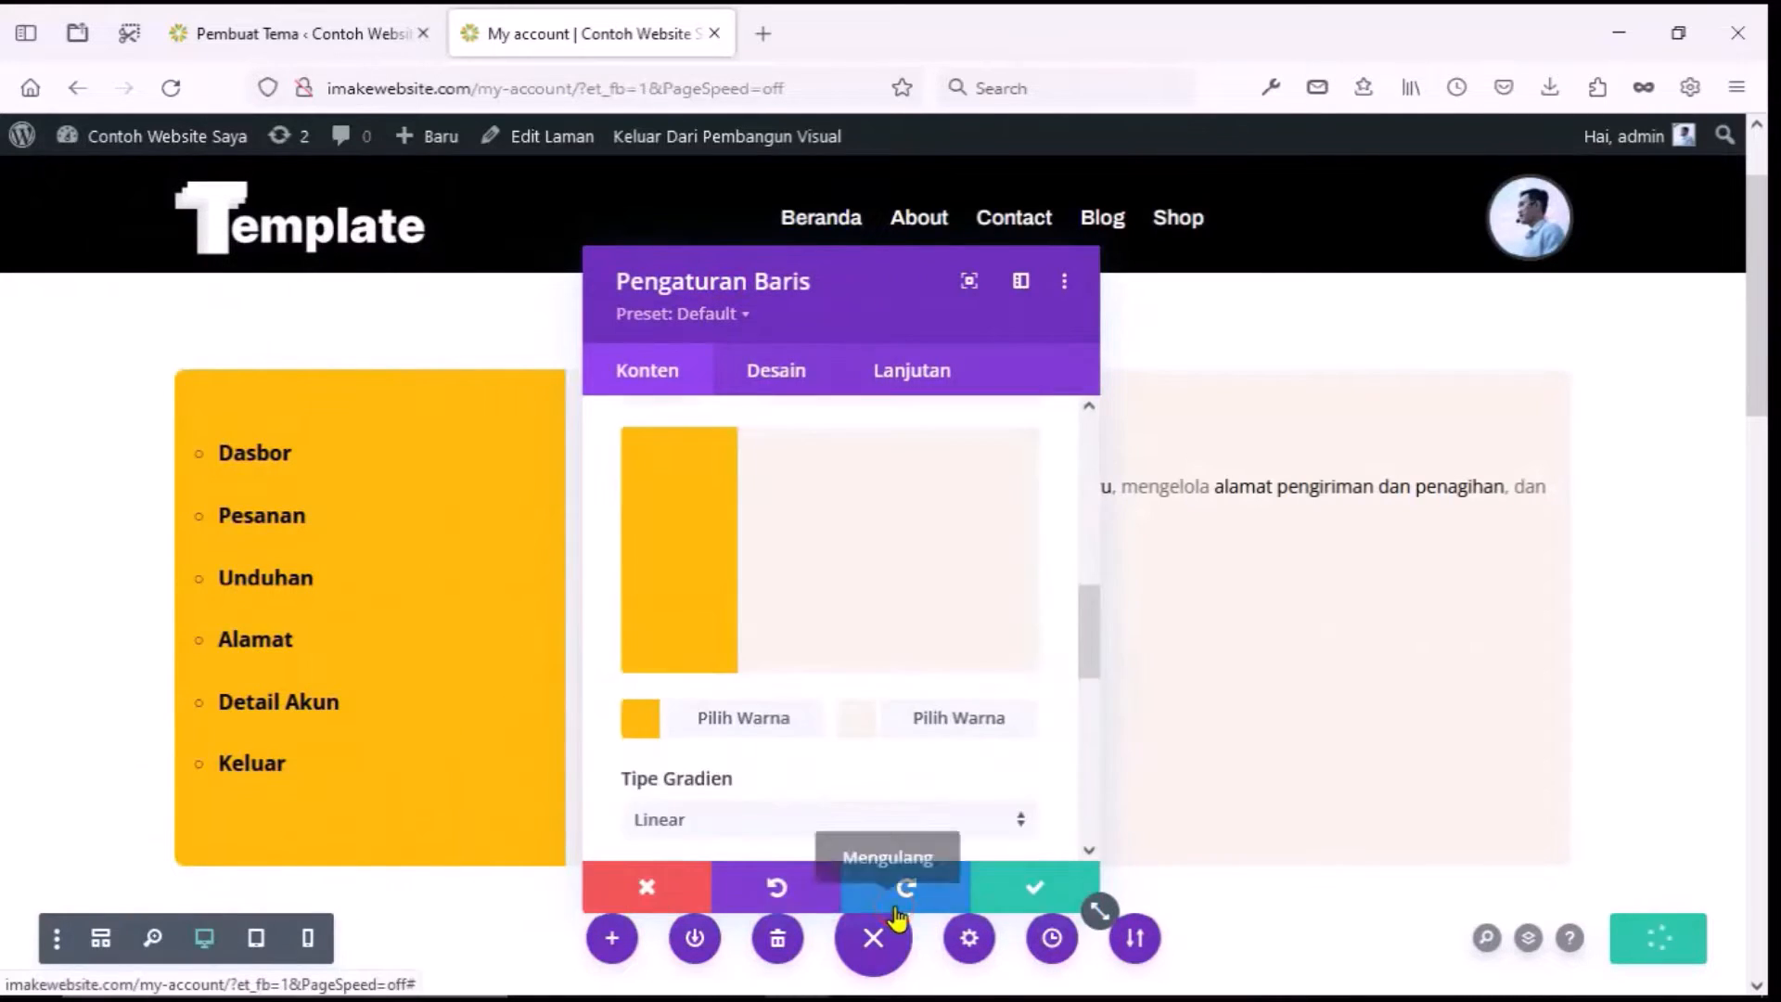
{"action": "left_click", "coordinate": [641, 719]}
{"action": "left_click", "coordinate": [994, 718]}
{"action": "left_click", "coordinate": [1007, 882]}
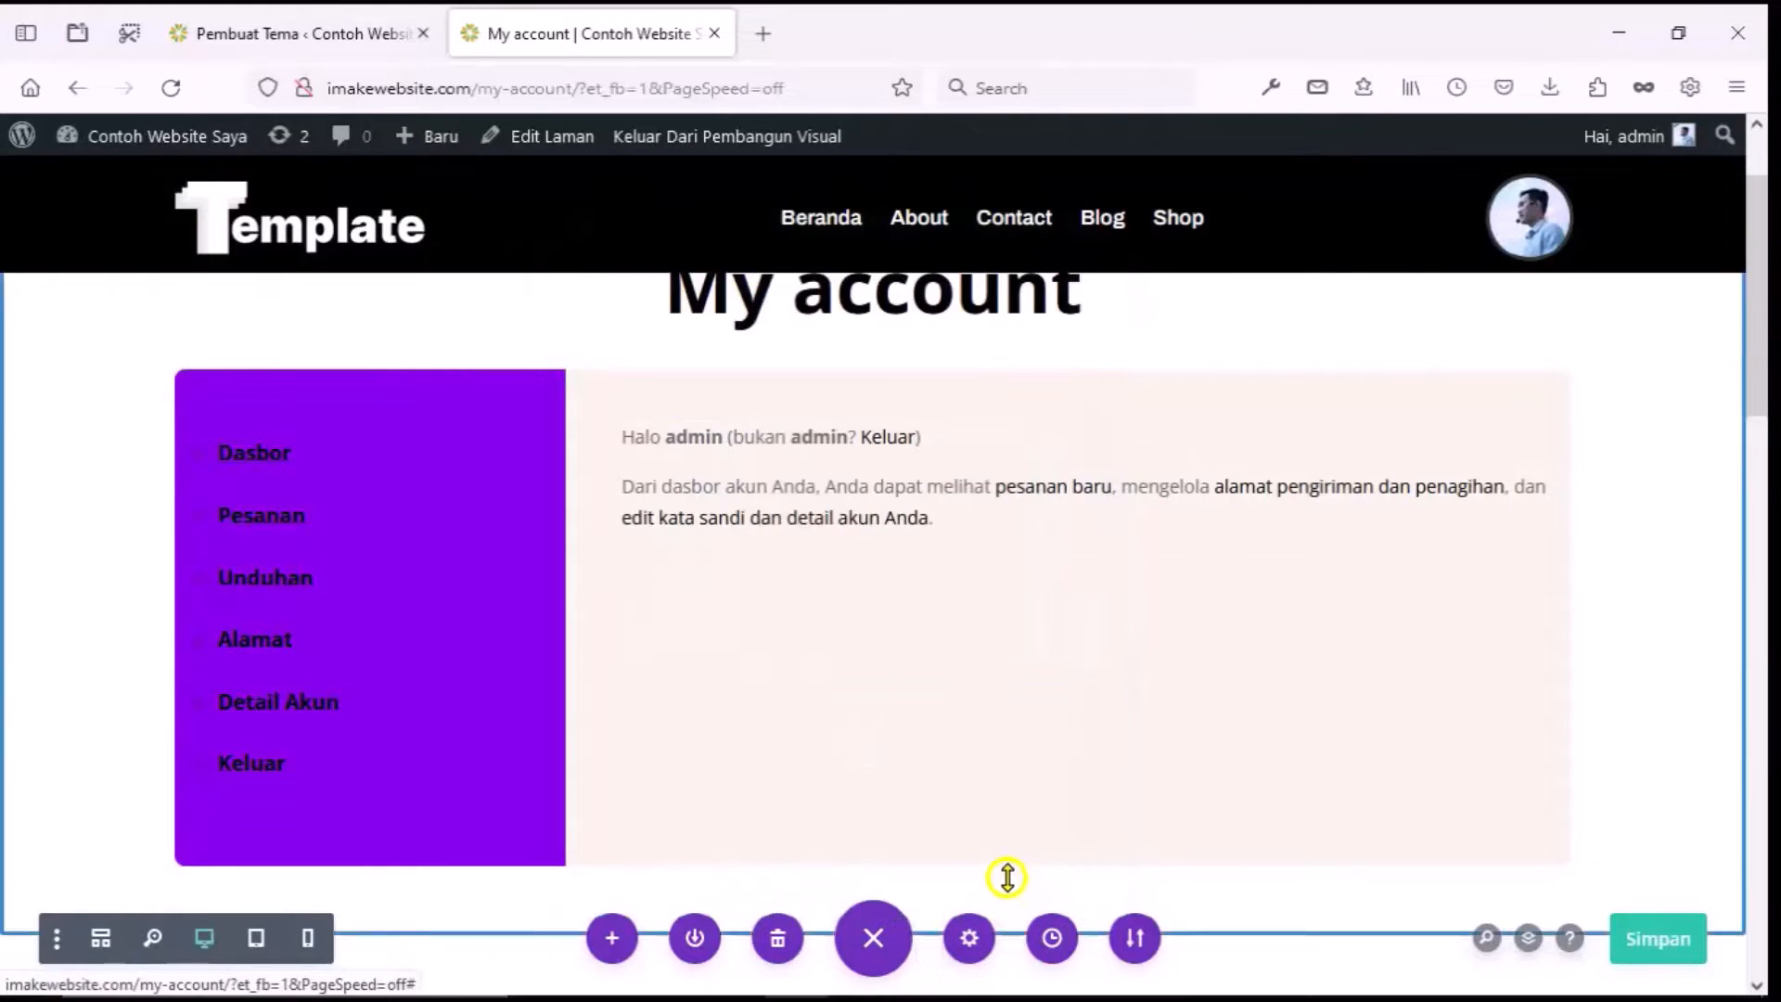
Reopen the row's gradient to check the purple stop and colour swatches, then close unchanged.
{"action": "scroll", "coordinate": [964, 840], "scroll_direction": "down", "scroll_amount": 5}
{"action": "scroll", "coordinate": [961, 816], "scroll_direction": "up", "scroll_amount": 6}
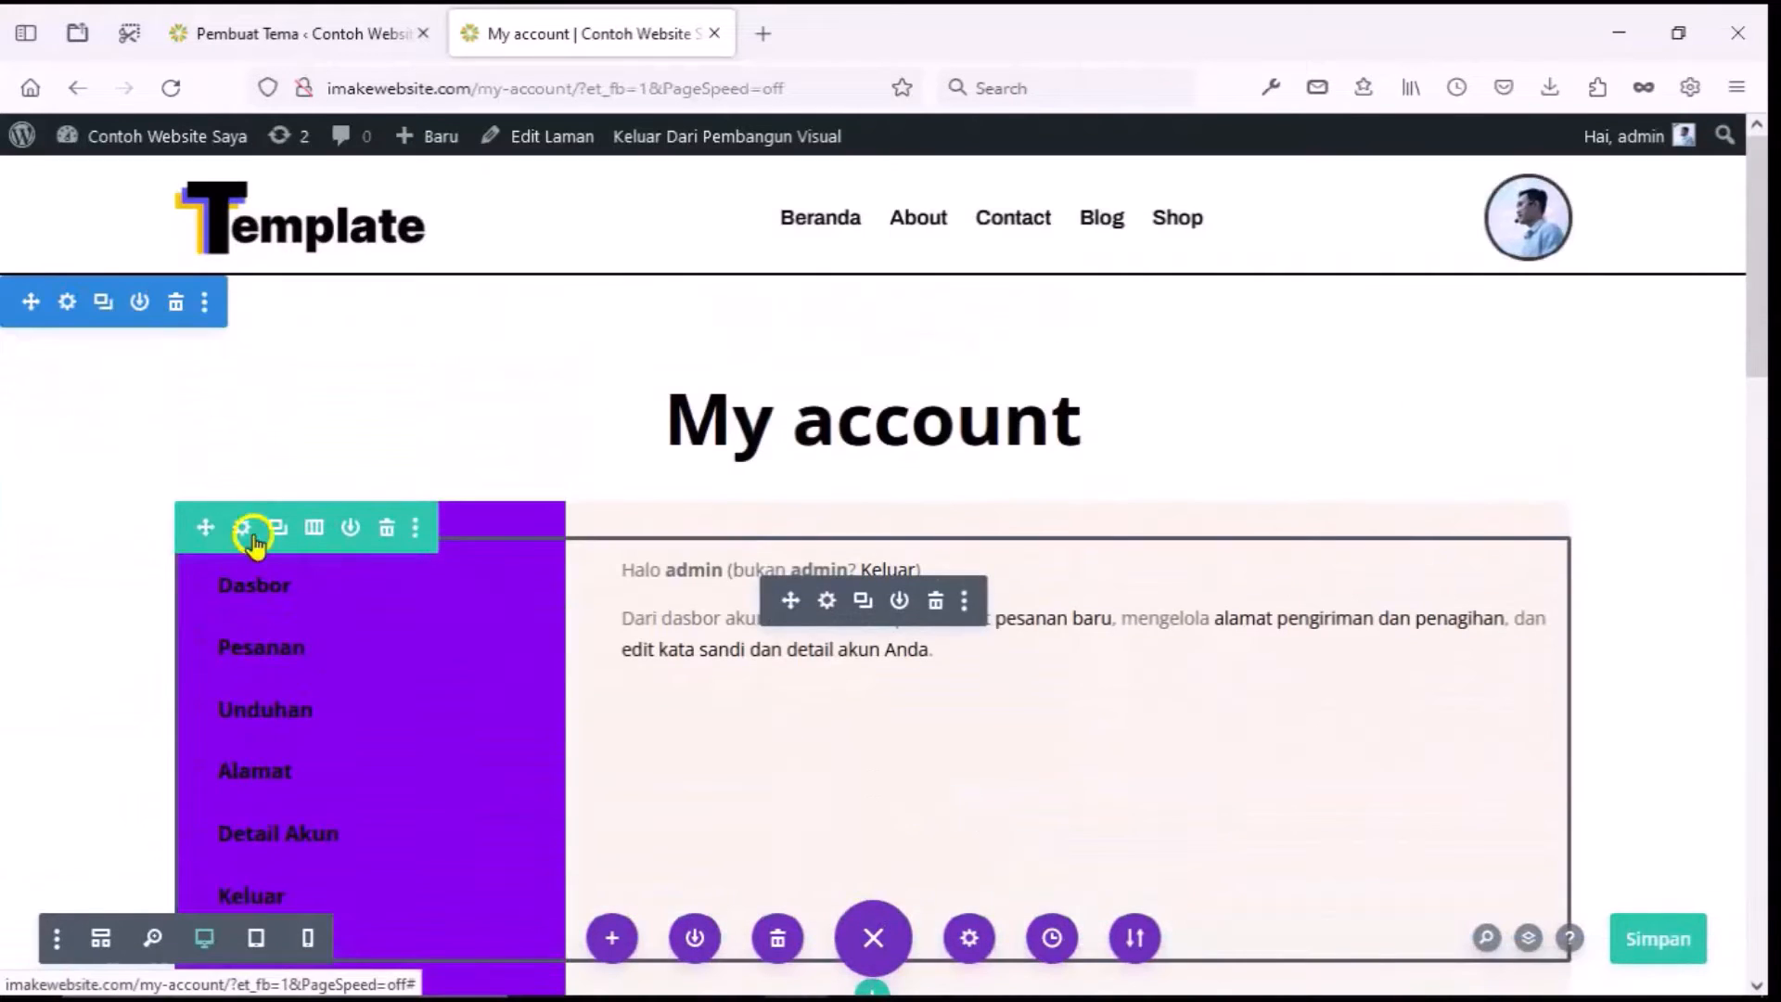
{"action": "left_click", "coordinate": [250, 520]}
{"action": "scroll", "coordinate": [636, 623], "scroll_direction": "down", "scroll_amount": 2}
{"action": "left_click", "coordinate": [727, 779]}
{"action": "scroll", "coordinate": [701, 755], "scroll_direction": "down", "scroll_amount": 3}
{"action": "left_click", "coordinate": [726, 663]}
{"action": "scroll", "coordinate": [704, 631], "scroll_direction": "down", "scroll_amount": 5}
{"action": "left_click", "coordinate": [654, 576]}
{"action": "left_click", "coordinate": [890, 623]}
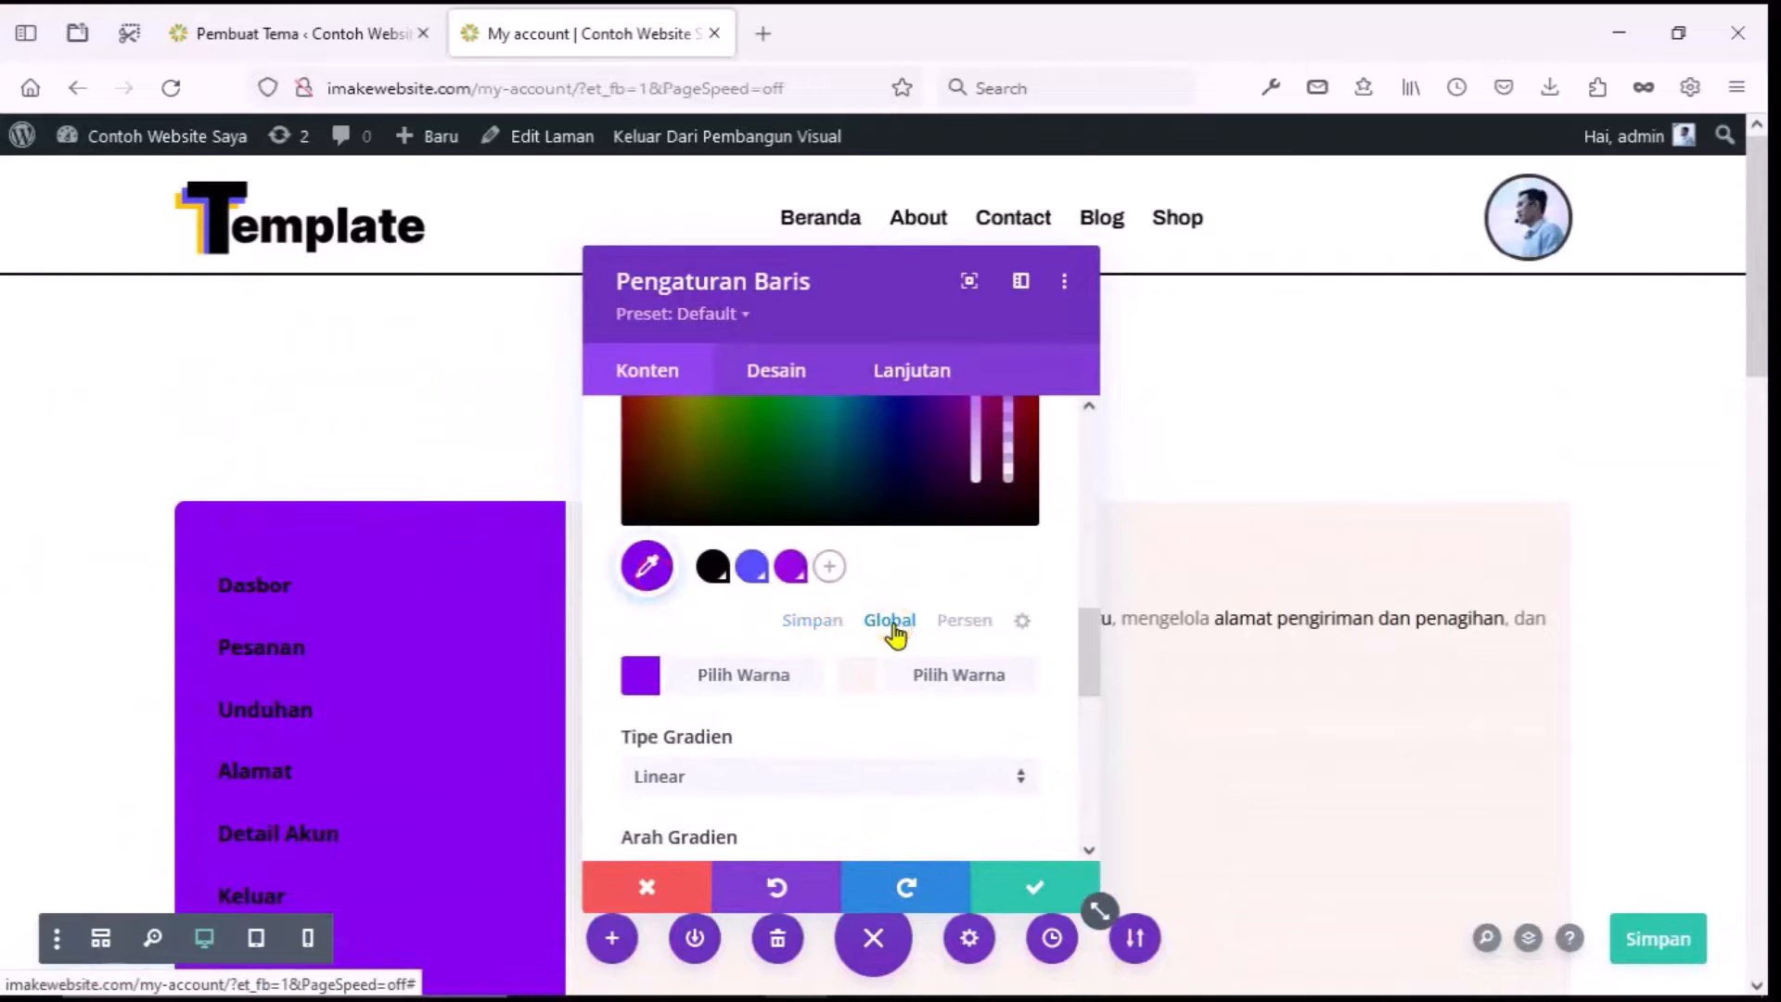
{"action": "left_click", "coordinate": [813, 623]}
{"action": "left_click", "coordinate": [647, 886]}
{"action": "scroll", "coordinate": [747, 767], "scroll_direction": "down", "scroll_amount": 5}
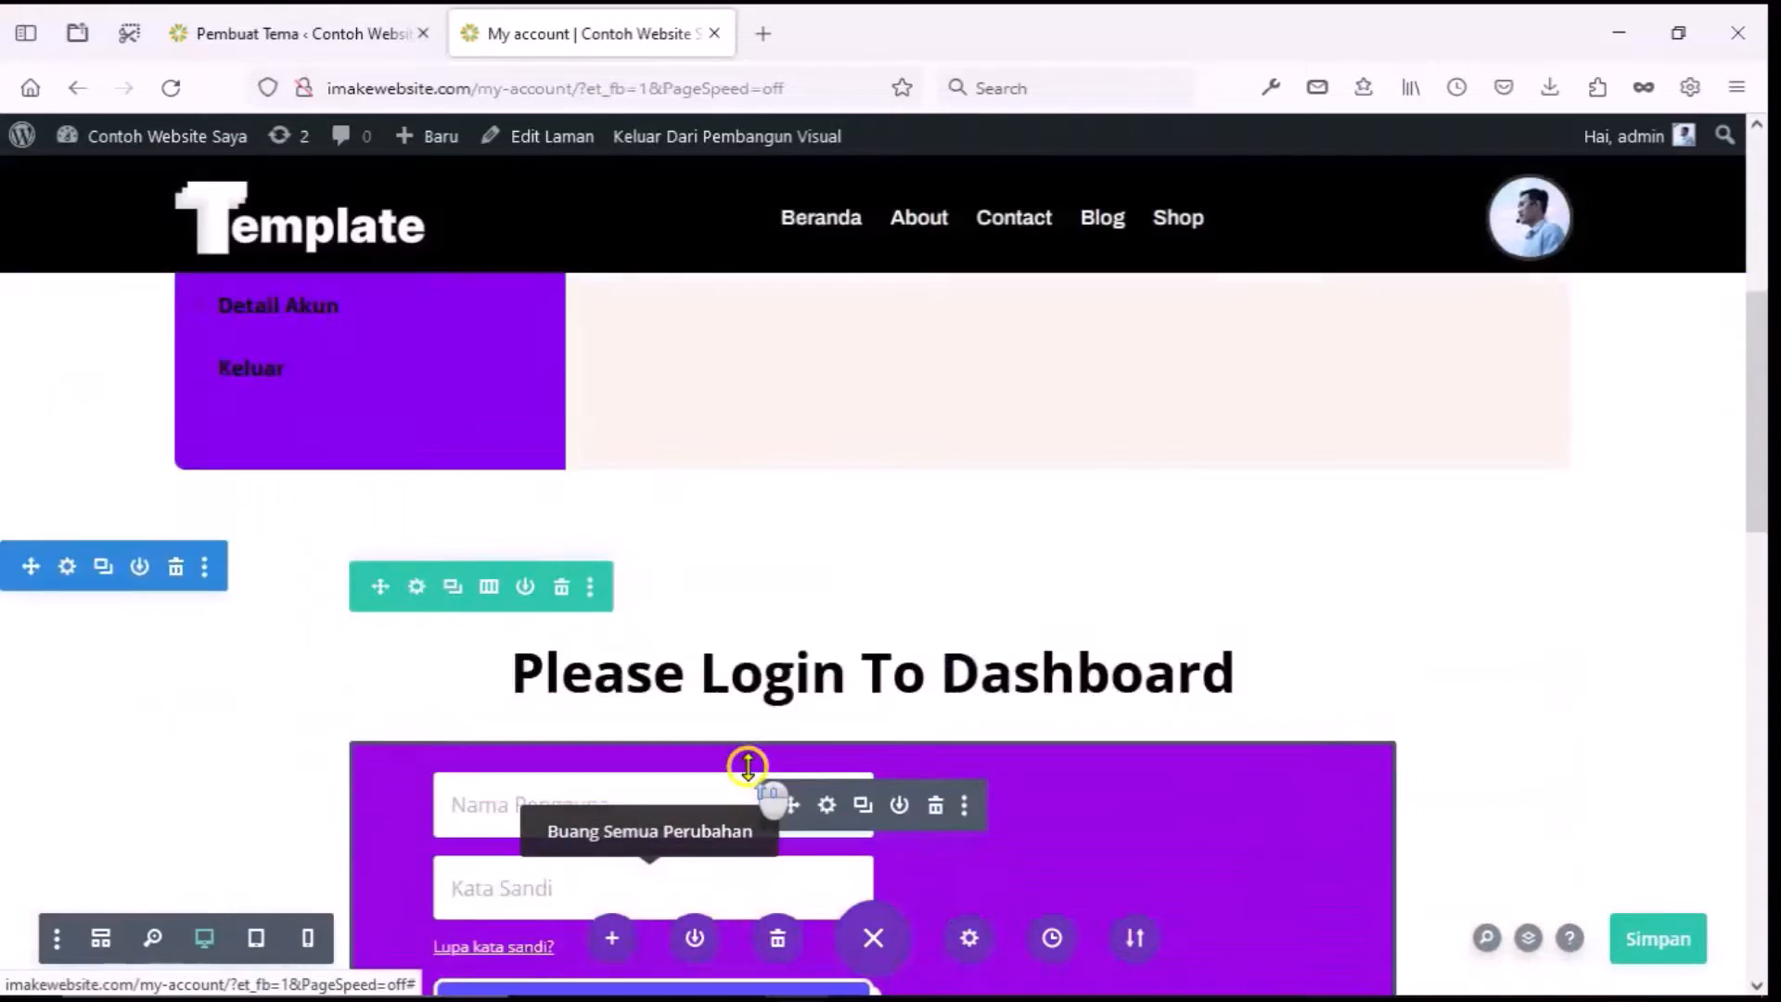
{"action": "scroll", "coordinate": [748, 767], "scroll_direction": "up", "scroll_amount": 5}
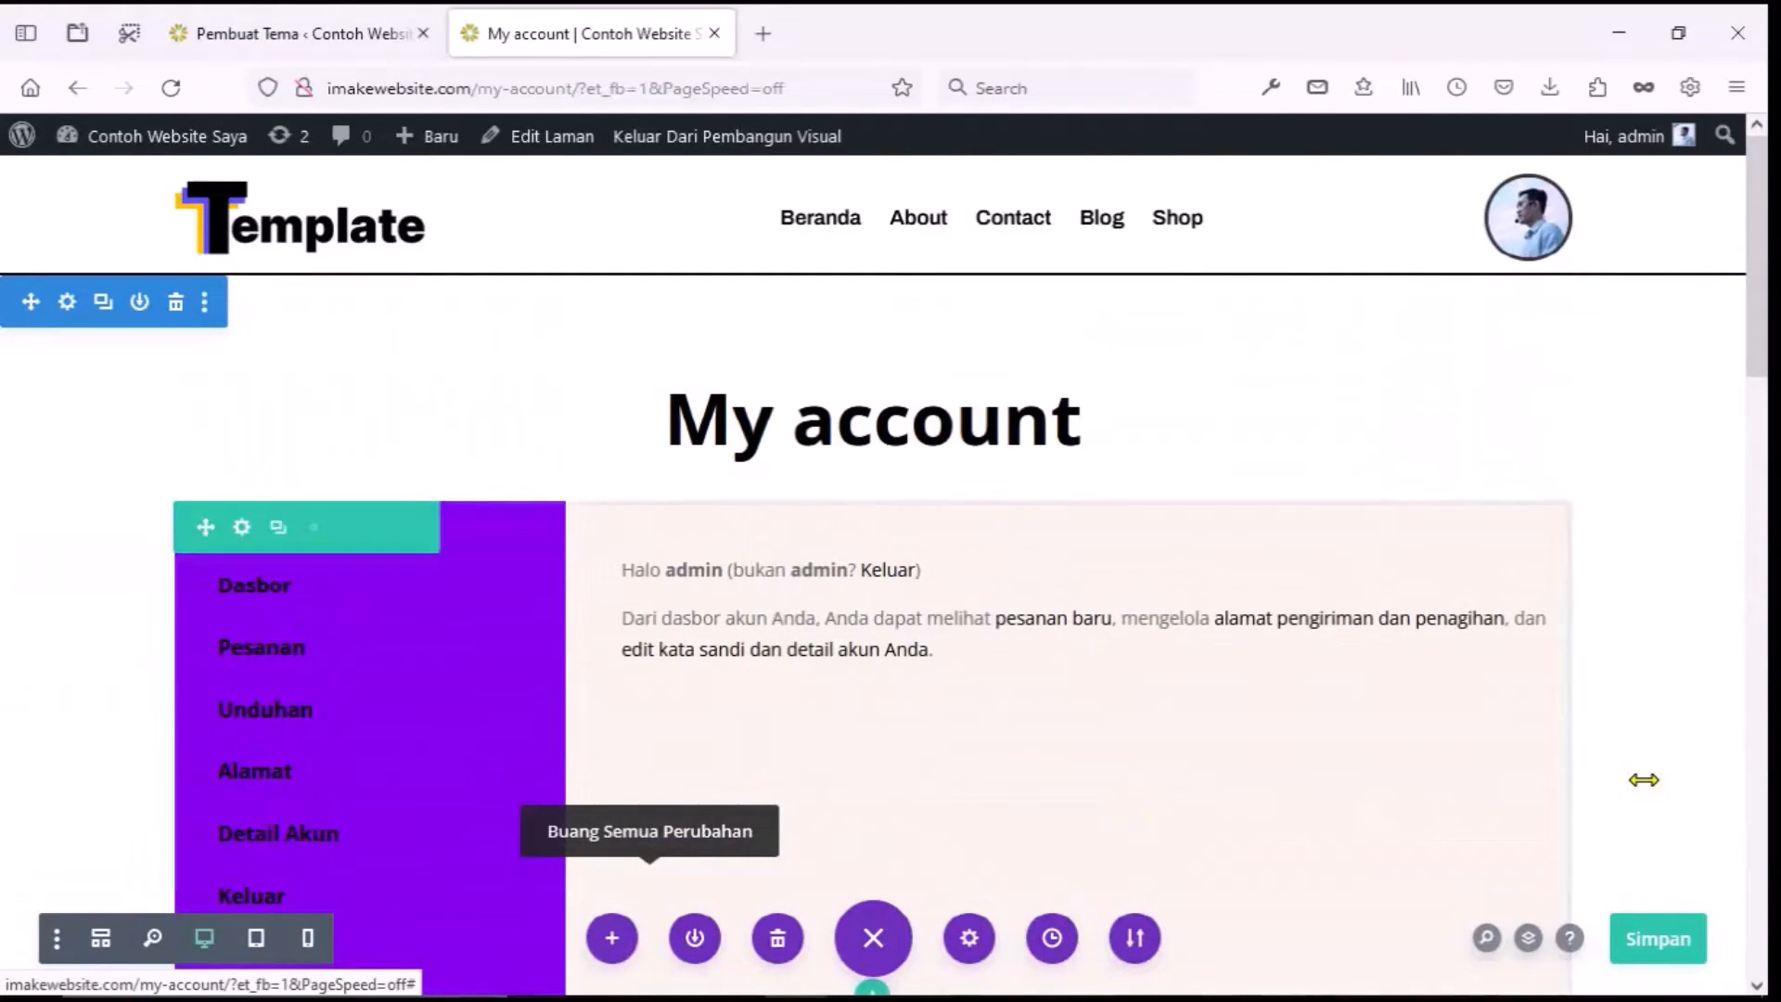
Save the purple My account design and exit the Divi visual builder.
{"action": "left_click", "coordinate": [1660, 946]}
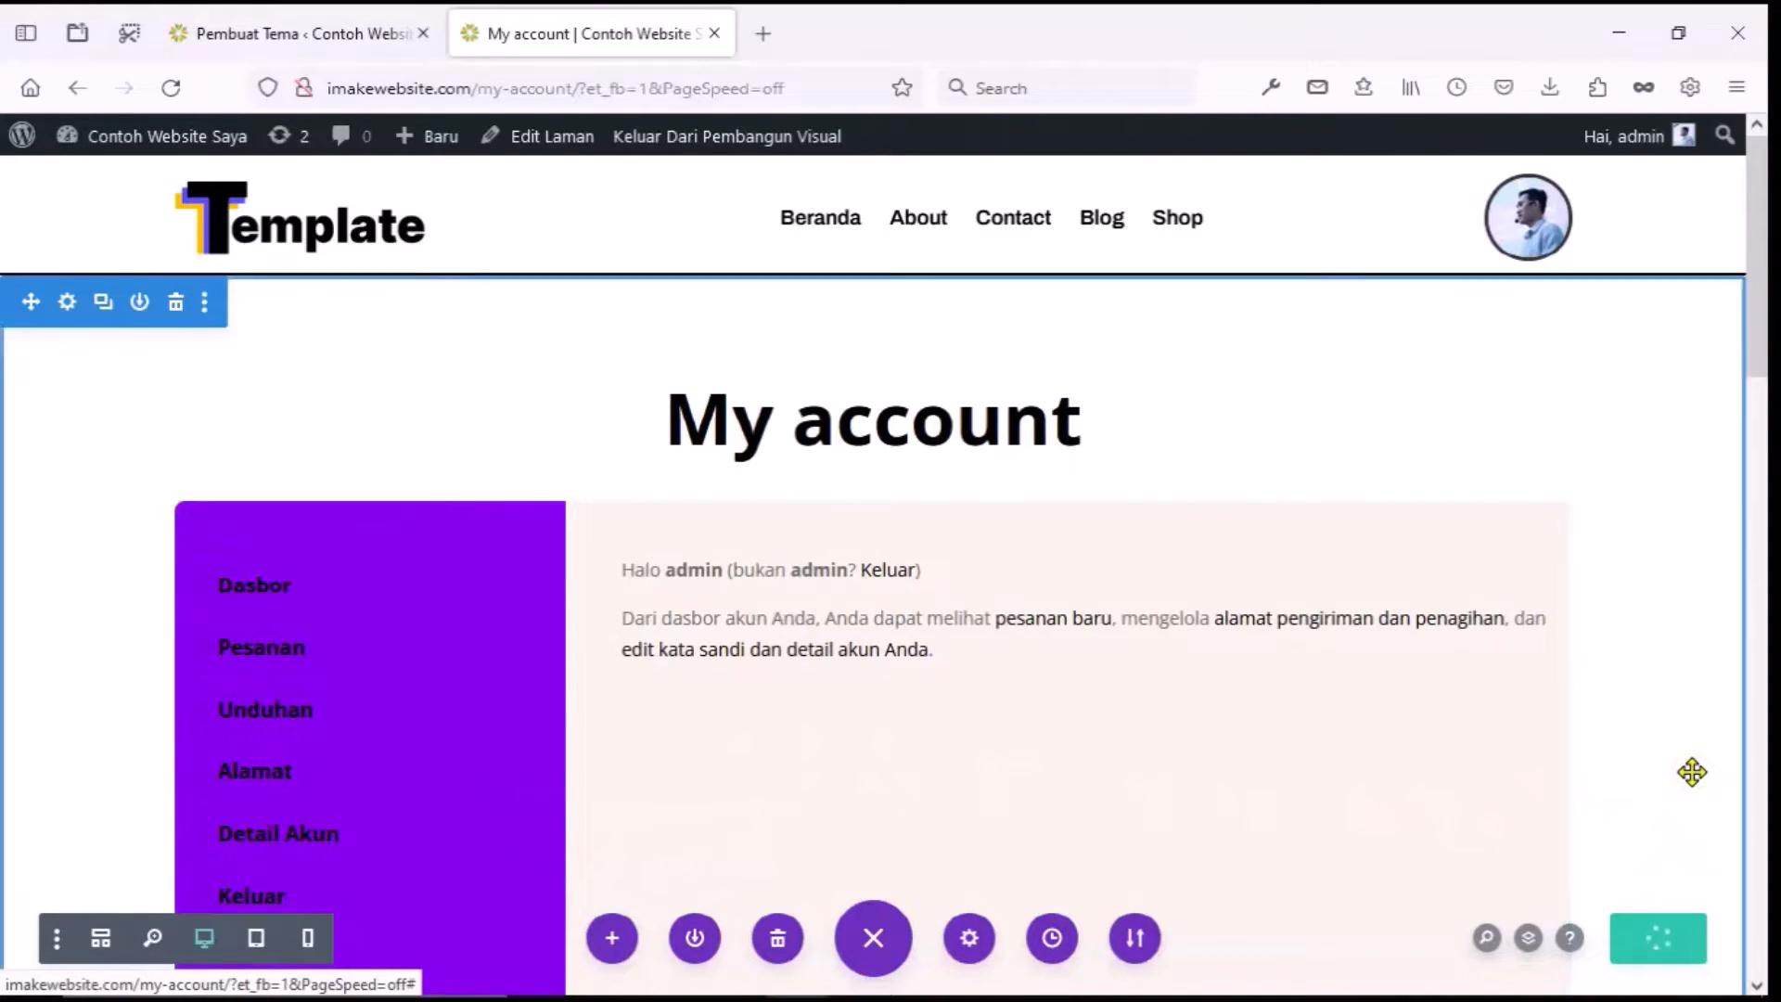
{"action": "scroll", "coordinate": [1658, 420], "scroll_direction": "down", "scroll_amount": 7}
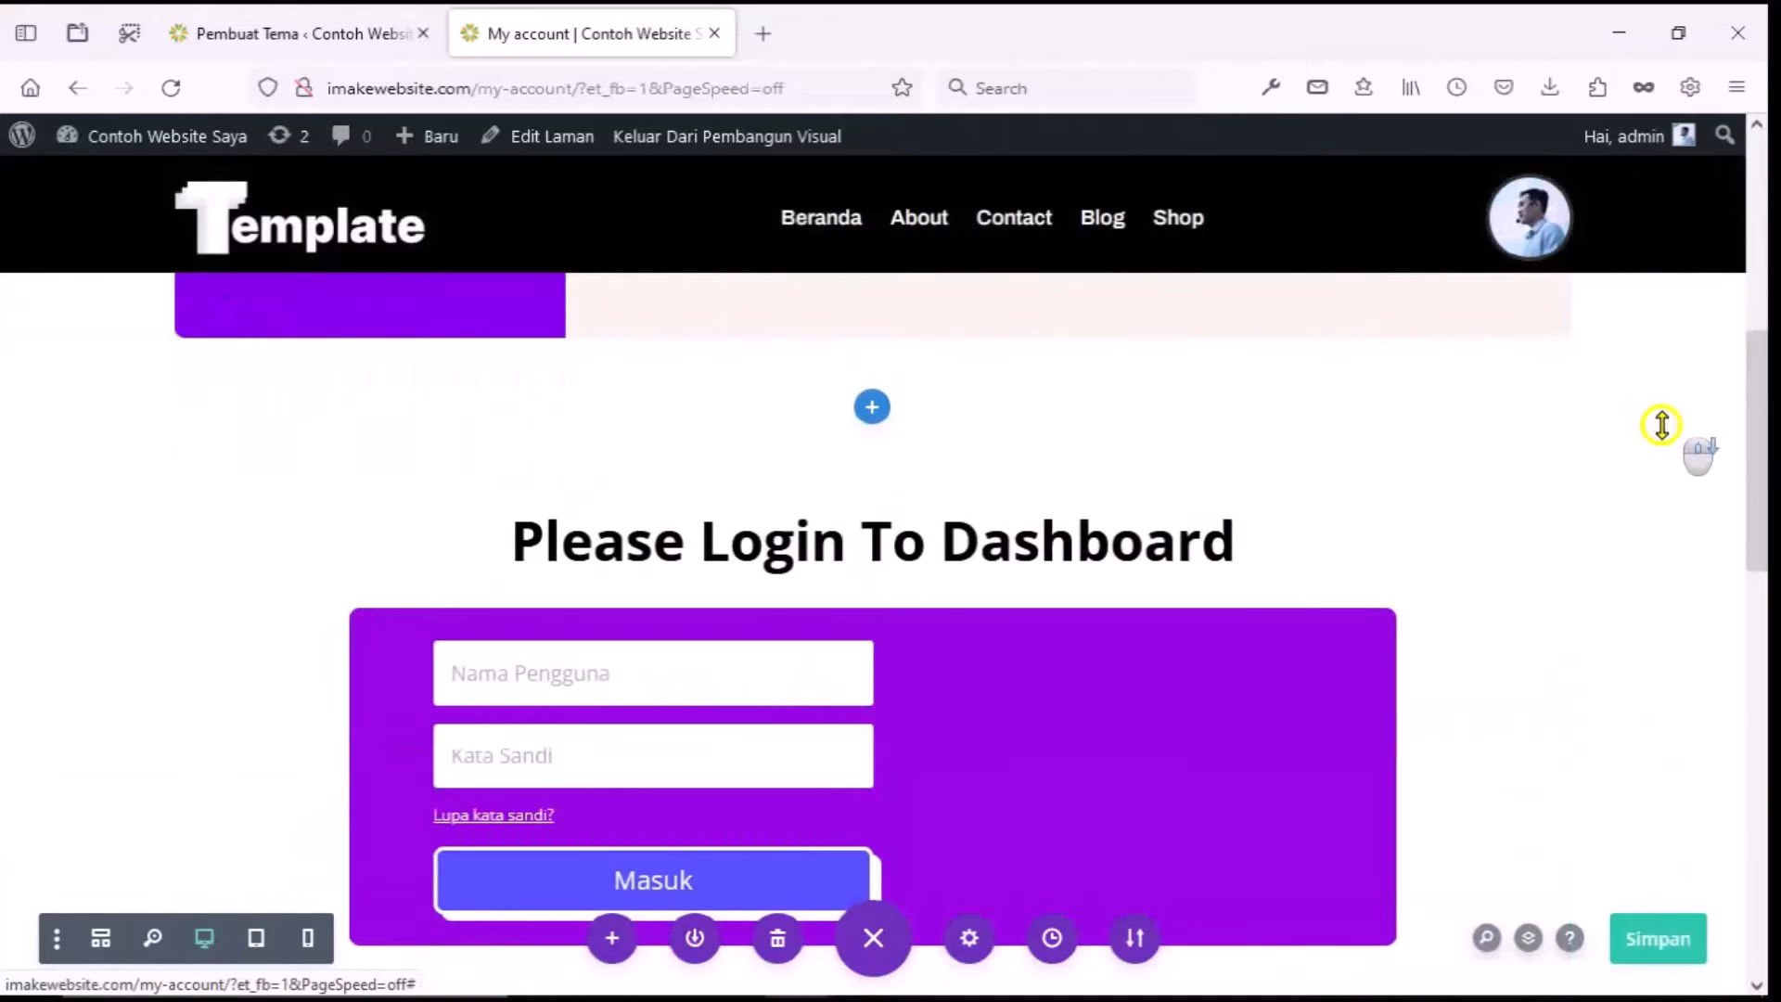
{"action": "left_click", "coordinate": [747, 137]}
{"action": "scroll", "coordinate": [1170, 426], "scroll_direction": "down", "scroll_amount": 7}
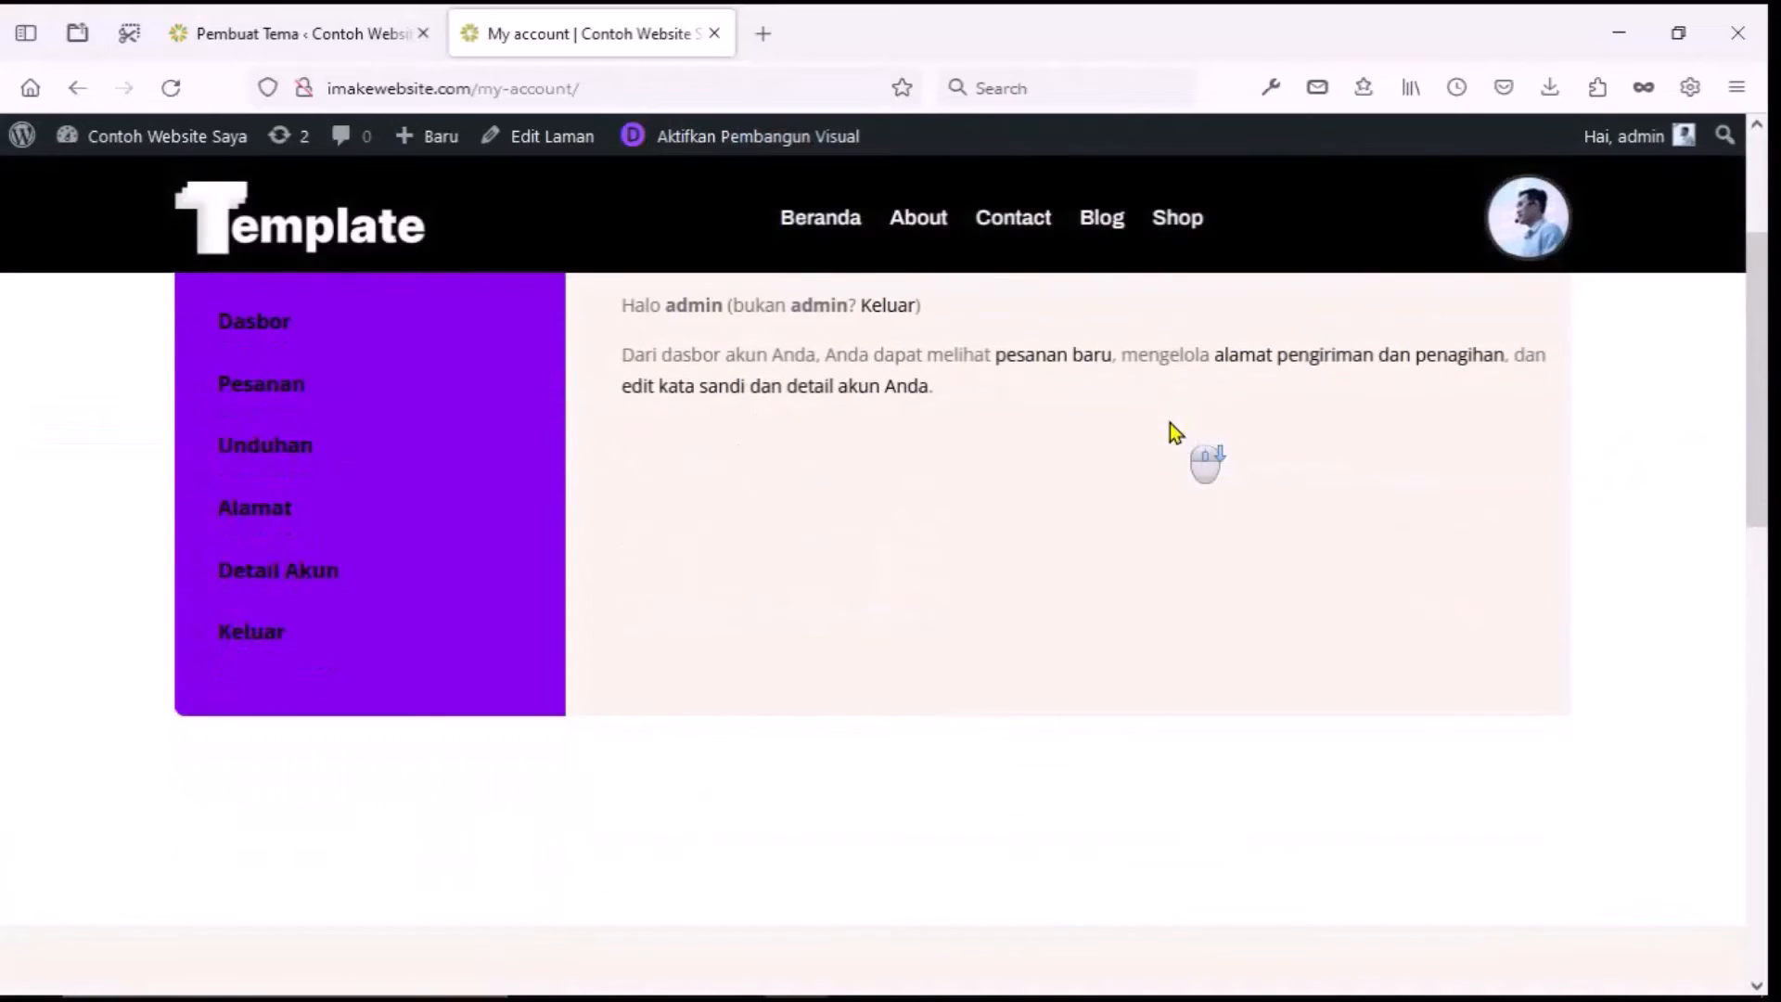
{"action": "scroll", "coordinate": [957, 576], "scroll_direction": "up", "scroll_amount": 6}
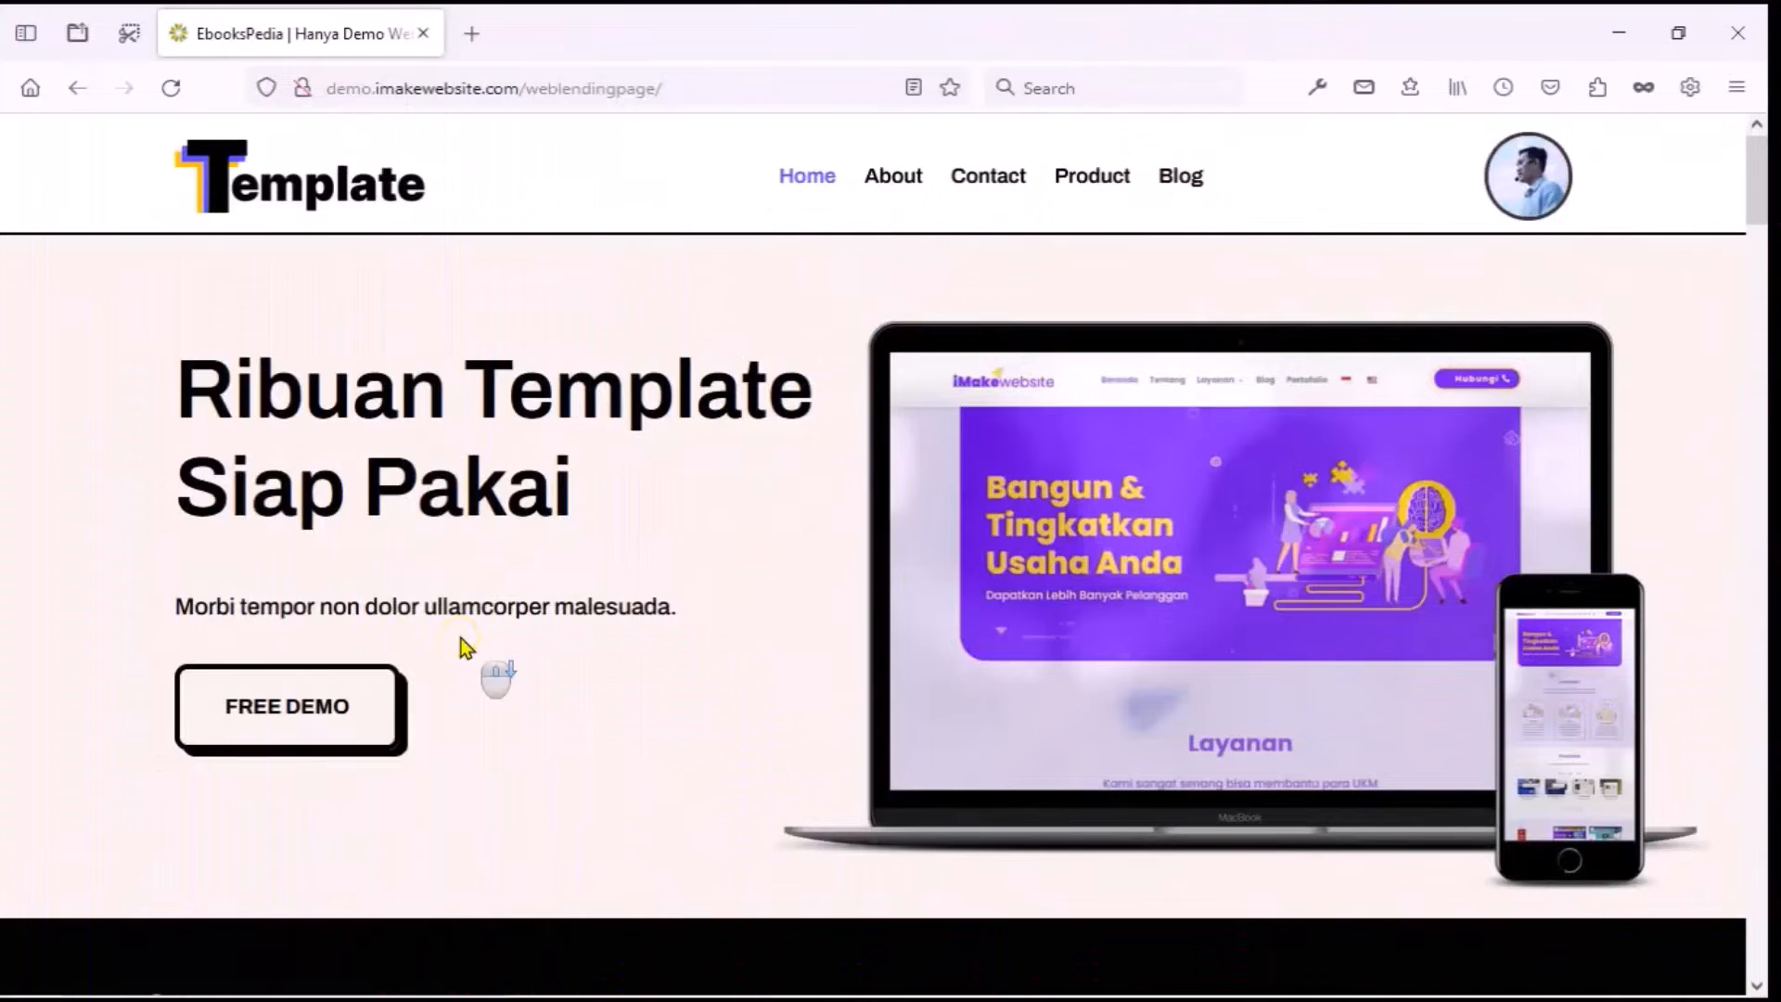
Scroll down to the Products section and open the first product, Download Divi Product Page.
{"action": "scroll", "coordinate": [467, 647], "scroll_direction": "down", "scroll_amount": 2}
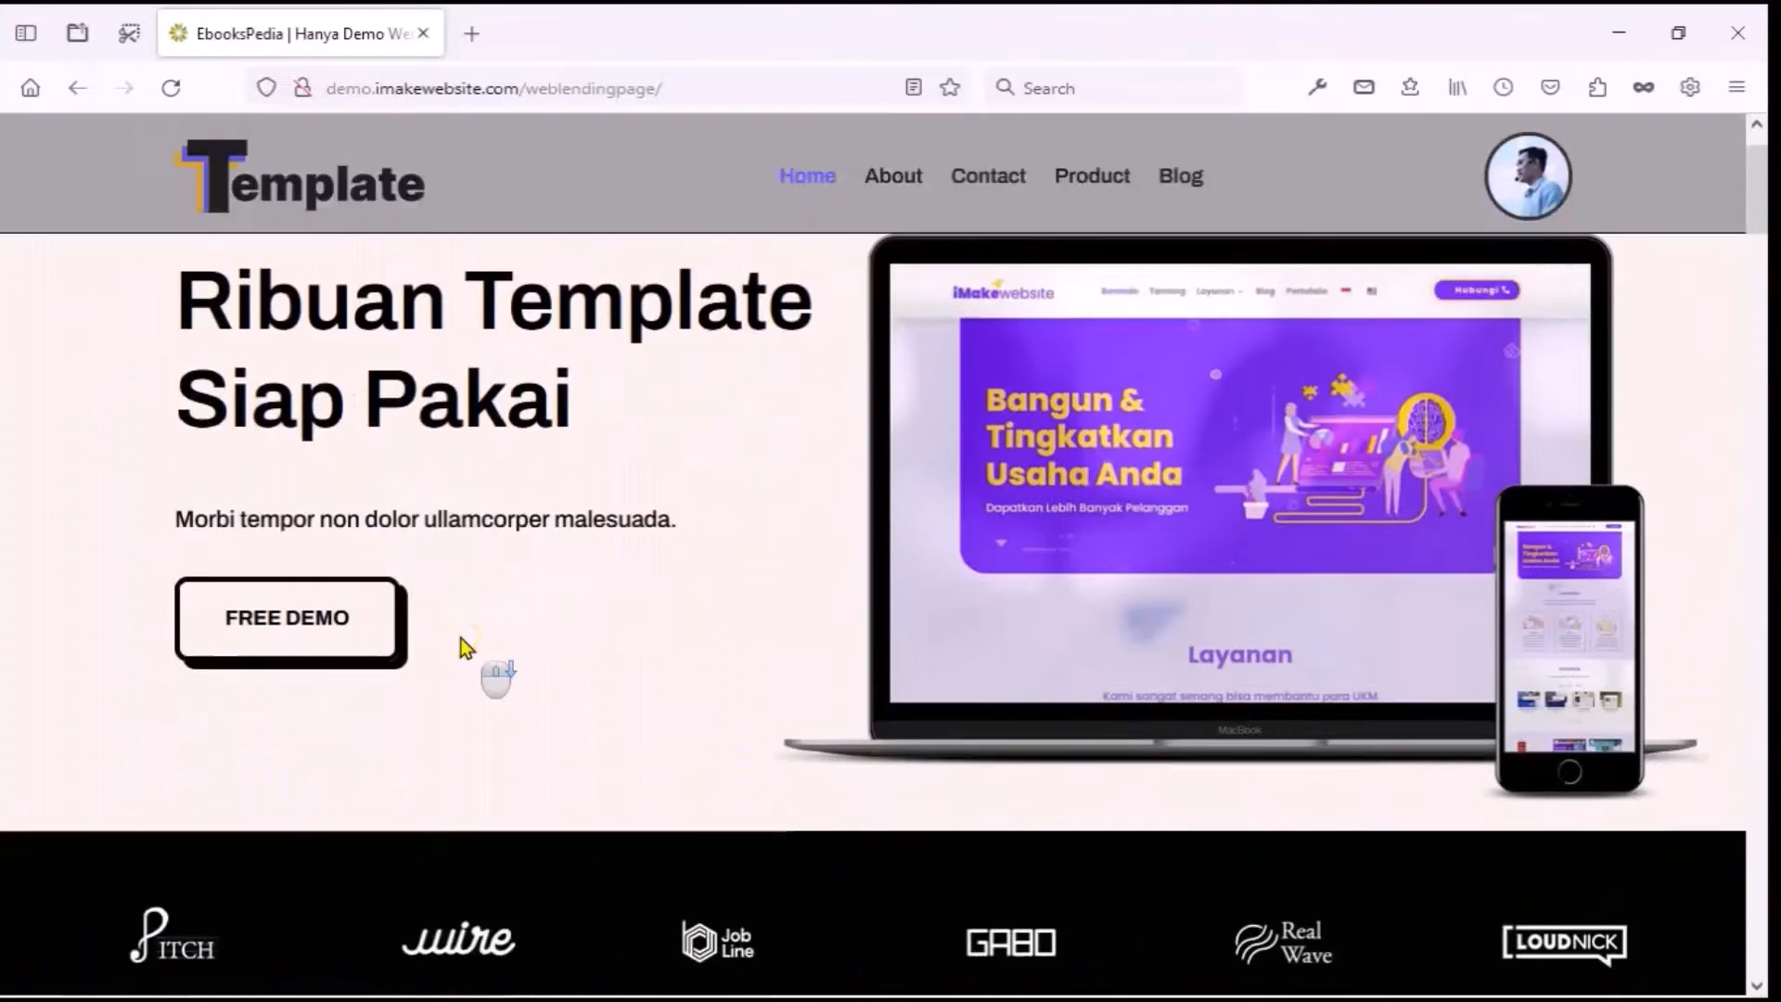
{"action": "scroll", "coordinate": [467, 647], "scroll_direction": "down", "scroll_amount": 6}
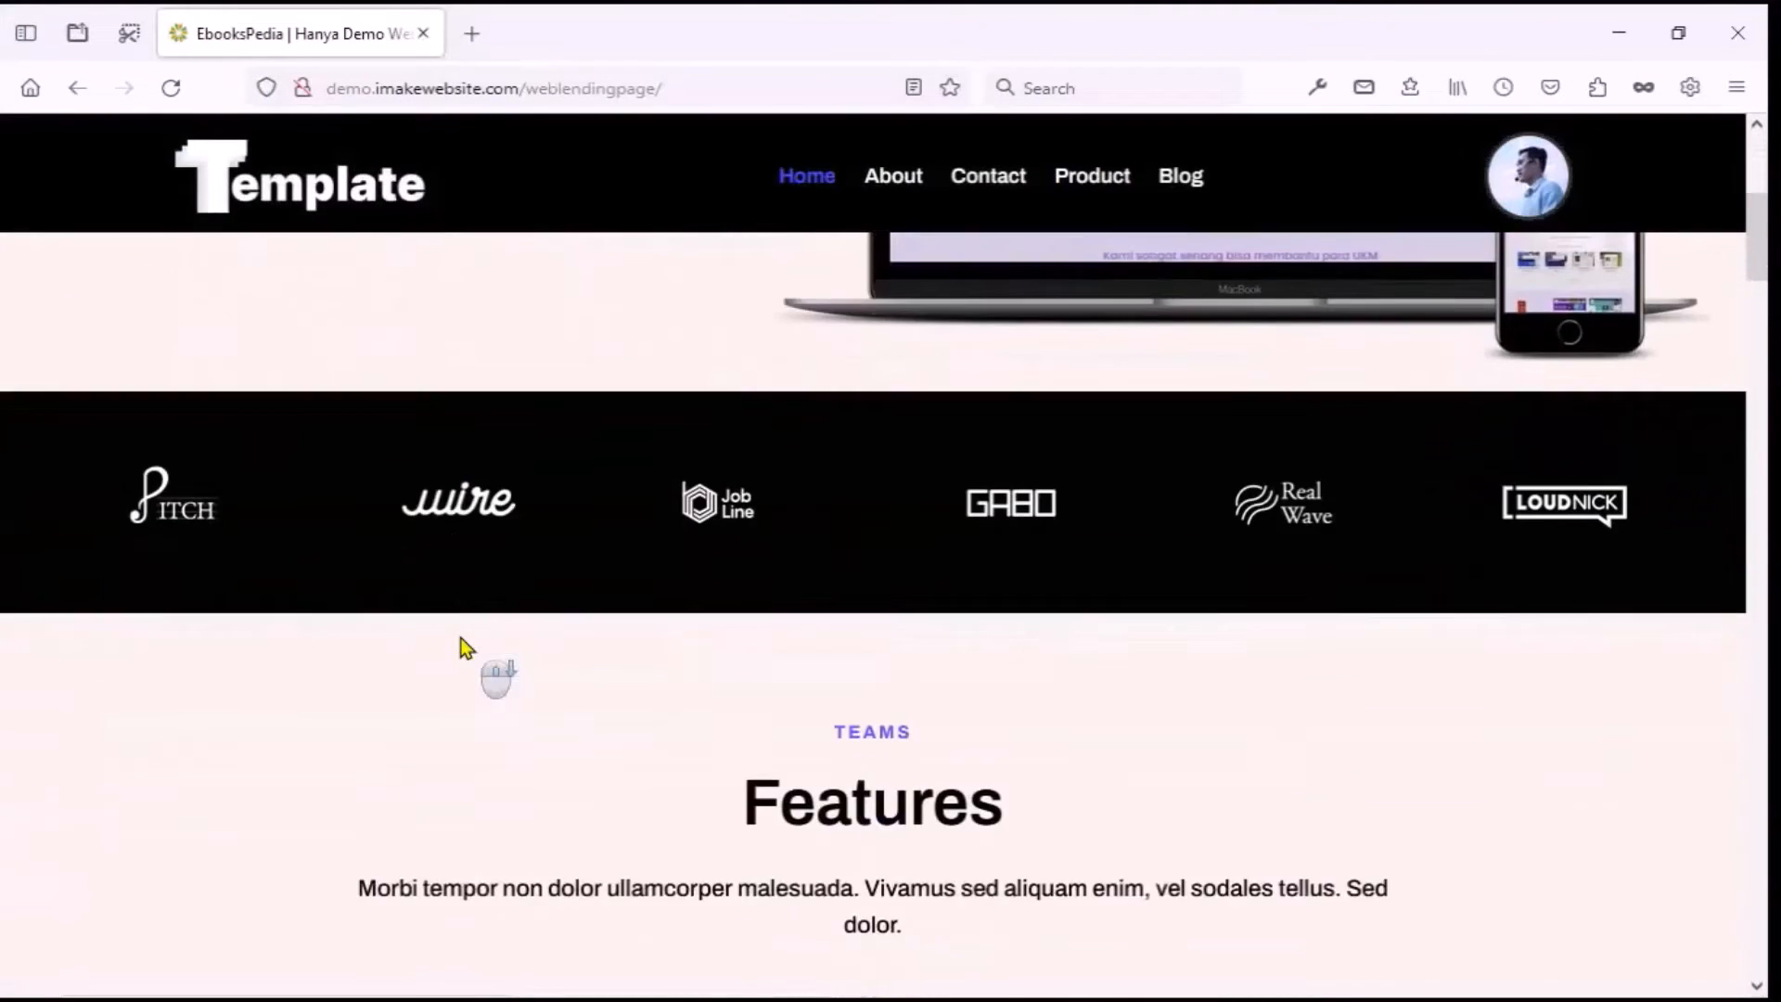
{"action": "scroll", "coordinate": [467, 647], "scroll_direction": "down", "scroll_amount": 4}
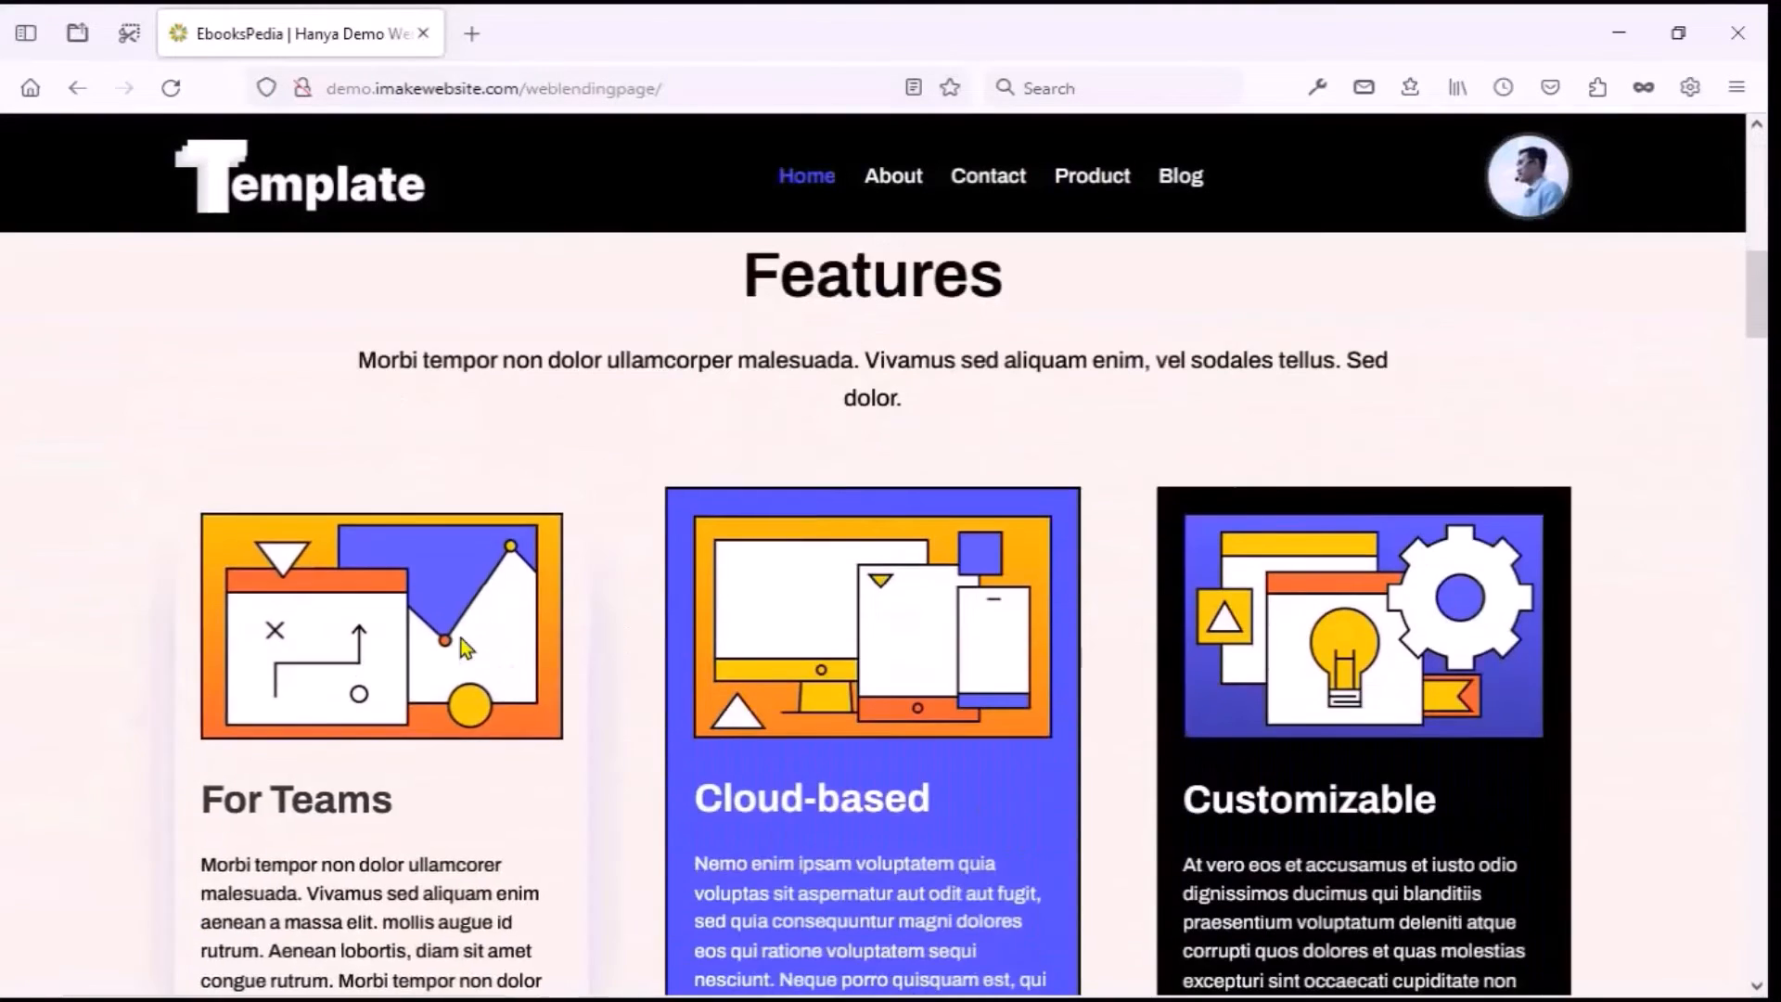
{"action": "scroll", "coordinate": [948, 650], "scroll_direction": "down", "scroll_amount": 4}
{"action": "scroll", "coordinate": [948, 649], "scroll_direction": "down", "scroll_amount": 10}
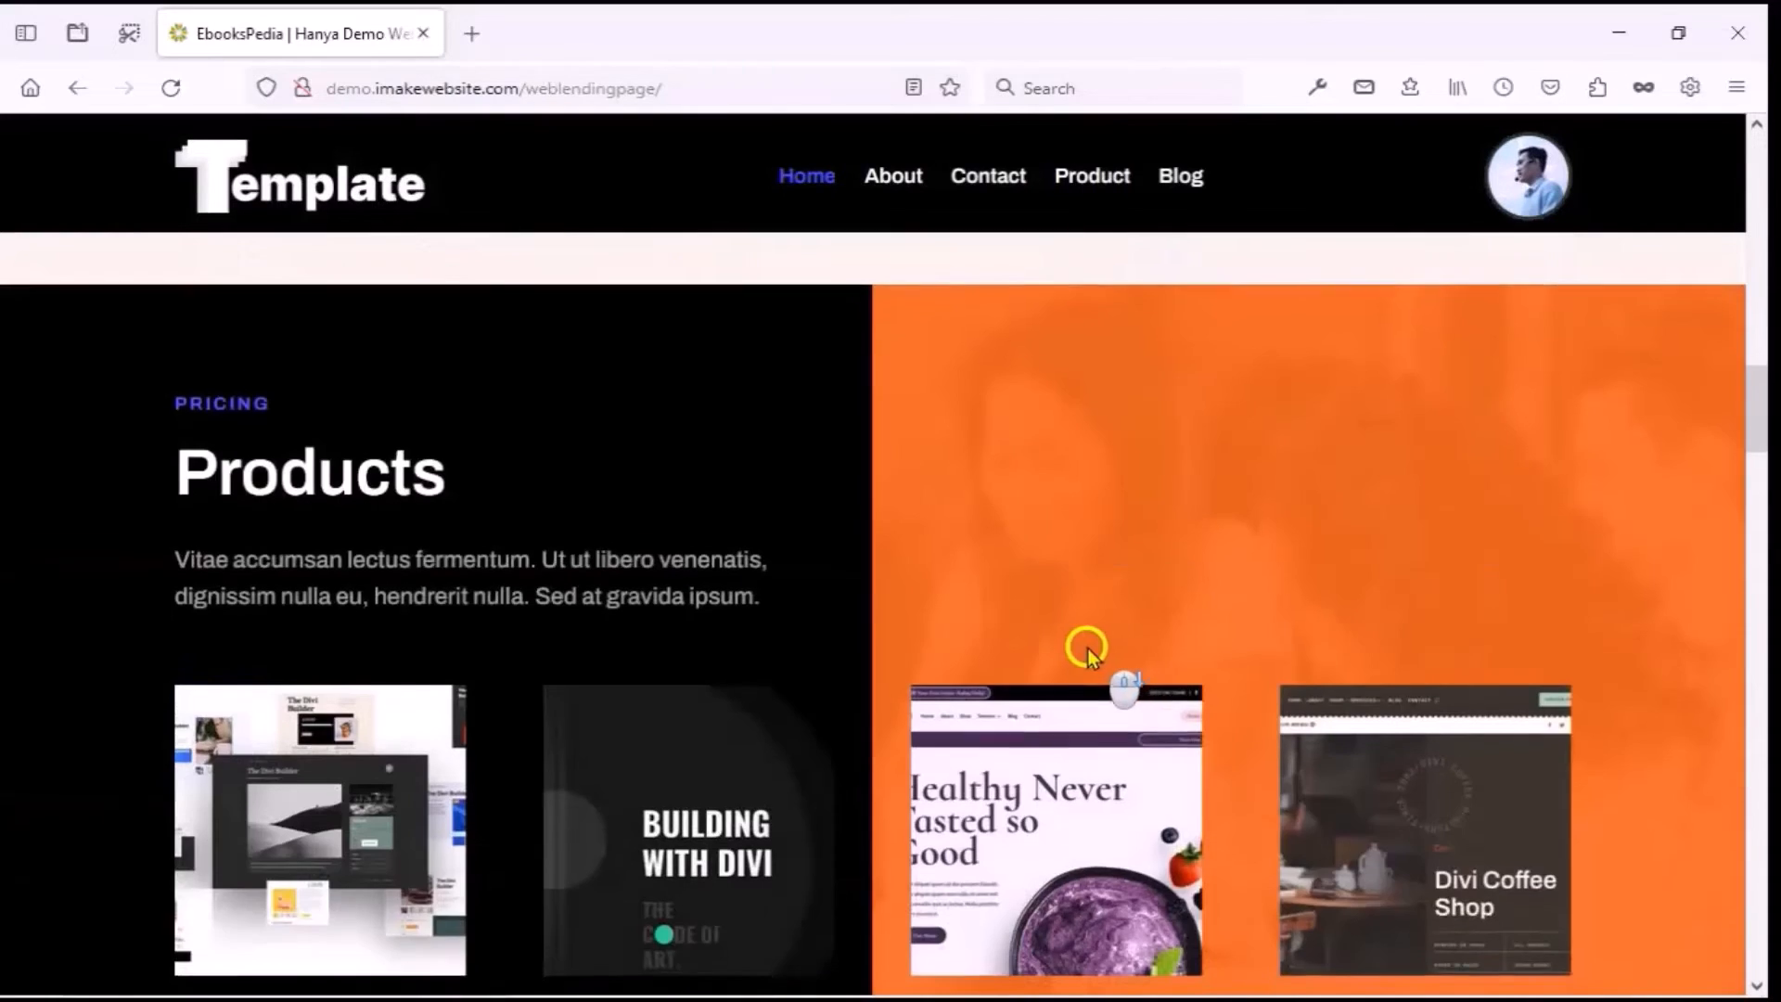
{"action": "left_click", "coordinate": [392, 496]}
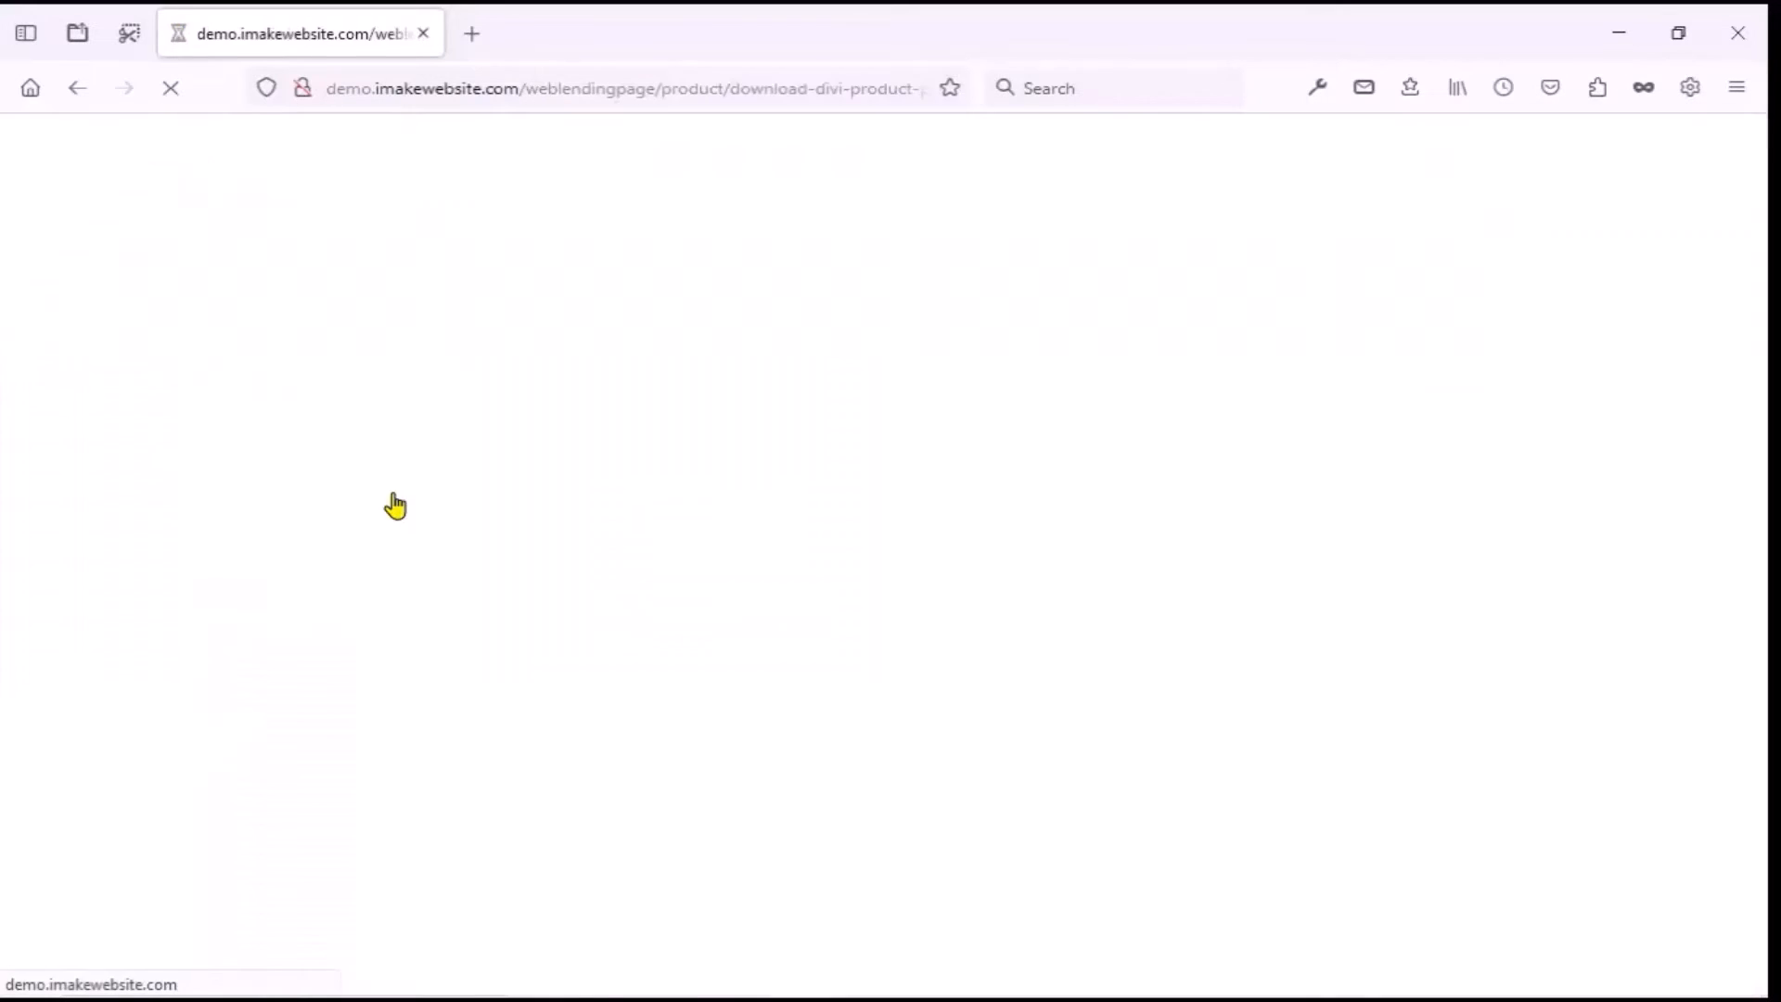
Browse the Rp300.000 product page and its related products, then go to Contact.
{"action": "scroll", "coordinate": [694, 552], "scroll_direction": "down", "scroll_amount": 5}
{"action": "scroll", "coordinate": [695, 557], "scroll_direction": "down", "scroll_amount": 10}
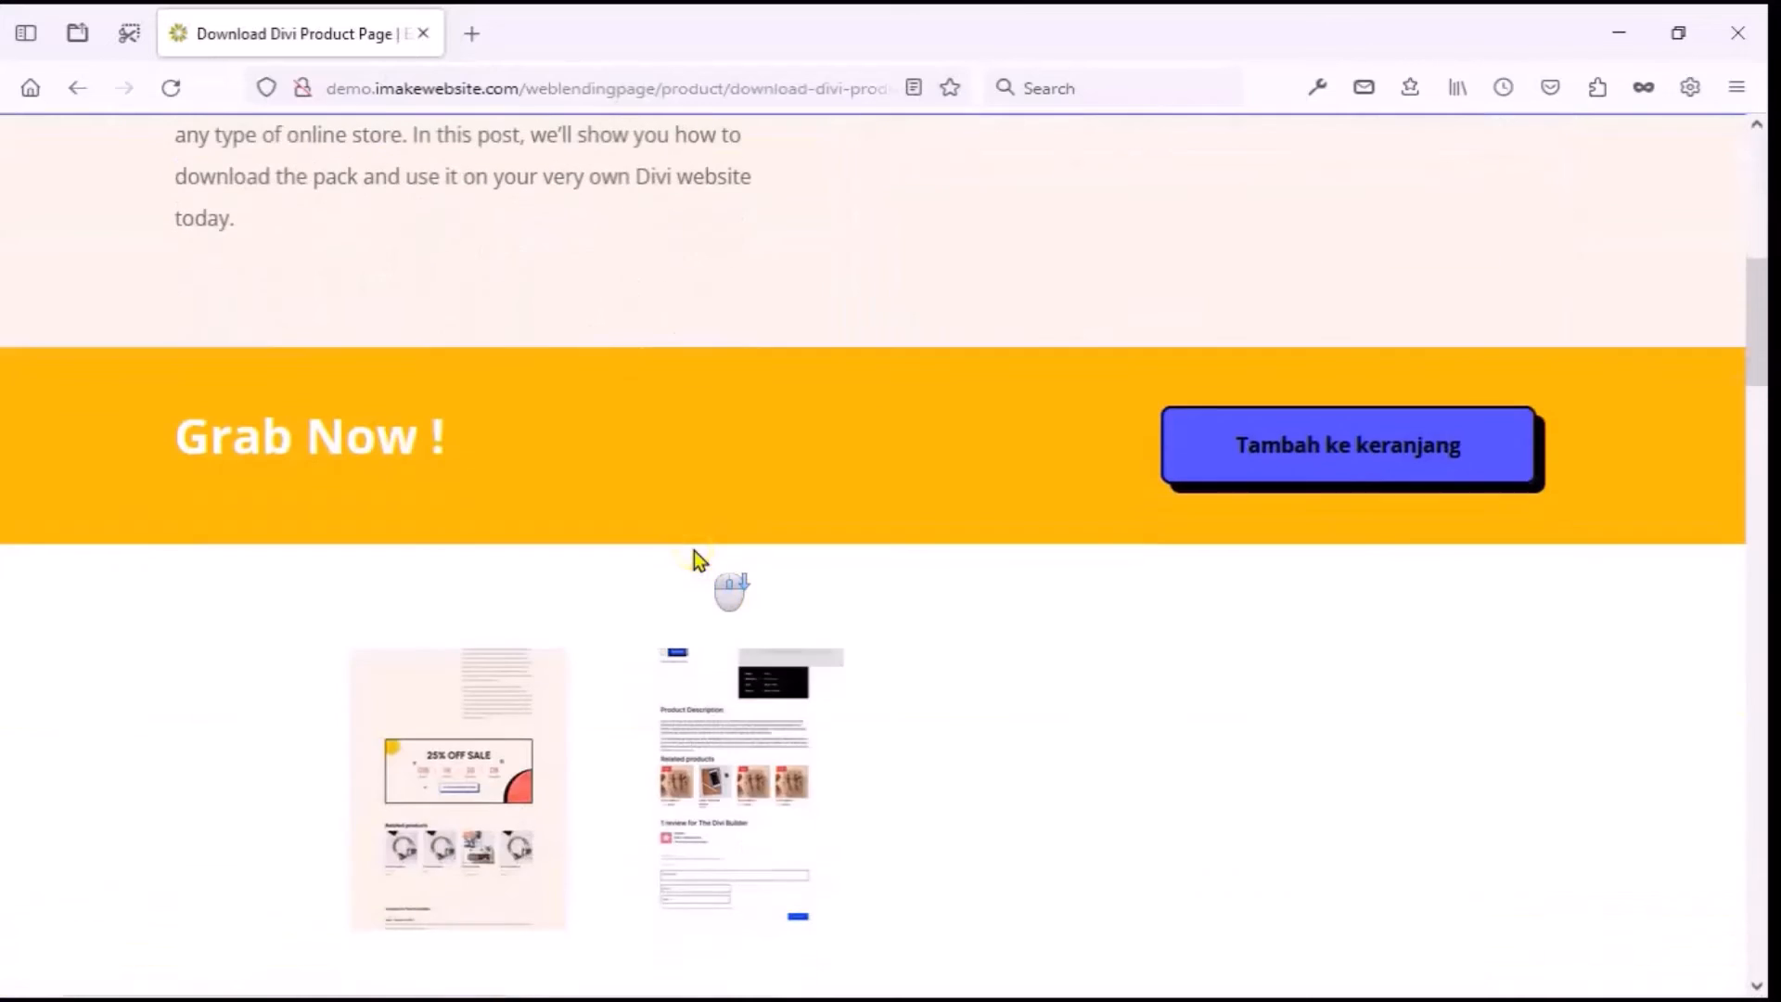
{"action": "scroll", "coordinate": [898, 525], "scroll_direction": "down", "scroll_amount": 15}
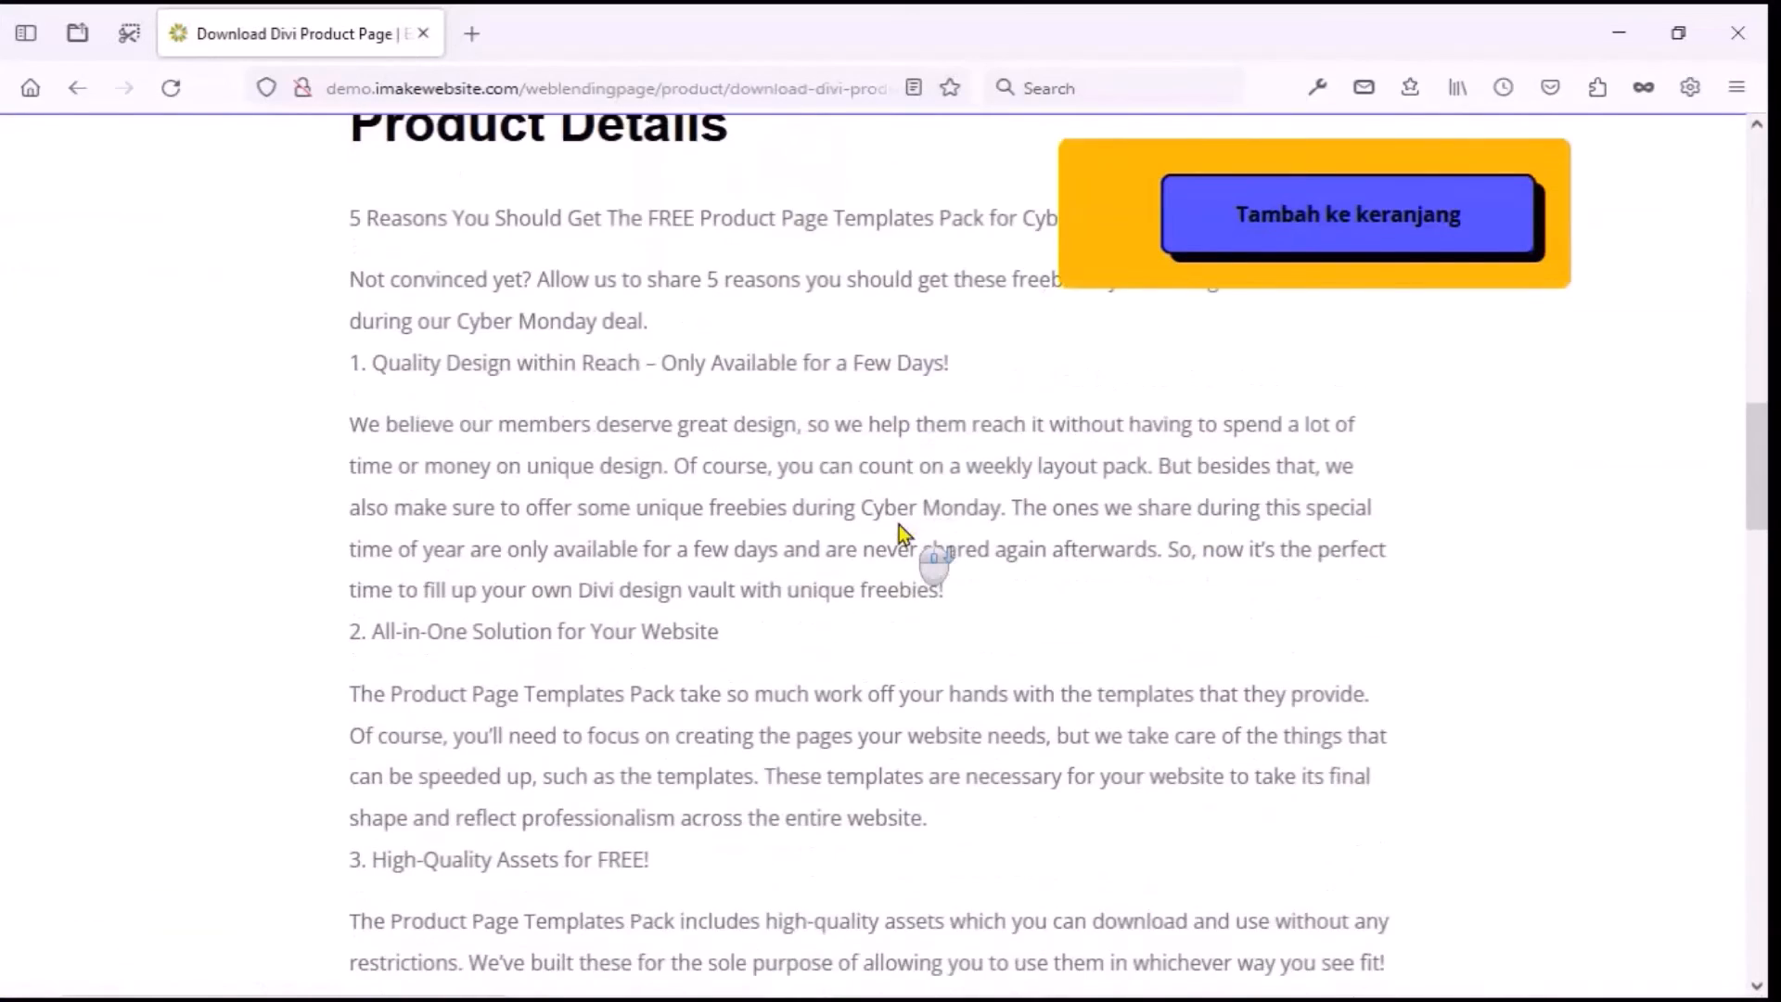
{"action": "scroll", "coordinate": [895, 527], "scroll_direction": "down", "scroll_amount": 3}
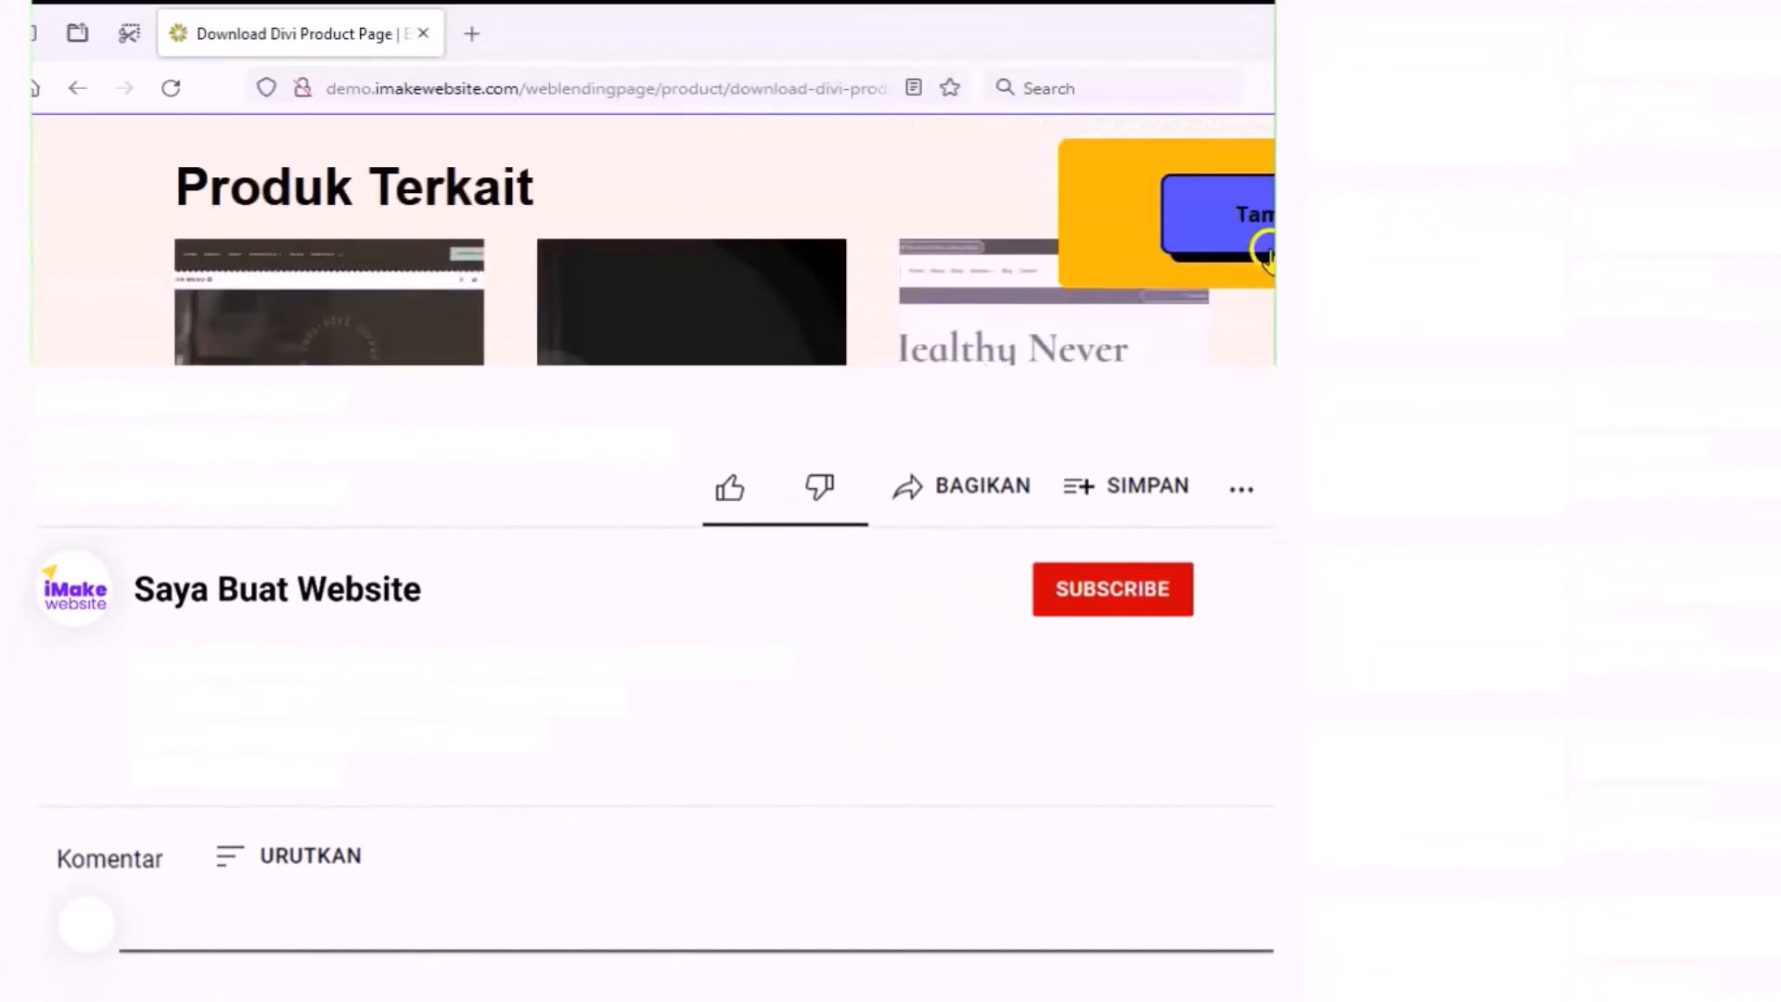
{"action": "scroll", "coordinate": [649, 242], "scroll_direction": "down", "scroll_amount": 5}
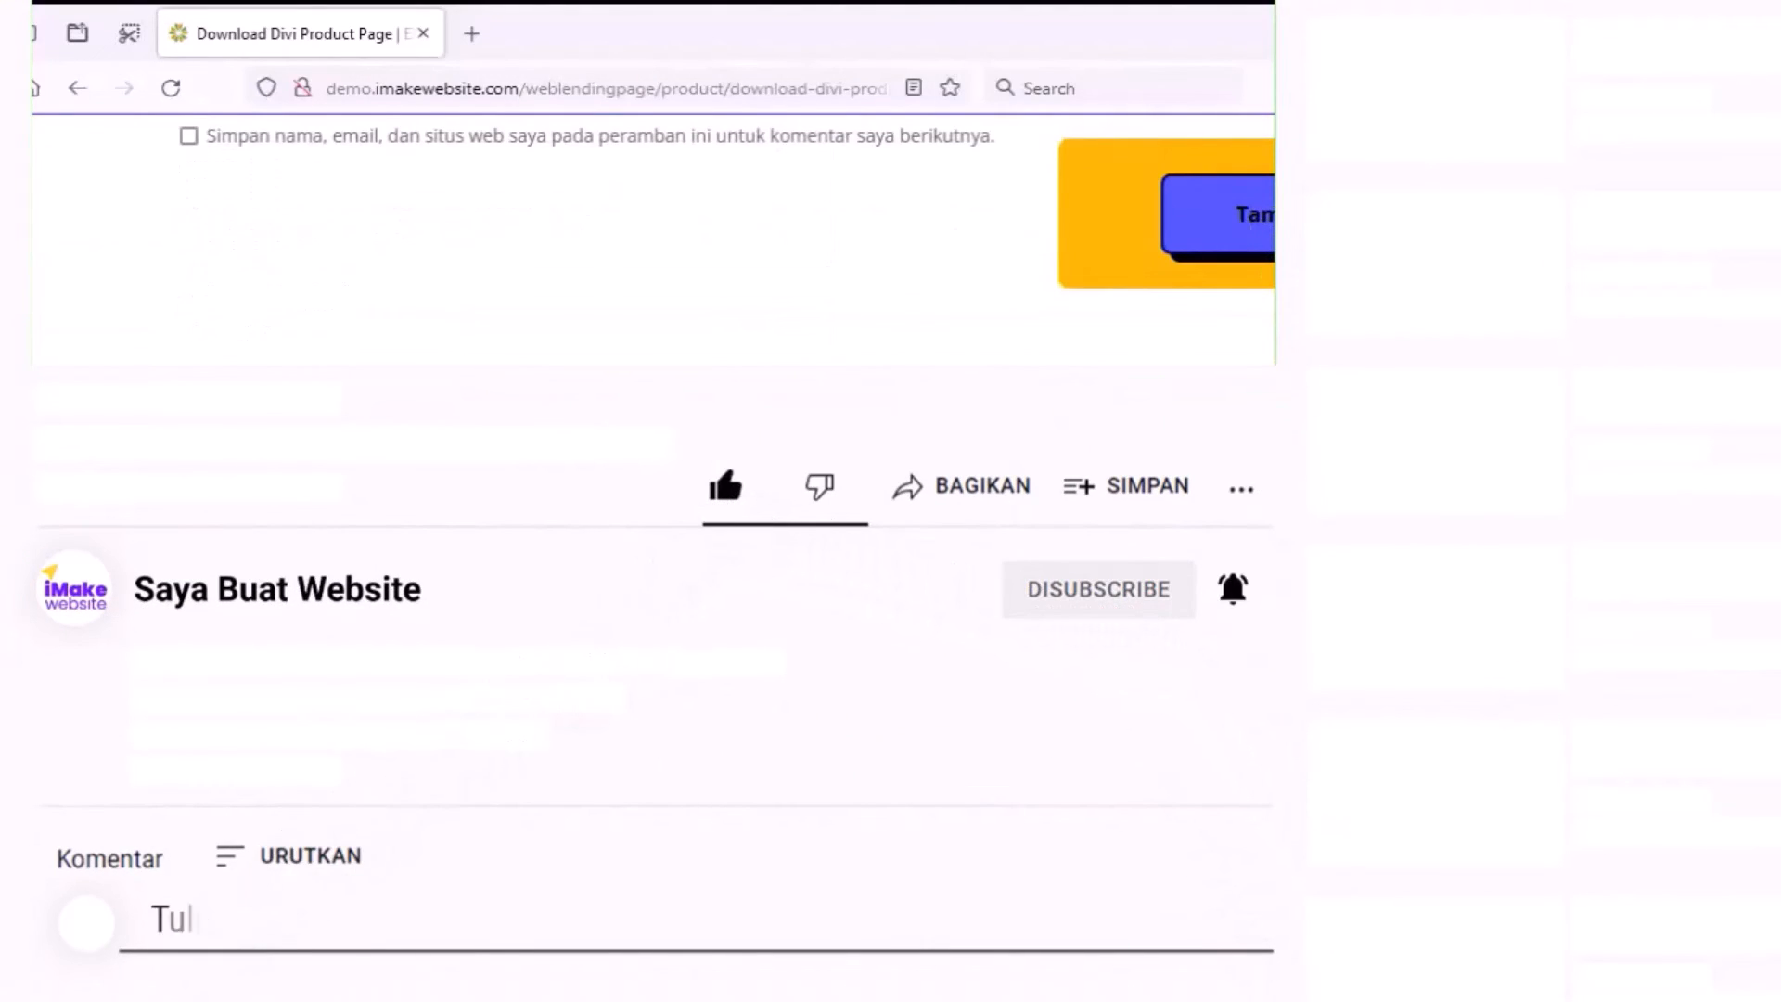
{"action": "scroll", "coordinate": [1716, 230], "scroll_direction": "up", "scroll_amount": 15}
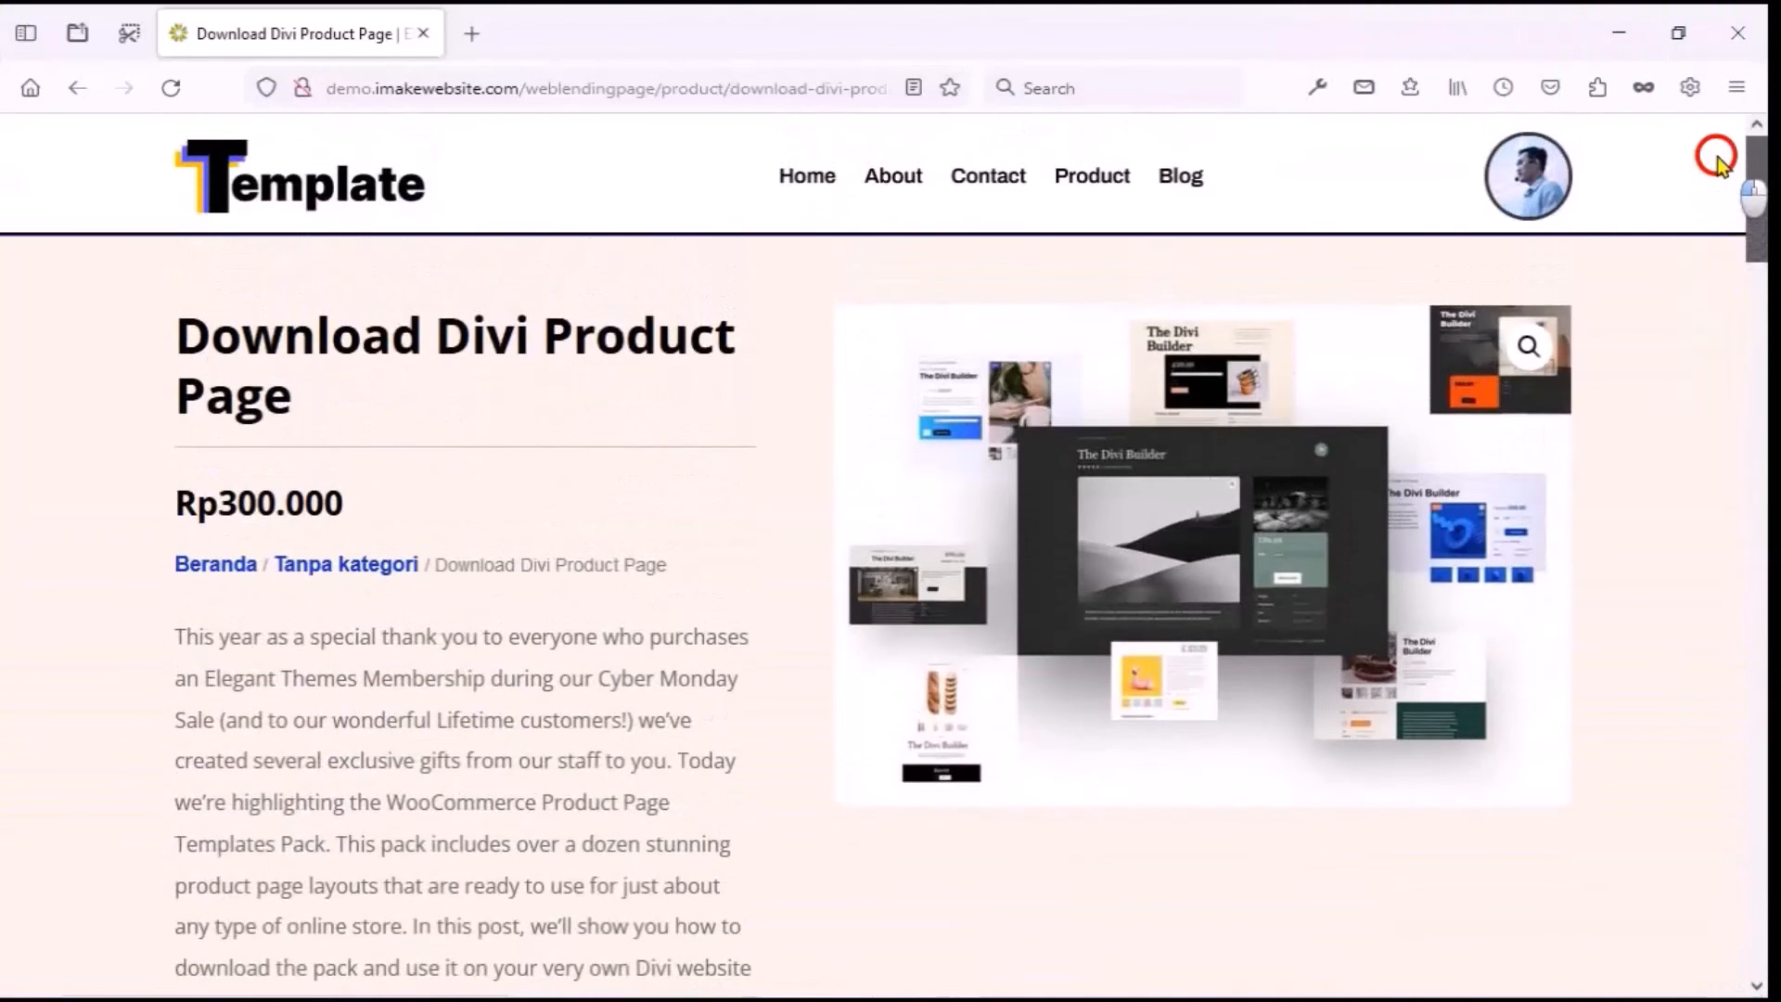
{"action": "left_click", "coordinate": [989, 176]}
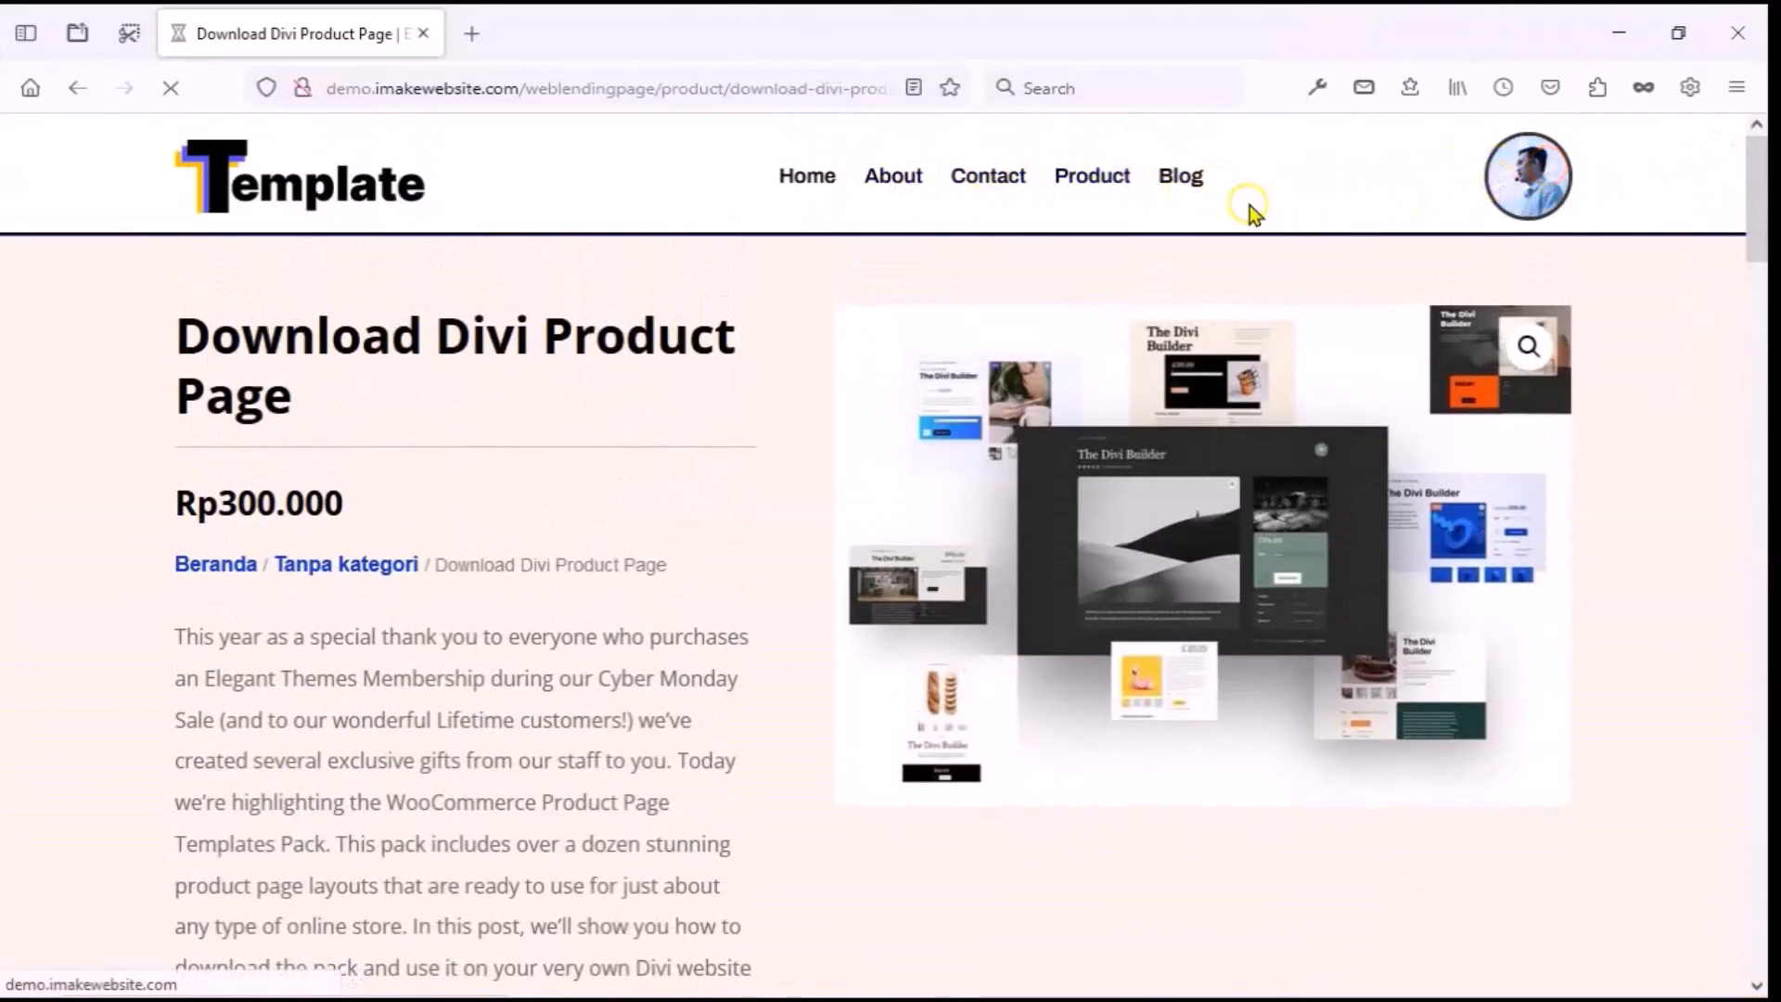